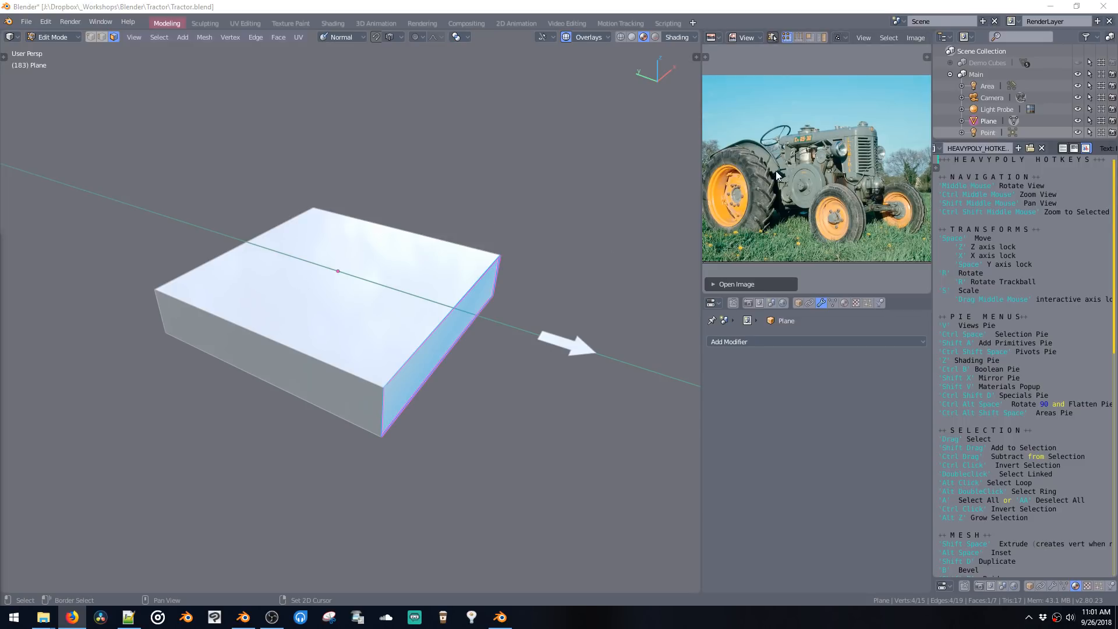
Step: Delete the box's side and bottom faces, keeping only the flat face and the arrow
{"action": "middle_click_drag", "start_coordinate": [508, 291], "coordinate": [405, 334]}
{"action": "left_click", "coordinate": [403, 331]}
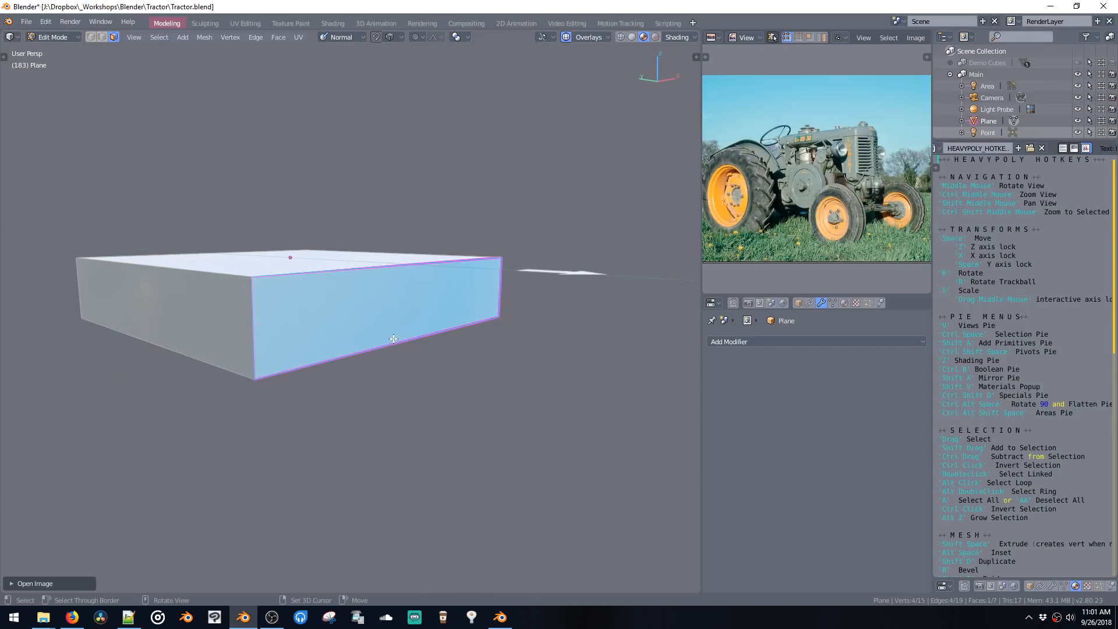
{"action": "double_click", "coordinate": [385, 341]}
{"action": "middle_click_drag", "start_coordinate": [385, 341], "coordinate": [386, 216]}
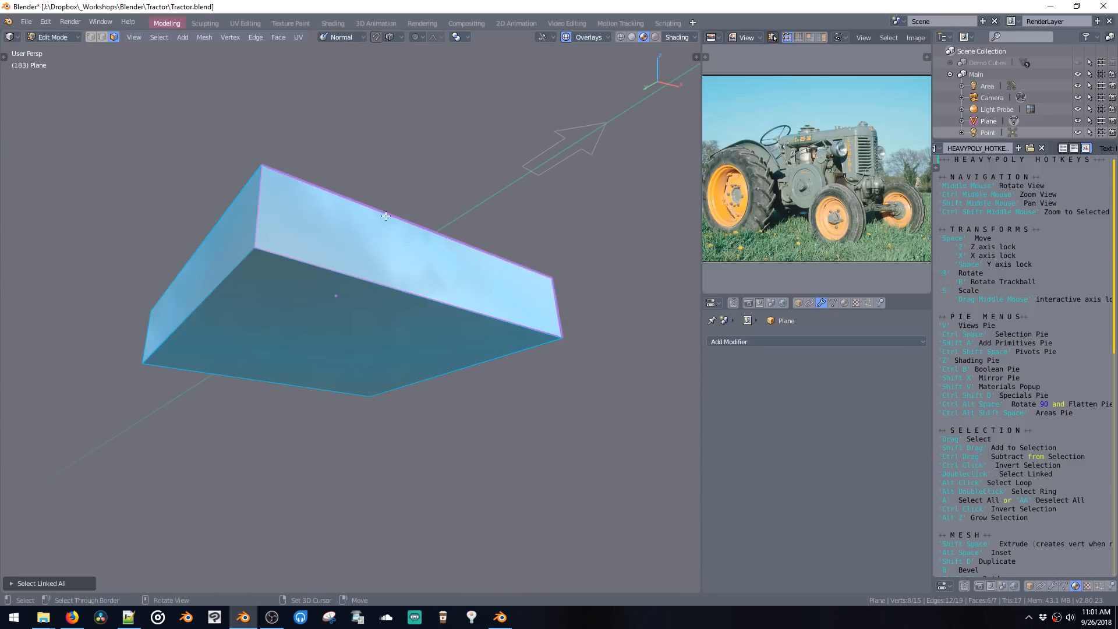
{"action": "left_click", "coordinate": [361, 336]}
{"action": "key", "text": "alt+z"}
{"action": "key", "text": "x"}
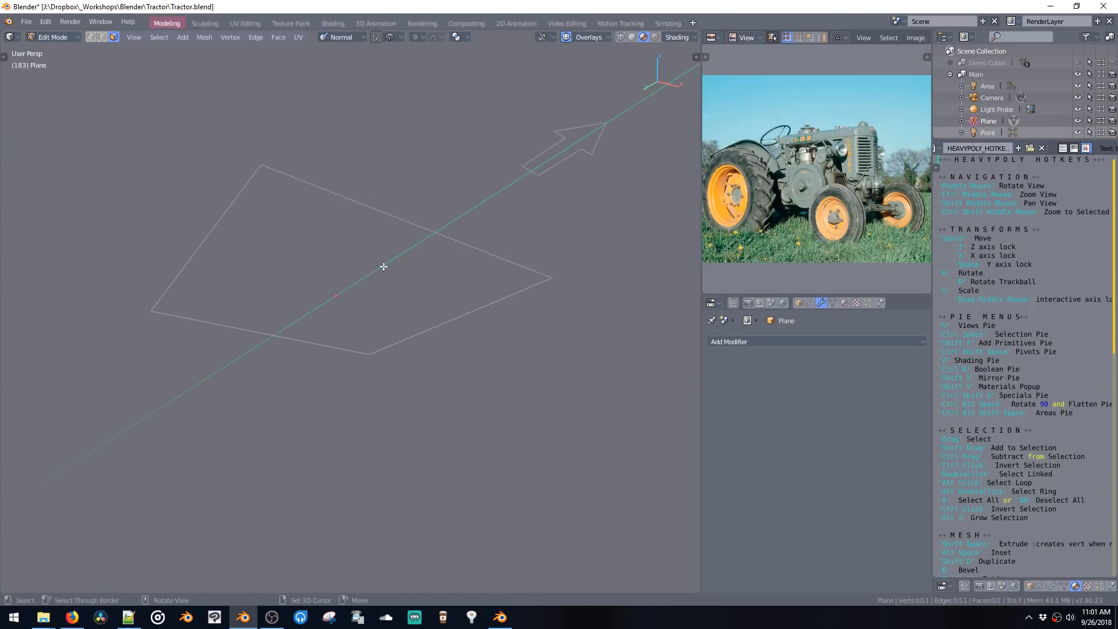
{"action": "middle_click_drag", "start_coordinate": [382, 266], "coordinate": [388, 311]}
{"action": "left_click", "coordinate": [366, 293]}
{"action": "left_click_drag", "start_coordinate": [413, 393], "coordinate": [446, 443]}
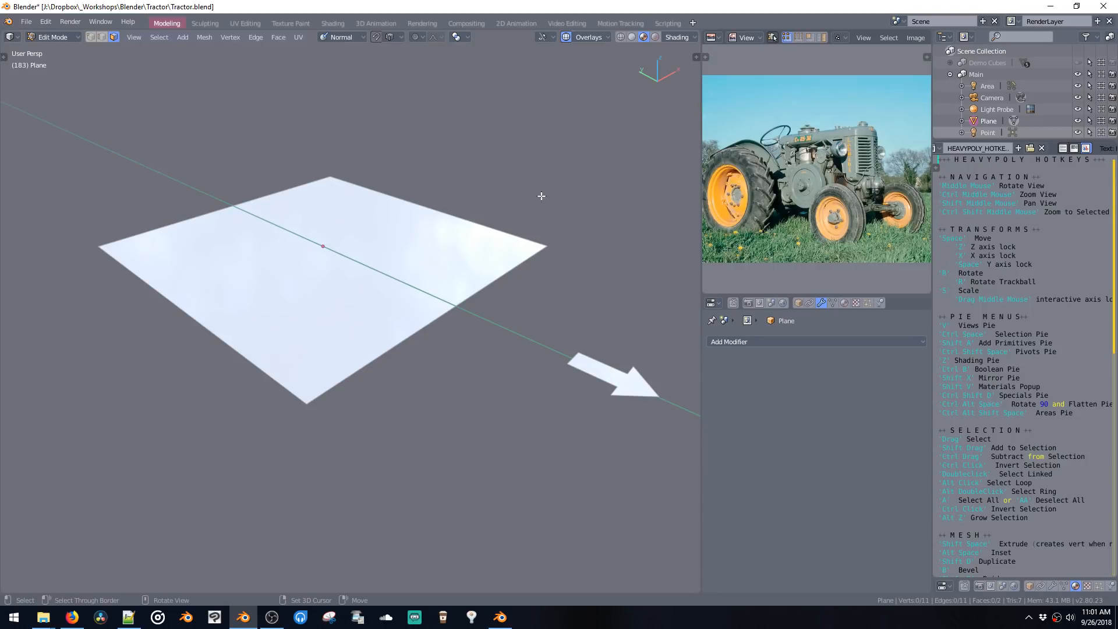
{"action": "left_click", "coordinate": [863, 38]}
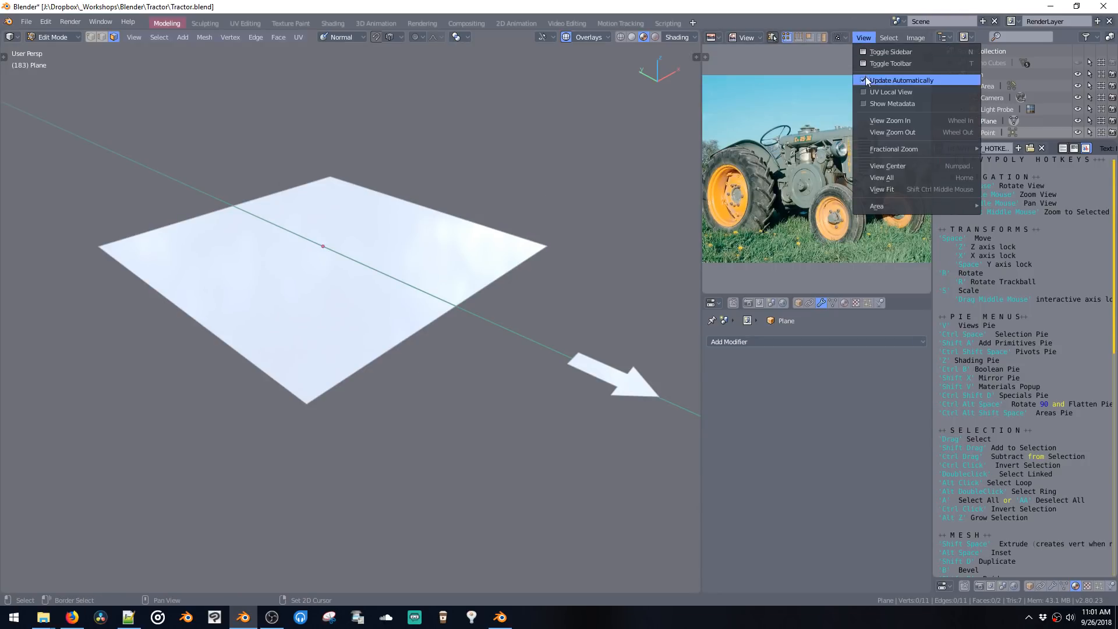
{"action": "left_click", "coordinate": [864, 93]}
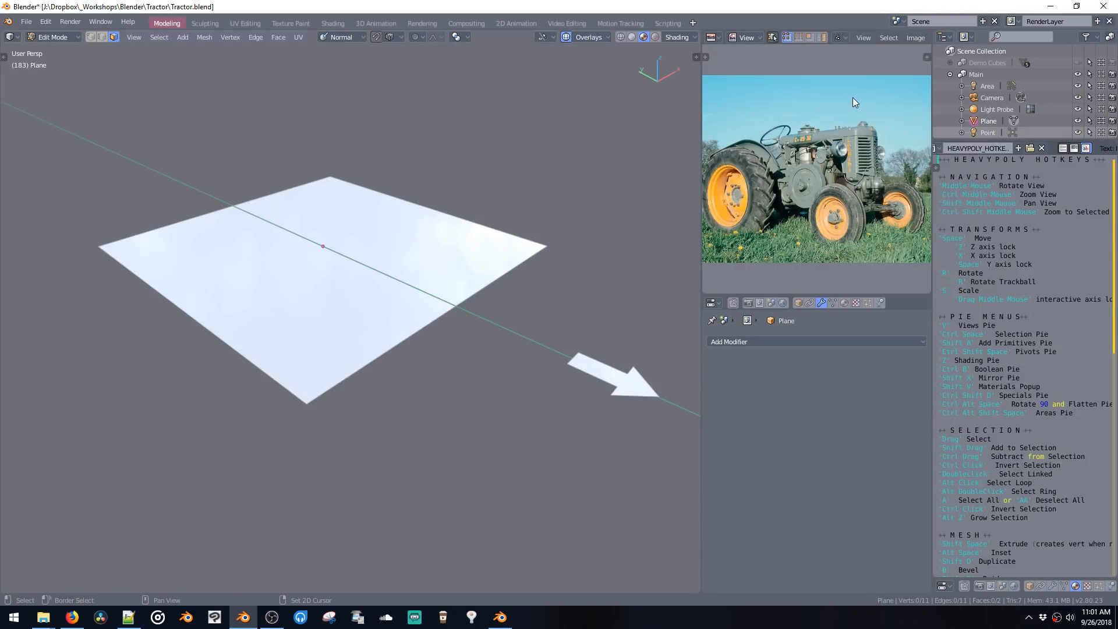
Step: Select the square plane and try insetting its face
{"action": "left_click", "coordinate": [392, 298]}
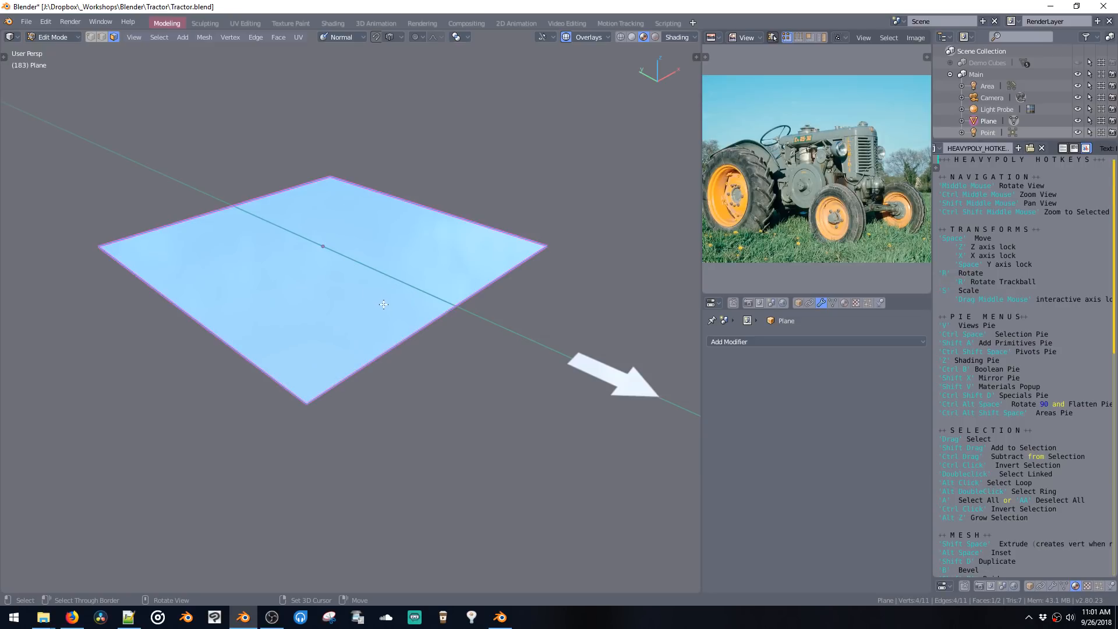
{"action": "middle_click_drag", "start_coordinate": [383, 304], "coordinate": [369, 335]}
{"action": "key", "text": "alt+space"}
{"action": "left_click", "coordinate": [424, 362]}
{"action": "key", "text": "ctrl+z"}
Step: Scale the square face narrower along the X axis to form a long rectangle
{"action": "key", "text": "s"}
{"action": "key", "text": "x"}
{"action": "left_click", "coordinate": [503, 267]}
{"action": "middle_click_drag", "start_coordinate": [448, 294], "coordinate": [437, 349]}
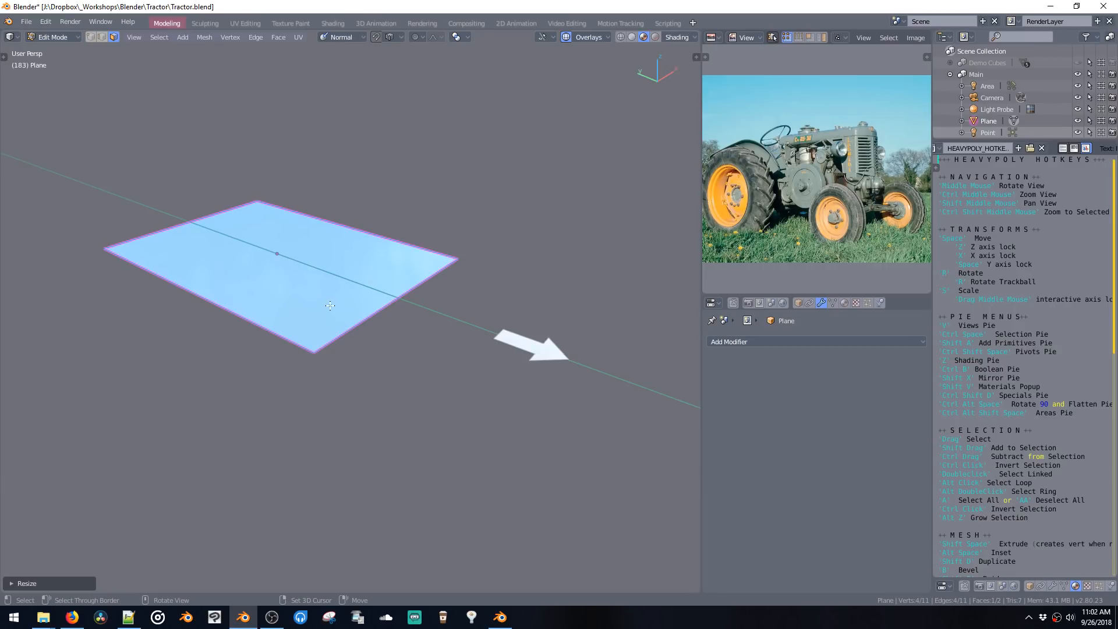
{"action": "middle_click_drag", "start_coordinate": [330, 305], "coordinate": [365, 333]}
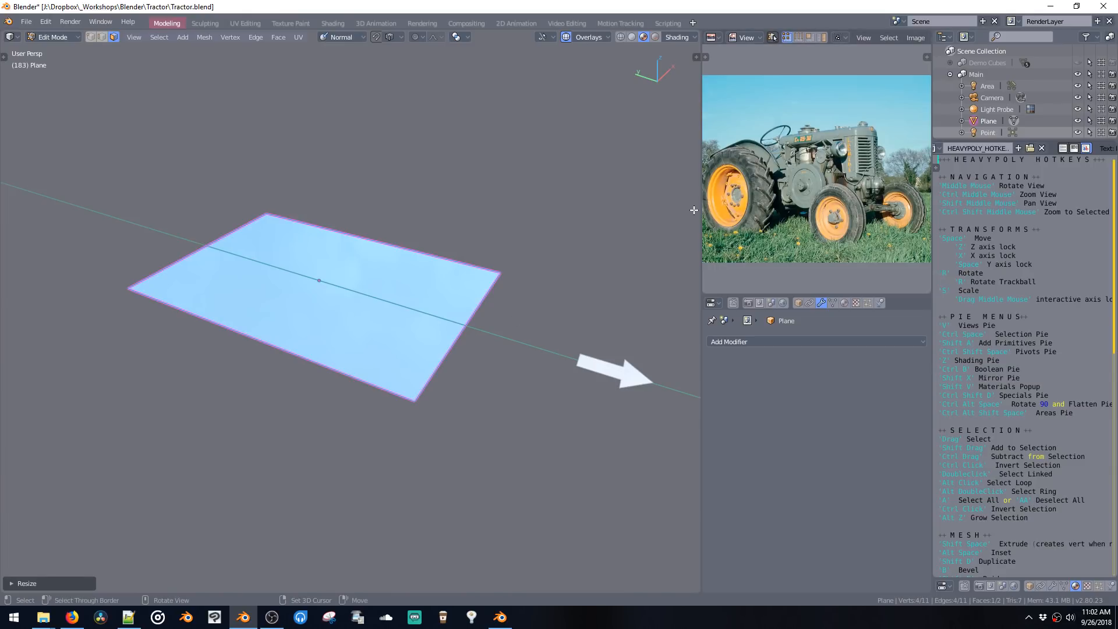
Step: Widen the reference image area and enlarge the tractor photo within it
{"action": "left_click_drag", "start_coordinate": [701, 212], "coordinate": [619, 214]}
{"action": "scroll", "coordinate": [711, 214], "scroll_direction": "up", "scroll_amount": 3}
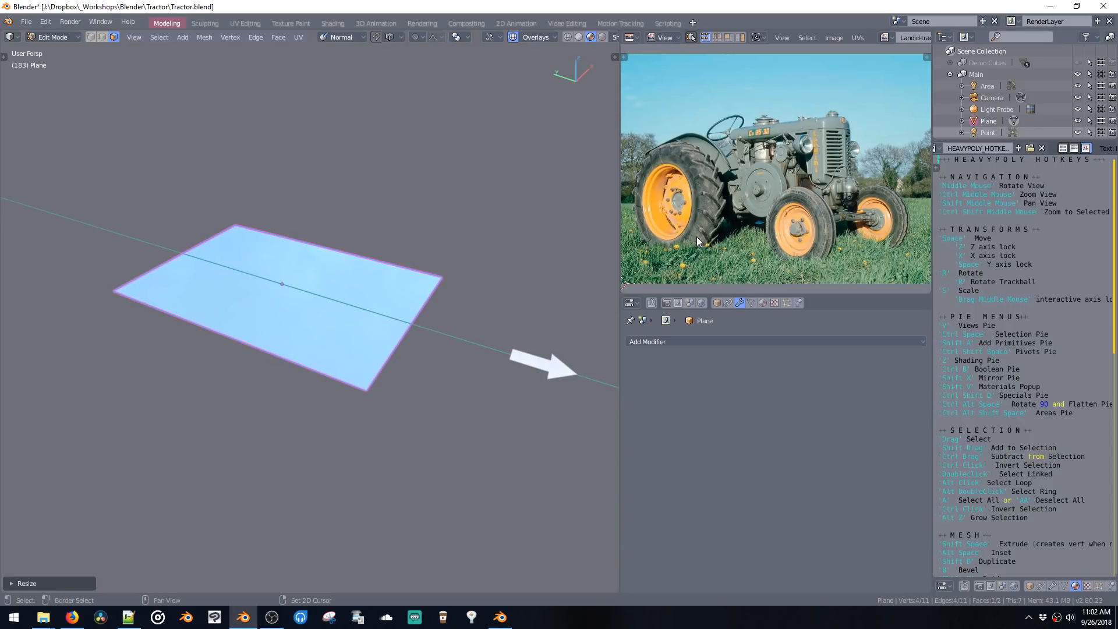
Step: Try extruding the rectangular face to different thicknesses
{"action": "mouse_move", "coordinate": [348, 337]}
{"action": "middle_mouse_down"}
{"action": "mouse_move", "coordinate": [335, 335]}
{"action": "mouse_move", "coordinate": [335, 306]}
{"action": "mouse_move", "coordinate": [344, 303]}
{"action": "mouse_move", "coordinate": [340, 340]}
{"action": "middle_mouse_up"}
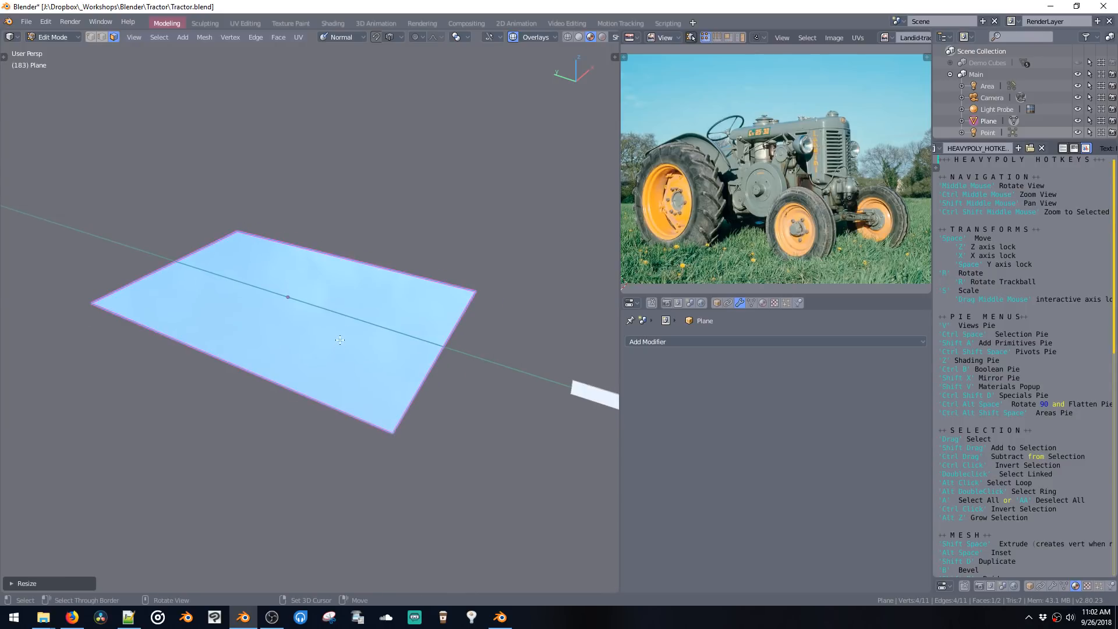
{"action": "key", "text": "shift+space"}
{"action": "left_click", "coordinate": [404, 376]}
{"action": "key", "text": "ctrl+z"}
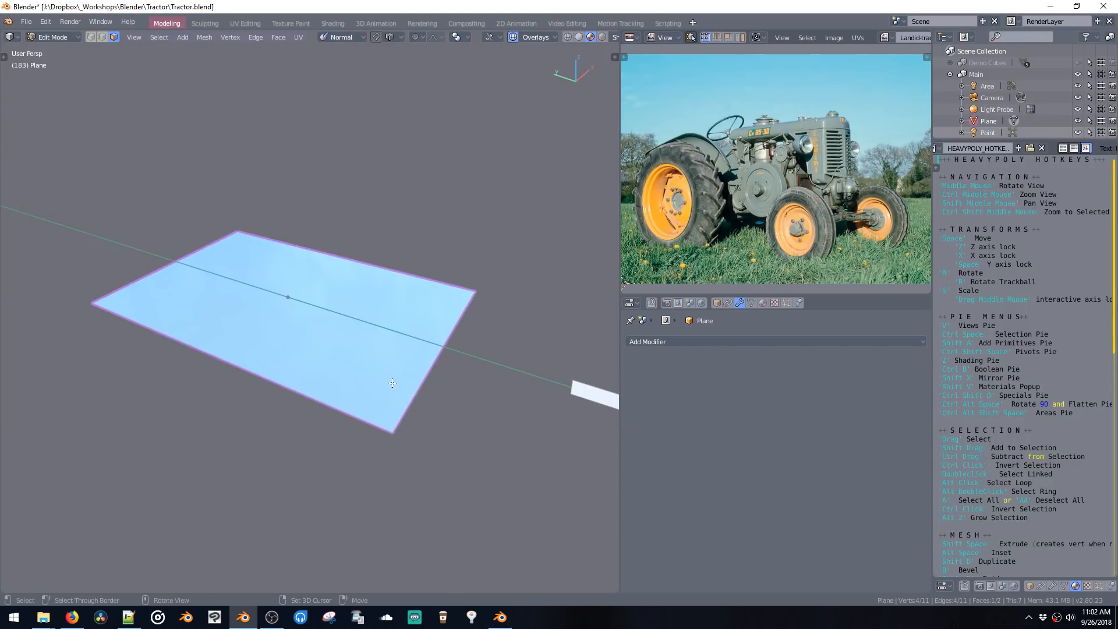
{"action": "key", "text": "shift+space"}
{"action": "left_click", "coordinate": [387, 358]}
{"action": "key", "text": "ctrl+z"}
Step: Extrude the rectangular face into a thin slab and adjust its top face's height along Z
{"action": "key", "text": "shift+space"}
{"action": "left_click", "coordinate": [389, 396]}
{"action": "middle_click_drag", "start_coordinate": [388, 396], "coordinate": [358, 356], "text": "shift"}
{"action": "key", "text": "space"}
{"action": "key", "text": "z"}
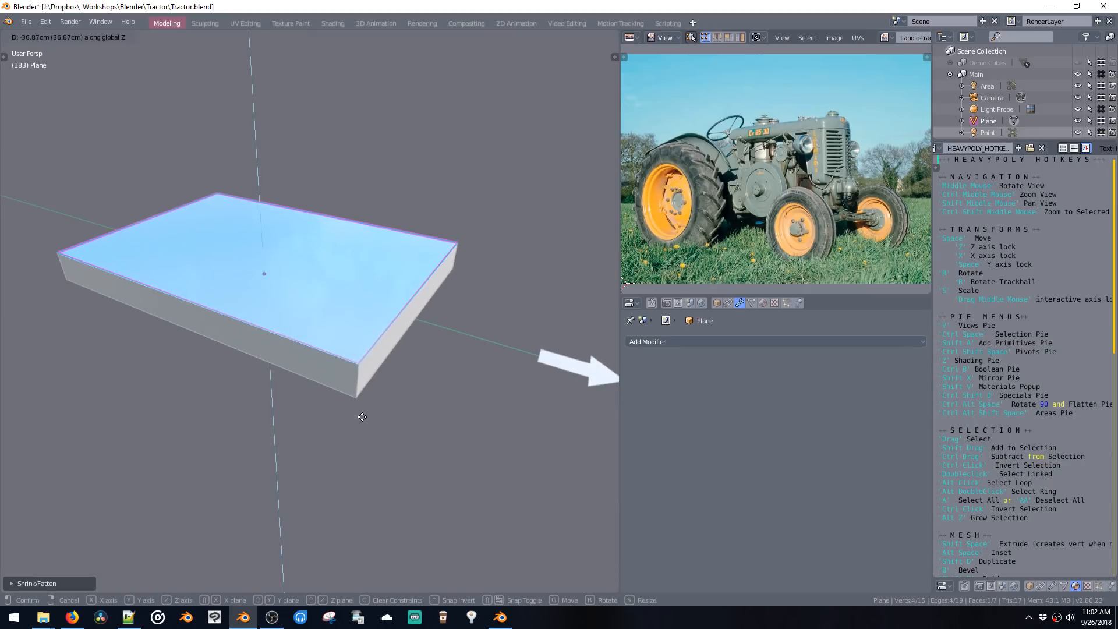
{"action": "left_click", "coordinate": [361, 404]}
Step: Try rounding the slab's four vertical corner edges with a multi-segment bevel
{"action": "key", "text": "ctrl+space"}
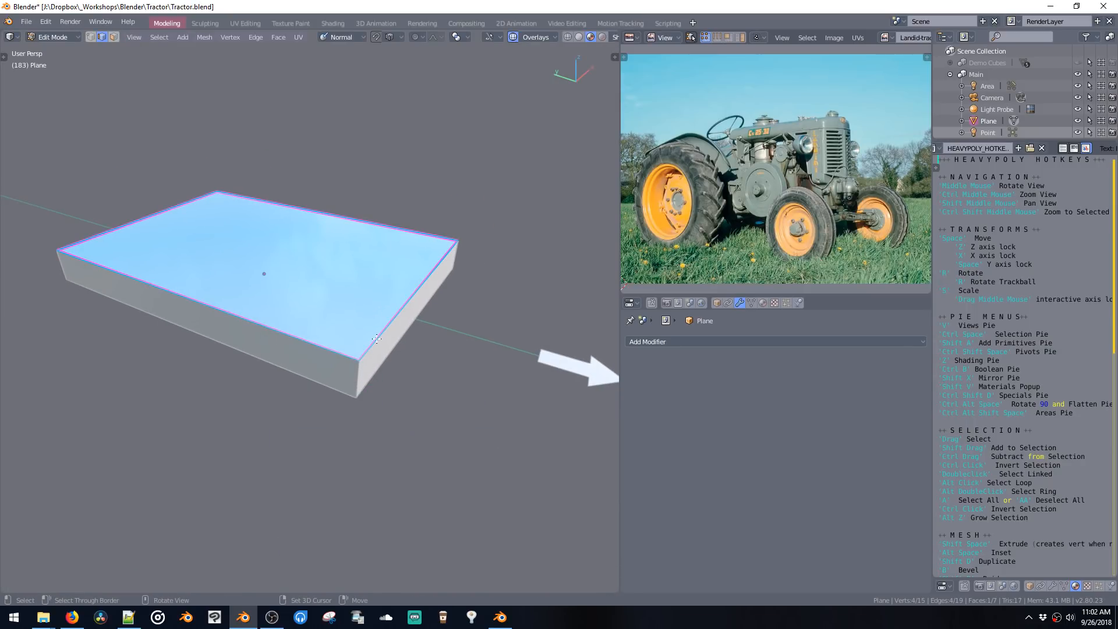
{"action": "left_click", "coordinate": [376, 424]}
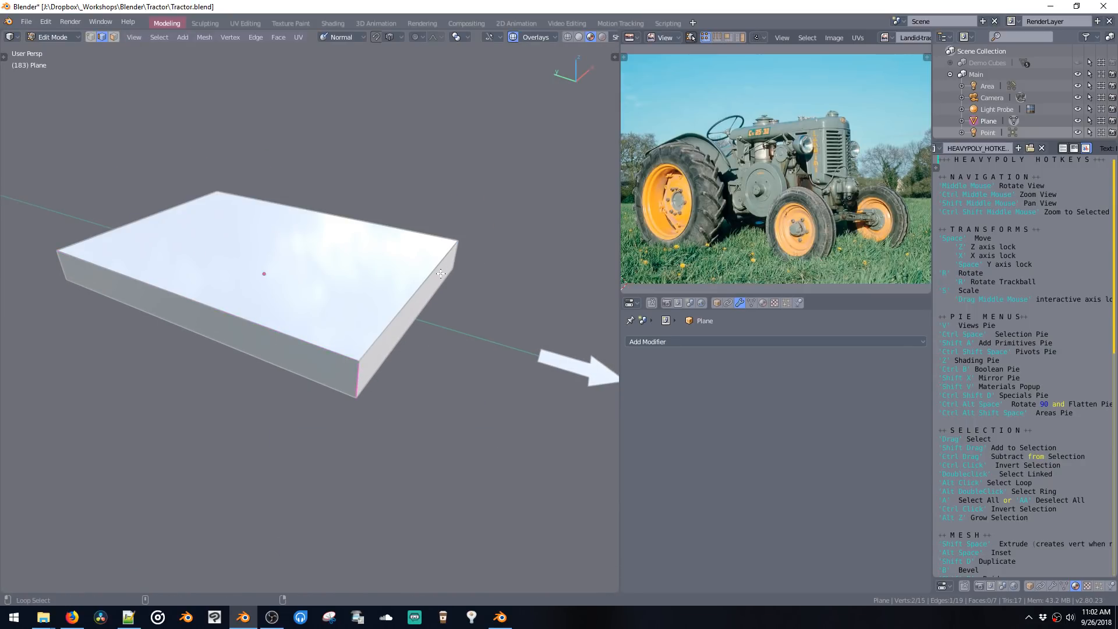
{"action": "double_click", "coordinate": [458, 254], "text": "alt"}
{"action": "key", "text": "b"}
{"action": "scroll", "coordinate": [451, 451], "scroll_direction": "up", "scroll_amount": 5}
{"action": "left_click", "coordinate": [484, 514]}
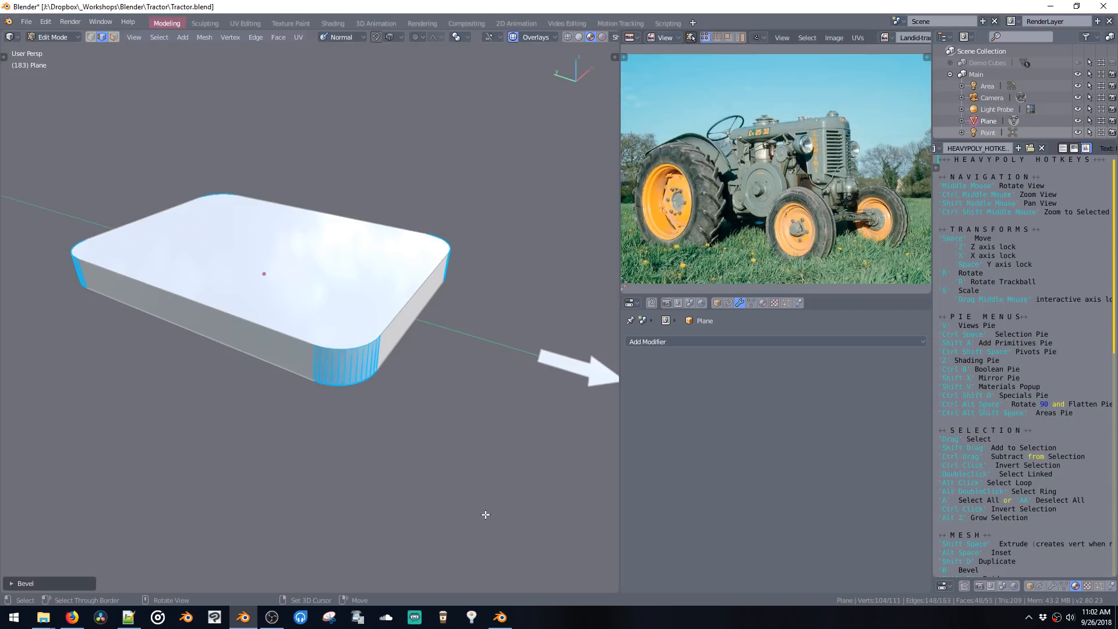
{"action": "key", "text": "ctrl+z"}
Step: Try duplicating the slab's top face upward along Z and extruding the copy into a second slab
{"action": "key", "text": "ctrl+space"}
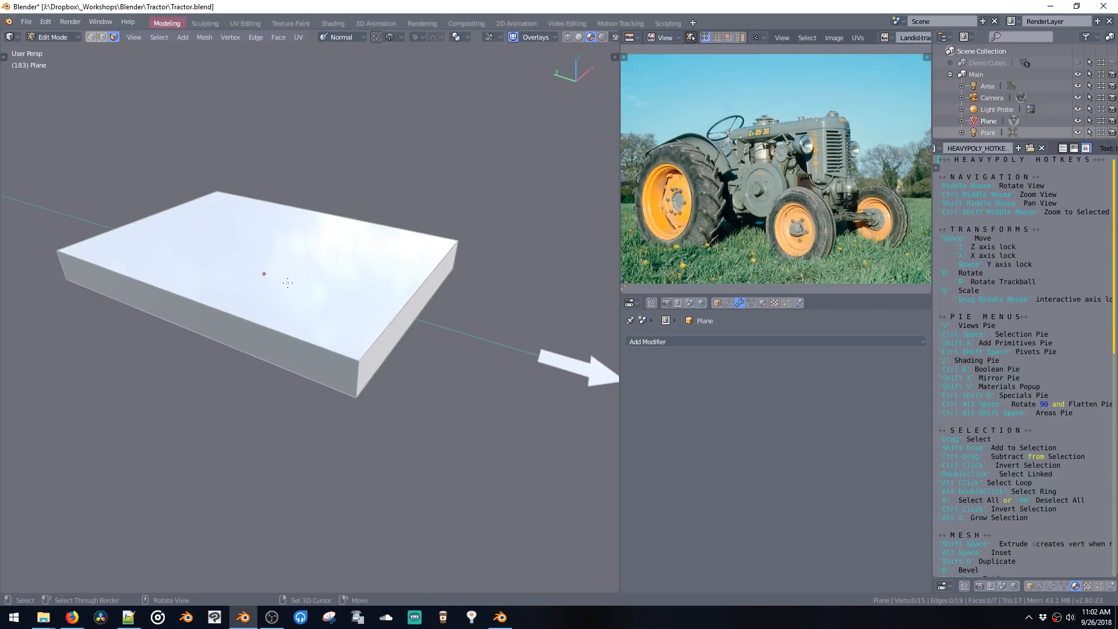
{"action": "left_click", "coordinate": [342, 343]}
{"action": "key", "text": "shift+d"}
{"action": "key", "text": "z"}
{"action": "left_click", "coordinate": [337, 260]}
{"action": "key", "text": "shift+space"}
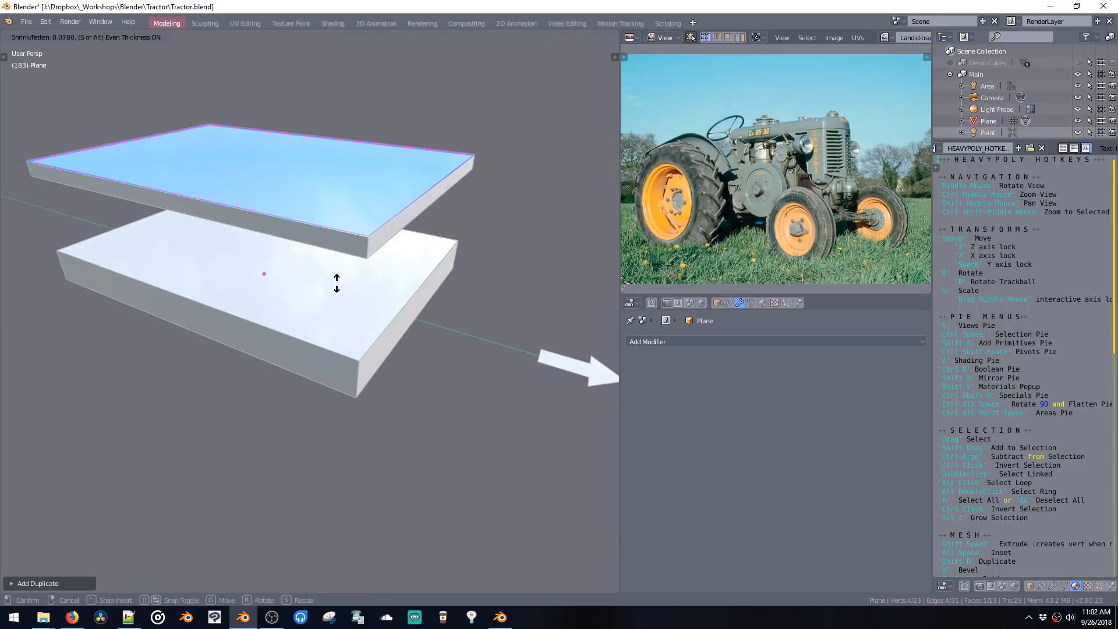
{"action": "left_click", "coordinate": [344, 278]}
{"action": "middle_click_drag", "start_coordinate": [344, 279], "coordinate": [343, 306], "text": "shift"}
{"action": "key", "text": "ctrl+z"}
{"action": "key", "text": "ctrl+z"}
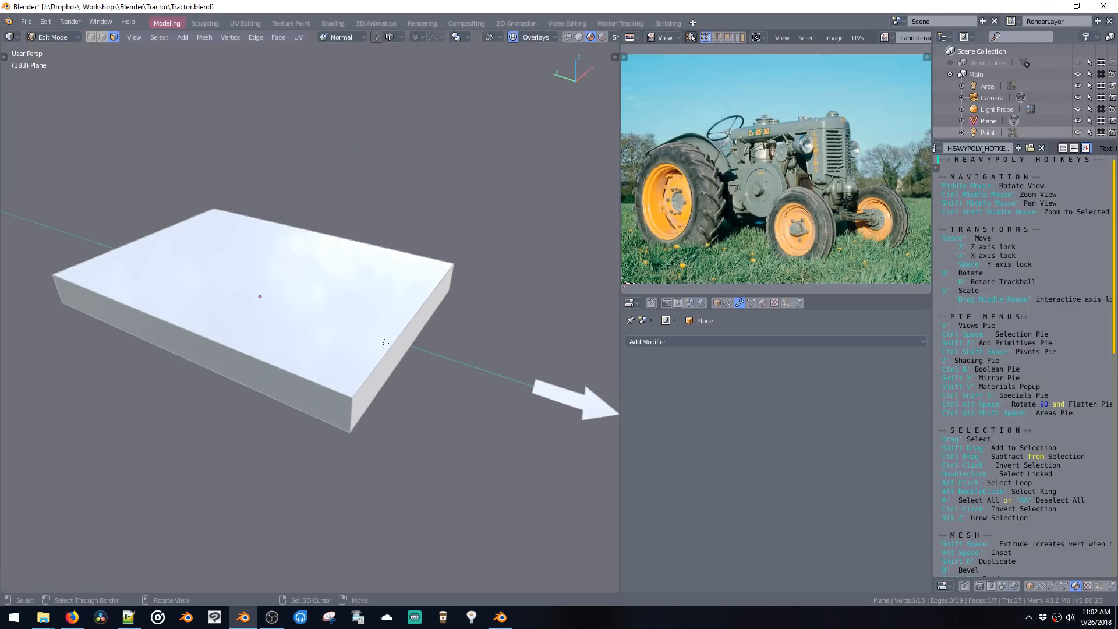
Step: Duplicate the slab's front end face to a spot just ahead of the slab, and delete the arrow
{"action": "left_click", "coordinate": [404, 358]}
{"action": "middle_click_drag", "start_coordinate": [405, 357], "coordinate": [402, 352]}
{"action": "key", "text": "shift+d"}
{"action": "left_click", "coordinate": [425, 359]}
{"action": "left_click", "coordinate": [461, 351]}
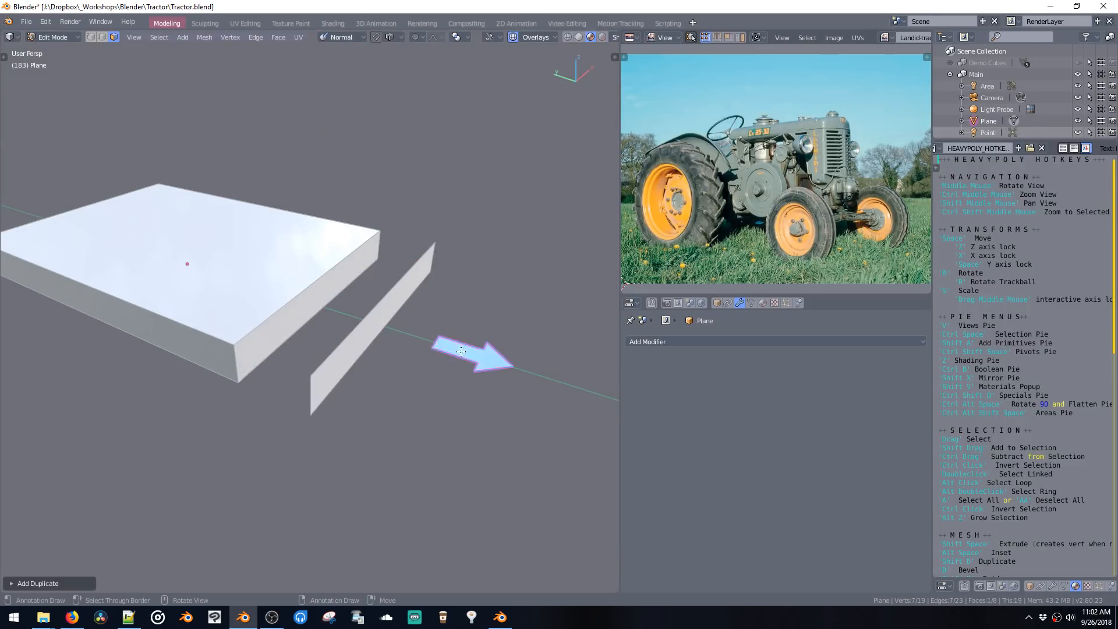
{"action": "key", "text": "Delete"}
Step: Select the whole detached face in front of the slab and scale it along X to about 0.34
{"action": "key", "text": "2"}
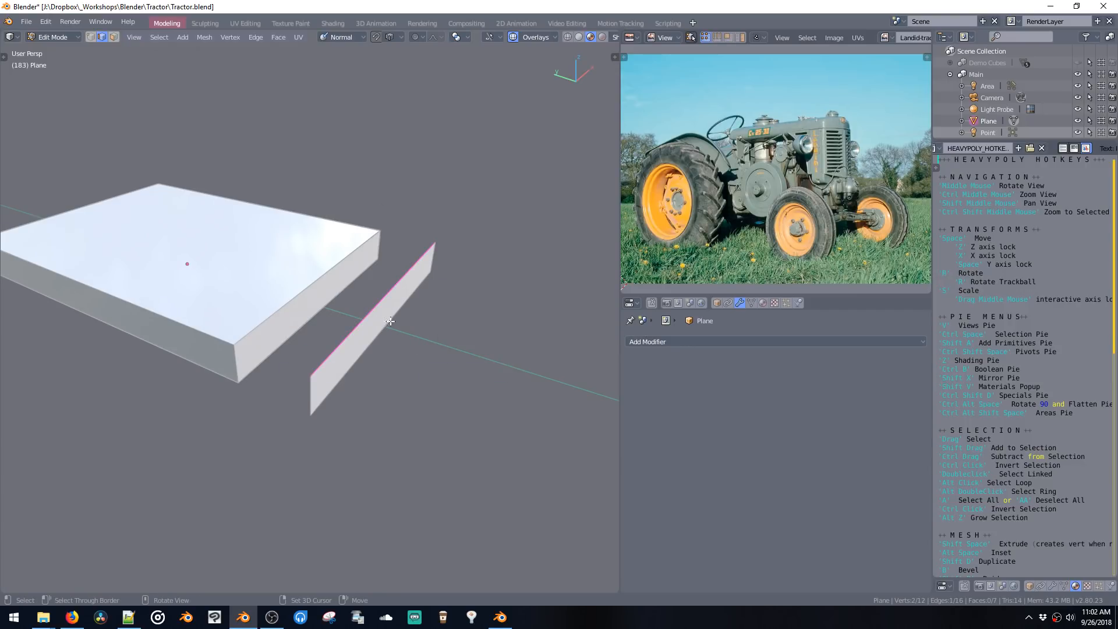
{"action": "left_click", "coordinate": [378, 327]}
{"action": "double_click", "coordinate": [378, 326]}
{"action": "middle_click_drag", "start_coordinate": [501, 286], "coordinate": [486, 292]}
{"action": "key", "text": "s"}
{"action": "key", "text": "x"}
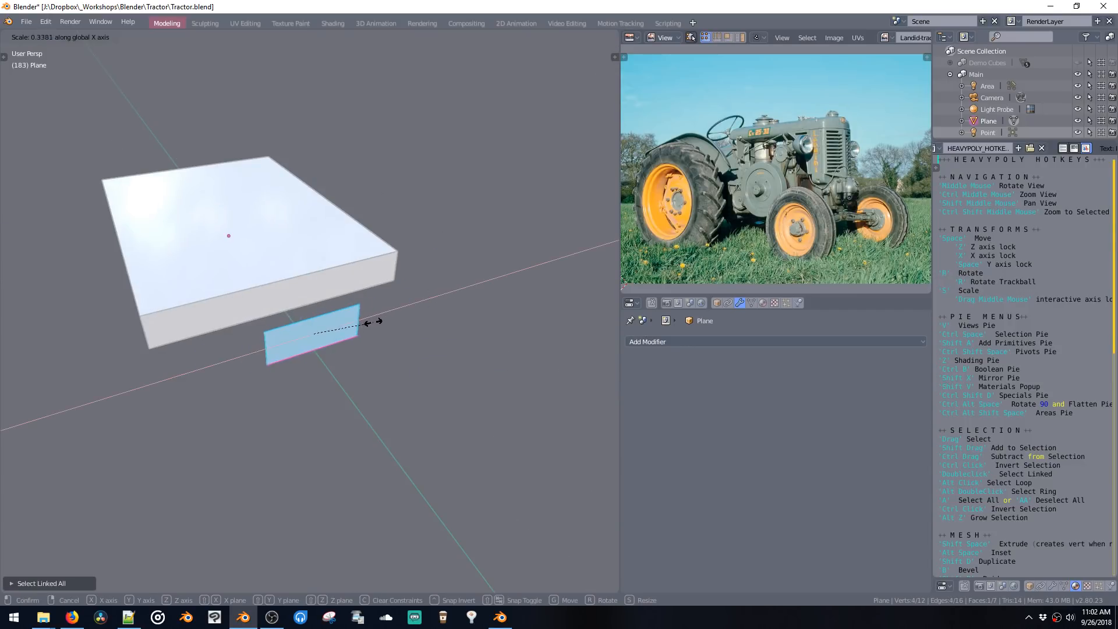
{"action": "left_click", "coordinate": [372, 319]}
Step: Raise the detached face along Z and stretch it vertically into a tall upright panel
{"action": "key", "text": "space"}
{"action": "key", "text": "z"}
{"action": "left_click", "coordinate": [365, 195]}
{"action": "key", "text": "s"}
{"action": "key", "text": "z"}
{"action": "left_click", "coordinate": [428, 463]}
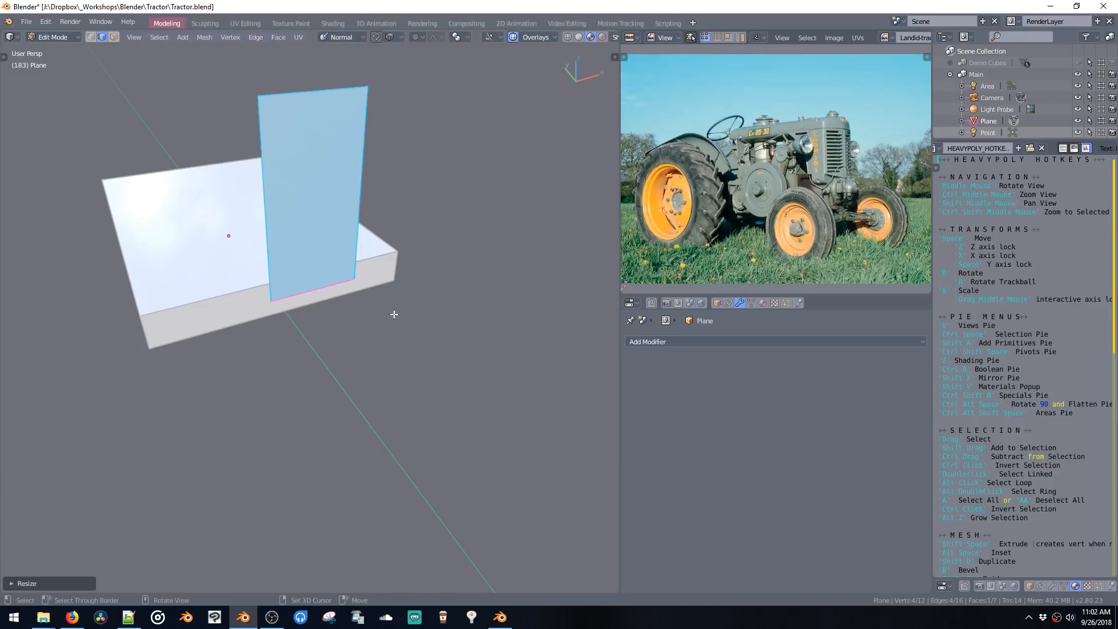
Step: Scale the upright panel up overall and adjust its width along the X axis
{"action": "key", "text": "s"}
{"action": "left_click", "coordinate": [426, 326]}
{"action": "key", "text": "s"}
{"action": "key", "text": "x"}
{"action": "left_click", "coordinate": [479, 292]}
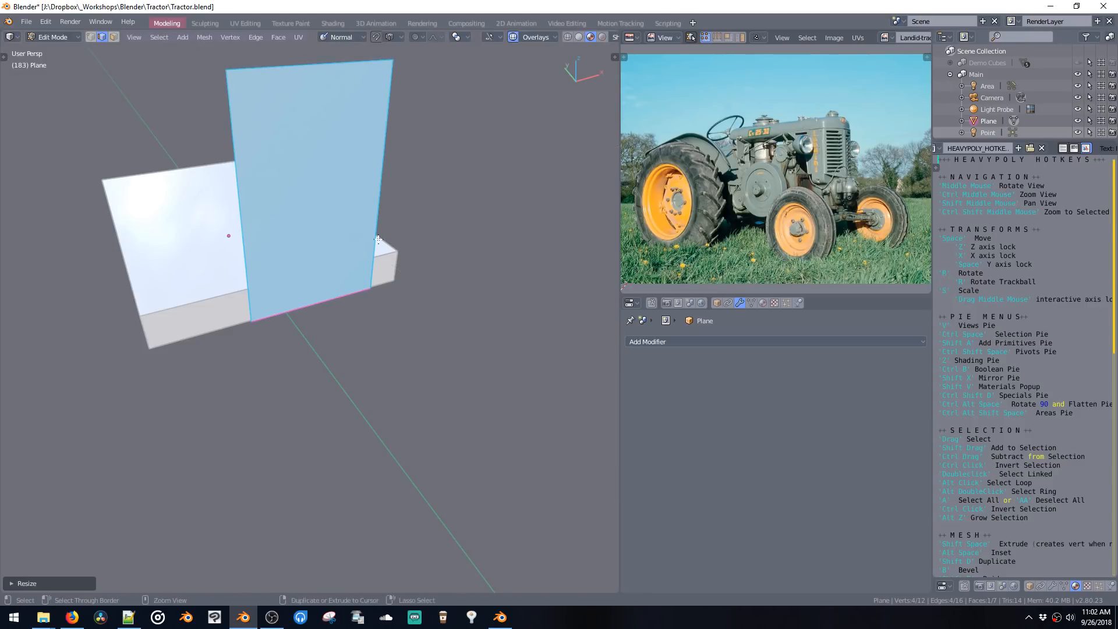
Step: Select the upright panel's top edge and scale it slightly wider
{"action": "middle_click_drag", "start_coordinate": [336, 191], "coordinate": [330, 212], "text": "ctrl"}
{"action": "left_click", "coordinate": [313, 146]}
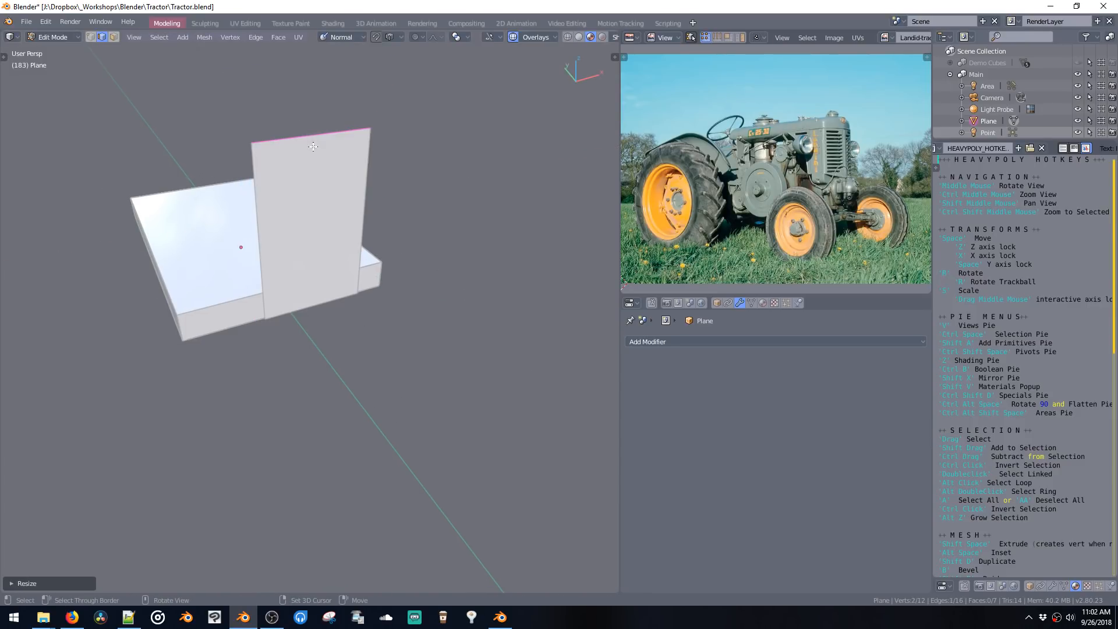
{"action": "key", "text": "s"}
{"action": "left_click", "coordinate": [366, 267]}
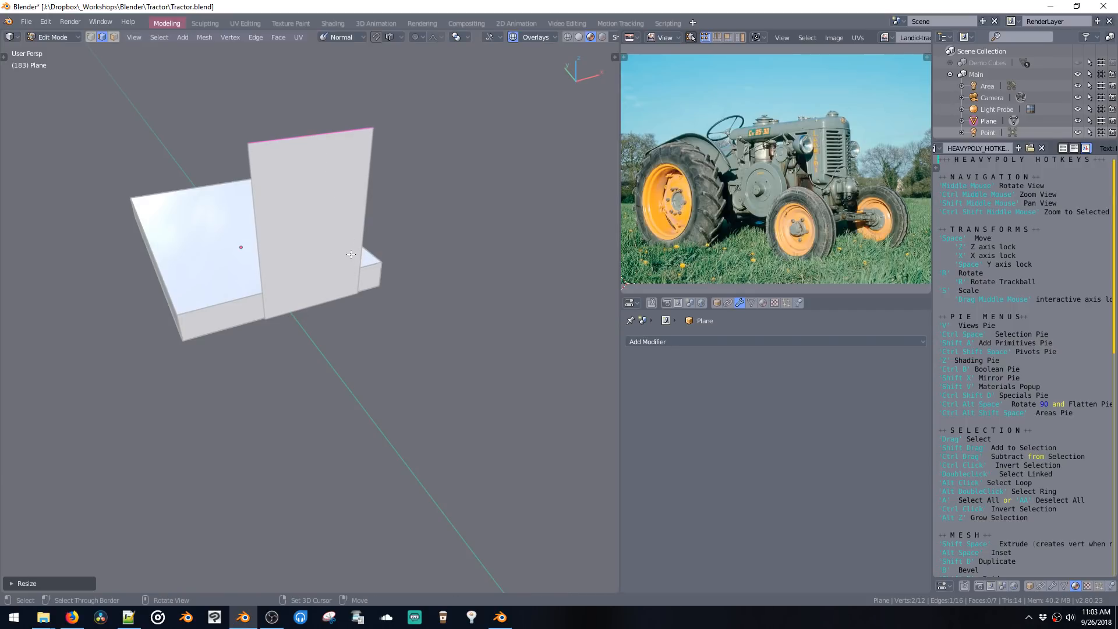
Step: Extrude the panel's top edge upward along Z by about 26 cm
{"action": "key", "text": "e"}
{"action": "key", "text": "z"}
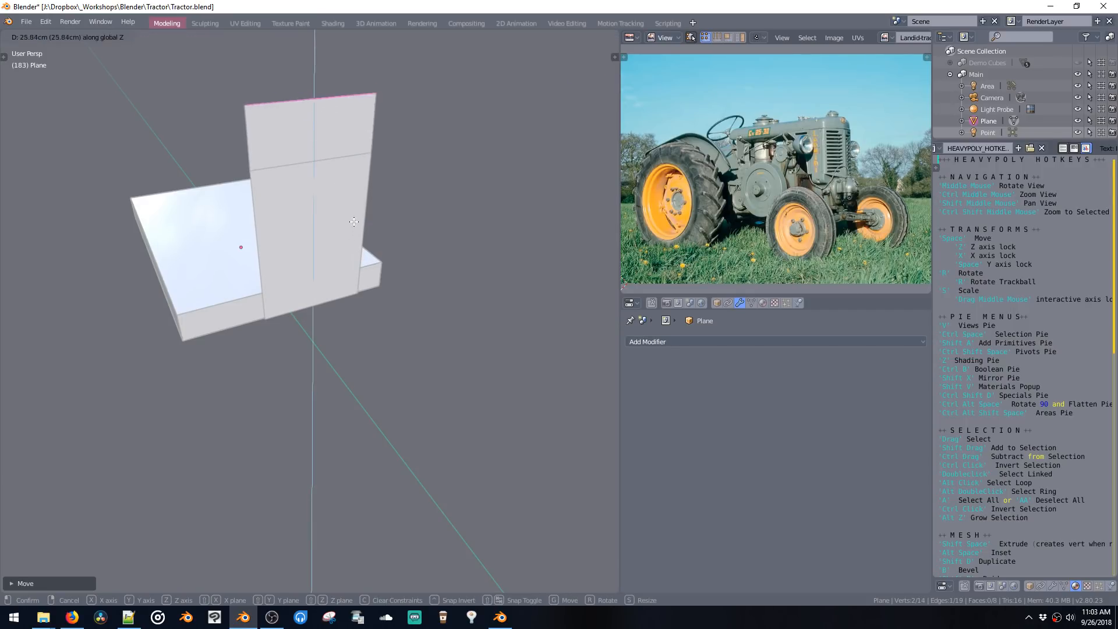
{"action": "left_click", "coordinate": [353, 222]}
{"action": "middle_click_drag", "start_coordinate": [353, 221], "coordinate": [352, 244]}
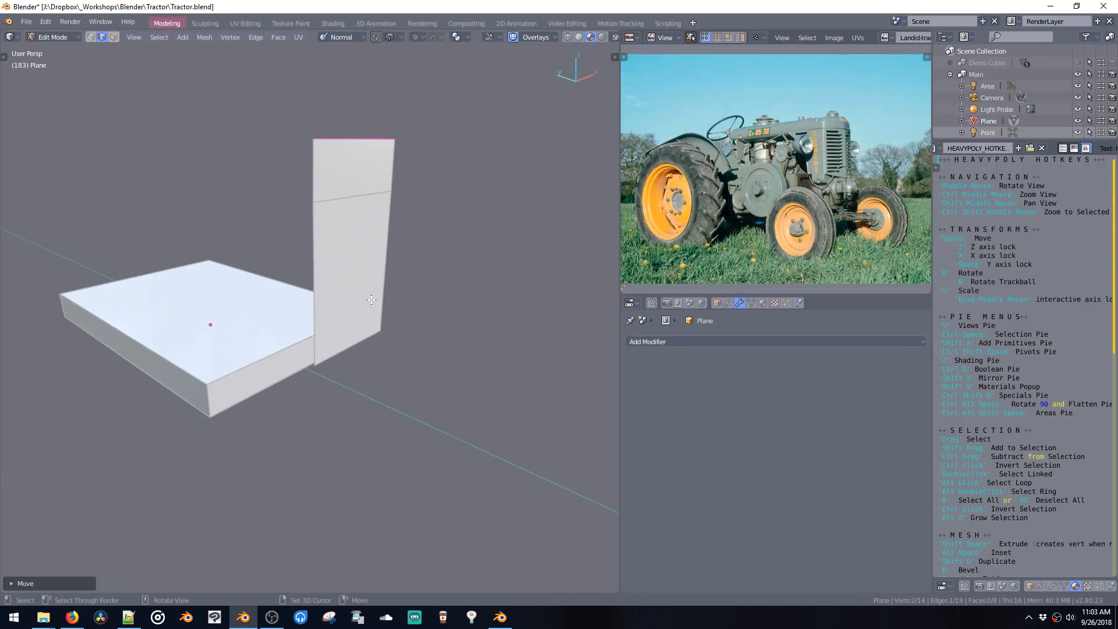
Step: Move the whole upright panel along Y near the slab's front end and extrude it forward into a solid block
{"action": "key", "text": "ctrl+space"}
{"action": "left_click", "coordinate": [340, 225]}
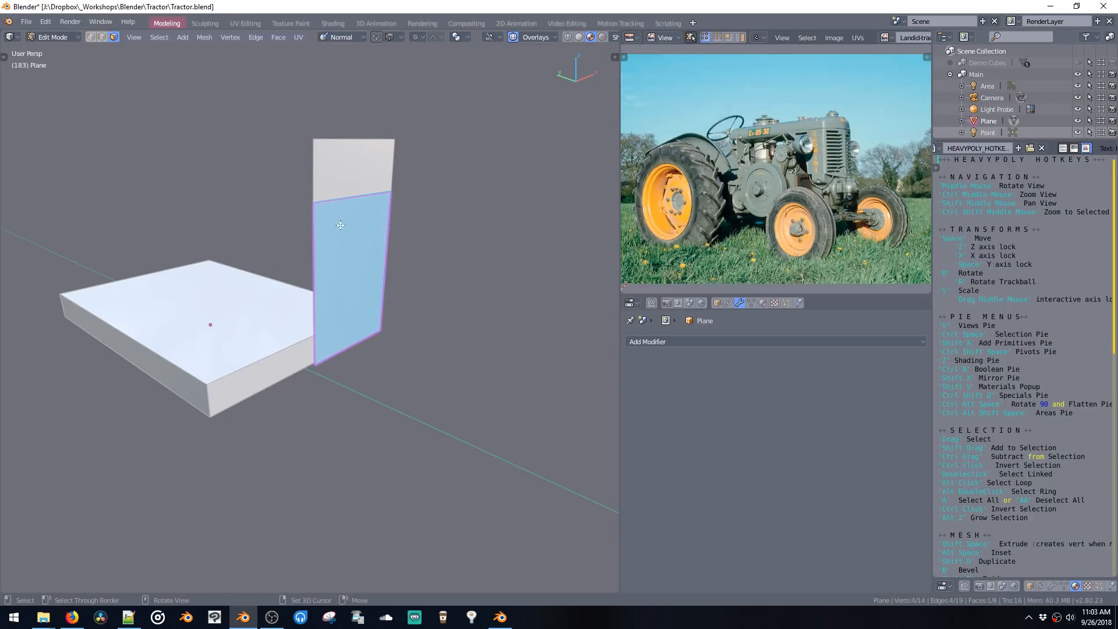
{"action": "double_click", "coordinate": [348, 273]}
{"action": "middle_click_drag", "start_coordinate": [348, 272], "coordinate": [342, 284]}
{"action": "key", "text": "space"}
{"action": "key", "text": "space"}
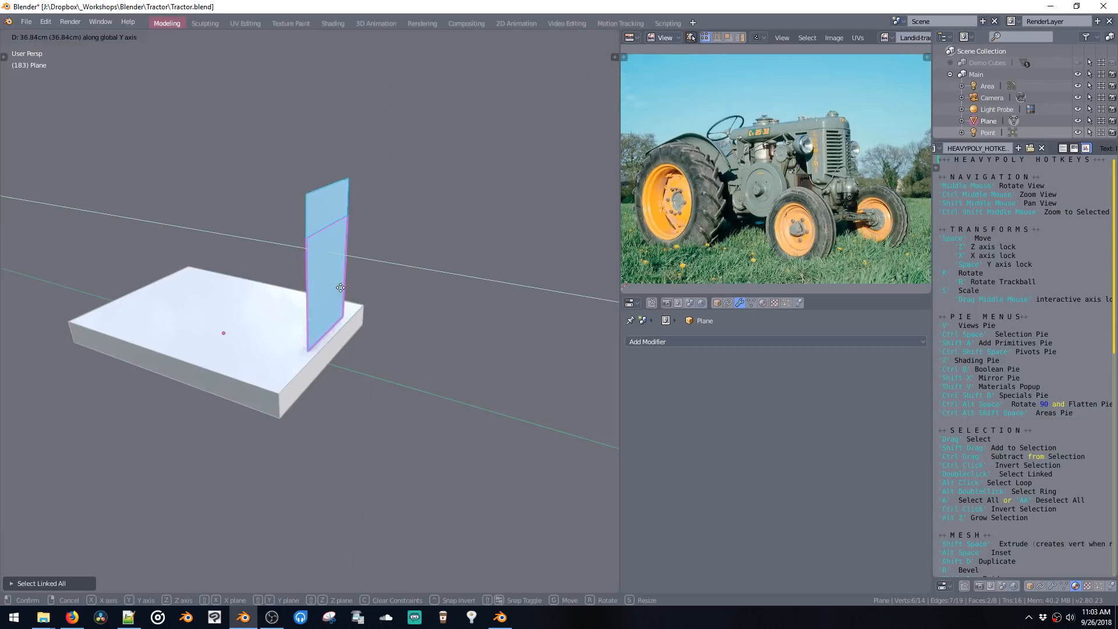
{"action": "left_click", "coordinate": [363, 299]}
{"action": "key", "text": "shift+space"}
{"action": "left_click", "coordinate": [376, 330]}
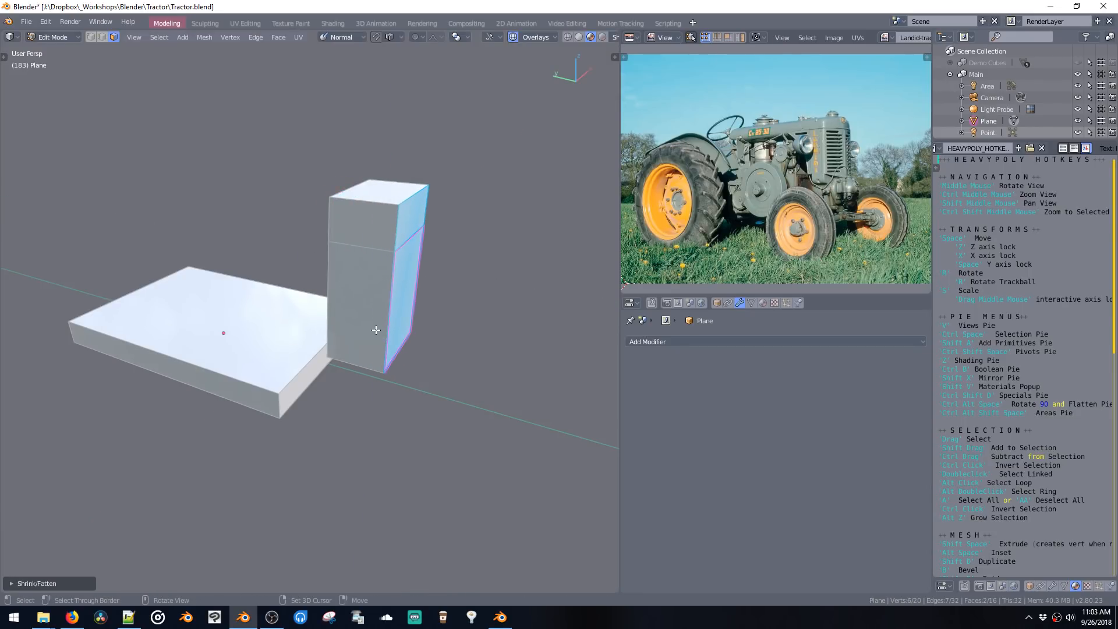
Step: Bevel the block's two upper side edges with a single segment at an offset of about 0.068
{"action": "key", "text": "ctrl+space"}
{"action": "left_click", "coordinate": [386, 140]}
{"action": "left_click", "coordinate": [369, 202]}
{"action": "key", "text": "b"}
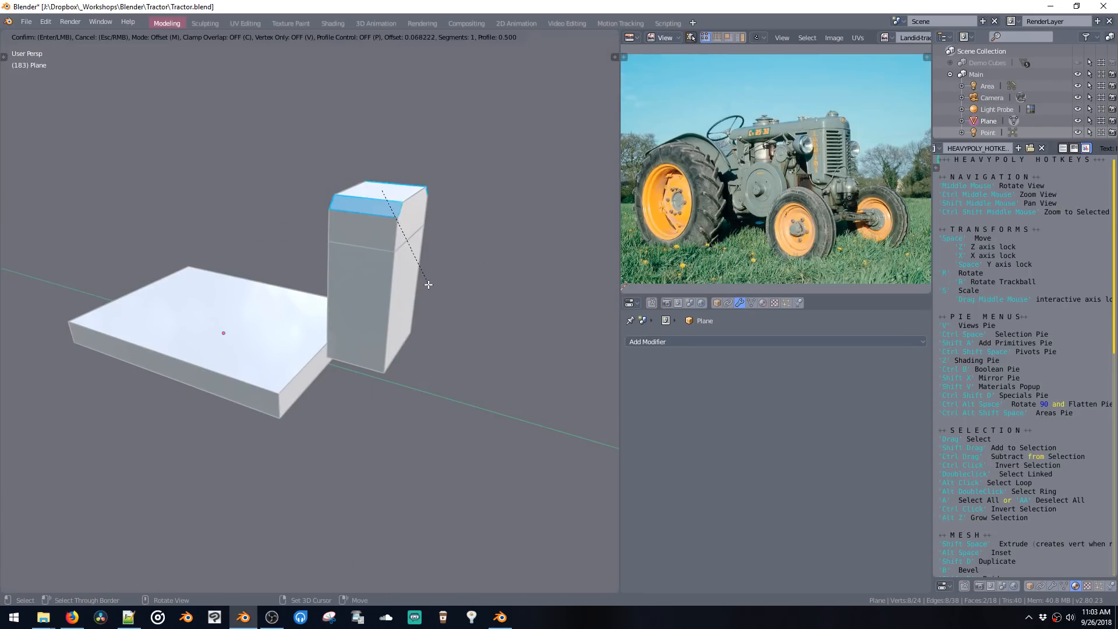
{"action": "left_click", "coordinate": [429, 282]}
Step: Extrude the block's upper rear face backward over the slab to form the long engine hood
{"action": "middle_click_drag", "start_coordinate": [429, 282], "coordinate": [395, 247]}
{"action": "key", "text": "ctrl+space"}
{"action": "left_click", "coordinate": [394, 199]}
{"action": "left_click", "coordinate": [391, 192]}
{"action": "middle_click_drag", "start_coordinate": [392, 192], "coordinate": [382, 241]}
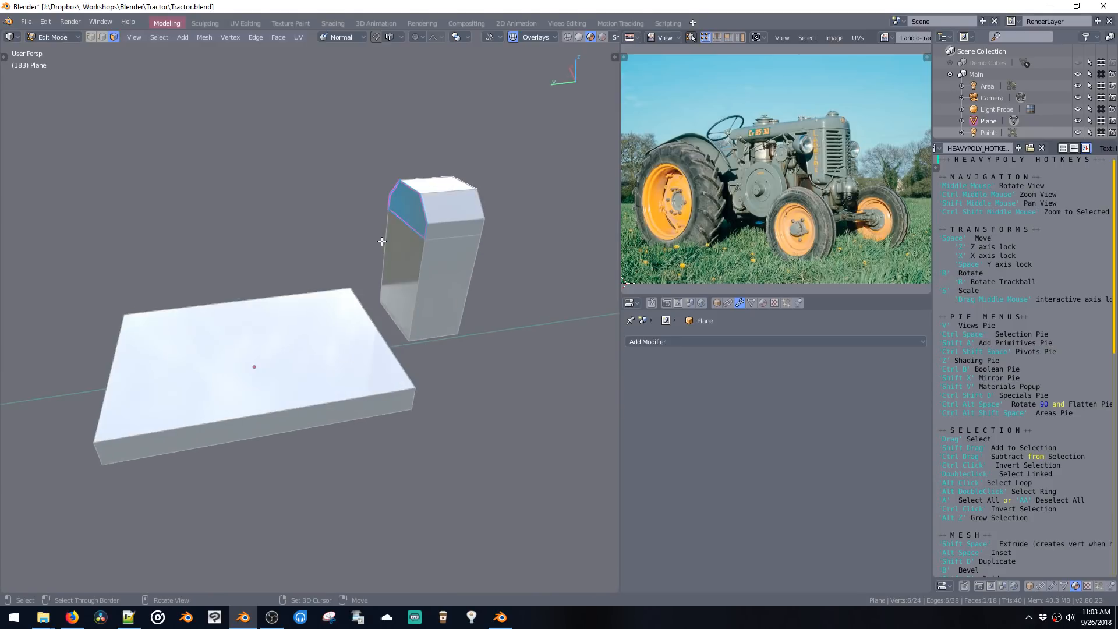
{"action": "key", "text": "shift+space"}
{"action": "left_click", "coordinate": [349, 340]}
{"action": "middle_click_drag", "start_coordinate": [349, 341], "coordinate": [337, 344]}
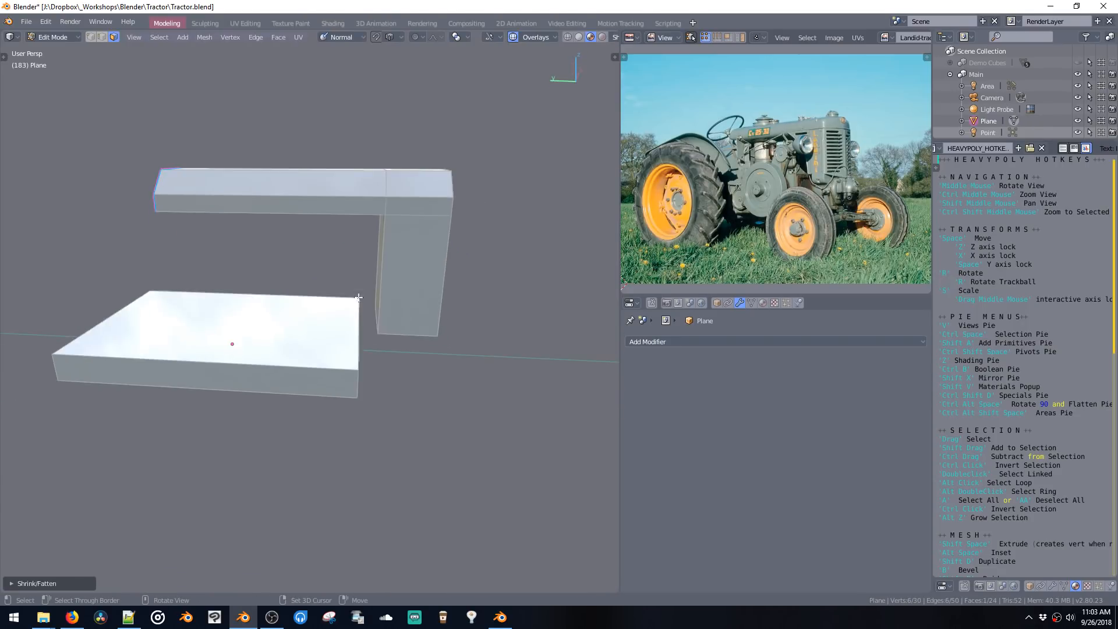
Step: Select the whole slab, raise it beneath the overhanging hood and scale it down
{"action": "double_click", "coordinate": [337, 344]}
{"action": "key", "text": "space"}
{"action": "left_click", "coordinate": [387, 305]}
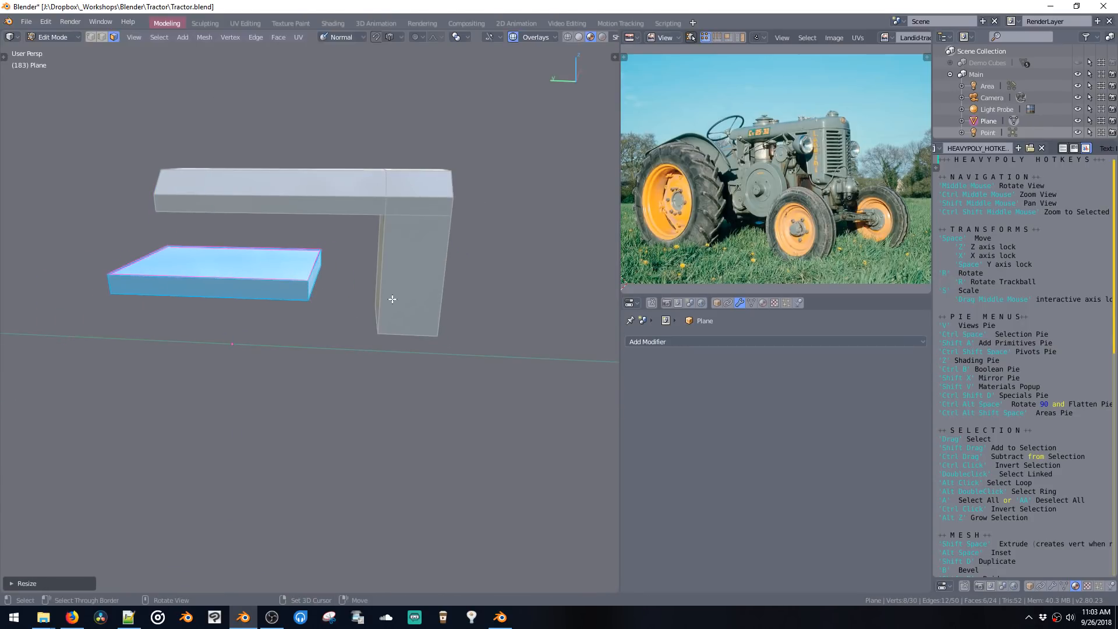
Step: Move the whole slab along Y closer to the upright grille block
{"action": "double_click", "coordinate": [391, 296]}
{"action": "middle_click_drag", "start_coordinate": [391, 297], "coordinate": [329, 294]}
{"action": "double_click", "coordinate": [279, 291]}
{"action": "key", "text": "space"}
{"action": "key", "text": "space"}
{"action": "left_click", "coordinate": [256, 284]}
Step: Select the entire slab, move it along Y out in front of the grille block and lower it along Z
{"action": "double_click", "coordinate": [262, 276]}
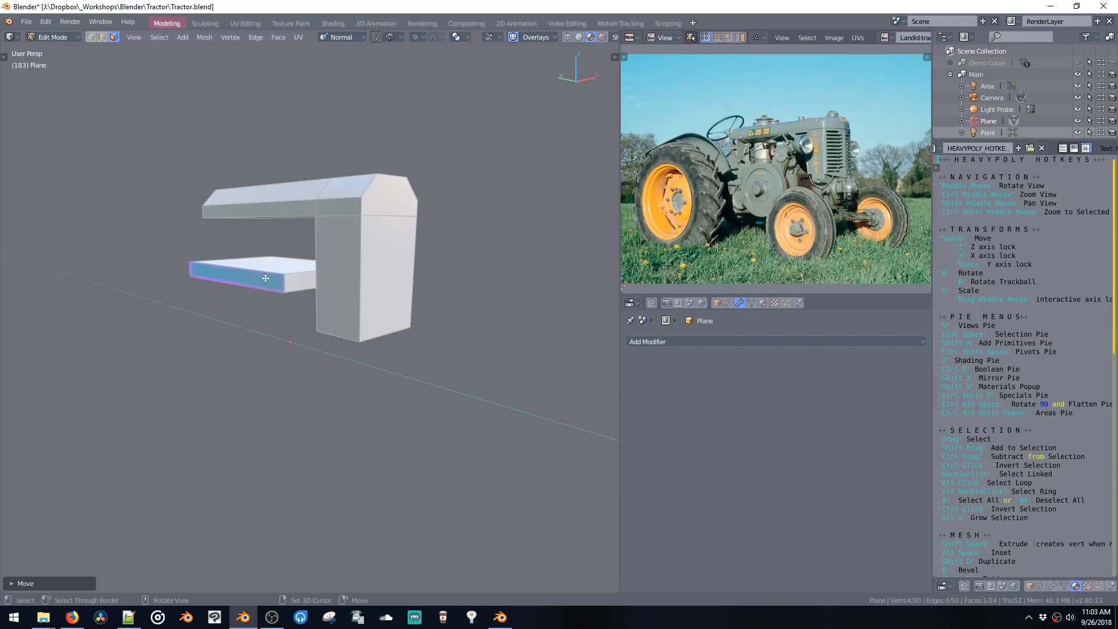
{"action": "middle_click_drag", "start_coordinate": [262, 276], "coordinate": [306, 291]}
{"action": "key", "text": "space"}
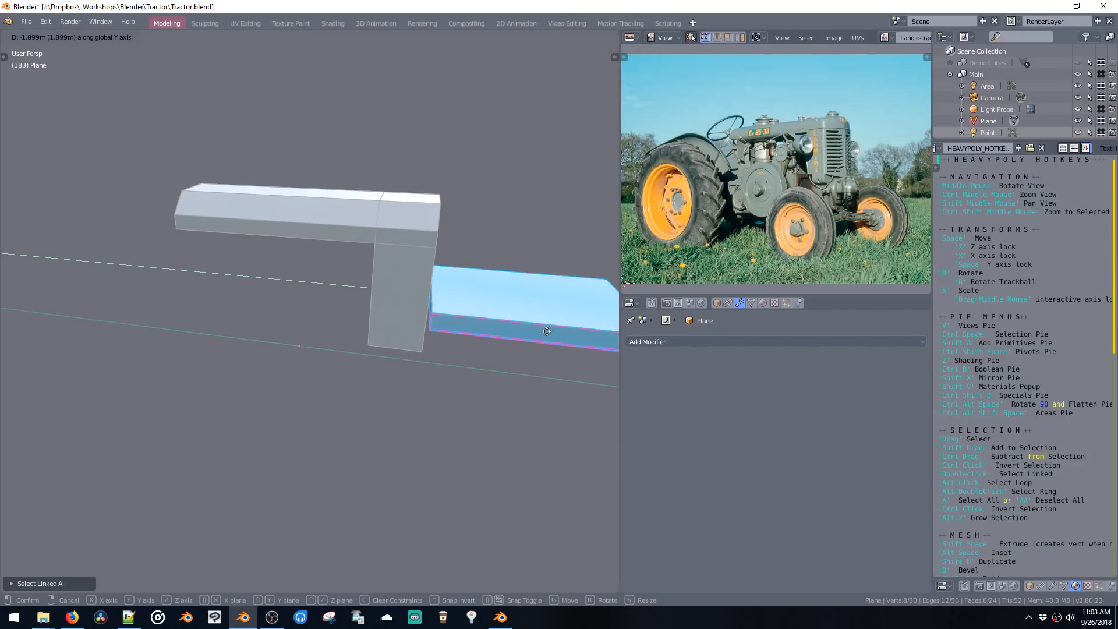
{"action": "key", "text": "z"}
{"action": "left_click", "coordinate": [506, 405]}
{"action": "middle_click_drag", "start_coordinate": [436, 342], "coordinate": [351, 333]}
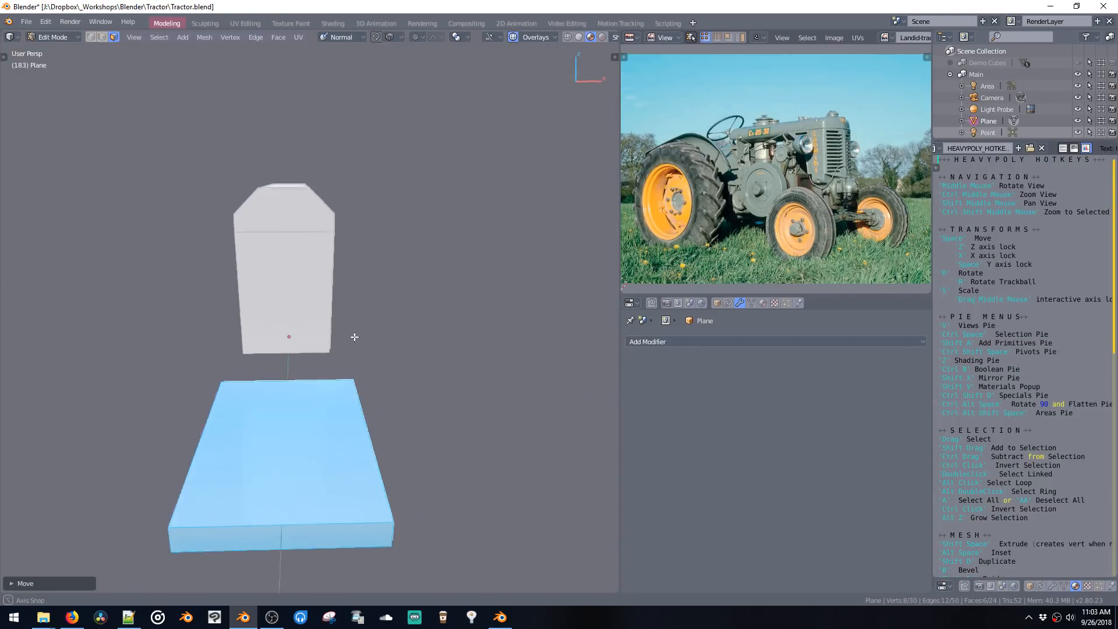
Step: Mirror the body geometry across X, giving the grille, hood and slab a centre edge line
{"action": "key", "text": "ctrl+r"}
{"action": "middle_click_drag", "start_coordinate": [281, 239], "coordinate": [307, 279]}
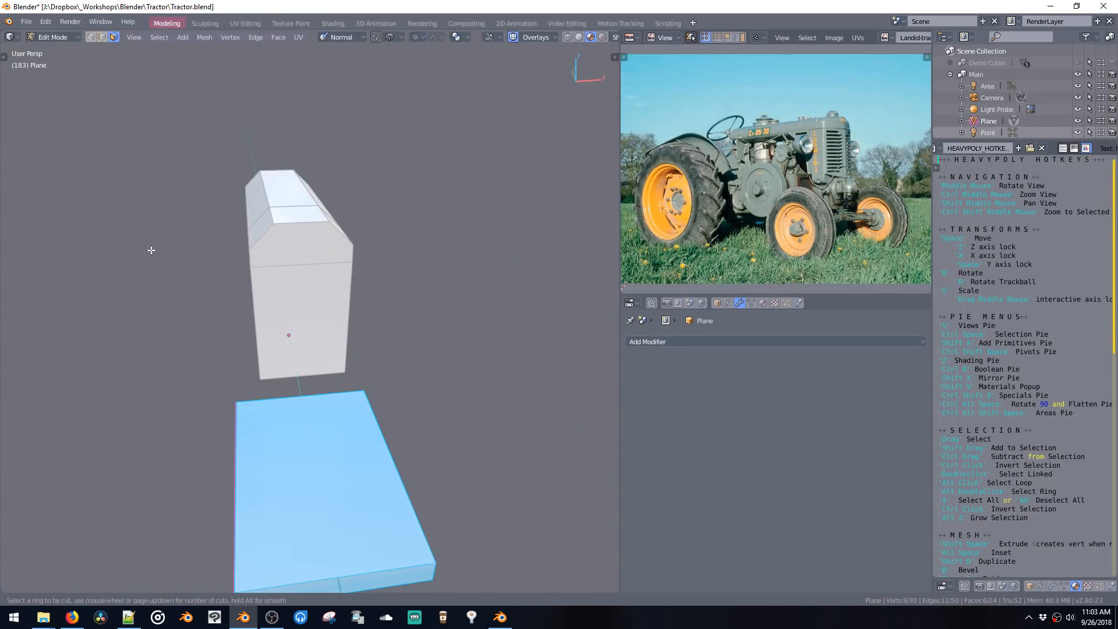
{"action": "key", "text": "Escape"}
{"action": "key", "text": "Tab"}
{"action": "key", "text": "shift+x"}
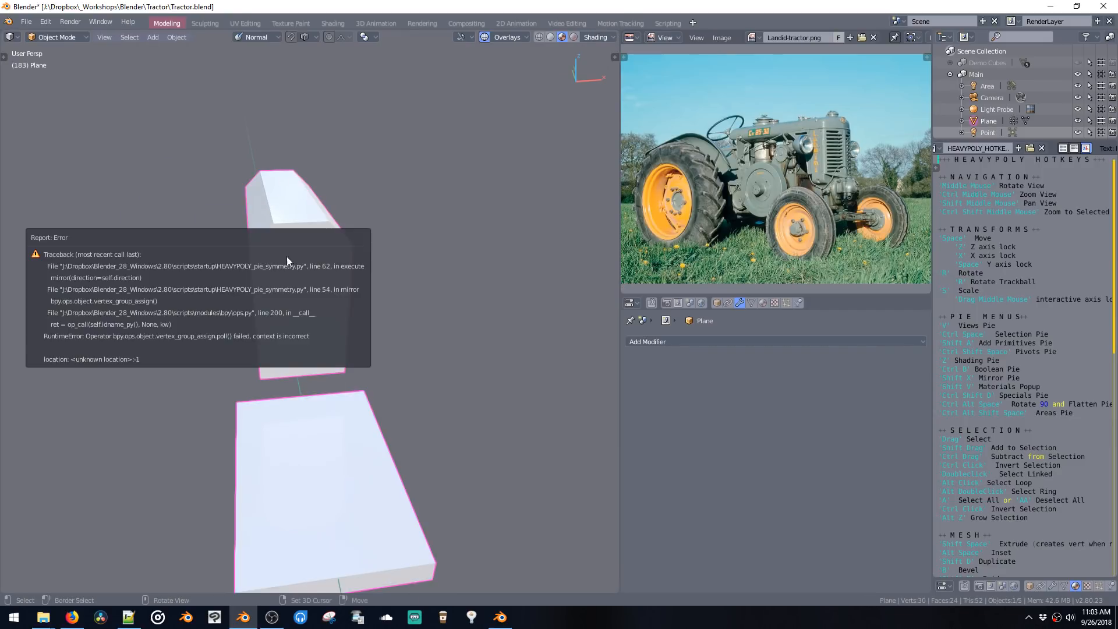
{"action": "key", "text": "ctrl+space"}
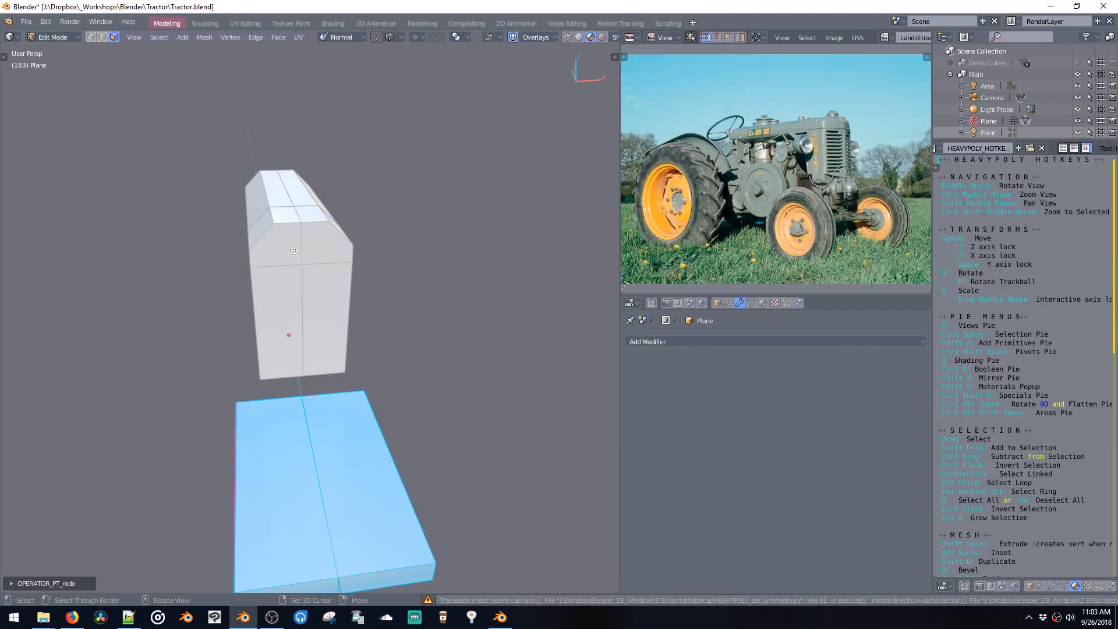
Step: Select the two vertical centre edges on the grille's front face and pull them forward into a slight point
{"action": "key", "text": "ctrl+space"}
{"action": "left_click", "coordinate": [305, 253]}
{"action": "left_click", "coordinate": [303, 298], "text": "shift"}
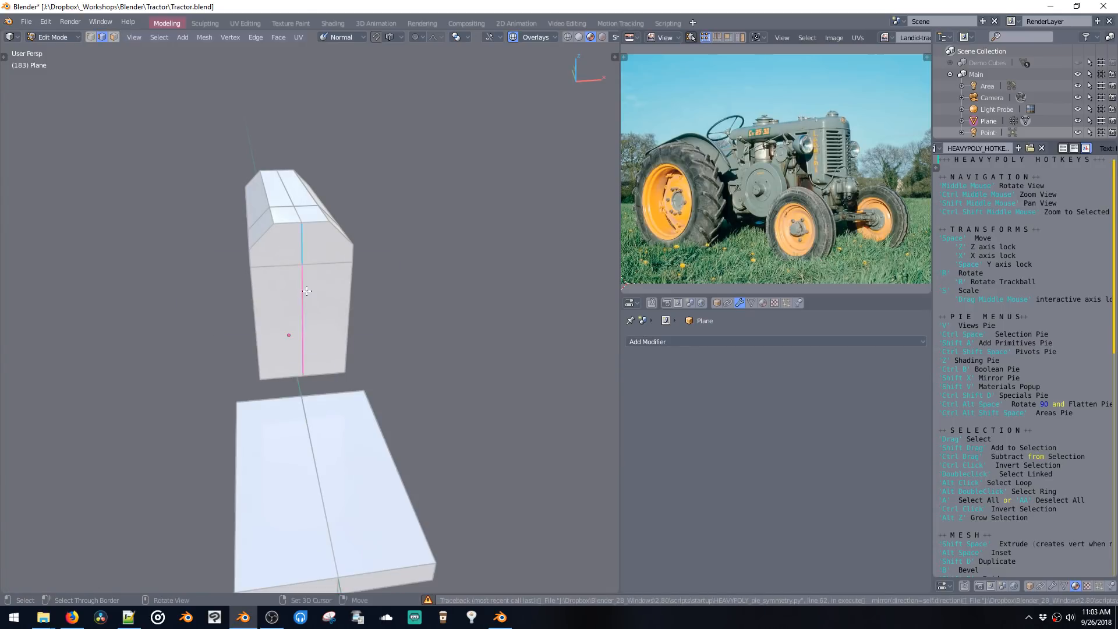
{"action": "key", "text": "space"}
{"action": "middle_click_drag", "start_coordinate": [303, 300], "coordinate": [350, 382]}
{"action": "left_click", "coordinate": [330, 310]}
Step: Adjust the height of the centre edges on top of the grille and hood along Z
{"action": "left_click", "coordinate": [321, 221], "text": "shift"}
{"action": "key", "text": "space"}
{"action": "key", "text": "z"}
{"action": "left_click", "coordinate": [326, 230]}
{"action": "key", "text": "space"}
{"action": "key", "text": "z"}
{"action": "left_click", "coordinate": [316, 209]}
Step: Select the whole slab and move it back along Y beneath the overhanging hood
{"action": "left_click", "coordinate": [301, 406]}
{"action": "double_click", "coordinate": [301, 405]}
{"action": "key", "text": "space"}
{"action": "key", "text": "space"}
{"action": "left_click", "coordinate": [178, 314]}
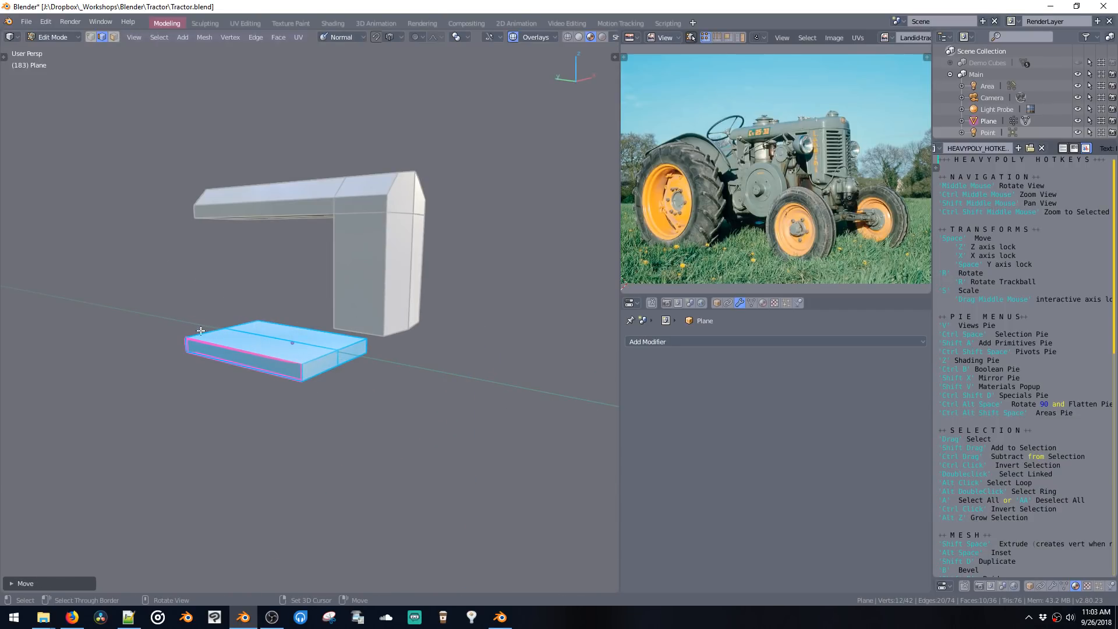
Step: Select the grille block's lower rear corner vertices and move them forward along Y to taper its rear side
{"action": "middle_click_drag", "start_coordinate": [337, 299], "coordinate": [412, 282]}
{"action": "key", "text": "ctrl+space"}
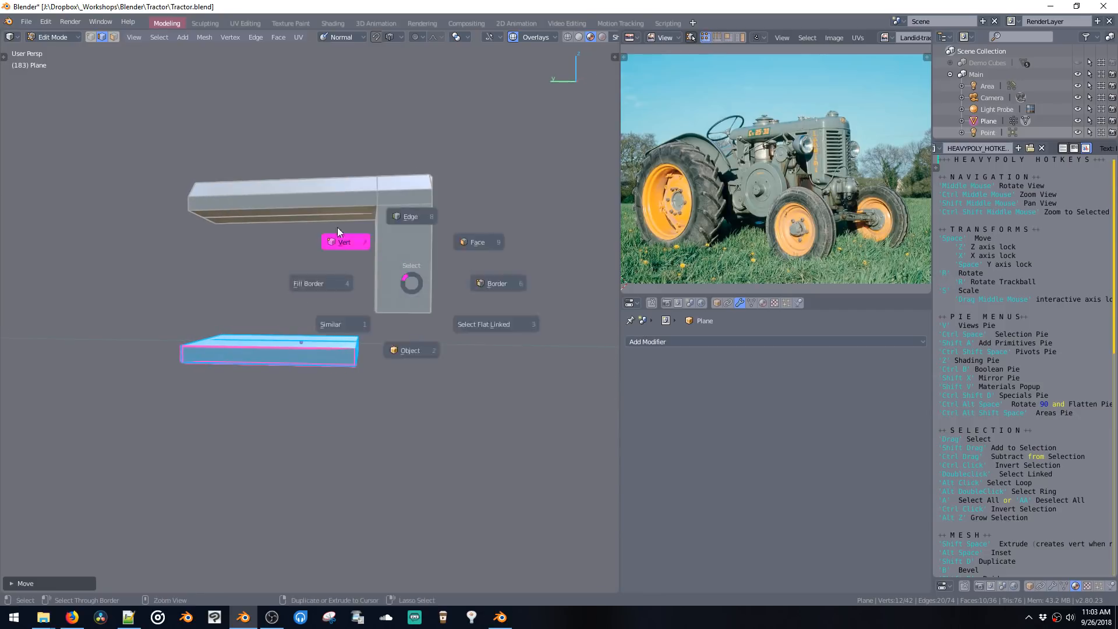
{"action": "left_click", "coordinate": [337, 230]}
{"action": "left_click_drag", "start_coordinate": [356, 296], "coordinate": [378, 324]}
{"action": "key", "text": "space"}
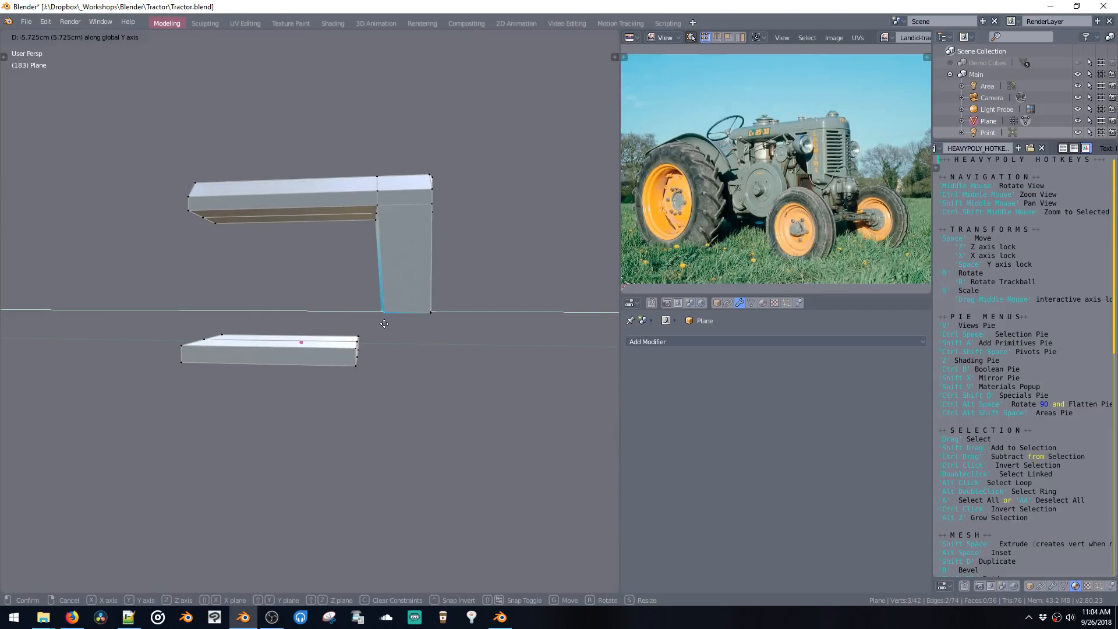
{"action": "left_click", "coordinate": [382, 315]}
Step: Move all vertices of the grille block's rear side backward along Y and adjust its lower rear corner along Y
{"action": "left_click_drag", "start_coordinate": [357, 145], "coordinate": [404, 324]}
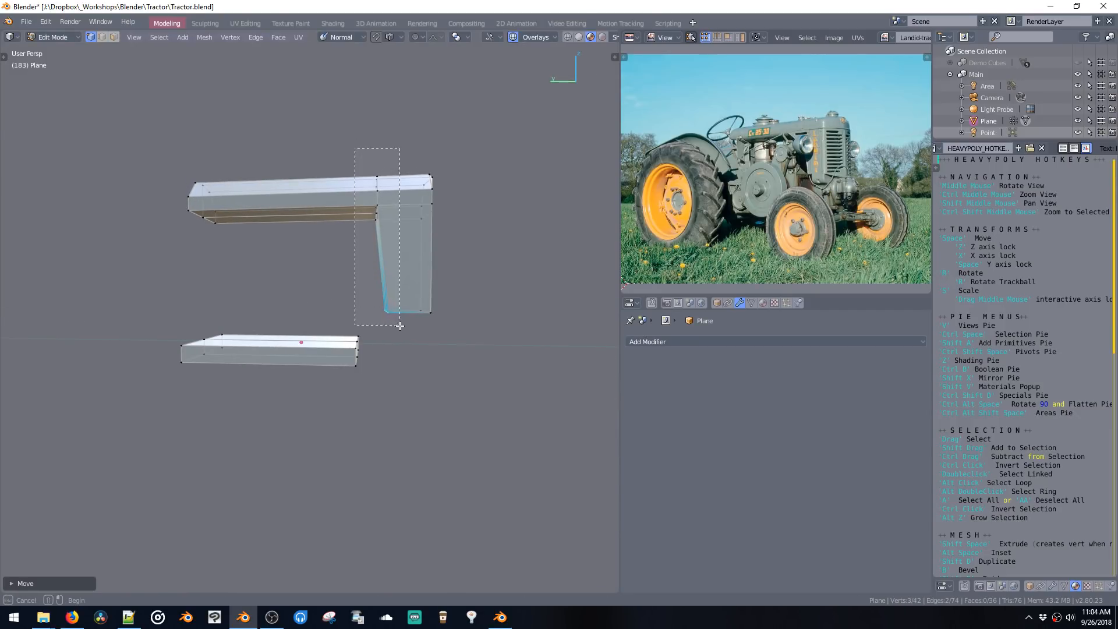
{"action": "key", "text": "space"}
{"action": "key", "text": "space"}
{"action": "left_click", "coordinate": [378, 303]}
{"action": "left_click_drag", "start_coordinate": [355, 286], "coordinate": [384, 326]}
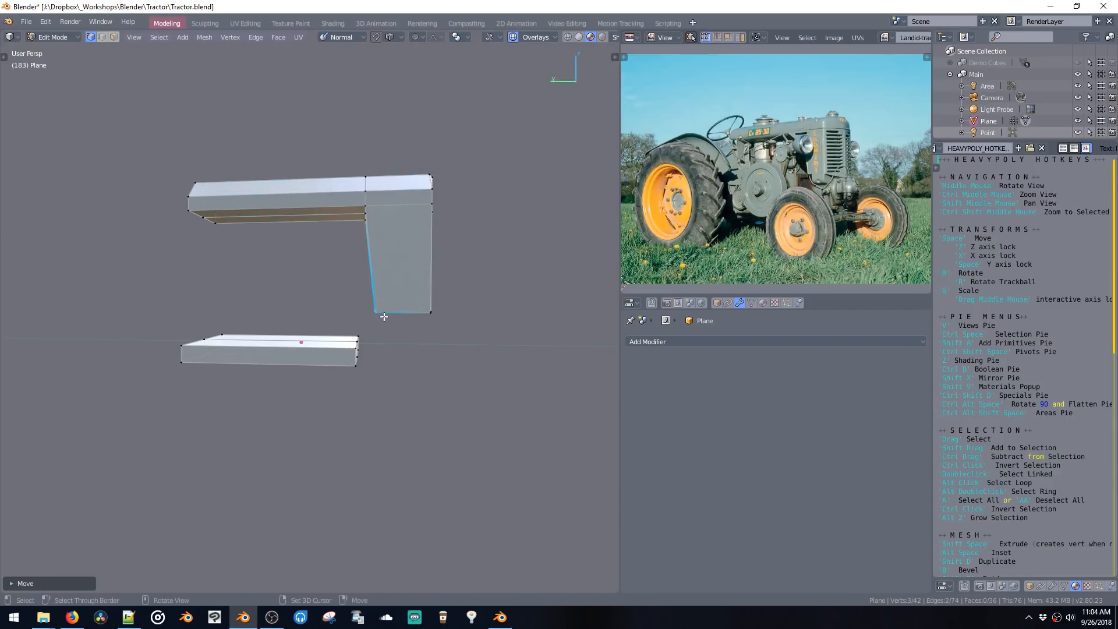
{"action": "key", "text": "space"}
{"action": "key", "text": "space"}
{"action": "left_click", "coordinate": [388, 313]}
{"action": "mouse_move", "coordinate": [388, 313]}
{"action": "middle_mouse_down"}
{"action": "mouse_move", "coordinate": [273, 285]}
{"action": "mouse_move", "coordinate": [371, 282]}
{"action": "mouse_move", "coordinate": [372, 307]}
{"action": "middle_mouse_up"}
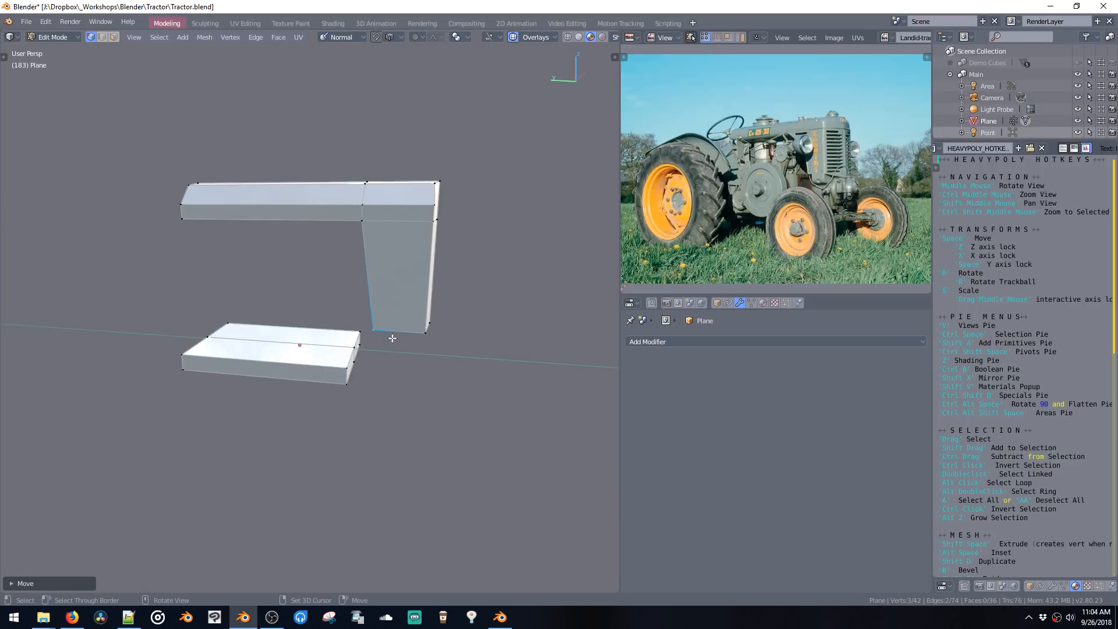
Step: Add a 32-sided cylinder and rotate it about the global Y axis so that it lies sideways across the tractor
{"action": "key", "text": "shift+a"}
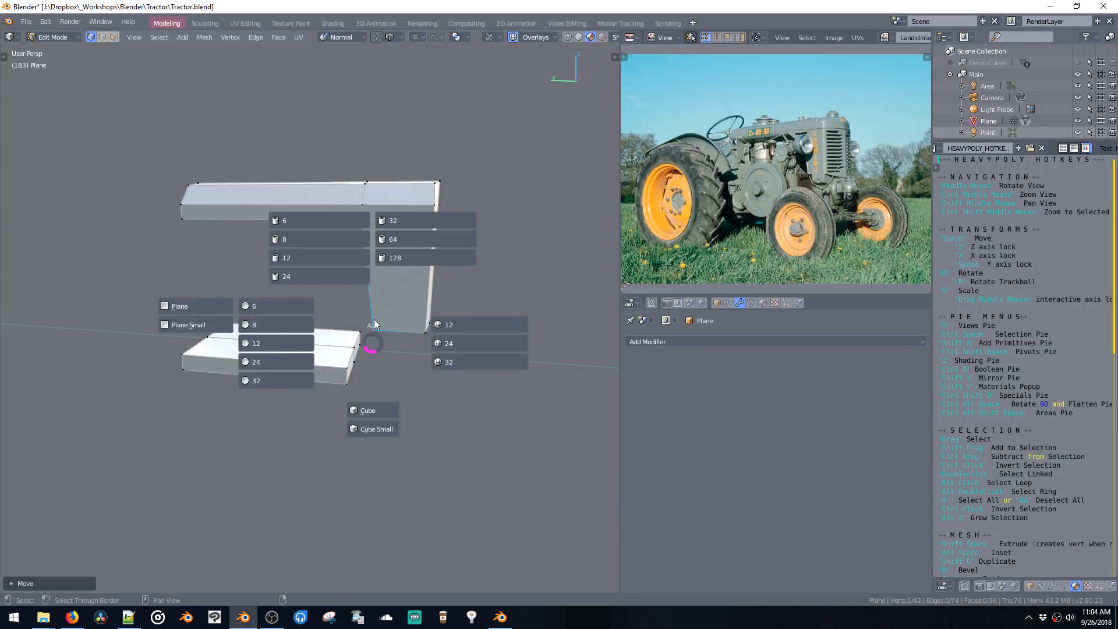
{"action": "left_click", "coordinate": [395, 227]}
{"action": "key", "text": "r"}
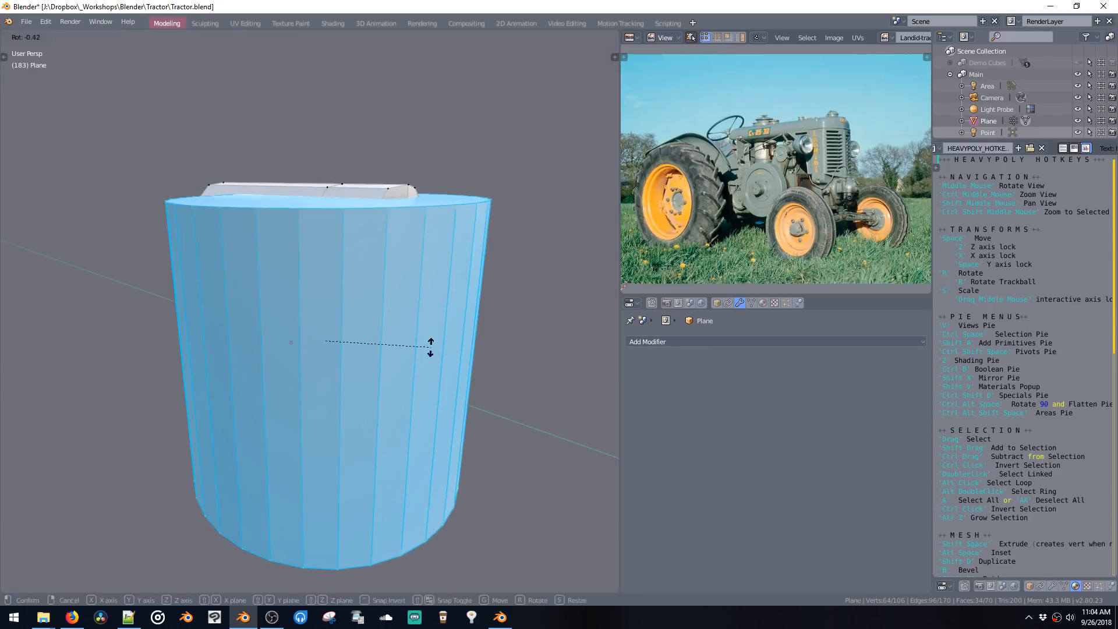
{"action": "key", "text": "x"}
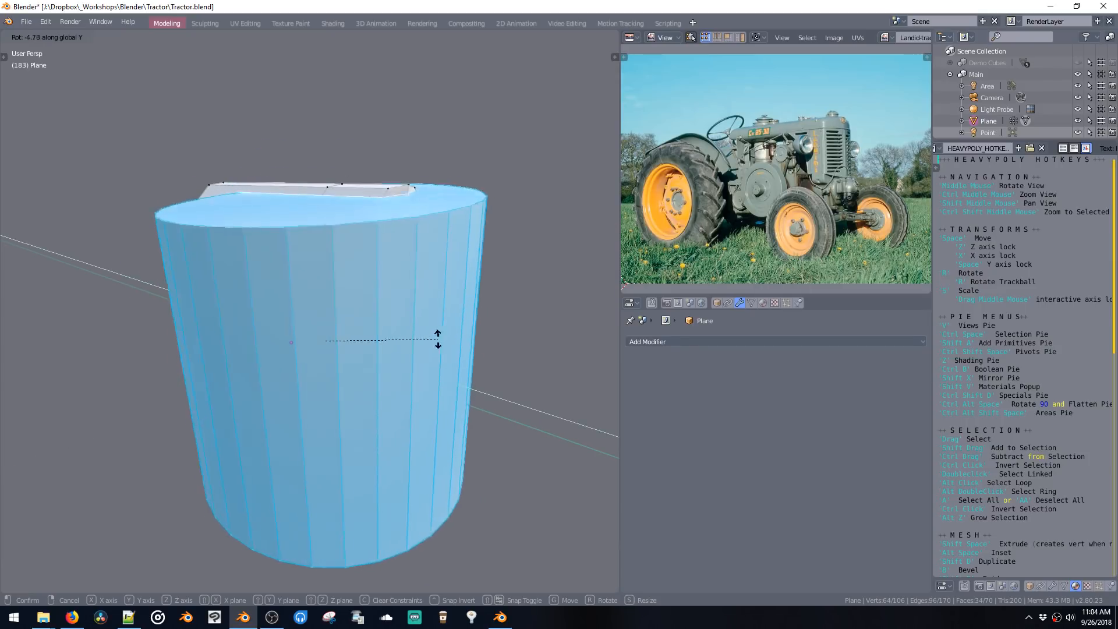
{"action": "left_click", "coordinate": [442, 294]}
Step: Scale the cylinder down along X into a thin wheel disc and move it along X to one side of the body
{"action": "key", "text": "s"}
{"action": "key", "text": "x"}
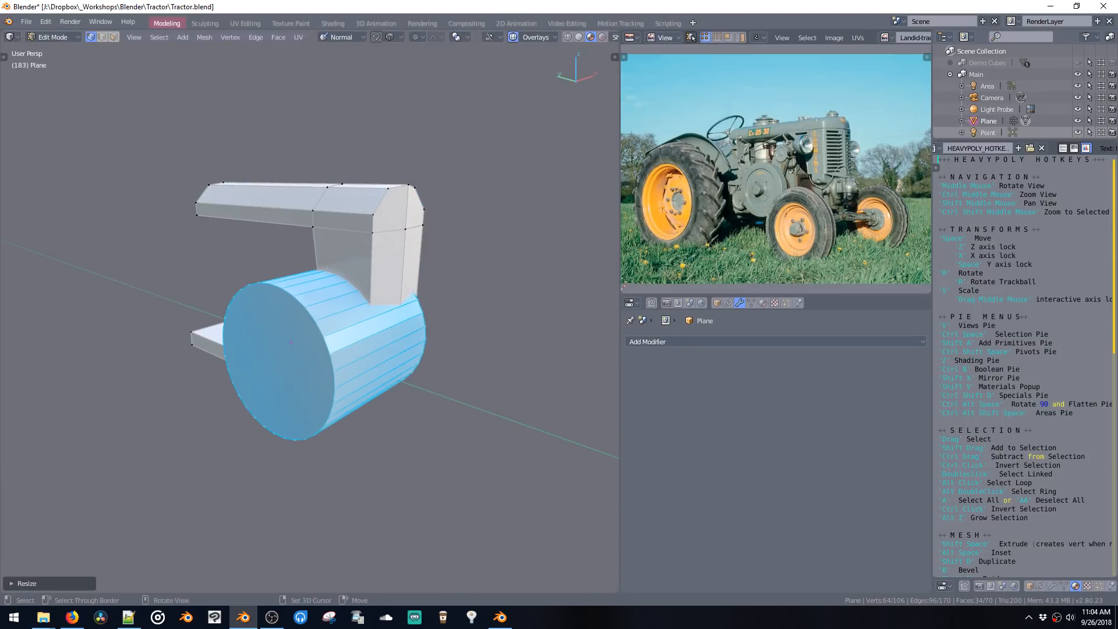
{"action": "left_click", "coordinate": [387, 312]}
{"action": "middle_click_drag", "start_coordinate": [387, 312], "coordinate": [353, 311]}
{"action": "key", "text": "space"}
{"action": "key", "text": "x"}
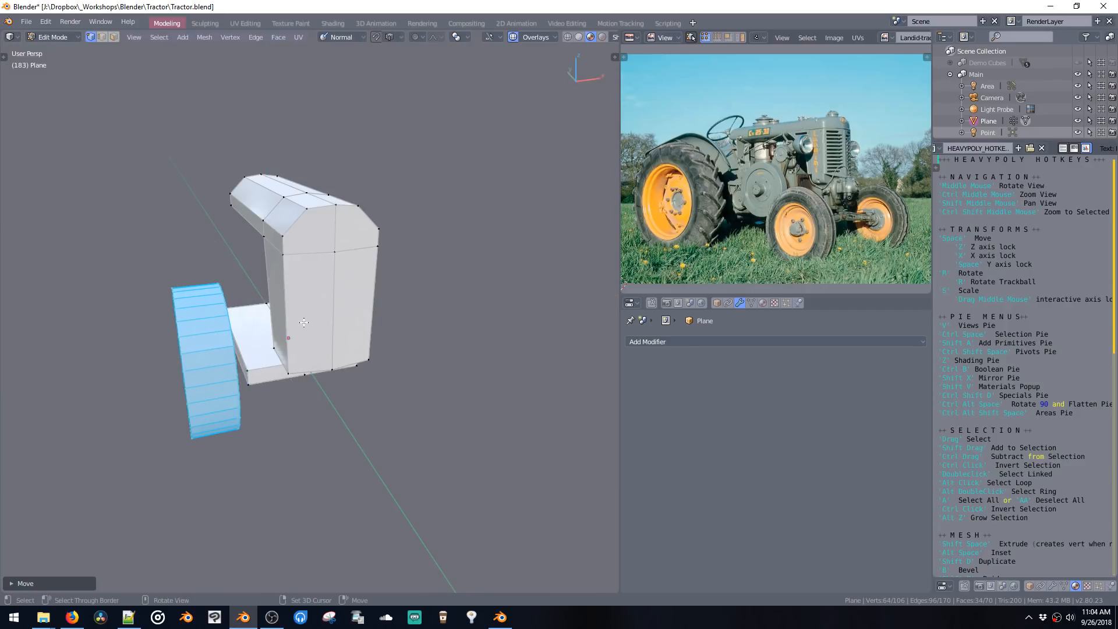
{"action": "left_click", "coordinate": [278, 311]}
Step: Lower the wheel along Z and scale it to front-wheel size
{"action": "middle_click_drag", "start_coordinate": [277, 311], "coordinate": [486, 328]}
{"action": "key", "text": "space"}
{"action": "key", "text": "z"}
{"action": "left_click", "coordinate": [448, 356]}
{"action": "key", "text": "s"}
{"action": "left_click", "coordinate": [443, 371]}
Step: Adjust the wheel's width along X and mirror it across X to the opposite side of the body
{"action": "key", "text": "s"}
{"action": "key", "text": "x"}
{"action": "left_click", "coordinate": [340, 357]}
{"action": "key", "text": "shift+x"}
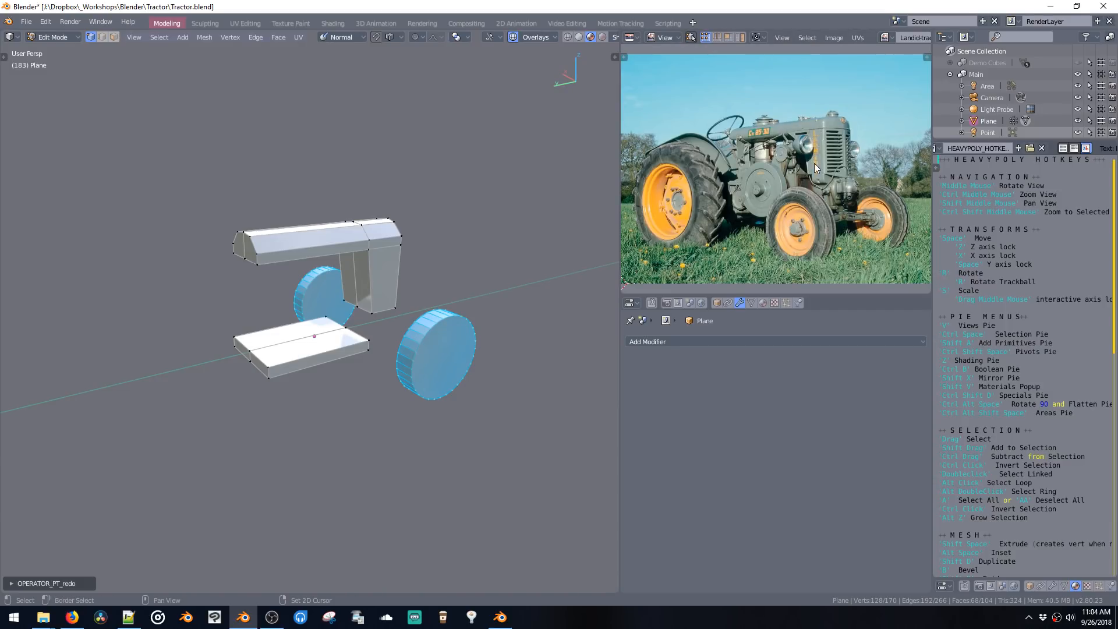
Step: Select the whole slab, raise it level with the grille block's lower end and narrow it along X
{"action": "double_click", "coordinate": [268, 373]}
{"action": "middle_click_drag", "start_coordinate": [268, 374], "coordinate": [326, 329]}
{"action": "key", "text": "space"}
{"action": "left_click", "coordinate": [324, 318]}
{"action": "key", "text": "s"}
{"action": "key", "text": "x"}
{"action": "left_click", "coordinate": [367, 332]}
Step: Add a 24-sided cylinder on the slab's long side face and scale it down
{"action": "key", "text": "ctrl+space"}
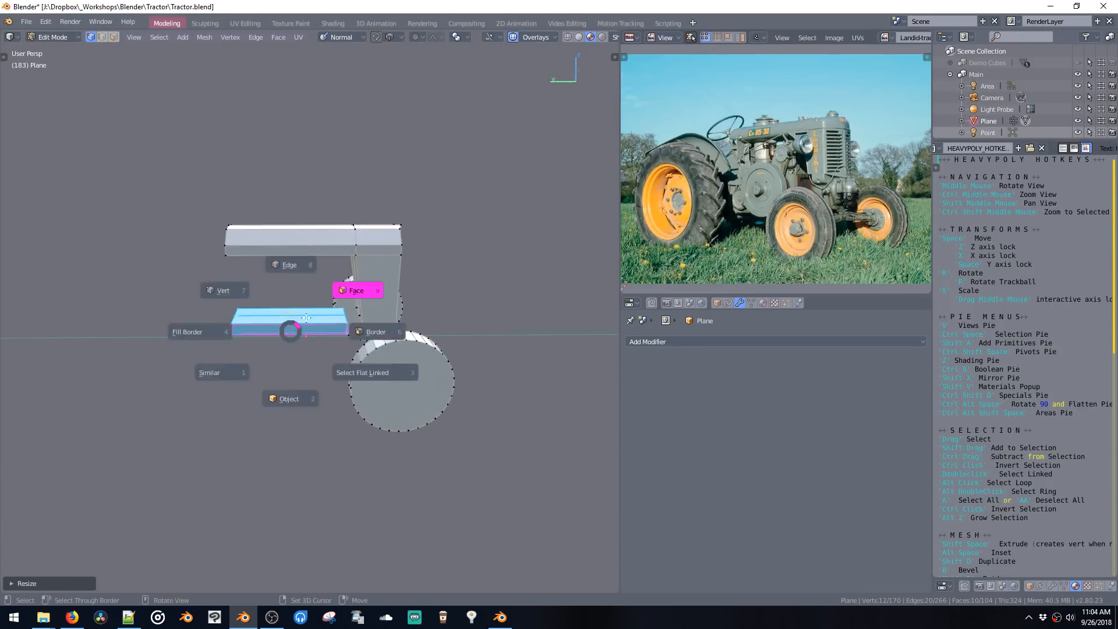
{"action": "left_click", "coordinate": [357, 287]}
{"action": "left_click", "coordinate": [289, 333]}
{"action": "key", "text": "shift+a"}
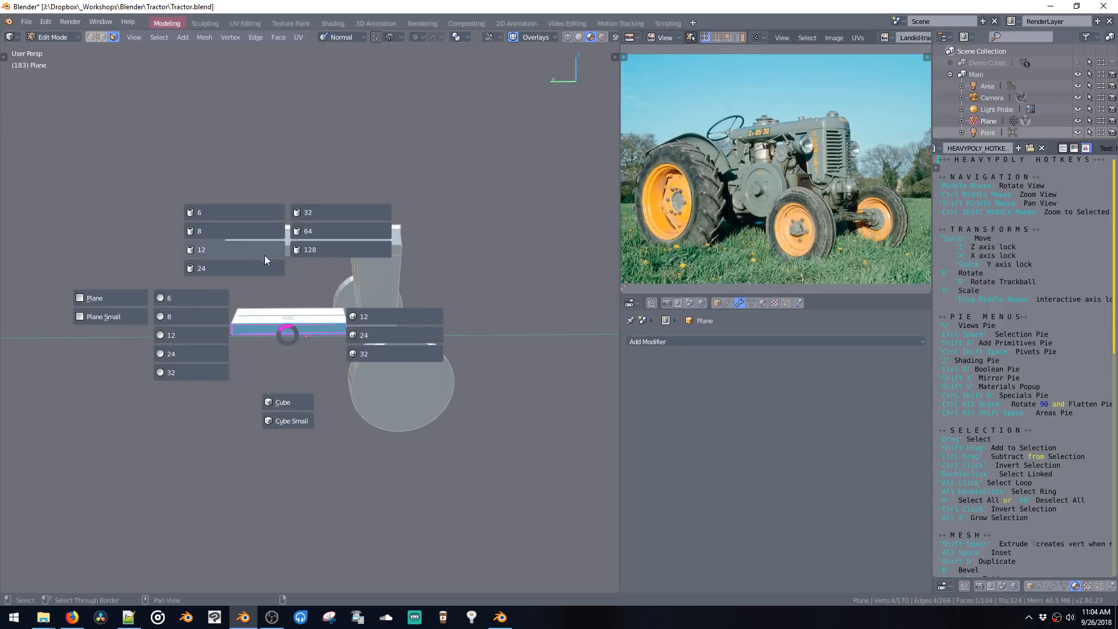
{"action": "left_click", "coordinate": [288, 335]}
{"action": "middle_click_drag", "start_coordinate": [288, 298], "coordinate": [298, 319]}
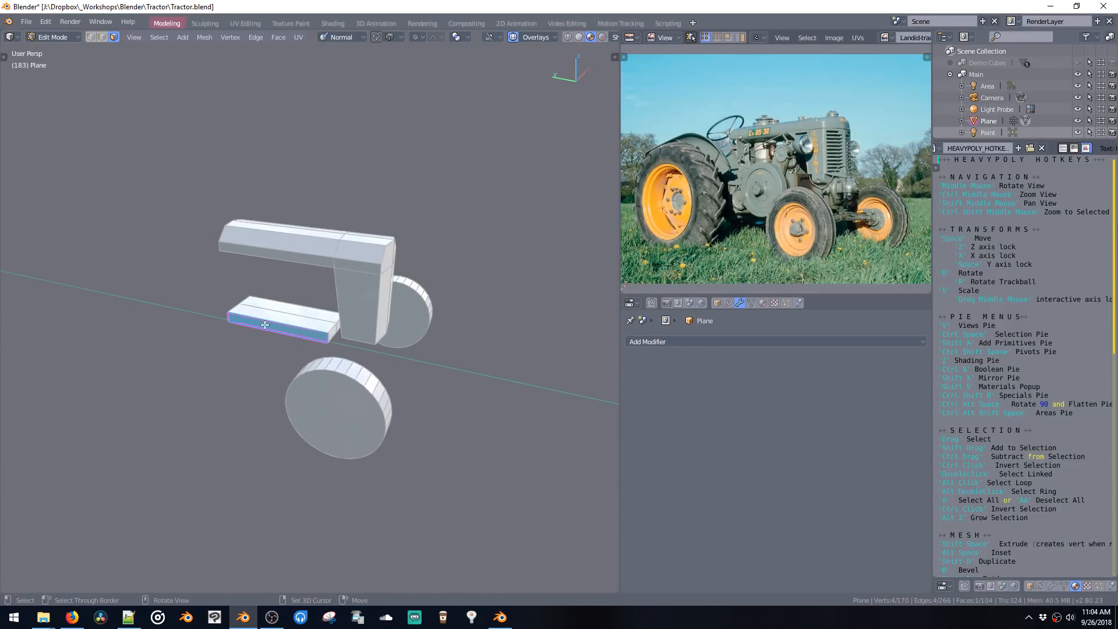
{"action": "key", "text": "shift+a"}
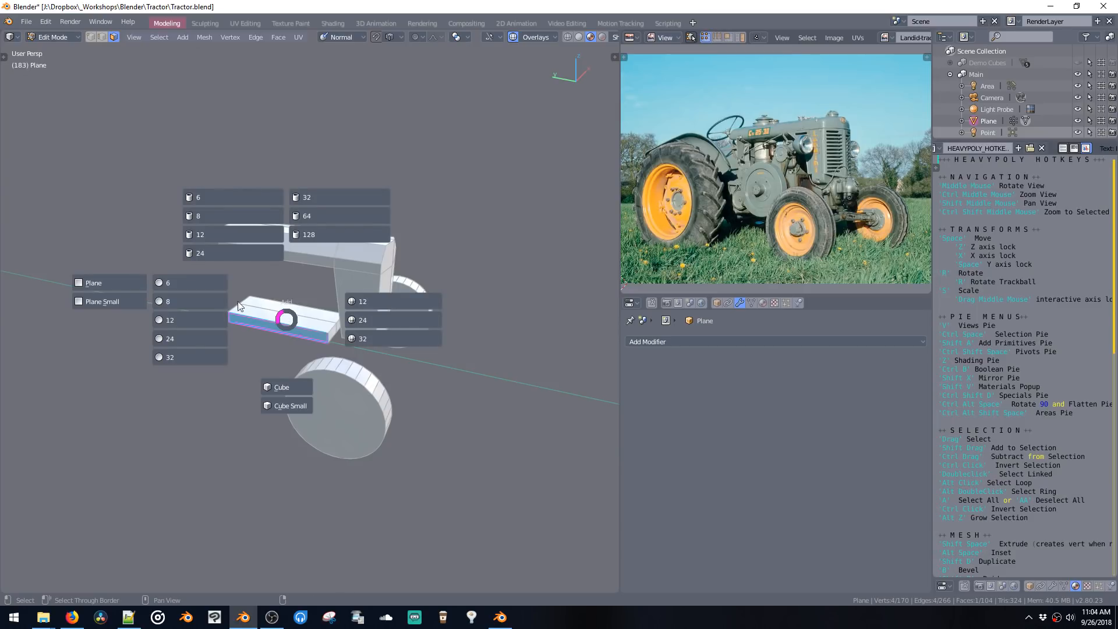
{"action": "left_click", "coordinate": [218, 254]}
{"action": "key", "text": "s"}
{"action": "left_click", "coordinate": [336, 378]}
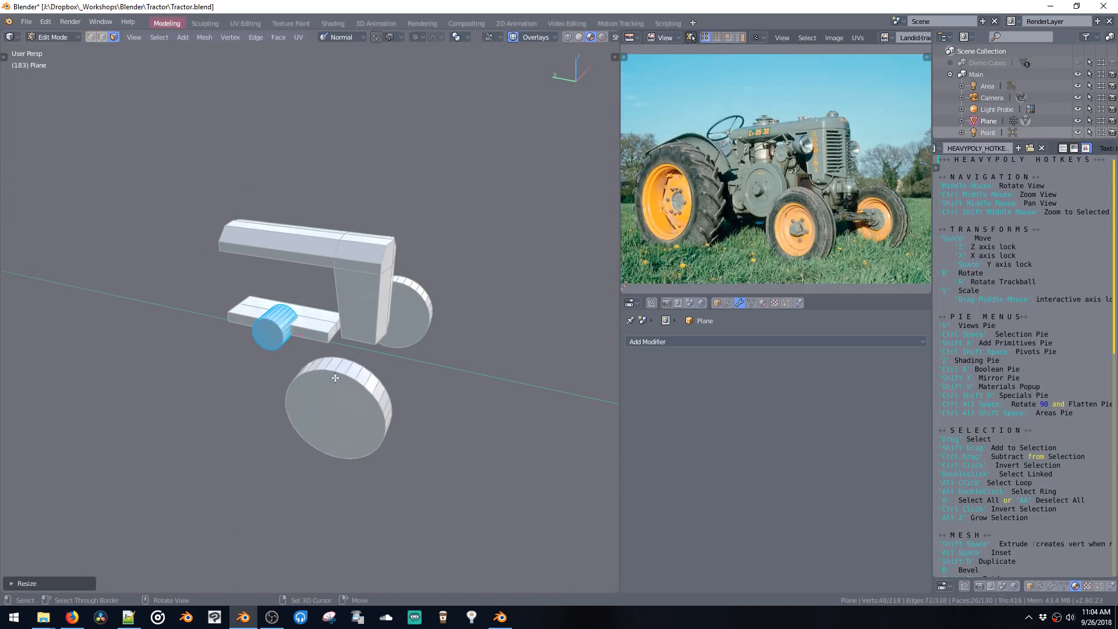
Step: Add a 24-sided cylinder on the slab's top face and scale it down
{"action": "left_click", "coordinate": [357, 296]}
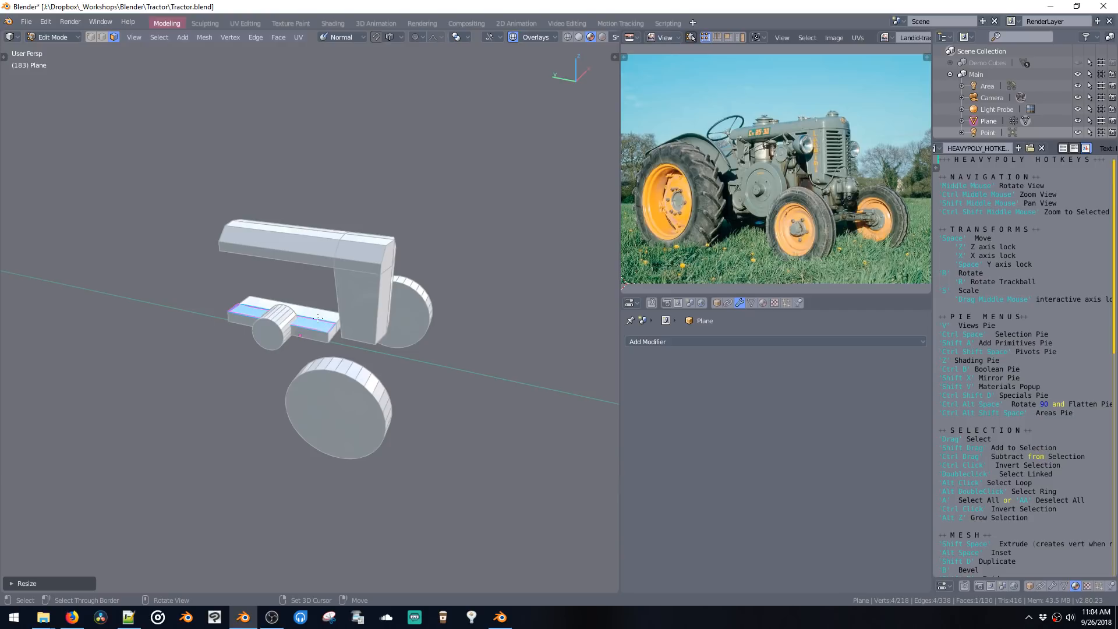
{"action": "key", "text": "shift+a"}
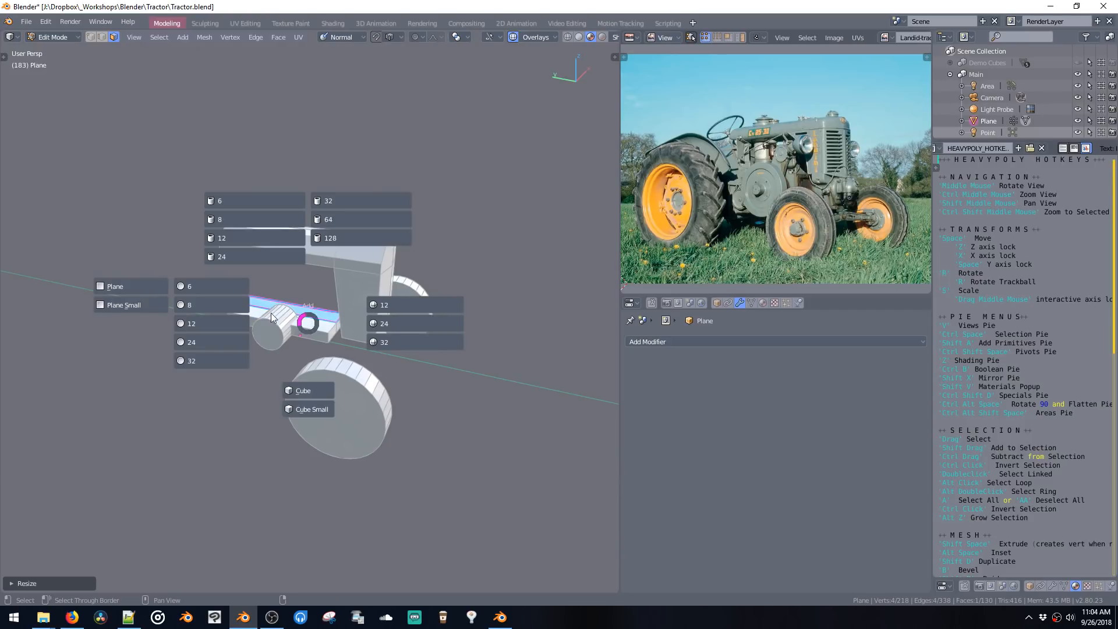
{"action": "left_click", "coordinate": [254, 258]}
{"action": "key", "text": "s"}
{"action": "left_click", "coordinate": [309, 346]}
{"action": "key", "text": "s"}
{"action": "left_click", "coordinate": [356, 378]}
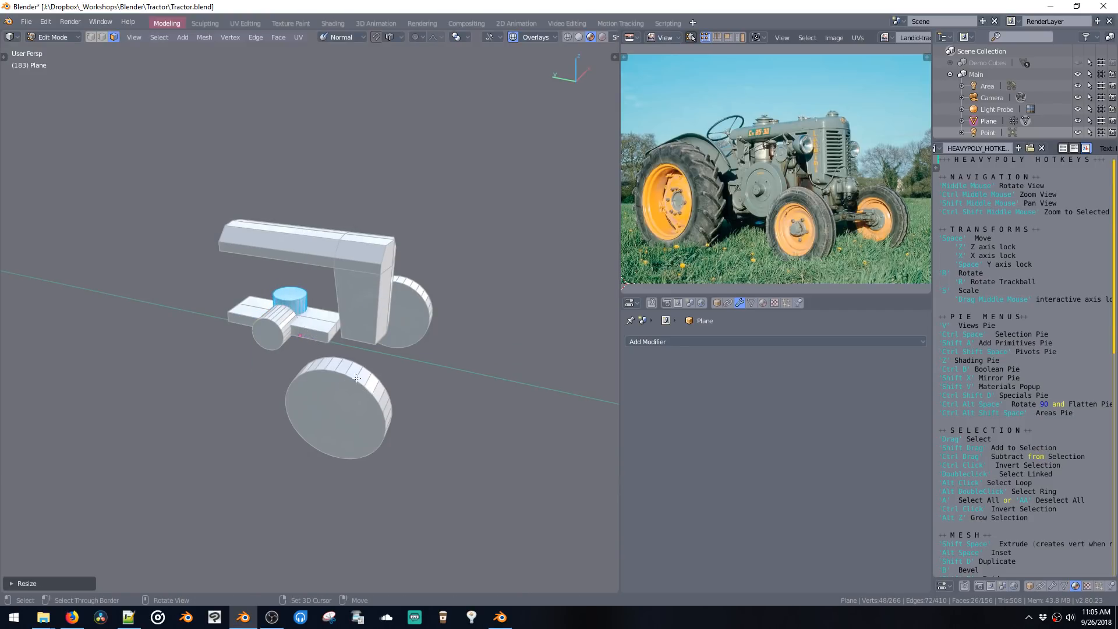
Step: Add a 24-sided cylinder on a rim face of the near front wheel, scale it and delete it
{"action": "left_click", "coordinate": [371, 386]}
{"action": "key", "text": "shift+a"}
{"action": "left_click", "coordinate": [337, 347]}
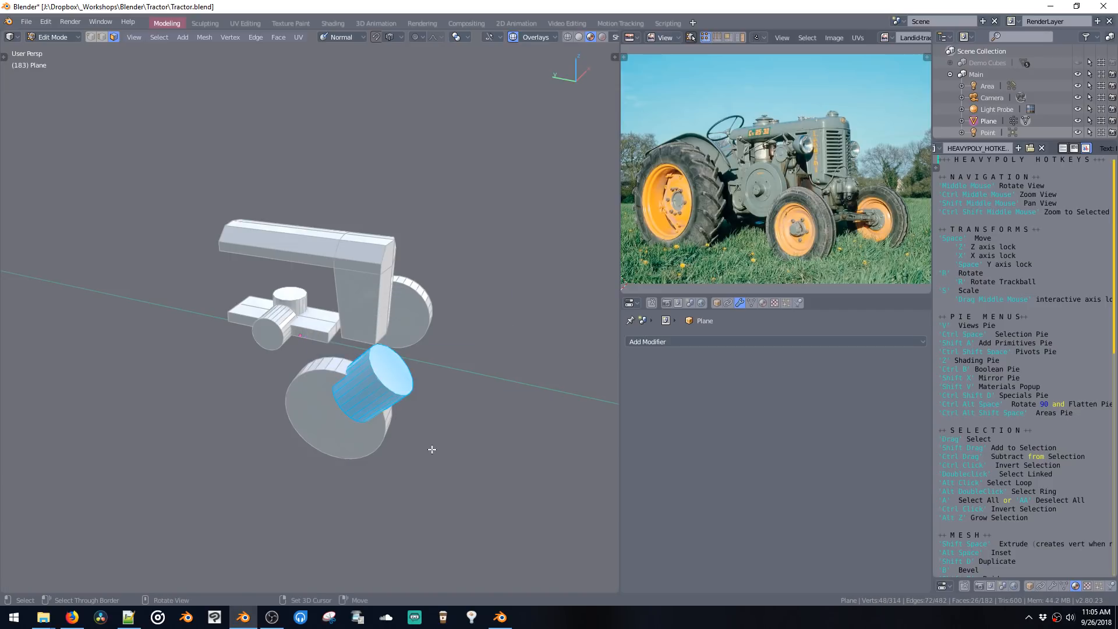
{"action": "key", "text": "s"}
{"action": "left_click", "coordinate": [381, 409]}
{"action": "key", "text": "x"}
Step: Delete the whole cylinder standing on the slab's top face
{"action": "left_click", "coordinate": [284, 295]}
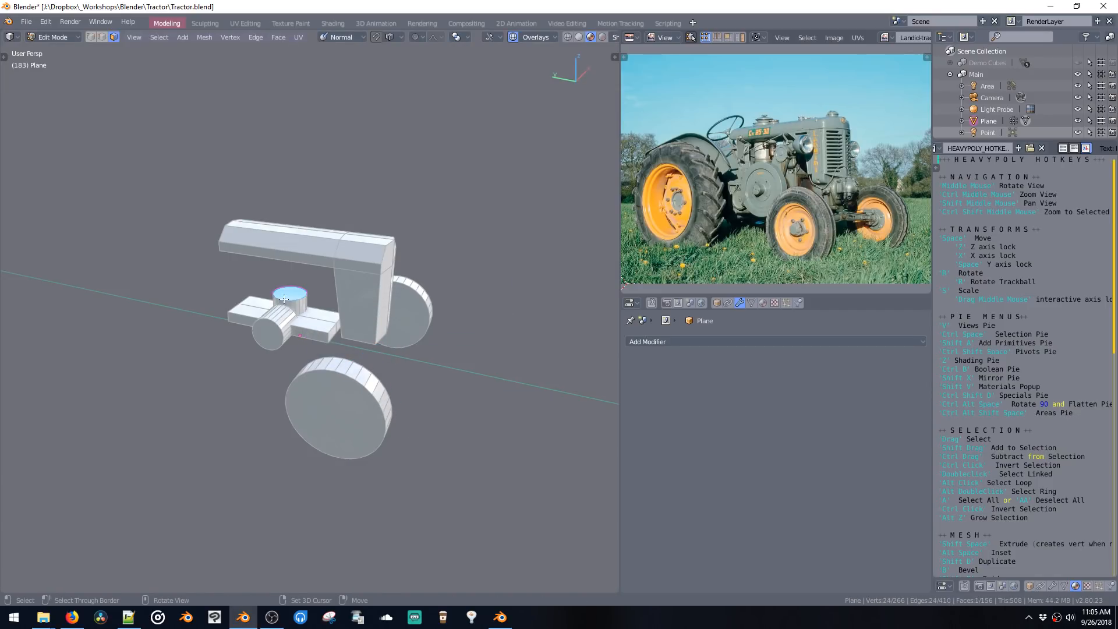
{"action": "double_click", "coordinate": [283, 299]}
{"action": "key", "text": "x"}
Step: Duplicate the hood's lower side face, place the copy away from the body and delete it
{"action": "middle_click_drag", "start_coordinate": [283, 298], "coordinate": [314, 259]}
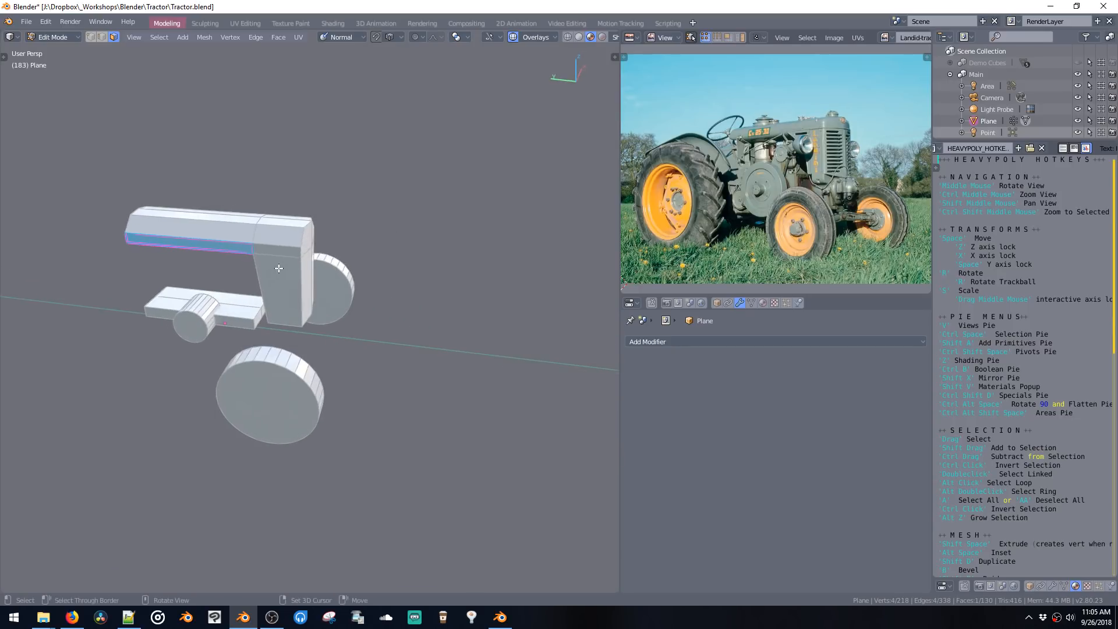
{"action": "key", "text": "shift+d"}
{"action": "left_click", "coordinate": [480, 293]}
{"action": "middle_click_drag", "start_coordinate": [480, 293], "coordinate": [401, 301]}
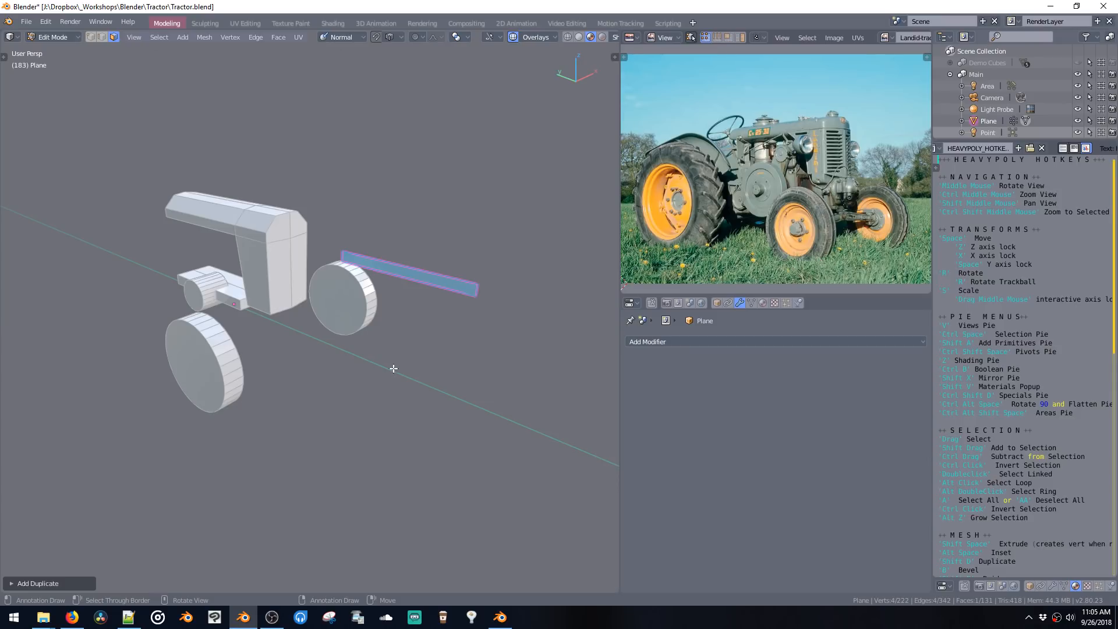
{"action": "middle_click_drag", "start_coordinate": [321, 394], "coordinate": [379, 382]}
{"action": "key", "text": "Delete"}
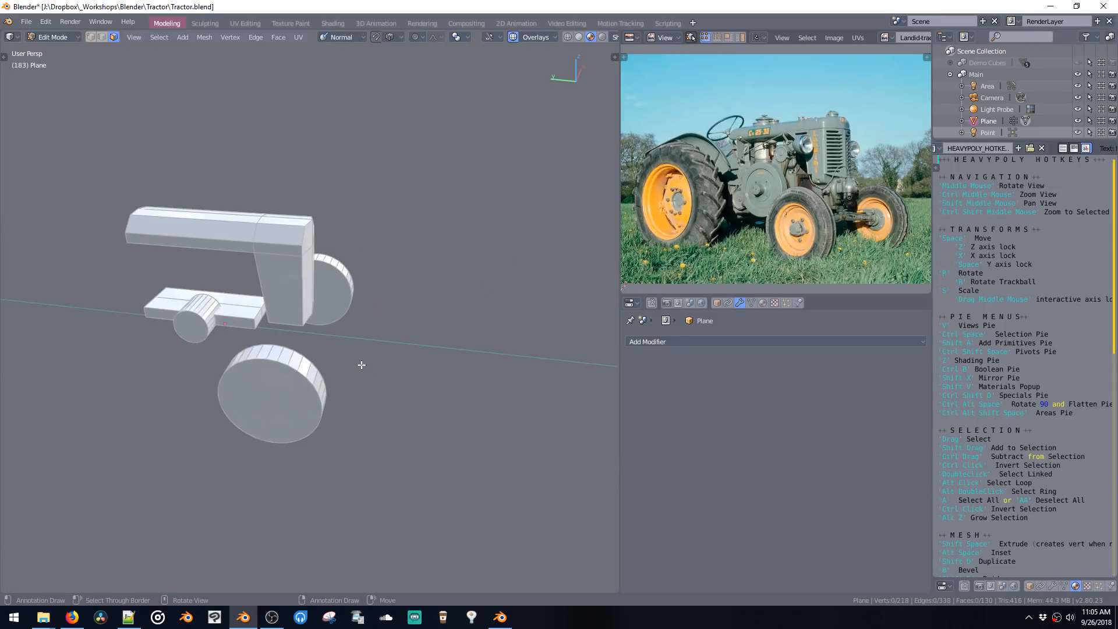
Step: Switch to the Blender window with the red and blue demo cubes, duplicate the small block's L-shaped face and extrude the copy into a separate block
{"action": "left_click", "coordinate": [500, 616]}
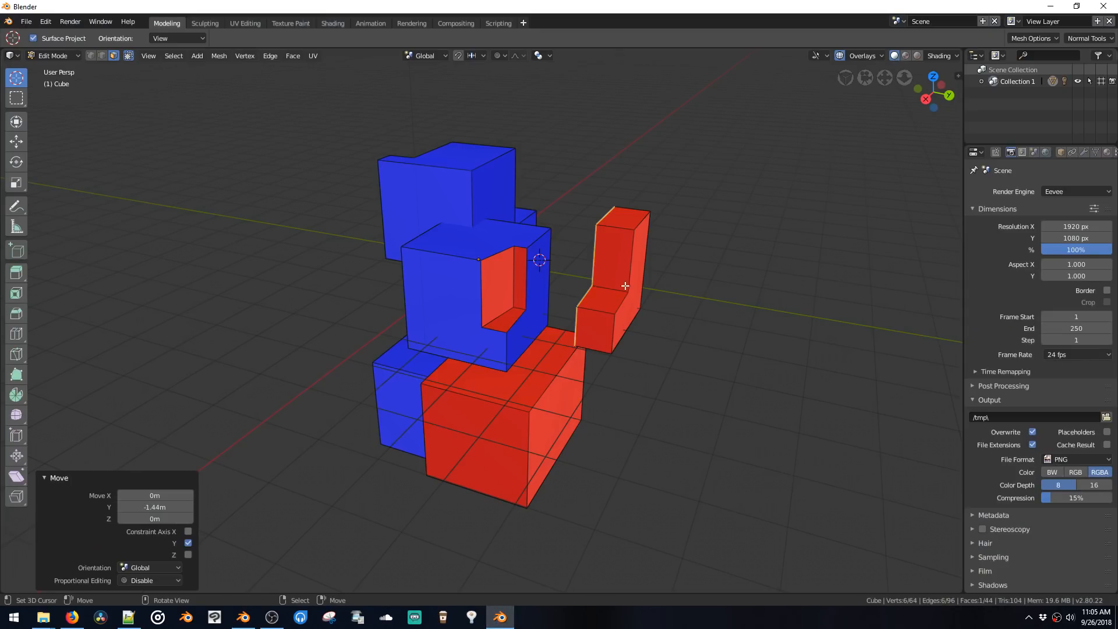
{"action": "middle_click_drag", "start_coordinate": [624, 286], "coordinate": [574, 289], "text": "shift"}
{"action": "key", "text": "ctrl+space"}
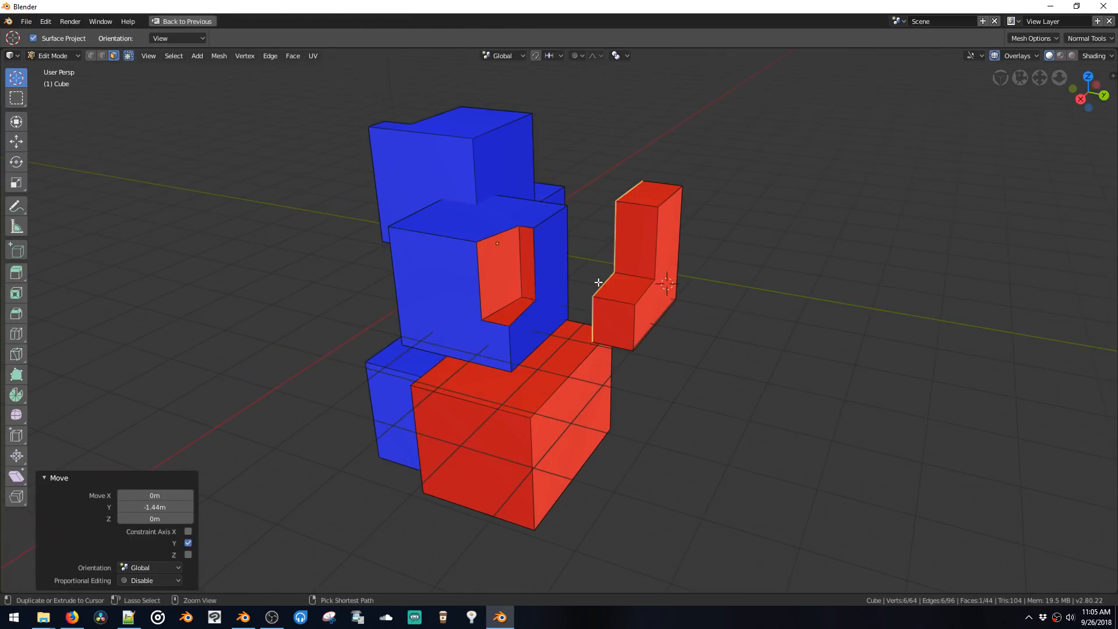
{"action": "key", "text": "ctrl+space"}
{"action": "right_click", "coordinate": [570, 304]}
{"action": "key", "text": "shift+d"}
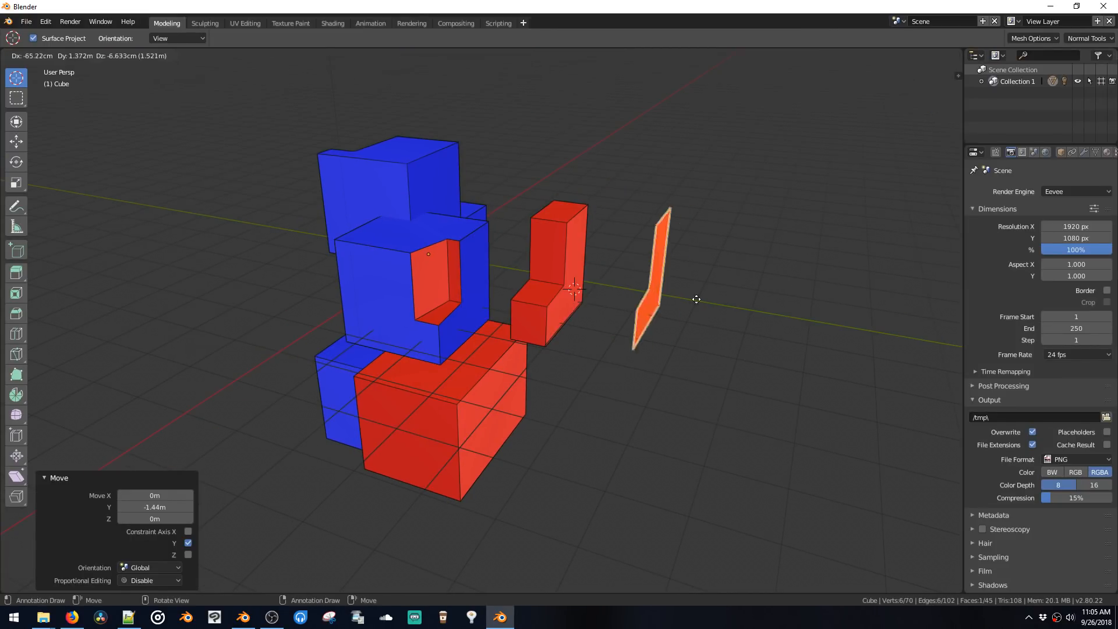
{"action": "left_click", "coordinate": [727, 297]}
{"action": "middle_click_drag", "start_coordinate": [727, 297], "coordinate": [553, 285]}
{"action": "middle_click_drag", "start_coordinate": [553, 285], "coordinate": [524, 357]}
{"action": "key", "text": "e"}
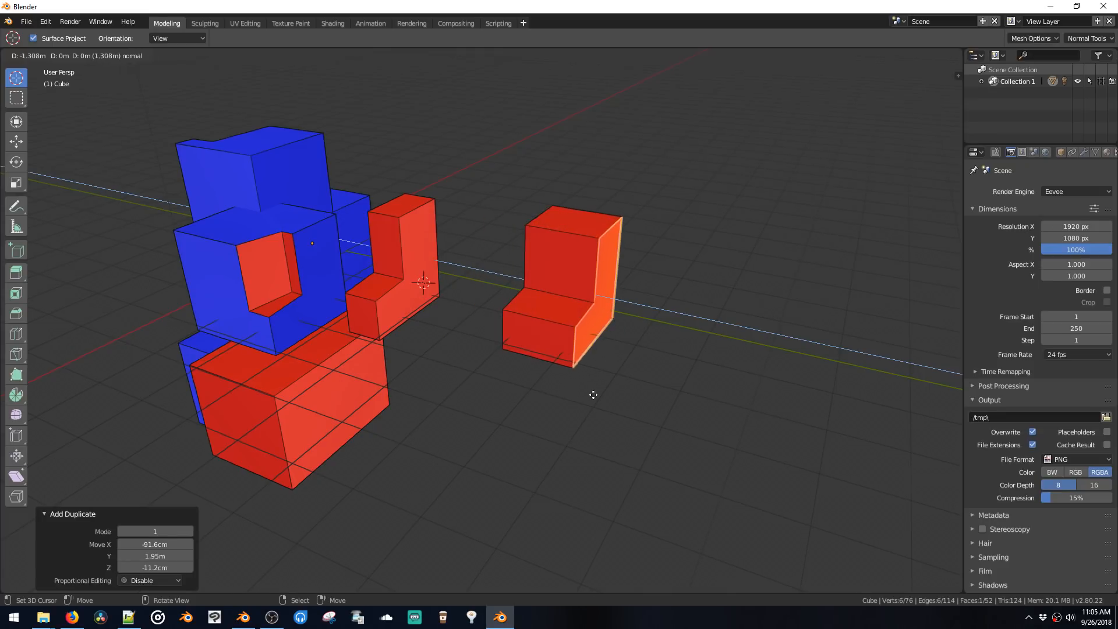
{"action": "left_click", "coordinate": [586, 371]}
Step: Duplicate the L-shaped end face twice and extrude each copy into a separate block, the second one 1.98 m along its normal
{"action": "key", "text": "shift+d"}
{"action": "left_click", "coordinate": [688, 403]}
{"action": "key", "text": "e"}
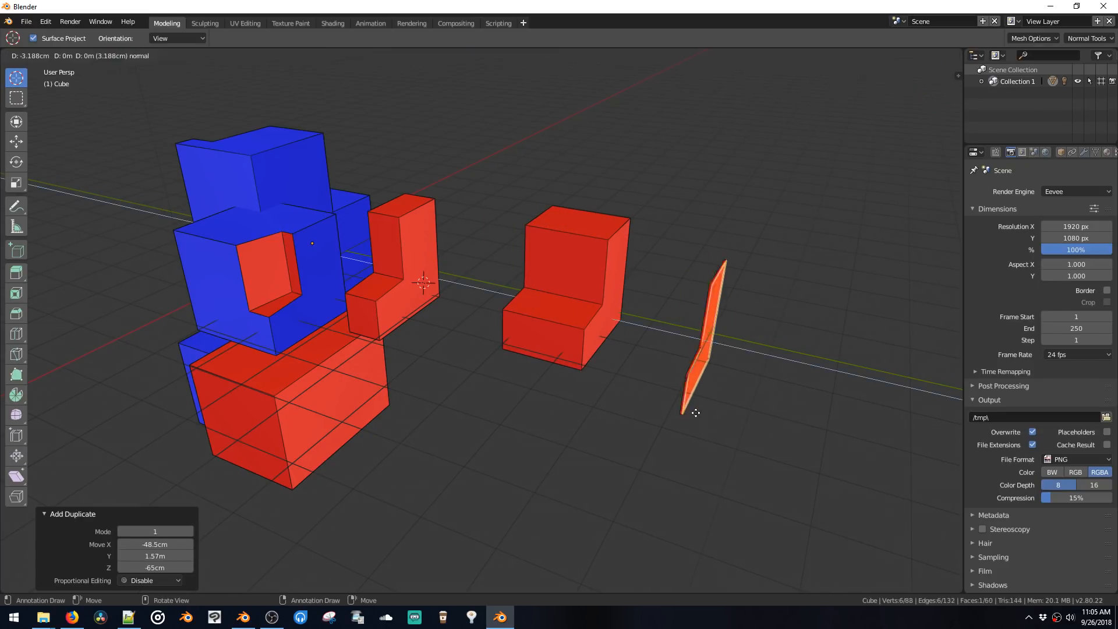
{"action": "left_click", "coordinate": [773, 483]}
{"action": "key", "text": "shift+d"}
{"action": "left_click", "coordinate": [672, 352]}
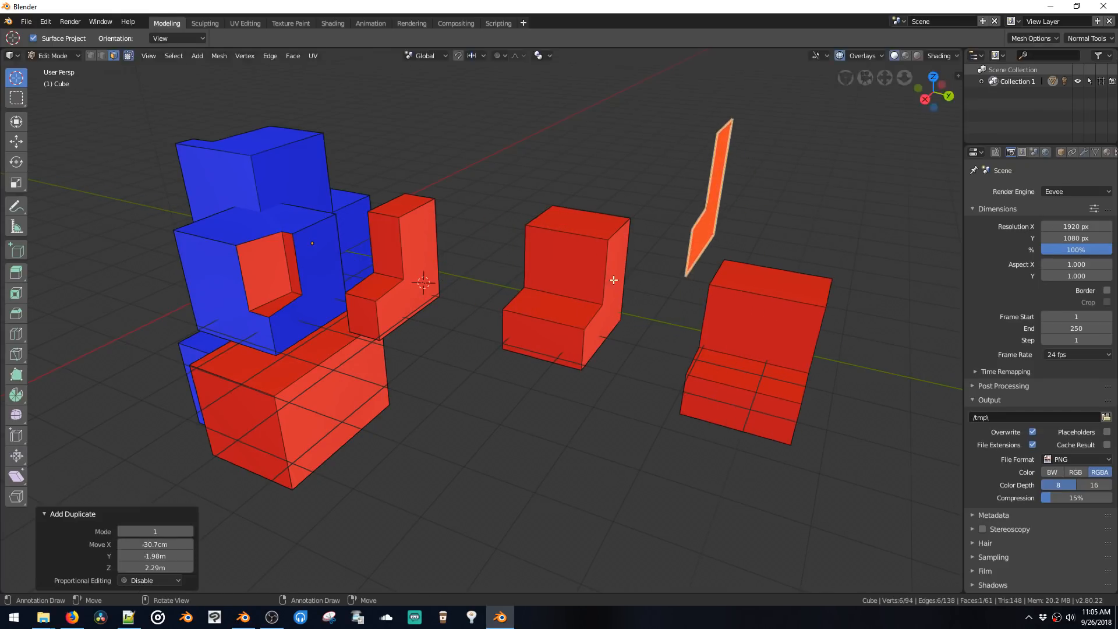
{"action": "key", "text": "e"}
{"action": "left_click", "coordinate": [528, 214]}
Step: Duplicate the L-shaped face twice more near the original blocks, extruding the copies 1.4 m and 91.2 cm along their normals
{"action": "key", "text": "shift+d"}
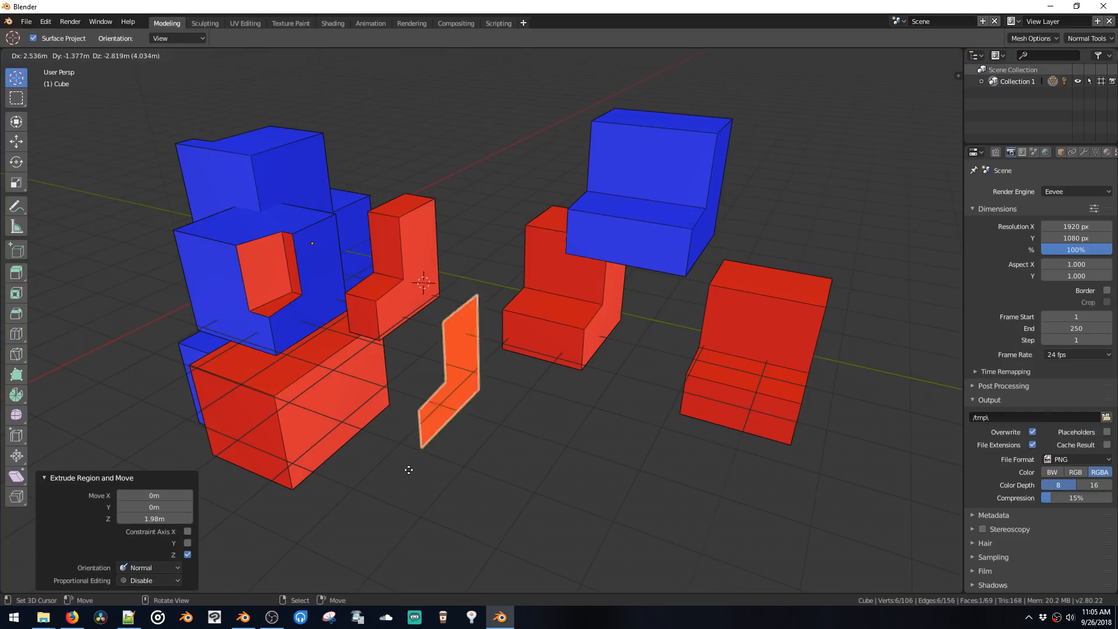
{"action": "left_click", "coordinate": [442, 395]}
{"action": "key", "text": "e"}
{"action": "left_click", "coordinate": [412, 409]}
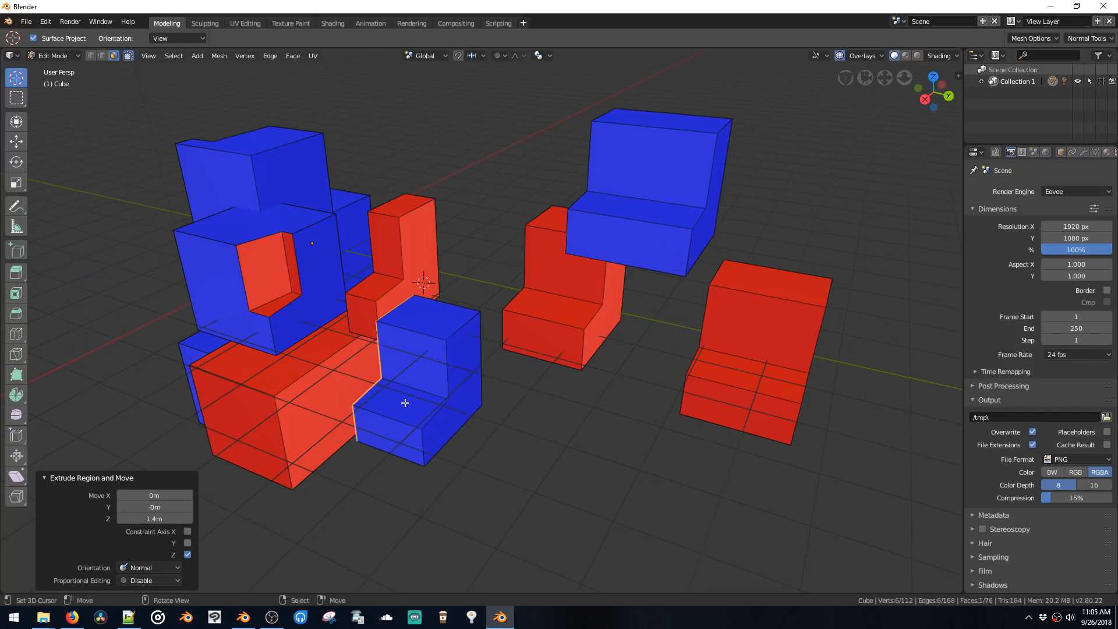
{"action": "key", "text": "shift+d"}
{"action": "left_click", "coordinate": [561, 473]}
{"action": "key", "text": "e"}
{"action": "left_click", "coordinate": [521, 474]}
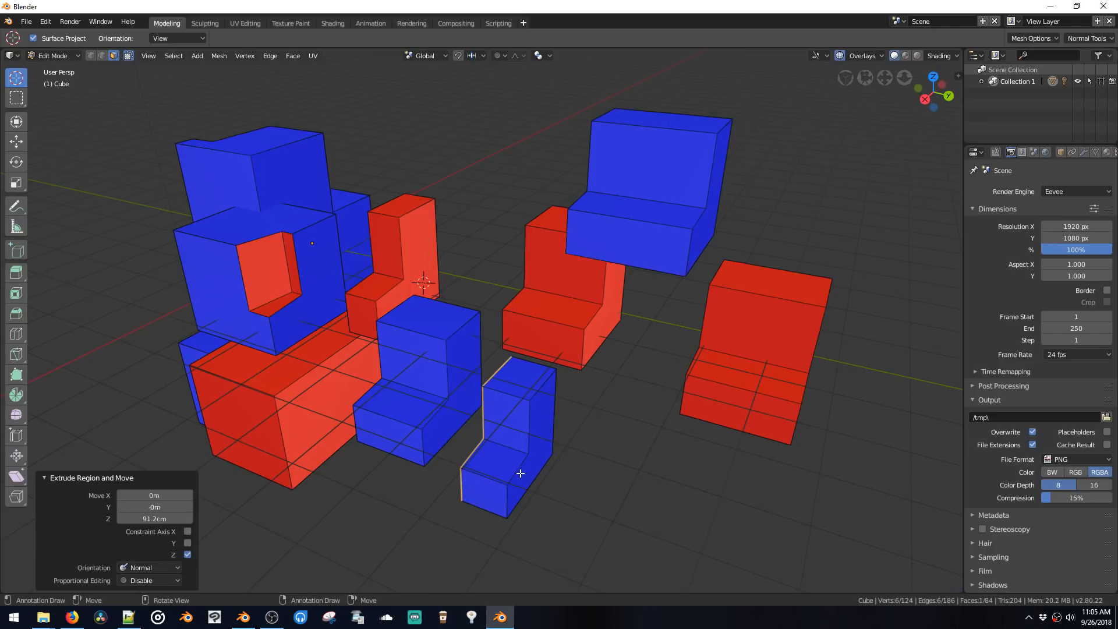
{"action": "middle_click_drag", "start_coordinate": [478, 269], "coordinate": [289, 216]}
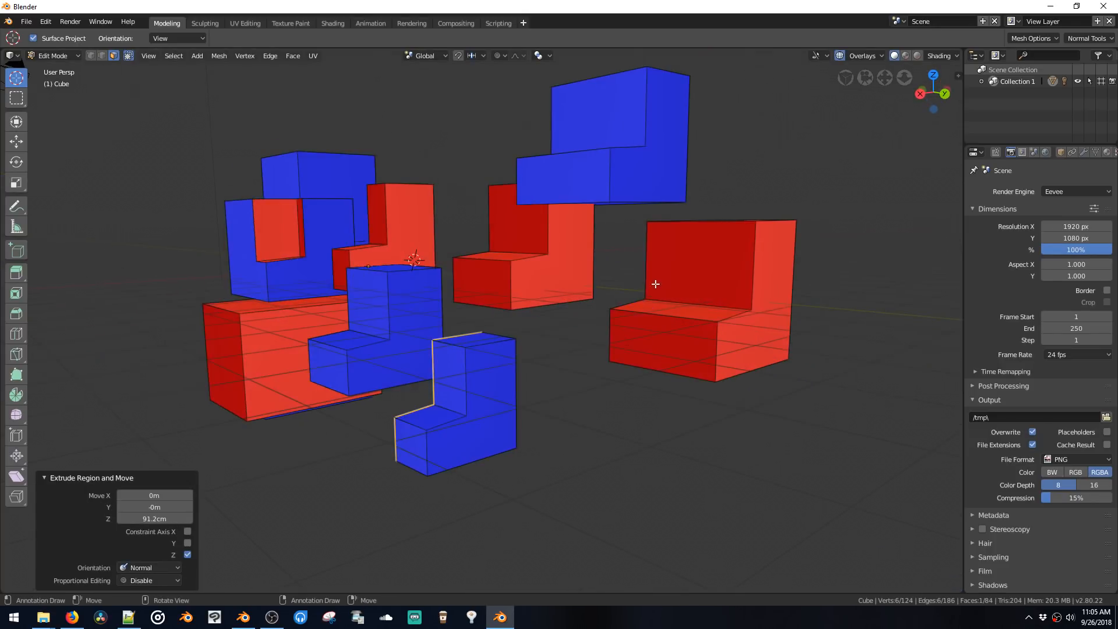
Step: Launch another Blender instance and switch back to the window with Tractor.blend
{"action": "right_click", "coordinate": [241, 624]}
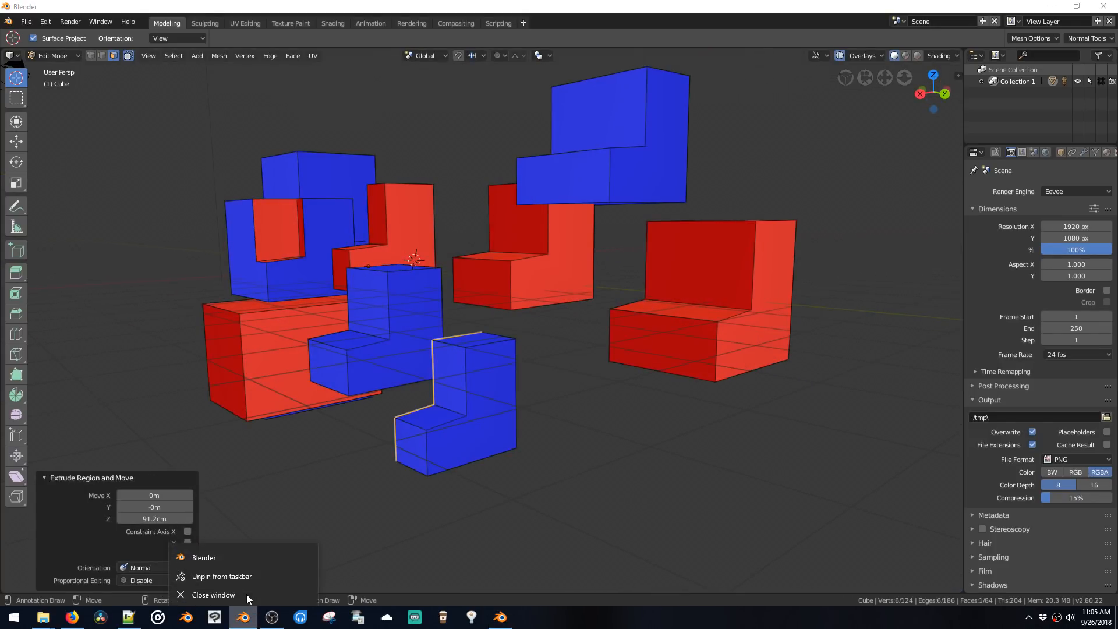
{"action": "left_click", "coordinate": [230, 555]}
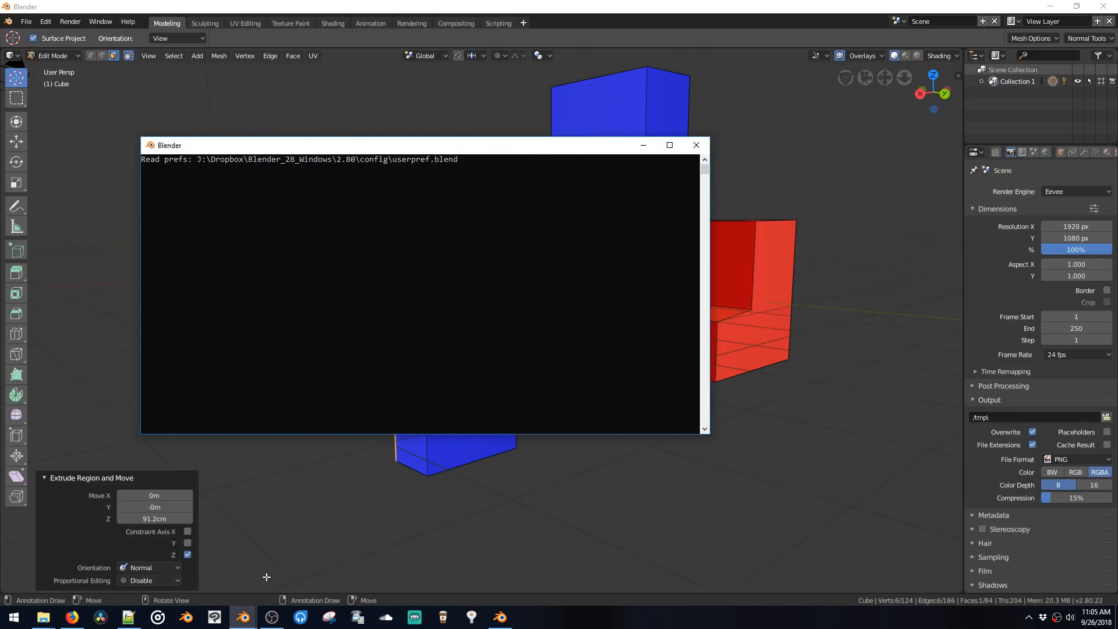
{"action": "mouse_move", "coordinate": [246, 622]}
{"action": "left_click", "coordinate": [156, 571]}
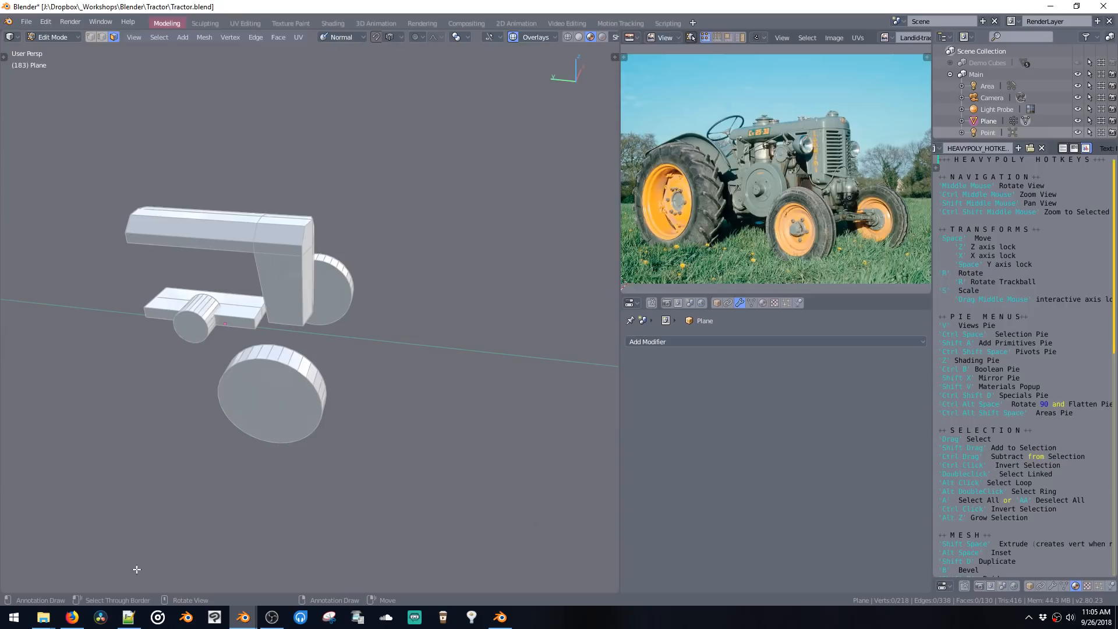
Step: Duplicate the grille's side face away from the body and extrude the copy into a box about 1.35 deep
{"action": "middle_click_drag", "start_coordinate": [384, 303], "coordinate": [282, 305]}
{"action": "left_click", "coordinate": [270, 302]}
{"action": "key", "text": "shift+d"}
{"action": "left_click", "coordinate": [495, 324]}
{"action": "middle_click_drag", "start_coordinate": [495, 325], "coordinate": [379, 332]}
{"action": "scroll", "coordinate": [425, 349], "scroll_direction": "up", "scroll_amount": 2}
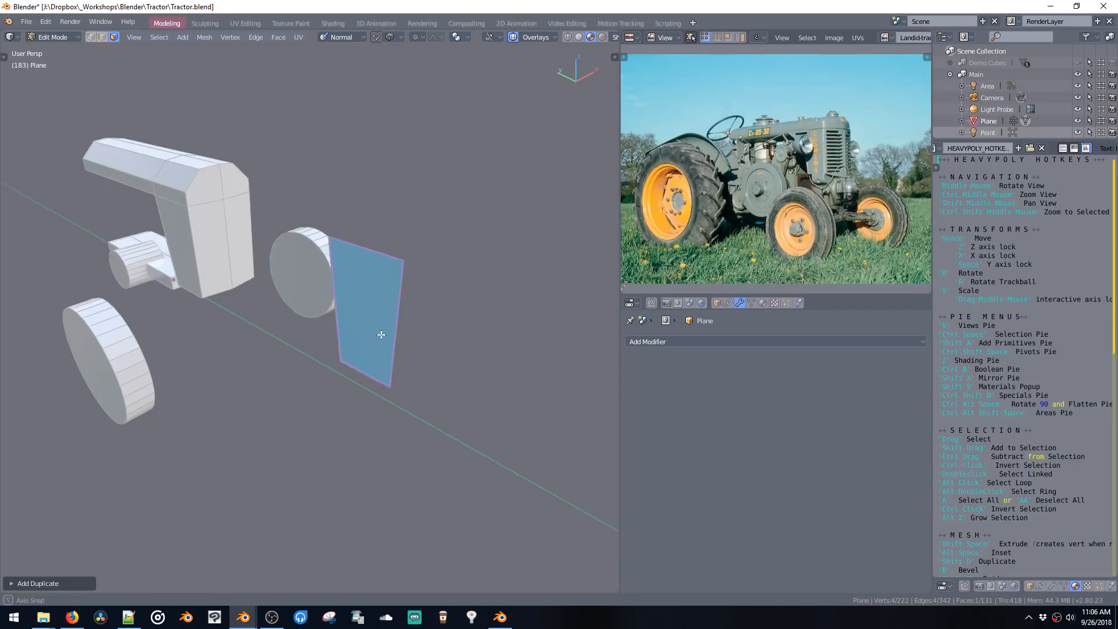
{"action": "key", "text": "alt+s"}
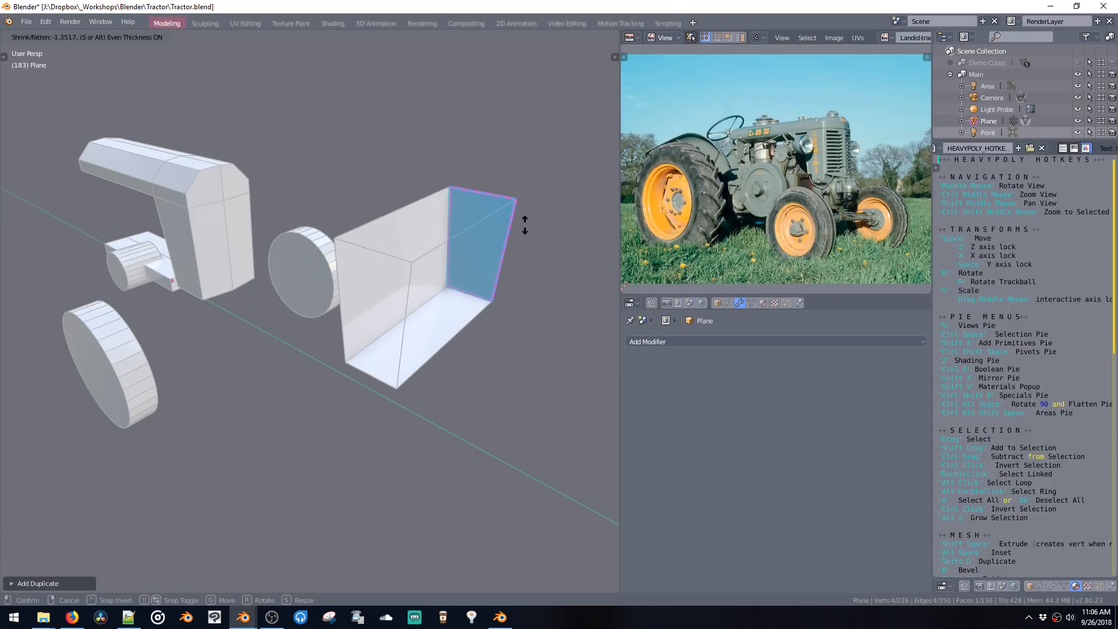
{"action": "left_click", "coordinate": [527, 232]}
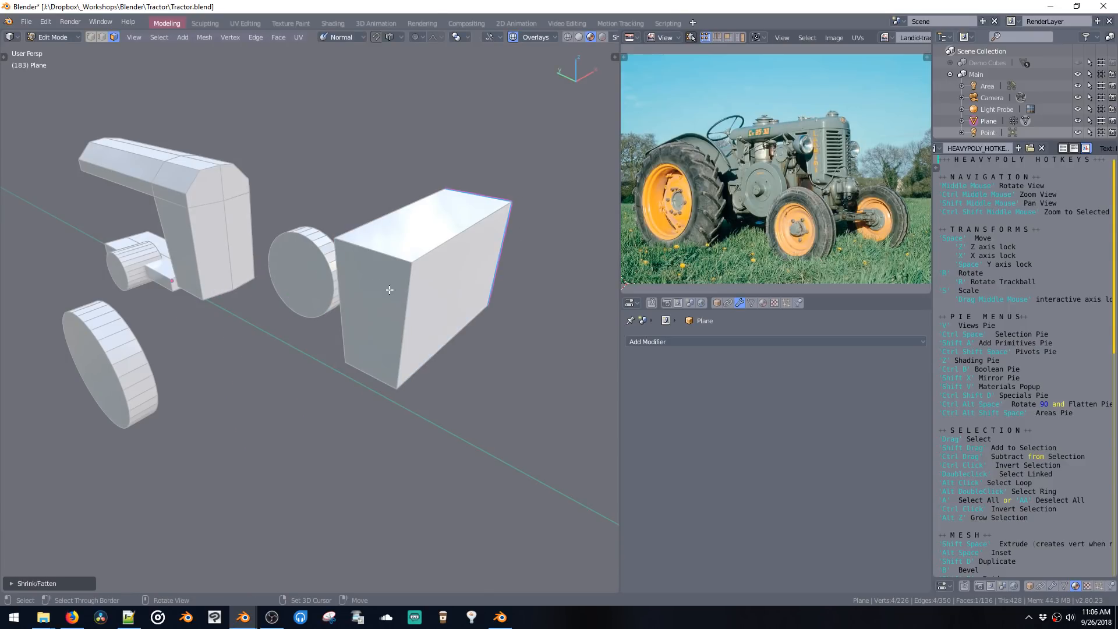
Step: Extrude an edge of the separate box along the global Y axis, delete the extrusion and delete the whole box
{"action": "middle_click_drag", "start_coordinate": [389, 289], "coordinate": [417, 299]}
{"action": "key", "text": "ctrl+space"}
{"action": "key", "text": "shift+space"}
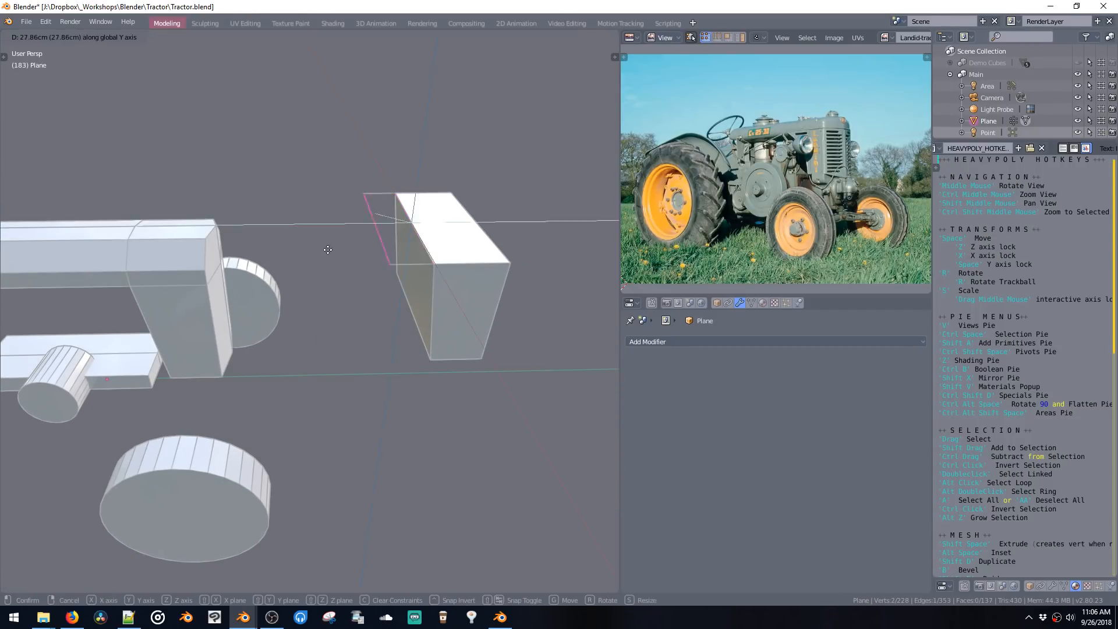
{"action": "left_click", "coordinate": [279, 266]}
{"action": "key", "text": "x"}
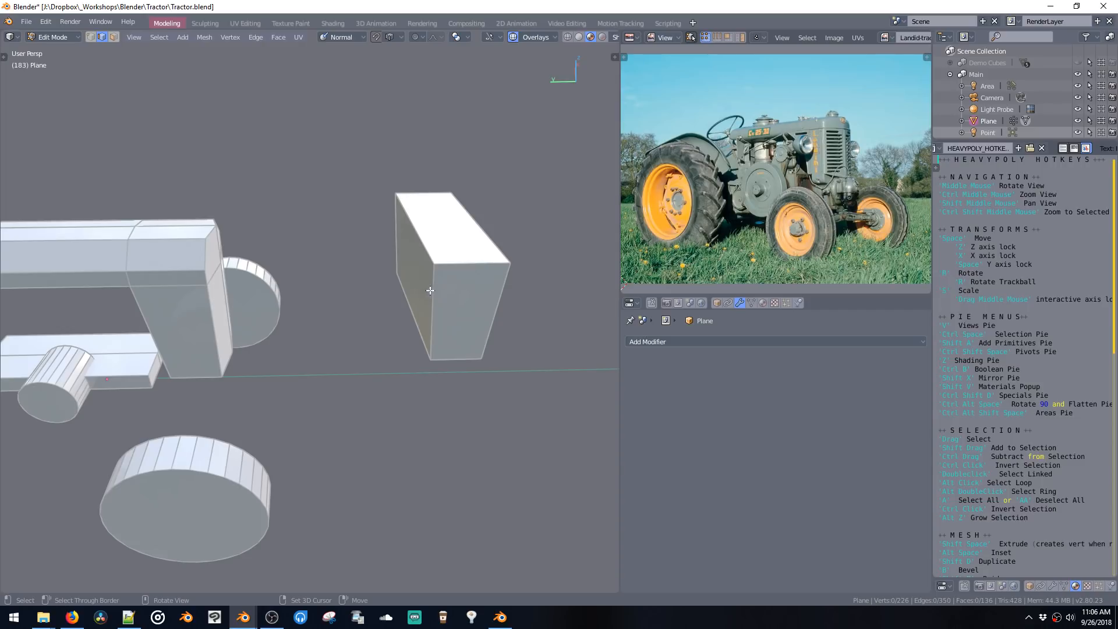
{"action": "double_click", "coordinate": [429, 299]}
{"action": "key", "text": "x"}
Step: Scale down the whole cylinder on the slab's side and lower it slightly along the global Z axis
{"action": "middle_click_drag", "start_coordinate": [417, 295], "coordinate": [265, 299]}
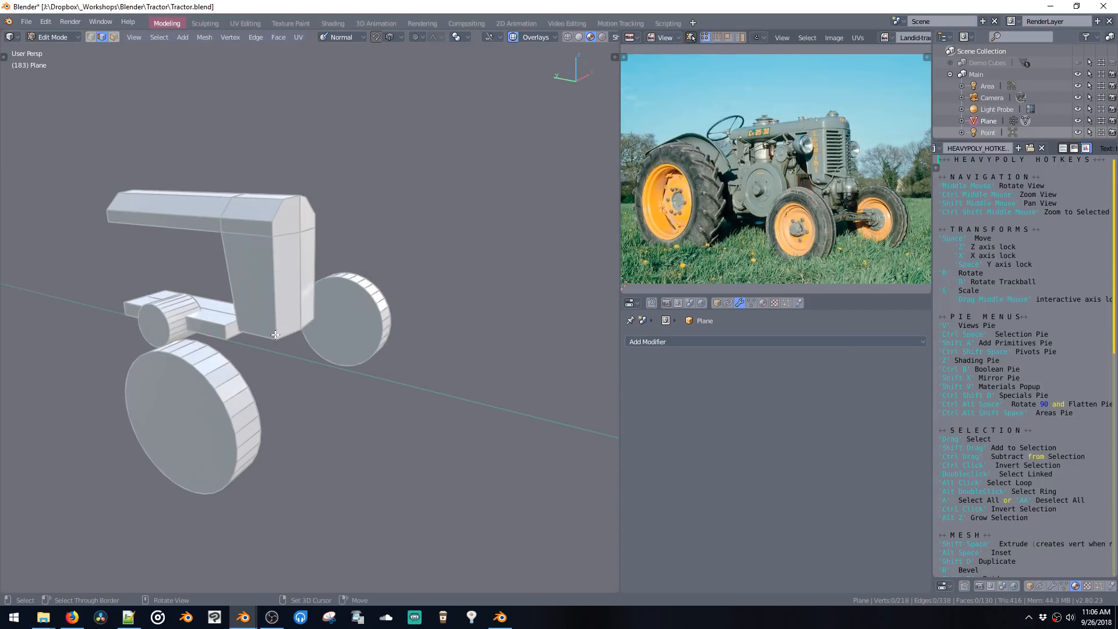
{"action": "middle_click_drag", "start_coordinate": [215, 341], "coordinate": [274, 348]}
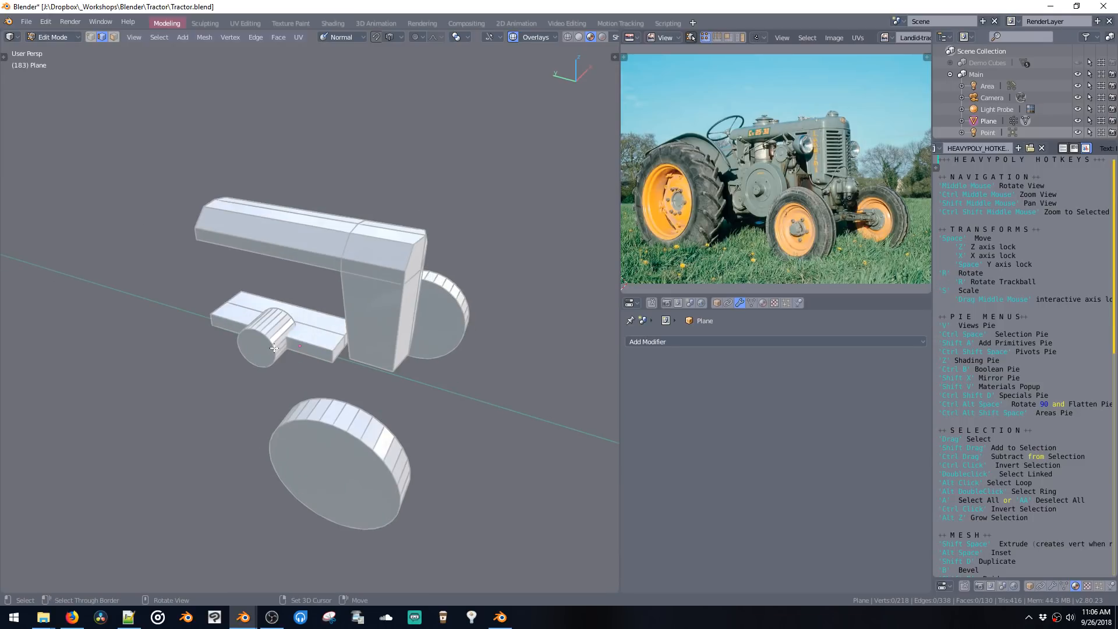
{"action": "double_click", "coordinate": [273, 351]}
{"action": "key", "text": "s"}
{"action": "left_click", "coordinate": [304, 358]}
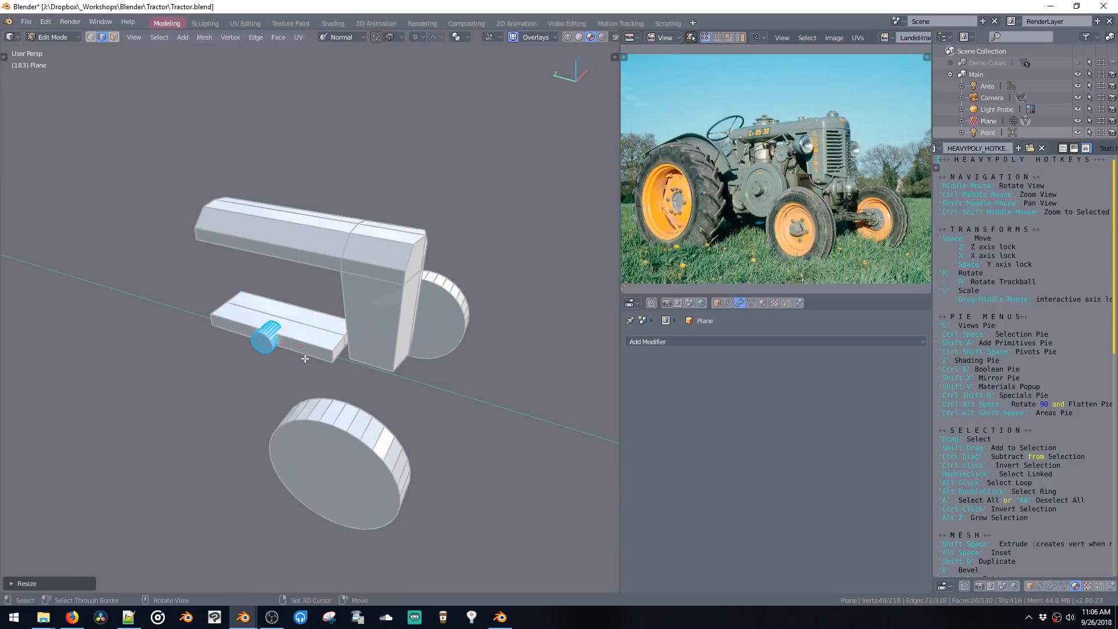
{"action": "key", "text": "space"}
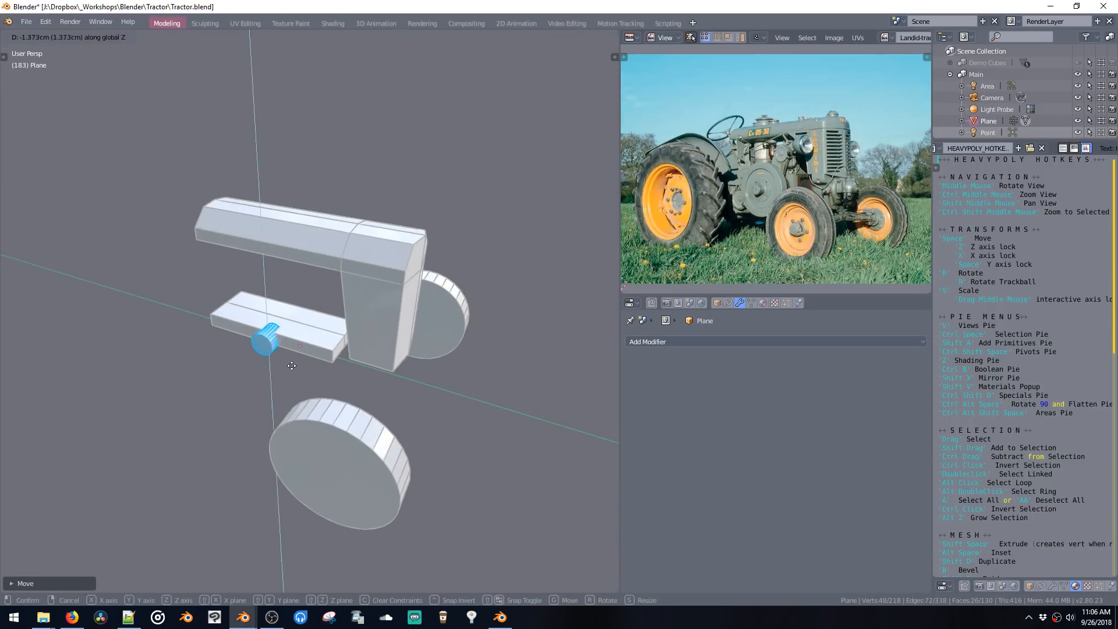
{"action": "left_click", "coordinate": [288, 361]}
Step: Scale the slab's cylinder up by more than four times, flatten it along X into a thick disc and adjust its overall size
{"action": "middle_click_drag", "start_coordinate": [287, 361], "coordinate": [299, 358]}
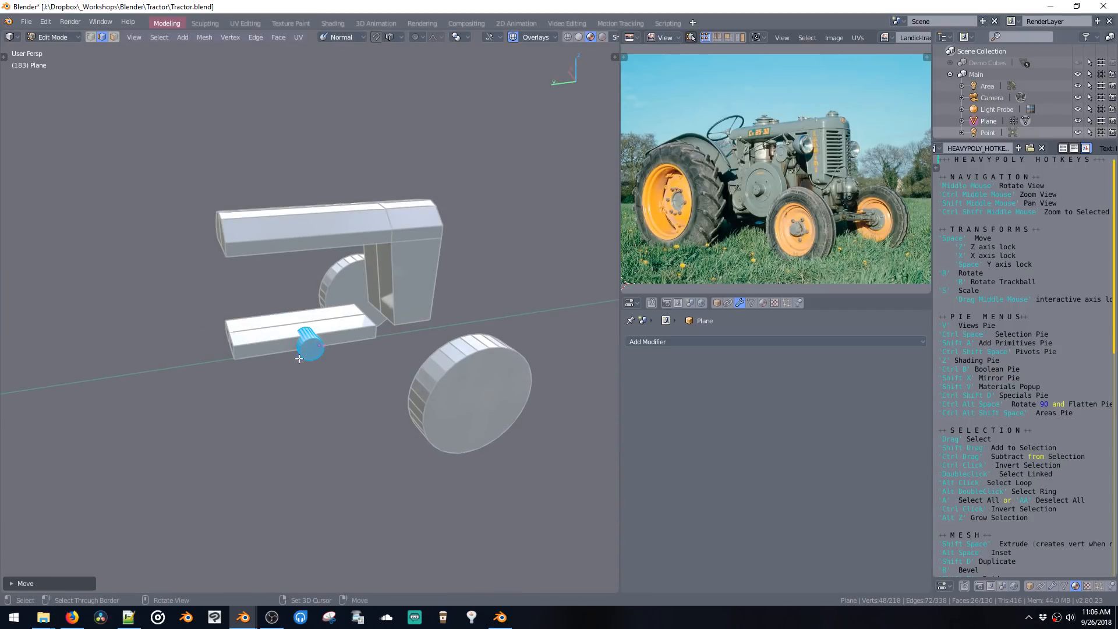
{"action": "key", "text": "s"}
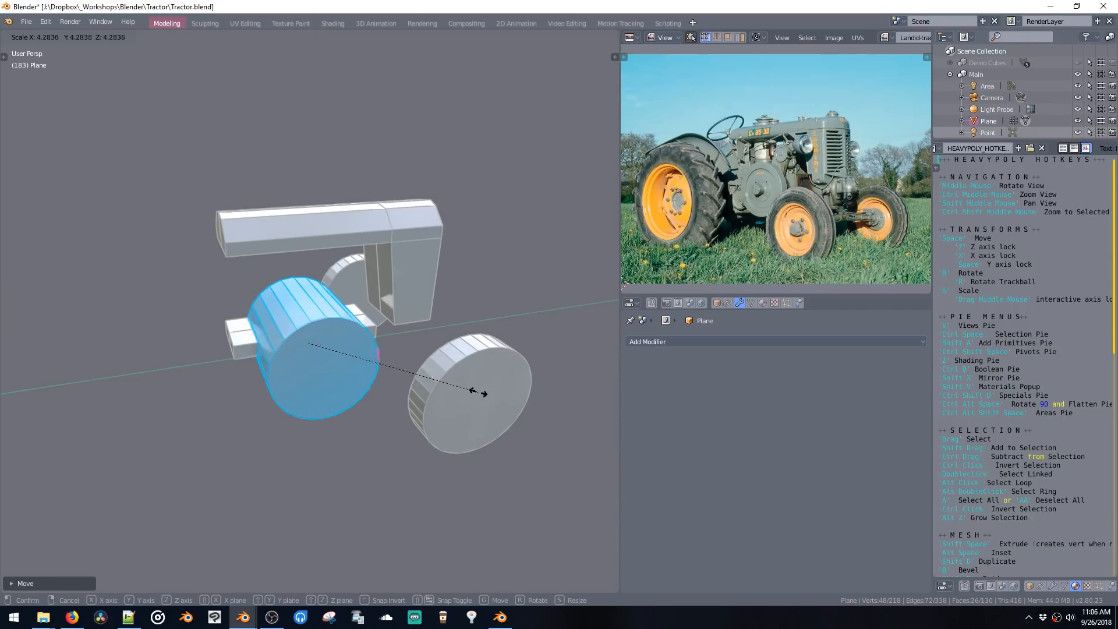
{"action": "left_click", "coordinate": [493, 396]}
{"action": "middle_click_drag", "start_coordinate": [445, 386], "coordinate": [491, 382]}
{"action": "key", "text": "s"}
{"action": "key", "text": "x"}
{"action": "left_click", "coordinate": [372, 362]}
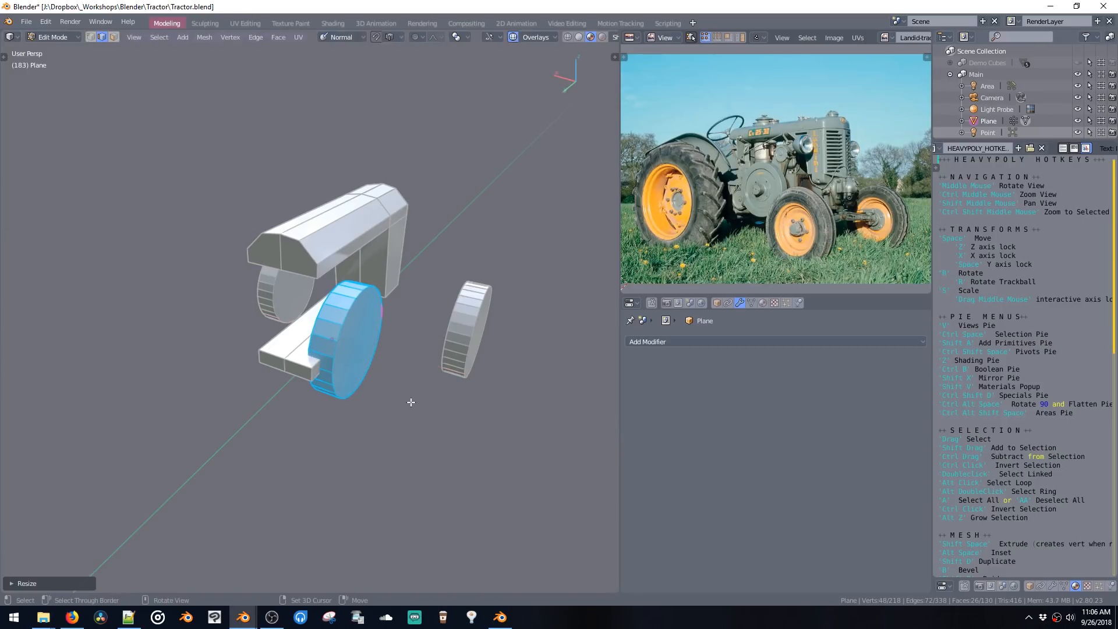
{"action": "key", "text": "s"}
{"action": "left_click", "coordinate": [401, 397]}
Step: From a side view, reposition the disc over the middle of the slab and fine-tune its size
{"action": "middle_click_drag", "start_coordinate": [399, 396], "coordinate": [316, 349]}
{"action": "key", "text": "g"}
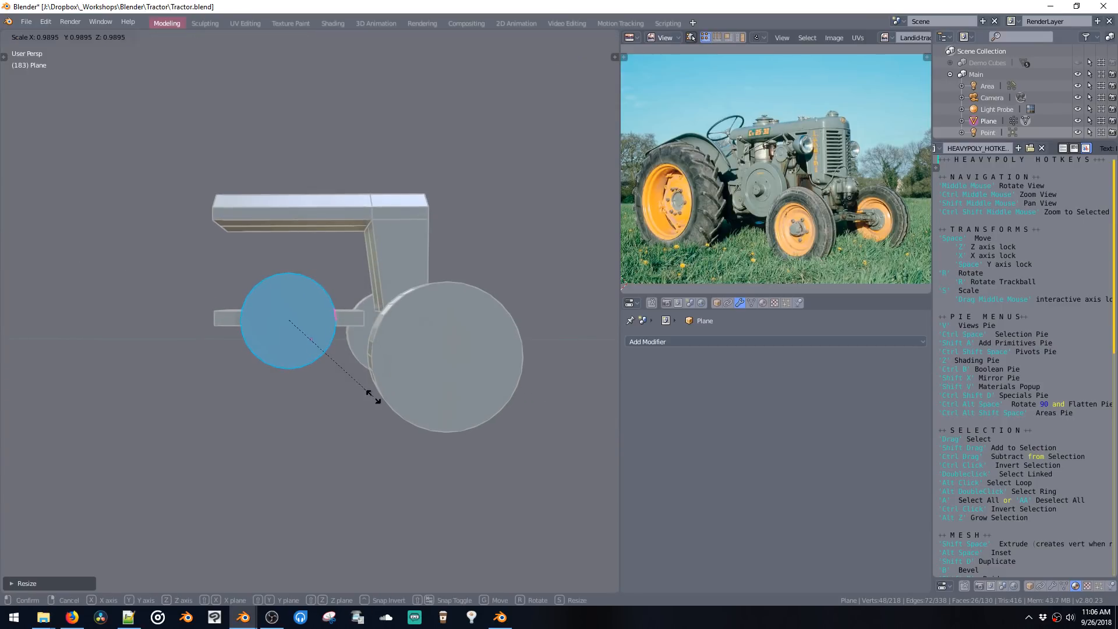
{"action": "left_click", "coordinate": [384, 384]}
{"action": "key", "text": "s"}
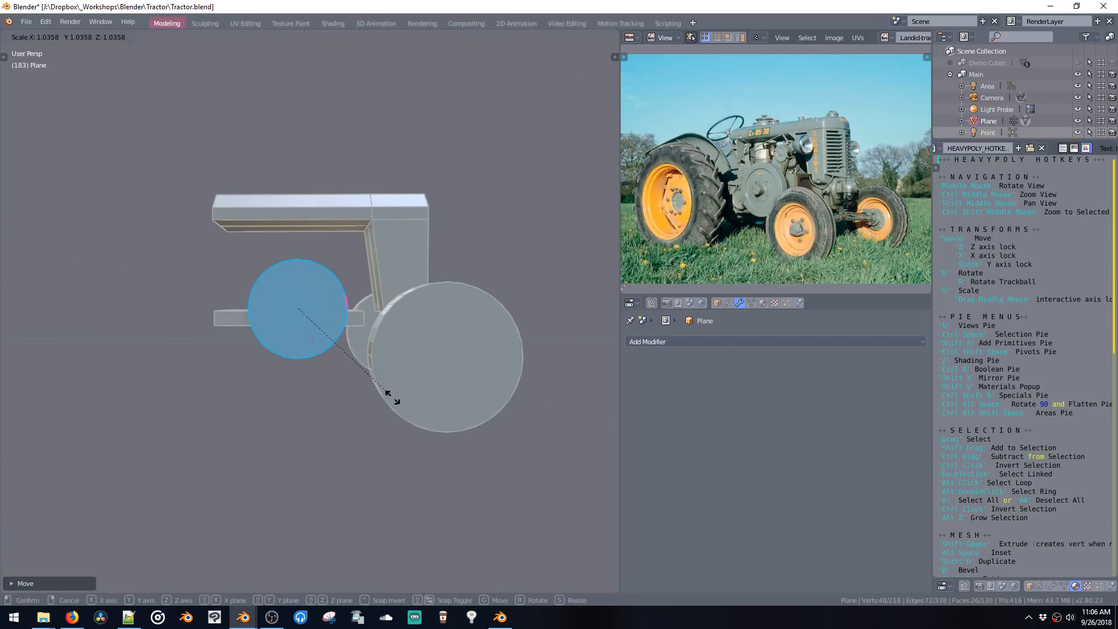
{"action": "left_click", "coordinate": [388, 392]}
{"action": "key", "text": "space"}
{"action": "left_click", "coordinate": [374, 396]}
Step: Inset the disc's outer face to form a rim and extrude the inner face inward
{"action": "key", "text": "ctrl+space"}
{"action": "left_click", "coordinate": [379, 352]}
{"action": "middle_click_drag", "start_coordinate": [379, 352], "coordinate": [357, 399]}
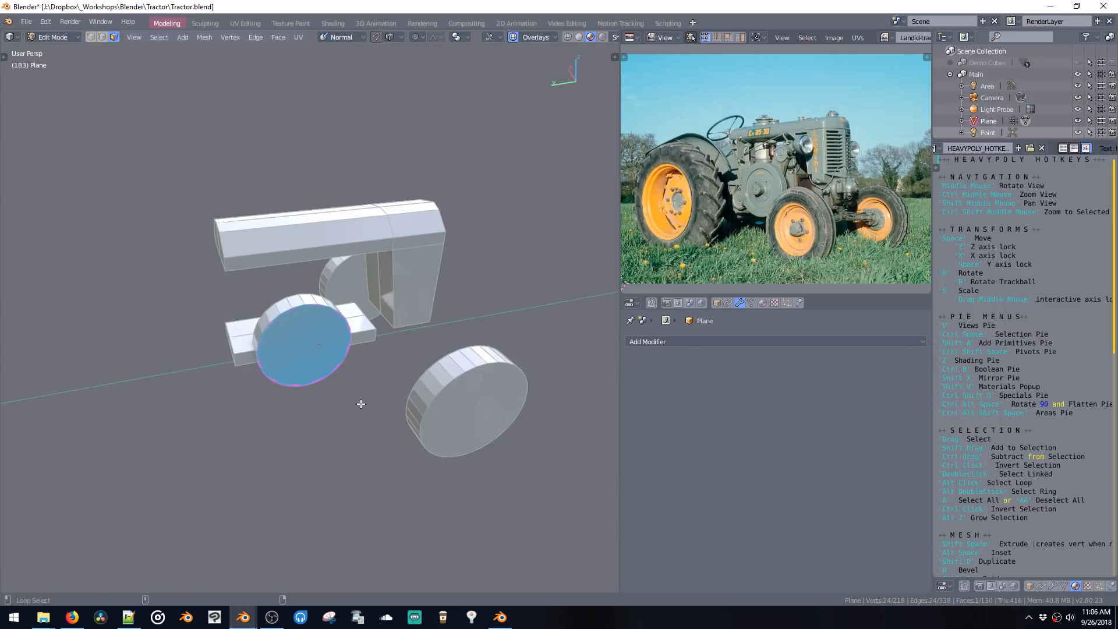
{"action": "key", "text": "i"}
{"action": "left_click", "coordinate": [352, 396]}
{"action": "key", "text": "shift+space"}
{"action": "left_click", "coordinate": [352, 399]}
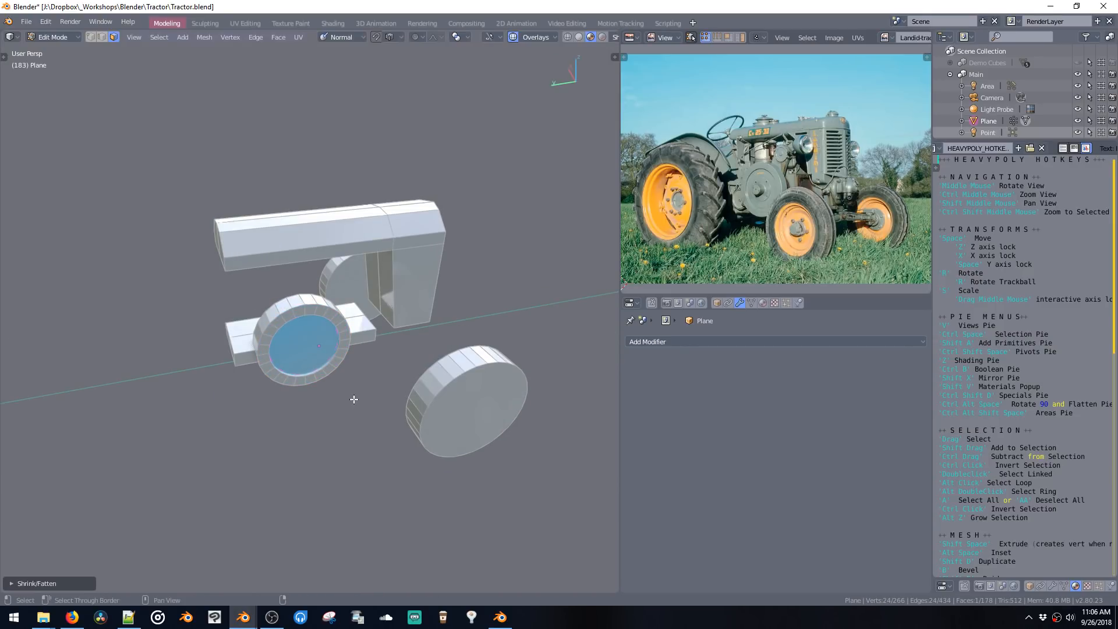
Step: Inset the recessed face down to a small centre circle, scale the circle and extrude it
{"action": "key", "text": "alt+space"}
{"action": "left_click", "coordinate": [349, 399]}
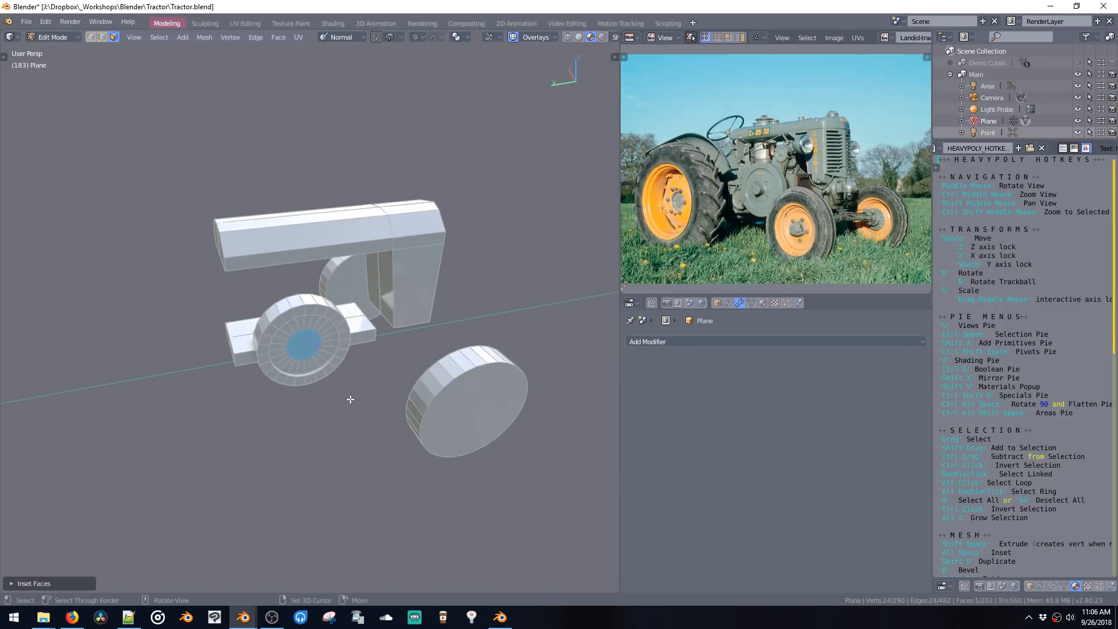
{"action": "key", "text": "s"}
{"action": "left_click", "coordinate": [364, 417]}
{"action": "key", "text": "shift+space"}
{"action": "left_click", "coordinate": [367, 420]}
Step: Inset the disc's centre face again, extrude it outward as a hub and scale the hub's end down slightly
{"action": "key", "text": "alt+space"}
{"action": "left_click", "coordinate": [350, 402]}
{"action": "key", "text": "shift+space"}
{"action": "left_click", "coordinate": [359, 417]}
{"action": "key", "text": "s"}
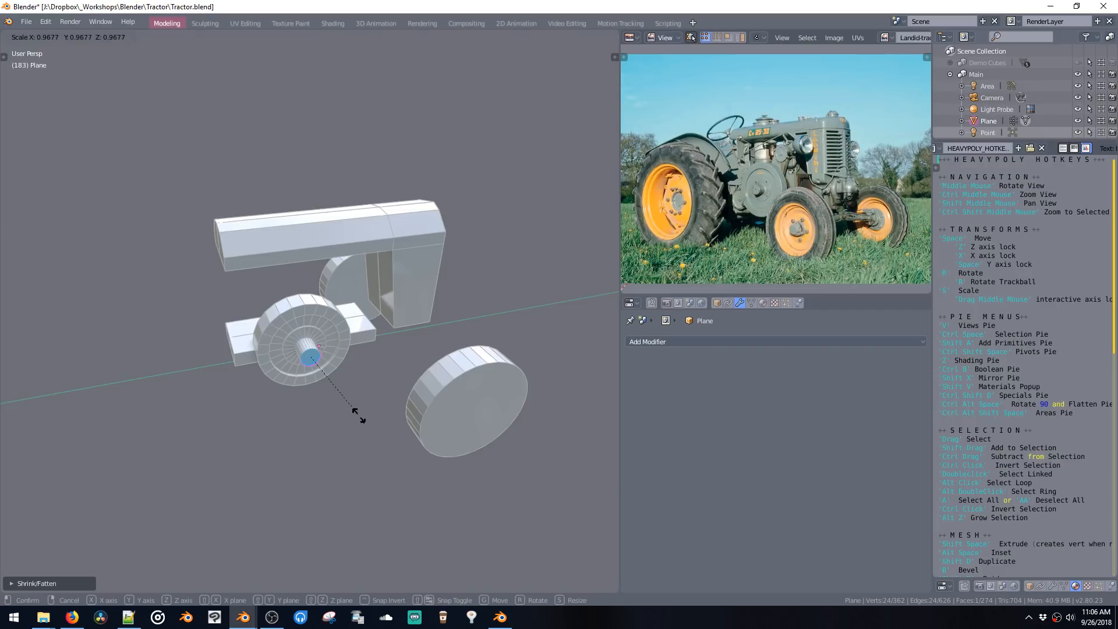
{"action": "left_click", "coordinate": [355, 412]}
Step: Bevel the outer edge of the hub's end and move the bevelled end along the X axis
{"action": "key", "text": "b"}
{"action": "left_click", "coordinate": [361, 420]}
{"action": "middle_click", "coordinate": [360, 420], "text": "ctrl+shift"}
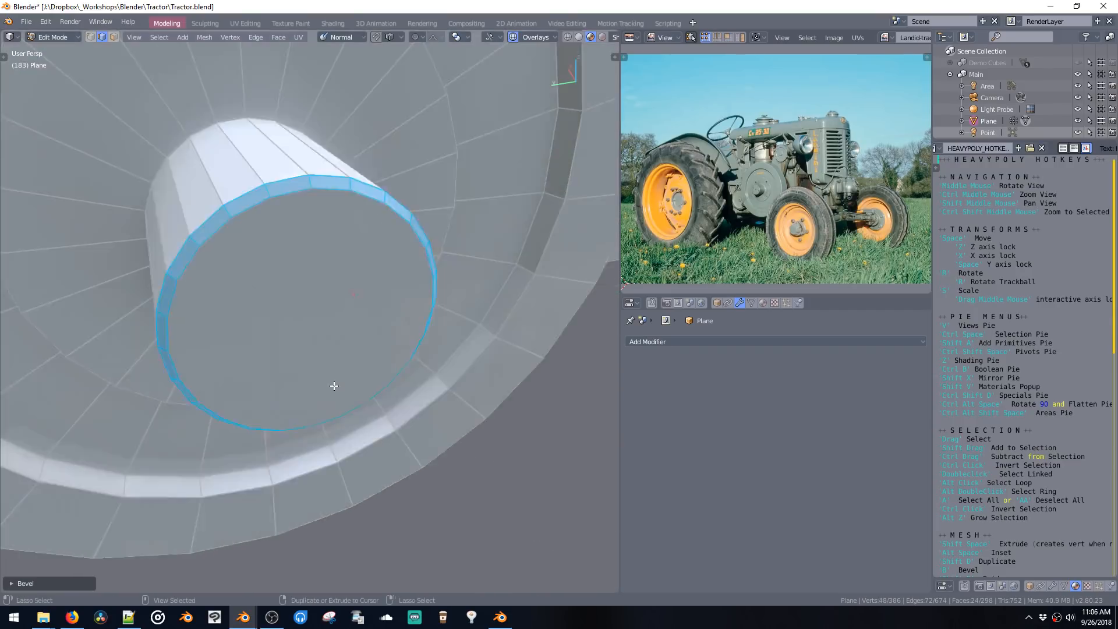
{"action": "middle_click_drag", "start_coordinate": [330, 384], "coordinate": [311, 354]}
{"action": "key", "text": "space"}
{"action": "key", "text": "x"}
{"action": "left_click", "coordinate": [338, 394]}
Step: Add a 6-sided cylinder on two adjacent faces of the disc's inner ring, just beside the hub
{"action": "key", "text": "ctrl+space"}
{"action": "left_click", "coordinate": [347, 285]}
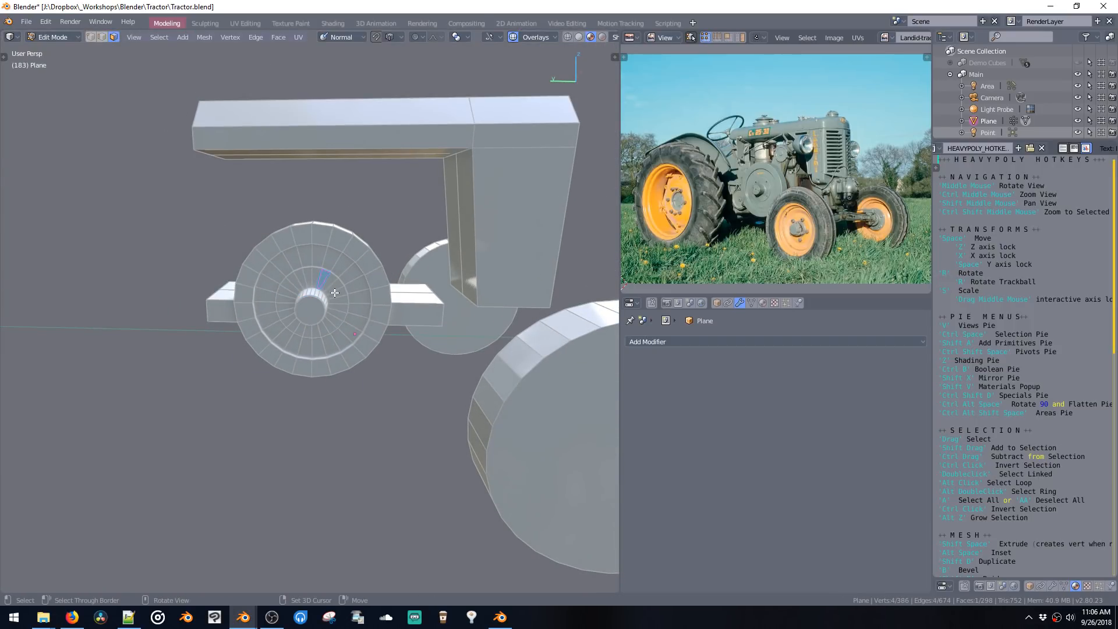
{"action": "key", "text": "ctrl+space"}
{"action": "left_click", "coordinate": [319, 247]}
{"action": "key", "text": "ctrl+space"}
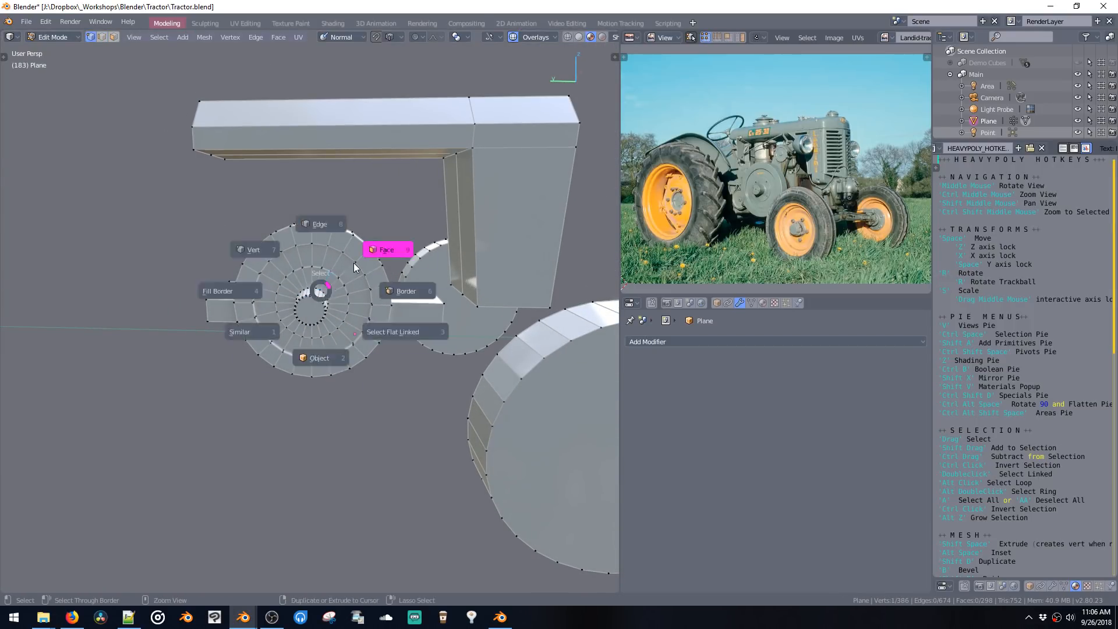
{"action": "left_click", "coordinate": [333, 281]}
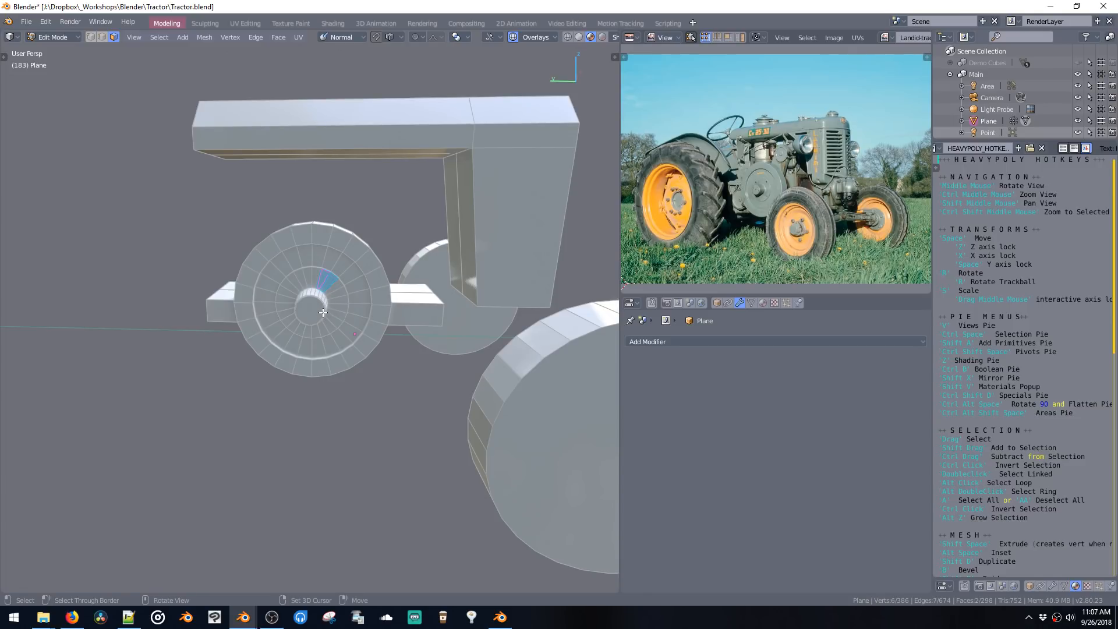
{"action": "key", "text": "shift+a"}
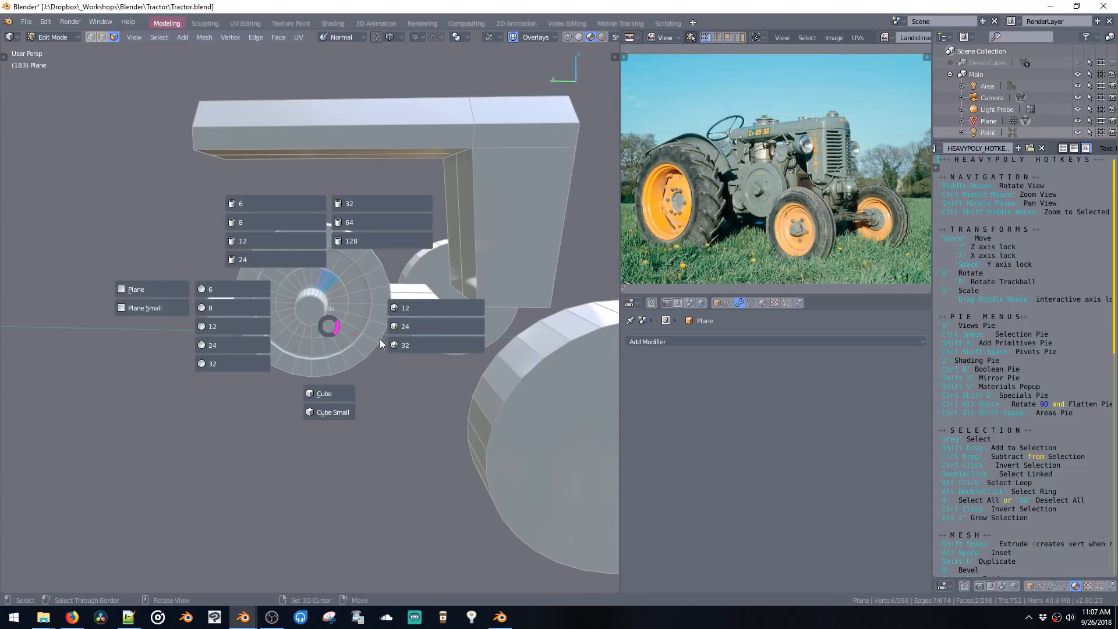
{"action": "left_click", "coordinate": [267, 205]}
{"action": "key", "text": "a"}
{"action": "key", "text": "ctrl+z"}
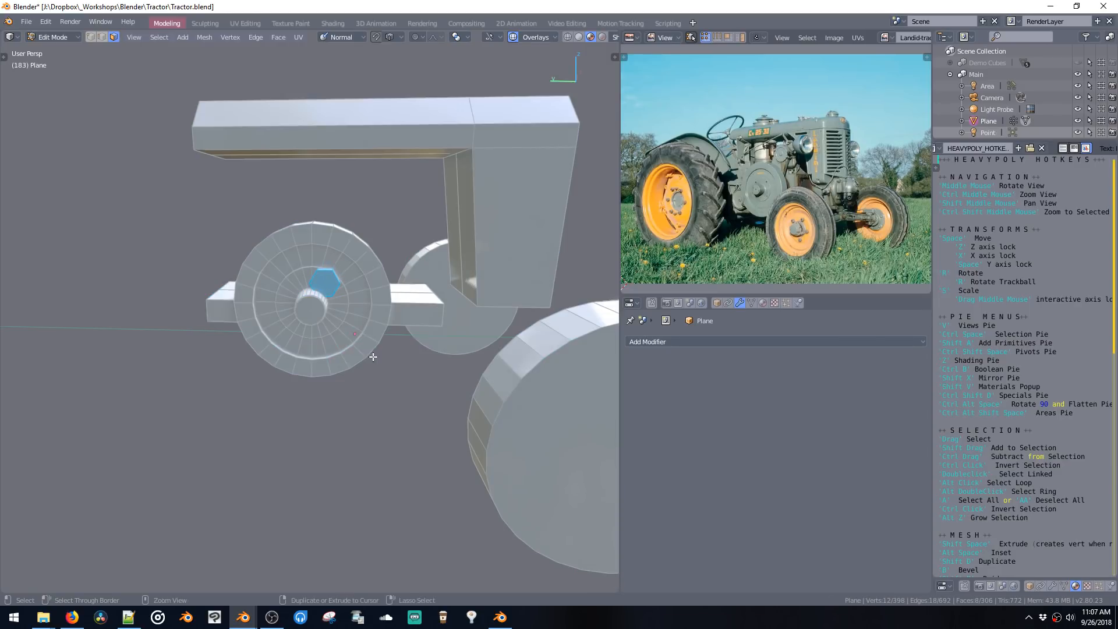
Step: Scale the new hexagonal cylinder down to the size of a small bolt
{"action": "key", "text": "s"}
{"action": "left_click", "coordinate": [339, 313]}
{"action": "middle_click_drag", "start_coordinate": [337, 315], "coordinate": [341, 301]}
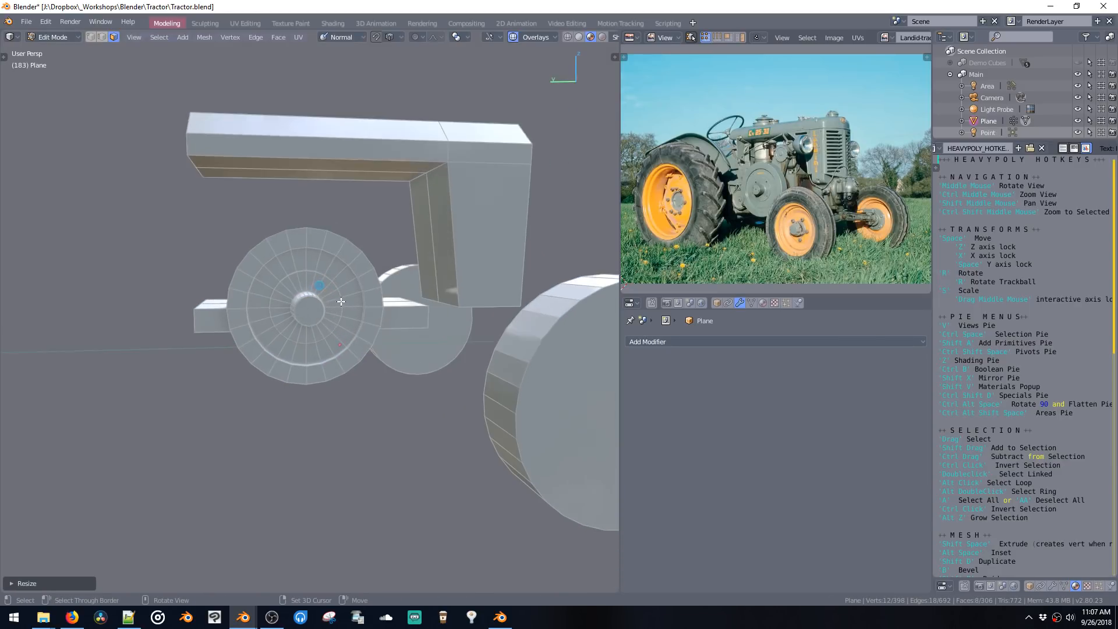
Step: Centre the pivot on the hub's end face and reselect the whole hexagonal bolt in the left orthographic view
{"action": "left_click", "coordinate": [354, 307], "text": "ctrl"}
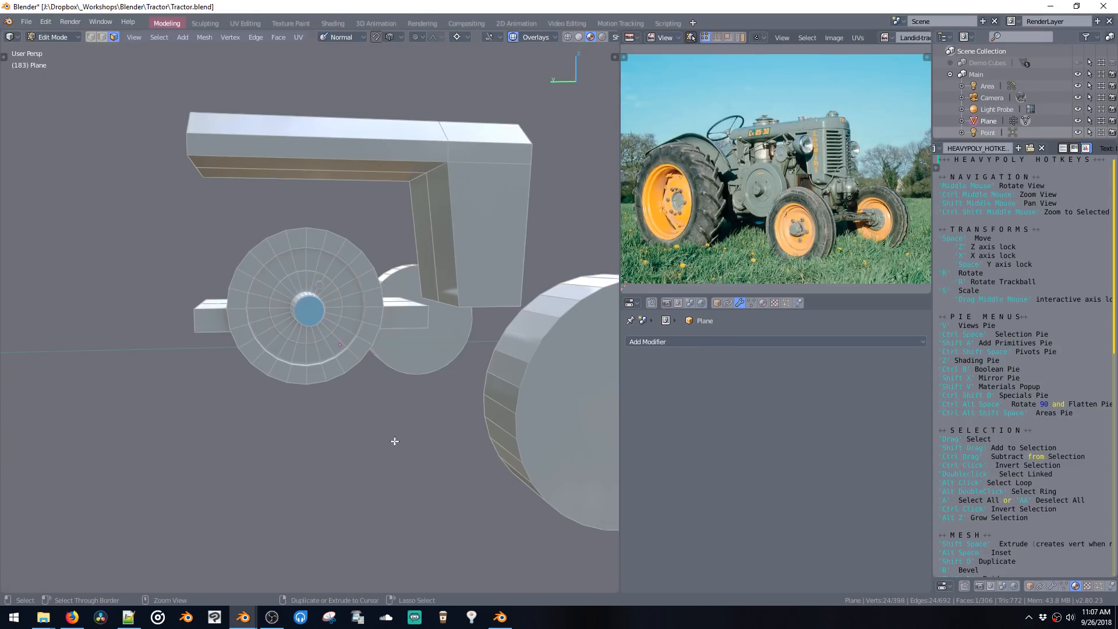
{"action": "double_click", "coordinate": [319, 286]}
{"action": "middle_click_drag", "start_coordinate": [322, 288], "coordinate": [326, 314]}
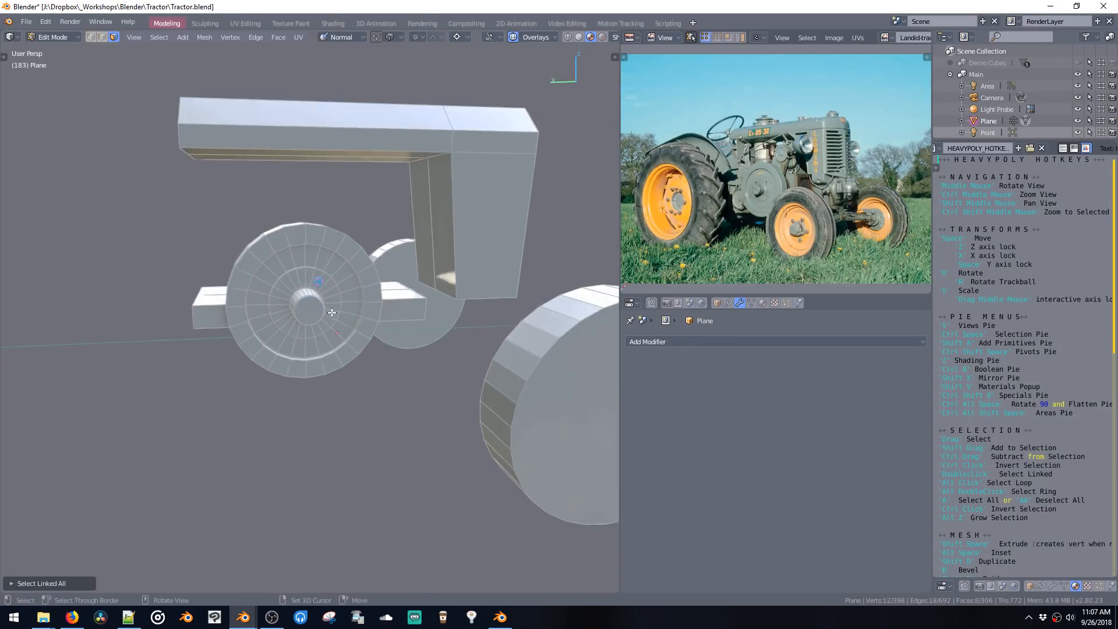
{"action": "key", "text": "v"}
{"action": "left_click", "coordinate": [395, 329]}
{"action": "key", "text": "v"}
{"action": "key", "text": "v"}
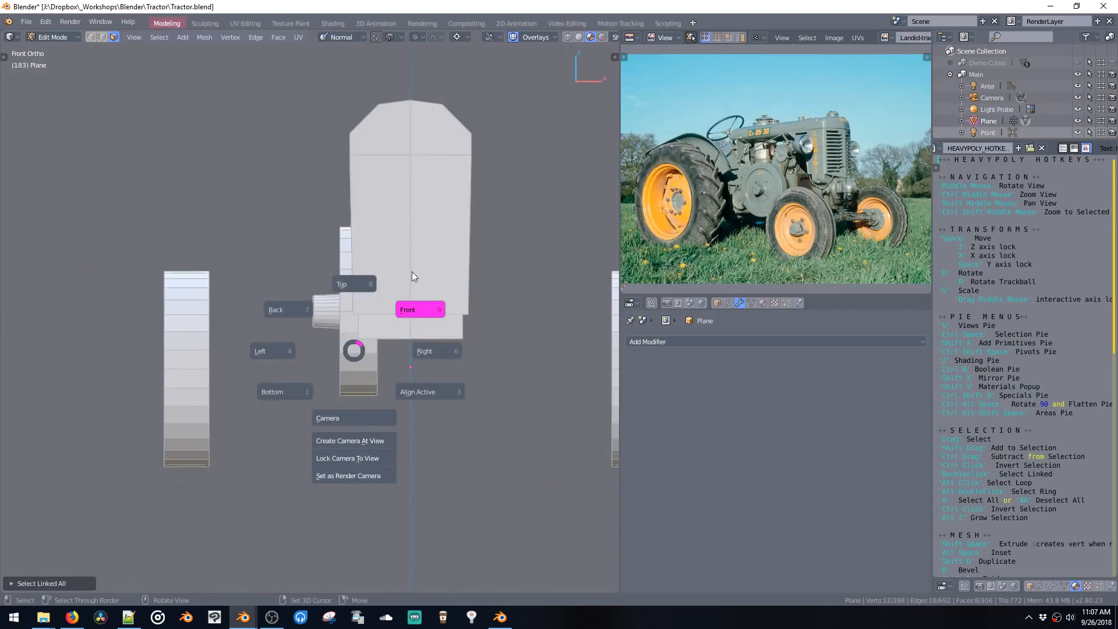
{"action": "left_click", "coordinate": [276, 351]}
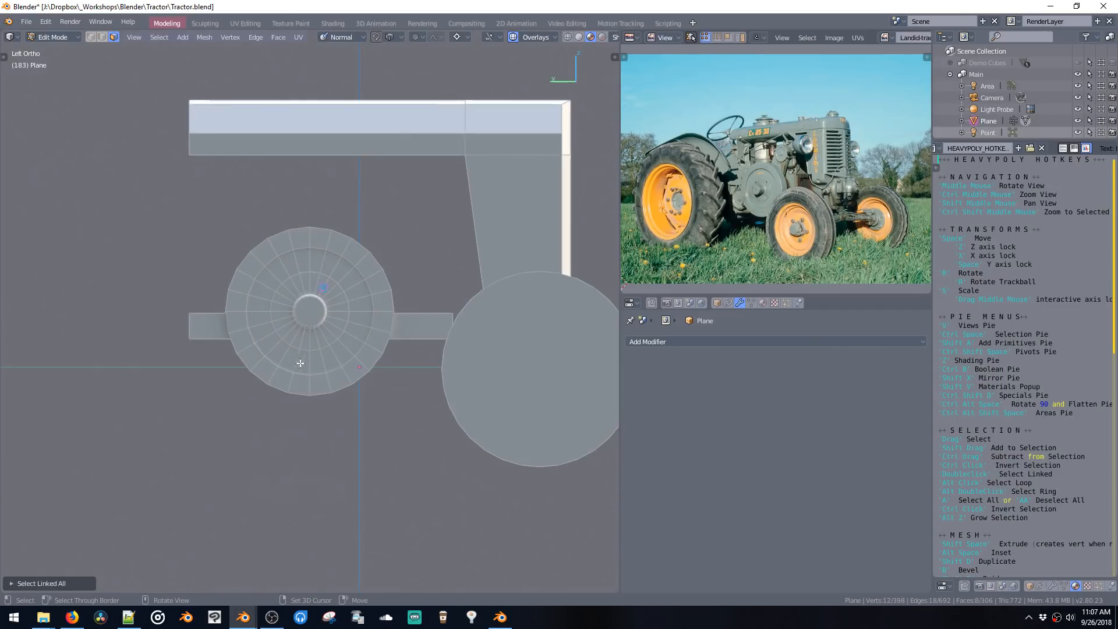
{"action": "key", "text": "v"}
{"action": "left_click", "coordinate": [251, 327]}
{"action": "key", "text": "v"}
{"action": "left_click", "coordinate": [188, 347]}
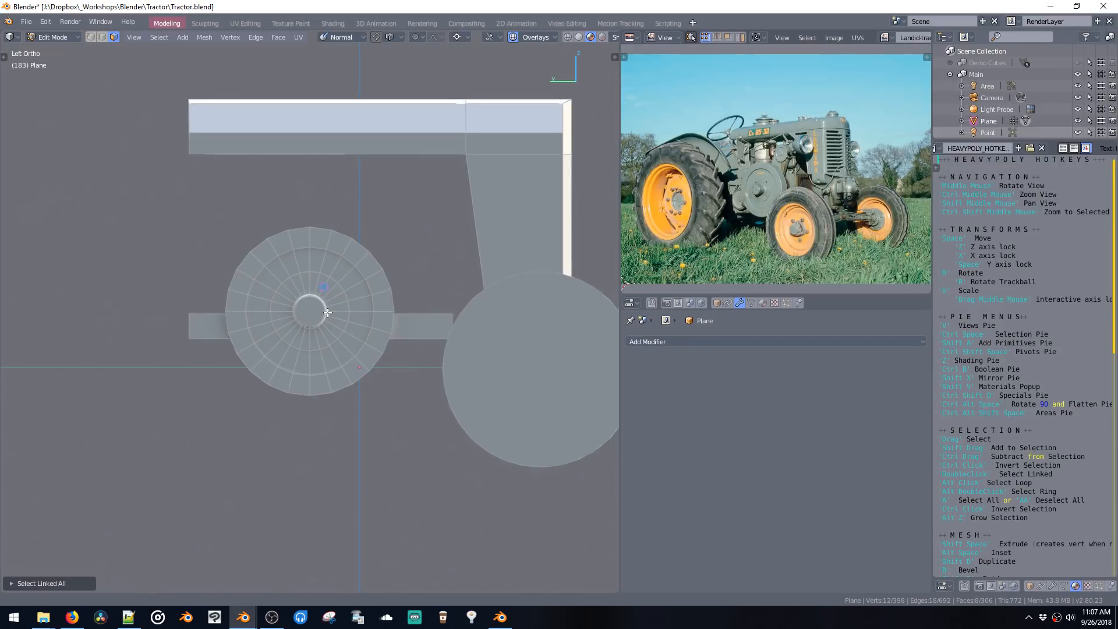
Step: Move the bolt to the middle of the ring and rotate it slightly around the hub's centre
{"action": "scroll", "coordinate": [306, 342], "scroll_direction": "up", "scroll_amount": 5}
{"action": "scroll", "coordinate": [348, 283], "scroll_direction": "up", "scroll_amount": 1}
{"action": "key", "text": "space"}
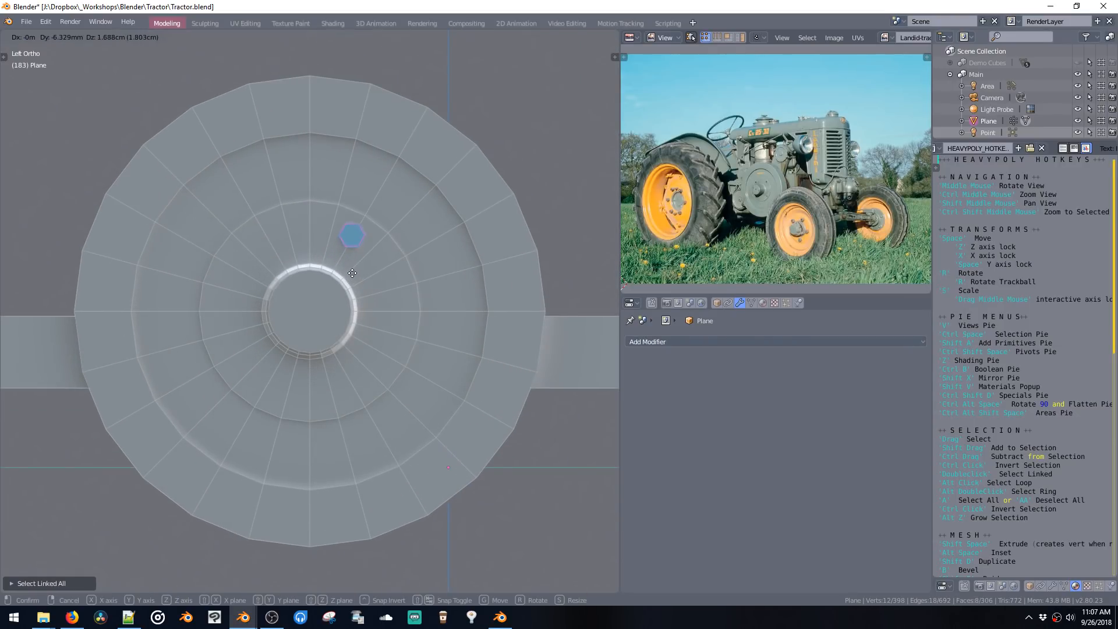
{"action": "left_click", "coordinate": [353, 272]}
{"action": "key", "text": "space"}
{"action": "left_click", "coordinate": [354, 272]}
{"action": "key", "text": "r"}
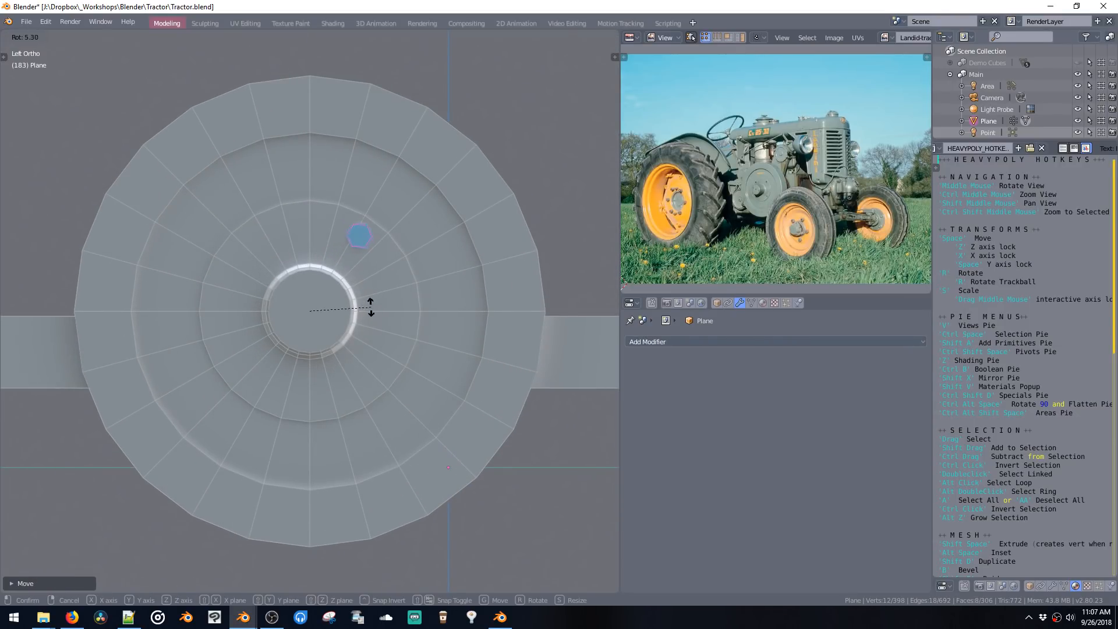
{"action": "left_click", "coordinate": [371, 301]}
Step: Duplicate the bolt radially through 360° around the hub, reducing the steps until four bolts ring it
{"action": "key", "text": "ctrl+shift+d"}
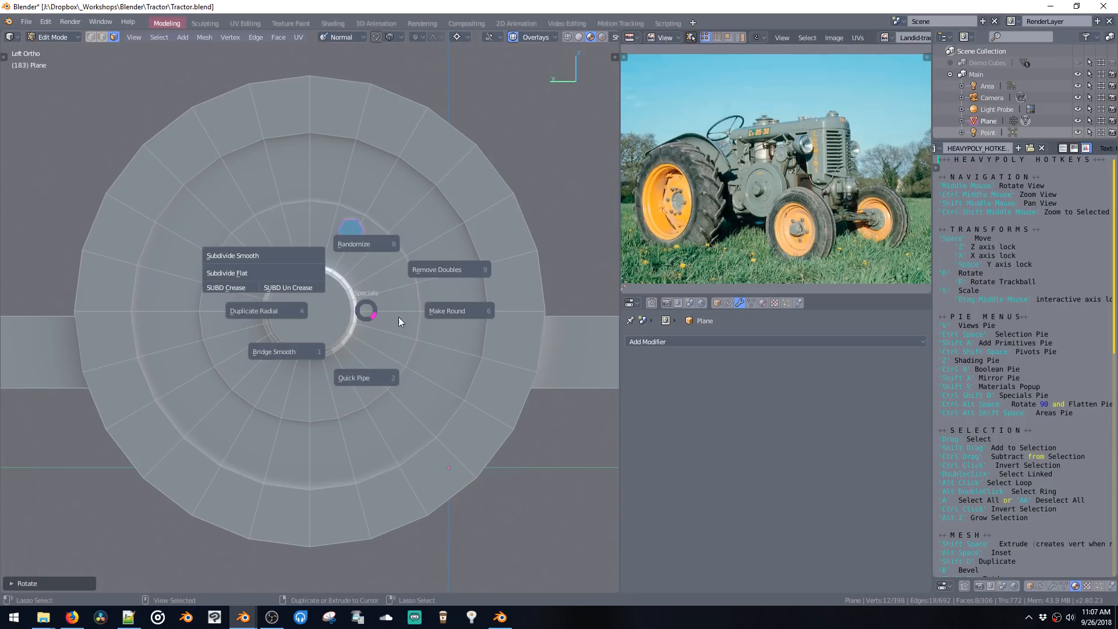
{"action": "left_click", "coordinate": [303, 319]}
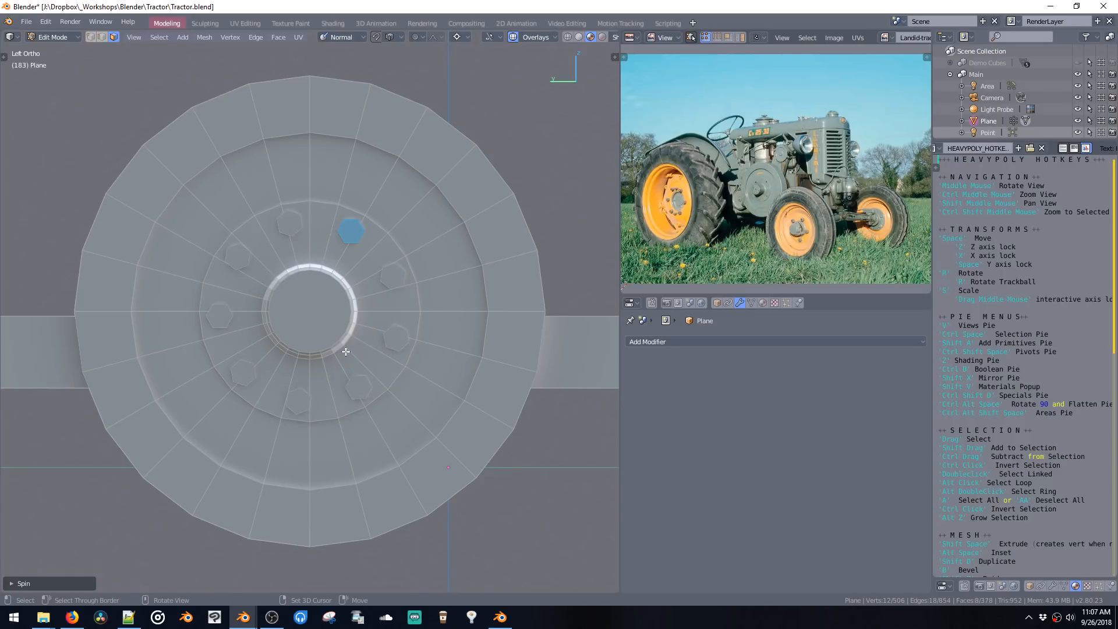
{"action": "key", "text": "F9"}
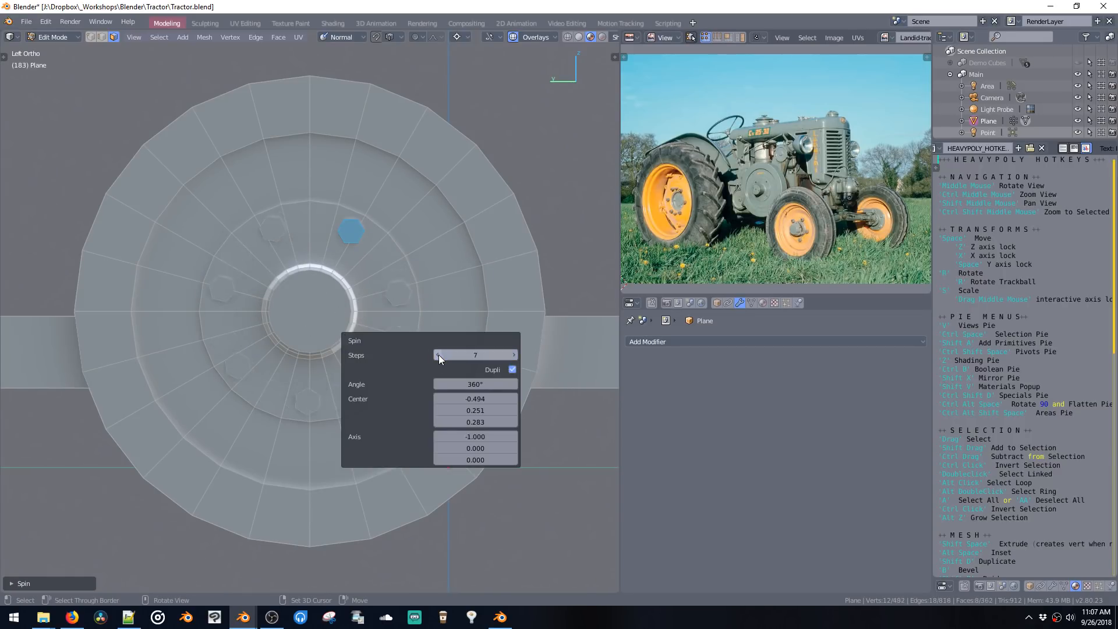
{"action": "left_click", "coordinate": [438, 355]}
{"action": "left_click", "coordinate": [439, 354]}
{"action": "left_click", "coordinate": [438, 355]}
{"action": "left_click", "coordinate": [514, 355]}
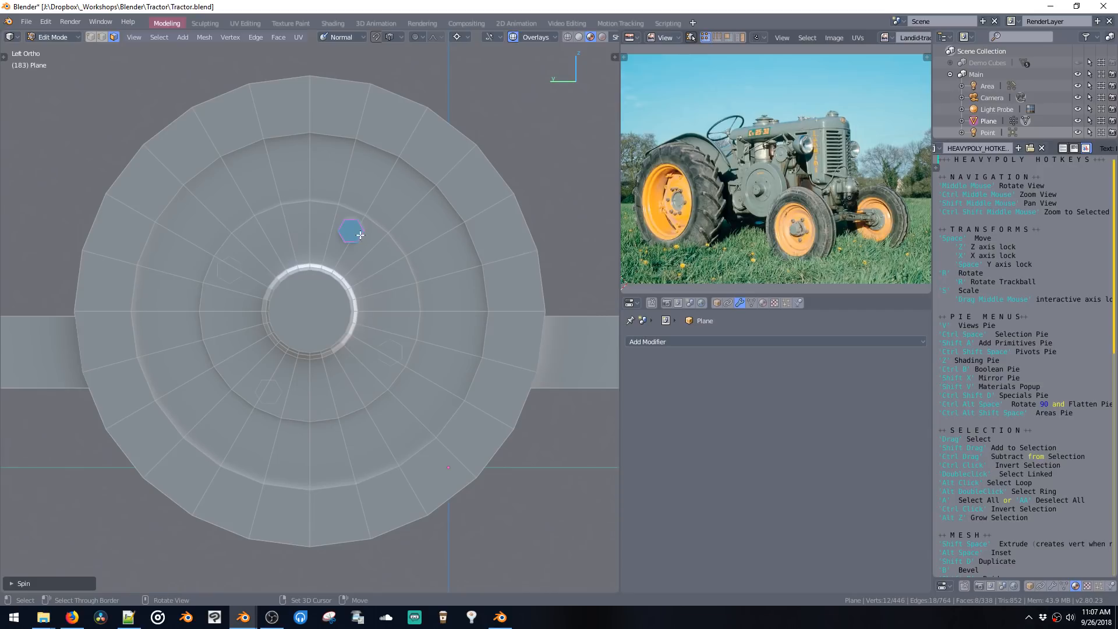
Step: Move the overlapping duplicate bolt aside and delete it
{"action": "left_click_drag", "start_coordinate": [360, 234], "coordinate": [399, 276]}
{"action": "middle_click_drag", "start_coordinate": [365, 285], "coordinate": [354, 305]}
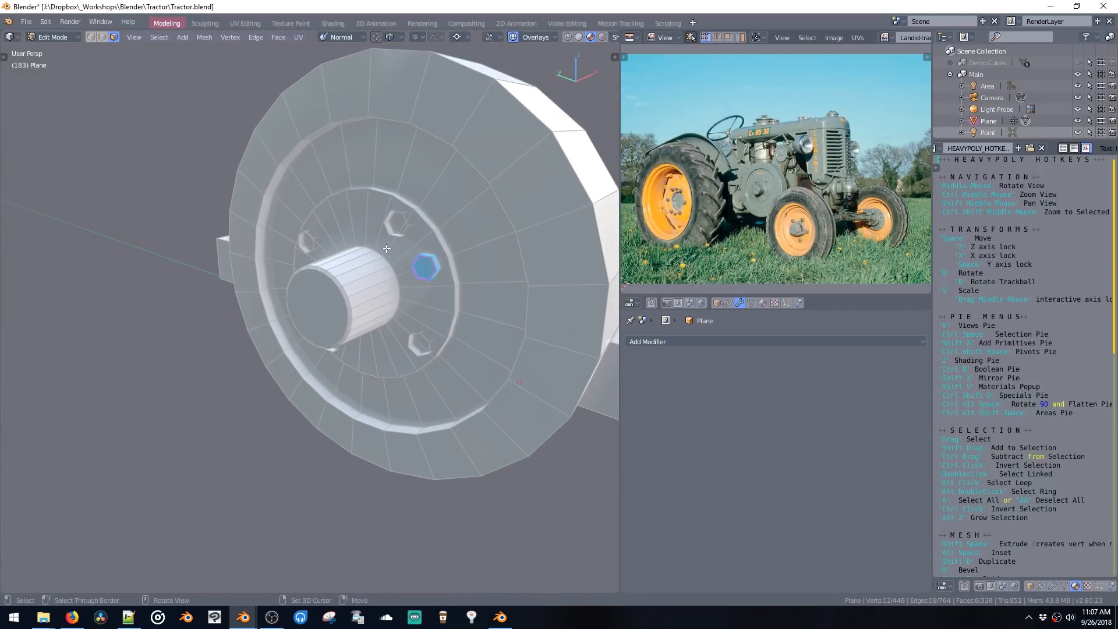
{"action": "key", "text": "ctrl+z"}
Step: Select the four bolts around the hub and examine their placement on the disc
{"action": "double_click", "coordinate": [303, 248]}
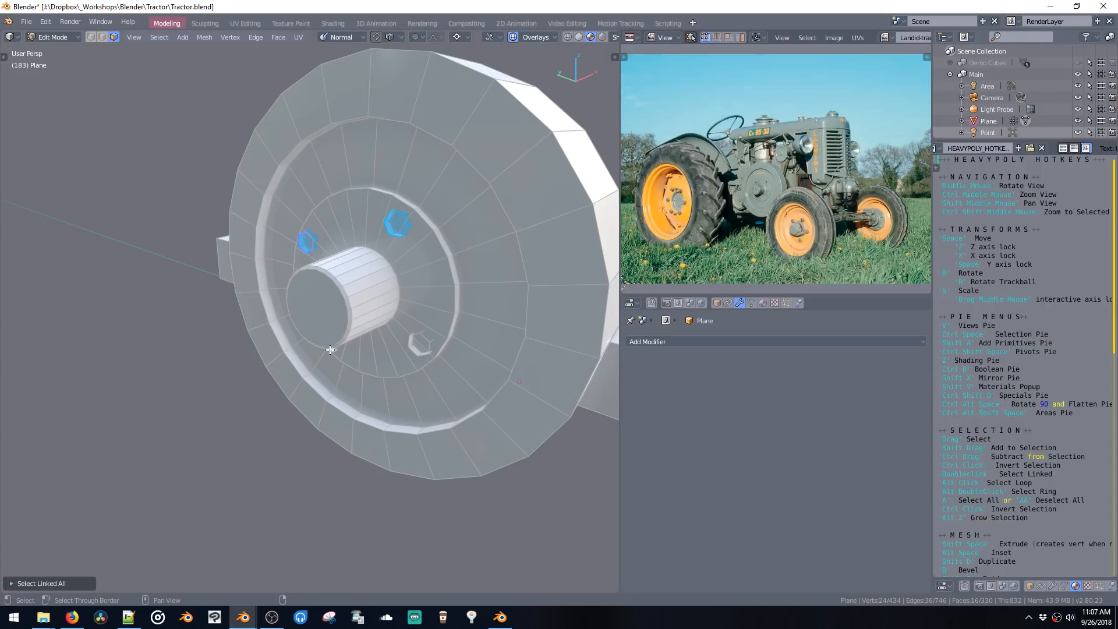
{"action": "double_click", "coordinate": [414, 353]}
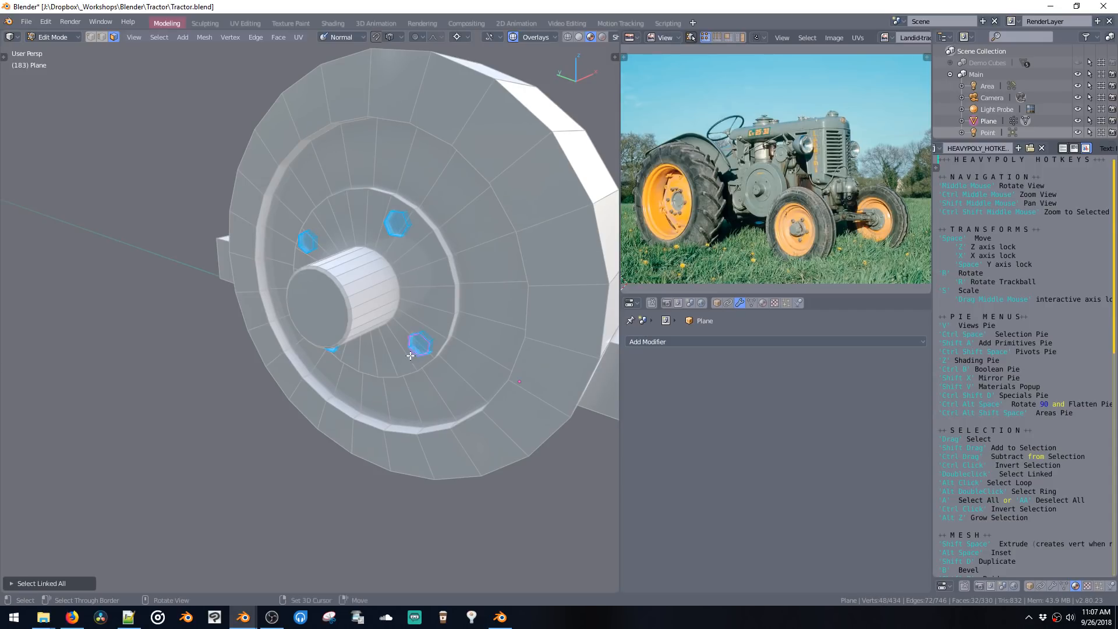
{"action": "key", "text": "KP_Decimal"}
{"action": "key", "text": "Tab"}
{"action": "key", "text": "ctrl+space"}
{"action": "left_click", "coordinate": [454, 236]}
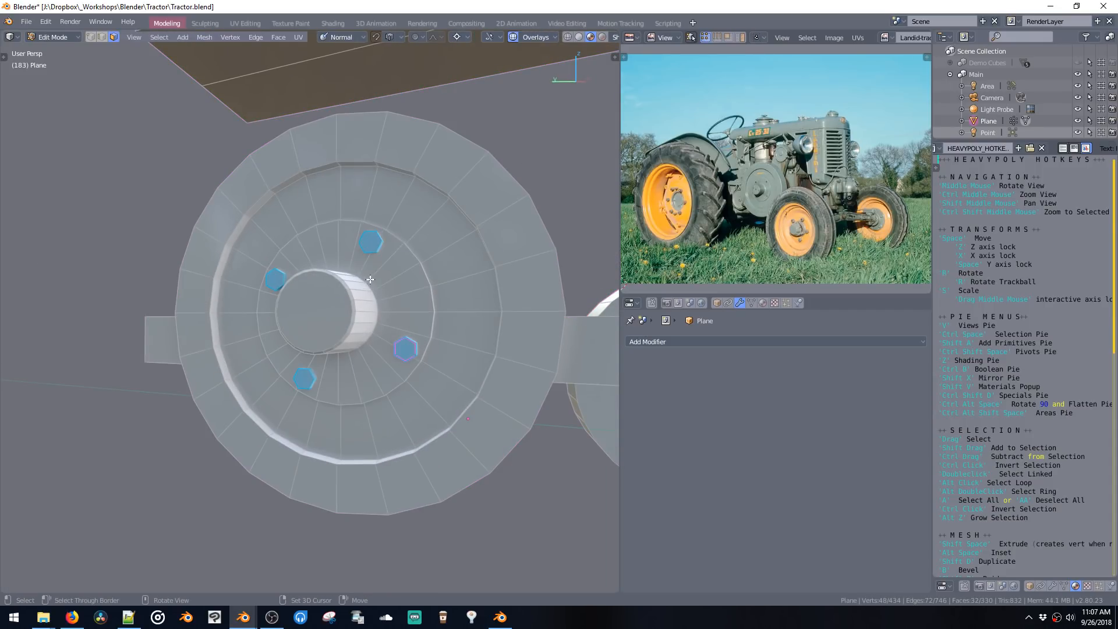
{"action": "scroll", "coordinate": [346, 291], "scroll_direction": "down", "scroll_amount": 2}
{"action": "key", "text": "a"}
{"action": "scroll", "coordinate": [337, 287], "scroll_direction": "up", "scroll_amount": 2}
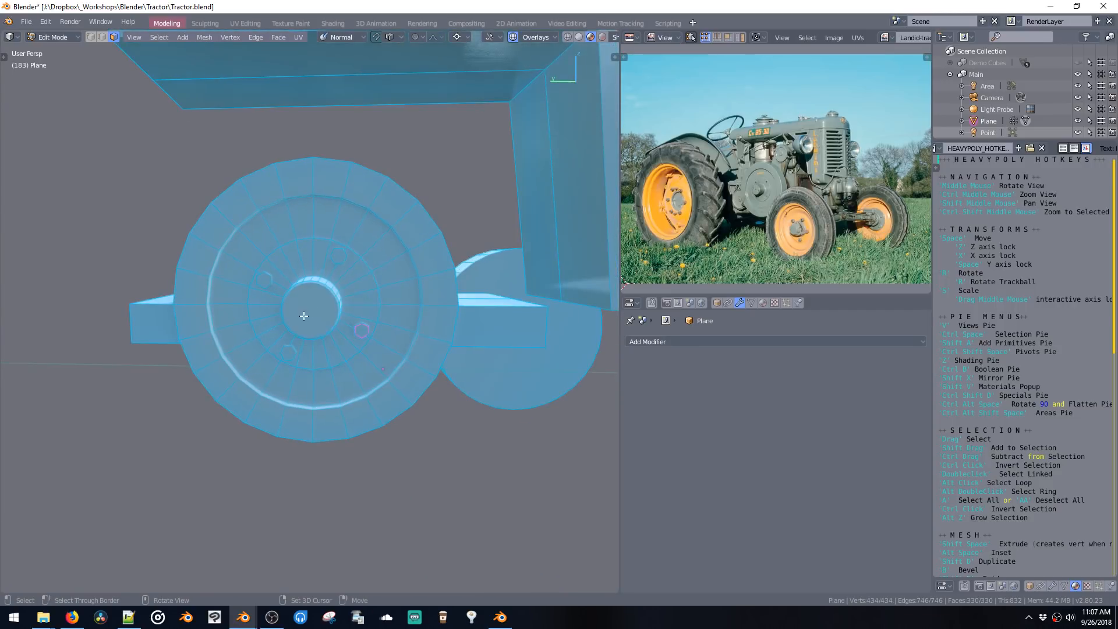
Step: Add a 6-sided cylinder on the hub's end face and scale it down to a small centre bolt
{"action": "left_click", "coordinate": [326, 297]}
{"action": "scroll", "coordinate": [326, 297], "scroll_direction": "up", "scroll_amount": 2}
{"action": "middle_click_drag", "start_coordinate": [326, 297], "coordinate": [337, 299]}
{"action": "key", "text": "shift+a"}
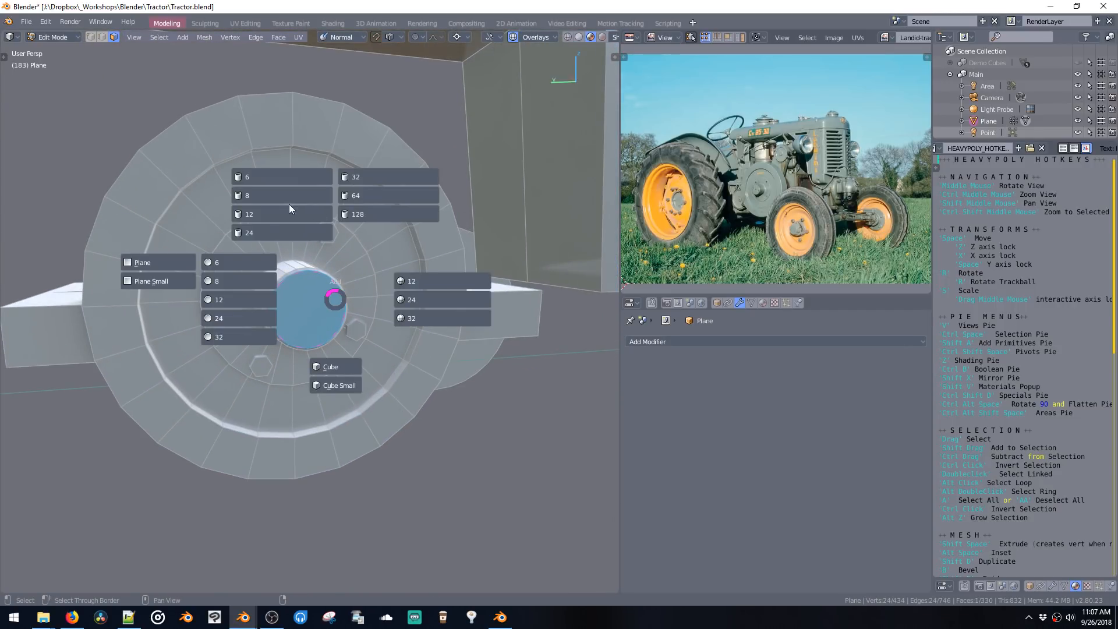
{"action": "left_click", "coordinate": [273, 177]}
{"action": "key", "text": "s"}
{"action": "left_click", "coordinate": [319, 324]}
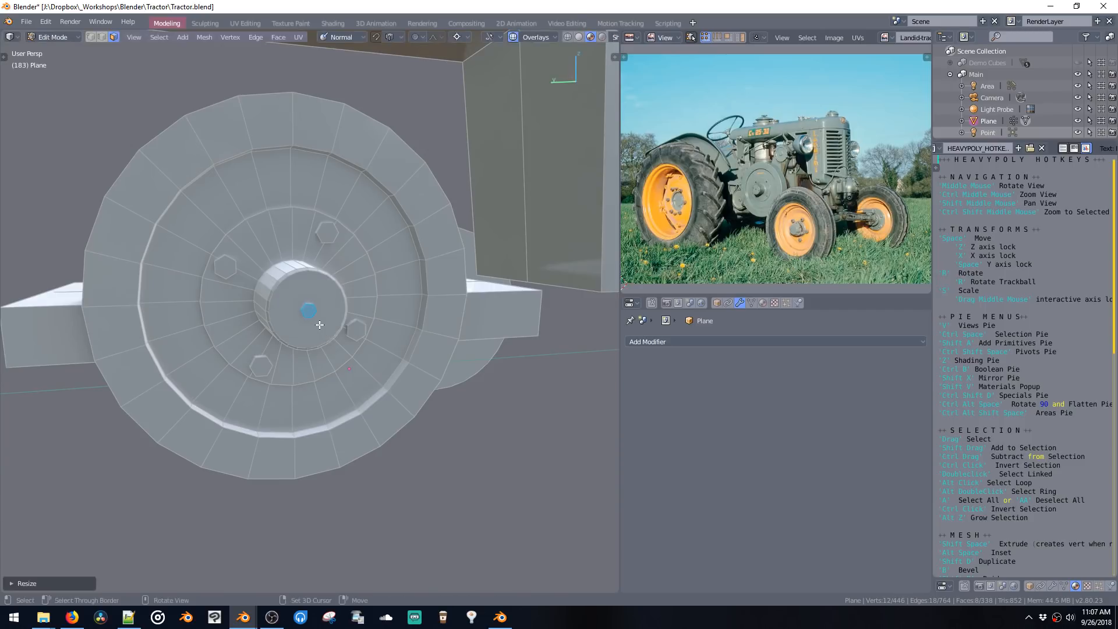
Step: Duplicate the centre bolt and place the copy near the edge of the hub's end face
{"action": "scroll", "coordinate": [319, 324], "scroll_direction": "up", "scroll_amount": 4}
{"action": "middle_click_drag", "start_coordinate": [319, 324], "coordinate": [344, 333]}
{"action": "key", "text": "shift+d"}
{"action": "left_click", "coordinate": [253, 335]}
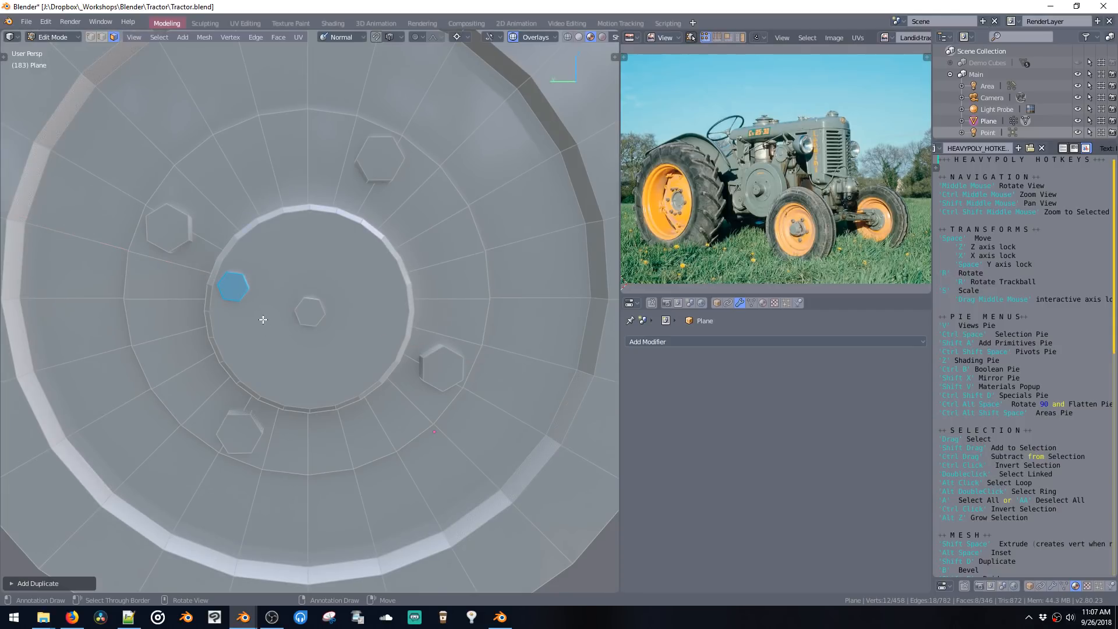
Step: Duplicate the outer hub bolt and move the copy to the opposite side of the centre bolt in left view
{"action": "key", "text": "shift+d"}
{"action": "key", "text": "y"}
{"action": "key", "text": "y"}
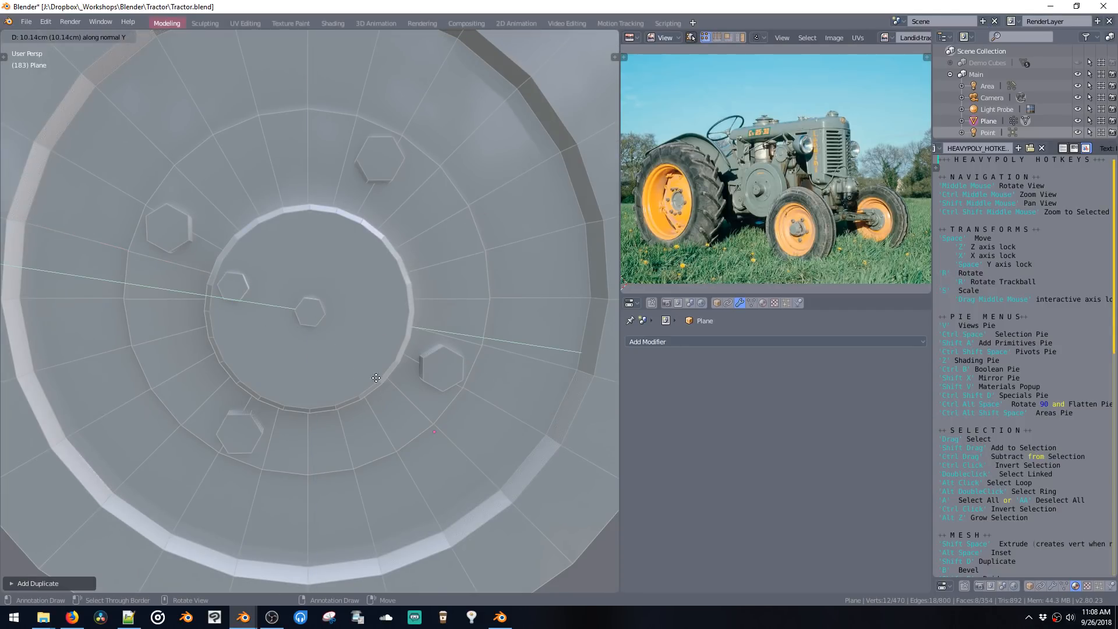
{"action": "key", "text": "x"}
{"action": "left_click", "coordinate": [329, 356]}
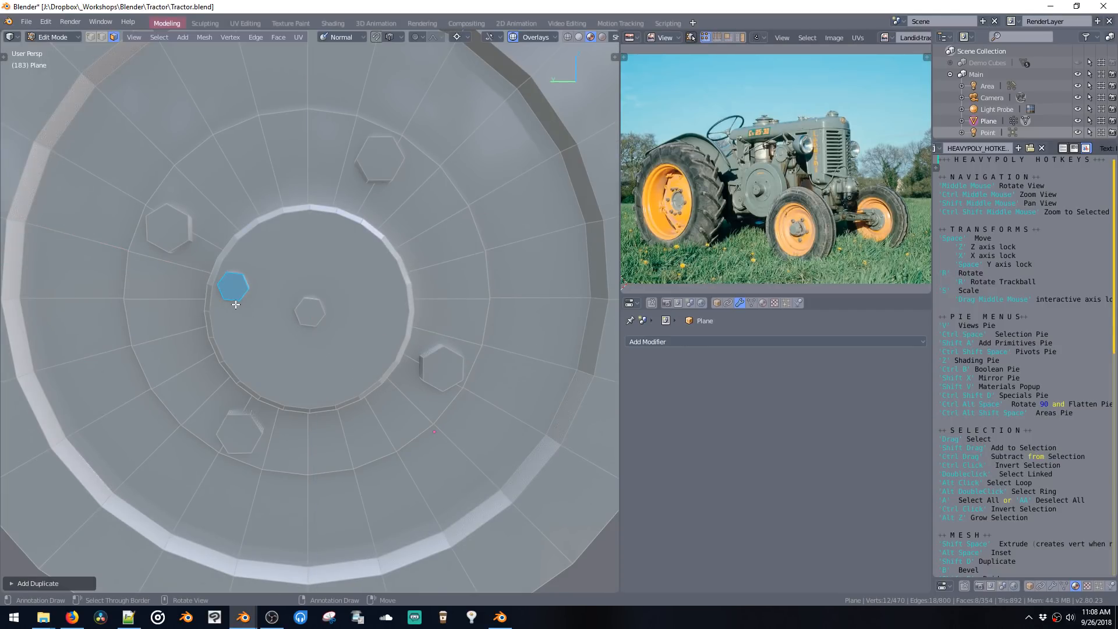
{"action": "key", "text": "v"}
{"action": "left_click", "coordinate": [350, 310]}
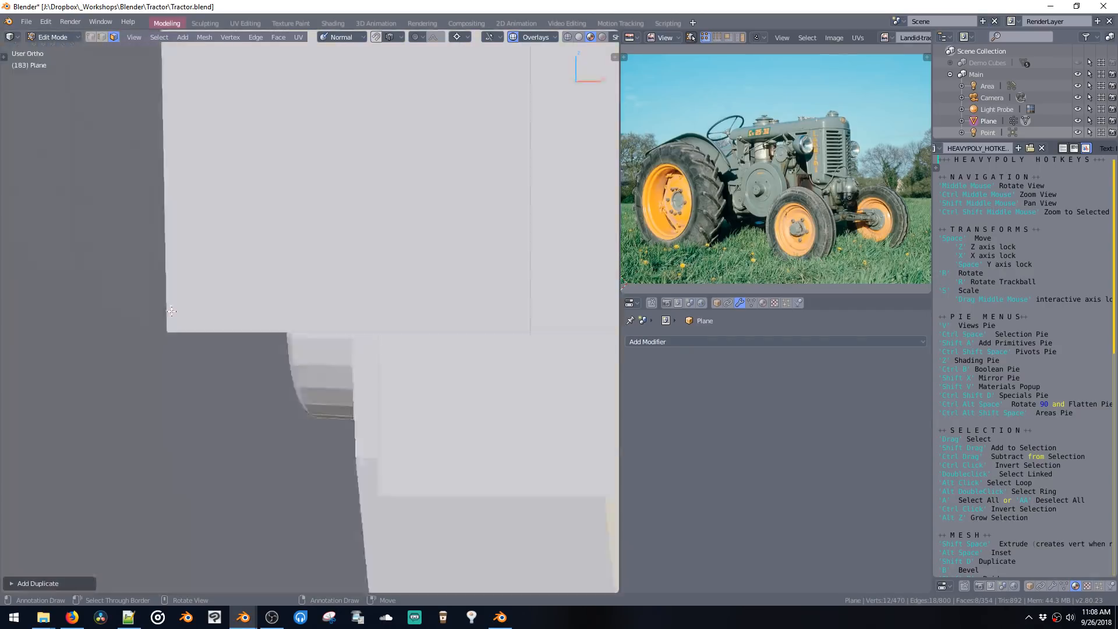
{"action": "key", "text": "g"}
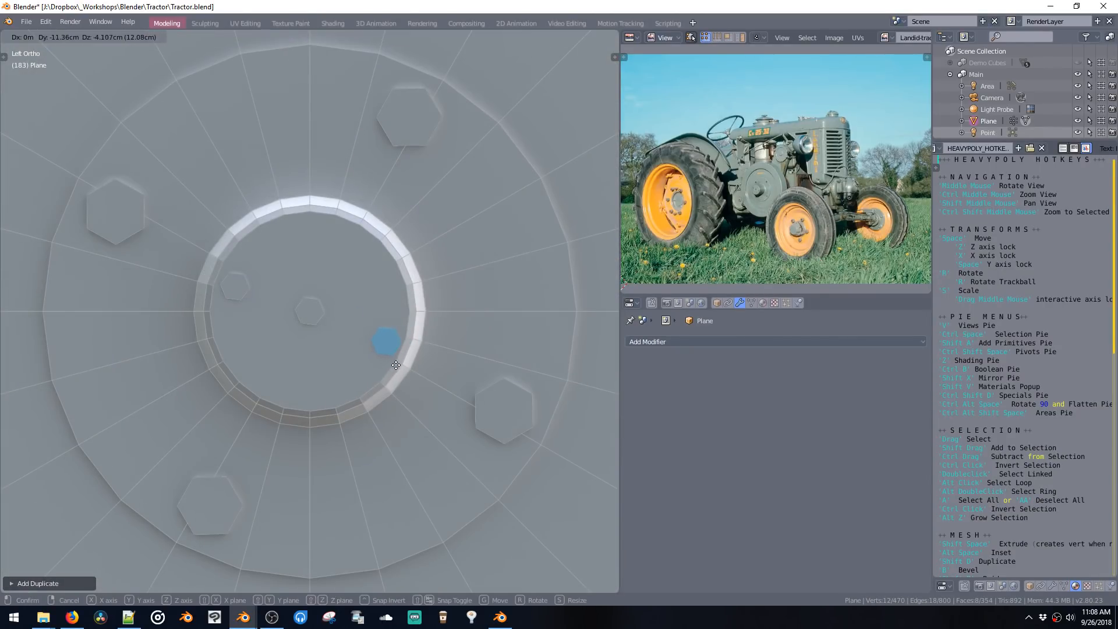
{"action": "left_click", "coordinate": [396, 365]}
Step: Change the pivot point and rotate each of the hub's two outer bolts in place
{"action": "key", "text": "r"}
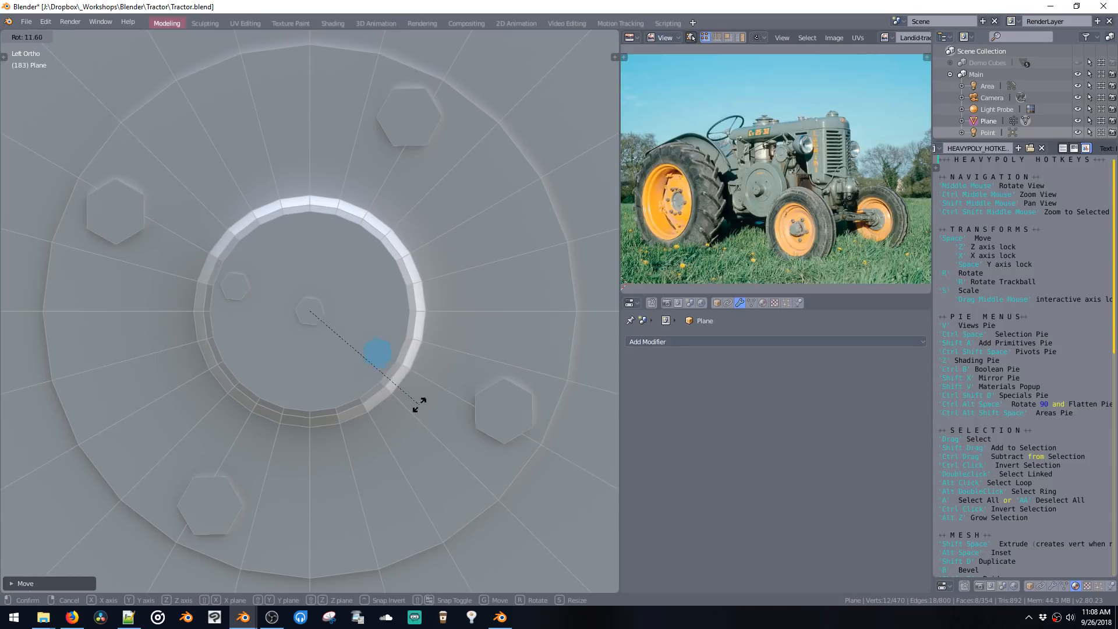
{"action": "right_click", "coordinate": [408, 373]}
{"action": "key", "text": "ctrl+shift+space"}
{"action": "left_click", "coordinate": [379, 319]}
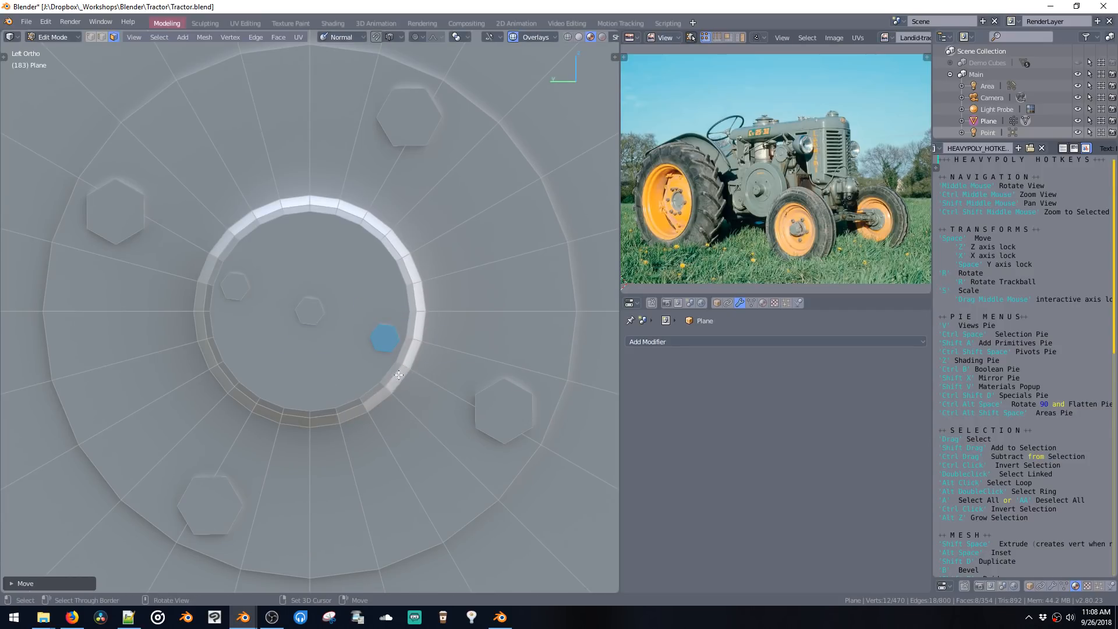
{"action": "key", "text": "r"}
{"action": "left_click", "coordinate": [283, 307]}
{"action": "double_click", "coordinate": [231, 293]}
{"action": "key", "text": "r"}
{"action": "left_click", "coordinate": [214, 334]}
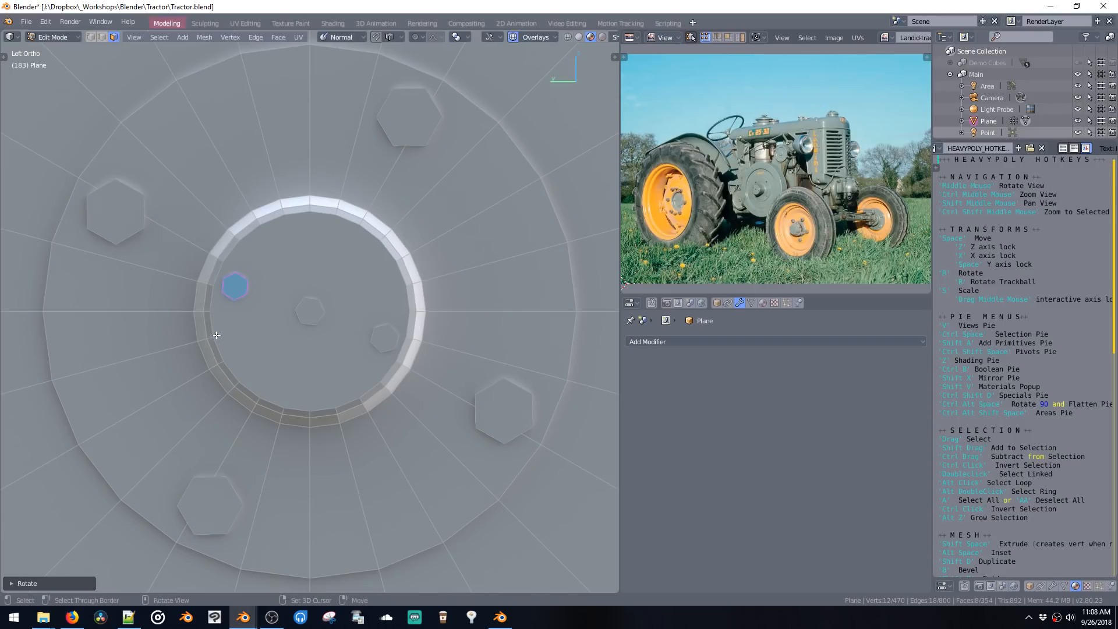
{"action": "mouse_move", "coordinate": [291, 326]}
{"action": "middle_mouse_down", "text": "ctrl"}
{"action": "mouse_move", "coordinate": [333, 412]}
{"action": "mouse_move", "coordinate": [298, 322]}
{"action": "middle_mouse_up", "text": "ctrl"}
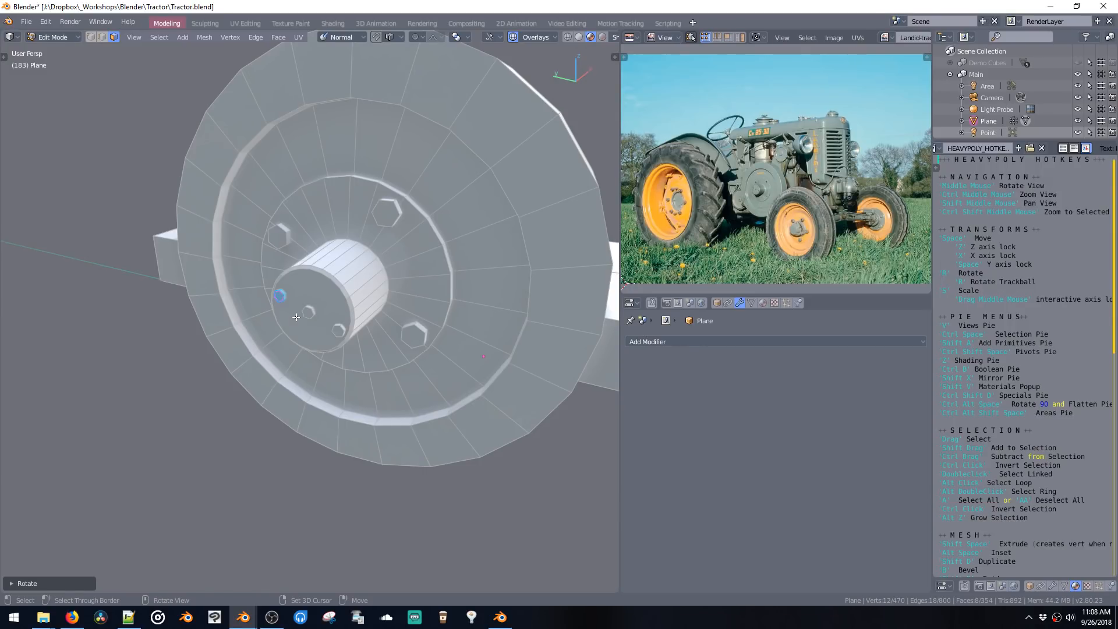
Step: Switch to File Explorer and open the HEAVYPOLY_config_28 folder inside Blender HEAVYPOLY Config
{"action": "key", "text": "alt+Tab"}
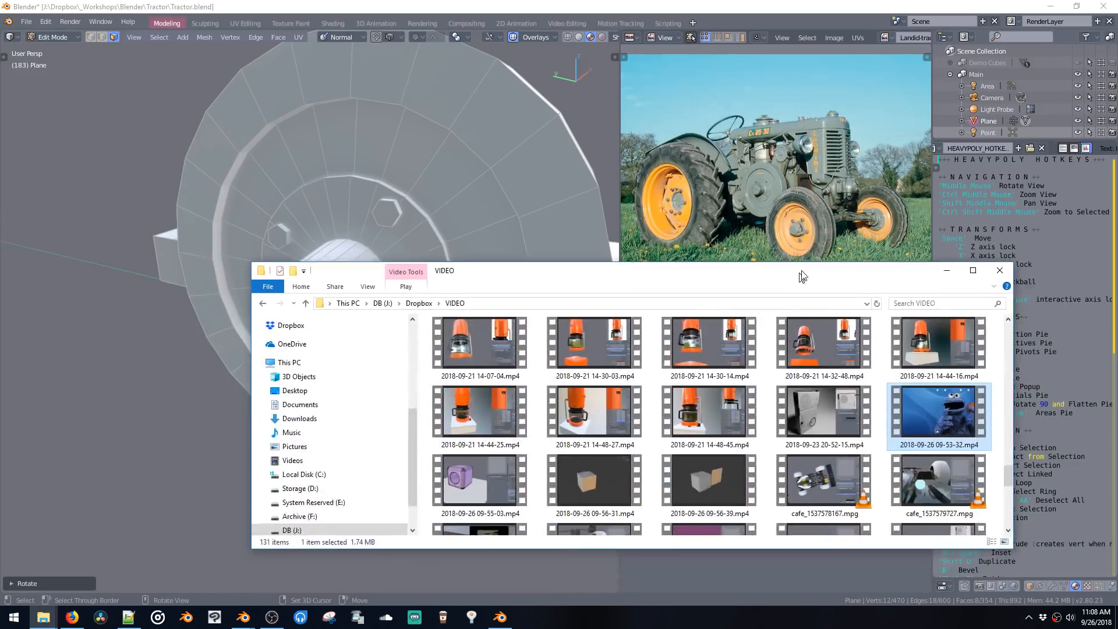
{"action": "scroll", "coordinate": [385, 367], "scroll_direction": "up", "scroll_amount": 5}
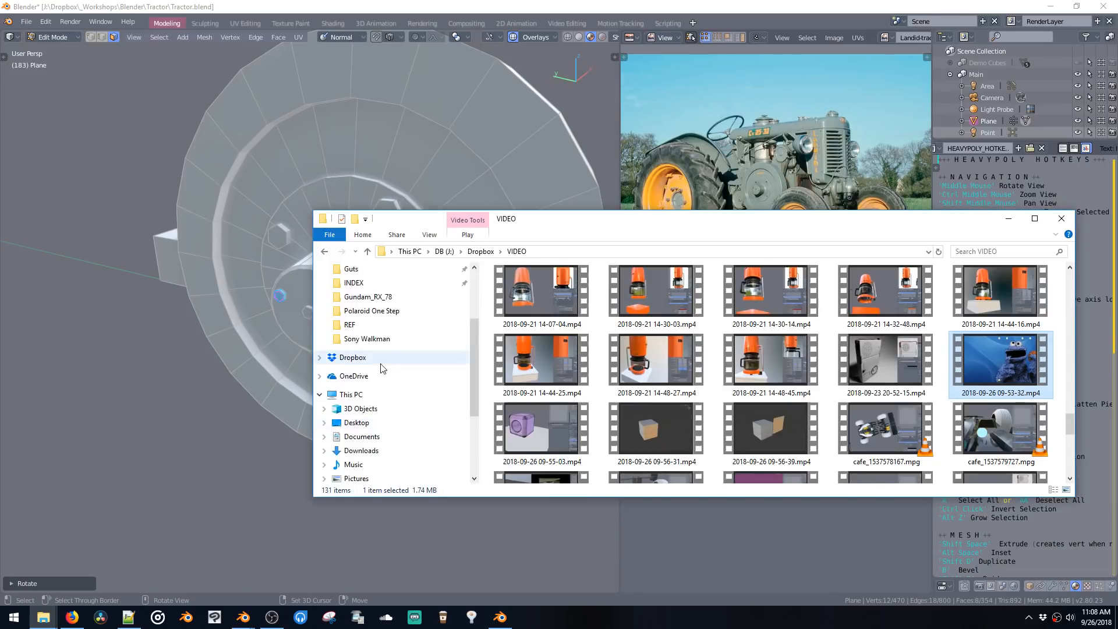
{"action": "left_click", "coordinate": [387, 321]}
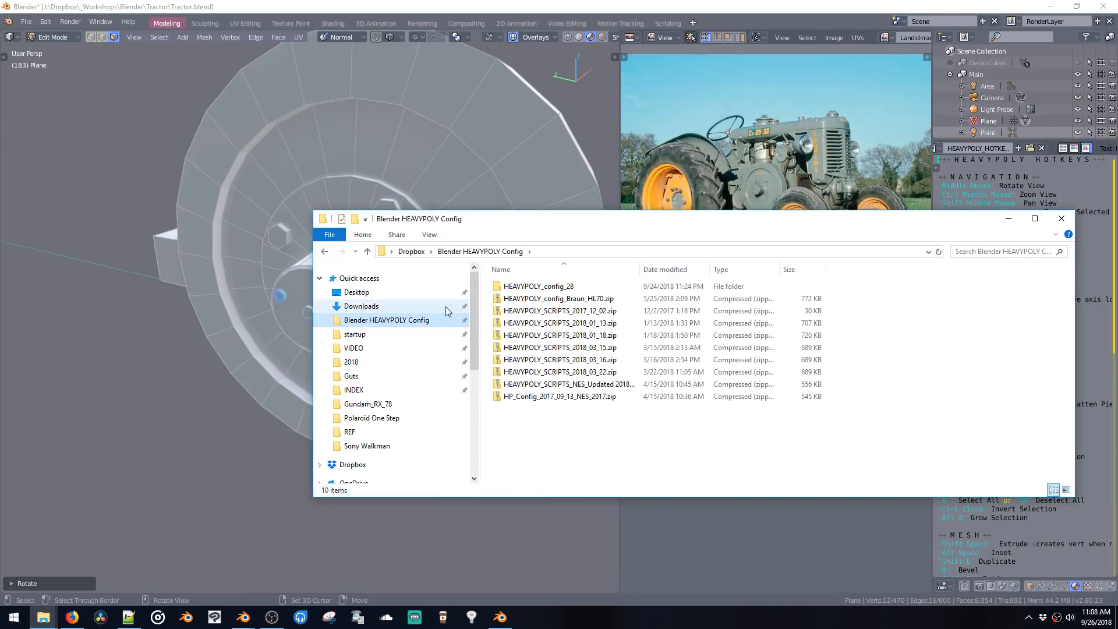
{"action": "double_click", "coordinate": [524, 285]}
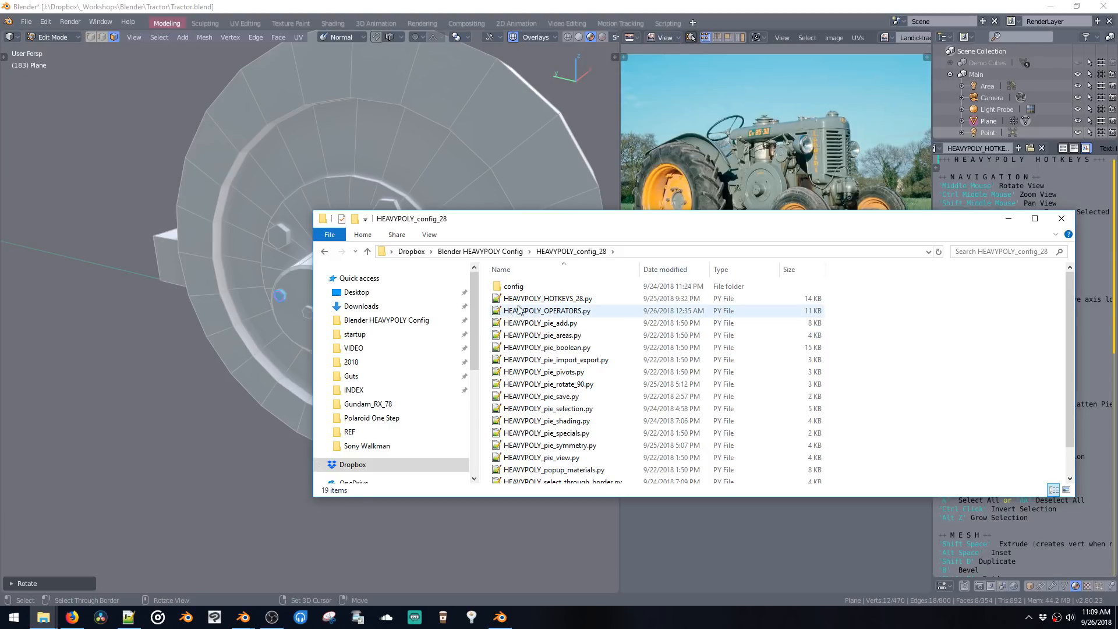
Step: Move the 16 HEAVYPOLY scripts from the startup folder into HEAVYPOLY_config_28, replacing the existing files, and paste copies back into startup
{"action": "key", "text": "super+e"}
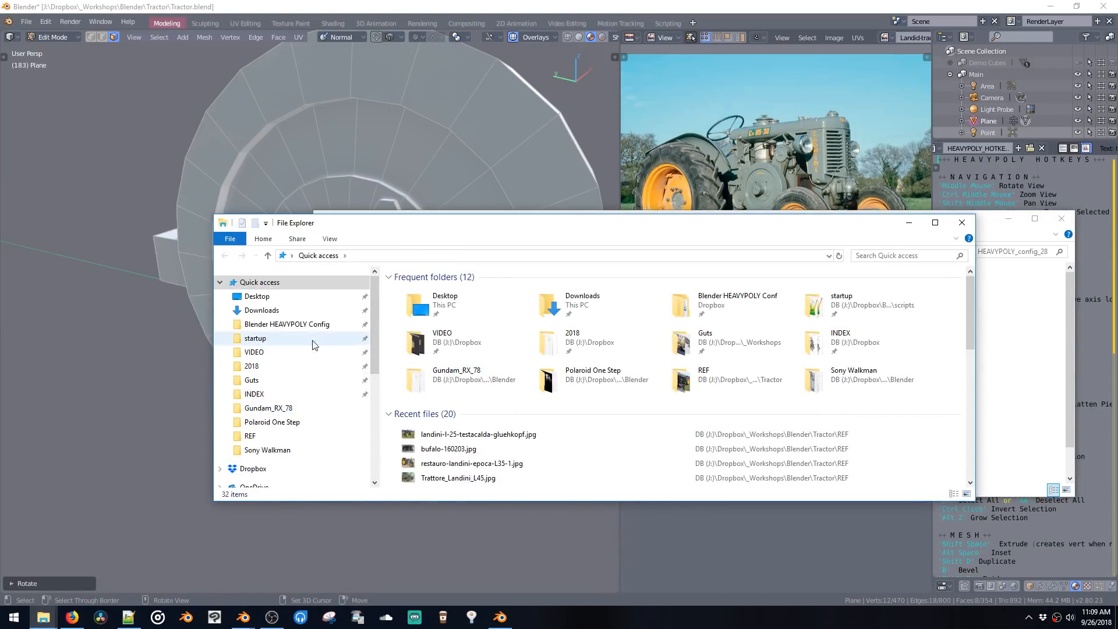
{"action": "left_click", "coordinate": [312, 343]}
{"action": "left_click", "coordinate": [443, 341]}
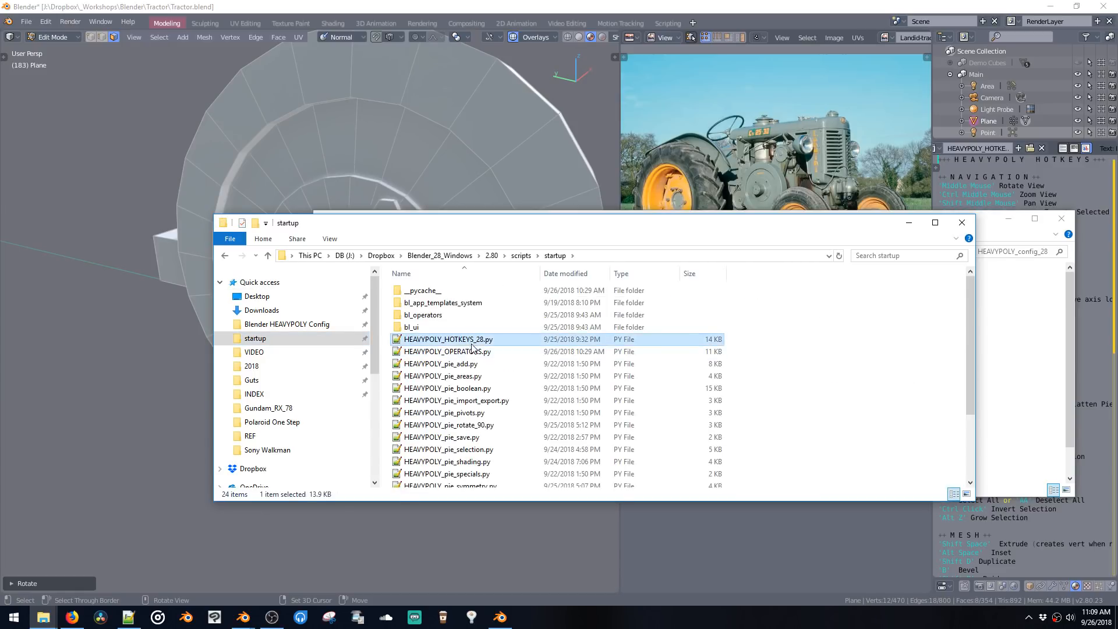
{"action": "scroll", "coordinate": [476, 408], "scroll_direction": "down", "scroll_amount": 2}
{"action": "left_click", "coordinate": [475, 435], "text": "shift"}
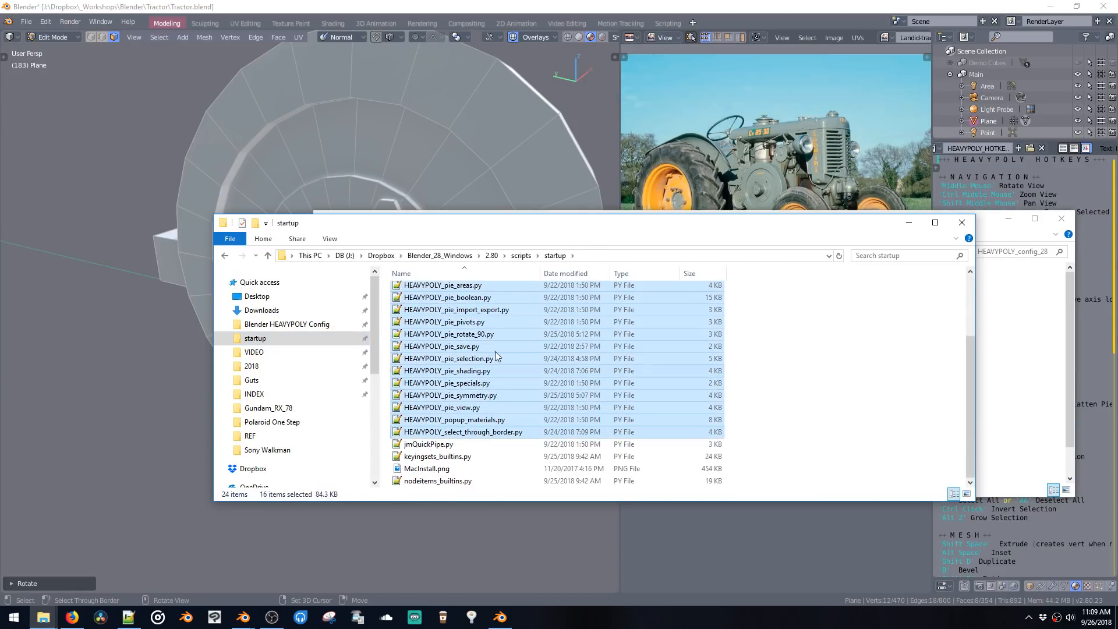
{"action": "left_click_drag", "start_coordinate": [552, 229], "coordinate": [583, 394]}
{"action": "left_click_drag", "start_coordinate": [536, 453], "coordinate": [940, 348]}
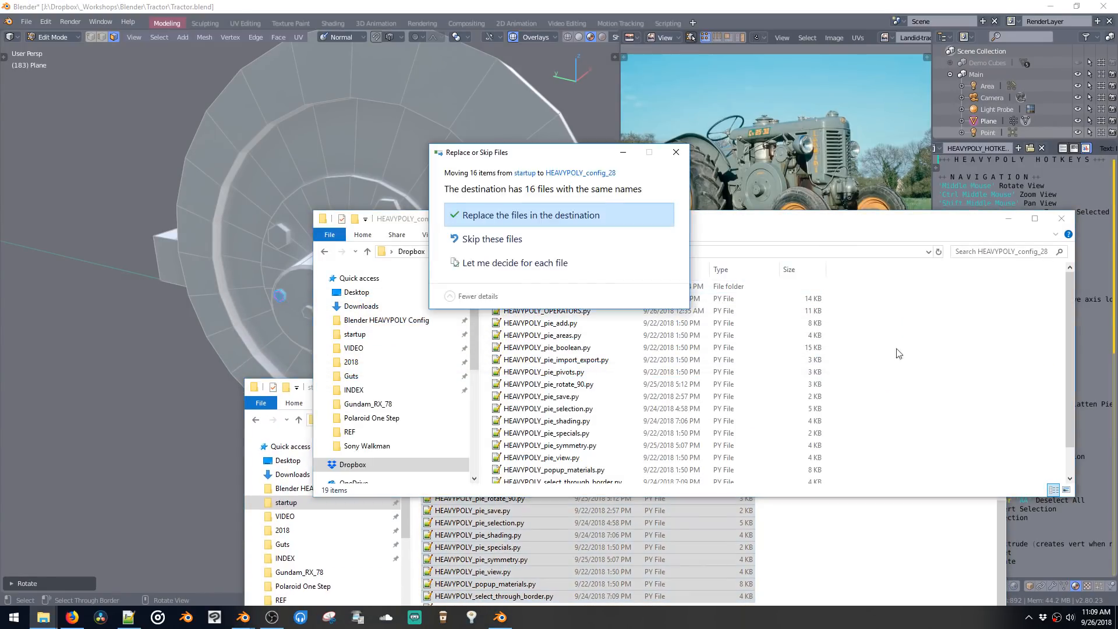
{"action": "left_click", "coordinate": [580, 216]}
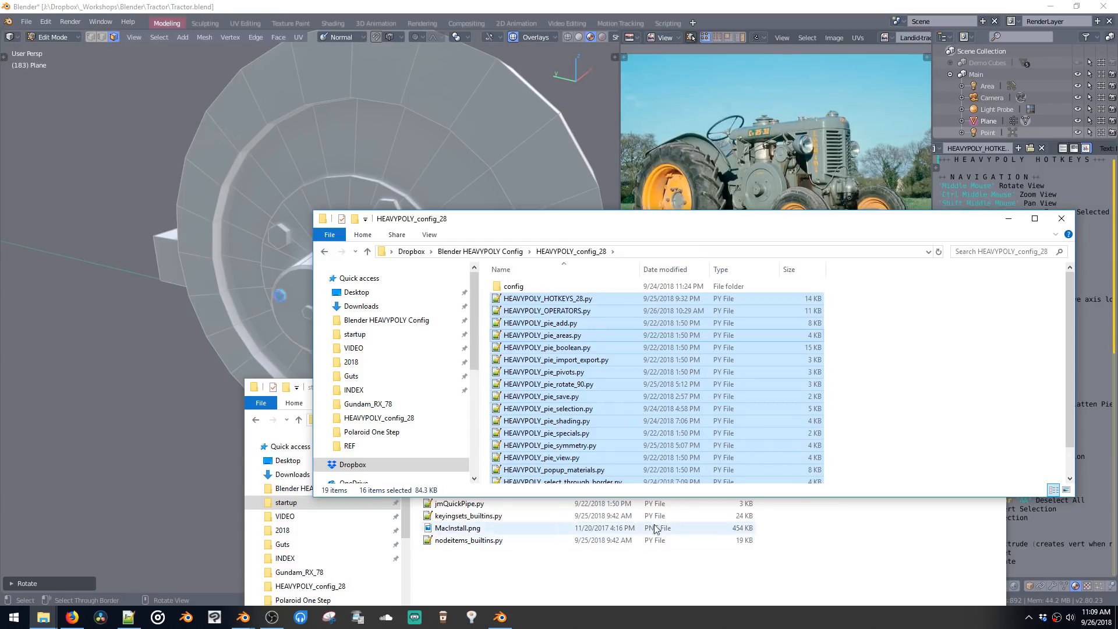
{"action": "left_click", "coordinate": [818, 571]}
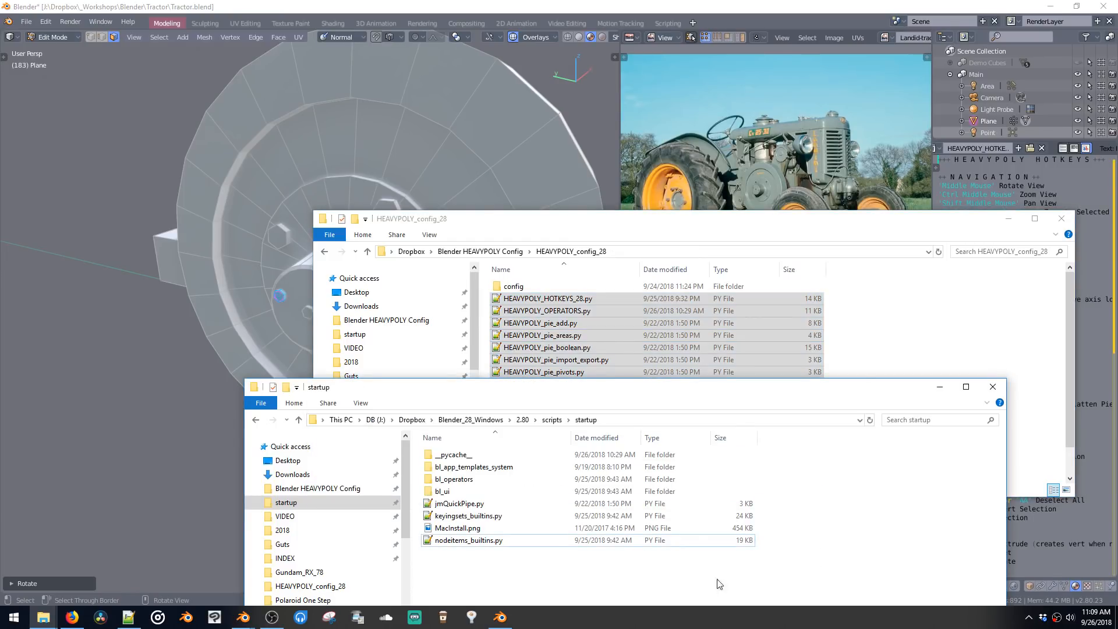
{"action": "key", "text": "ctrl+v"}
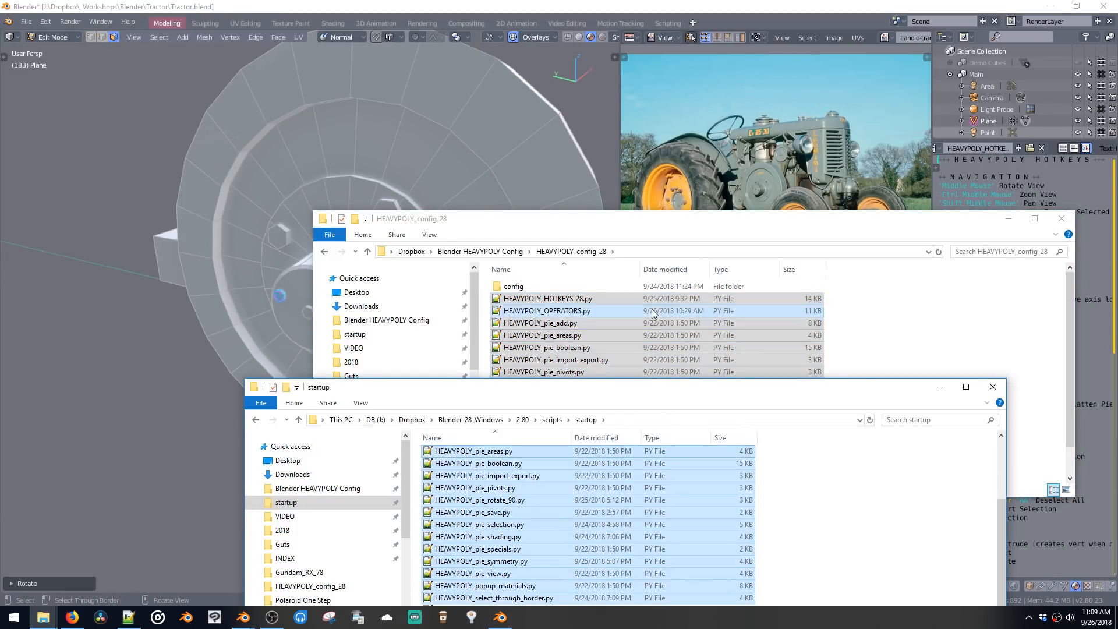
Step: Open the config subfolder of HEAVYPOLY_config_28 in one window and Blender's 2.80 config folder in the other
{"action": "left_click", "coordinate": [647, 297]}
{"action": "double_click", "coordinate": [646, 287]}
{"action": "left_click", "coordinate": [504, 426]}
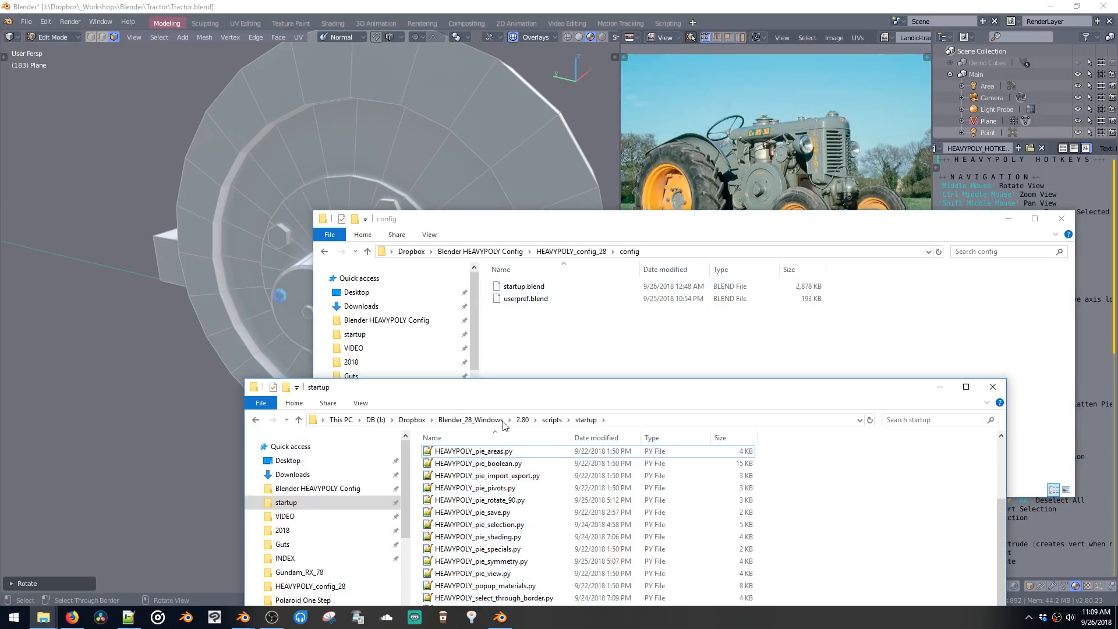
{"action": "left_click", "coordinate": [522, 421]}
{"action": "double_click", "coordinate": [483, 454]}
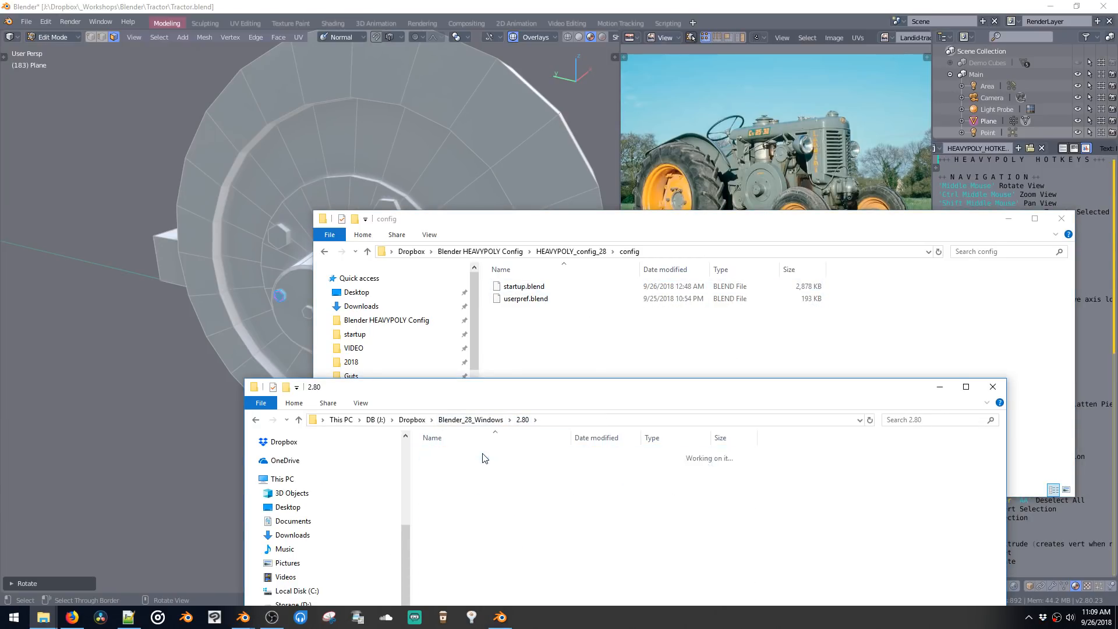
Step: Copy startup.blend and userpref.blend from the 2.80 config folder into the HEAVYPOLY config folder, replacing the existing files, and close both windows
{"action": "left_click", "coordinate": [494, 481]}
{"action": "left_click", "coordinate": [494, 492], "text": "shift"}
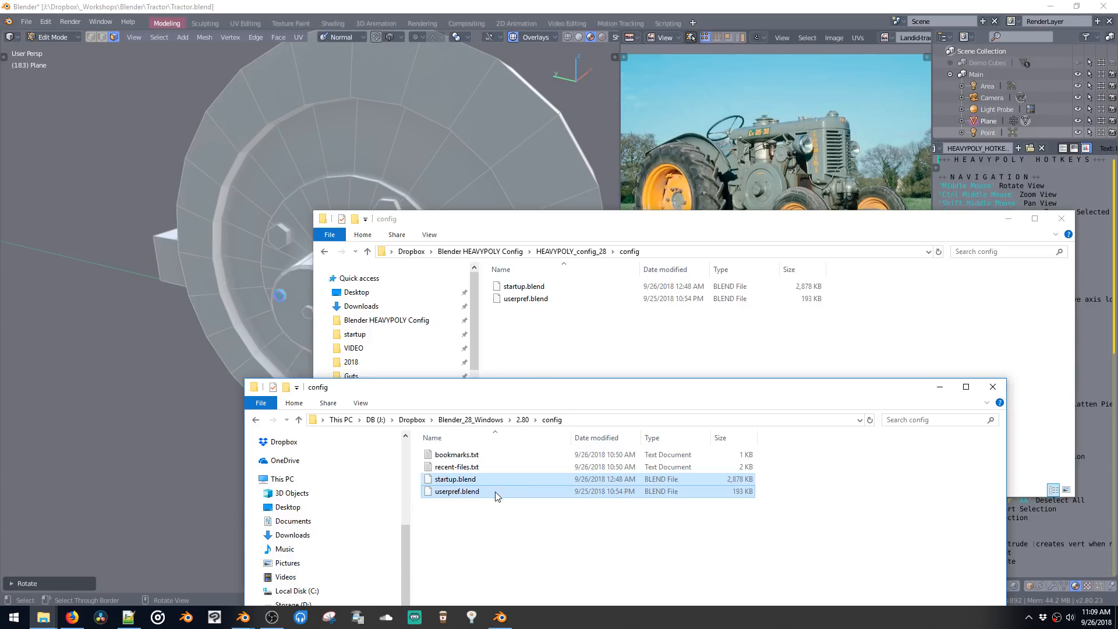
{"action": "key", "text": "ctrl+c"}
{"action": "left_click", "coordinate": [558, 344]}
{"action": "key", "text": "ctrl+v"}
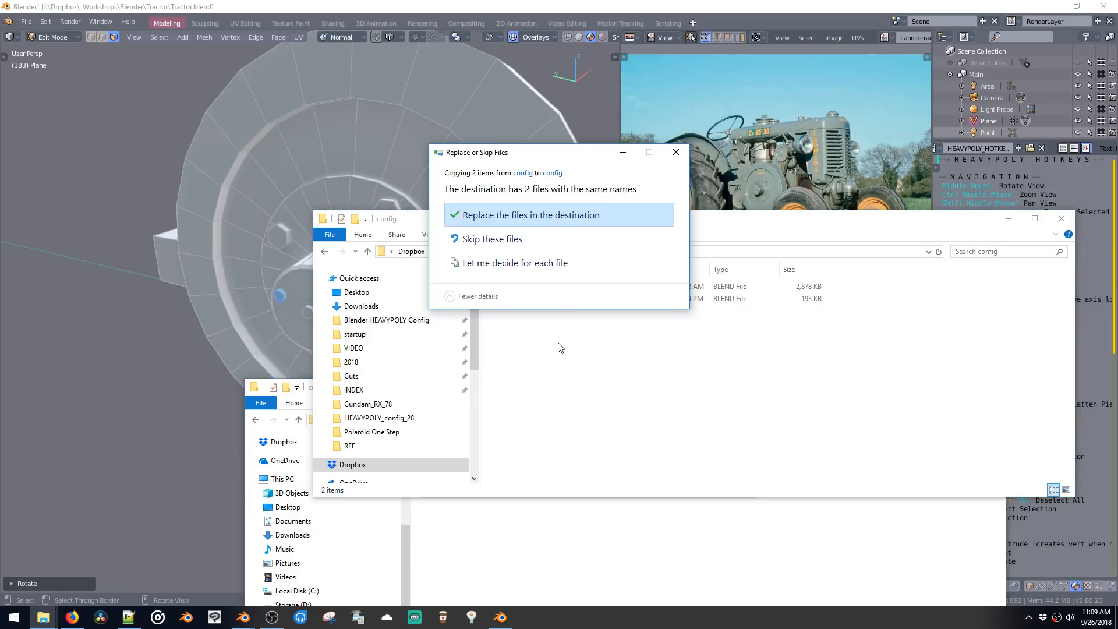
{"action": "left_click", "coordinate": [578, 217]}
{"action": "left_click", "coordinate": [648, 539]}
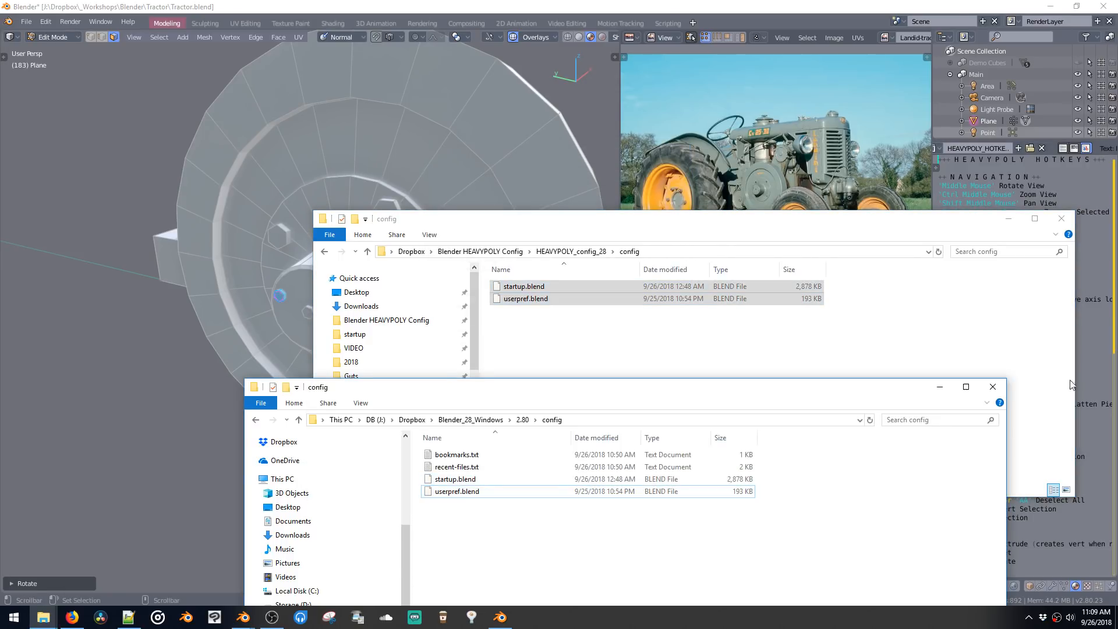
{"action": "left_click", "coordinate": [992, 386]}
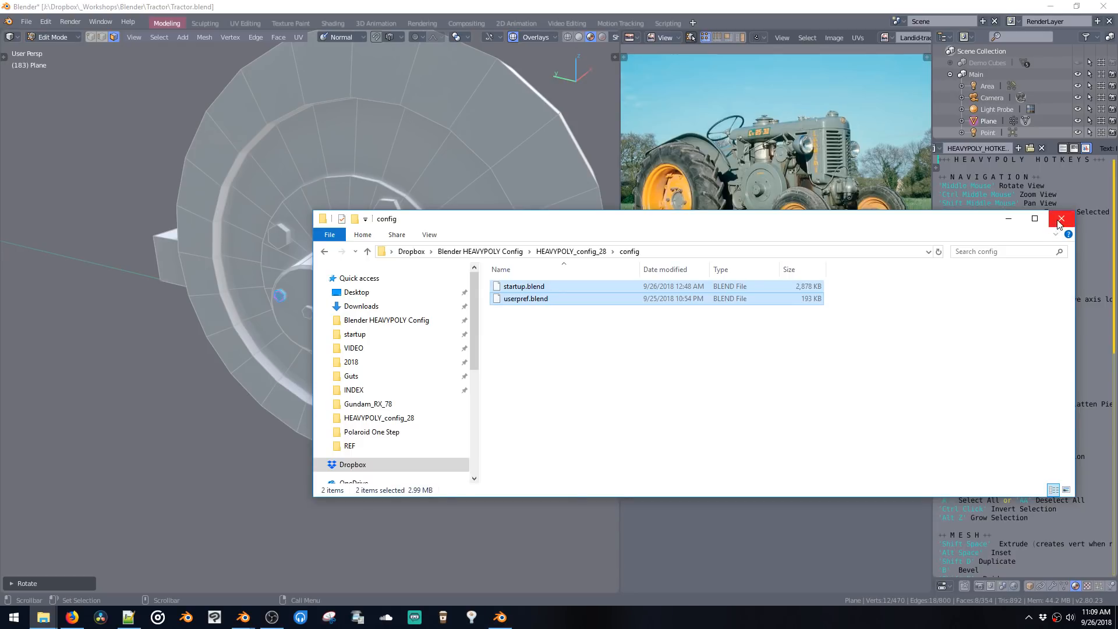
{"action": "left_click", "coordinate": [1059, 224]}
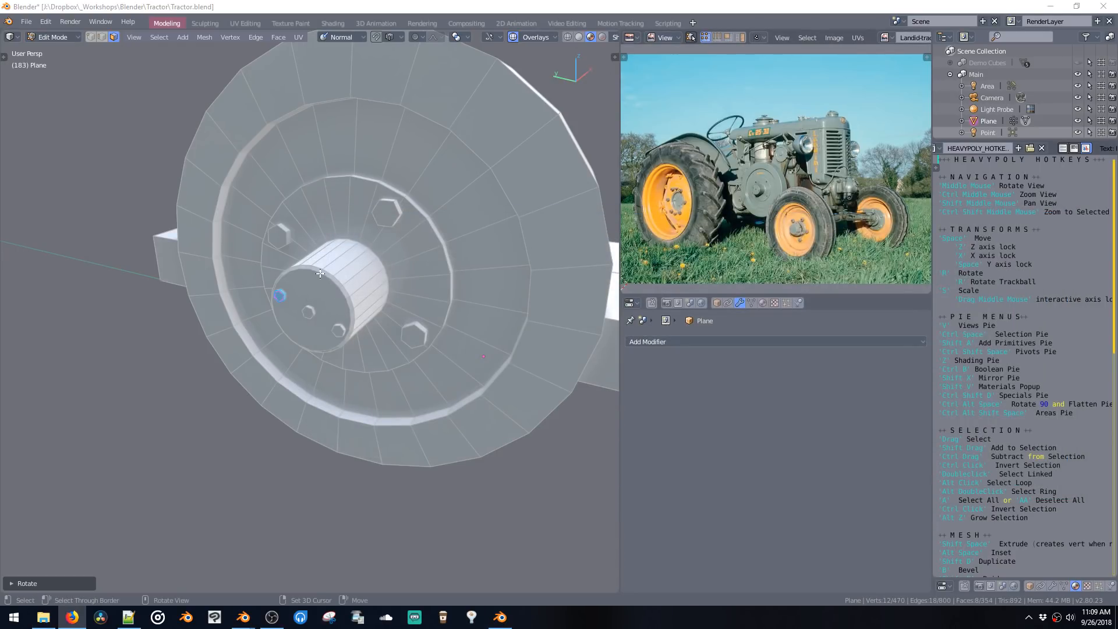
Step: Back in Blender, clear the selection on the hub and switch the viewport of the whole tractor to Material shading
{"action": "left_click", "coordinate": [308, 309]}
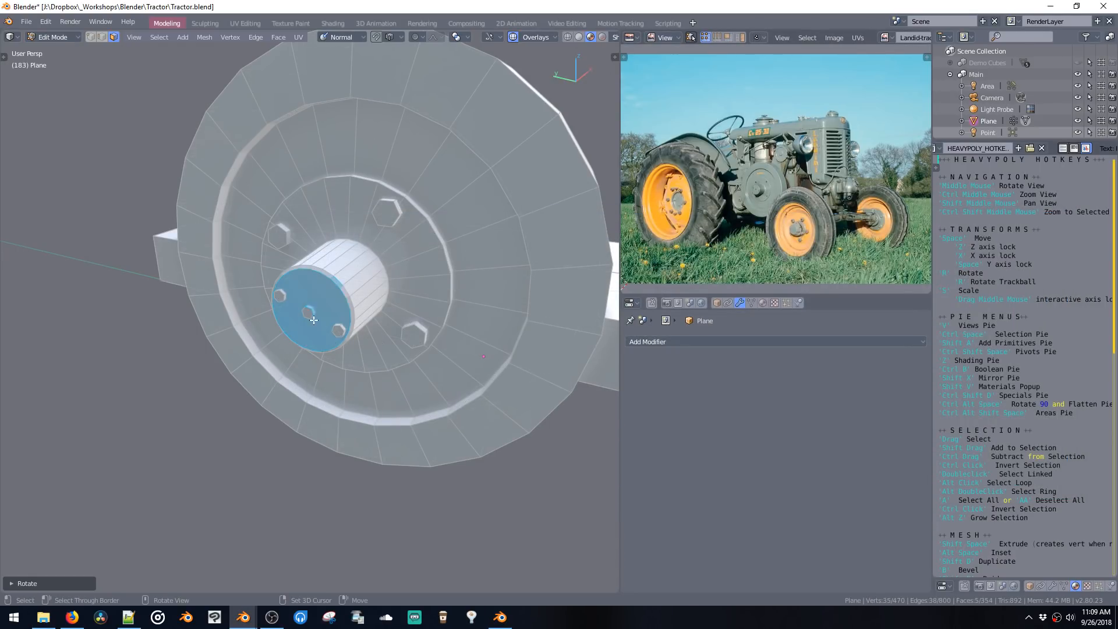
{"action": "middle_click_drag", "start_coordinate": [309, 308], "coordinate": [373, 309]}
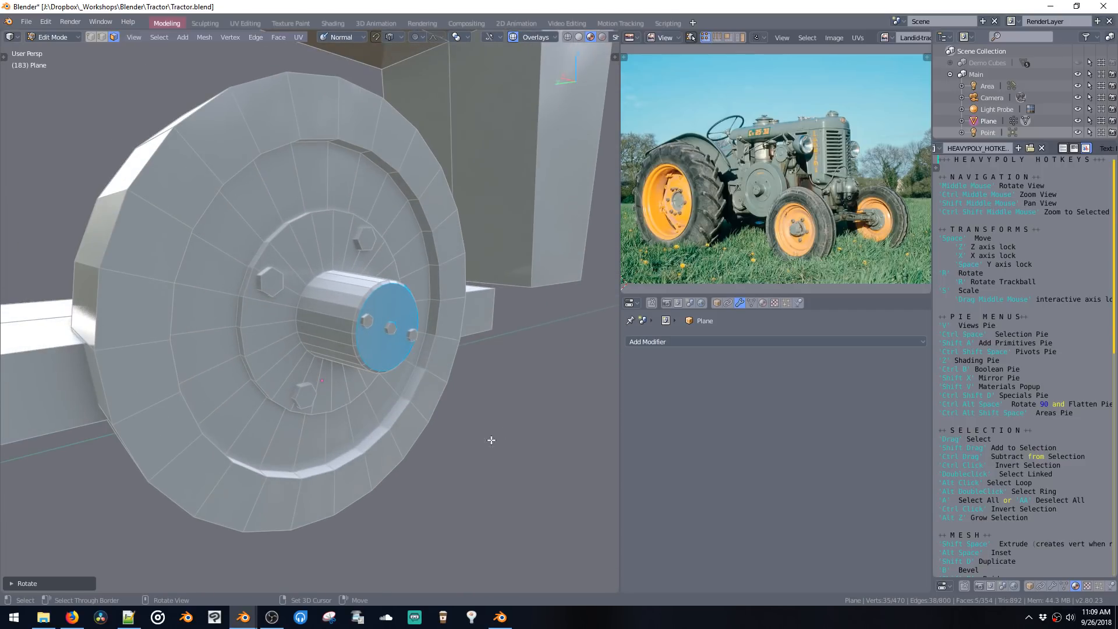
{"action": "middle_click_drag", "start_coordinate": [366, 388], "coordinate": [393, 443]}
{"action": "left_click", "coordinate": [421, 432]}
{"action": "middle_click_drag", "start_coordinate": [392, 444], "coordinate": [391, 512], "text": "ctrl"}
{"action": "middle_click_drag", "start_coordinate": [373, 326], "coordinate": [331, 378]}
{"action": "key", "text": "z"}
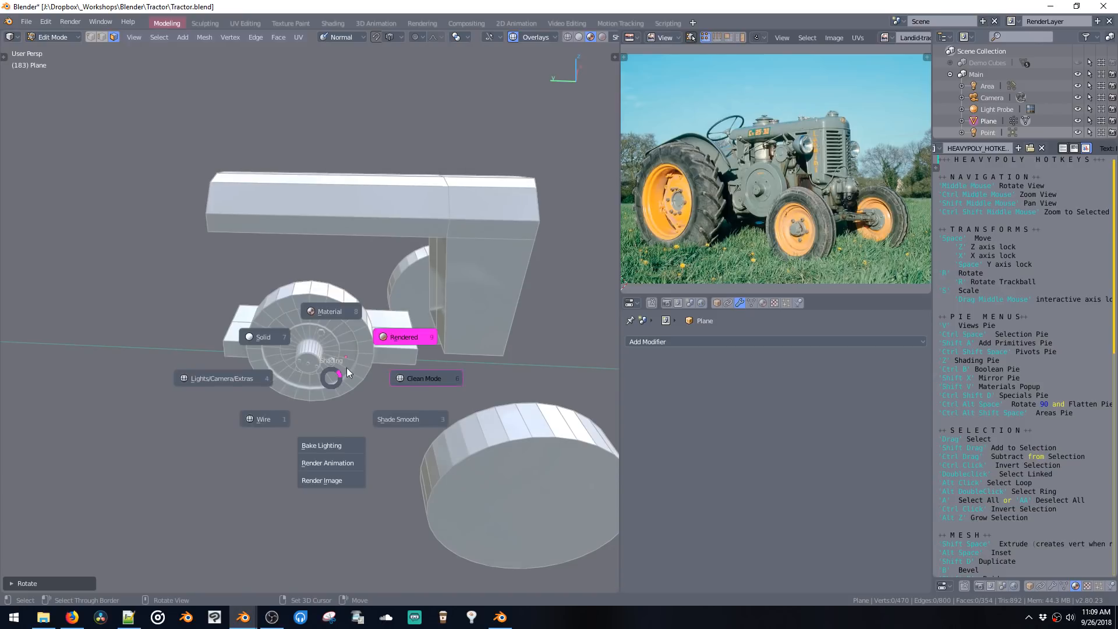
{"action": "left_click", "coordinate": [396, 340]}
{"action": "mouse_move", "coordinate": [395, 339]}
{"action": "middle_mouse_down"}
{"action": "mouse_move", "coordinate": [374, 299]}
{"action": "mouse_move", "coordinate": [389, 312]}
{"action": "mouse_move", "coordinate": [379, 283]}
{"action": "mouse_move", "coordinate": [402, 317]}
{"action": "mouse_move", "coordinate": [429, 314]}
{"action": "mouse_move", "coordinate": [418, 321]}
{"action": "middle_mouse_up"}
{"action": "key", "text": "z"}
{"action": "left_click", "coordinate": [384, 262]}
{"action": "scroll", "coordinate": [582, 37], "scroll_direction": "down", "scroll_amount": 2}
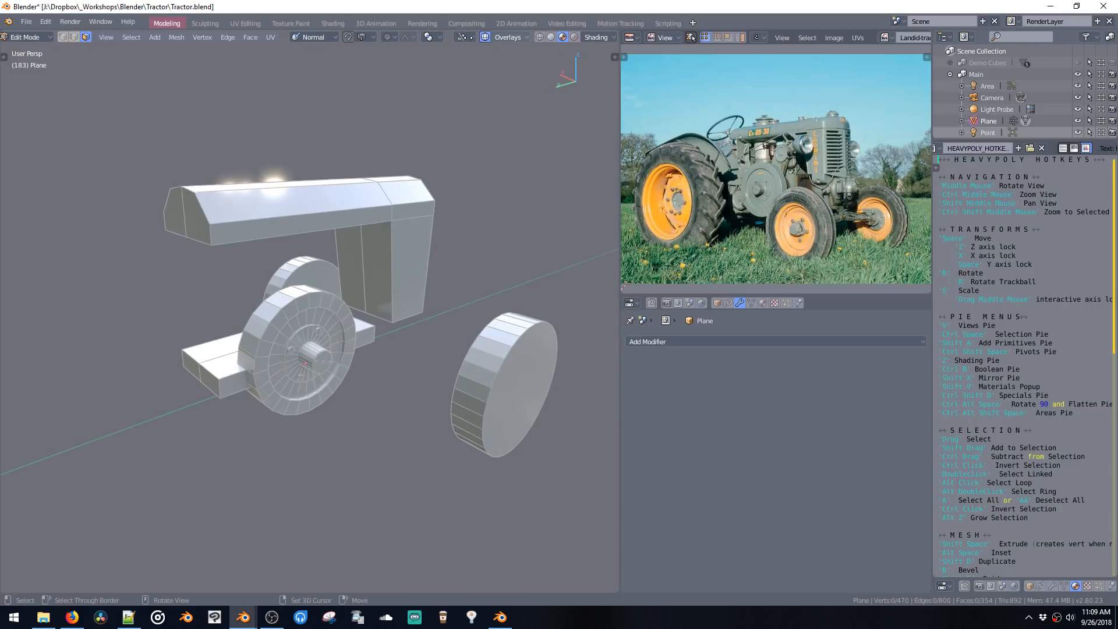
Step: Try three other lighting environments for the Material viewport and return to the first one
{"action": "left_click", "coordinate": [595, 36]}
{"action": "left_click", "coordinate": [582, 111]}
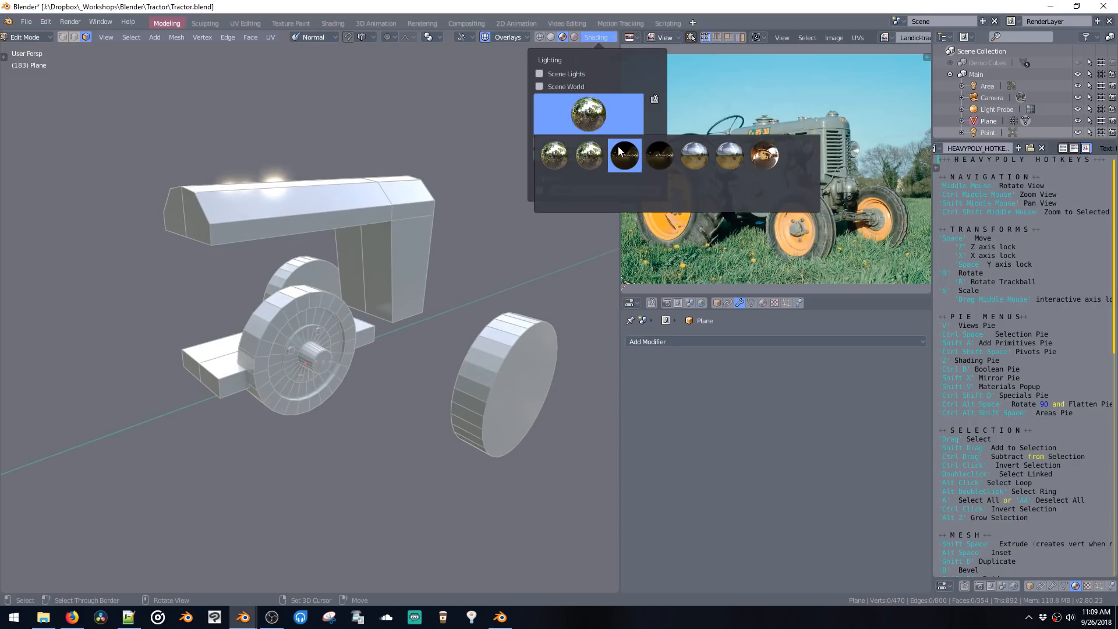
{"action": "left_click", "coordinate": [624, 155]}
{"action": "left_click", "coordinate": [605, 117]}
{"action": "left_click", "coordinate": [694, 154]}
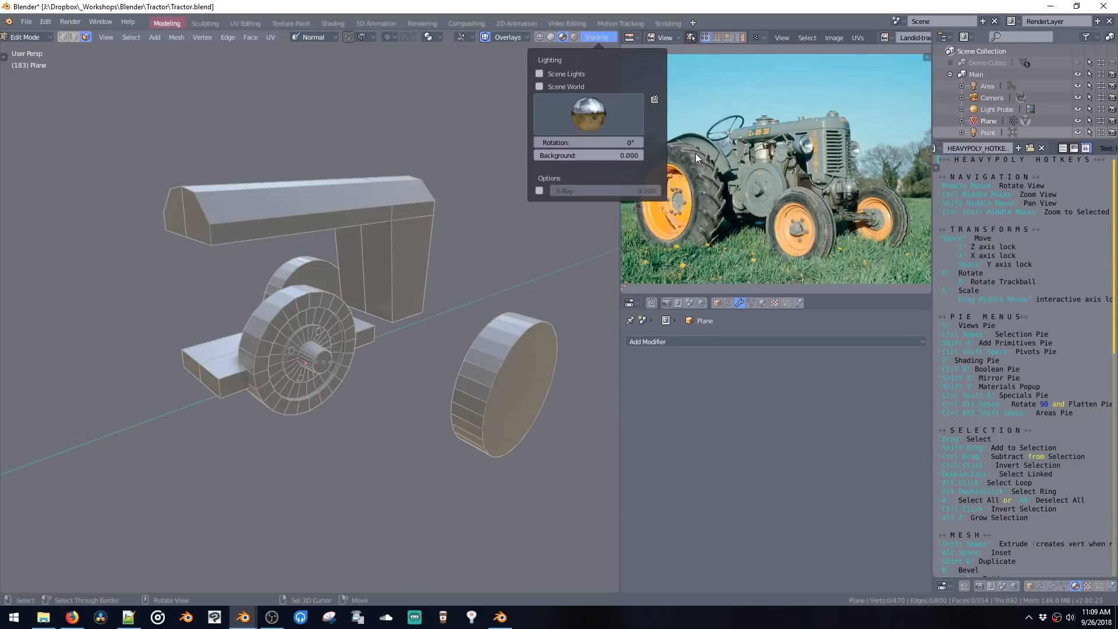
{"action": "left_click", "coordinate": [617, 125]}
{"action": "left_click", "coordinate": [764, 155]}
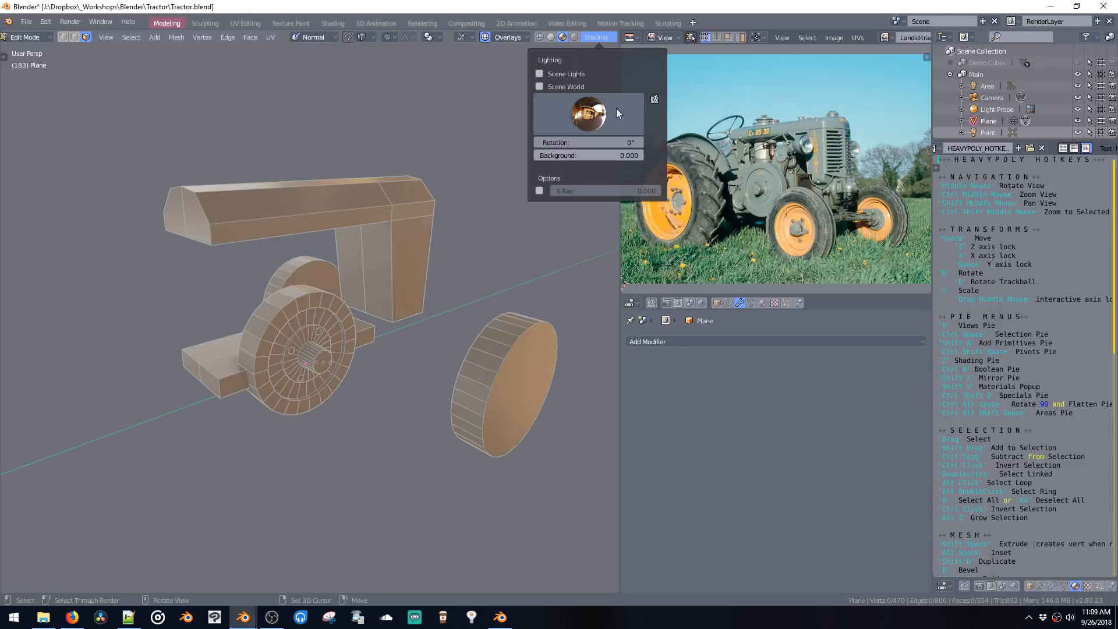
{"action": "left_click", "coordinate": [606, 125]}
{"action": "left_click", "coordinate": [552, 159]}
Step: Apply Shade Smooth to the model and inset both side faces of the near front wheel to form the tyre ring
{"action": "key", "text": "z"}
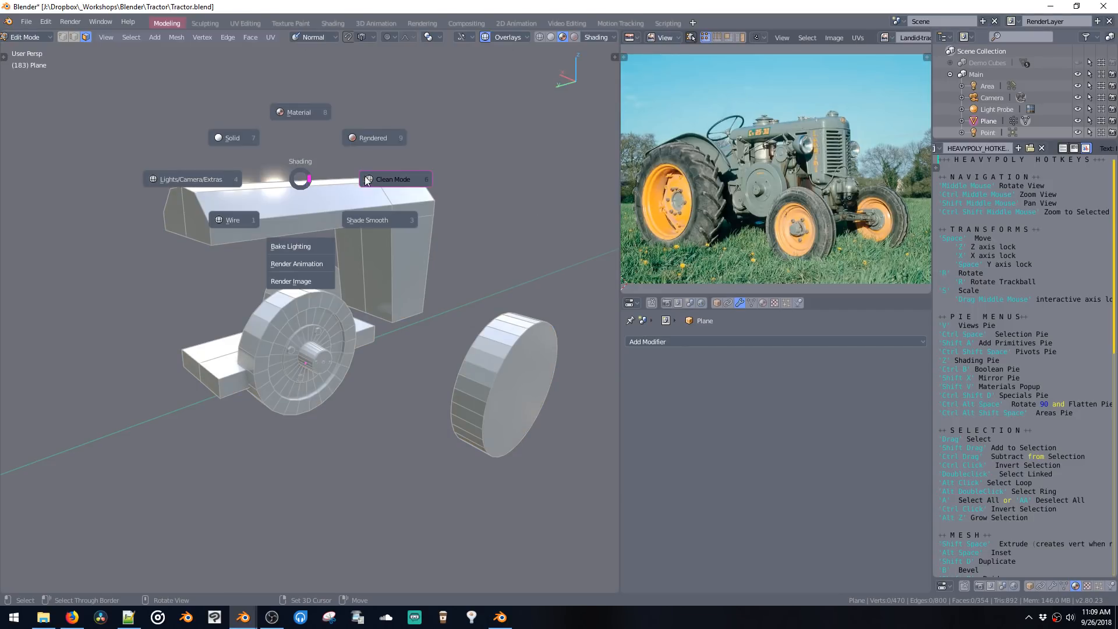
{"action": "left_click", "coordinate": [370, 226]}
{"action": "mouse_move", "coordinate": [375, 226]}
{"action": "middle_mouse_down"}
{"action": "mouse_move", "coordinate": [398, 221]}
{"action": "mouse_move", "coordinate": [343, 254]}
{"action": "middle_mouse_up"}
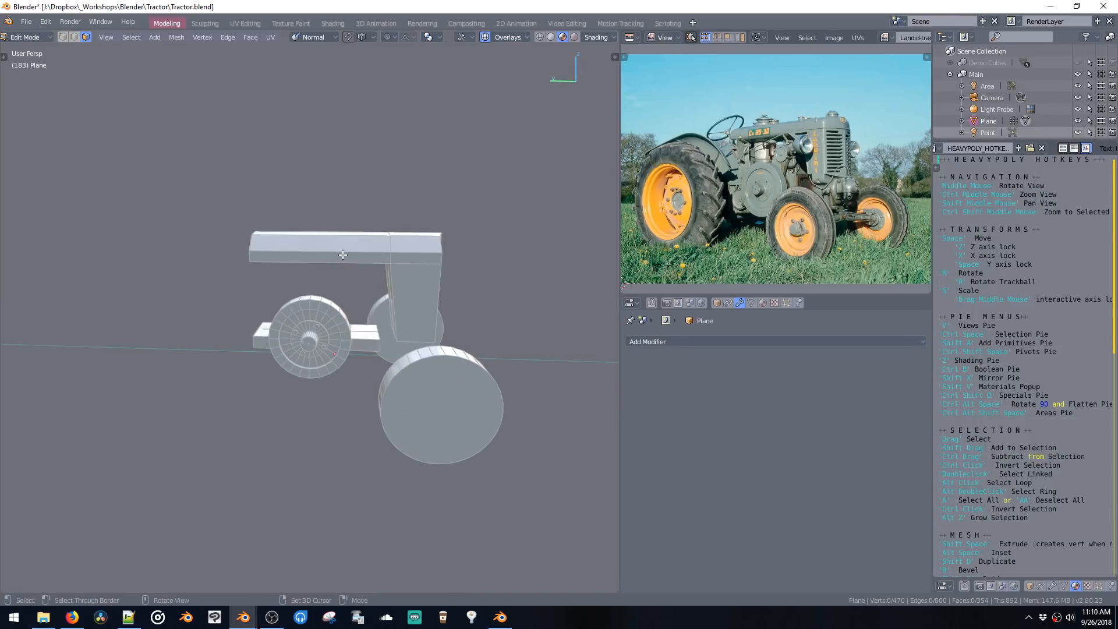
{"action": "double_click", "coordinate": [427, 403]}
{"action": "middle_click_drag", "start_coordinate": [427, 402], "coordinate": [368, 382]}
{"action": "left_click", "coordinate": [349, 377]}
{"action": "left_click", "coordinate": [226, 369], "text": "shift"}
{"action": "key", "text": "i"}
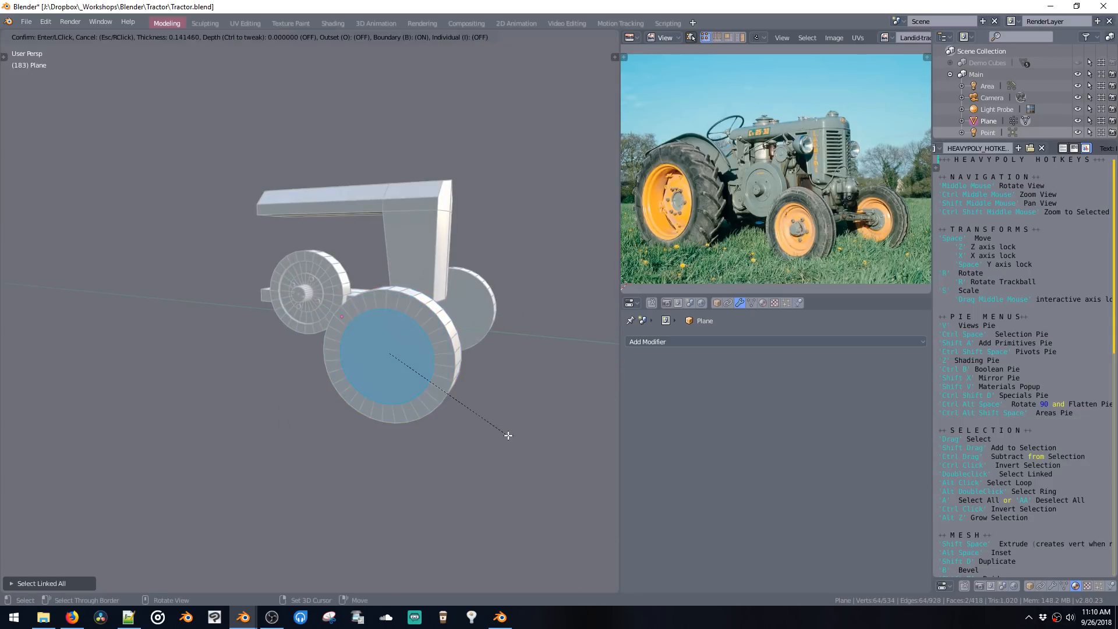
{"action": "left_click", "coordinate": [538, 452]}
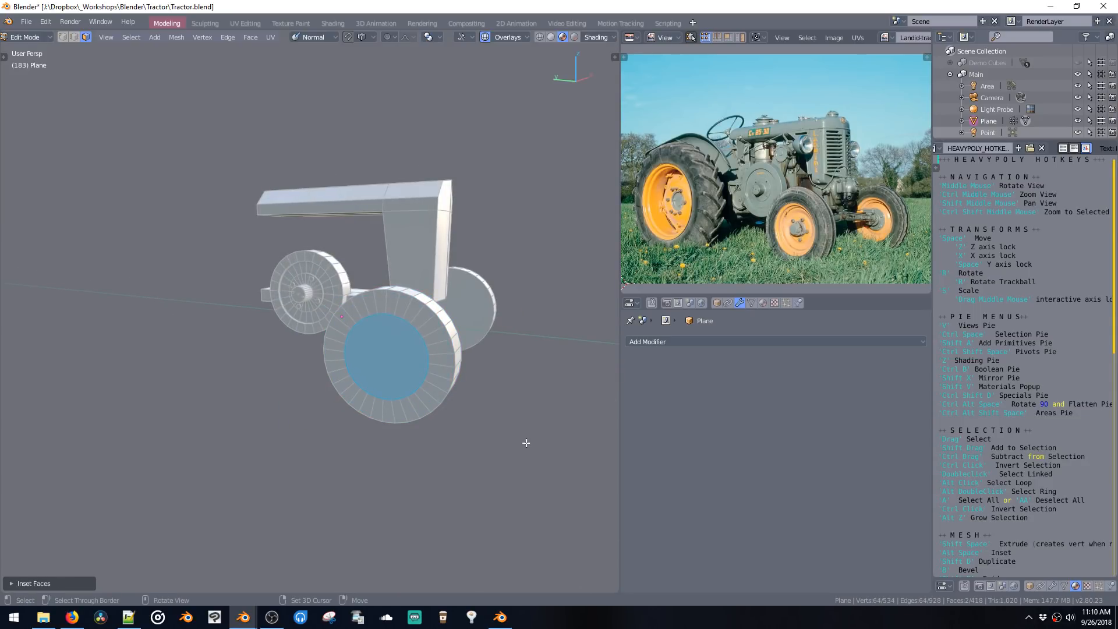
Step: Inset the front wheel's two side faces twice more to add narrow rings around the rim
{"action": "key", "text": "i"}
{"action": "left_click", "coordinate": [536, 450]}
{"action": "middle_click_drag", "start_coordinate": [519, 448], "coordinate": [489, 444]}
{"action": "key", "text": "i"}
{"action": "left_click", "coordinate": [491, 439]}
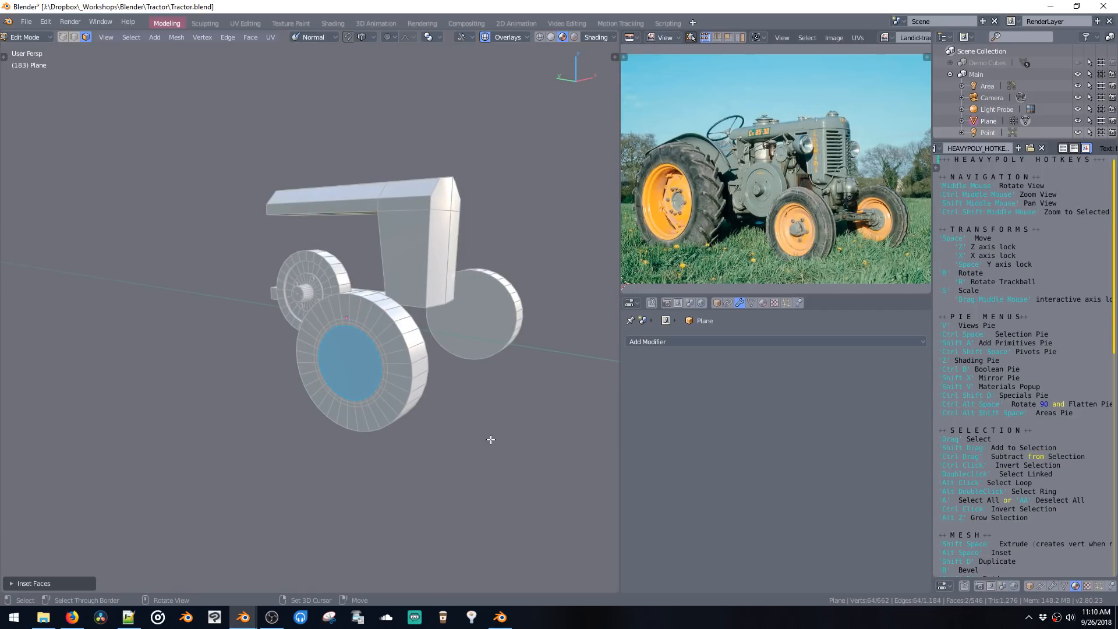
Step: Extrude the front wheel's inset faces inward on both sides and scale them down slightly to taper the rim recess
{"action": "key", "text": "shift+space"}
{"action": "left_click", "coordinate": [490, 447]}
{"action": "key", "text": "s"}
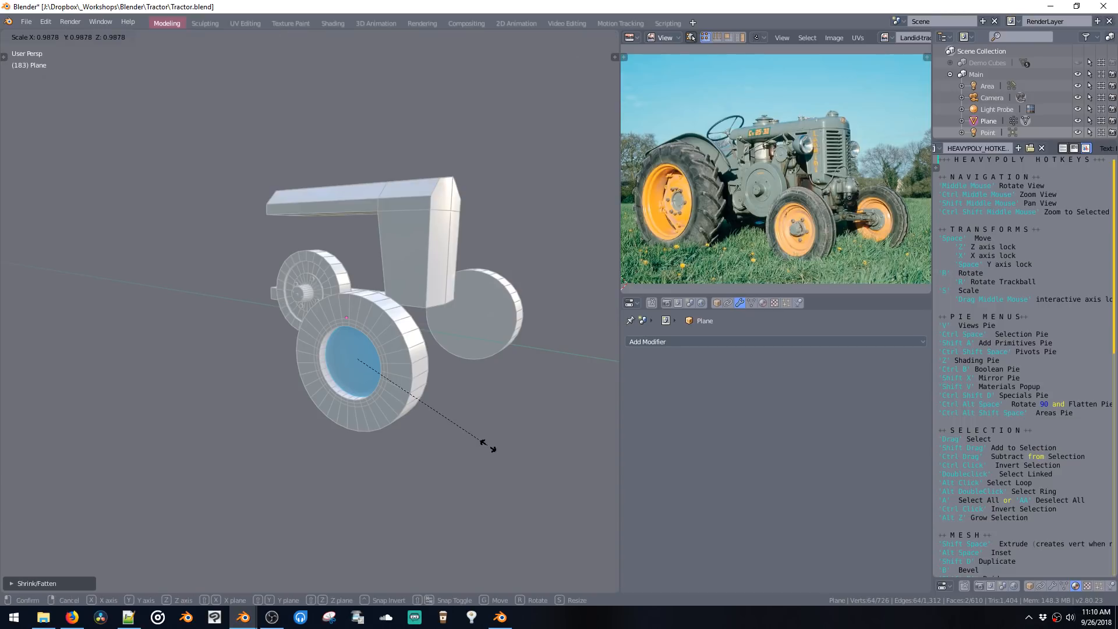
{"action": "left_click", "coordinate": [482, 438]}
Step: Try insetting the wheel's recessed faces again and bridging them through the wheel, and undo the attempt
{"action": "key", "text": "alt+space"}
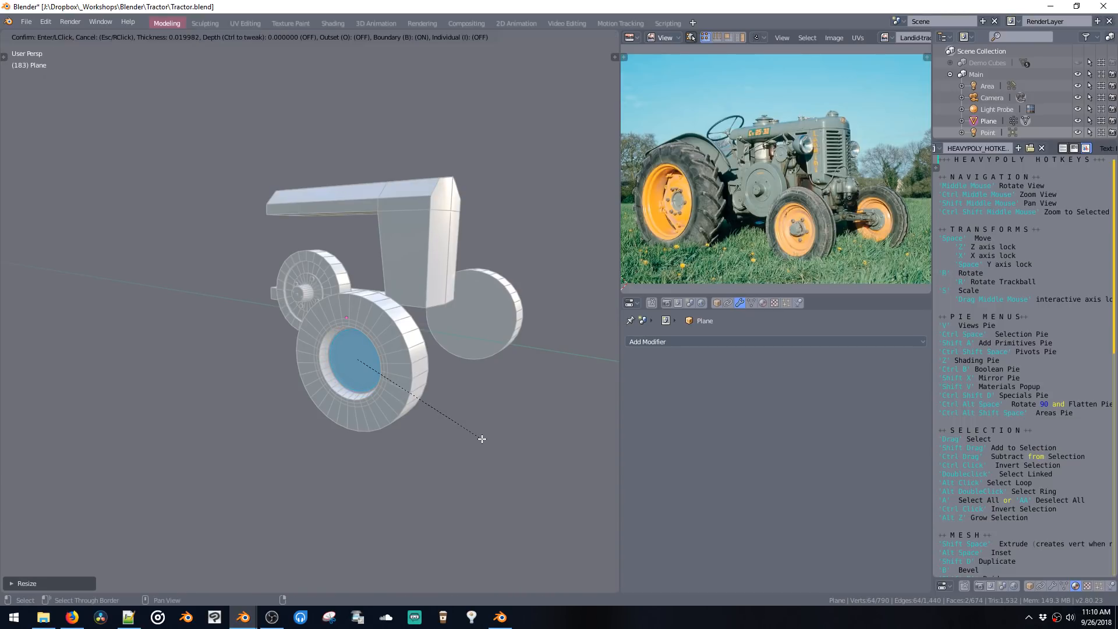
{"action": "left_click", "coordinate": [482, 438]}
{"action": "key", "text": "shift+space"}
{"action": "left_click", "coordinate": [480, 433]}
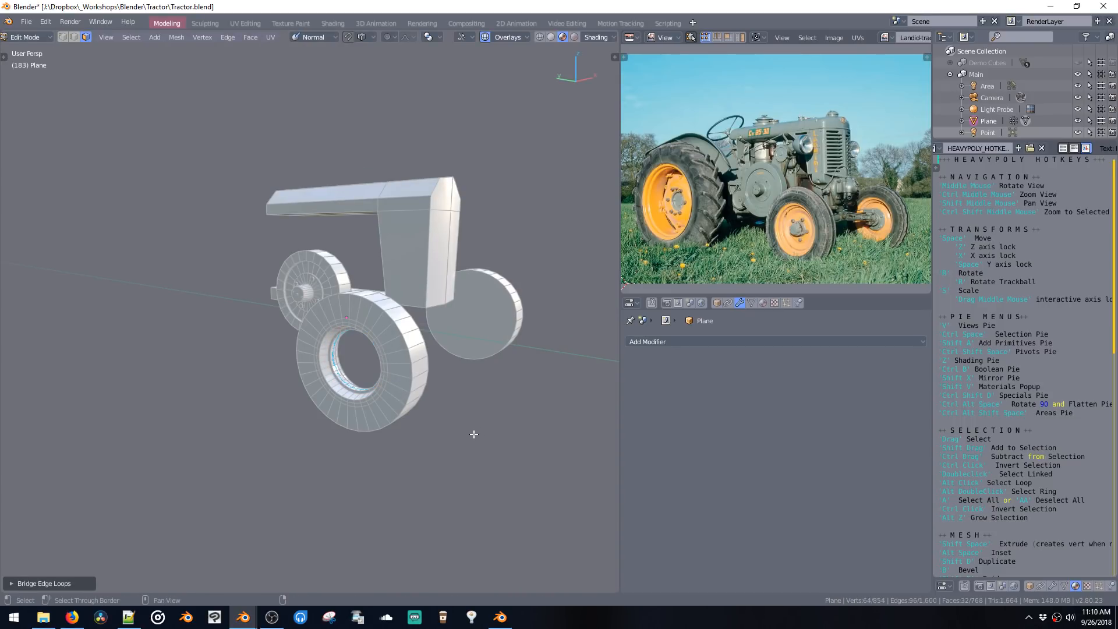
{"action": "middle_click_drag", "start_coordinate": [471, 435], "coordinate": [415, 352]}
{"action": "key", "text": "ctrl+z"}
Step: Try dissolving the edge loop around the front wheel's recess in edge selection mode, and undo it
{"action": "key", "text": "ctrl+space"}
{"action": "key", "text": "ctrl+x"}
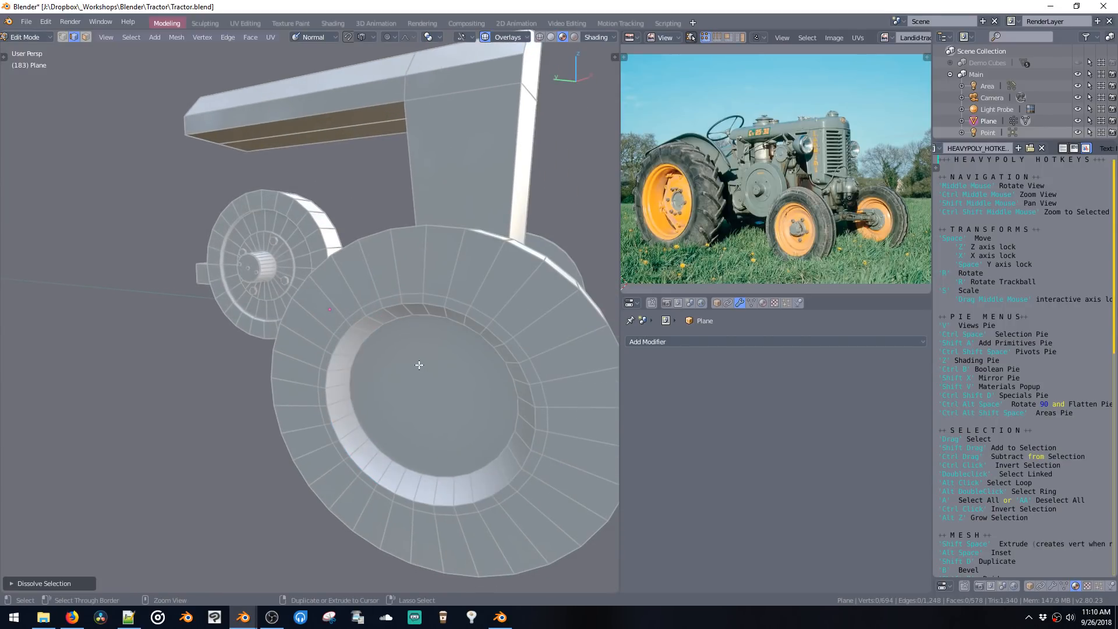
{"action": "key", "text": "ctrl+z"}
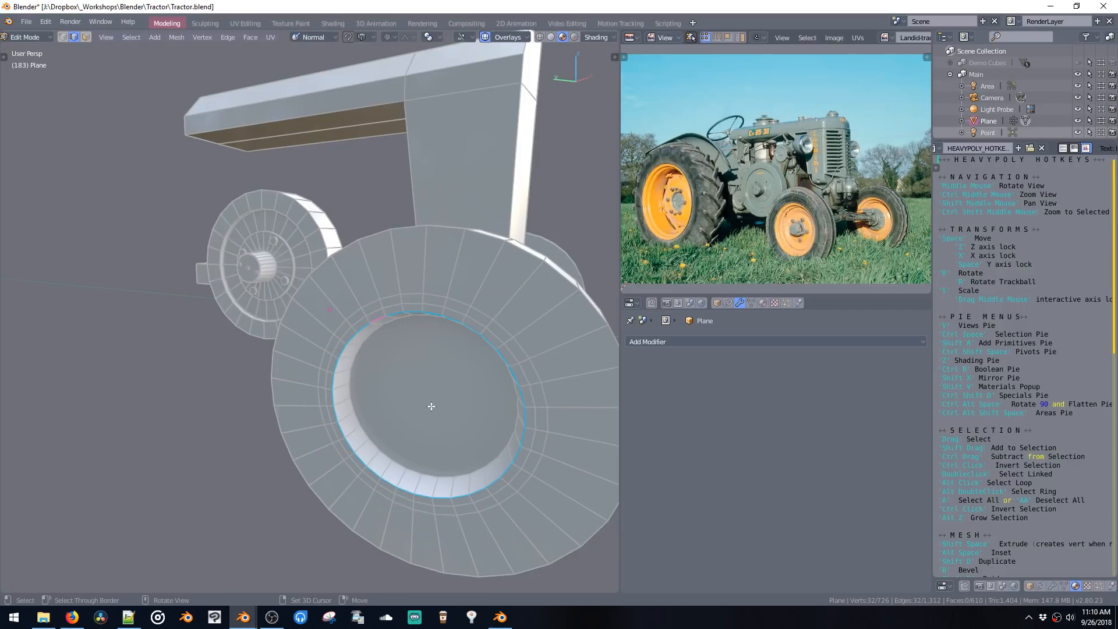
Step: Change the pivot setting and scale the edge loop around the front wheel's recess down slightly
{"action": "key", "text": "ctrl+shift+space"}
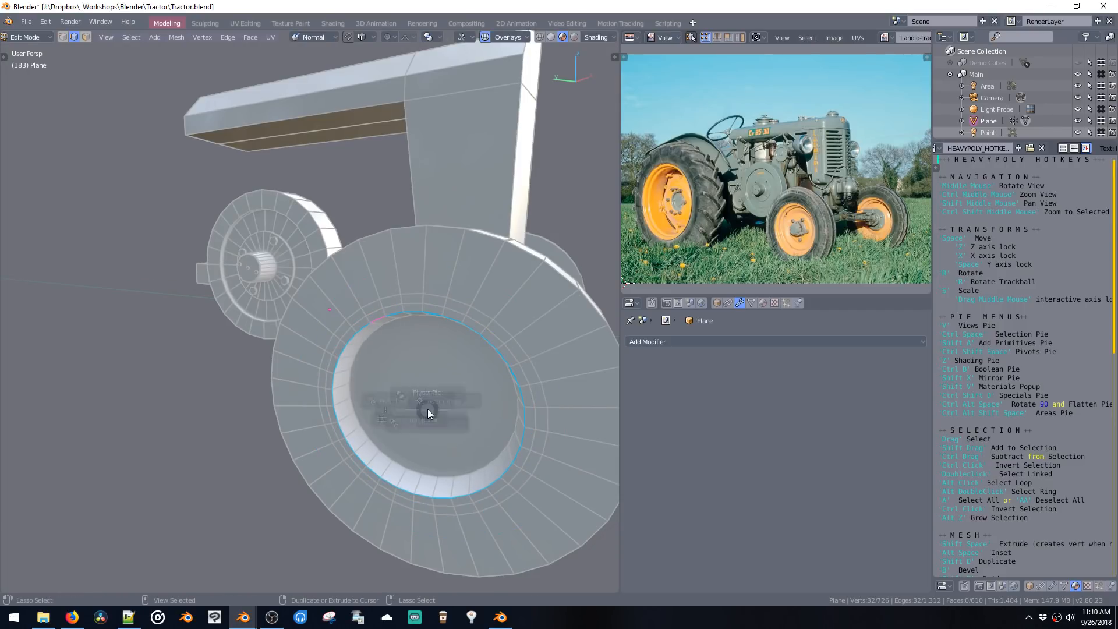
{"action": "left_click", "coordinate": [418, 352]}
{"action": "key", "text": "s"}
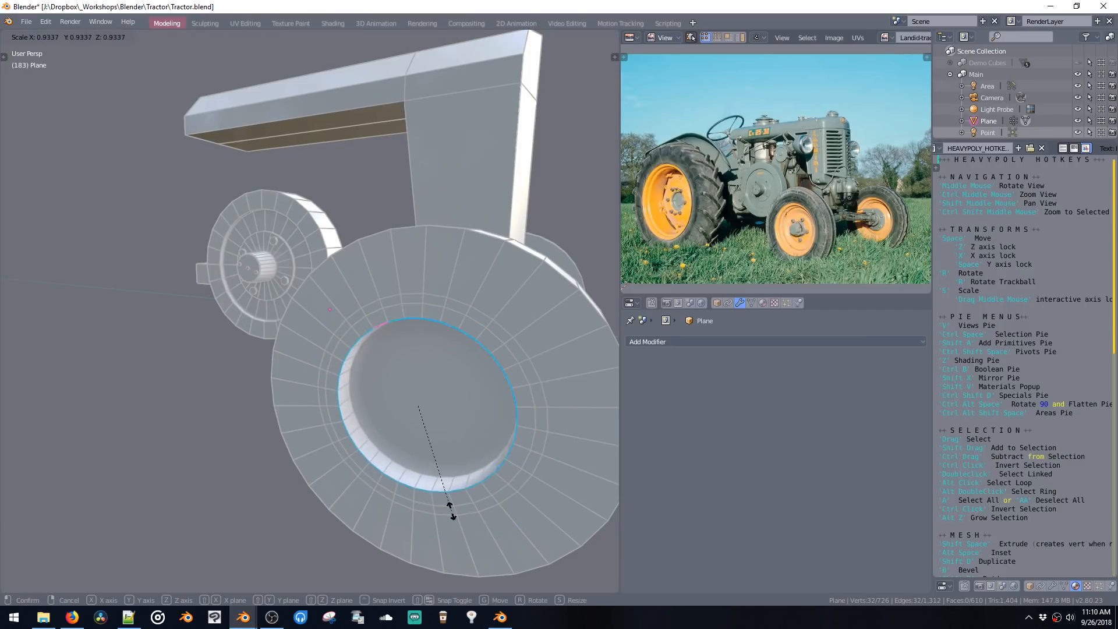
{"action": "left_click", "coordinate": [473, 542]}
Step: Move the recess edge loop about 3 cm inward along X and bevel it into a narrow band
{"action": "middle_click_drag", "start_coordinate": [470, 512], "coordinate": [420, 487]}
{"action": "key", "text": "space"}
{"action": "key", "text": "x"}
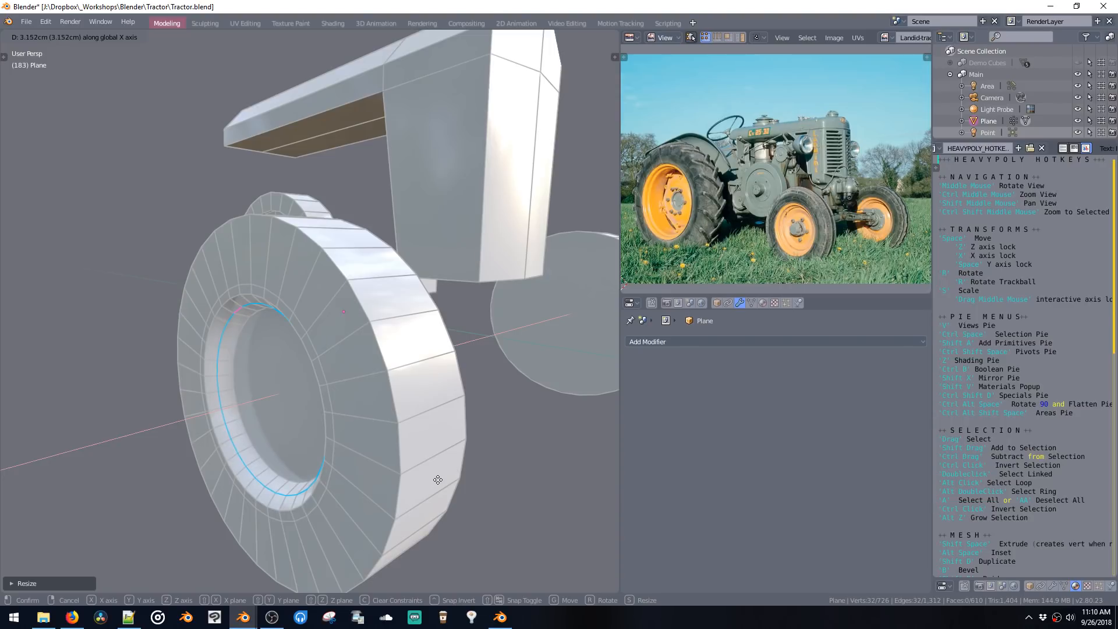
{"action": "left_click", "coordinate": [434, 477]}
{"action": "key", "text": "b"}
{"action": "left_click", "coordinate": [389, 482]}
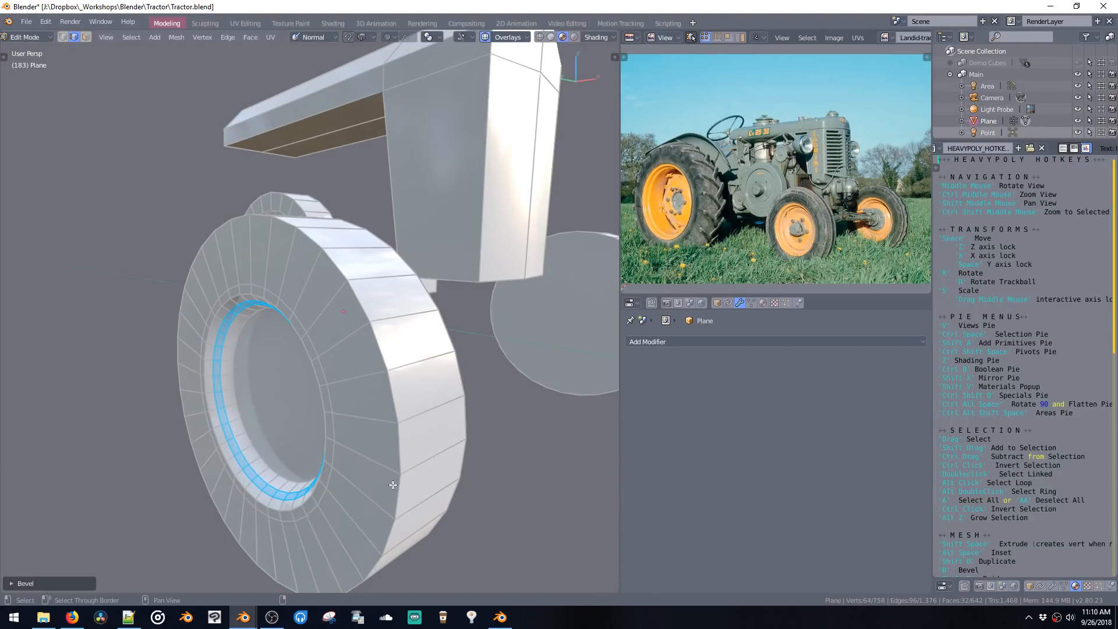
Step: Add an edge loop in the ring just outside the beveled band of the rim and scale it down slightly
{"action": "key", "text": "ctrl+r"}
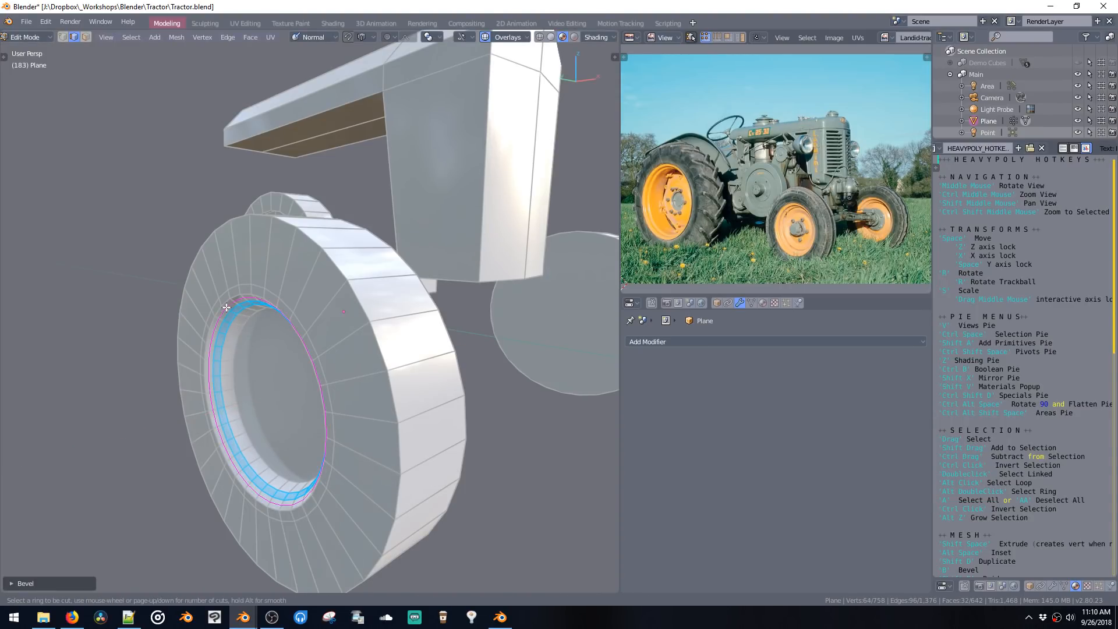
{"action": "left_click", "coordinate": [226, 307]}
{"action": "left_click", "coordinate": [315, 451]}
{"action": "key", "text": "s"}
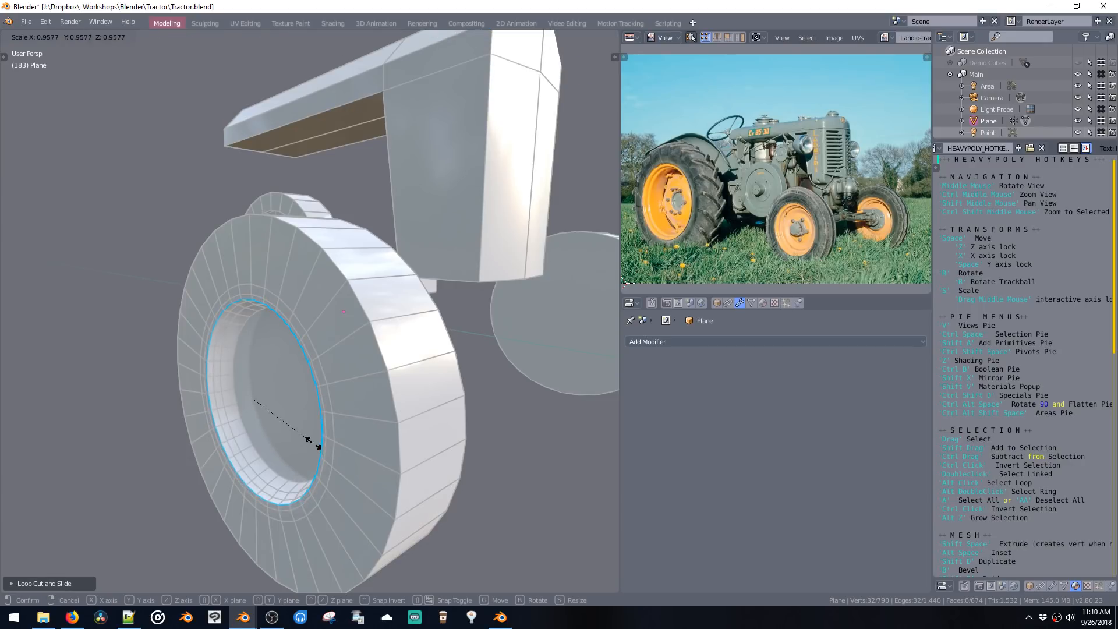
{"action": "left_click", "coordinate": [307, 437]}
Step: Select the rim's face loop, grow the selection by one ring, then rescale it and shift it about 1 cm inward along X
{"action": "key", "text": "ctrl+space"}
{"action": "left_click", "coordinate": [330, 337]}
{"action": "key", "text": "ctrl+space"}
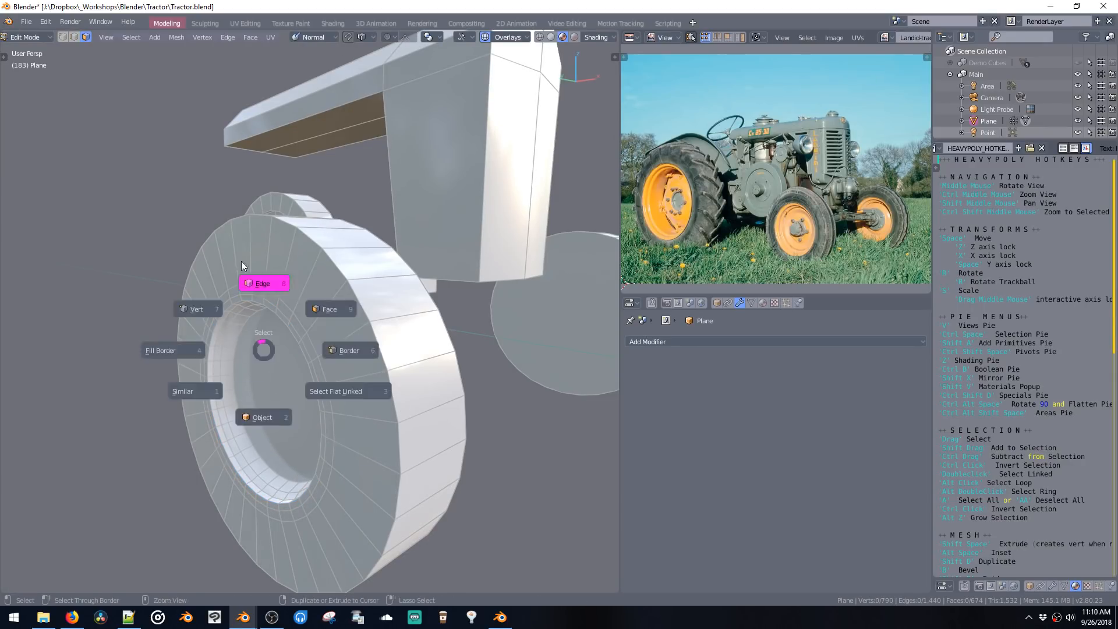
{"action": "left_click", "coordinate": [240, 261]}
{"action": "key", "text": "ctrl+space"}
{"action": "left_click", "coordinate": [259, 253]}
{"action": "left_click", "coordinate": [222, 317], "text": "alt"}
{"action": "key", "text": "alt+z"}
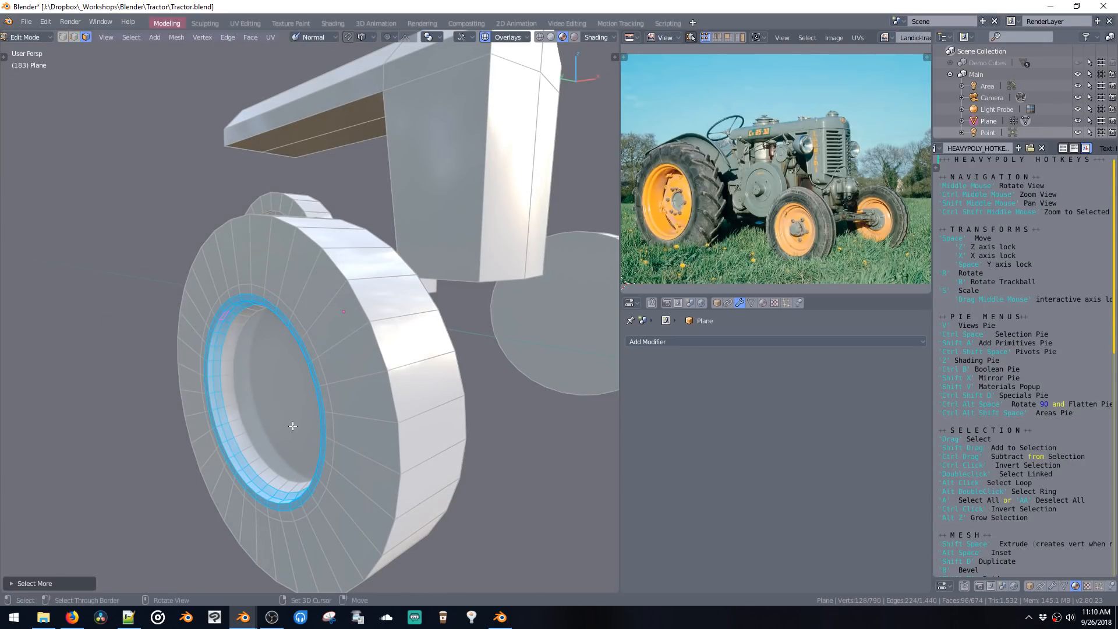
{"action": "key", "text": "s"}
{"action": "left_click", "coordinate": [346, 467]}
{"action": "key", "text": "space"}
{"action": "key", "text": "x"}
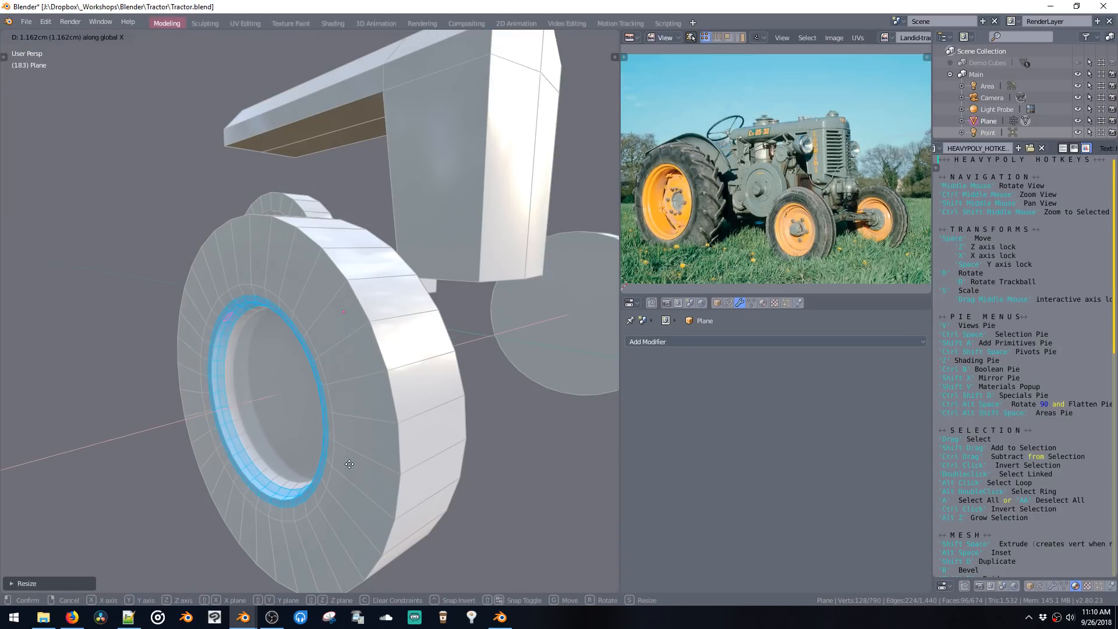
{"action": "left_click", "coordinate": [353, 464]}
{"action": "key", "text": "s"}
{"action": "left_click", "coordinate": [354, 466]}
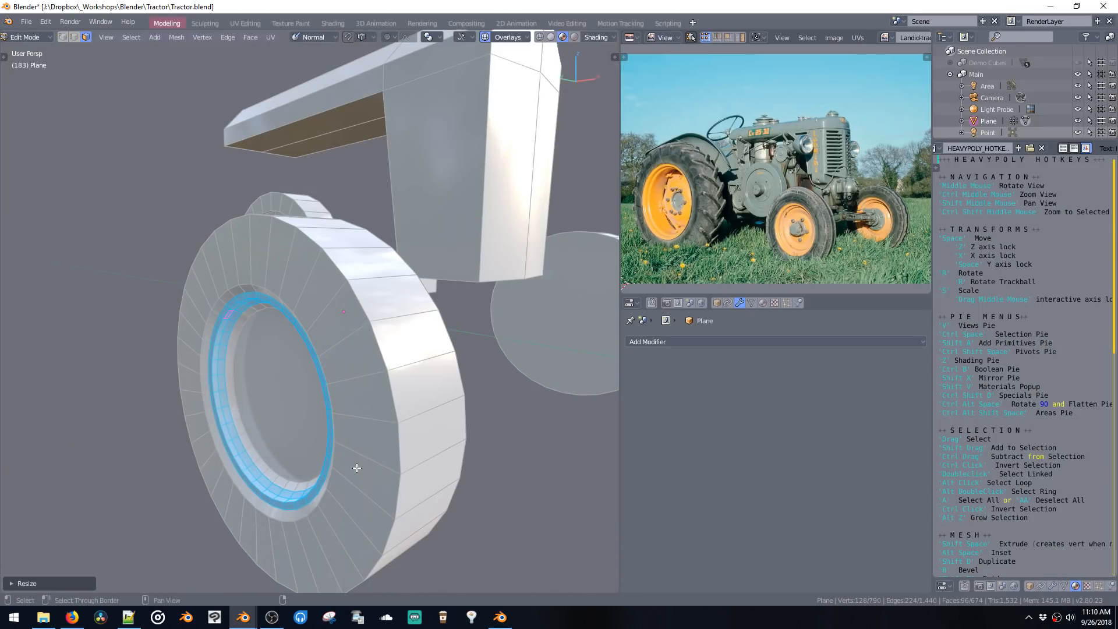
Step: Bevel the front wheel's outer side edge loop to chamfer the tyre's shoulder
{"action": "key", "text": "ctrl+space"}
{"action": "left_click", "coordinate": [353, 386]}
{"action": "left_click", "coordinate": [359, 301], "text": "alt"}
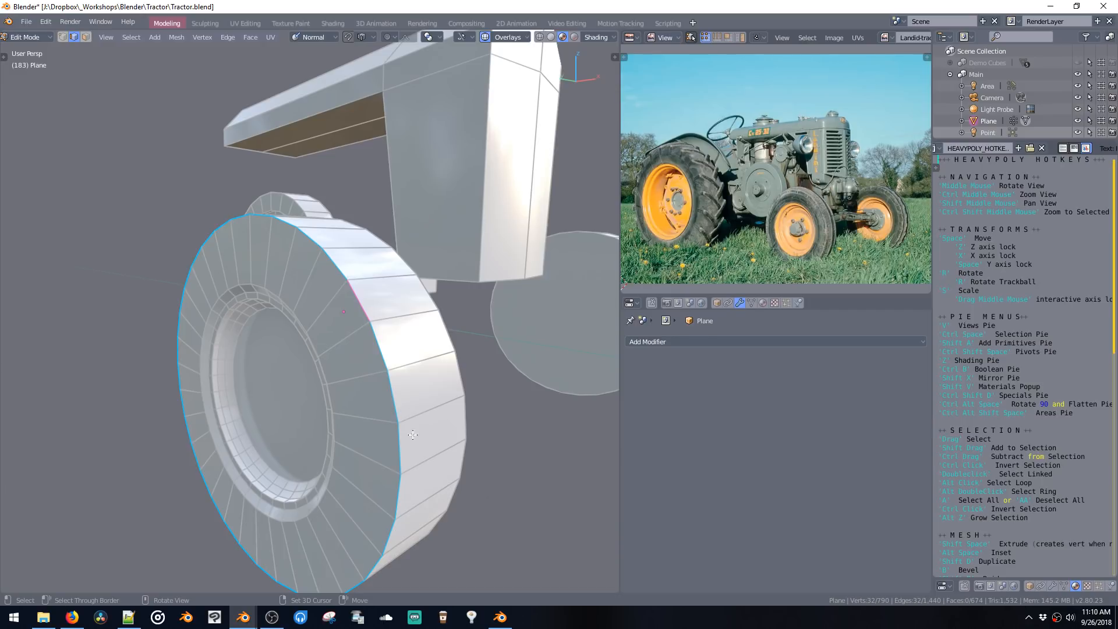
{"action": "key", "text": "b"}
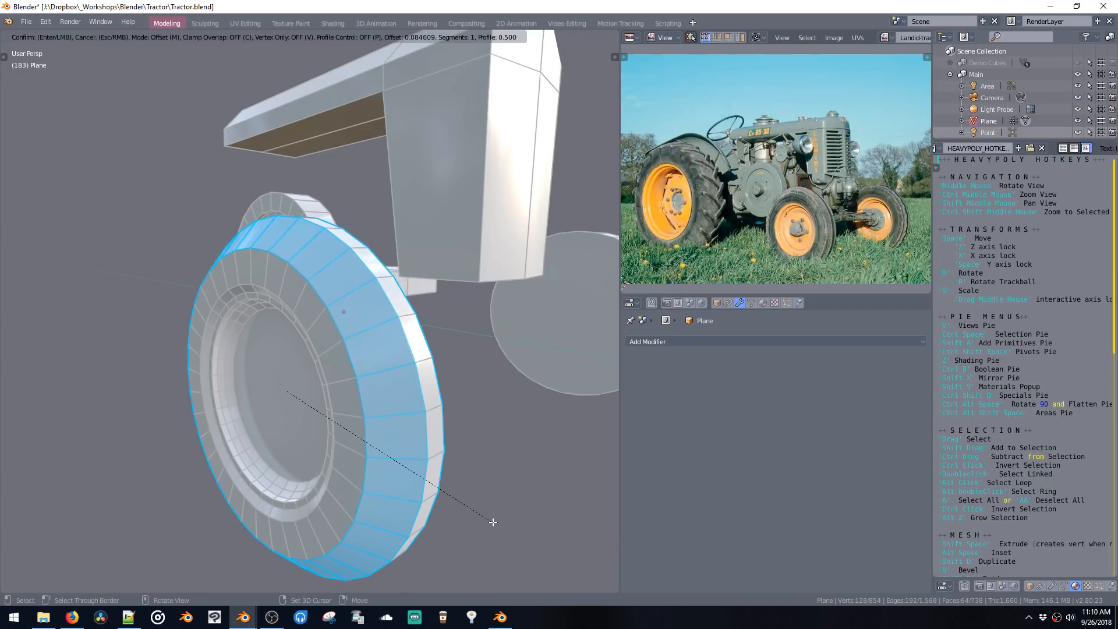
{"action": "left_click", "coordinate": [485, 510]}
Step: Add an edge loop in the middle of the tyre's sidewall and move it about 1.7 cm outward along X
{"action": "key", "text": "ctrl+r"}
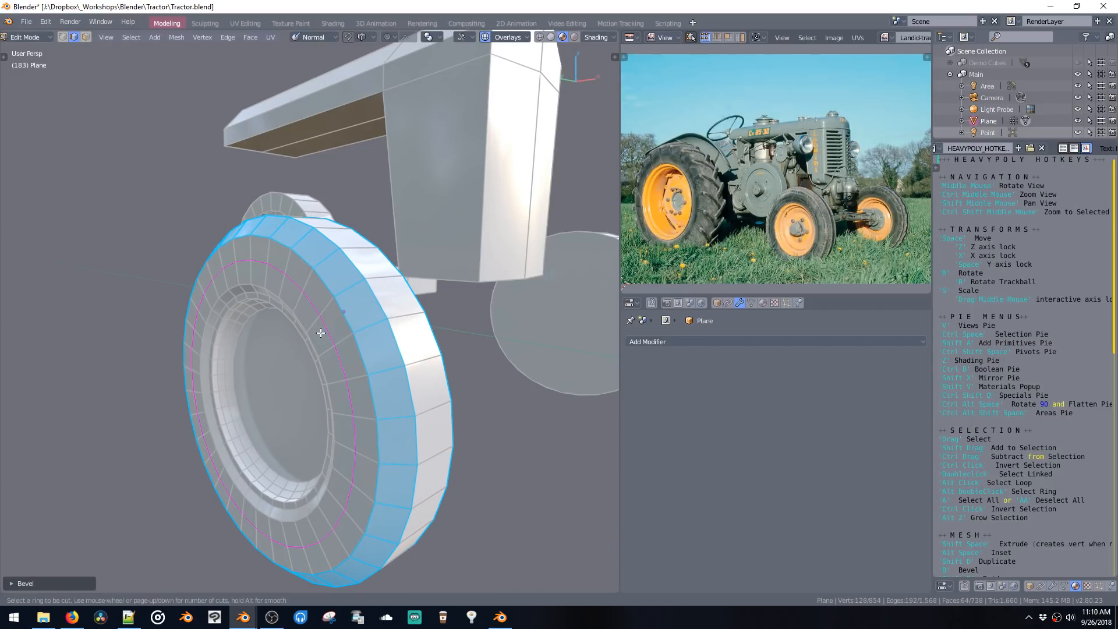
{"action": "left_click", "coordinate": [320, 333]}
{"action": "left_click", "coordinate": [321, 333]}
{"action": "middle_click_drag", "start_coordinate": [320, 333], "coordinate": [312, 345]}
{"action": "key", "text": "space"}
{"action": "key", "text": "x"}
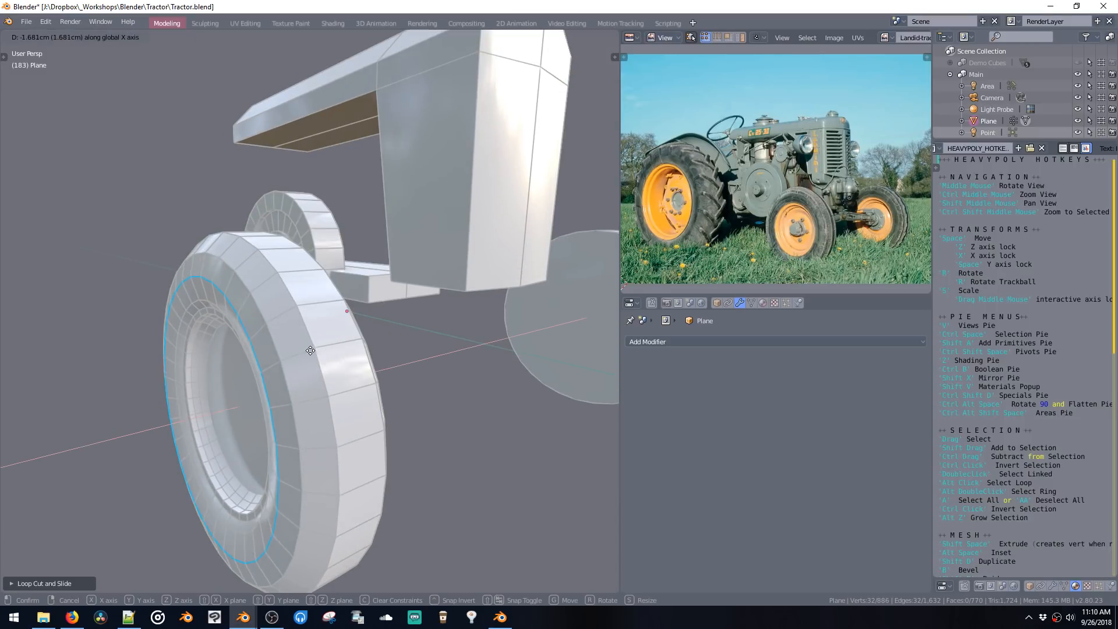
{"action": "left_click", "coordinate": [310, 350]}
Step: Add an edge loop around the tyre's tread and scale it up slightly to bulge the tread
{"action": "key", "text": "ctrl+r"}
{"action": "left_click", "coordinate": [330, 329]}
{"action": "left_click", "coordinate": [330, 330]}
{"action": "key", "text": "s"}
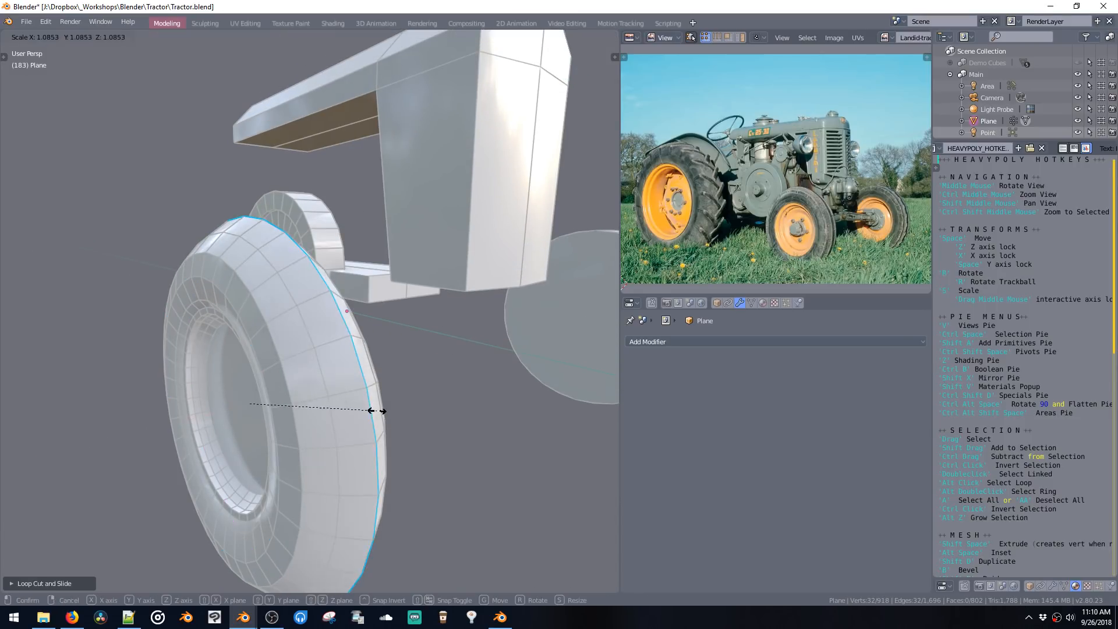
Step: Grow the selection over the whole tyre and give it a new material named Rubber with a near-black base color
{"action": "middle_click_drag", "start_coordinate": [332, 366], "coordinate": [356, 369]}
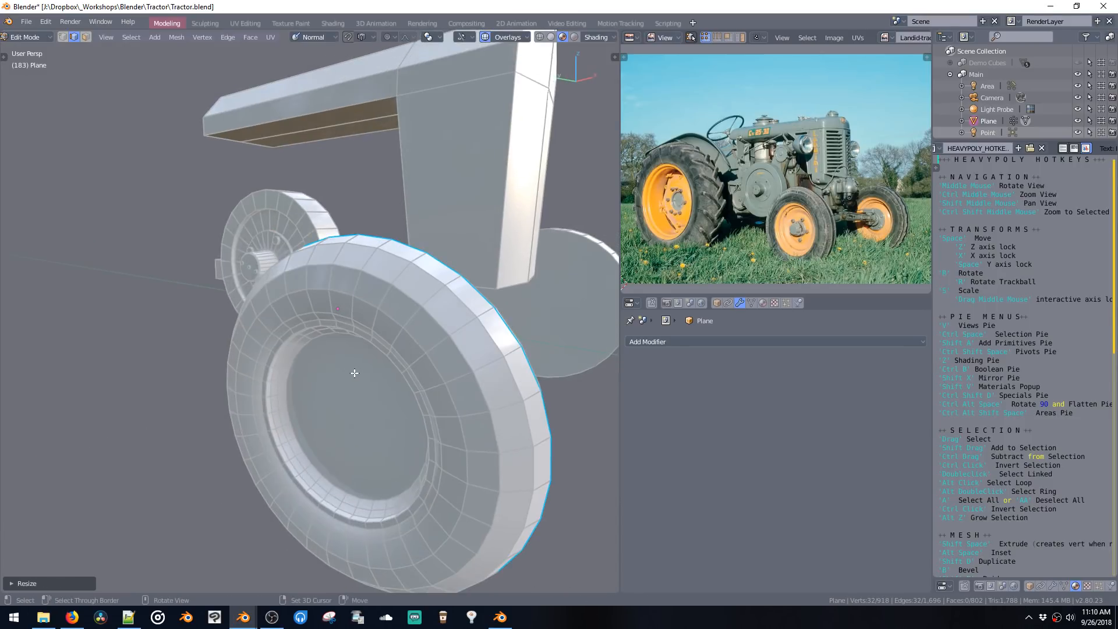
{"action": "key", "text": "alt+z"}
{"action": "key", "text": "alt+z"}
{"action": "key", "text": "alt+z"}
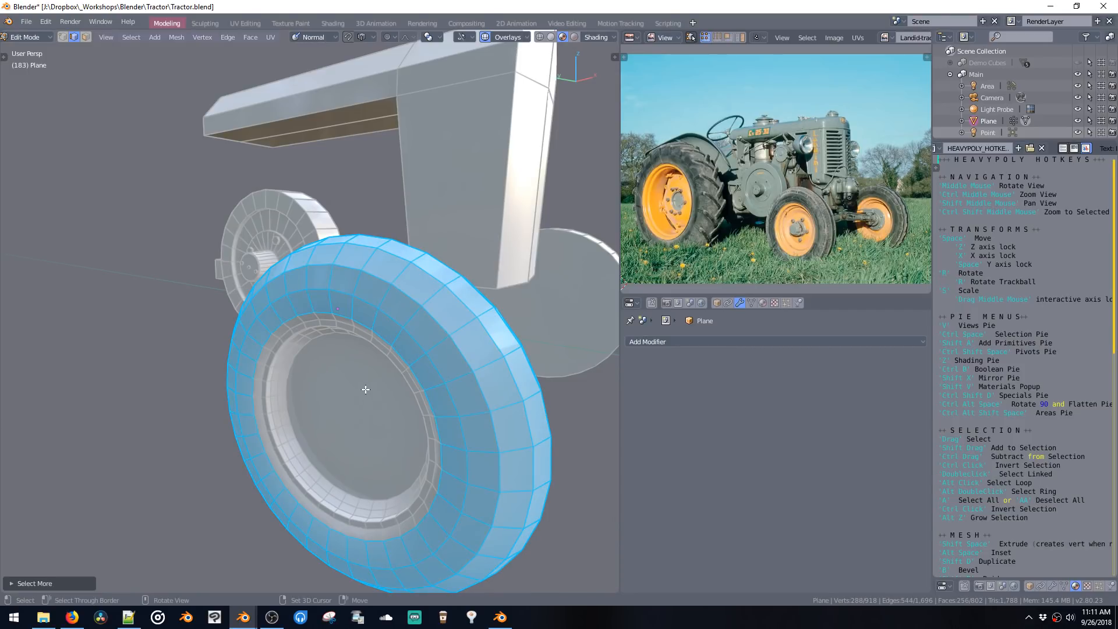
{"action": "key", "text": "alt+z"}
{"action": "key", "text": "shift+v"}
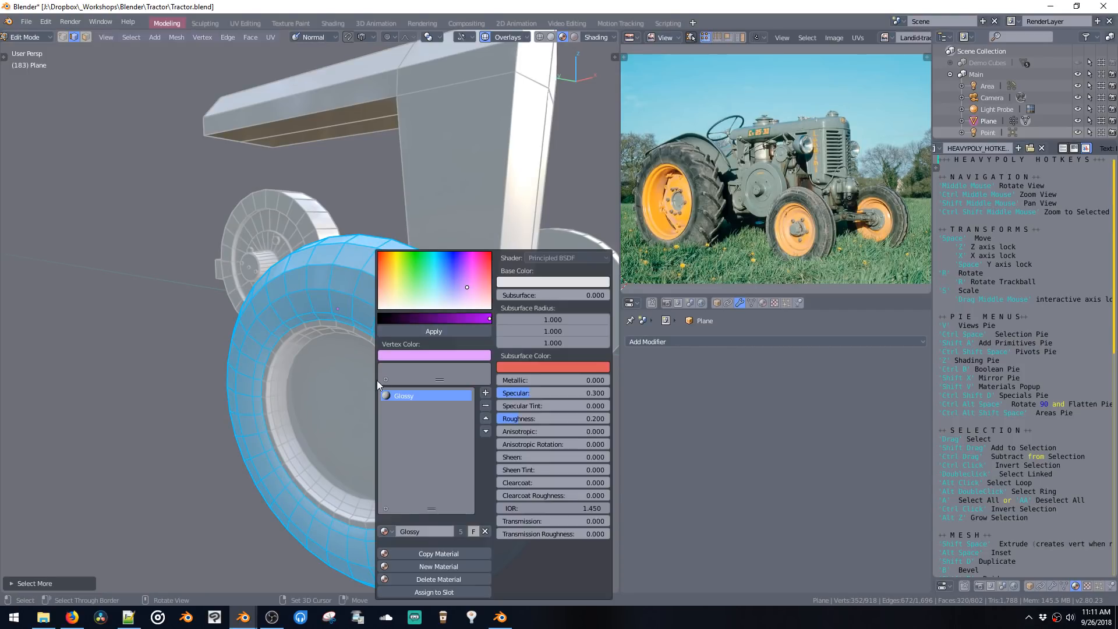
{"action": "left_click", "coordinate": [438, 566]}
{"action": "left_click", "coordinate": [421, 531]}
{"action": "type", "text": "Rubber"}
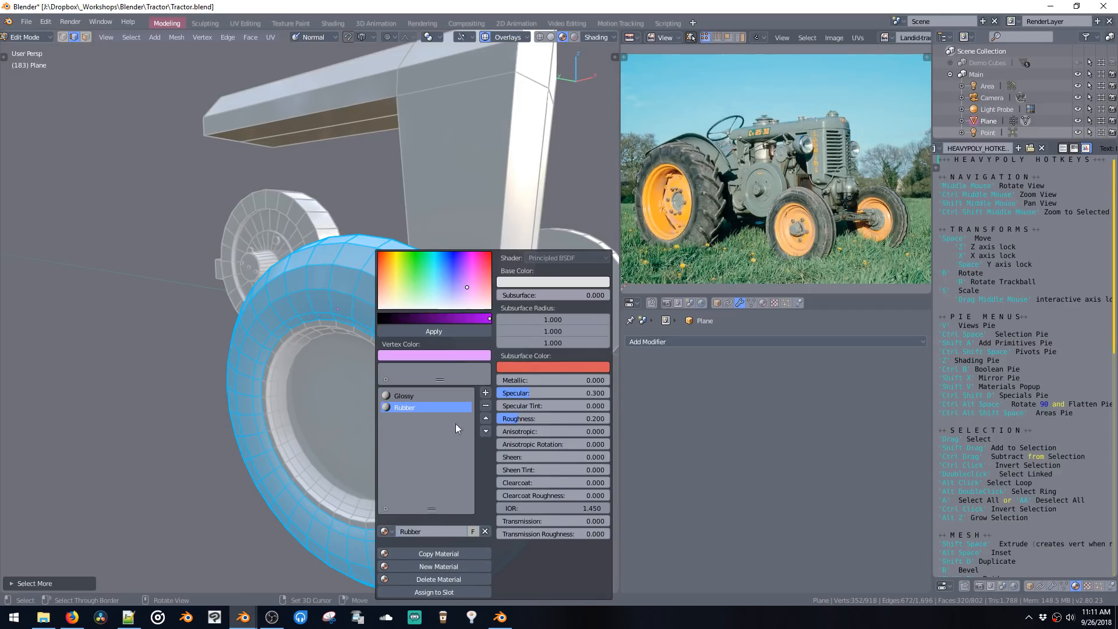
{"action": "left_click", "coordinate": [514, 281]}
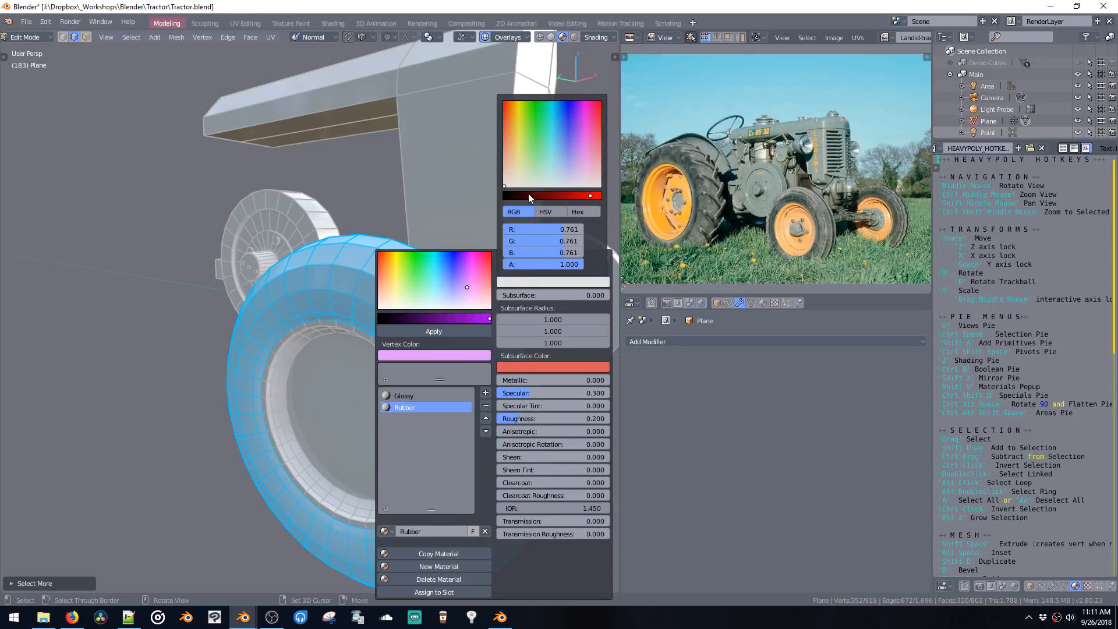
{"action": "left_click_drag", "start_coordinate": [528, 198], "coordinate": [515, 195]}
Step: Apply smooth shading to the selected tyre faces
{"action": "key", "text": "z"}
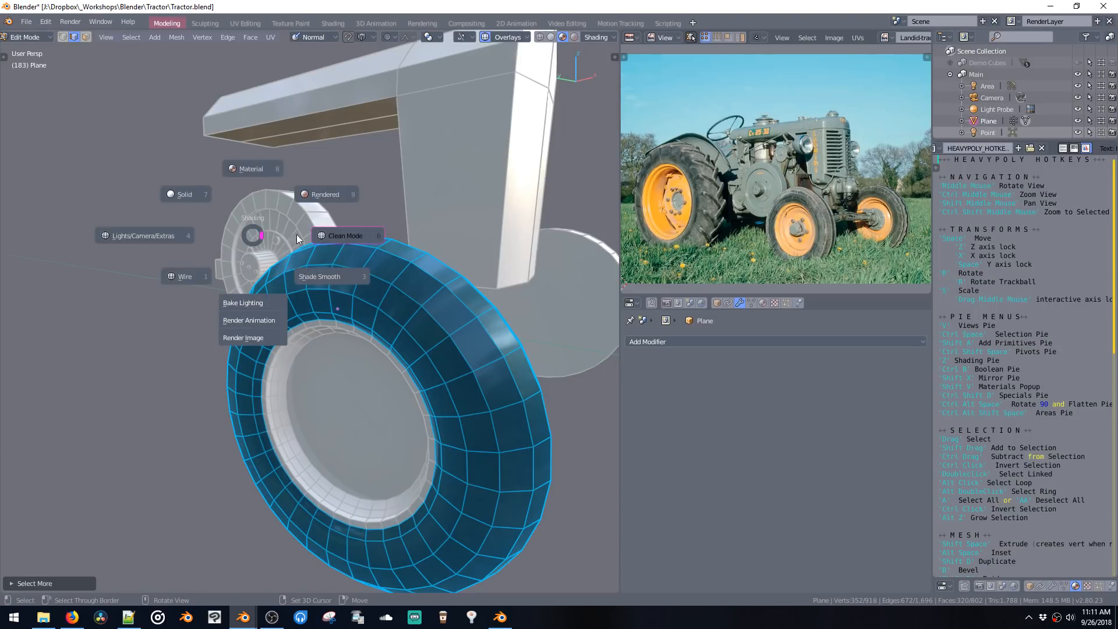
{"action": "left_click", "coordinate": [336, 286]}
{"action": "key", "text": "z"}
{"action": "left_click", "coordinate": [377, 317]}
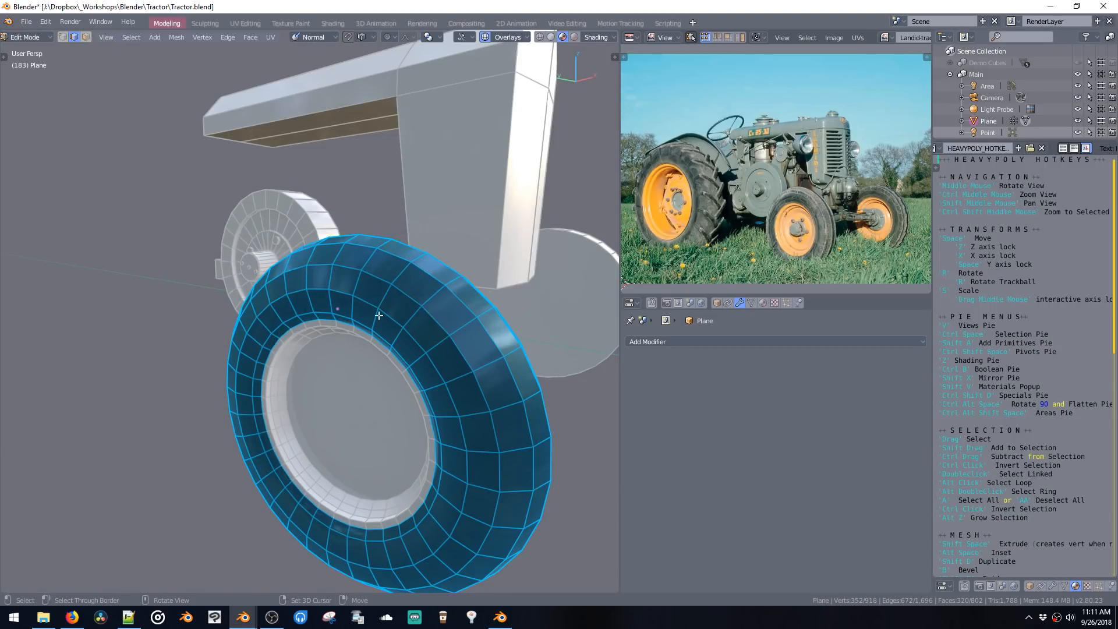
{"action": "key", "text": "z"}
{"action": "left_click", "coordinate": [379, 354]}
Step: Mirror the detailed front wheel to the opposite side of the tractor
{"action": "scroll", "coordinate": [385, 316], "scroll_direction": "down", "scroll_amount": 3}
{"action": "key", "text": "Tab"}
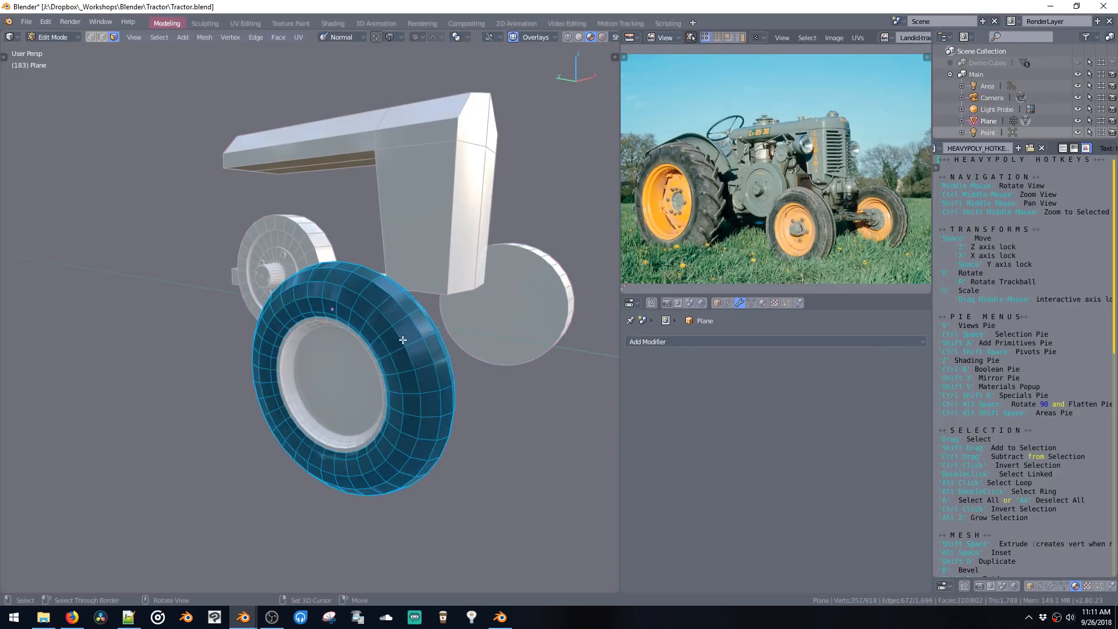
{"action": "middle_click_drag", "start_coordinate": [402, 340], "coordinate": [363, 343]}
{"action": "key", "text": "shift+x"}
Step: Select the front wheel's inner disc and rim faces and assign them a copy of the Glossy material named Yellow
{"action": "key", "text": "ctrl+space"}
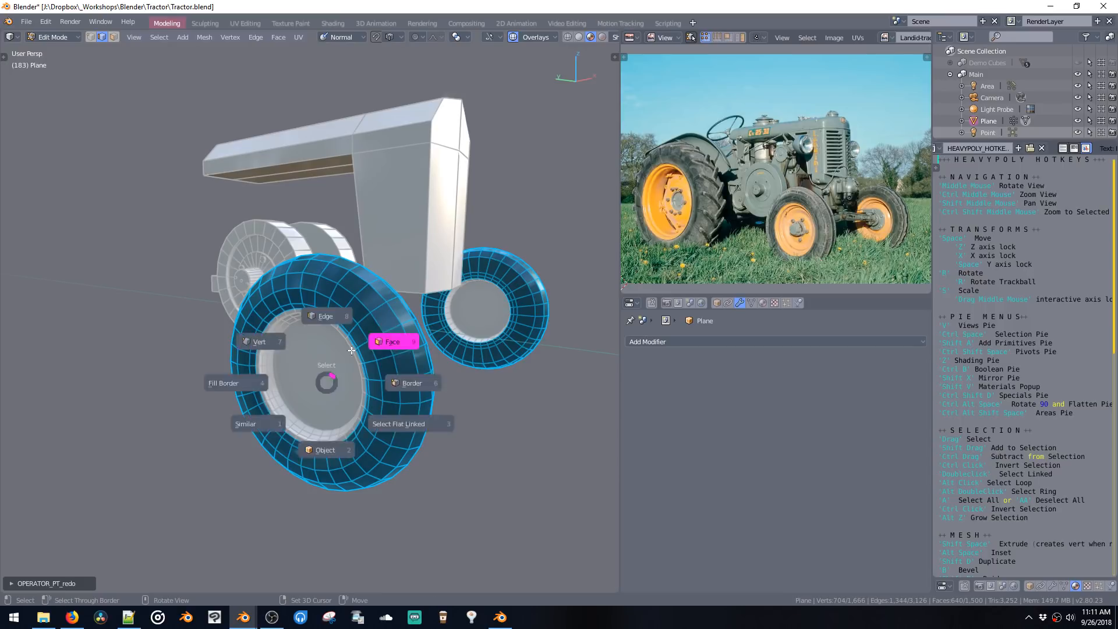
{"action": "left_click", "coordinate": [325, 387], "text": "alt"}
{"action": "key", "text": "ctrl+KP_Add"}
{"action": "key", "text": "ctrl+KP_Add"}
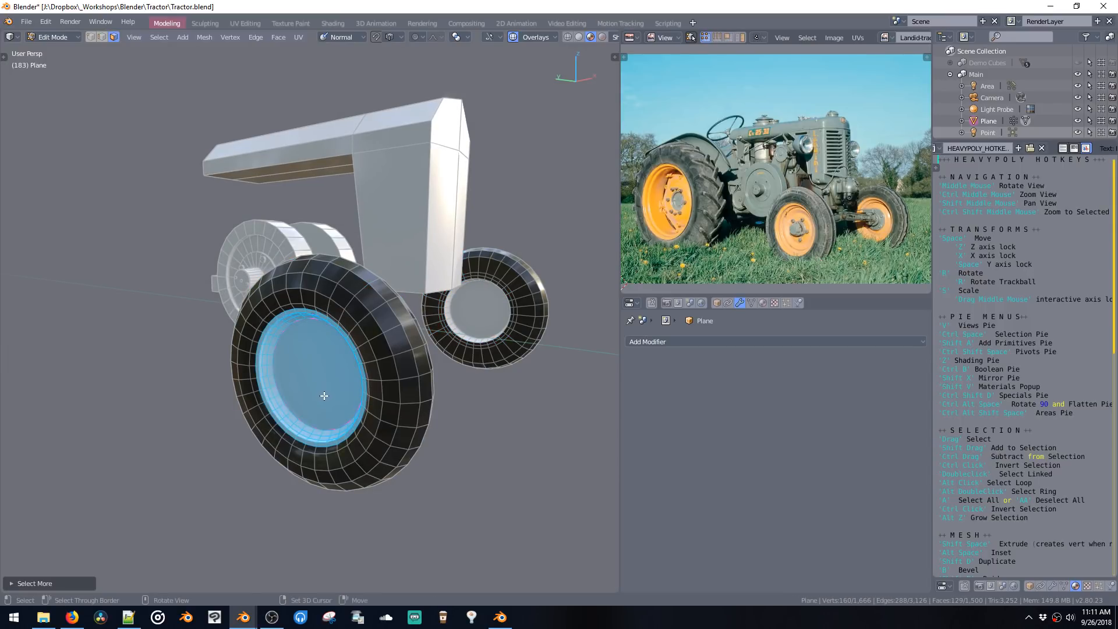
{"action": "key", "text": "shift+v"}
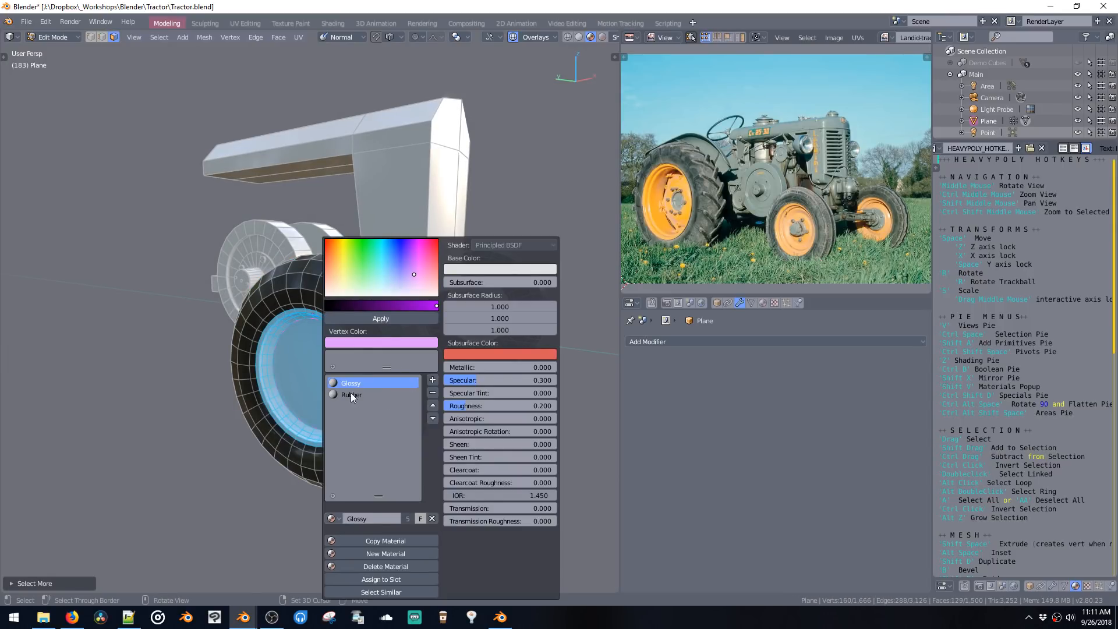
{"action": "left_click", "coordinate": [350, 395]}
{"action": "left_click", "coordinate": [350, 383]}
{"action": "left_click", "coordinate": [365, 540]}
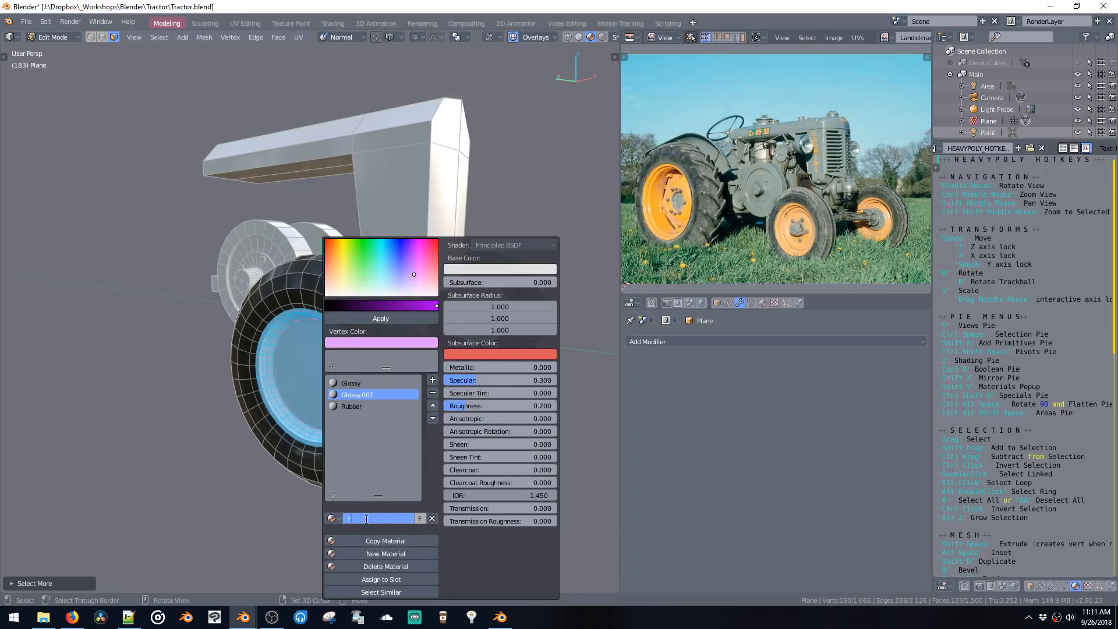
Step: Set the Yellow material's base color by sampling the yellow rear wheel rim in the reference photo
{"action": "left_click", "coordinate": [488, 270]}
{"action": "mouse_move", "coordinate": [469, 116]}
{"action": "left_mouse_down"}
{"action": "mouse_move", "coordinate": [459, 89]}
{"action": "mouse_move", "coordinate": [468, 108]}
{"action": "left_mouse_up"}
{"action": "left_click", "coordinate": [762, 302]}
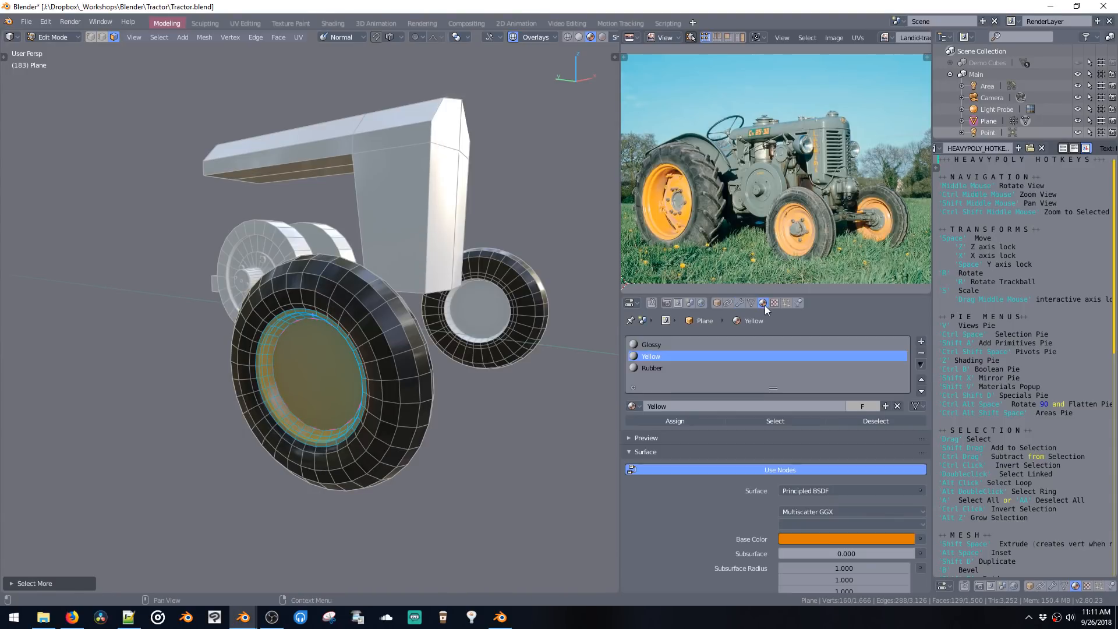
{"action": "left_click", "coordinate": [896, 539]}
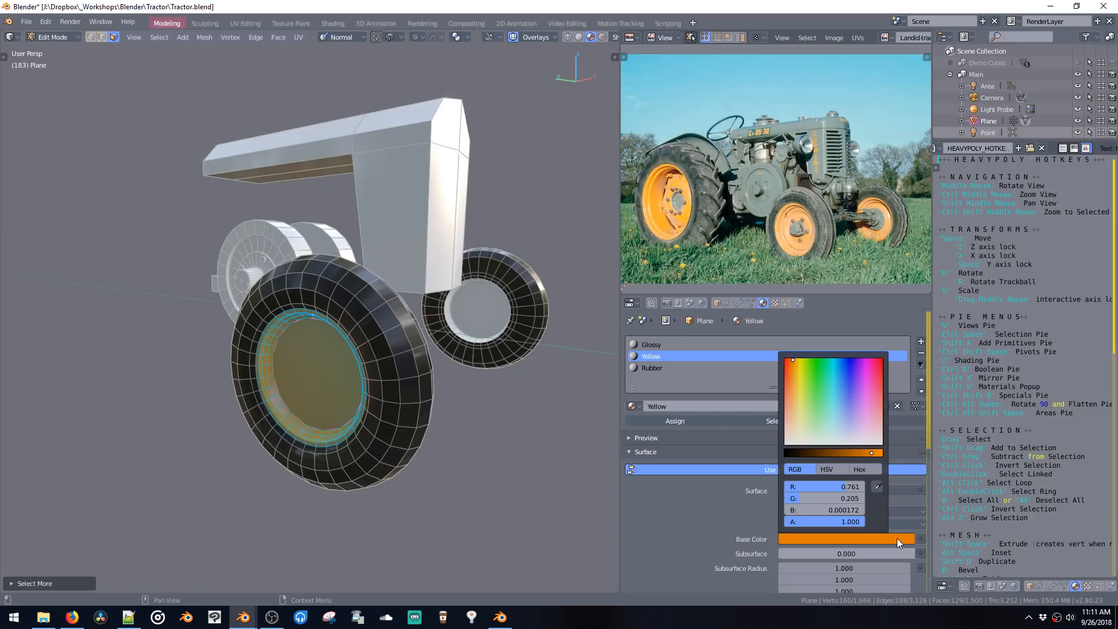
{"action": "left_click", "coordinate": [878, 488]}
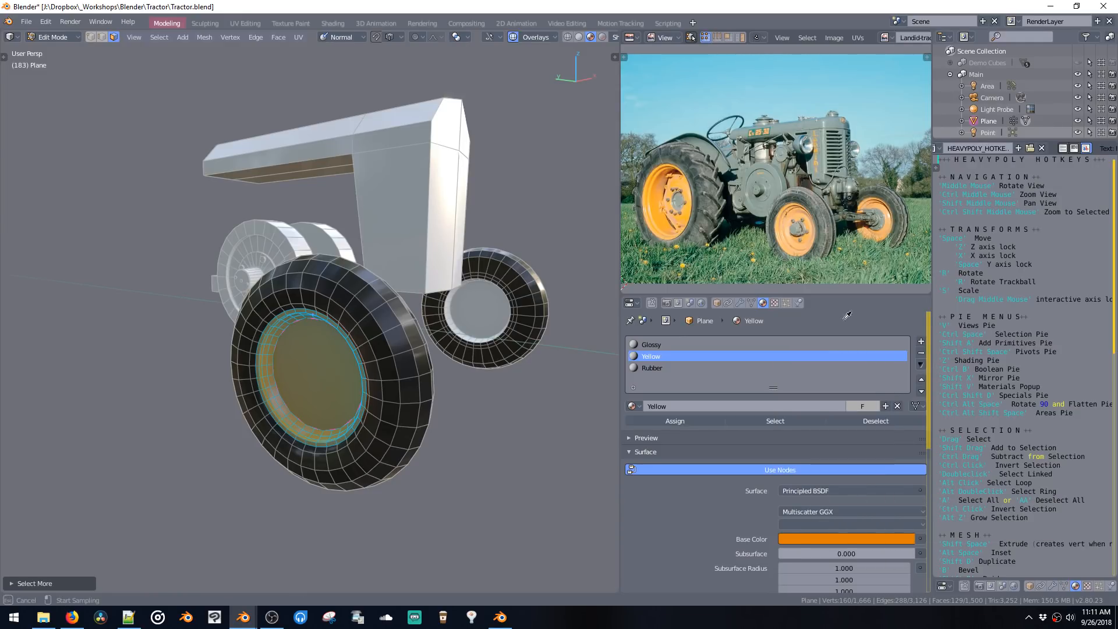
{"action": "left_click", "coordinate": [657, 200]}
Step: Clear the face selection, select an edge loop around the front tyre's tread and scale it down slightly to about 0.98
{"action": "key", "text": "b"}
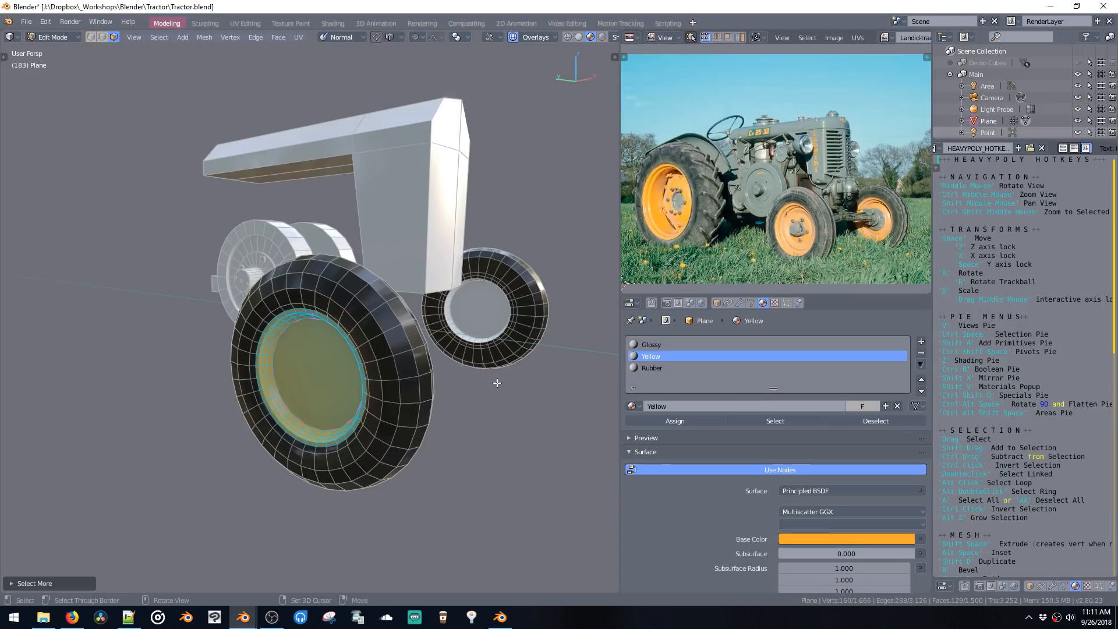
{"action": "left_click_drag", "start_coordinate": [517, 463], "coordinate": [522, 468]}
{"action": "middle_click_drag", "start_coordinate": [464, 386], "coordinate": [422, 371]}
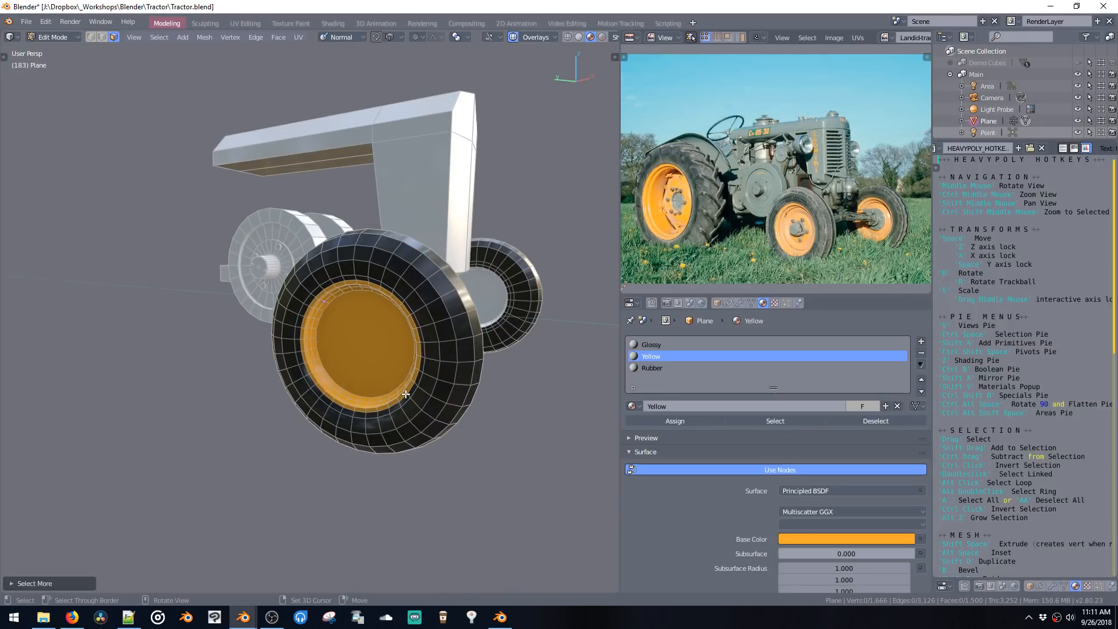
{"action": "key", "text": "2"}
{"action": "middle_click_drag", "start_coordinate": [435, 374], "coordinate": [357, 364]}
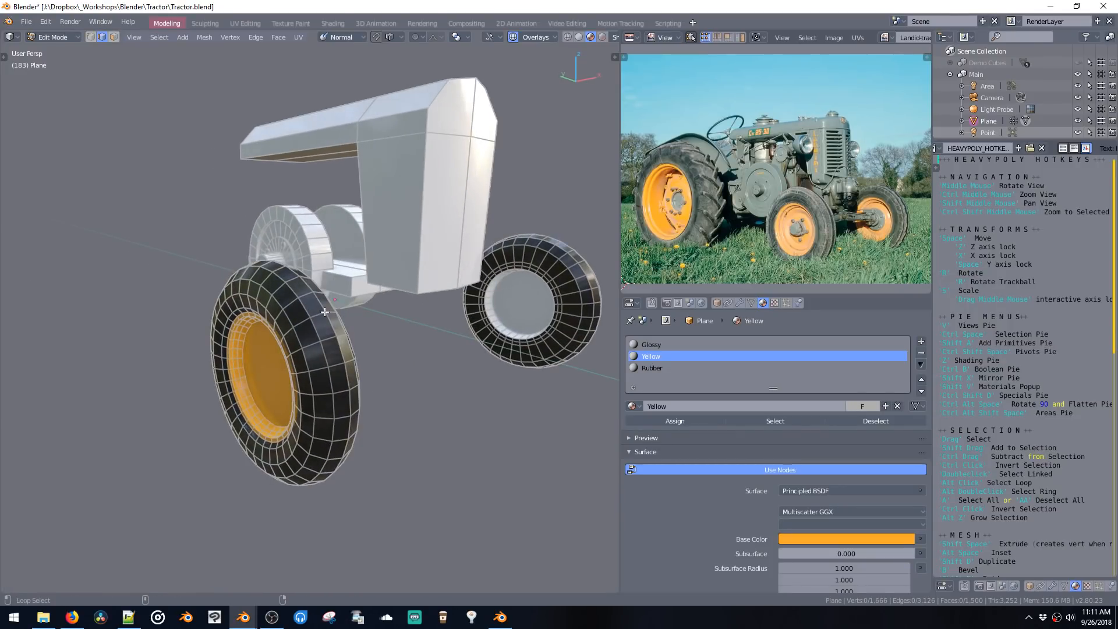
{"action": "left_click", "coordinate": [355, 364], "text": "alt"}
{"action": "key", "text": "s"}
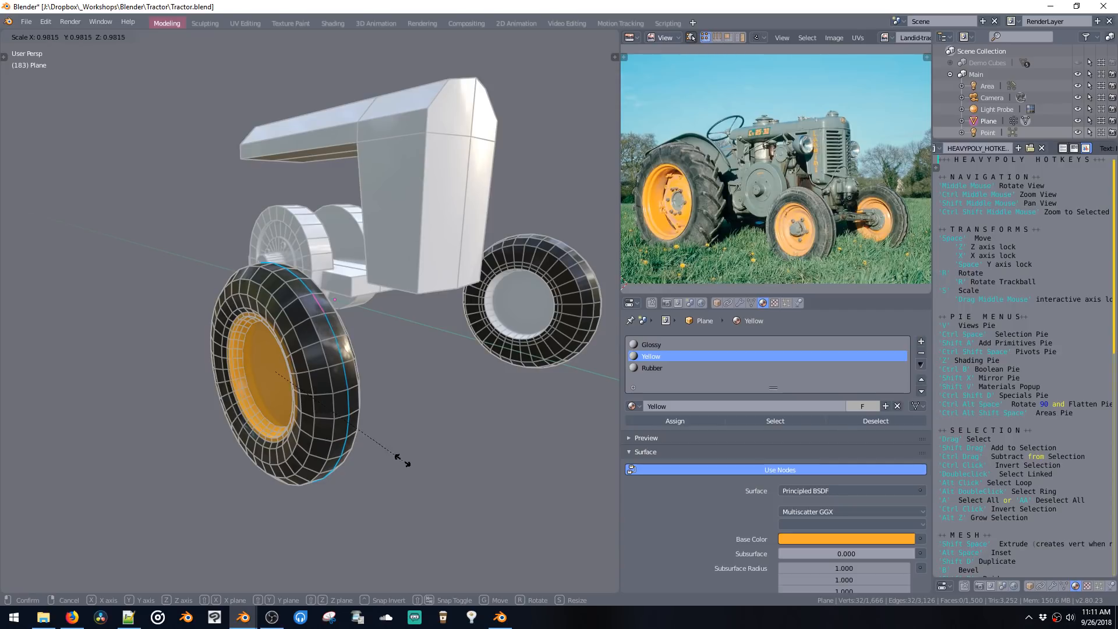
{"action": "left_click", "coordinate": [404, 463]}
Step: Bevel the two edge loops on the front tyre's tread with a narrow single-segment offset of about 0.019
{"action": "left_click", "coordinate": [313, 331], "text": "alt"}
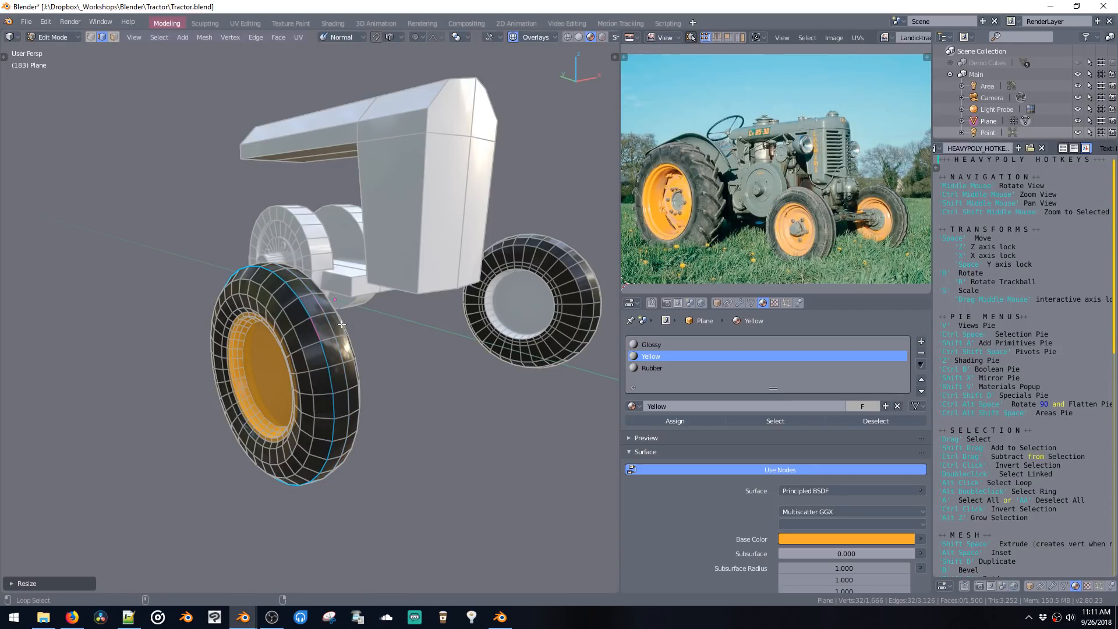
{"action": "key", "text": "ctrl+b"}
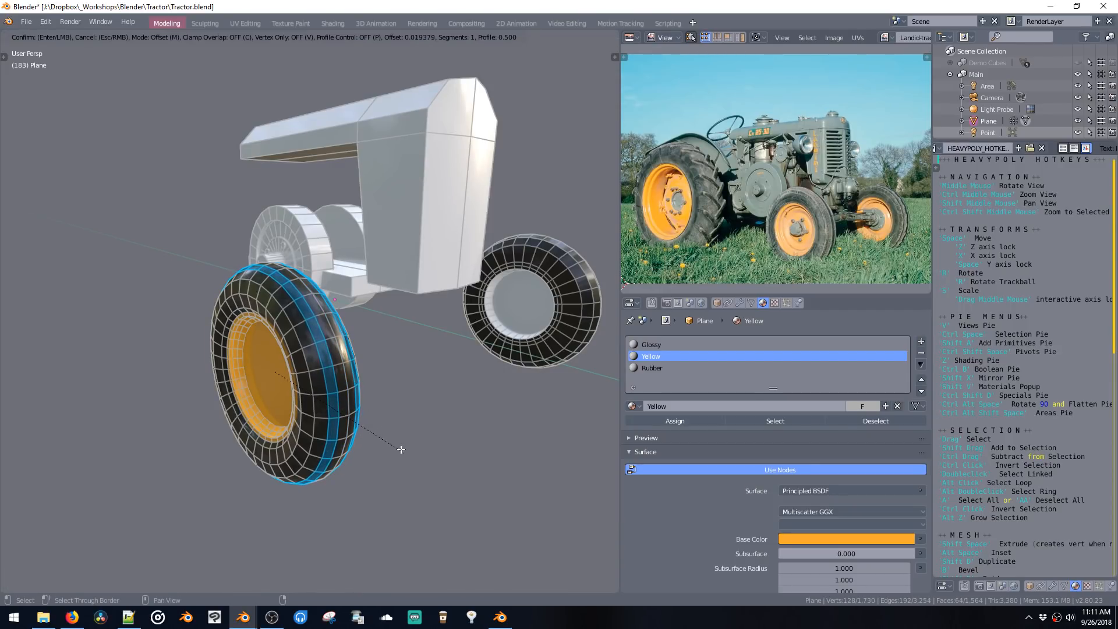
{"action": "left_click", "coordinate": [402, 449]}
{"action": "middle_click_drag", "start_coordinate": [334, 372], "coordinate": [328, 345], "text": "ctrl"}
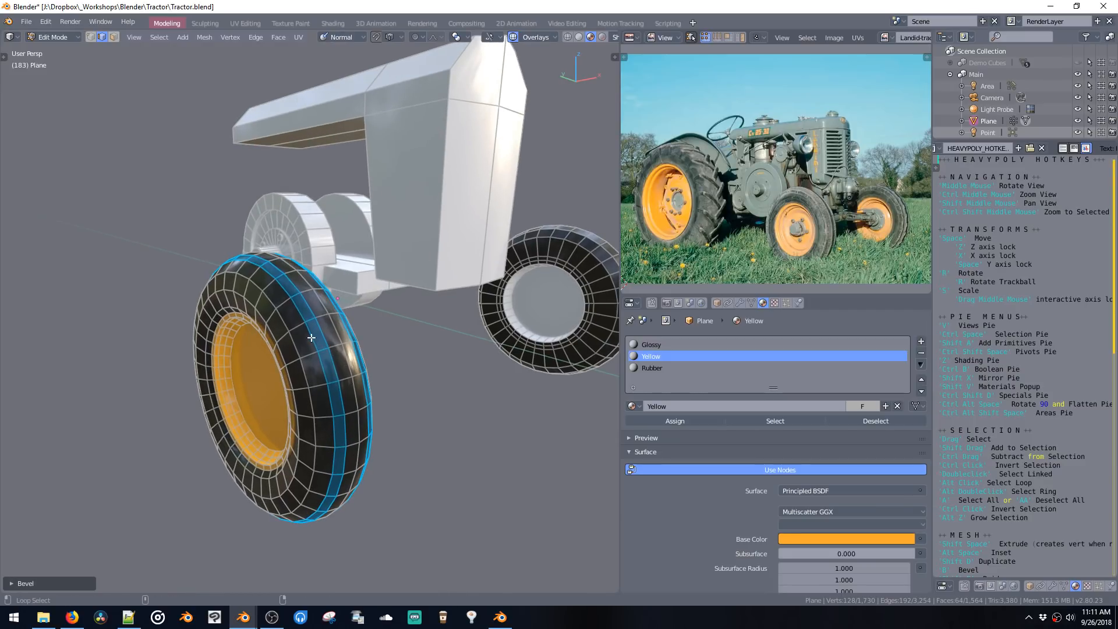
Step: Bevel the edge loop between the beveled tread bands and extrude the resulting face strip along its normals
{"action": "left_click", "coordinate": [316, 343], "text": "alt"}
{"action": "key", "text": "b"}
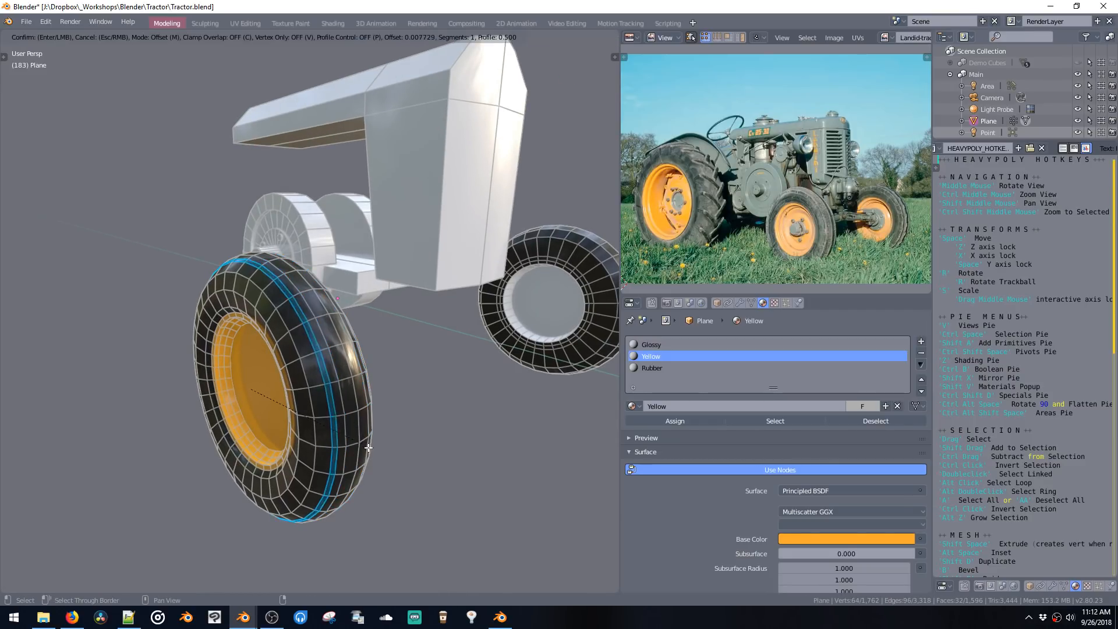
{"action": "left_click", "coordinate": [378, 457]}
{"action": "key", "text": "shift+space"}
{"action": "left_click", "coordinate": [379, 457]}
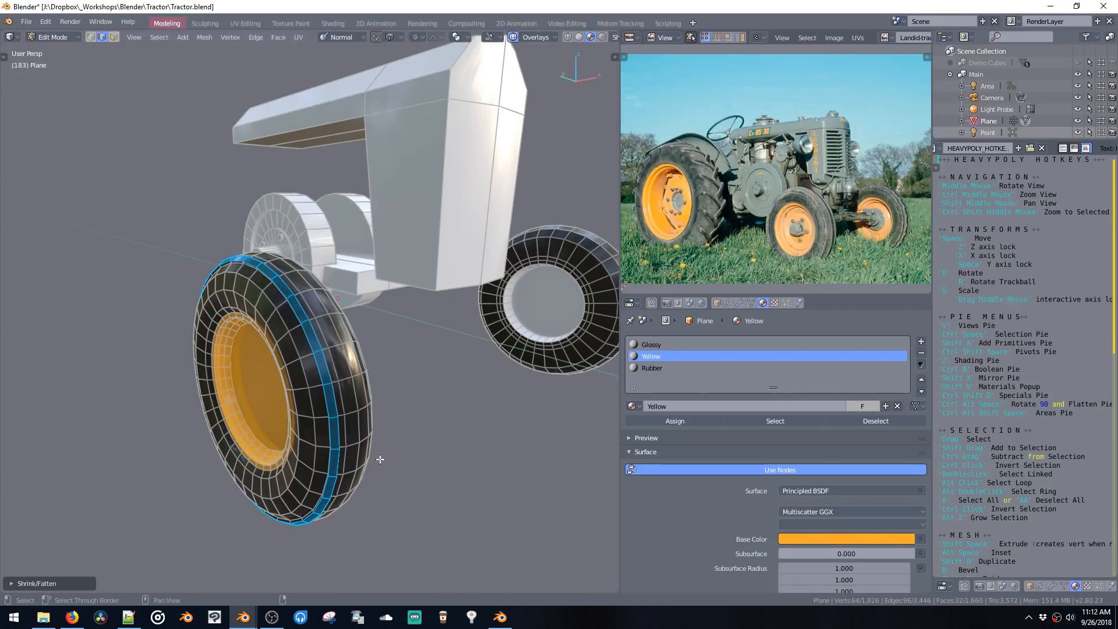
Step: Scale the edge loop next to the extruded tread strip and edge-slide the tread loop into place across the tyre
{"action": "middle_click_drag", "start_coordinate": [377, 459], "coordinate": [325, 303]}
{"action": "left_click", "coordinate": [292, 262], "text": "alt"}
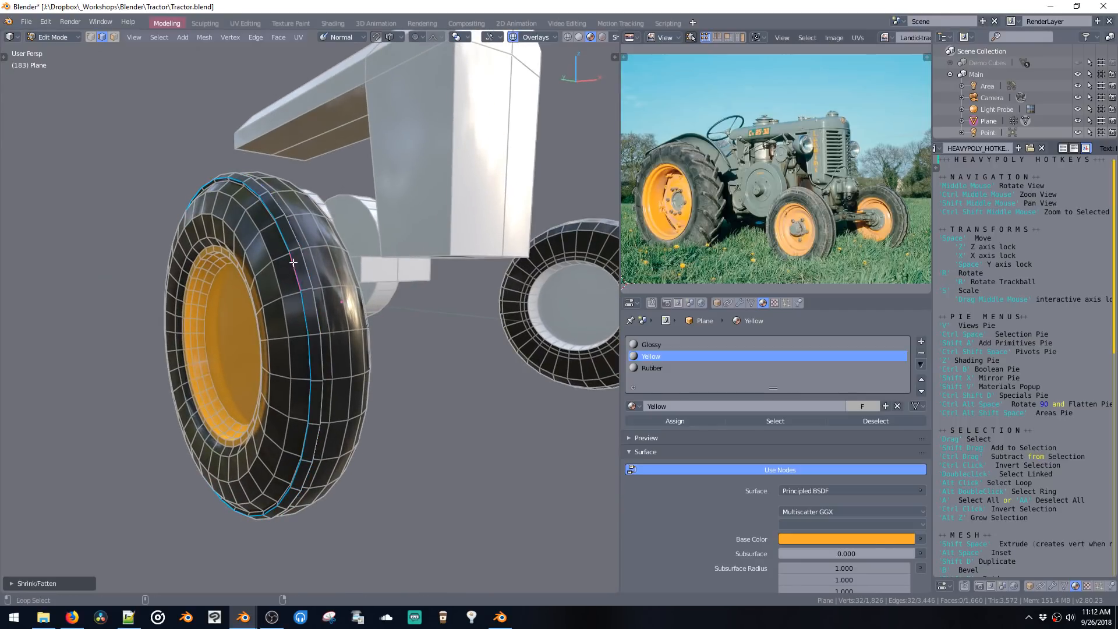
{"action": "key", "text": "s"}
{"action": "left_click", "coordinate": [345, 407]}
{"action": "key", "text": "g"}
{"action": "key", "text": "g"}
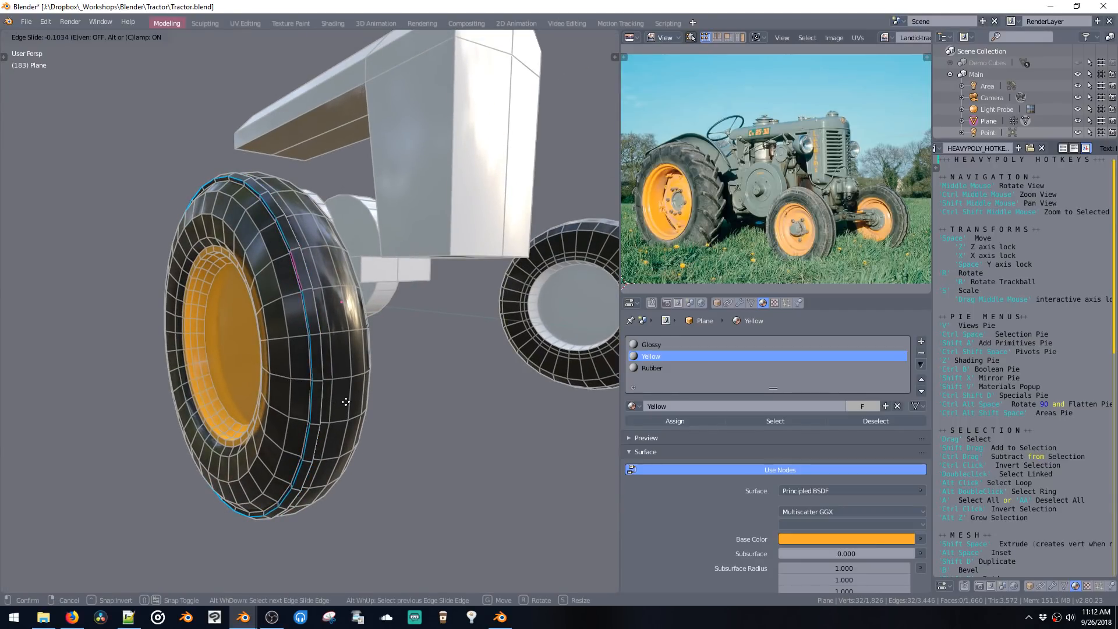
{"action": "left_click", "coordinate": [348, 397]}
{"action": "key", "text": "g"}
{"action": "key", "text": "g"}
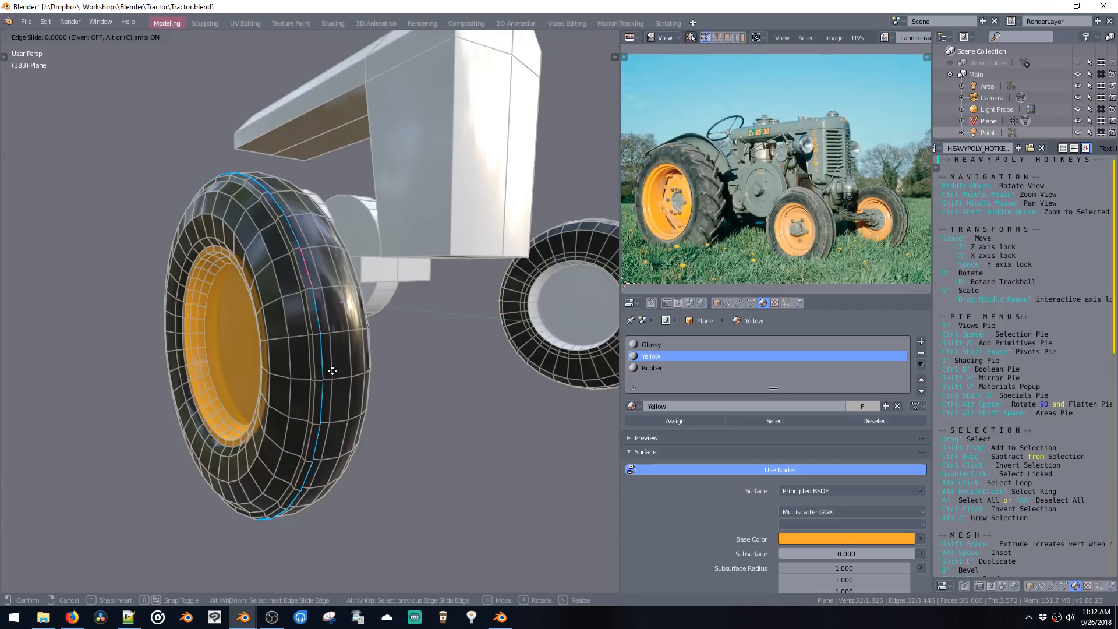
{"action": "left_click", "coordinate": [331, 364]}
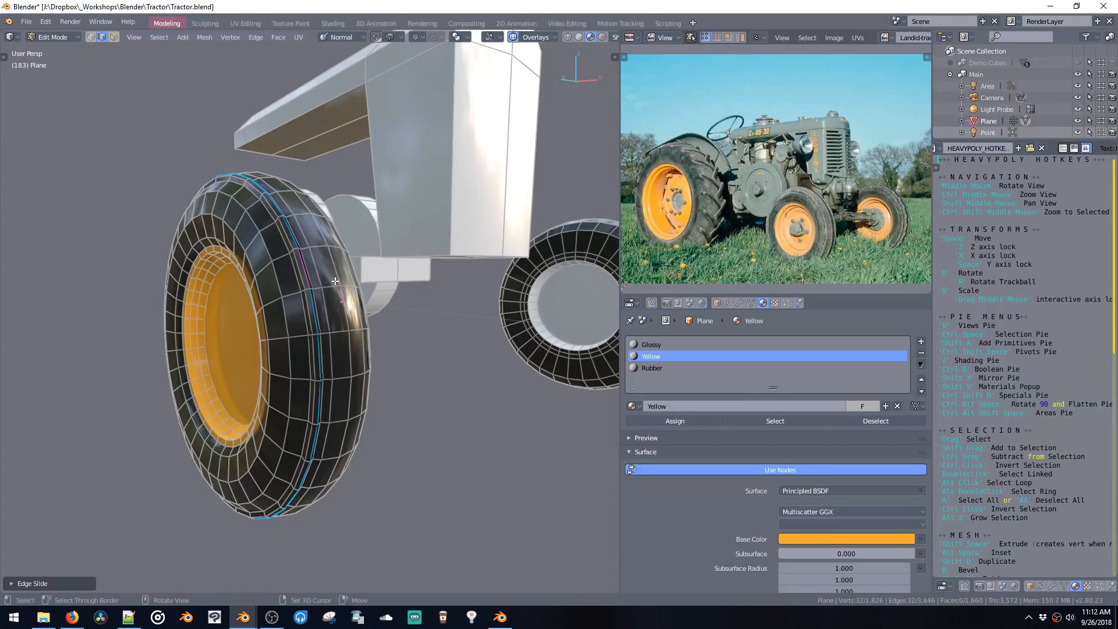
Step: Bevel the repositioned tread loop and extrude its face strip along the normals by about 0.011
{"action": "middle_click_drag", "start_coordinate": [336, 281], "coordinate": [316, 365]}
{"action": "key", "text": "ctrl+b"}
{"action": "left_click", "coordinate": [329, 374]}
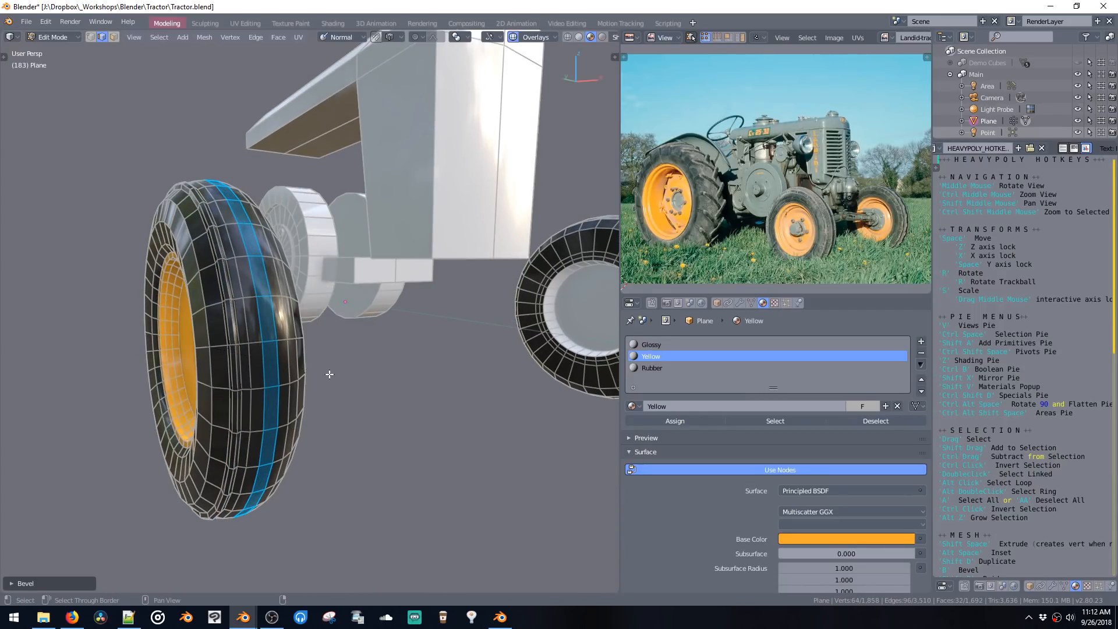
{"action": "key", "text": "alt+s"}
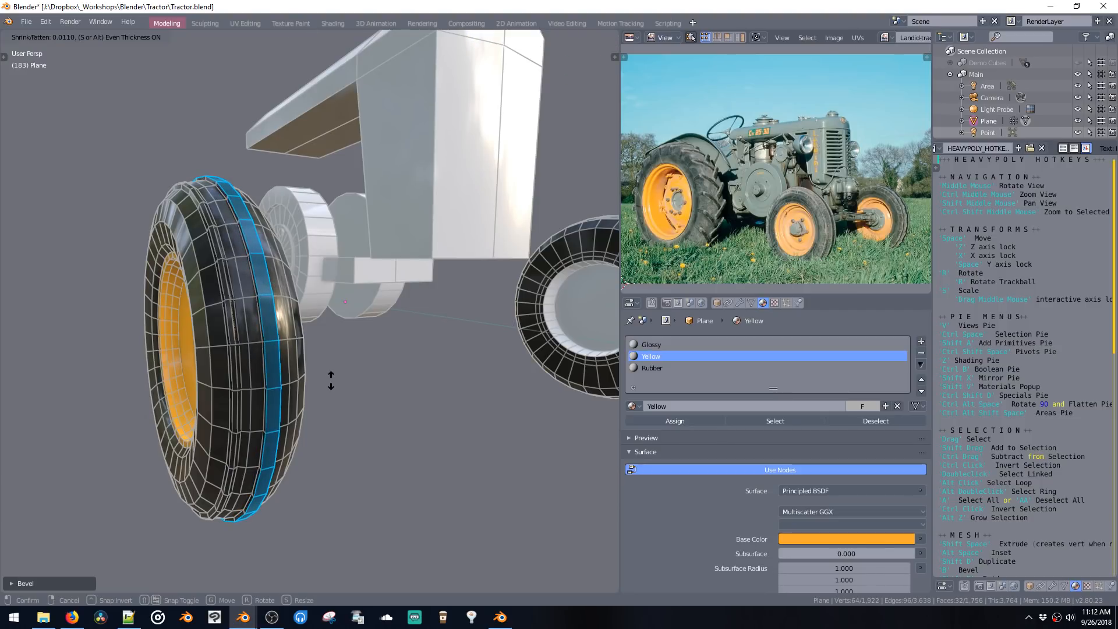
{"action": "left_click", "coordinate": [332, 379]}
Step: Narrow the extruded tread strip by scaling it along the X axis to about 0.72
{"action": "key", "text": "s"}
{"action": "key", "text": "y"}
{"action": "right_click", "coordinate": [349, 380]}
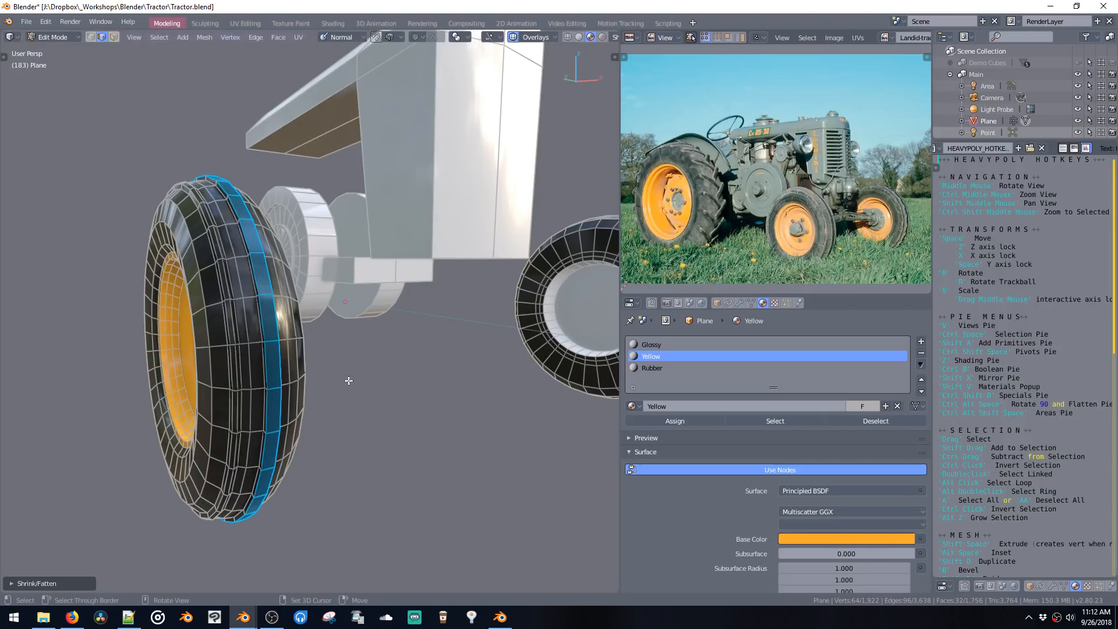
{"action": "key", "text": "s"}
{"action": "key", "text": "x"}
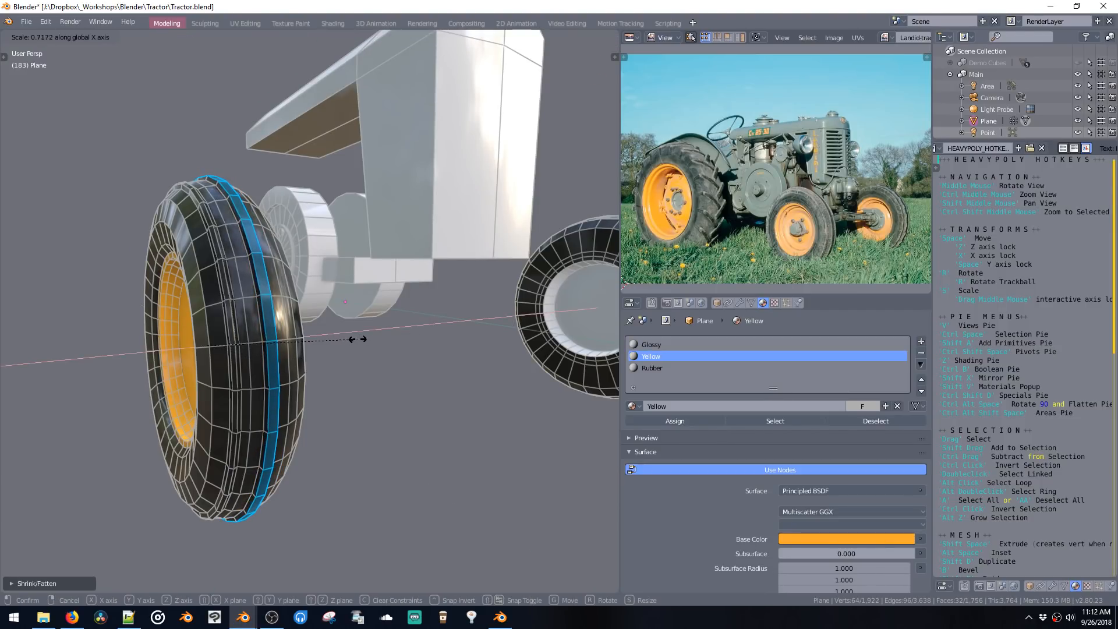
{"action": "left_click", "coordinate": [351, 339]}
Step: Select the whole linked front wheel and separate it into its own object
{"action": "left_click", "coordinate": [272, 355]}
{"action": "key", "text": "ctrl+l"}
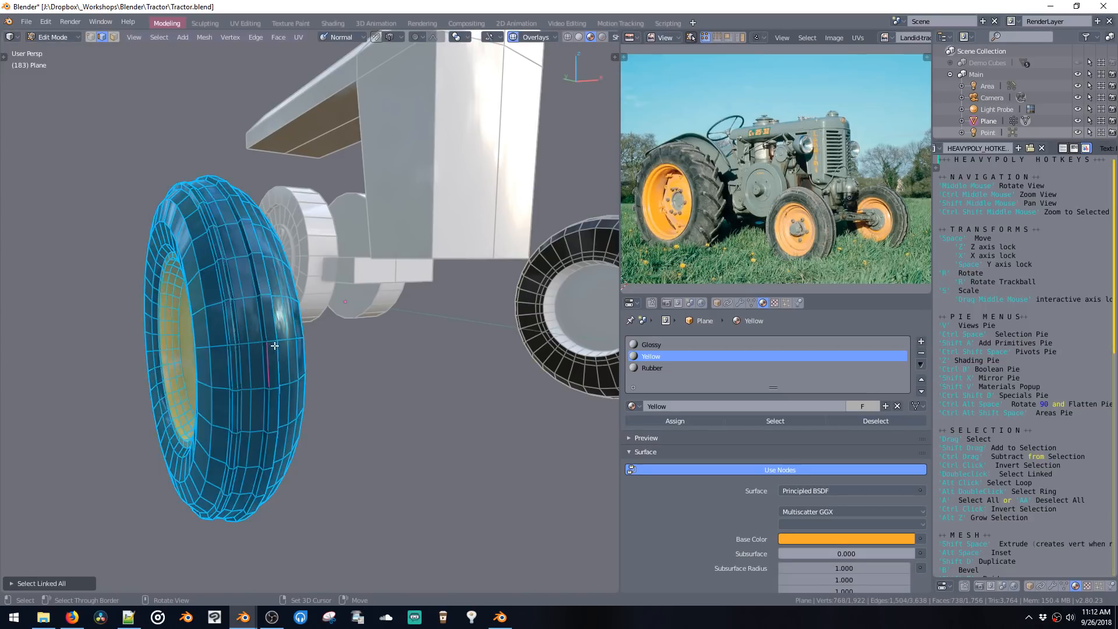
{"action": "middle_click_drag", "start_coordinate": [271, 345], "coordinate": [304, 341]}
{"action": "key", "text": "p"}
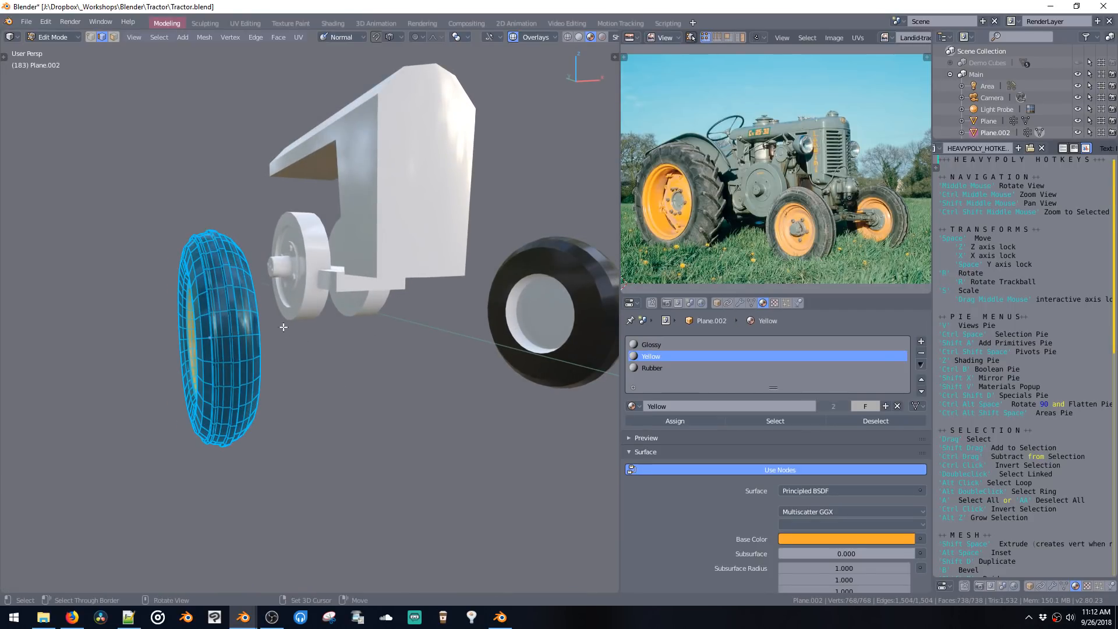
Step: Shift the separated wheel's mesh along the X axis and symmetrize it across X to repeat the tread detail
{"action": "middle_click_drag", "start_coordinate": [282, 329], "coordinate": [265, 329]}
{"action": "key", "text": "space"}
{"action": "key", "text": "x"}
{"action": "left_click", "coordinate": [241, 328]}
{"action": "key", "text": "shift+x"}
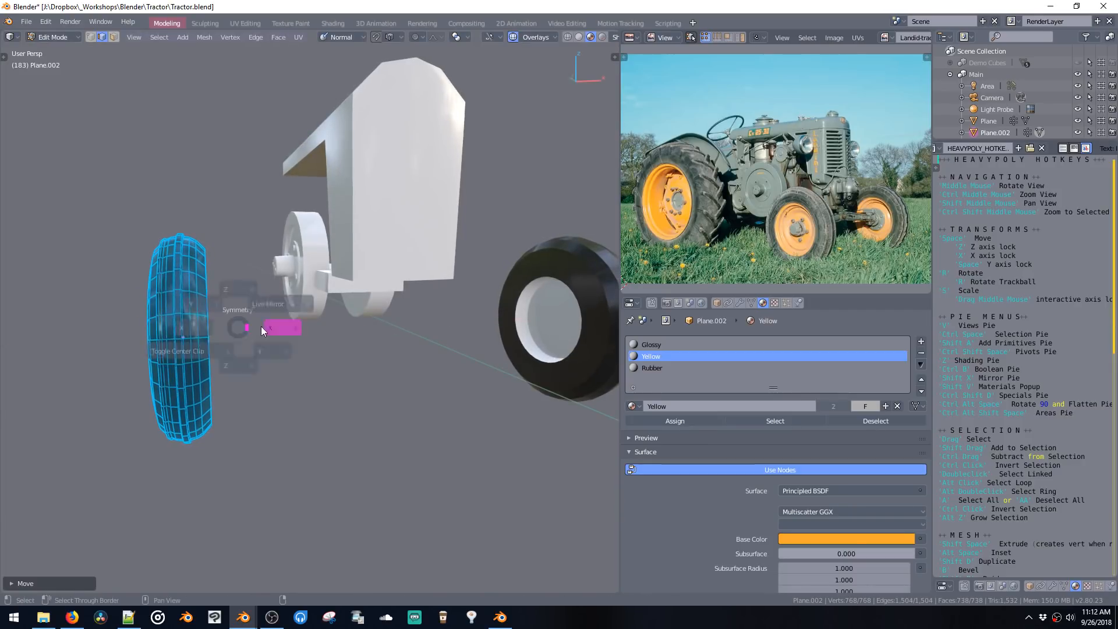
{"action": "left_click", "coordinate": [291, 326]}
{"action": "mouse_move", "coordinate": [264, 328]}
{"action": "middle_mouse_down"}
{"action": "mouse_move", "coordinate": [290, 366]}
{"action": "mouse_move", "coordinate": [302, 353]}
{"action": "mouse_move", "coordinate": [290, 353]}
{"action": "mouse_move", "coordinate": [309, 350]}
{"action": "mouse_move", "coordinate": [270, 355]}
{"action": "mouse_move", "coordinate": [284, 352]}
{"action": "middle_mouse_up"}
Step: Delete the old opposite front wheel from the tractor body's mesh
{"action": "key", "text": "Tab"}
{"action": "left_click", "coordinate": [511, 319]}
{"action": "key", "text": "Tab"}
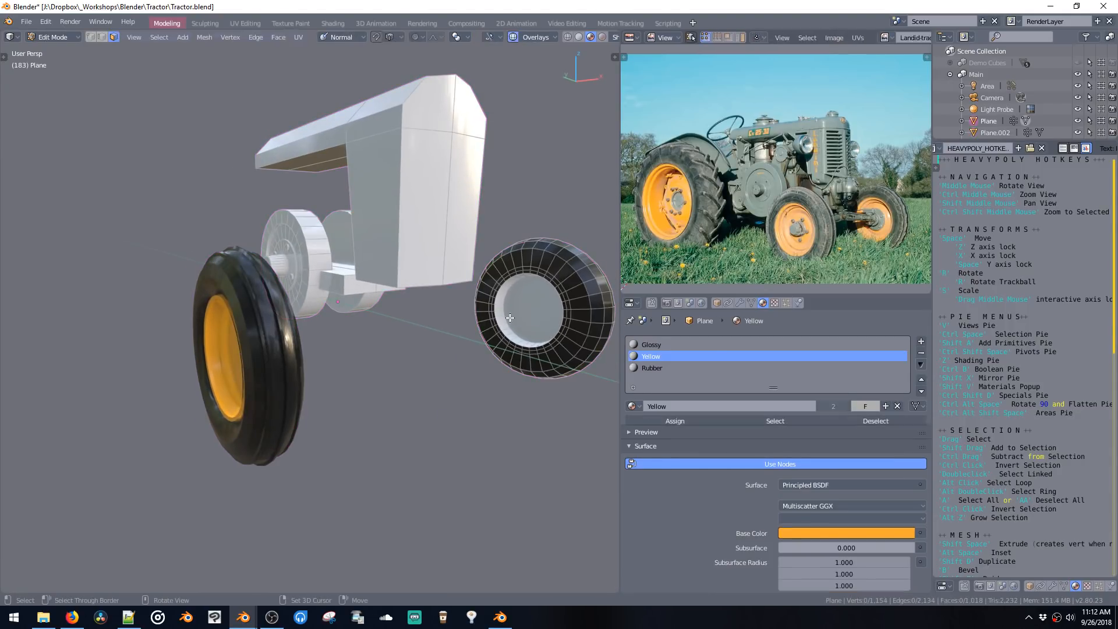
{"action": "double_click", "coordinate": [500, 322]}
{"action": "key", "text": "x"}
{"action": "middle_click_drag", "start_coordinate": [498, 320], "coordinate": [307, 327]}
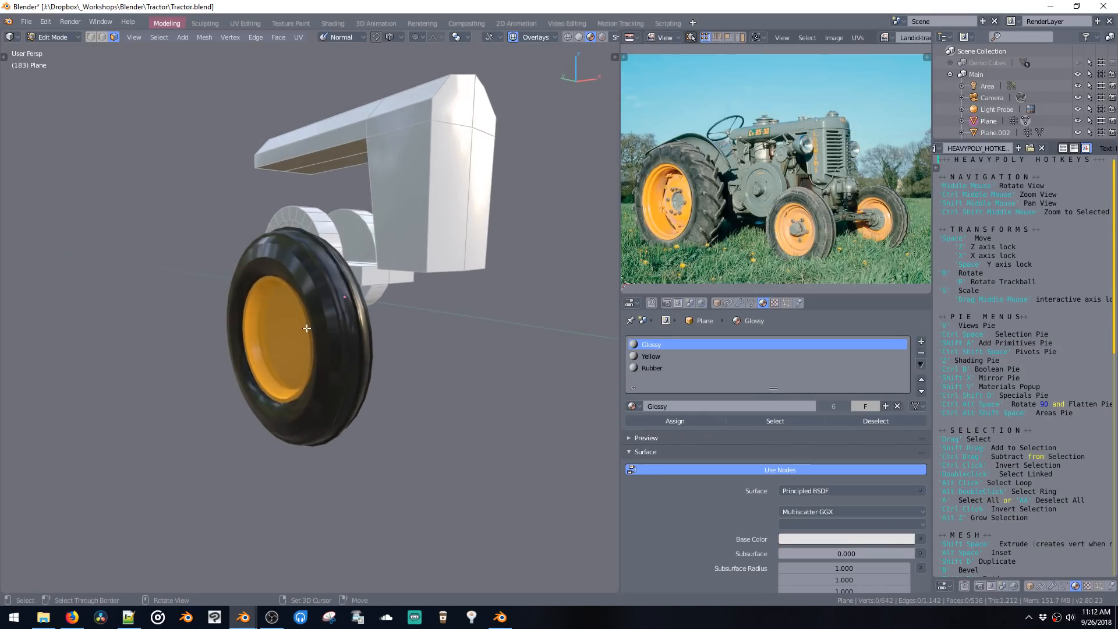
Step: Increase the Rubber material's roughness to 0.457
{"action": "left_click", "coordinate": [645, 370]}
{"action": "scroll", "coordinate": [741, 437], "scroll_direction": "down", "scroll_amount": 7}
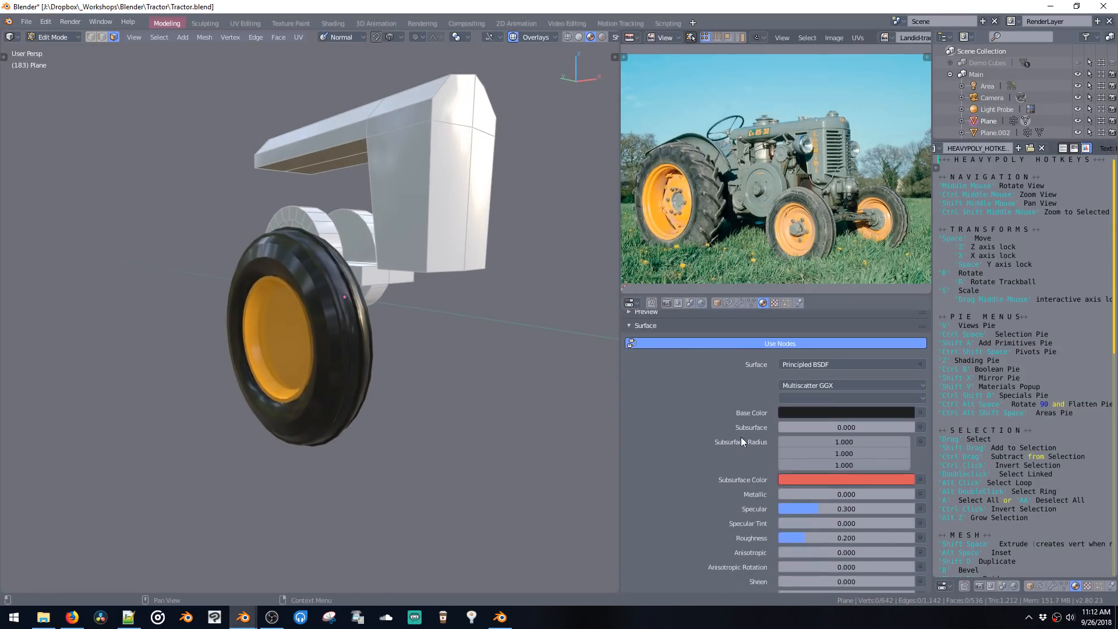
{"action": "scroll", "coordinate": [732, 442], "scroll_direction": "down", "scroll_amount": 3}
{"action": "left_click_drag", "start_coordinate": [814, 386], "coordinate": [844, 384]}
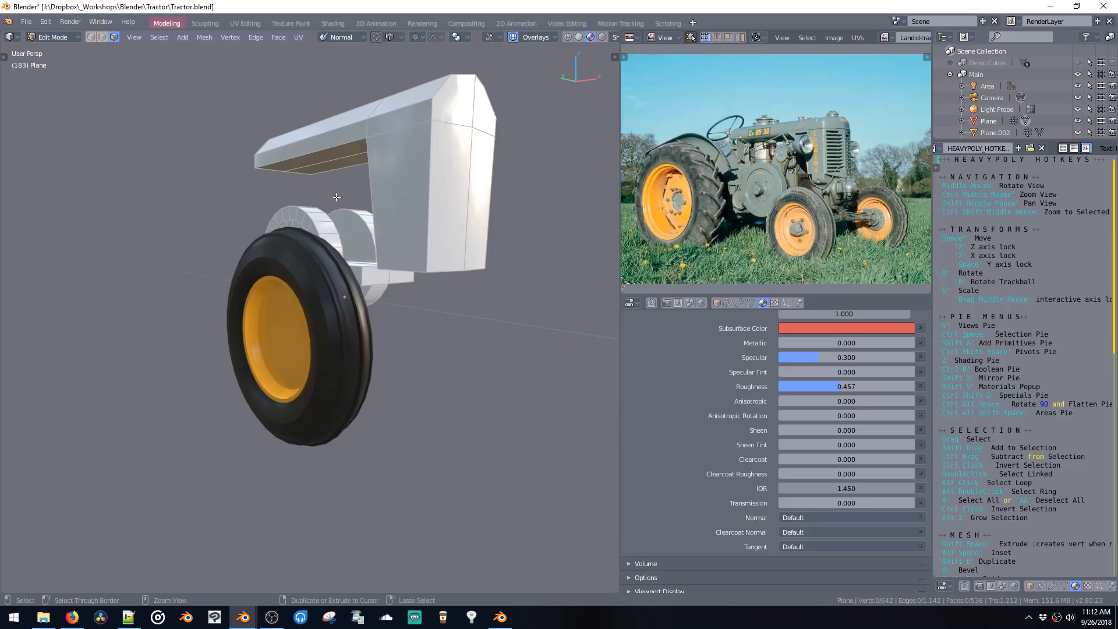
Step: Select one edge loop on each sidewall of the separated front wheel's tyre and bevel both to round the profile
{"action": "key", "text": "ctrl+z"}
{"action": "key", "text": "ctrl+z"}
{"action": "key", "text": "ctrl+space"}
{"action": "left_click", "coordinate": [318, 388]}
{"action": "key", "text": "ctrl+space"}
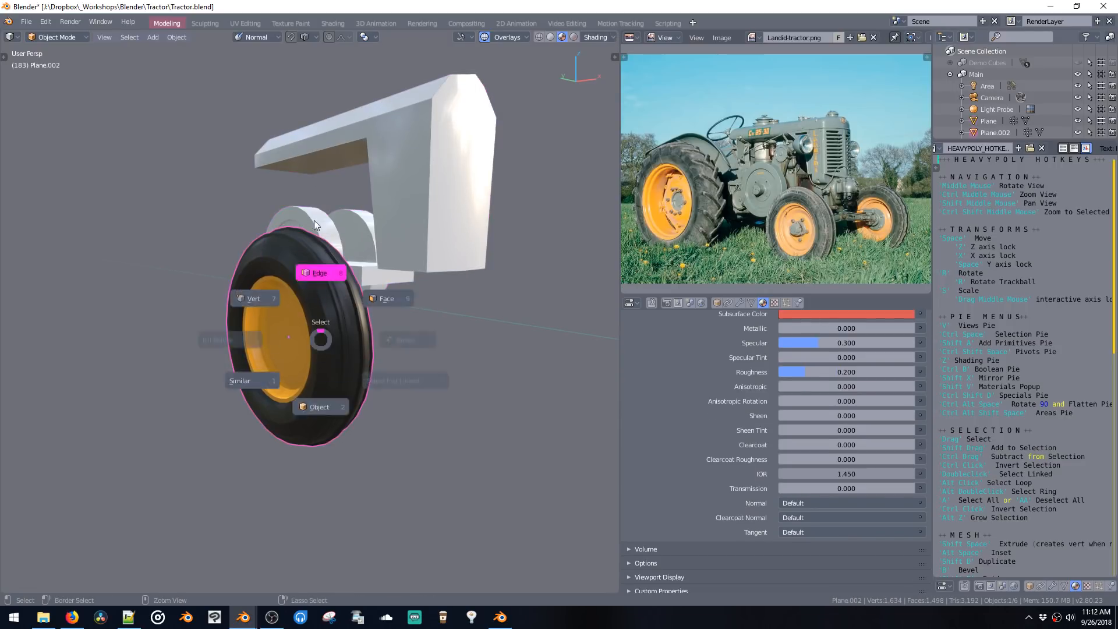
{"action": "left_click", "coordinate": [305, 269], "text": "alt"}
{"action": "middle_click", "coordinate": [326, 354], "text": "ctrl+shift"}
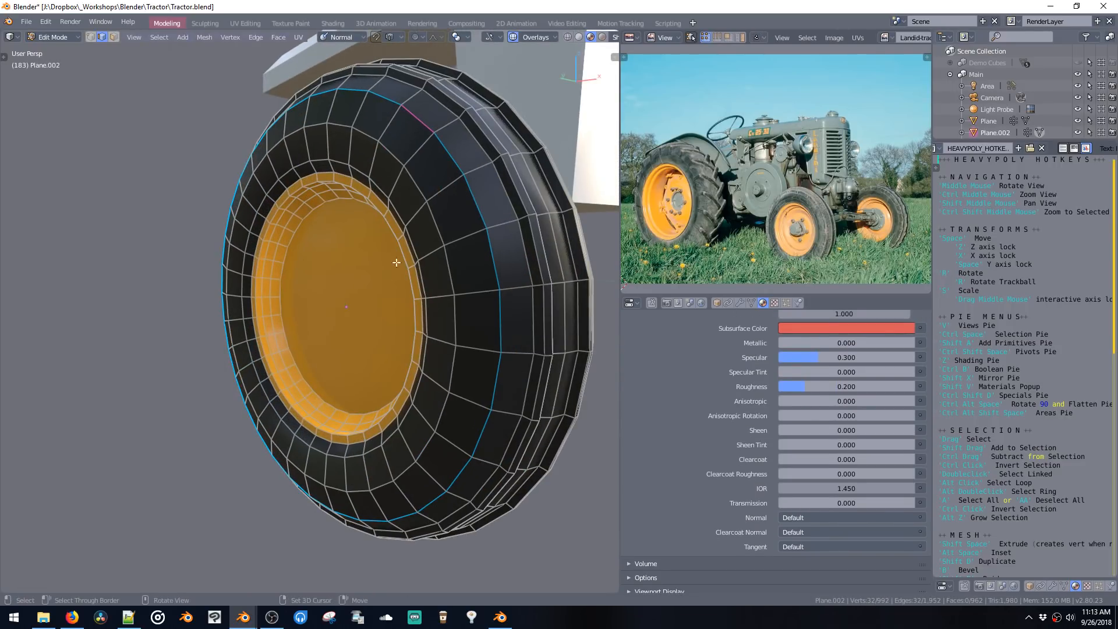
{"action": "left_click", "coordinate": [418, 193], "text": "alt+shift"}
{"action": "middle_click_drag", "start_coordinate": [500, 402], "coordinate": [305, 233]}
{"action": "key", "text": "ctrl+b"}
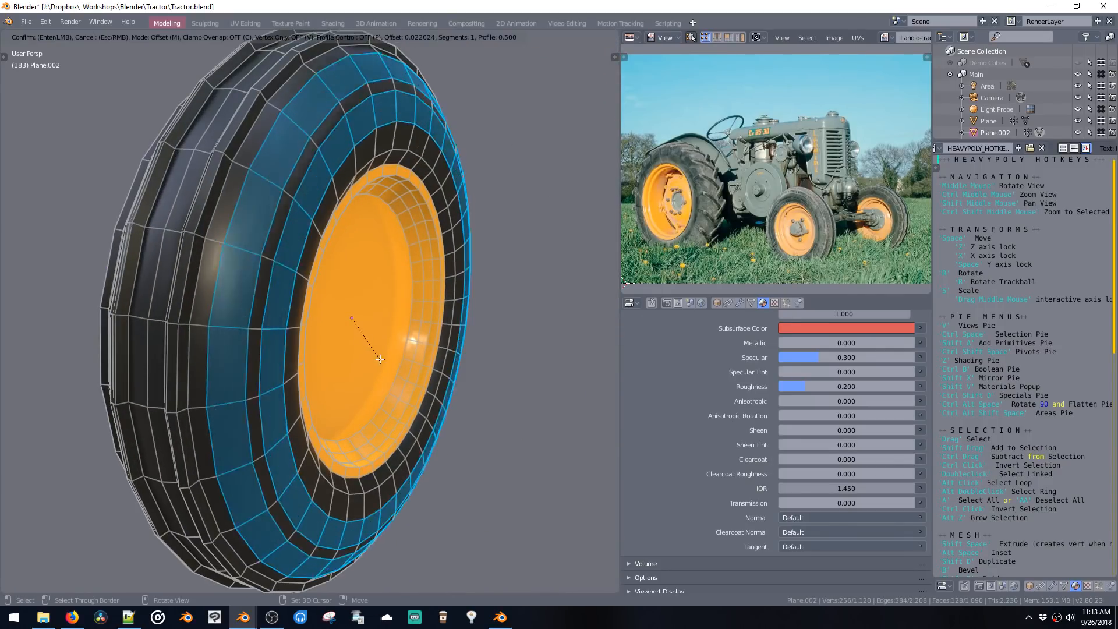
{"action": "left_click", "coordinate": [385, 315]}
Step: Select the flat disc face inside the front wheel's yellow rim, viewed from the other side, and move it slightly
{"action": "key", "text": "ctrl+space"}
{"action": "left_click", "coordinate": [394, 420]}
{"action": "middle_click_drag", "start_coordinate": [501, 332], "coordinate": [466, 320]}
{"action": "middle_click_drag", "start_coordinate": [466, 321], "coordinate": [472, 267], "text": "ctrl"}
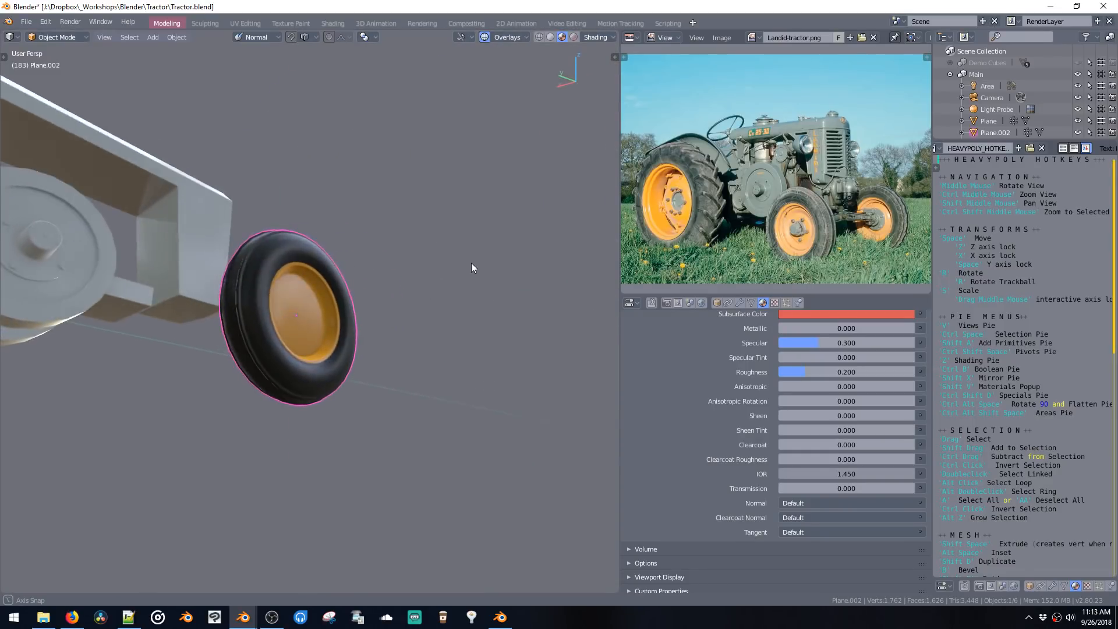
{"action": "key", "text": "ctrl+space"}
{"action": "left_click", "coordinate": [419, 264]}
{"action": "left_click", "coordinate": [309, 324]}
{"action": "middle_click", "coordinate": [365, 316], "text": "ctrl+shift"}
{"action": "middle_click_drag", "start_coordinate": [364, 317], "coordinate": [393, 368]}
{"action": "key", "text": "space"}
{"action": "left_click", "coordinate": [394, 367]}
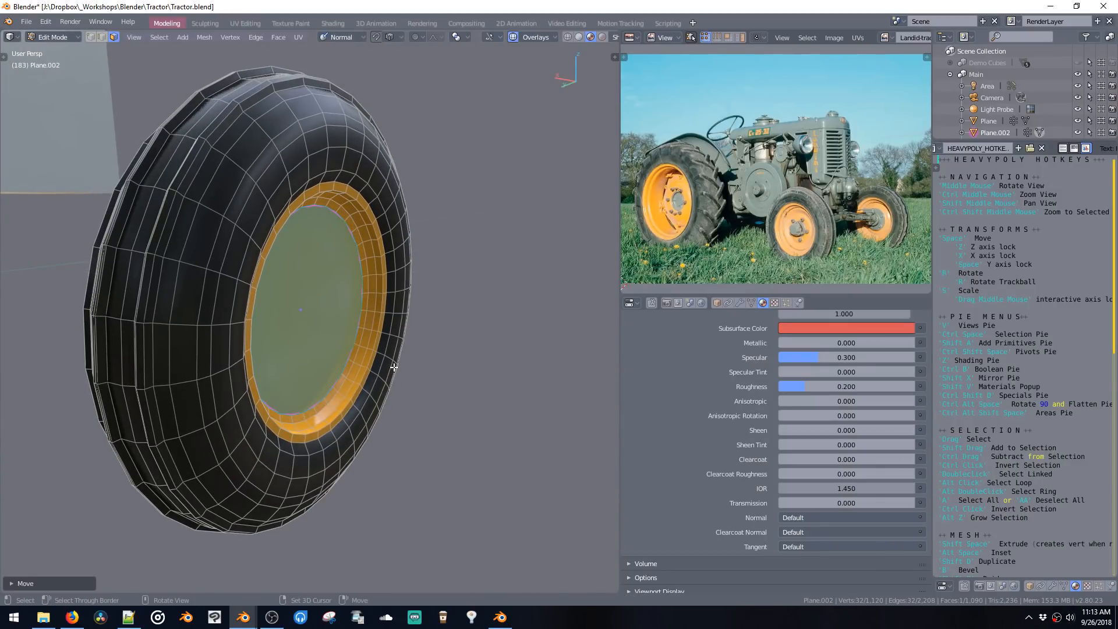
Step: Grow the disc selection to include the surrounding ring of rim faces and rescale it
{"action": "key", "text": "s"}
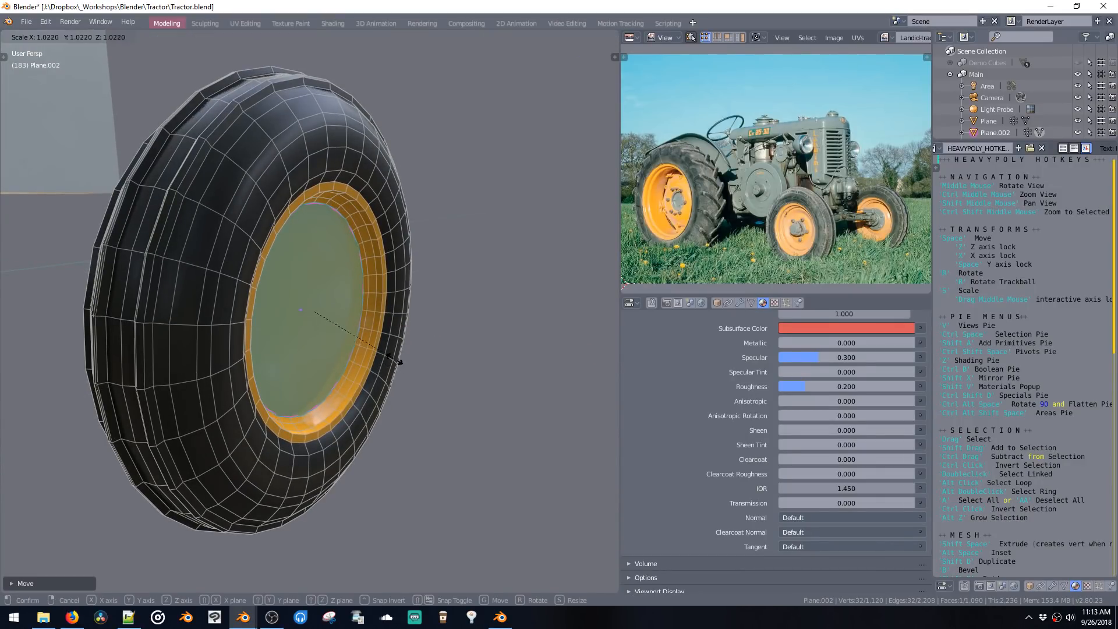
{"action": "right_click", "coordinate": [394, 359]}
{"action": "key", "text": "alt+z"}
{"action": "key", "text": "s"}
{"action": "left_click", "coordinate": [368, 342]}
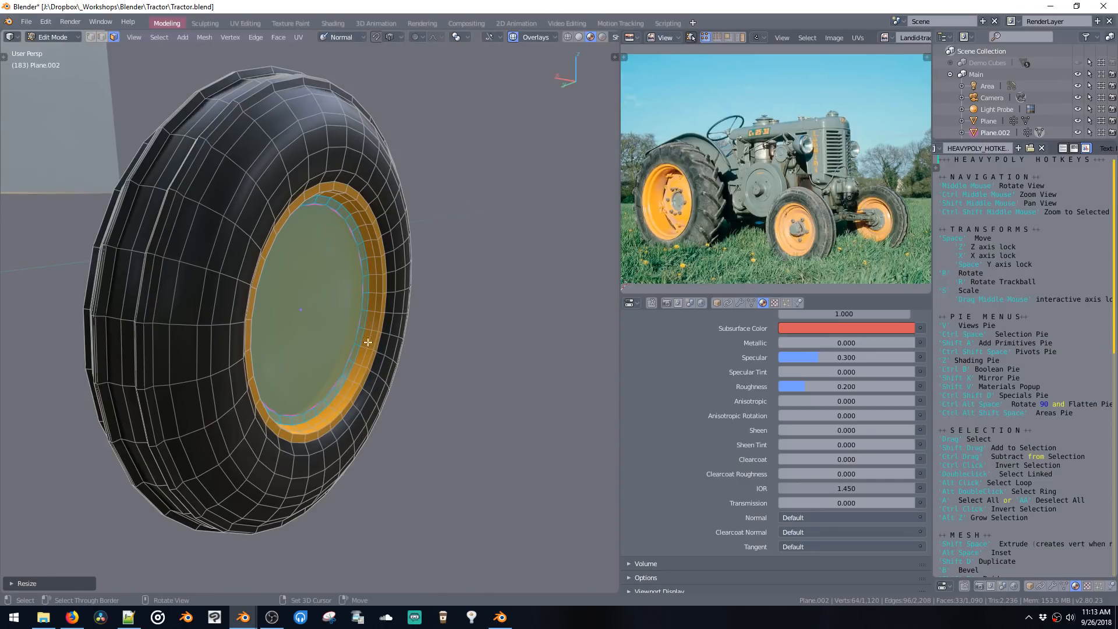
Step: Extrude the rim's disc face along its normal, adjusting the new face's position along X and scaling it down
{"action": "key", "text": "alt+s"}
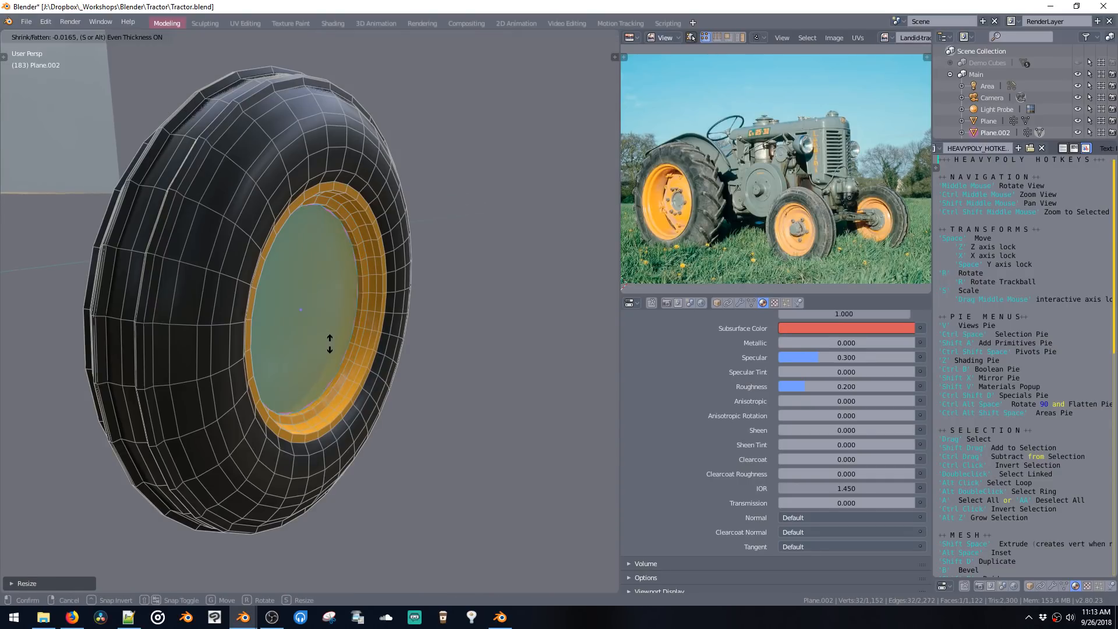
{"action": "left_click", "coordinate": [321, 343]}
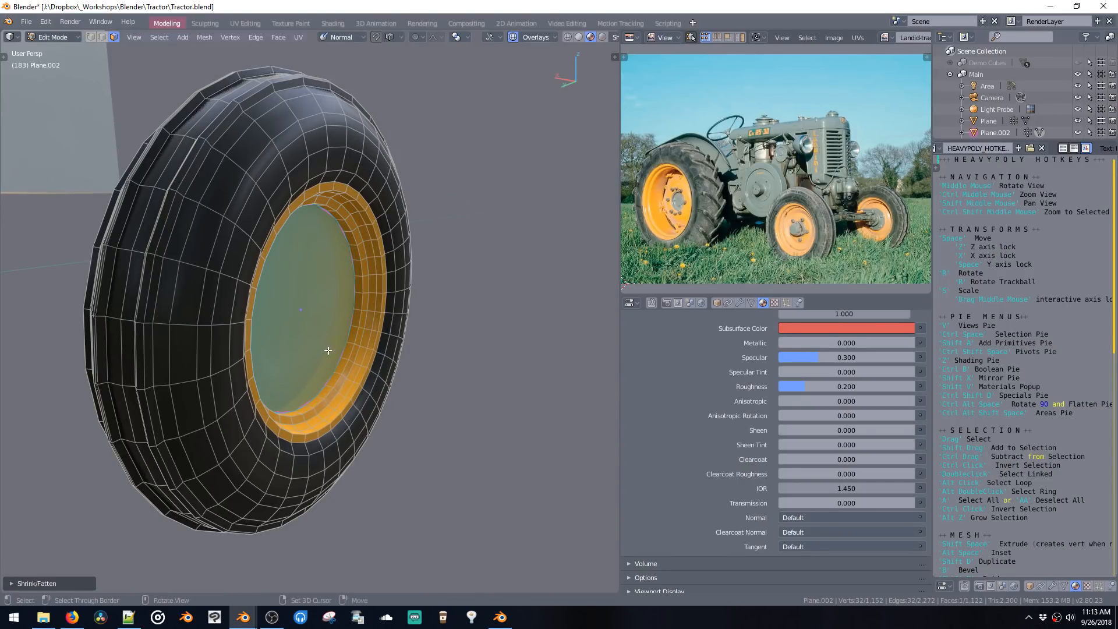
{"action": "key", "text": "g"}
{"action": "key", "text": "x"}
{"action": "left_click", "coordinate": [336, 356]}
{"action": "key", "text": "s"}
{"action": "left_click", "coordinate": [352, 392]}
Step: Extrude the rim's disc face slightly along its normal again and scale the new face down to about 0.65
{"action": "key", "text": "shift+space"}
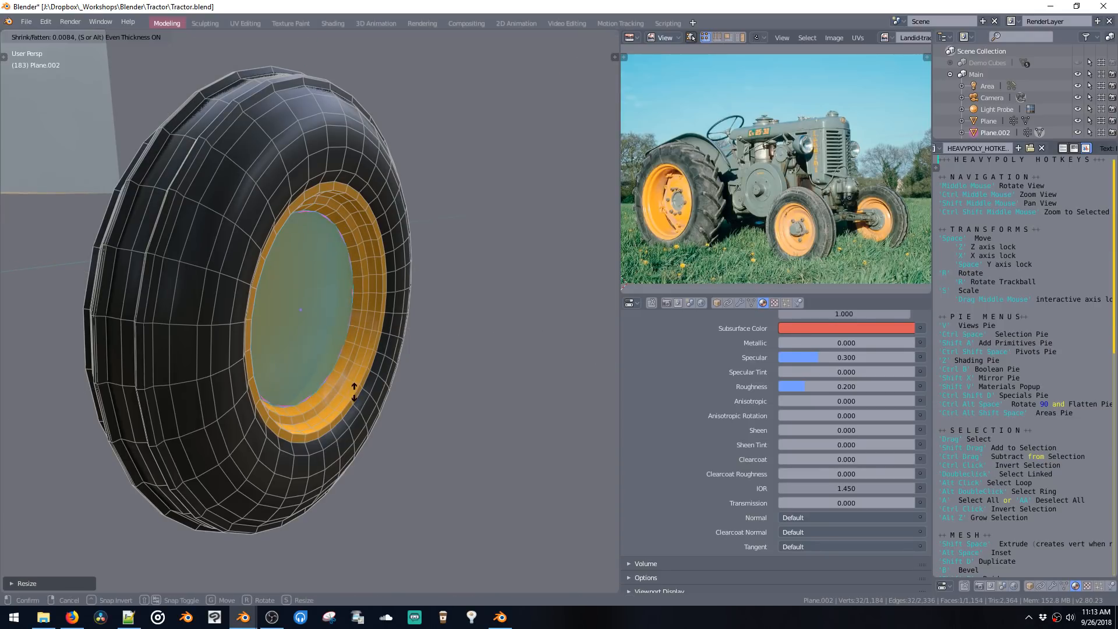
{"action": "left_click", "coordinate": [359, 399]}
{"action": "key", "text": "s"}
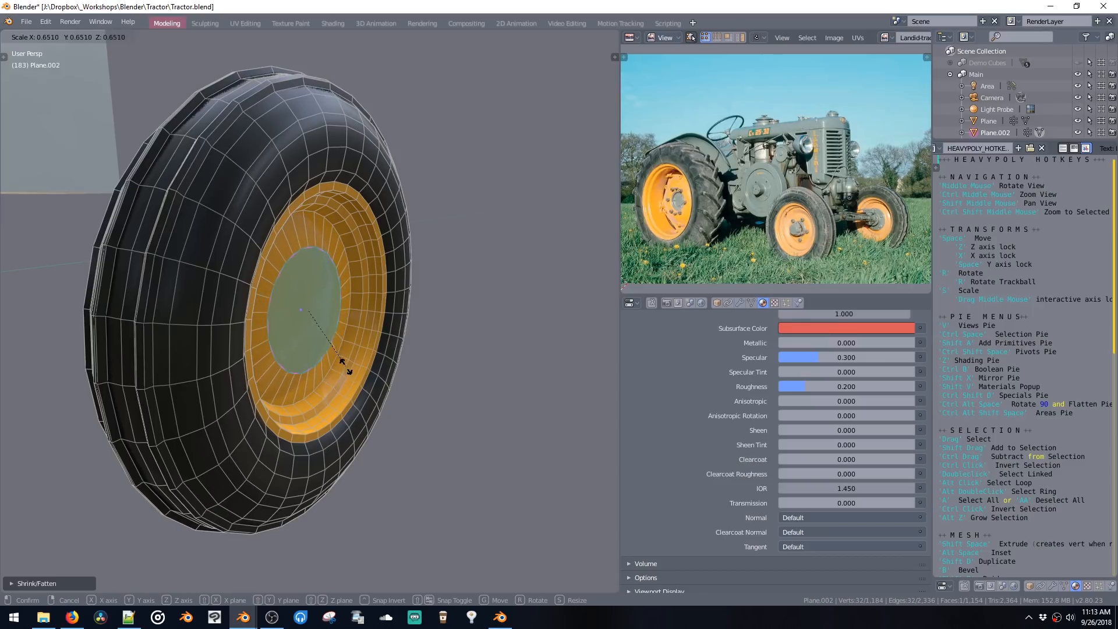
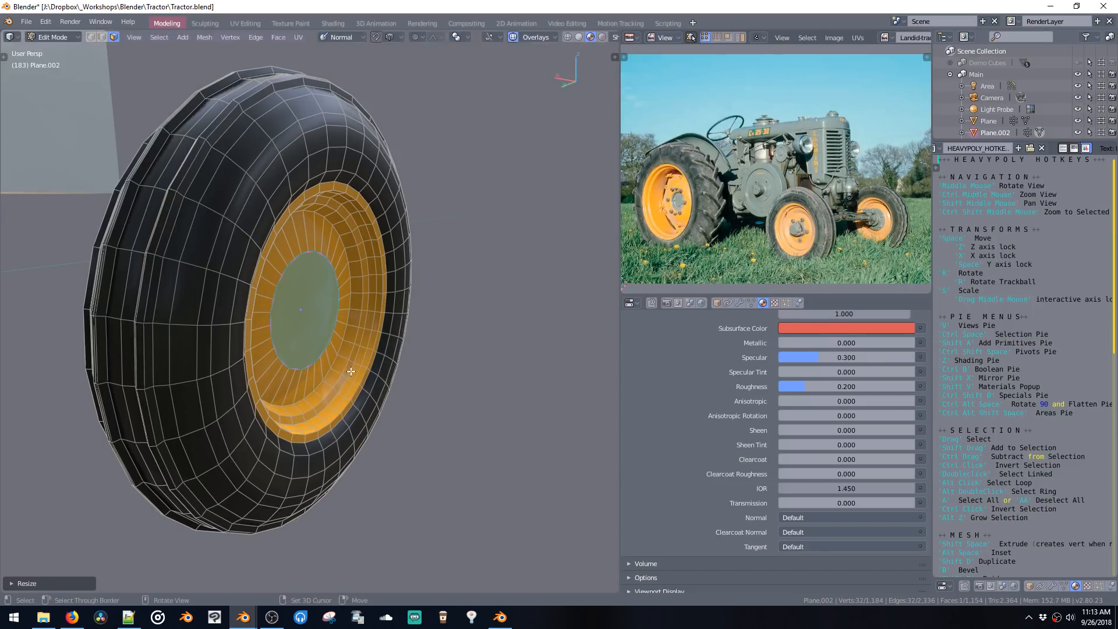
{"action": "left_click", "coordinate": [346, 365]}
Step: Add an edge loop around the rim's inner disc in edge mode, shifting it along X and enlarging it slightly
{"action": "middle_click_drag", "start_coordinate": [346, 365], "coordinate": [319, 344]}
{"action": "key", "text": "ctrl+space"}
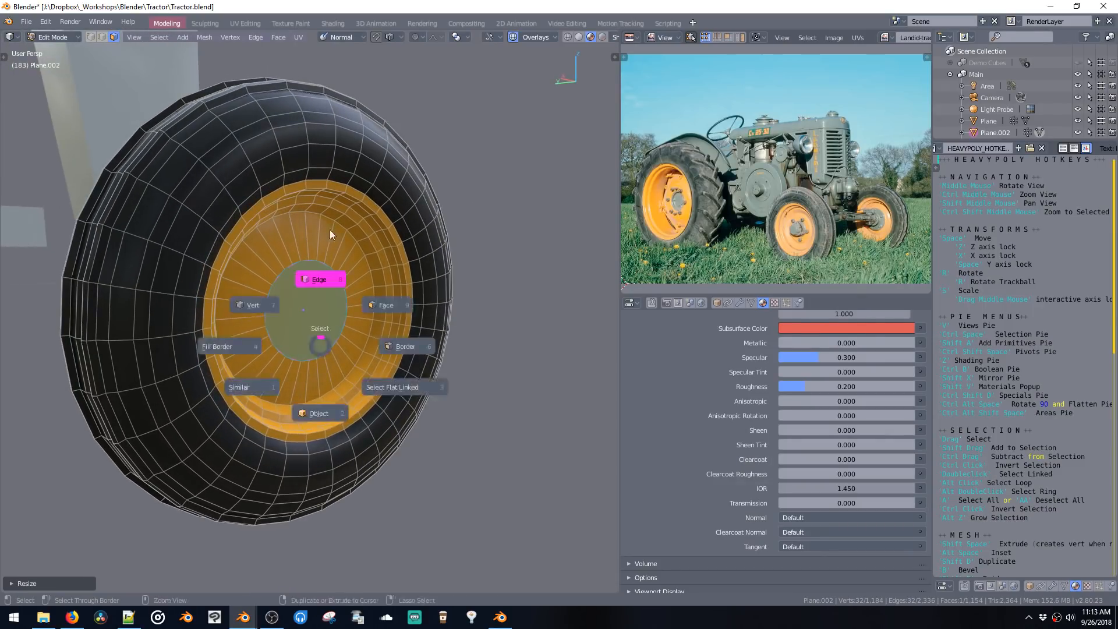
{"action": "left_click", "coordinate": [330, 232]}
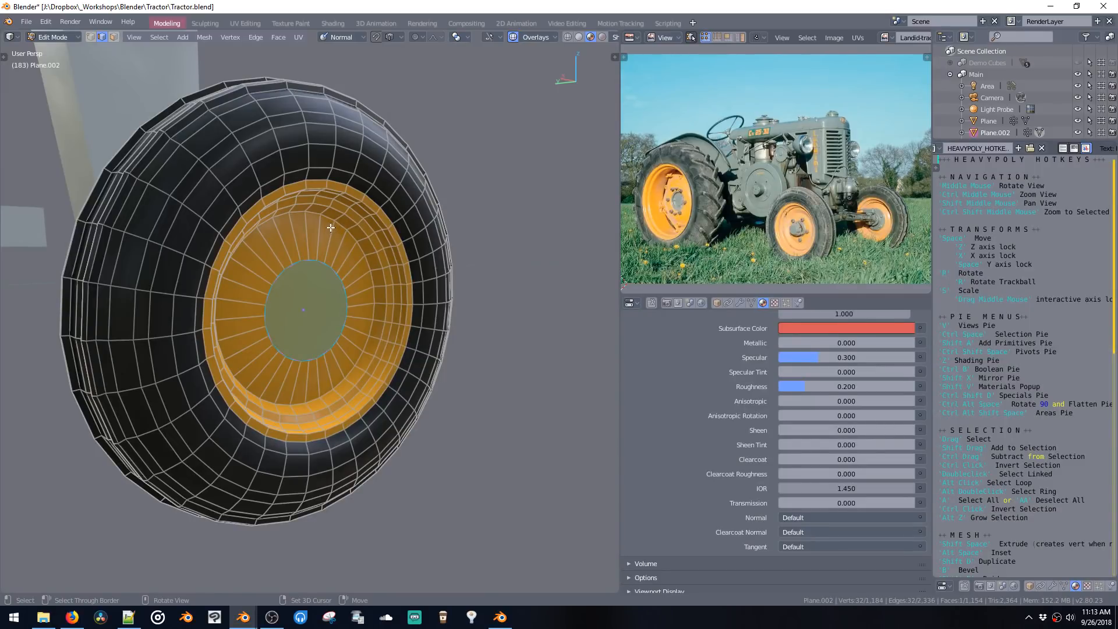
{"action": "key", "text": "ctrl+r"}
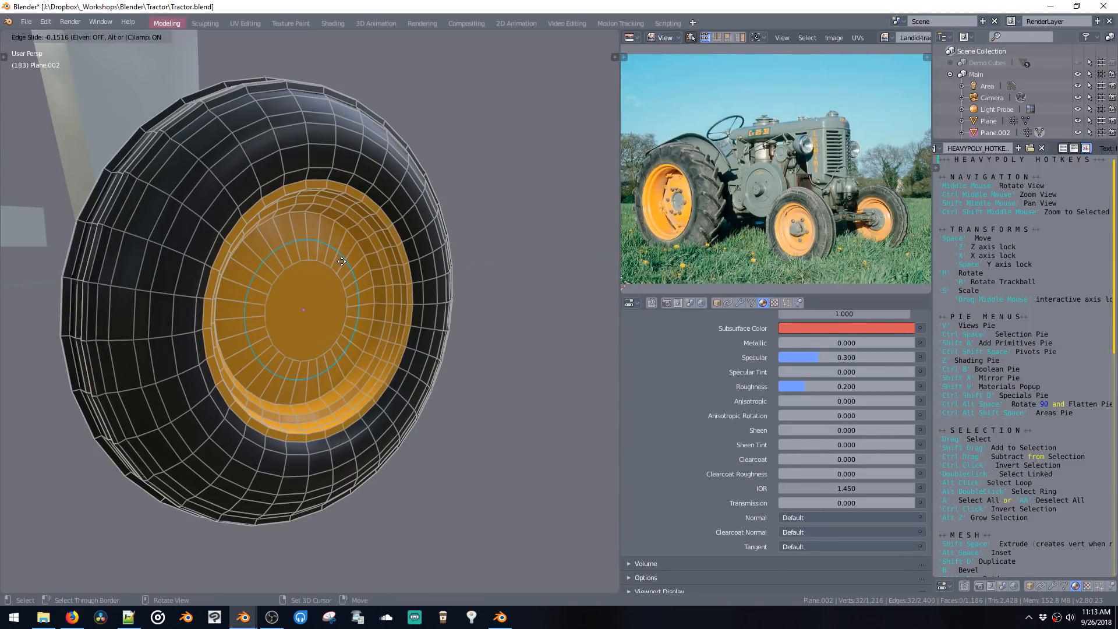
{"action": "left_click", "coordinate": [348, 265]}
{"action": "middle_click_drag", "start_coordinate": [350, 273], "coordinate": [376, 297]}
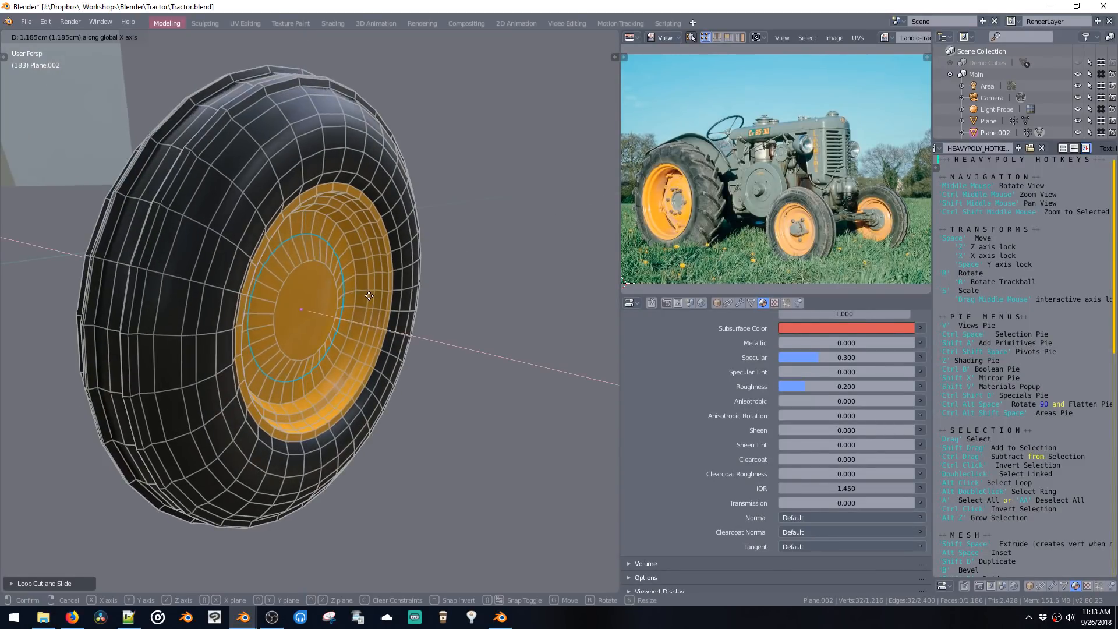
{"action": "key", "text": "s"}
{"action": "left_click", "coordinate": [383, 313]}
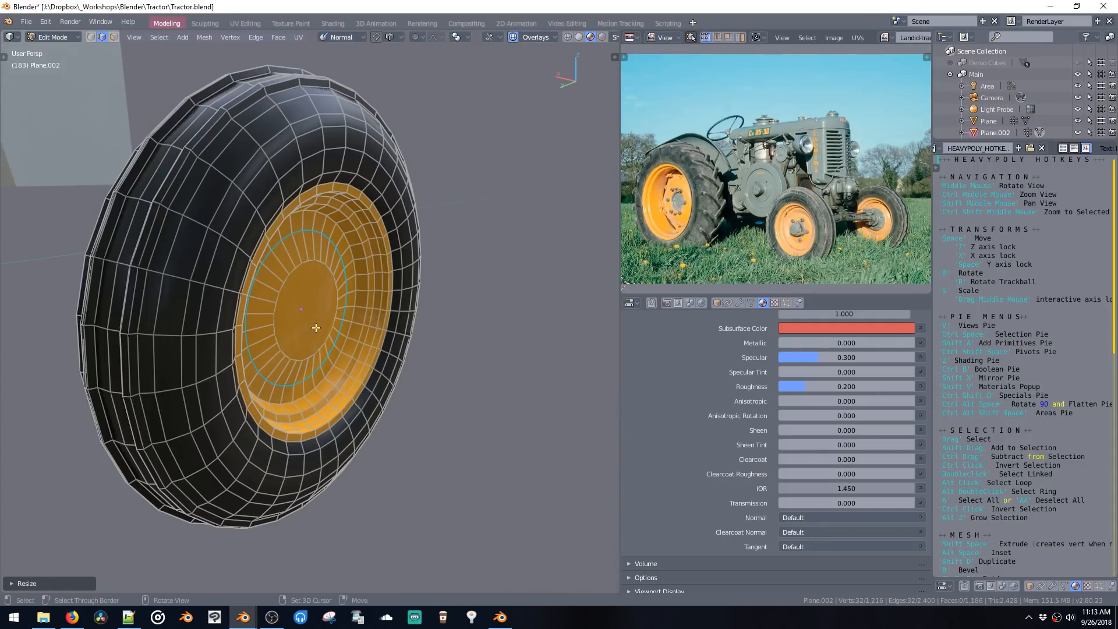
Step: Shrink the rim's central disc face to about 0.83 of its size and extrude it outward as a hub
{"action": "key", "text": "ctrl+space"}
{"action": "left_click", "coordinate": [362, 291]}
{"action": "left_click", "coordinate": [317, 319]}
{"action": "key", "text": "s"}
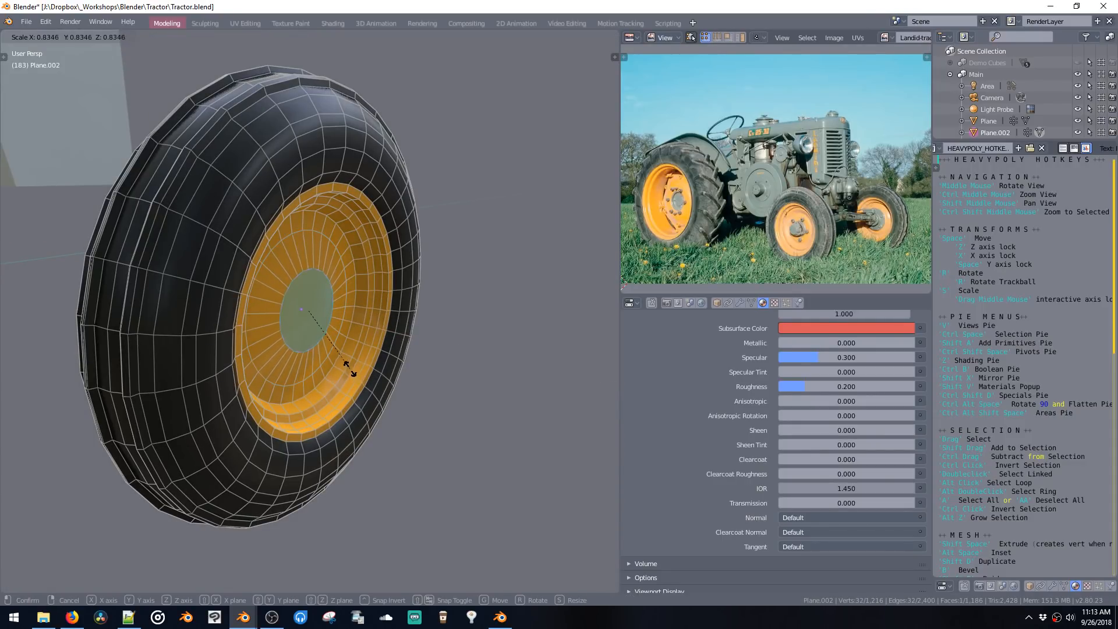
{"action": "left_click", "coordinate": [347, 362]}
{"action": "middle_click_drag", "start_coordinate": [348, 342], "coordinate": [342, 352]}
{"action": "key", "text": "shift+space"}
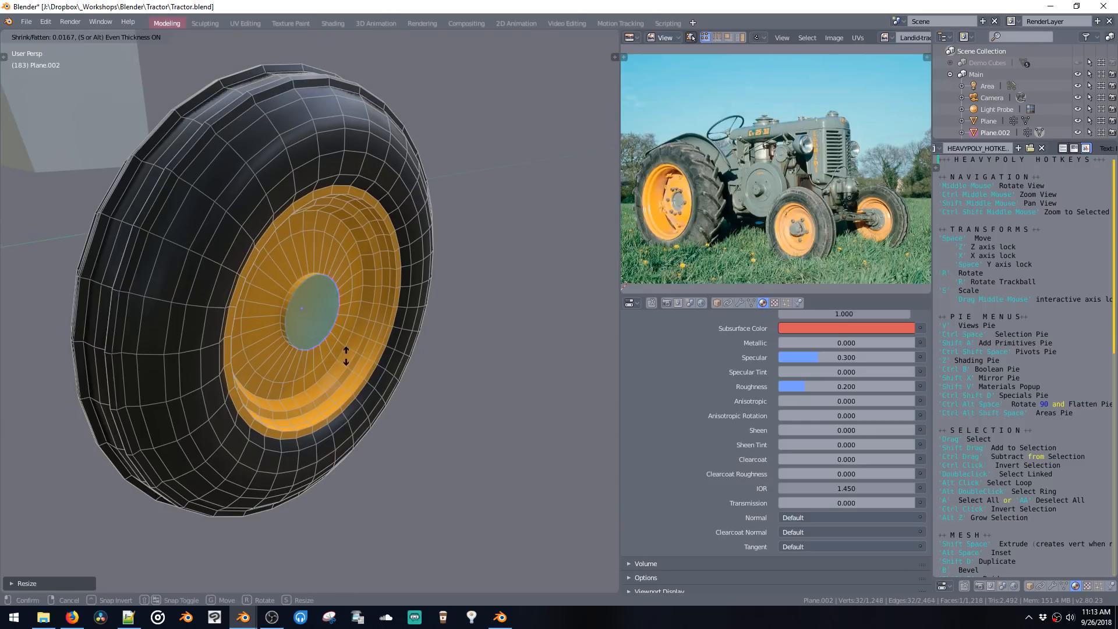
{"action": "left_click", "coordinate": [389, 420]}
Step: Duplicate the hub's end face, place the copy along the X axis and scale it down slightly
{"action": "key", "text": "shift+d"}
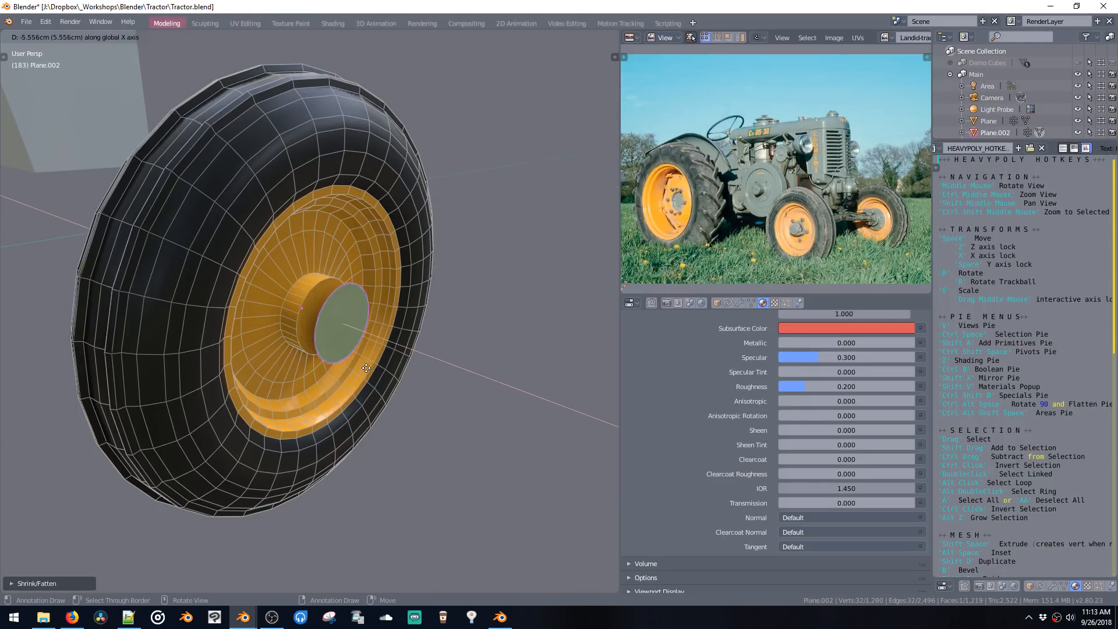
{"action": "left_click", "coordinate": [354, 363]}
{"action": "key", "text": "s"}
{"action": "left_click", "coordinate": [355, 375]}
Step: Extrude the duplicated face outward and taper its end to form a hub cap, adjusting the end face's position
{"action": "key", "text": "shift+space"}
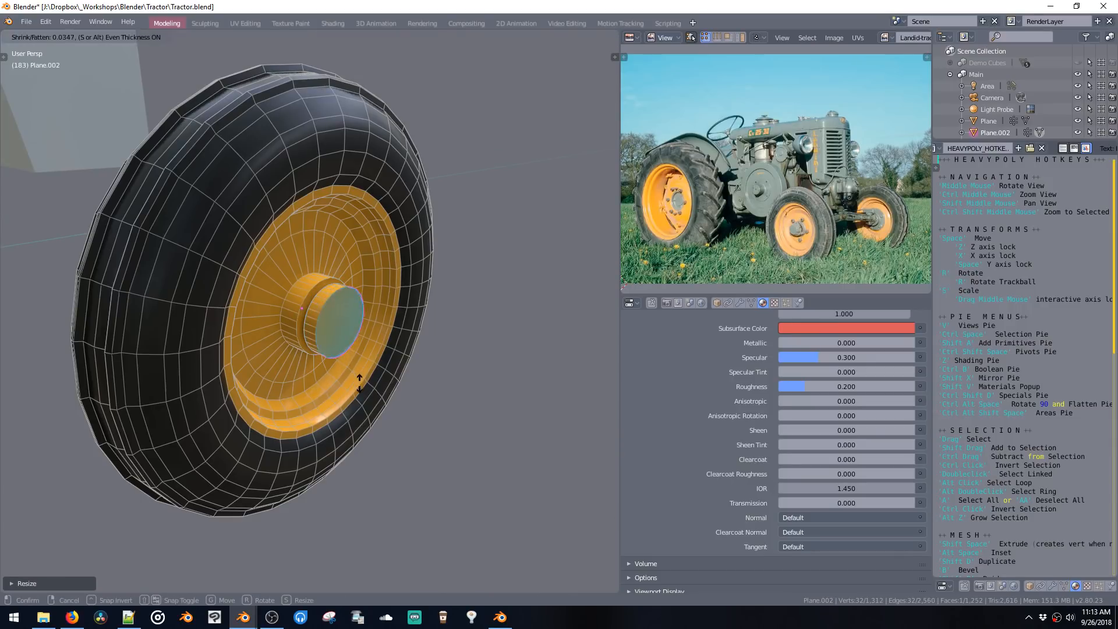
{"action": "left_click", "coordinate": [360, 389]}
{"action": "key", "text": "s"}
{"action": "left_click", "coordinate": [362, 377]}
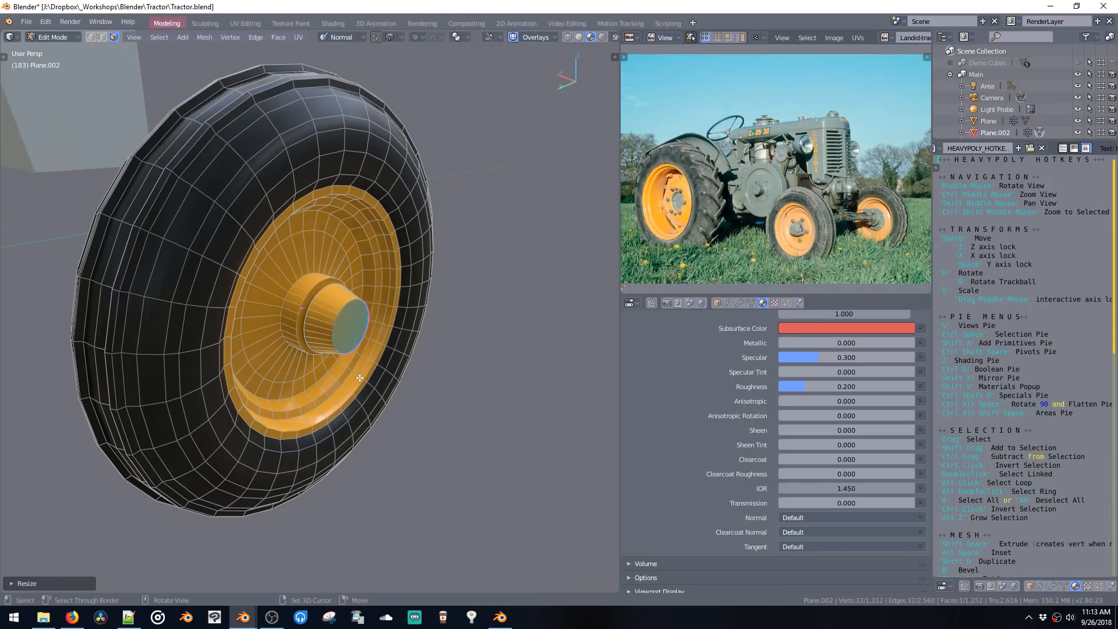
{"action": "key", "text": "space"}
{"action": "middle_click_drag", "start_coordinate": [362, 379], "coordinate": [373, 384]}
{"action": "left_click", "coordinate": [368, 382]}
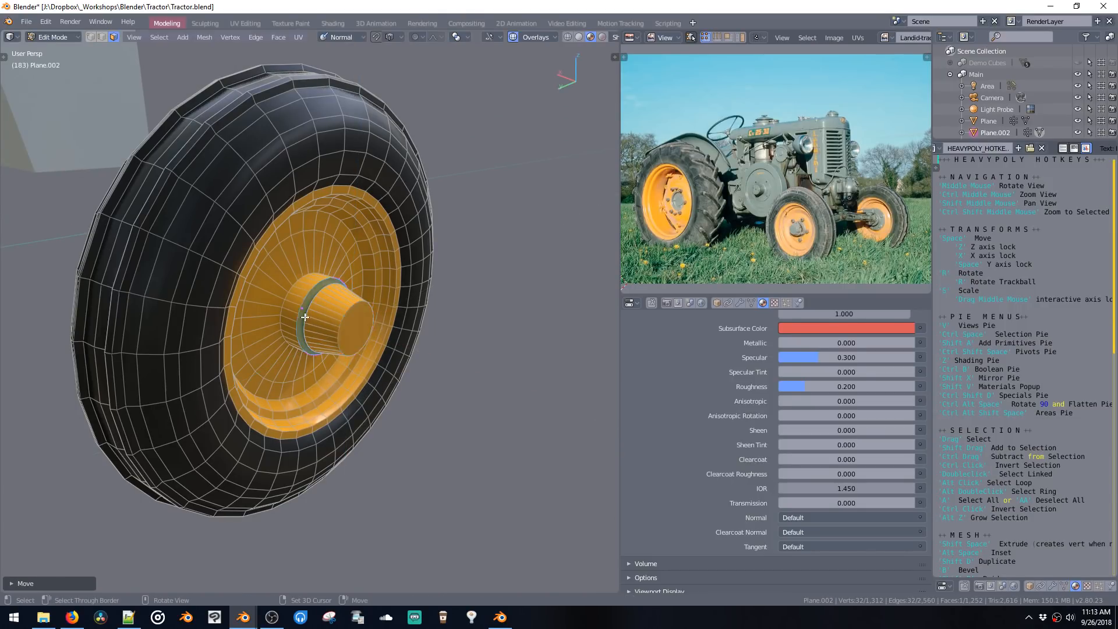
Step: Inset the hub's end face behind the tapered cap, and rescale the whole cap and move it along X into the hub
{"action": "key", "text": "alt+space"}
{"action": "left_click", "coordinate": [348, 358]}
{"action": "double_click", "coordinate": [343, 342]}
{"action": "key", "text": "s"}
{"action": "left_click", "coordinate": [356, 353]}
{"action": "middle_click_drag", "start_coordinate": [356, 353], "coordinate": [369, 356]}
{"action": "key", "text": "space"}
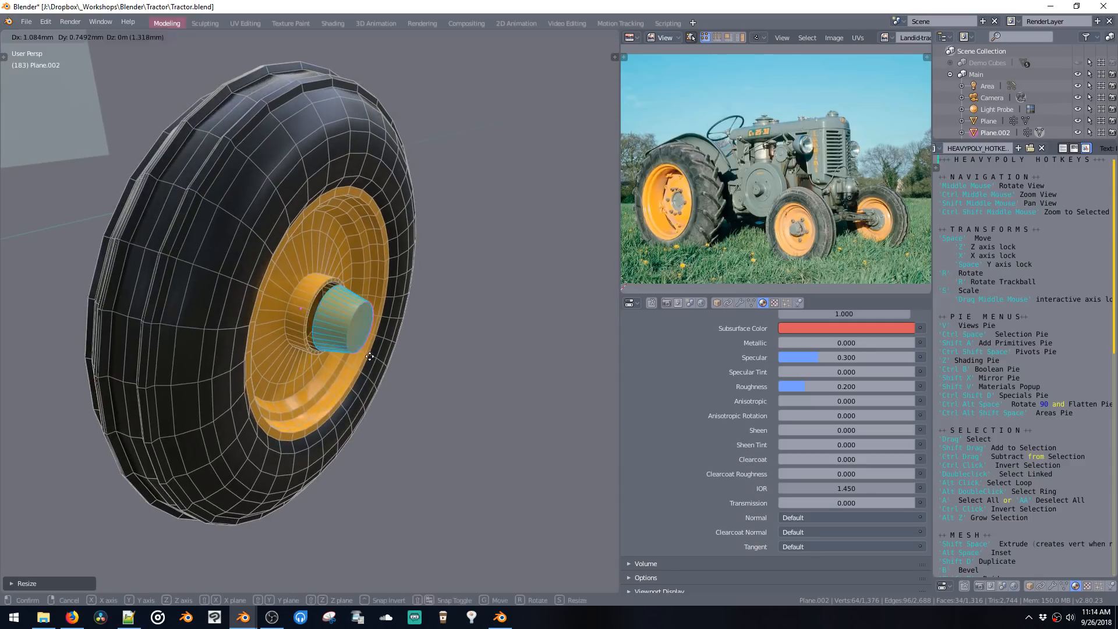
{"action": "key", "text": "x"}
{"action": "left_click", "coordinate": [403, 375]}
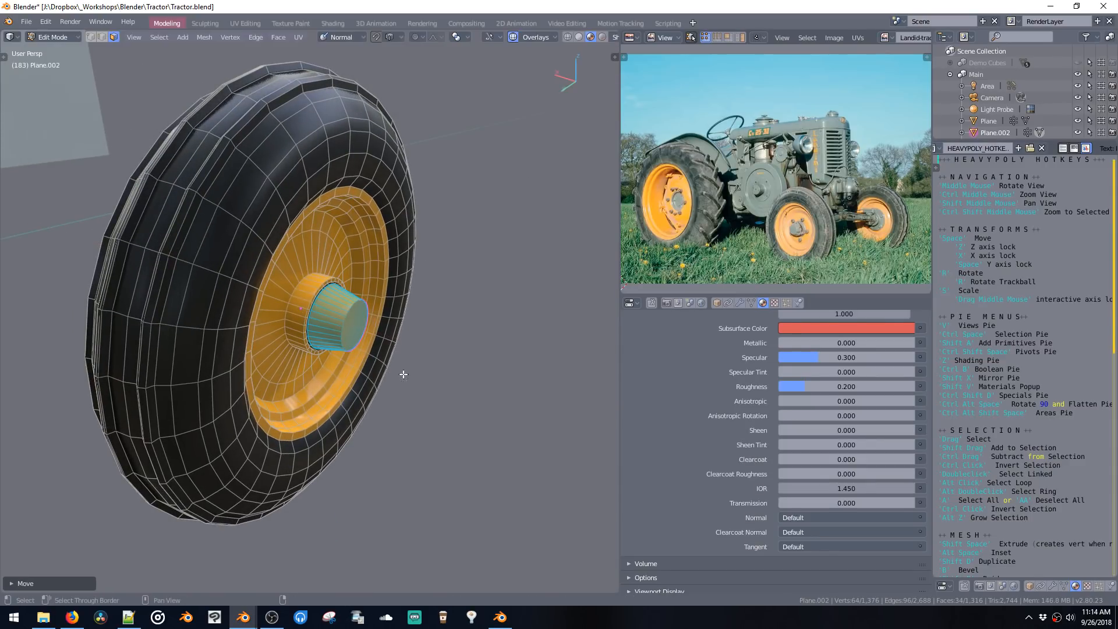
Step: Copy the Yellow material for the selected hub cap, name the copy Grey and set a pale yellow-green base color
{"action": "middle_click_drag", "start_coordinate": [384, 326], "coordinate": [340, 328]}
{"action": "key", "text": "shift+v"}
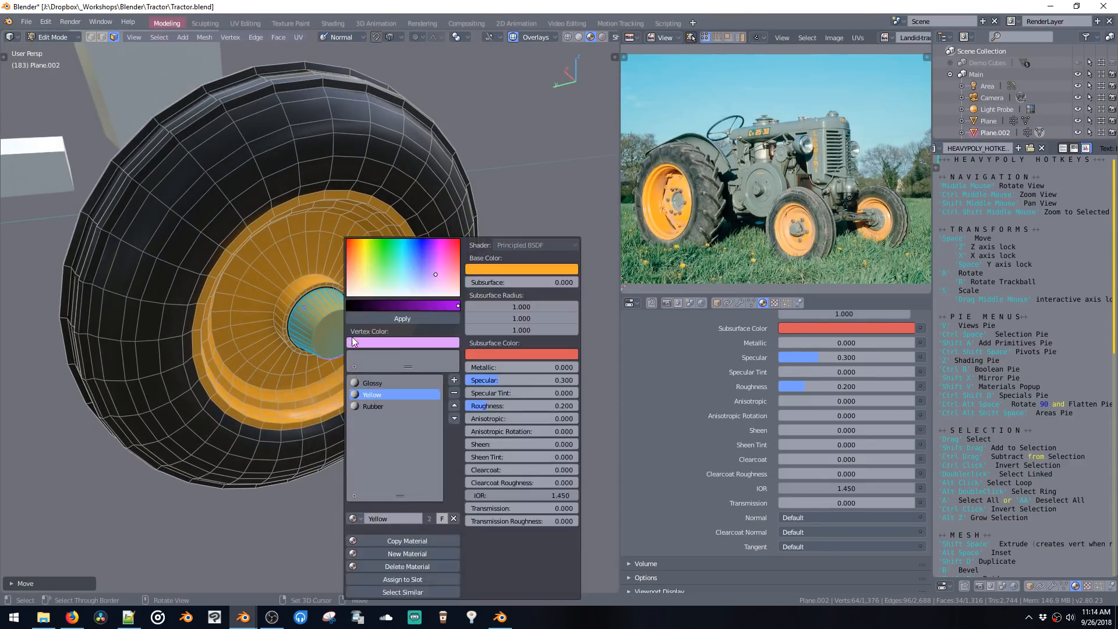
{"action": "left_click", "coordinate": [392, 541]}
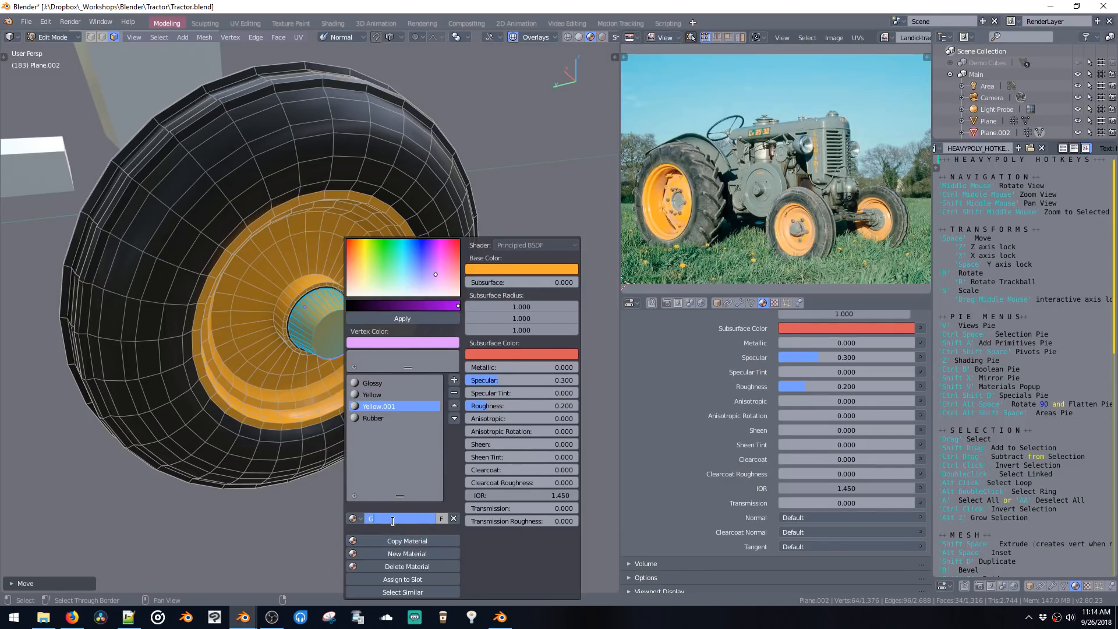
{"action": "left_click", "coordinate": [518, 269]}
{"action": "left_click", "coordinate": [490, 149]}
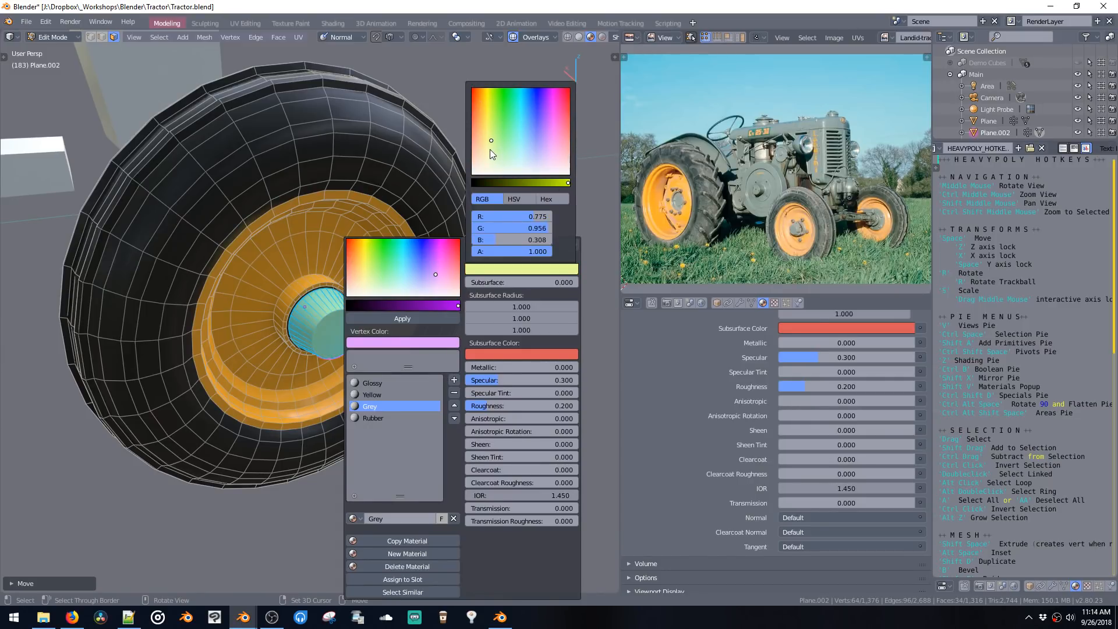
Step: Sample the Grey material's base color from the grey tractor body in the reference photo
{"action": "scroll", "coordinate": [597, 497], "scroll_direction": "up", "scroll_amount": 6}
{"action": "scroll", "coordinate": [725, 430], "scroll_direction": "up", "scroll_amount": 4}
{"action": "scroll", "coordinate": [724, 431], "scroll_direction": "up", "scroll_amount": 5}
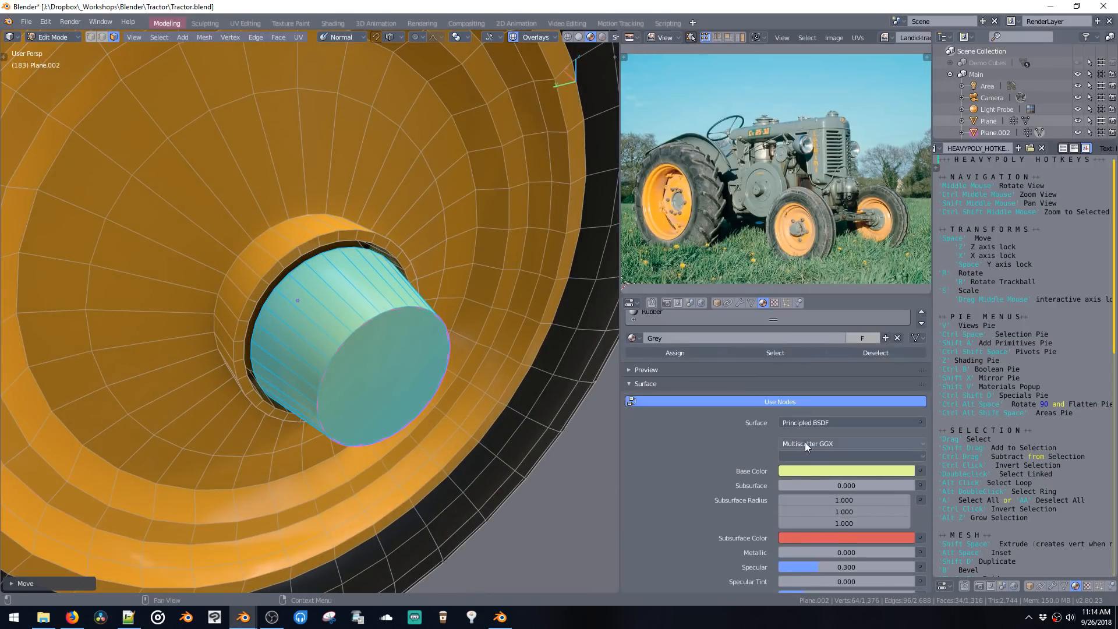
{"action": "left_click", "coordinate": [825, 471]}
{"action": "left_click", "coordinate": [875, 421]}
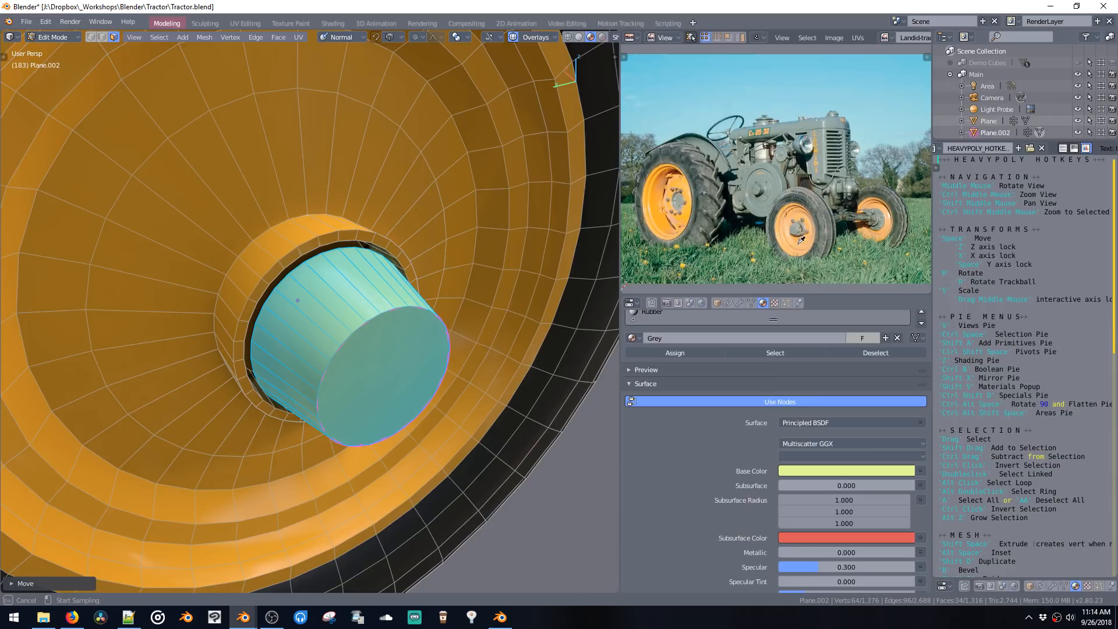
{"action": "left_click", "coordinate": [776, 175]}
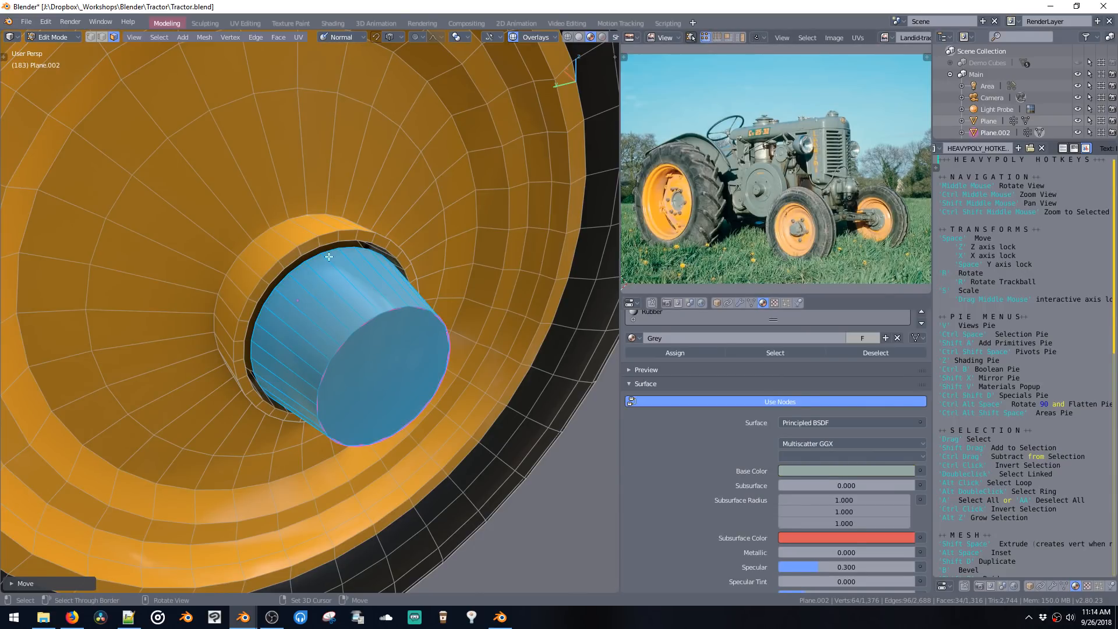
Step: Bevel the edge loop around the outer end of the grey hub cap
{"action": "scroll", "coordinate": [340, 249], "scroll_direction": "down", "scroll_amount": 4}
{"action": "left_click", "coordinate": [352, 349]}
{"action": "middle_click_drag", "start_coordinate": [352, 350], "coordinate": [324, 358]}
{"action": "key", "text": "ctrl+b"}
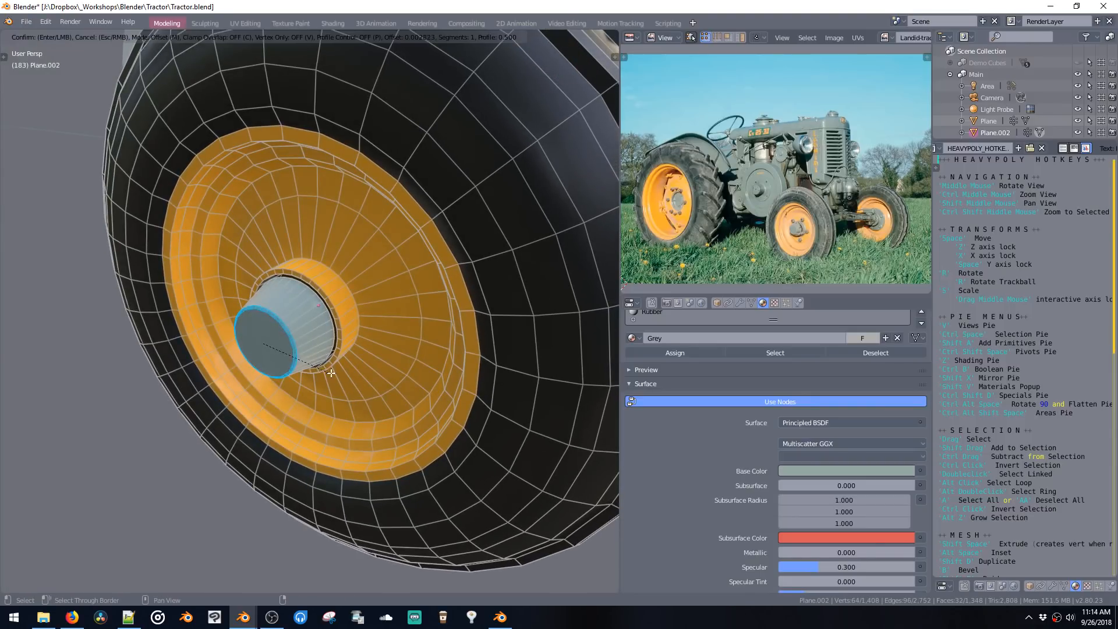
{"action": "left_click", "coordinate": [330, 371]}
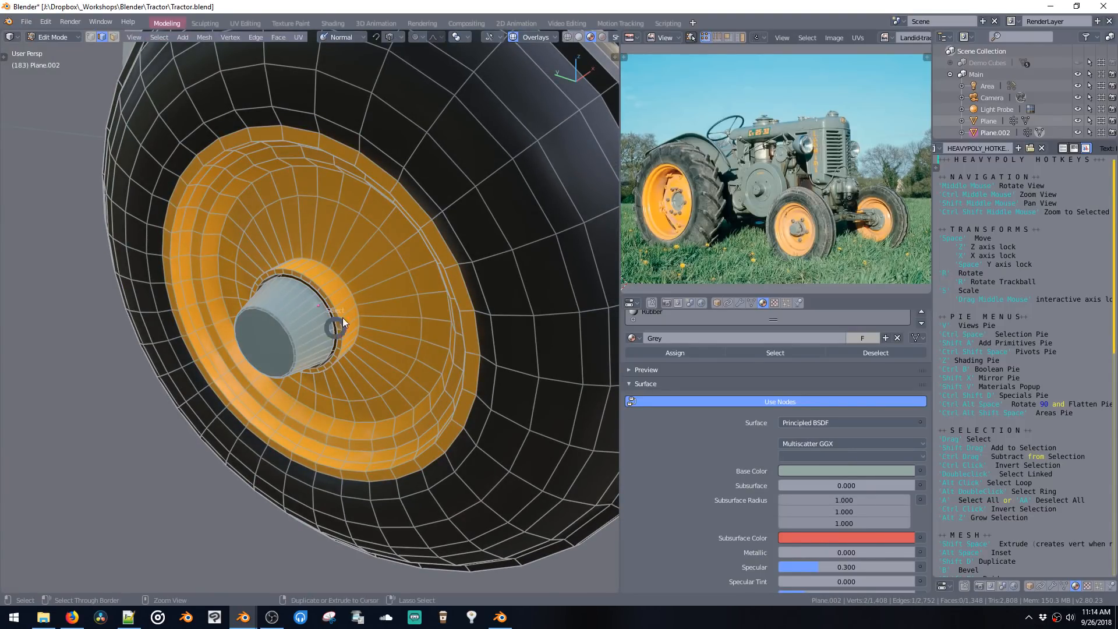
Step: Select the rim and side faces of the yellow hub collar around the cap and assign the Grey material to them
{"action": "left_click_drag", "start_coordinate": [344, 323], "coordinate": [336, 319], "text": "ctrl"}
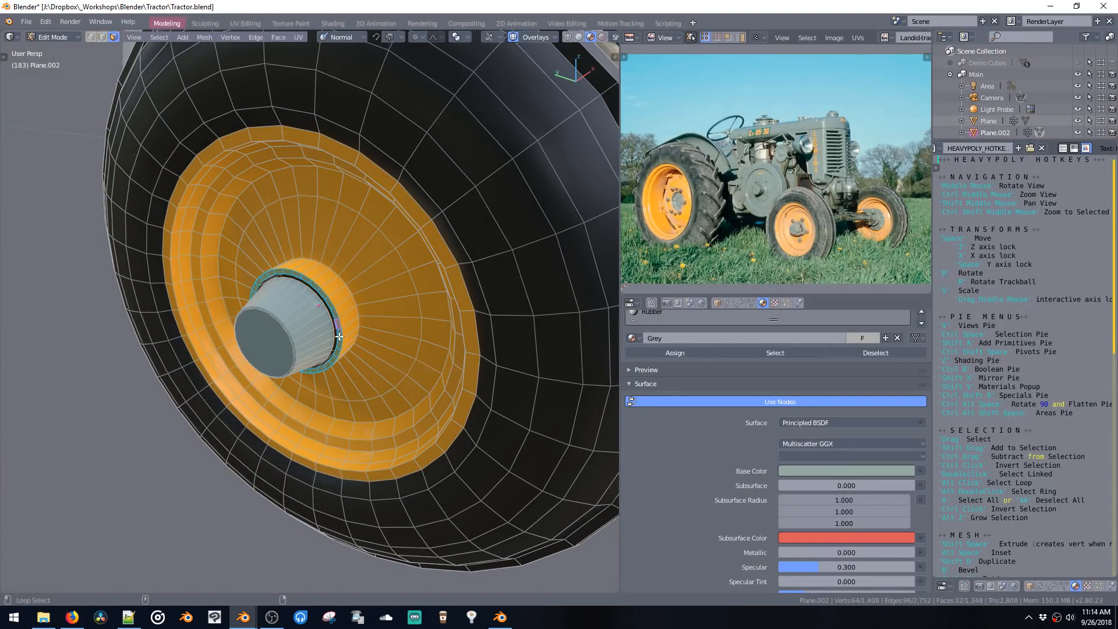
{"action": "key", "text": "shift+v"}
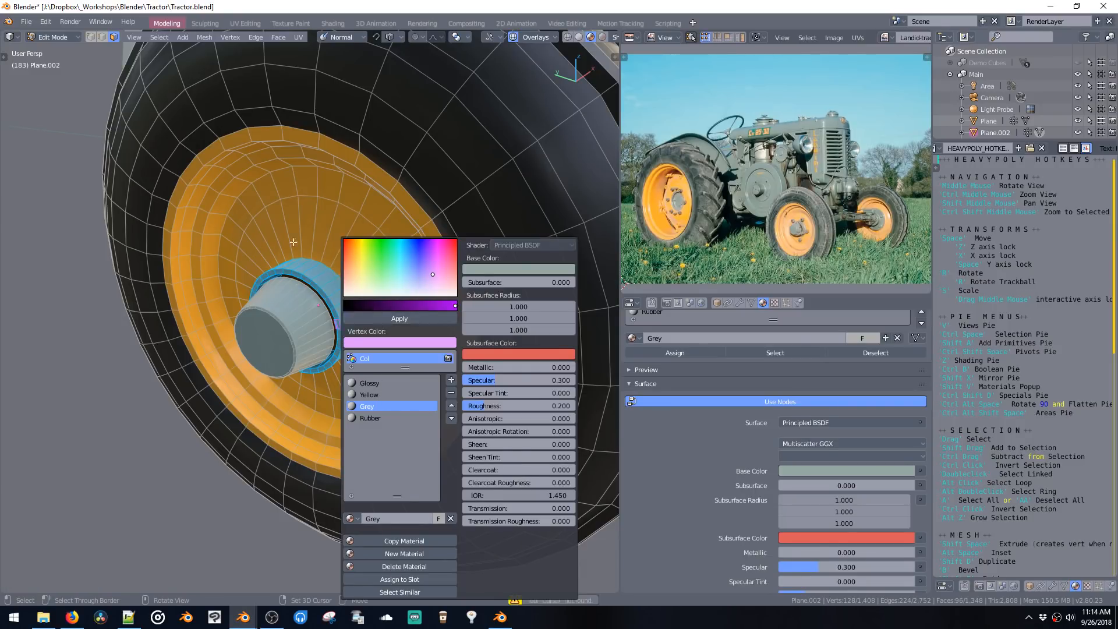
{"action": "key", "text": "Tab"}
Step: Select the entire tractor body mesh and replace its Glossy material with Grey
{"action": "scroll", "coordinate": [298, 254], "scroll_direction": "down", "scroll_amount": 5}
{"action": "middle_click_drag", "start_coordinate": [299, 254], "coordinate": [291, 313]}
{"action": "left_click", "coordinate": [291, 313]}
{"action": "key", "text": "Tab"}
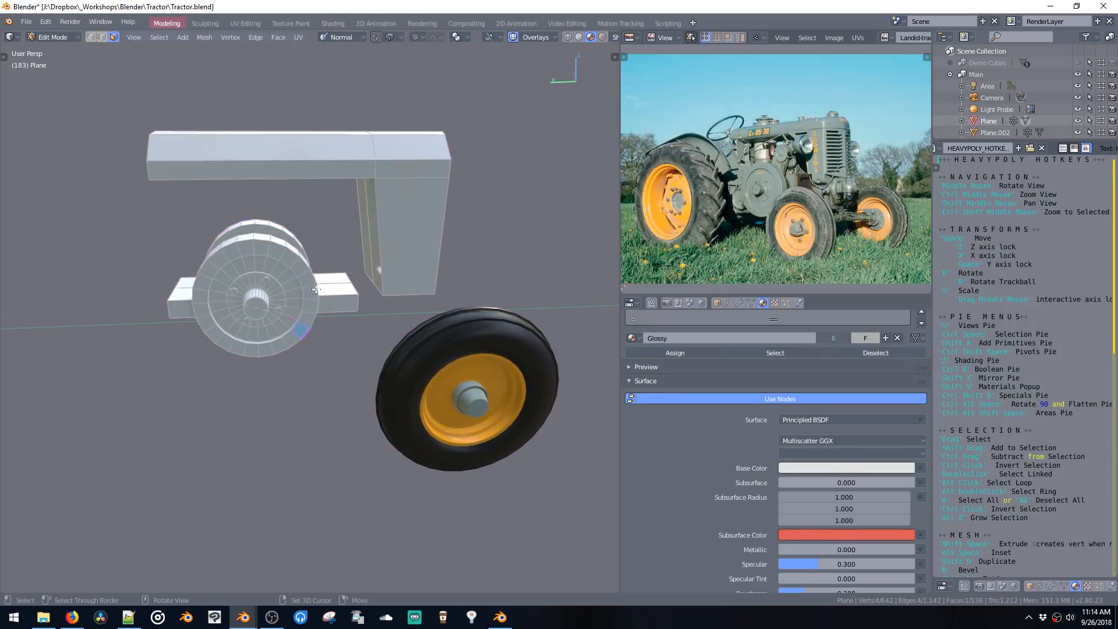
{"action": "key", "text": "a"}
{"action": "key", "text": "shift+v"}
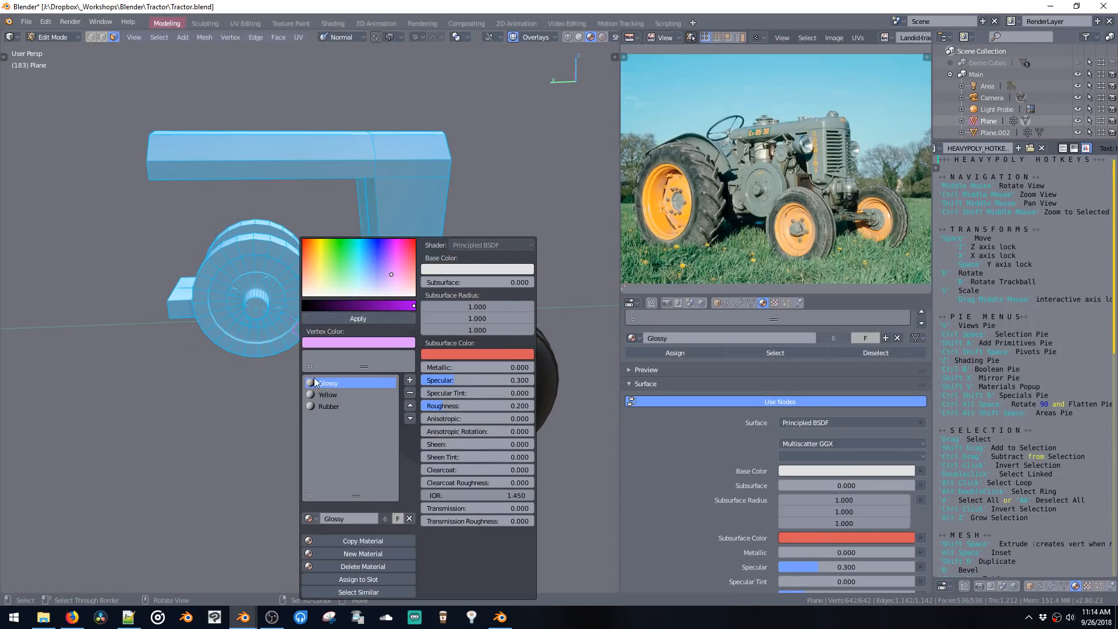
{"action": "left_click", "coordinate": [311, 517]}
{"action": "type", "text": "gr"}
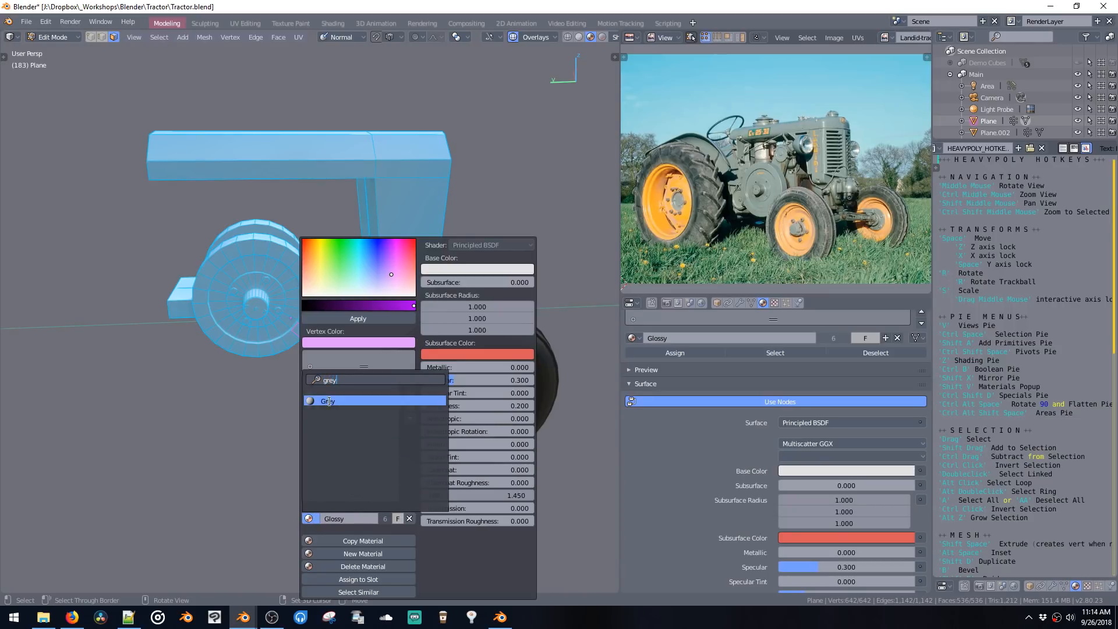
{"action": "type", "text": "ey"}
{"action": "left_click", "coordinate": [328, 401]}
{"action": "key", "text": "Tab"}
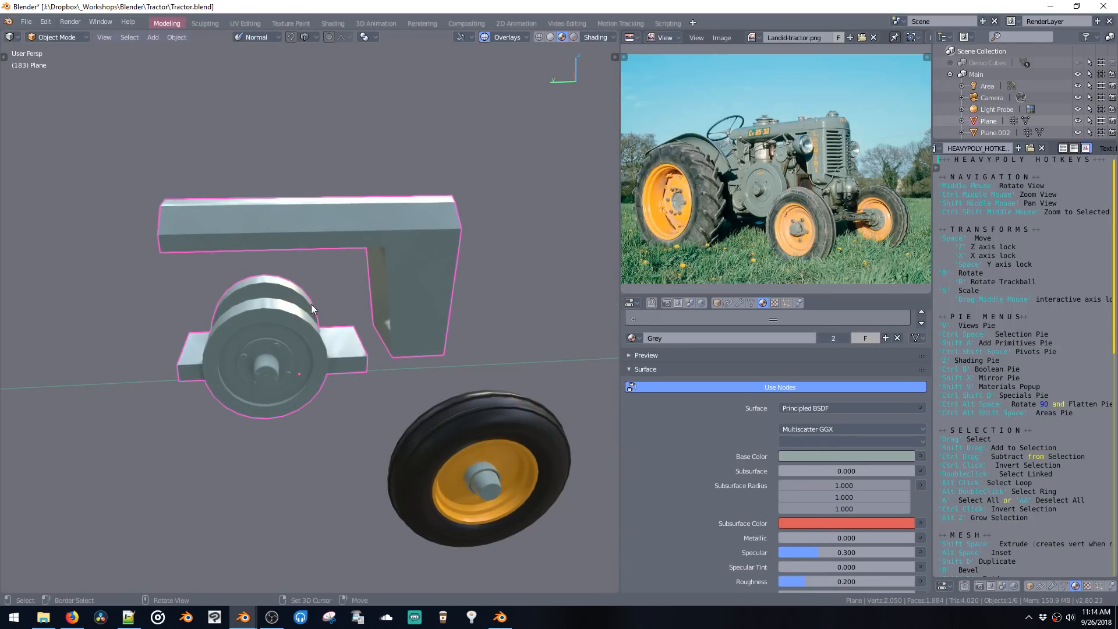
{"action": "middle_click_drag", "start_coordinate": [311, 304], "coordinate": [397, 372]}
{"action": "key", "text": "Tab"}
{"action": "left_click", "coordinate": [317, 353]}
{"action": "key", "text": "Tab"}
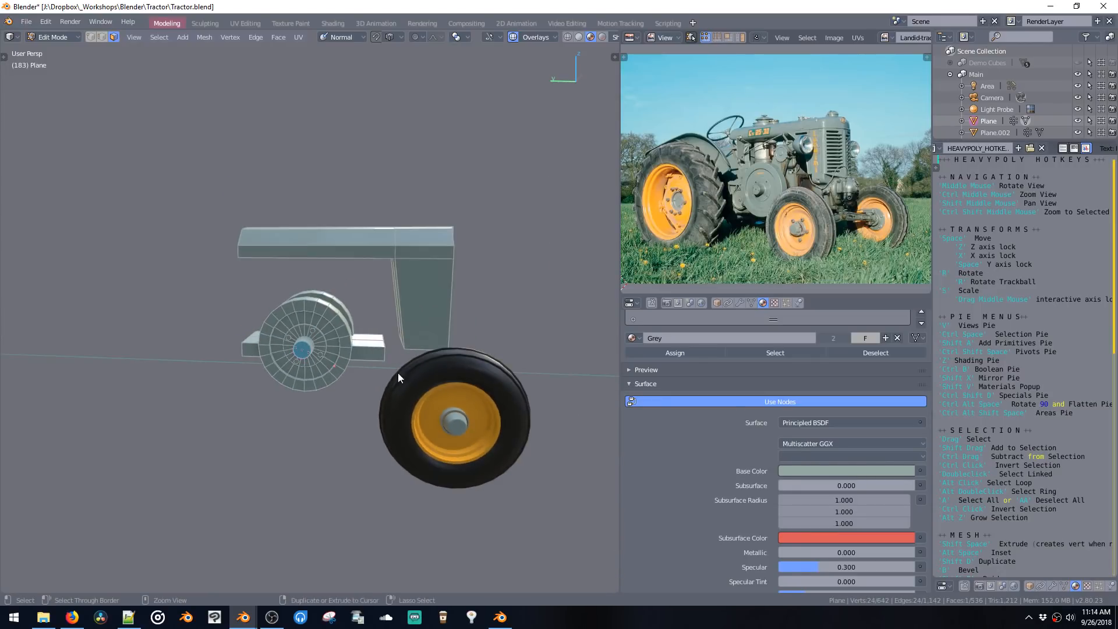
Step: Duplicate the detailed front wheel's whole mesh in Edit Mode and place the copy behind the tractor body
{"action": "left_click", "coordinate": [417, 429]}
{"action": "key", "text": "Tab"}
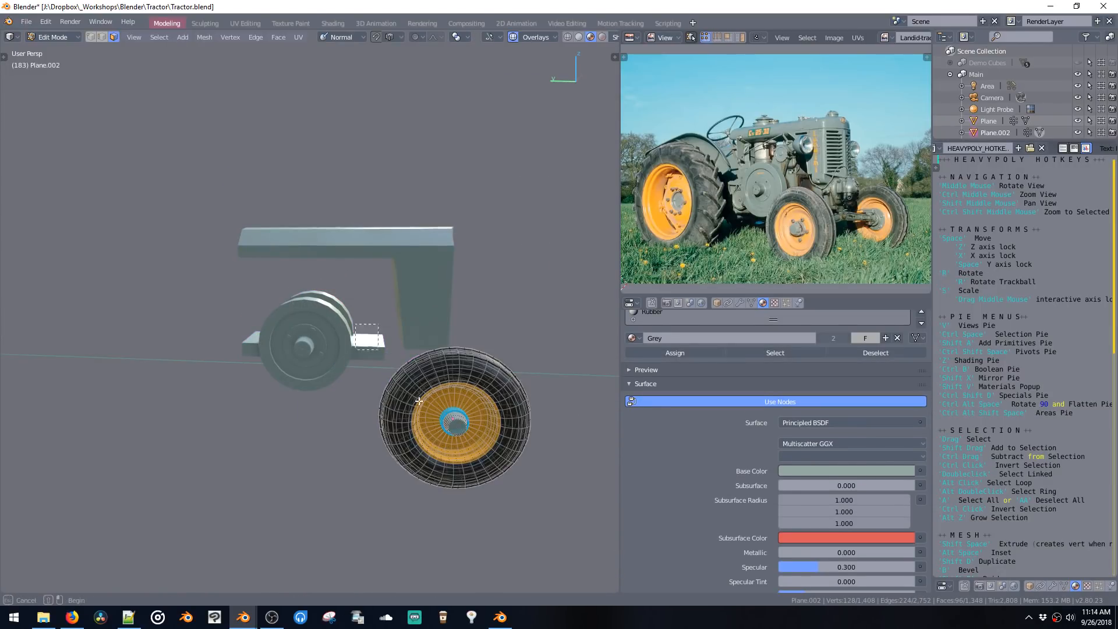
{"action": "key", "text": "a"}
{"action": "key", "text": "shift+d"}
{"action": "left_click", "coordinate": [191, 415]}
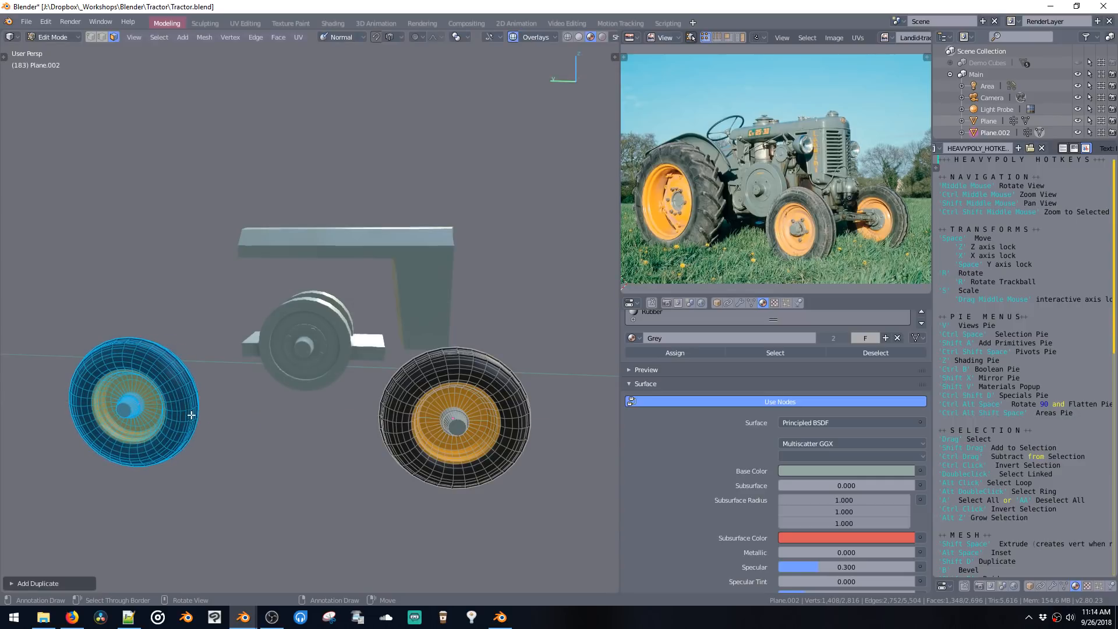
Step: Scale the duplicated wheel behind the body up so it is much larger than the front wheel
{"action": "middle_click_drag", "start_coordinate": [229, 391], "coordinate": [250, 391]}
{"action": "key", "text": "s"}
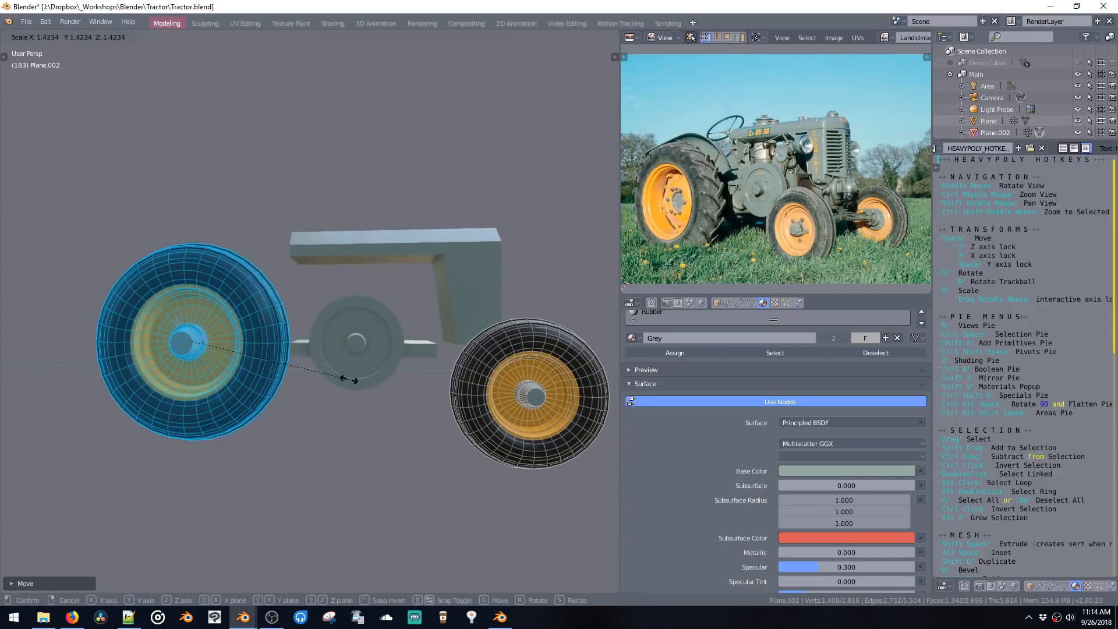
{"action": "left_click", "coordinate": [399, 400]}
{"action": "key", "text": "s"}
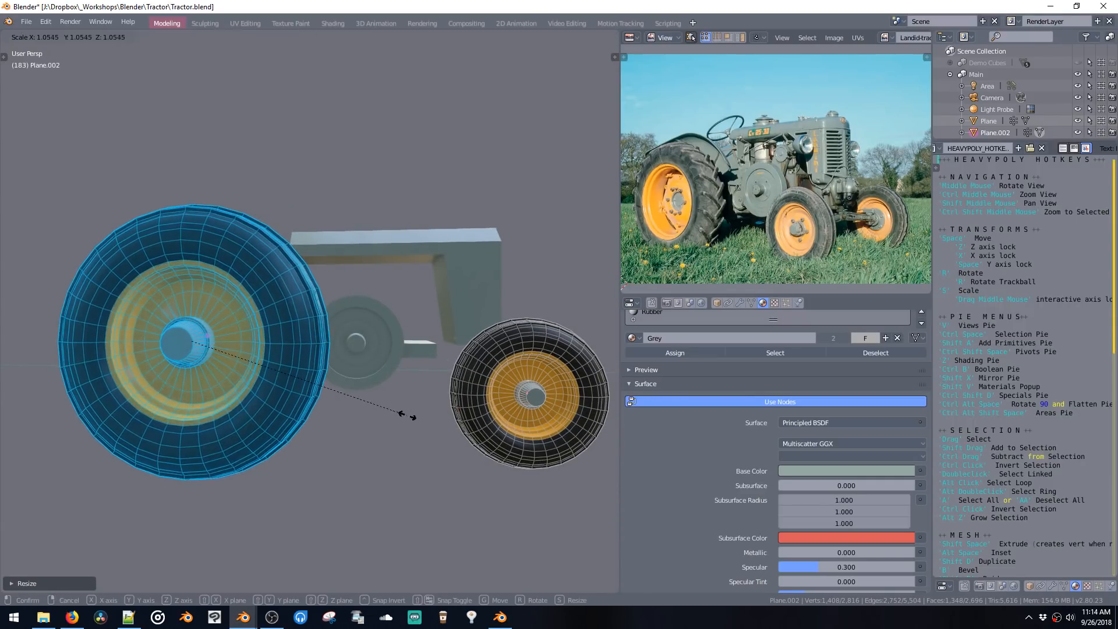
Step: Adjust the rear wheel's height along the Z axis so its base lines up with the front wheel's in the left view
{"action": "key", "text": "g"}
{"action": "key", "text": "z"}
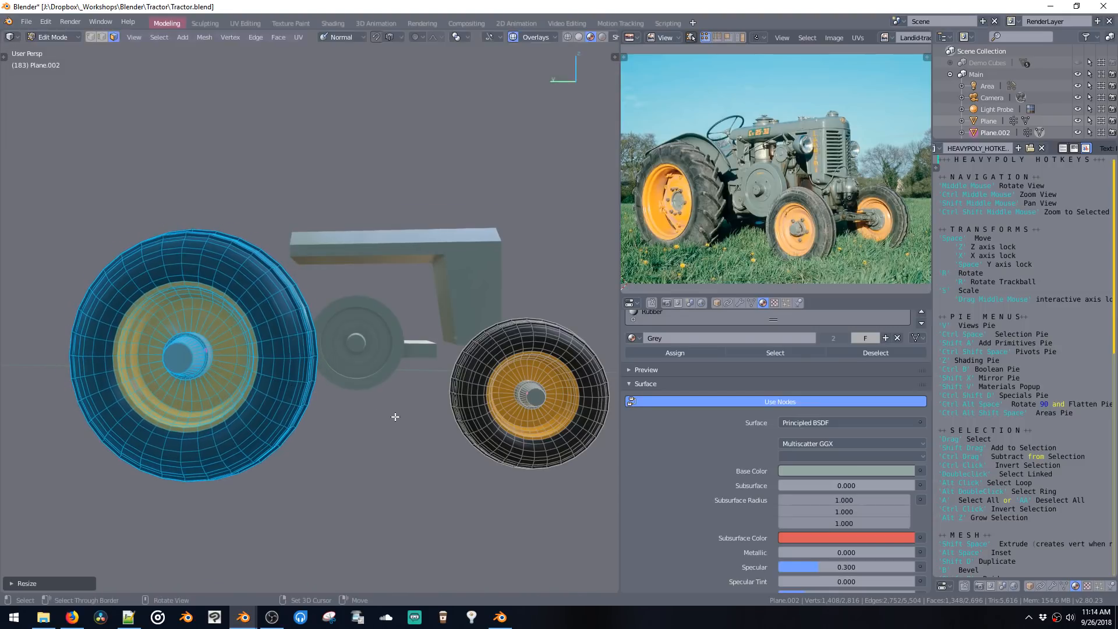
{"action": "left_click", "coordinate": [397, 409]}
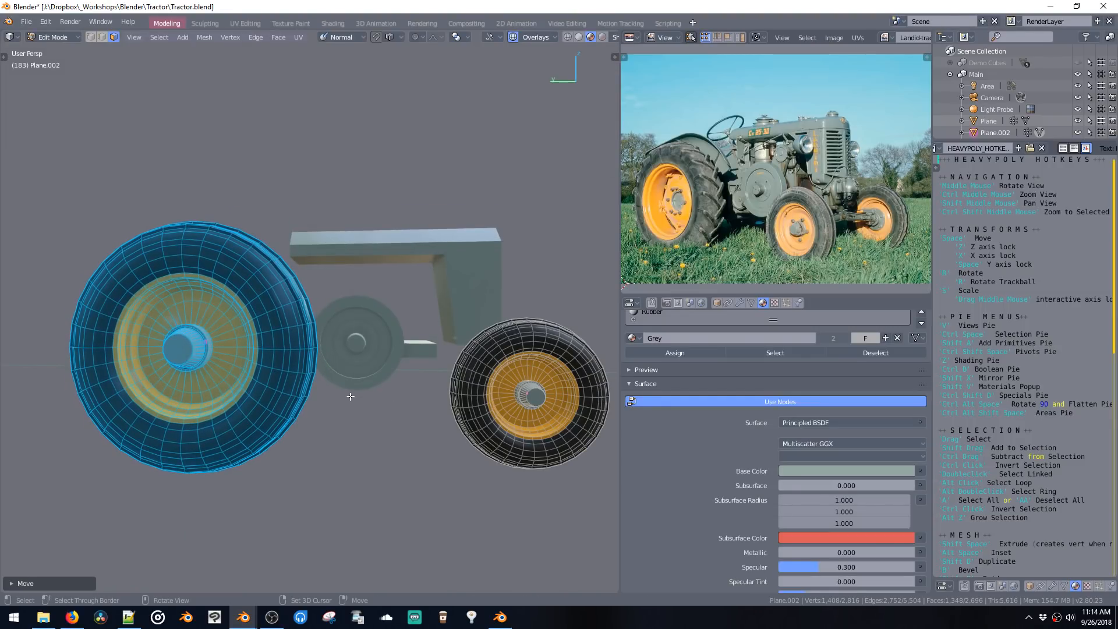
{"action": "middle_click_drag", "start_coordinate": [350, 396], "coordinate": [340, 397]}
{"action": "key", "text": "ctrl+KP_3"}
{"action": "key", "text": "g"}
{"action": "key", "text": "z"}
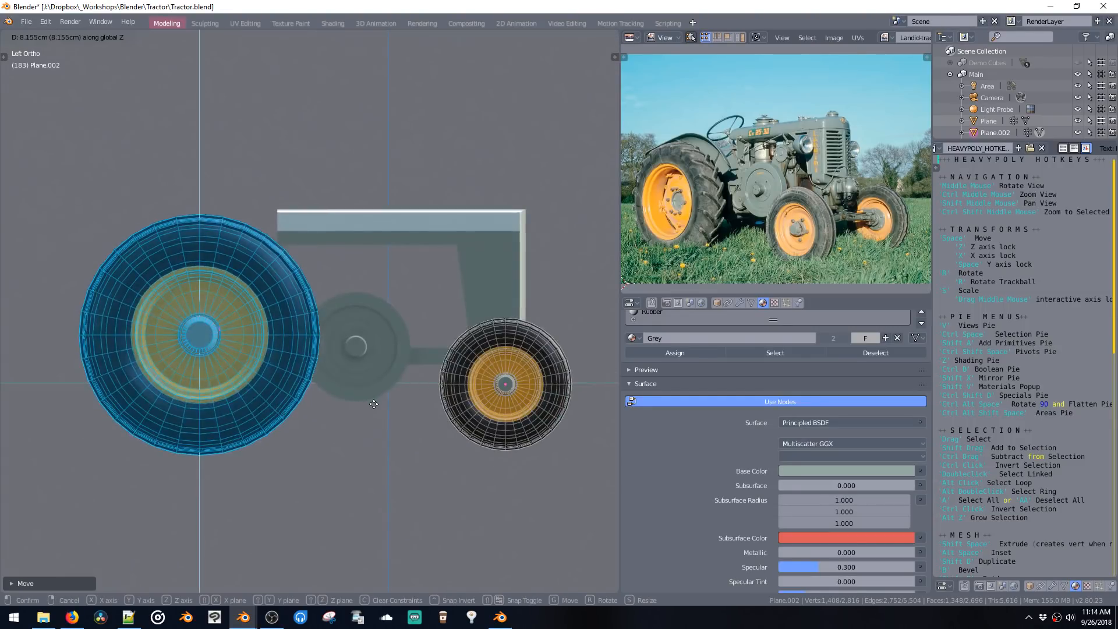
{"action": "left_click", "coordinate": [376, 404]}
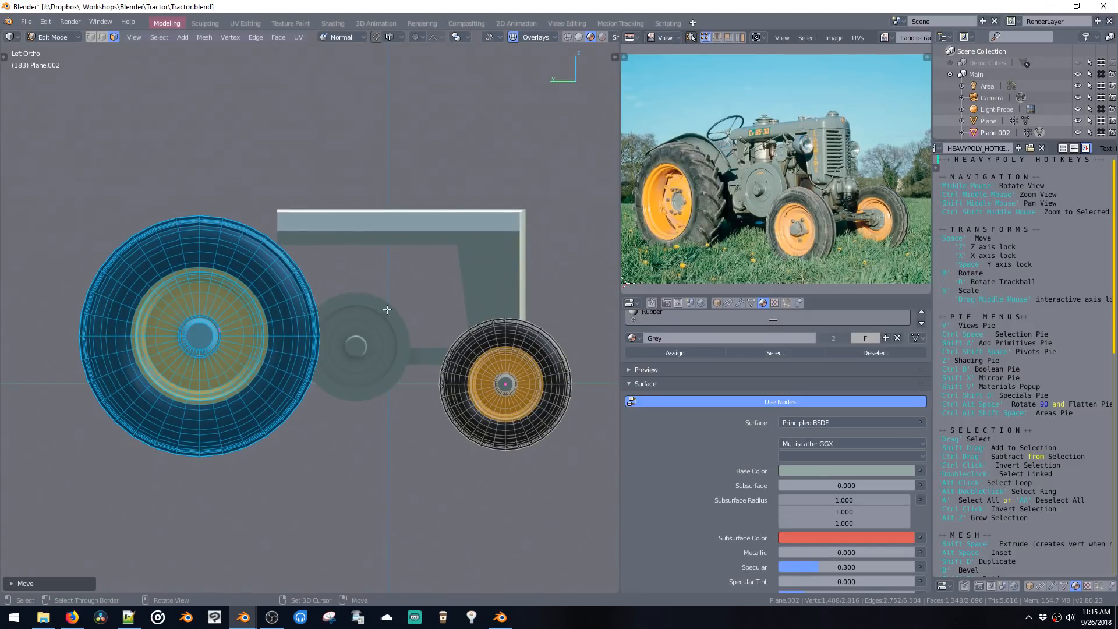
Step: Select only the rear wheel's linked tyre mesh and widen it along the X axis
{"action": "middle_click_drag", "start_coordinate": [387, 309], "coordinate": [210, 311]}
{"action": "key", "text": "a"}
{"action": "key", "text": "a"}
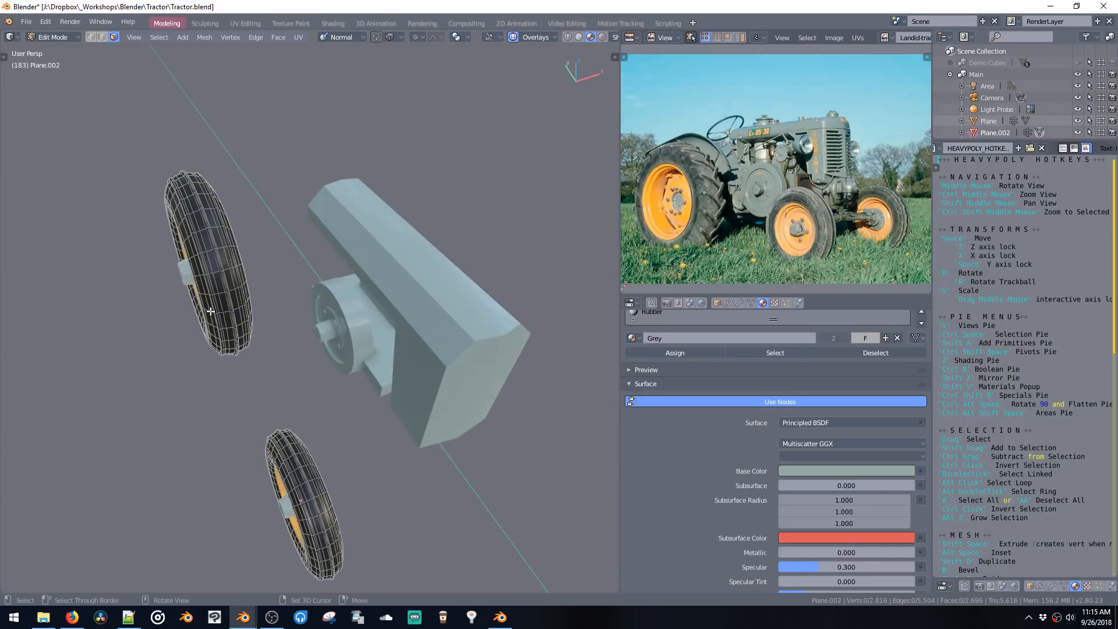
{"action": "double_click", "coordinate": [210, 312]}
{"action": "key", "text": "s"}
{"action": "key", "text": "x"}
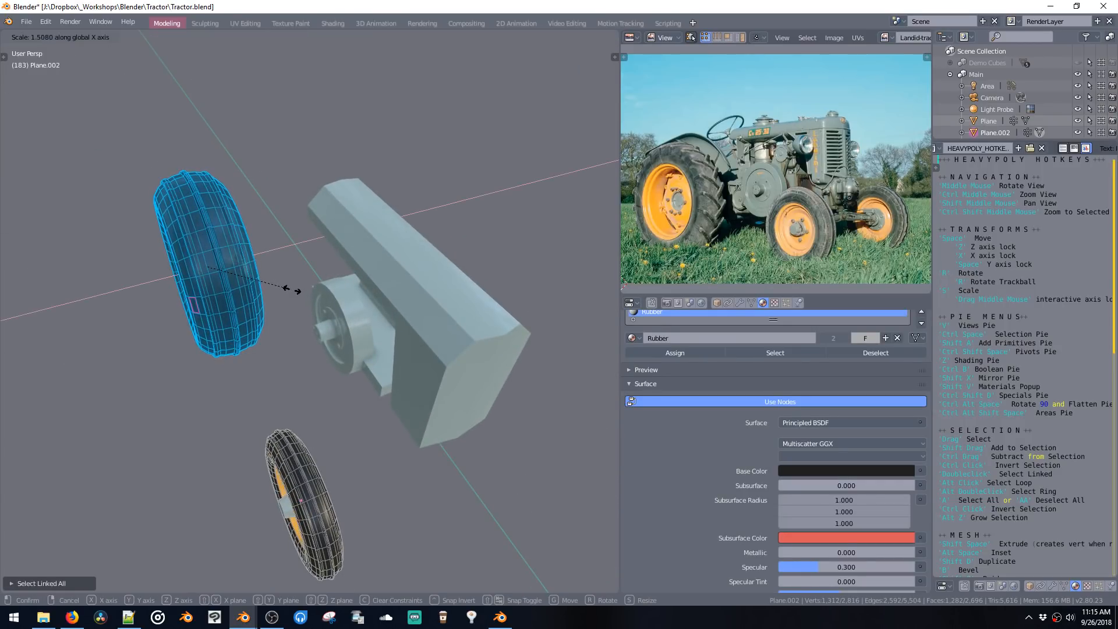
{"action": "left_click", "coordinate": [289, 289]}
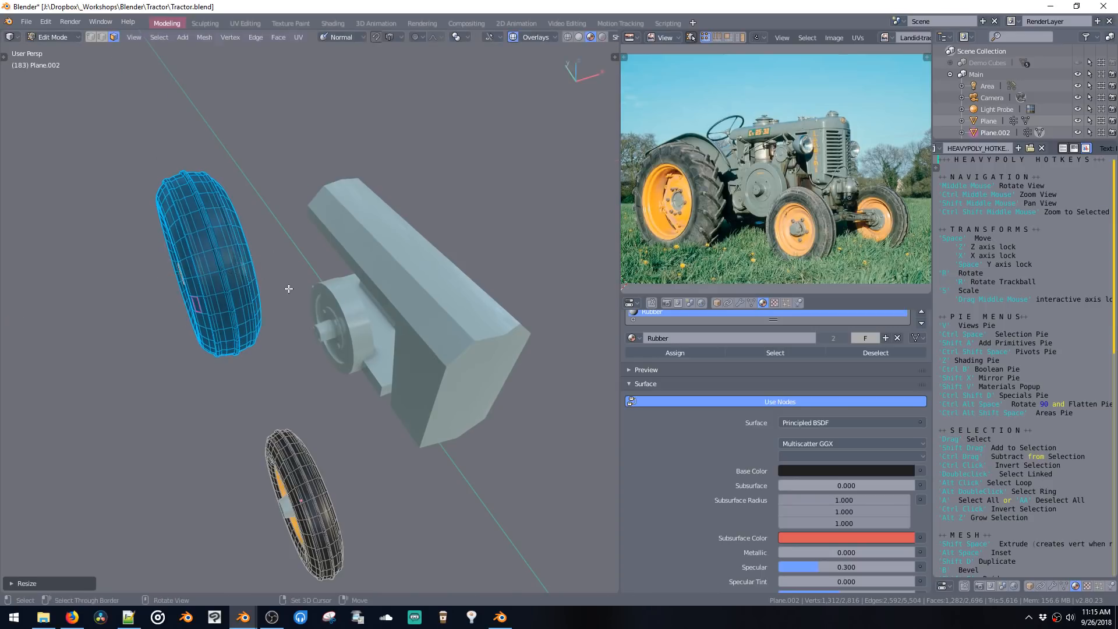
Step: Mirror the wheels object across to the opposite side of the tractor so it has four wheels
{"action": "middle_click_drag", "start_coordinate": [289, 289], "coordinate": [295, 421]}
{"action": "key", "text": "Tab"}
{"action": "left_click", "coordinate": [316, 344]}
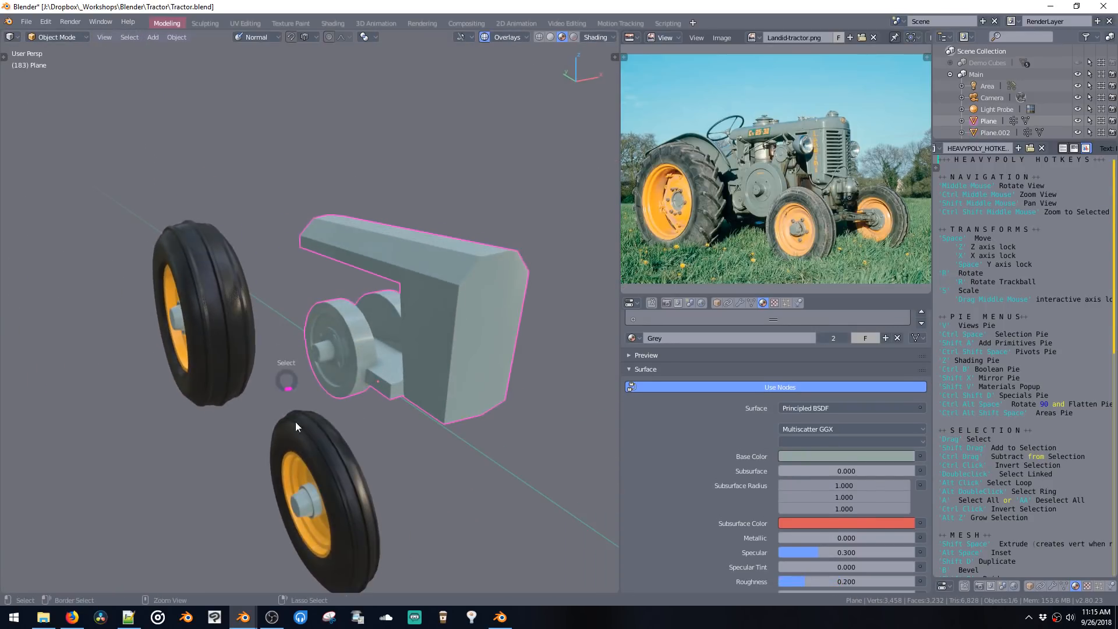
{"action": "left_click", "coordinate": [303, 479]}
{"action": "key", "text": "Tab"}
{"action": "middle_click_drag", "start_coordinate": [362, 381], "coordinate": [357, 413]}
{"action": "key", "text": "Tab"}
{"action": "middle_click_drag", "start_coordinate": [305, 386], "coordinate": [391, 344]}
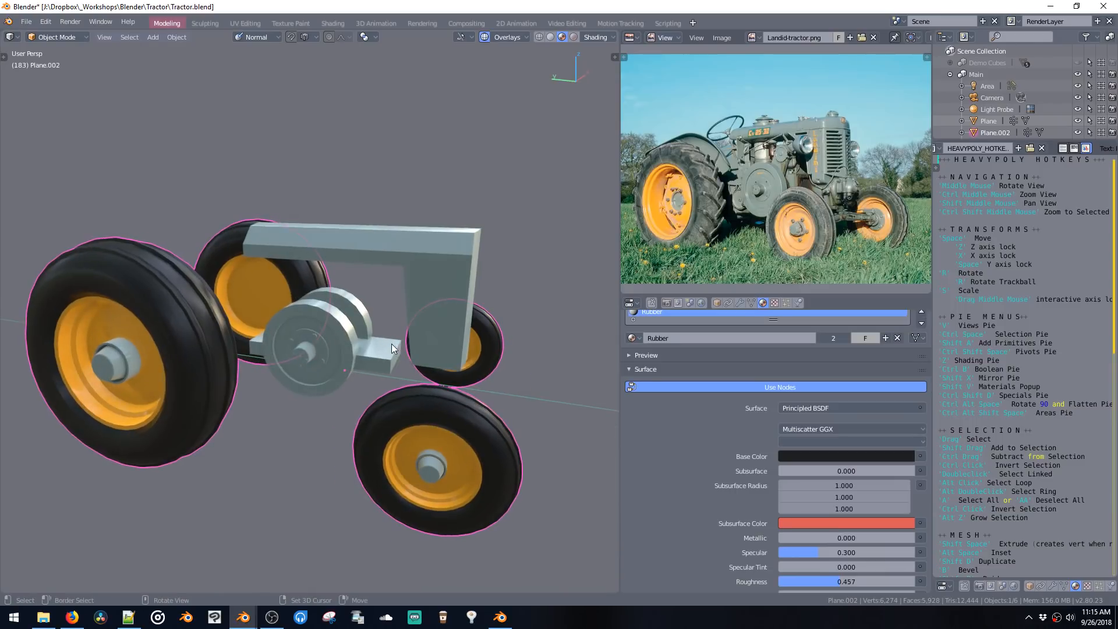
Step: Select the vertical centre edges on the front of the tractor body and move them forward along the Y axis
{"action": "left_click", "coordinate": [391, 343]}
{"action": "middle_click_drag", "start_coordinate": [330, 361], "coordinate": [302, 340]}
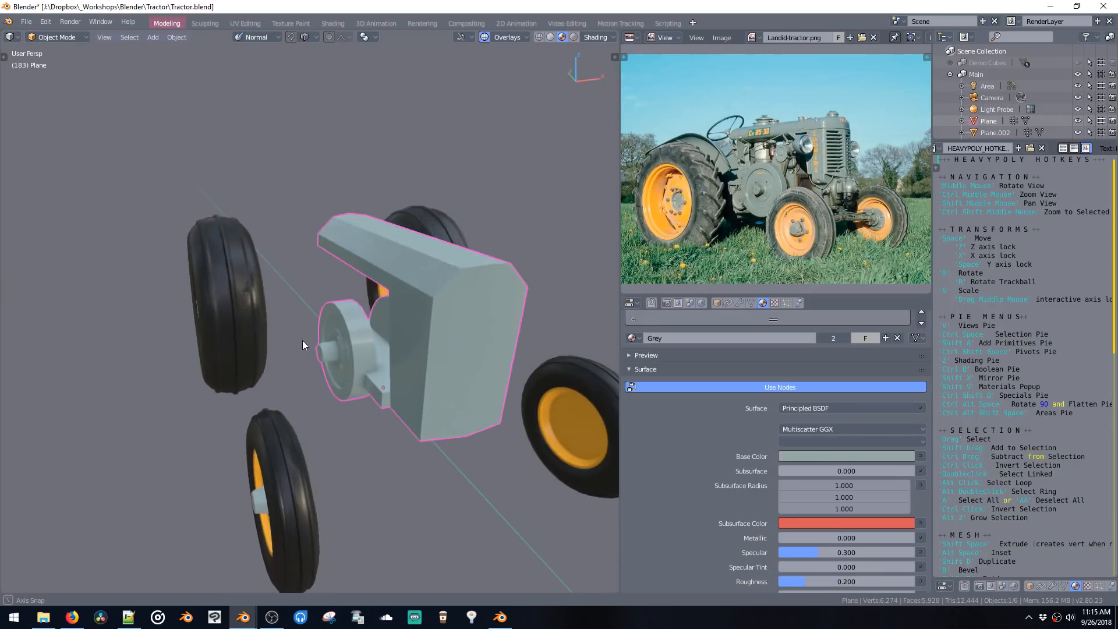
{"action": "key", "text": "ctrl+space"}
{"action": "key", "text": "ctrl+space"}
{"action": "left_click", "coordinate": [480, 286]}
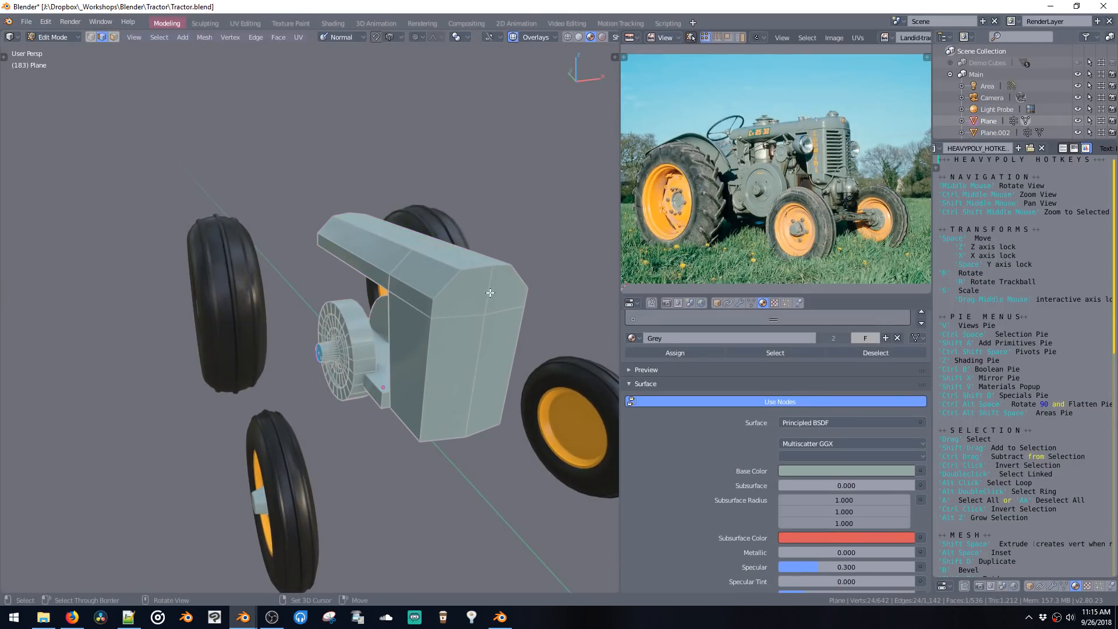
{"action": "left_click", "coordinate": [473, 384], "text": "shift"}
{"action": "middle_click_drag", "start_coordinate": [469, 389], "coordinate": [446, 388]}
{"action": "key", "text": "space"}
{"action": "key", "text": "space"}
{"action": "left_click", "coordinate": [482, 409]}
Step: Select the top face at the front of the hood and add a 24-sided cylinder on it
{"action": "key", "text": "ctrl+space"}
{"action": "left_click", "coordinate": [447, 253]}
{"action": "left_click", "coordinate": [425, 290]}
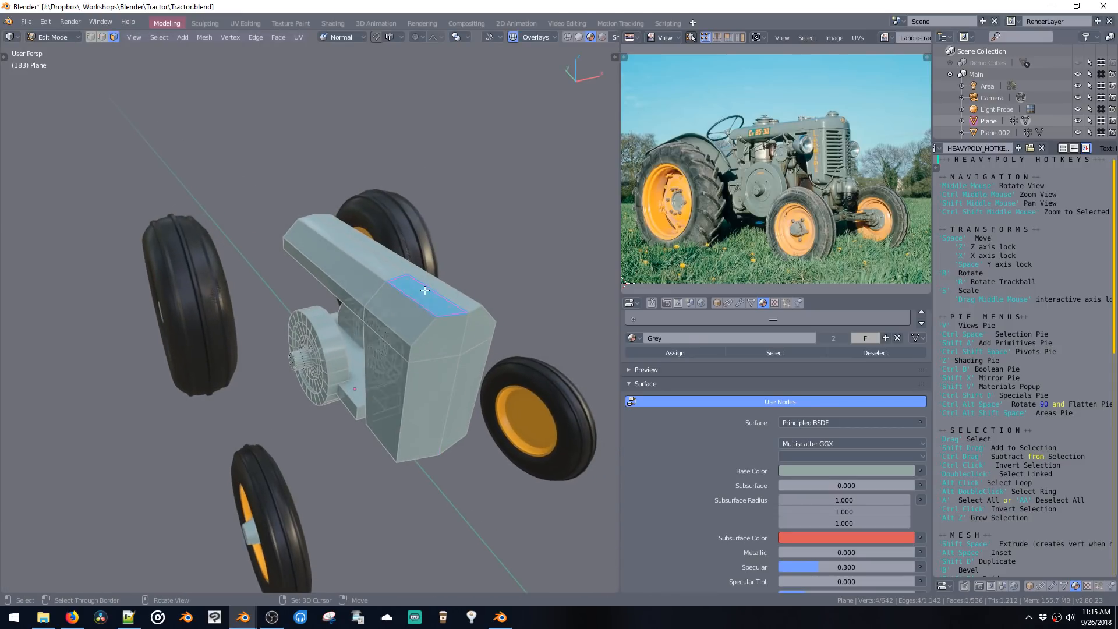
{"action": "key", "text": "shift+a"}
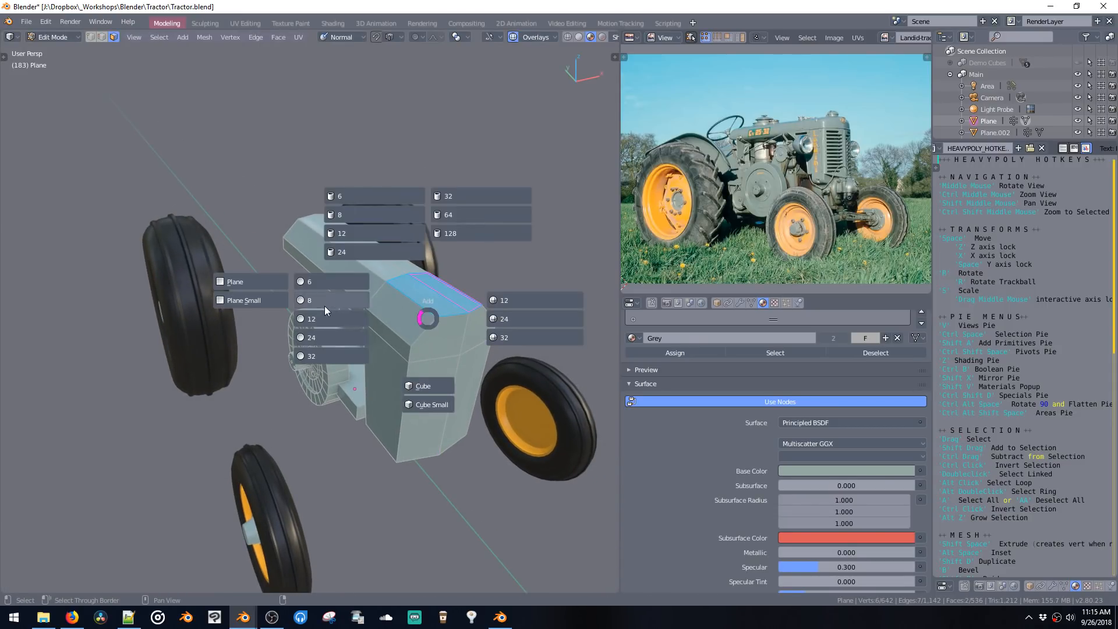
{"action": "left_click", "coordinate": [356, 247]}
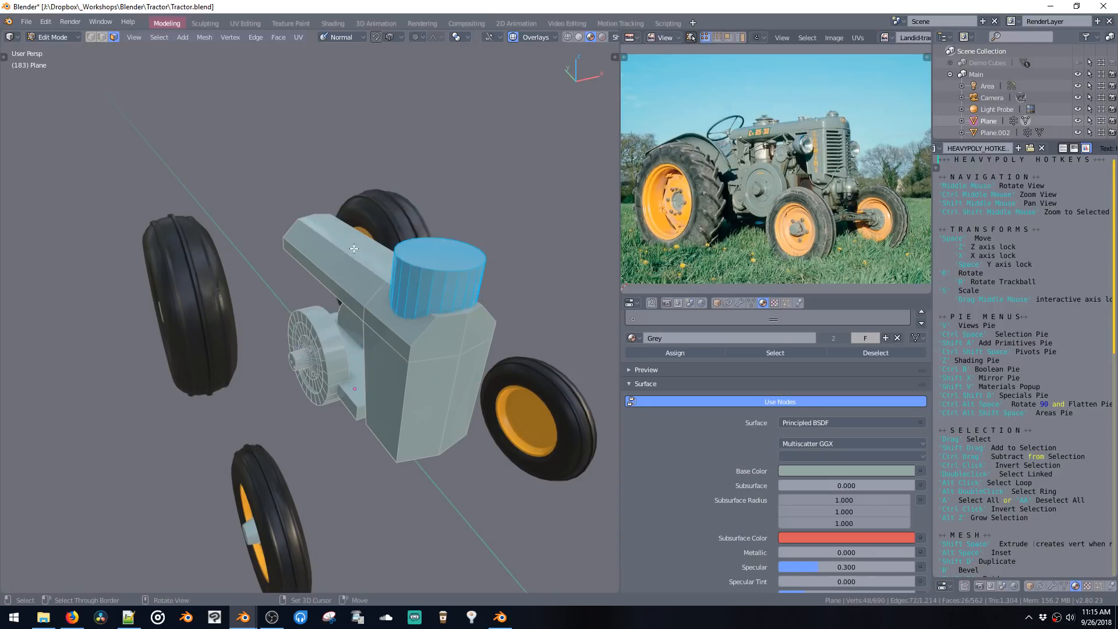
Step: Scale the new cylinder down to a small radiator cap base sitting on top of the hood
{"action": "key", "text": "s"}
{"action": "left_click", "coordinate": [426, 333]}
{"action": "key", "text": "s"}
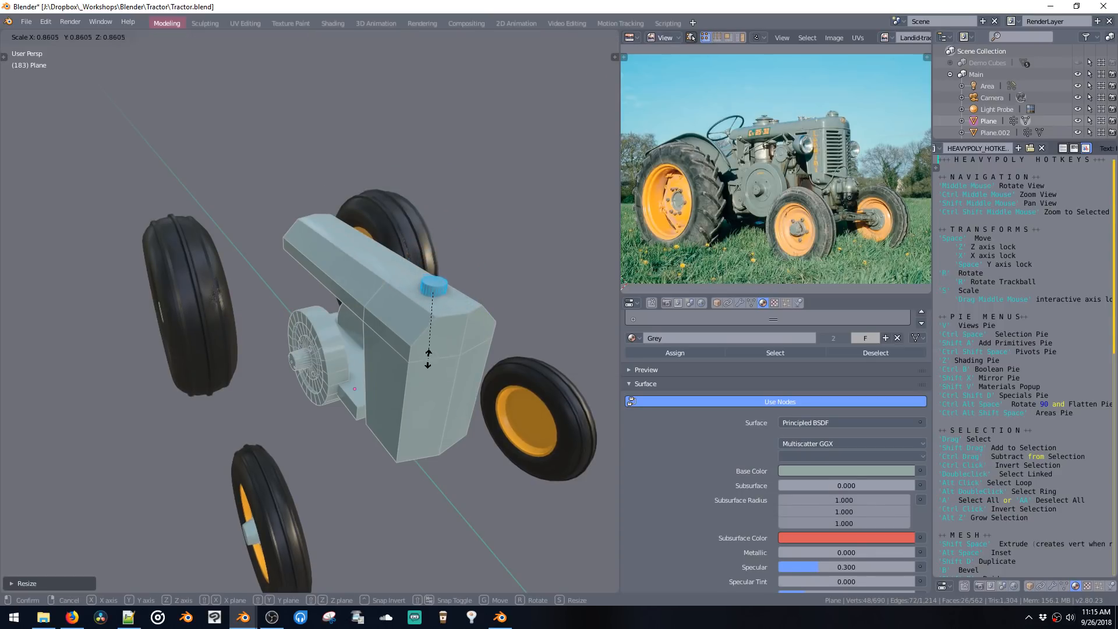
{"action": "left_click", "coordinate": [429, 353]}
{"action": "key", "text": "s"}
{"action": "left_click", "coordinate": [429, 359]}
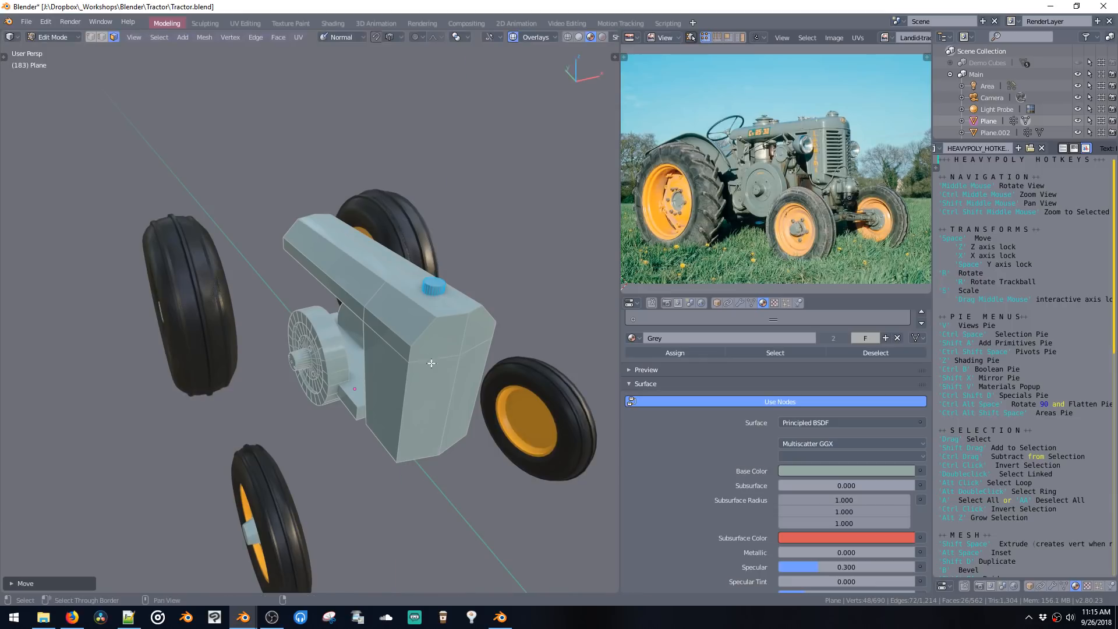
{"action": "key", "text": "s"}
{"action": "left_click", "coordinate": [431, 378]}
{"action": "key", "text": "s"}
{"action": "left_click", "coordinate": [435, 382]}
{"action": "key", "text": "s"}
{"action": "left_click", "coordinate": [439, 389]}
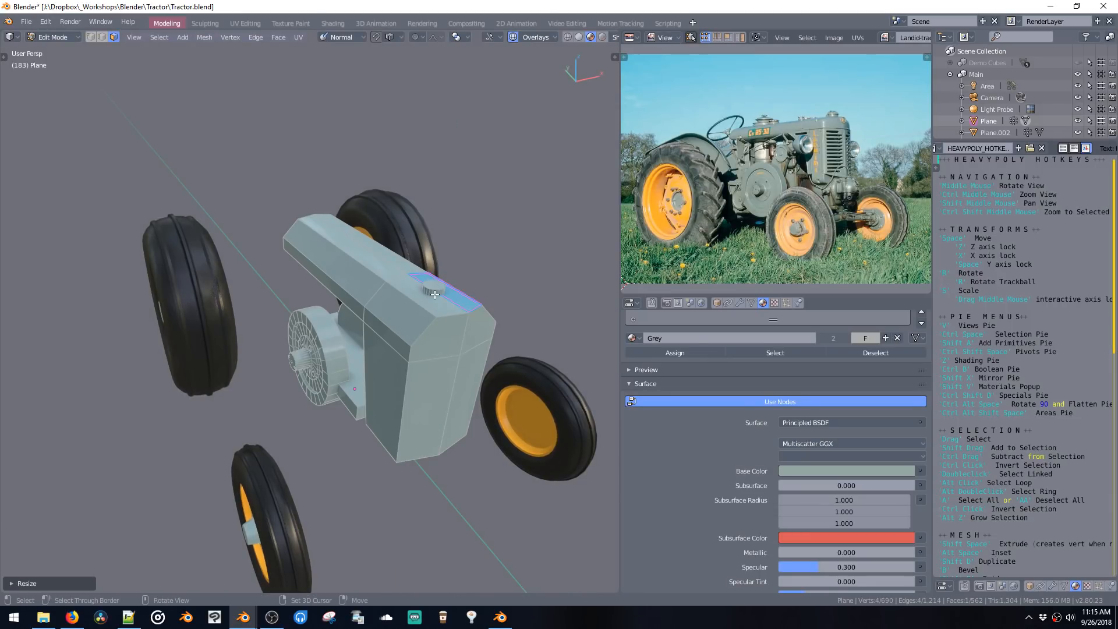
Step: Extrude the small cylinder's top face, scale it outward into a wider rim, and extrude it upward as a cap
{"action": "middle_click", "coordinate": [428, 298], "text": "ctrl+shift"}
{"action": "key", "text": "alt+s"}
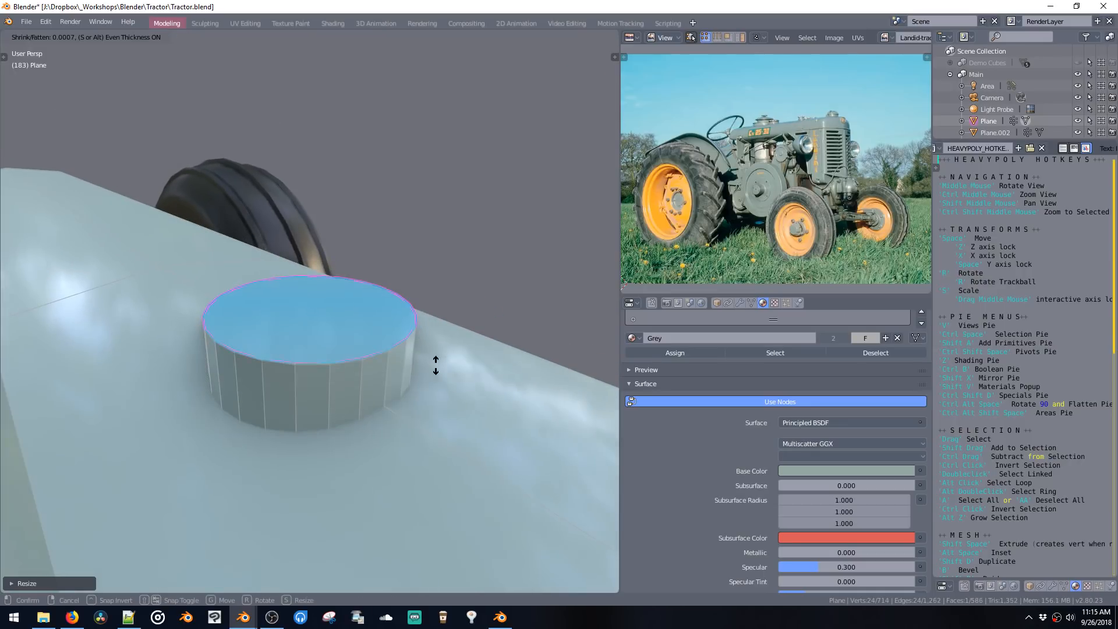
{"action": "left_click", "coordinate": [436, 359]}
{"action": "key", "text": "s"}
{"action": "left_click", "coordinate": [456, 380]}
{"action": "key", "text": "shift+space"}
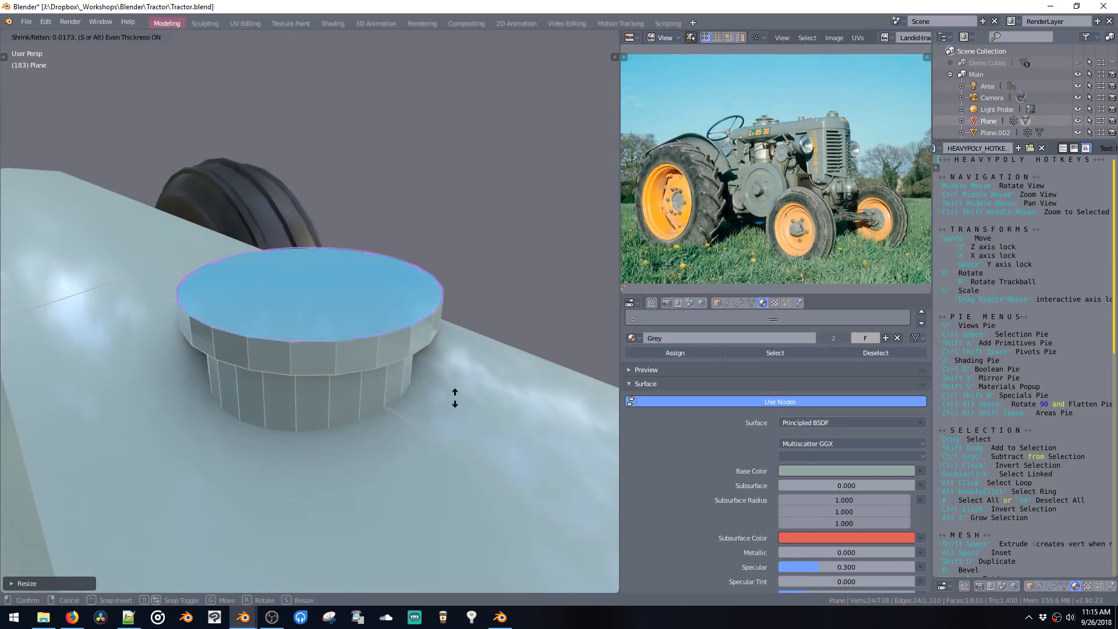
{"action": "left_click", "coordinate": [454, 426]}
Step: Taper the cap's top face inward and bevel the cap with 7 segments into a rounded dome
{"action": "key", "text": "ctrl+b"}
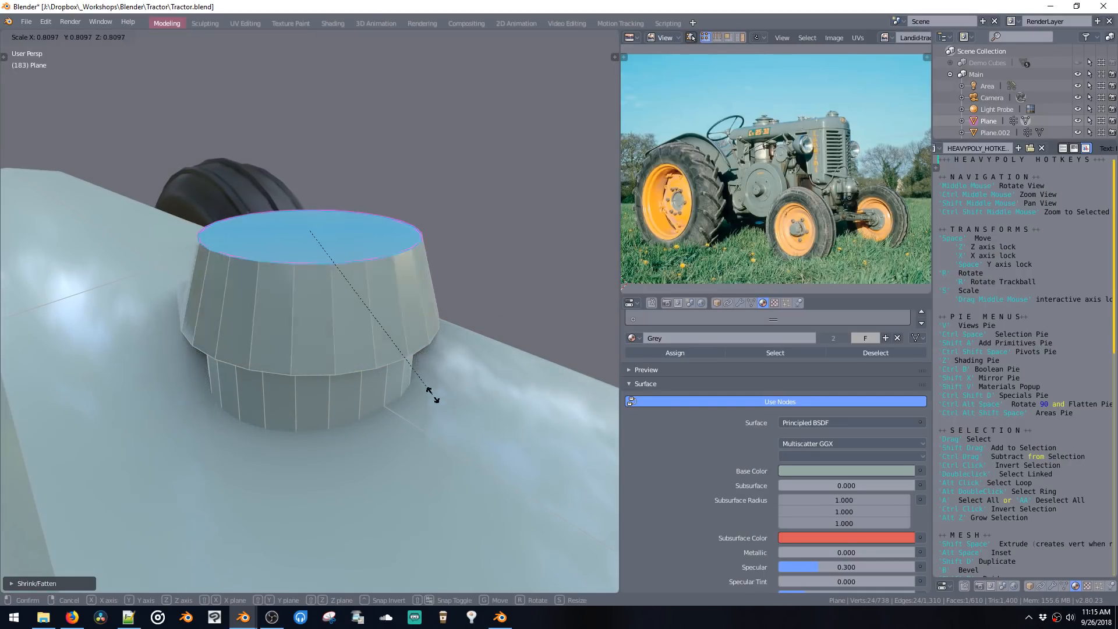
{"action": "scroll", "coordinate": [478, 482], "scroll_direction": "up", "scroll_amount": 13}
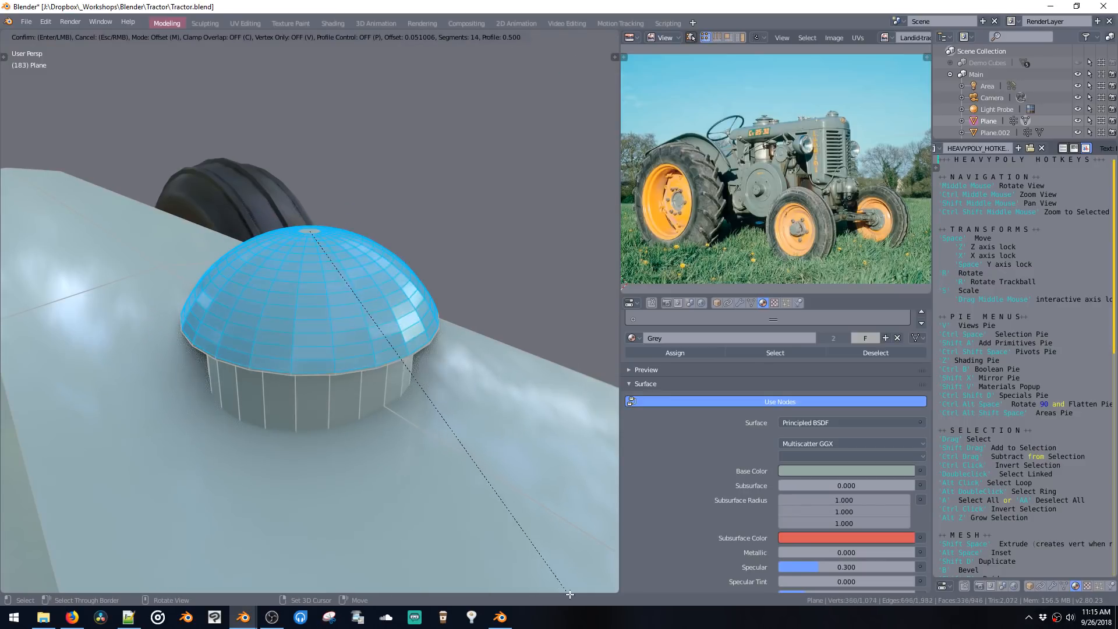
{"action": "scroll", "coordinate": [524, 499], "scroll_direction": "down", "scroll_amount": 2}
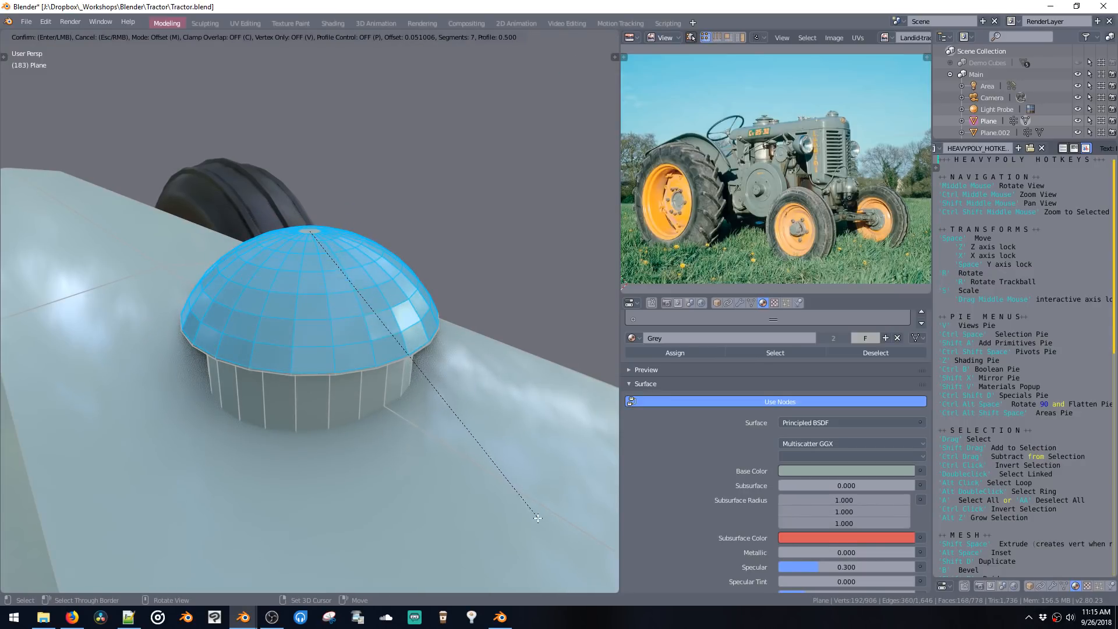
{"action": "left_click", "coordinate": [543, 520]}
Step: Fine-tune the dome's scale and raise it slightly along the Z axis above its cylindrical neck
{"action": "middle_click_drag", "start_coordinate": [542, 518], "coordinate": [441, 328]}
{"action": "scroll", "coordinate": [464, 317], "scroll_direction": "down", "scroll_amount": 3}
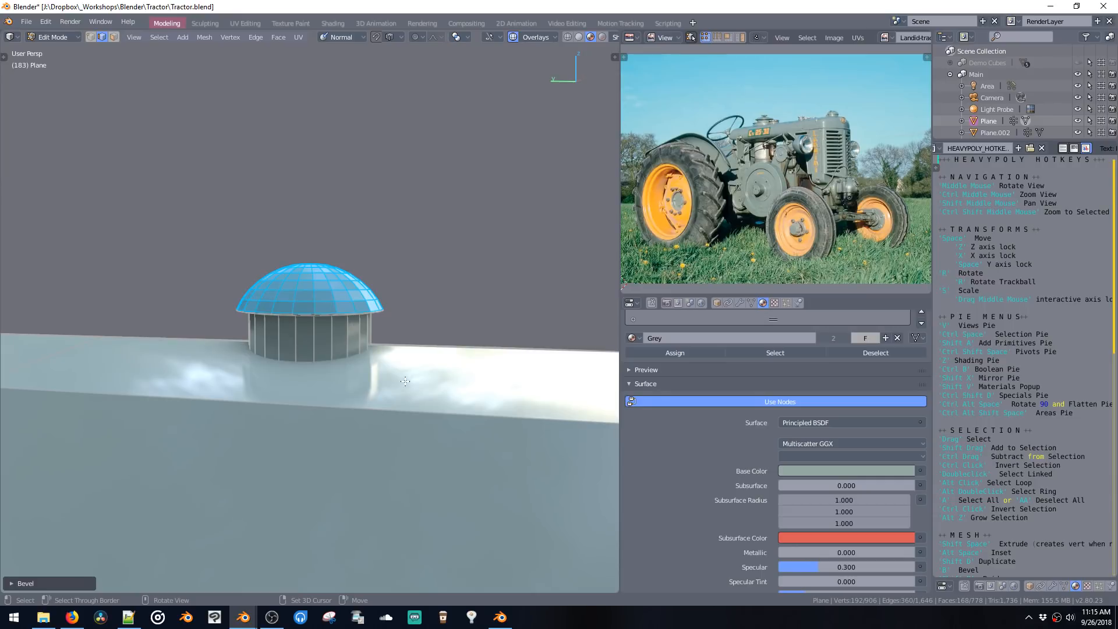
{"action": "middle_click_drag", "start_coordinate": [361, 338], "coordinate": [331, 335]}
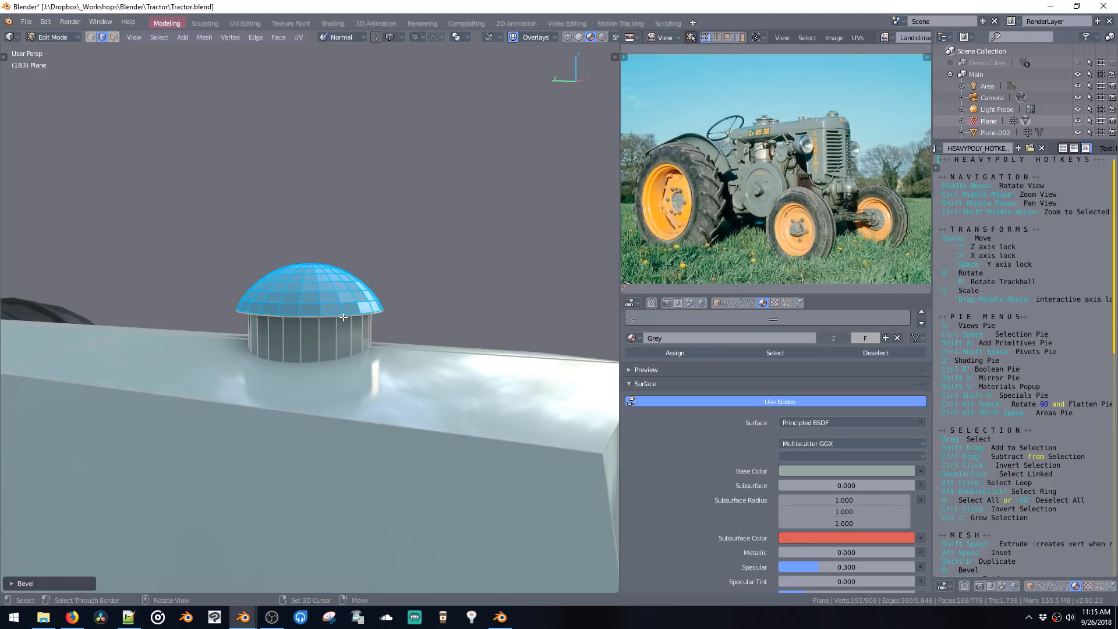
{"action": "key", "text": "s"}
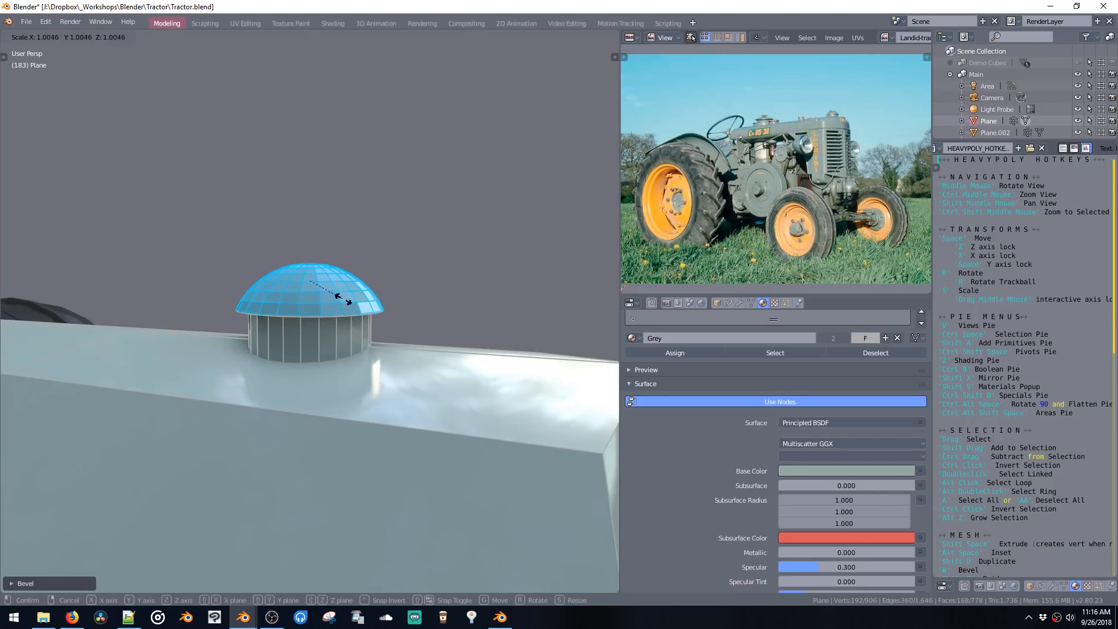
{"action": "left_click", "coordinate": [343, 298]}
{"action": "key", "text": "space"}
{"action": "key", "text": "z"}
{"action": "left_click", "coordinate": [367, 367]}
{"action": "key", "text": "s"}
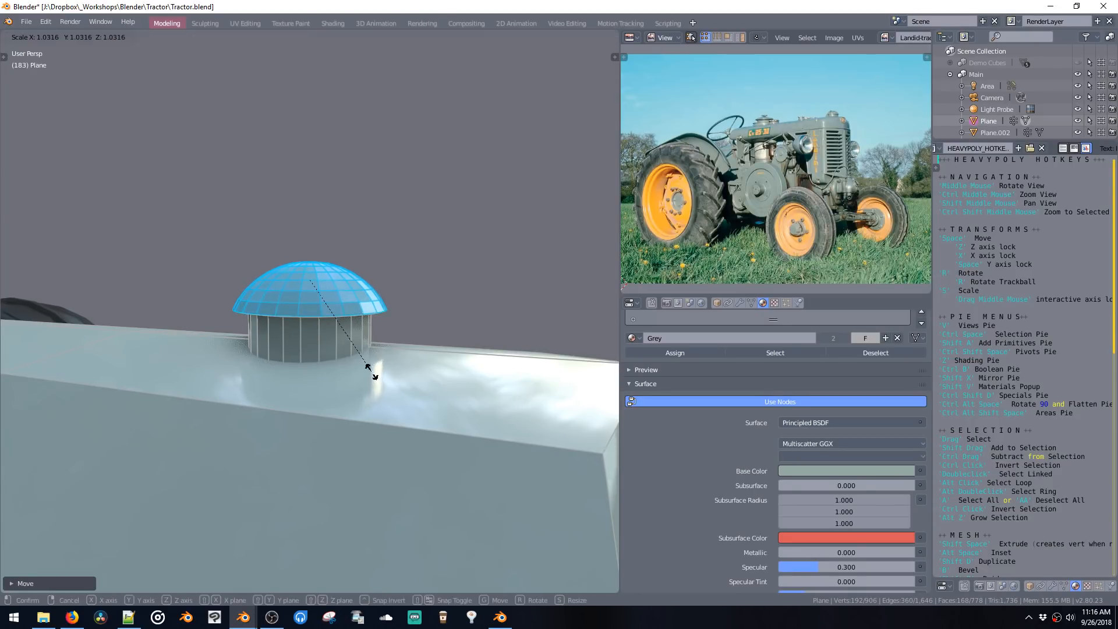
{"action": "left_click", "coordinate": [358, 344]}
{"action": "key", "text": "space"}
{"action": "key", "text": "z"}
{"action": "left_click", "coordinate": [356, 338]}
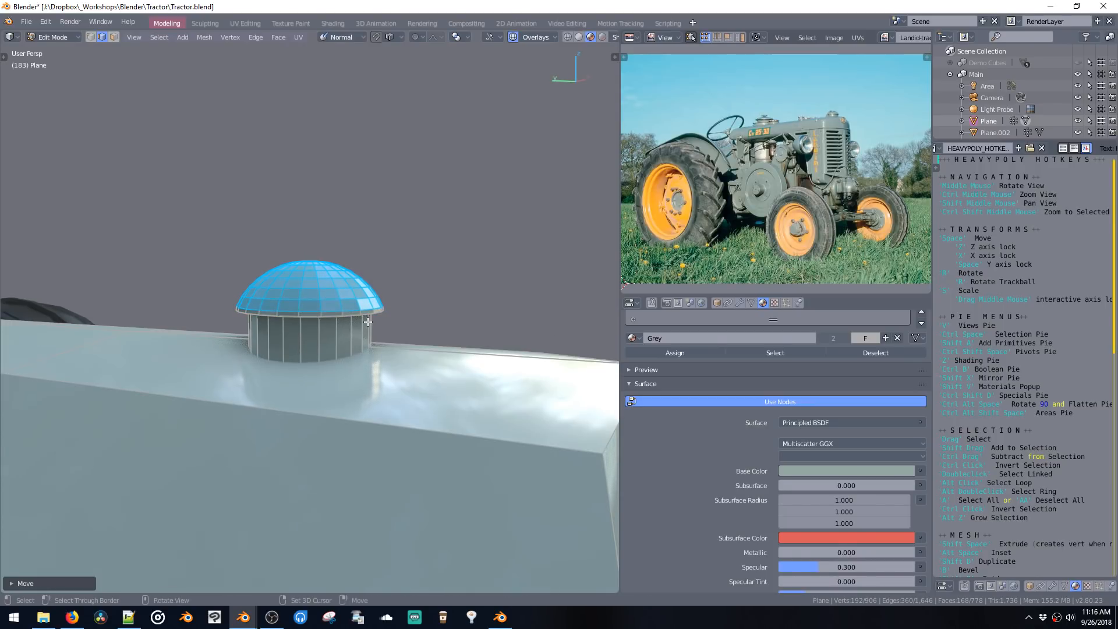
Step: Add a horizontal loop cut around the body's front section and slide it up just below the existing upper edge loop
{"action": "middle_click_drag", "start_coordinate": [362, 343], "coordinate": [382, 506], "text": "ctrl"}
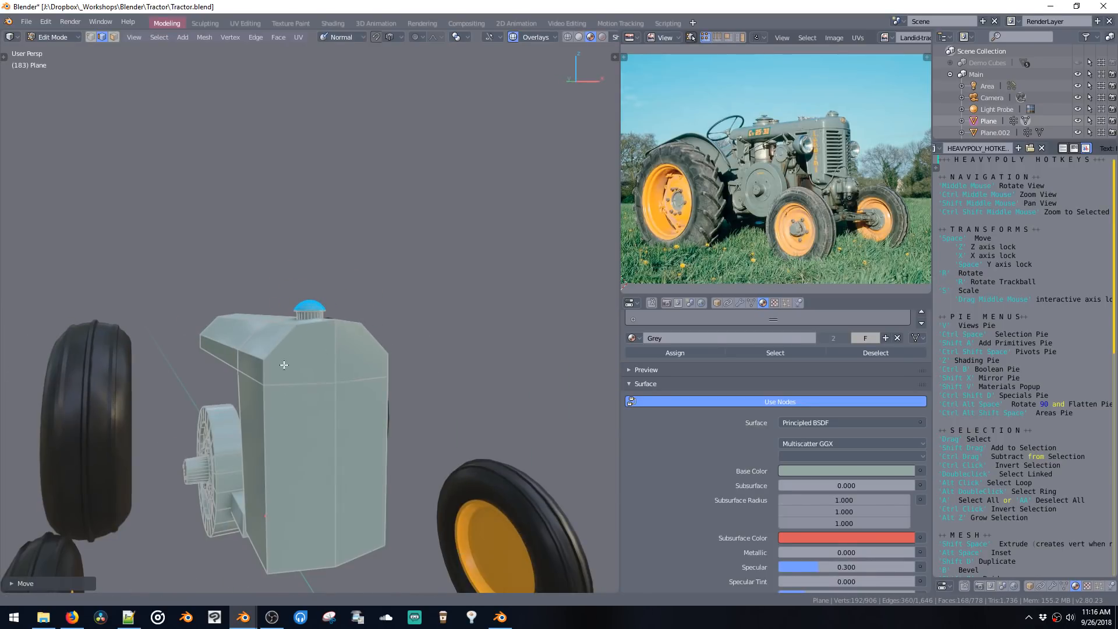
{"action": "middle_click_drag", "start_coordinate": [282, 365], "coordinate": [337, 390], "text": "shift"}
{"action": "key", "text": "ctrl+r"}
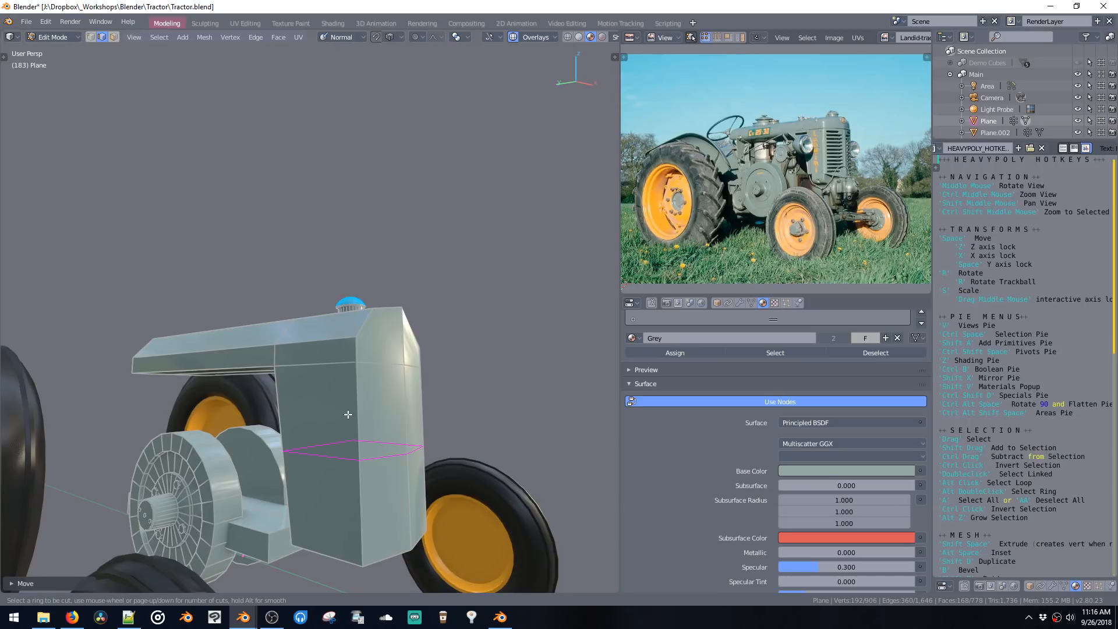
{"action": "left_click", "coordinate": [348, 414]}
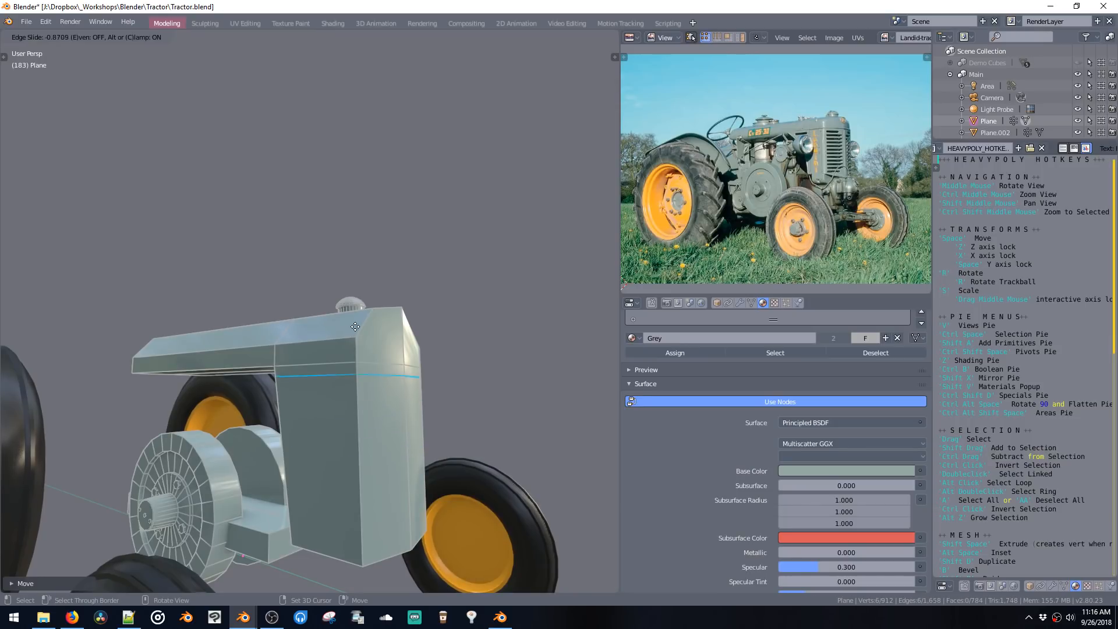
{"action": "left_click", "coordinate": [371, 301]}
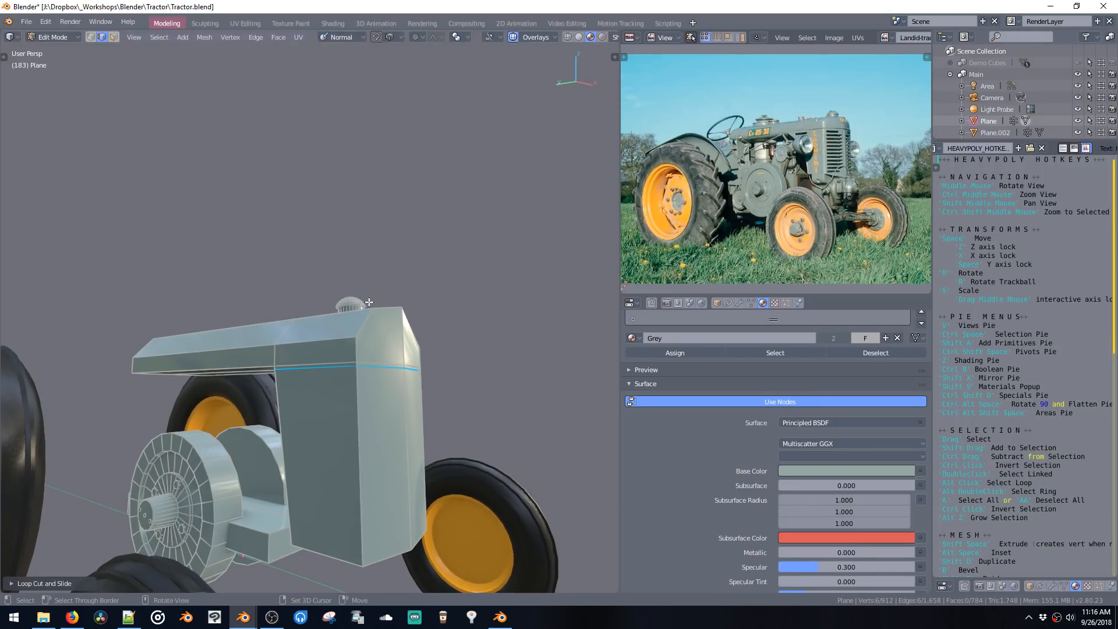
Step: Select the two large front faces below the new loop and move them back along the Y axis to recess the grille area
{"action": "key", "text": "a"}
{"action": "key", "text": "a"}
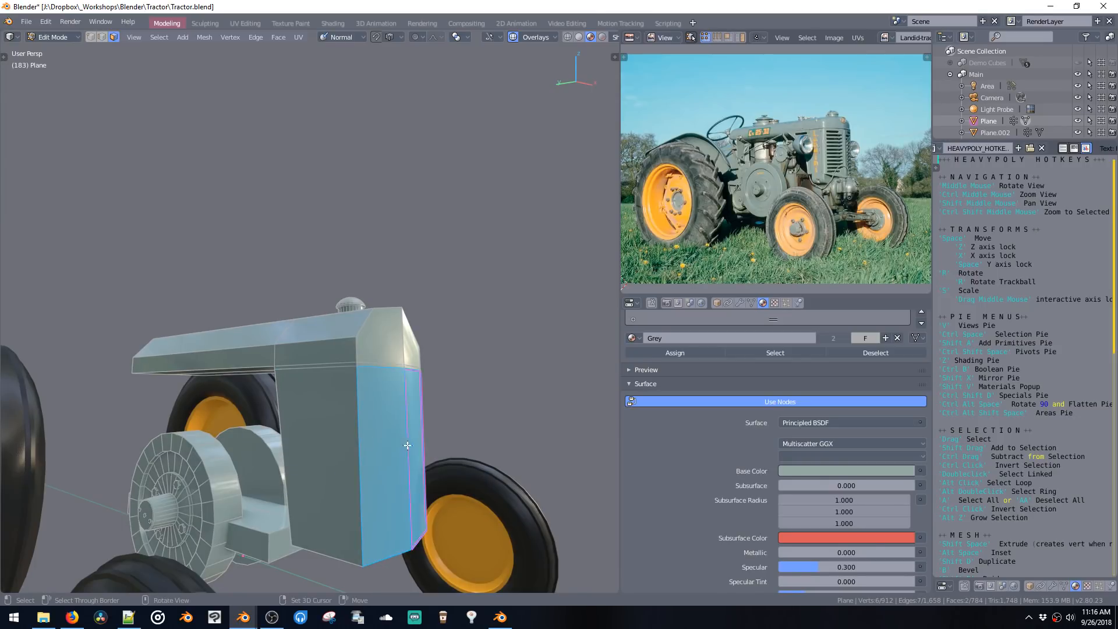
{"action": "middle_click_drag", "start_coordinate": [408, 445], "coordinate": [352, 394]}
{"action": "key", "text": "space"}
{"action": "key", "text": "space"}
{"action": "left_click", "coordinate": [440, 460]}
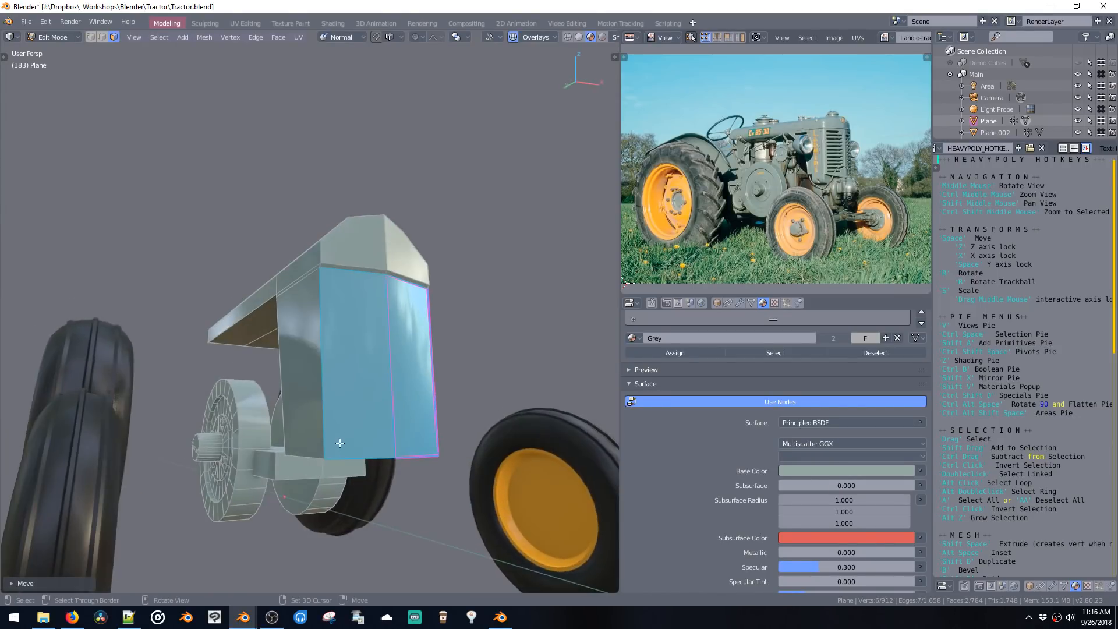
Step: Raise the lower side edge of the body's front section along the Z axis
{"action": "middle_click_drag", "start_coordinate": [341, 443], "coordinate": [317, 425]}
{"action": "key", "text": "ctrl+space"}
{"action": "left_click", "coordinate": [318, 436]}
{"action": "middle_click_drag", "start_coordinate": [400, 466], "coordinate": [381, 466]}
{"action": "key", "text": "space"}
{"action": "key", "text": "z"}
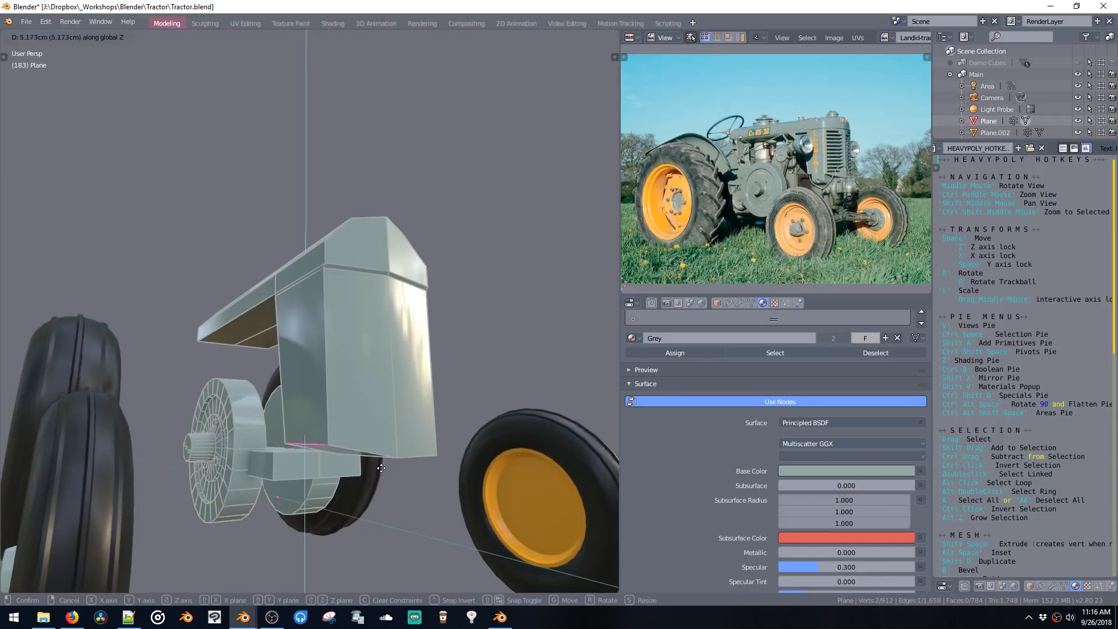
{"action": "left_click", "coordinate": [377, 458]}
Step: Duplicate the lower side edge downward along the Z axis and extrude the copy down into a rectangular plane
{"action": "middle_click_drag", "start_coordinate": [424, 426], "coordinate": [315, 426]}
{"action": "key", "text": "3"}
{"action": "left_click", "coordinate": [338, 433]}
{"action": "key", "text": "2"}
{"action": "left_click", "coordinate": [336, 445]}
{"action": "key", "text": "shift+d"}
{"action": "key", "text": "z"}
{"action": "left_click", "coordinate": [321, 441]}
{"action": "key", "text": "shift+space"}
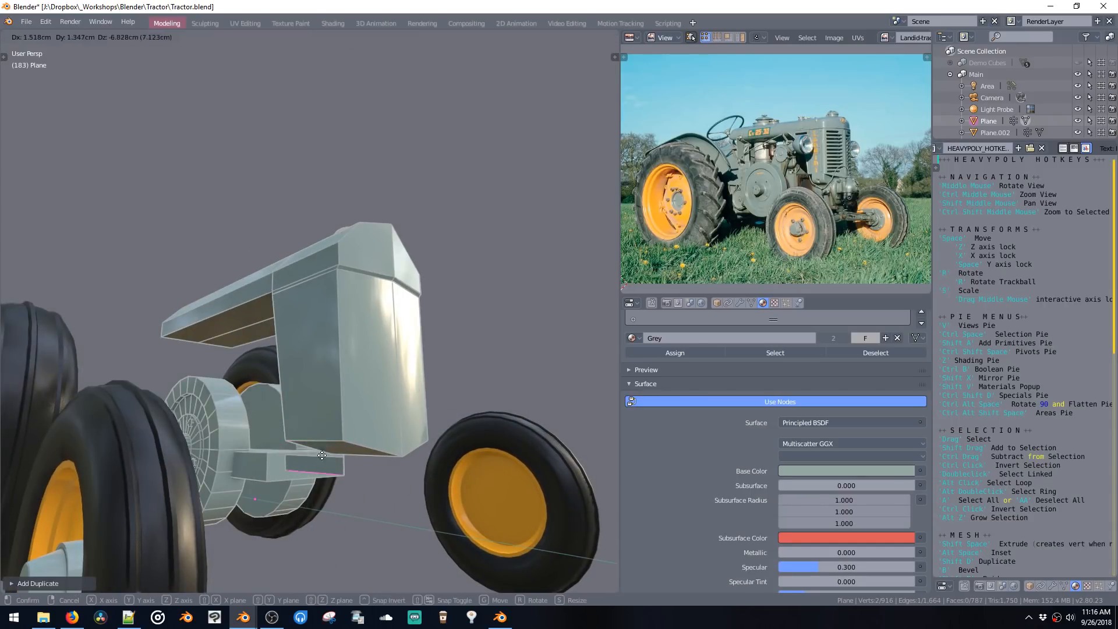
{"action": "key", "text": "z"}
{"action": "left_click", "coordinate": [335, 562]}
{"action": "middle_click_drag", "start_coordinate": [344, 492], "coordinate": [351, 433], "text": "shift"}
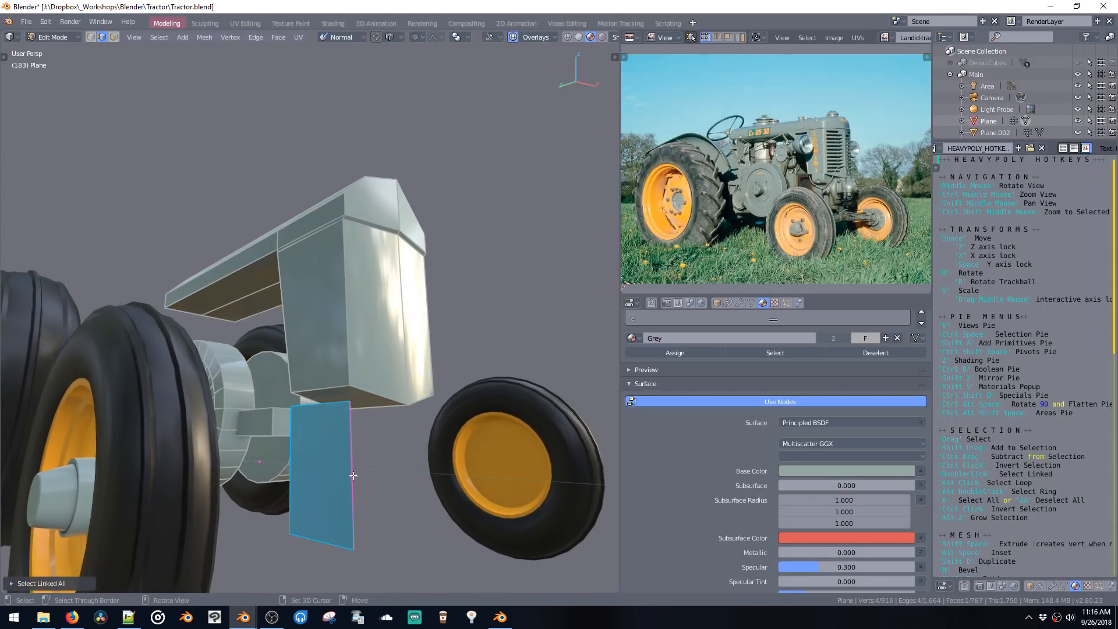
Step: Scale down the whole new plane and reposition it beneath the front of the body
{"action": "key", "text": "space"}
{"action": "key", "text": "z"}
{"action": "left_click", "coordinate": [364, 414]}
{"action": "key", "text": "s"}
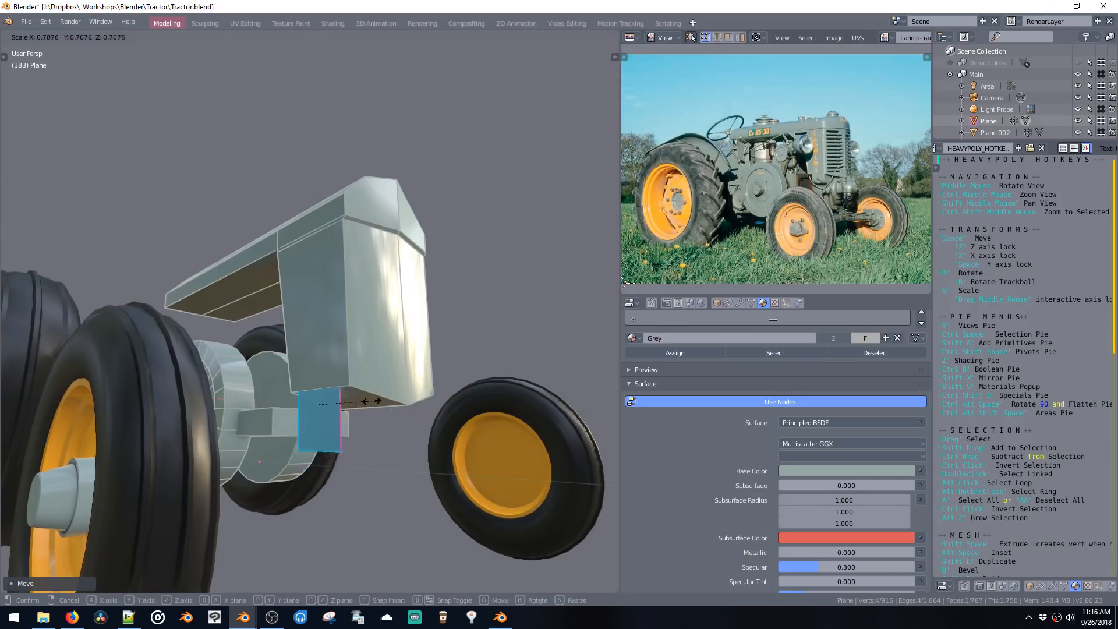
{"action": "left_click", "coordinate": [352, 412]}
{"action": "middle_click_drag", "start_coordinate": [352, 412], "coordinate": [368, 430]}
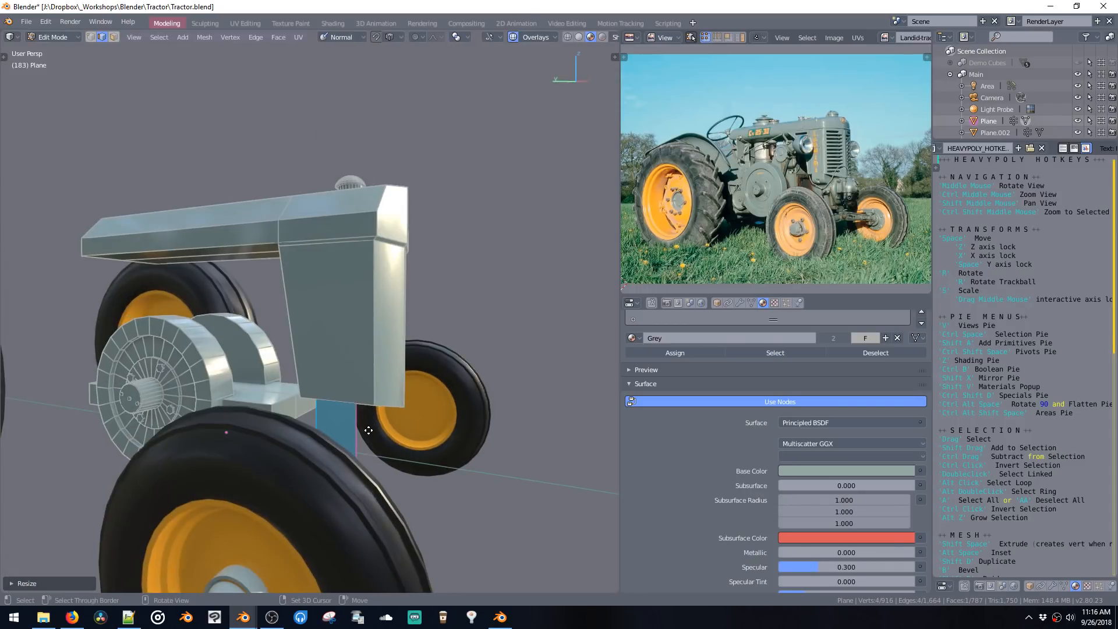
{"action": "key", "text": "space"}
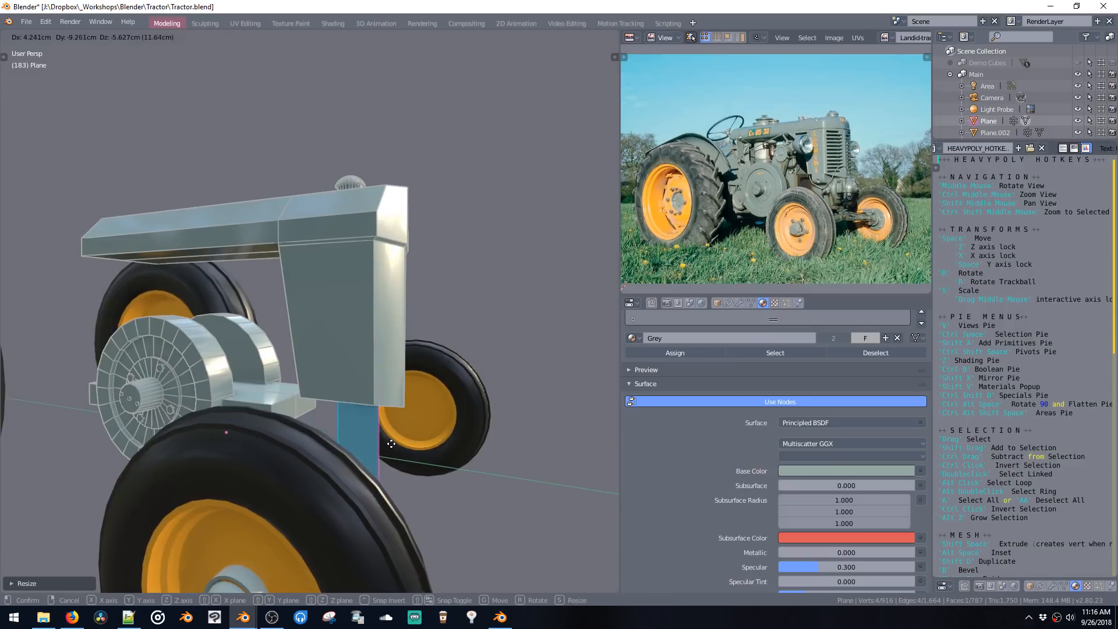
{"action": "key", "text": "space"}
{"action": "left_click", "coordinate": [379, 438]}
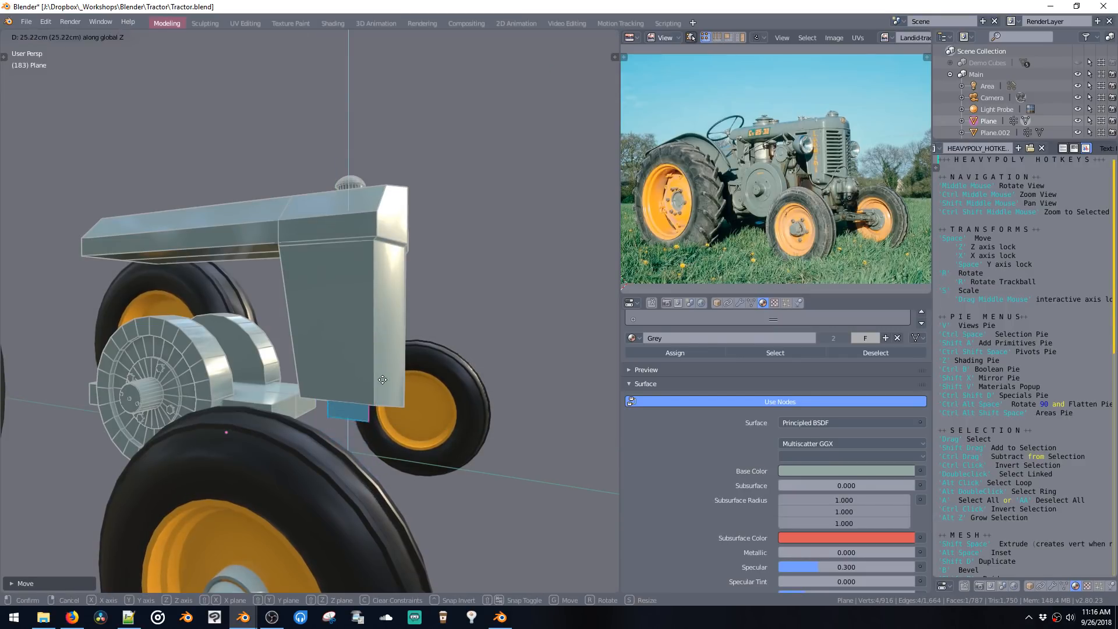
Step: Shift the plane along the X axis beside the body and extrude it into a solid block
{"action": "middle_click_drag", "start_coordinate": [381, 382], "coordinate": [336, 389]}
{"action": "key", "text": "space"}
{"action": "key", "text": "x"}
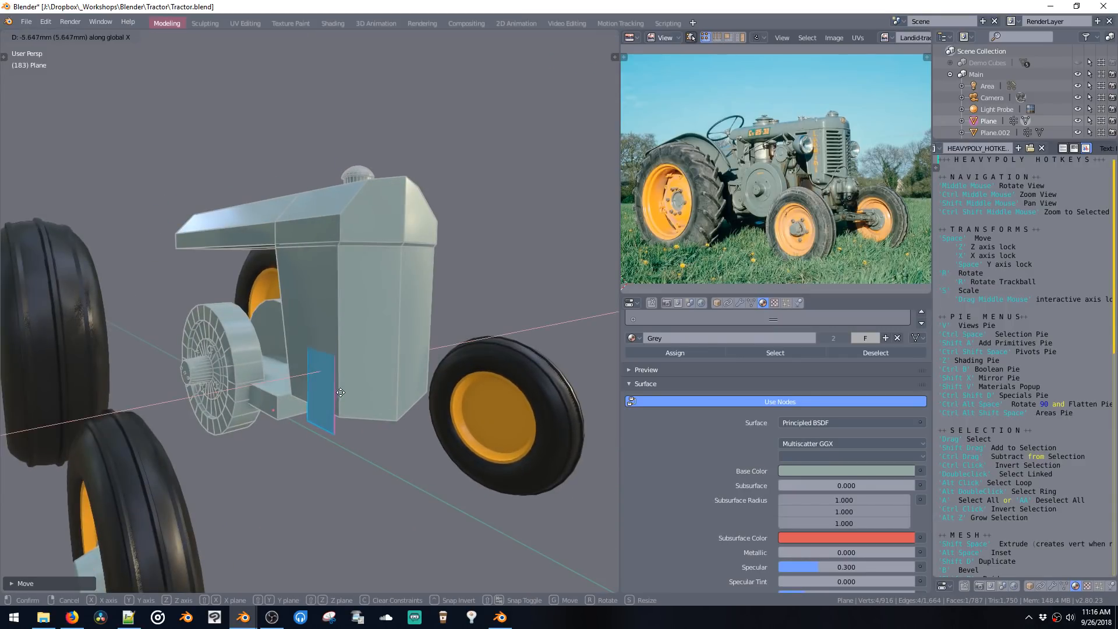
{"action": "left_click", "coordinate": [334, 419]}
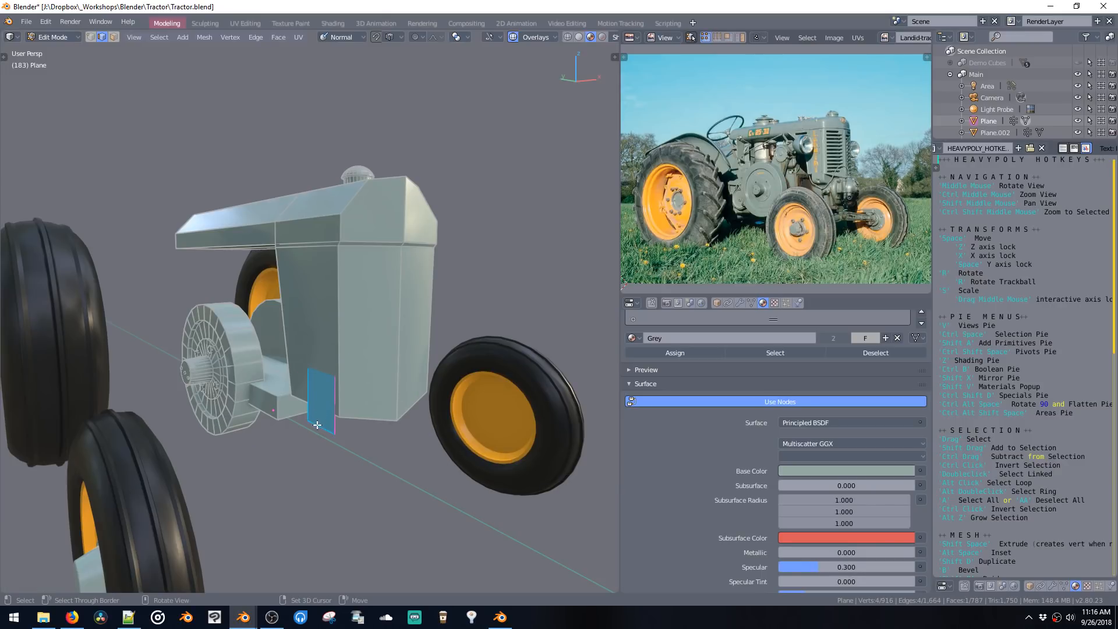
{"action": "key", "text": "shift+space"}
{"action": "left_click", "coordinate": [304, 453]}
{"action": "double_click", "coordinate": [303, 440]}
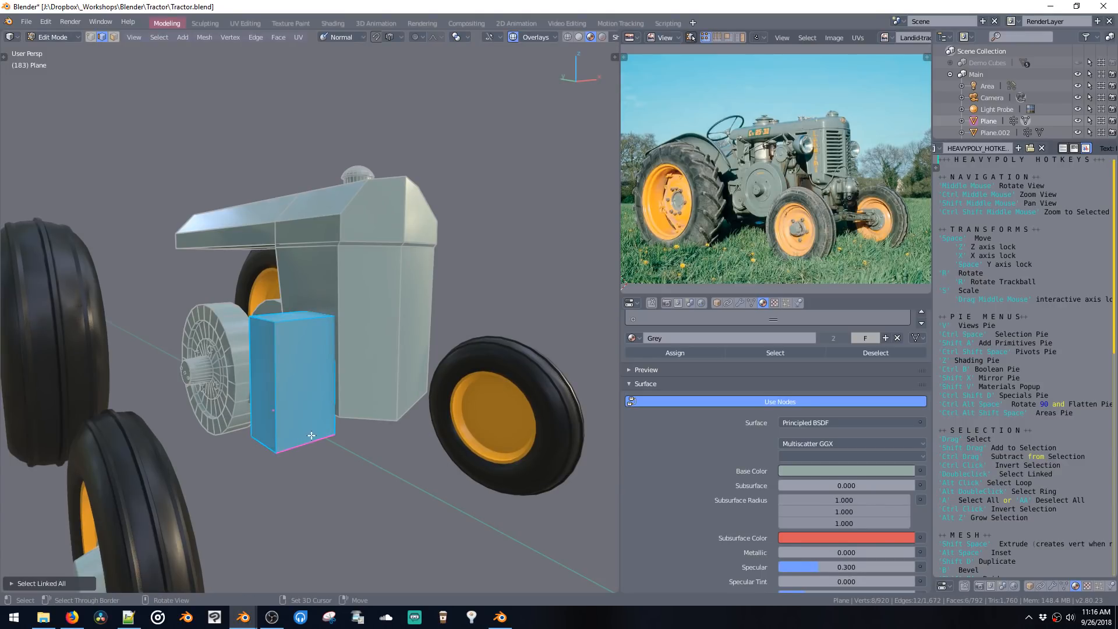
Step: Resize the whole block along the X axis and move it inward against the body's lower front side
{"action": "key", "text": "s"}
{"action": "key", "text": "x"}
{"action": "left_click", "coordinate": [419, 391]}
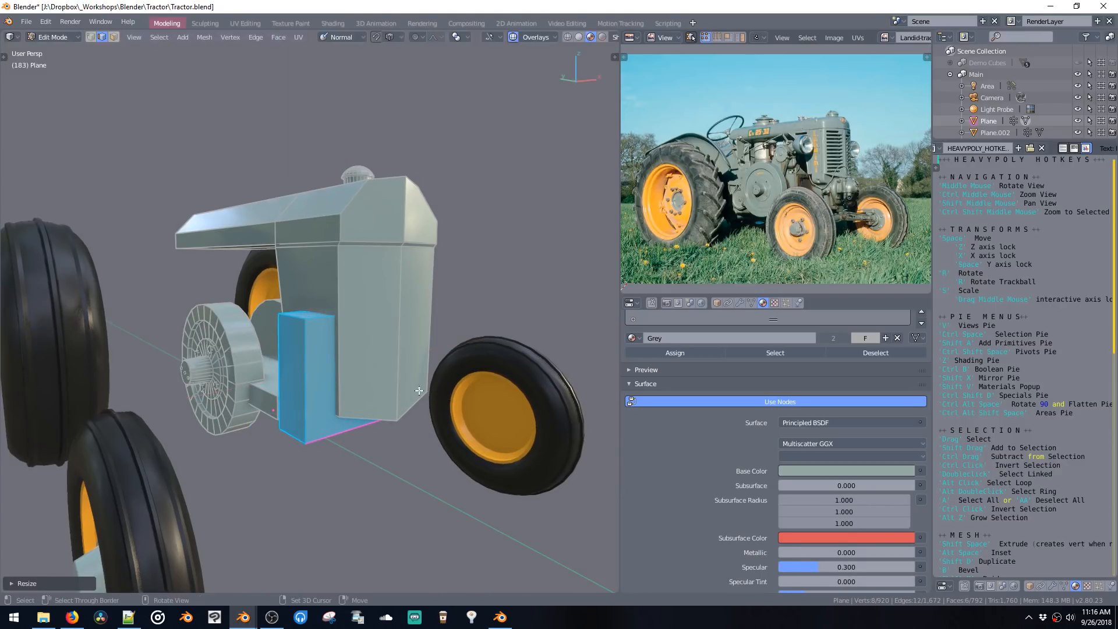
{"action": "key", "text": "space"}
{"action": "left_click", "coordinate": [429, 392]}
{"action": "middle_click_drag", "start_coordinate": [409, 391], "coordinate": [355, 402]}
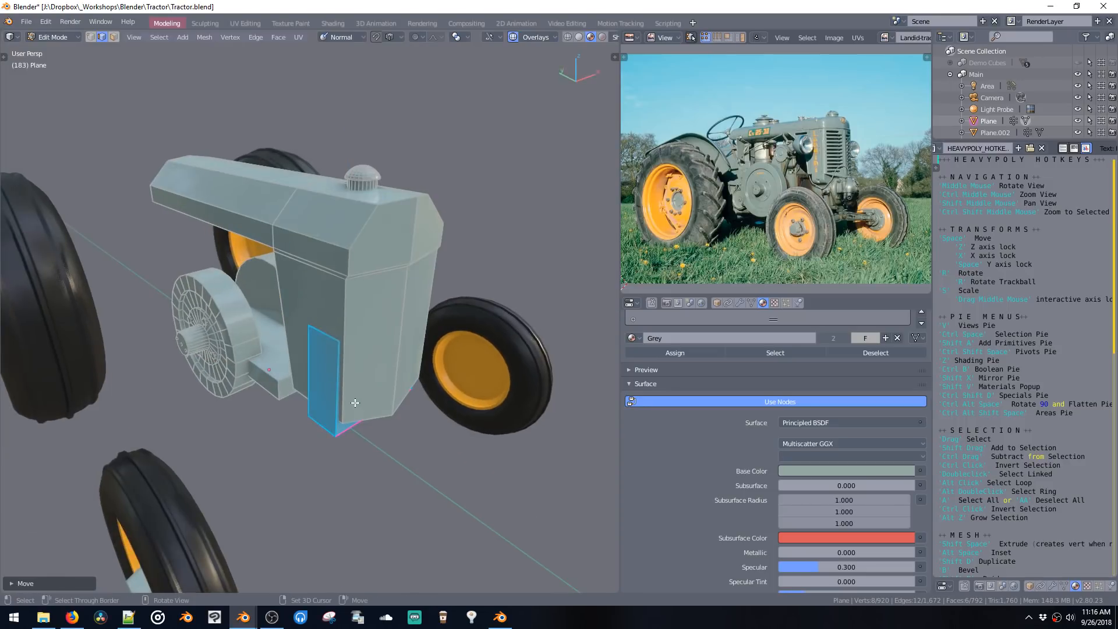
Step: Select the block's top face and raise it along the Z axis to just below the hood
{"action": "left_click", "coordinate": [313, 351]}
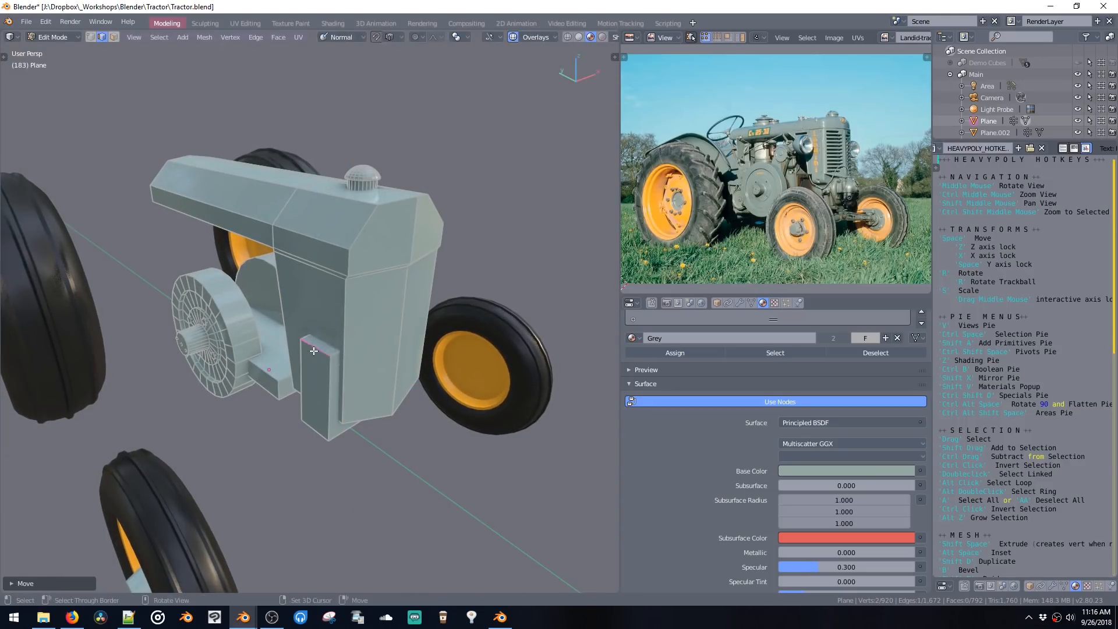
{"action": "key", "text": "ctrl+space"}
{"action": "left_click", "coordinate": [396, 272]}
{"action": "left_click", "coordinate": [322, 341]}
{"action": "key", "text": "space"}
{"action": "key", "text": "z"}
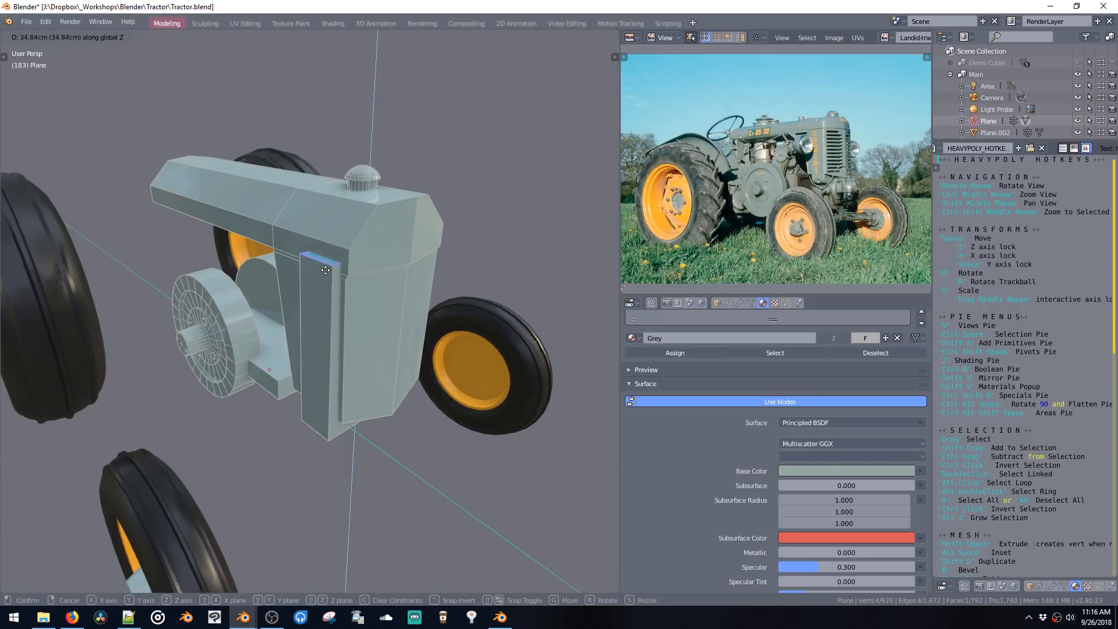
{"action": "left_click", "coordinate": [325, 278]}
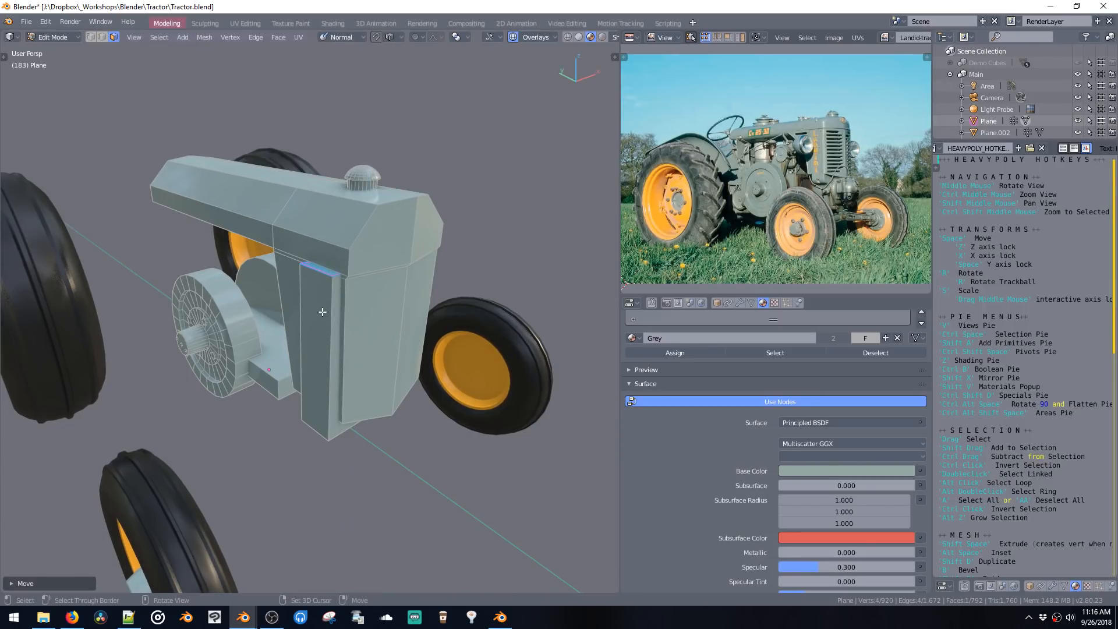
Step: Fine-tune the whole tall block's position along the X axis so it protrudes slightly from the body's side
{"action": "left_click", "coordinate": [313, 360]}
{"action": "middle_click_drag", "start_coordinate": [319, 365], "coordinate": [365, 355]}
{"action": "key", "text": "space"}
{"action": "key", "text": "x"}
{"action": "left_click", "coordinate": [326, 334]}
{"action": "key", "text": "space"}
{"action": "key", "text": "x"}
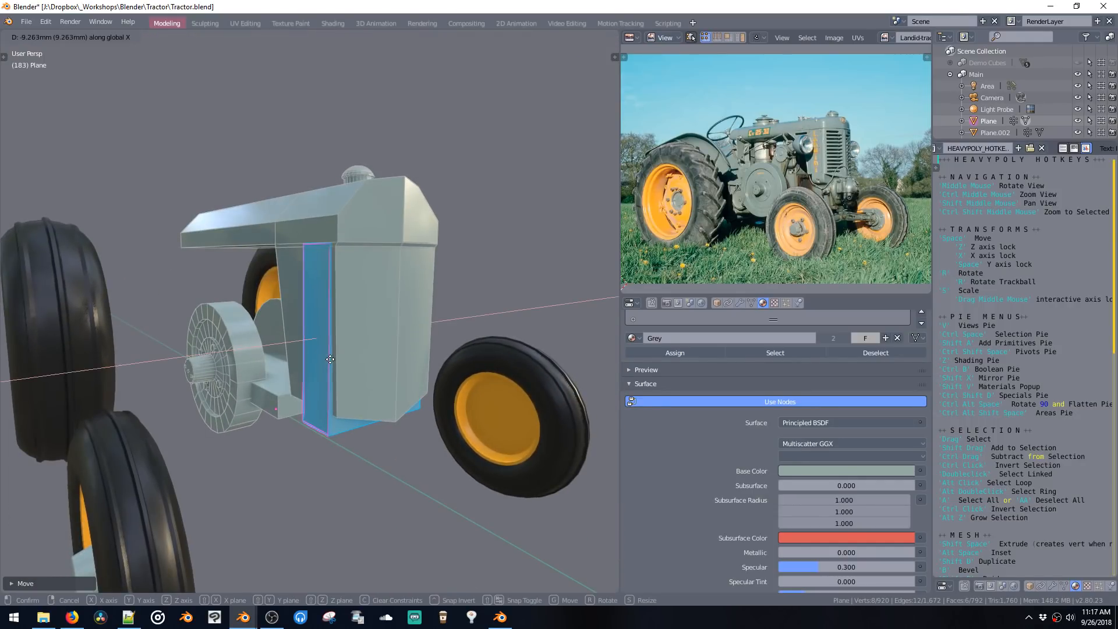
{"action": "left_click", "coordinate": [337, 360]}
{"action": "key", "text": "space"}
{"action": "key", "text": "x"}
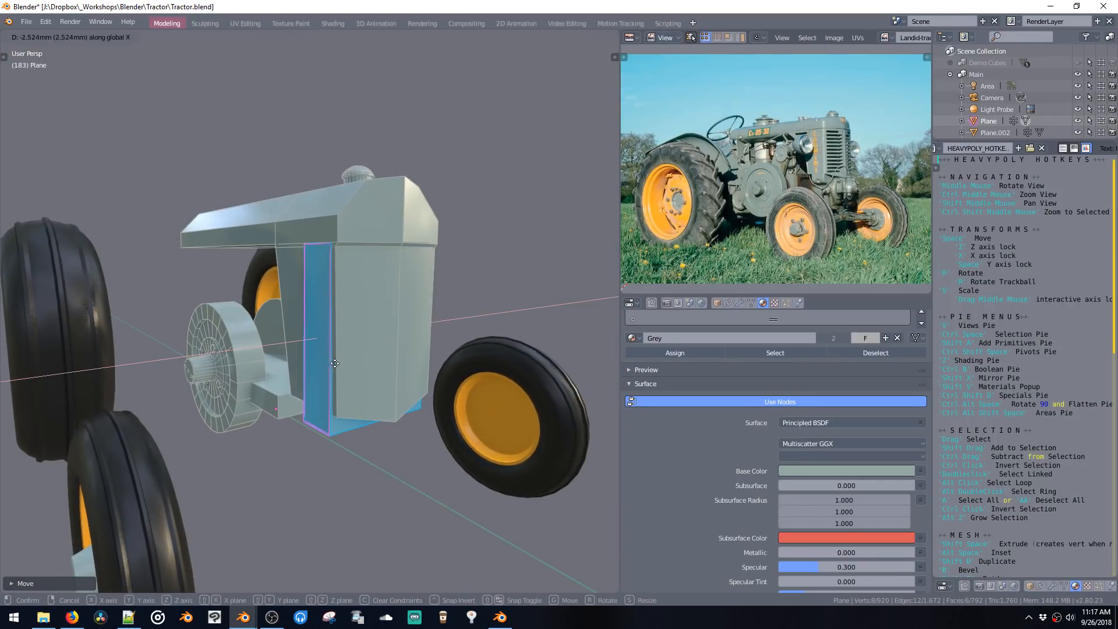
{"action": "left_click", "coordinate": [334, 363]}
{"action": "middle_click_drag", "start_coordinate": [336, 364], "coordinate": [295, 348]}
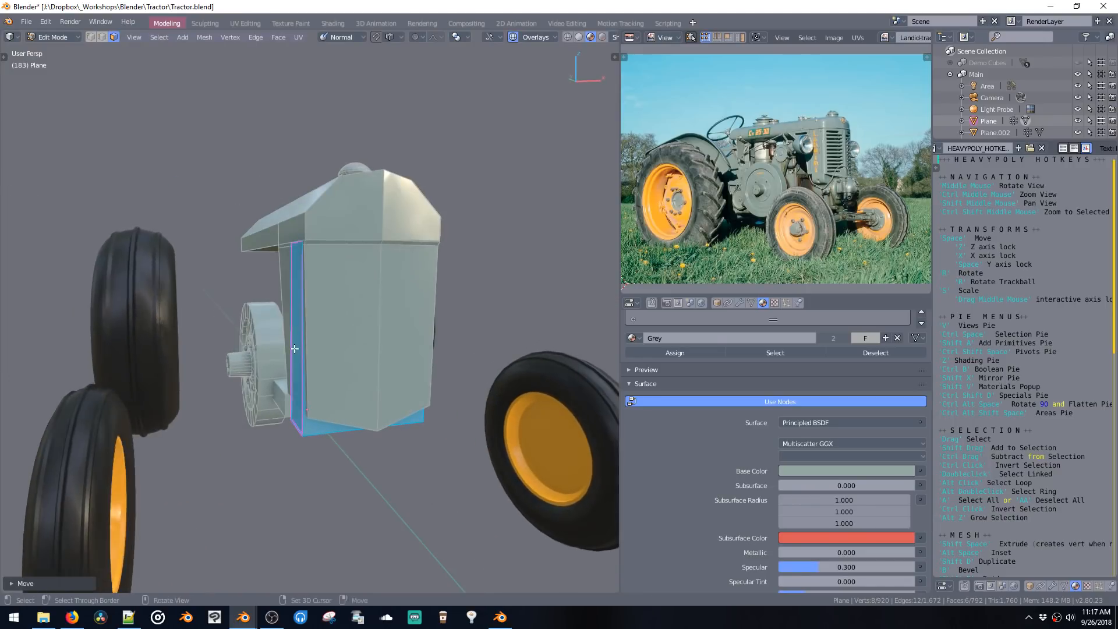
Step: Mirror the tall side block across the X axis
{"action": "key", "text": "shift+x"}
{"action": "left_click", "coordinate": [363, 355]}
{"action": "mouse_move", "coordinate": [362, 355]}
{"action": "middle_mouse_down"}
{"action": "mouse_move", "coordinate": [373, 345]}
{"action": "mouse_move", "coordinate": [357, 356]}
{"action": "middle_mouse_up"}
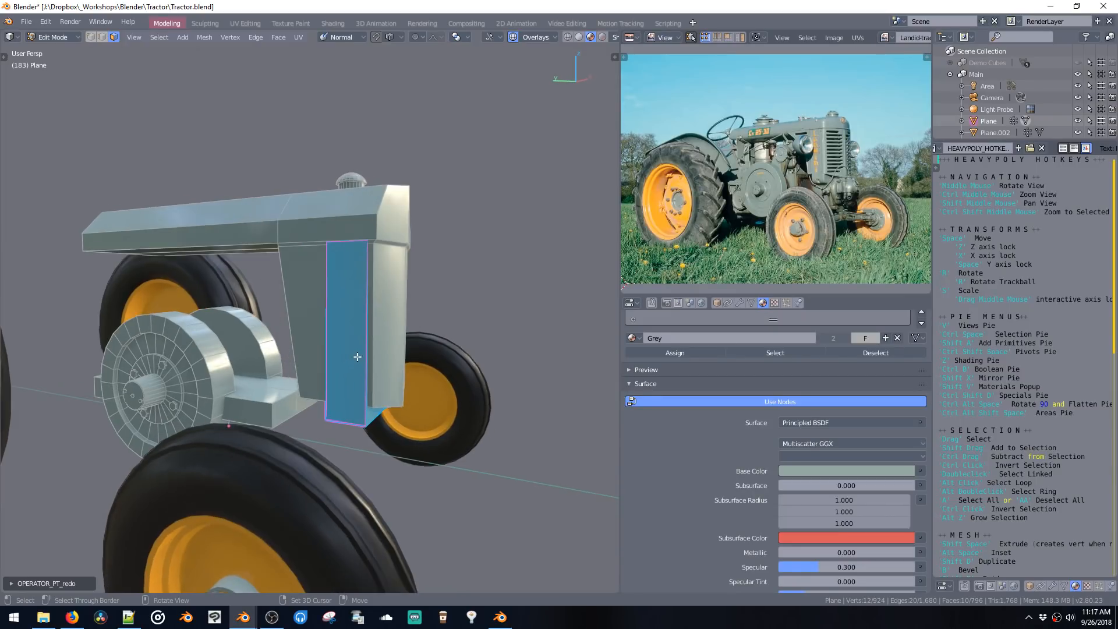
Step: Raise the two bottom faces of the front grille section along the Z axis and scale them along Z to steepen their slope
{"action": "middle_click_drag", "start_coordinate": [332, 427], "coordinate": [393, 390]}
{"action": "left_click", "coordinate": [360, 395]}
{"action": "key", "text": "space"}
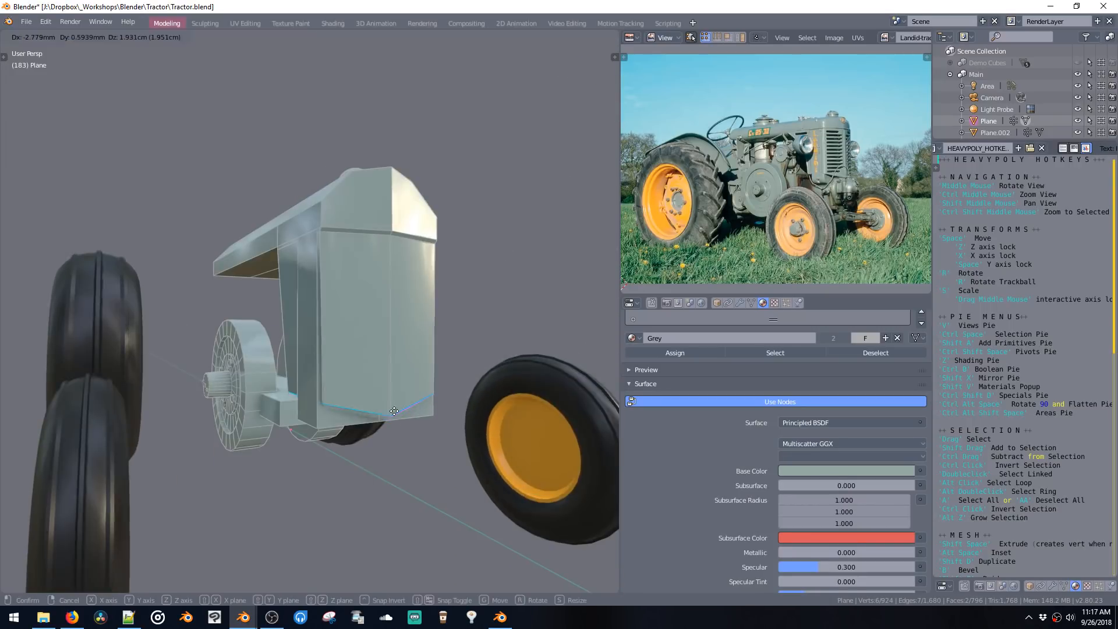
{"action": "key", "text": "z"}
{"action": "left_click", "coordinate": [391, 402]}
{"action": "key", "text": "s"}
{"action": "key", "text": "z"}
{"action": "left_click", "coordinate": [395, 421]}
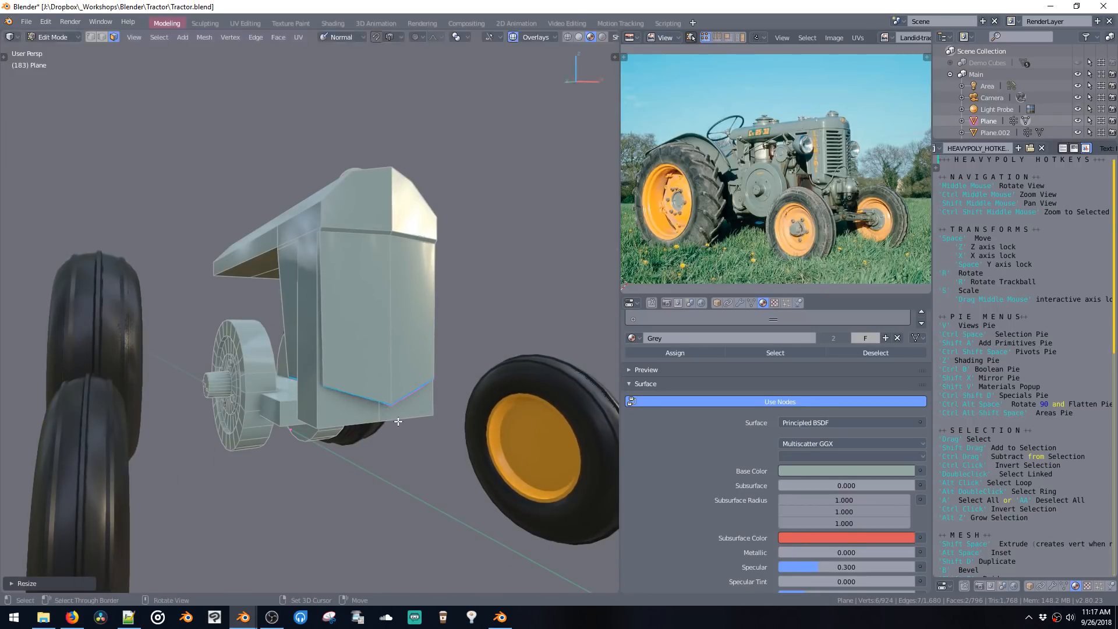
Step: Select the bottom edge of the tall side block in edge mode
{"action": "mouse_move", "coordinate": [373, 402]}
{"action": "middle_mouse_down"}
{"action": "mouse_move", "coordinate": [381, 397]}
{"action": "mouse_move", "coordinate": [383, 414]}
{"action": "middle_mouse_up"}
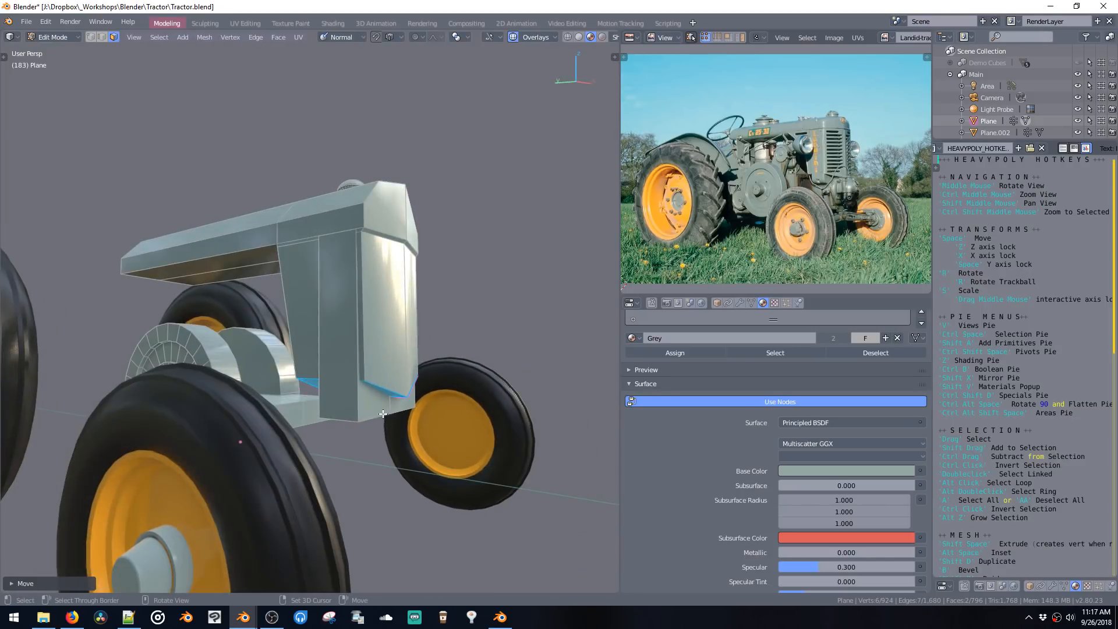
{"action": "key", "text": "2"}
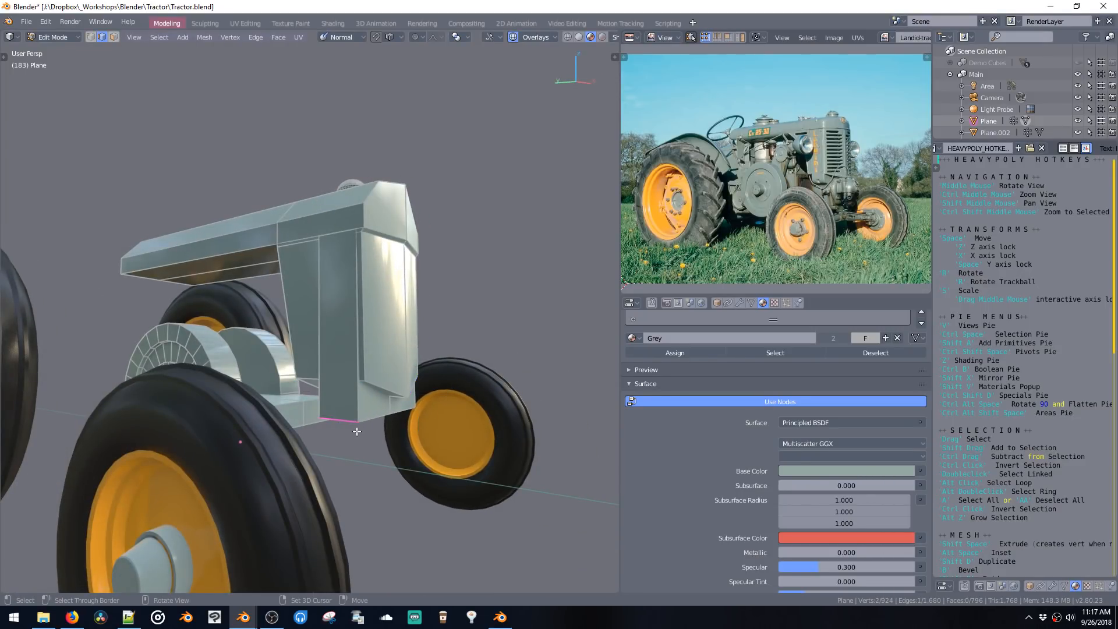
Step: Bevel the bottom side edge of the radiator housing with multiple segments to round its lower corner
{"action": "key", "text": "b"}
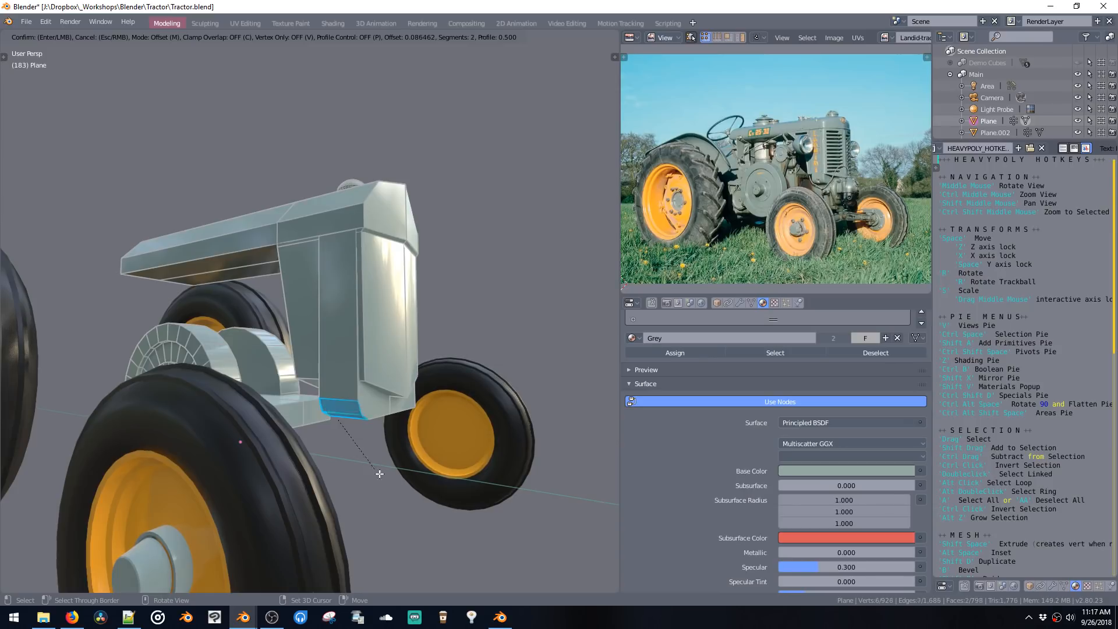
{"action": "scroll", "coordinate": [379, 473], "scroll_direction": "up", "scroll_amount": 4}
{"action": "left_click", "coordinate": [434, 515]}
{"action": "middle_click_drag", "start_coordinate": [402, 446], "coordinate": [364, 392]}
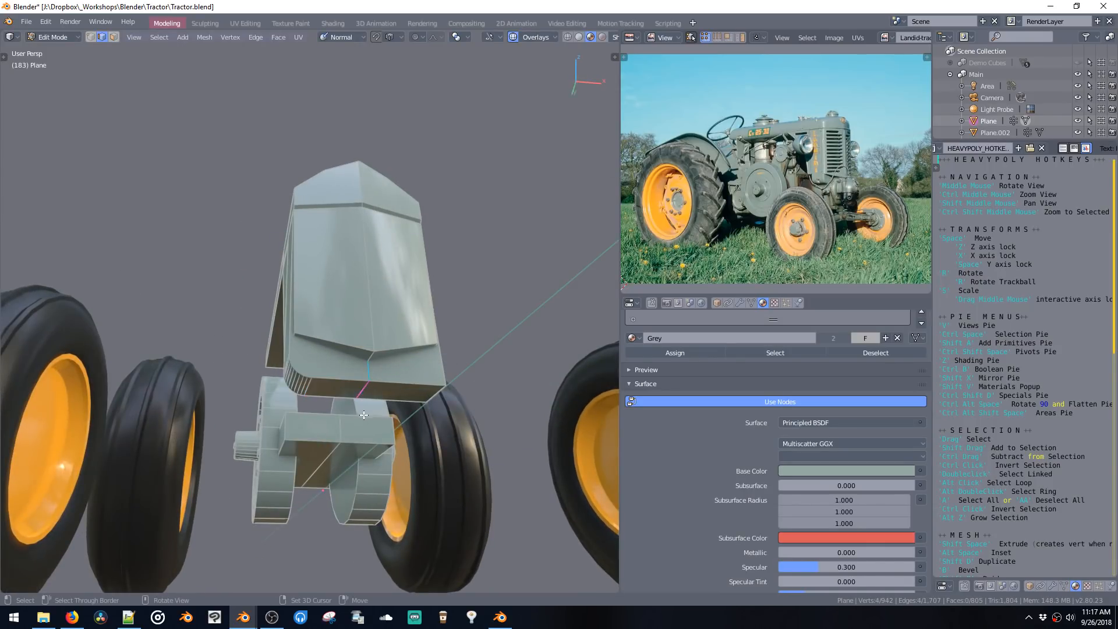
Step: Bevel the centre edge under the front of the radiator housing and widen the resulting strip along the X axis
{"action": "key", "text": "b"}
{"action": "left_click", "coordinate": [362, 433]}
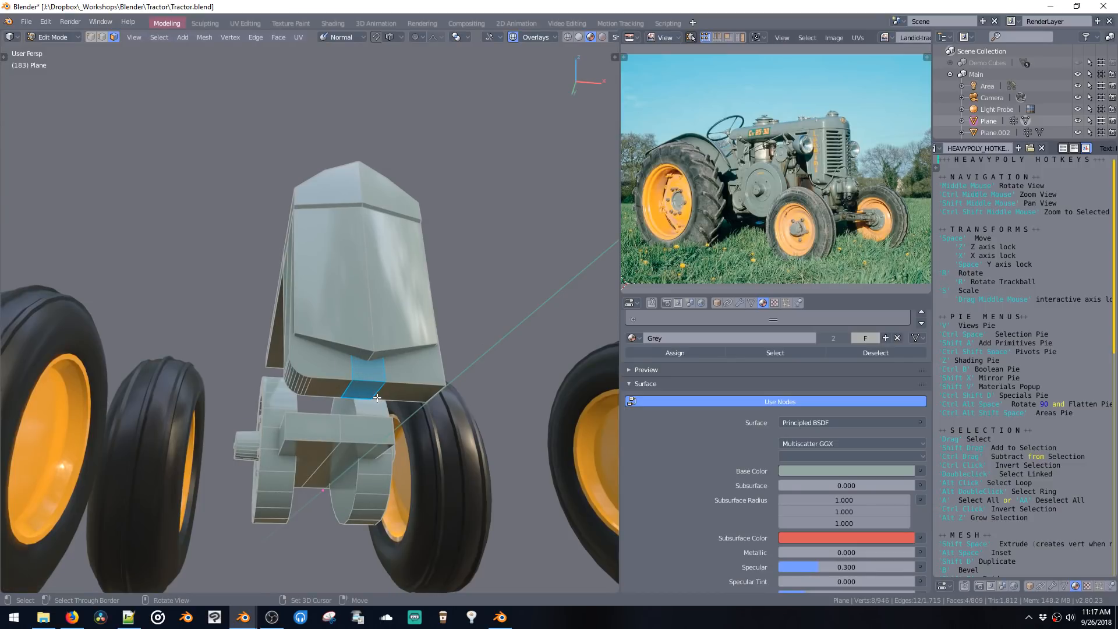
{"action": "key", "text": "s"}
{"action": "key", "text": "x"}
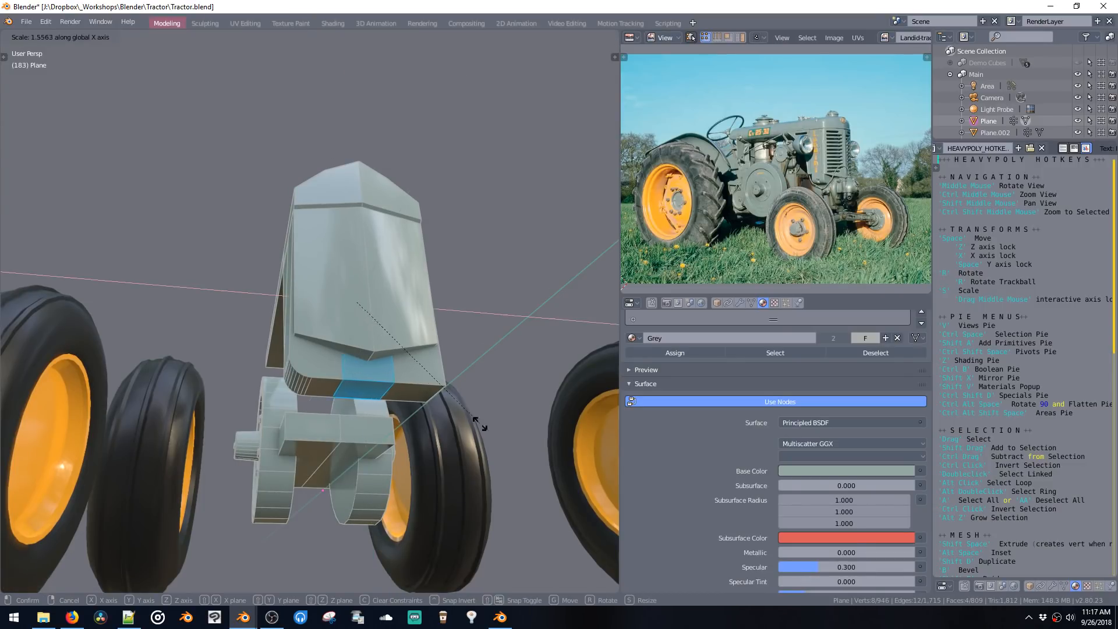
{"action": "left_click", "coordinate": [527, 426]}
Step: Extrude the central underside face of the radiator housing downward to form a support block
{"action": "left_click", "coordinate": [449, 364]}
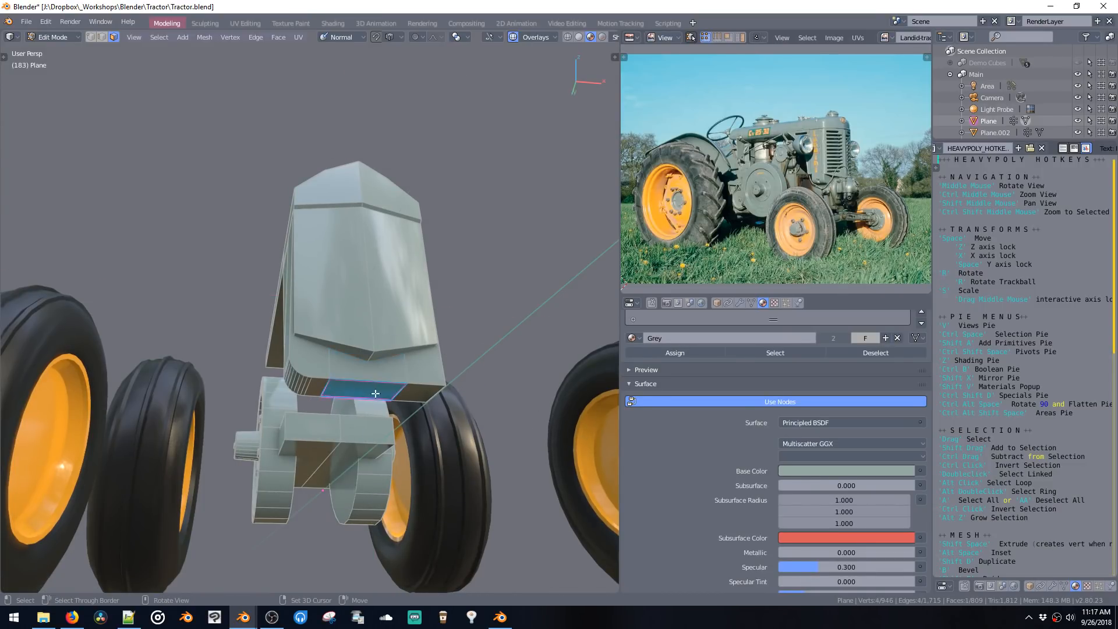
{"action": "middle_click_drag", "start_coordinate": [408, 378], "coordinate": [347, 376]}
{"action": "left_click", "coordinate": [358, 411]}
{"action": "key", "text": "shift+space"}
{"action": "left_click", "coordinate": [379, 426]}
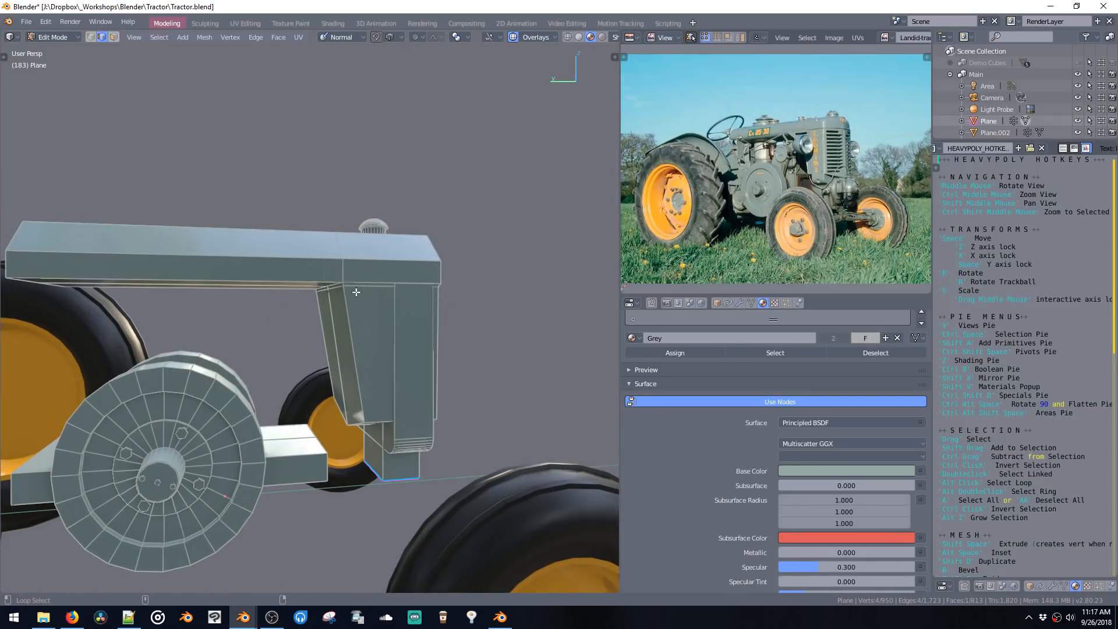
Step: Duplicate the housing's tapered side face and place the copy behind the housing, under the hood
{"action": "middle_click_drag", "start_coordinate": [357, 292], "coordinate": [350, 317]}
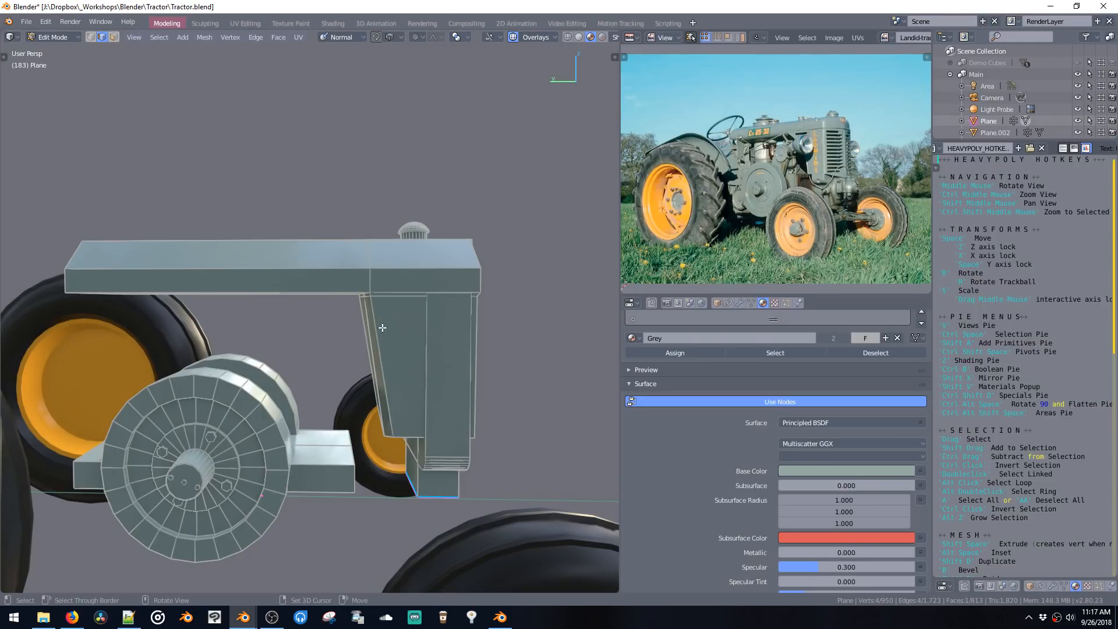
{"action": "left_click", "coordinate": [431, 342]}
{"action": "left_click", "coordinate": [398, 332]}
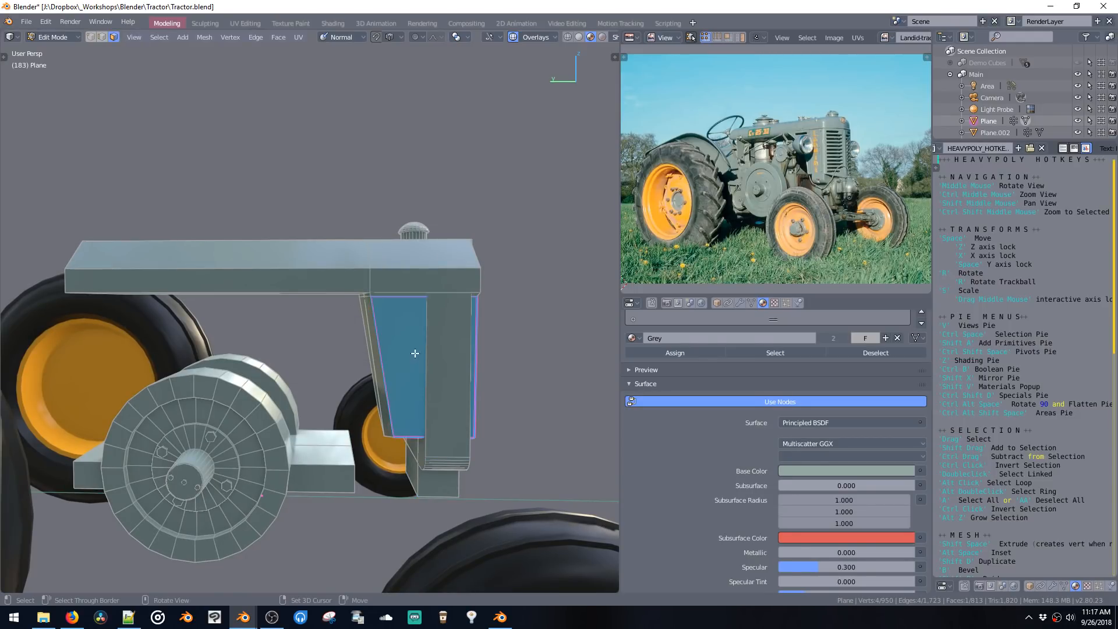
{"action": "key", "text": "shift+space"}
{"action": "left_click", "coordinate": [335, 373]}
{"action": "key", "text": "space"}
{"action": "key", "text": "z"}
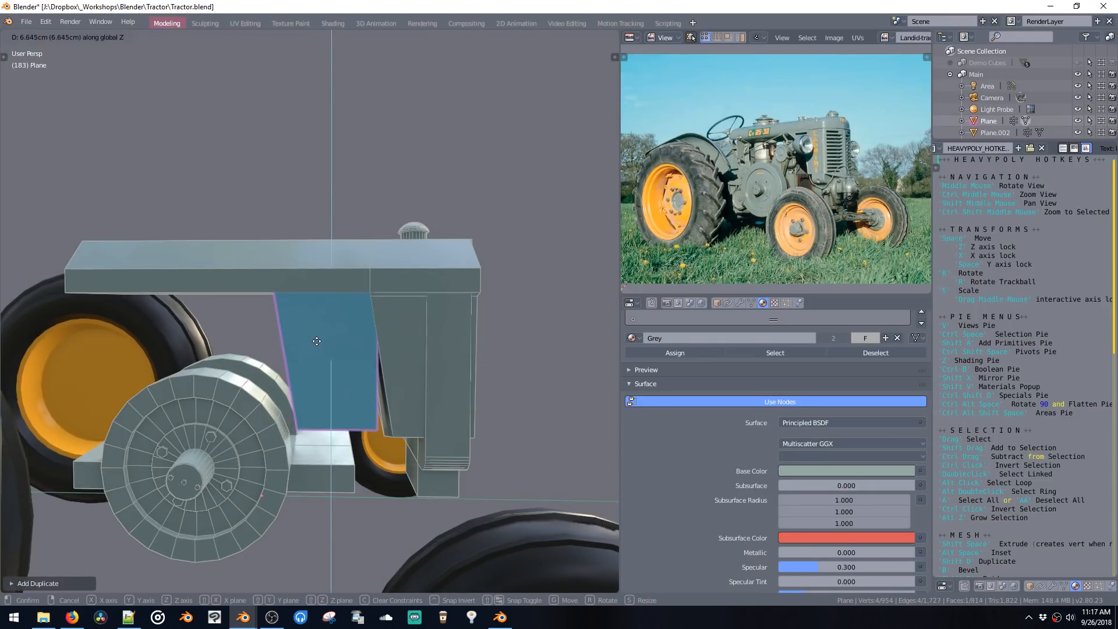
{"action": "left_click", "coordinate": [319, 425]}
Step: Raise the bottom edge of the duplicated side panel along Z by about 40 cm
{"action": "key", "text": "2"}
{"action": "left_click", "coordinate": [318, 428]}
{"action": "key", "text": "space"}
{"action": "key", "text": "z"}
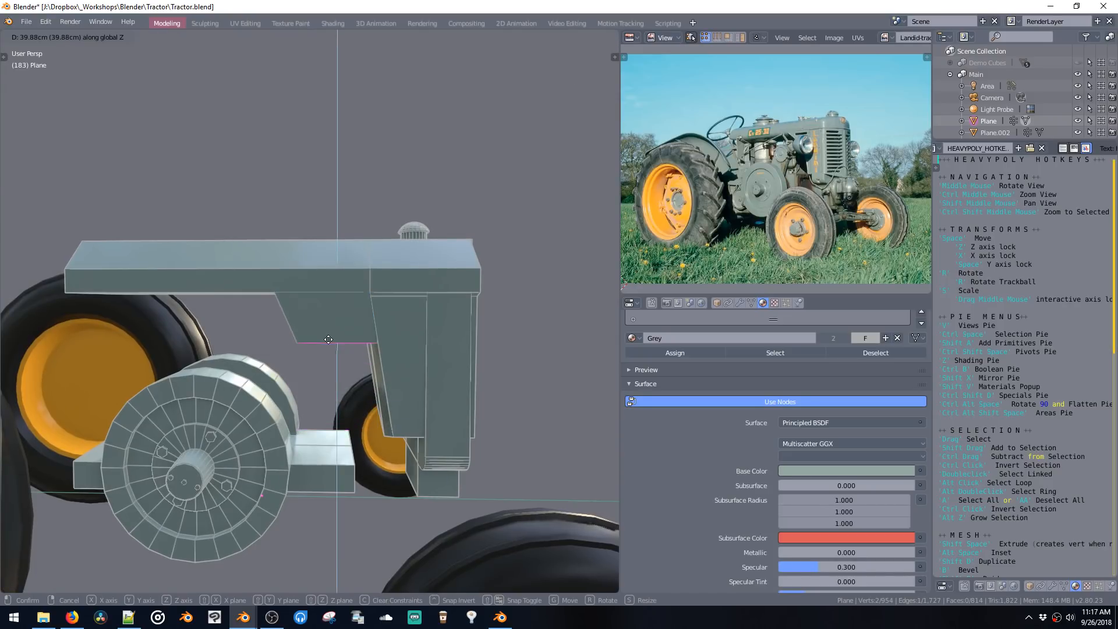
{"action": "left_click", "coordinate": [330, 350]}
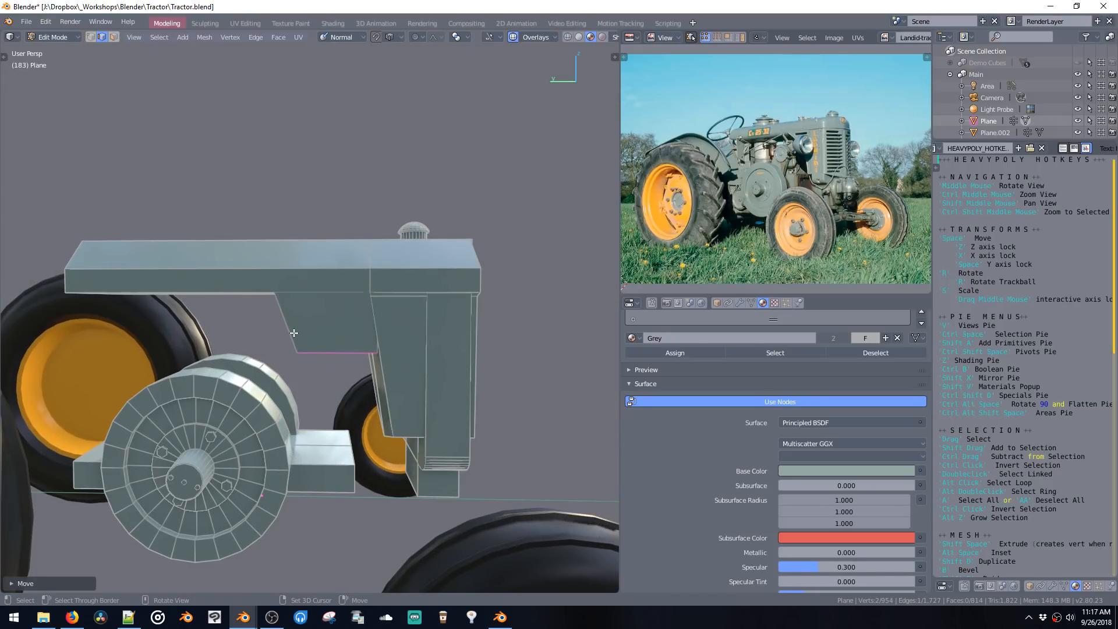
Step: Slide the panel's lower rear vertex along Y toward the housing to slant its rear edge
{"action": "key", "text": "1"}
{"action": "left_click", "coordinate": [297, 350]}
{"action": "key", "text": "space"}
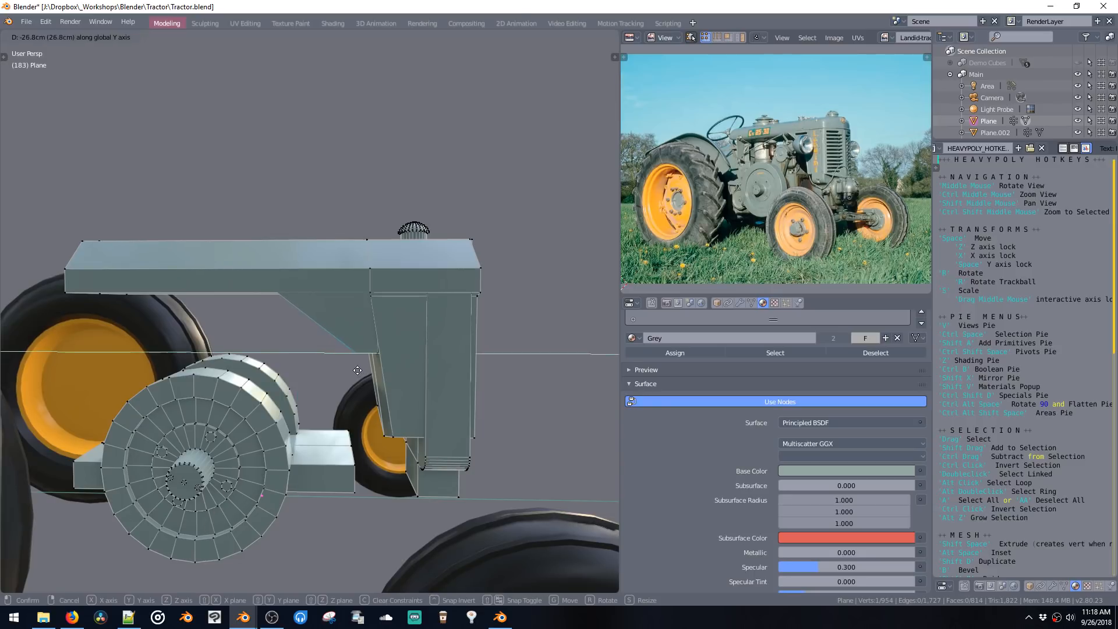
{"action": "left_click", "coordinate": [355, 370]}
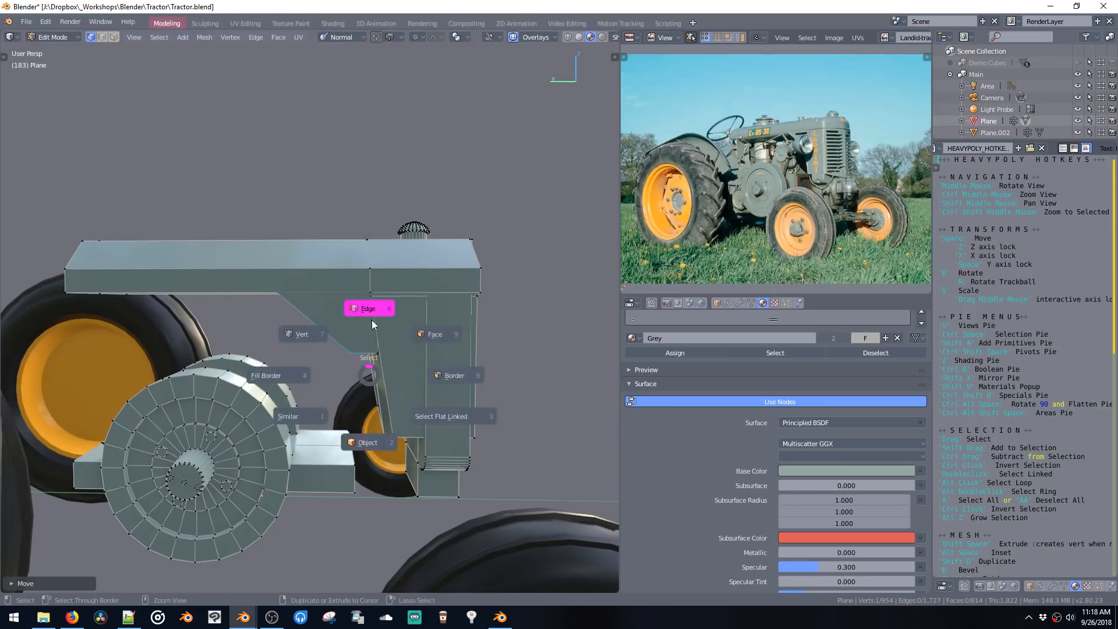
Step: Extrude the panel's short bottom edge downward along the tapered housing by about 37 cm
{"action": "key", "text": "2"}
{"action": "key", "text": "shift+space"}
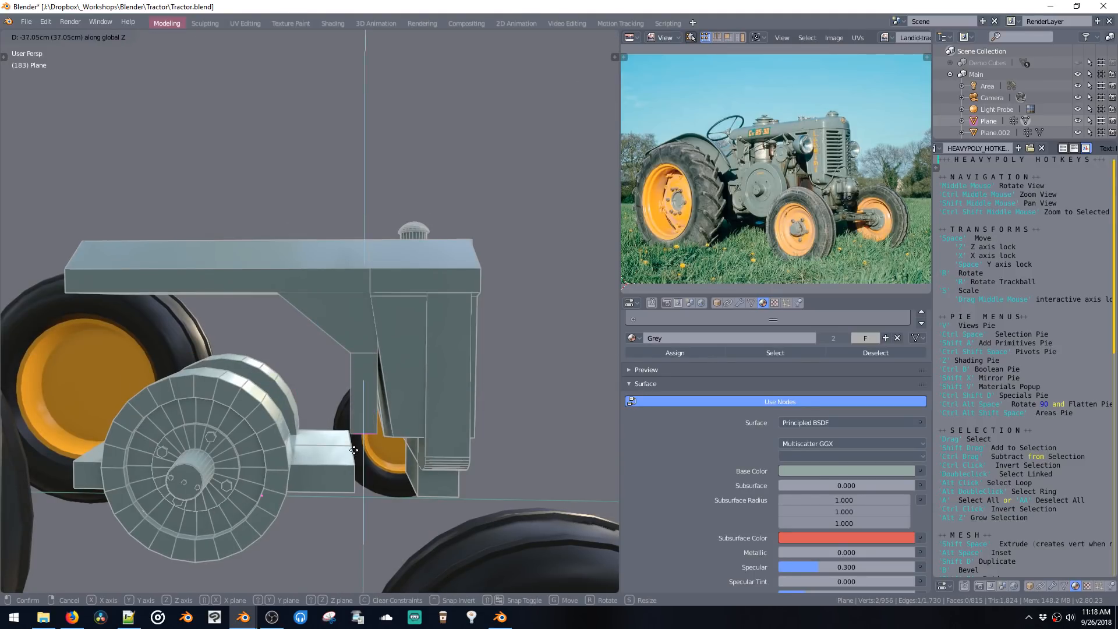
{"action": "left_click", "coordinate": [357, 421]}
Step: Shift the extruded lower face along Y against the housing and pull its top edge back slightly
{"action": "key", "text": "ctrl+space"}
{"action": "left_click", "coordinate": [390, 371]}
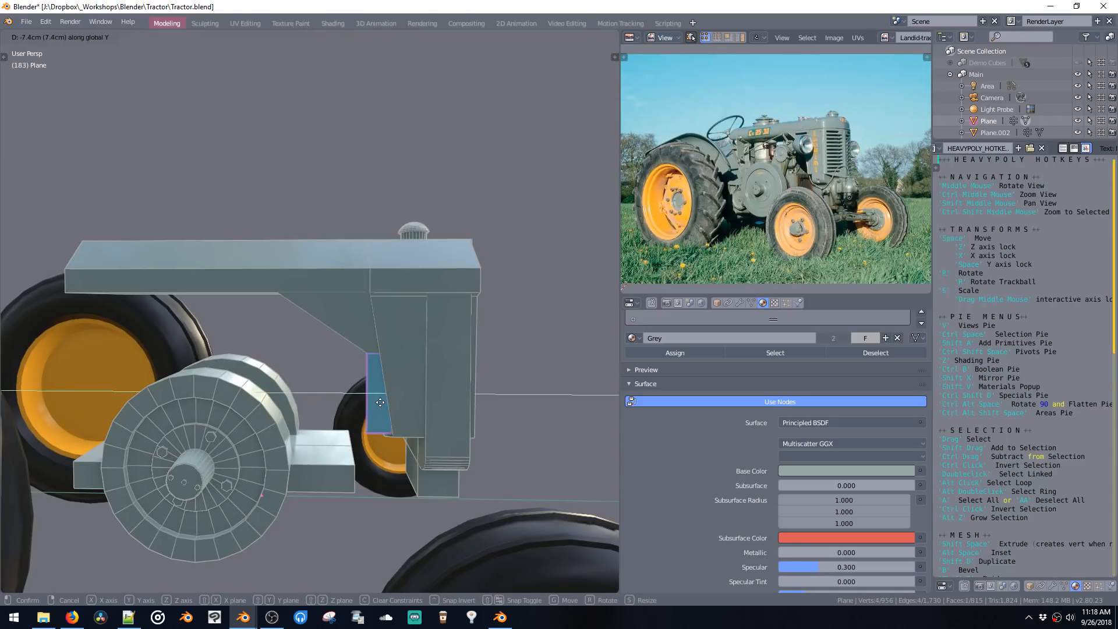
{"action": "key", "text": "space"}
{"action": "key", "text": "space"}
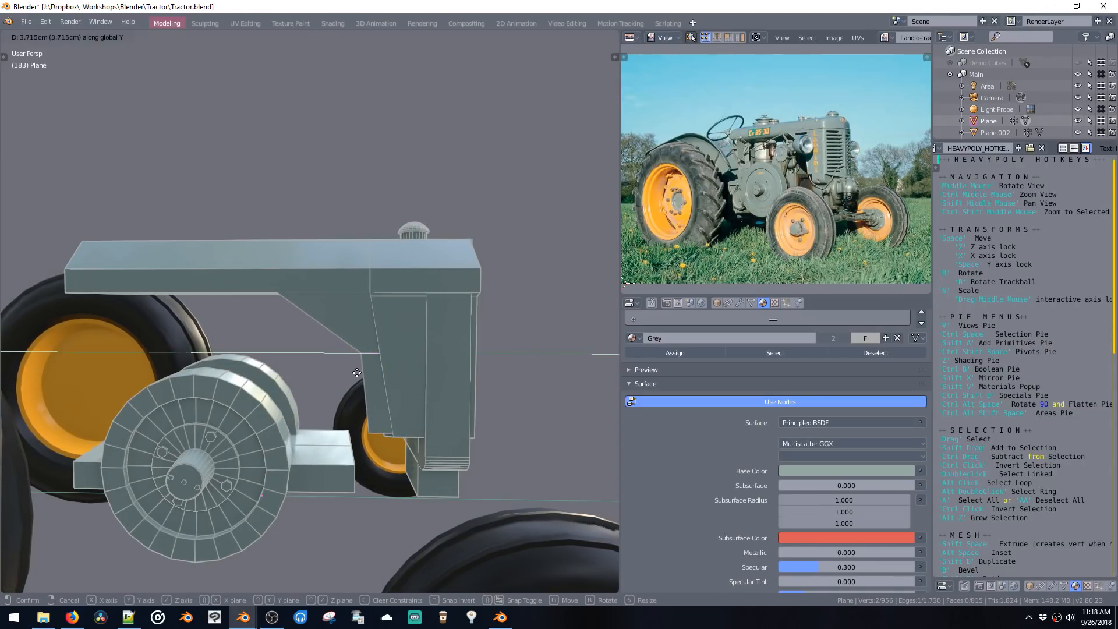
{"action": "left_click", "coordinate": [352, 373]}
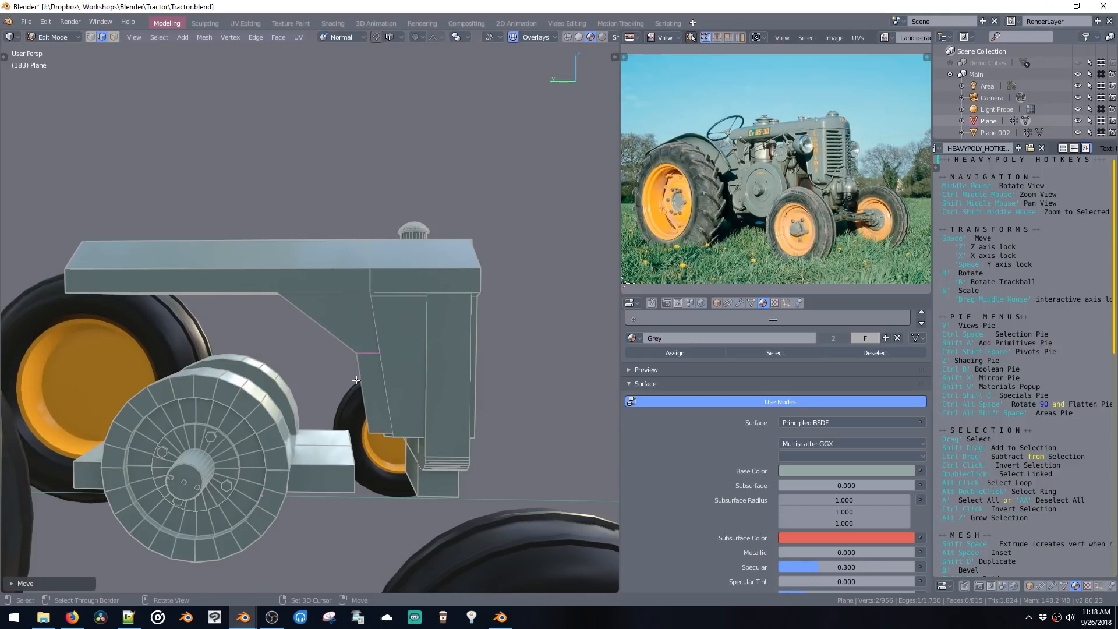
Step: Move the lower face's bottom rear vertex along Y toward the housing to taper the panel
{"action": "key", "text": "1"}
{"action": "left_click", "coordinate": [370, 440]}
{"action": "key", "text": "space"}
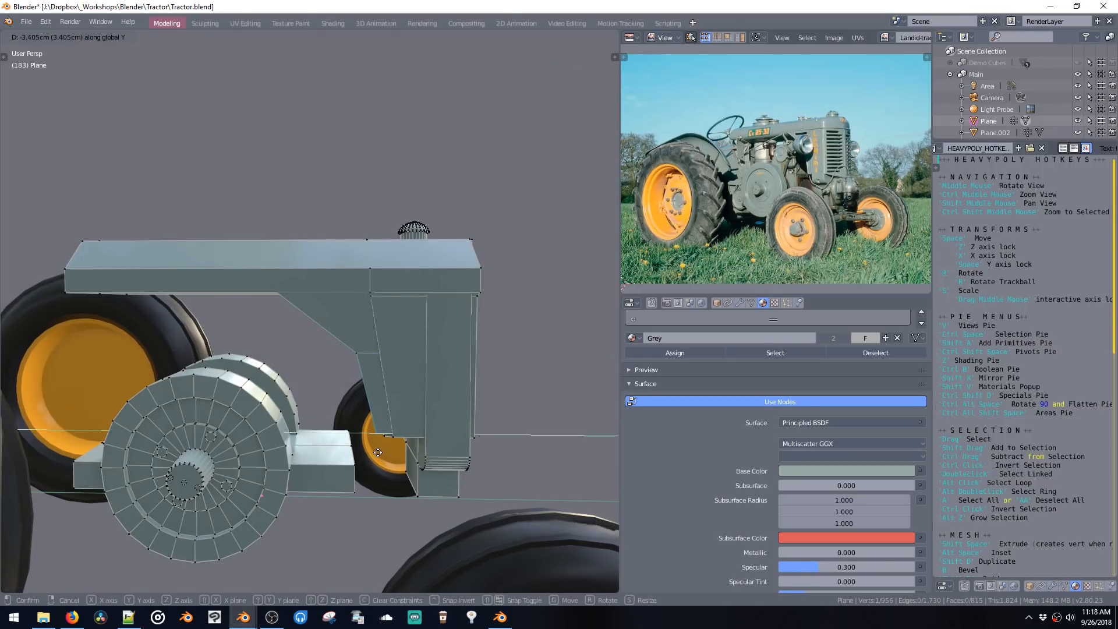
{"action": "left_click", "coordinate": [371, 385]}
Step: Move the side panel's upper rear vertex along Y toward the housing, shortening the panel under the hood
{"action": "middle_click_drag", "start_coordinate": [372, 385], "coordinate": [320, 329]}
{"action": "double_click", "coordinate": [353, 337]}
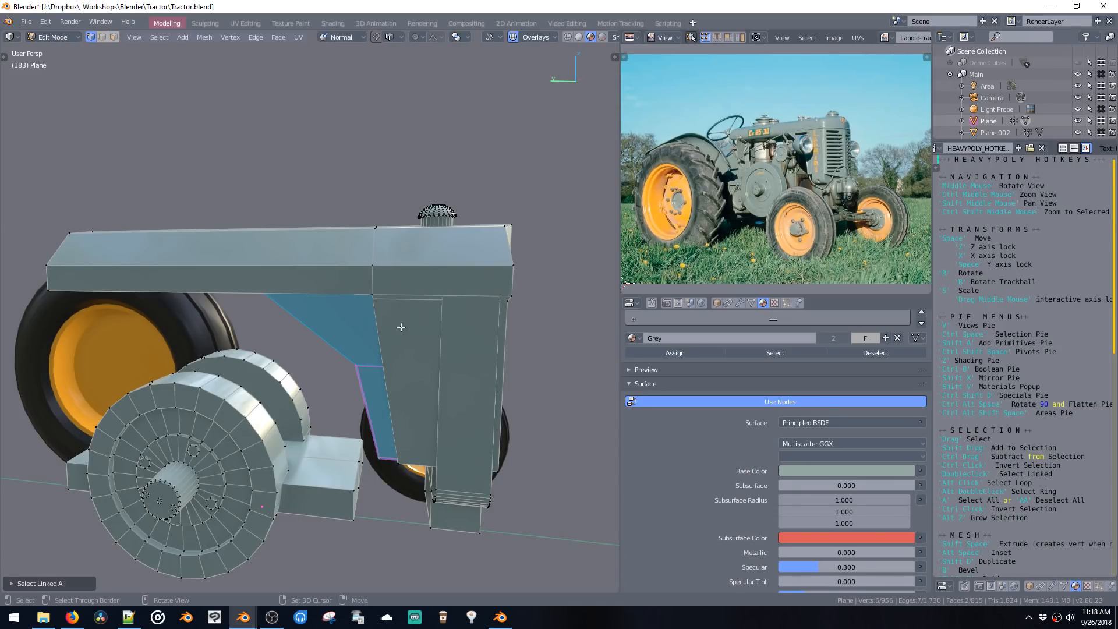
{"action": "left_click_drag", "start_coordinate": [248, 271], "coordinate": [284, 302]}
{"action": "middle_click_drag", "start_coordinate": [284, 301], "coordinate": [338, 338]}
{"action": "key", "text": "space"}
{"action": "key", "text": "space"}
{"action": "left_click", "coordinate": [342, 310]}
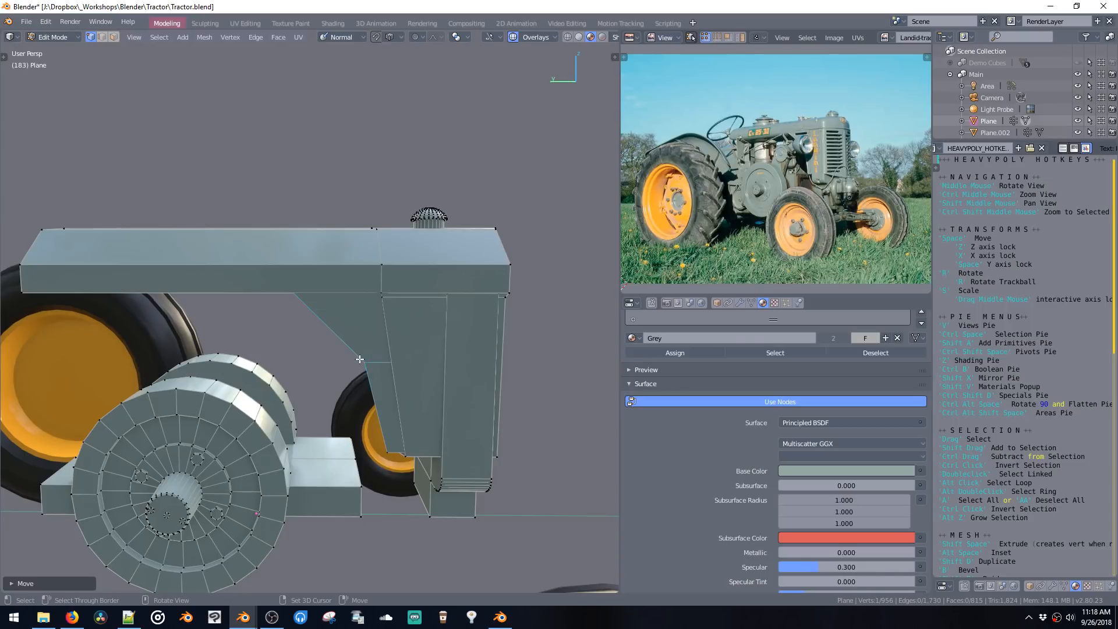
Step: Reposition the two rear vertices of the side panel's lower section along Y to refine its outline
{"action": "key", "text": "ctrl+l"}
{"action": "key", "text": "space"}
{"action": "key", "text": "space"}
{"action": "left_click", "coordinate": [389, 448]}
{"action": "key", "text": "ctrl+z"}
{"action": "middle_click_drag", "start_coordinate": [387, 430], "coordinate": [379, 434]}
{"action": "key", "text": "space"}
{"action": "key", "text": "space"}
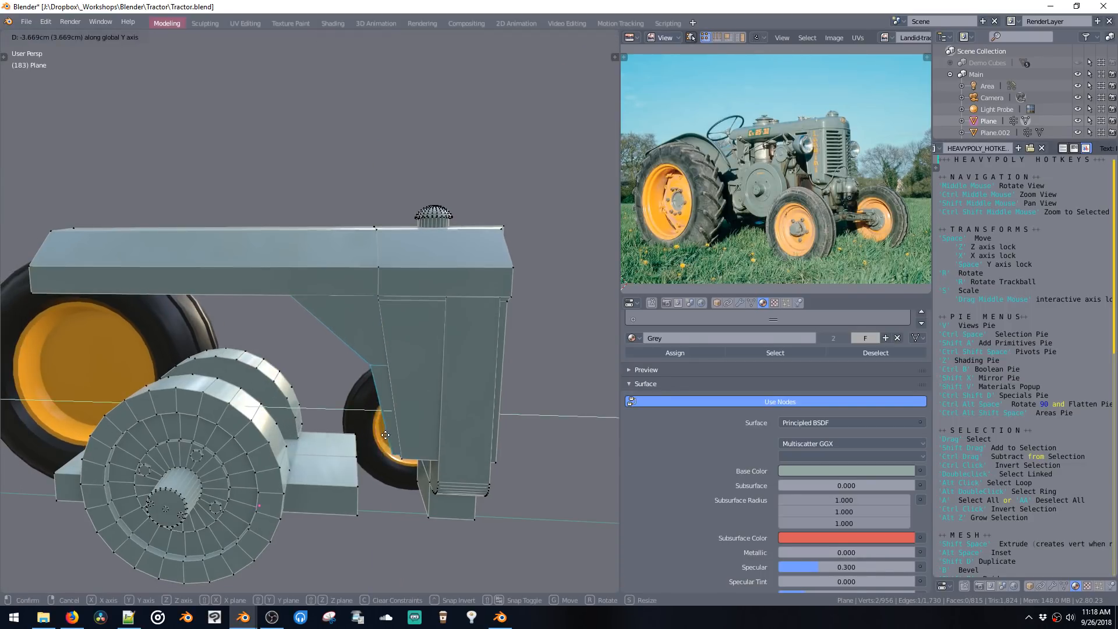
{"action": "left_click", "coordinate": [381, 429]}
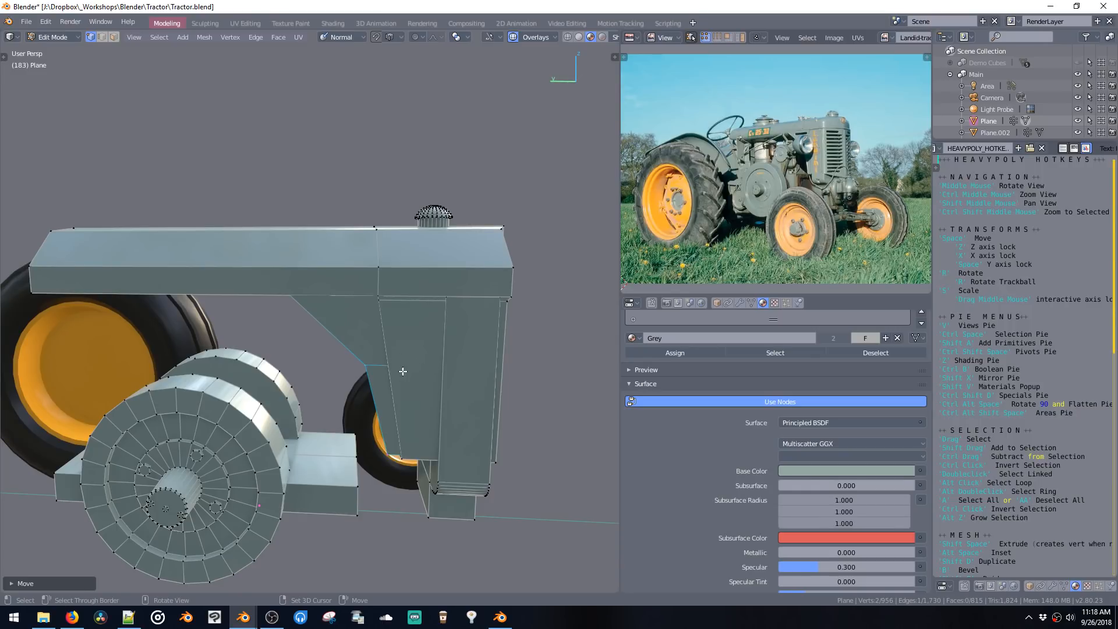
Step: Bevel the horizontal edge across the side panel with 12 segments, wide enough to curve its rear profile
{"action": "key", "text": "2"}
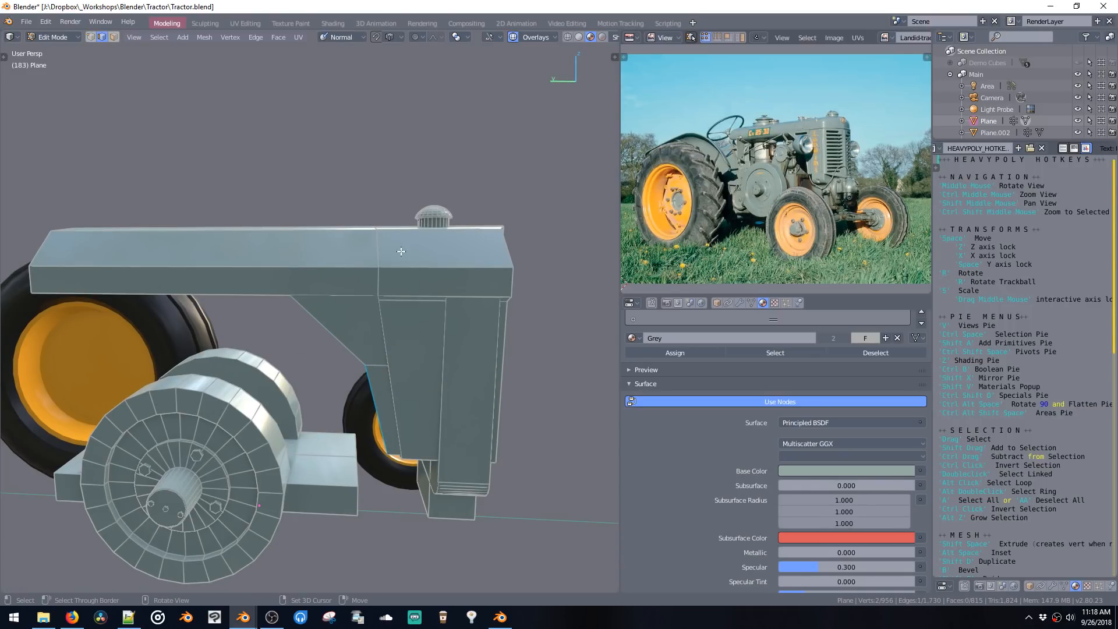
{"action": "middle_click_drag", "start_coordinate": [394, 322], "coordinate": [343, 346]}
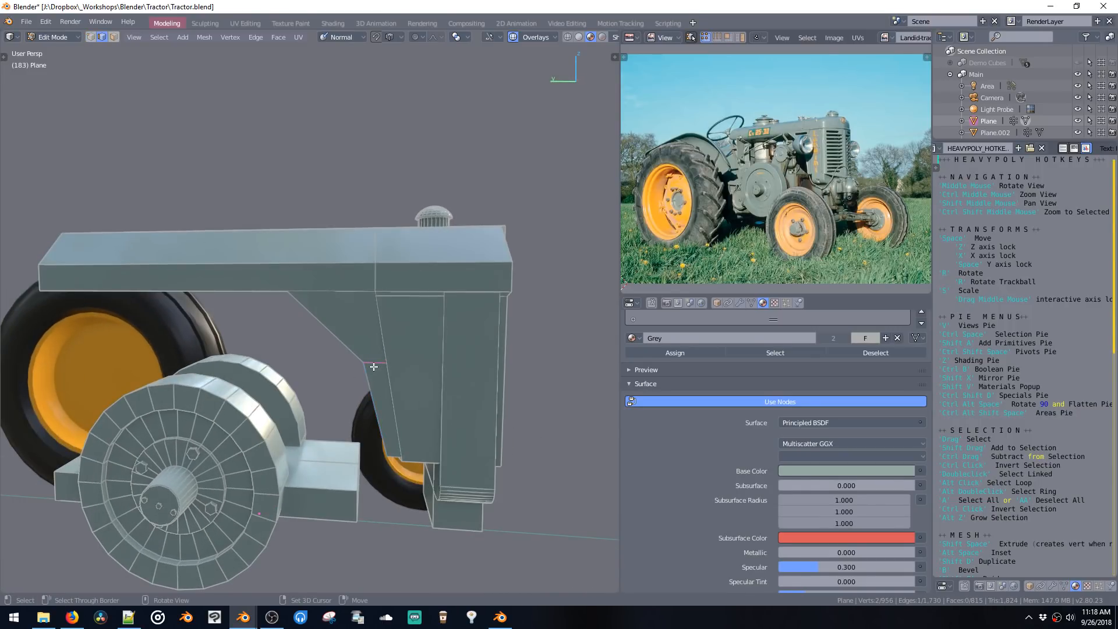
{"action": "key", "text": "ctrl+b"}
{"action": "left_click", "coordinate": [360, 497]}
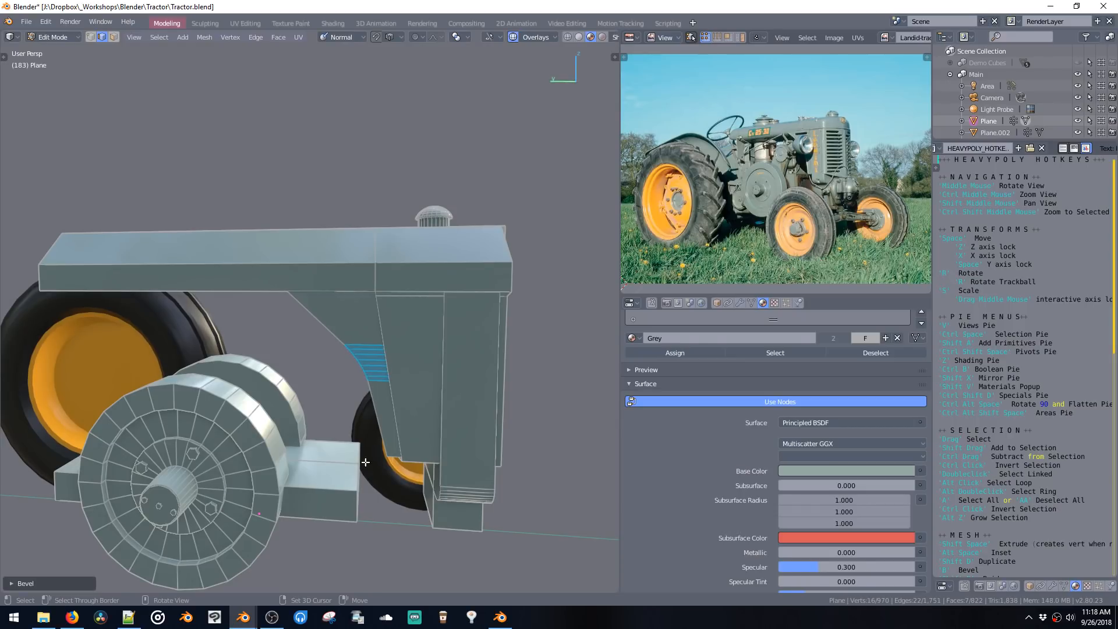
{"action": "key", "text": "ctrl+z"}
{"action": "key", "text": "b"}
{"action": "left_click", "coordinate": [361, 532]}
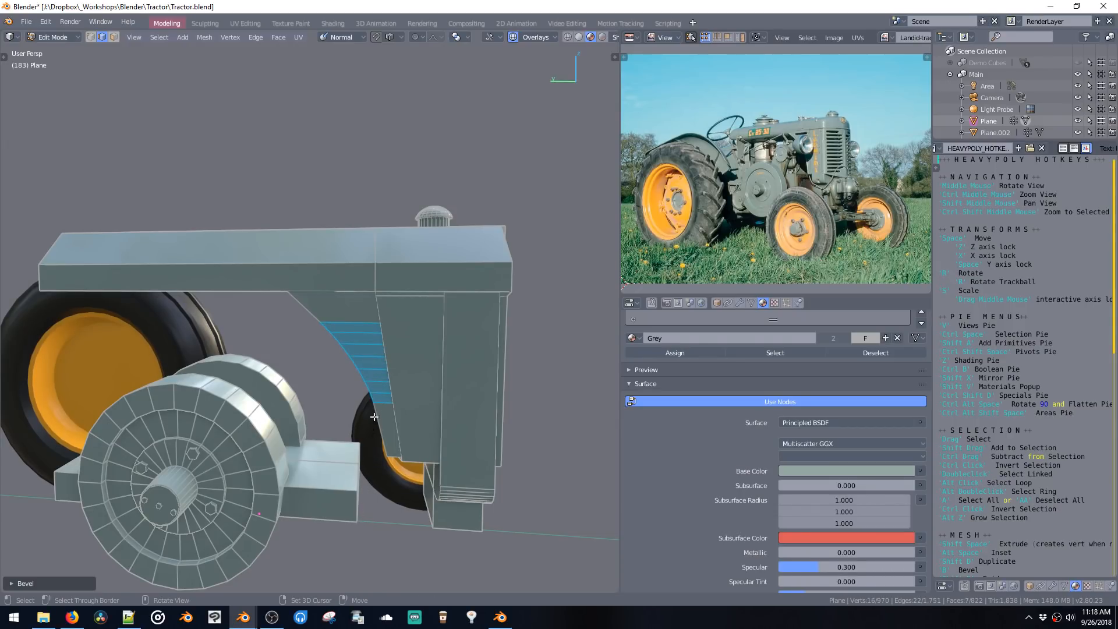
{"action": "key", "text": "ctrl+z"}
{"action": "key", "text": "b"}
{"action": "scroll", "coordinate": [365, 457], "scroll_direction": "up", "scroll_amount": 5}
{"action": "left_click", "coordinate": [364, 464]}
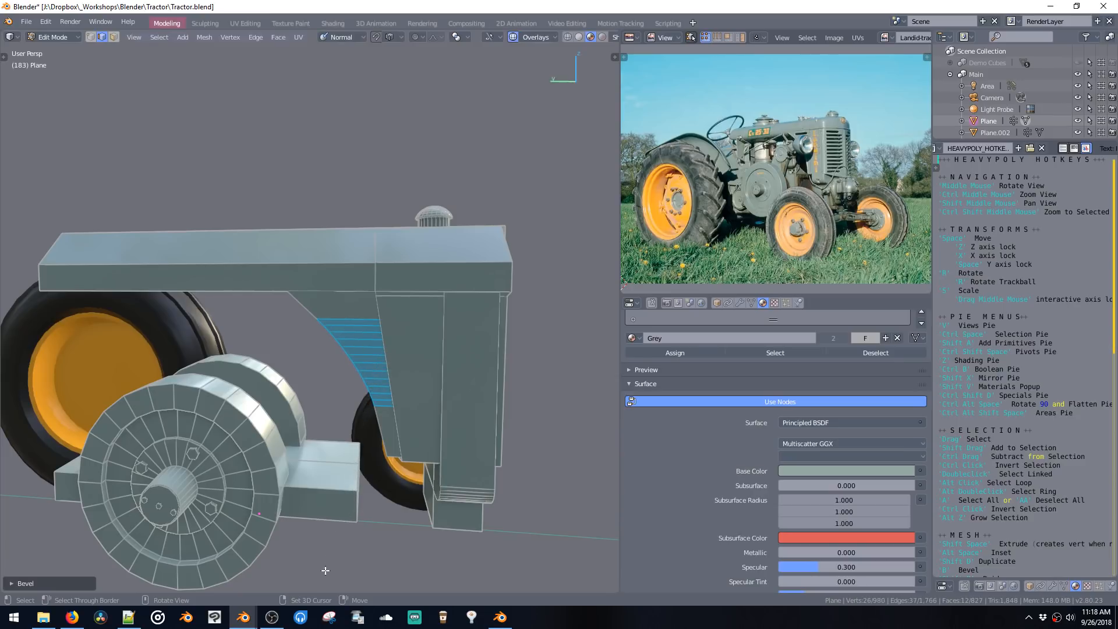
Step: Duplicate the top face of the curved side panel, offset the copy toward the housing and scale it down
{"action": "middle_click_drag", "start_coordinate": [367, 426], "coordinate": [400, 384]}
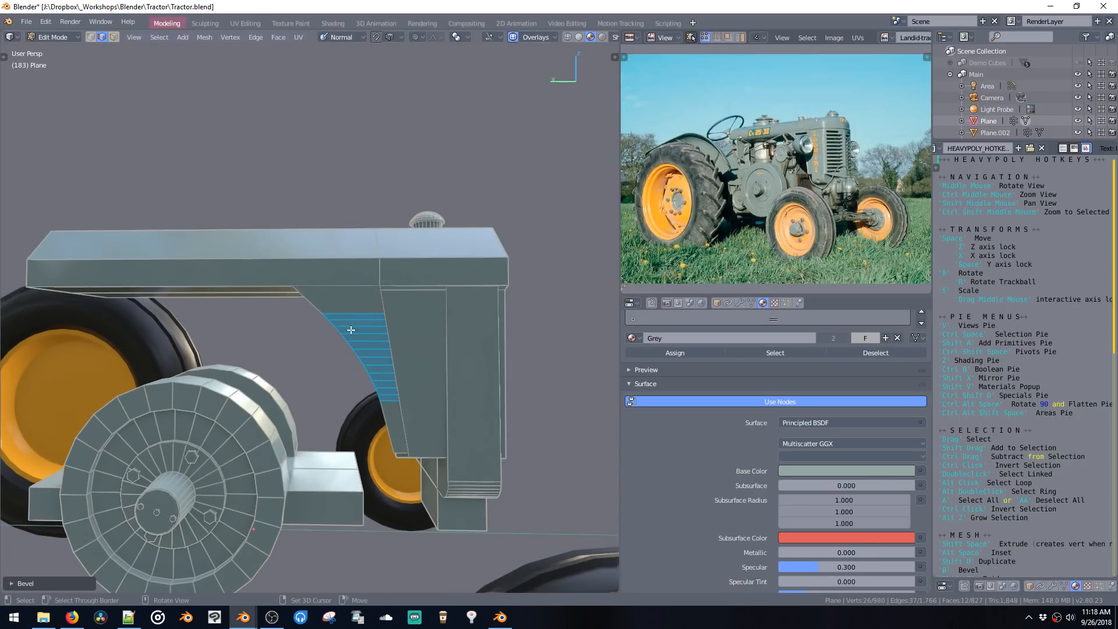
{"action": "left_click", "coordinate": [358, 304]}
{"action": "middle_click_drag", "start_coordinate": [358, 304], "coordinate": [403, 344]}
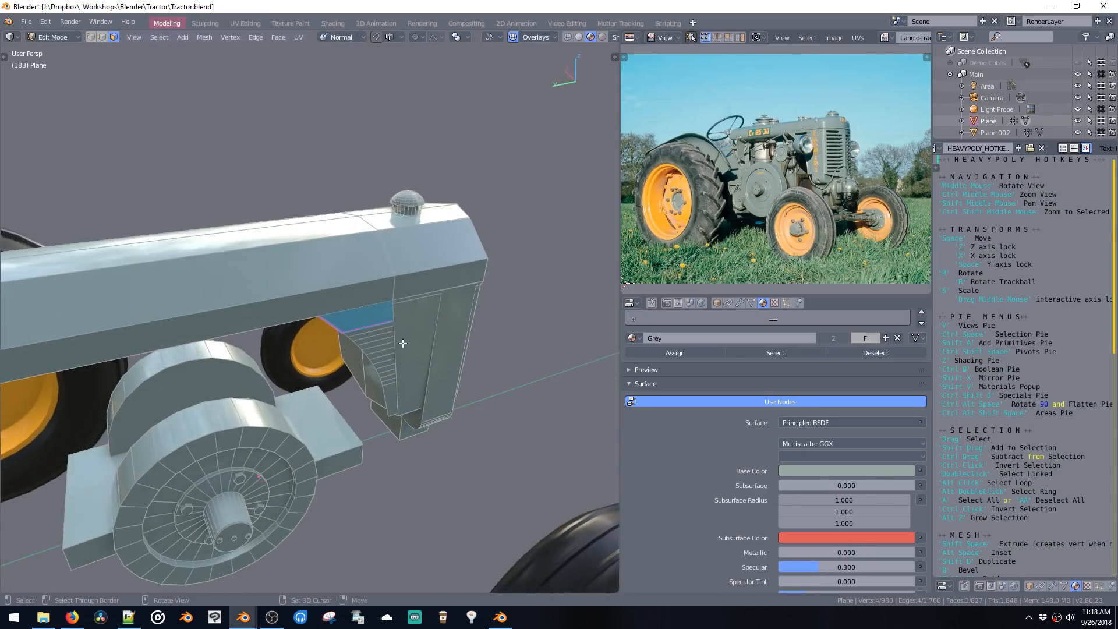
{"action": "key", "text": "shift+d"}
{"action": "left_click", "coordinate": [425, 364]}
{"action": "key", "text": "s"}
{"action": "left_click", "coordinate": [409, 370]}
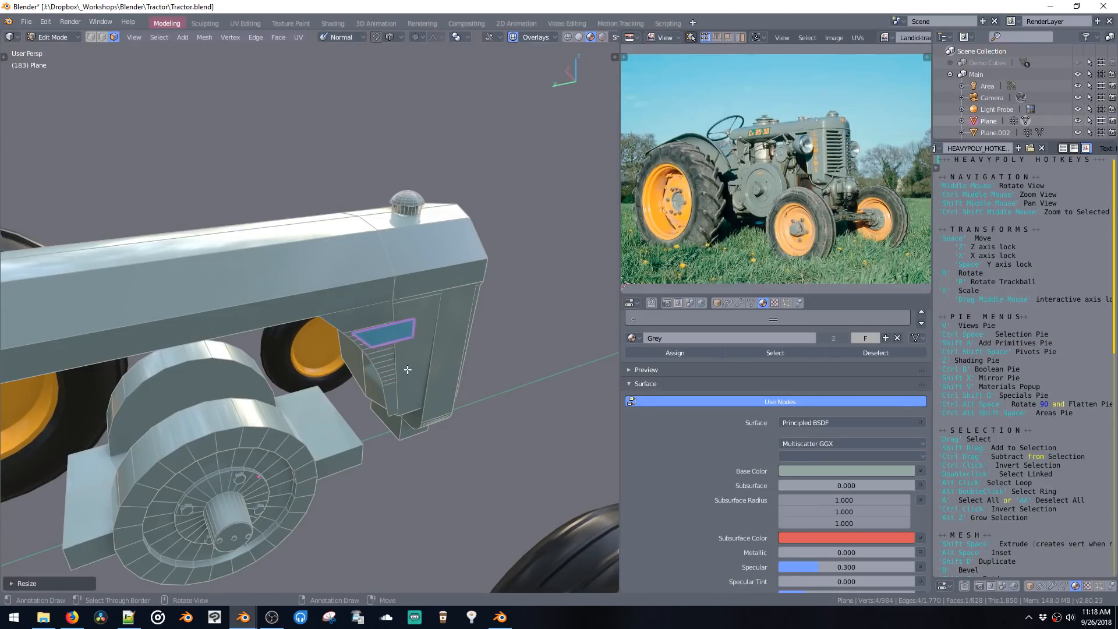
Step: Extrude the duplicated face's front edge along the Y axis toward the front of the housing
{"action": "key", "text": "ctrl+space"}
{"action": "key", "text": "shift+space"}
{"action": "key", "text": "space"}
{"action": "left_click", "coordinate": [486, 331]}
Step: Delete the original duplicated face and scale the newly extruded face down to a small strip
{"action": "key", "text": "ctrl+space"}
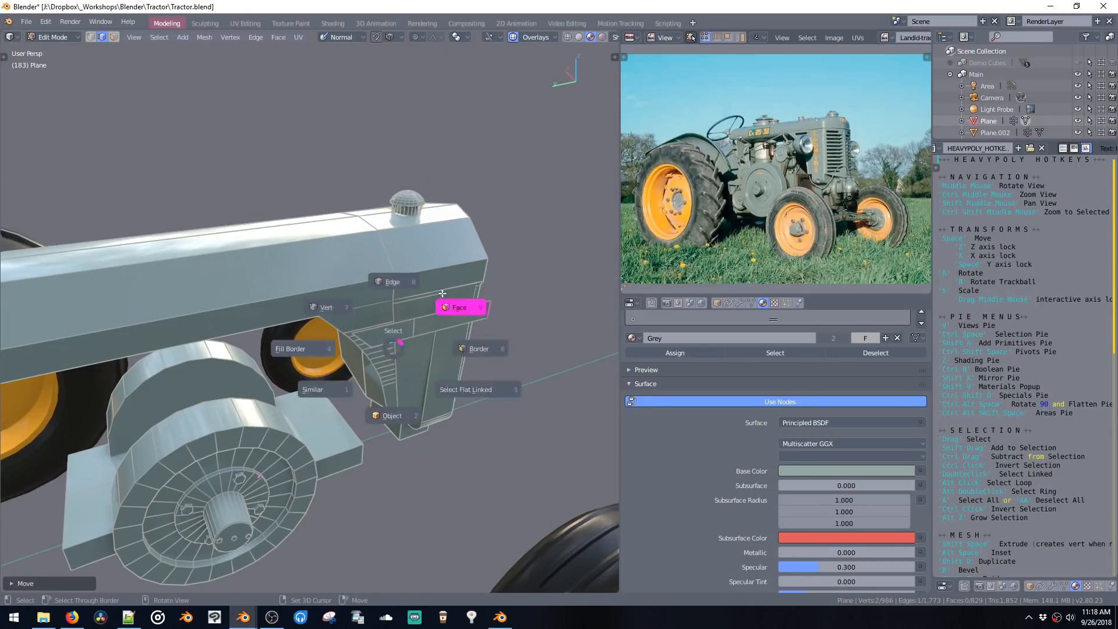
{"action": "left_click", "coordinate": [401, 333]}
{"action": "key", "text": "x"}
{"action": "left_click", "coordinate": [448, 326]}
{"action": "key", "text": "s"}
{"action": "left_click", "coordinate": [459, 342]}
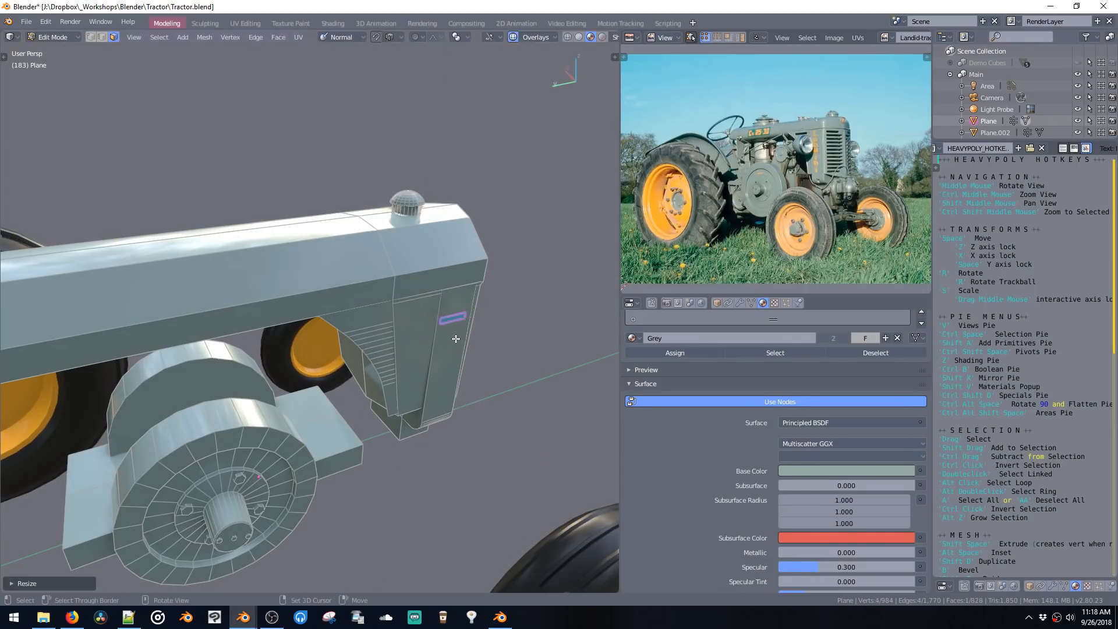
Step: Move the small strip along Y to the side panel and extrude it into a thin block
{"action": "key", "text": "space"}
{"action": "key", "text": "space"}
{"action": "left_click", "coordinate": [383, 352]}
{"action": "middle_click_drag", "start_coordinate": [383, 352], "coordinate": [343, 293]}
{"action": "key", "text": "shift+space"}
{"action": "left_click", "coordinate": [414, 333]}
Step: Select the whole block, then scale and position it at the top of the side panel, just under the hood
{"action": "double_click", "coordinate": [413, 333]}
{"action": "key", "text": "space"}
{"action": "left_click", "coordinate": [406, 326]}
{"action": "key", "text": "space"}
{"action": "left_click", "coordinate": [344, 314]}
{"action": "mouse_move", "coordinate": [386, 335]}
{"action": "middle_mouse_down"}
{"action": "mouse_move", "coordinate": [404, 337]}
{"action": "mouse_move", "coordinate": [387, 344]}
{"action": "middle_mouse_up"}
{"action": "key", "text": "s"}
{"action": "left_click", "coordinate": [412, 339]}
{"action": "key", "text": "space"}
{"action": "left_click", "coordinate": [408, 340]}
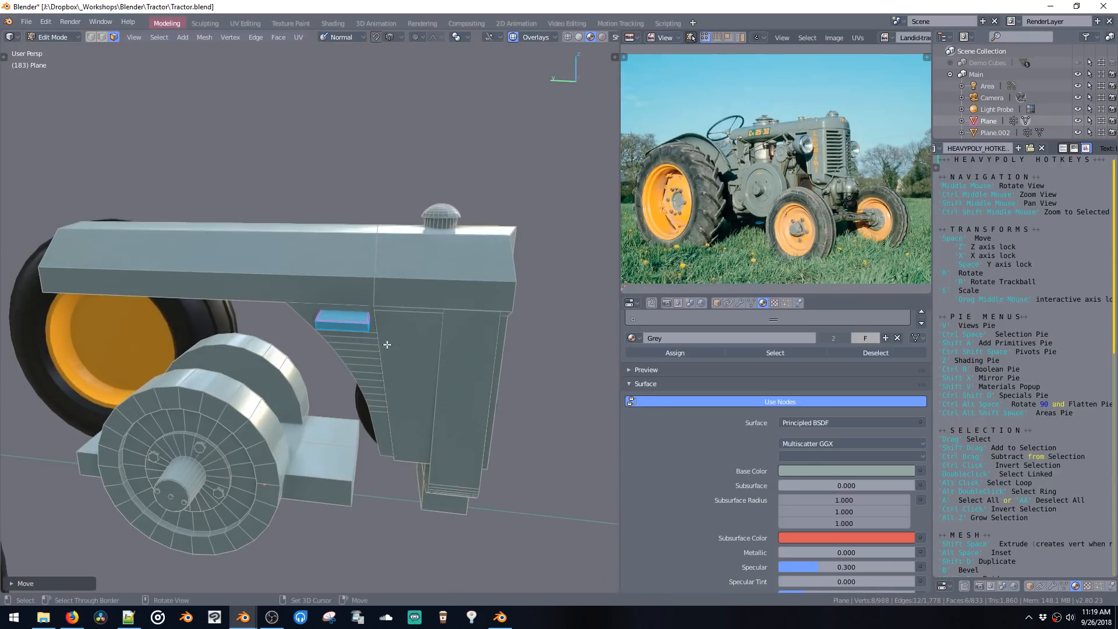
Step: Nudge the thin block under the hood along Y, and round its four corner edges with a multi-segment bevel
{"action": "key", "text": "space"}
{"action": "key", "text": "space"}
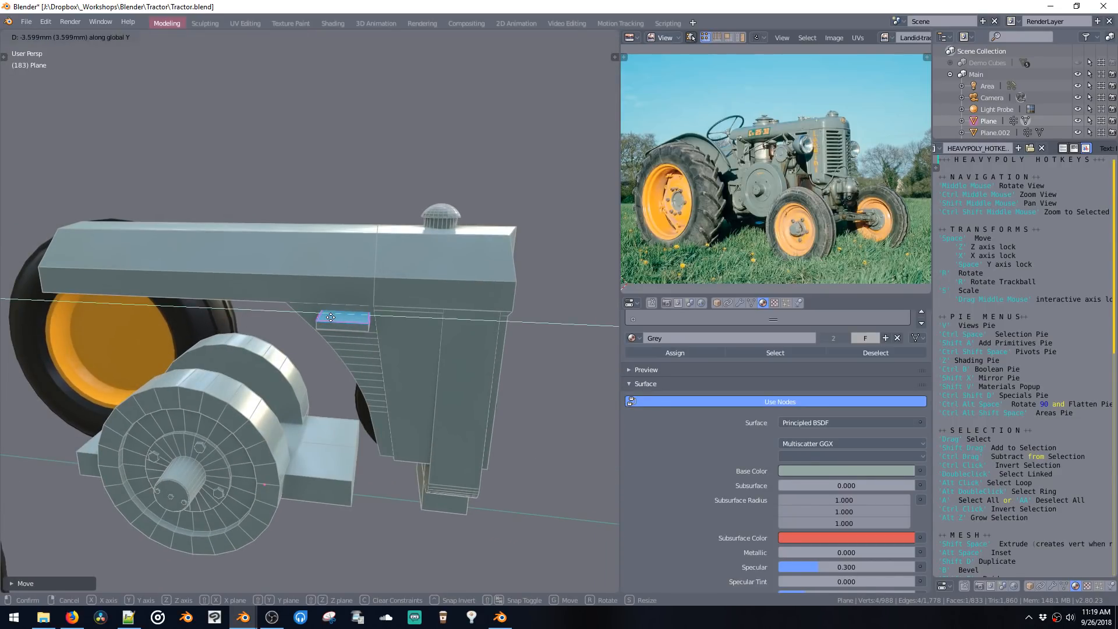
{"action": "left_click", "coordinate": [331, 317]}
{"action": "middle_click_drag", "start_coordinate": [330, 317], "coordinate": [327, 314]}
{"action": "left_click", "coordinate": [331, 313], "text": "alt"}
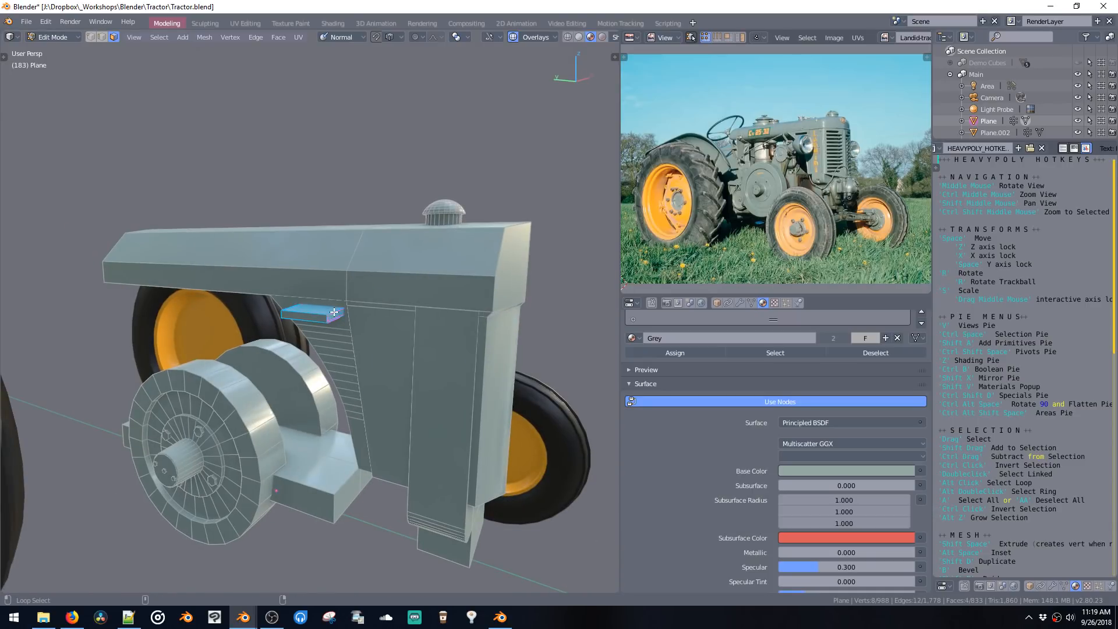
{"action": "key", "text": "ctrl+space"}
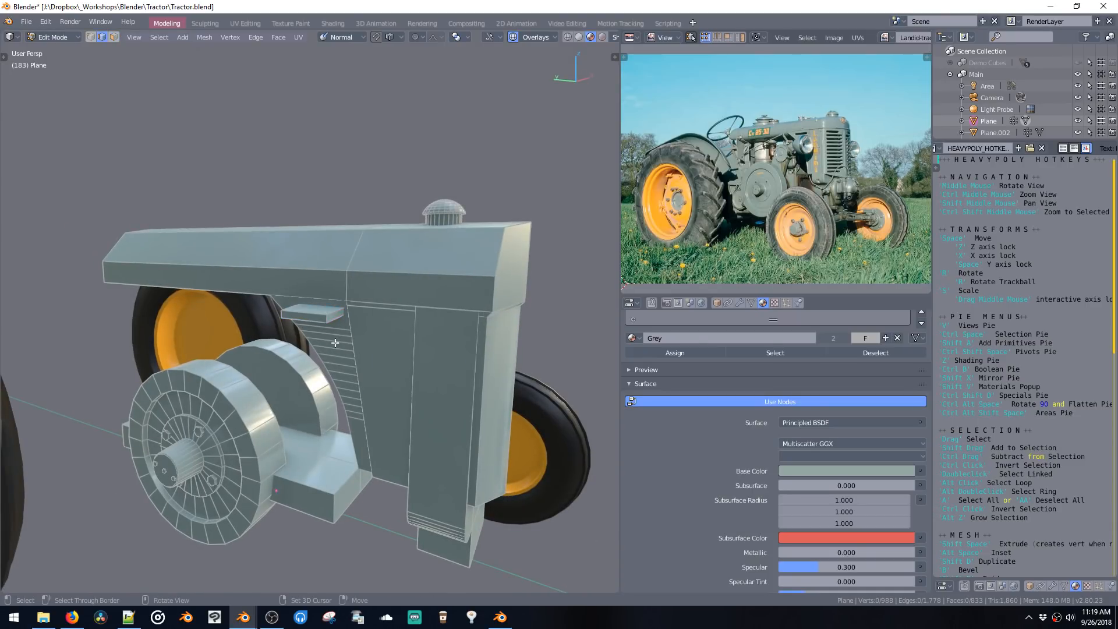
{"action": "left_click", "coordinate": [334, 312]}
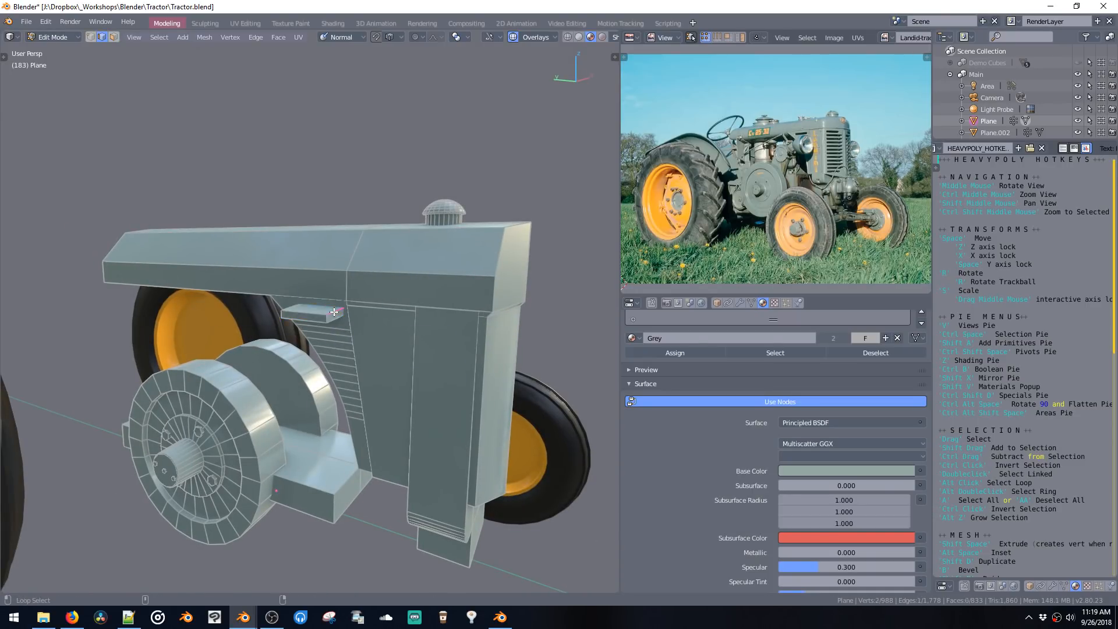
{"action": "key", "text": "b"}
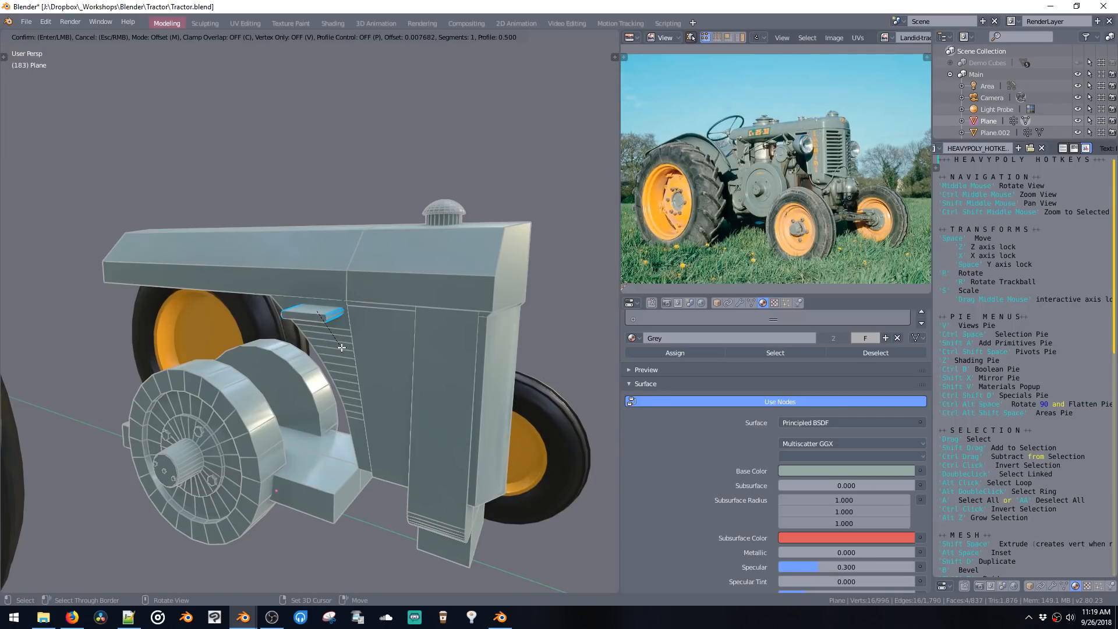
{"action": "scroll", "coordinate": [356, 374], "scroll_direction": "up", "scroll_amount": 1}
{"action": "left_click", "coordinate": [356, 378]}
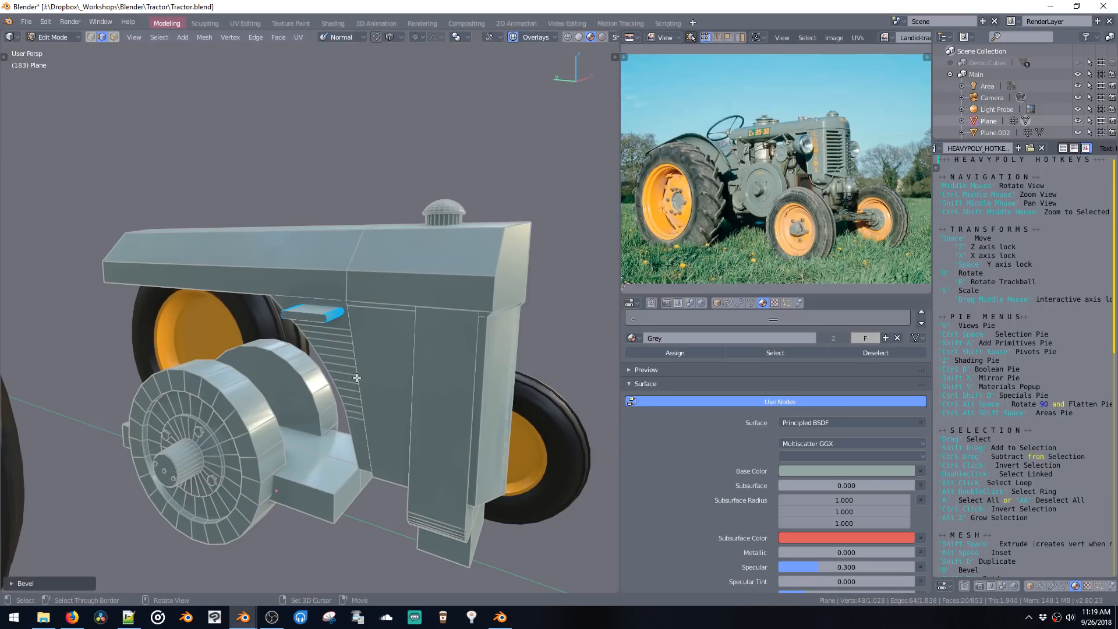
Step: Select the whole slotted side panel and extrude it with even thickness to give it depth
{"action": "middle_click_drag", "start_coordinate": [338, 330], "coordinate": [379, 327]}
{"action": "double_click", "coordinate": [348, 329]}
{"action": "double_click", "coordinate": [378, 327]}
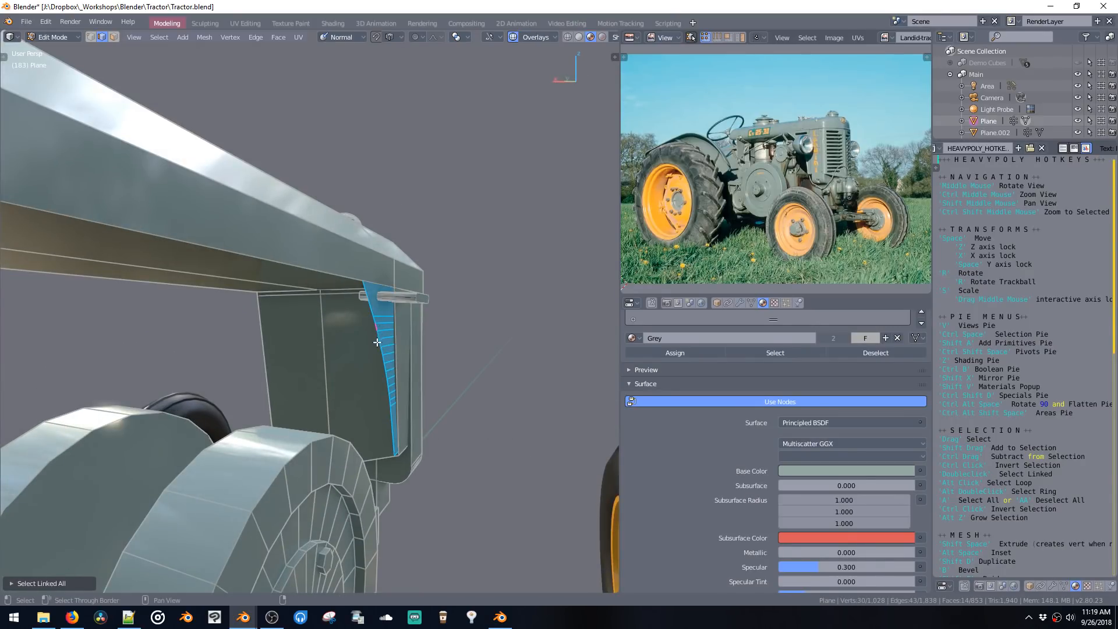
{"action": "key", "text": "ctrl+space"}
{"action": "key", "text": "shift+space"}
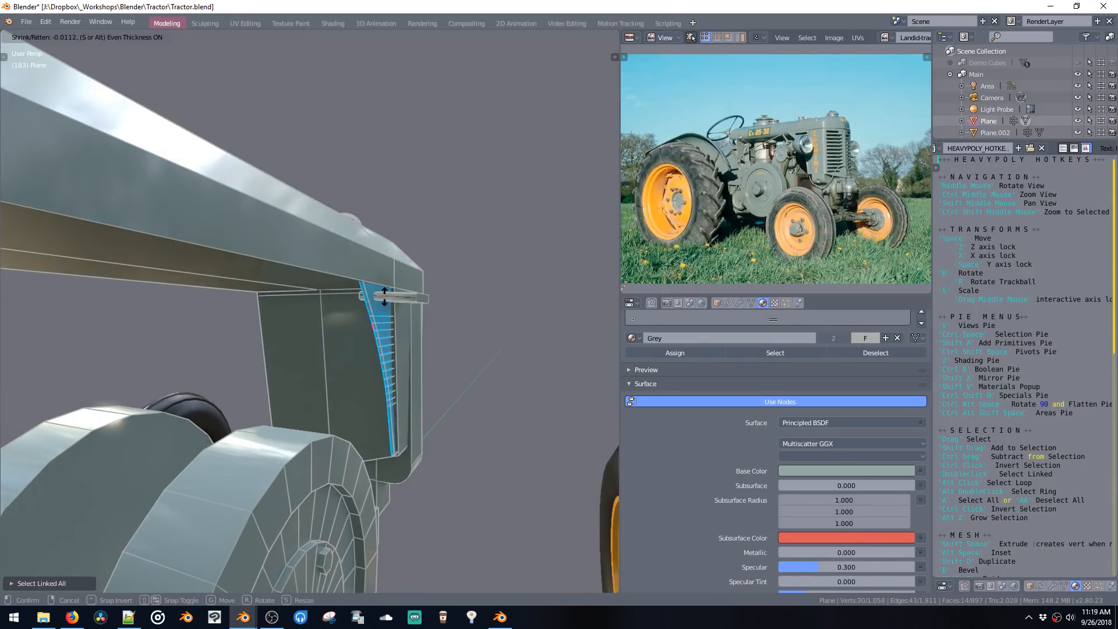
{"action": "left_click", "coordinate": [390, 286]}
Step: Select the rounded block and subtract it from the side panel with a Boolean to cut a slot
{"action": "double_click", "coordinate": [392, 300]}
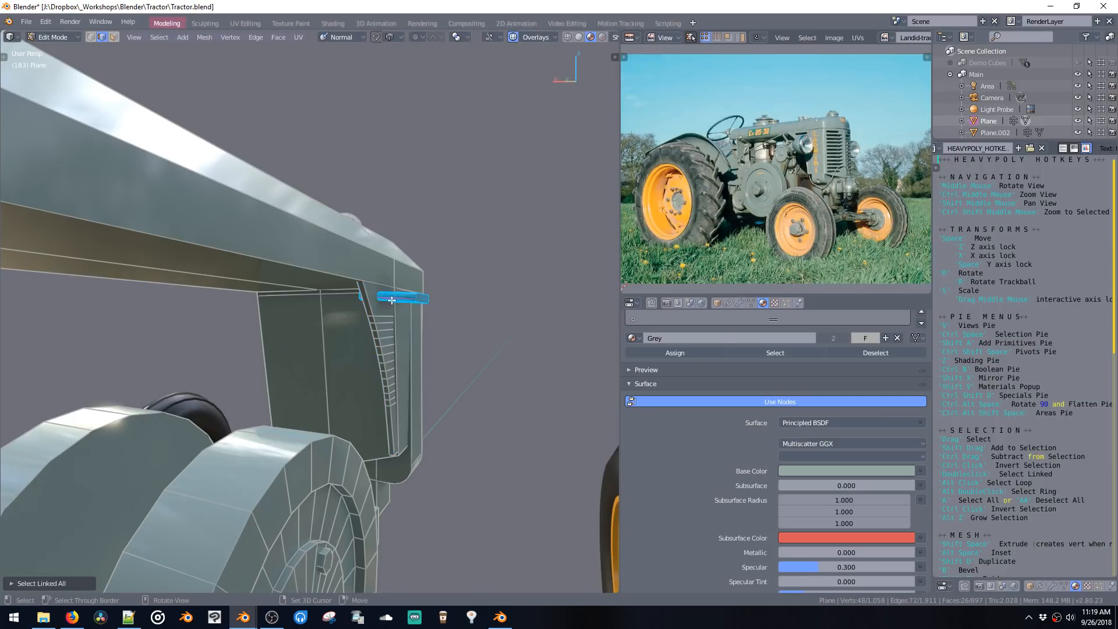
{"action": "middle_click_drag", "start_coordinate": [392, 300], "coordinate": [397, 318]}
{"action": "key", "text": "ctrl+b"}
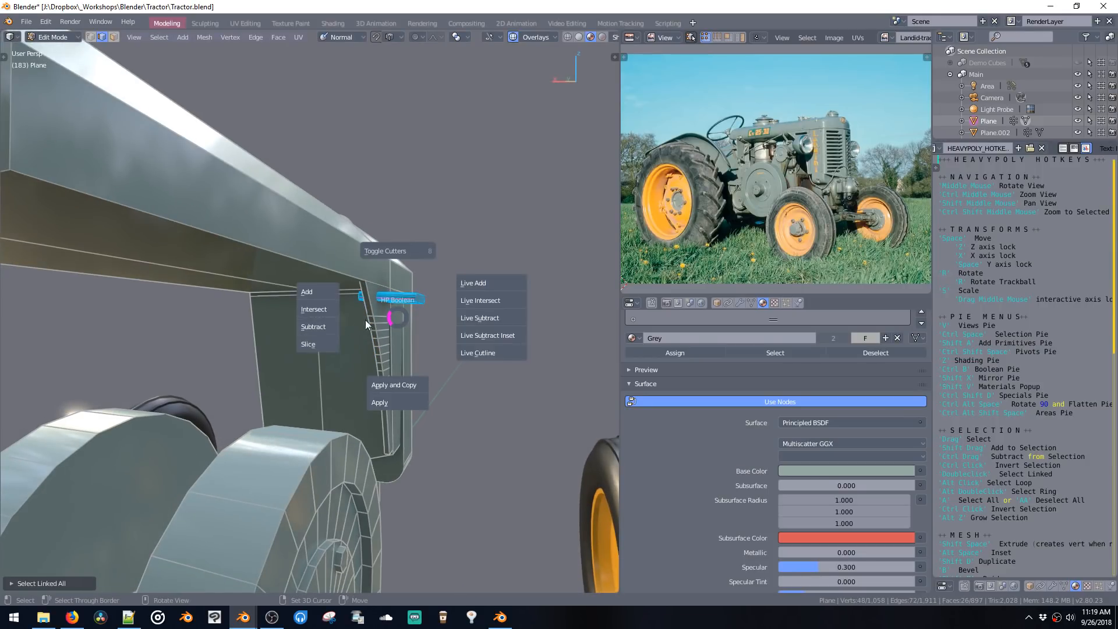
{"action": "left_click", "coordinate": [314, 327]}
Step: Try a loop cut near the lower end of the slotted side panel, and undo it
{"action": "middle_click_drag", "start_coordinate": [313, 326], "coordinate": [384, 414]}
{"action": "double_click", "coordinate": [361, 352]}
{"action": "key", "text": "ctrl+r"}
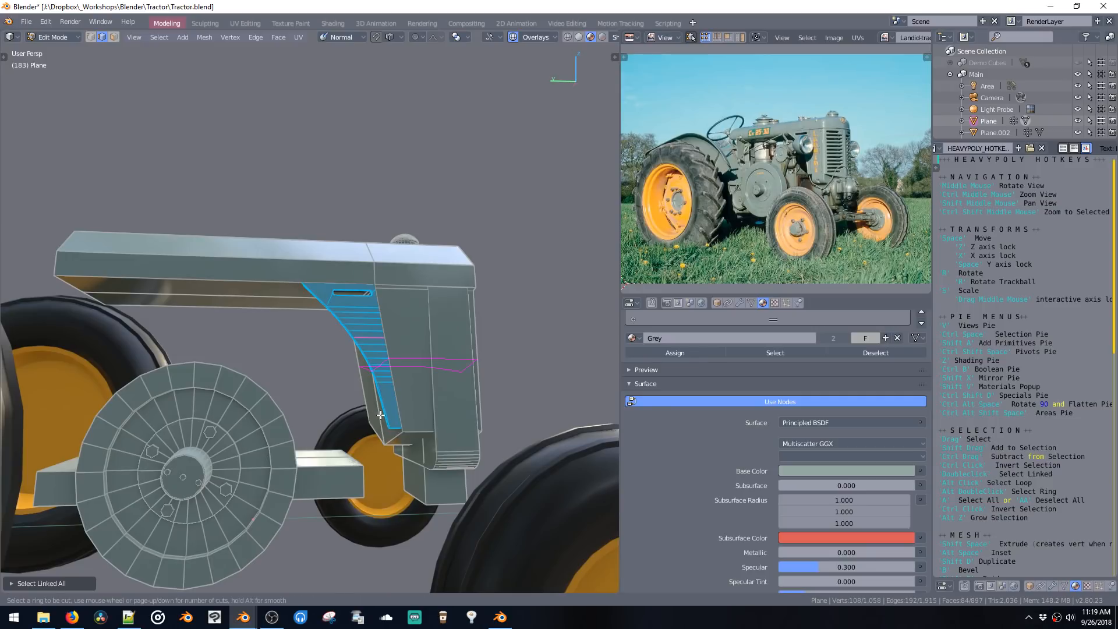
{"action": "left_click", "coordinate": [386, 414]}
{"action": "left_click", "coordinate": [386, 427]}
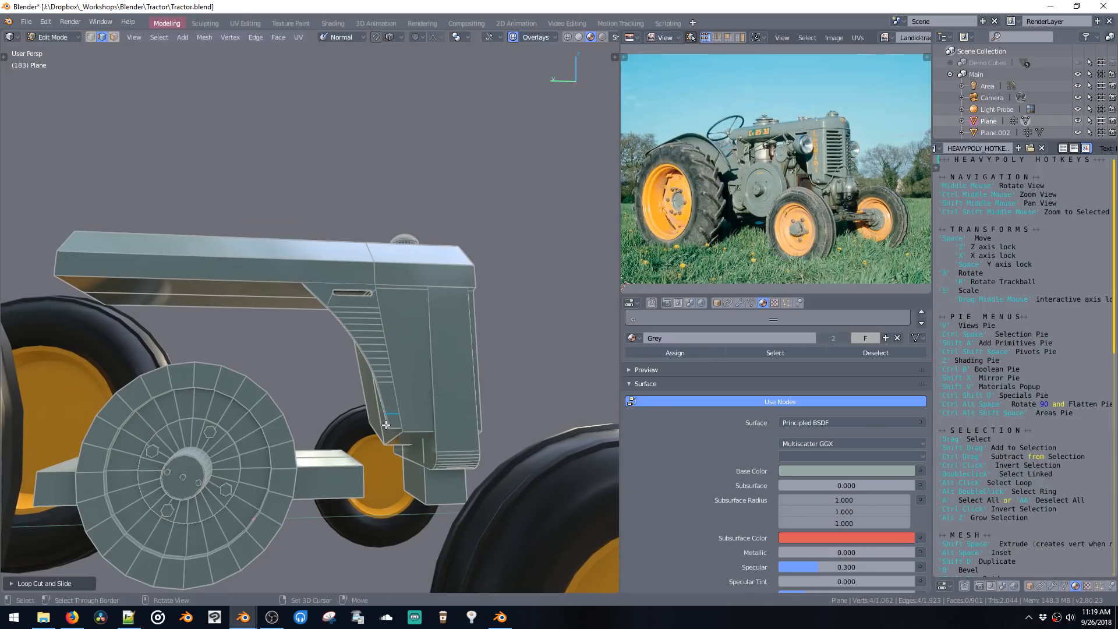
{"action": "middle_click_drag", "start_coordinate": [387, 431], "coordinate": [392, 412]}
{"action": "key", "text": "ctrl+z"}
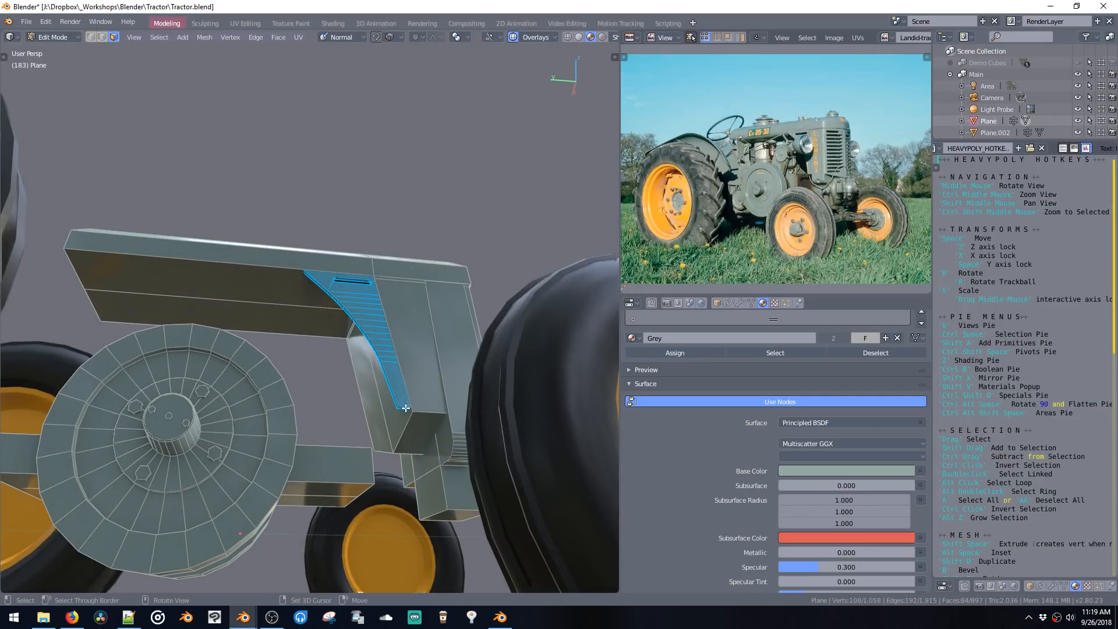
Step: Try to shift the side panel's lower end face with Shrink/Fatten, and undo it
{"action": "key", "text": "alt+s"}
{"action": "left_click", "coordinate": [395, 436]}
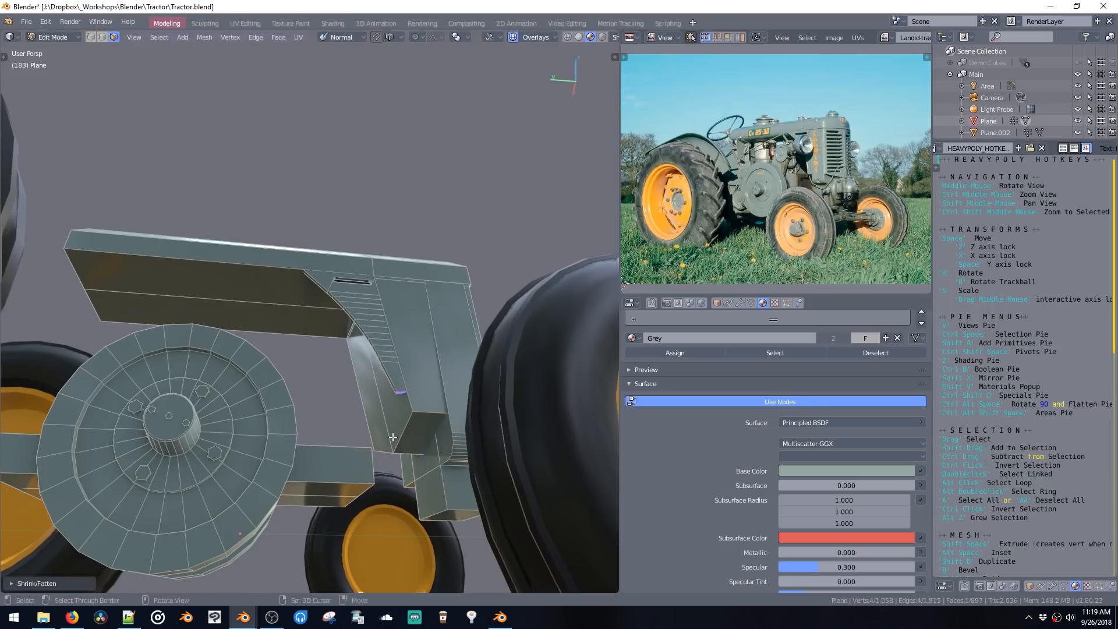
{"action": "key", "text": "ctrl+z"}
Step: Shorten the side panel's lower end by adding a loop cut across its lowest segment and dissolving the end face below it
{"action": "key", "text": "ctrl+r"}
{"action": "left_click", "coordinate": [393, 400]}
{"action": "left_click", "coordinate": [393, 406]}
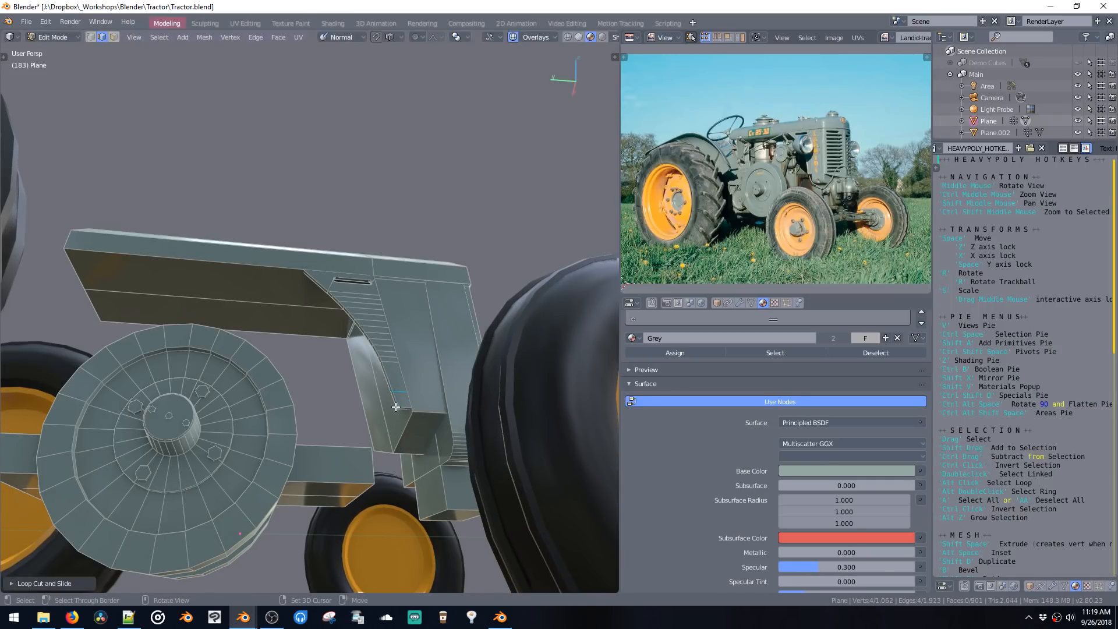
{"action": "key", "text": "ctrl+space"}
{"action": "left_click", "coordinate": [431, 396]}
{"action": "left_click", "coordinate": [403, 411]}
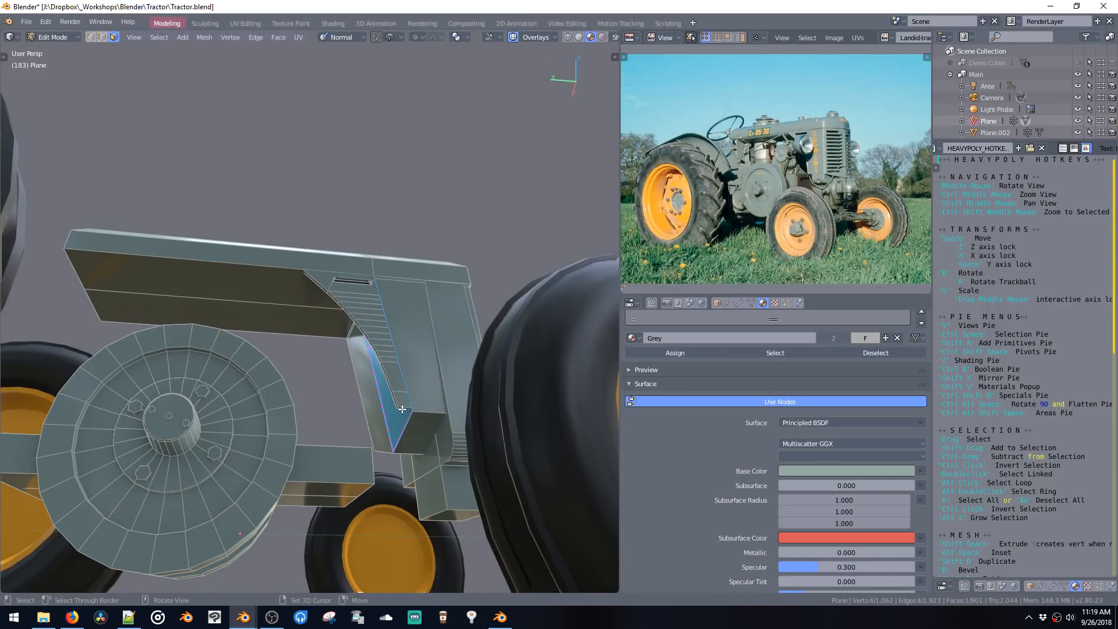
{"action": "key", "text": "ctrl+x"}
{"action": "mouse_move", "coordinate": [401, 409]}
{"action": "middle_mouse_down"}
{"action": "mouse_move", "coordinate": [394, 422]}
{"action": "mouse_move", "coordinate": [416, 389]}
{"action": "mouse_move", "coordinate": [394, 410]}
{"action": "mouse_move", "coordinate": [407, 409]}
{"action": "middle_mouse_up"}
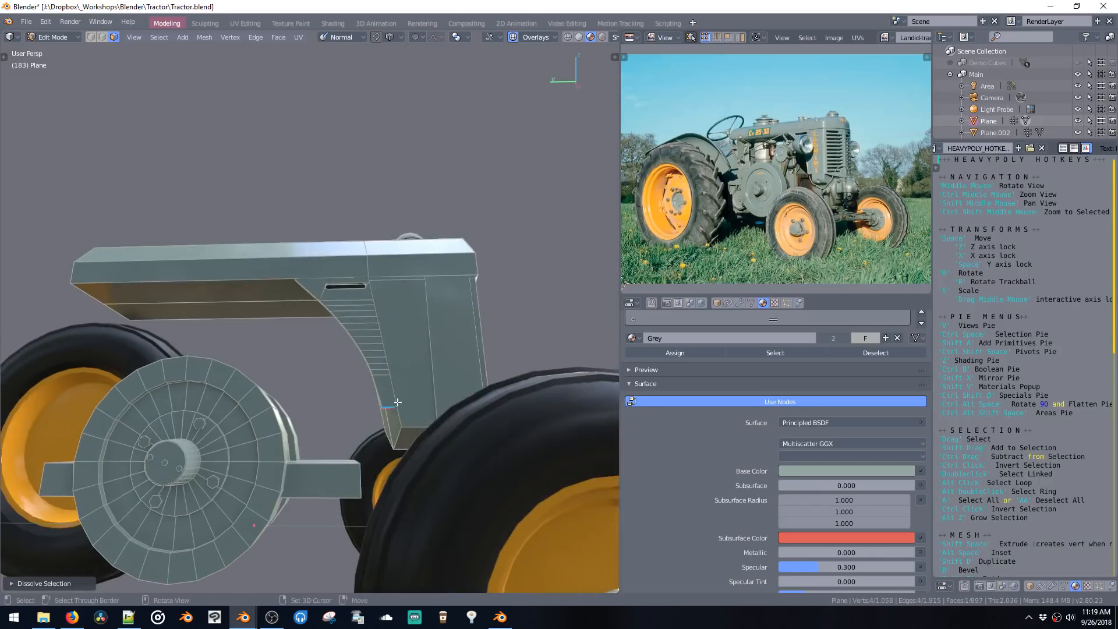
{"action": "key", "text": "ctrl+space"}
{"action": "left_click", "coordinate": [399, 415]}
{"action": "key", "text": "ctrl+space"}
{"action": "left_click", "coordinate": [417, 405]}
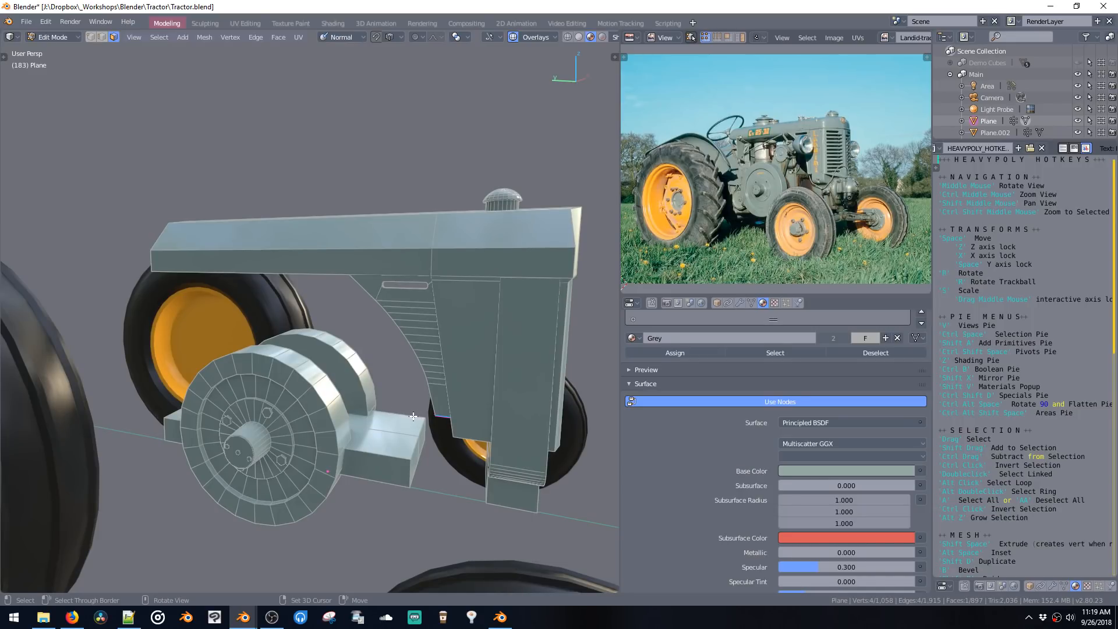
Step: Move the lower front edge of the block beneath the radiator along Y to tilt its front face
{"action": "middle_click_drag", "start_coordinate": [439, 399], "coordinate": [447, 431]}
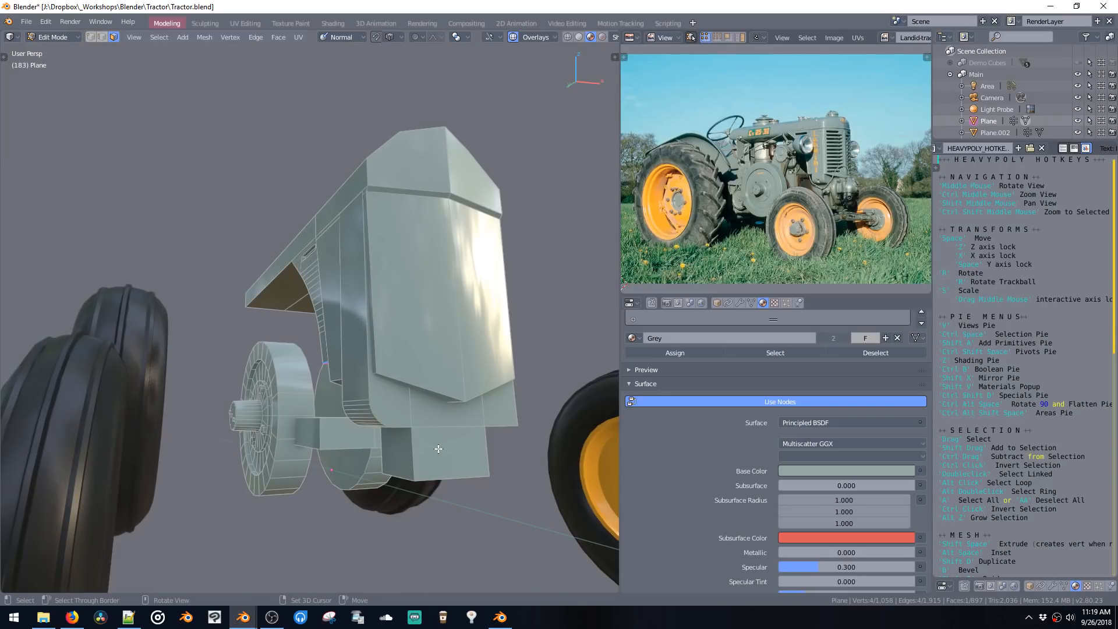
{"action": "key", "text": "ctrl+space"}
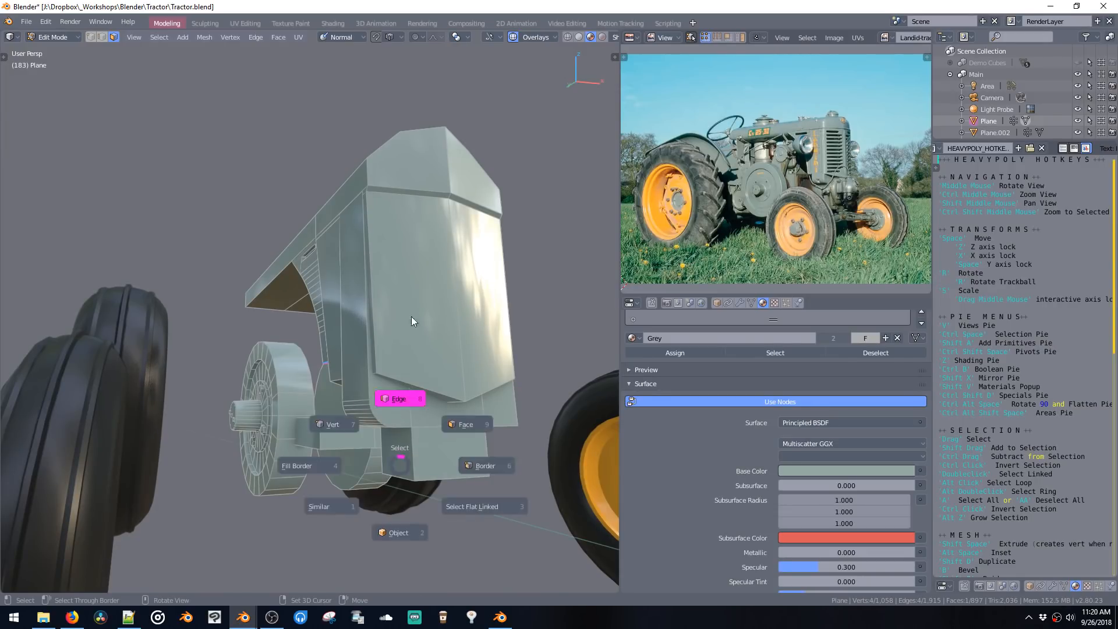
{"action": "left_click", "coordinate": [399, 478]}
{"action": "middle_click_drag", "start_coordinate": [424, 471], "coordinate": [422, 417]}
{"action": "key", "text": "space"}
{"action": "key", "text": "space"}
{"action": "left_click", "coordinate": [408, 443]}
Step: Try adding a 32-sided cylinder at the two front faces beneath the radiator and scaling it down
{"action": "key", "text": "ctrl+space"}
{"action": "left_click", "coordinate": [445, 384]}
{"action": "left_click", "coordinate": [431, 406], "text": "shift"}
{"action": "key", "text": "shift+a"}
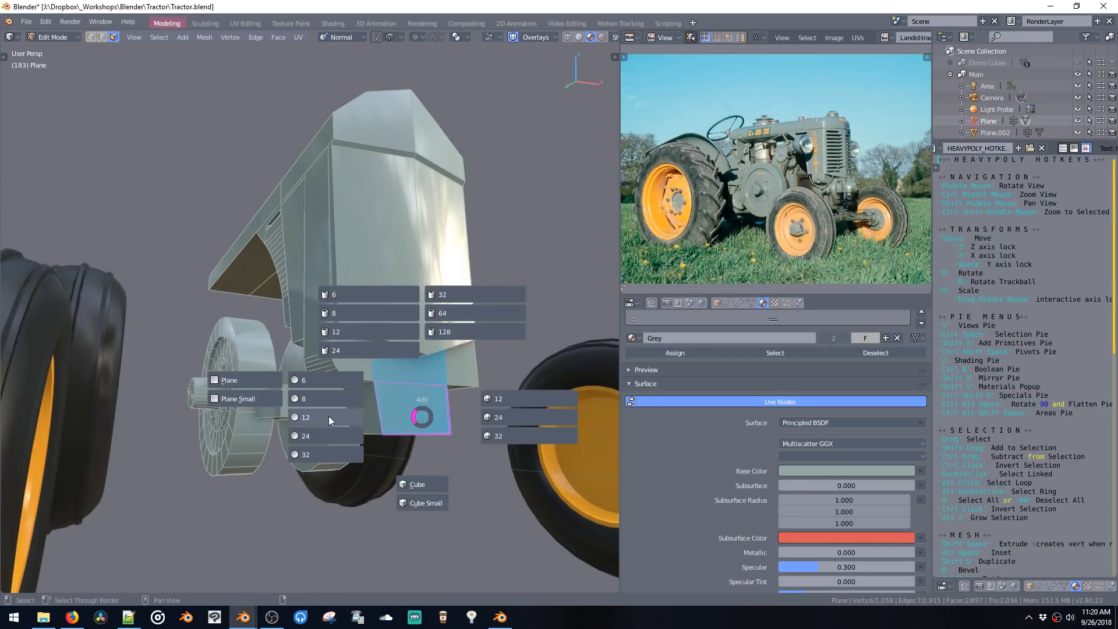
{"action": "left_click", "coordinate": [440, 312]}
{"action": "key", "text": "s"}
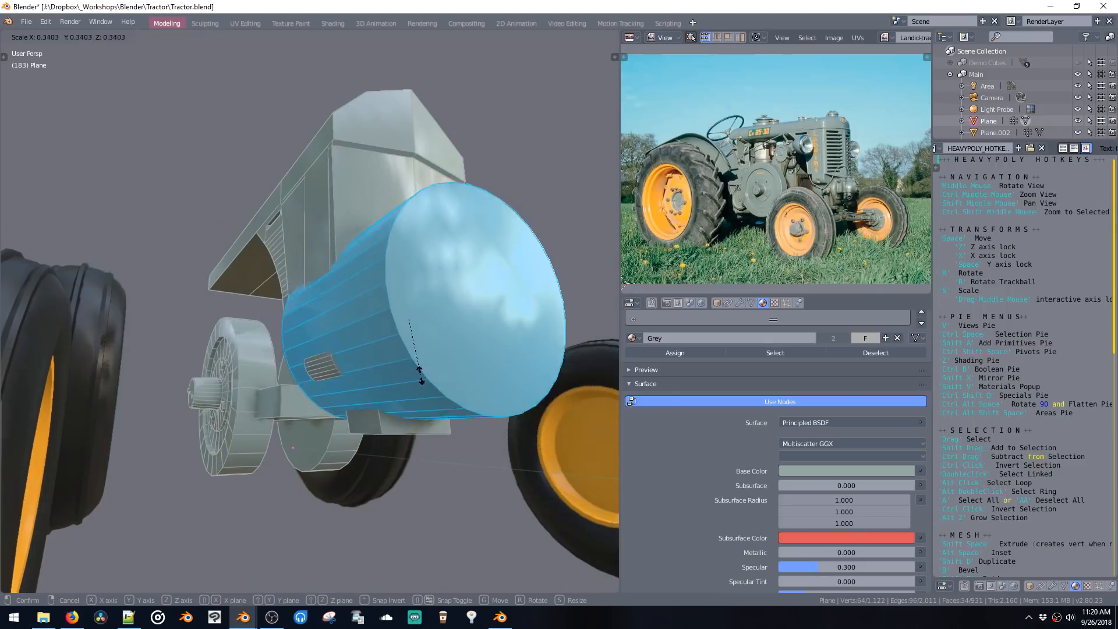
{"action": "left_click", "coordinate": [415, 353]}
Step: Try lowering the cylinder along Z beneath the radiator, and delete it
{"action": "key", "text": "g"}
{"action": "key", "text": "z"}
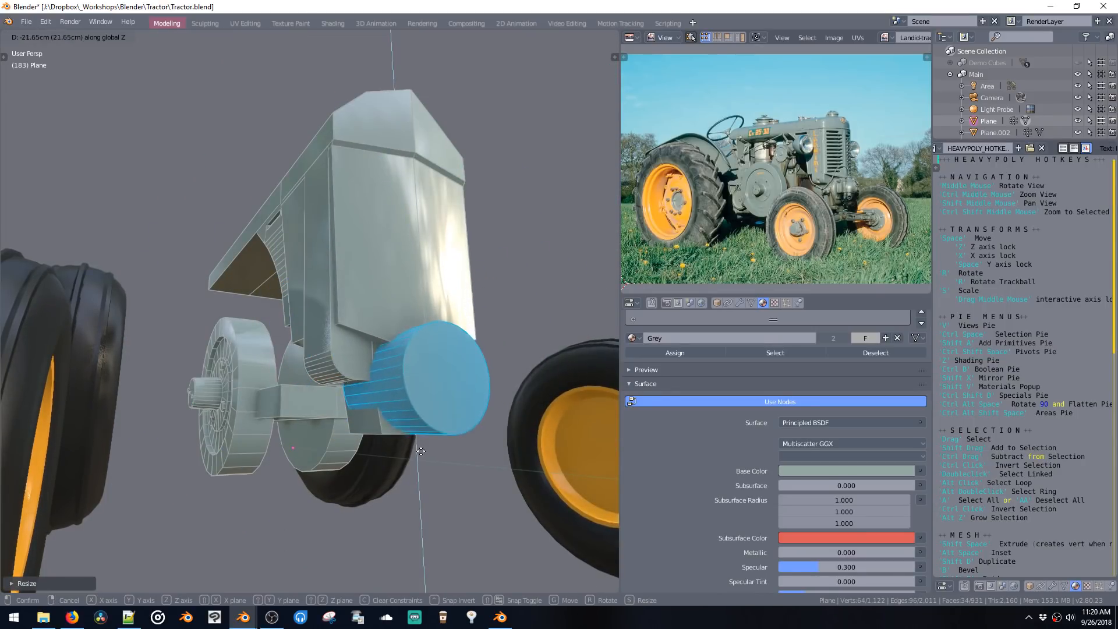
{"action": "left_click", "coordinate": [422, 456]}
{"action": "mouse_move", "coordinate": [430, 448]}
{"action": "middle_mouse_down"}
{"action": "mouse_move", "coordinate": [409, 436]}
{"action": "mouse_move", "coordinate": [409, 446]}
{"action": "middle_mouse_up"}
{"action": "key", "text": "space"}
{"action": "key", "text": "z"}
{"action": "left_click", "coordinate": [411, 458]}
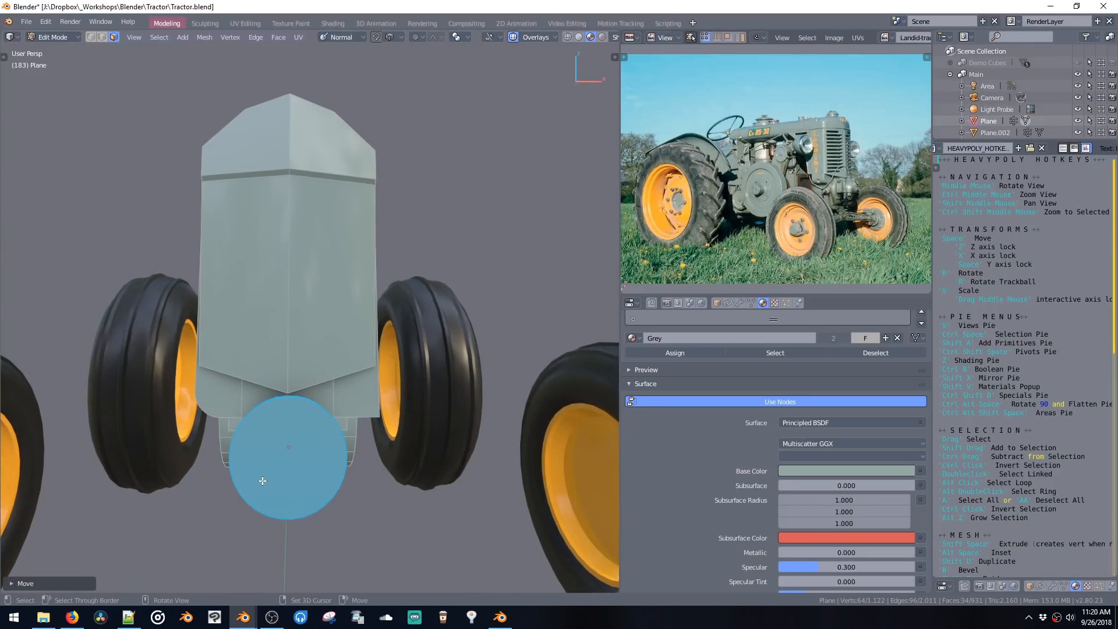
{"action": "key", "text": "x"}
Step: Add a 32-sided cylinder at the block's upper front edge, scale it to the block's width and rotate it 90° about X
{"action": "key", "text": "ctrl+space"}
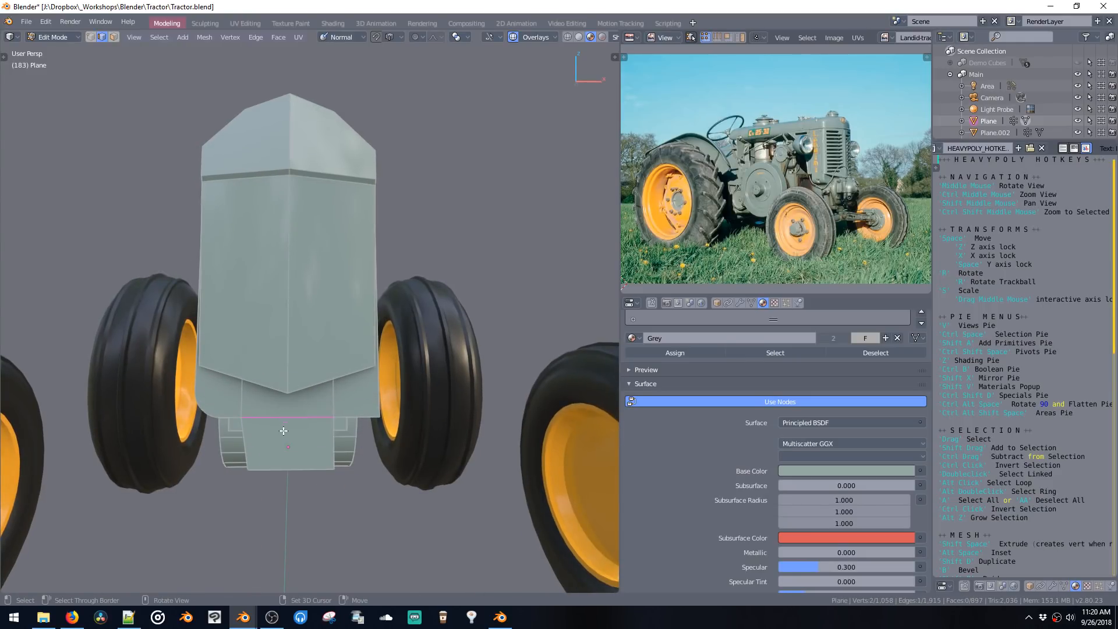
{"action": "left_click", "coordinate": [282, 429]}
{"action": "key", "text": "shift+a"}
{"action": "left_click", "coordinate": [304, 315]}
{"action": "key", "text": "s"}
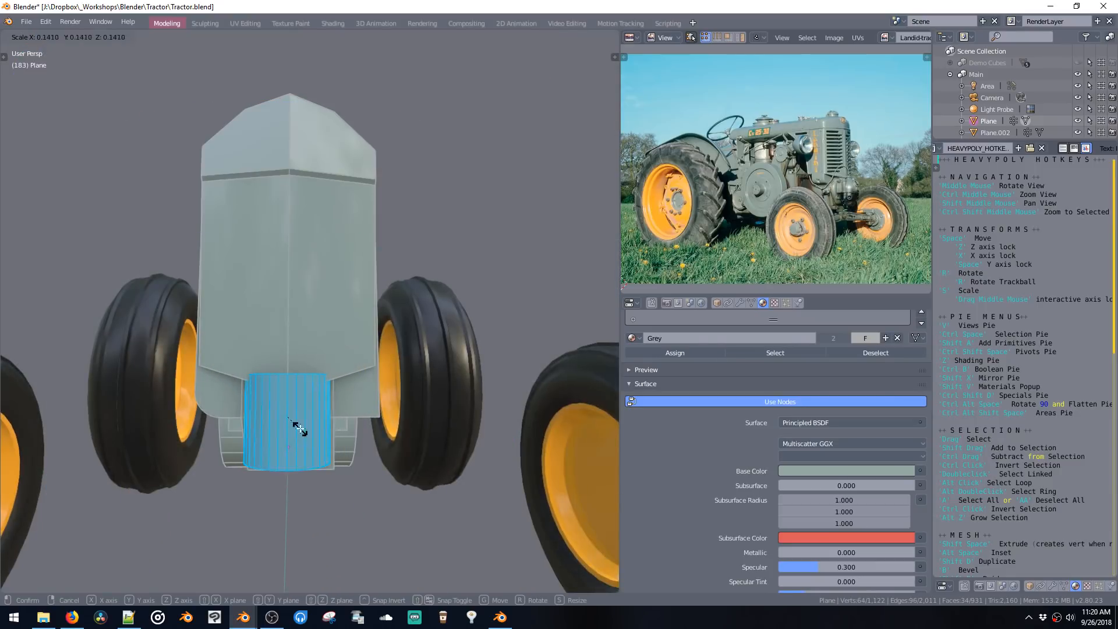
{"action": "left_click", "coordinate": [301, 432]}
{"action": "key", "text": "r"}
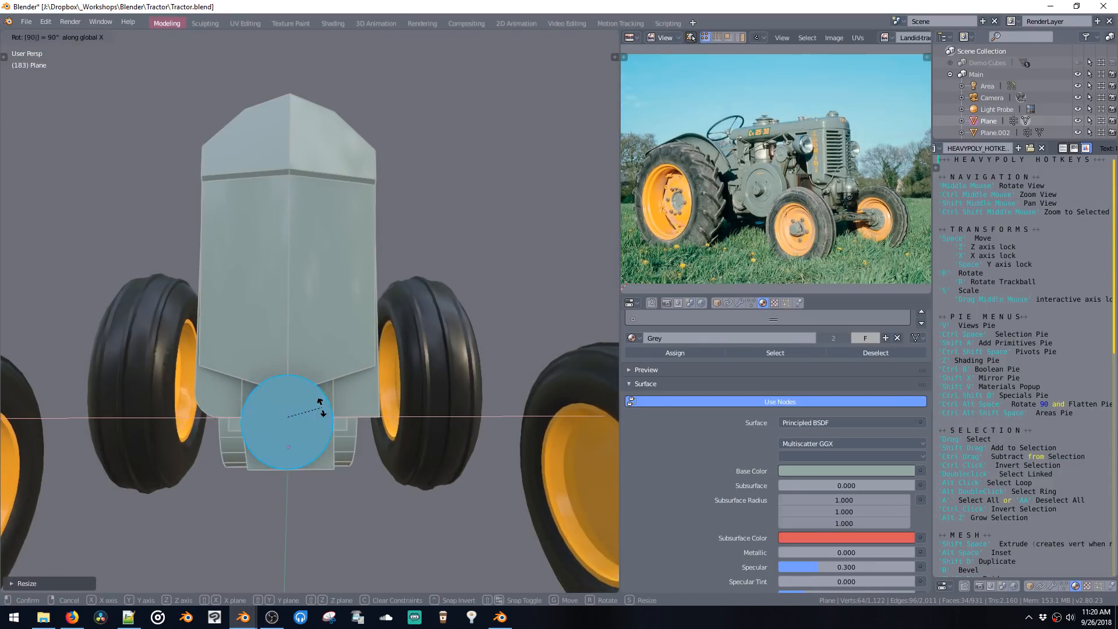
{"action": "left_click", "coordinate": [357, 491]}
Step: Resize the cylinder and shift it to fit over the front of the block beneath the radiator
{"action": "key", "text": "s"}
{"action": "left_click", "coordinate": [360, 501]}
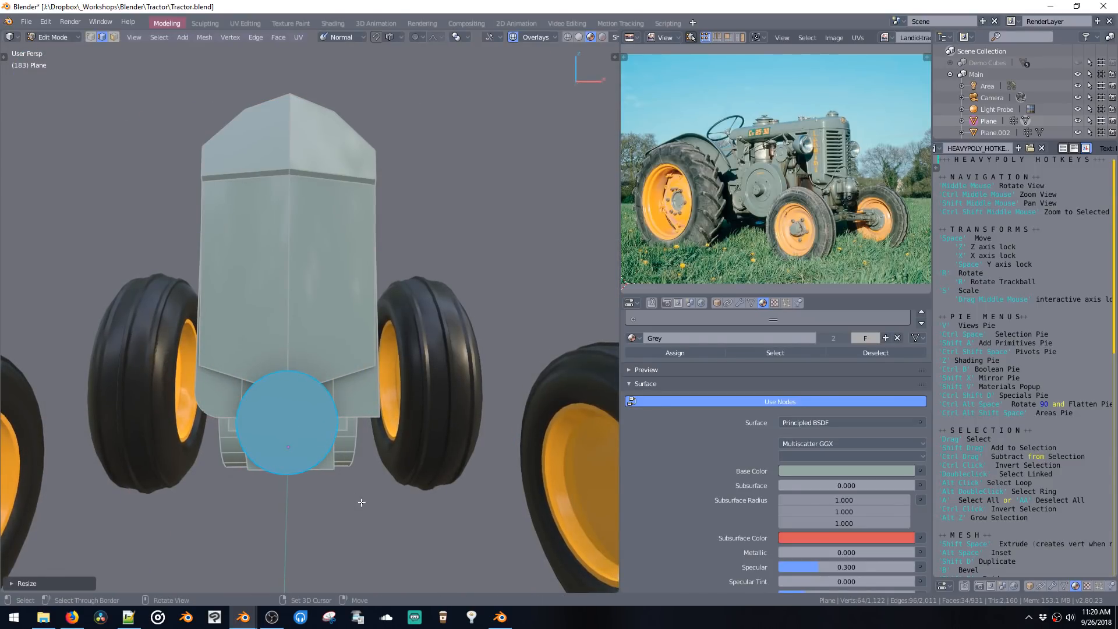
{"action": "key", "text": "g"}
{"action": "left_click", "coordinate": [349, 501]}
{"action": "key", "text": "s"}
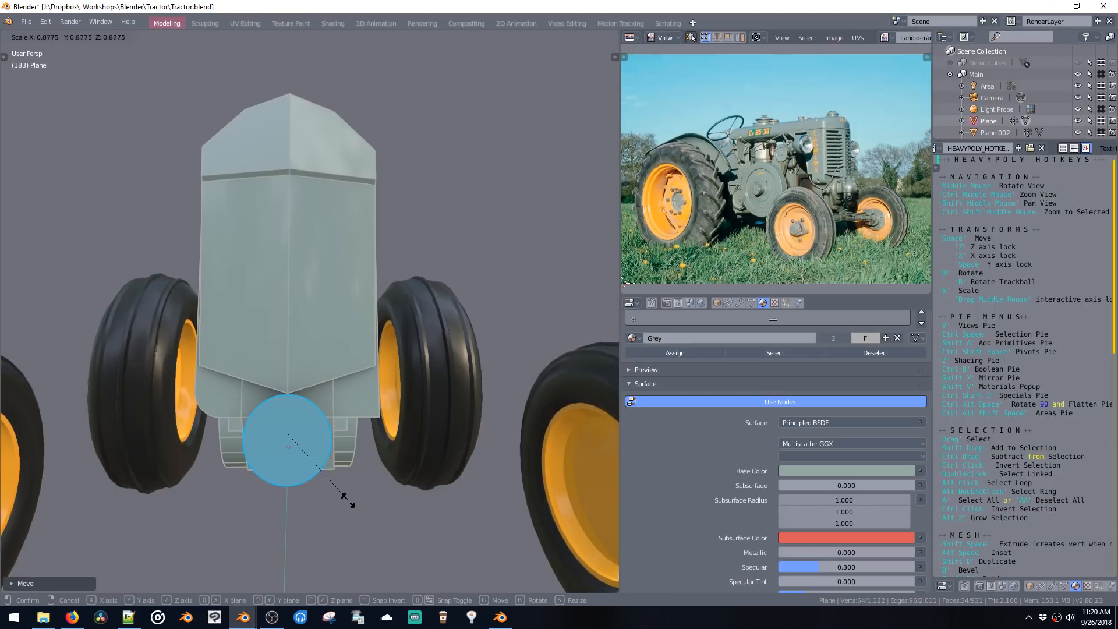
{"action": "key", "text": "Escape"}
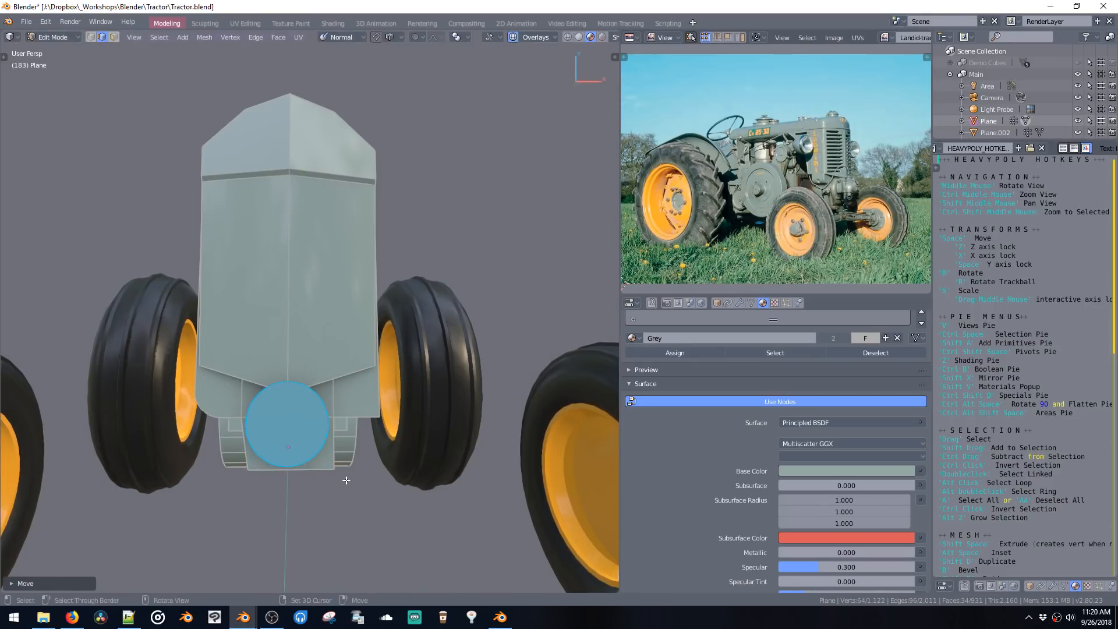
Step: Flatten the cylinder into a short disc, then position and scale it against the front of the lower block
{"action": "middle_click_drag", "start_coordinate": [350, 498], "coordinate": [397, 501]}
{"action": "key", "text": "g"}
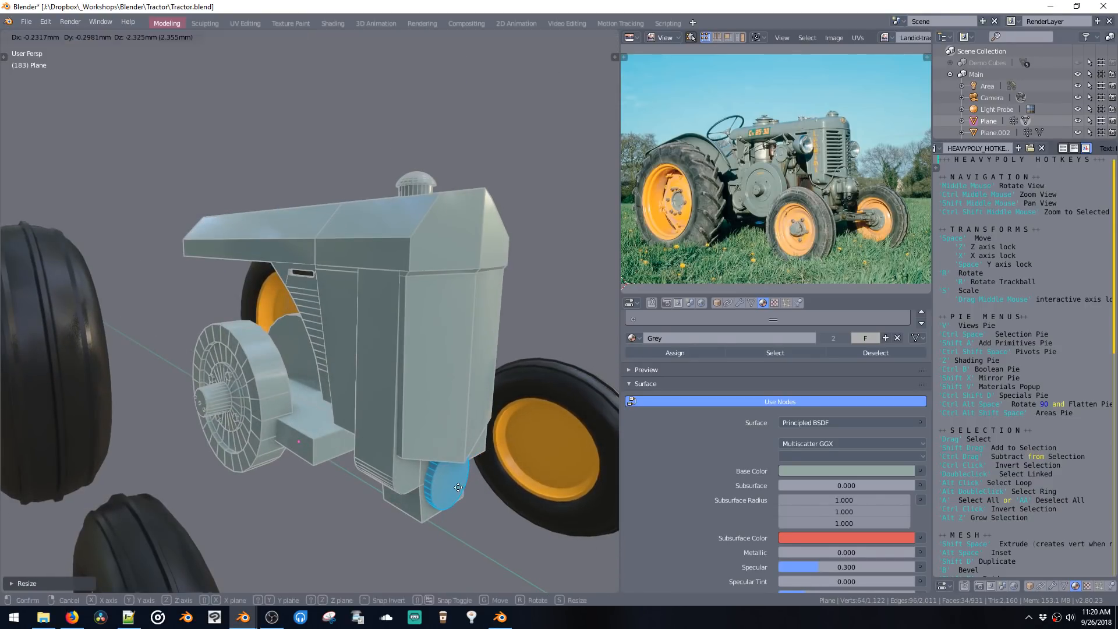
{"action": "left_click", "coordinate": [460, 494]}
{"action": "key", "text": "s"}
{"action": "left_click", "coordinate": [460, 494]}
{"action": "middle_click_drag", "start_coordinate": [459, 494], "coordinate": [411, 473]}
{"action": "key", "text": "g"}
{"action": "key", "text": "z"}
{"action": "left_click", "coordinate": [438, 476]}
{"action": "key", "text": "s"}
{"action": "left_click", "coordinate": [442, 482]}
Step: Select the disc's round front face and inset it
{"action": "left_click", "coordinate": [412, 473]}
{"action": "key", "text": "ctrl+space"}
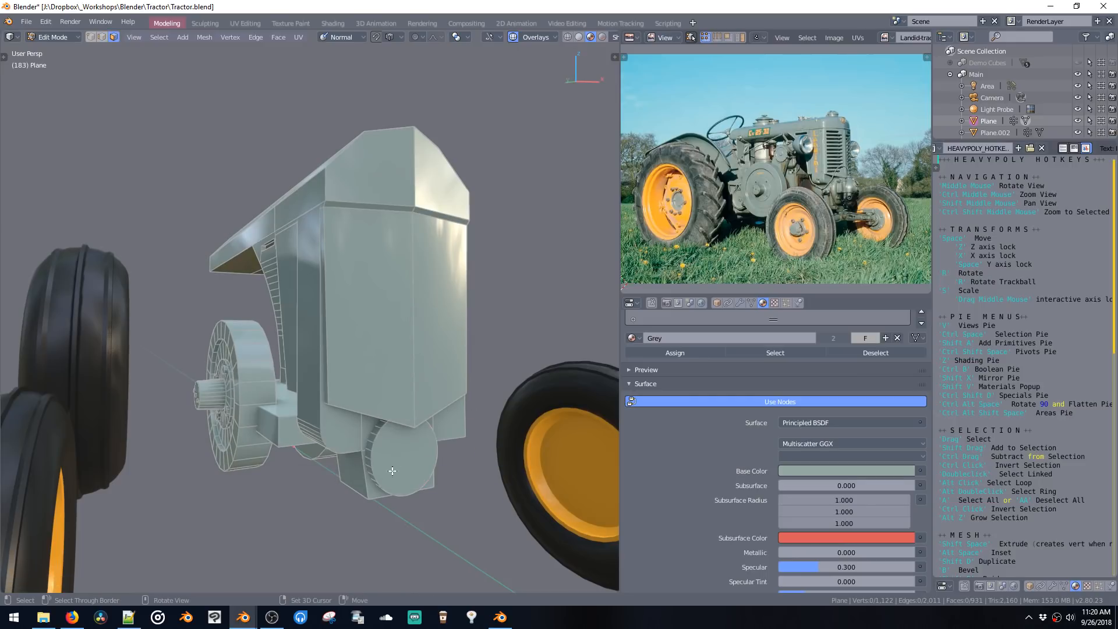
{"action": "key", "text": "alt+space"}
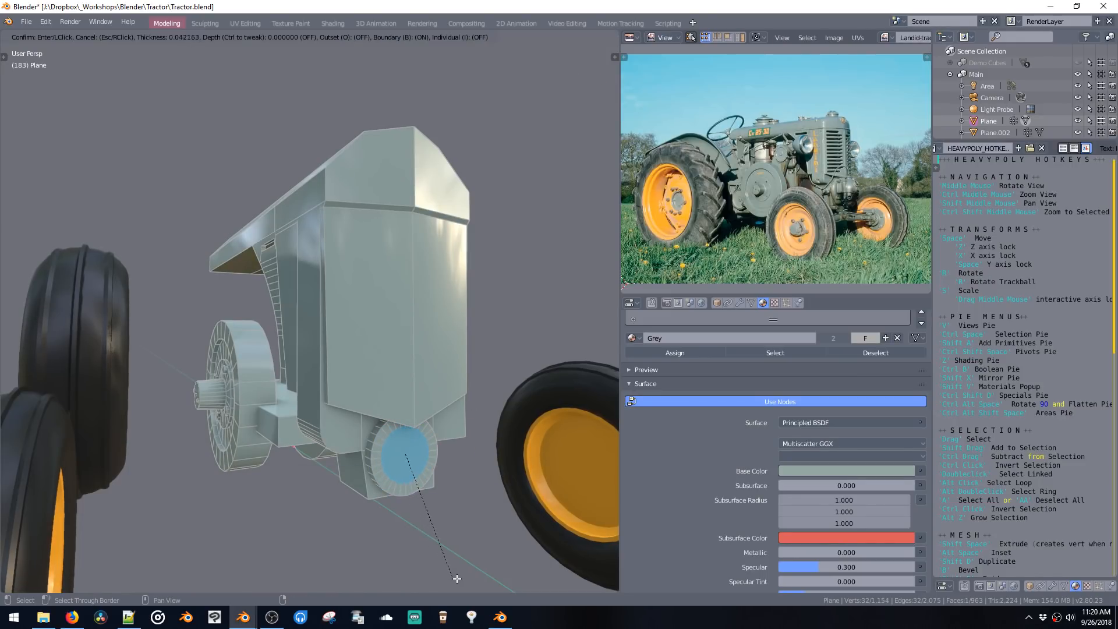
{"action": "left_click", "coordinate": [473, 568]}
Step: Move the inset face along Y and extrude it forward into a smaller protruding cylinder
{"action": "middle_click_drag", "start_coordinate": [432, 526], "coordinate": [399, 471]}
{"action": "key", "text": "space"}
{"action": "key", "text": "space"}
{"action": "left_click", "coordinate": [394, 466]}
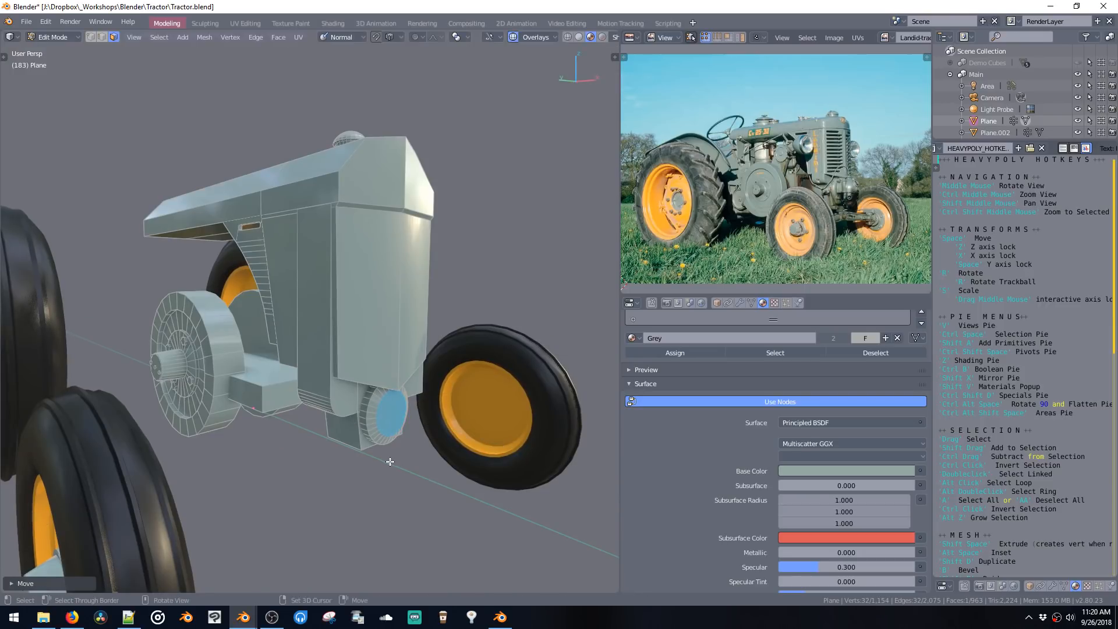
{"action": "key", "text": "alt+s"}
{"action": "left_click", "coordinate": [398, 476]}
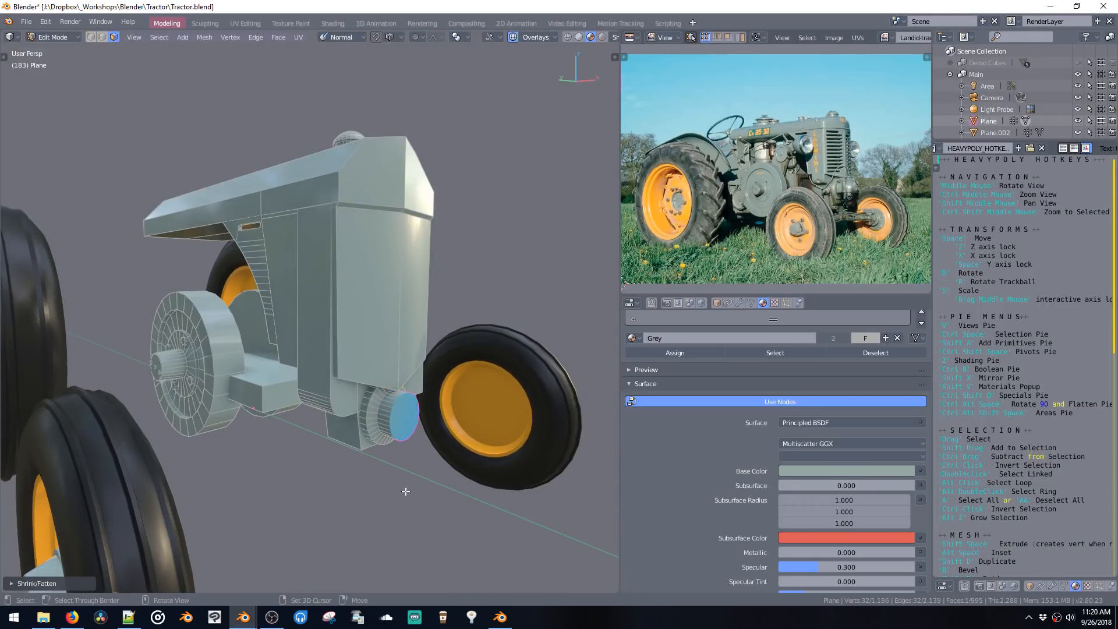
Step: Move the end face of the small protruding cylinder forward along Y by about 5 cm
{"action": "middle_click_drag", "start_coordinate": [406, 491], "coordinate": [405, 487]}
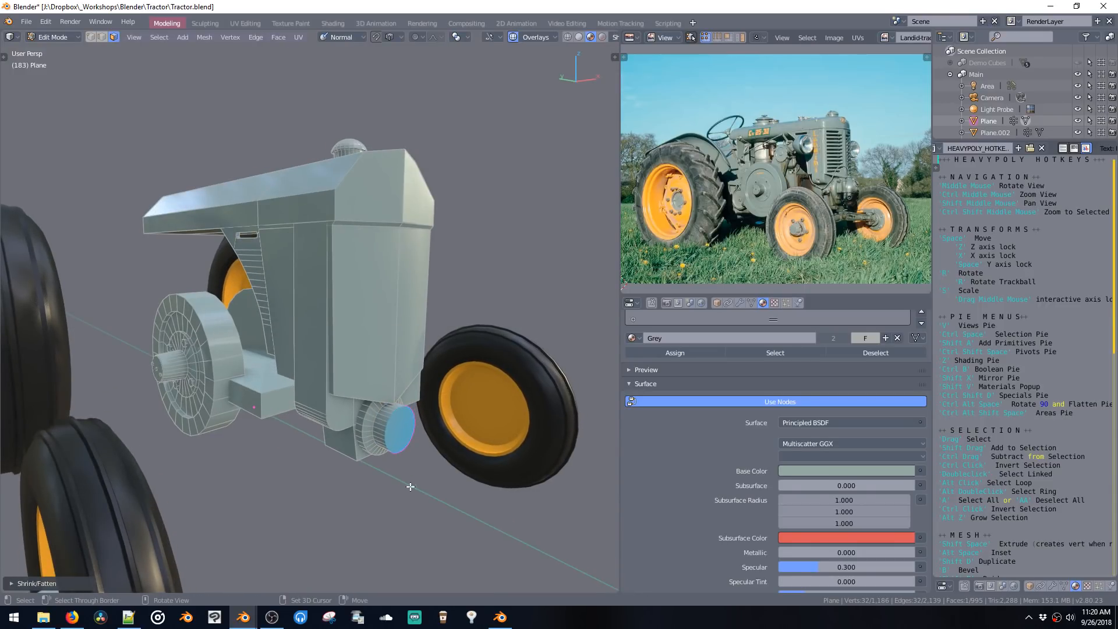
{"action": "key", "text": "space"}
{"action": "key", "text": "space"}
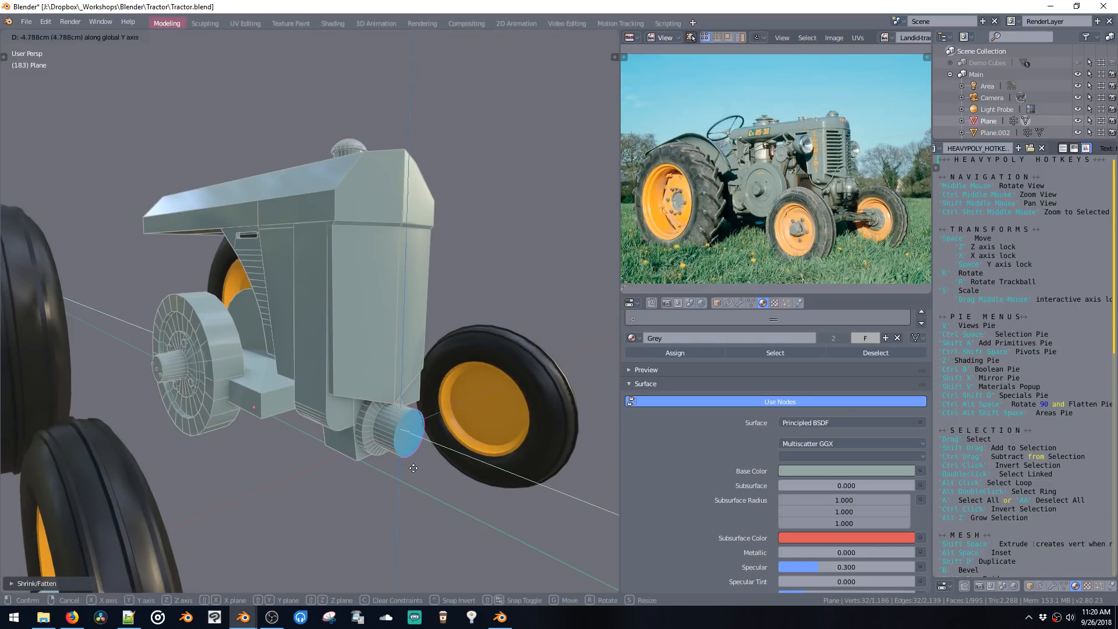
{"action": "left_click", "coordinate": [409, 472]}
Step: Bevel the cylinder's front rim with many segments to round it into a dome
{"action": "middle_click_drag", "start_coordinate": [409, 460], "coordinate": [351, 413], "text": "ctrl"}
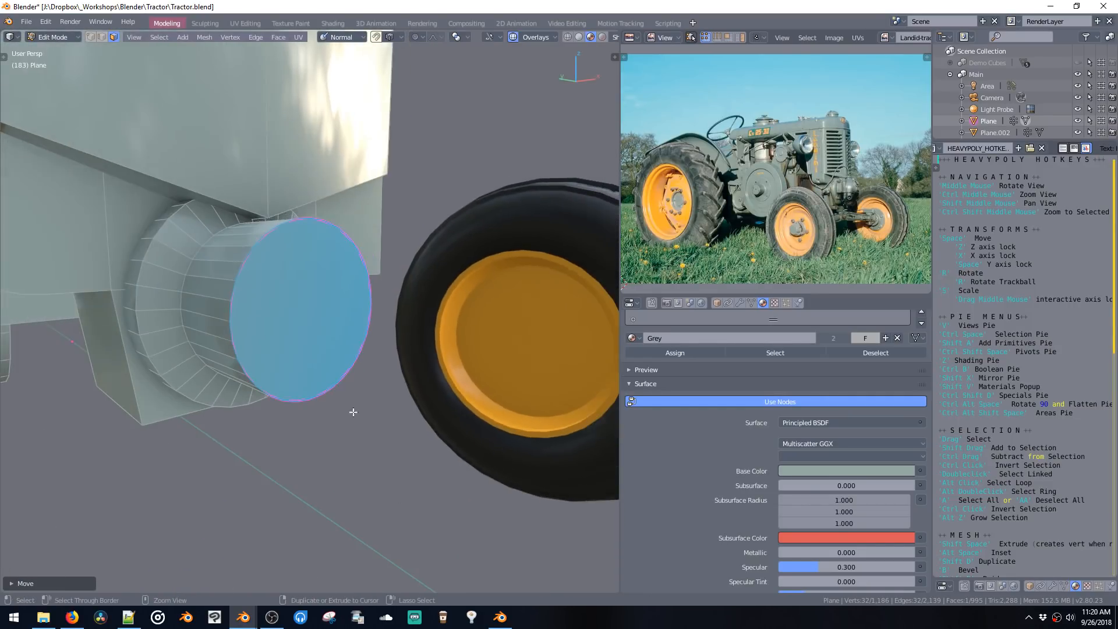
{"action": "middle_click_drag", "start_coordinate": [317, 372], "coordinate": [367, 407]}
{"action": "mouse_move", "coordinate": [364, 424]}
{"action": "middle_mouse_down"}
{"action": "mouse_move", "coordinate": [356, 401]}
{"action": "mouse_move", "coordinate": [360, 419]}
{"action": "middle_mouse_up"}
{"action": "key", "text": "ctrl+b"}
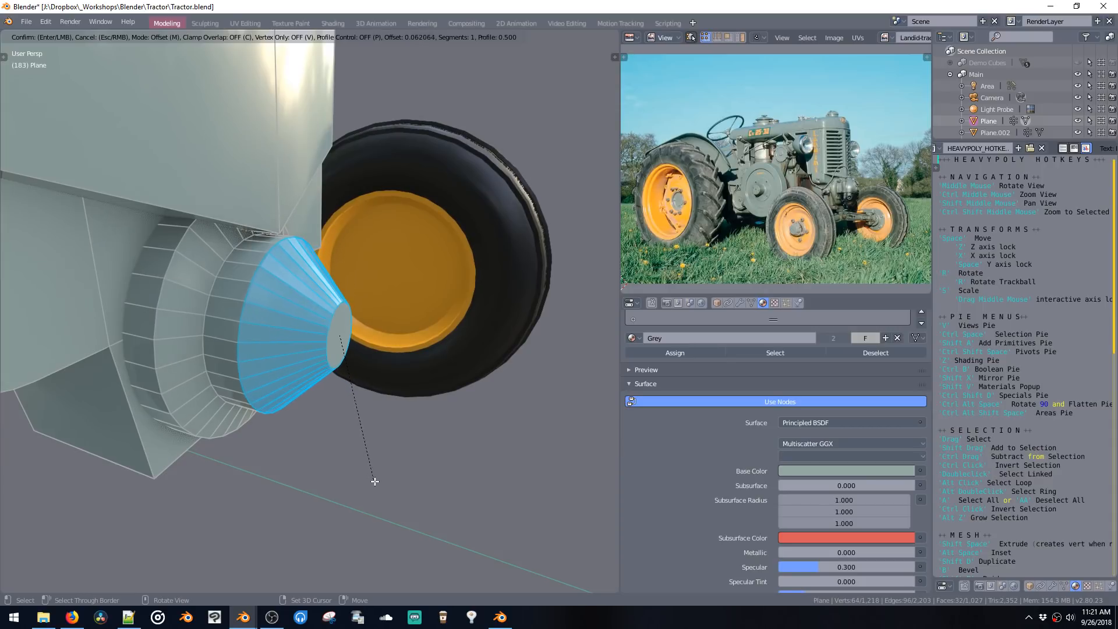
{"action": "scroll", "coordinate": [380, 490], "scroll_direction": "up", "scroll_amount": 12}
{"action": "left_click", "coordinate": [489, 555]}
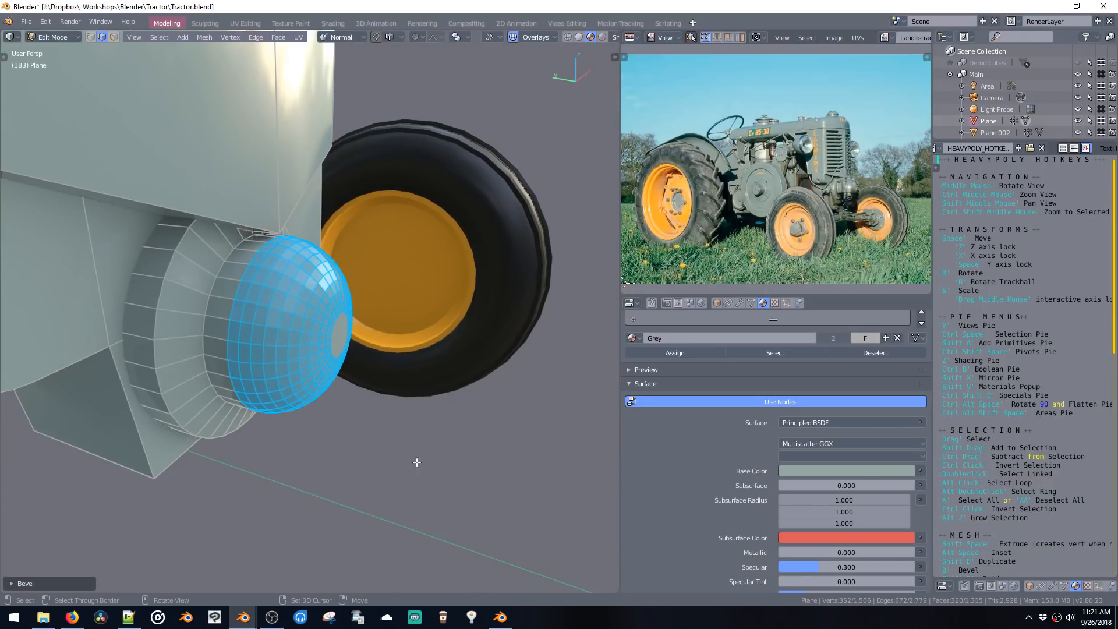
Step: Return to face selection, clear the selection on the domed cap and save the file
{"action": "middle_click_drag", "start_coordinate": [442, 512], "coordinate": [348, 415]}
{"action": "key", "text": "ctrl+space"}
{"action": "left_click", "coordinate": [389, 362]}
{"action": "middle_click_drag", "start_coordinate": [389, 363], "coordinate": [253, 339]}
{"action": "left_click", "coordinate": [323, 338]}
{"action": "key", "text": "ctrl+s"}
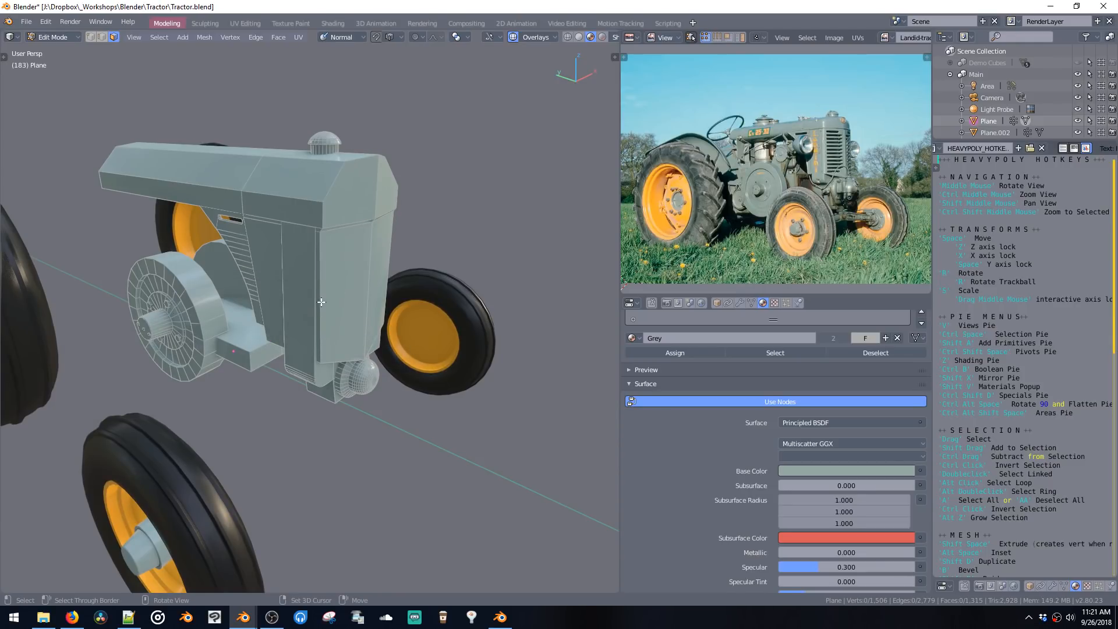
Step: Duplicate a short cylindrical piece, place it beside the radiator housing and rotate it about X to face forward
{"action": "middle_click_drag", "start_coordinate": [307, 306], "coordinate": [298, 295]}
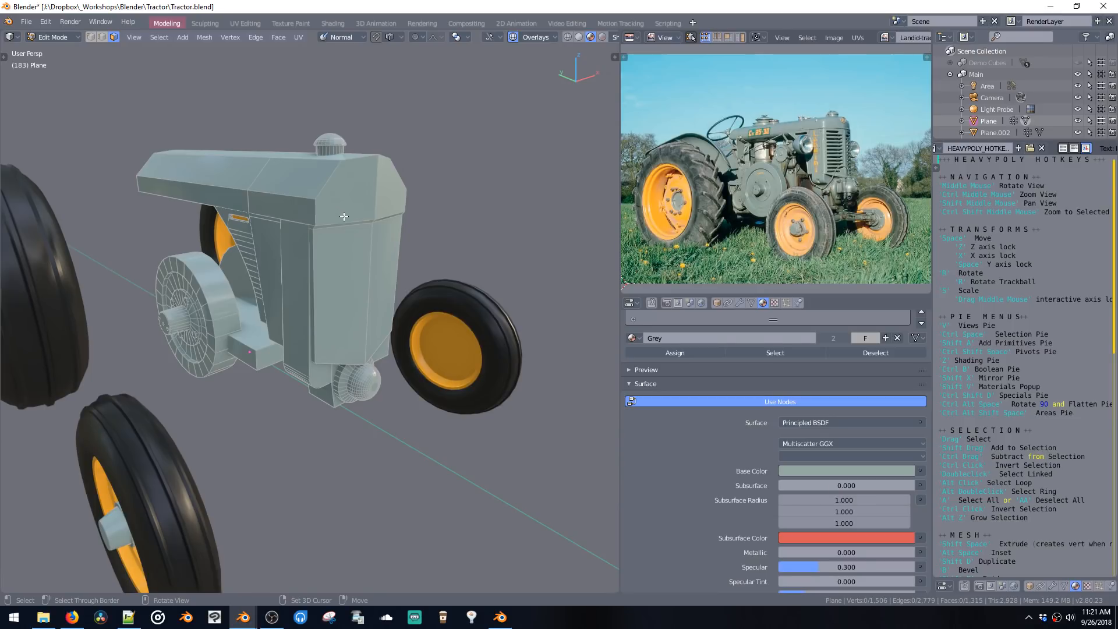
{"action": "key", "text": "shift+d"}
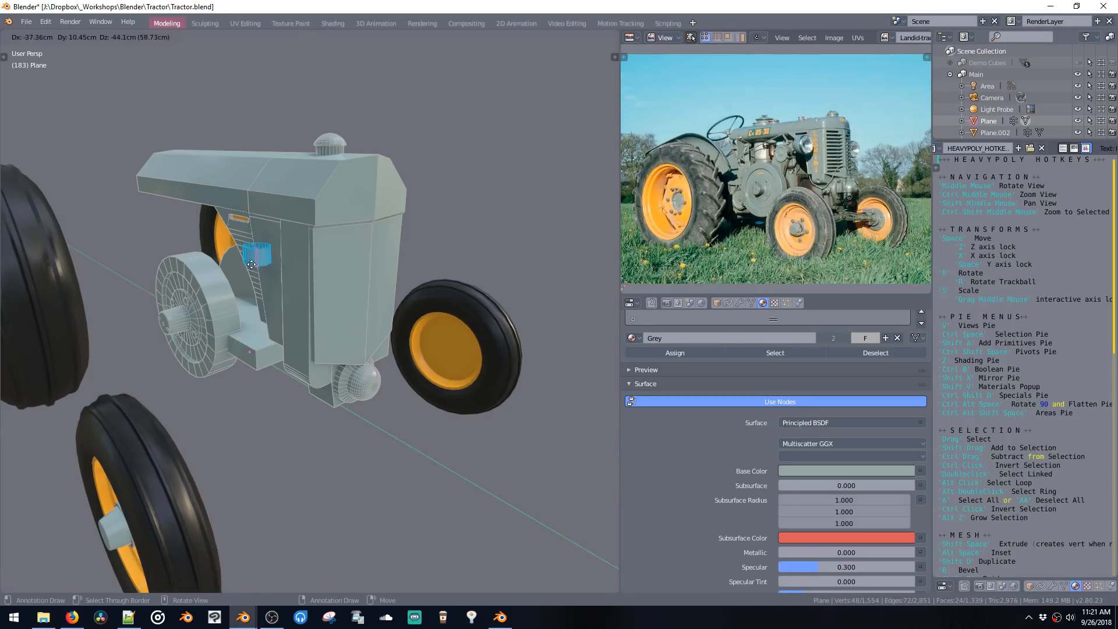
{"action": "left_click", "coordinate": [265, 255]}
{"action": "mouse_move", "coordinate": [265, 255]}
{"action": "middle_mouse_down"}
{"action": "mouse_move", "coordinate": [291, 256]}
{"action": "mouse_move", "coordinate": [273, 256]}
{"action": "middle_mouse_up"}
{"action": "key", "text": "g"}
{"action": "left_click", "coordinate": [349, 269]}
{"action": "key", "text": "r"}
{"action": "key", "text": "x"}
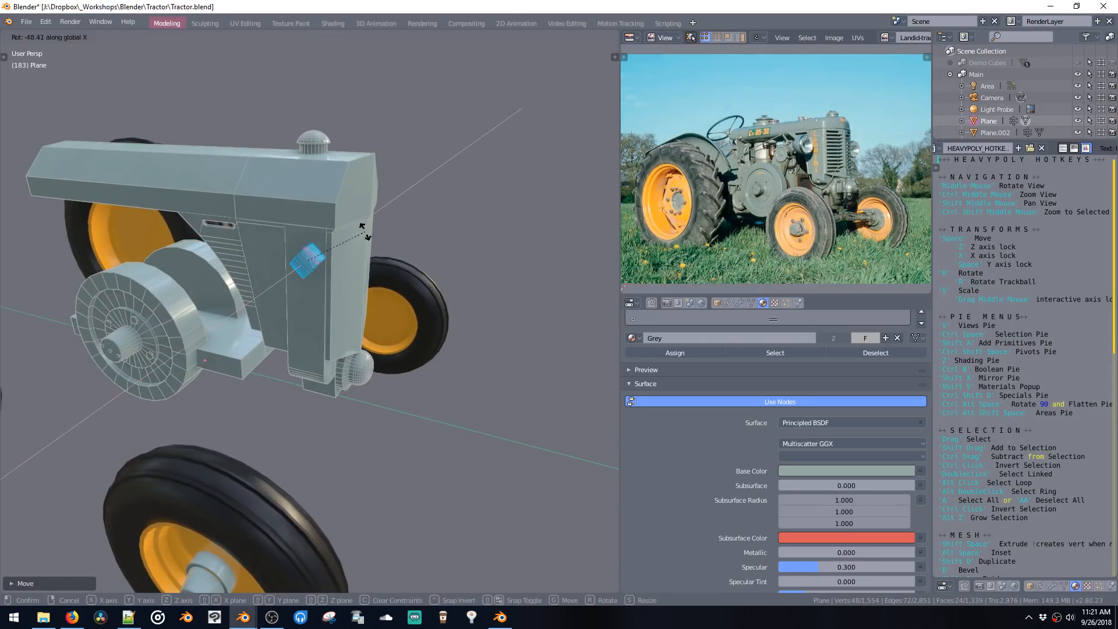
{"action": "key", "text": "Escape"}
{"action": "mouse_move", "coordinate": [328, 278]}
{"action": "middle_mouse_down"}
{"action": "mouse_move", "coordinate": [256, 241]}
{"action": "mouse_move", "coordinate": [339, 302]}
{"action": "mouse_move", "coordinate": [336, 259]}
{"action": "middle_mouse_up"}
Step: Position the copied cylinder at the upper side of the radiator and flatten it along Y into a thin headlight disc
{"action": "key", "text": "g"}
{"action": "left_click", "coordinate": [261, 238]}
{"action": "key", "text": "g"}
{"action": "left_click", "coordinate": [263, 235]}
{"action": "key", "text": "s"}
{"action": "key", "text": "y"}
{"action": "left_click", "coordinate": [329, 262]}
{"action": "key", "text": "g"}
{"action": "key", "text": "y"}
{"action": "left_click", "coordinate": [329, 263]}
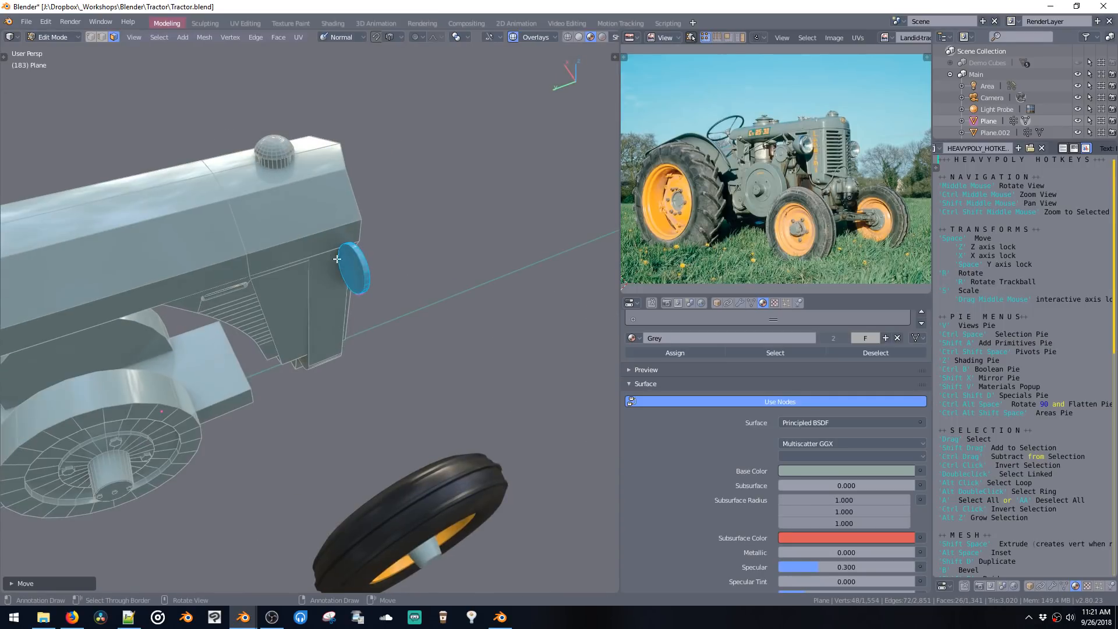
Step: Extrude the headlight disc's rear face backward and scale it down to about 0.6 to taper the shell
{"action": "key", "text": "e"}
{"action": "left_click", "coordinate": [340, 309]}
{"action": "key", "text": "s"}
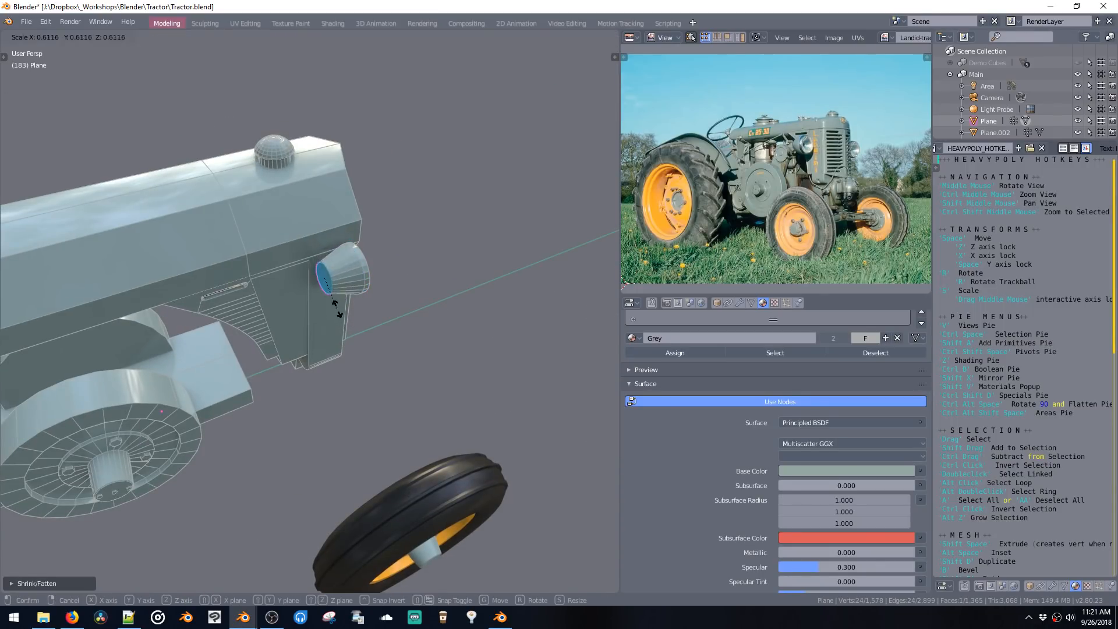
{"action": "left_click", "coordinate": [341, 313]}
Step: Try to round the headlight shell's rear rim with a bevel
{"action": "key", "text": "ctrl+b"}
{"action": "left_click", "coordinate": [351, 353]}
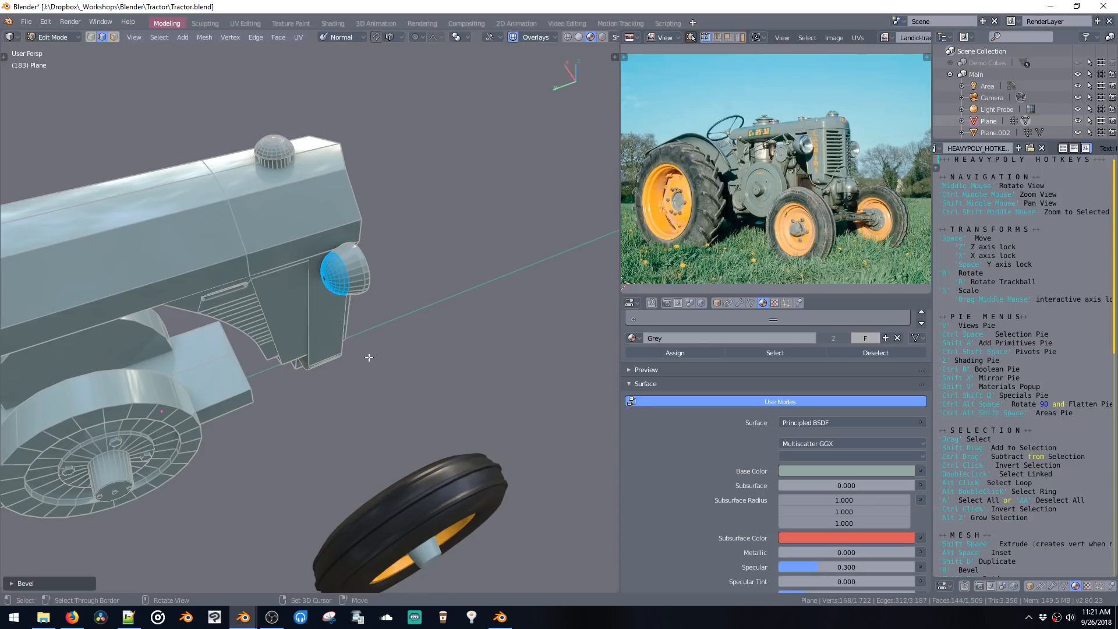
{"action": "middle_click_drag", "start_coordinate": [369, 357], "coordinate": [355, 274]}
{"action": "scroll", "coordinate": [349, 245], "scroll_direction": "up", "scroll_amount": 5}
{"action": "key", "text": "ctrl+z"}
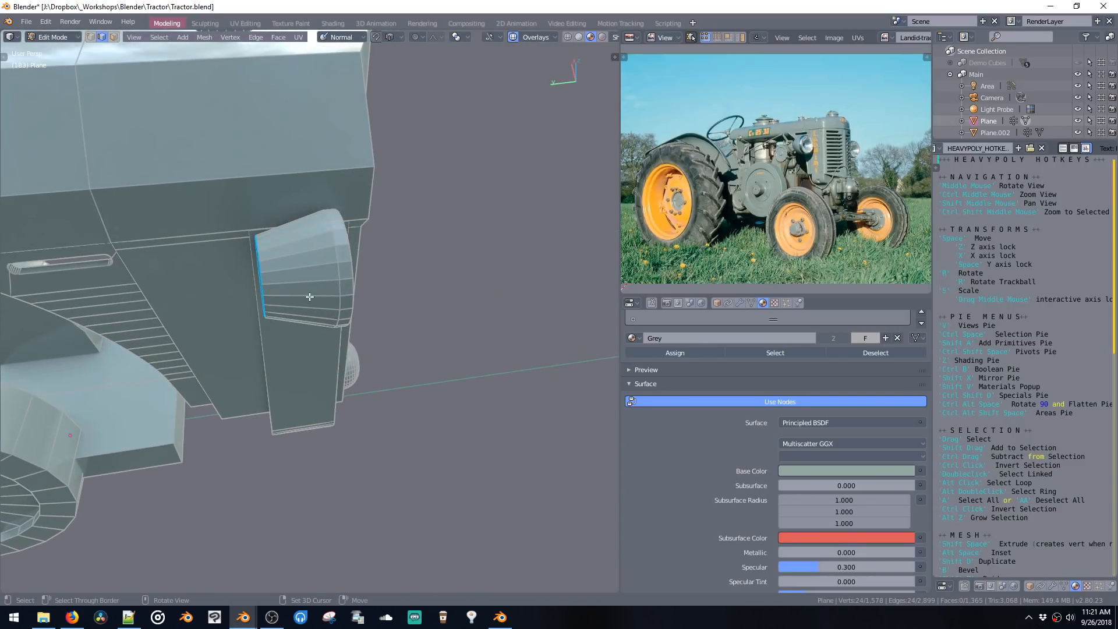
Step: Bevel the headlight's rear rim with many segments into a round dome and stretch the dome slightly
{"action": "key", "text": "ctrl+b"}
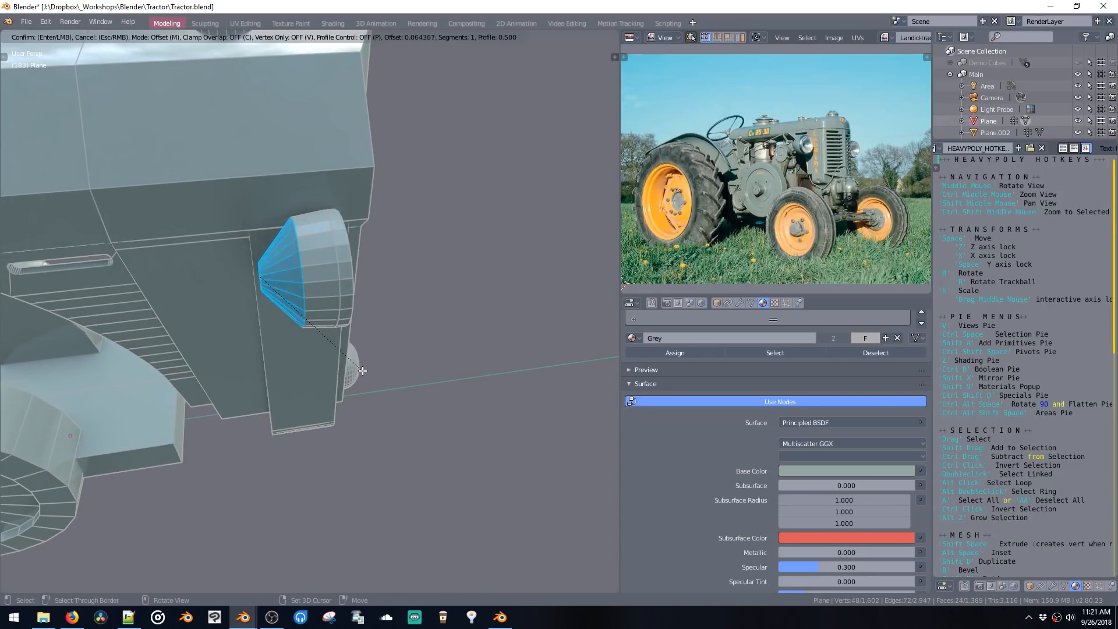
{"action": "scroll", "coordinate": [366, 380], "scroll_direction": "up", "scroll_amount": 8}
{"action": "left_click", "coordinate": [439, 476]}
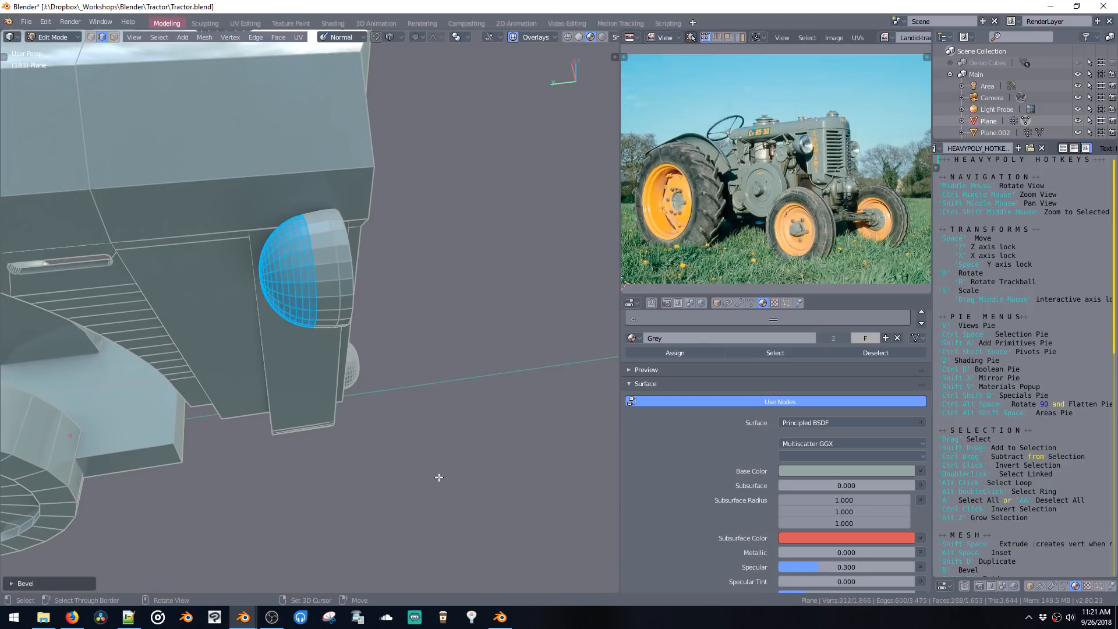
{"action": "key", "text": "3"}
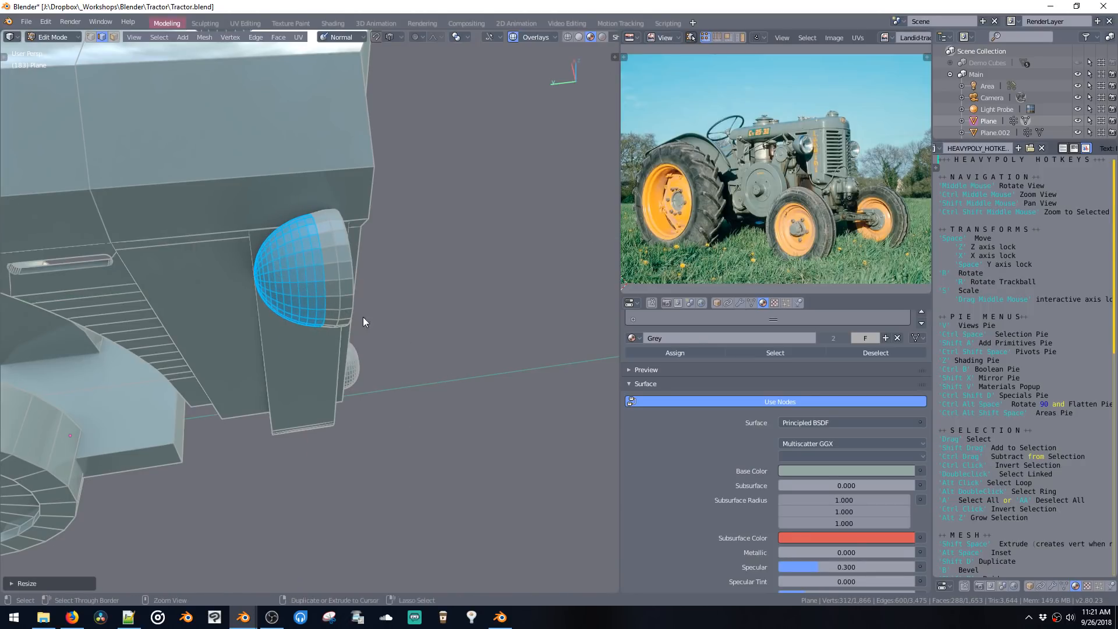
Step: Select the headlight's front band and front face, scale them and move them along Y to blend with the dome
{"action": "left_click", "coordinate": [340, 254], "text": "alt"}
{"action": "middle_click_drag", "start_coordinate": [340, 254], "coordinate": [334, 279]}
{"action": "left_click", "coordinate": [243, 215]}
{"action": "key", "text": "alt+z"}
{"action": "key", "text": "s"}
{"action": "key", "text": "g"}
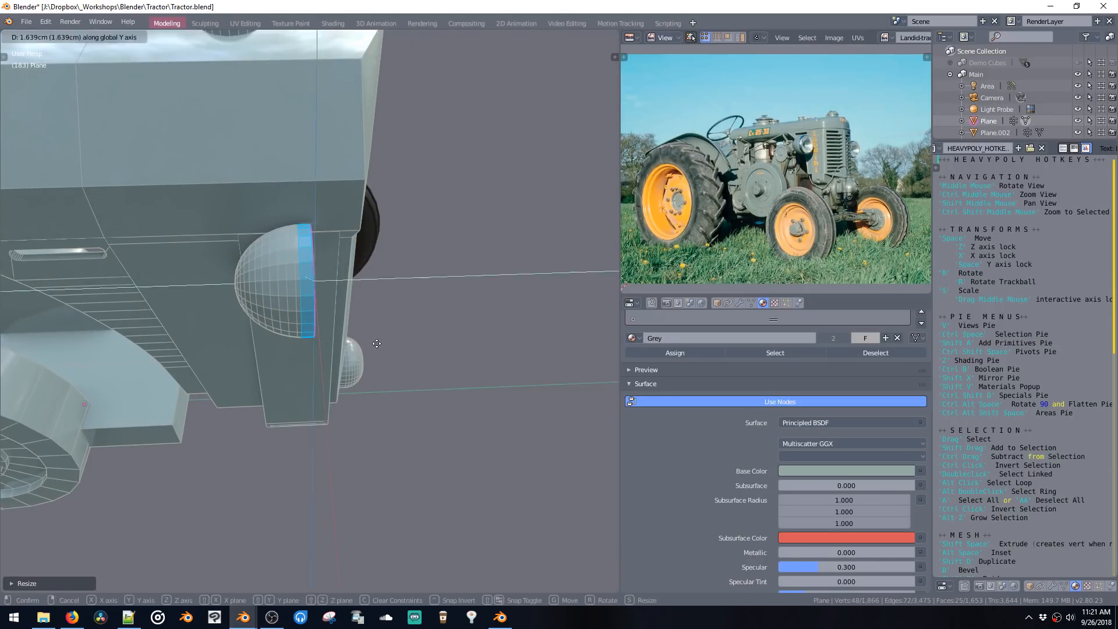
{"action": "left_click", "coordinate": [379, 347]}
Step: Bevel the headlight's front rim into a rounded edge
{"action": "middle_click", "coordinate": [366, 336], "text": "ctrl+shift"}
{"action": "middle_click_drag", "start_coordinate": [354, 297], "coordinate": [315, 288], "text": "ctrl"}
{"action": "left_click", "coordinate": [313, 283], "text": "alt"}
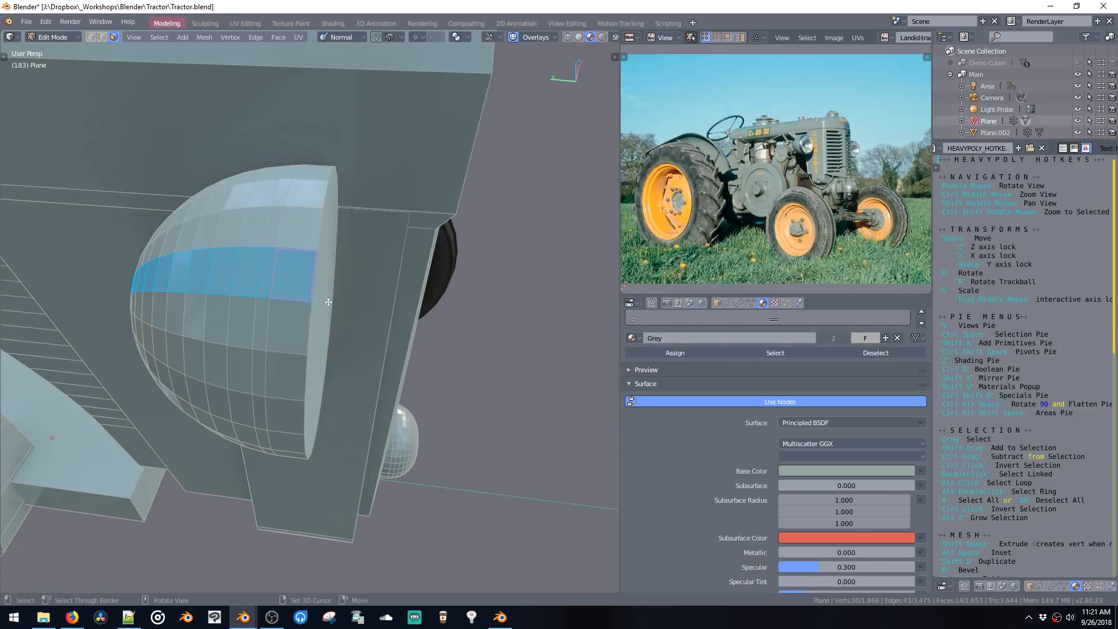
{"action": "key", "text": "ctrl+b"}
{"action": "left_click", "coordinate": [386, 456]}
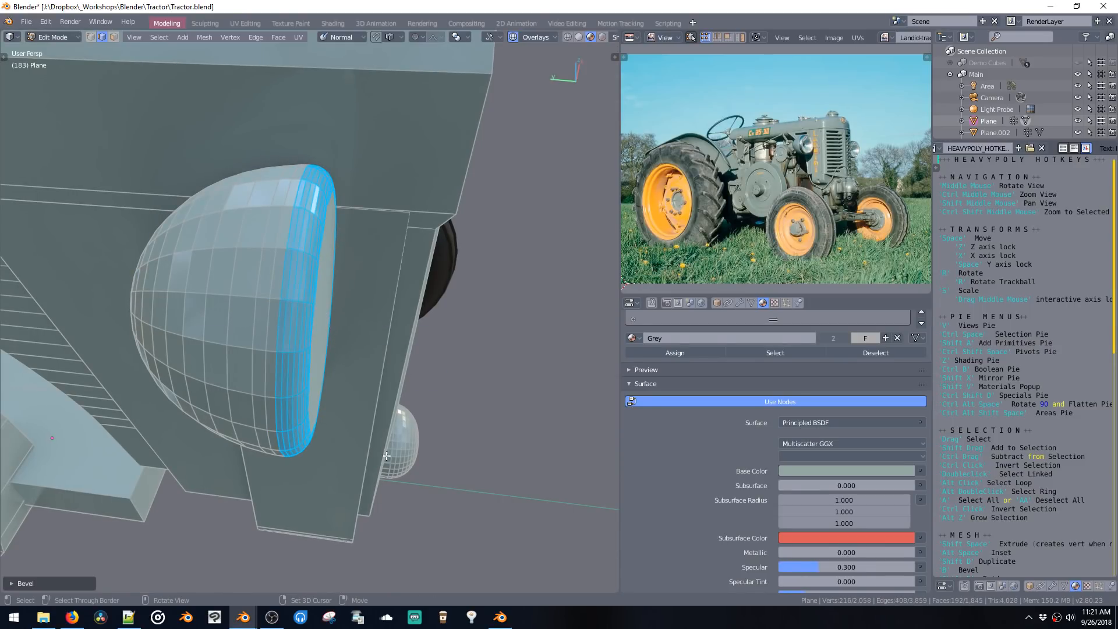
{"action": "middle_click_drag", "start_coordinate": [300, 295], "coordinate": [287, 291]}
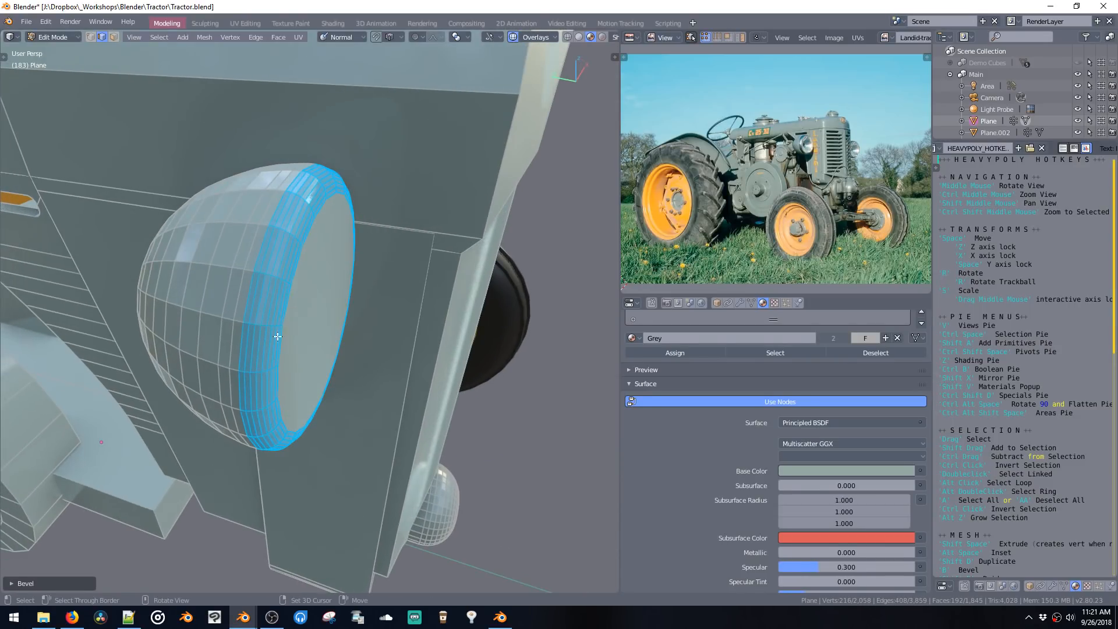
Step: Select the rounded rim with its adjacent face ring and give it a copied Grey material named Chrome with Metallic 1.000
{"action": "key", "text": "ctrl+z"}
{"action": "key", "text": "ctrl+space"}
{"action": "left_click", "coordinate": [249, 269], "text": "alt+shift"}
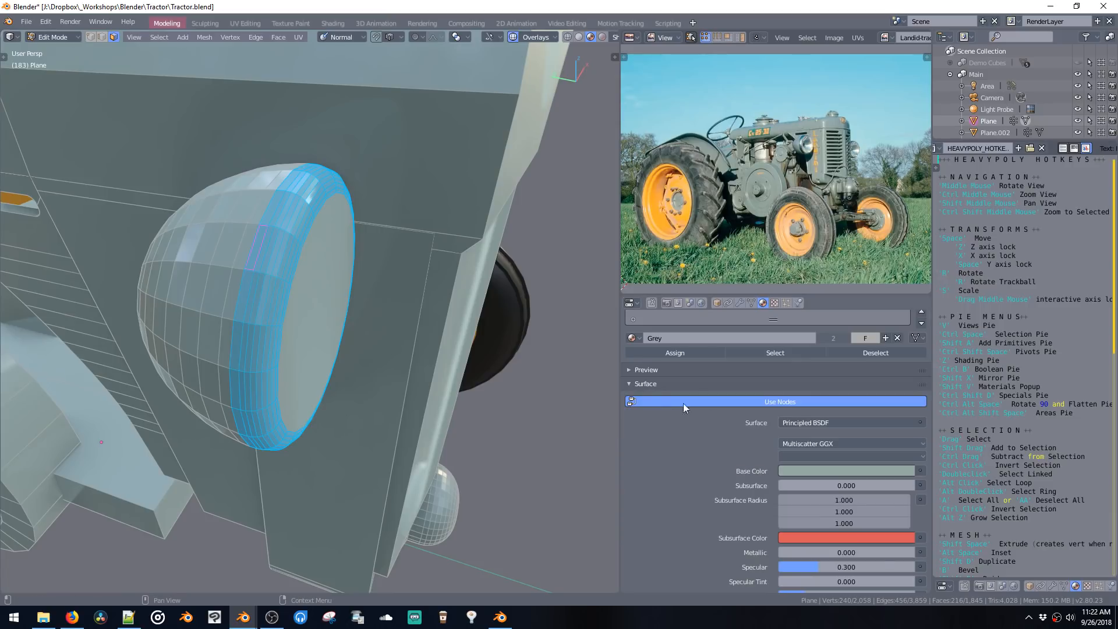
{"action": "scroll", "coordinate": [682, 403], "scroll_direction": "up", "scroll_amount": 3}
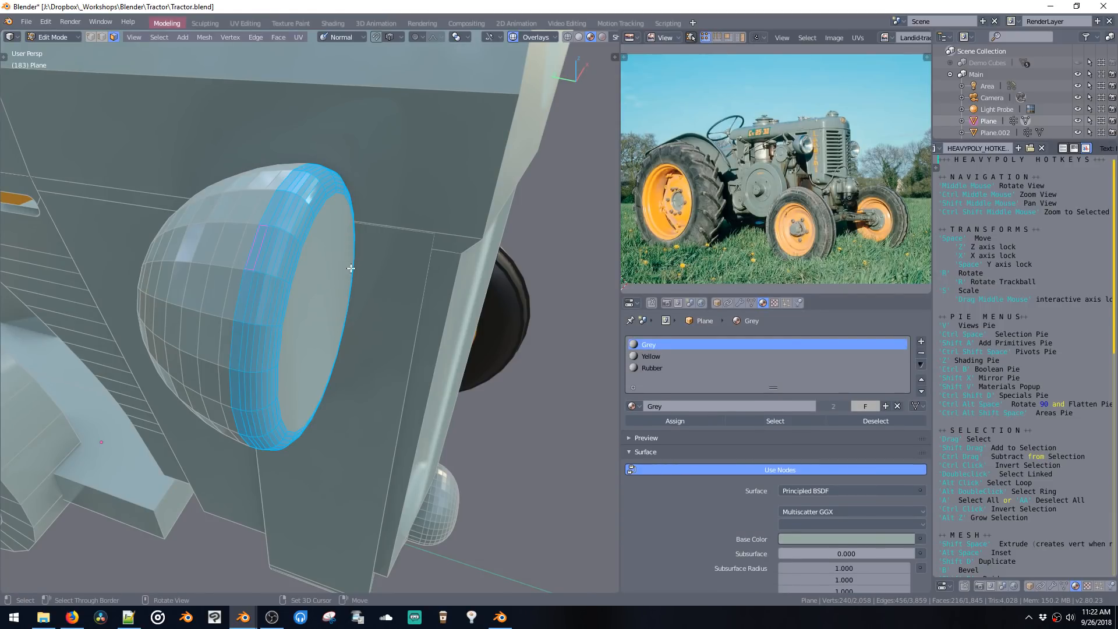
{"action": "key", "text": "shift+v"}
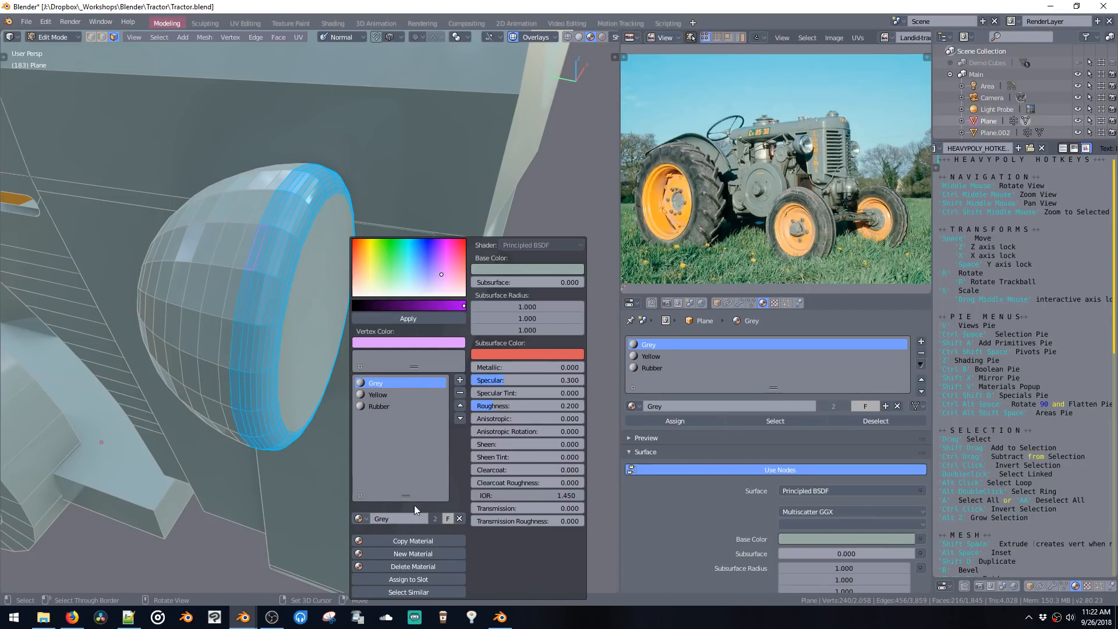
{"action": "left_click", "coordinate": [390, 540]}
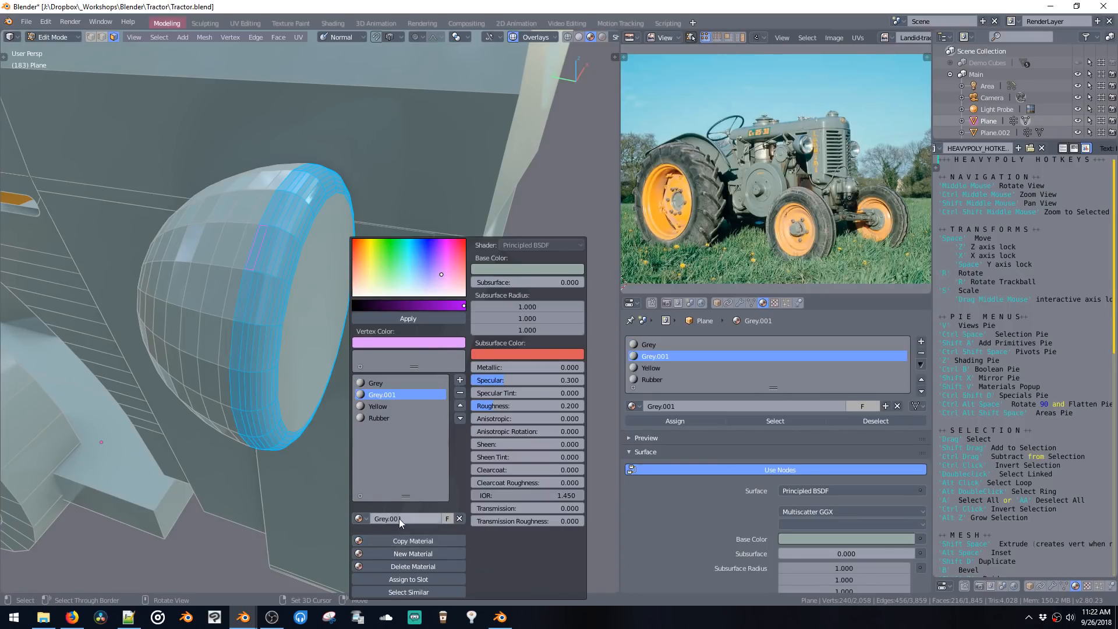
{"action": "left_click_drag", "start_coordinate": [486, 372], "coordinate": [601, 372]}
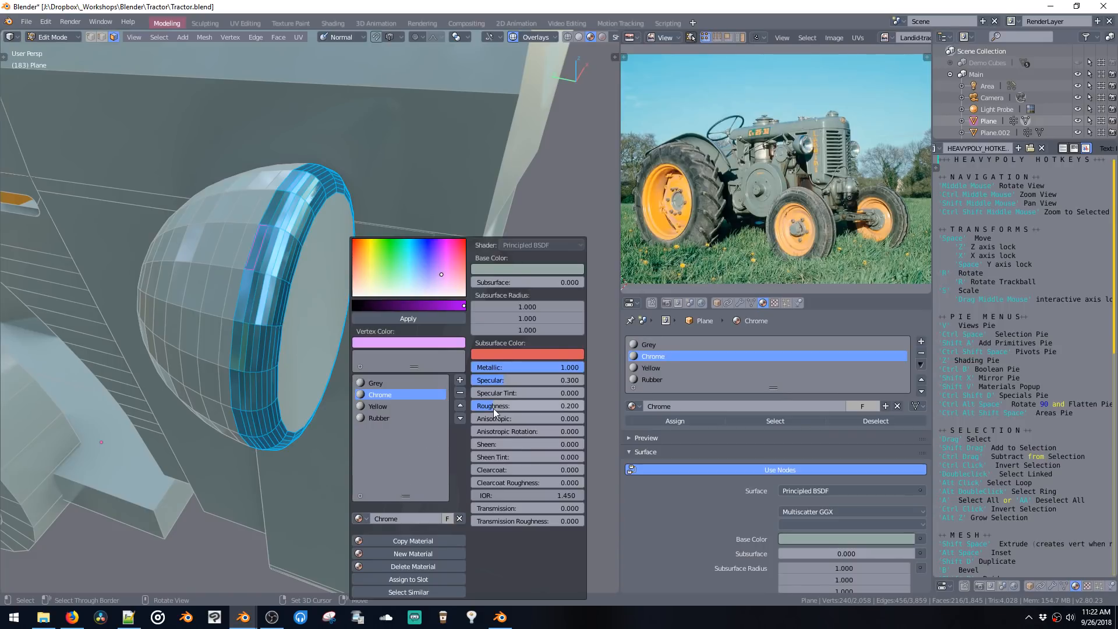
Step: Apply smooth shading to the tractor body mesh
{"action": "key", "text": "z"}
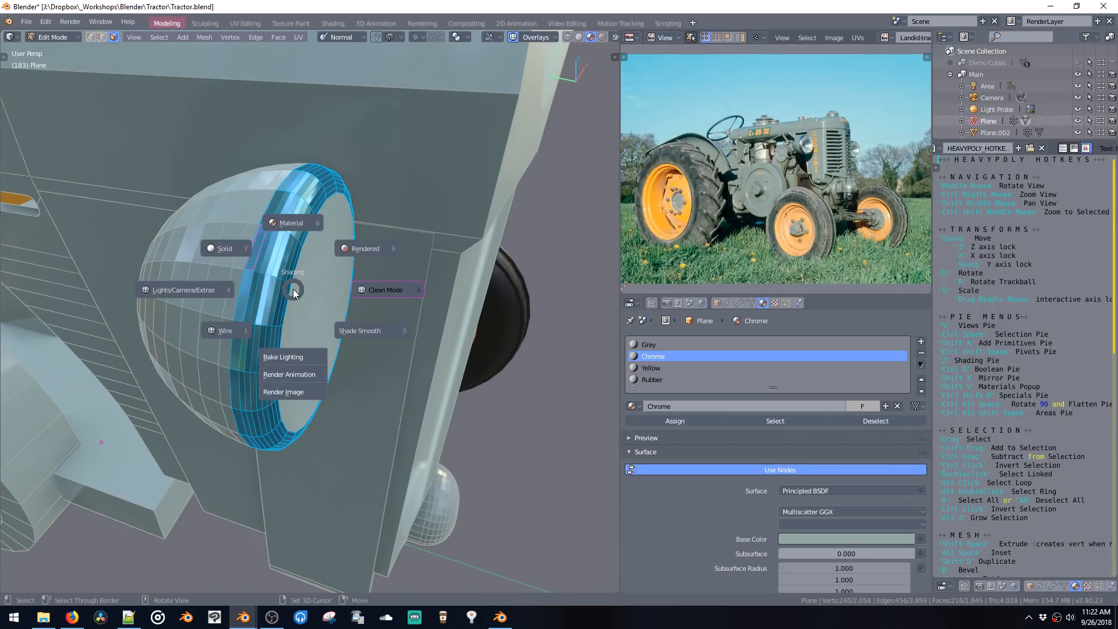
{"action": "left_click", "coordinate": [346, 337]}
{"action": "key", "text": "Tab"}
{"action": "mouse_move", "coordinate": [340, 283]}
{"action": "middle_mouse_down"}
{"action": "mouse_move", "coordinate": [324, 321]}
{"action": "mouse_move", "coordinate": [260, 308]}
{"action": "mouse_move", "coordinate": [319, 331]}
{"action": "mouse_move", "coordinate": [361, 380]}
{"action": "mouse_move", "coordinate": [305, 327]}
{"action": "mouse_move", "coordinate": [324, 265]}
{"action": "mouse_move", "coordinate": [348, 299]}
{"action": "middle_mouse_up"}
Step: Select the headlight's round front face, extrude it inward and scale it down
{"action": "key", "text": "ctrl+space"}
{"action": "left_click", "coordinate": [375, 265]}
{"action": "left_click", "coordinate": [307, 321]}
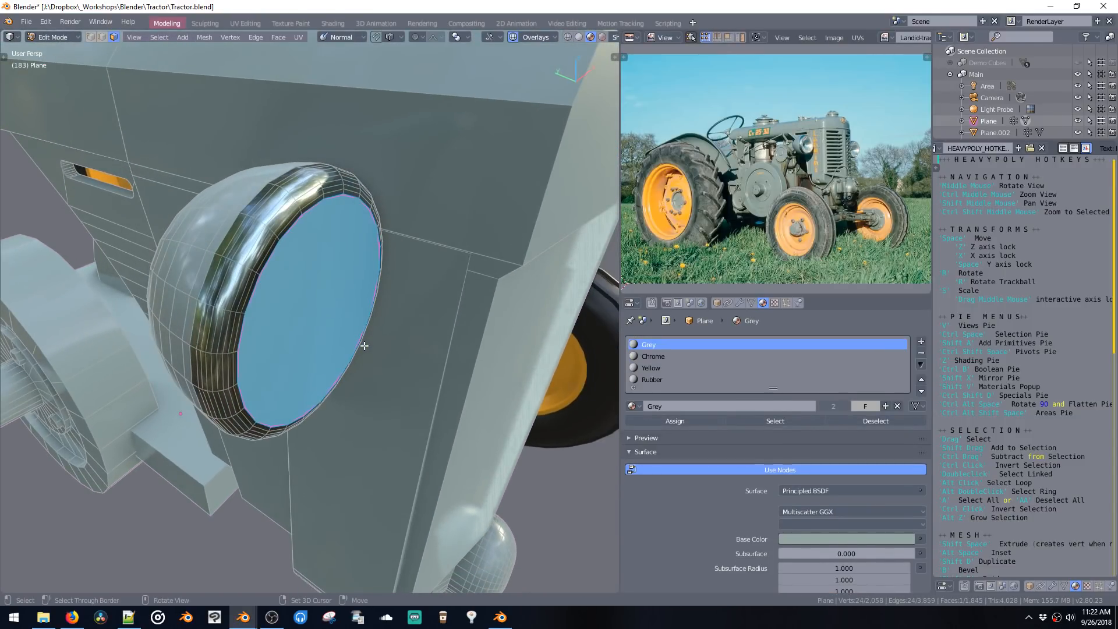
{"action": "key", "text": "shift+space"}
{"action": "left_click", "coordinate": [337, 333]}
{"action": "key", "text": "s"}
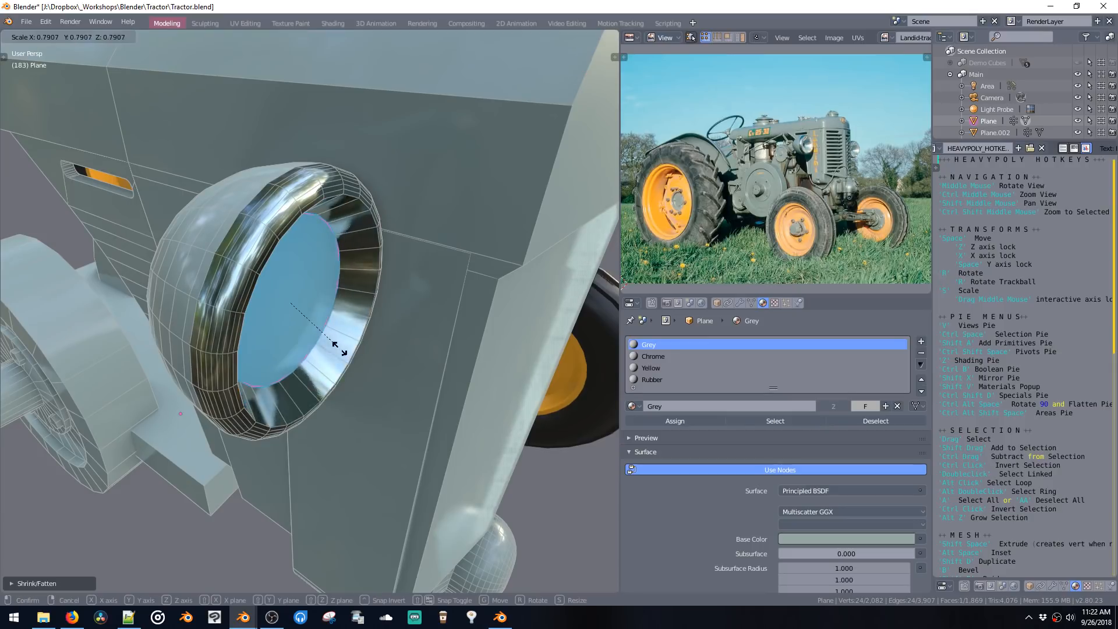
{"action": "left_click", "coordinate": [343, 352]}
Step: Shrink the recessed face further and shift it along Y to form a conical reflector
{"action": "key", "text": "space"}
{"action": "key", "text": "z"}
{"action": "left_click", "coordinate": [327, 338]}
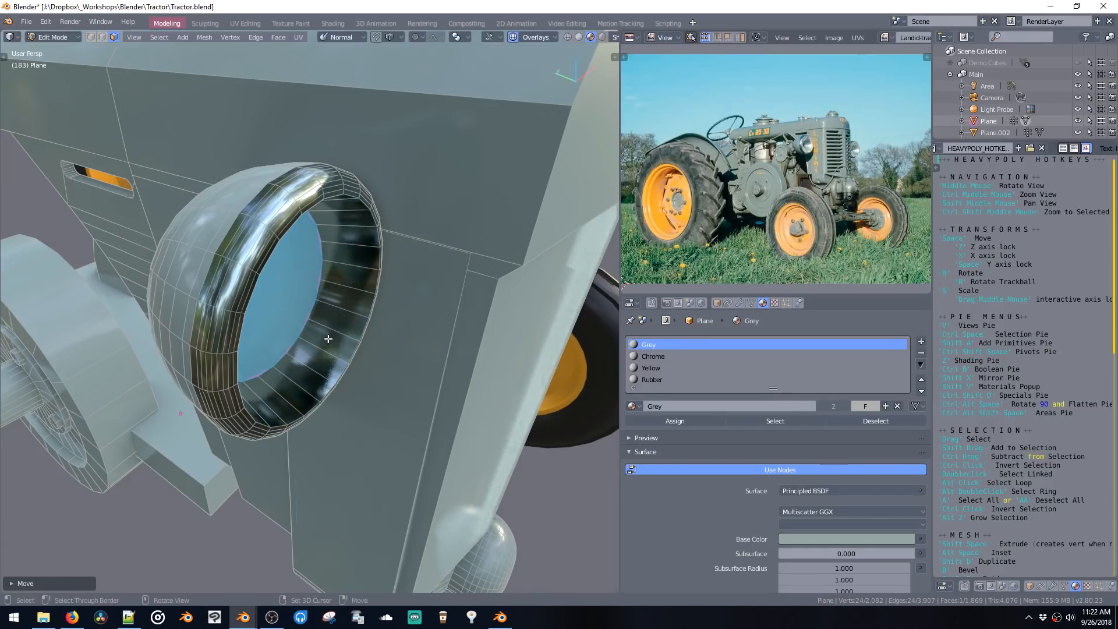
{"action": "key", "text": "s"}
{"action": "left_click", "coordinate": [318, 328]}
{"action": "key", "text": "space"}
{"action": "key", "text": "space"}
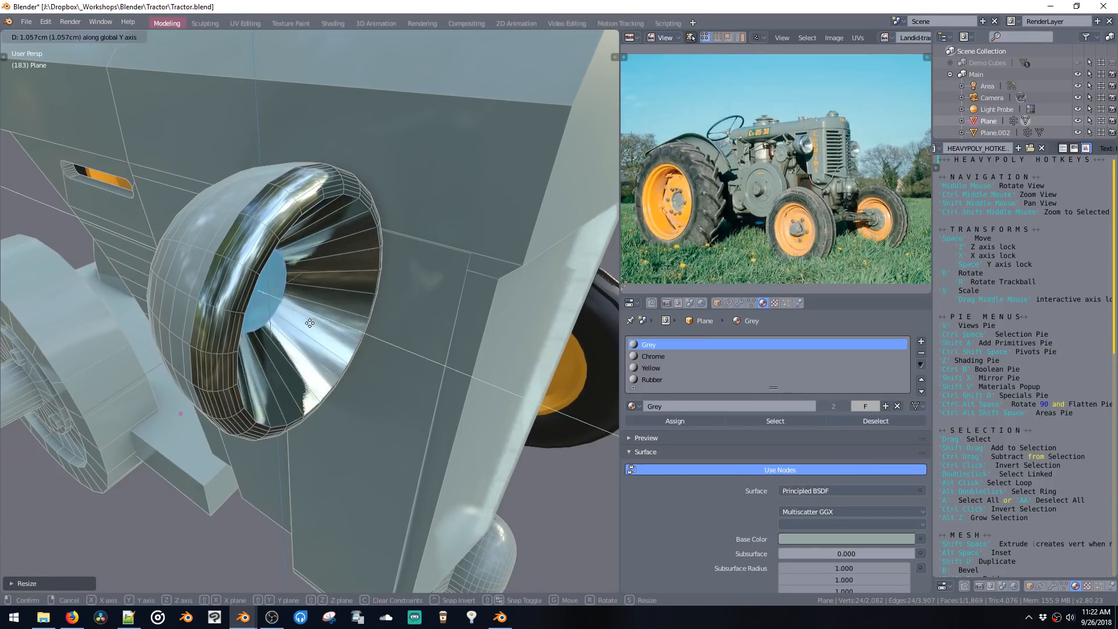
{"action": "left_click", "coordinate": [322, 336]}
Step: Fine-tune the size of the reflector's center face and its depth along Y
{"action": "key", "text": "s"}
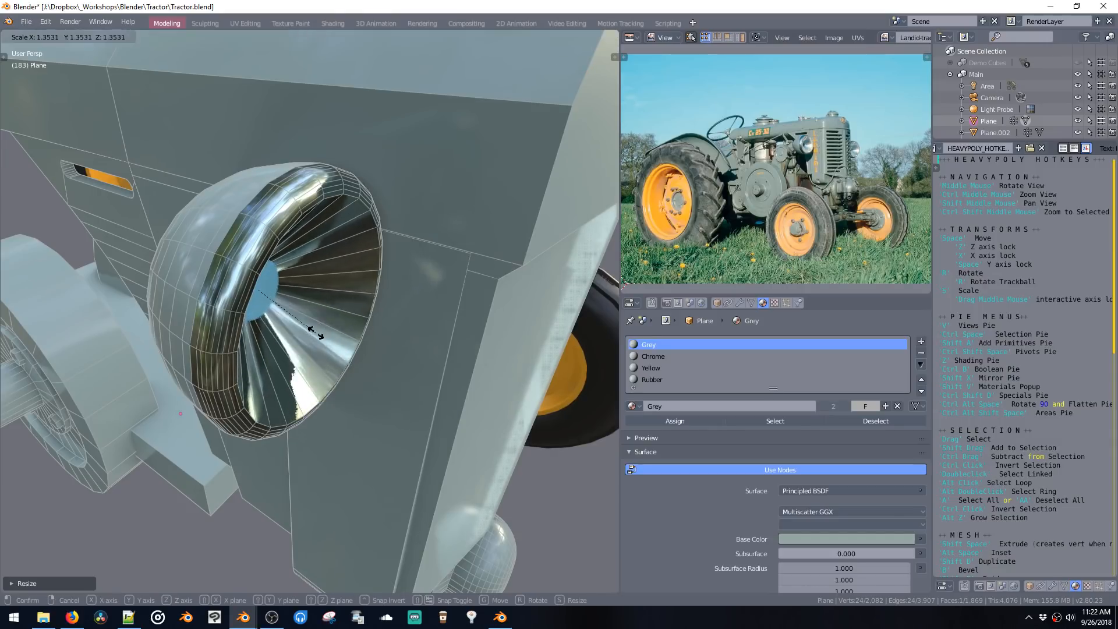
{"action": "left_click", "coordinate": [317, 329]}
{"action": "middle_click_drag", "start_coordinate": [317, 329], "coordinate": [320, 297]}
{"action": "key", "text": "space"}
{"action": "key", "text": "space"}
{"action": "left_click", "coordinate": [311, 326]}
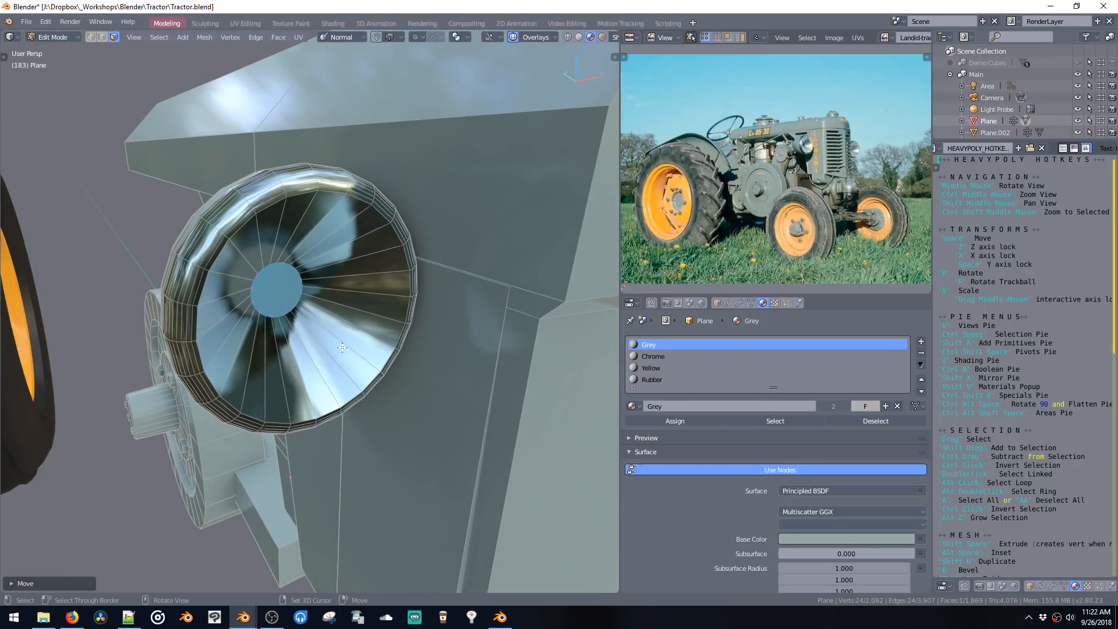
Step: Add an edge loop around the reflector and move it along Y to make the bowl curved
{"action": "left_click", "coordinate": [351, 273]}
{"action": "left_click", "coordinate": [388, 282]}
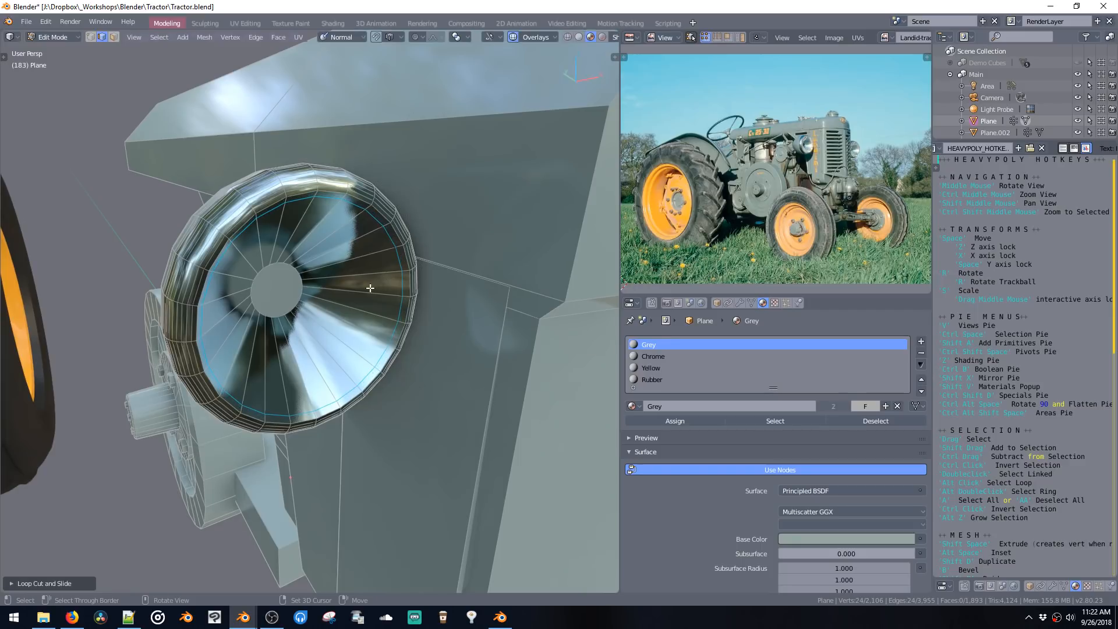
{"action": "middle_click_drag", "start_coordinate": [369, 282], "coordinate": [303, 277]}
{"action": "key", "text": "g"}
{"action": "key", "text": "y"}
{"action": "left_click", "coordinate": [385, 323]}
Step: Select the reflector's center face, scale it down to about 0.75 and extrude it as a small bulb
{"action": "key", "text": "3"}
{"action": "left_click", "coordinate": [298, 304]}
{"action": "key", "text": "s"}
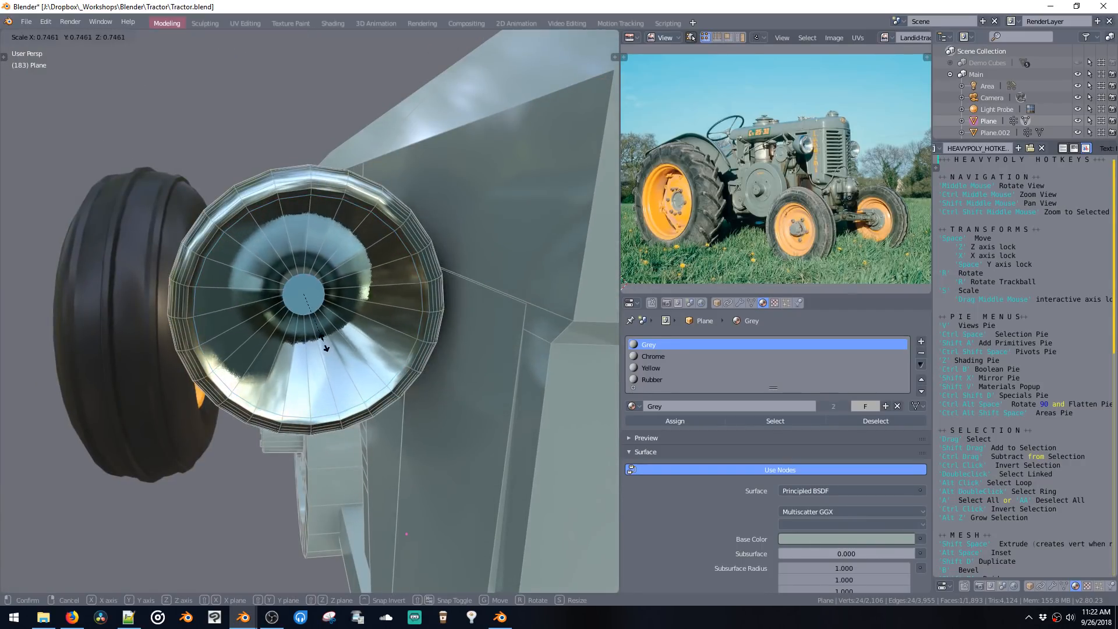
{"action": "left_click", "coordinate": [319, 333]}
{"action": "key", "text": "shift+space"}
{"action": "middle_click_drag", "start_coordinate": [353, 344], "coordinate": [315, 317]}
{"action": "left_click", "coordinate": [330, 328]}
Step: Duplicate the reflector's cone faces in front of the headlight, flip the copy with a Y scale of about -0.5, and fill its center hole
{"action": "double_click", "coordinate": [298, 320]}
{"action": "key", "text": "shift+d"}
{"action": "left_click", "coordinate": [421, 352]}
{"action": "key", "text": "s"}
{"action": "key", "text": "y"}
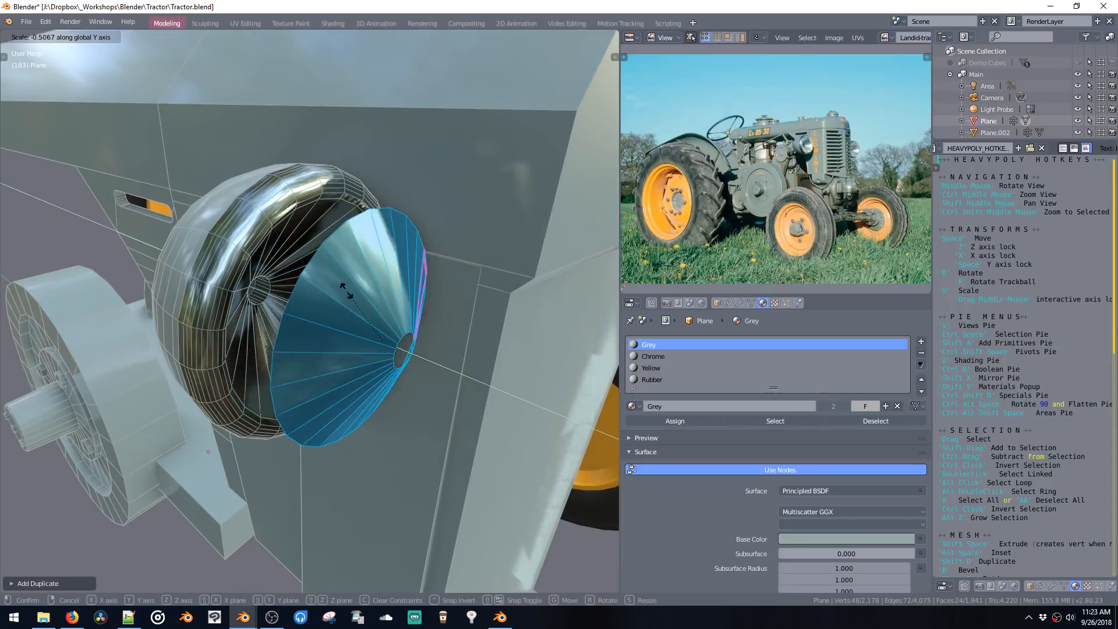
{"action": "left_click", "coordinate": [368, 313]}
{"action": "key", "text": "f"}
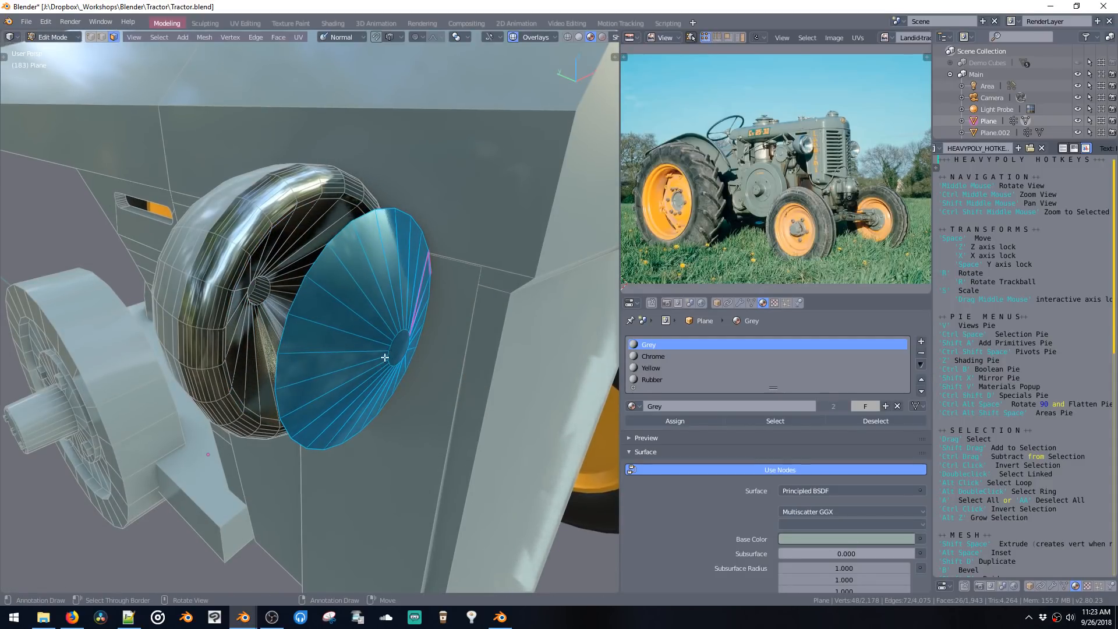
Step: Enlarge the center face of the duplicated lens and move it about 6 mm along Y
{"action": "left_click", "coordinate": [396, 355]}
{"action": "key", "text": "s"}
{"action": "left_click", "coordinate": [409, 429]}
{"action": "key", "text": "g"}
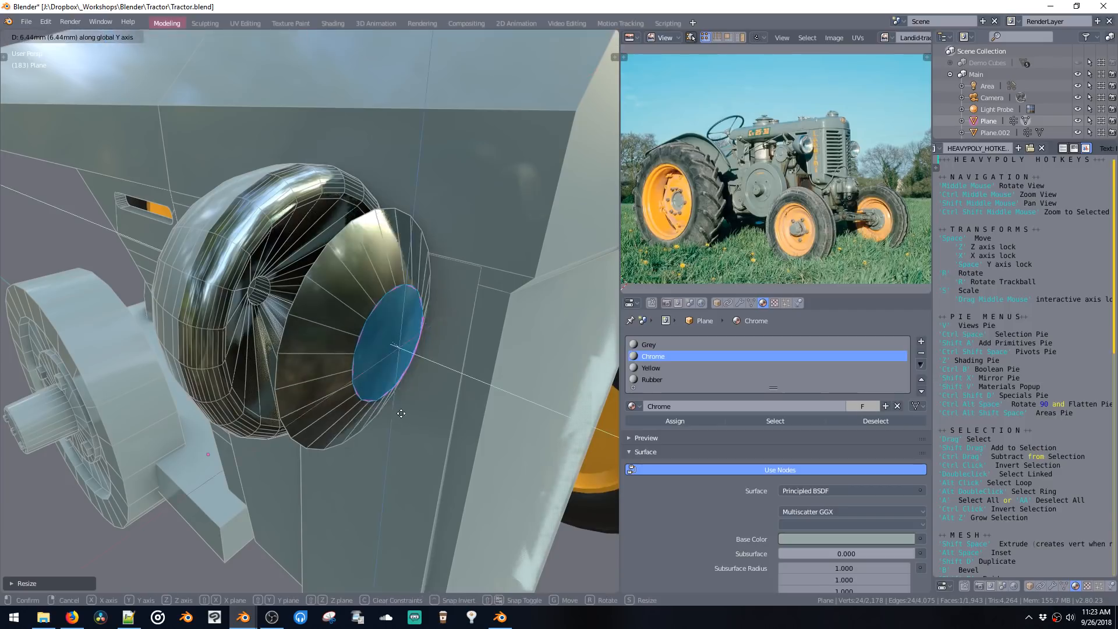
{"action": "left_click", "coordinate": [397, 410]}
Step: Bevel the lens's inner ring into a rounded dome and extrude the lens along its normals to give it thickness
{"action": "key", "text": "b"}
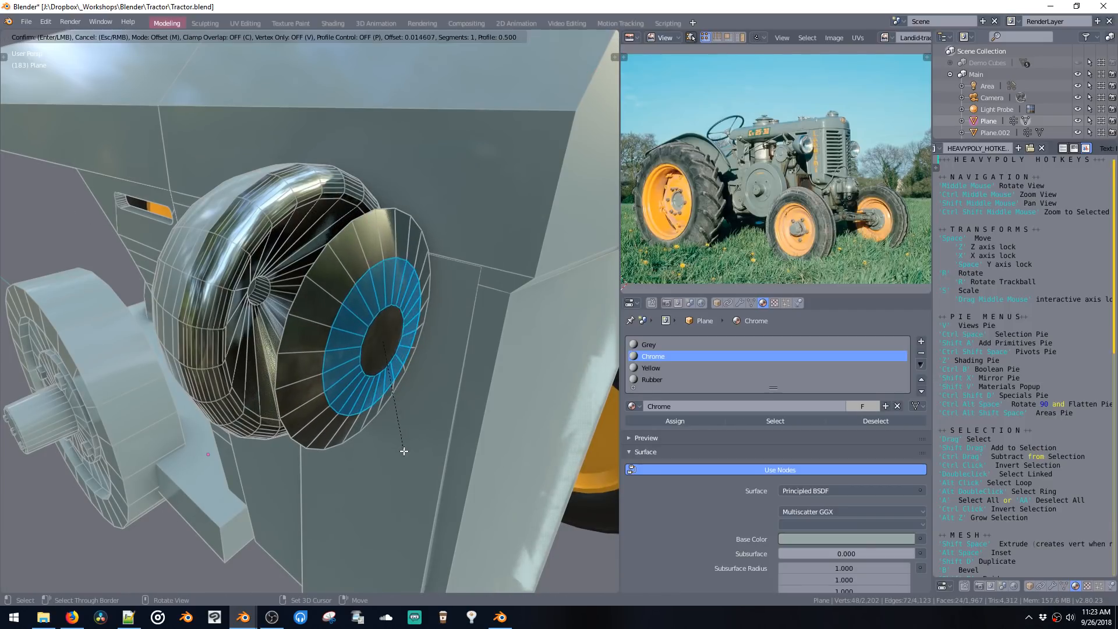
{"action": "left_click", "coordinate": [422, 527]}
{"action": "key", "text": "ctrl+z"}
{"action": "middle_click_drag", "start_coordinate": [422, 527], "coordinate": [379, 352]}
{"action": "key", "text": "x"}
{"action": "double_click", "coordinate": [381, 348]}
{"action": "key", "text": "shift+space"}
{"action": "left_click", "coordinate": [378, 354]}
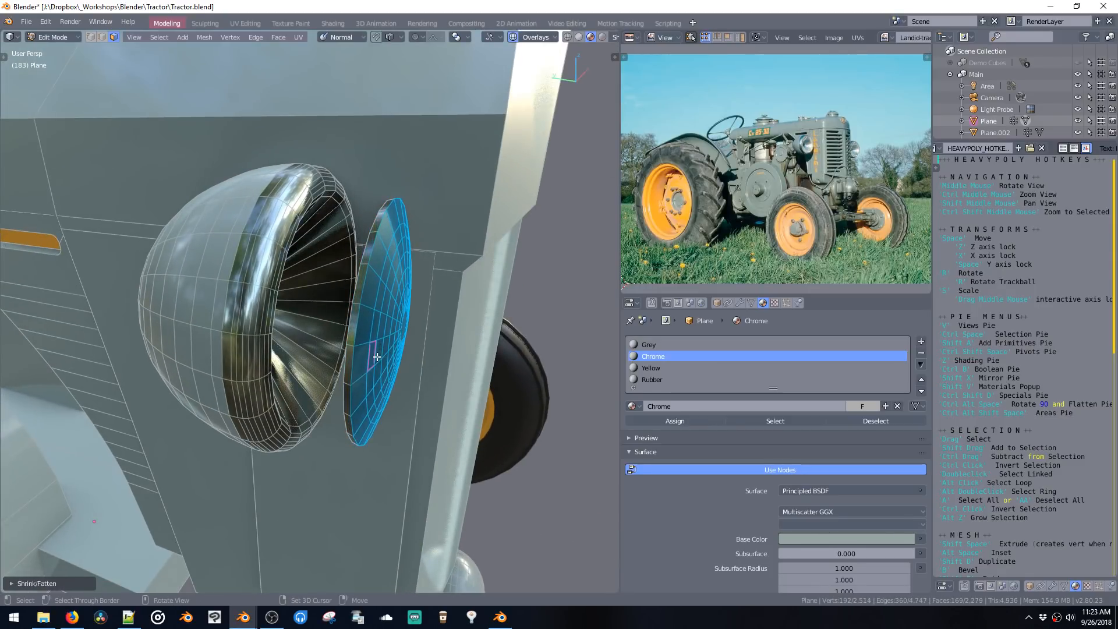
Step: Give the whole lens the existing Glass material in a new material slot, save the file, and return to Object Mode
{"action": "key", "text": "shift+v"}
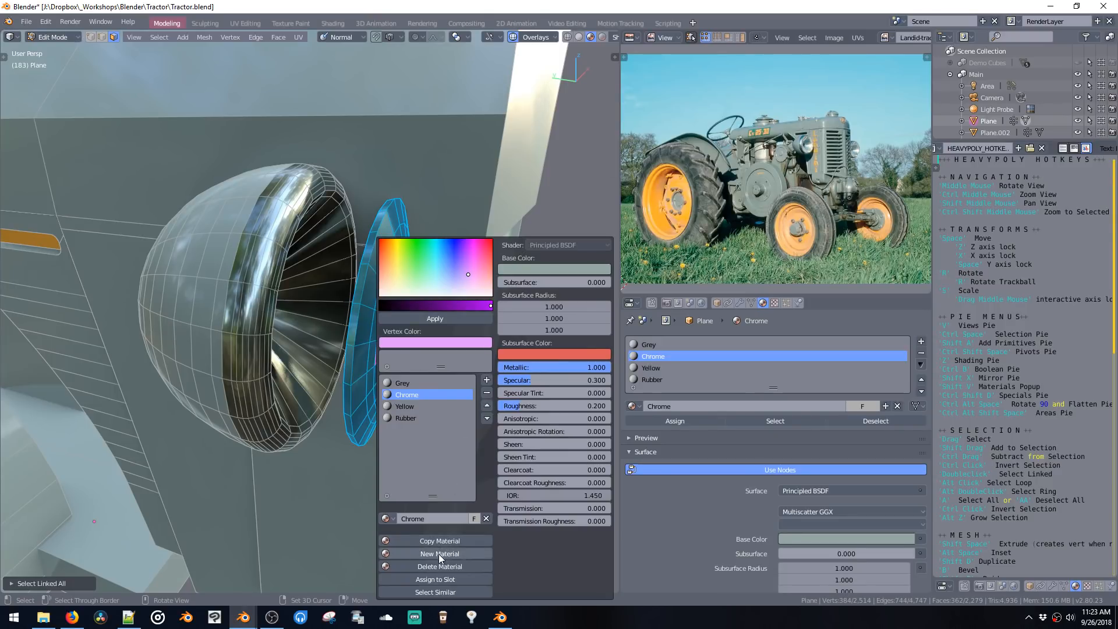
{"action": "left_click", "coordinate": [487, 379]}
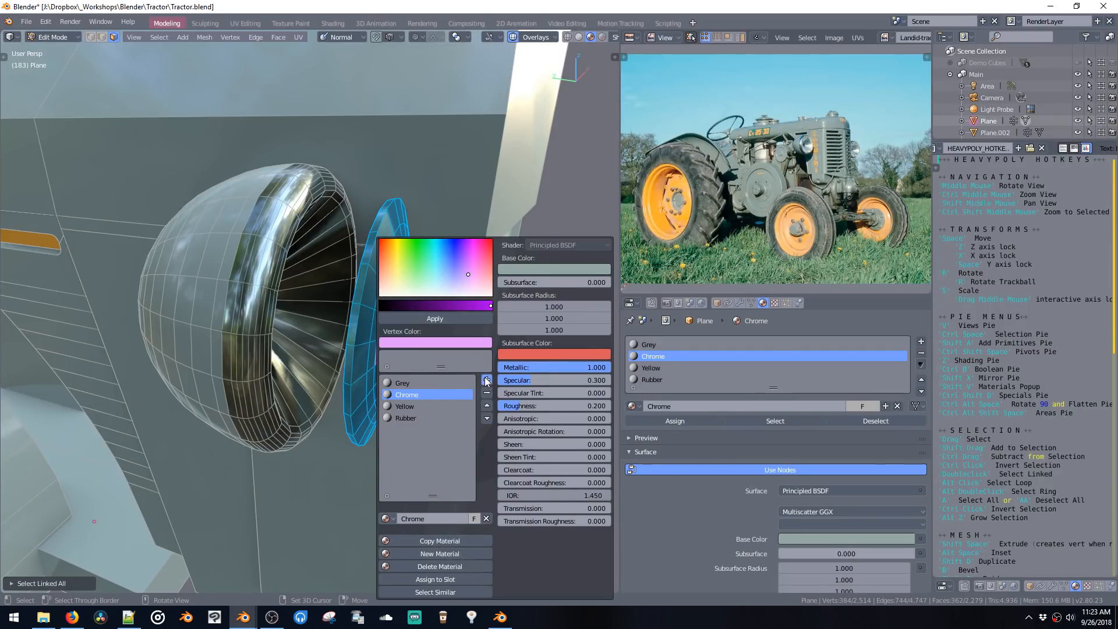
{"action": "left_click", "coordinate": [387, 518]}
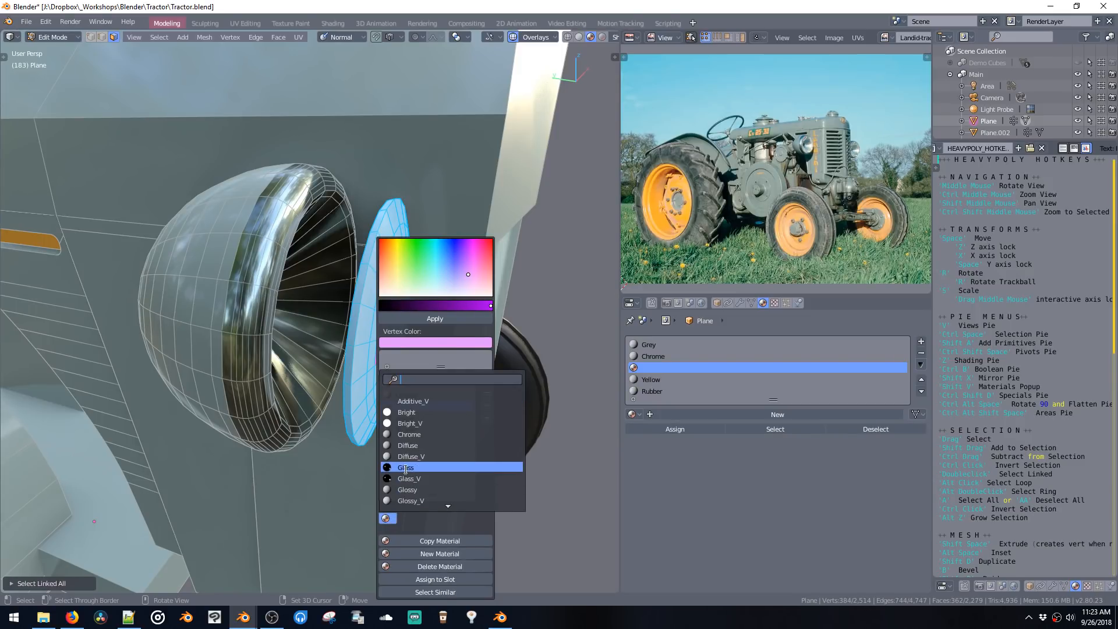
{"action": "left_click", "coordinate": [407, 468]}
{"action": "key", "text": "ctrl+s"}
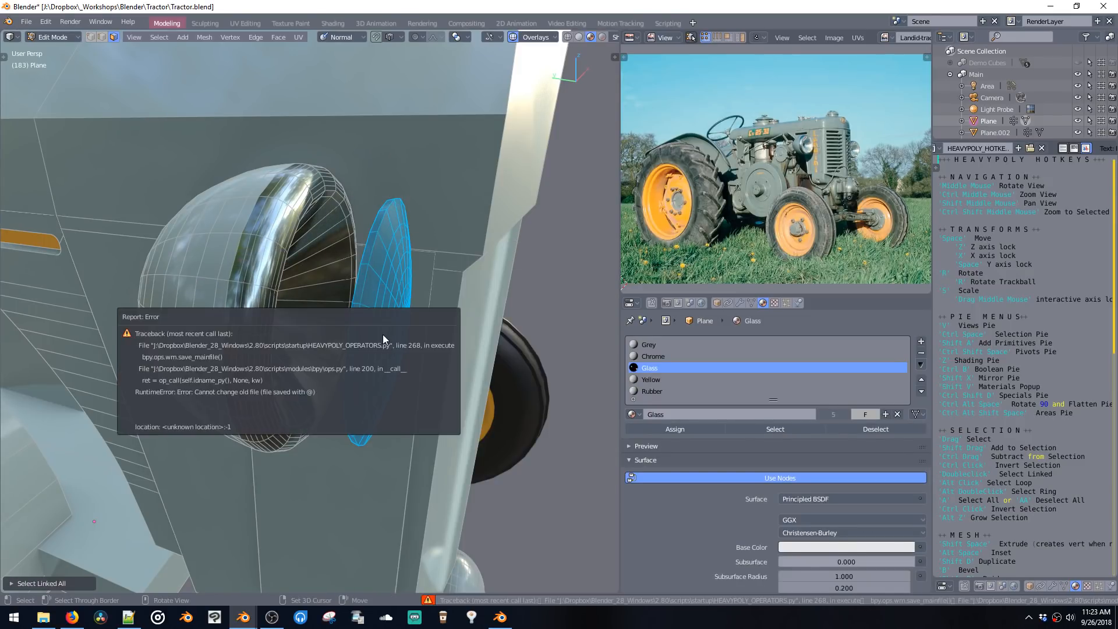
{"action": "key", "text": "ctrl+space"}
{"action": "left_click", "coordinate": [379, 364]}
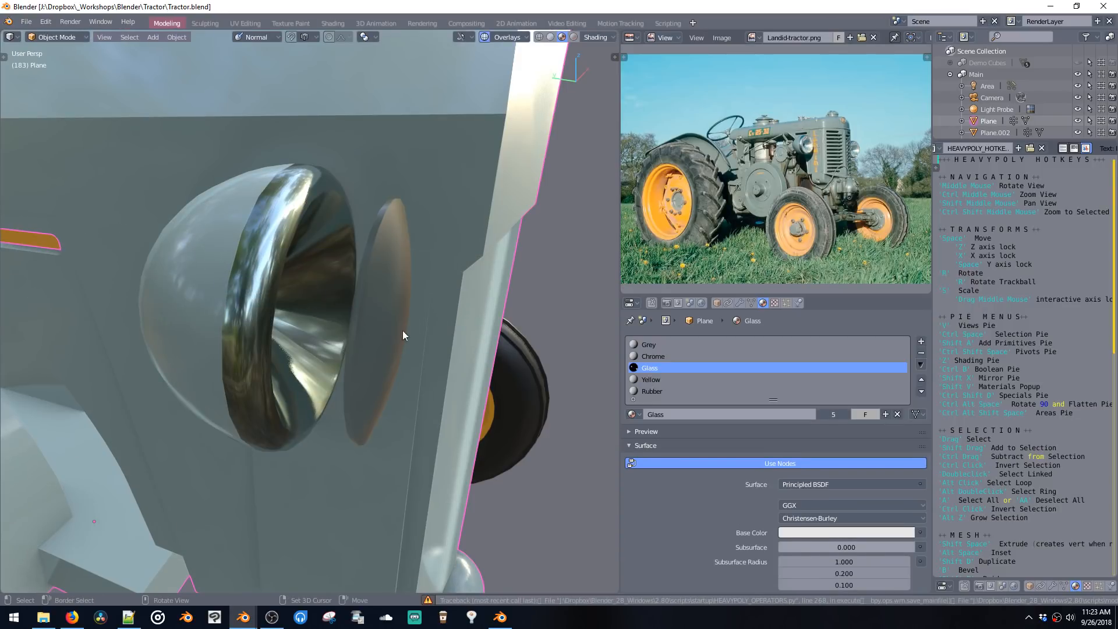
Step: Set the Glass material's roughness to 0
{"action": "key", "text": "Tab"}
{"action": "key", "text": "shift+v"}
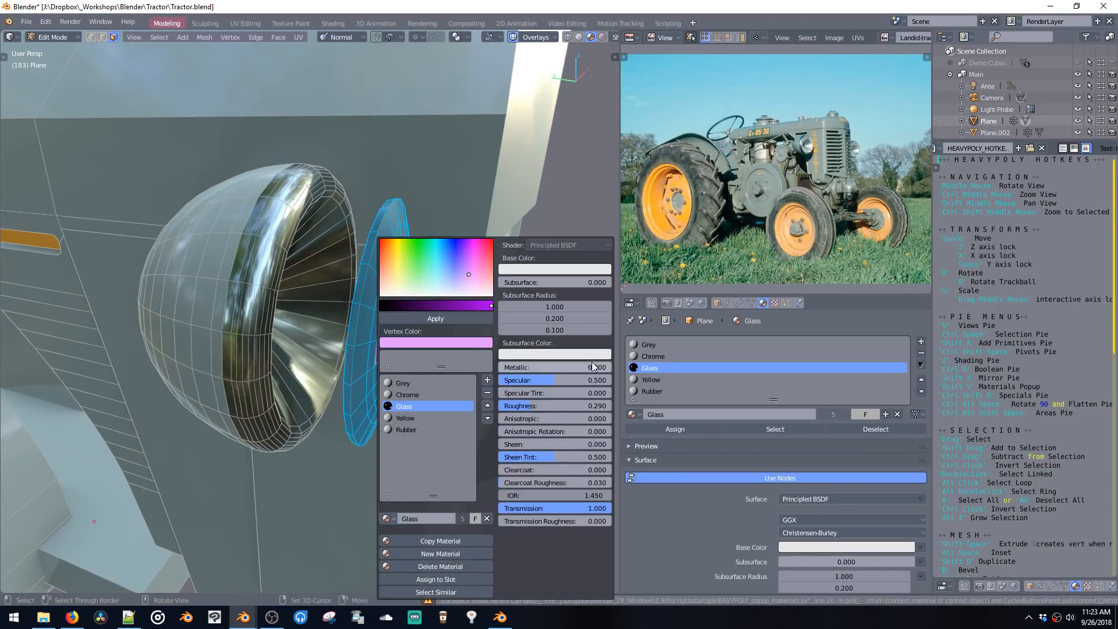
{"action": "left_click_drag", "start_coordinate": [538, 406], "coordinate": [511, 409]}
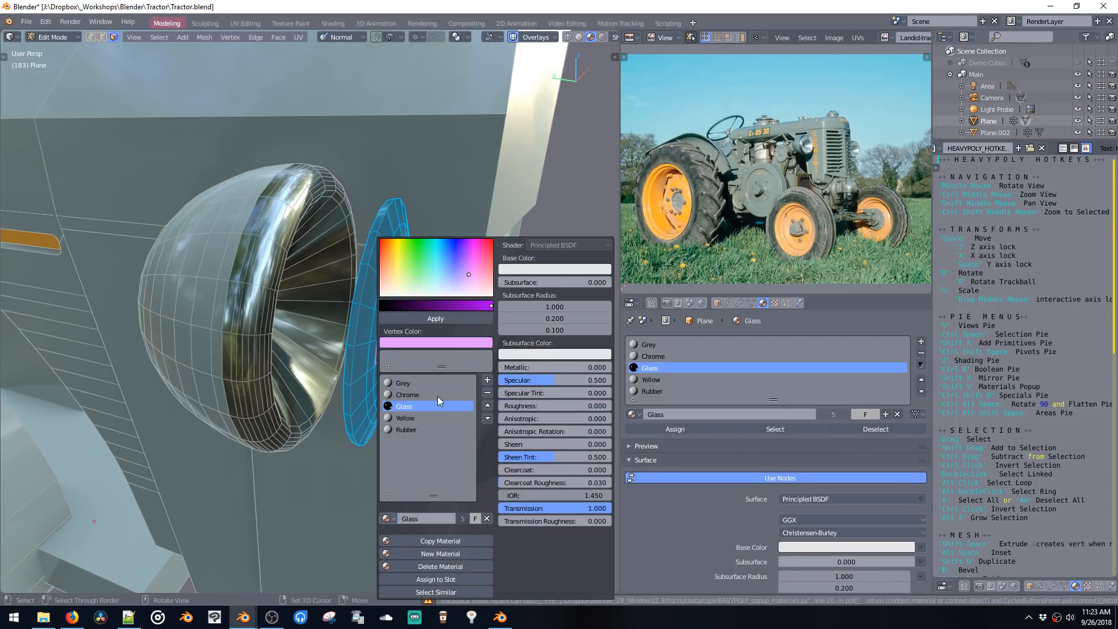
Step: Move the glass lens along Y into the headlight's chrome rim and leave mesh editing
{"action": "middle_click_drag", "start_coordinate": [388, 308], "coordinate": [482, 386]}
{"action": "key", "text": "space"}
{"action": "key", "text": "space"}
{"action": "left_click", "coordinate": [331, 310]}
{"action": "key", "text": "ctrl+space"}
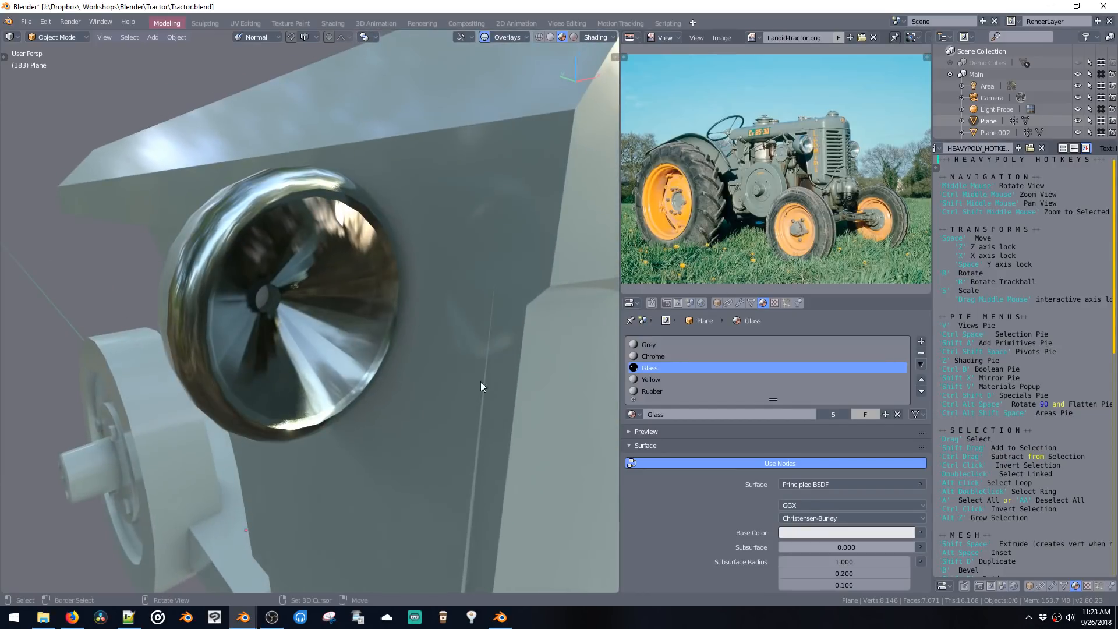
Step: Set the Glass material's refraction depth to 6.5 cm
{"action": "scroll", "coordinate": [701, 319], "scroll_direction": "down", "scroll_amount": 5}
{"action": "scroll", "coordinate": [698, 373], "scroll_direction": "down", "scroll_amount": 5}
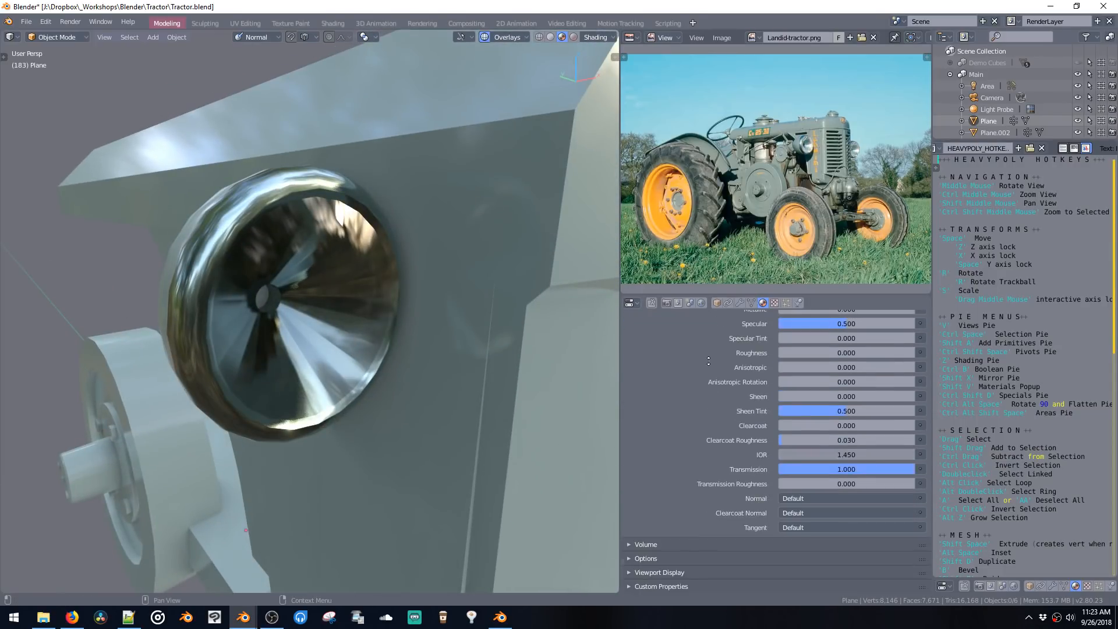
{"action": "left_click", "coordinate": [644, 558]}
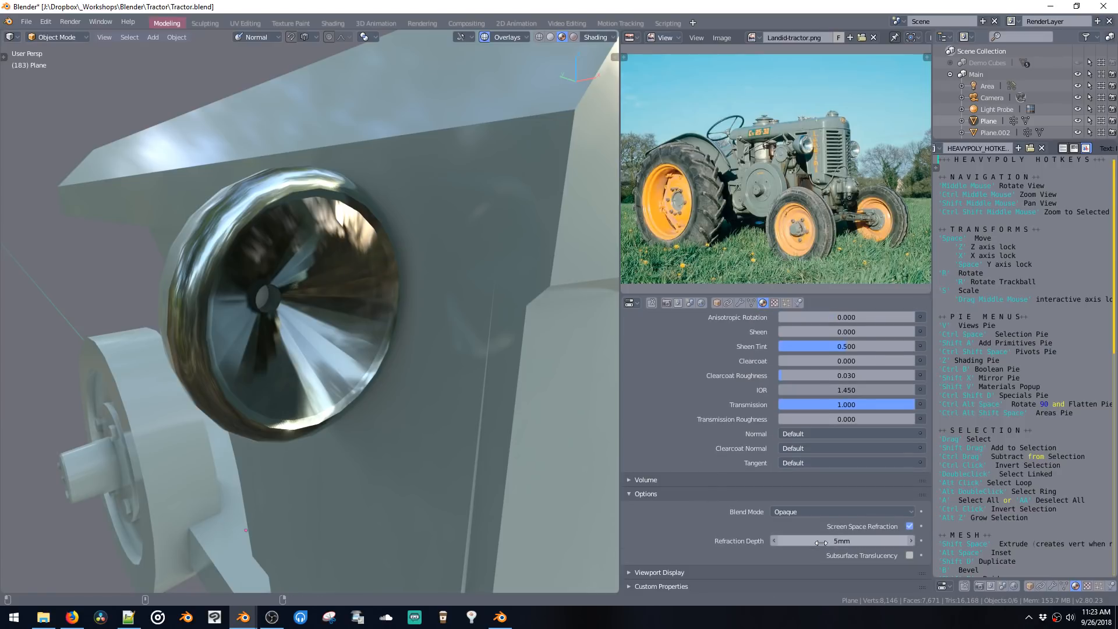
{"action": "left_click_drag", "start_coordinate": [819, 540], "coordinate": [821, 535]}
{"action": "middle_click_drag", "start_coordinate": [442, 361], "coordinate": [416, 258]}
Step: Select the whole glass lens and move it along Y out of the headlight to expose the reflector
{"action": "key", "text": "Tab"}
{"action": "left_click", "coordinate": [339, 331]}
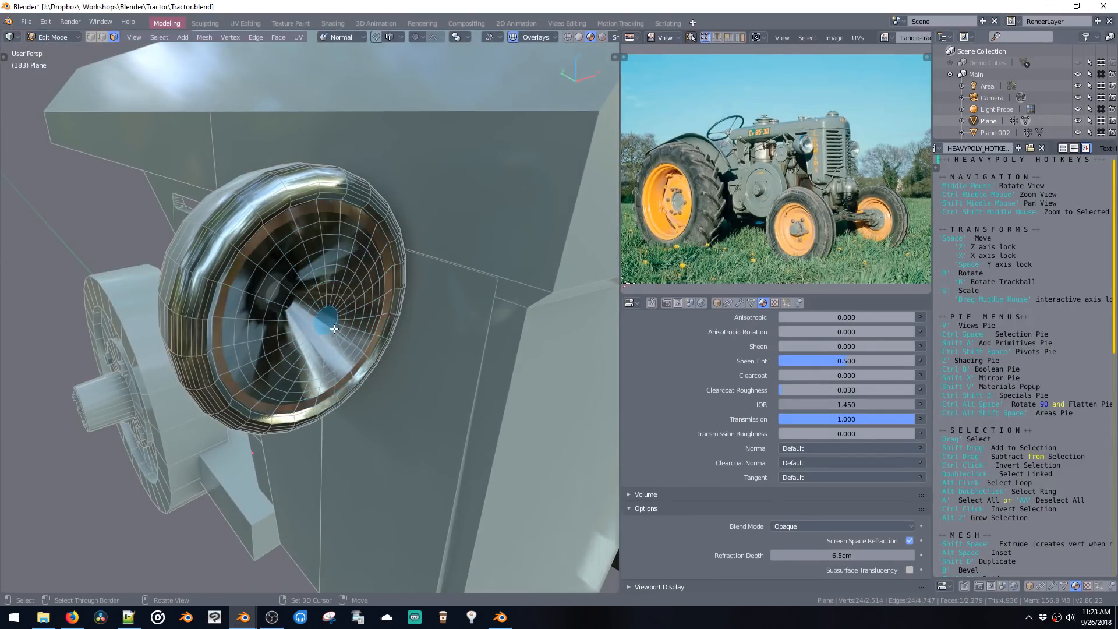
{"action": "double_click", "coordinate": [332, 329]}
{"action": "double_click", "coordinate": [331, 327]}
{"action": "key", "text": "space"}
{"action": "key", "text": "space"}
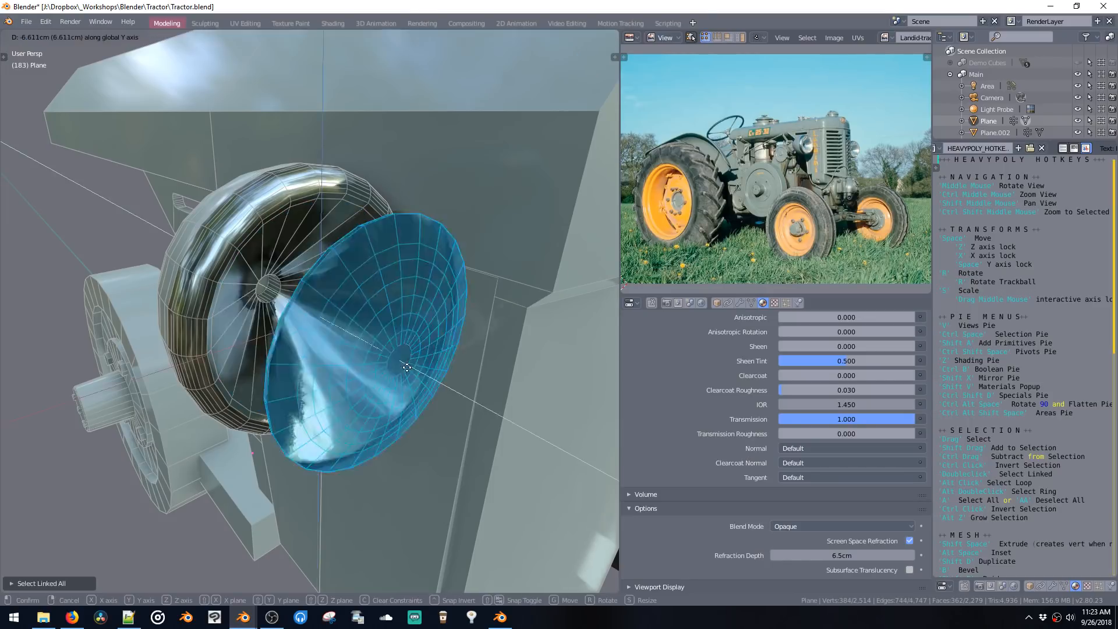
{"action": "left_click", "coordinate": [485, 406]}
{"action": "key", "text": "Tab"}
{"action": "middle_click_drag", "start_coordinate": [432, 383], "coordinate": [356, 338]}
Step: Select the ring of reflector faces around the bulb, shade it smooth and subdivide it once
{"action": "key", "text": "Tab"}
{"action": "left_click", "coordinate": [331, 304], "text": "alt"}
{"action": "key", "text": "z"}
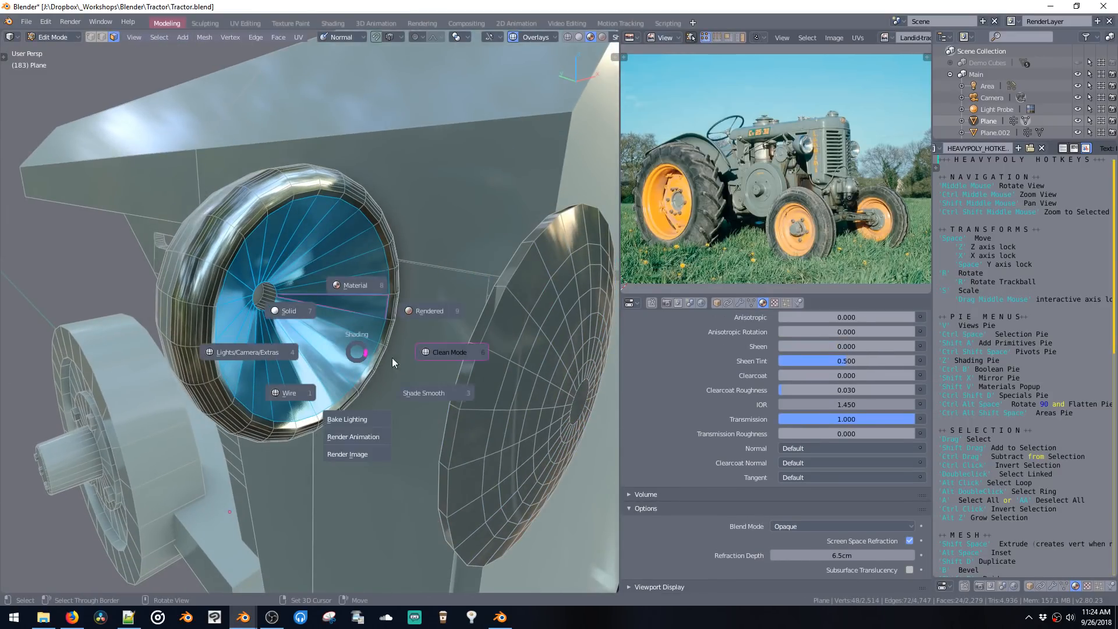
{"action": "left_click", "coordinate": [418, 390]}
{"action": "scroll", "coordinate": [396, 355], "scroll_direction": "up", "scroll_amount": 3}
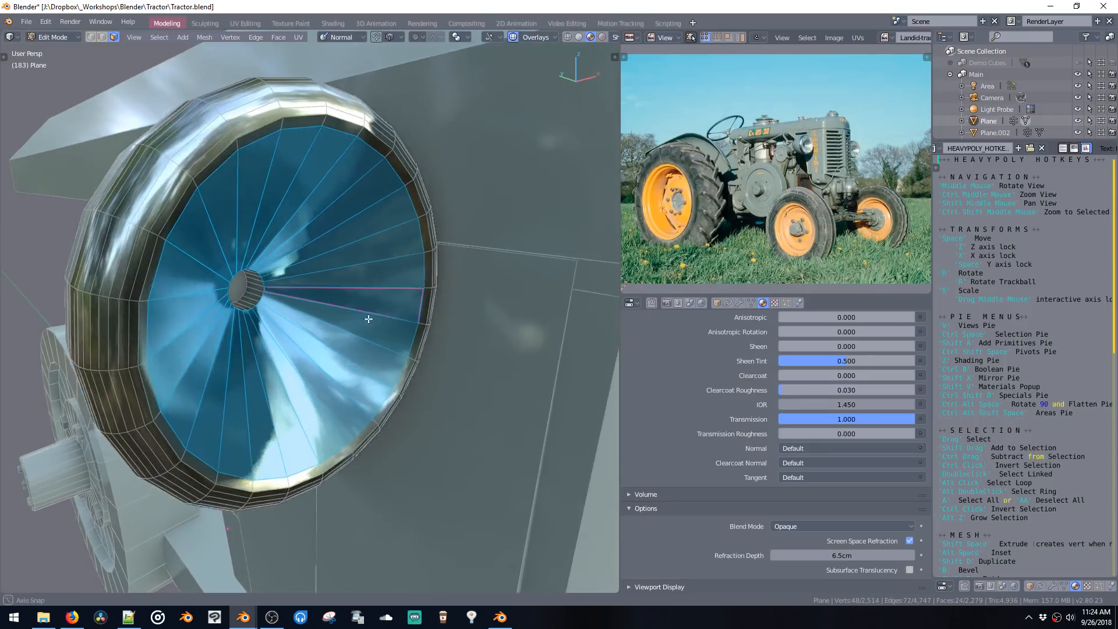
{"action": "right_click", "coordinate": [360, 329]}
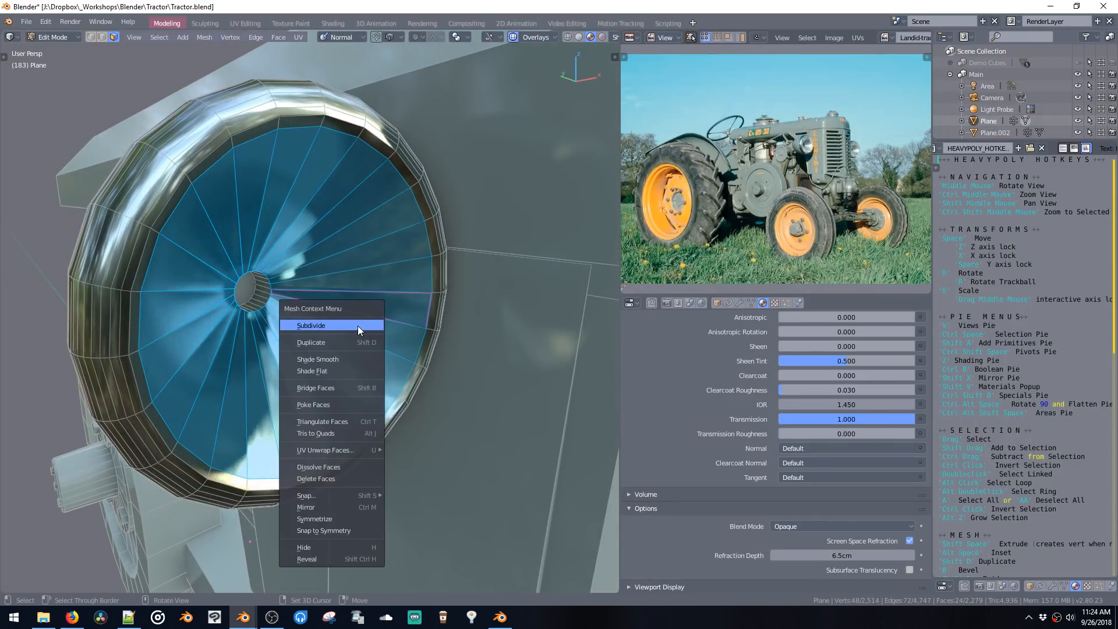
{"action": "left_click", "coordinate": [357, 326]}
{"action": "key", "text": "F9"}
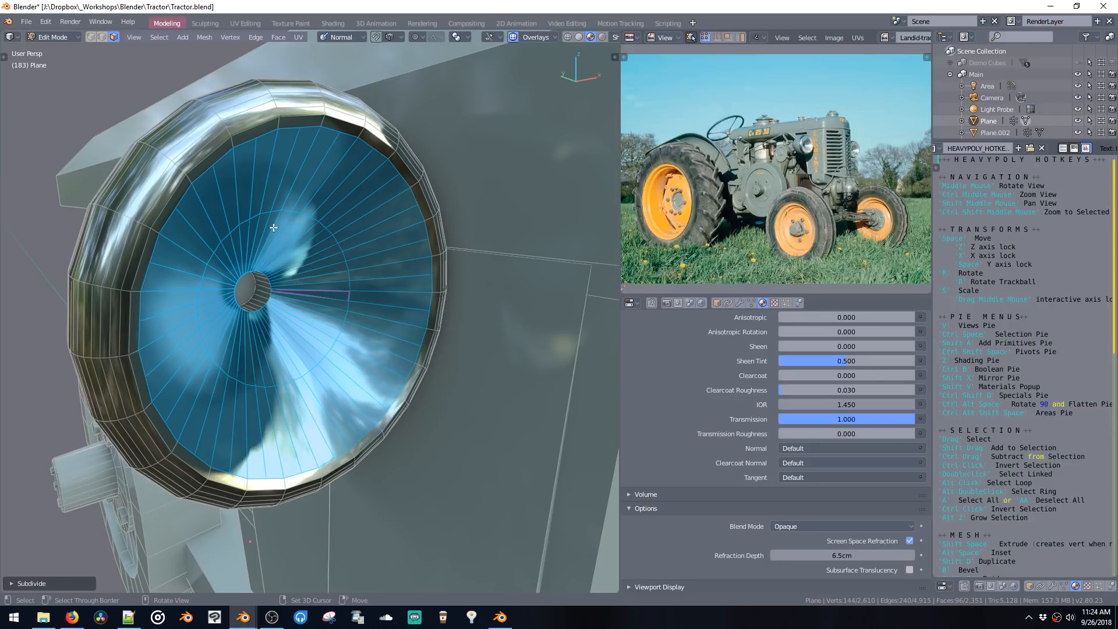
Step: Scale the reflector's middle edge loop up to about 1.06 and bevel it to round the bowl
{"action": "middle_click_drag", "start_coordinate": [359, 328], "coordinate": [373, 309]}
{"action": "key", "text": "2"}
{"action": "left_click", "coordinate": [357, 285], "text": "alt"}
{"action": "key", "text": "s"}
{"action": "left_click", "coordinate": [385, 338]}
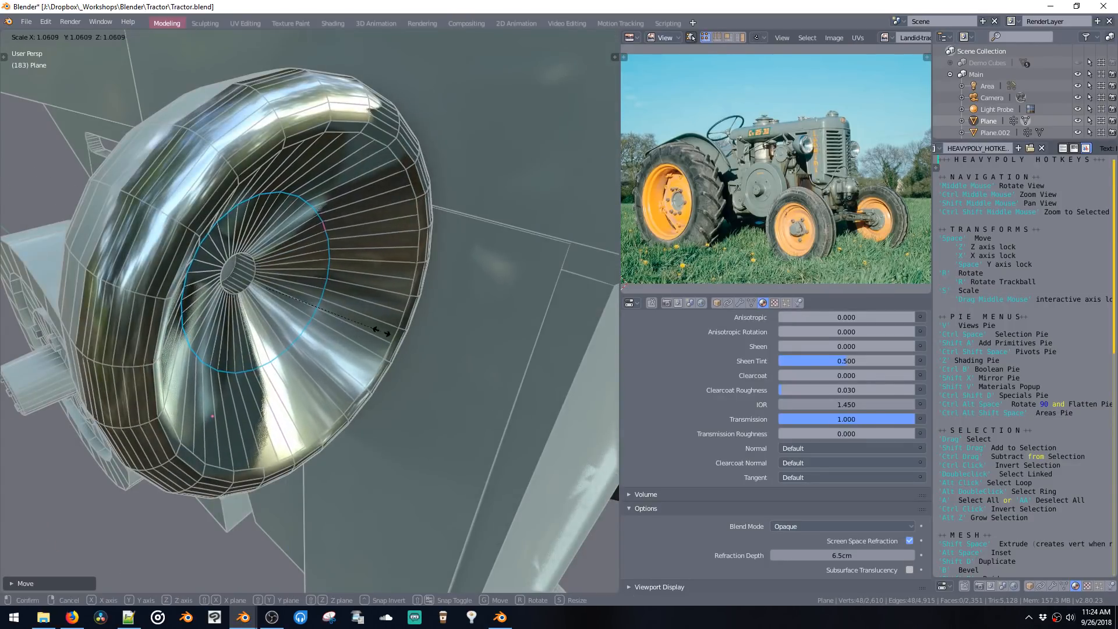
{"action": "key", "text": "ctrl+b"}
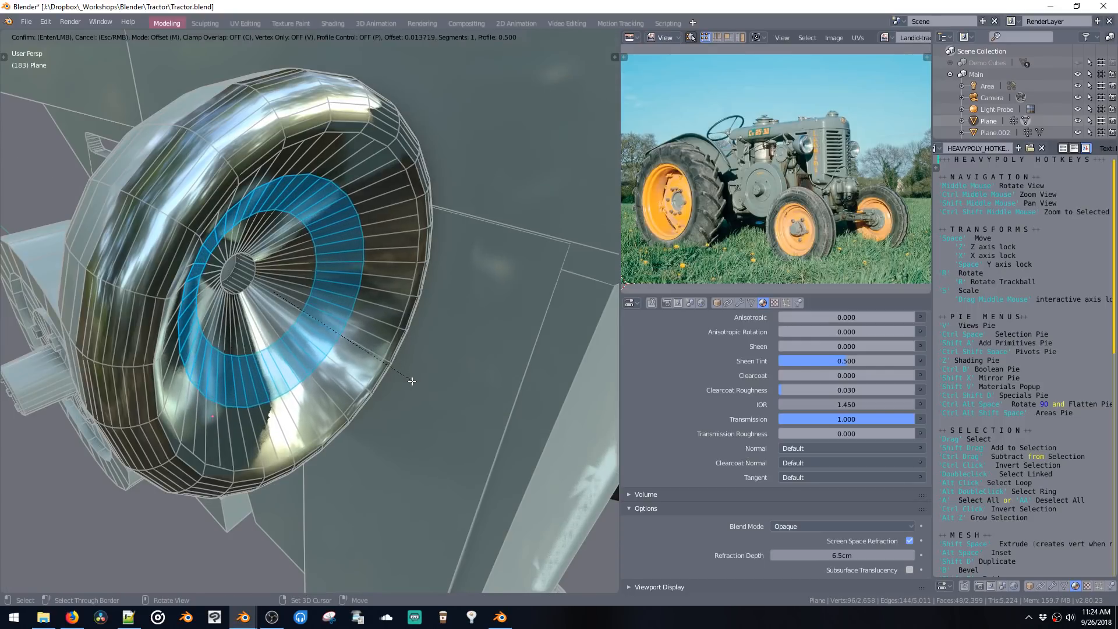
{"action": "left_click", "coordinate": [417, 394]}
{"action": "middle_click_drag", "start_coordinate": [406, 354], "coordinate": [409, 390], "text": "ctrl"}
{"action": "left_click", "coordinate": [239, 229]}
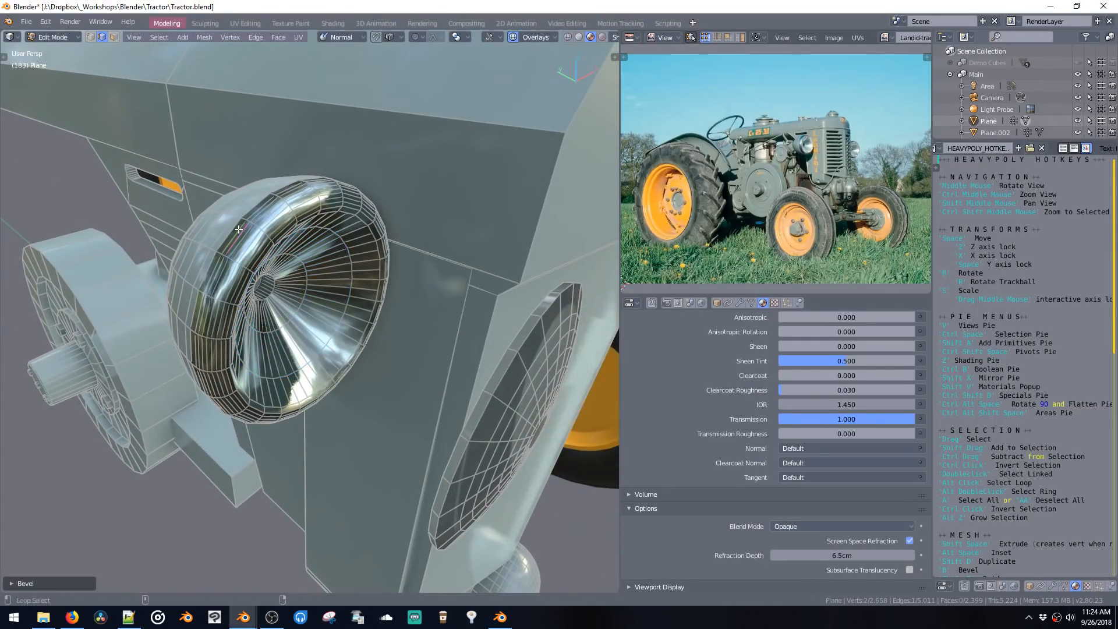
{"action": "key", "text": "ctrl+l"}
{"action": "middle_click_drag", "start_coordinate": [248, 251], "coordinate": [331, 335]}
{"action": "right_click", "coordinate": [272, 243]}
{"action": "left_click", "coordinate": [259, 240]}
{"action": "key", "text": "ctrl+z"}
{"action": "key", "text": "ctrl+z"}
Step: Select all linked geometry of the lens and move it along Y back into the headlight rim
{"action": "key", "text": "ctrl+l"}
{"action": "key", "text": "space"}
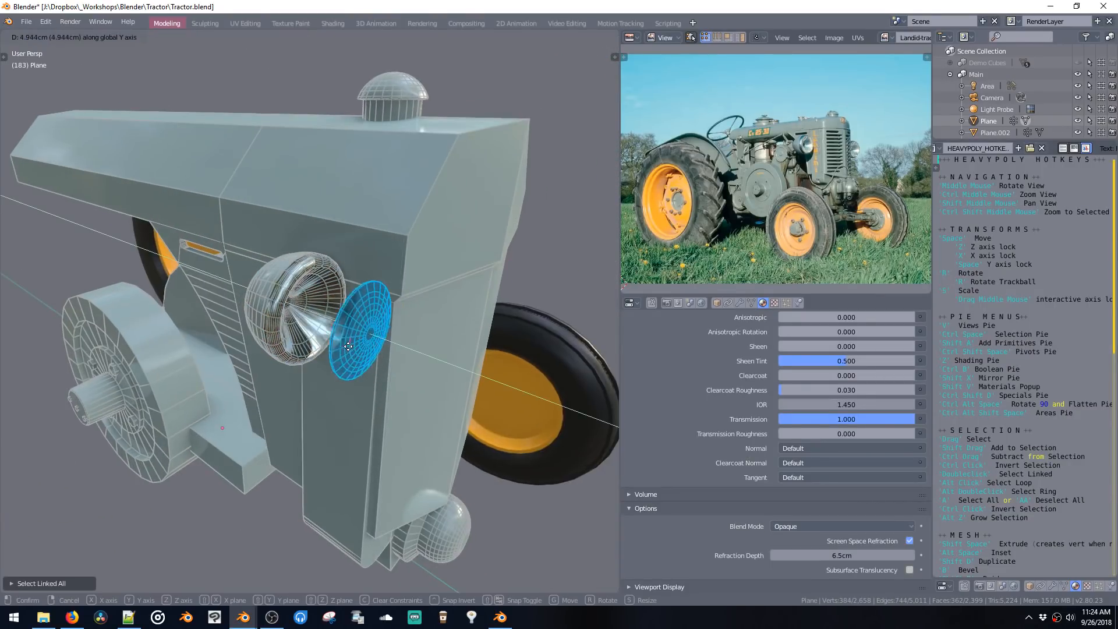
{"action": "key", "text": "space"}
{"action": "left_click", "coordinate": [300, 321]}
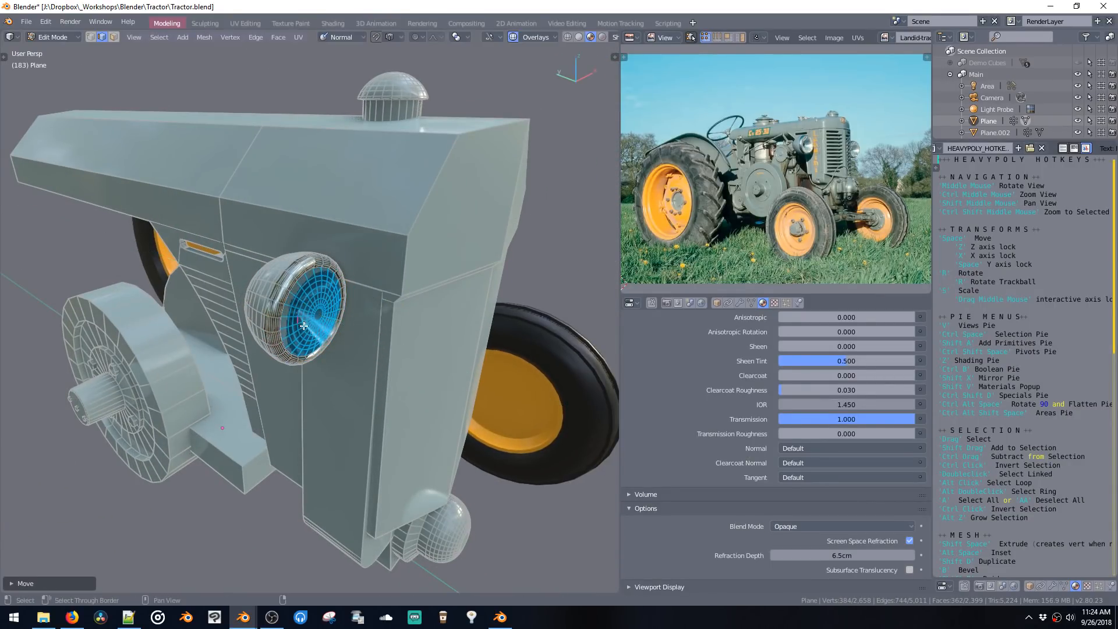
Step: Dissolve the redundant edge loops around the headlight's chrome rim
{"action": "key", "text": "KP_Decimal"}
{"action": "left_click", "coordinate": [264, 222], "text": "alt"}
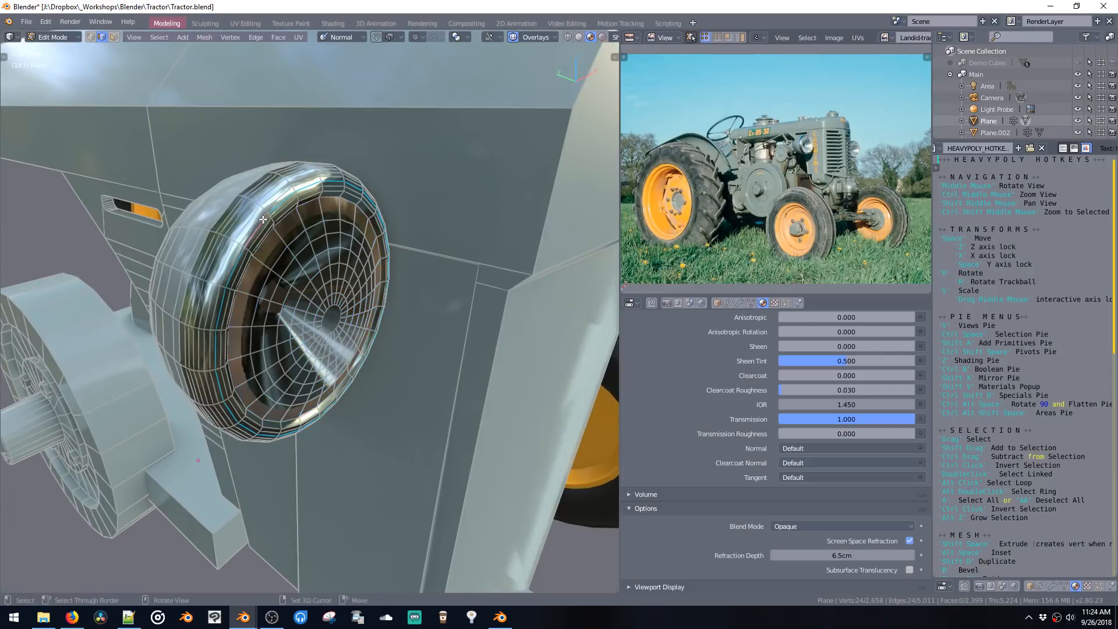
{"action": "middle_click_drag", "start_coordinate": [263, 222], "coordinate": [272, 205]}
{"action": "key", "text": "ctrl+x"}
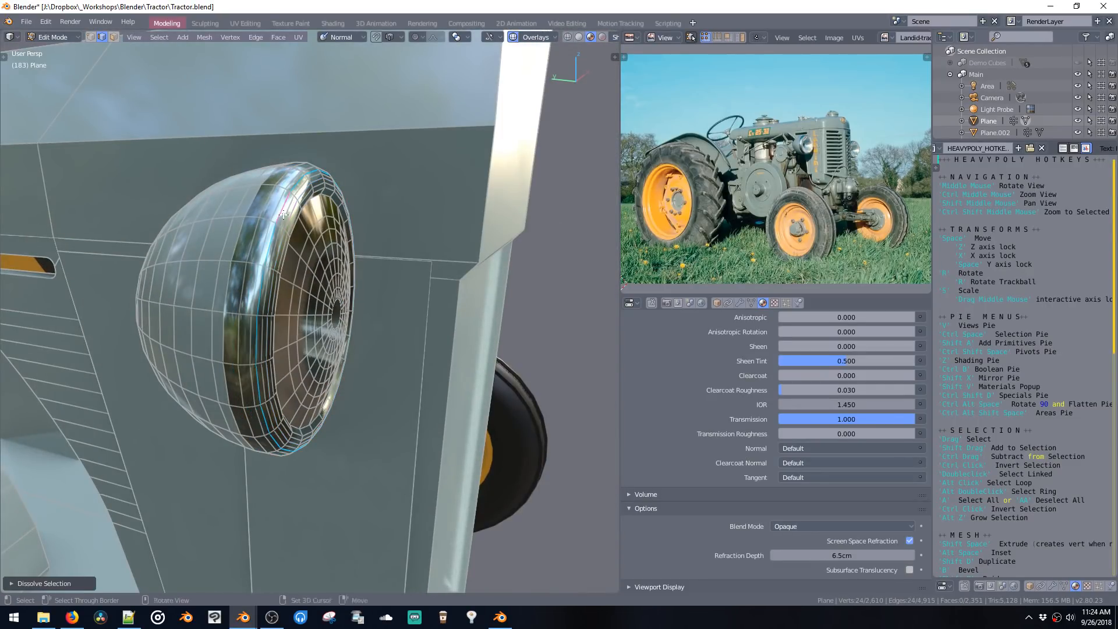
{"action": "key", "text": "ctrl+x"}
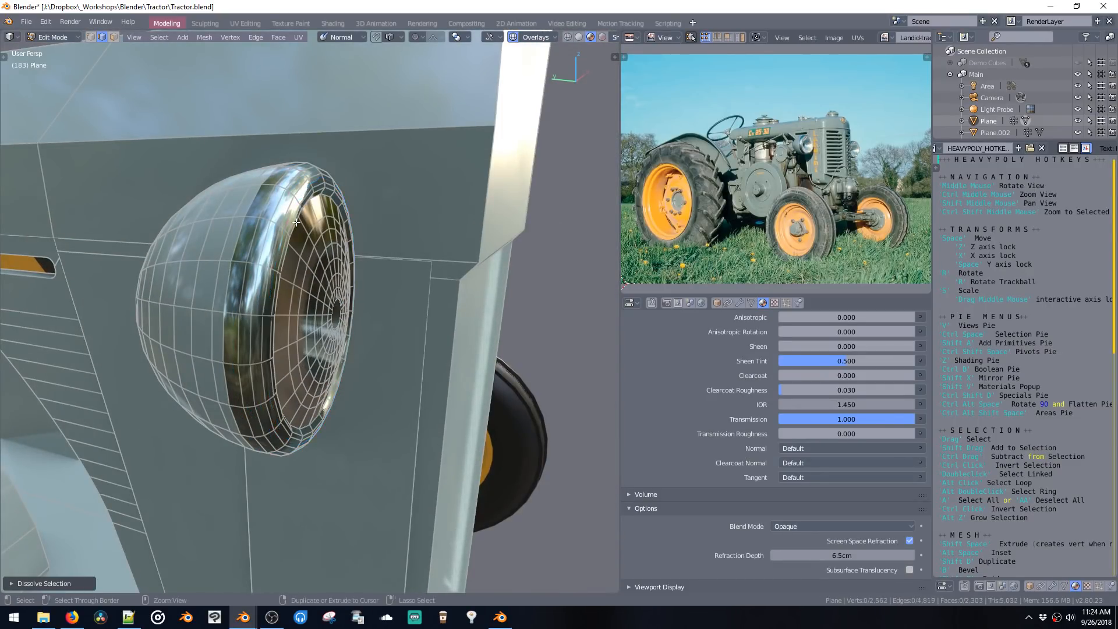
{"action": "middle_click_drag", "start_coordinate": [283, 215], "coordinate": [255, 199]}
{"action": "key", "text": "ctrl+x"}
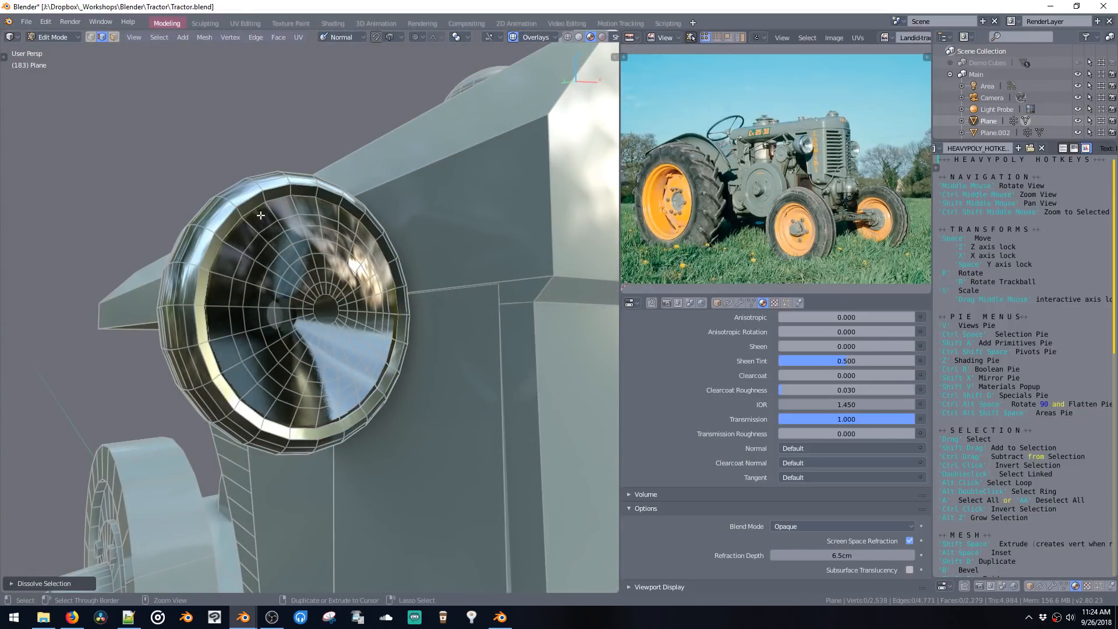
Step: Dissolve the surplus concentric edge loops on the glass lens to simplify its mesh
{"action": "double_click", "coordinate": [275, 239]}
{"action": "middle_click_drag", "start_coordinate": [275, 238], "coordinate": [281, 251]}
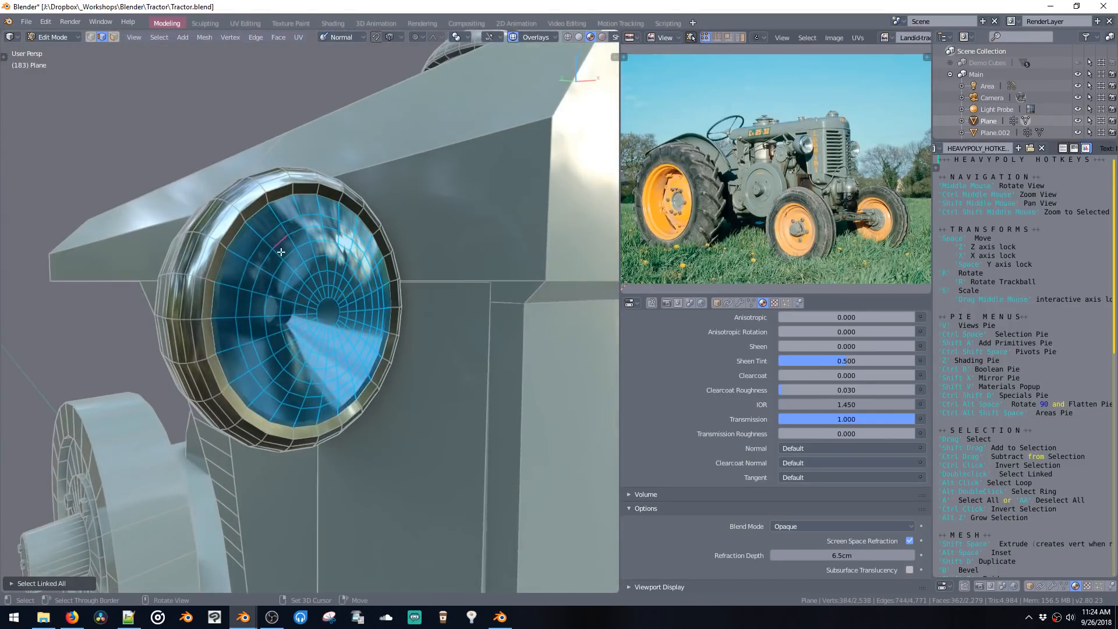
{"action": "key", "text": "ctrl+x"}
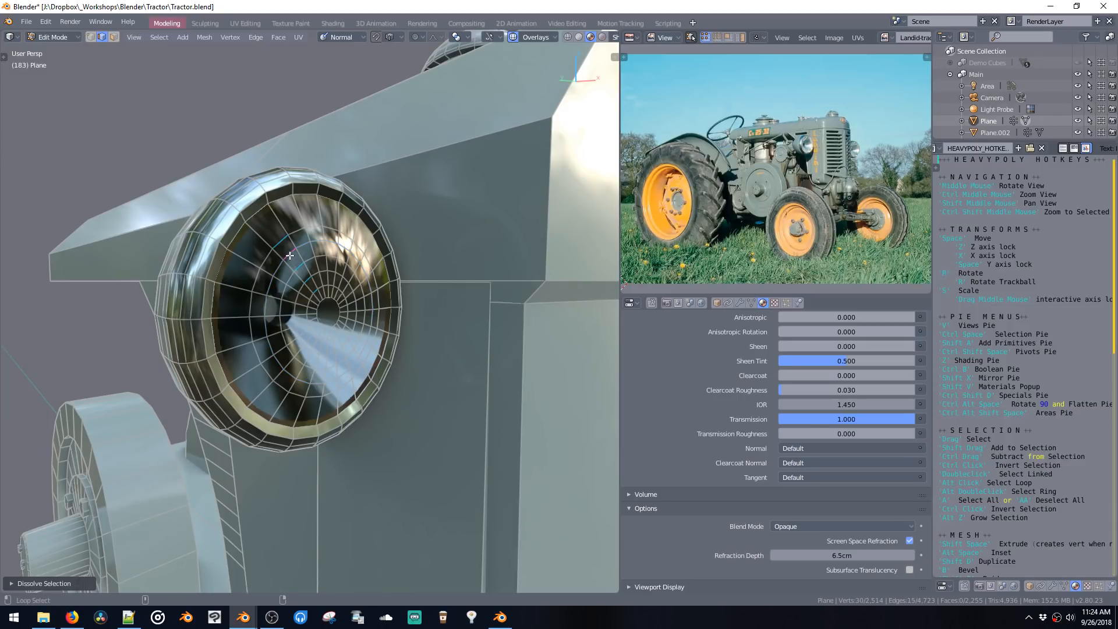
{"action": "key", "text": "ctrl+x"}
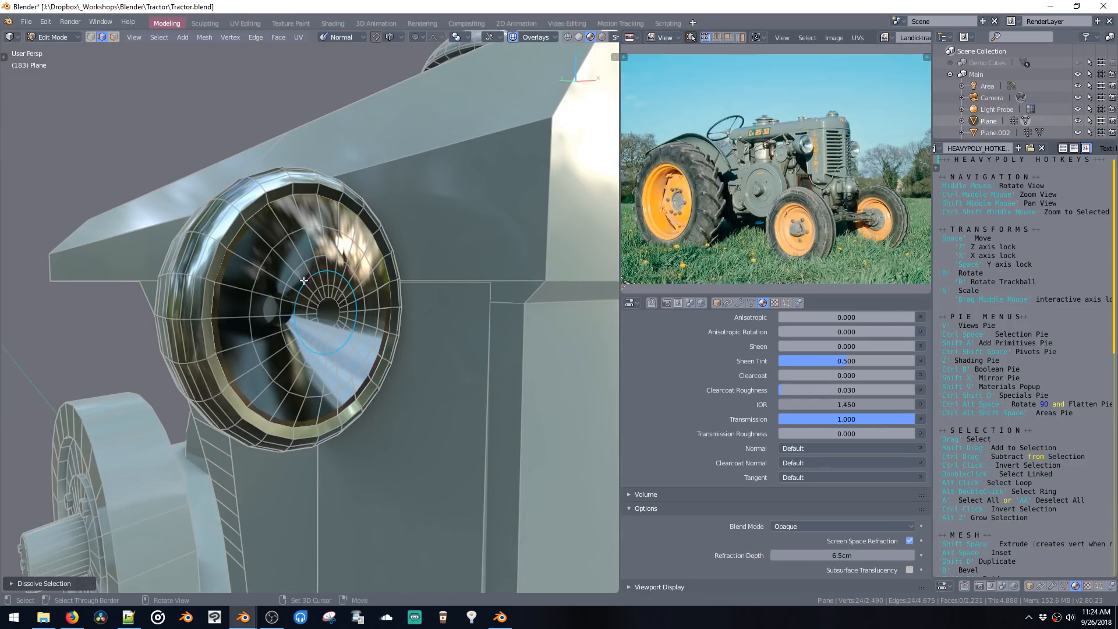
{"action": "key", "text": "ctrl+x"}
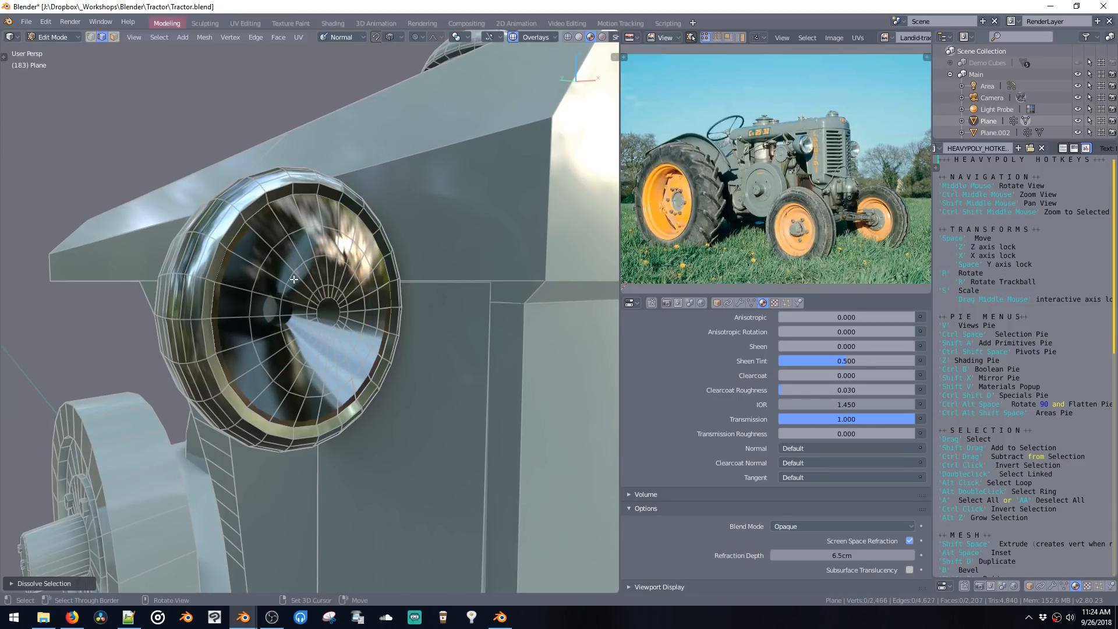
{"action": "key", "text": "ctrl+x"}
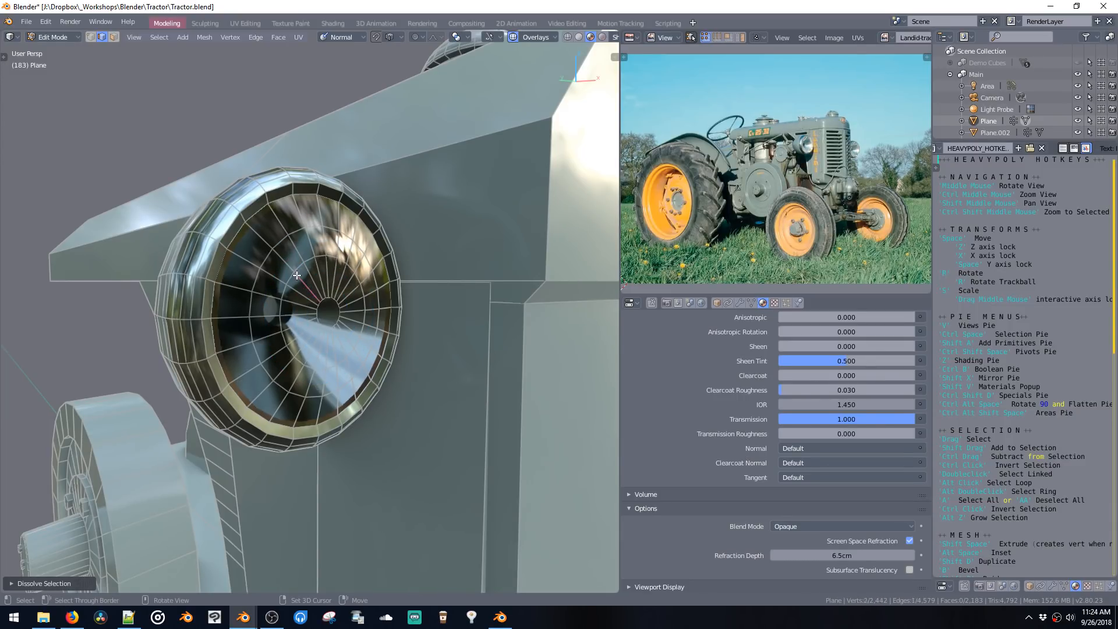
Step: Select all linked geometry of the glass lens and move it out in front of the headlight
{"action": "double_click", "coordinate": [296, 275]}
{"action": "middle_click_drag", "start_coordinate": [297, 275], "coordinate": [326, 279]}
{"action": "key", "text": "space"}
{"action": "left_click", "coordinate": [443, 279]}
{"action": "middle_click_drag", "start_coordinate": [443, 280], "coordinate": [488, 283]}
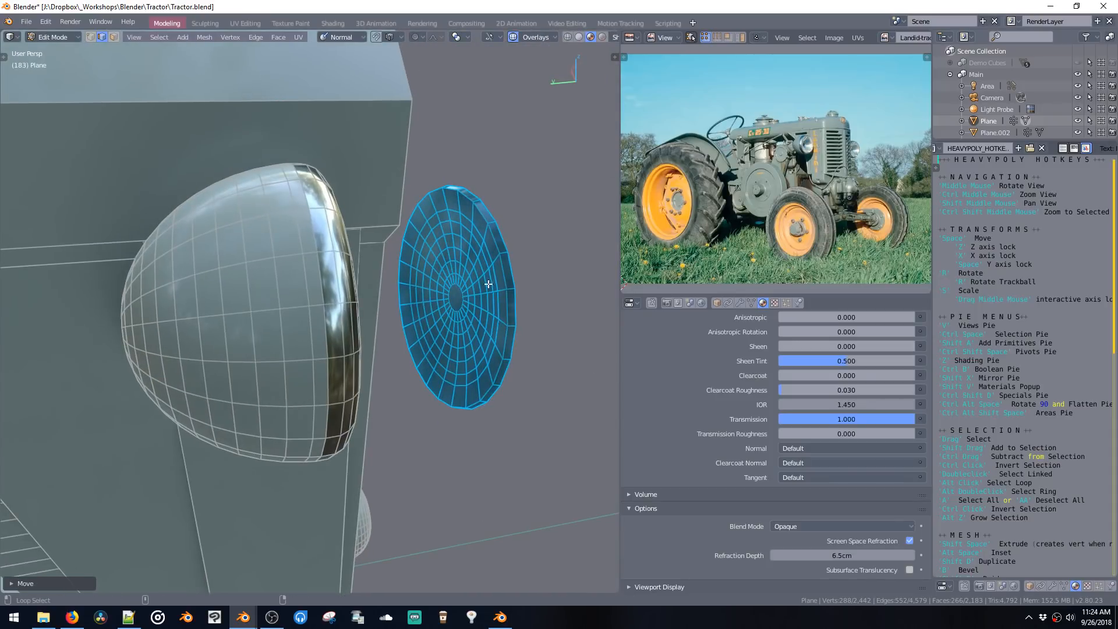
Step: Delete the face loop running around the lens's outer edge
{"action": "left_click", "coordinate": [488, 285], "text": "alt"}
{"action": "key", "text": "ctrl+space"}
{"action": "left_click", "coordinate": [487, 269]}
{"action": "left_click", "coordinate": [503, 252], "text": "alt"}
{"action": "key", "text": "x"}
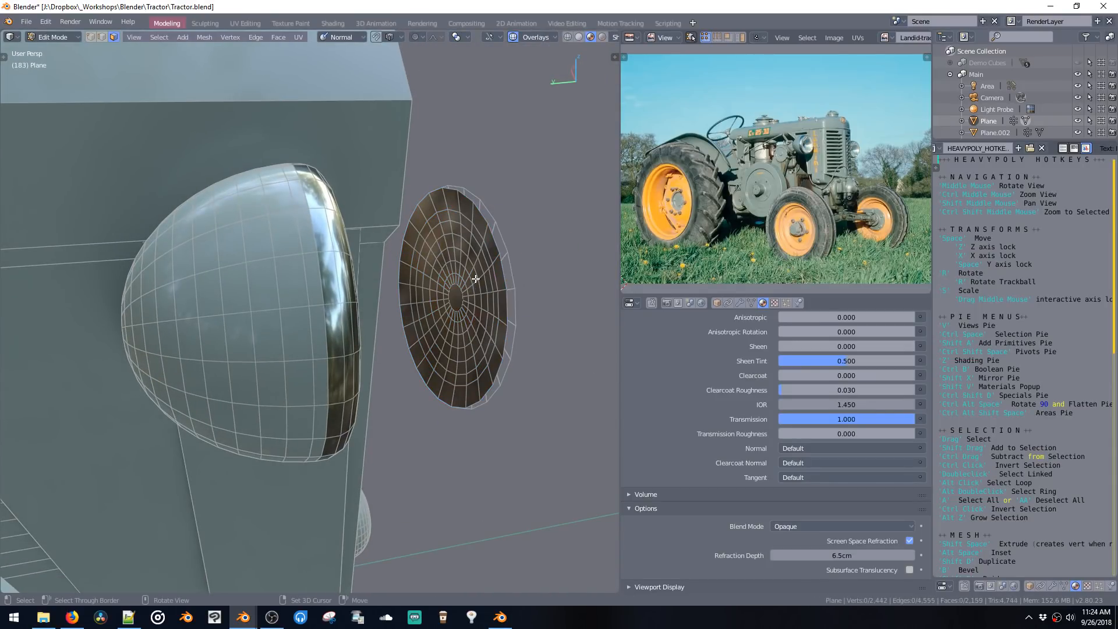
Step: Simplify the lens by offsetting its linked disc with Shrink/Fatten and removing surplus concentric edge loops
{"action": "double_click", "coordinate": [476, 279]}
{"action": "middle_click_drag", "start_coordinate": [475, 279], "coordinate": [326, 217]}
{"action": "key", "text": "alt+s"}
{"action": "left_click", "coordinate": [439, 272]}
{"action": "left_click", "coordinate": [440, 278], "text": "alt"}
{"action": "key", "text": "2"}
Step: Dissolve one radial edge line on the headlight's reflector bowl
{"action": "left_click", "coordinate": [329, 213], "text": "alt"}
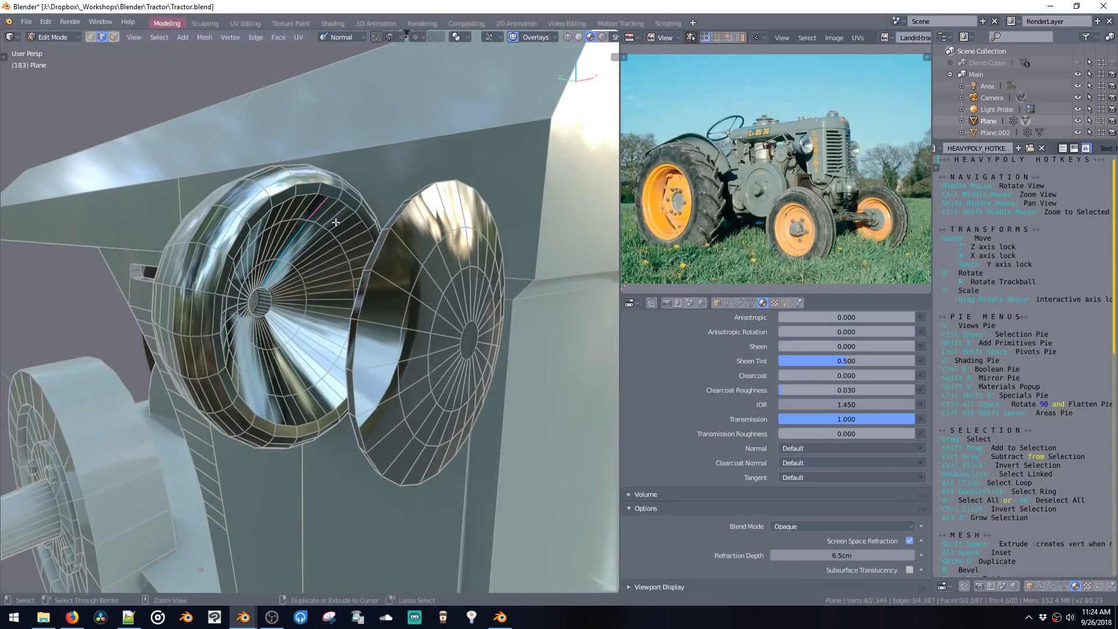
{"action": "key", "text": "ctrl+x"}
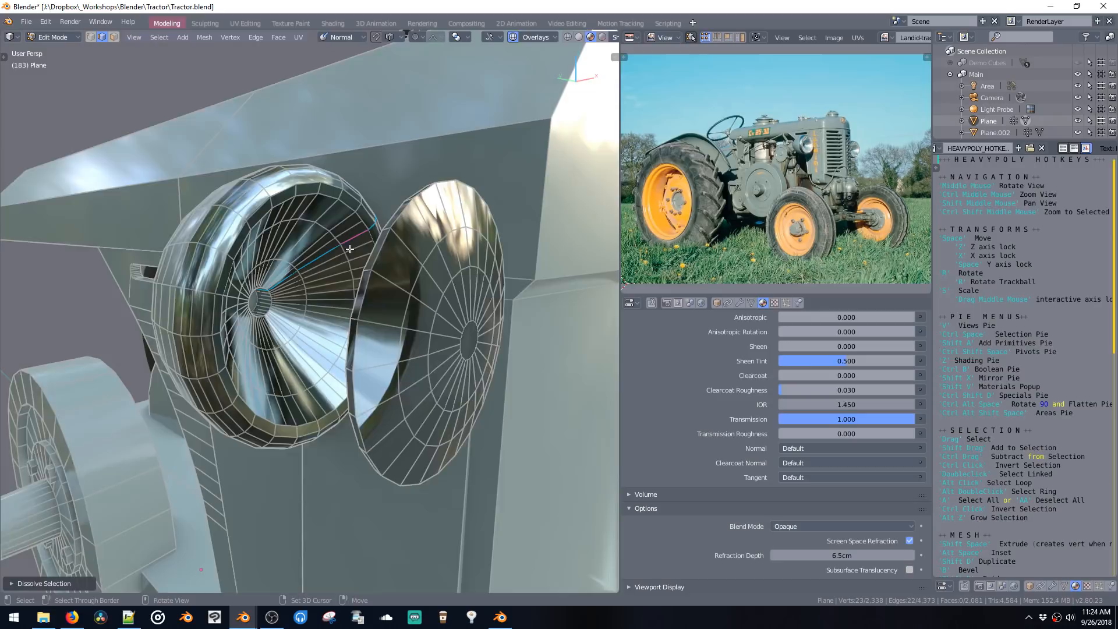
{"action": "middle_click_drag", "start_coordinate": [350, 248], "coordinate": [344, 233]}
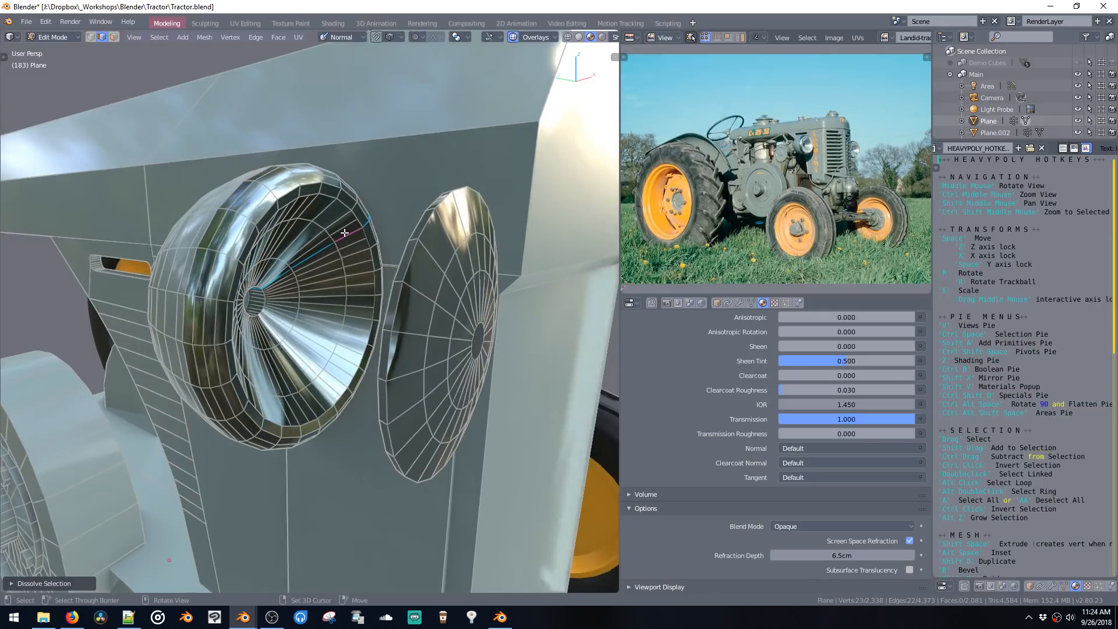
Step: Try to select every second radial edge around the reflector and extend the selection to full edge loops
{"action": "key", "text": "alt+z"}
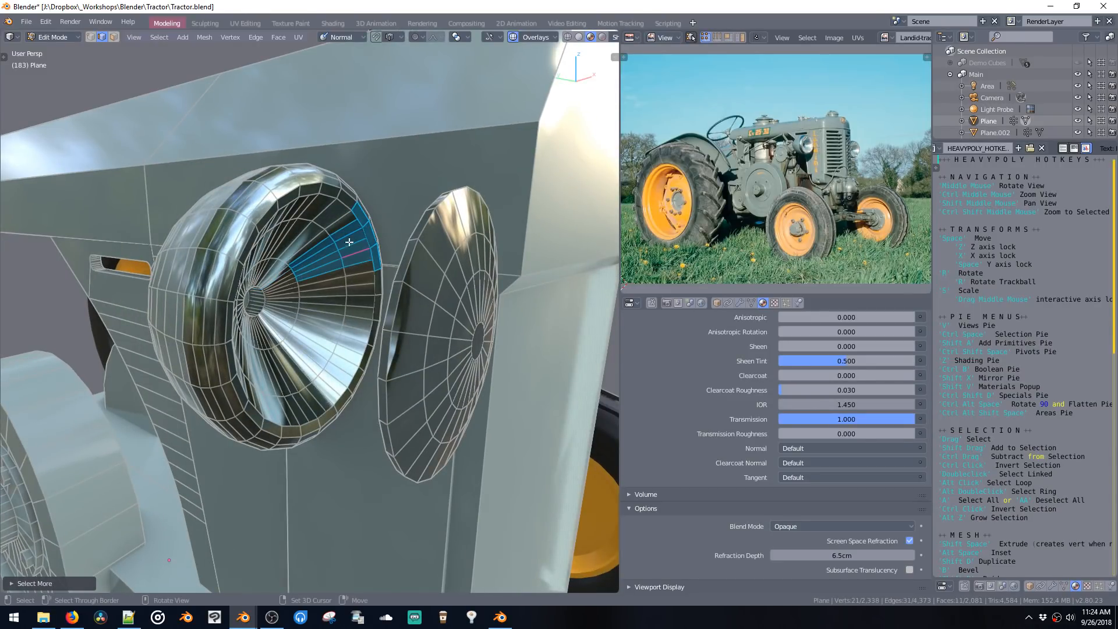
{"action": "left_click", "coordinate": [349, 241]}
{"action": "key", "text": "alt+shift+z"}
{"action": "key", "text": "alt+shift+z"}
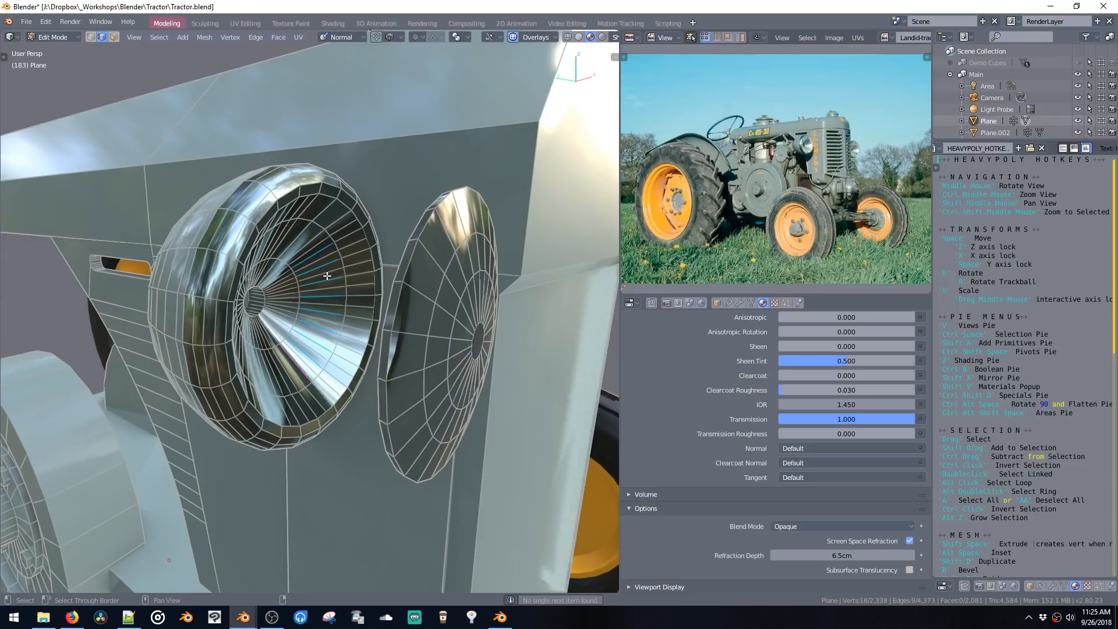
{"action": "key", "text": "alt+shift+z"}
{"action": "key", "text": "alt+shift+z"}
{"action": "key", "text": "alt+shift+z"}
{"action": "key", "text": "alt+shift+z"}
{"action": "key", "text": "alt+shift+z"}
{"action": "key", "text": "alt+shift+z"}
{"action": "key", "text": "alt+shift+z"}
{"action": "key", "text": "alt+shift+z"}
{"action": "middle_click_drag", "start_coordinate": [334, 275], "coordinate": [301, 273]}
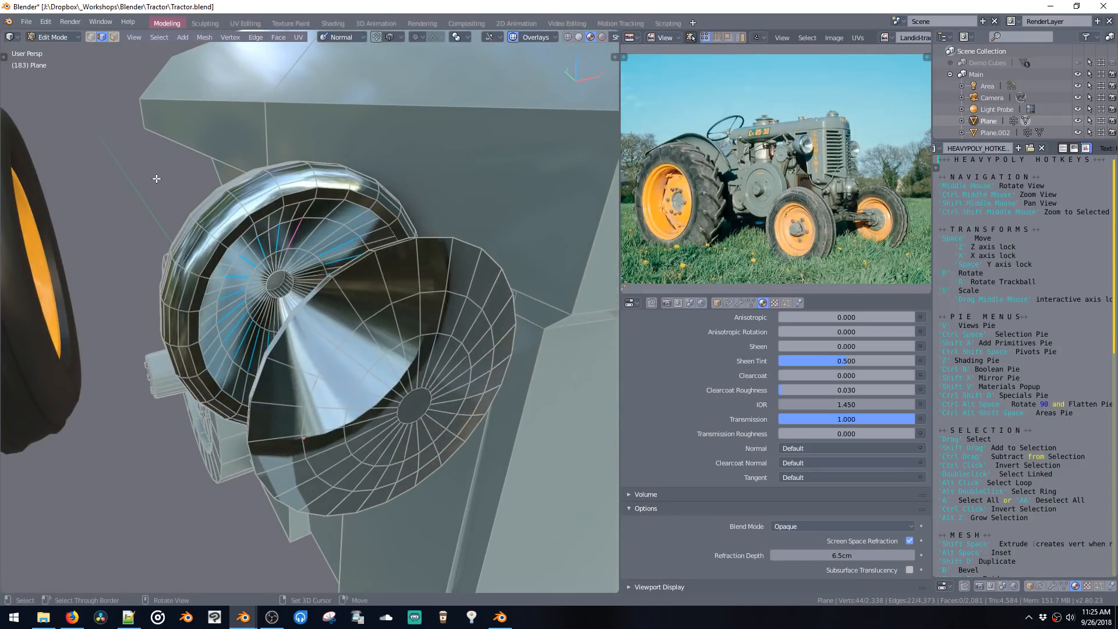
{"action": "key", "text": "alt+l"}
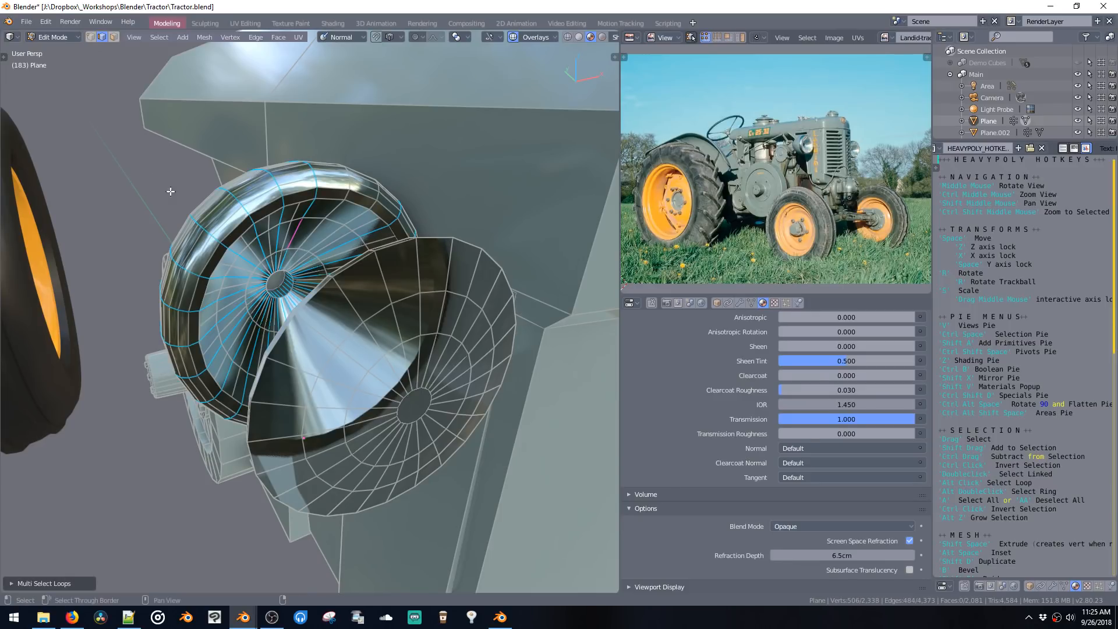
{"action": "middle_click_drag", "start_coordinate": [170, 190], "coordinate": [318, 214]}
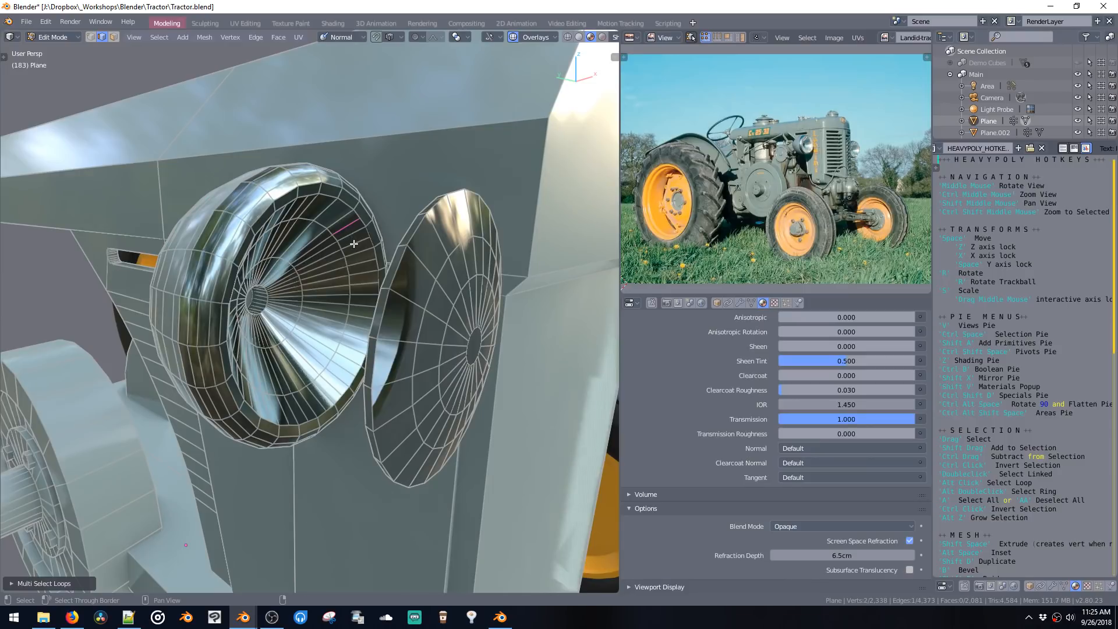
Step: Select every second radial edge line around the reflector bowl and dissolve them
{"action": "left_click", "coordinate": [225, 195], "text": "shift"}
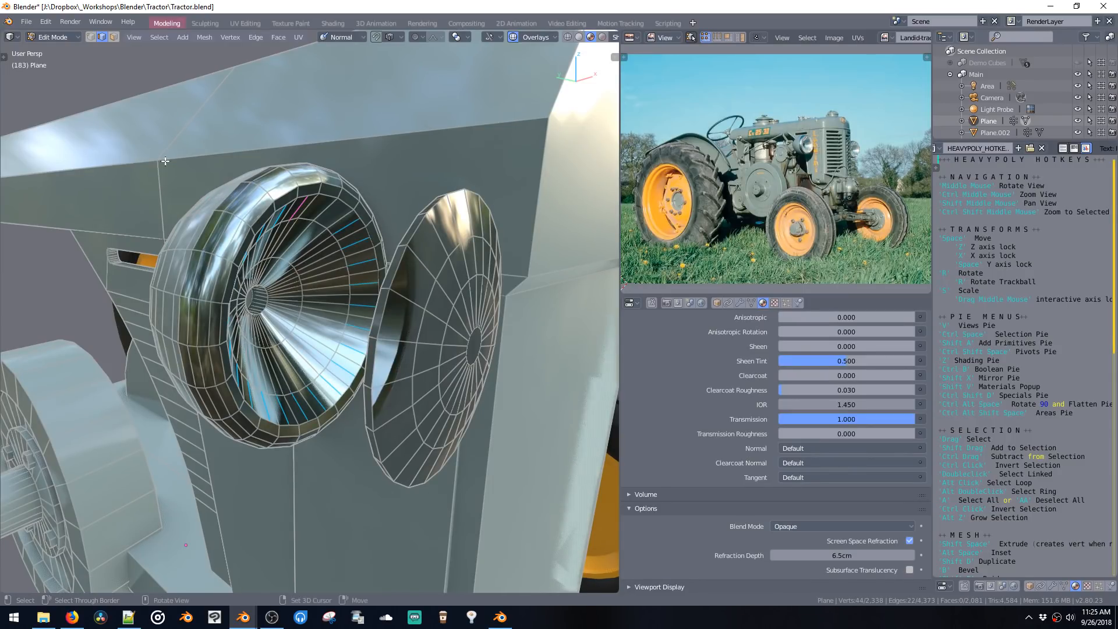
{"action": "double_click", "coordinate": [143, 69], "text": "alt+shift"}
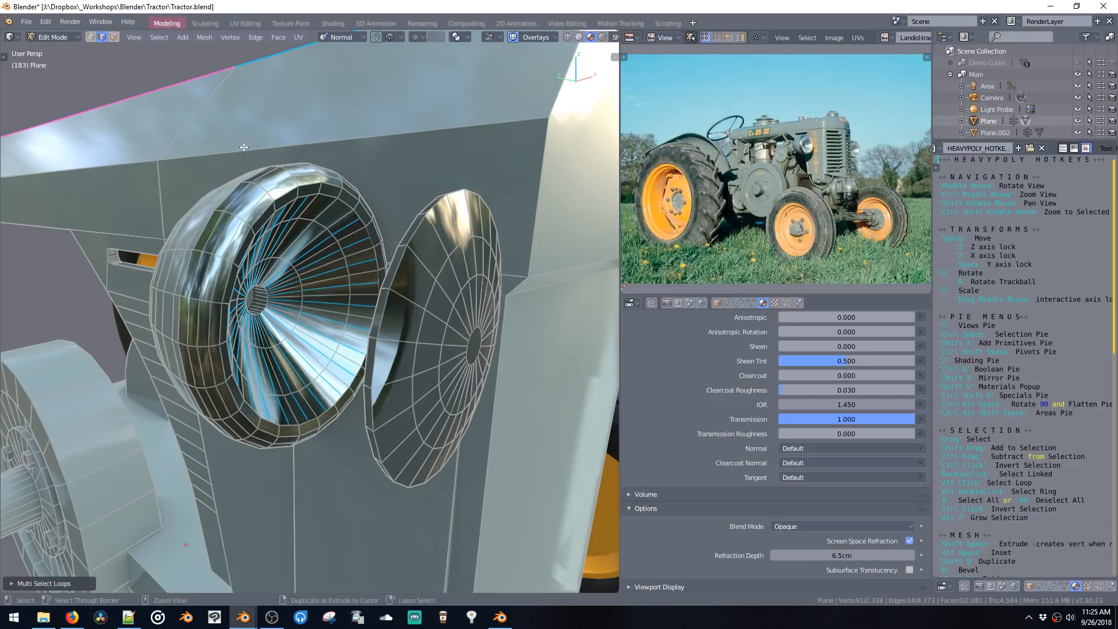
{"action": "key", "text": "ctrl+x"}
Step: Select all linked geometry of the headlight and its lens and separate them into their own object
{"action": "middle_click_drag", "start_coordinate": [243, 147], "coordinate": [299, 206]}
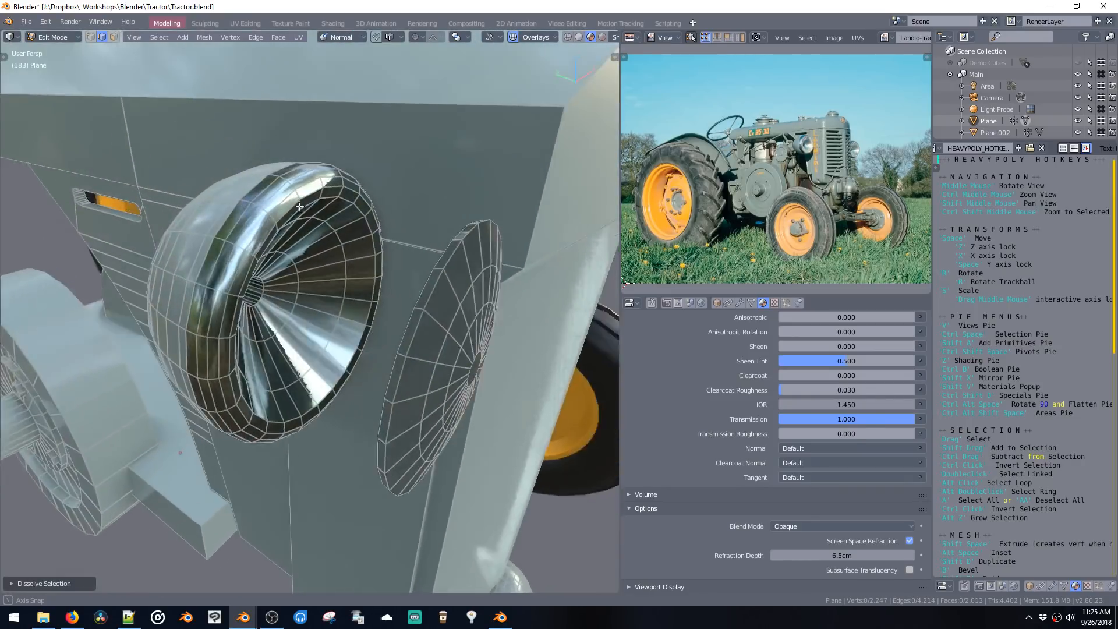
{"action": "scroll", "coordinate": [300, 206], "scroll_direction": "down", "scroll_amount": 4}
{"action": "double_click", "coordinate": [329, 294]}
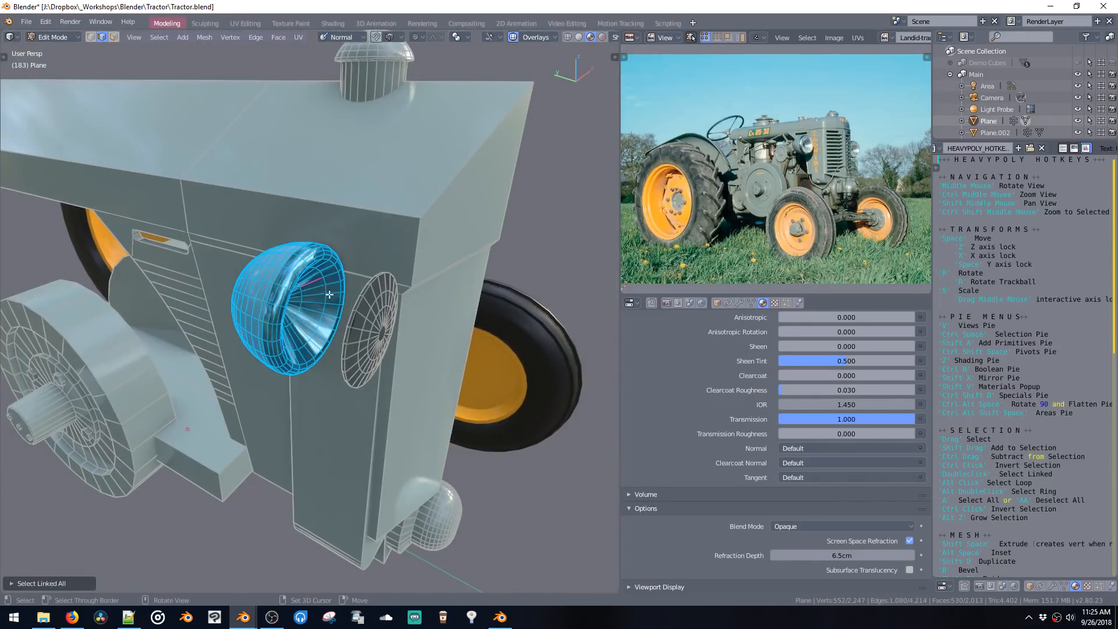
{"action": "double_click", "coordinate": [360, 320], "text": "shift"}
{"action": "key", "text": "p"}
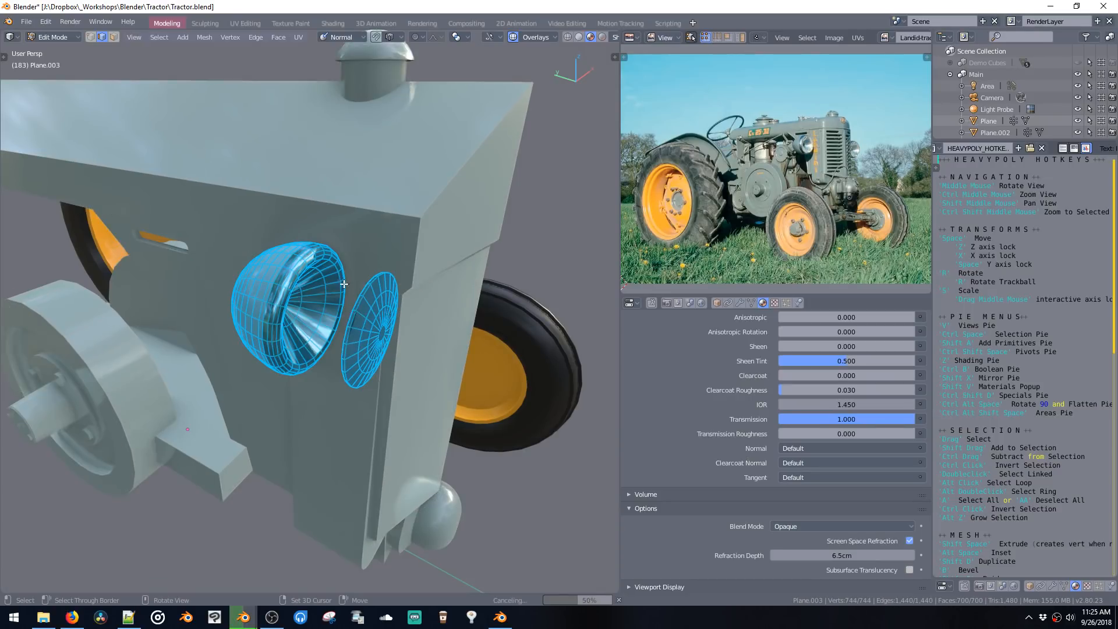
{"action": "mouse_move", "coordinate": [343, 276]}
{"action": "middle_mouse_down"}
{"action": "mouse_move", "coordinate": [300, 268]}
{"action": "mouse_move", "coordinate": [338, 291]}
{"action": "middle_mouse_up"}
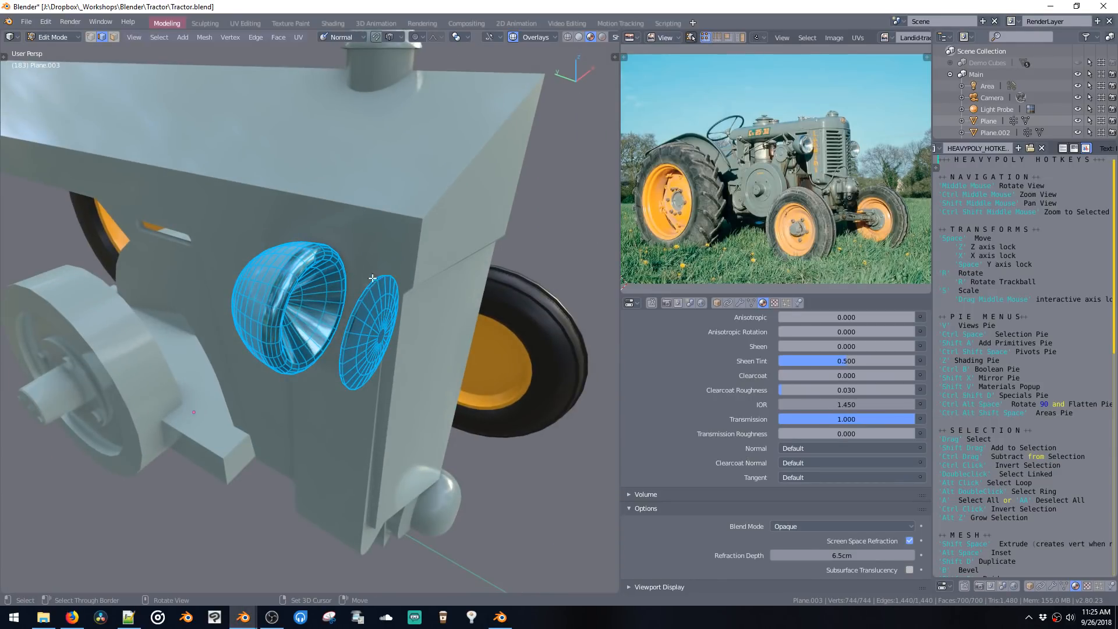
Step: Select the lens's linked faces and move them along Y back into the headlight rim
{"action": "key", "text": "Tab"}
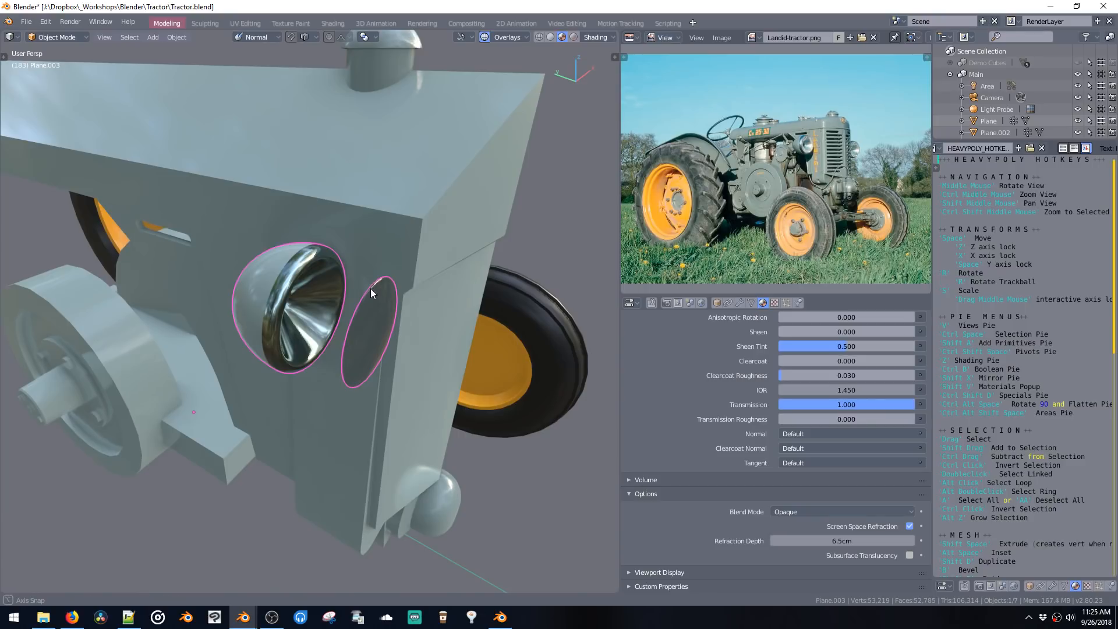
{"action": "key", "text": "ctrl+space"}
{"action": "left_click", "coordinate": [399, 259]}
{"action": "double_click", "coordinate": [367, 316]}
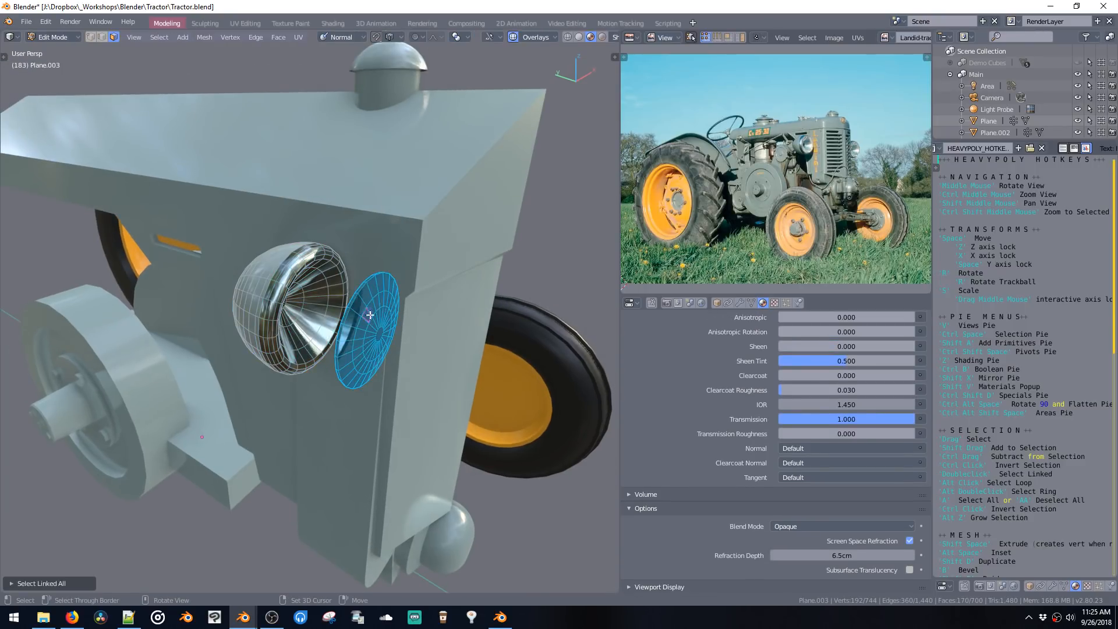
{"action": "middle_click_drag", "start_coordinate": [370, 315], "coordinate": [428, 317]}
{"action": "key", "text": "space"}
{"action": "key", "text": "space"}
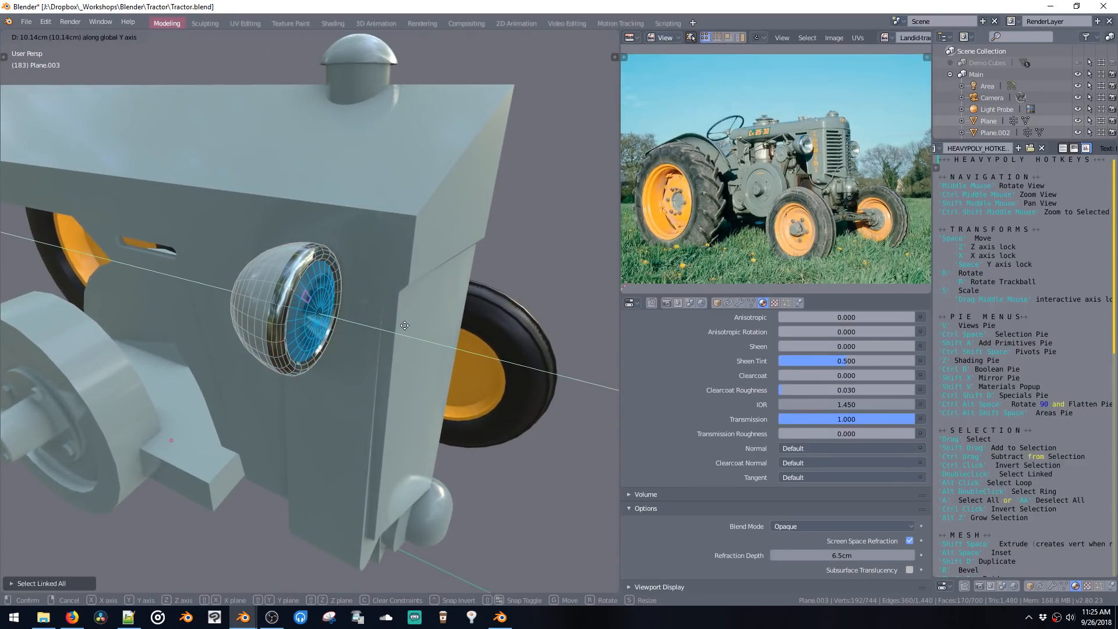
{"action": "left_click", "coordinate": [417, 328]}
Step: Examine the reassembled headlight in object mode, then resume edge editing on it close up from the side
{"action": "key", "text": "ctrl+space"}
{"action": "left_click", "coordinate": [416, 405]}
{"action": "middle_click_drag", "start_coordinate": [420, 384], "coordinate": [389, 254]}
{"action": "scroll", "coordinate": [378, 221], "scroll_direction": "up", "scroll_amount": 5}
{"action": "middle_click_drag", "start_coordinate": [393, 207], "coordinate": [385, 273]}
{"action": "key", "text": "ctrl+space"}
{"action": "left_click", "coordinate": [386, 166]}
{"action": "middle_click_drag", "start_coordinate": [259, 211], "coordinate": [305, 272]}
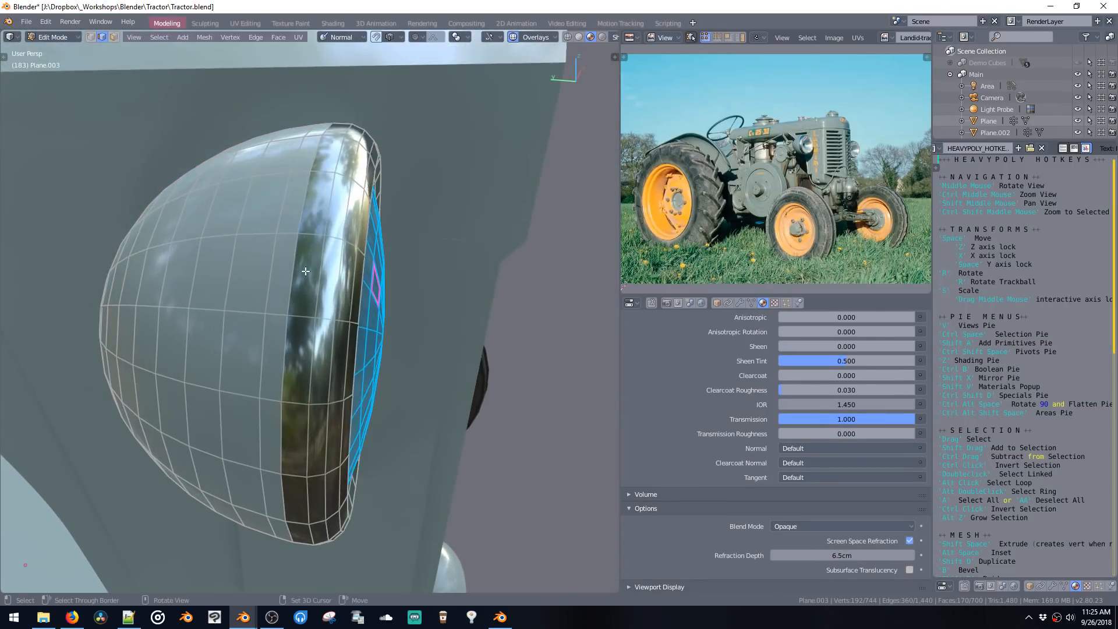
Step: Try to select the headlight's back shell by growing a face loop picked partway along it
{"action": "key", "text": "3"}
{"action": "left_click", "coordinate": [276, 250], "text": "alt"}
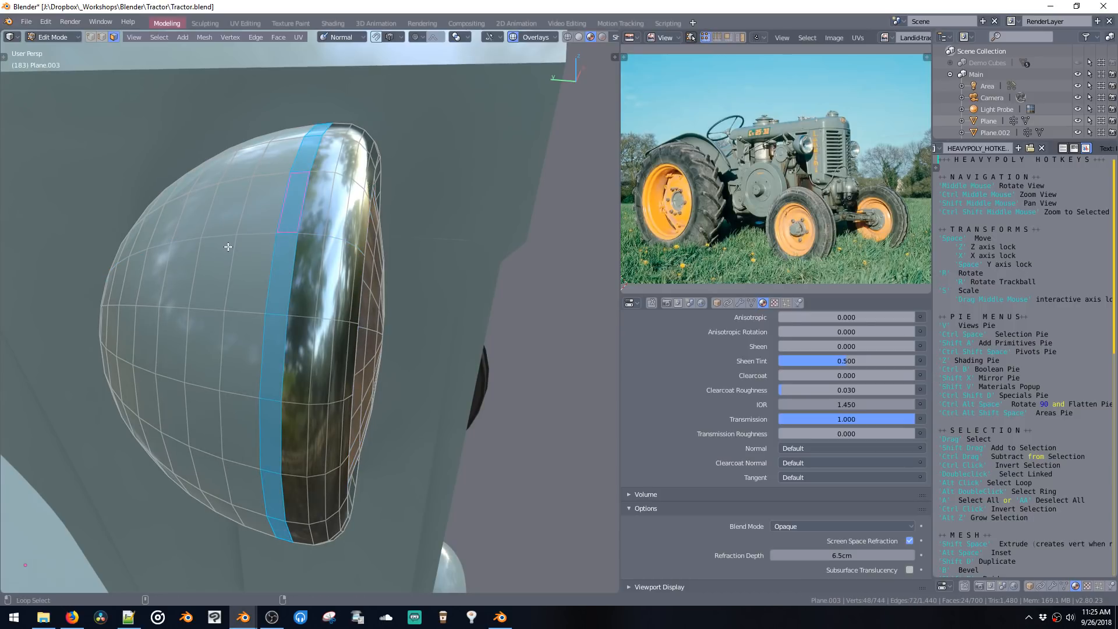
{"action": "left_click", "coordinate": [180, 240], "text": "alt"}
{"action": "left_click", "coordinate": [161, 246], "text": "alt"}
{"action": "key", "text": "alt+z"}
{"action": "key", "text": "alt+z"}
{"action": "key", "text": "alt+z"}
{"action": "key", "text": "alt+z"}
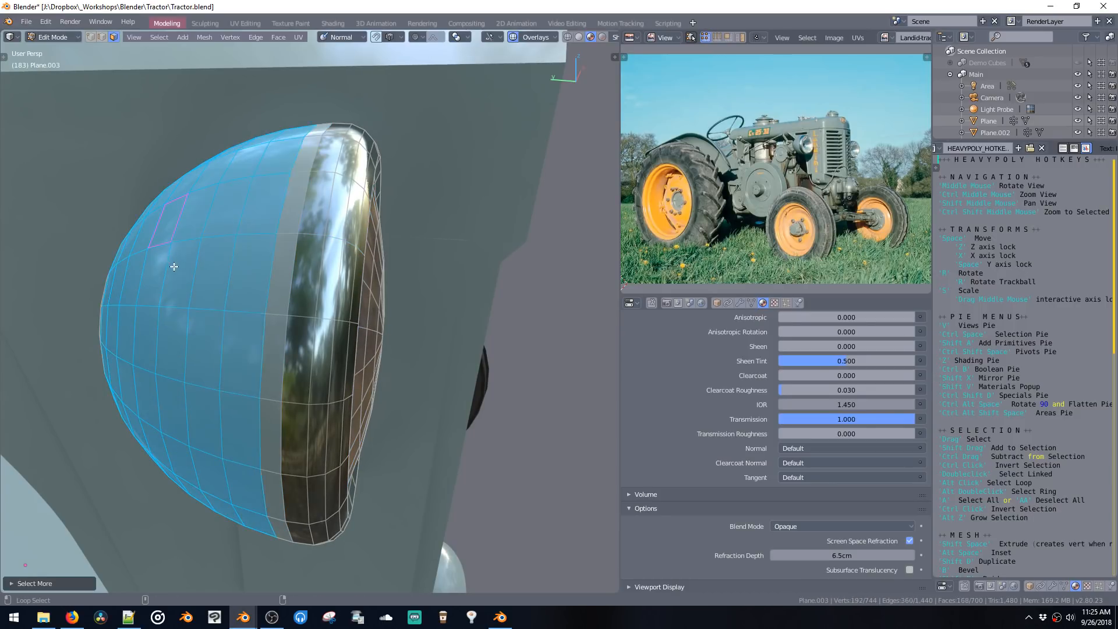
Step: Select the face loop near the back shell's rear tip and grow the selection up to the chrome rim
{"action": "middle_click_drag", "start_coordinate": [169, 257], "coordinate": [284, 254]}
{"action": "left_click", "coordinate": [122, 368], "text": "alt"}
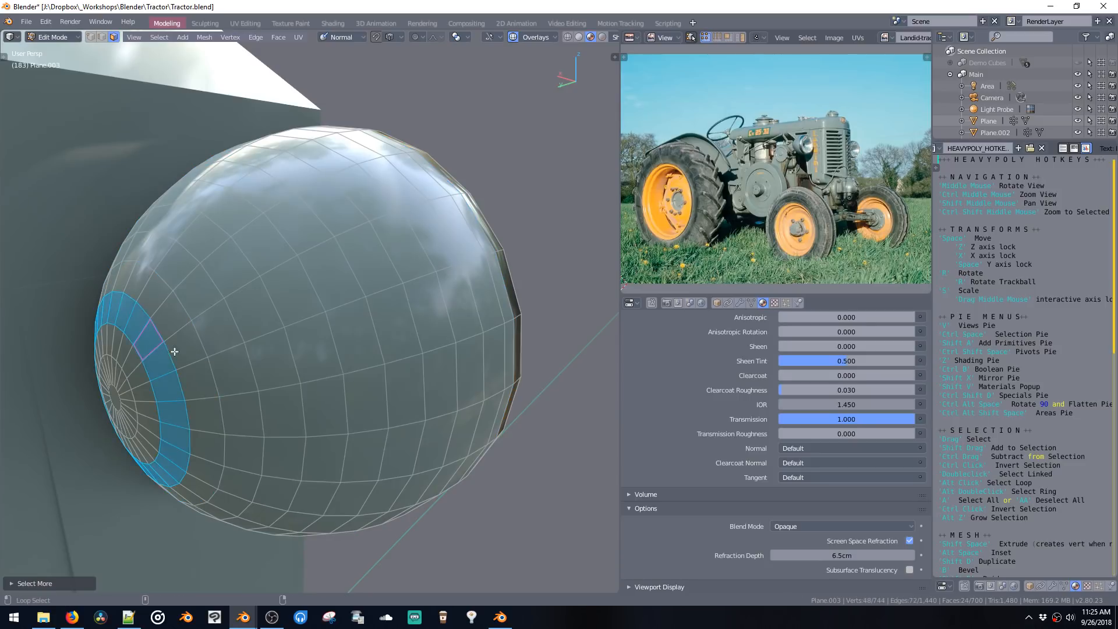
{"action": "key", "text": "alt+z"}
{"action": "key", "text": "alt+z"}
{"action": "key", "text": "alt+z"}
{"action": "key", "text": "alt+z"}
{"action": "key", "text": "alt+z"}
{"action": "key", "text": "alt+z"}
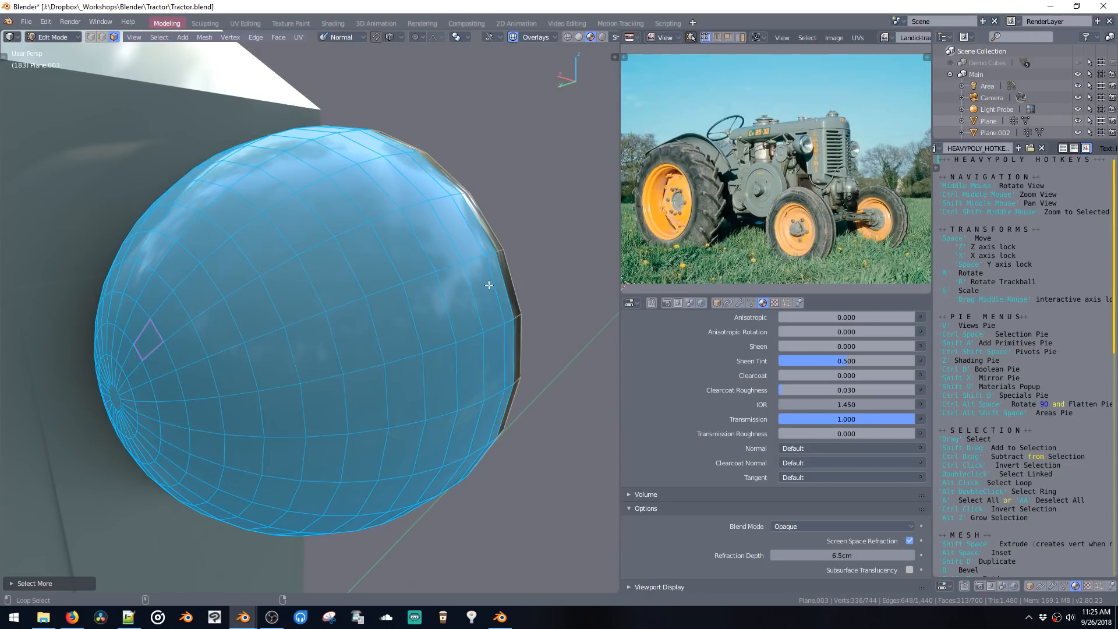
Step: Extrude the selected back shell faces slightly along Y away from the chrome rim and return to object mode
{"action": "middle_click_drag", "start_coordinate": [490, 282], "coordinate": [392, 298]}
{"action": "key", "text": "shift+space"}
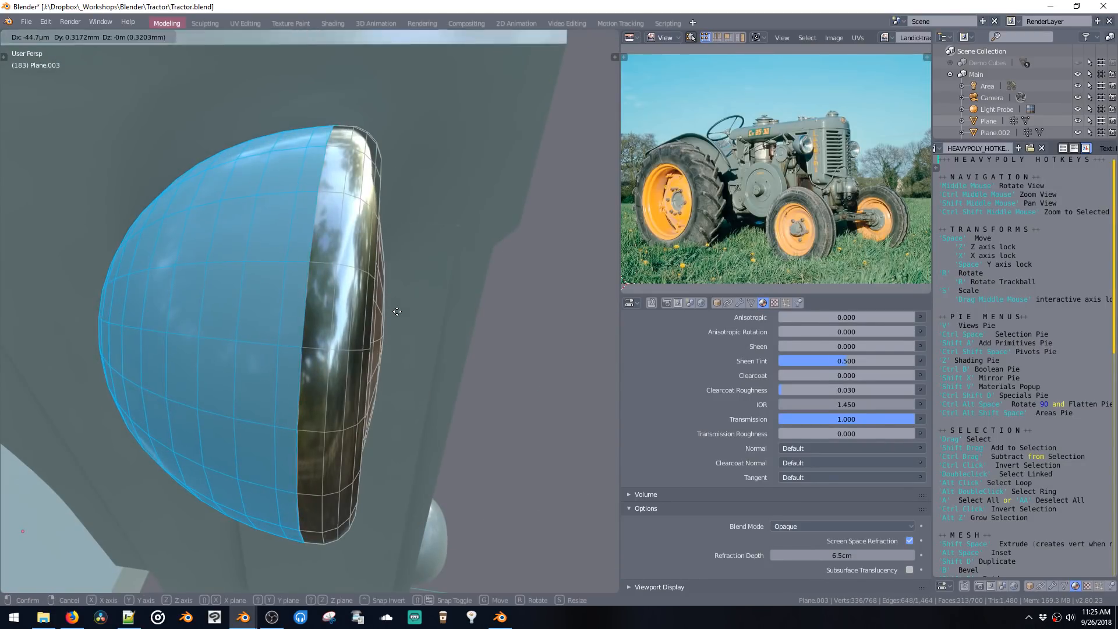
{"action": "key", "text": "y"}
{"action": "left_click", "coordinate": [434, 314]}
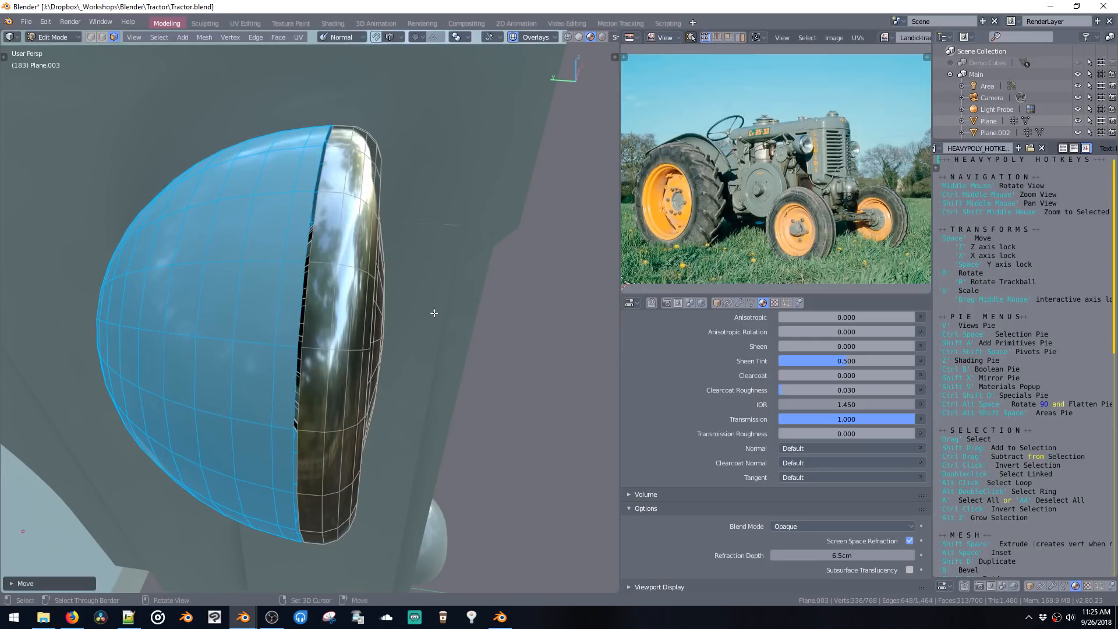
{"action": "key", "text": "ctrl+space"}
{"action": "left_click", "coordinate": [431, 418]}
{"action": "middle_click_drag", "start_coordinate": [434, 402], "coordinate": [364, 323]}
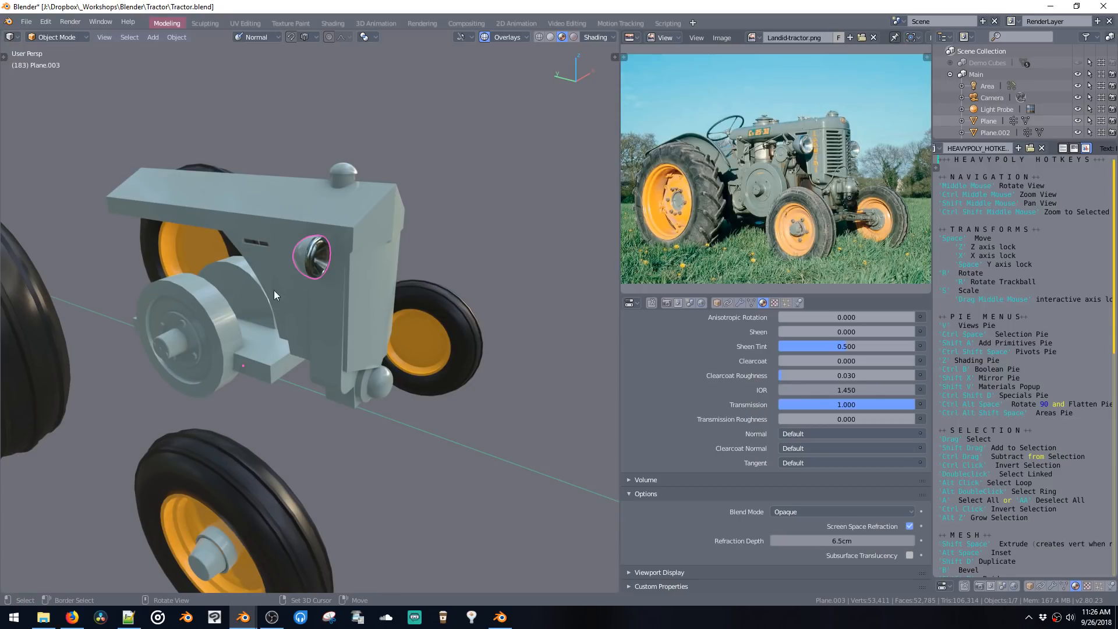
Step: Select the main tractor body object with the flywheel and enter edit mode on it
{"action": "middle_click_drag", "start_coordinate": [274, 290], "coordinate": [298, 208], "text": "ctrl"}
{"action": "mouse_move", "coordinate": [245, 265]}
{"action": "middle_mouse_down"}
{"action": "mouse_move", "coordinate": [284, 244]}
{"action": "mouse_move", "coordinate": [323, 267]}
{"action": "mouse_move", "coordinate": [249, 256]}
{"action": "middle_mouse_up"}
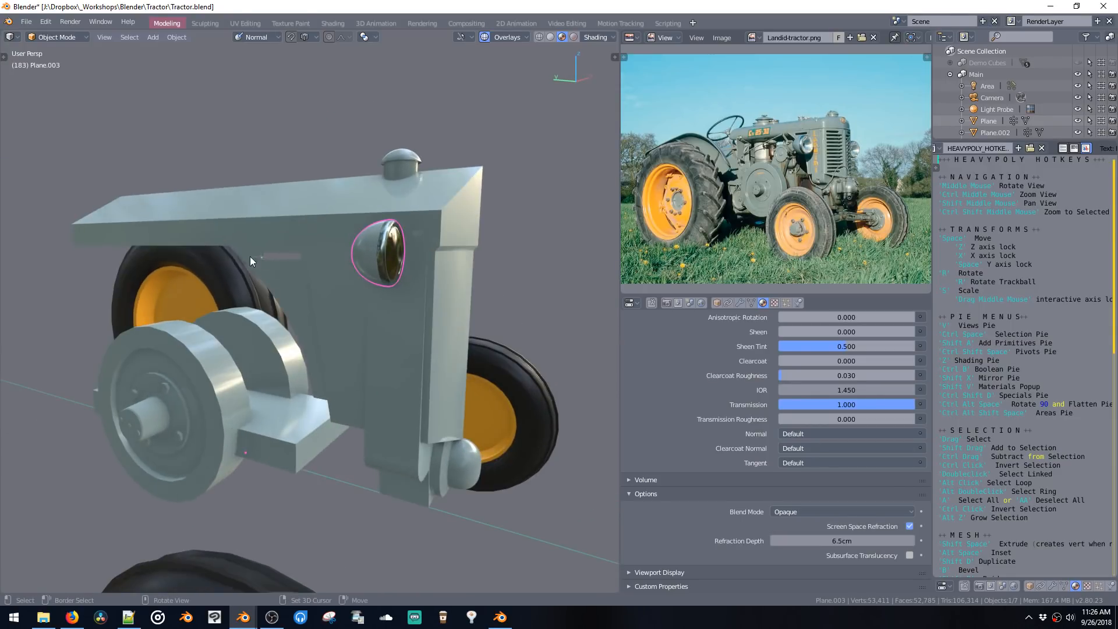
{"action": "left_click", "coordinate": [306, 249]}
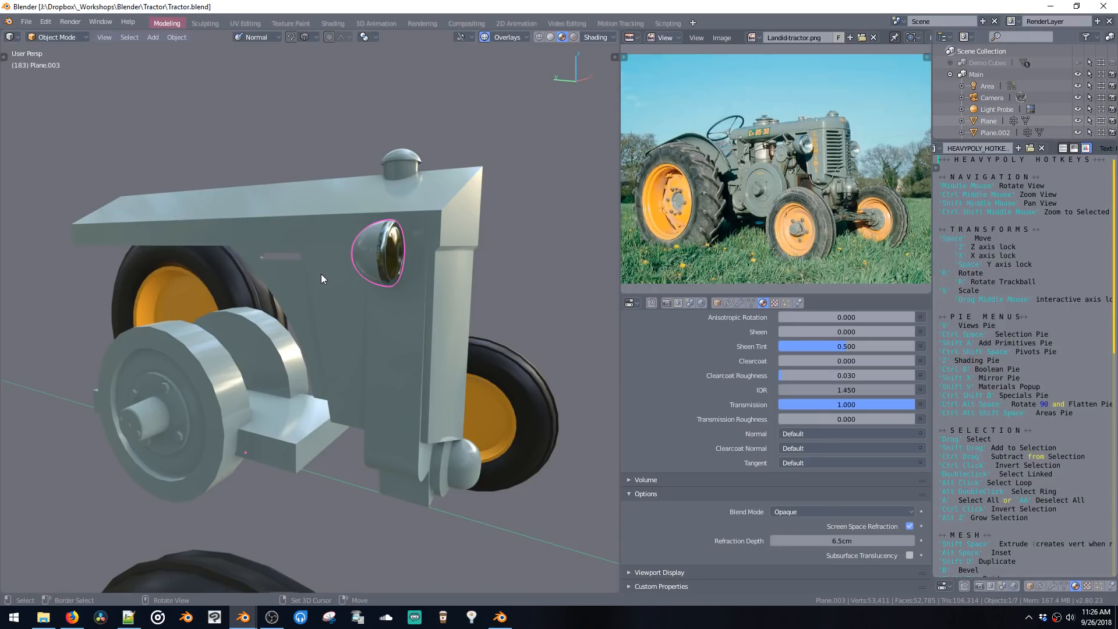
{"action": "middle_click_drag", "start_coordinate": [343, 269], "coordinate": [414, 344]}
{"action": "middle_click_drag", "start_coordinate": [331, 292], "coordinate": [390, 316]}
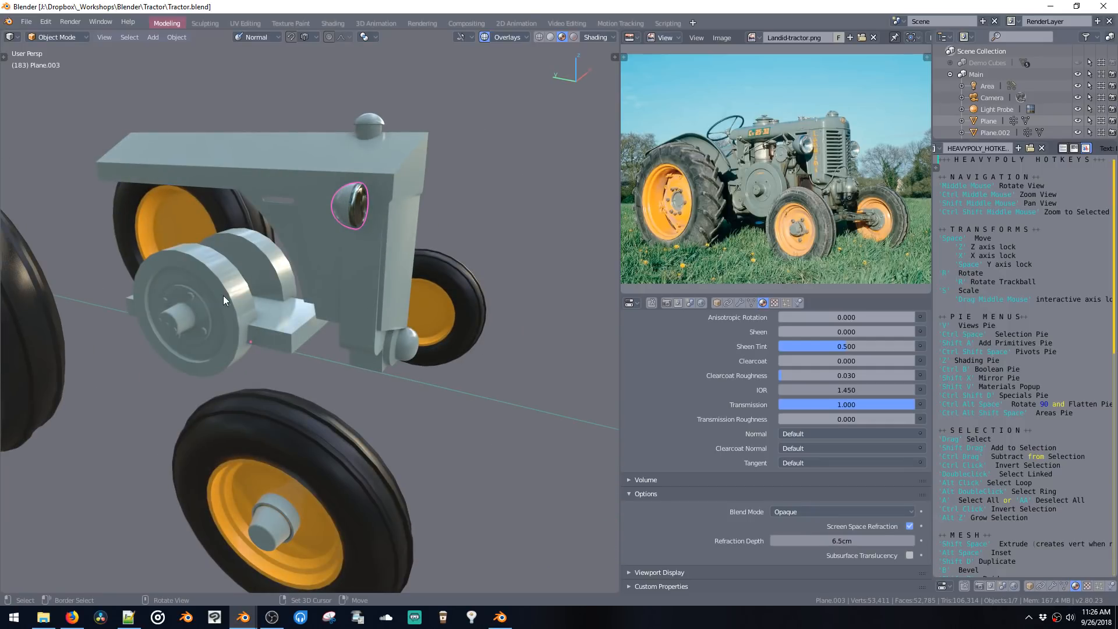
{"action": "middle_click_drag", "start_coordinate": [195, 314], "coordinate": [170, 323]}
{"action": "left_click", "coordinate": [156, 333]}
{"action": "key", "text": "Tab"}
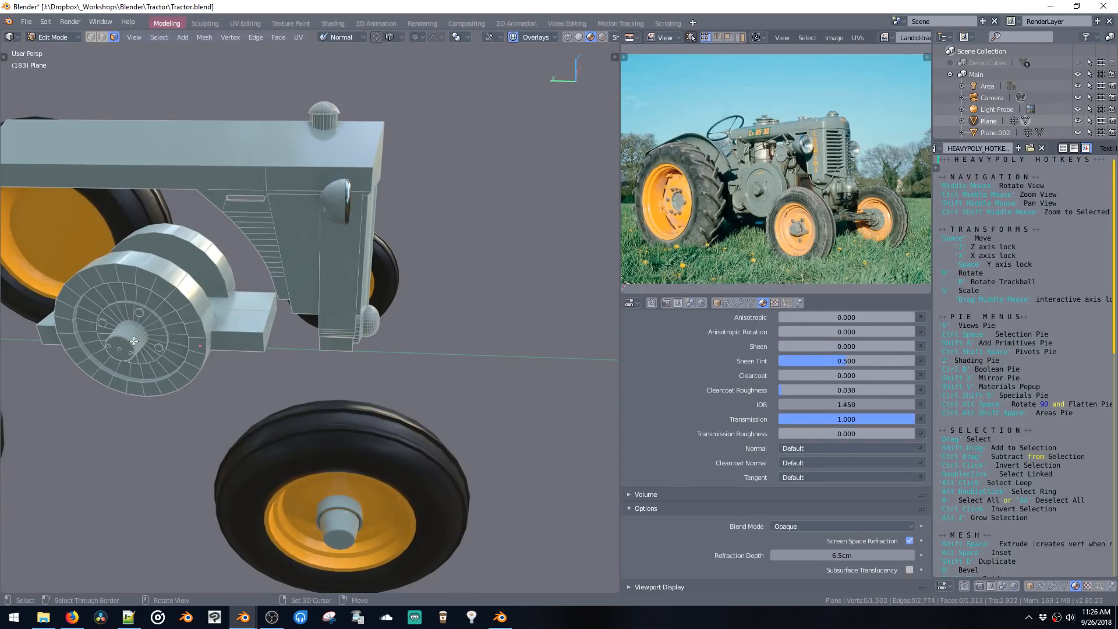
Step: Duplicate the round end face of the flywheel's hub, place the copy beside the flywheel toward the rear wheel, and enlarge it
{"action": "left_click", "coordinate": [122, 351]}
{"action": "middle_click_drag", "start_coordinate": [123, 350], "coordinate": [308, 275]}
{"action": "key", "text": "shift+d"}
{"action": "left_click", "coordinate": [230, 319]}
{"action": "key", "text": "s"}
{"action": "left_click", "coordinate": [371, 400]}
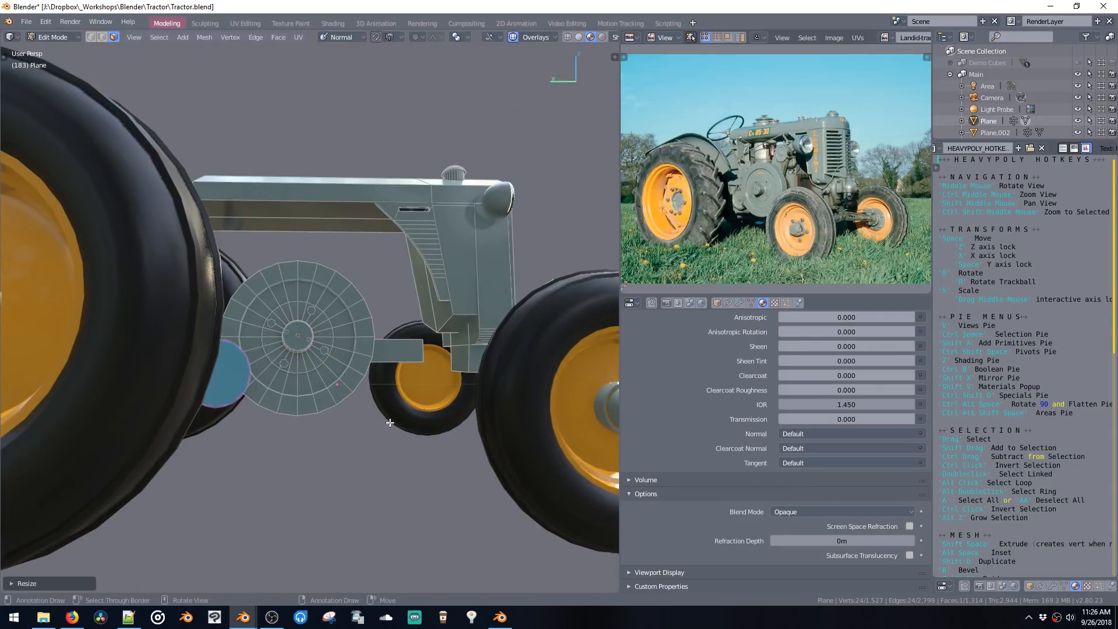
Step: Extrude the duplicated disc about 0.13 into a short cylinder and move the cylinder about 10 cm along X
{"action": "middle_click_drag", "start_coordinate": [388, 423], "coordinate": [323, 405]}
{"action": "key", "text": "shift+space"}
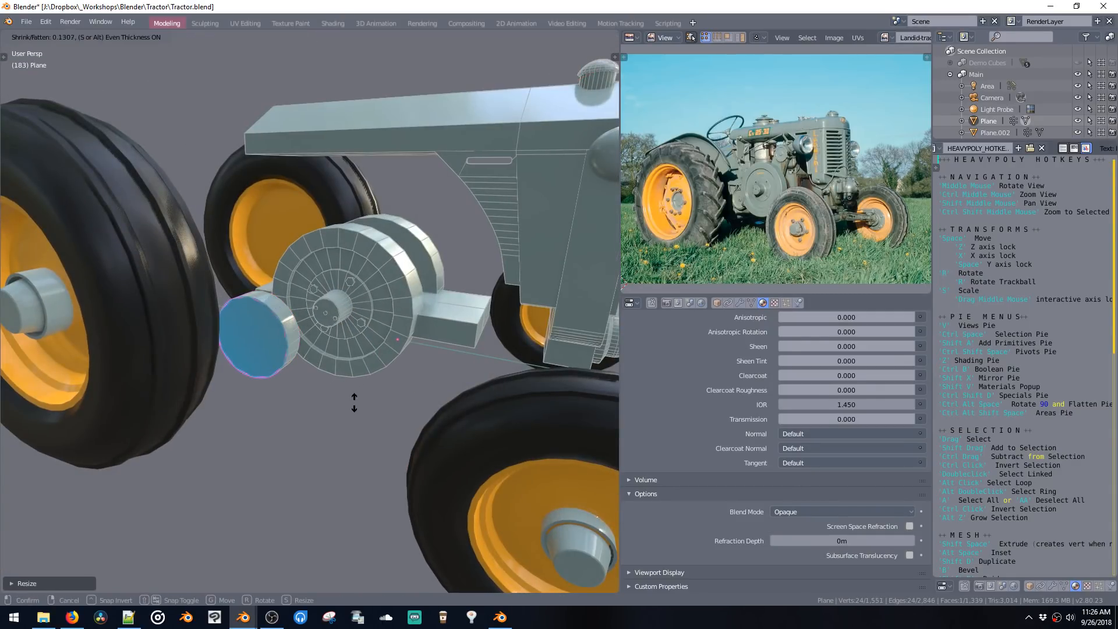
{"action": "left_click", "coordinate": [355, 399]}
{"action": "middle_click_drag", "start_coordinate": [266, 330], "coordinate": [258, 328]}
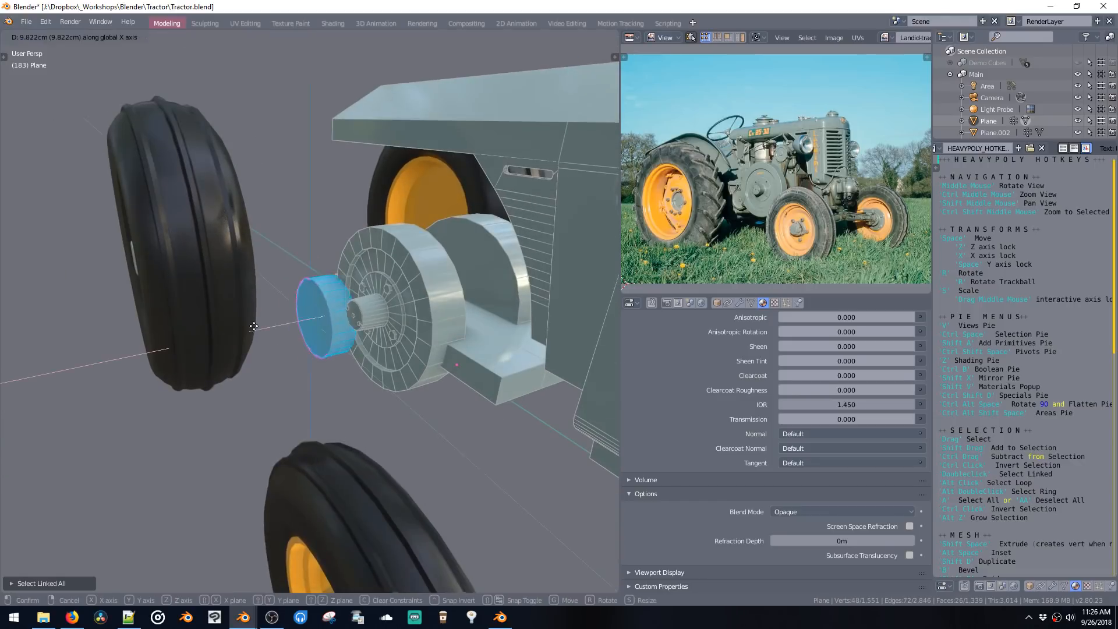
{"action": "key", "text": "space"}
{"action": "left_click", "coordinate": [259, 329]}
Step: Select the whole front flywheel with its hub and bolts and move it away from the chassis block
{"action": "double_click", "coordinate": [369, 337]}
{"action": "middle_click_drag", "start_coordinate": [369, 337], "coordinate": [362, 292]}
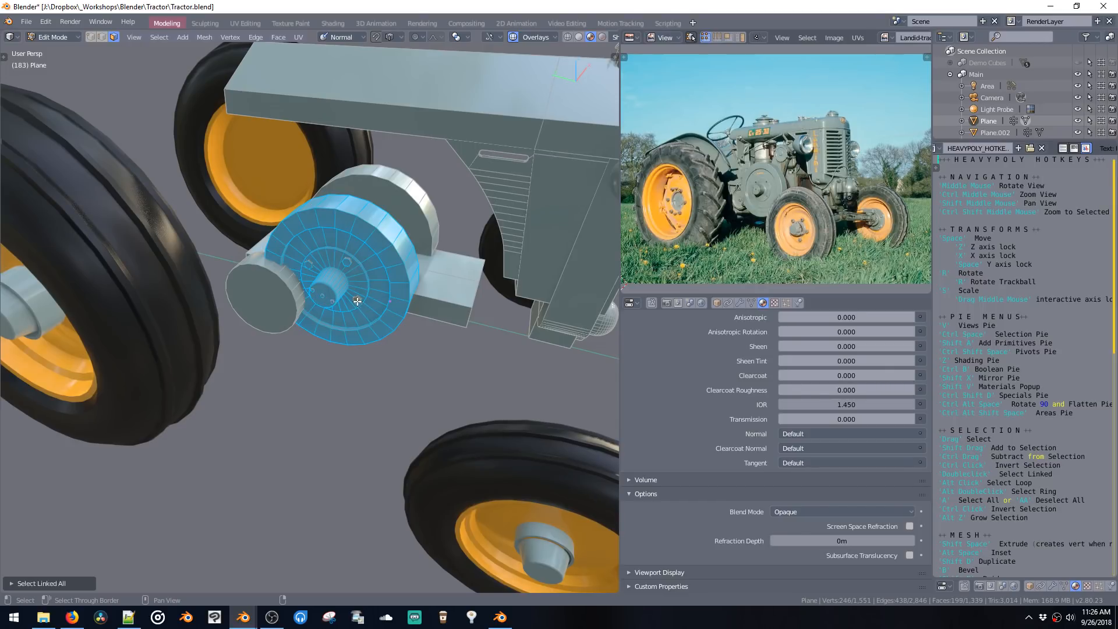
{"action": "scroll", "coordinate": [357, 301], "scroll_direction": "down", "scroll_amount": 3}
{"action": "middle_click_drag", "start_coordinate": [356, 300], "coordinate": [326, 349]}
{"action": "scroll", "coordinate": [305, 348], "scroll_direction": "up", "scroll_amount": 3}
{"action": "middle_click", "coordinate": [326, 315], "text": "ctrl+shift"}
{"action": "key", "text": "space"}
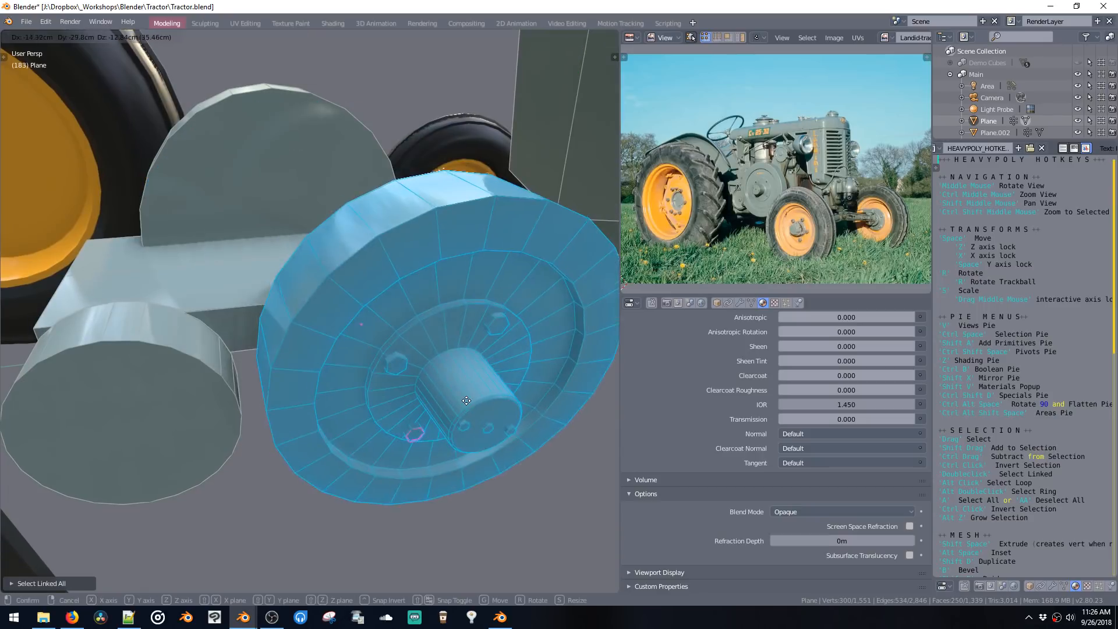
{"action": "left_click", "coordinate": [434, 393]}
Step: Adjust the selected flywheel's position and separate it from the body into its own object
{"action": "middle_click_drag", "start_coordinate": [434, 392], "coordinate": [341, 300], "text": "ctrl"}
{"action": "scroll", "coordinate": [396, 374], "scroll_direction": "down", "scroll_amount": 2}
{"action": "key", "text": "space"}
{"action": "left_click", "coordinate": [353, 388]}
{"action": "key", "text": "p"}
{"action": "scroll", "coordinate": [348, 354], "scroll_direction": "up", "scroll_amount": 1}
{"action": "key", "text": "space"}
{"action": "left_click", "coordinate": [298, 367]}
Step: Switch to editing the tractor body and delete the second flywheel protruding from the chassis block
{"action": "key", "text": "Tab"}
{"action": "left_click", "coordinate": [323, 271]}
{"action": "key", "text": "Tab"}
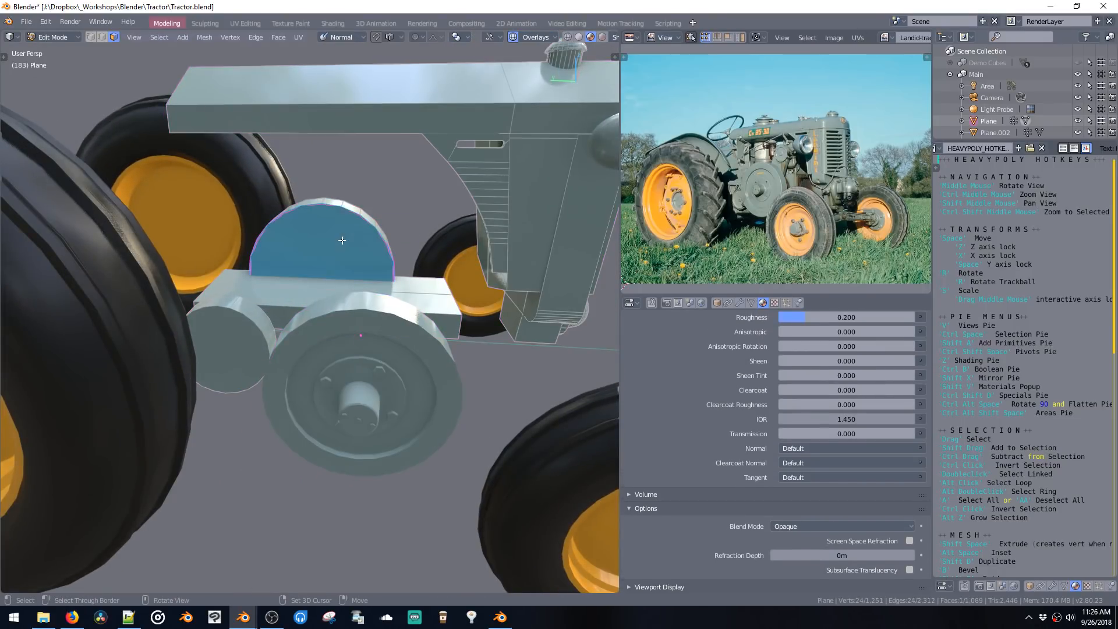
{"action": "middle_click_drag", "start_coordinate": [362, 261], "coordinate": [293, 298]}
{"action": "left_click_drag", "start_coordinate": [115, 291], "coordinate": [184, 398]}
{"action": "key", "text": "x"}
{"action": "middle_click_drag", "start_coordinate": [466, 303], "coordinate": [257, 285]}
Step: Enter edit mode on the separated flywheel, move it slightly outward from the chassis block, and return to object mode
{"action": "key", "text": "ctrl+space"}
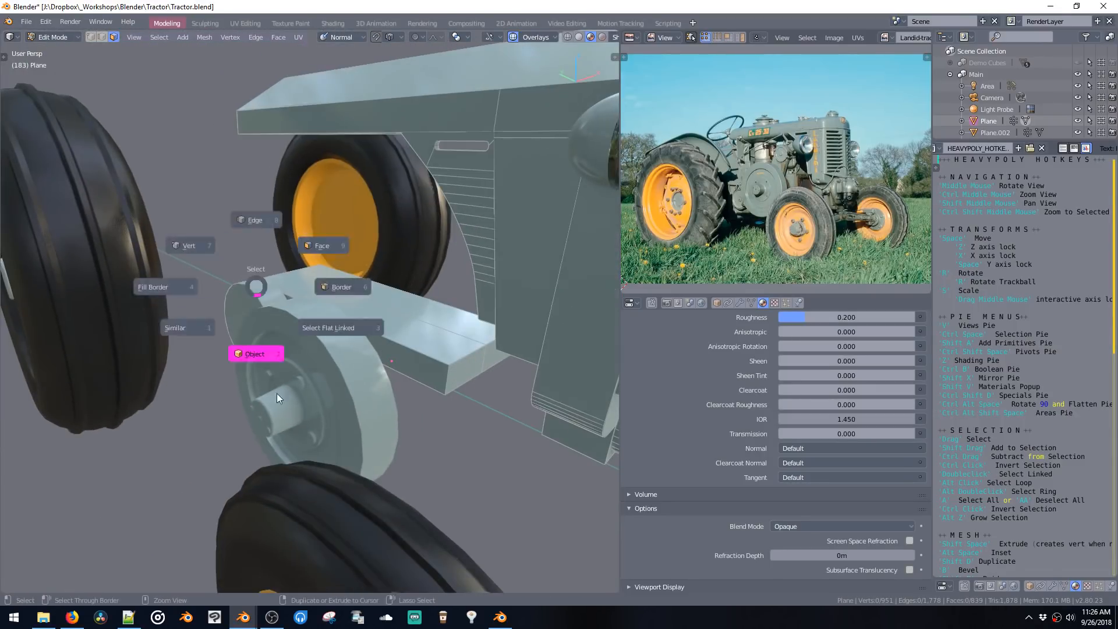
{"action": "left_click", "coordinate": [288, 408]}
{"action": "key", "text": "ctrl+space"}
{"action": "middle_click_drag", "start_coordinate": [326, 372], "coordinate": [281, 363]}
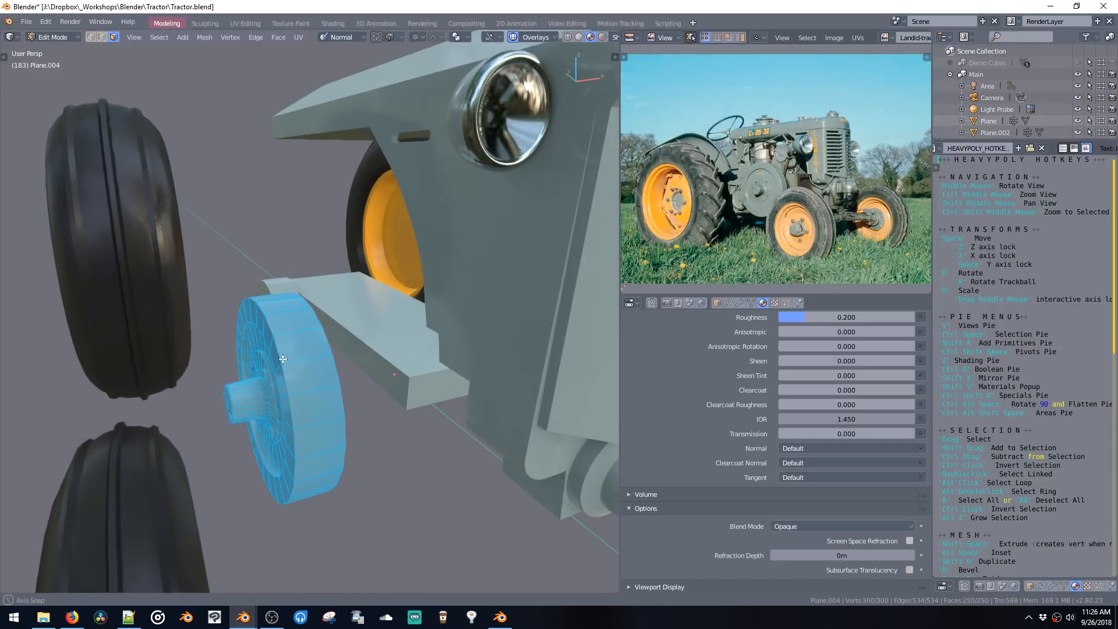
{"action": "key", "text": "space"}
{"action": "left_click", "coordinate": [255, 356]}
{"action": "key", "text": "ctrl+space"}
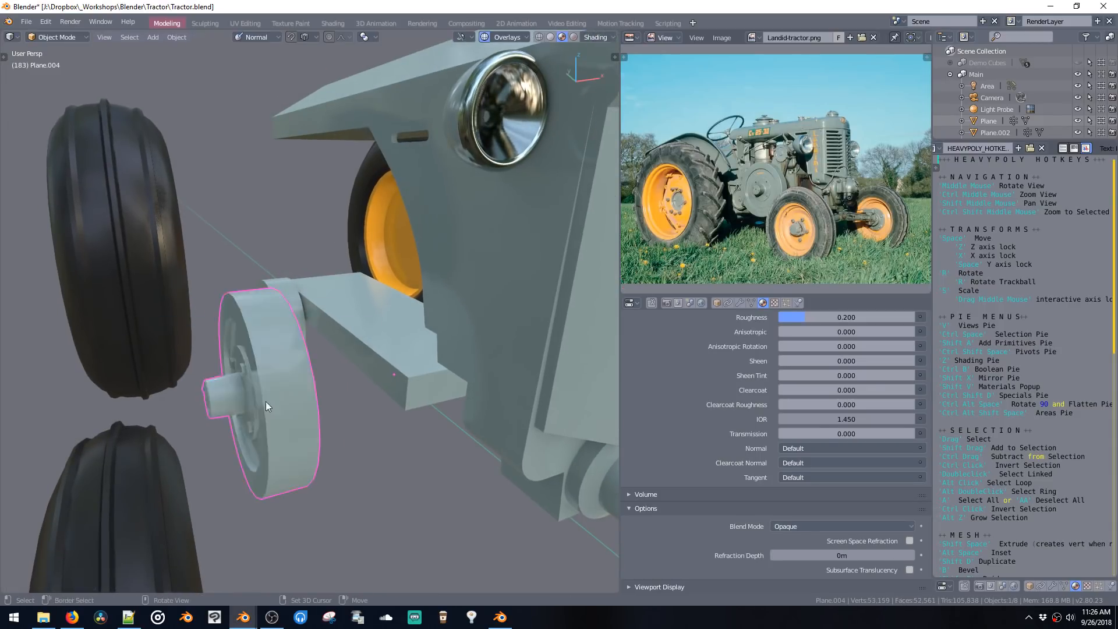
Step: Separate the small cylinder beside the flywheel from the body mesh and join it with the flywheel object
{"action": "middle_click_drag", "start_coordinate": [266, 401], "coordinate": [343, 349]}
{"action": "left_click", "coordinate": [271, 289]}
{"action": "key", "text": "ctrl+space"}
{"action": "middle_click_drag", "start_coordinate": [301, 287], "coordinate": [245, 347]}
{"action": "double_click", "coordinate": [214, 377]}
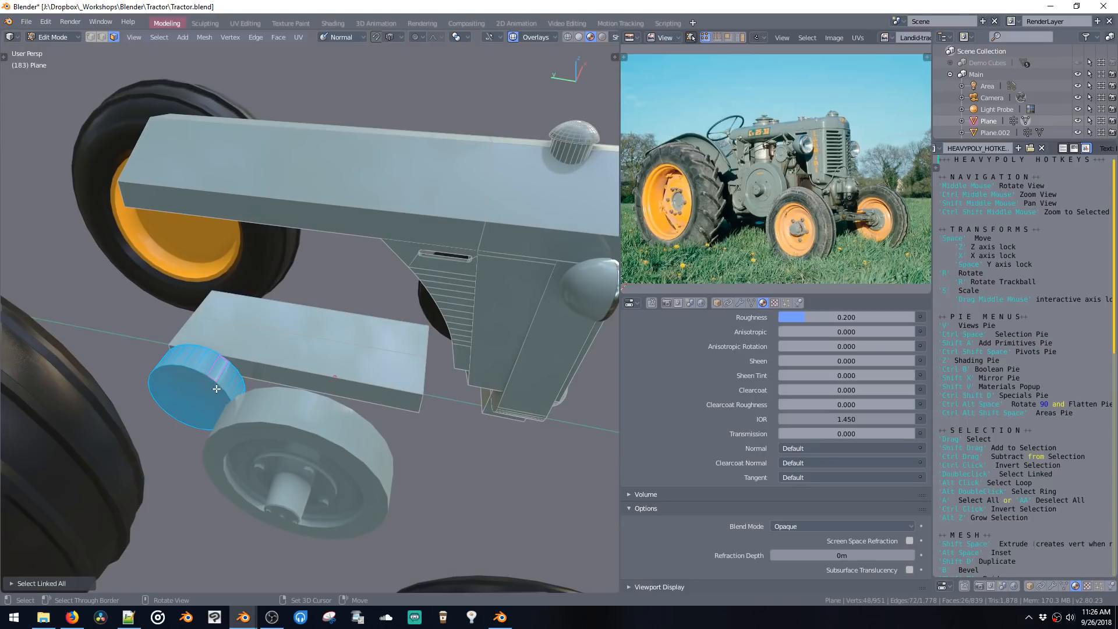
{"action": "key", "text": "p"}
{"action": "key", "text": "ctrl+space"}
{"action": "left_click", "coordinate": [259, 444], "text": "shift"}
{"action": "key", "text": "ctrl+j"}
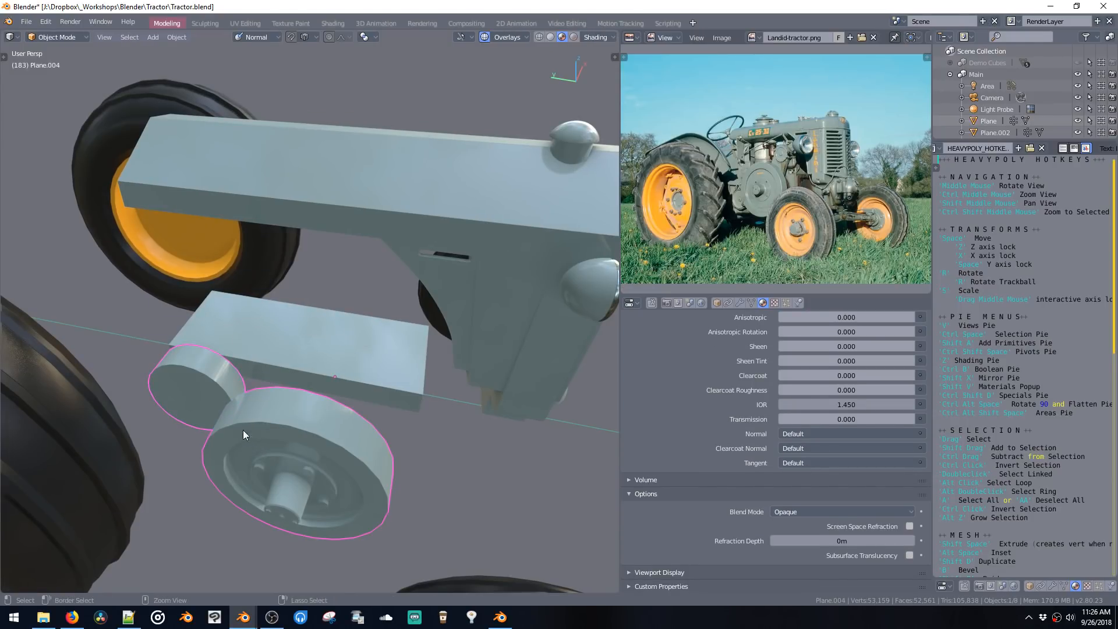
Step: Enter edit mode on the joined flywheel object, select the small cylinder, and reposition it beside the flywheel
{"action": "key", "text": "ctrl+space"}
{"action": "double_click", "coordinate": [201, 381]}
{"action": "middle_click_drag", "start_coordinate": [202, 381], "coordinate": [239, 361]}
{"action": "key", "text": "space"}
{"action": "left_click", "coordinate": [245, 390]}
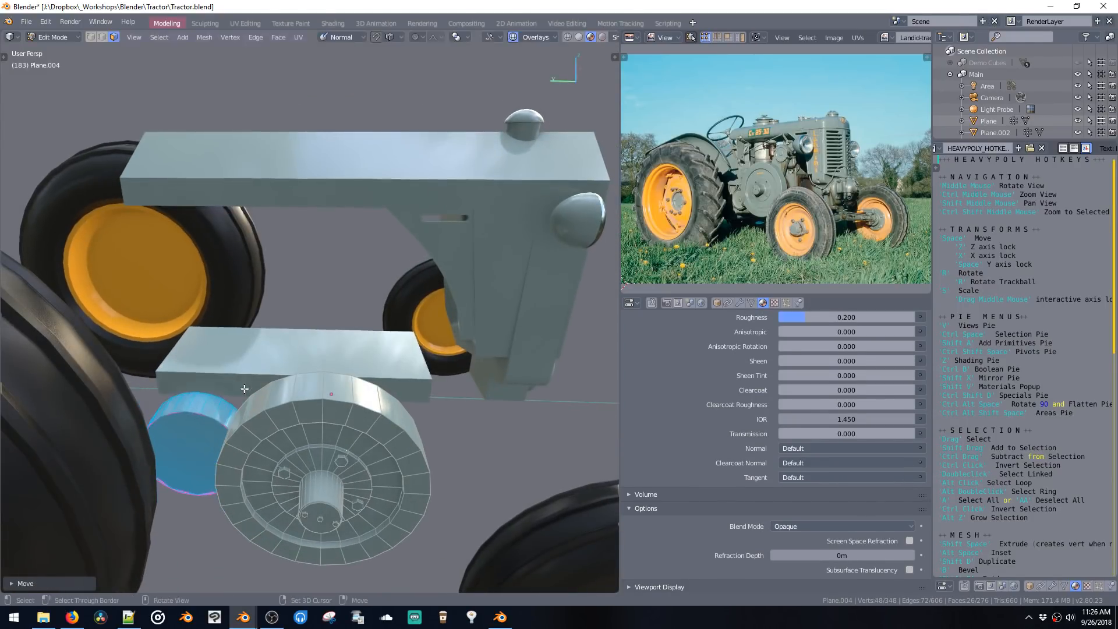
Step: Thin the small cylinder along the X axis and enlarge it overall by a factor of about 1.1
{"action": "middle_click_drag", "start_coordinate": [258, 412], "coordinate": [188, 438]}
{"action": "key", "text": "s"}
{"action": "key", "text": "x"}
{"action": "left_click", "coordinate": [279, 339]}
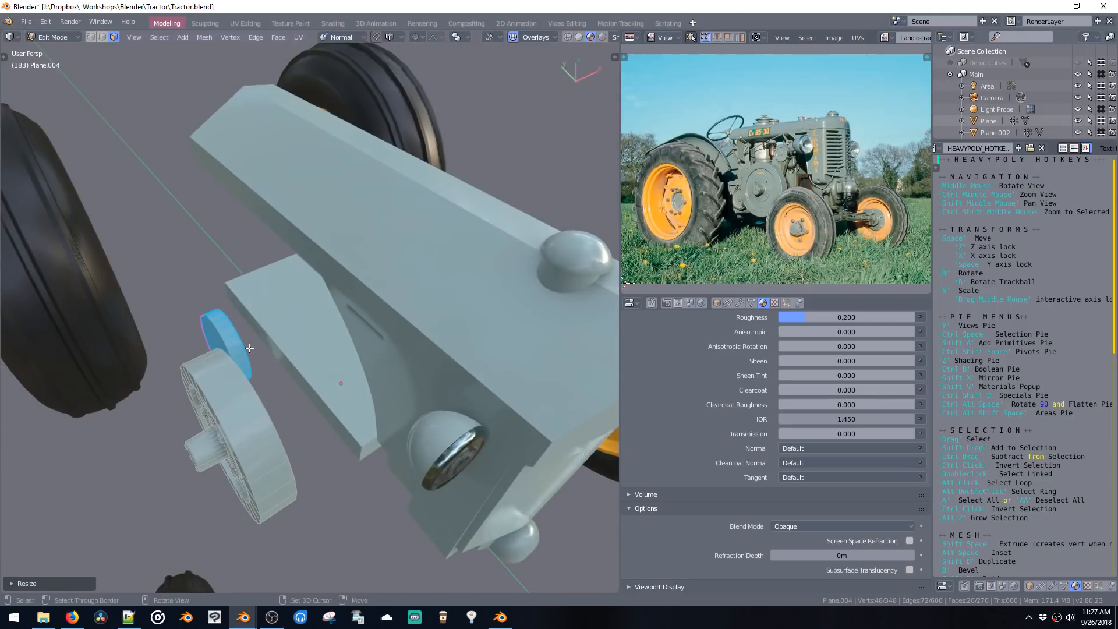
{"action": "middle_click_drag", "start_coordinate": [250, 347], "coordinate": [272, 398]}
{"action": "key", "text": "s"}
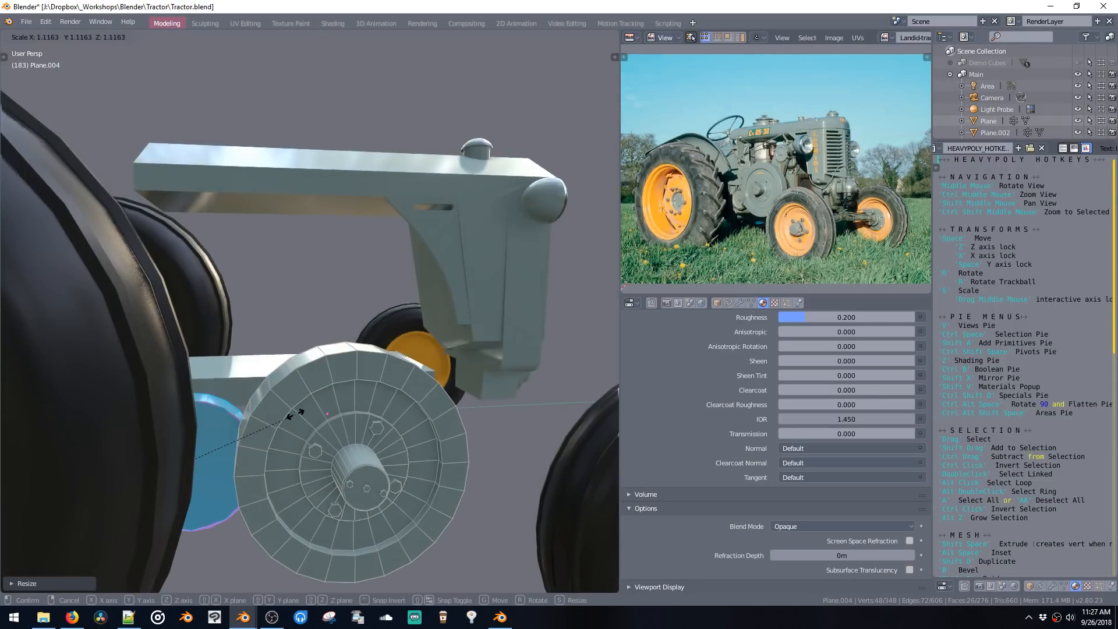
{"action": "left_click", "coordinate": [288, 413]}
Step: Inset the small cylinder's front face by about 0.02, offset it along its normal, and scale it down slightly
{"action": "left_click", "coordinate": [200, 439]}
{"action": "middle_click_drag", "start_coordinate": [253, 435], "coordinate": [234, 453]}
{"action": "key", "text": "alt+space"}
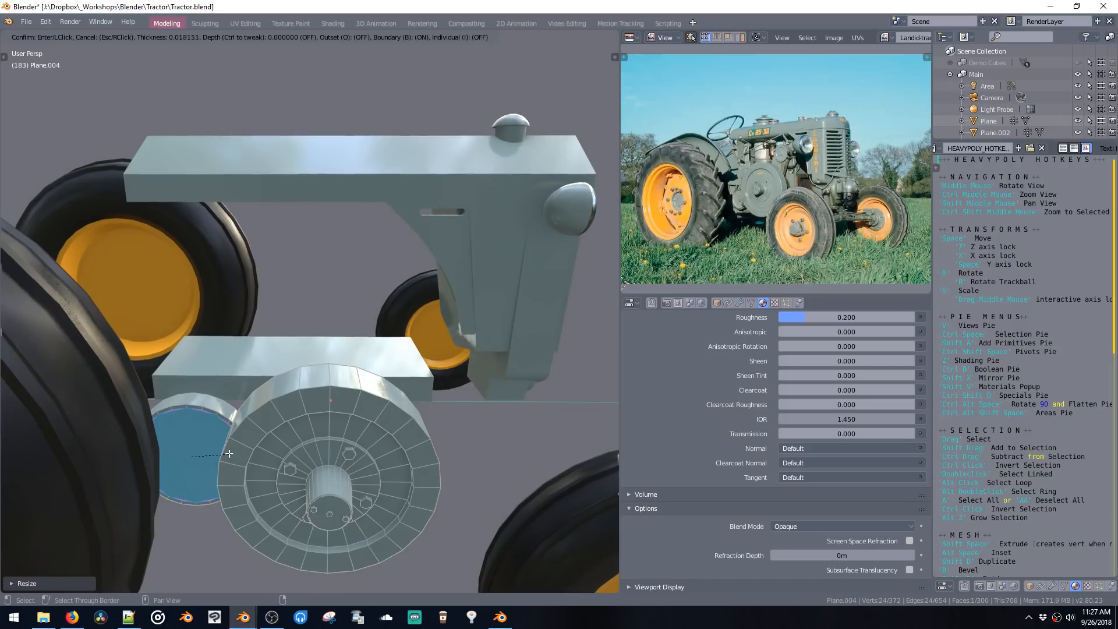
{"action": "left_click", "coordinate": [231, 453]}
{"action": "key", "text": "alt+s"}
{"action": "left_click", "coordinate": [228, 458]}
{"action": "key", "text": "s"}
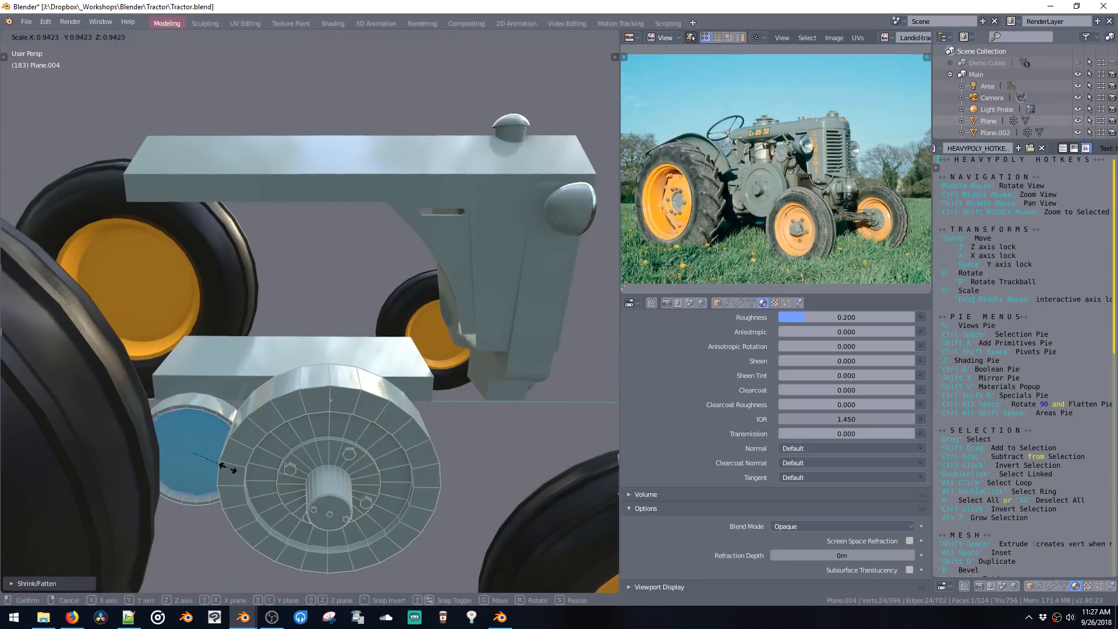
{"action": "left_click", "coordinate": [226, 459]}
Step: Inset the small cylinder's front face to a central disc, extrude it into a slightly enlarged hub, and inset the hub's end face
{"action": "key", "text": "alt+space"}
{"action": "left_click", "coordinate": [221, 464]}
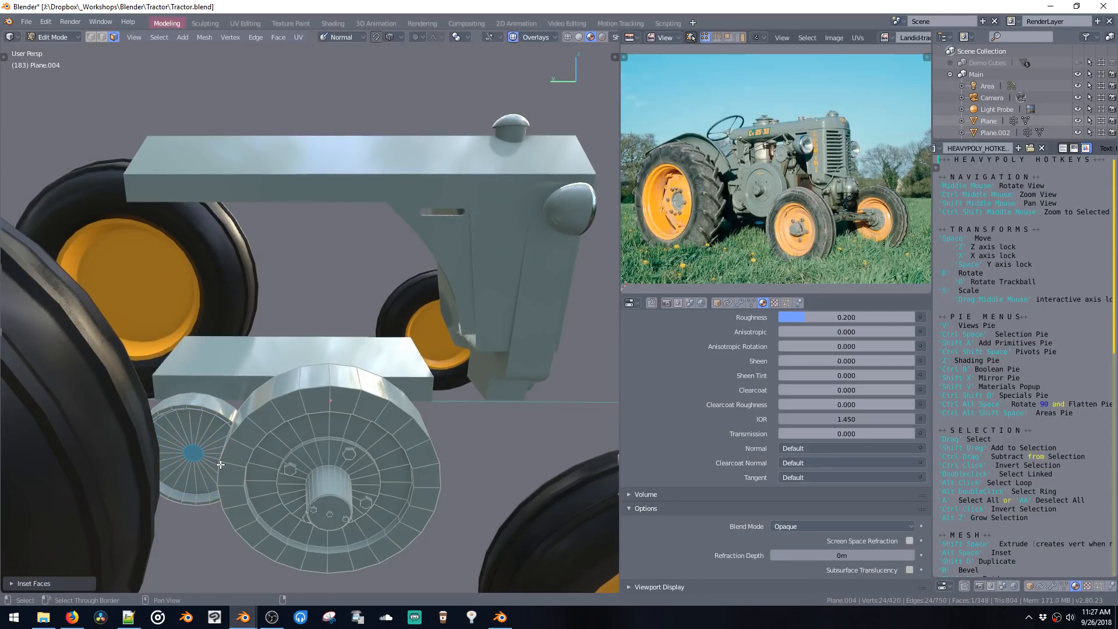
{"action": "key", "text": "shift+space"}
{"action": "left_click", "coordinate": [223, 469]}
{"action": "key", "text": "alt+z"}
{"action": "key", "text": "s"}
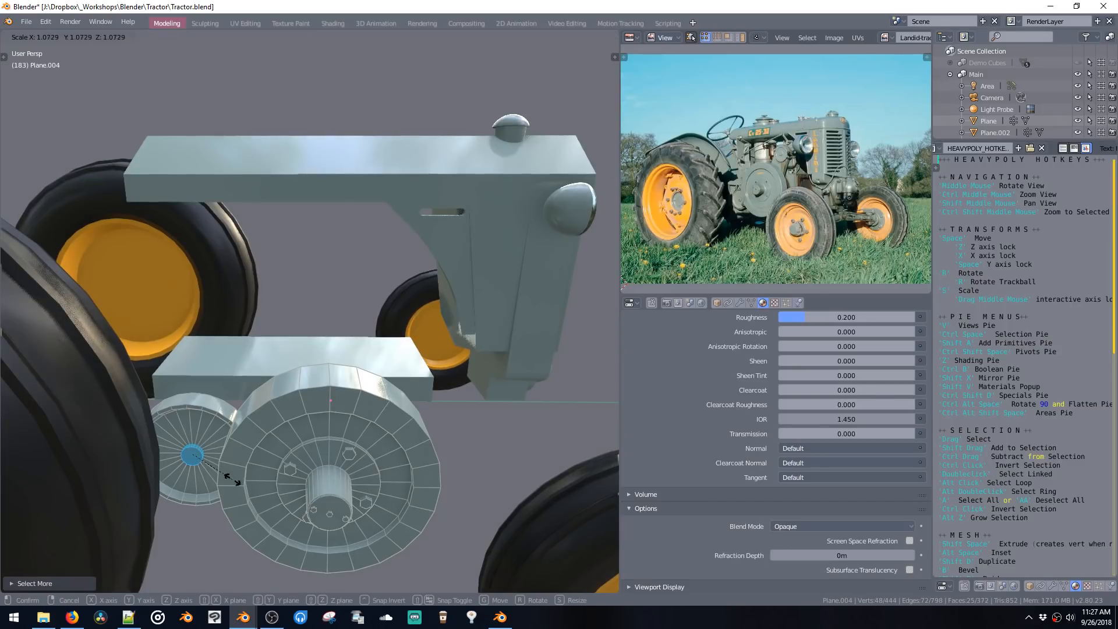
{"action": "left_click", "coordinate": [241, 488]}
{"action": "key", "text": "shift+space"}
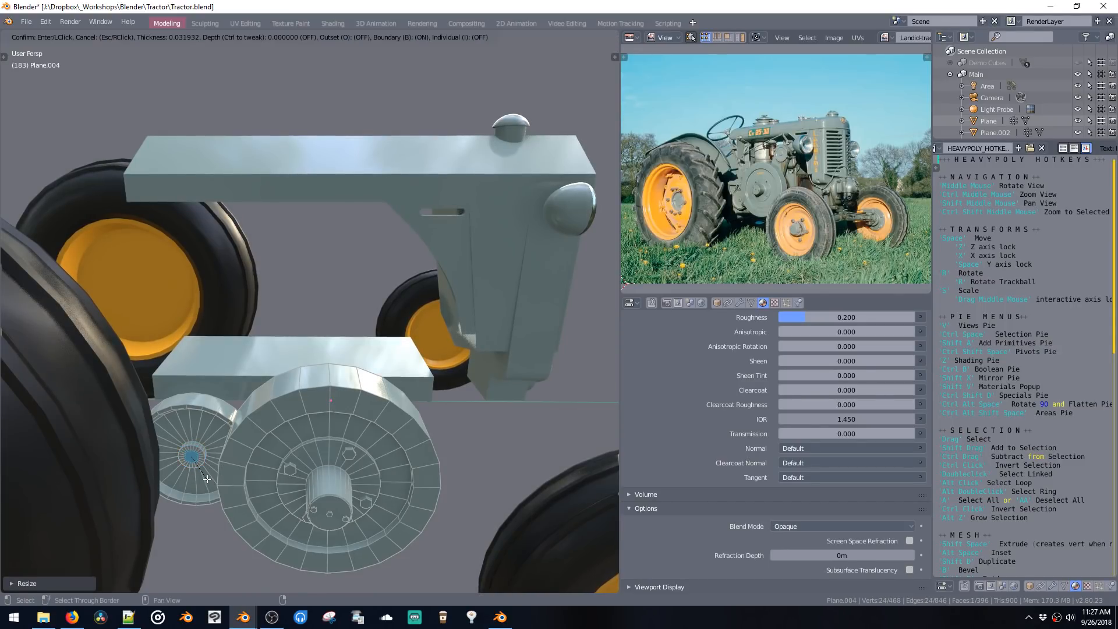
{"action": "left_click", "coordinate": [212, 486]}
Step: Switch to editing the tractor body and select the top edge at the hood's rear end
{"action": "middle_click_drag", "start_coordinate": [270, 371], "coordinate": [207, 414], "text": "ctrl"}
{"action": "key", "text": "ctrl+space"}
{"action": "key", "text": "ctrl+space"}
{"action": "left_click", "coordinate": [302, 311]}
{"action": "middle_click_drag", "start_coordinate": [301, 312], "coordinate": [307, 271]}
{"action": "key", "text": "ctrl+space"}
{"action": "left_click", "coordinate": [333, 258]}
{"action": "key", "text": "ctrl+space"}
{"action": "left_click", "coordinate": [314, 254]}
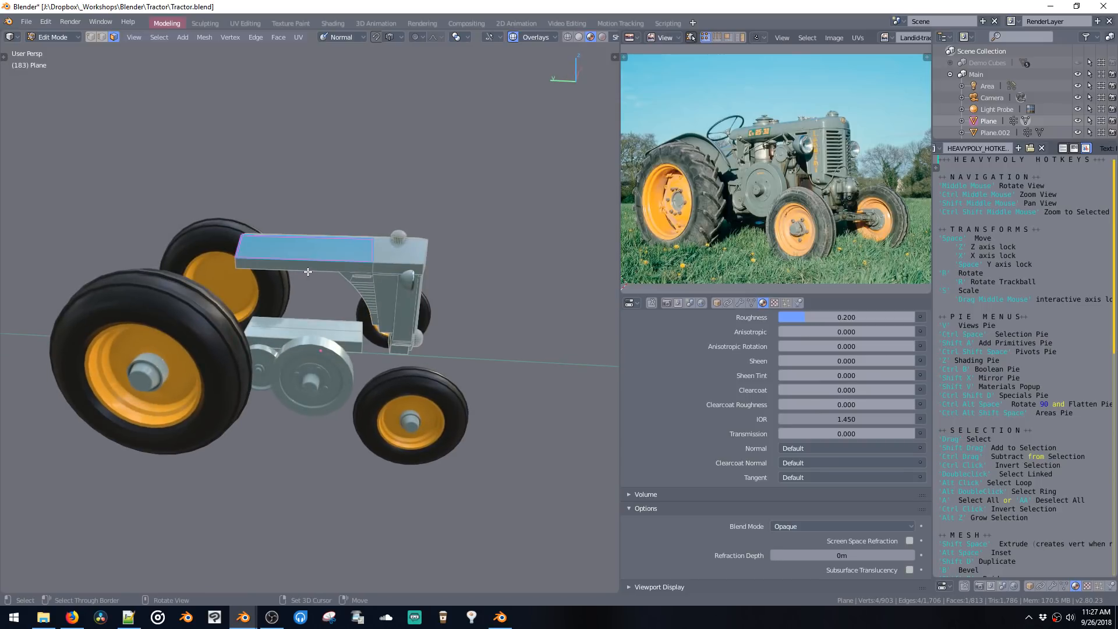
{"action": "key", "text": "ctrl+space"}
{"action": "left_click", "coordinate": [239, 248]}
{"action": "middle_click_drag", "start_coordinate": [239, 249], "coordinate": [270, 278]}
Step: Duplicate the selected hood edge and move the copy over to the front of the rear wheel
{"action": "key", "text": "shift+d"}
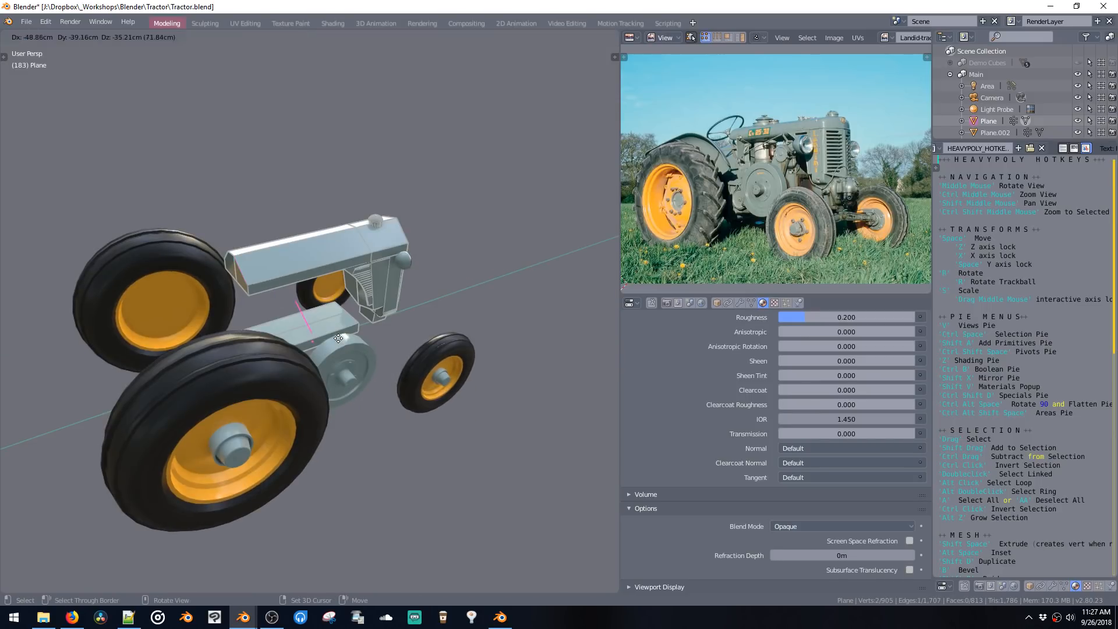
{"action": "left_click", "coordinate": [335, 338]}
{"action": "middle_click_drag", "start_coordinate": [335, 338], "coordinate": [204, 297]}
{"action": "key", "text": "ctrl+space"}
{"action": "left_click", "coordinate": [228, 305]}
{"action": "key", "text": "space"}
{"action": "left_click", "coordinate": [197, 272]}
{"action": "left_click_drag", "start_coordinate": [217, 261], "coordinate": [268, 293]}
{"action": "key", "text": "space"}
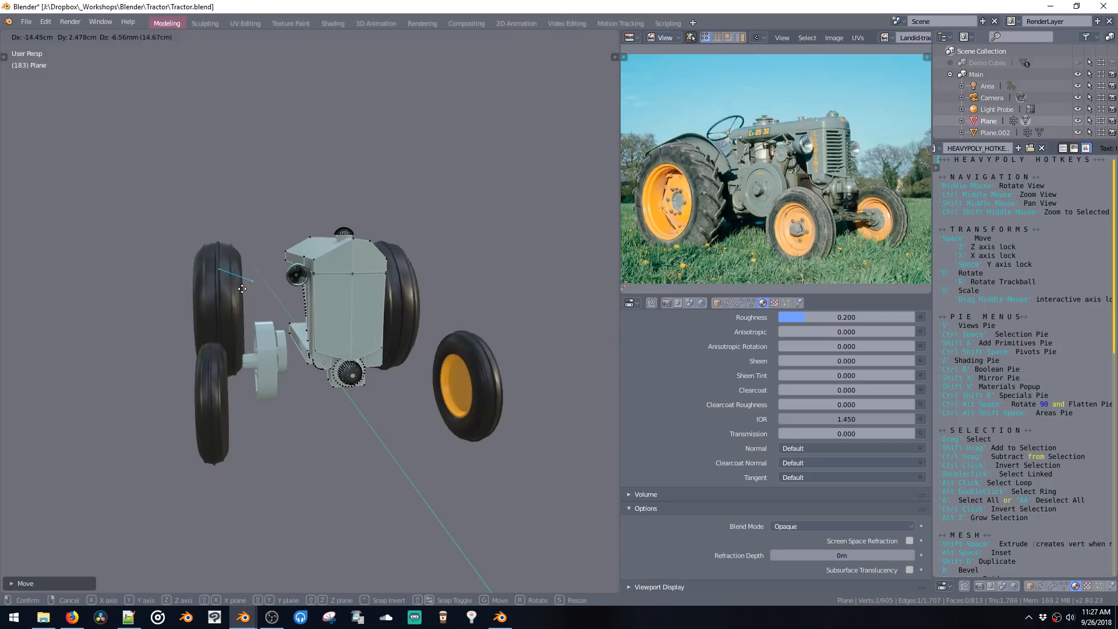
{"action": "left_click", "coordinate": [234, 288]}
Step: Reposition the duplicated edge's vertices to form the lower front end of the rear wheel's fender
{"action": "middle_click_drag", "start_coordinate": [234, 288], "coordinate": [275, 295]}
{"action": "key", "text": "space"}
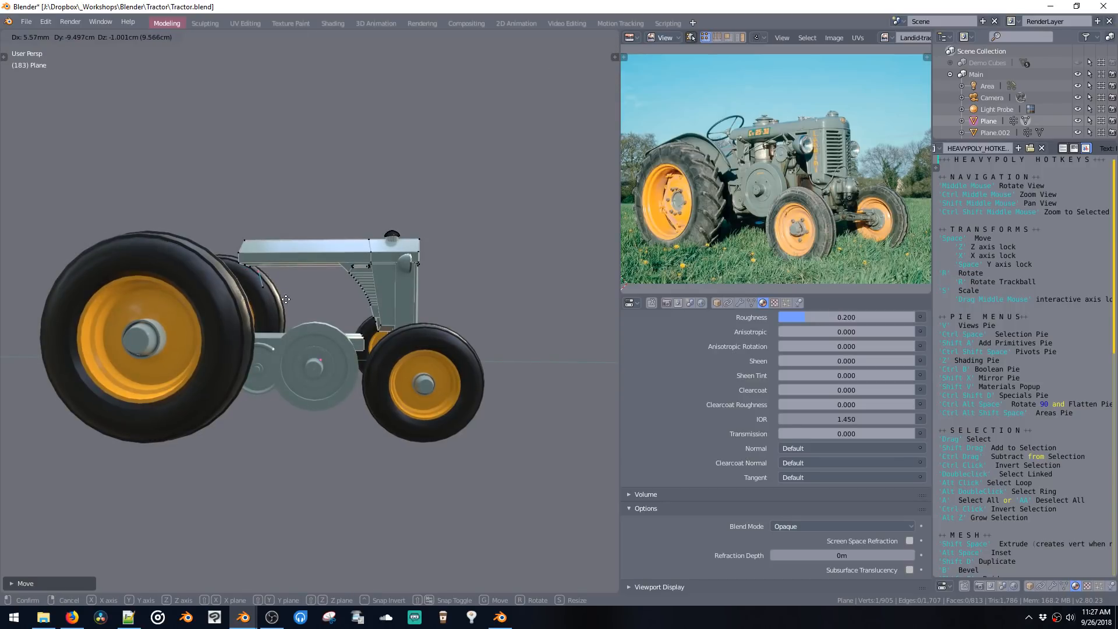
{"action": "left_click", "coordinate": [286, 299]}
{"action": "key", "text": "space"}
{"action": "left_click", "coordinate": [273, 295]}
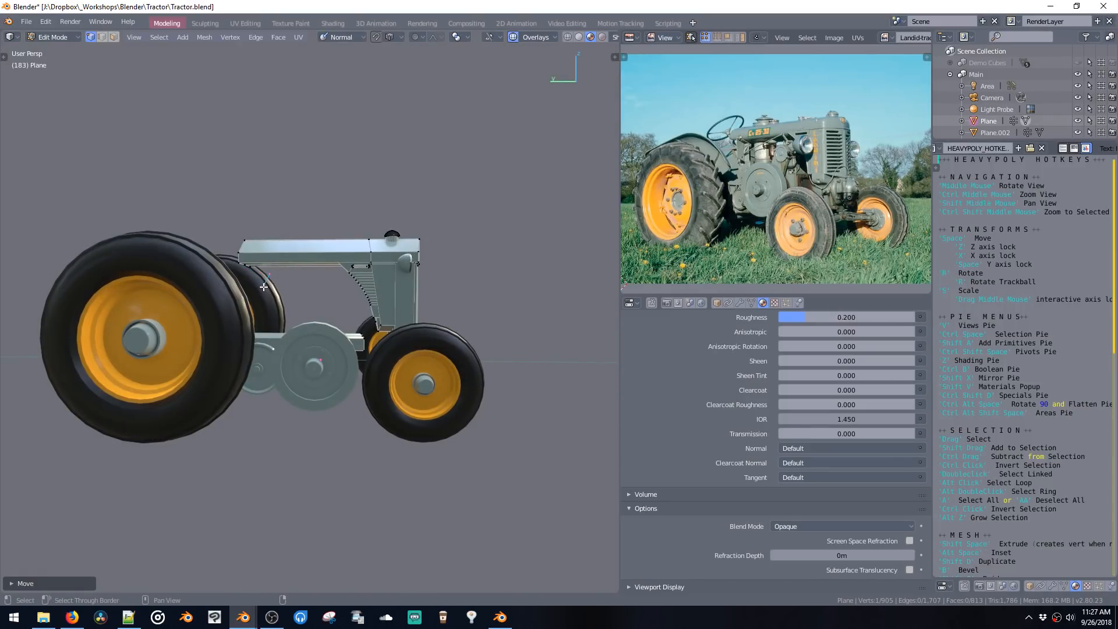
{"action": "left_click", "coordinate": [268, 275], "text": "shift"}
{"action": "middle_click_drag", "start_coordinate": [262, 284], "coordinate": [265, 293]}
{"action": "key", "text": "space"}
{"action": "left_click", "coordinate": [252, 286]}
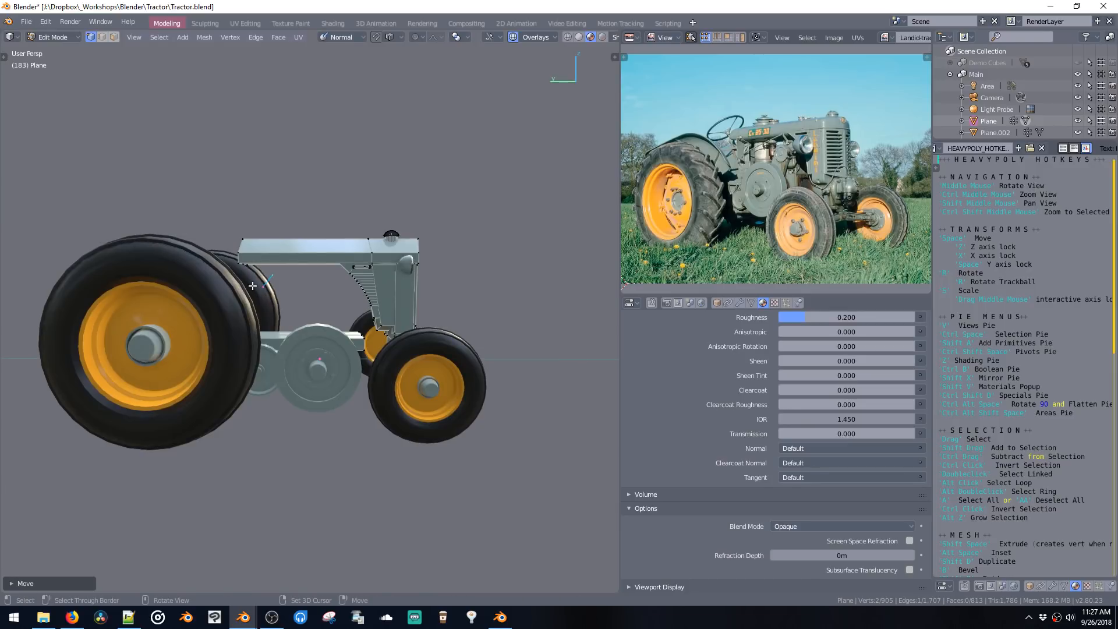
{"action": "key", "text": "shift+space"}
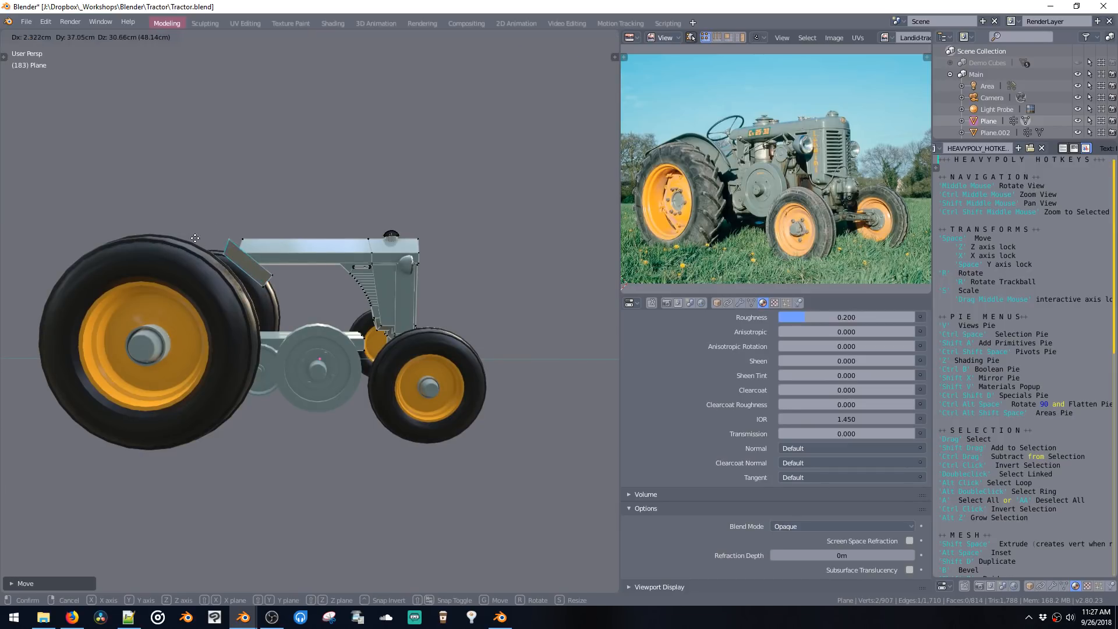
{"action": "left_click", "coordinate": [219, 242]}
{"action": "middle_click_drag", "start_coordinate": [197, 235], "coordinate": [219, 272]}
{"action": "key", "text": "ctrl+z"}
Step: In the left side view, extrude the edge into four consecutive segments arching over the rear tyre as a fender
{"action": "key", "text": "shift+space"}
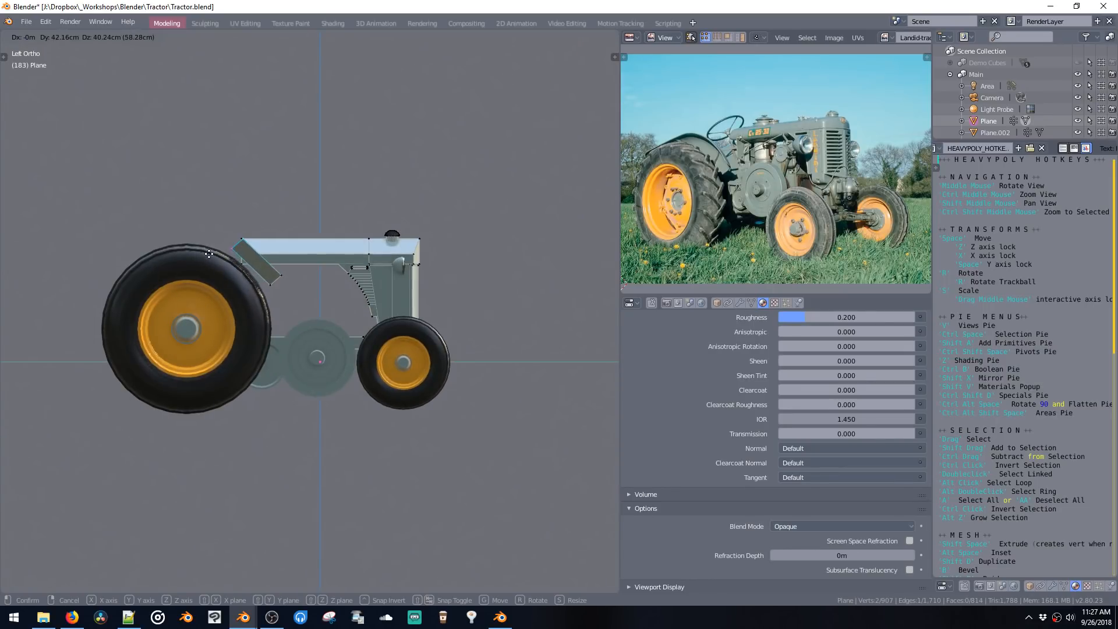
{"action": "left_click", "coordinate": [213, 255]}
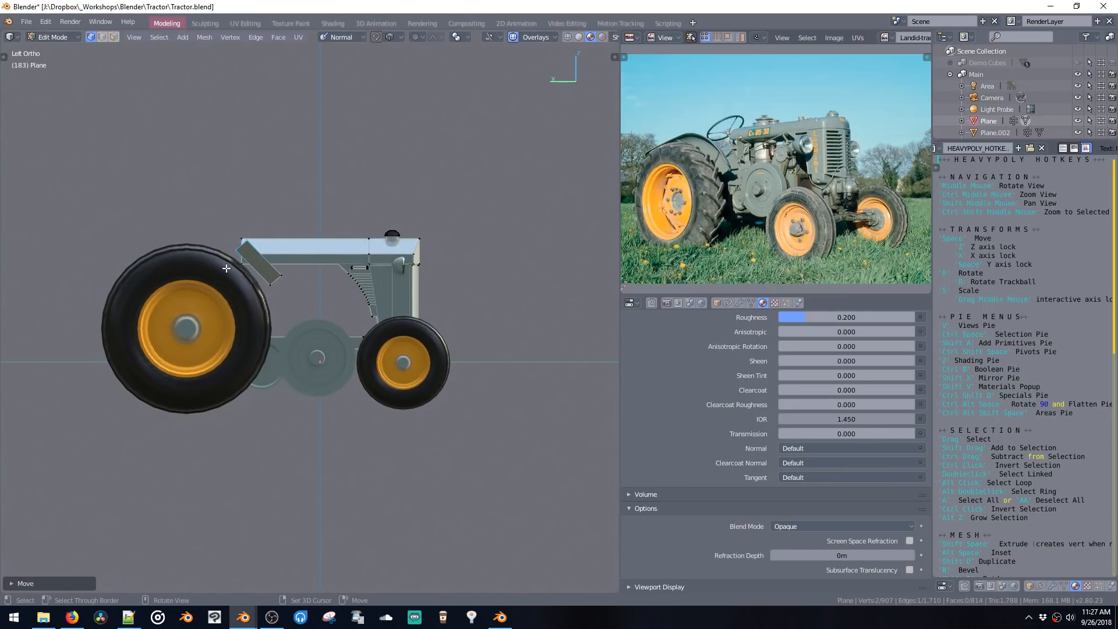
{"action": "key", "text": "shift+space"}
{"action": "left_click", "coordinate": [186, 245]}
{"action": "key", "text": "r"}
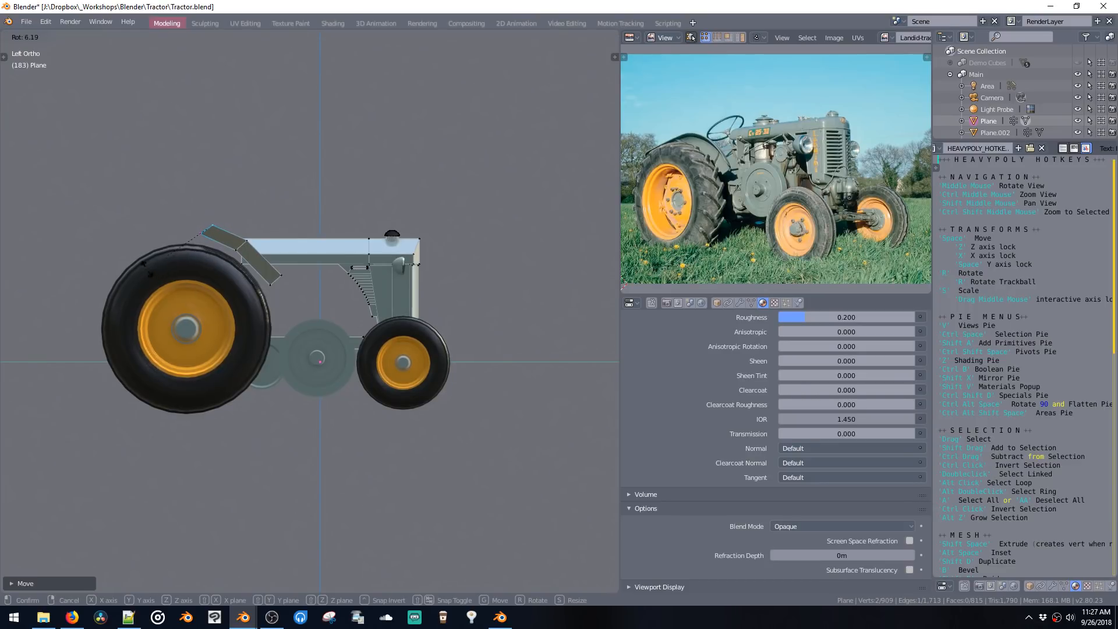
{"action": "left_click", "coordinate": [188, 327]}
{"action": "right_click", "coordinate": [148, 238], "text": "ctrl"}
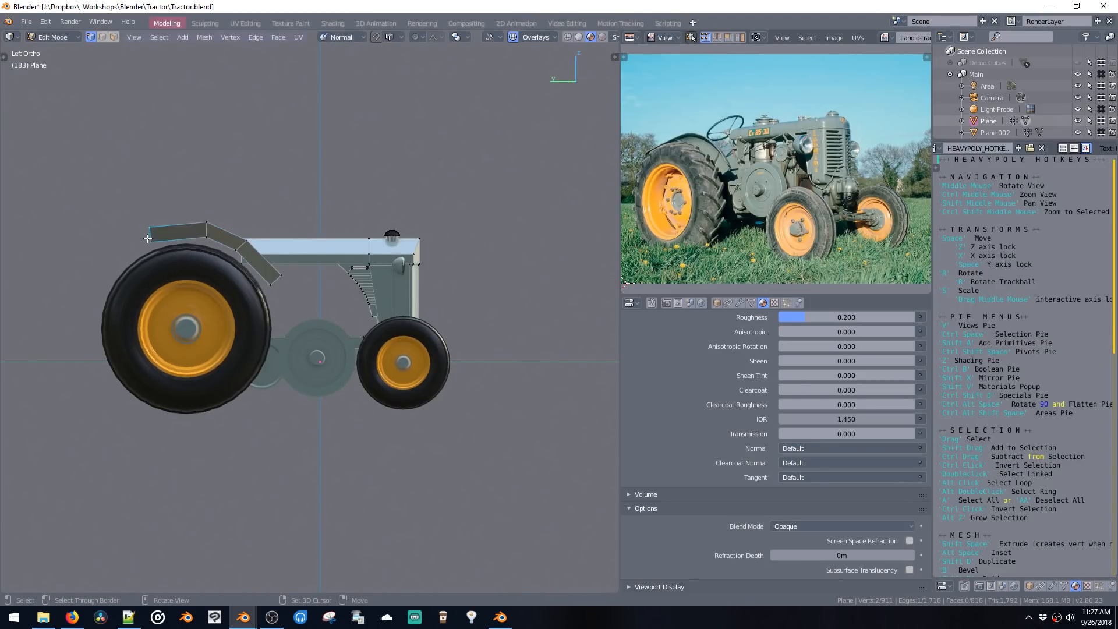
{"action": "right_click", "coordinate": [95, 262], "text": "ctrl"}
Step: Reposition the fender strip's joints so its segments follow the curve of the rear tyre evenly
{"action": "left_click_drag", "start_coordinate": [140, 213], "coordinate": [165, 256]}
{"action": "key", "text": "space"}
{"action": "left_click", "coordinate": [164, 267]}
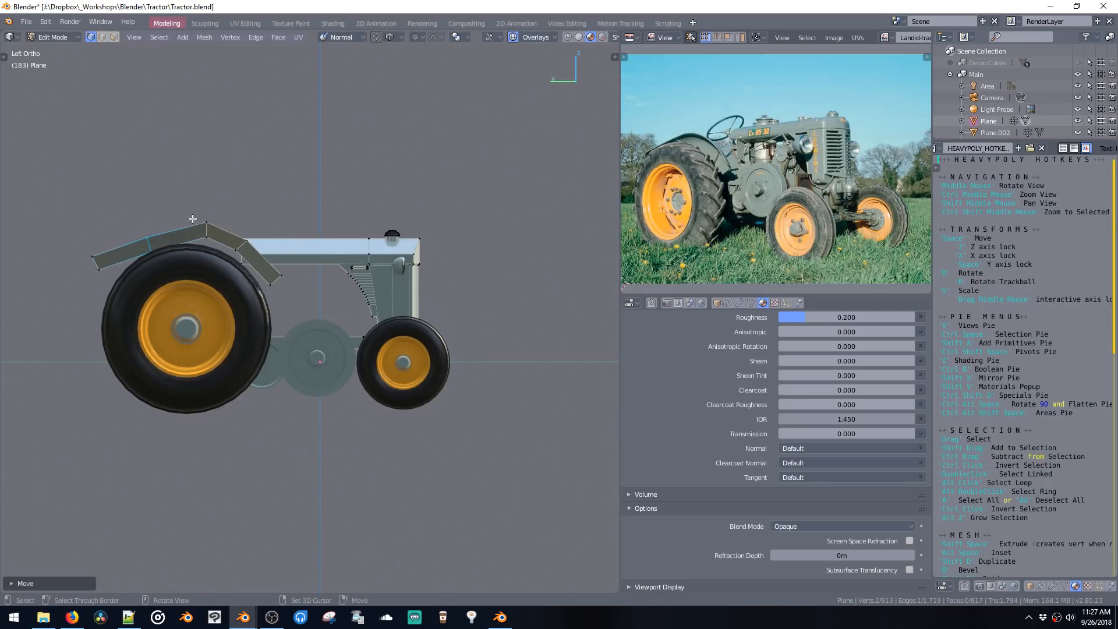
{"action": "left_click_drag", "start_coordinate": [194, 222], "coordinate": [208, 253]}
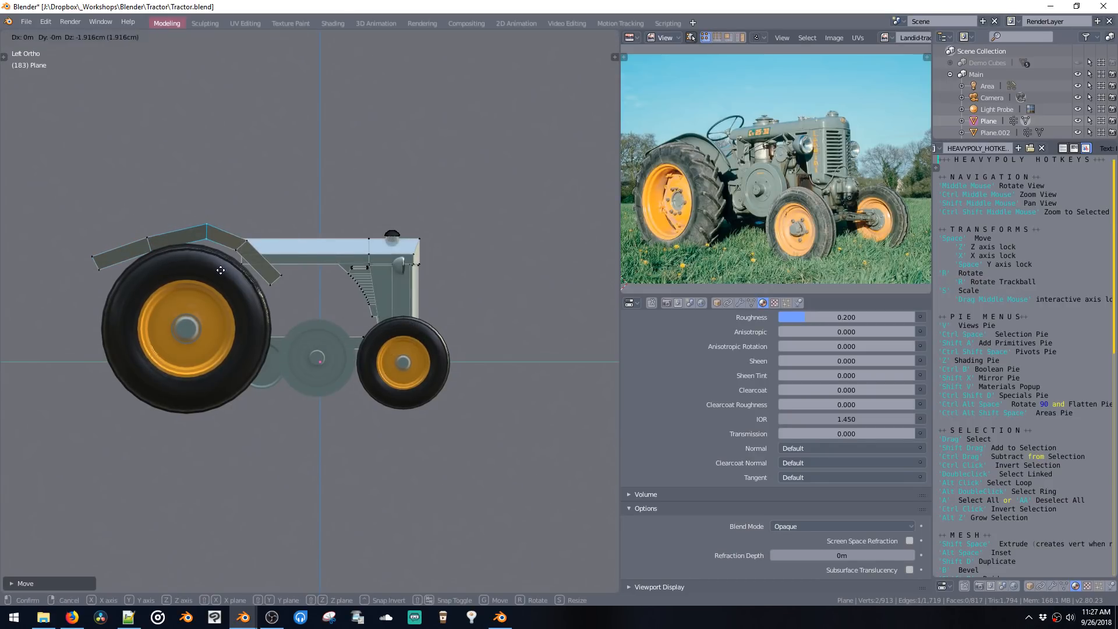
{"action": "left_click", "coordinate": [243, 242]}
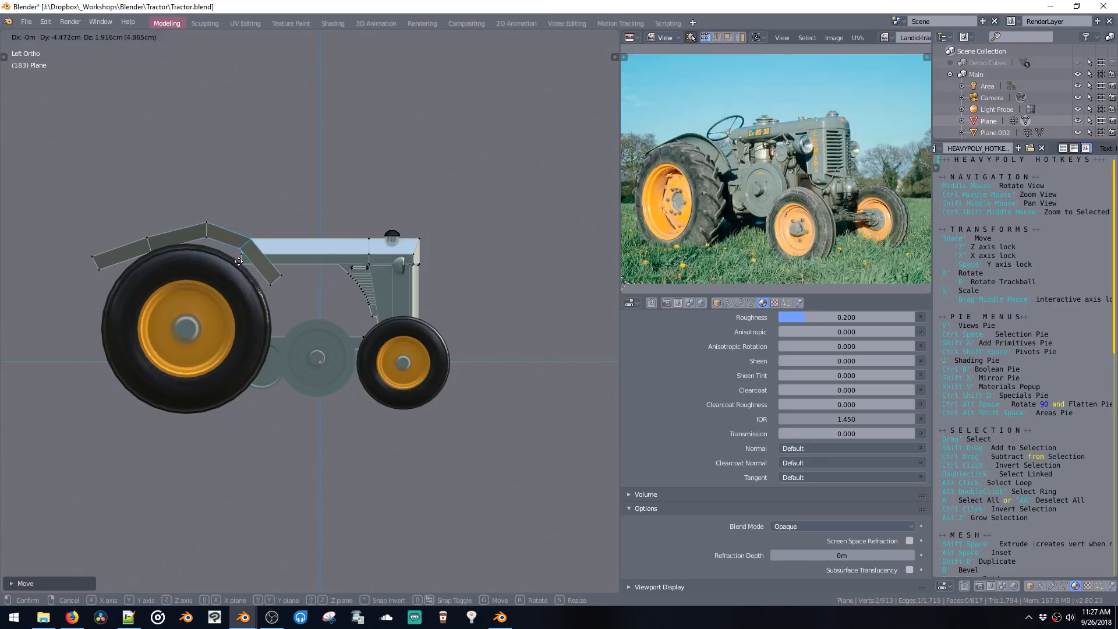
{"action": "left_click_drag", "start_coordinate": [201, 217], "coordinate": [217, 250]}
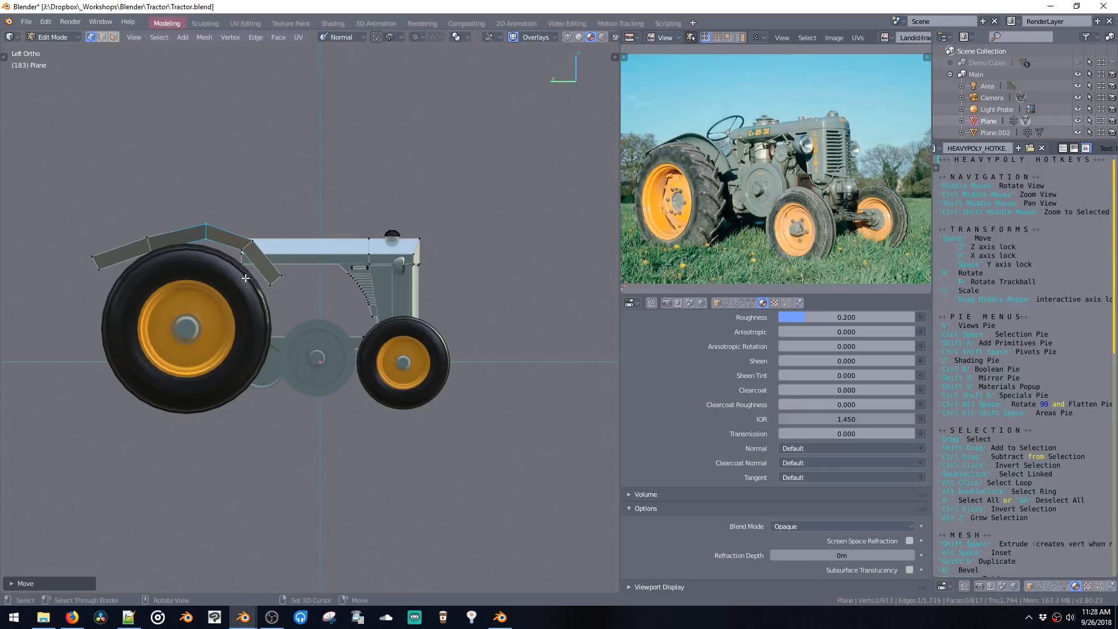
{"action": "key", "text": "space"}
{"action": "left_click", "coordinate": [268, 283]}
{"action": "key", "text": "space"}
{"action": "left_click", "coordinate": [267, 295]}
Step: Move the fender strip's rear end edge forward, closer to the back of the tyre
{"action": "left_click_drag", "start_coordinate": [78, 250], "coordinate": [118, 281]}
{"action": "key", "text": "space"}
{"action": "left_click", "coordinate": [140, 282]}
{"action": "key", "text": "space"}
{"action": "left_click", "coordinate": [140, 282]}
Step: Extrude the fender strip's lower edge chain into a side panel, adjusting the new edges' scale and position
{"action": "left_click", "coordinate": [219, 257], "text": "alt"}
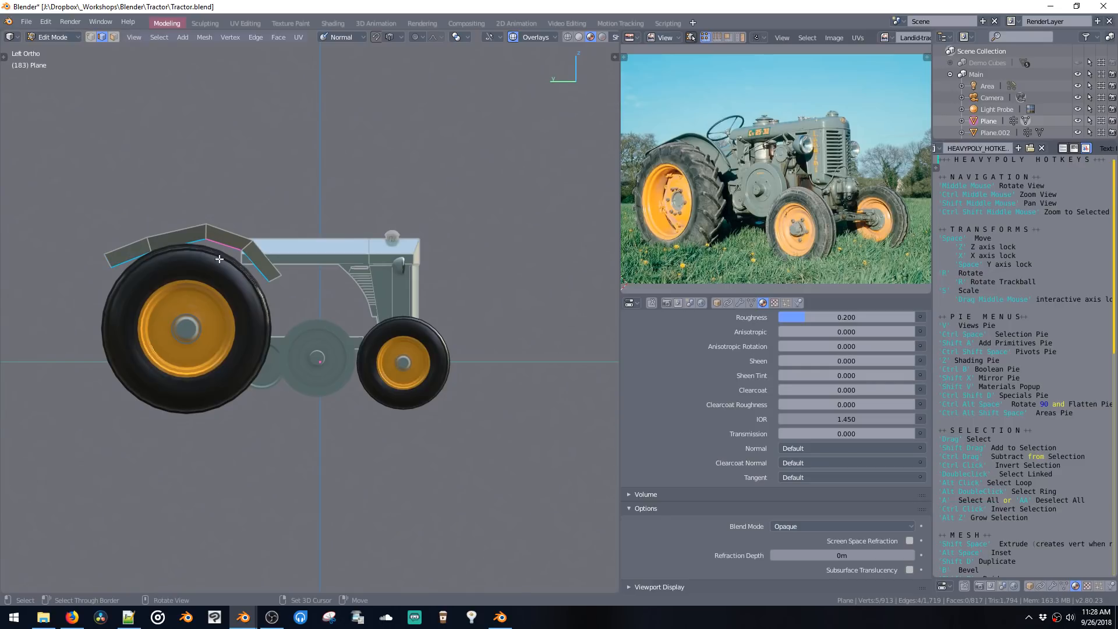
{"action": "key", "text": "shift+space"}
{"action": "left_click", "coordinate": [220, 327]}
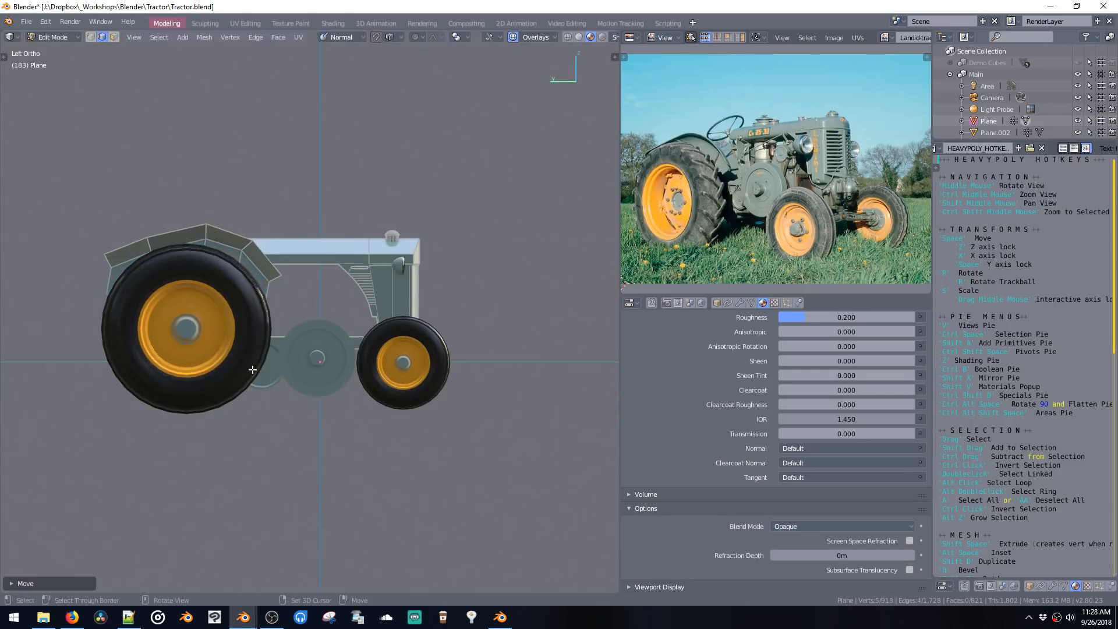
{"action": "key", "text": "s"}
{"action": "left_click", "coordinate": [234, 337]}
{"action": "middle_click_drag", "start_coordinate": [231, 317], "coordinate": [264, 227]}
{"action": "key", "text": "space"}
{"action": "left_click", "coordinate": [200, 310]}
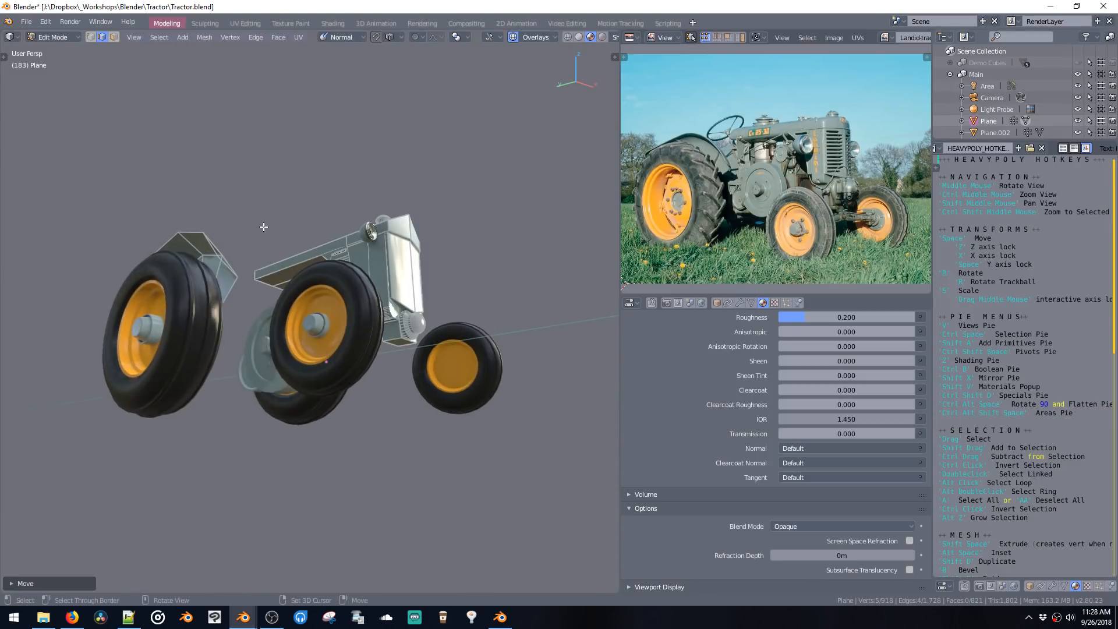
Step: Select the whole connected fender mesh and separate it from the body into its own object
{"action": "double_click", "coordinate": [224, 262]}
{"action": "middle_click_drag", "start_coordinate": [224, 263], "coordinate": [255, 279]}
{"action": "double_click", "coordinate": [233, 257]}
{"action": "key", "text": "p"}
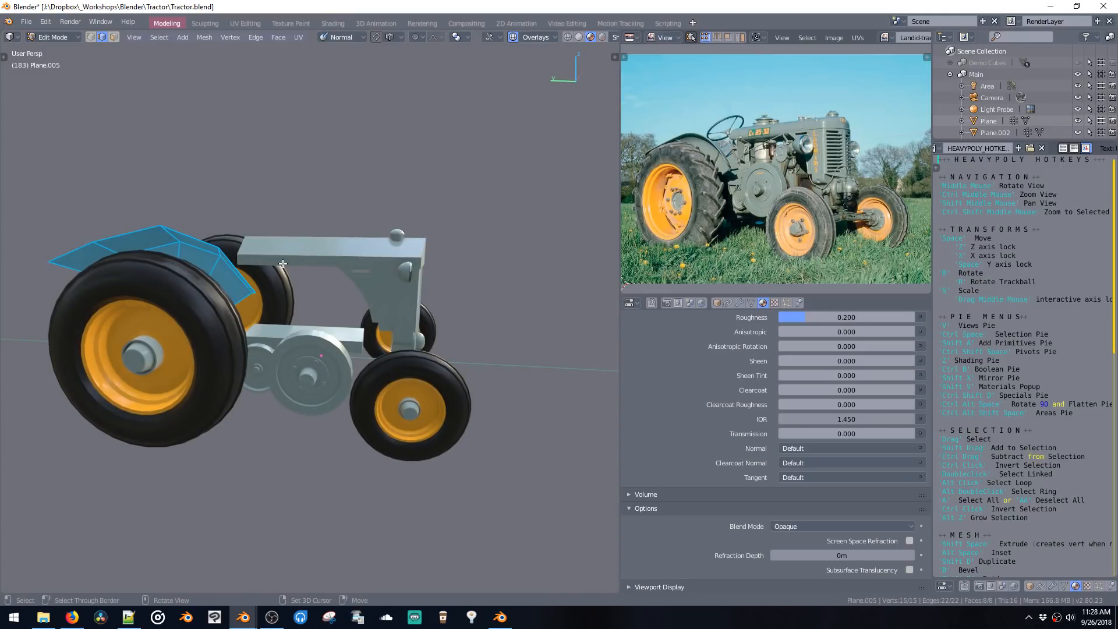
Step: Mirror the fender mesh across the tractor's centreline to the opposite rear wheel and return to Object Mode
{"action": "key", "text": "shift+x"}
{"action": "middle_click_drag", "start_coordinate": [334, 280], "coordinate": [272, 270]}
{"action": "key", "text": "ctrl+space"}
{"action": "left_click", "coordinate": [276, 362]}
{"action": "middle_click_drag", "start_coordinate": [253, 317], "coordinate": [488, 310]}
Step: Add a Solidify modifier to the fenders and set its thickness to about 13.54 cm
{"action": "left_click", "coordinate": [741, 303]}
{"action": "left_click", "coordinate": [722, 341]}
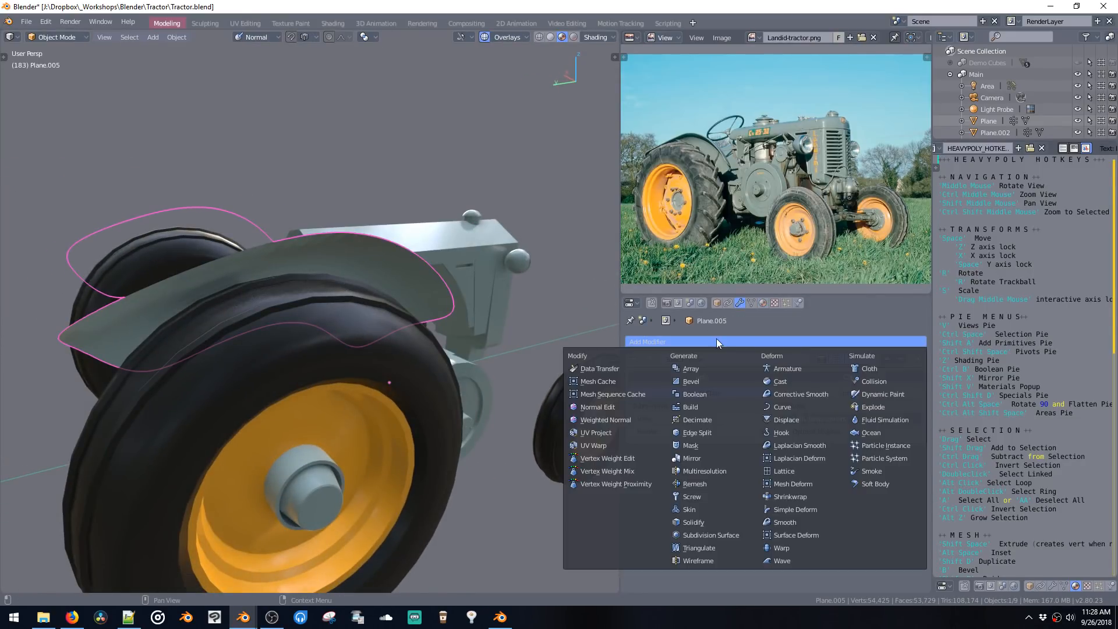
{"action": "left_click", "coordinate": [731, 522]}
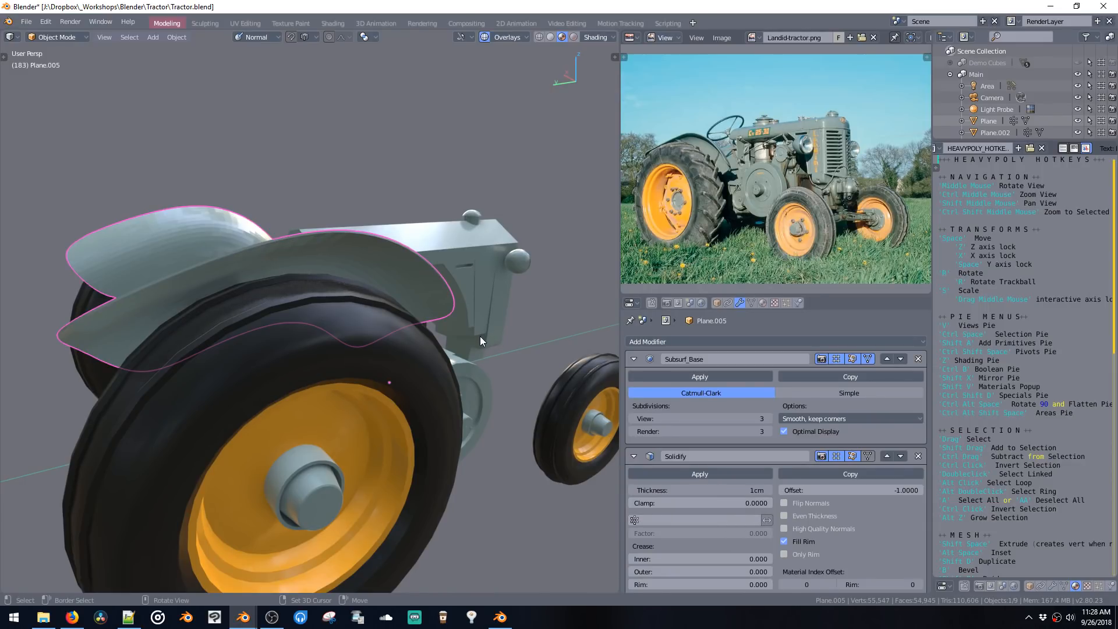
{"action": "mouse_move", "coordinate": [494, 333]}
{"action": "middle_mouse_down"}
{"action": "mouse_move", "coordinate": [485, 332]}
{"action": "mouse_move", "coordinate": [498, 313]}
{"action": "mouse_move", "coordinate": [502, 324]}
{"action": "middle_mouse_up"}
{"action": "scroll", "coordinate": [750, 487], "scroll_direction": "down", "scroll_amount": 1}
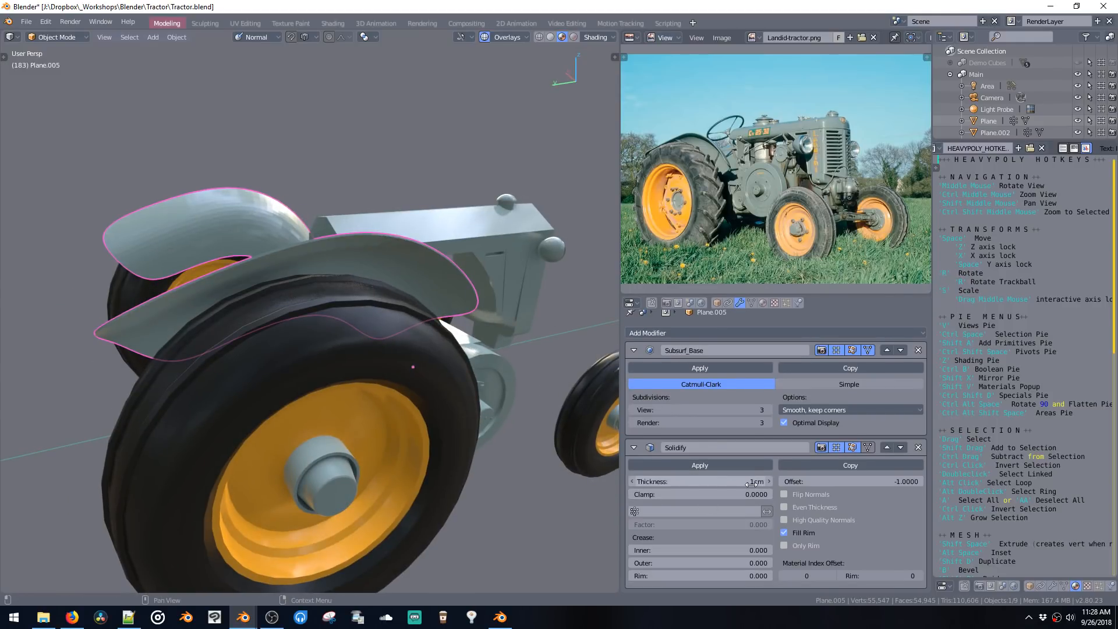
{"action": "mouse_move", "coordinate": [746, 478]}
{"action": "left_mouse_down"}
{"action": "mouse_move", "coordinate": [779, 469]}
{"action": "mouse_move", "coordinate": [731, 480]}
{"action": "mouse_move", "coordinate": [757, 481]}
{"action": "left_mouse_up"}
{"action": "middle_click_drag", "start_coordinate": [482, 344], "coordinate": [398, 317]}
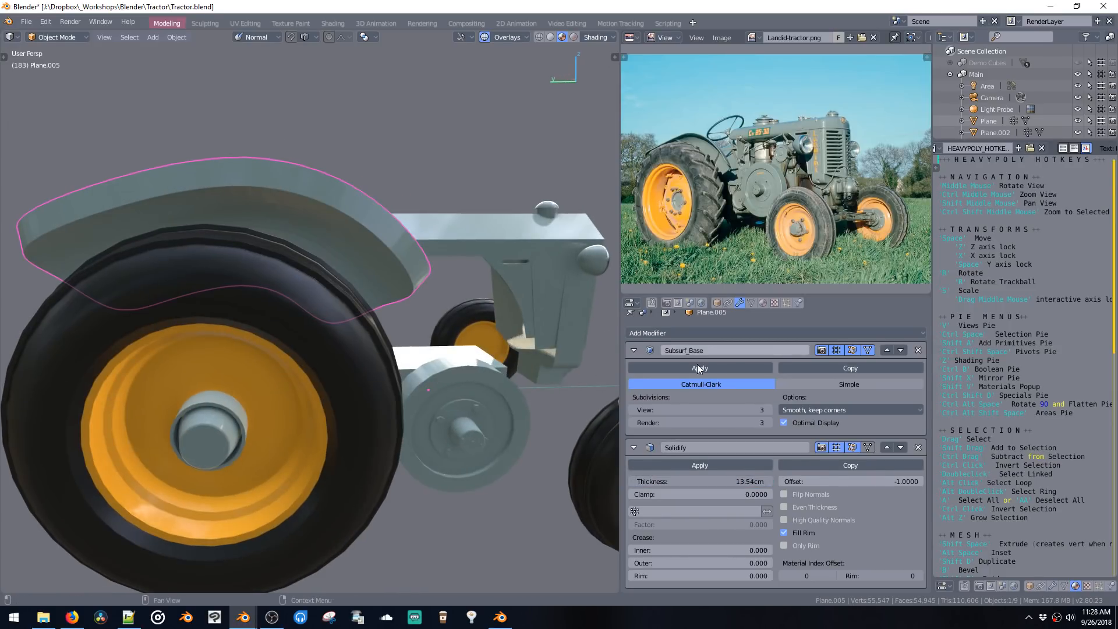
Step: Select the fender's front end edge in Edit Mode and stretch it forward along the Y axis
{"action": "key", "text": "Tab"}
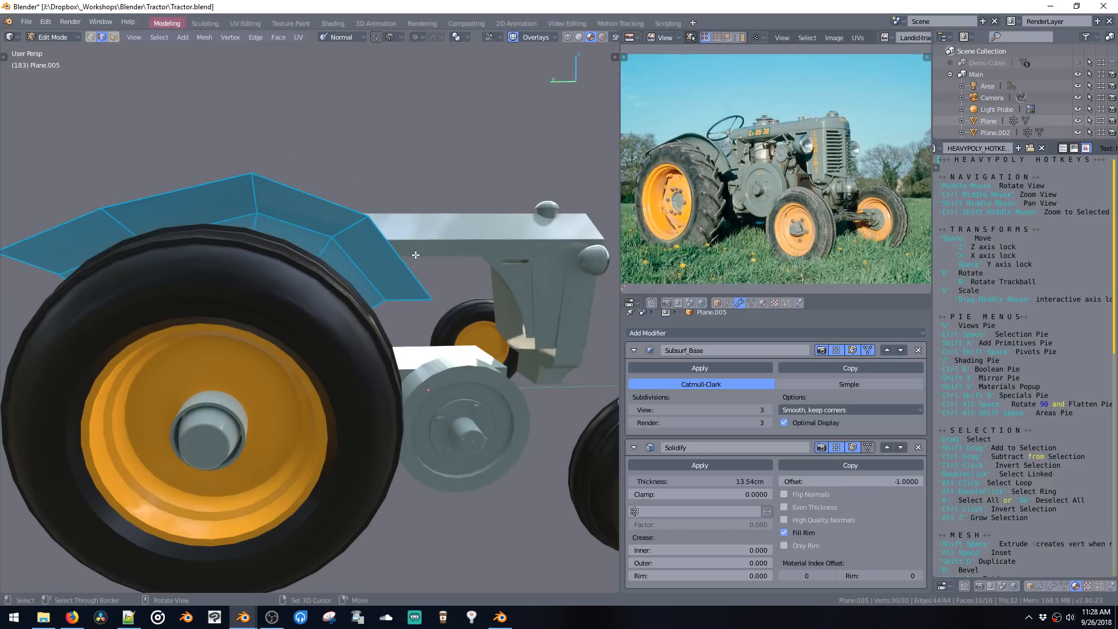
{"action": "left_click_drag", "start_coordinate": [485, 282], "coordinate": [327, 331]}
{"action": "middle_click_drag", "start_coordinate": [386, 307], "coordinate": [371, 323]}
{"action": "key", "text": "space"}
{"action": "key", "text": "space"}
{"action": "left_click", "coordinate": [543, 317]}
{"action": "key", "text": "Tab"}
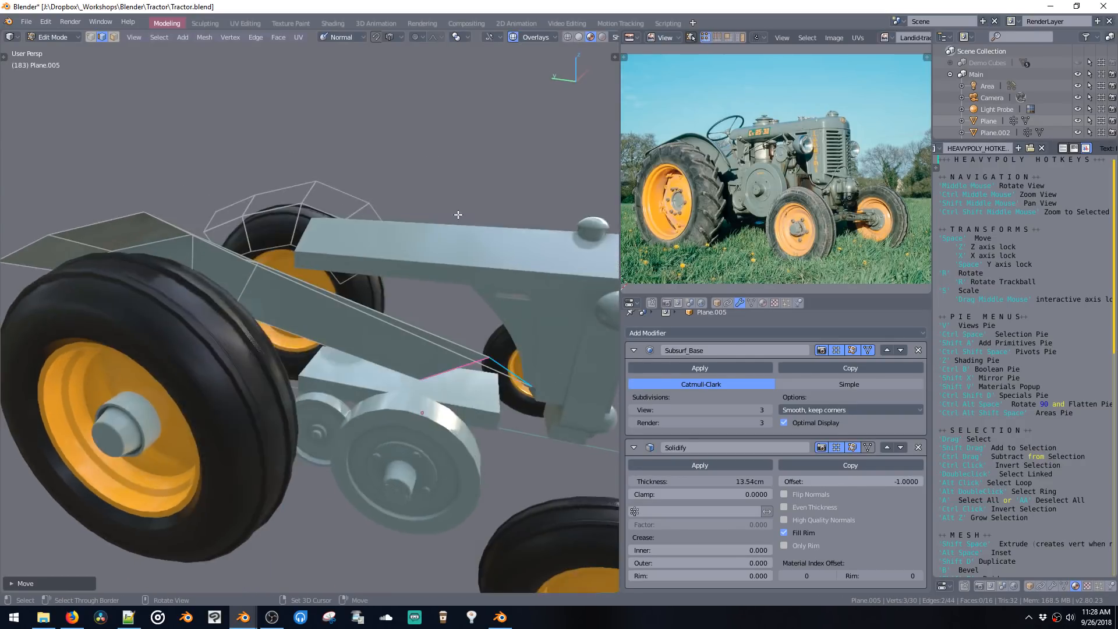
Step: Pull the fender's front end edge back along the global Y axis toward the rear tyre
{"action": "mouse_move", "coordinate": [466, 303]}
{"action": "middle_mouse_down"}
{"action": "mouse_move", "coordinate": [454, 316]}
{"action": "mouse_move", "coordinate": [401, 310]}
{"action": "mouse_move", "coordinate": [371, 319]}
{"action": "mouse_move", "coordinate": [449, 317]}
{"action": "middle_mouse_up"}
{"action": "key", "text": "Tab"}
{"action": "key", "text": "space"}
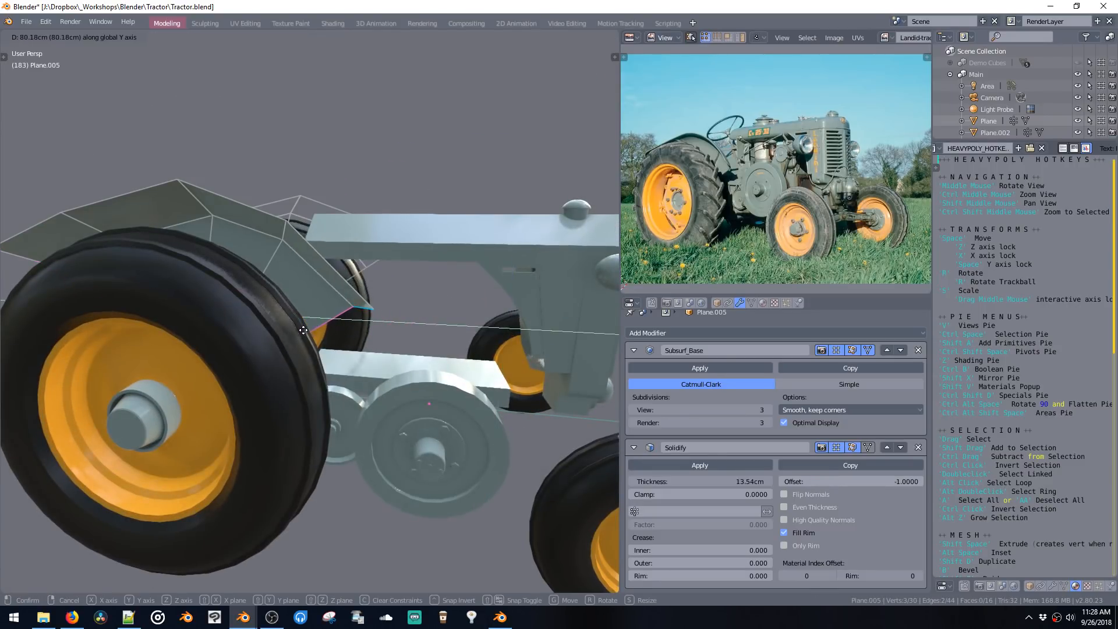
{"action": "left_click", "coordinate": [348, 357]}
{"action": "key", "text": "Tab"}
{"action": "middle_click_drag", "start_coordinate": [338, 355], "coordinate": [436, 347]}
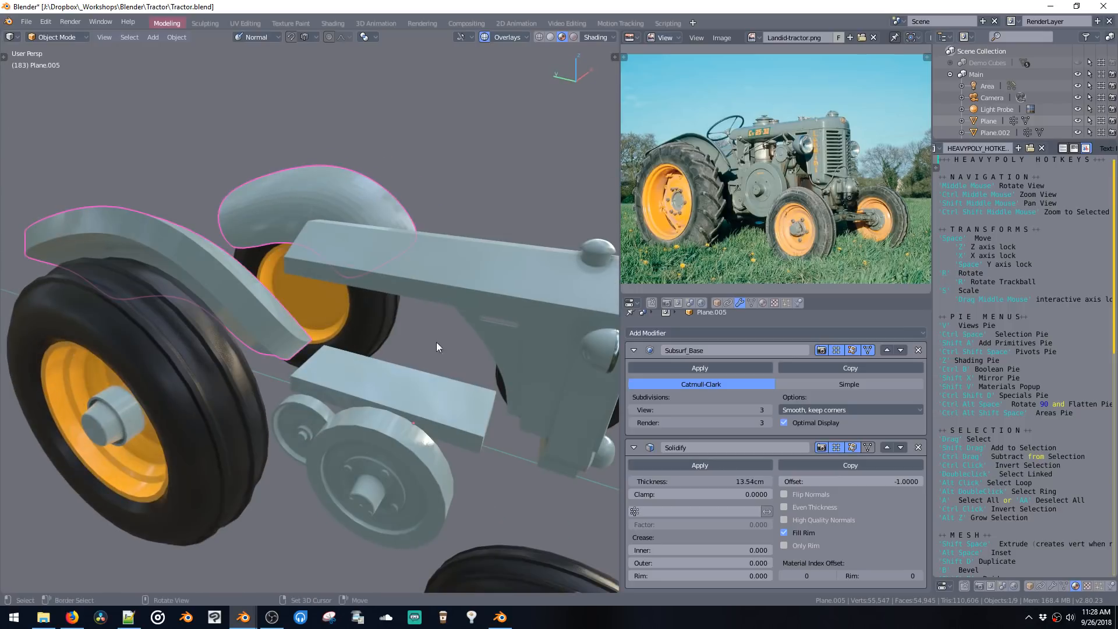
Step: Reduce the thickness in the fenders' Solidify modifier to about 2.48 cm
{"action": "middle_click_drag", "start_coordinate": [499, 324], "coordinate": [523, 294]}
{"action": "left_click_drag", "start_coordinate": [678, 481], "coordinate": [561, 459]}
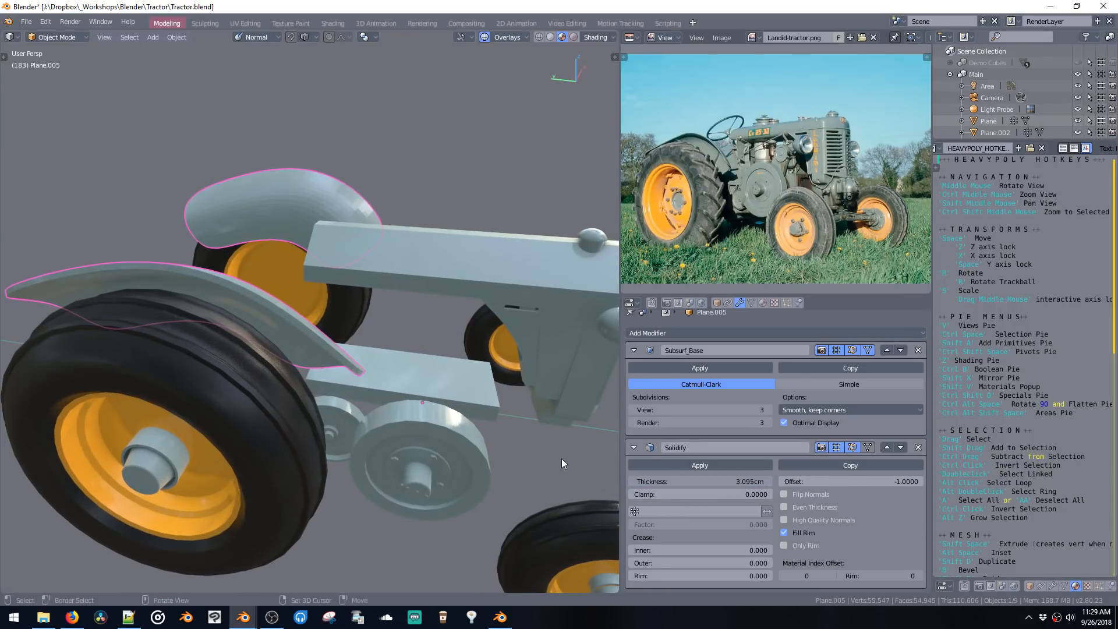
{"action": "middle_click_drag", "start_coordinate": [561, 459], "coordinate": [553, 408]}
{"action": "left_click_drag", "start_coordinate": [647, 480], "coordinate": [626, 481]}
Step: Add a lengthwise loop cut to the fender and slide it close to the upper outer edge
{"action": "key", "text": "Tab"}
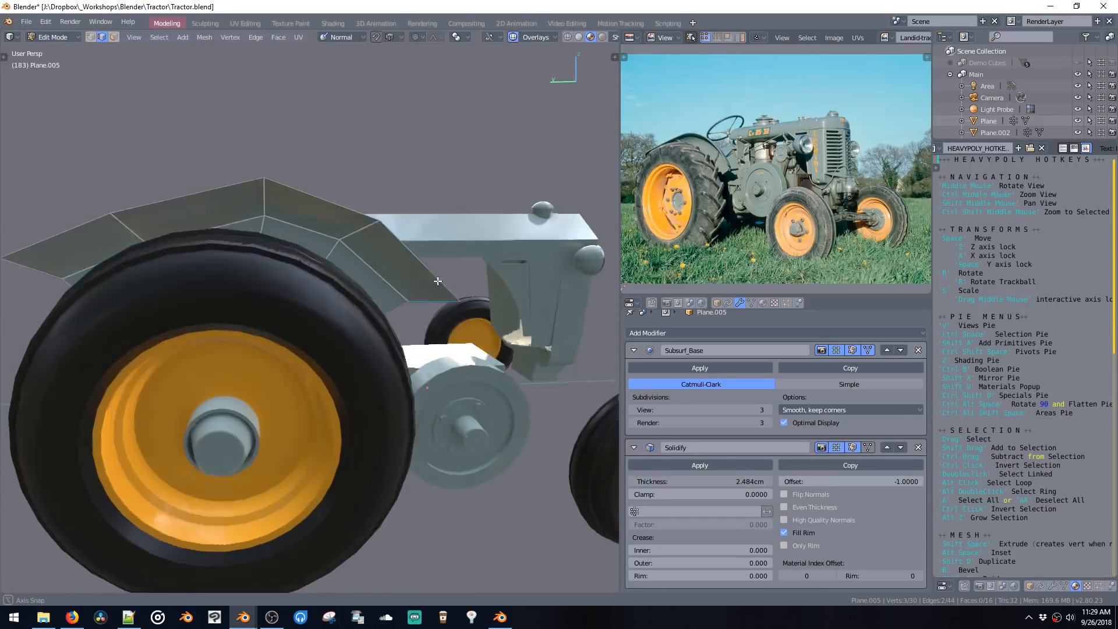
{"action": "middle_click_drag", "start_coordinate": [373, 315], "coordinate": [400, 246]}
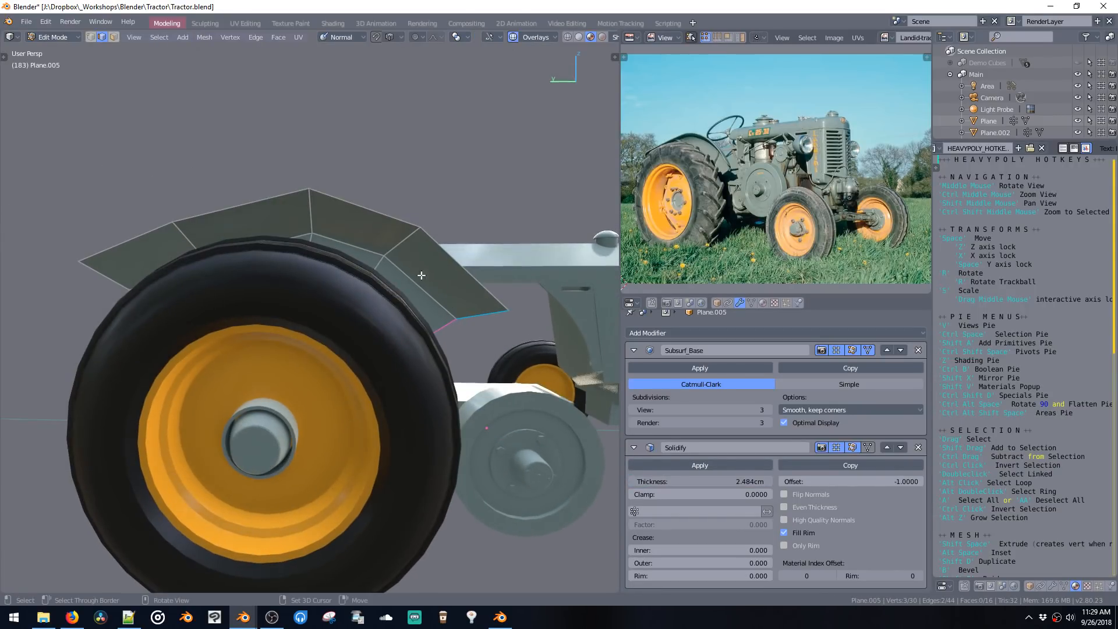
{"action": "key", "text": "ctrl+r"}
{"action": "left_click", "coordinate": [406, 239]}
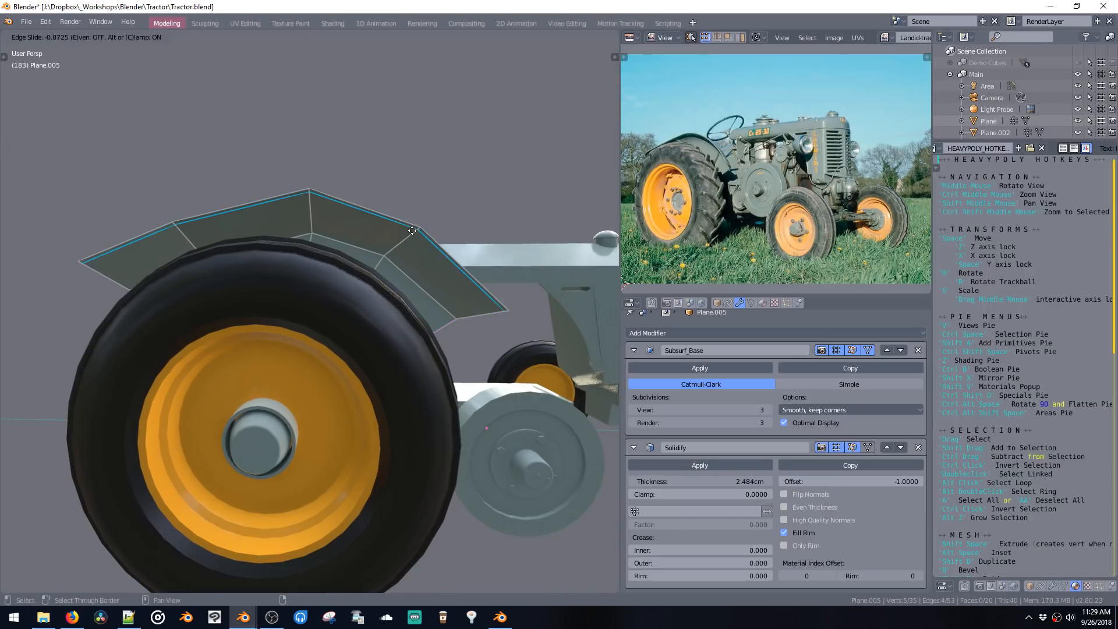
{"action": "left_click", "coordinate": [389, 266]}
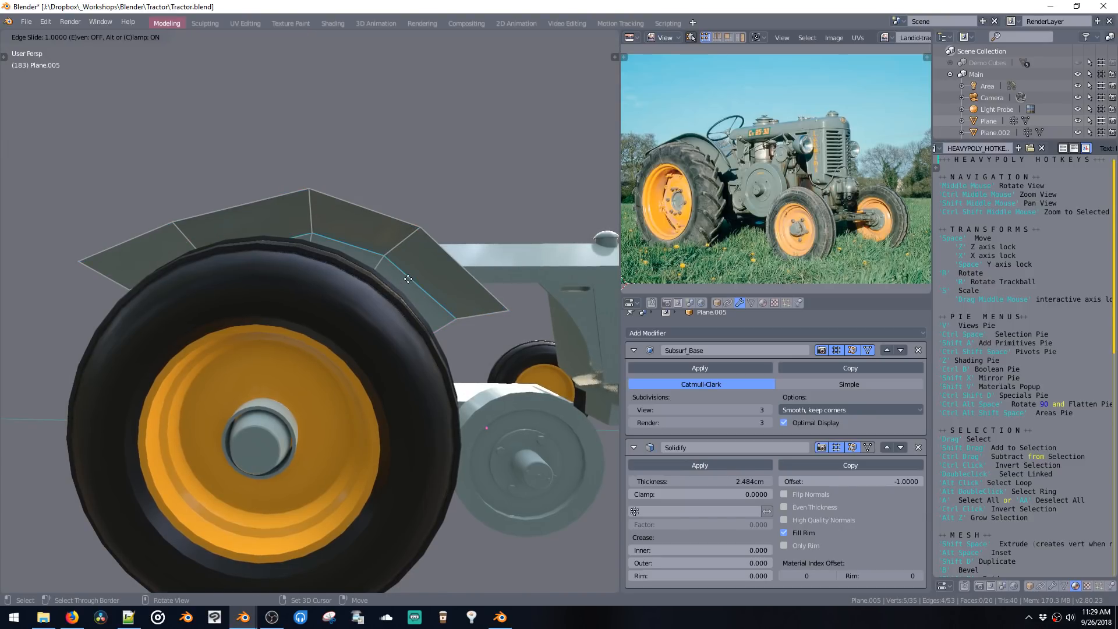
{"action": "left_click", "coordinate": [471, 245]}
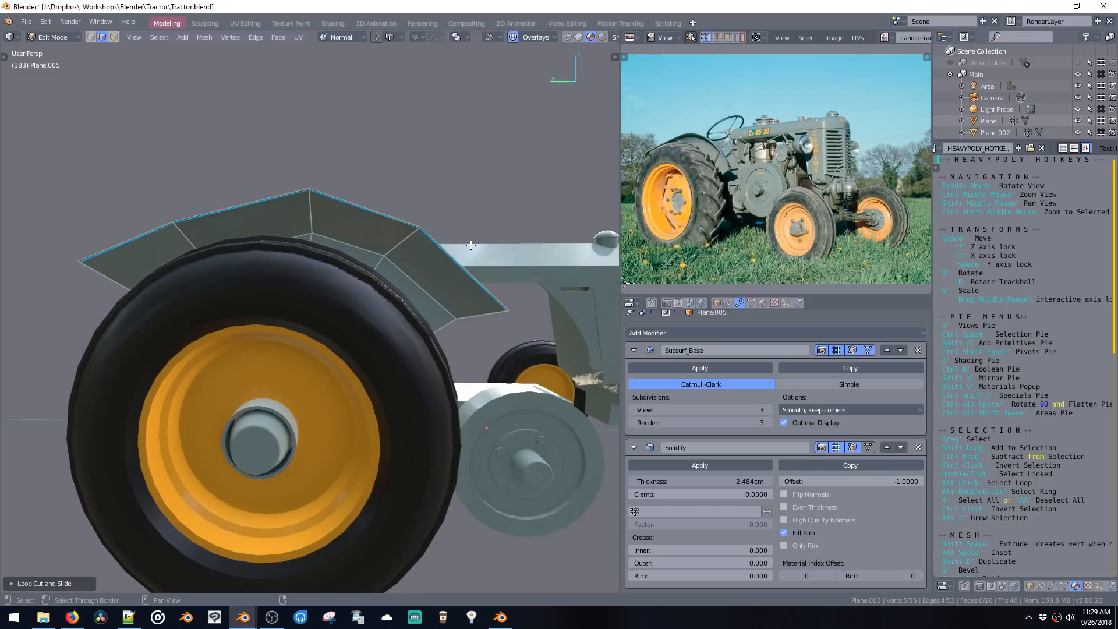
Step: Add a second lengthwise loop cut to the fender's other strip, slid close to the edge, and return to Object Mode
{"action": "scroll", "coordinate": [418, 261], "scroll_direction": "down", "scroll_amount": 3}
{"action": "middle_click_drag", "start_coordinate": [415, 264], "coordinate": [396, 280]}
{"action": "key", "text": "ctrl+r"}
{"action": "left_click", "coordinate": [340, 289]}
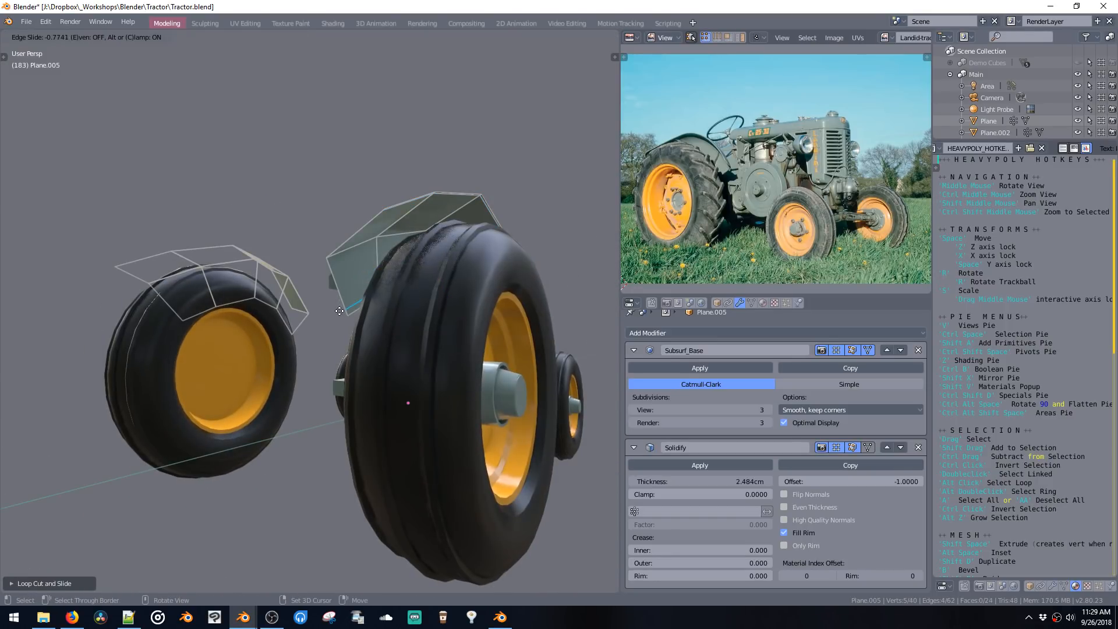
{"action": "left_click", "coordinate": [334, 315]}
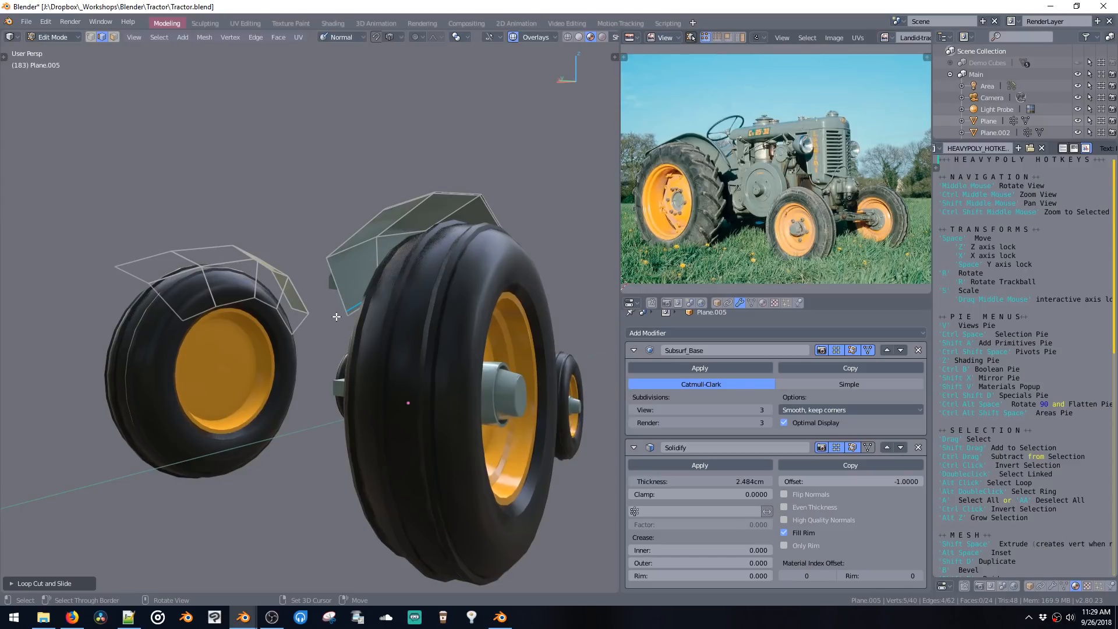
{"action": "mouse_move", "coordinate": [334, 314]}
{"action": "middle_mouse_down"}
{"action": "mouse_move", "coordinate": [360, 317]}
{"action": "mouse_move", "coordinate": [317, 312]}
{"action": "middle_mouse_up"}
{"action": "key", "text": "Tab"}
{"action": "mouse_move", "coordinate": [369, 341]}
{"action": "middle_mouse_down"}
{"action": "mouse_move", "coordinate": [268, 317]}
{"action": "mouse_move", "coordinate": [333, 303]}
{"action": "mouse_move", "coordinate": [354, 330]}
{"action": "middle_mouse_up"}
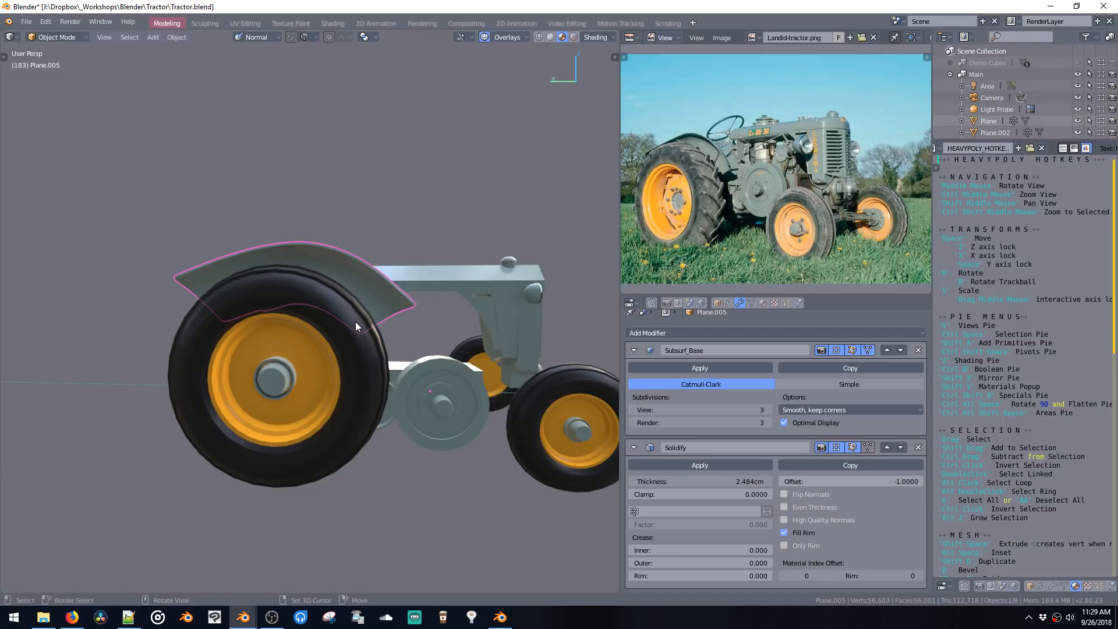
Step: In the left orthographic view, select the vertices of the fender's rear joint and lower them slightly along the Z axis
{"action": "middle_click_drag", "start_coordinate": [354, 312], "coordinate": [286, 251]}
{"action": "key", "text": "Tab"}
{"action": "key", "text": "v"}
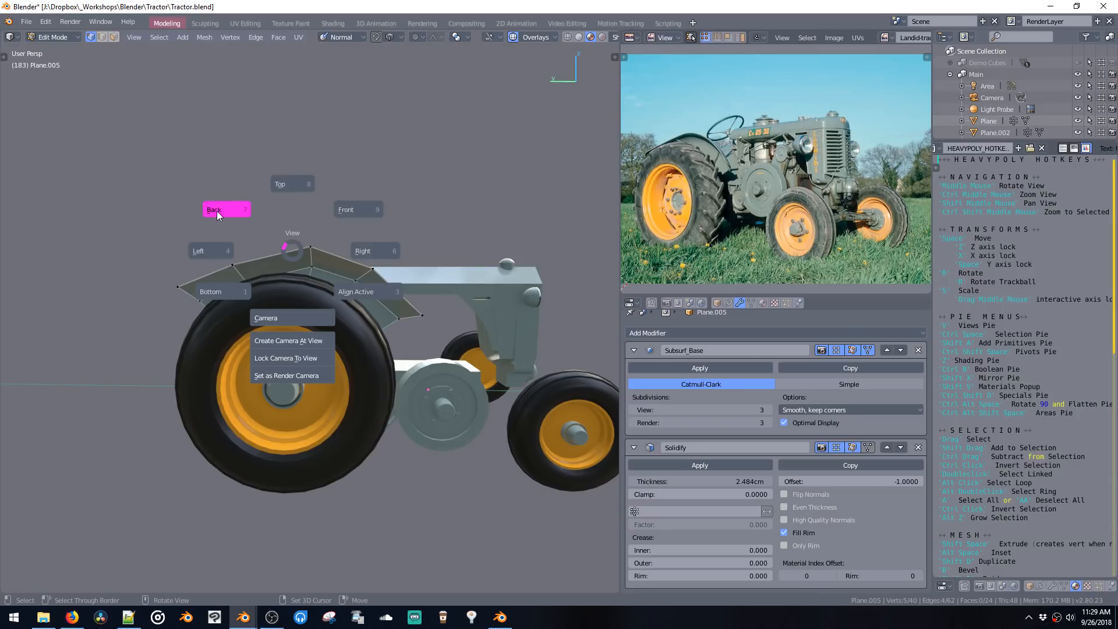
{"action": "left_click", "coordinate": [224, 225]}
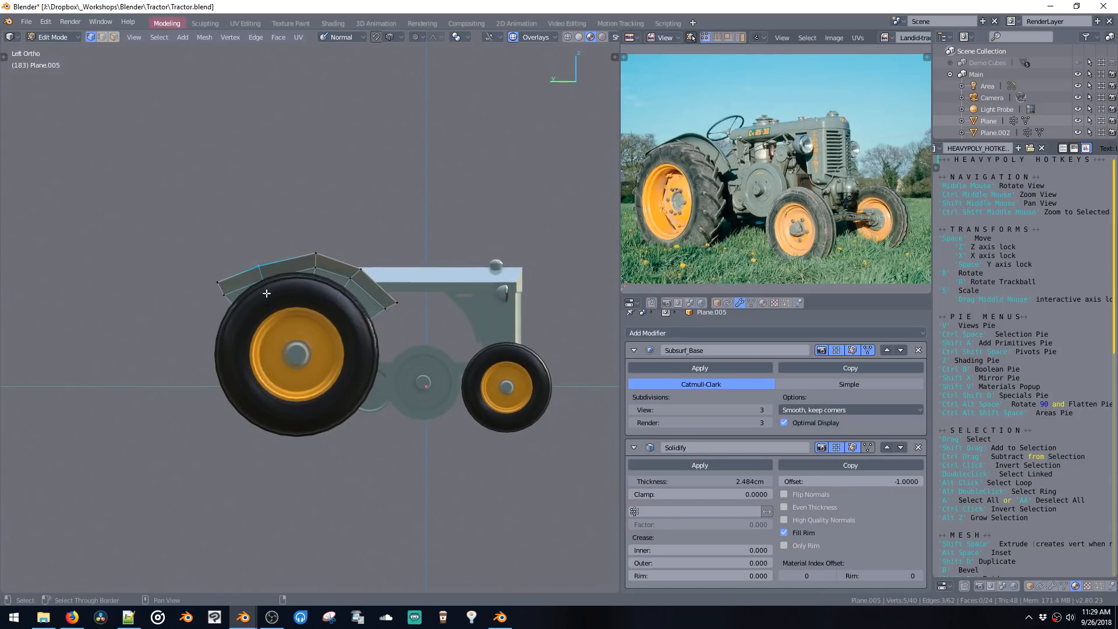
{"action": "left_click_drag", "start_coordinate": [245, 319], "coordinate": [307, 276], "text": "shift"}
{"action": "key", "text": "space"}
{"action": "key", "text": "z"}
{"action": "left_click", "coordinate": [296, 277]}
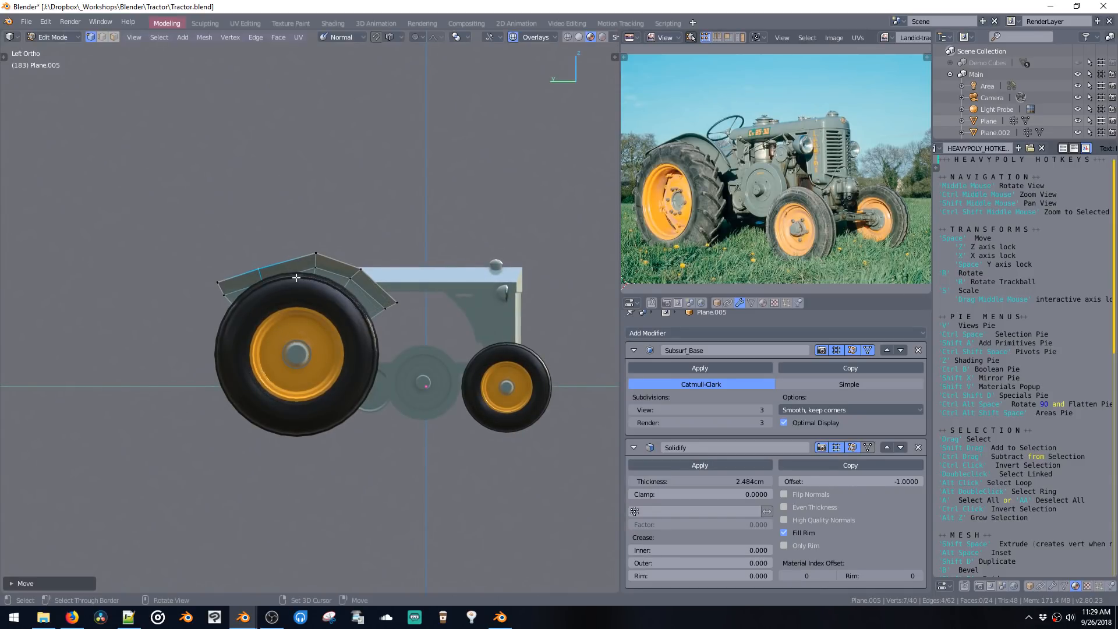
Step: Select the vertices at the fender's peak and shift them slightly toward the rear of the tractor
{"action": "left_click_drag", "start_coordinate": [303, 236], "coordinate": [327, 289]}
{"action": "key", "text": "space"}
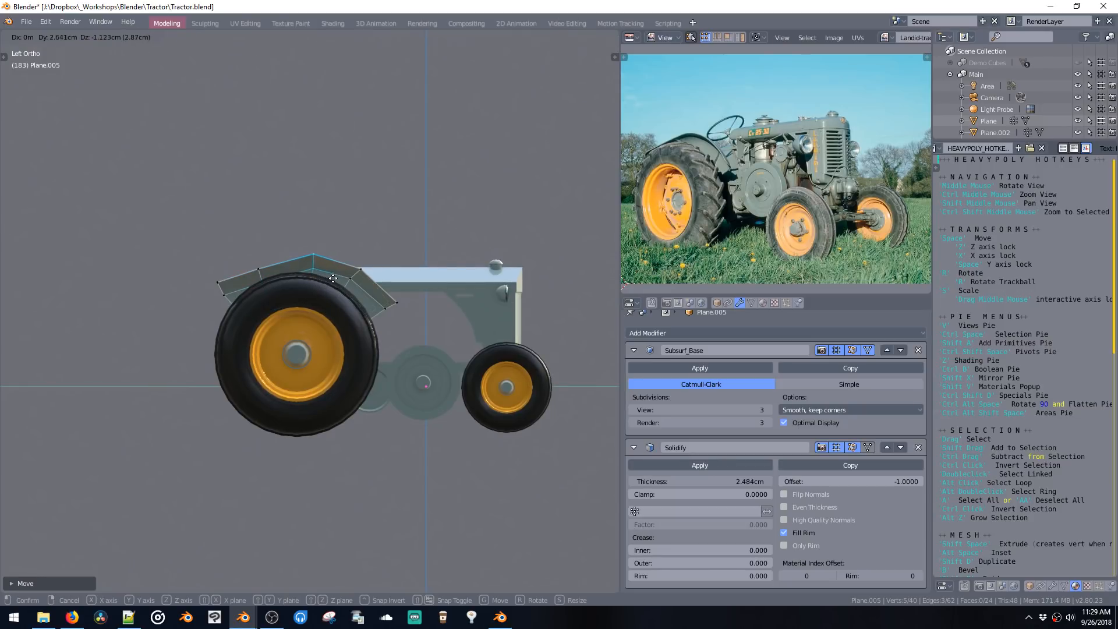
{"action": "left_click", "coordinate": [333, 279]}
{"action": "key", "text": "space"}
{"action": "left_click", "coordinate": [339, 318]}
{"action": "key", "text": "space"}
{"action": "left_click", "coordinate": [338, 318]}
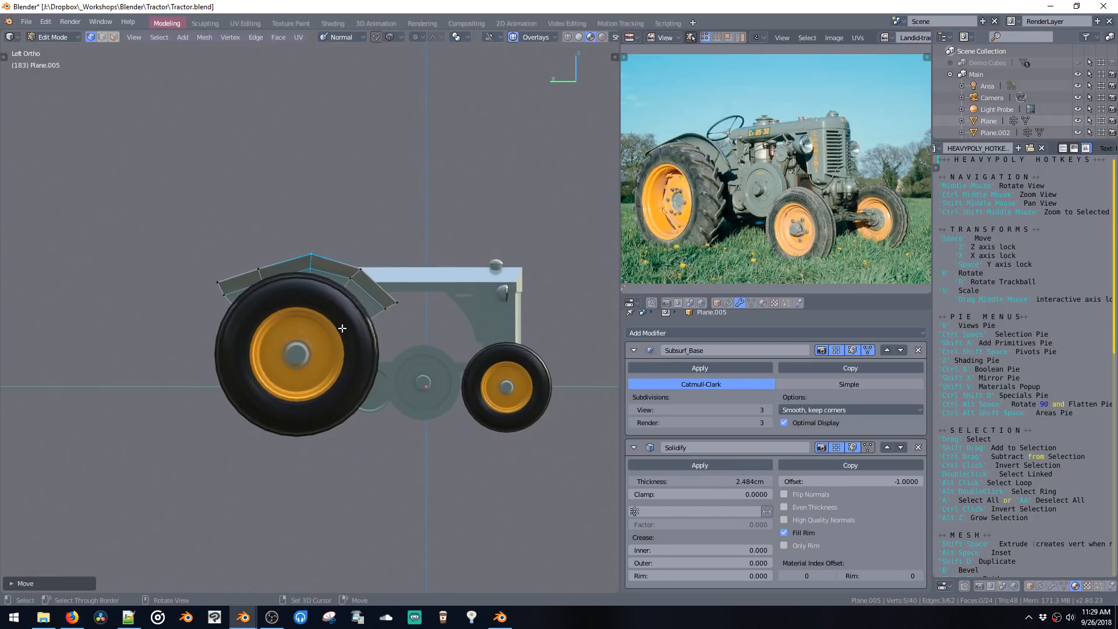
{"action": "key", "text": "ctrl+space"}
{"action": "key", "text": "ctrl+space"}
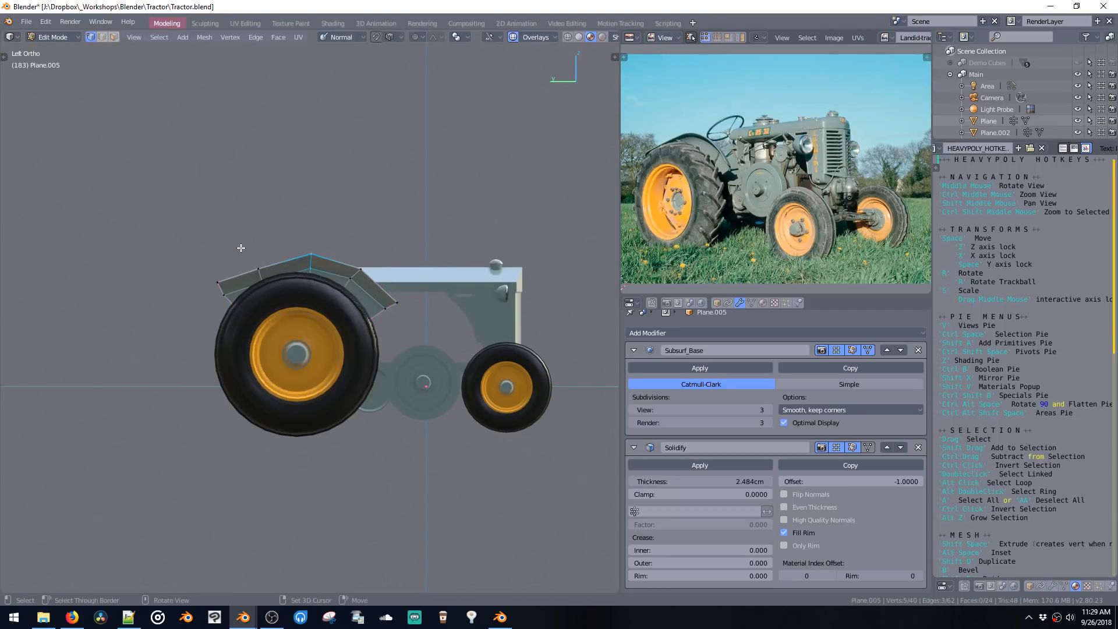
Step: Nudge the fender's rear end and its neighbouring joint forward to even out the curve over the tyre
{"action": "left_click_drag", "start_coordinate": [203, 261], "coordinate": [238, 310]}
{"action": "key", "text": "space"}
{"action": "left_click", "coordinate": [245, 312]}
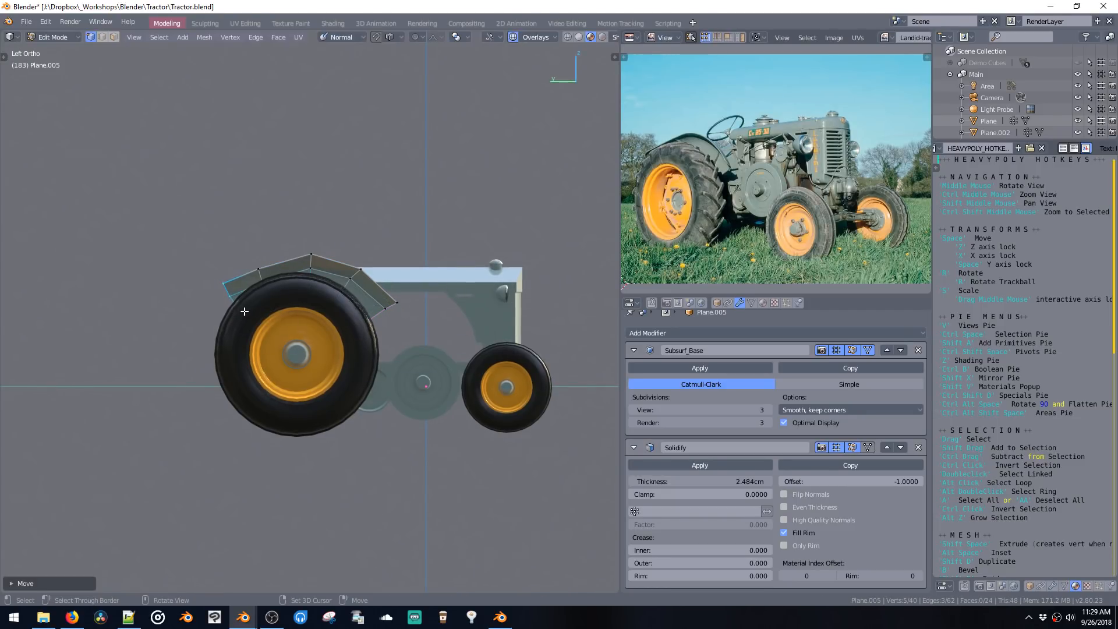
{"action": "left_click", "coordinate": [250, 271]}
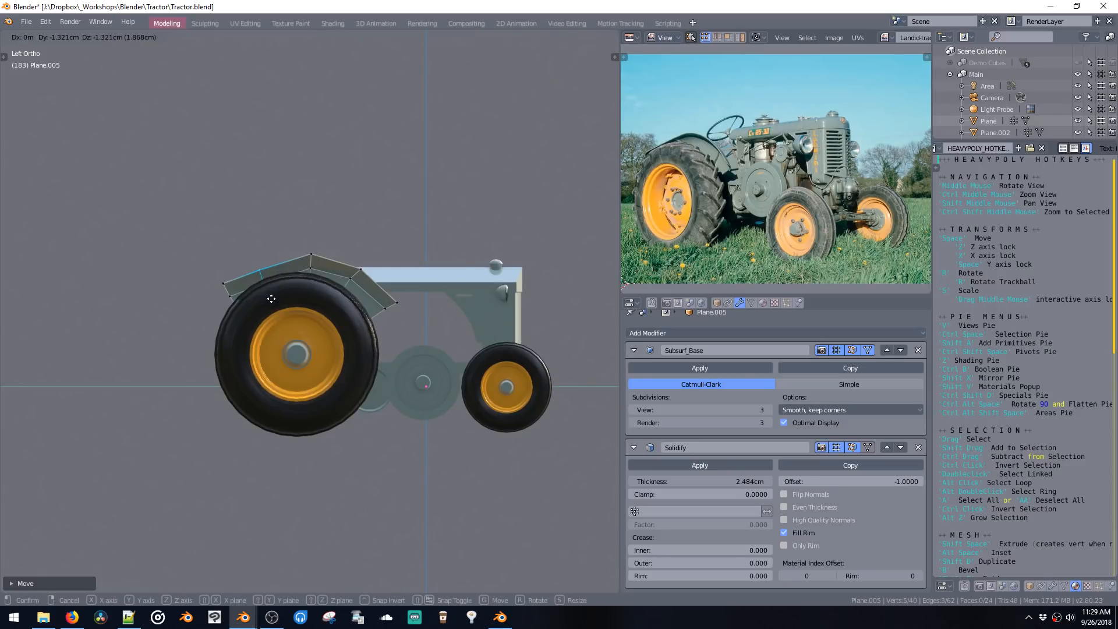
{"action": "left_click", "coordinate": [242, 299]}
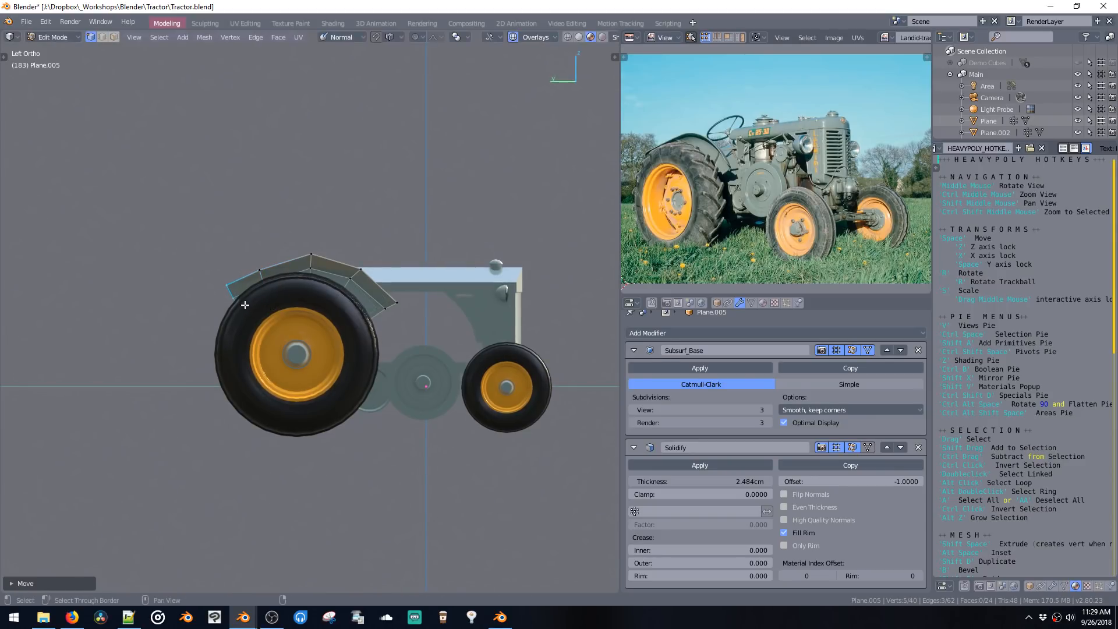
{"action": "key", "text": "Tab"}
Step: Select the headlight's whole mesh and scale it up slightly
{"action": "middle_click_drag", "start_coordinate": [338, 271], "coordinate": [422, 323]}
{"action": "left_click", "coordinate": [401, 336]}
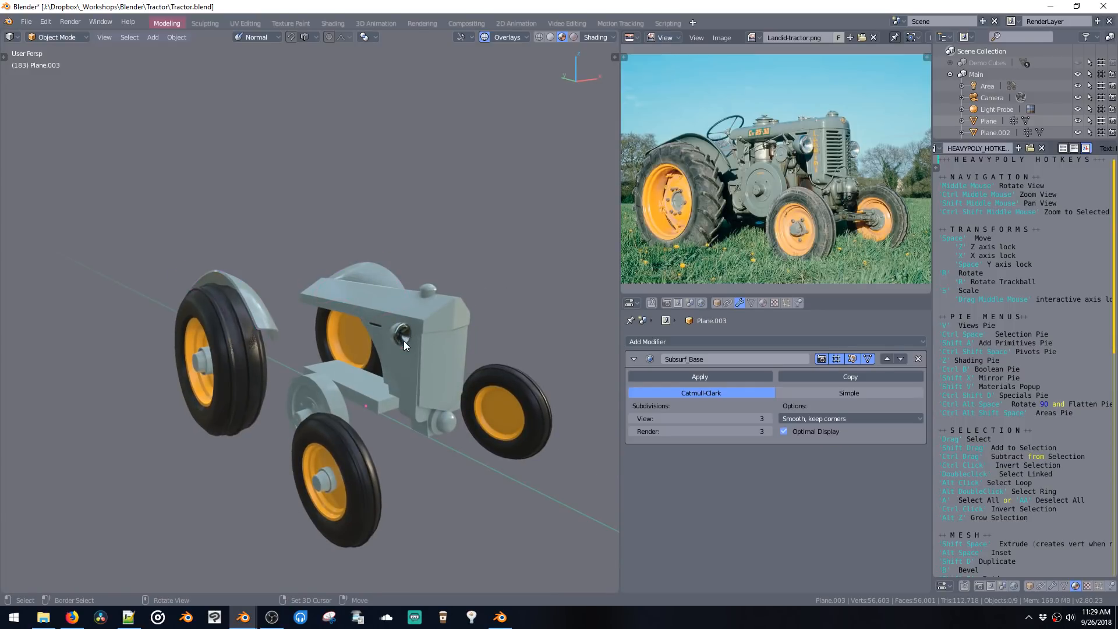
{"action": "key", "text": "Tab"}
{"action": "key", "text": "a"}
{"action": "key", "text": "s"}
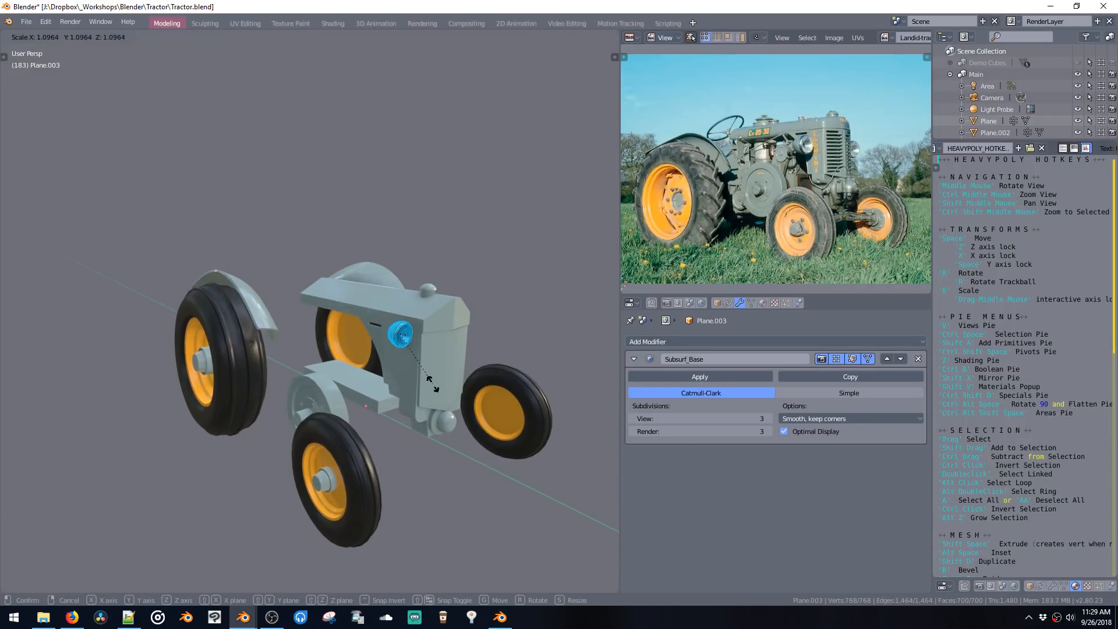
{"action": "left_click", "coordinate": [434, 395]}
{"action": "key", "text": "s"}
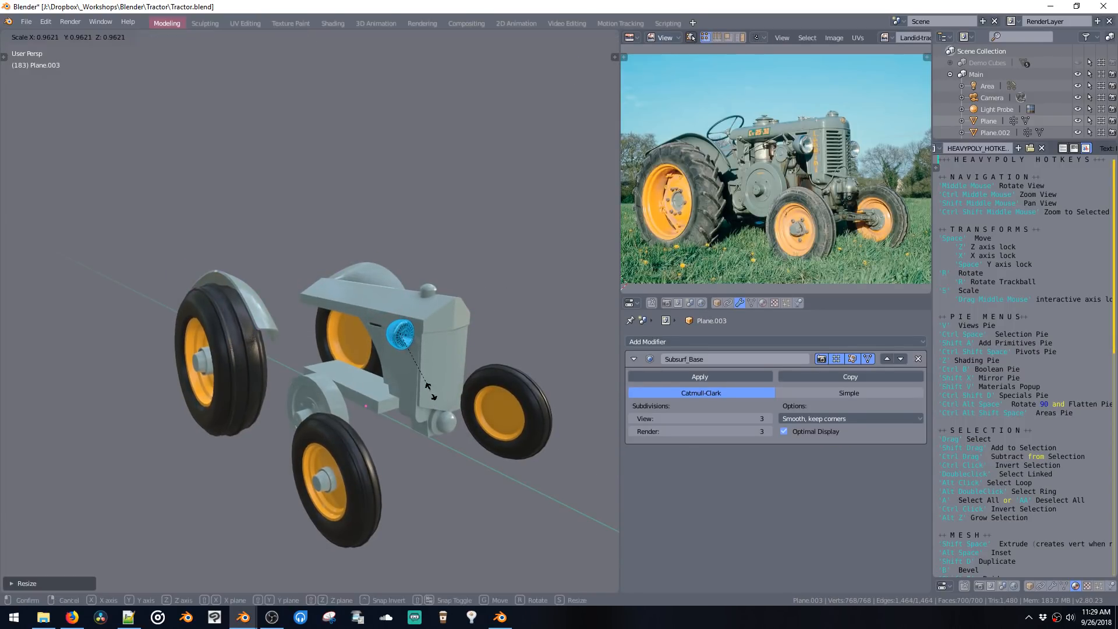
{"action": "left_click", "coordinate": [427, 382]}
Step: Move the headlight outward from the body along the X axis and adjust its position from the side
{"action": "key", "text": "space"}
{"action": "key", "text": "x"}
{"action": "left_click", "coordinate": [420, 383]}
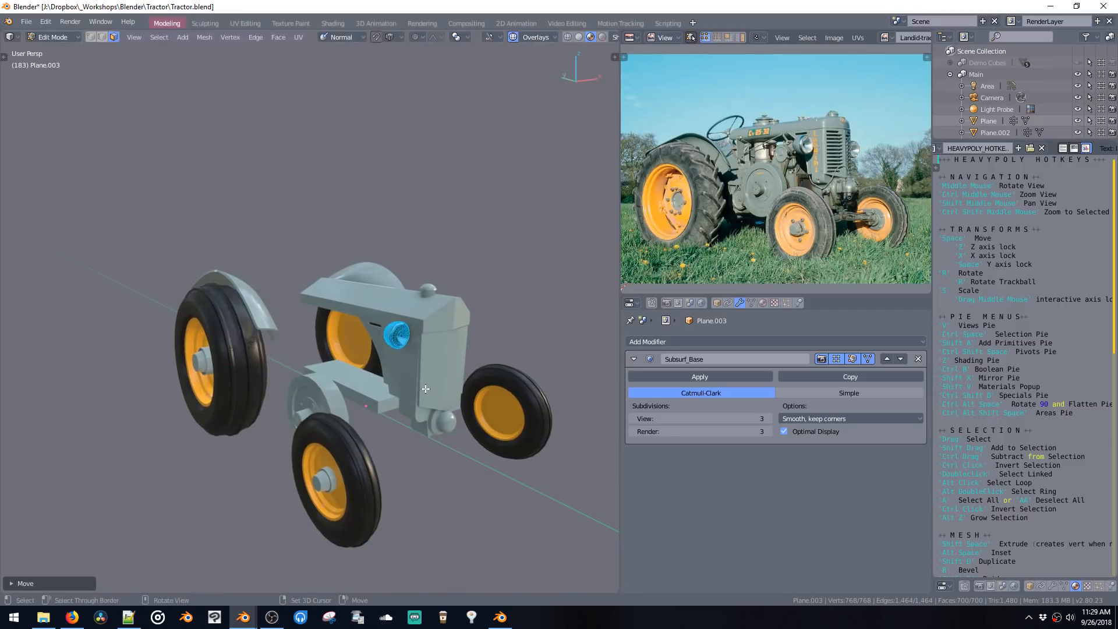
{"action": "middle_click_drag", "start_coordinate": [418, 384], "coordinate": [477, 349]}
{"action": "key", "text": "space"}
{"action": "left_click", "coordinate": [459, 365]}
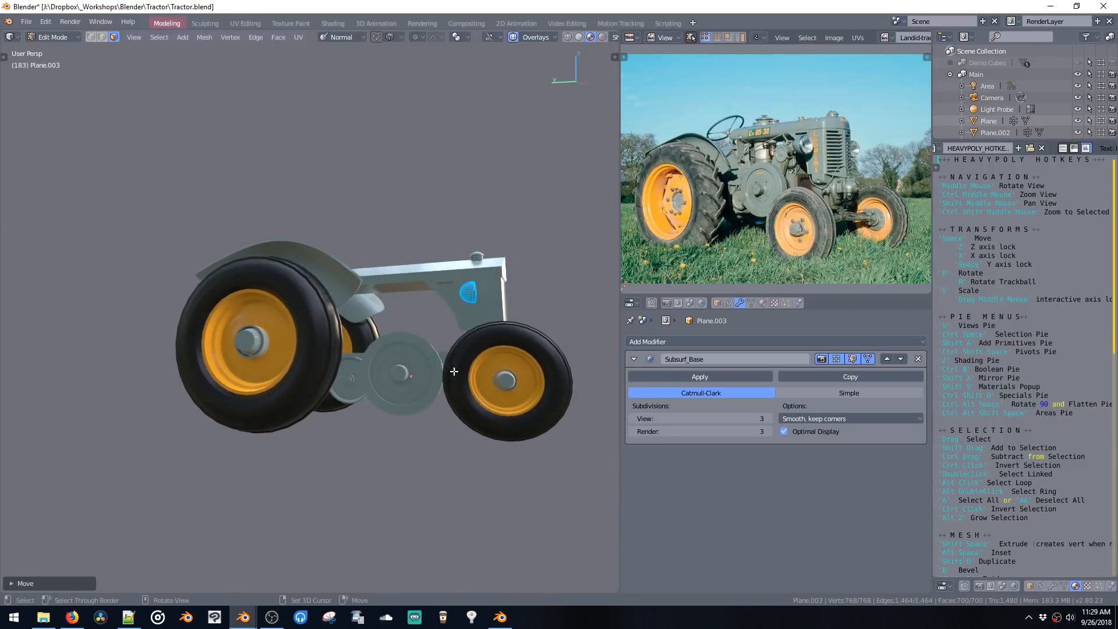
Step: Refine the headlight's scale and place it beside the upper front of the tractor body
{"action": "key", "text": "s"}
{"action": "left_click", "coordinate": [456, 377]}
{"action": "middle_click_drag", "start_coordinate": [457, 378], "coordinate": [404, 402]}
{"action": "key", "text": "s"}
{"action": "left_click", "coordinate": [416, 414]}
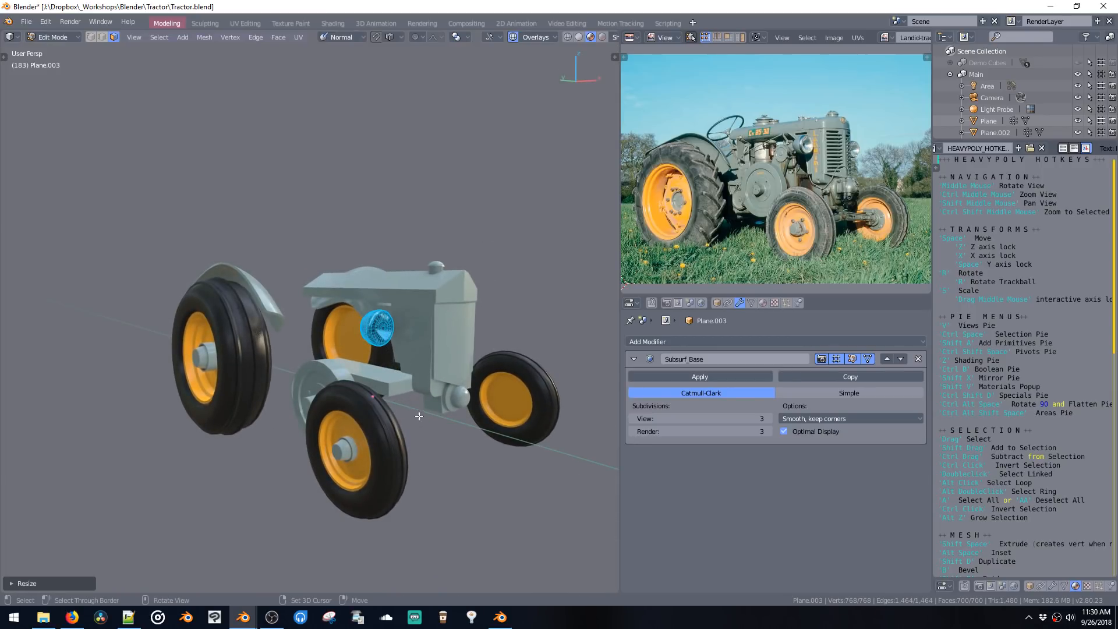
{"action": "key", "text": "s"}
{"action": "left_click", "coordinate": [413, 410]}
{"action": "key", "text": "space"}
{"action": "left_click", "coordinate": [427, 400]}
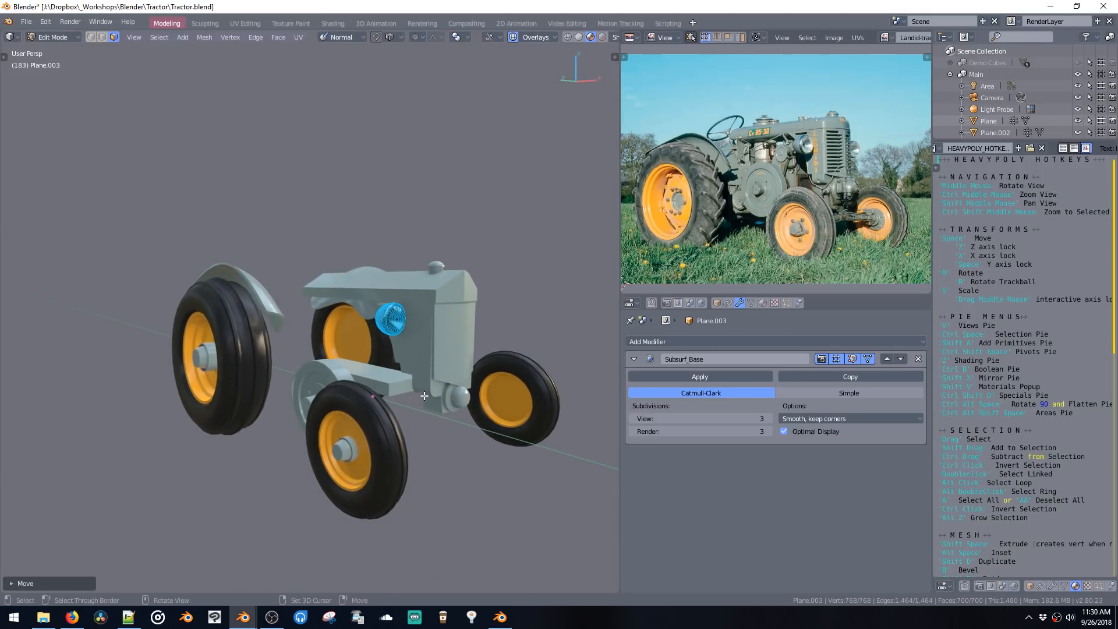
Step: Mirror the headlight across the X axis to the other side of the tractor body
{"action": "key", "text": "shift+x"}
{"action": "left_click", "coordinate": [501, 392]}
{"action": "middle_click_drag", "start_coordinate": [501, 392], "coordinate": [428, 339]}
{"action": "key", "text": "shift+x"}
{"action": "left_click", "coordinate": [402, 394]}
Step: Slide the headlights along the Y axis to position them beside the upper front of the tractor body
{"action": "key", "text": "space"}
{"action": "key", "text": "space"}
{"action": "left_click", "coordinate": [475, 363]}
{"action": "key", "text": "space"}
{"action": "key", "text": "space"}
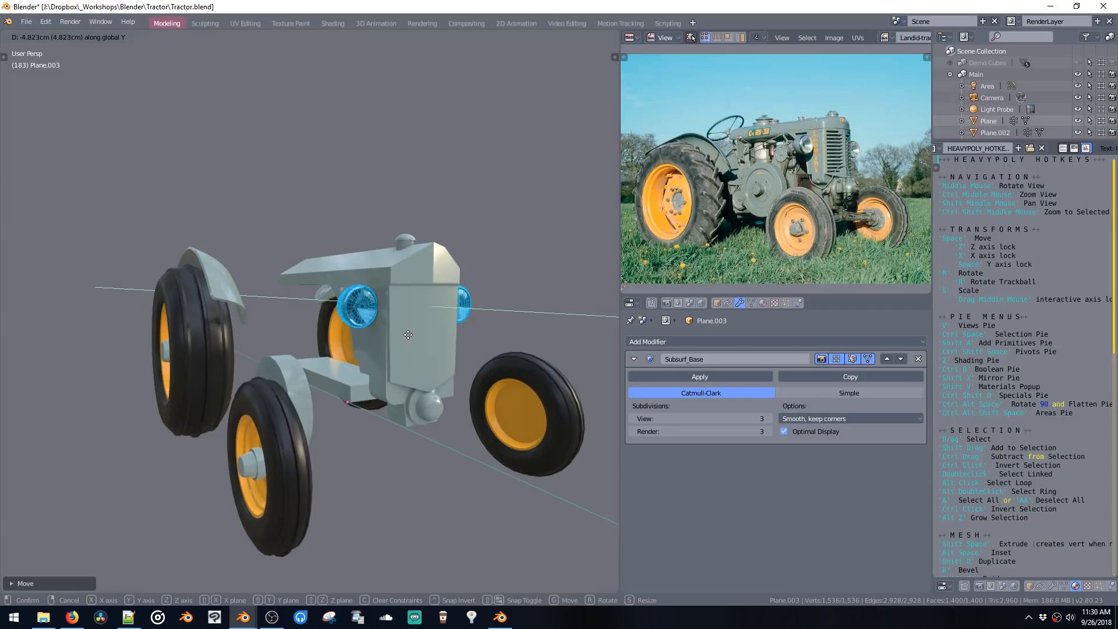
{"action": "left_click", "coordinate": [411, 335]}
{"action": "middle_click_drag", "start_coordinate": [411, 335], "coordinate": [392, 337]}
Step: Move the headlight slightly outward from the body and mirror its placement across the X axis
{"action": "key", "text": "space"}
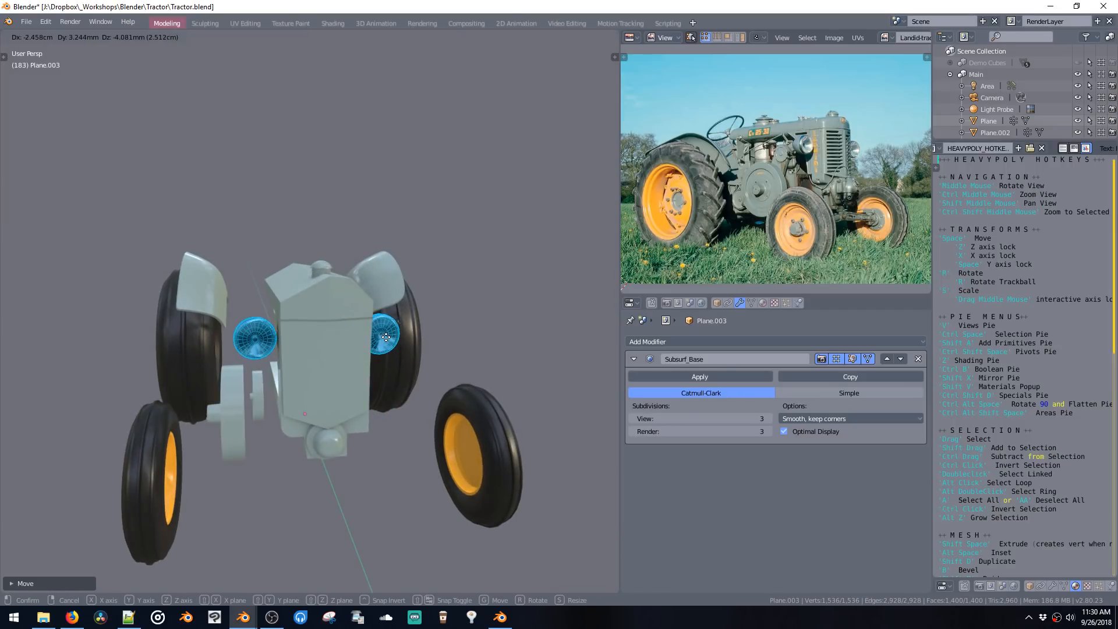
{"action": "left_click", "coordinate": [389, 338]}
{"action": "key", "text": "shift+x"}
{"action": "left_click", "coordinate": [439, 342]}
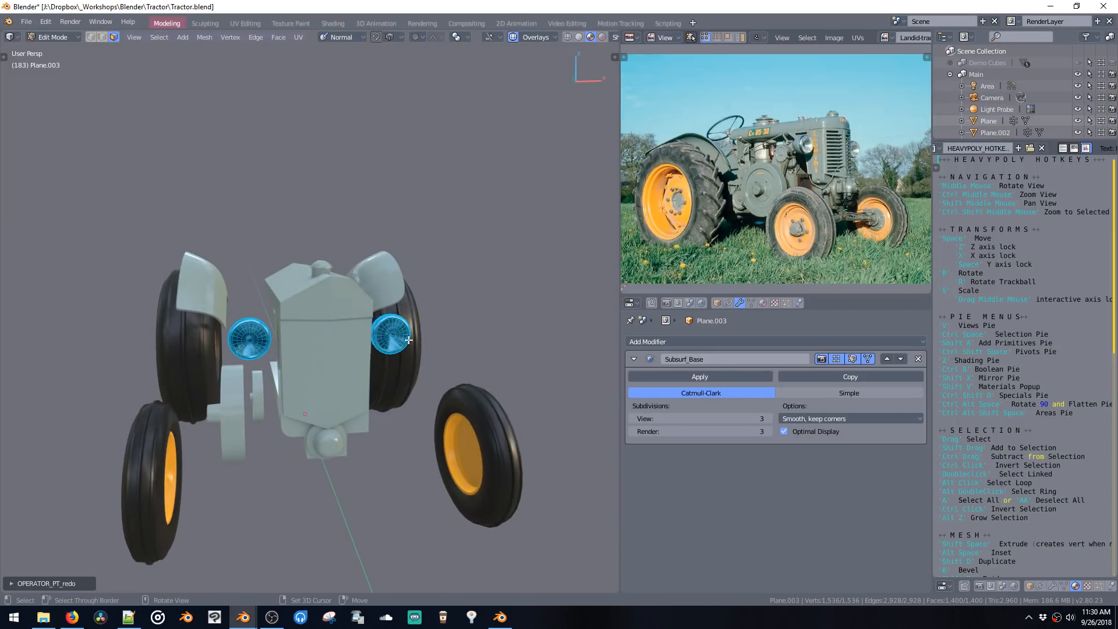
Step: Leave the headlights' mesh editing and save the file
{"action": "middle_click_drag", "start_coordinate": [439, 343], "coordinate": [445, 362]}
{"action": "key", "text": "Tab"}
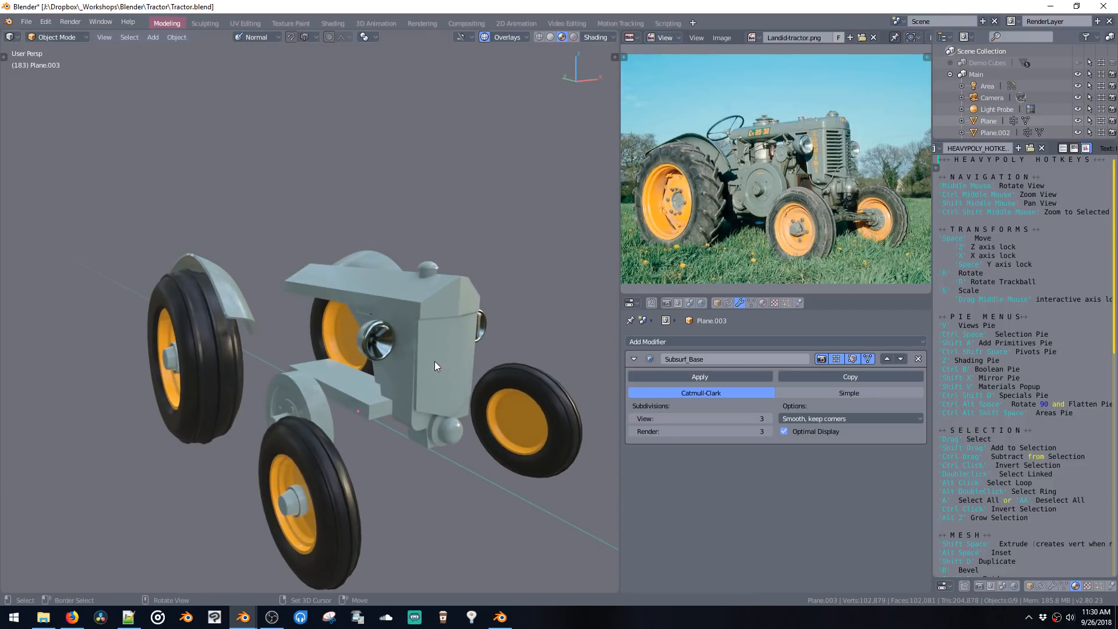
{"action": "key", "text": "ctrl+s"}
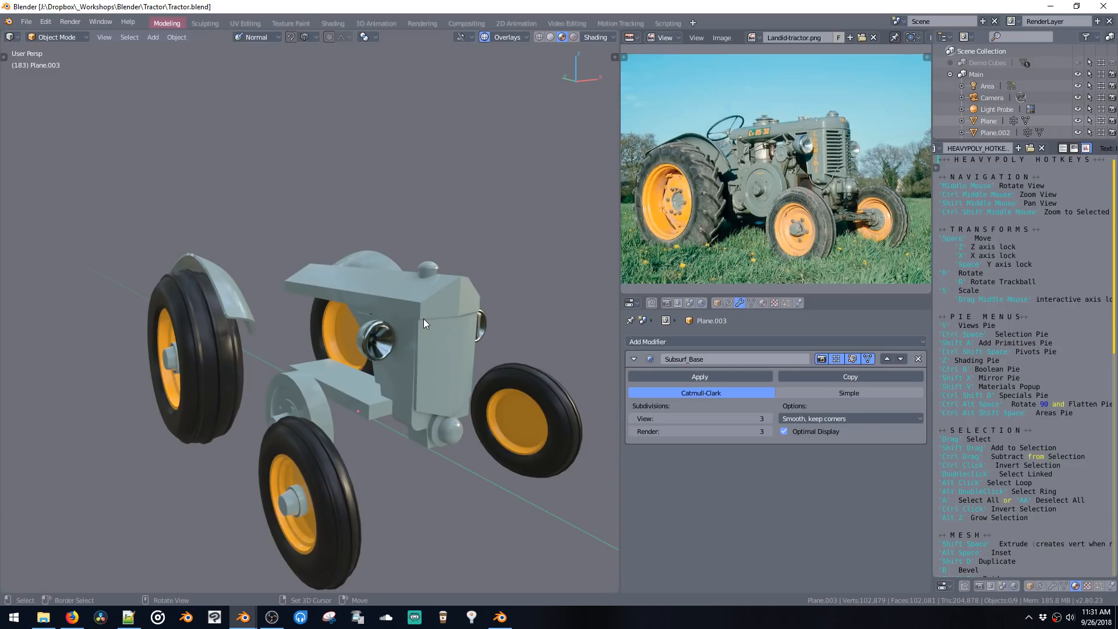
Step: Open the tractor body's mesh for editing and add a Bevel modifier to it
{"action": "middle_click_drag", "start_coordinate": [424, 319], "coordinate": [441, 387]}
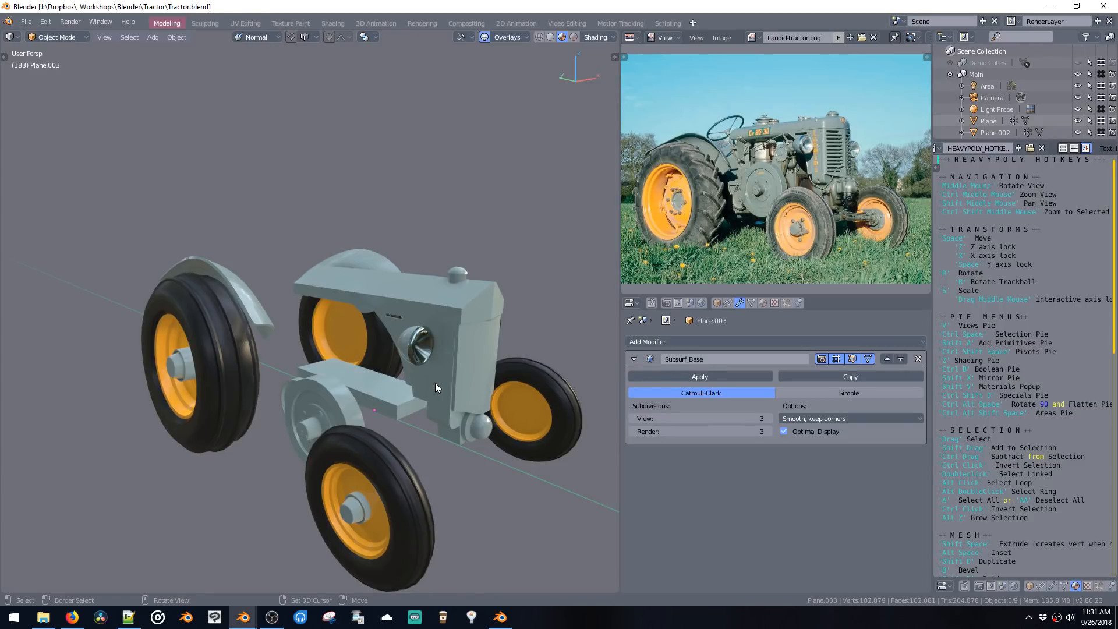
{"action": "middle_click_drag", "start_coordinate": [386, 333], "coordinate": [445, 369]}
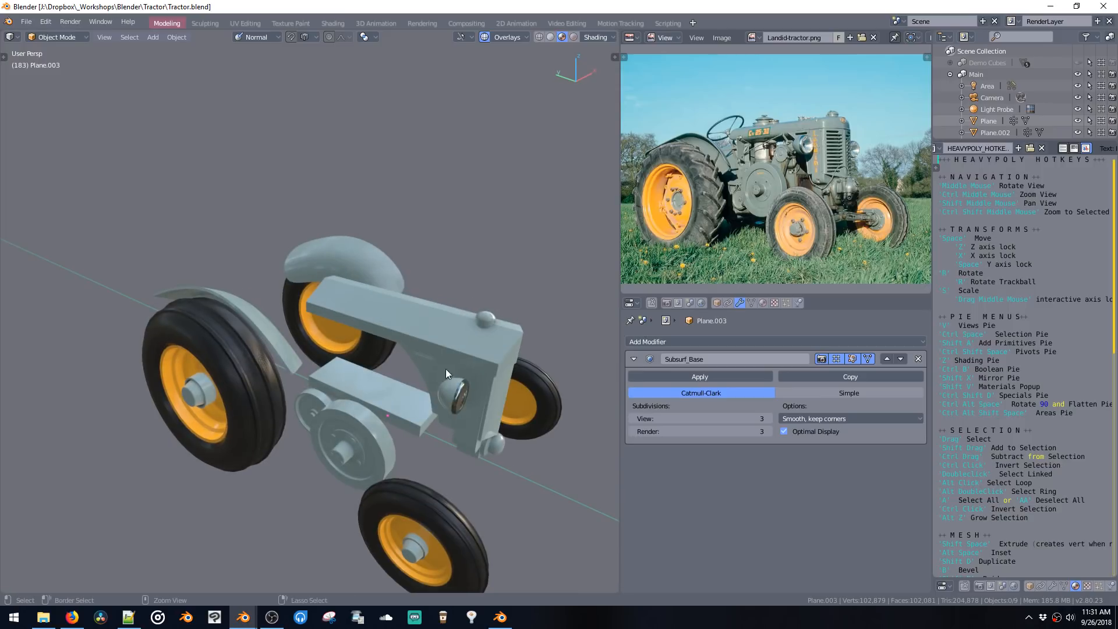
{"action": "left_click", "coordinate": [449, 344]}
{"action": "key", "text": "Tab"}
{"action": "scroll", "coordinate": [476, 300], "scroll_direction": "up", "scroll_amount": 3}
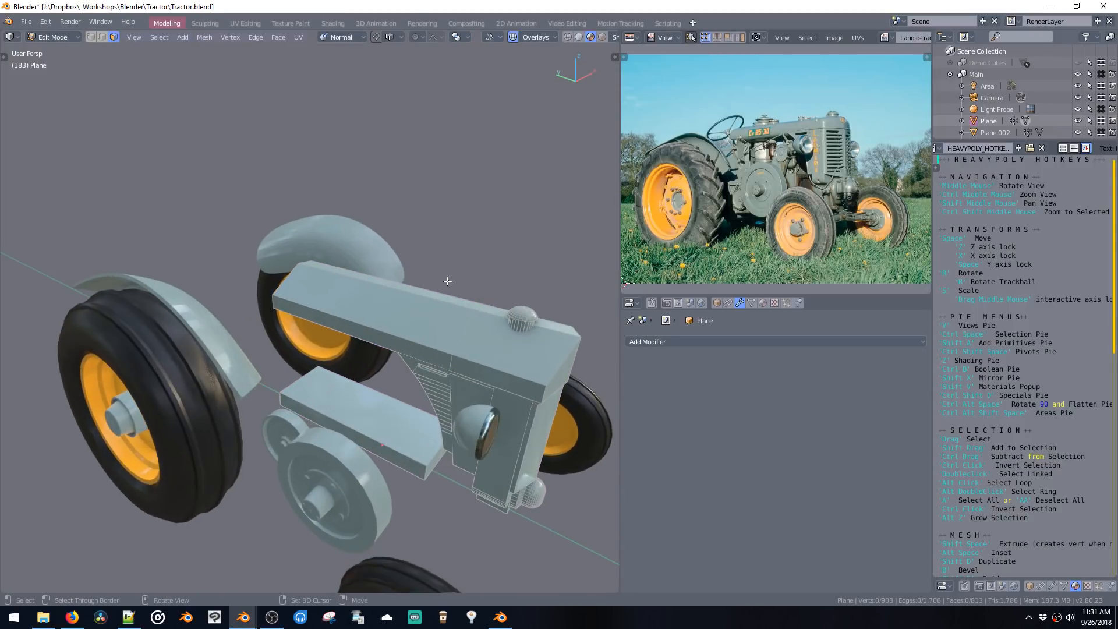
{"action": "left_click", "coordinate": [676, 341]}
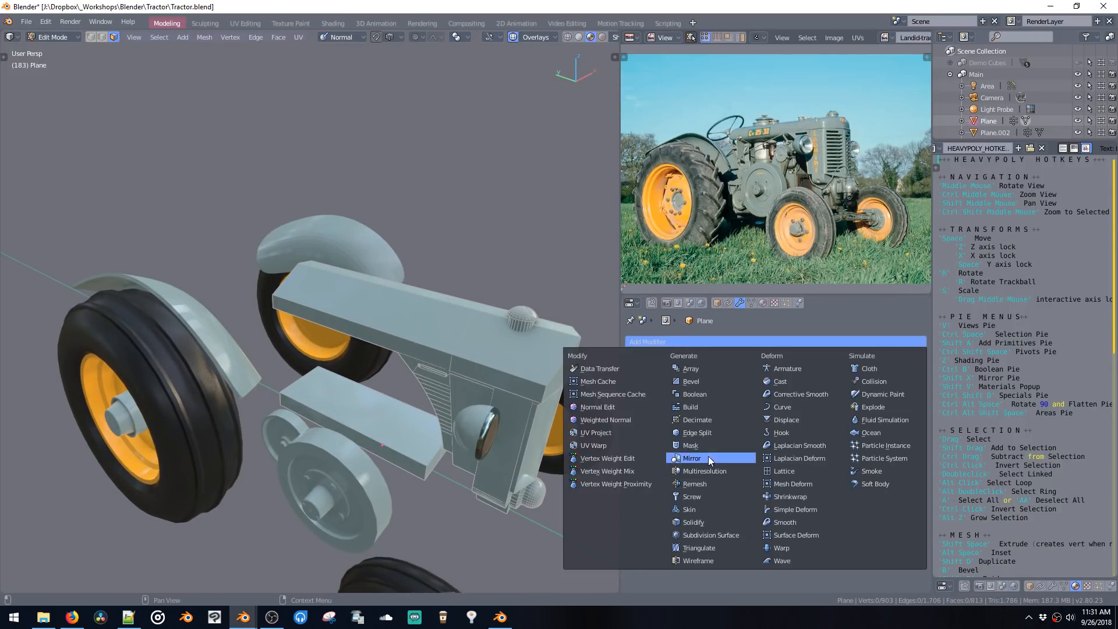
{"action": "left_click", "coordinate": [694, 384]}
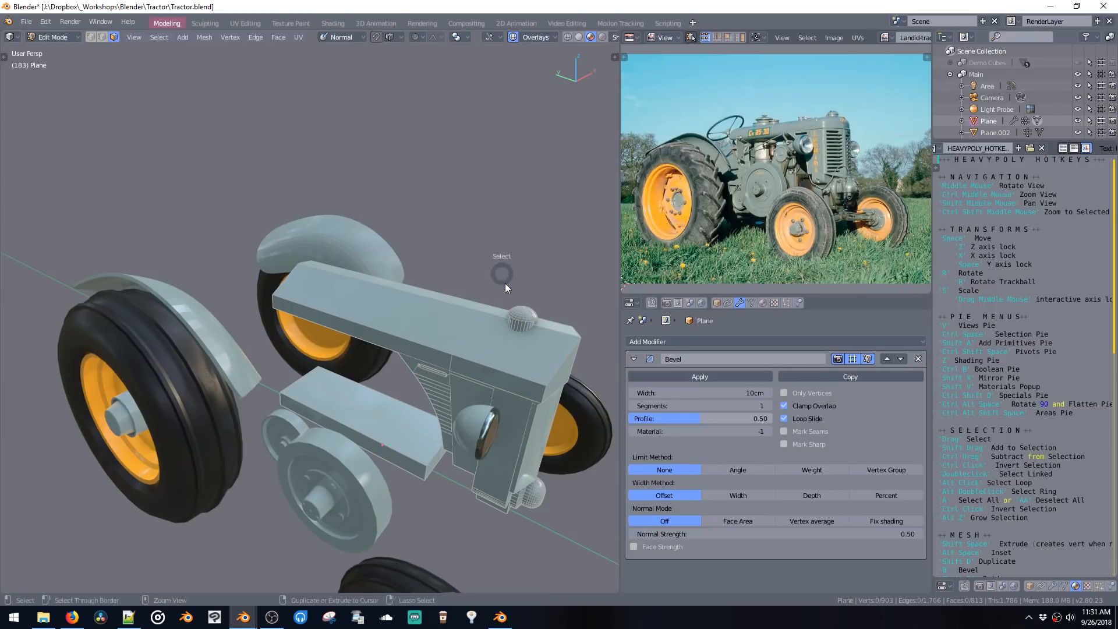
Step: Return the tractor body to Object Mode and save the file
{"action": "key", "text": "Tab"}
{"action": "scroll", "coordinate": [507, 326], "scroll_direction": "up", "scroll_amount": 2}
{"action": "middle_click_drag", "start_coordinate": [494, 303], "coordinate": [430, 270]}
{"action": "key", "text": "ctrl+s"}
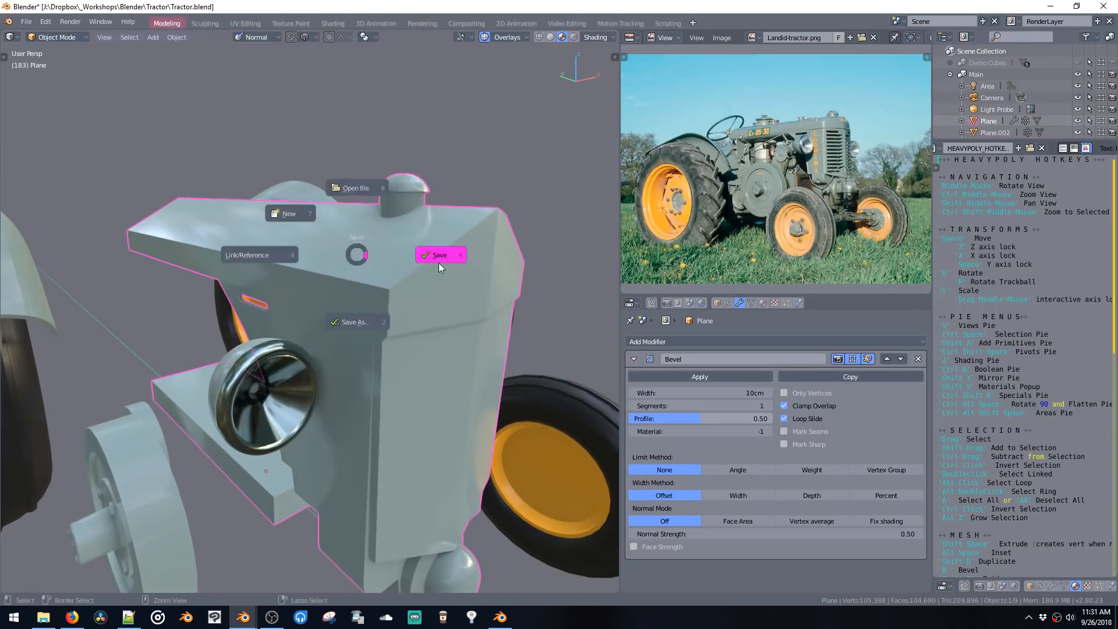
{"action": "left_click", "coordinate": [438, 263]}
Step: Limit the body's bevel by Angle, turn off Clamp Overlap and set the width to 2.92 cm
{"action": "left_click", "coordinate": [738, 470]}
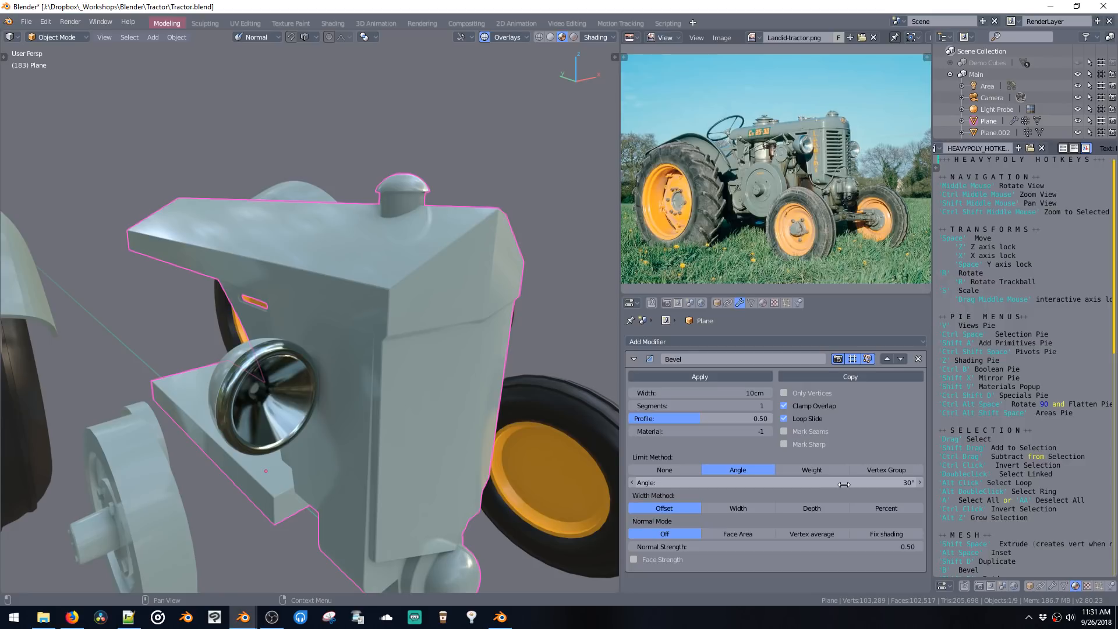
{"action": "left_click", "coordinate": [784, 405]}
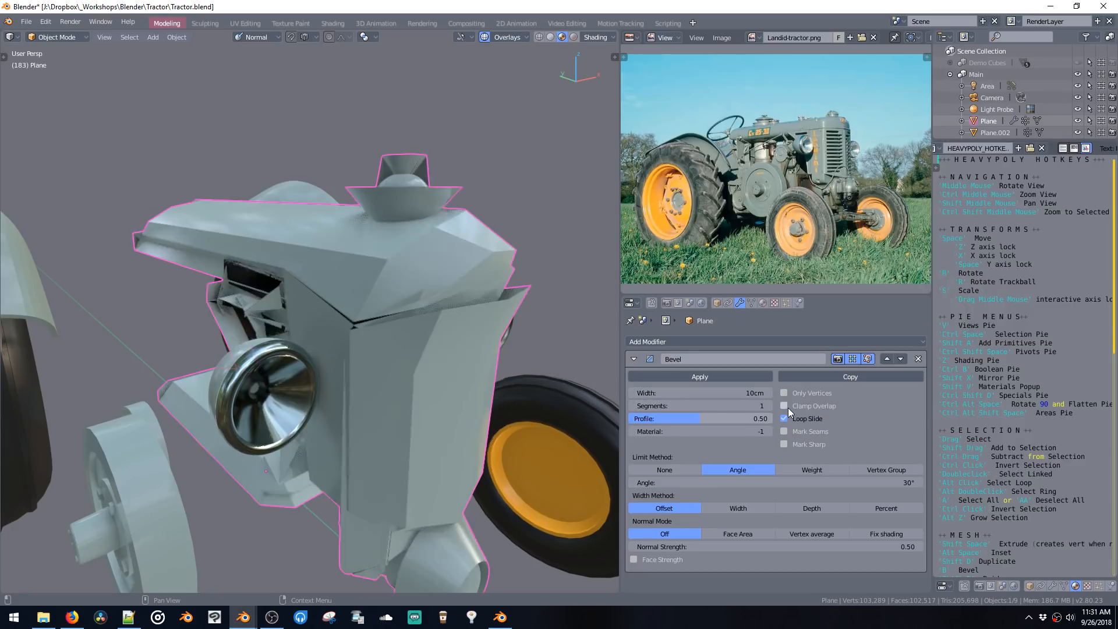
{"action": "mouse_move", "coordinate": [738, 398]}
{"action": "left_mouse_down"}
{"action": "mouse_move", "coordinate": [723, 394]}
{"action": "mouse_move", "coordinate": [755, 395]}
{"action": "left_mouse_up"}
Step: Raise the body's bevel to 9 segments
{"action": "left_click", "coordinate": [770, 406]}
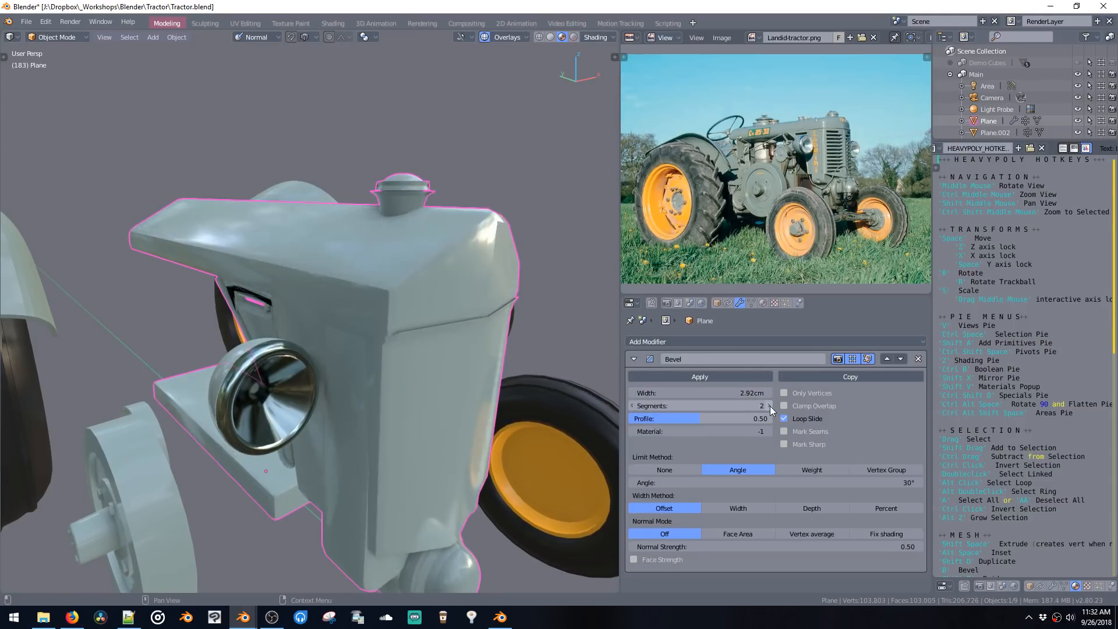
{"action": "left_click", "coordinate": [770, 407]}
{"action": "left_click", "coordinate": [770, 406]}
{"action": "left_click", "coordinate": [770, 406]}
{"action": "left_click", "coordinate": [771, 407]}
{"action": "left_click", "coordinate": [771, 407]}
{"action": "left_click", "coordinate": [771, 407]}
{"action": "left_click", "coordinate": [771, 407]}
{"action": "middle_click_drag", "start_coordinate": [492, 308], "coordinate": [525, 335]}
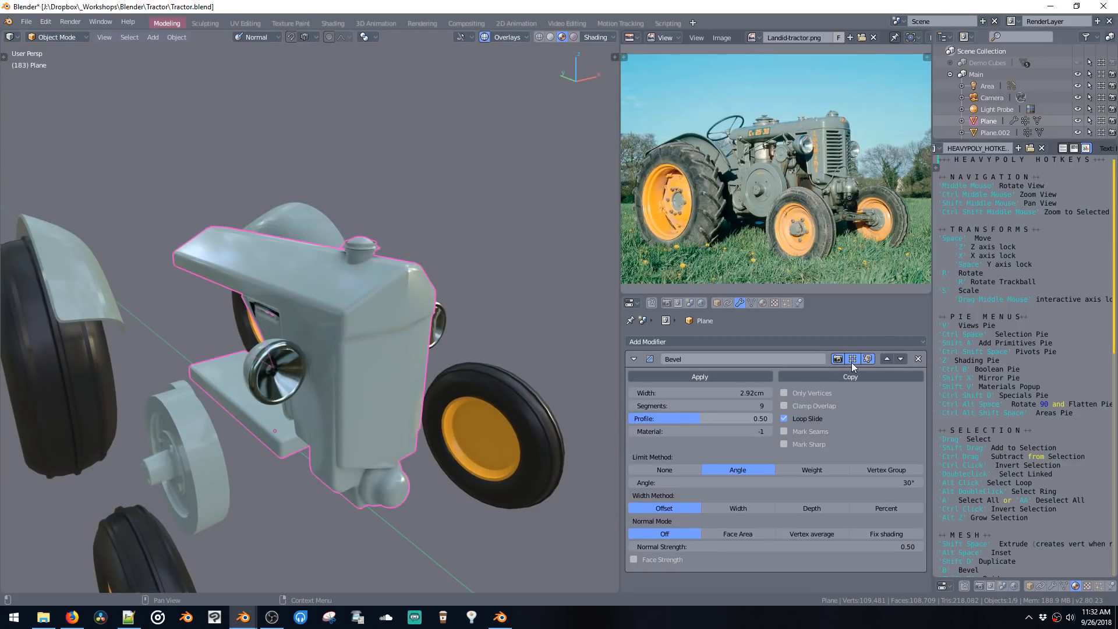
Step: Toggle the bevel's viewport display to compare the body with and without the rounded edges
{"action": "left_click", "coordinate": [634, 358]}
{"action": "left_click", "coordinate": [633, 359]}
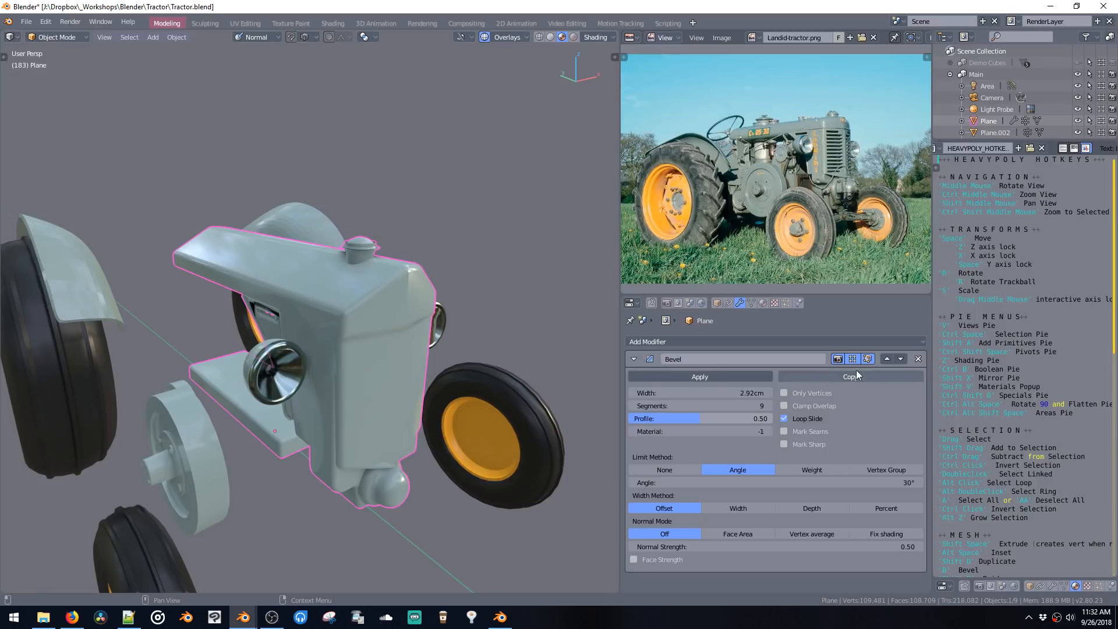
{"action": "left_click", "coordinate": [851, 359]}
{"action": "left_click", "coordinate": [850, 360]}
{"action": "left_click", "coordinate": [850, 361]}
{"action": "left_click", "coordinate": [848, 362]}
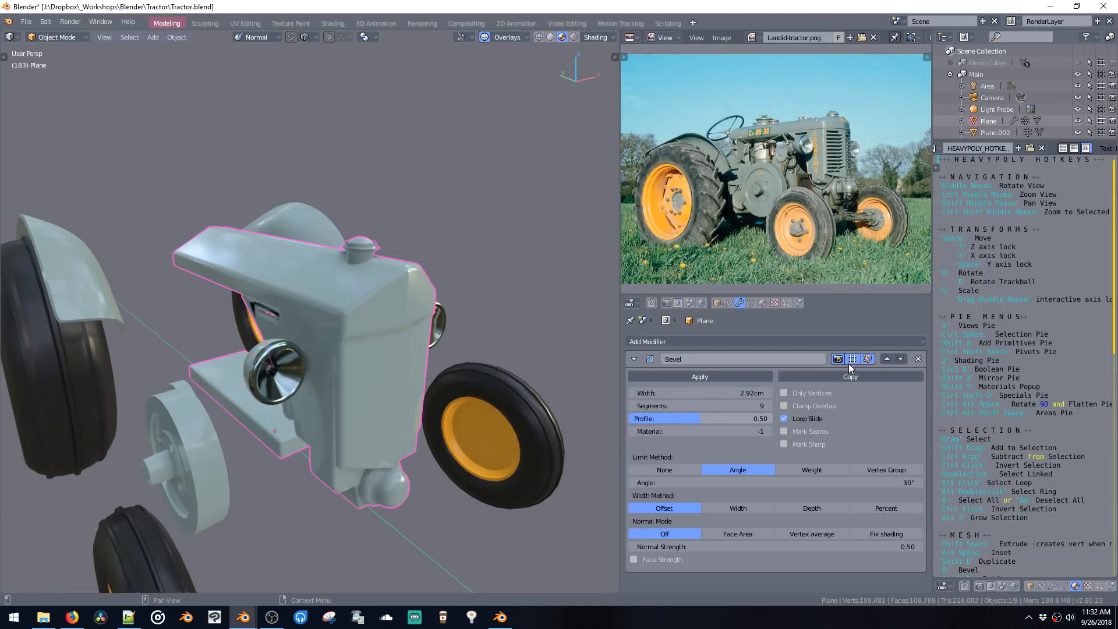
Step: Adjust the body's bevel width to 2.62 cm and inspect the edges from the front and side
{"action": "mouse_move", "coordinate": [718, 391]}
{"action": "left_mouse_down"}
{"action": "mouse_move", "coordinate": [757, 391]}
{"action": "mouse_move", "coordinate": [718, 392]}
{"action": "left_mouse_up"}
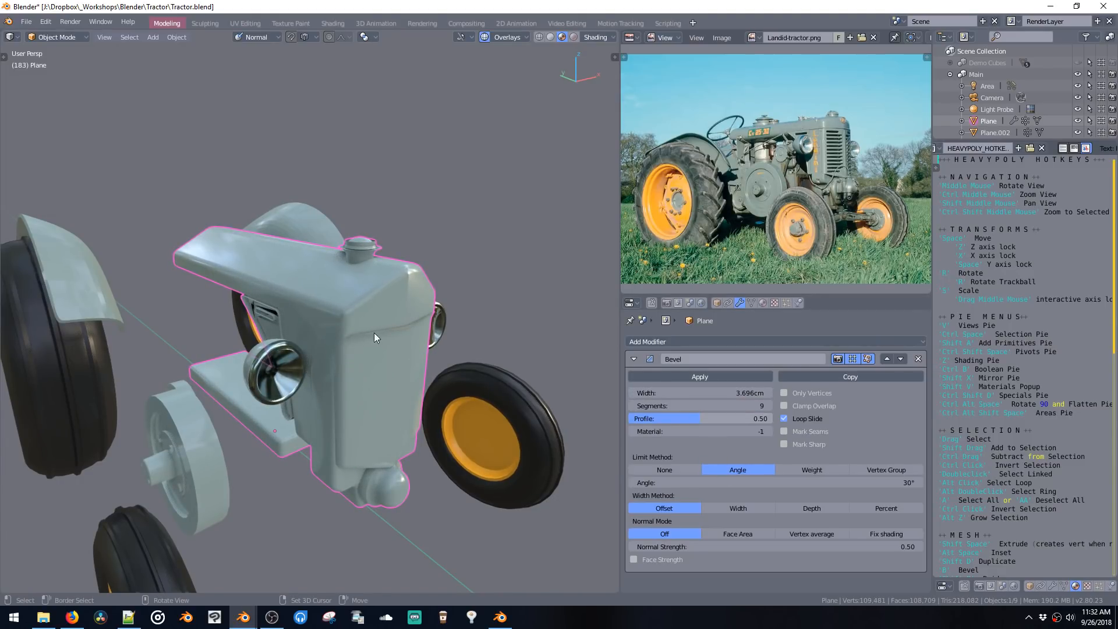
{"action": "middle_click_drag", "start_coordinate": [373, 333], "coordinate": [575, 337]}
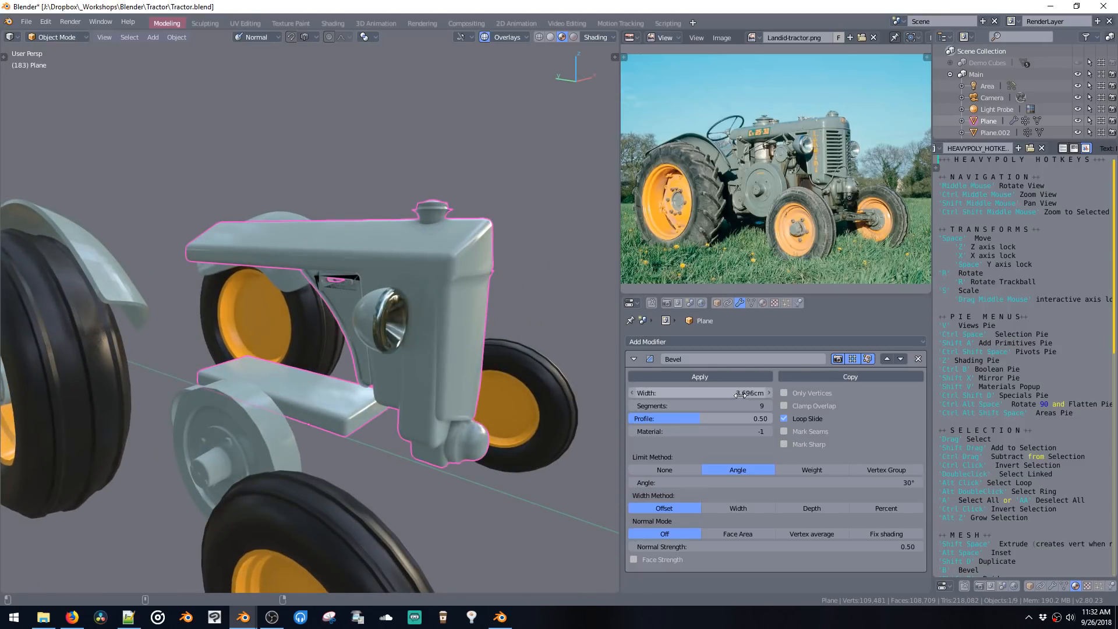
{"action": "left_click_drag", "start_coordinate": [740, 394], "coordinate": [718, 393]}
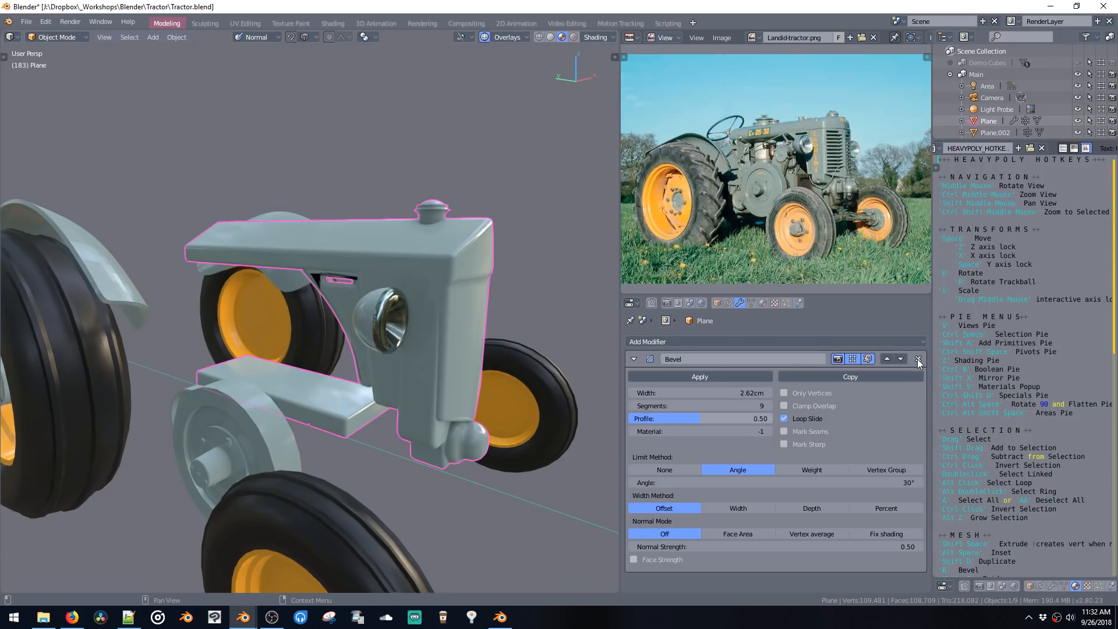
{"action": "middle_click_drag", "start_coordinate": [459, 285], "coordinate": [357, 279]}
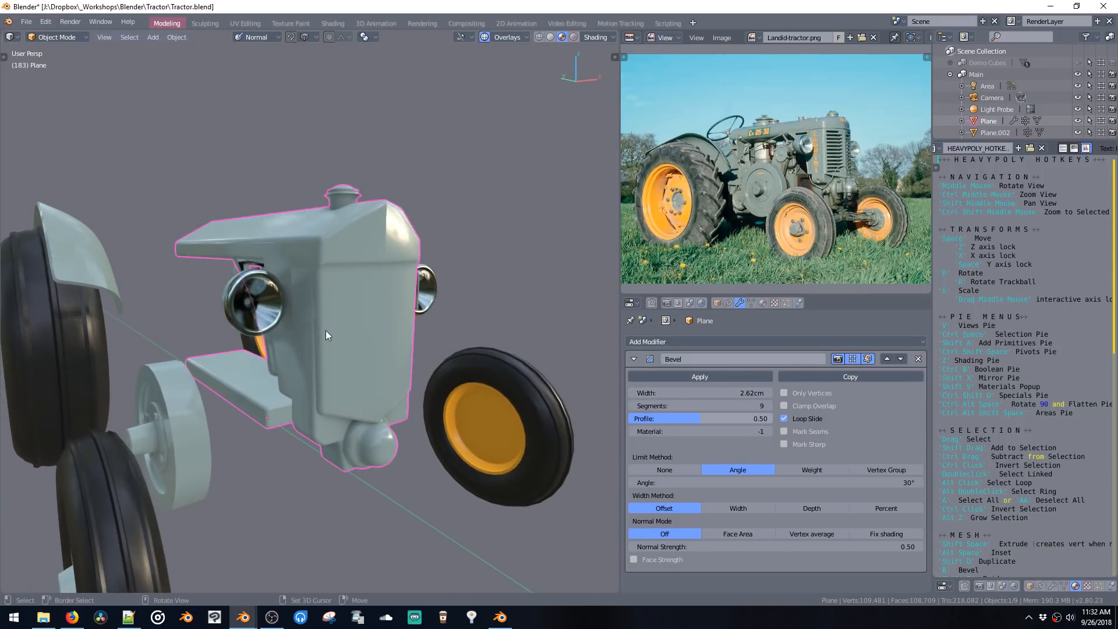
{"action": "middle_click_drag", "start_coordinate": [326, 335], "coordinate": [357, 312]}
{"action": "middle_click_drag", "start_coordinate": [340, 221], "coordinate": [369, 274]}
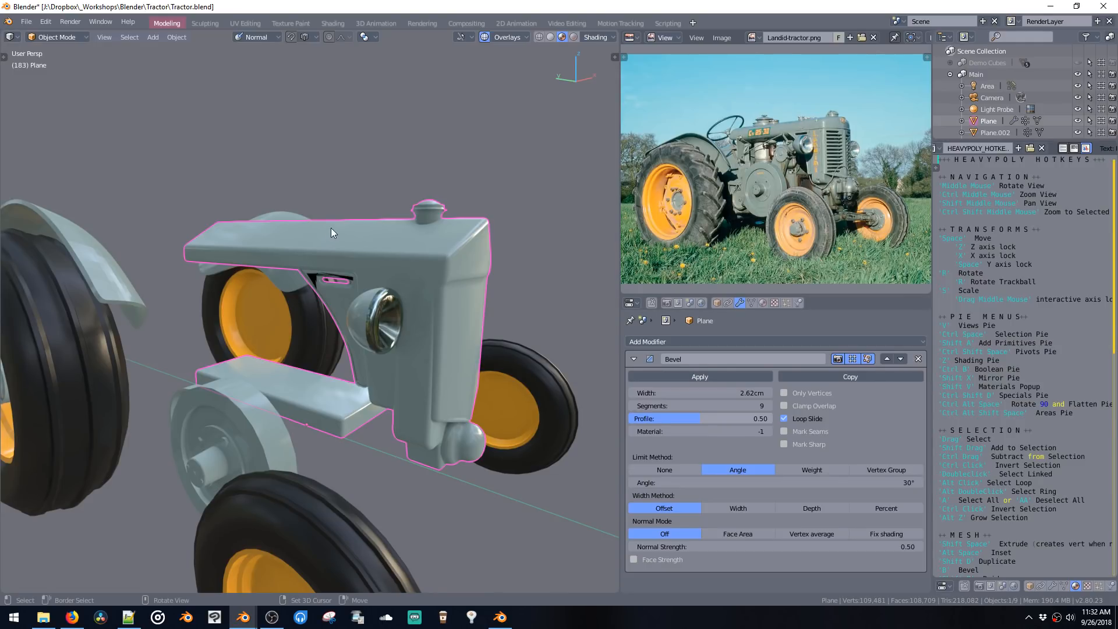
Step: Add a cube, position it in front of the tractor and scale it
{"action": "key", "text": "shift+a"}
{"action": "mouse_move", "coordinate": [326, 236]}
{"action": "left_click", "coordinate": [361, 249]}
{"action": "key", "text": "space"}
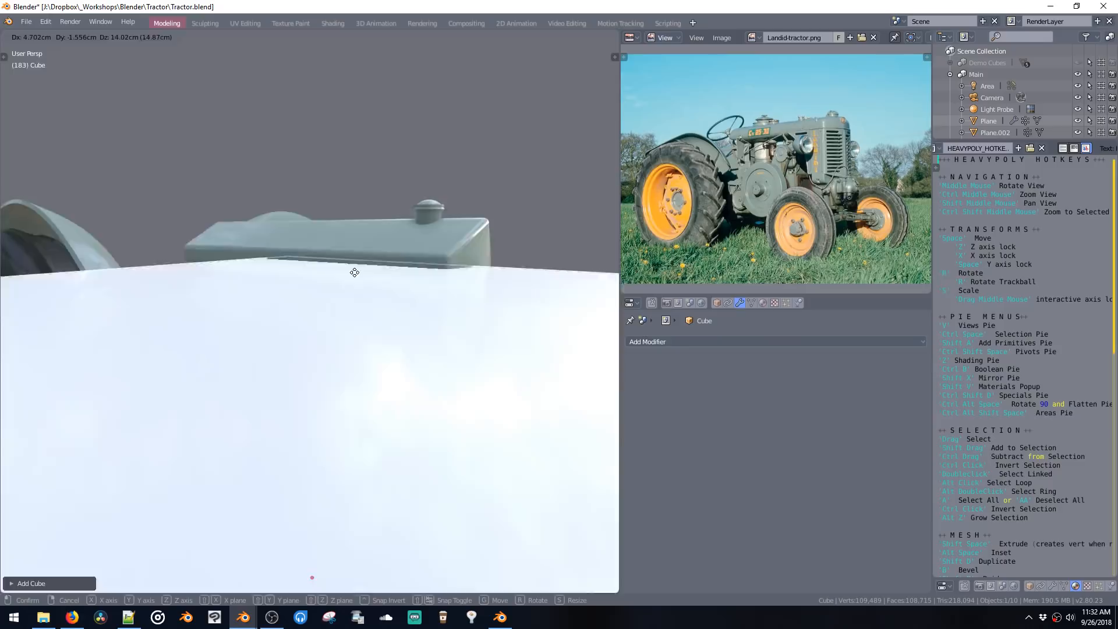
{"action": "left_click", "coordinate": [379, 249]}
{"action": "middle_click_drag", "start_coordinate": [379, 249], "coordinate": [396, 360], "text": "ctrl"}
{"action": "key", "text": "s"}
{"action": "left_click", "coordinate": [367, 323]}
{"action": "middle_click_drag", "start_coordinate": [367, 323], "coordinate": [455, 276]}
Step: Duplicate the cube diagonally so the two overlap at a corner, and join both with a Boolean Add
{"action": "key", "text": "shift+d"}
{"action": "key", "text": "space"}
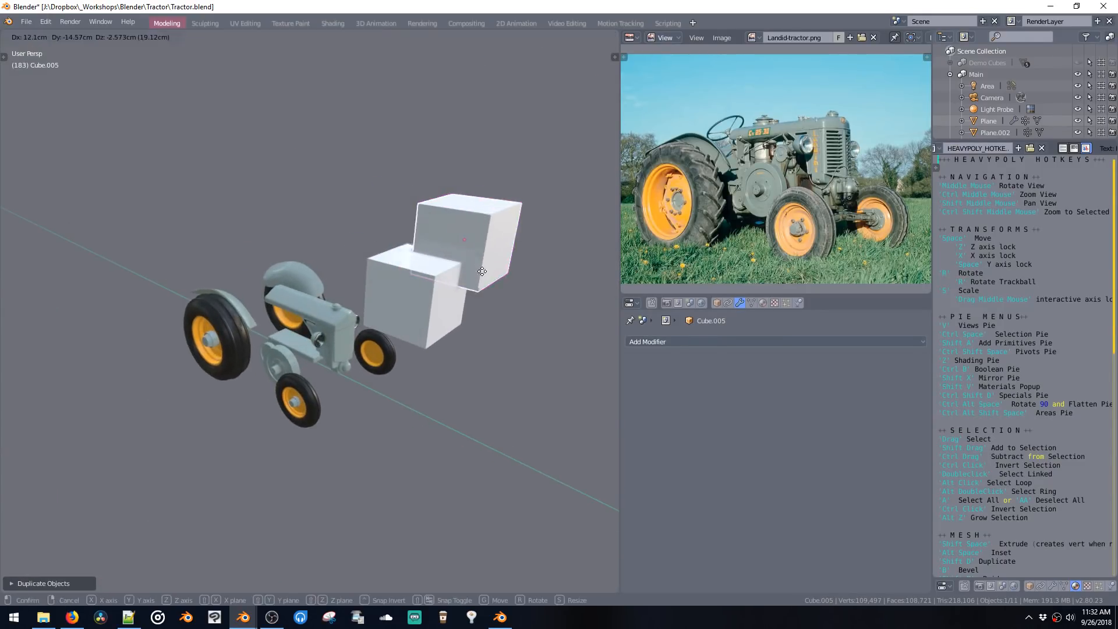
{"action": "left_click", "coordinate": [469, 285]}
{"action": "left_click", "coordinate": [408, 289], "text": "shift"}
{"action": "key", "text": "ctrl+b"}
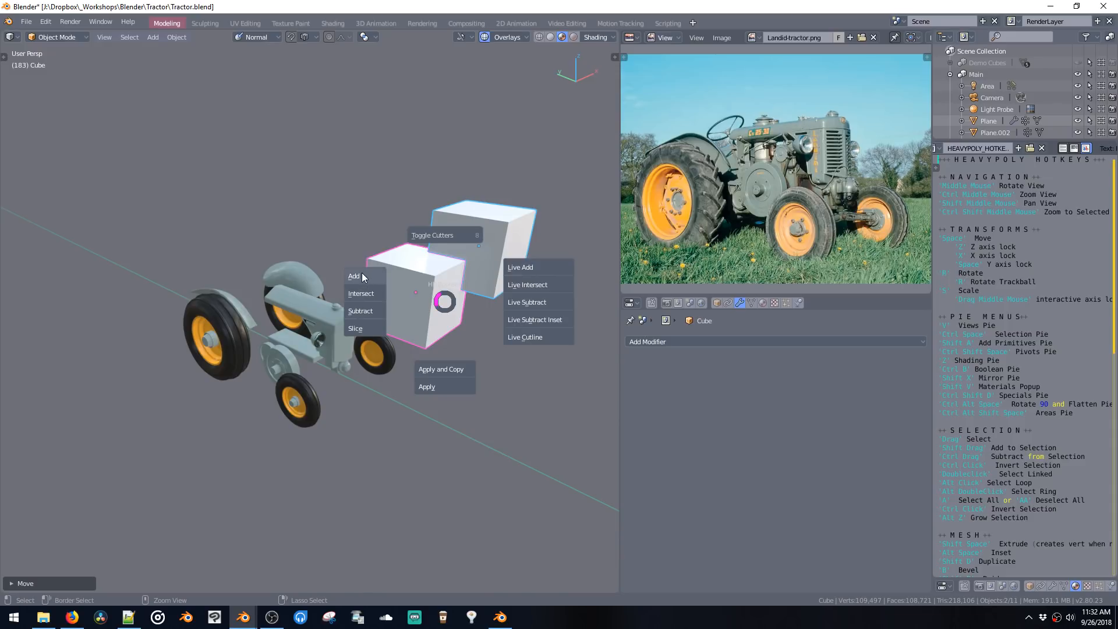
{"action": "left_click", "coordinate": [359, 274]}
Step: Open the joined cubes' mesh for editing and select the upper cube's face beside the junction
{"action": "middle_click_drag", "start_coordinate": [438, 294], "coordinate": [451, 263]}
{"action": "key", "text": "Tab"}
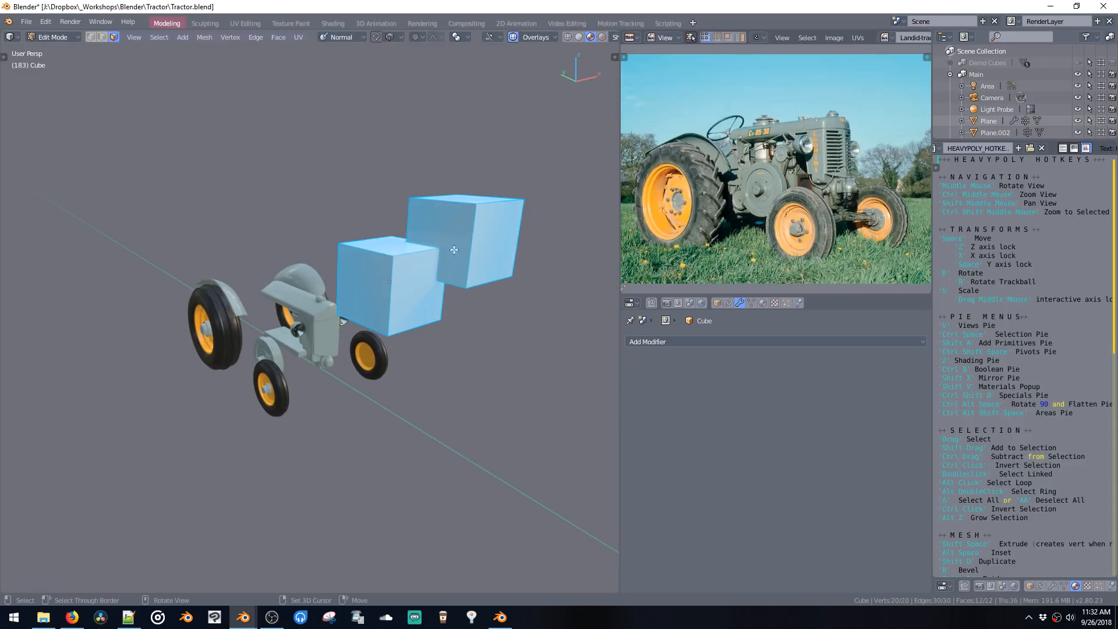
{"action": "left_click", "coordinate": [454, 250]}
{"action": "middle_click", "coordinate": [436, 221], "text": "ctrl+shift"}
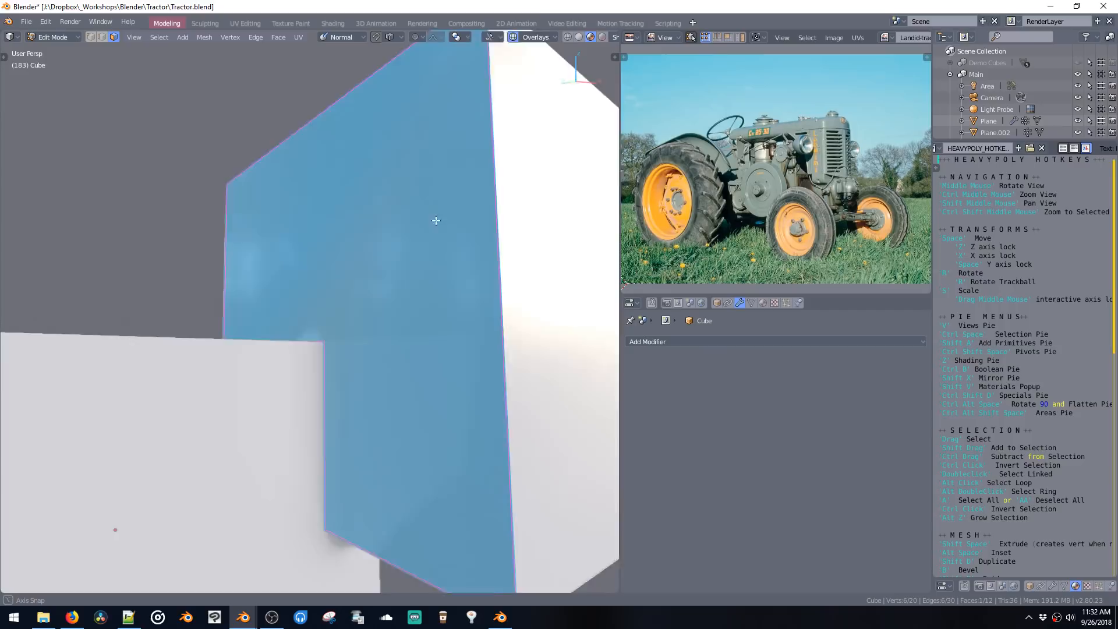
{"action": "middle_click_drag", "start_coordinate": [436, 221], "coordinate": [411, 204]}
{"action": "middle_click_drag", "start_coordinate": [411, 204], "coordinate": [258, 330], "text": "ctrl"}
Step: Select the edges along the intersection where the two cubes meet
{"action": "key", "text": "ctrl+space"}
{"action": "left_click", "coordinate": [319, 328], "text": "alt"}
{"action": "left_click", "coordinate": [301, 332]}
{"action": "left_click", "coordinate": [232, 353], "text": "shift"}
{"action": "middle_click_drag", "start_coordinate": [389, 347], "coordinate": [319, 293]}
{"action": "left_click", "coordinate": [336, 396], "text": "shift"}
{"action": "middle_click_drag", "start_coordinate": [336, 396], "coordinate": [320, 393]}
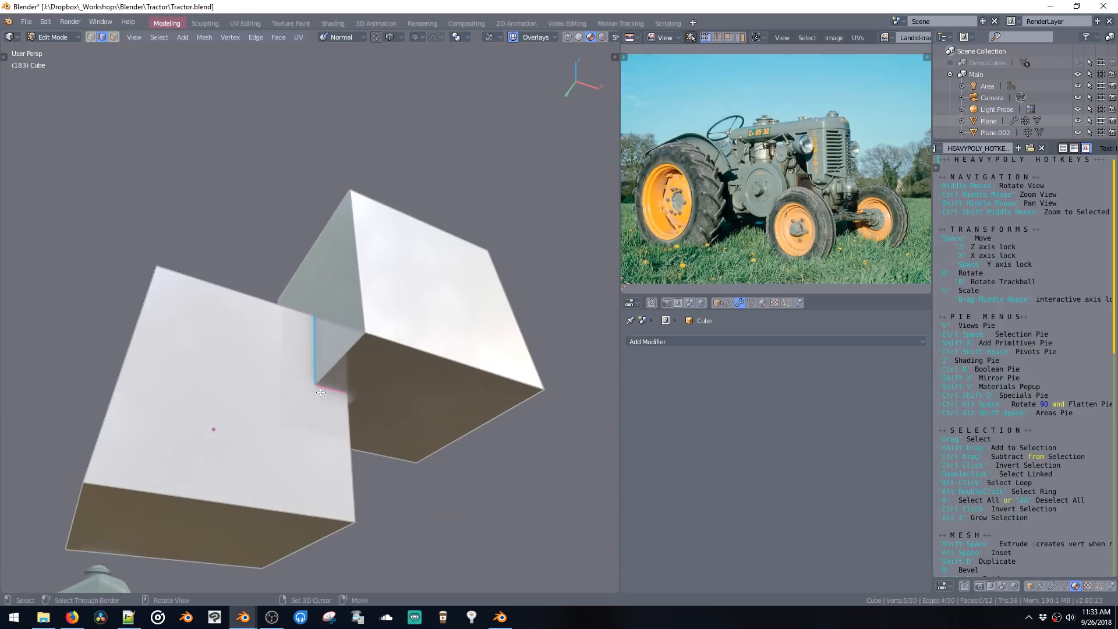
Step: Bevel the selected intersection edges between the two cubes with multiple segments
{"action": "key", "text": "b"}
{"action": "left_click", "coordinate": [312, 533]}
{"action": "middle_click_drag", "start_coordinate": [312, 533], "coordinate": [412, 485]}
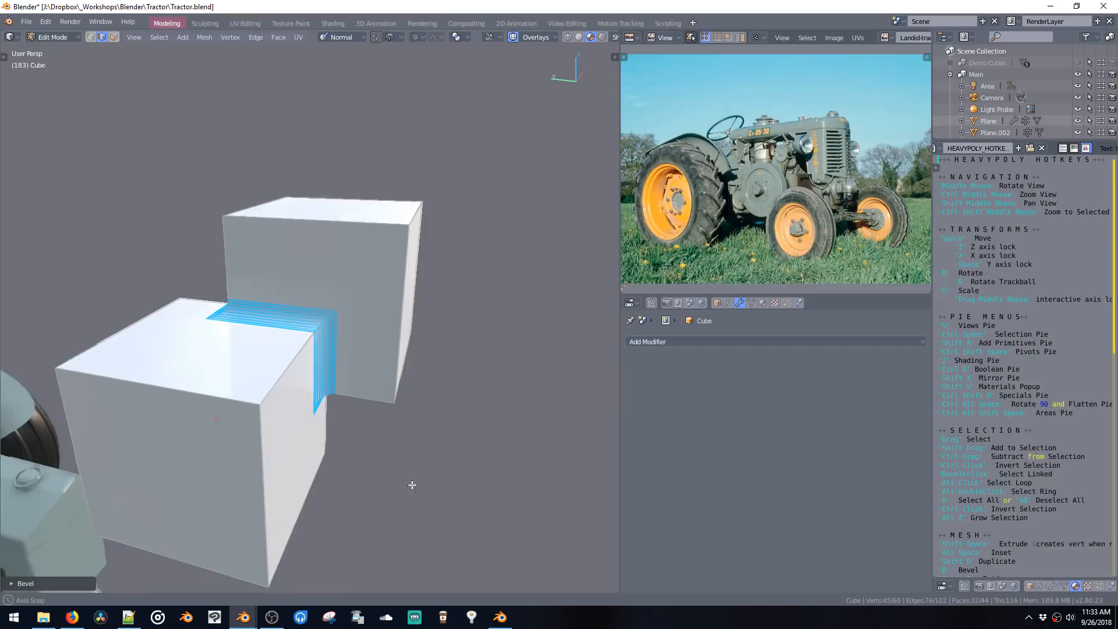
Step: Bevel the outer edge loops of both cubes that run into the rounded junction, and clear the selection
{"action": "left_click", "coordinate": [325, 320], "text": "alt"}
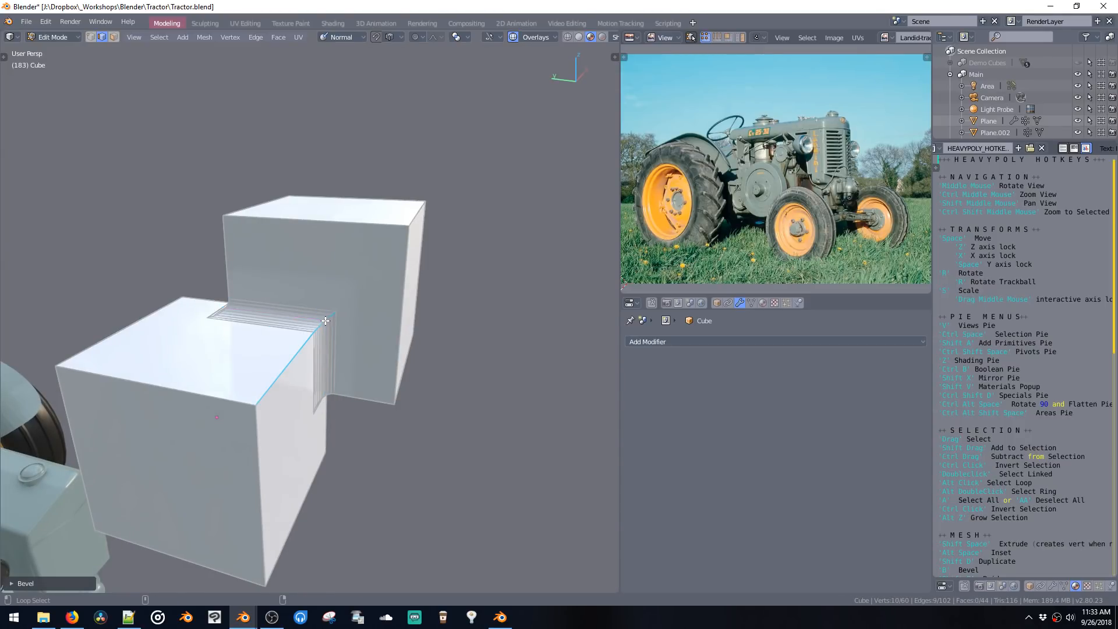
{"action": "left_click", "coordinate": [347, 400], "text": "alt+shift"}
{"action": "middle_click_drag", "start_coordinate": [347, 400], "coordinate": [299, 352]}
{"action": "middle_click_drag", "start_coordinate": [311, 403], "coordinate": [395, 385], "text": "ctrl"}
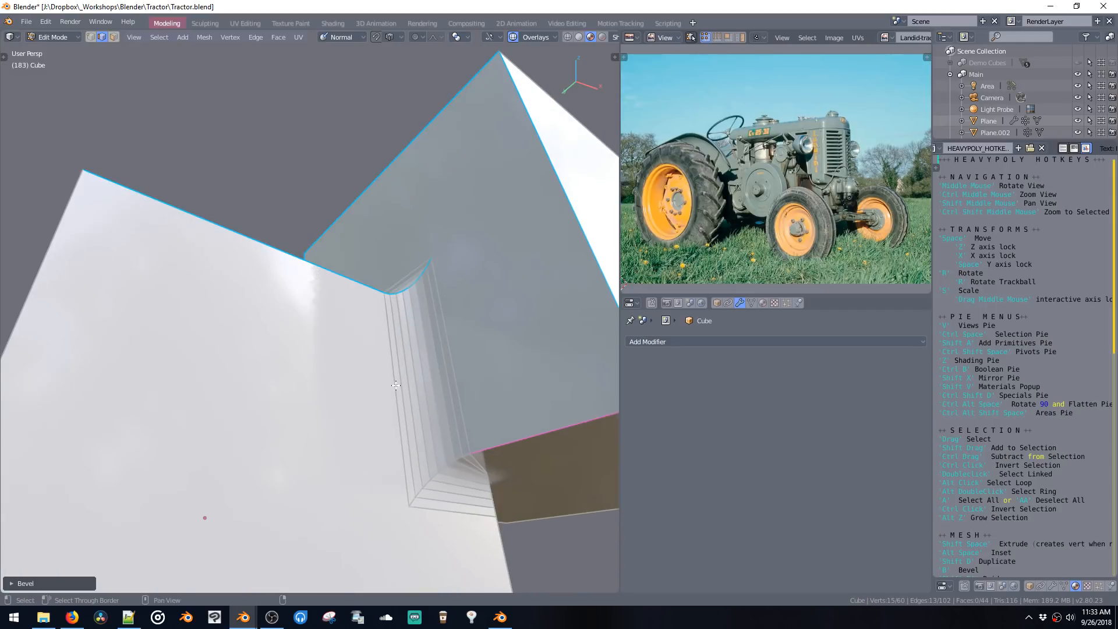
{"action": "middle_click_drag", "start_coordinate": [413, 461], "coordinate": [237, 320]}
{"action": "key", "text": "b"}
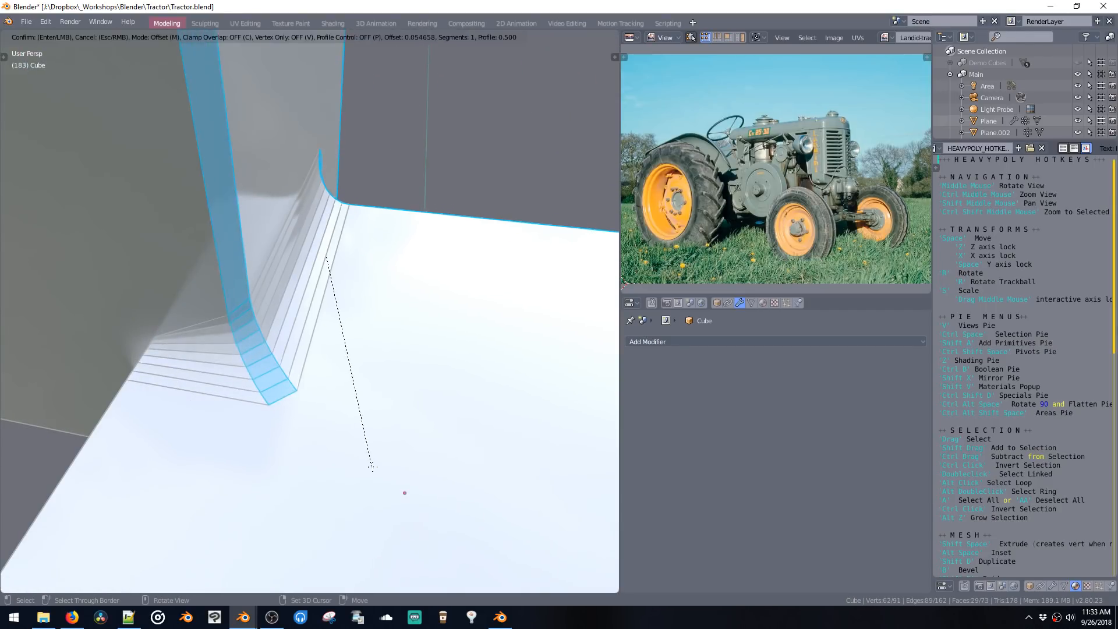
{"action": "left_click", "coordinate": [580, 544]}
{"action": "middle_click_drag", "start_coordinate": [579, 543], "coordinate": [252, 256]}
{"action": "key", "text": "a"}
{"action": "key", "text": "a"}
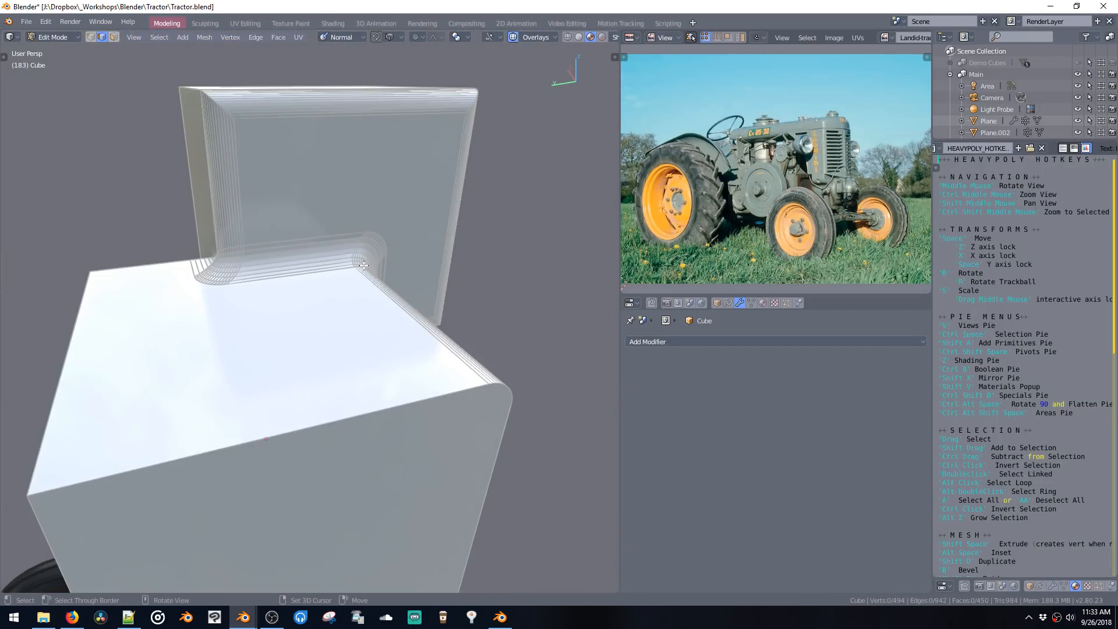
Step: Undo the bevels on the joined cubes, back to the plain intersection edges
{"action": "key", "text": "ctrl+z"}
{"action": "key", "text": "ctrl+z"}
{"action": "key", "text": "ctrl+z"}
{"action": "key", "text": "ctrl+z"}
{"action": "key", "text": "ctrl+z"}
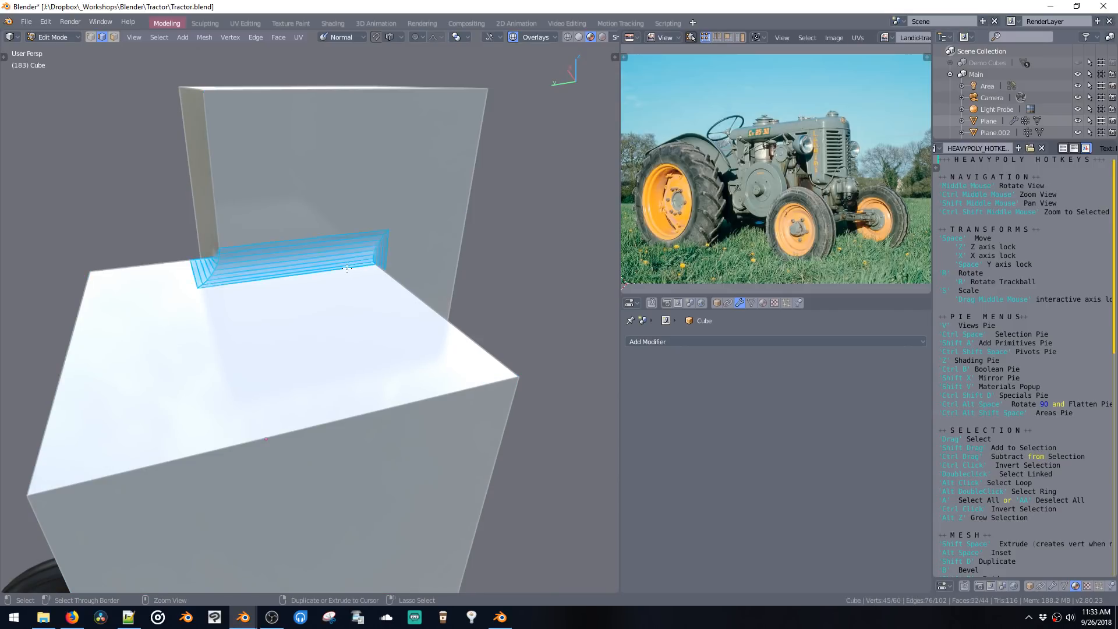
{"action": "mouse_move", "coordinate": [349, 267]}
{"action": "middle_mouse_down"}
{"action": "mouse_move", "coordinate": [315, 261]}
{"action": "mouse_move", "coordinate": [348, 269]}
{"action": "middle_mouse_up"}
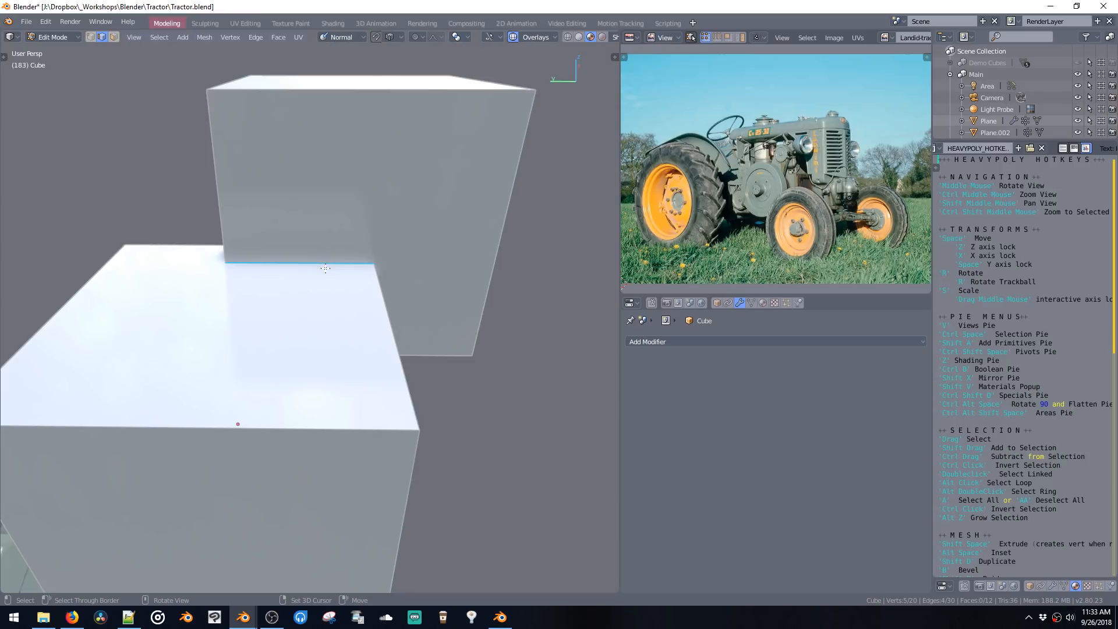
Step: Try bevelling the selected intersection edges between the two cubes with the multi-segment Bevel Edges command, and undo it
{"action": "key", "text": "ctrl+e"}
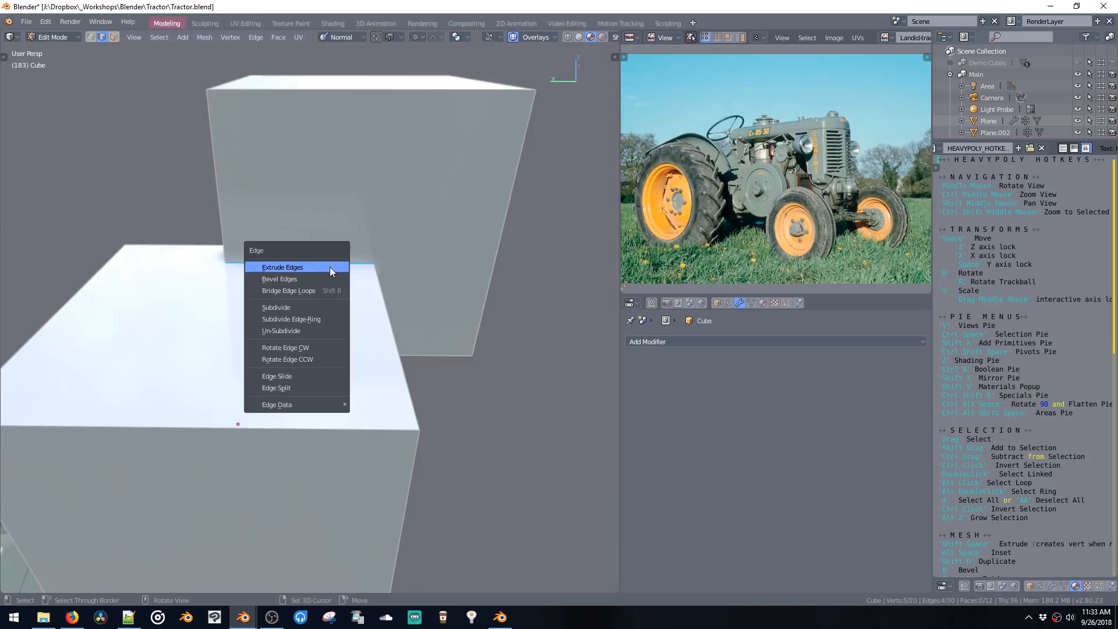
{"action": "left_click", "coordinate": [278, 279]}
{"action": "left_click", "coordinate": [368, 359]}
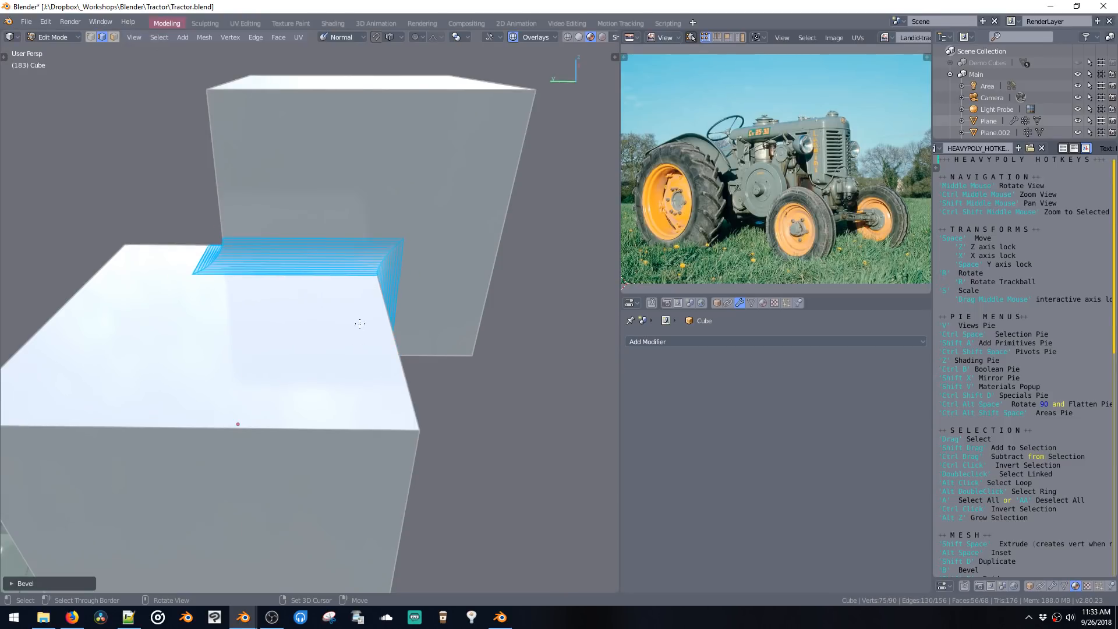
{"action": "middle_click_drag", "start_coordinate": [369, 360], "coordinate": [318, 285]}
{"action": "key", "text": "ctrl+z"}
{"action": "key", "text": "ctrl+e"}
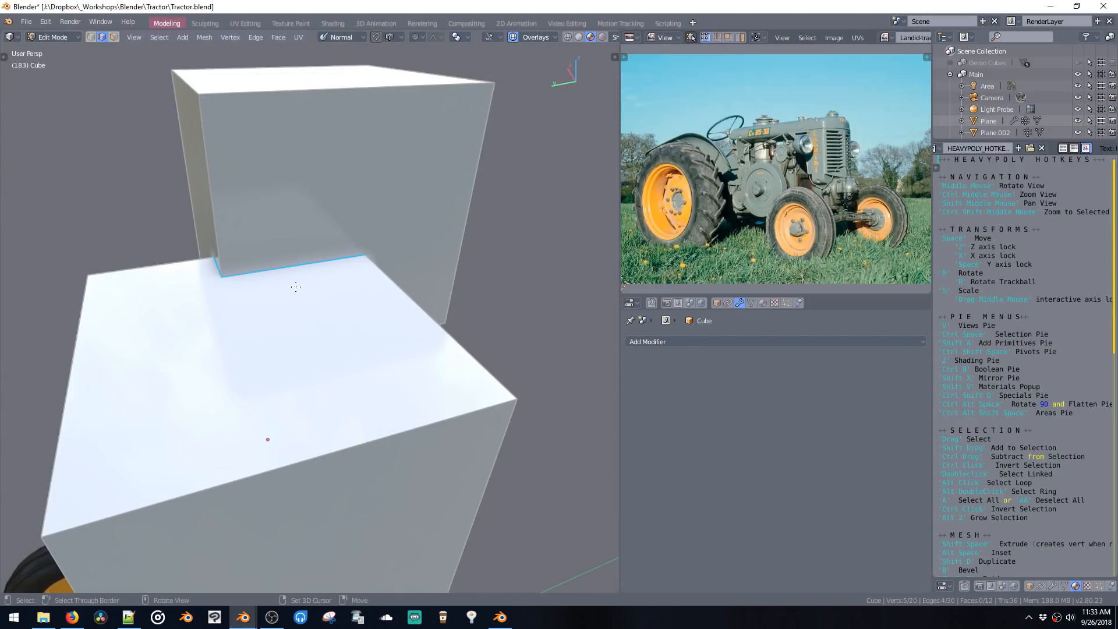
{"action": "key", "text": "shift+w"}
{"action": "right_click", "coordinate": [334, 291]}
Step: Add a Bevel modifier to the joined cubes with its limit method set to Vertex Group
{"action": "left_click", "coordinate": [666, 341]}
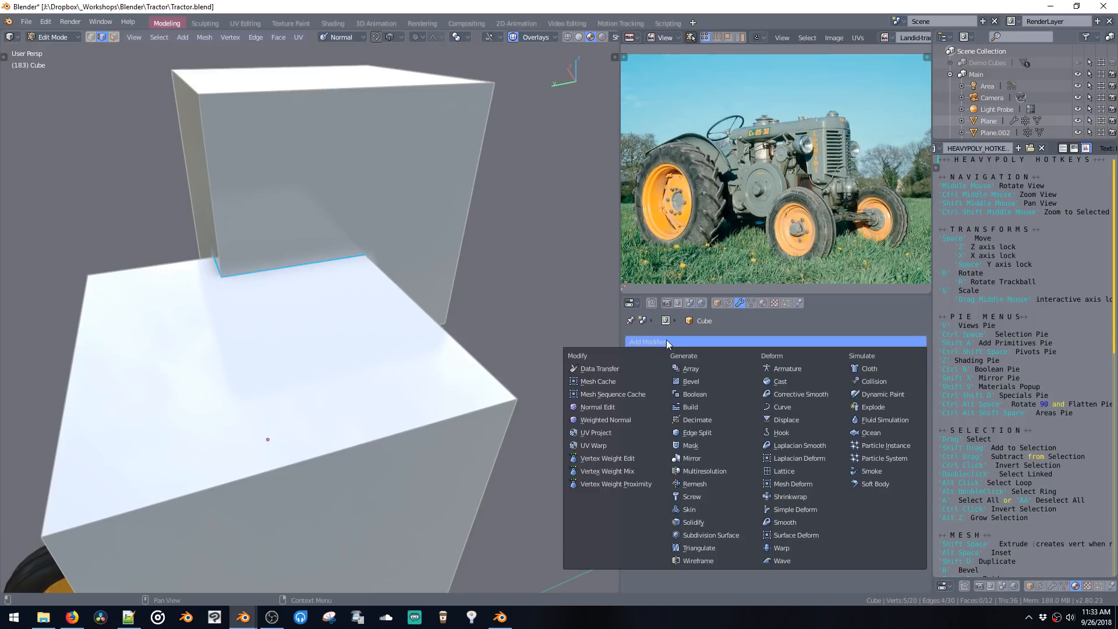
{"action": "left_click", "coordinate": [712, 381]}
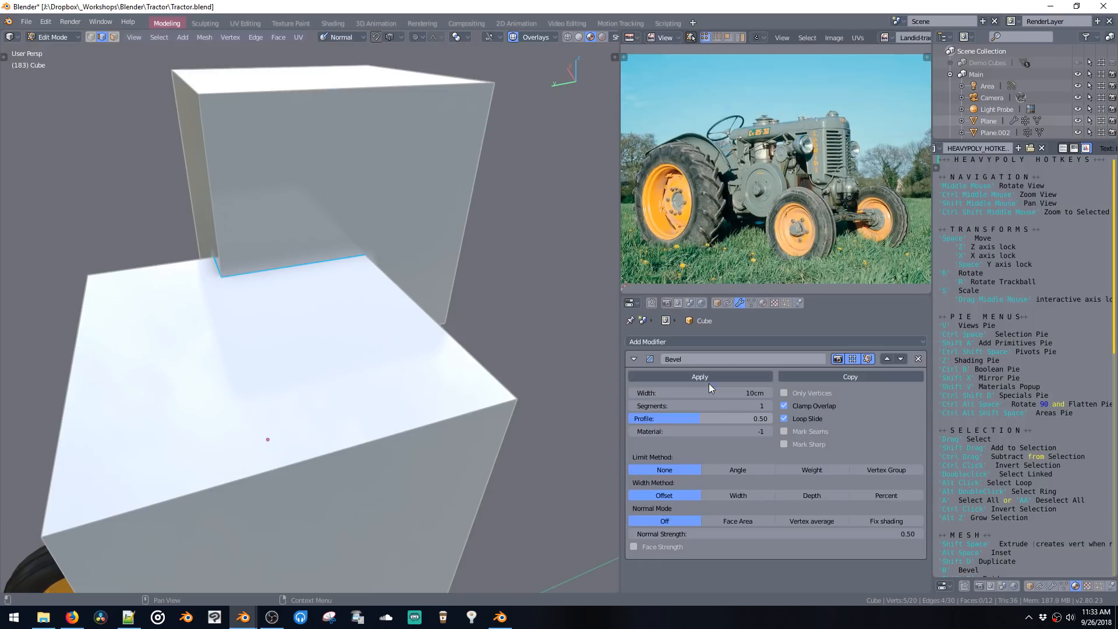
{"action": "left_click", "coordinate": [797, 469]}
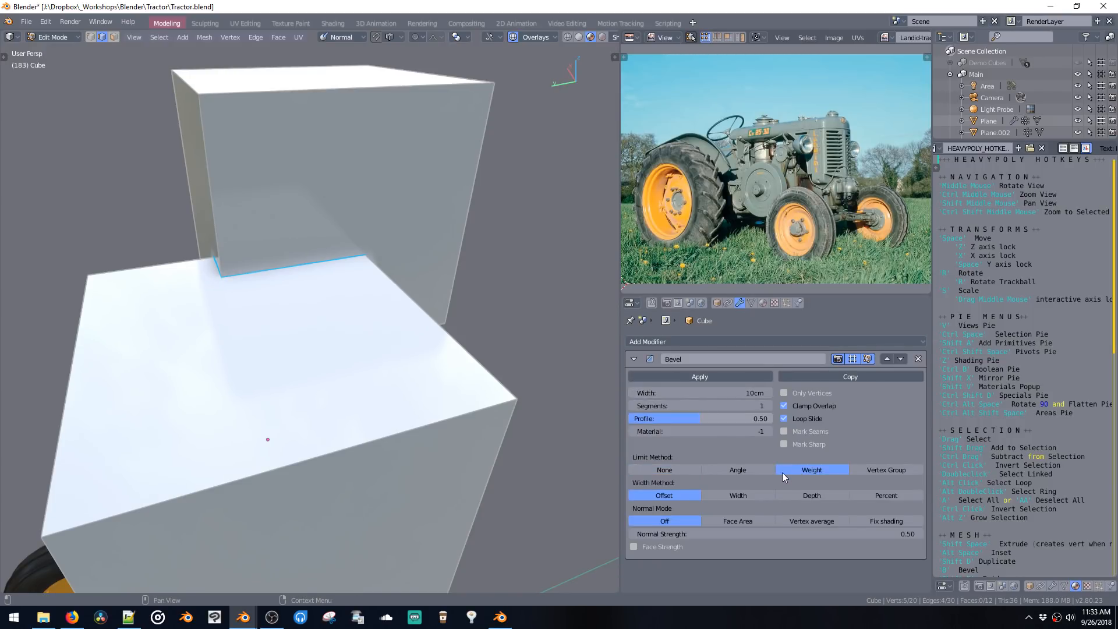
{"action": "left_click", "coordinate": [876, 470]}
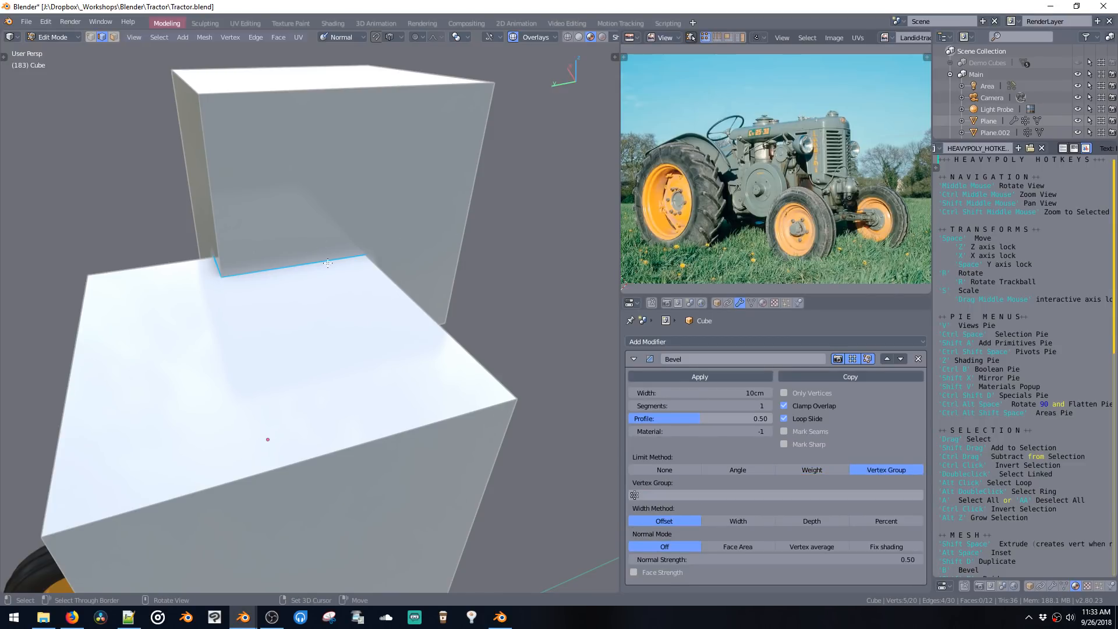
Step: Create a new vertex group on the cube mesh and assign it as the Bevel modifier's vertex group
{"action": "left_click", "coordinate": [751, 302]}
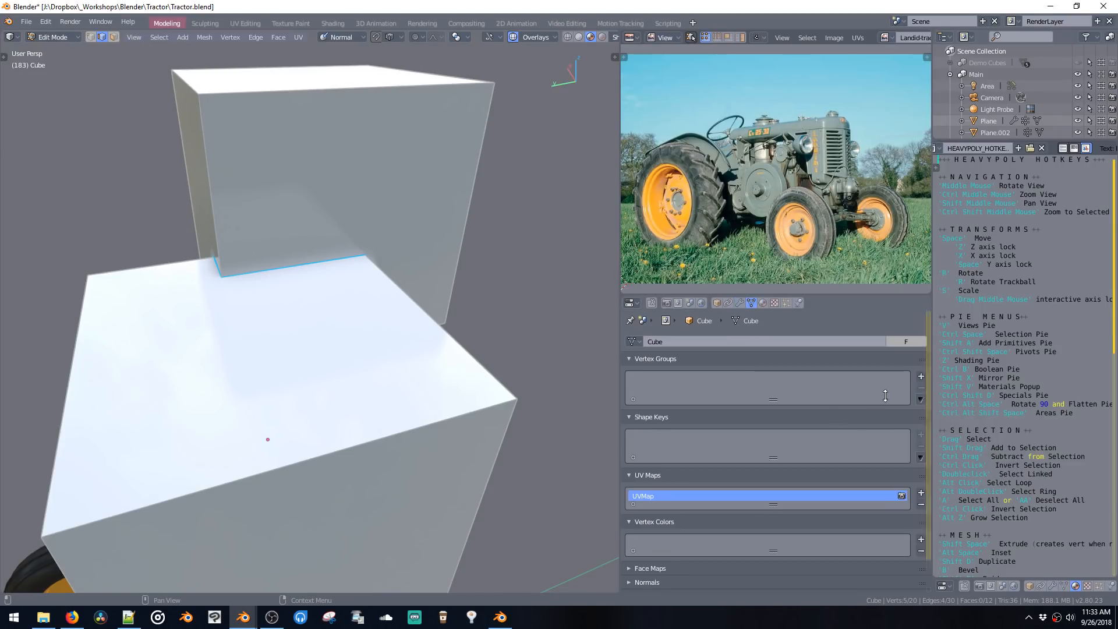
{"action": "left_click", "coordinate": [920, 376]}
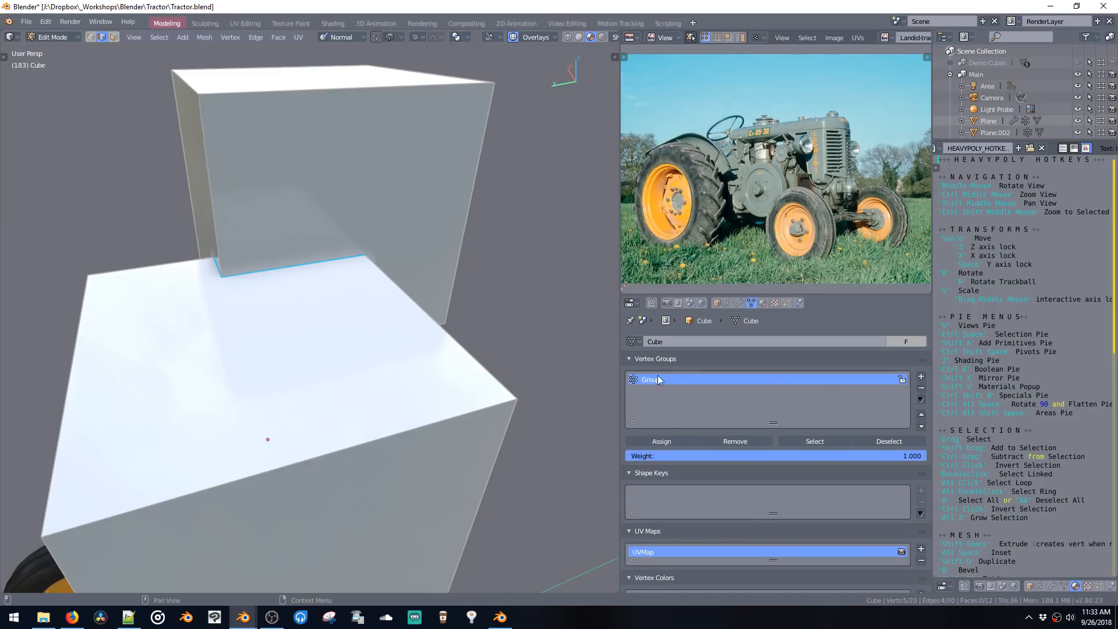
{"action": "left_click", "coordinate": [740, 302]}
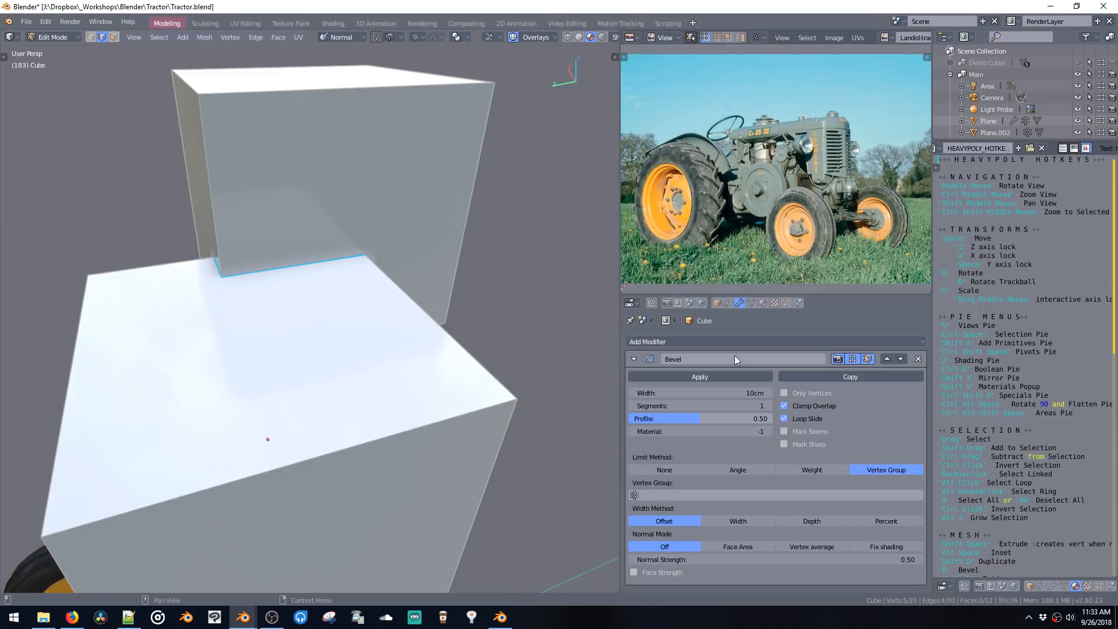
{"action": "left_click", "coordinate": [757, 494]}
{"action": "left_click", "coordinate": [631, 373]}
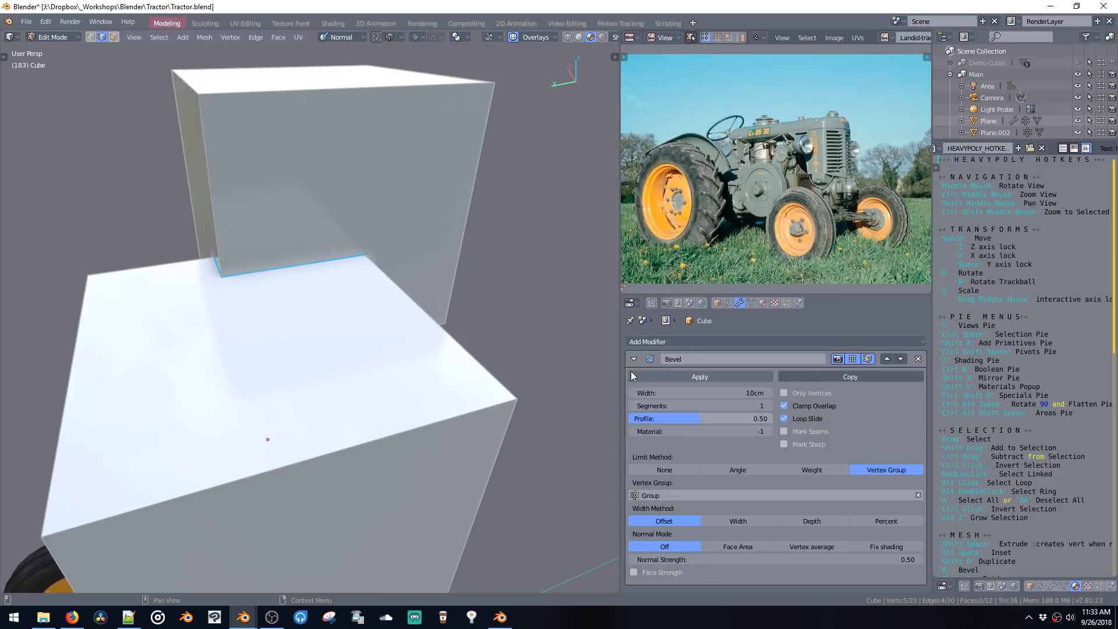
Step: Return to object mode, turn off Clamp Overlap and set the bevel width to 99.44 cm with the Offset width method
{"action": "key", "text": "ctrl+space"}
{"action": "left_click", "coordinate": [509, 294]}
{"action": "middle_click_drag", "start_coordinate": [514, 274], "coordinate": [502, 267]}
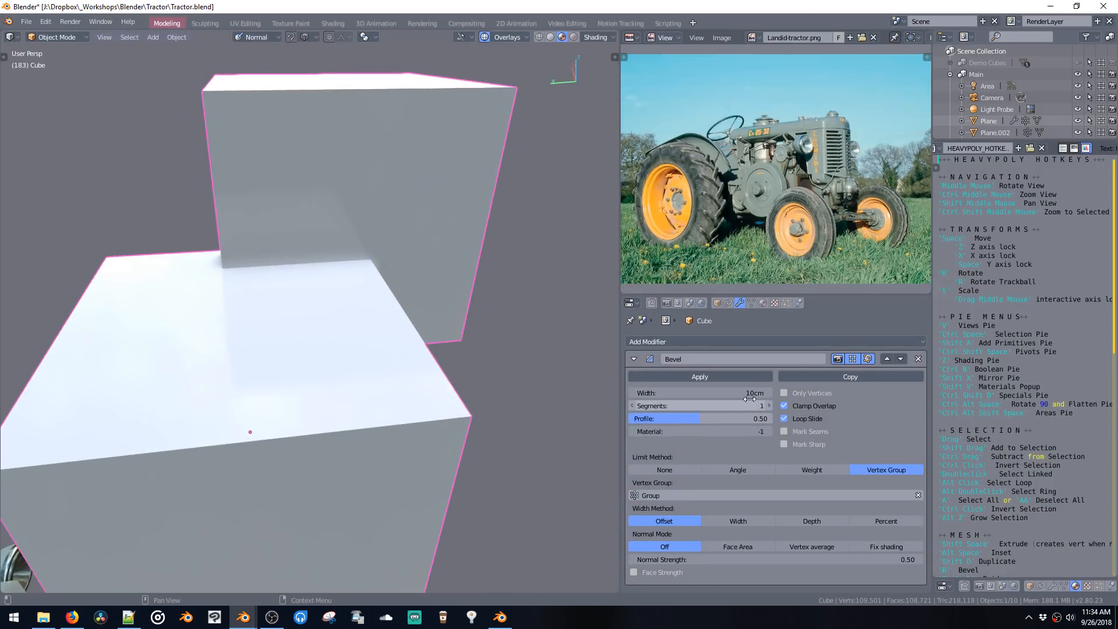
{"action": "left_click", "coordinate": [783, 405]}
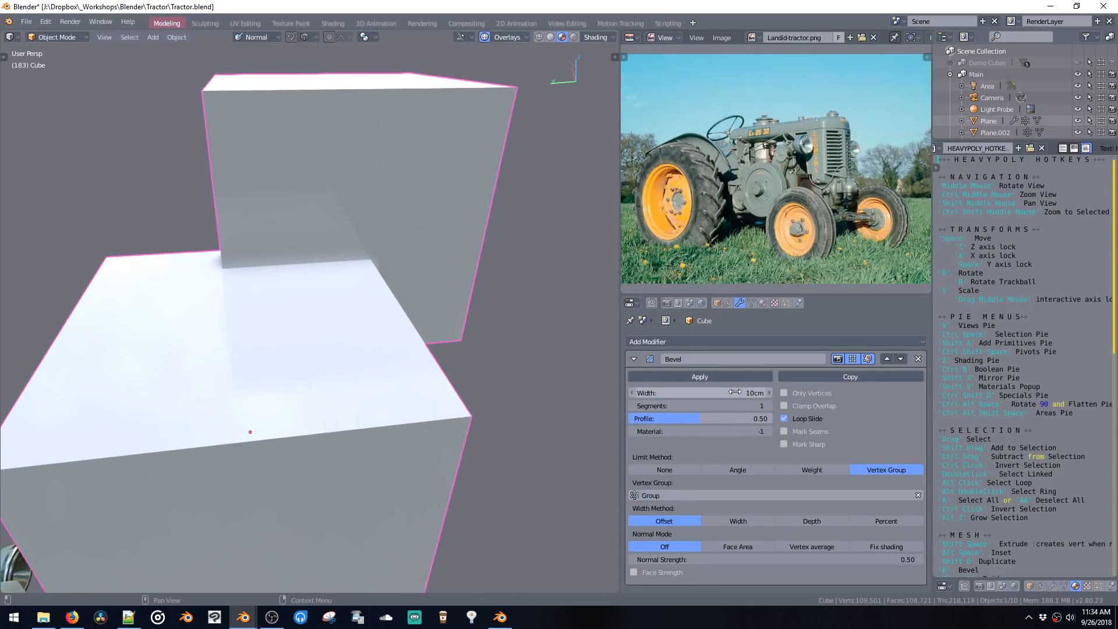
{"action": "left_click_drag", "start_coordinate": [735, 392], "coordinate": [745, 394]}
{"action": "left_click", "coordinate": [723, 521]}
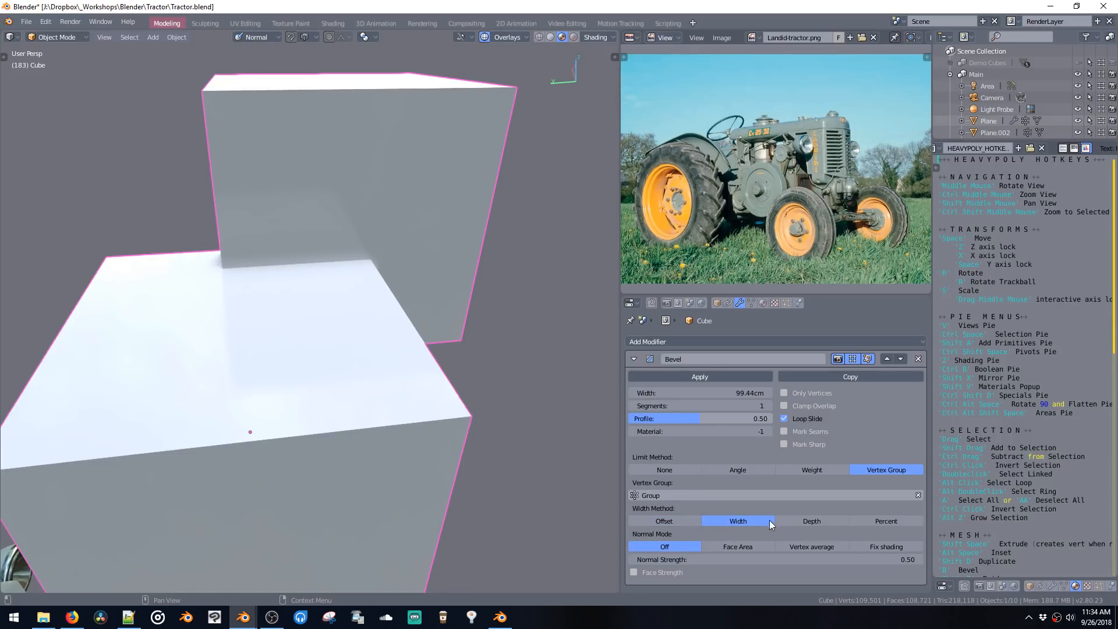
{"action": "left_click", "coordinate": [696, 522]}
Step: Limit the cubes' bevel by angle and set it to 19 segments with a width of 21.46 cm
{"action": "left_click", "coordinate": [688, 469]}
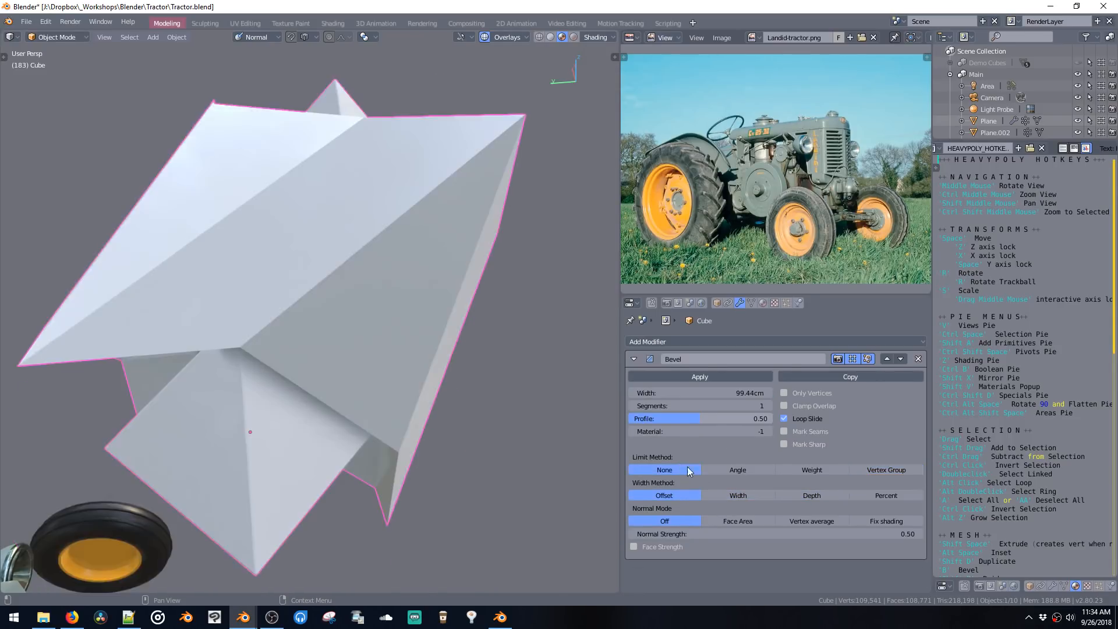
{"action": "left_click", "coordinate": [725, 470]}
{"action": "left_click", "coordinate": [680, 468]}
{"action": "left_click", "coordinate": [730, 464]}
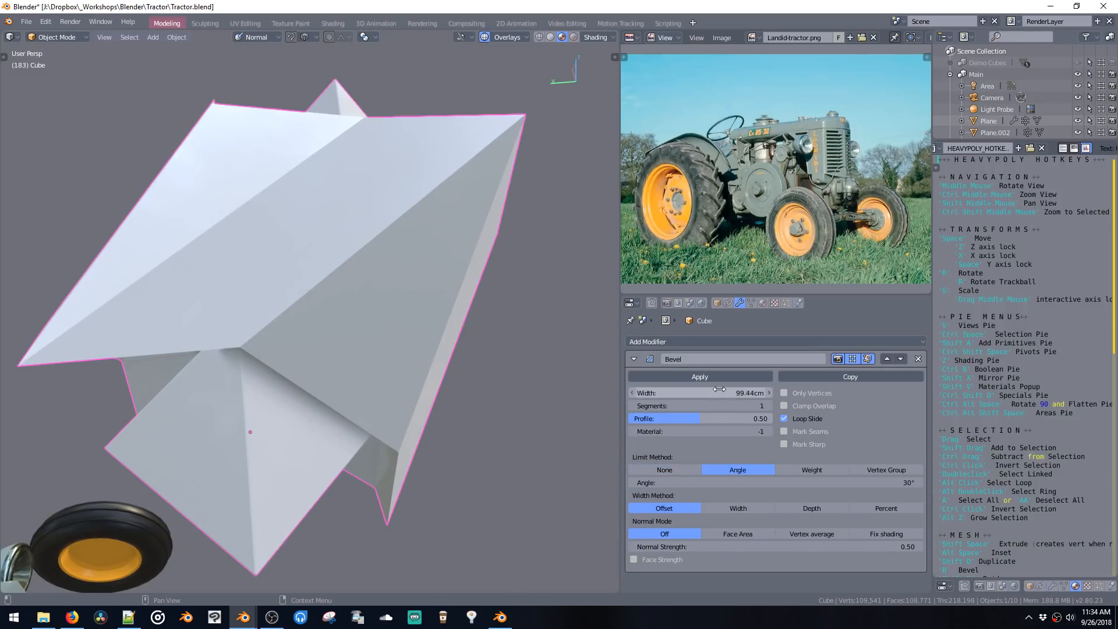
{"action": "left_click_drag", "start_coordinate": [720, 389], "coordinate": [690, 409]}
{"action": "middle_click_drag", "start_coordinate": [499, 320], "coordinate": [582, 309]}
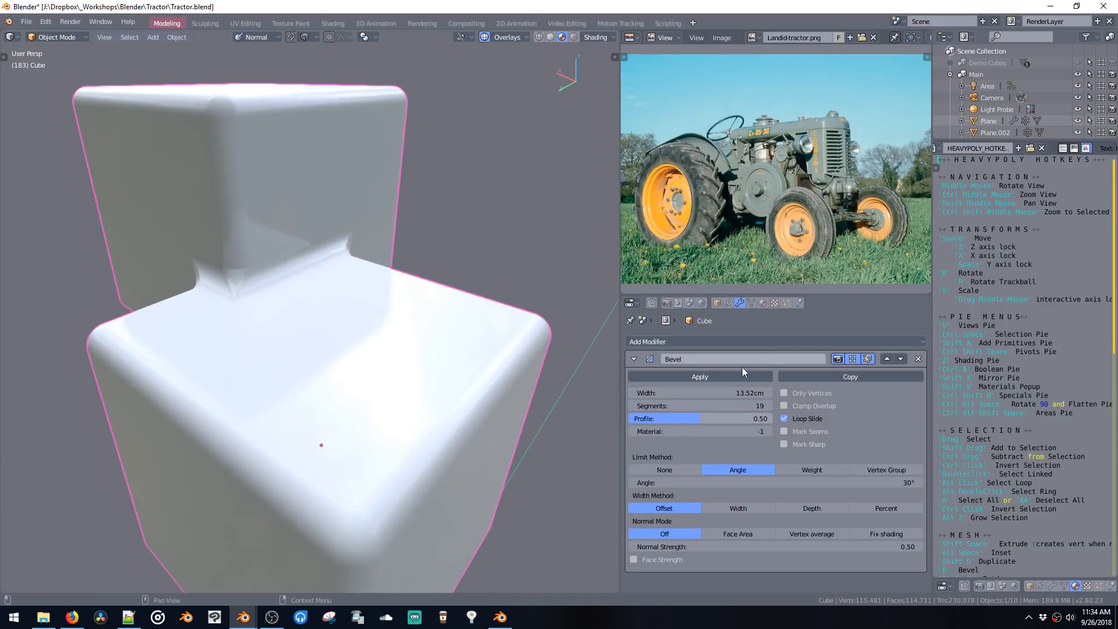
{"action": "left_click_drag", "start_coordinate": [716, 395], "coordinate": [814, 414]}
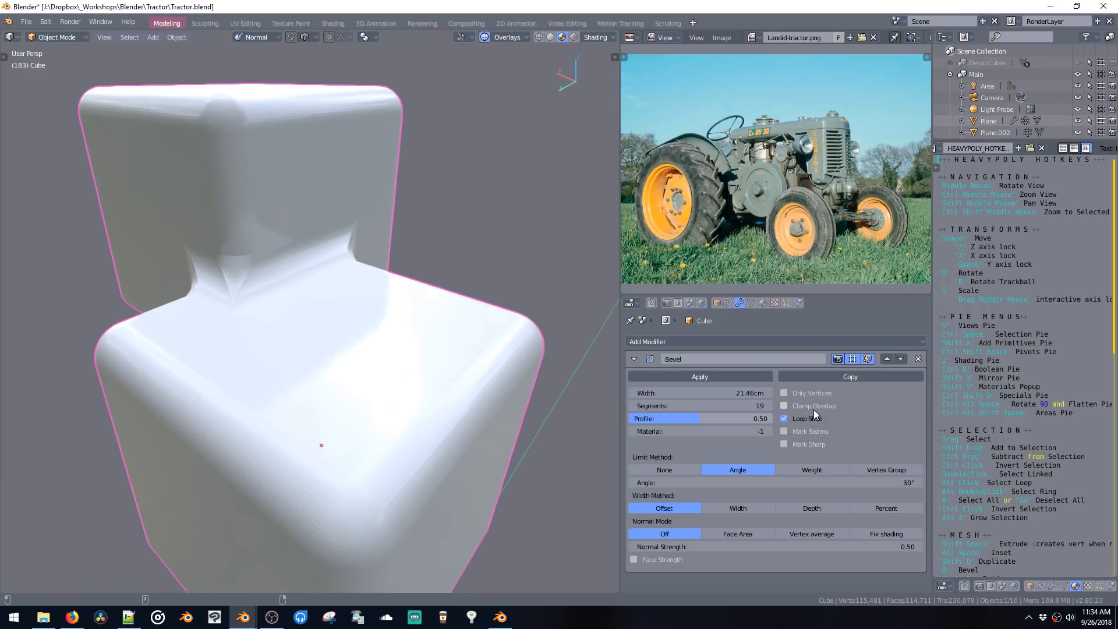
Step: Delete the joined test cubes and select the tractor body
{"action": "scroll", "coordinate": [382, 217], "scroll_direction": "down", "scroll_amount": 3}
{"action": "middle_click_drag", "start_coordinate": [383, 216], "coordinate": [344, 200]}
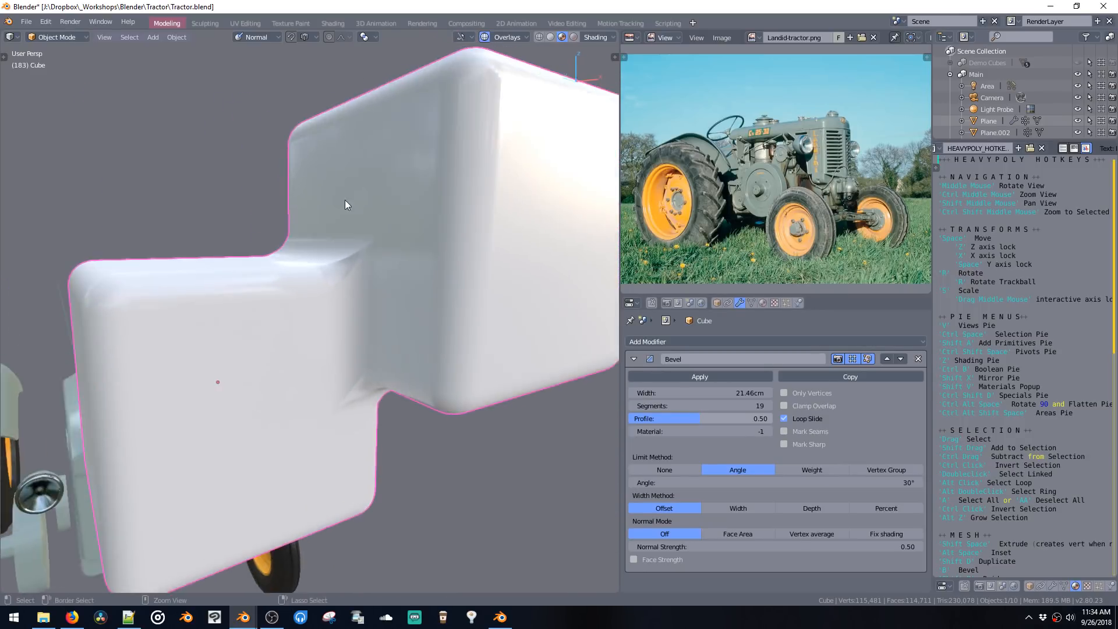
{"action": "scroll", "coordinate": [337, 207], "scroll_direction": "down", "scroll_amount": 2}
{"action": "key", "text": "Delete"}
{"action": "middle_click_drag", "start_coordinate": [421, 215], "coordinate": [436, 291]}
{"action": "left_click", "coordinate": [303, 352]}
Step: In the engine disc mesh, duplicate one ring of faces from the large disc and place the copy above it
{"action": "scroll", "coordinate": [305, 350], "scroll_direction": "up", "scroll_amount": 4}
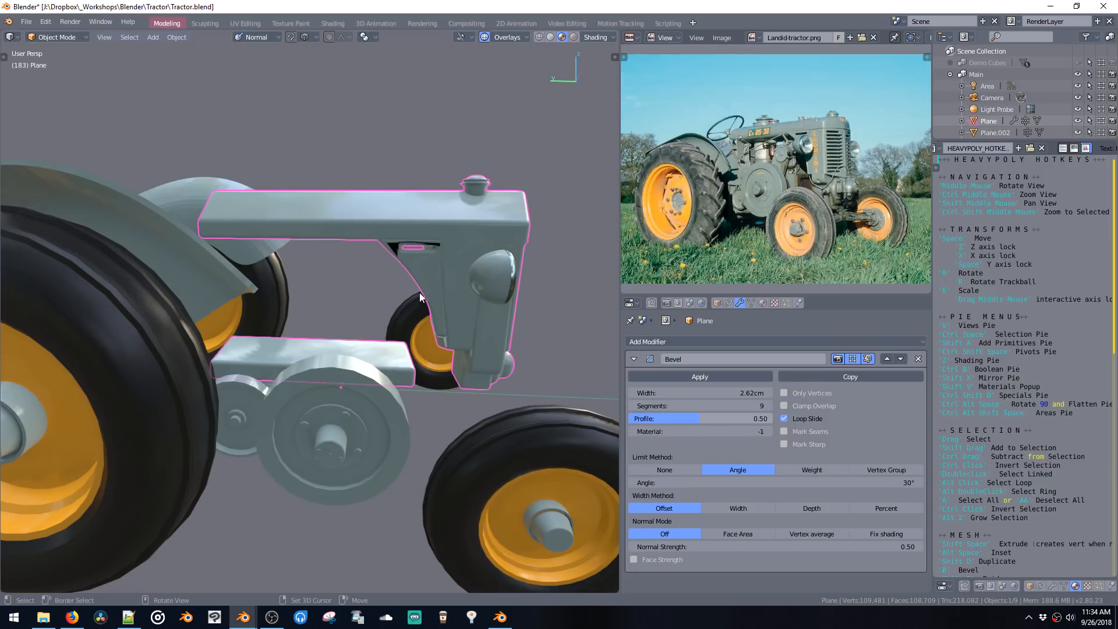
{"action": "mouse_move", "coordinate": [419, 292]}
{"action": "middle_mouse_down"}
{"action": "mouse_move", "coordinate": [400, 279]}
{"action": "mouse_move", "coordinate": [403, 294]}
{"action": "middle_mouse_up"}
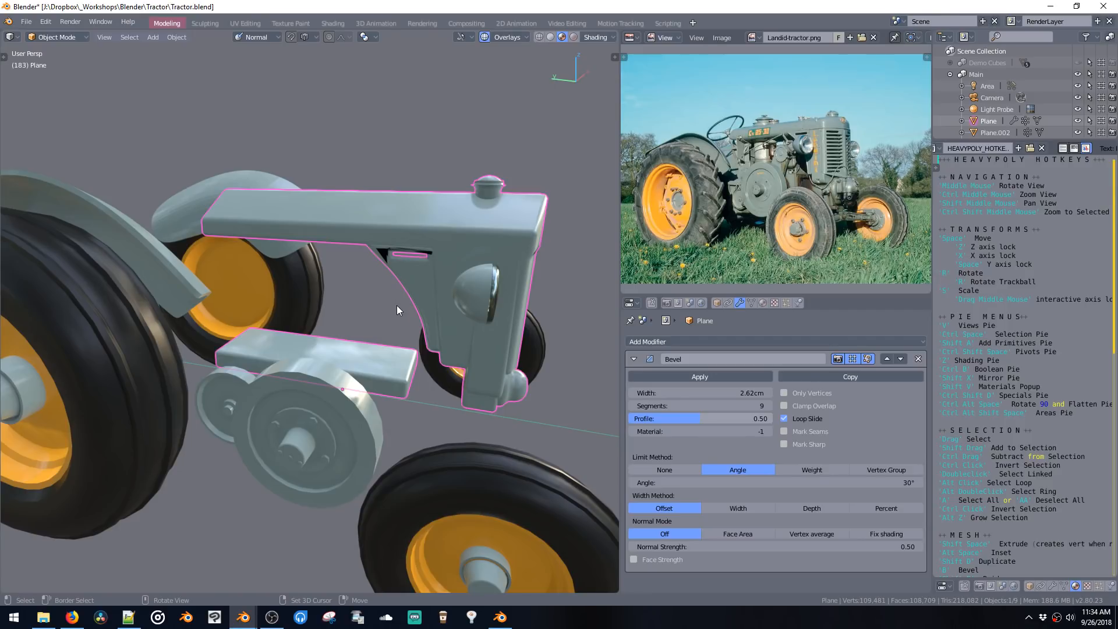
{"action": "mouse_move", "coordinate": [396, 306]}
{"action": "middle_mouse_down"}
{"action": "mouse_move", "coordinate": [399, 291]}
{"action": "mouse_move", "coordinate": [377, 295]}
{"action": "middle_mouse_up"}
{"action": "scroll", "coordinate": [389, 284], "scroll_direction": "up", "scroll_amount": 5}
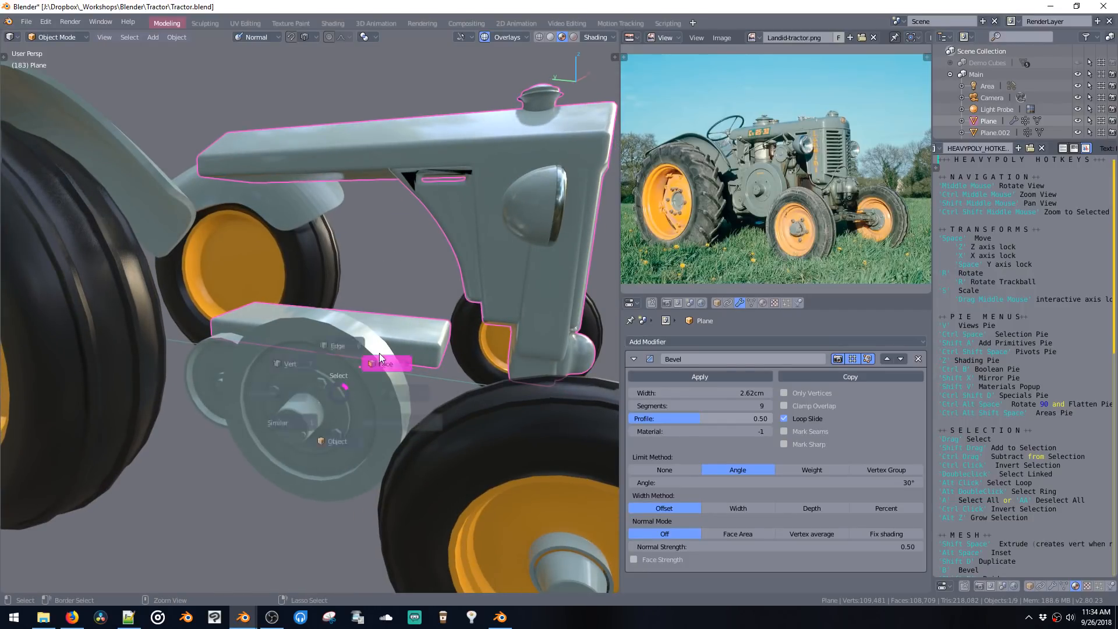
{"action": "left_click", "coordinate": [343, 400]}
{"action": "key", "text": "Tab"}
{"action": "middle_click_drag", "start_coordinate": [342, 401], "coordinate": [377, 344]}
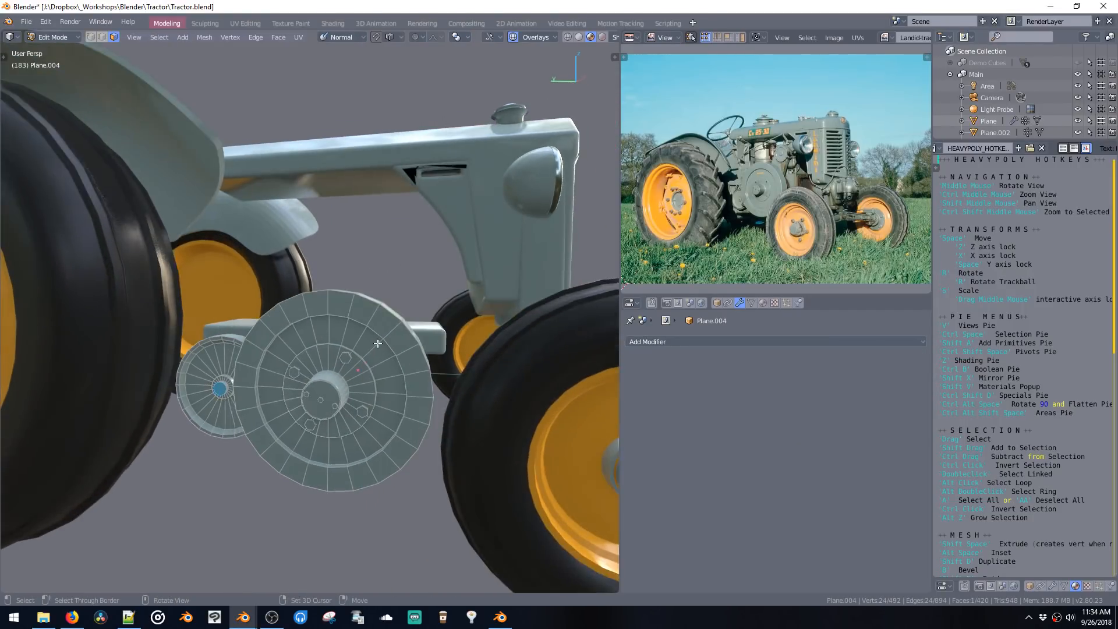
{"action": "left_click", "coordinate": [351, 332], "text": "alt"}
{"action": "key", "text": "shift+d"}
{"action": "left_click", "coordinate": [423, 226]}
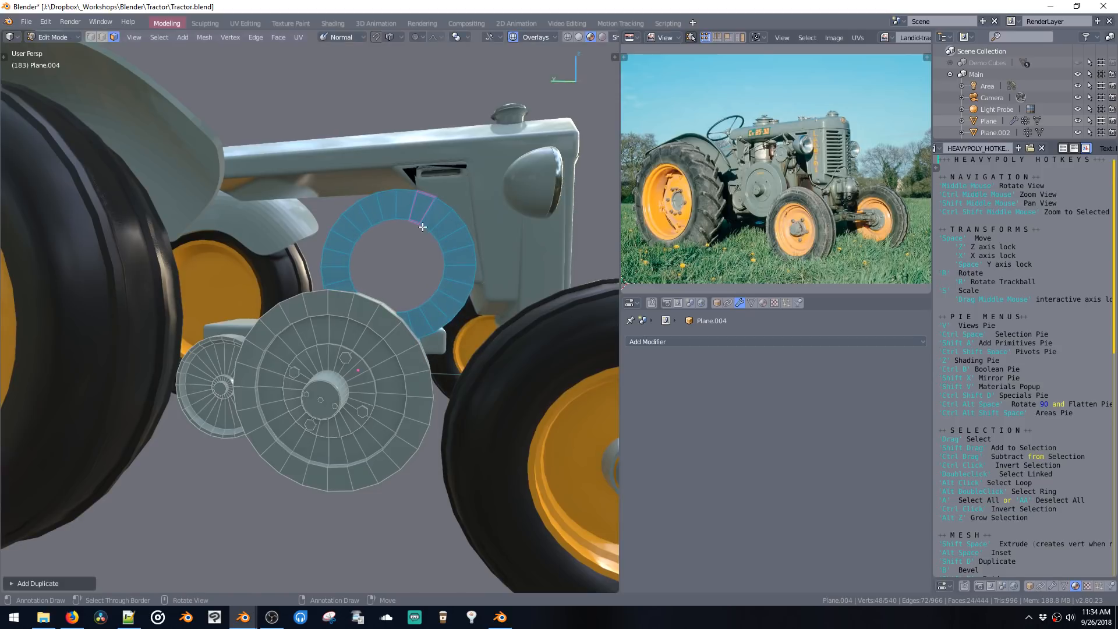
Step: Fill the inner opening of the copied ring with a face
{"action": "middle_click_drag", "start_coordinate": [429, 302], "coordinate": [423, 312]}
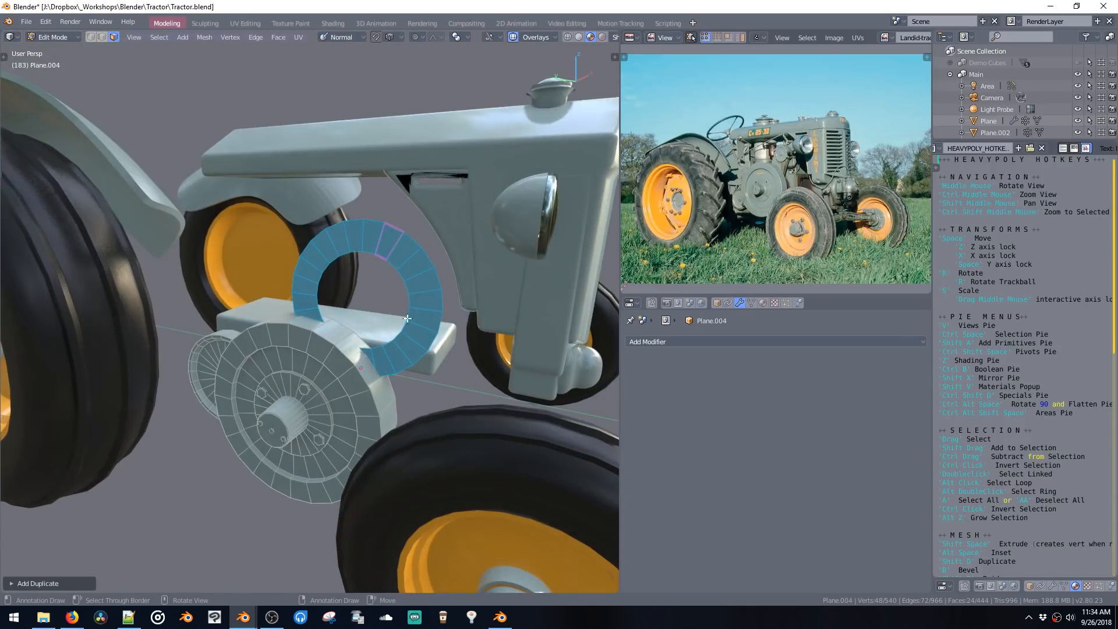
{"action": "key", "text": "2"}
{"action": "left_click", "coordinate": [407, 319], "text": "alt"}
{"action": "key", "text": "f"}
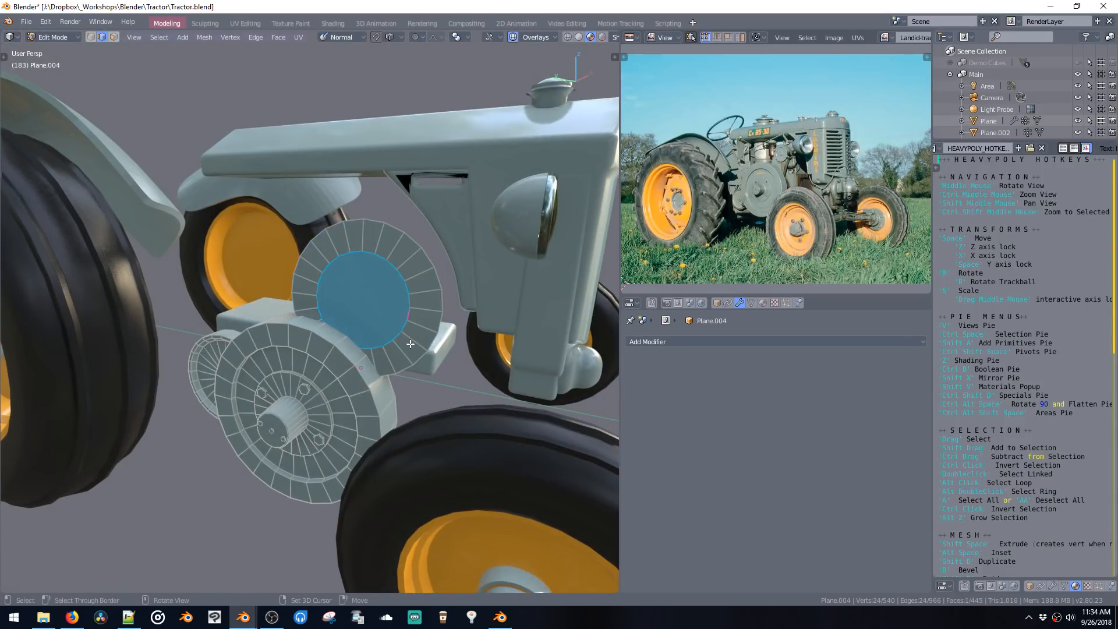
Step: Extrude and inset the new centre face to form a small stepped hub
{"action": "key", "text": "shift+space"}
{"action": "left_click", "coordinate": [410, 346]}
{"action": "key", "text": "alt+space"}
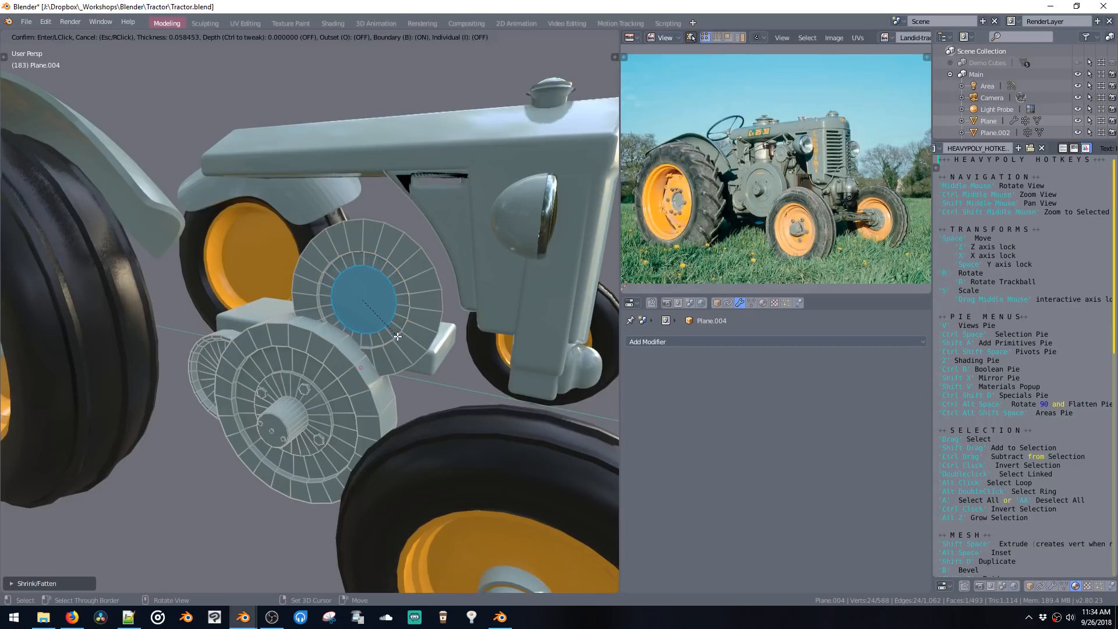
{"action": "left_click", "coordinate": [389, 331]}
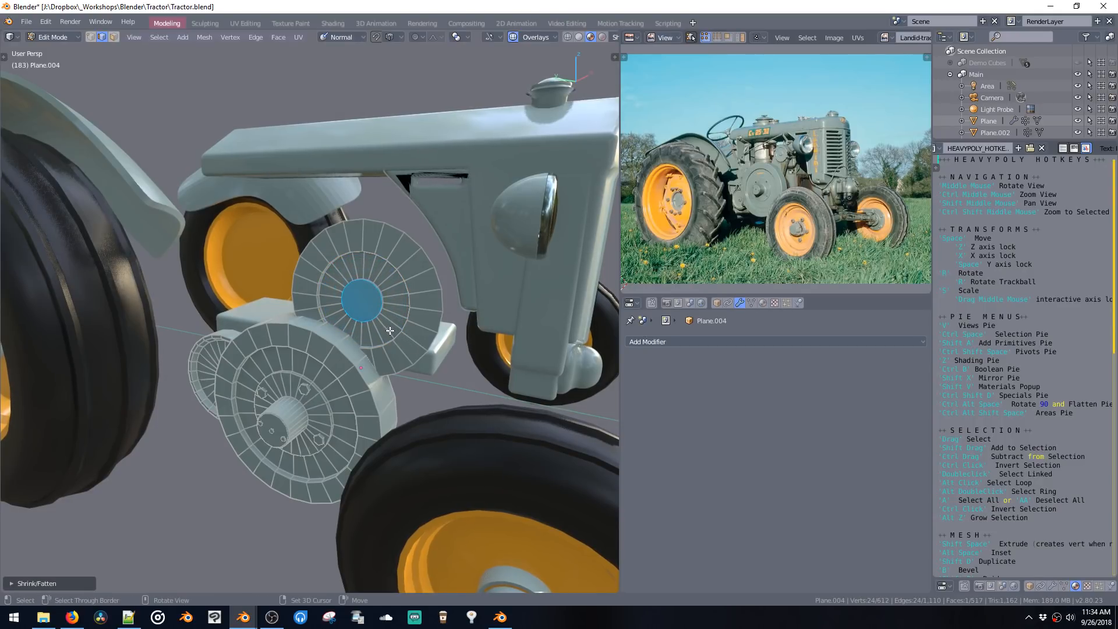
Step: Scale down the whole new disc and move it between the large disc and the front grille
{"action": "double_click", "coordinate": [389, 331]}
{"action": "key", "text": "s"}
{"action": "left_click", "coordinate": [384, 323]}
{"action": "key", "text": "space"}
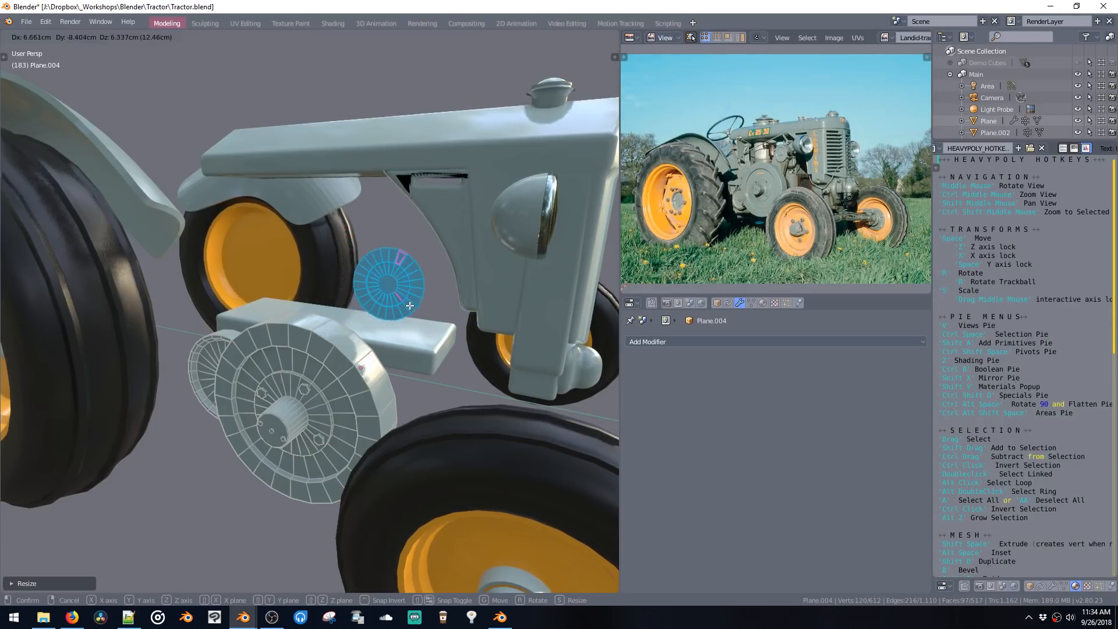
{"action": "left_click", "coordinate": [409, 305]}
{"action": "key", "text": "s"}
{"action": "left_click", "coordinate": [414, 310]}
Step: Extrude the small disc's outer edge loop along X to give it depth and cap the open back
{"action": "key", "text": "ctrl+space"}
{"action": "middle_click_drag", "start_coordinate": [414, 309], "coordinate": [381, 269]}
{"action": "left_click", "coordinate": [409, 278]}
{"action": "left_click", "coordinate": [401, 287], "text": "alt"}
{"action": "key", "text": "shift+space"}
{"action": "key", "text": "x"}
{"action": "left_click", "coordinate": [403, 290]}
{"action": "key", "text": "f"}
Step: Extrude the small disc's lower rim faces and move them along Z and Y behind the large disc, forming a connecting arm
{"action": "key", "text": "3"}
{"action": "left_click", "coordinate": [402, 264], "text": "ctrl"}
{"action": "key", "text": "space"}
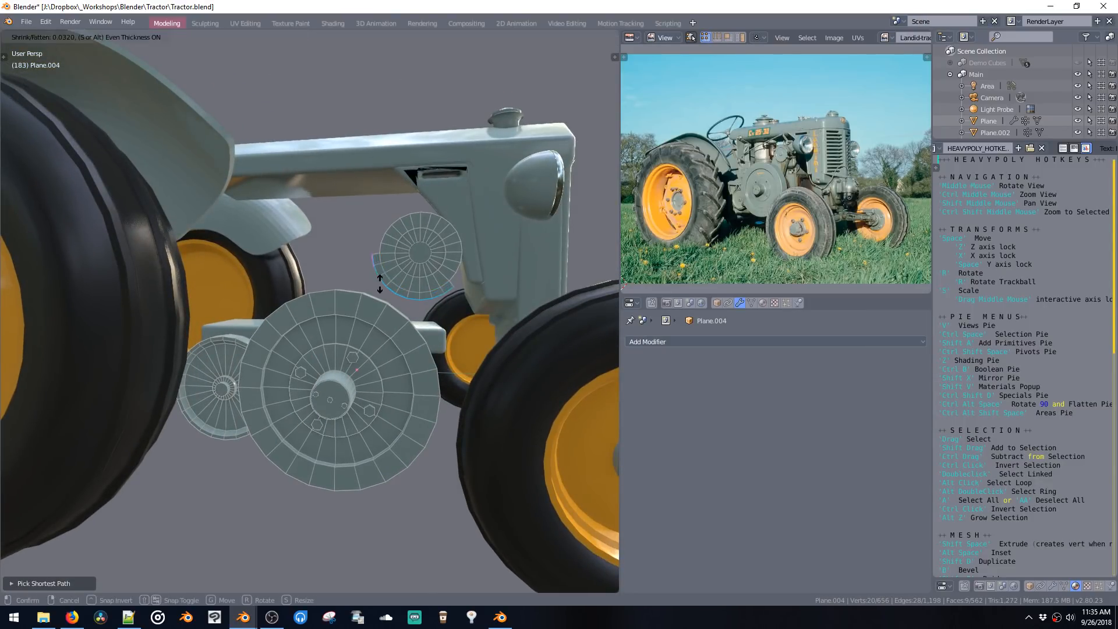
{"action": "right_click", "coordinate": [390, 293]}
{"action": "key", "text": "shift+space"}
{"action": "key", "text": "z"}
{"action": "left_click", "coordinate": [390, 389]}
{"action": "key", "text": "space"}
{"action": "key", "text": "space"}
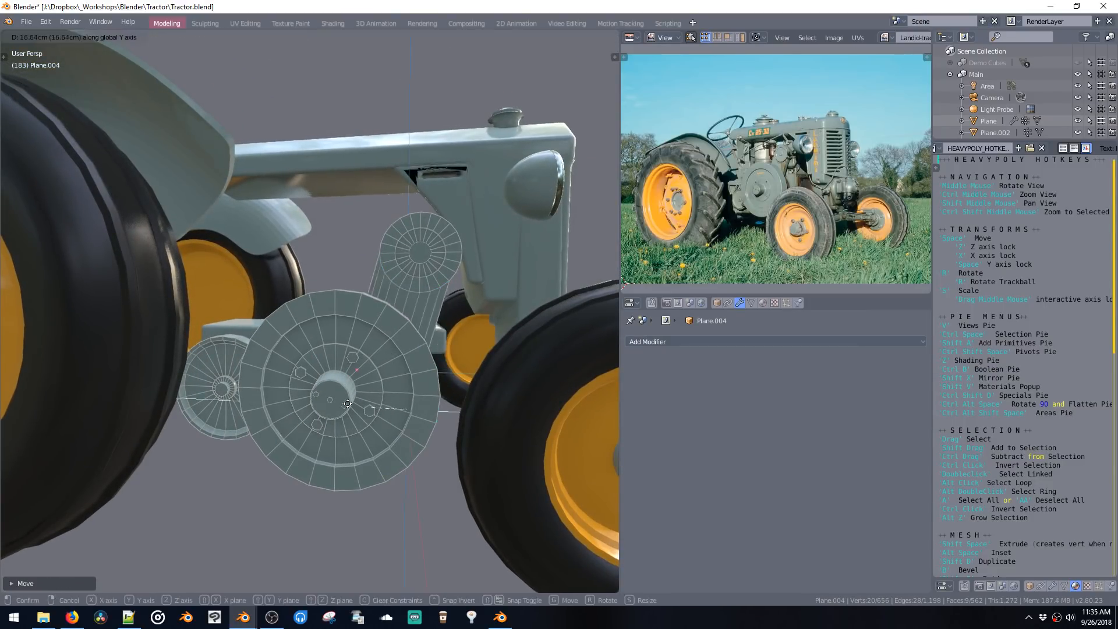
{"action": "left_click", "coordinate": [328, 394]}
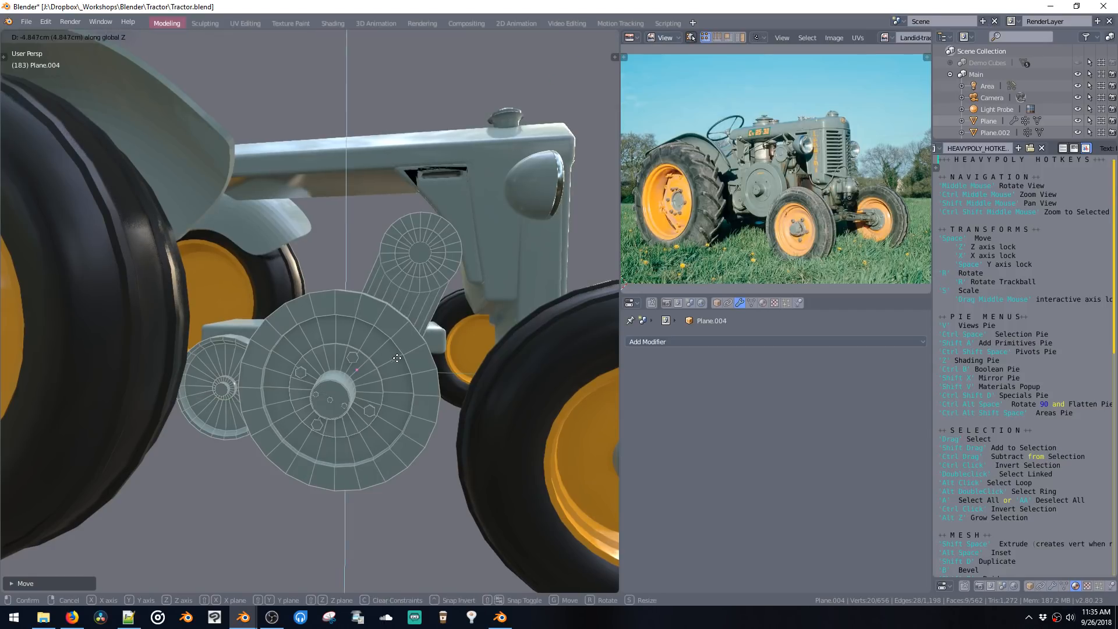
{"action": "middle_click_drag", "start_coordinate": [396, 359], "coordinate": [387, 318]}
Step: Move the whole small disc and its connecting arm along X
{"action": "double_click", "coordinate": [269, 328]}
{"action": "key", "text": "space"}
{"action": "key", "text": "x"}
{"action": "left_click", "coordinate": [269, 327]}
{"action": "scroll", "coordinate": [340, 242], "scroll_direction": "down", "scroll_amount": 4}
{"action": "middle_click_drag", "start_coordinate": [349, 233], "coordinate": [370, 268]}
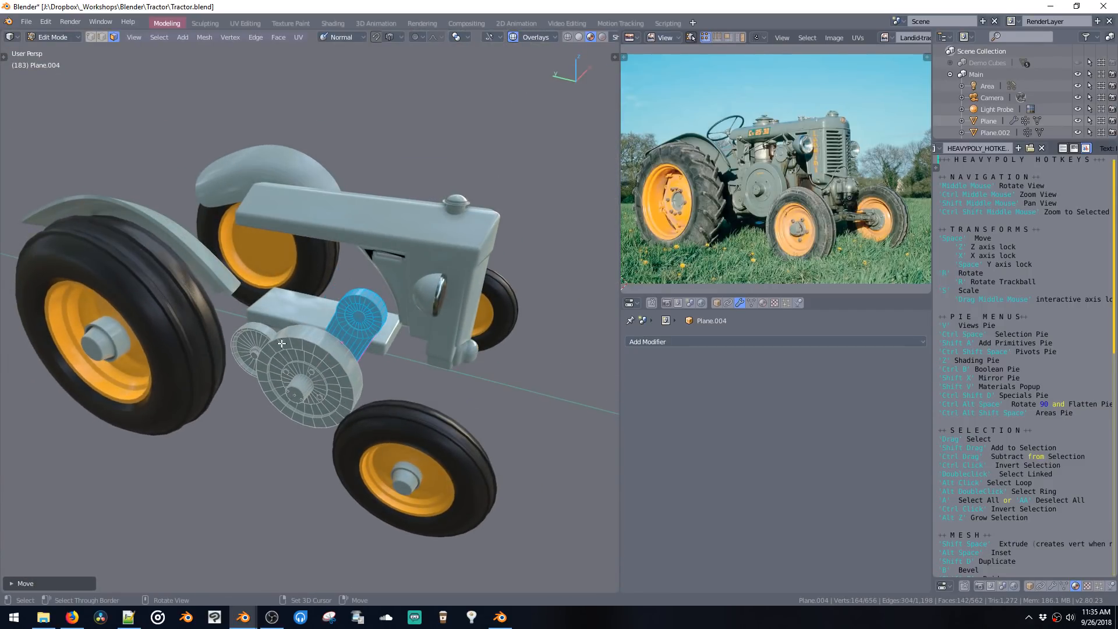
Step: Switch editing to the tractor body mesh, select the chassis block's top faces, and add a 64-sided cylinder there
{"action": "left_click", "coordinate": [294, 390]}
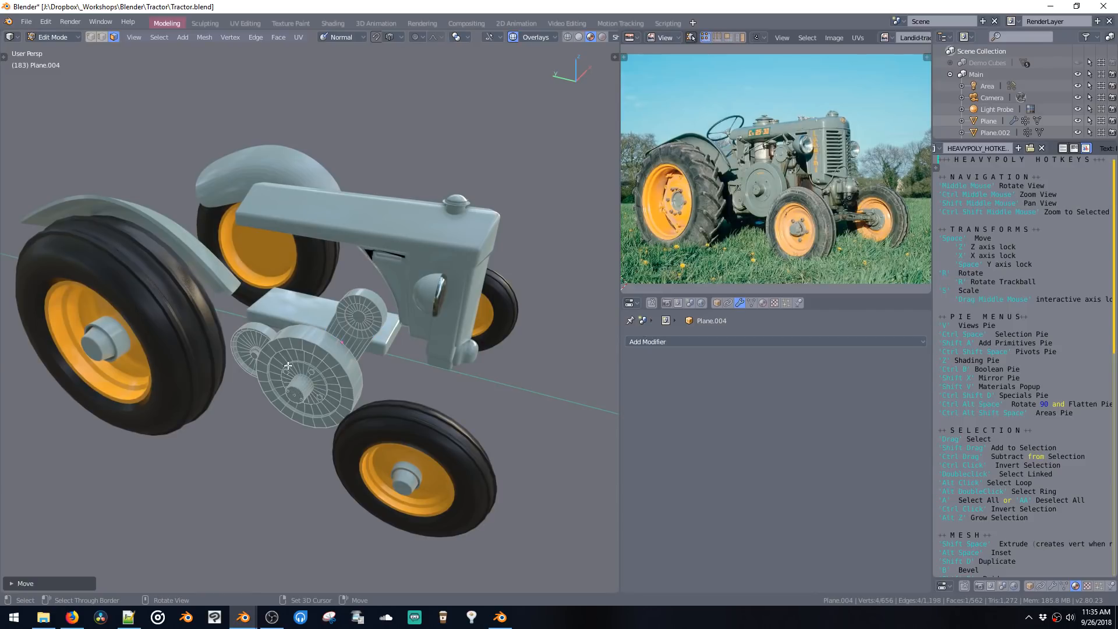
{"action": "key", "text": "ctrl+space"}
{"action": "left_click", "coordinate": [334, 330]}
{"action": "left_click", "coordinate": [312, 313]}
{"action": "key", "text": "Tab"}
{"action": "left_click", "coordinate": [309, 301]}
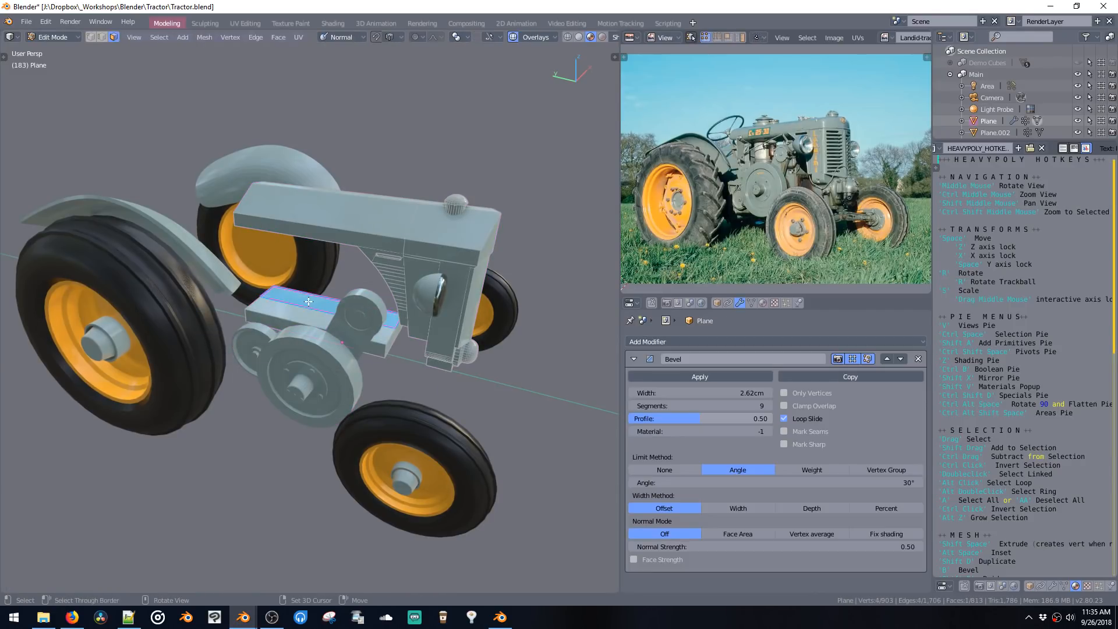
{"action": "left_click", "coordinate": [302, 326], "text": "shift"}
{"action": "key", "text": "shift+a"}
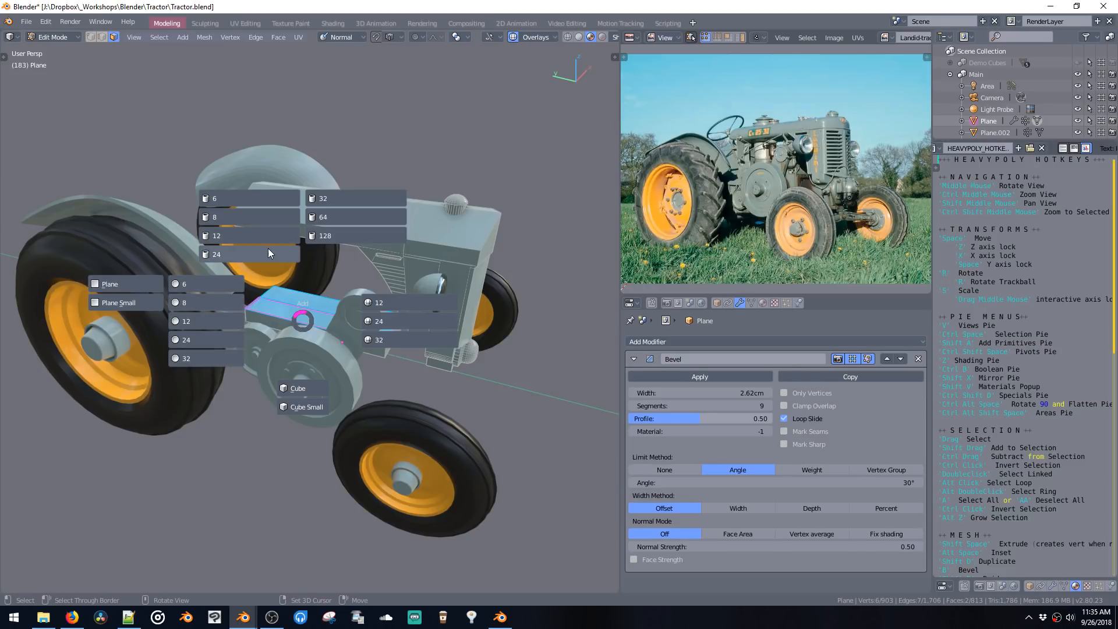
{"action": "left_click", "coordinate": [328, 214]}
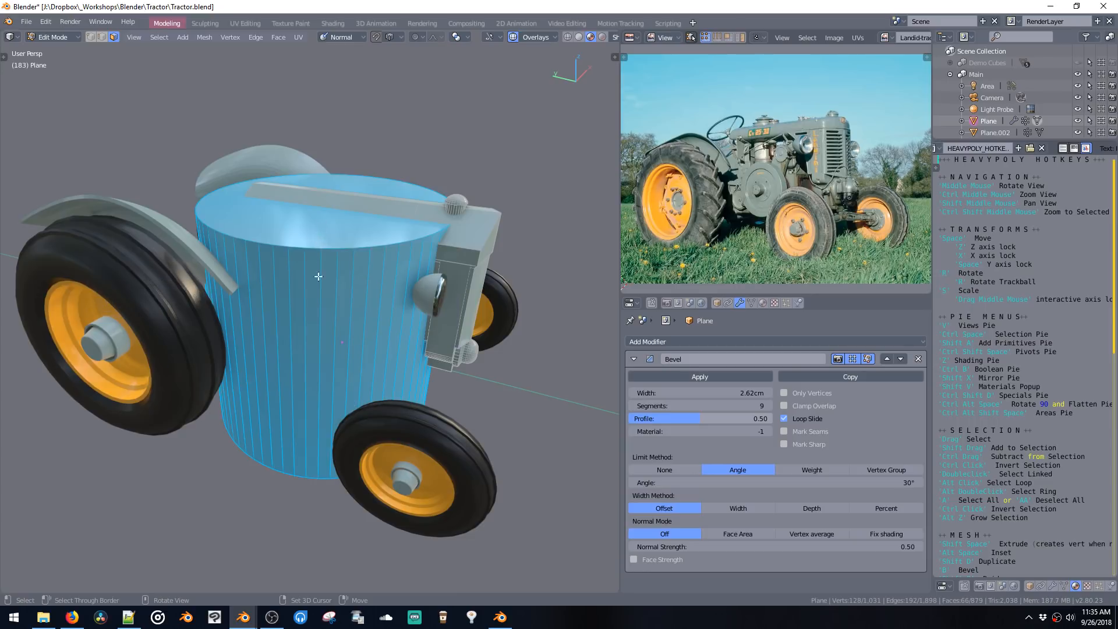
Step: Scale down the new cylinder and move it along Z to sit just beneath the hood
{"action": "key", "text": "s"}
{"action": "left_click", "coordinate": [325, 295]}
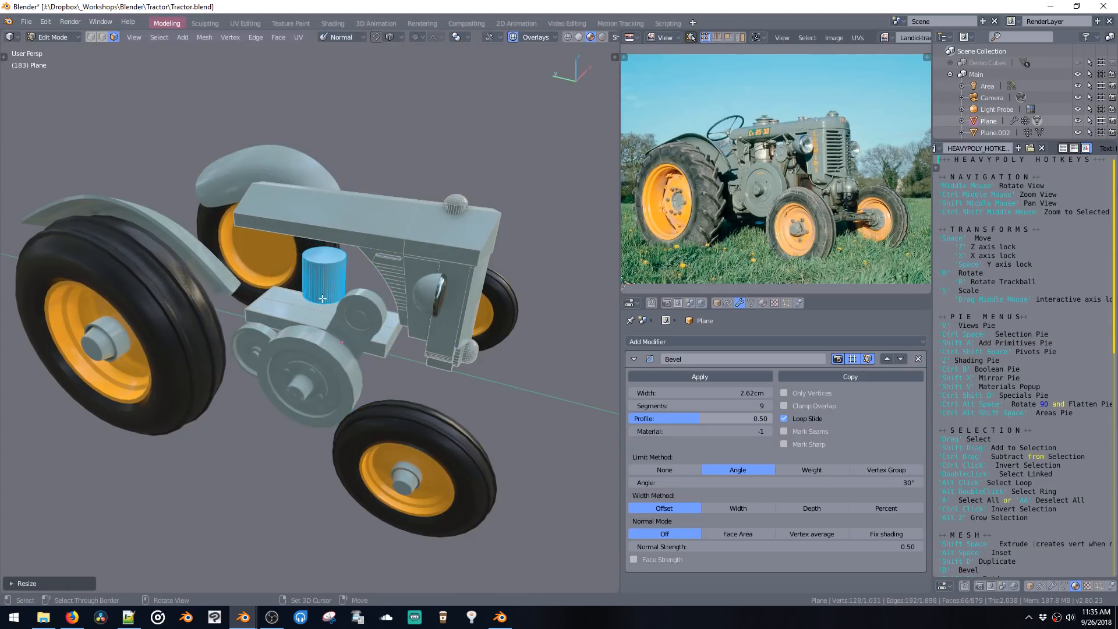
{"action": "key", "text": "s"}
{"action": "left_click", "coordinate": [327, 307]}
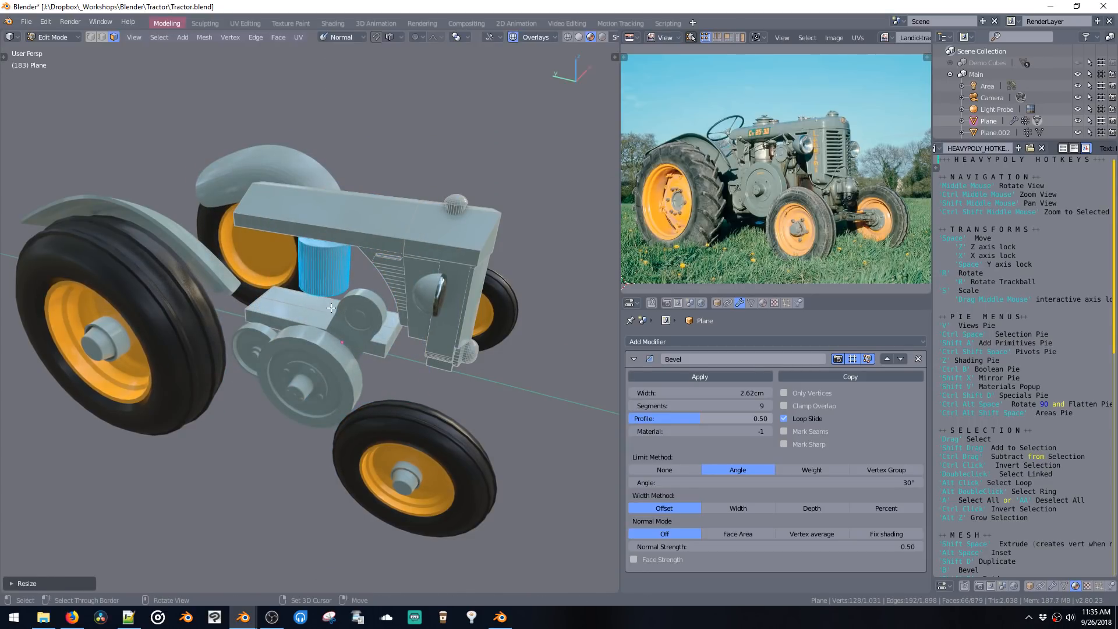
{"action": "middle_click_drag", "start_coordinate": [336, 297], "coordinate": [342, 265]}
{"action": "key", "text": "space"}
{"action": "key", "text": "z"}
{"action": "left_click", "coordinate": [339, 255]}
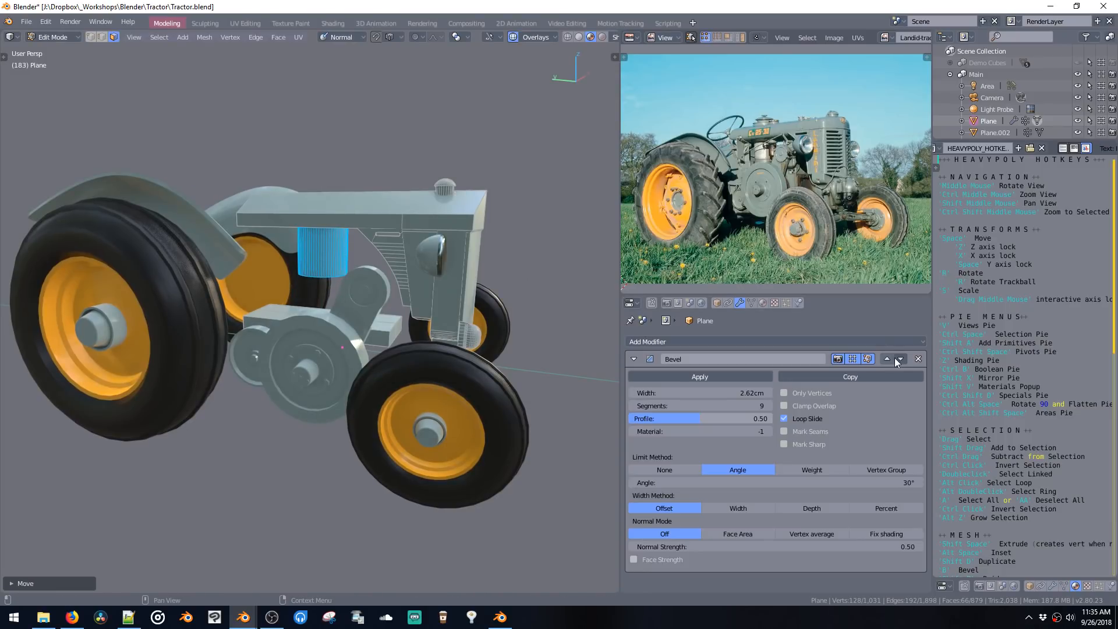
Step: Remove the body's Bevel modifier, lower the cylinder slightly along Z, and shift it toward the rear of the hood
{"action": "left_click", "coordinate": [917, 358]}
{"action": "key", "text": "space"}
{"action": "key", "text": "z"}
{"action": "left_click", "coordinate": [330, 279]}
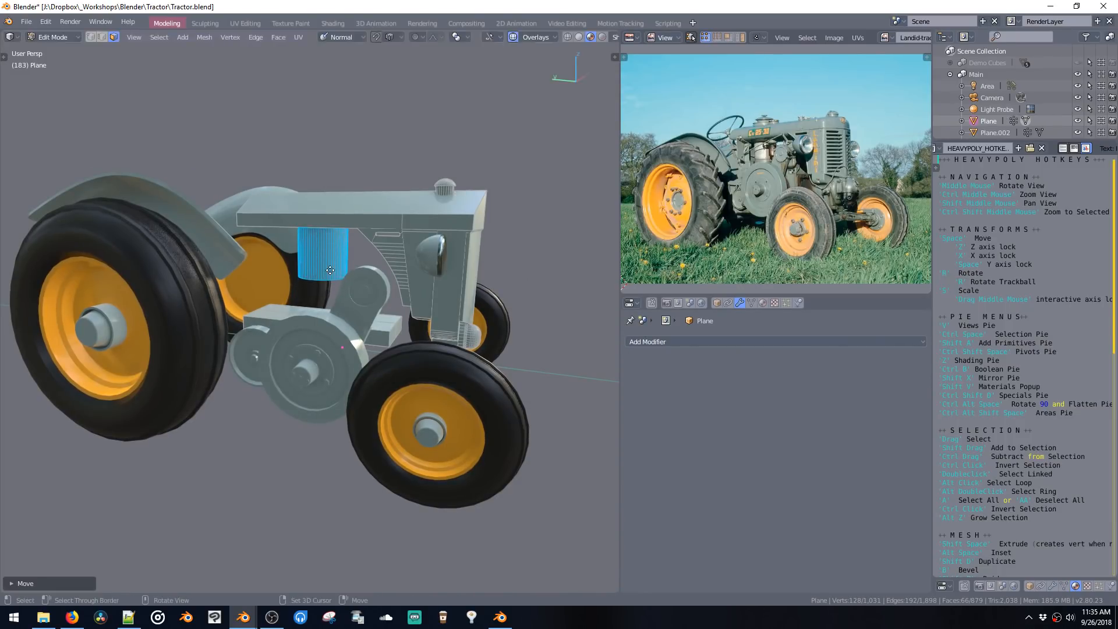
{"action": "key", "text": "space"}
{"action": "left_click", "coordinate": [308, 273]}
Step: Select the hood's lower side edges on one side and lower them about 7.9 cm along Z
{"action": "key", "text": "2"}
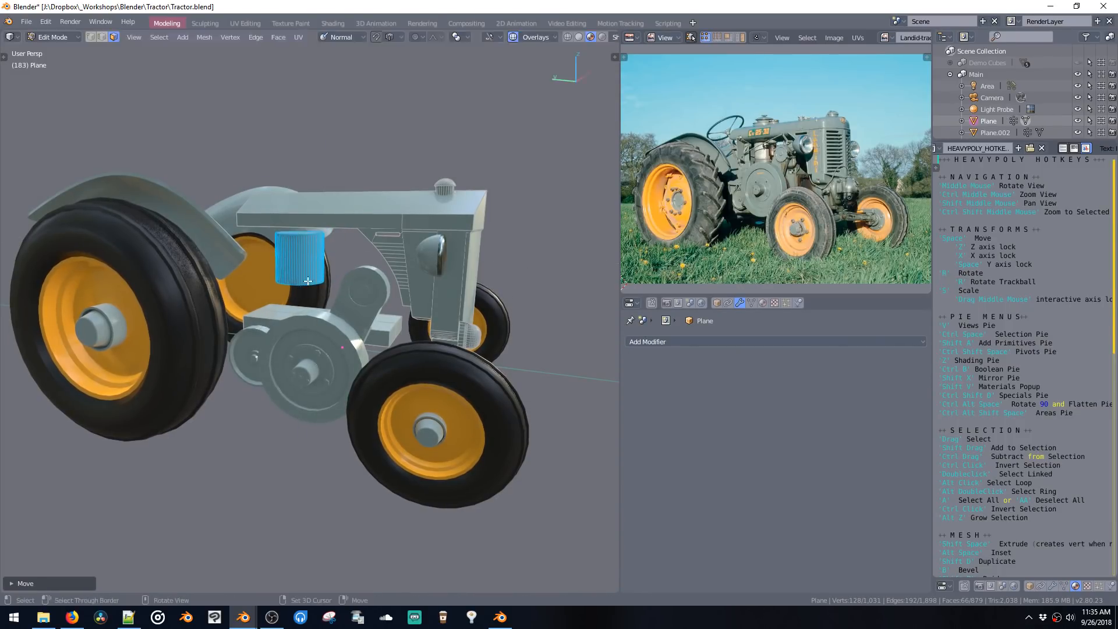
{"action": "middle_click_drag", "start_coordinate": [308, 272], "coordinate": [385, 254]}
{"action": "left_click", "coordinate": [335, 238]}
{"action": "left_click", "coordinate": [336, 234], "text": "alt"}
{"action": "middle_click", "coordinate": [369, 253], "text": "ctrl+shift"}
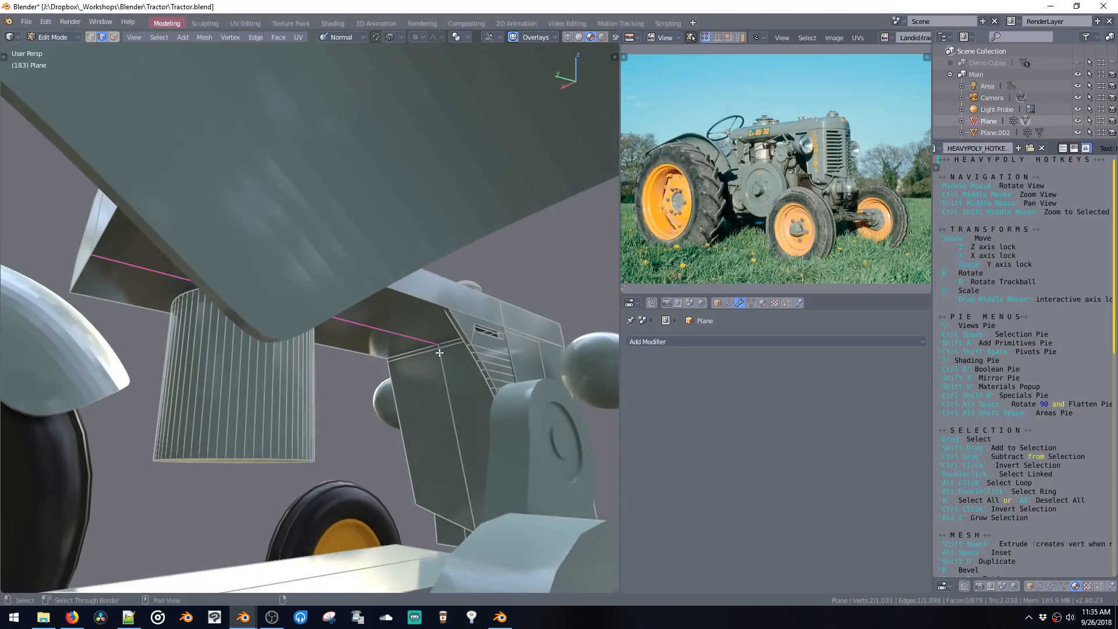
{"action": "key", "text": "space"}
{"action": "key", "text": "z"}
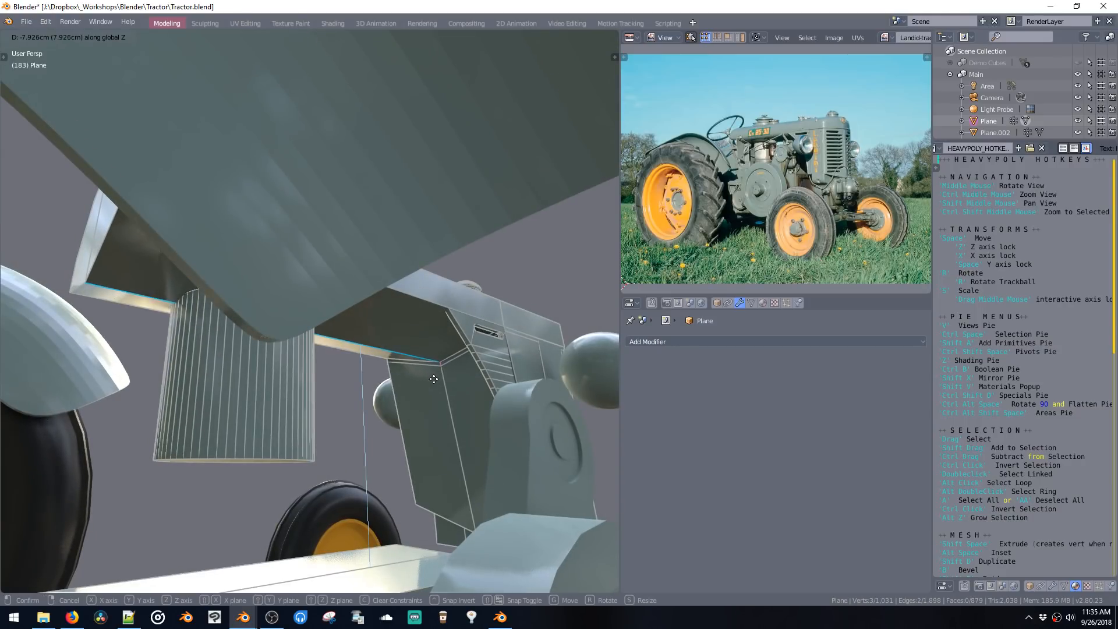
{"action": "left_click", "coordinate": [433, 378]}
Step: Mirror the entire body mesh across X so both sides of the hood match
{"action": "middle_click_drag", "start_coordinate": [433, 378], "coordinate": [389, 306]}
{"action": "key", "text": "a"}
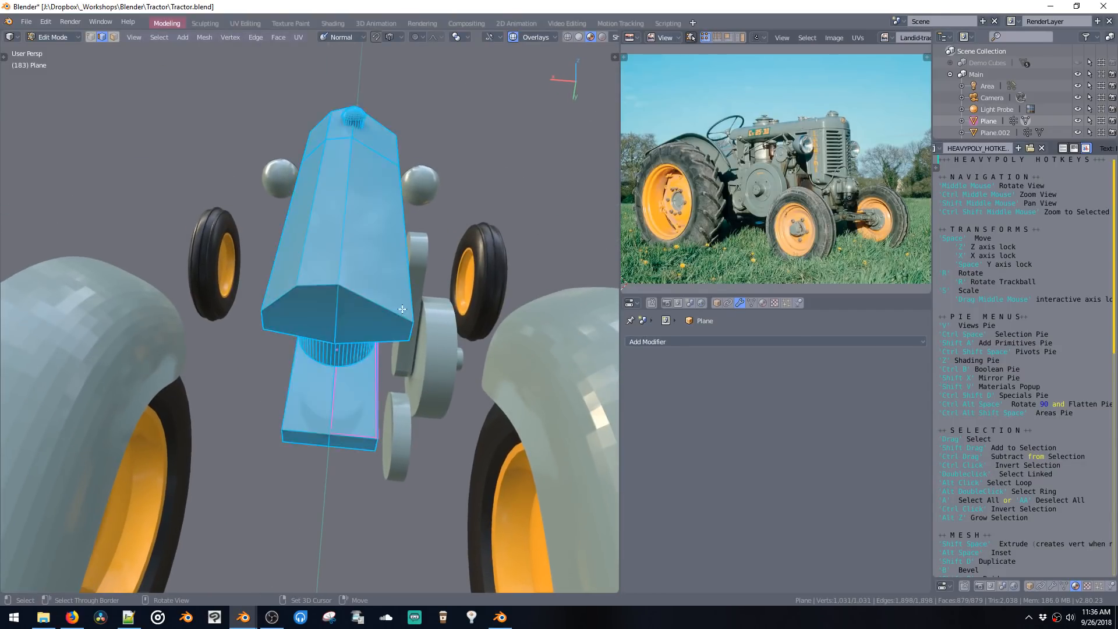
{"action": "key", "text": "shift+x"}
{"action": "left_click", "coordinate": [481, 309]}
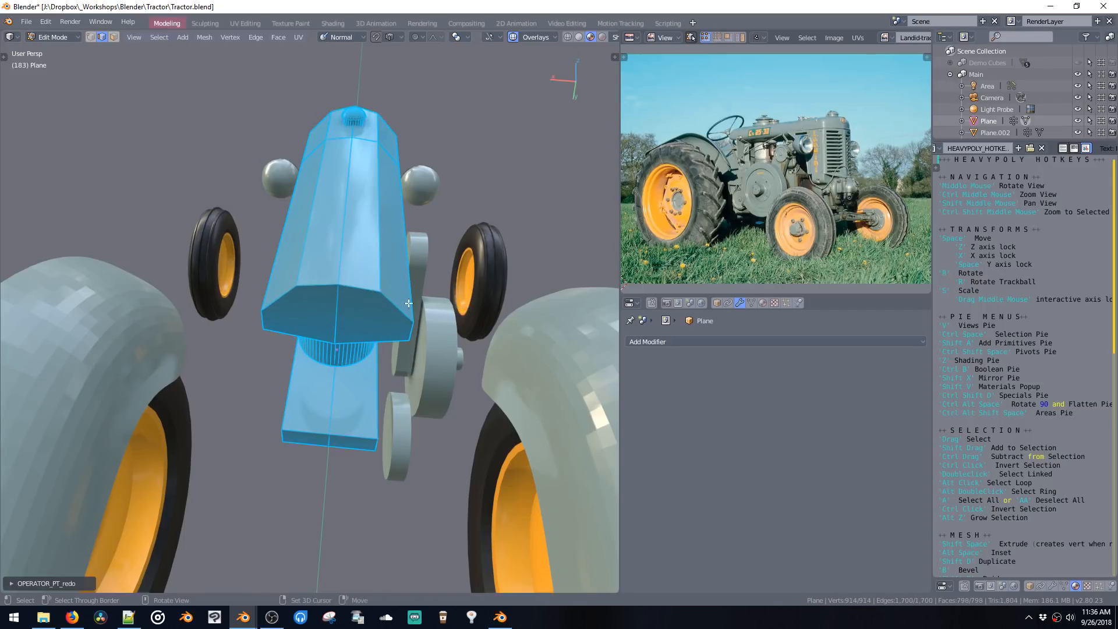
{"action": "middle_click_drag", "start_coordinate": [481, 310], "coordinate": [353, 314]}
{"action": "left_click", "coordinate": [311, 303]}
{"action": "key", "text": "space"}
{"action": "key", "text": "space"}
{"action": "left_click", "coordinate": [306, 305]}
{"action": "key", "text": "ctrl+z"}
Step: Cut a horizontal edge across the hood's rear face between its two side corners
{"action": "key", "text": "ctrl+space"}
{"action": "left_click", "coordinate": [281, 278]}
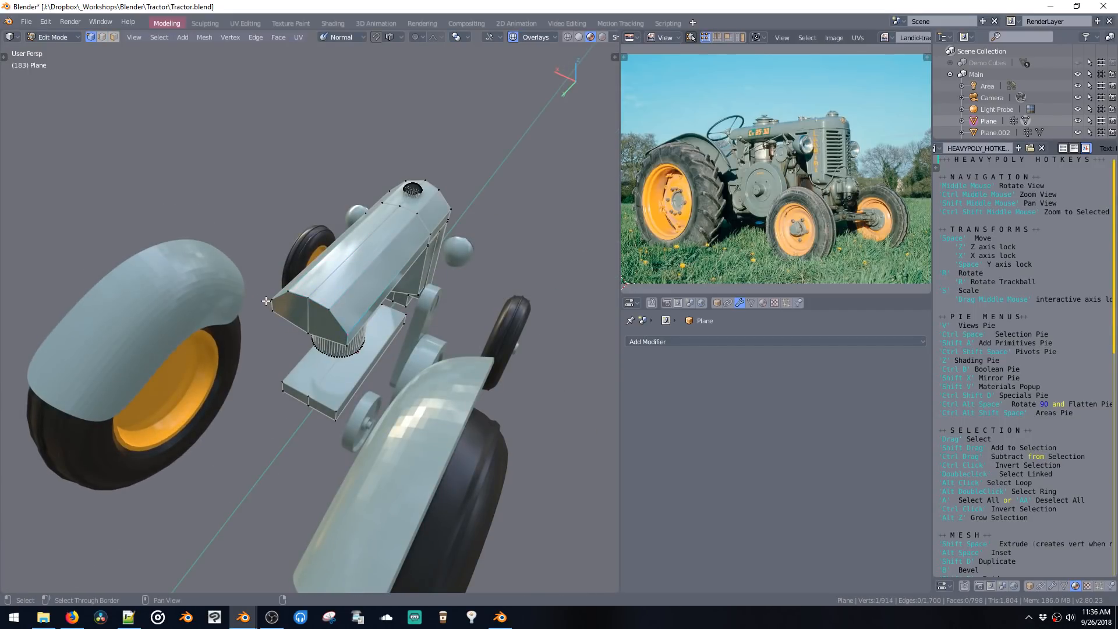
{"action": "key", "text": "2"}
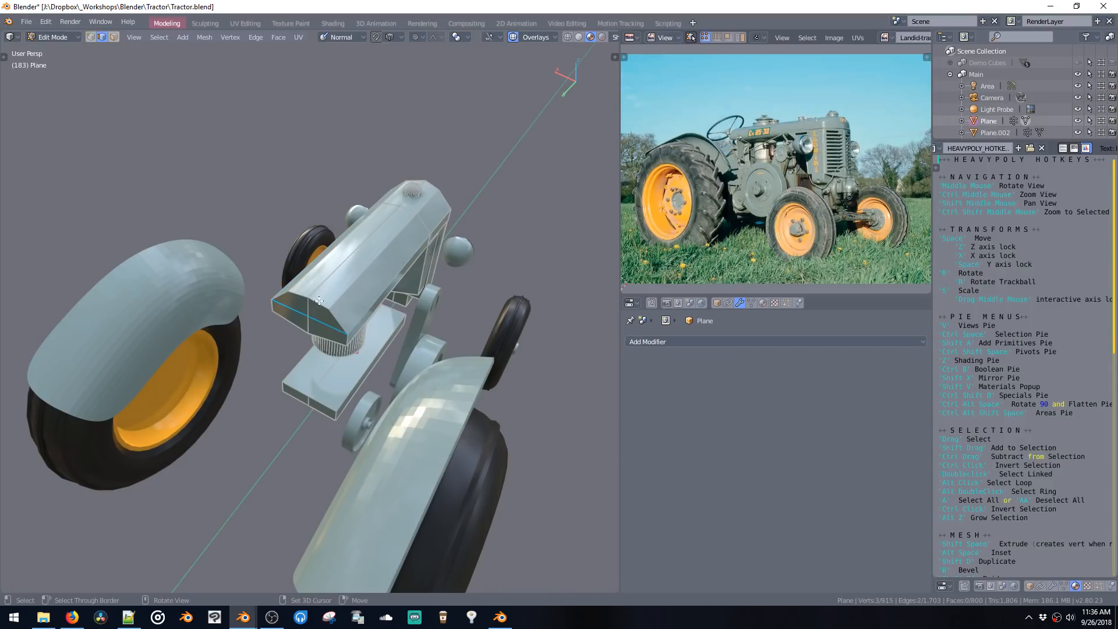
Step: Add another edge to the selection at the hood's rear end and move the edges along the Y axis to slant it
{"action": "left_click", "coordinate": [298, 295], "text": "shift"}
{"action": "middle_click_drag", "start_coordinate": [298, 295], "coordinate": [267, 269]}
{"action": "key", "text": "space"}
{"action": "key", "text": "space"}
{"action": "left_click", "coordinate": [329, 308]}
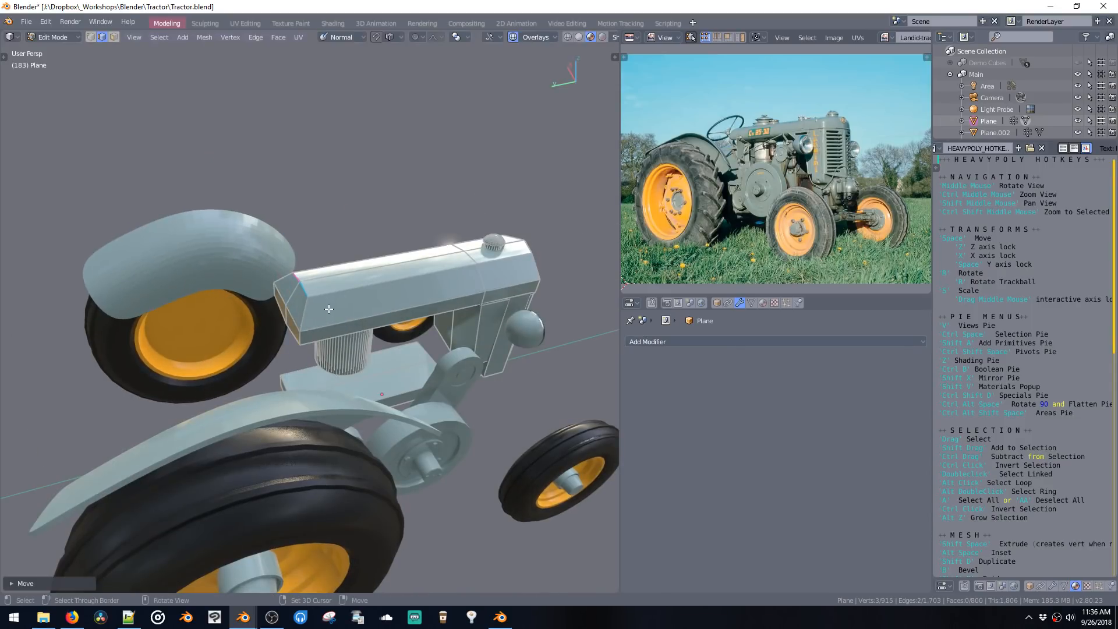
{"action": "middle_click_drag", "start_coordinate": [328, 300], "coordinate": [319, 276]}
{"action": "key", "text": "space"}
{"action": "key", "text": "space"}
{"action": "left_click", "coordinate": [282, 328]}
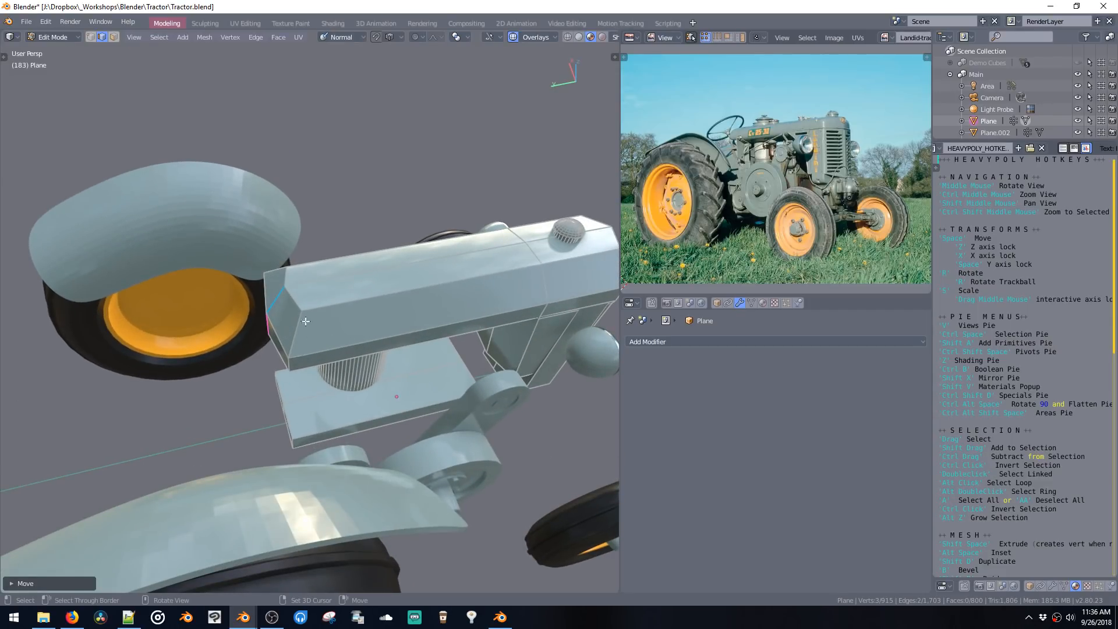
Step: Switch to the Blender 2.79 window, select the whole cube mesh, move it off the origin and mirror it across the X axis
{"action": "left_click", "coordinate": [187, 618]}
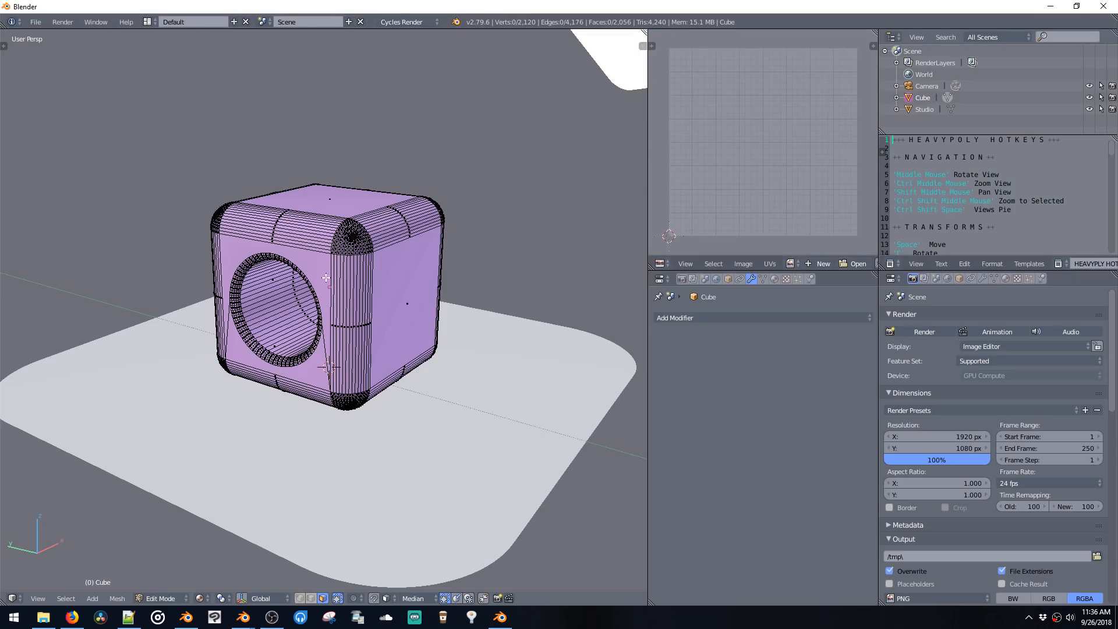
{"action": "left_click", "coordinate": [368, 305]}
{"action": "key", "text": "a"}
{"action": "middle_click_drag", "start_coordinate": [385, 303], "coordinate": [351, 244]}
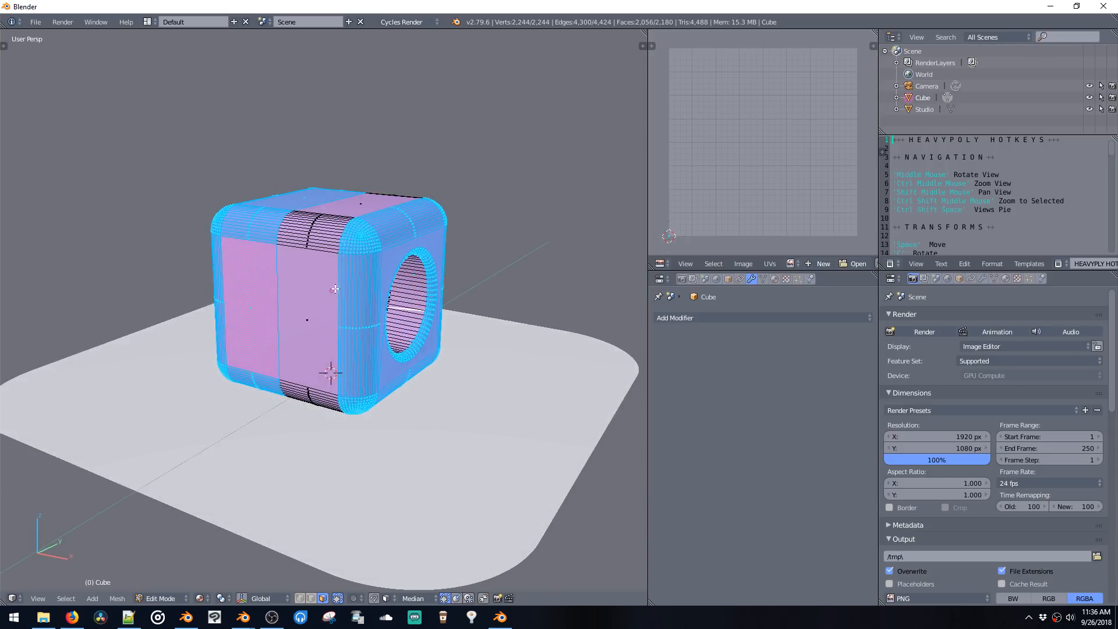
{"action": "double_click", "coordinate": [336, 284]}
{"action": "key", "text": "space"}
{"action": "left_click", "coordinate": [252, 246]}
{"action": "key", "text": "shift+x"}
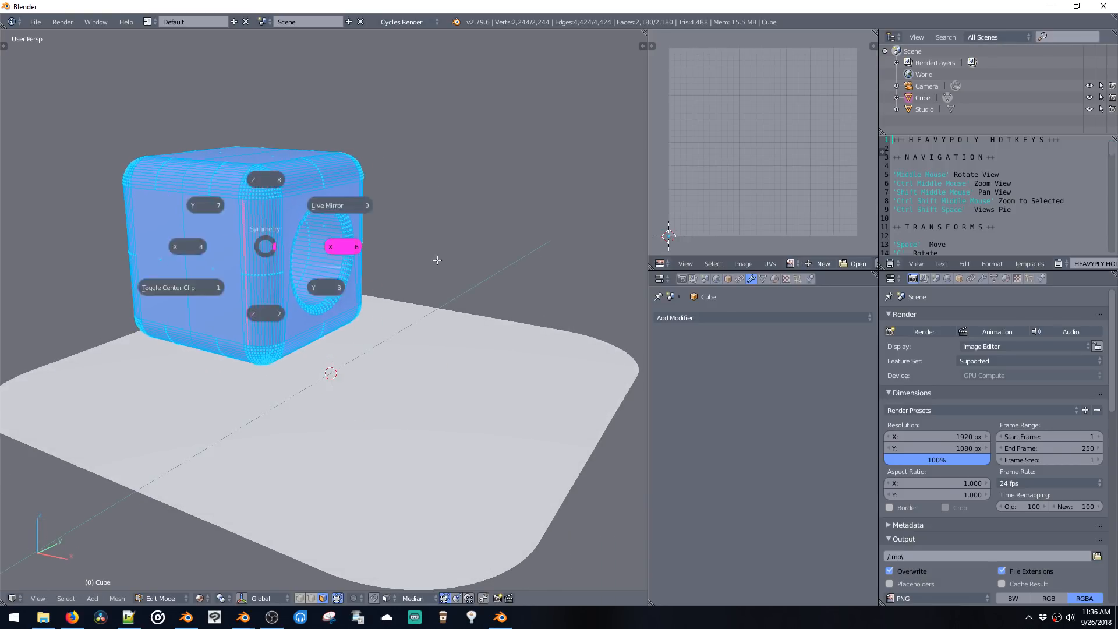
{"action": "left_click", "coordinate": [437, 260]}
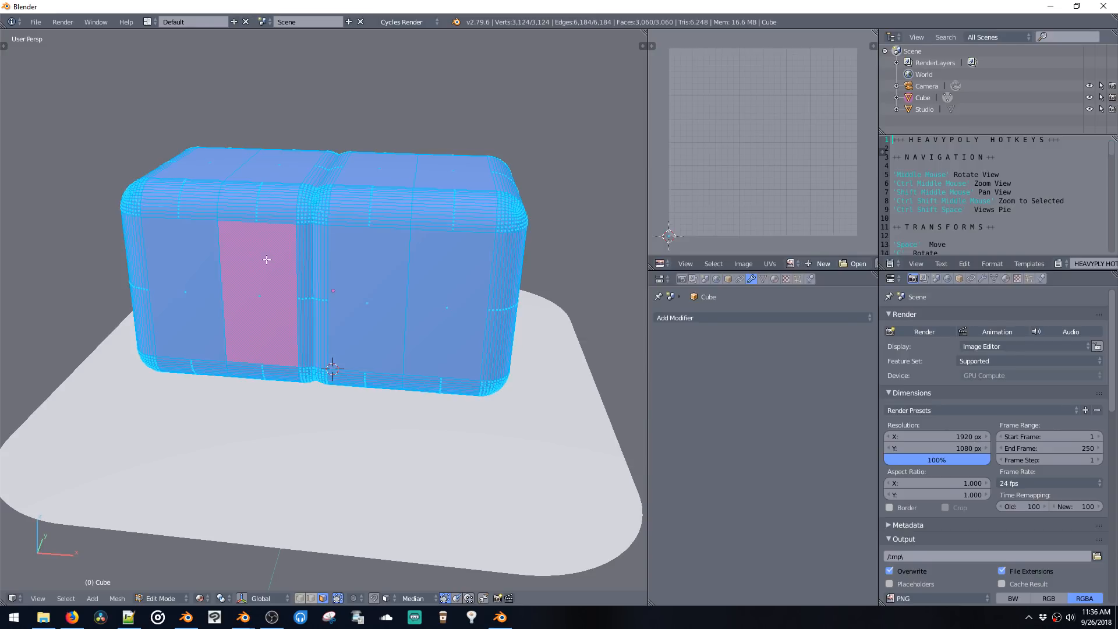
Step: Repeat moving the linked mesh sideways and mirroring it across X two more times to build a row of blocks
{"action": "key", "text": "space"}
{"action": "left_click", "coordinate": [201, 321]}
{"action": "key", "text": "shift+x"}
{"action": "left_click", "coordinate": [386, 324]}
{"action": "double_click", "coordinate": [245, 324]}
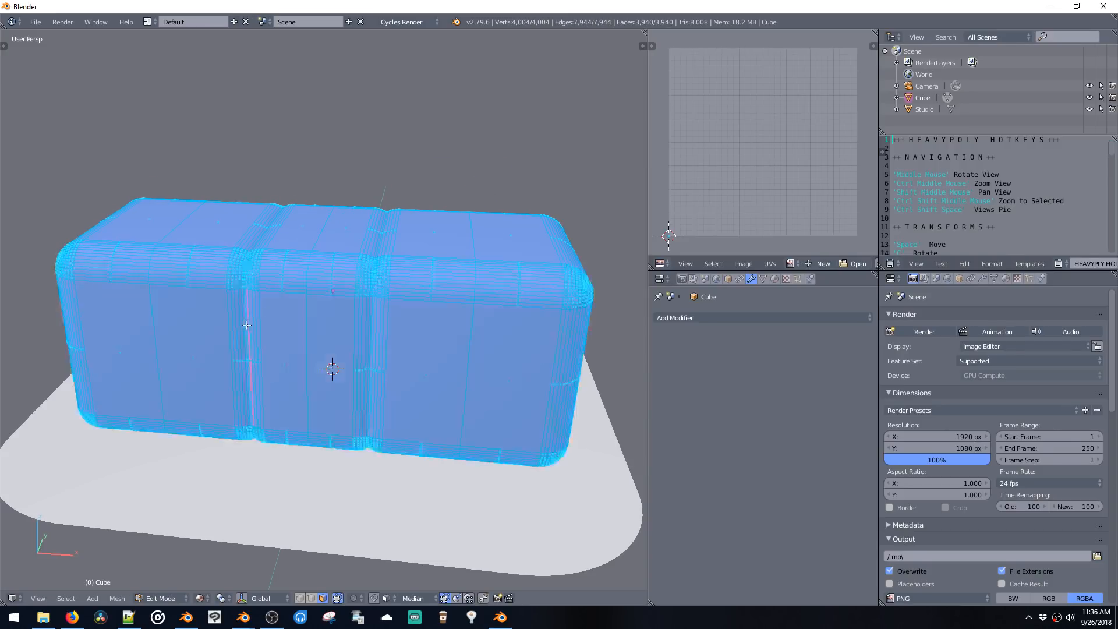
{"action": "key", "text": "space"}
{"action": "left_click", "coordinate": [159, 252]}
{"action": "key", "text": "shift+x"}
{"action": "left_click", "coordinate": [386, 266]}
Step: Mirror the selected row of blocks across the Y axis and close the Blender 2.79 window
{"action": "middle_click_drag", "start_coordinate": [333, 270], "coordinate": [304, 286]}
{"action": "double_click", "coordinate": [305, 286]}
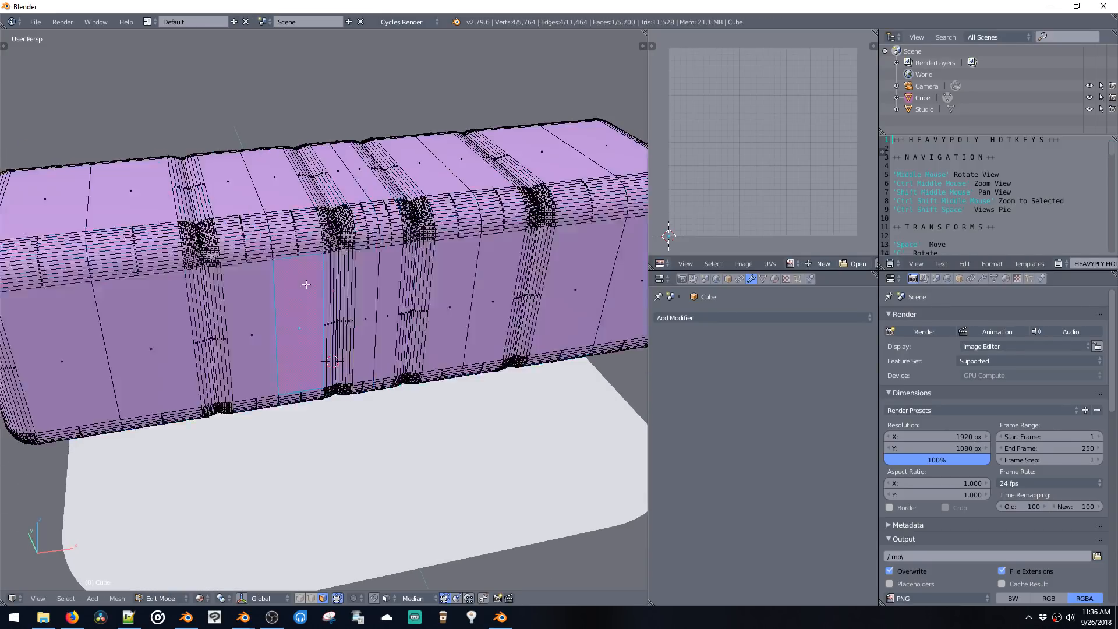
{"action": "key", "text": "shift+x"}
{"action": "left_click", "coordinate": [416, 284]}
{"action": "key", "text": "shift+x"}
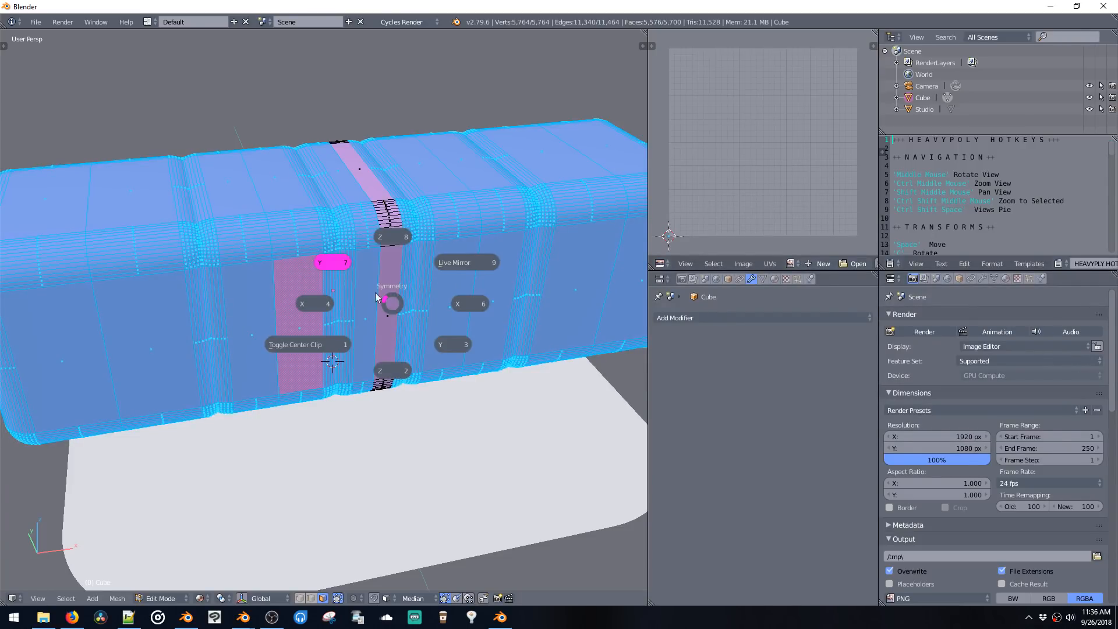
{"action": "left_click", "coordinate": [321, 255]}
{"action": "middle_click_drag", "start_coordinate": [360, 292], "coordinate": [323, 185]}
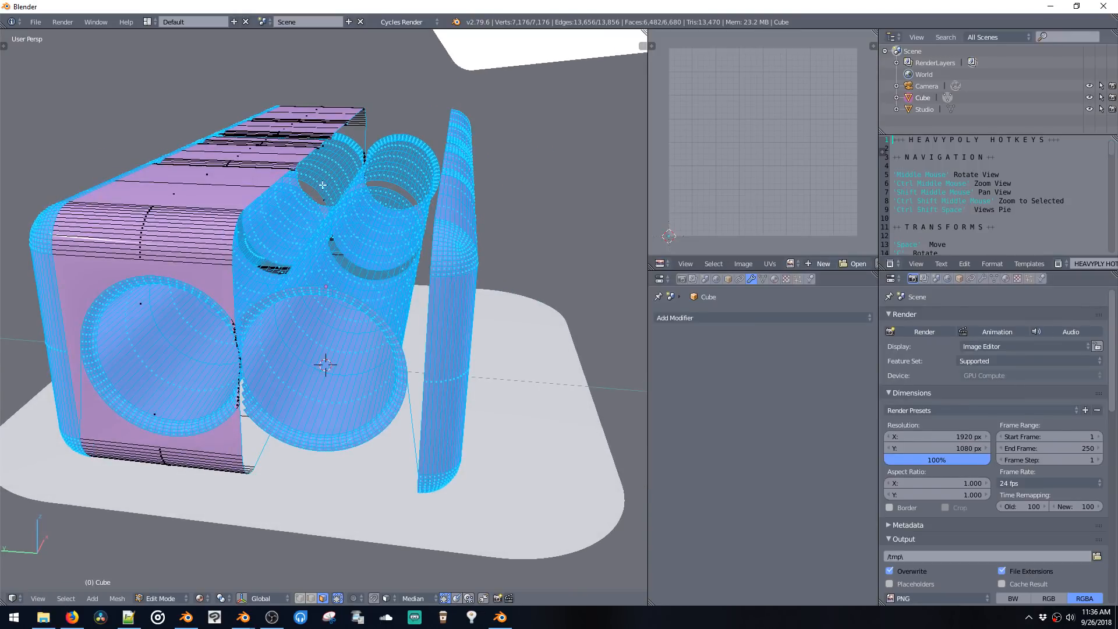
{"action": "left_click", "coordinate": [1103, 6]}
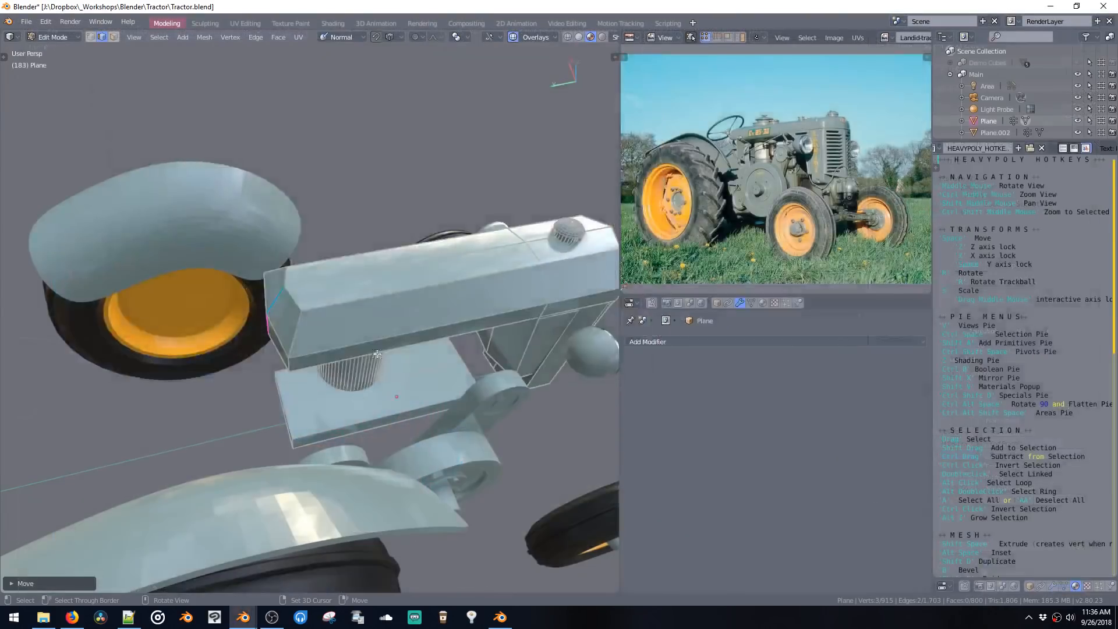
Step: Try moving the hood's rear side edge outward along X and mirroring it across X, and undo the result
{"action": "middle_click_drag", "start_coordinate": [303, 315], "coordinate": [368, 316]}
{"action": "left_click", "coordinate": [388, 325]}
{"action": "key", "text": "space"}
{"action": "key", "text": "x"}
{"action": "left_click", "coordinate": [443, 331]}
{"action": "key", "text": "shift+x"}
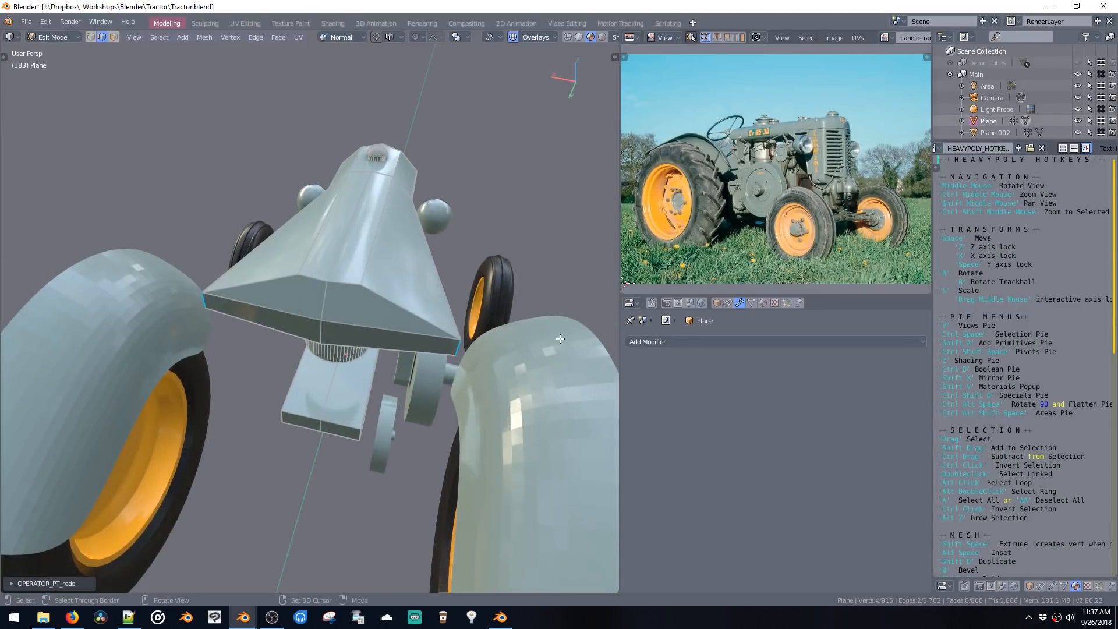
{"action": "mouse_move", "coordinate": [454, 347]}
{"action": "middle_mouse_down"}
{"action": "mouse_move", "coordinate": [372, 342]}
{"action": "mouse_move", "coordinate": [440, 346]}
{"action": "middle_mouse_up"}
{"action": "key", "text": "ctrl+z"}
Step: Move the hood's rear side edge outward along the X axis again and mirror the body across X
{"action": "key", "text": "space"}
{"action": "key", "text": "x"}
{"action": "right_click", "coordinate": [372, 341]}
{"action": "key", "text": "space"}
{"action": "key", "text": "x"}
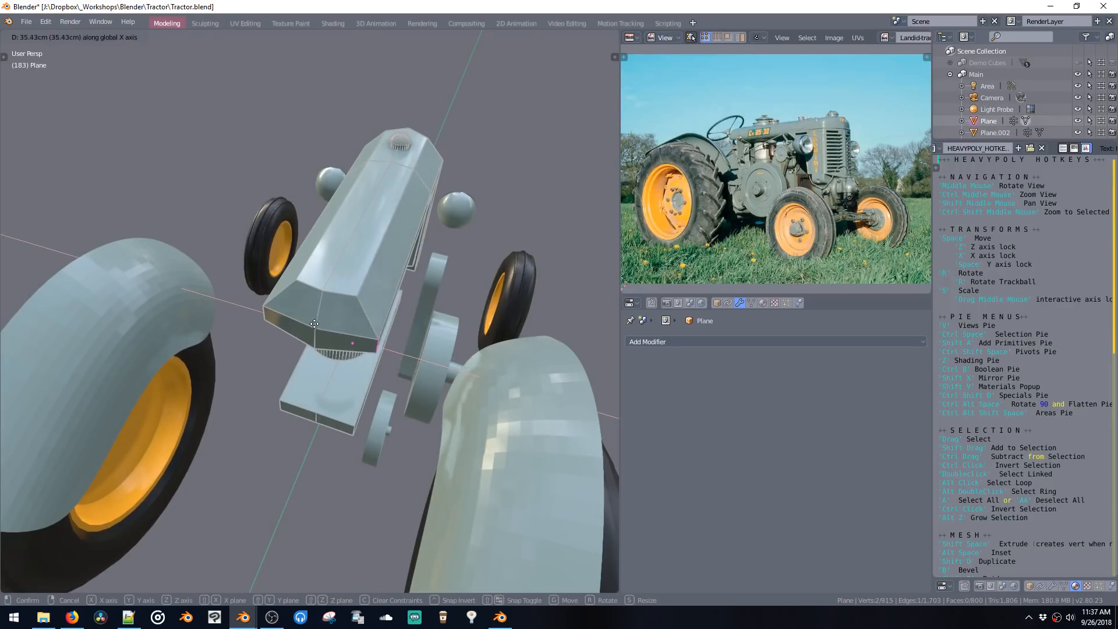
{"action": "left_click", "coordinate": [402, 350]}
{"action": "key", "text": "shift+x"}
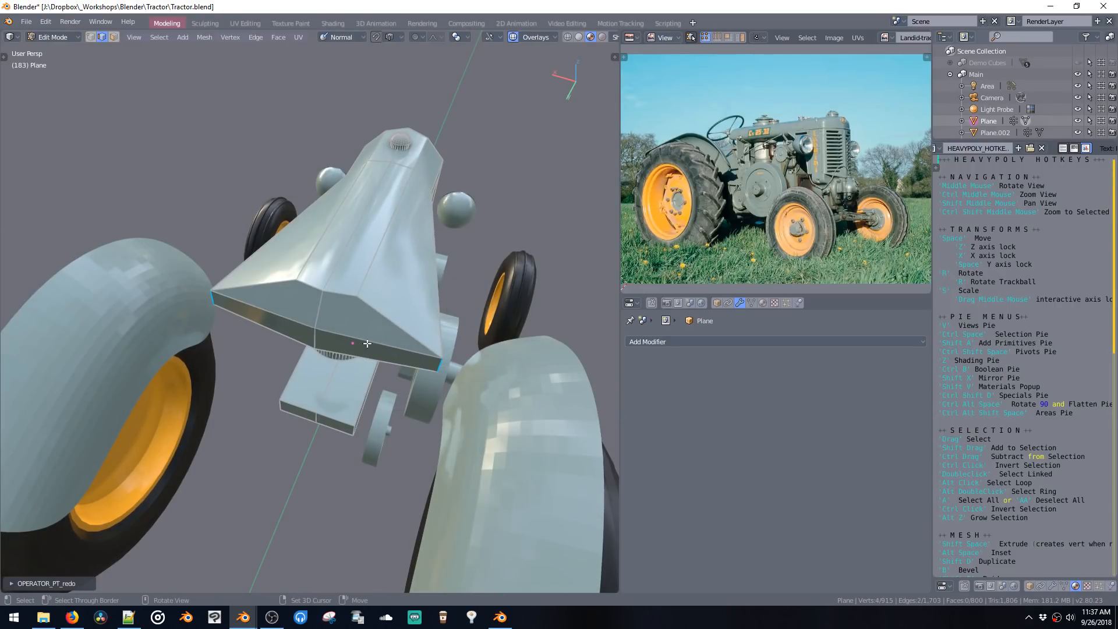
Step: Try mirroring the tractor body across the Z axis and undo it
{"action": "middle_click_drag", "start_coordinate": [367, 343], "coordinate": [354, 338]}
{"action": "key", "text": "shift+x"}
{"action": "left_click", "coordinate": [351, 270]}
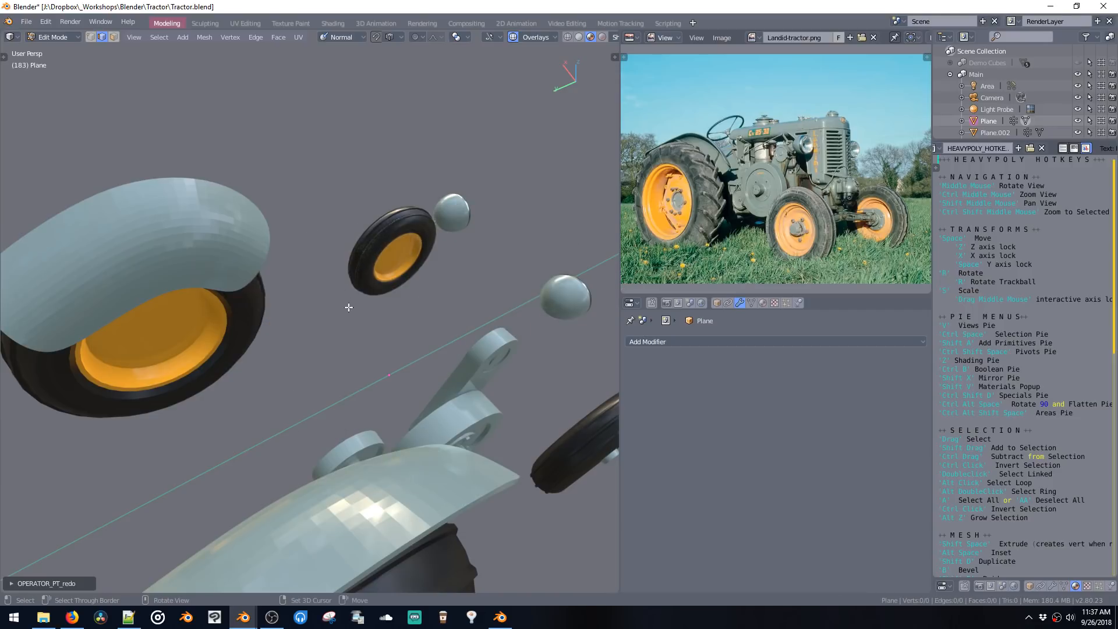
{"action": "key", "text": "ctrl+z"}
Step: Try mirroring the tractor body across the Y axis, undo back to the hood's unwidened shape, and clear the selection
{"action": "key", "text": "shift+x"}
{"action": "left_click", "coordinate": [284, 271]}
{"action": "middle_click_drag", "start_coordinate": [348, 309], "coordinate": [316, 315]}
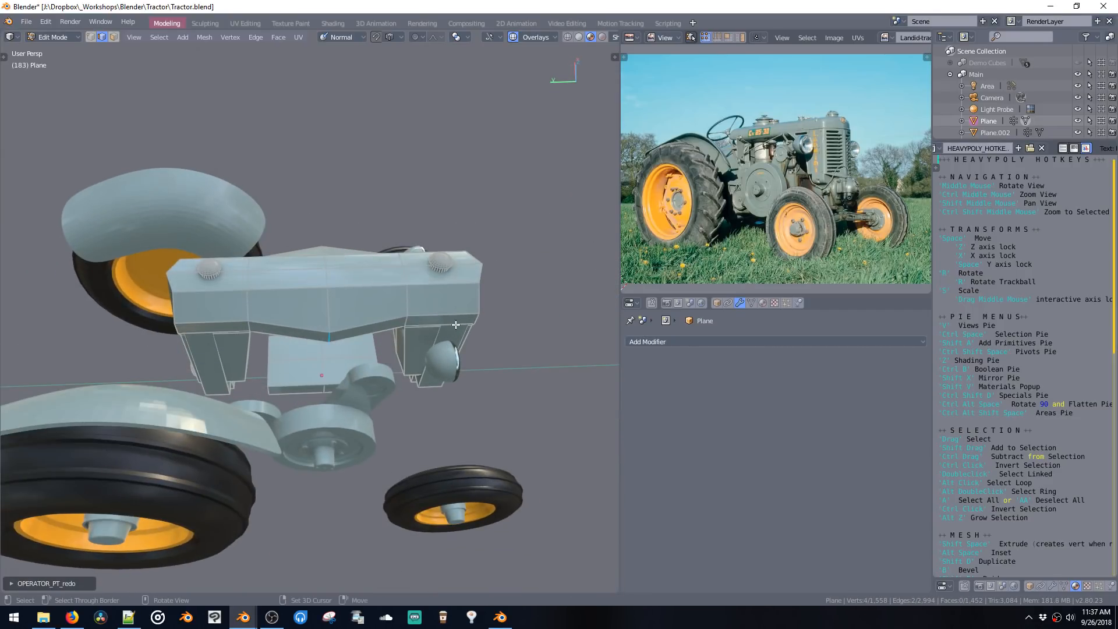
{"action": "middle_click_drag", "start_coordinate": [455, 324], "coordinate": [389, 326]}
{"action": "key", "text": "ctrl+z"}
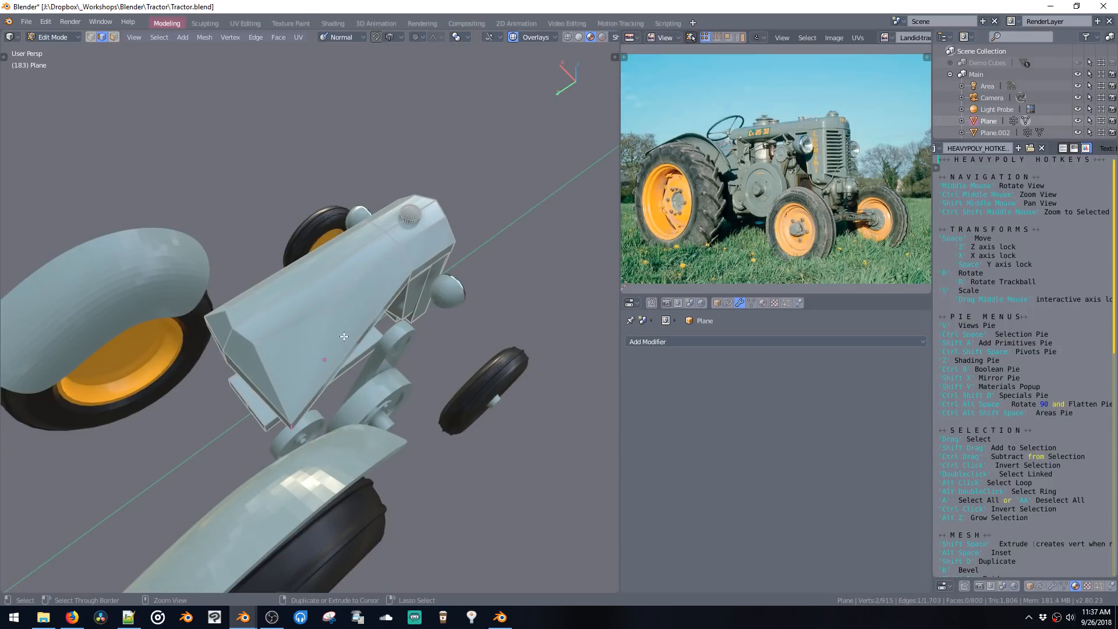
{"action": "key", "text": "ctrl+z"}
{"action": "left_click_drag", "start_coordinate": [265, 294], "coordinate": [236, 262]}
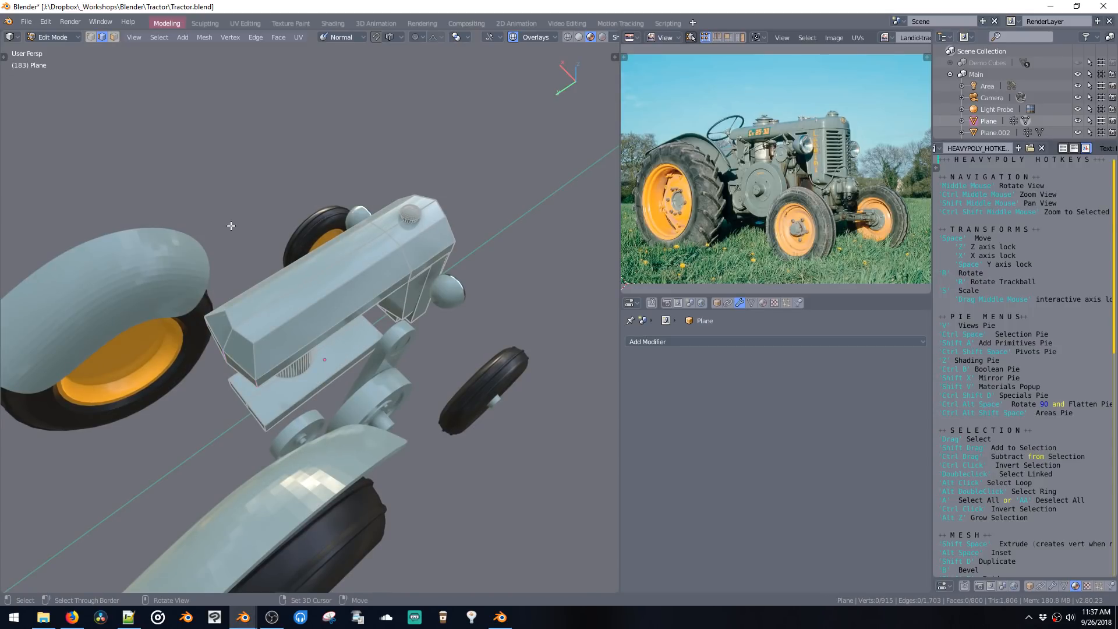
{"action": "middle_click_drag", "start_coordinate": [431, 265], "coordinate": [352, 250]}
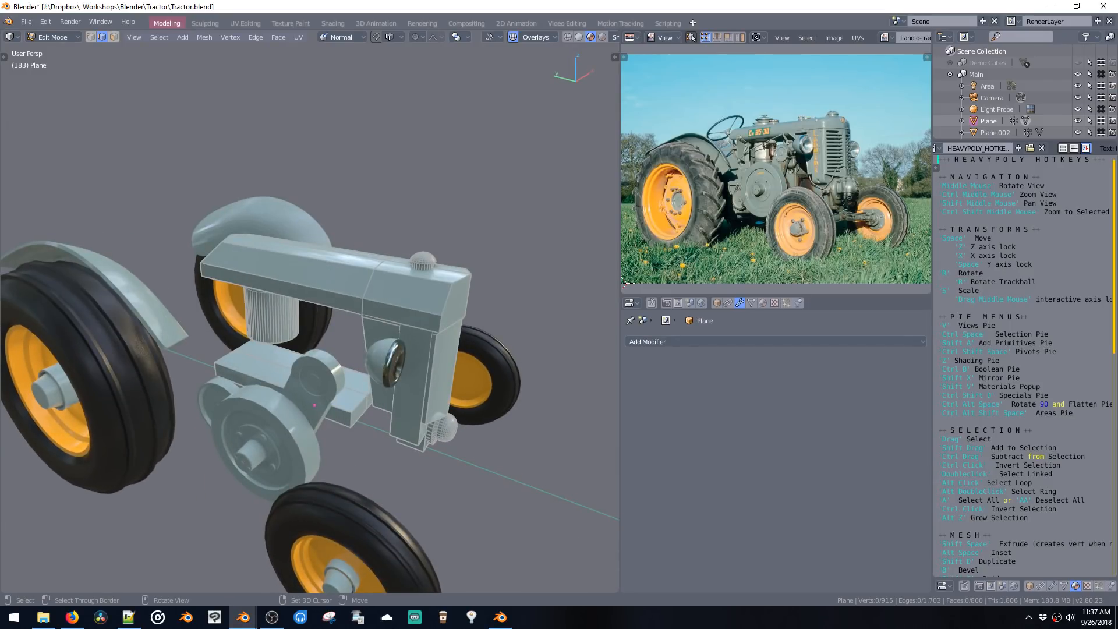
{"action": "key", "text": "alt+Tab"}
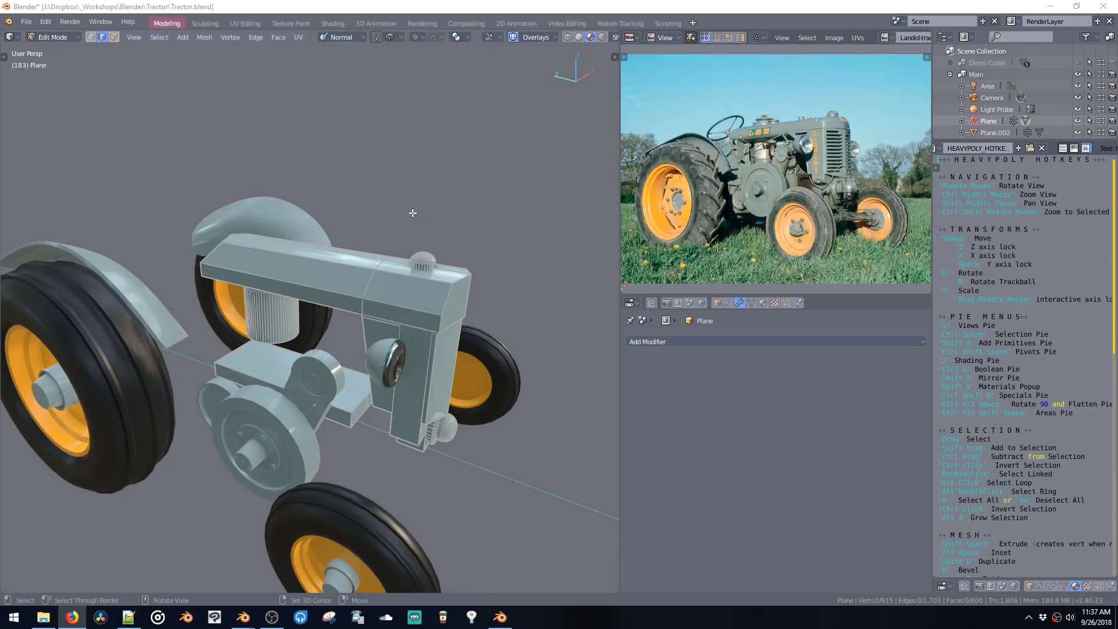
{"action": "key", "text": "Tab"}
{"action": "mouse_move", "coordinate": [397, 301]}
{"action": "middle_mouse_down"}
{"action": "mouse_move", "coordinate": [397, 291]}
{"action": "mouse_move", "coordinate": [384, 309]}
{"action": "mouse_move", "coordinate": [382, 285]}
{"action": "mouse_move", "coordinate": [398, 282]}
{"action": "middle_mouse_up"}
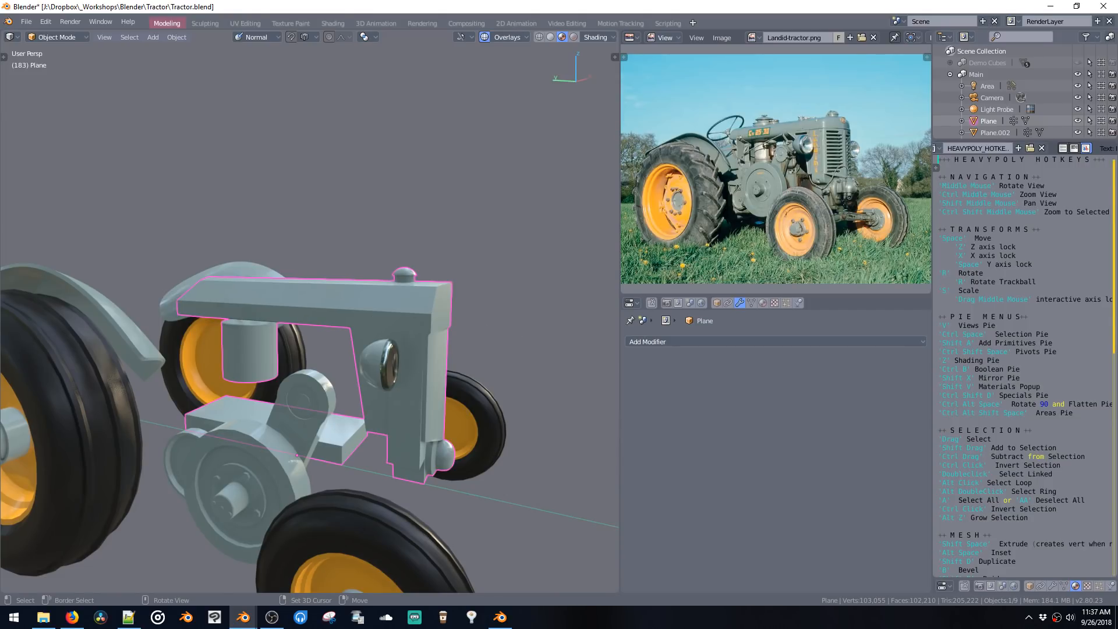
{"action": "key", "text": "alt+Tab"}
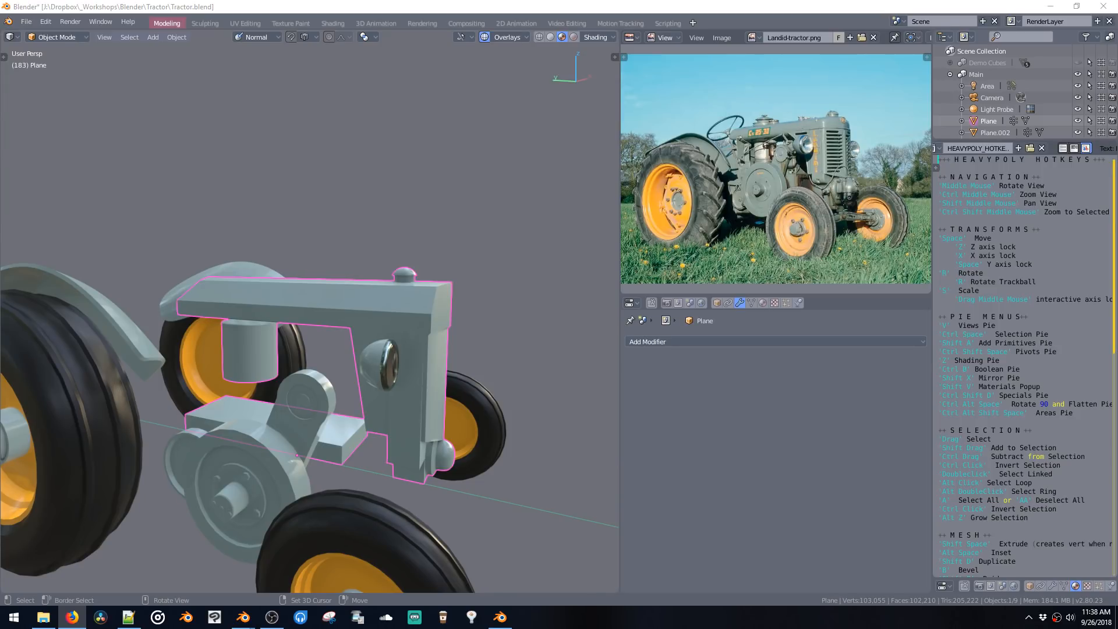
{"action": "left_click", "coordinate": [340, 353]}
{"action": "middle_click_drag", "start_coordinate": [340, 353], "coordinate": [425, 335]}
{"action": "middle_click_drag", "start_coordinate": [425, 335], "coordinate": [368, 338]}
Step: Select the cylinder under the hood in Edit Mode, lower it along Z, and try scaling it down before undoing the scale
{"action": "key", "text": "Tab"}
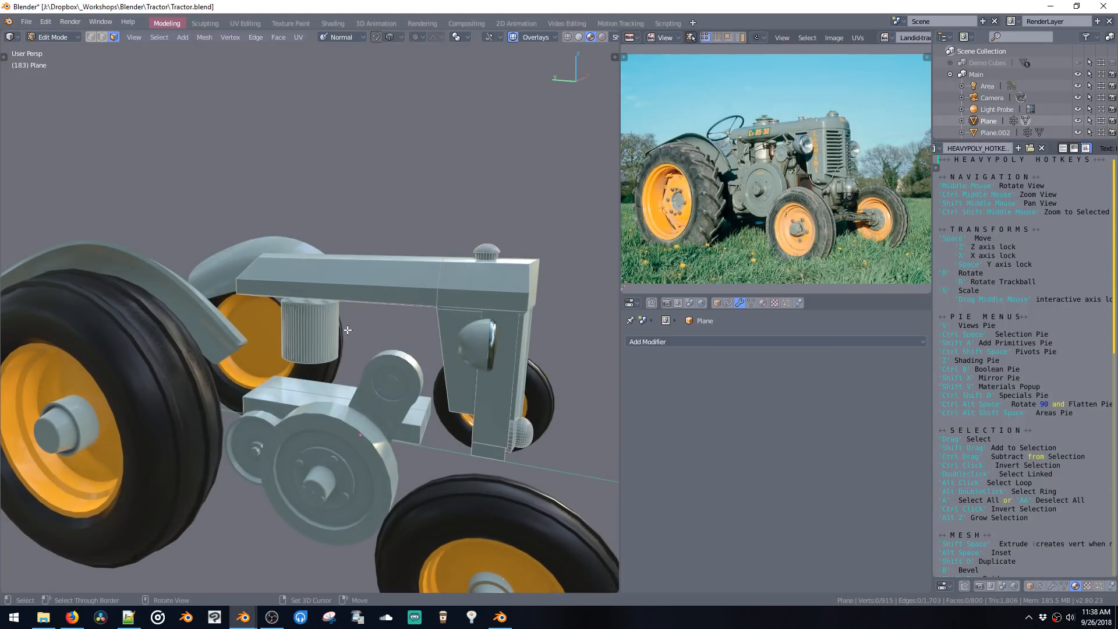
{"action": "double_click", "coordinate": [308, 343]}
{"action": "key", "text": "space"}
{"action": "key", "text": "z"}
{"action": "left_click", "coordinate": [341, 393]}
{"action": "key", "text": "space"}
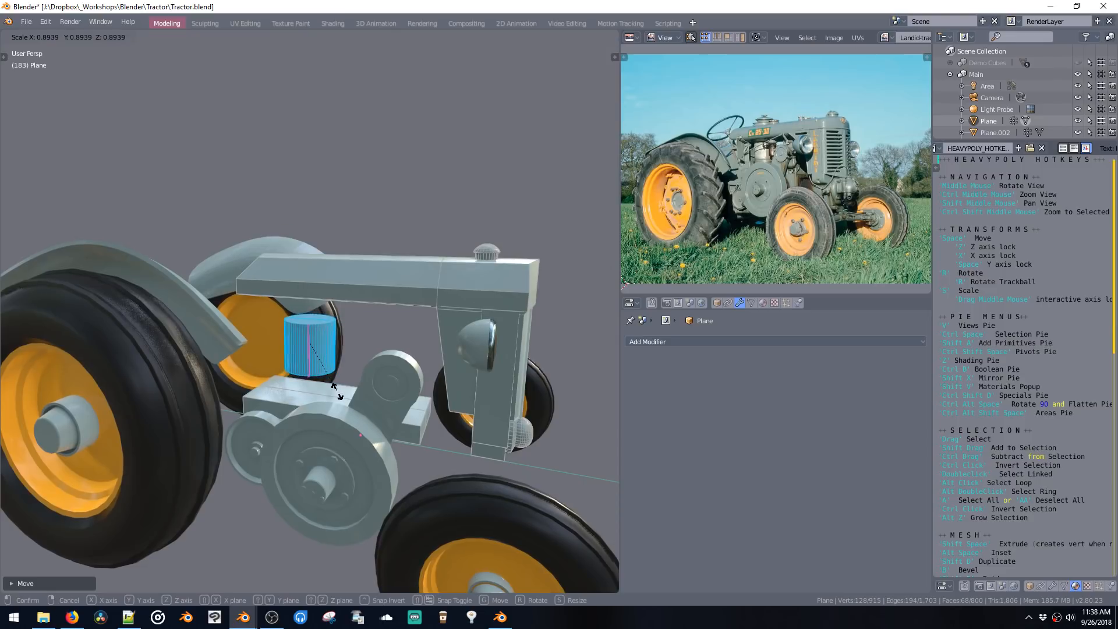
{"action": "left_click", "coordinate": [343, 389]}
{"action": "key", "text": "ctrl+z"}
Step: Raise the selected cylinder along the Z axis so it meets the underside of the hood
{"action": "middle_click_drag", "start_coordinate": [345, 384], "coordinate": [348, 365]}
{"action": "key", "text": "space"}
{"action": "key", "text": "z"}
{"action": "left_click", "coordinate": [349, 344]}
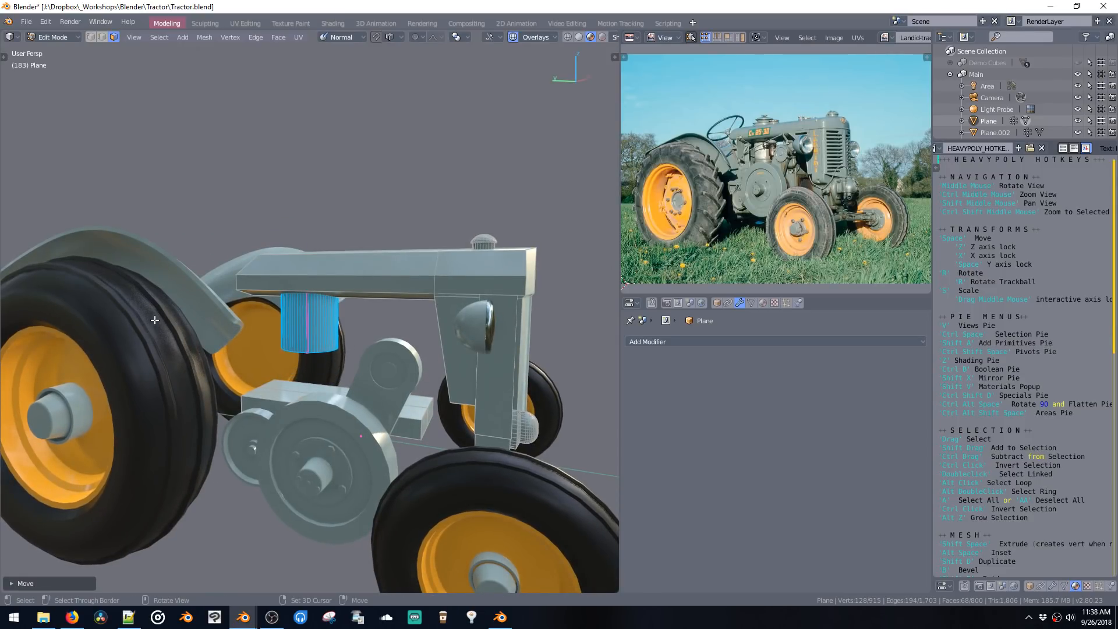
Step: Select the tall side face of the radiator housing behind the headlight and enable proportional editing
{"action": "key", "text": "alt+Tab"}
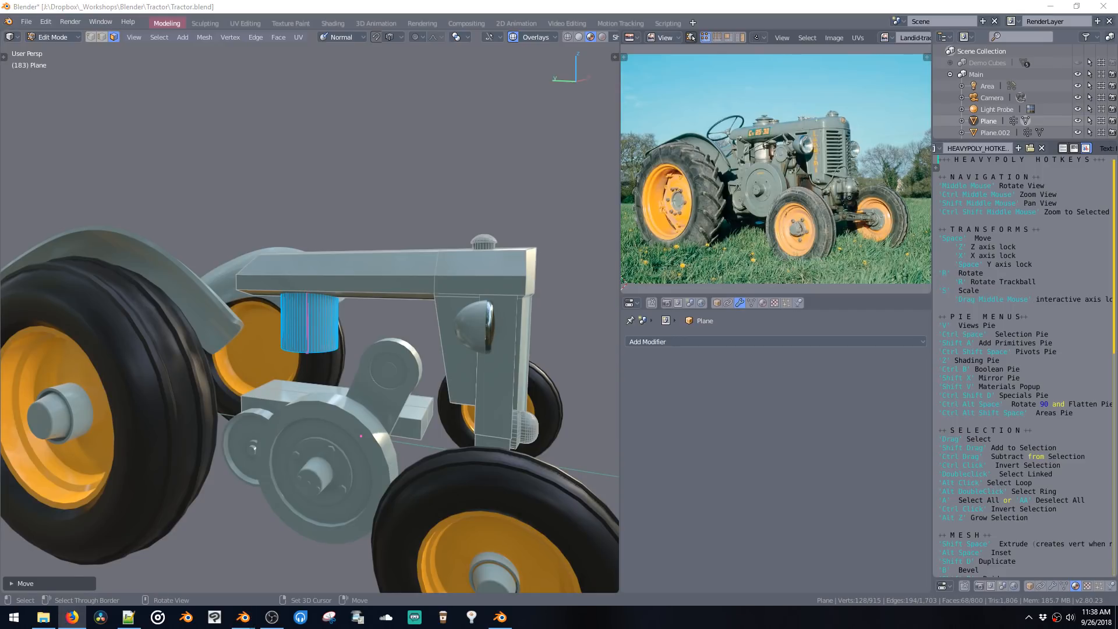
{"action": "left_click", "coordinate": [500, 335]}
{"action": "middle_click_drag", "start_coordinate": [500, 334], "coordinate": [421, 331], "text": "shift"}
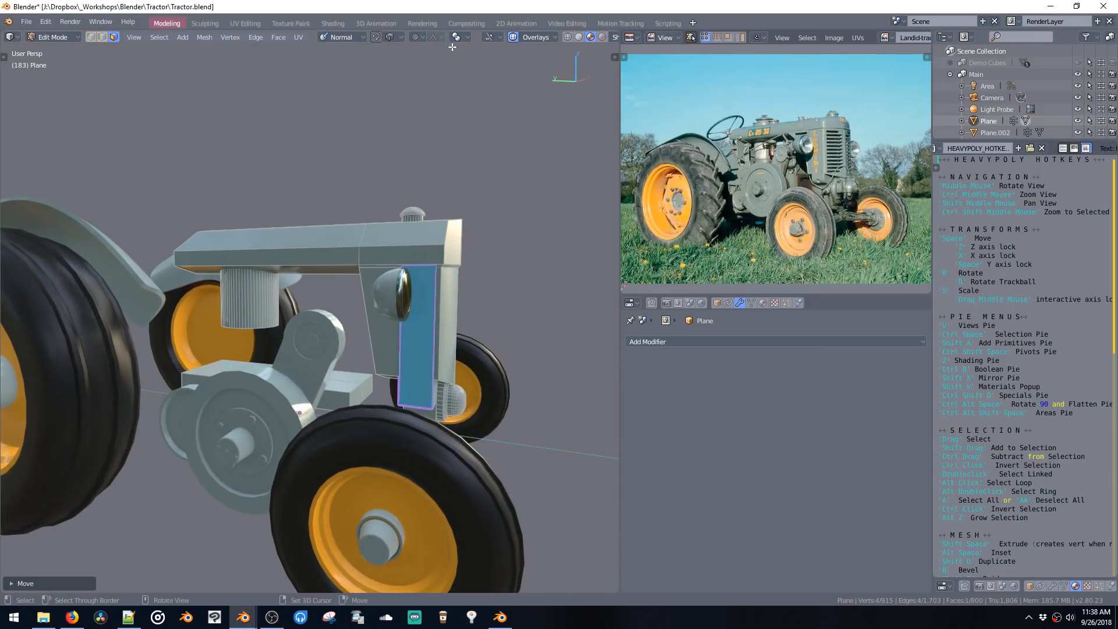
{"action": "left_click", "coordinate": [417, 37]}
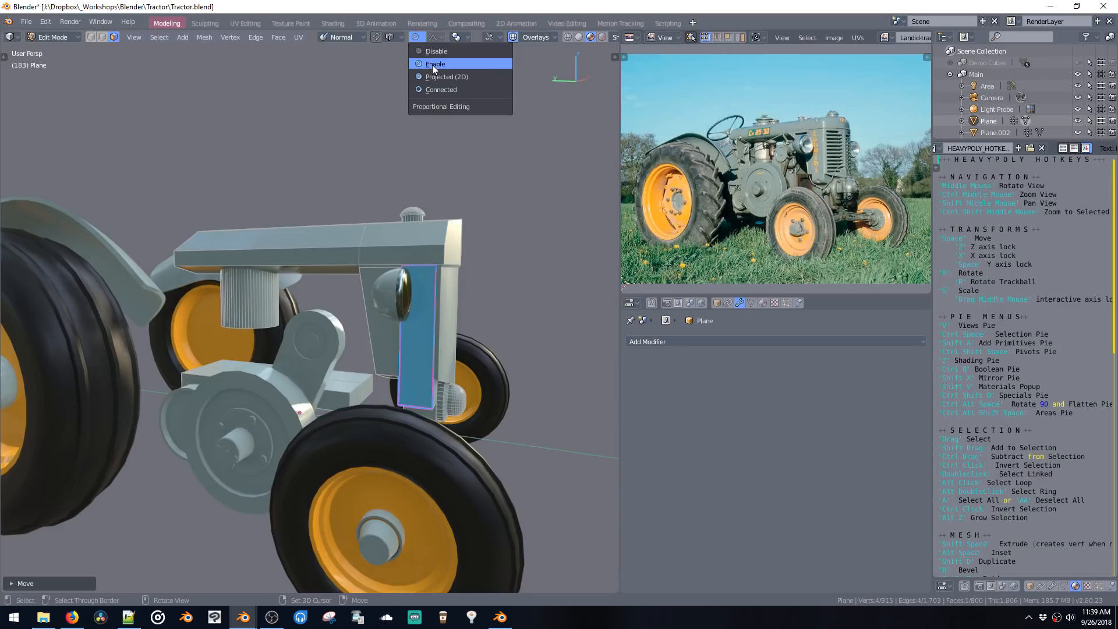
{"action": "left_click", "coordinate": [432, 64]}
Step: Move the selected radiator side face slightly toward the rear with proportional editing, adjusting the size of the influence area
{"action": "key", "text": "space"}
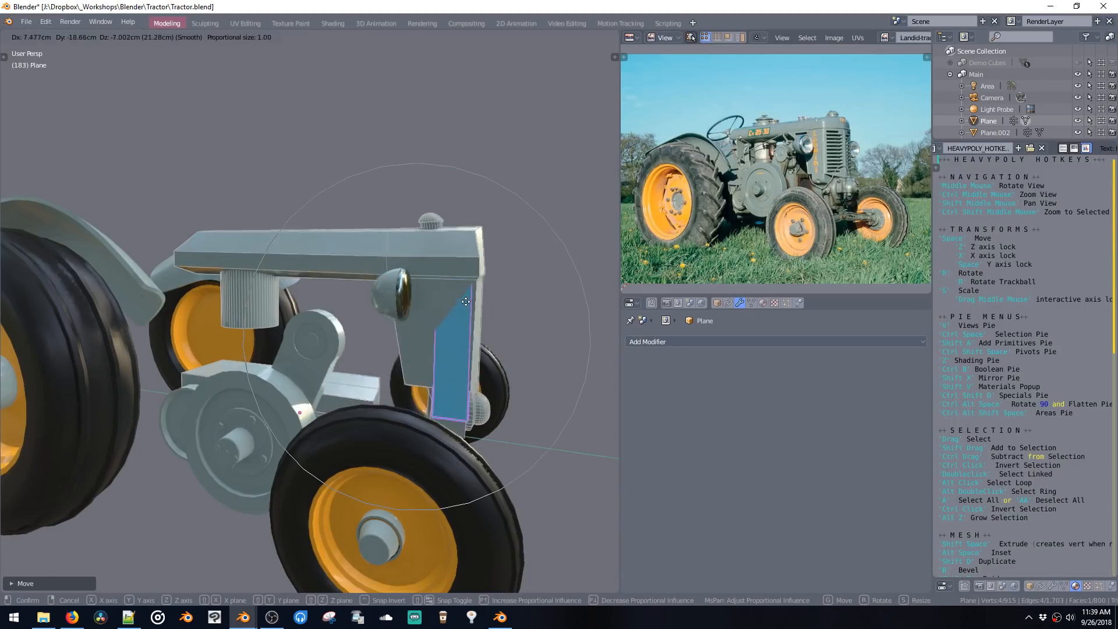
{"action": "scroll", "coordinate": [371, 286], "scroll_direction": "down", "scroll_amount": 7}
{"action": "scroll", "coordinate": [372, 289], "scroll_direction": "up", "scroll_amount": 5}
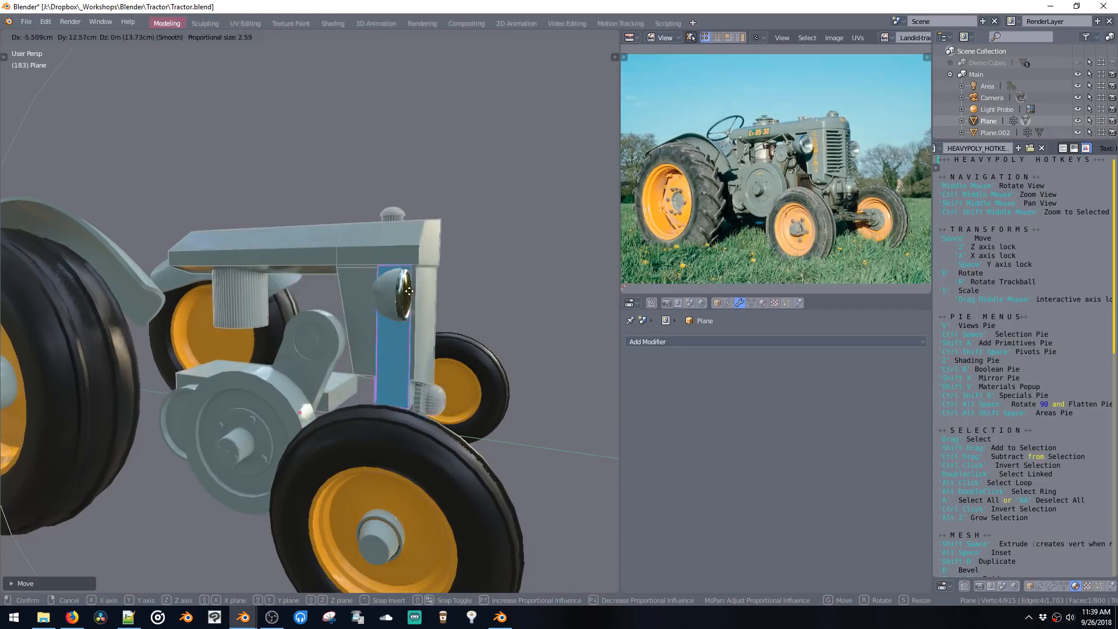
{"action": "scroll", "coordinate": [382, 287], "scroll_direction": "down", "scroll_amount": 2}
{"action": "left_click", "coordinate": [390, 285]}
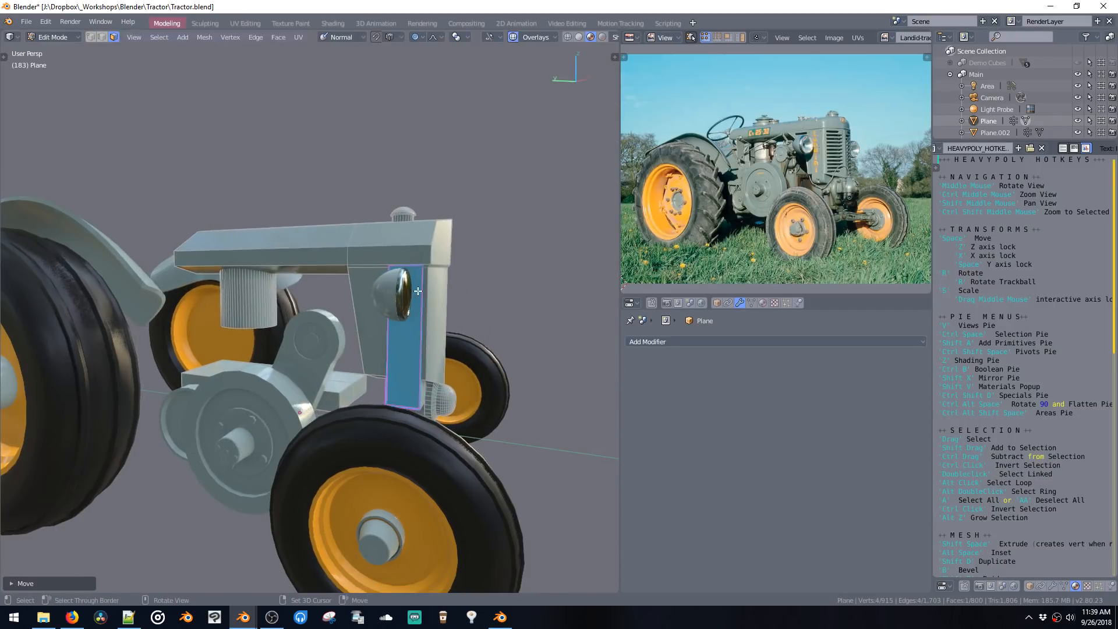
Step: Review the available falloff types for proportional editing without changing the current one
{"action": "middle_click_drag", "start_coordinate": [390, 285], "coordinate": [433, 284]}
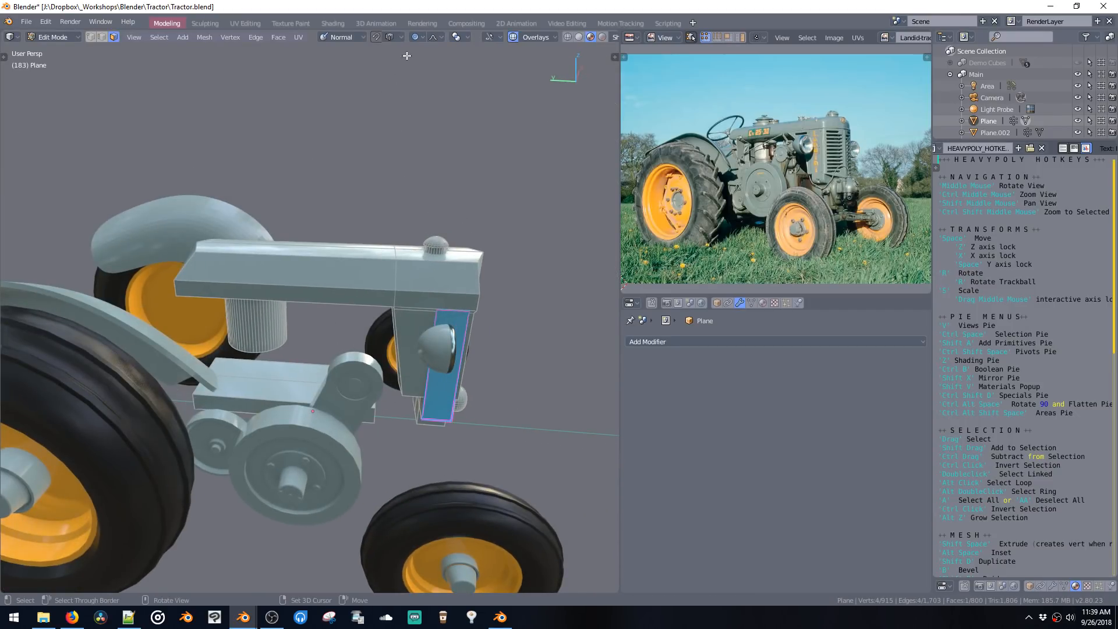
{"action": "left_click", "coordinate": [434, 36]}
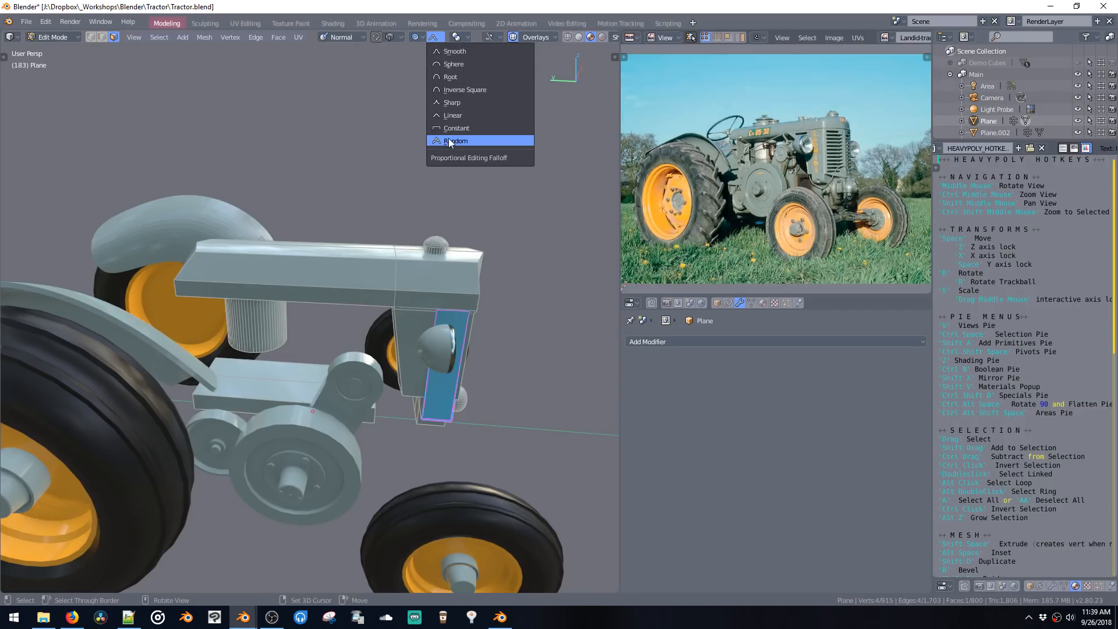
{"action": "left_click", "coordinate": [412, 137]}
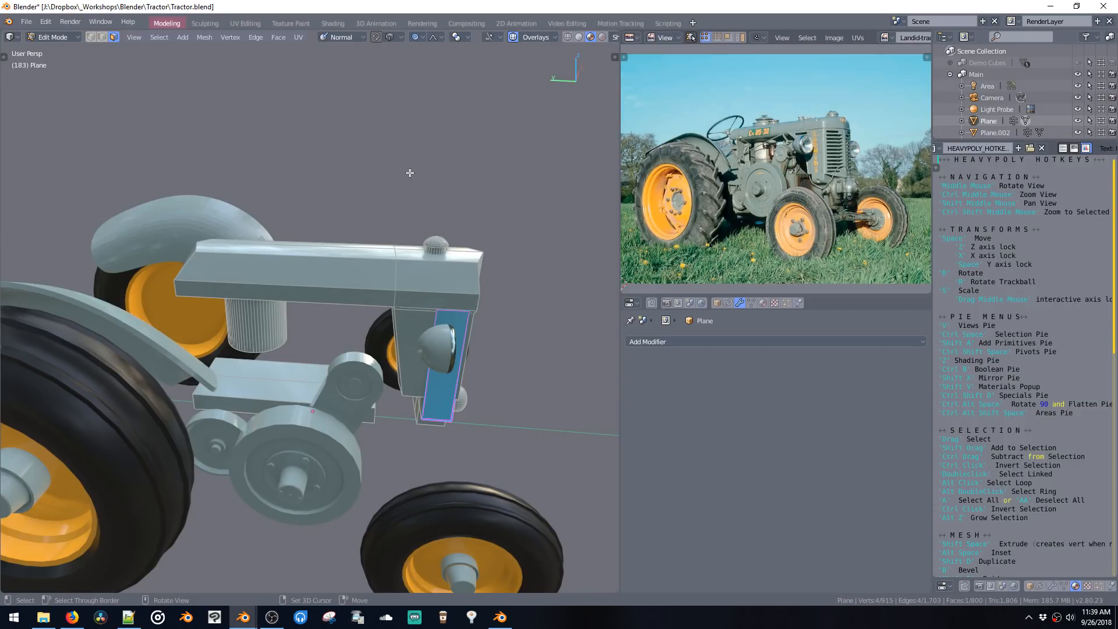
Step: Leave mesh editing on the tractor body, add a Monkey mesh to the scene and open it for mesh editing
{"action": "key", "text": "ctrl+space"}
{"action": "key", "text": "shift+a"}
{"action": "mouse_move", "coordinate": [403, 238]}
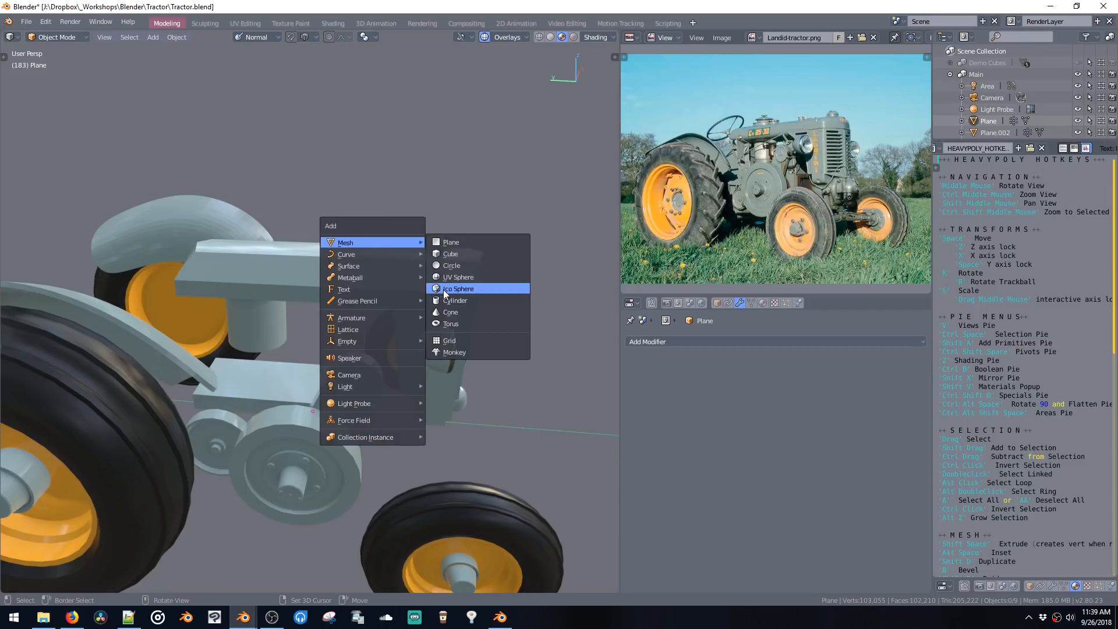
{"action": "left_click", "coordinate": [454, 352]}
{"action": "middle_click_drag", "start_coordinate": [438, 316], "coordinate": [505, 163]}
{"action": "key", "text": "Tab"}
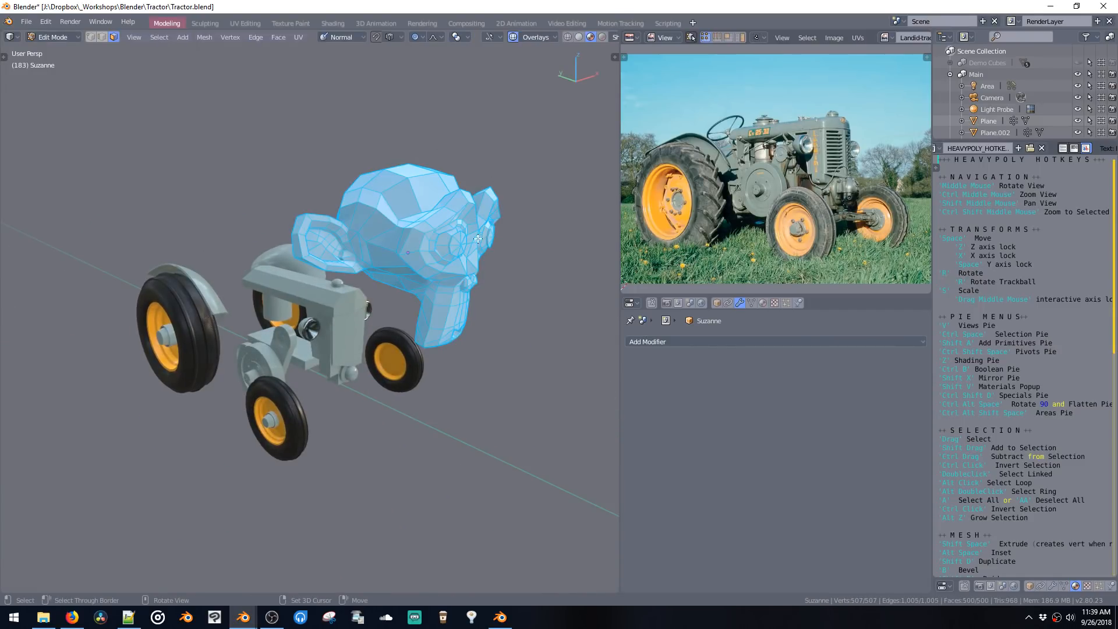
Step: Subdivide the whole monkey mesh twice and select a single face above the eye
{"action": "right_click", "coordinate": [478, 238]}
{"action": "left_click", "coordinate": [472, 235]}
{"action": "right_click", "coordinate": [470, 234]}
{"action": "left_click", "coordinate": [468, 235]}
{"action": "middle_click_drag", "start_coordinate": [468, 235], "coordinate": [358, 235]}
{"action": "left_click", "coordinate": [387, 243]}
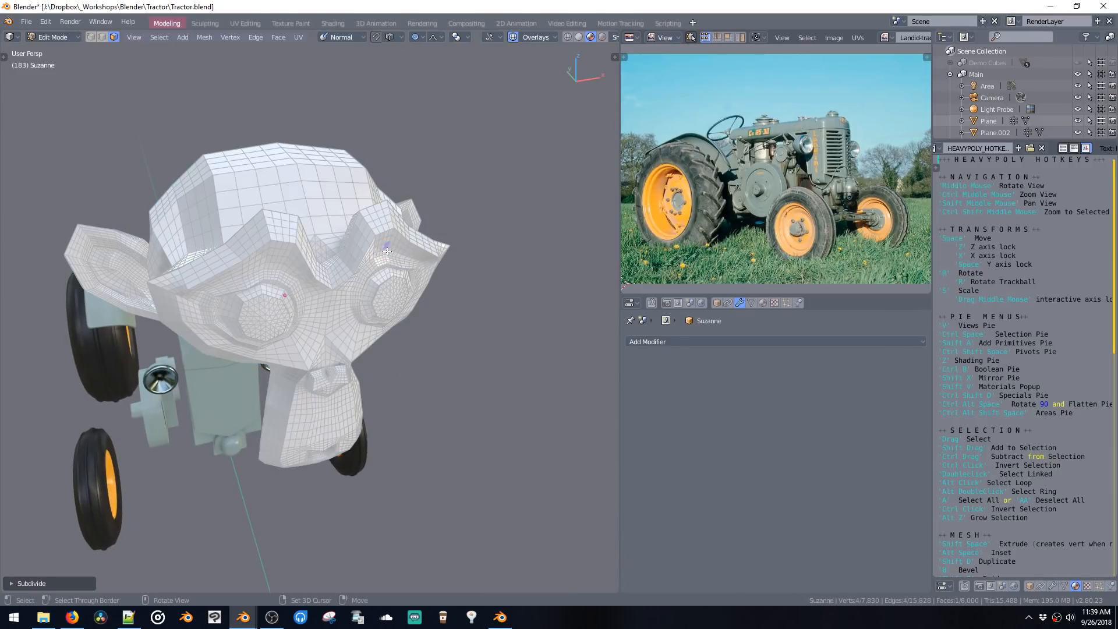
Step: Move the selected eye face sideways with Smooth proportional editing and an enlarged influence area
{"action": "key", "text": "g"}
{"action": "scroll", "coordinate": [529, 284], "scroll_direction": "up", "scroll_amount": 6}
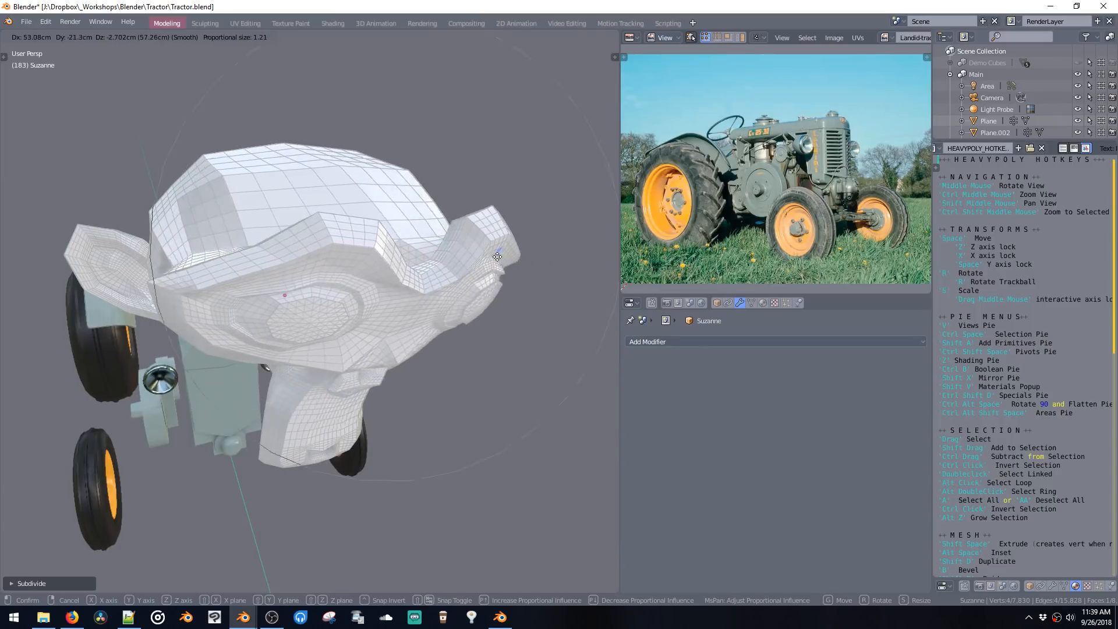
{"action": "left_click", "coordinate": [549, 280]}
{"action": "middle_click_drag", "start_coordinate": [468, 206], "coordinate": [414, 196]}
Step: Set the proportional falloff to Random, move a face on top of the monkey's head and undo that move
{"action": "left_click", "coordinate": [433, 37]}
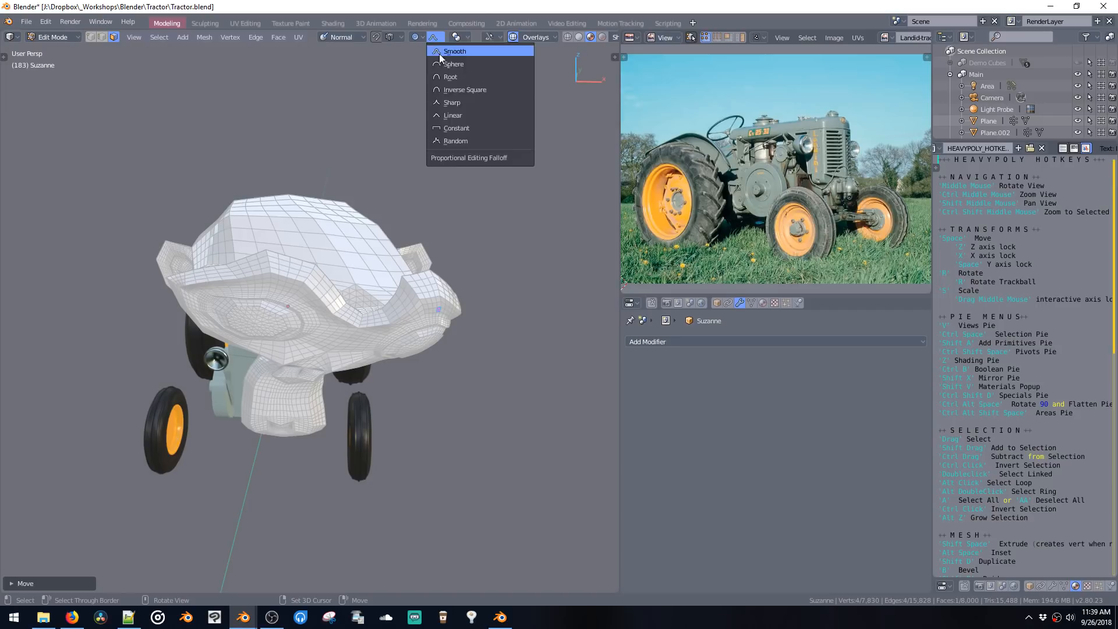
{"action": "left_click", "coordinate": [449, 141]}
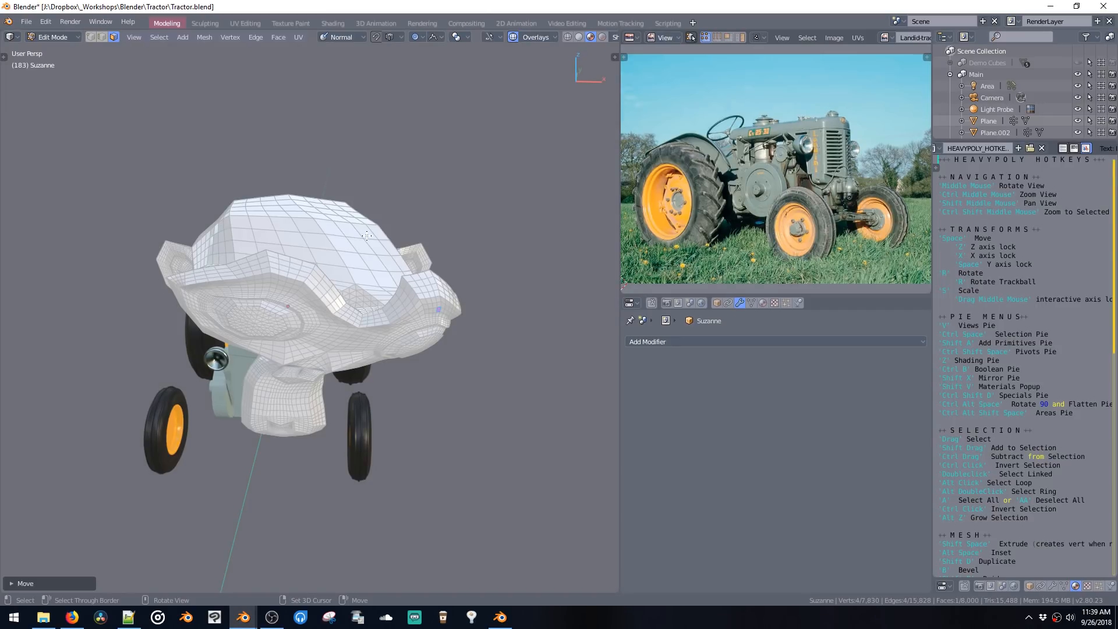
{"action": "key", "text": "space"}
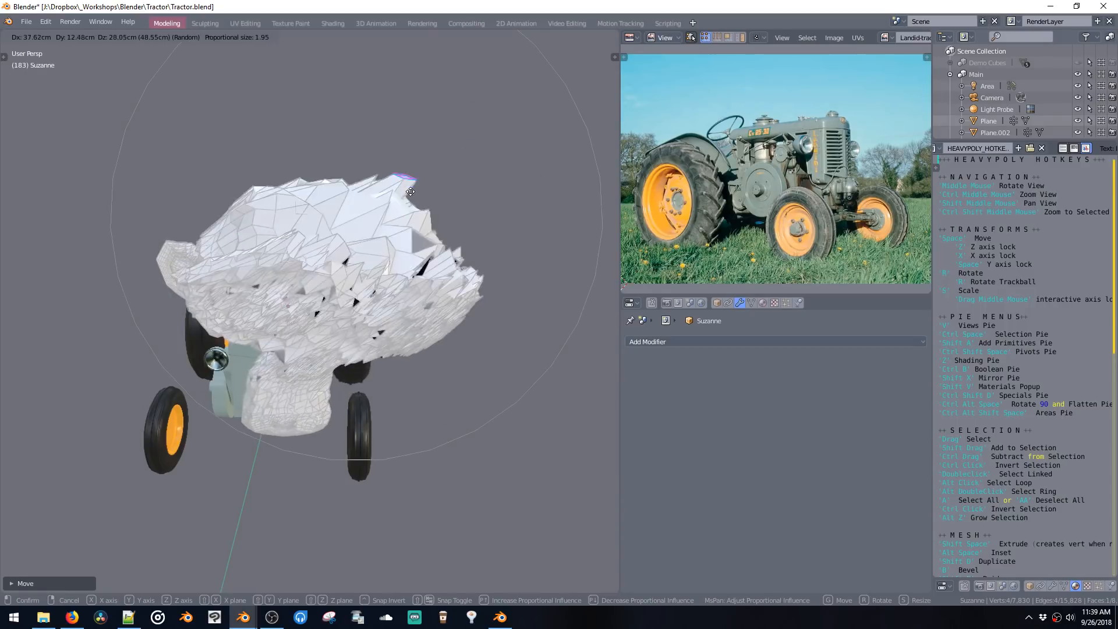
{"action": "left_click", "coordinate": [408, 191]}
{"action": "middle_click_drag", "start_coordinate": [408, 191], "coordinate": [340, 185]}
{"action": "key", "text": "ctrl+z"}
{"action": "key", "text": "ctrl+z"}
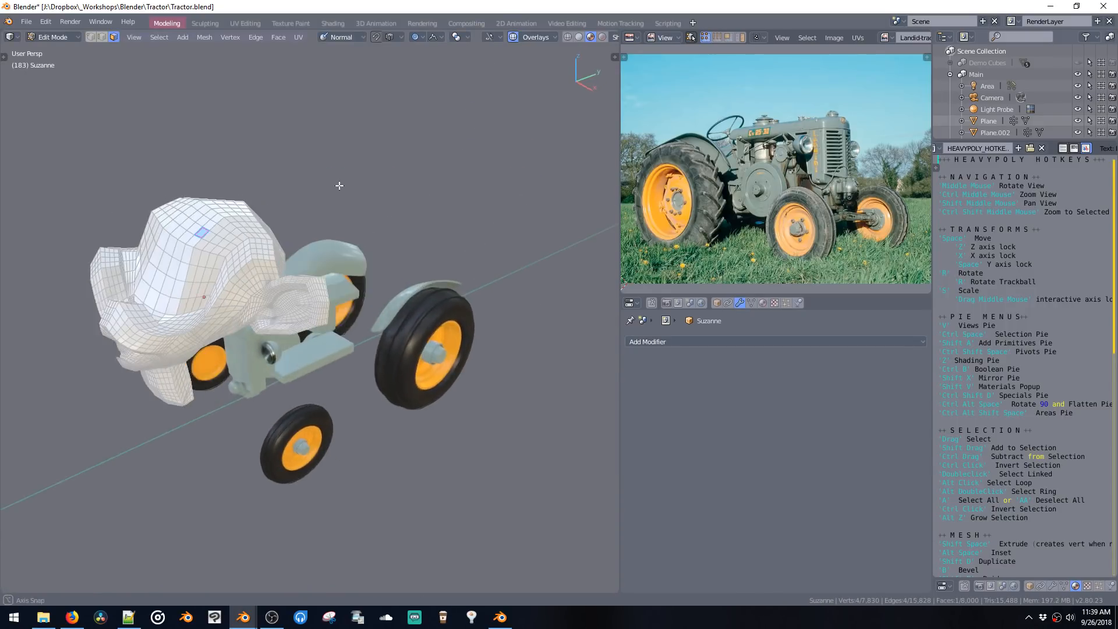
Step: Set the proportional falloff to Constant and move the selected face on top of the monkey's head
{"action": "left_click", "coordinate": [433, 37]}
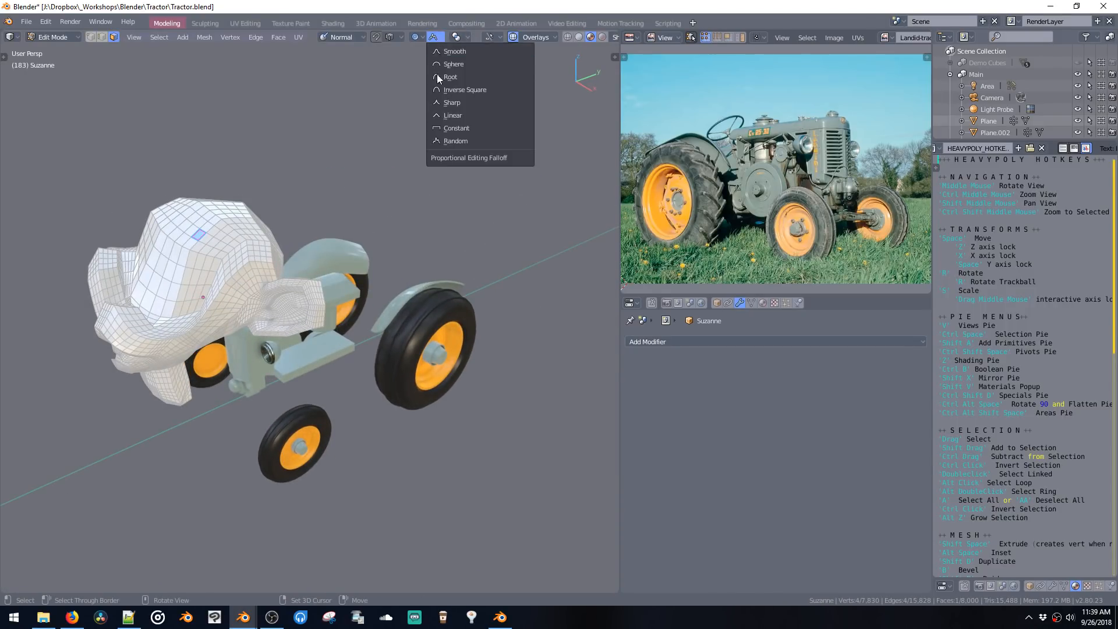
{"action": "left_click", "coordinate": [448, 128]}
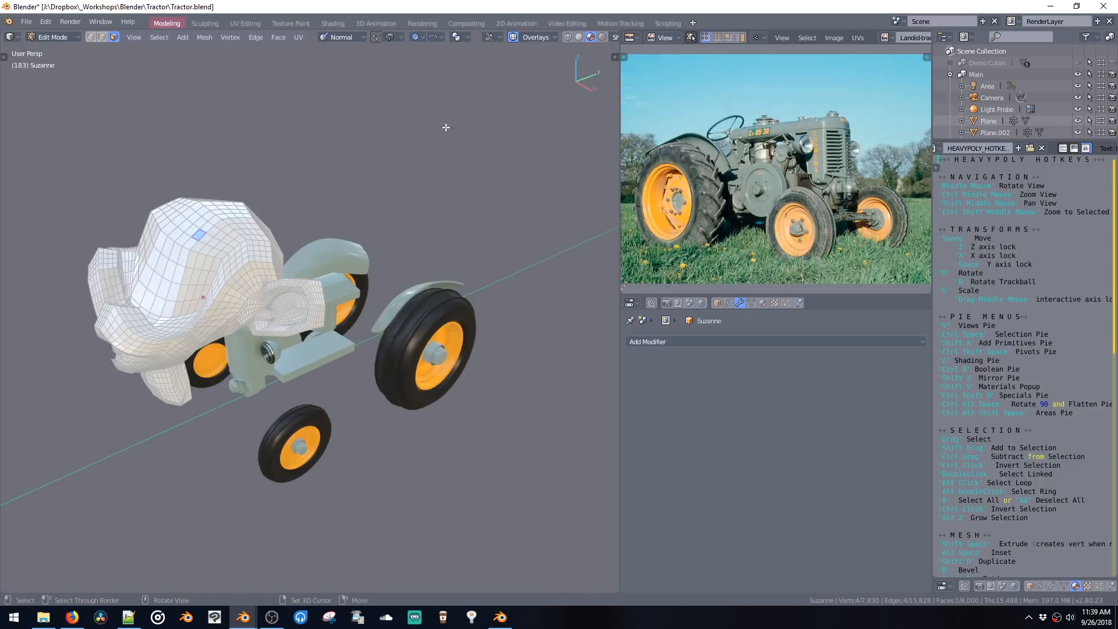
{"action": "key", "text": "g"}
{"action": "left_click", "coordinate": [338, 169]}
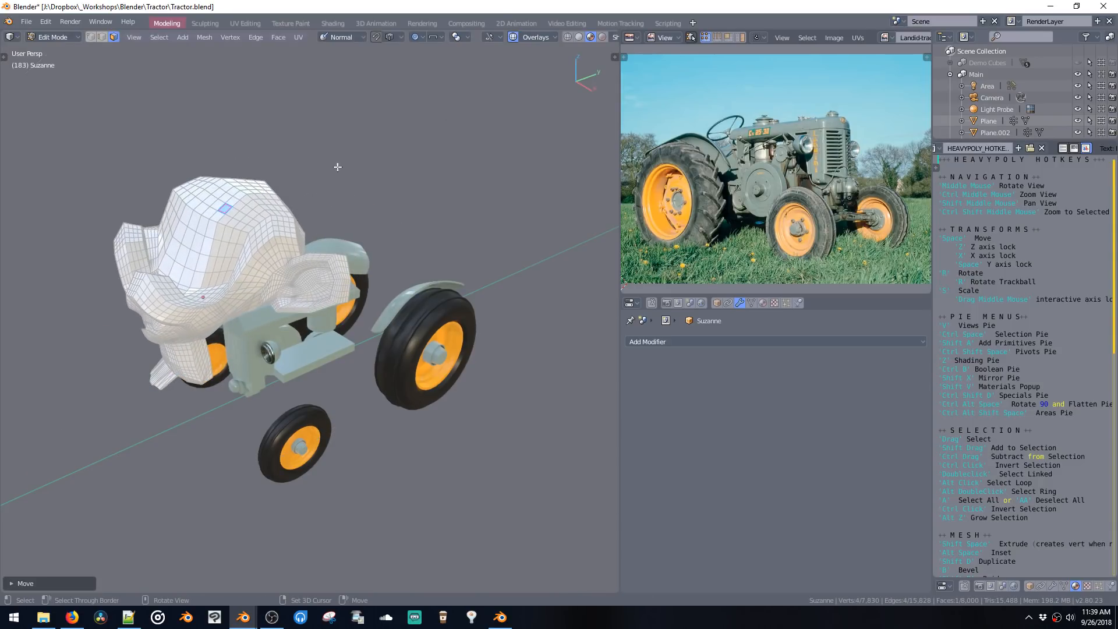
Step: Set the proportional falloff to Linear and pull the selected face on the monkey's head away from the mesh
{"action": "left_click", "coordinate": [434, 38]}
{"action": "left_click", "coordinate": [448, 115]}
{"action": "key", "text": "g"}
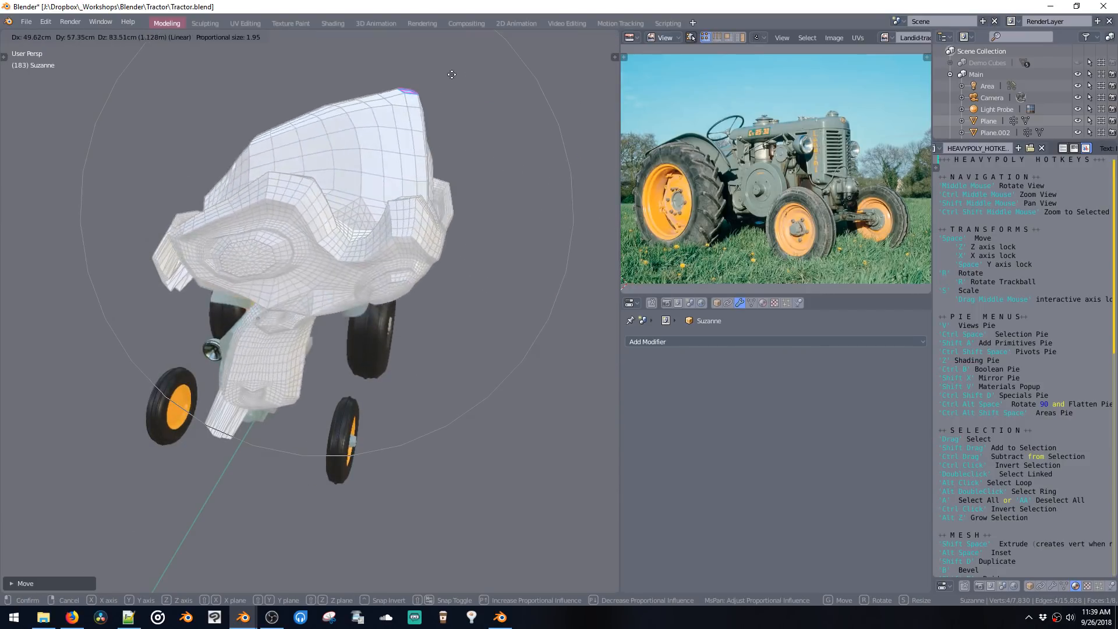
{"action": "left_click", "coordinate": [502, 123]}
{"action": "middle_click_drag", "start_coordinate": [486, 129], "coordinate": [532, 157]}
Step: Return to object mode and delete the monkey
{"action": "key", "text": "Tab"}
{"action": "middle_click_drag", "start_coordinate": [467, 228], "coordinate": [387, 273]}
{"action": "key", "text": "Delete"}
Step: Select the tractor body with the hood and add a Lattice modifier to it
{"action": "left_click", "coordinate": [388, 274]}
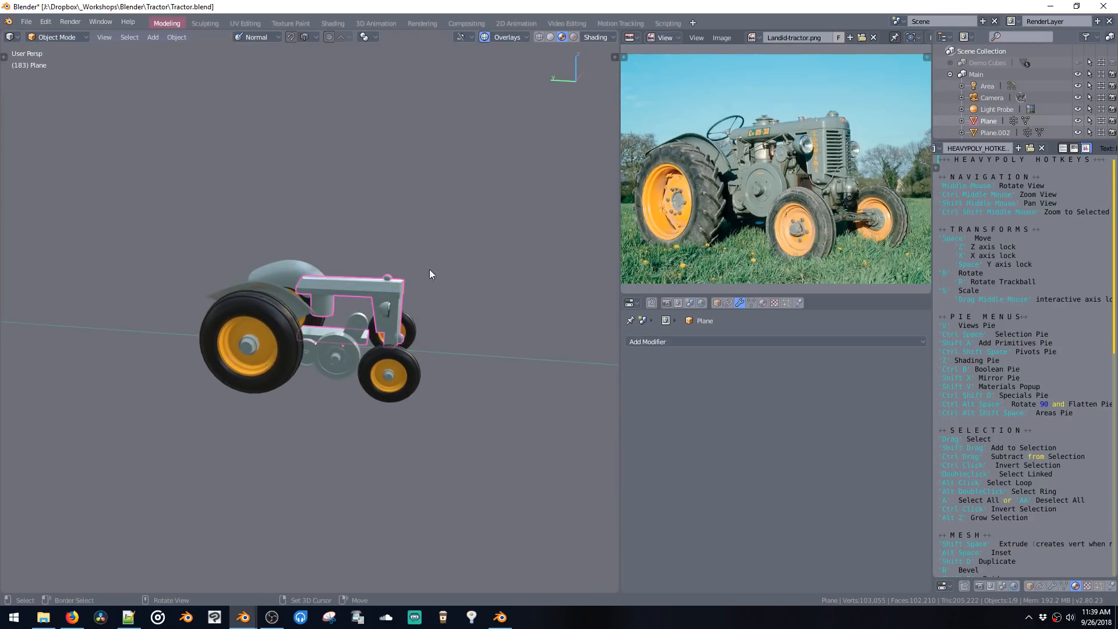
{"action": "left_click", "coordinate": [740, 302]}
{"action": "left_click", "coordinate": [742, 340]}
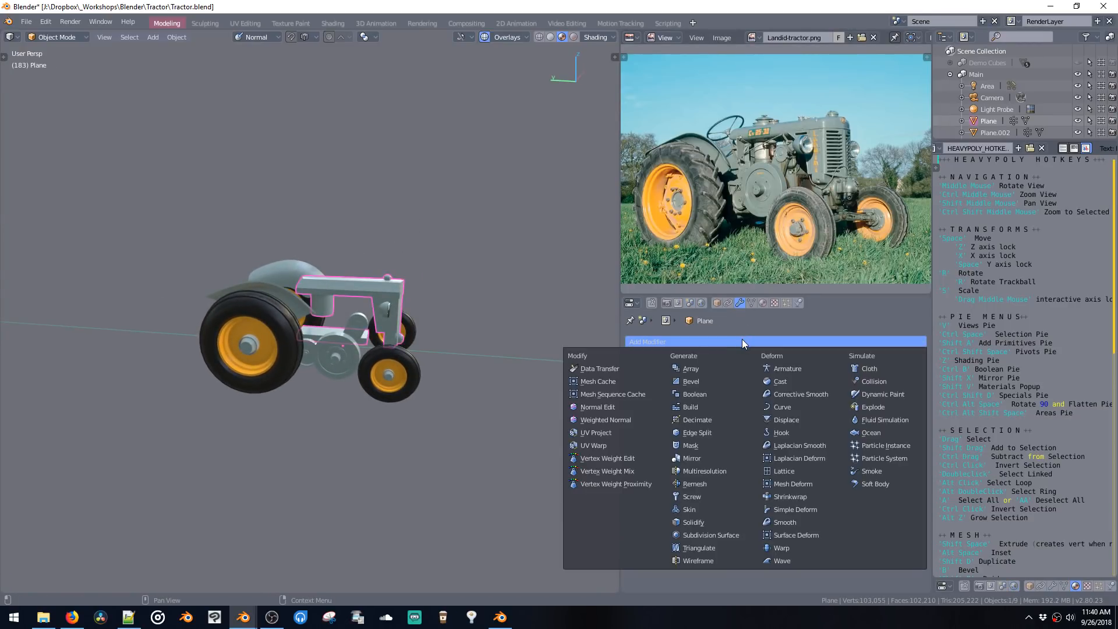
{"action": "left_click", "coordinate": [785, 472]}
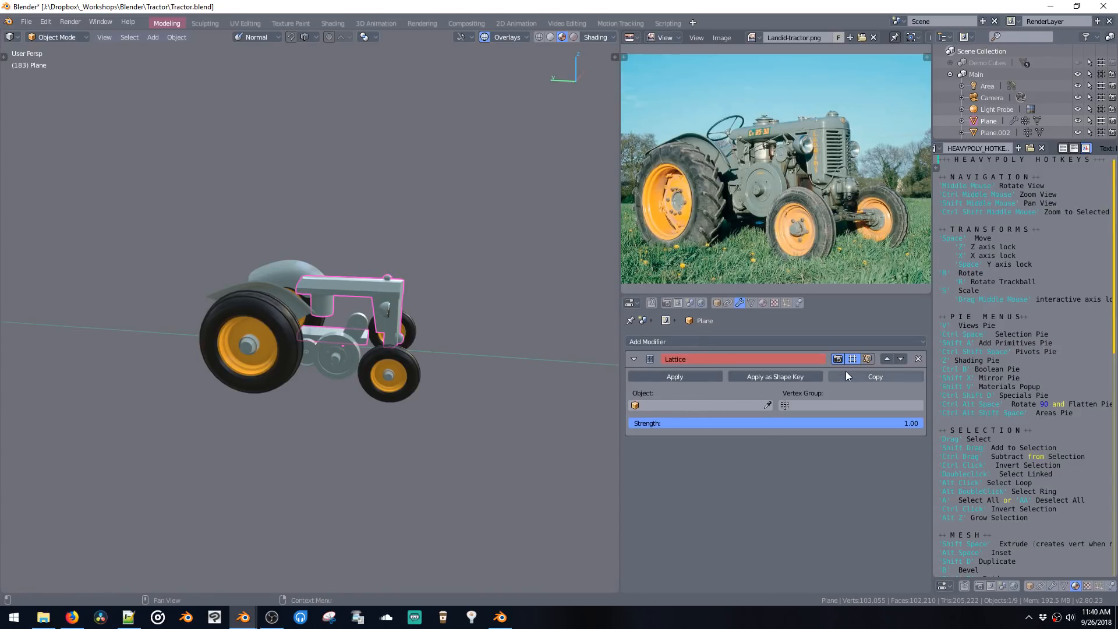
Step: Add a lattice object to the scene and turn on the display of lattice, light and helper outlines
{"action": "middle_click_drag", "start_coordinate": [489, 273], "coordinate": [446, 267]}
{"action": "key", "text": "shift+a"}
{"action": "mouse_move", "coordinate": [445, 270]}
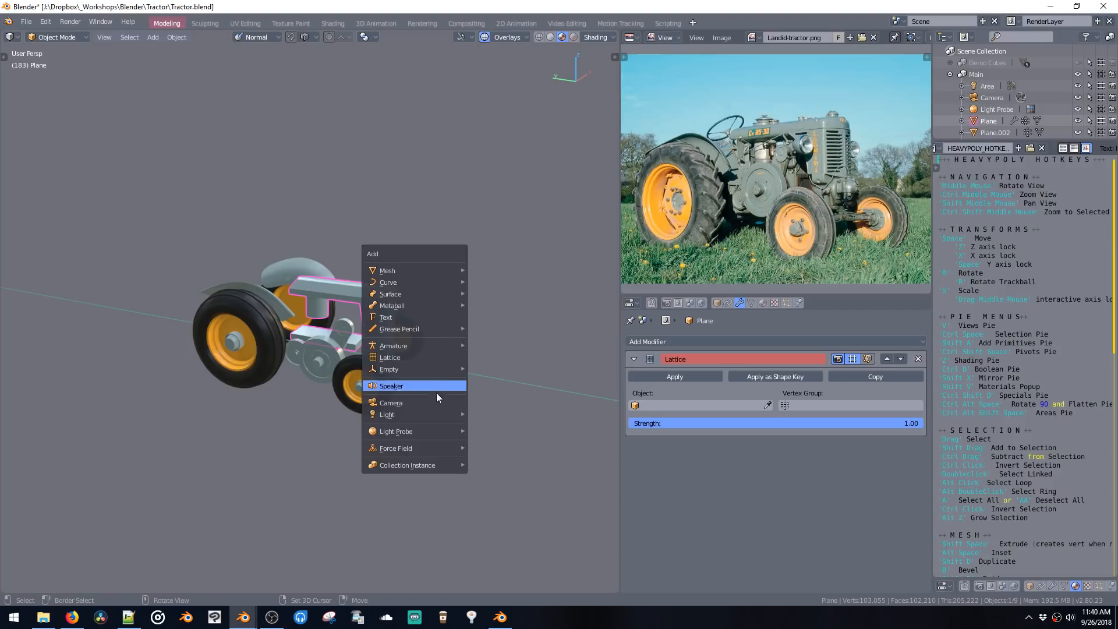
{"action": "left_click", "coordinate": [436, 357]}
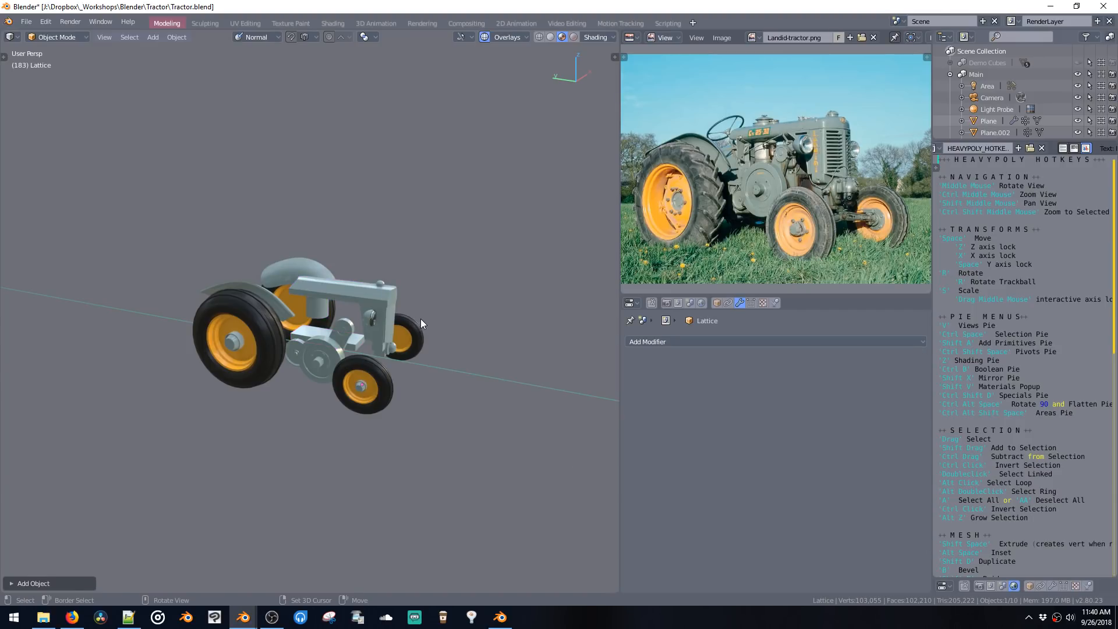
{"action": "key", "text": "z"}
{"action": "left_click", "coordinate": [377, 323]}
{"action": "middle_click_drag", "start_coordinate": [421, 319], "coordinate": [381, 300]}
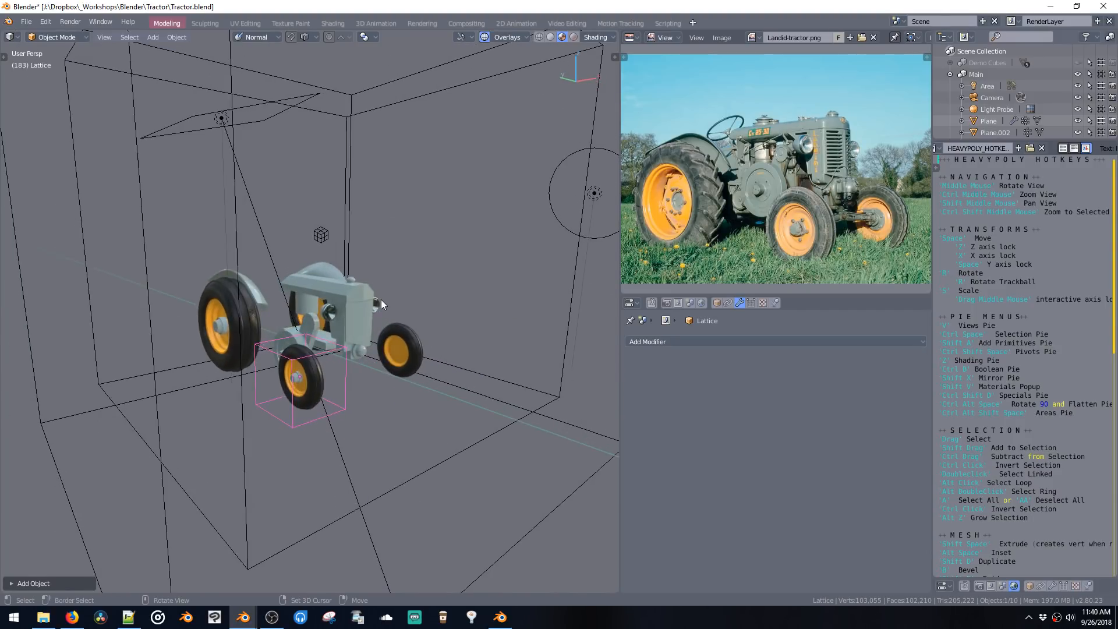
Step: Raise the lattice along the Z axis to the height of the tractor body and shift it into line with the body
{"action": "key", "text": "space"}
{"action": "key", "text": "z"}
{"action": "left_click", "coordinate": [369, 247]}
{"action": "middle_click_drag", "start_coordinate": [369, 247], "coordinate": [332, 252]}
{"action": "key", "text": "space"}
{"action": "left_click", "coordinate": [404, 257]}
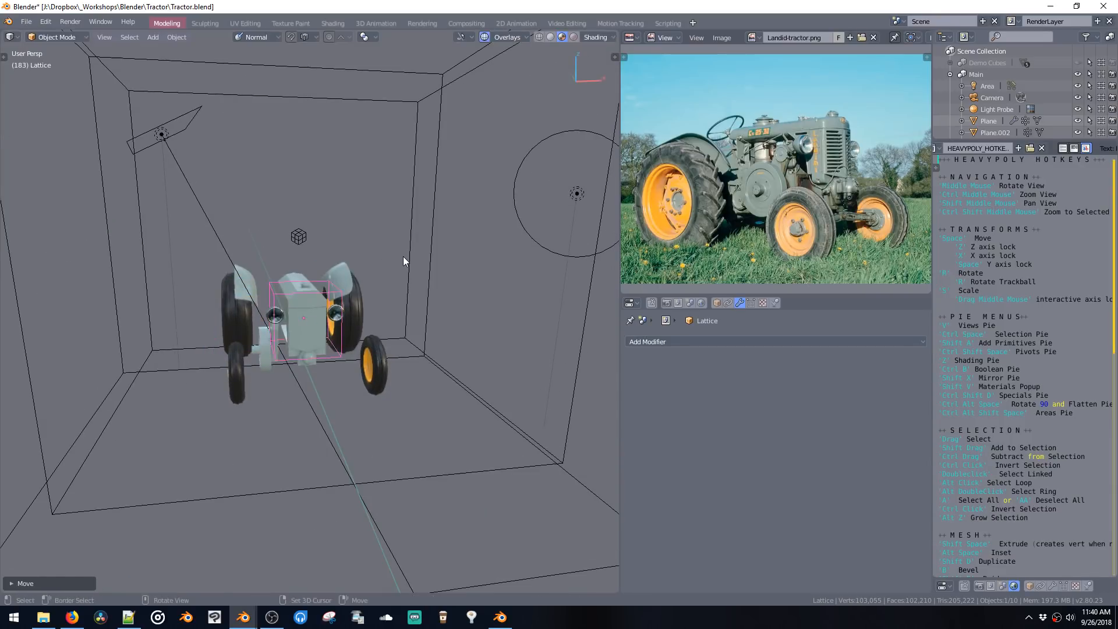
Step: Move the lattice along the Y axis to the hood and scale it so it encloses the tractor body
{"action": "middle_click_drag", "start_coordinate": [403, 257], "coordinate": [527, 313]}
{"action": "key", "text": "space"}
{"action": "key", "text": "space"}
{"action": "left_click", "coordinate": [439, 280]}
{"action": "key", "text": "s"}
{"action": "left_click", "coordinate": [540, 320]}
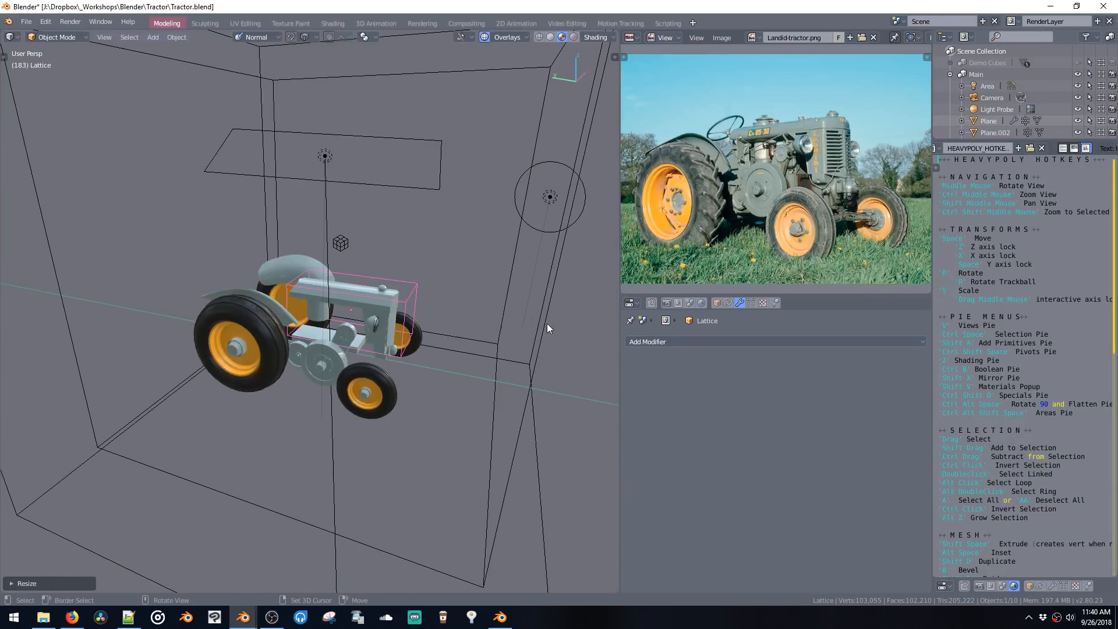
Step: Select the tractor body and set Lattice as the object of its Lattice modifier
{"action": "left_click", "coordinate": [390, 321]}
{"action": "left_click", "coordinate": [757, 405]}
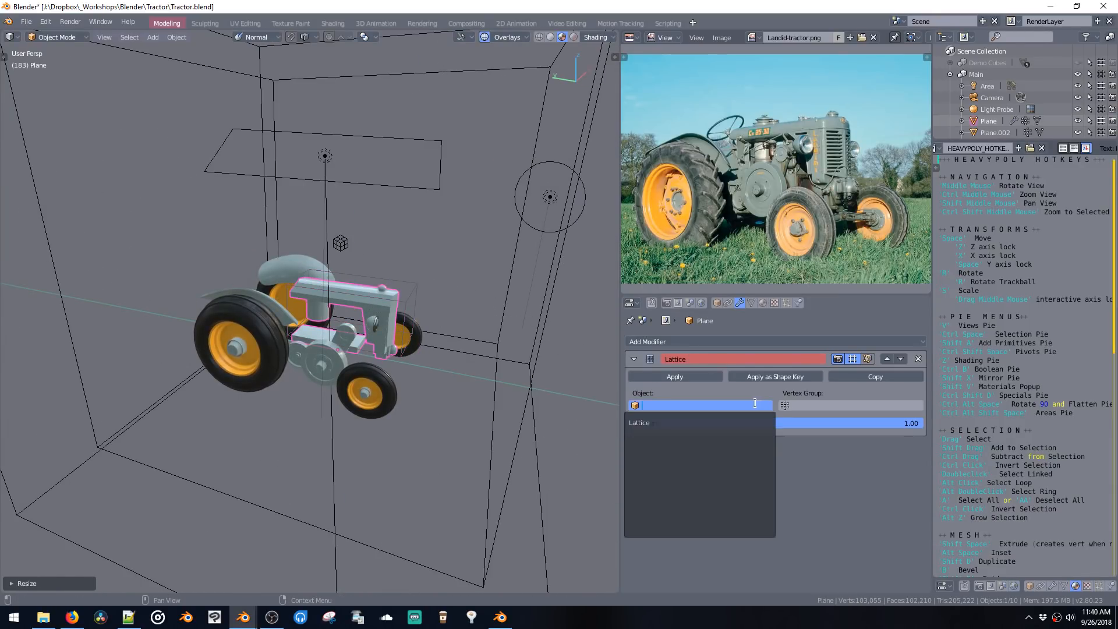
{"action": "left_click", "coordinate": [640, 422]}
Step: Open the lattice for point editing and select its upper front corner point on the far side
{"action": "left_click", "coordinate": [410, 289]}
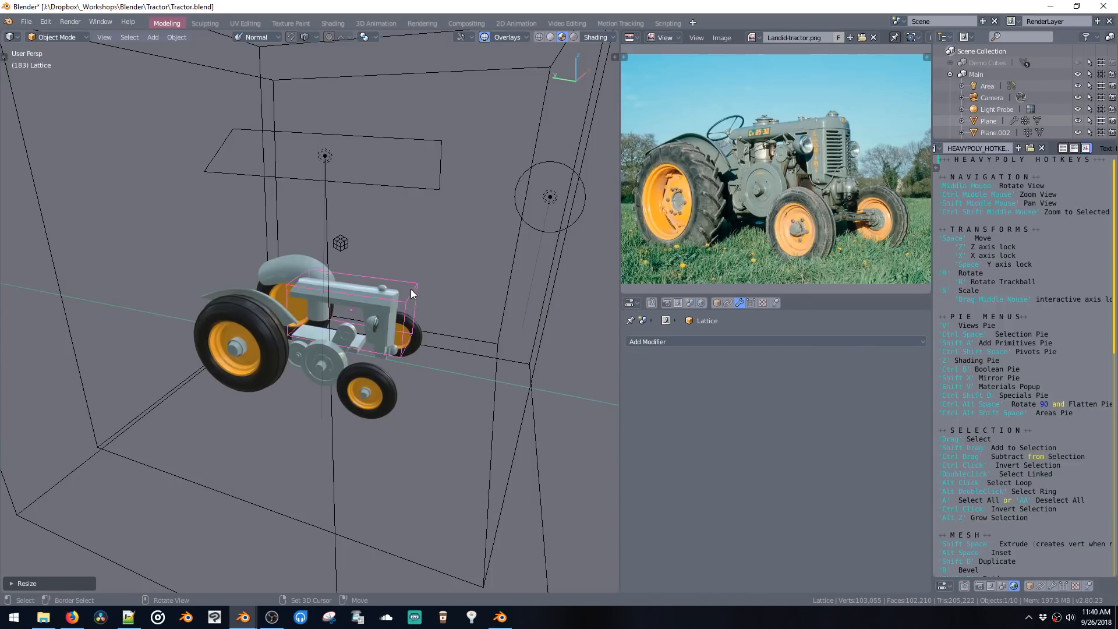
{"action": "key", "text": "ctrl+space"}
{"action": "left_click", "coordinate": [362, 234]}
{"action": "left_click", "coordinate": [418, 284]}
Step: Pull the far upper front corner of the lattice outward with proportional editing, redo that move, and pull the near upper corner down
{"action": "key", "text": "space"}
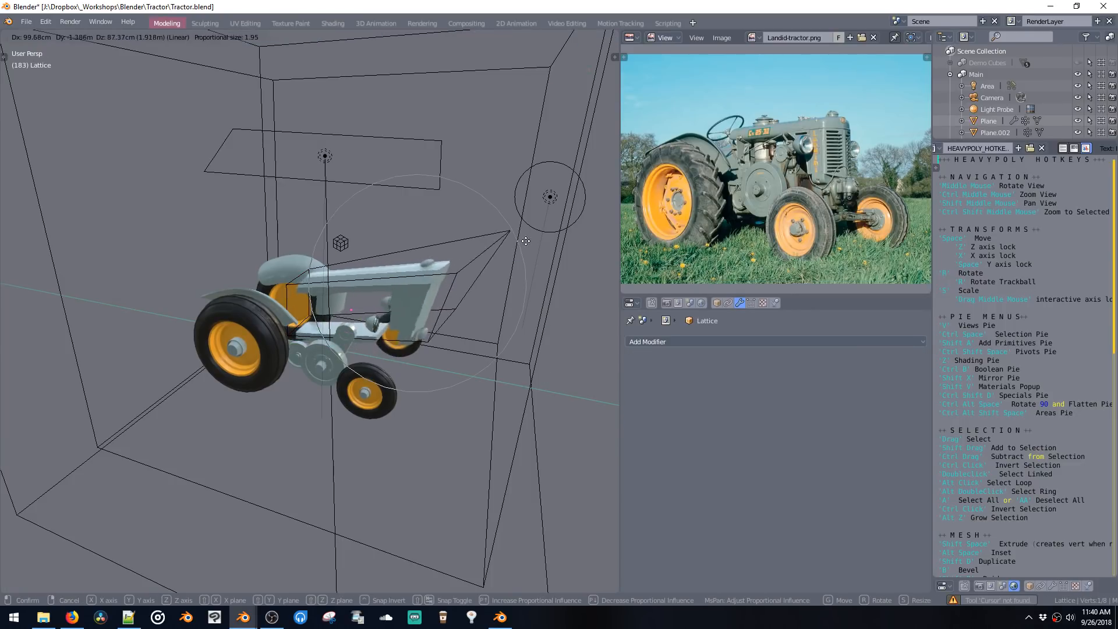
{"action": "left_click", "coordinate": [530, 220]}
{"action": "middle_click_drag", "start_coordinate": [479, 255], "coordinate": [404, 223]}
{"action": "key", "text": "ctrl+z"}
{"action": "key", "text": "space"}
{"action": "left_click", "coordinate": [645, 145]}
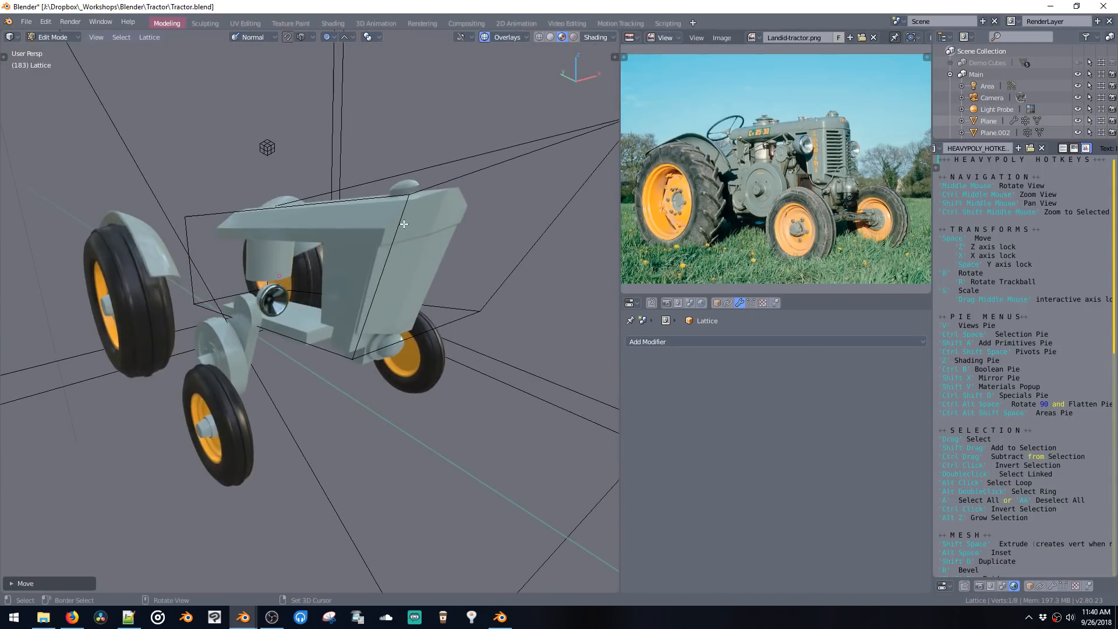
{"action": "left_click_drag", "start_coordinate": [408, 199], "coordinate": [372, 349]}
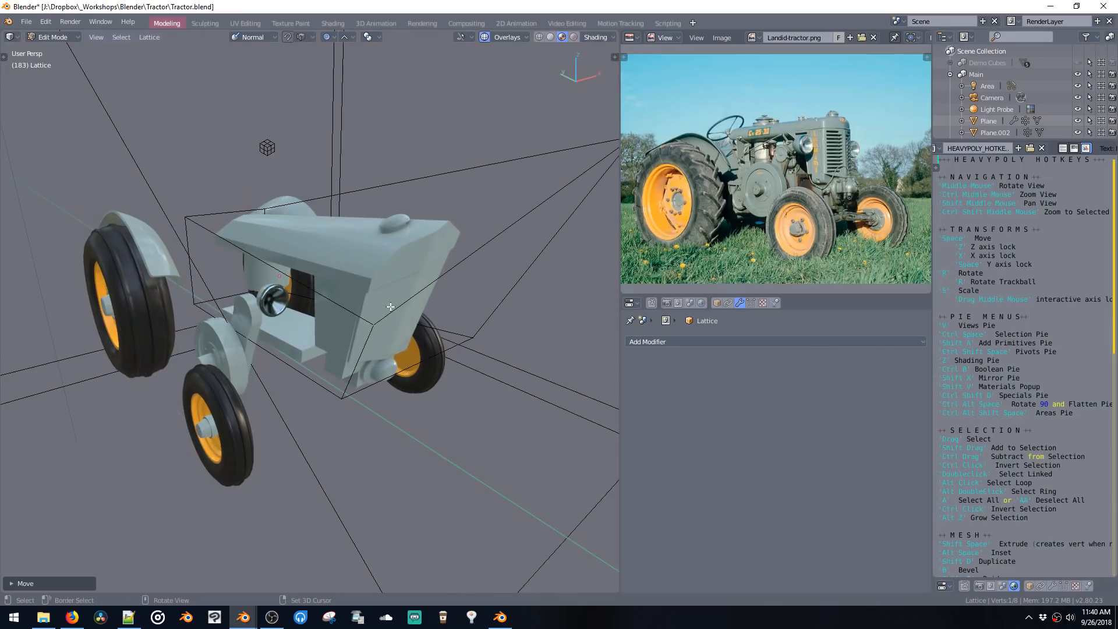
Step: Disable proportional editing, select points at the front of the lattice and move them along the Z axis
{"action": "left_click", "coordinate": [327, 37]}
{"action": "left_click", "coordinate": [343, 52]}
{"action": "middle_click_drag", "start_coordinate": [367, 162], "coordinate": [374, 231]}
{"action": "left_click_drag", "start_coordinate": [328, 208], "coordinate": [438, 352]}
{"action": "key", "text": "space"}
{"action": "key", "text": "z"}
{"action": "middle_click_drag", "start_coordinate": [406, 290], "coordinate": [425, 256]}
{"action": "left_click", "coordinate": [419, 288]}
Step: Select the lattice's four front points, move them forward to stretch the tractor body, and return to object mode
{"action": "left_click_drag", "start_coordinate": [334, 193], "coordinate": [431, 351]}
{"action": "middle_click_drag", "start_coordinate": [431, 351], "coordinate": [466, 316]}
{"action": "key", "text": "space"}
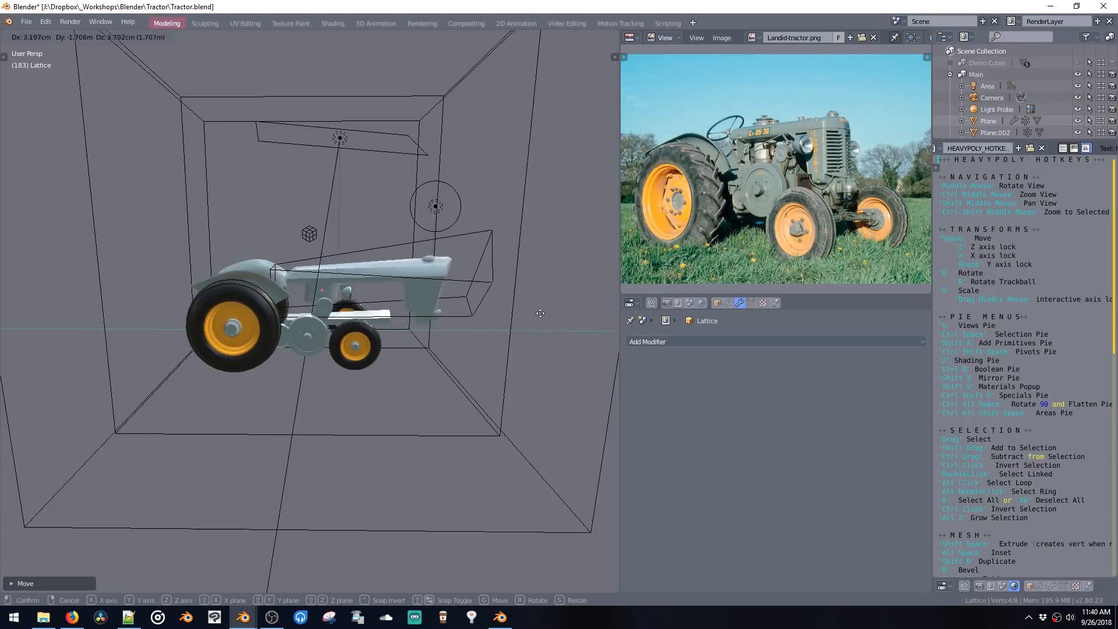
{"action": "left_click", "coordinate": [493, 266]}
{"action": "key", "text": "ctrl+space"}
{"action": "left_click", "coordinate": [497, 351]}
Step: Add a Lattice modifier to the tractor wheels and pick the existing lattice as its object
{"action": "middle_click_drag", "start_coordinate": [497, 351], "coordinate": [309, 310]}
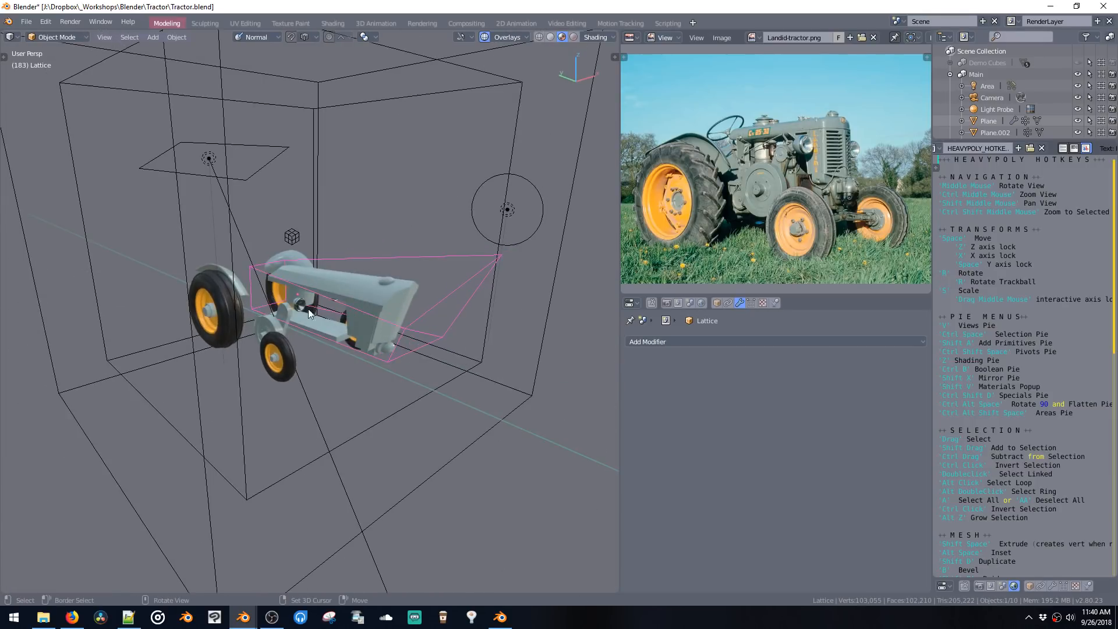
{"action": "left_click", "coordinate": [305, 324]}
{"action": "left_click", "coordinate": [282, 360]}
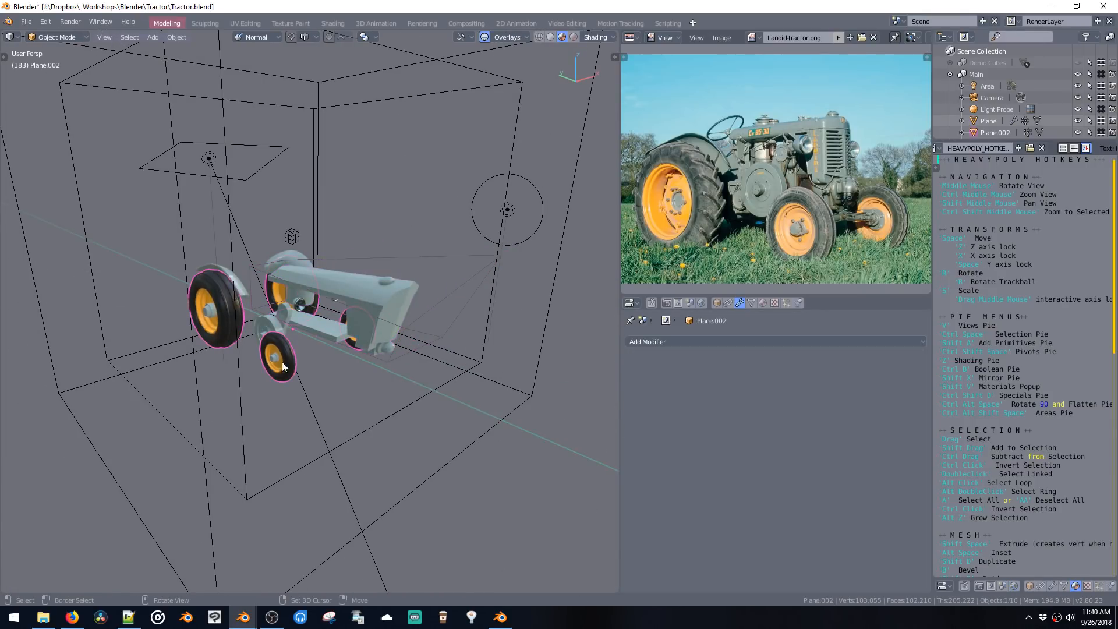
{"action": "left_click", "coordinate": [742, 338]}
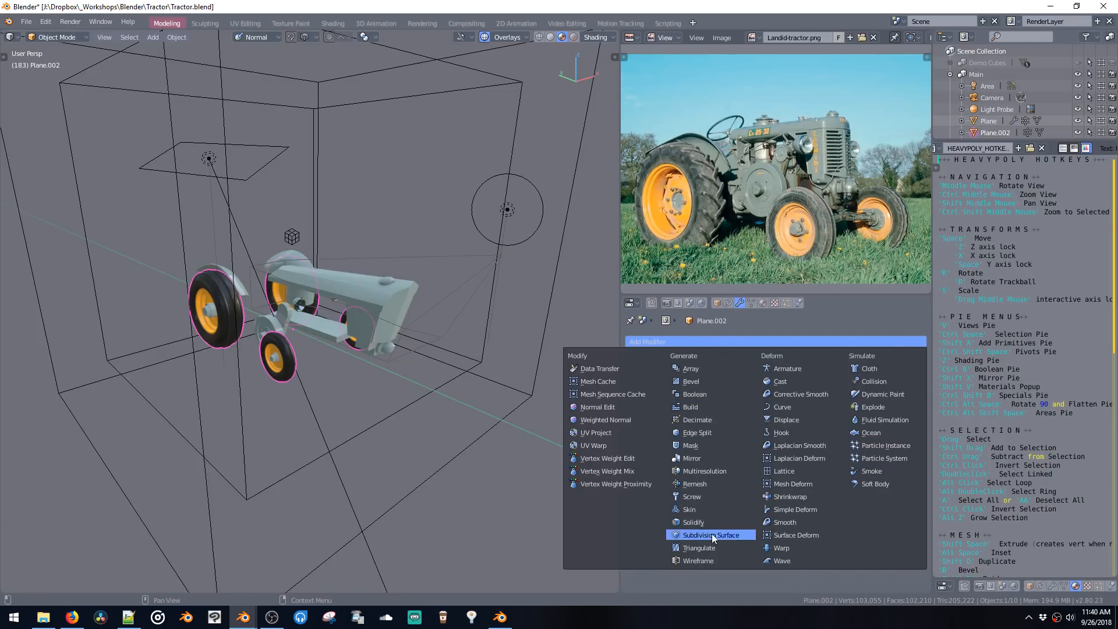
{"action": "left_click", "coordinate": [787, 470]}
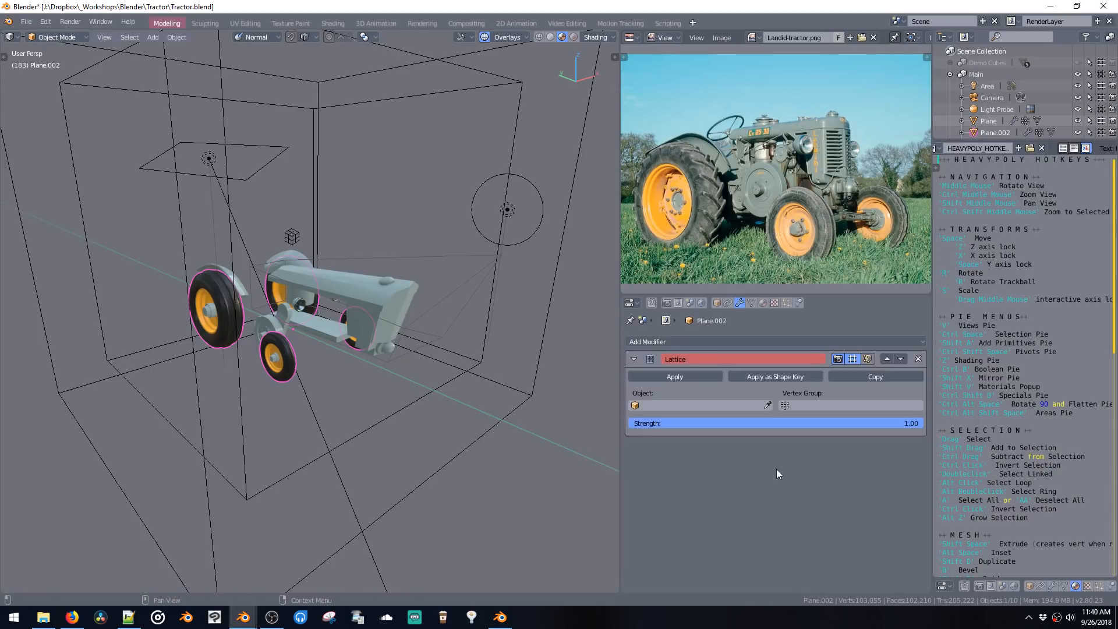
{"action": "left_click", "coordinate": [767, 404]}
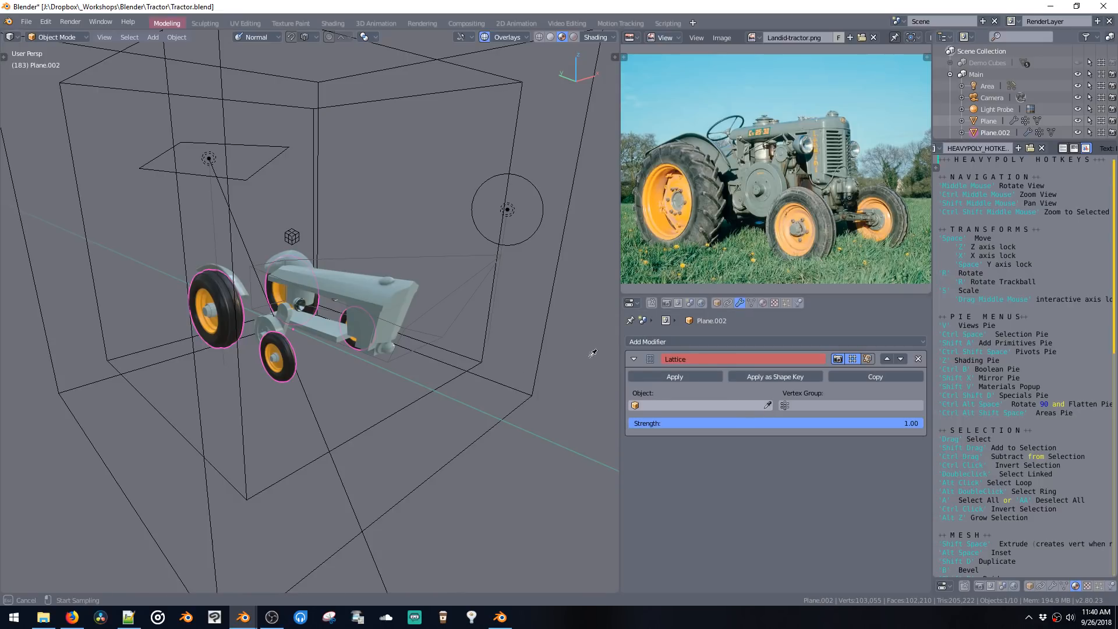
{"action": "left_click", "coordinate": [444, 303]}
{"action": "middle_click_drag", "start_coordinate": [444, 303], "coordinate": [599, 347]}
Step: Select the tractor body and the fenders with the engine flywheel part as the active object, and link Modifiers between them
{"action": "left_click", "coordinate": [259, 343]}
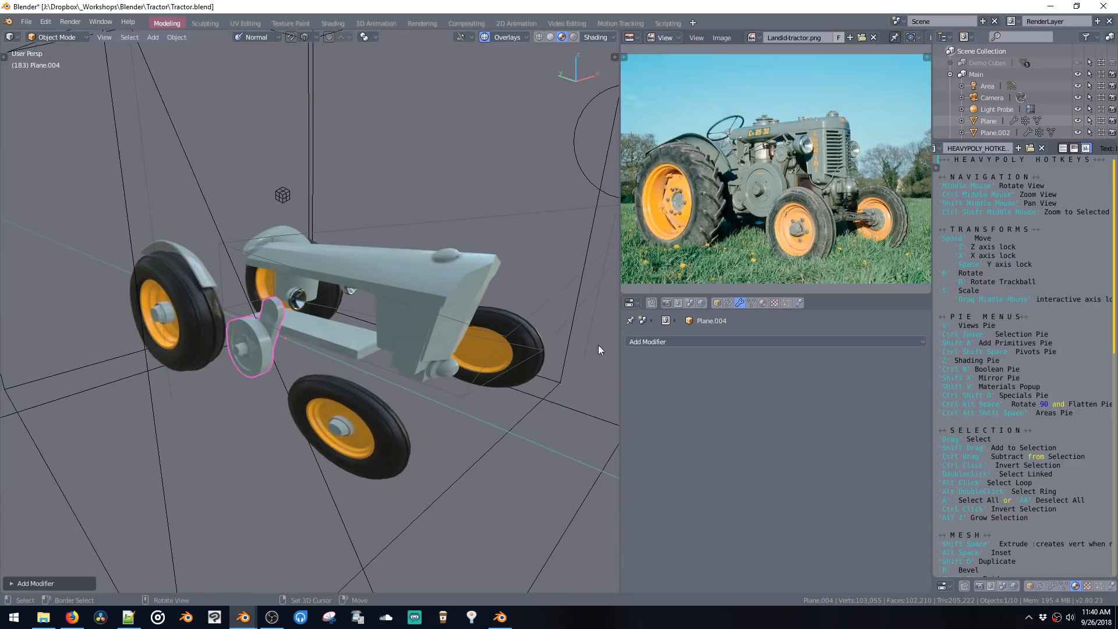
{"action": "left_click", "coordinate": [636, 342]}
{"action": "left_click", "coordinate": [387, 325]}
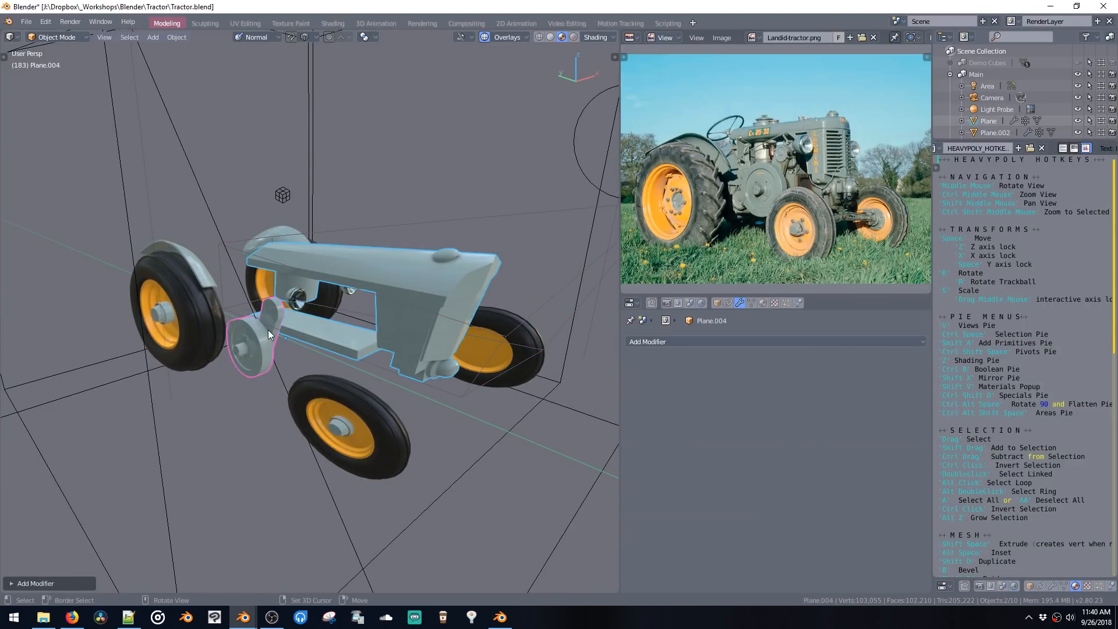
{"action": "left_click", "coordinate": [211, 278], "text": "shift"}
{"action": "left_click", "coordinate": [253, 340], "text": "shift"}
{"action": "key", "text": "ctrl+l"}
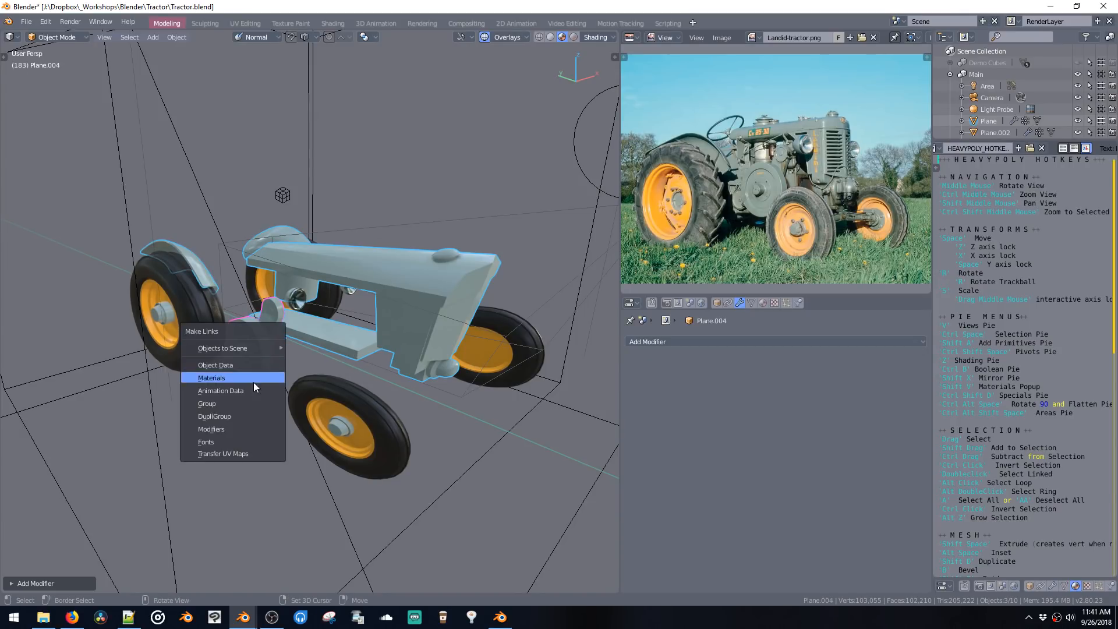
{"action": "left_click", "coordinate": [250, 429]}
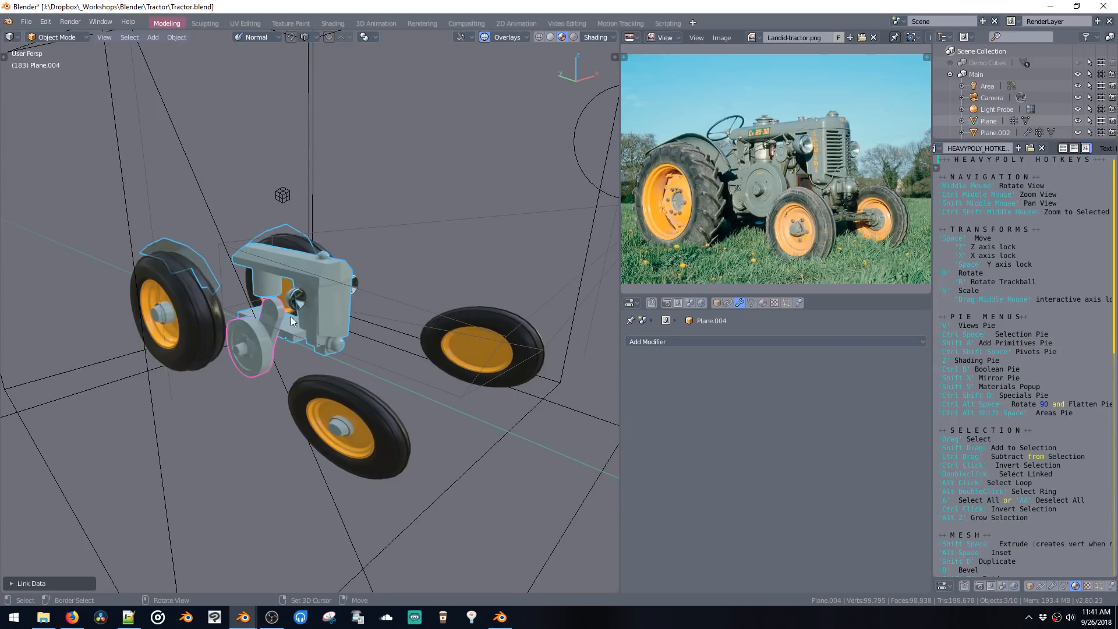
Step: Add the tractor body and then the wheels as active object to the selection, and link Modifiers to all selected parts
{"action": "left_click", "coordinate": [316, 316], "text": "shift"}
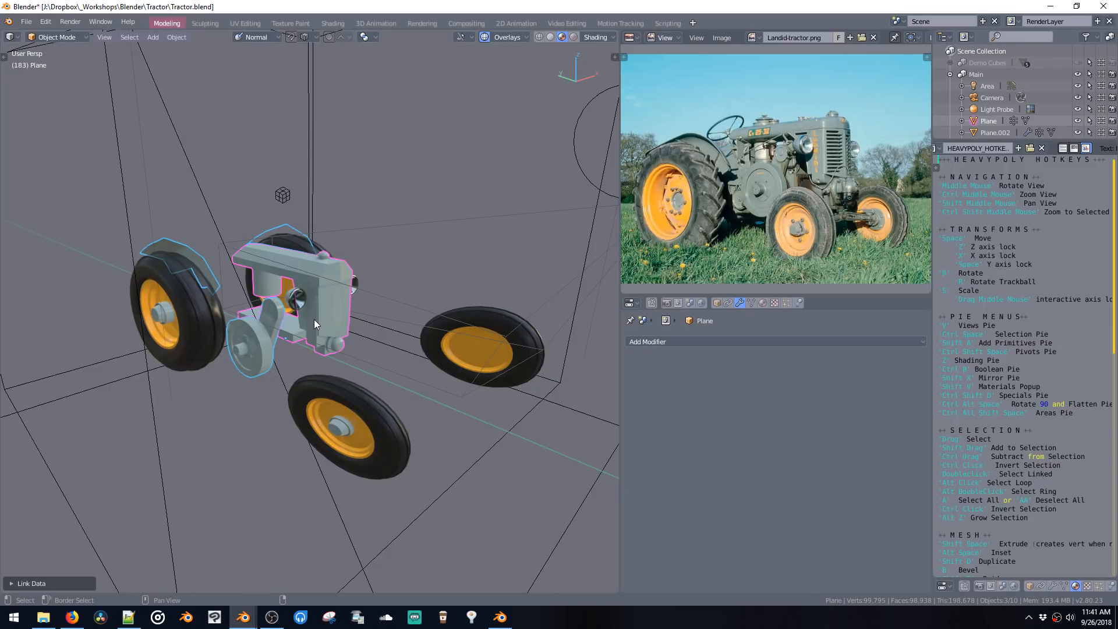
{"action": "left_click", "coordinate": [335, 406], "text": "shift"}
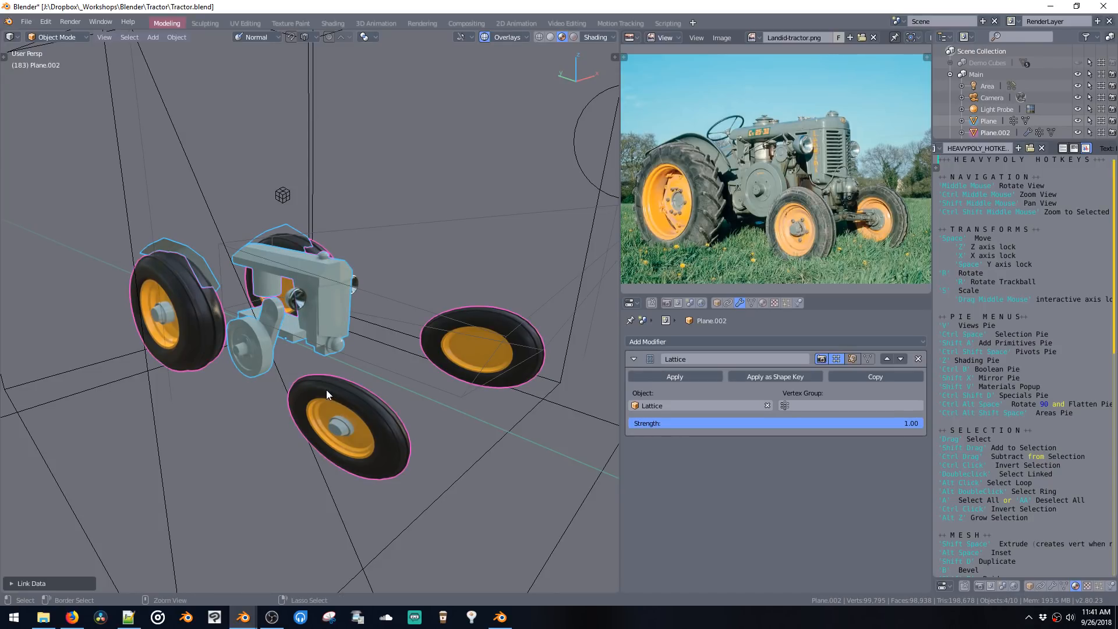
{"action": "key", "text": "ctrl+l"}
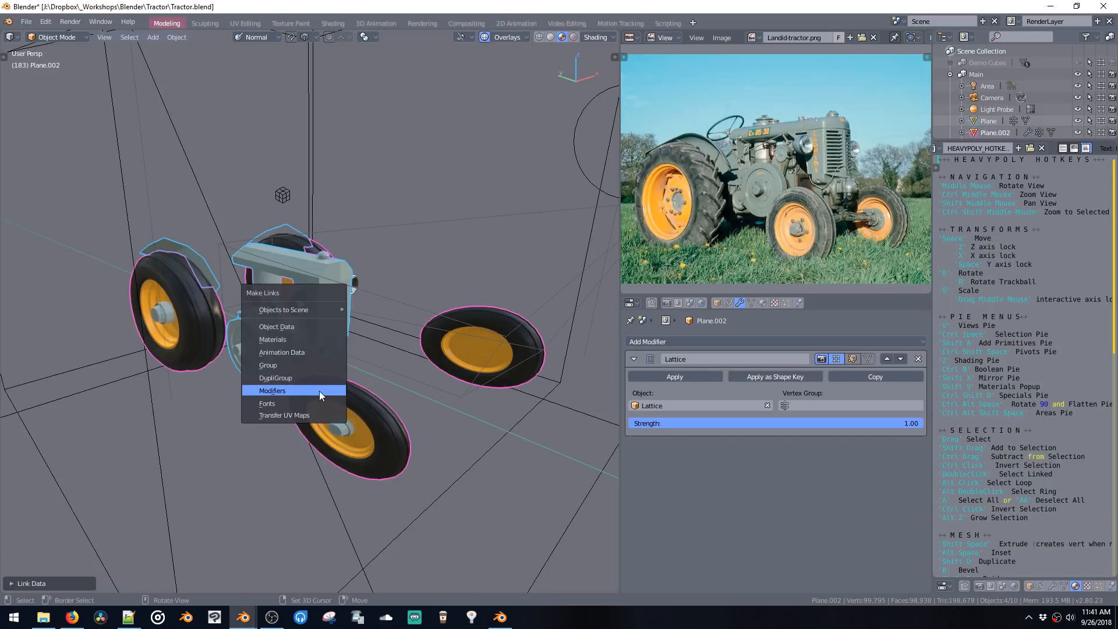
{"action": "left_click", "coordinate": [319, 392]}
Step: Select the lattice, enter its edit mode and move its selected front points to deform the whole tractor
{"action": "middle_click_drag", "start_coordinate": [340, 378], "coordinate": [403, 261]}
{"action": "left_click", "coordinate": [501, 284]}
{"action": "key", "text": "Tab"}
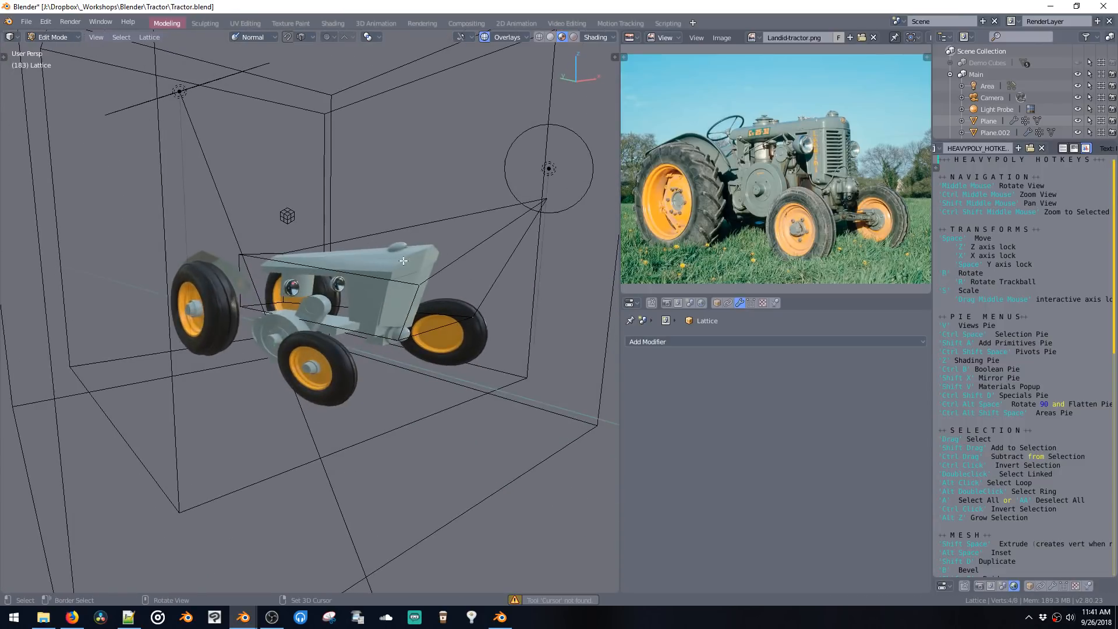
{"action": "key", "text": "space"}
{"action": "left_click", "coordinate": [370, 202]}
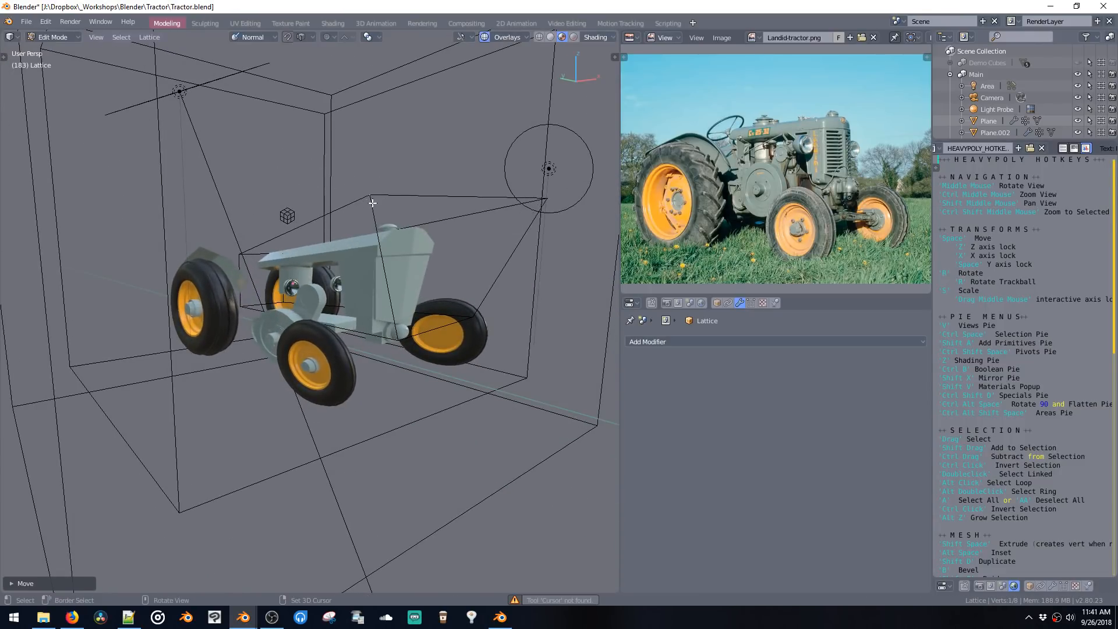
Step: Select two upper front lattice points, move them freely to distort the tractor, and return to object mode
{"action": "left_click_drag", "start_coordinate": [319, 131], "coordinate": [560, 233]}
{"action": "middle_click_drag", "start_coordinate": [460, 226], "coordinate": [553, 227]}
{"action": "key", "text": "space"}
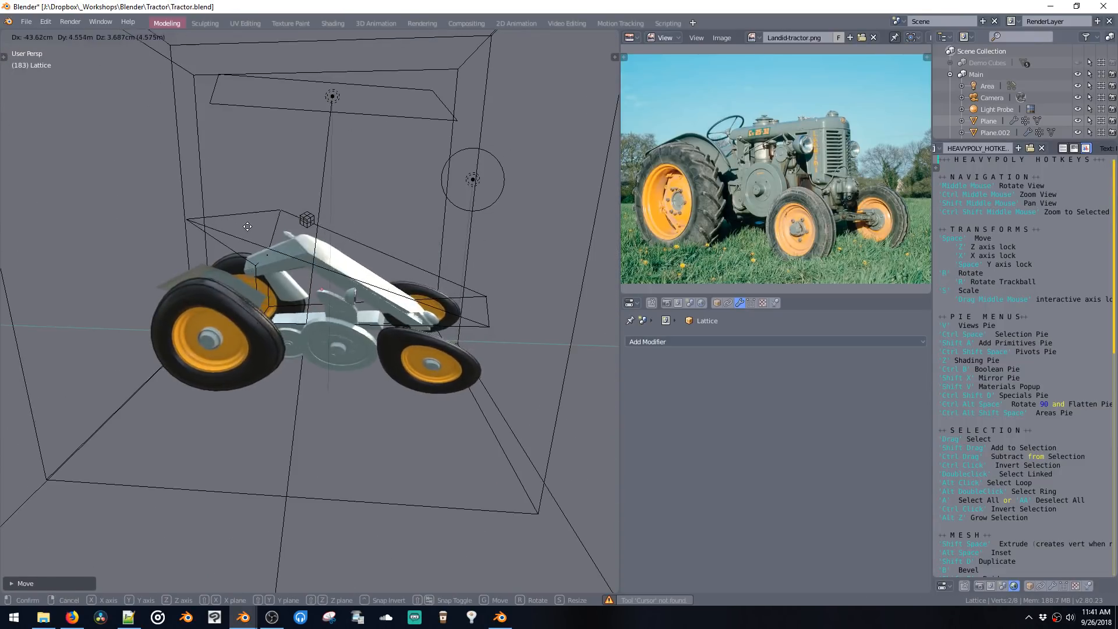
{"action": "left_click", "coordinate": [362, 224]}
{"action": "mouse_move", "coordinate": [362, 224]}
{"action": "middle_mouse_down"}
{"action": "mouse_move", "coordinate": [315, 251]}
{"action": "mouse_move", "coordinate": [241, 234]}
{"action": "mouse_move", "coordinate": [403, 247]}
{"action": "mouse_move", "coordinate": [434, 262]}
{"action": "mouse_move", "coordinate": [351, 274]}
{"action": "mouse_move", "coordinate": [388, 274]}
{"action": "mouse_move", "coordinate": [379, 233]}
{"action": "mouse_move", "coordinate": [352, 233]}
{"action": "middle_mouse_up"}
{"action": "key", "text": "Tab"}
Step: Delete the lattice and remove the leftover Lattice modifier from the tractor body, the flywheel part and the wheels
{"action": "key", "text": "Delete"}
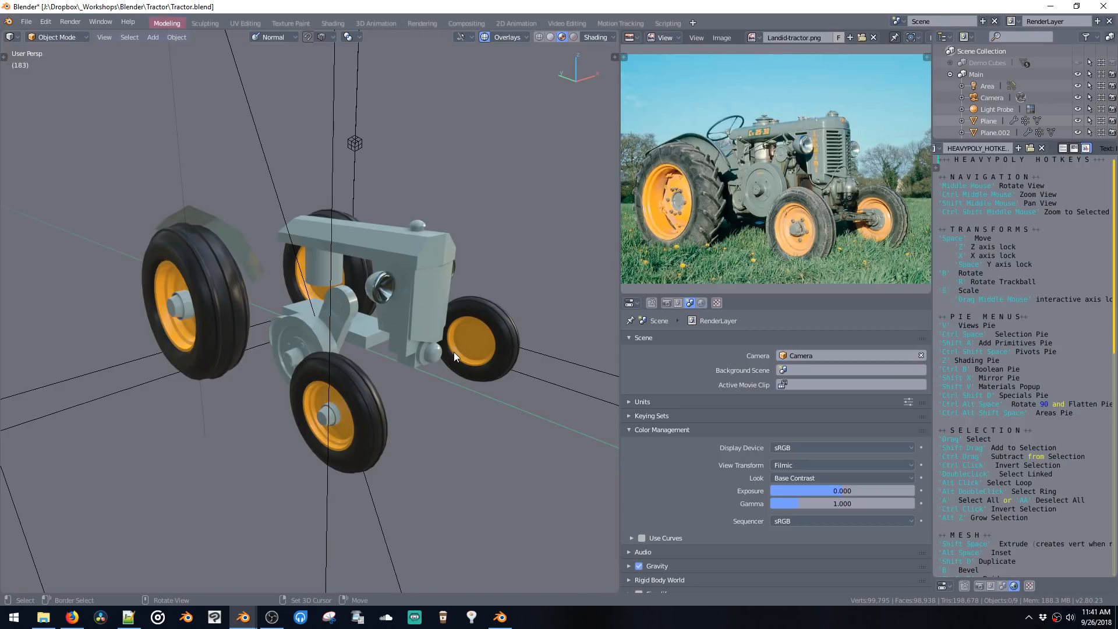
{"action": "left_click", "coordinate": [421, 324]}
{"action": "middle_click_drag", "start_coordinate": [421, 324], "coordinate": [378, 361]}
{"action": "left_click", "coordinate": [919, 359]}
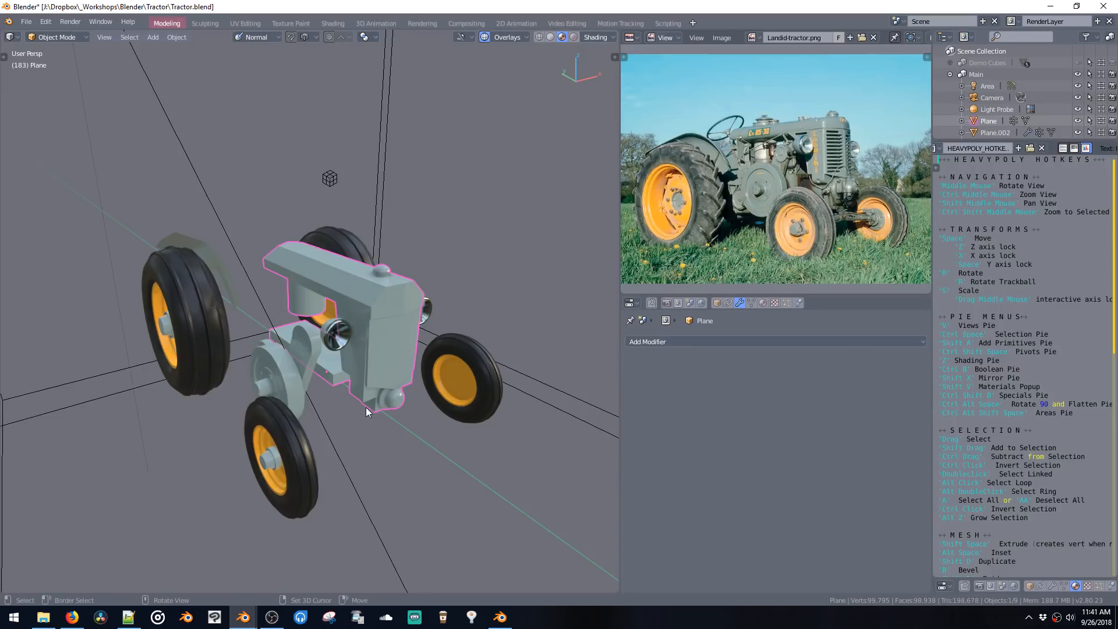
{"action": "left_click", "coordinate": [294, 384]}
{"action": "left_click", "coordinate": [919, 360]}
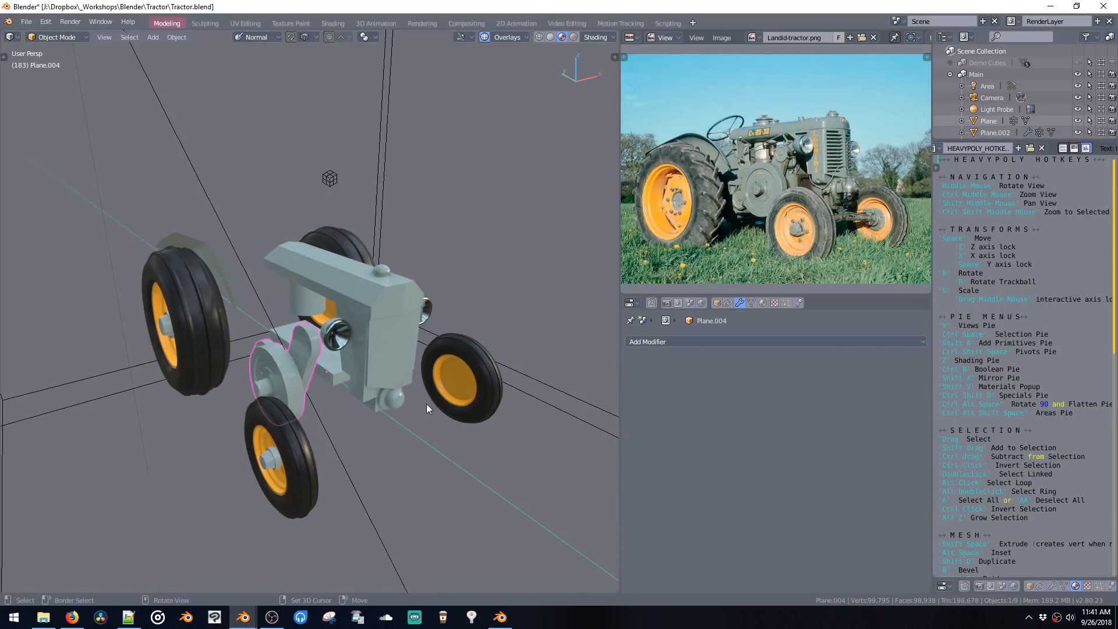
{"action": "left_click", "coordinate": [436, 402]}
{"action": "left_click", "coordinate": [919, 359]}
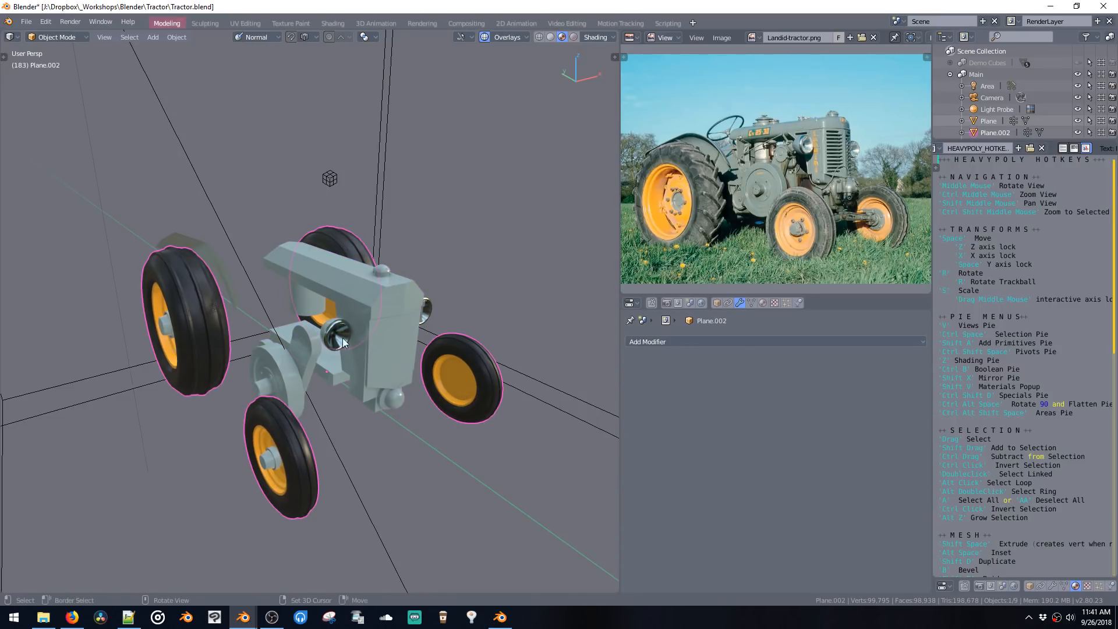
Step: Select the rear fenders, remove their Lattice modifier and add a Solidify modifier
{"action": "middle_click_drag", "start_coordinate": [343, 357], "coordinate": [427, 320]}
{"action": "left_click", "coordinate": [292, 273]}
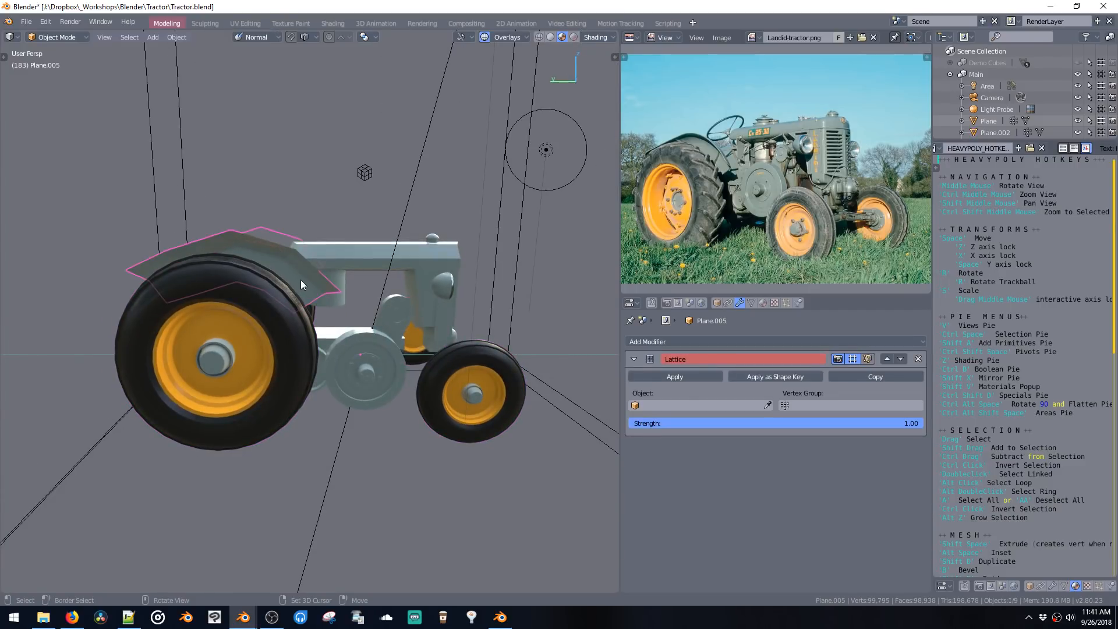
{"action": "left_click", "coordinate": [919, 360]}
{"action": "left_click", "coordinate": [845, 342]}
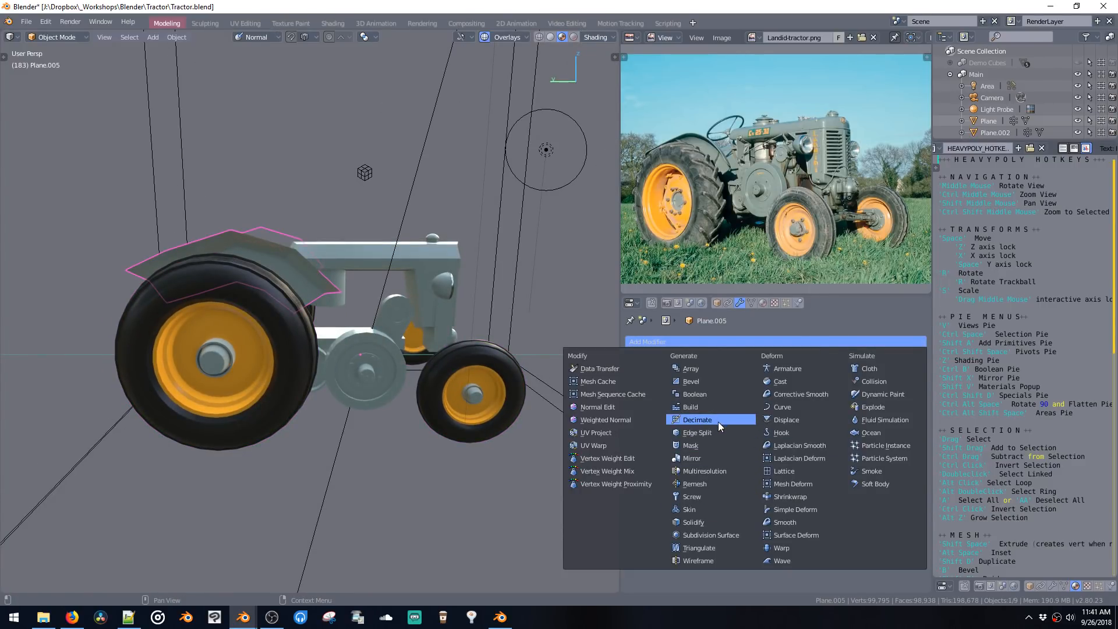
{"action": "left_click", "coordinate": [713, 521]}
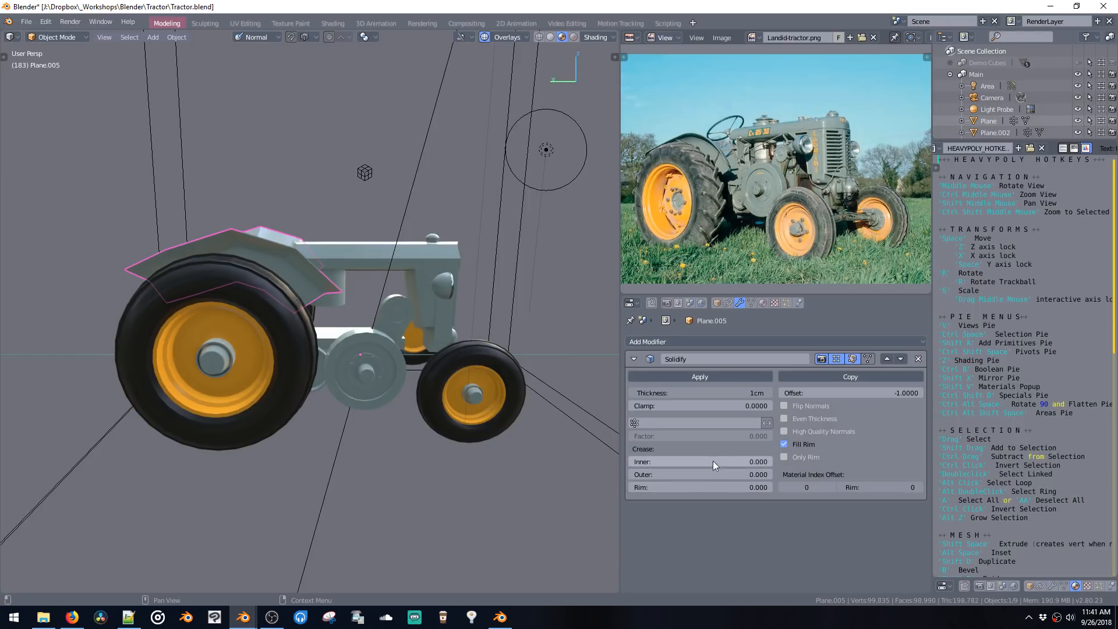
Step: Try a Subdivision Surface modifier with 3 view levels above the fenders' Solidify modifier, and remove it again
{"action": "left_click", "coordinate": [721, 342]}
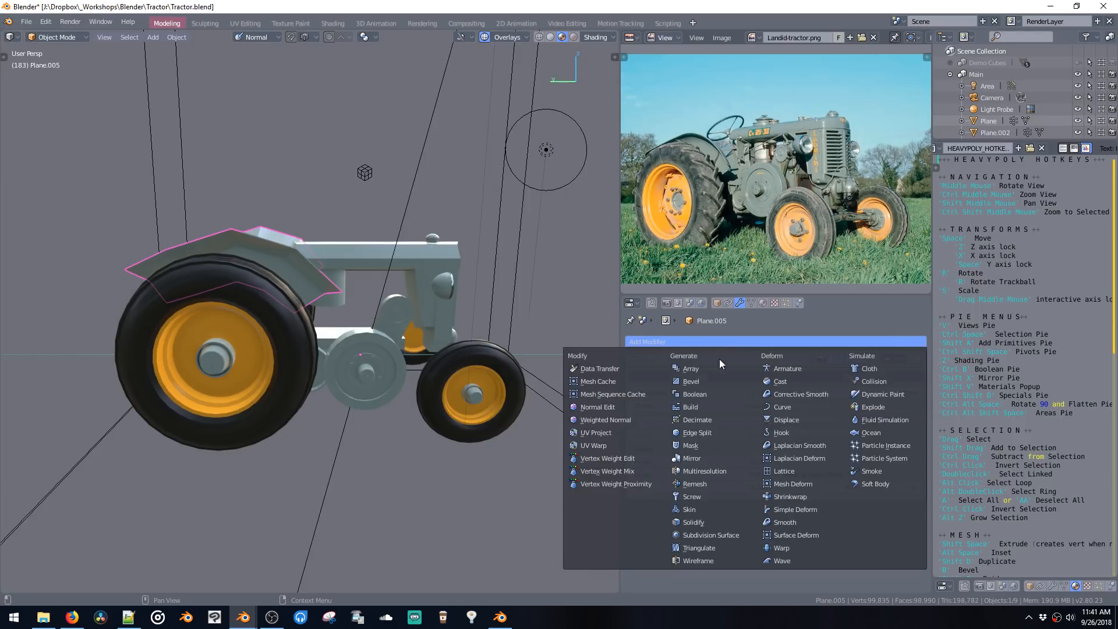
{"action": "left_click", "coordinate": [714, 535]}
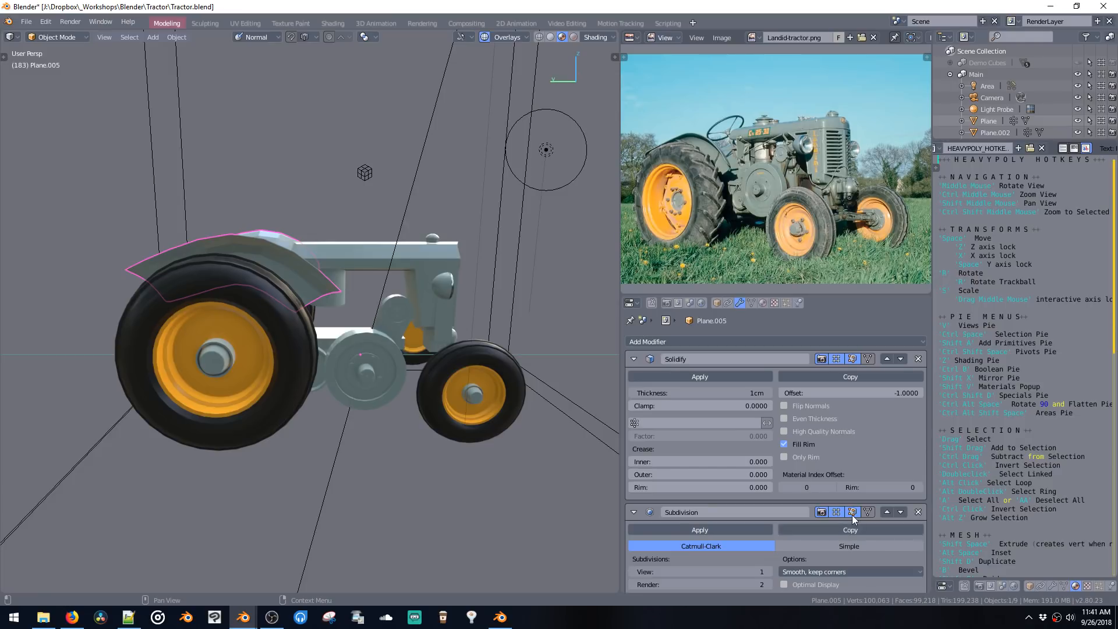
{"action": "left_click", "coordinate": [886, 512]}
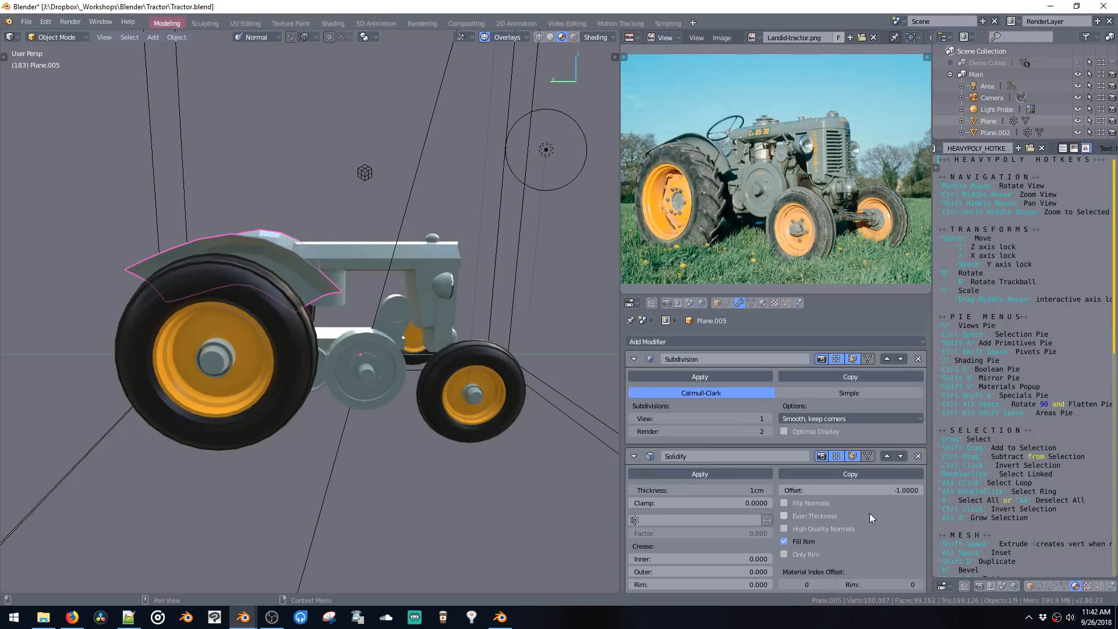
{"action": "left_click", "coordinate": [768, 419]}
{"action": "left_click", "coordinate": [769, 420]}
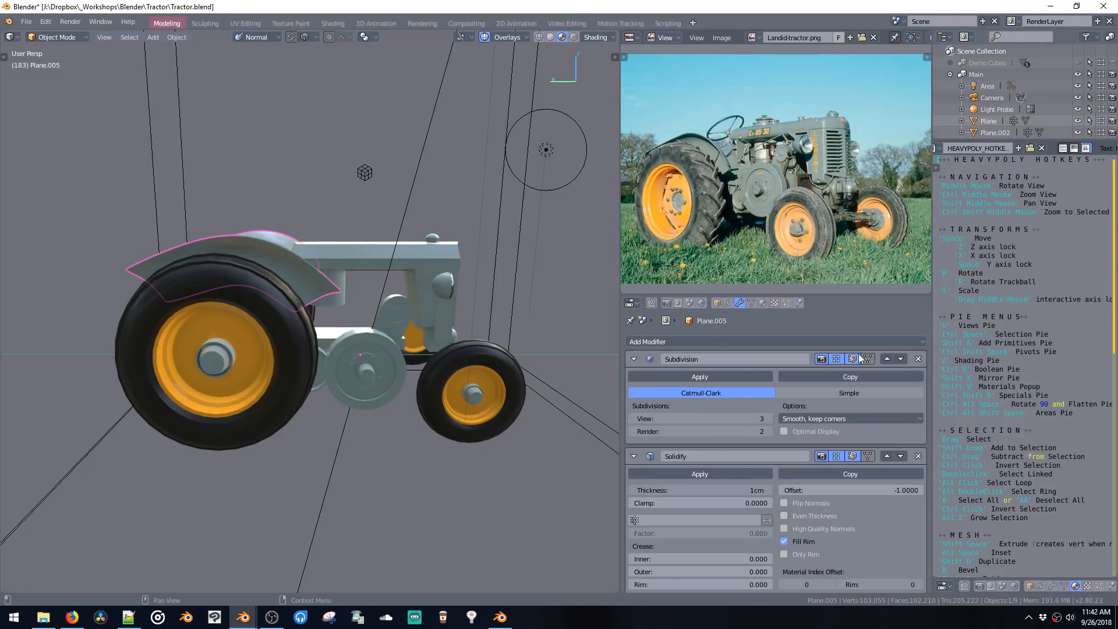
{"action": "left_click", "coordinate": [917, 359]}
Step: Apply a level 3 Subsurf_Base modifier to the fenders with the quick subdivision command and place it above Solidify
{"action": "key", "text": "ctrl+3"}
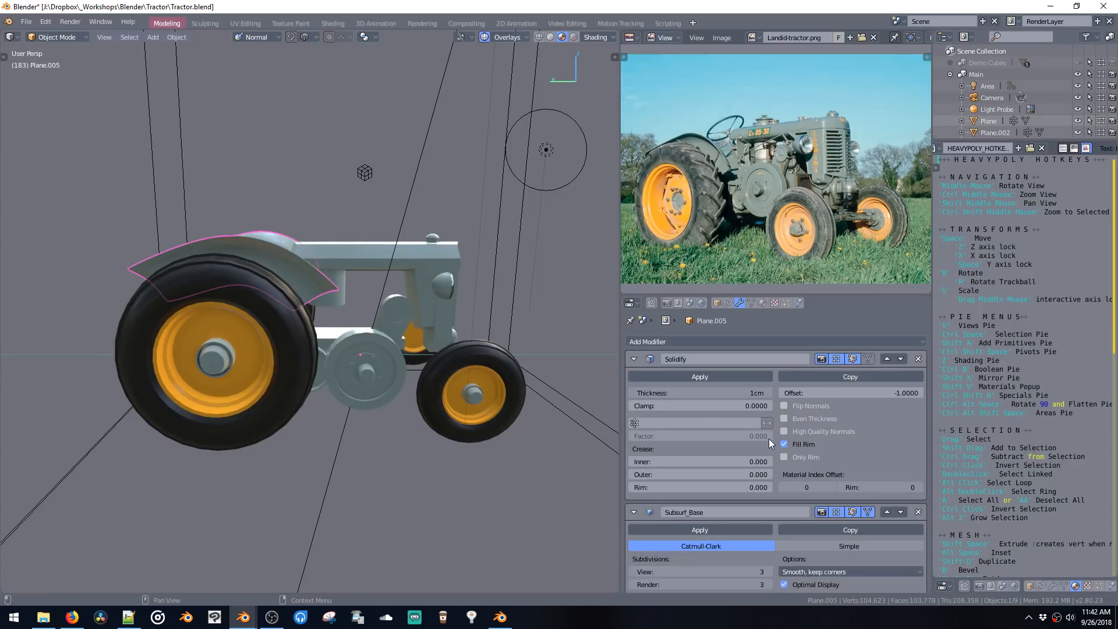
{"action": "middle_click_drag", "start_coordinate": [520, 309], "coordinate": [425, 277]}
{"action": "left_click", "coordinate": [887, 512]}
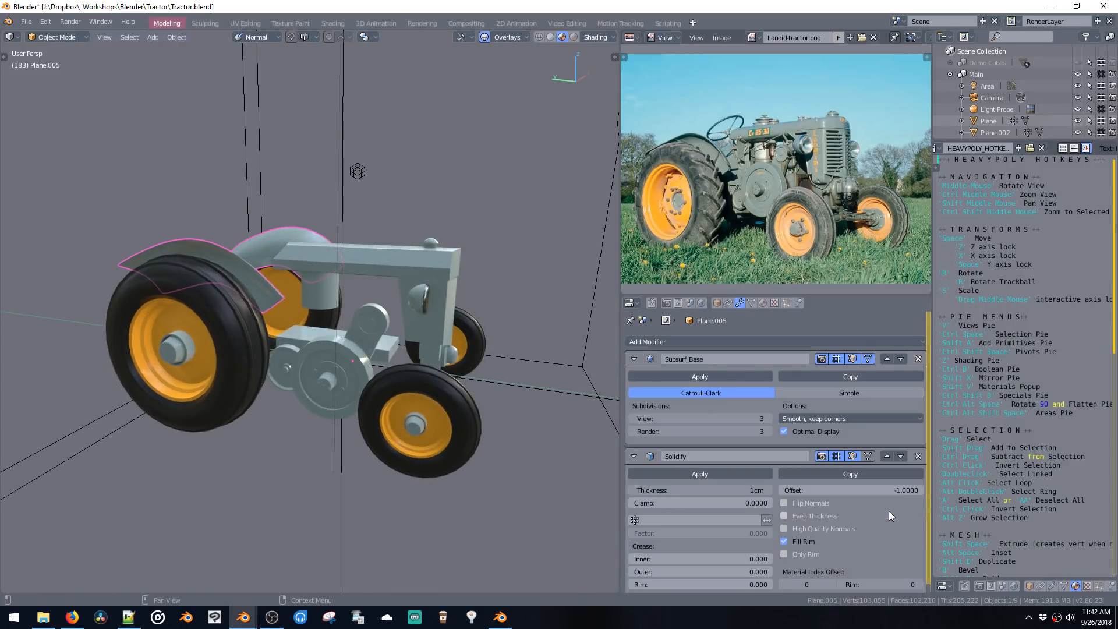
Step: Thicken the rear fenders by setting the Solidify thickness to about 3.825 cm
{"action": "scroll", "coordinate": [369, 282], "scroll_direction": "up", "scroll_amount": 5}
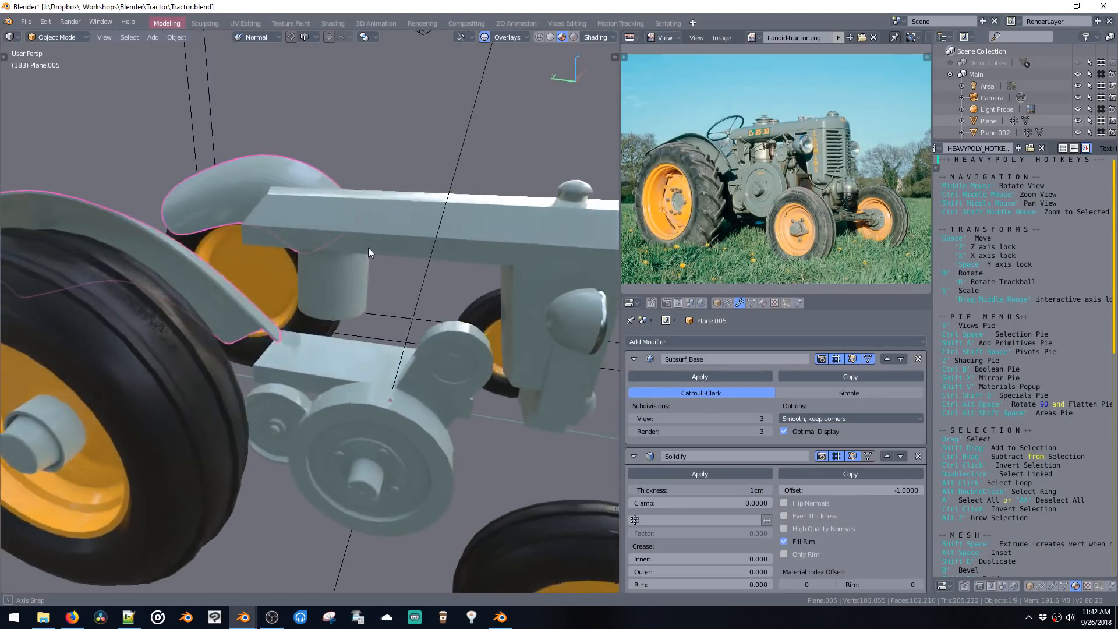
{"action": "scroll", "coordinate": [757, 402], "scroll_direction": "down", "scroll_amount": 1}
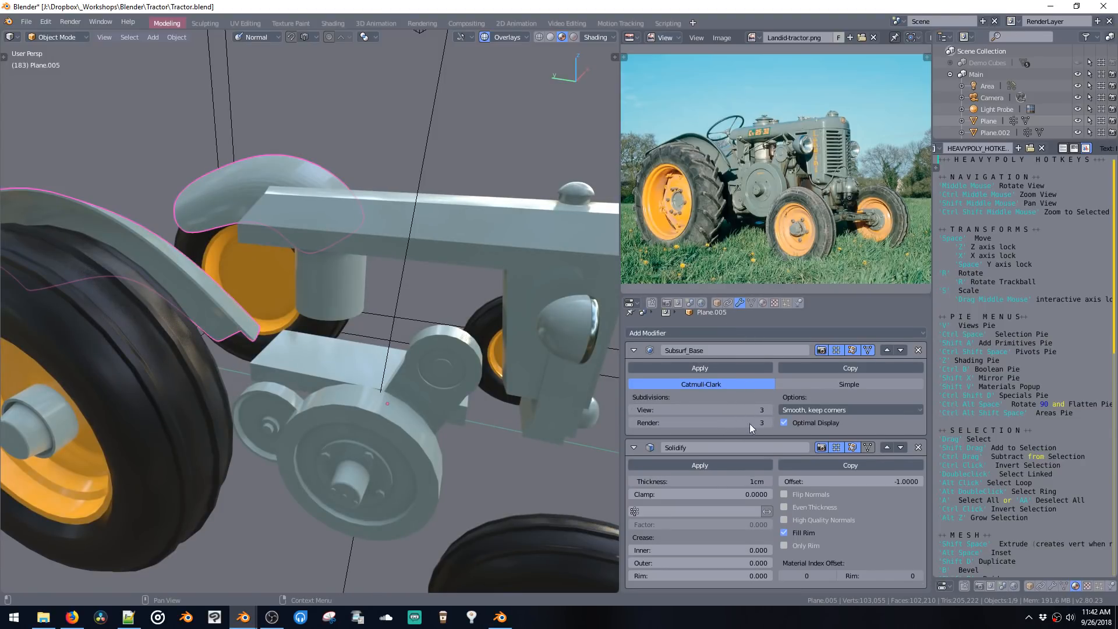
{"action": "left_click_drag", "start_coordinate": [732, 482], "coordinate": [752, 481]}
{"action": "scroll", "coordinate": [406, 301], "scroll_direction": "down", "scroll_amount": 4}
{"action": "middle_click_drag", "start_coordinate": [406, 302], "coordinate": [411, 324]}
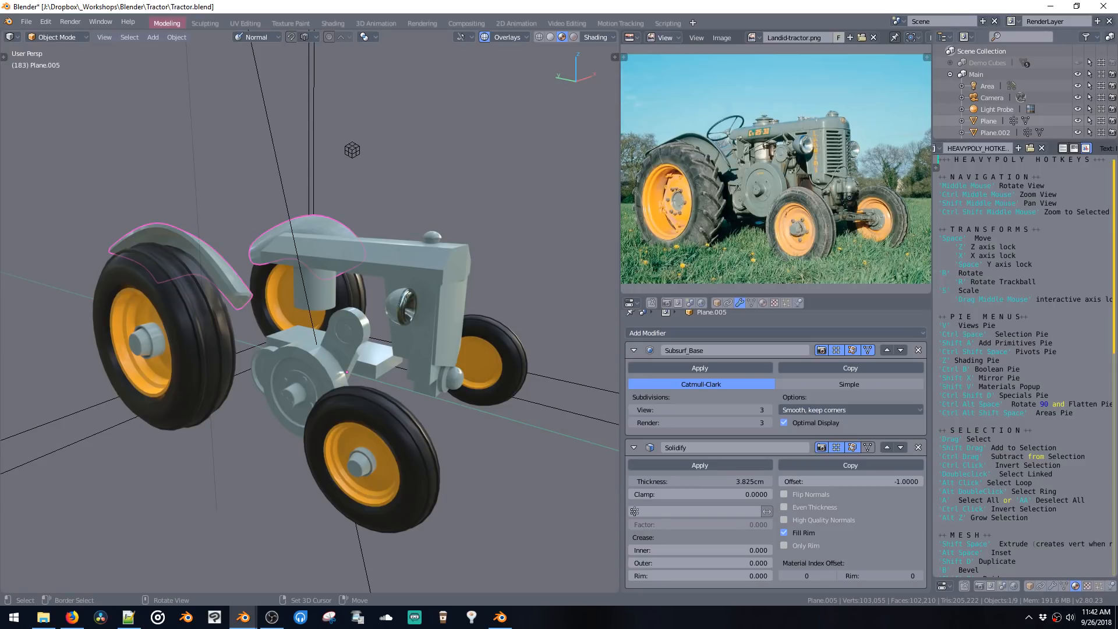
Step: Switch to Firefox, bring its window over Blender and look through the example images in the "[WIP]Bevel after Boolean" thread
{"action": "key", "text": "alt+Tab"}
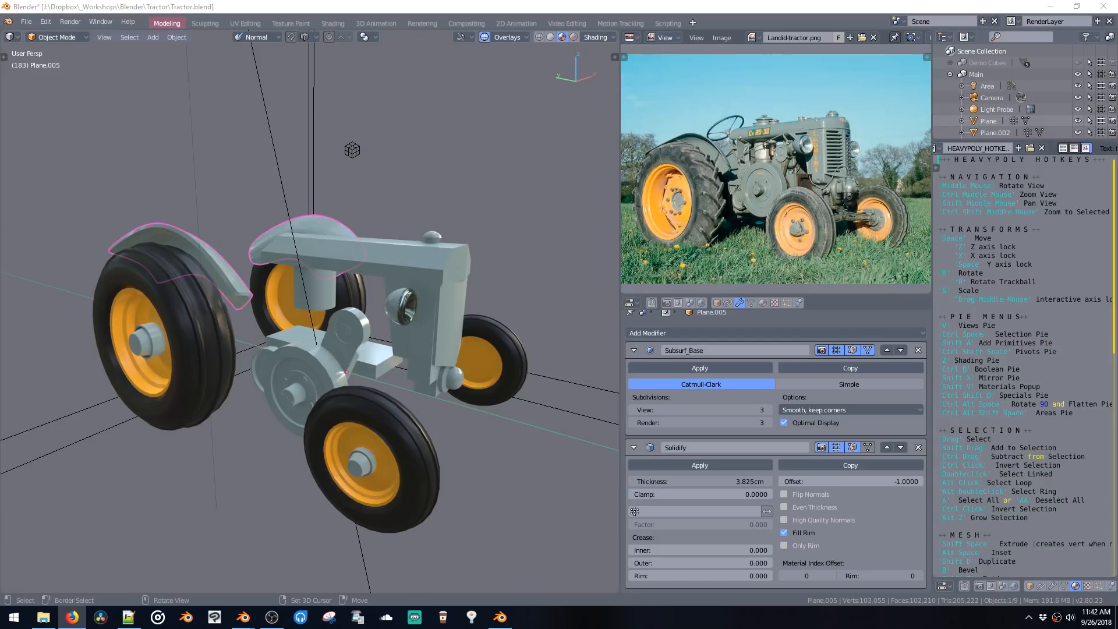
{"action": "left_click_drag", "start_coordinate": [0, 59], "coordinate": [678, 46]}
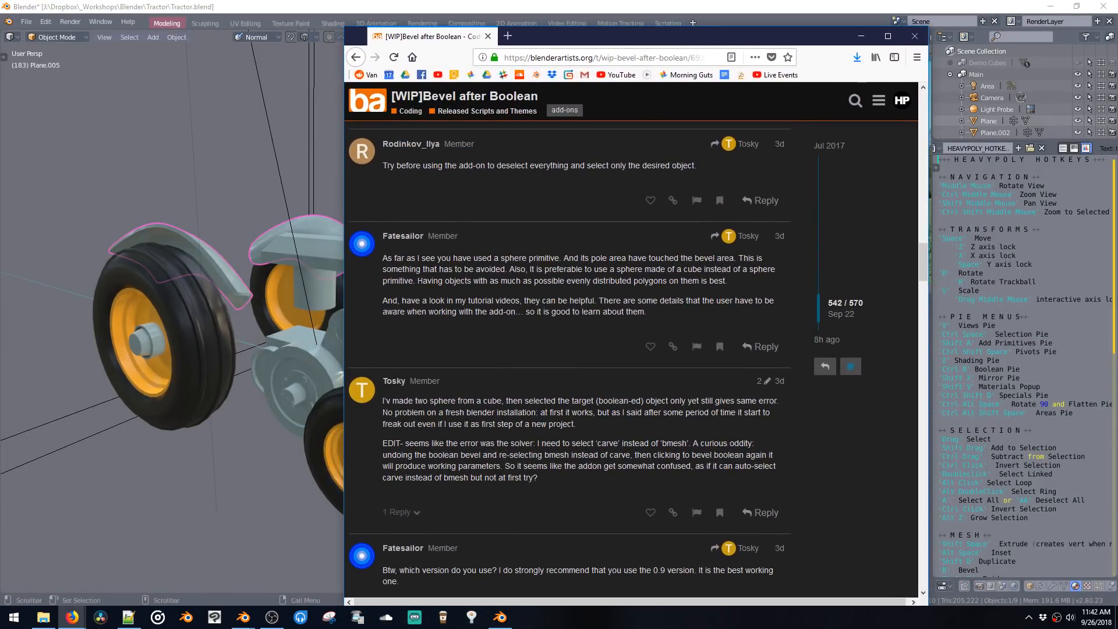
{"action": "left_click_drag", "start_coordinate": [926, 260], "coordinate": [917, 198]}
{"action": "scroll", "coordinate": [496, 325], "scroll_direction": "up", "scroll_amount": 5}
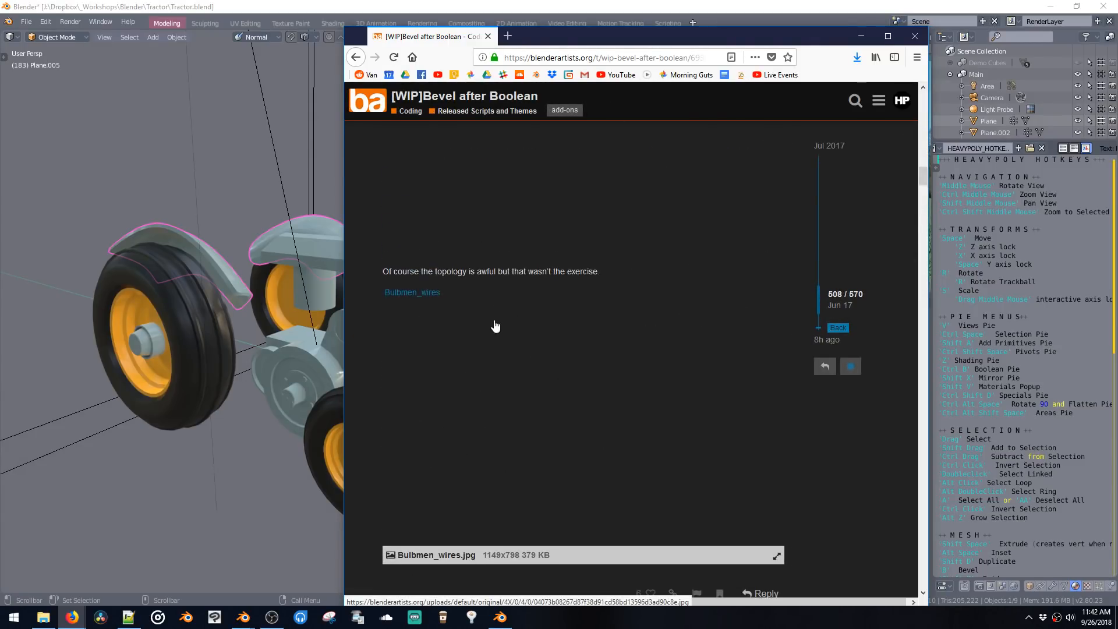
{"action": "scroll", "coordinate": [472, 343], "scroll_direction": "down", "scroll_amount": 5}
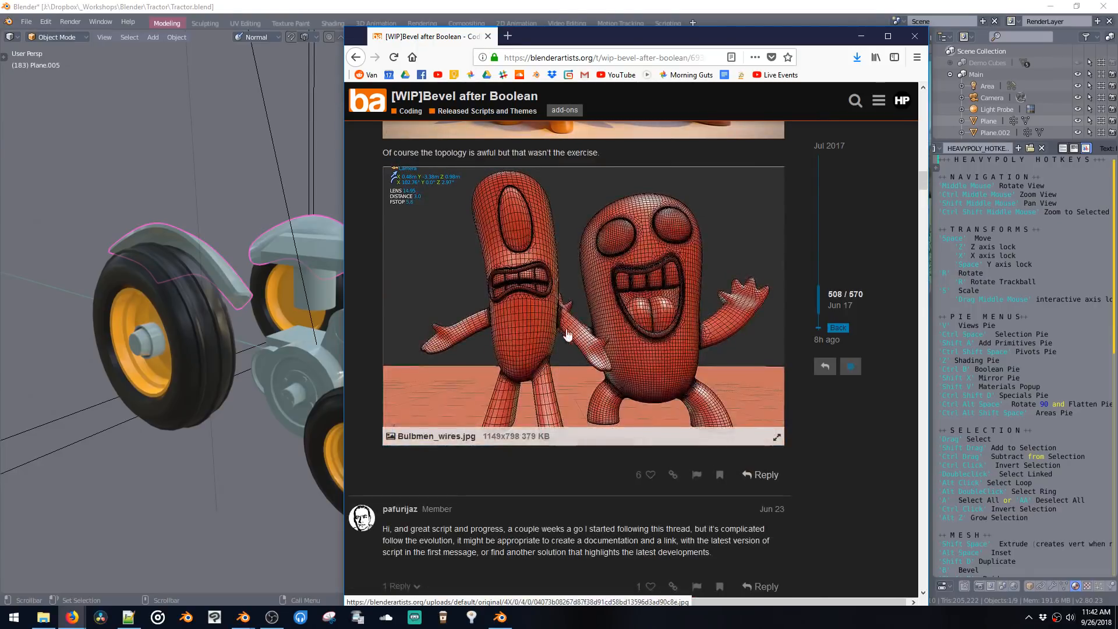
{"action": "scroll", "coordinate": [603, 335], "scroll_direction": "up", "scroll_amount": 5}
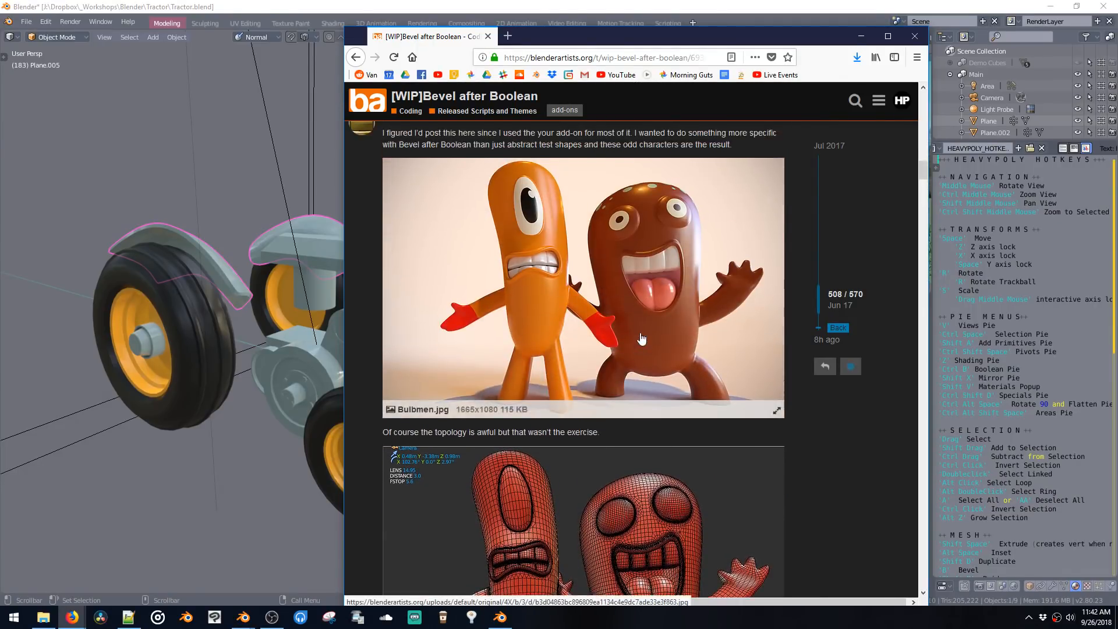
{"action": "scroll", "coordinate": [576, 318], "scroll_direction": "up", "scroll_amount": 15}
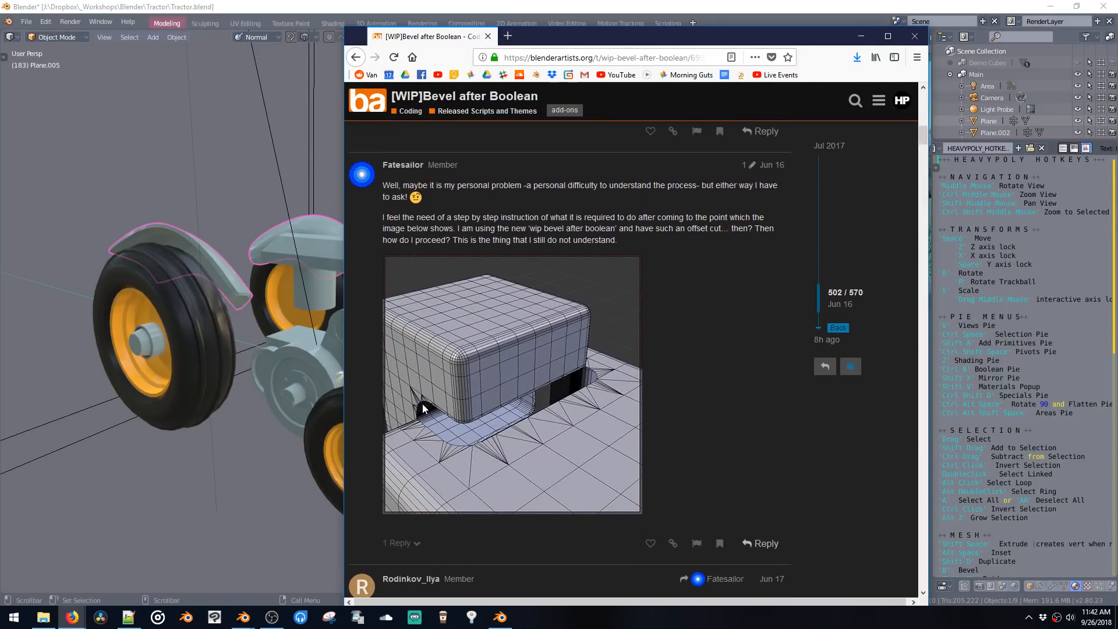
{"action": "scroll", "coordinate": [582, 372], "scroll_direction": "up", "scroll_amount": 12}
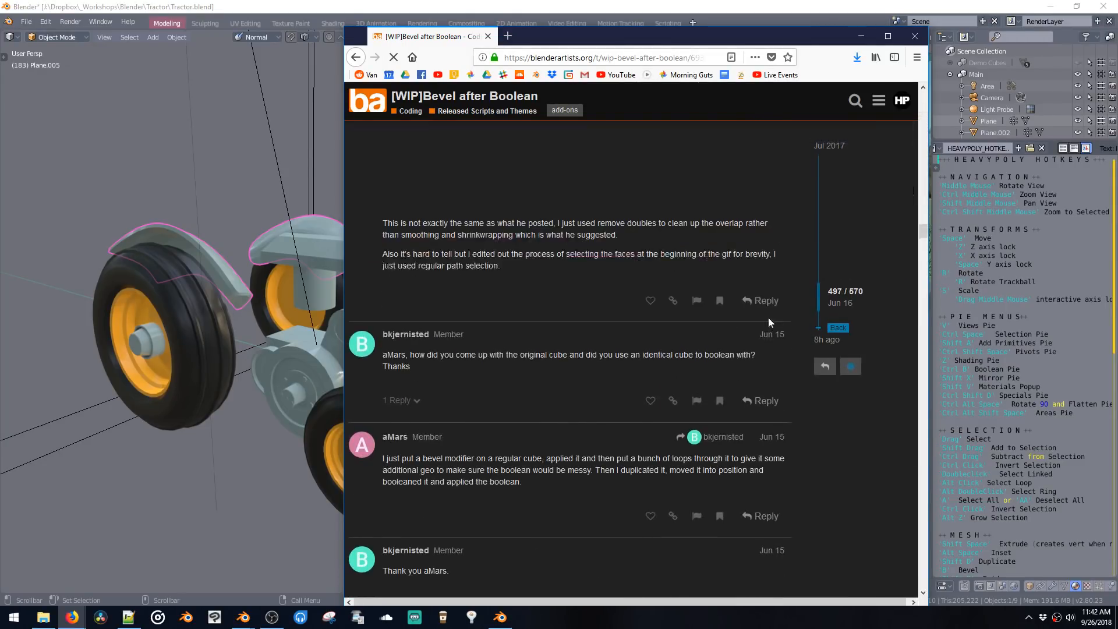
Step: Look back through the older posts of the "[WIP]Bevel after Boolean" thread and examine their example images of rounded boolean cuts
{"action": "left_click_drag", "start_coordinate": [818, 292], "coordinate": [818, 272]}
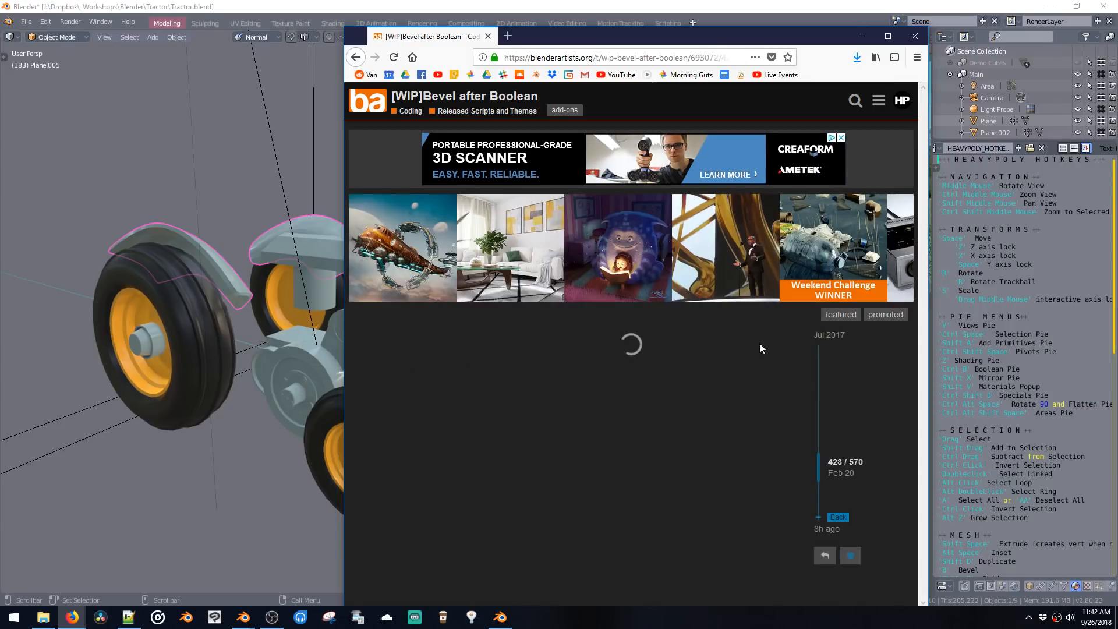
{"action": "scroll", "coordinate": [742, 401], "scroll_direction": "up", "scroll_amount": 10}
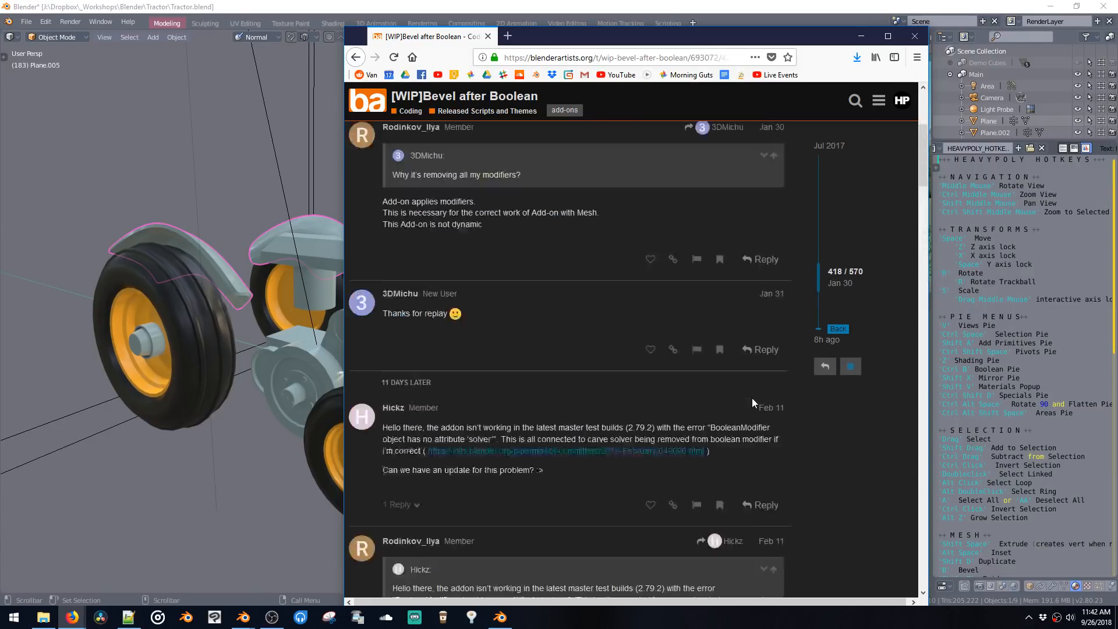
{"action": "scroll", "coordinate": [754, 397], "scroll_direction": "up", "scroll_amount": 15}
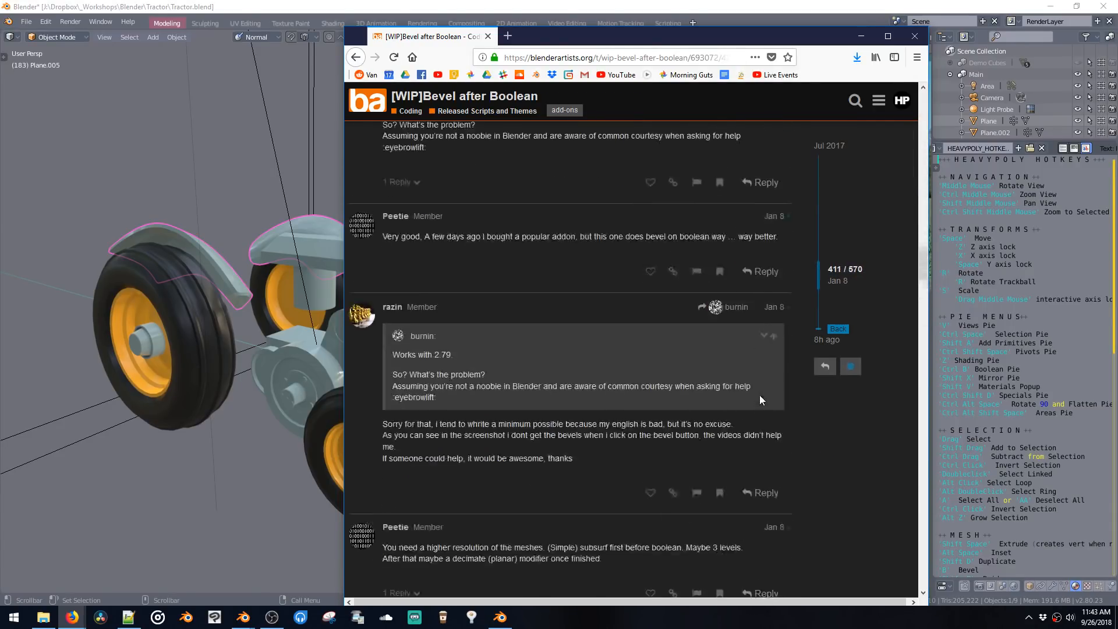
{"action": "scroll", "coordinate": [759, 395], "scroll_direction": "up", "scroll_amount": 5}
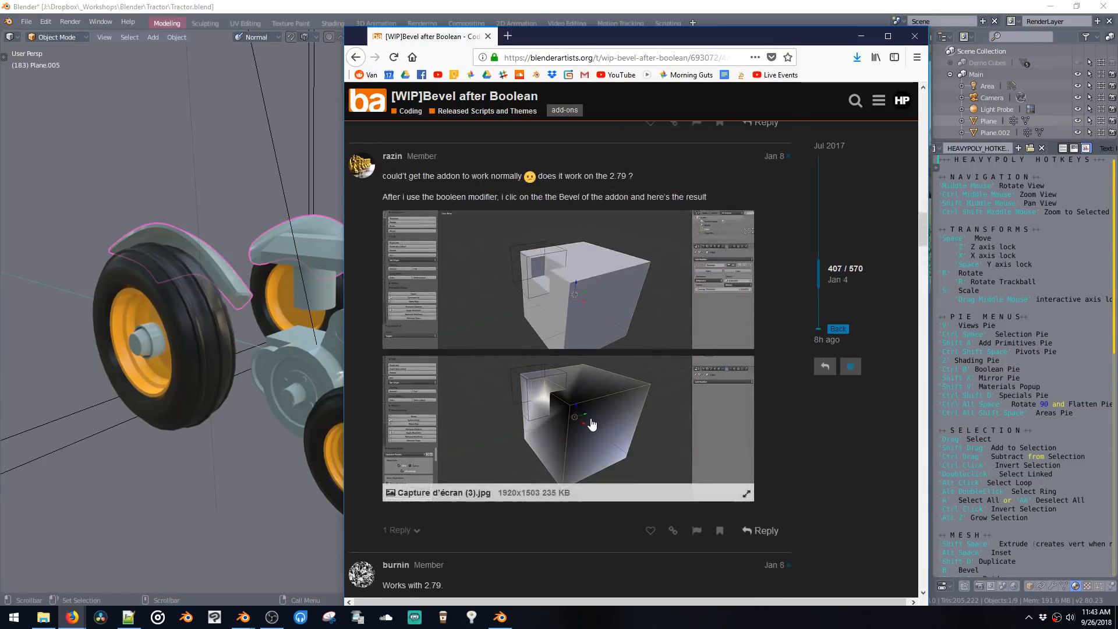
{"action": "scroll", "coordinate": [592, 418], "scroll_direction": "up", "scroll_amount": 10}
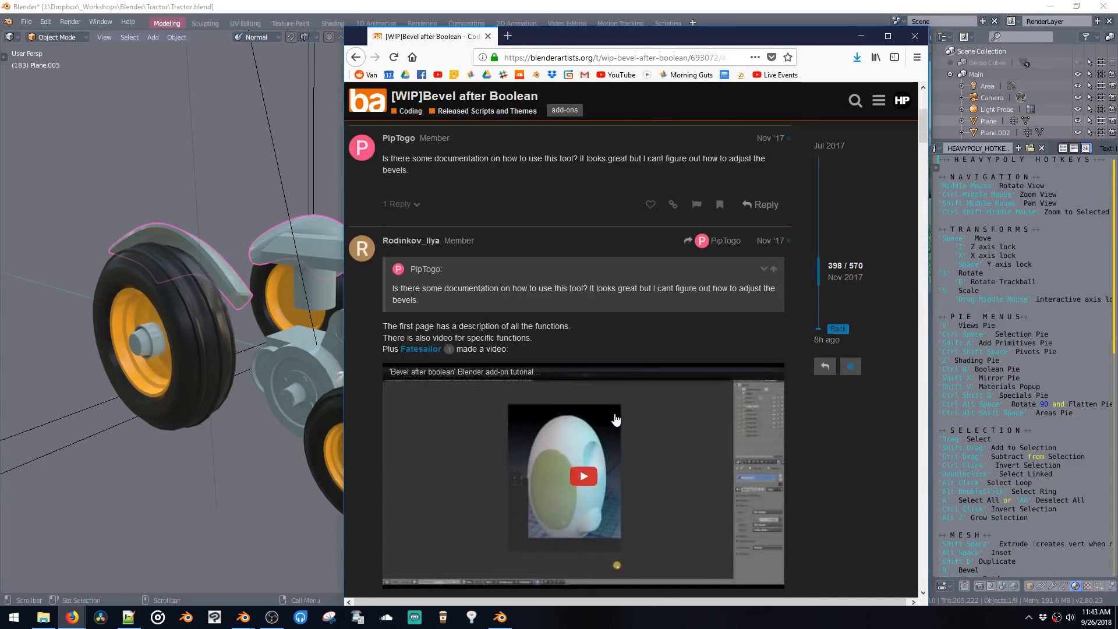
{"action": "scroll", "coordinate": [614, 414], "scroll_direction": "up", "scroll_amount": 8}
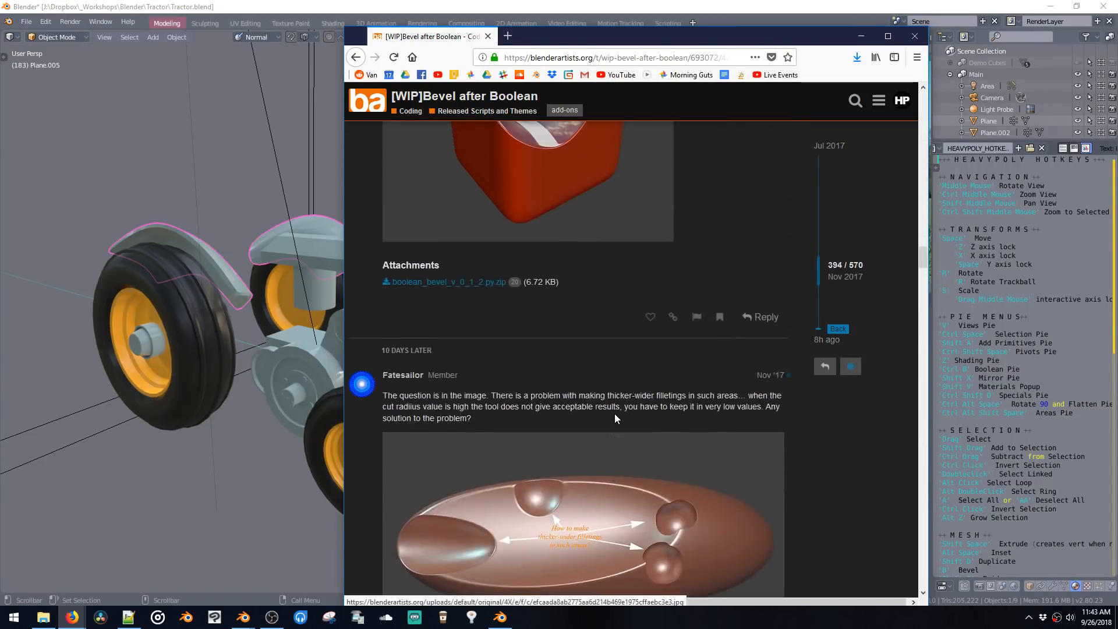
{"action": "scroll", "coordinate": [612, 418], "scroll_direction": "up", "scroll_amount": 2}
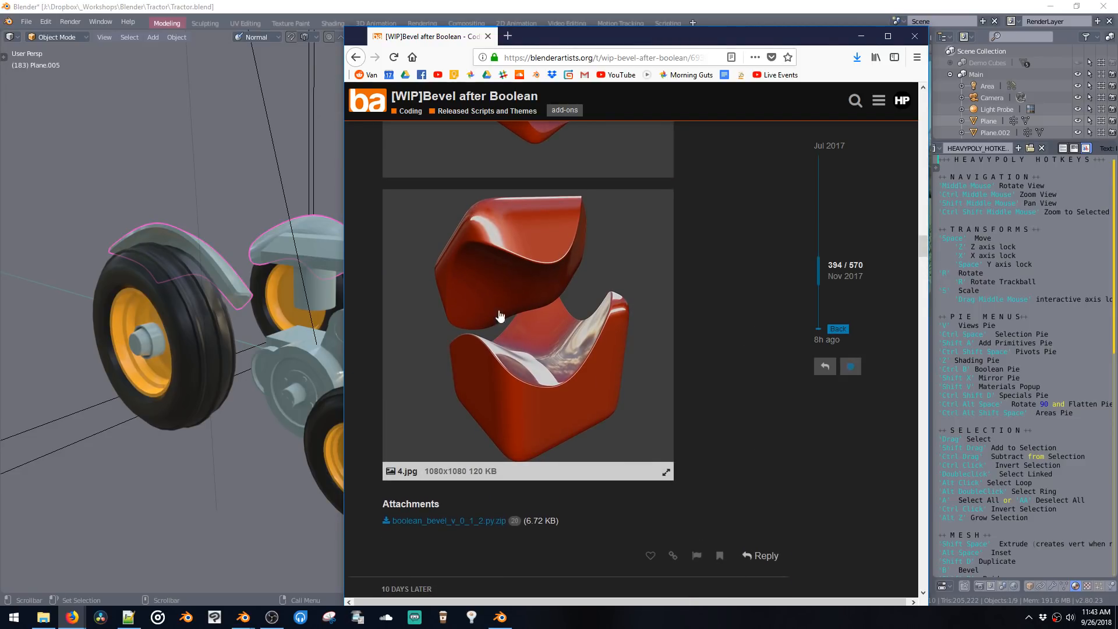
{"action": "scroll", "coordinate": [568, 268], "scroll_direction": "up", "scroll_amount": 10}
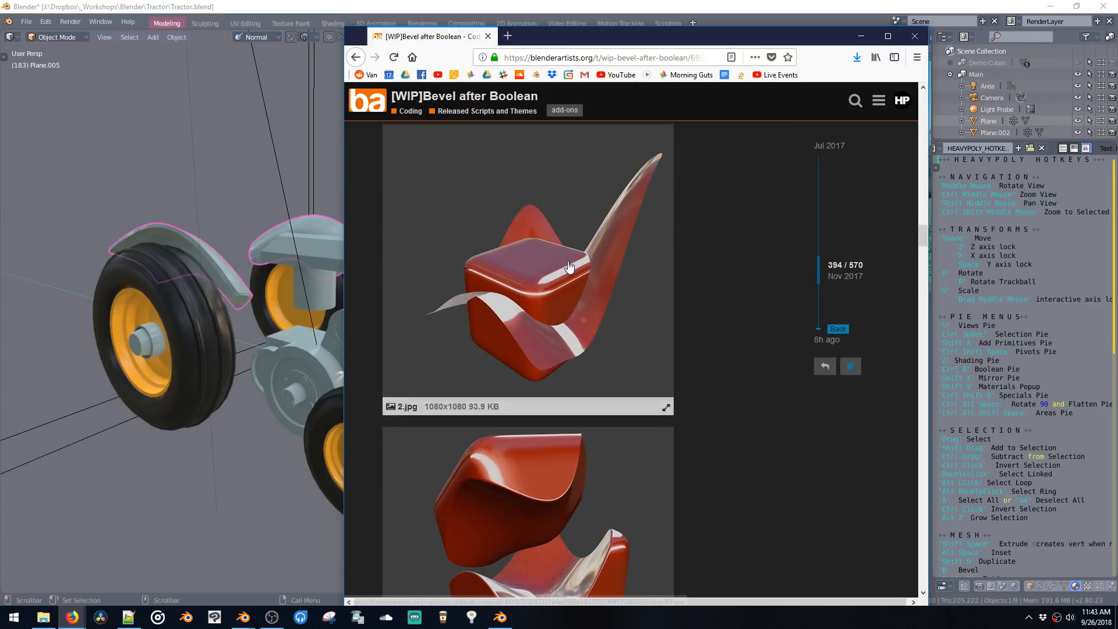
{"action": "scroll", "coordinate": [555, 299], "scroll_direction": "up", "scroll_amount": 2}
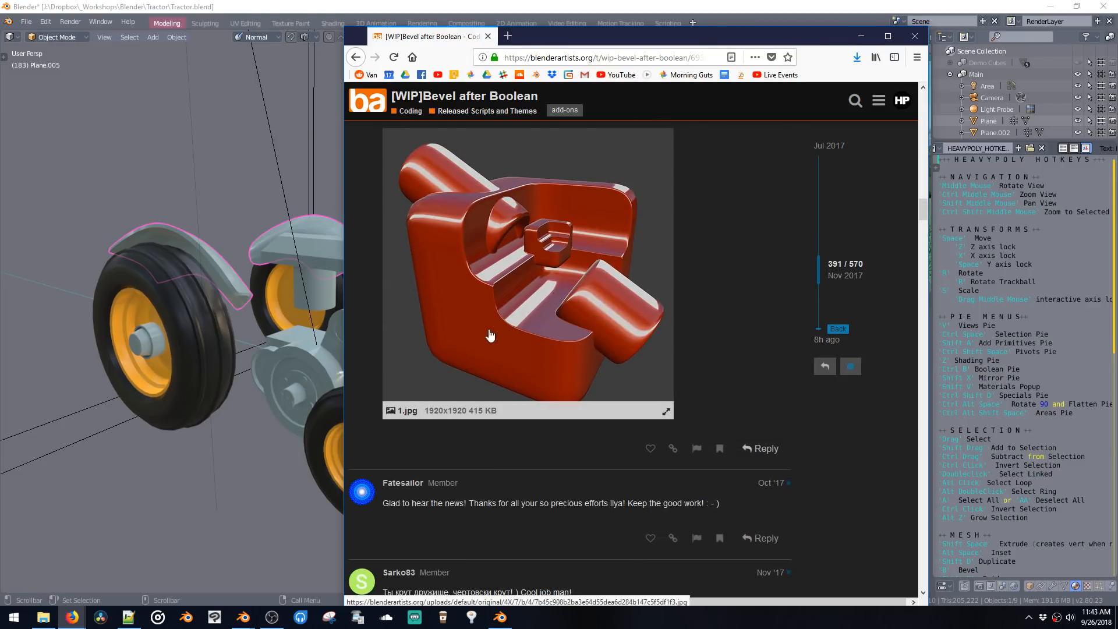
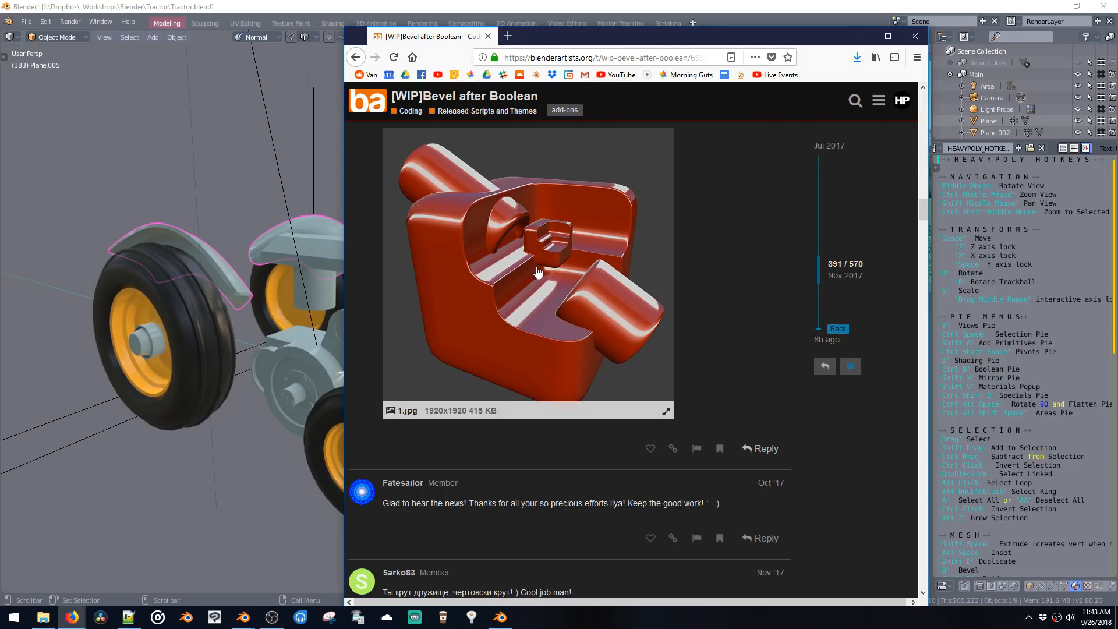
{"action": "scroll", "coordinate": [610, 234], "scroll_direction": "up", "scroll_amount": 15}
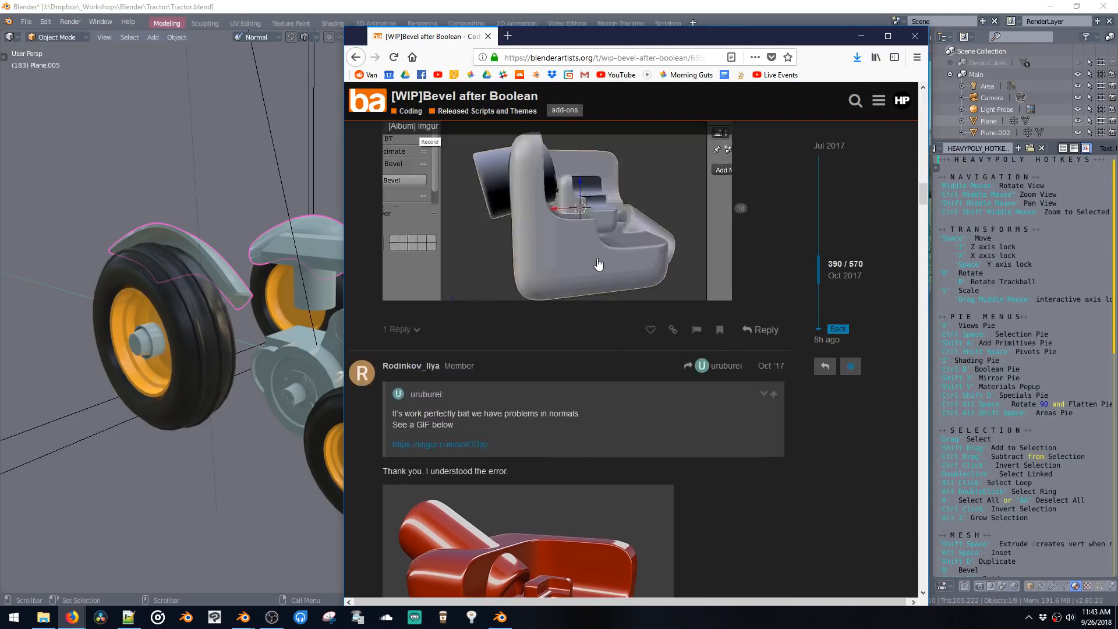
{"action": "scroll", "coordinate": [613, 291], "scroll_direction": "up", "scroll_amount": 5}
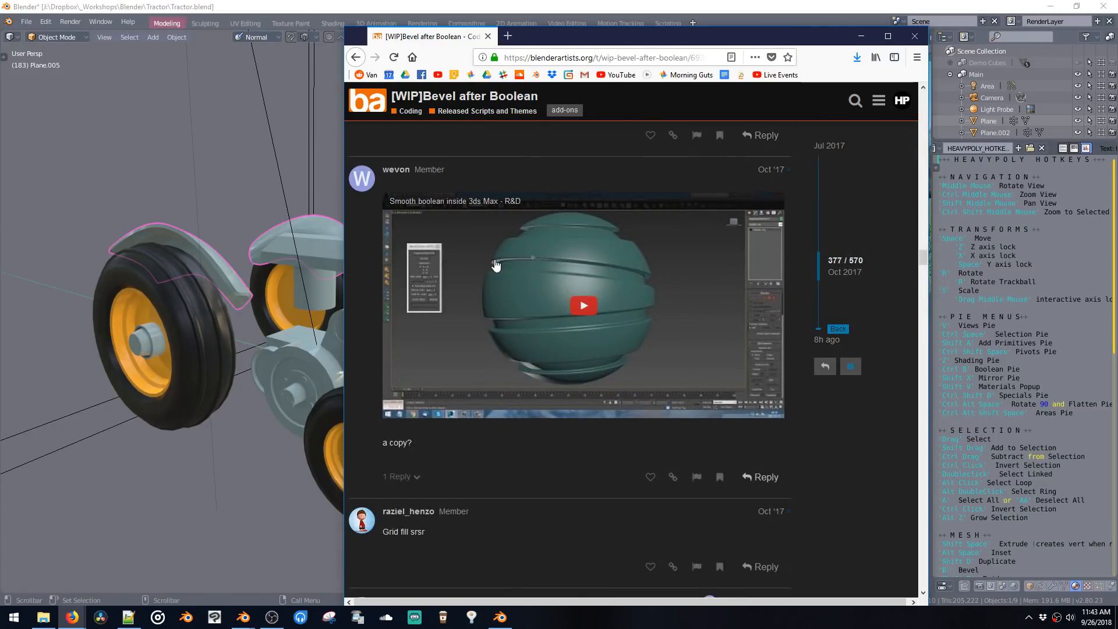
Step: Play the embedded "Smooth boolean inside 3ds Max - R&D" video and skim through several points in it
{"action": "left_click", "coordinate": [584, 307]}
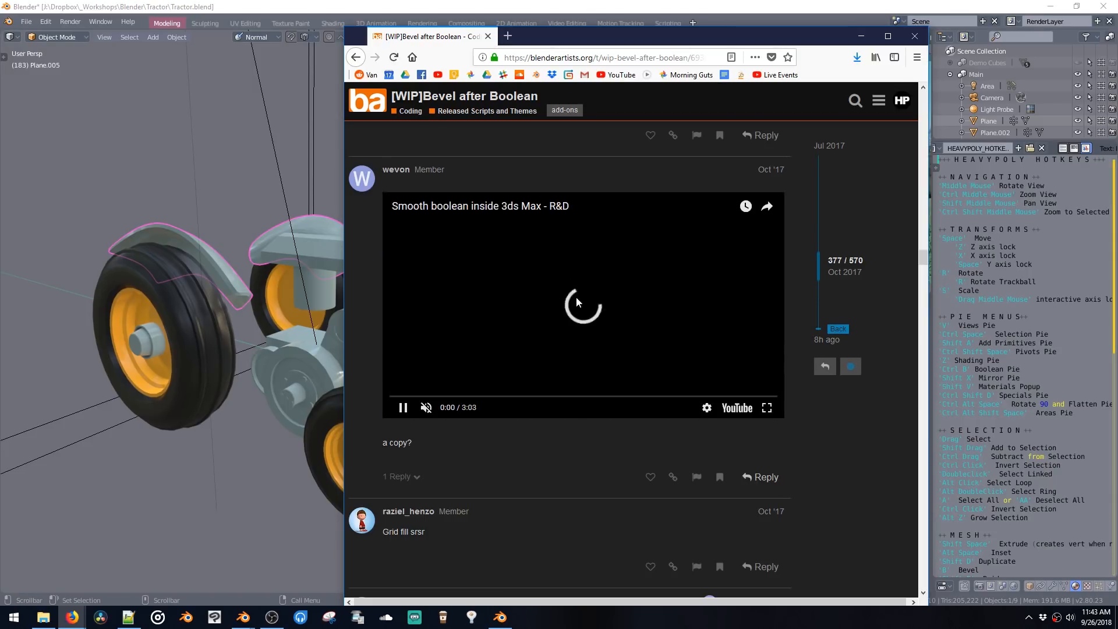
{"action": "left_click", "coordinate": [460, 398]}
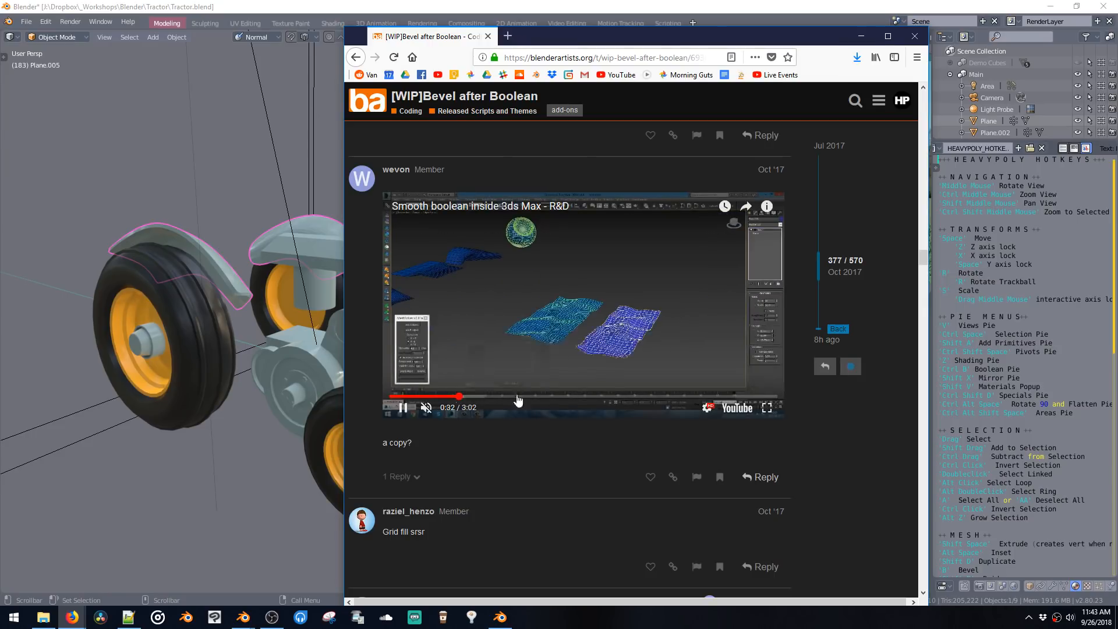
{"action": "left_click", "coordinate": [535, 400]}
{"action": "left_click", "coordinate": [595, 399]}
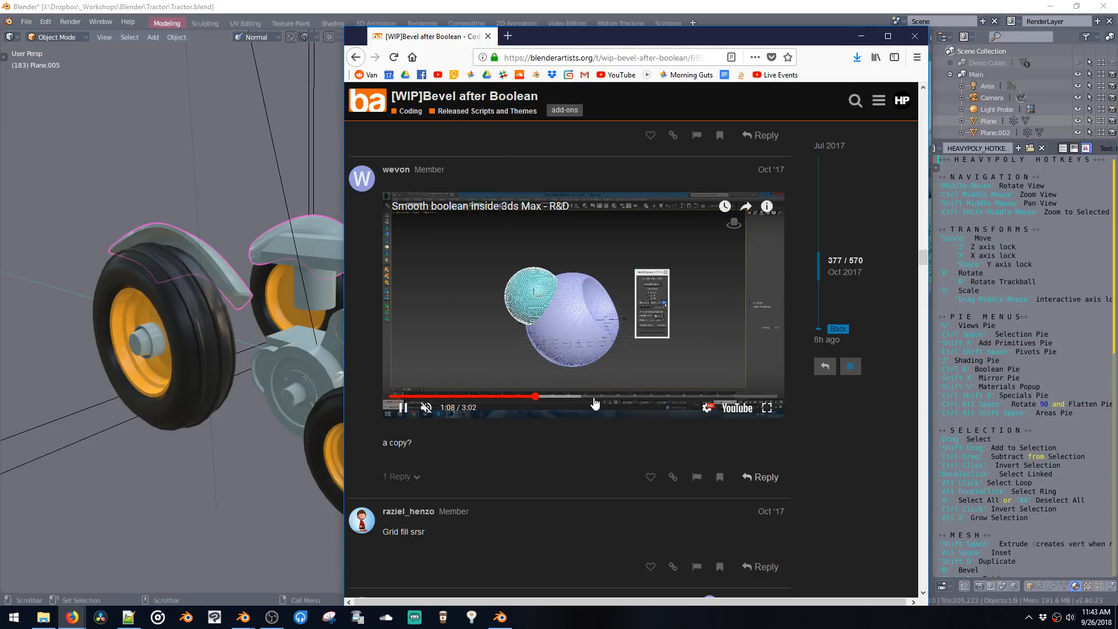
{"action": "left_click", "coordinate": [602, 397]}
{"action": "left_click", "coordinate": [582, 397]}
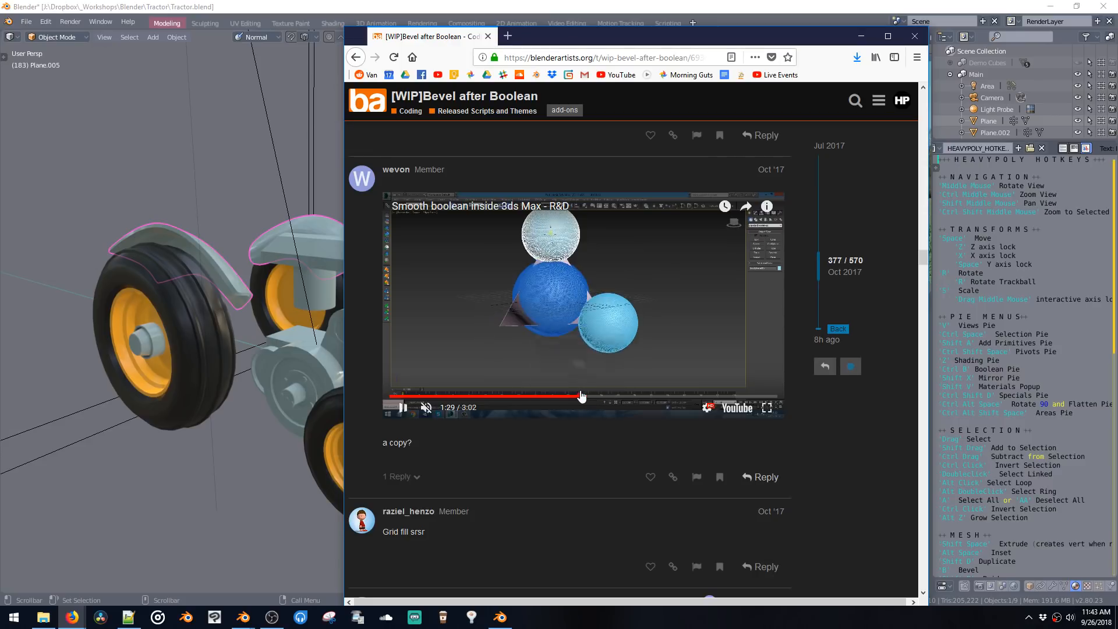
{"action": "left_click", "coordinate": [558, 397]}
{"action": "left_click", "coordinate": [599, 277]}
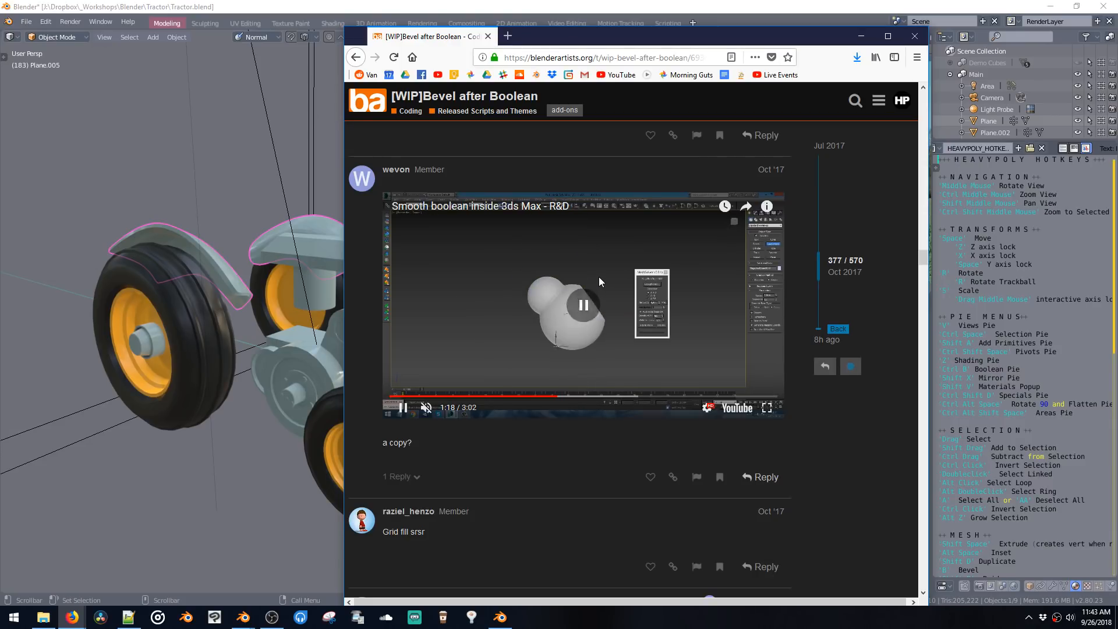
{"action": "scroll", "coordinate": [490, 268], "scroll_direction": "up", "scroll_amount": 4}
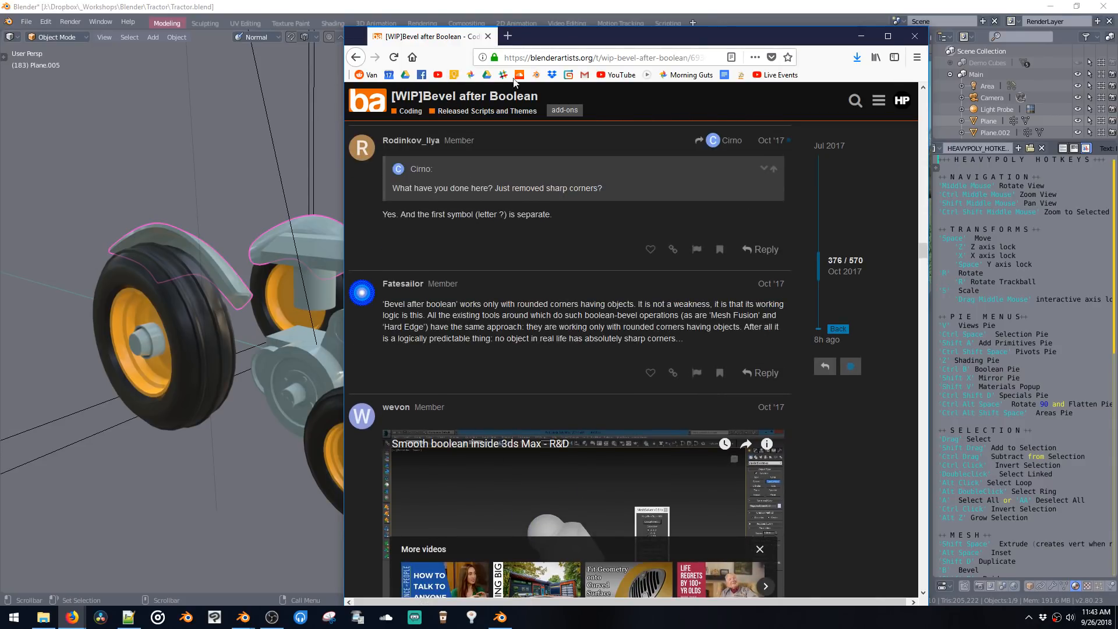
Step: Switch back to Blender and add a 24-sided cylinder to the tractor body mesh at the underside of the vertical cylinder below the hood
{"action": "left_click", "coordinate": [925, 44]}
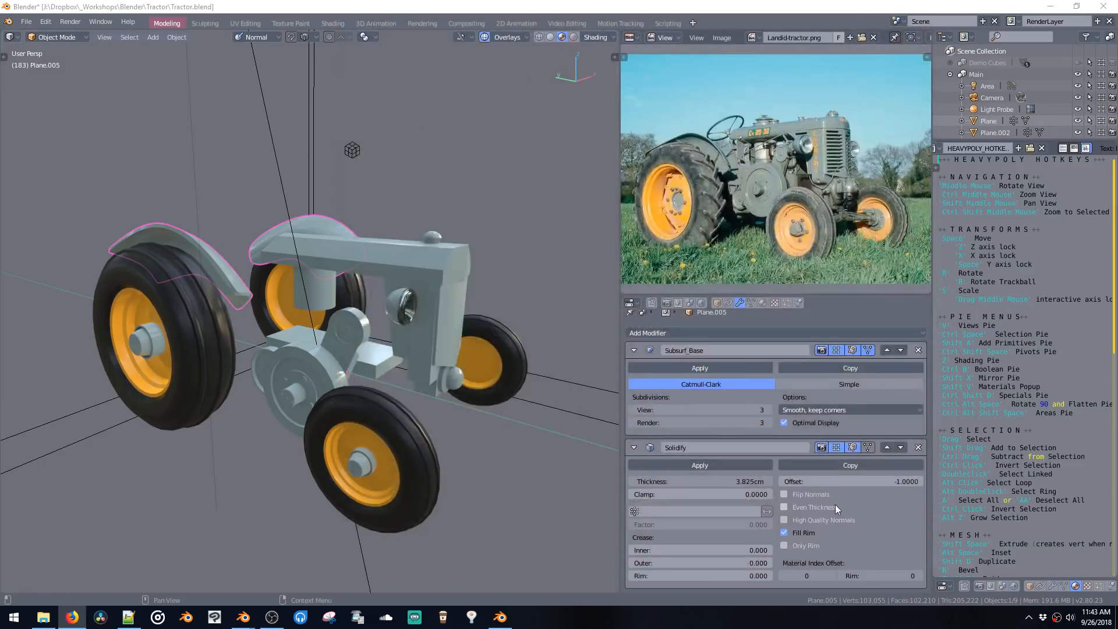
{"action": "left_click_drag", "start_coordinate": [344, 308], "coordinate": [351, 327]}
{"action": "middle_click_drag", "start_coordinate": [351, 327], "coordinate": [359, 265]}
{"action": "middle_click_drag", "start_coordinate": [360, 265], "coordinate": [326, 289]}
{"action": "left_click", "coordinate": [348, 274]}
{"action": "key", "text": "Tab"}
{"action": "double_click", "coordinate": [334, 296]}
{"action": "left_click", "coordinate": [316, 281]}
{"action": "left_click", "coordinate": [324, 291], "text": "shift"}
{"action": "key", "text": "shift+a"}
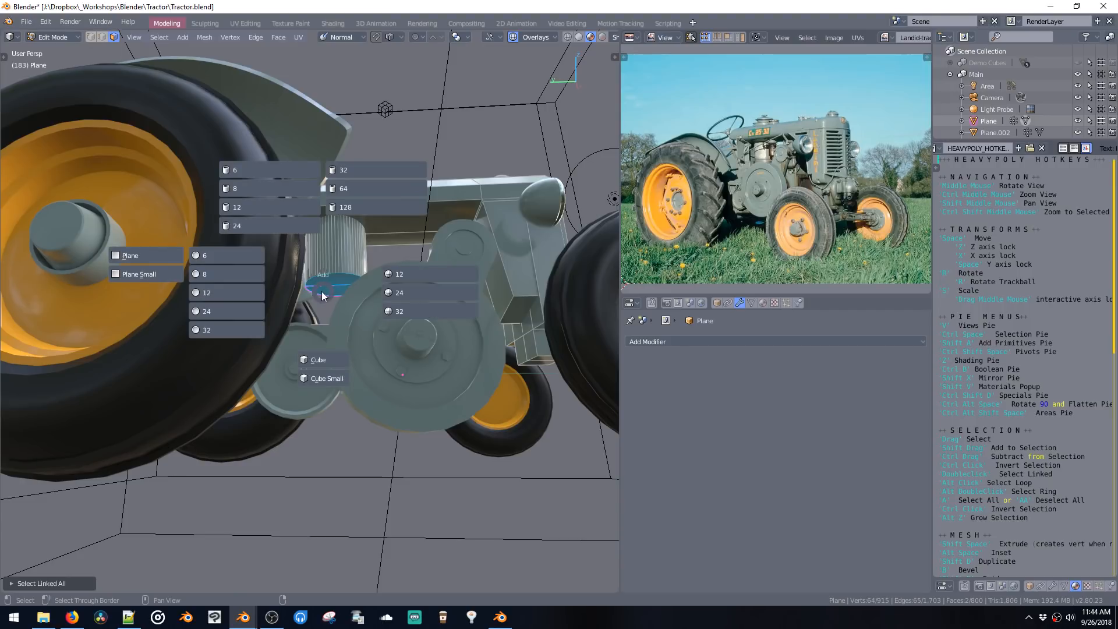
{"action": "left_click", "coordinate": [264, 227]}
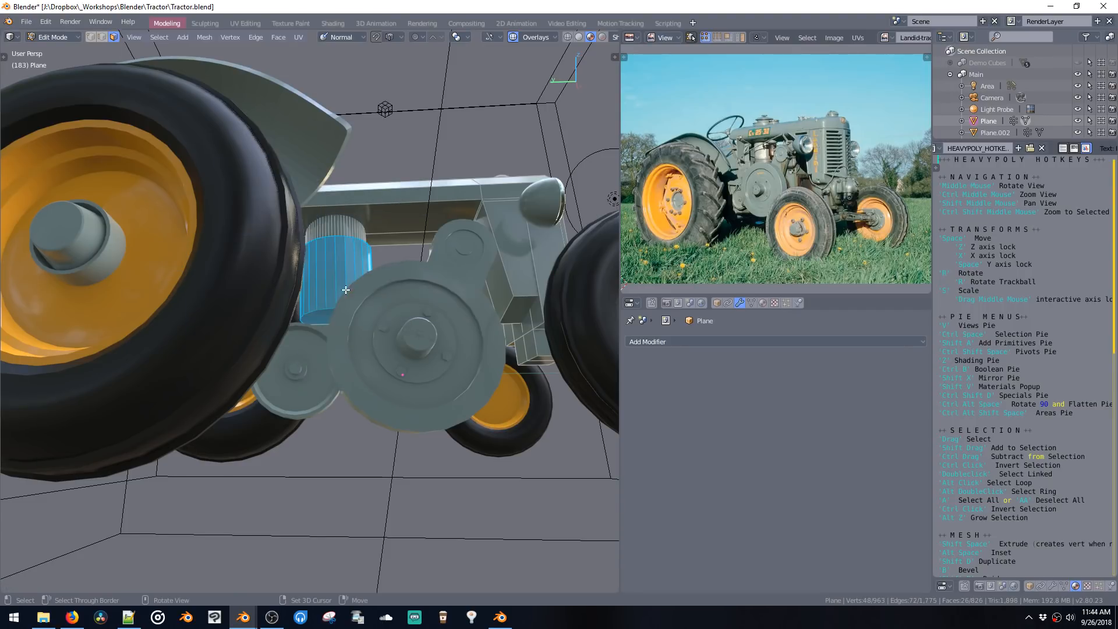
Step: Scale the new cylinder down and position it under the hood beside the larger vertical cylinder, adjusting its height along Z
{"action": "key", "text": "s"}
{"action": "left_click", "coordinate": [352, 289]}
{"action": "key", "text": "space"}
{"action": "left_click", "coordinate": [407, 233]}
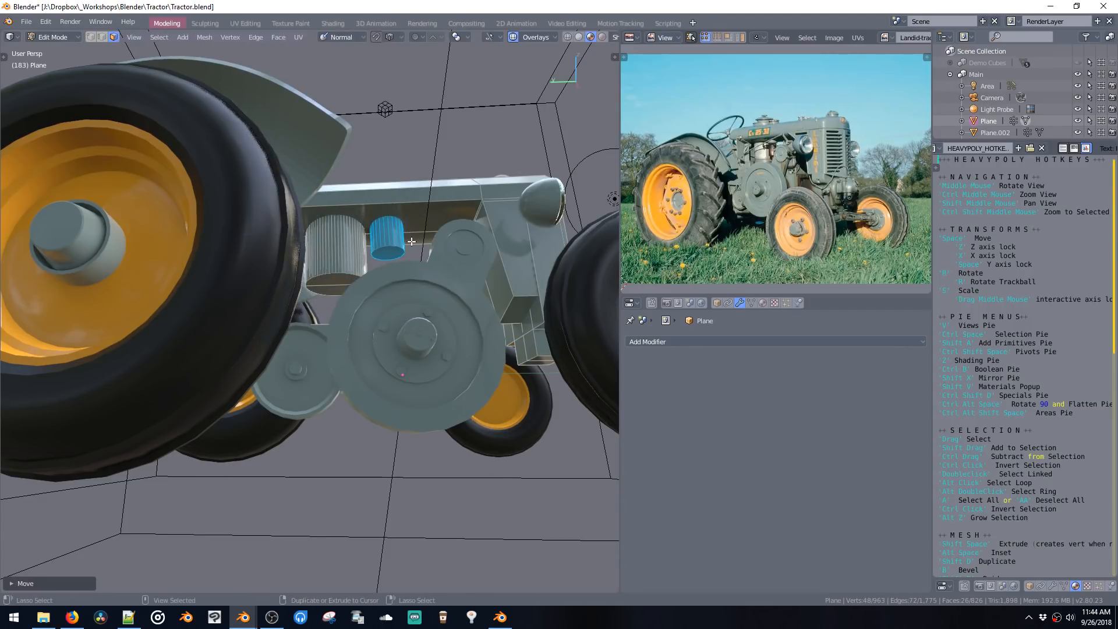
{"action": "middle_click", "coordinate": [375, 243], "text": "ctrl+shift"}
{"action": "middle_click_drag", "start_coordinate": [374, 244], "coordinate": [382, 331], "text": "ctrl"}
{"action": "middle_click_drag", "start_coordinate": [381, 331], "coordinate": [409, 385]}
{"action": "key", "text": "space"}
{"action": "key", "text": "z"}
{"action": "left_click", "coordinate": [373, 370]}
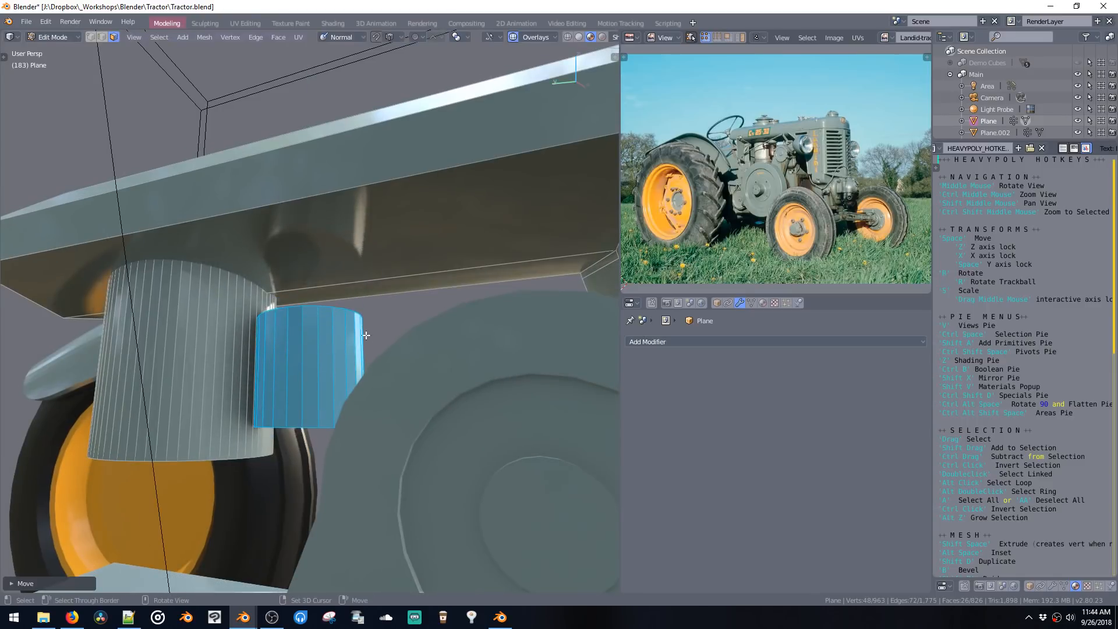
Step: Extrude the small cylinder's top face, scale it wider and extrude it up into the hood to form a collar
{"action": "middle_click_drag", "start_coordinate": [366, 334], "coordinate": [334, 344]}
{"action": "left_click", "coordinate": [319, 322]}
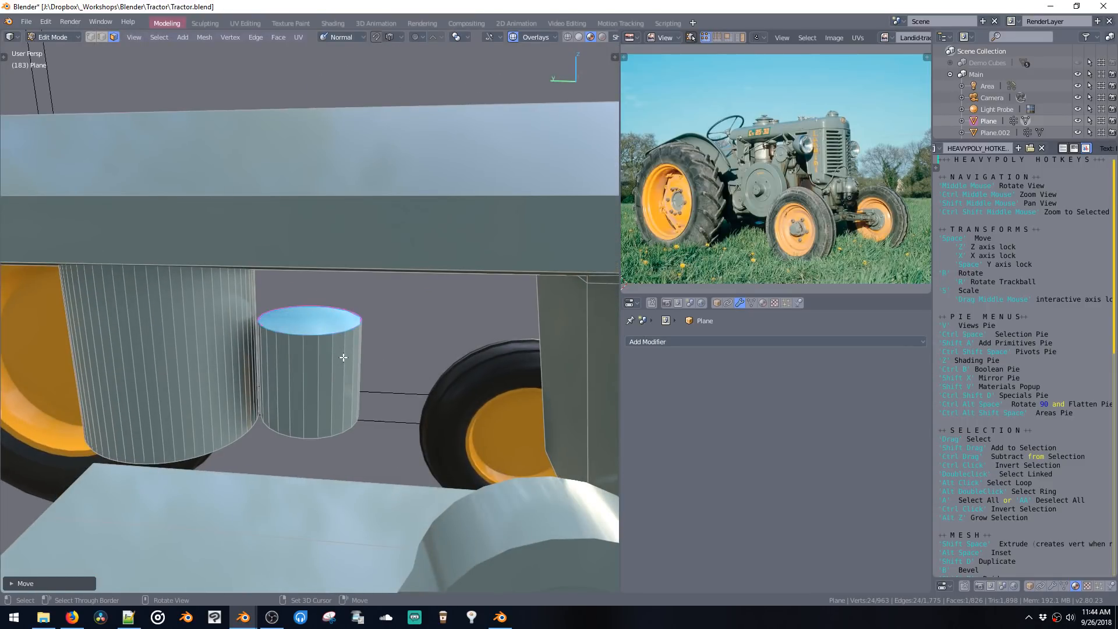
{"action": "key", "text": "shift+space"}
{"action": "left_click", "coordinate": [343, 362]}
{"action": "key", "text": "s"}
{"action": "left_click", "coordinate": [371, 376]}
{"action": "key", "text": "shift+space"}
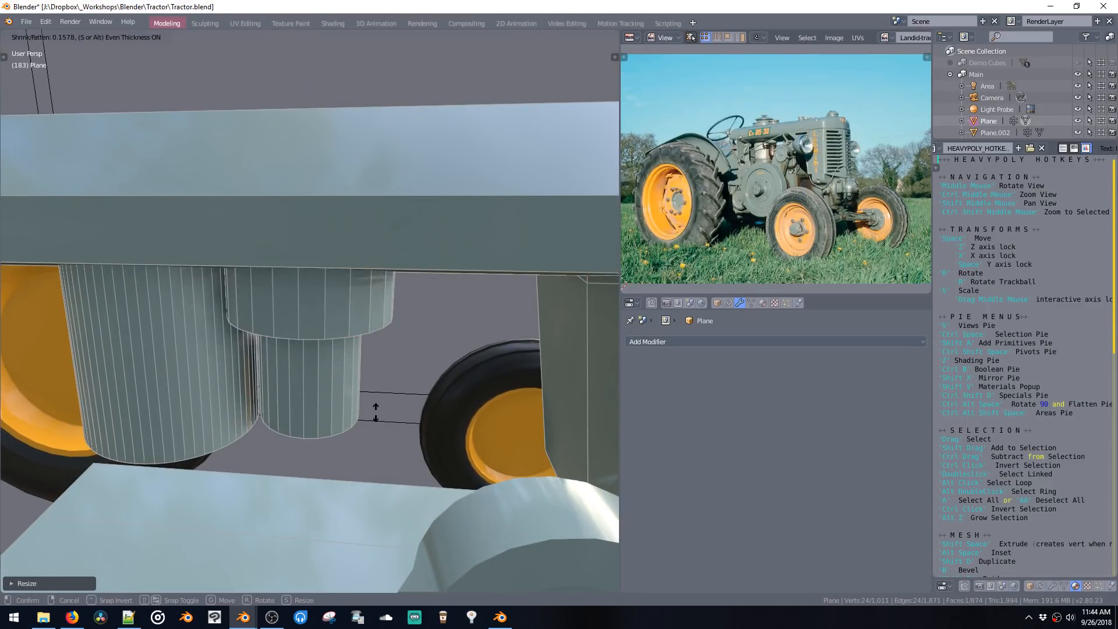
{"action": "left_click", "coordinate": [375, 411]}
Step: Try to adjust the small cylinder's lower section together with the collar's underside, and undo the change
{"action": "middle_click_drag", "start_coordinate": [375, 407], "coordinate": [356, 300]}
{"action": "left_click", "coordinate": [324, 424]}
{"action": "key", "text": "alt+z"}
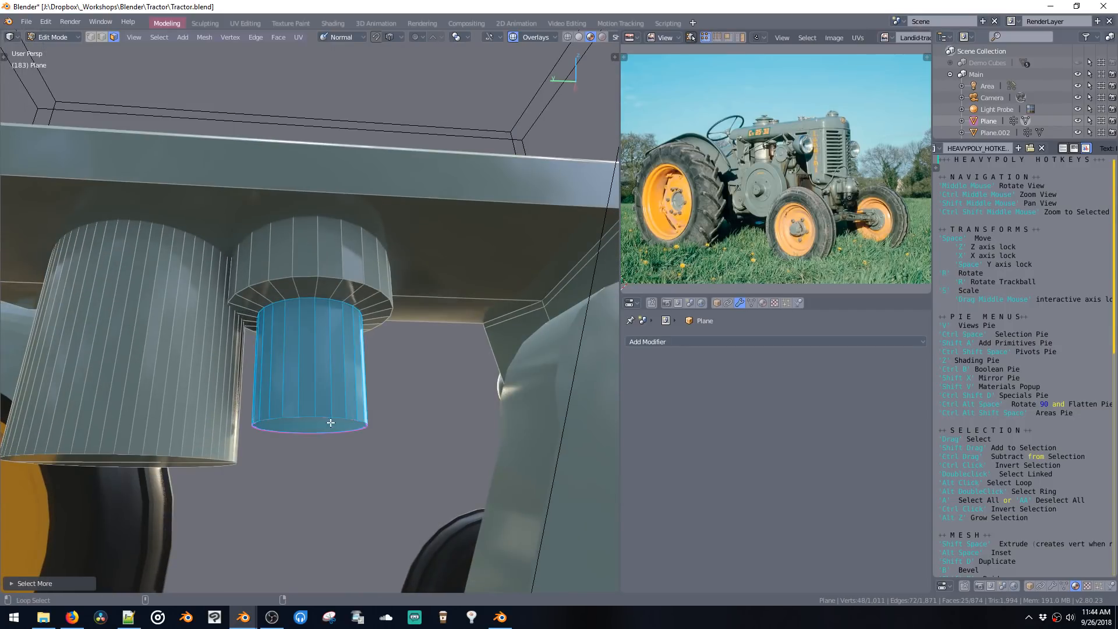
{"action": "key", "text": "alt+z"}
{"action": "key", "text": "space"}
{"action": "key", "text": "z"}
{"action": "left_click", "coordinate": [341, 429]}
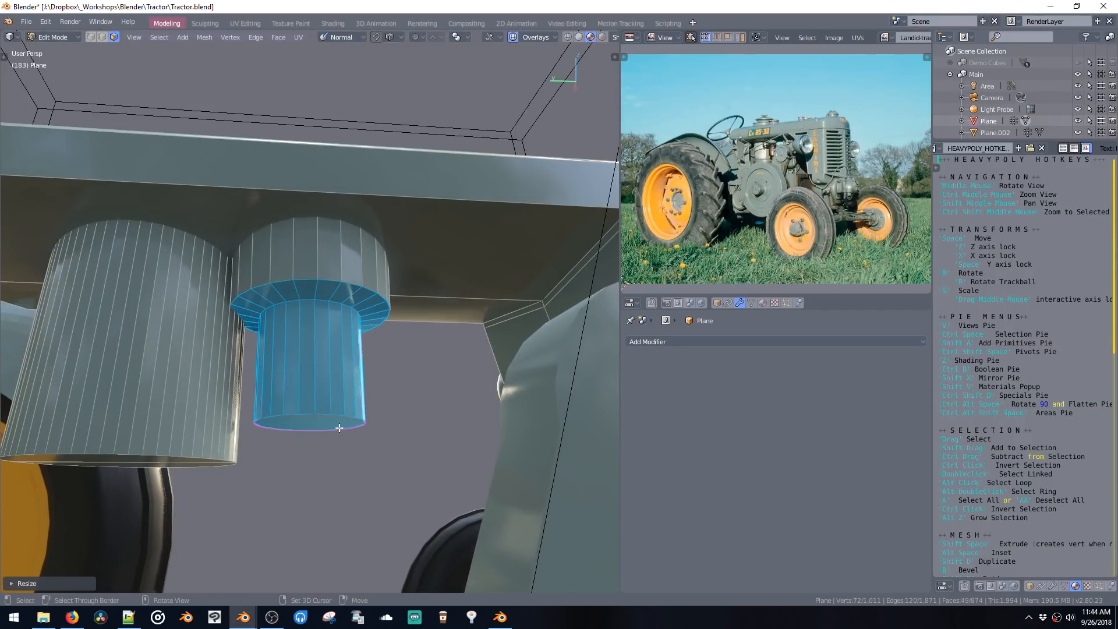
{"action": "key", "text": "ctrl+z"}
Step: Scale the whole collared cylinder down slightly and raise its lower section along Z to shorten the collar
{"action": "double_click", "coordinate": [342, 431]}
{"action": "key", "text": "s"}
{"action": "left_click", "coordinate": [331, 412]}
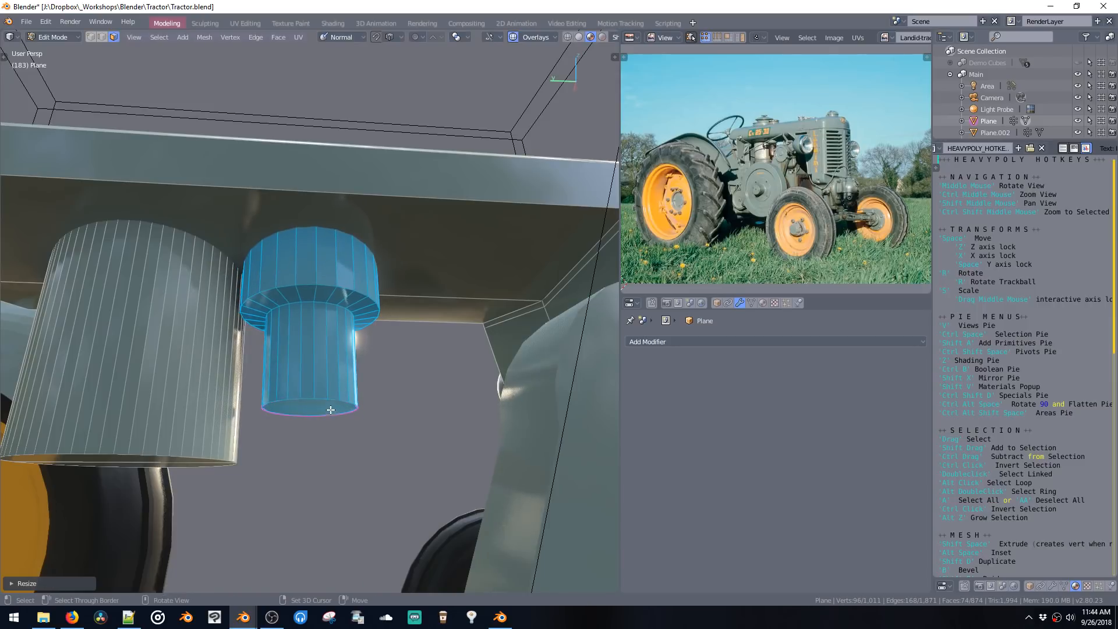
{"action": "left_click", "coordinate": [326, 408]}
{"action": "key", "text": "alt+z"}
{"action": "key", "text": "alt+z"}
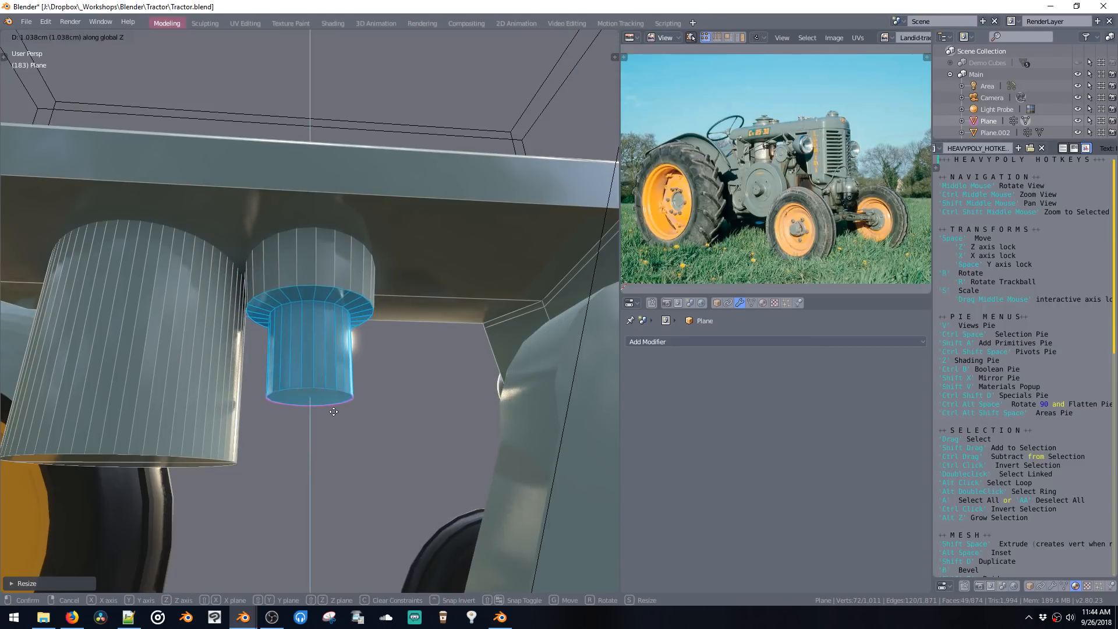
{"action": "left_click", "coordinate": [330, 399]}
Step: Raise the cylinder's bottom face close to the collar and extrude it downward into a separate long pipe section
{"action": "left_click", "coordinate": [314, 379]}
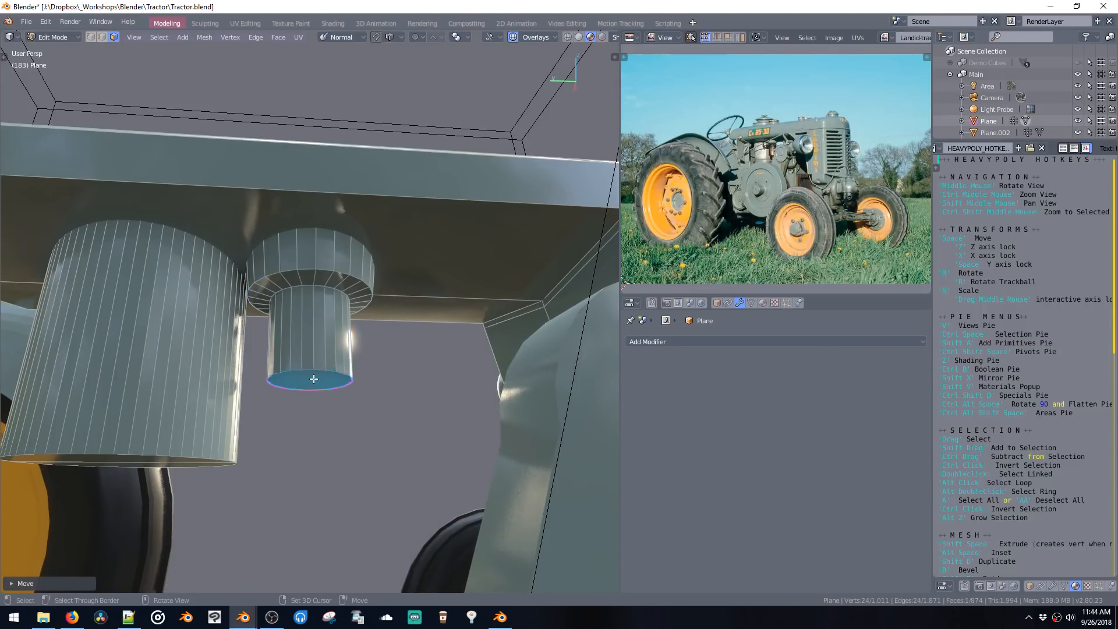
{"action": "key", "text": "space"}
{"action": "left_click", "coordinate": [342, 362]}
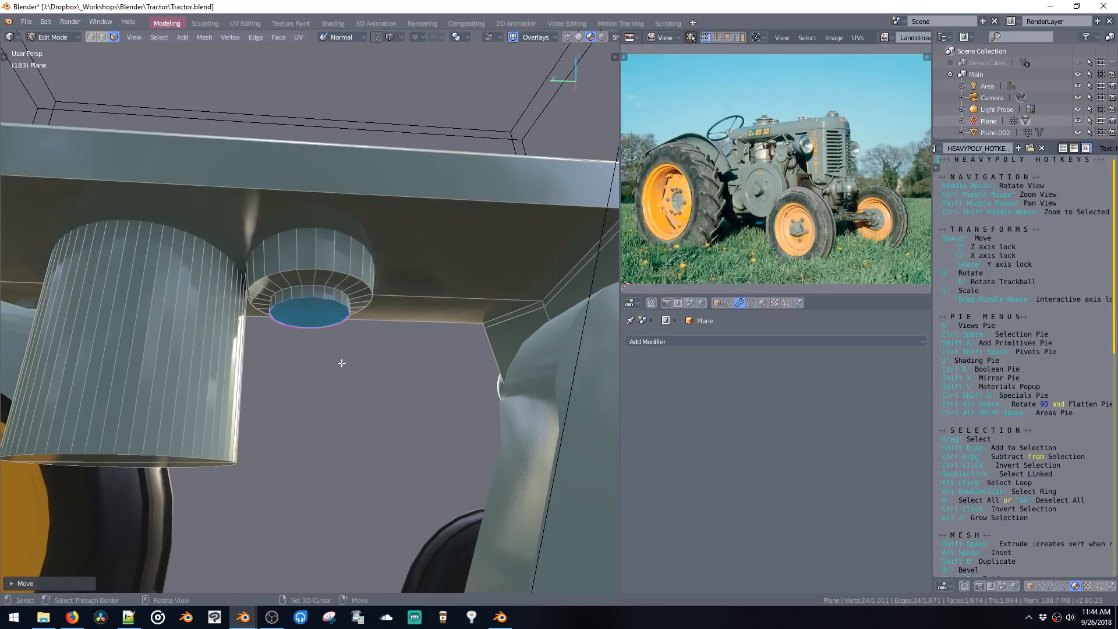
{"action": "key", "text": "shift+space"}
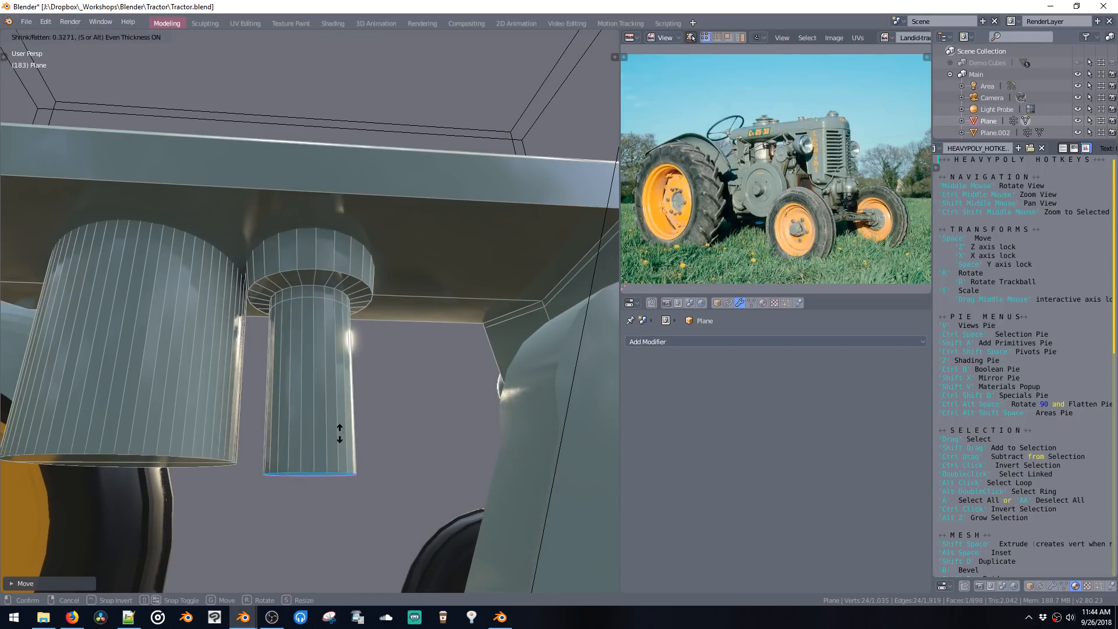
{"action": "left_click", "coordinate": [337, 428]}
Step: Select all faces of the lower pipe section, add a material slot with a new material for them, and save the file
{"action": "key", "text": "alt+z"}
{"action": "key", "text": "shift+v"}
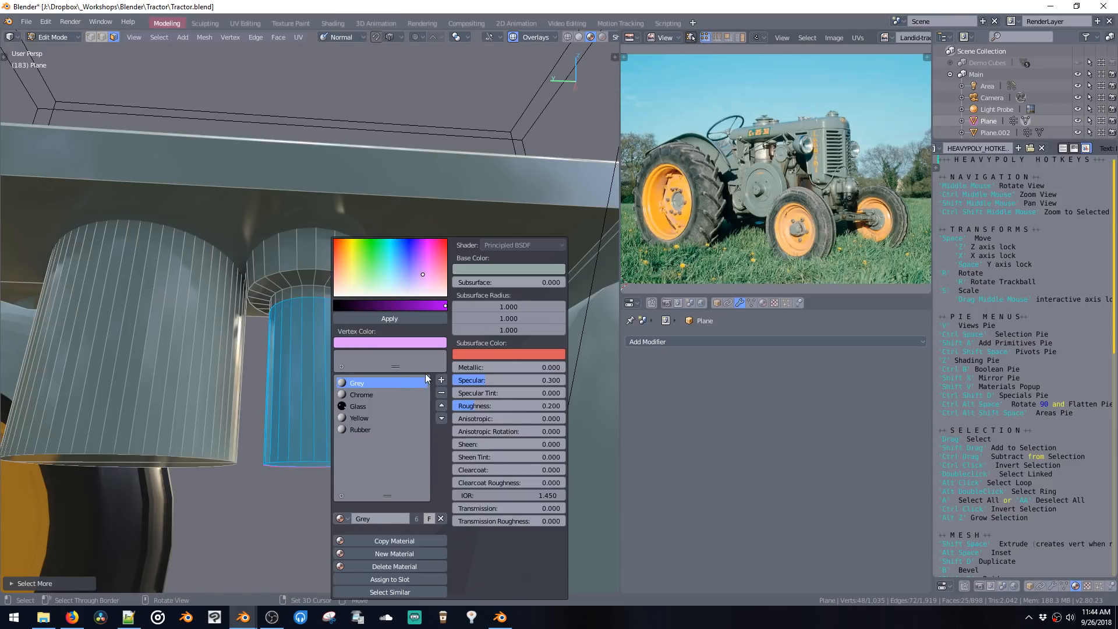
{"action": "left_click", "coordinate": [442, 380]}
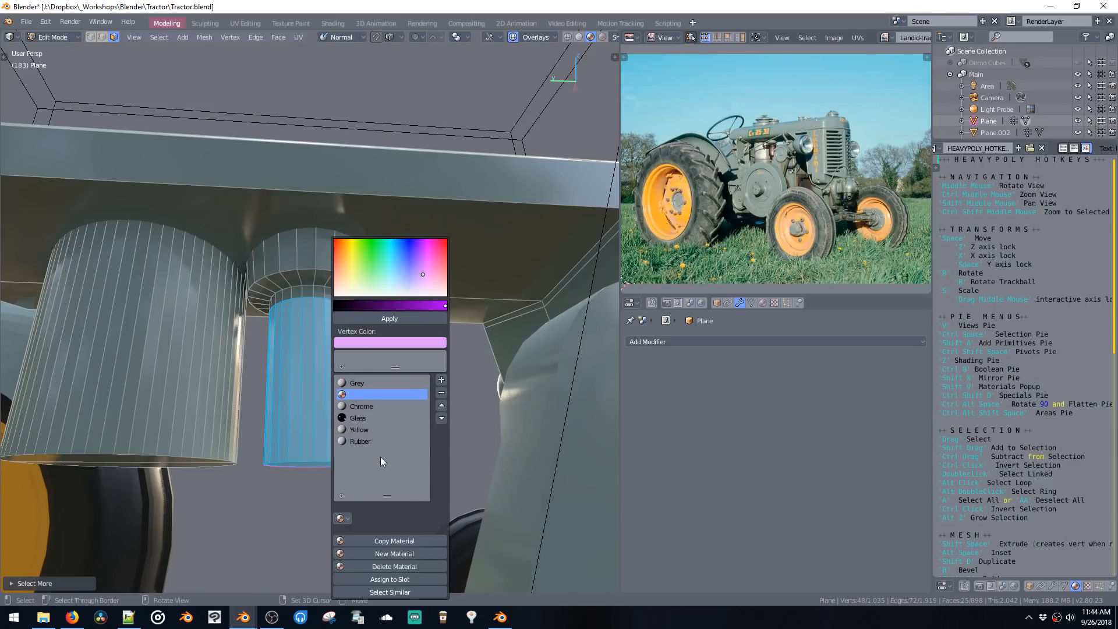
{"action": "left_click", "coordinate": [376, 555]}
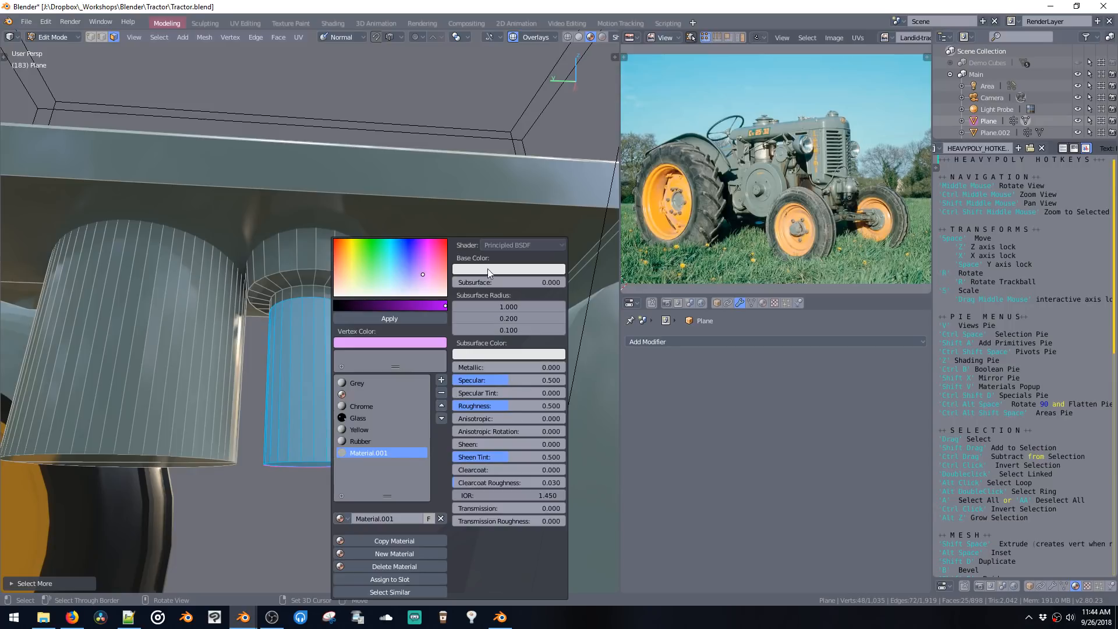
{"action": "left_click", "coordinate": [370, 319]}
{"action": "key", "text": "ctrl+s"}
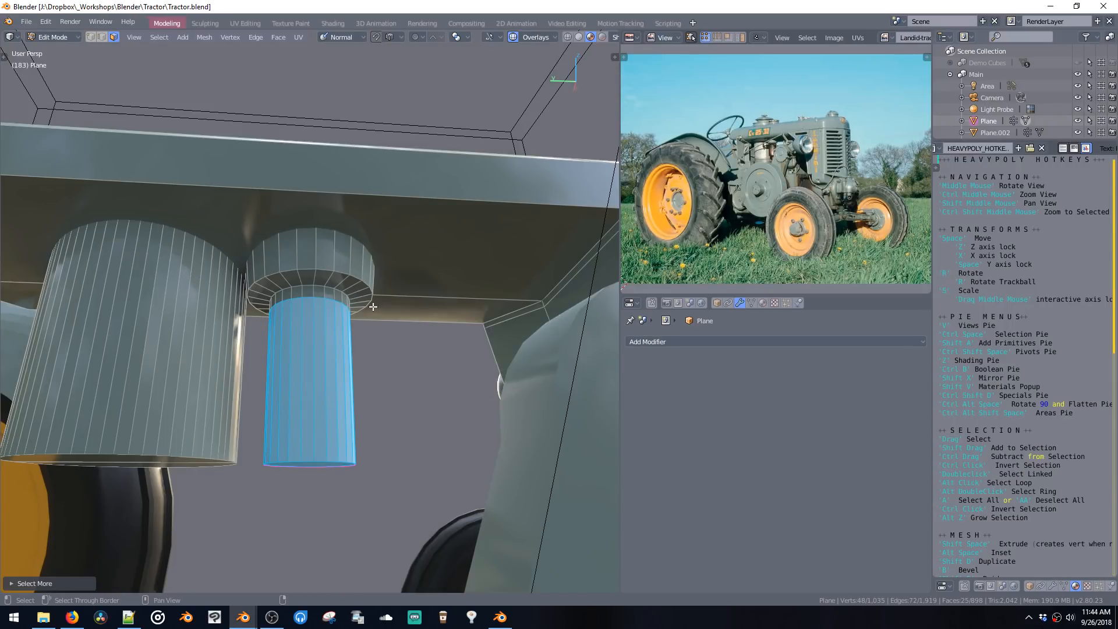
Step: Set the pipe material's Metallic to 1.000, try an orange base colour, and change it to a pale tan
{"action": "key", "text": "shift+v"}
{"action": "left_click", "coordinate": [522, 268]}
{"action": "left_click_drag", "start_coordinate": [523, 127], "coordinate": [503, 89]}
{"action": "left_click_drag", "start_coordinate": [552, 186], "coordinate": [574, 186]}
{"action": "left_click_drag", "start_coordinate": [514, 371], "coordinate": [687, 365]}
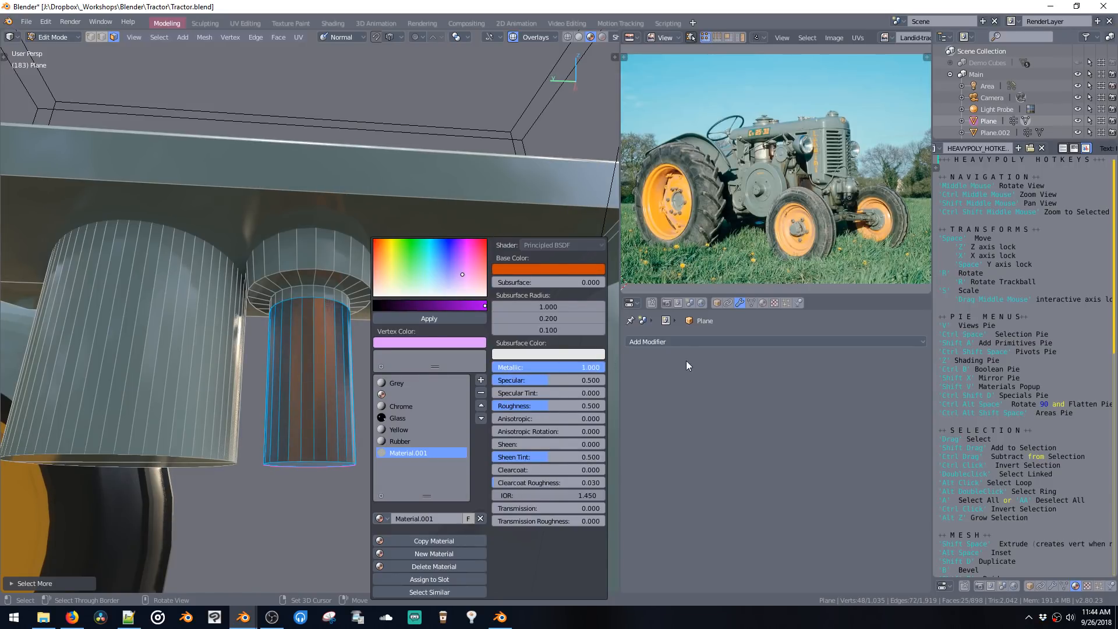
{"action": "left_click", "coordinate": [544, 354]}
{"action": "left_click", "coordinate": [537, 267]}
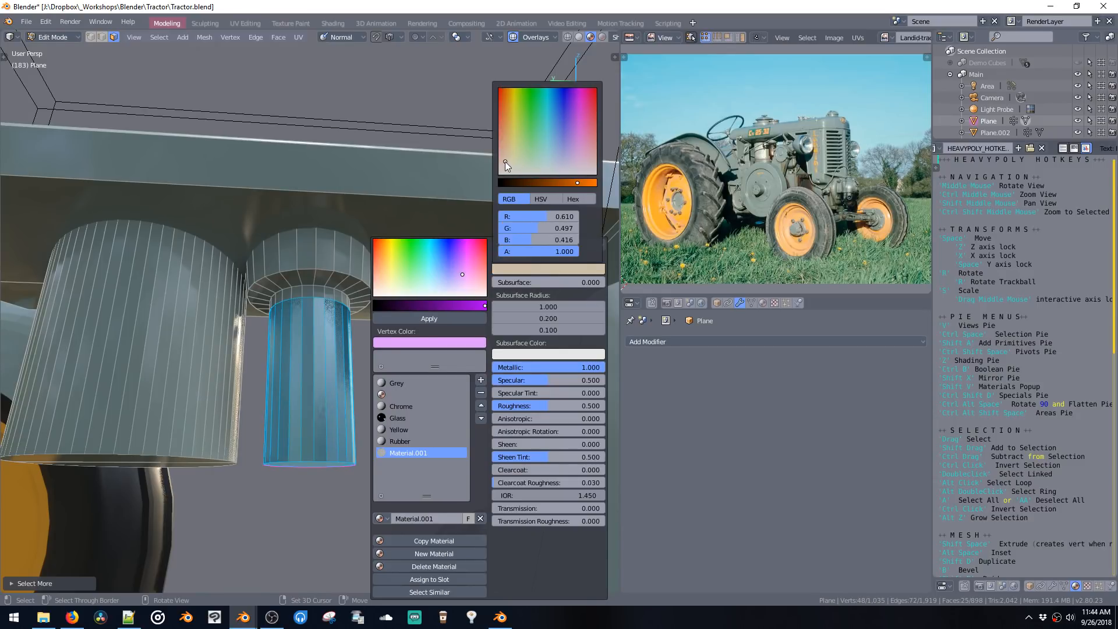
{"action": "middle_click_drag", "start_coordinate": [488, 155], "coordinate": [366, 246]}
{"action": "key", "text": "a"}
{"action": "key", "text": "a"}
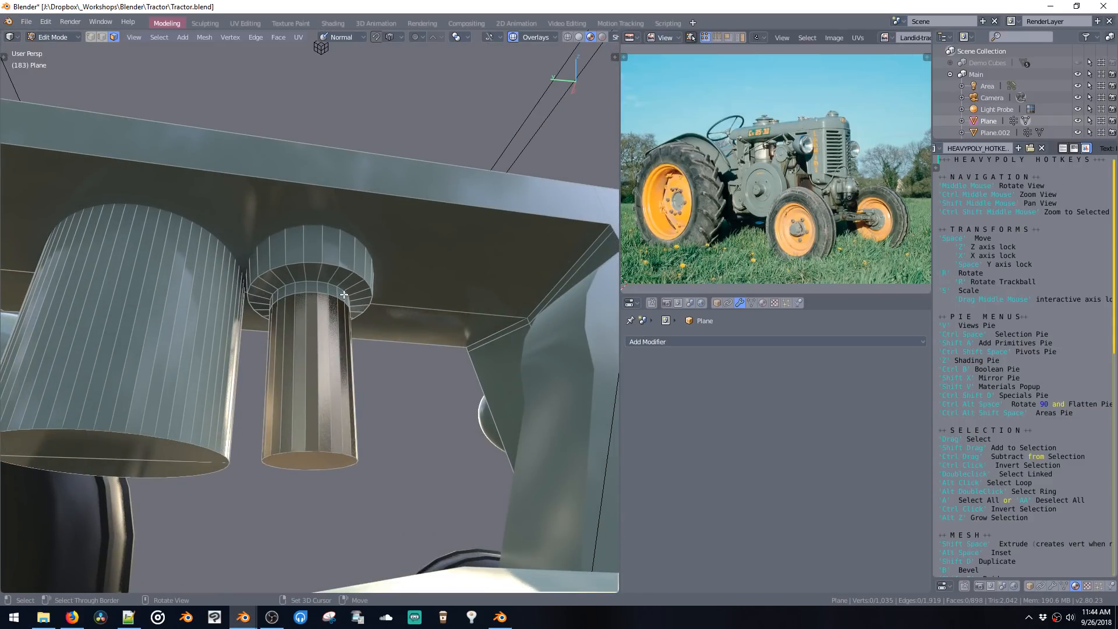
Step: Replace the pipe's material with Glossy_V and apply the light purple vertex colour to its faces
{"action": "double_click", "coordinate": [308, 463]}
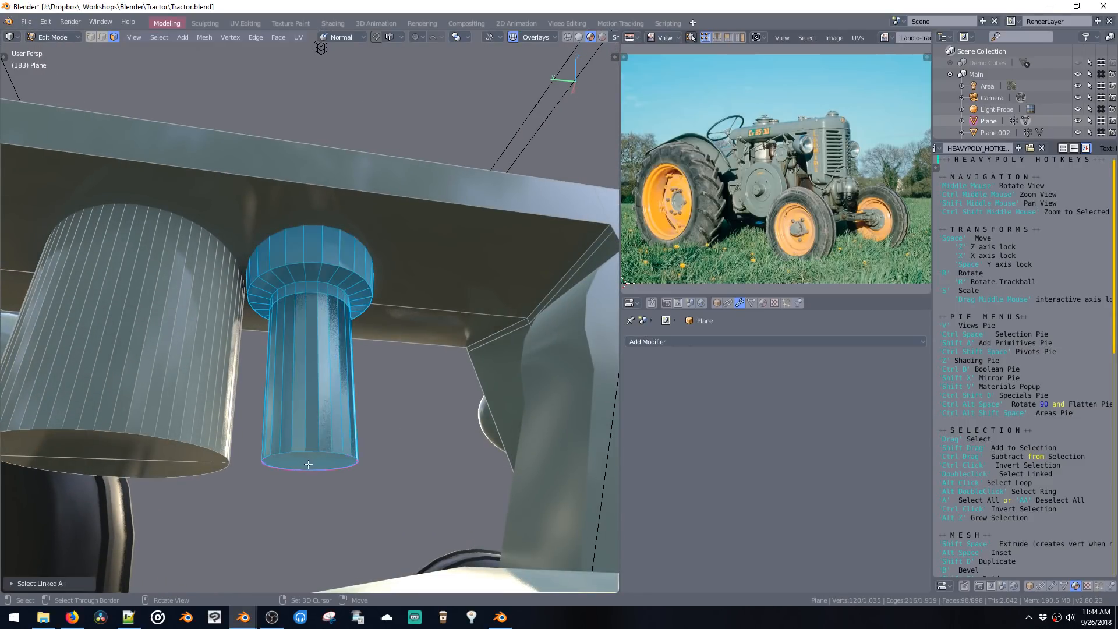
{"action": "key", "text": "shift+v"}
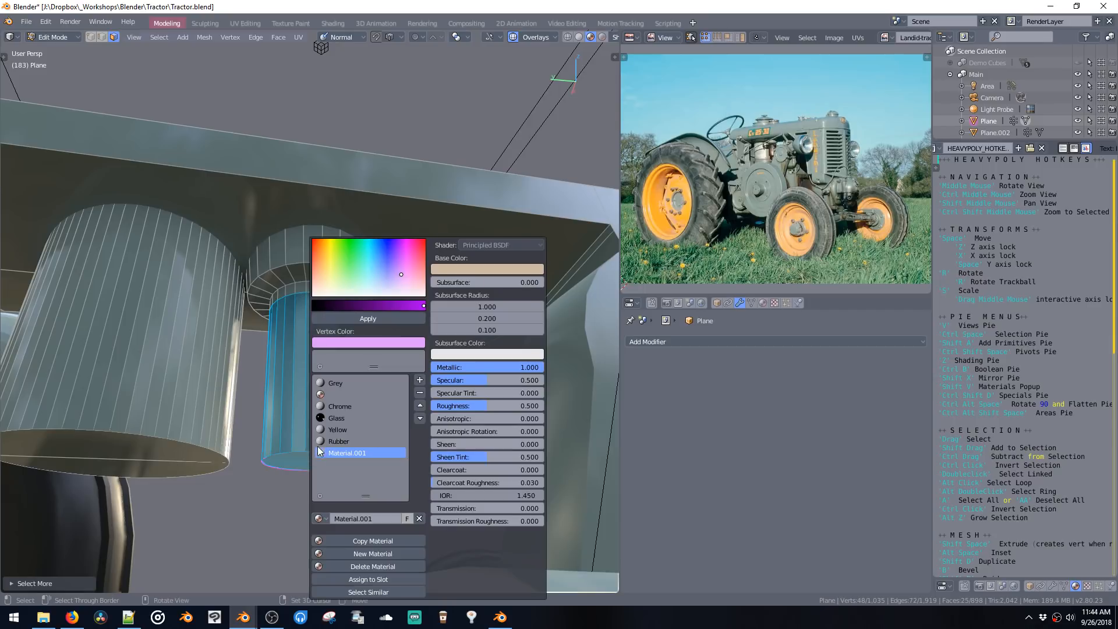
{"action": "left_click", "coordinate": [319, 518]}
{"action": "type", "text": "gl"}
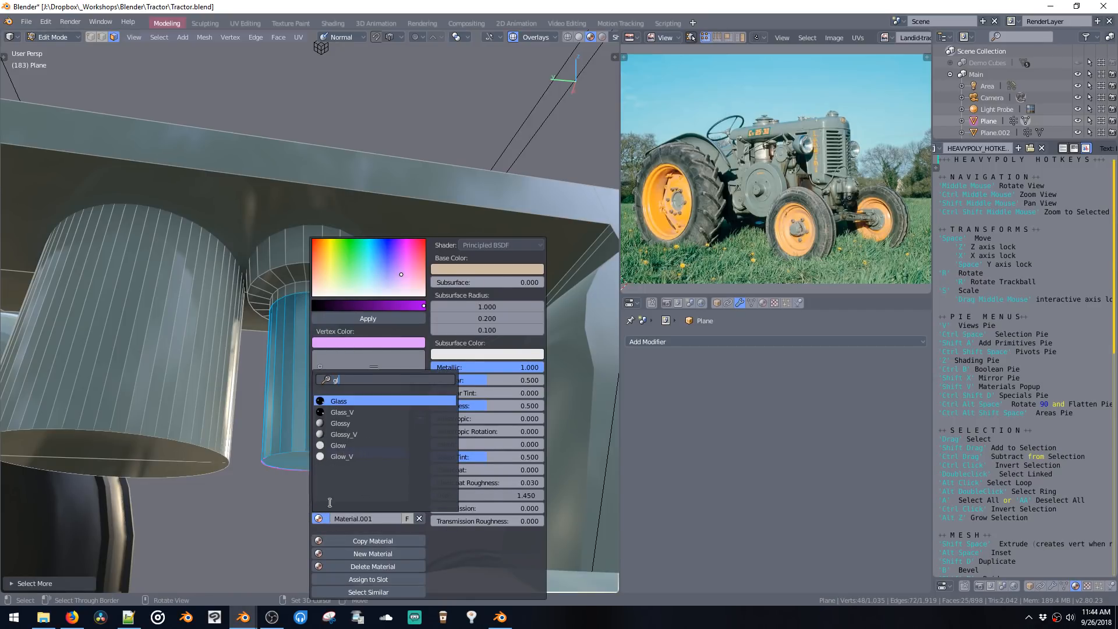
{"action": "type", "text": "o"}
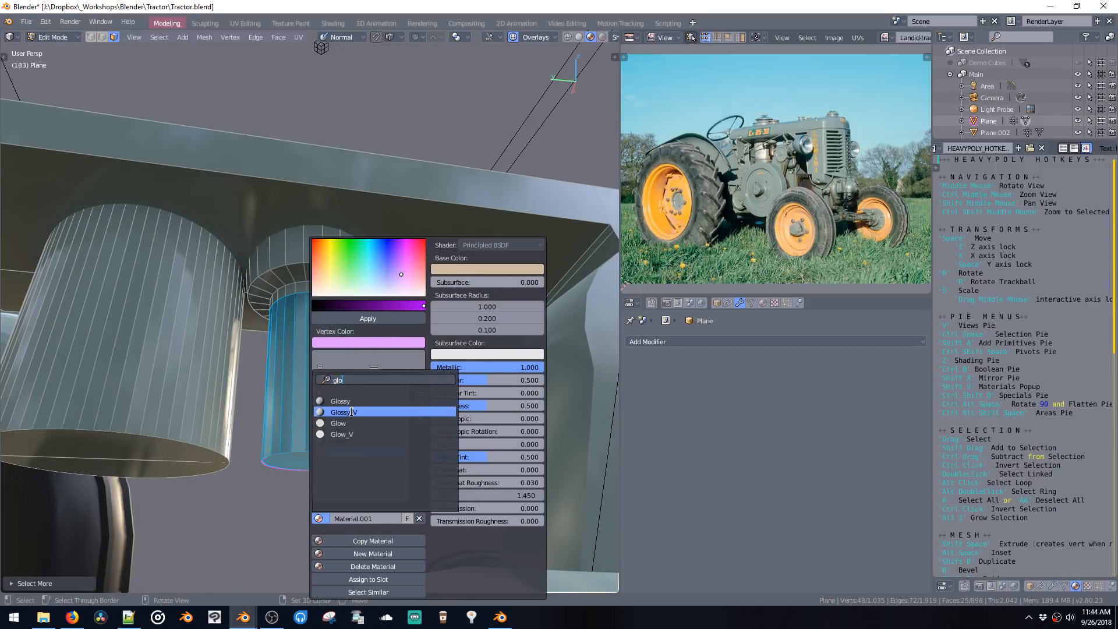
{"action": "left_click", "coordinate": [351, 413]}
{"action": "left_click", "coordinate": [364, 317]}
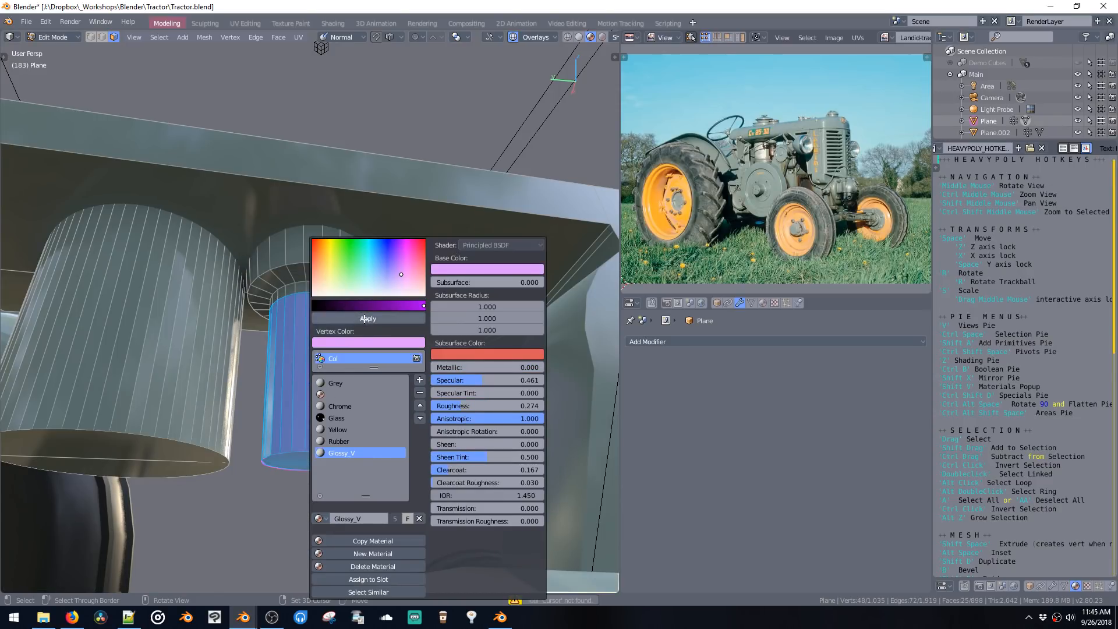
Step: Apply a pale cream vertex colour to the whole pipe section and set the Glossy_V material's Metallic to 1.000
{"action": "key", "text": "shift+v"}
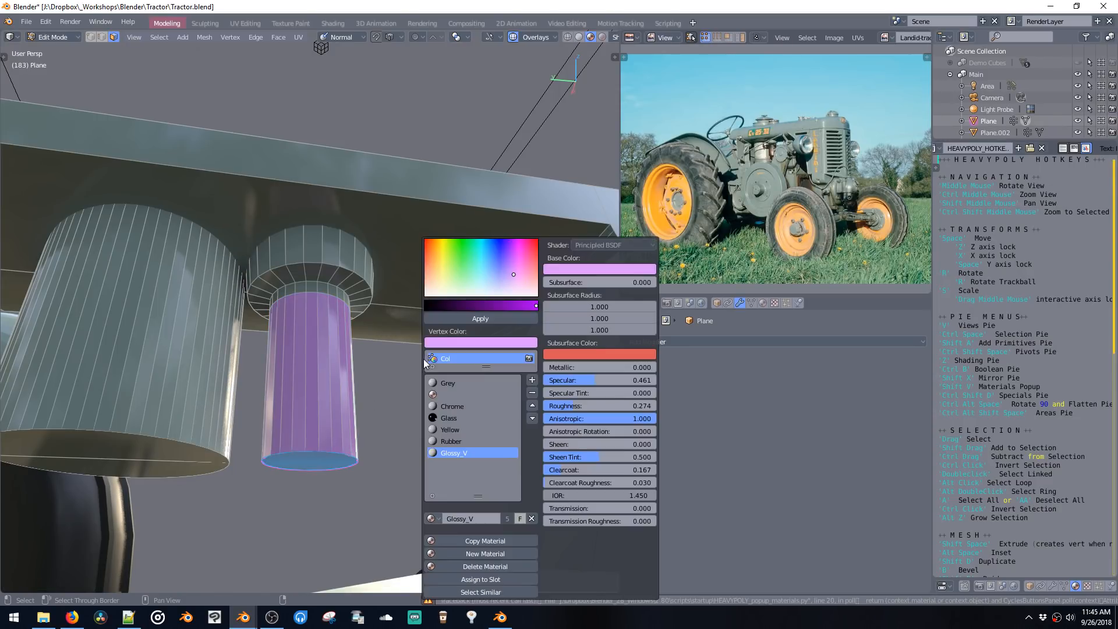
{"action": "left_click_drag", "start_coordinate": [459, 256], "coordinate": [438, 288]}
{"action": "left_click", "coordinate": [461, 314]}
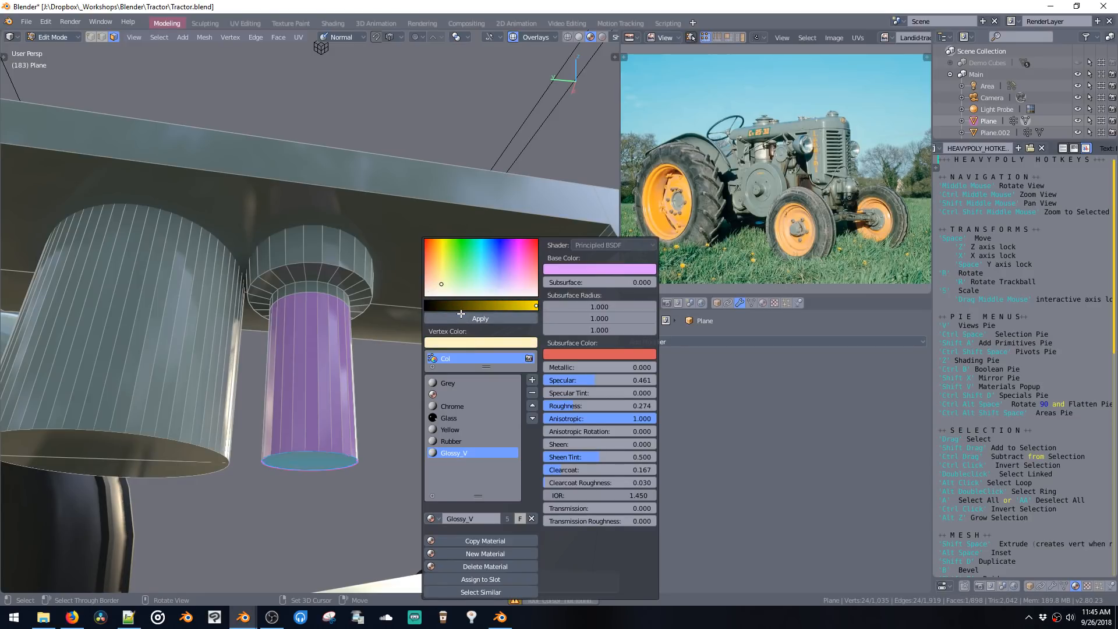
{"action": "key", "text": "alt+z"}
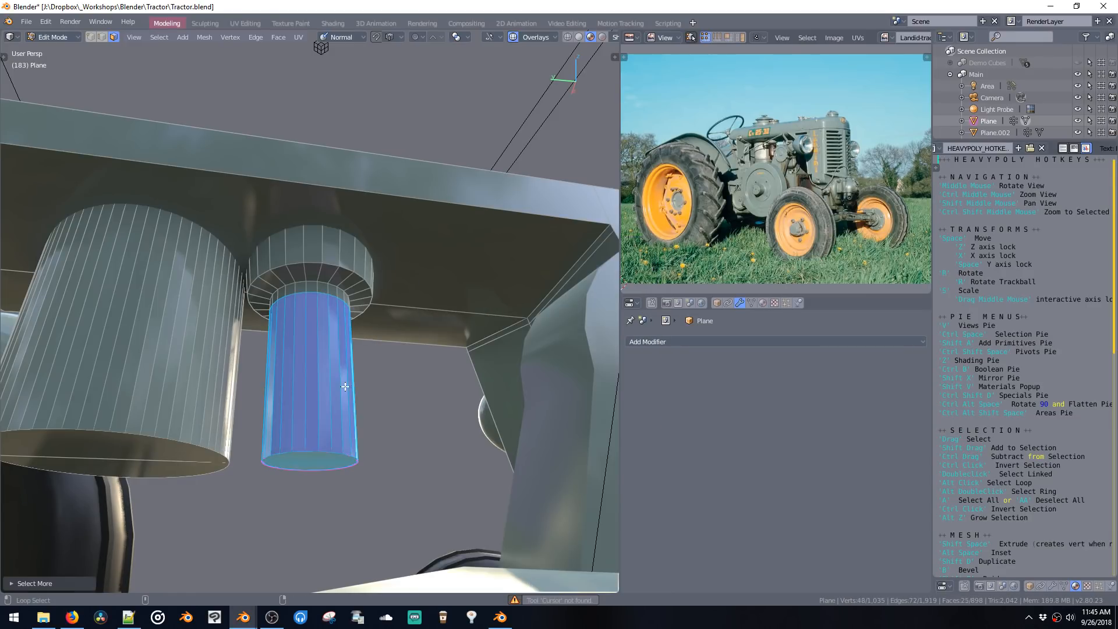
{"action": "key", "text": "shift+v"}
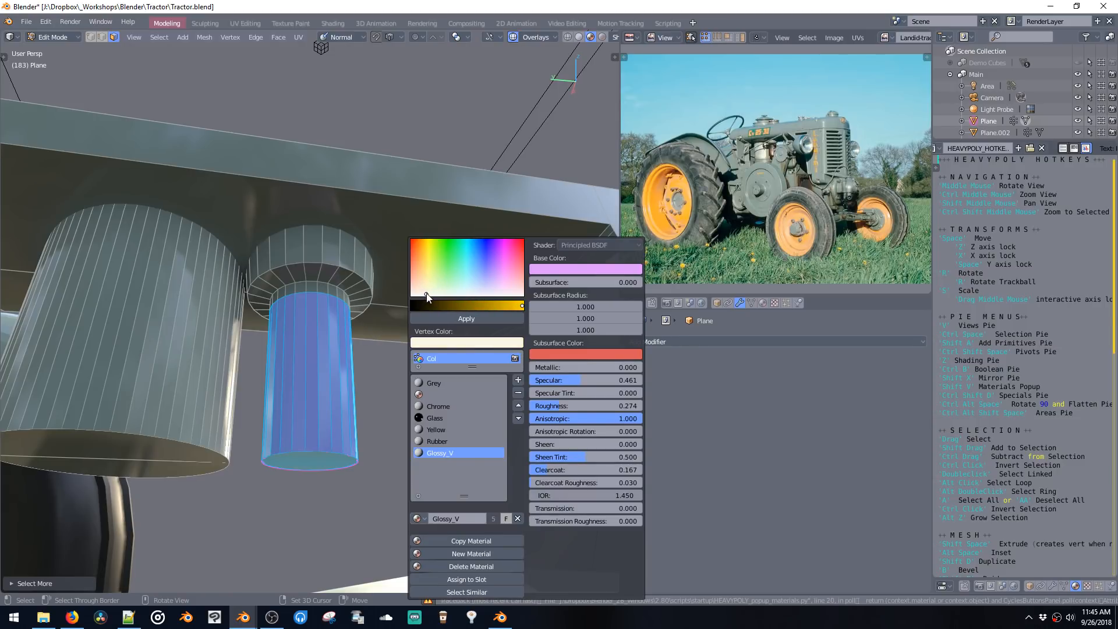
{"action": "left_click", "coordinate": [451, 320]}
{"action": "left_click_drag", "start_coordinate": [542, 367], "coordinate": [657, 365]}
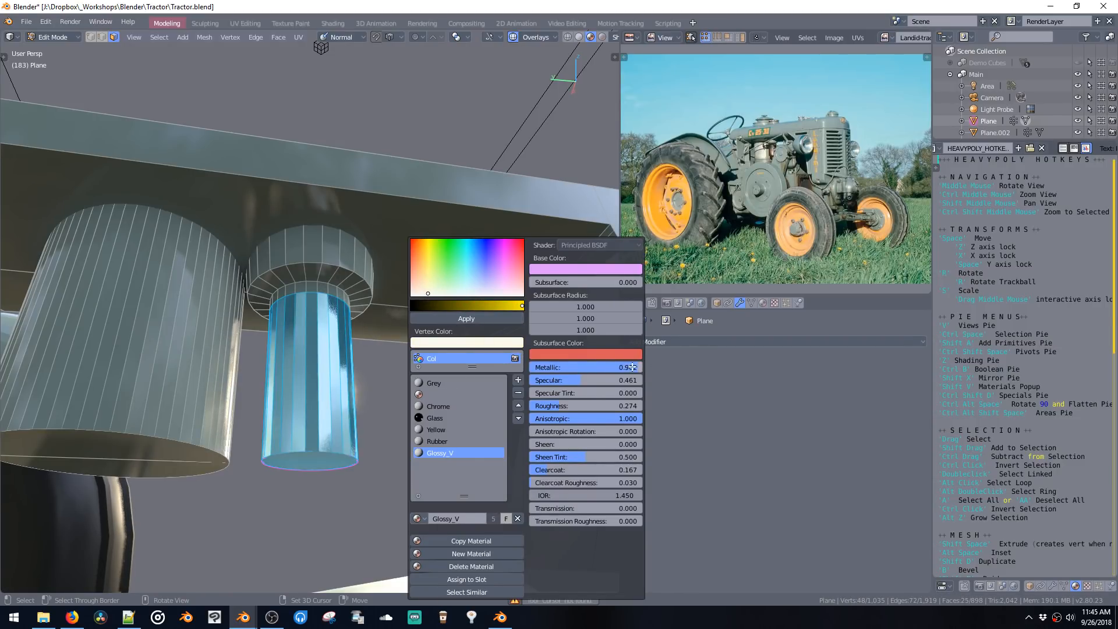
Step: Split the pipe section off the collar and move it down along Z to leave a gap
{"action": "left_click", "coordinate": [314, 460]}
{"action": "middle_click_drag", "start_coordinate": [349, 383], "coordinate": [353, 410]}
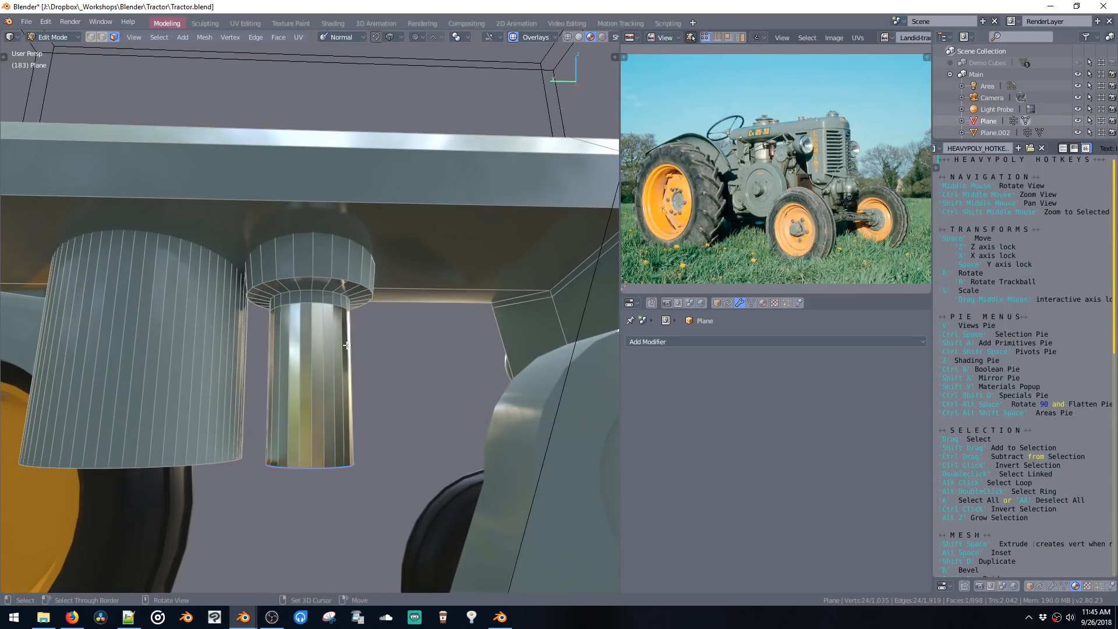
{"action": "key", "text": "alt+z"}
{"action": "key", "text": "y"}
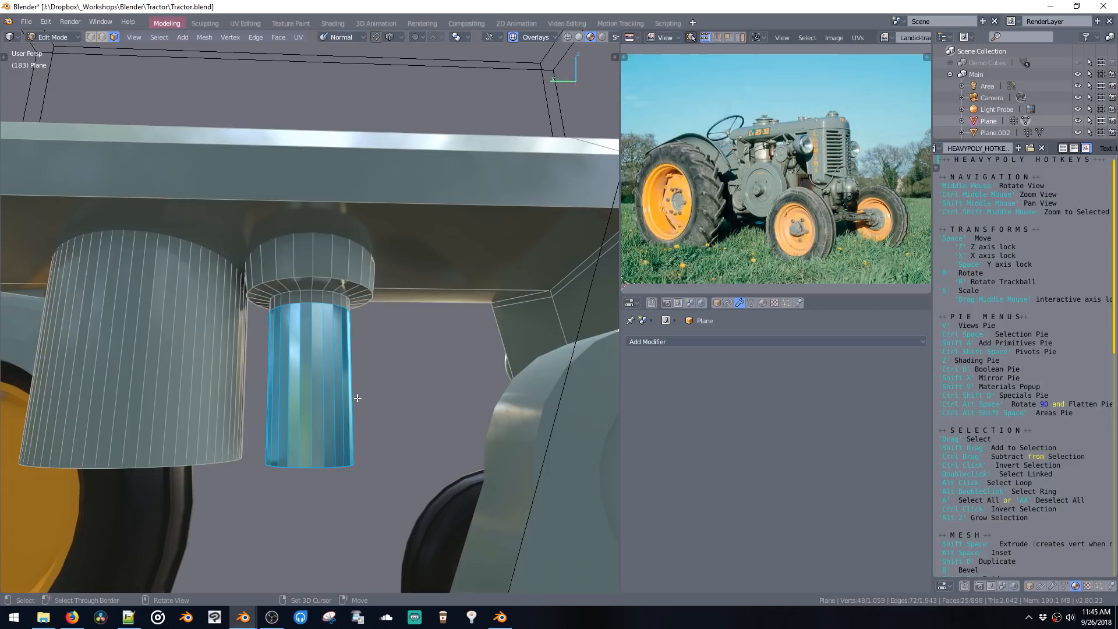
{"action": "key", "text": "space"}
{"action": "key", "text": "z"}
{"action": "left_click", "coordinate": [353, 429]}
Step: Select the pipe's top vertex loop and apply a saturated orange vertex colour to it
{"action": "key", "text": "ctrl+space"}
{"action": "left_click", "coordinate": [311, 336], "text": "alt"}
{"action": "middle_click_drag", "start_coordinate": [311, 336], "coordinate": [362, 361]}
{"action": "key", "text": "shift+v"}
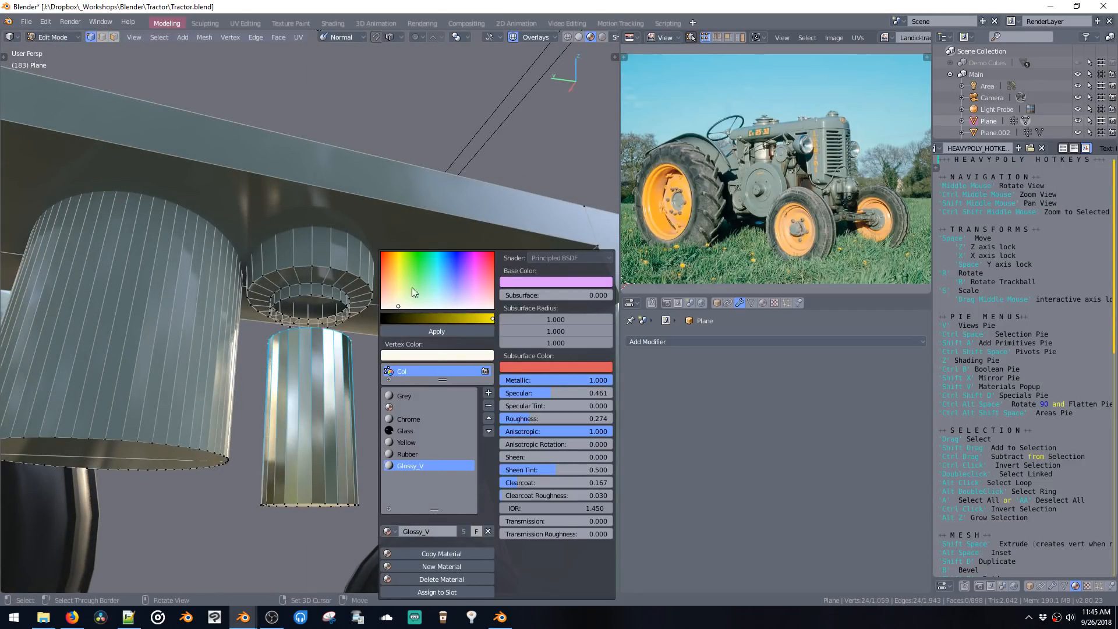
{"action": "left_click_drag", "start_coordinate": [411, 287], "coordinate": [386, 261]}
{"action": "left_click", "coordinate": [431, 329]}
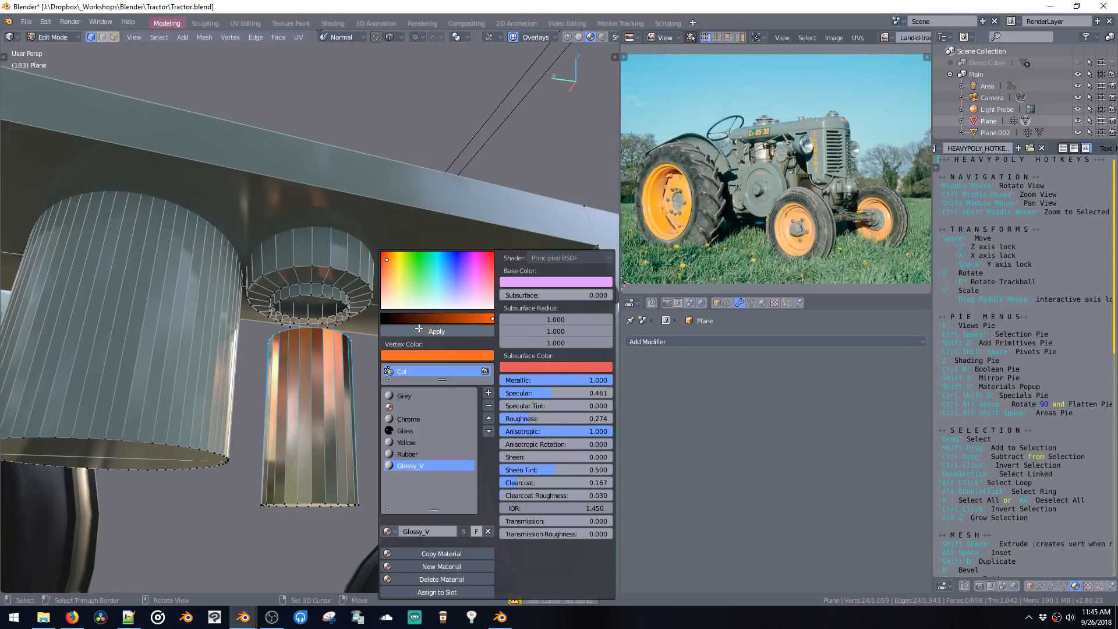
{"action": "middle_click_drag", "start_coordinate": [395, 327], "coordinate": [387, 327]}
{"action": "left_click", "coordinate": [412, 384]}
{"action": "middle_click_drag", "start_coordinate": [412, 384], "coordinate": [346, 398]}
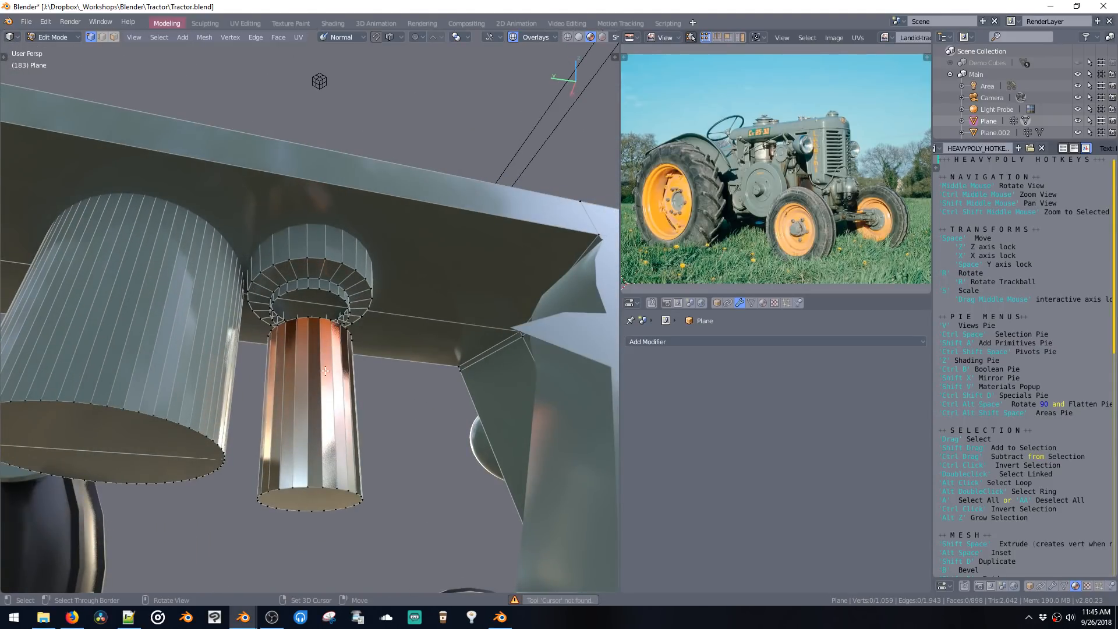
Step: Inset the pipe's bottom face and extend it downward along Z into a narrower lower section
{"action": "key", "text": "3"}
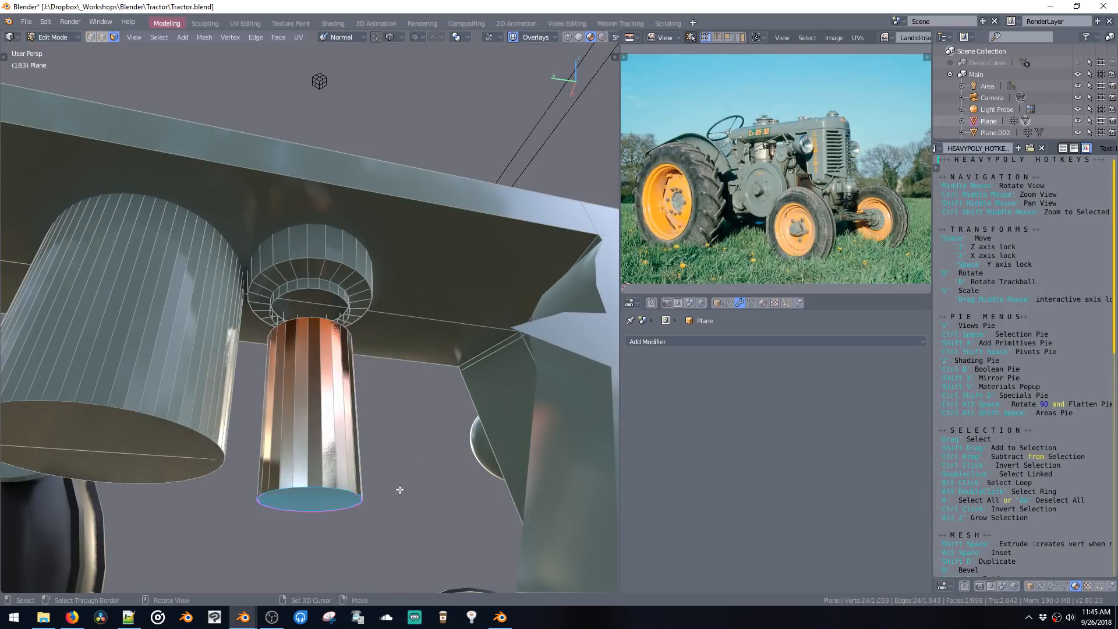
{"action": "middle_click_drag", "start_coordinate": [400, 490], "coordinate": [387, 432]}
{"action": "key", "text": "alt+space"}
{"action": "left_click", "coordinate": [359, 464]}
{"action": "key", "text": "shift+space"}
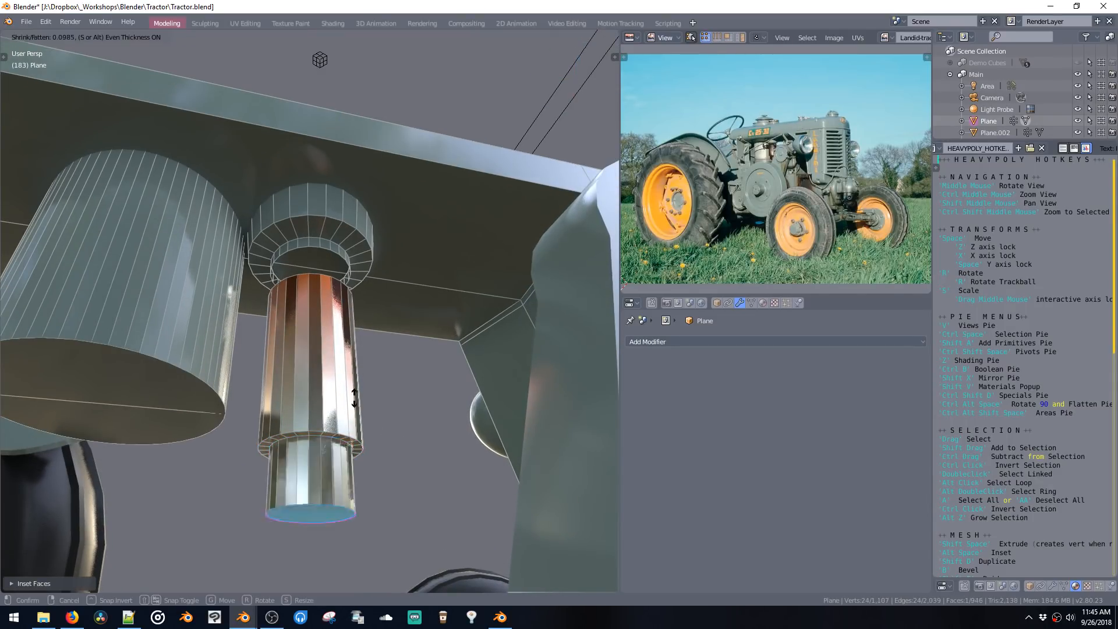
{"action": "left_click", "coordinate": [354, 399]}
{"action": "mouse_move", "coordinate": [354, 399]}
{"action": "middle_mouse_down"}
{"action": "mouse_move", "coordinate": [383, 402]}
{"action": "mouse_move", "coordinate": [345, 393]}
{"action": "middle_mouse_up"}
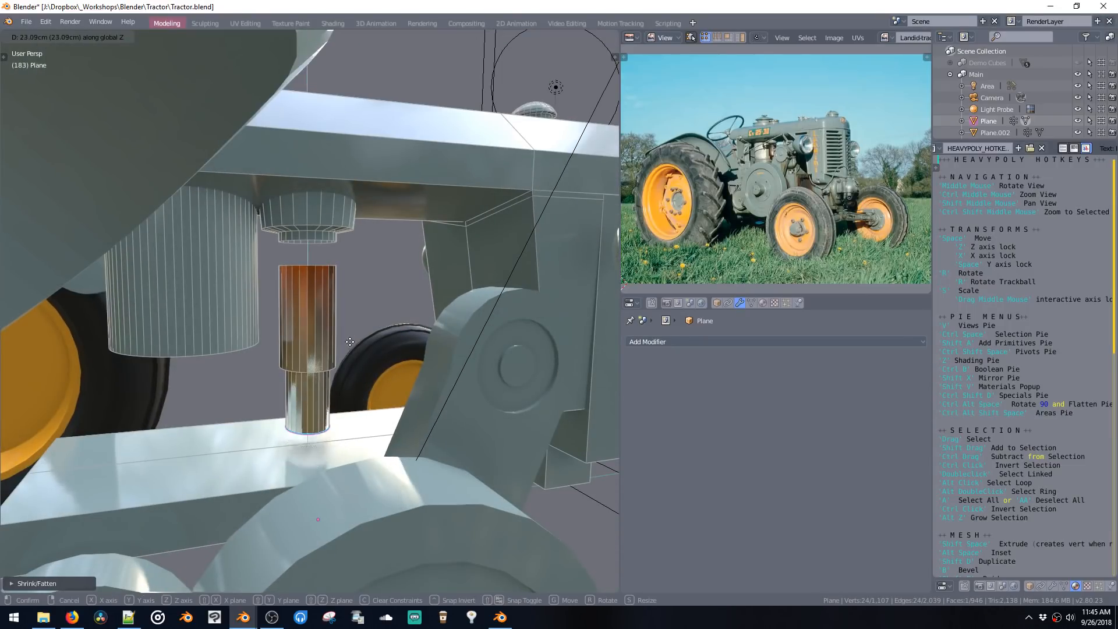
Step: Try orange and purple vertex colours on the narrow section's bottom vertices, and settle on a dark brown
{"action": "key", "text": "1"}
{"action": "key", "text": "shift+v"}
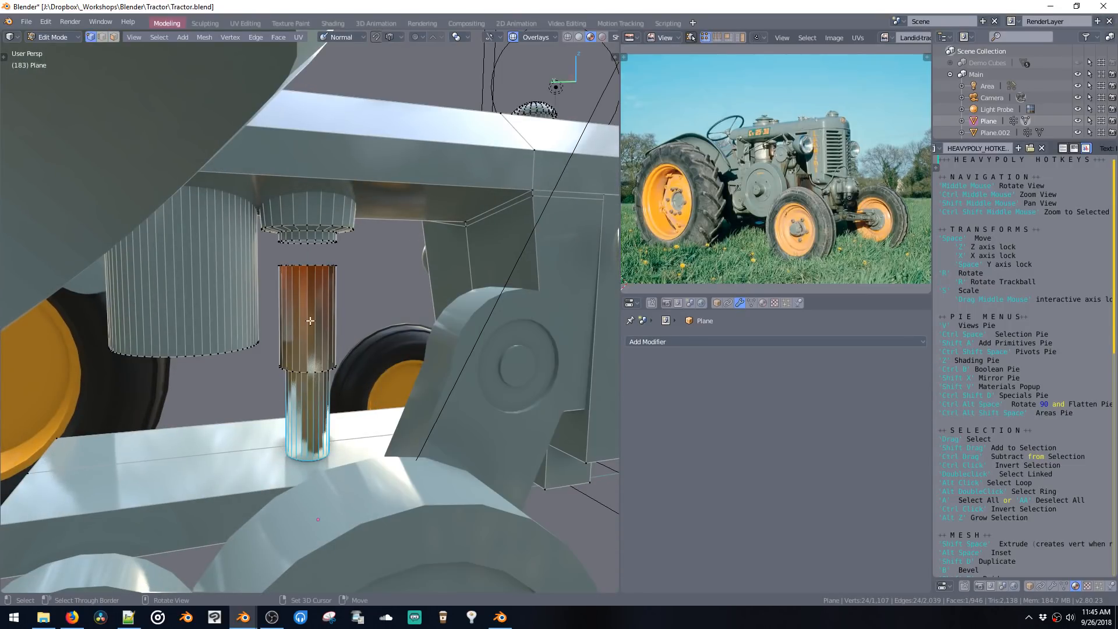
{"action": "key", "text": "shift+v"}
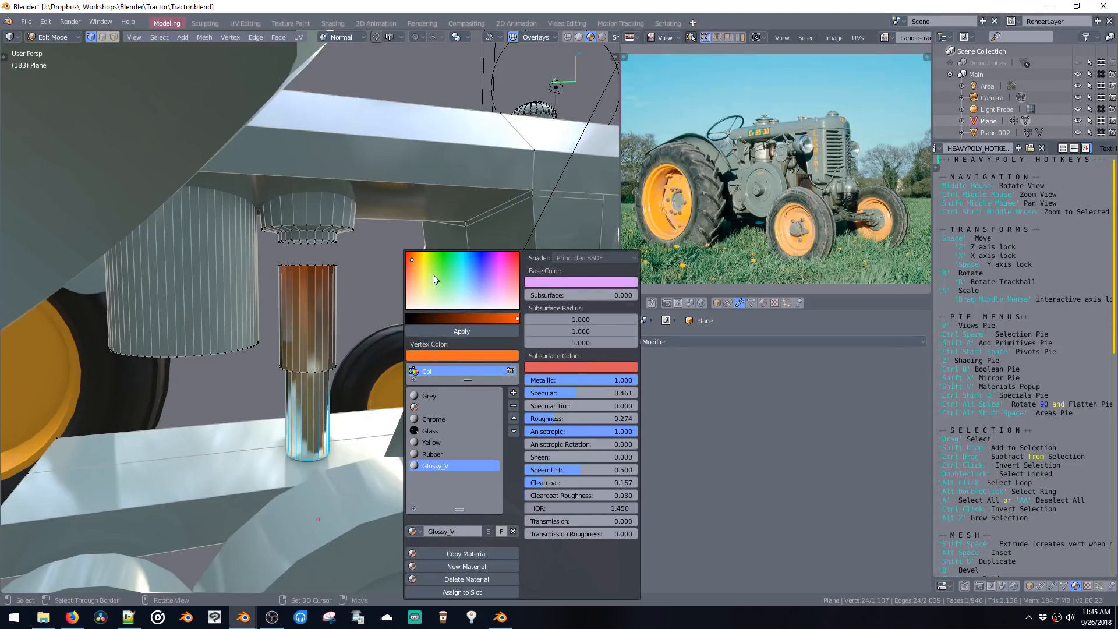
{"action": "left_click", "coordinate": [451, 331]}
{"action": "left_click_drag", "start_coordinate": [487, 256], "coordinate": [498, 253]}
{"action": "left_click", "coordinate": [483, 331]}
{"action": "left_click", "coordinate": [465, 279]}
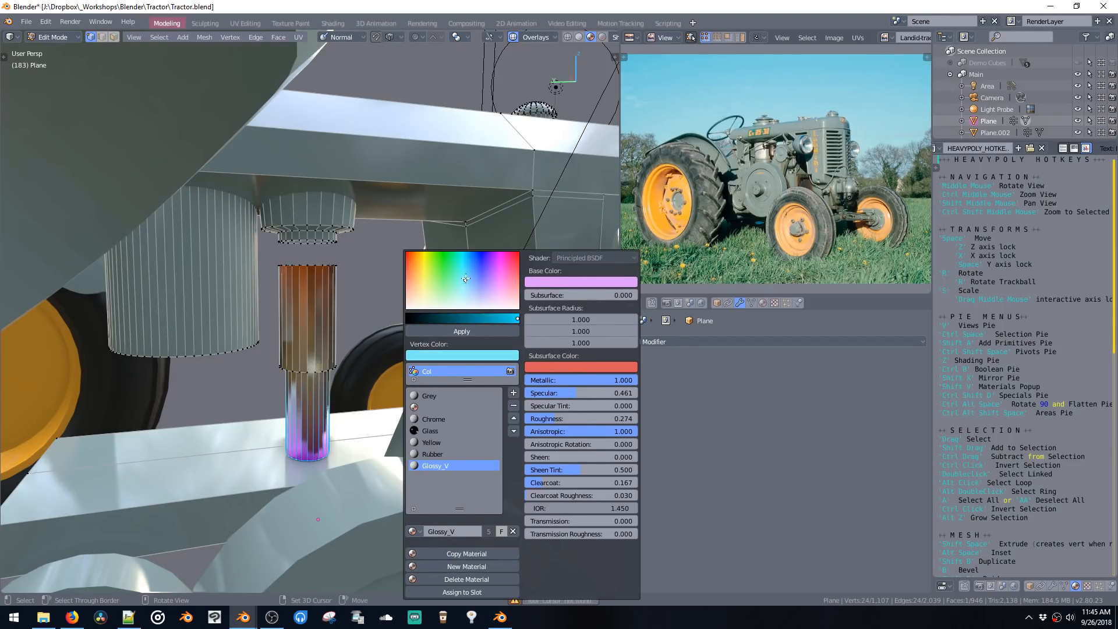
{"action": "left_click_drag", "start_coordinate": [435, 277], "coordinate": [414, 253]}
{"action": "left_click", "coordinate": [441, 319]}
{"action": "left_click", "coordinate": [441, 330]}
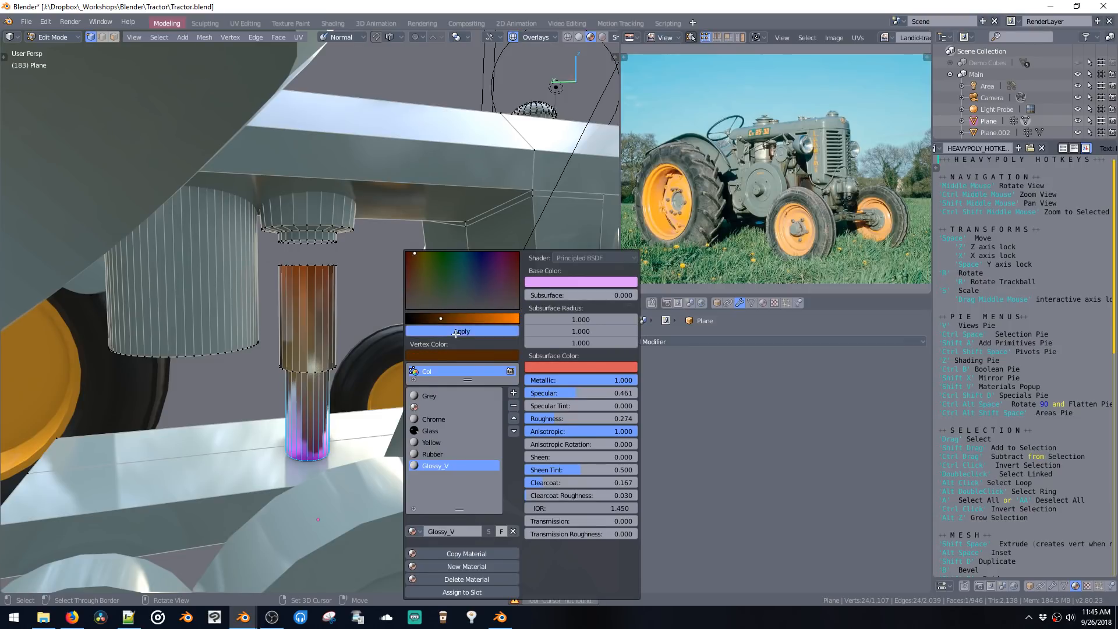
Step: Add a horizontal loop cut around the middle of the pipe's wide upper section
{"action": "middle_click_drag", "start_coordinate": [322, 373], "coordinate": [326, 305]}
{"action": "key", "text": "ctrl+r"}
{"action": "left_click", "coordinate": [325, 305]}
{"action": "left_click", "coordinate": [322, 311]}
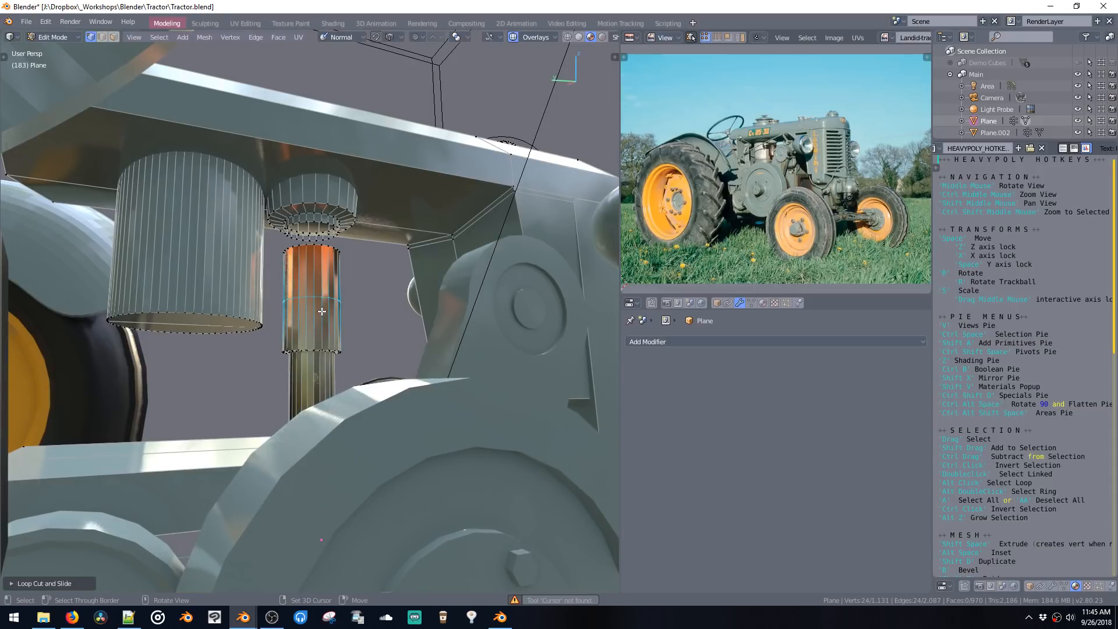
Step: Select the lower rim of the pipe's wide section and apply the dark brown vertex colour to it
{"action": "scroll", "coordinate": [312, 365], "scroll_direction": "up", "scroll_amount": 3}
{"action": "middle_click_drag", "start_coordinate": [312, 365], "coordinate": [318, 341]}
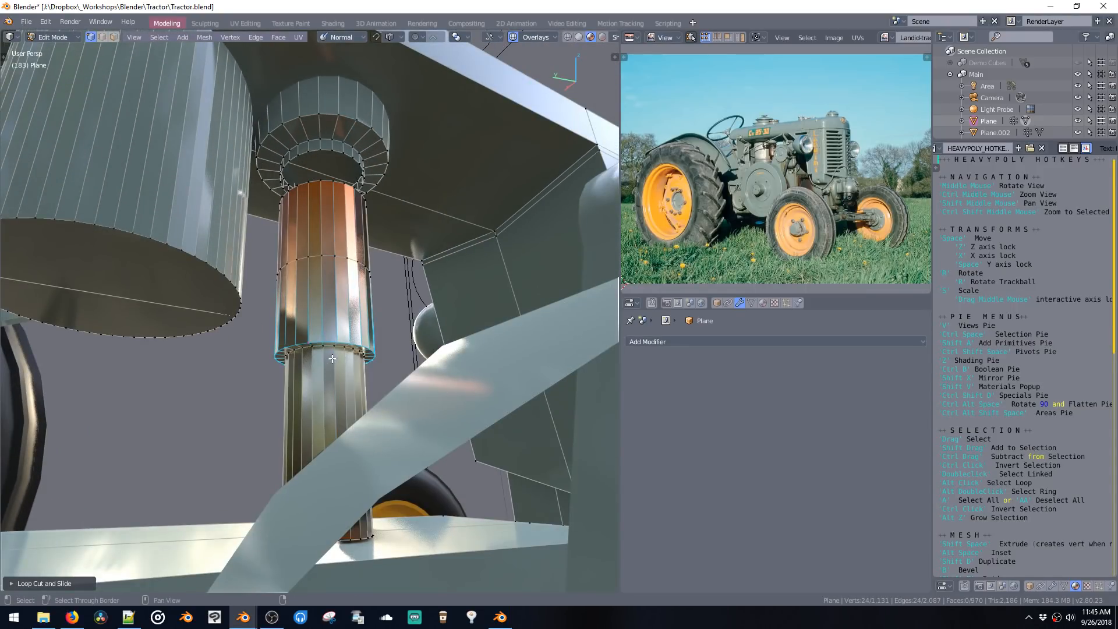
{"action": "key", "text": "shift+v"}
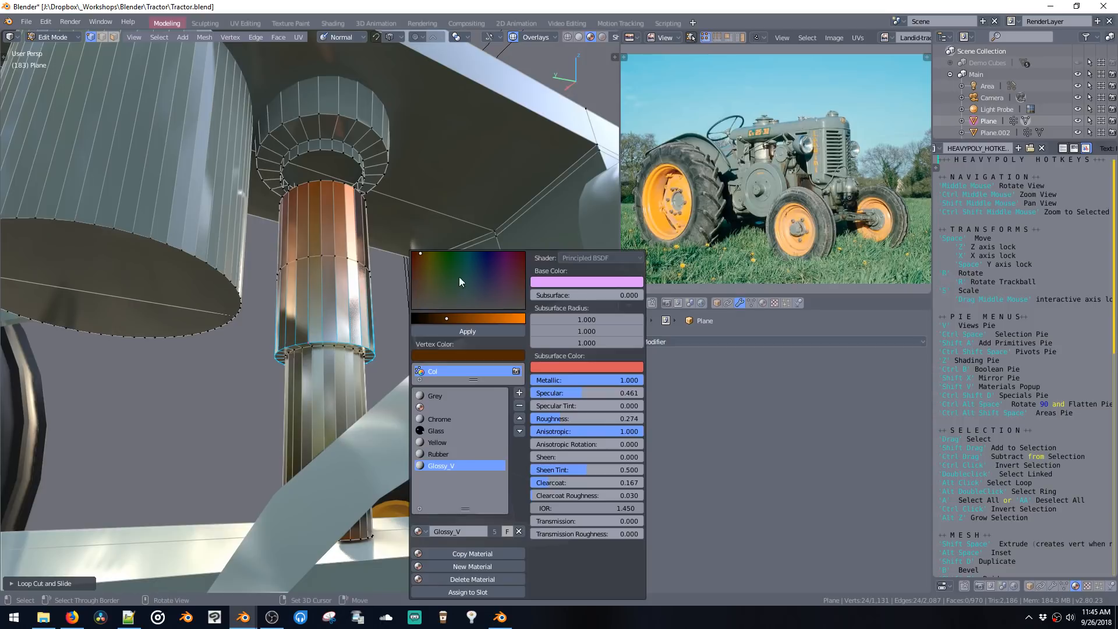
{"action": "left_click", "coordinate": [449, 331]}
Step: Select the middle loop of the wide section and apply a light grey vertex colour to it
{"action": "middle_click_drag", "start_coordinate": [357, 269], "coordinate": [333, 295]}
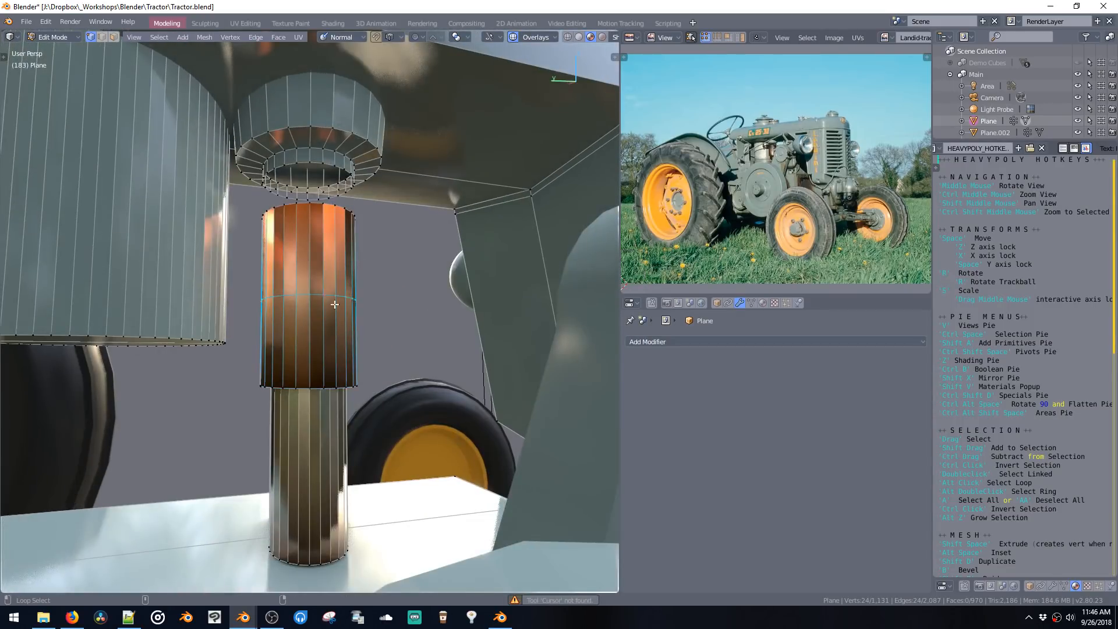
{"action": "key", "text": "shift+v"}
{"action": "left_click_drag", "start_coordinate": [353, 316], "coordinate": [426, 320]}
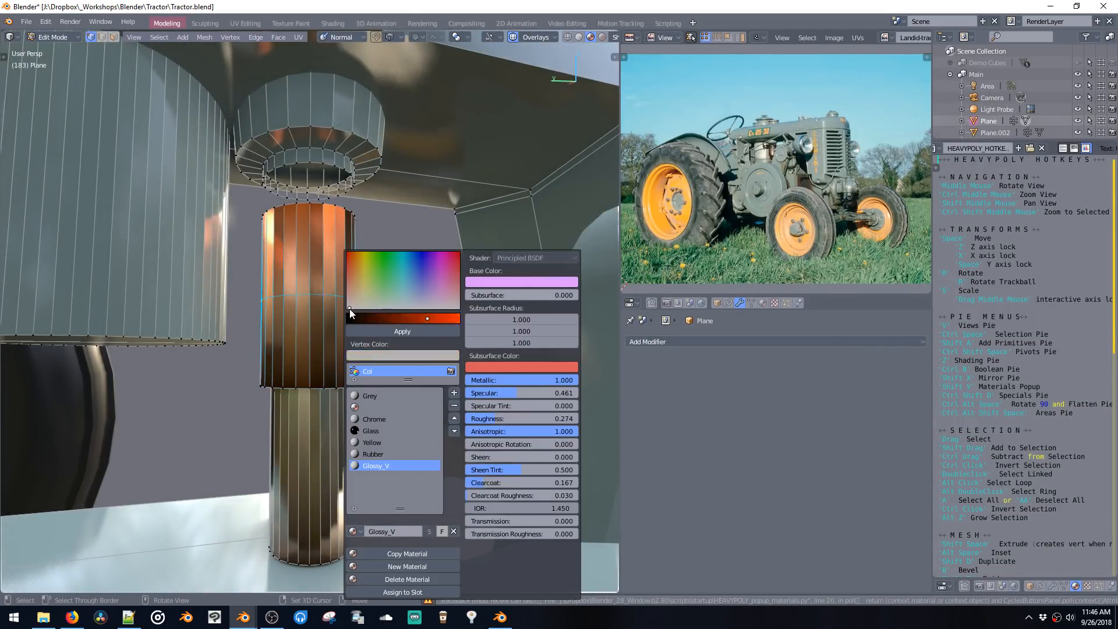
{"action": "left_click", "coordinate": [373, 330]}
{"action": "mouse_move", "coordinate": [376, 327]}
{"action": "middle_mouse_down"}
{"action": "mouse_move", "coordinate": [402, 316]}
{"action": "mouse_move", "coordinate": [366, 302]}
{"action": "mouse_move", "coordinate": [394, 290]}
{"action": "mouse_move", "coordinate": [383, 342]}
{"action": "middle_mouse_up"}
Step: Check how the coloured pipe looks in place under the hood within the whole tractor
{"action": "left_click", "coordinate": [396, 311]}
{"action": "key", "text": "z"}
{"action": "left_click", "coordinate": [449, 387]}
{"action": "mouse_move", "coordinate": [448, 383]}
{"action": "middle_mouse_down"}
{"action": "mouse_move", "coordinate": [421, 359]}
{"action": "mouse_move", "coordinate": [425, 397]}
{"action": "mouse_move", "coordinate": [348, 344]}
{"action": "mouse_move", "coordinate": [306, 339]}
{"action": "middle_mouse_up"}
{"action": "key", "text": "Tab"}
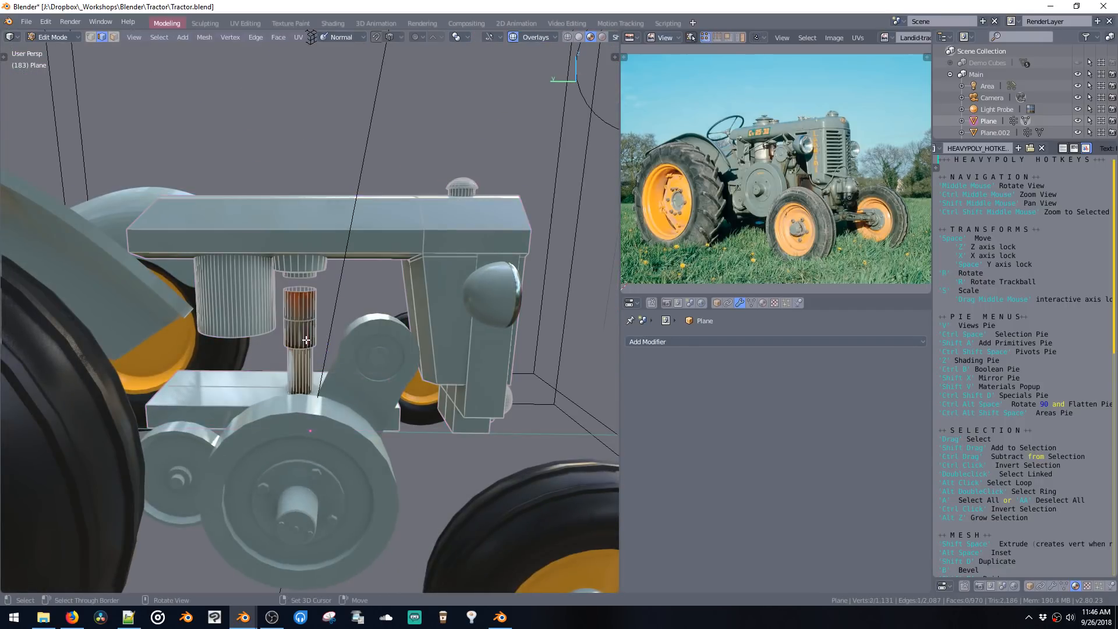
Step: Raise the whole two-section pipe along Z, scale it down slightly and fit it against the underside of the collar
{"action": "double_click", "coordinate": [307, 340]}
{"action": "key", "text": "space"}
{"action": "key", "text": "z"}
{"action": "left_click", "coordinate": [320, 374]}
{"action": "key", "text": "s"}
{"action": "left_click", "coordinate": [320, 368]}
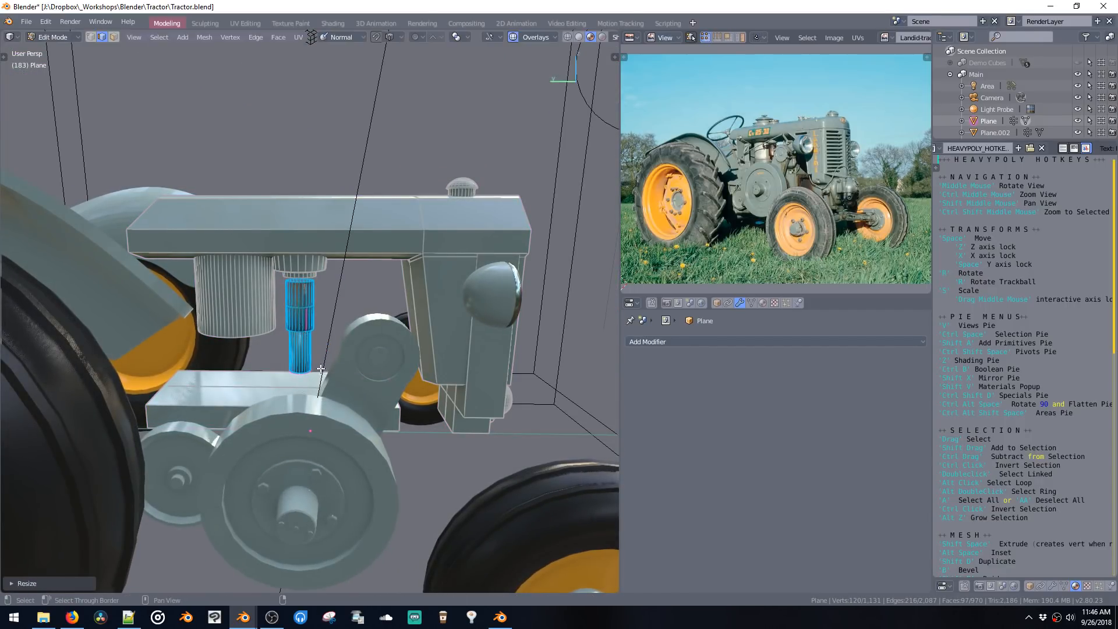
{"action": "key", "text": "space"}
{"action": "left_click", "coordinate": [328, 354]}
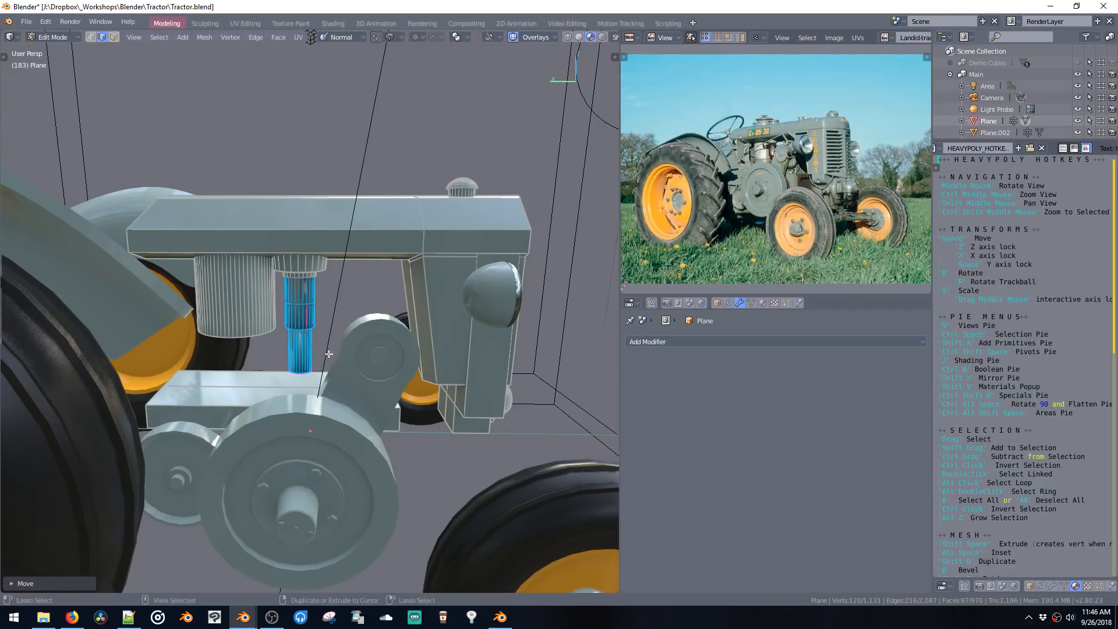
Step: Bridge the pipe's top rim to the collar's lower opening, and adjust the joining edge loop along Z
{"action": "middle_click", "coordinate": [329, 354], "text": "ctrl+shift"}
{"action": "left_click", "coordinate": [333, 202], "text": "alt"}
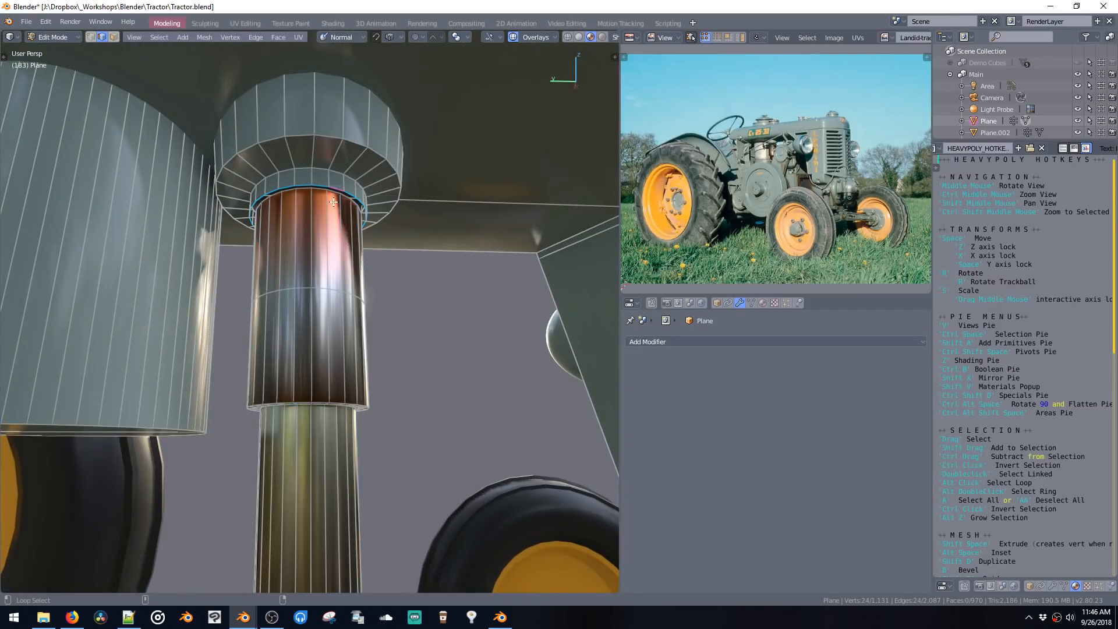
{"action": "key", "text": "shift+b"}
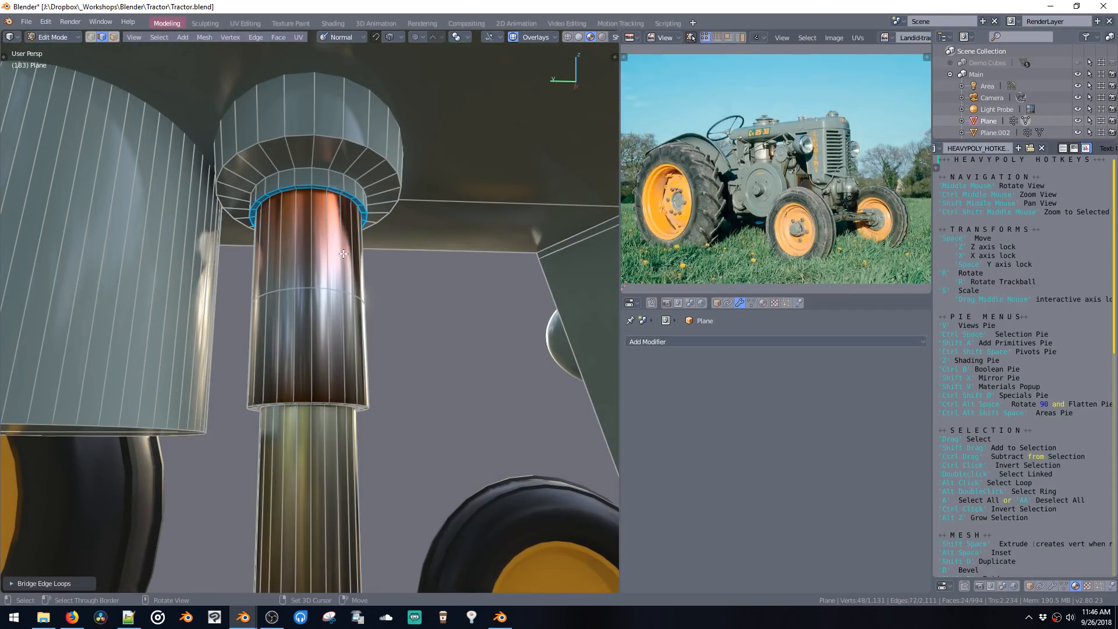
{"action": "left_click", "coordinate": [337, 211], "text": "alt"}
{"action": "key", "text": "space"}
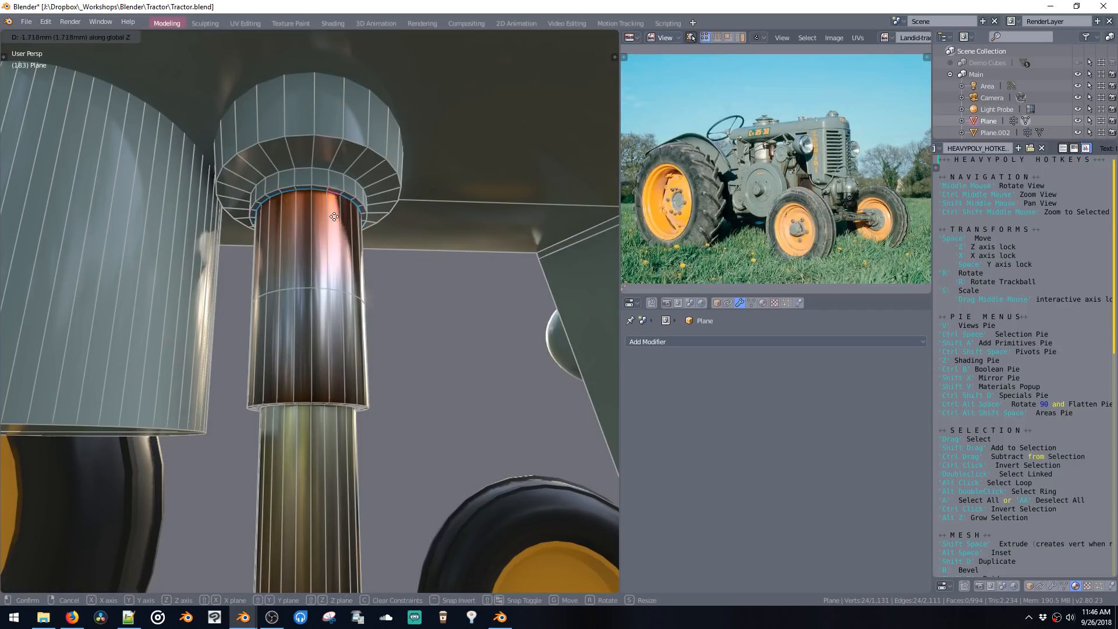
{"action": "left_click", "coordinate": [347, 221]}
Step: Return to object mode and save the tractor file
{"action": "key", "text": "ctrl+space"}
{"action": "left_click", "coordinate": [351, 282]}
{"action": "middle_click_drag", "start_coordinate": [349, 273], "coordinate": [398, 360]}
{"action": "scroll", "coordinate": [351, 285], "scroll_direction": "down", "scroll_amount": 3}
{"action": "scroll", "coordinate": [351, 276], "scroll_direction": "down", "scroll_amount": 2}
{"action": "key", "text": "ctrl+s"}
{"action": "middle_click_drag", "start_coordinate": [379, 317], "coordinate": [358, 315]}
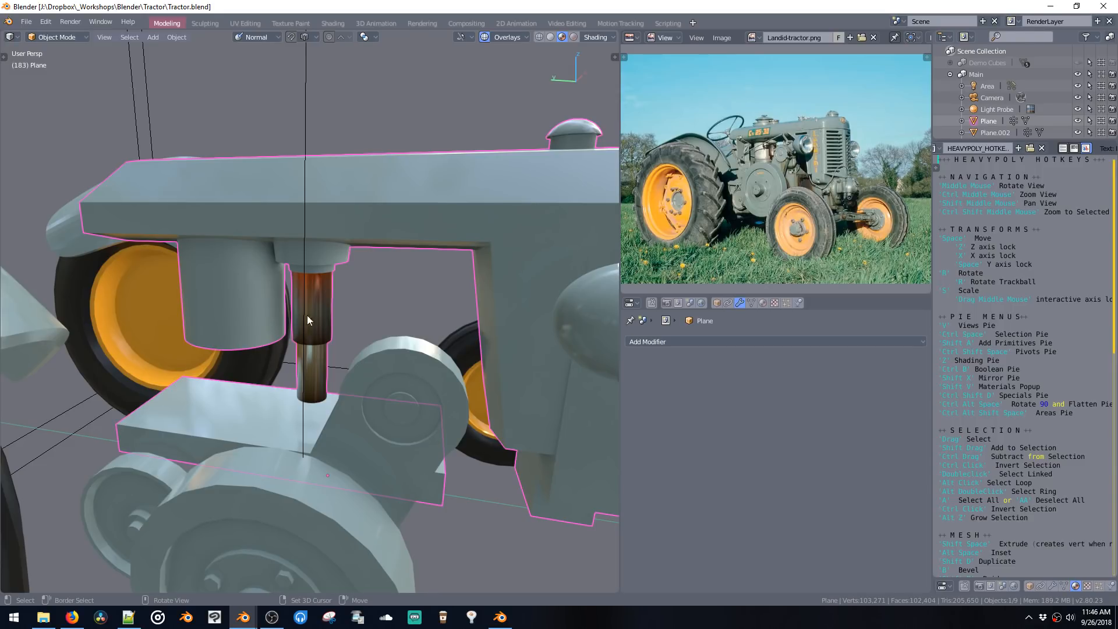
Step: Select the whole connected pipe and collar in edit mode and move it slightly along the hood towards the radiator
{"action": "middle_click_drag", "start_coordinate": [356, 295], "coordinate": [314, 332]}
{"action": "key", "text": "Tab"}
{"action": "key", "text": "ctrl+l"}
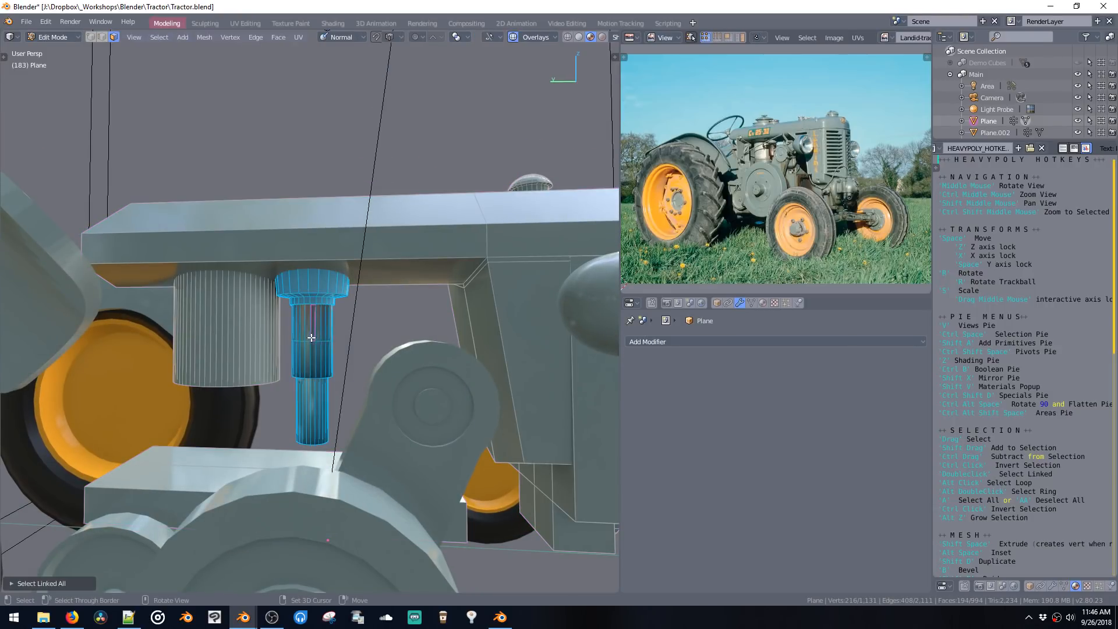
{"action": "key", "text": "g"}
{"action": "key", "text": "z"}
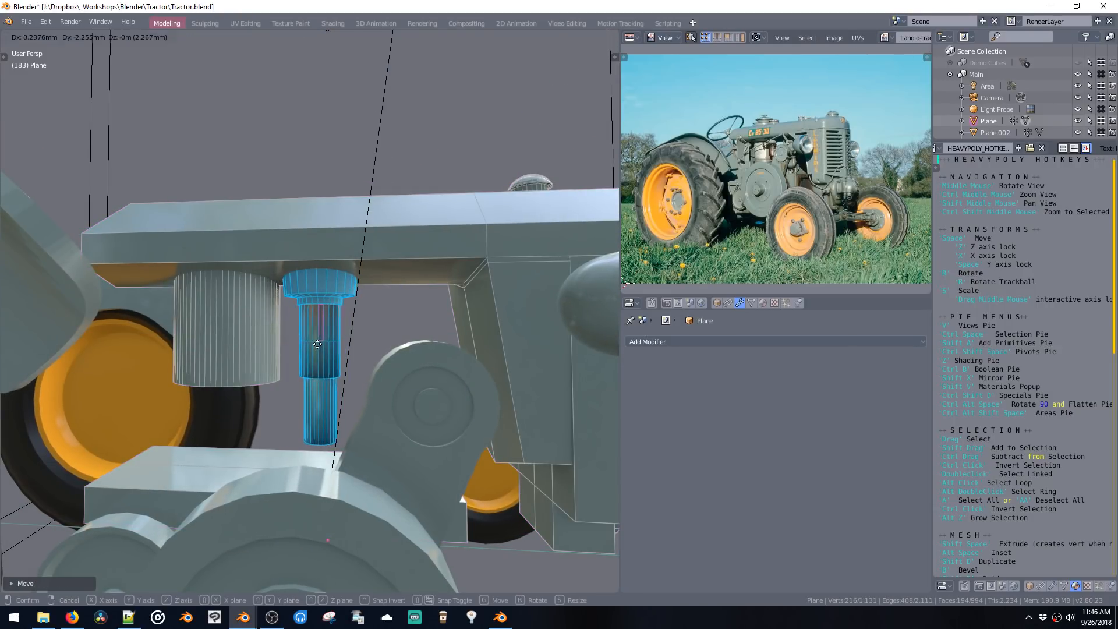
{"action": "left_click", "coordinate": [324, 342]}
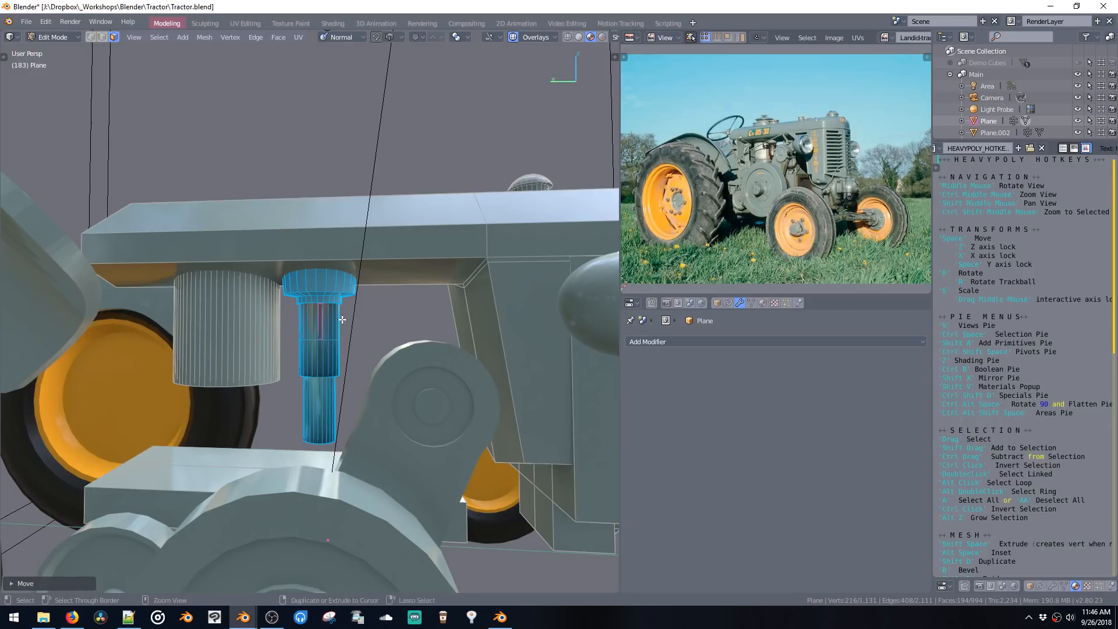
{"action": "middle_click_drag", "start_coordinate": [343, 320], "coordinate": [296, 381]}
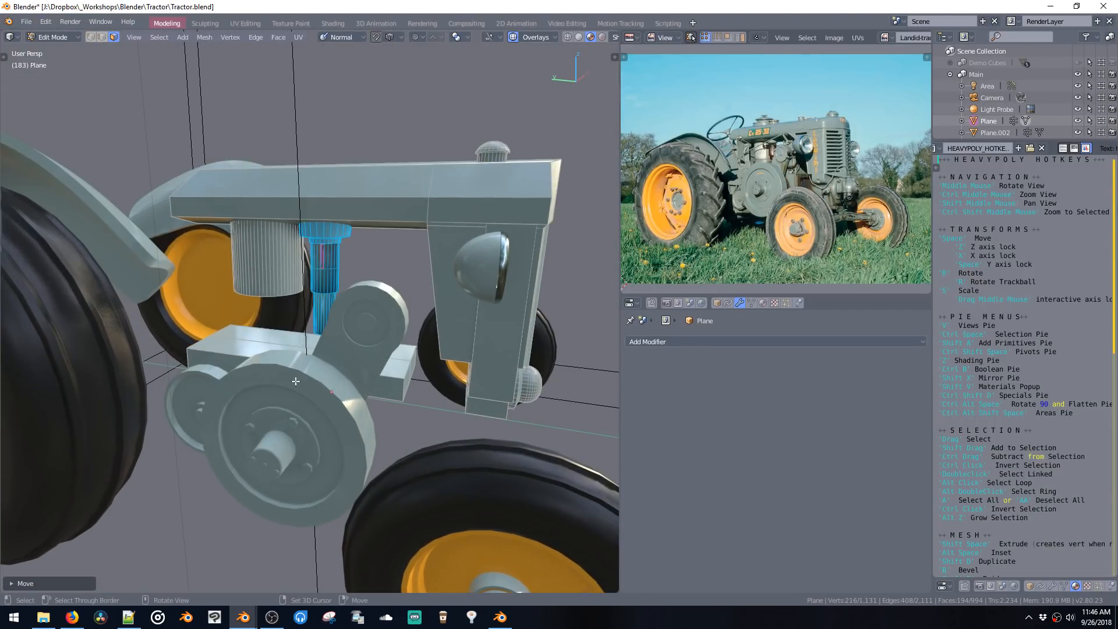
Step: Extrude the hood's rear lower edge straight down along Z to form a flat plate
{"action": "left_click", "coordinate": [268, 337]}
{"action": "middle_click_drag", "start_coordinate": [268, 337], "coordinate": [289, 320]}
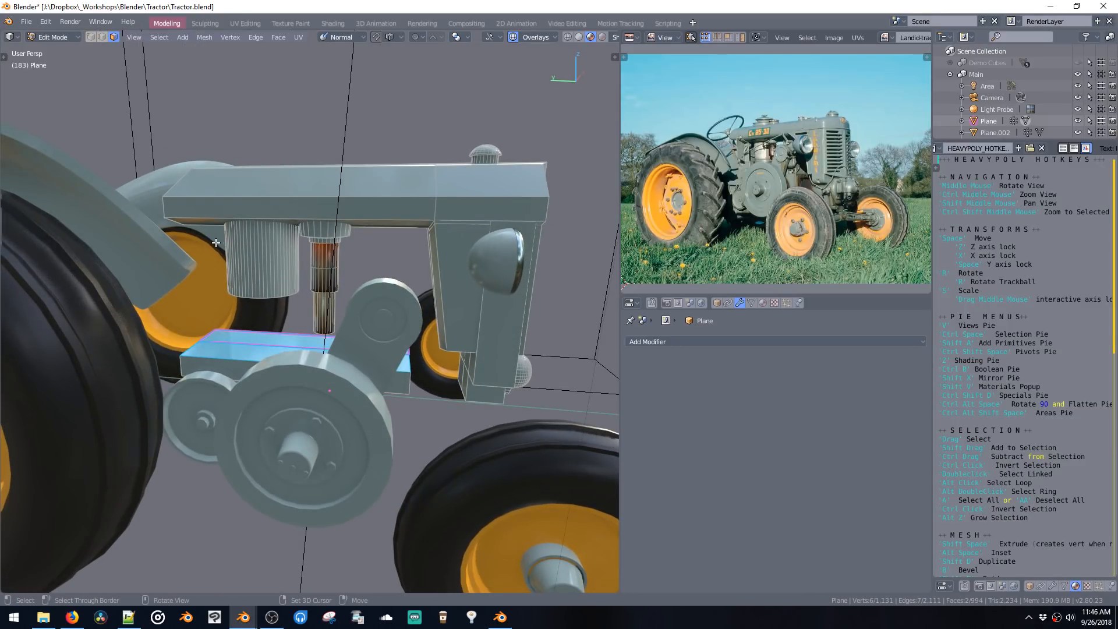
{"action": "middle_click_drag", "start_coordinate": [216, 243], "coordinate": [195, 213]}
{"action": "key", "text": "2"}
{"action": "left_click", "coordinate": [196, 224]}
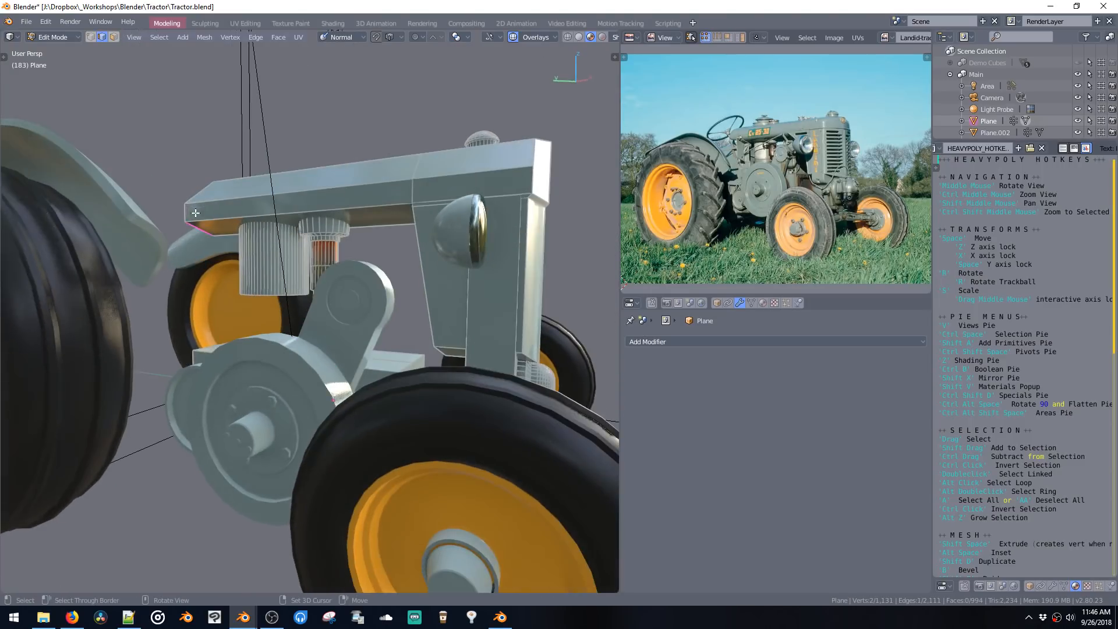
{"action": "key", "text": "shift+space"}
{"action": "key", "text": "z"}
{"action": "left_click", "coordinate": [201, 271]}
Step: Select the new plate, give it thickness and move it along Y under the hood
{"action": "key", "text": "ctrl+space"}
{"action": "left_click", "coordinate": [202, 258]}
{"action": "mouse_move", "coordinate": [202, 258]}
{"action": "middle_mouse_down"}
{"action": "mouse_move", "coordinate": [213, 290]}
{"action": "mouse_move", "coordinate": [238, 292]}
{"action": "mouse_move", "coordinate": [195, 270]}
{"action": "middle_mouse_up"}
{"action": "key", "text": "alt+s"}
{"action": "left_click", "coordinate": [212, 278]}
{"action": "key", "text": "space"}
{"action": "key", "text": "space"}
{"action": "left_click", "coordinate": [223, 274]}
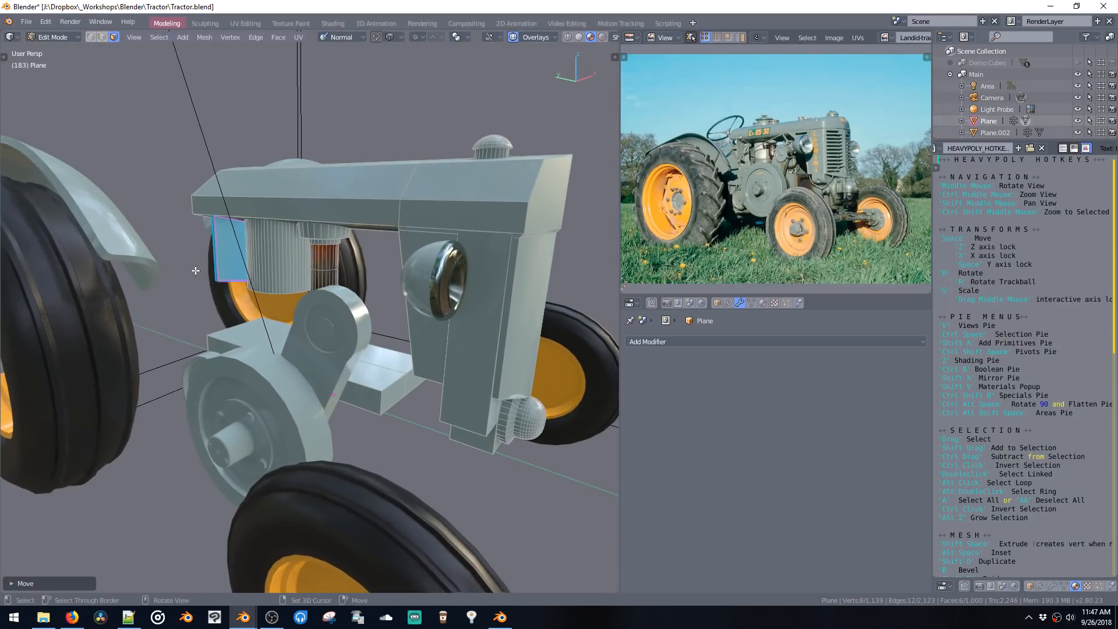
Step: Add a 12-sided cylinder on the plate's face, scale it down and lower it along Z near the bottom edge
{"action": "middle_click", "coordinate": [225, 279], "text": "ctrl+shift"}
{"action": "middle_click_drag", "start_coordinate": [230, 265], "coordinate": [286, 368], "text": "ctrl"}
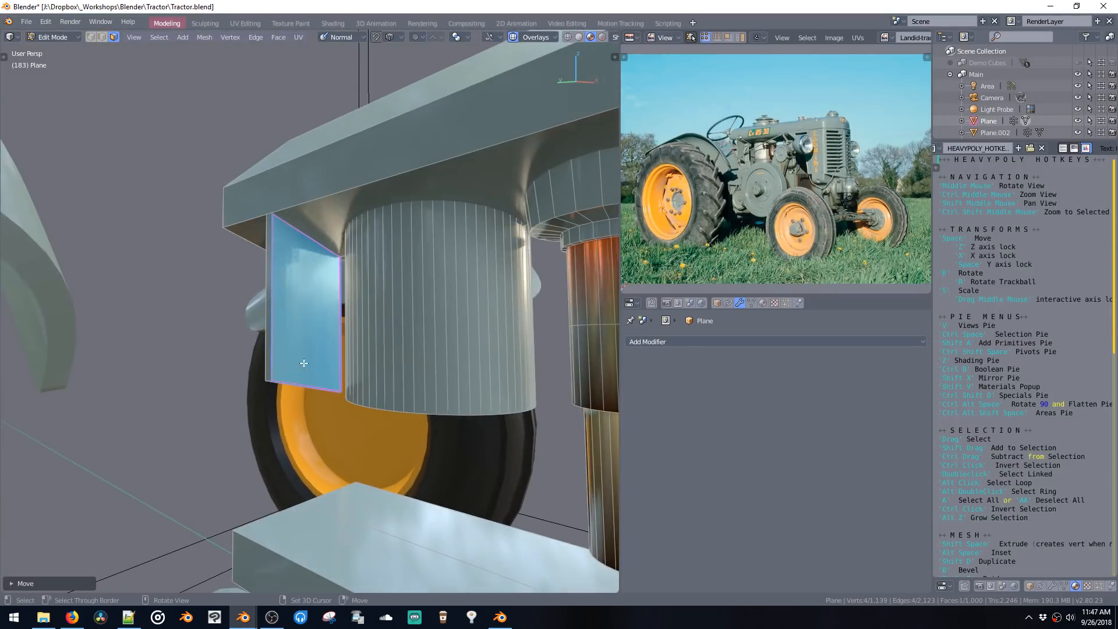
{"action": "key", "text": "shift+a"}
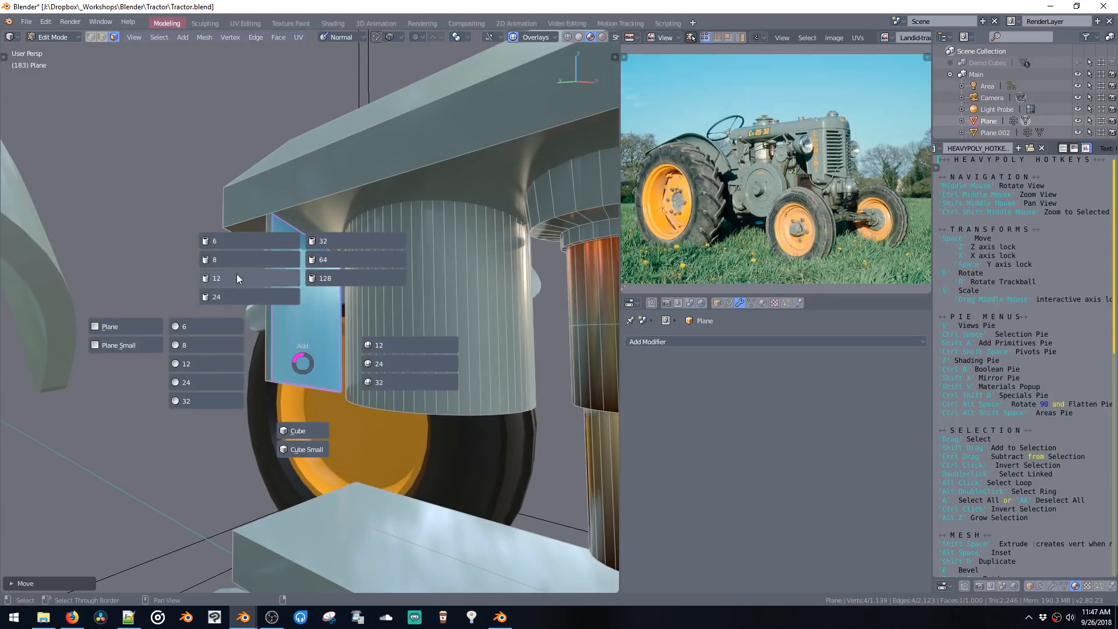
{"action": "left_click", "coordinate": [237, 274]}
{"action": "key", "text": "s"}
{"action": "left_click", "coordinate": [303, 320]}
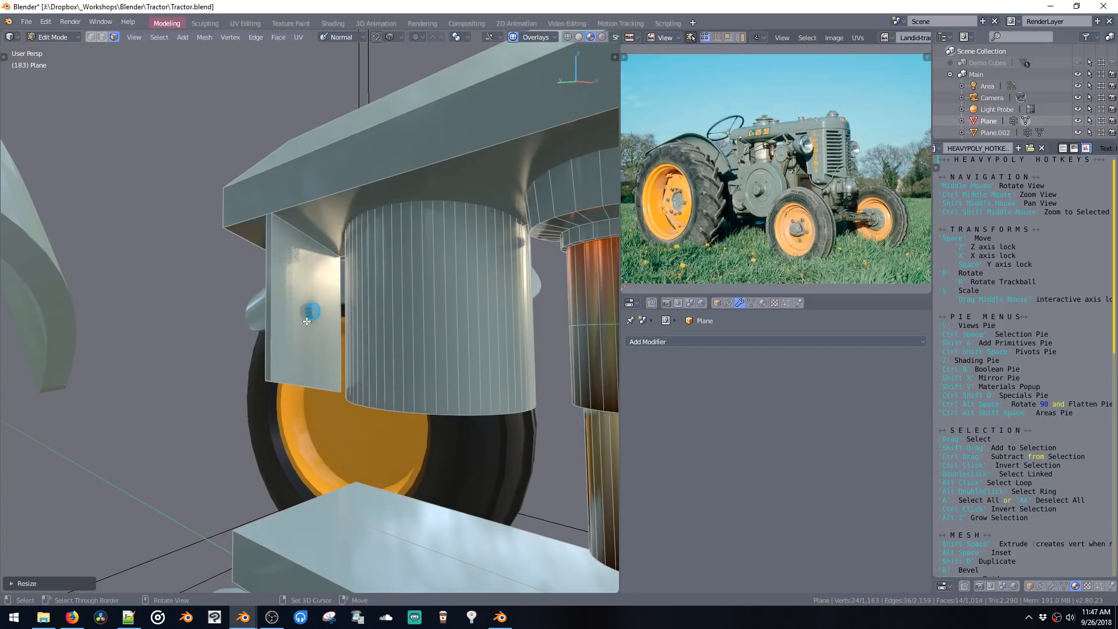
{"action": "key", "text": "space"}
{"action": "key", "text": "z"}
{"action": "left_click", "coordinate": [307, 388]}
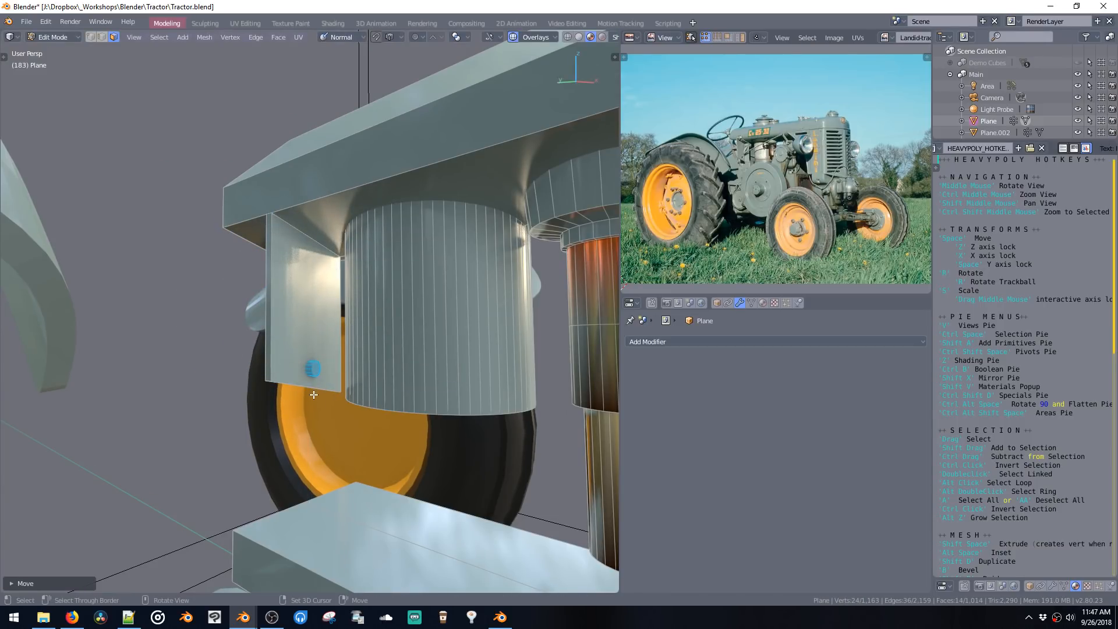
Step: Try to subtract the small cylinder from the plate with a Boolean, and select the plate's large face
{"action": "middle_click_drag", "start_coordinate": [313, 394], "coordinate": [351, 386]}
{"action": "key", "text": "ctrl+b"}
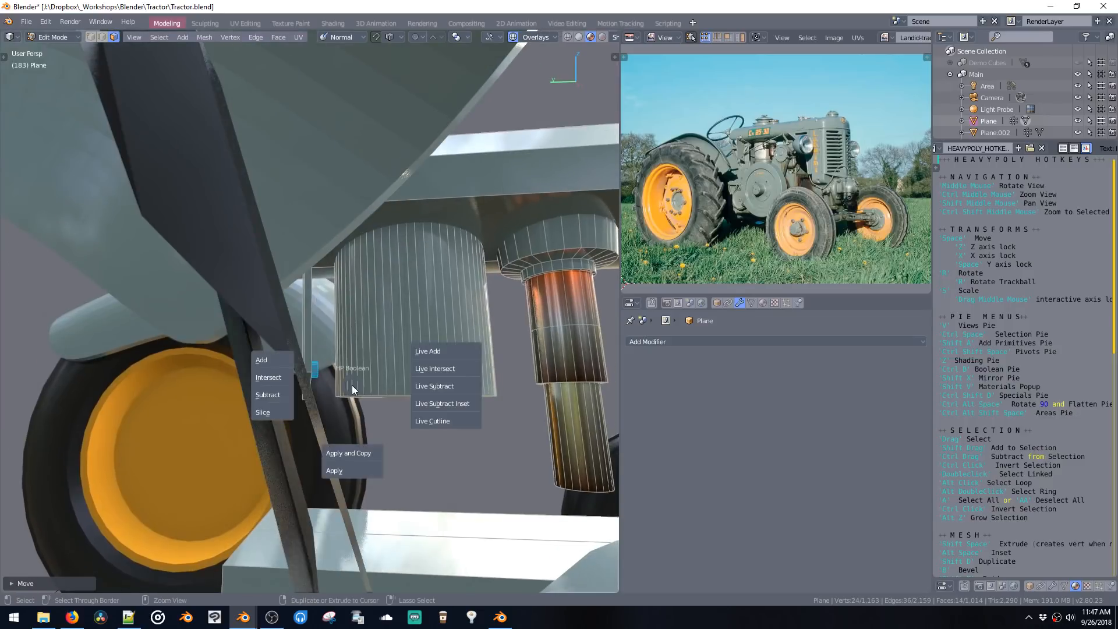
{"action": "left_click", "coordinate": [280, 400]}
{"action": "middle_click_drag", "start_coordinate": [281, 400], "coordinate": [305, 337]}
{"action": "left_click", "coordinate": [304, 337]}
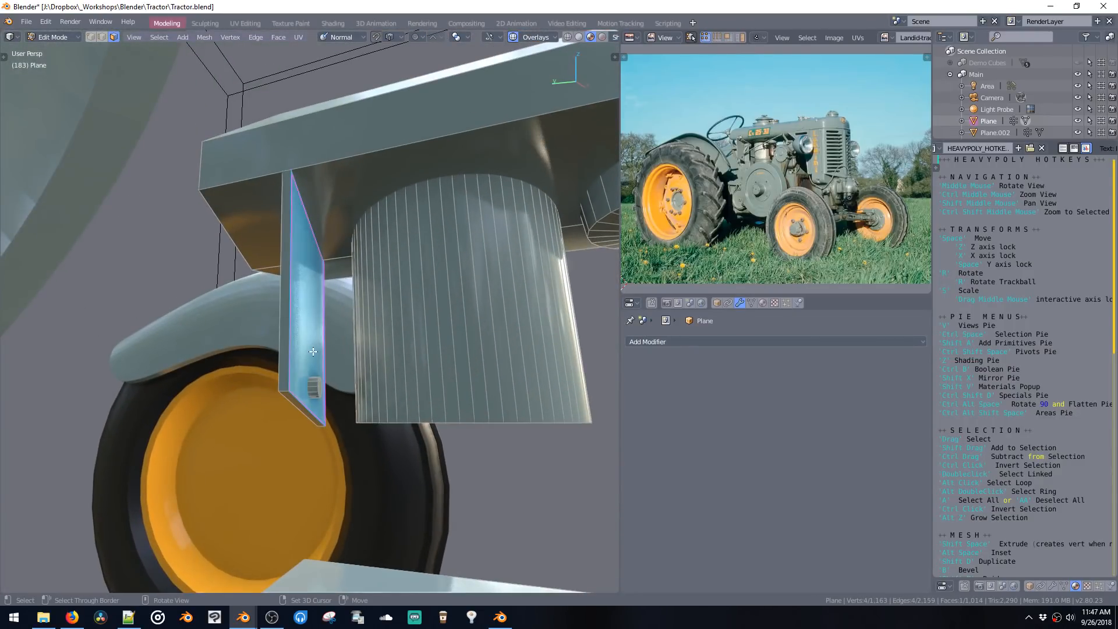
Step: Scale the plate's selected large face along Y
{"action": "key", "text": "s"}
{"action": "key", "text": "y"}
{"action": "left_click", "coordinate": [321, 360]}
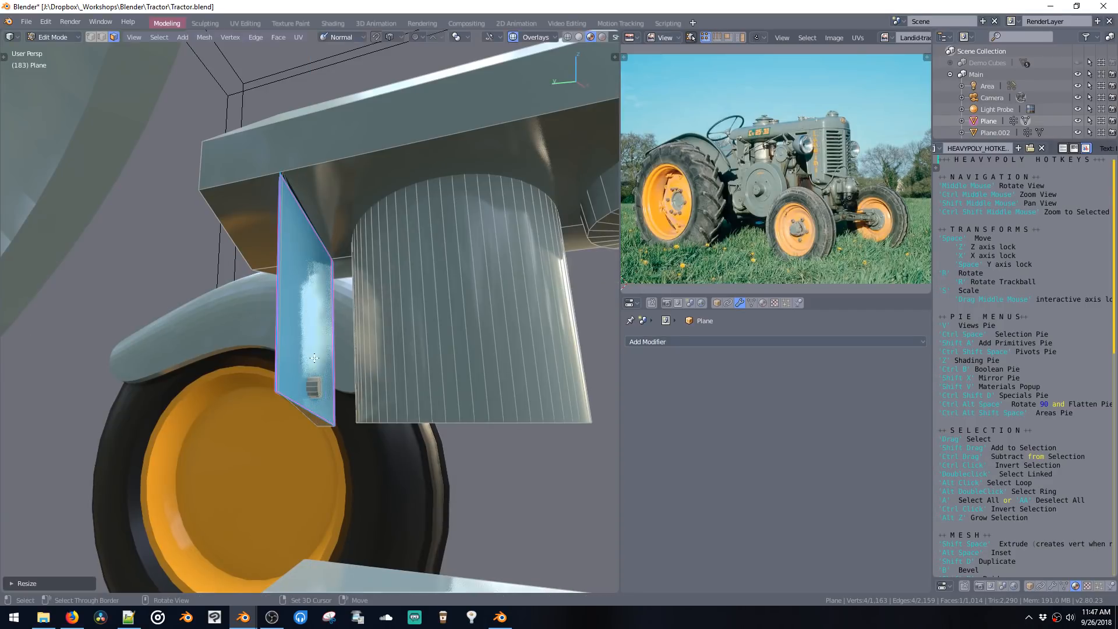
{"action": "middle_click_drag", "start_coordinate": [321, 361], "coordinate": [317, 387]}
Step: Undo the plate face's scaling and the added 12-sided cylinder
{"action": "key", "text": "g"}
{"action": "left_click", "coordinate": [308, 352]}
{"action": "key", "text": "alt+z"}
{"action": "key", "text": "x"}
{"action": "left_click", "coordinate": [315, 360]}
{"action": "key", "text": "shift+space"}
{"action": "left_click", "coordinate": [317, 374]}
{"action": "key", "text": "x"}
{"action": "left_click", "coordinate": [317, 387]}
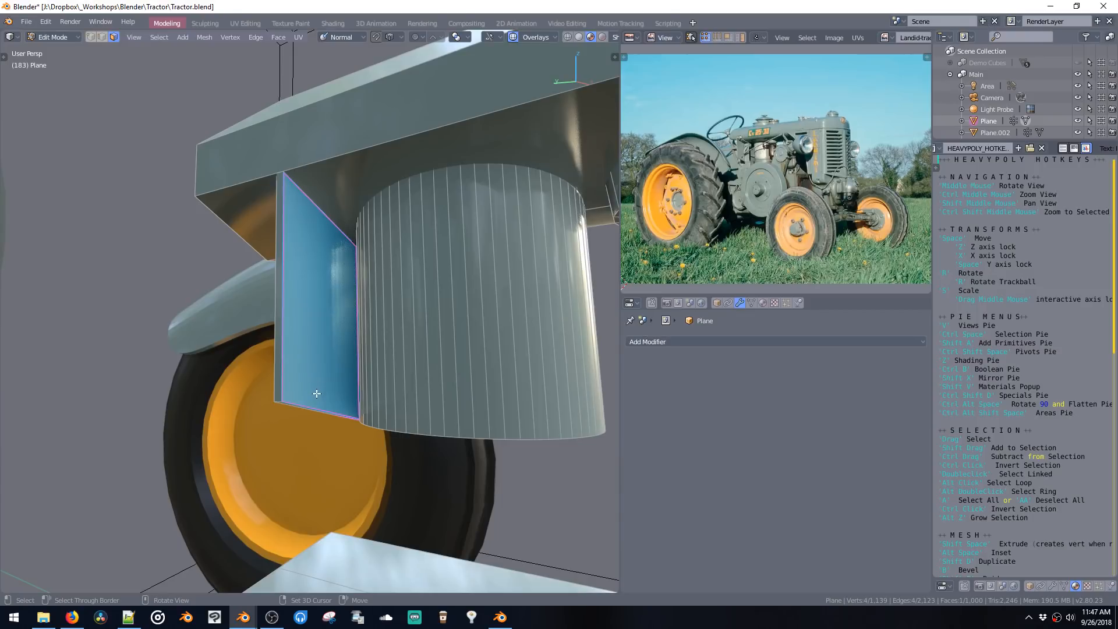
Step: Add a 24-sided cylinder on the plate's large face, scale it down and lower it along Z
{"action": "key", "text": "shift+a"}
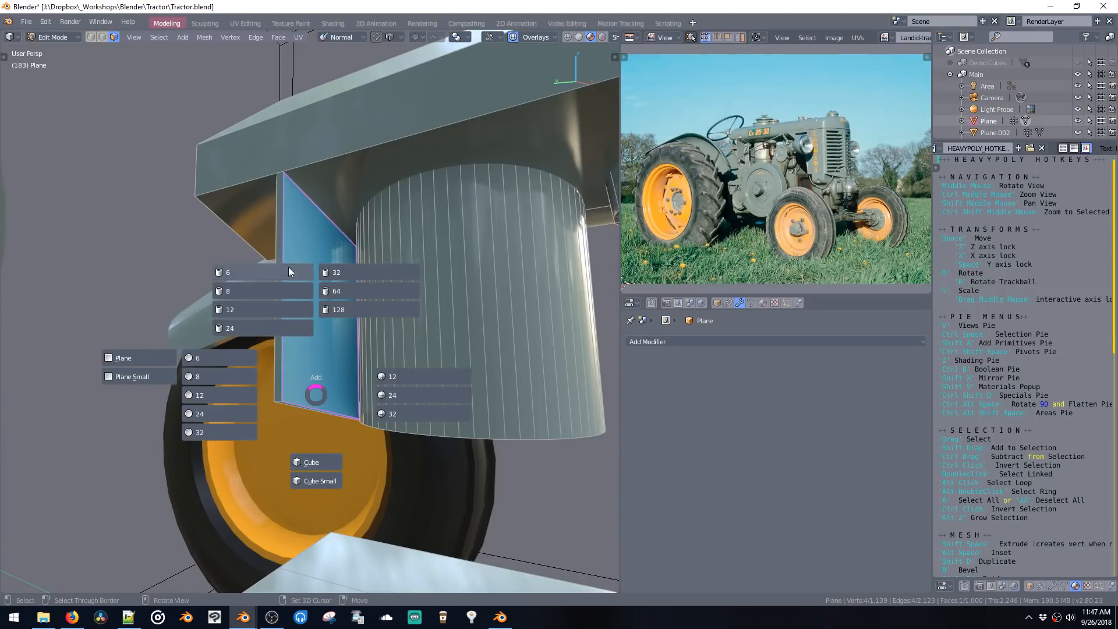
{"action": "left_click", "coordinate": [274, 313]}
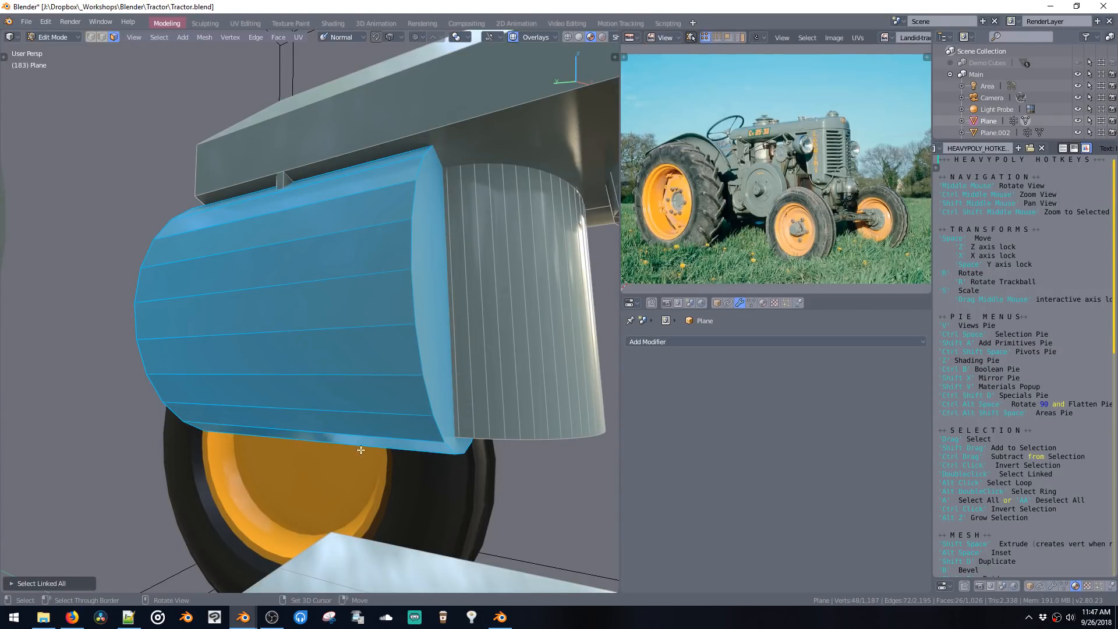
{"action": "key", "text": "s"}
{"action": "left_click", "coordinate": [314, 327]}
{"action": "key", "text": "space"}
{"action": "key", "text": "z"}
{"action": "left_click", "coordinate": [329, 432]}
Step: Shrink the cylinder further and place it just above the plate's bottom edge
{"action": "key", "text": "s"}
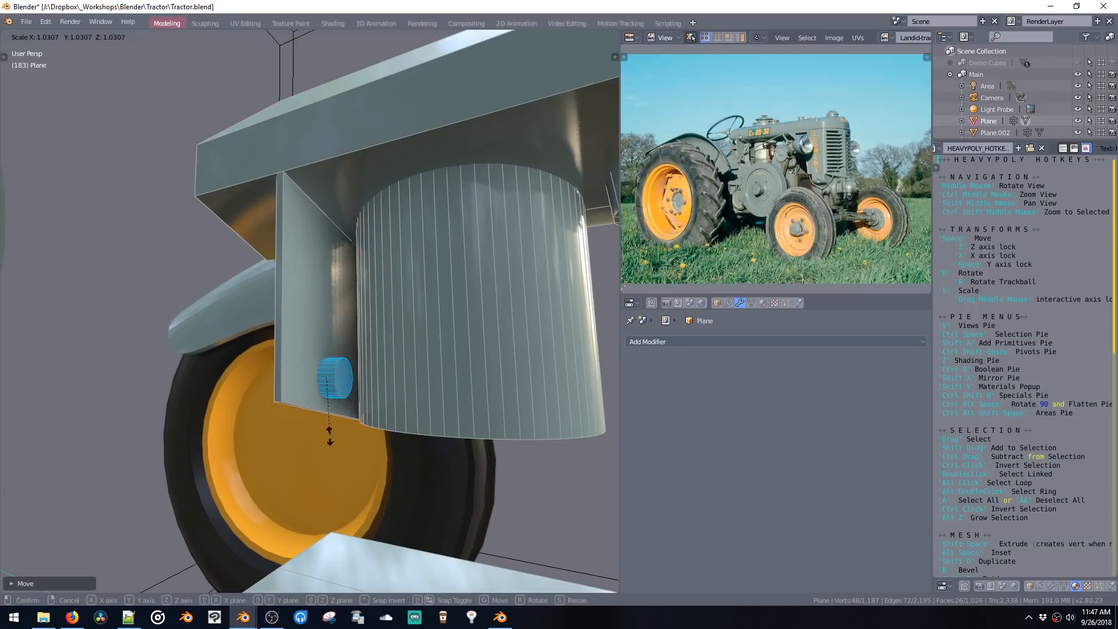
{"action": "left_click", "coordinate": [323, 406]}
{"action": "key", "text": "space"}
{"action": "key", "text": "z"}
{"action": "left_click", "coordinate": [325, 421]}
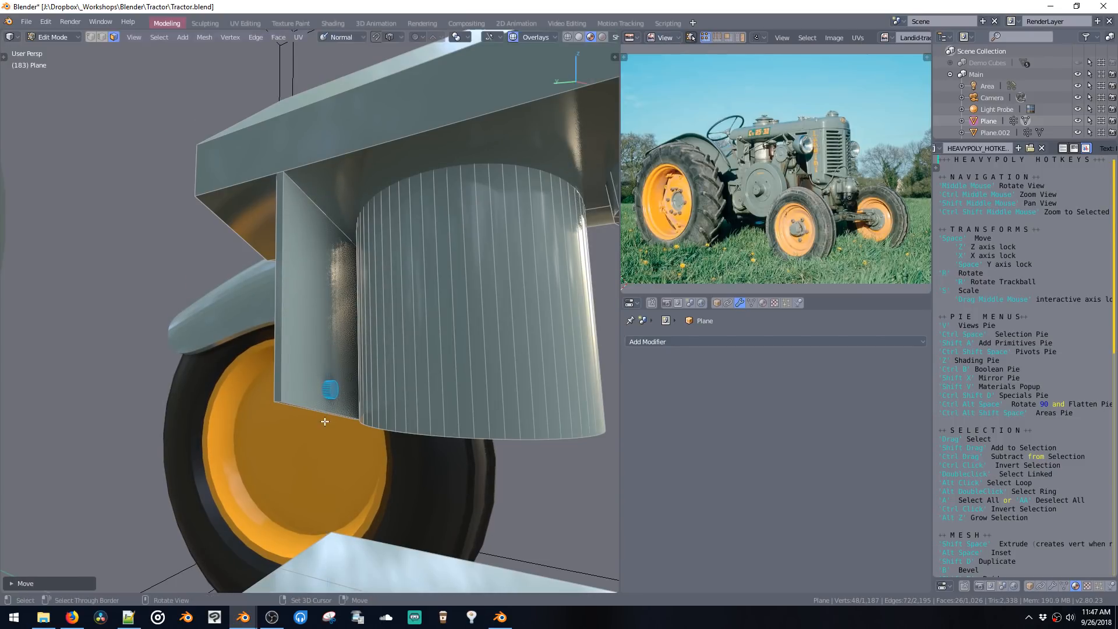
Step: Subtract the small cylinder from the plate with a Boolean to cut a round hole
{"action": "middle_click_drag", "start_coordinate": [325, 421], "coordinate": [365, 402]}
{"action": "key", "text": "ctrl+b"}
{"action": "left_click", "coordinate": [298, 407]}
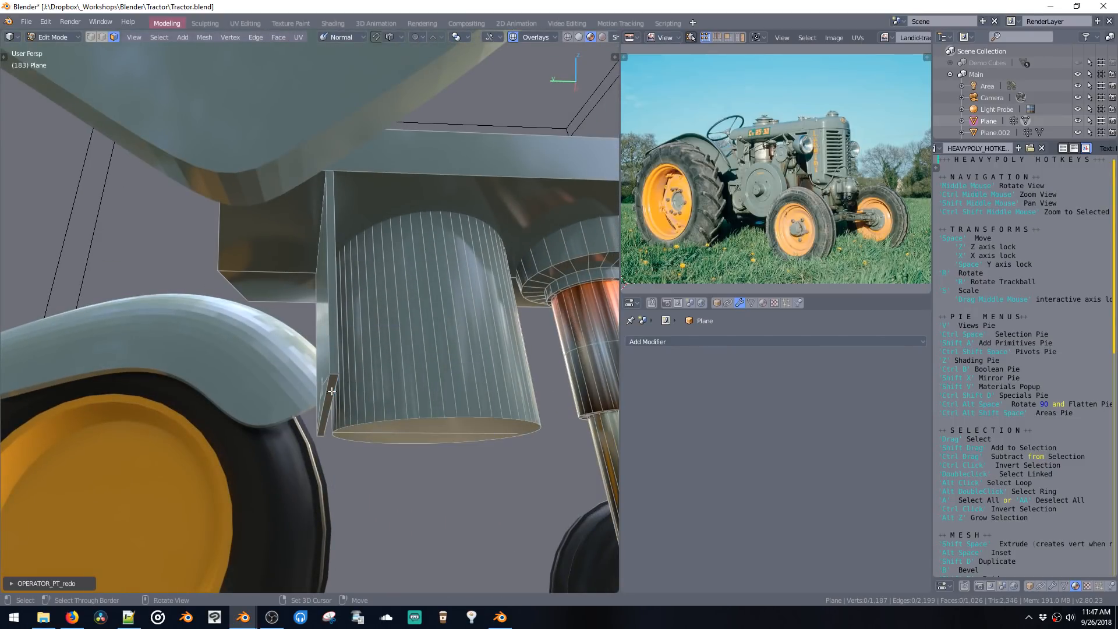
{"action": "middle_click_drag", "start_coordinate": [297, 403], "coordinate": [274, 411]}
Step: Select the short edge at the plate's lower outer corner and bevel it
{"action": "key", "text": "ctrl+space"}
{"action": "left_click", "coordinate": [252, 401]}
{"action": "left_click", "coordinate": [252, 410]}
{"action": "key", "text": "b"}
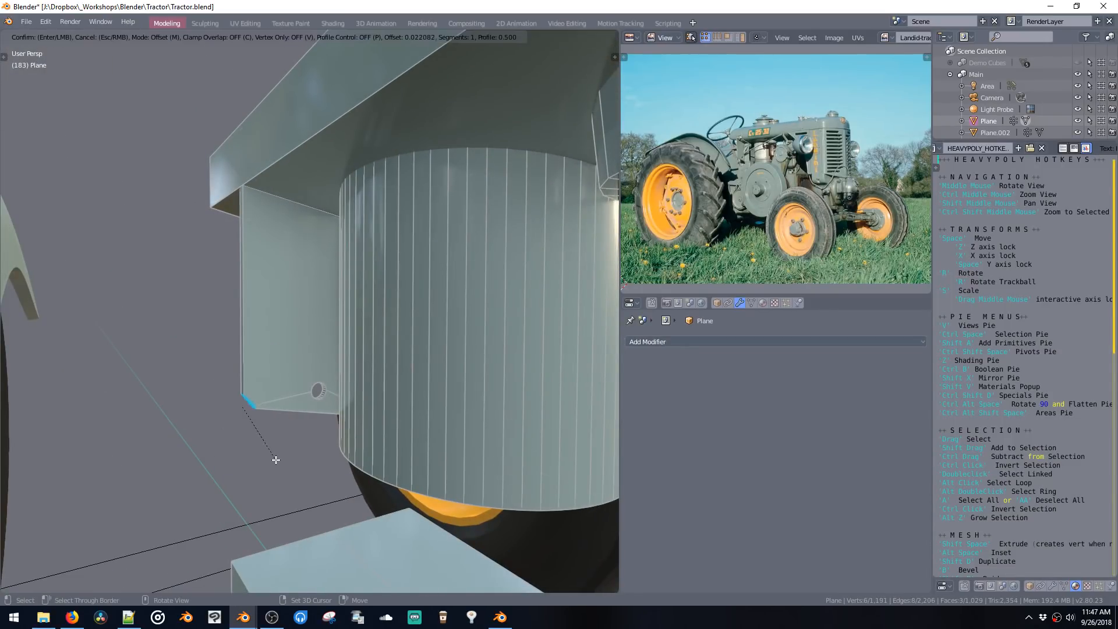
{"action": "left_click", "coordinate": [310, 514]}
{"action": "mouse_move", "coordinate": [317, 386]}
{"action": "middle_mouse_down", "text": "ctrl"}
{"action": "mouse_move", "coordinate": [278, 385]}
{"action": "mouse_move", "coordinate": [360, 401]}
{"action": "mouse_move", "coordinate": [324, 382]}
{"action": "middle_mouse_up", "text": "ctrl"}
Step: Select the whole perforated plate and shift it along Y beneath the hood
{"action": "double_click", "coordinate": [278, 384]}
{"action": "key", "text": "space"}
{"action": "key", "text": "space"}
{"action": "left_click", "coordinate": [321, 400]}
Step: Extrude the plate's inner vertical edge along Y towards the large cylinder to form a side flange
{"action": "key", "text": "ctrl+space"}
{"action": "left_click", "coordinate": [338, 337]}
{"action": "key", "text": "ctrl+space"}
{"action": "left_click", "coordinate": [323, 339]}
{"action": "key", "text": "ctrl+space"}
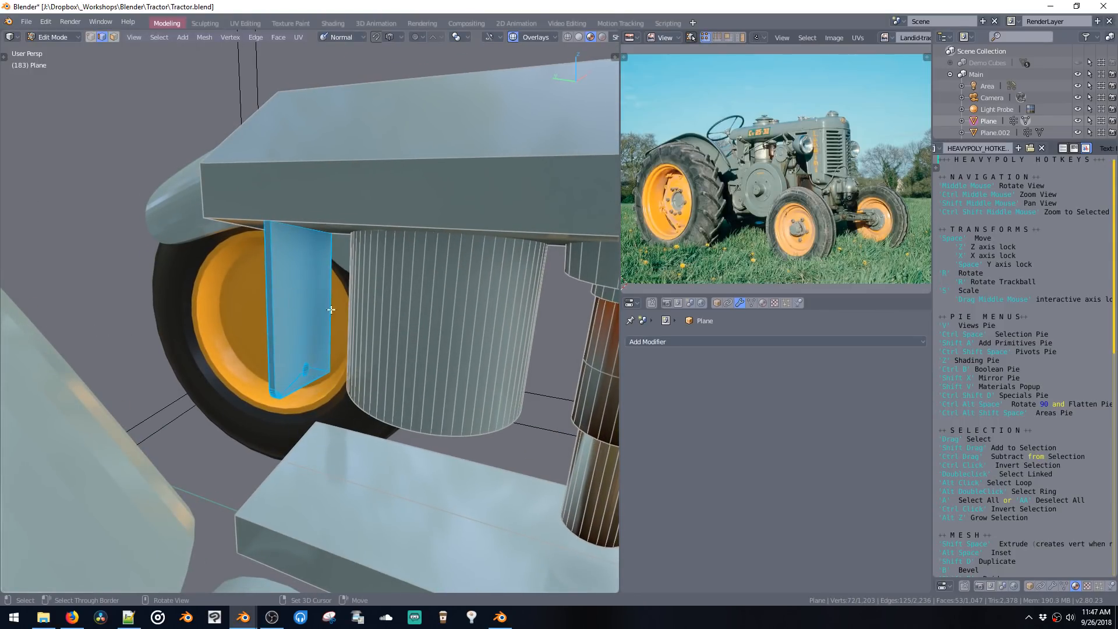
{"action": "left_click", "coordinate": [330, 343]}
{"action": "mouse_move", "coordinate": [330, 342]}
{"action": "middle_mouse_down"}
{"action": "mouse_move", "coordinate": [349, 357]}
{"action": "mouse_move", "coordinate": [318, 354]}
{"action": "middle_mouse_up"}
{"action": "key", "text": "shift+space"}
{"action": "key", "text": "space"}
{"action": "left_click", "coordinate": [358, 358]}
Step: Select the whole flanged plate and move it rearward, away from the large cylinder
{"action": "double_click", "coordinate": [314, 353]}
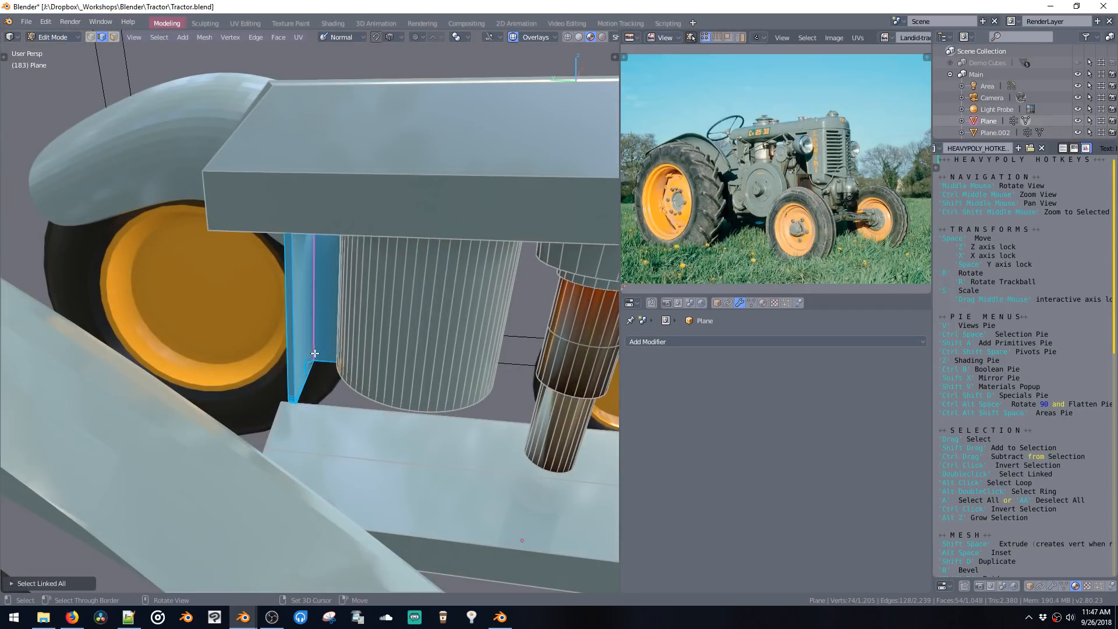
{"action": "key", "text": "space"}
{"action": "left_click", "coordinate": [313, 358]}
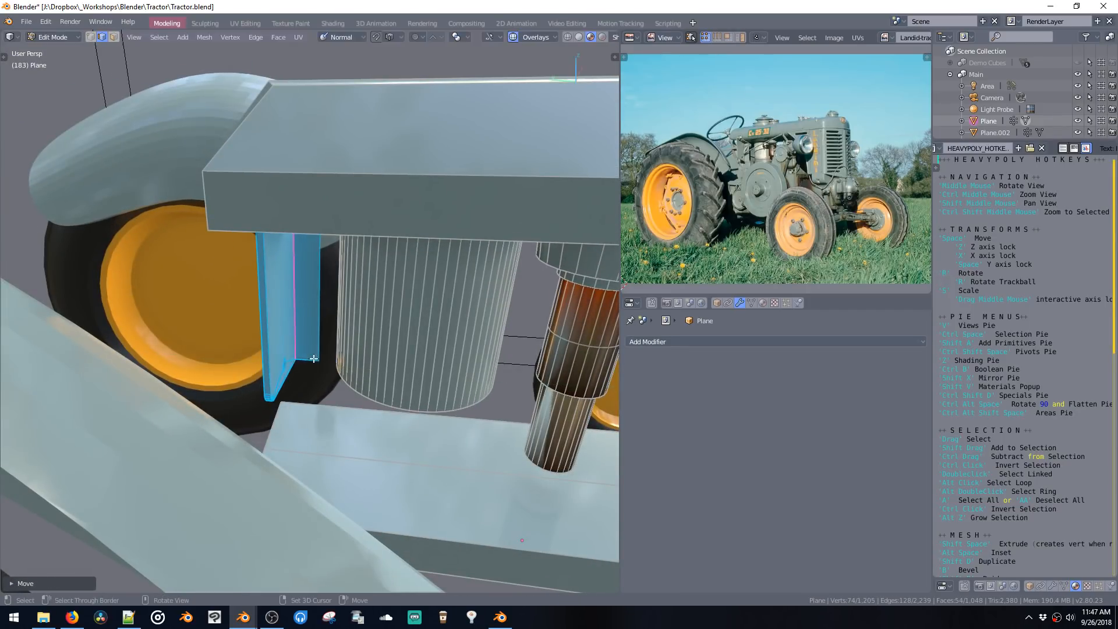
{"action": "middle_click_drag", "start_coordinate": [313, 358], "coordinate": [302, 304]}
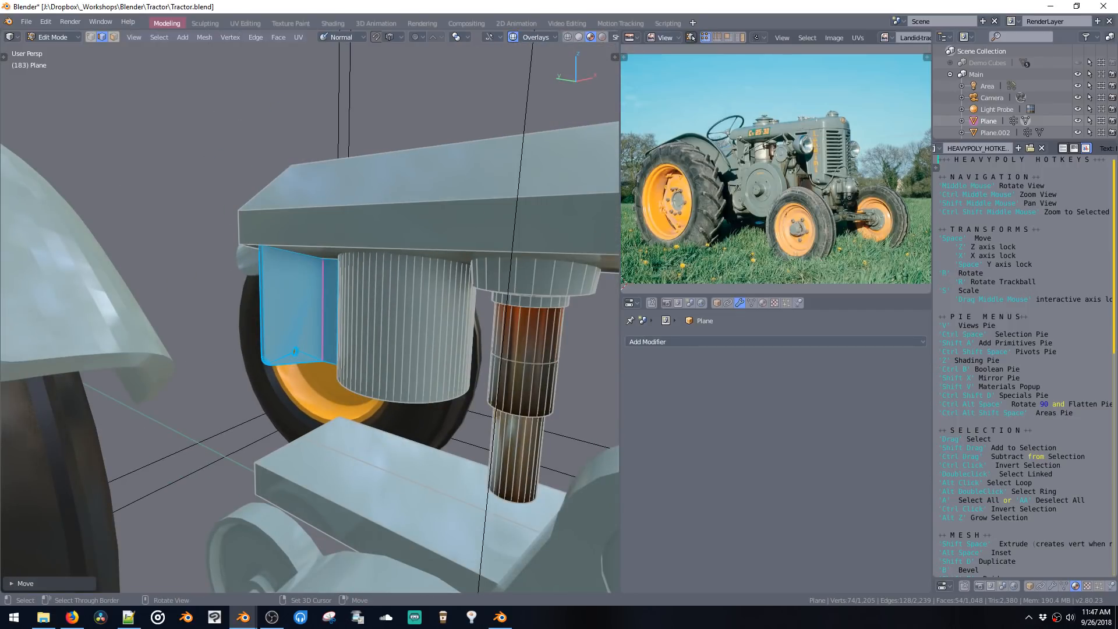
Step: Deselect everything, select the large cylinder's bottom faces and dissolve them into a single cap face
{"action": "key", "text": "alt+Tab"}
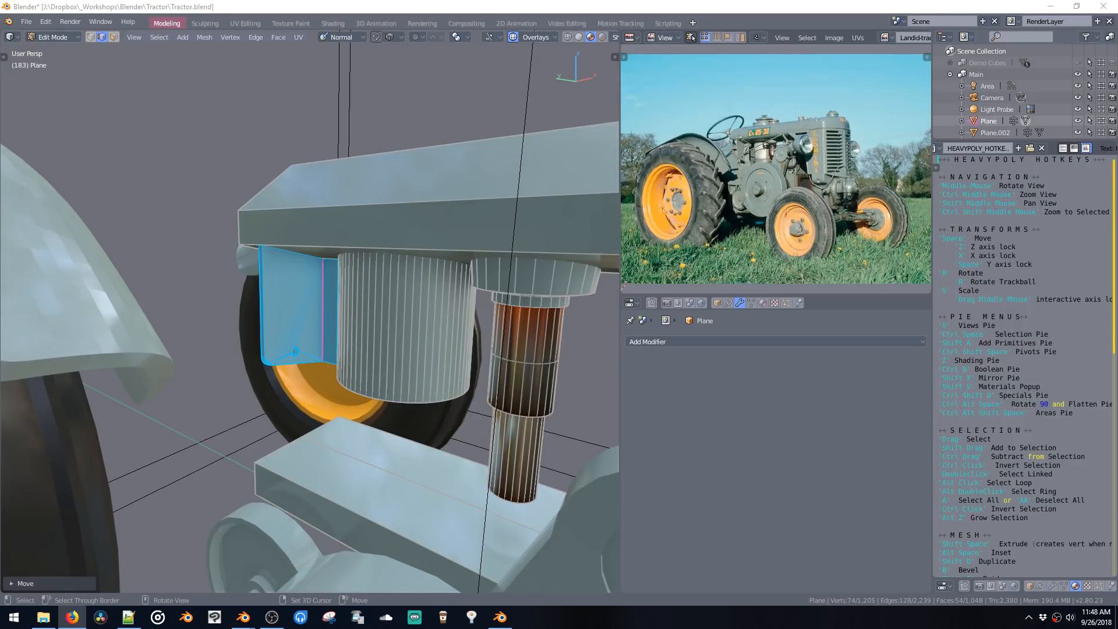
{"action": "key", "text": "alt+a"}
{"action": "middle_click_drag", "start_coordinate": [413, 288], "coordinate": [394, 386]}
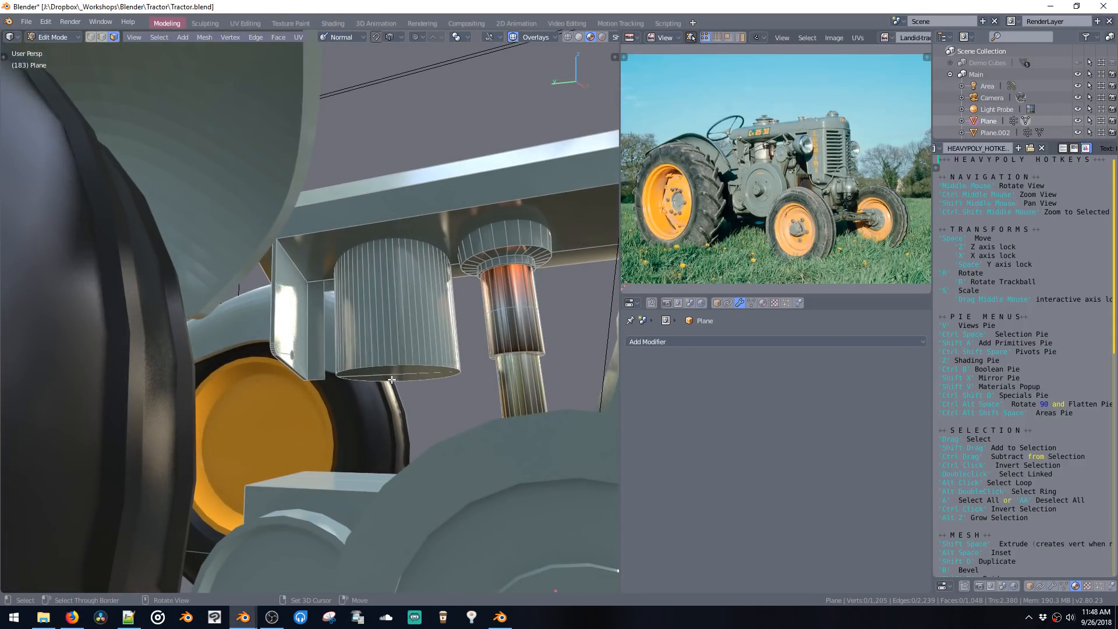
{"action": "left_click", "coordinate": [392, 375], "text": "alt"}
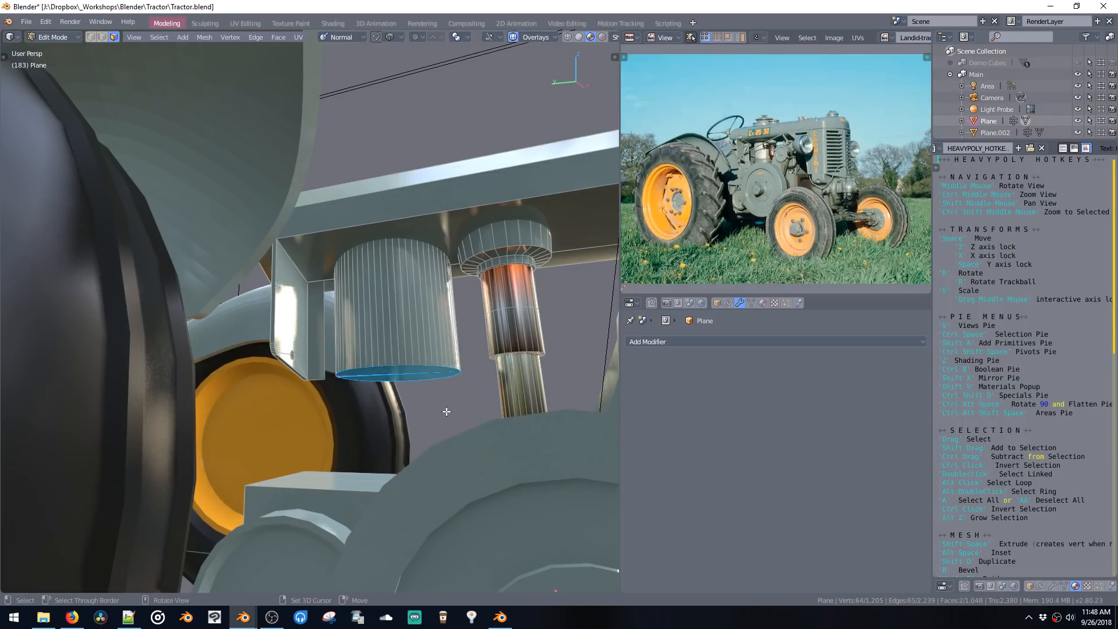
{"action": "key", "text": "ctrl+x"}
{"action": "middle_click_drag", "start_coordinate": [438, 393], "coordinate": [452, 414]}
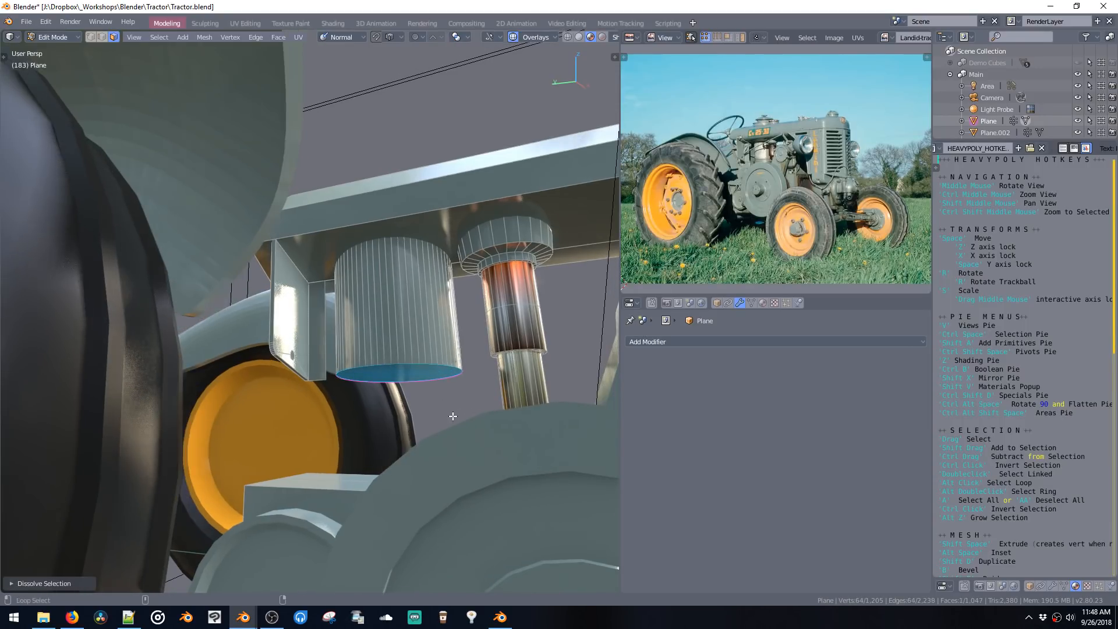
Step: Inset the large cylinder's bottom cap, then scale and move the new face so it sits slightly wider than the cylinder
{"action": "key", "text": "alt+space"}
{"action": "left_click", "coordinate": [448, 411]}
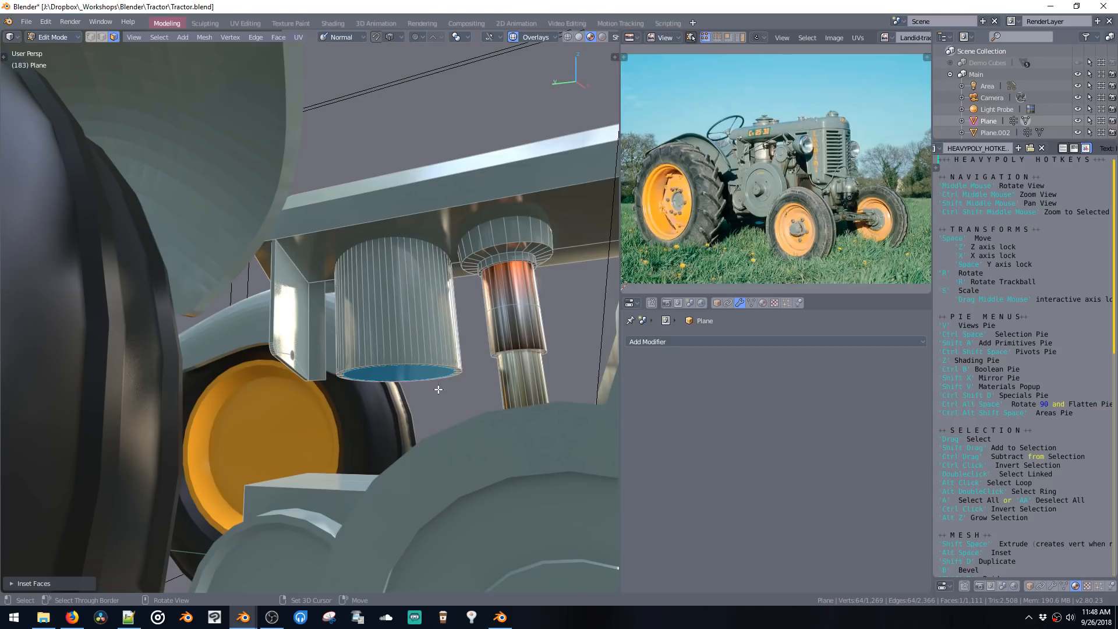
{"action": "key", "text": "s"}
{"action": "left_click", "coordinate": [449, 401]}
{"action": "key", "text": "space"}
{"action": "left_click", "coordinate": [450, 401]}
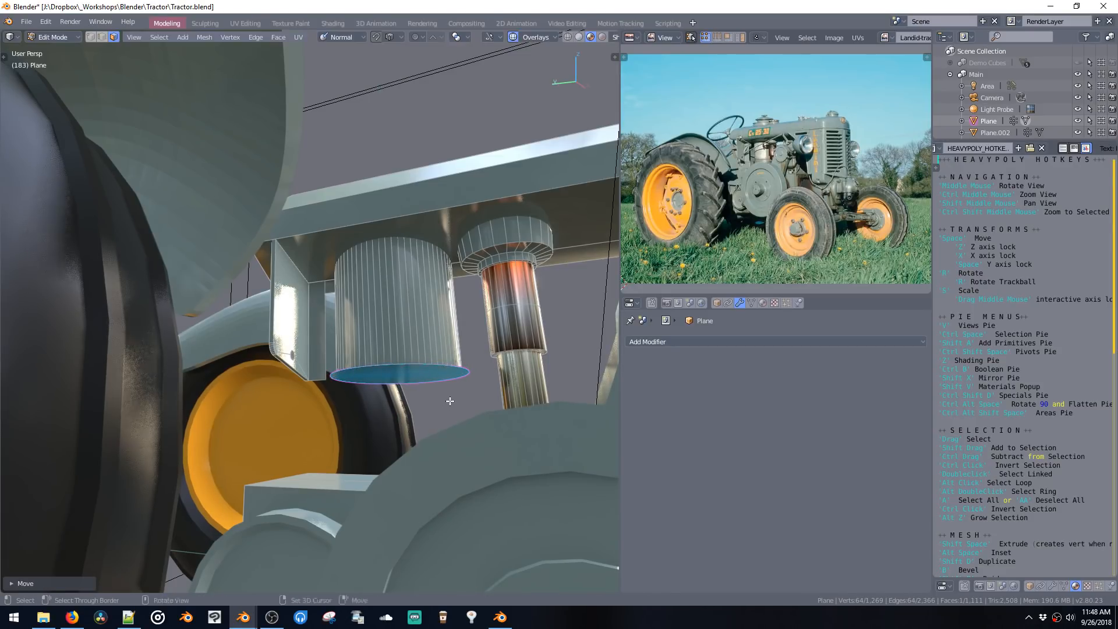
Step: Extrude the widened cap downward about 0.4 to the block to form a thicker lower cylinder section
{"action": "middle_click_drag", "start_coordinate": [450, 401], "coordinate": [442, 431]}
{"action": "key", "text": "shift+space"}
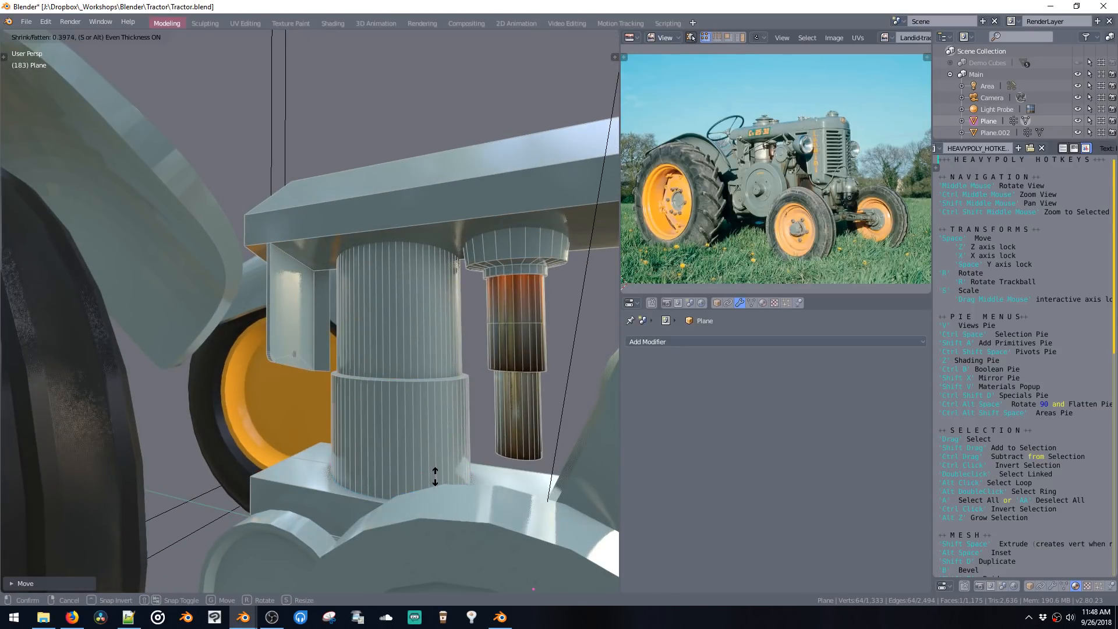
{"action": "left_click", "coordinate": [435, 476]}
Step: Cut an edge loop around the lower cylinder section, close to its upper rim
{"action": "key", "text": "alt+c"}
{"action": "left_click", "coordinate": [443, 409]}
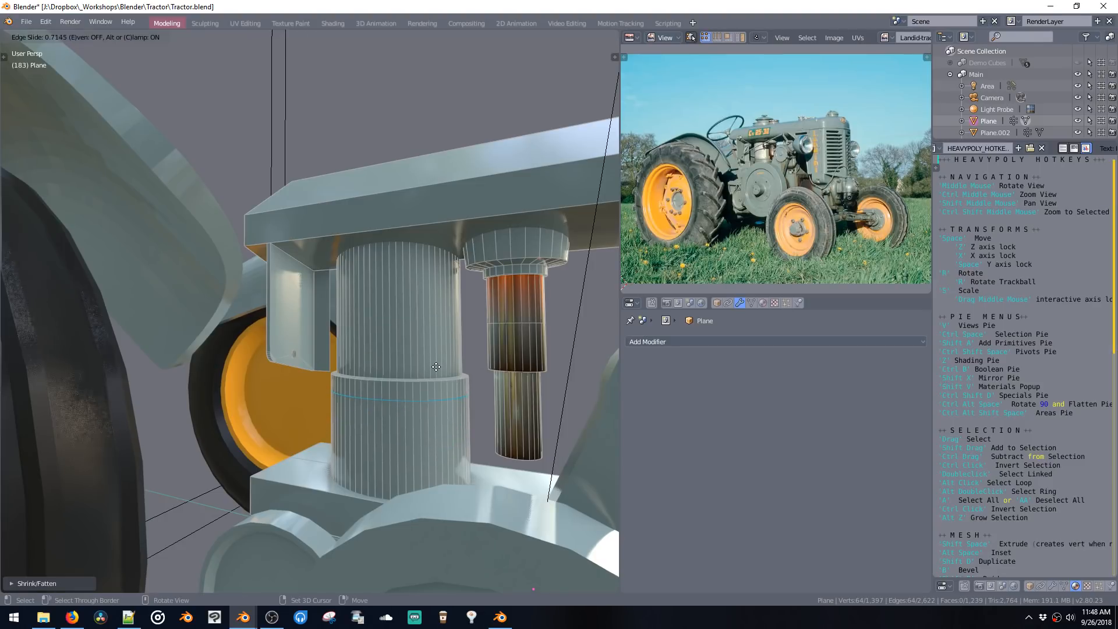
{"action": "left_click", "coordinate": [438, 359]}
Step: Select the narrow face ring at the lower section's rim, extrude it slightly outward, scale it into a tapered collar, and deselect everything
{"action": "key", "text": "ctrl+space"}
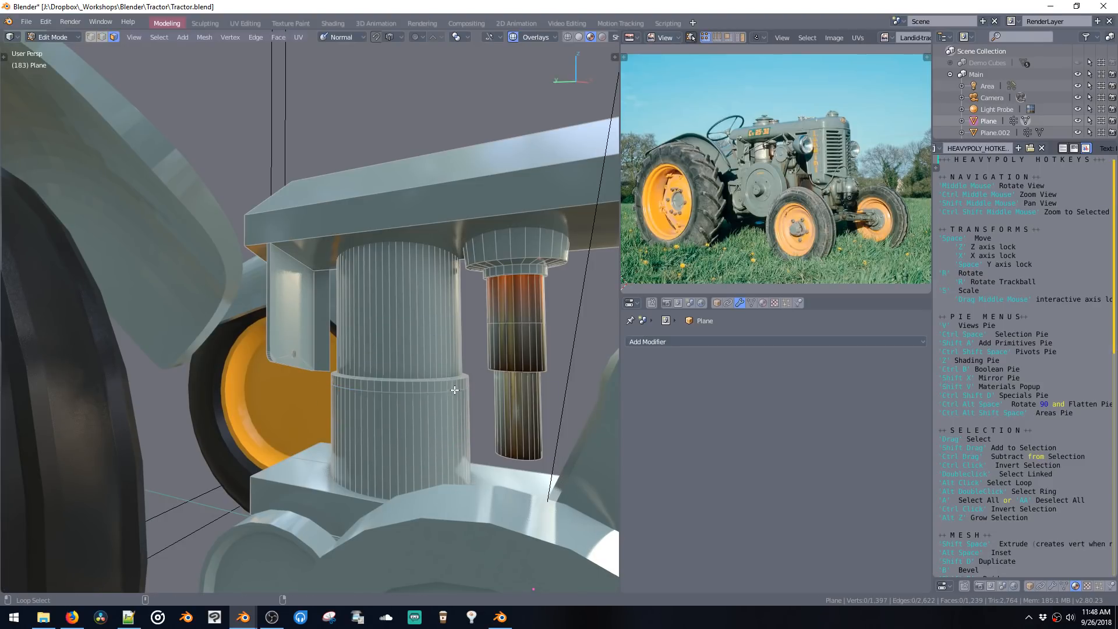
{"action": "left_click", "coordinate": [455, 390], "text": "alt"}
{"action": "middle_click_drag", "start_coordinate": [451, 387], "coordinate": [455, 411]}
{"action": "key", "text": "shift+space"}
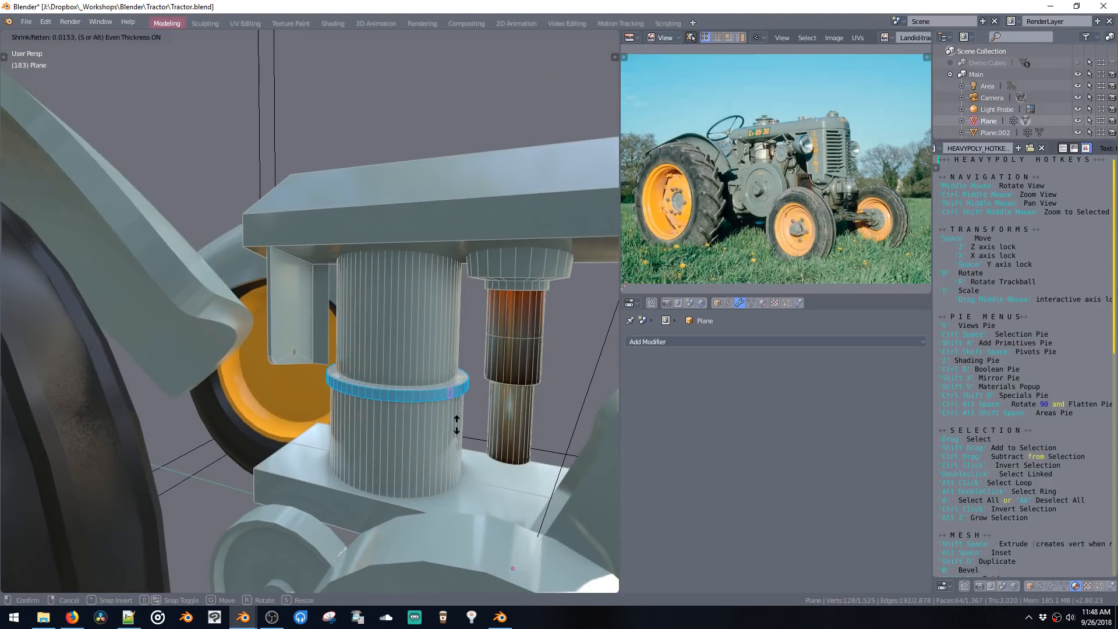
{"action": "left_click", "coordinate": [456, 425]}
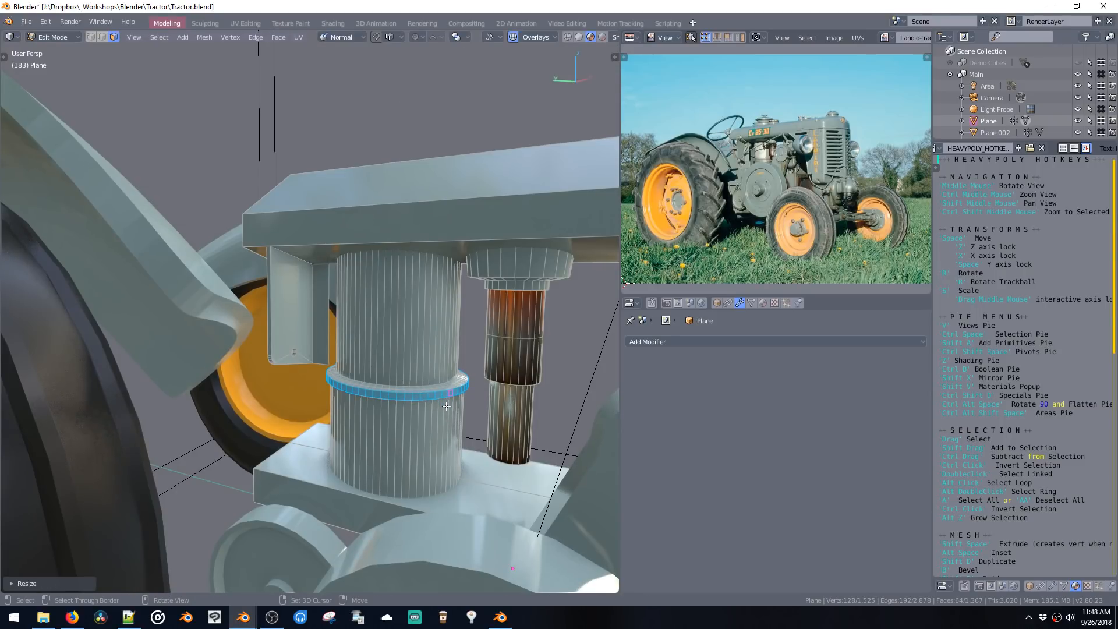
{"action": "middle_click_drag", "start_coordinate": [448, 412], "coordinate": [422, 357]}
{"action": "key", "text": "a"}
{"action": "key", "text": "a"}
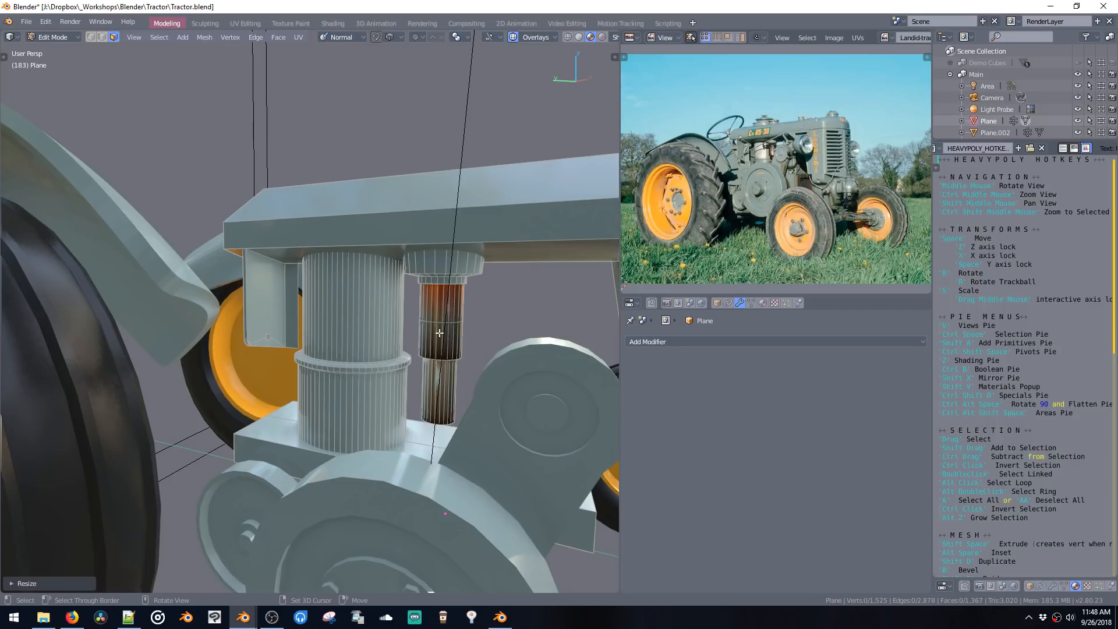
Step: Cut two edge loops around the upper cylinder section, one just above the collar and one near the hood
{"action": "scroll", "coordinate": [373, 341], "scroll_direction": "up", "scroll_amount": 2}
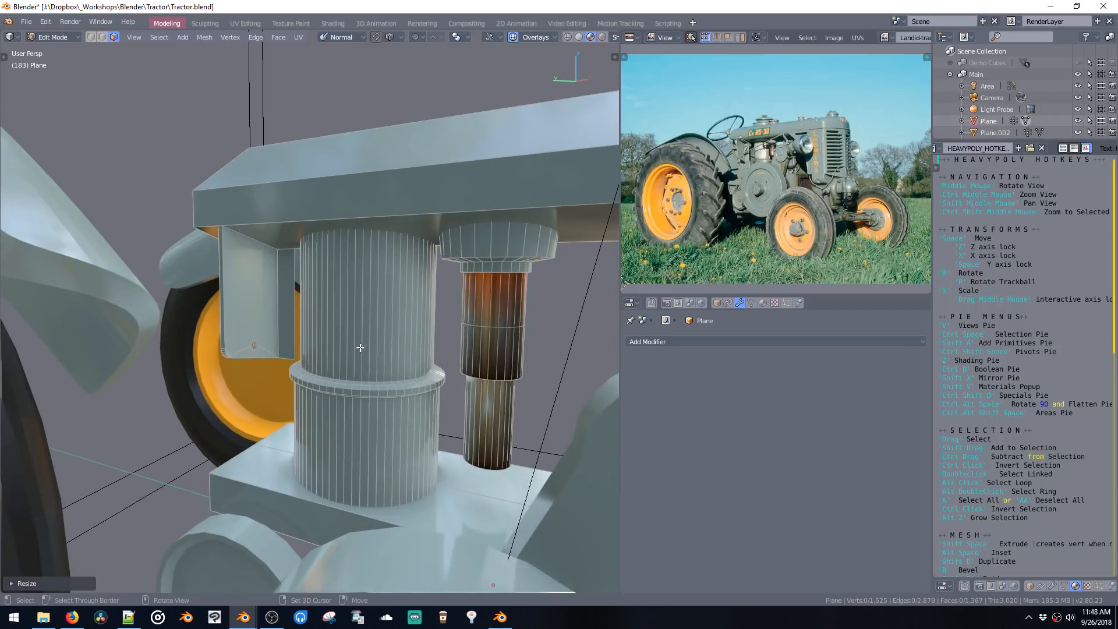
{"action": "key", "text": "ctrl+r"}
{"action": "left_click", "coordinate": [381, 306]}
{"action": "left_click", "coordinate": [373, 236]}
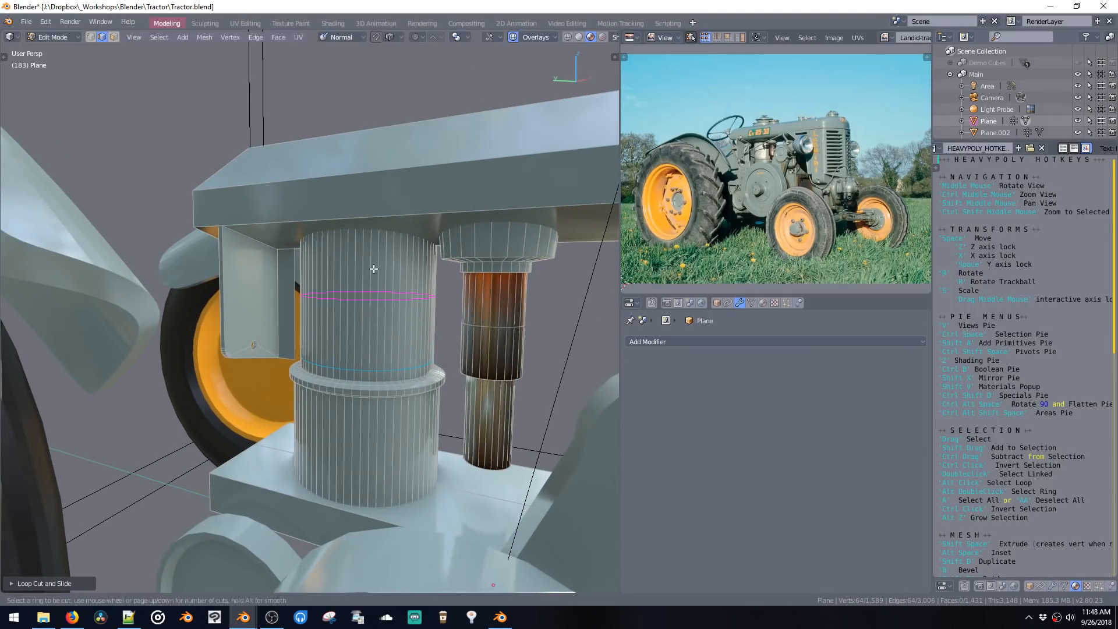
{"action": "left_click_drag", "start_coordinate": [372, 233], "coordinate": [375, 219]}
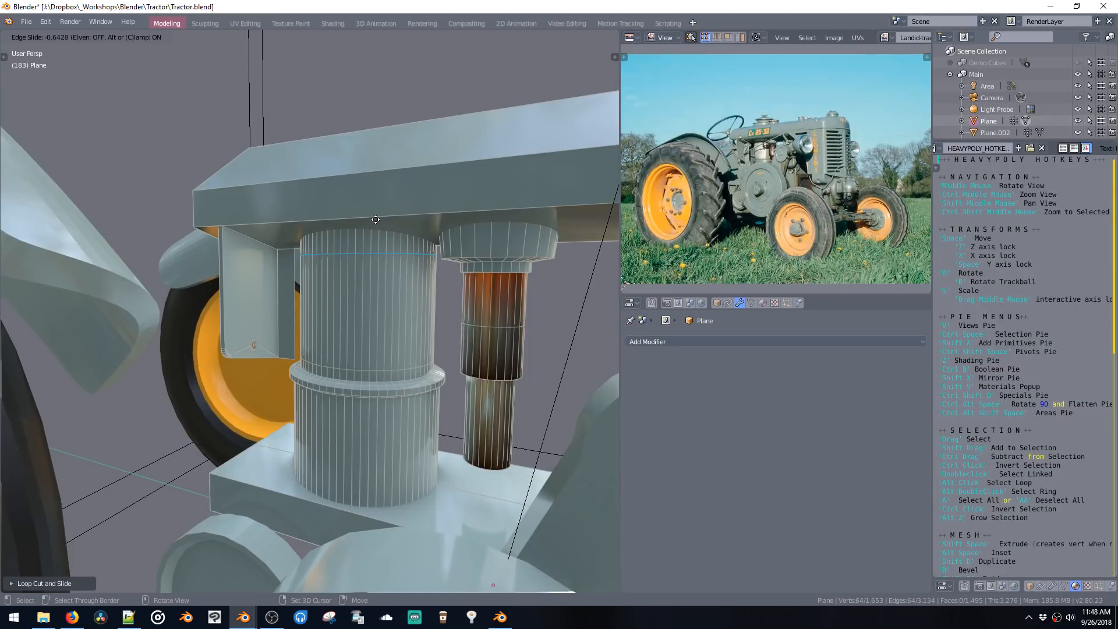
{"action": "left_click", "coordinate": [372, 238]}
Step: Select the outward-facing band of faces between the upper cylinder's two loops and give it a new material using the empty material slot
{"action": "left_click", "coordinate": [373, 330]}
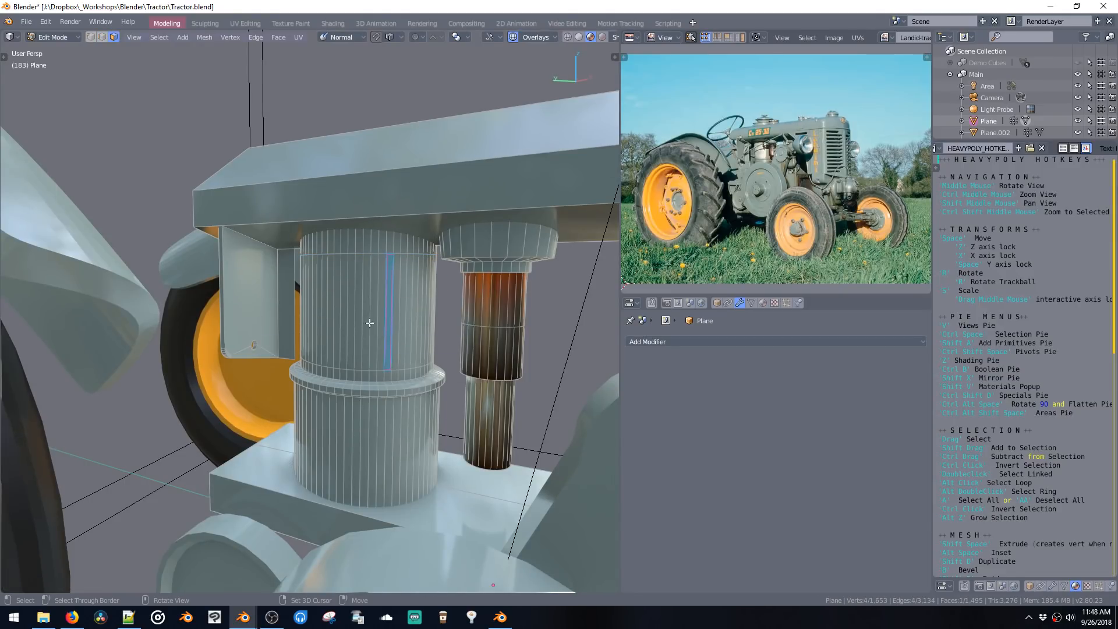
{"action": "middle_click_drag", "start_coordinate": [373, 330], "coordinate": [329, 317]}
{"action": "left_click", "coordinate": [313, 307], "text": "ctrl"}
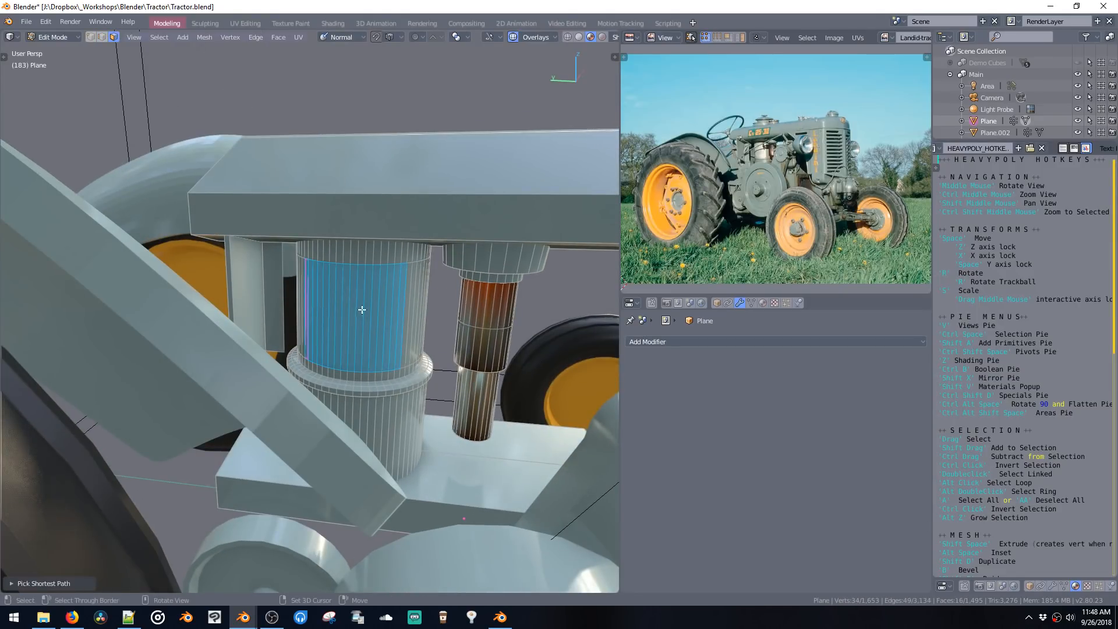
{"action": "left_click", "coordinate": [315, 304]}
{"action": "left_click", "coordinate": [412, 306], "text": "ctrl"}
{"action": "middle_click_drag", "start_coordinate": [391, 319], "coordinate": [376, 317]}
{"action": "middle_click_drag", "start_coordinate": [375, 318], "coordinate": [376, 291], "text": "ctrl"}
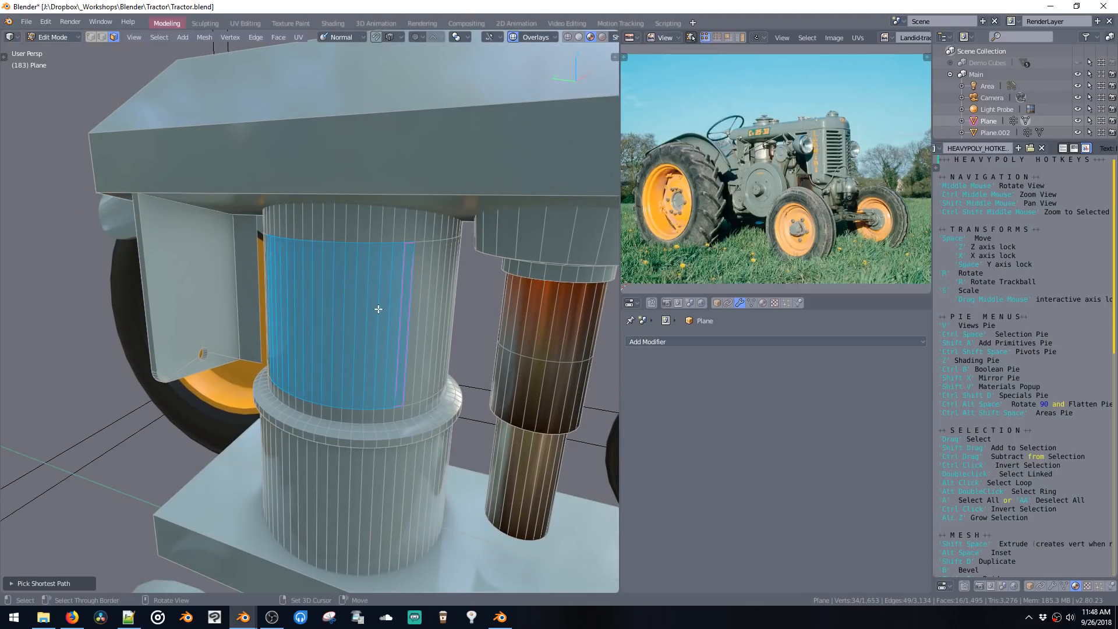
{"action": "key", "text": "shift+v"}
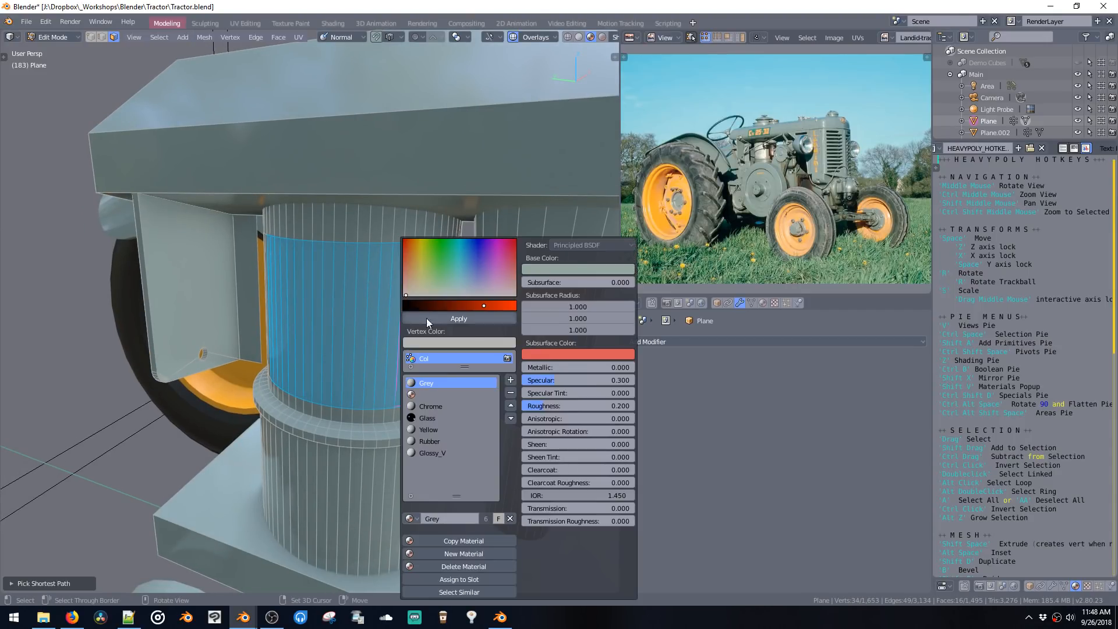
{"action": "left_click", "coordinate": [479, 394]}
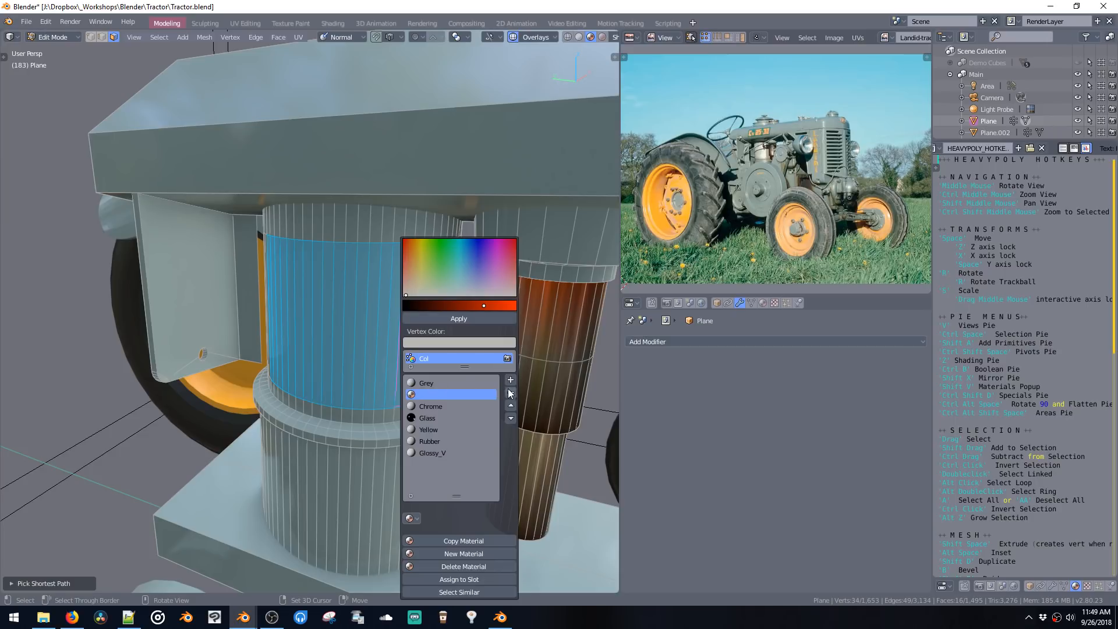
{"action": "left_click", "coordinate": [453, 553]}
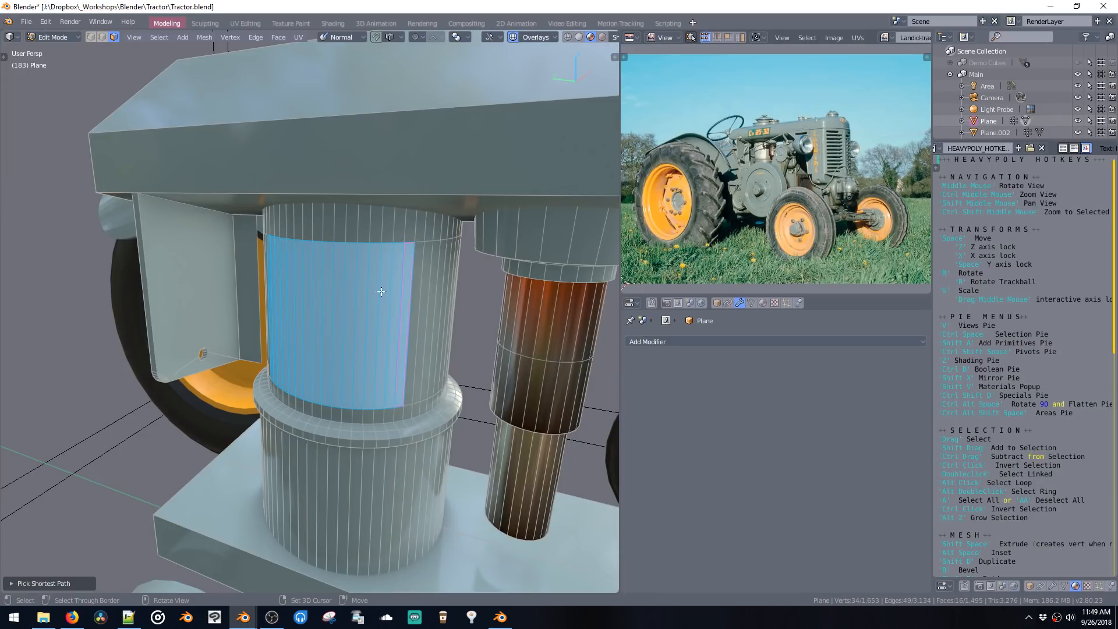
Step: Duplicate the vertex where the hood meets the front housing and place the copy by the metallic pipe's upper collar
{"action": "middle_click_drag", "start_coordinate": [407, 309], "coordinate": [406, 320]}
{"action": "scroll", "coordinate": [383, 317], "scroll_direction": "up", "scroll_amount": 5}
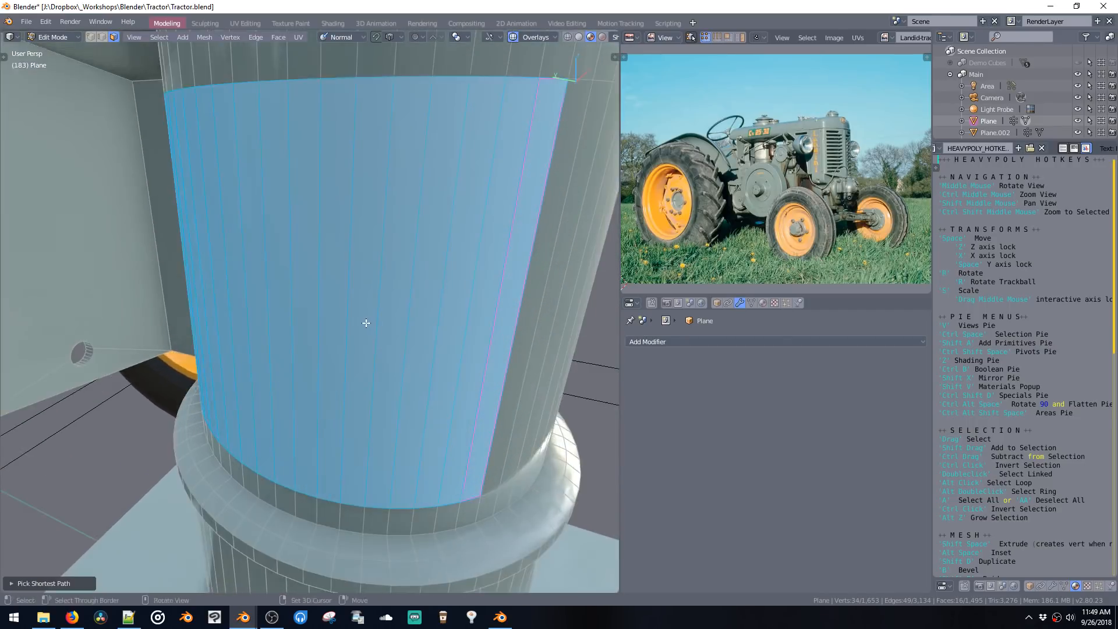
{"action": "middle_click_drag", "start_coordinate": [366, 323], "coordinate": [383, 303]}
{"action": "middle_click_drag", "start_coordinate": [382, 304], "coordinate": [389, 342], "text": "ctrl"}
{"action": "middle_click_drag", "start_coordinate": [389, 342], "coordinate": [366, 354]}
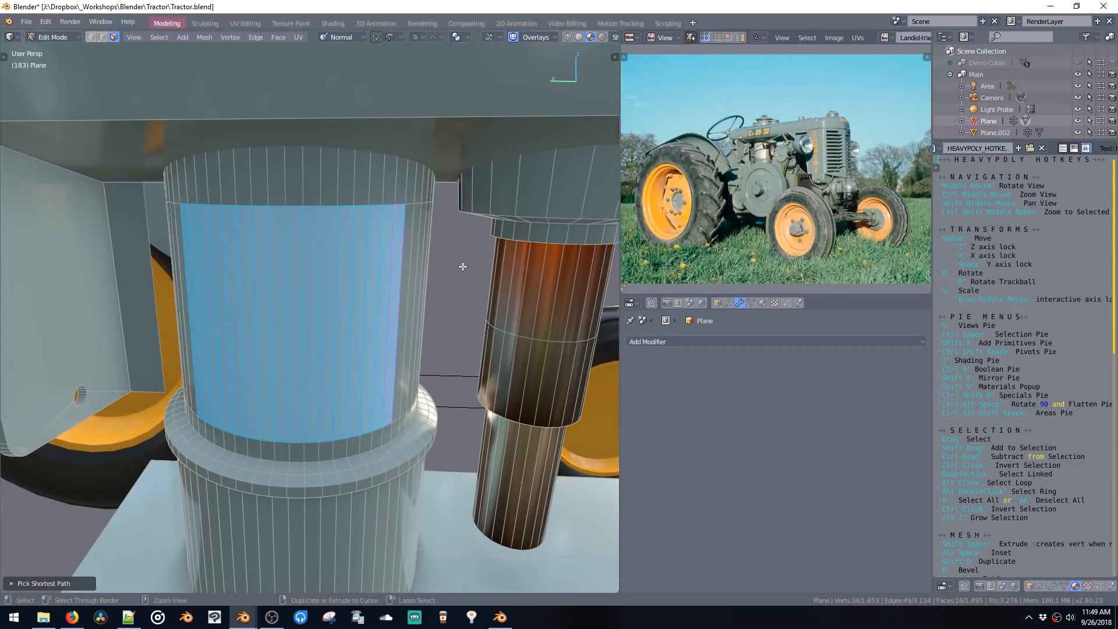
{"action": "scroll", "coordinate": [443, 286], "scroll_direction": "down", "scroll_amount": 5}
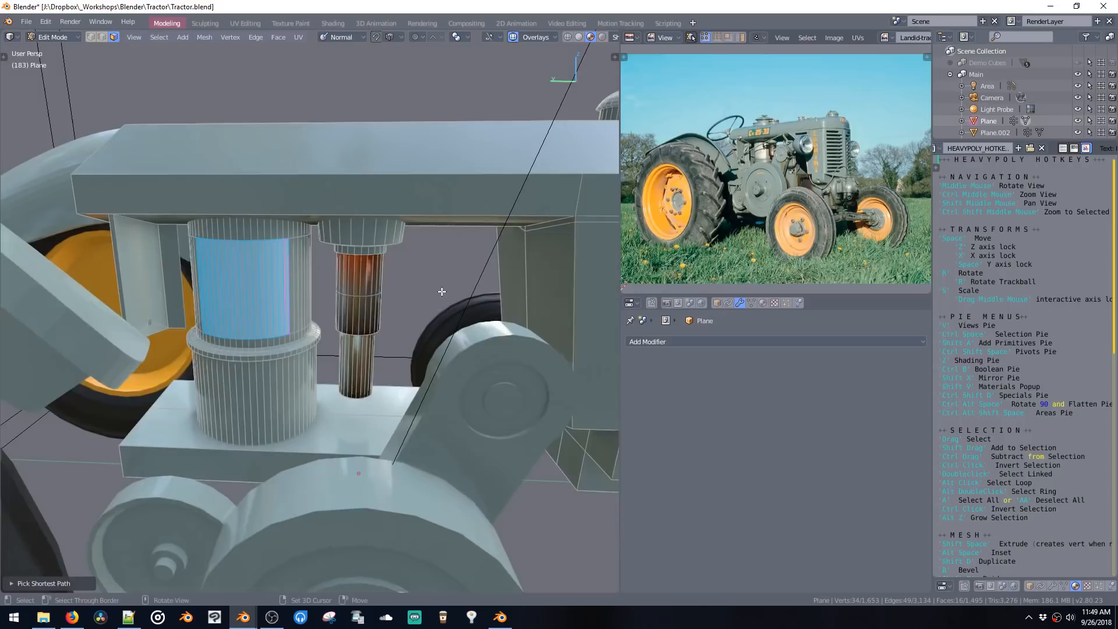
{"action": "middle_click_drag", "start_coordinate": [442, 291], "coordinate": [438, 288]}
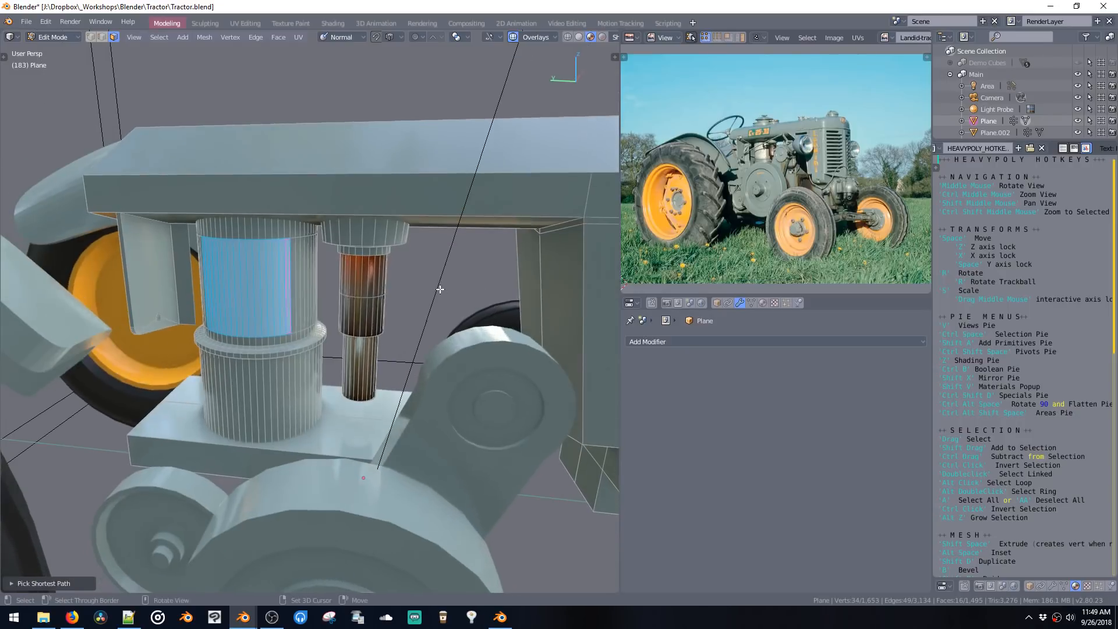
{"action": "key", "text": "1"}
{"action": "middle_click_drag", "start_coordinate": [435, 248], "coordinate": [422, 245]}
{"action": "left_click", "coordinate": [561, 229]}
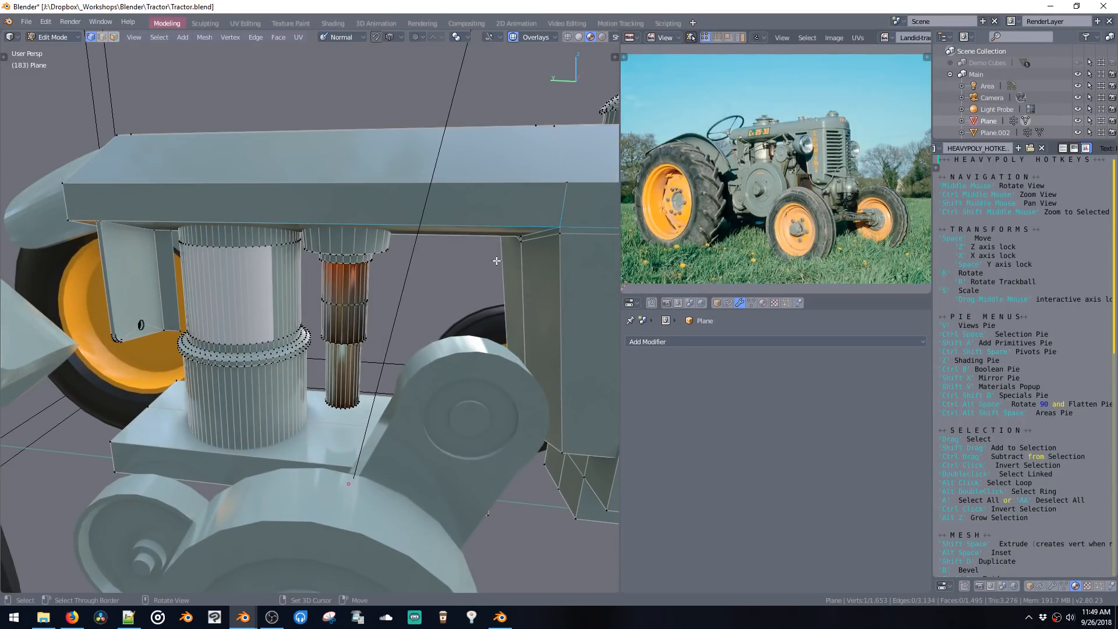
{"action": "key", "text": "shift+d"}
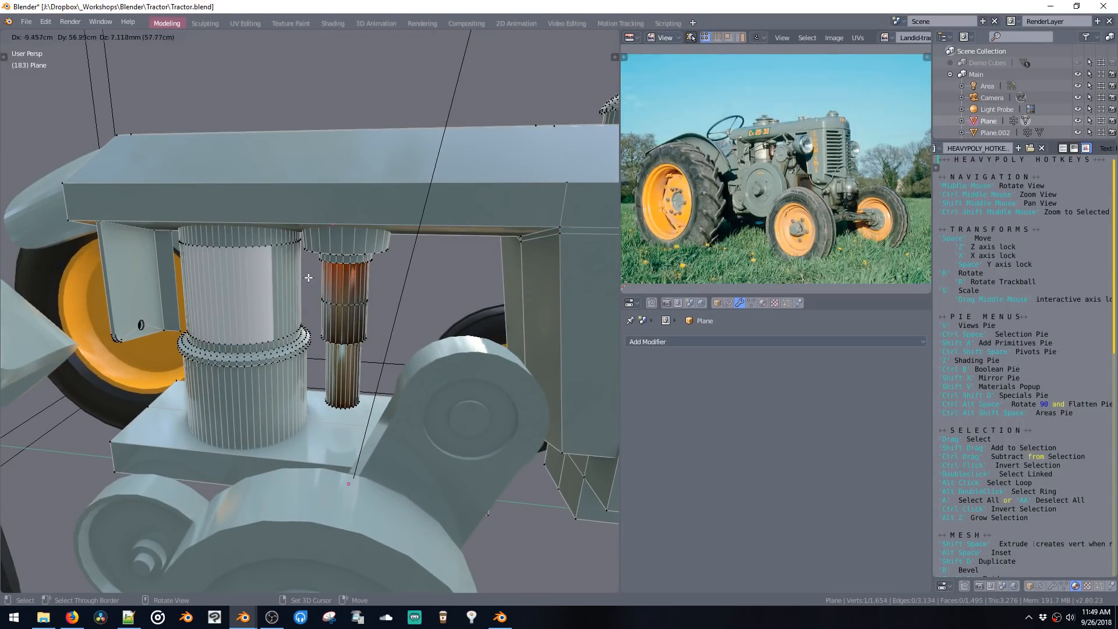
{"action": "left_click", "coordinate": [323, 283]}
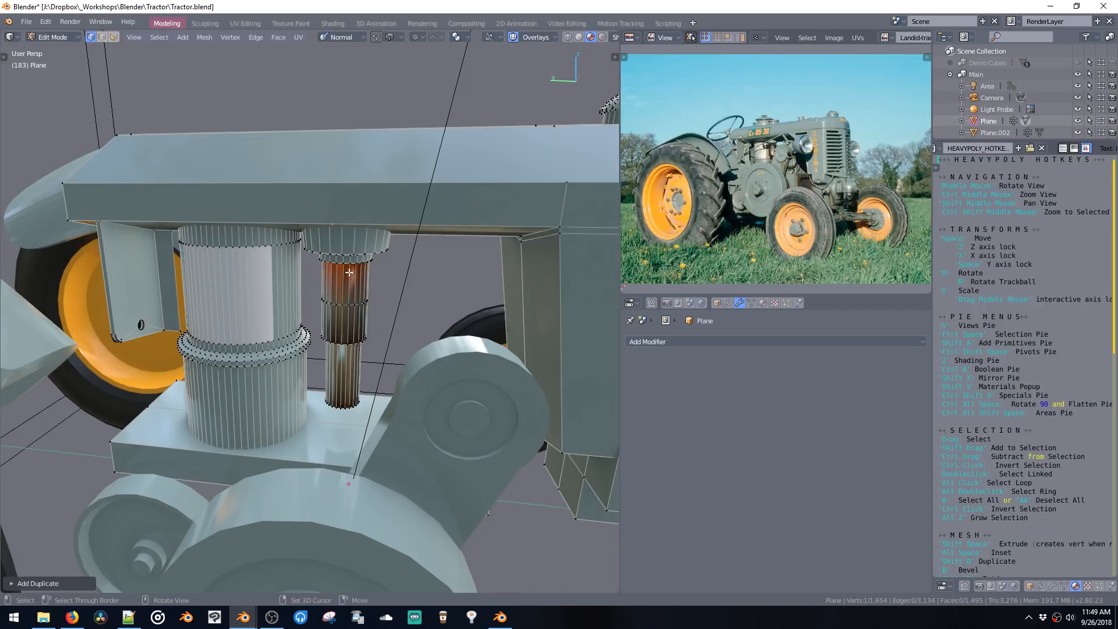
Step: Extrude the copied vertex diagonally into an edge, then extrude that edge into a small strip in front of the pipe collar
{"action": "key", "text": "shift+space"}
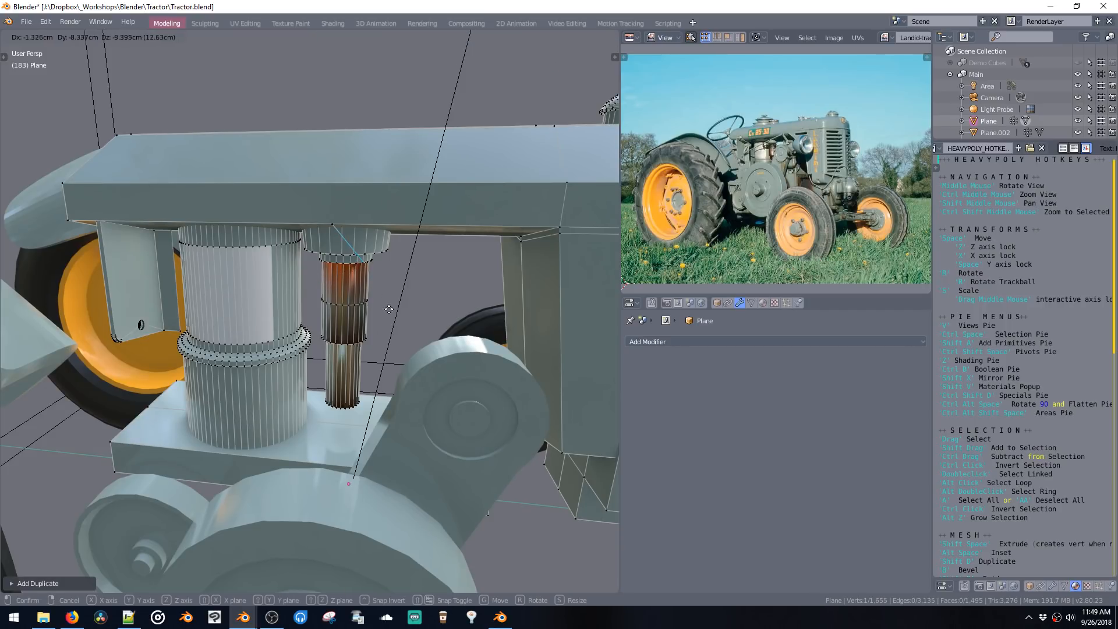
{"action": "left_click", "coordinate": [386, 312]}
{"action": "key", "text": "ctrl+space"}
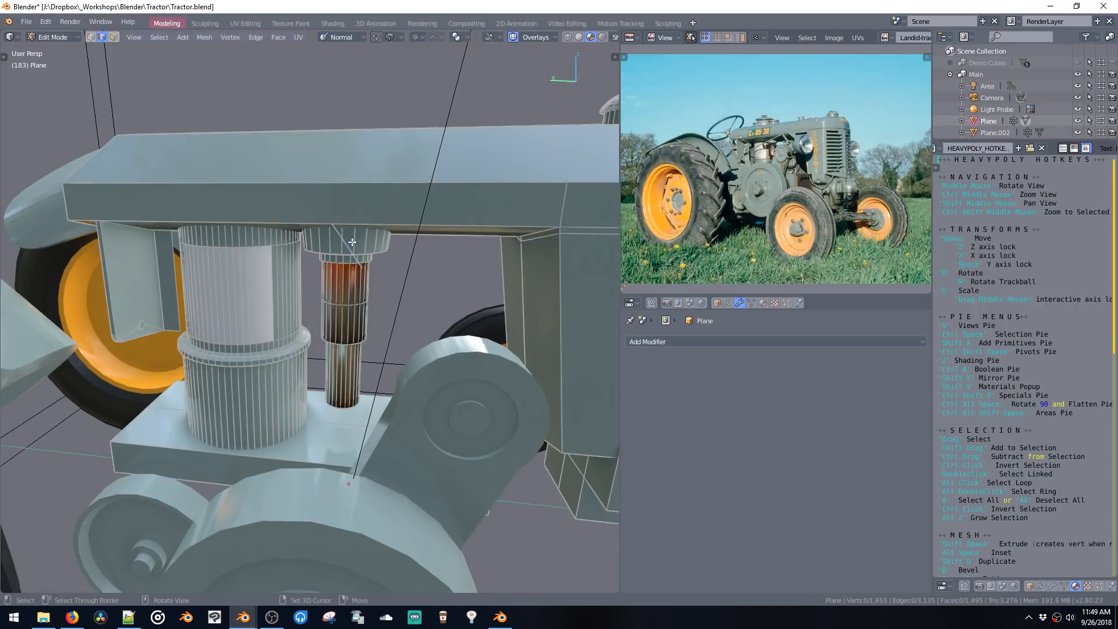
{"action": "left_click", "coordinate": [348, 245]}
{"action": "key", "text": "shift+space"}
{"action": "left_click", "coordinate": [363, 232]}
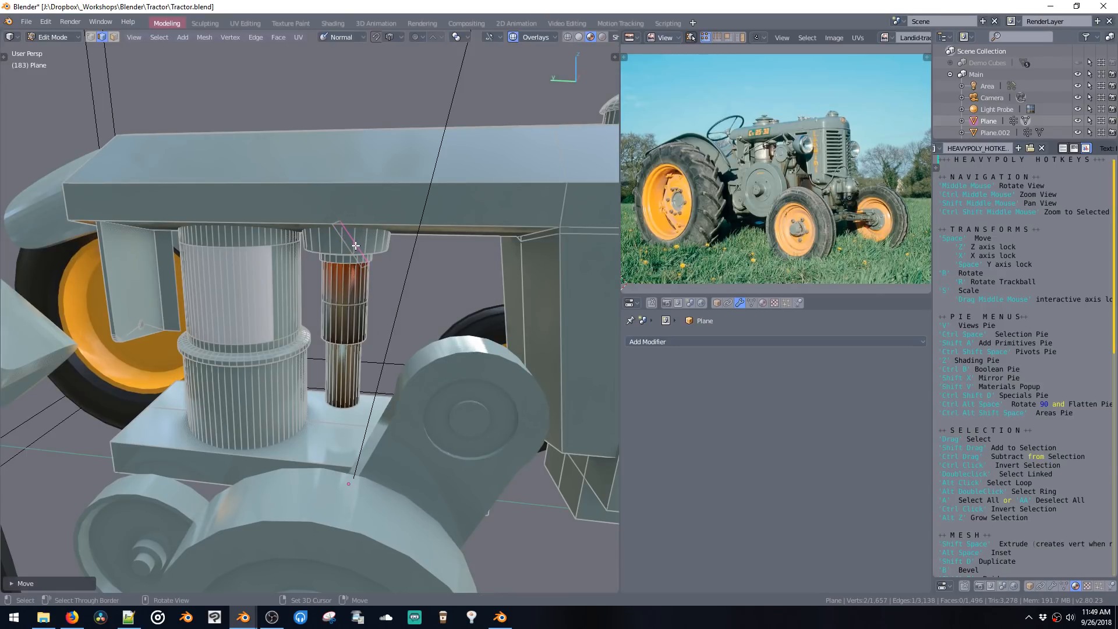
Step: Select the whole small strip, extrude it to give it thickness, and move the linked piece along X
{"action": "double_click", "coordinate": [356, 246]}
{"action": "middle_click_drag", "start_coordinate": [356, 246], "coordinate": [407, 355]}
{"action": "key", "text": "shift+space"}
{"action": "left_click", "coordinate": [346, 237]}
{"action": "double_click", "coordinate": [320, 285]}
{"action": "key", "text": "space"}
{"action": "key", "text": "x"}
{"action": "left_click", "coordinate": [290, 265]}
Step: Reveal hidden geometry, return to Object Mode, and unhide all hidden objects in the scene
{"action": "key", "text": "alt+h"}
{"action": "key", "text": "Tab"}
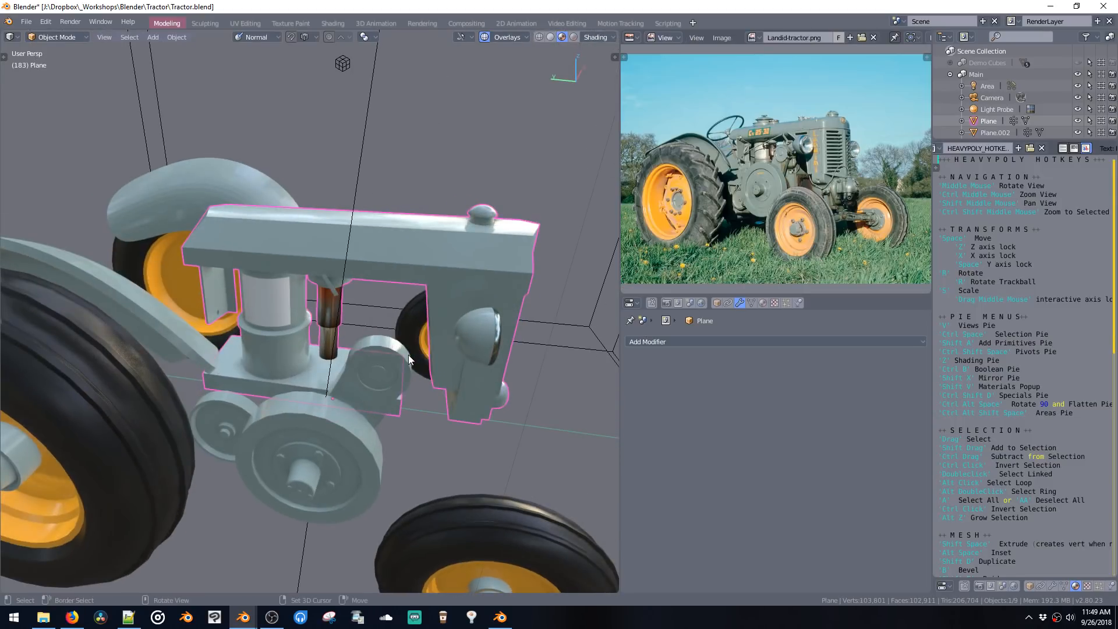
{"action": "key", "text": "alt+h"}
Step: Delete the demo cubes standing around the tractor
{"action": "left_click", "coordinate": [400, 364]}
{"action": "key", "text": "x"}
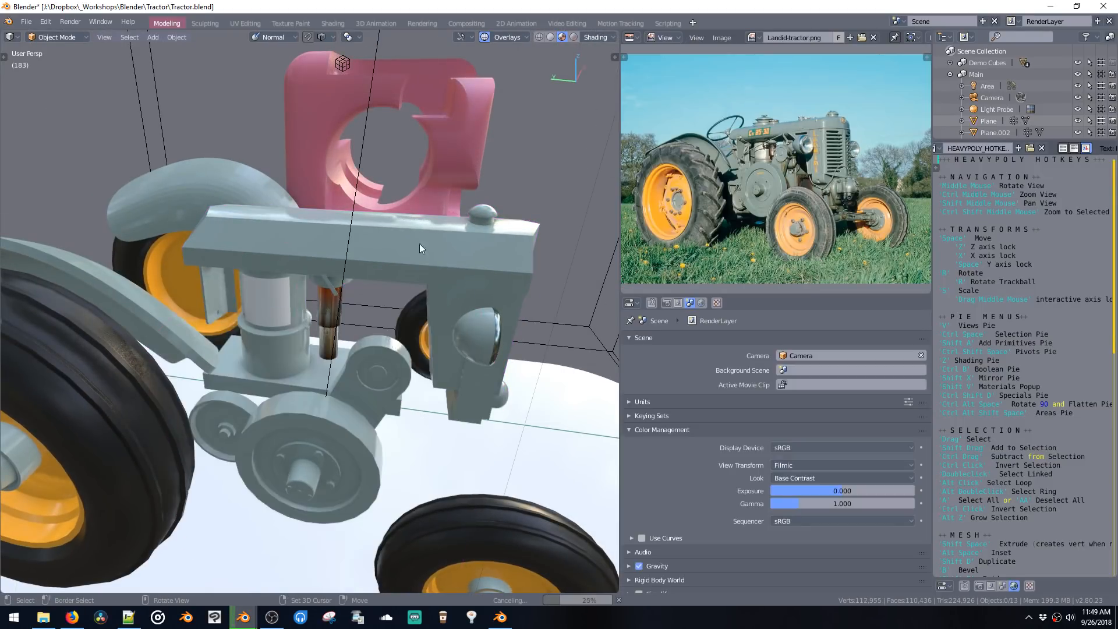
{"action": "left_click", "coordinate": [418, 182]}
{"action": "key", "text": "x"}
{"action": "middle_click_drag", "start_coordinate": [418, 182], "coordinate": [407, 342]}
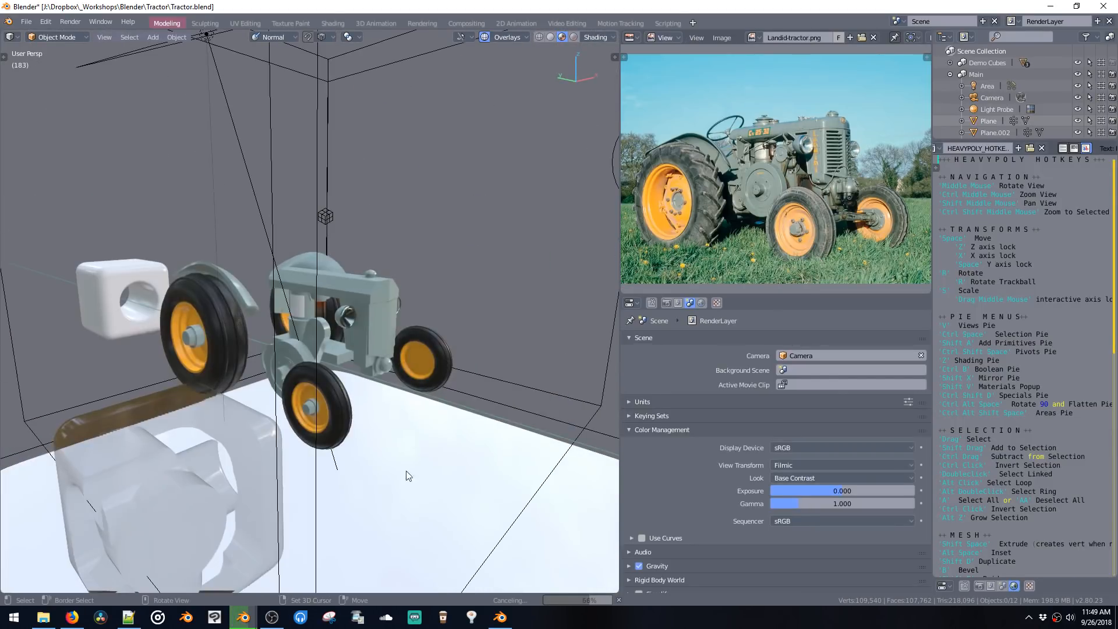
{"action": "left_click", "coordinate": [229, 438]}
{"action": "key", "text": "x"}
{"action": "left_click", "coordinate": [148, 320]}
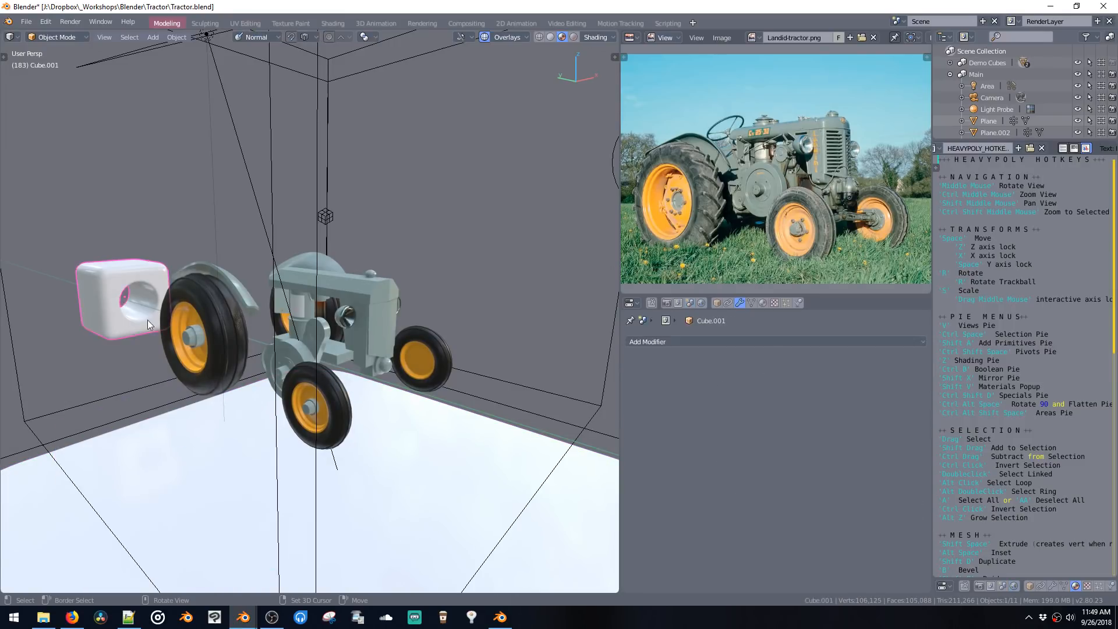
{"action": "key", "text": "x"}
Step: Select the white floor plane and raise it about 2 m along global Z to meet the tractor's wheels
{"action": "left_click", "coordinate": [375, 473]}
{"action": "middle_click_drag", "start_coordinate": [369, 298], "coordinate": [426, 303]}
{"action": "key", "text": "space"}
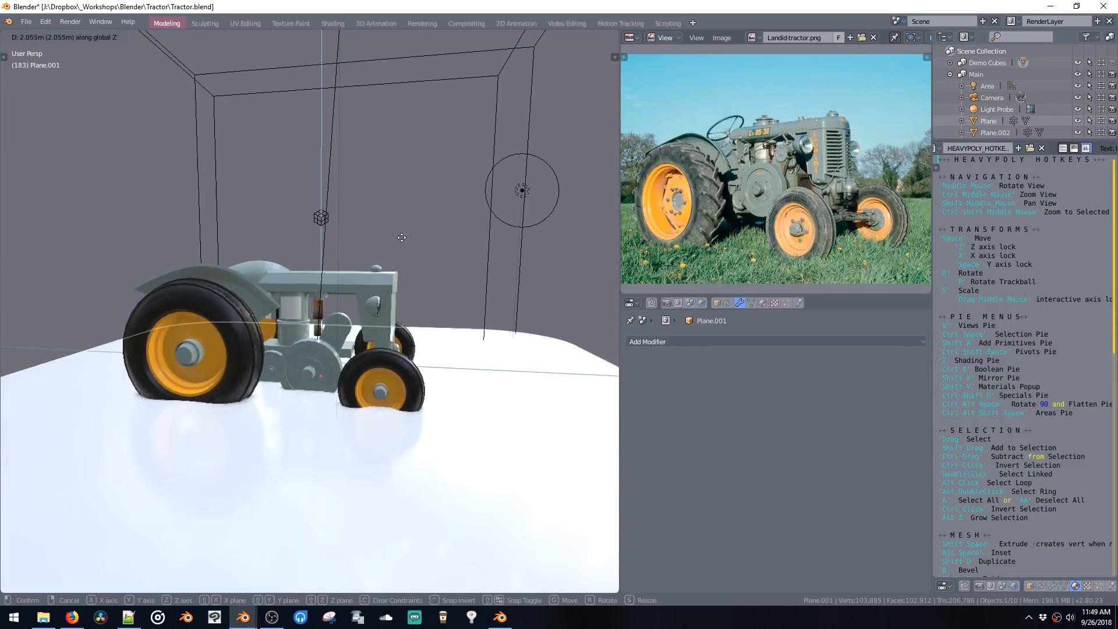
{"action": "left_click", "coordinate": [376, 368]}
Step: Switch the viewport to Rendered shading, deselect everything, and save the tractor file
{"action": "key", "text": "z"}
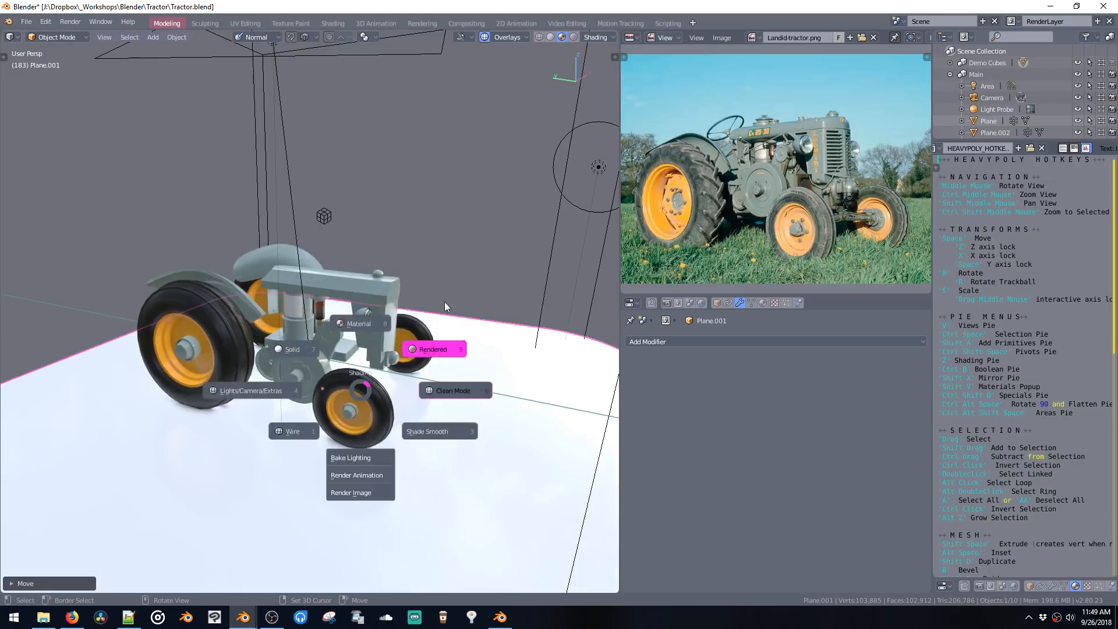
{"action": "left_click", "coordinate": [444, 301]}
{"action": "mouse_move", "coordinate": [387, 333]}
{"action": "middle_mouse_down", "text": "ctrl"}
{"action": "mouse_move", "coordinate": [376, 299]}
{"action": "mouse_move", "coordinate": [389, 272]}
{"action": "mouse_move", "coordinate": [326, 309]}
{"action": "middle_mouse_up", "text": "ctrl"}
{"action": "key", "text": "a"}
{"action": "key", "text": "a"}
{"action": "key", "text": "ctrl+s"}
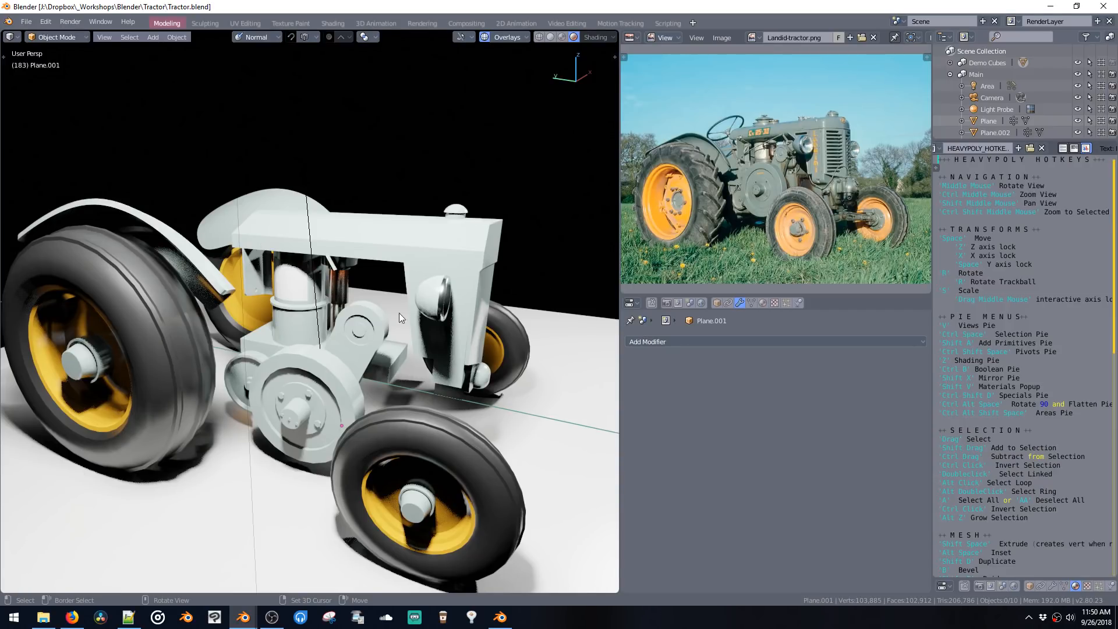
Step: Select the tractor's hood and body mesh and enter Edit Mode
{"action": "left_click", "coordinate": [445, 288]}
{"action": "left_click", "coordinate": [446, 260]}
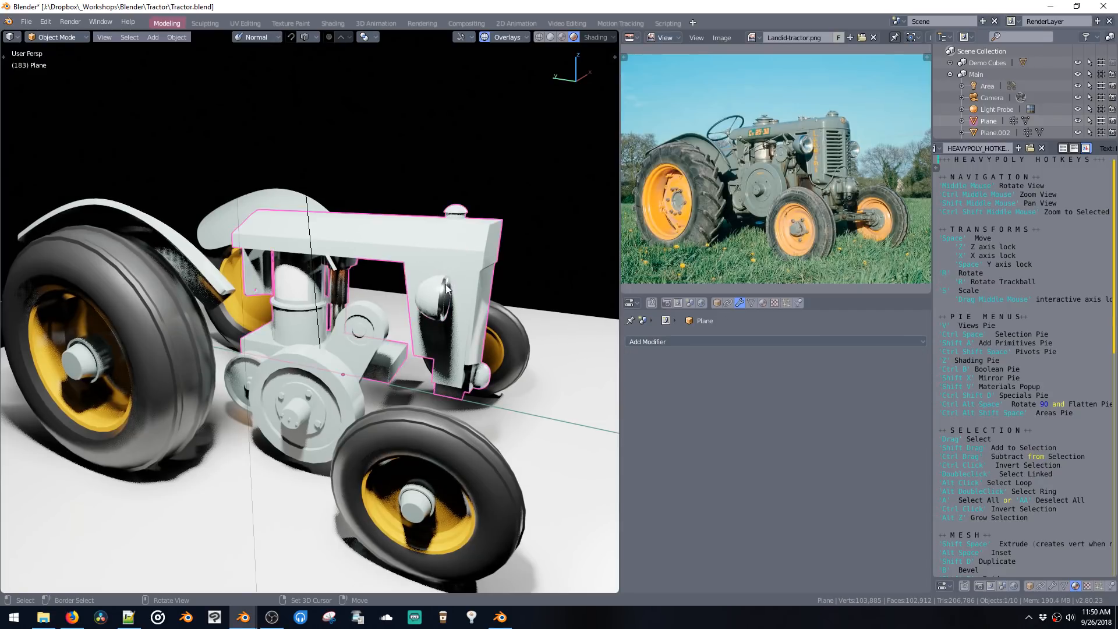
{"action": "key", "text": "Tab"}
{"action": "middle_click_drag", "start_coordinate": [436, 255], "coordinate": [394, 268], "text": "shift"}
{"action": "key", "text": "shift+a"}
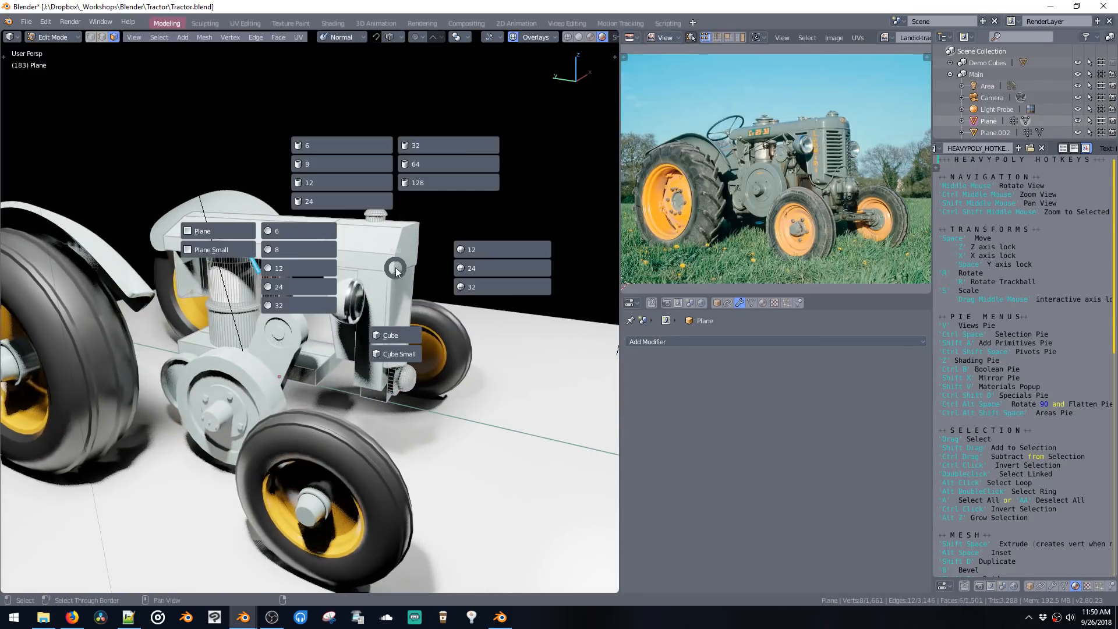
{"action": "left_click", "coordinate": [394, 335]}
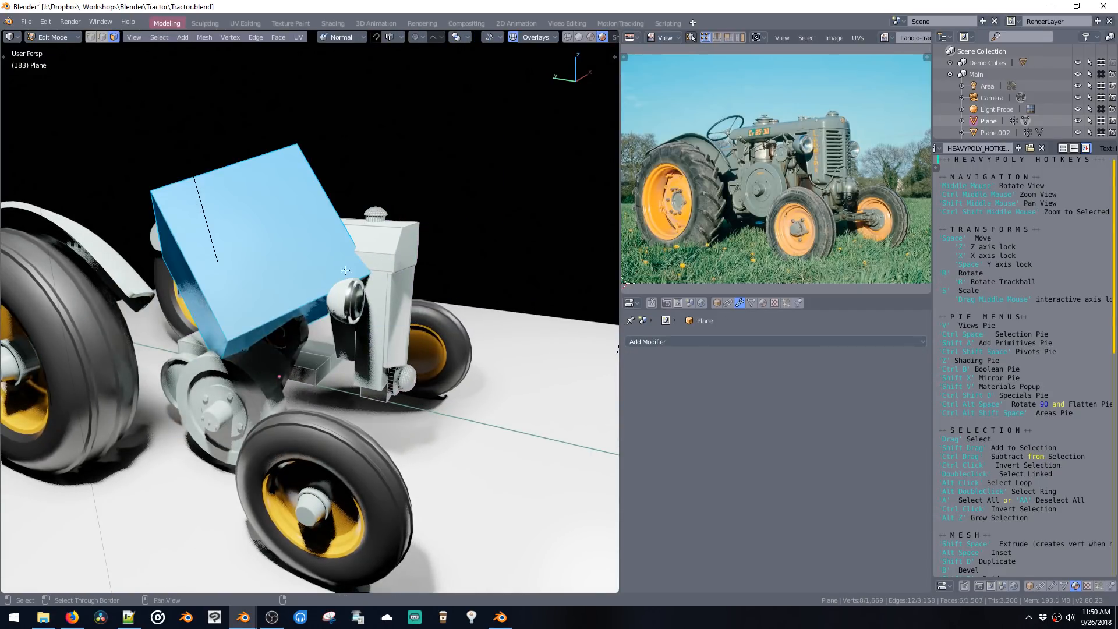
{"action": "middle_click_drag", "start_coordinate": [396, 326], "coordinate": [386, 318], "text": "shift"}
{"action": "key", "text": "x"}
Step: Add a cube aligned from a selected vertex on the hood's front and move it out in front of the tractor
{"action": "key", "text": "ctrl+space"}
{"action": "left_click", "coordinate": [380, 253]}
{"action": "key", "text": "shift+a"}
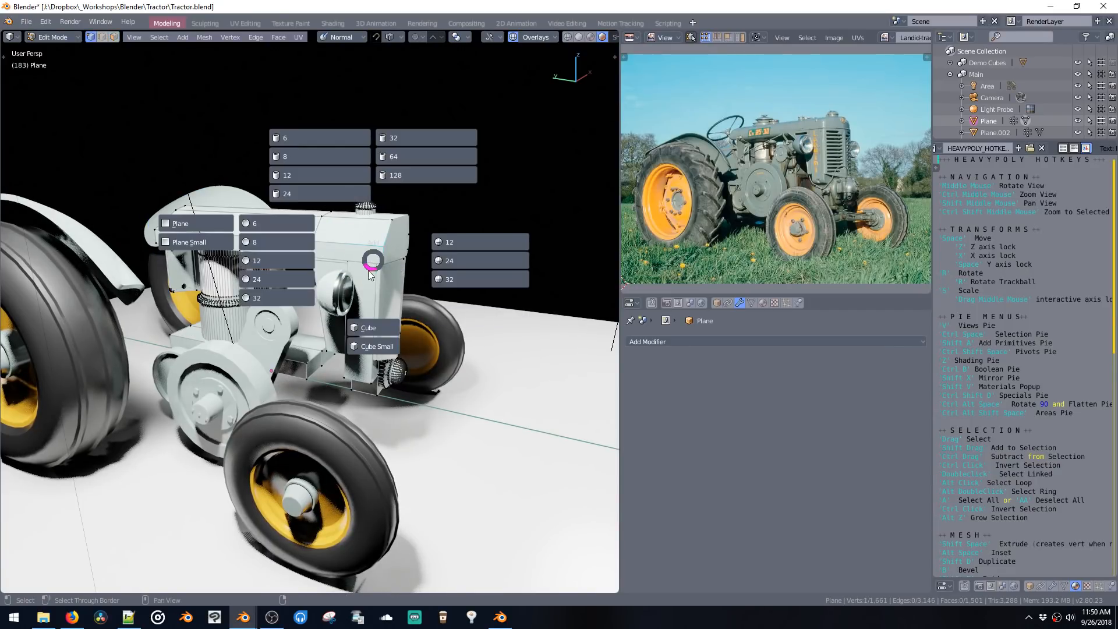
{"action": "left_click", "coordinate": [373, 327]}
{"action": "key", "text": "space"}
{"action": "left_click", "coordinate": [484, 316]}
{"action": "middle_click_drag", "start_coordinate": [484, 316], "coordinate": [387, 362], "text": "shift"}
Step: Knife-cut diagonal lines across the demo cube's side and top faces, fanning out from near one upper corner
{"action": "key", "text": "ctrl+r"}
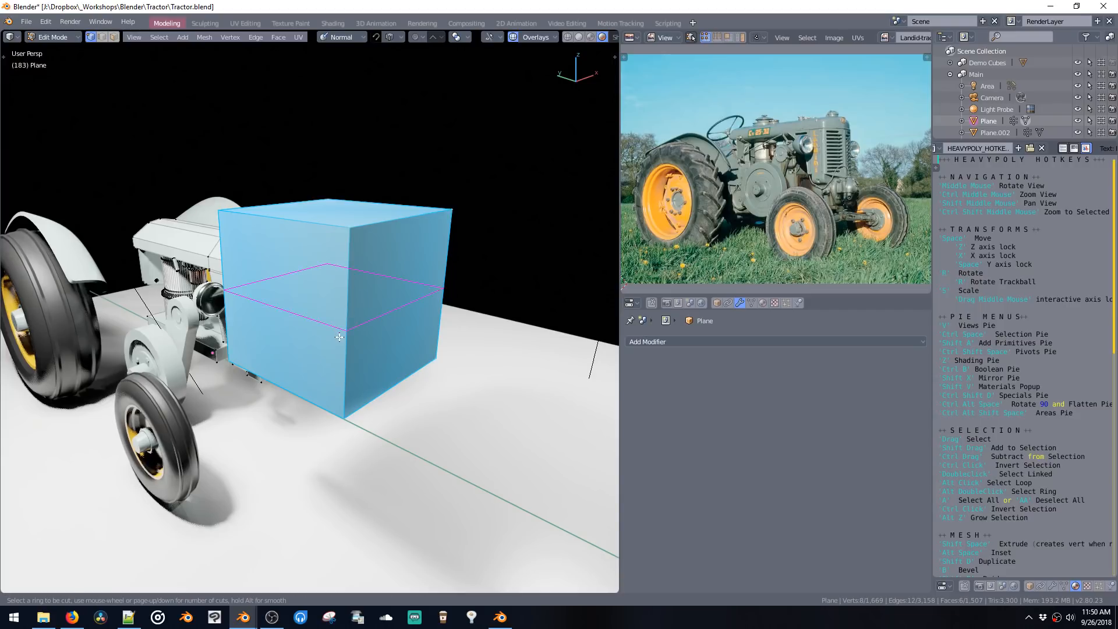
{"action": "key", "text": "Escape"}
{"action": "key", "text": "k"}
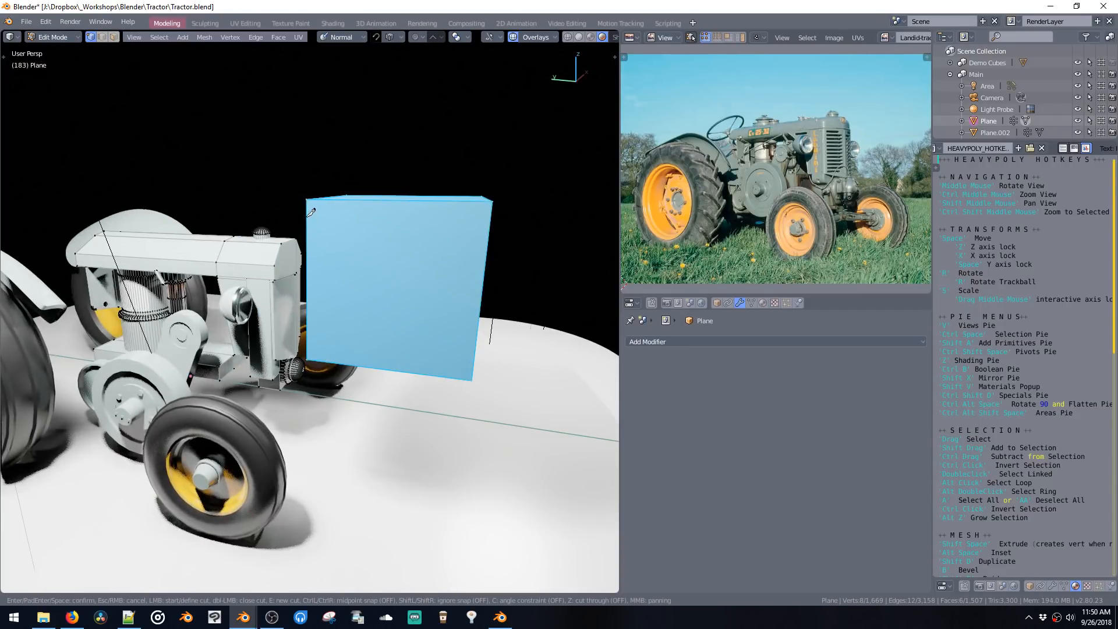
{"action": "left_click", "coordinate": [308, 214]}
{"action": "left_click", "coordinate": [481, 297]}
{"action": "middle_click_drag", "start_coordinate": [503, 296], "coordinate": [454, 257]}
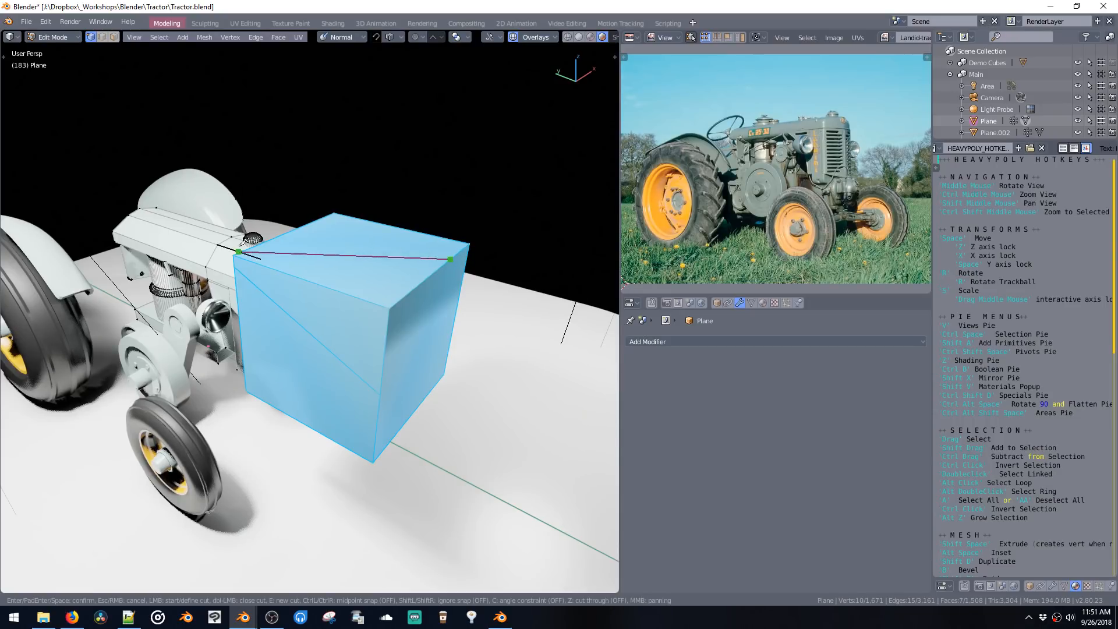
{"action": "key", "text": "Return"}
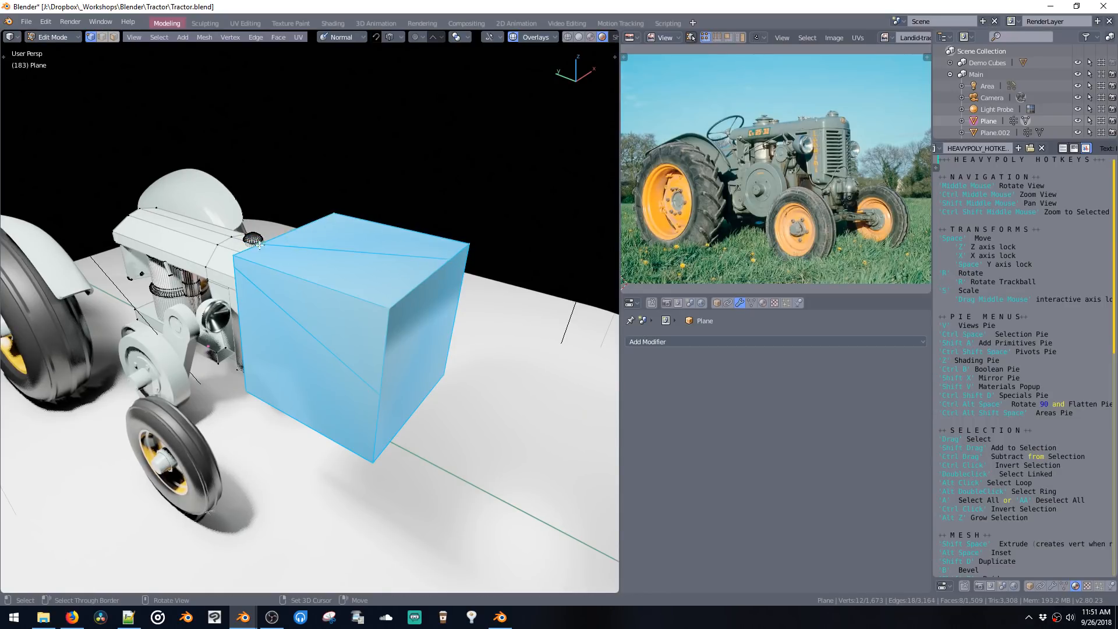
Step: Bevel the cube's upper edge between the two diagonal cuts with many segments into a tapering rounded corner
{"action": "key", "text": "ctrl+space"}
{"action": "left_click", "coordinate": [283, 258]}
{"action": "left_click", "coordinate": [296, 276]}
{"action": "key", "text": "b"}
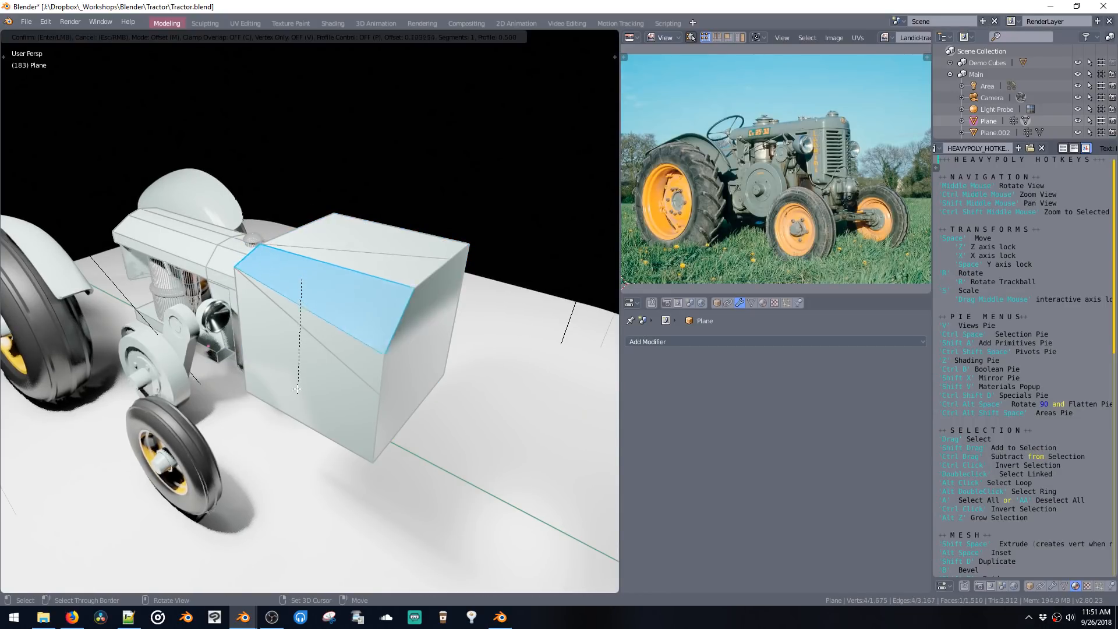
{"action": "scroll", "coordinate": [298, 495], "scroll_direction": "up", "scroll_amount": 20}
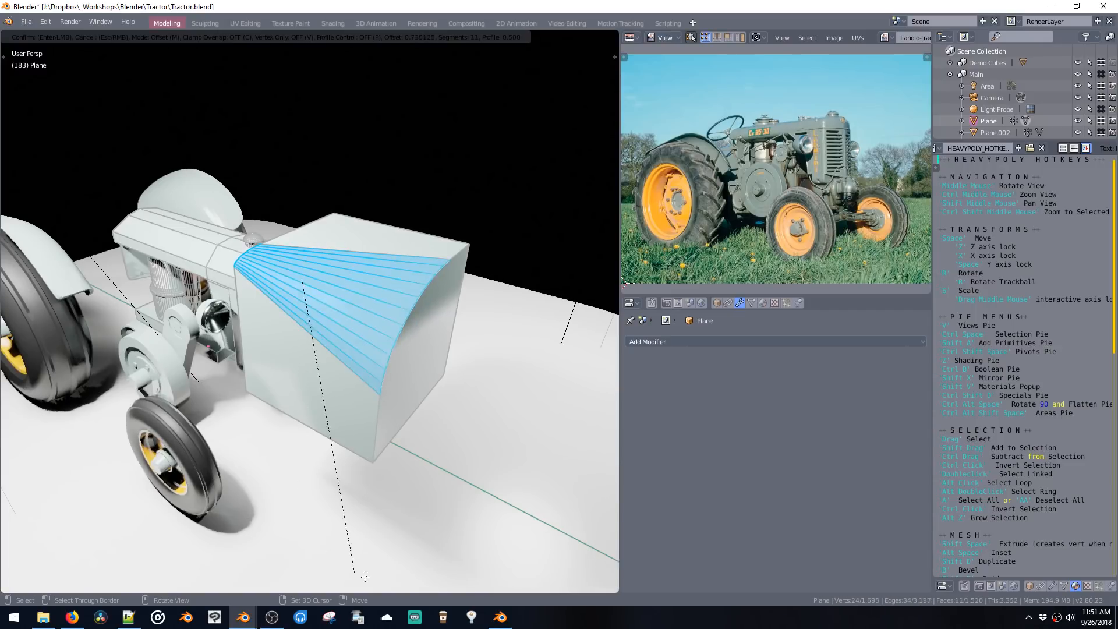
{"action": "left_click", "coordinate": [600, 580]}
Step: Select all of the beveled demo cube's linked geometry and move it farther away from the tractor
{"action": "middle_click", "coordinate": [481, 382], "text": "ctrl+shift"}
{"action": "middle_click_drag", "start_coordinate": [480, 381], "coordinate": [516, 367]}
{"action": "scroll", "coordinate": [375, 332], "scroll_direction": "down", "scroll_amount": 4}
{"action": "left_click_drag", "start_coordinate": [470, 197], "coordinate": [518, 291]}
{"action": "middle_click_drag", "start_coordinate": [524, 378], "coordinate": [488, 362]}
{"action": "scroll", "coordinate": [487, 362], "scroll_direction": "down", "scroll_amount": 3}
{"action": "double_click", "coordinate": [381, 349]}
{"action": "key", "text": "space"}
{"action": "key", "text": "space"}
{"action": "left_click", "coordinate": [637, 348]}
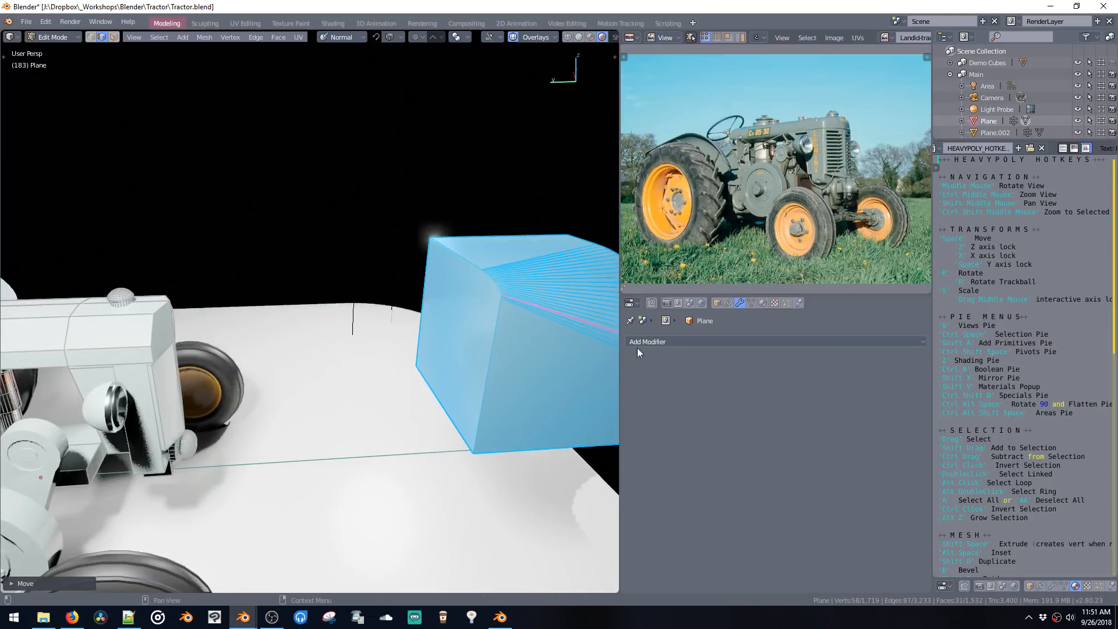
{"action": "middle_click_drag", "start_coordinate": [288, 317], "coordinate": [350, 288], "text": "shift"}
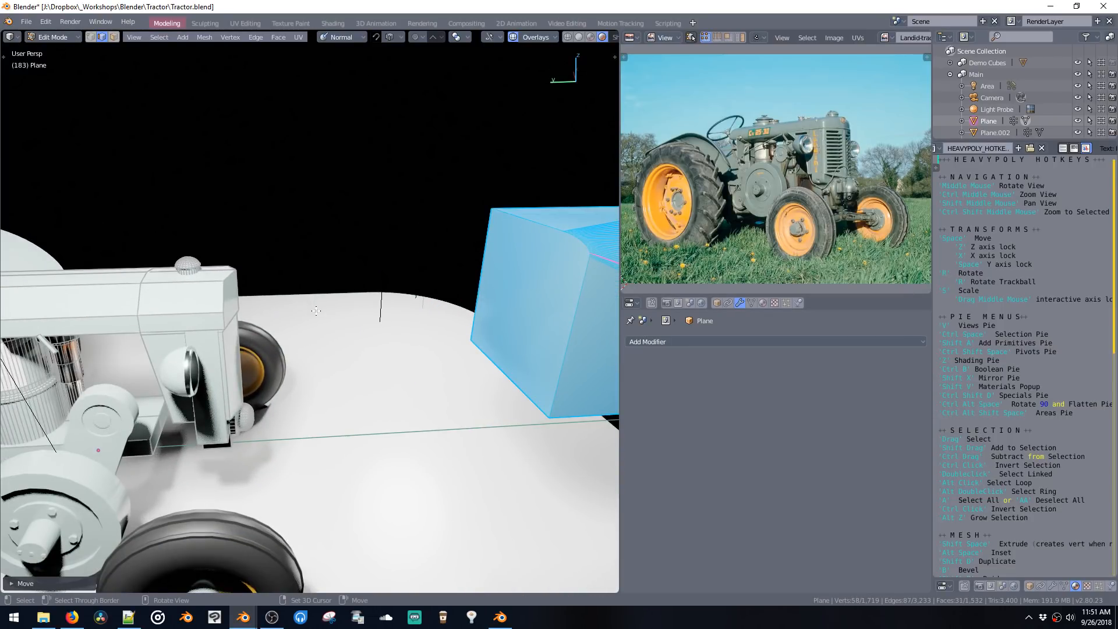
Step: Knife-cut two diagonal lines across adjoining faces on another side of the cube, meeting near one corner
{"action": "middle_click_drag", "start_coordinate": [455, 272], "coordinate": [283, 271], "text": "shift"}
{"action": "key", "text": "k"}
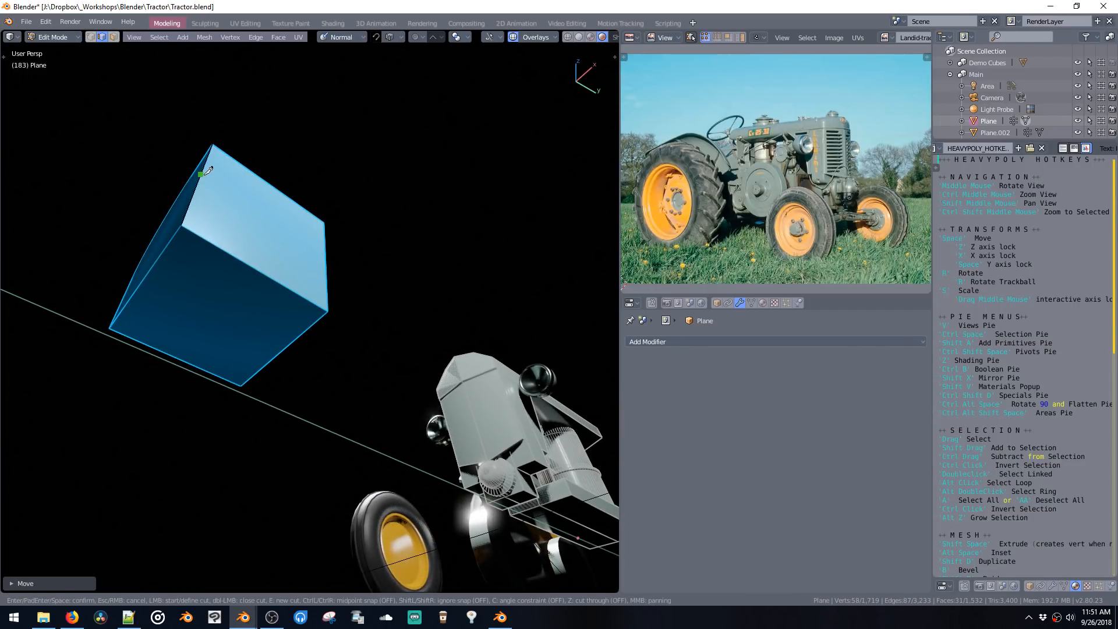
{"action": "left_click", "coordinate": [200, 174]}
{"action": "left_click", "coordinate": [303, 297]}
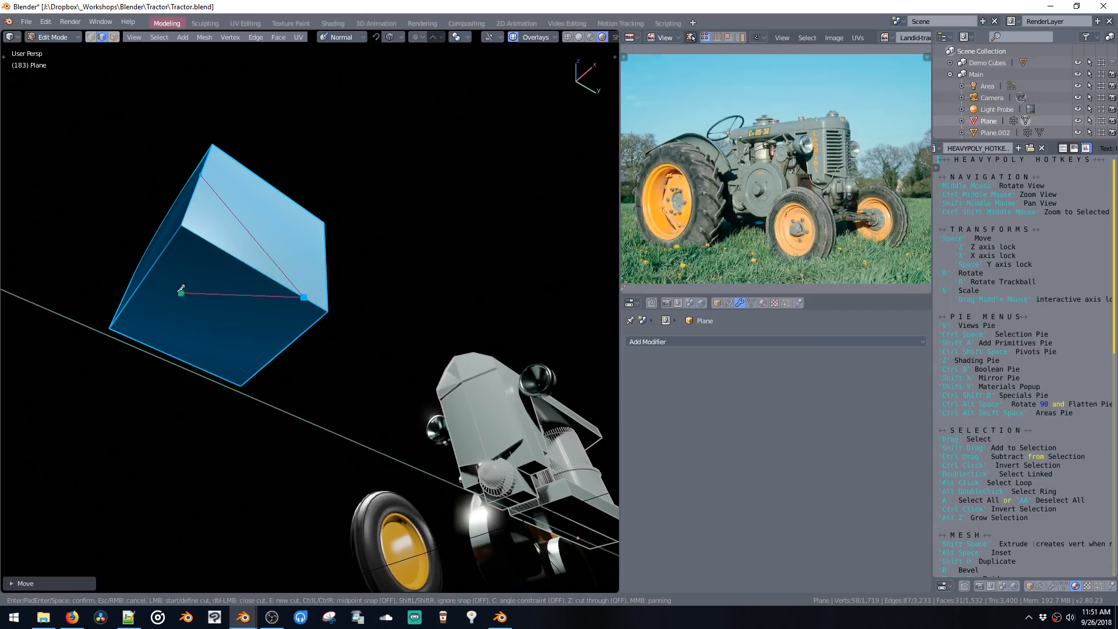
{"action": "left_click", "coordinate": [170, 233]}
{"action": "key", "text": "Return"}
Step: Try a multi-segment bevel on the edge between the new diagonal cuts and undo it
{"action": "left_click", "coordinate": [177, 214]}
{"action": "key", "text": "ctrl+b"}
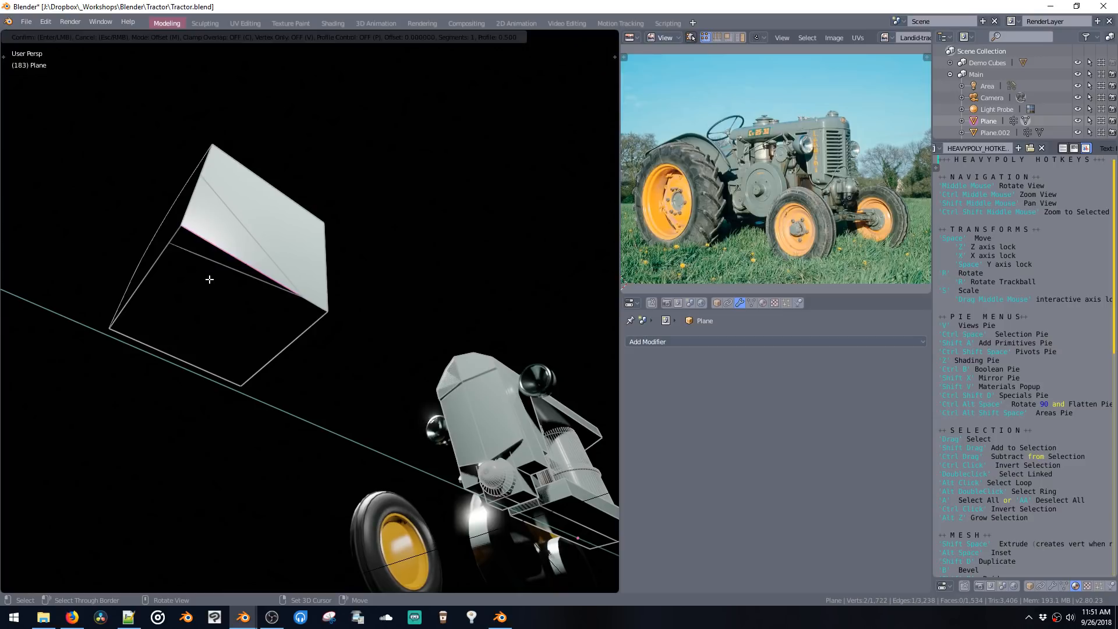
{"action": "scroll", "coordinate": [237, 410], "scroll_direction": "up", "scroll_amount": 17}
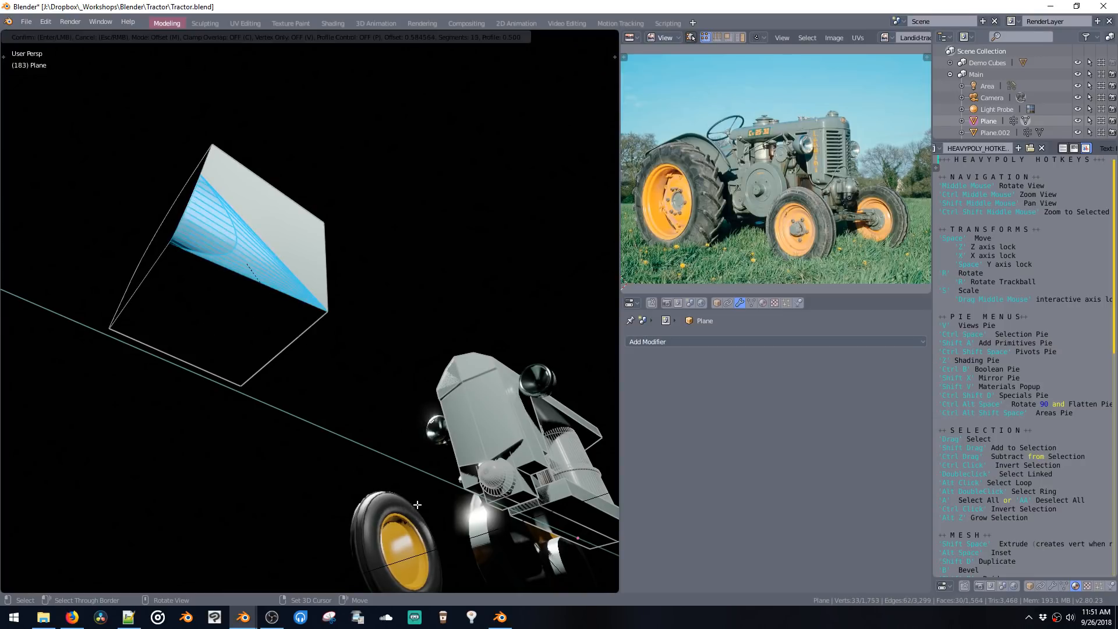
{"action": "left_click", "coordinate": [433, 478]}
{"action": "middle_click_drag", "start_coordinate": [433, 478], "coordinate": [282, 307]}
{"action": "key", "text": "ctrl+z"}
Step: Bevel the edge between the new cuts again with many segments and inspect the rounded cube in Object Mode
{"action": "key", "text": "ctrl+b"}
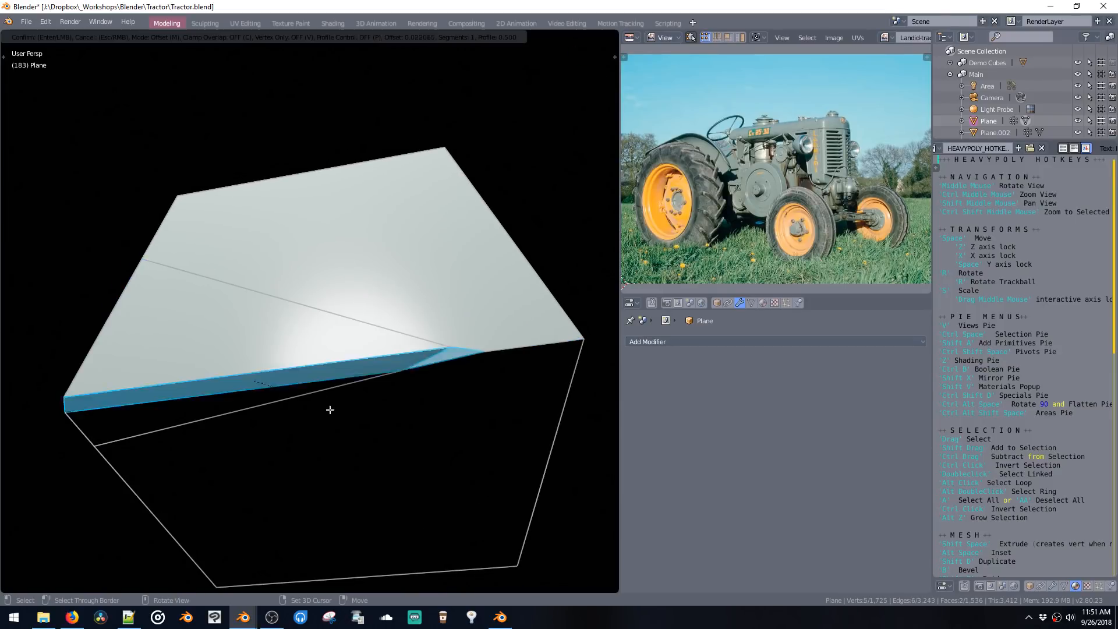
{"action": "scroll", "coordinate": [670, 550], "scroll_direction": "up", "scroll_amount": 20}
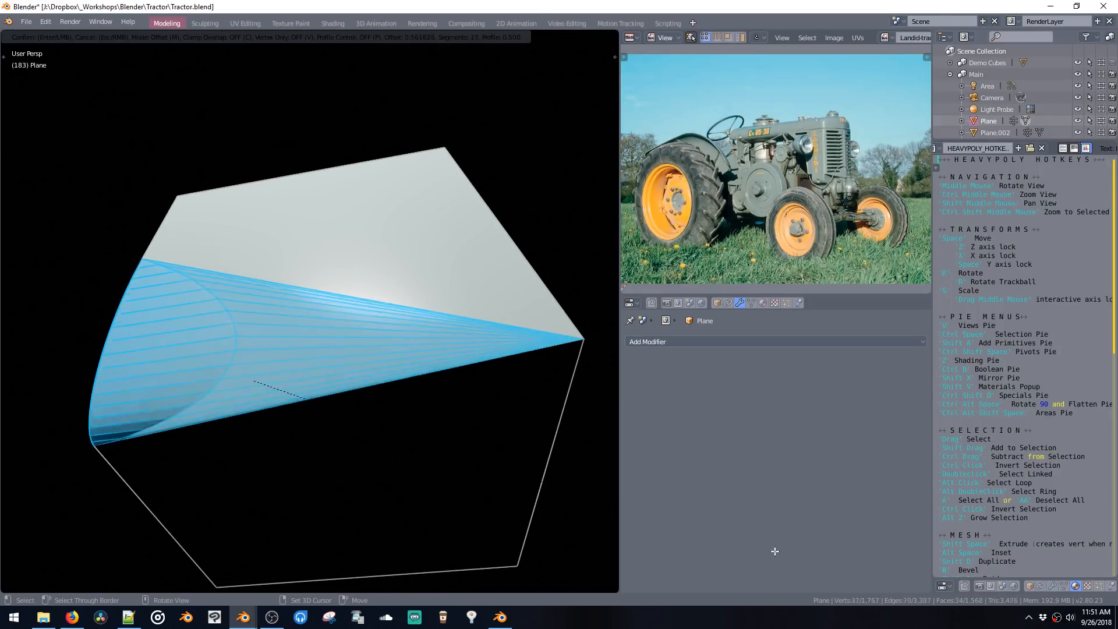
{"action": "left_click", "coordinate": [656, 452]}
{"action": "scroll", "coordinate": [400, 358], "scroll_direction": "down", "scroll_amount": 4}
{"action": "key", "text": "Tab"}
{"action": "middle_click_drag", "start_coordinate": [408, 378], "coordinate": [363, 341]}
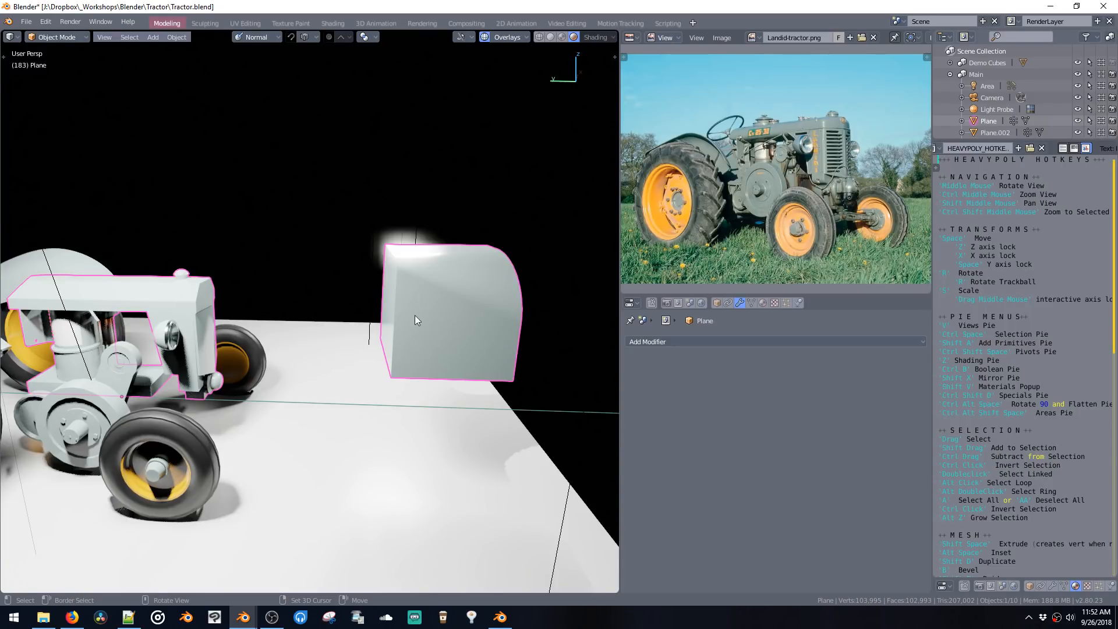
{"action": "middle_click_drag", "start_coordinate": [415, 317], "coordinate": [333, 343]}
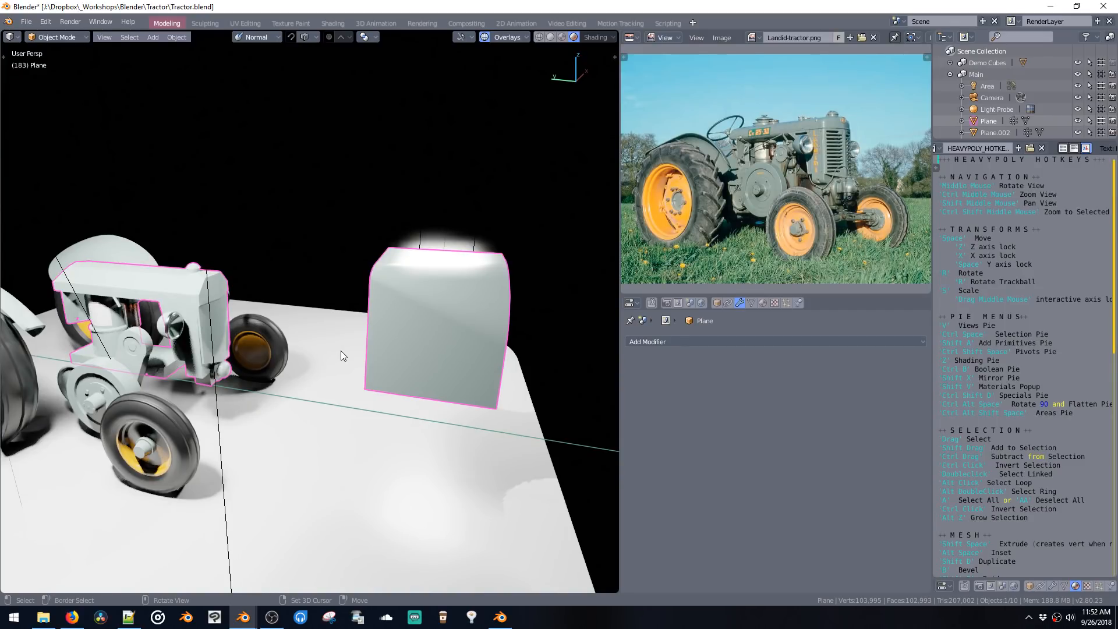
Step: Return to Edit Mode, select the whole demo cube, and delete it
{"action": "key", "text": "Tab"}
{"action": "middle_click_drag", "start_coordinate": [341, 346], "coordinate": [305, 218]}
{"action": "left_click_drag", "start_coordinate": [277, 191], "coordinate": [555, 471]}
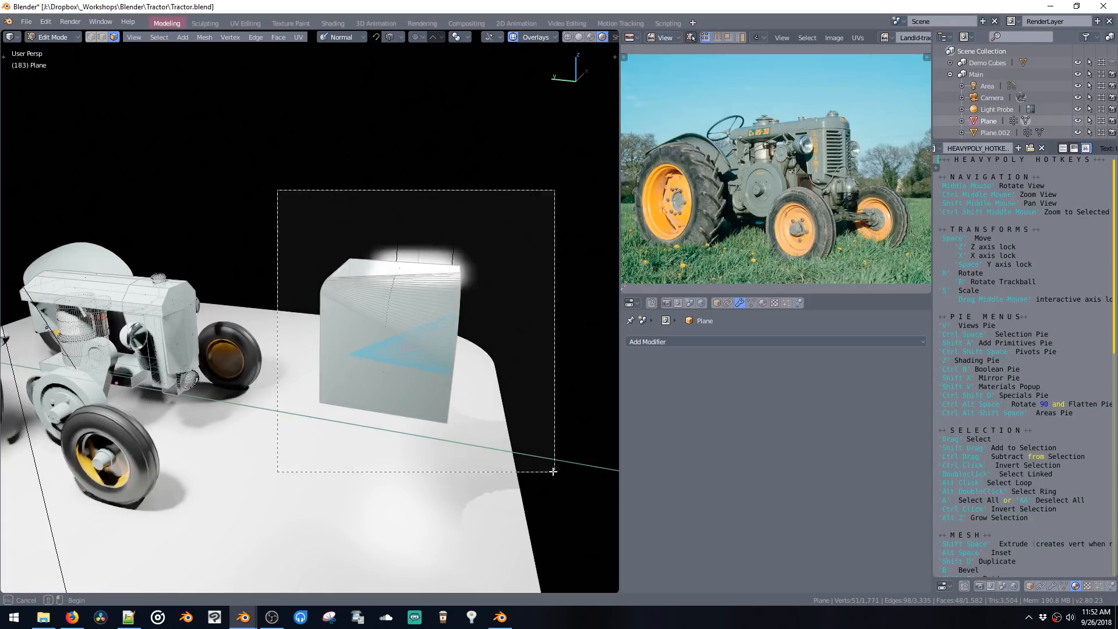
{"action": "key", "text": "x"}
Step: Frame the hood geometry closely in Edit Mode and select the front grille faces to examine them
{"action": "mouse_move", "coordinate": [390, 330]}
{"action": "middle_mouse_down"}
{"action": "mouse_move", "coordinate": [421, 312]}
{"action": "mouse_move", "coordinate": [479, 310]}
{"action": "middle_mouse_up"}
{"action": "key", "text": "Tab"}
{"action": "middle_click_drag", "start_coordinate": [354, 372], "coordinate": [435, 361], "text": "shift"}
{"action": "key", "text": "Tab"}
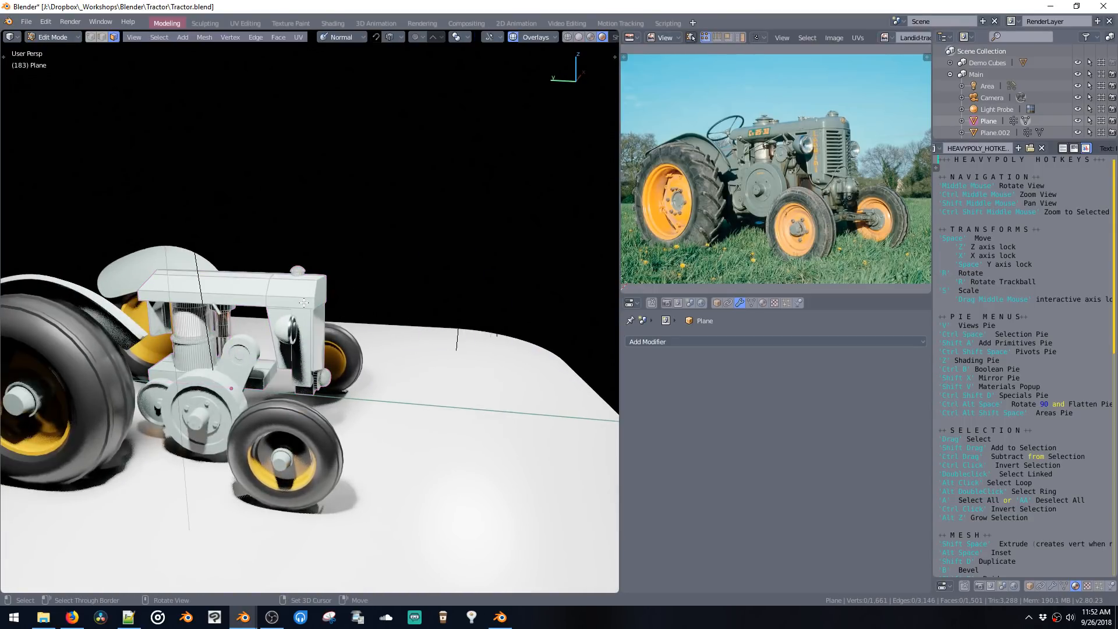
{"action": "left_click_drag", "start_coordinate": [177, 223], "coordinate": [433, 459]}
{"action": "middle_click", "coordinate": [430, 451], "text": "ctrl+shift"}
{"action": "middle_click_drag", "start_coordinate": [396, 362], "coordinate": [318, 351]}
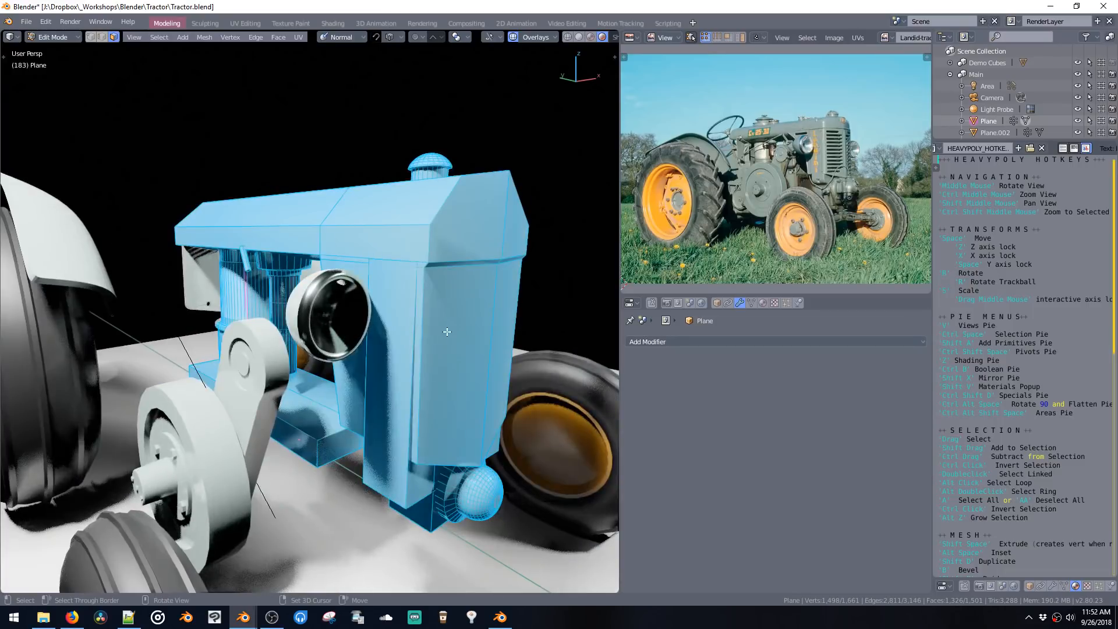
{"action": "left_click", "coordinate": [446, 329]}
{"action": "middle_click_drag", "start_coordinate": [443, 325], "coordinate": [349, 316], "text": "shift"}
{"action": "left_click", "coordinate": [457, 369], "text": "shift"}
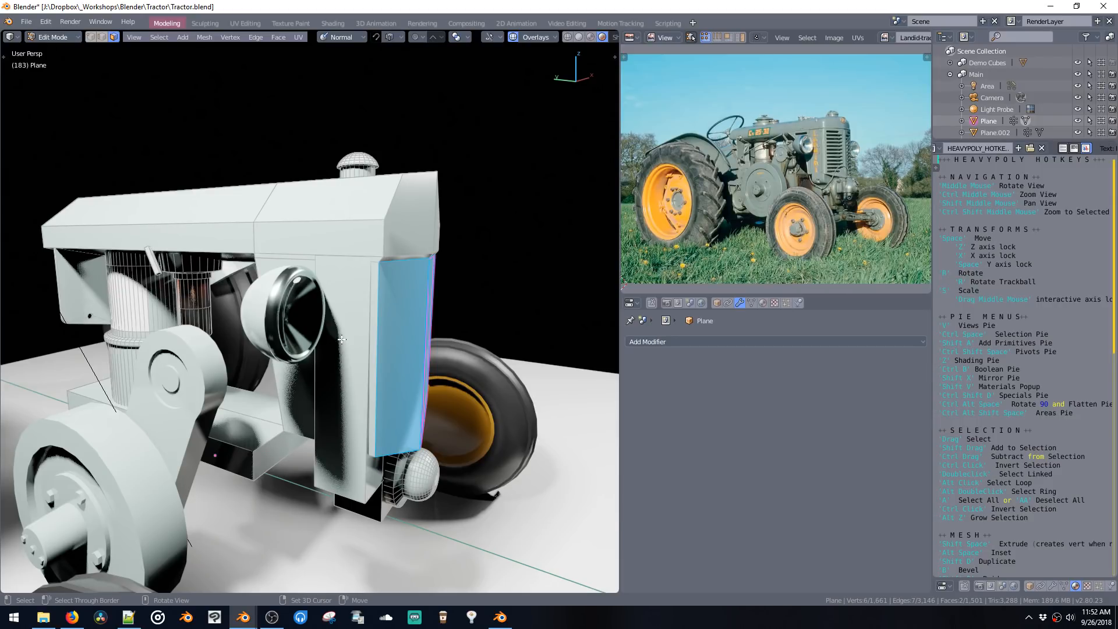
Step: Switch to edge selection and pick out the lower edges of the hood's side panel for inspection
{"action": "middle_click_drag", "start_coordinate": [392, 370], "coordinate": [387, 403]}
{"action": "key", "text": "ctrl+space"}
{"action": "left_click", "coordinate": [425, 342]}
{"action": "left_click", "coordinate": [390, 377]}
{"action": "left_click", "coordinate": [270, 400], "text": "shift"}
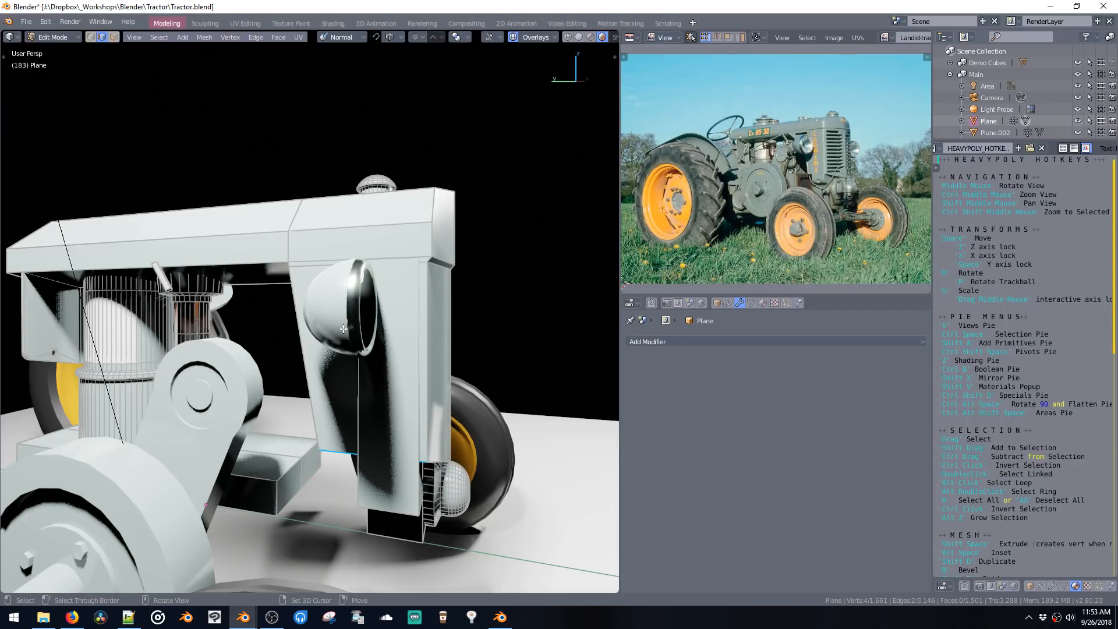
{"action": "middle_click_drag", "start_coordinate": [433, 248], "coordinate": [310, 354]}
Step: Duplicate one front grille face and place the copy just in front of the radiator
{"action": "left_click", "coordinate": [292, 337]}
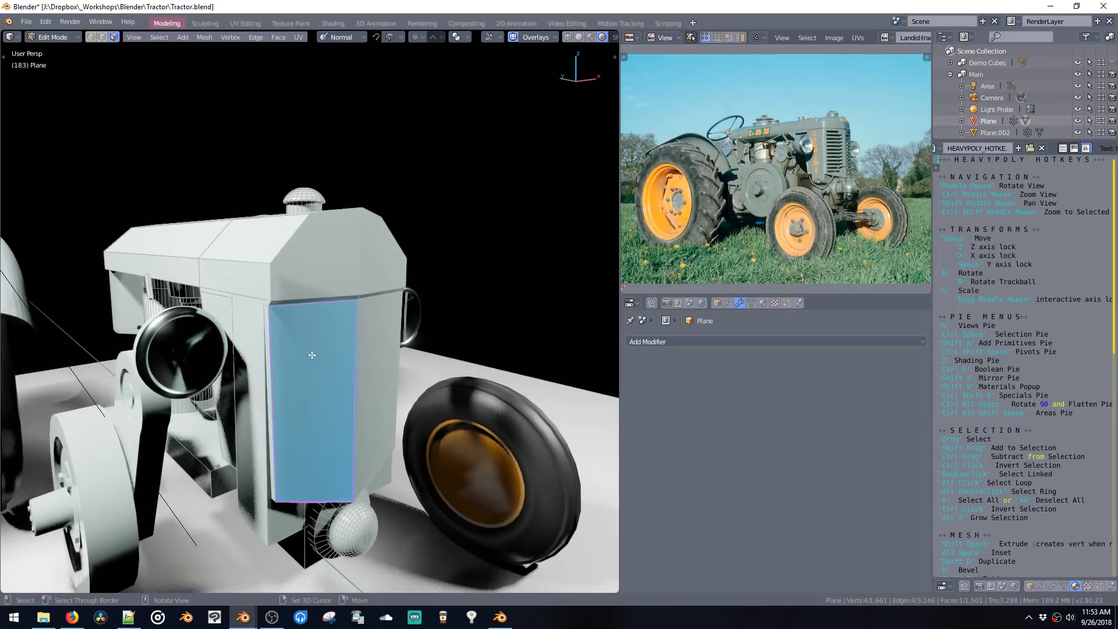
{"action": "key", "text": "shift+d"}
{"action": "key", "text": "y"}
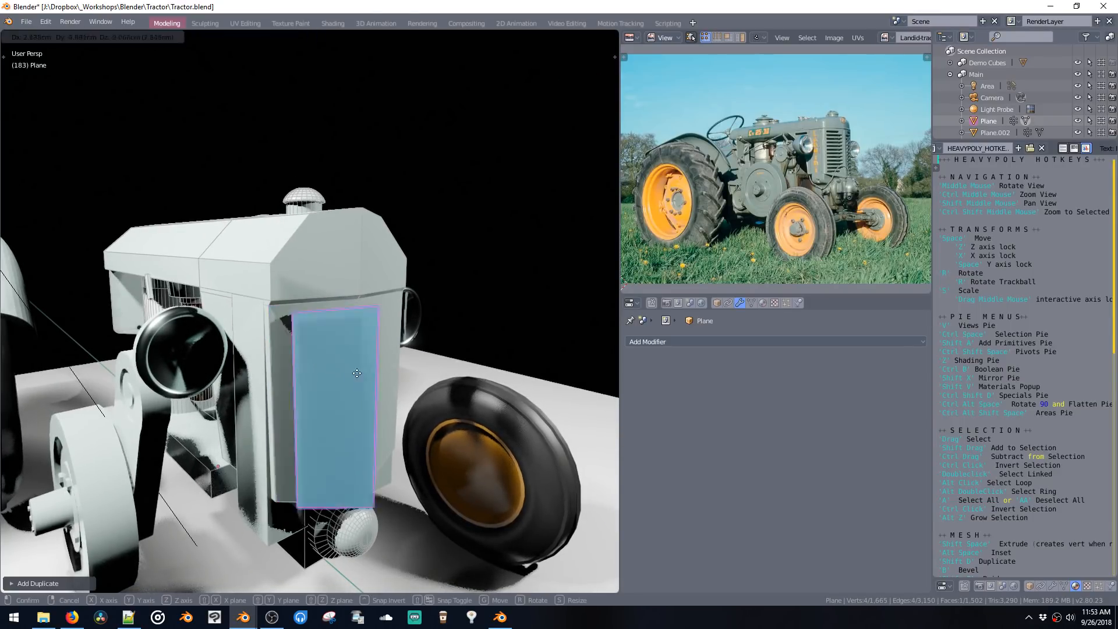
{"action": "left_click", "coordinate": [372, 402]}
Step: Raise the copied face's bottom edge to leave a narrow strip, scaling and moving the edge along Z
{"action": "key", "text": "ctrl+space"}
{"action": "left_click", "coordinate": [372, 429]}
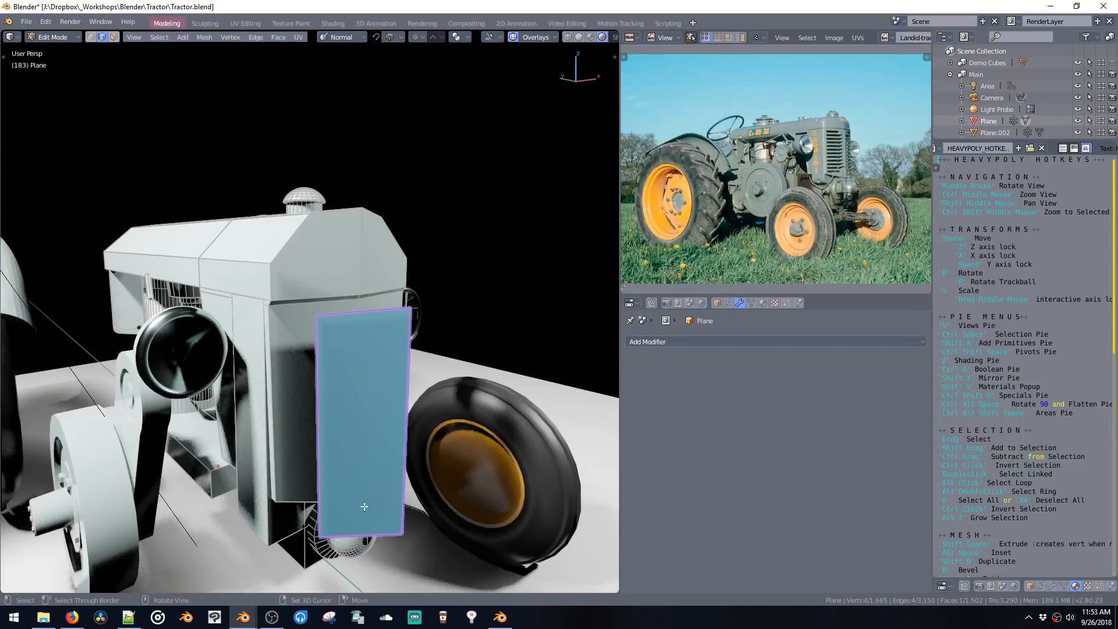
{"action": "left_click", "coordinate": [363, 534]}
{"action": "key", "text": "s"}
{"action": "key", "text": "z"}
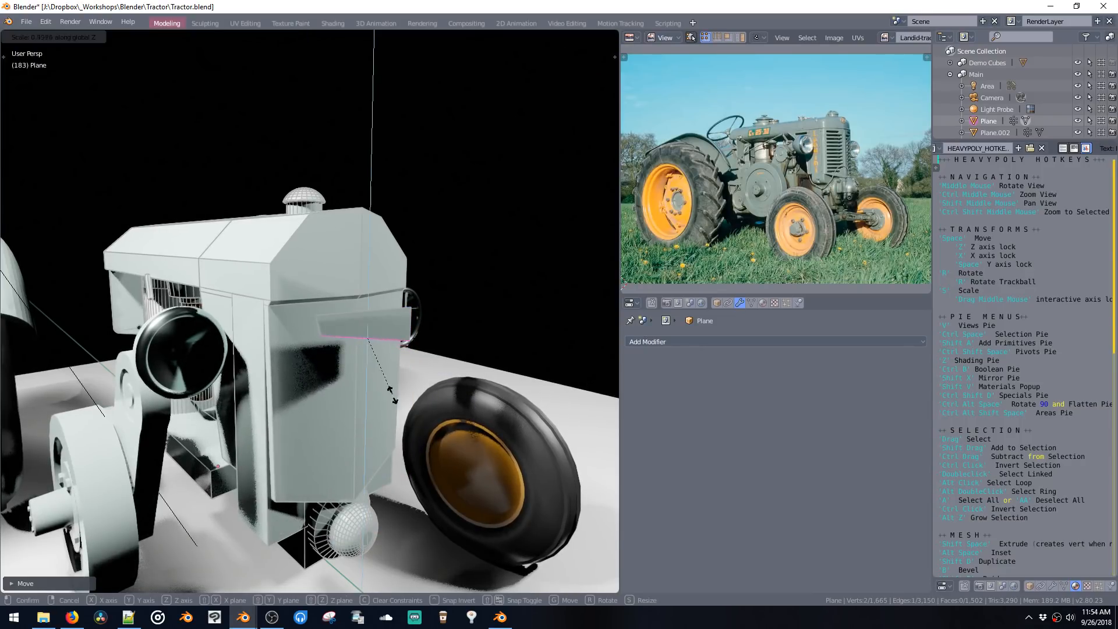
{"action": "left_click", "coordinate": [386, 342]}
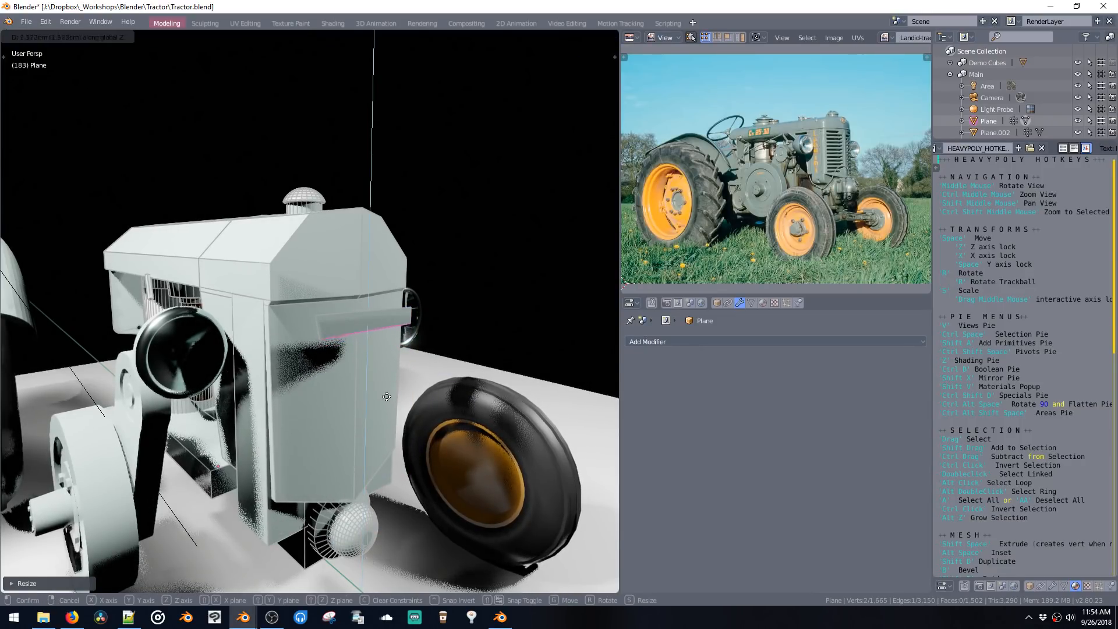
{"action": "key", "text": "ctrl+l"}
{"action": "middle_click_drag", "start_coordinate": [380, 386], "coordinate": [303, 322]}
Step: Level the strip's bottom and top edges by scaling each of them along Z
{"action": "key", "text": "1"}
{"action": "left_click", "coordinate": [243, 336]}
{"action": "key", "text": "s"}
{"action": "key", "text": "z"}
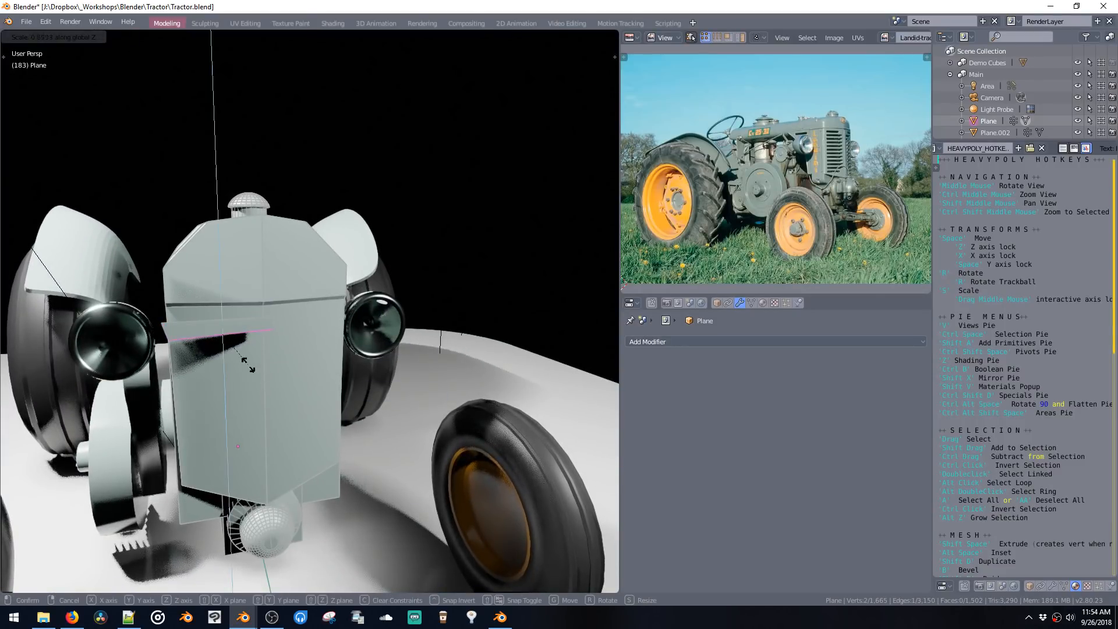
{"action": "left_click", "coordinate": [247, 356]}
{"action": "key", "text": "s"}
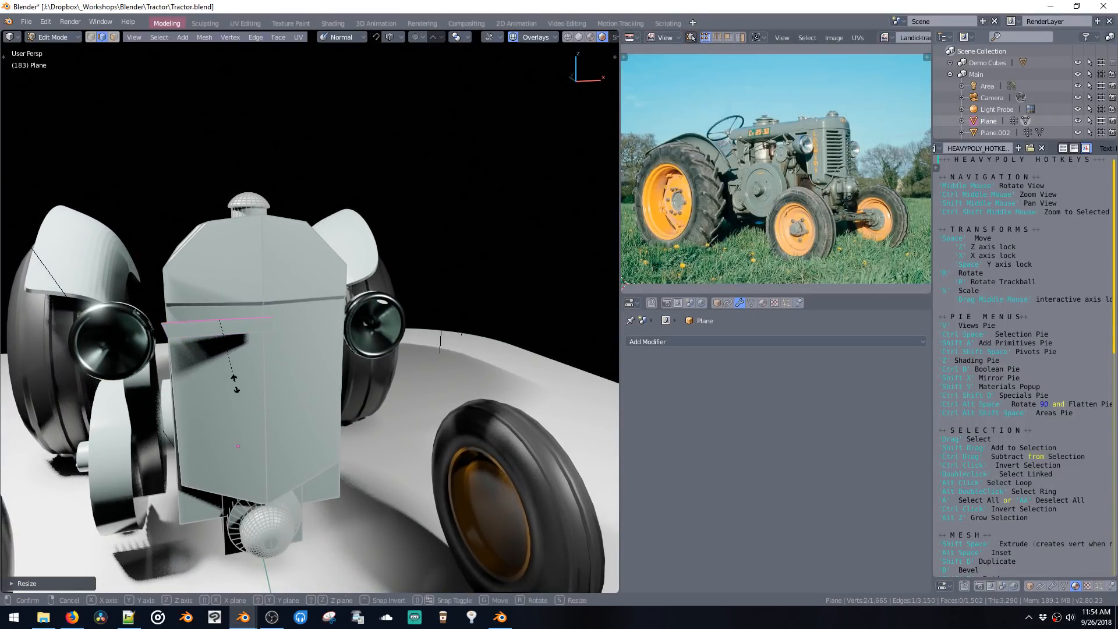
{"action": "key", "text": "z"}
{"action": "left_click", "coordinate": [202, 347]}
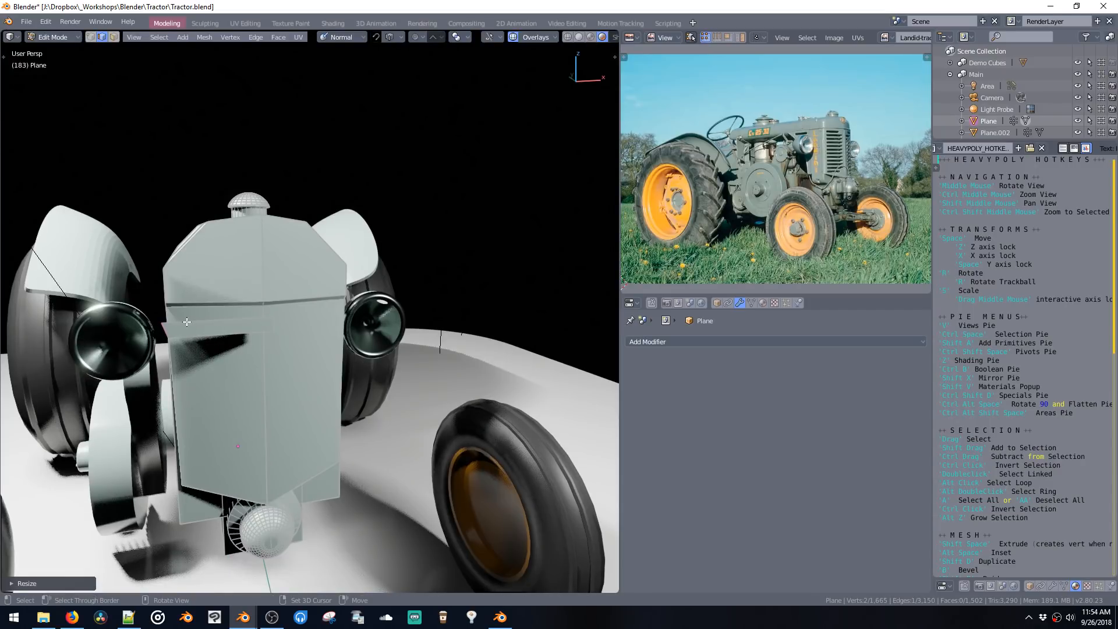
Step: Move the strip's outer end edge outward along X and straighten it by scaling to 0 along X
{"action": "key", "text": "space"}
{"action": "key", "text": "x"}
{"action": "left_click", "coordinate": [150, 330]}
{"action": "key", "text": "s"}
{"action": "key", "text": "x"}
{"action": "key", "text": "0"}
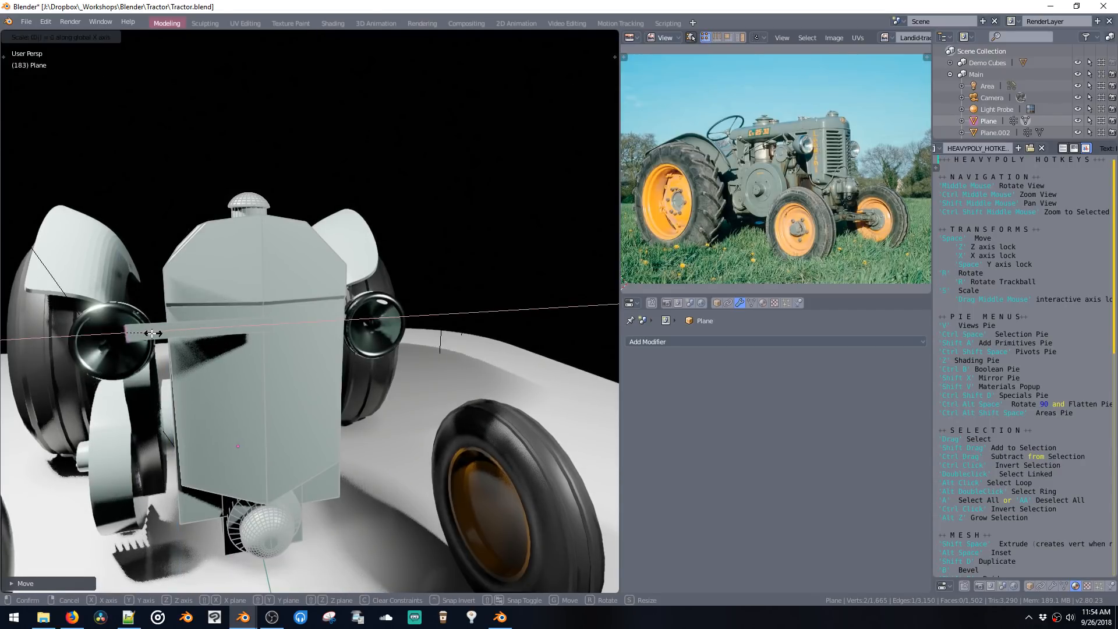
Step: Shift the strip's outer end edge along X and extrude the whole strip forward into a solid slat
{"action": "left_click", "coordinate": [220, 329]}
{"action": "key", "text": "space"}
{"action": "key", "text": "x"}
{"action": "mouse_move", "coordinate": [248, 336]}
{"action": "middle_mouse_down"}
{"action": "mouse_move", "coordinate": [233, 338]}
{"action": "mouse_move", "coordinate": [250, 345]}
{"action": "middle_mouse_up"}
{"action": "left_click", "coordinate": [232, 339]}
{"action": "key", "text": "shift+space"}
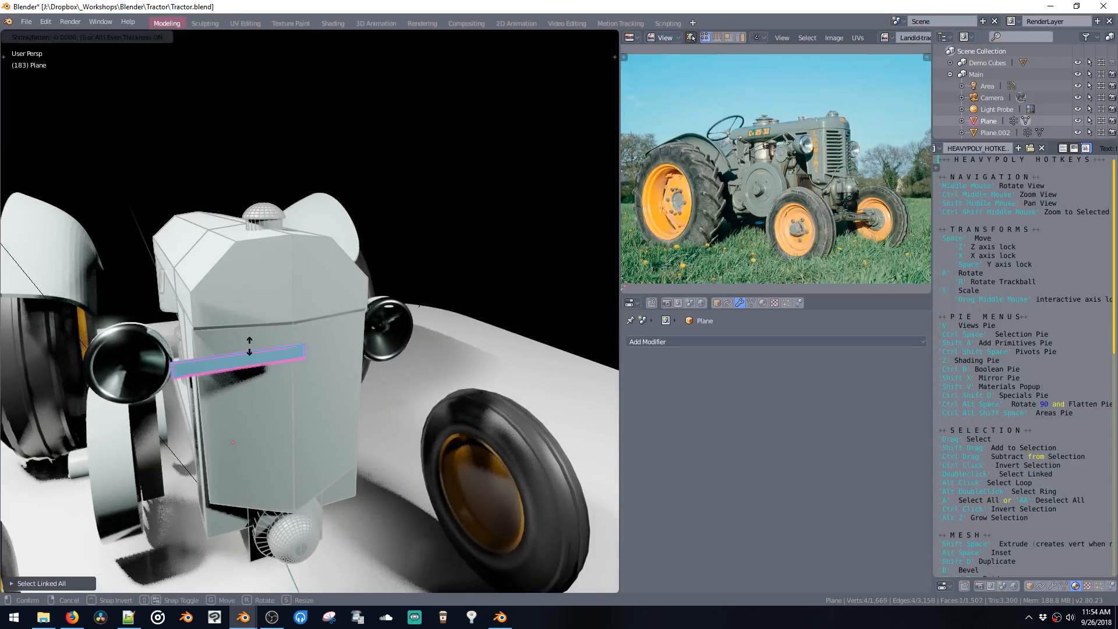
{"action": "left_click", "coordinate": [304, 435]}
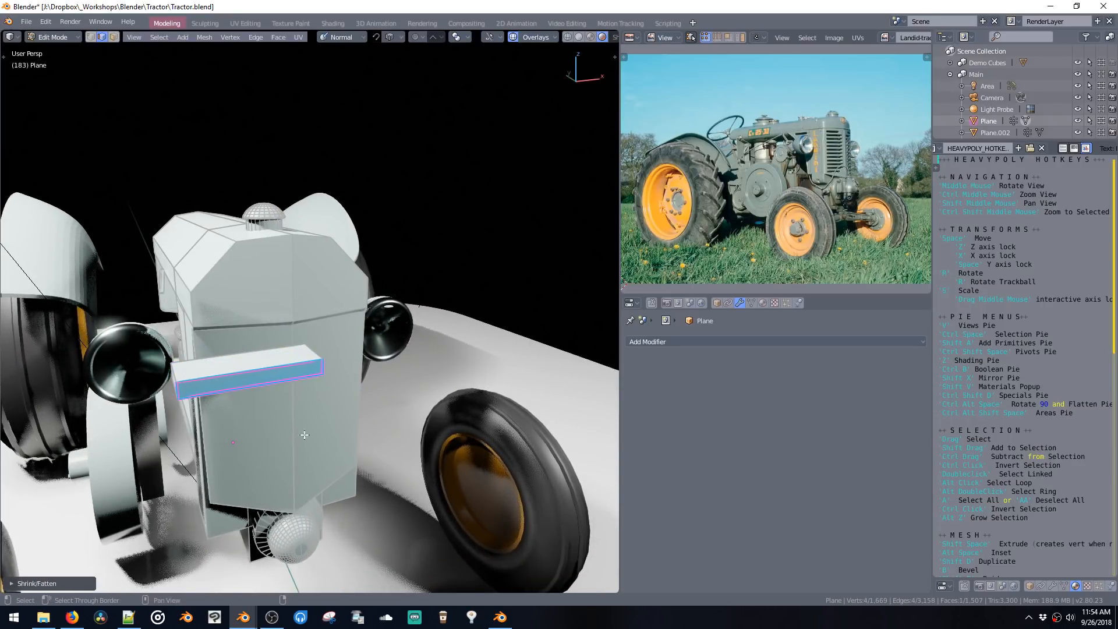
Step: Bevel the slat's vertical end edges with several segments to round off both ends
{"action": "double_click", "coordinate": [315, 352], "text": "alt"}
{"action": "middle_click_drag", "start_coordinate": [287, 402], "coordinate": [268, 317]}
{"action": "middle_click", "coordinate": [283, 379], "text": "ctrl+shift"}
{"action": "key", "text": "b"}
{"action": "scroll", "coordinate": [291, 437], "scroll_direction": "up", "scroll_amount": 6}
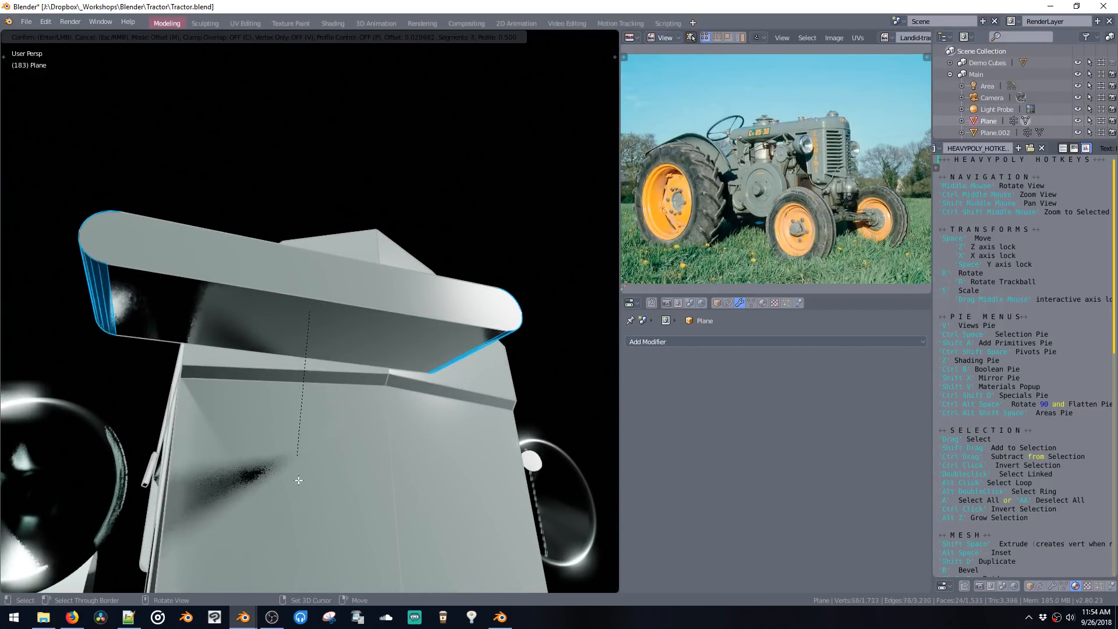
{"action": "left_click", "coordinate": [291, 379]}
Step: Select the whole rounded slat and move it back along Y against the radiator front
{"action": "mouse_move", "coordinate": [291, 374]}
{"action": "middle_mouse_down"}
{"action": "mouse_move", "coordinate": [305, 407]}
{"action": "mouse_move", "coordinate": [310, 329]}
{"action": "mouse_move", "coordinate": [309, 369]}
{"action": "middle_mouse_up"}
{"action": "double_click", "coordinate": [261, 316]}
{"action": "middle_click_drag", "start_coordinate": [260, 317], "coordinate": [256, 344]}
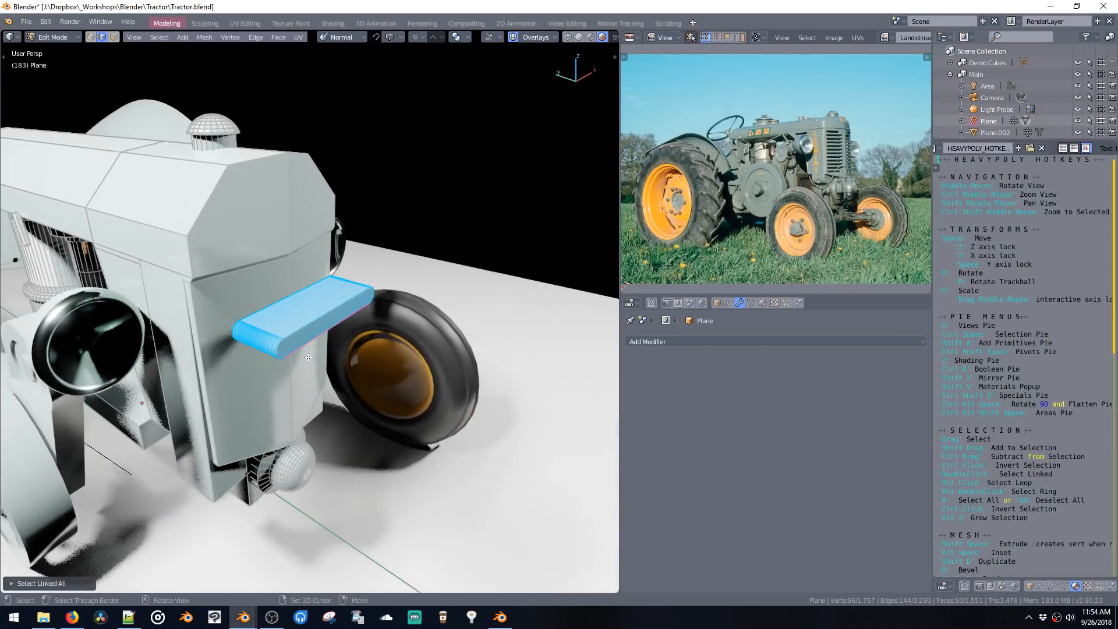
{"action": "key", "text": "space"}
{"action": "key", "text": "space"}
{"action": "left_click", "coordinate": [218, 350]}
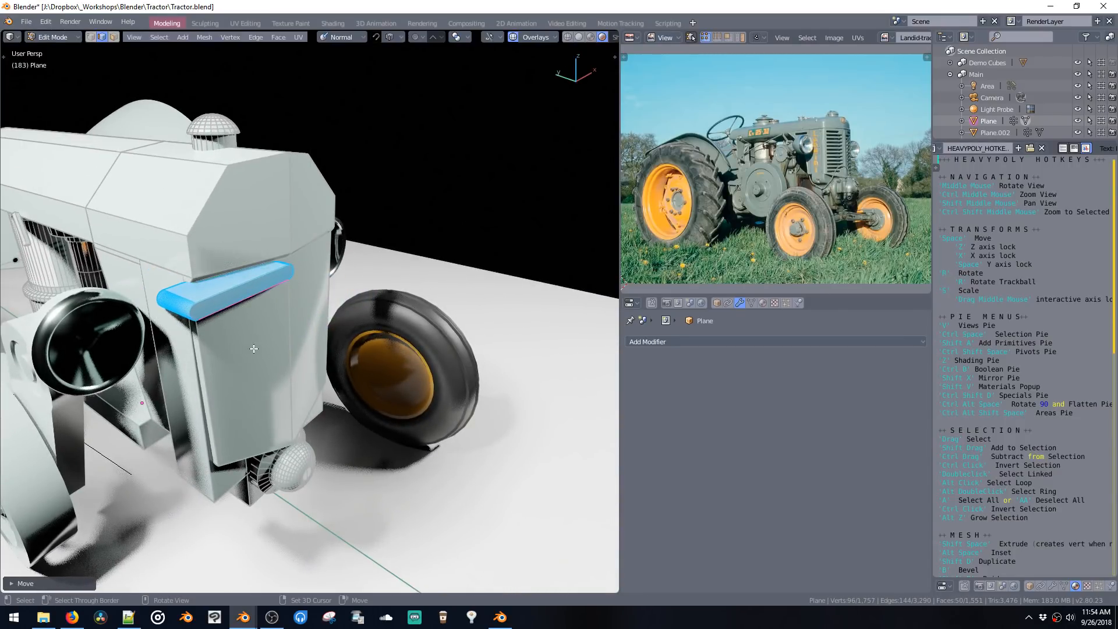
Step: Duplicate the slat three times, stacking each copy directly below the previous one along Z
{"action": "key", "text": "shift+d"}
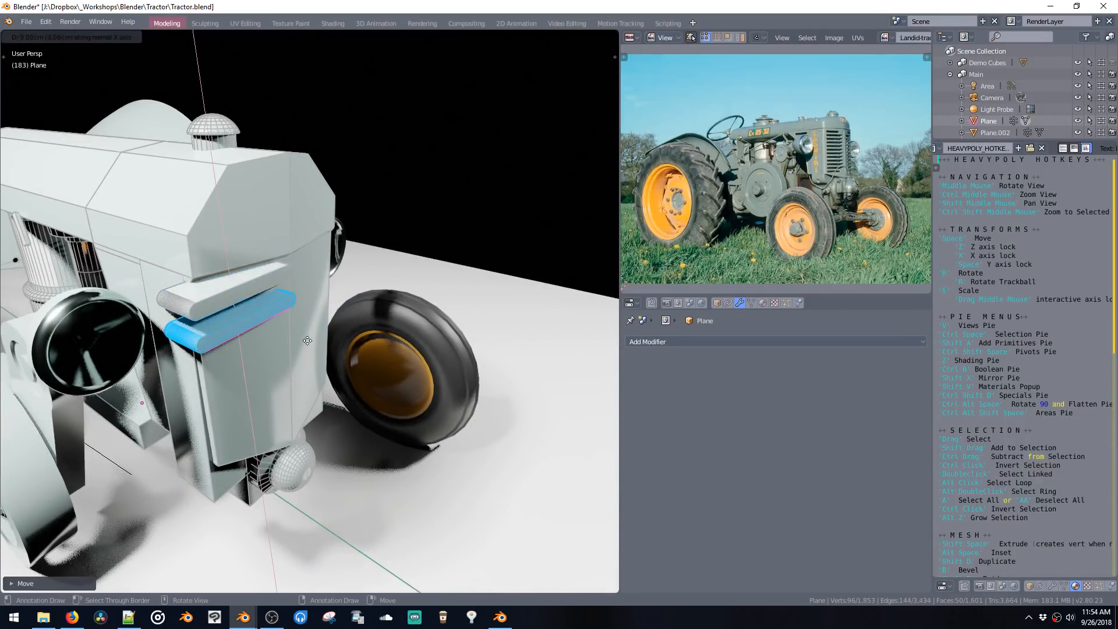
{"action": "left_click", "coordinate": [295, 335]}
{"action": "middle_click_drag", "start_coordinate": [295, 335], "coordinate": [288, 317]}
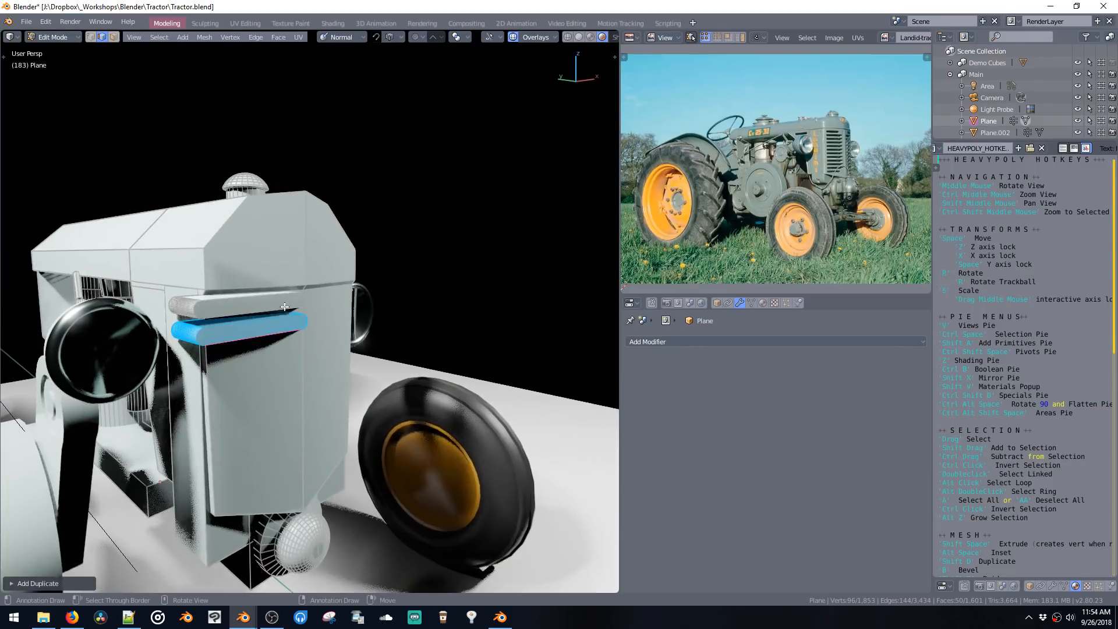
{"action": "key", "text": "shift+d"}
{"action": "key", "text": "z"}
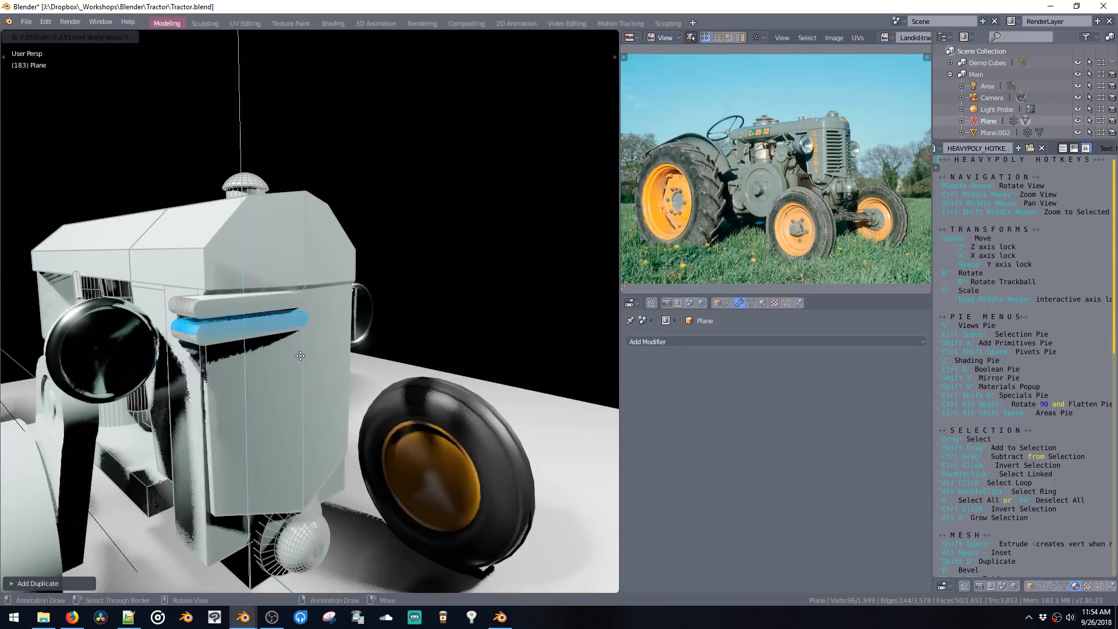
{"action": "left_click", "coordinate": [297, 337]}
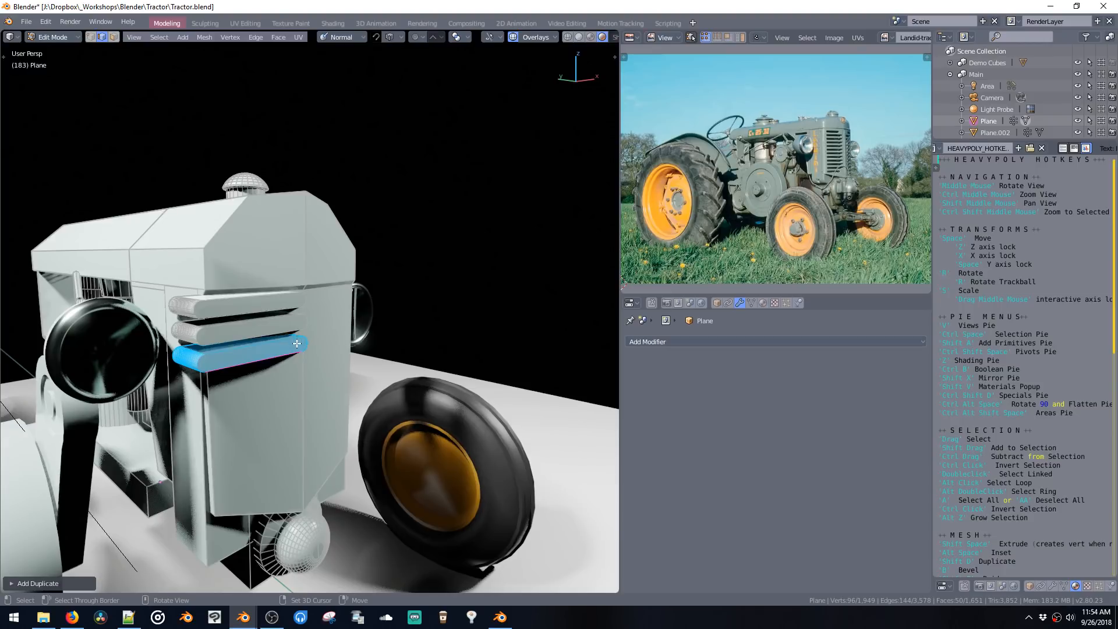
{"action": "key", "text": "shift+d"}
{"action": "key", "text": "z"}
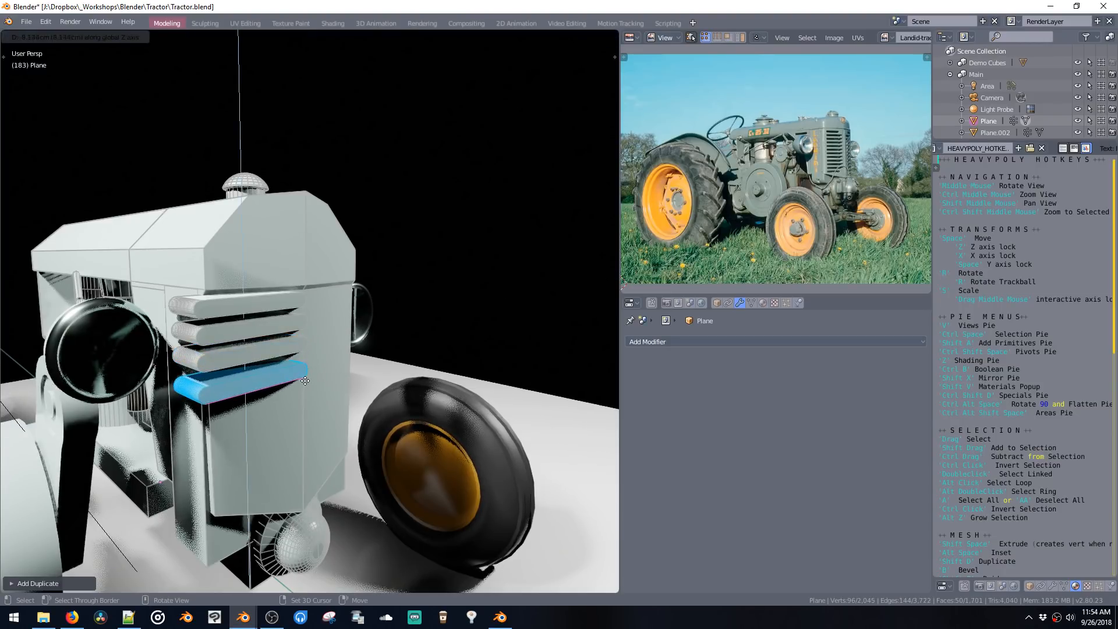
{"action": "left_click", "coordinate": [303, 377]}
Step: Repeat the last slat duplication until the stack reaches the lower end of the radiator
{"action": "key", "text": "shift+r"}
{"action": "key", "text": "shift+r"}
{"action": "key", "text": "shift+r"}
{"action": "key", "text": "shift+r"}
{"action": "key", "text": "shift+r"}
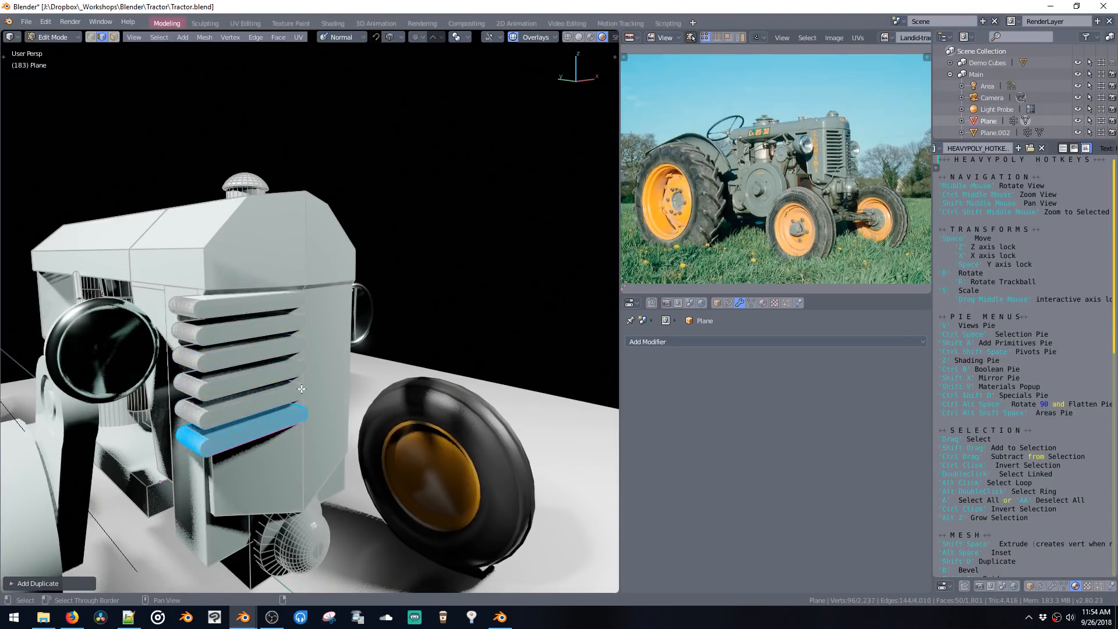
{"action": "middle_click_drag", "start_coordinate": [301, 385], "coordinate": [267, 212]}
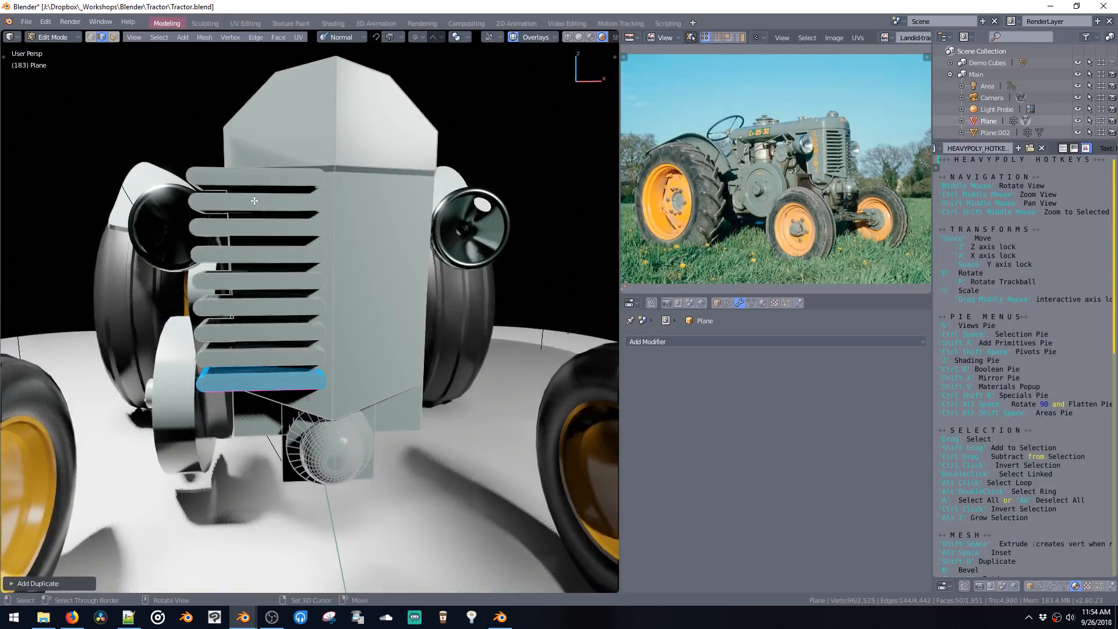
Step: Select all the duplicated slats below the top one and delete them
{"action": "left_click", "coordinate": [254, 202]}
{"action": "left_click", "coordinate": [258, 227], "text": "shift"}
{"action": "left_click", "coordinate": [258, 249], "text": "shift"}
{"action": "left_click", "coordinate": [256, 275], "text": "shift"}
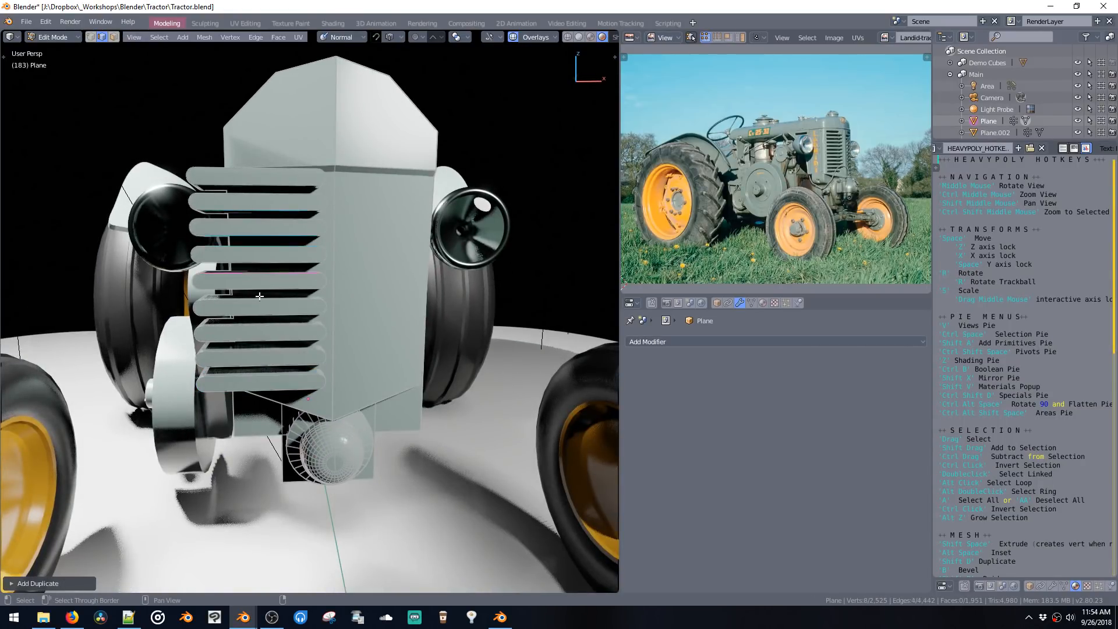
{"action": "left_click", "coordinate": [259, 296], "text": "shift"}
{"action": "left_click", "coordinate": [258, 315], "text": "shift"}
{"action": "left_click", "coordinate": [261, 361], "text": "shift"}
{"action": "double_click", "coordinate": [262, 378], "text": "shift"}
{"action": "key", "text": "x"}
Step: Select the remaining top slat and reposition it slightly under the hood's front edge
{"action": "double_click", "coordinate": [251, 187]}
{"action": "middle_click_drag", "start_coordinate": [251, 186], "coordinate": [270, 218]}
{"action": "key", "text": "space"}
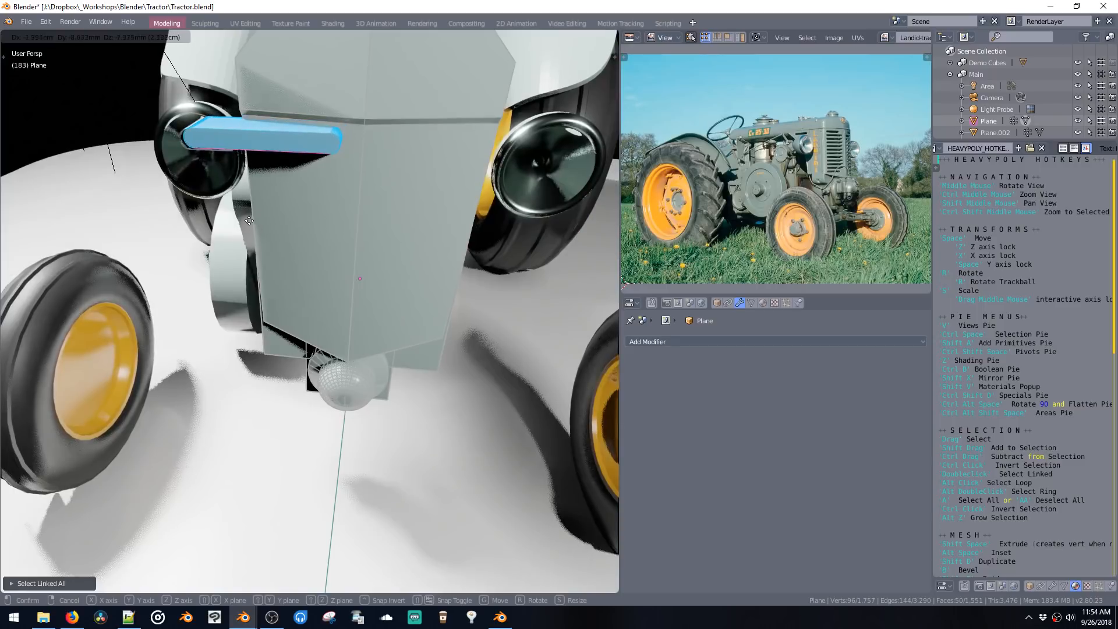
{"action": "left_click", "coordinate": [246, 220]}
Step: Duplicate the top slat just below and slightly inward, adjusting the copy's height along Z
{"action": "key", "text": "shift+d"}
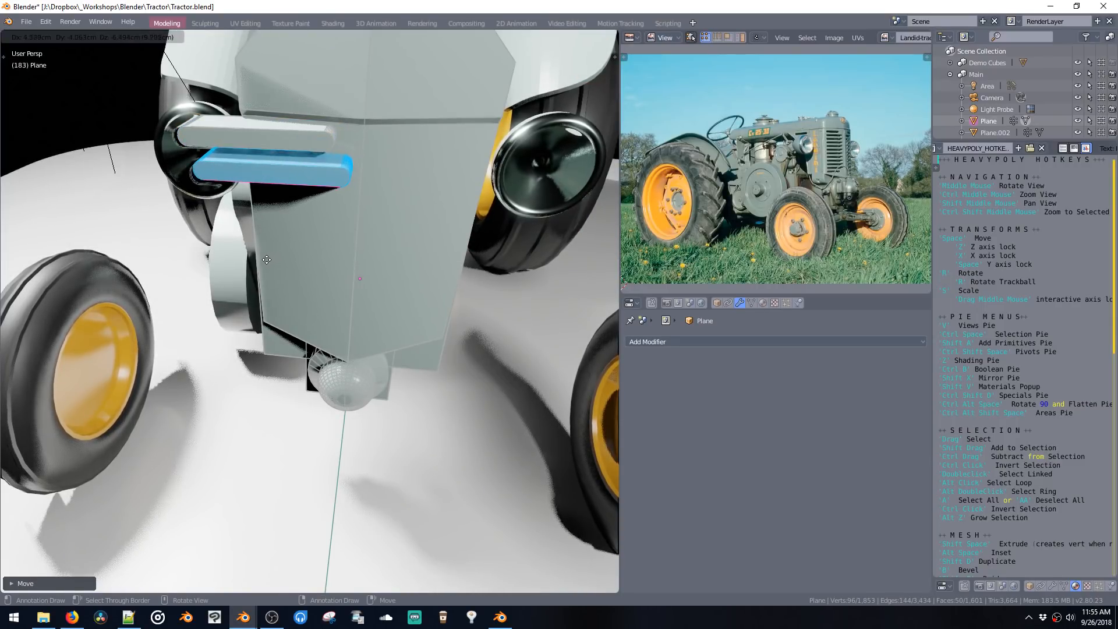
{"action": "left_click", "coordinate": [269, 261]}
{"action": "middle_click_drag", "start_coordinate": [270, 261], "coordinate": [272, 226]}
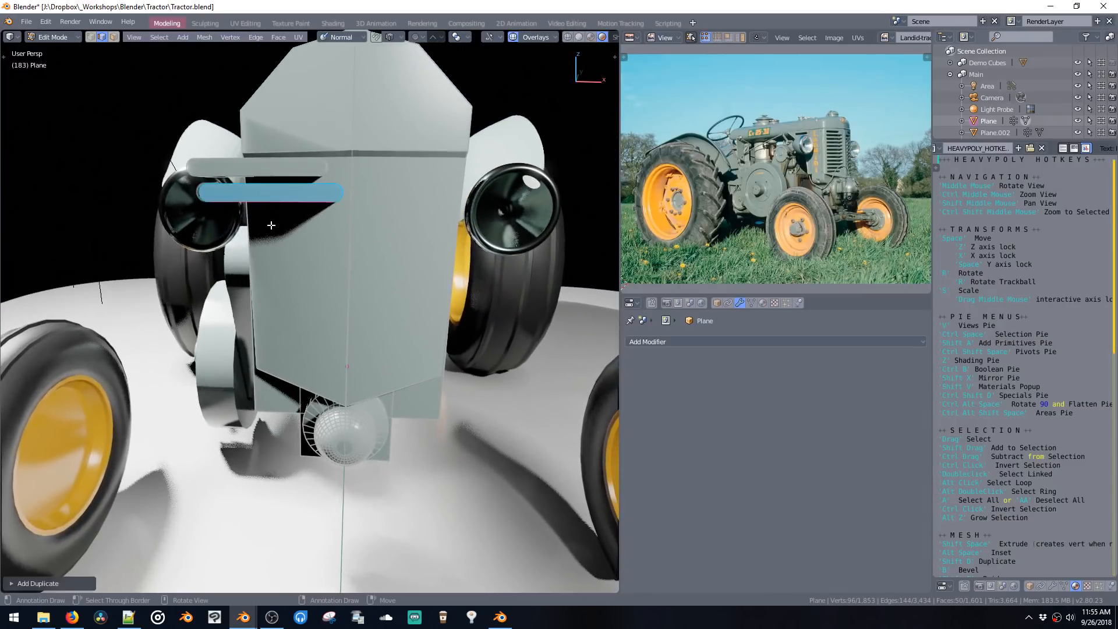
{"action": "key", "text": "space"}
{"action": "key", "text": "z"}
{"action": "left_click", "coordinate": [270, 226]}
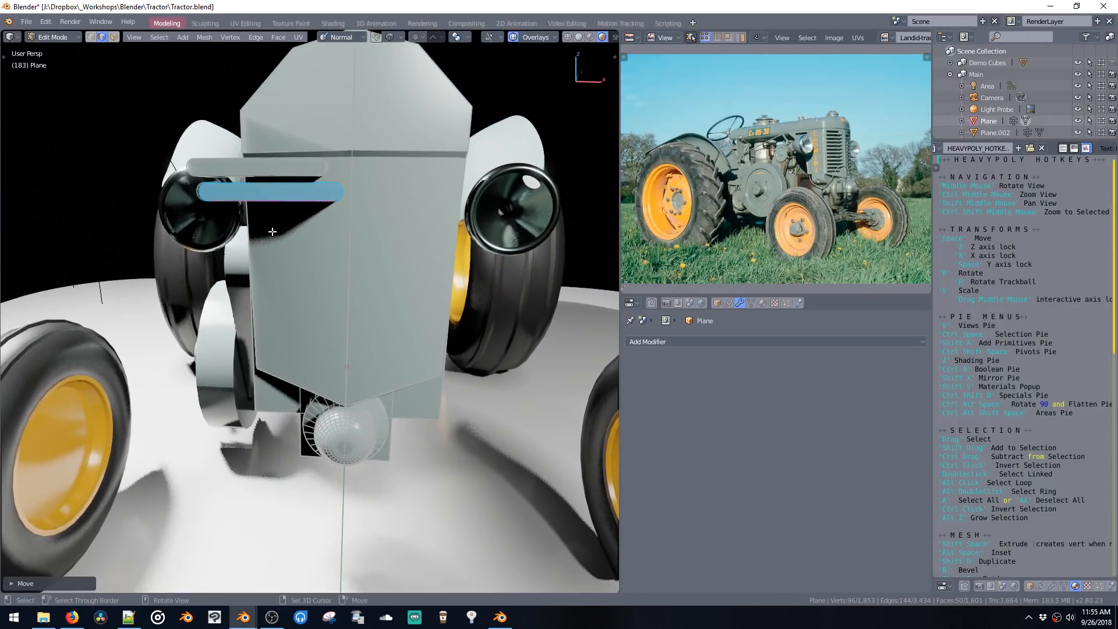
{"action": "key", "text": "shift+d"}
{"action": "key", "text": "x"}
{"action": "right_click", "coordinate": [271, 251]}
{"action": "key", "text": "x"}
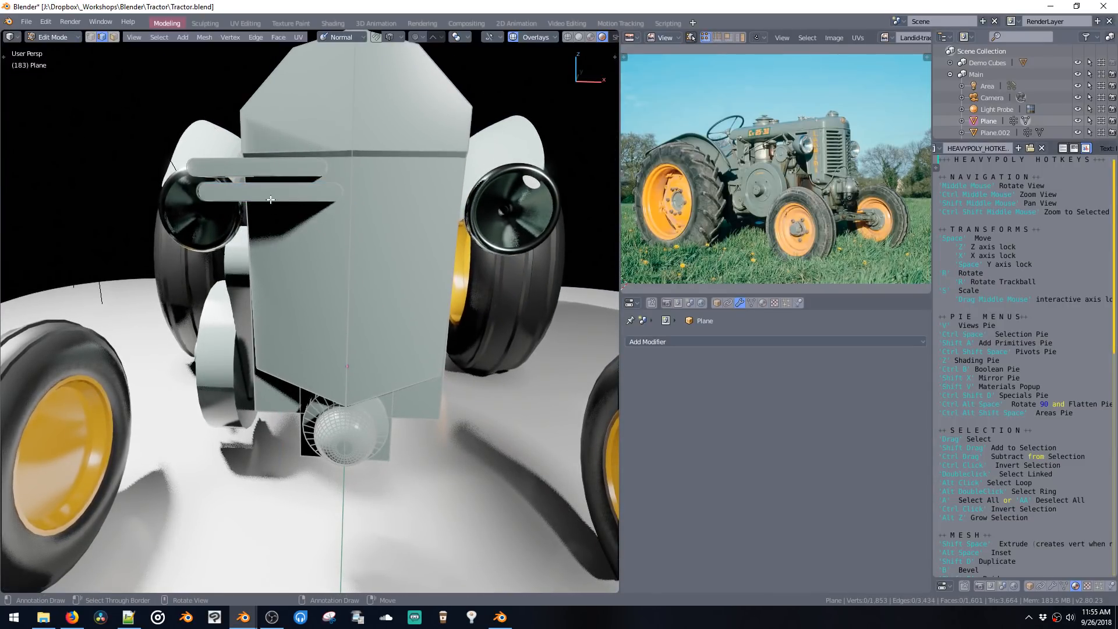
Step: Duplicate the second slat downward along Z and repeat the duplication down to the radiator's lower end
{"action": "double_click", "coordinate": [268, 199]}
{"action": "key", "text": "shift+d"}
{"action": "key", "text": "z"}
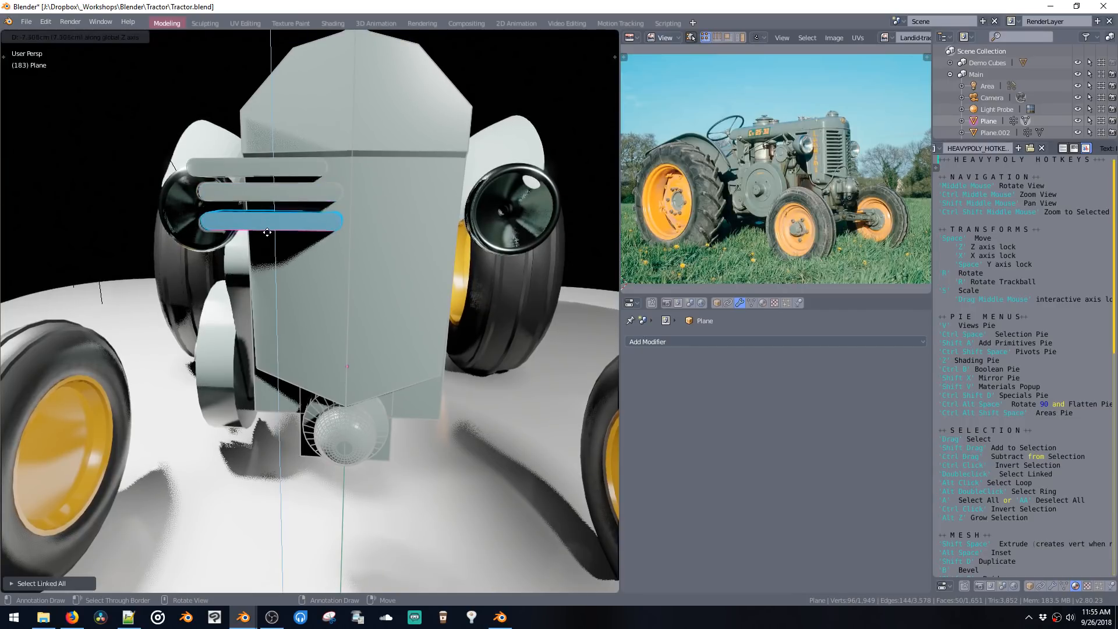
{"action": "left_click", "coordinate": [267, 231]}
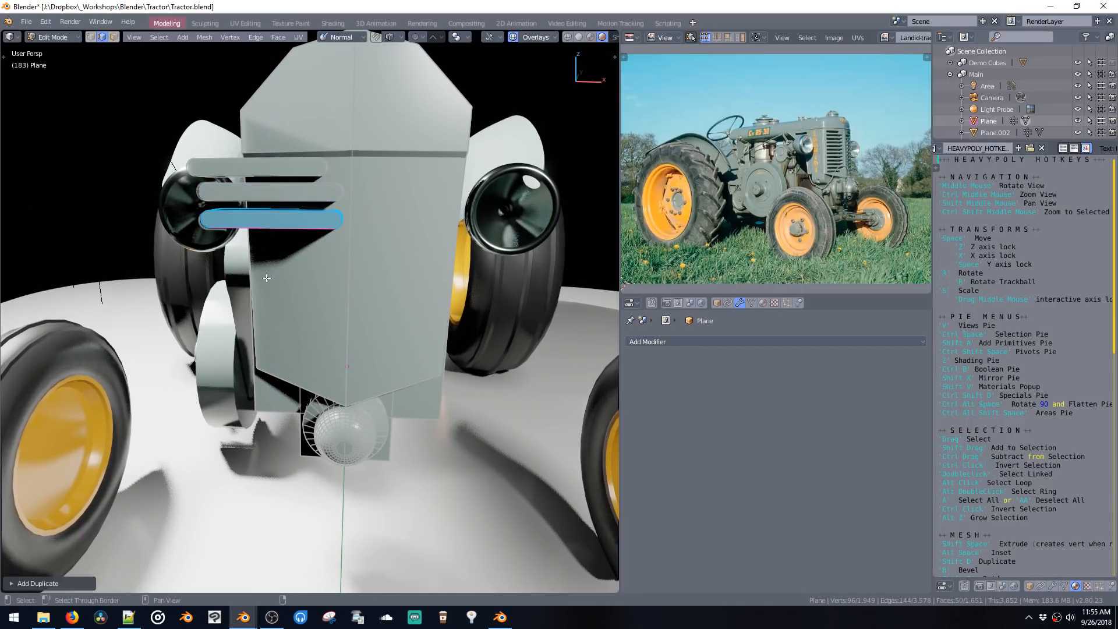
{"action": "key", "text": "shift+r"}
{"action": "key", "text": "shift+r"}
{"action": "key", "text": "shift+r"}
{"action": "key", "text": "shift+r"}
{"action": "key", "text": "shift+r"}
{"action": "key", "text": "shift+r"}
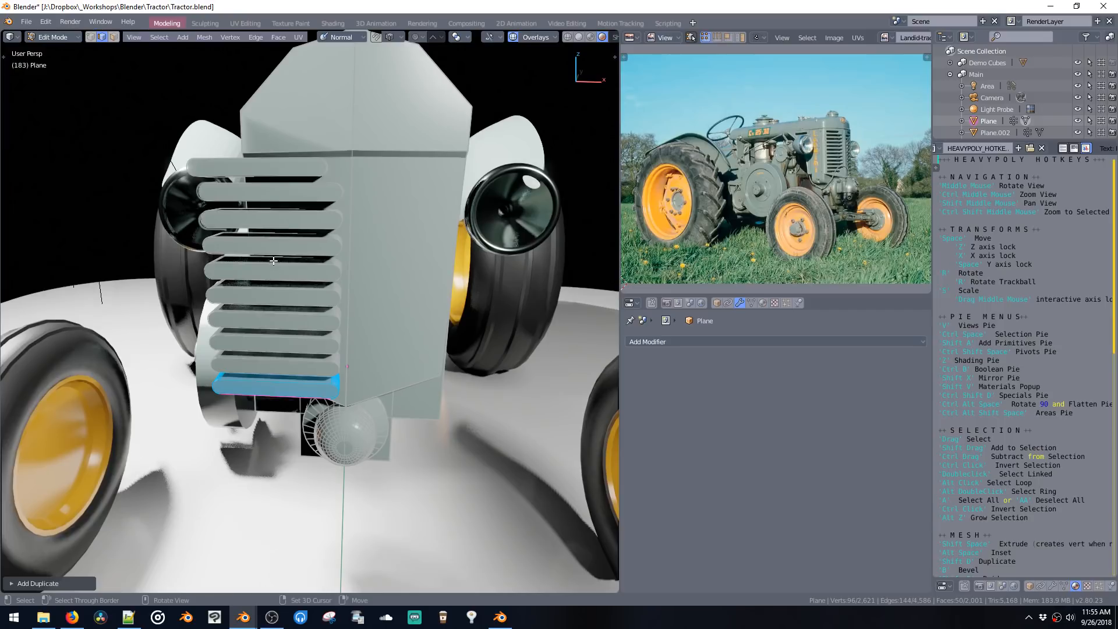
Step: Move the lowest slat outward along X so it is offset from the slats above it
{"action": "middle_click_drag", "start_coordinate": [274, 261], "coordinate": [279, 238]}
{"action": "key", "text": "space"}
{"action": "key", "text": "space"}
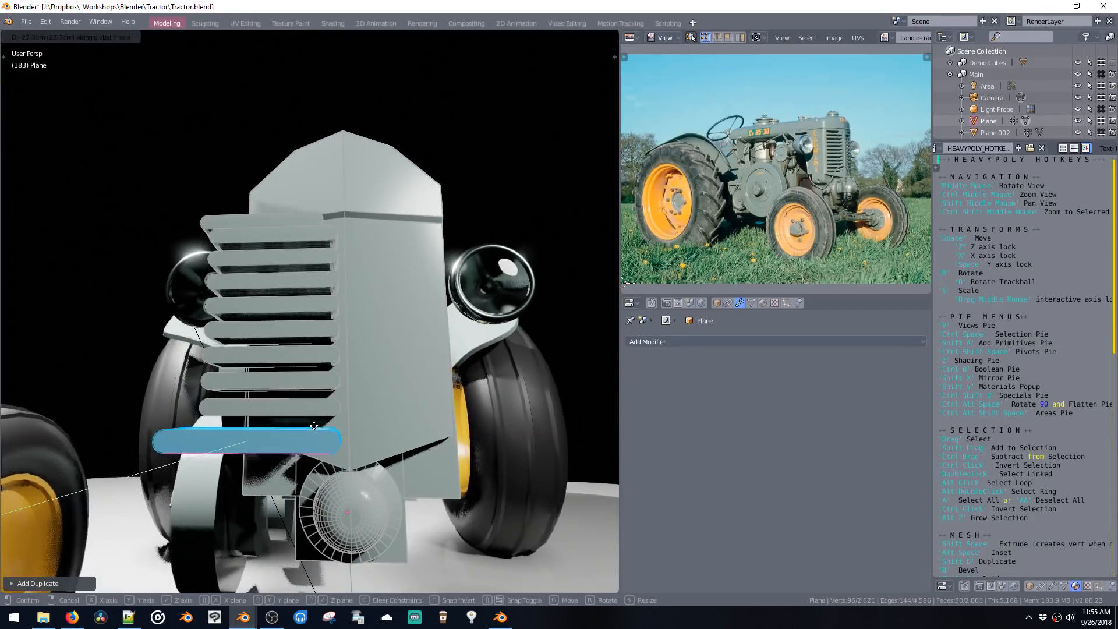
{"action": "key", "text": "z"}
{"action": "key", "text": "z"}
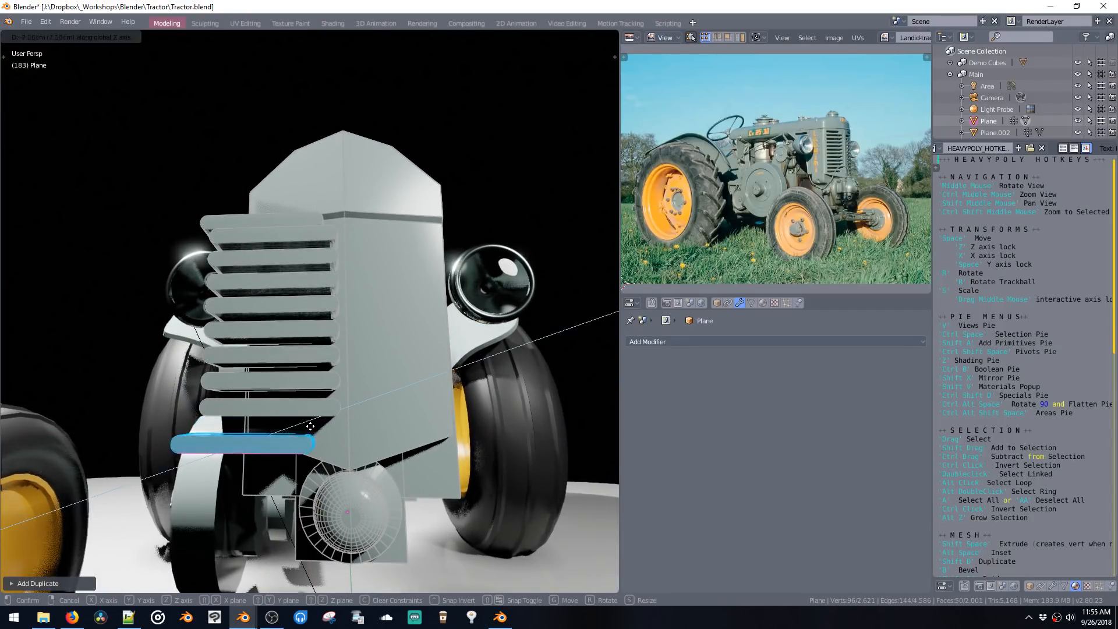
{"action": "key", "text": "x"}
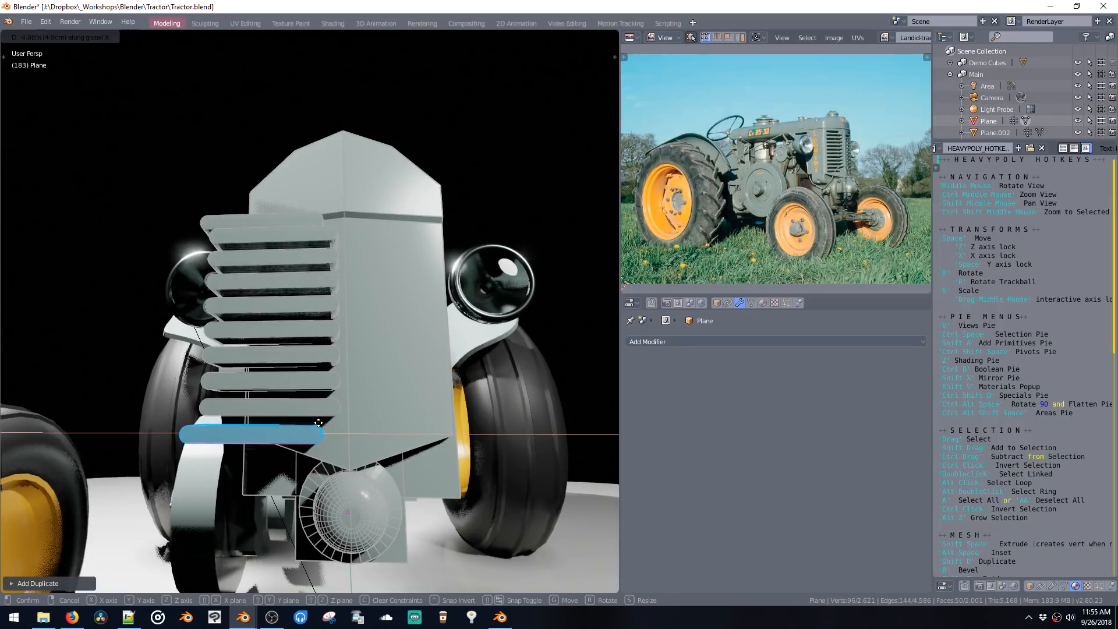
{"action": "left_click", "coordinate": [318, 423]}
Step: Select all the grille slats and scale them down slightly
{"action": "mouse_move", "coordinate": [318, 423]}
{"action": "middle_mouse_down"}
{"action": "mouse_move", "coordinate": [328, 410]}
{"action": "mouse_move", "coordinate": [313, 411]}
{"action": "middle_mouse_up"}
{"action": "double_click", "coordinate": [313, 411]}
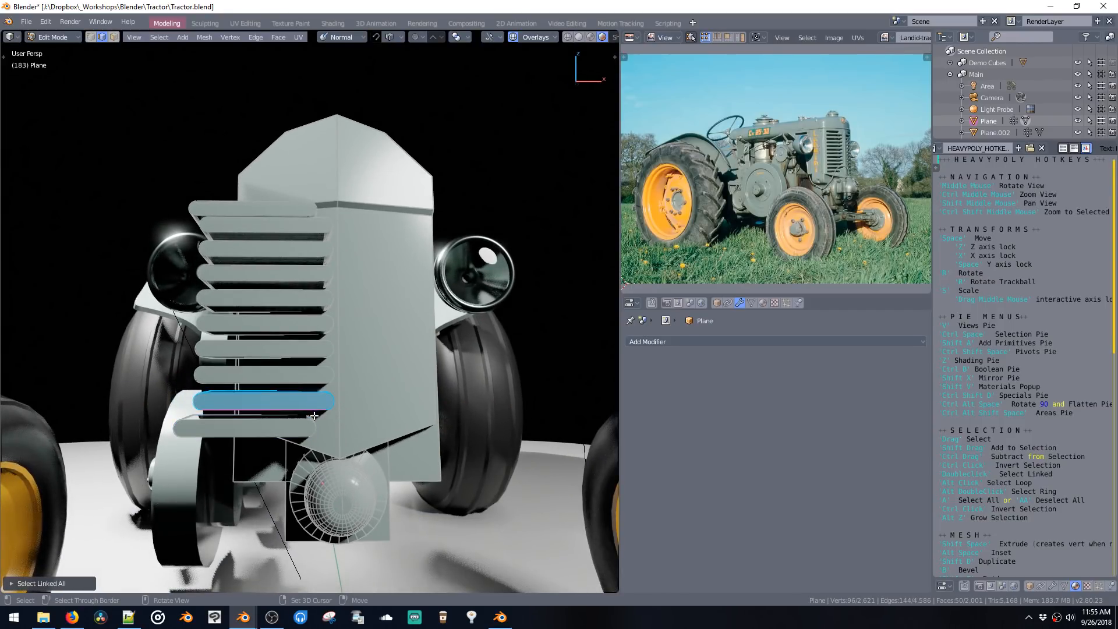
{"action": "left_click", "coordinate": [304, 434]}
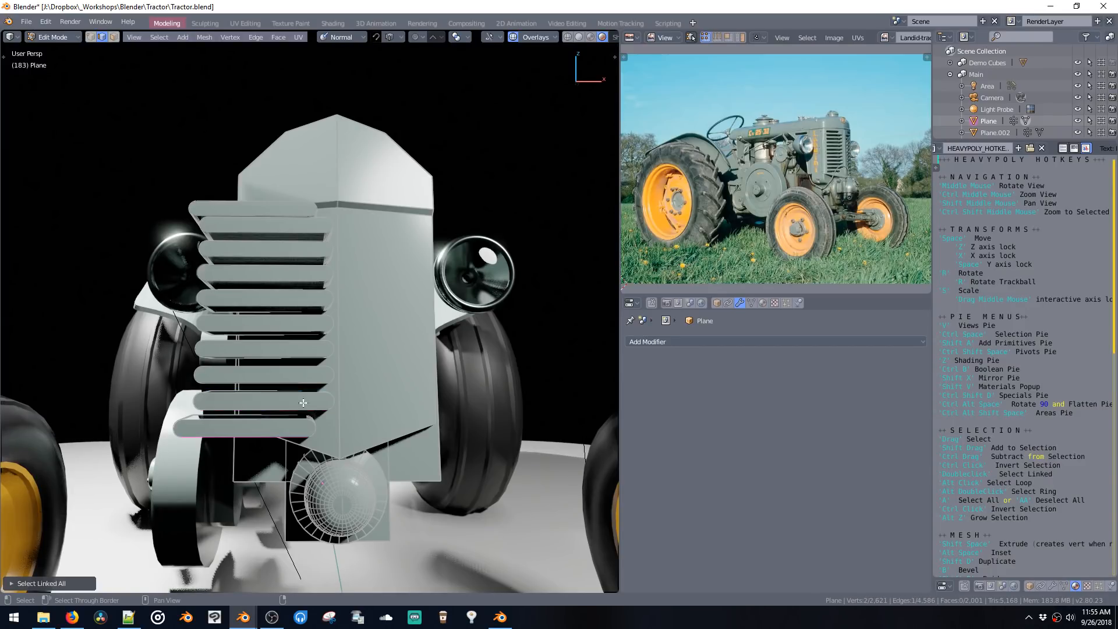
{"action": "left_click", "coordinate": [304, 405], "text": "shift"}
{"action": "left_click", "coordinate": [300, 378], "text": "shift"}
{"action": "left_click", "coordinate": [295, 353], "text": "shift"}
{"action": "left_click", "coordinate": [292, 328], "text": "shift"}
{"action": "left_click", "coordinate": [288, 303], "text": "shift"}
{"action": "left_click", "coordinate": [285, 276], "text": "shift"}
{"action": "left_click", "coordinate": [274, 251], "text": "shift"}
{"action": "left_click", "coordinate": [268, 229], "text": "shift"}
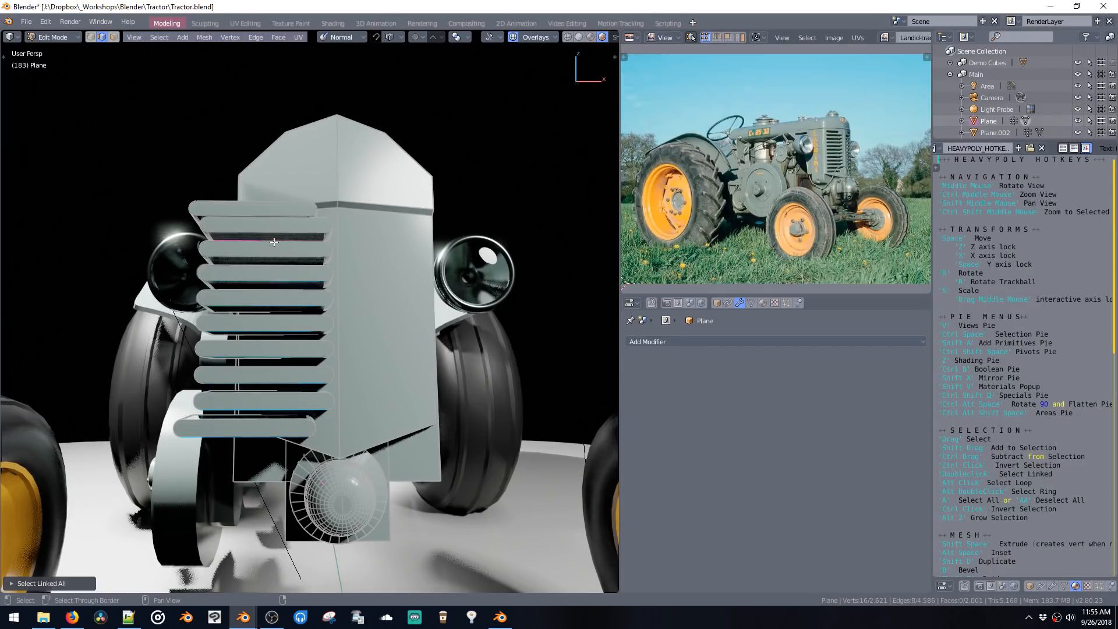
{"action": "double_click", "coordinate": [254, 203], "text": "shift"}
{"action": "middle_click_drag", "start_coordinate": [309, 312], "coordinate": [298, 338]}
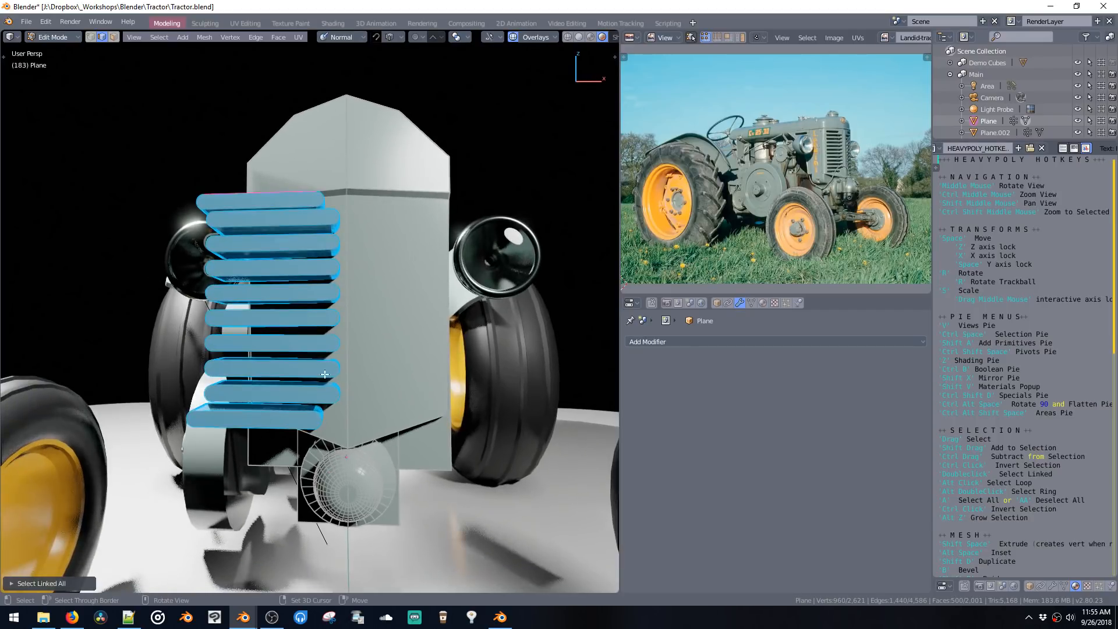
{"action": "key", "text": "s"}
{"action": "left_click", "coordinate": [319, 367]}
Step: Move the slat stack up along Z and slightly inward along X to fit the radiator front
{"action": "key", "text": "space"}
{"action": "key", "text": "z"}
{"action": "left_click", "coordinate": [319, 362]}
{"action": "key", "text": "space"}
{"action": "key", "text": "x"}
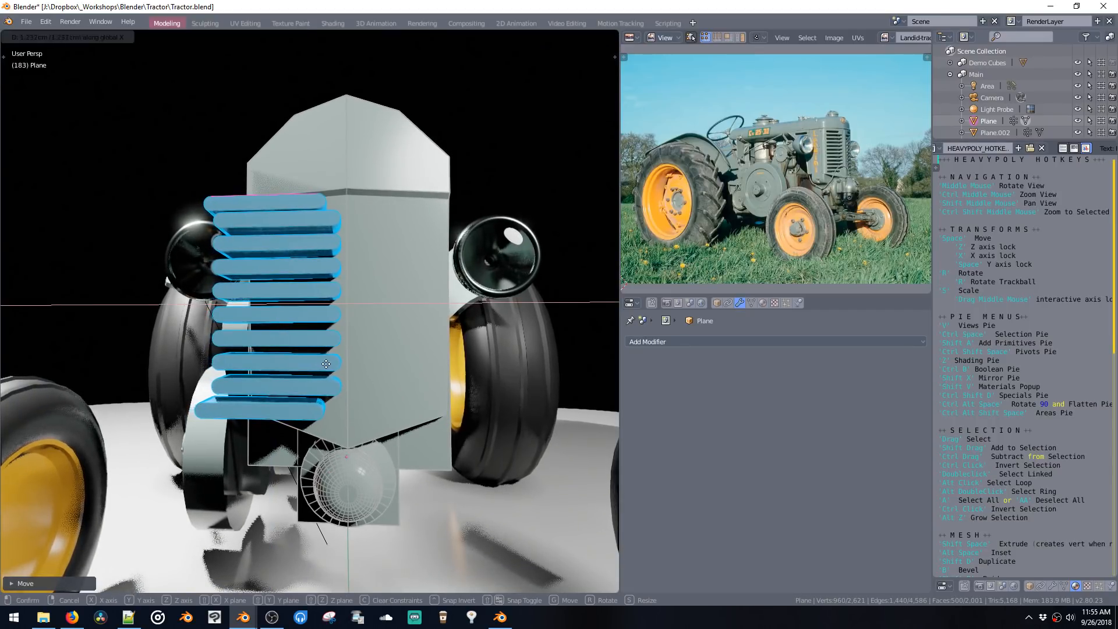
{"action": "left_click", "coordinate": [325, 362]}
{"action": "middle_click_drag", "start_coordinate": [325, 362], "coordinate": [315, 333]}
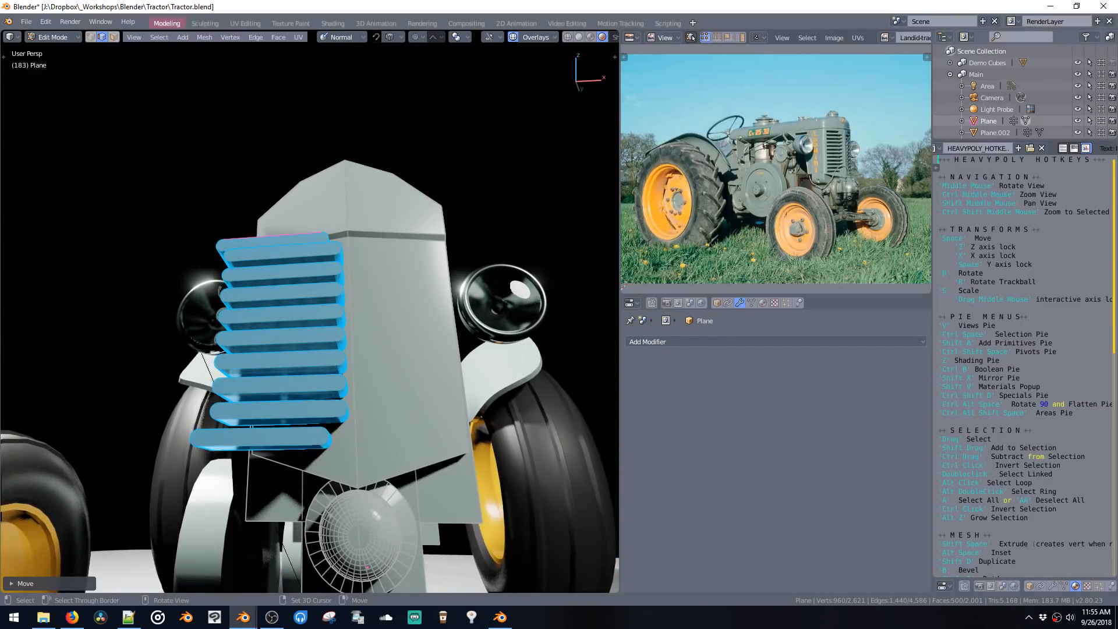
{"action": "key", "text": "alt+Tab"}
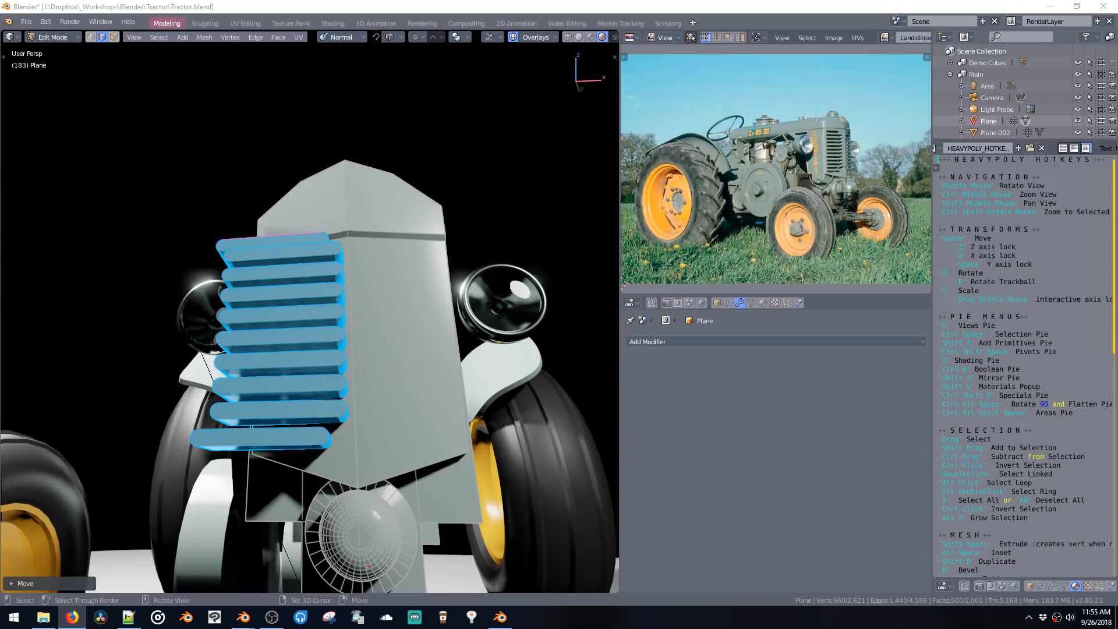
{"action": "middle_click_drag", "start_coordinate": [358, 436], "coordinate": [330, 432]}
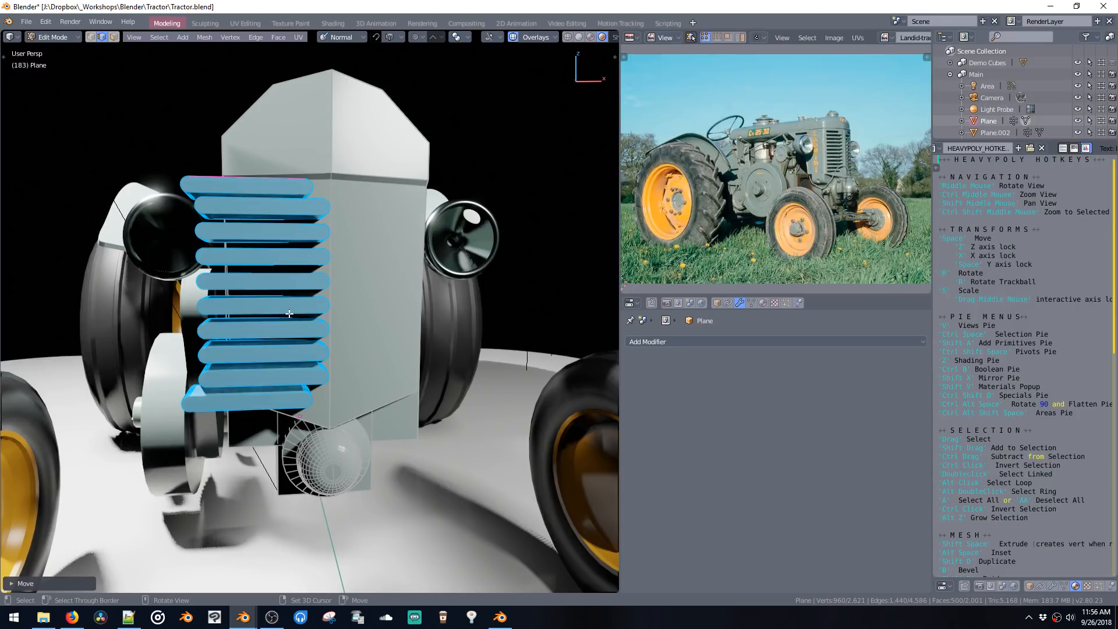
{"action": "middle_click_drag", "start_coordinate": [301, 328], "coordinate": [325, 320]}
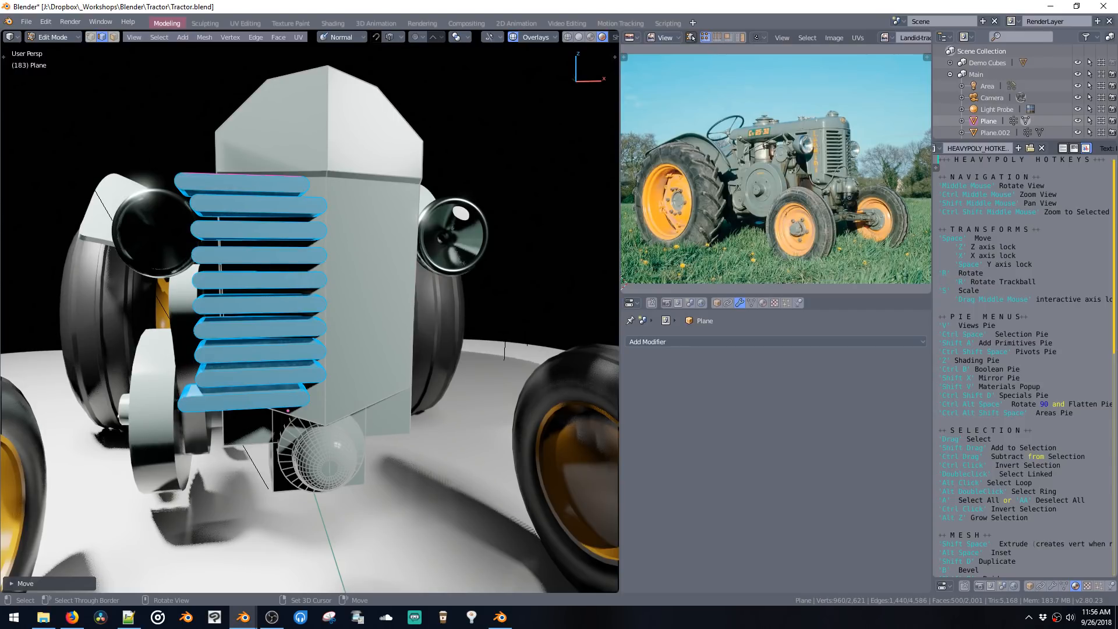
{"action": "key", "text": "alt+Tab"}
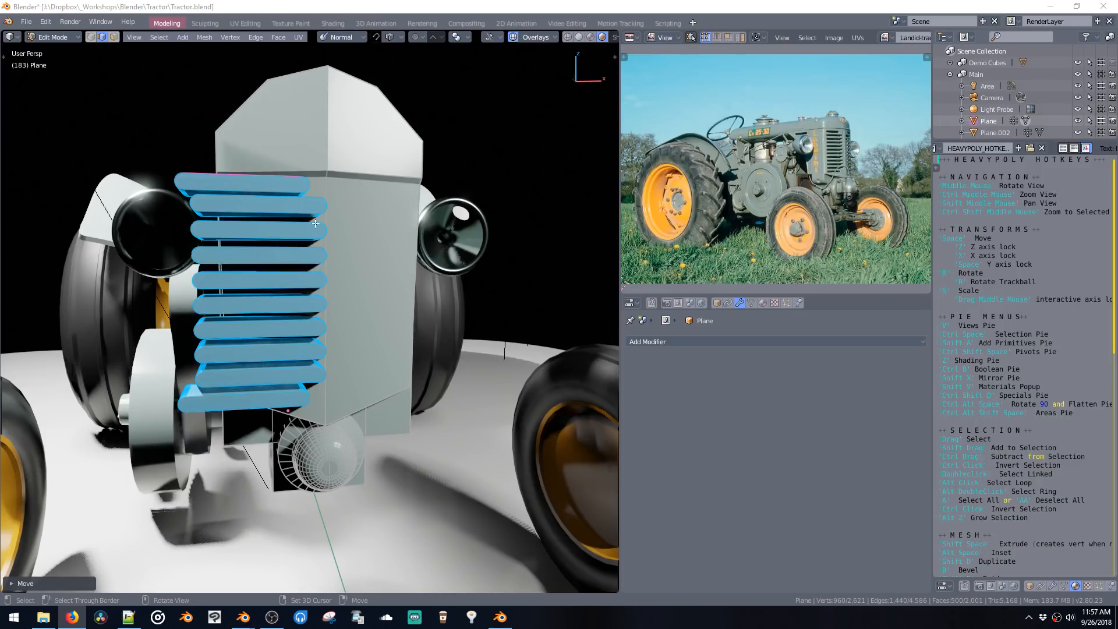
Step: Separate the grille slats into their own object and stretch their outer ends outward along X
{"action": "left_click", "coordinate": [290, 256]}
{"action": "middle_click_drag", "start_coordinate": [290, 256], "coordinate": [291, 278]}
{"action": "double_click", "coordinate": [294, 269]}
{"action": "left_click_drag", "start_coordinate": [112, 121], "coordinate": [215, 393]}
{"action": "mouse_move", "coordinate": [242, 377]}
{"action": "middle_mouse_down"}
{"action": "mouse_move", "coordinate": [285, 367]}
{"action": "mouse_move", "coordinate": [232, 370]}
{"action": "middle_mouse_up"}
{"action": "key", "text": "space"}
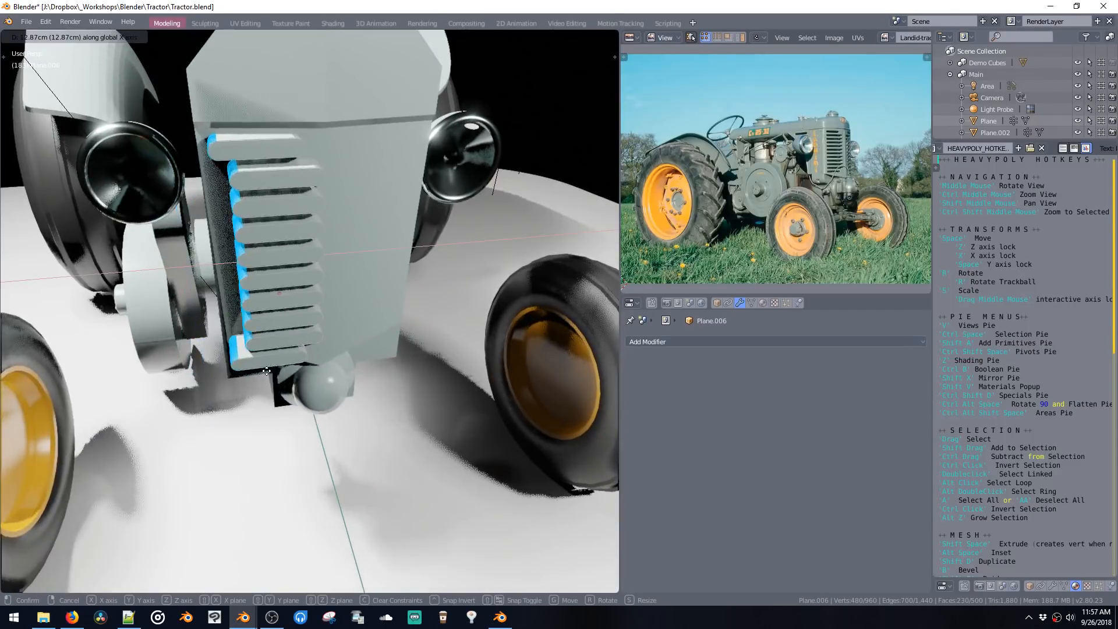
{"action": "left_click", "coordinate": [204, 389]}
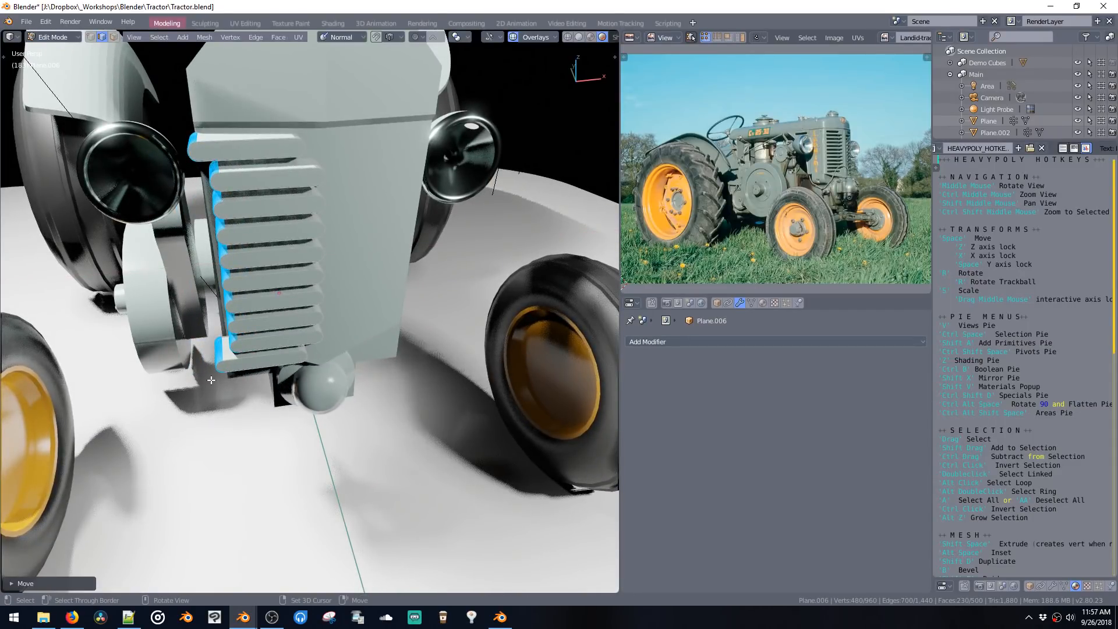
Step: Move the outer ends of the top and bottom slats inward along X to line up with the other slats
{"action": "middle_click_drag", "start_coordinate": [211, 381], "coordinate": [217, 416]}
{"action": "left_click_drag", "start_coordinate": [185, 169], "coordinate": [219, 212]}
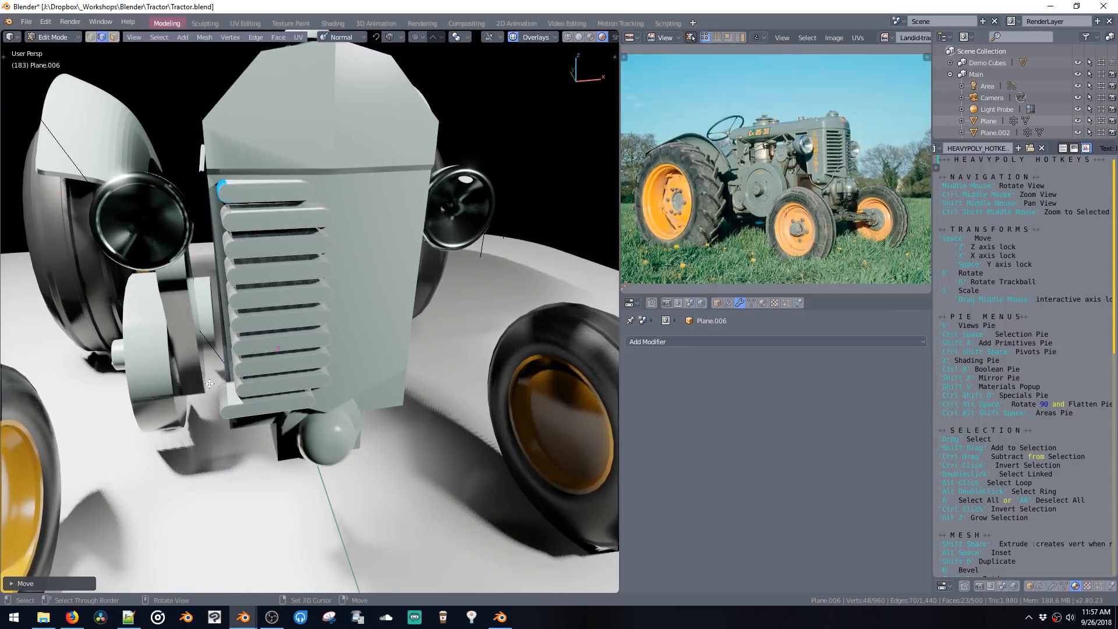
{"action": "left_click_drag", "start_coordinate": [201, 372], "coordinate": [229, 427]}
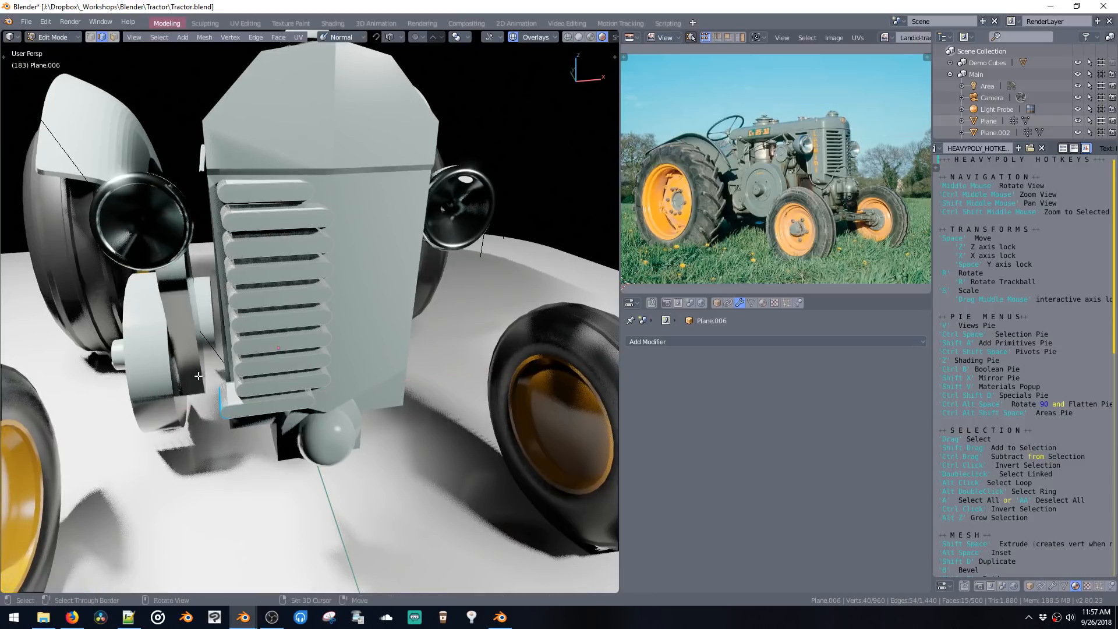
{"action": "key", "text": "shift+space"}
{"action": "key", "text": "x"}
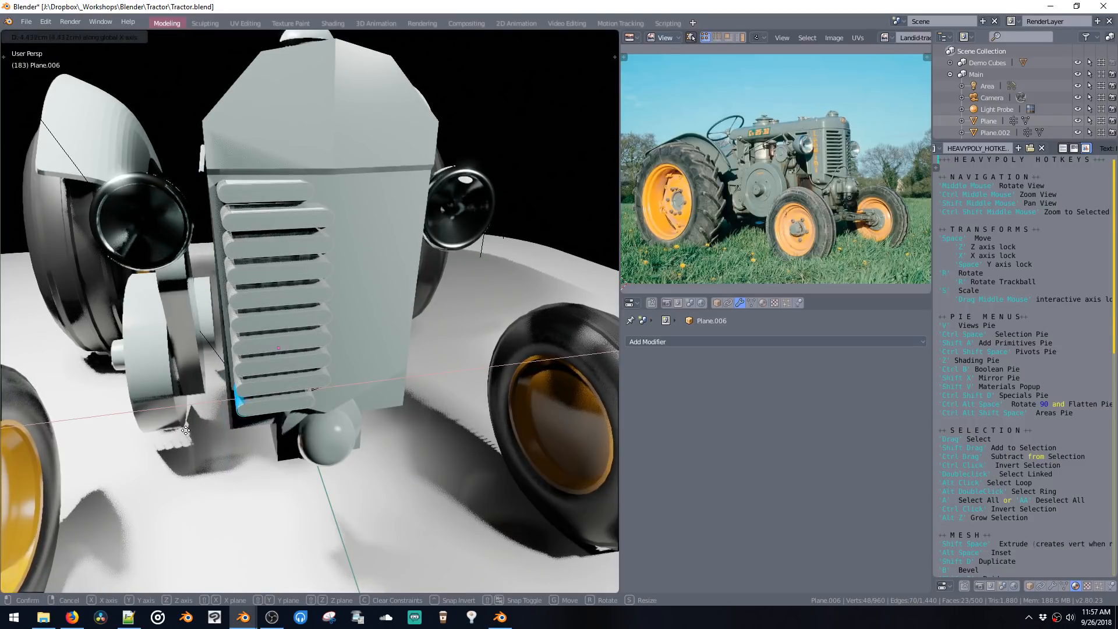
{"action": "left_click", "coordinate": [186, 429]}
Step: Select every complete slat below the top one and move them about 4.2 cm along Y to align with it
{"action": "middle_click_drag", "start_coordinate": [186, 430], "coordinate": [287, 272]}
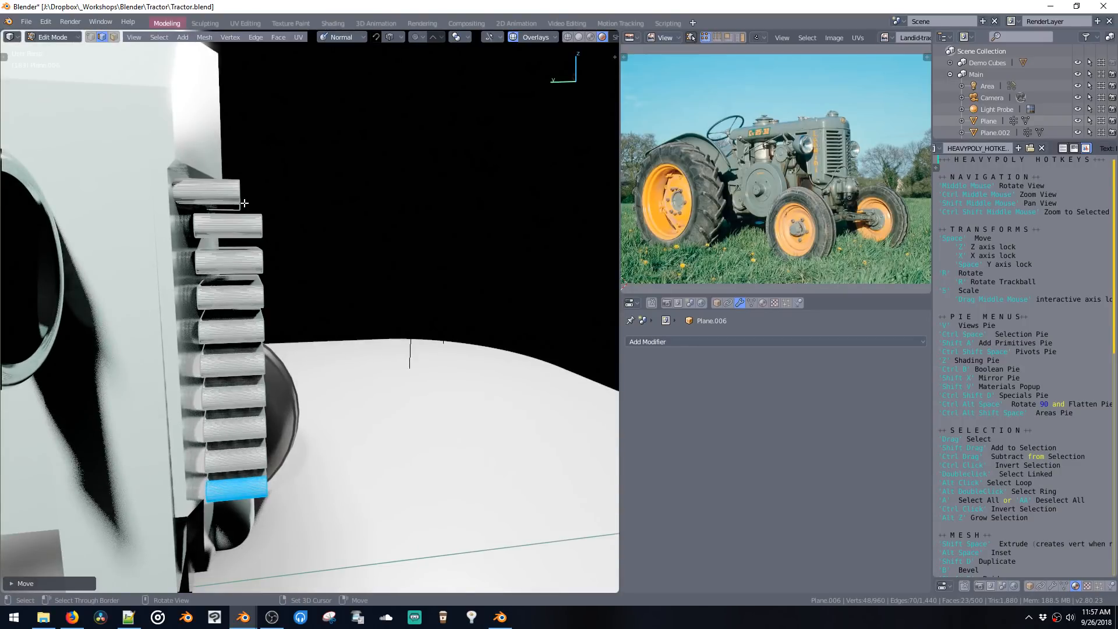
{"action": "left_click_drag", "start_coordinate": [252, 213], "coordinate": [353, 509]}
{"action": "key", "text": "ctrl+l"}
{"action": "key", "text": "space"}
{"action": "key", "text": "space"}
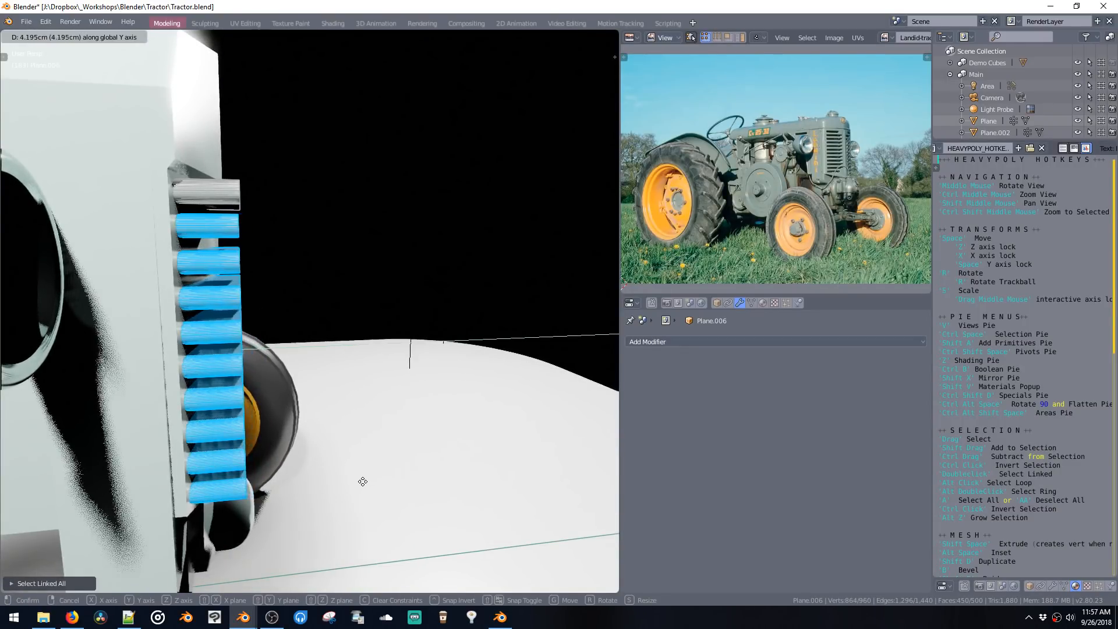
{"action": "left_click", "coordinate": [361, 481]}
Step: Open the tractor body mesh for editing and select the two lengthwise edges along one side of the hood's top
{"action": "middle_click_drag", "start_coordinate": [361, 481], "coordinate": [215, 250]}
{"action": "key", "text": "ctrl+space"}
{"action": "left_click", "coordinate": [302, 249]}
{"action": "left_click", "coordinate": [295, 282]}
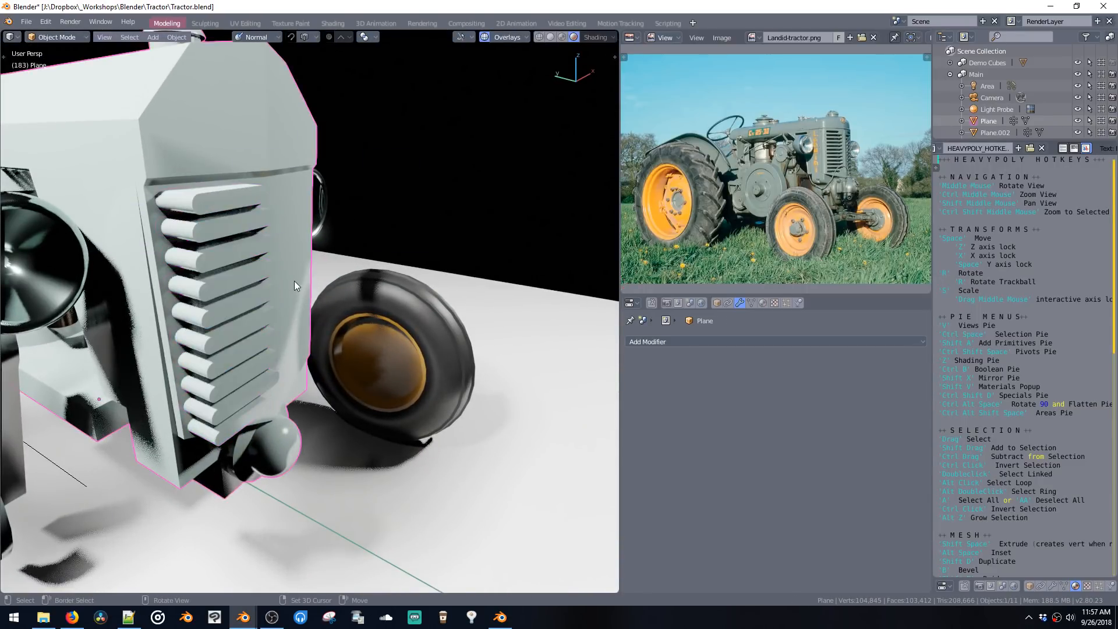
{"action": "key", "text": "Tab"}
{"action": "left_click", "coordinate": [296, 280]}
{"action": "middle_click_drag", "start_coordinate": [296, 280], "coordinate": [217, 273]}
{"action": "left_click", "coordinate": [192, 314], "text": "shift"}
{"action": "middle_click_drag", "start_coordinate": [214, 266], "coordinate": [262, 245]}
Step: Try to bevel the centre edge loop of the hood and radiator into several segments, and undo it
{"action": "left_click", "coordinate": [303, 223], "text": "alt"}
{"action": "key", "text": "ctrl+b"}
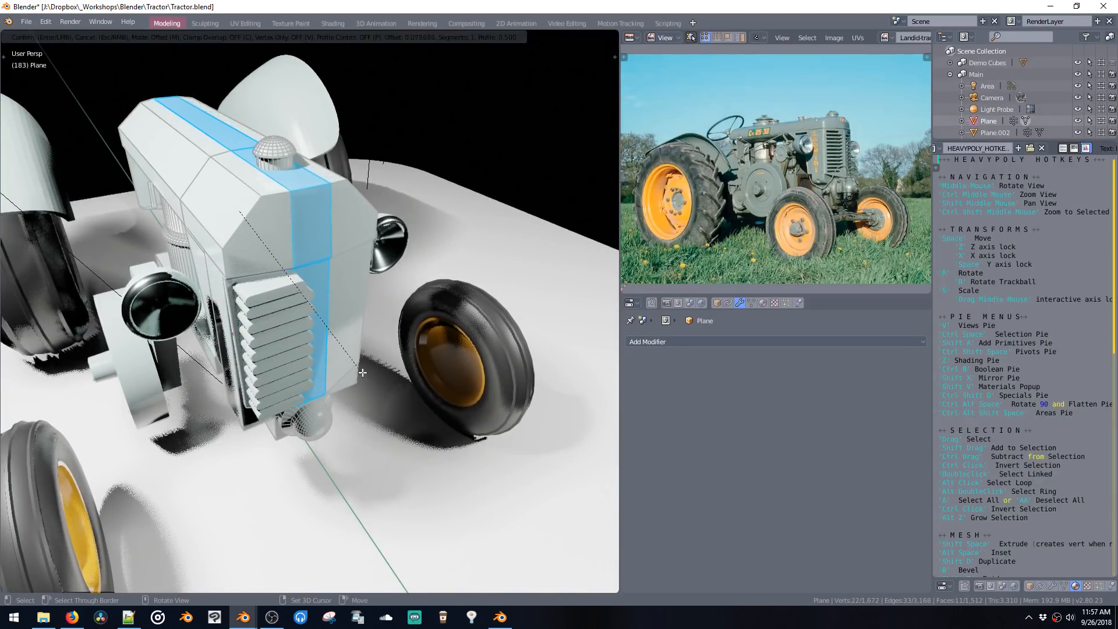
{"action": "left_click", "coordinate": [390, 425]}
{"action": "middle_click_drag", "start_coordinate": [344, 307], "coordinate": [357, 319], "text": "shift"}
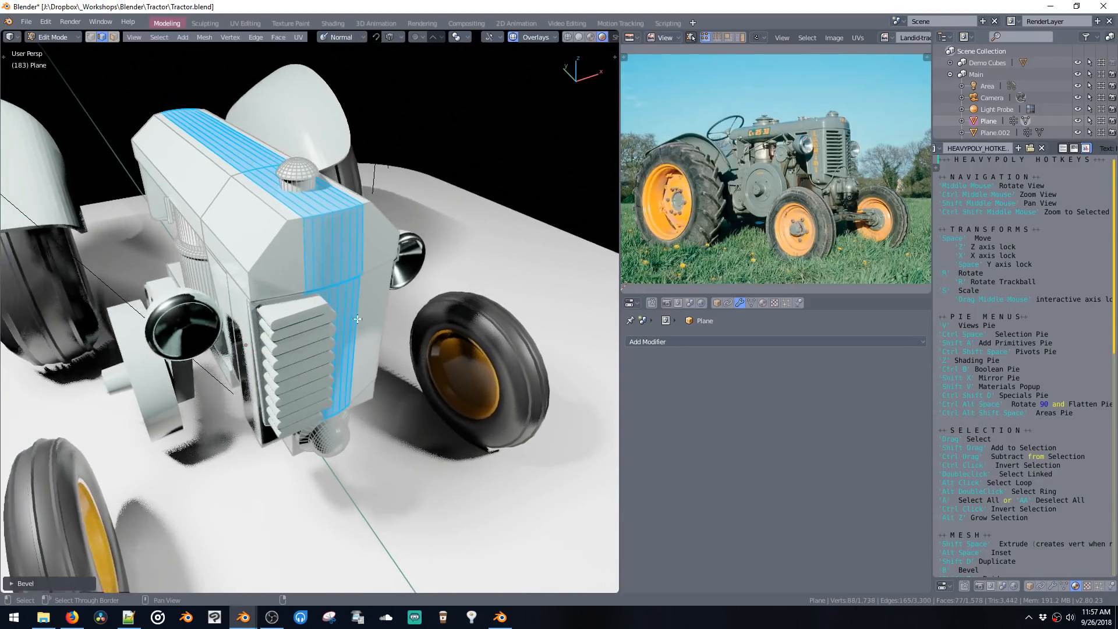
{"action": "key", "text": "ctrl+z"}
Step: Move the hood's two selected top edges outward along X and mirror the change onto the opposite side
{"action": "middle_click_drag", "start_coordinate": [268, 206], "coordinate": [233, 210]}
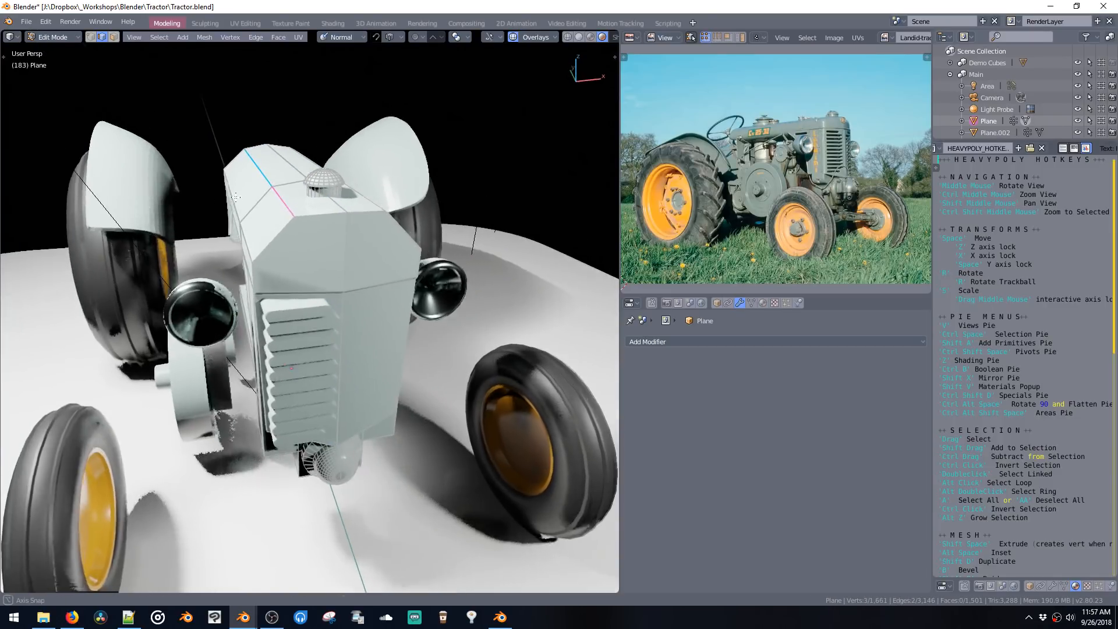
{"action": "key", "text": "g"}
{"action": "key", "text": "x"}
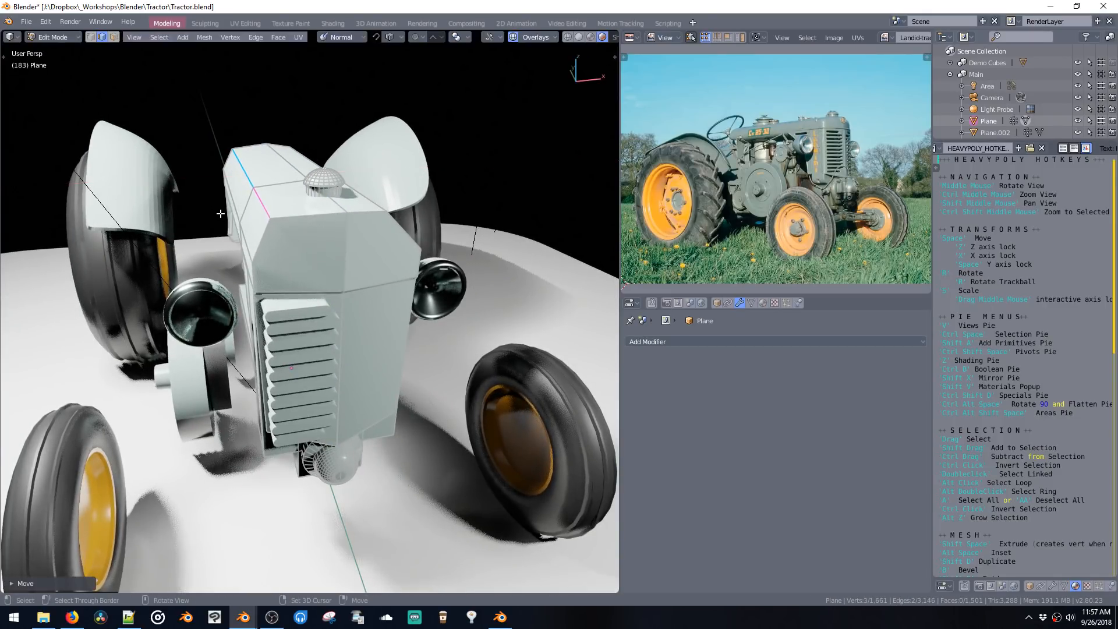
{"action": "left_click", "coordinate": [210, 226]}
{"action": "key", "text": "ctrl+r"}
{"action": "left_click", "coordinate": [329, 213]}
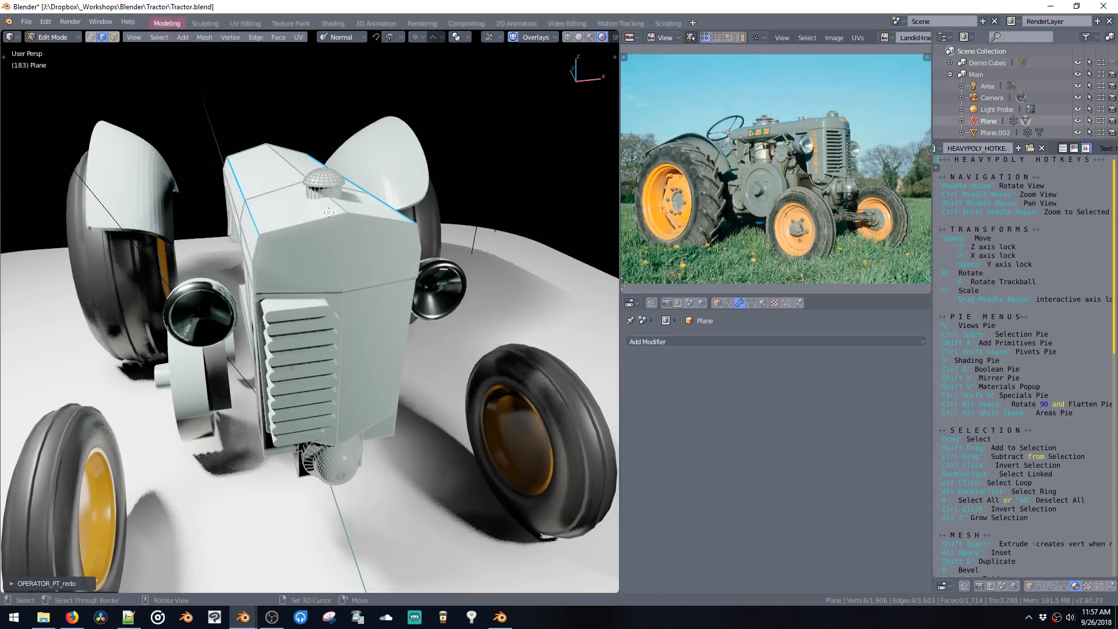
Step: Knife a straight lengthwise cut through the tractor body beside its centre line in top view
{"action": "middle_click_drag", "start_coordinate": [312, 216], "coordinate": [331, 240]}
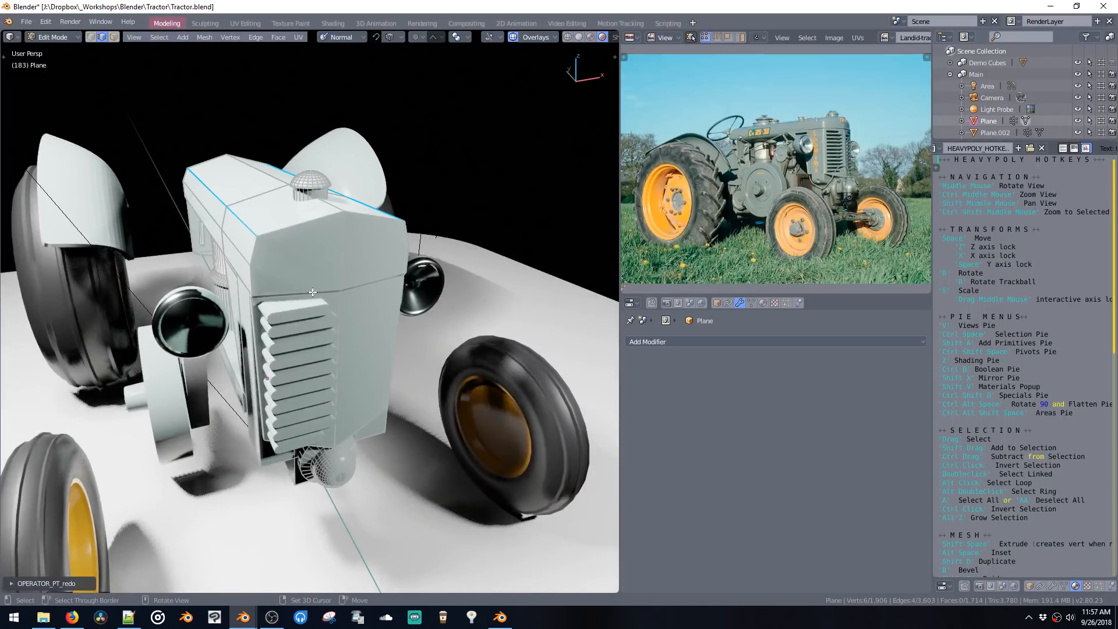
{"action": "middle_click_drag", "start_coordinate": [308, 294], "coordinate": [309, 267]}
{"action": "key", "text": "k"}
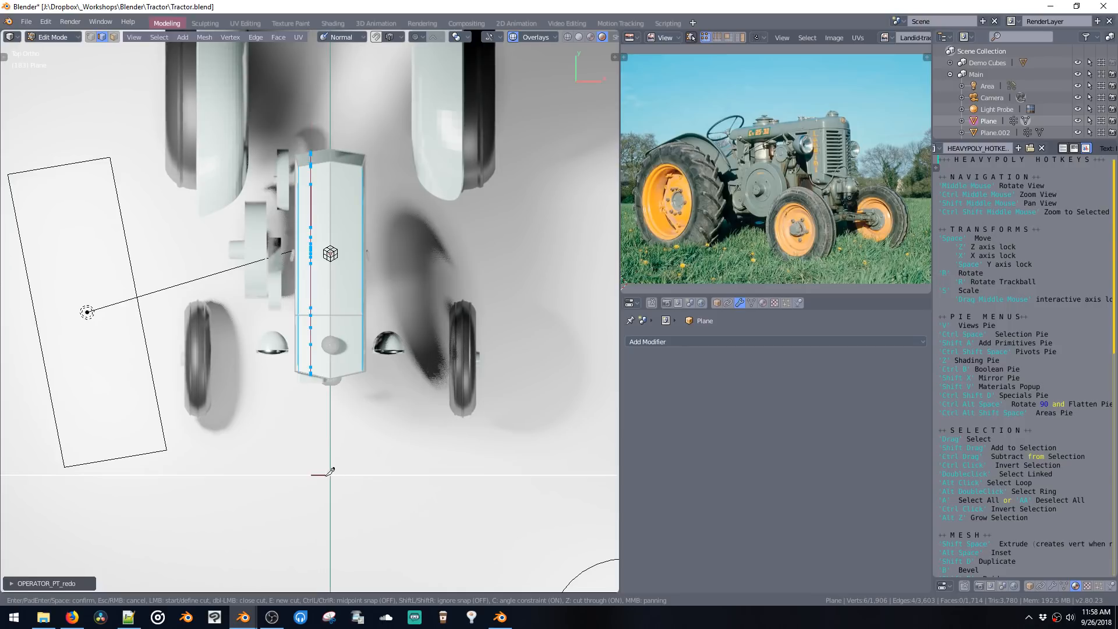
{"action": "key", "text": "Return"}
Step: Select the newly cut edge loop over the hood and radiator front and slide it slightly toward the centre
{"action": "middle_click_drag", "start_coordinate": [330, 470], "coordinate": [346, 299]}
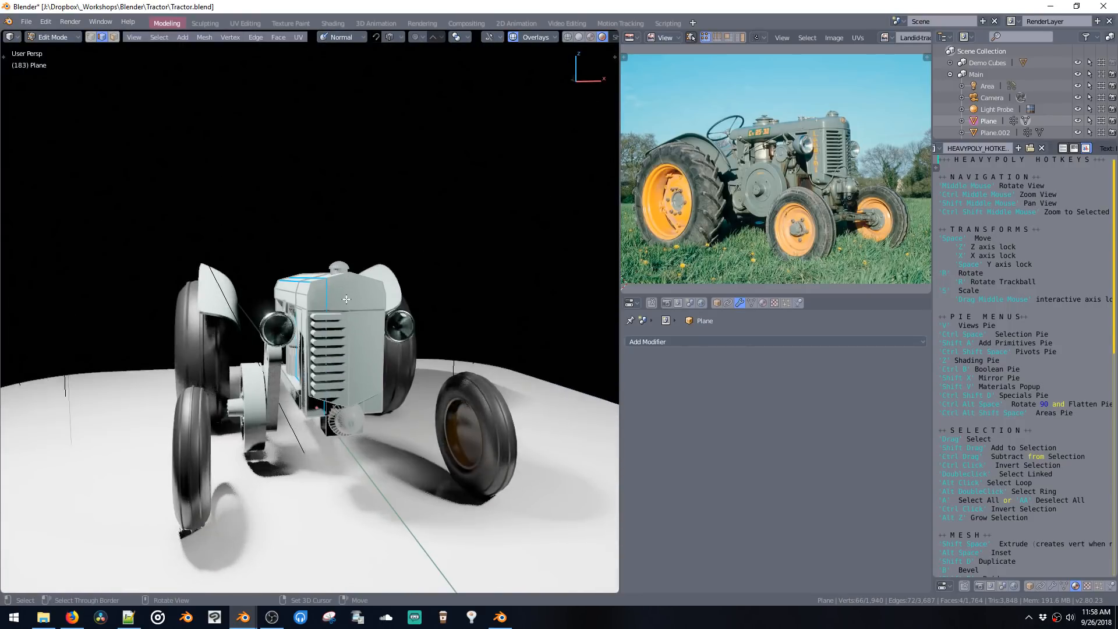
{"action": "scroll", "coordinate": [343, 294], "scroll_direction": "up", "scroll_amount": 4}
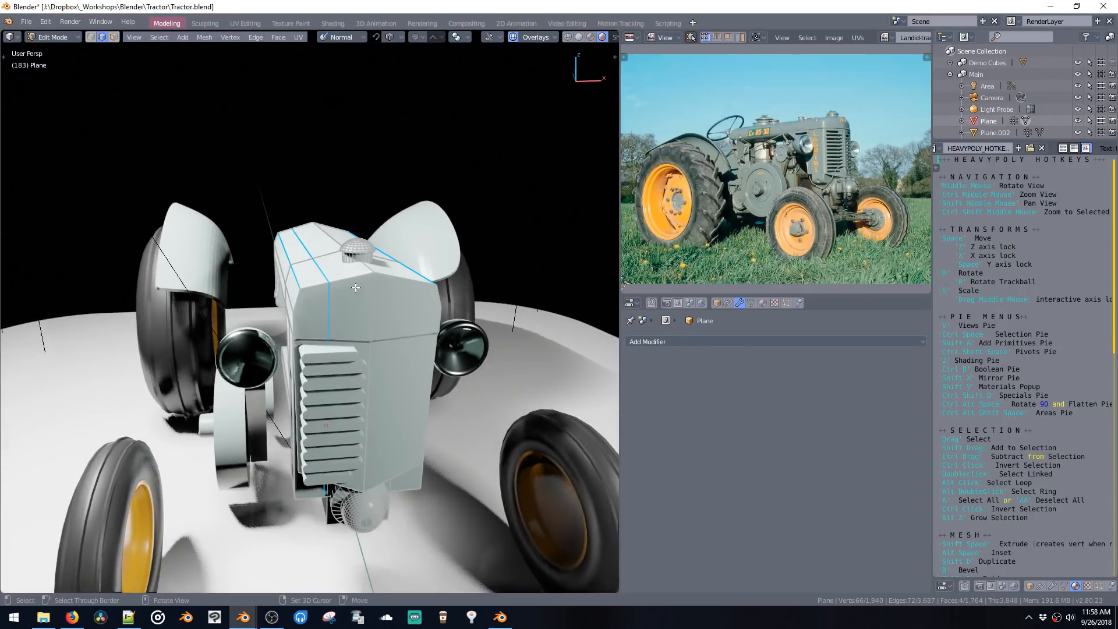
{"action": "left_click", "coordinate": [330, 316], "text": "alt"}
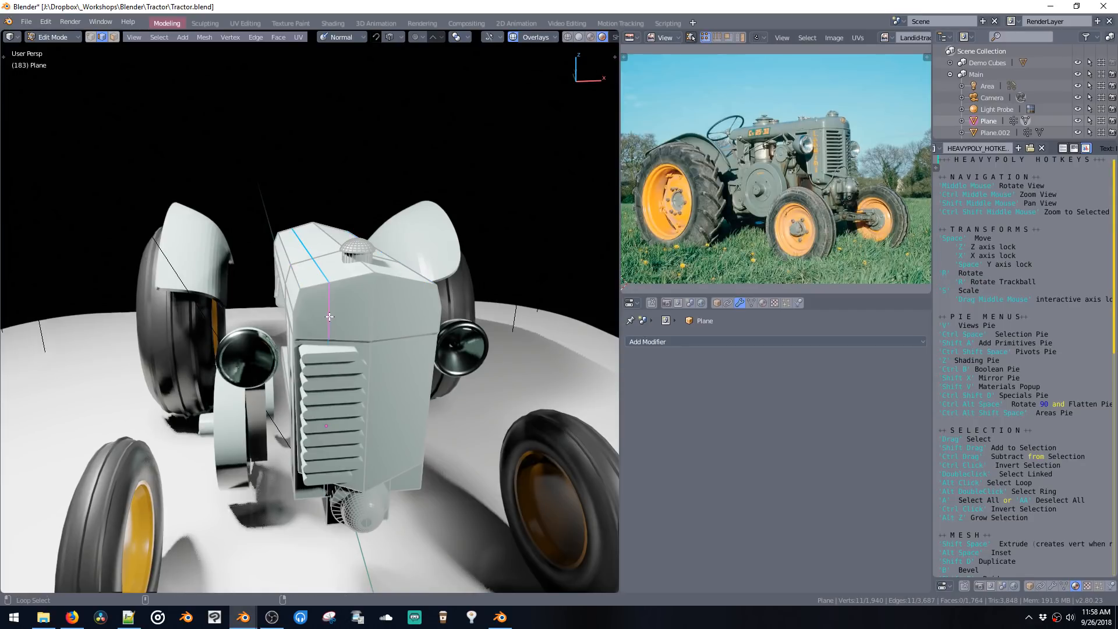
{"action": "key", "text": "g"}
{"action": "key", "text": "g"}
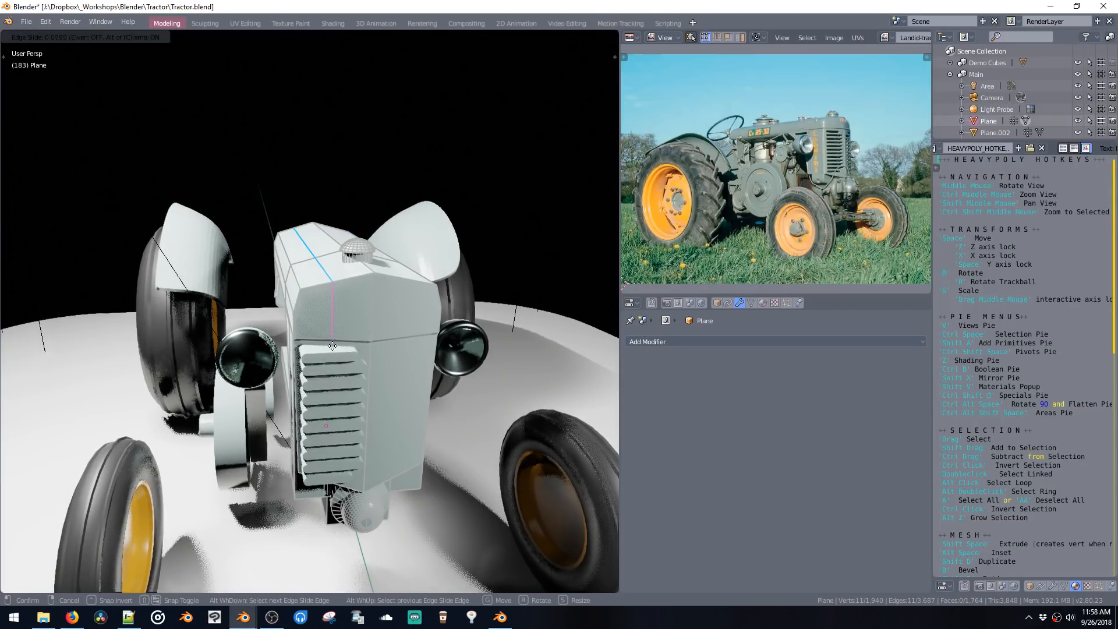
Step: Try to move the selected edges running along the hood top and front, and undo the move
{"action": "left_click", "coordinate": [325, 352]}
{"action": "middle_click_drag", "start_coordinate": [325, 352], "coordinate": [402, 364]}
{"action": "key", "text": "g"}
{"action": "key", "text": "y"}
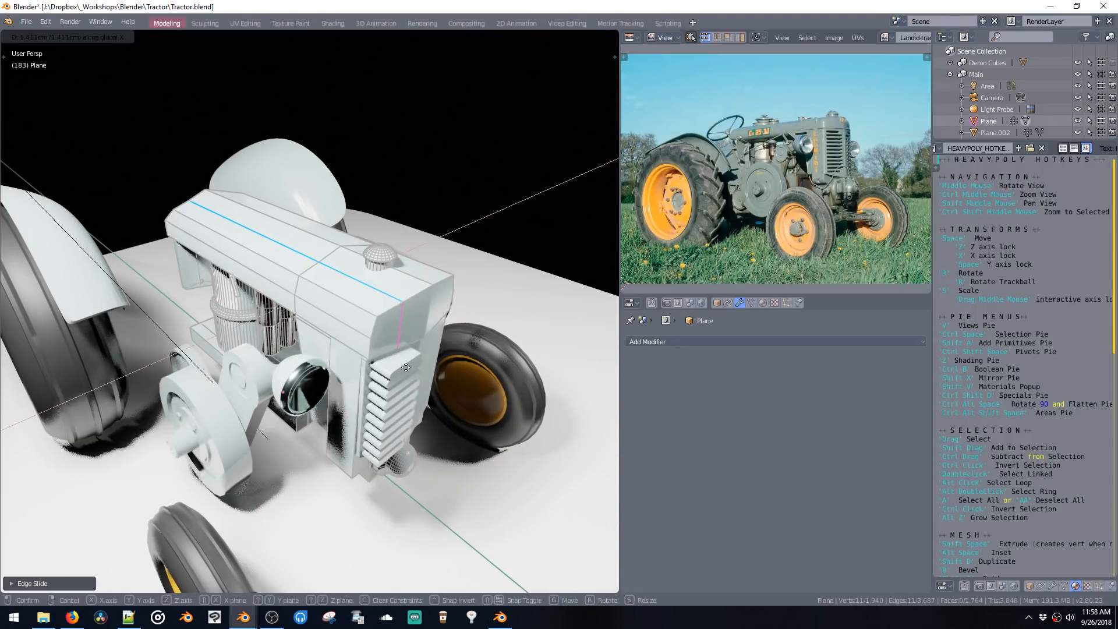
{"action": "left_click", "coordinate": [400, 364]}
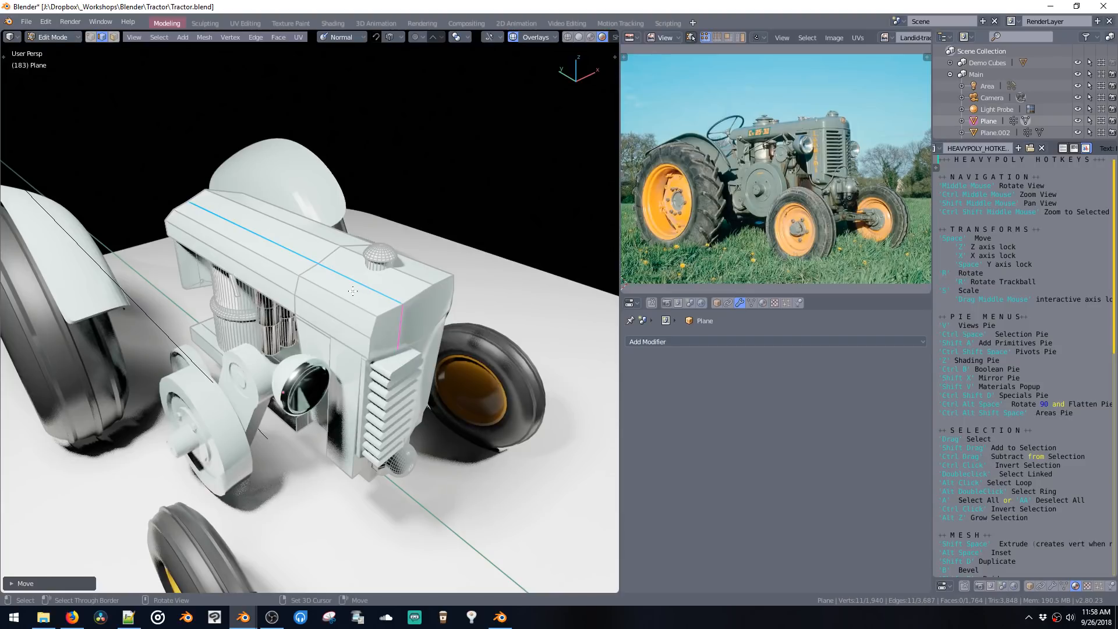
{"action": "key", "text": "ctrl+z"}
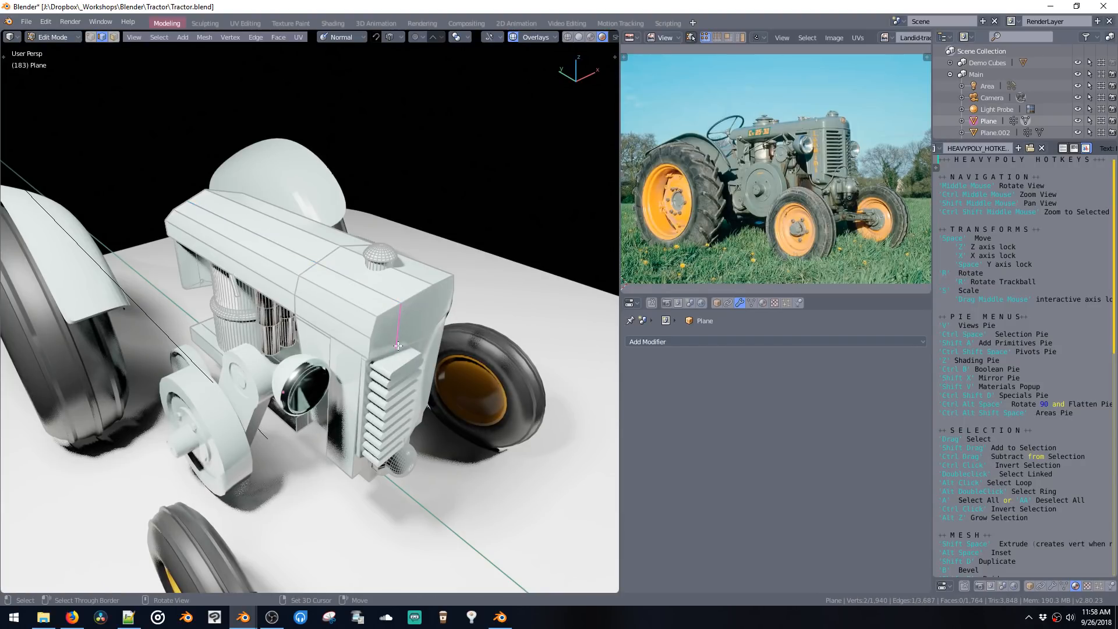
Step: Select the centre edges on the front face of the hood nose and move them forward about 4 mm along global Y
{"action": "middle_click_drag", "start_coordinate": [399, 335], "coordinate": [349, 343]}
{"action": "left_click", "coordinate": [356, 305], "text": "ctrl"}
{"action": "key", "text": "g"}
{"action": "key", "text": "y"}
{"action": "left_click", "coordinate": [390, 380]}
{"action": "key", "text": "space"}
{"action": "key", "text": "space"}
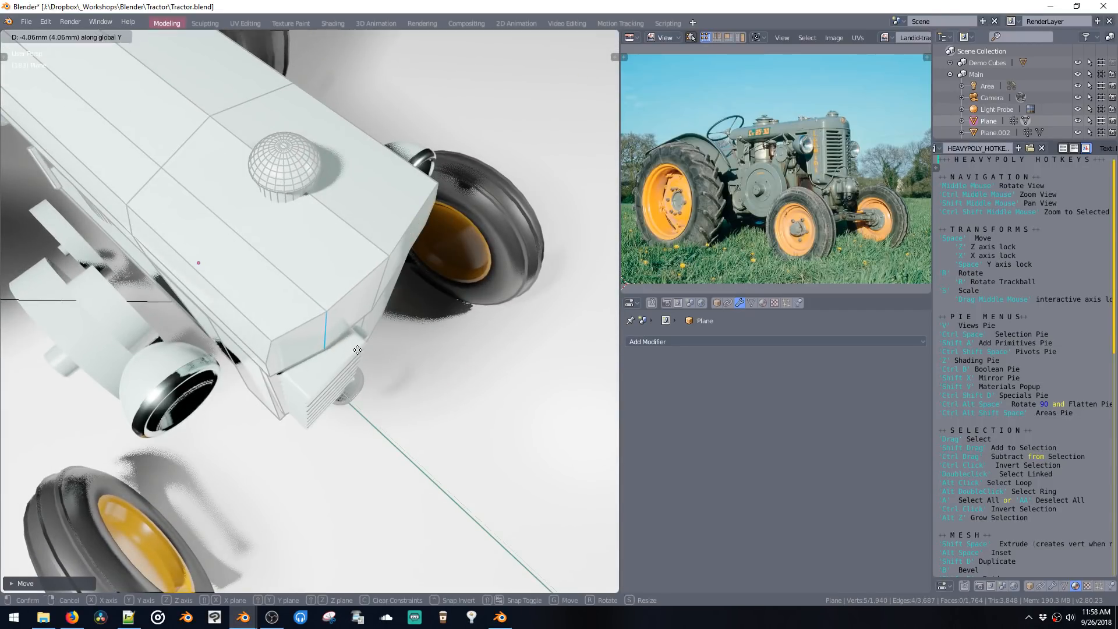
{"action": "left_click", "coordinate": [344, 328]}
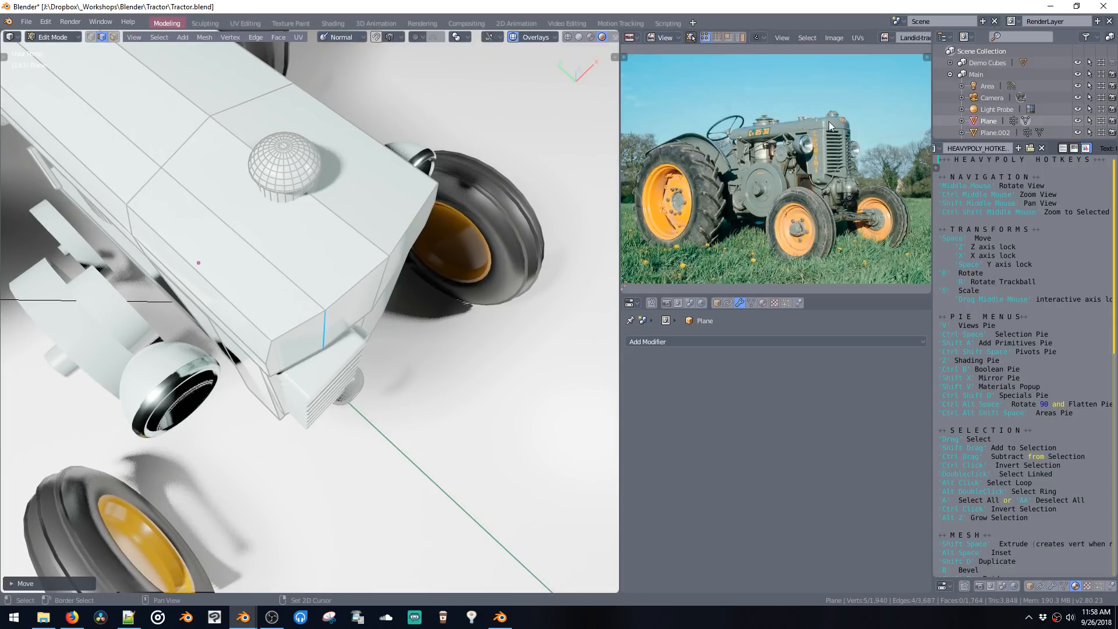
Step: Dissolve the selected extra edges on the grille front, and select the linked geometry of the hood shell
{"action": "middle_click_drag", "start_coordinate": [372, 256], "coordinate": [361, 244]}
{"action": "middle_click_drag", "start_coordinate": [311, 197], "coordinate": [343, 295]}
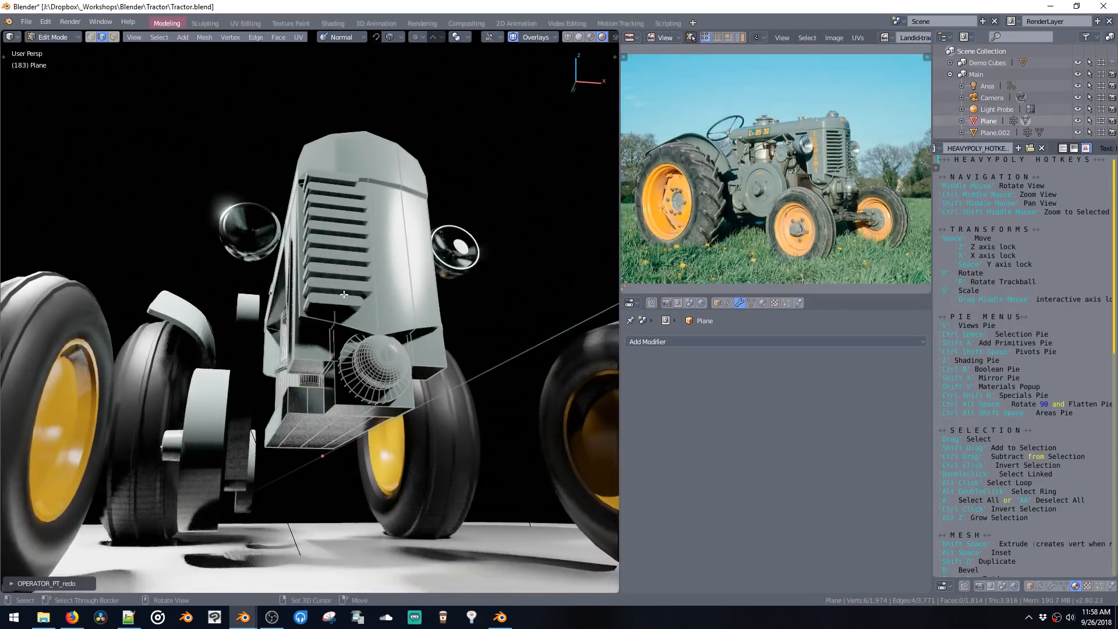
{"action": "middle_click_drag", "start_coordinate": [329, 336], "coordinate": [379, 282]}
{"action": "key", "text": "ctrl+x"}
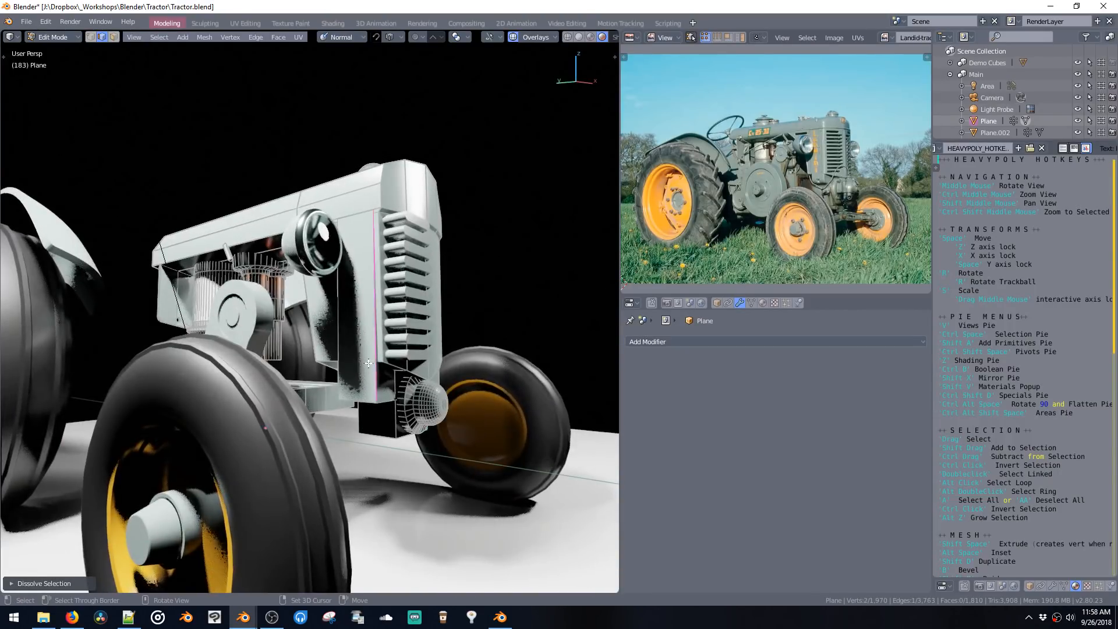
{"action": "double_click", "coordinate": [368, 363]}
{"action": "double_click", "coordinate": [350, 317]}
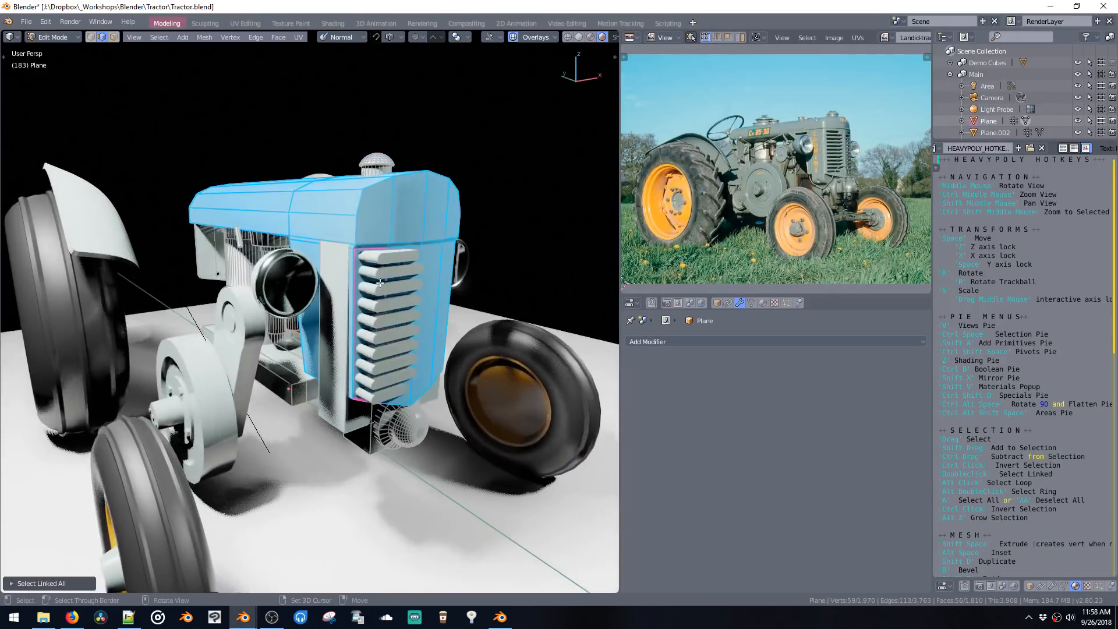
Step: Return to Object Mode, select the grille louvers object, and save the file
{"action": "middle_click_drag", "start_coordinate": [402, 237], "coordinate": [409, 223]}
{"action": "key", "text": "ctrl+space"}
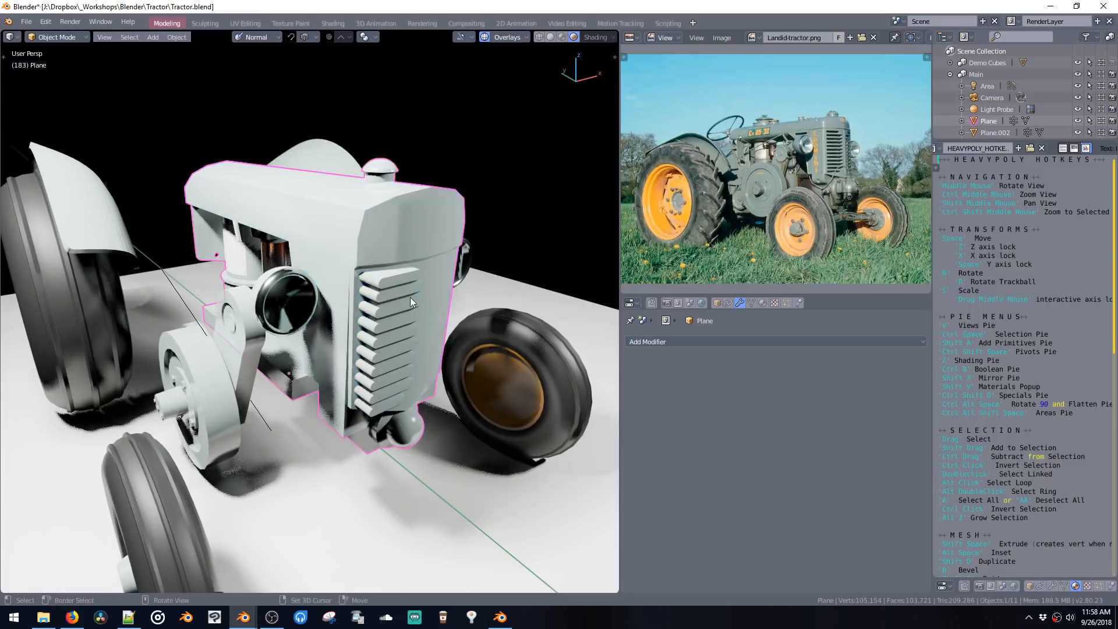
{"action": "key", "text": "ctrl+space"}
{"action": "key", "text": "ctrl+space"}
{"action": "left_click", "coordinate": [391, 324]}
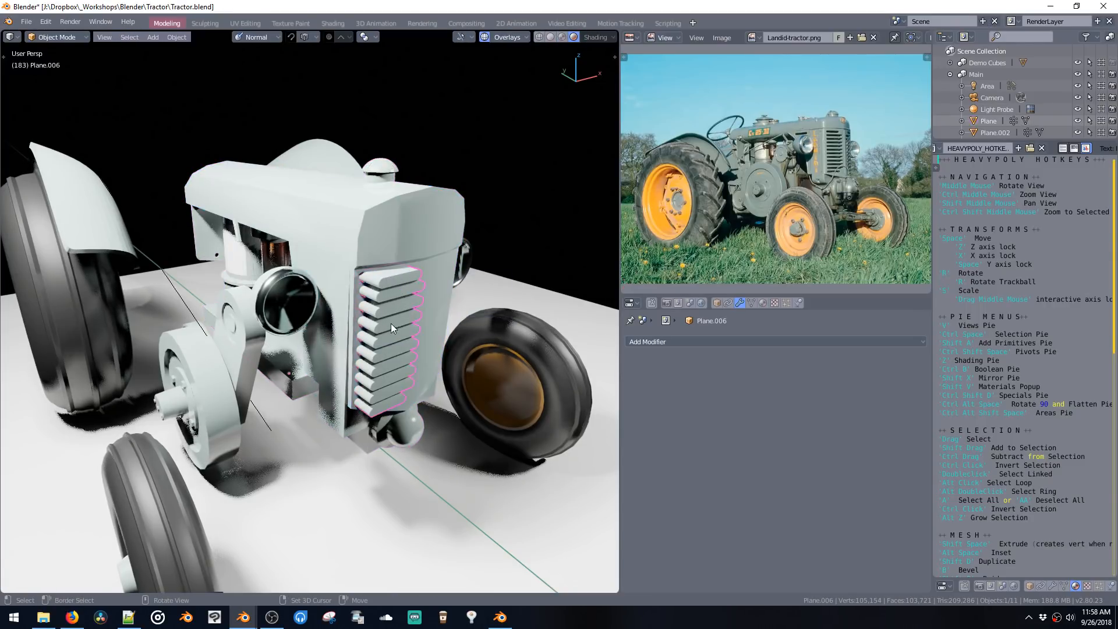
{"action": "key", "text": "ctrl+s"}
Step: Subtract the louvers from the tractor body with a Boolean to cut slots in the grille
{"action": "left_click", "coordinate": [360, 236], "text": "shift"}
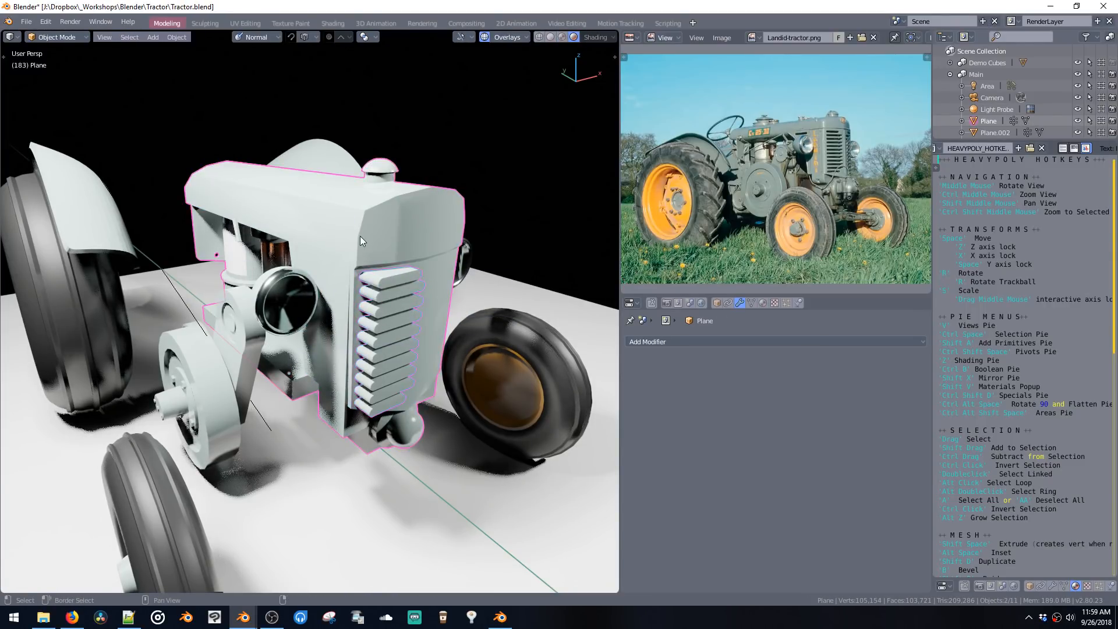
{"action": "key", "text": "ctrl+b"}
{"action": "left_click", "coordinate": [265, 256]}
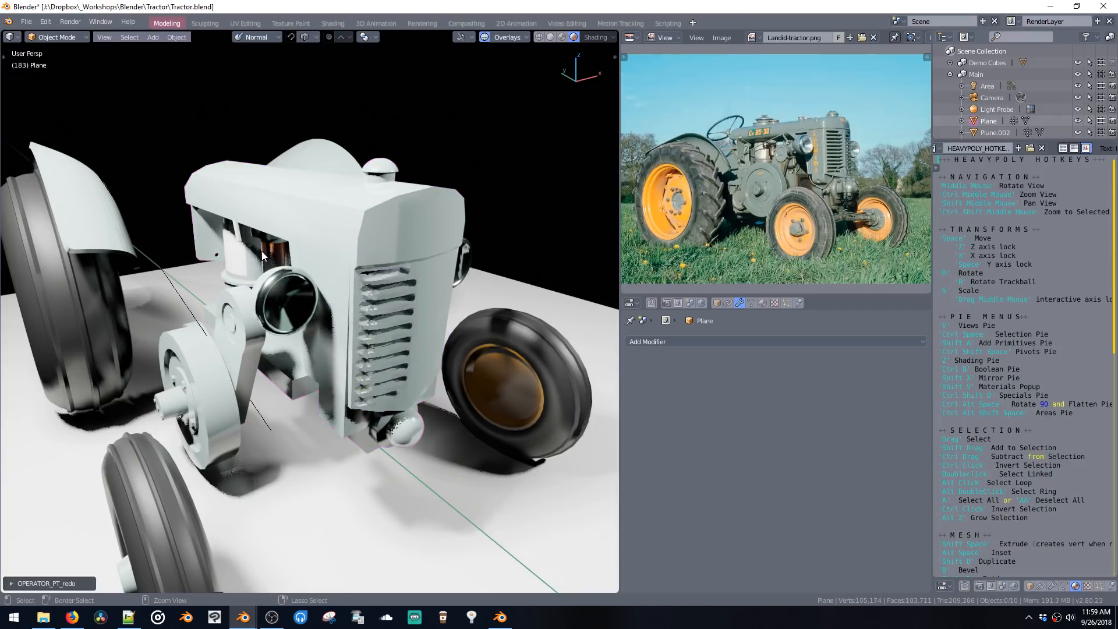
{"action": "middle_click_drag", "start_coordinate": [372, 274], "coordinate": [325, 271]}
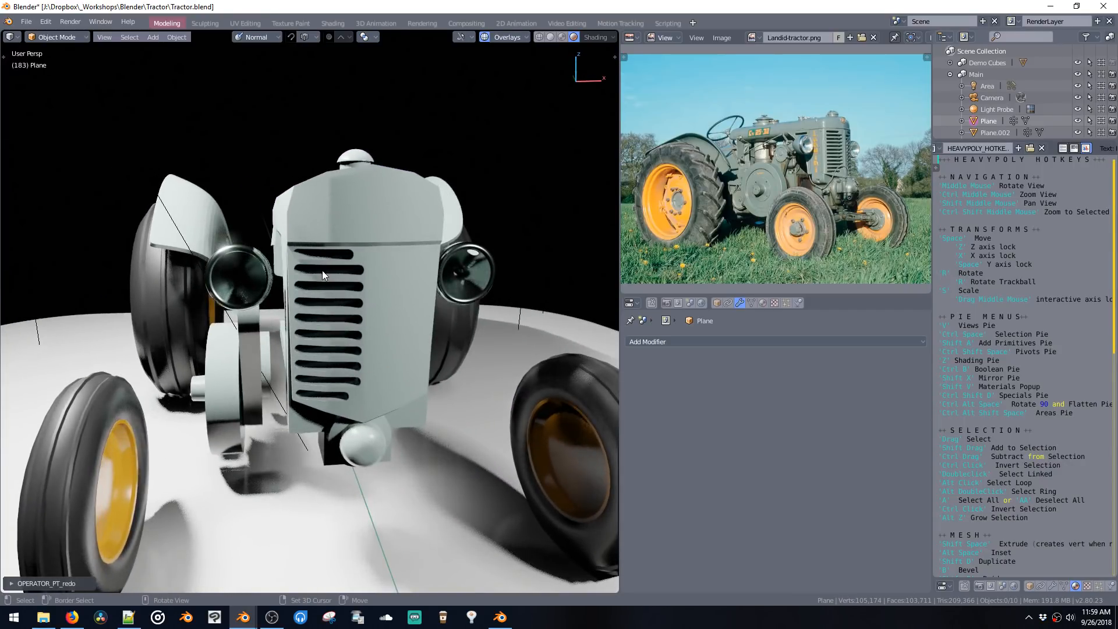
Step: Select the inner back faces of all ten grille slots and move them along the Y axis
{"action": "left_click", "coordinate": [348, 310]}
{"action": "key", "text": "ctrl+space"}
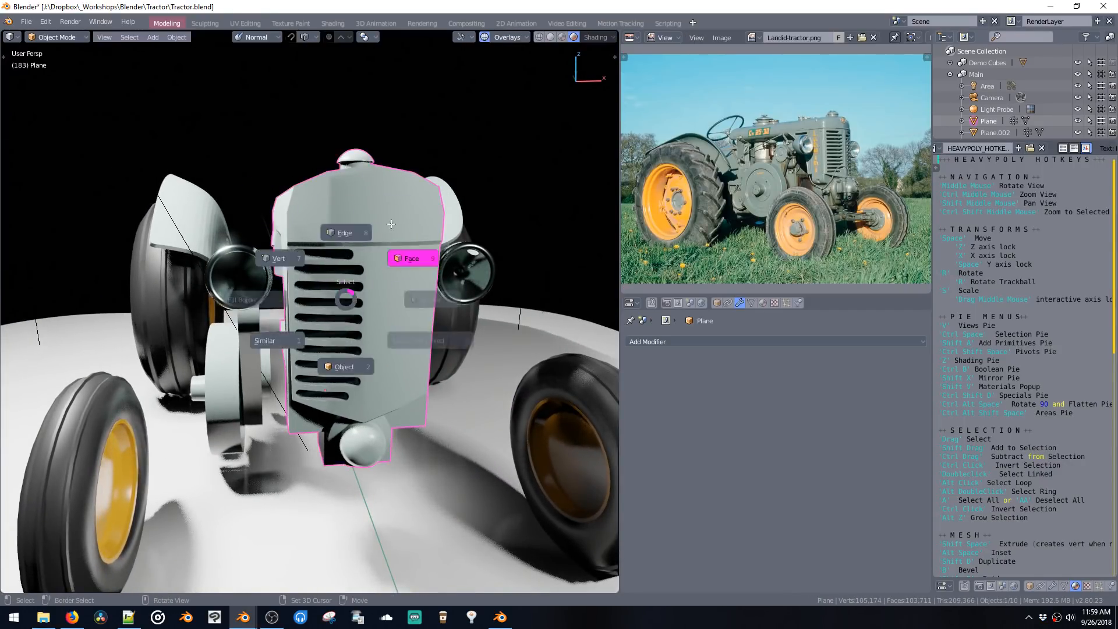
{"action": "left_click", "coordinate": [410, 257]}
{"action": "middle_click_drag", "start_coordinate": [353, 279], "coordinate": [365, 245]}
{"action": "left_click", "coordinate": [370, 272], "text": "alt"}
{"action": "left_click", "coordinate": [367, 248], "text": "alt+shift"}
{"action": "left_click", "coordinate": [367, 279], "text": "alt+shift"}
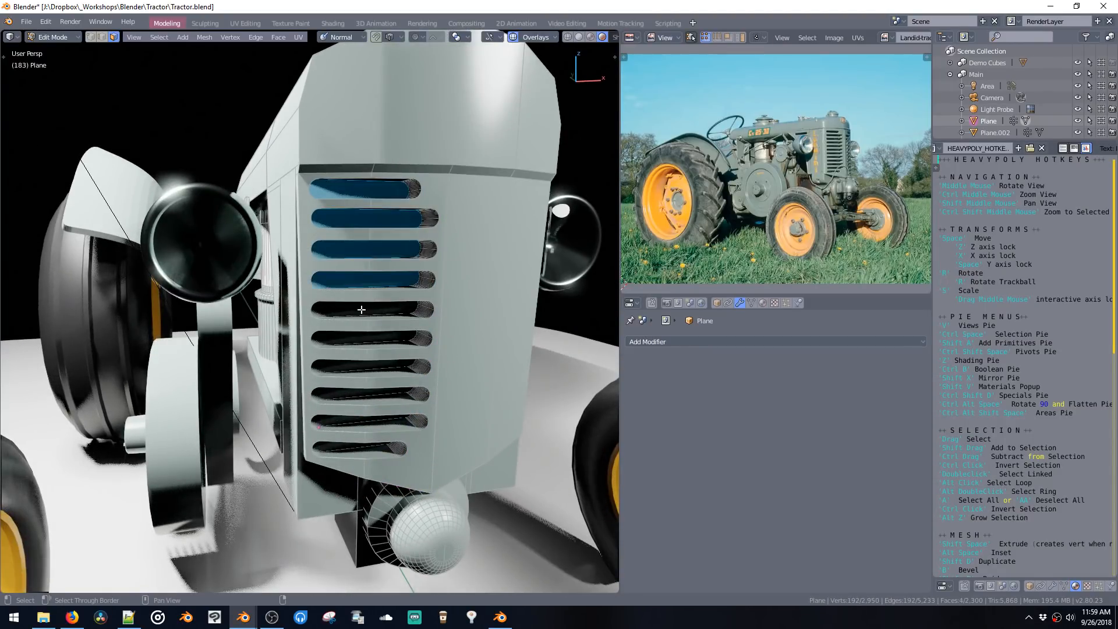
{"action": "left_click", "coordinate": [367, 309], "text": "alt+shift"}
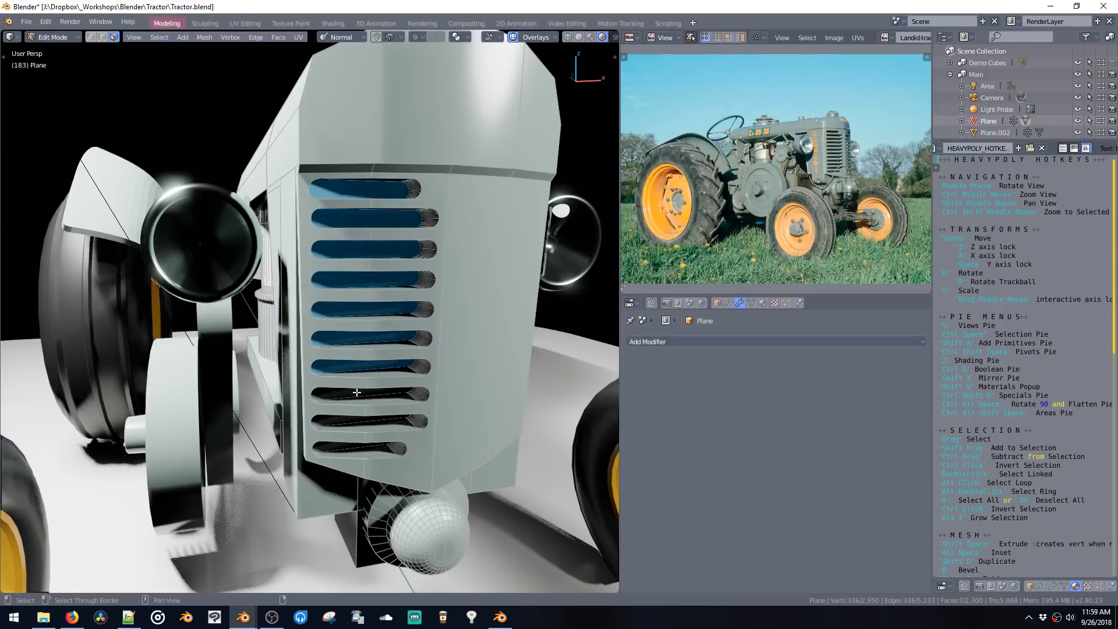
{"action": "middle_click_drag", "start_coordinate": [347, 446], "coordinate": [413, 453]}
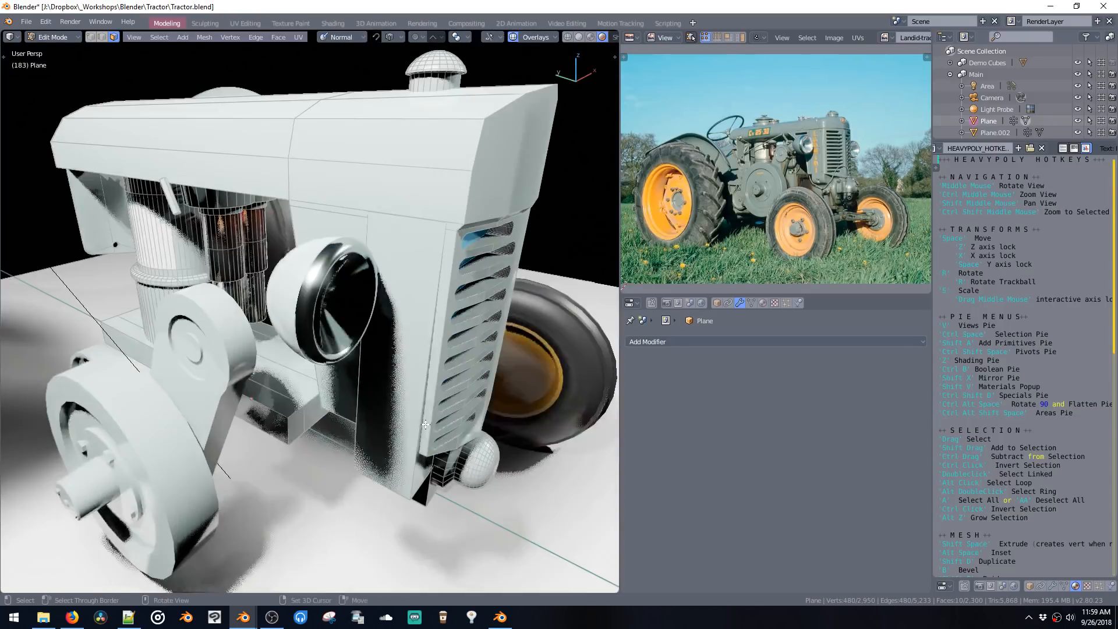
{"action": "key", "text": "space"}
{"action": "key", "text": "space"}
{"action": "left_click", "coordinate": [414, 414]}
{"action": "middle_click_drag", "start_coordinate": [414, 415], "coordinate": [383, 341]}
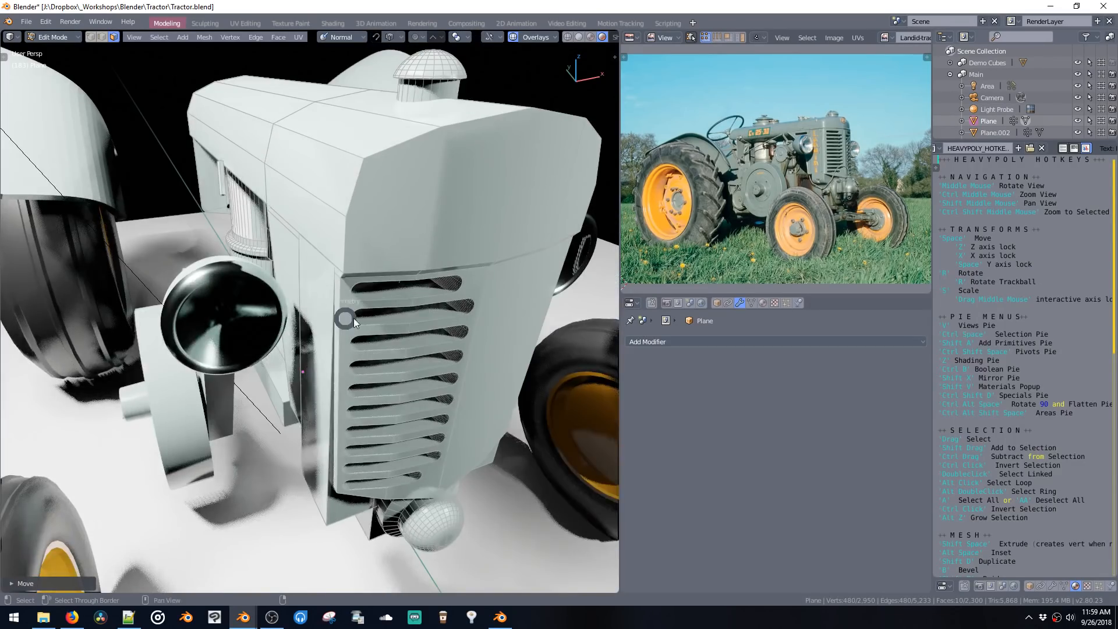
Step: Mirror the slotted grille onto the other half of the front and return to Object Mode to check it
{"action": "left_click", "coordinate": [401, 318]}
{"action": "middle_click_drag", "start_coordinate": [466, 304], "coordinate": [430, 272]}
{"action": "key", "text": "ctrl+space"}
{"action": "left_click", "coordinate": [451, 351]}
{"action": "middle_click_drag", "start_coordinate": [451, 352], "coordinate": [515, 219]}
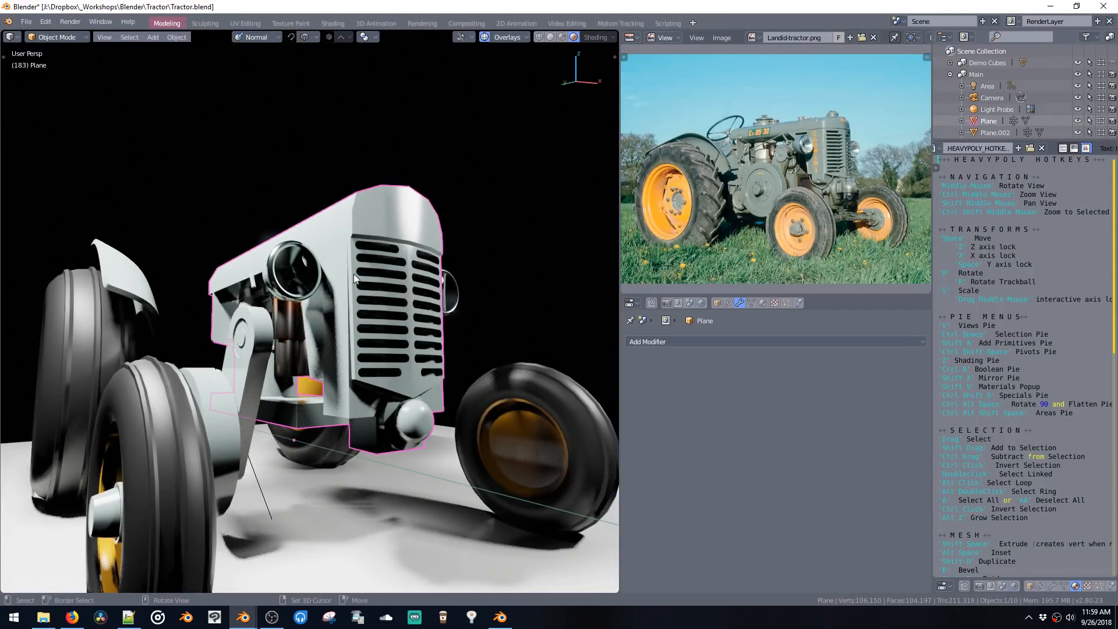
{"action": "middle_click_drag", "start_coordinate": [399, 257], "coordinate": [404, 314]}
Step: Undo the mirror, the slot face edits and the Boolean cut, going back to the separate solid louvers
{"action": "key", "text": "Tab"}
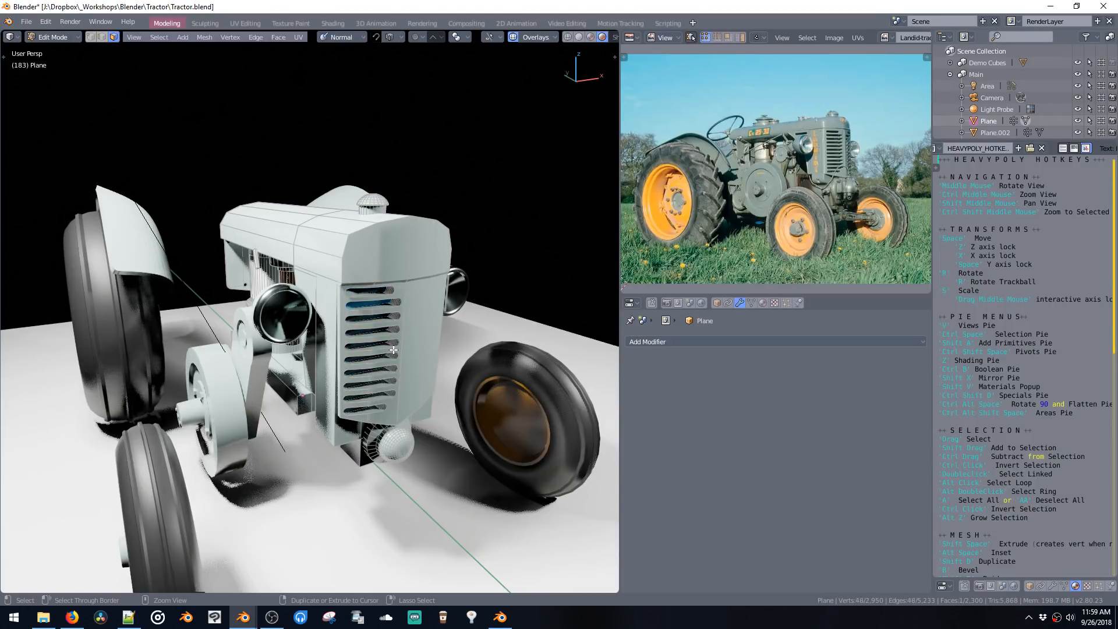
{"action": "key", "text": "Tab"}
{"action": "key", "text": "ctrl+z"}
{"action": "key", "text": "ctrl+z"}
{"action": "key", "text": "ctrl+z"}
{"action": "key", "text": "ctrl+z"}
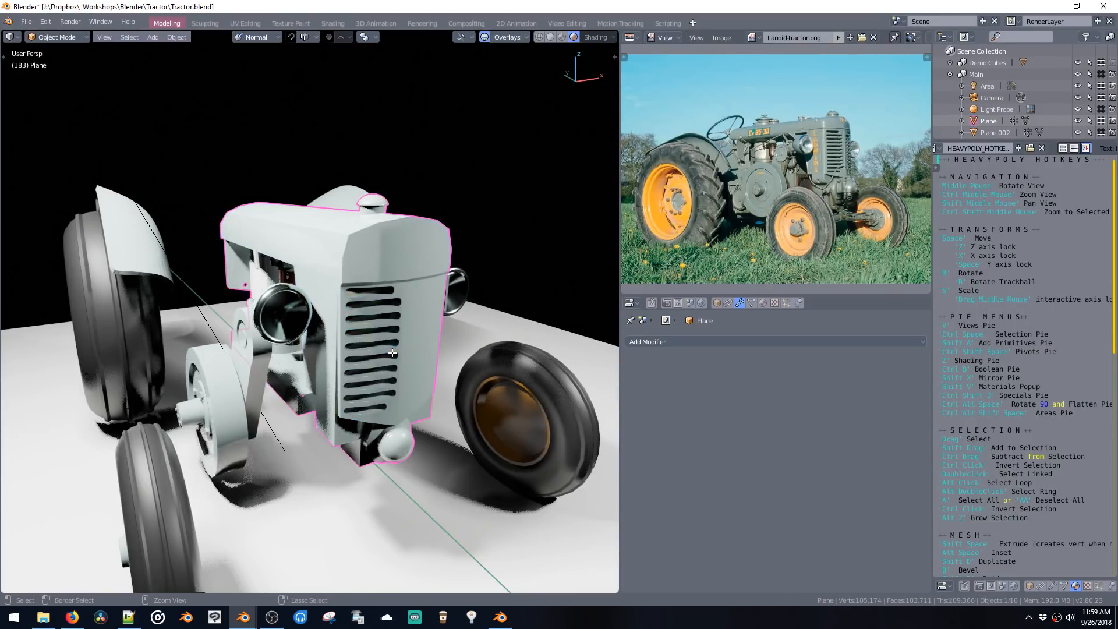
{"action": "key", "text": "ctrl+z"}
{"action": "key", "text": "ctrl+z"}
{"action": "key", "text": "ctrl+z"}
{"action": "key", "text": "ctrl+z"}
{"action": "key", "text": "ctrl+z"}
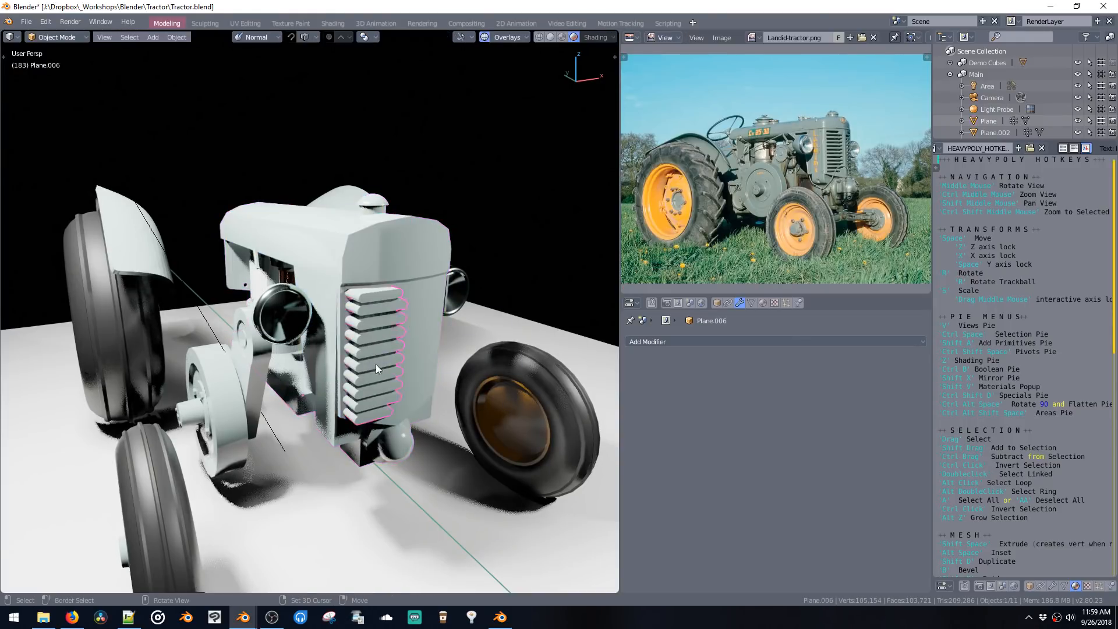
Step: Edit the louvers and lengthen them by moving the vertices of their right ends along the X axis
{"action": "middle_click_drag", "start_coordinate": [411, 322], "coordinate": [317, 247]}
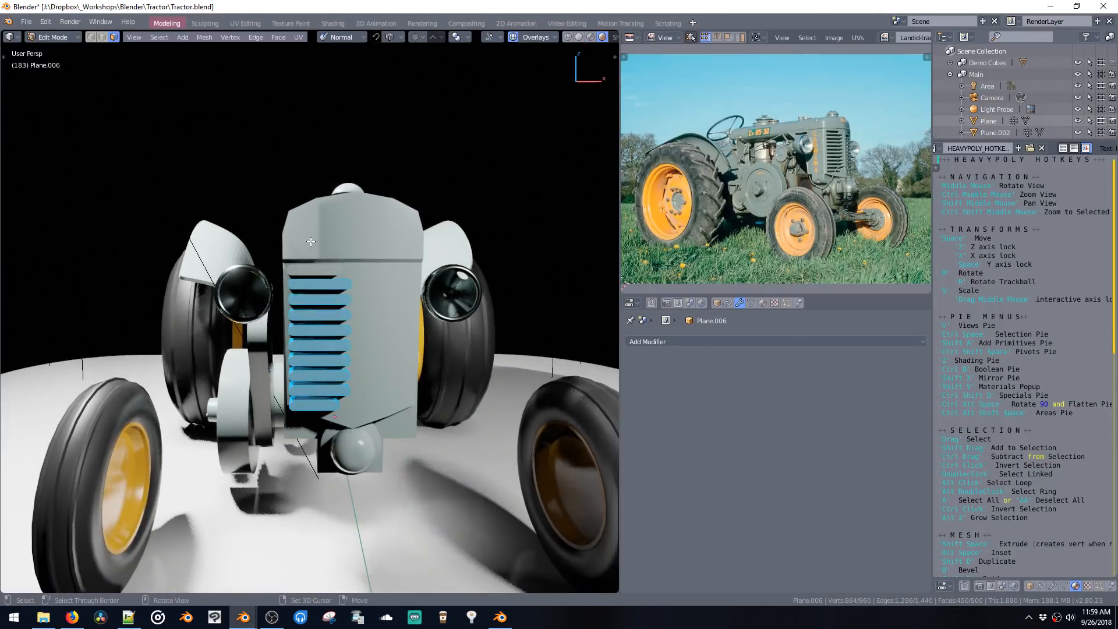
{"action": "left_click_drag", "start_coordinate": [312, 245], "coordinate": [395, 406]}
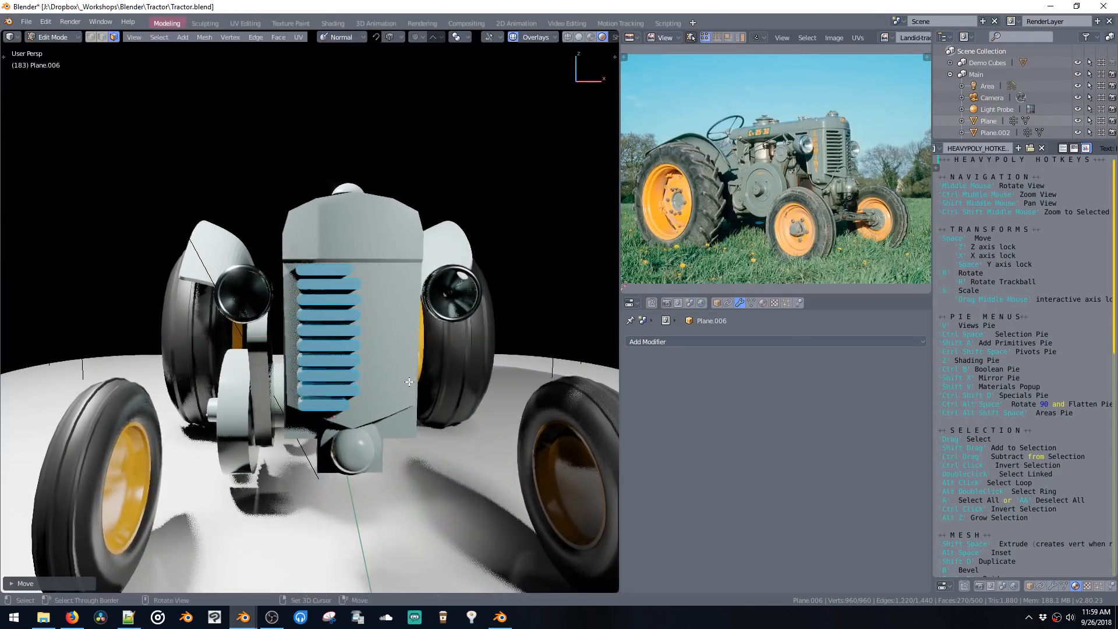
{"action": "key", "text": "ctrl+space"}
{"action": "left_click", "coordinate": [453, 370]}
{"action": "key", "text": "space"}
{"action": "key", "text": "x"}
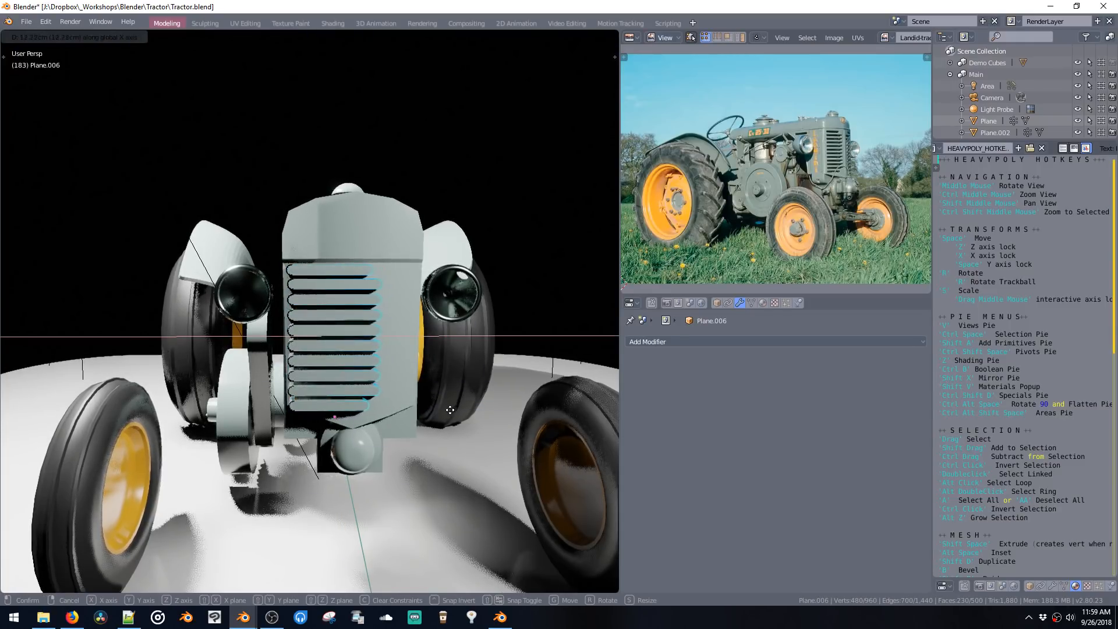
{"action": "left_click", "coordinate": [445, 412]}
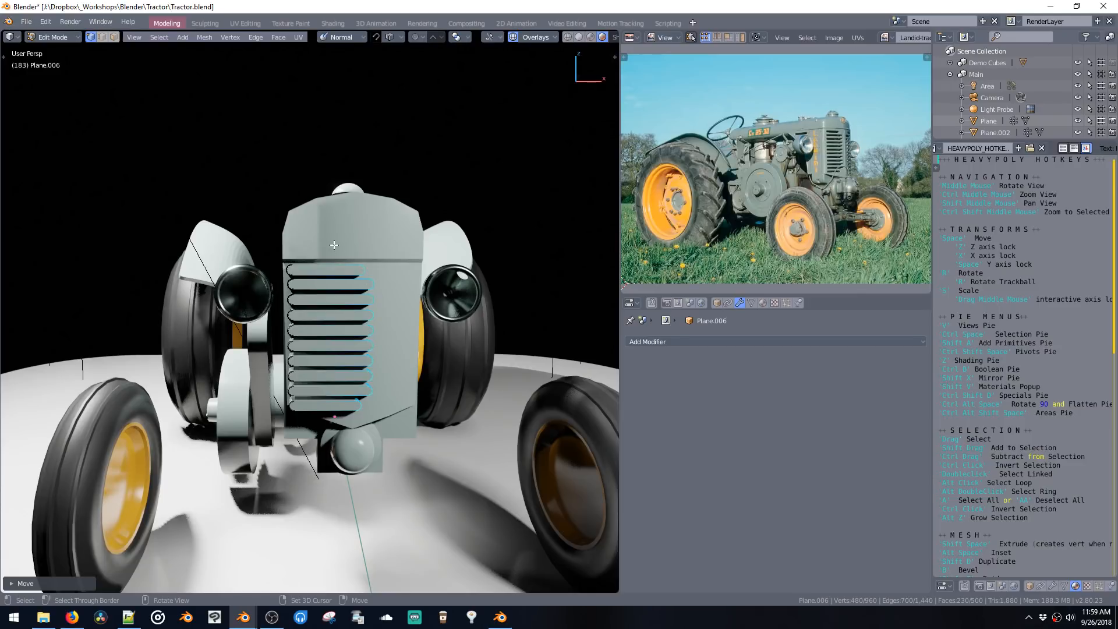
Step: In front orthographic view, shorten the top and bottom louvers by moving their right ends inward along the X axis
{"action": "left_click_drag", "start_coordinate": [334, 247], "coordinate": [371, 282]}
{"action": "key", "text": "v"}
{"action": "left_click", "coordinate": [431, 245]}
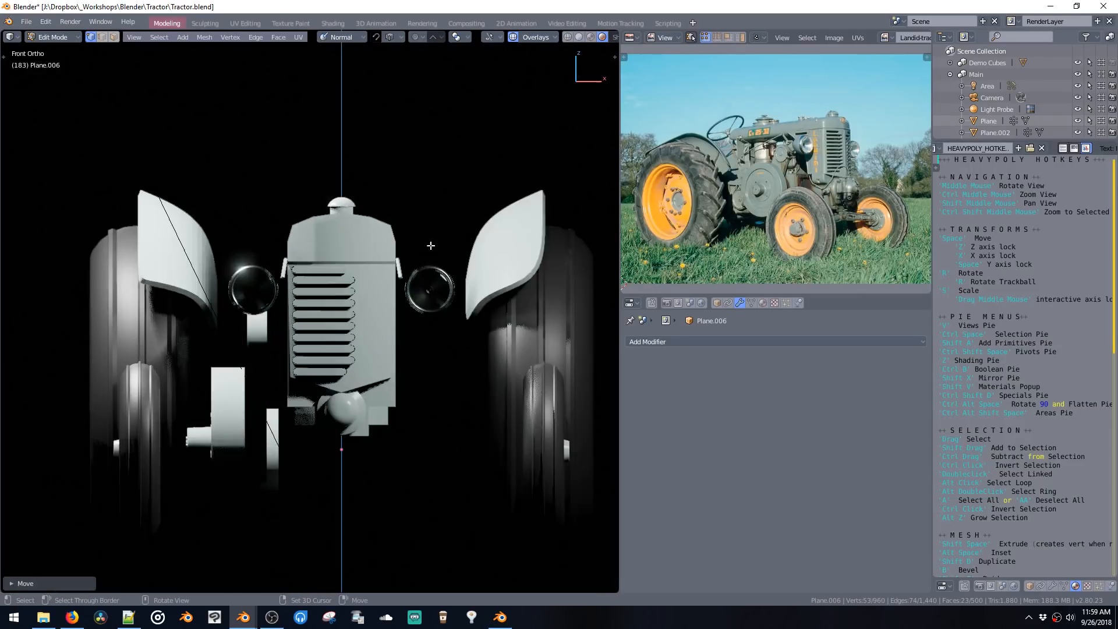
{"action": "scroll", "coordinate": [333, 297], "scroll_direction": "up", "scroll_amount": 2}
{"action": "left_click_drag", "start_coordinate": [334, 388], "coordinate": [365, 424], "text": "shift"}
{"action": "key", "text": "space"}
{"action": "key", "text": "x"}
{"action": "left_click", "coordinate": [361, 420]}
{"action": "left_click_drag", "start_coordinate": [322, 224], "coordinate": [364, 435]}
{"action": "key", "text": "space"}
{"action": "key", "text": "x"}
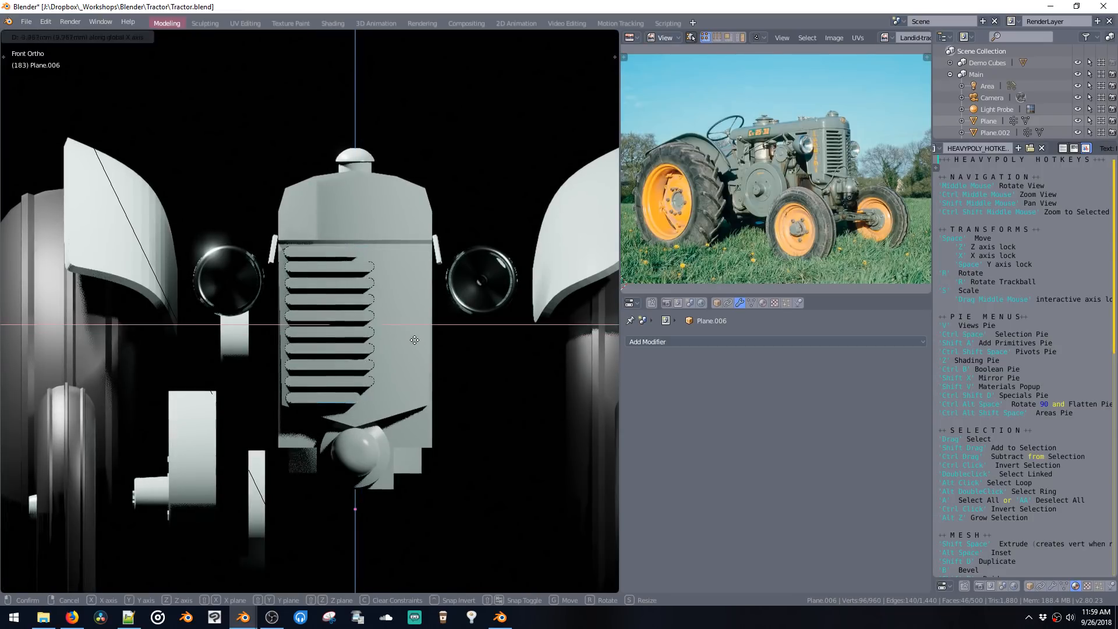
{"action": "left_click", "coordinate": [402, 341]}
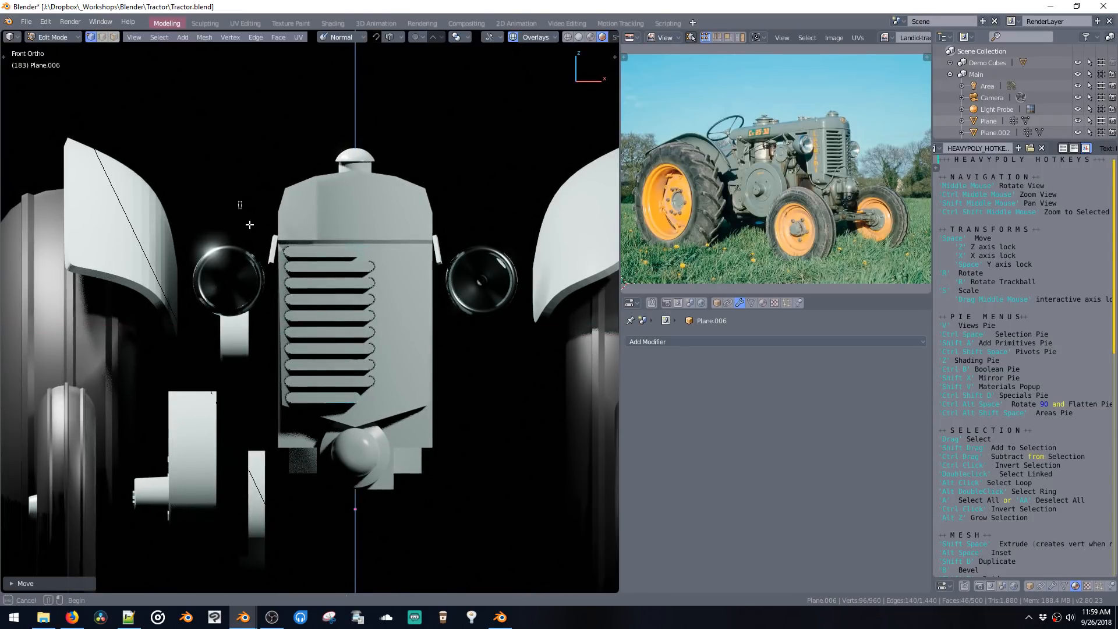
Step: Select all the louvers, scale them down slightly, and reposition them in the upper left part of the grille
{"action": "left_click_drag", "start_coordinate": [412, 444], "coordinate": [412, 444]}
{"action": "key", "text": "s"}
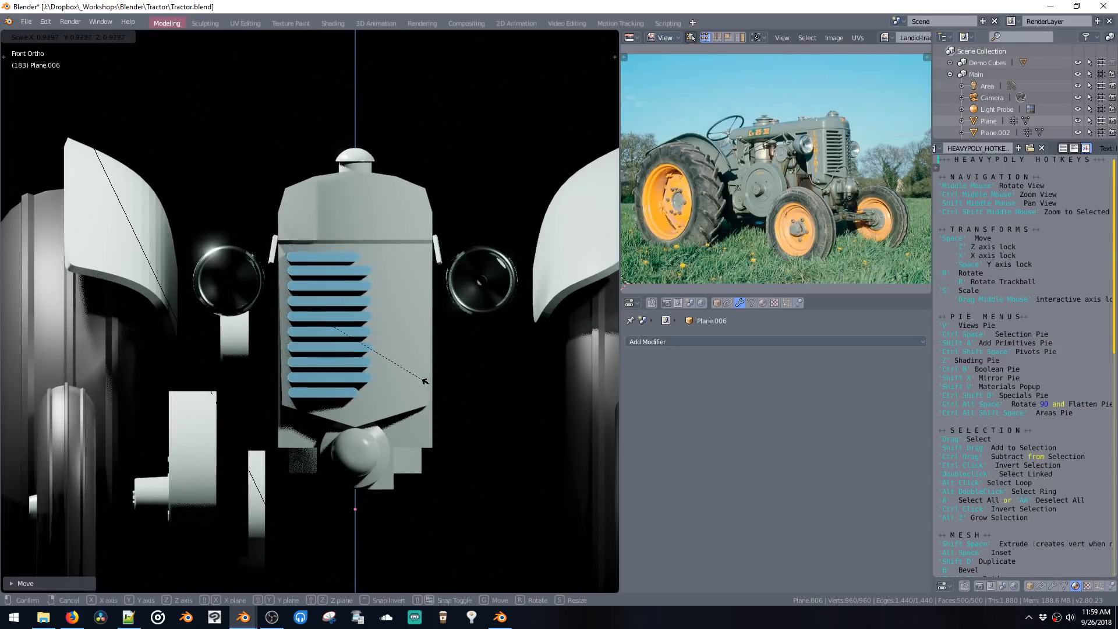
{"action": "left_click", "coordinate": [417, 373]}
{"action": "key", "text": "space"}
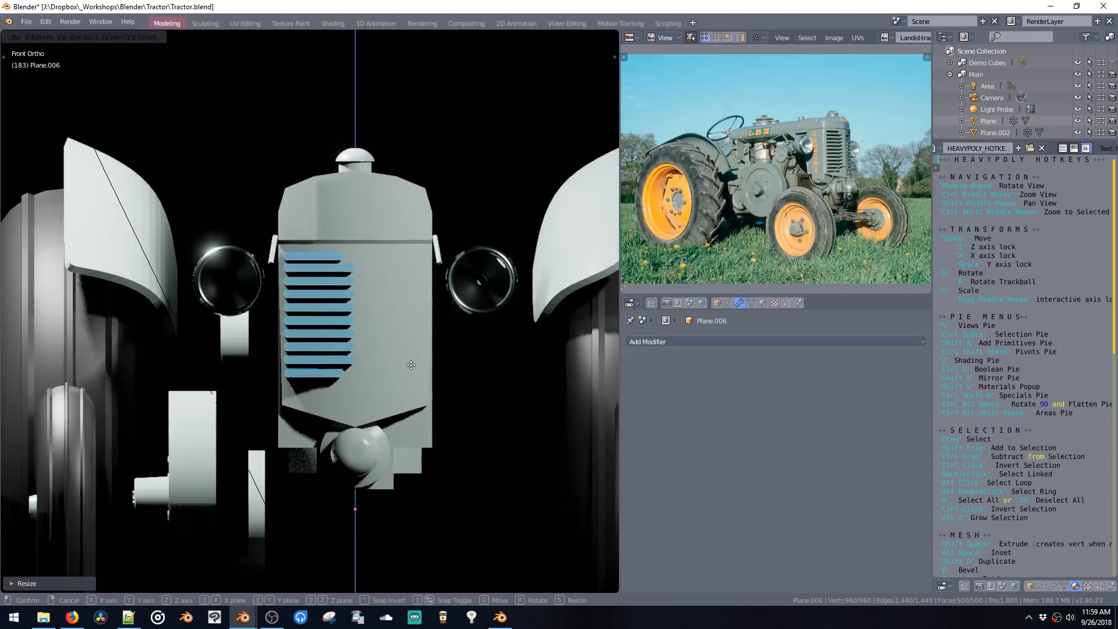
{"action": "double_click", "coordinate": [415, 367]}
{"action": "key", "text": "s"}
{"action": "left_click", "coordinate": [417, 372]}
{"action": "key", "text": "space"}
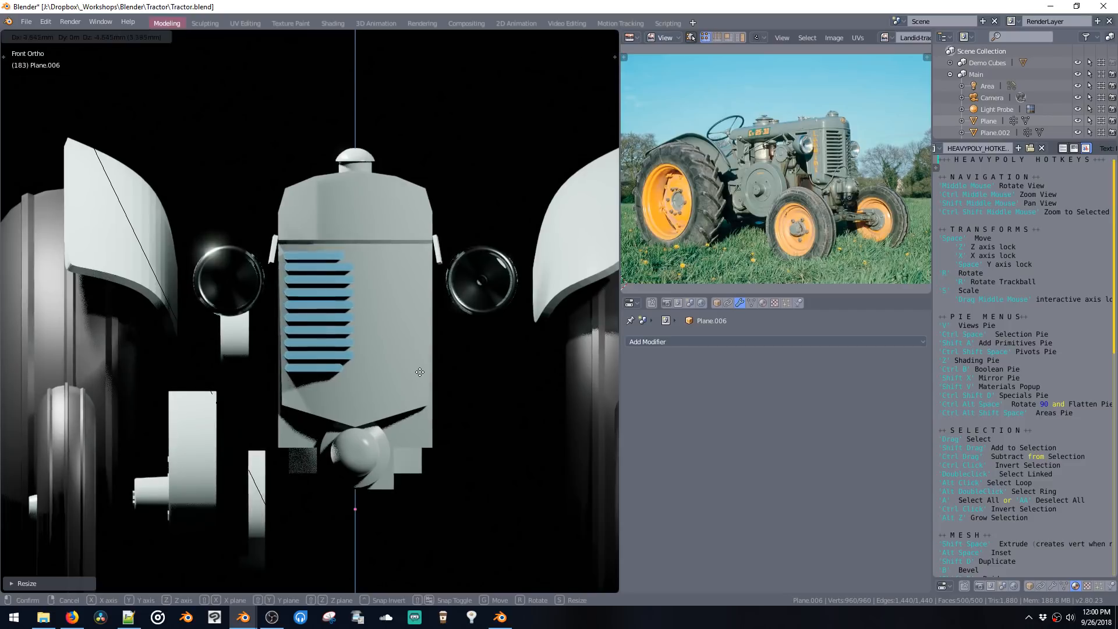
{"action": "left_click", "coordinate": [420, 371]}
{"action": "key", "text": "s"}
{"action": "left_click", "coordinate": [419, 372]}
{"action": "key", "text": "space"}
{"action": "left_click", "coordinate": [421, 370]}
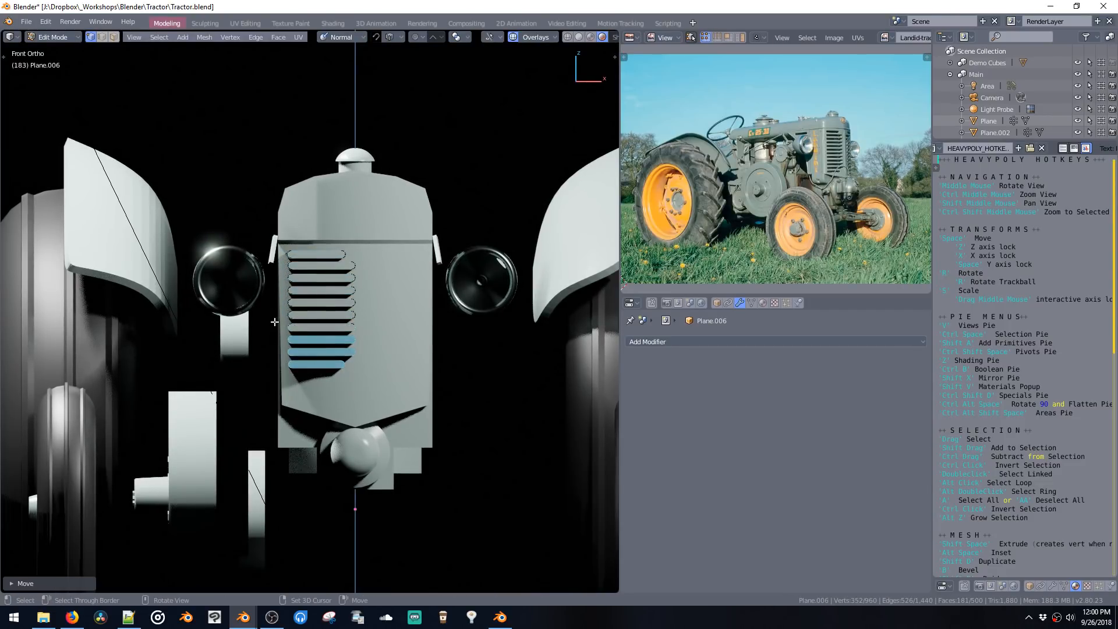
Step: Move the four lowest louvers further down along the Z axis, opening a gap in the row
{"action": "key", "text": "space"}
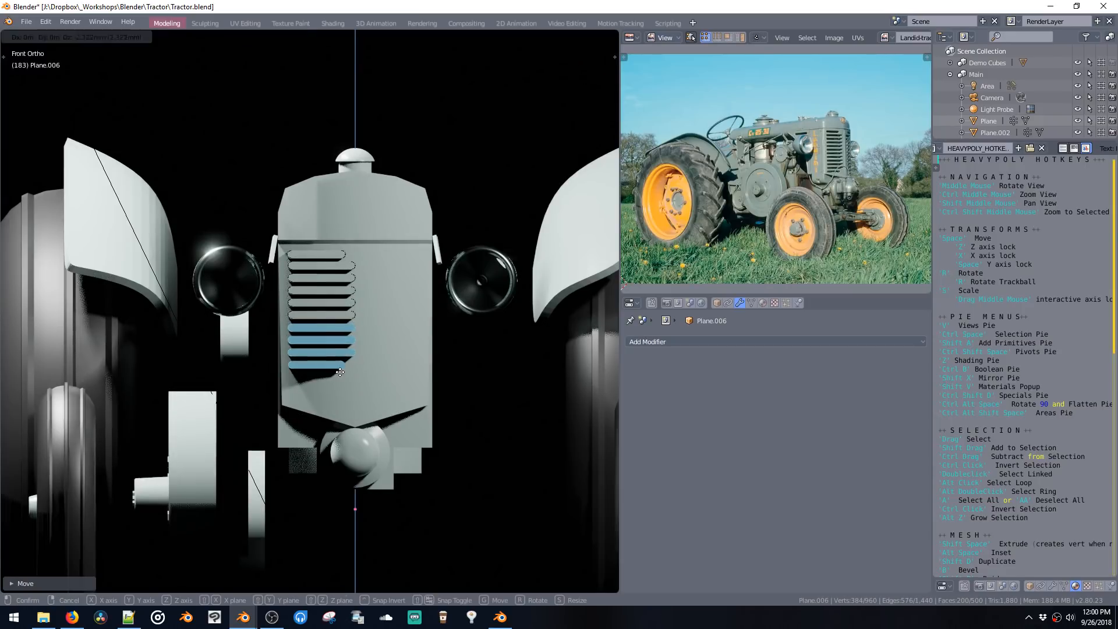
{"action": "key", "text": "z"}
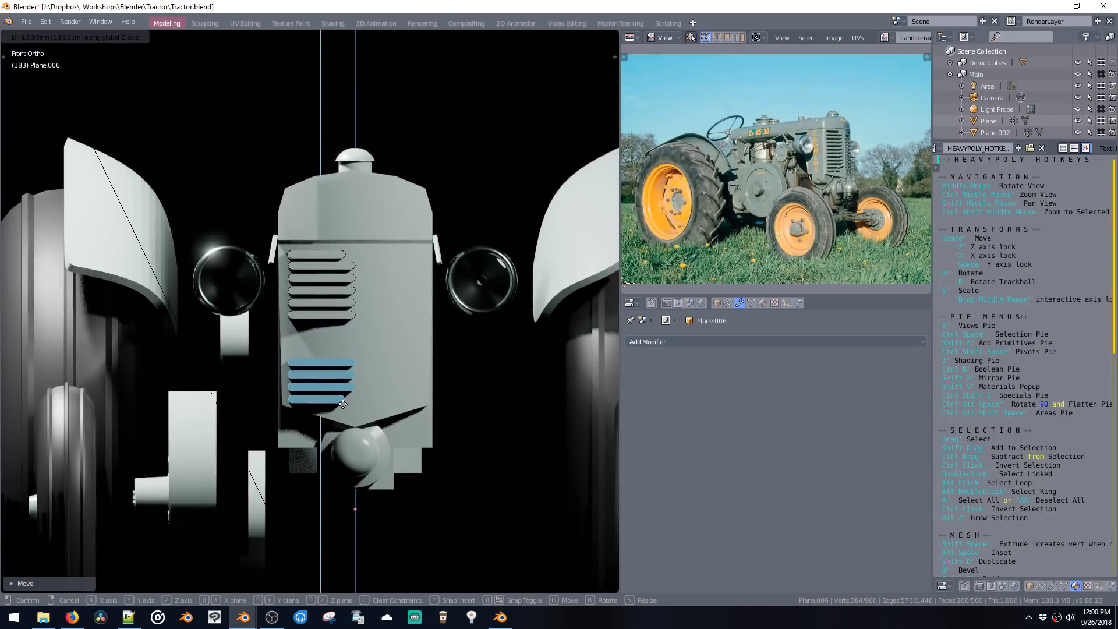
{"action": "left_click", "coordinate": [344, 403]}
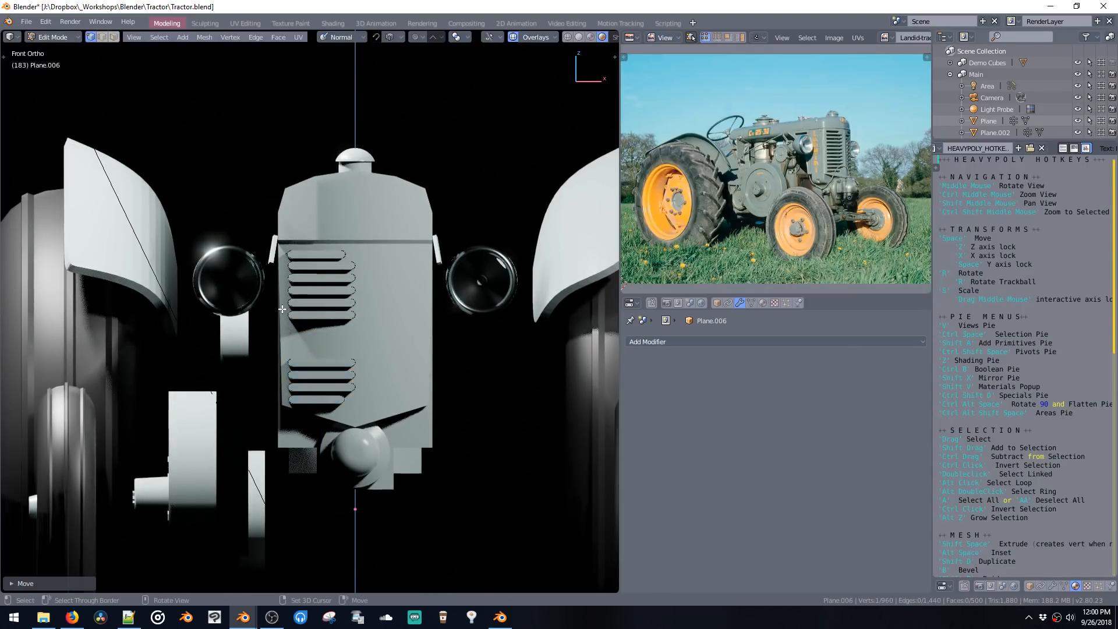
Step: Duplicate the louver just above the gap three times downward along the Z axis to complete the evenly spaced row
{"action": "double_click", "coordinate": [300, 317]}
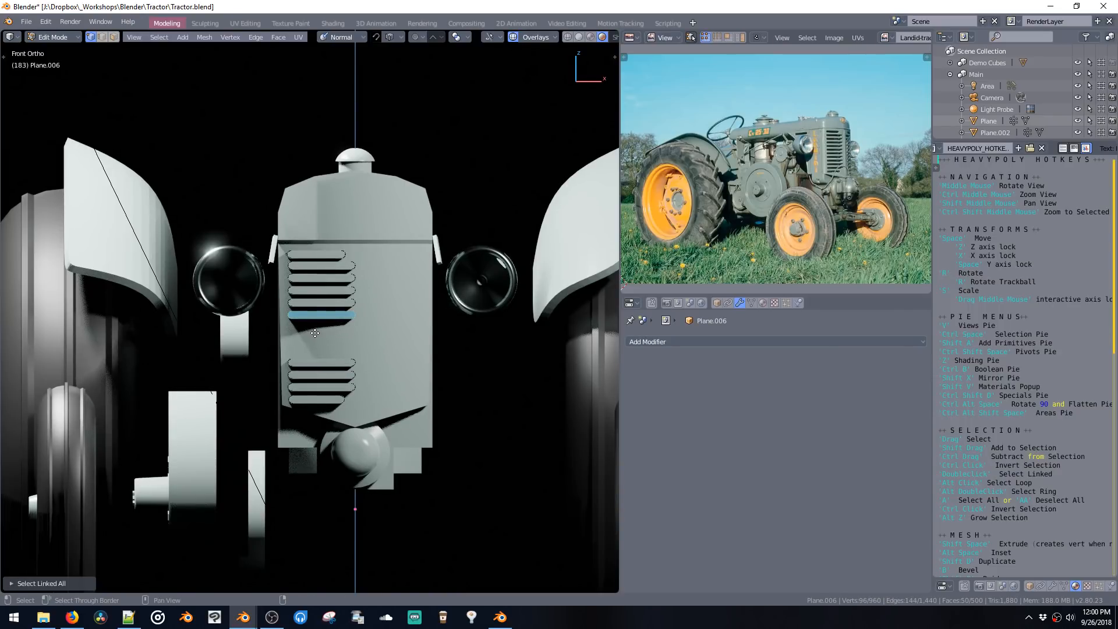
{"action": "key", "text": "shift+d"}
{"action": "key", "text": "z"}
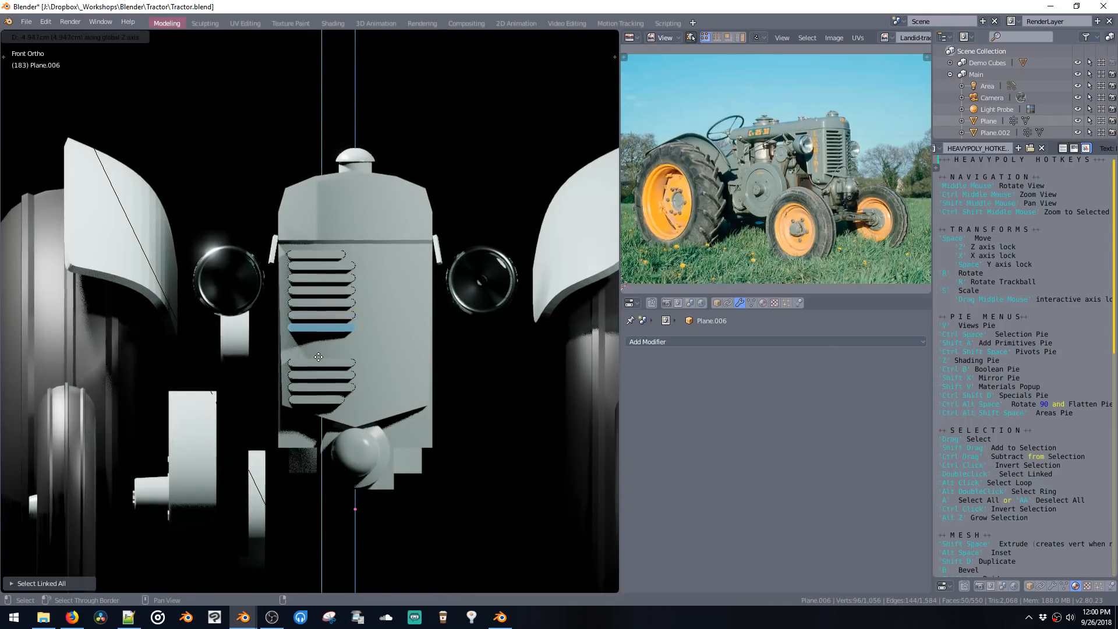
{"action": "left_click", "coordinate": [318, 356]}
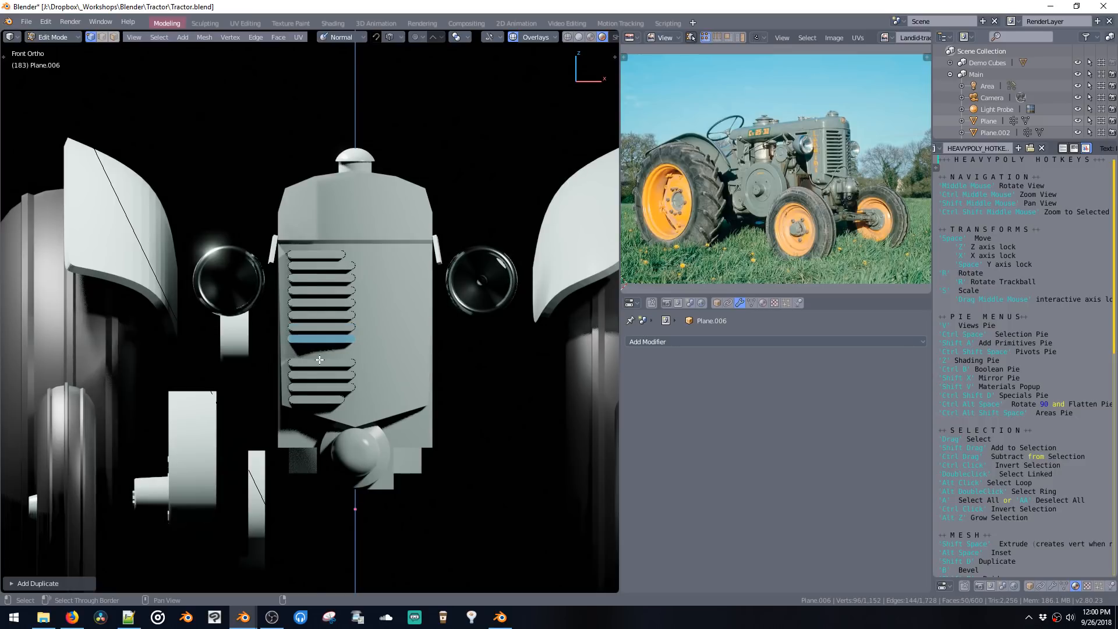
{"action": "left_click_drag", "start_coordinate": [229, 261], "coordinate": [271, 339]}
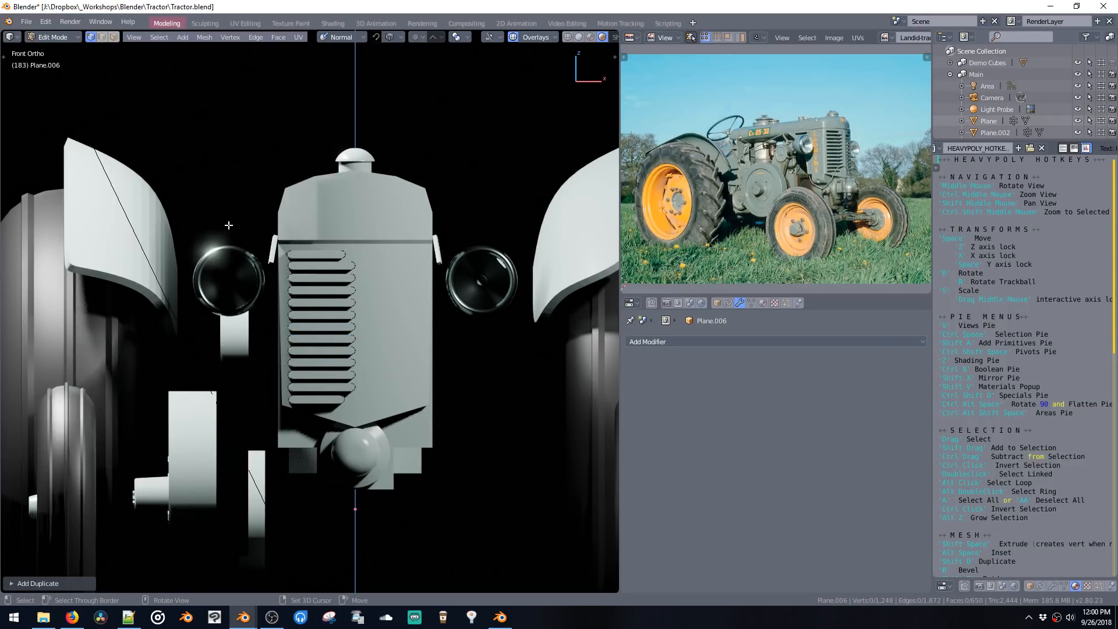
{"action": "key", "text": "Tab"}
{"action": "middle_click_drag", "start_coordinate": [229, 225], "coordinate": [347, 321]}
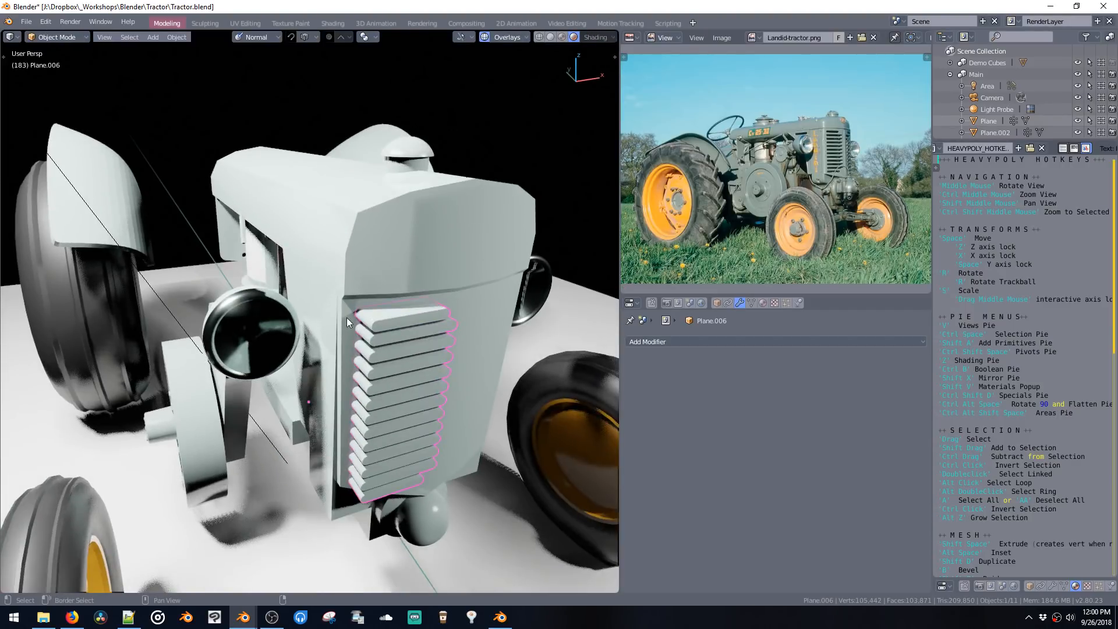
{"action": "left_click", "coordinate": [330, 319], "text": "shift"}
{"action": "key", "text": "ctrl+b"}
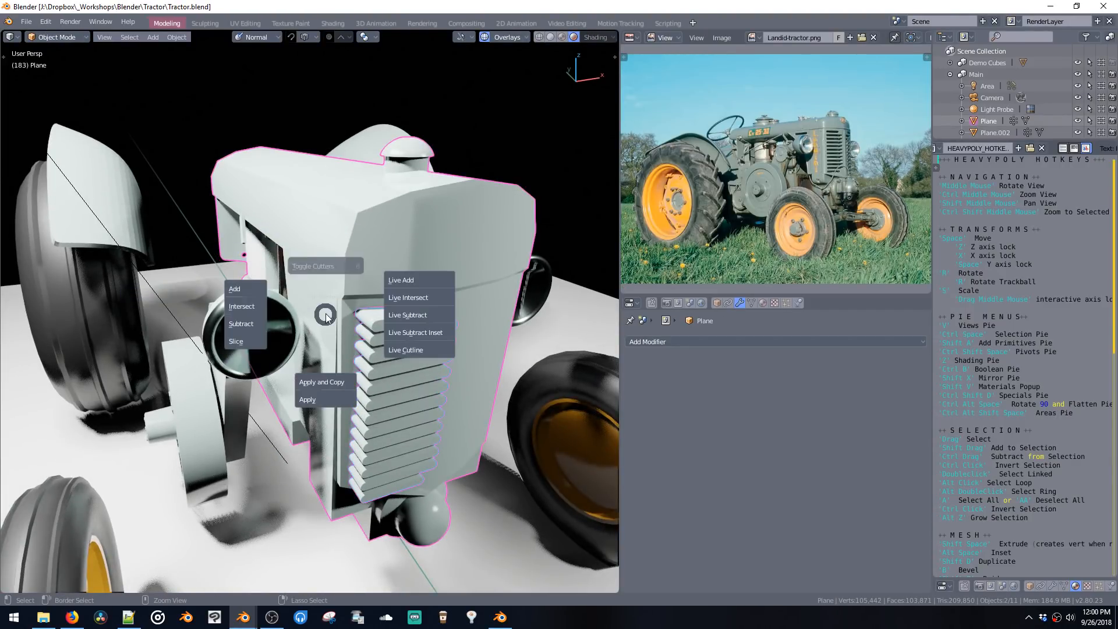
{"action": "key", "text": "Escape"}
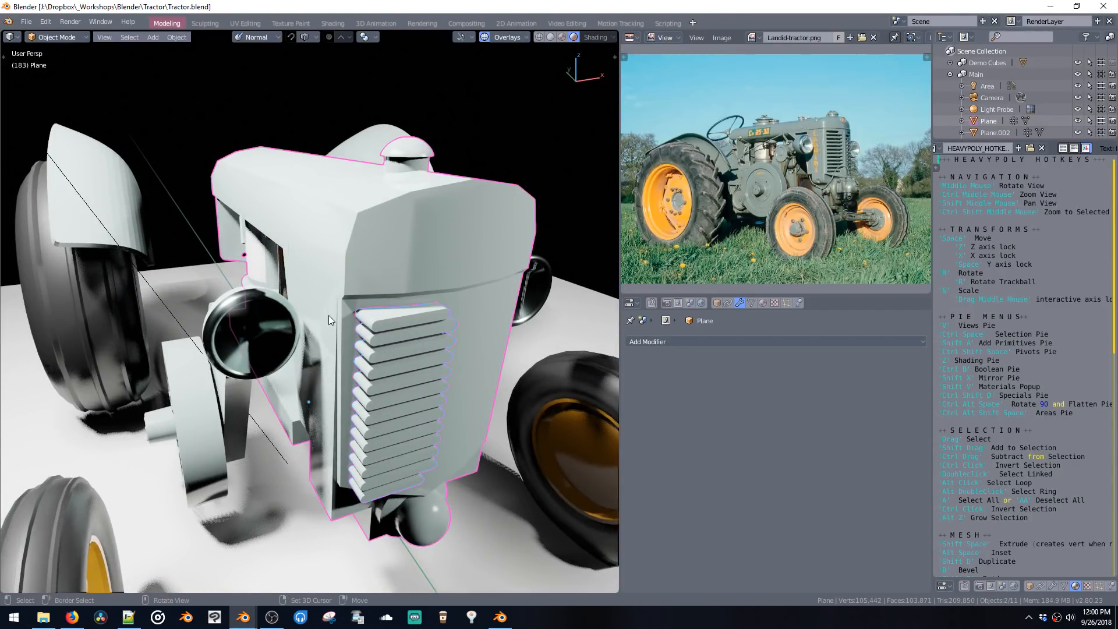
Step: Select only the louvers object and push it along the Y axis deeper into the grille
{"action": "left_click", "coordinate": [381, 325]}
{"action": "middle_click_drag", "start_coordinate": [382, 325], "coordinate": [459, 351]}
{"action": "key", "text": "shift+d"}
{"action": "key", "text": "x"}
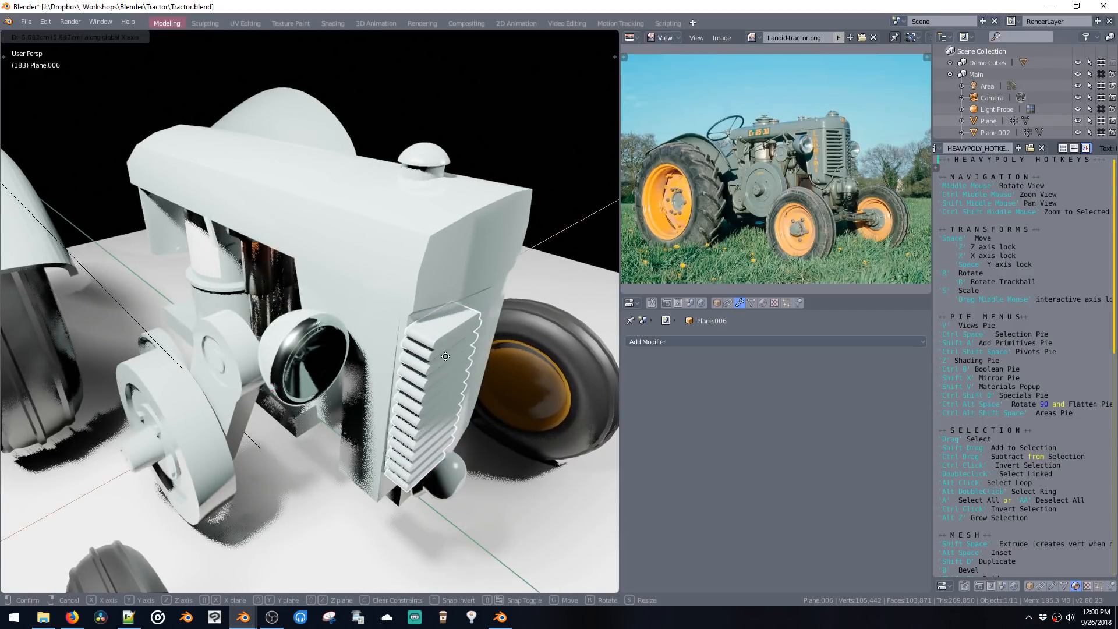
{"action": "key", "text": "y"}
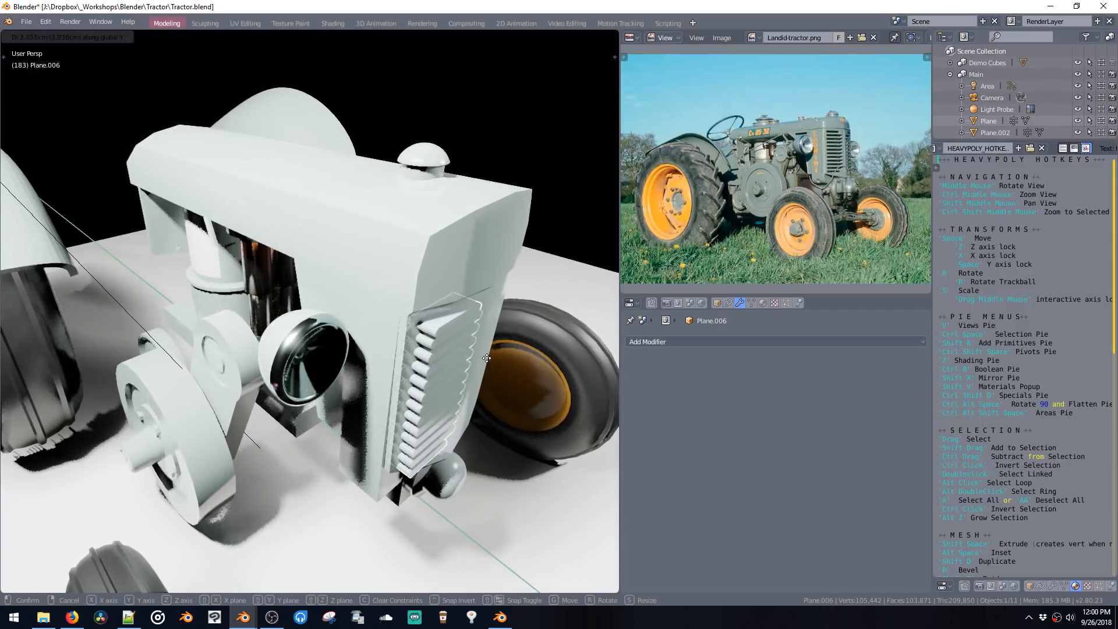
{"action": "left_click", "coordinate": [483, 356]}
Step: Subtract the louvers from the hood with a Boolean and check the slots cut in the grille
{"action": "middle_click_drag", "start_coordinate": [484, 357], "coordinate": [371, 334]}
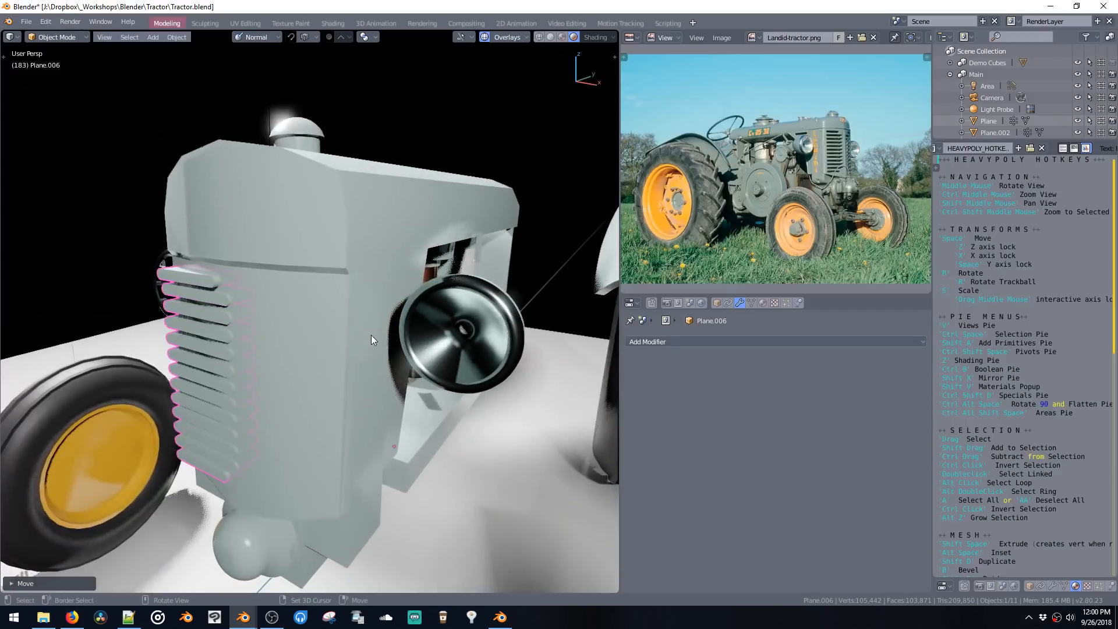
{"action": "key", "text": "ctrl+b"}
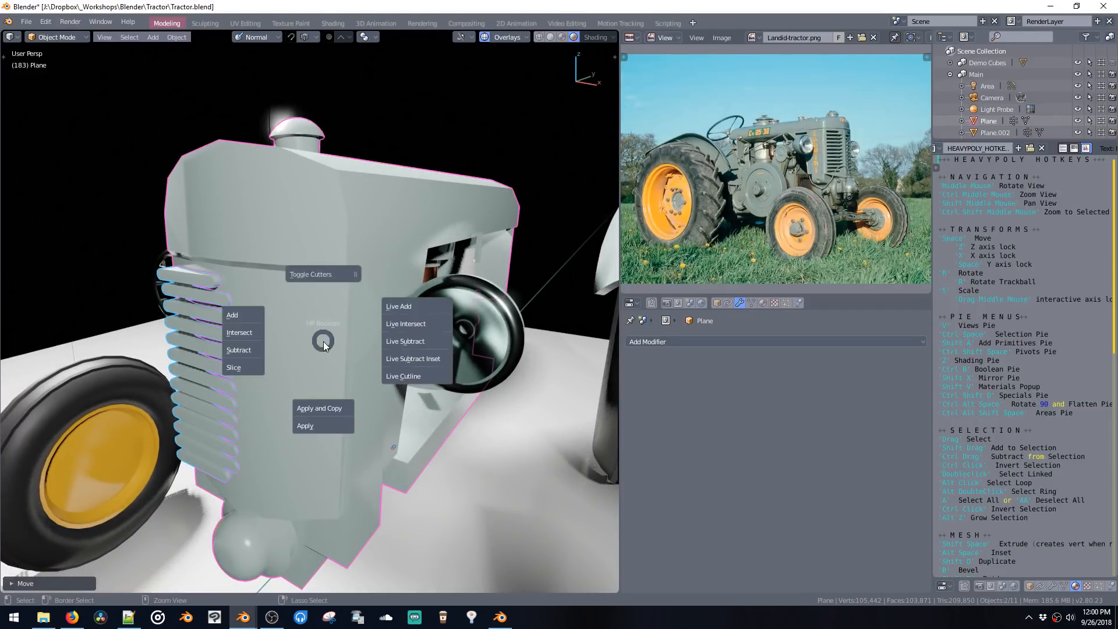
{"action": "left_click", "coordinate": [252, 353]}
{"action": "middle_click_drag", "start_coordinate": [251, 352], "coordinate": [327, 348]}
{"action": "key", "text": "Tab"}
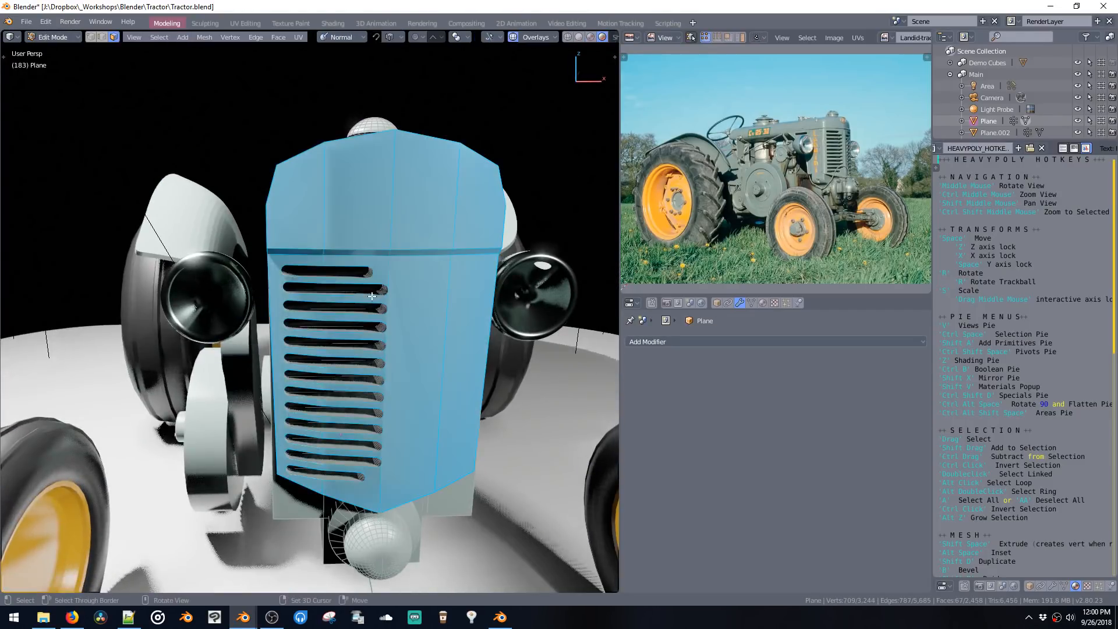
{"action": "mouse_move", "coordinate": [372, 297]}
{"action": "middle_mouse_down"}
{"action": "mouse_move", "coordinate": [361, 300]}
{"action": "mouse_move", "coordinate": [372, 315]}
{"action": "middle_mouse_up"}
{"action": "key", "text": "Tab"}
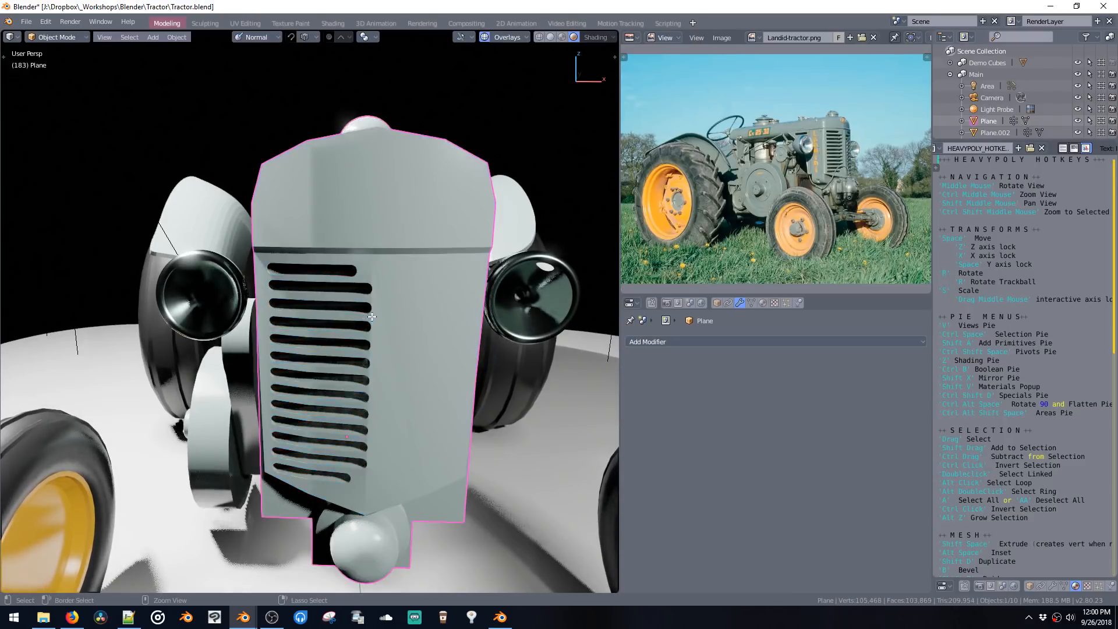
Step: Select only the louvers and shift them slightly along the X axis, away from the grille's centre
{"action": "key", "text": "space"}
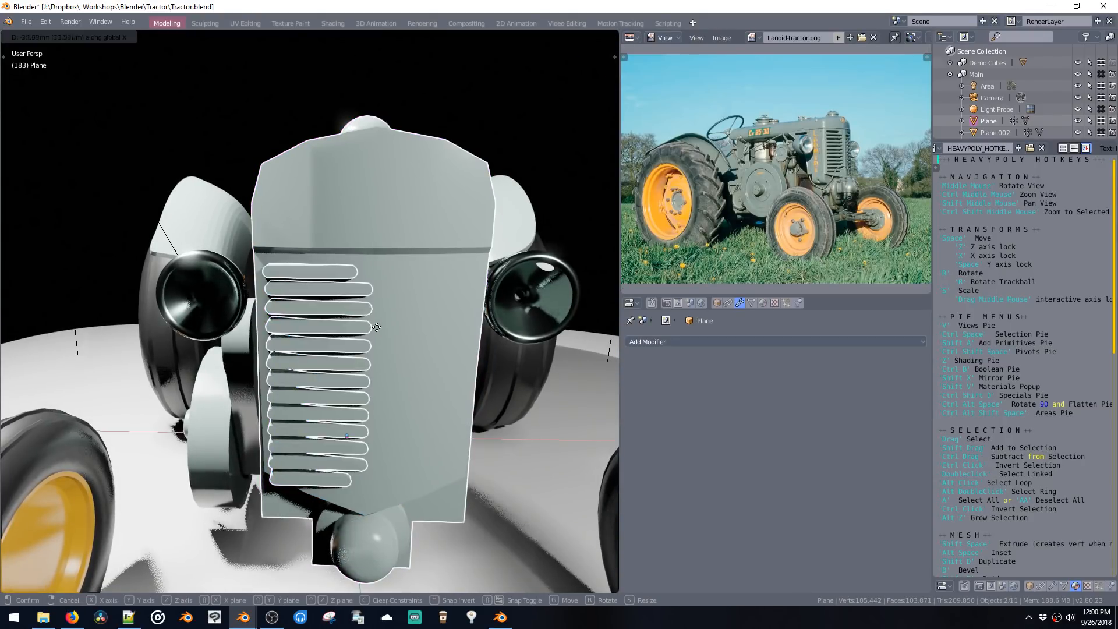
{"action": "right_click", "coordinate": [362, 321]}
{"action": "left_click", "coordinate": [346, 291]}
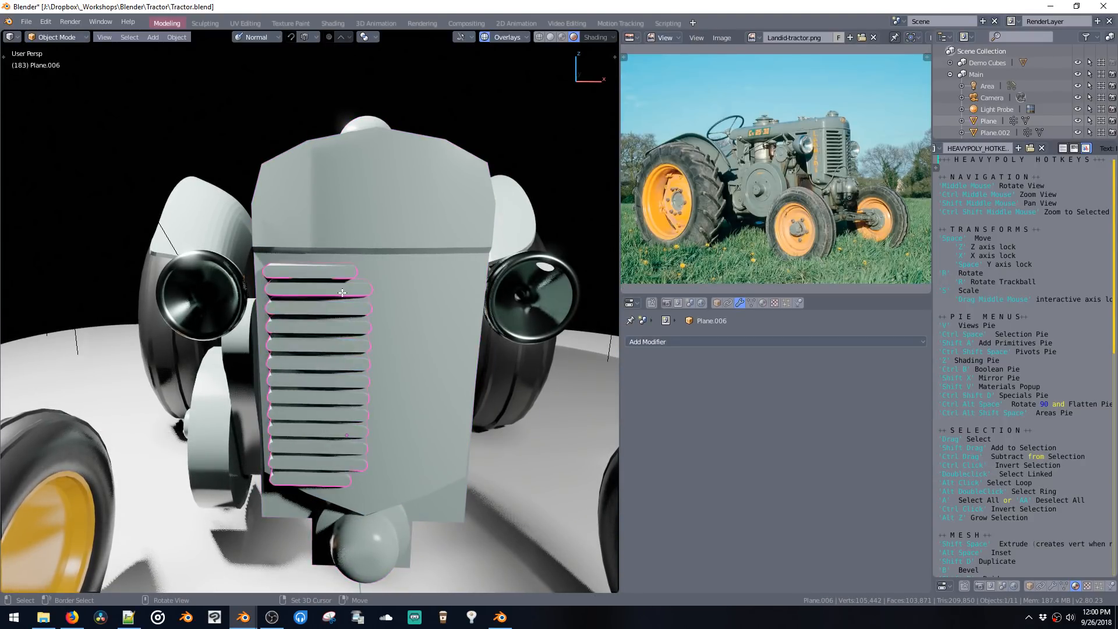
{"action": "key", "text": "space"}
{"action": "key", "text": "x"}
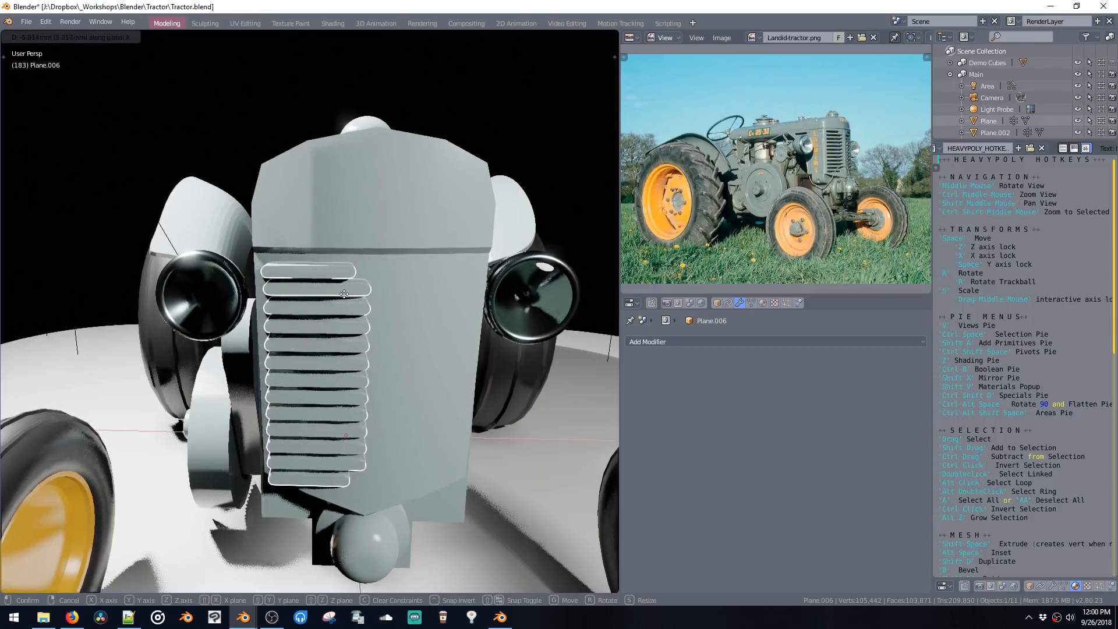
{"action": "left_click", "coordinate": [344, 293]}
Step: Shorten the louvers slightly by moving their inner ends along the X axis, and mirror them onto the other half of the grille
{"action": "key", "text": "Tab"}
{"action": "key", "text": "b"}
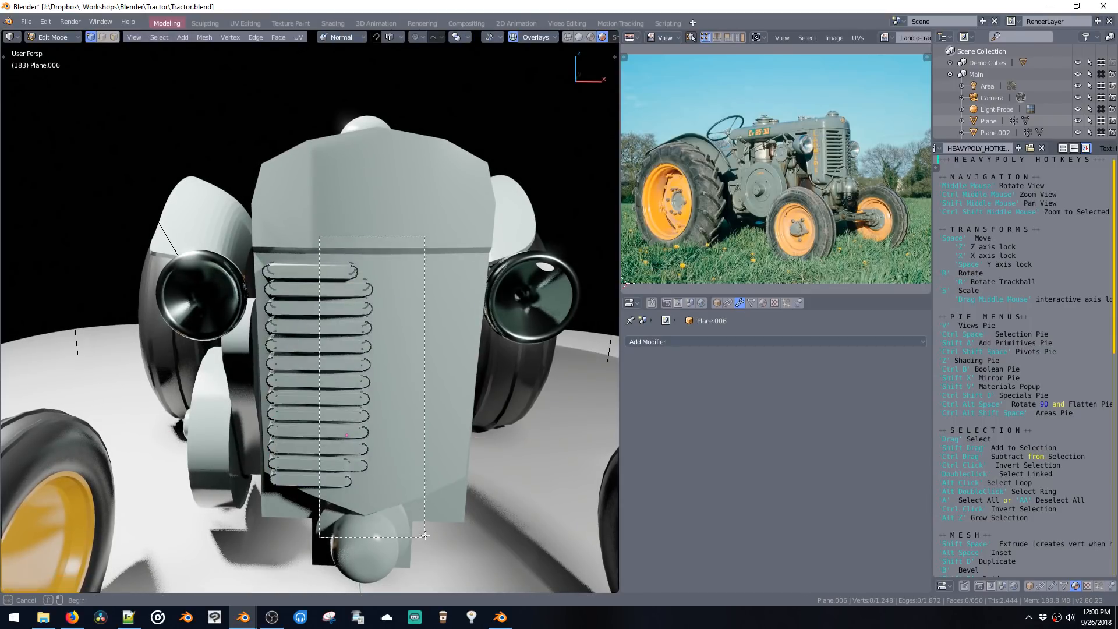
{"action": "left_click_drag", "start_coordinate": [426, 536], "coordinate": [426, 535]}
{"action": "key", "text": "space"}
{"action": "key", "text": "x"}
{"action": "left_click", "coordinate": [411, 524]}
{"action": "key", "text": "Tab"}
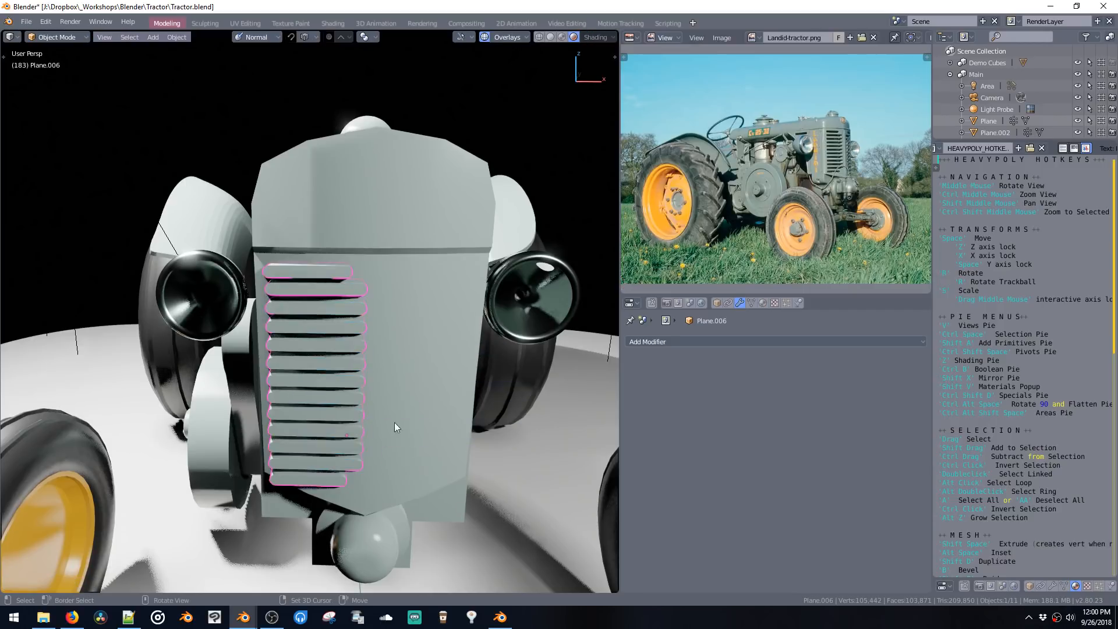
{"action": "key", "text": "Tab"}
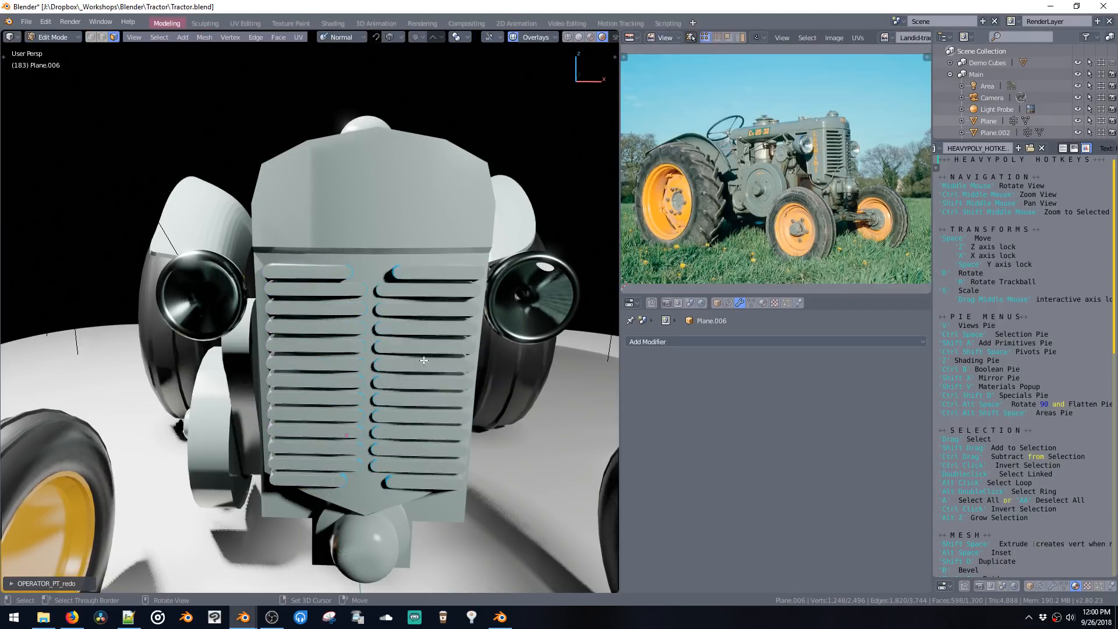
{"action": "key", "text": "Tab"}
Step: Try subtracting both rows of louvers from the hood with a Boolean, and undo the cut
{"action": "left_click", "coordinate": [352, 238], "text": "shift"}
{"action": "key", "text": "ctrl+b"}
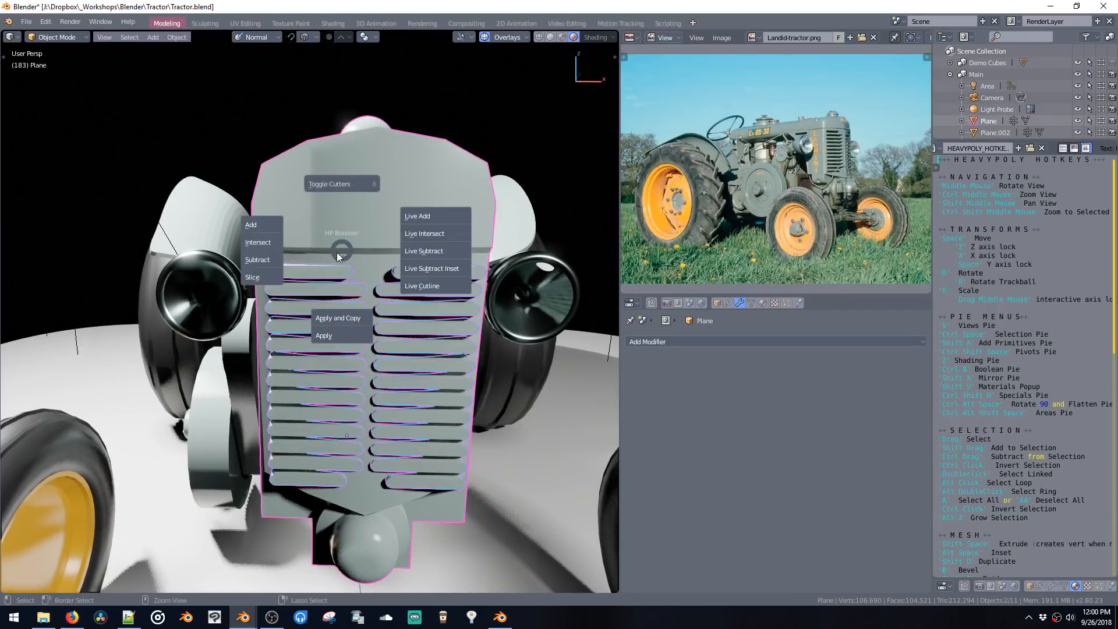
{"action": "left_click", "coordinate": [242, 259]}
{"action": "middle_click_drag", "start_coordinate": [265, 261], "coordinate": [330, 315]}
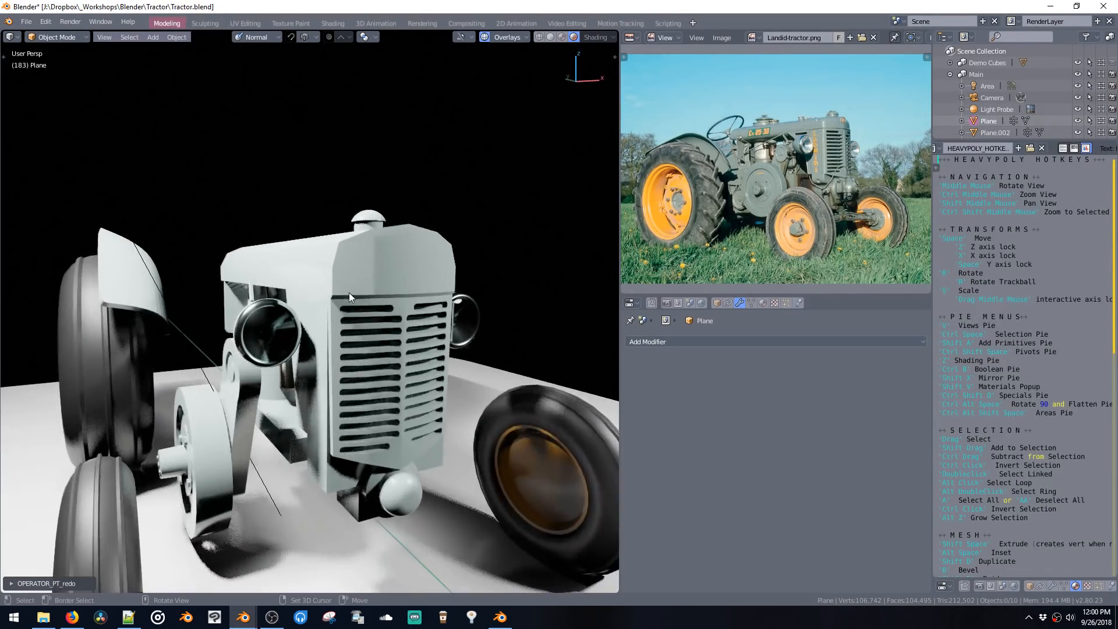
{"action": "key", "text": "ctrl+z"}
Step: Try a bevel on the edge loop around the front of the hood's nose, and undo it
{"action": "middle_click_drag", "start_coordinate": [350, 299], "coordinate": [378, 294]}
{"action": "key", "text": "Tab"}
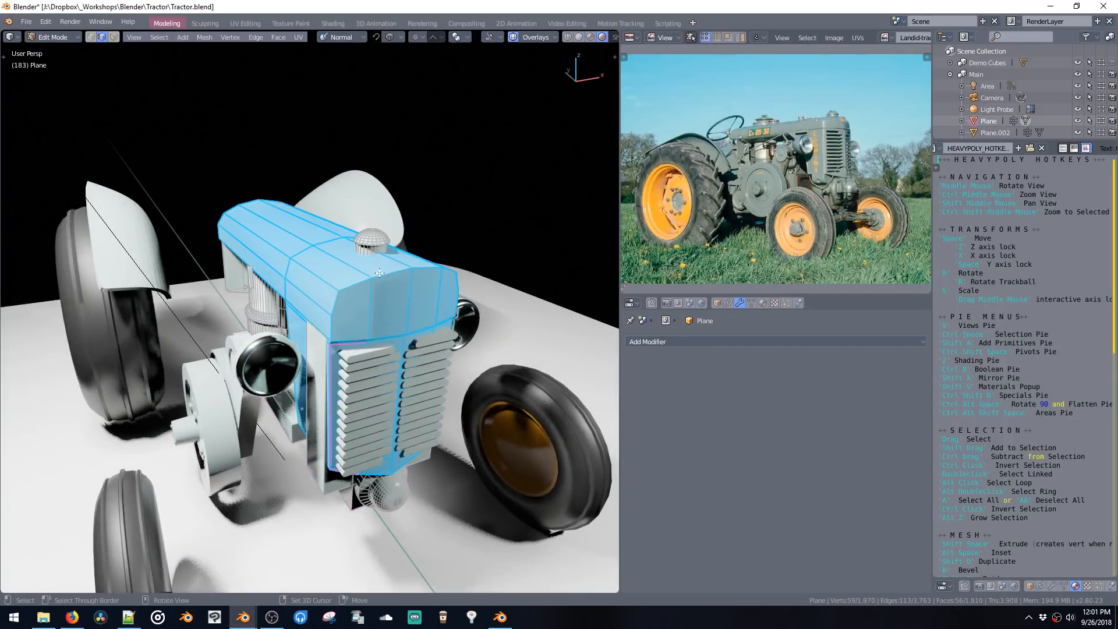
{"action": "left_click", "coordinate": [374, 297], "text": "alt"}
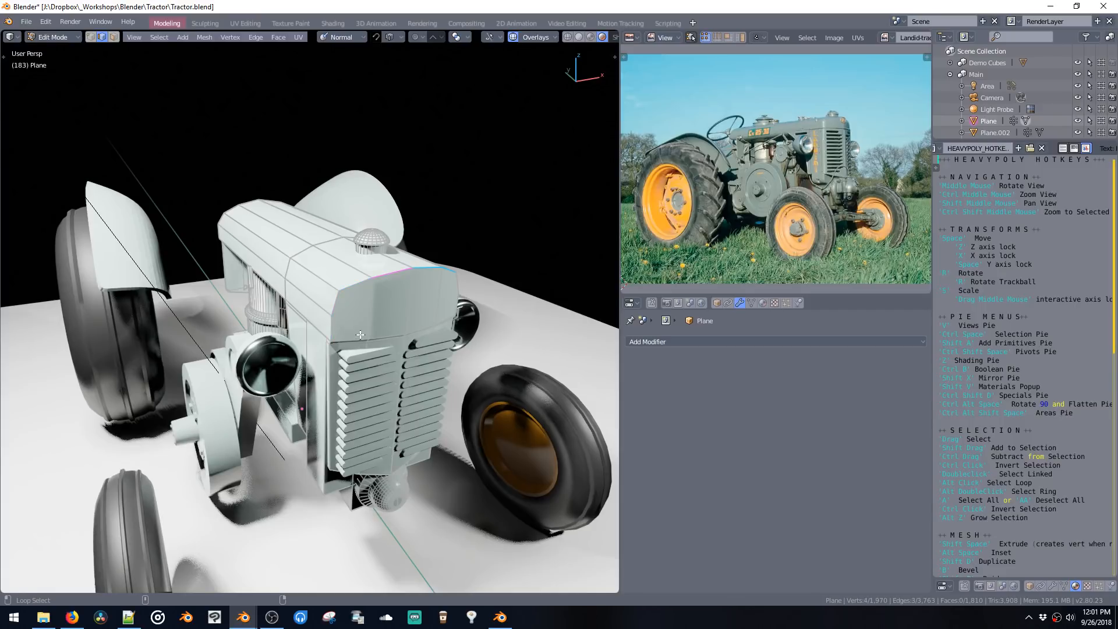
{"action": "key", "text": "b"}
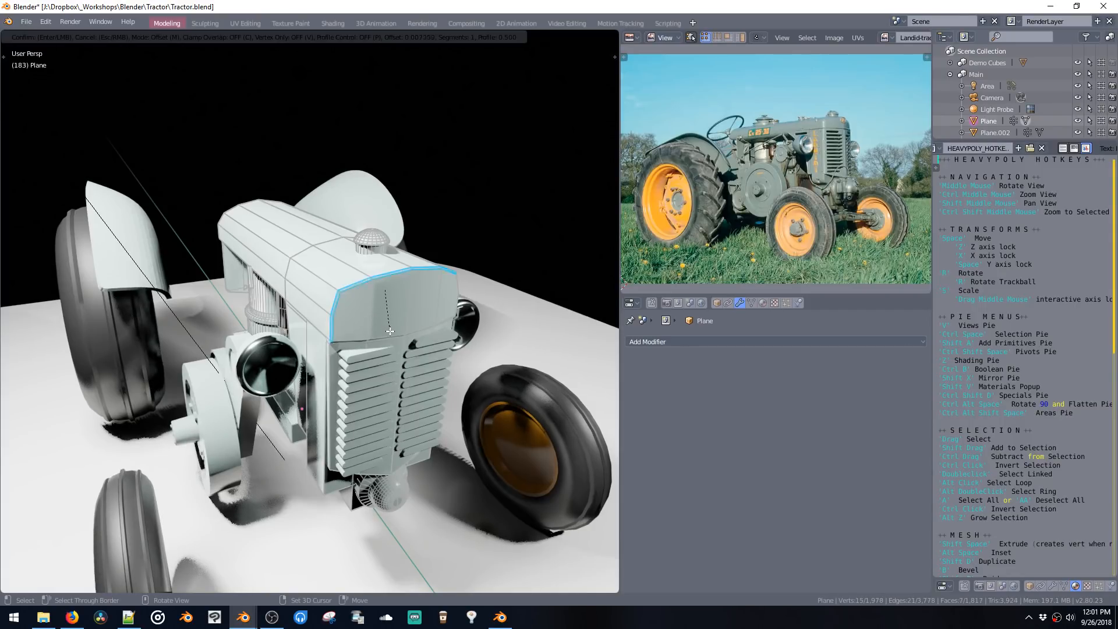
{"action": "left_click", "coordinate": [419, 429]}
{"action": "middle_click_drag", "start_coordinate": [419, 429], "coordinate": [393, 267]}
{"action": "key", "text": "ctrl+z"}
Step: Select the edge loop along the hood's lower seam above the grille and duplicate it in place
{"action": "scroll", "coordinate": [420, 305], "scroll_direction": "up", "scroll_amount": 2}
{"action": "scroll", "coordinate": [385, 256], "scroll_direction": "up", "scroll_amount": 3}
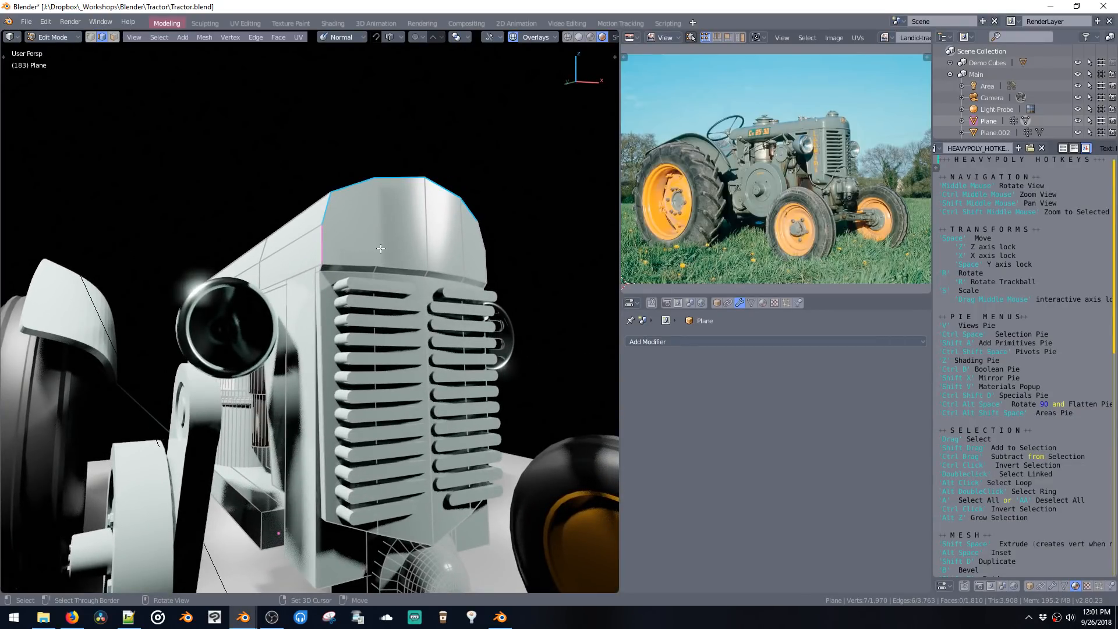
{"action": "key", "text": "a"}
{"action": "key", "text": "a"}
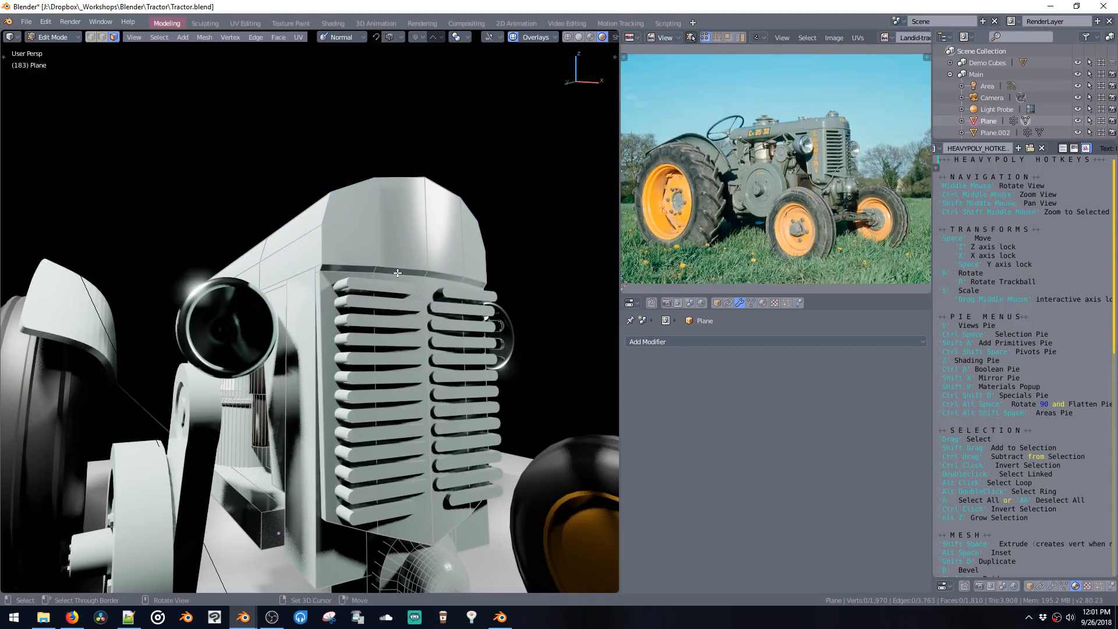
{"action": "left_click", "coordinate": [351, 272], "text": "alt"}
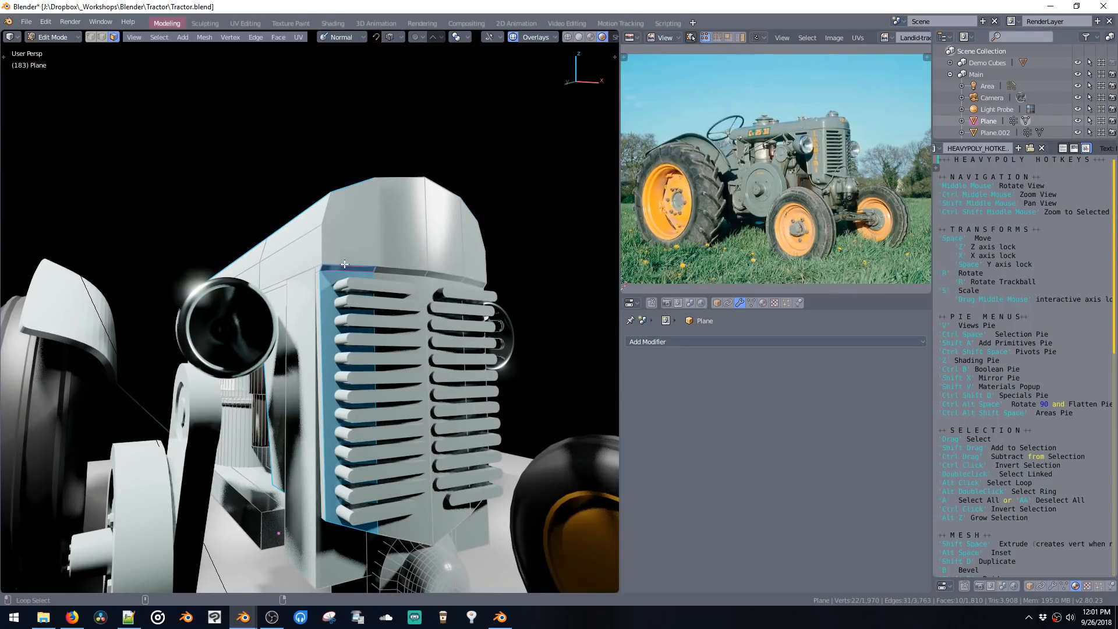
{"action": "key", "text": "2"}
{"action": "left_click", "coordinate": [348, 267], "text": "alt"}
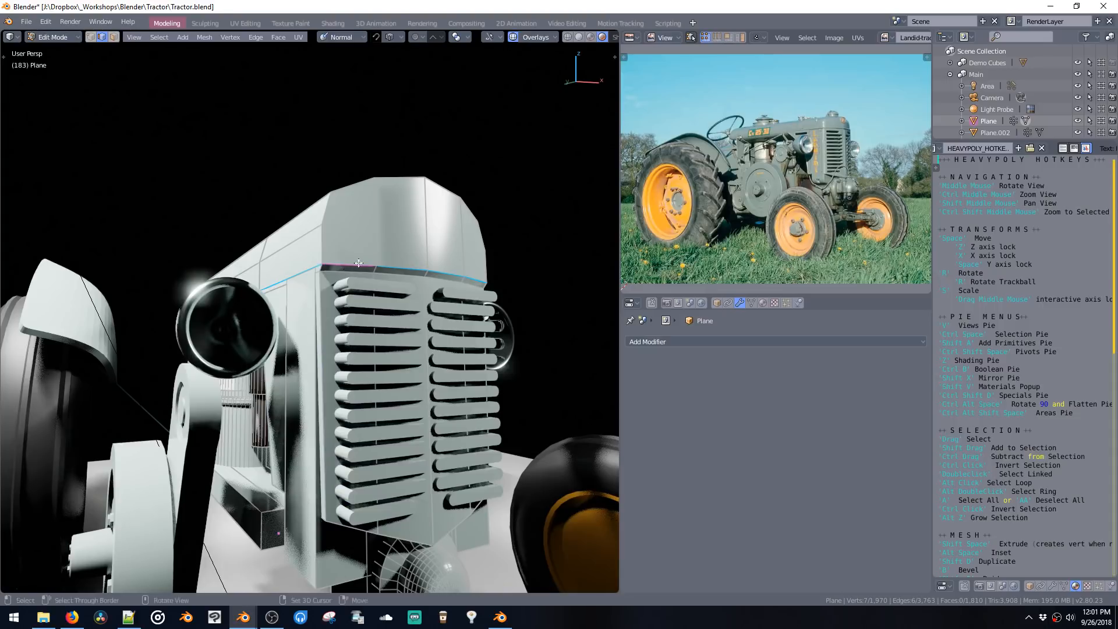
{"action": "middle_click_drag", "start_coordinate": [358, 263], "coordinate": [381, 307]}
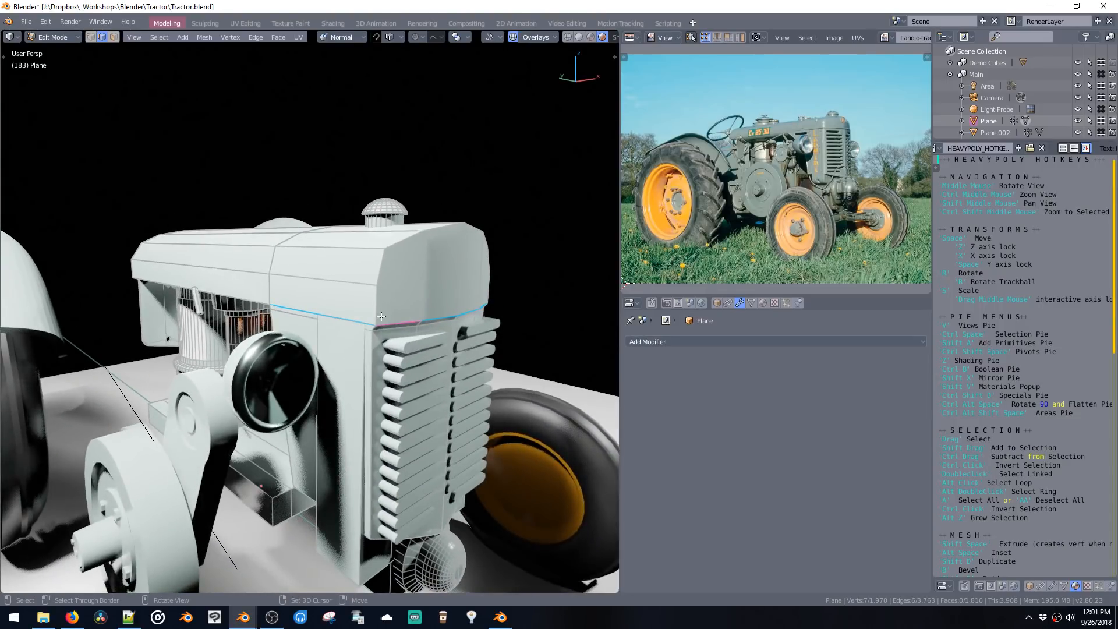
{"action": "key", "text": "shift+d"}
{"action": "right_click", "coordinate": [429, 387]}
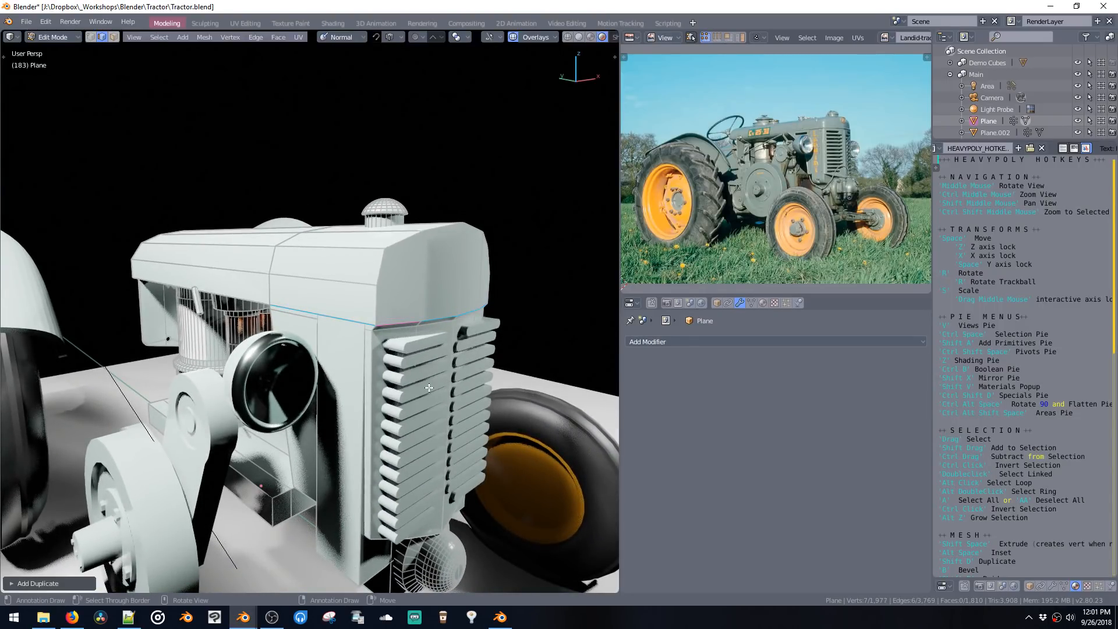
Step: Extrude the duplicated seam loop along the Z axis into a narrow strip above the grille
{"action": "key", "text": "shift+space"}
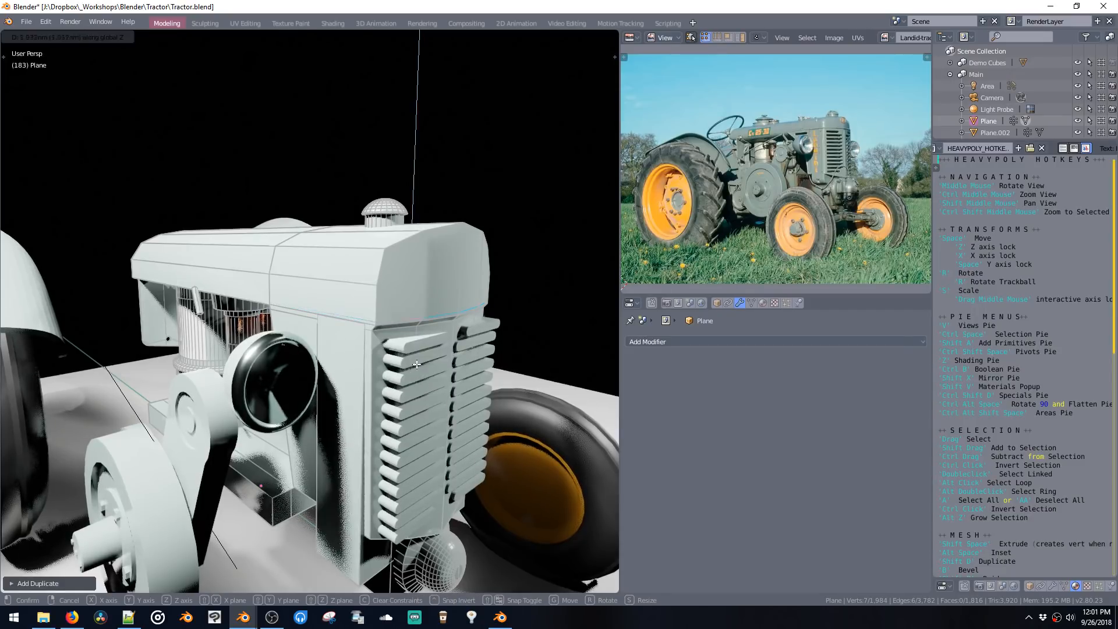
{"action": "left_click", "coordinate": [515, 315]}
Step: Try to thicken the strip by extruding and fattening its faces, and undo the attempt
{"action": "key", "text": "shift+space"}
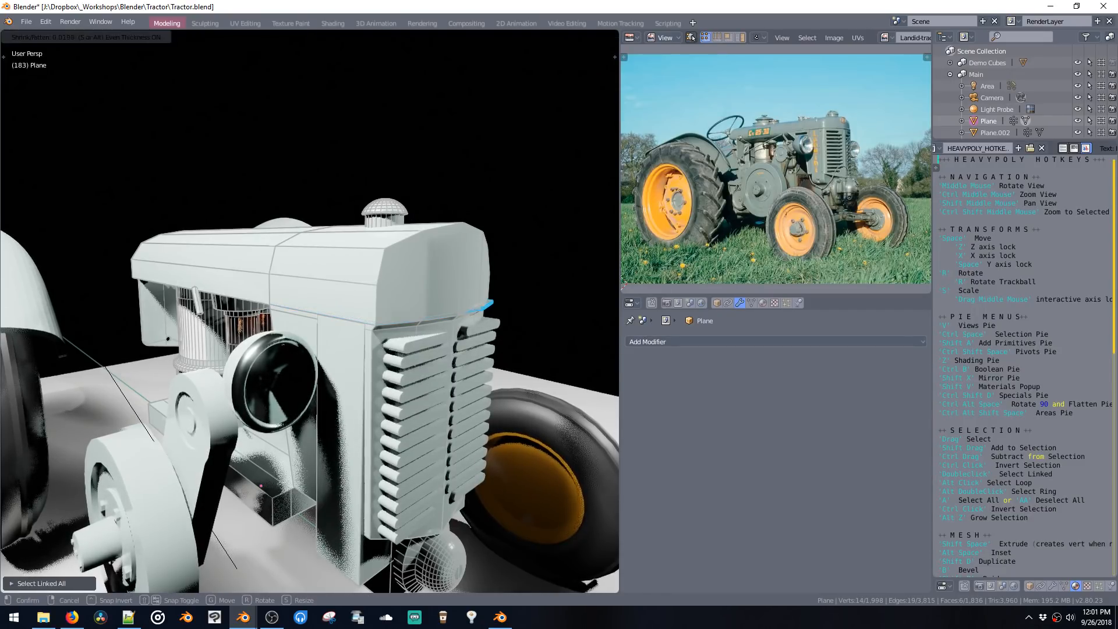
{"action": "left_click", "coordinate": [527, 224]}
{"action": "middle_click_drag", "start_coordinate": [527, 224], "coordinate": [547, 284]}
{"action": "key", "text": "ctrl+z"}
{"action": "key", "text": "alt+s"}
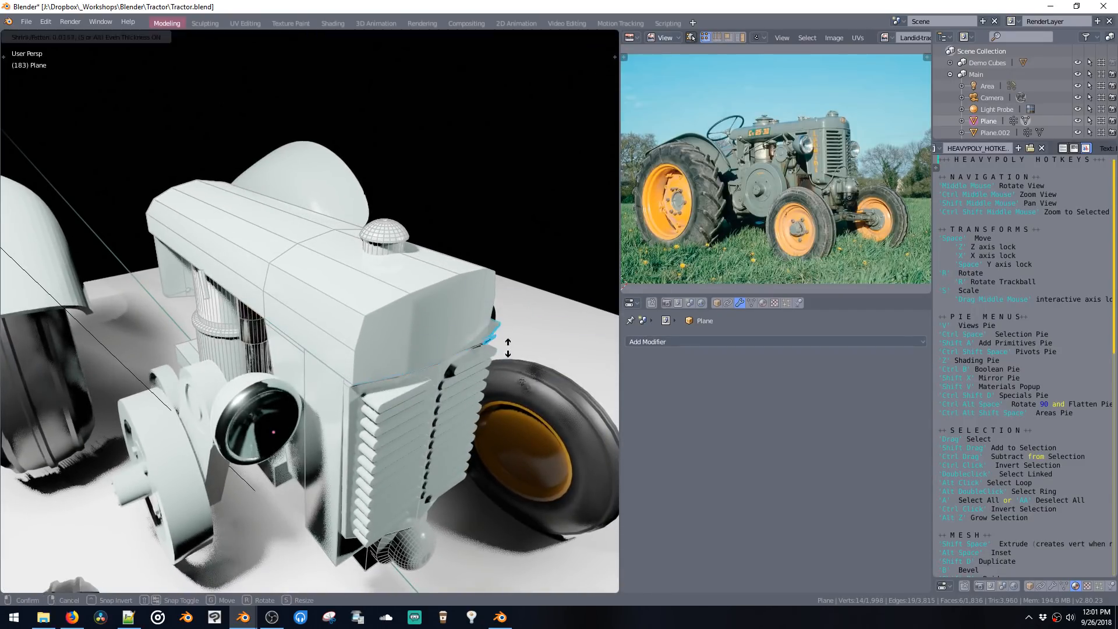
{"action": "key", "text": "Escape"}
{"action": "key", "text": "ctrl+z"}
Step: Move the strip up clear of the hood and recalculate its normals
{"action": "middle_click_drag", "start_coordinate": [508, 348], "coordinate": [474, 302]}
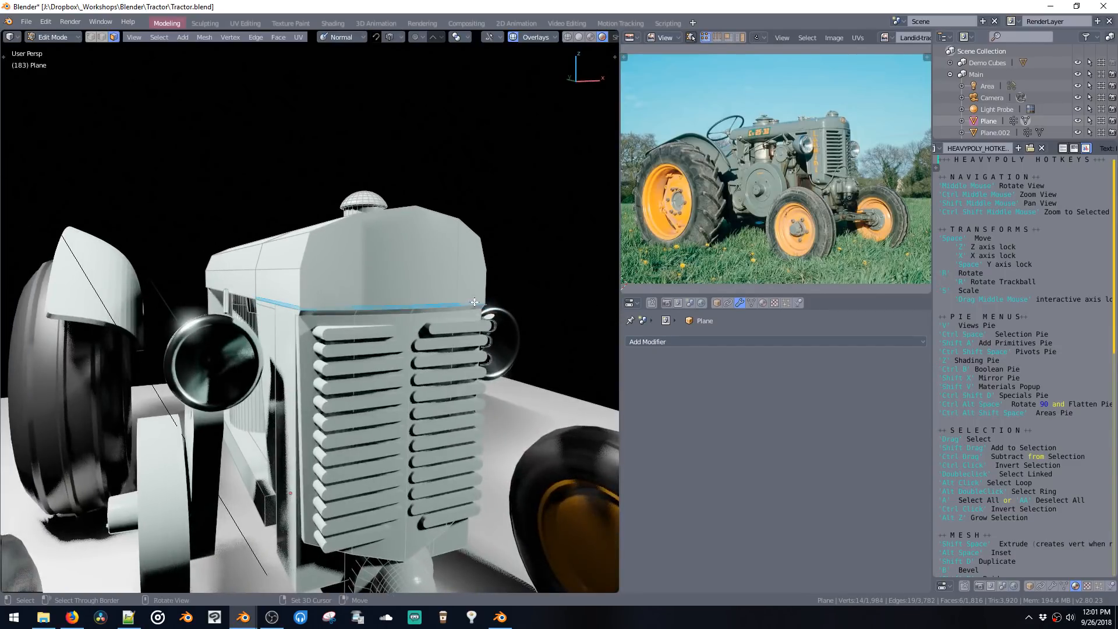
{"action": "key", "text": "space"}
{"action": "left_click", "coordinate": [470, 170]}
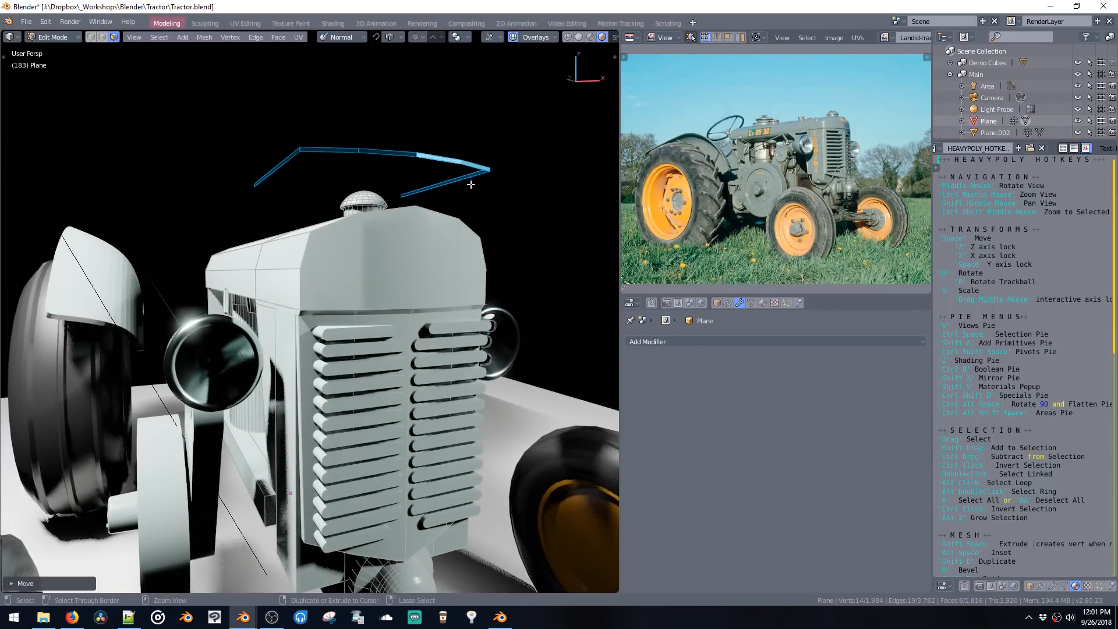
{"action": "key", "text": "ctrl+n"}
{"action": "middle_click_drag", "start_coordinate": [470, 185], "coordinate": [484, 245]}
Step: Extrude the strip's faces to give it thickness, and lower the whole strip along the Z axis onto the seam above the grille
{"action": "key", "text": "shift+space"}
{"action": "left_click", "coordinate": [481, 303]}
{"action": "double_click", "coordinate": [481, 326]}
{"action": "key", "text": "space"}
{"action": "key", "text": "z"}
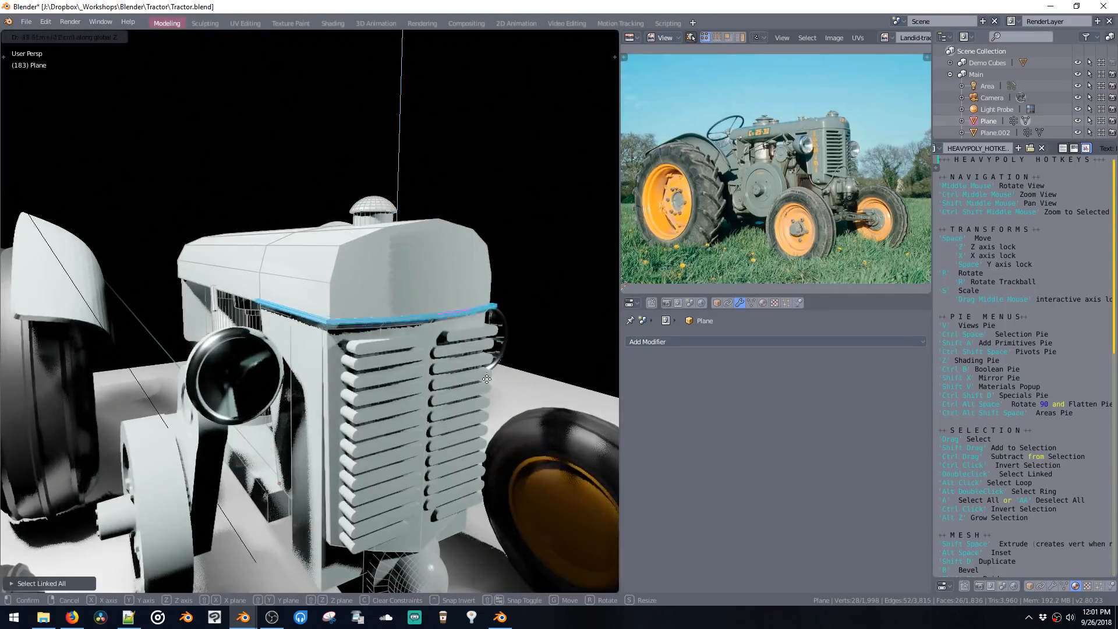
{"action": "left_click", "coordinate": [486, 352]}
{"action": "middle_click_drag", "start_coordinate": [486, 351], "coordinate": [431, 307]}
Step: Dissolve the edge loop running around the grille housing just below the trim strip
{"action": "left_click", "coordinate": [432, 307]}
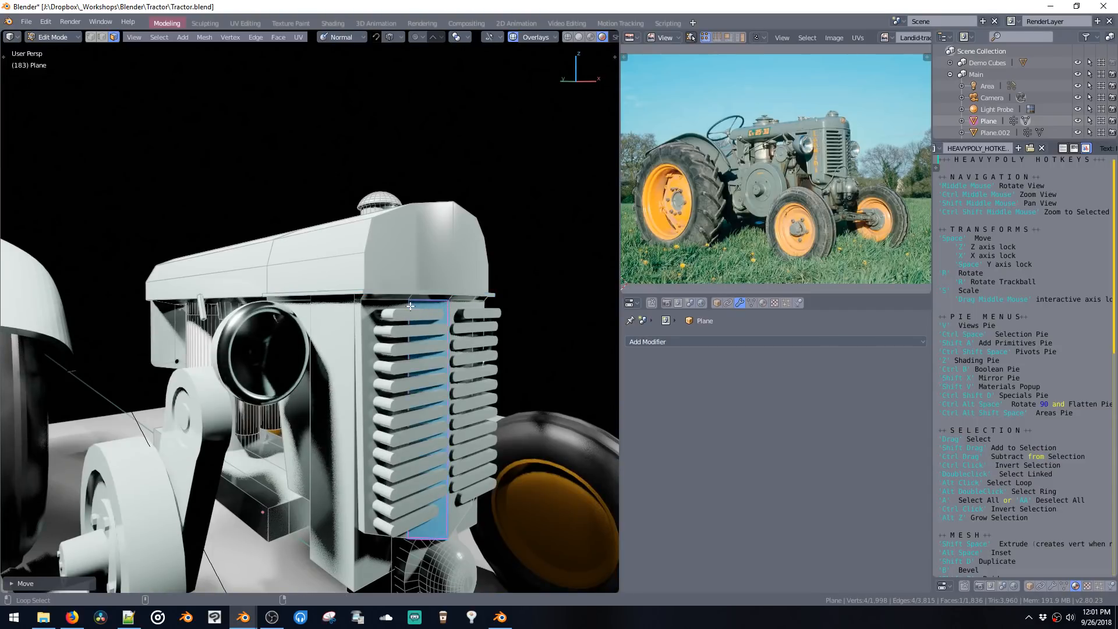
{"action": "left_click", "coordinate": [409, 306], "text": "alt"}
{"action": "left_click", "coordinate": [395, 305], "text": "alt"}
{"action": "left_click", "coordinate": [476, 305], "text": "ctrl+shift"}
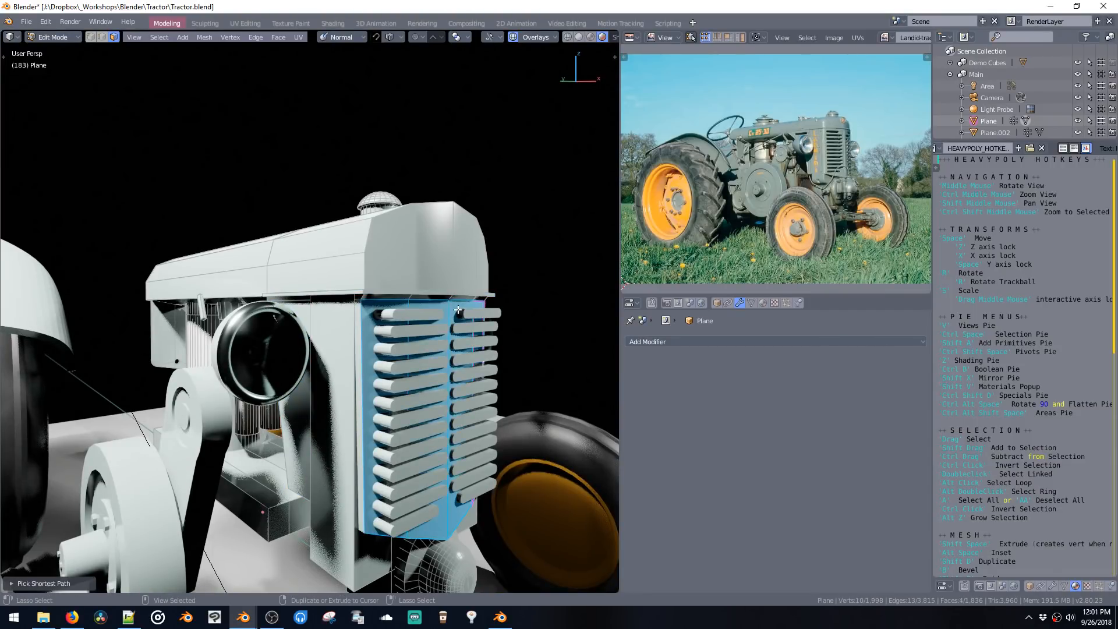
{"action": "key", "text": "ctrl+space"}
{"action": "left_click", "coordinate": [429, 300], "text": "alt"}
{"action": "mouse_move", "coordinate": [430, 300]}
{"action": "middle_mouse_down"}
{"action": "mouse_move", "coordinate": [542, 282]}
{"action": "mouse_move", "coordinate": [413, 294]}
{"action": "mouse_move", "coordinate": [441, 313]}
{"action": "mouse_move", "coordinate": [421, 288]}
{"action": "middle_mouse_up"}
{"action": "key", "text": "ctrl+x"}
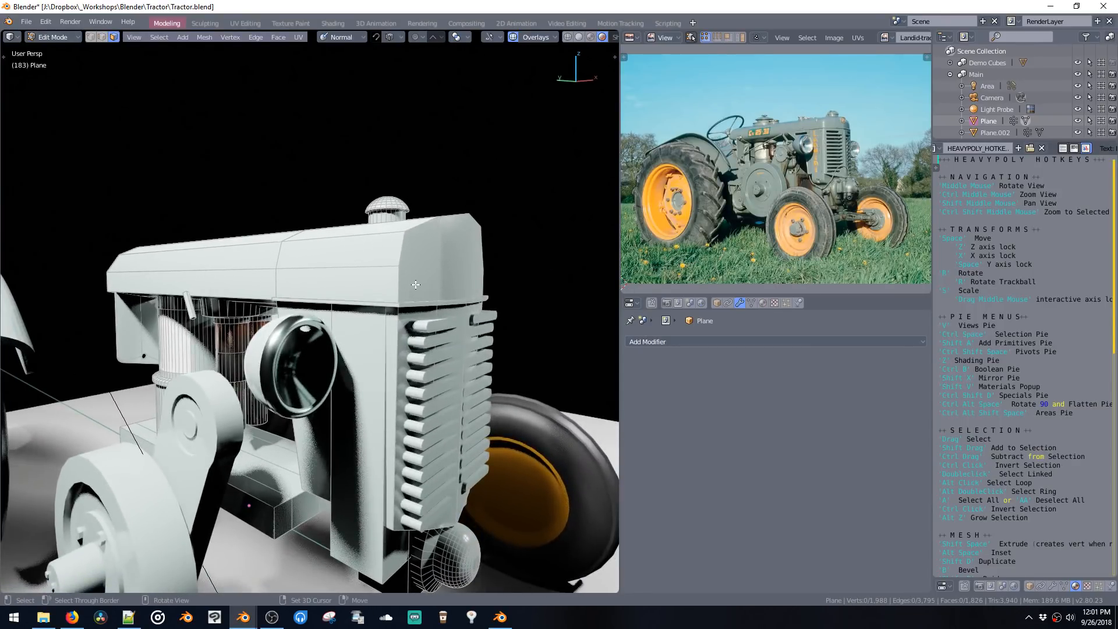
Step: Separate the connected hood shell into its own object and add a Catmull-Clark subdivision surface at level 3
{"action": "double_click", "coordinate": [415, 284]}
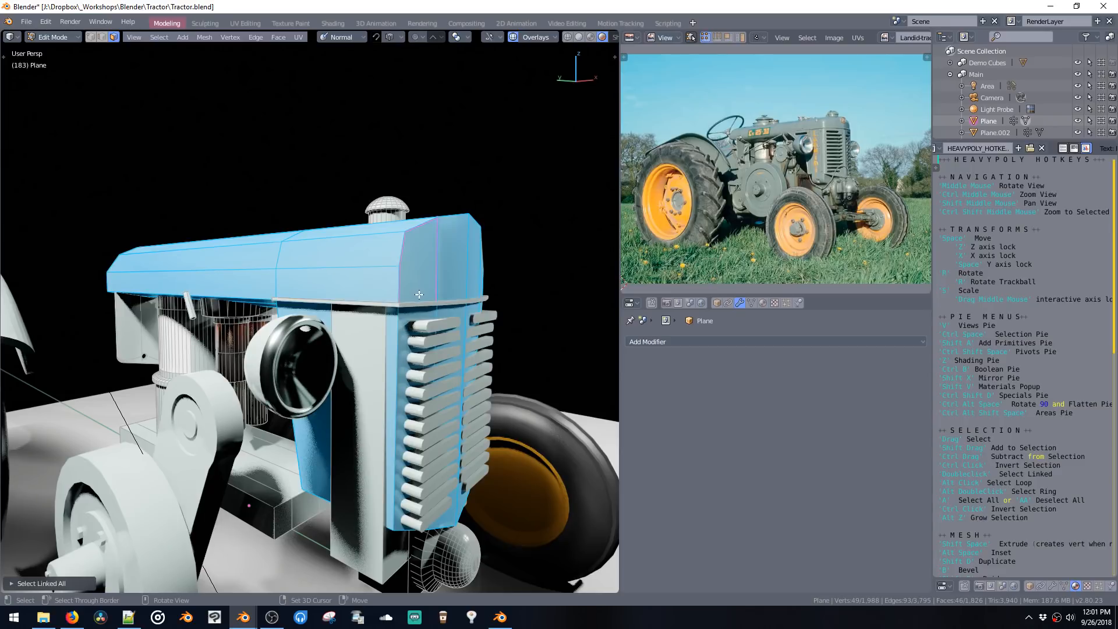
{"action": "key", "text": "p"}
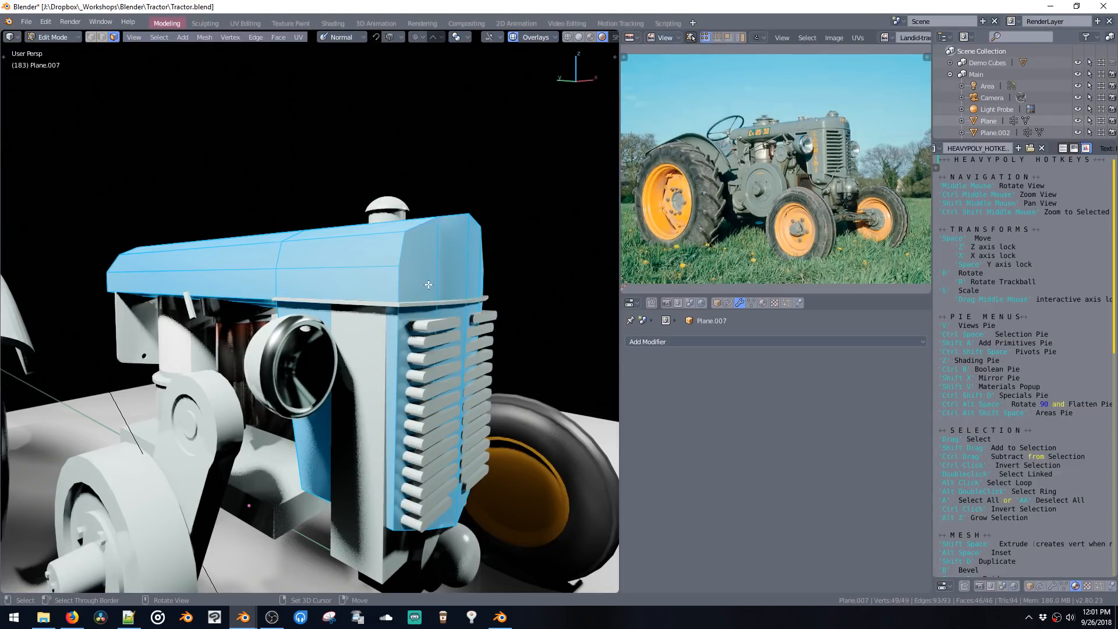
{"action": "key", "text": "Tab"}
{"action": "key", "text": "ctrl+3"}
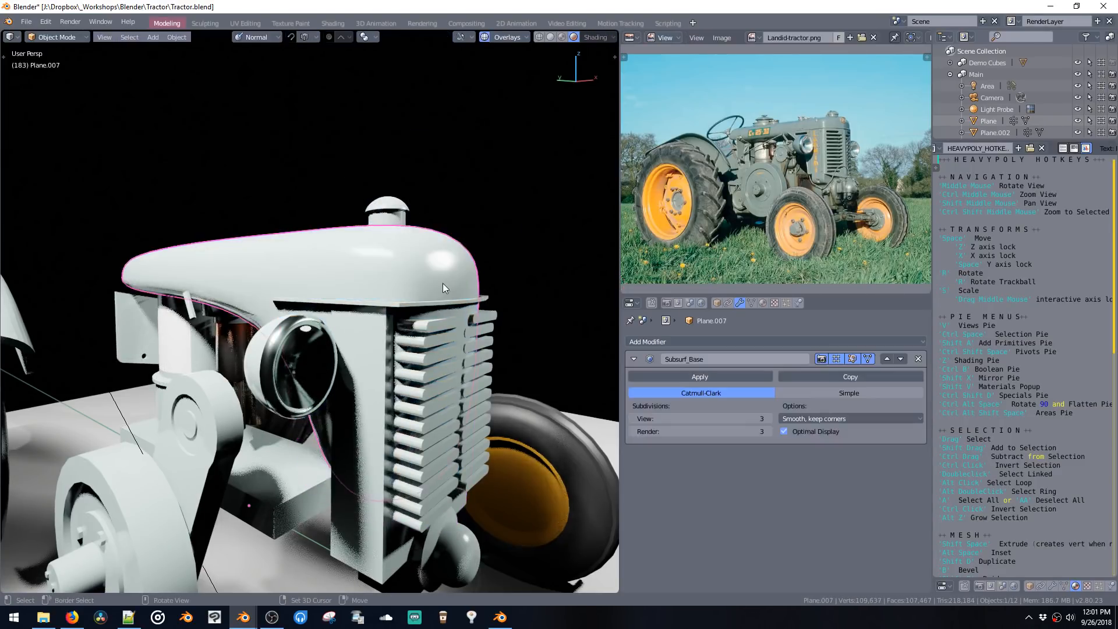
{"action": "middle_click_drag", "start_coordinate": [443, 283], "coordinate": [461, 311]}
{"action": "middle_click_drag", "start_coordinate": [307, 236], "coordinate": [319, 297]}
Step: Add a loop cut around the hood and slide it close to the rear end
{"action": "key", "text": "ctrl+space"}
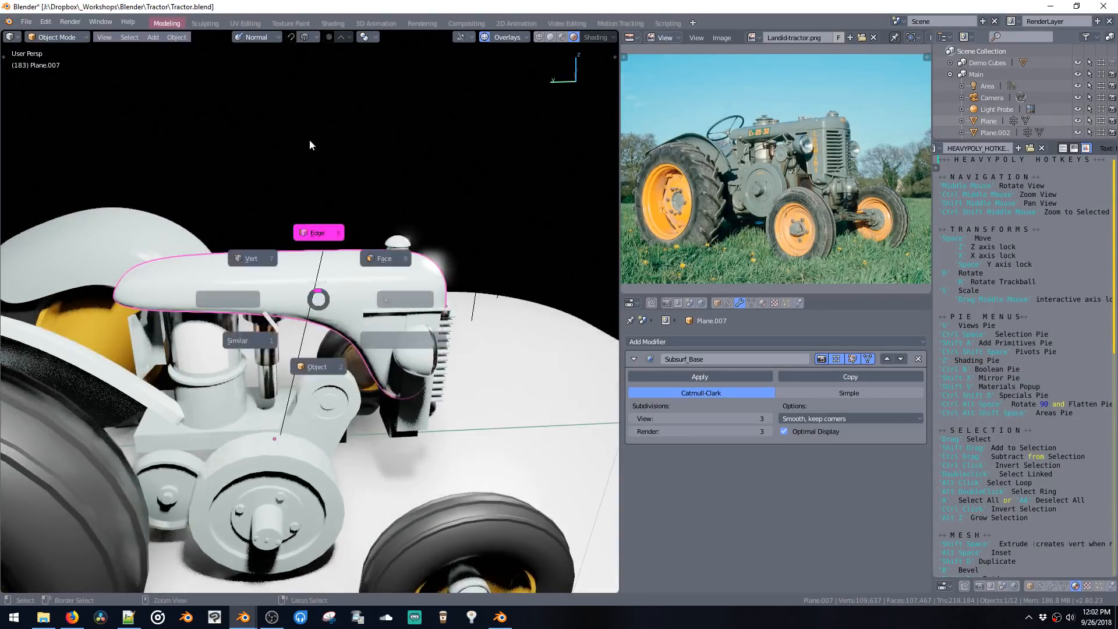
{"action": "middle_click_drag", "start_coordinate": [206, 255], "coordinate": [234, 275]}
{"action": "key", "text": "ctrl+r"}
{"action": "left_click", "coordinate": [234, 276]}
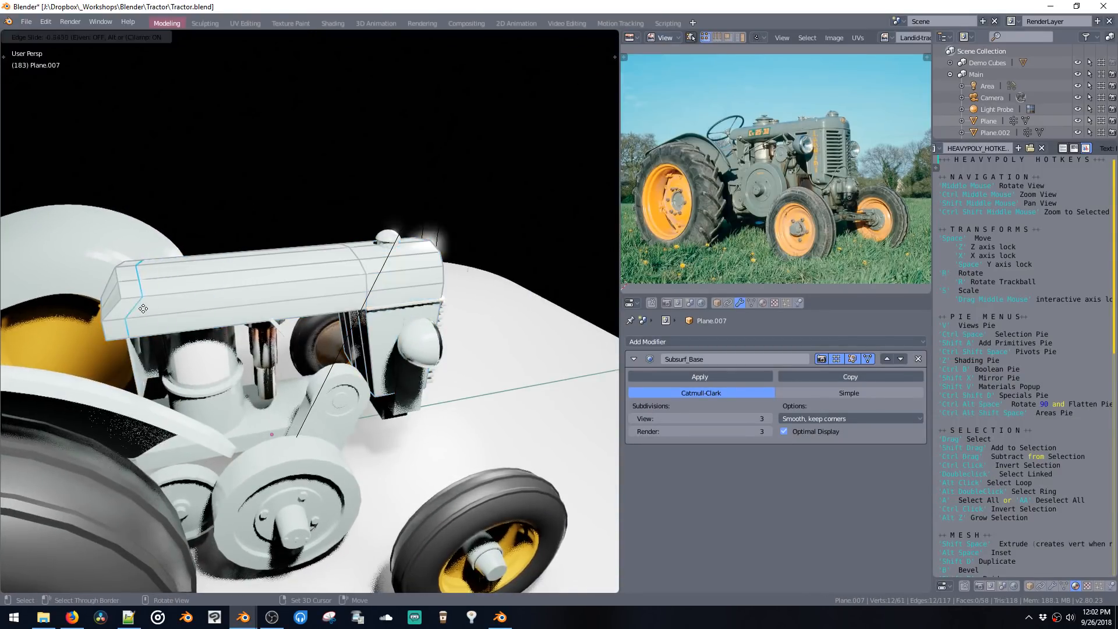
{"action": "left_click", "coordinate": [141, 307]}
{"action": "key", "text": "ctrl+space"}
Step: Adjust the shape of the hood's rear end by moving its edges along the Z axis
{"action": "middle_click_drag", "start_coordinate": [177, 344], "coordinate": [359, 277]}
{"action": "key", "text": "ctrl+space"}
{"action": "left_click", "coordinate": [327, 227]}
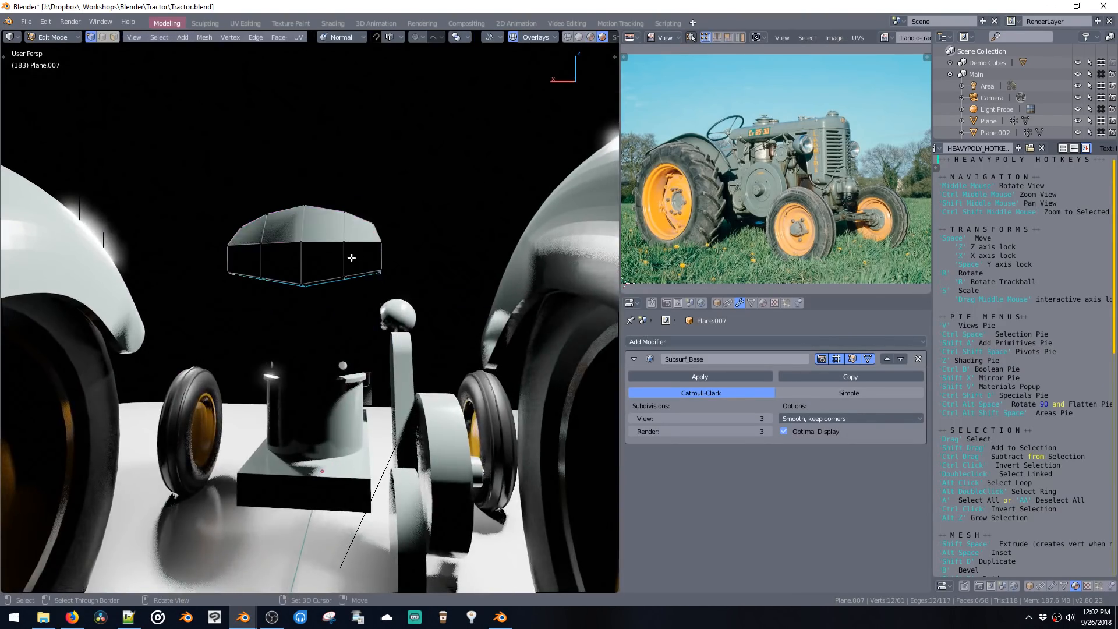
{"action": "middle_click_drag", "start_coordinate": [328, 227], "coordinate": [399, 294]}
{"action": "key", "text": "2"}
{"action": "key", "text": "space"}
{"action": "key", "text": "z"}
{"action": "left_click", "coordinate": [319, 310]}
{"action": "key", "text": "space"}
{"action": "key", "text": "z"}
{"action": "left_click", "coordinate": [360, 303]}
Step: Add a loop cut around the hood and slide it close to the rear edge of the grille side panel
{"action": "key", "text": "ctrl+r"}
{"action": "left_click", "coordinate": [399, 294]}
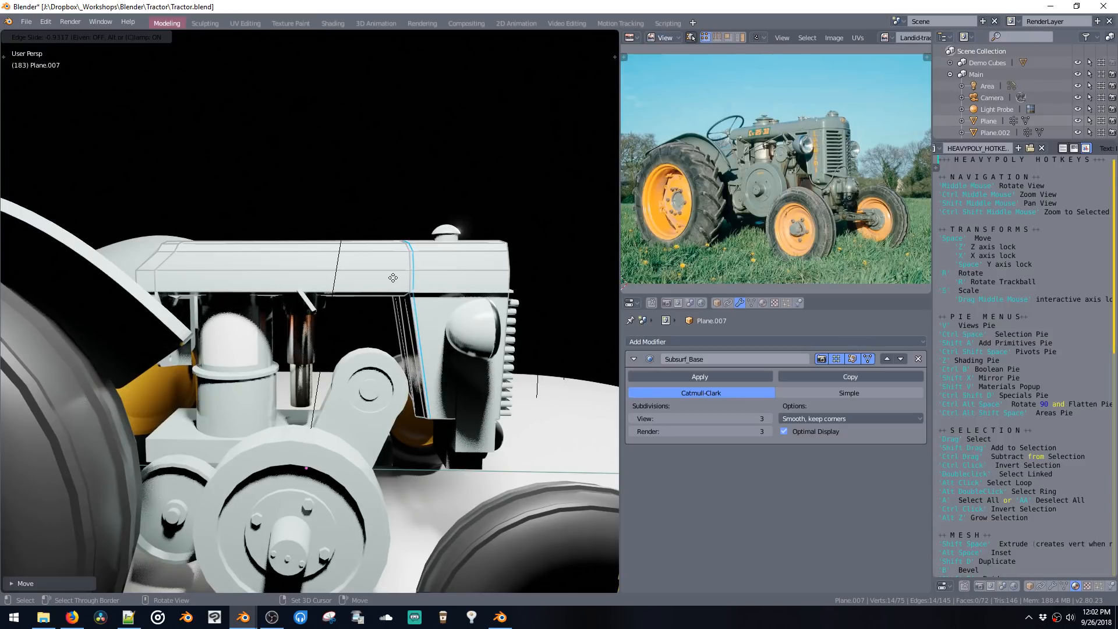
{"action": "left_click", "coordinate": [393, 279]}
{"action": "middle_click_drag", "start_coordinate": [393, 279], "coordinate": [348, 283]}
{"action": "key", "text": "3"}
{"action": "left_click", "coordinate": [357, 266], "text": "alt"}
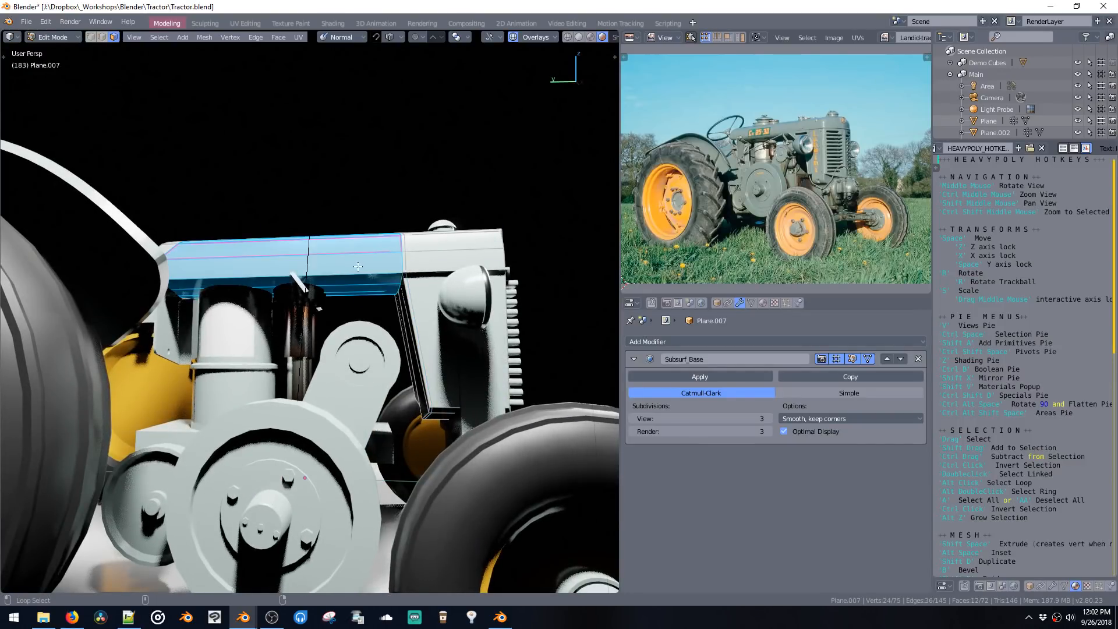
{"action": "left_click", "coordinate": [424, 249], "text": "alt"}
{"action": "middle_click_drag", "start_coordinate": [423, 248], "coordinate": [344, 262]}
{"action": "left_click", "coordinate": [333, 263]}
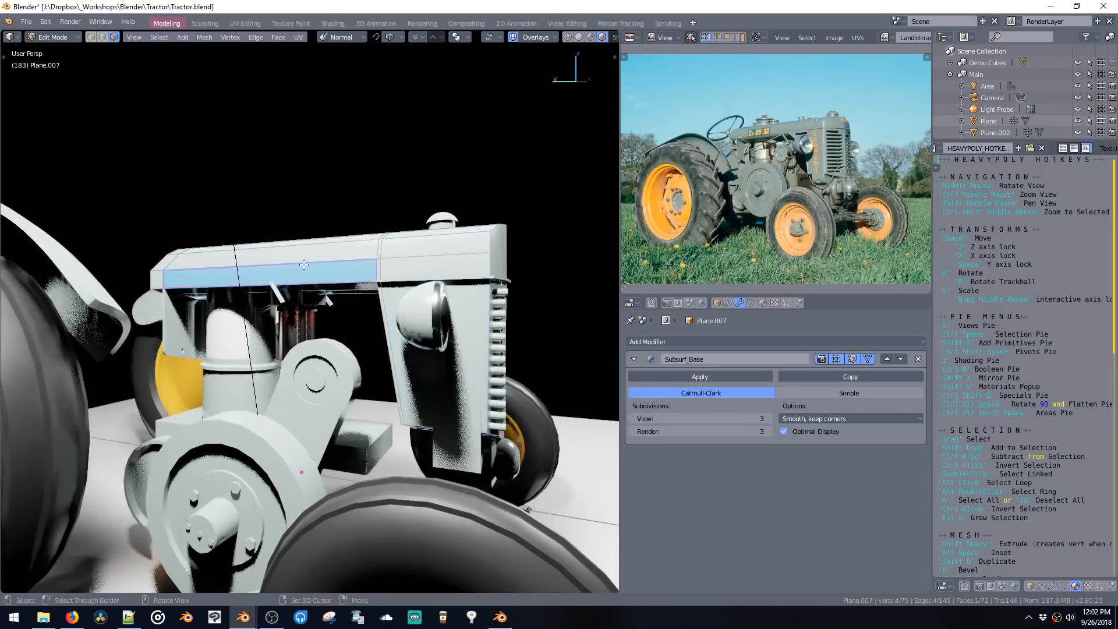
{"action": "left_click", "coordinate": [333, 255], "text": "alt+shift"}
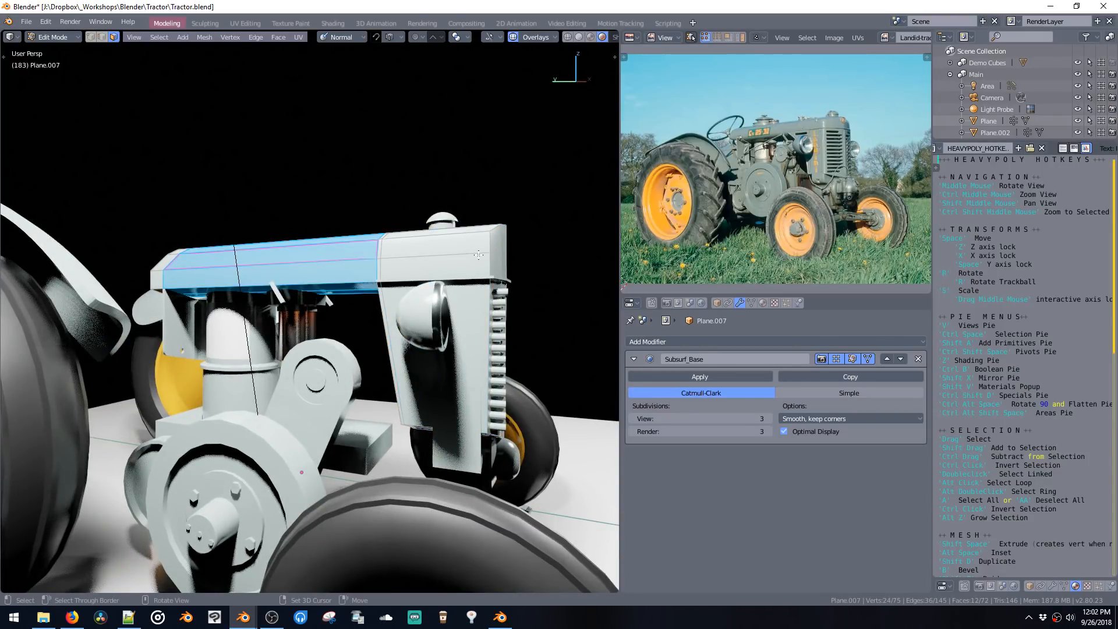
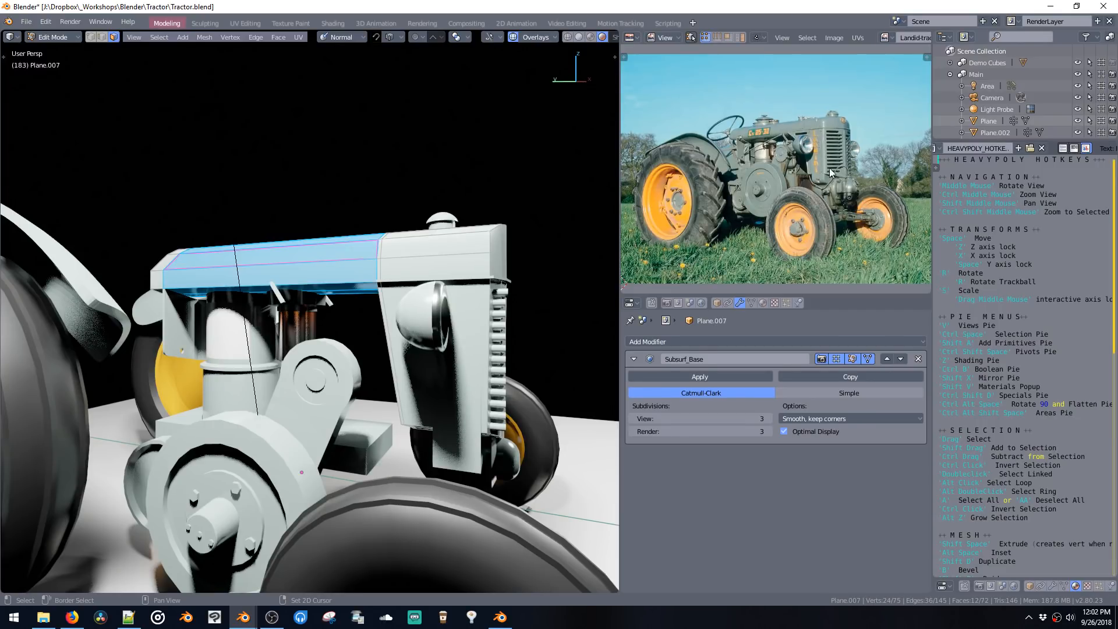
Step: Bevel the upper front edges of the hood's nose with a single segment
{"action": "middle_click_drag", "start_coordinate": [435, 231], "coordinate": [441, 255]}
{"action": "key", "text": "2"}
{"action": "left_click", "coordinate": [498, 275], "text": "alt"}
{"action": "middle_click_drag", "start_coordinate": [506, 274], "coordinate": [443, 329], "text": "shift"}
{"action": "left_click", "coordinate": [446, 283], "text": "alt+shift"}
{"action": "key", "text": "ctrl+b"}
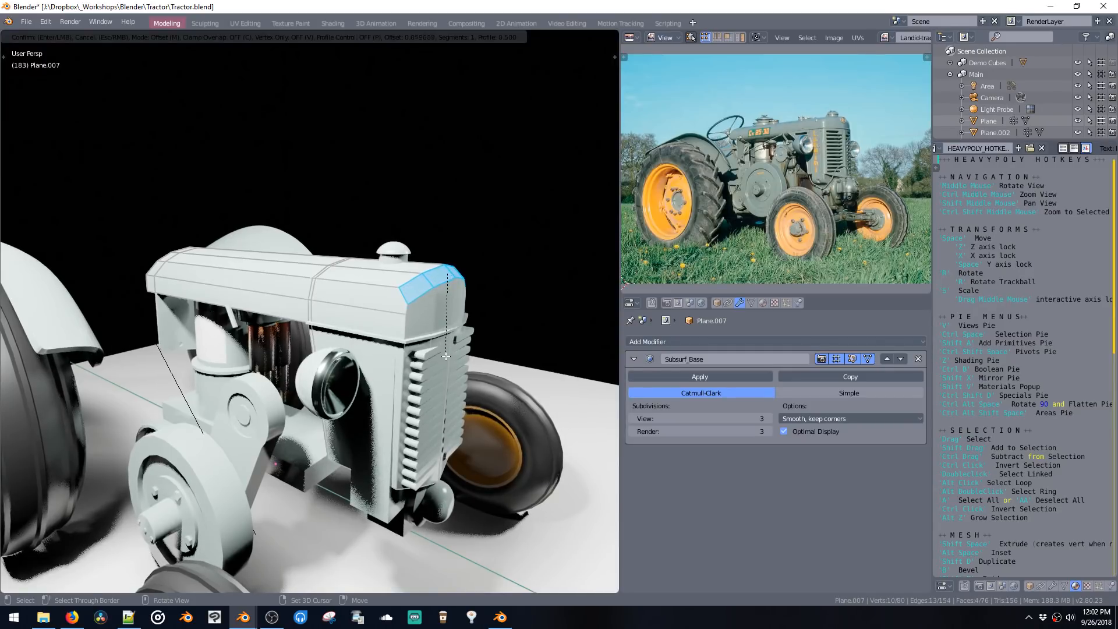
{"action": "left_click", "coordinate": [445, 356]}
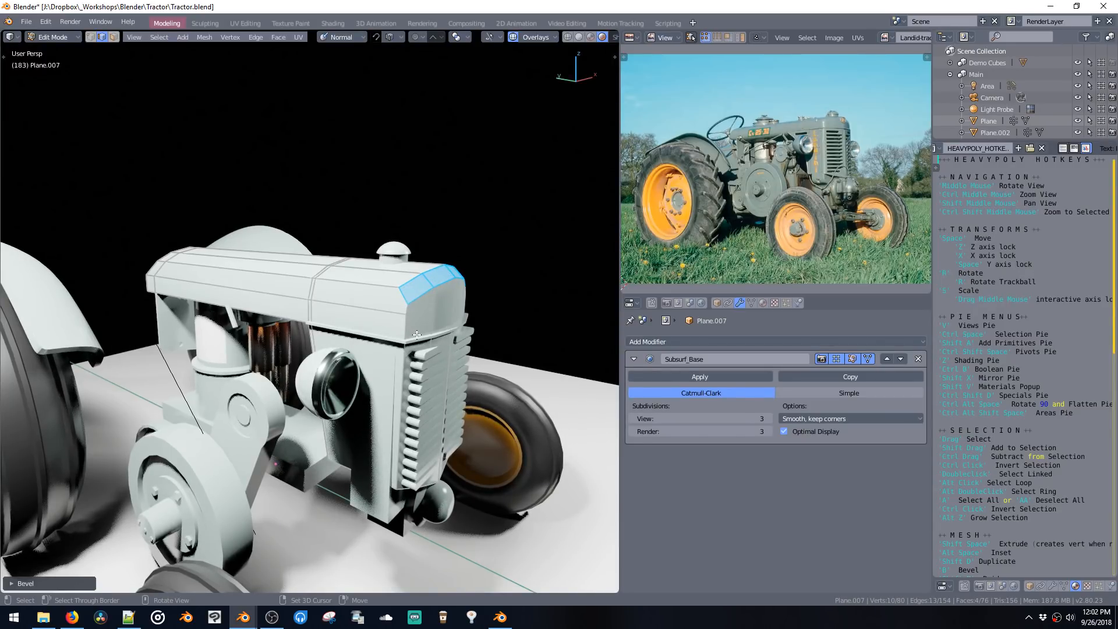
Step: Preview the smoothed hood in object mode, set its subdivision levels to 0 and resume mesh editing
{"action": "key", "text": "ctrl+0"}
{"action": "key", "text": "Tab"}
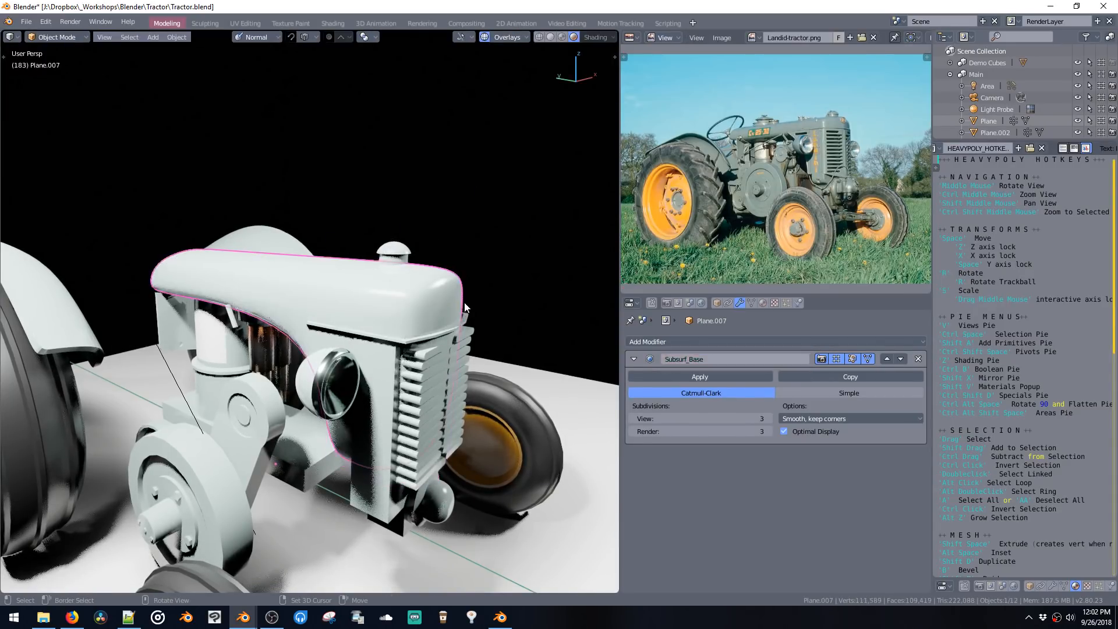
{"action": "middle_click_drag", "start_coordinate": [460, 307], "coordinate": [467, 285]}
{"action": "key", "text": "ctrl+0"}
{"action": "key", "text": "Tab"}
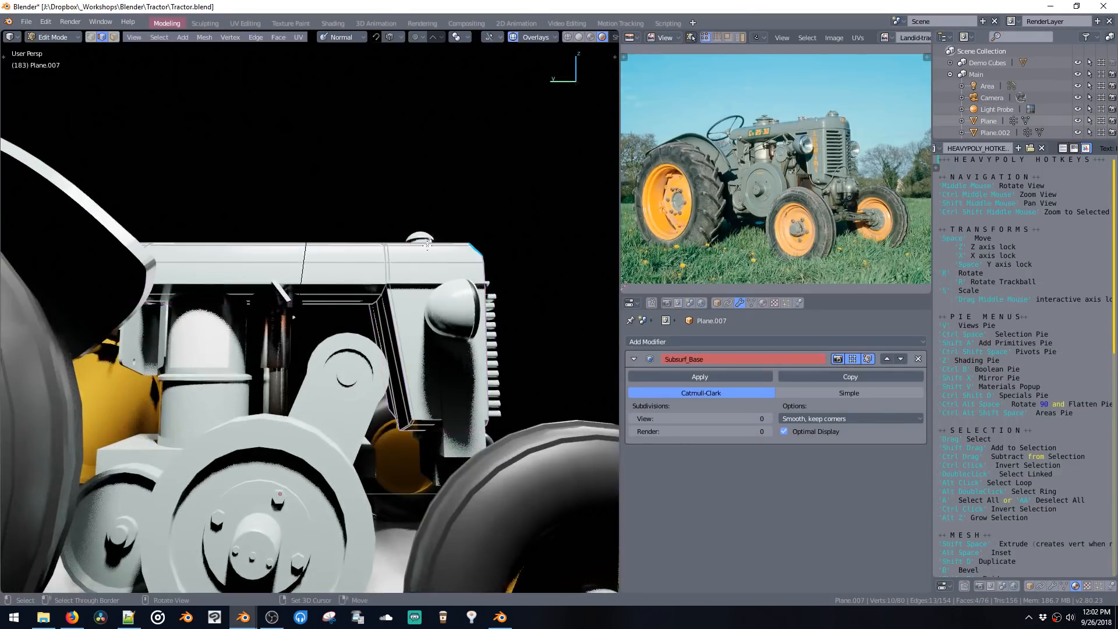
Step: Add a supporting edge loop to the long rear part of the hood, slid forward against the front section
{"action": "key", "text": "ctrl+r"}
{"action": "left_click", "coordinate": [367, 284]}
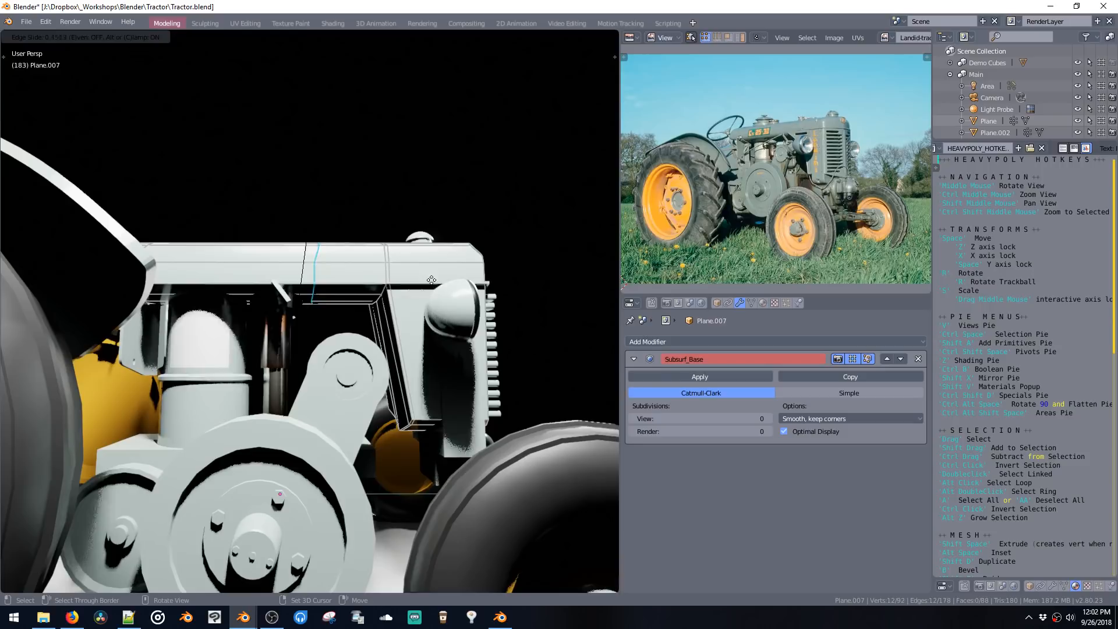
{"action": "left_click", "coordinate": [493, 280]}
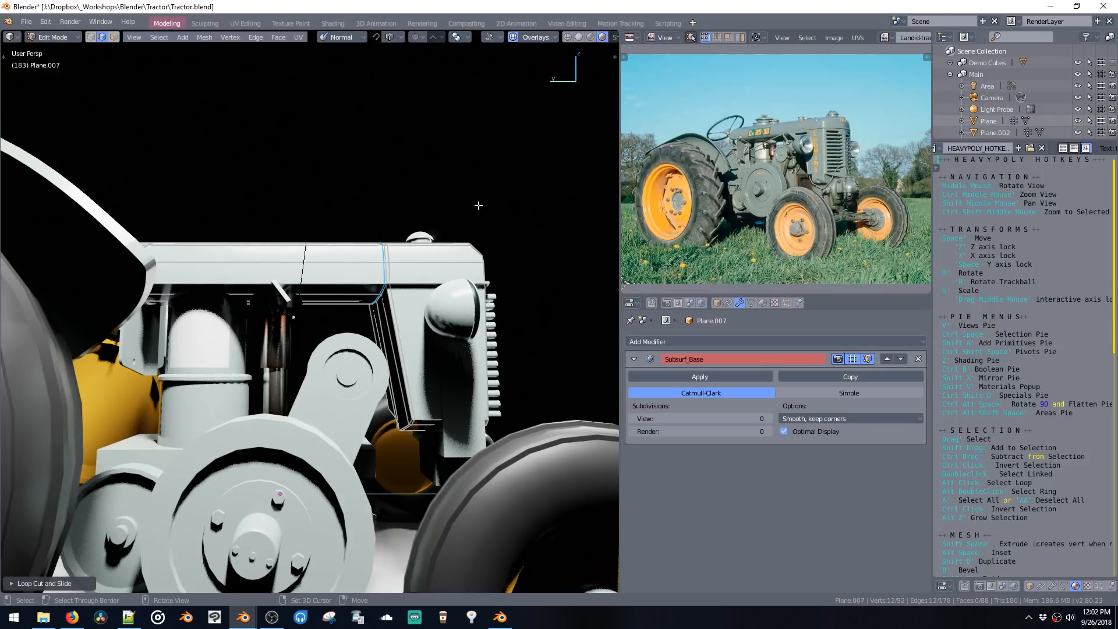
Step: Delete the narrow faces along the rear edge of the grille side panel
{"action": "key", "text": "ctrl+space"}
{"action": "left_click", "coordinate": [531, 300]}
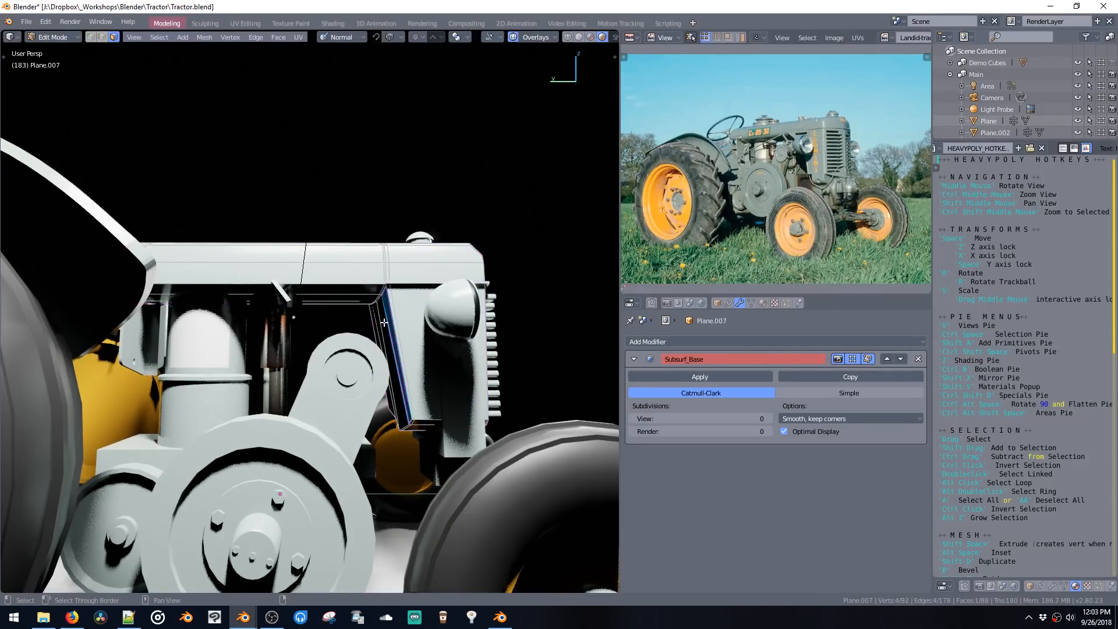
{"action": "left_click", "coordinate": [384, 322], "text": "shift"}
{"action": "left_click", "coordinate": [380, 323], "text": "shift"}
{"action": "left_click", "coordinate": [377, 323], "text": "shift"}
{"action": "key", "text": "x"}
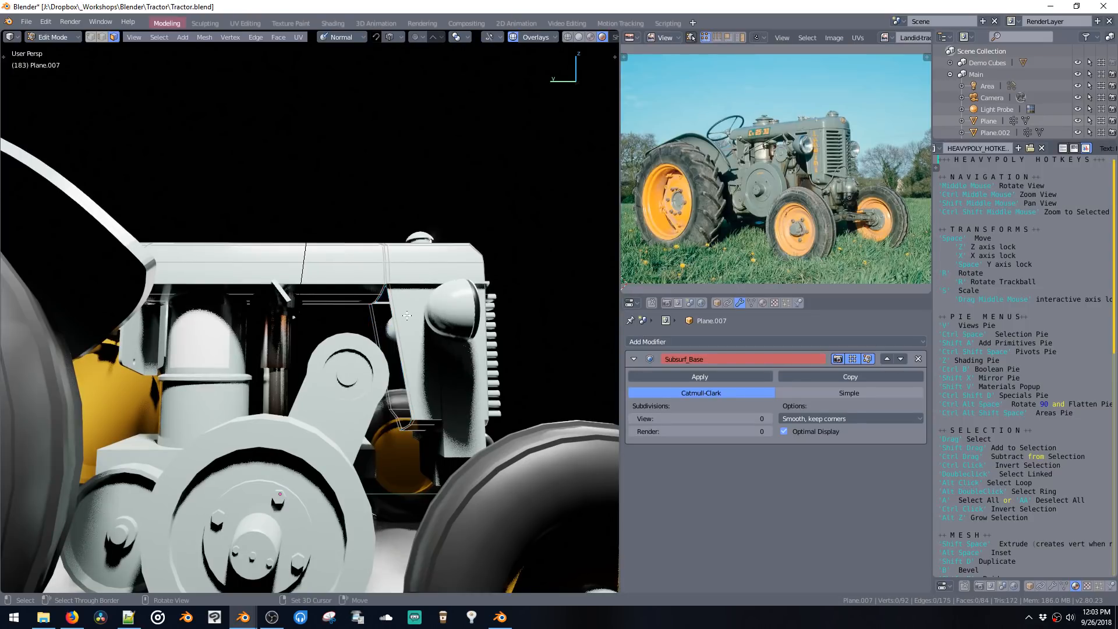
Step: Return the hood to object mode with its subdivision levels set to 3
{"action": "mouse_move", "coordinate": [407, 315]}
{"action": "middle_mouse_down"}
{"action": "mouse_move", "coordinate": [422, 344]}
{"action": "mouse_move", "coordinate": [407, 329]}
{"action": "middle_mouse_up"}
{"action": "key", "text": "ctrl+space"}
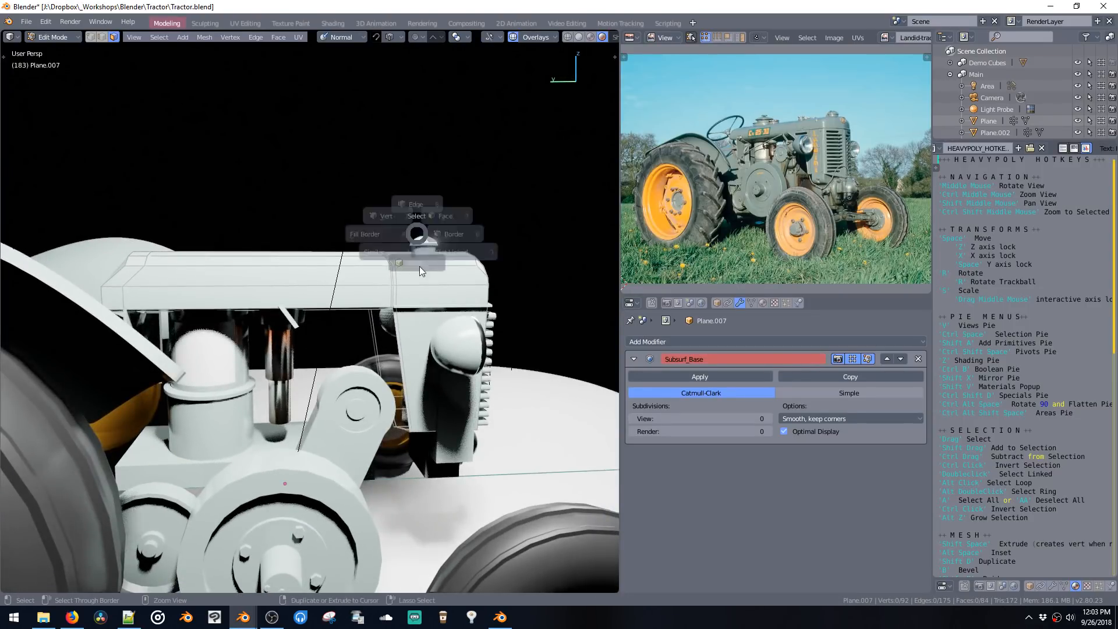
{"action": "left_click", "coordinate": [420, 269]}
{"action": "mouse_move", "coordinate": [430, 288]}
{"action": "middle_mouse_down"}
{"action": "mouse_move", "coordinate": [399, 298]}
{"action": "mouse_move", "coordinate": [405, 282]}
{"action": "mouse_move", "coordinate": [440, 271]}
{"action": "middle_mouse_up"}
{"action": "key", "text": "Tab"}
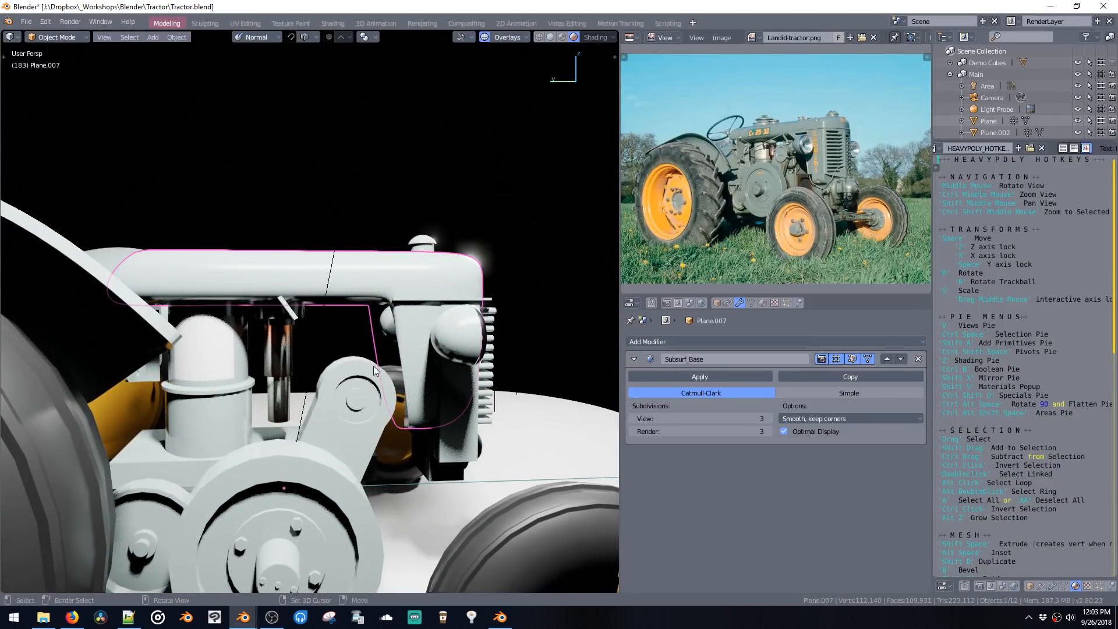
Step: Select the grille's front face and both side panel faces of the hood mesh and split them from the hood
{"action": "key", "text": "ctrl+space"}
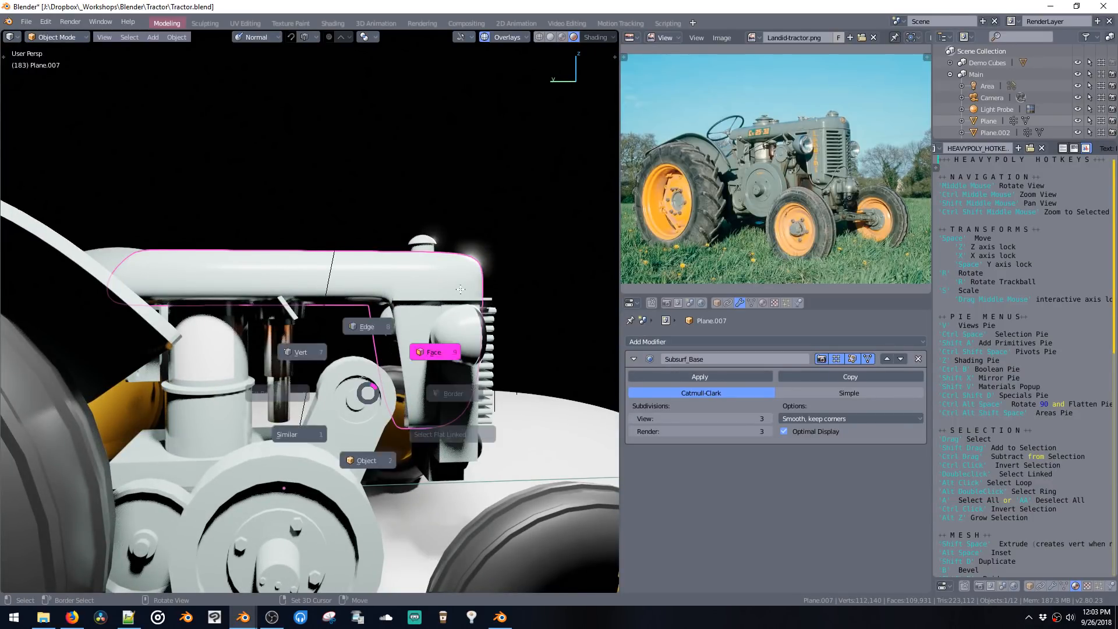
{"action": "left_click", "coordinate": [414, 347]}
{"action": "left_click", "coordinate": [405, 354]}
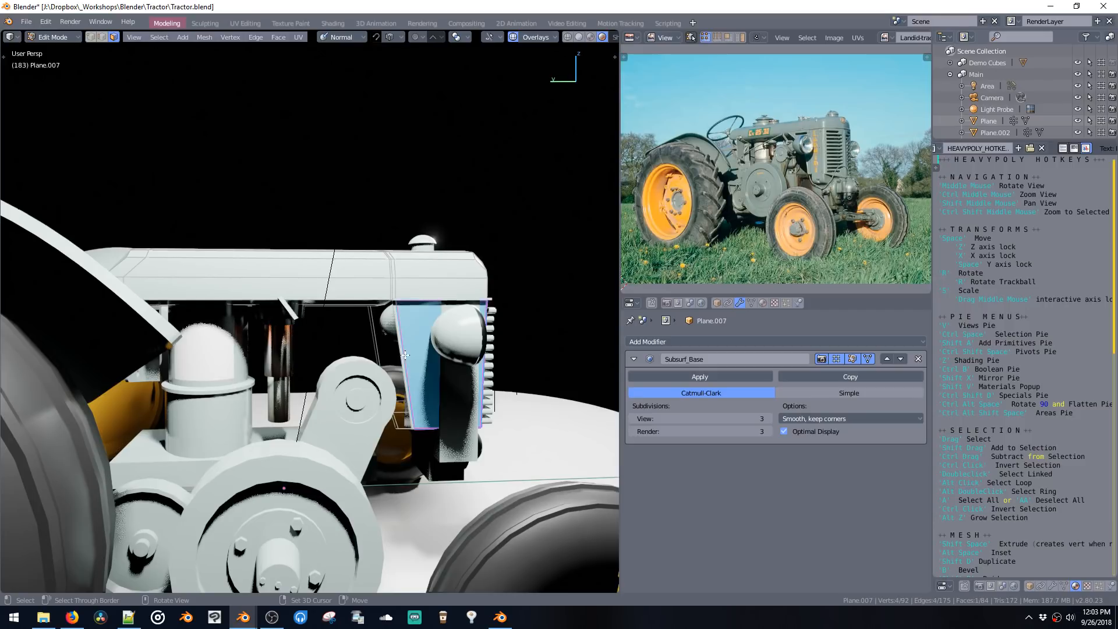
{"action": "key", "text": "KP_Decimal"}
{"action": "scroll", "coordinate": [413, 333], "scroll_direction": "down", "scroll_amount": 6}
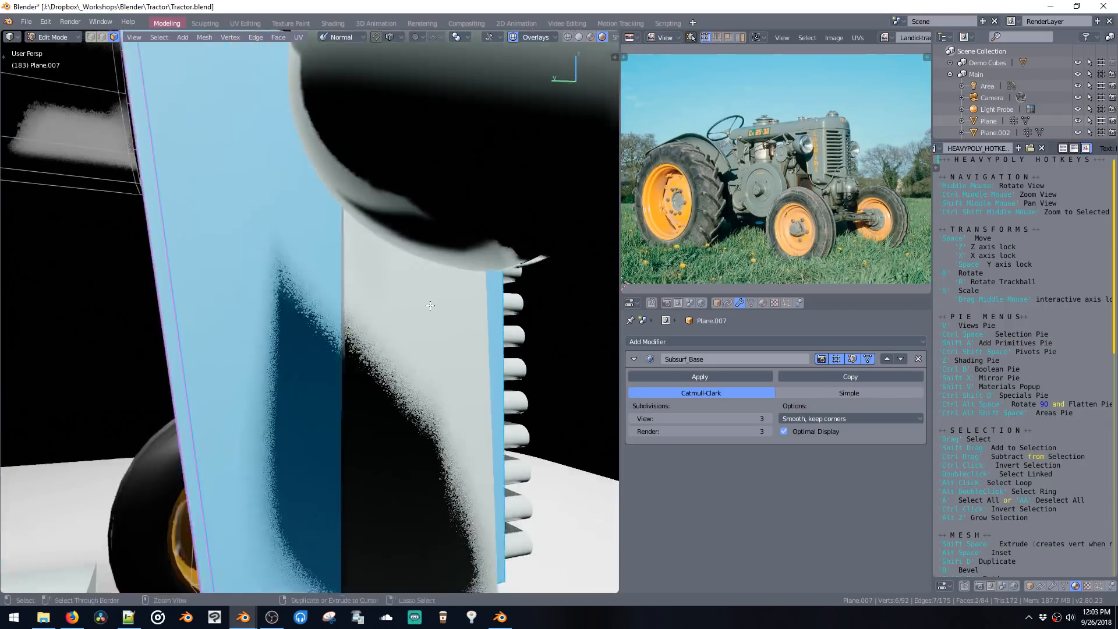
{"action": "mouse_move", "coordinate": [316, 293]}
{"action": "middle_mouse_down"}
{"action": "mouse_move", "coordinate": [265, 313]}
{"action": "mouse_move", "coordinate": [329, 285]}
{"action": "middle_mouse_up"}
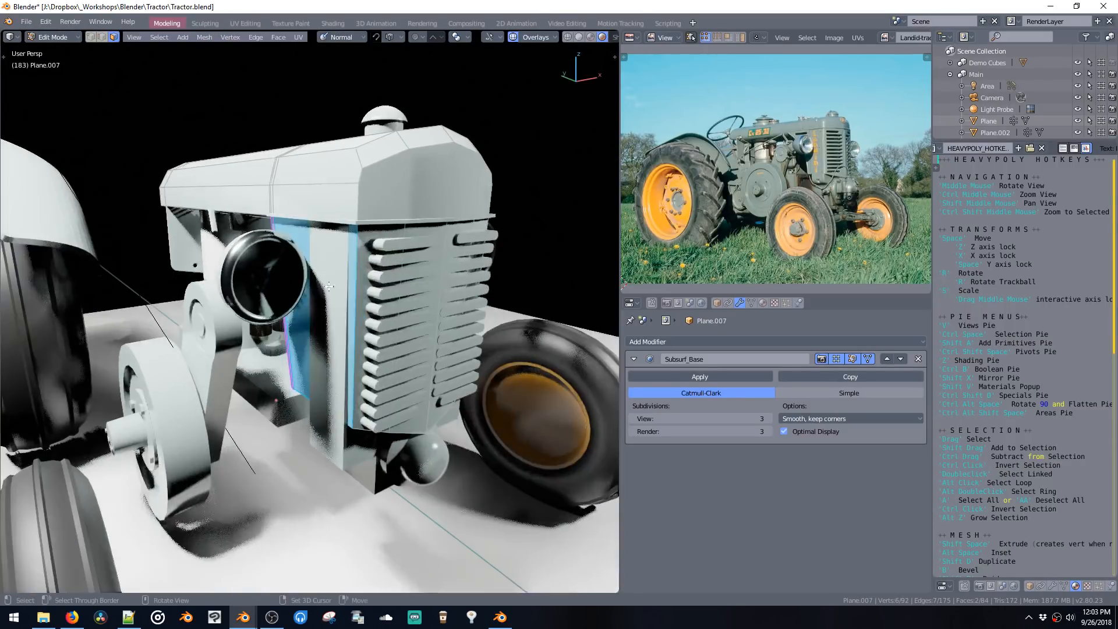
{"action": "left_click", "coordinate": [412, 248], "text": "shift"}
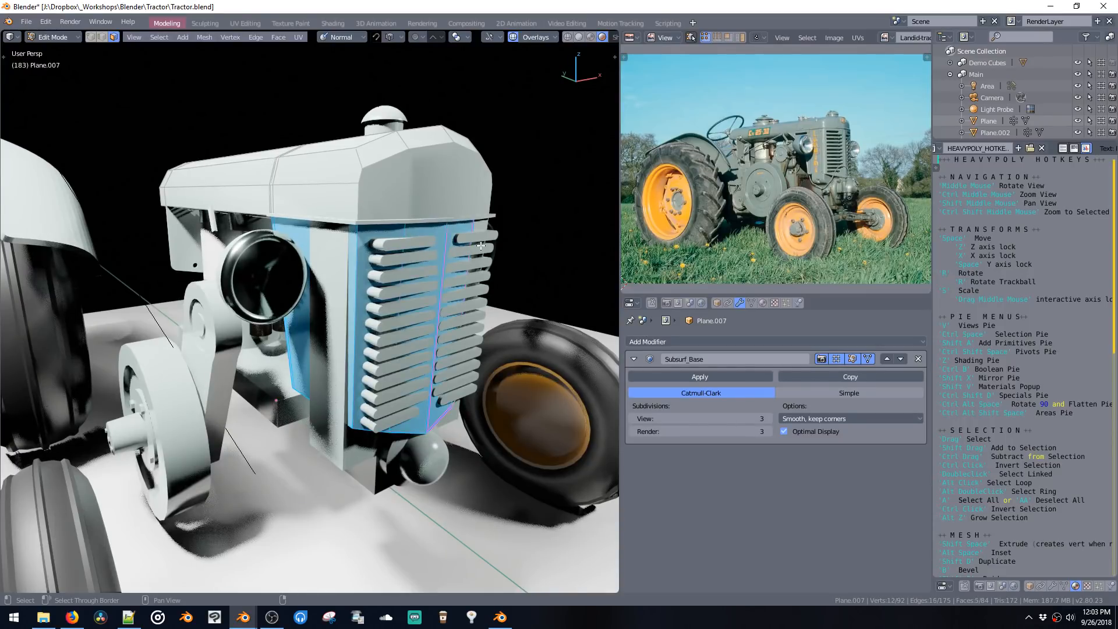
{"action": "left_click", "coordinate": [481, 245], "text": "shift"}
{"action": "middle_click_drag", "start_coordinate": [481, 245], "coordinate": [393, 272]}
{"action": "left_click", "coordinate": [406, 266], "text": "shift"}
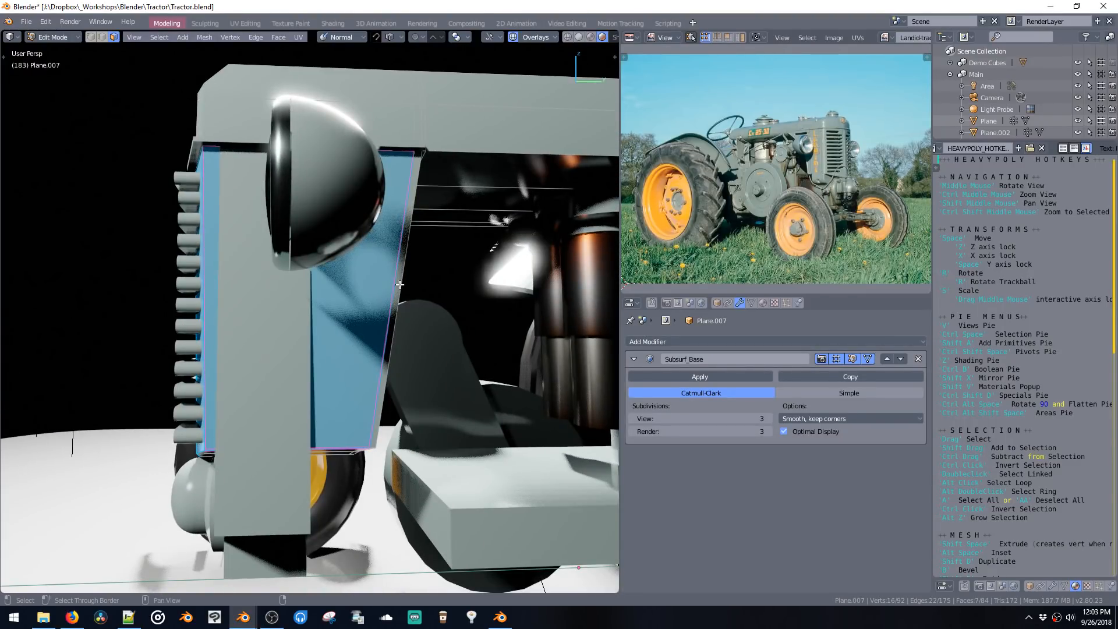
{"action": "left_click", "coordinate": [400, 286], "text": "shift"}
{"action": "mouse_move", "coordinate": [400, 285]}
{"action": "middle_mouse_down"}
{"action": "mouse_move", "coordinate": [496, 260]}
{"action": "mouse_move", "coordinate": [442, 284]}
{"action": "mouse_move", "coordinate": [400, 273]}
{"action": "middle_mouse_up"}
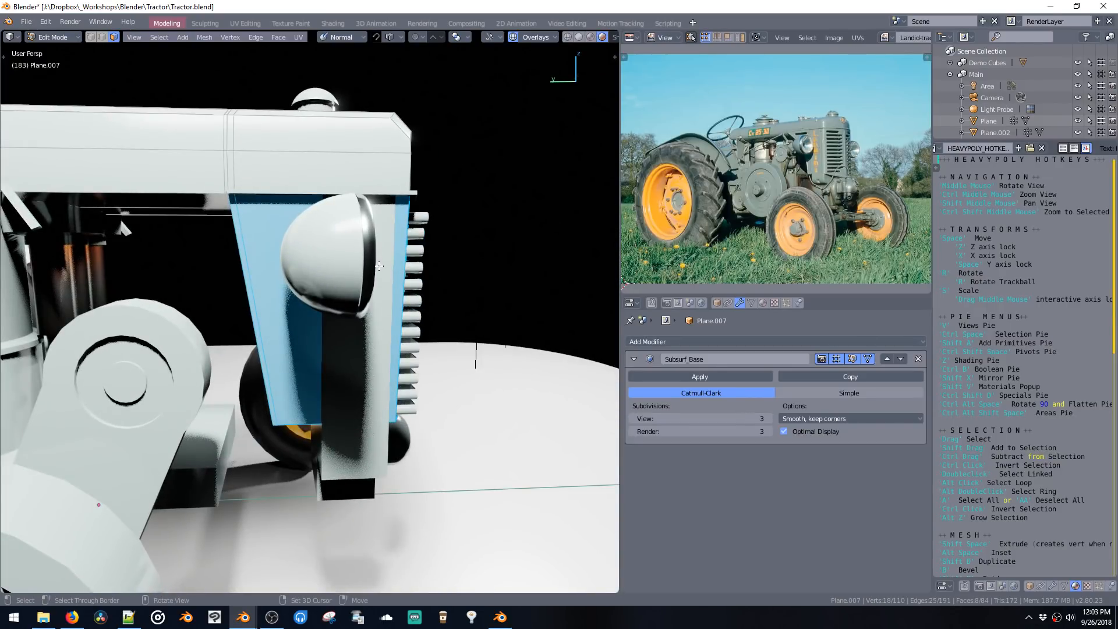
Step: Set the subdivision levels to 0 and hide all mesh parts except the linked hood
{"action": "key", "text": "ctrl+0"}
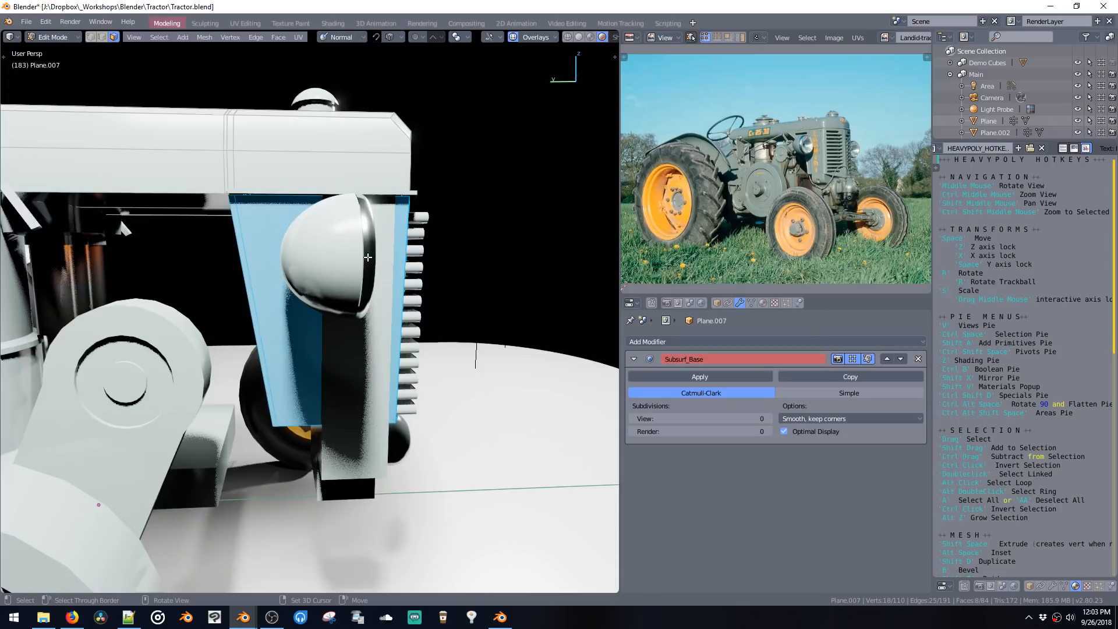
{"action": "key", "text": "ctrl+space"}
{"action": "left_click", "coordinate": [375, 326]}
{"action": "middle_click_drag", "start_coordinate": [328, 232], "coordinate": [313, 205]}
{"action": "key", "text": "ctrl+space"}
{"action": "left_click", "coordinate": [329, 121]}
{"action": "left_click", "coordinate": [235, 186]}
{"action": "middle_click_drag", "start_coordinate": [223, 199], "coordinate": [175, 231]}
{"action": "double_click", "coordinate": [291, 186]}
{"action": "key", "text": "shift+h"}
{"action": "middle_click_drag", "start_coordinate": [300, 143], "coordinate": [396, 182]}
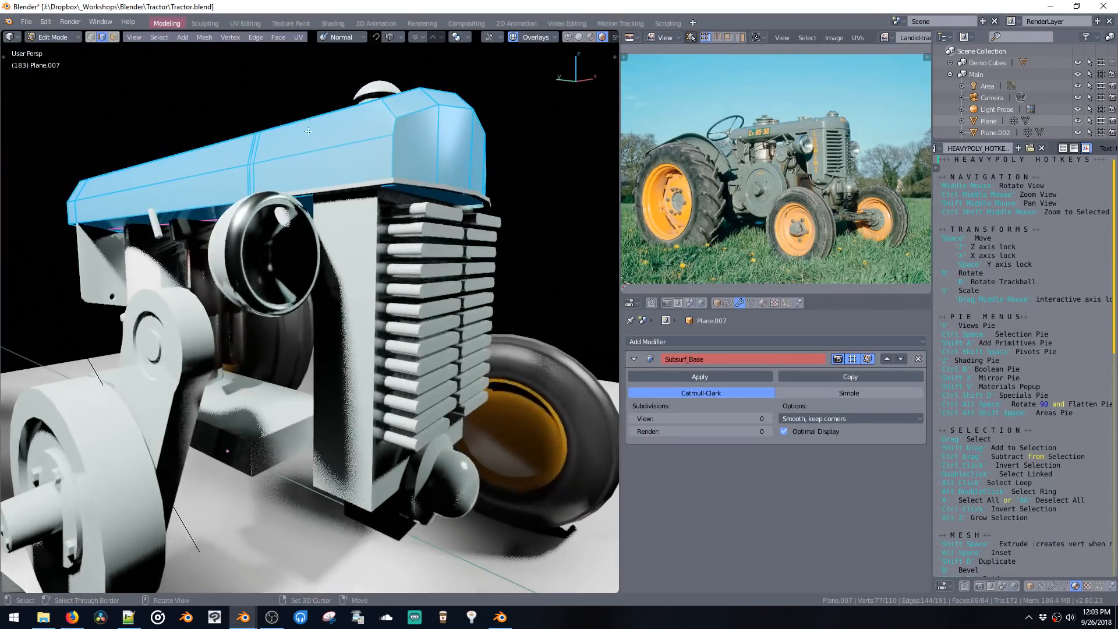
Step: Return to object mode, switch the viewport to look-dev shading and hide every object except the hood
{"action": "left_click", "coordinate": [405, 187]}
{"action": "double_click", "coordinate": [405, 186]}
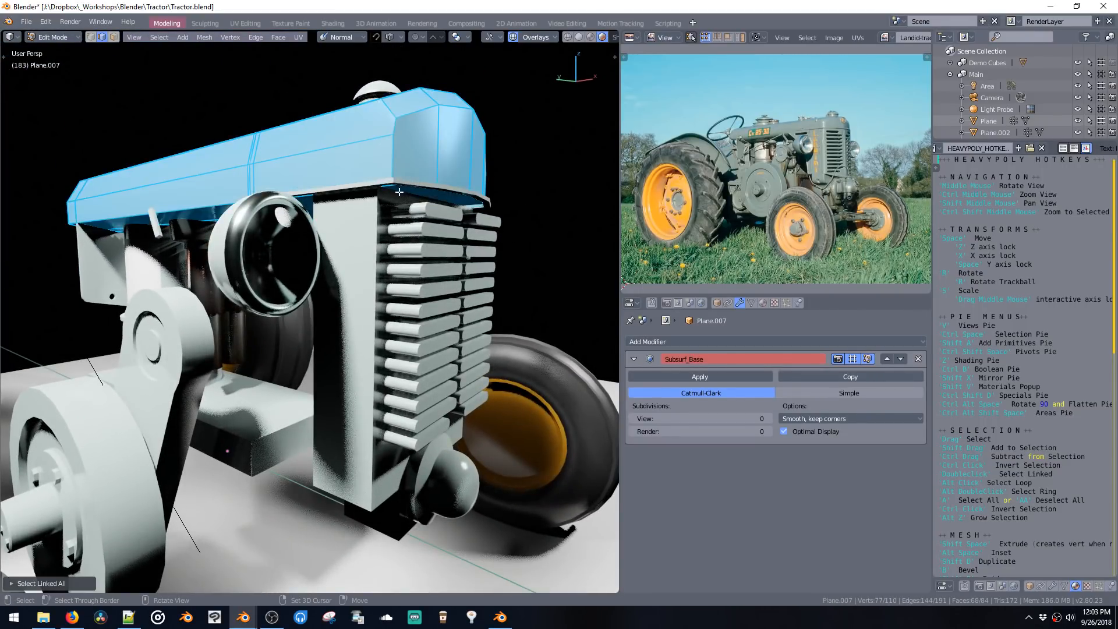
{"action": "middle_click_drag", "start_coordinate": [406, 186], "coordinate": [391, 250]}
{"action": "key", "text": "Tab"}
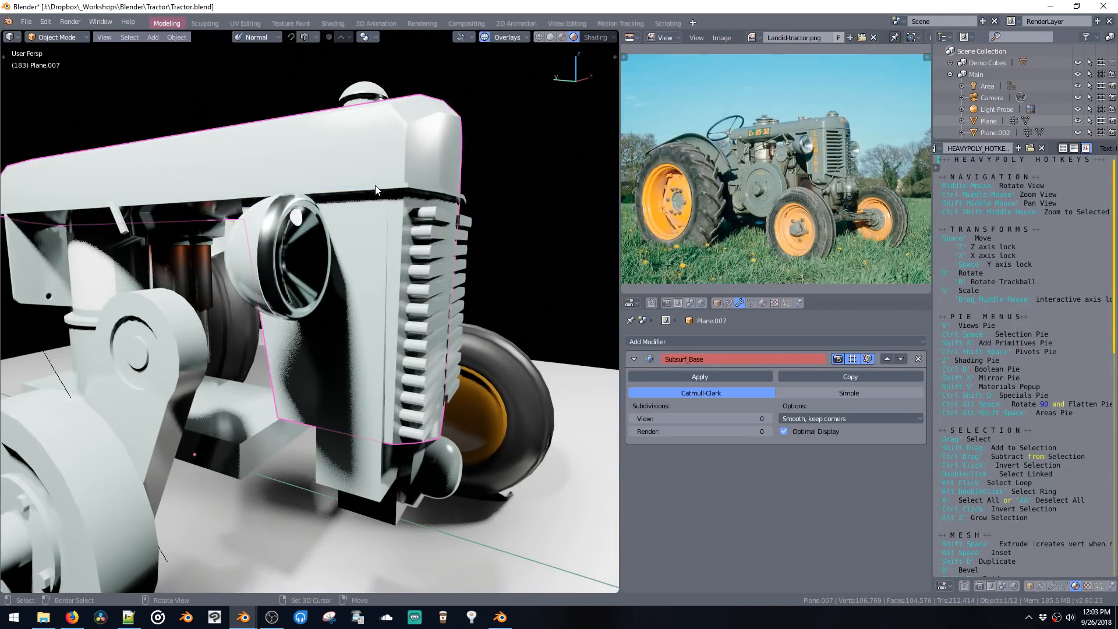
{"action": "mouse_move", "coordinate": [374, 225]}
{"action": "middle_mouse_down"}
{"action": "mouse_move", "coordinate": [363, 205]}
{"action": "mouse_move", "coordinate": [371, 190]}
{"action": "mouse_move", "coordinate": [370, 233]}
{"action": "mouse_move", "coordinate": [334, 268]}
{"action": "middle_mouse_up"}
{"action": "key", "text": "shift+h"}
{"action": "key", "text": "alt+h"}
{"action": "key", "text": "z"}
{"action": "left_click", "coordinate": [368, 211]}
{"action": "key", "text": "shift+h"}
Step: Resume editing the hood mesh and fill the open underside of its front section with a single face
{"action": "key", "text": "ctrl+space"}
{"action": "left_click", "coordinate": [437, 191]}
{"action": "key", "text": "ctrl+space"}
{"action": "left_click", "coordinate": [254, 209]}
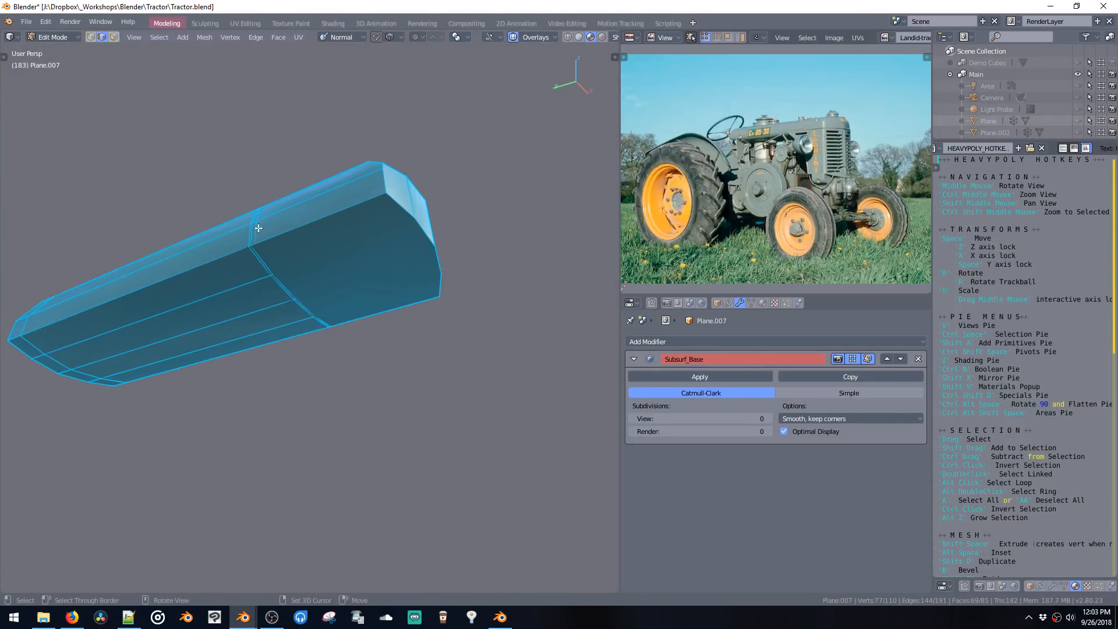
Step: Dissolve the two supporting edge loops beside the seam between the hood's front and rear sections, keeping one loop
{"action": "left_click", "coordinate": [255, 233], "text": "alt"}
{"action": "key", "text": "ctrl+x"}
{"action": "left_click", "coordinate": [254, 238], "text": "alt"}
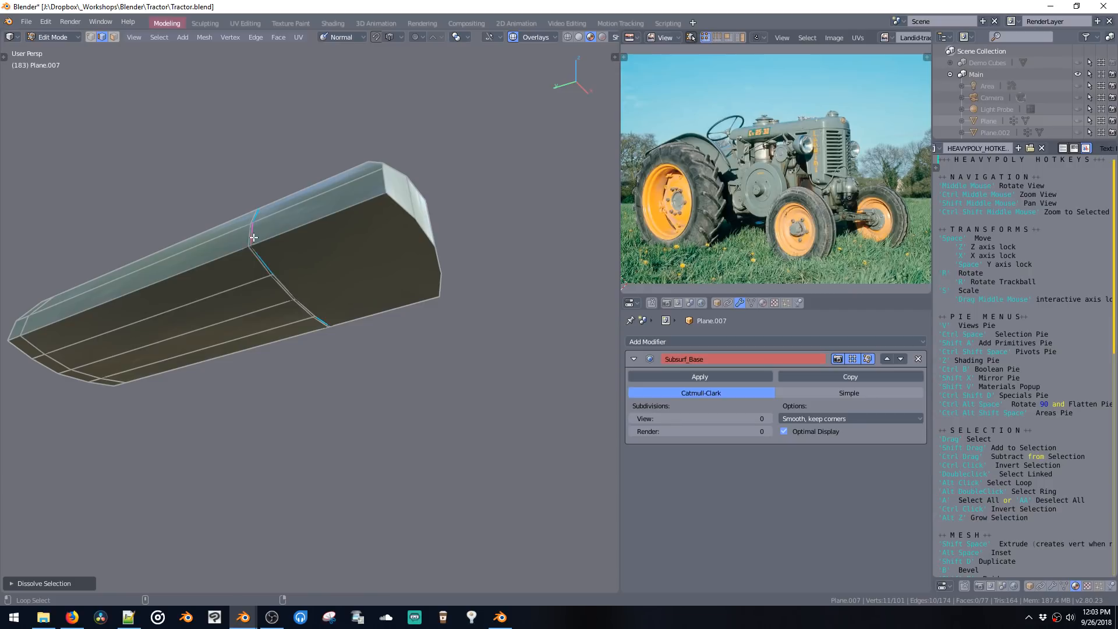
{"action": "key", "text": "ctrl+x"}
{"action": "key", "text": "ctrl+x"}
{"action": "key", "text": "ctrl+z"}
{"action": "key", "text": "ctrl+space"}
{"action": "left_click", "coordinate": [269, 254]}
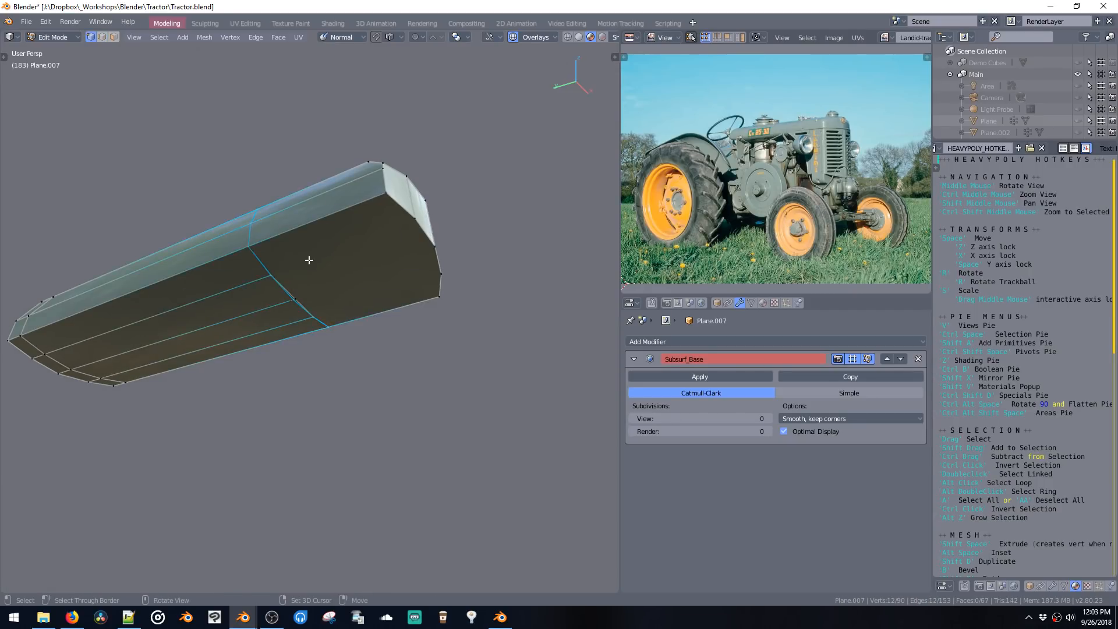
Step: Connect opposite vertices on the front section's underside to continue the rear's lengthwise edges, and dissolve the leftover edge
{"action": "middle_click_drag", "start_coordinate": [309, 259], "coordinate": [299, 251]}
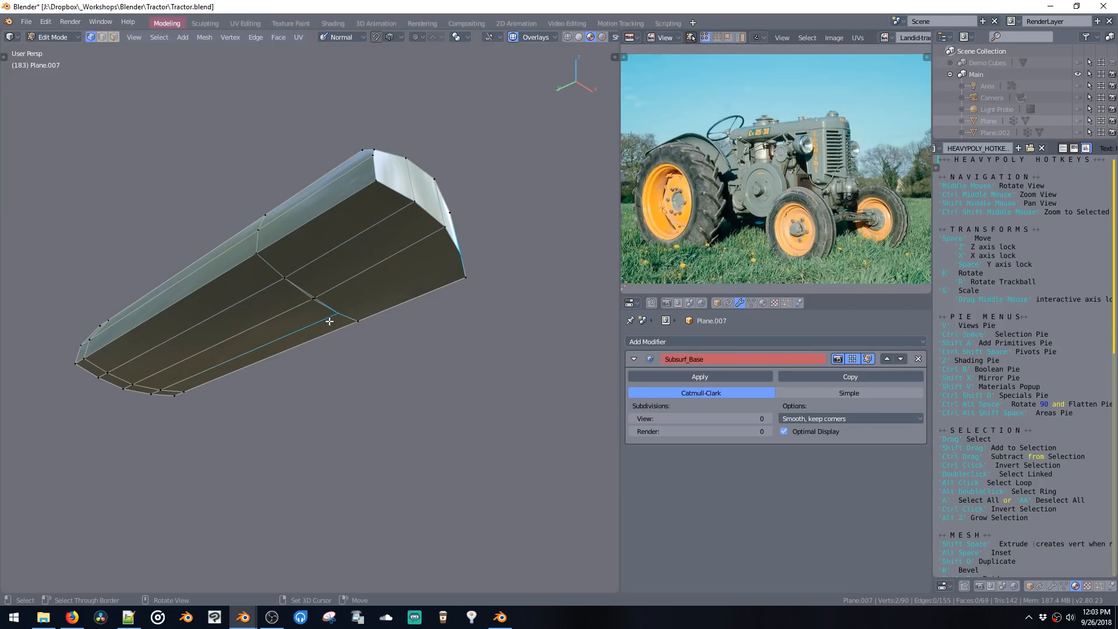
{"action": "key", "text": "space"}
{"action": "key", "text": "z"}
{"action": "left_click", "coordinate": [321, 217]}
{"action": "key", "text": "ctrl+z"}
{"action": "key", "text": "ctrl+space"}
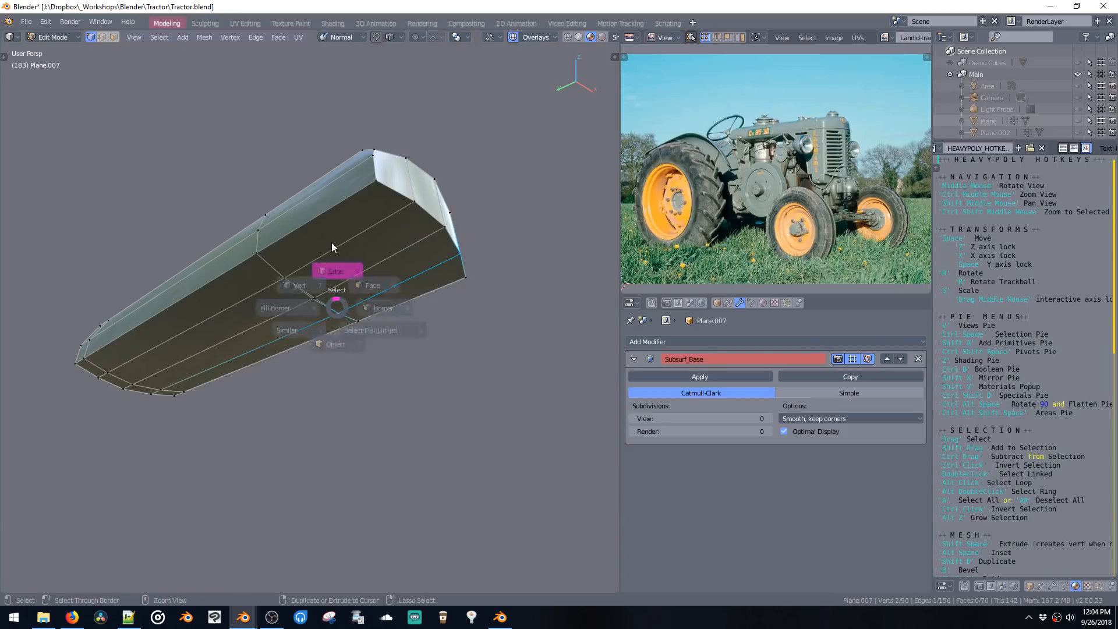
{"action": "left_click", "coordinate": [330, 243]}
{"action": "left_click", "coordinate": [305, 290]}
{"action": "key", "text": "ctrl+x"}
{"action": "middle_click_drag", "start_coordinate": [303, 266], "coordinate": [366, 227], "text": "alt"}
Step: Set the hood's subdivision levels to 3, preview it in object mode and resume mesh editing
{"action": "key", "text": "ctrl+space"}
{"action": "key", "text": "Tab"}
{"action": "key", "text": "ctrl+0"}
{"action": "key", "text": "ctrl+3"}
{"action": "key", "text": "Tab"}
{"action": "middle_click_drag", "start_coordinate": [343, 251], "coordinate": [371, 244]}
Step: Cut a crosswise edge through the hood's front section, close to its front corner
{"action": "key", "text": "ctrl+r"}
{"action": "left_click", "coordinate": [361, 223]}
{"action": "left_click", "coordinate": [367, 226]}
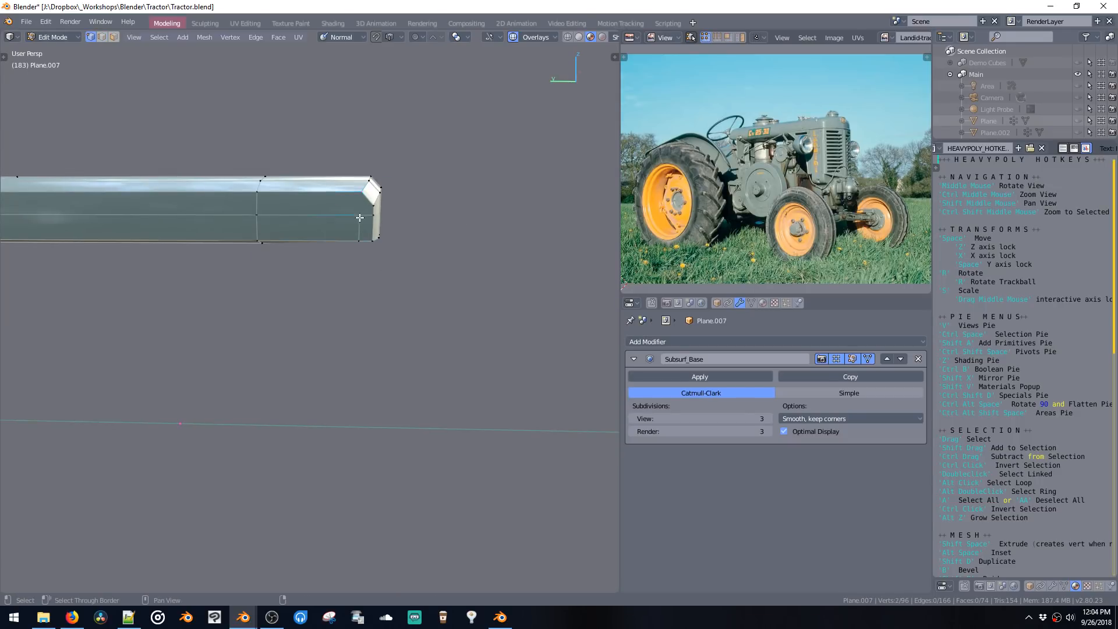
{"action": "scroll", "coordinate": [346, 224], "scroll_direction": "down", "scroll_amount": 3}
Step: Check the smoothed hood and grille together in object mode at subdivision level 3, then reopen the mesh from below
{"action": "key", "text": "ctrl+0"}
{"action": "mouse_move", "coordinate": [346, 223]}
{"action": "middle_mouse_down"}
{"action": "mouse_move", "coordinate": [329, 211]}
{"action": "mouse_move", "coordinate": [317, 238]}
{"action": "mouse_move", "coordinate": [248, 239]}
{"action": "mouse_move", "coordinate": [300, 242]}
{"action": "mouse_move", "coordinate": [360, 226]}
{"action": "mouse_move", "coordinate": [365, 234]}
{"action": "middle_mouse_up"}
{"action": "key", "text": "Tab"}
{"action": "key", "text": "ctrl+3"}
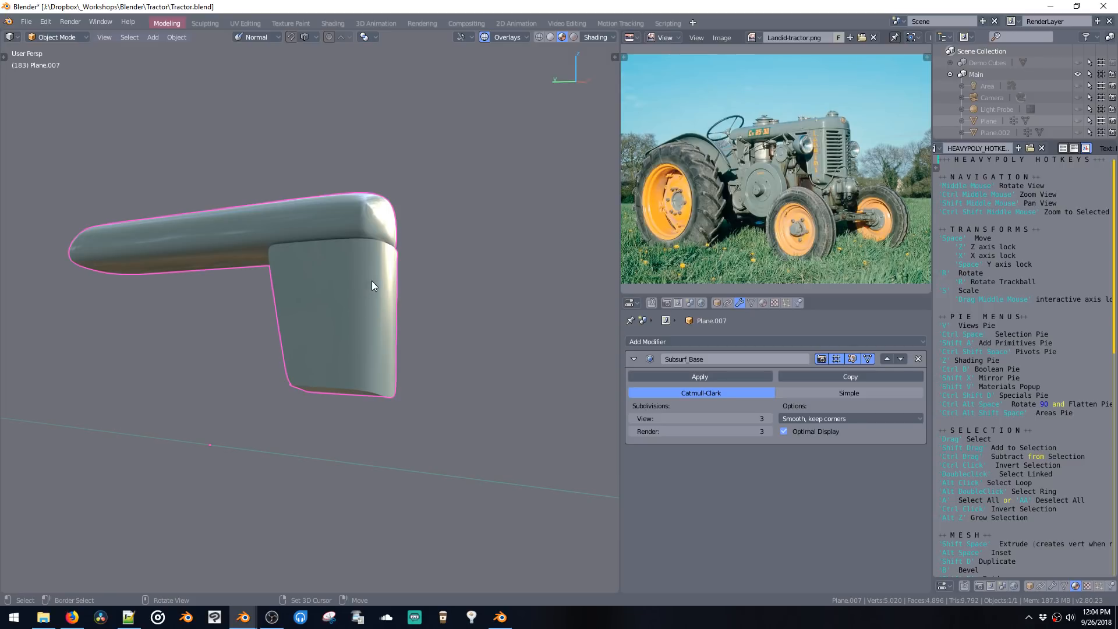
{"action": "middle_click_drag", "start_coordinate": [372, 281], "coordinate": [376, 203]}
{"action": "key", "text": "Tab"}
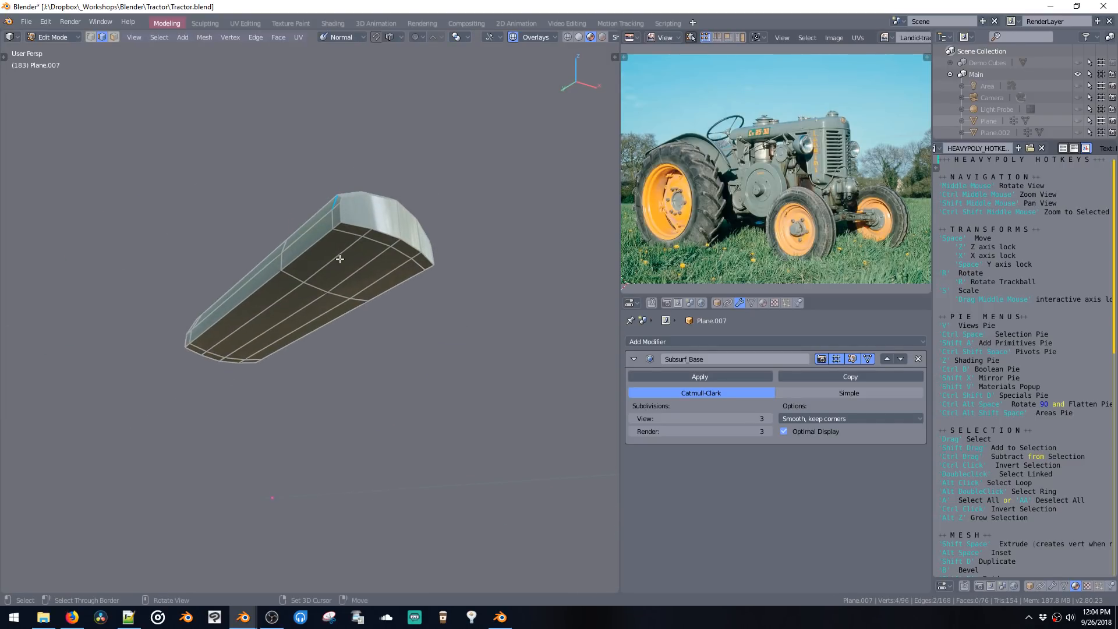
Step: Extrude the strip of faces along the front edge of the hood's underside straight down to the grille's height
{"action": "key", "text": "3"}
{"action": "left_click", "coordinate": [419, 260], "text": "ctrl"}
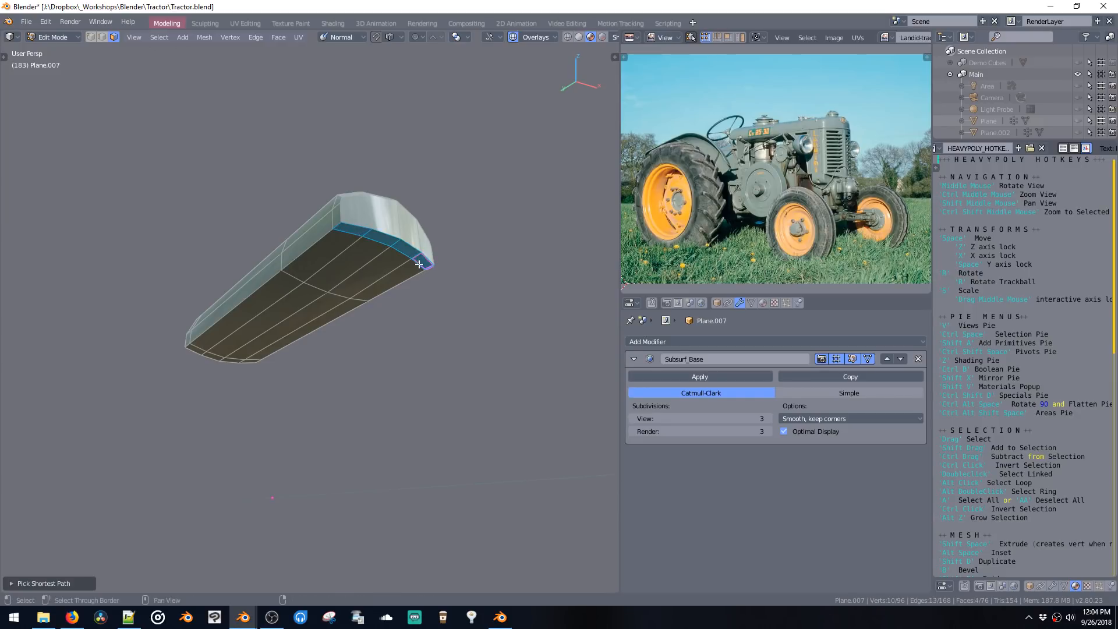
{"action": "key", "text": "shift+space"}
{"action": "left_click", "coordinate": [425, 341]}
{"action": "middle_click_drag", "start_coordinate": [426, 342], "coordinate": [453, 332]}
{"action": "key", "text": "ctrl+z"}
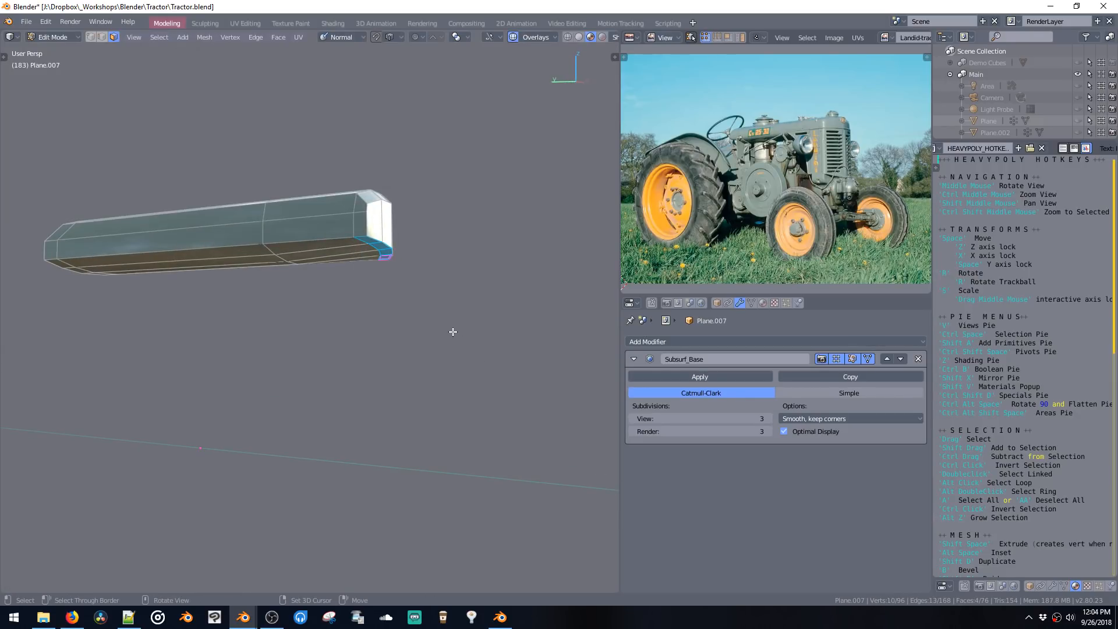
{"action": "key", "text": "shift+space"}
{"action": "right_click", "coordinate": [444, 350]}
{"action": "key", "text": "space"}
{"action": "key", "text": "z"}
{"action": "left_click", "coordinate": [422, 439]}
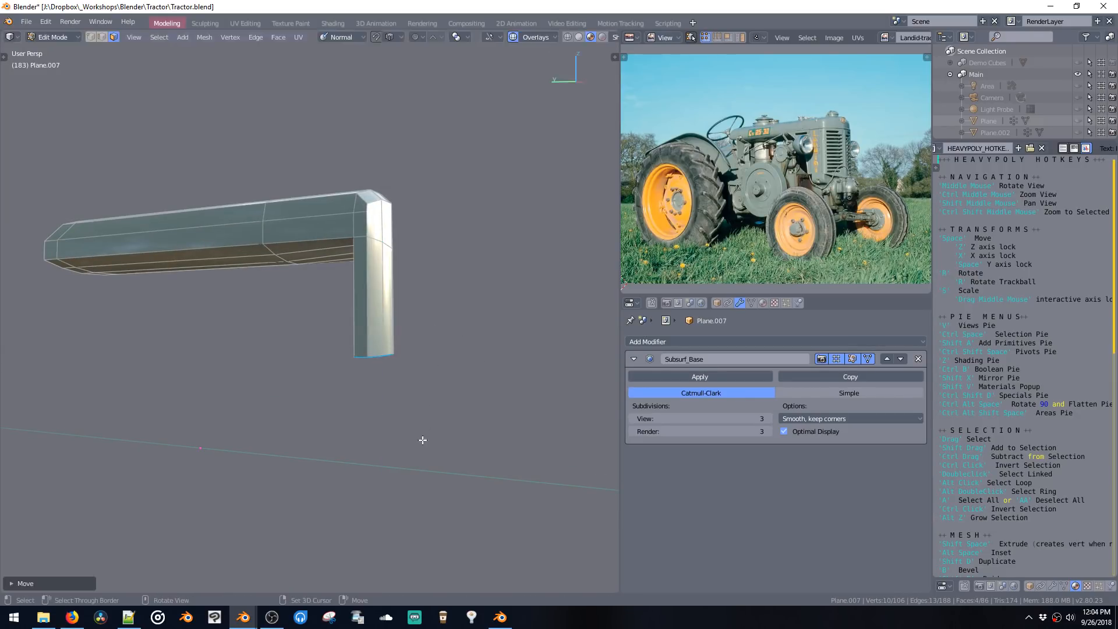
Step: Reveal the hidden grille panels in the hood mesh and select a front grille face
{"action": "middle_click_drag", "start_coordinate": [421, 439], "coordinate": [393, 330]}
{"action": "key", "text": "alt+h"}
{"action": "left_click", "coordinate": [391, 359]}
{"action": "left_click", "coordinate": [405, 387]}
{"action": "double_click", "coordinate": [407, 361]}
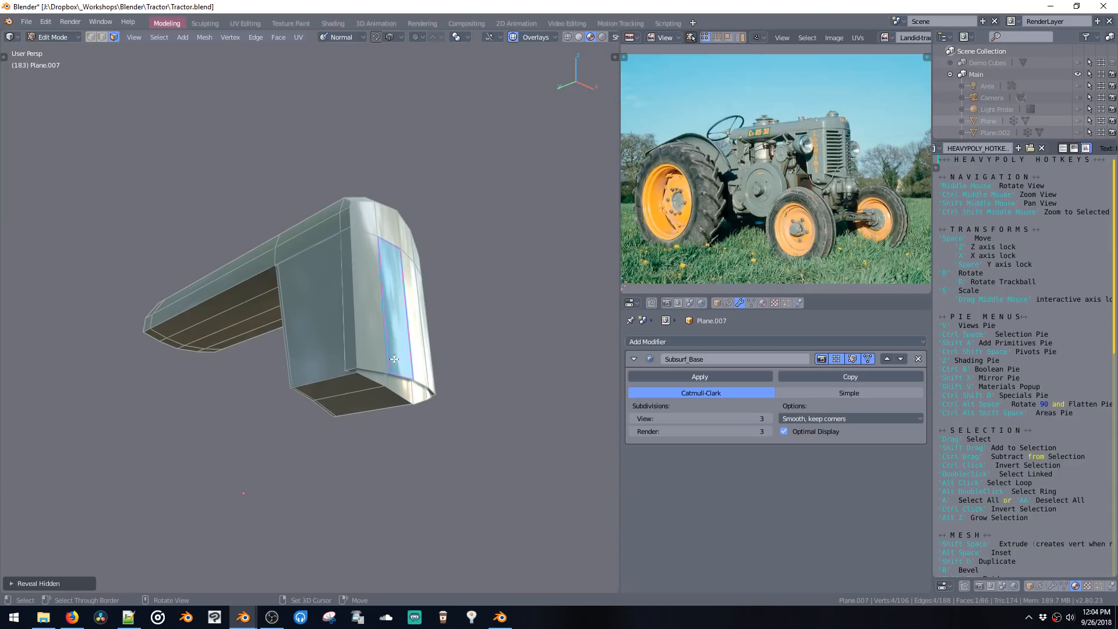
Step: Inspect the smoothed hood with its grille in object mode, set the subdivision levels to 0 and resume mesh editing
{"action": "key", "text": "Tab"}
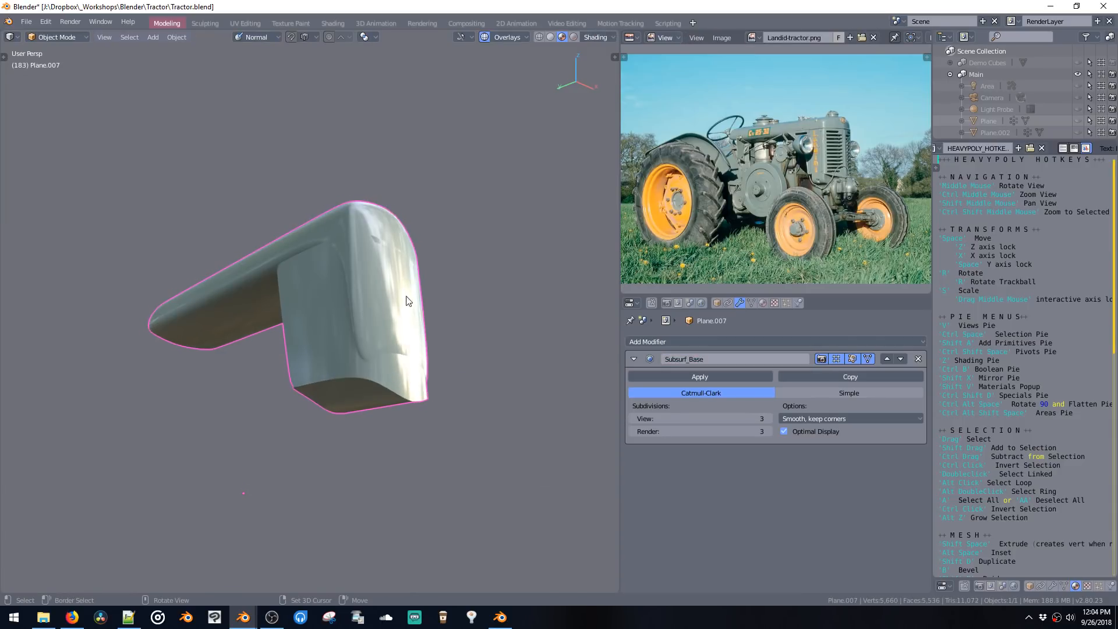
{"action": "mouse_move", "coordinate": [409, 300]}
{"action": "middle_mouse_down"}
{"action": "mouse_move", "coordinate": [406, 355]}
{"action": "mouse_move", "coordinate": [446, 327]}
{"action": "mouse_move", "coordinate": [446, 299]}
{"action": "mouse_move", "coordinate": [410, 287]}
{"action": "middle_mouse_up"}
{"action": "key", "text": "ctrl+0"}
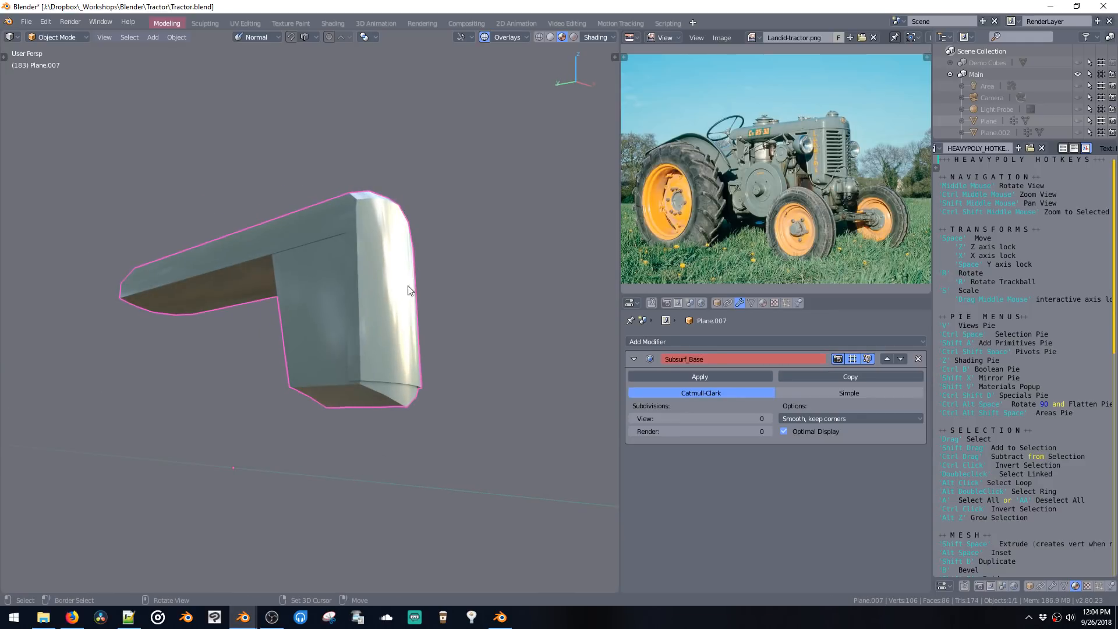
{"action": "key", "text": "Tab"}
{"action": "middle_click_drag", "start_coordinate": [396, 331], "coordinate": [421, 256]}
{"action": "key", "text": "alt+a"}
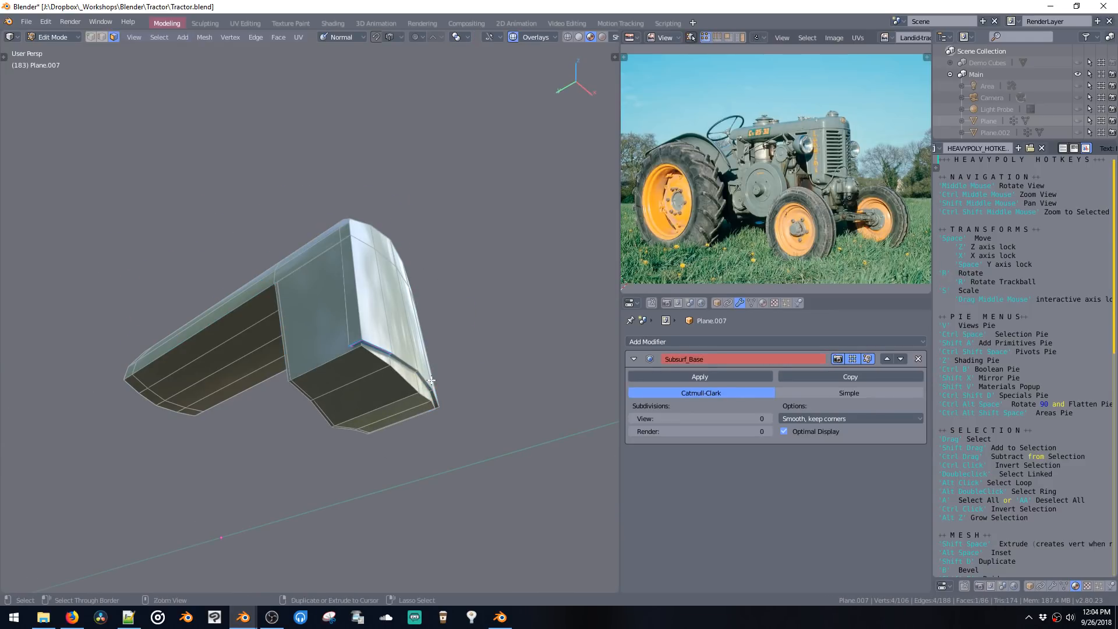
{"action": "left_click", "coordinate": [425, 387], "text": "ctrl"}
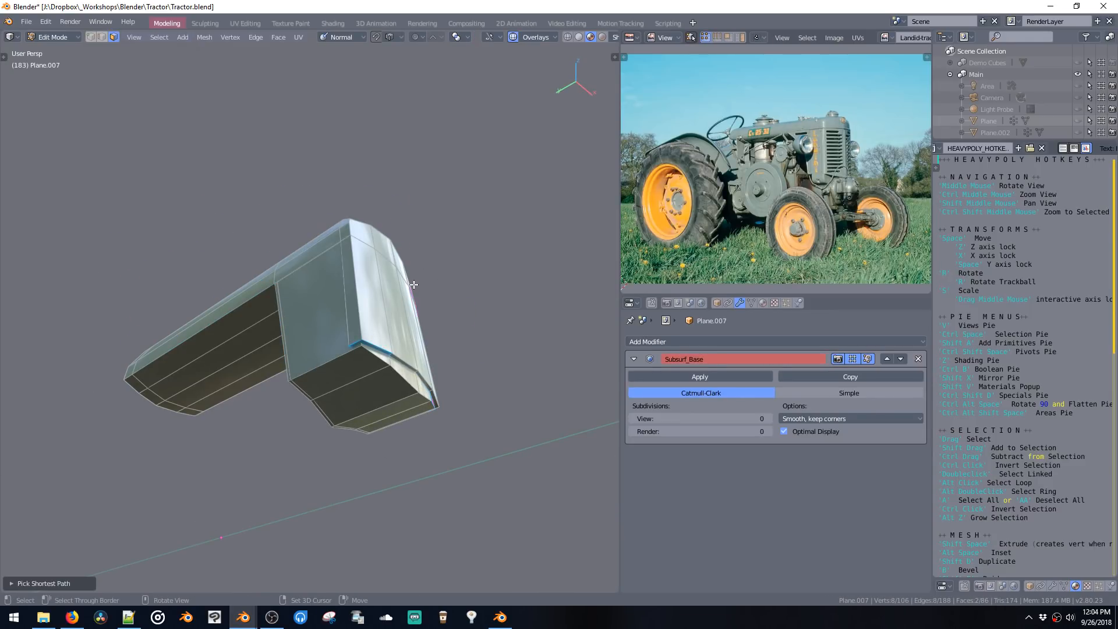
{"action": "middle_click_drag", "start_coordinate": [389, 292], "coordinate": [406, 303]}
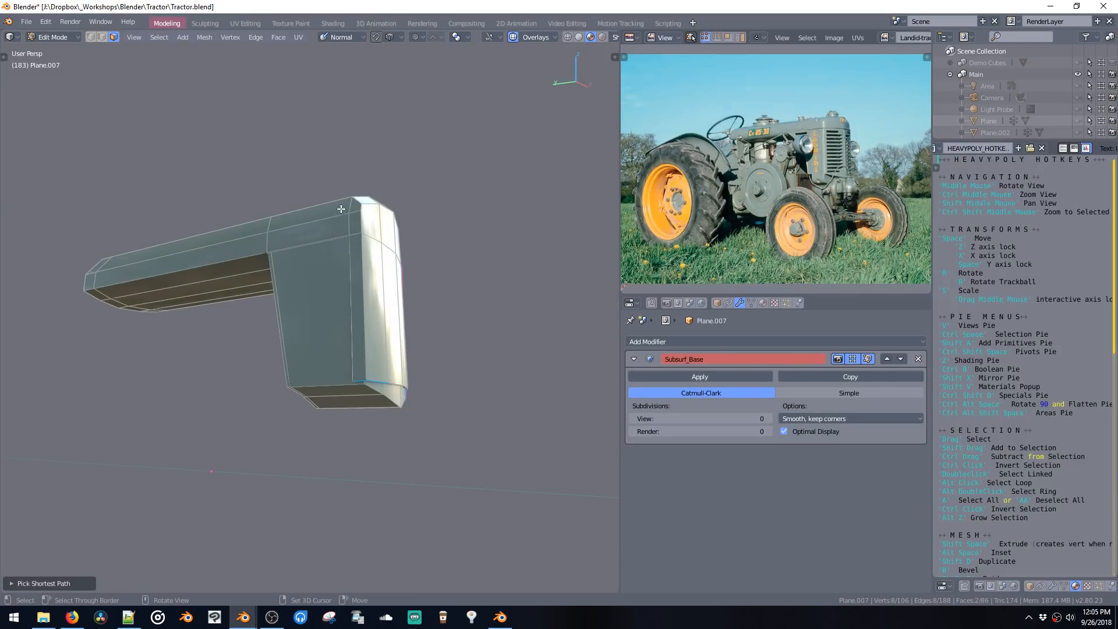
Step: Add an edge loop around the hood's front section and slide it forward towards the front corner
{"action": "mouse_move", "coordinate": [341, 208]}
{"action": "middle_mouse_down"}
{"action": "mouse_move", "coordinate": [364, 245]}
{"action": "mouse_move", "coordinate": [337, 207]}
{"action": "middle_mouse_up"}
{"action": "key", "text": "g"}
{"action": "key", "text": "g"}
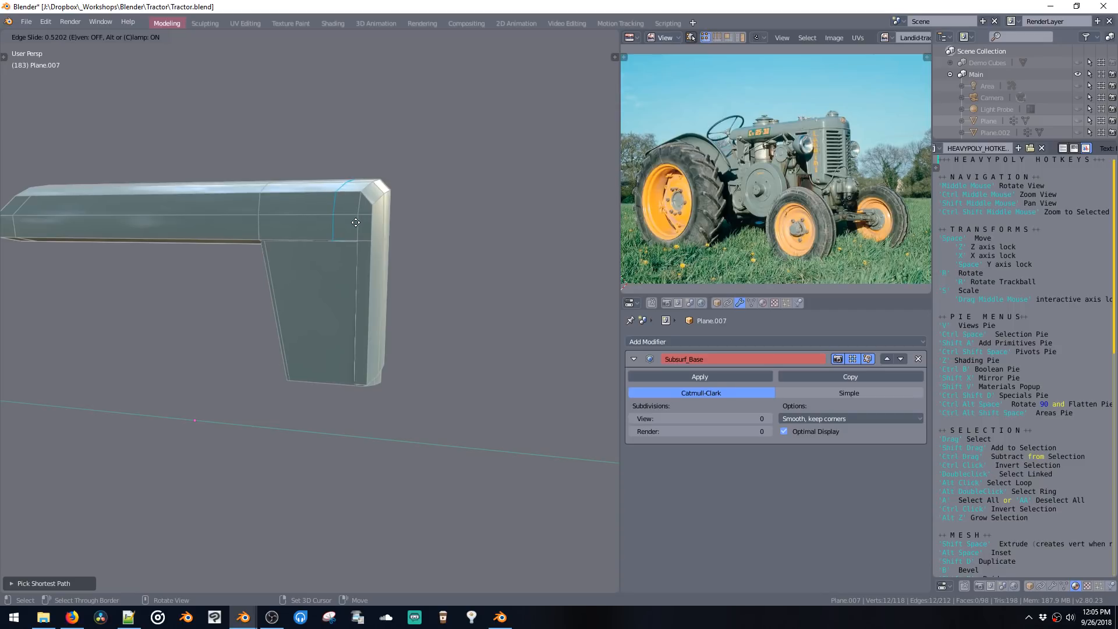
{"action": "left_click", "coordinate": [356, 223]}
{"action": "middle_click_drag", "start_coordinate": [360, 291], "coordinate": [341, 262]}
Step: Select the bottom faces of the extruded front block, grow the selection over its walls and delete them
{"action": "key", "text": "ctrl+space"}
{"action": "middle_click_drag", "start_coordinate": [417, 413], "coordinate": [390, 373]}
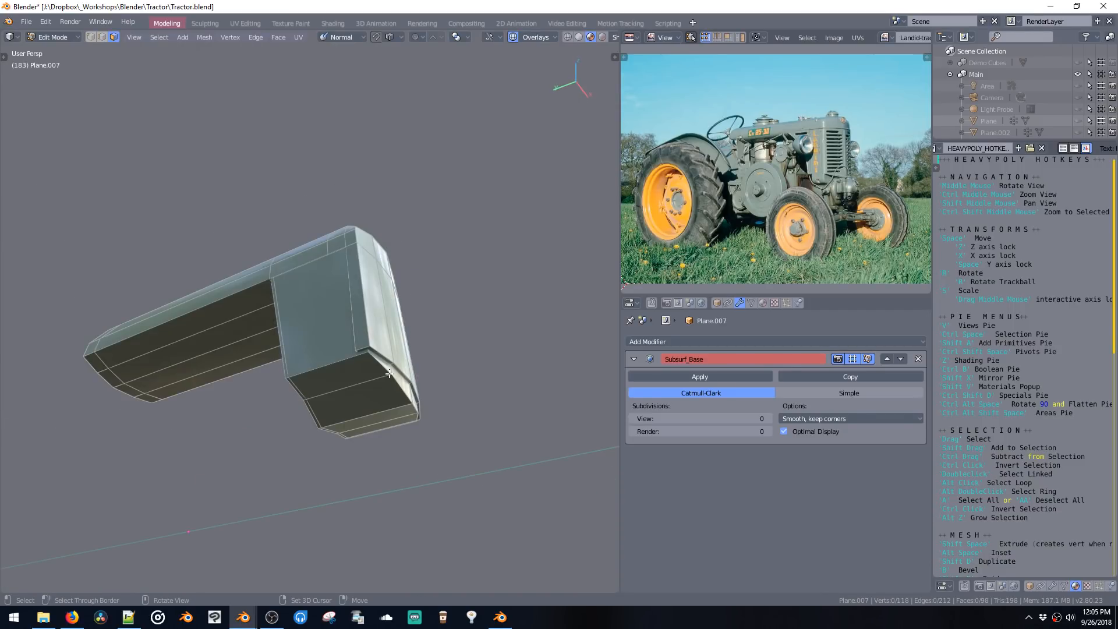
{"action": "left_click", "coordinate": [418, 410], "text": "ctrl+shift"}
{"action": "key", "text": "alt+z"}
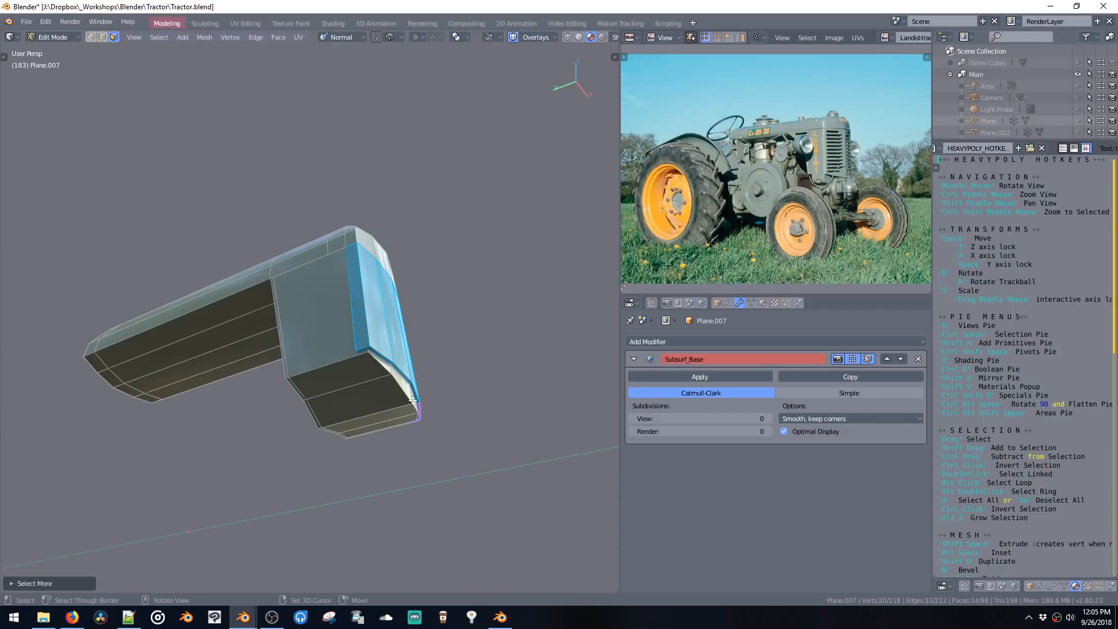
{"action": "key", "text": "x"}
Step: Select the linked grille panels and their bottom piece and move them straight down, clear of the hood
{"action": "middle_click_drag", "start_coordinate": [408, 350], "coordinate": [365, 332]}
{"action": "double_click", "coordinate": [364, 330]}
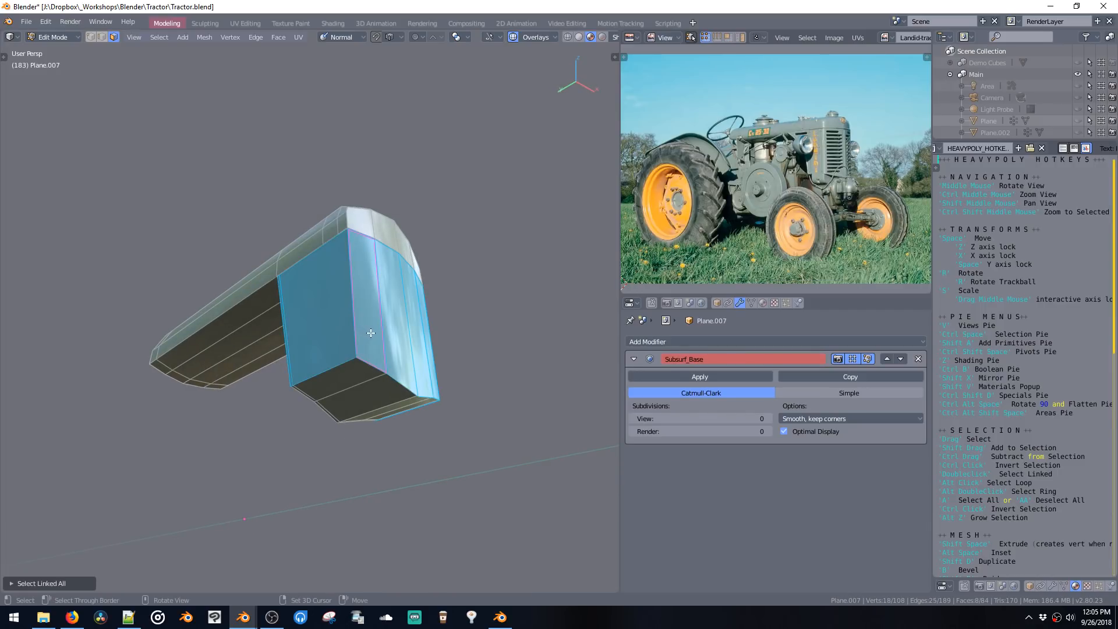
{"action": "double_click", "coordinate": [373, 370]}
{"action": "key", "text": "space"}
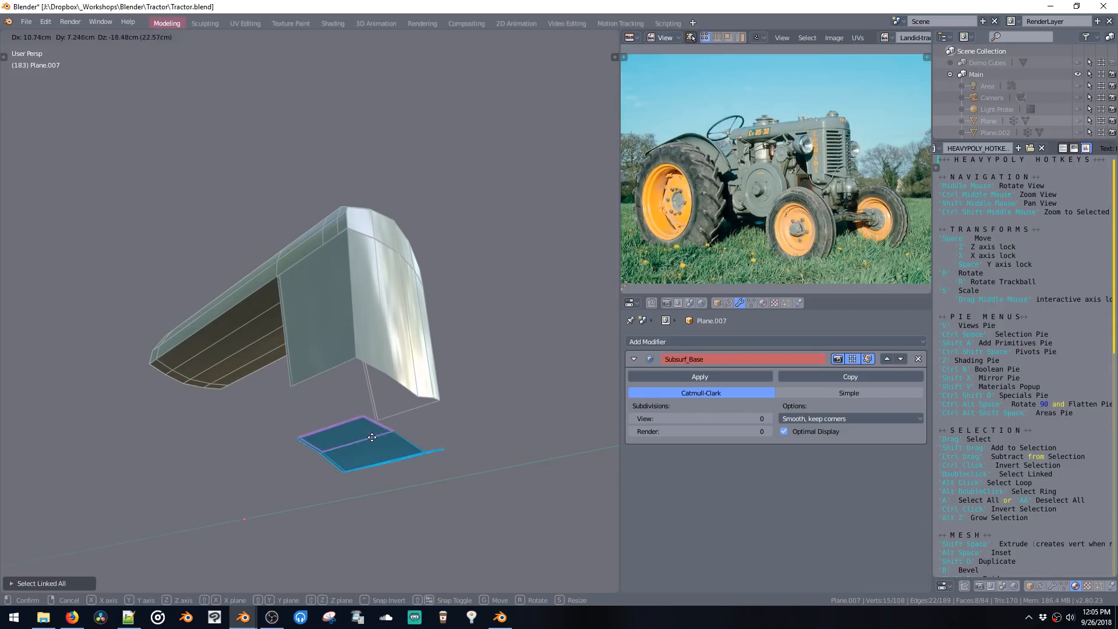
{"action": "key", "text": "Escape"}
{"action": "double_click", "coordinate": [379, 350], "text": "shift"}
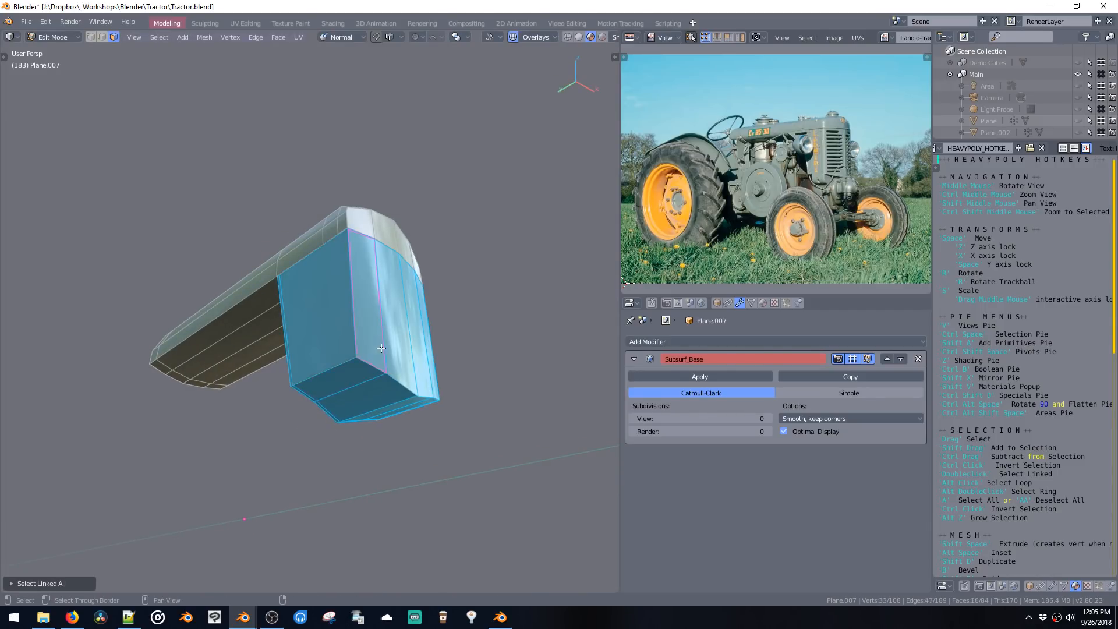
{"action": "key", "text": "space"}
{"action": "key", "text": "z"}
{"action": "left_click", "coordinate": [391, 443]}
{"action": "middle_click_drag", "start_coordinate": [376, 281], "coordinate": [381, 256]}
{"action": "key", "text": "2"}
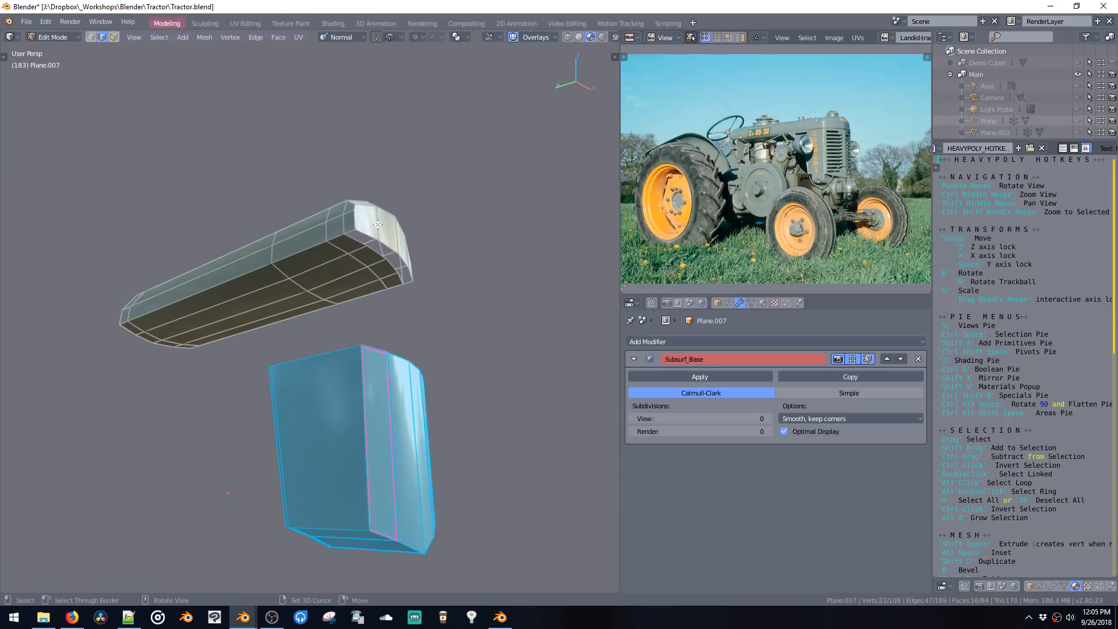
Step: Bridge the open edge loop under the hood's front with faces and preview the shape in object mode at subdivision level 3
{"action": "left_click", "coordinate": [383, 253], "text": "alt"}
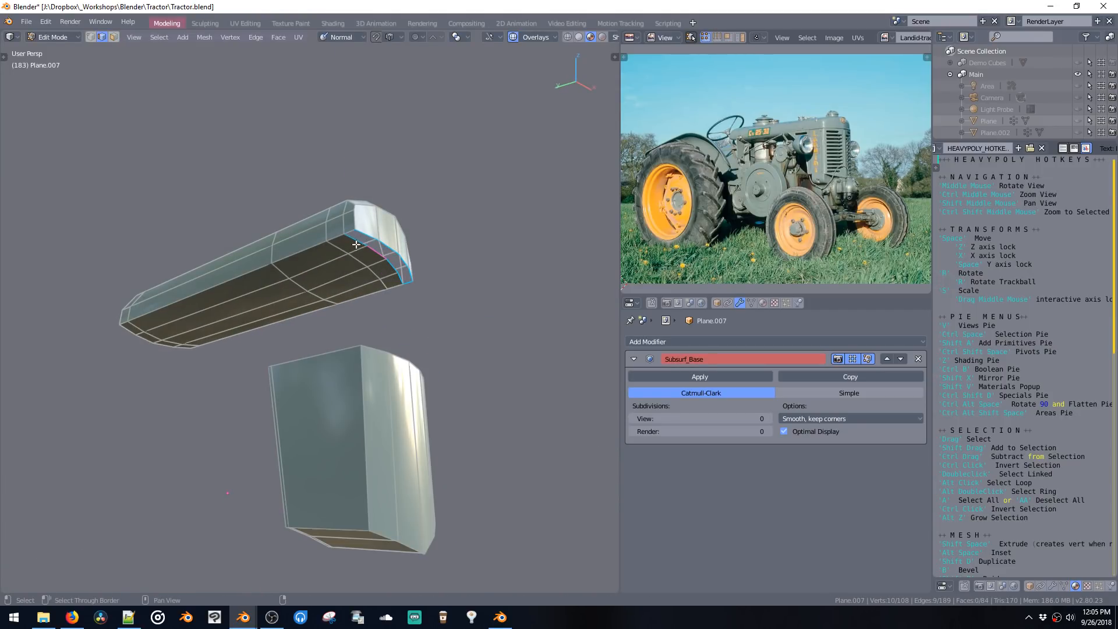
{"action": "key", "text": "shift+b"}
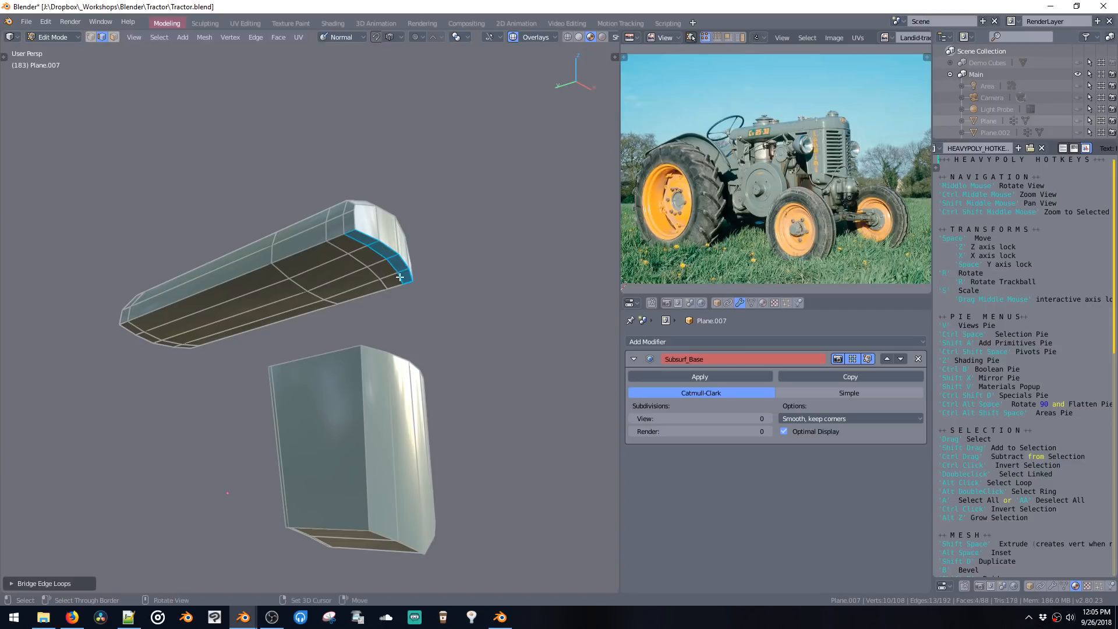
{"action": "middle_click_drag", "start_coordinate": [400, 264], "coordinate": [404, 292]}
{"action": "key", "text": "ctrl+space"}
{"action": "middle_click_drag", "start_coordinate": [382, 196], "coordinate": [362, 311]}
{"action": "key", "text": "Tab"}
{"action": "key", "text": "ctrl+3"}
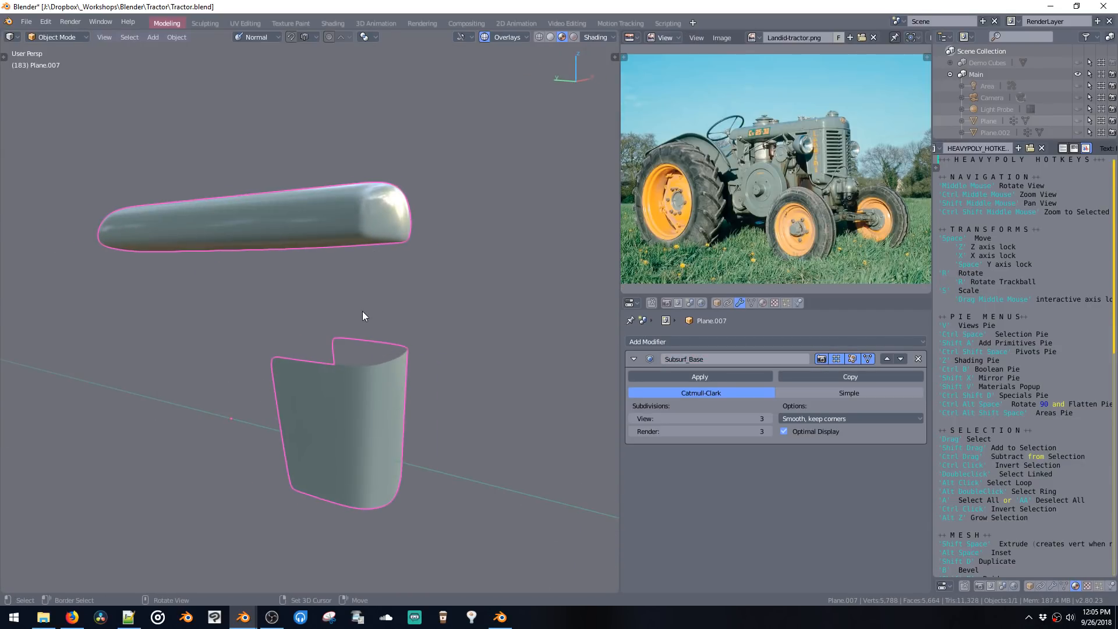
Step: Try to move only the linked grille panels straight up to the hood's underside
{"action": "key", "text": "Tab"}
{"action": "key", "text": "ctrl+l"}
{"action": "key", "text": "space"}
{"action": "key", "text": "z"}
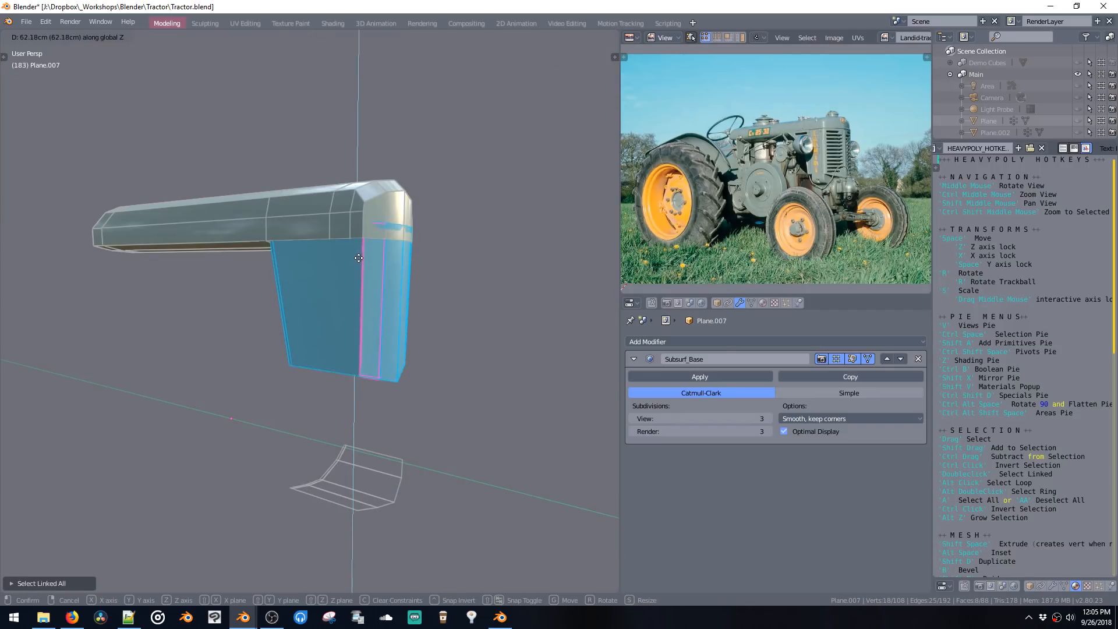
{"action": "left_click", "coordinate": [357, 269]}
{"action": "key", "text": "ctrl+z"}
Step: Select the grille panels together with their bottom piece and move them straight up against the hood's underside
{"action": "middle_click_drag", "start_coordinate": [286, 318], "coordinate": [308, 291]}
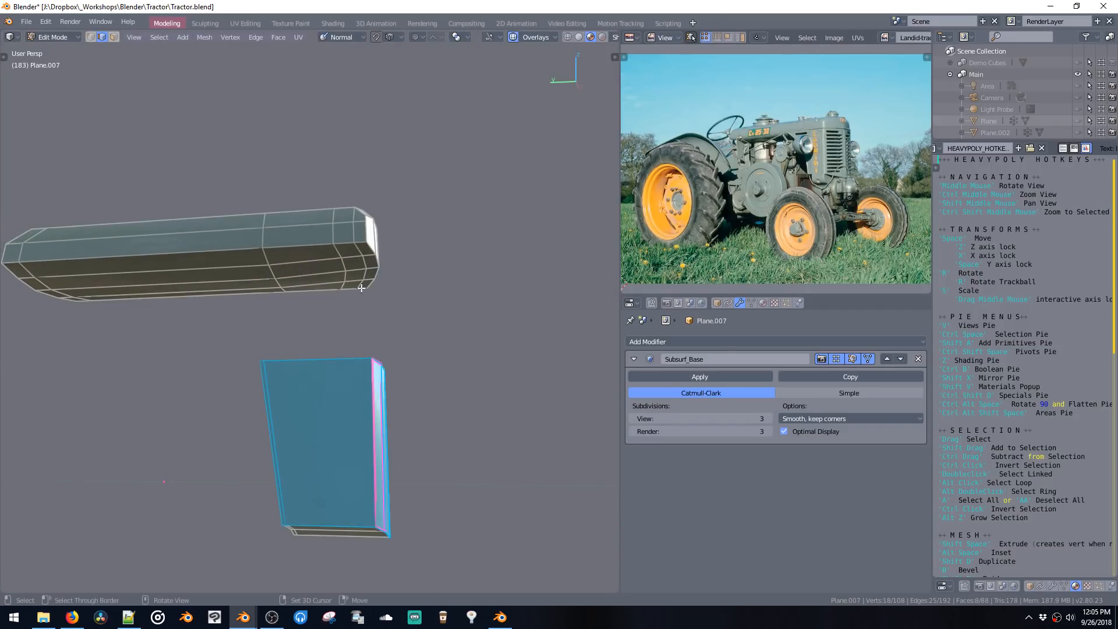
{"action": "scroll", "coordinate": [857, 74], "scroll_direction": "up", "scroll_amount": 2}
{"action": "scroll", "coordinate": [856, 72], "scroll_direction": "up", "scroll_amount": 5}
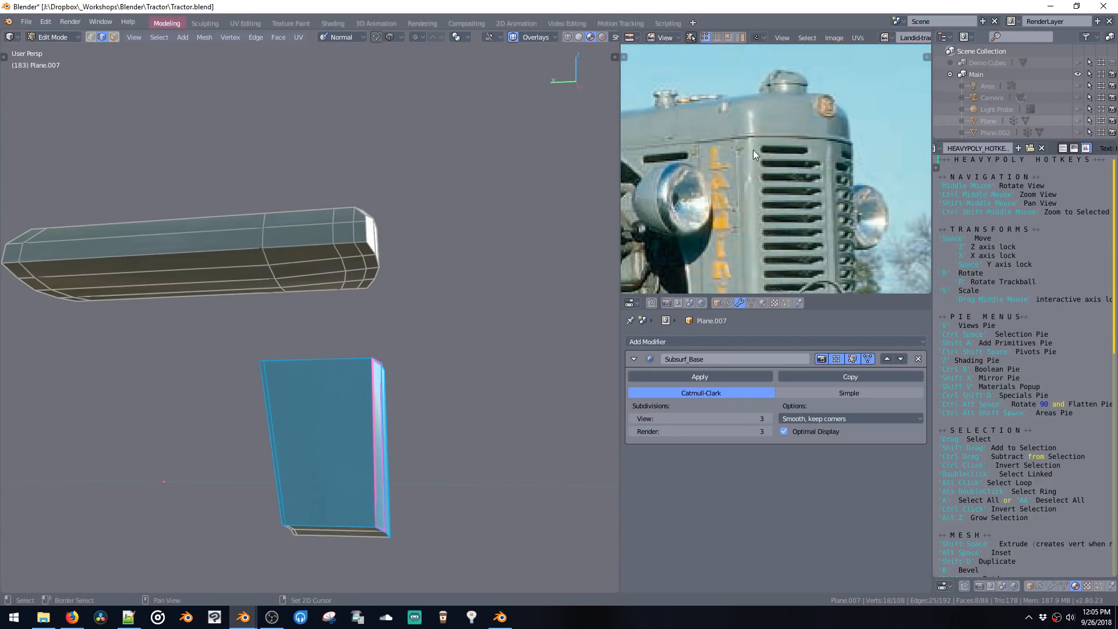
{"action": "scroll", "coordinate": [414, 246], "scroll_direction": "down", "scroll_amount": 2}
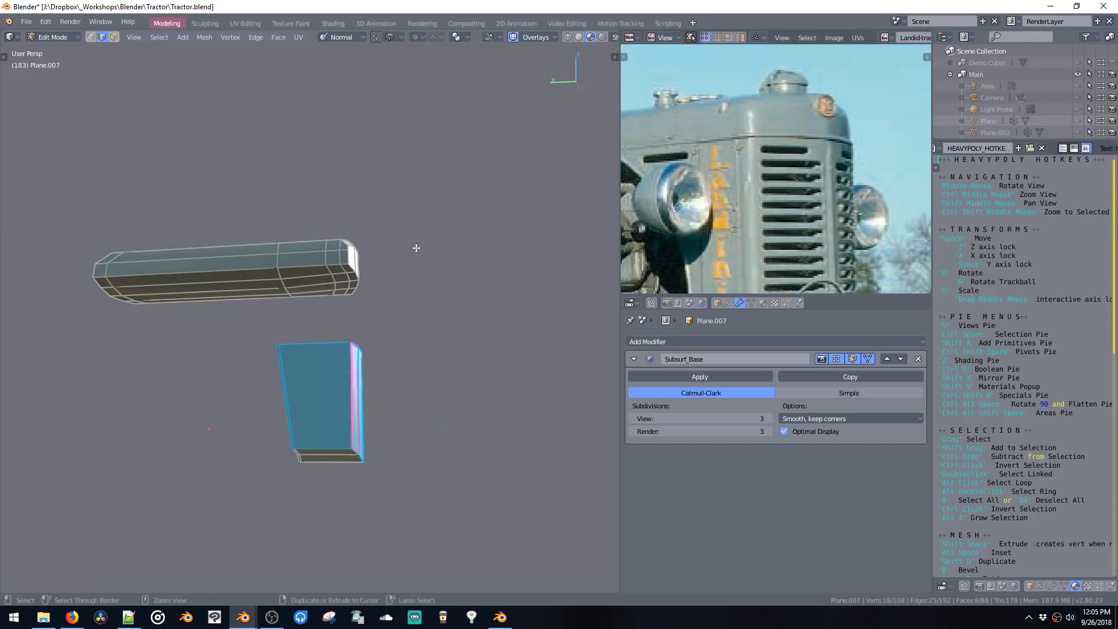
{"action": "left_click_drag", "start_coordinate": [269, 337], "coordinate": [384, 455]}
{"action": "key", "text": "space"}
{"action": "key", "text": "z"}
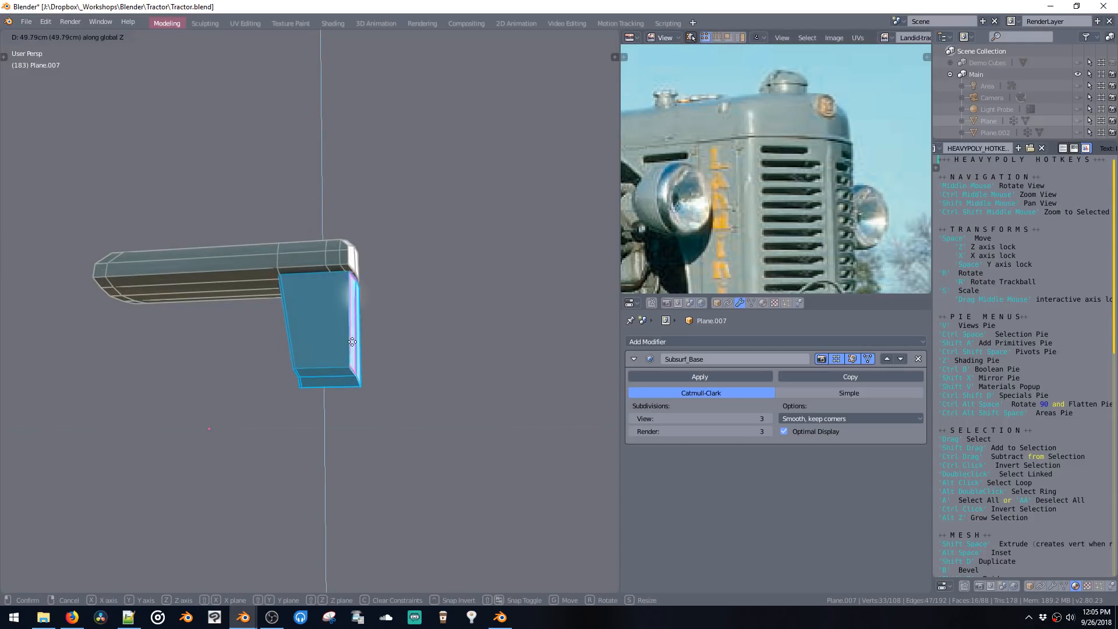
{"action": "left_click", "coordinate": [344, 284]}
Step: Dissolve the extra edge loops along the rear edges of the grille's side panels
{"action": "middle_click_drag", "start_coordinate": [370, 283], "coordinate": [424, 299], "text": "shift"}
{"action": "key", "text": "ctrl+space"}
{"action": "left_click", "coordinate": [353, 305], "text": "alt"}
{"action": "middle_click_drag", "start_coordinate": [354, 304], "coordinate": [357, 326]}
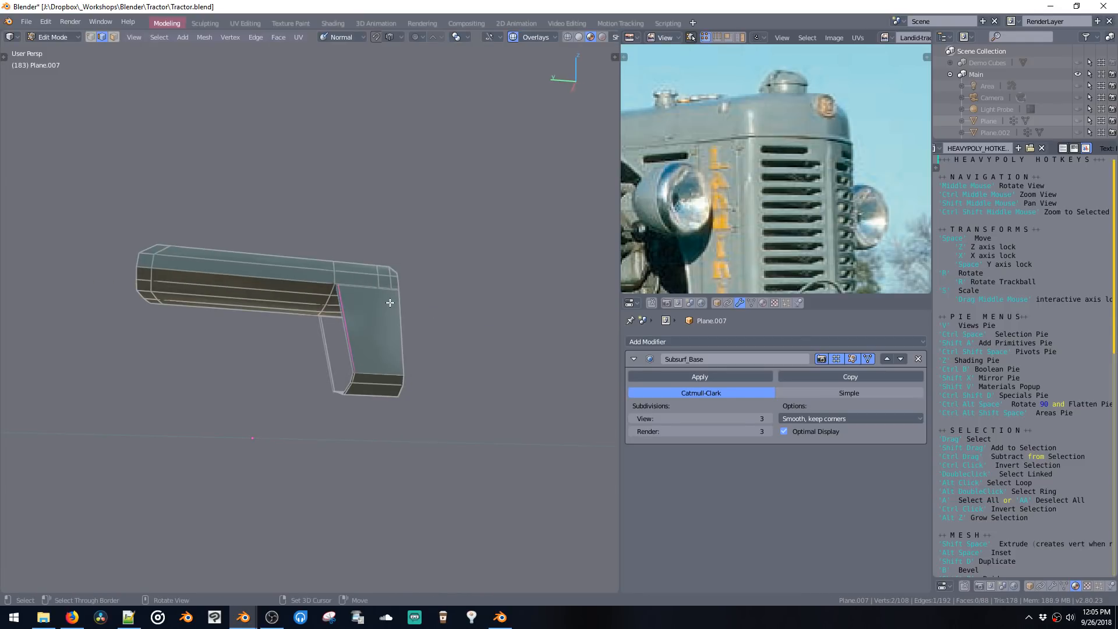
{"action": "key", "text": "ctrl+x"}
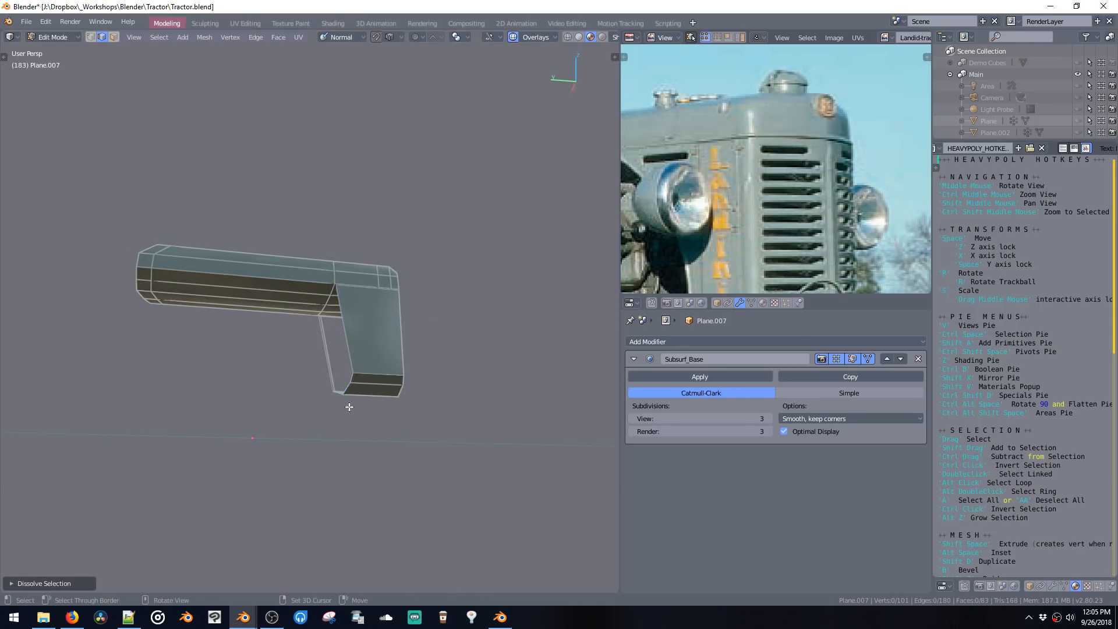
{"action": "middle_click_drag", "start_coordinate": [349, 407], "coordinate": [439, 393]}
{"action": "middle_click_drag", "start_coordinate": [208, 273], "coordinate": [683, 247]}
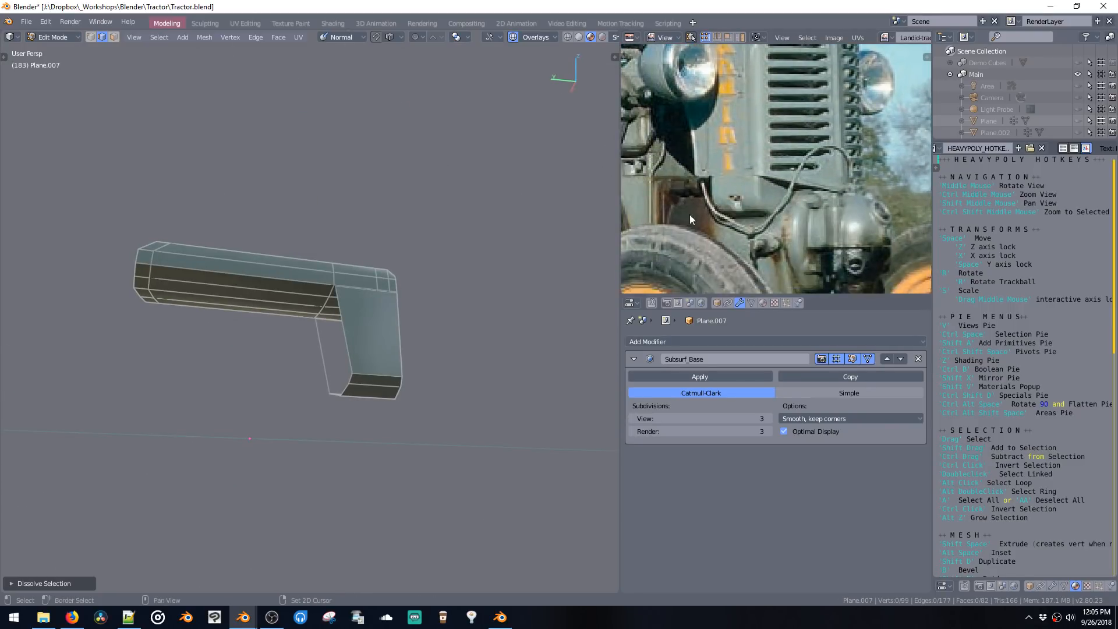
Step: Scale down the rear edges of the grille's bottom piece along the global Y axis and shift them along Y
{"action": "middle_click_drag", "start_coordinate": [384, 323], "coordinate": [396, 388]}
{"action": "left_click", "coordinate": [367, 384], "text": "alt"}
{"action": "key", "text": "s"}
{"action": "key", "text": "y"}
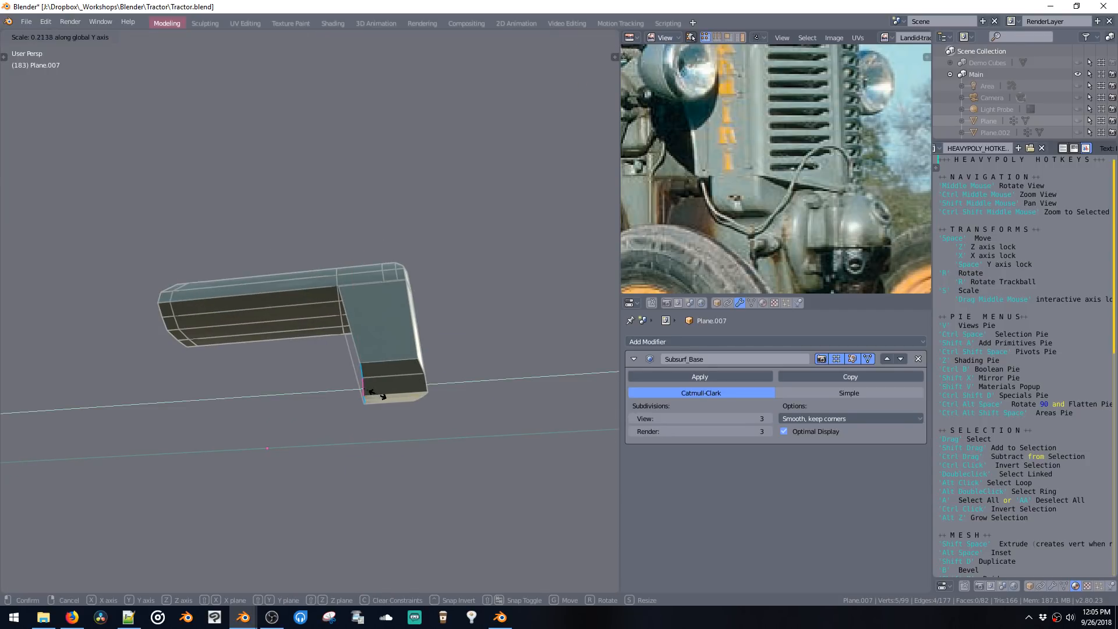
{"action": "left_click", "coordinate": [378, 394]}
{"action": "key", "text": "space"}
{"action": "key", "text": "space"}
{"action": "left_click", "coordinate": [421, 391]}
Step: Switch to vertex selection and select the two corner vertices on the grille's rear side edges
{"action": "middle_click_drag", "start_coordinate": [428, 311], "coordinate": [464, 272]}
{"action": "key", "text": "ctrl+space"}
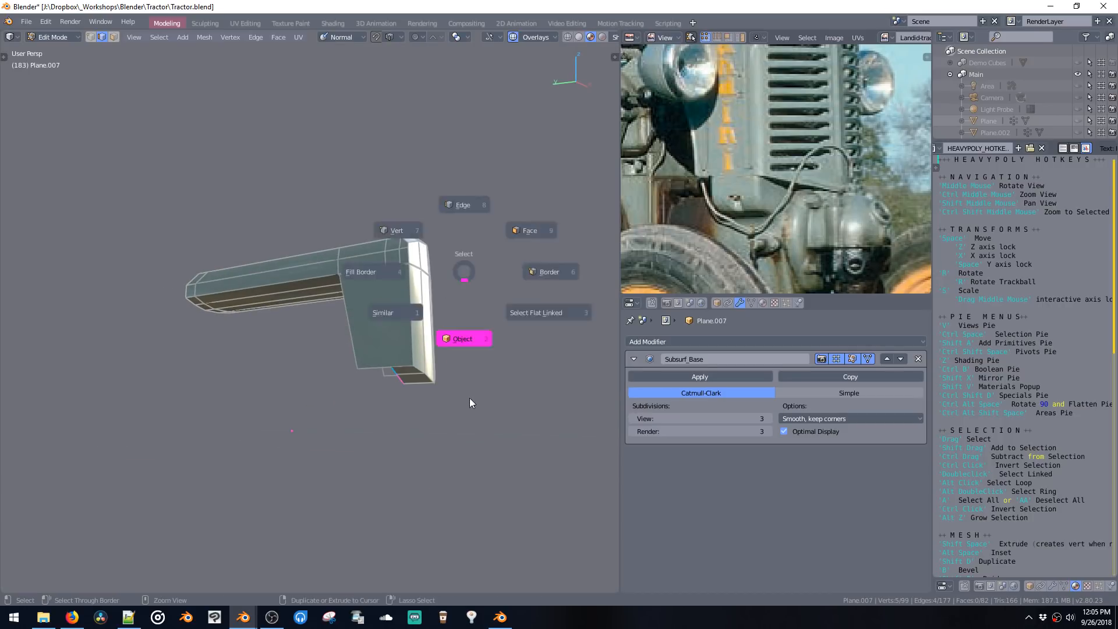
{"action": "left_click", "coordinate": [470, 401]}
{"action": "middle_click_drag", "start_coordinate": [462, 315], "coordinate": [430, 335]}
{"action": "key", "text": "ctrl+space"}
{"action": "middle_click_drag", "start_coordinate": [310, 331], "coordinate": [361, 293]}
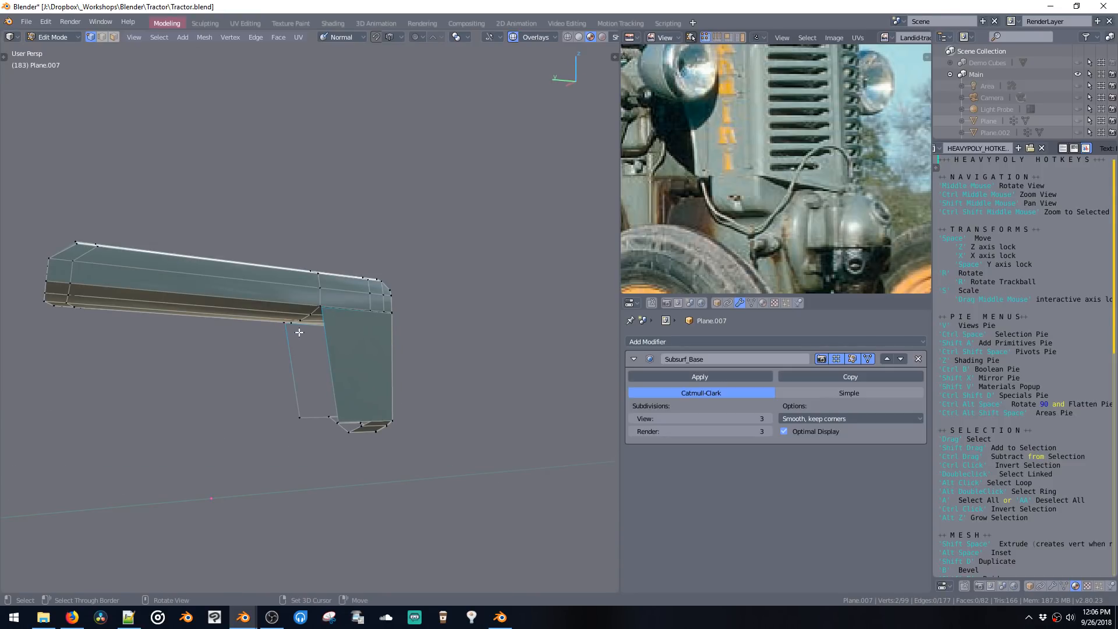
{"action": "key", "text": "ctrl+space"}
{"action": "left_click", "coordinate": [304, 411]}
Step: Try the Sharp UV option on the subdivision modifier and restore Smooth, keep corners
{"action": "middle_click_drag", "start_coordinate": [323, 365], "coordinate": [383, 338]}
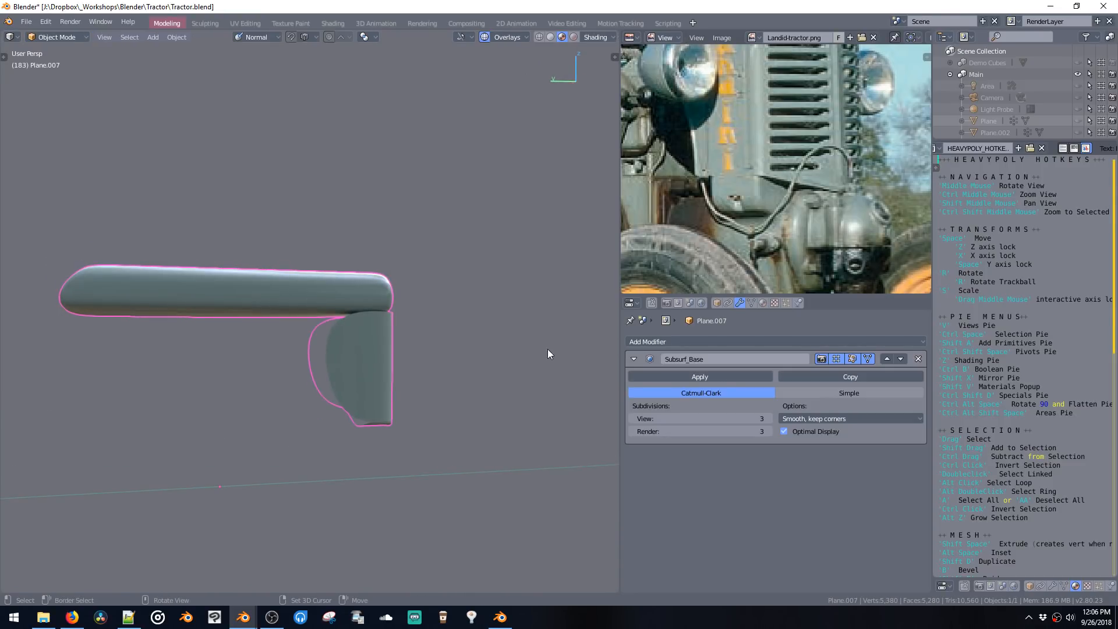
{"action": "left_click", "coordinate": [781, 419]}
{"action": "left_click", "coordinate": [794, 406]}
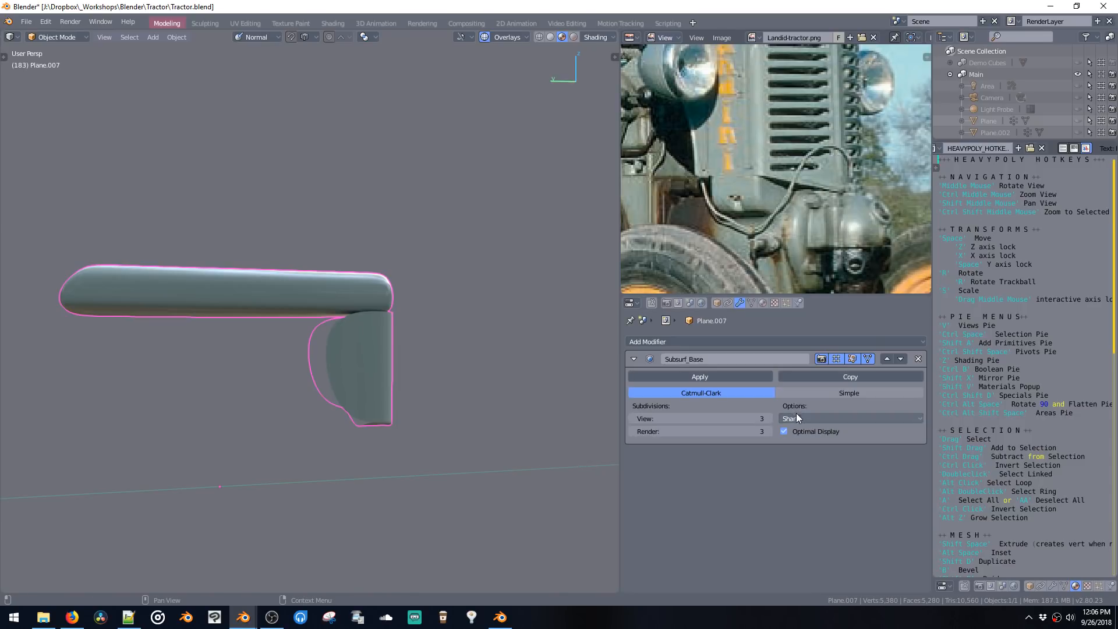
{"action": "left_click", "coordinate": [796, 417]}
{"action": "left_click", "coordinate": [796, 393]}
{"action": "middle_click_drag", "start_coordinate": [439, 329], "coordinate": [417, 338]}
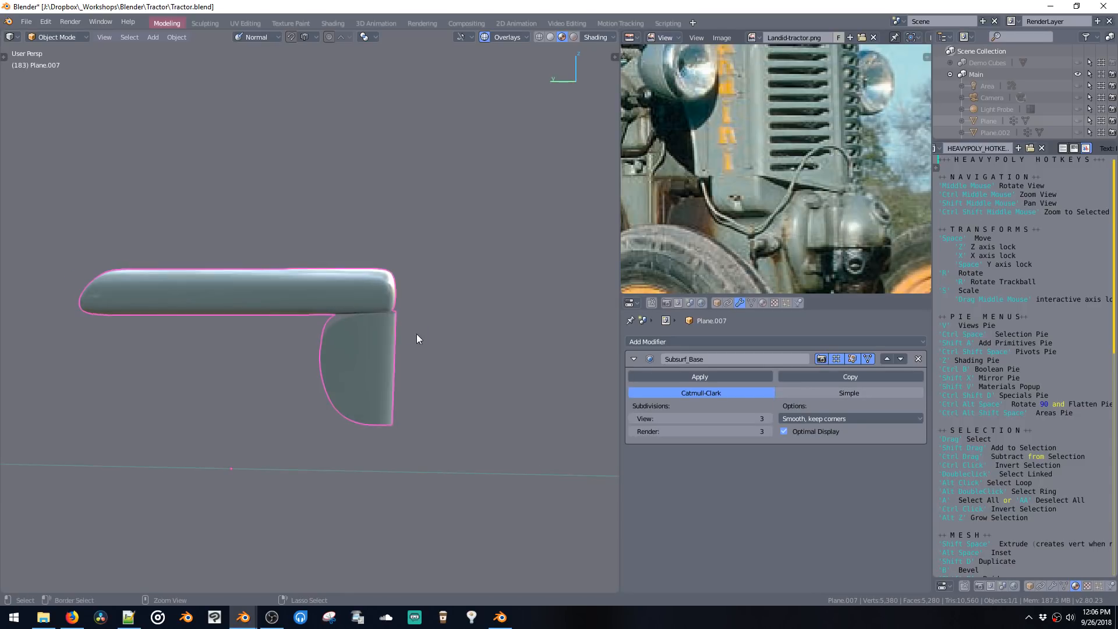
Step: Add an edge loop across the grille's side panel and slide it to about 0.97, close to the rear edge
{"action": "key", "text": "Tab"}
{"action": "key", "text": "ctrl+r"}
{"action": "left_click", "coordinate": [356, 425]}
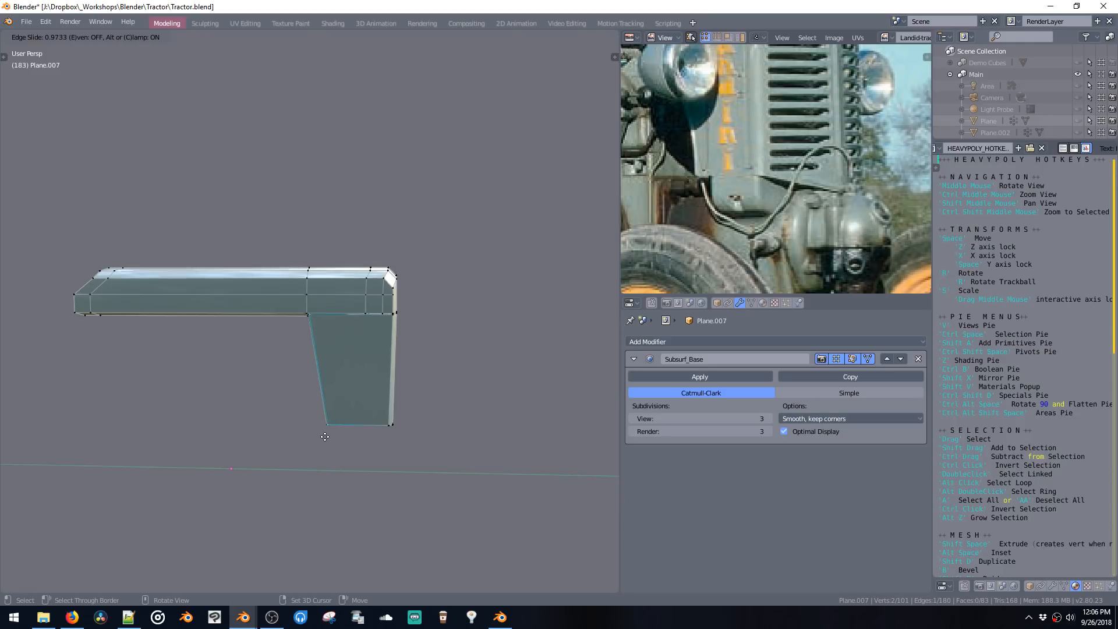
{"action": "left_click", "coordinate": [325, 436]}
Step: Inspect the smoothed hood and grille in object mode among all the tractor parts, and isolate them again
{"action": "key", "text": "Tab"}
{"action": "middle_click_drag", "start_coordinate": [387, 345], "coordinate": [362, 335]}
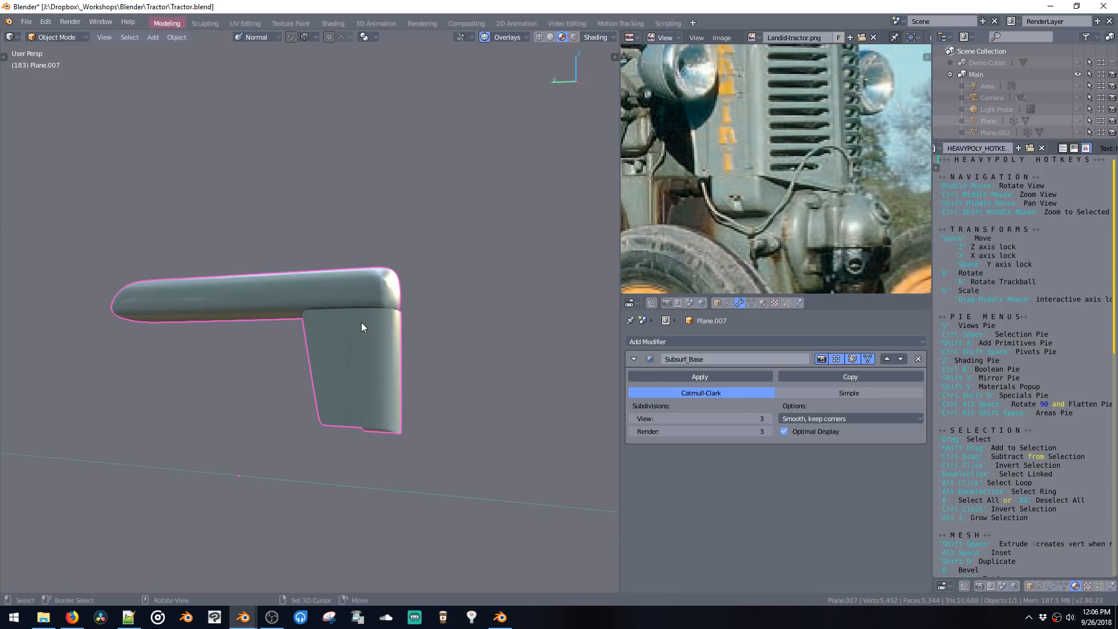
{"action": "key", "text": "KP_Divide"}
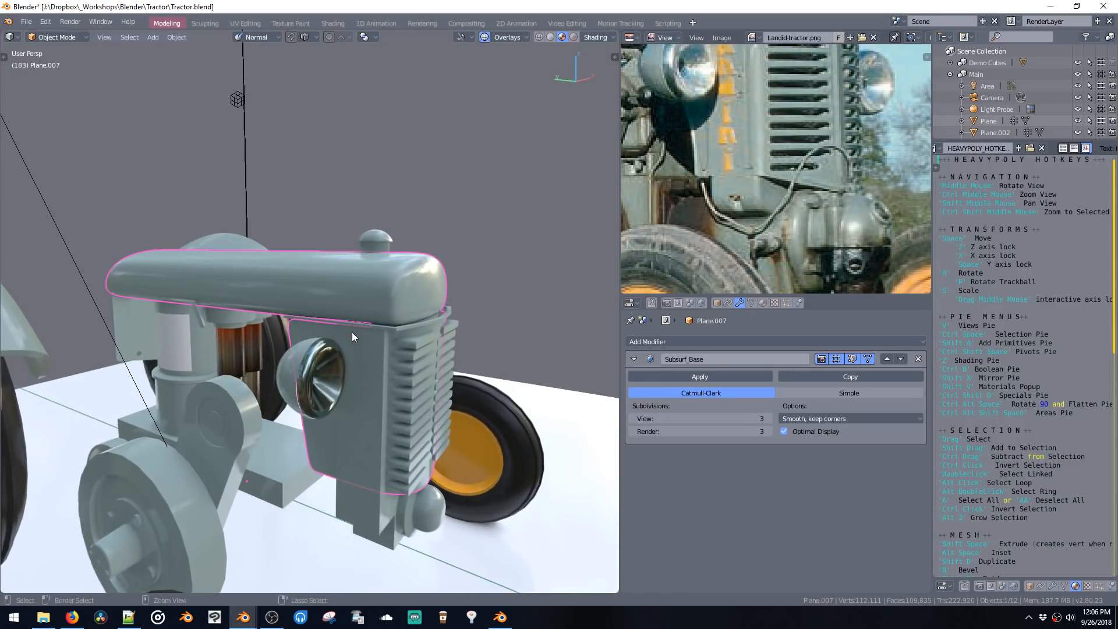
{"action": "key", "text": "KP_Divide"}
Step: Resume mesh editing and bridge the selected open edge loop under the hood's front with a strip of faces
{"action": "key", "text": "Tab"}
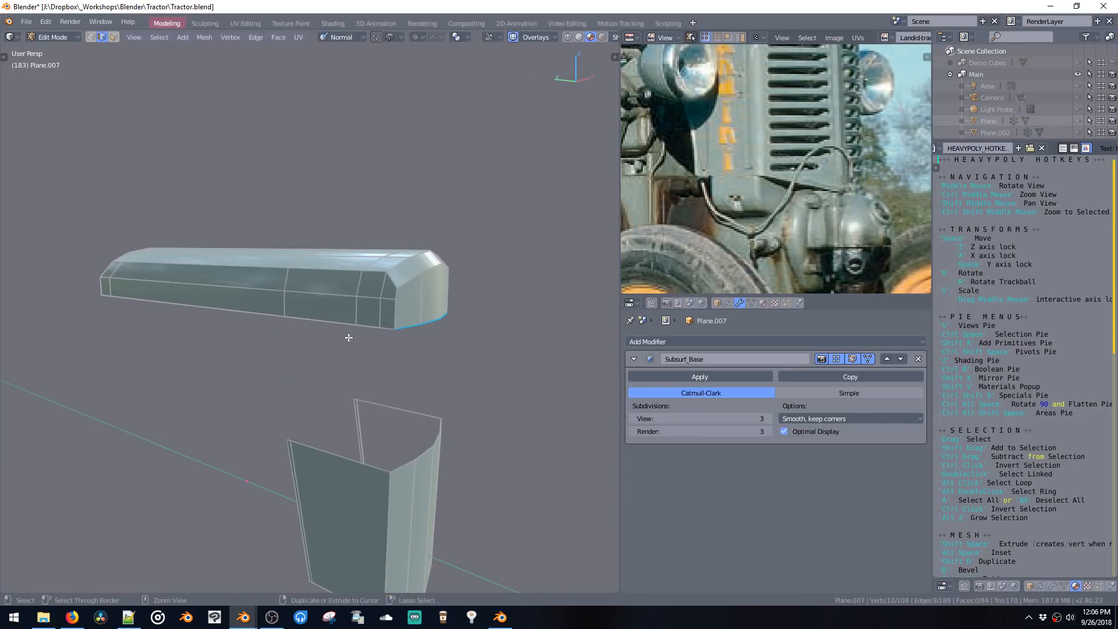
{"action": "middle_click_drag", "start_coordinate": [357, 337], "coordinate": [428, 378]}
{"action": "key", "text": "shift+b"}
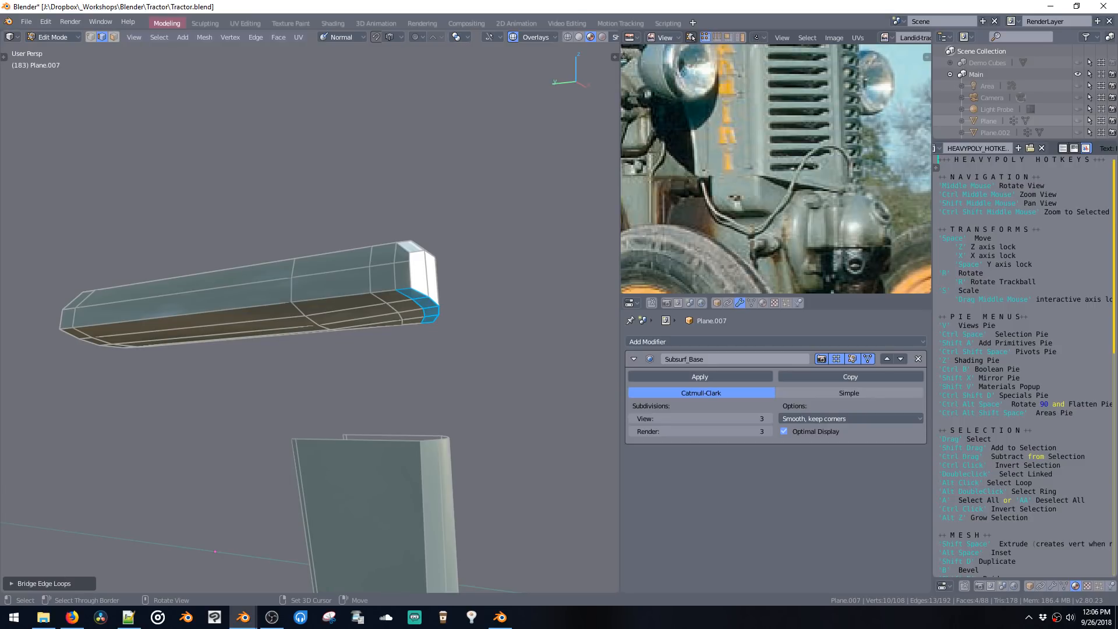
{"action": "key", "text": "alt+Tab"}
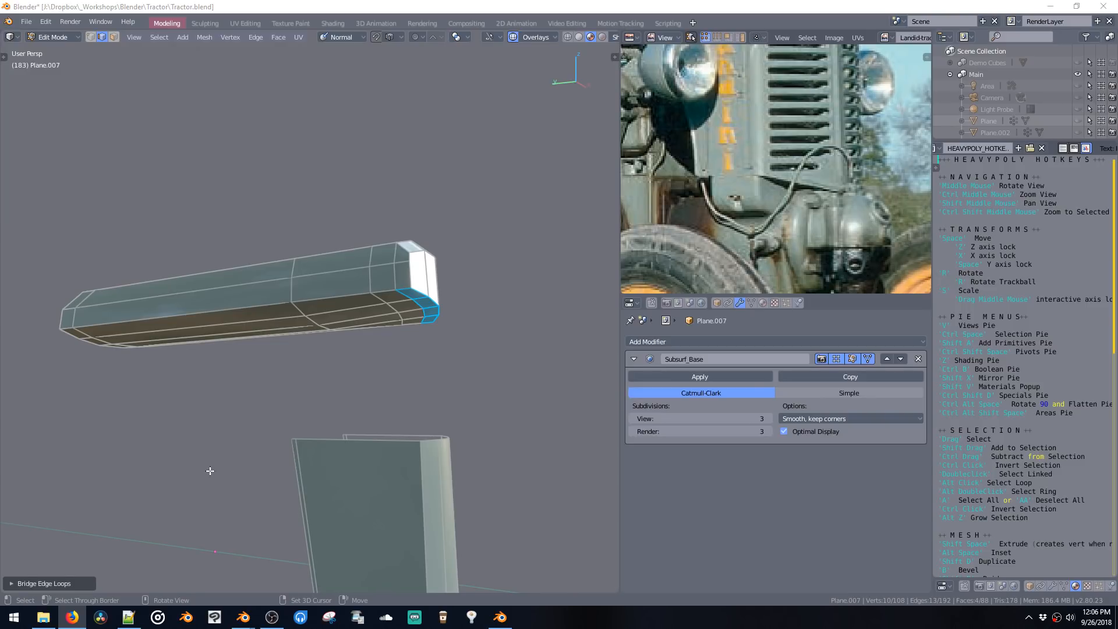
{"action": "left_click", "coordinate": [424, 349]}
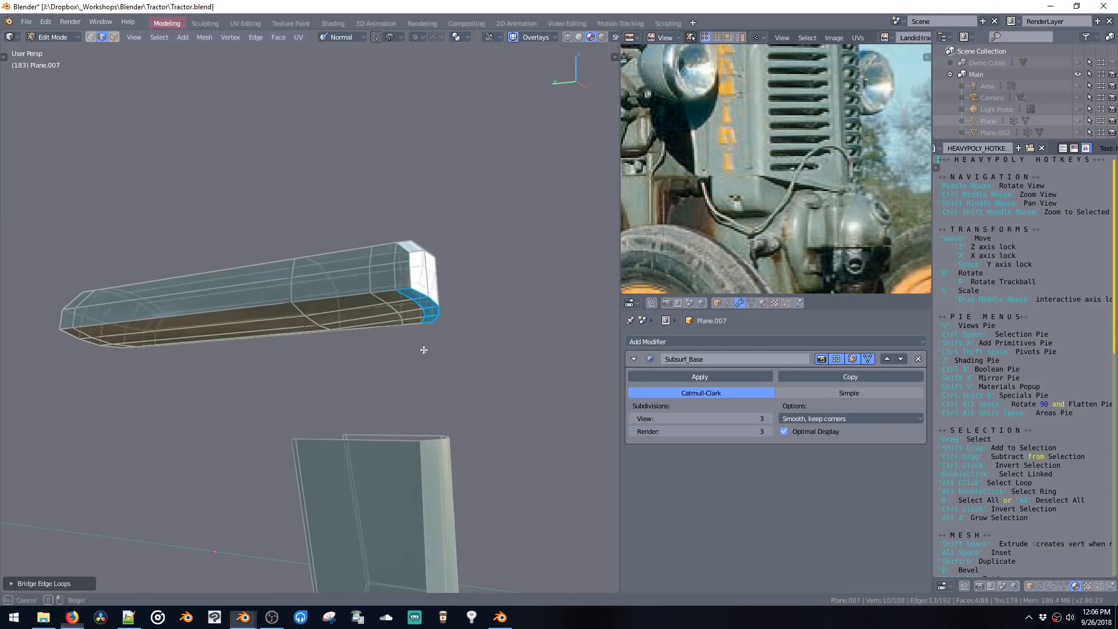
Step: Select the linked grille panels in face mode and move them straight up about 52 cm, just beneath the hood
{"action": "middle_click_drag", "start_coordinate": [425, 323], "coordinate": [449, 268], "text": "shift"}
{"action": "key", "text": "ctrl+space"}
{"action": "left_click", "coordinate": [428, 237]}
{"action": "left_click", "coordinate": [437, 270], "text": "ctrl"}
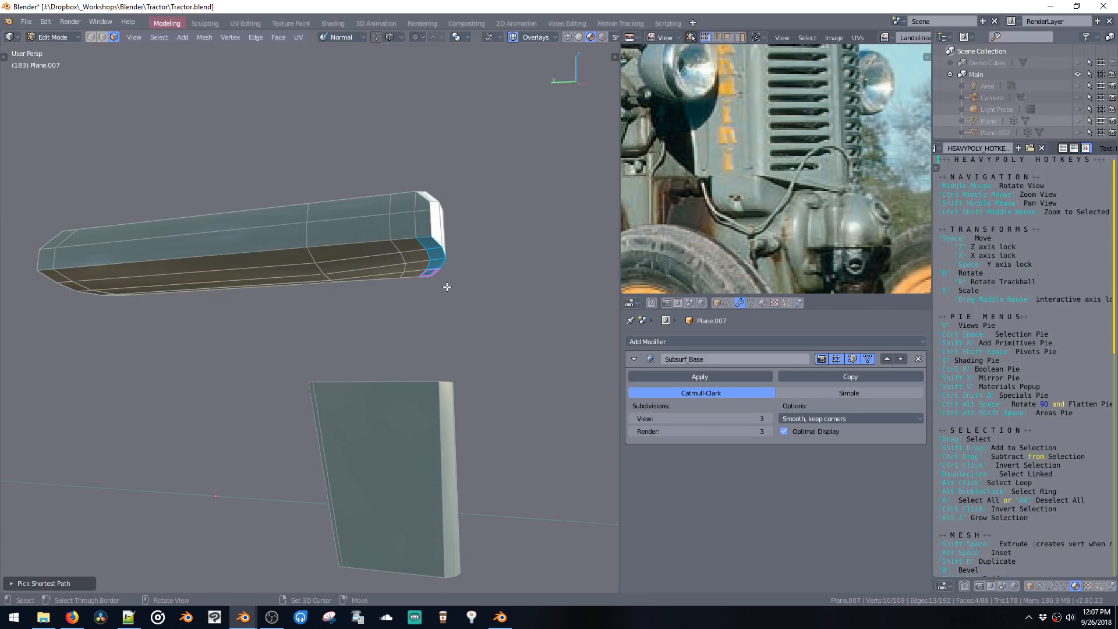
{"action": "double_click", "coordinate": [418, 394]}
{"action": "key", "text": "space"}
{"action": "key", "text": "z"}
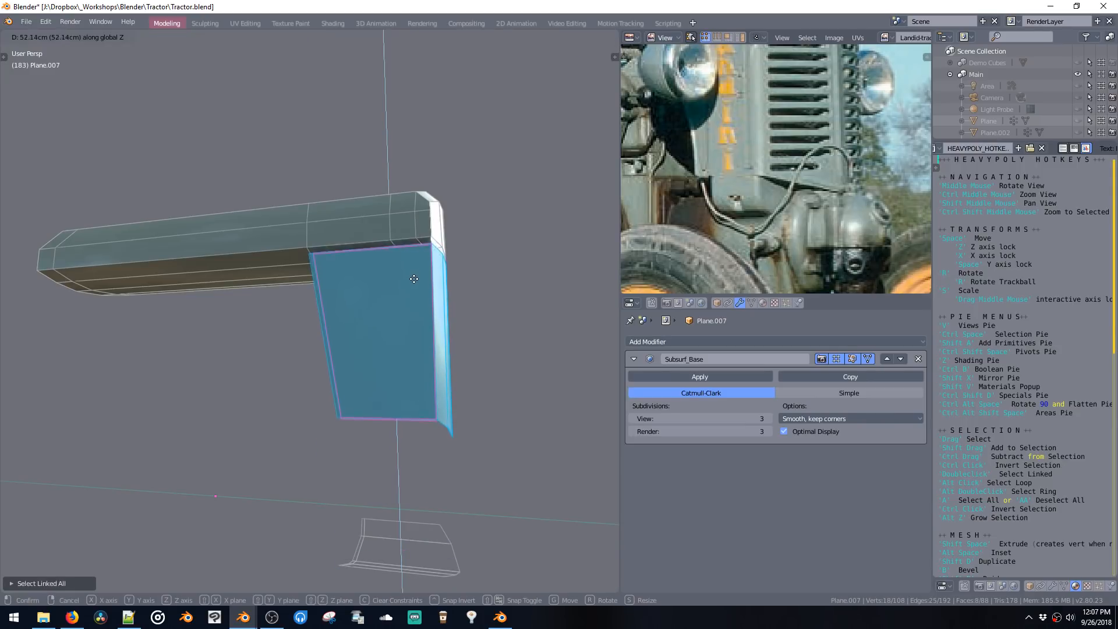
{"action": "left_click", "coordinate": [415, 282]}
Step: Select the grille's linked bottom piece and move it straight up about 46 cm, just below the grille panels
{"action": "double_click", "coordinate": [402, 544]}
{"action": "key", "text": "space"}
{"action": "key", "text": "z"}
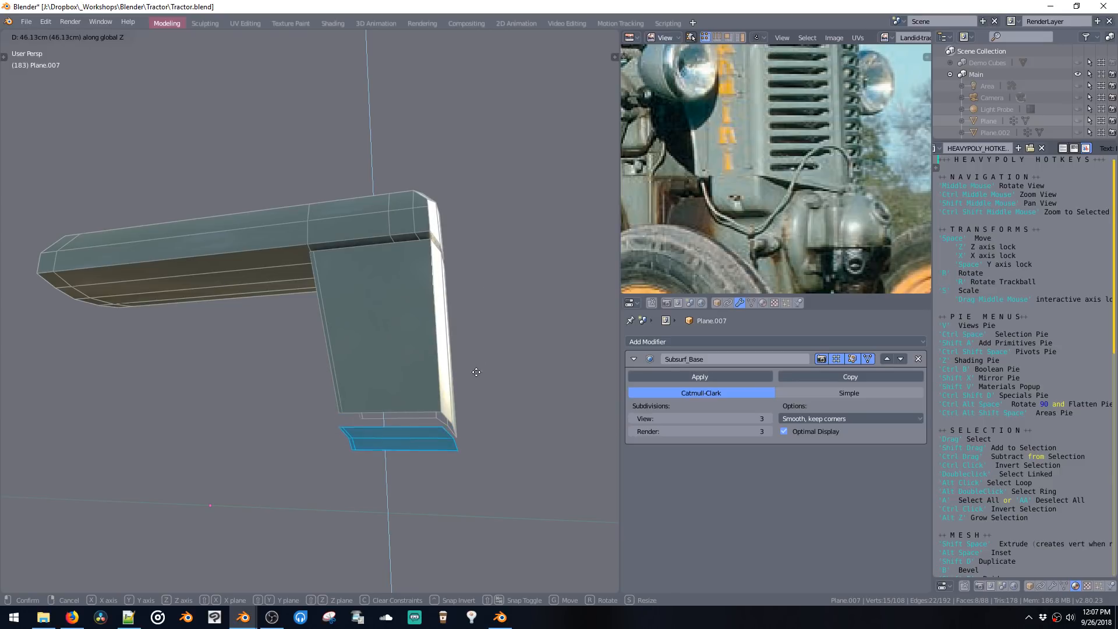
{"action": "left_click", "coordinate": [478, 283]}
Step: Select the grille panels' lower edge loop and the bottom piece's upper edge loop and bridge them with faces
{"action": "key", "text": "ctrl+space"}
{"action": "left_click", "coordinate": [478, 283]}
{"action": "left_click", "coordinate": [423, 426], "text": "alt"}
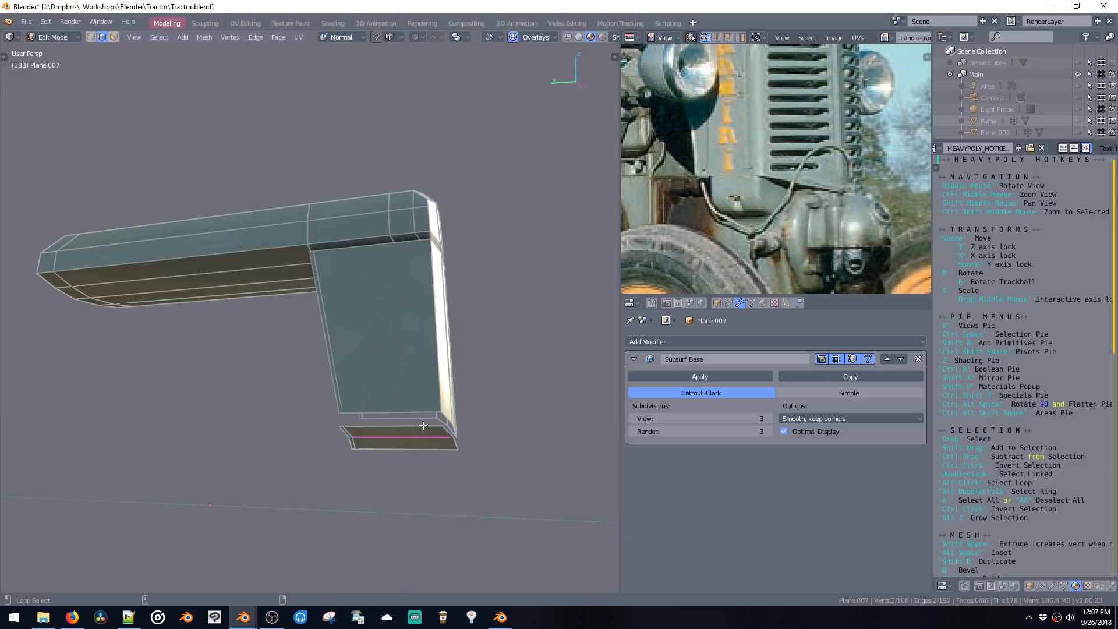
{"action": "middle_click_drag", "start_coordinate": [447, 420], "coordinate": [499, 352]}
{"action": "left_click", "coordinate": [421, 366], "text": "alt+shift"}
{"action": "key", "text": "shift+b"}
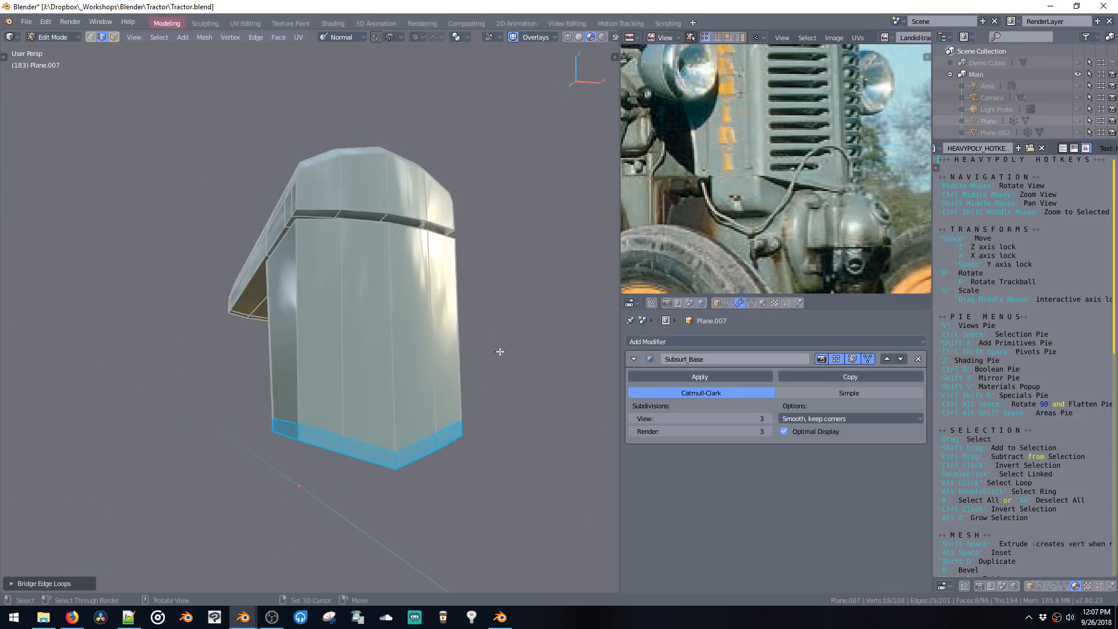
Step: Delete the hood's underside faces enclosed above the grille and dissolve the extra edge loop beside the grille's rear edge
{"action": "middle_click_drag", "start_coordinate": [419, 356], "coordinate": [518, 208]}
{"action": "key", "text": "Tab"}
{"action": "key", "text": "Tab"}
{"action": "left_click", "coordinate": [367, 246]}
{"action": "left_click", "coordinate": [361, 243]}
{"action": "middle_click_drag", "start_coordinate": [360, 244], "coordinate": [456, 212]}
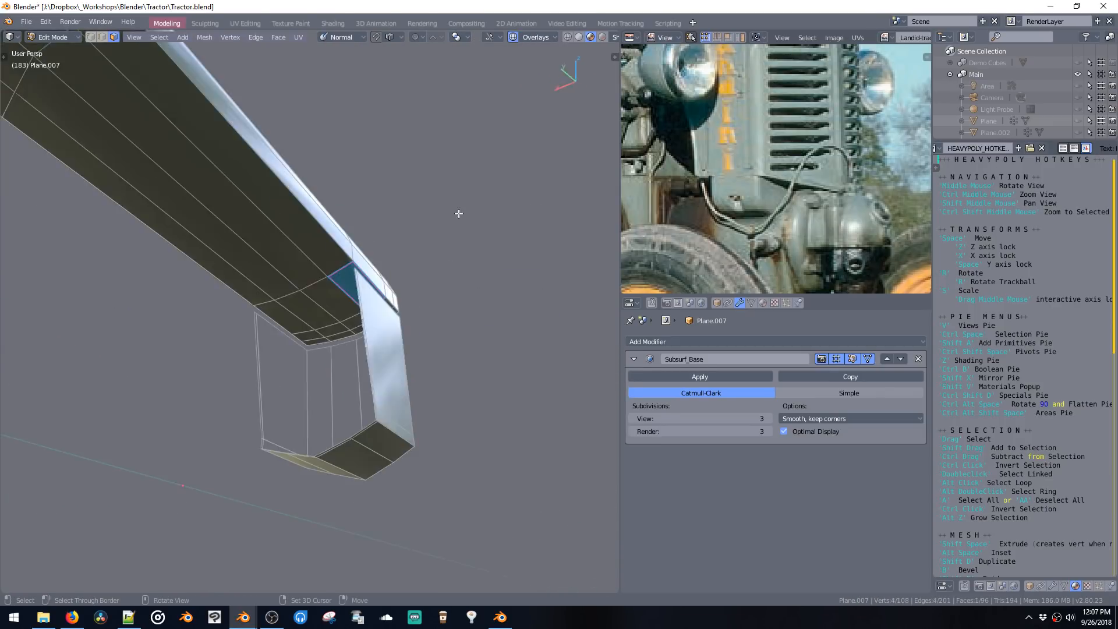
{"action": "left_click", "coordinate": [311, 344], "text": "ctrl"}
{"action": "key", "text": "x"}
{"action": "middle_click_drag", "start_coordinate": [310, 344], "coordinate": [380, 253]}
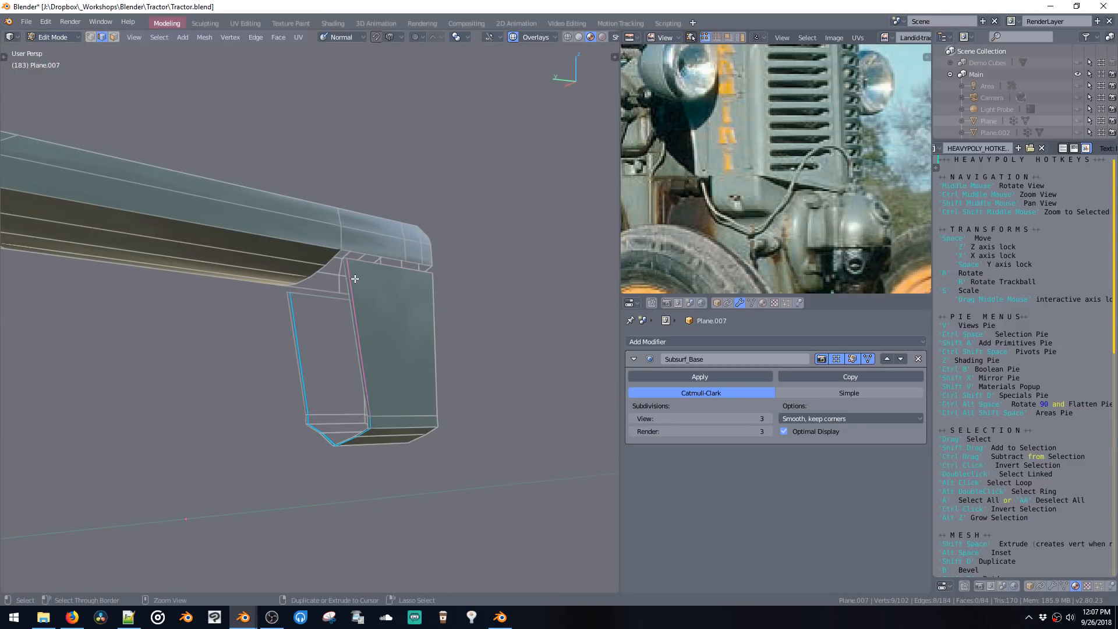
{"action": "key", "text": "ctrl+x"}
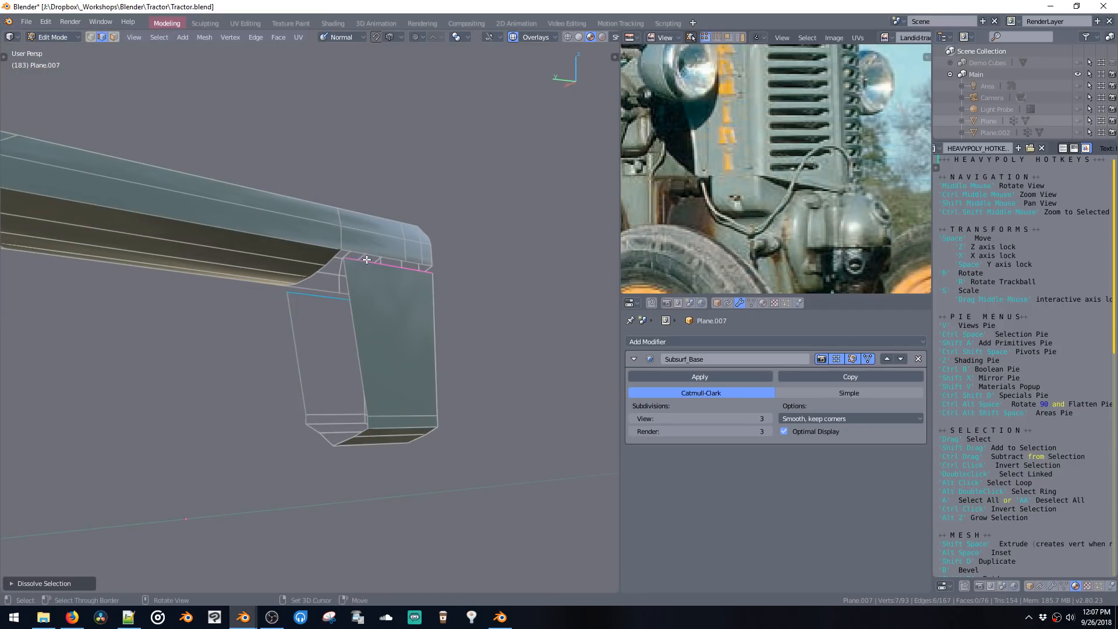
Step: Try to bridge the hood's open underside edges to the grille's top edges
{"action": "middle_click_drag", "start_coordinate": [366, 259], "coordinate": [329, 247]}
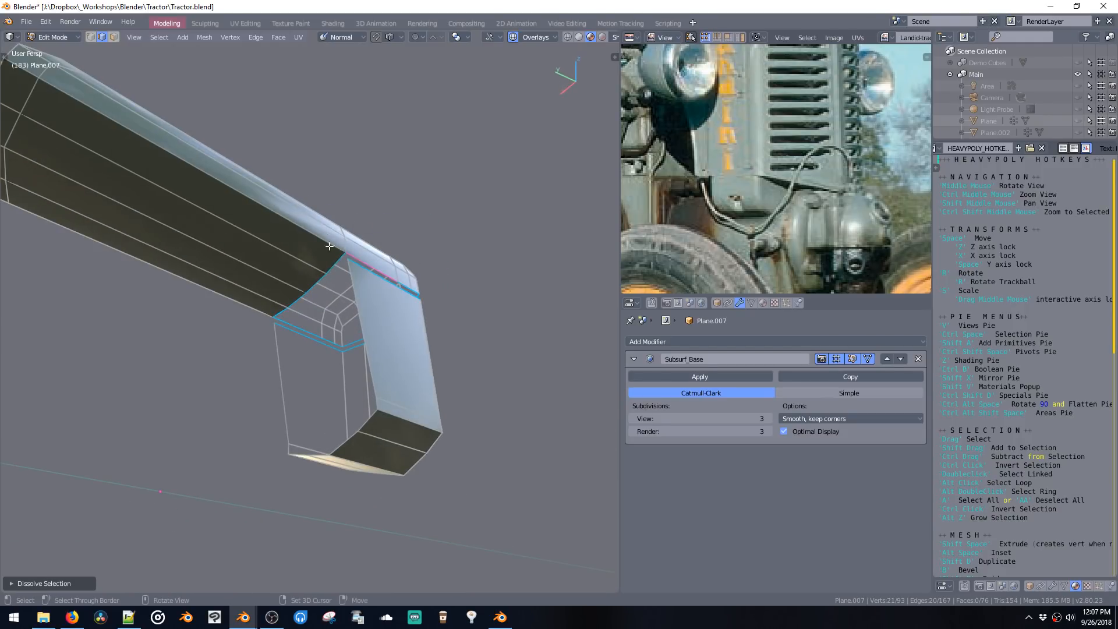
{"action": "mouse_move", "coordinate": [320, 260]}
{"action": "left_mouse_down", "text": "ctrl"}
{"action": "mouse_move", "coordinate": [335, 275]}
{"action": "mouse_move", "coordinate": [293, 308]}
{"action": "left_mouse_up", "text": "ctrl"}
{"action": "key", "text": "shift+b"}
{"action": "middle_click_drag", "start_coordinate": [334, 323], "coordinate": [360, 299]}
{"action": "mouse_move", "coordinate": [337, 303]}
{"action": "middle_mouse_down"}
{"action": "mouse_move", "coordinate": [374, 271]}
{"action": "mouse_move", "coordinate": [341, 291]}
{"action": "middle_mouse_up"}
{"action": "key", "text": "ctrl+z"}
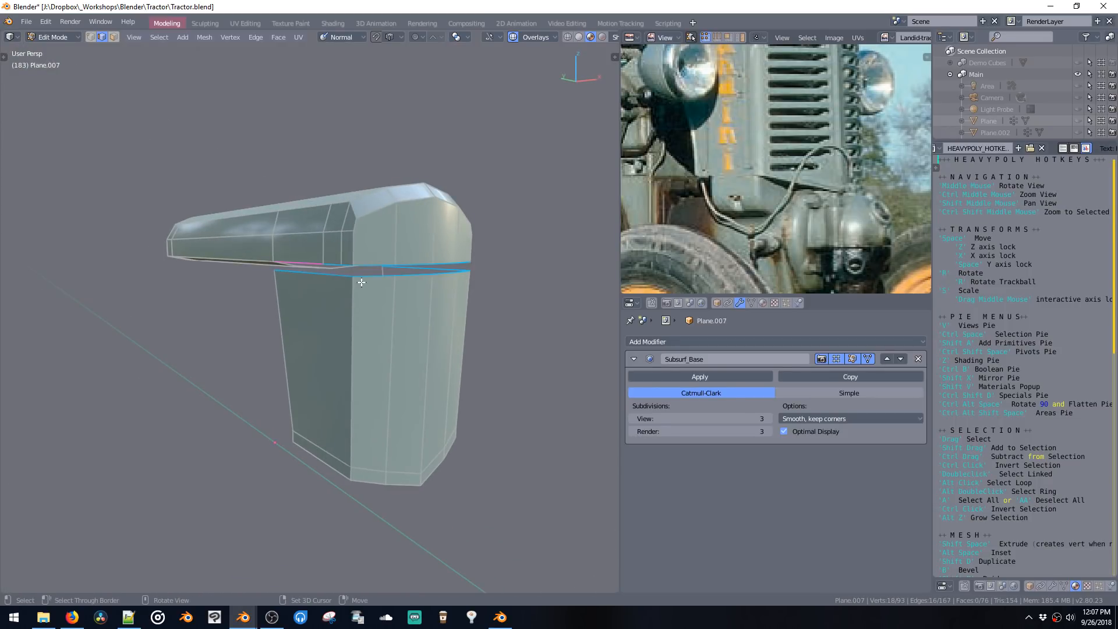
Step: Bridge the front gap between the hood's lower edge and the grille's top edge, and dissolve the surplus edges beside it
{"action": "middle_click_drag", "start_coordinate": [414, 272], "coordinate": [394, 284]}
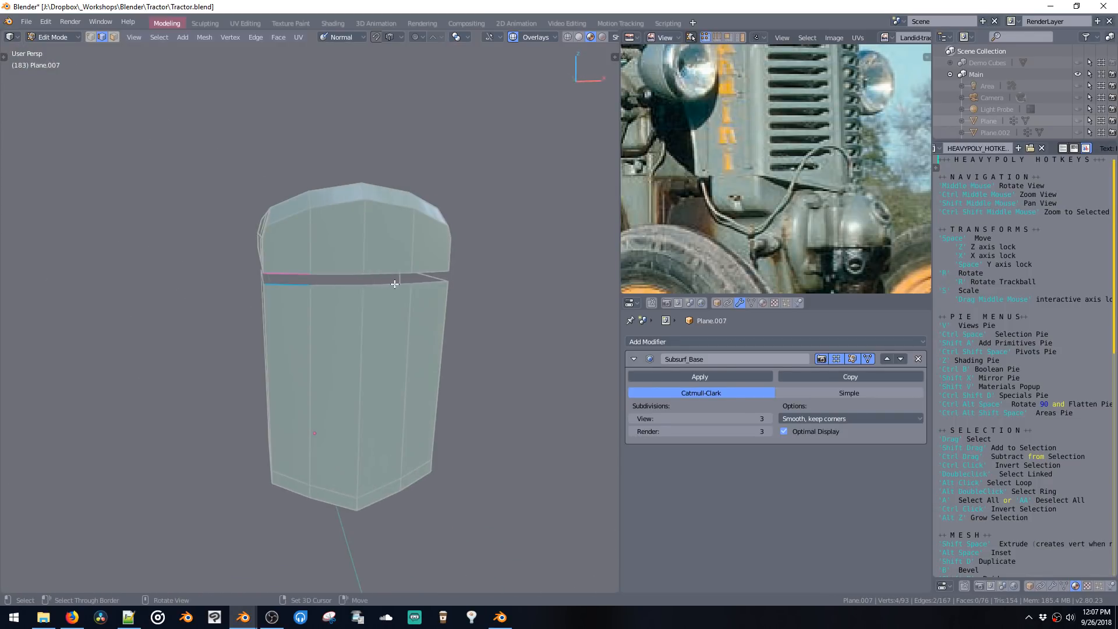
{"action": "left_click", "coordinate": [294, 274], "text": "ctrl"}
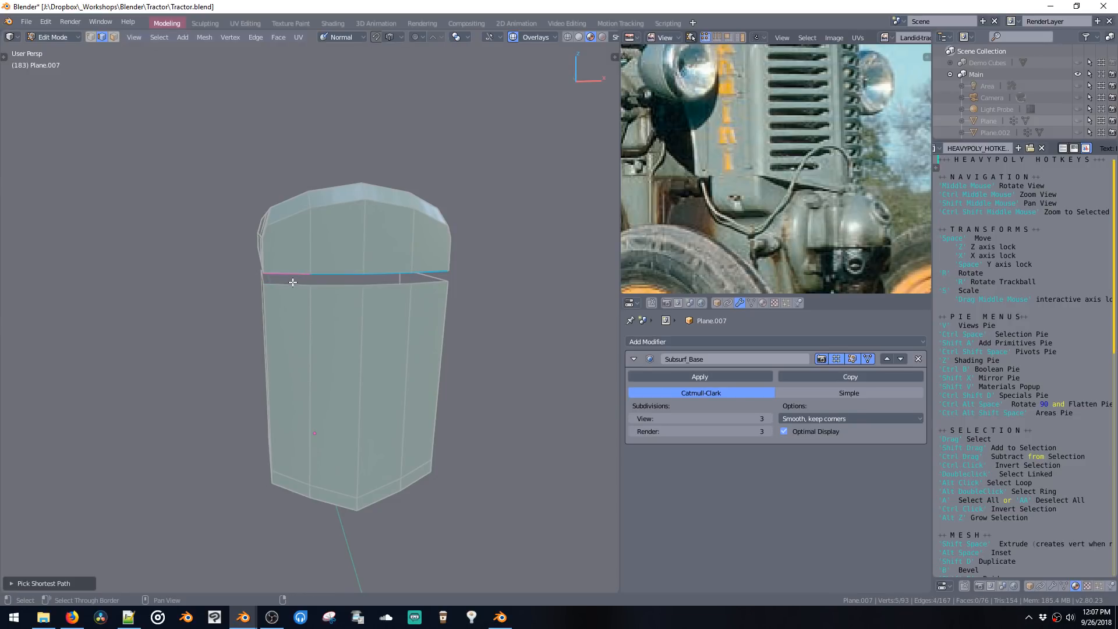
{"action": "key", "text": "ctrl+e"}
{"action": "middle_click_drag", "start_coordinate": [407, 293], "coordinate": [265, 274]}
{"action": "key", "text": "ctrl+x"}
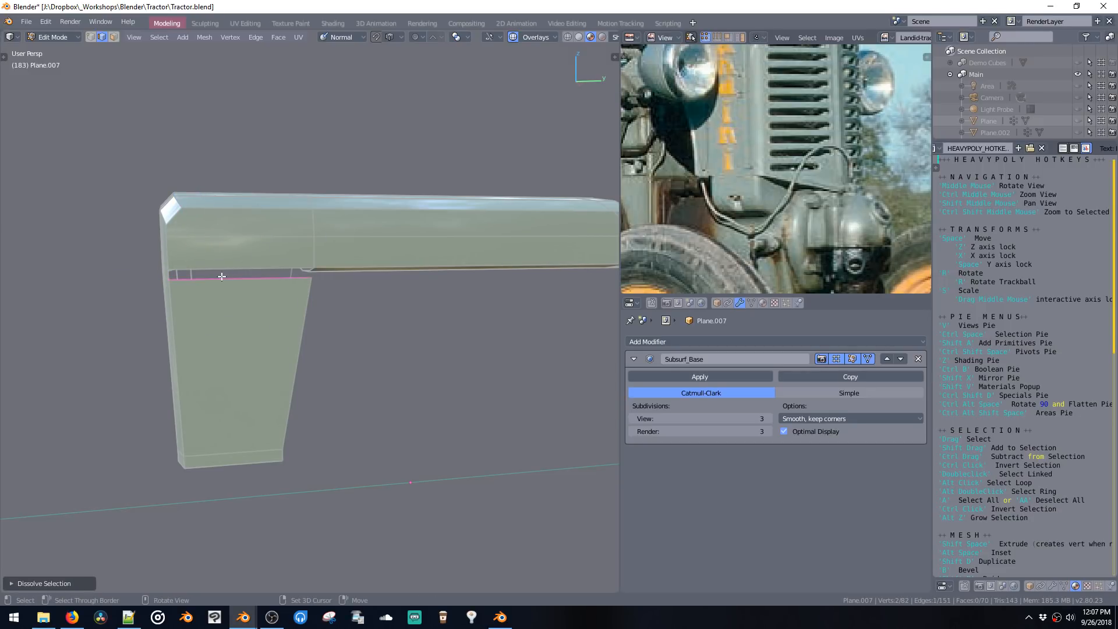
Step: Close the remaining side gaps between the hood's lower edges and the grille's side panels with bridging faces
{"action": "key", "text": "shift+b"}
{"action": "middle_click_drag", "start_coordinate": [262, 259], "coordinate": [381, 218]}
{"action": "key", "text": "ctrl+z"}
{"action": "key", "text": "ctrl+z"}
{"action": "key", "text": "ctrl+z"}
{"action": "key", "text": "ctrl+z"}
{"action": "key", "text": "z"}
{"action": "key", "text": "ctrl+shift+z"}
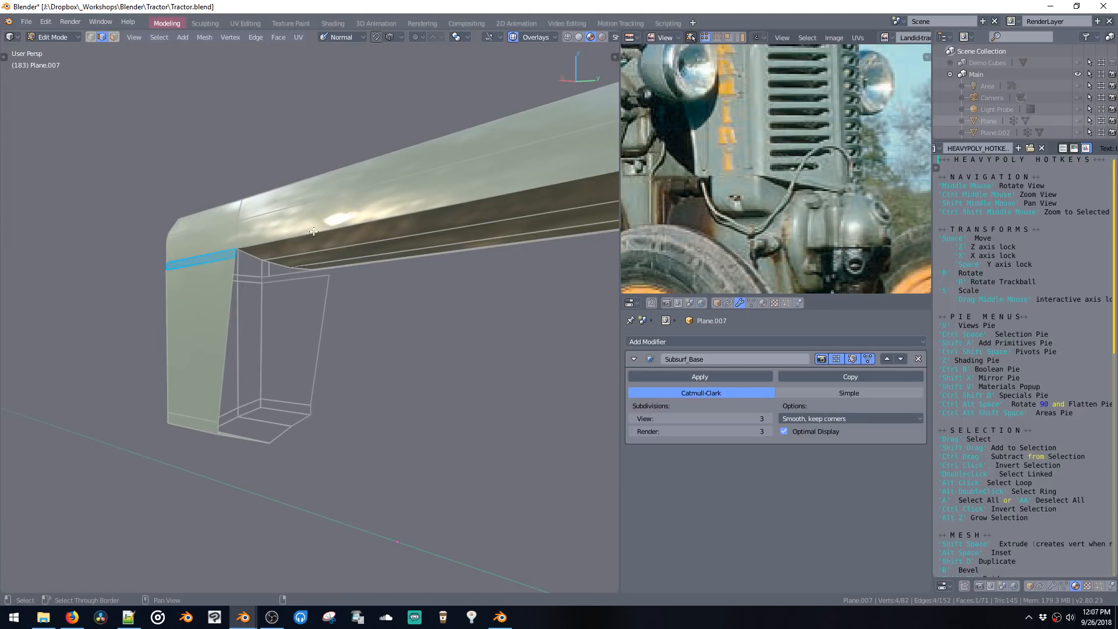
{"action": "middle_click_drag", "start_coordinate": [255, 225], "coordinate": [321, 247]}
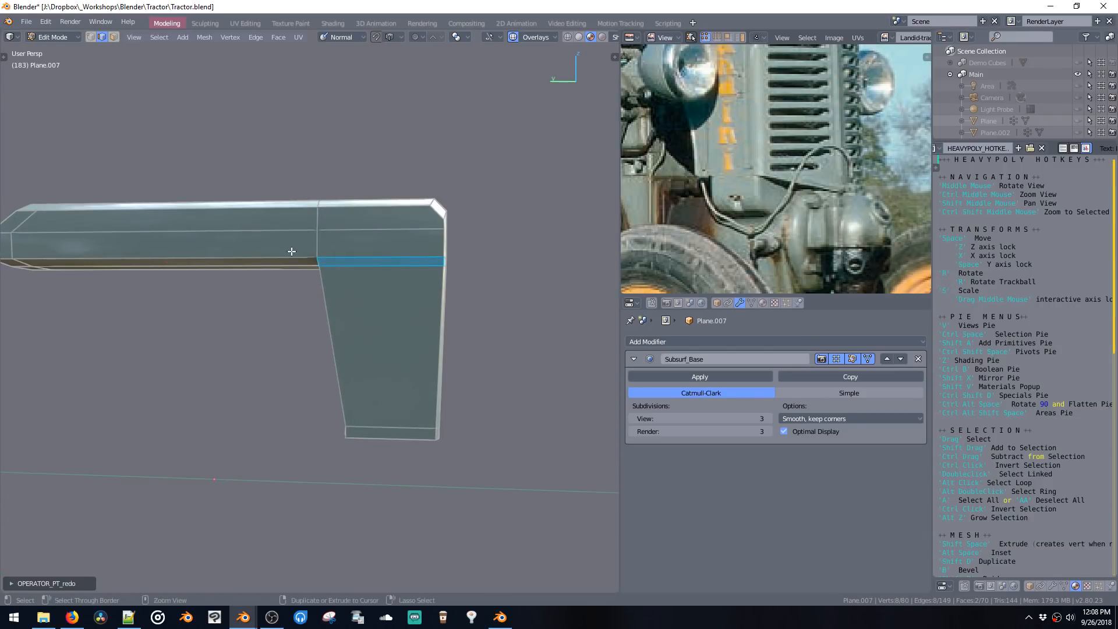
Step: Add two edge loops near the grille's rear edge, one around the hood and one down through the side panel
{"action": "key", "text": "ctrl+r"}
{"action": "left_click", "coordinate": [320, 247]}
{"action": "left_click", "coordinate": [432, 257]}
{"action": "key", "text": "ctrl+r"}
{"action": "left_click", "coordinate": [351, 233]}
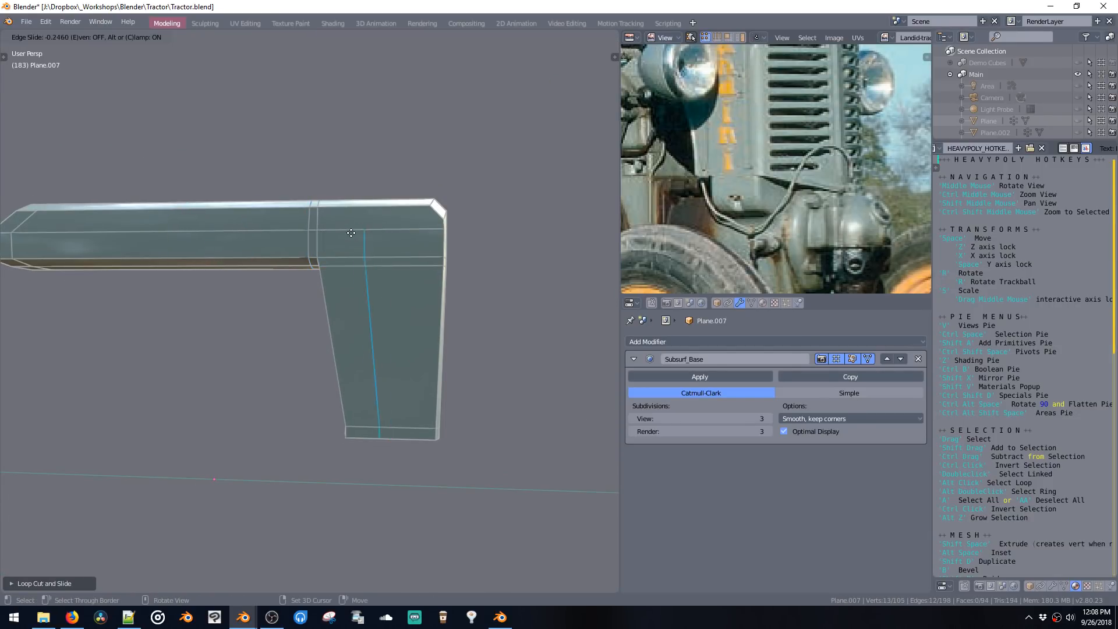
{"action": "left_click", "coordinate": [317, 231]}
{"action": "key", "text": "Tab"}
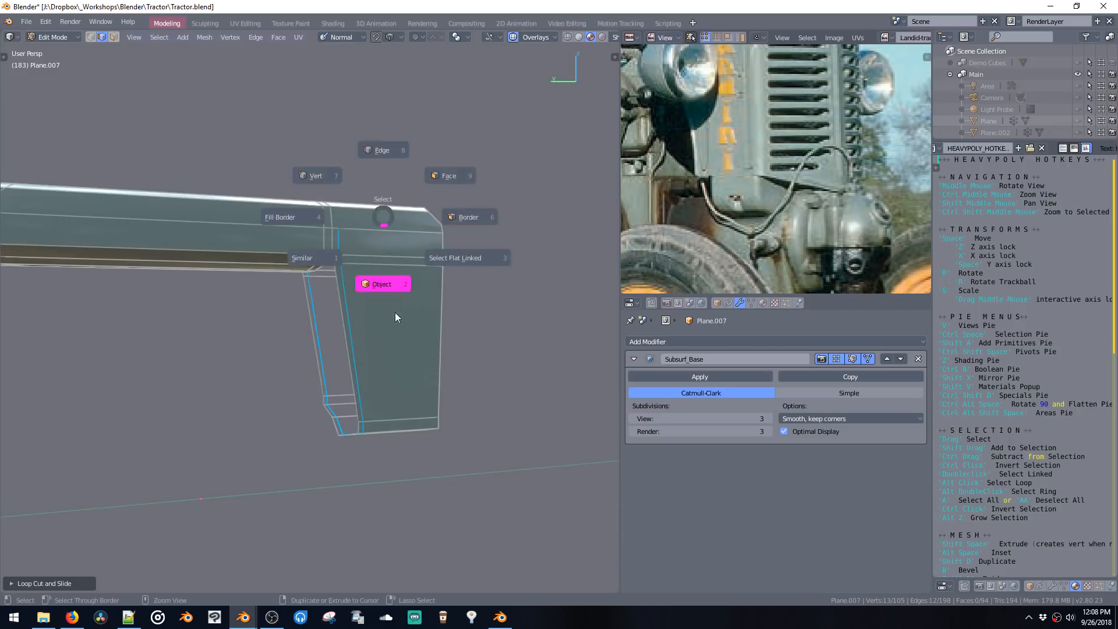
{"action": "left_click", "coordinate": [395, 314]}
{"action": "middle_click_drag", "start_coordinate": [373, 245], "coordinate": [376, 287]}
{"action": "key", "text": "Tab"}
{"action": "left_click", "coordinate": [429, 238]}
{"action": "middle_click_drag", "start_coordinate": [430, 237], "coordinate": [332, 242]}
{"action": "key", "text": "Tab"}
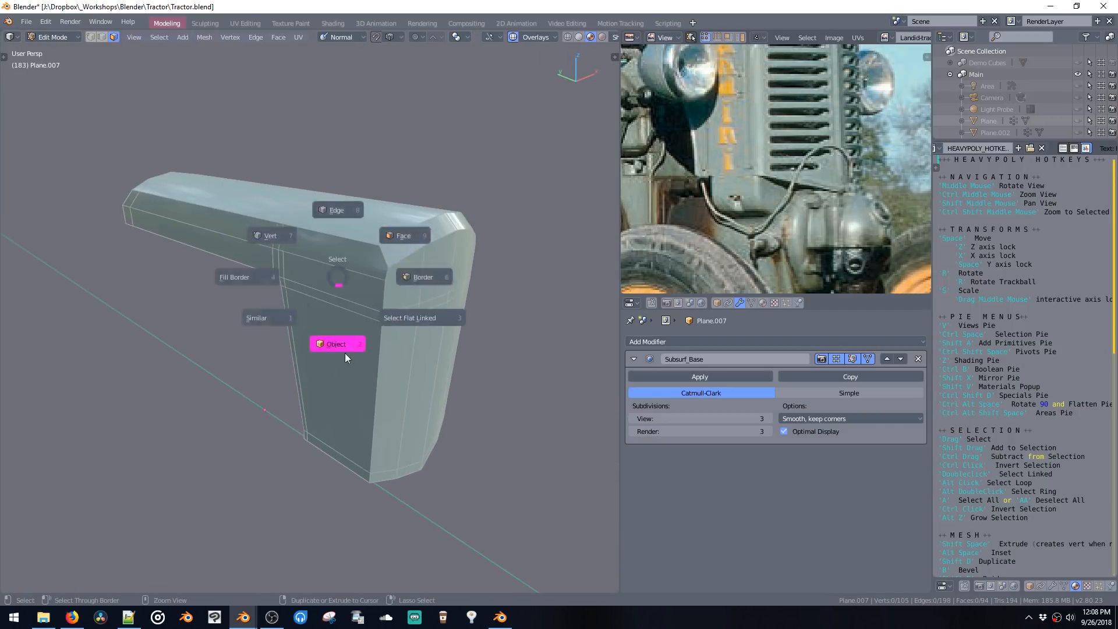
{"action": "left_click", "coordinate": [342, 346]}
Step: Leave the isolated view and select the whole linked trim strip below the hood in the body mesh
{"action": "middle_click_drag", "start_coordinate": [333, 302], "coordinate": [426, 278]}
{"action": "key", "text": "KP_Divide"}
{"action": "left_click", "coordinate": [431, 308]}
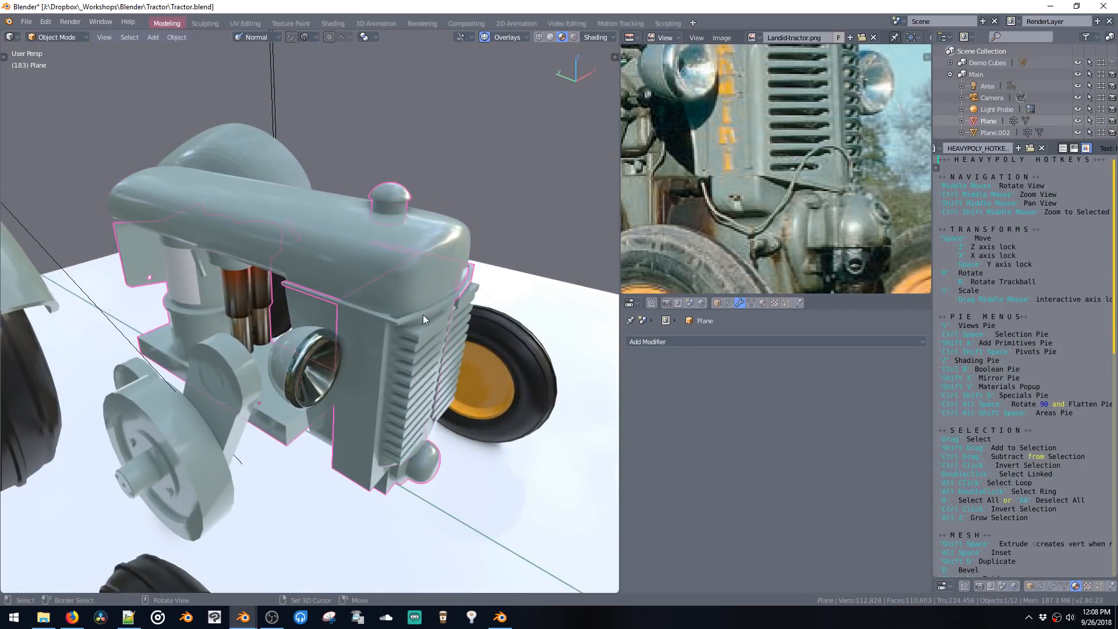
{"action": "key", "text": "Tab"}
{"action": "double_click", "coordinate": [427, 308]}
{"action": "double_click", "coordinate": [426, 312]}
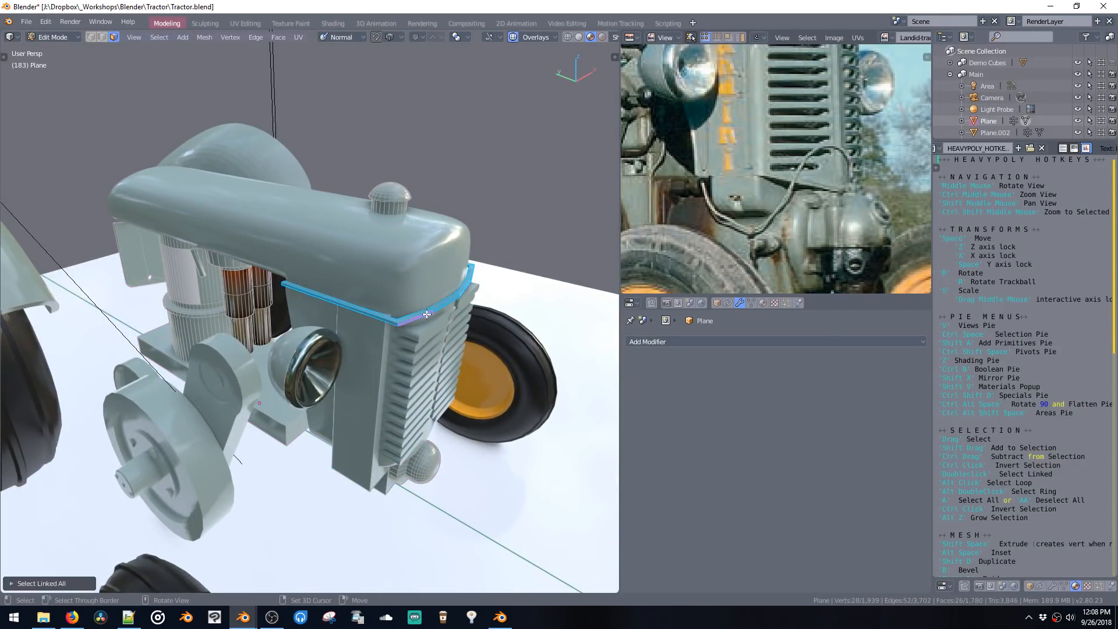
Step: Try a Subsurf modifier at level 0 on the entire body object and remove it
{"action": "middle_click_drag", "start_coordinate": [427, 318], "coordinate": [425, 312]}
{"action": "key", "text": "Tab"}
{"action": "key", "text": "ctrl+space"}
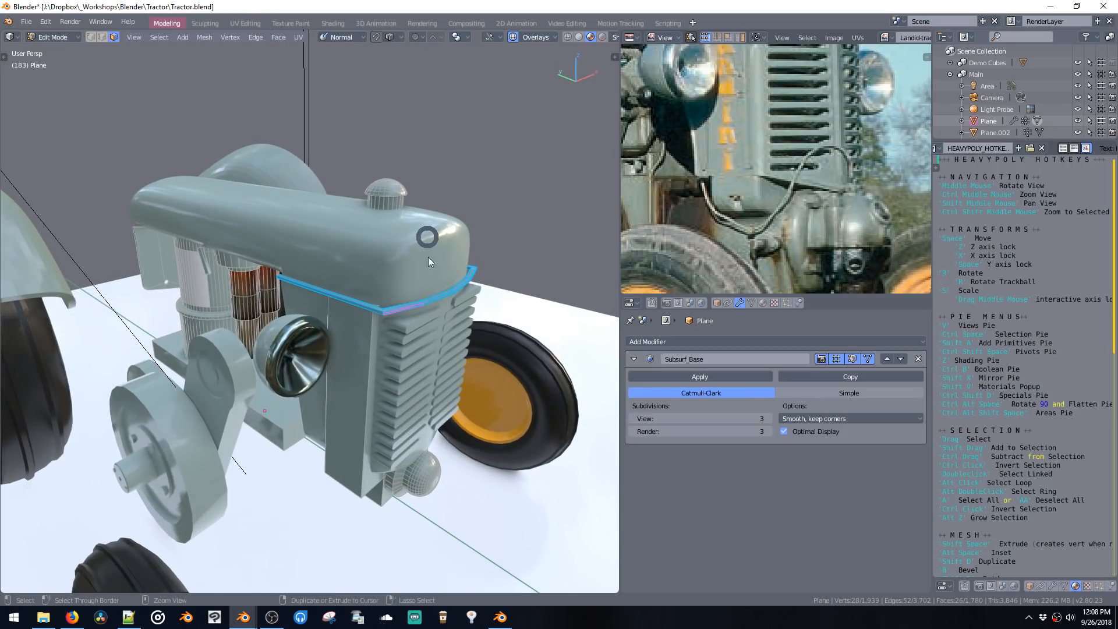
{"action": "left_click", "coordinate": [429, 313]}
{"action": "key", "text": "ctrl+0"}
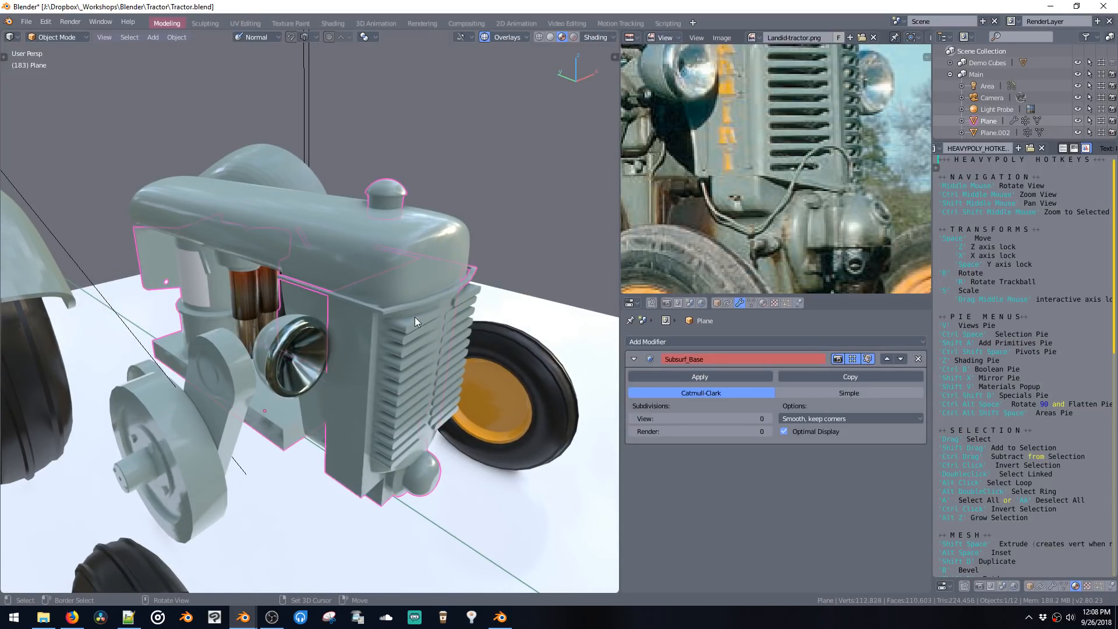
{"action": "key", "text": "Tab"}
{"action": "double_click", "coordinate": [410, 306]}
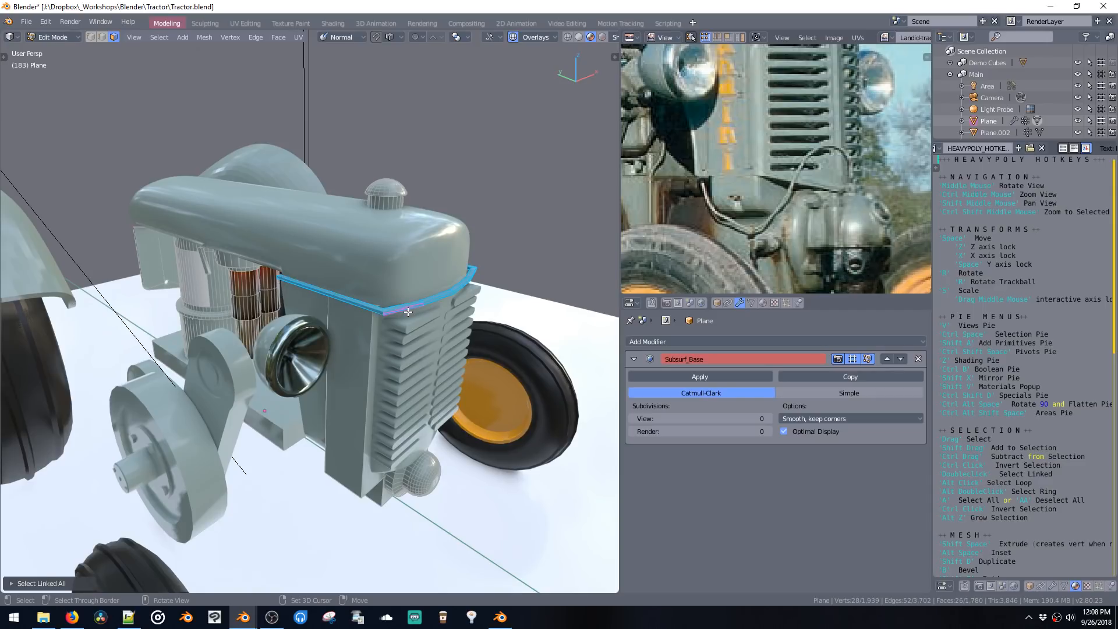
{"action": "left_click", "coordinate": [918, 359]}
Step: Separate the selected trim strip into its own object and give it a level 3 Subsurf modifier
{"action": "key", "text": "p"}
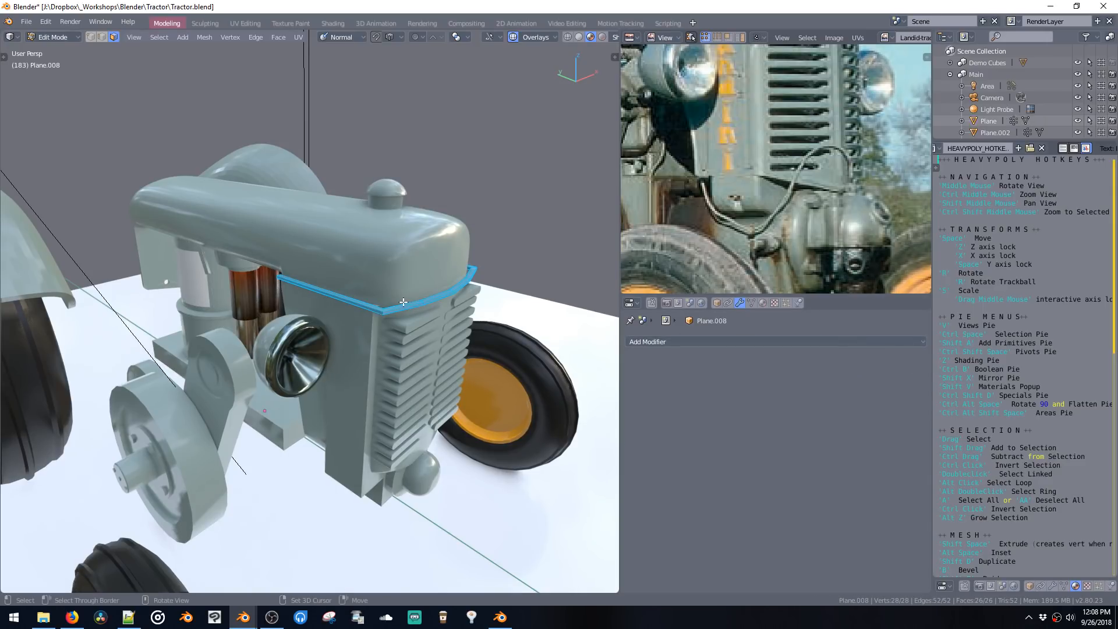
{"action": "key", "text": "Tab"}
{"action": "key", "text": "ctrl+3"}
Step: Select the face loops running along the trim strip and crease their edges
{"action": "middle_click_drag", "start_coordinate": [408, 306], "coordinate": [533, 272], "text": "ctrl"}
{"action": "key", "text": "Tab"}
{"action": "middle_click_drag", "start_coordinate": [400, 274], "coordinate": [375, 304], "text": "shift"}
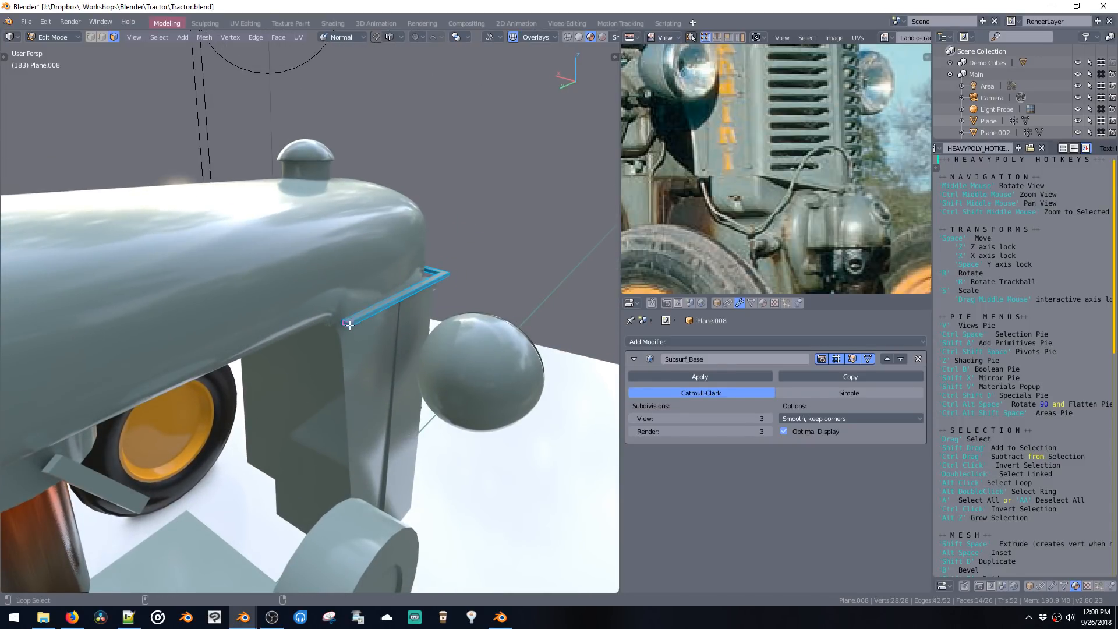
{"action": "middle_click_drag", "start_coordinate": [355, 341], "coordinate": [387, 336]}
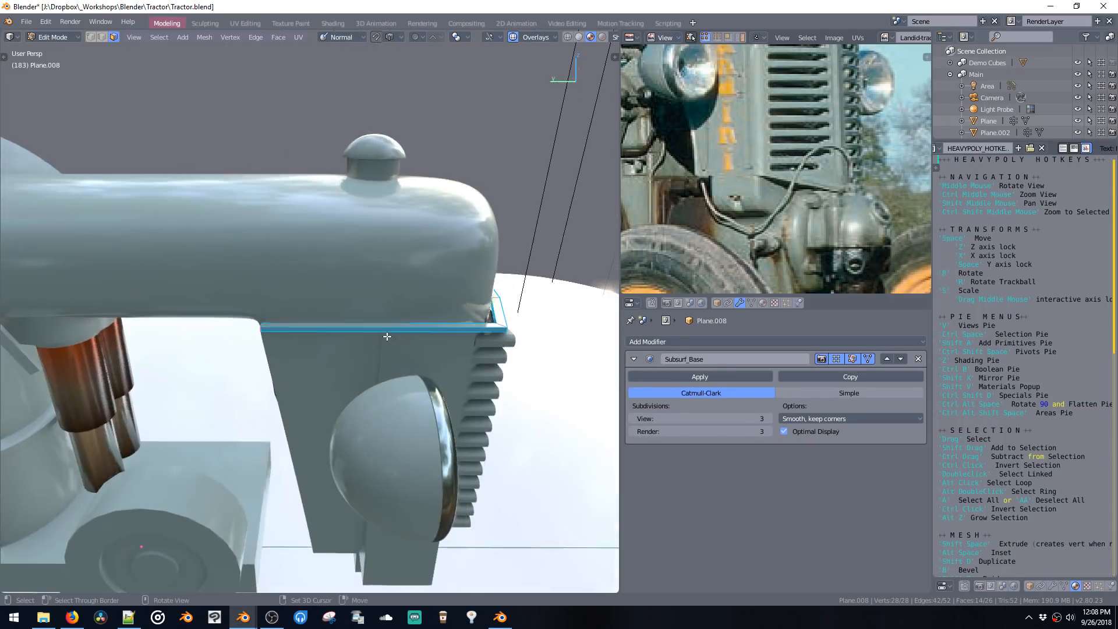
{"action": "key", "text": "shift+e"}
{"action": "key", "text": "Escape"}
{"action": "key", "text": "shift+e"}
{"action": "left_click", "coordinate": [370, 343]}
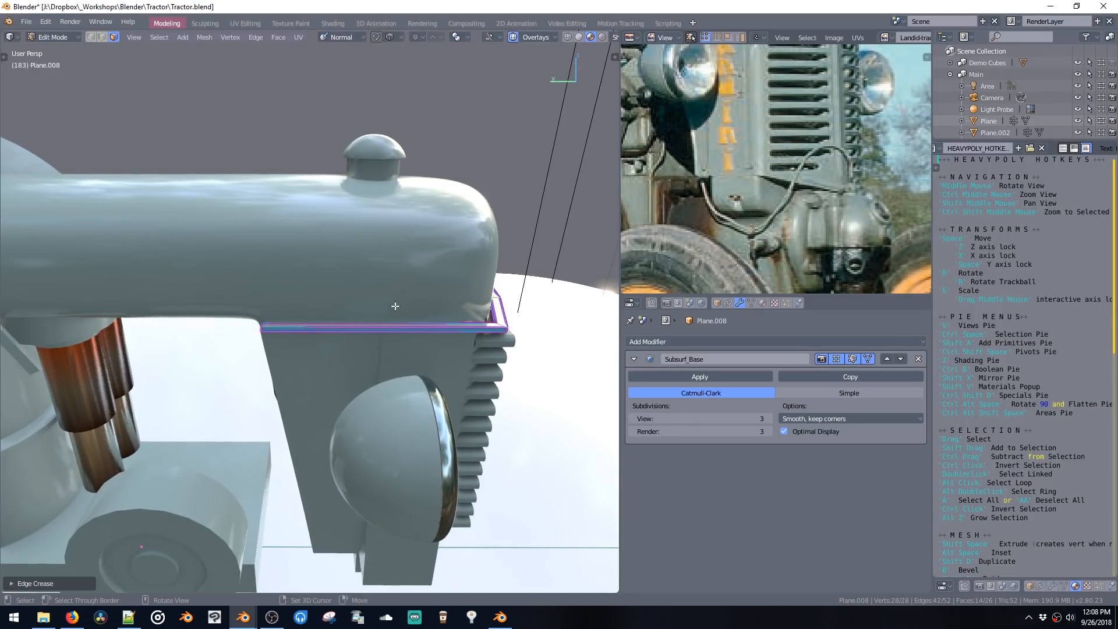
{"action": "key", "text": "Tab"}
{"action": "middle_click_drag", "start_coordinate": [420, 287], "coordinate": [372, 288]}
Step: Select the cross-section edge loops at the trim strip's bends and remove their crease so the corners round off
{"action": "key", "text": "Tab"}
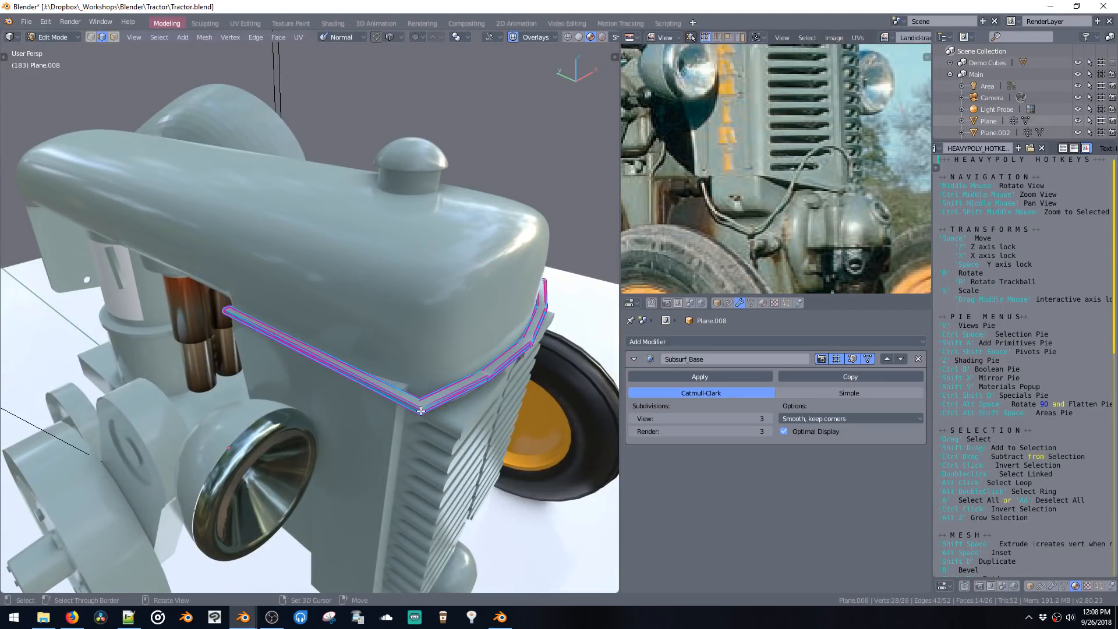
{"action": "middle_click_drag", "start_coordinate": [416, 407], "coordinate": [422, 392]}
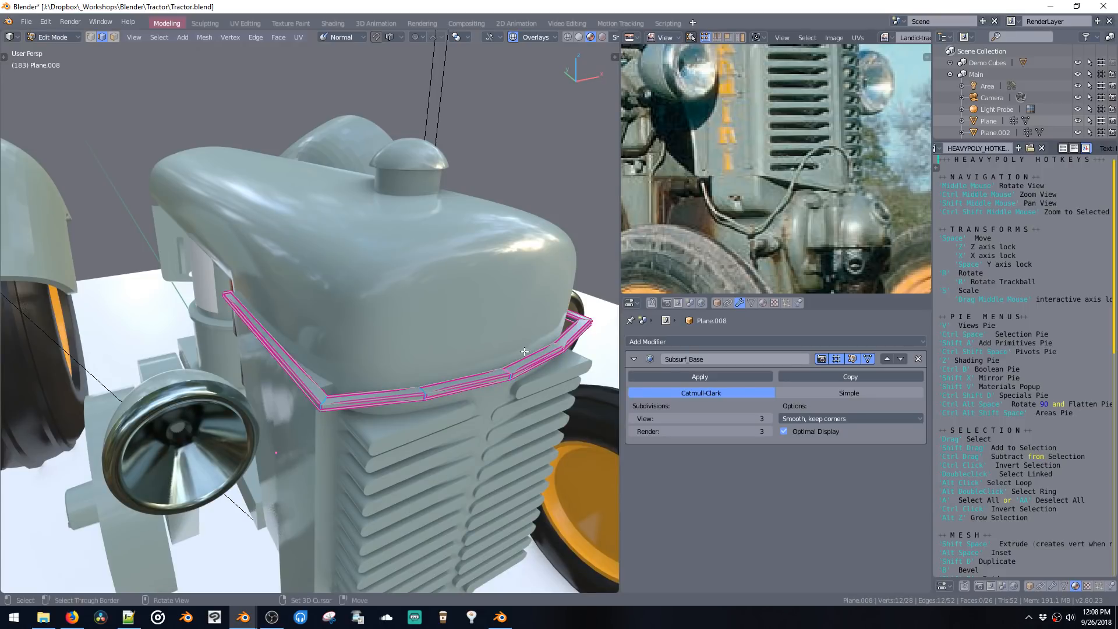
{"action": "middle_click_drag", "start_coordinate": [524, 352], "coordinate": [434, 430]}
{"action": "left_click", "coordinate": [464, 433], "text": "alt+shift"}
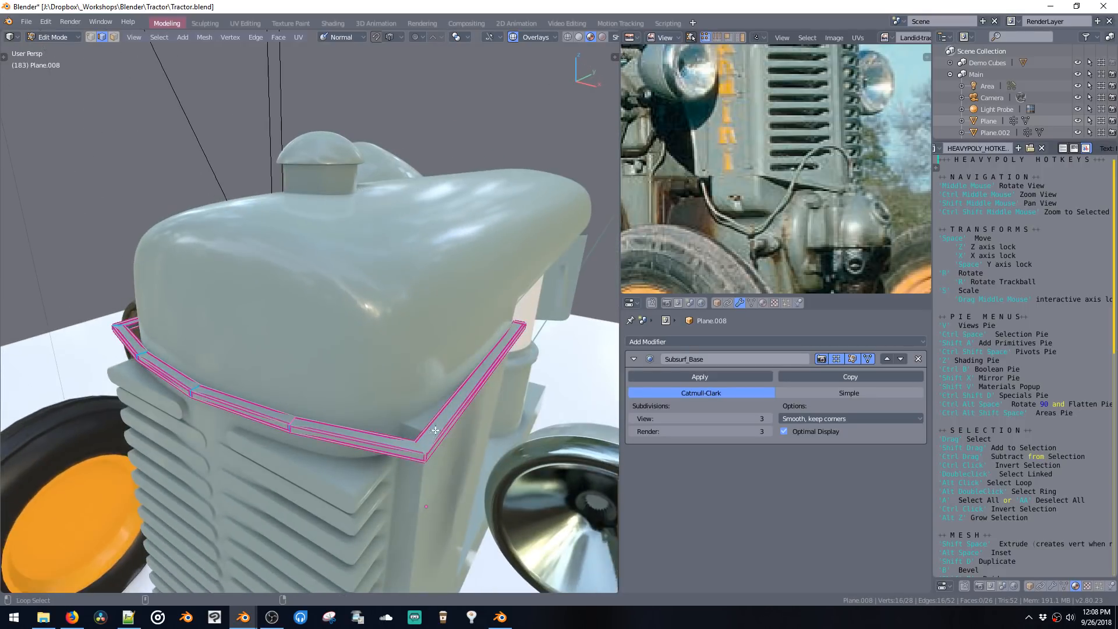
{"action": "key", "text": "shift+e"}
{"action": "key", "text": "minus"}
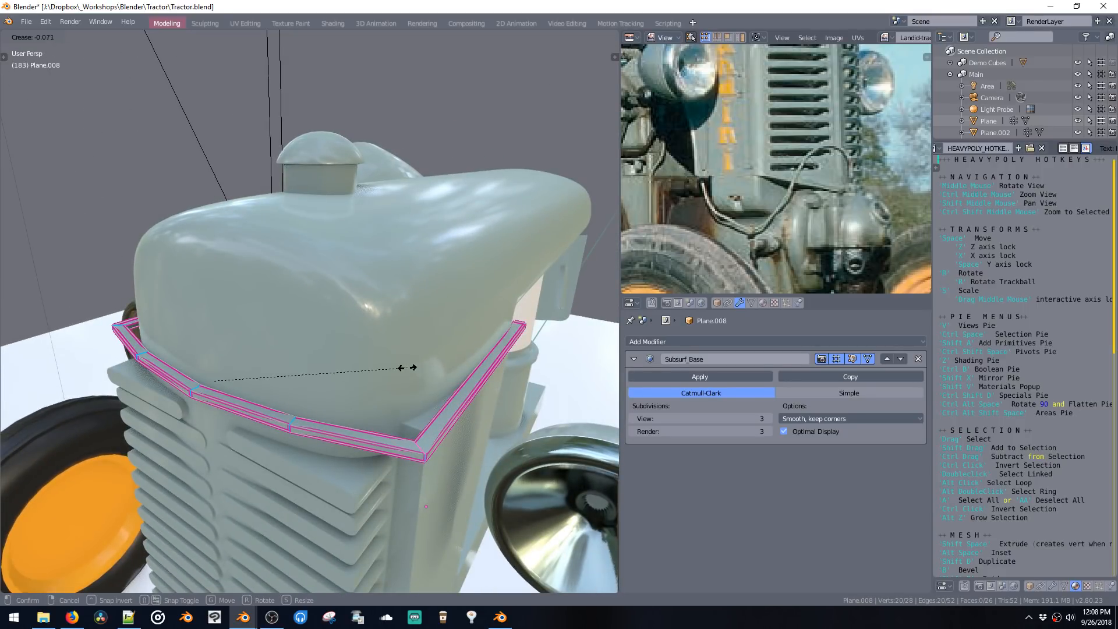
{"action": "key", "text": "Return"}
{"action": "key", "text": "Tab"}
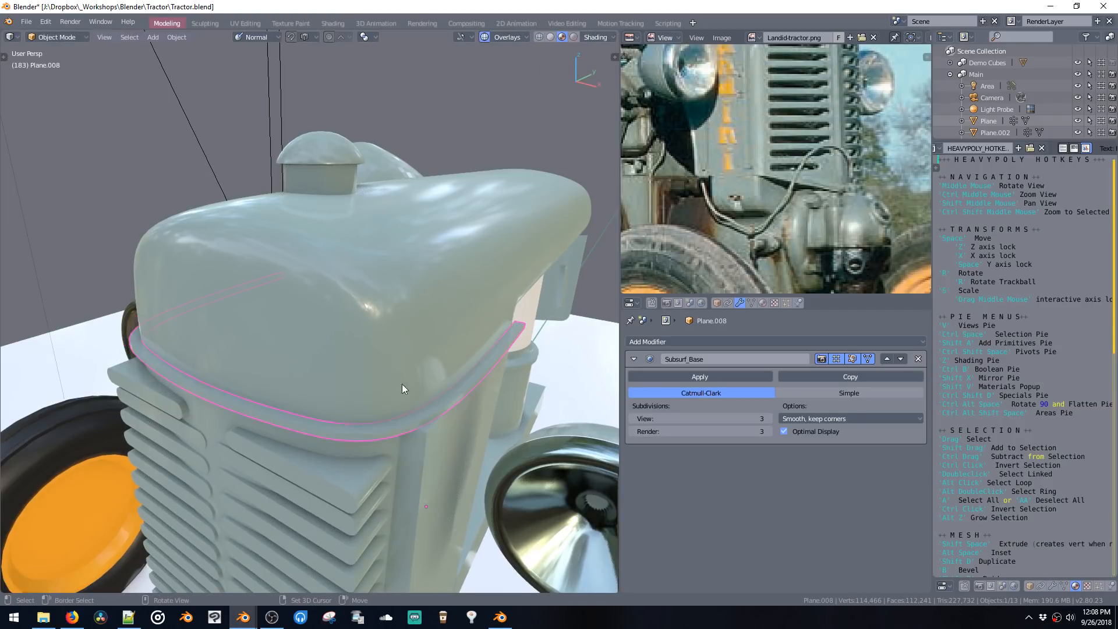
Step: Select the trim strip's rear ends and move them about 10.65 cm toward the rear along the Y axis
{"action": "middle_click_drag", "start_coordinate": [402, 383], "coordinate": [508, 328]}
{"action": "key", "text": "Tab"}
{"action": "middle_click_drag", "start_coordinate": [680, 119], "coordinate": [756, 219]}
{"action": "middle_click_drag", "start_coordinate": [691, 205], "coordinate": [737, 215]}
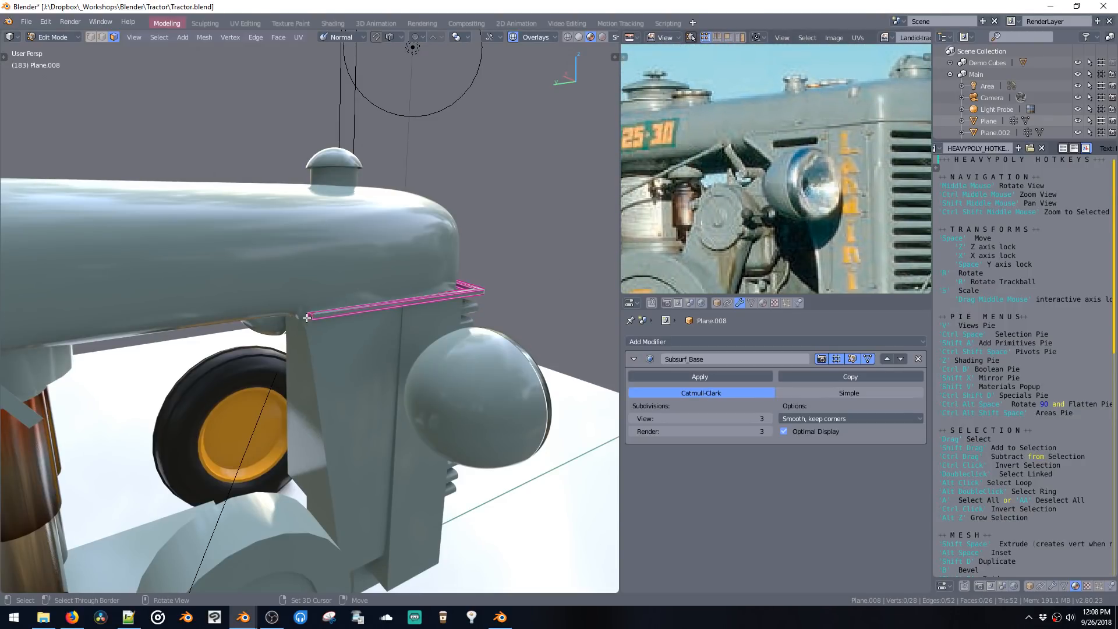
{"action": "middle_click_drag", "start_coordinate": [289, 318], "coordinate": [215, 262]}
{"action": "left_click_drag", "start_coordinate": [212, 255], "coordinate": [289, 344]}
{"action": "middle_click_drag", "start_coordinate": [288, 343], "coordinate": [234, 311]}
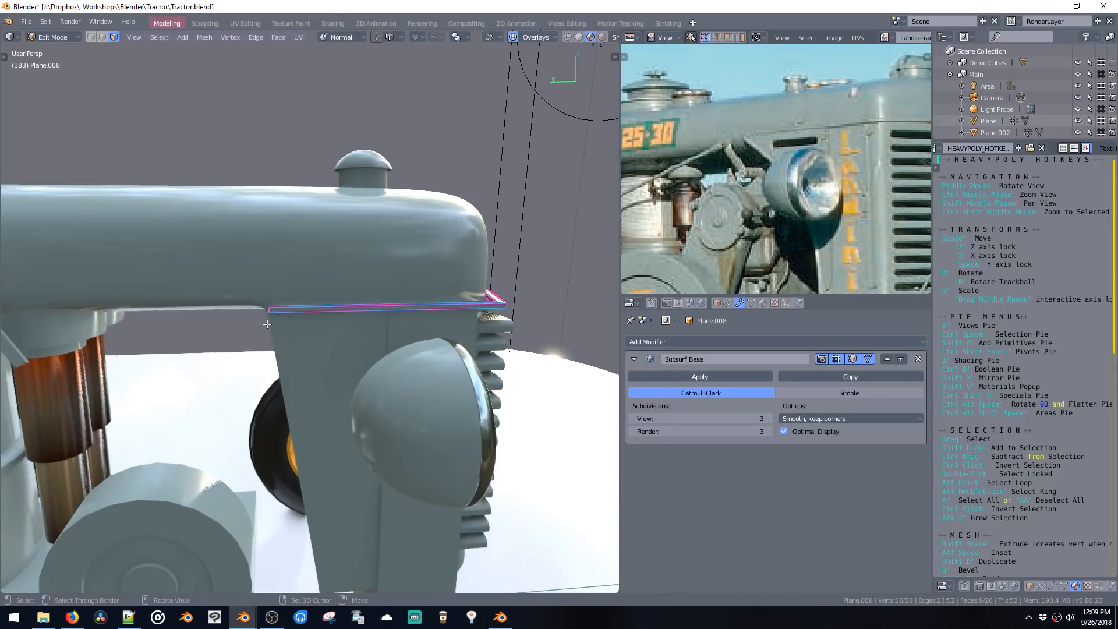
{"action": "left_click_drag", "start_coordinate": [198, 272], "coordinate": [297, 356]}
{"action": "key", "text": "space"}
{"action": "key", "text": "space"}
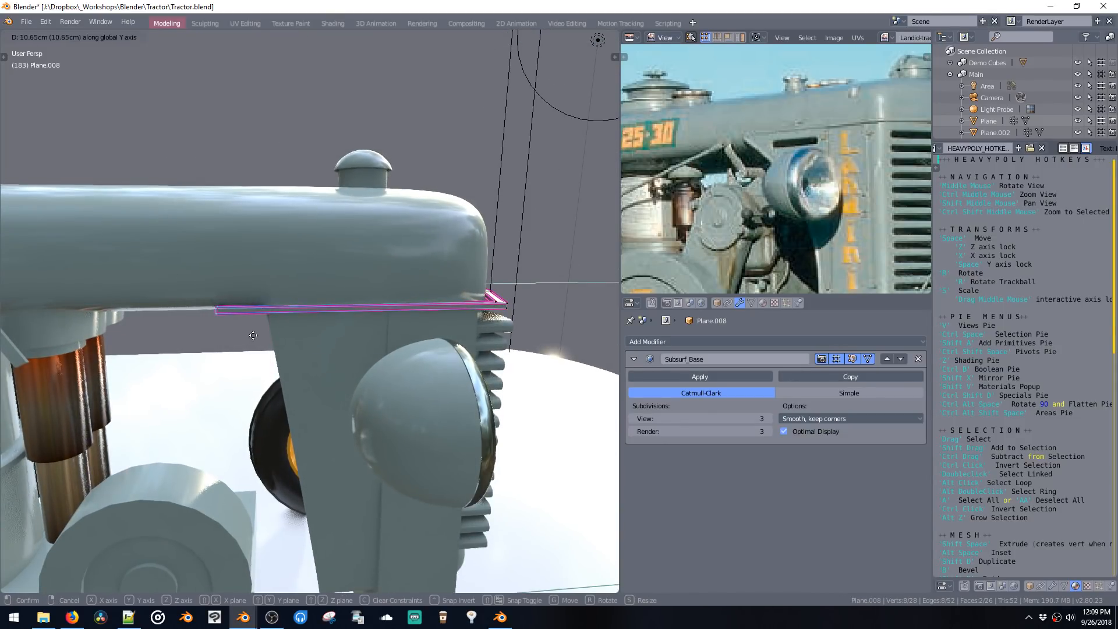
{"action": "left_click", "coordinate": [253, 335]}
{"action": "key", "text": "Tab"}
{"action": "middle_click_drag", "start_coordinate": [254, 336], "coordinate": [325, 333]}
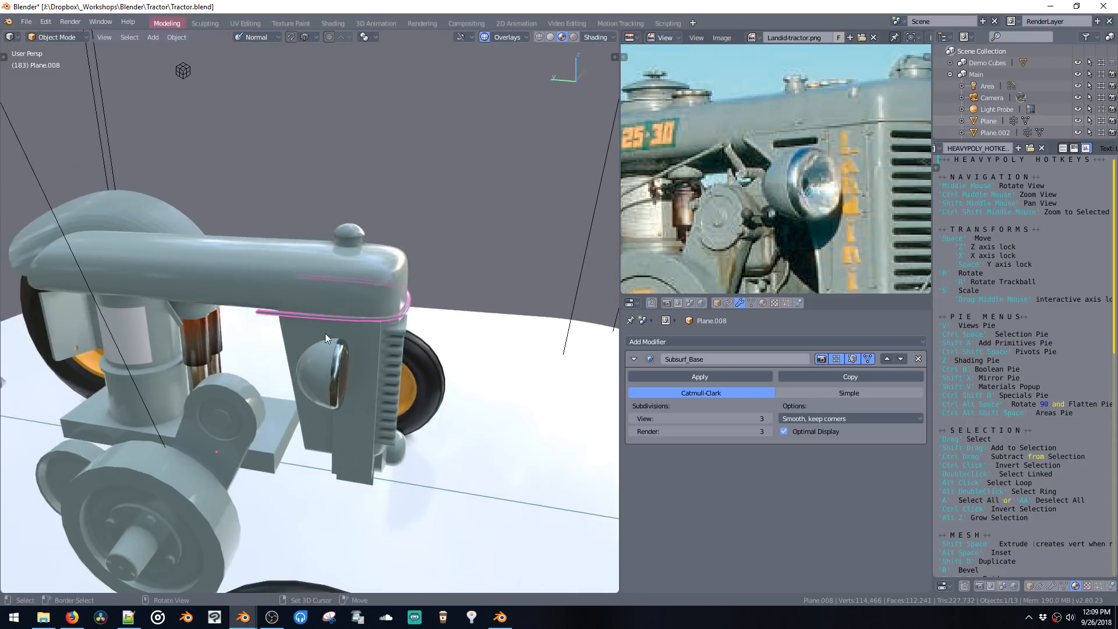
Step: Select the edge loops along the rear edge of the hood mesh's grille sides and move them forward along Y
{"action": "middle_click_drag", "start_coordinate": [698, 190], "coordinate": [673, 167]}
{"action": "middle_click_drag", "start_coordinate": [412, 285], "coordinate": [441, 252]}
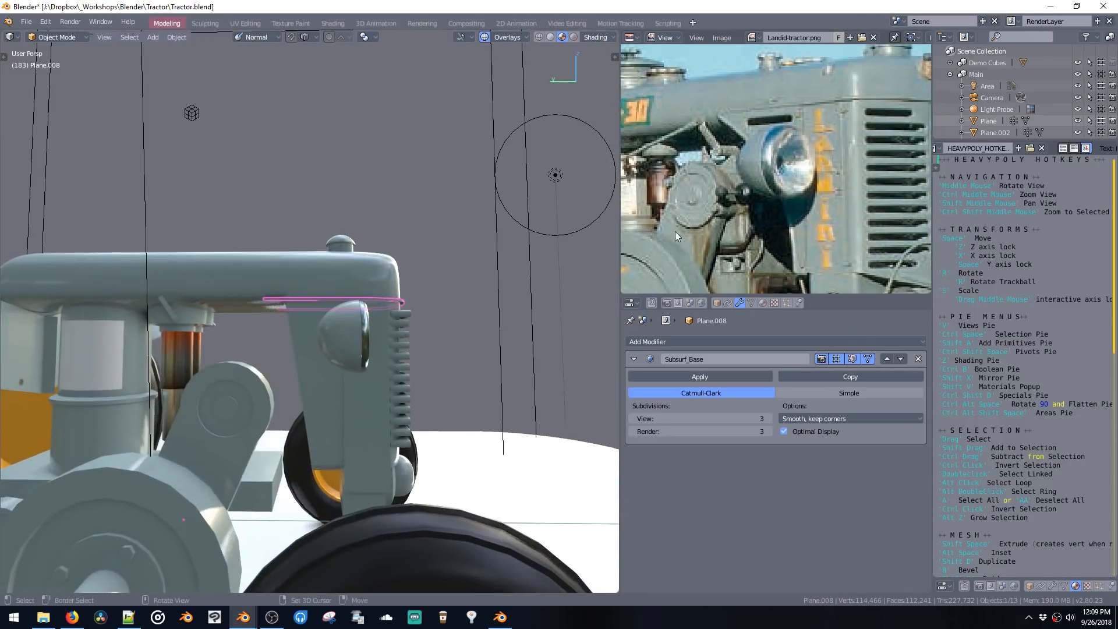
{"action": "middle_click_drag", "start_coordinate": [768, 174], "coordinate": [763, 158]}
{"action": "left_click", "coordinate": [333, 392]}
{"action": "key", "text": "Tab"}
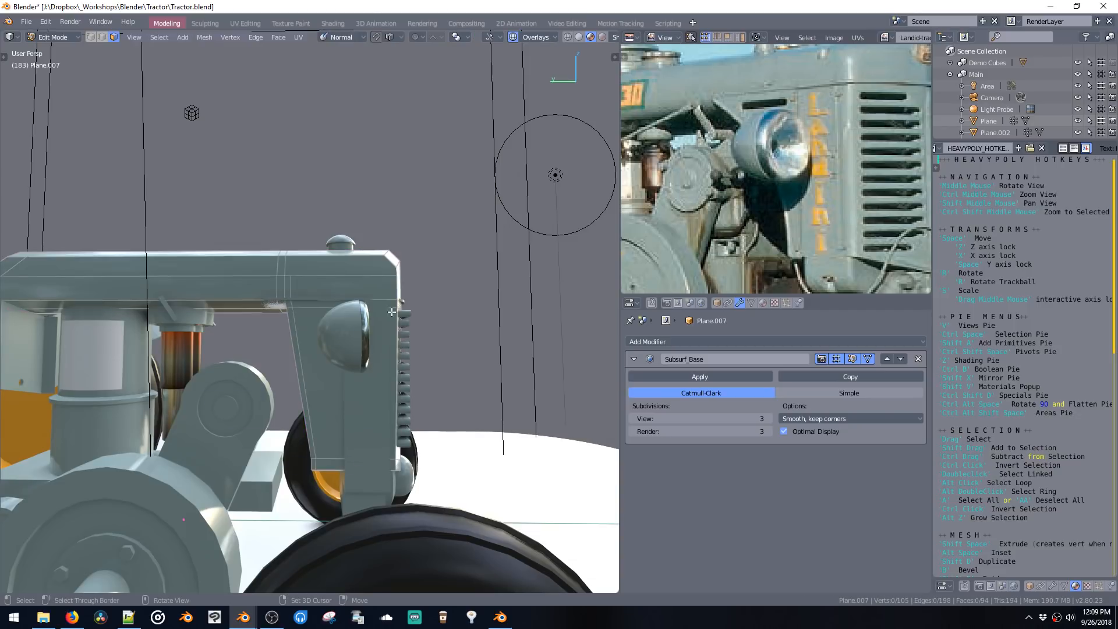
{"action": "left_click", "coordinate": [308, 372]}
{"action": "double_click", "coordinate": [310, 386]}
{"action": "middle_click_drag", "start_coordinate": [315, 378], "coordinate": [294, 328]}
{"action": "key", "text": "2"}
{"action": "left_click", "coordinate": [302, 290], "text": "alt"}
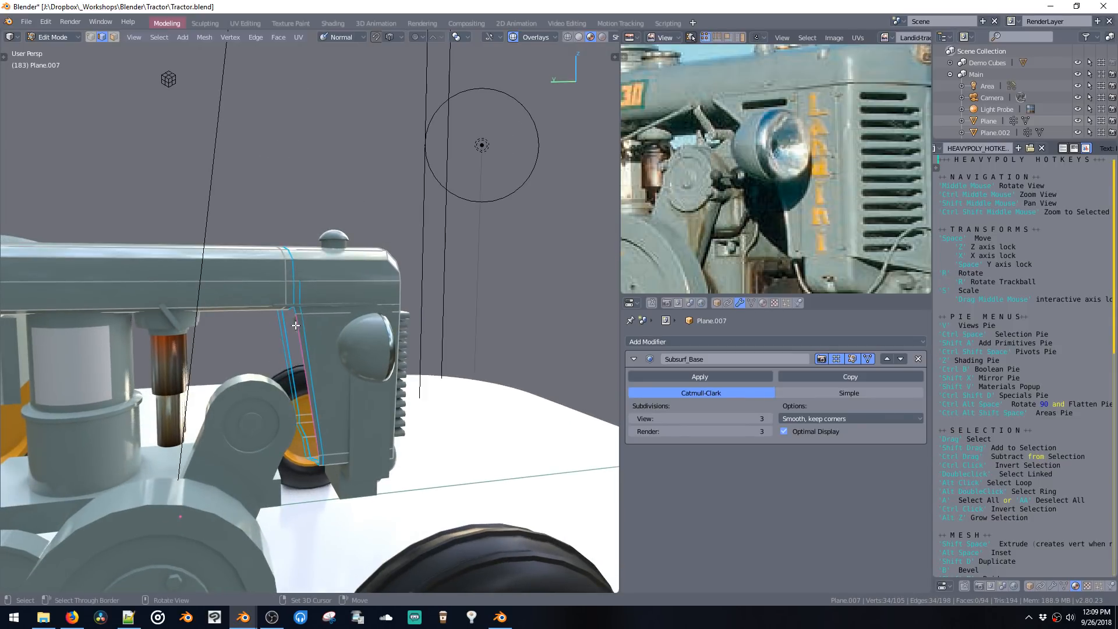
{"action": "key", "text": "space"}
{"action": "key", "text": "space"}
{"action": "left_click", "coordinate": [323, 326]}
Step: Scale the selected rear edge loops down along Y to straighten them, and move them further forward along Y
{"action": "key", "text": "s"}
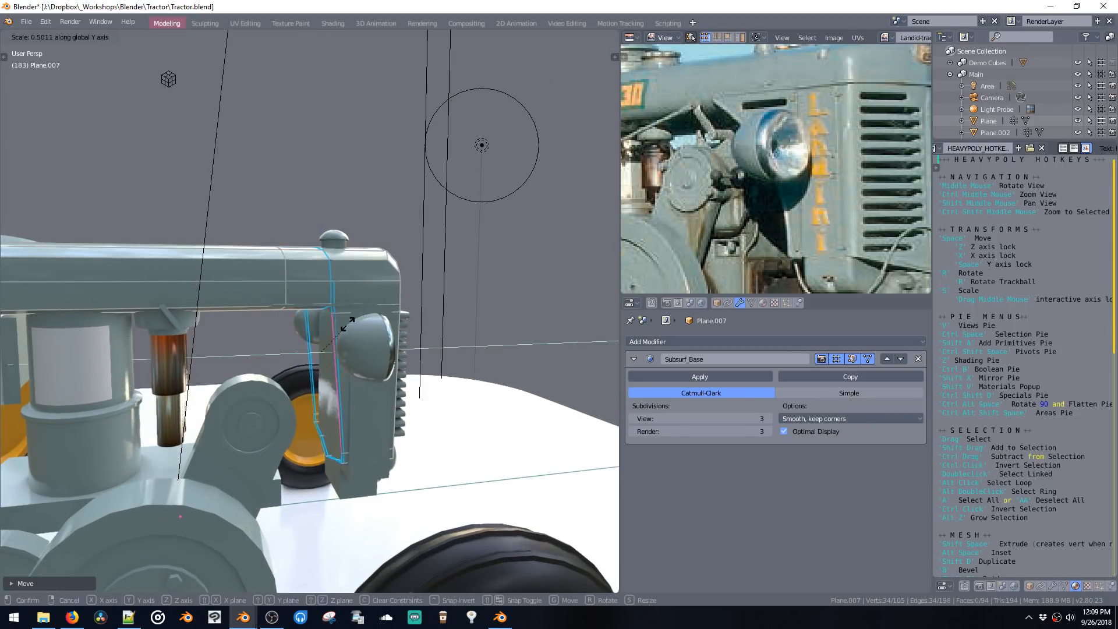
{"action": "key", "text": "space"}
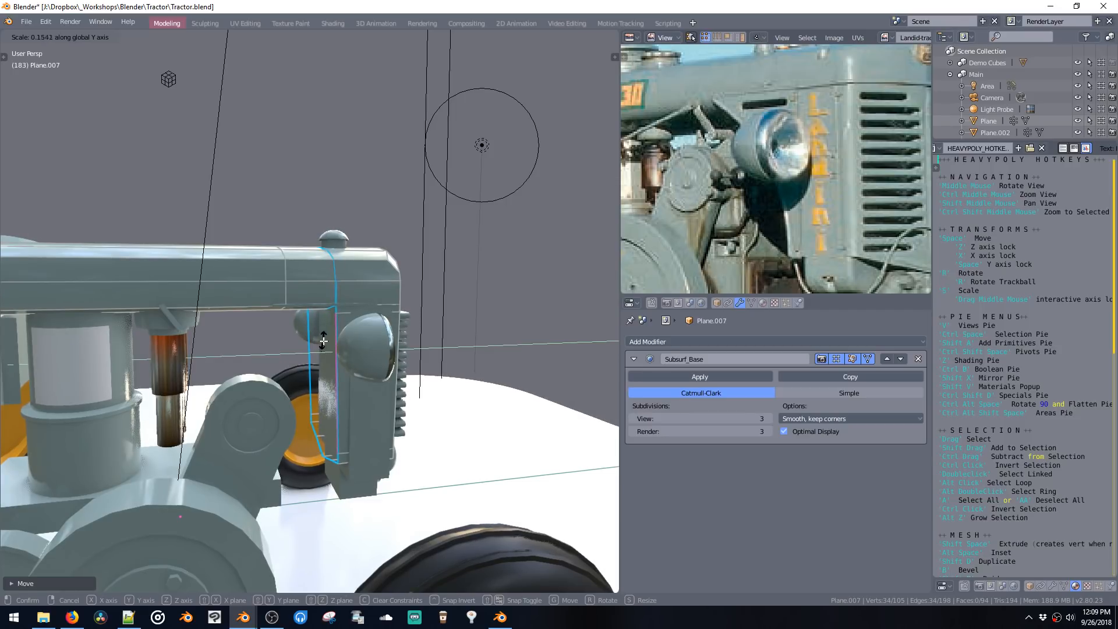
{"action": "left_click", "coordinate": [319, 341]}
{"action": "key", "text": "space"}
{"action": "key", "text": "space"}
{"action": "left_click", "coordinate": [333, 342]}
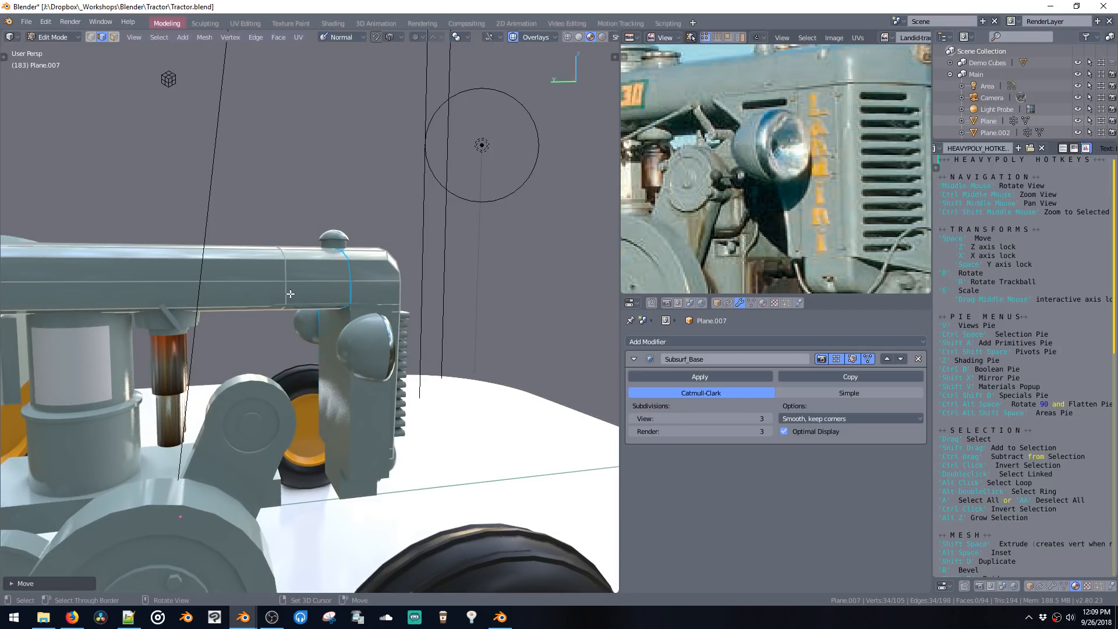
Step: Move the hood's remaining edge loop behind the grille forward along Y, and save the file
{"action": "key", "text": "space"}
{"action": "key", "text": "space"}
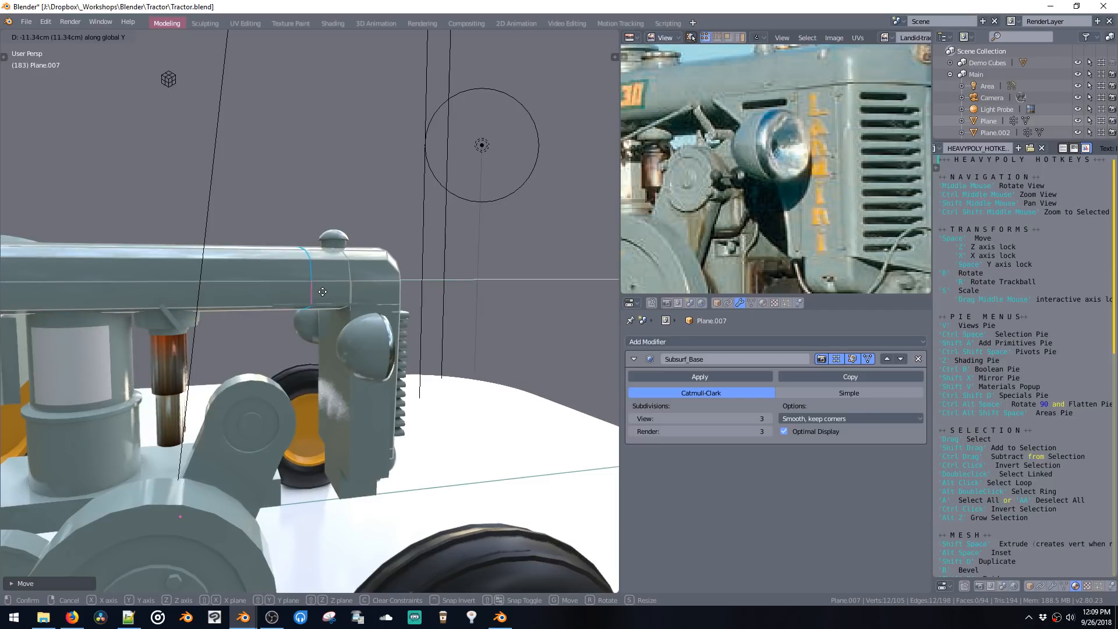
{"action": "left_click", "coordinate": [340, 295]}
{"action": "key", "text": "Tab"}
{"action": "middle_click_drag", "start_coordinate": [352, 340], "coordinate": [260, 326]}
{"action": "key", "text": "ctrl+s"}
{"action": "middle_click_drag", "start_coordinate": [369, 319], "coordinate": [332, 318]}
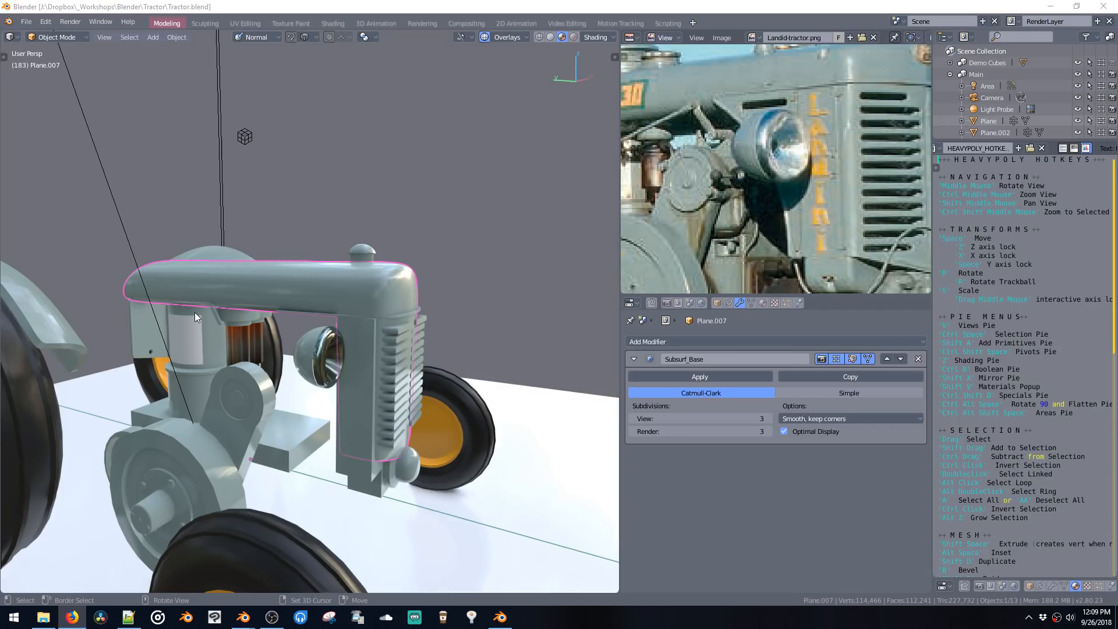
Step: Duplicate the side face of the grille panel, place the copy beside the tractor and extrude it into a block
{"action": "left_click", "coordinate": [404, 337]}
{"action": "key", "text": "Tab"}
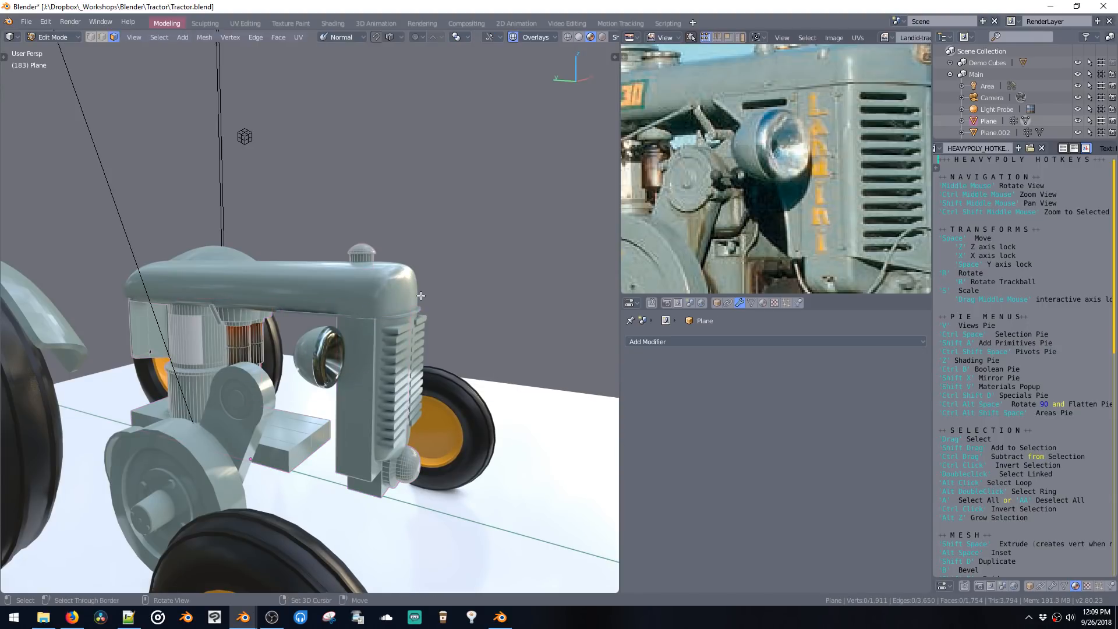
{"action": "left_click", "coordinate": [359, 387]}
{"action": "key", "text": "shift+d"}
{"action": "left_click", "coordinate": [536, 262]}
{"action": "middle_click_drag", "start_coordinate": [536, 262], "coordinate": [413, 284]}
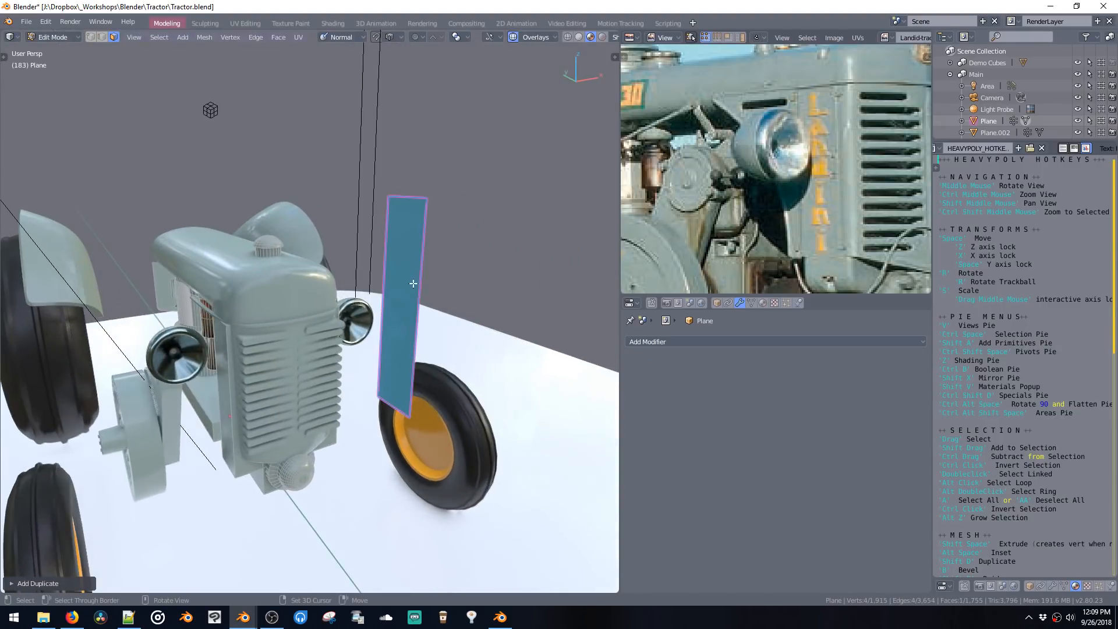
{"action": "key", "text": "shift+space"}
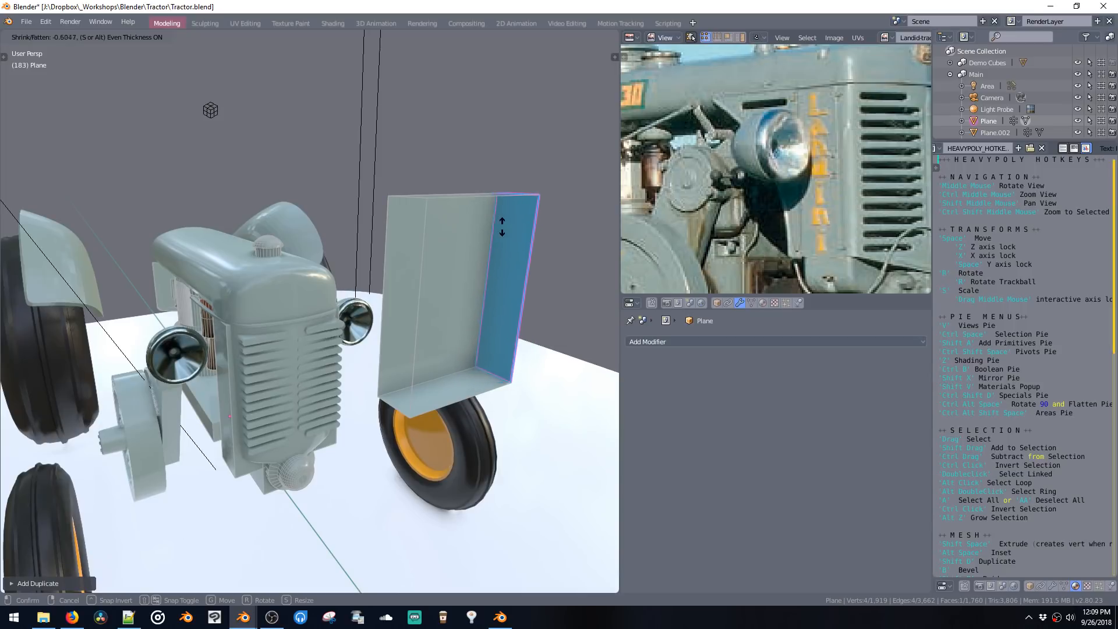
{"action": "left_click", "coordinate": [519, 156]}
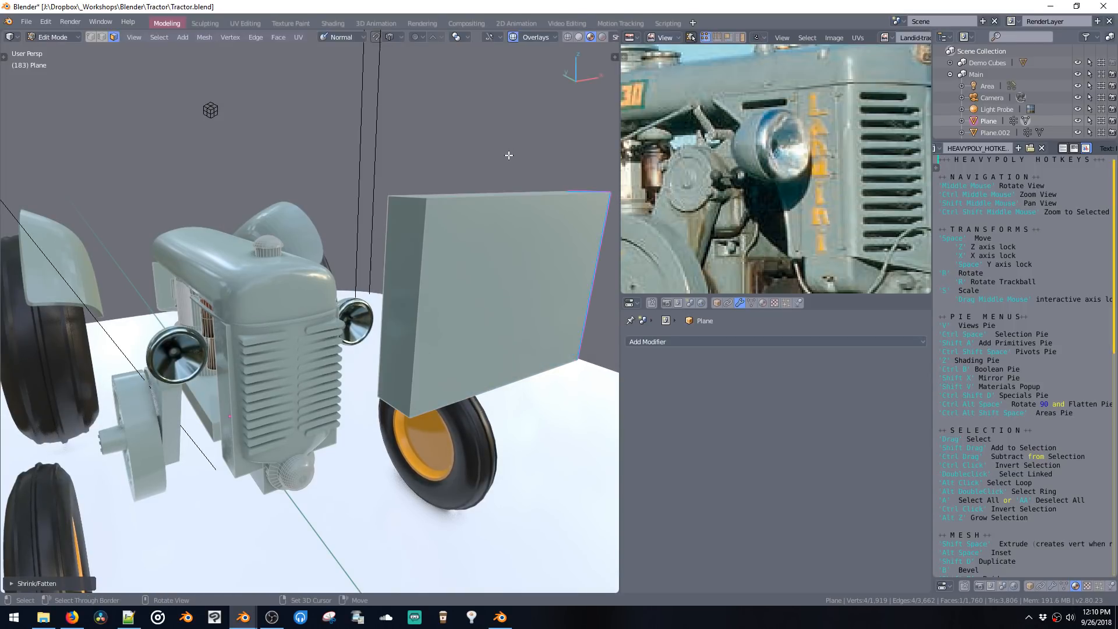
Step: Duplicate the block's large side face, offset the copy outward and extrude it into a second slab
{"action": "middle_click_drag", "start_coordinate": [482, 208], "coordinate": [457, 261]}
{"action": "left_click", "coordinate": [455, 262]}
{"action": "key", "text": "shift+d"}
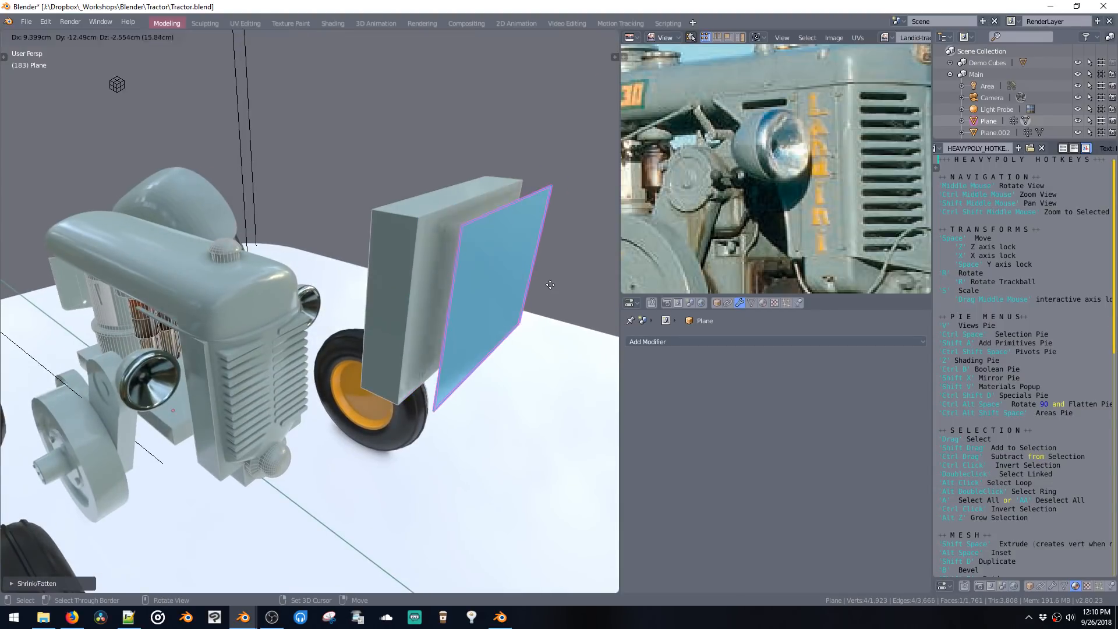
{"action": "left_click", "coordinate": [512, 267]}
{"action": "middle_click_drag", "start_coordinate": [555, 267], "coordinate": [463, 241], "text": "shift"}
{"action": "key", "text": "shift+space"}
{"action": "left_click", "coordinate": [473, 233]}
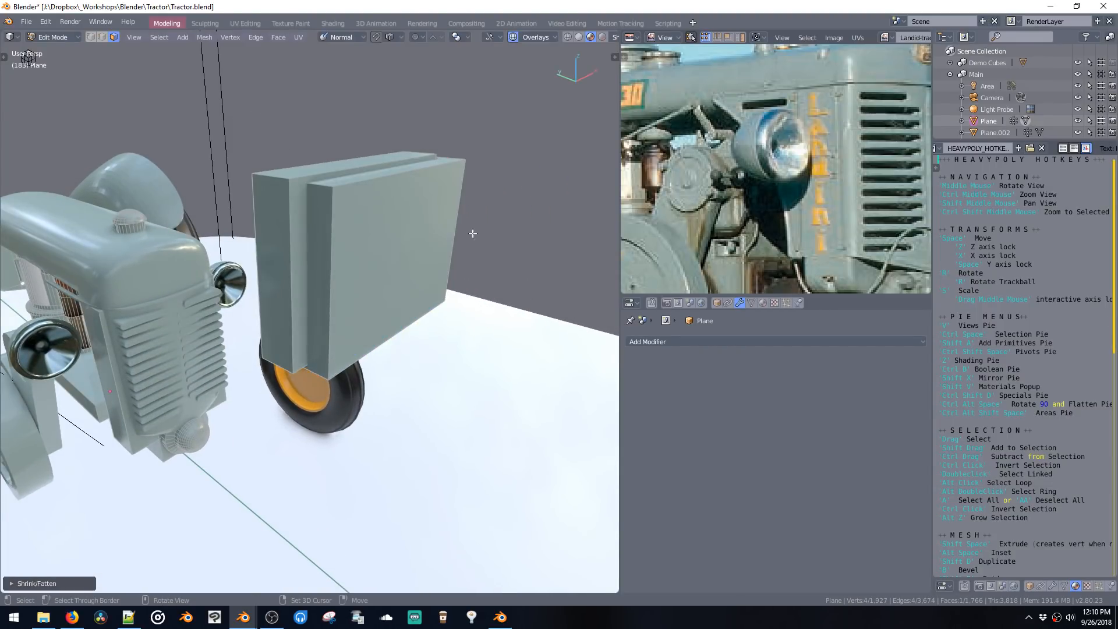
Step: Duplicate the second slab's outer face, move the copy well away and extrude it into a large box
{"action": "left_click", "coordinate": [433, 237]}
{"action": "key", "text": "shift+d"}
{"action": "left_click", "coordinate": [589, 266]}
{"action": "key", "text": "shift+space"}
{"action": "left_click", "coordinate": [609, 350]}
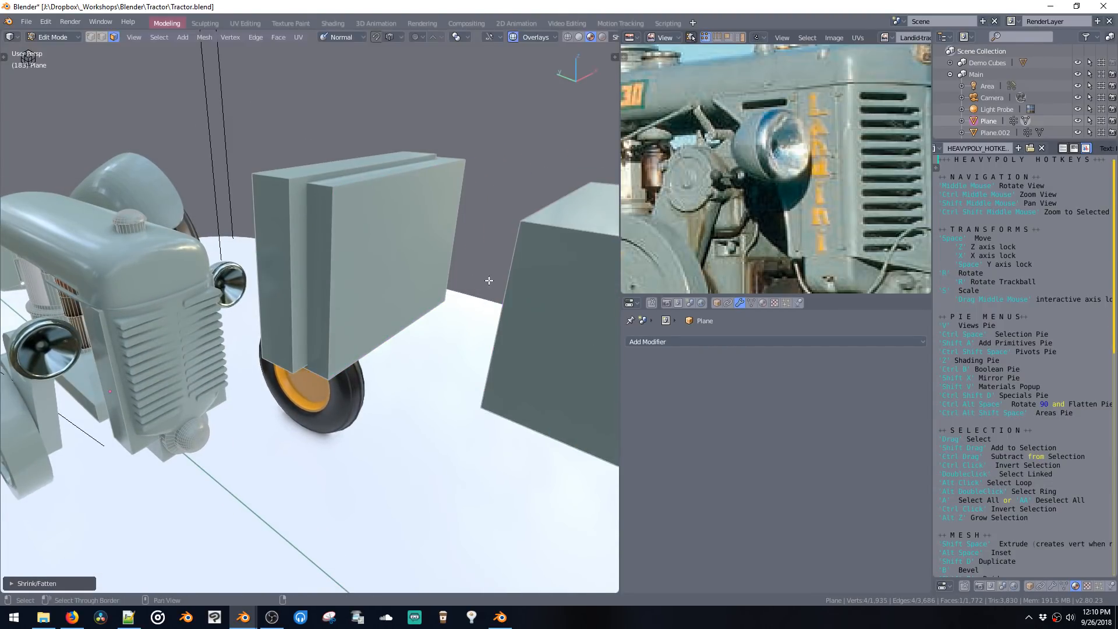
Step: Duplicate a side face of the large box, move the copy beyond it and extrude it into another box
{"action": "middle_click_drag", "start_coordinate": [488, 279], "coordinate": [421, 256], "text": "shift"}
{"action": "middle_click_drag", "start_coordinate": [422, 256], "coordinate": [417, 315], "text": "ctrl"}
{"action": "left_click", "coordinate": [391, 294]}
{"action": "key", "text": "shift+d"}
{"action": "left_click", "coordinate": [526, 319]}
{"action": "key", "text": "shift+space"}
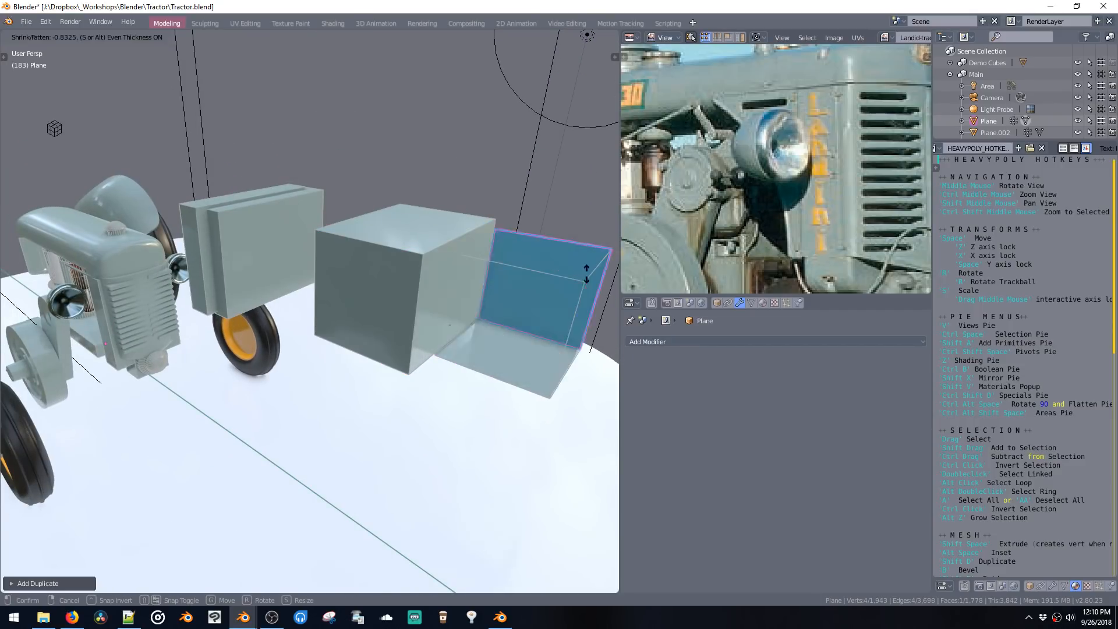
{"action": "left_click", "coordinate": [536, 282]}
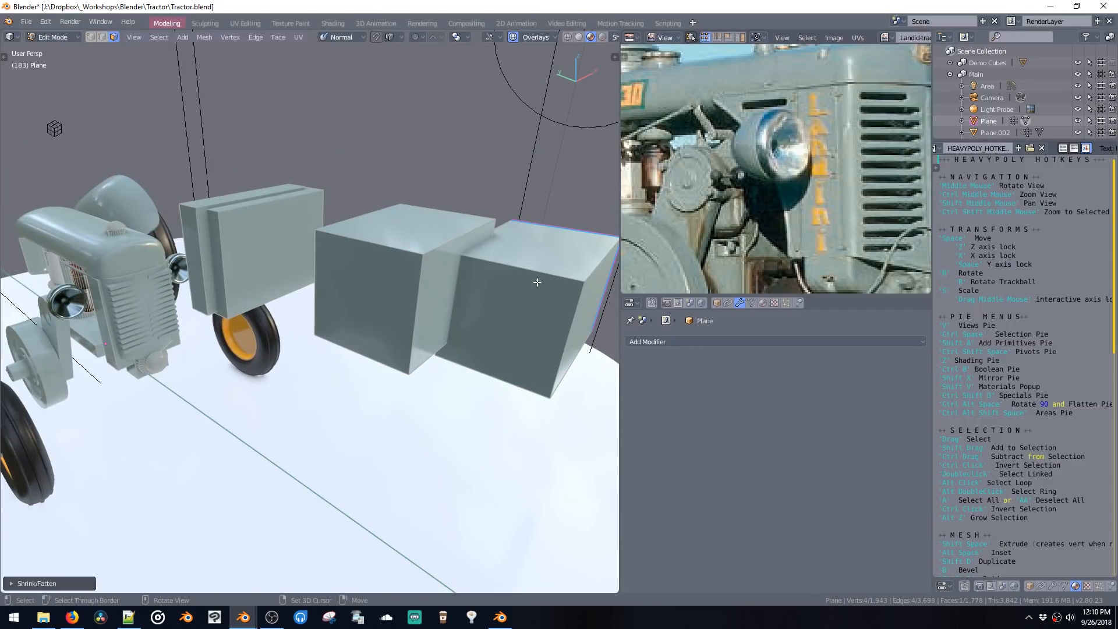
Step: Delete the two large boxes and the second slab, keeping only the first block beside the tractor
{"action": "double_click", "coordinate": [483, 286]}
{"action": "key", "text": "x"}
{"action": "double_click", "coordinate": [406, 280]}
{"action": "key", "text": "x"}
{"action": "double_click", "coordinate": [265, 253]}
{"action": "key", "text": "x"}
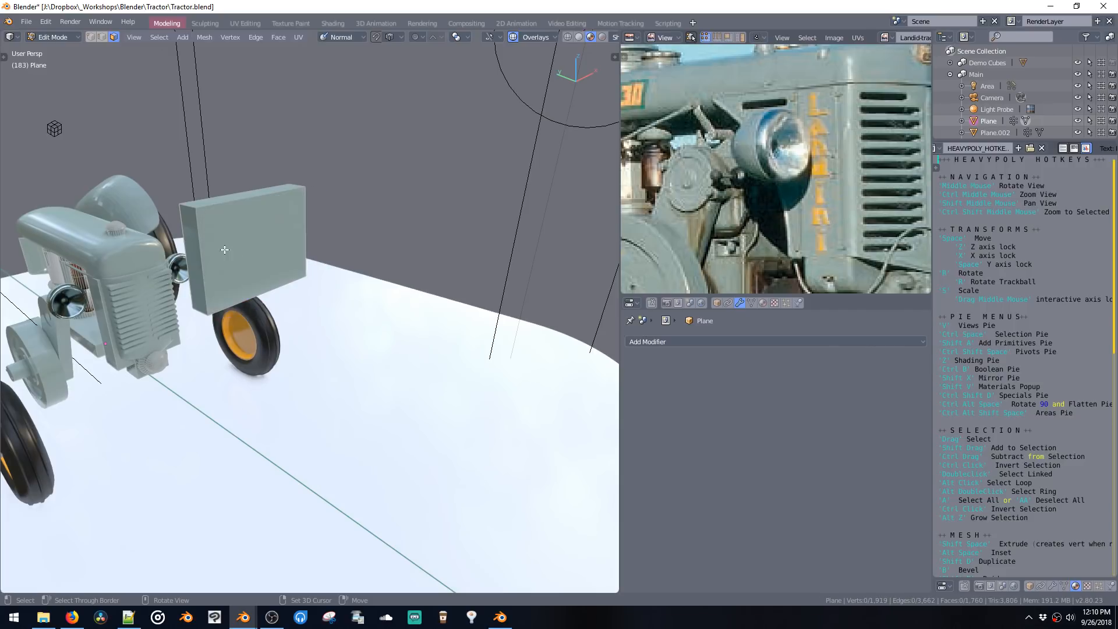
{"action": "key", "text": "x"}
{"action": "middle_click_drag", "start_coordinate": [210, 251], "coordinate": [345, 251], "text": "shift"}
{"action": "double_click", "coordinate": [334, 246]}
{"action": "key", "text": "x"}
{"action": "key", "text": "ctrl+z"}
Step: Move the remaining block's face and try mirroring the block along different directions
{"action": "middle_click_drag", "start_coordinate": [483, 247], "coordinate": [389, 237]}
{"action": "key", "text": "space"}
{"action": "left_click", "coordinate": [287, 243]}
{"action": "key", "text": "shift+x"}
{"action": "key", "text": "shift+x"}
{"action": "left_click", "coordinate": [384, 184]}
{"action": "key", "text": "ctrl+z"}
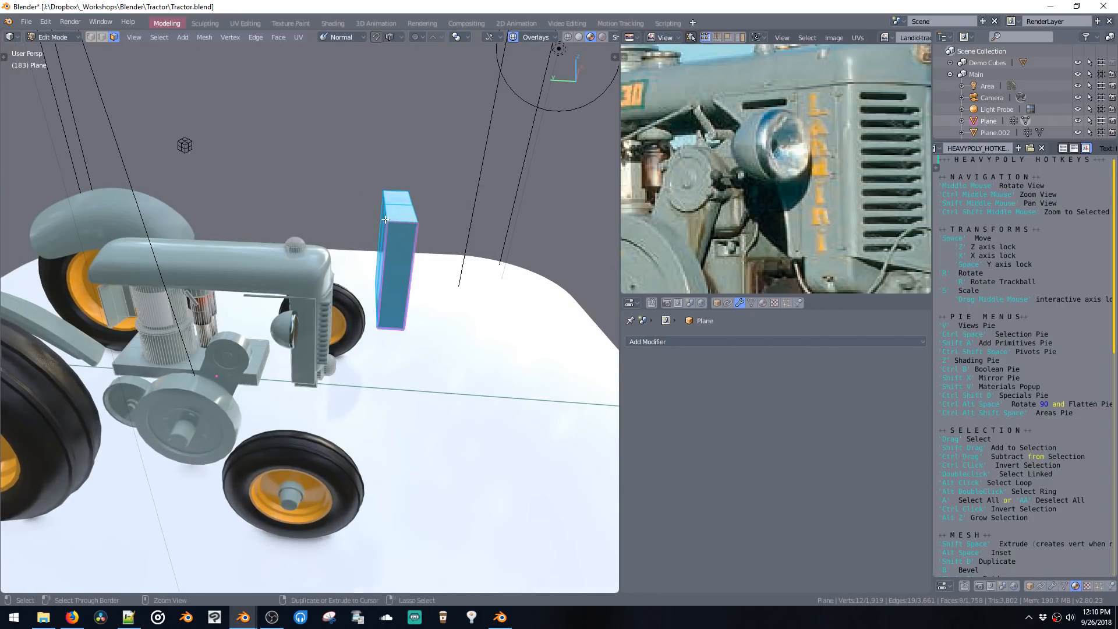
{"action": "key", "text": "shift+x"}
{"action": "middle_click_drag", "start_coordinate": [393, 237], "coordinate": [378, 237]}
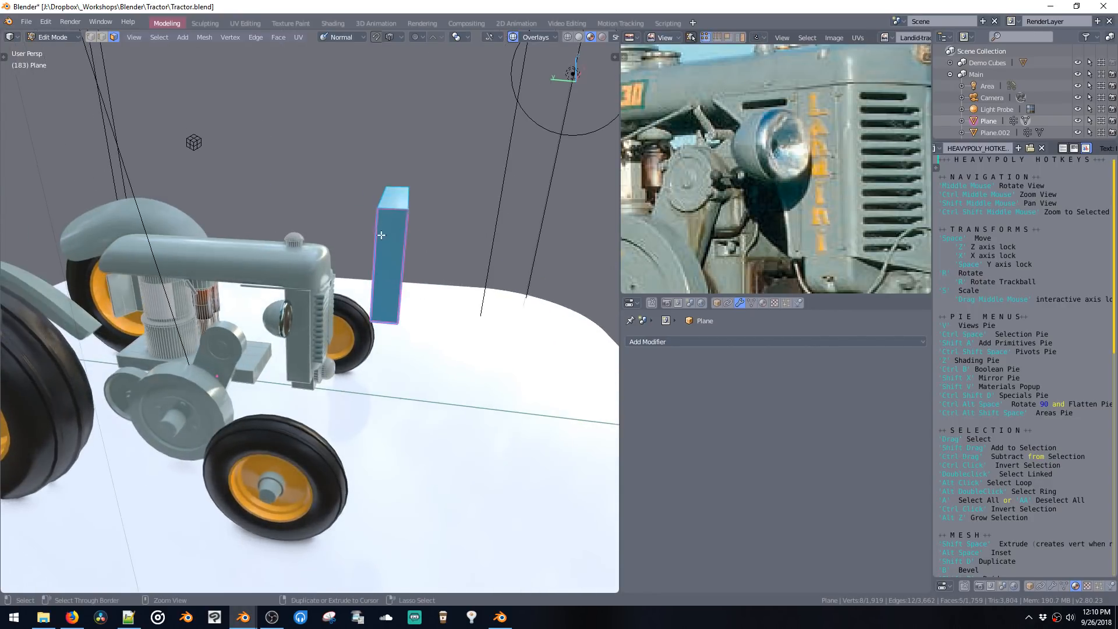
Step: Undo all the face duplication, extrusion and mirroring tests until the practice blocks are removed and object mode is restored
{"action": "key", "text": "ctrl+z"}
{"action": "key", "text": "ctrl+z"}
{"action": "key", "text": "ctrl+z"}
{"action": "key", "text": "ctrl+z"}
{"action": "key", "text": "ctrl+z"}
{"action": "key", "text": "ctrl+z"}
{"action": "key", "text": "ctrl+z"}
{"action": "key", "text": "ctrl+z"}
{"action": "key", "text": "ctrl+z"}
{"action": "key", "text": "ctrl+z"}
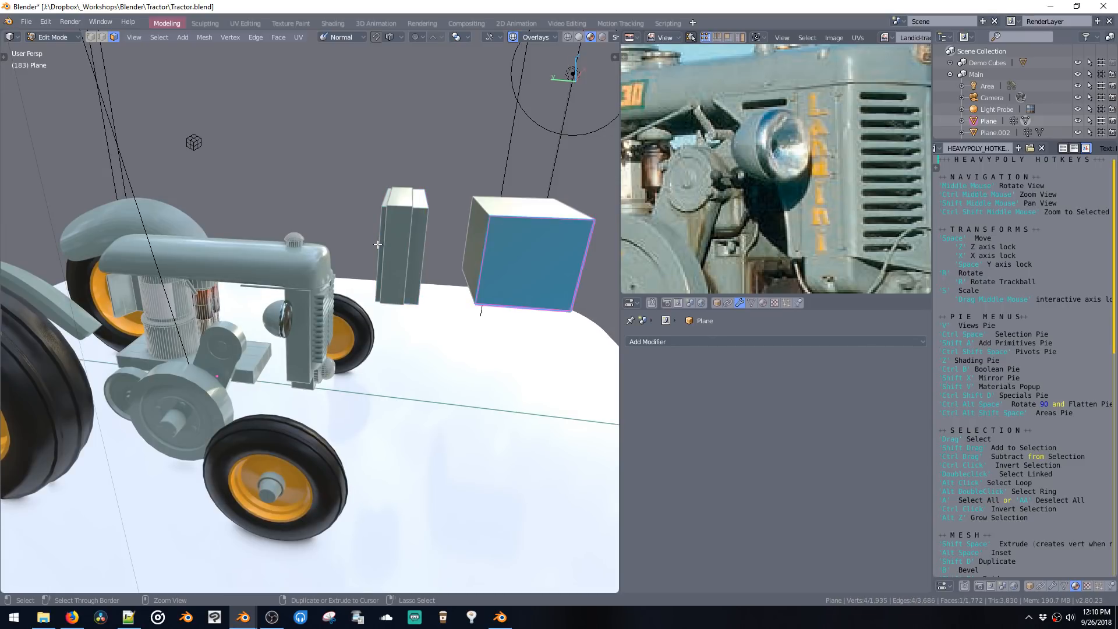
{"action": "key", "text": "ctrl+z"}
{"action": "key", "text": "ctrl+z"}
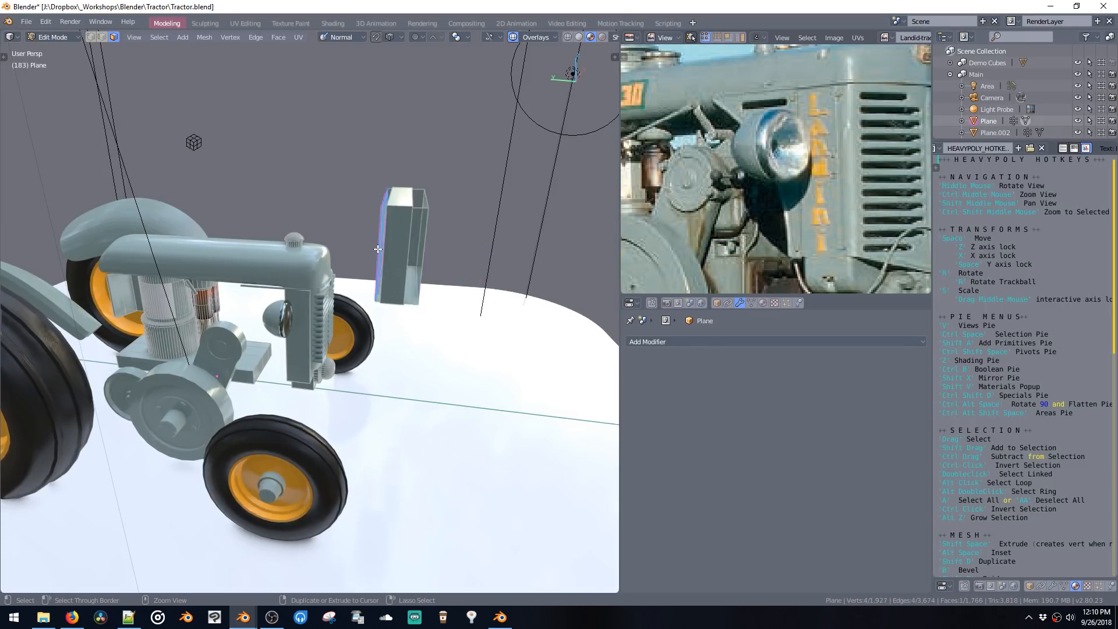
{"action": "key", "text": "ctrl+z"}
{"action": "key", "text": "ctrl+z"}
{"action": "key", "text": "ctrl+z"}
{"action": "key", "text": "ctrl+z"}
{"action": "key", "text": "ctrl+z"}
{"action": "key", "text": "ctrl+z"}
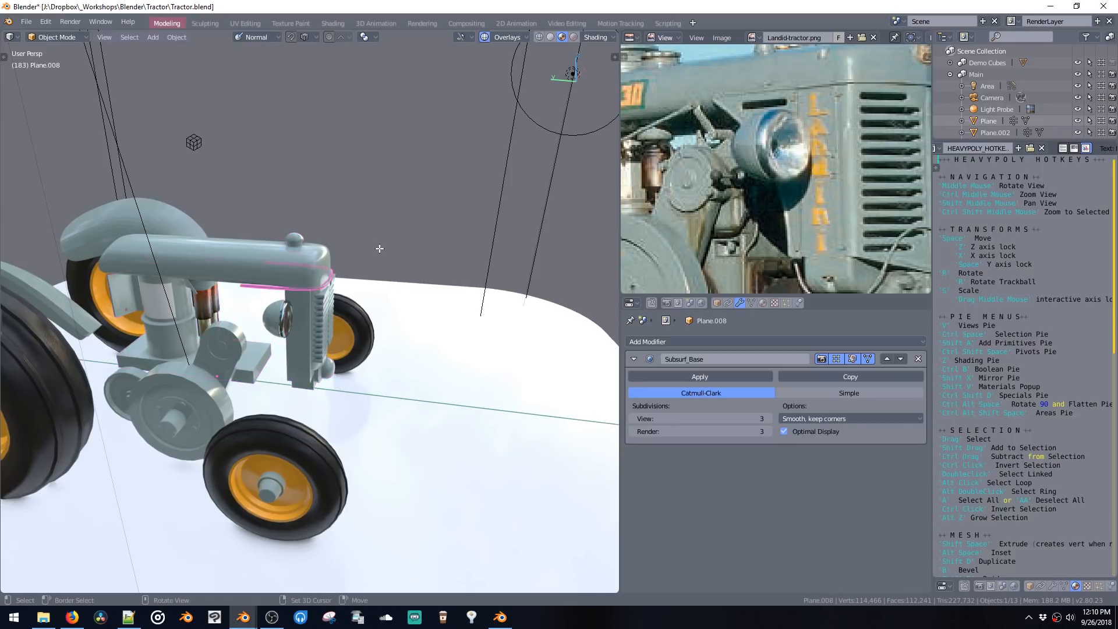
Step: Open the engine mesh for face editing and examine the metallic cylinders and surrounding parts beneath the hood
{"action": "middle_click_drag", "start_coordinate": [379, 248], "coordinate": [357, 247]}
{"action": "key", "text": "ctrl+space"}
{"action": "key", "text": "ctrl+space"}
{"action": "left_click", "coordinate": [211, 305]}
{"action": "key", "text": "ctrl+space"}
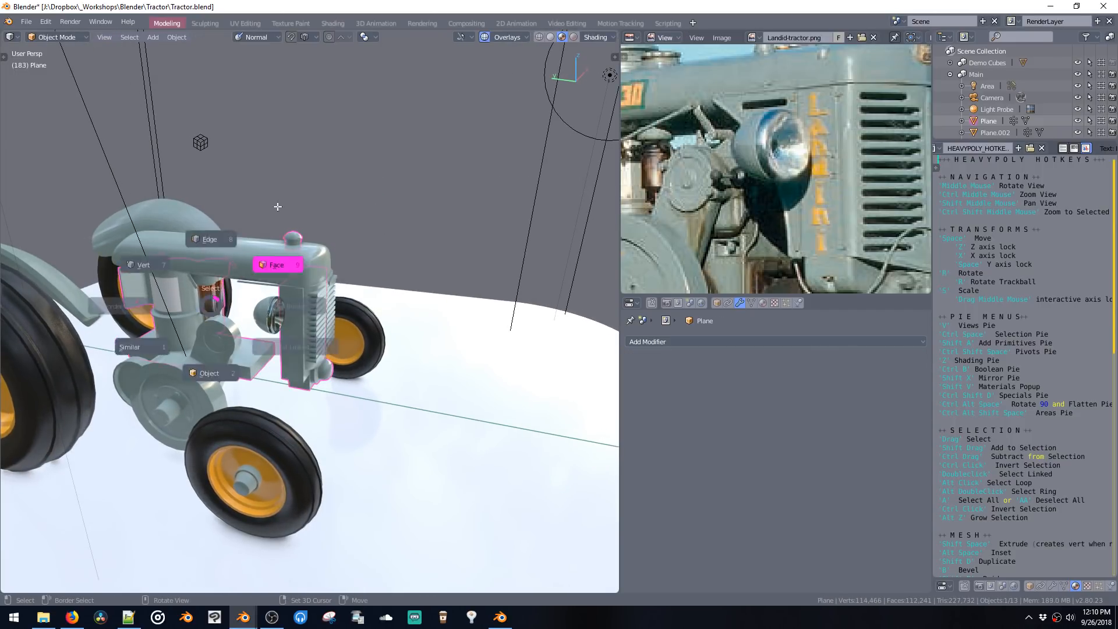
{"action": "left_click", "coordinate": [219, 292]}
{"action": "middle_click", "coordinate": [220, 292], "text": "ctrl+shift"}
{"action": "middle_click_drag", "start_coordinate": [224, 292], "coordinate": [245, 265]}
{"action": "middle_click_drag", "start_coordinate": [245, 265], "coordinate": [342, 383], "text": "ctrl"}
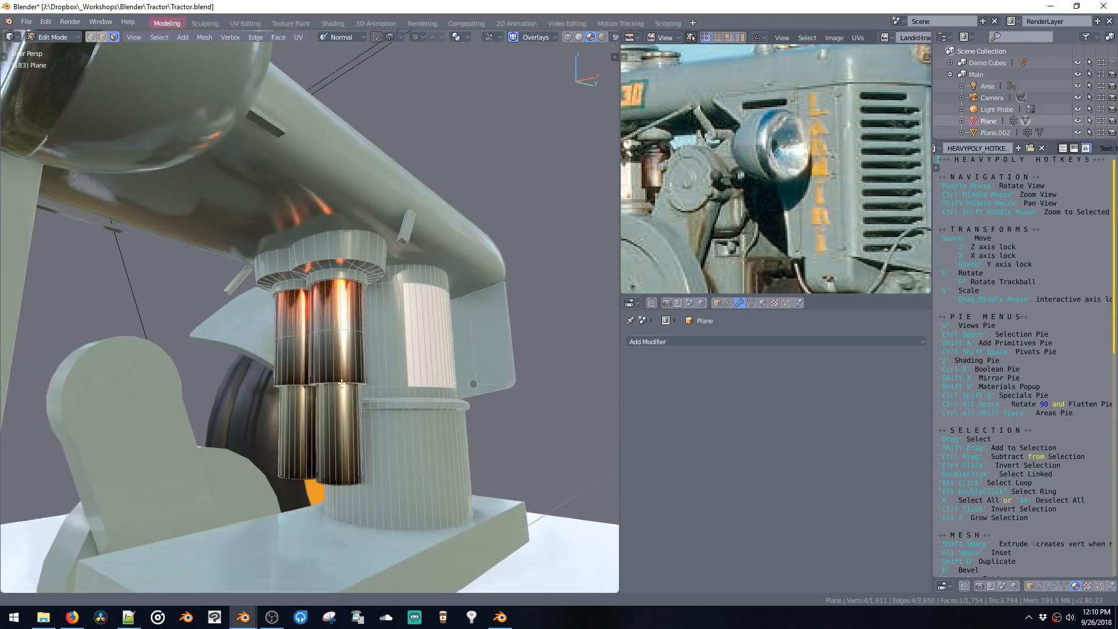
{"action": "middle_click_drag", "start_coordinate": [330, 291], "coordinate": [300, 304]}
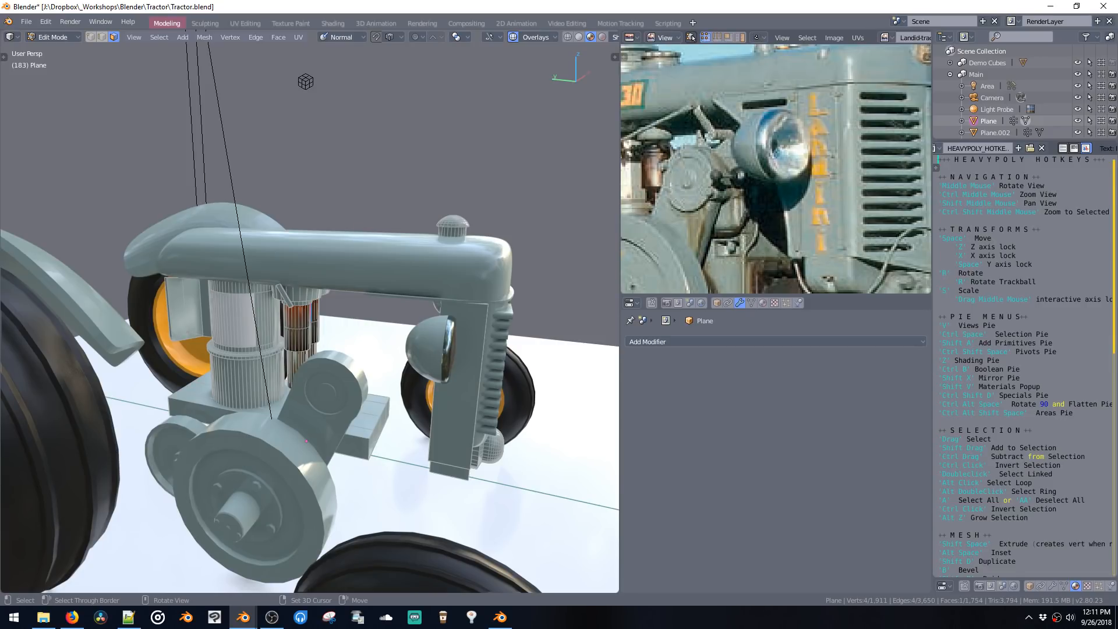
Step: Switch to Firefox and open the Landini L 25 Vintage tractor video from the Google results
{"action": "key", "text": "alt+Tab"}
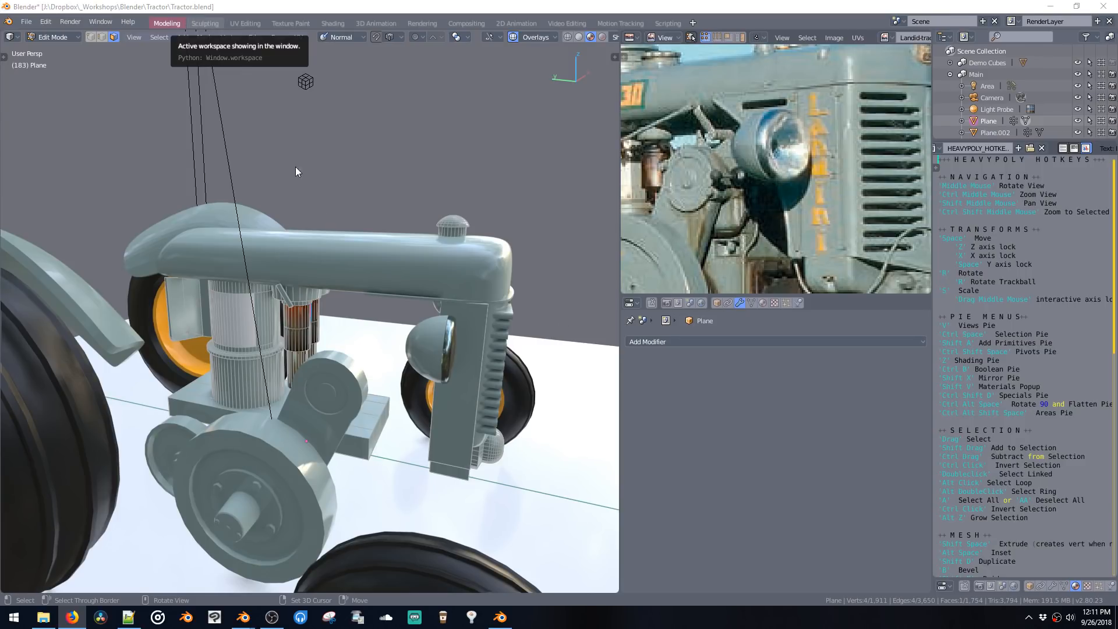
{"action": "left_click_drag", "start_coordinate": [0, 76], "coordinate": [607, 121]}
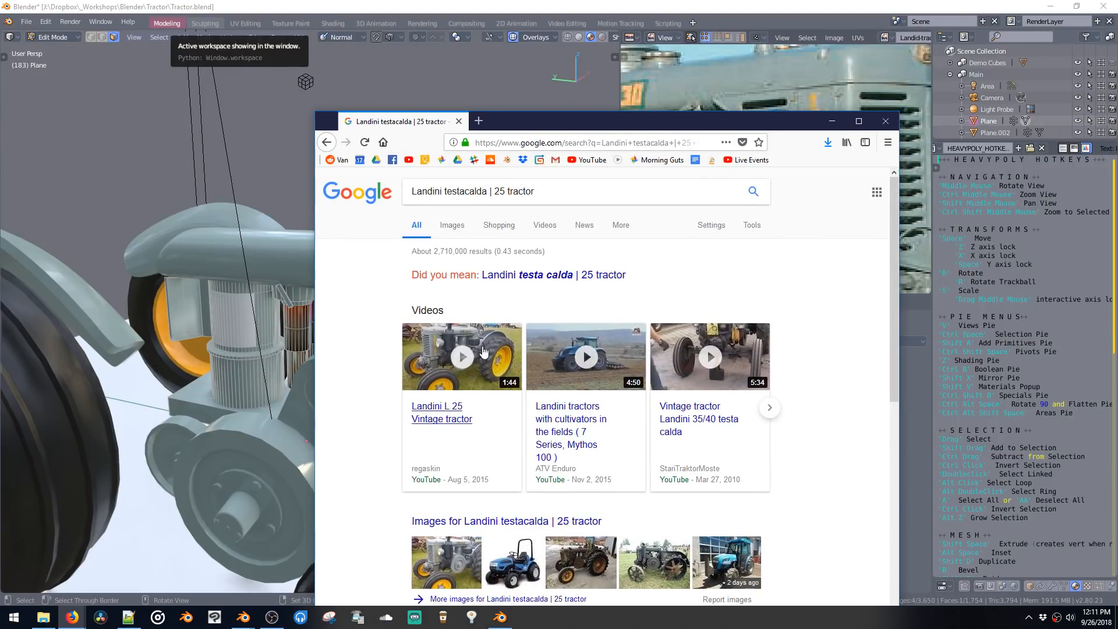
{"action": "left_click", "coordinate": [454, 417]}
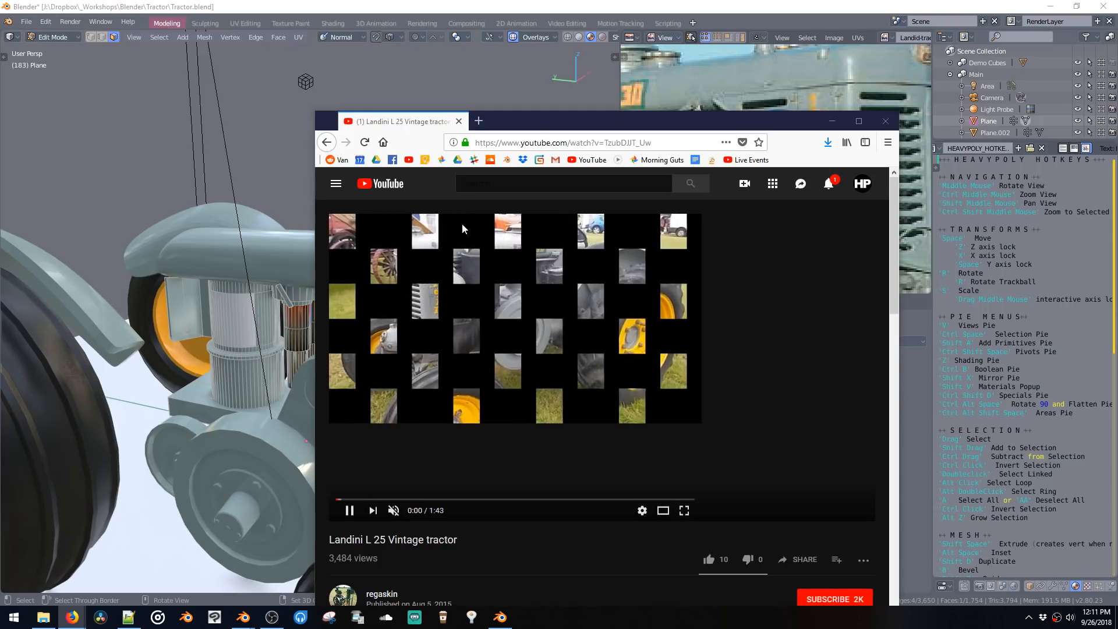
Step: Search YouTube for the "landini testacalda l 25 accensione" video and open the matching result
{"action": "left_click", "coordinate": [478, 184]}
{"action": "type", "text": "landini testacalda l 25 accensione guido e francesco"}
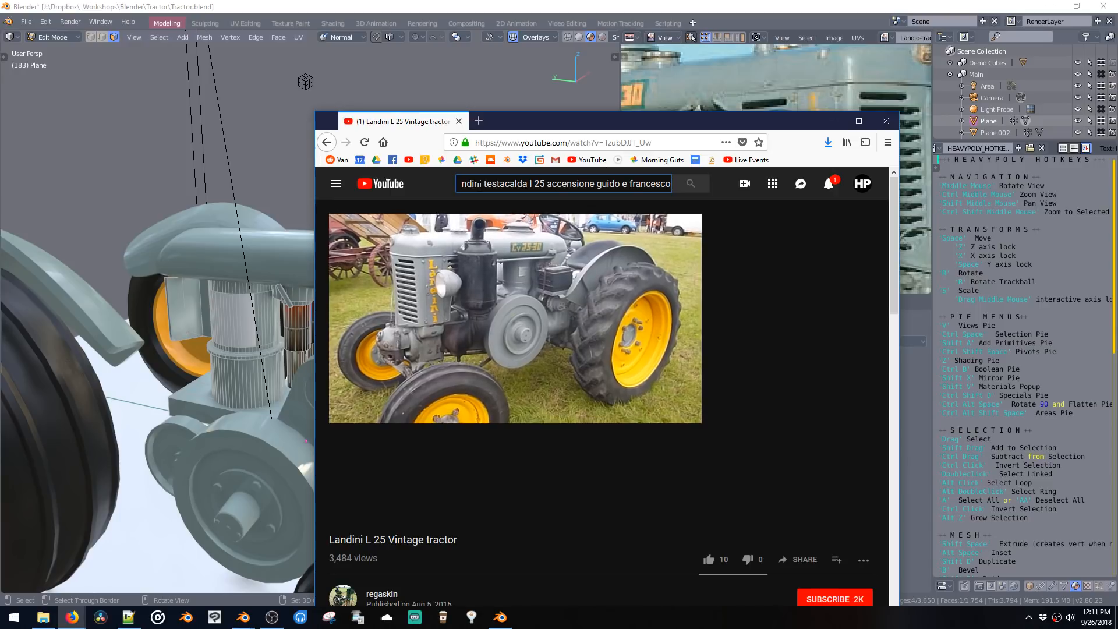
{"action": "key", "text": "Return"}
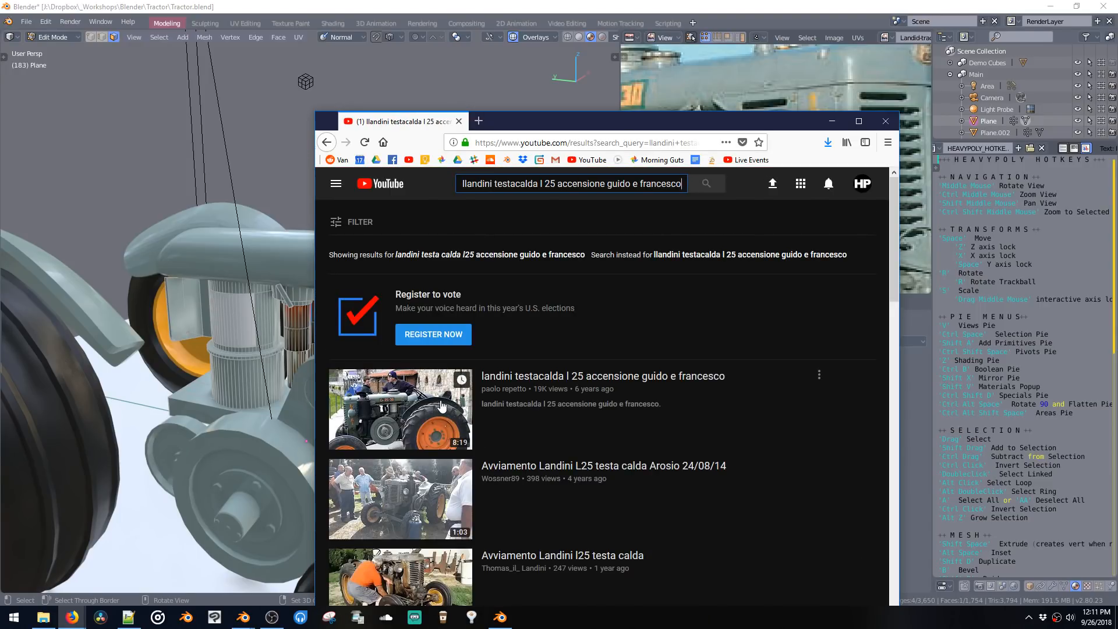
{"action": "left_click", "coordinate": [440, 403]}
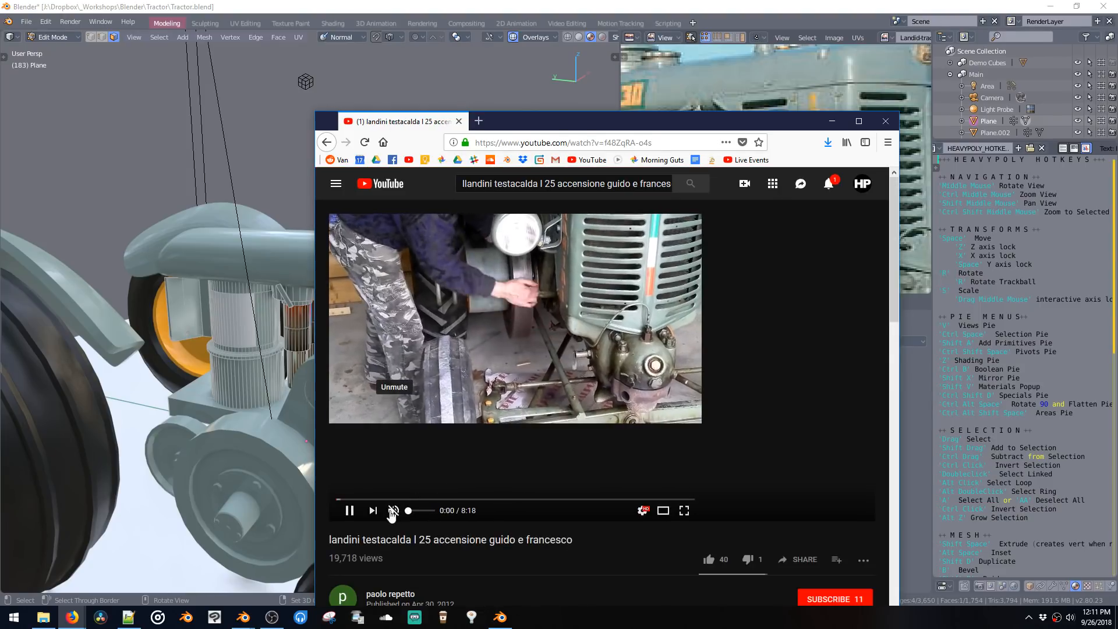
Step: Unmute the tractor video, turn its volume down to silent, pause it and rewind to the front grille view
{"action": "left_click", "coordinate": [393, 511]}
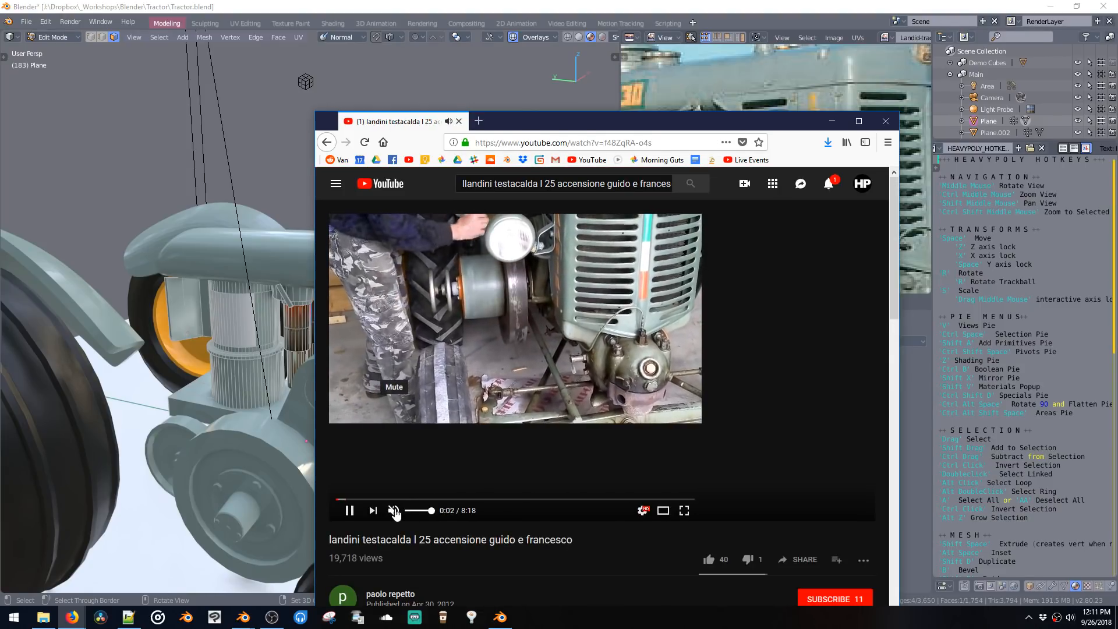
{"action": "left_click", "coordinate": [412, 511]}
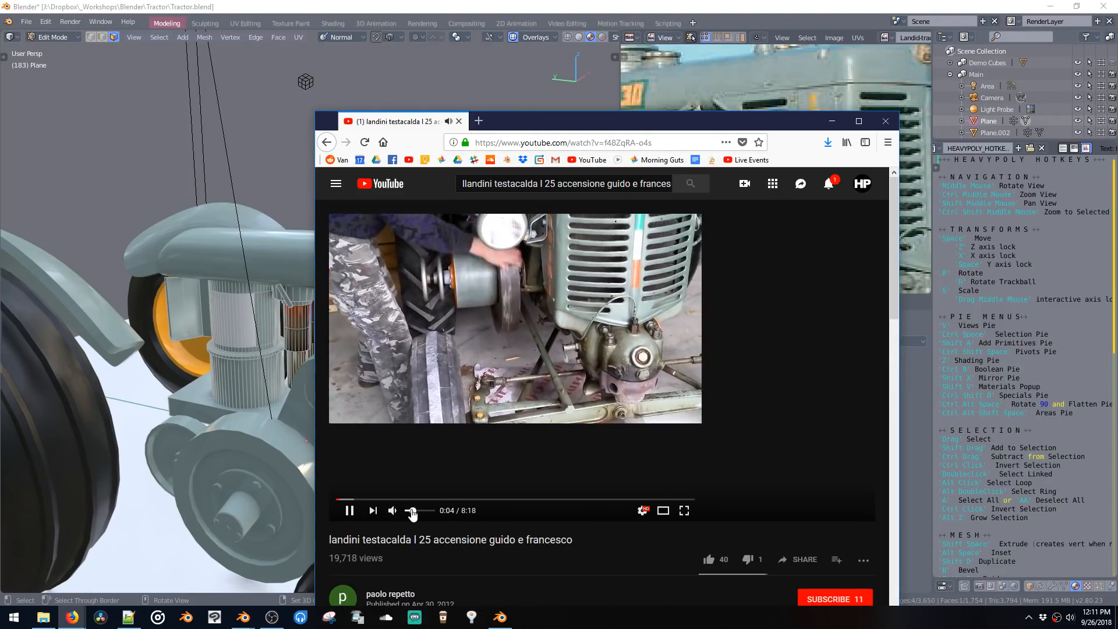
{"action": "left_click_drag", "start_coordinate": [412, 511], "coordinate": [408, 510]}
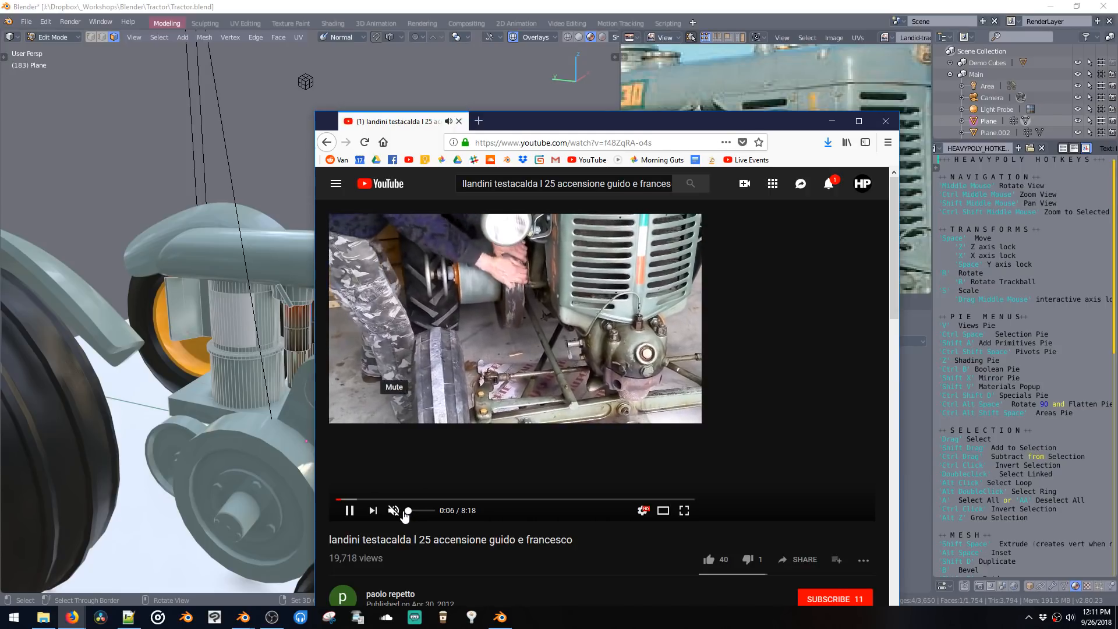
{"action": "left_click", "coordinate": [632, 367]}
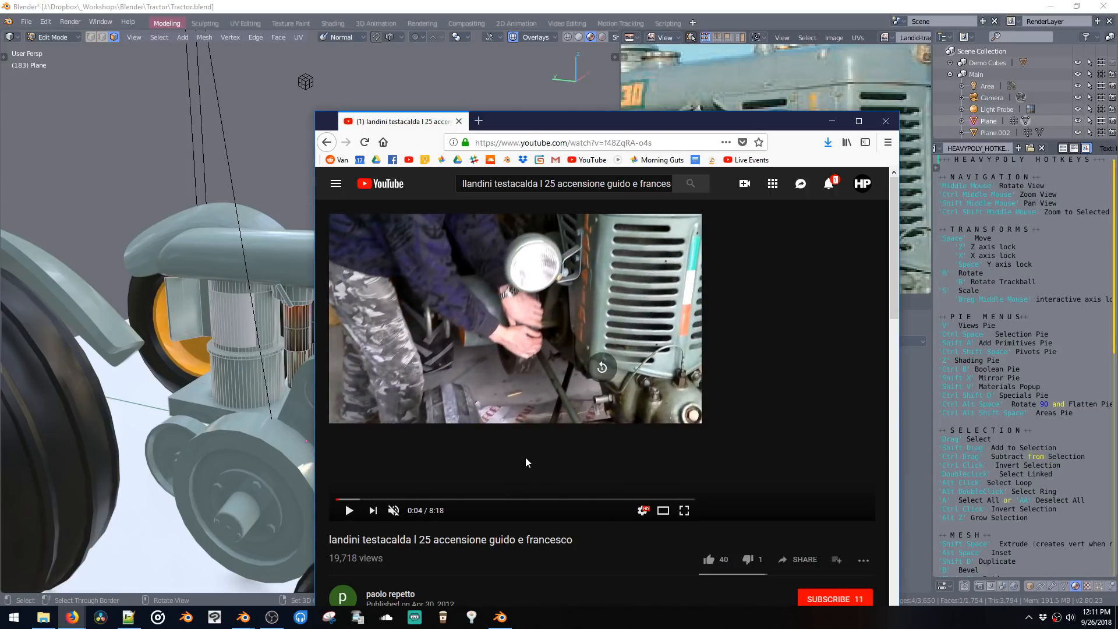
{"action": "key", "text": "Left"}
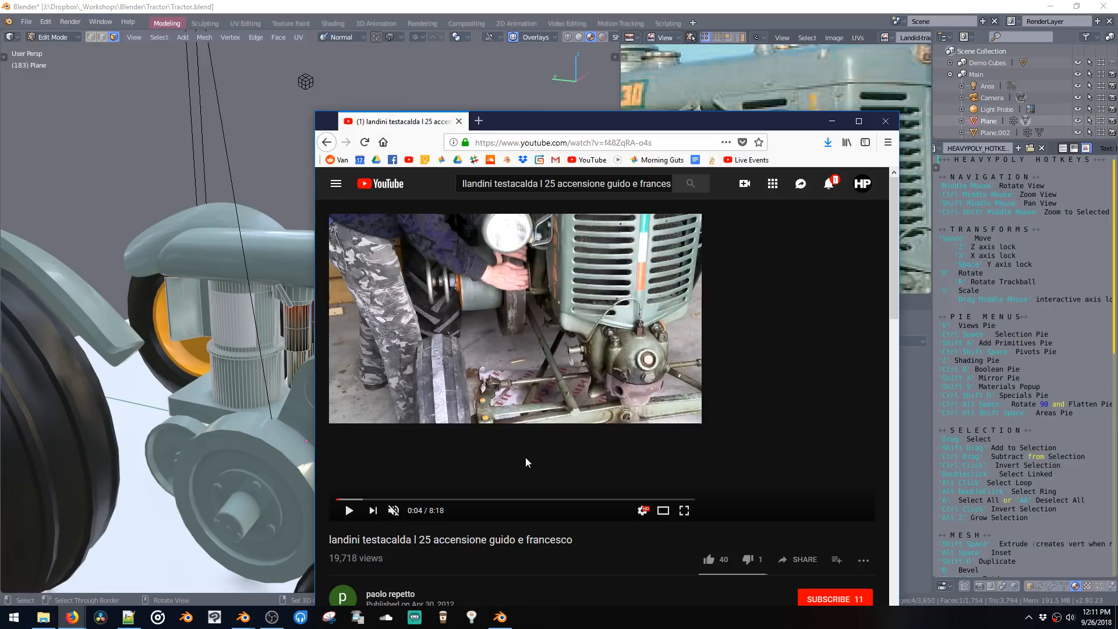
Step: Maximize the browser, show the tractor video in full screen and resume playback to study the grille
{"action": "double_click", "coordinate": [741, 126]}
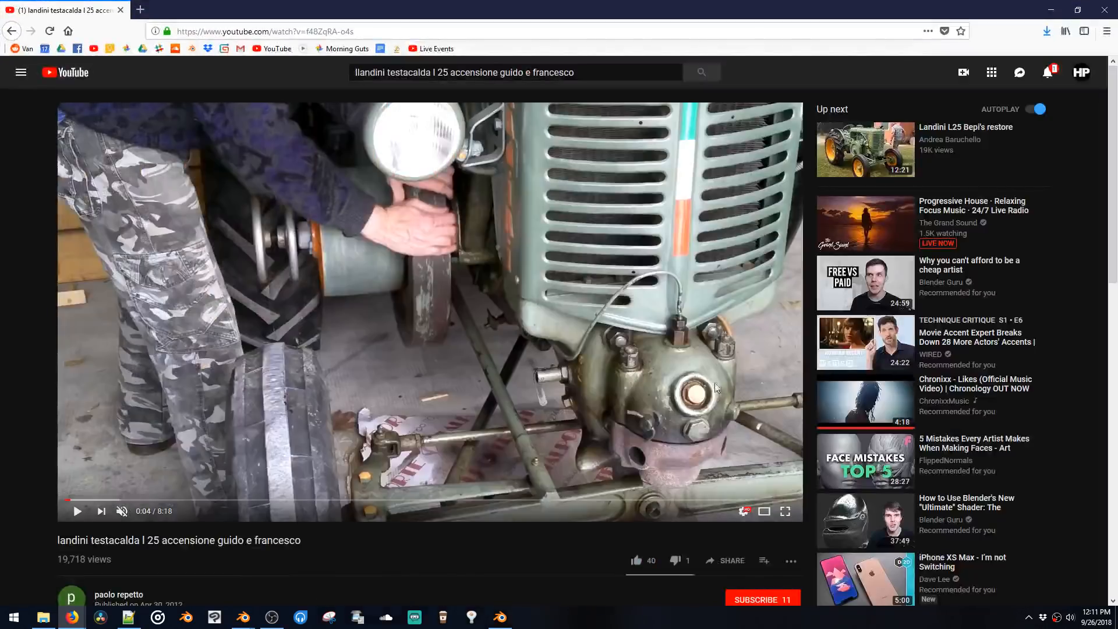
{"action": "left_click", "coordinate": [785, 512]}
{"action": "key", "text": "space"}
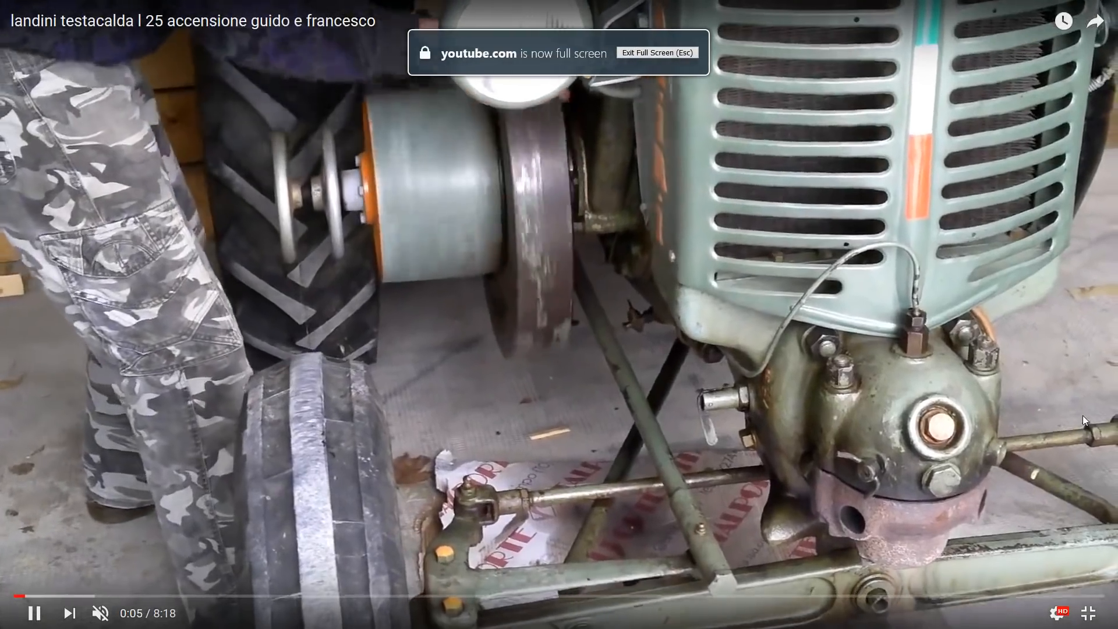
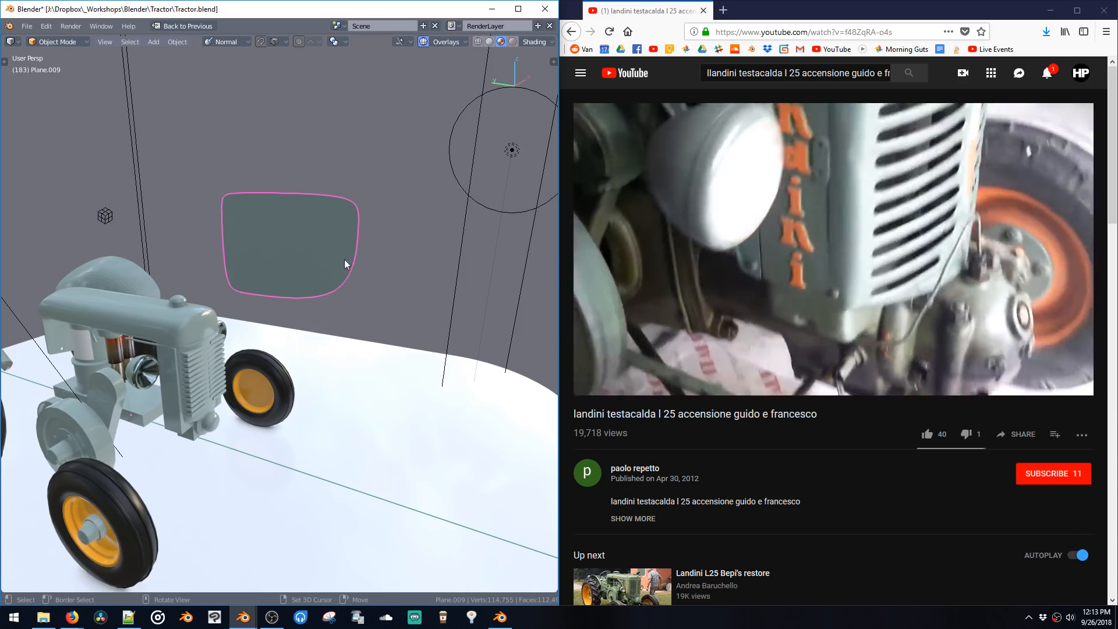
Step: In Blender, extend the flat practice sheet into a bent strip and view its smoothed surface from above
{"action": "left_click", "coordinate": [357, 250]}
{"action": "middle_click_drag", "start_coordinate": [358, 210], "coordinate": [407, 230]}
{"action": "left_click_drag", "start_coordinate": [407, 230], "coordinate": [414, 234]}
{"action": "middle_click_drag", "start_coordinate": [377, 248], "coordinate": [431, 274]}
{"action": "key", "text": "Tab"}
{"action": "scroll", "coordinate": [473, 295], "scroll_direction": "up", "scroll_amount": 3}
Step: Extrude the practice strip outward at both ends, about 90 cm along Y at the near end, and view the smoothed surface
{"action": "key", "text": "ctrl+Tab"}
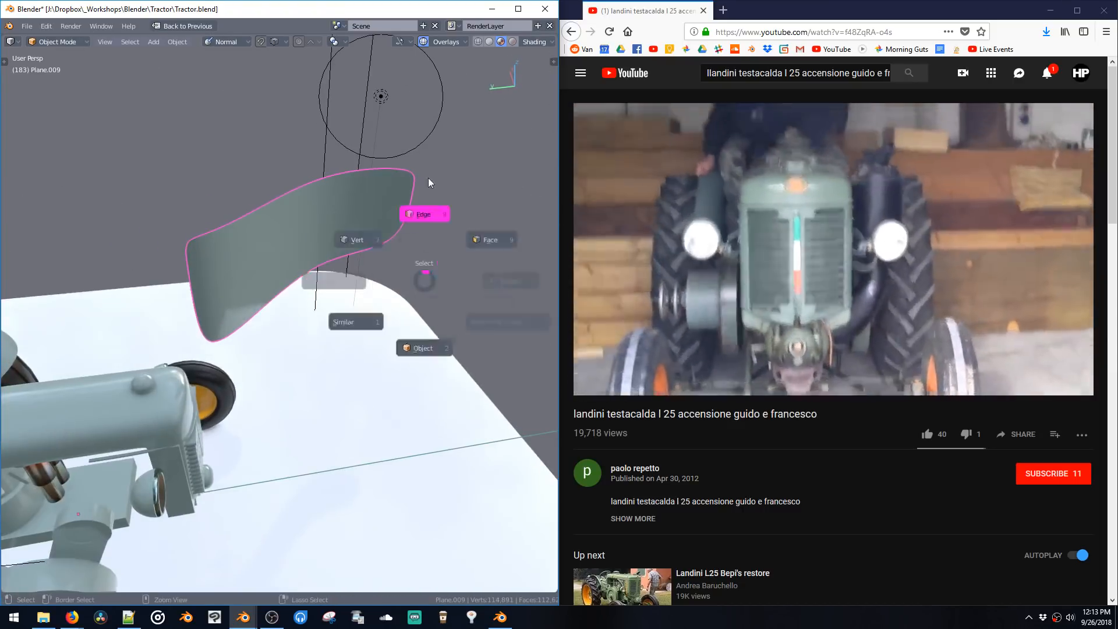
{"action": "left_click", "coordinate": [438, 223]}
{"action": "key", "text": "e"}
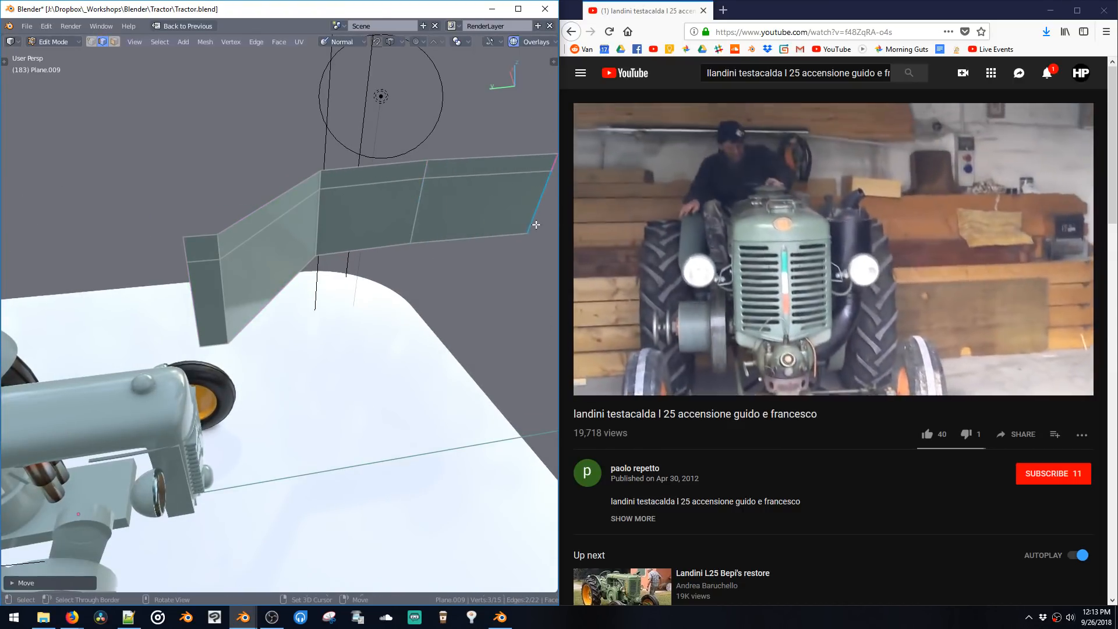
{"action": "key", "text": "e"}
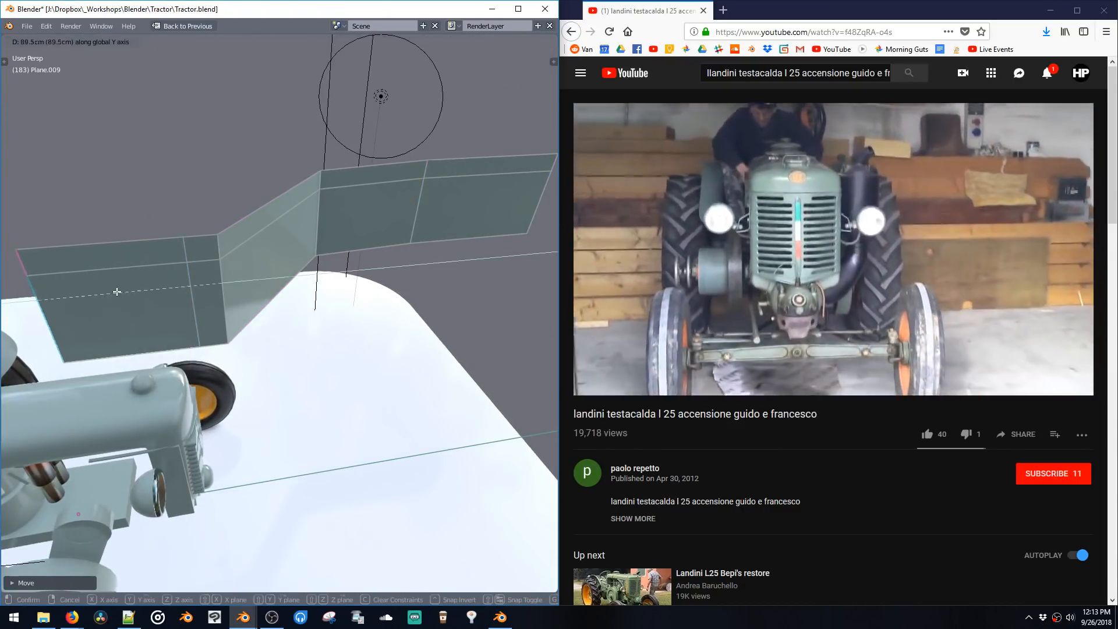
{"action": "key", "text": "Tab"}
{"action": "middle_click_drag", "start_coordinate": [267, 287], "coordinate": [227, 262]}
{"action": "key", "text": "Tab"}
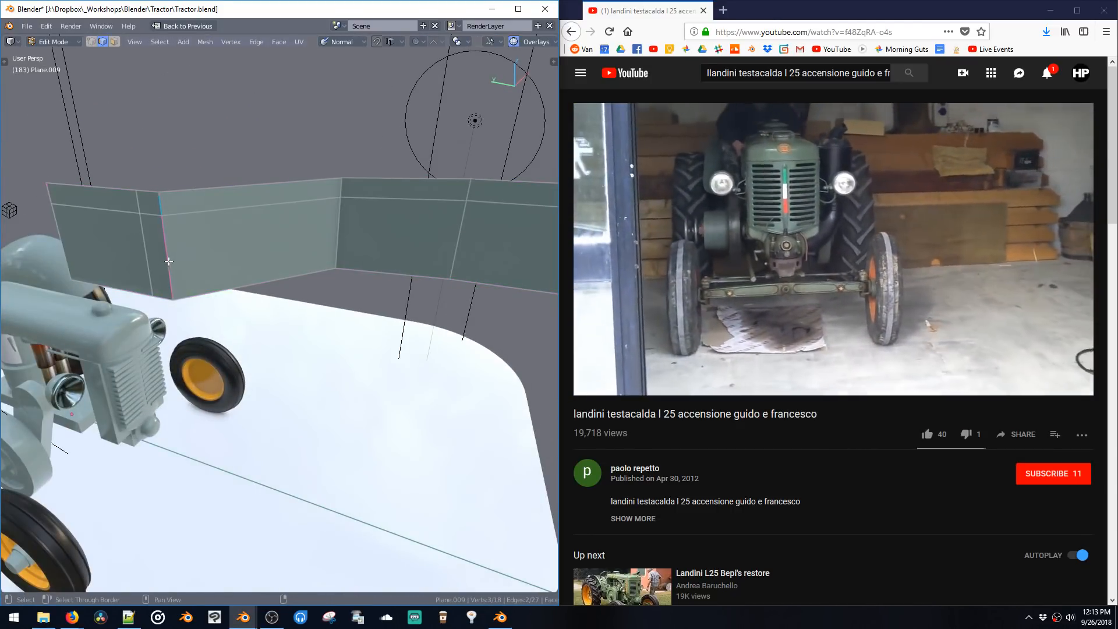
Step: Slide the strip's near vertical edge, shift it along X to form a sharper bend, and bevel that corner
{"action": "key", "text": "g"}
{"action": "key", "text": "g"}
{"action": "left_click", "coordinate": [227, 263]}
{"action": "middle_click_drag", "start_coordinate": [228, 263], "coordinate": [288, 219]}
{"action": "key", "text": "g"}
{"action": "key", "text": "x"}
{"action": "left_click", "coordinate": [254, 291]}
{"action": "key", "text": "g"}
{"action": "key", "text": "x"}
{"action": "left_click", "coordinate": [209, 303]}
{"action": "key", "text": "Tab"}
{"action": "key", "text": "Tab"}
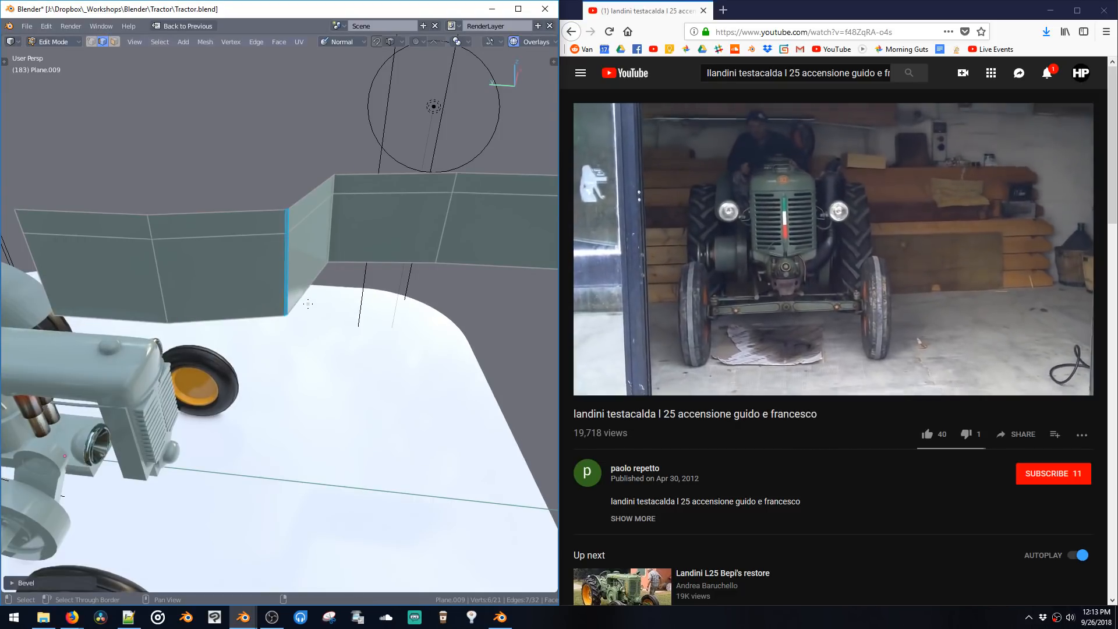
Step: Bevel the vertical edge at the strip's inner corner and view the smoothed surface
{"action": "key", "text": "Tab"}
{"action": "middle_click_drag", "start_coordinate": [317, 302], "coordinate": [279, 291]}
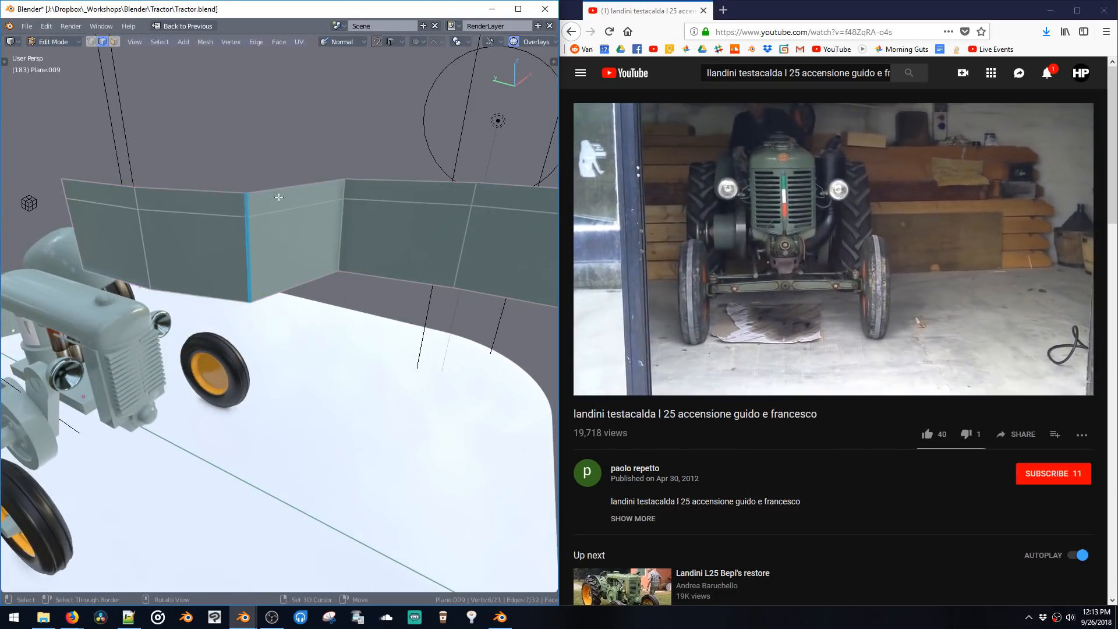
{"action": "left_click", "coordinate": [278, 188]}
{"action": "scroll", "coordinate": [332, 183], "scroll_direction": "up", "scroll_amount": 2}
{"action": "left_click", "coordinate": [375, 203]}
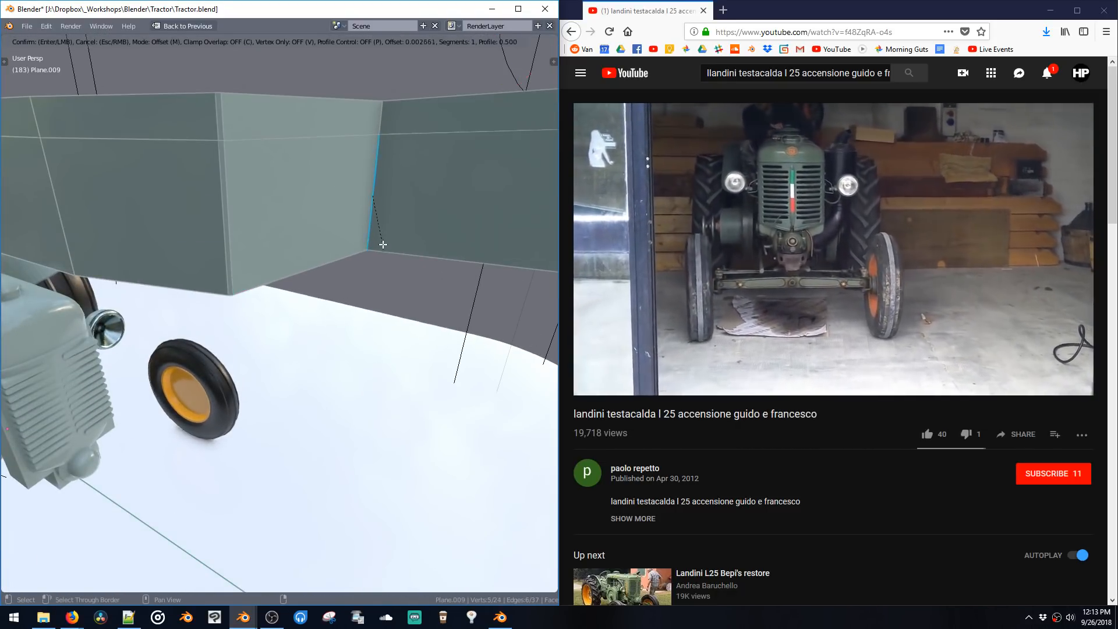
{"action": "left_click", "coordinate": [385, 251]}
{"action": "key", "text": "ctrl+b"}
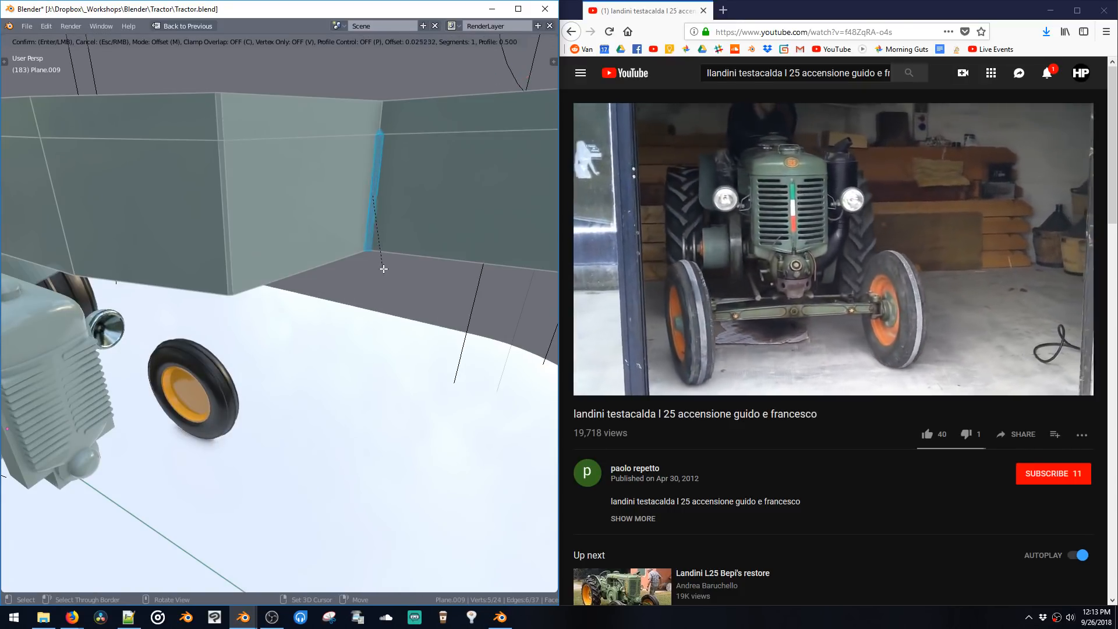
{"action": "left_click", "coordinate": [383, 268]}
{"action": "key", "text": "Tab"}
{"action": "left_click", "coordinate": [389, 322]}
{"action": "middle_click_drag", "start_coordinate": [391, 280], "coordinate": [384, 249]}
Step: Try to bevel the vertical edge in the middle of the strip's flat far section
{"action": "key", "text": "Tab"}
{"action": "key", "text": "2"}
{"action": "left_click", "coordinate": [399, 172]}
{"action": "left_click", "coordinate": [404, 223], "text": "shift"}
{"action": "key", "text": "ctrl+b"}
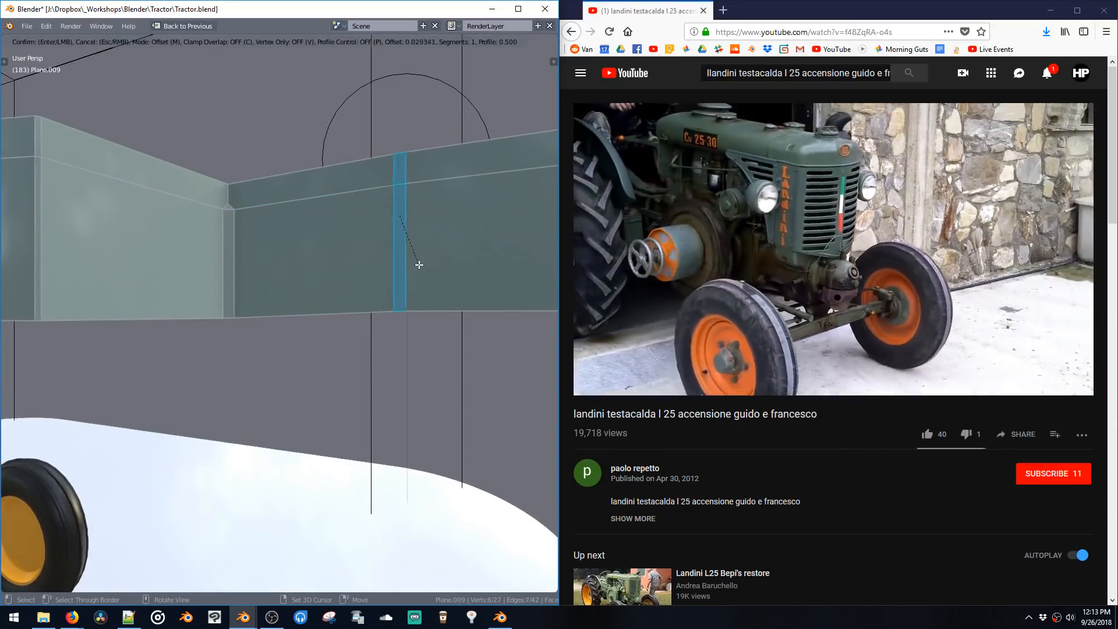
{"action": "scroll", "coordinate": [437, 286], "scroll_direction": "up", "scroll_amount": 6}
{"action": "left_click", "coordinate": [473, 284]}
{"action": "key", "text": "ctrl+z"}
Step: Move the strip's far edges along the X axis to form another bend and bevel the new corner
{"action": "middle_click_drag", "start_coordinate": [473, 284], "coordinate": [483, 316]}
{"action": "scroll", "coordinate": [449, 304], "scroll_direction": "down", "scroll_amount": 3}
{"action": "left_click", "coordinate": [475, 250]}
{"action": "left_click", "coordinate": [476, 293], "text": "shift"}
{"action": "key", "text": "g"}
{"action": "key", "text": "x"}
{"action": "left_click", "coordinate": [586, 269]}
{"action": "left_click", "coordinate": [346, 317]}
{"action": "key", "text": "g"}
{"action": "key", "text": "x"}
{"action": "left_click", "coordinate": [464, 305]}
{"action": "key", "text": "g"}
{"action": "key", "text": "y"}
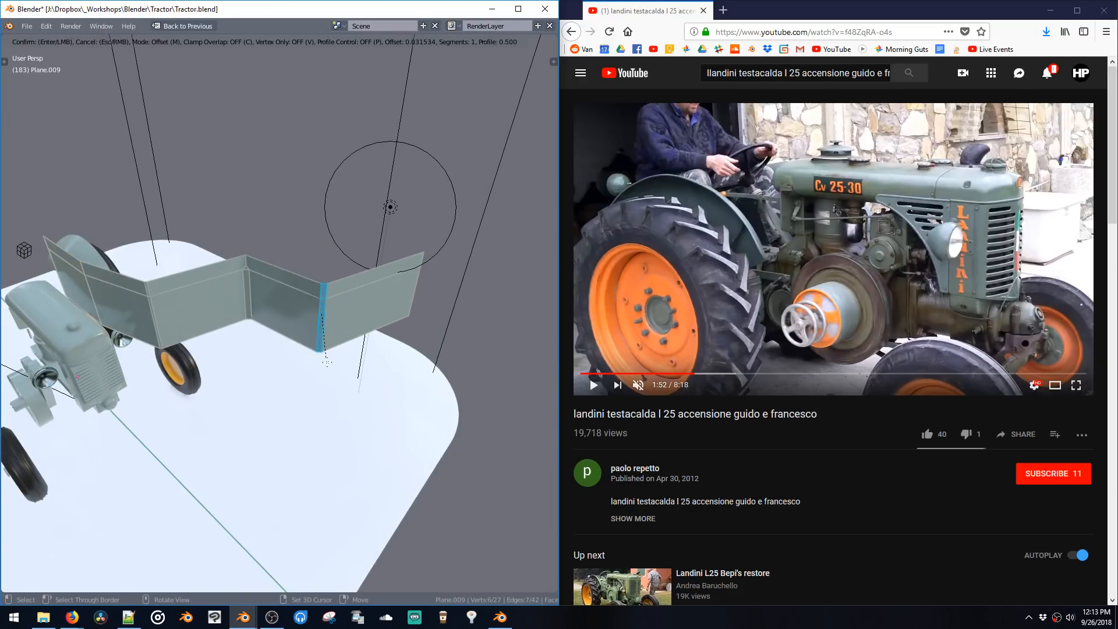
Step: Add a loop cut near the strip's bottom border and view the smoothed corners
{"action": "middle_click_drag", "start_coordinate": [346, 385], "coordinate": [352, 373]}
{"action": "key", "text": "Tab"}
{"action": "middle_click_drag", "start_coordinate": [361, 304], "coordinate": [328, 268]}
{"action": "key", "text": "Tab"}
{"action": "key", "text": "1"}
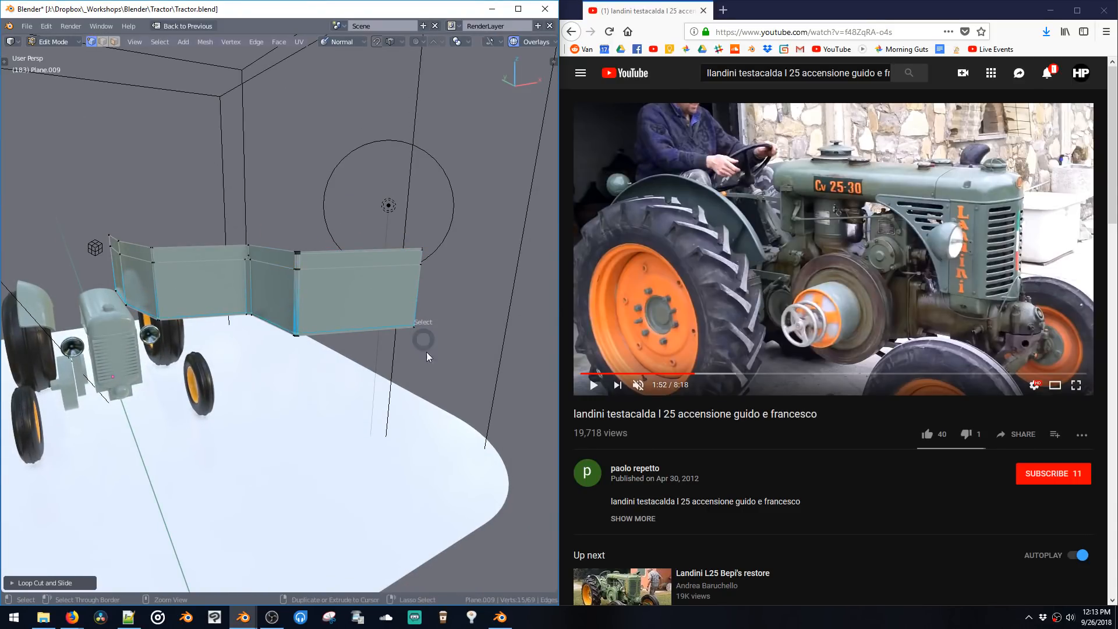
{"action": "middle_click_drag", "start_coordinate": [432, 341], "coordinate": [386, 333]}
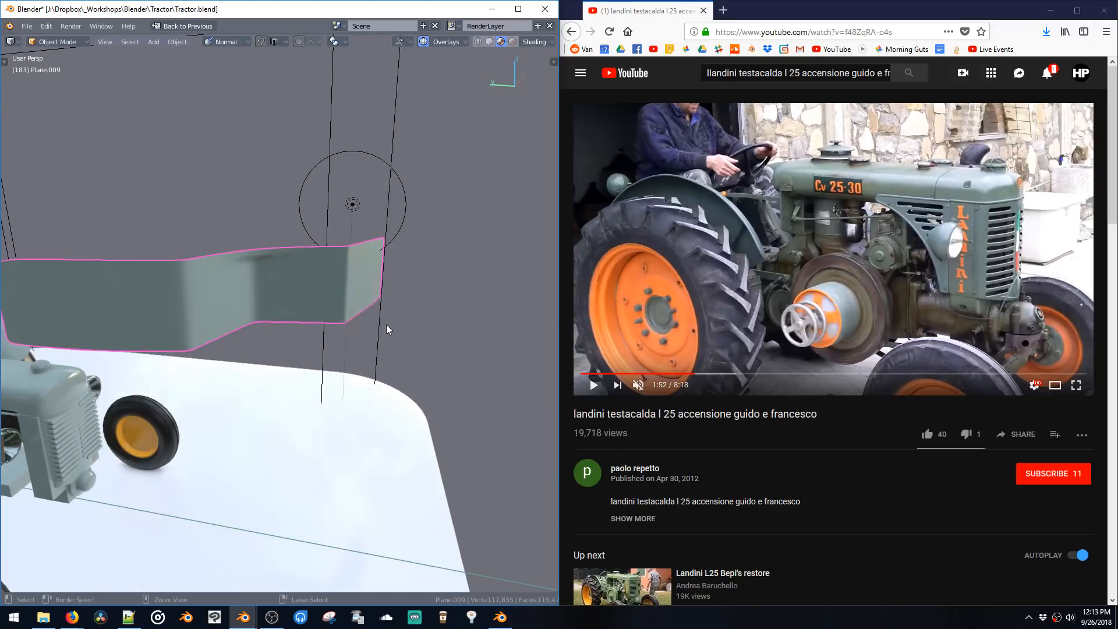
Step: Extrude the strip's upper border up and back into a sloping surface and view it smoothed
{"action": "key", "text": "e"}
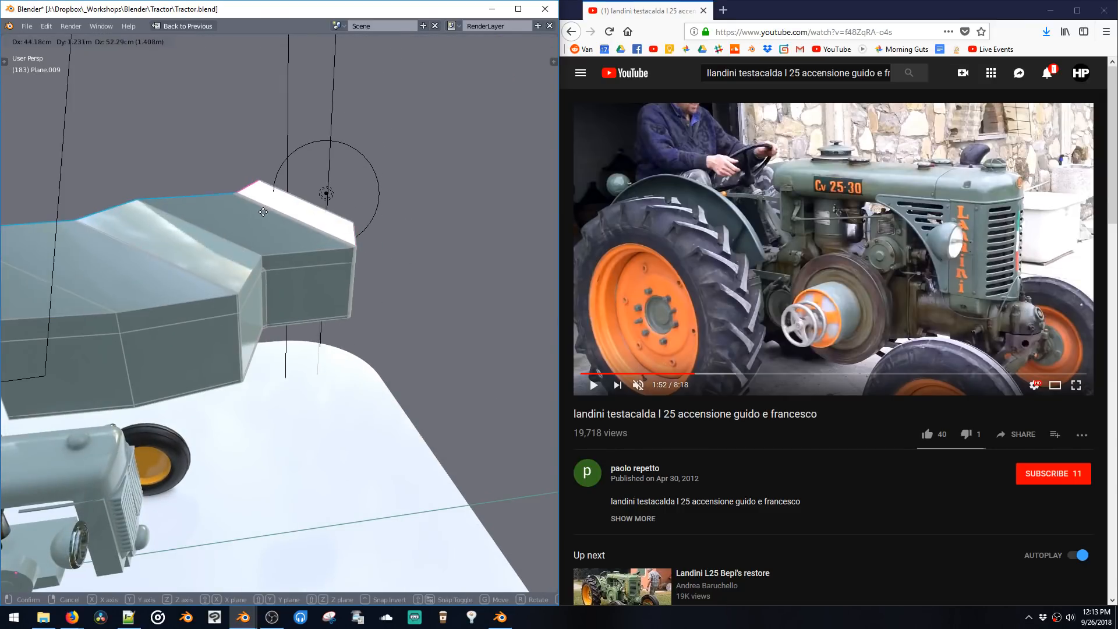
{"action": "left_click", "coordinate": [264, 123]}
{"action": "key", "text": "Tab"}
{"action": "middle_click_drag", "start_coordinate": [264, 123], "coordinate": [389, 219]}
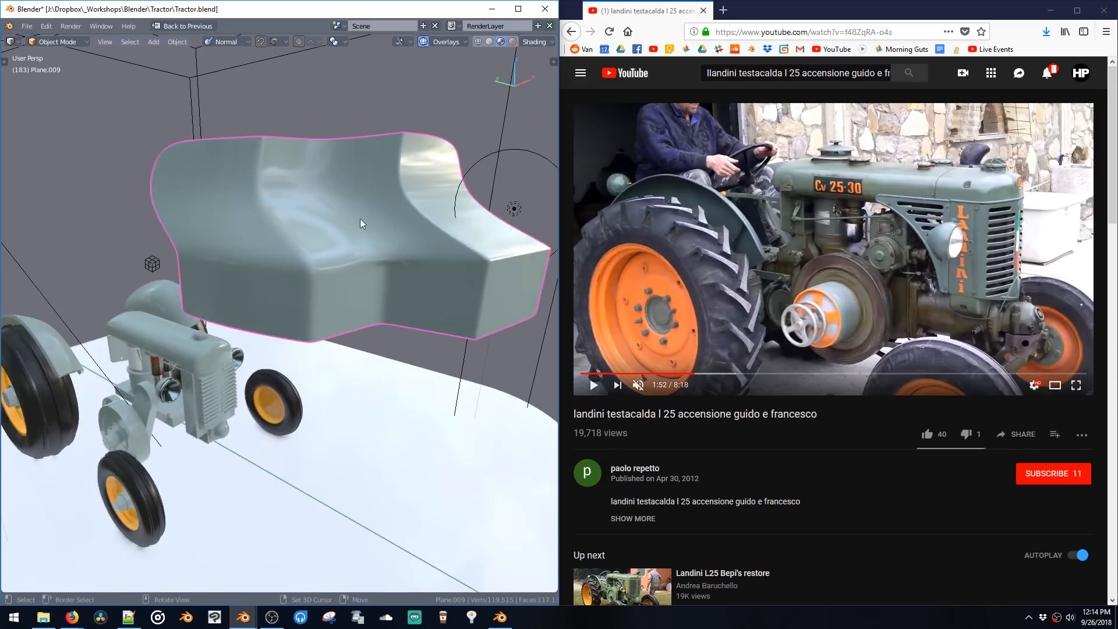
Step: Delete the practice strip and bring the tractor's hood and grille side into close view
{"action": "key", "text": "Delete"}
{"action": "scroll", "coordinate": [274, 212], "scroll_direction": "up", "scroll_amount": 3}
{"action": "middle_click_drag", "start_coordinate": [274, 213], "coordinate": [268, 284]}
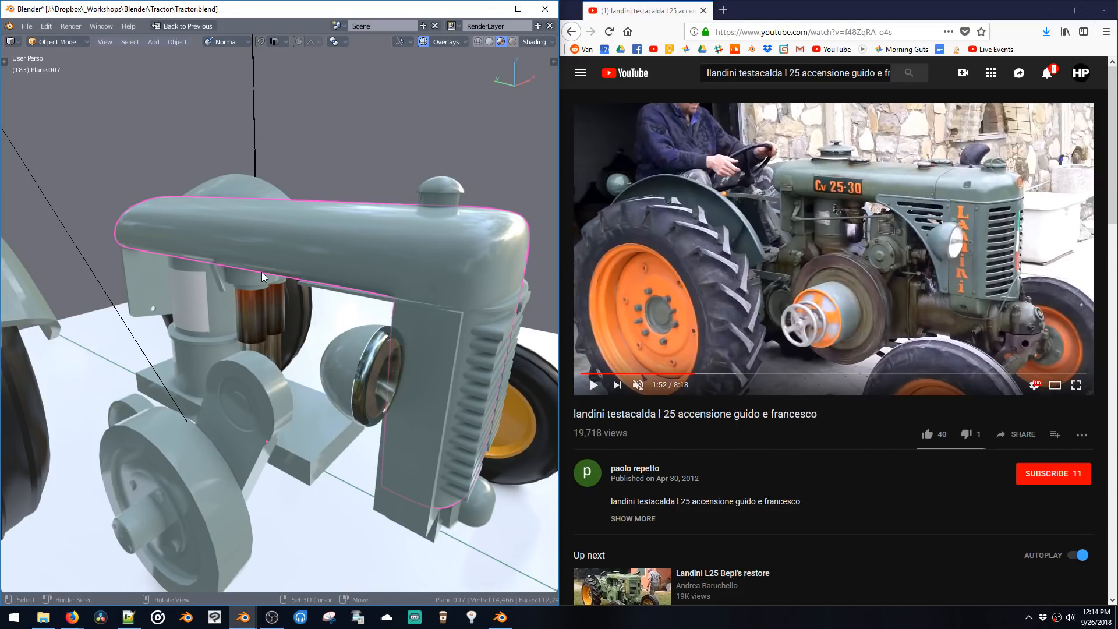
{"action": "middle_click_drag", "start_coordinate": [322, 260], "coordinate": [316, 201]}
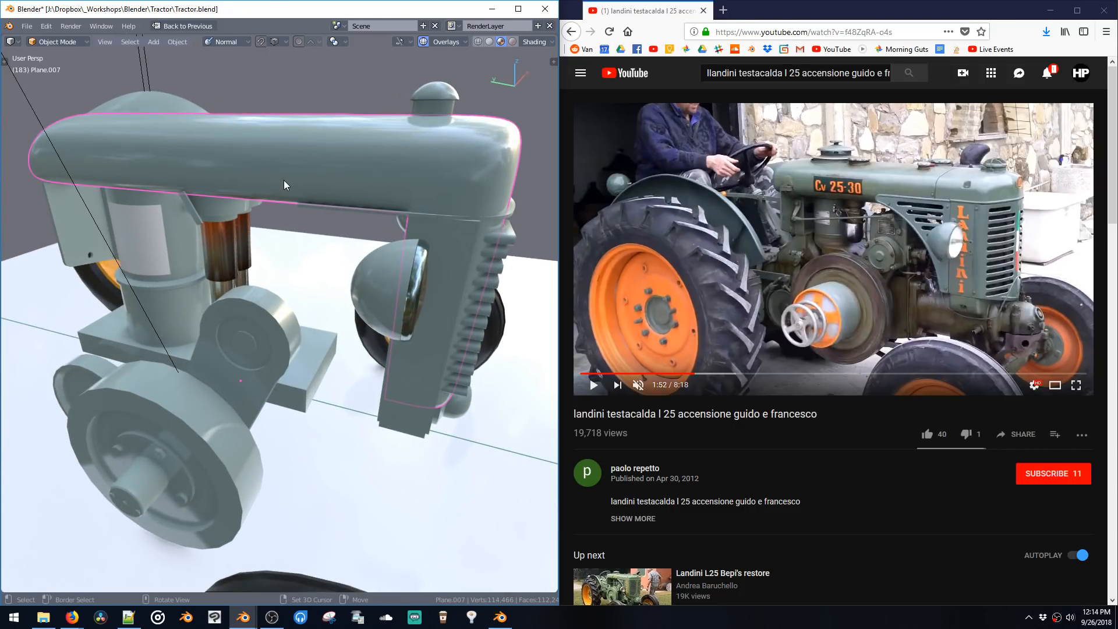
Step: Resume the tractor reference video, unmute it and check the system speaker volume
{"action": "left_click", "coordinate": [606, 389]}
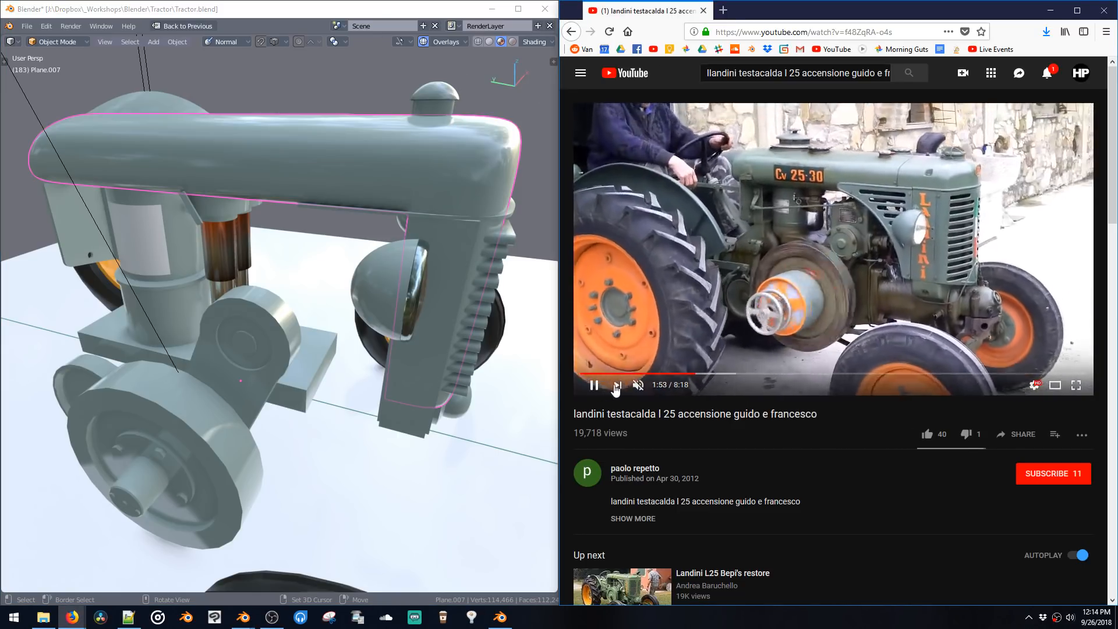
{"action": "left_click", "coordinate": [638, 385]}
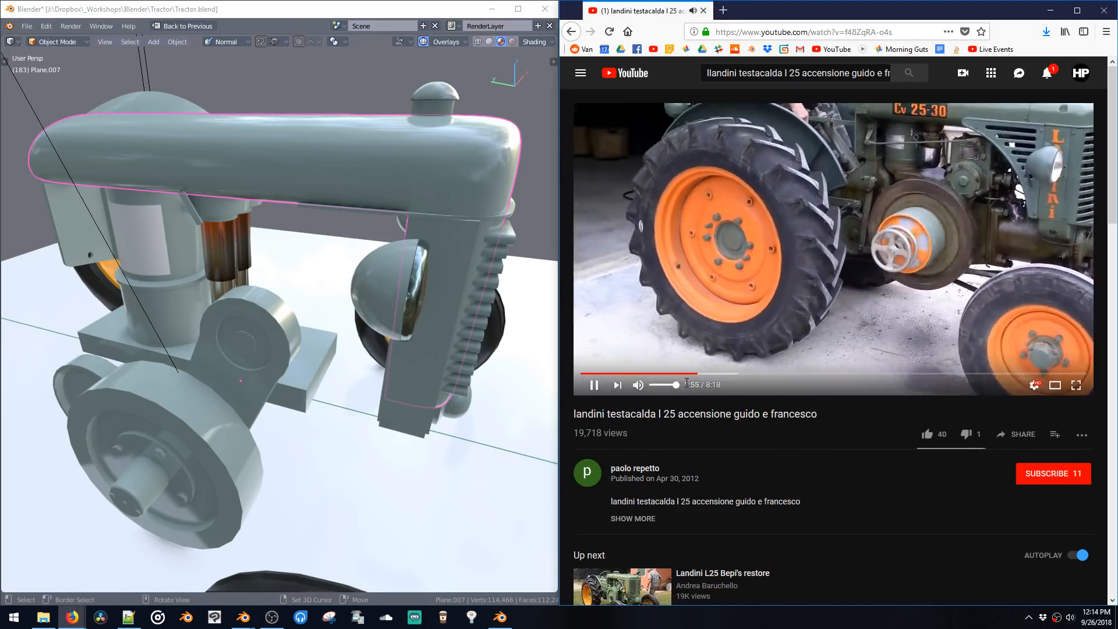
{"action": "left_click", "coordinate": [1071, 617]}
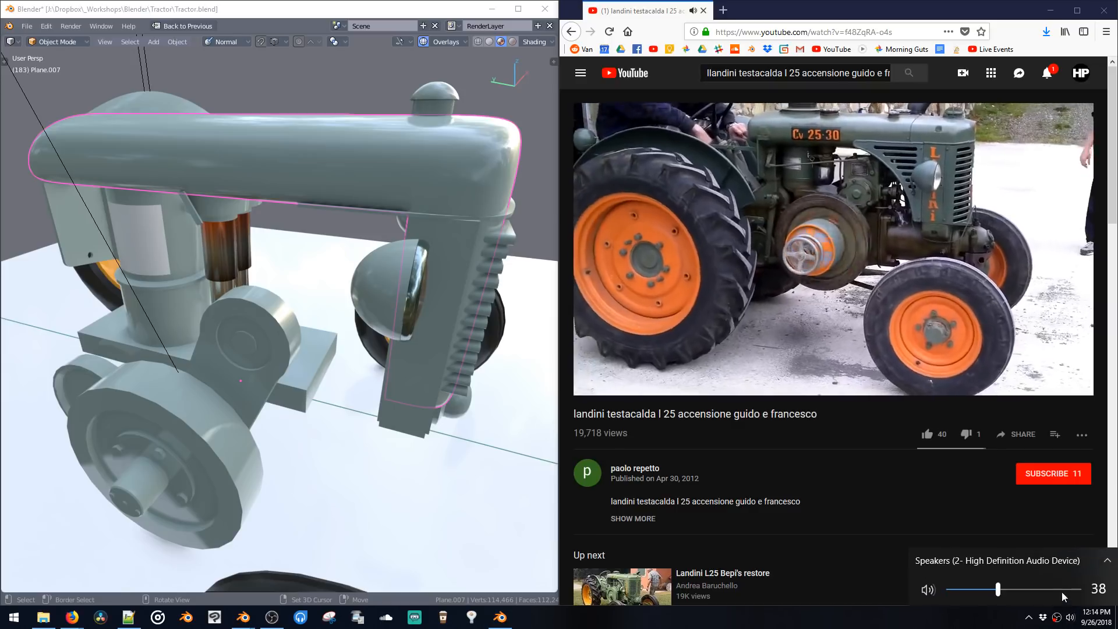
{"action": "left_click", "coordinate": [874, 484]}
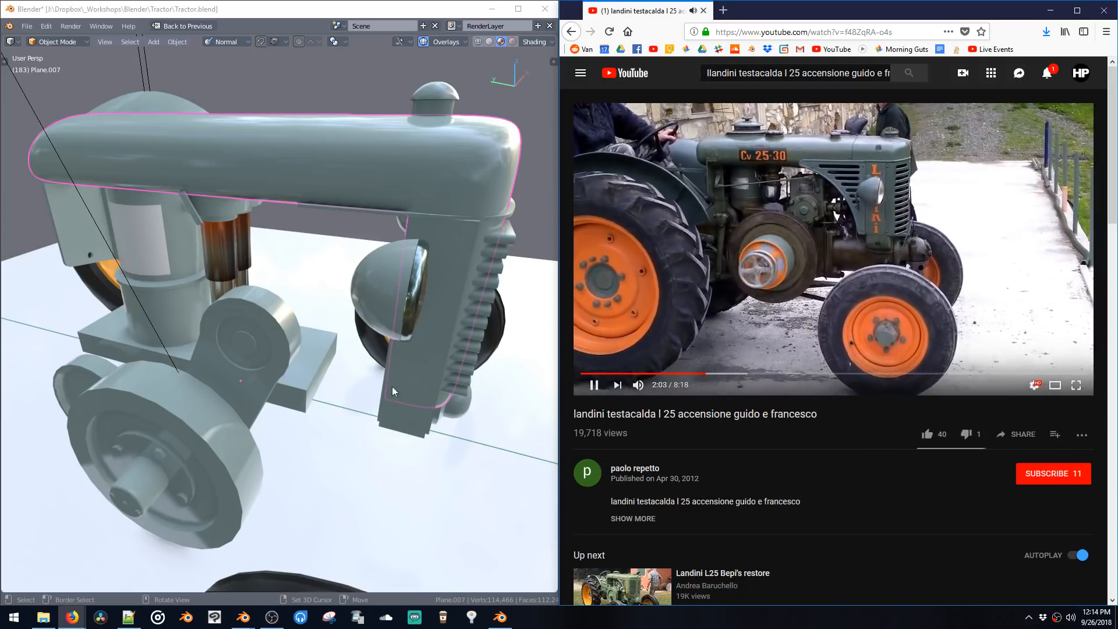
Step: In Blender, reposition the tractor's side engine parts, mainly along the X axis, and save the file
{"action": "left_click", "coordinate": [412, 277]}
{"action": "middle_click_drag", "start_coordinate": [412, 277], "coordinate": [312, 305]}
{"action": "left_click", "coordinate": [284, 375]}
{"action": "middle_click_drag", "start_coordinate": [284, 375], "coordinate": [239, 360]}
{"action": "key", "text": "g"}
{"action": "key", "text": "x"}
{"action": "left_click", "coordinate": [298, 333]}
{"action": "middle_click_drag", "start_coordinate": [299, 333], "coordinate": [315, 319]}
{"action": "key", "text": "g"}
{"action": "key", "text": "x"}
{"action": "left_click", "coordinate": [341, 367]}
{"action": "key", "text": "g"}
{"action": "left_click", "coordinate": [330, 318]}
{"action": "middle_click_drag", "start_coordinate": [336, 370], "coordinate": [345, 352]}
{"action": "key", "text": "ctrl+s"}
{"action": "left_click", "coordinate": [346, 353]}
{"action": "left_click", "coordinate": [344, 194]}
{"action": "key", "text": "Tab"}
{"action": "middle_click_drag", "start_coordinate": [350, 234], "coordinate": [321, 233]}
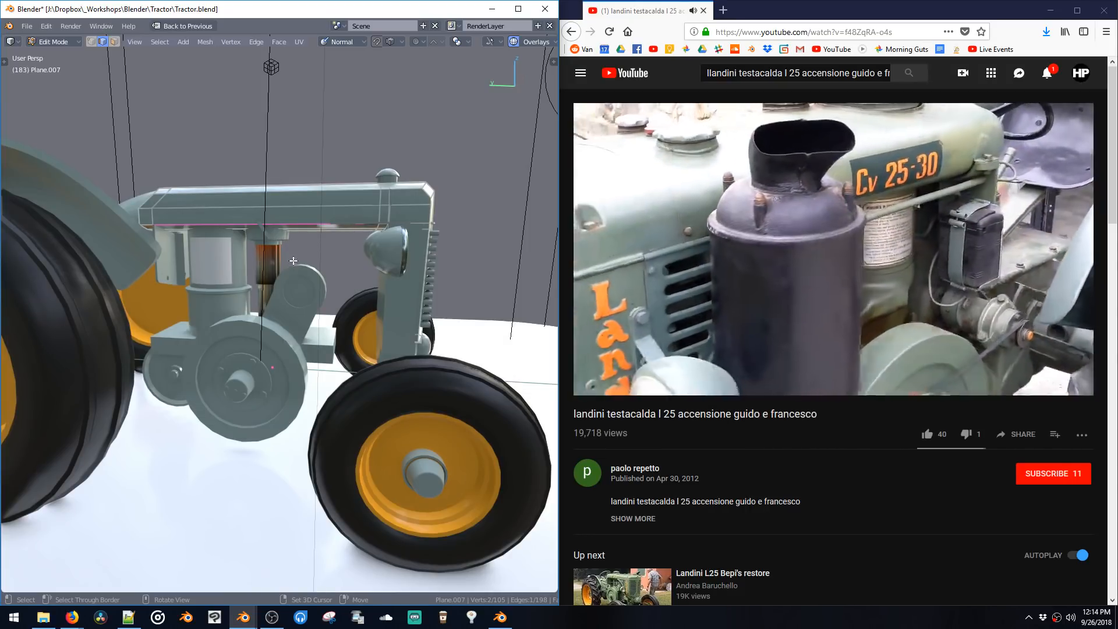
{"action": "key", "text": "Tab"}
Step: Add a plane, scale it down and place it beside the engine behind the grille side
{"action": "key", "text": "shift+a"}
{"action": "mouse_move", "coordinate": [284, 187]}
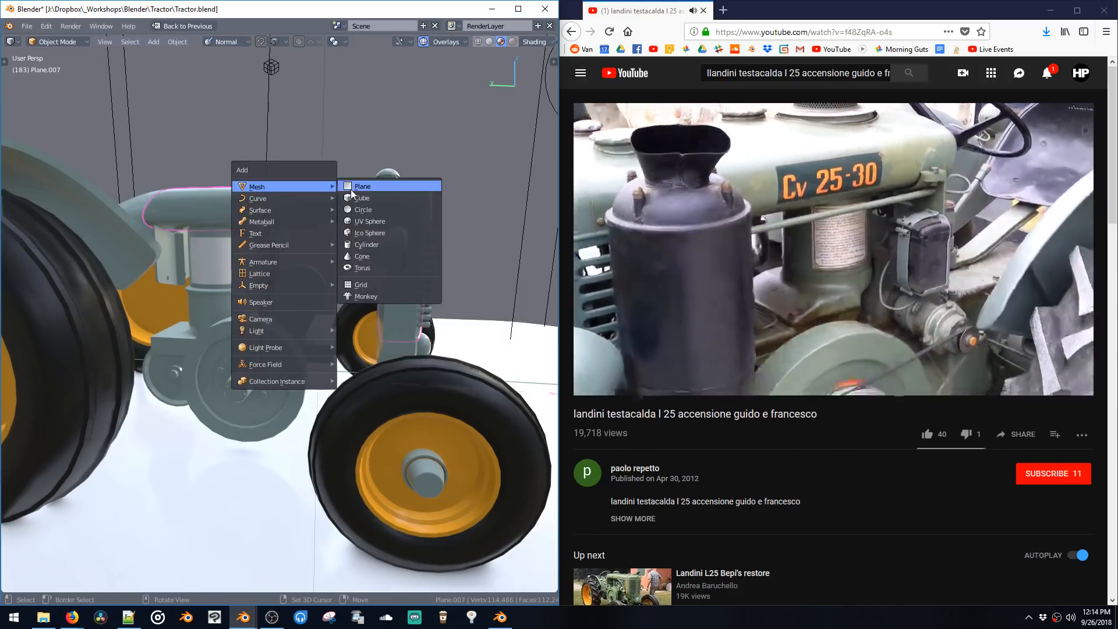
{"action": "left_click", "coordinate": [351, 190]}
{"action": "scroll", "coordinate": [329, 264], "scroll_direction": "up", "scroll_amount": 3}
{"action": "key", "text": "Tab"}
{"action": "key", "text": "s"}
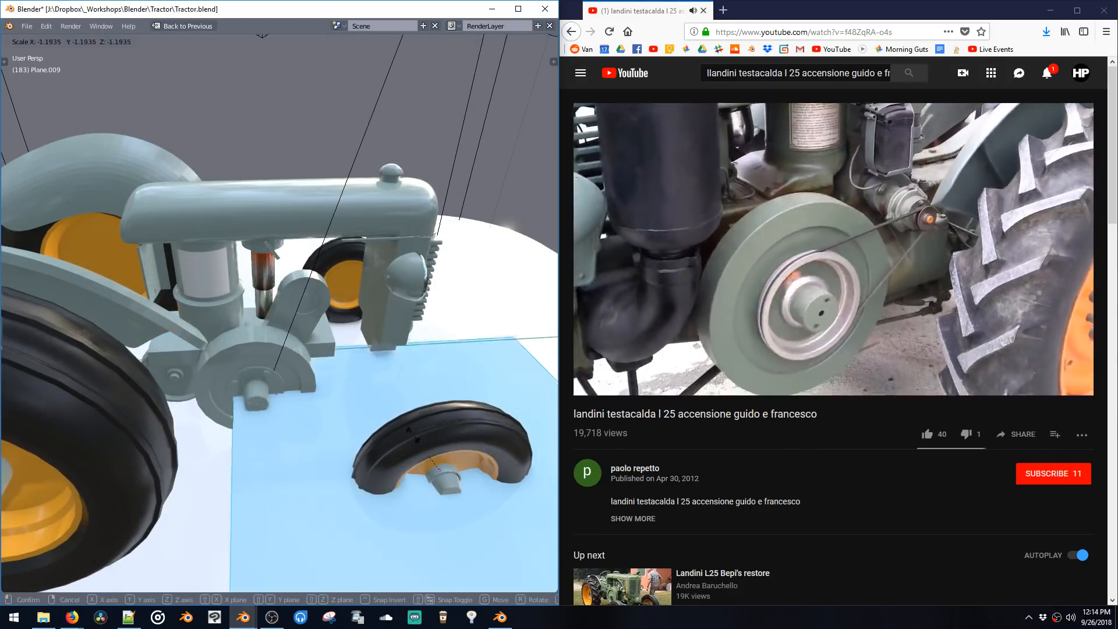
{"action": "left_click", "coordinate": [412, 448]}
{"action": "key", "text": "g"}
{"action": "left_click", "coordinate": [323, 329]}
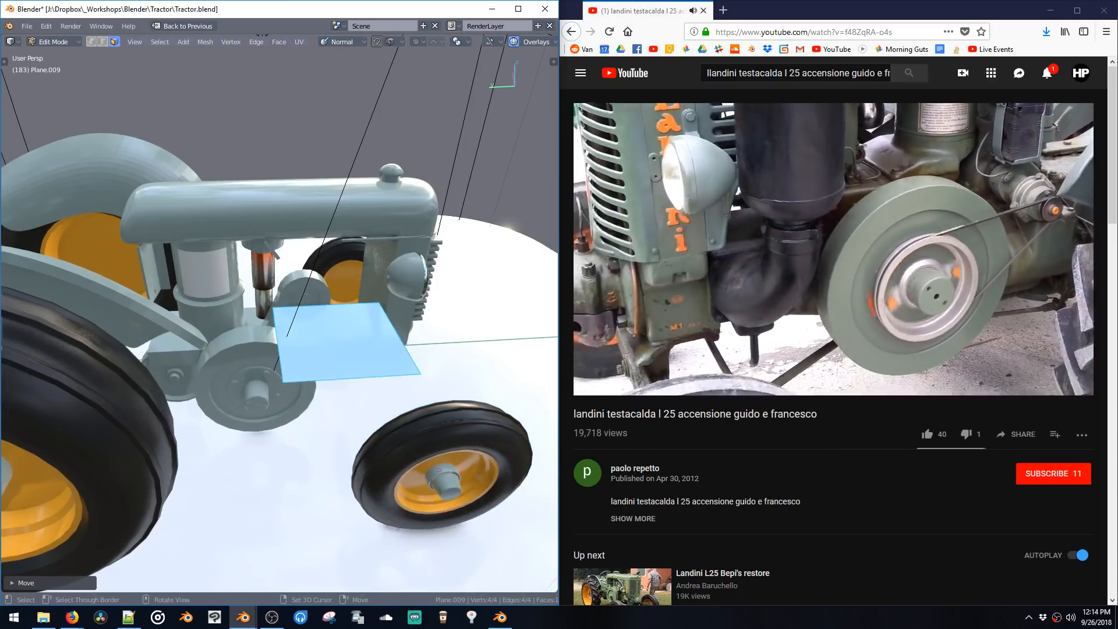
Step: Rotate the plane 90° about the global Y axis and thicken it into a thin upright panel
{"action": "key", "text": "r"}
{"action": "key", "text": "x"}
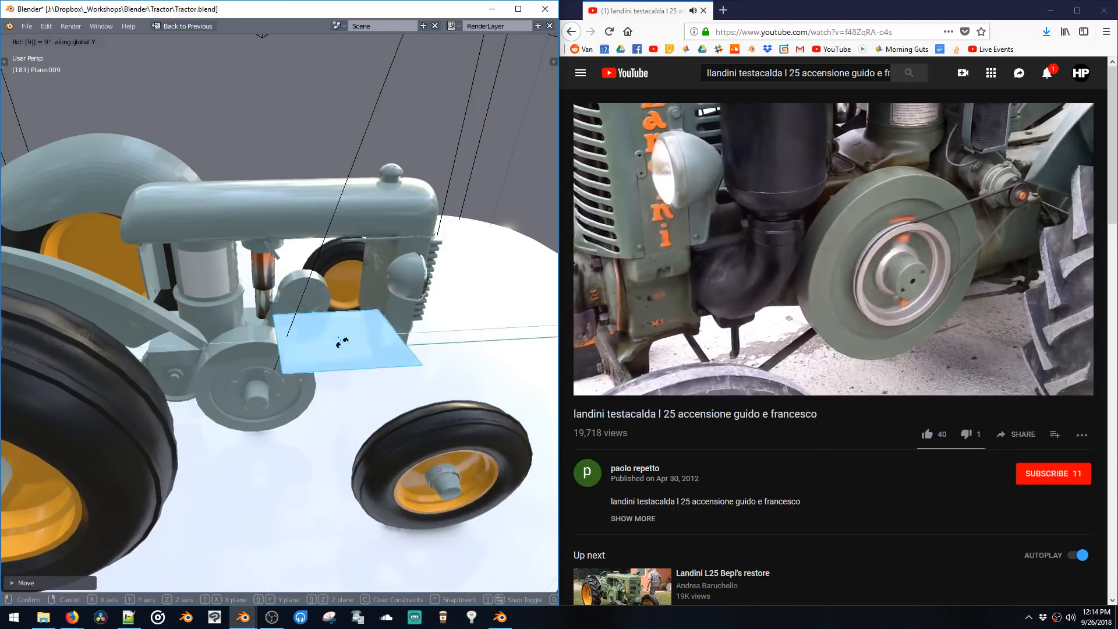
{"action": "type", "text": "0"}
{"action": "key", "text": "Return"}
{"action": "key", "text": "alt+s"}
{"action": "key", "text": "Return"}
Step: Scale the upright panel down and move it behind the headlight, below the hood
{"action": "key", "text": "s"}
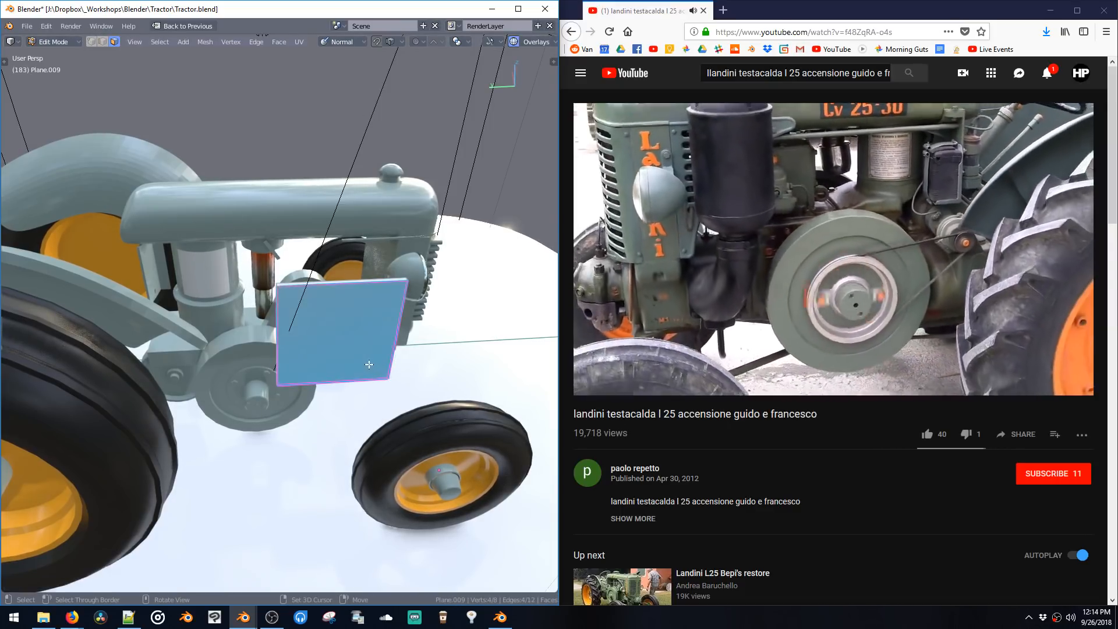
{"action": "key", "text": "s"}
{"action": "left_click", "coordinate": [360, 354]}
{"action": "middle_click_drag", "start_coordinate": [359, 354], "coordinate": [376, 293]}
{"action": "key", "text": "g"}
{"action": "key", "text": "g"}
{"action": "key", "text": "x"}
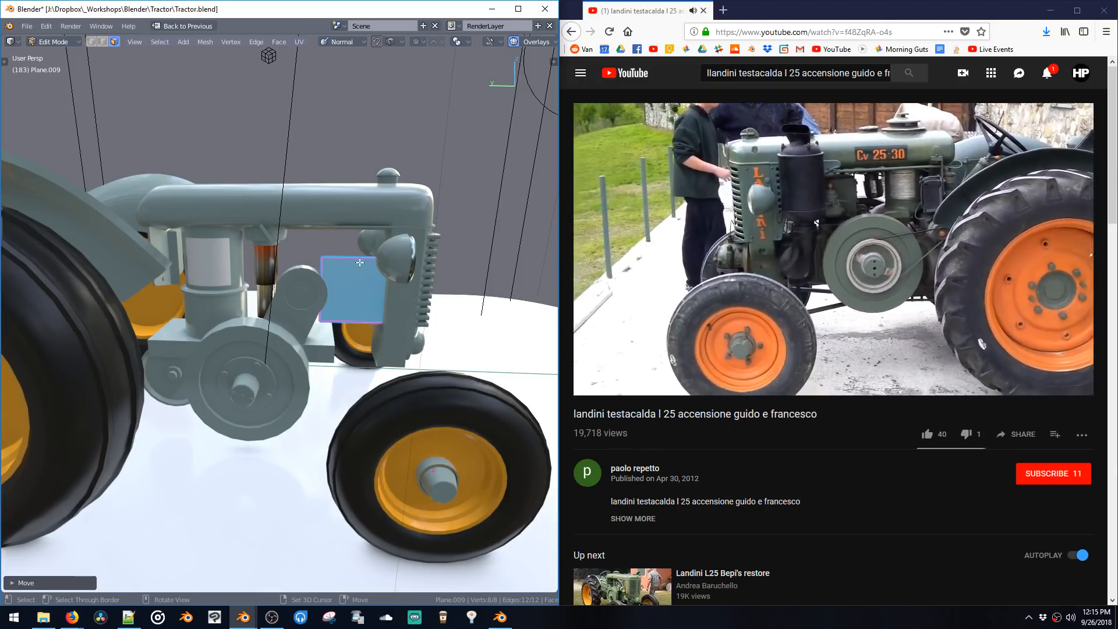
{"action": "key", "text": "z"}
Step: Shift the panel geometry along X and Z so it sits against the hood's lower side
{"action": "middle_click_drag", "start_coordinate": [359, 251], "coordinate": [373, 327]}
{"action": "key", "text": "g"}
{"action": "key", "text": "x"}
{"action": "left_click", "coordinate": [376, 313]}
{"action": "key", "text": "g"}
{"action": "key", "text": "z"}
{"action": "left_click", "coordinate": [369, 266]}
Step: Extrude the panel's lower face downward and narrow the new leg by moving its rear side forward along Y
{"action": "key", "text": "e"}
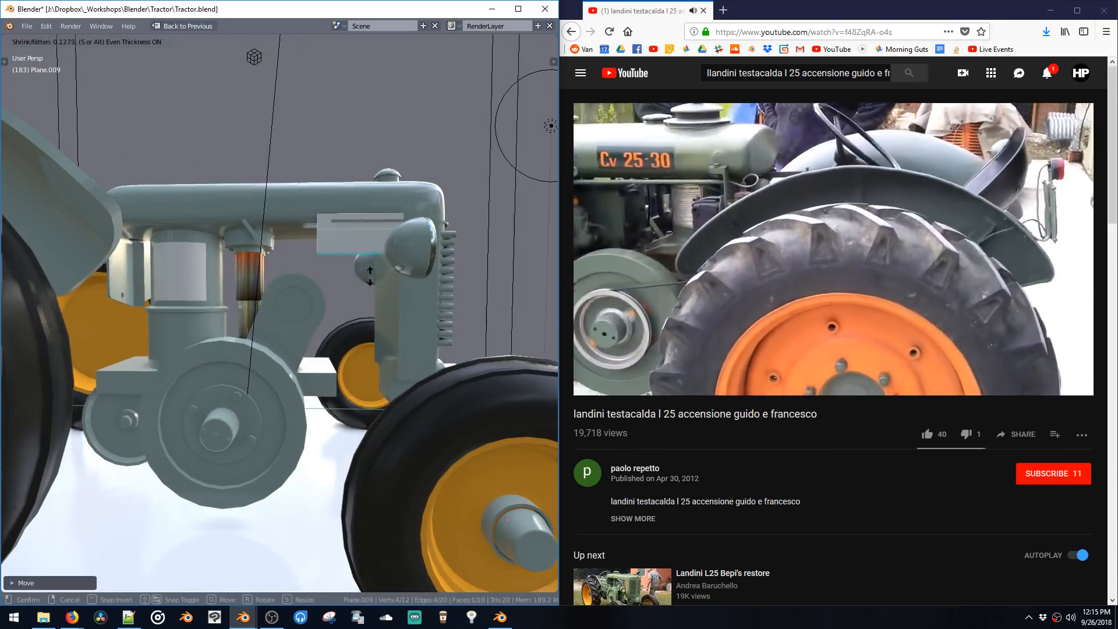
{"action": "left_click", "coordinate": [366, 313]}
{"action": "mouse_move", "coordinate": [335, 295]}
{"action": "middle_mouse_down"}
{"action": "mouse_move", "coordinate": [349, 308]}
{"action": "mouse_move", "coordinate": [357, 271]}
{"action": "mouse_move", "coordinate": [319, 302]}
{"action": "middle_mouse_up"}
{"action": "left_click", "coordinate": [332, 295]}
{"action": "key", "text": "g"}
{"action": "key", "text": "y"}
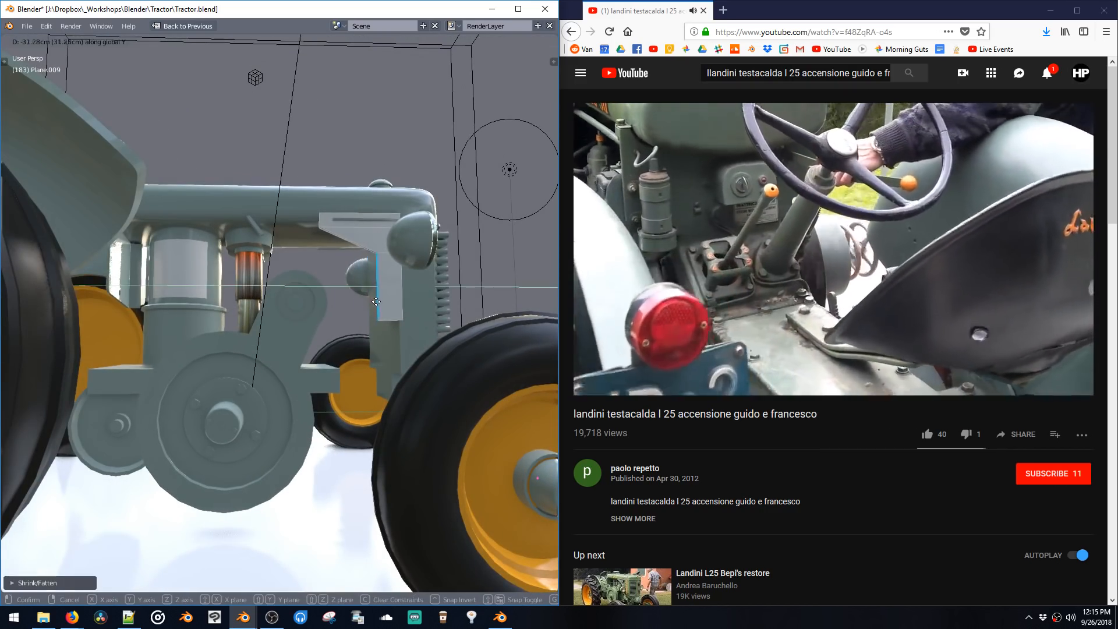
{"action": "left_click", "coordinate": [352, 268]}
Step: Reposition the leg's lower and upper rear corner vertices so its rear side slopes toward the grille
{"action": "key", "text": "a"}
{"action": "key", "text": "b"}
{"action": "left_click_drag", "start_coordinate": [369, 306], "coordinate": [391, 333]}
{"action": "key", "text": "b"}
{"action": "left_click_drag", "start_coordinate": [340, 243], "coordinate": [370, 275]}
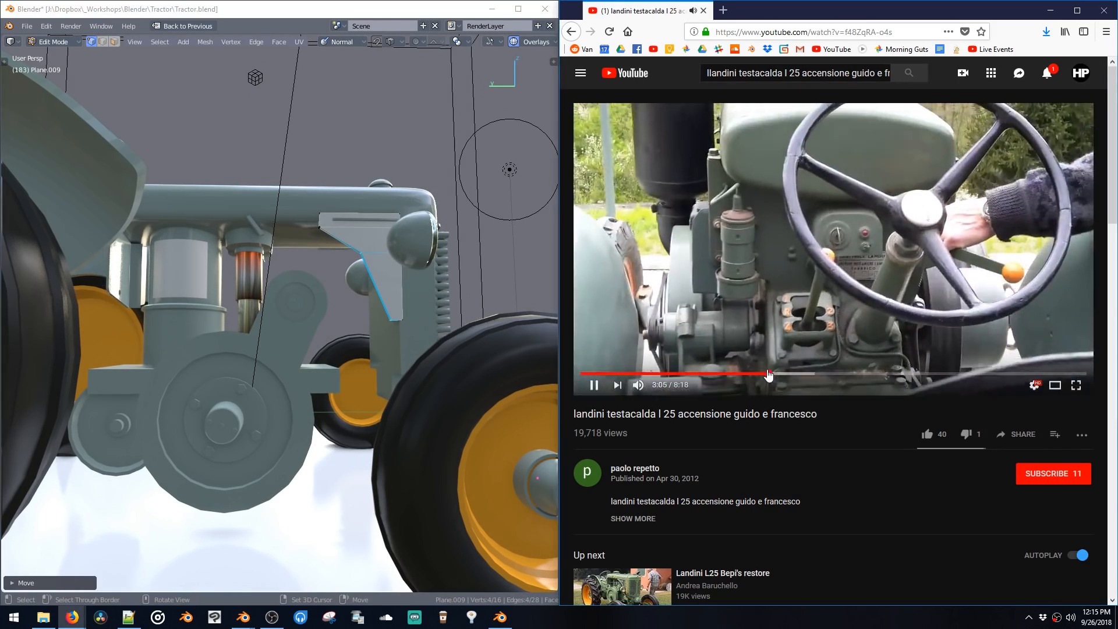
Step: Rewind the reference video to 1:53 and pause on the side view of the panel behind the headlight
{"action": "left_click", "coordinate": [758, 373]}
{"action": "left_click", "coordinate": [753, 366]}
{"action": "left_click", "coordinate": [749, 373]}
{"action": "left_click", "coordinate": [745, 326]}
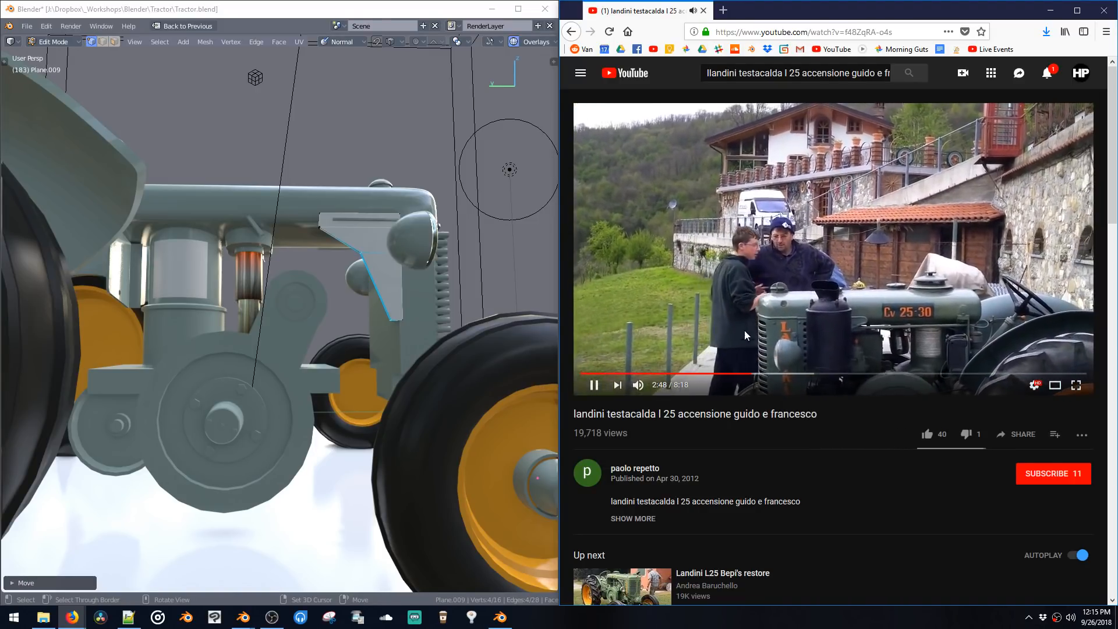
{"action": "left_click", "coordinate": [713, 373]}
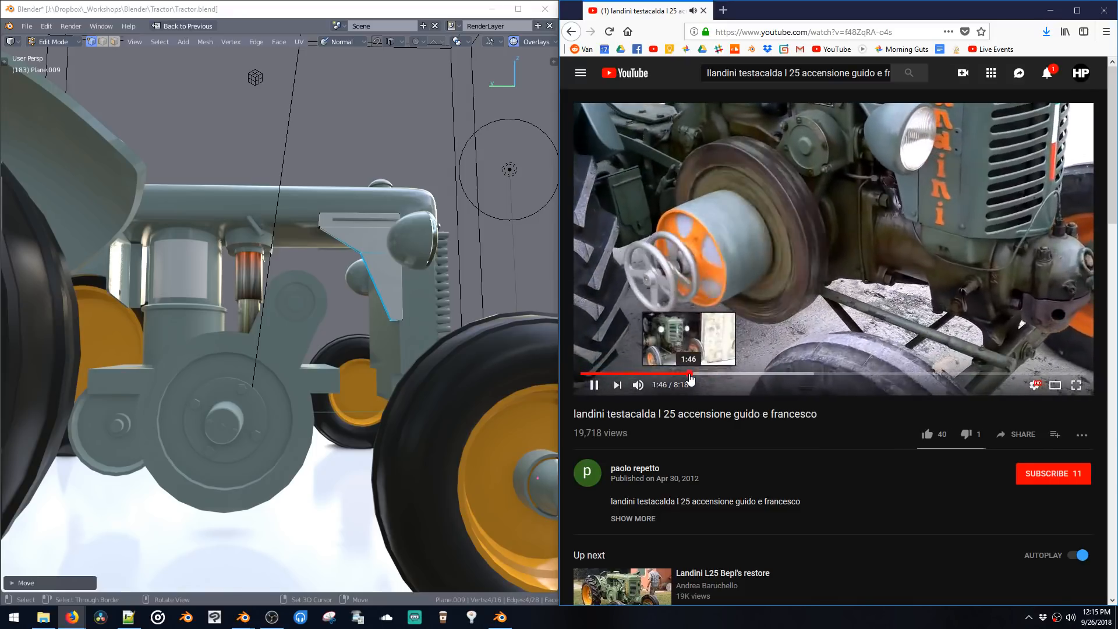
{"action": "left_click", "coordinate": [690, 374]}
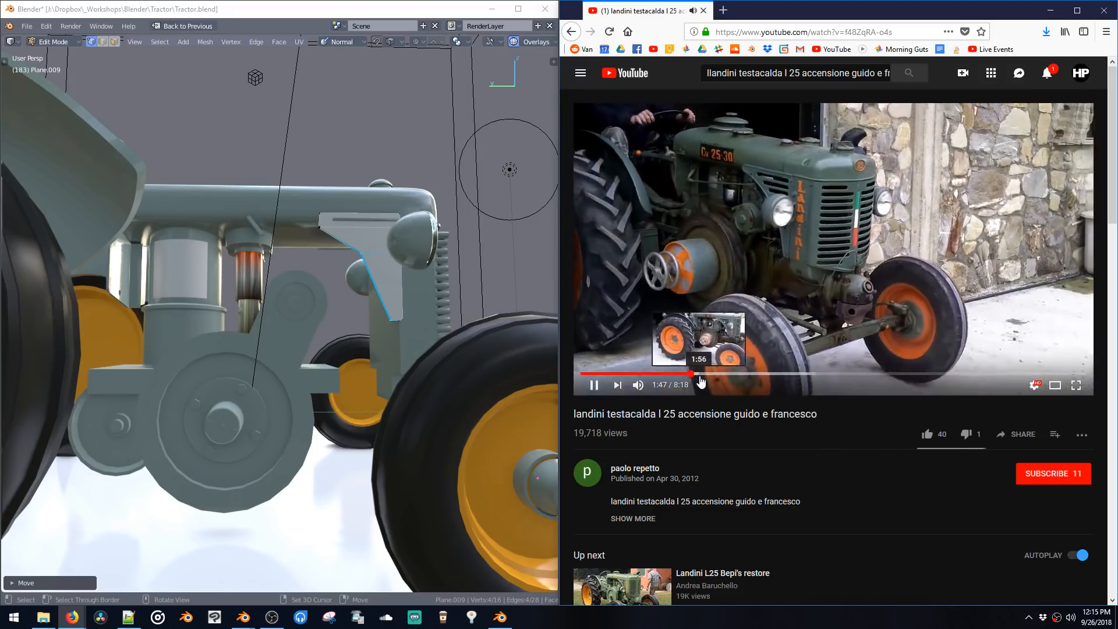
{"action": "left_click", "coordinate": [696, 376]}
{"action": "left_click", "coordinate": [897, 184]}
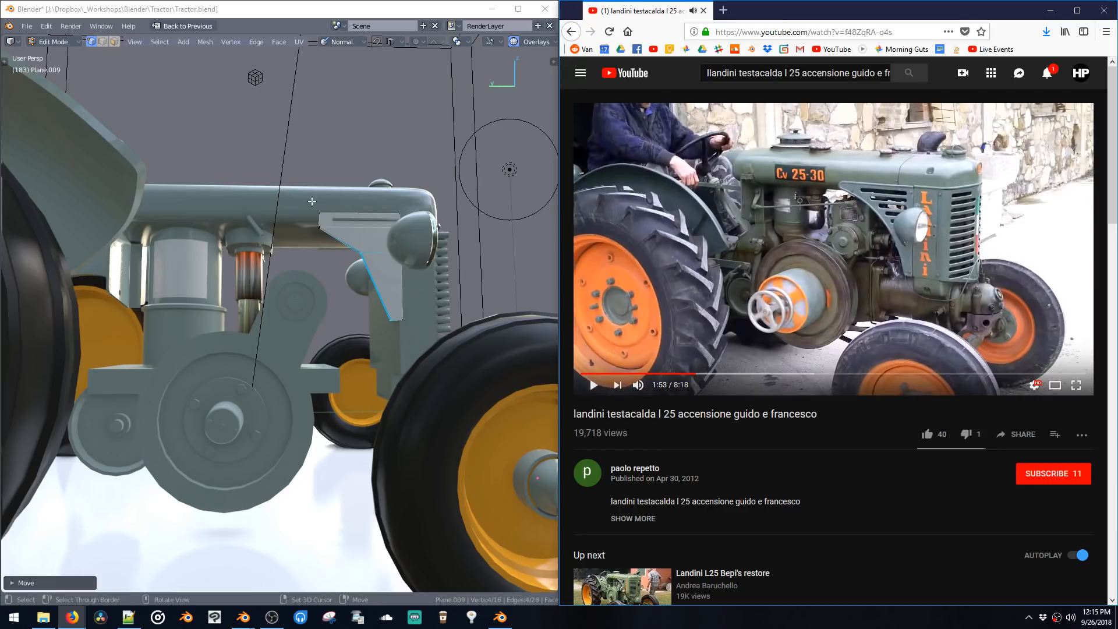
Step: In Blender, move the side panel's rear end back along the Y axis into a tapered point under the hood
{"action": "left_click", "coordinate": [326, 241]}
{"action": "middle_click_drag", "start_coordinate": [311, 227], "coordinate": [320, 244]}
{"action": "key", "text": "g"}
{"action": "key", "text": "y"}
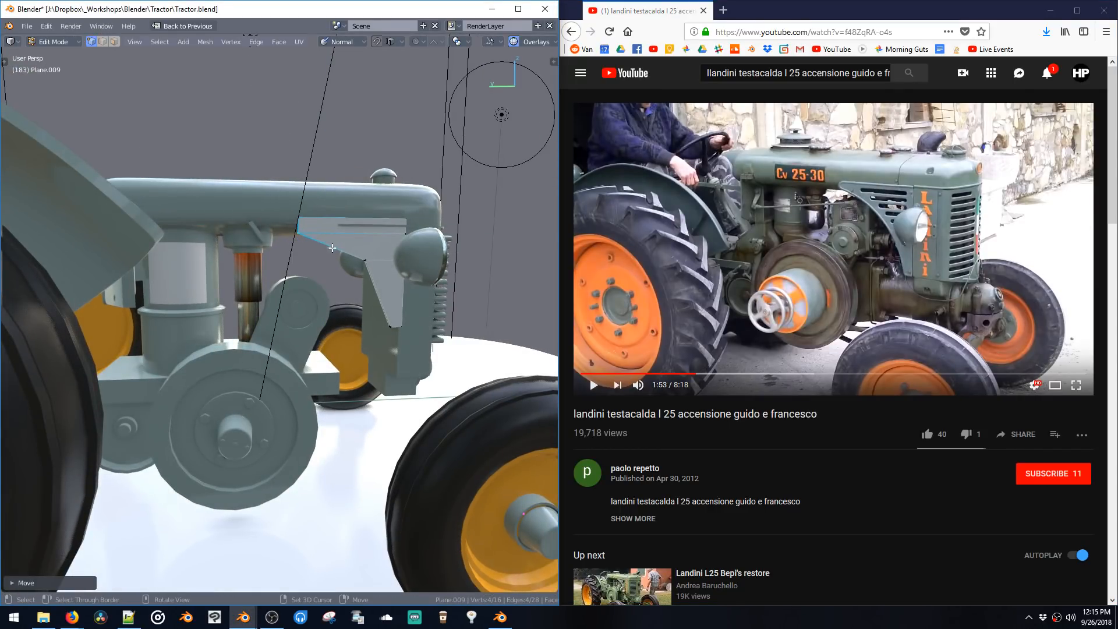
Step: Assign the existing Grey material to the whole side panel
{"action": "key", "text": "shift+v"}
{"action": "left_click", "coordinate": [342, 522]}
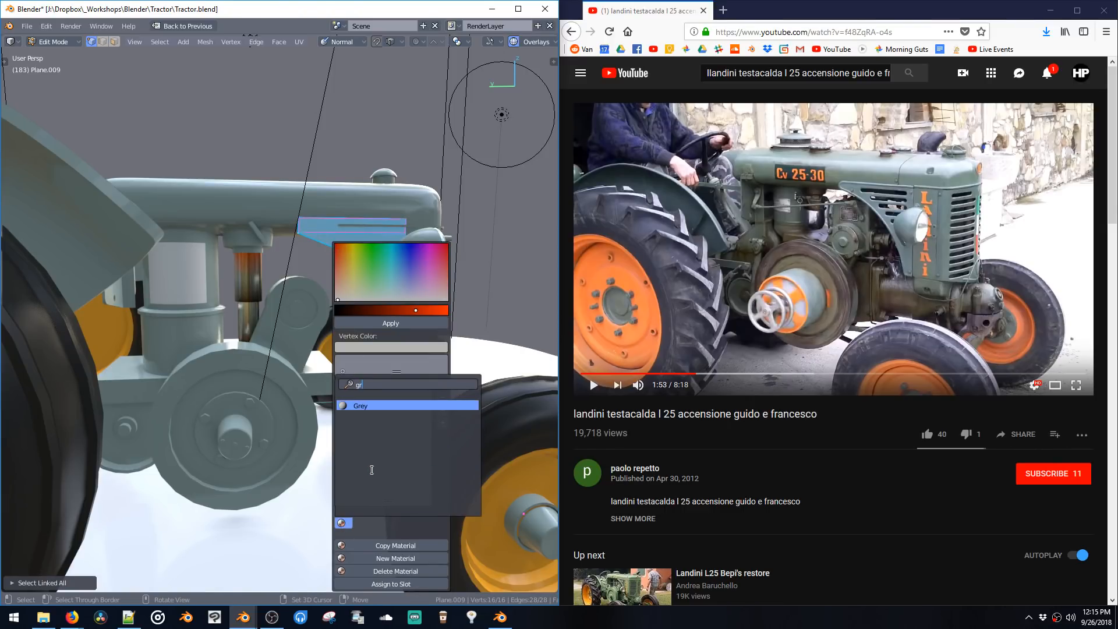
{"action": "left_click", "coordinate": [374, 406]}
{"action": "middle_click_drag", "start_coordinate": [414, 246], "coordinate": [302, 244]}
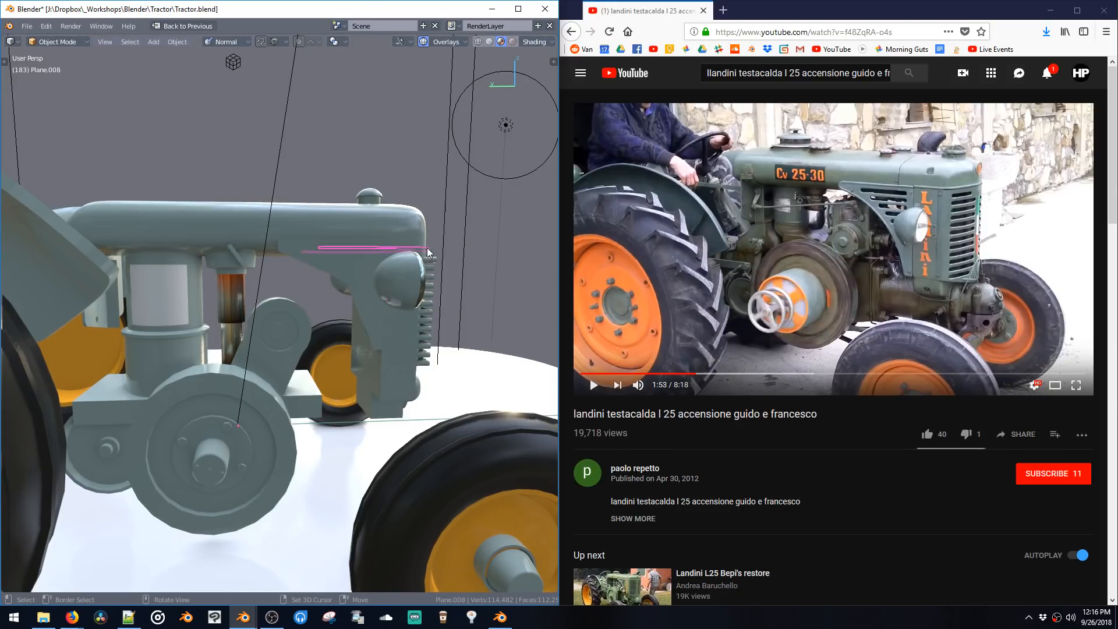
Step: Adjust the trim strip under the hood and the side panel's height along Z, and open the side panel for face editing
{"action": "left_click", "coordinate": [427, 243]}
{"action": "middle_click_drag", "start_coordinate": [427, 243], "coordinate": [362, 252]}
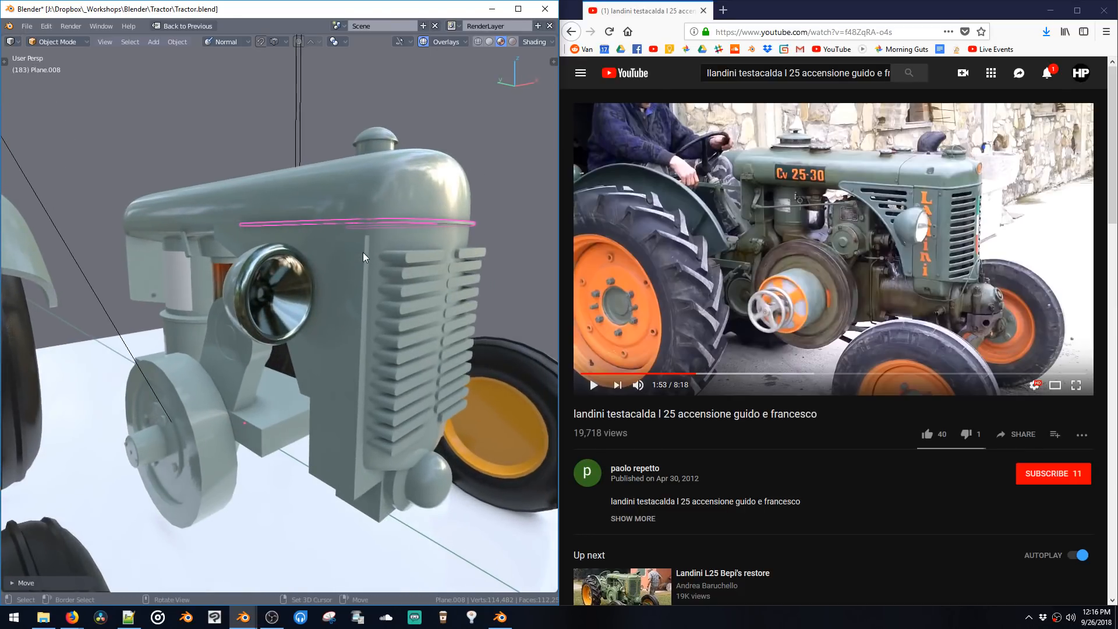
{"action": "scroll", "coordinate": [373, 257], "scroll_direction": "up", "scroll_amount": 2}
{"action": "key", "text": "g"}
{"action": "key", "text": "z"}
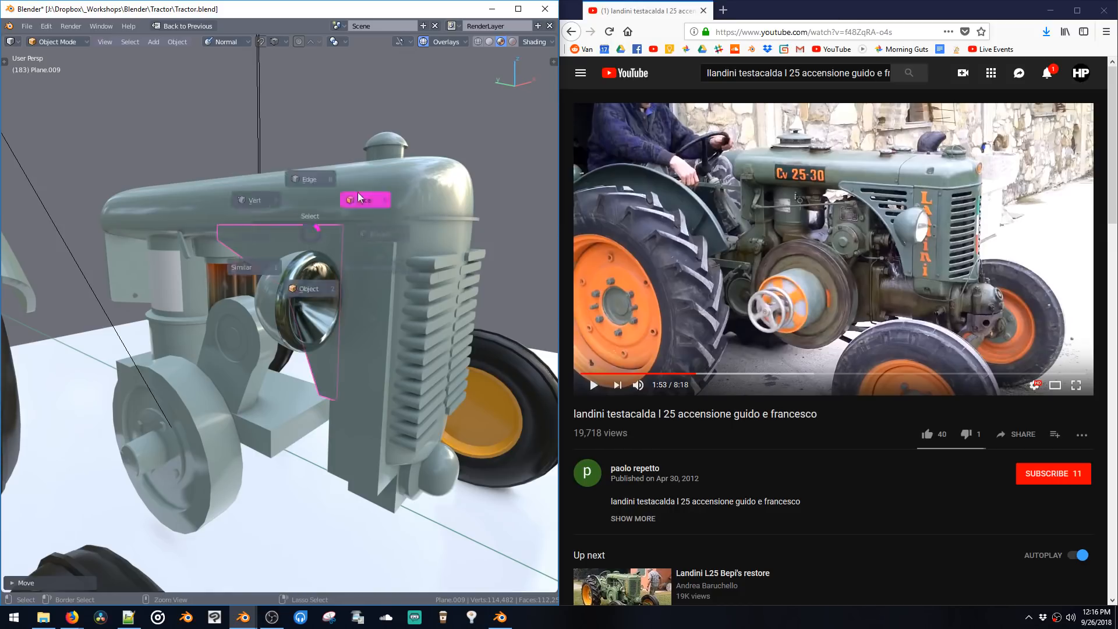
{"action": "key", "text": "Tab"}
{"action": "middle_click_drag", "start_coordinate": [343, 213], "coordinate": [358, 234]}
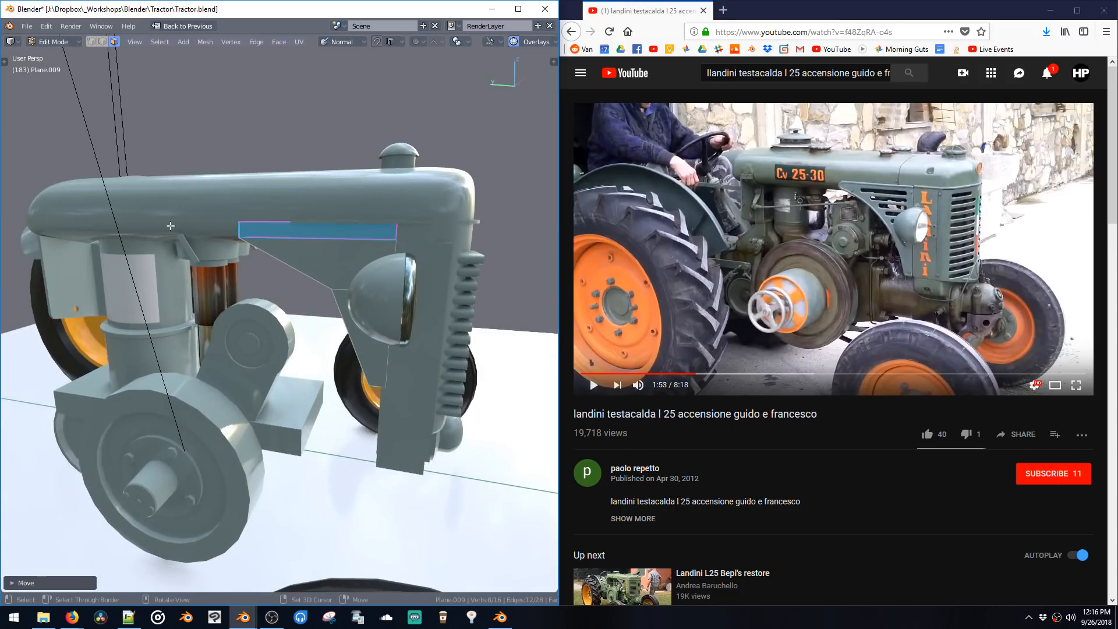
{"action": "middle_click_drag", "start_coordinate": [194, 223], "coordinate": [383, 181]}
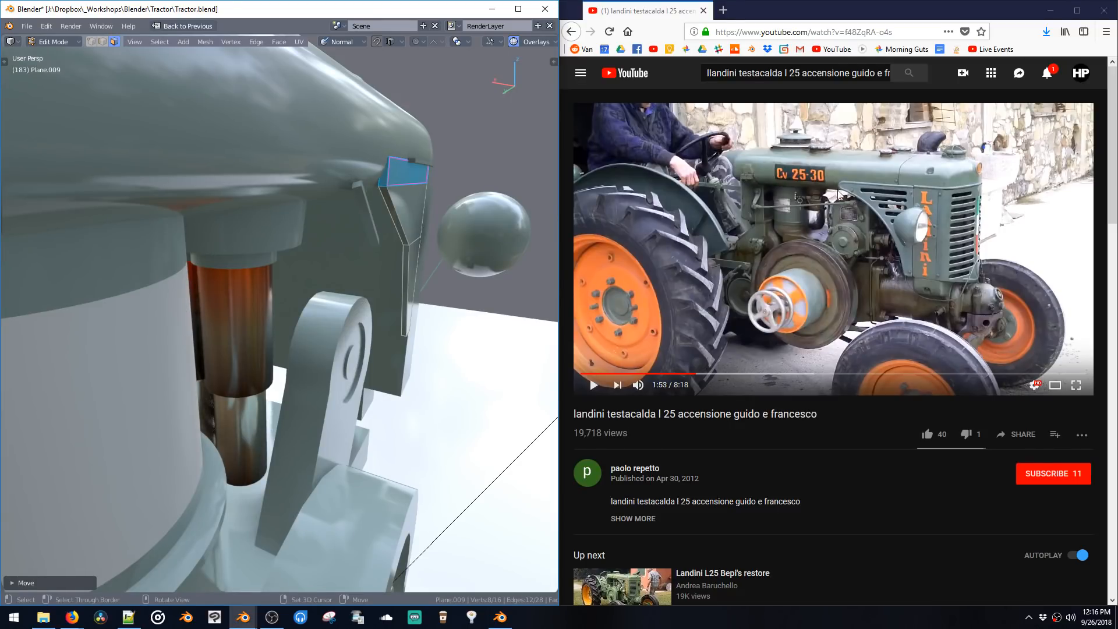
{"action": "middle_click_drag", "start_coordinate": [435, 236], "coordinate": [278, 225]}
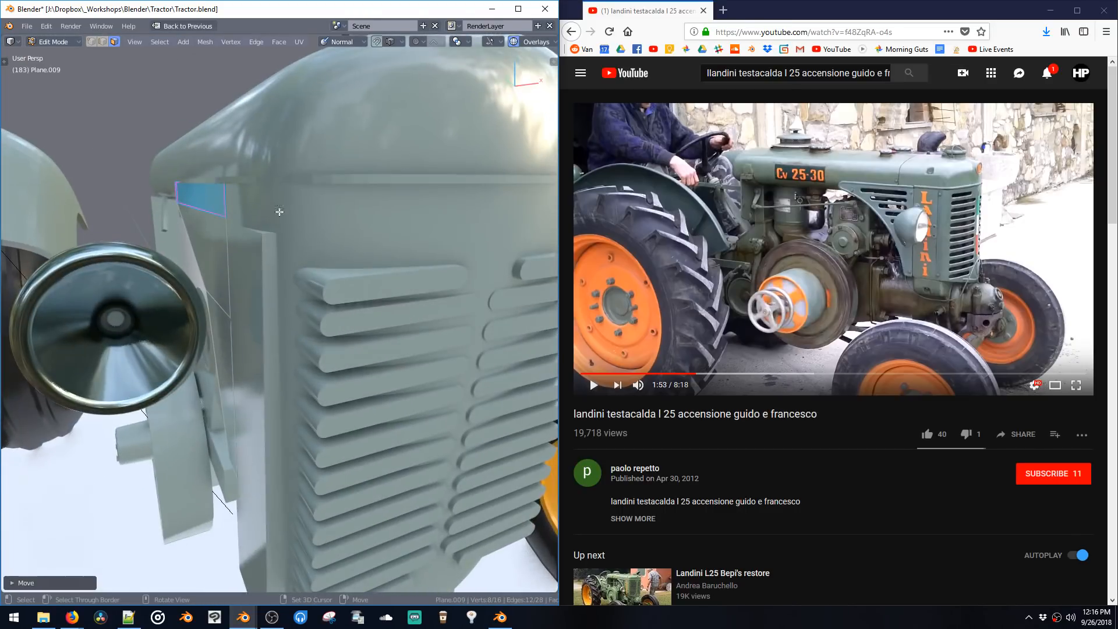
{"action": "middle_click_drag", "start_coordinate": [208, 186], "coordinate": [306, 216]}
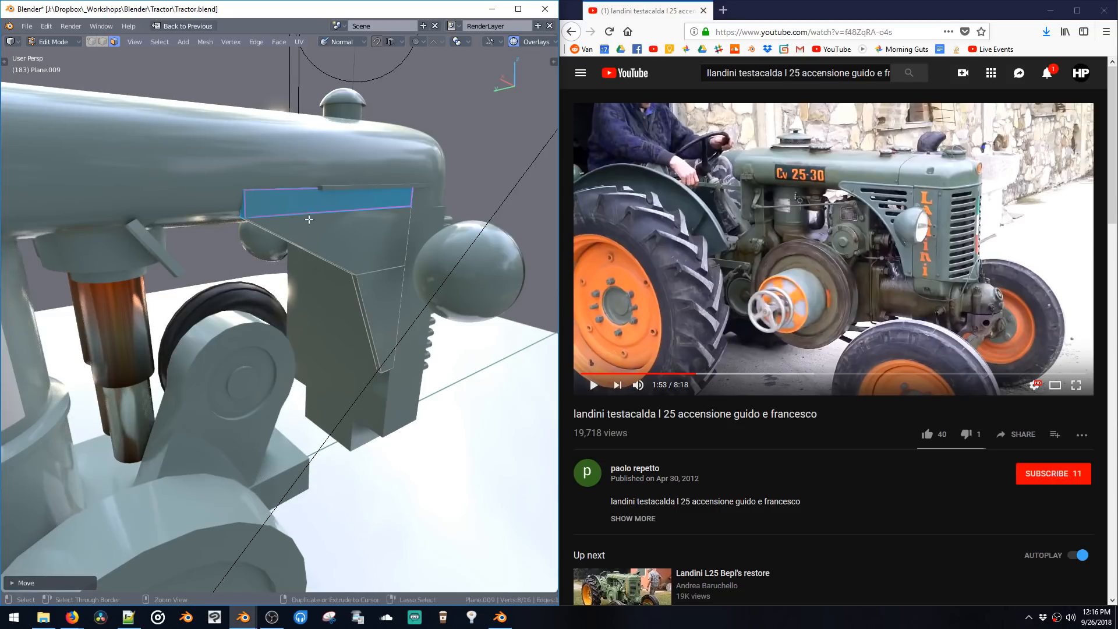
Step: Try to bevel the short rear end of the side panel's upper strip
{"action": "key", "text": "2"}
{"action": "left_click", "coordinate": [302, 217], "text": "alt"}
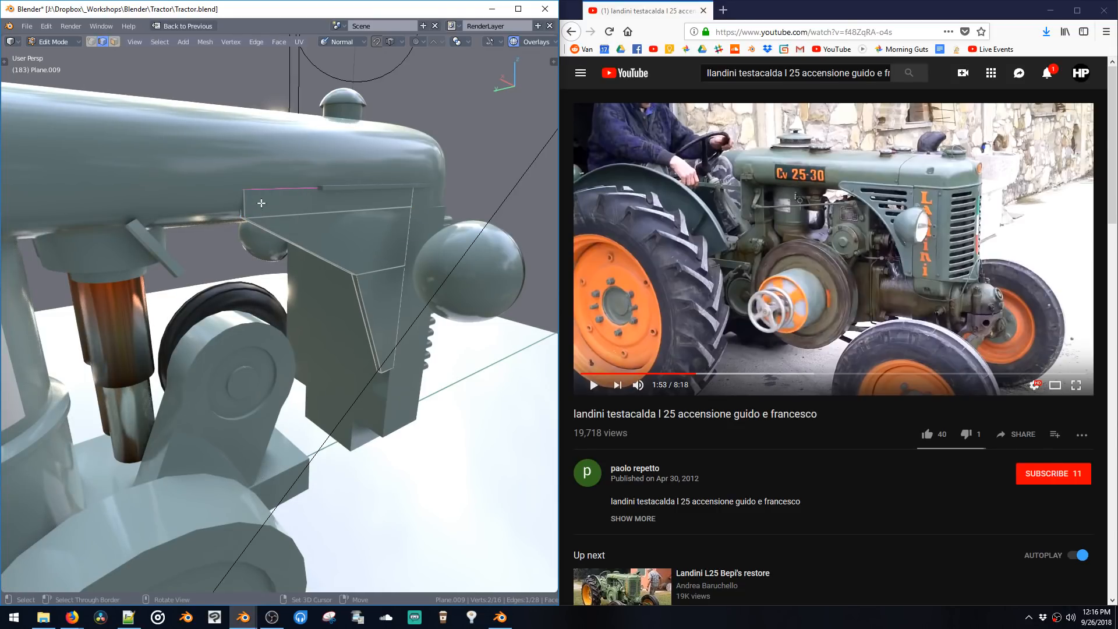
{"action": "key", "text": "ctrl+b"}
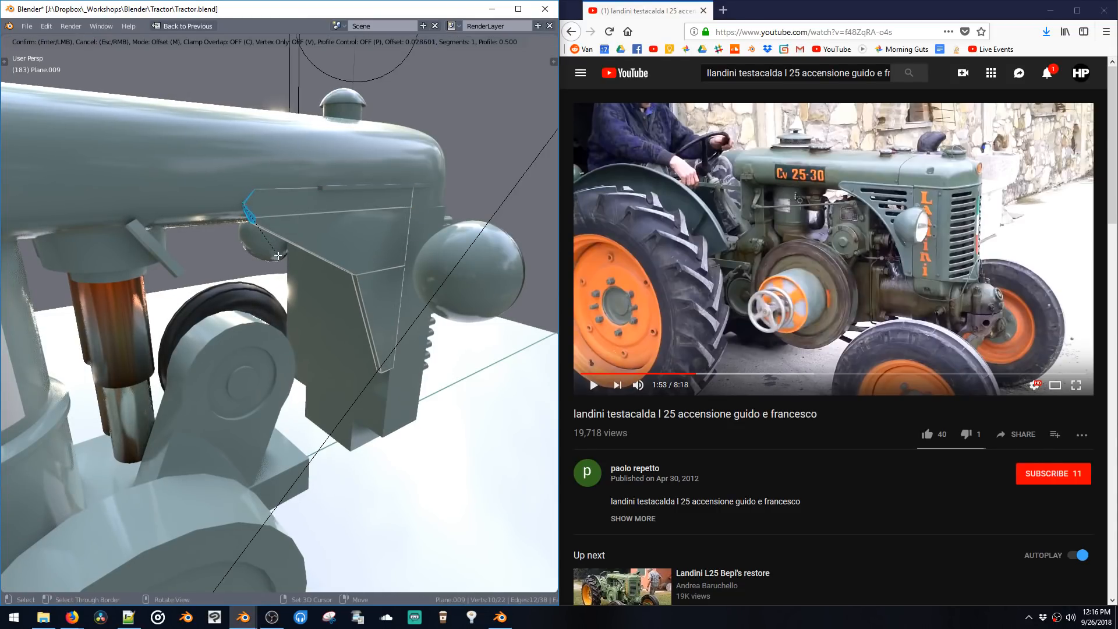
{"action": "left_click", "coordinate": [278, 256]}
{"action": "mouse_move", "coordinate": [278, 256]}
{"action": "middle_mouse_down"}
{"action": "mouse_move", "coordinate": [295, 287]}
{"action": "mouse_move", "coordinate": [286, 258]}
{"action": "mouse_move", "coordinate": [300, 251]}
{"action": "middle_mouse_up"}
{"action": "key", "text": "ctrl+z"}
Step: Try to move the outer corner vertex where the panel meets its leg upward along Z
{"action": "key", "text": "g"}
{"action": "key", "text": "z"}
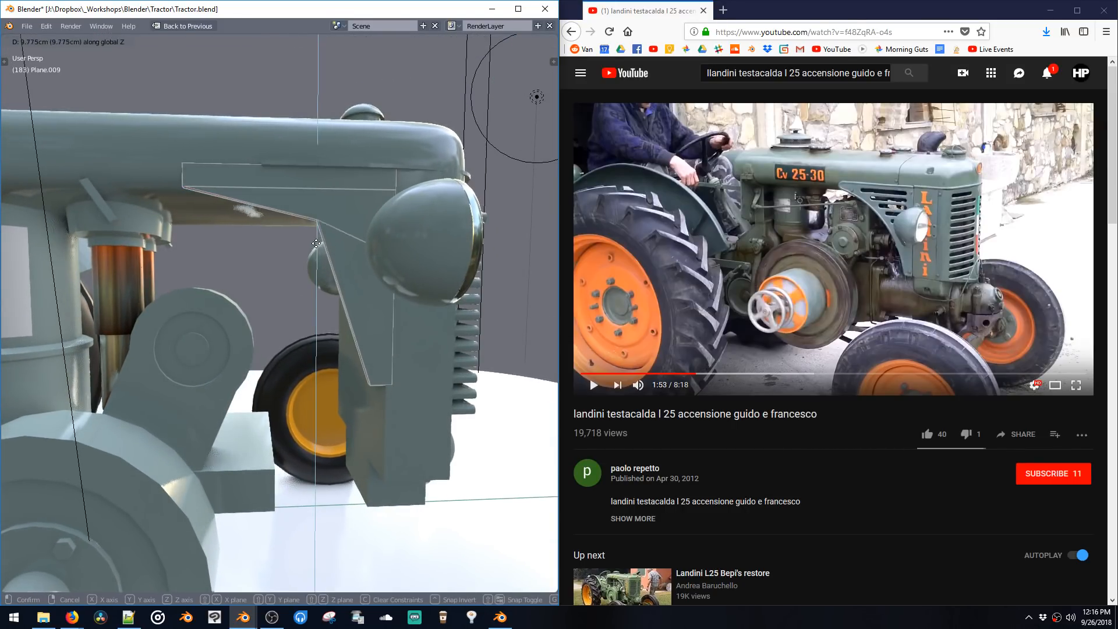
{"action": "left_click", "coordinate": [316, 244]}
{"action": "key", "text": "g"}
{"action": "key", "text": "z"}
{"action": "left_click", "coordinate": [308, 240]}
{"action": "key", "text": "ctrl+z"}
{"action": "key", "text": "ctrl+z"}
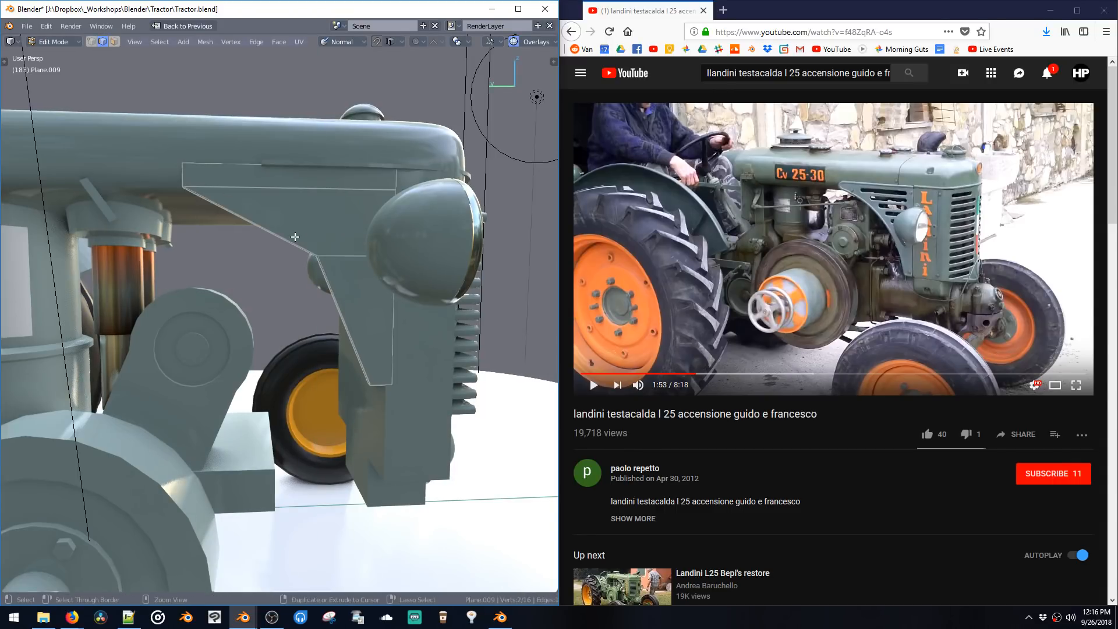
Step: Try raising the panel's middle cross edge along Z and beveling it into a curve with 14 segments
{"action": "key", "text": "g"}
{"action": "key", "text": "z"}
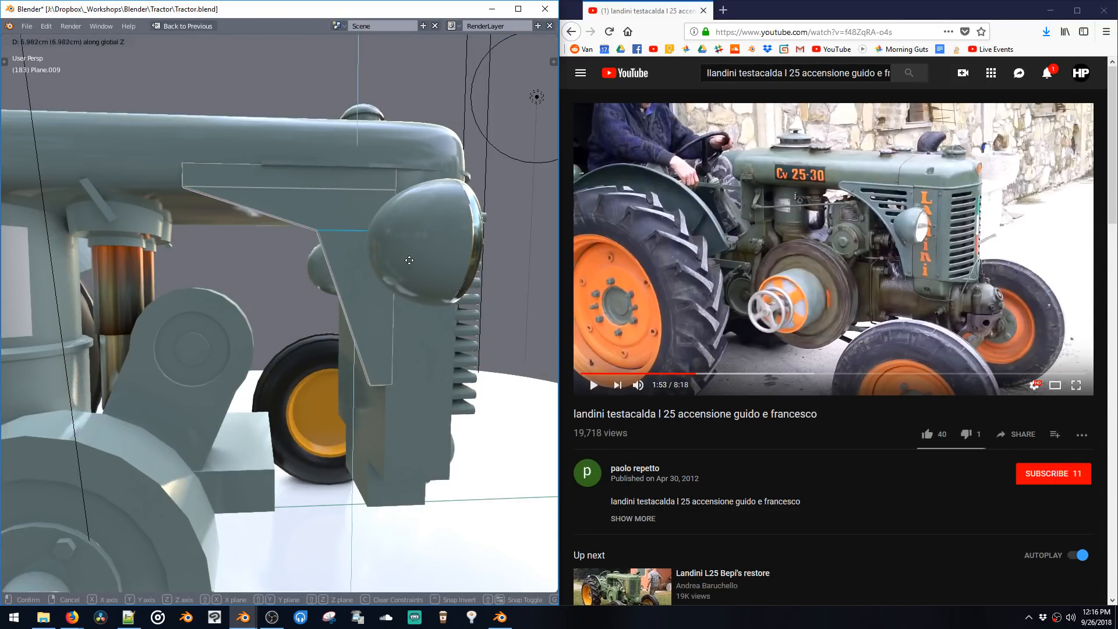
{"action": "left_click", "coordinate": [406, 256]}
{"action": "key", "text": "ctrl+b"}
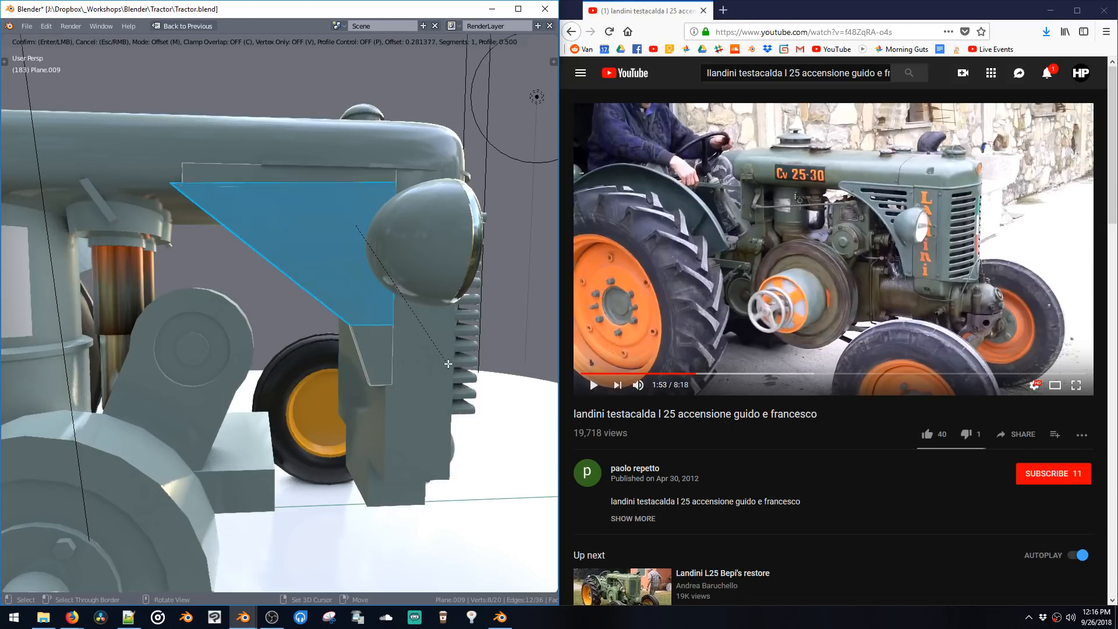
{"action": "scroll", "coordinate": [433, 346], "scroll_direction": "up", "scroll_amount": 10}
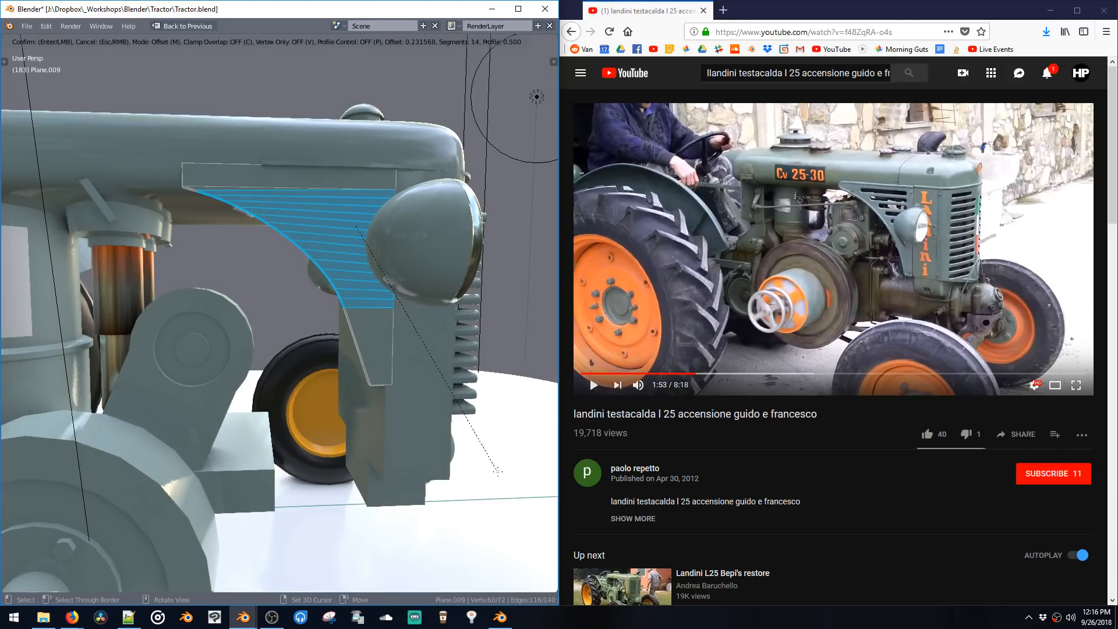
{"action": "left_click", "coordinate": [448, 464]}
{"action": "key", "text": "ctrl+z"}
{"action": "key", "text": "ctrl+b"}
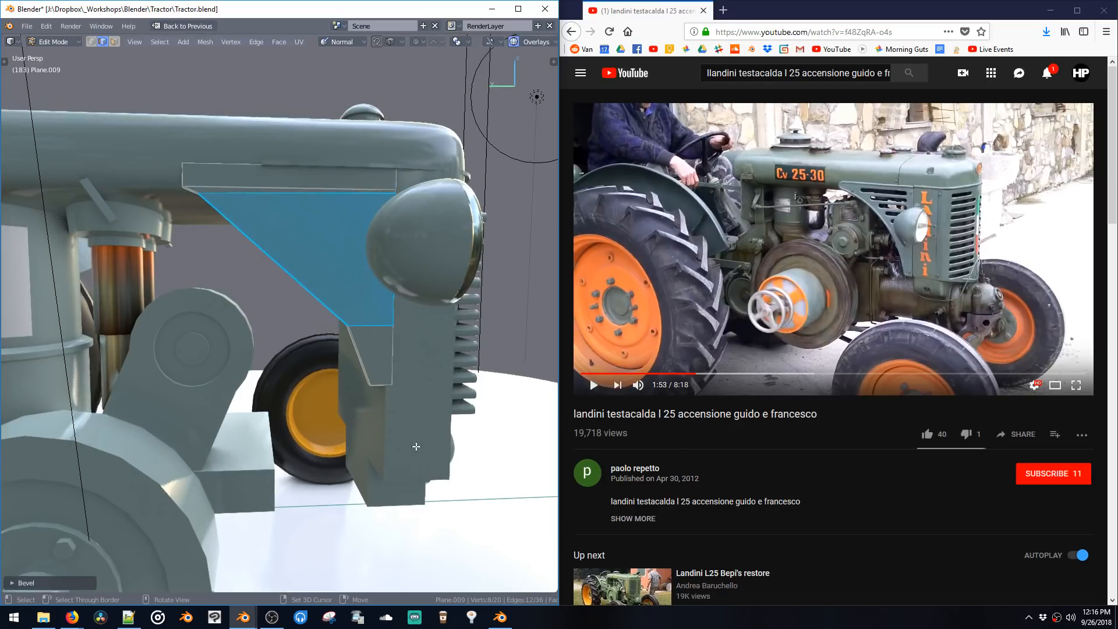
{"action": "key", "text": "Escape"}
Step: Reposition the panel's middle cross edge along Z and Y to reshape the inner corner above the leg
{"action": "key", "text": "g"}
{"action": "key", "text": "z"}
{"action": "left_click", "coordinate": [364, 311]}
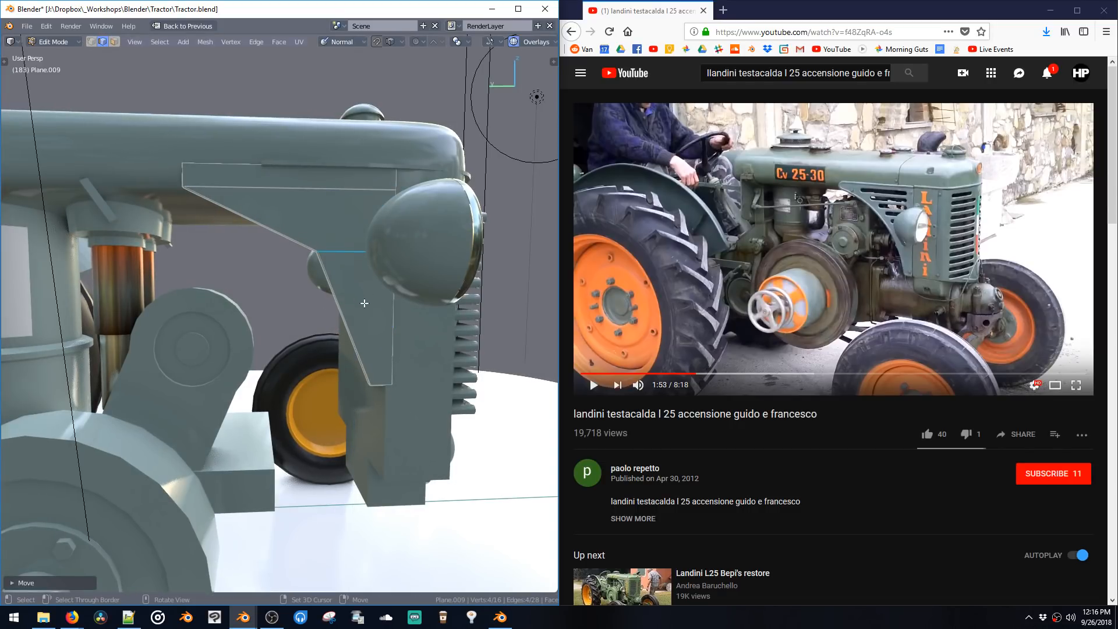
{"action": "key", "text": "g"}
{"action": "key", "text": "z"}
{"action": "key", "text": "y"}
{"action": "left_click", "coordinate": [358, 285]}
Step: Try to bevel the panel's middle cross edge into a wide multi-segment concave curve
{"action": "key", "text": "ctrl+b"}
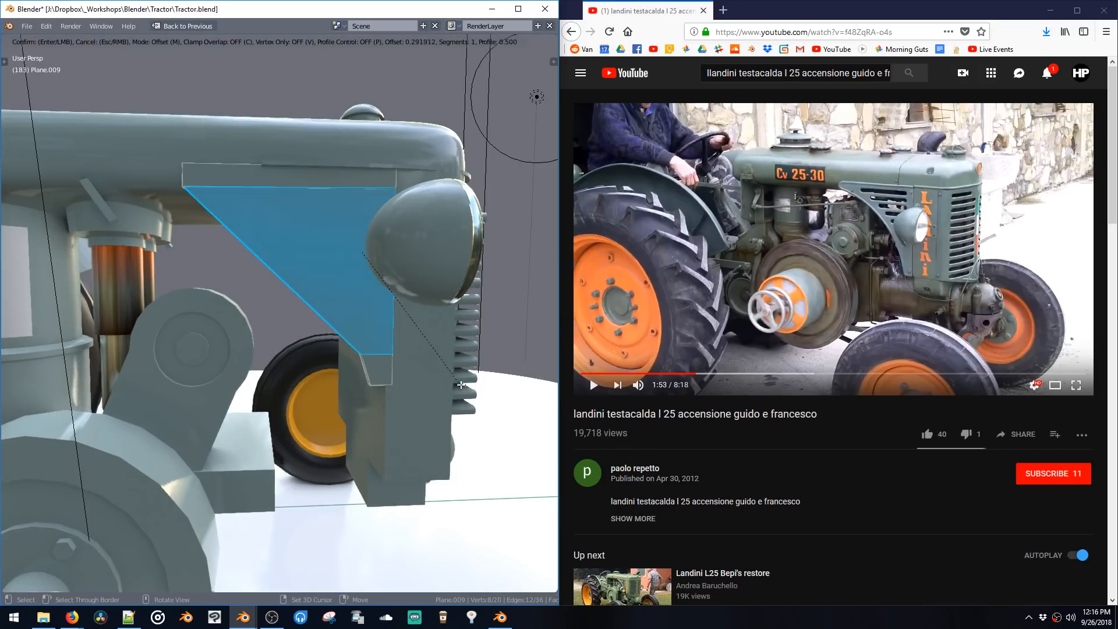
{"action": "left_click", "coordinate": [410, 346]}
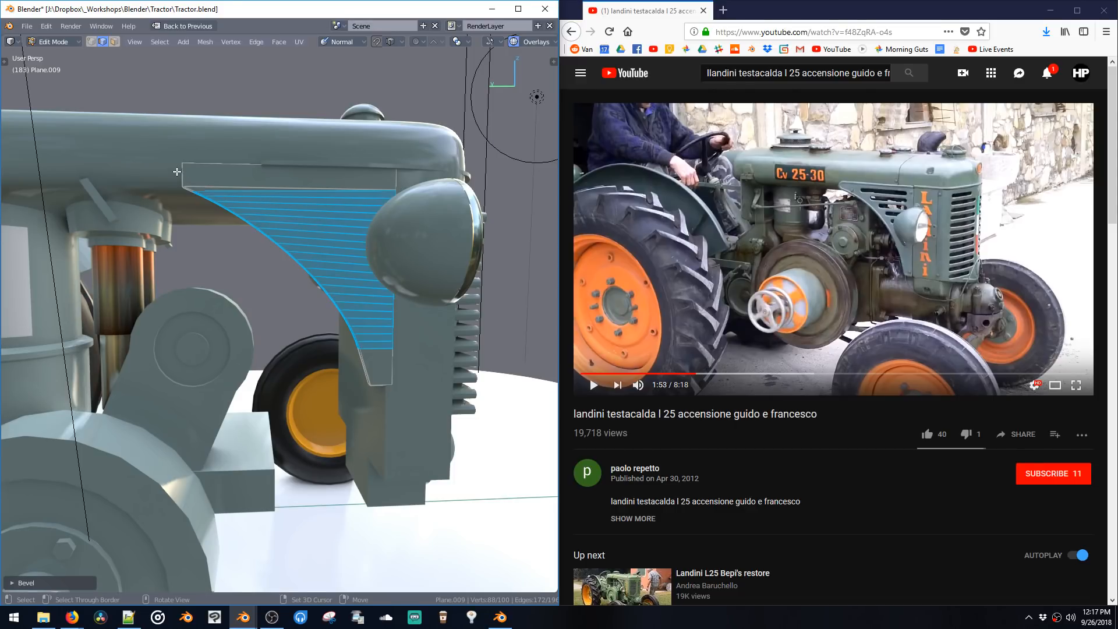
{"action": "middle_click_drag", "start_coordinate": [163, 170], "coordinate": [220, 185]}
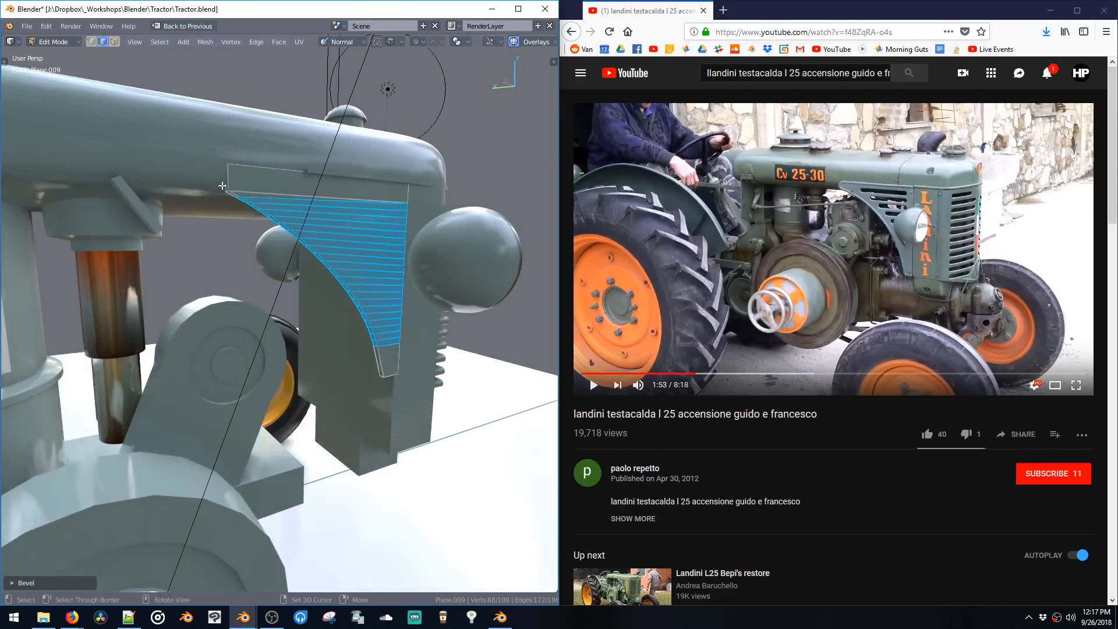
{"action": "left_click", "coordinate": [224, 188]}
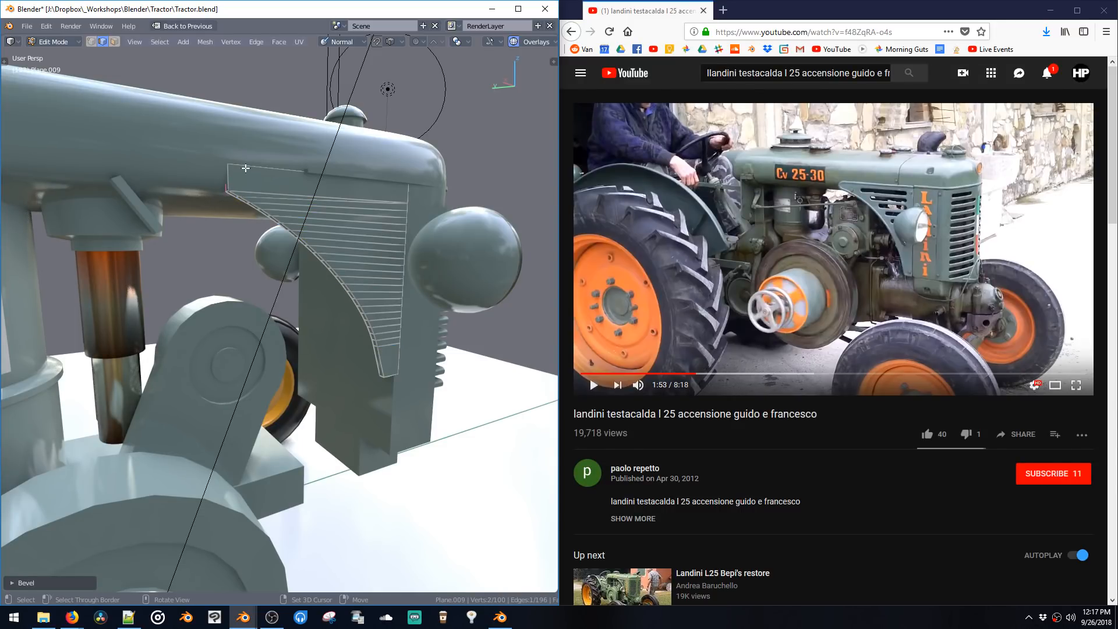
{"action": "middle_click_drag", "start_coordinate": [265, 177], "coordinate": [308, 217]}
{"action": "key", "text": "ctrl+z"}
{"action": "key", "text": "ctrl+z"}
Step: Split off the panel's three outer faces and delete the rest of its mesh
{"action": "key", "text": "3"}
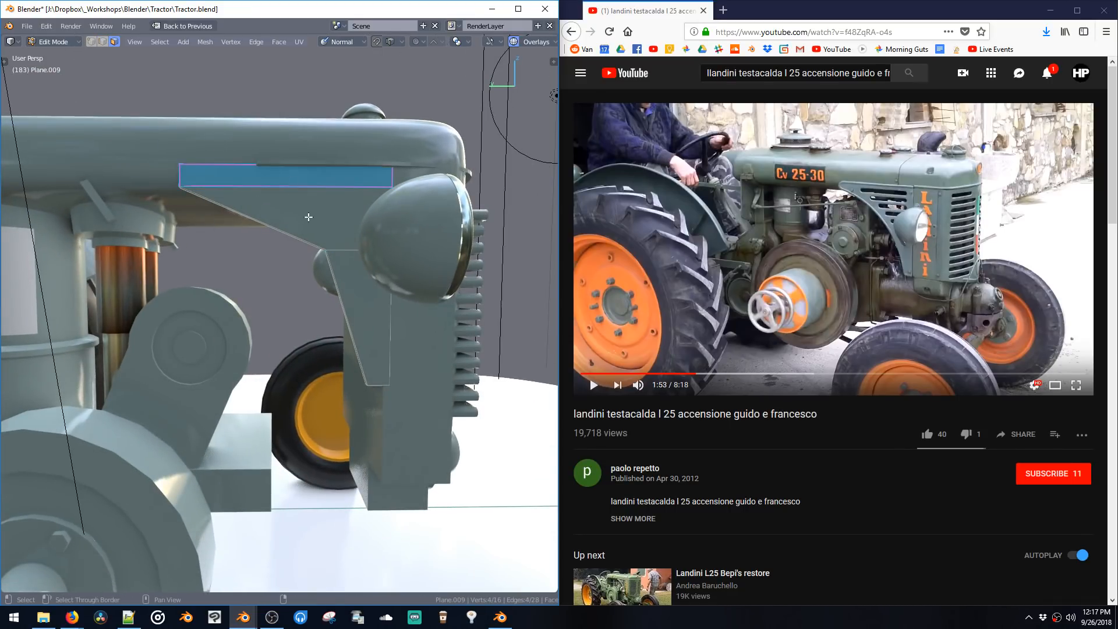
{"action": "left_click", "coordinate": [341, 248], "text": "shift"}
{"action": "left_click", "coordinate": [352, 276], "text": "shift"}
{"action": "middle_click_drag", "start_coordinate": [353, 276], "coordinate": [405, 241]}
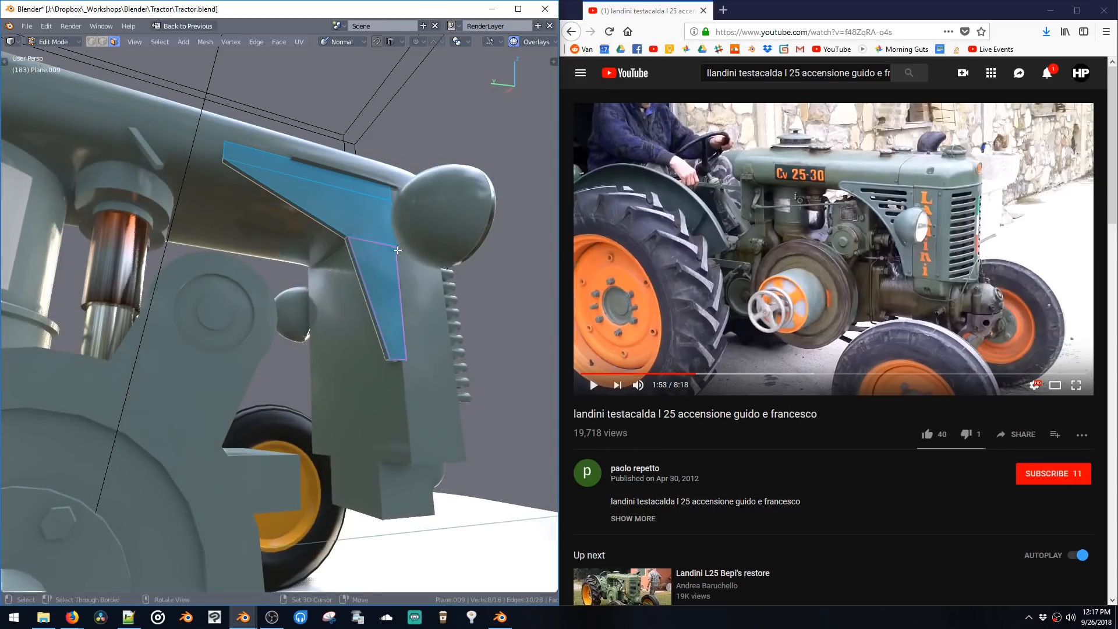
{"action": "key", "text": "y"}
{"action": "key", "text": "ctrl+l"}
{"action": "key", "text": "ctrl+i"}
{"action": "key", "text": "x"}
{"action": "left_click", "coordinate": [365, 237]}
Step: Dissolve the remaining outer faces into one single face
{"action": "middle_click_drag", "start_coordinate": [365, 237], "coordinate": [348, 238]}
{"action": "key", "text": "1"}
{"action": "key", "text": "ctrl+x"}
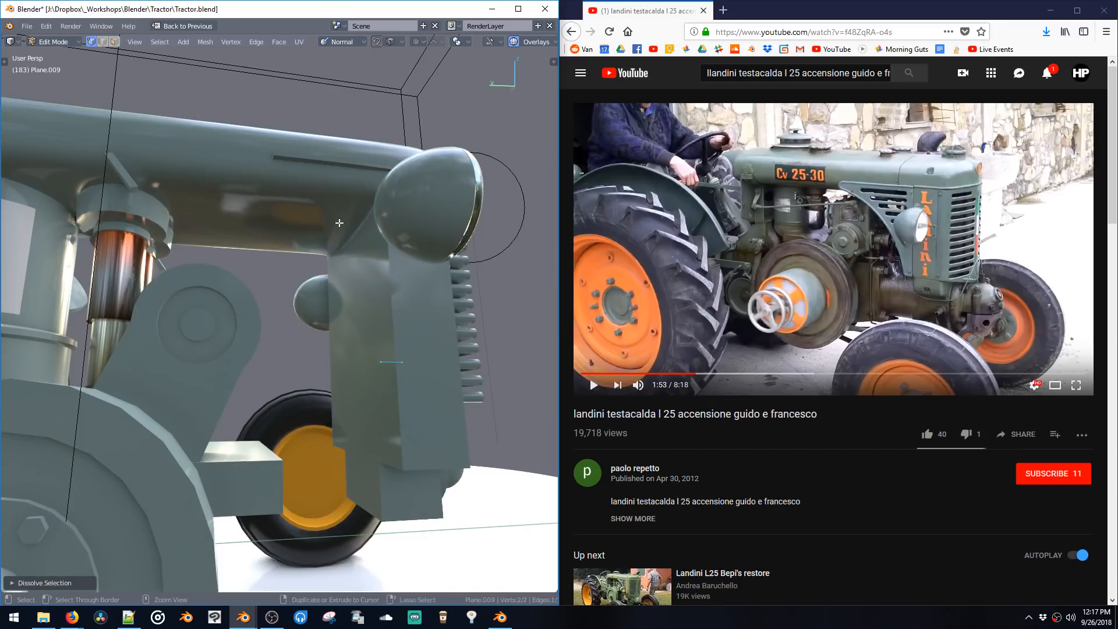
{"action": "key", "text": "ctrl+z"}
{"action": "key", "text": "space"}
{"action": "key", "text": "ctrl+x"}
{"action": "middle_click_drag", "start_coordinate": [349, 208], "coordinate": [345, 216]}
Step: Move the panel's two rear tip vertices farther rearward along the Y axis
{"action": "key", "text": "space"}
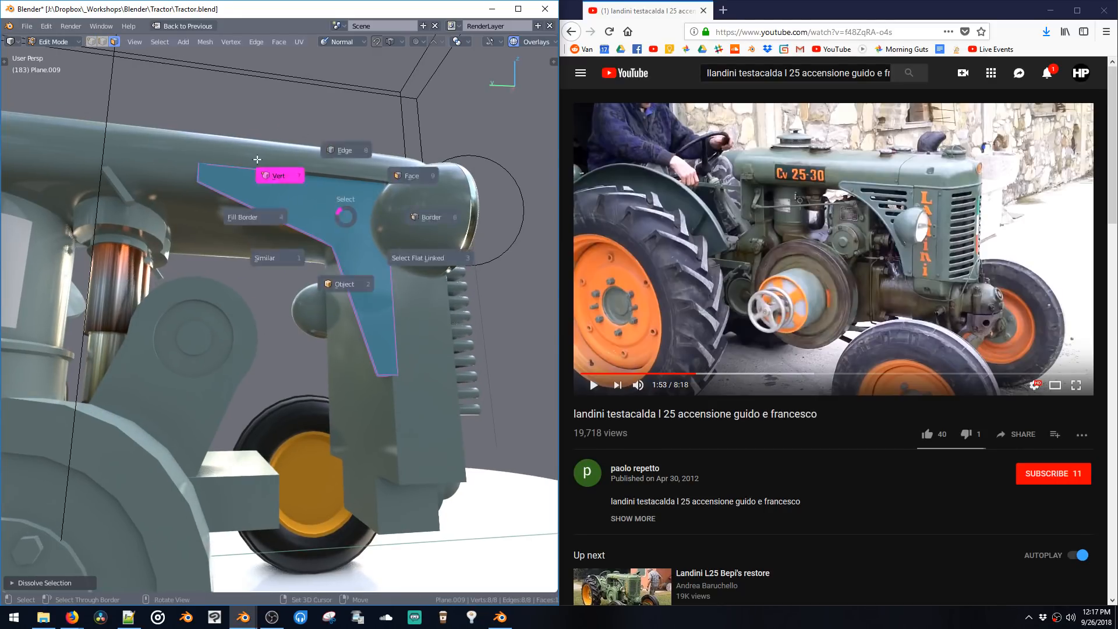
{"action": "left_click", "coordinate": [257, 159]}
{"action": "key", "text": "alt+a"}
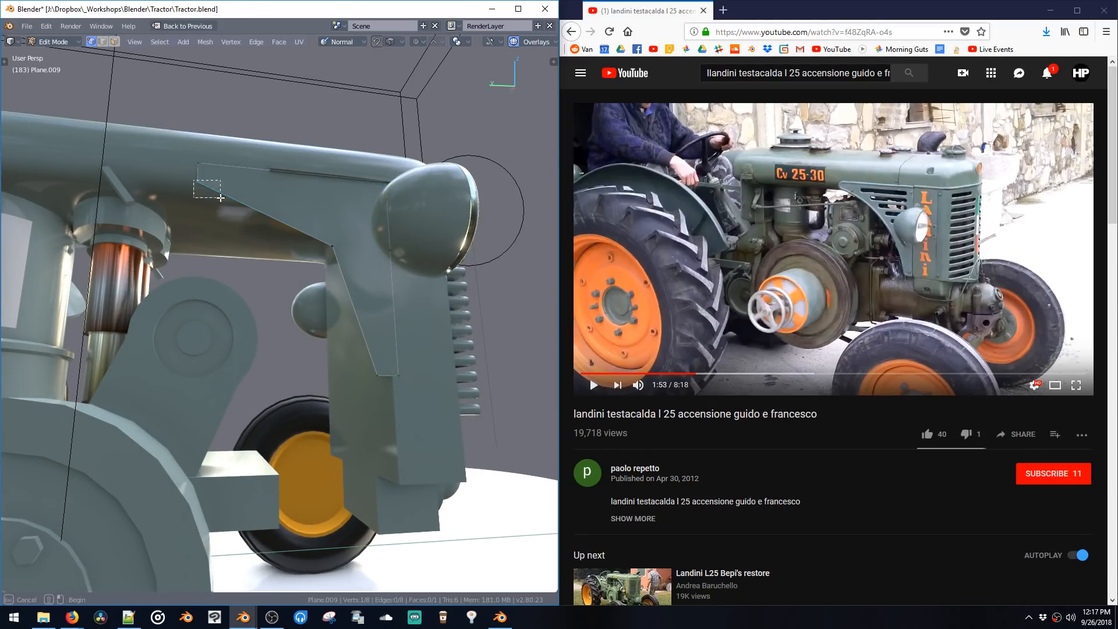
{"action": "left_click_drag", "start_coordinate": [198, 165], "coordinate": [226, 198]}
{"action": "key", "text": "g"}
{"action": "key", "text": "y"}
{"action": "left_click", "coordinate": [206, 192]}
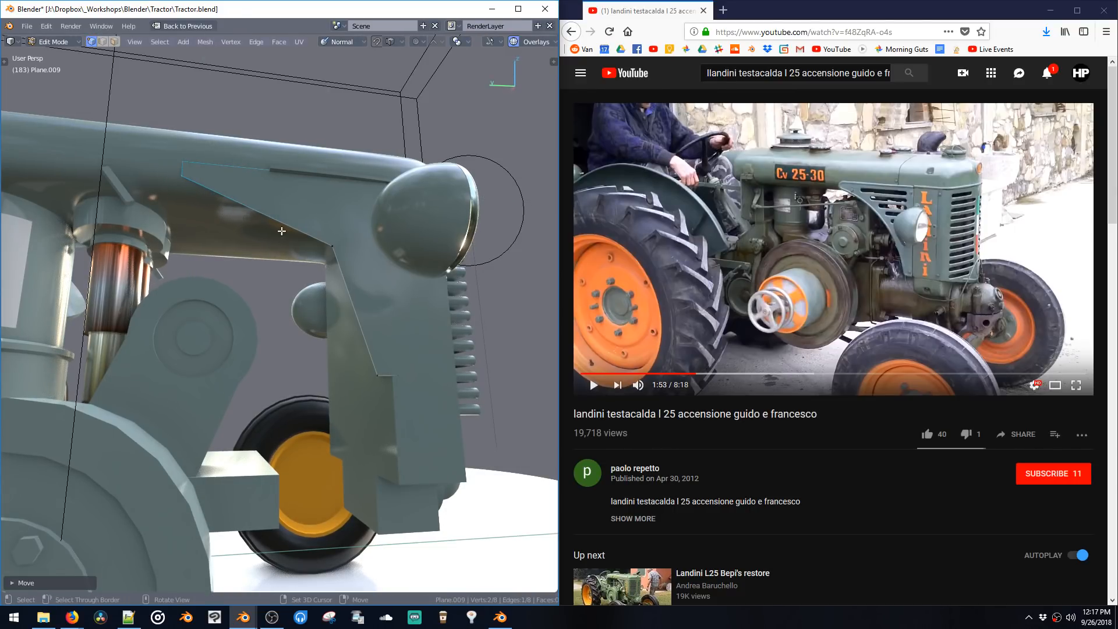
Step: Reposition the inner corner vertex between the panel's rear wing and its leg
{"action": "left_click", "coordinate": [344, 259]}
{"action": "key", "text": "g"}
{"action": "key", "text": "z"}
{"action": "left_click", "coordinate": [354, 272]}
{"action": "key", "text": "g"}
{"action": "left_click", "coordinate": [347, 266]}
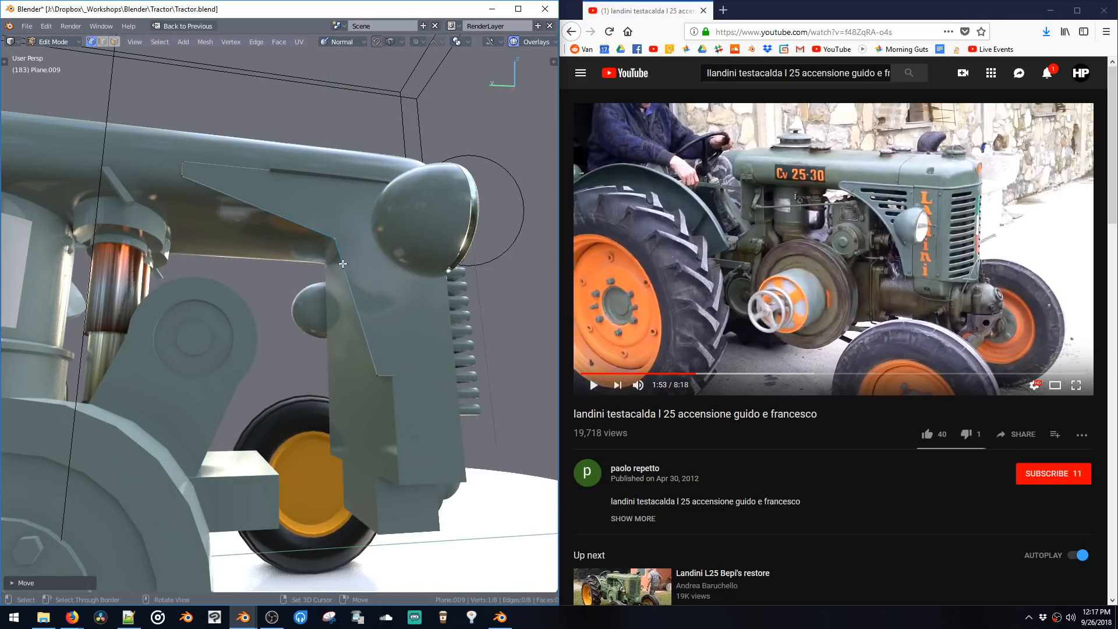
Step: Round the panel's rear tip corner with a small vertex bevel
{"action": "left_click", "coordinate": [196, 179]}
{"action": "key", "text": "ctrl+shift+b"}
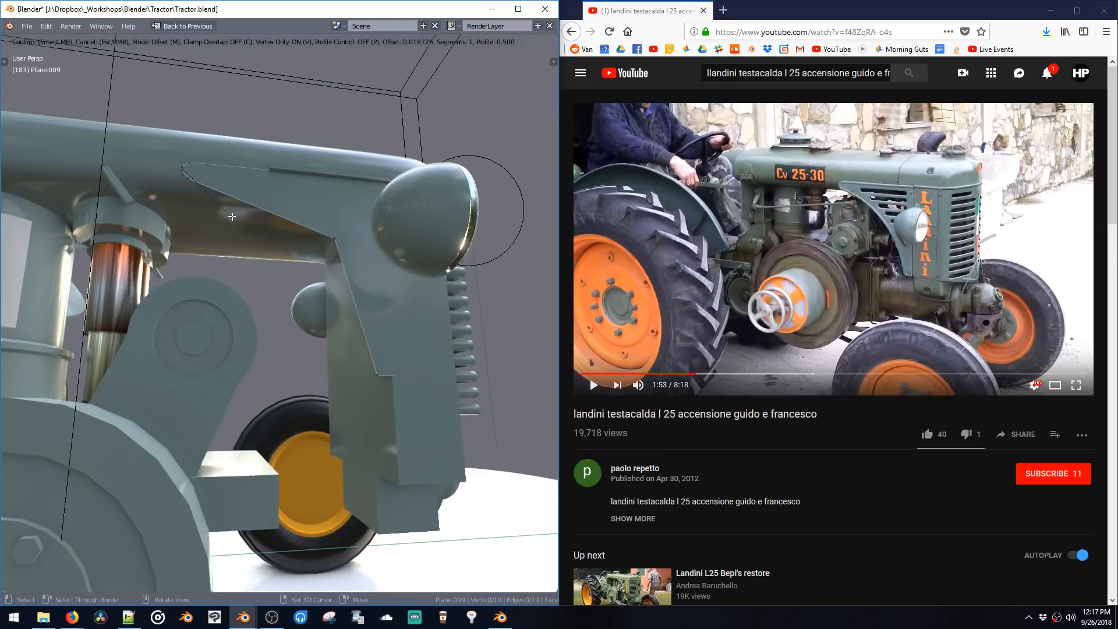
{"action": "left_click", "coordinate": [269, 255]}
Step: Bevel the inner corner vertex with many segments into a sweeping concave curve down to the leg
{"action": "left_click", "coordinate": [334, 238]}
{"action": "key", "text": "ctrl+shift+b"}
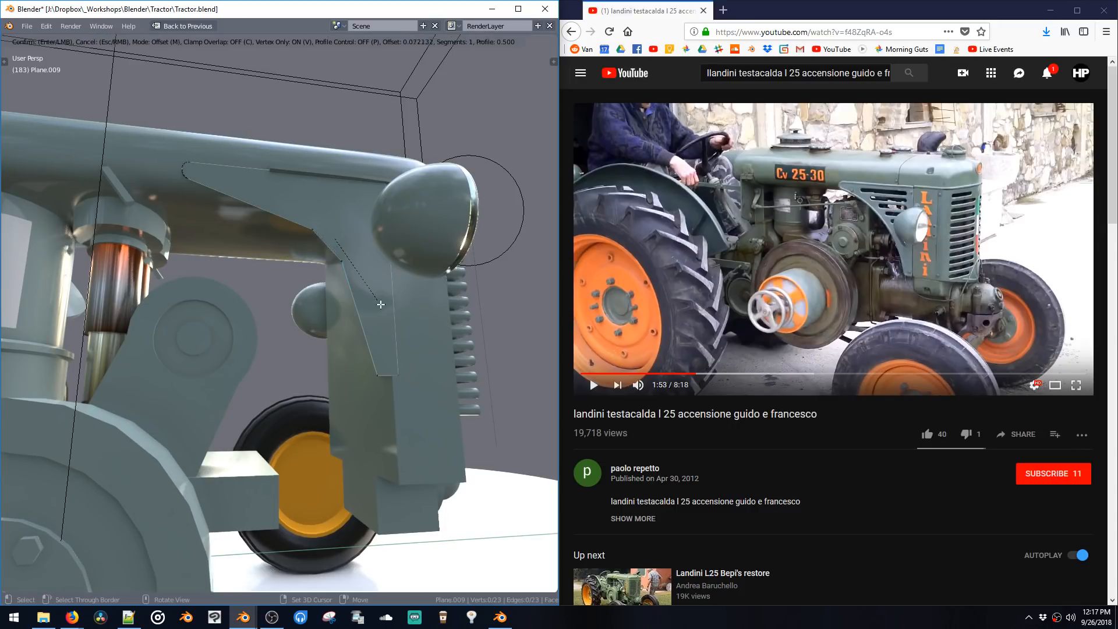
{"action": "scroll", "coordinate": [409, 359], "scroll_direction": "up", "scroll_amount": 12}
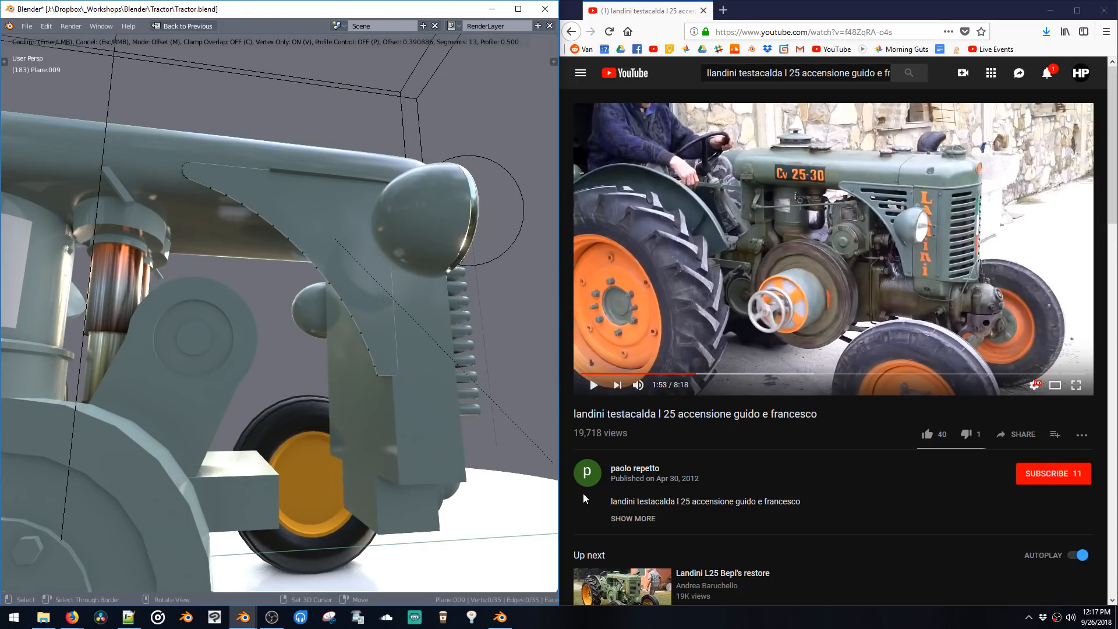
{"action": "scroll", "coordinate": [357, 526], "scroll_direction": "down", "scroll_amount": 2}
{"action": "left_click", "coordinate": [119, 508]}
{"action": "middle_click_drag", "start_coordinate": [119, 508], "coordinate": [266, 391]}
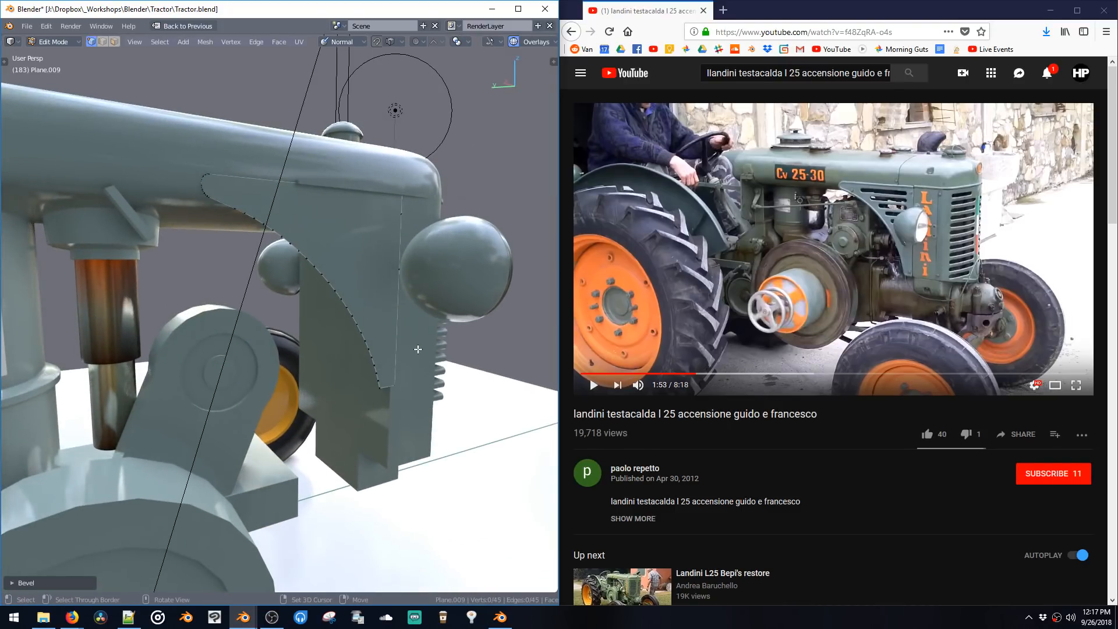
Step: Round the rear corner at the bottom of the panel's leg with a small vertex bevel
{"action": "left_click", "coordinate": [384, 387]}
{"action": "key", "text": "ctrl+shift+b"}
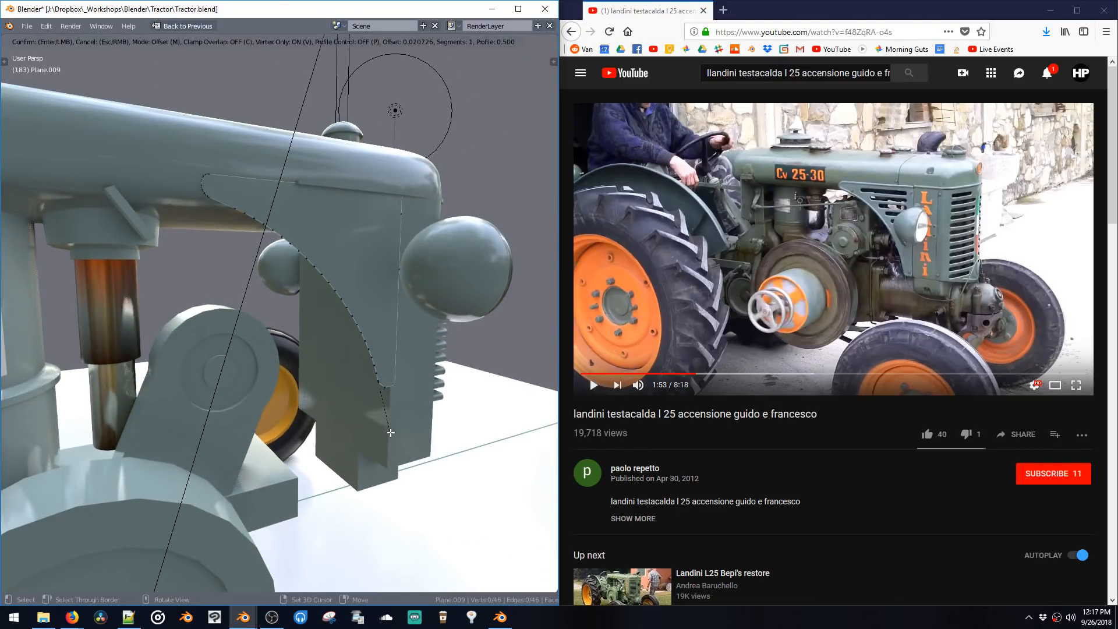
{"action": "left_click", "coordinate": [420, 476]}
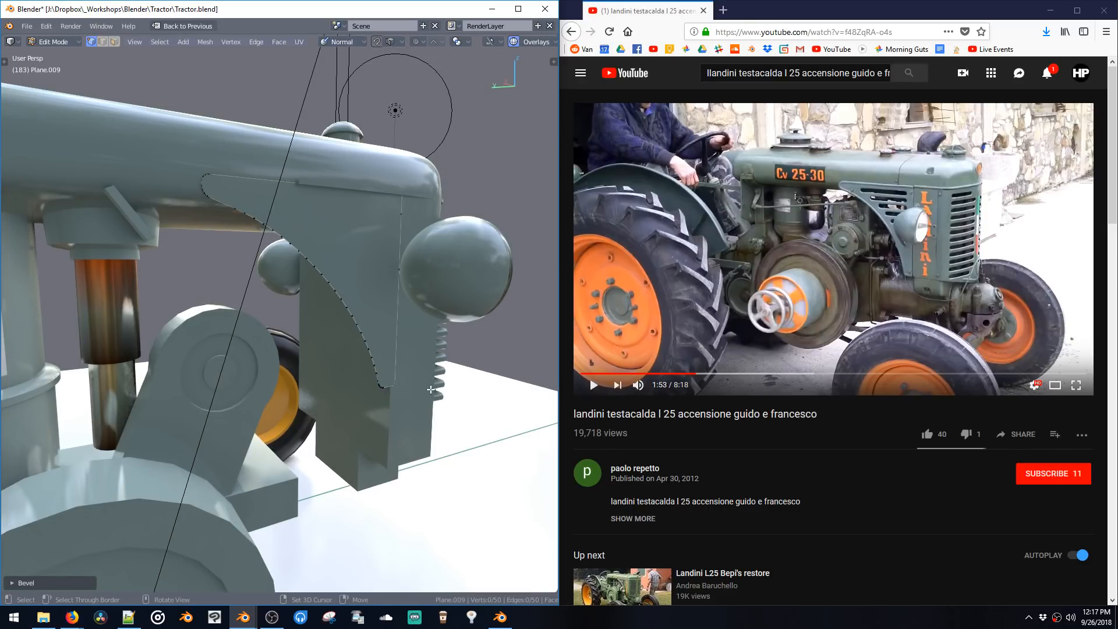
{"action": "middle_click_drag", "start_coordinate": [430, 388], "coordinate": [431, 396]}
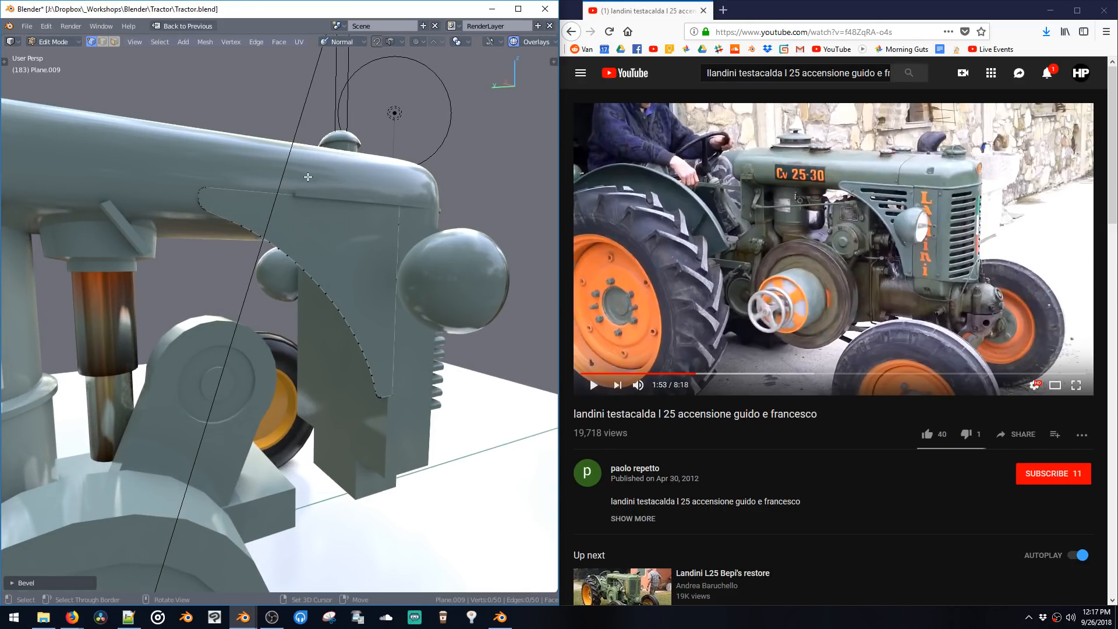
Step: Inset the whole curved side panel face slightly to create a narrow border around its outline
{"action": "middle_click_drag", "start_coordinate": [308, 190], "coordinate": [283, 199]}
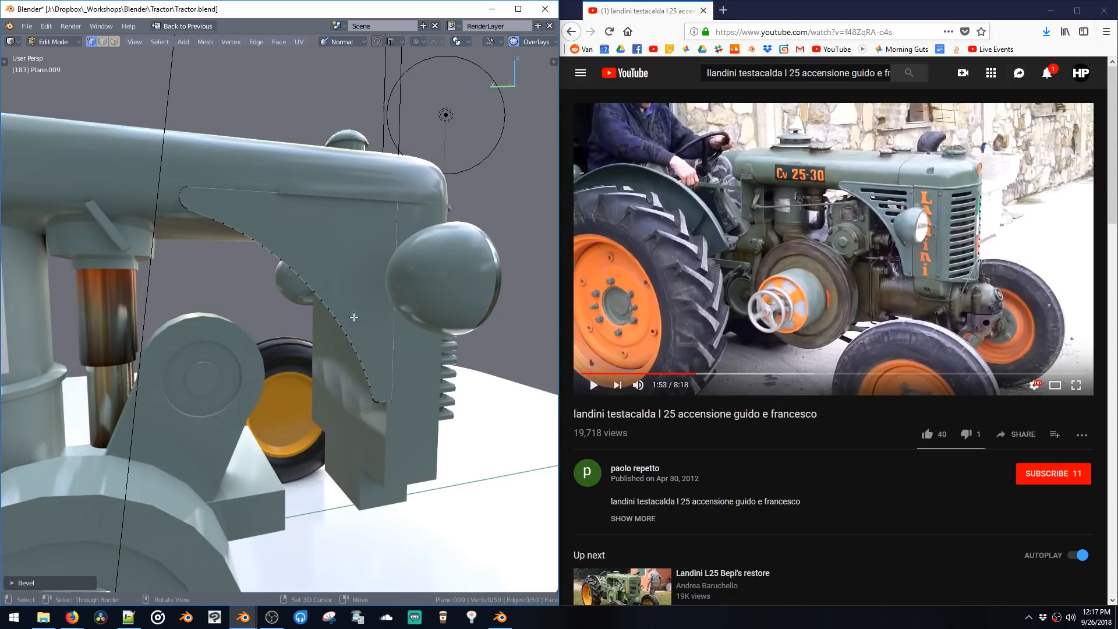
{"action": "key", "text": "2"}
{"action": "key", "text": "a"}
{"action": "middle_click_drag", "start_coordinate": [332, 272], "coordinate": [355, 242]}
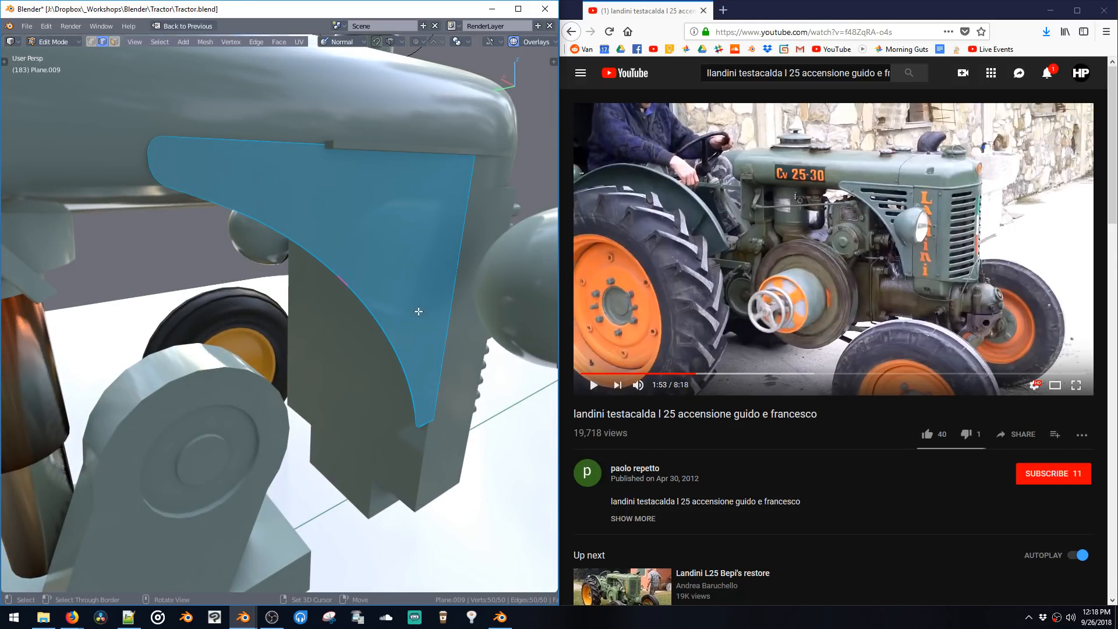
{"action": "key", "text": "i"}
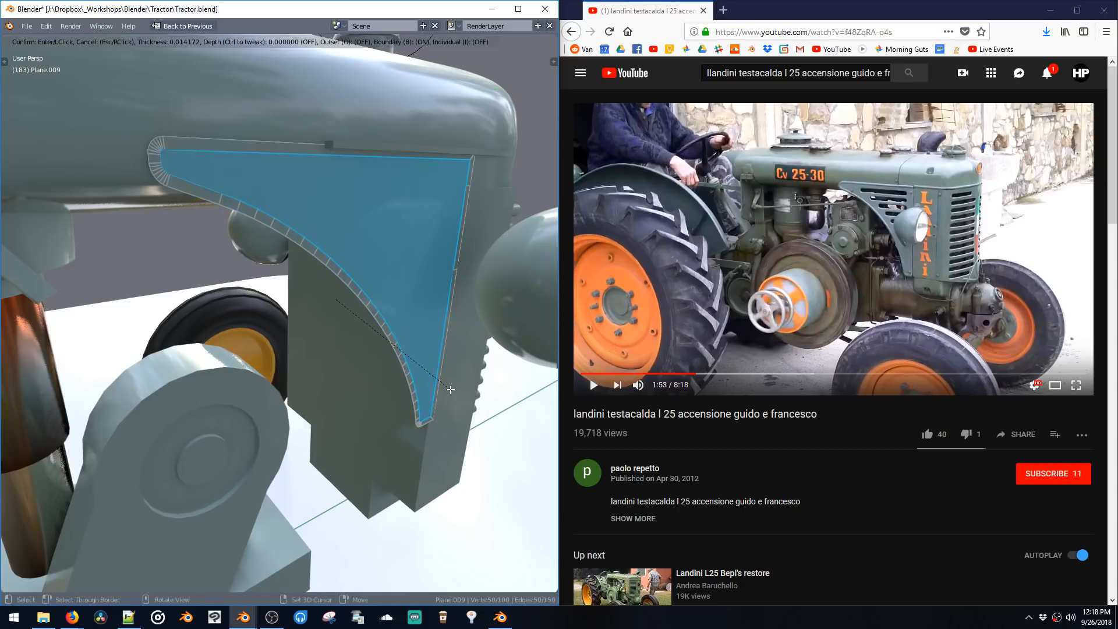
{"action": "left_click", "coordinate": [476, 429]}
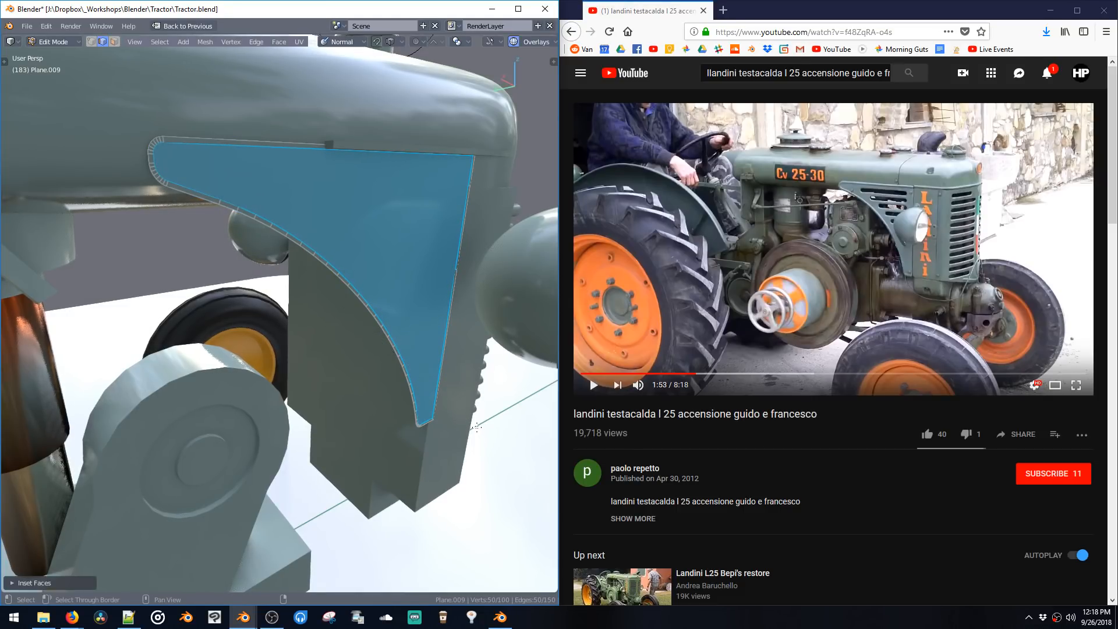
Step: Extrude the panel's narrow border loop along its normals into a thin raised rim
{"action": "middle_click_drag", "start_coordinate": [455, 346], "coordinate": [455, 346]}
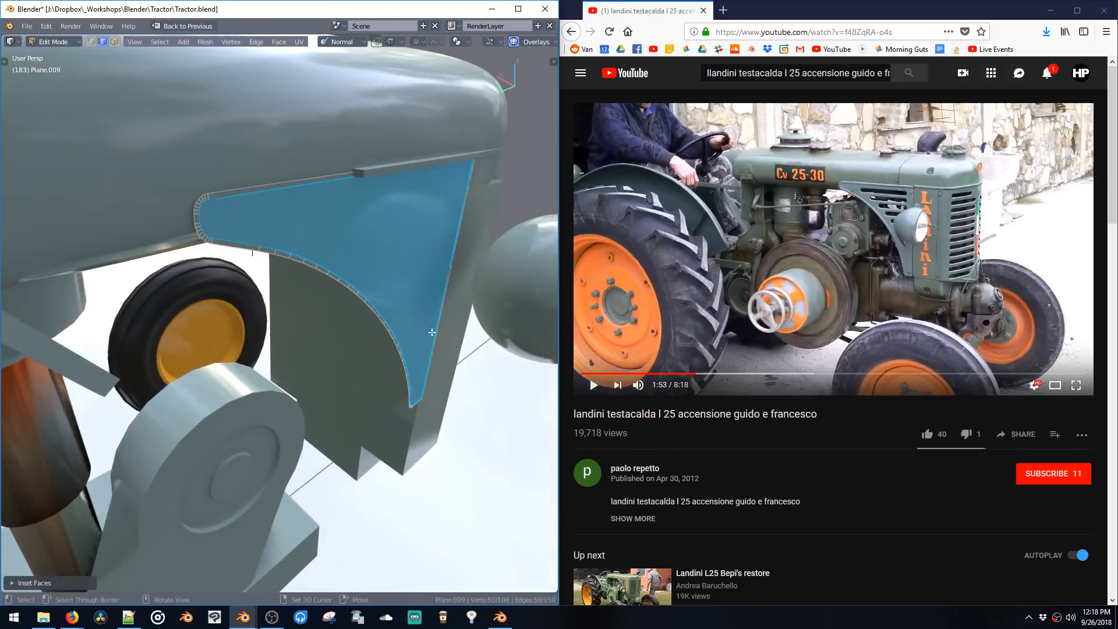
{"action": "left_click", "coordinate": [204, 202]}
{"action": "left_click", "coordinate": [205, 204], "text": "alt"}
{"action": "key", "text": "e"}
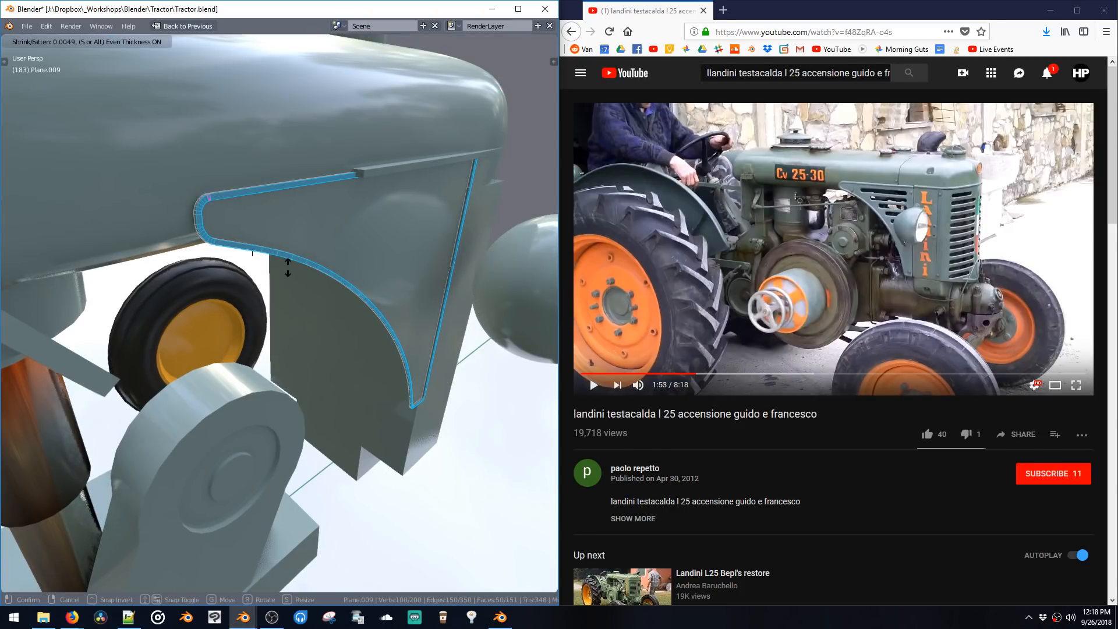
{"action": "left_click", "coordinate": [308, 271]}
Step: Delete the raised rim faces along the panel's straight front edge, keeping the rim on the other sides
{"action": "left_click", "coordinate": [410, 257]}
{"action": "middle_click_drag", "start_coordinate": [458, 230], "coordinate": [439, 243]}
{"action": "left_click", "coordinate": [475, 365]}
{"action": "key", "text": "x"}
{"action": "mouse_move", "coordinate": [438, 176]}
{"action": "left_mouse_down"}
{"action": "mouse_move", "coordinate": [472, 249]}
{"action": "mouse_move", "coordinate": [454, 169]}
{"action": "left_mouse_up"}
{"action": "key", "text": "x"}
{"action": "key", "text": "x"}
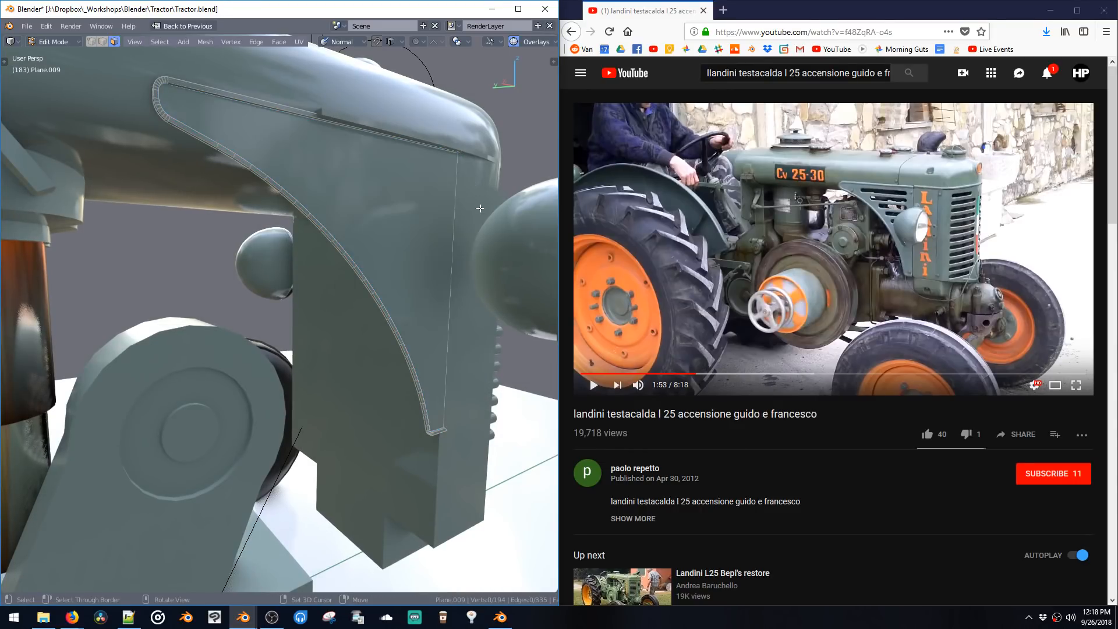
Step: Flatten the panel's front edge vertices by scaling them to 0 along Y
{"action": "middle_click_drag", "start_coordinate": [449, 274], "coordinate": [417, 273]}
{"action": "key", "text": "space"}
{"action": "left_click", "coordinate": [398, 230]}
{"action": "left_click_drag", "start_coordinate": [418, 61], "coordinate": [482, 504]}
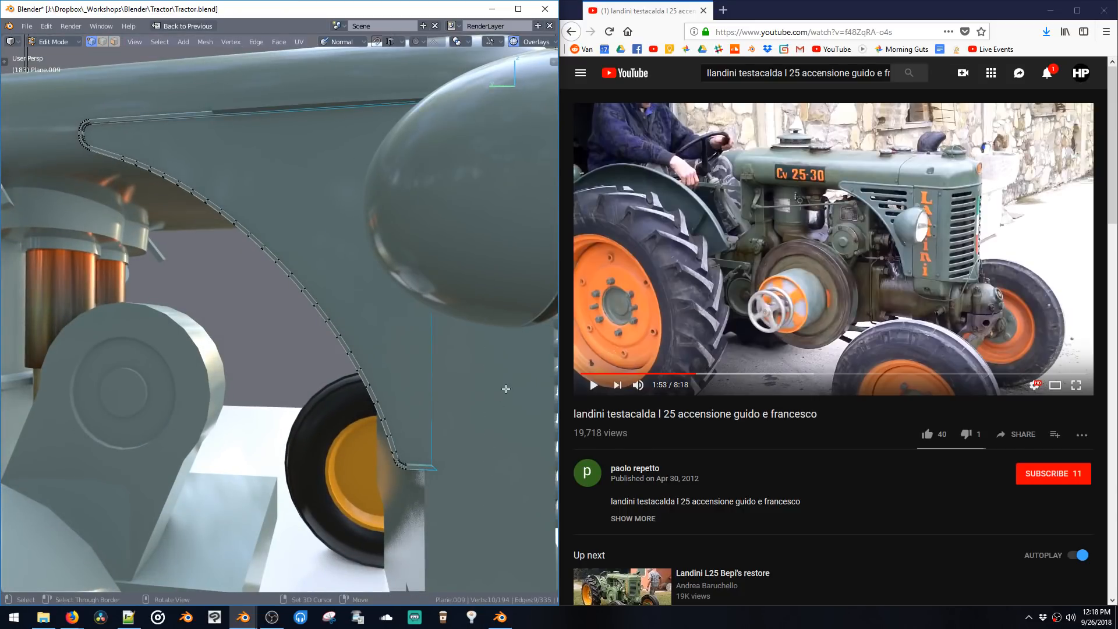
{"action": "key", "text": "s"}
{"action": "key", "text": "y"}
{"action": "key", "text": "0"}
{"action": "left_click", "coordinate": [440, 372]}
Step: Slide the panel's flattened front edge along the Y axis
{"action": "mouse_move", "coordinate": [348, 254]}
{"action": "middle_mouse_down"}
{"action": "mouse_move", "coordinate": [370, 282]}
{"action": "mouse_move", "coordinate": [350, 246]}
{"action": "middle_mouse_up"}
{"action": "key", "text": "g"}
{"action": "key", "text": "y"}
{"action": "left_click", "coordinate": [375, 282]}
Step: Select the entire linked panel mesh and shift it along the X axis against the hood's side
{"action": "scroll", "coordinate": [350, 245], "scroll_direction": "down", "scroll_amount": 4}
{"action": "middle_click_drag", "start_coordinate": [264, 232], "coordinate": [308, 256]}
{"action": "key", "text": "ctrl+l"}
{"action": "key", "text": "g"}
{"action": "key", "text": "x"}
{"action": "left_click", "coordinate": [338, 268]}
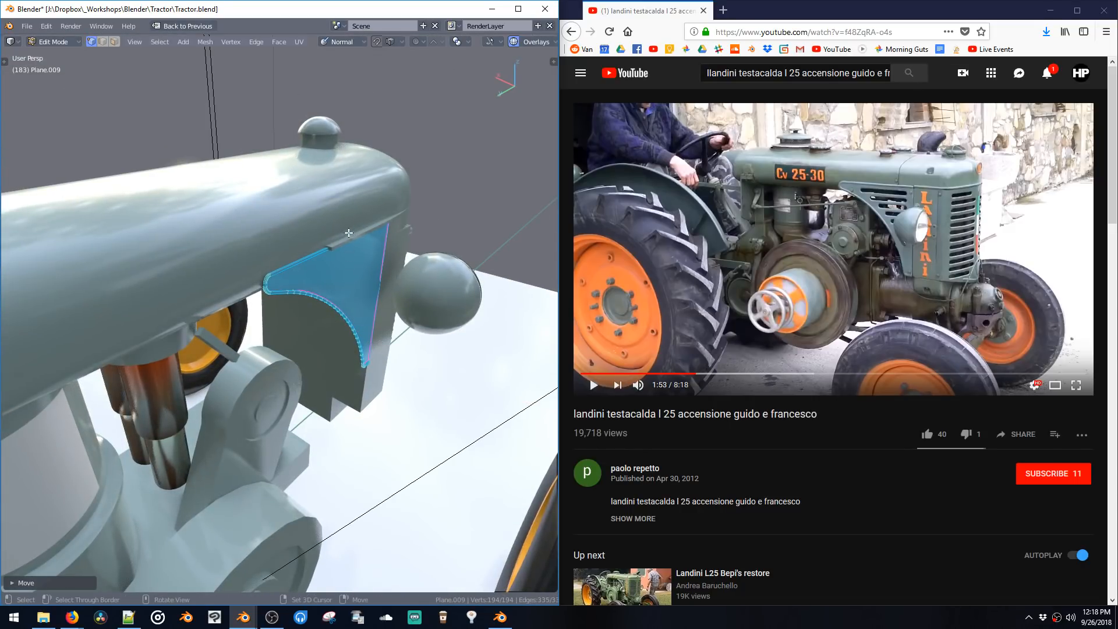
Step: Shorten the trim strip under the hood by moving its rear end vertices forward along Y
{"action": "key", "text": "Tab"}
{"action": "right_click", "coordinate": [344, 244]}
{"action": "middle_click_drag", "start_coordinate": [345, 244], "coordinate": [314, 242]}
{"action": "key", "text": "Tab"}
{"action": "left_click_drag", "start_coordinate": [272, 244], "coordinate": [325, 301]}
{"action": "middle_click_drag", "start_coordinate": [325, 300], "coordinate": [293, 268]}
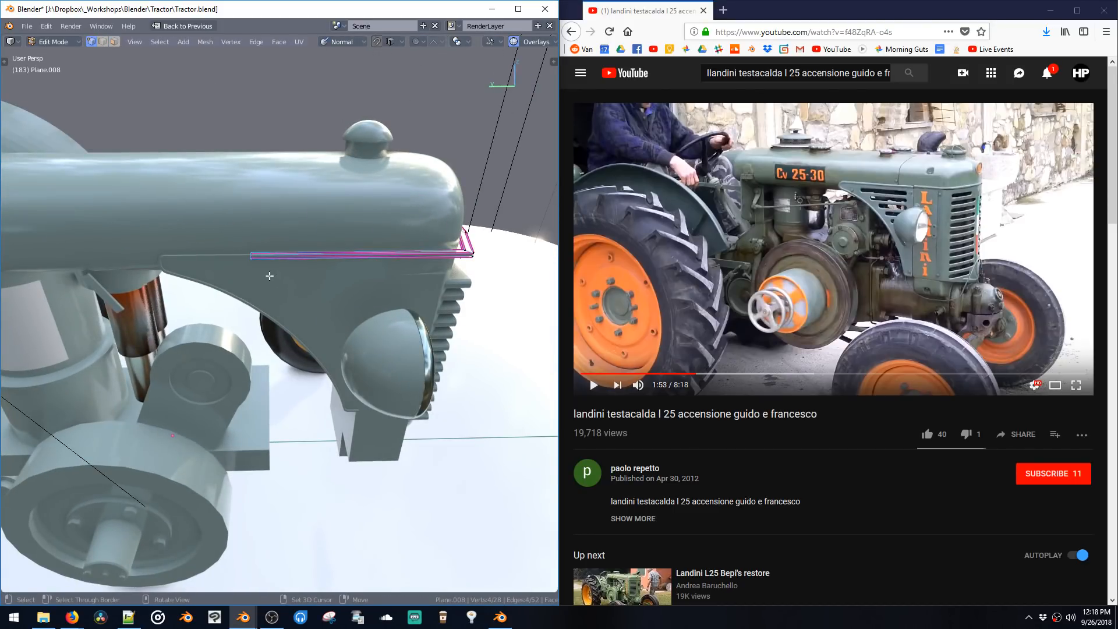
{"action": "key", "text": "g"}
{"action": "key", "text": "y"}
{"action": "left_click", "coordinate": [398, 283]}
Step: Fine-tune the trim strip's rear end along Y to line up with the curved panel's front edge
{"action": "key", "text": "Tab"}
{"action": "middle_click_drag", "start_coordinate": [415, 317], "coordinate": [399, 283]}
{"action": "key", "text": "Tab"}
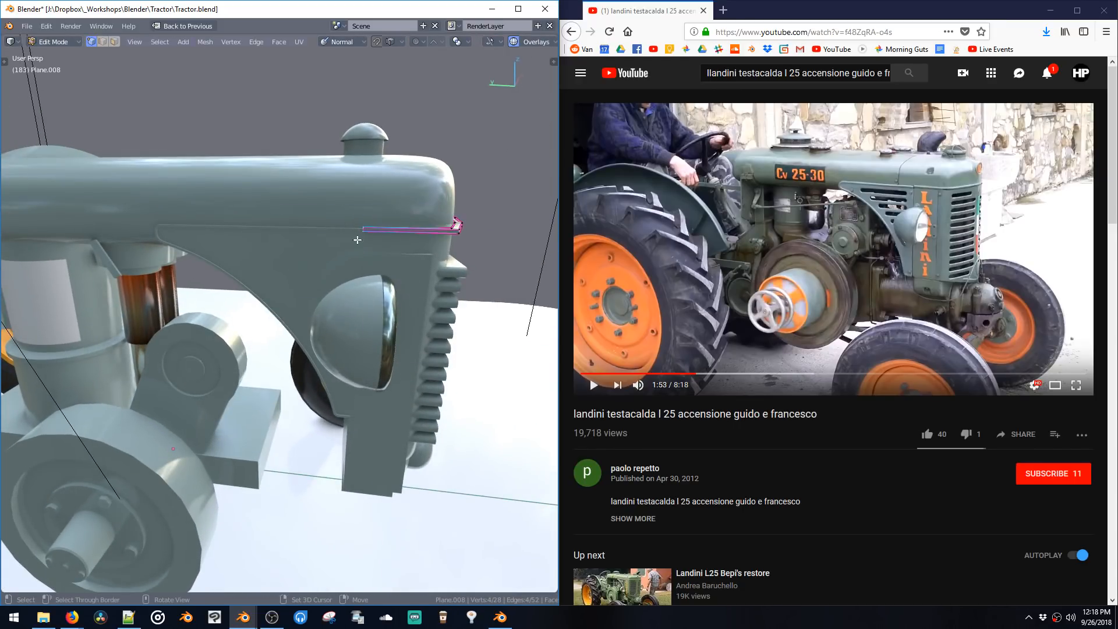
{"action": "key", "text": "g"}
{"action": "key", "text": "y"}
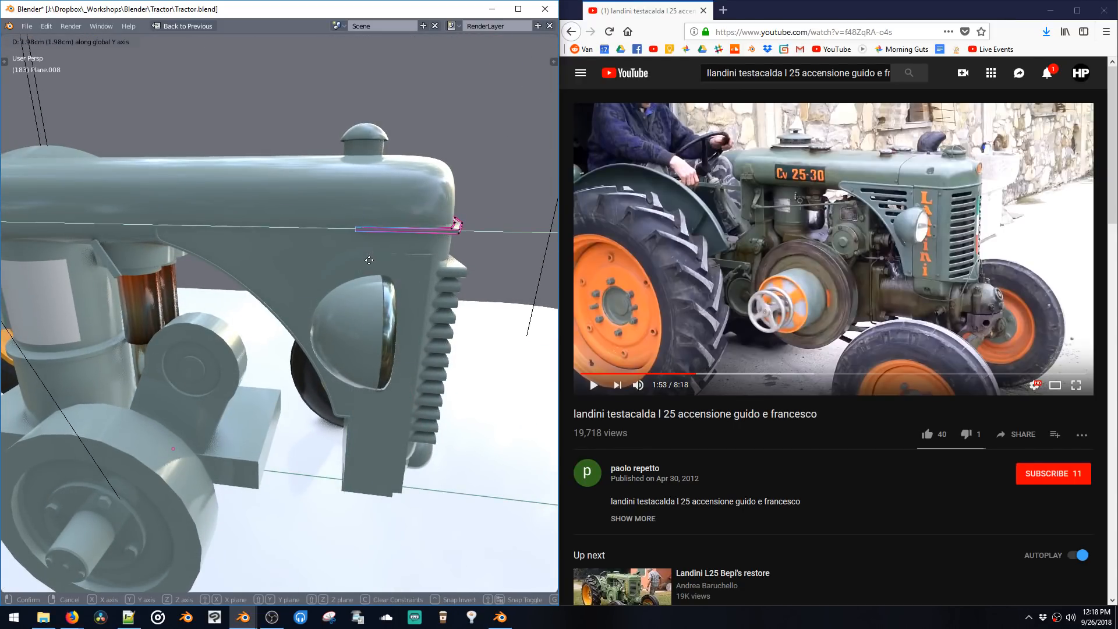
{"action": "left_click", "coordinate": [371, 262]}
Step: Move the curved panel slightly along Y at the trim strip's rear end and save the file
{"action": "key", "text": "Tab"}
{"action": "left_click", "coordinate": [340, 408]}
{"action": "key", "text": "g"}
{"action": "key", "text": "y"}
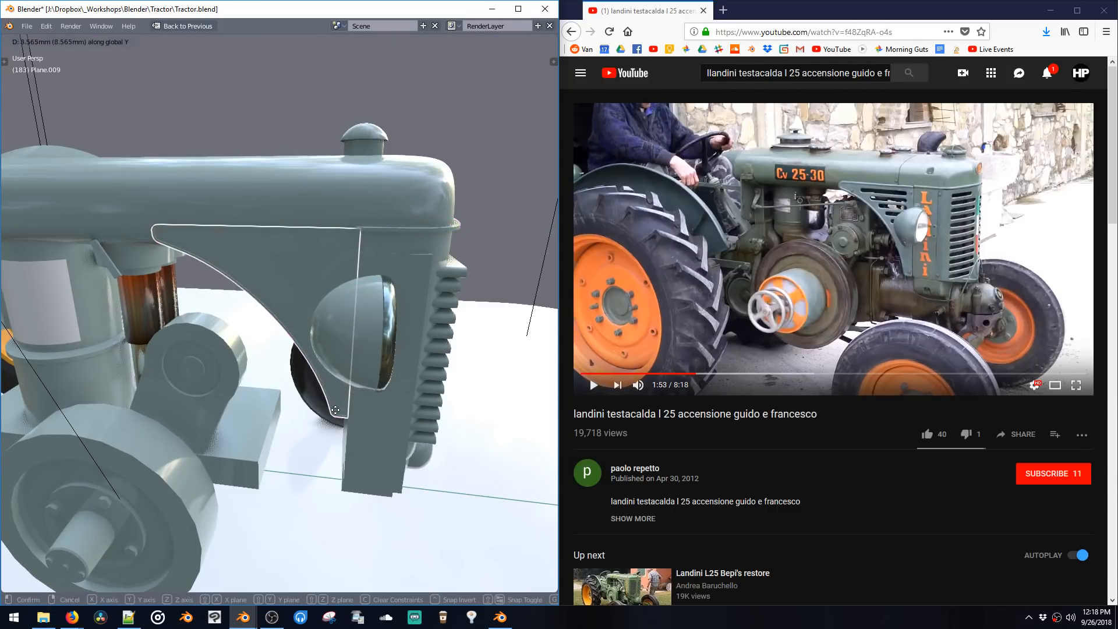
{"action": "left_click", "coordinate": [339, 414]}
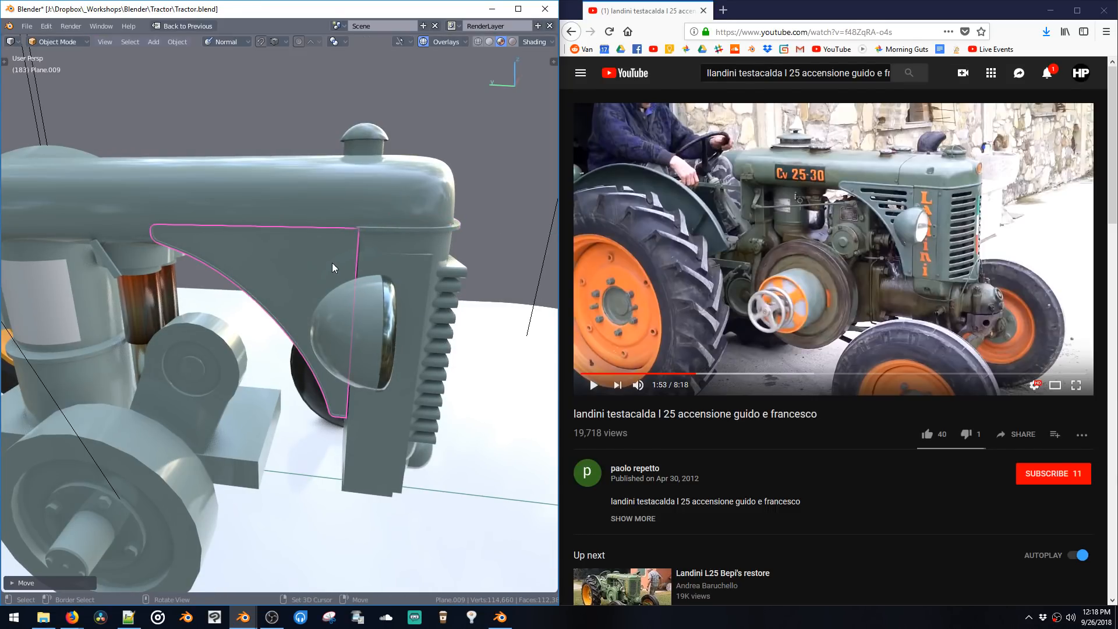
{"action": "middle_click_drag", "start_coordinate": [245, 249], "coordinate": [172, 237]}
{"action": "key", "text": "ctrl+s"}
Step: Examine the tractor's front end, checking the curved panel, trim strip, hood and grille louvres
{"action": "middle_click_drag", "start_coordinate": [307, 217], "coordinate": [334, 214]}
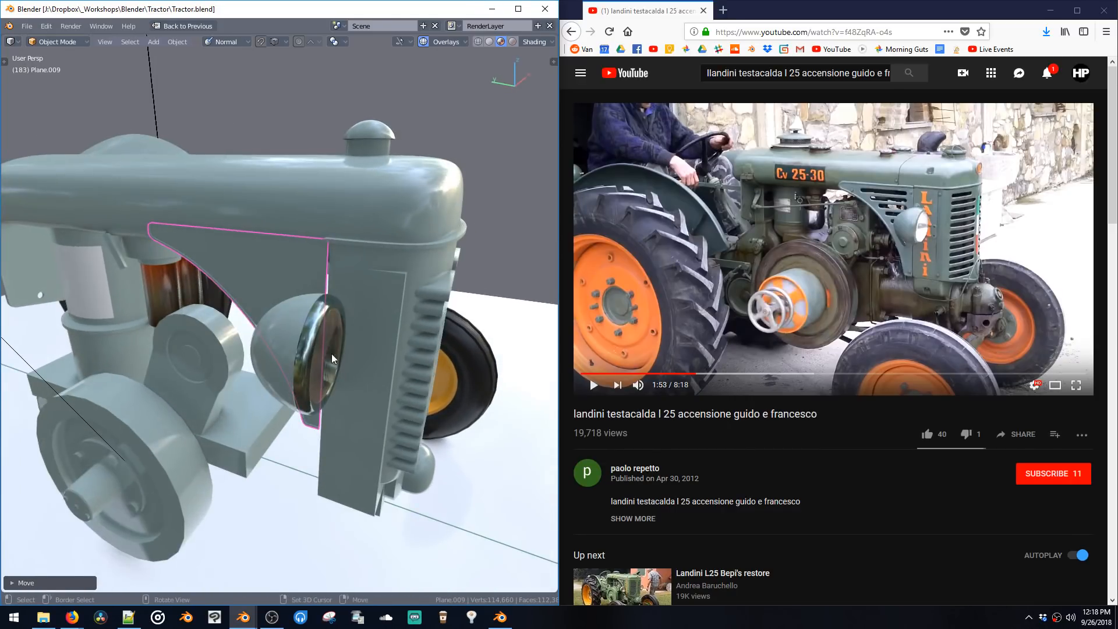
{"action": "scroll", "coordinate": [304, 227], "scroll_direction": "down", "scroll_amount": 6}
{"action": "left_click", "coordinate": [302, 232]}
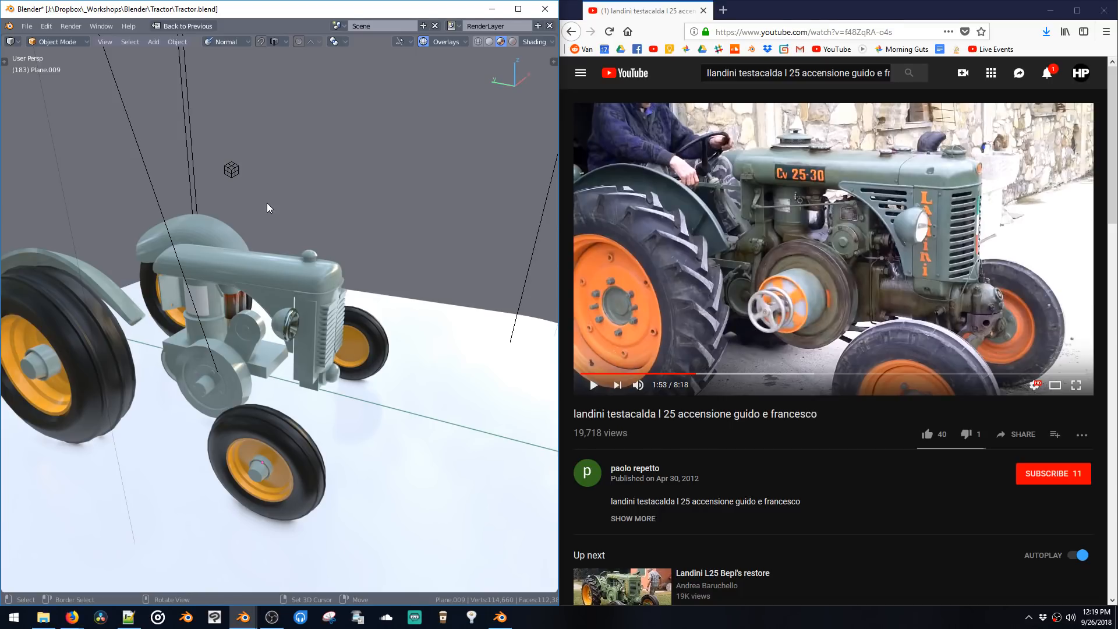
{"action": "middle_click_drag", "start_coordinate": [354, 256], "coordinate": [334, 248]}
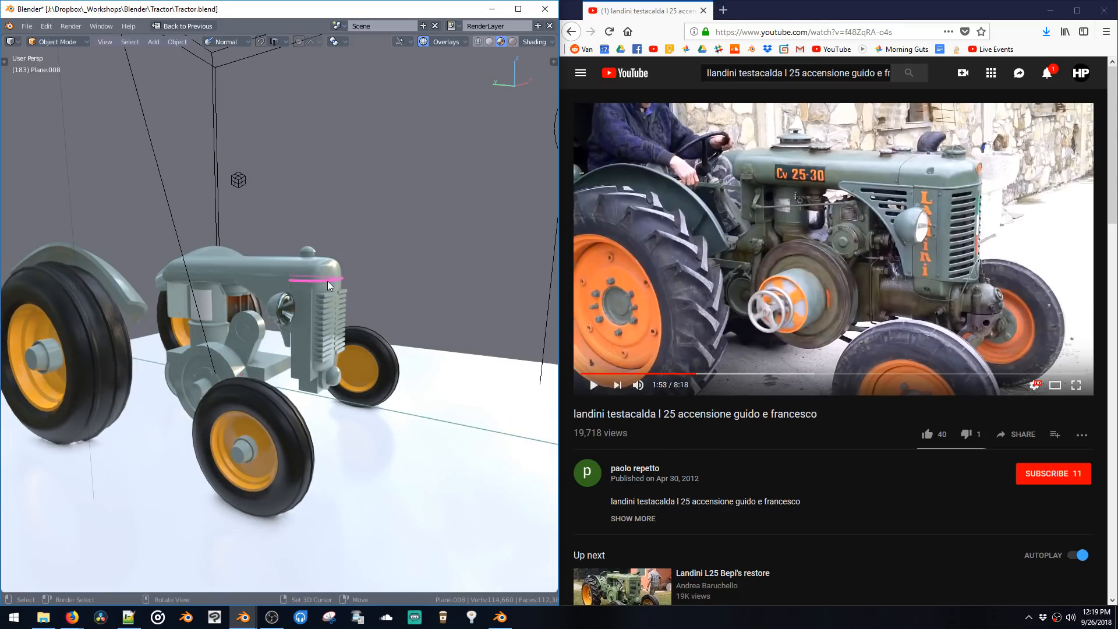
{"action": "left_click", "coordinate": [332, 270]}
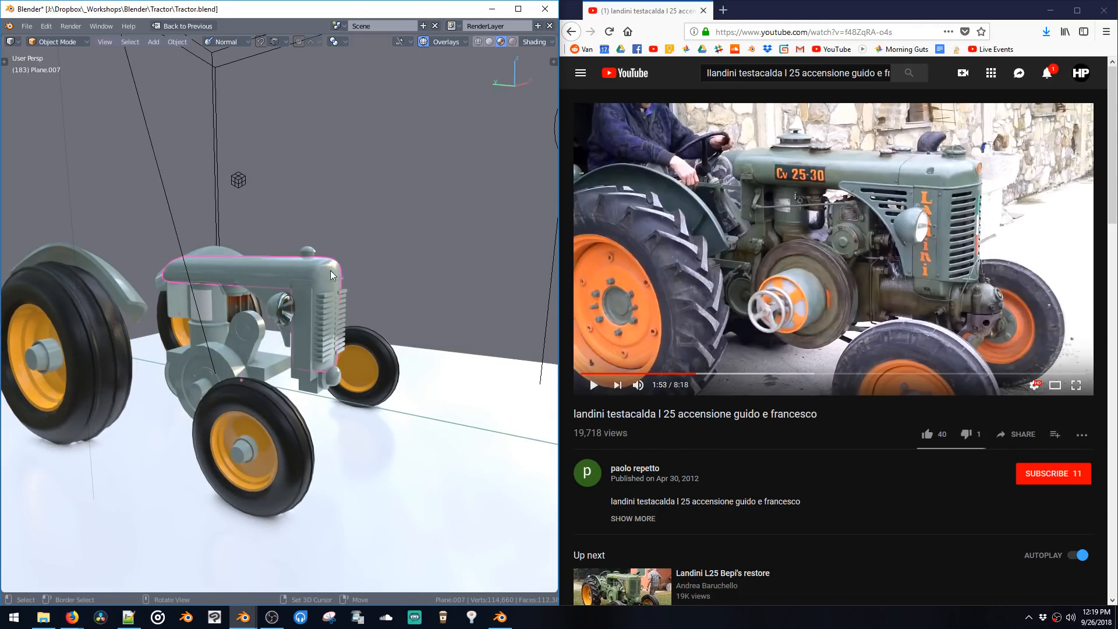
{"action": "scroll", "coordinate": [358, 270], "scroll_direction": "up", "scroll_amount": 3}
{"action": "left_click", "coordinate": [364, 284]}
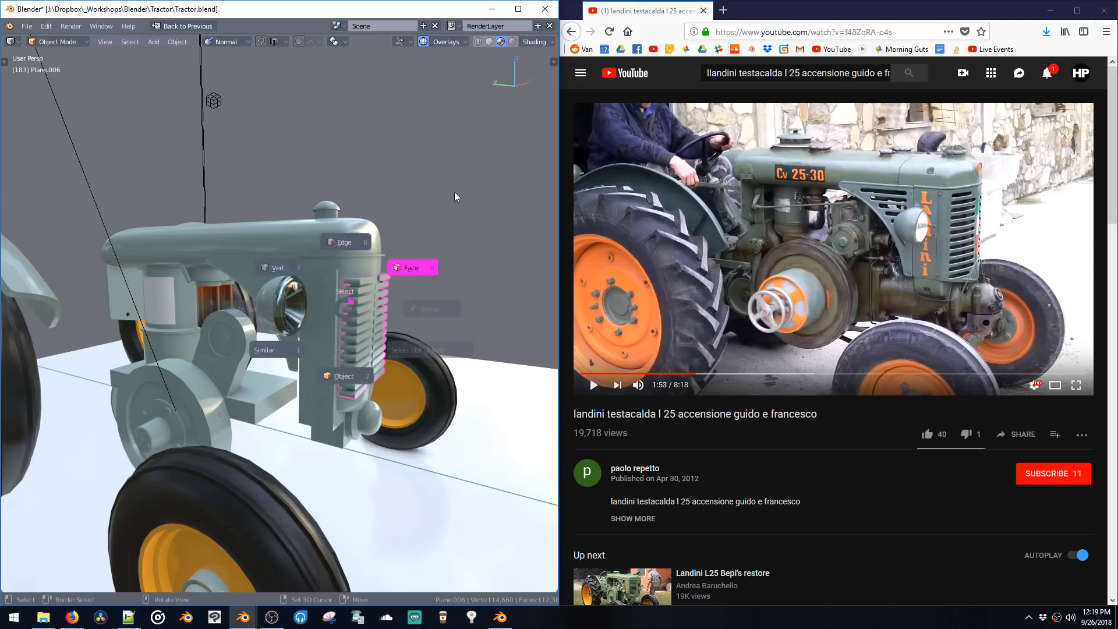
{"action": "key", "text": "Tab"}
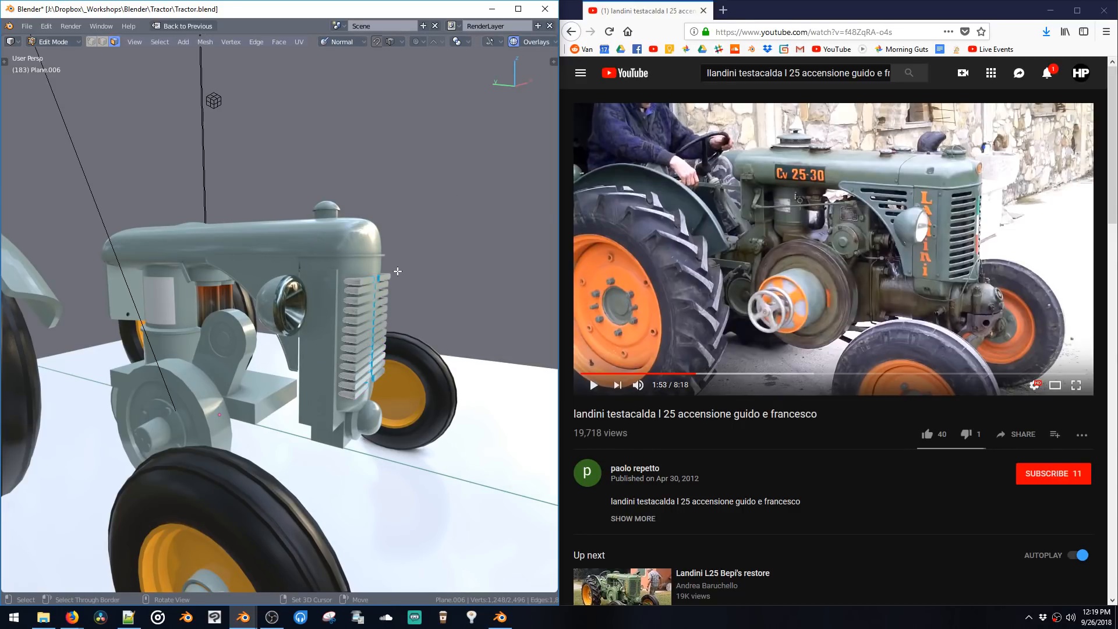
{"action": "key", "text": "Tab"}
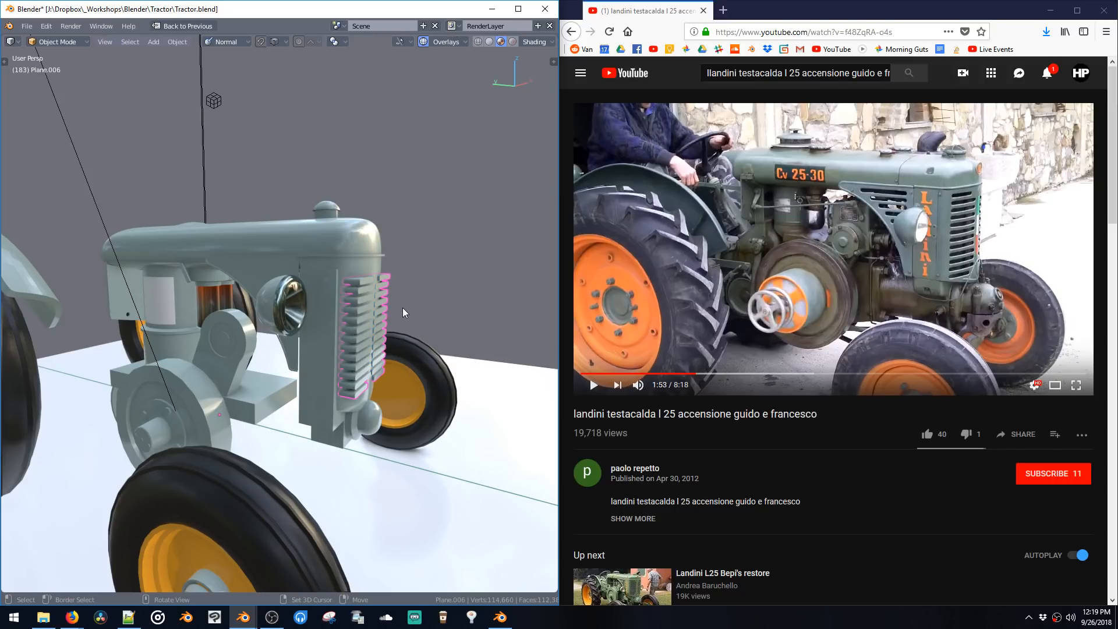
Step: Delete surplus geometry from the front grille section of the tractor's hood mesh
{"action": "left_click", "coordinate": [341, 271]}
{"action": "key", "text": "ctrl+1"}
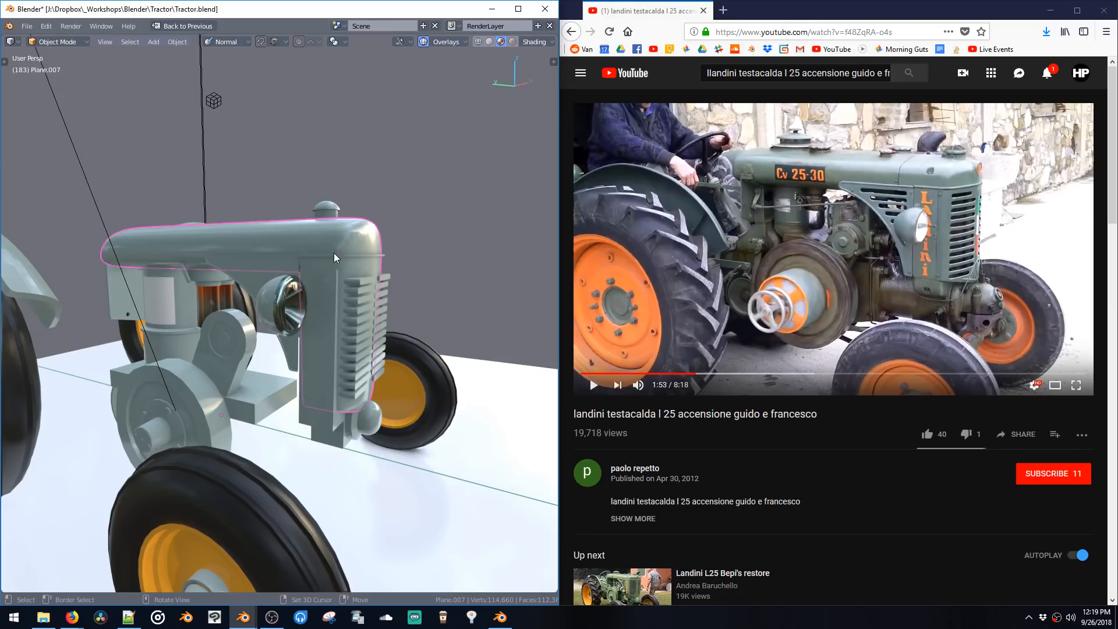
{"action": "middle_click_drag", "start_coordinate": [334, 252], "coordinate": [264, 433]}
{"action": "key", "text": "Tab"}
{"action": "left_click", "coordinate": [349, 356], "text": "shift"}
{"action": "left_click", "coordinate": [340, 329], "text": "shift"}
{"action": "left_click", "coordinate": [354, 328], "text": "shift"}
{"action": "key", "text": "x"}
{"action": "key", "text": "Tab"}
{"action": "key", "text": "Tab"}
{"action": "key", "text": "ctrl+l"}
{"action": "key", "text": "Tab"}
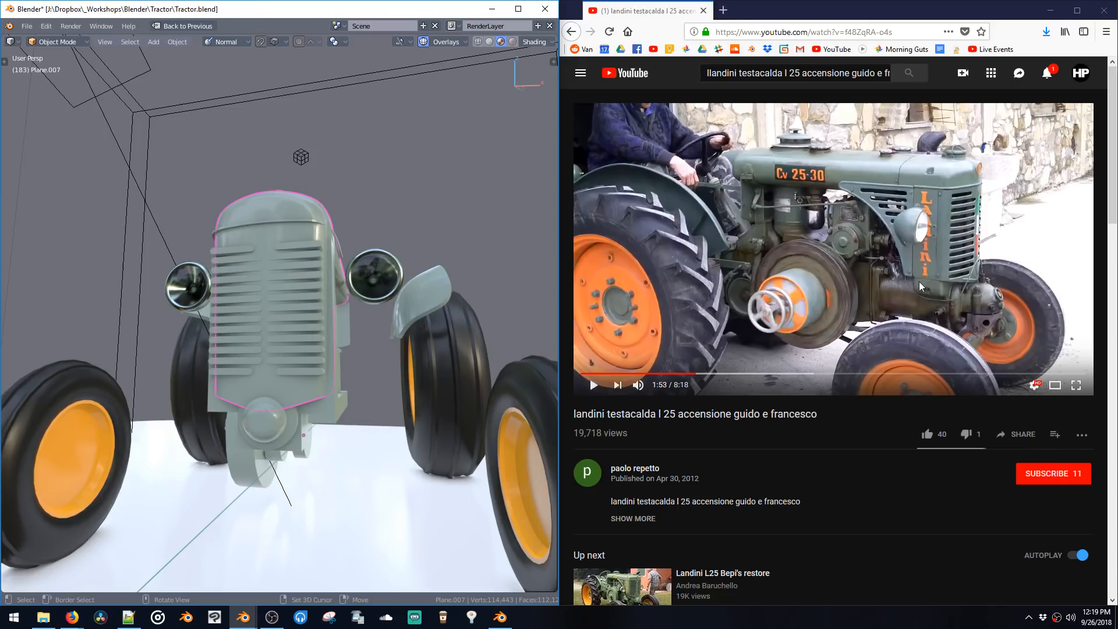
Step: Select the linked faces of the side strip behind the grille and move them along the X axis
{"action": "middle_click_drag", "start_coordinate": [378, 347], "coordinate": [453, 351]}
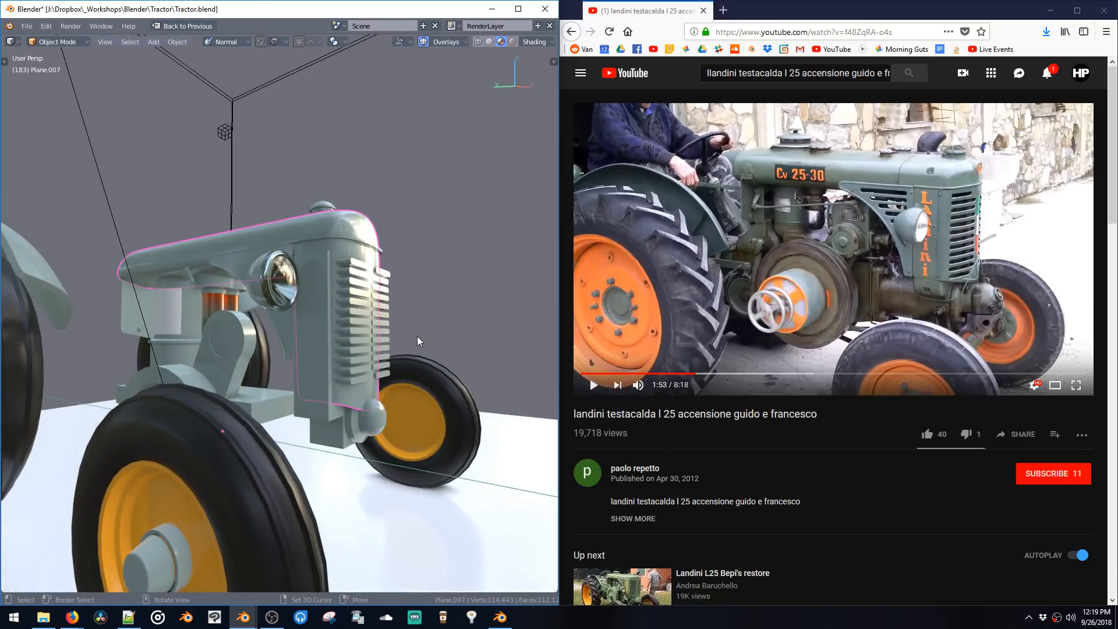
{"action": "scroll", "coordinate": [418, 336], "scroll_direction": "up", "scroll_amount": 3}
{"action": "left_click", "coordinate": [321, 396]}
{"action": "middle_click_drag", "start_coordinate": [332, 397], "coordinate": [370, 379]}
{"action": "key", "text": "Tab"}
{"action": "left_click", "coordinate": [305, 386]}
{"action": "key", "text": "ctrl+l"}
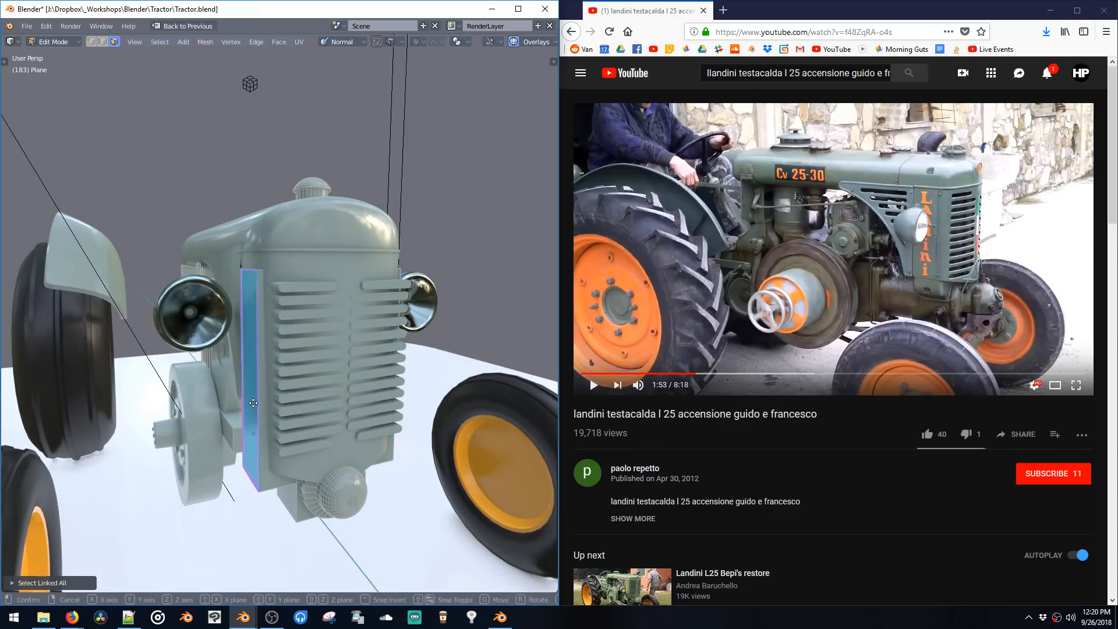
{"action": "key", "text": "g"}
{"action": "key", "text": "x"}
{"action": "left_click", "coordinate": [306, 398]}
{"action": "middle_click_drag", "start_coordinate": [305, 399], "coordinate": [425, 356]}
{"action": "key", "text": "Tab"}
{"action": "left_click", "coordinate": [366, 418]}
{"action": "key", "text": "Tab"}
{"action": "key", "text": "l"}
{"action": "key", "text": "Tab"}
Step: Move the curved triangular panel behind the headlight along the Y axis to meet the radiator housing
{"action": "middle_click_drag", "start_coordinate": [361, 438], "coordinate": [320, 392]}
{"action": "left_click", "coordinate": [282, 363]}
{"action": "key", "text": "Tab"}
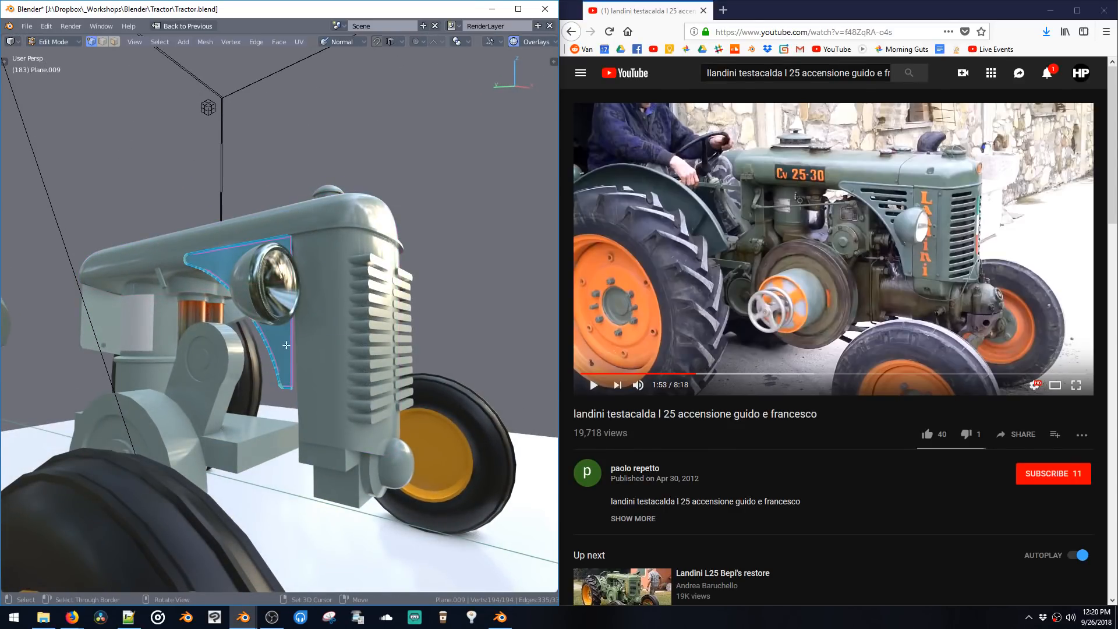
{"action": "key", "text": "KP_Decimal"}
{"action": "middle_click_drag", "start_coordinate": [261, 295], "coordinate": [310, 341]}
{"action": "key", "text": "g"}
{"action": "left_click", "coordinate": [239, 323]}
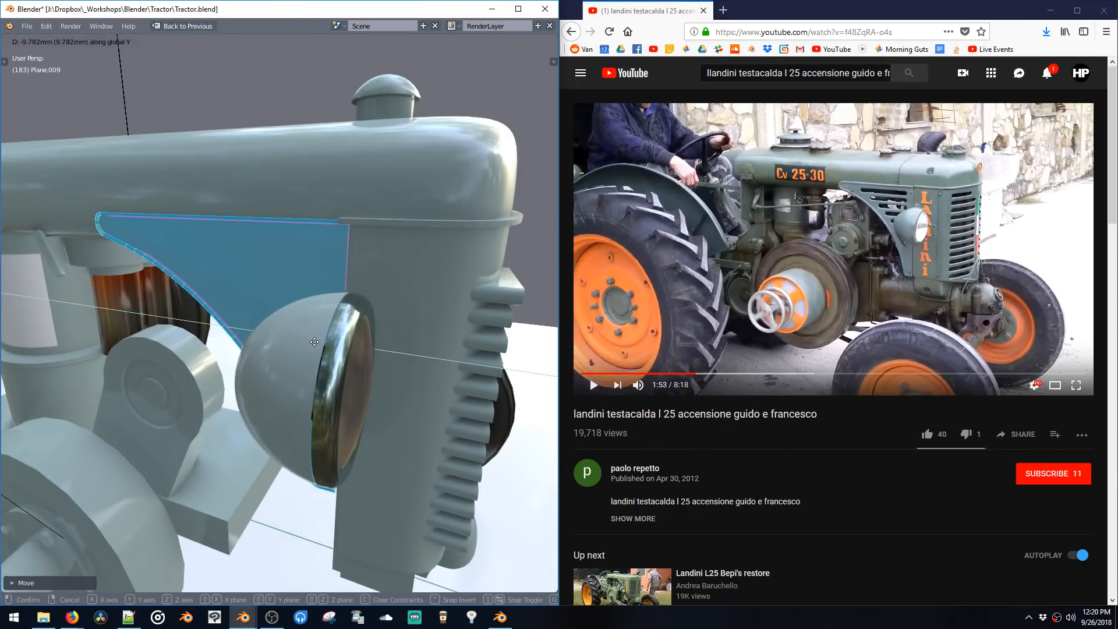
Step: In front view, rotate the curved side panel and move it in against the tractor body
{"action": "middle_click_drag", "start_coordinate": [310, 342], "coordinate": [236, 318]}
{"action": "key", "text": "grave"}
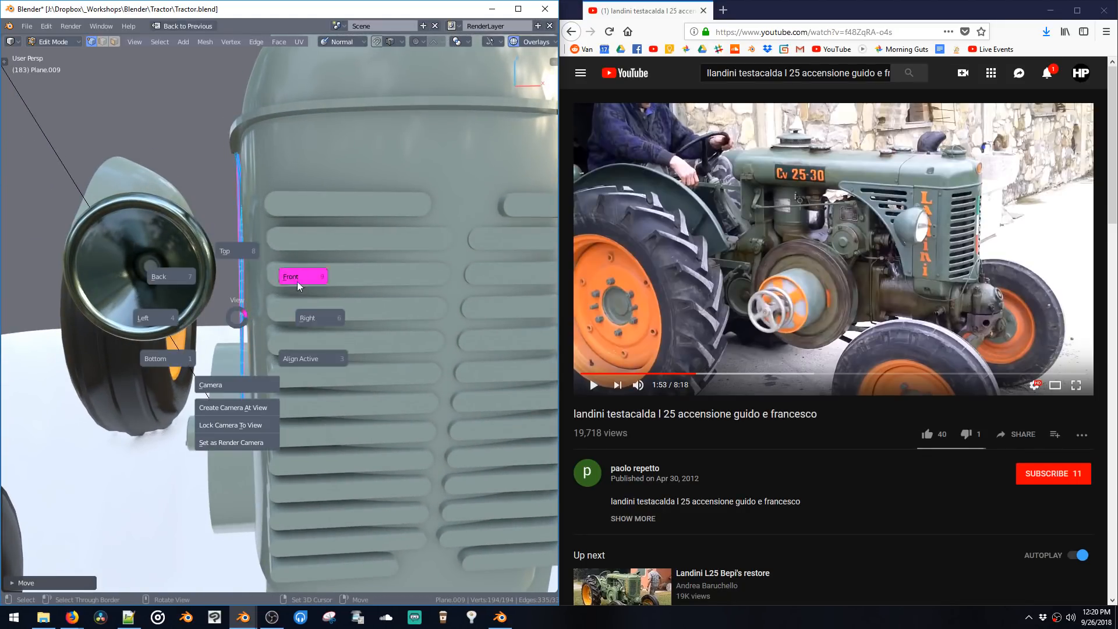
{"action": "left_click", "coordinate": [281, 304]}
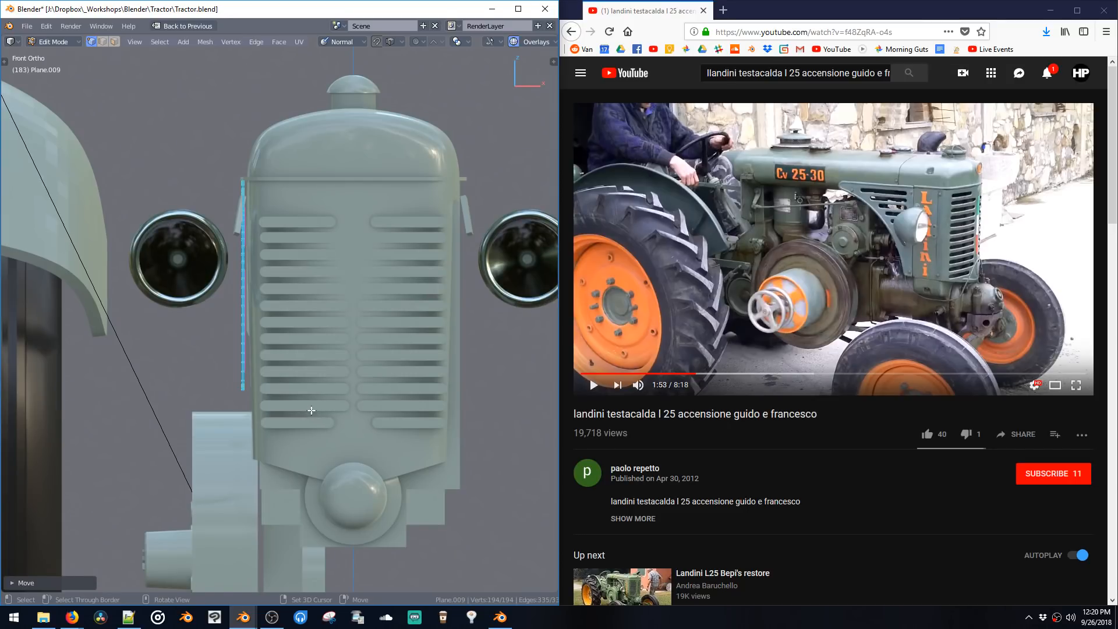
{"action": "key", "text": "r"}
{"action": "key", "text": "g"}
{"action": "left_click", "coordinate": [341, 408]}
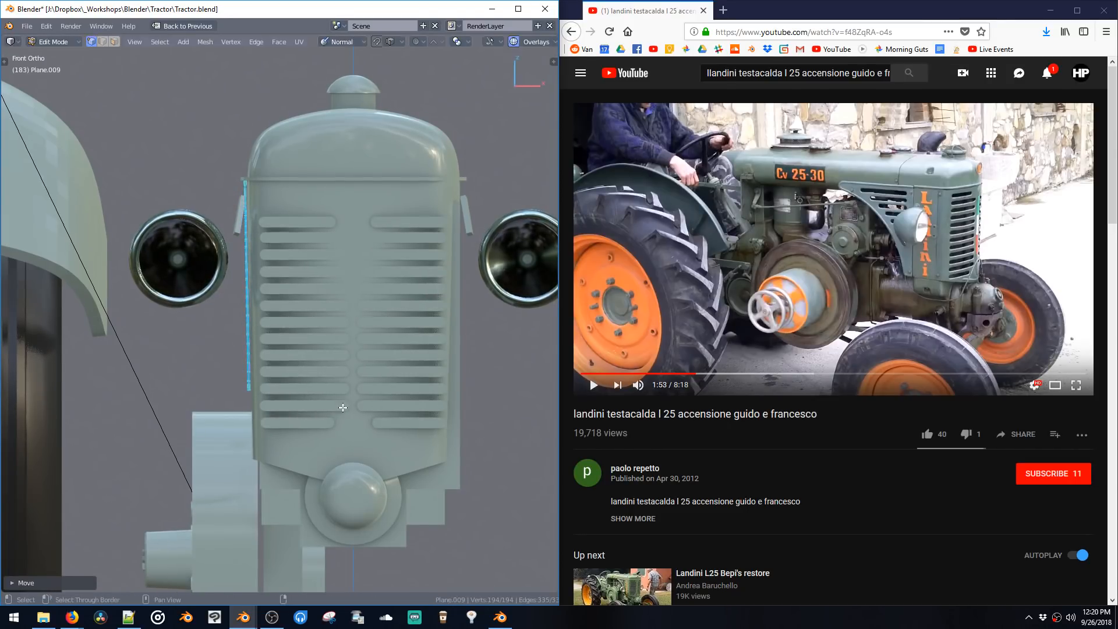
Step: Rotate the curved side panel slightly about the Y axis and shift it along X to fit the hood
{"action": "middle_click_drag", "start_coordinate": [296, 376], "coordinate": [375, 301]}
{"action": "middle_click_drag", "start_coordinate": [355, 356], "coordinate": [407, 406]}
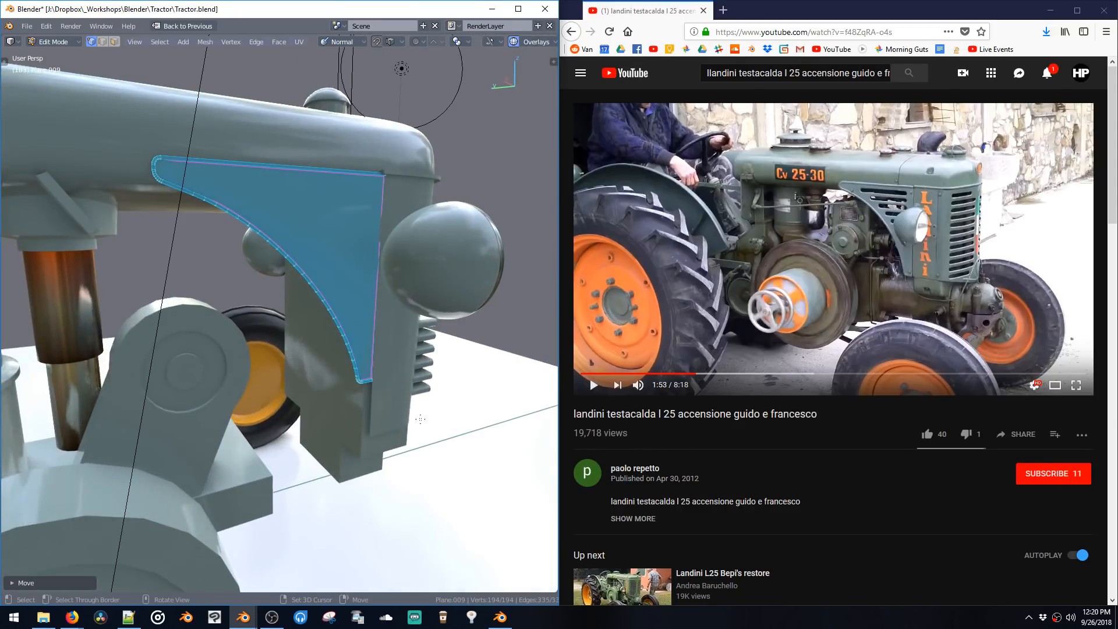
{"action": "key", "text": "r"}
{"action": "key", "text": "y"}
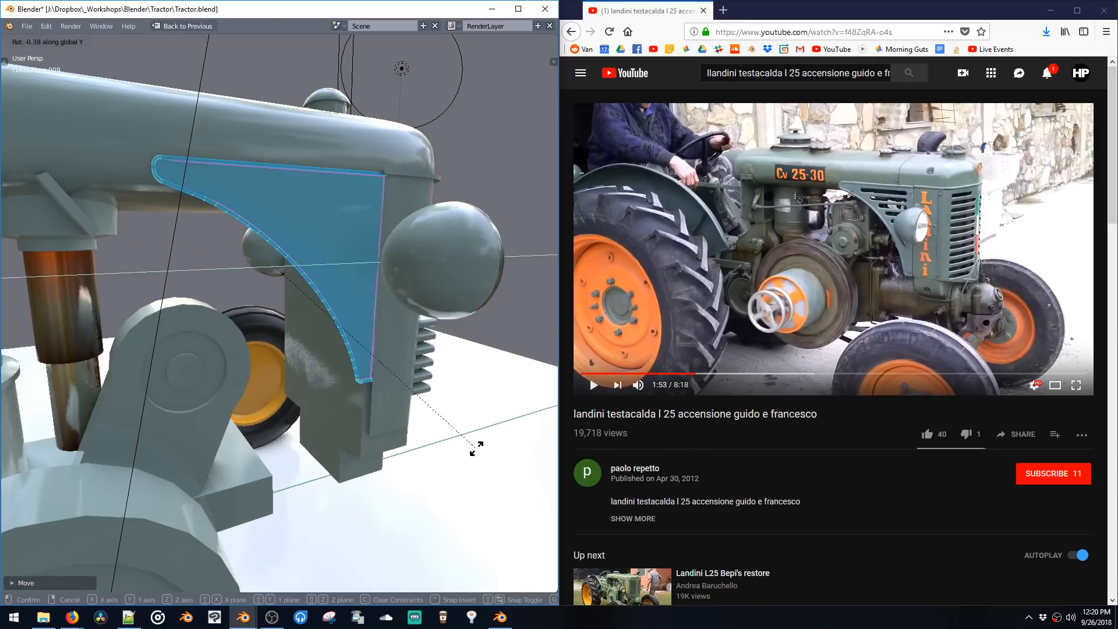
{"action": "left_click", "coordinate": [469, 452]}
{"action": "middle_click_drag", "start_coordinate": [469, 451], "coordinate": [467, 438]}
{"action": "key", "text": "g"}
{"action": "key", "text": "x"}
{"action": "left_click", "coordinate": [477, 447]}
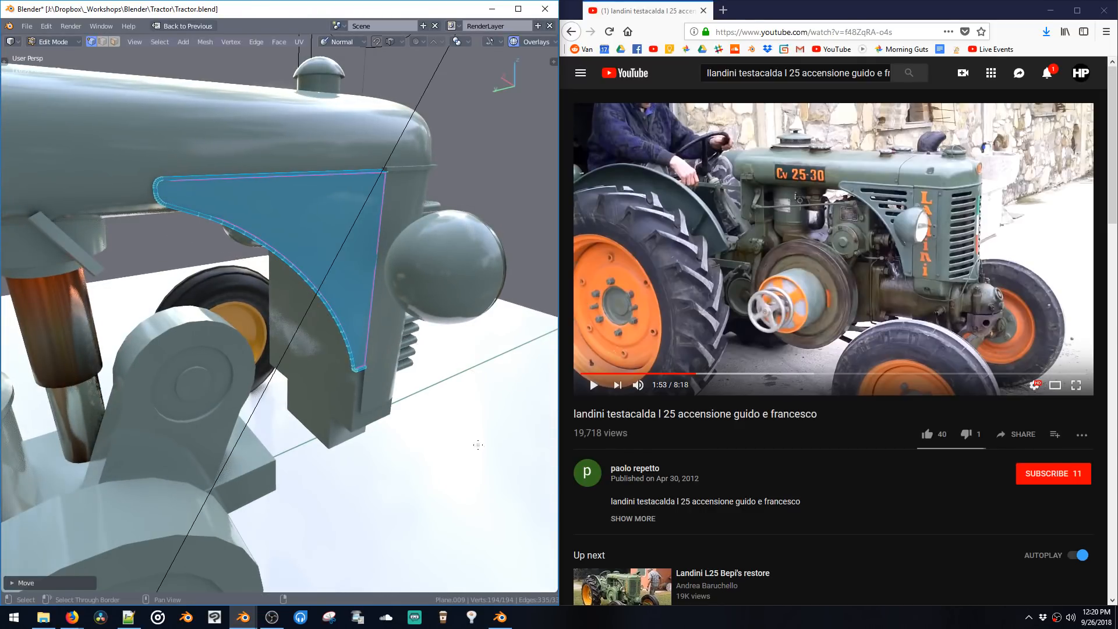
Step: Switch to face selection, add a 12-sided filled circle to the side panel mesh and scale it down
{"action": "scroll", "coordinate": [349, 297], "scroll_direction": "up", "scroll_amount": 1}
{"action": "middle_click_drag", "start_coordinate": [322, 264], "coordinate": [284, 279]}
{"action": "key", "text": "3"}
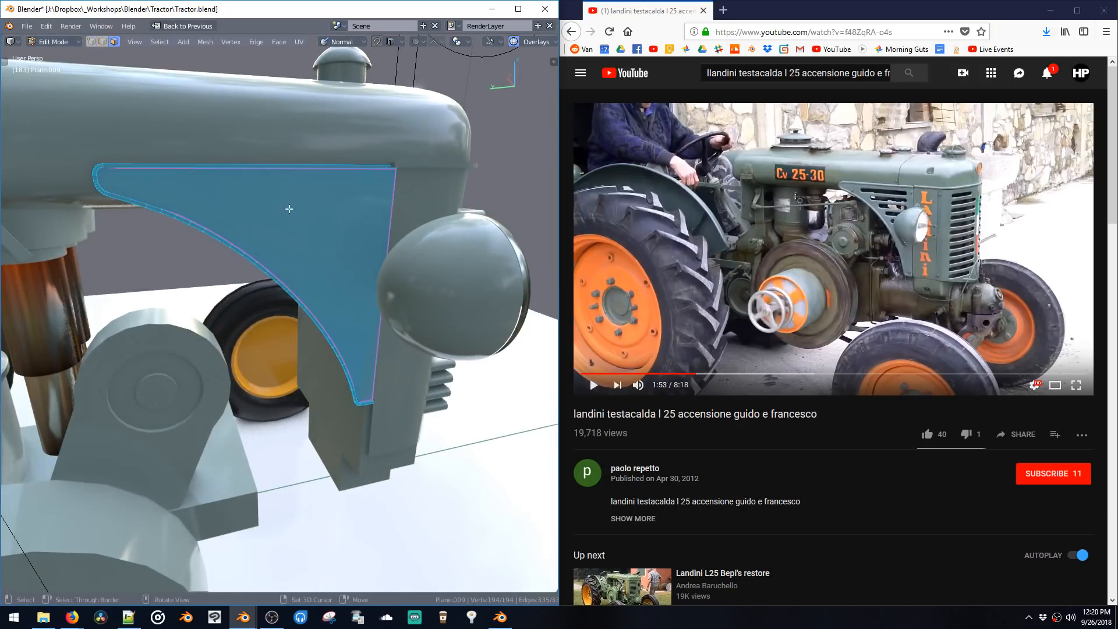
{"action": "middle_click_drag", "start_coordinate": [185, 213], "coordinate": [218, 244], "text": "shift"}
{"action": "key", "text": "shift+a"}
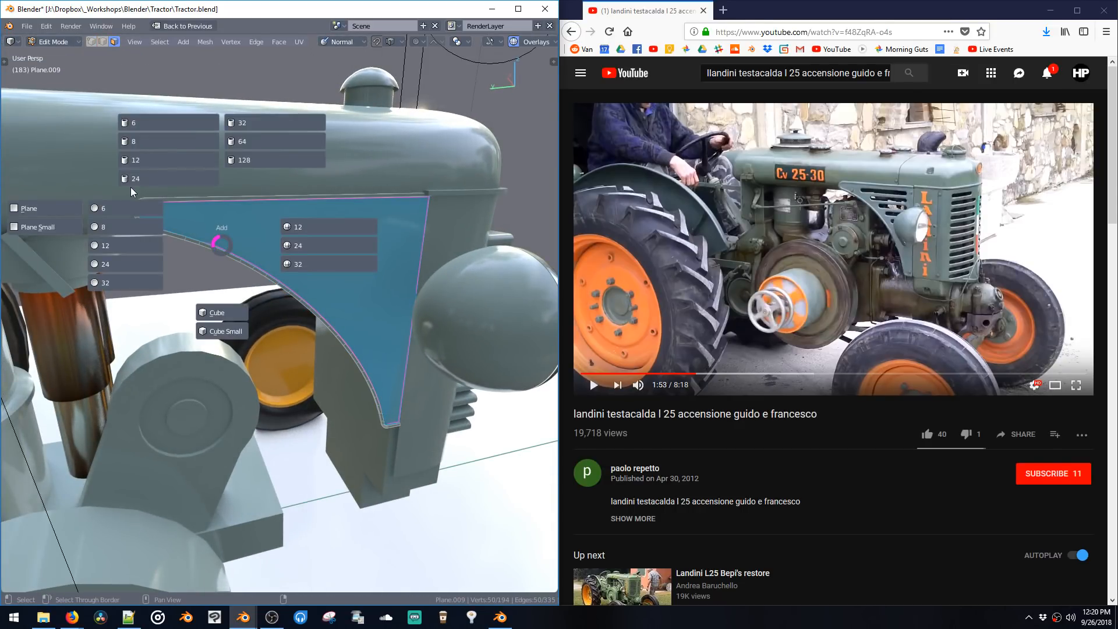
{"action": "left_click", "coordinate": [114, 247]}
{"action": "key", "text": "s"}
{"action": "left_click", "coordinate": [306, 301]}
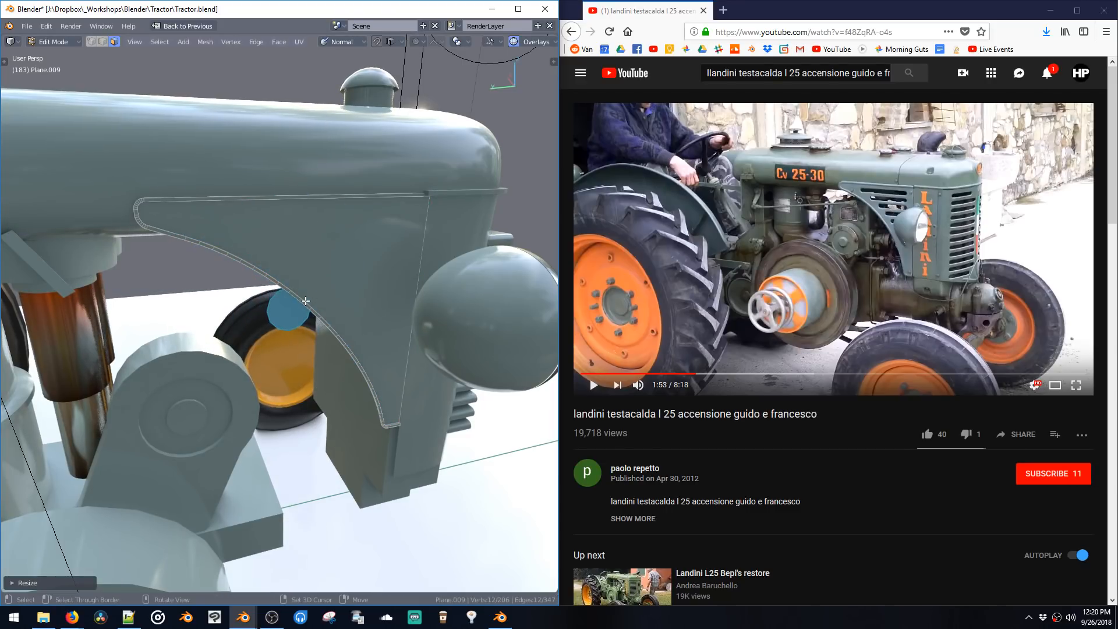
Step: Try to move the small circle onto the narrow end of the side panel
{"action": "key", "text": "g"}
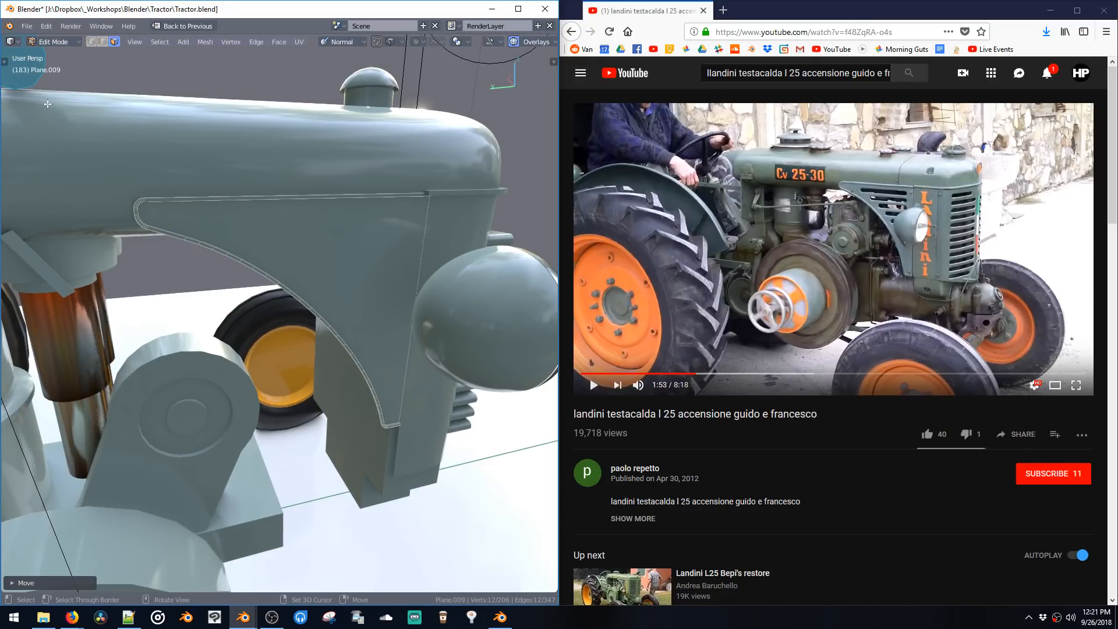
{"action": "left_click", "coordinate": [190, 235]}
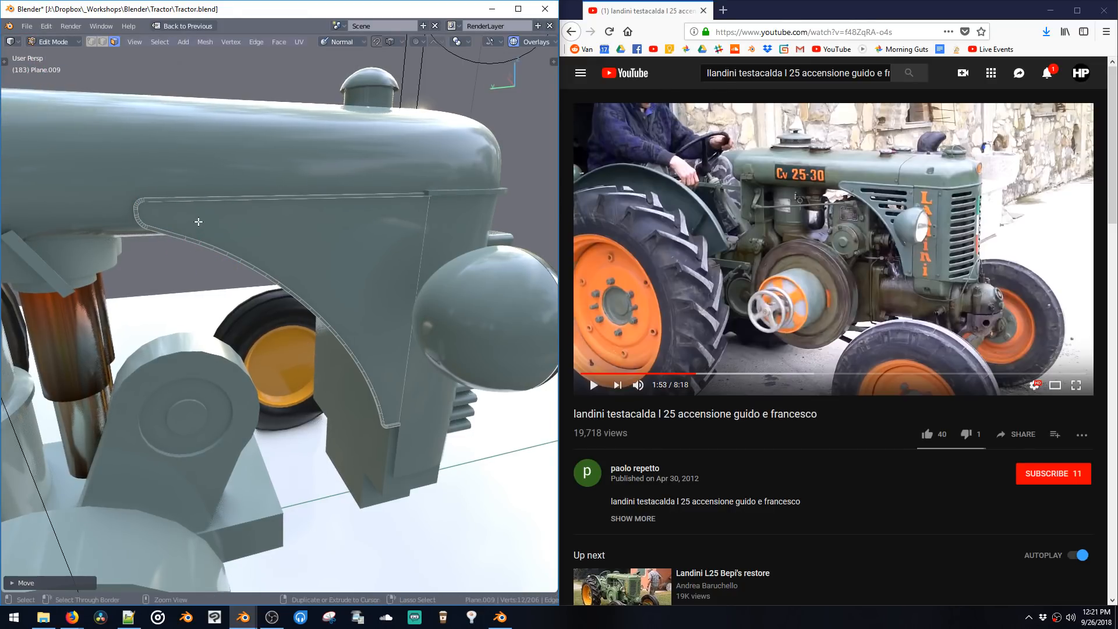
{"action": "scroll", "coordinate": [222, 241], "scroll_direction": "down", "scroll_amount": 5}
{"action": "key", "text": "g"}
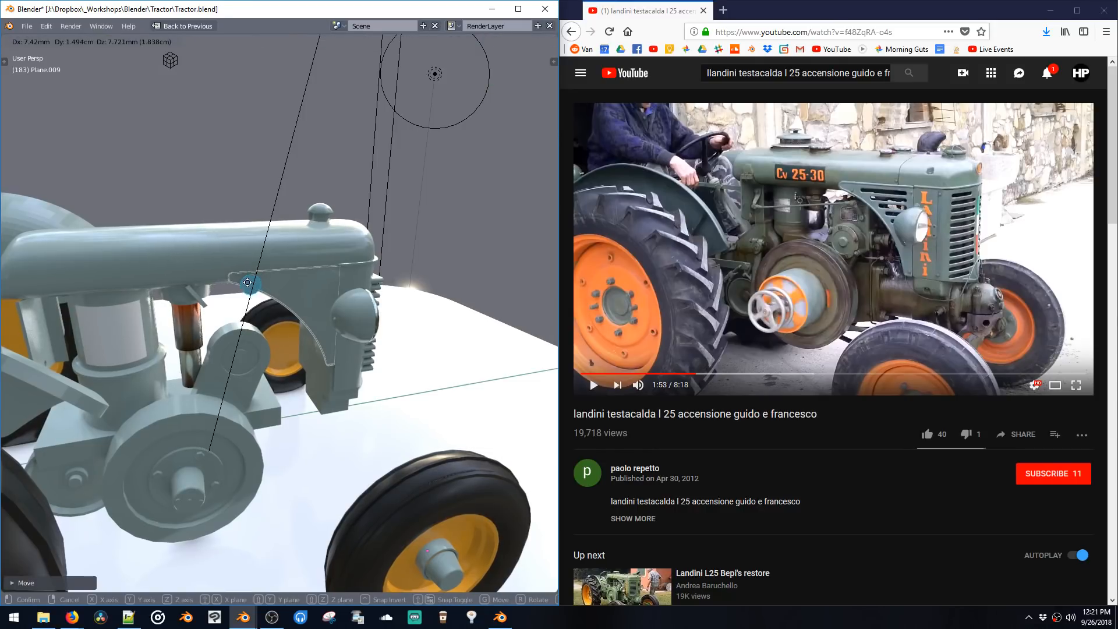
{"action": "left_click", "coordinate": [252, 277]}
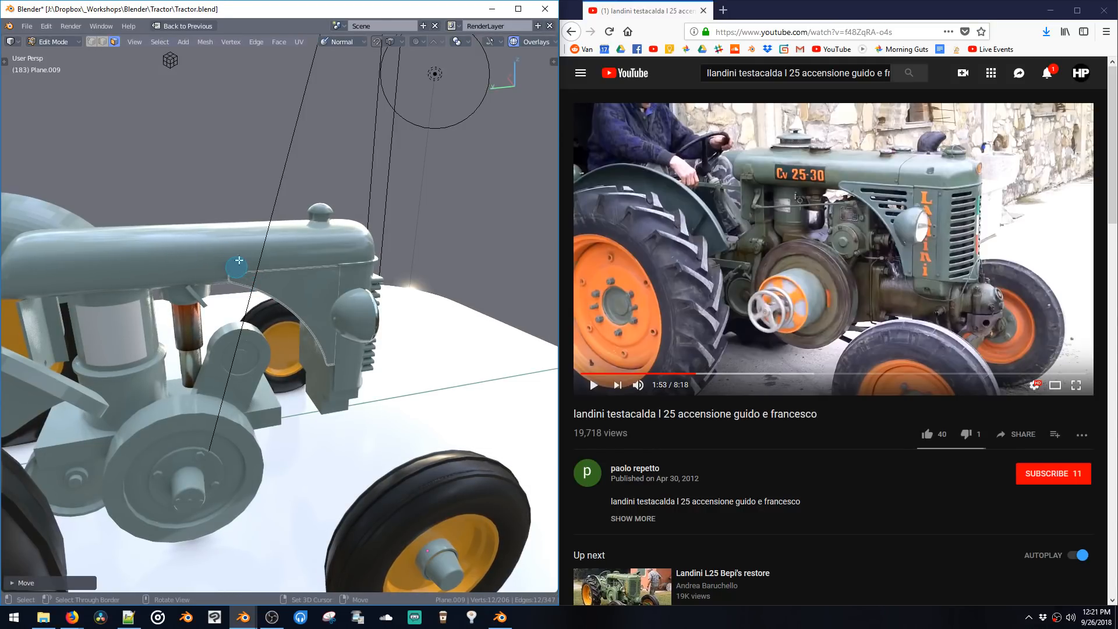
Step: Set the snapping target to Closest and move the circle onto the side panel
{"action": "left_click", "coordinate": [390, 42]}
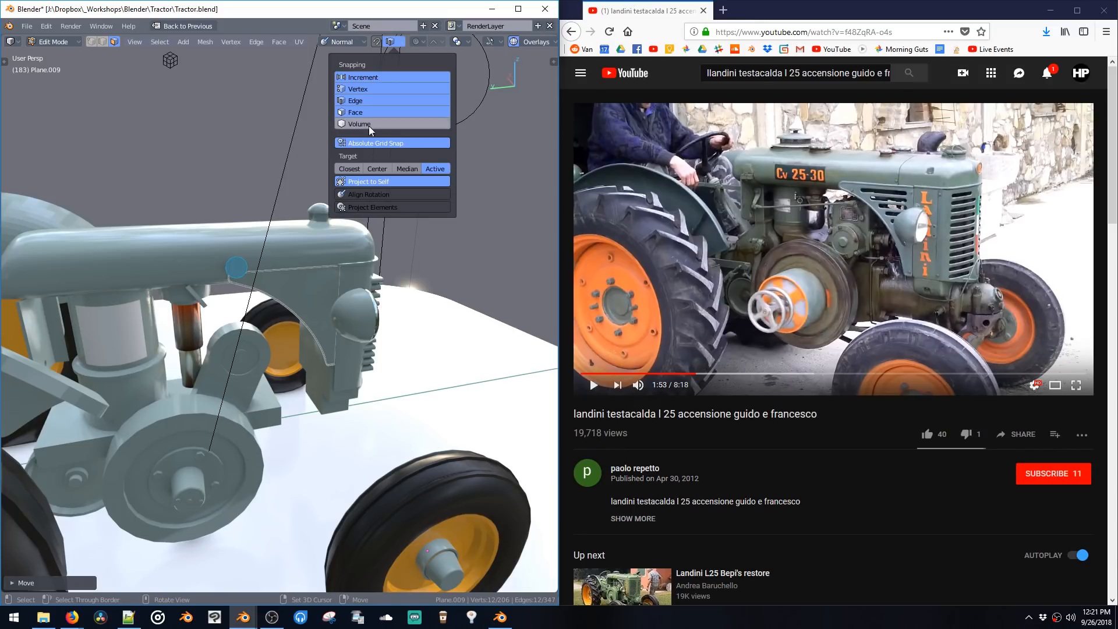
{"action": "left_click", "coordinate": [351, 168]}
{"action": "key", "text": "g"}
{"action": "left_click", "coordinate": [245, 286]}
Step: Resize the circle and position it inside the rounded narrow end of the side panel
{"action": "key", "text": "KP_Decimal"}
{"action": "scroll", "coordinate": [279, 283], "scroll_direction": "down", "scroll_amount": 2}
{"action": "mouse_move", "coordinate": [292, 291]}
{"action": "middle_mouse_down"}
{"action": "mouse_move", "coordinate": [321, 293]}
{"action": "mouse_move", "coordinate": [297, 298]}
{"action": "middle_mouse_up"}
{"action": "key", "text": "g"}
{"action": "left_click", "coordinate": [319, 376]}
{"action": "key", "text": "s"}
{"action": "left_click", "coordinate": [287, 323]}
{"action": "key", "text": "g"}
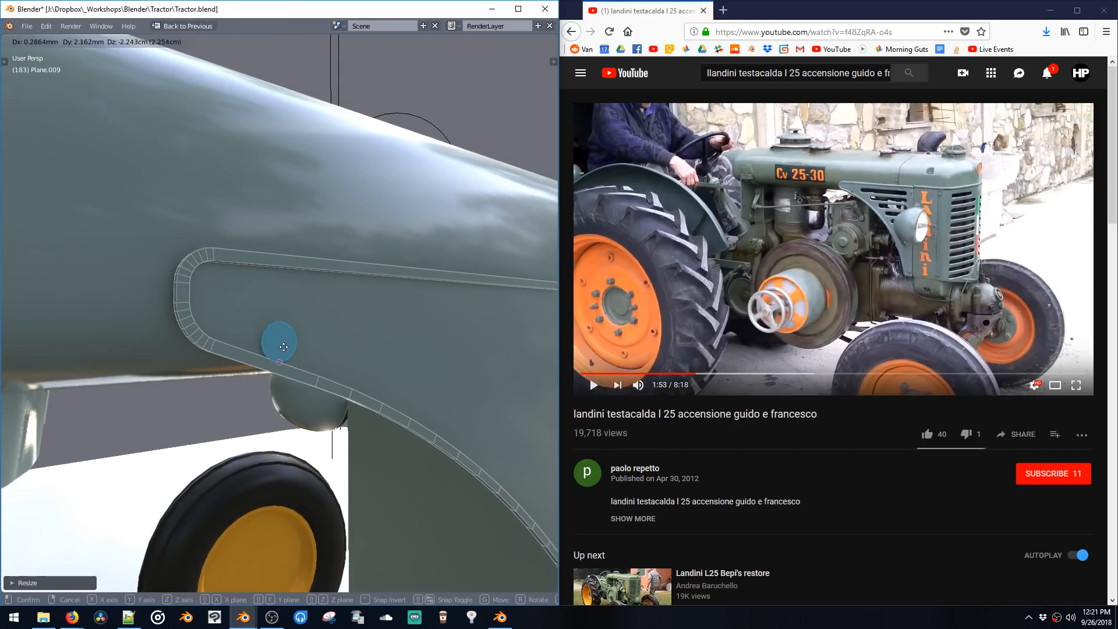
{"action": "left_click", "coordinate": [287, 317]}
Step: Extrude the circle outward into a short bolt head and toggle snapping
{"action": "middle_click_drag", "start_coordinate": [292, 315], "coordinate": [289, 341]}
{"action": "key", "text": "e"}
{"action": "left_click", "coordinate": [295, 355]}
{"action": "key", "text": "shift+Tab"}
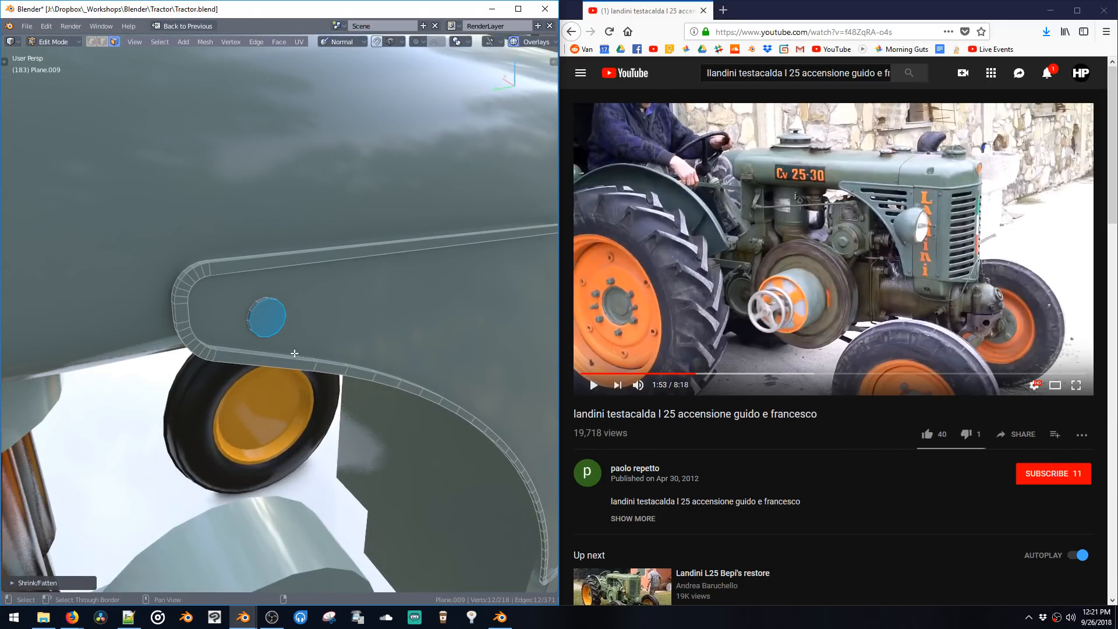
Step: Select the whole linked bolt head, reposition it near the panel's lower edge and adjust its depth along X
{"action": "key", "text": "ctrl+l"}
{"action": "middle_click_drag", "start_coordinate": [261, 314], "coordinate": [295, 335]}
{"action": "key", "text": "g"}
{"action": "left_click", "coordinate": [217, 298]}
{"action": "key", "text": "g"}
{"action": "key", "text": "x"}
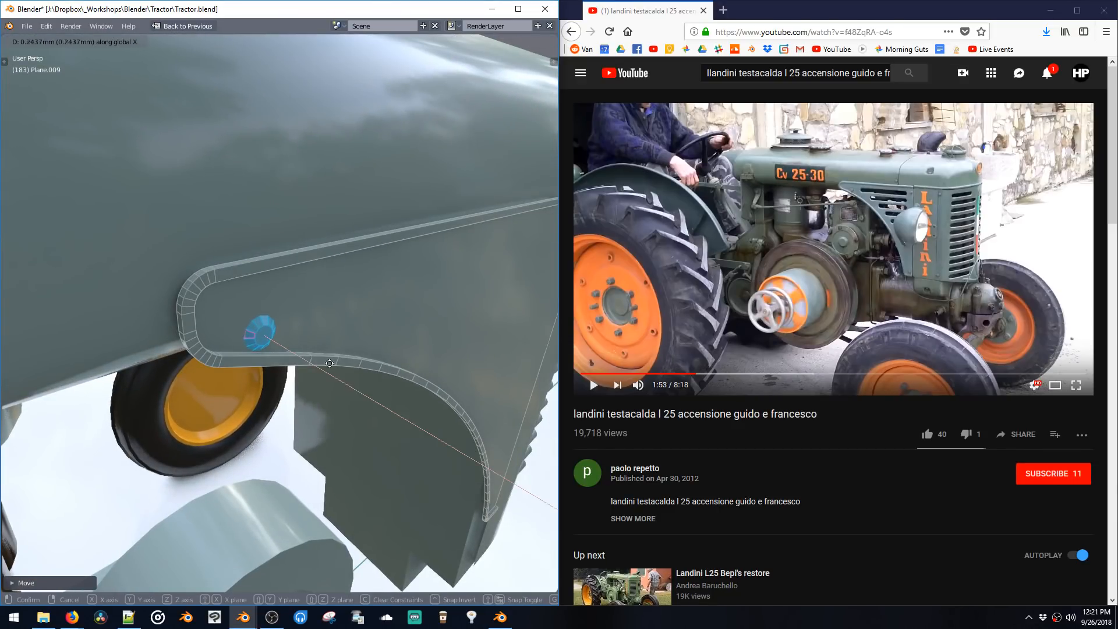
{"action": "left_click", "coordinate": [321, 358]}
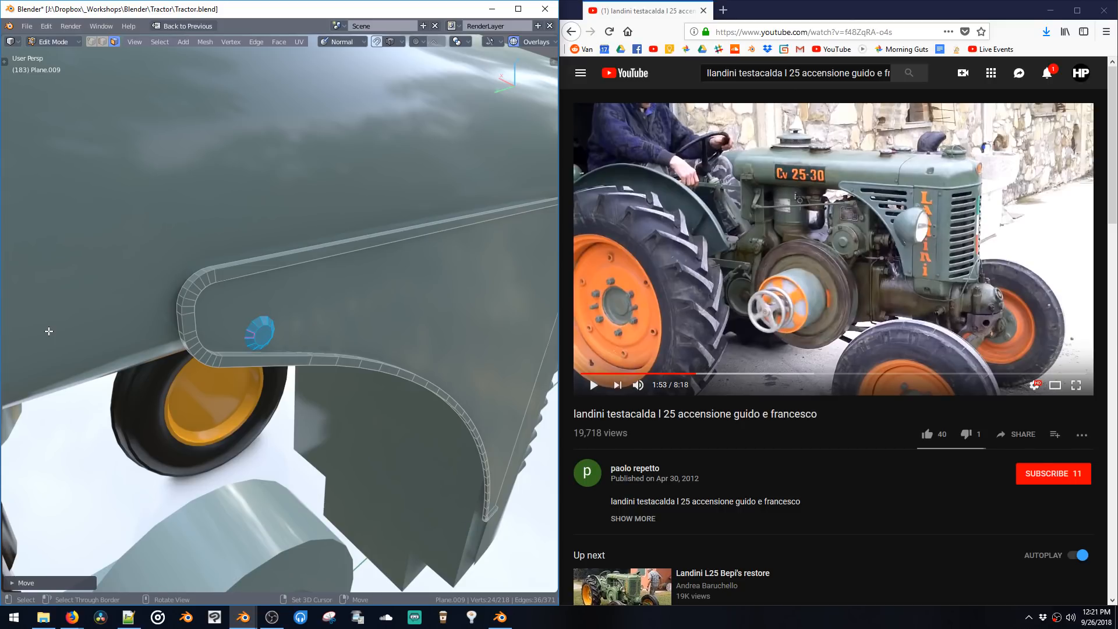
Step: Maximize the Blender window and restore the full Modeling layout with its reference image and properties areas
{"action": "middle_click_drag", "start_coordinate": [425, 297], "coordinate": [299, 268]}
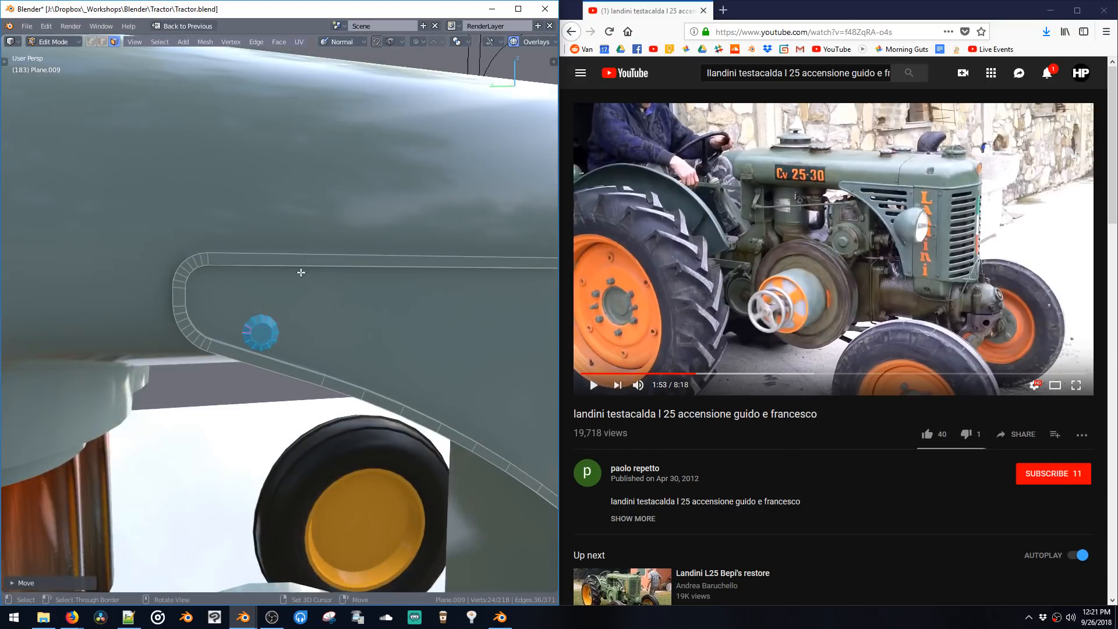
{"action": "left_click", "coordinate": [518, 9]}
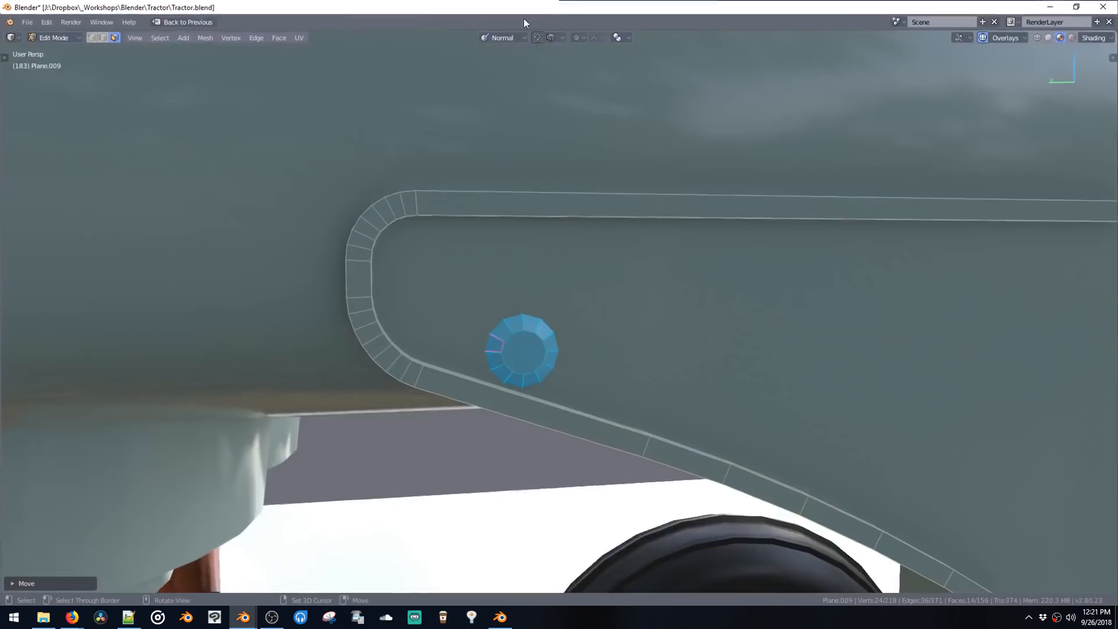
{"action": "key", "text": "ctrl+alt+shift+space"}
{"action": "left_click", "coordinate": [464, 163]}
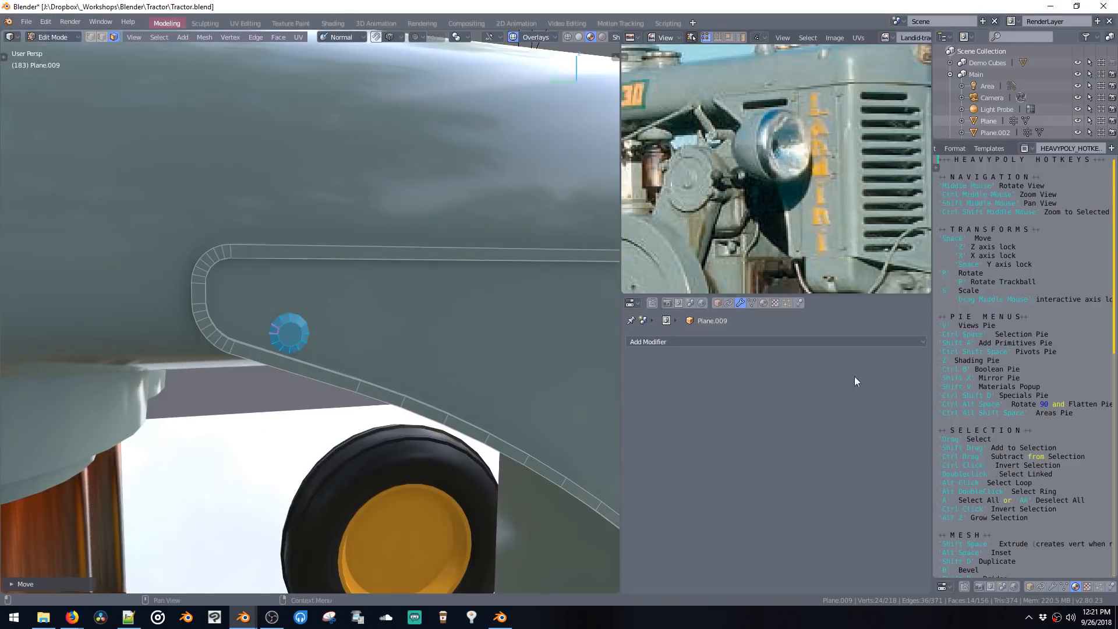
Step: Add a vertex color layer to the side panel's mesh data
{"action": "left_click", "coordinate": [752, 303]}
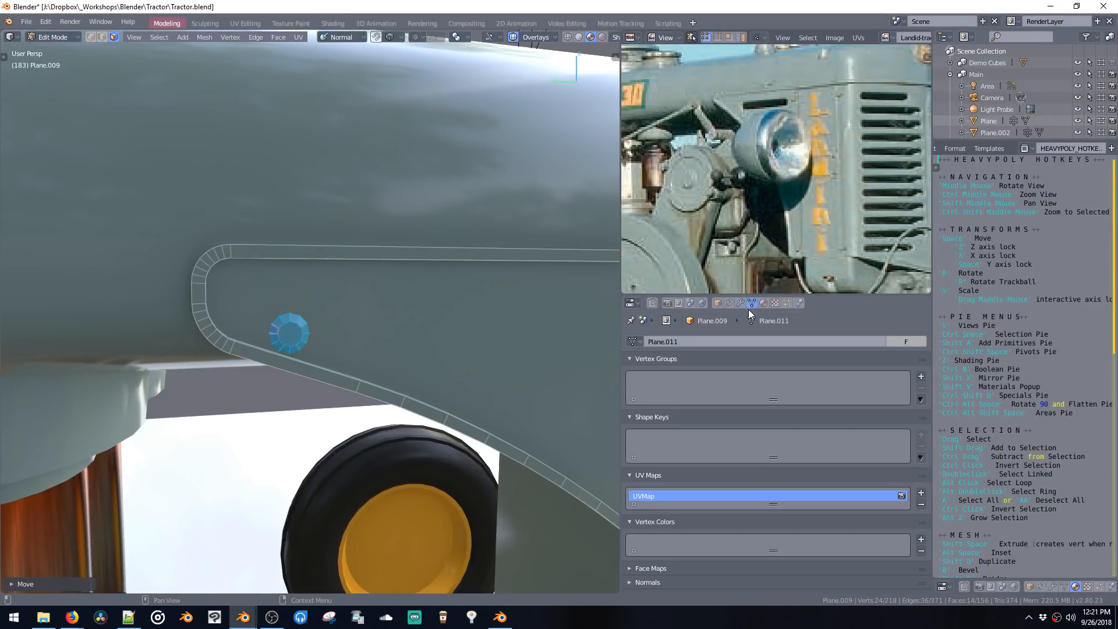
{"action": "scroll", "coordinate": [736, 375], "scroll_direction": "down", "scroll_amount": 2}
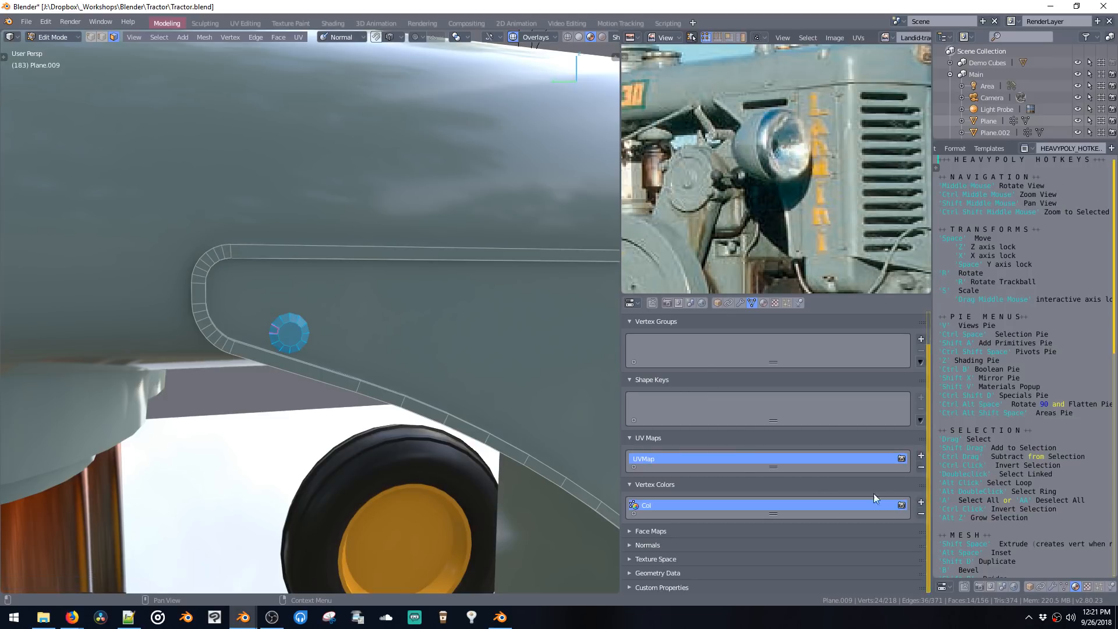
{"action": "mouse_move", "coordinate": [769, 513]}
{"action": "left_mouse_down"}
{"action": "mouse_move", "coordinate": [769, 547]}
{"action": "mouse_move", "coordinate": [768, 525]}
{"action": "left_mouse_up"}
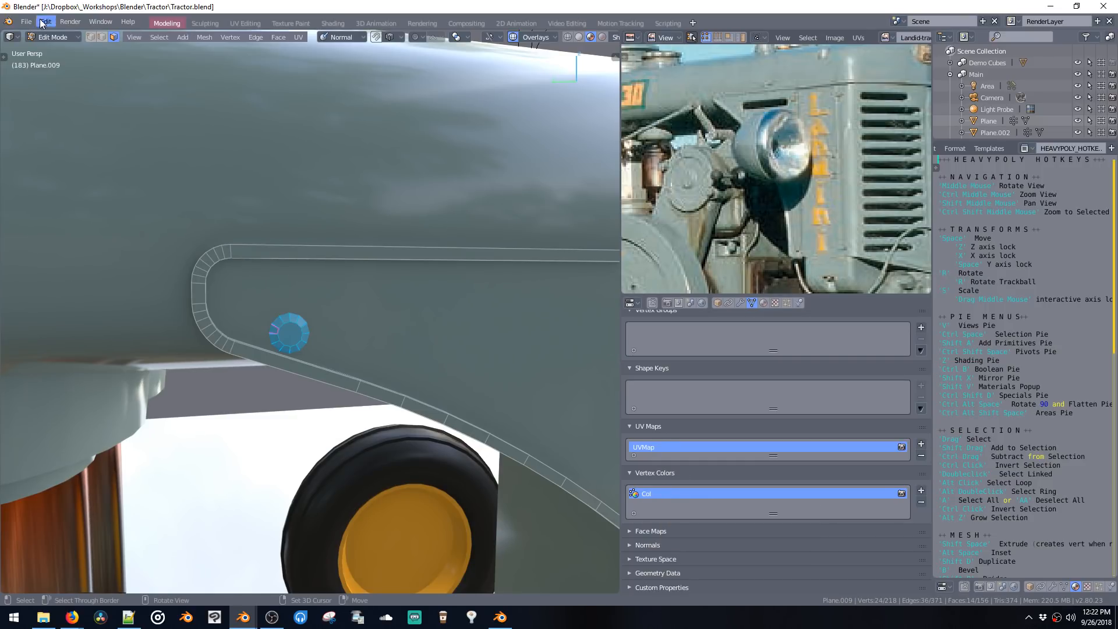
Step: Look at the Vertex Paint tools for the side panel and return to Edit Mode
{"action": "left_click", "coordinate": [54, 37]}
{"action": "left_click", "coordinate": [61, 89]}
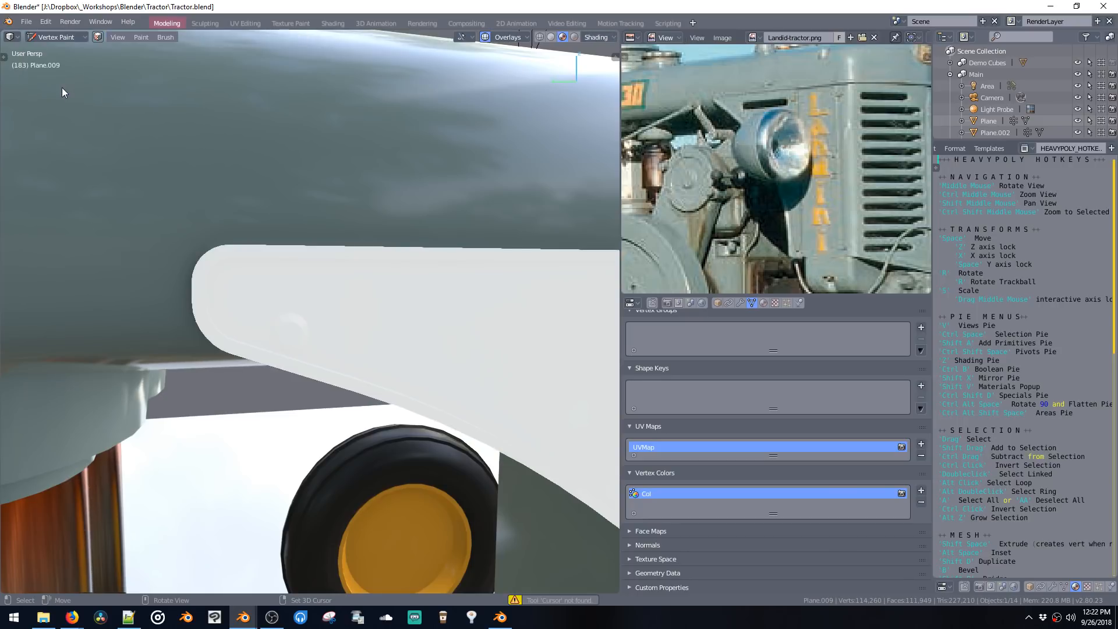
{"action": "left_click_drag", "start_coordinate": [5, 56], "coordinate": [8, 60]}
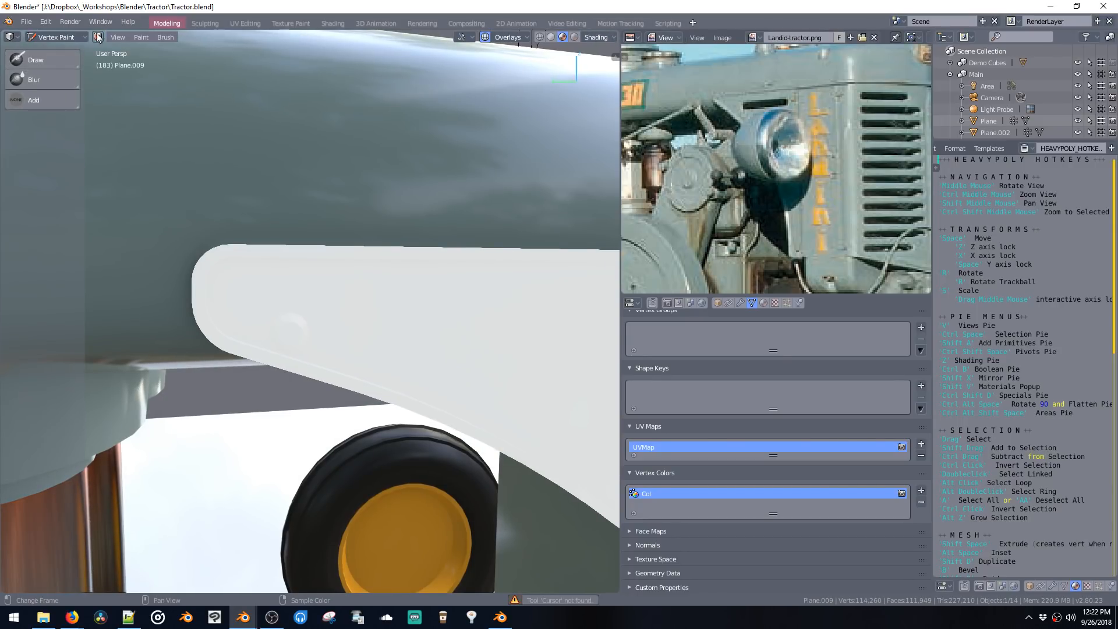
{"action": "left_click", "coordinate": [45, 37]}
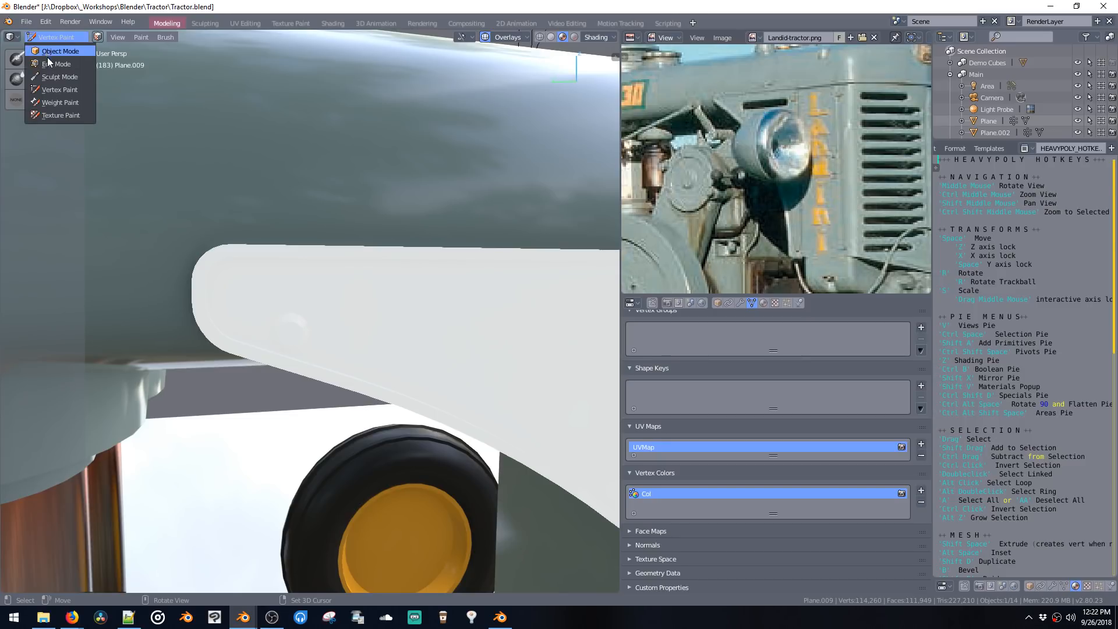
{"action": "left_click", "coordinate": [47, 59]}
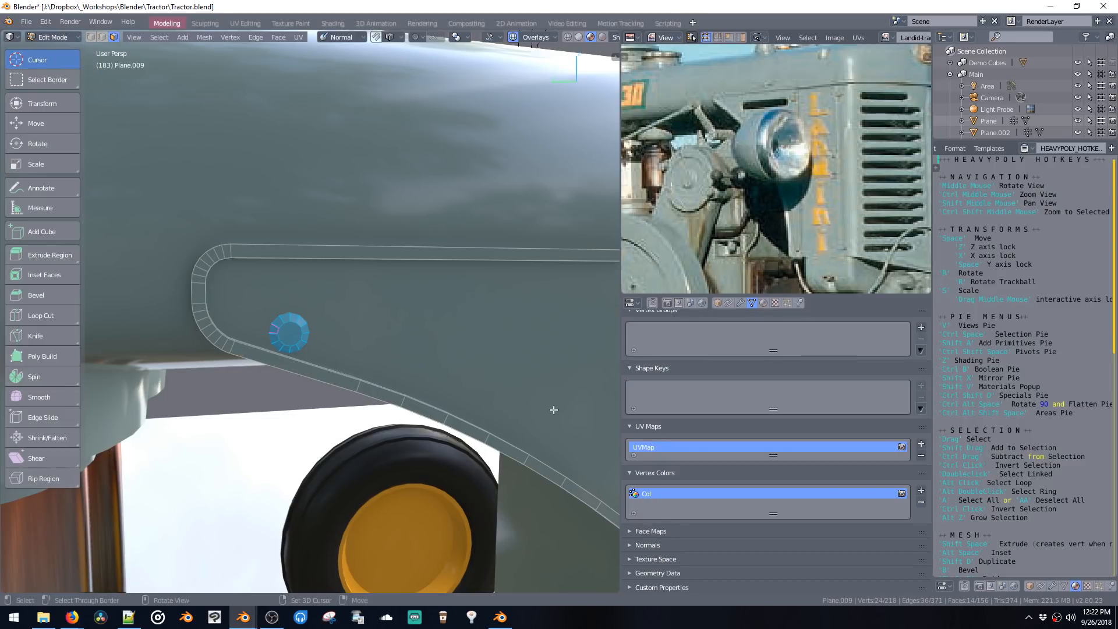
Step: Try applying a vertex color to the selected bolt head, and remove the Col vertex color layer from the panel's mesh
{"action": "key", "text": "shift+v"}
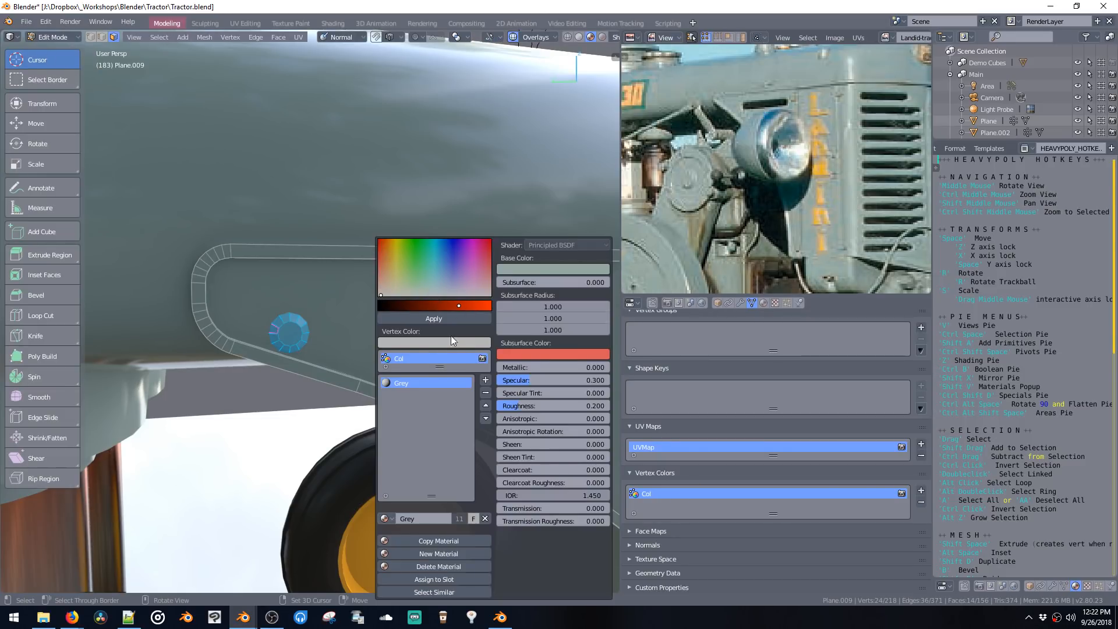
{"action": "left_click_drag", "start_coordinate": [407, 289], "coordinate": [442, 256]}
{"action": "left_click", "coordinate": [435, 319]}
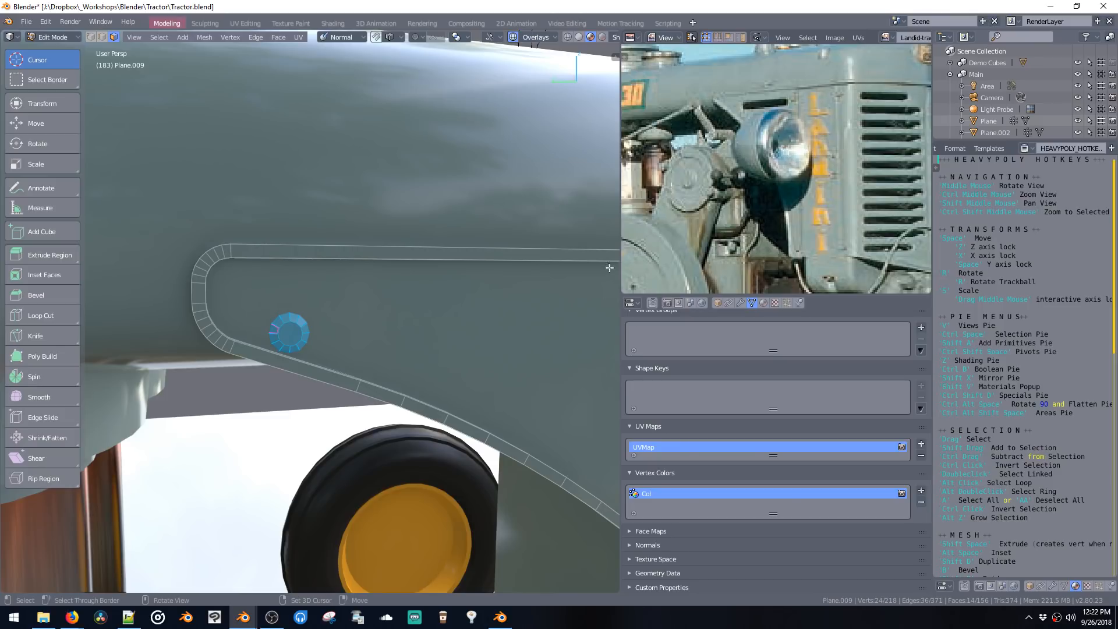
{"action": "left_click", "coordinate": [920, 502]}
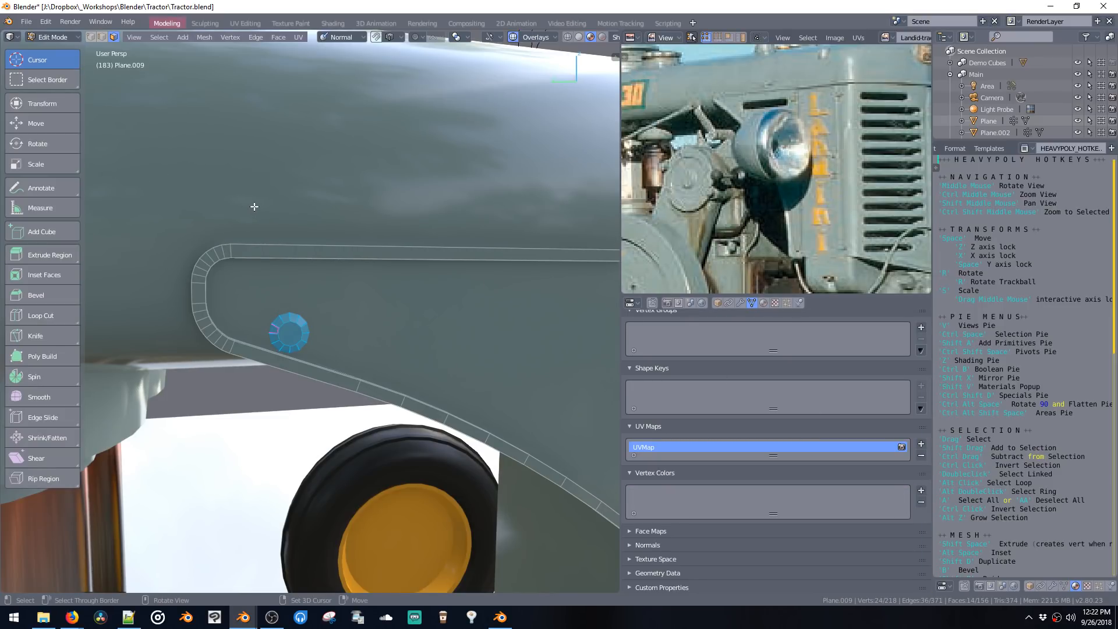
Step: Hide the 3D viewport's toolbar and examine the side panel and headlight from several angles
{"action": "key", "text": "t"}
{"action": "middle_click_drag", "start_coordinate": [247, 182], "coordinate": [378, 249]}
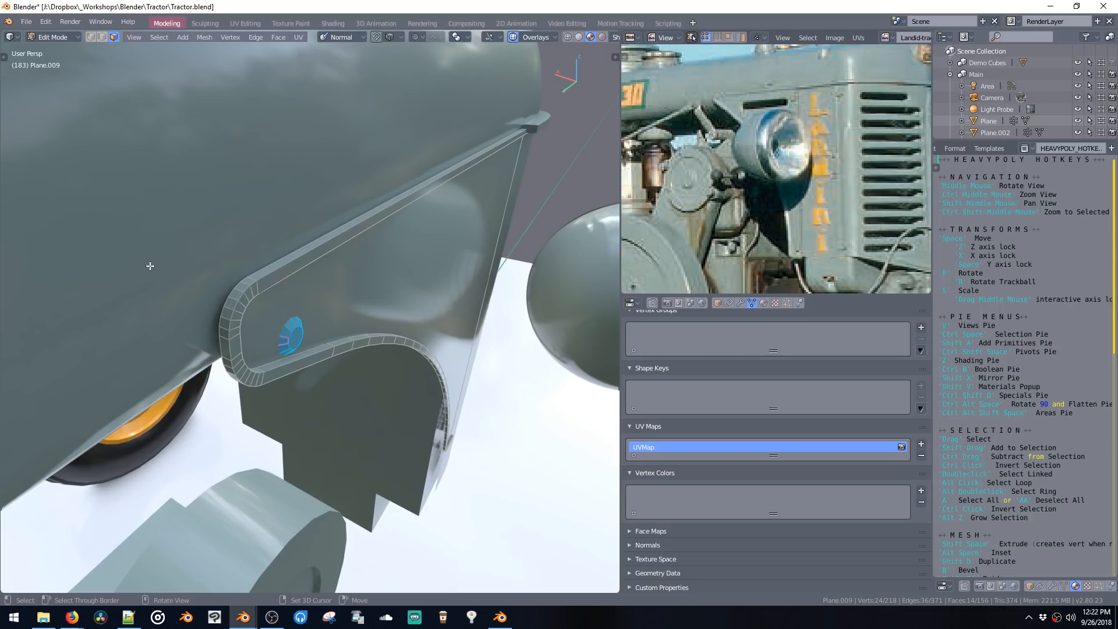
{"action": "middle_click_drag", "start_coordinate": [364, 309], "coordinate": [396, 347]}
{"action": "middle_click_drag", "start_coordinate": [396, 346], "coordinate": [335, 277], "text": "shift"}
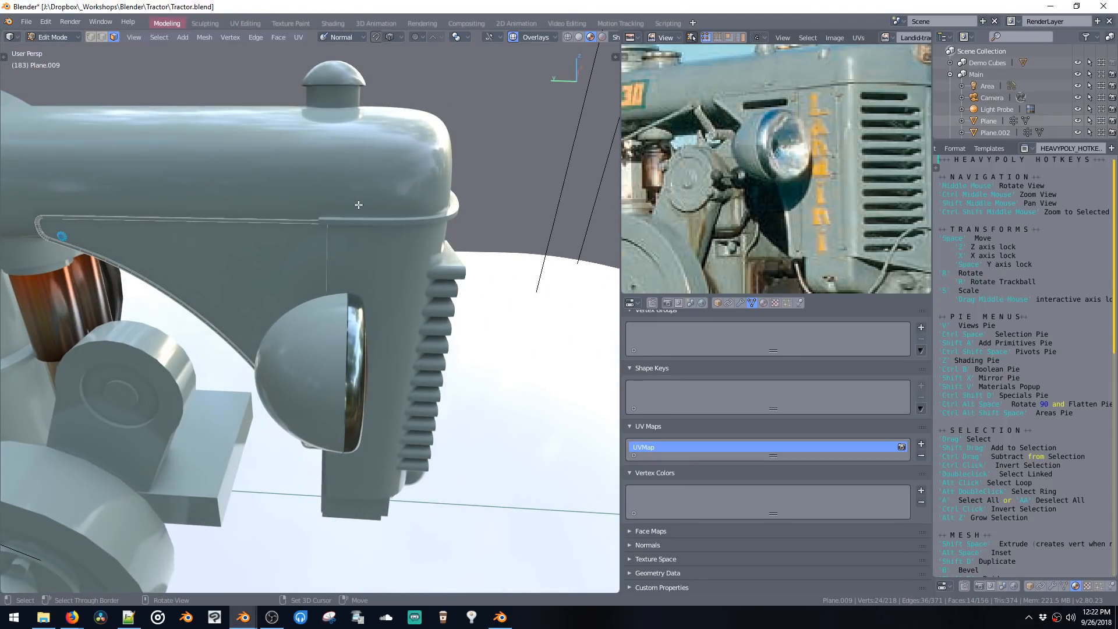
{"action": "middle_click_drag", "start_coordinate": [359, 205], "coordinate": [338, 242]}
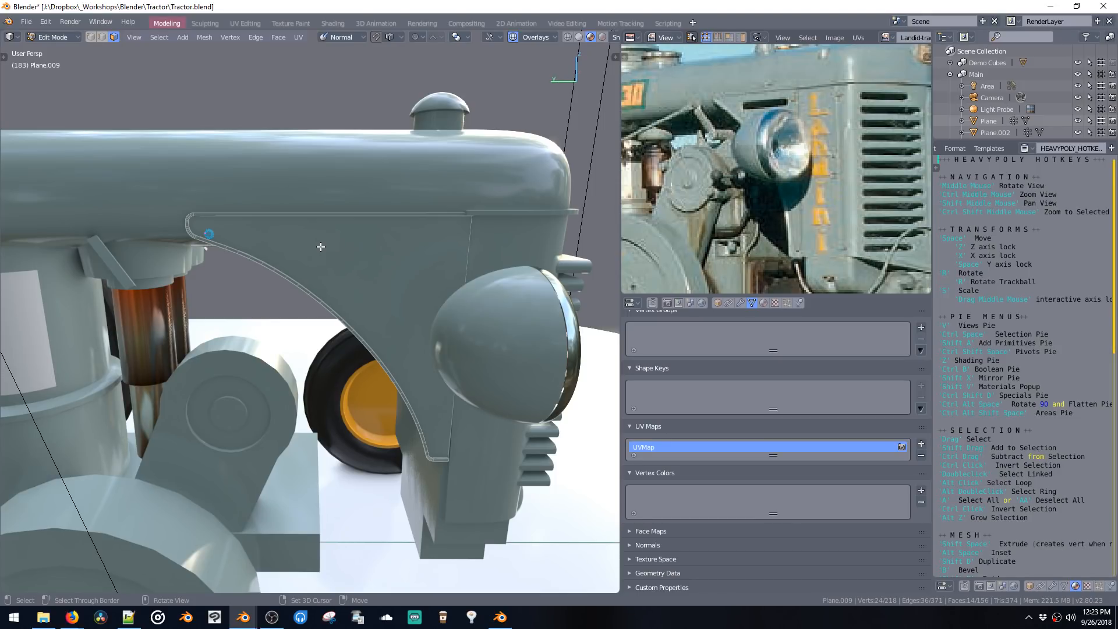
Step: Reposition the bolt head inside the side panel's rounded rear corner and adjust its depth along X
{"action": "middle_click", "coordinate": [254, 247], "text": "ctrl+shift"}
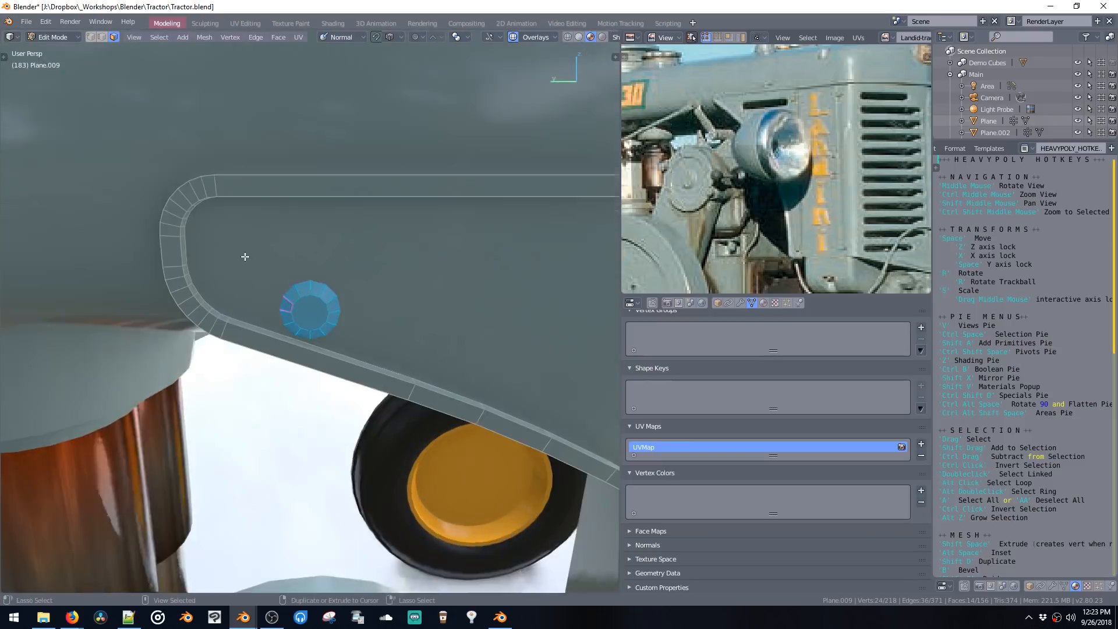
{"action": "key", "text": "space"}
{"action": "left_click", "coordinate": [263, 312]}
{"action": "middle_click_drag", "start_coordinate": [264, 311], "coordinate": [294, 326]}
{"action": "key", "text": "space"}
{"action": "key", "text": "x"}
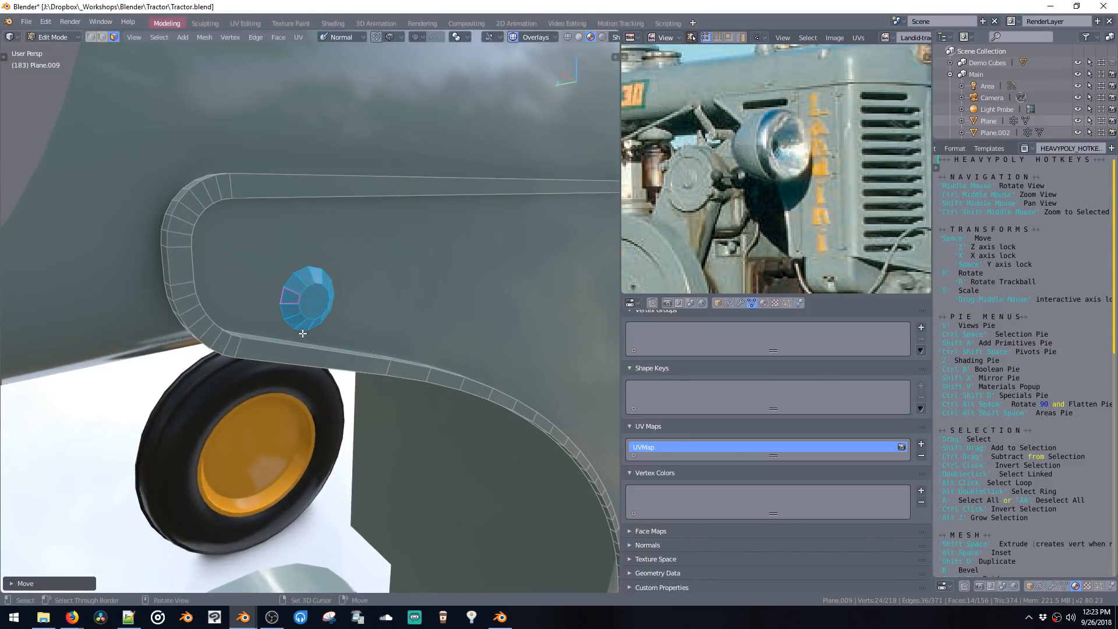
{"action": "left_click", "coordinate": [300, 329]}
{"action": "middle_click_drag", "start_coordinate": [301, 329], "coordinate": [267, 332]}
{"action": "middle_click_drag", "start_coordinate": [306, 294], "coordinate": [355, 358], "text": "ctrl"}
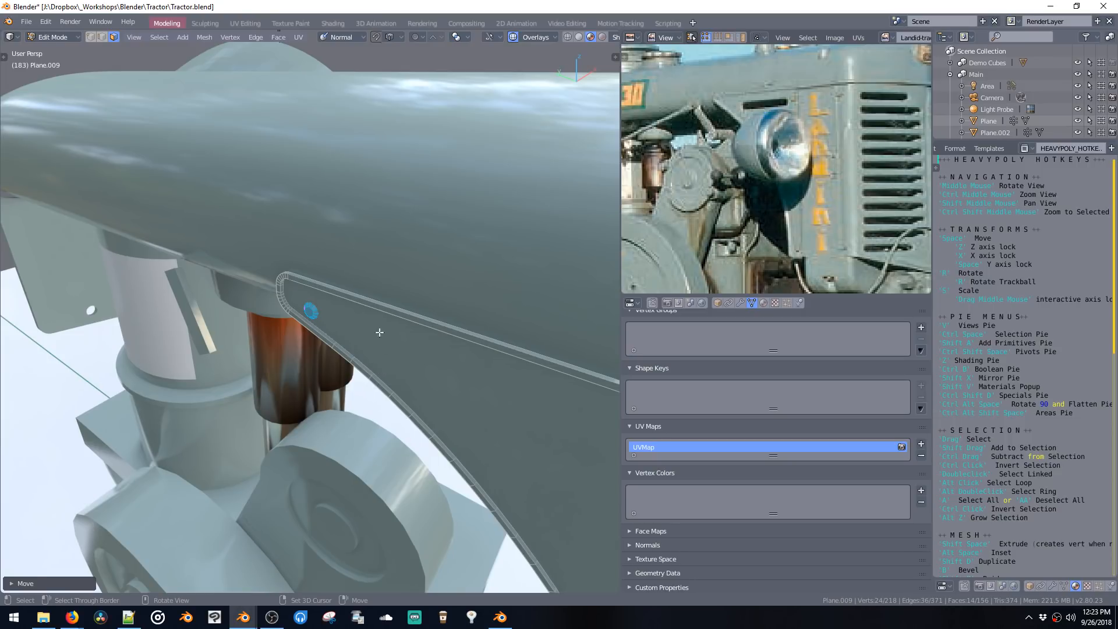
{"action": "mouse_move", "coordinate": [357, 287]}
{"action": "middle_mouse_down", "text": "shift"}
{"action": "mouse_move", "coordinate": [316, 257]}
{"action": "mouse_move", "coordinate": [317, 222]}
{"action": "mouse_move", "coordinate": [354, 291]}
{"action": "mouse_move", "coordinate": [337, 260]}
{"action": "mouse_move", "coordinate": [349, 312]}
{"action": "mouse_move", "coordinate": [357, 281]}
{"action": "middle_mouse_up", "text": "shift"}
{"action": "middle_click", "coordinate": [316, 256], "text": "ctrl+shift"}
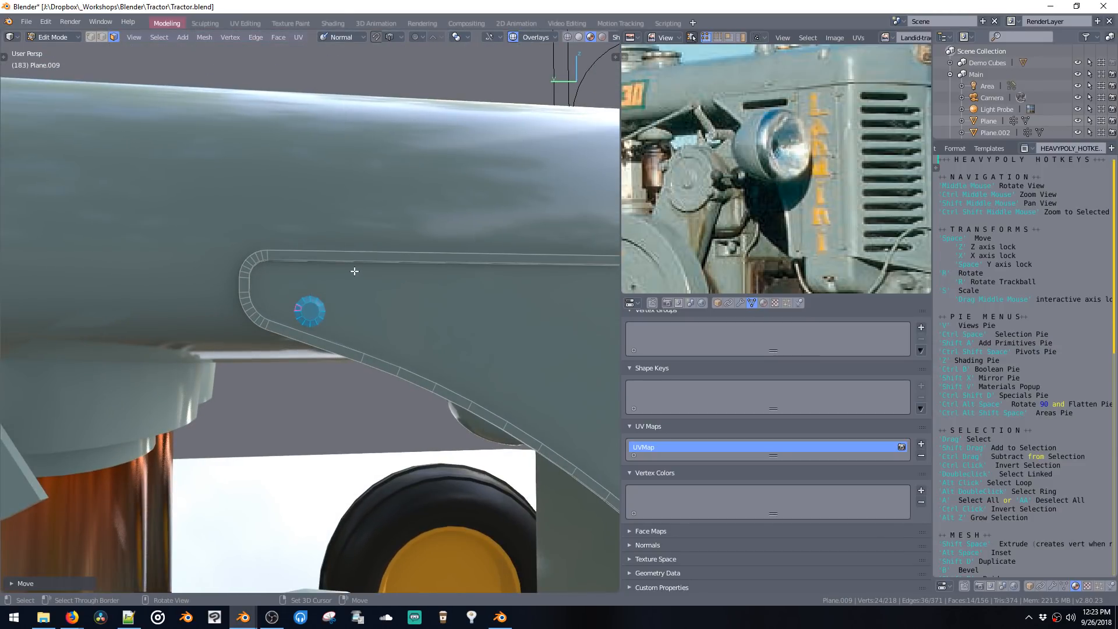
{"action": "middle_click_drag", "start_coordinate": [361, 310], "coordinate": [320, 299]}
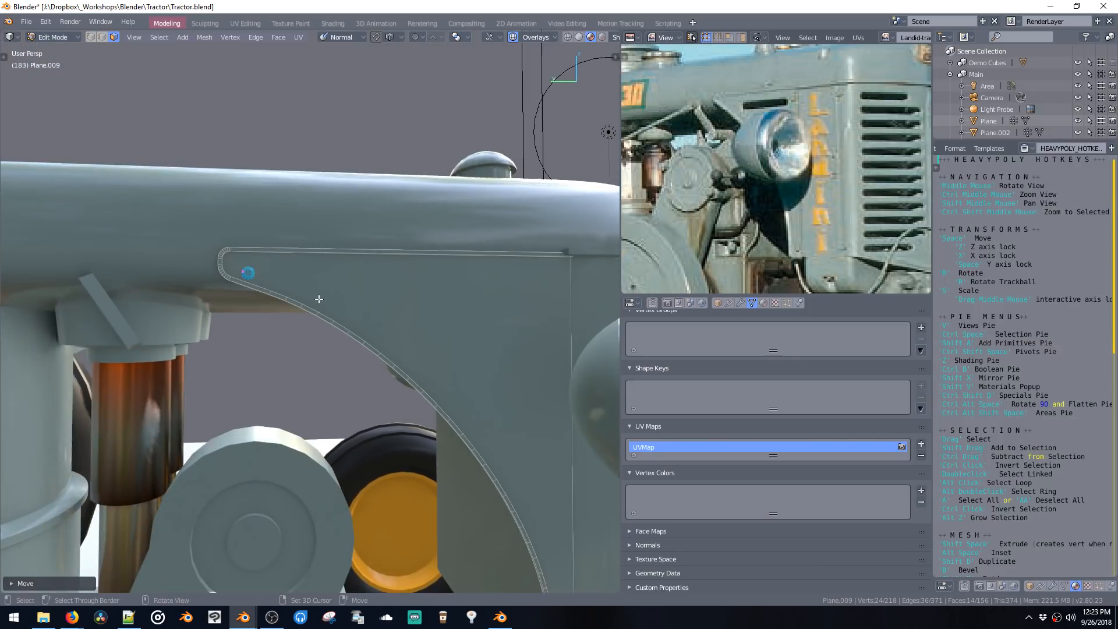
Step: Place the Blender window beside the YouTube reference video and enlarge the 3D viewport to fill it
{"action": "key", "text": "super+Left"}
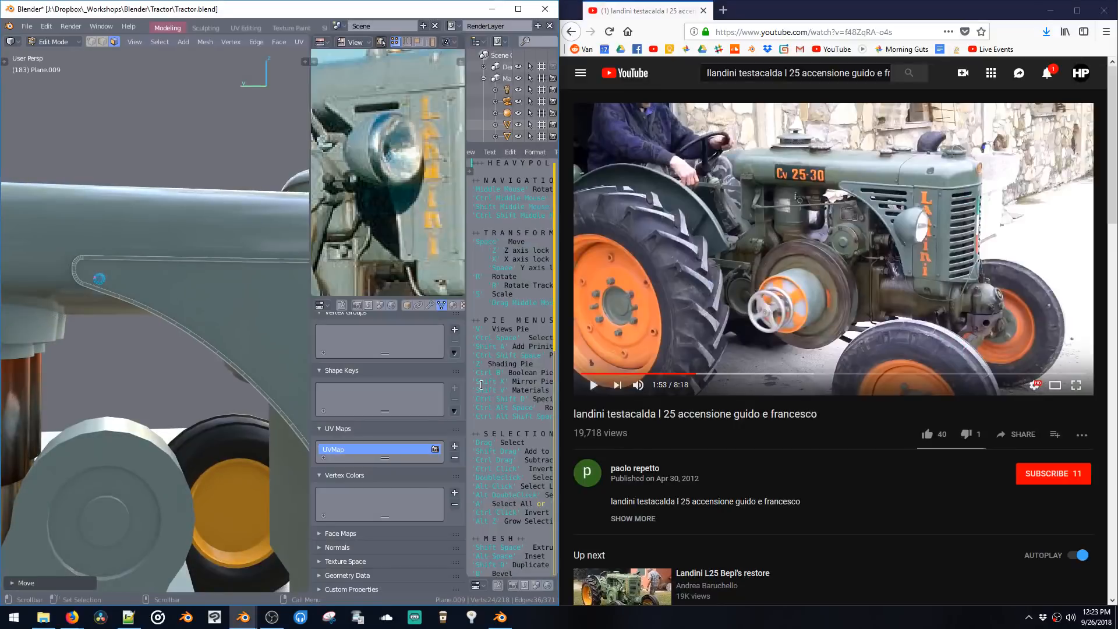
{"action": "key", "text": "ctrl+Up"}
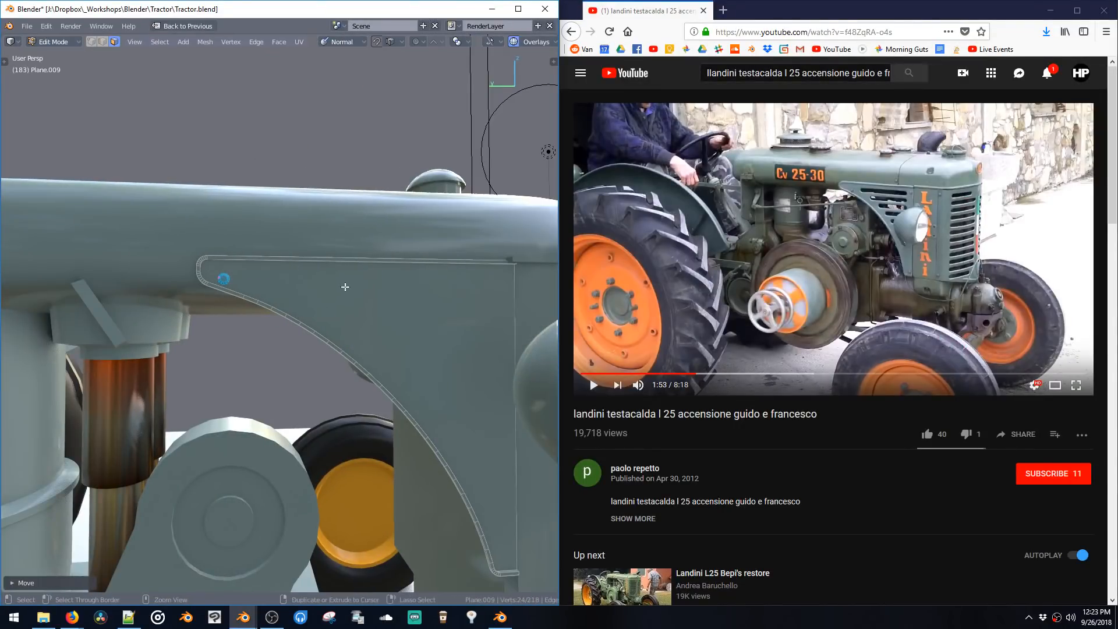
{"action": "scroll", "coordinate": [298, 230], "scroll_direction": "up", "scroll_amount": 5}
{"action": "middle_click_drag", "start_coordinate": [298, 230], "coordinate": [261, 242]}
{"action": "scroll", "coordinate": [305, 243], "scroll_direction": "down", "scroll_amount": 4}
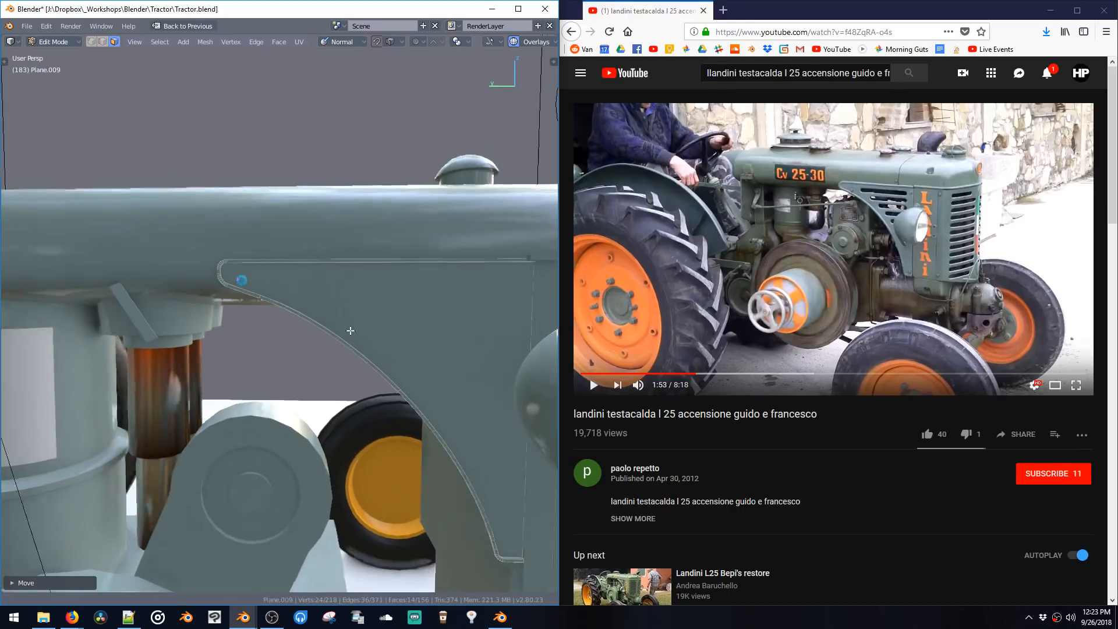
Step: Duplicate the bolt head to the side panel's upper front corner and adjust the copy's depth along X
{"action": "key", "text": "g"}
{"action": "left_click", "coordinate": [518, 277]}
{"action": "key", "text": "g"}
{"action": "left_click", "coordinate": [495, 285]}
{"action": "key", "text": "g"}
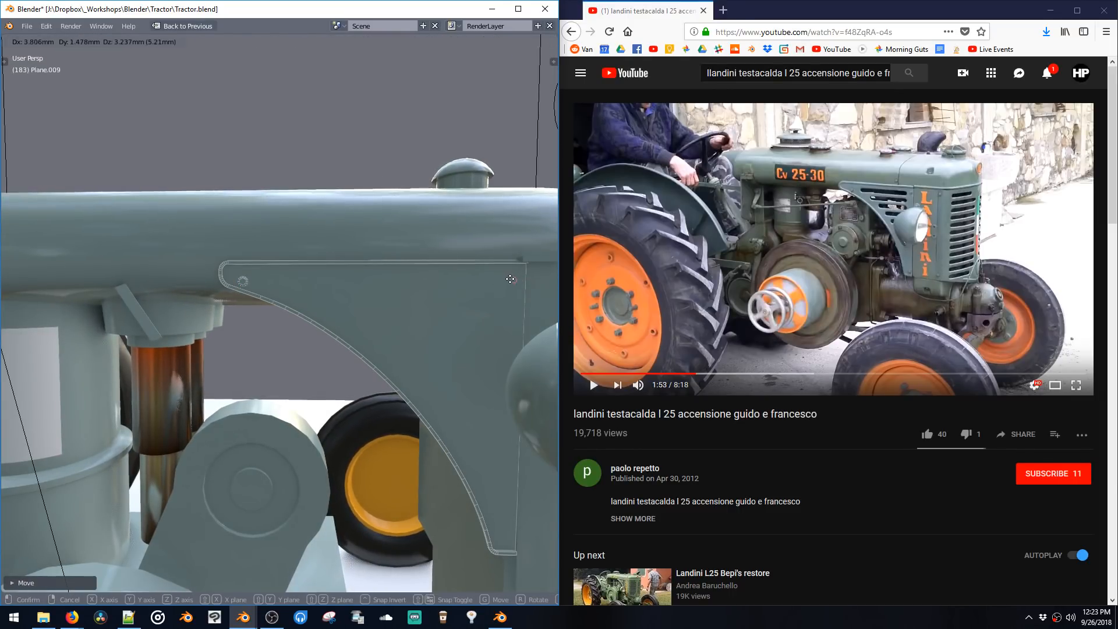
{"action": "left_click", "coordinate": [516, 264]}
{"action": "key", "text": "g"}
{"action": "key", "text": "x"}
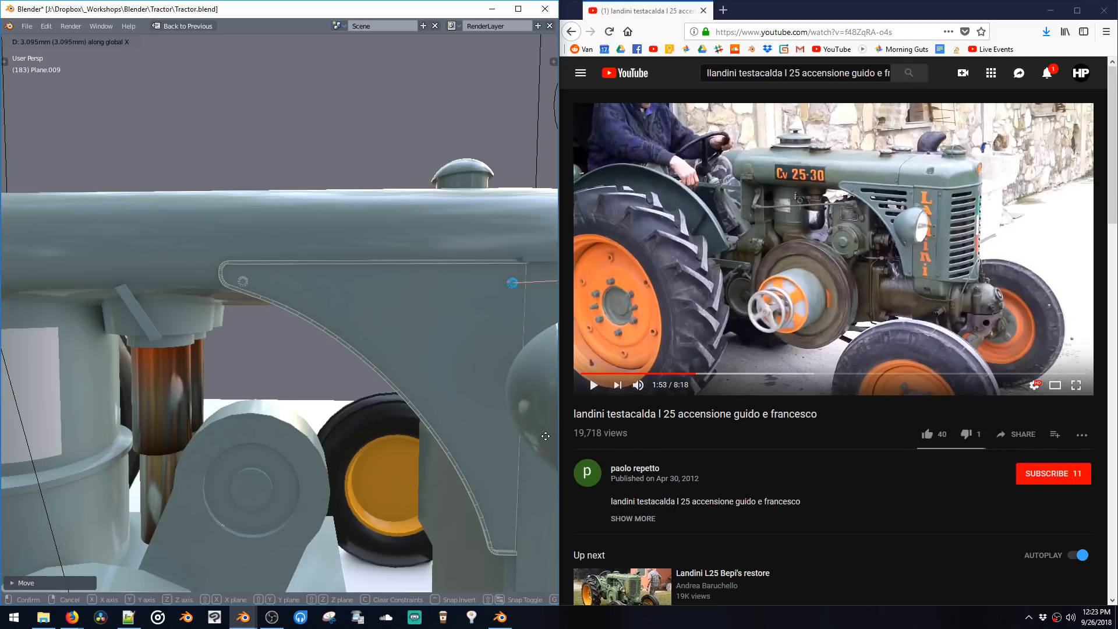
{"action": "left_click", "coordinate": [541, 406]}
Step: Duplicate the bolt head straight down to the side panel's lower tip, working in the left orthographic view
{"action": "middle_click_drag", "start_coordinate": [545, 363], "coordinate": [336, 251], "text": "shift"}
{"action": "key", "text": "grave"}
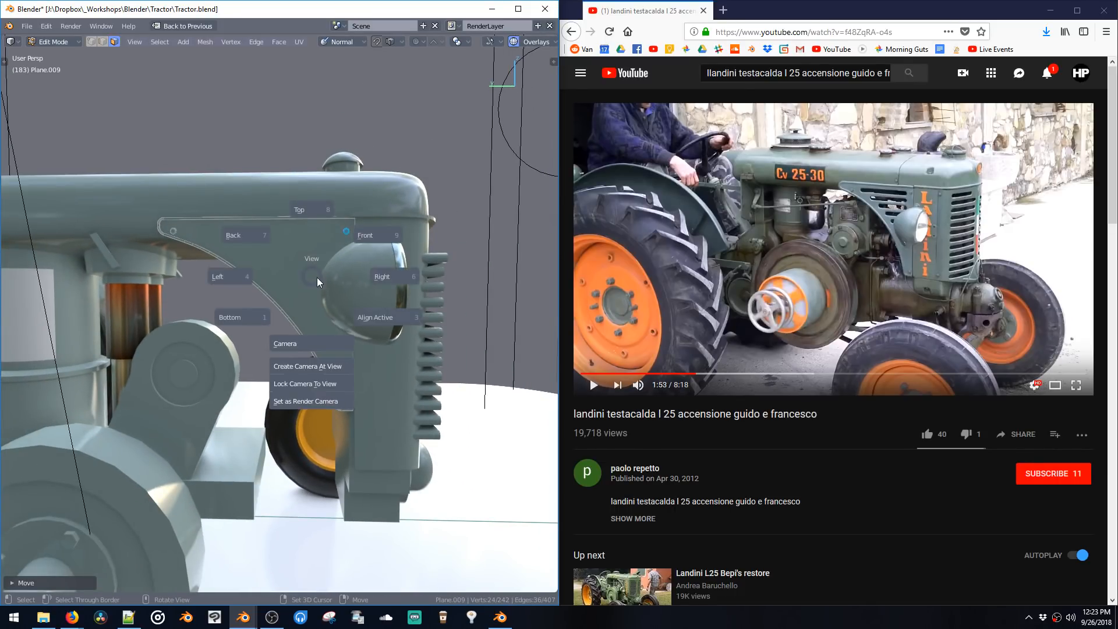
{"action": "left_click", "coordinate": [355, 240]}
{"action": "key", "text": "e"}
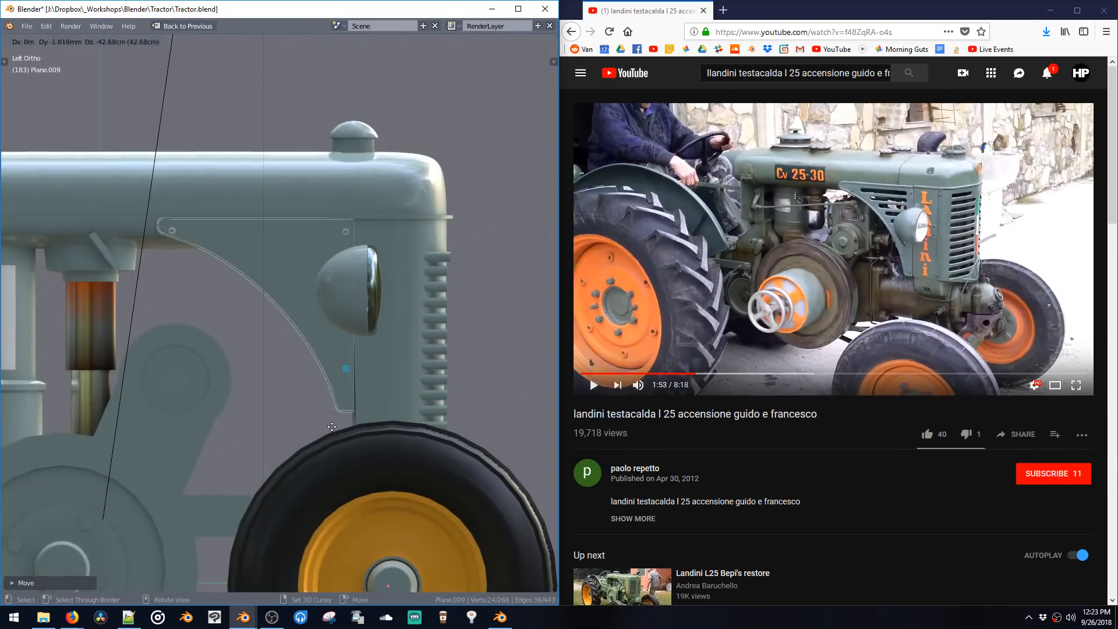
{"action": "left_click", "coordinate": [332, 442]}
Step: Cut the front grille slats out of the hood with a Live Subtract boolean in Object Mode
{"action": "scroll", "coordinate": [323, 280], "scroll_direction": "up", "scroll_amount": 1, "text": "ctrl"}
{"action": "mouse_move", "coordinate": [410, 277]}
{"action": "middle_mouse_down"}
{"action": "mouse_move", "coordinate": [397, 286]}
{"action": "mouse_move", "coordinate": [406, 292]}
{"action": "middle_mouse_up"}
{"action": "key", "text": "Tab"}
{"action": "left_click", "coordinate": [401, 283]}
{"action": "left_click", "coordinate": [357, 281], "text": "shift"}
{"action": "key", "text": "ctrl+b"}
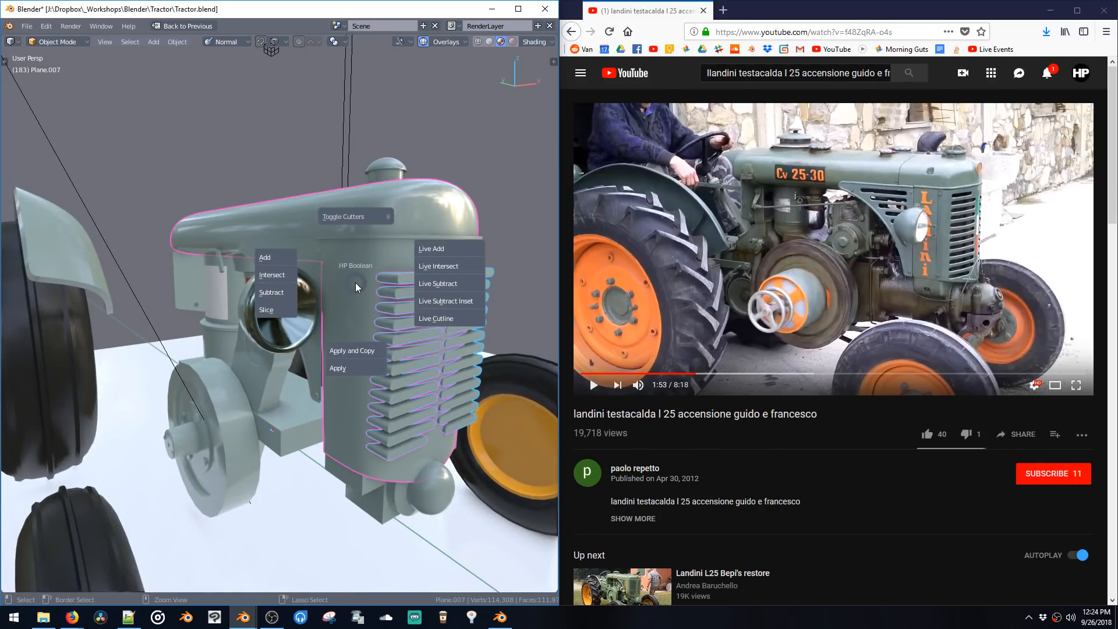
{"action": "left_click", "coordinate": [441, 290]}
Step: Select the grille cutter, run the boolean Apply operation on it and save the file
{"action": "left_click", "coordinate": [404, 278]}
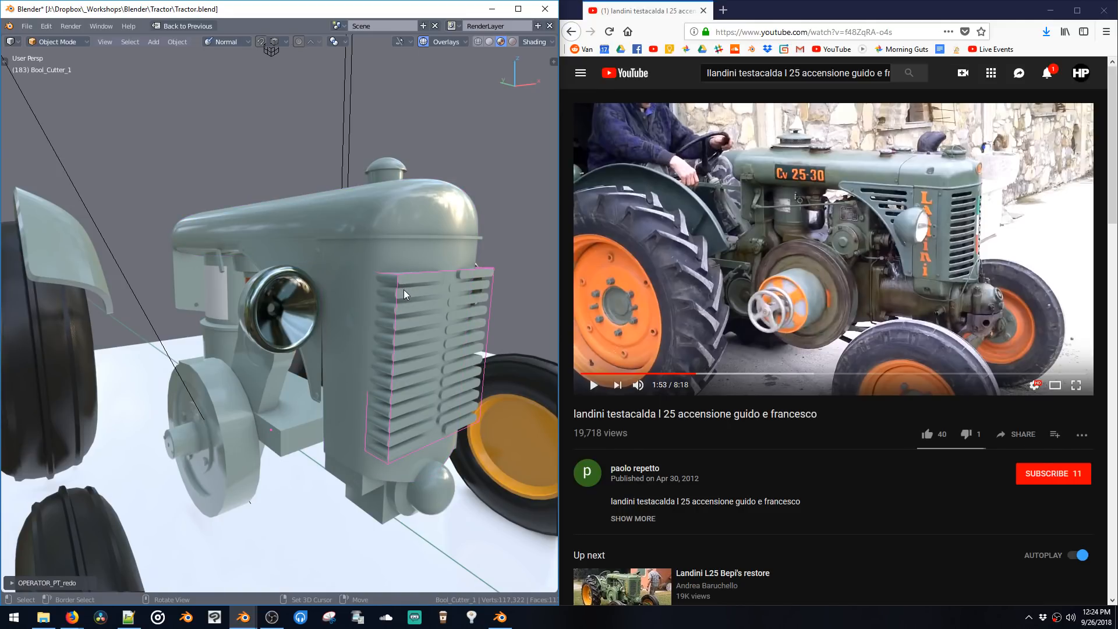
{"action": "key", "text": "ctrl+b"}
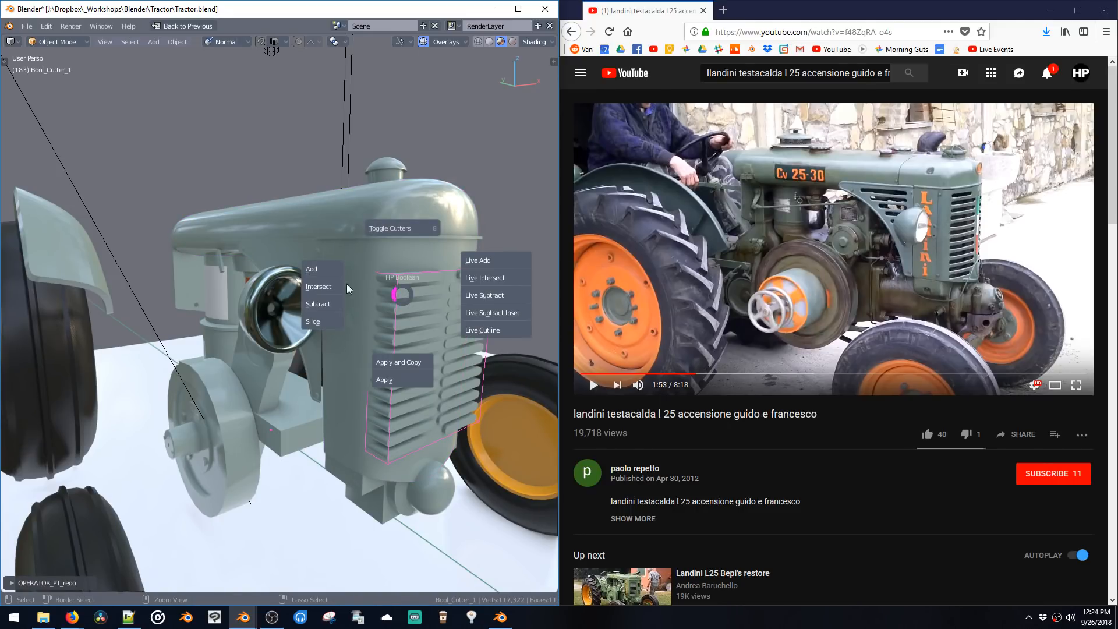
{"action": "left_click", "coordinate": [389, 379]}
{"action": "key", "text": "ctrl+s"}
{"action": "key", "text": "ctrl+b"}
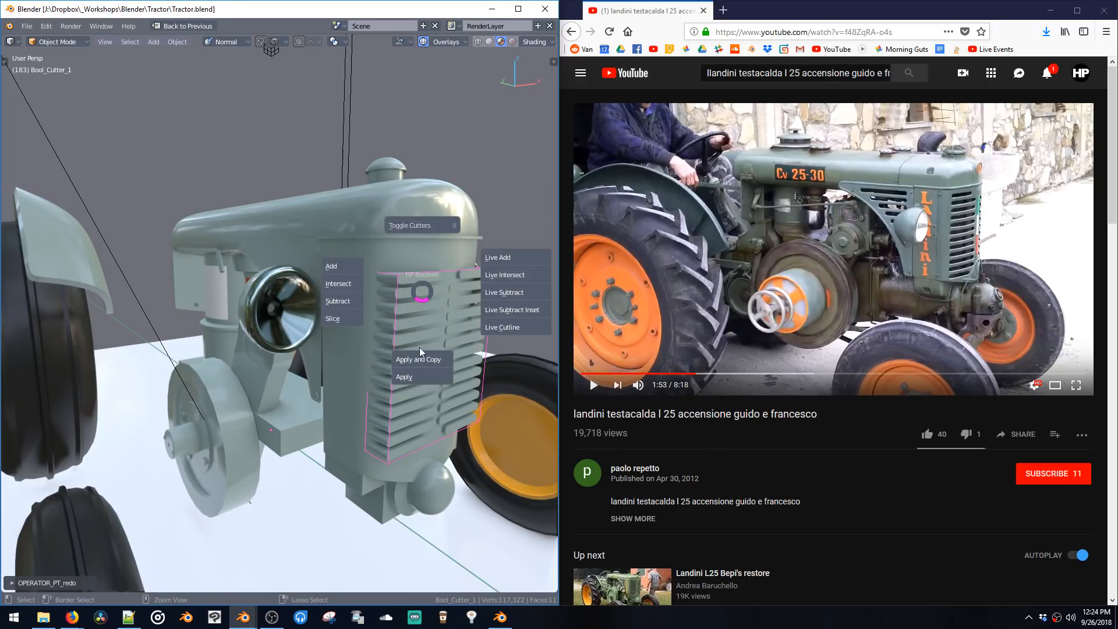
{"action": "left_click", "coordinate": [420, 380]}
Step: Duplicate one linked slat of the grille cutter outward along X and rotate the copy 90° about Z
{"action": "middle_click_drag", "start_coordinate": [410, 380], "coordinate": [380, 271]}
{"action": "scroll", "coordinate": [371, 282], "scroll_direction": "up", "scroll_amount": 7}
{"action": "middle_click_drag", "start_coordinate": [380, 271], "coordinate": [395, 307], "text": "ctrl"}
{"action": "key", "text": "Tab"}
{"action": "key", "text": "ctrl+l"}
{"action": "left_click", "coordinate": [402, 306]}
{"action": "key", "text": "ctrl+l"}
{"action": "key", "text": "shift+d"}
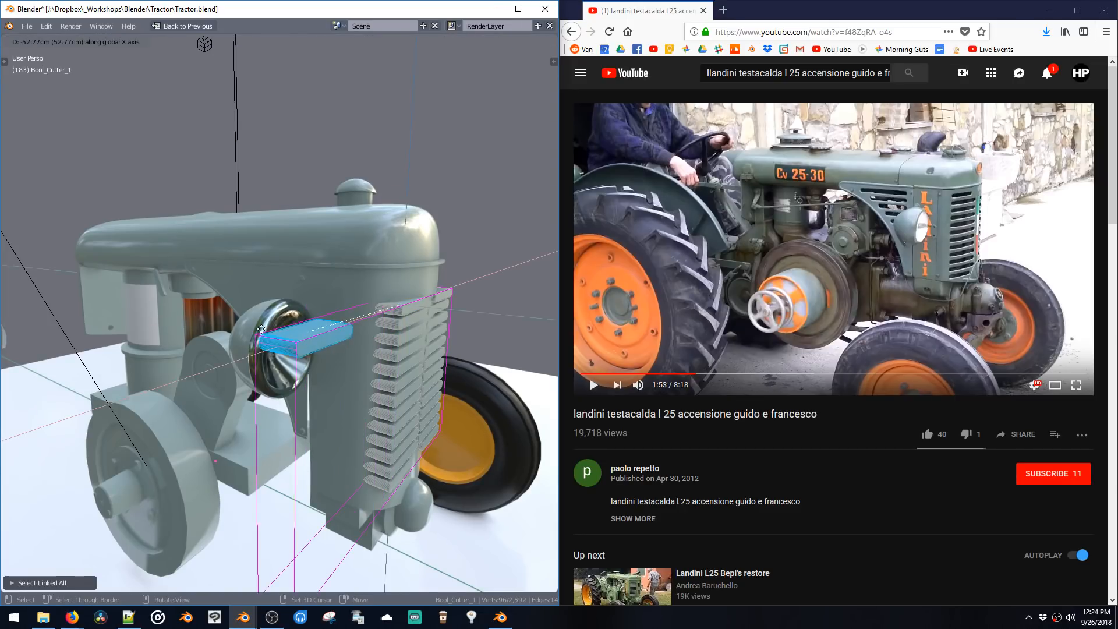
{"action": "left_click", "coordinate": [284, 337]}
{"action": "type", "text": "rz90"}
{"action": "key", "text": "Return"}
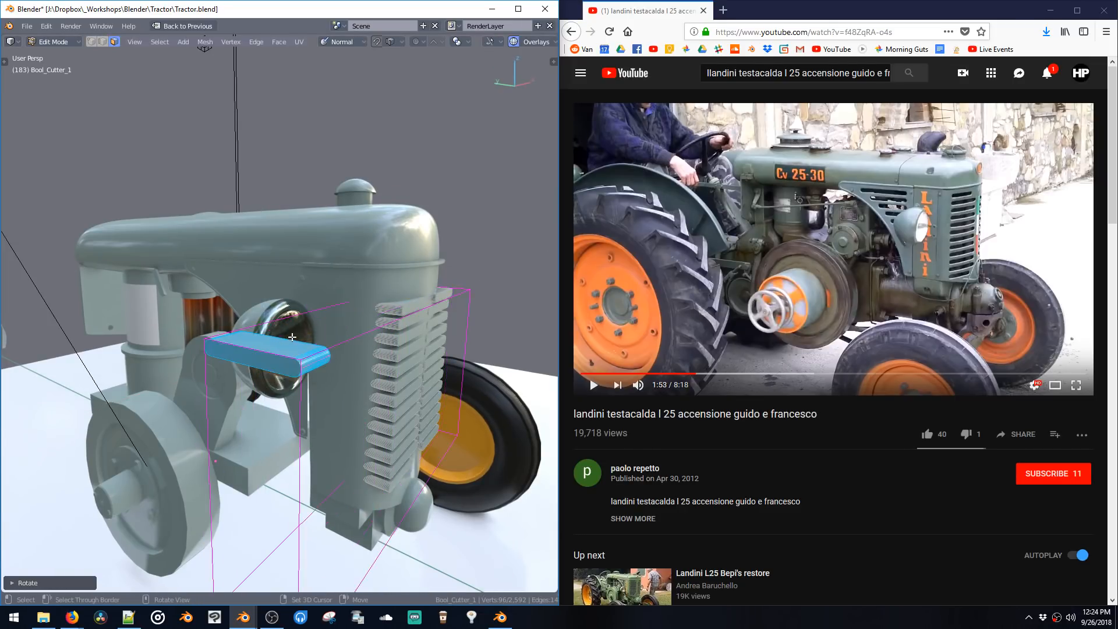
Step: Move the rotated cutter slat onto the side panel, just below the hood and above the headlight
{"action": "middle_click_drag", "start_coordinate": [303, 328], "coordinate": [366, 318]}
{"action": "key", "text": "g"}
{"action": "middle_click_drag", "start_coordinate": [230, 290], "coordinate": [271, 271]}
{"action": "left_click", "coordinate": [212, 303]}
{"action": "key", "text": "g"}
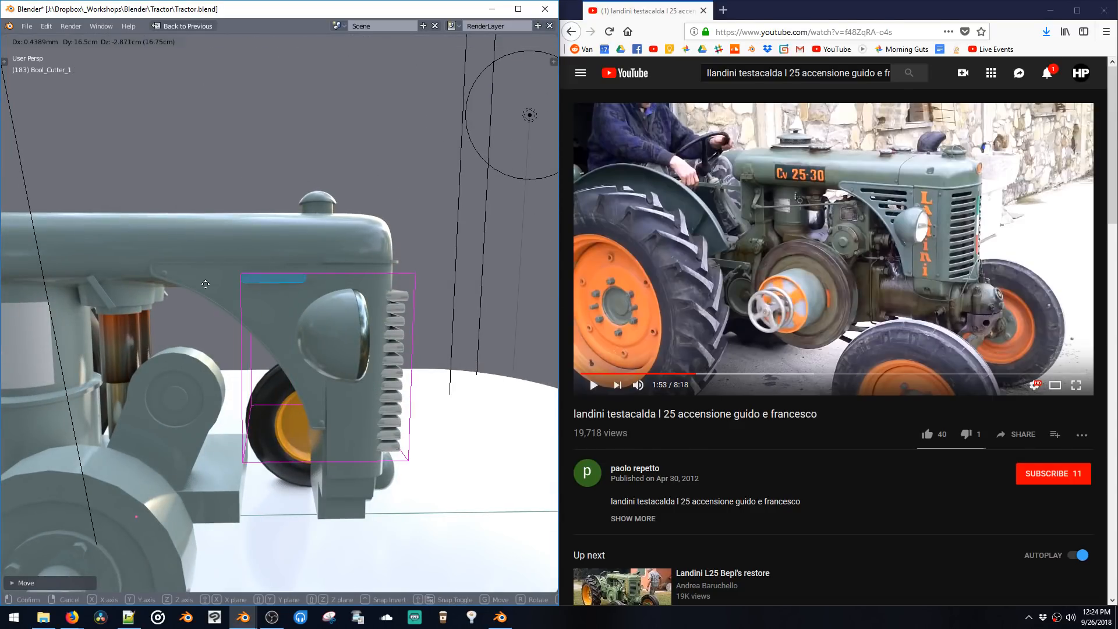
{"action": "left_click", "coordinate": [220, 285]}
{"action": "key", "text": "g"}
{"action": "left_click", "coordinate": [224, 283]}
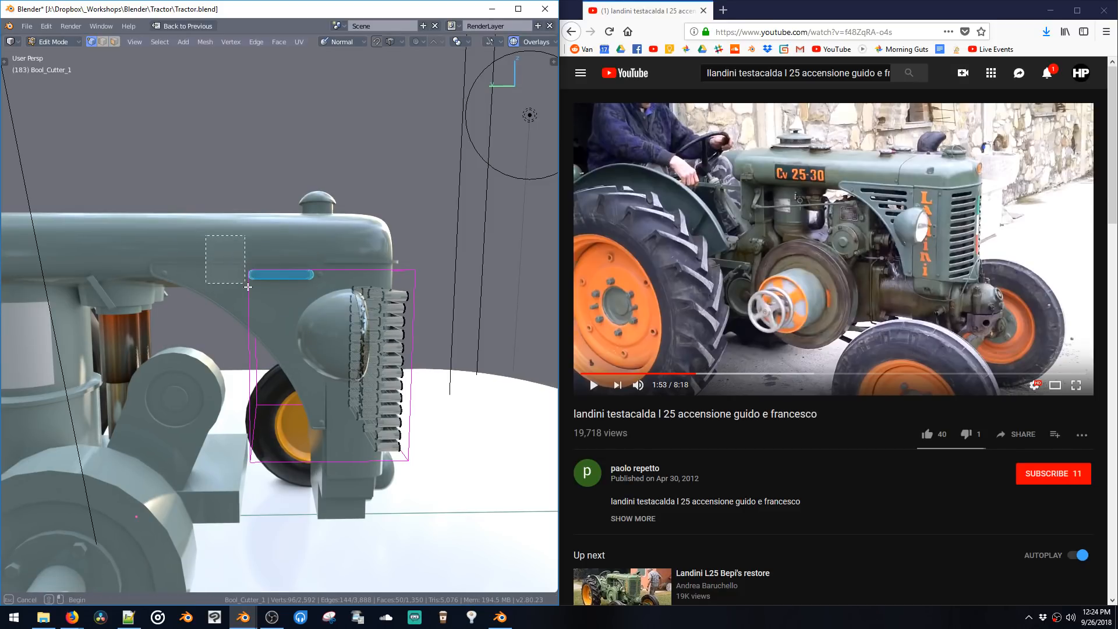
Step: Lengthen the side cutter slat by moving its rear end vertices about 18 cm along Y
{"action": "key", "text": "g"}
{"action": "key", "text": "x"}
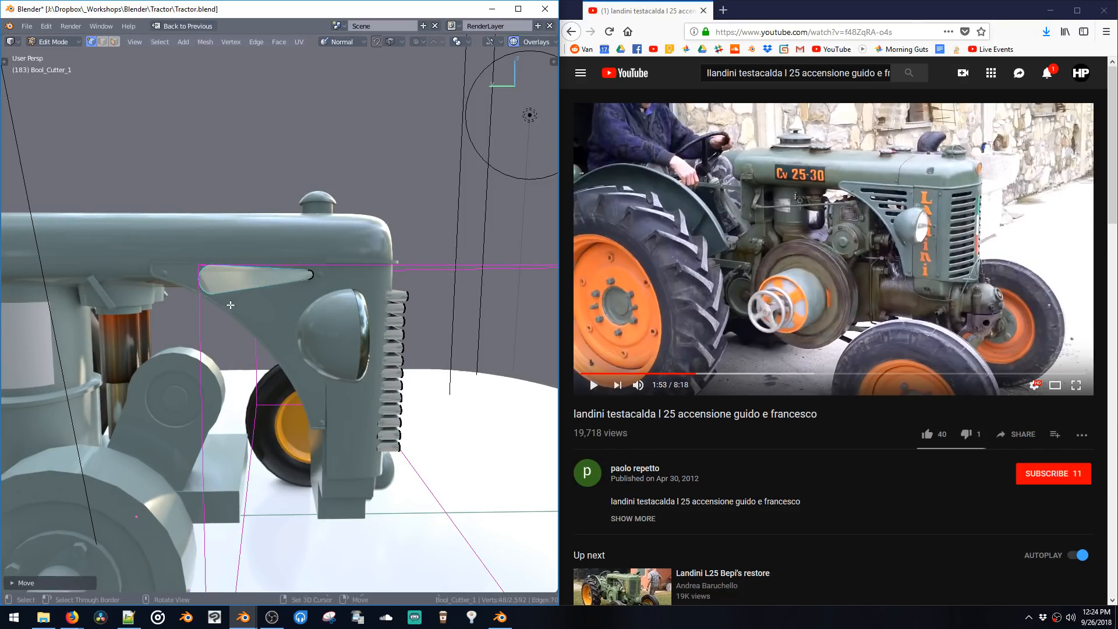
{"action": "key", "text": "y"}
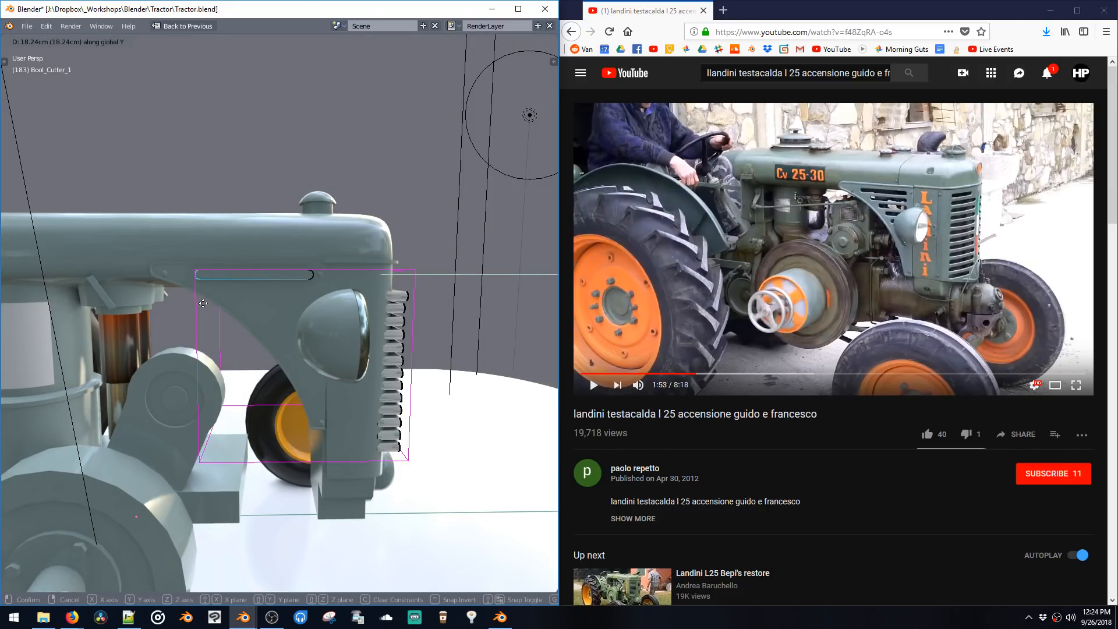
{"action": "left_click", "coordinate": [205, 304]}
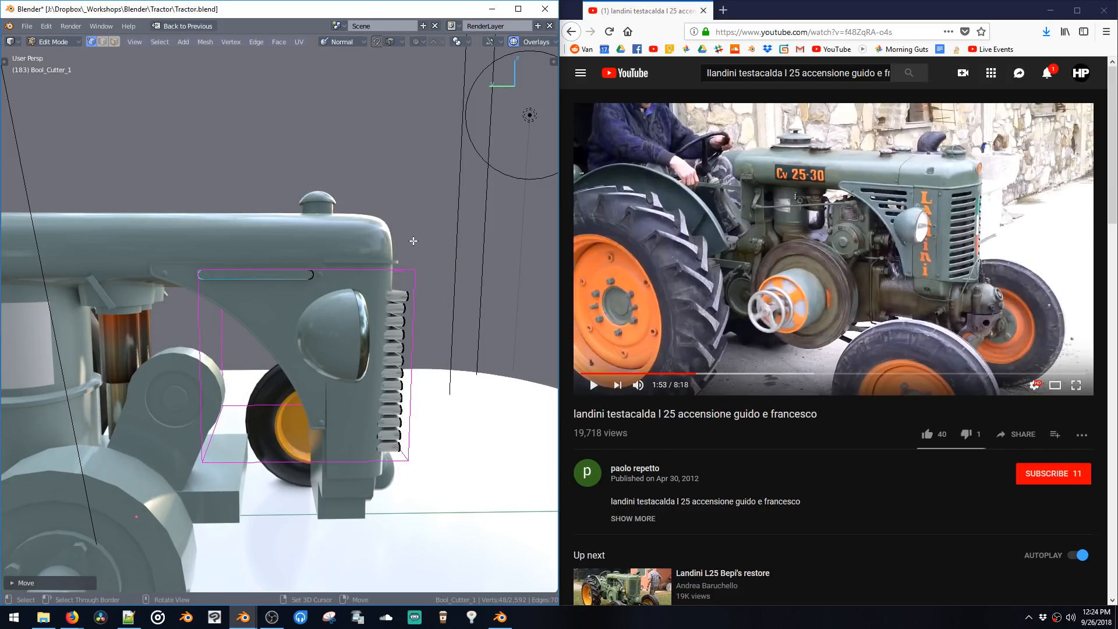
Step: Switch the render engine to Cycles and back to Eevee in the restored layout, and maximize the 3D viewport again
{"action": "key", "text": "ctrl+alt+shift+space"}
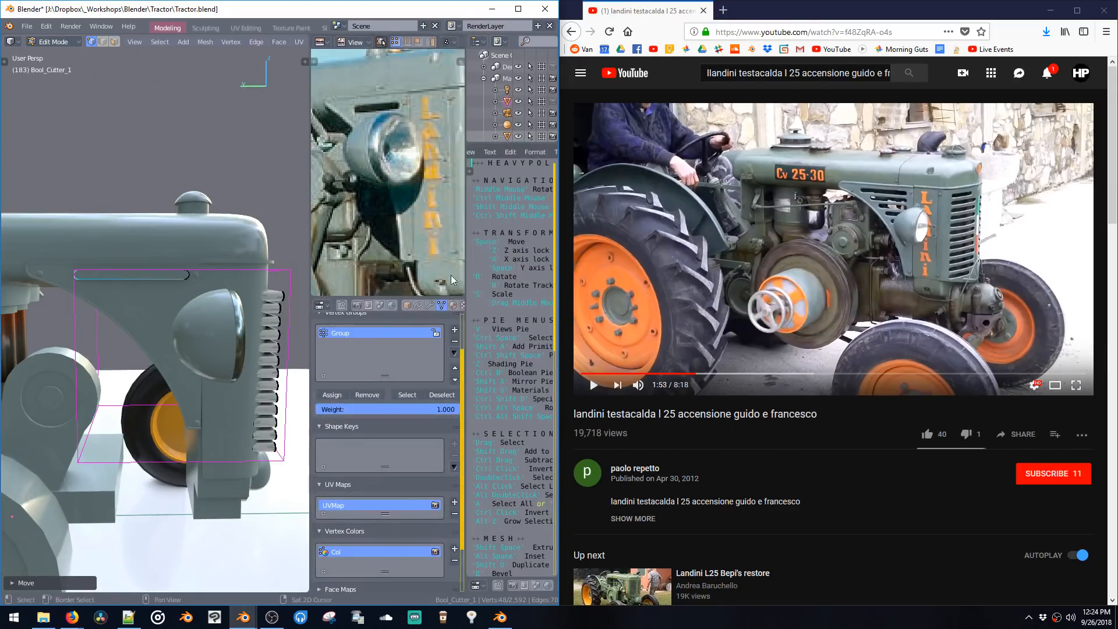
{"action": "left_click", "coordinate": [356, 306]}
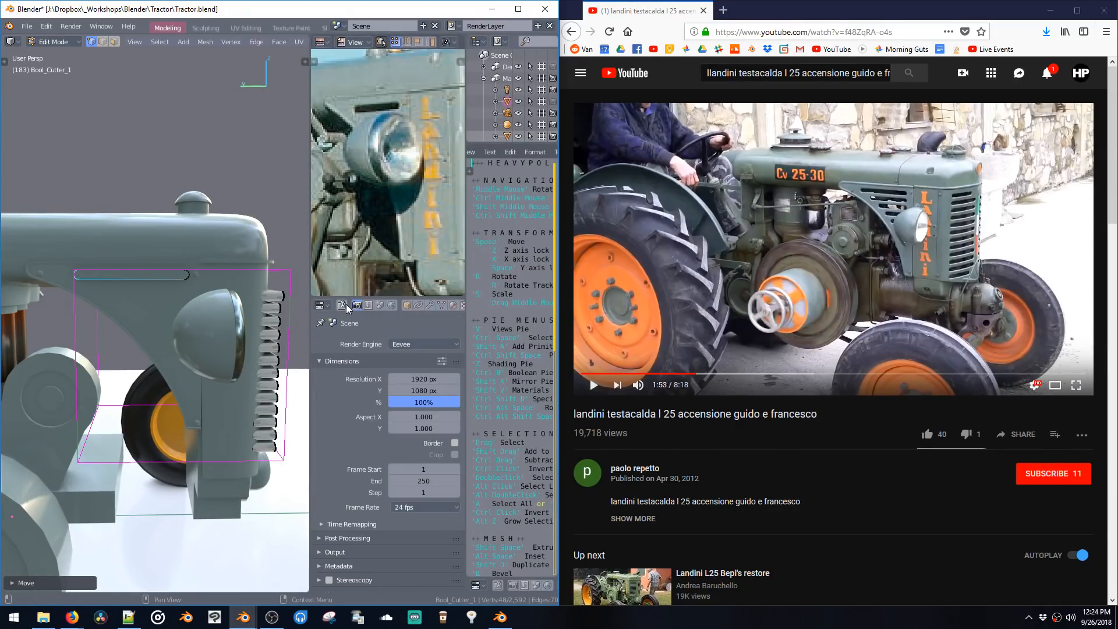
{"action": "left_click", "coordinate": [401, 344]}
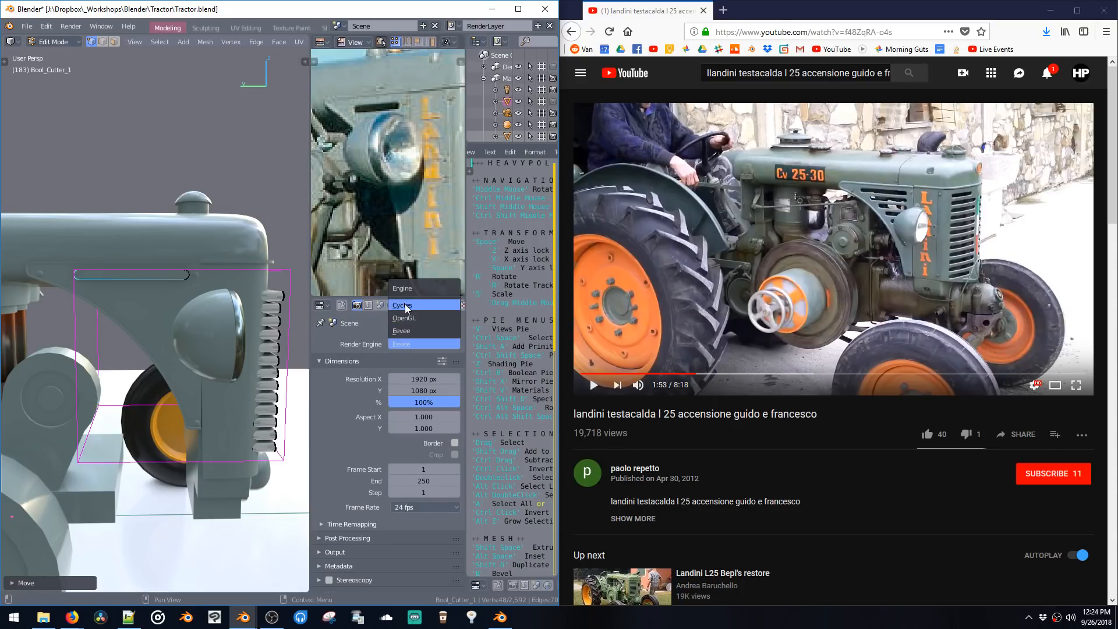
{"action": "left_click", "coordinate": [404, 304]}
{"action": "left_click", "coordinate": [406, 344]}
{"action": "left_click", "coordinate": [406, 331]}
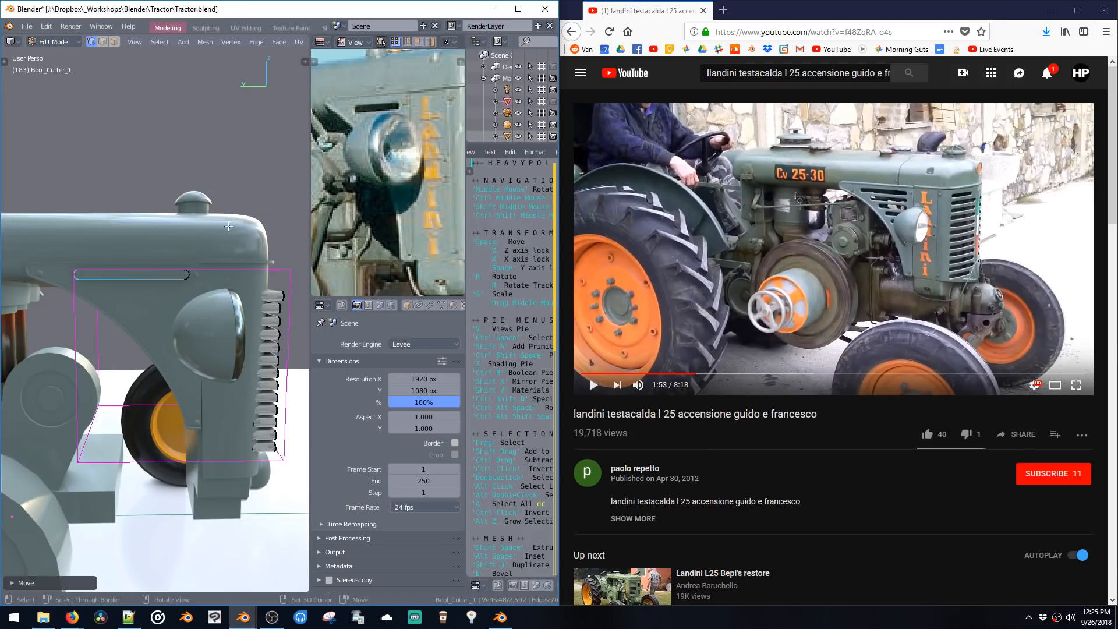
{"action": "key", "text": "ctrl+space"}
Step: Duplicate the linked side cutter slat repeatedly downward along Z to form an evenly spaced column of six slats
{"action": "middle_click_drag", "start_coordinate": [261, 235], "coordinate": [259, 272]}
{"action": "key", "text": "l"}
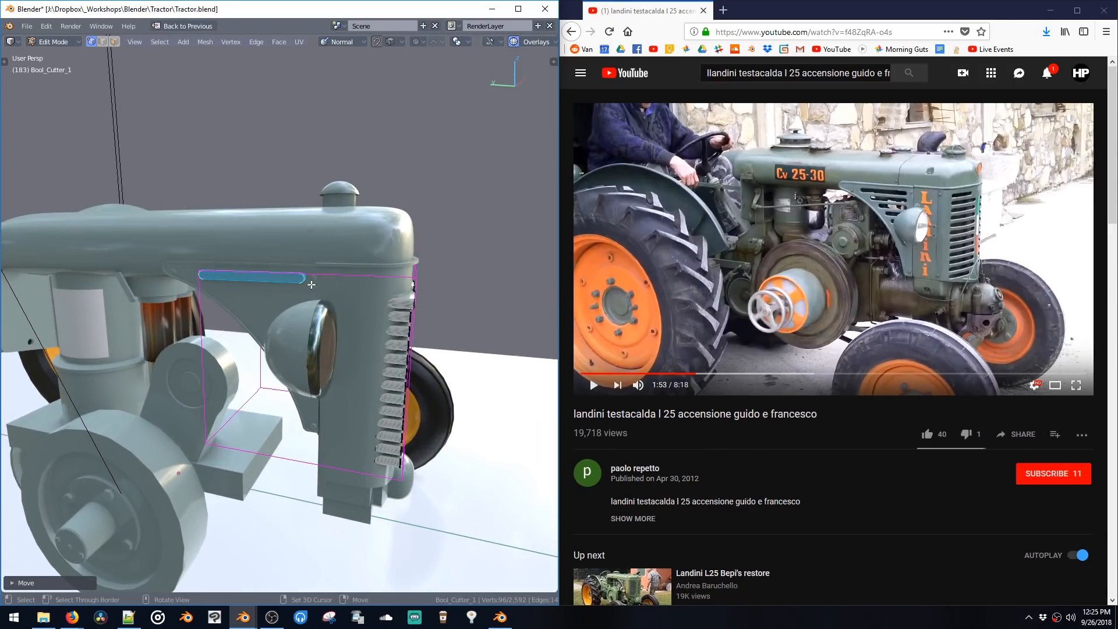
{"action": "scroll", "coordinate": [317, 271], "scroll_direction": "up", "scroll_amount": 3}
{"action": "key", "text": "shift+d"}
{"action": "key", "text": "z"}
{"action": "left_click", "coordinate": [301, 273]}
{"action": "middle_click_drag", "start_coordinate": [301, 275], "coordinate": [301, 278]}
{"action": "key", "text": "shift+d"}
{"action": "key", "text": "z"}
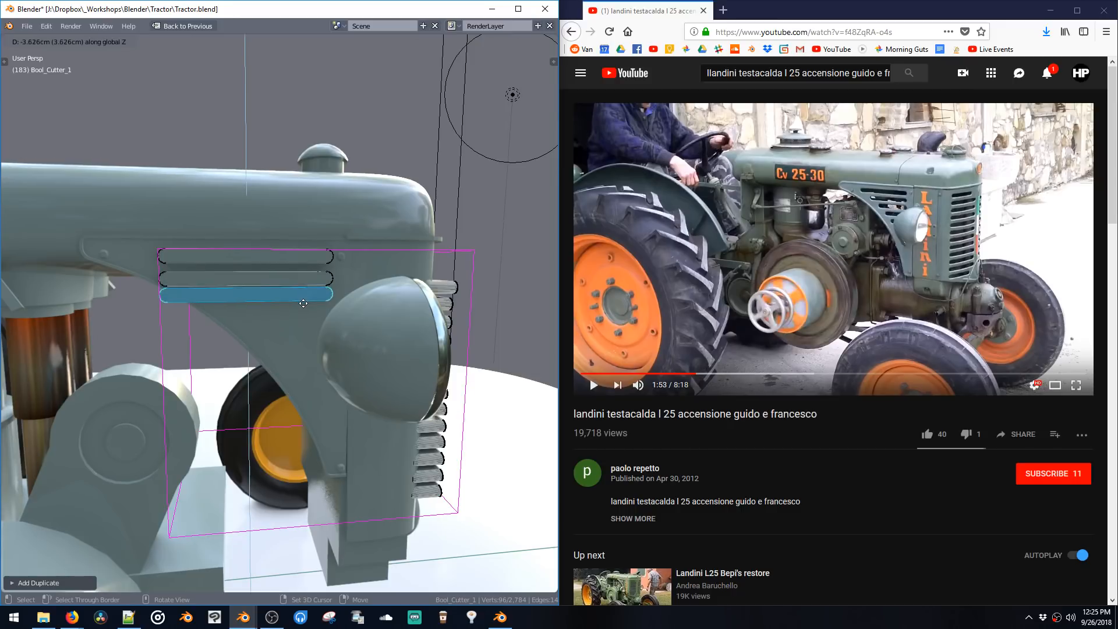
{"action": "left_click", "coordinate": [308, 351]}
{"action": "key", "text": "shift+r"}
{"action": "key", "text": "shift+r"}
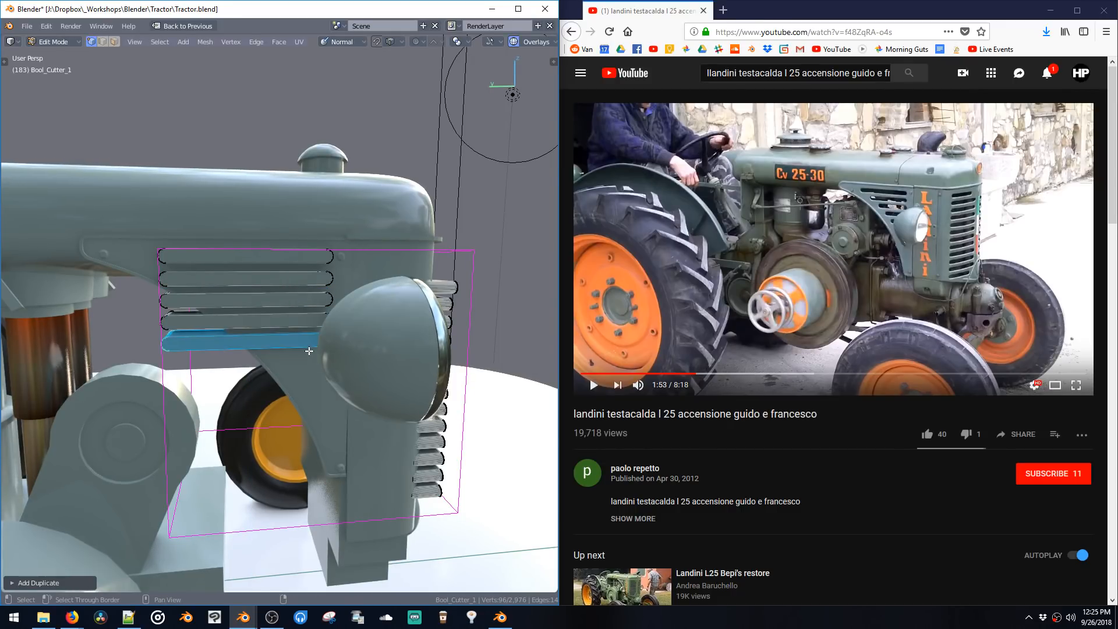
{"action": "key", "text": "shift+r"}
Step: In the left orthographic view, shorten the two lowest side slats by moving their rear ends along Y to follow the panel's curved edge
{"action": "key", "text": "q"}
{"action": "left_click", "coordinate": [229, 350]}
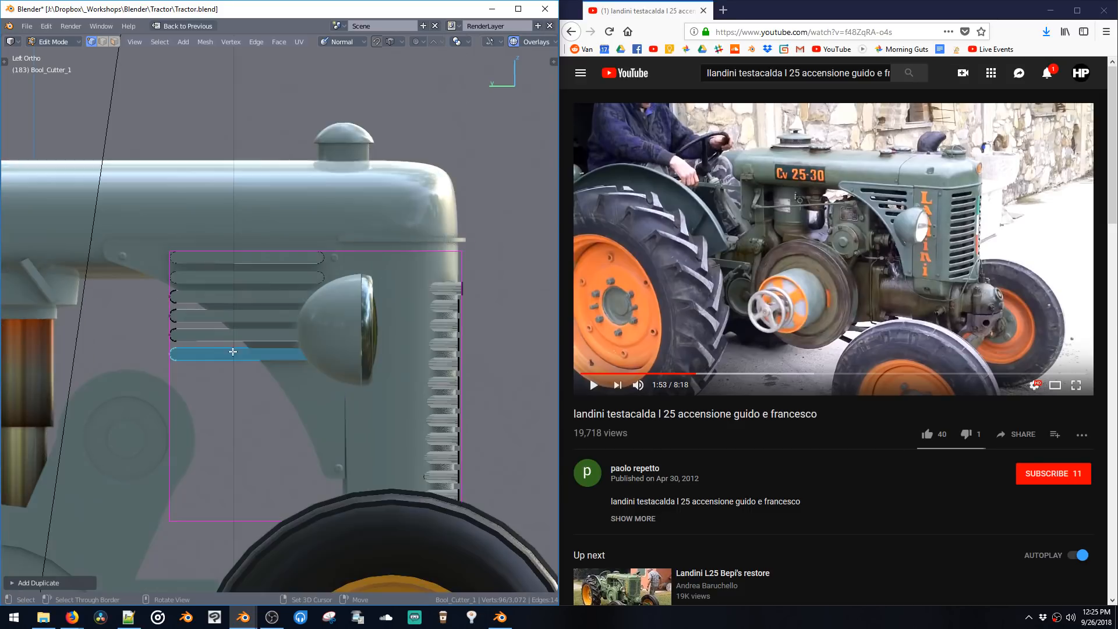
{"action": "left_click_drag", "start_coordinate": [158, 342], "coordinate": [195, 367]}
{"action": "key", "text": "g"}
{"action": "key", "text": "y"}
{"action": "left_click", "coordinate": [270, 354]}
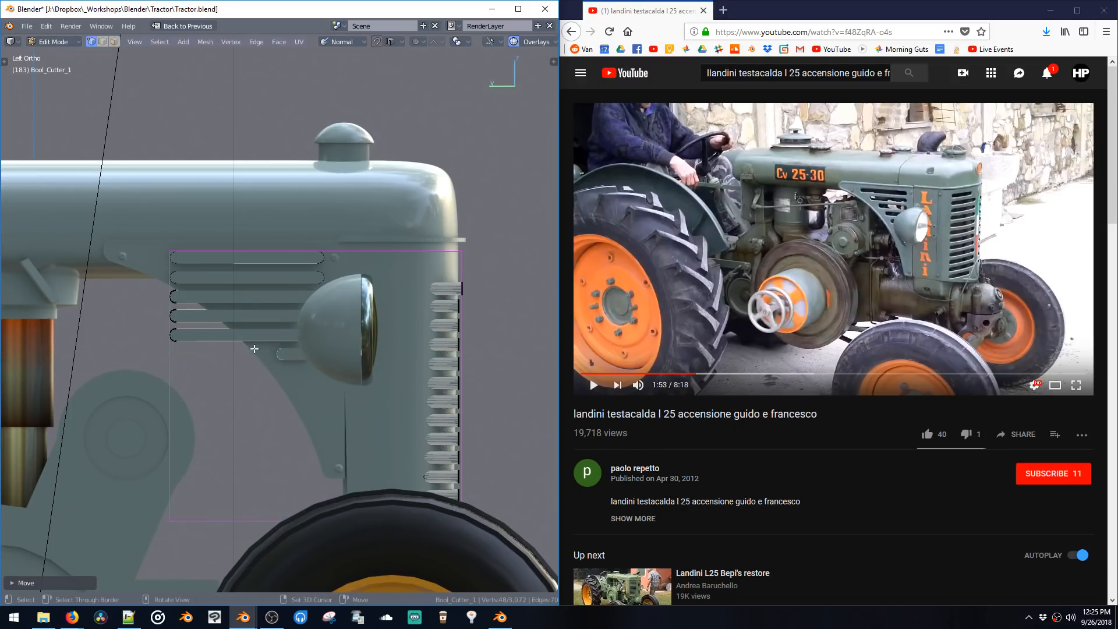
{"action": "key", "text": "g"}
{"action": "key", "text": "y"}
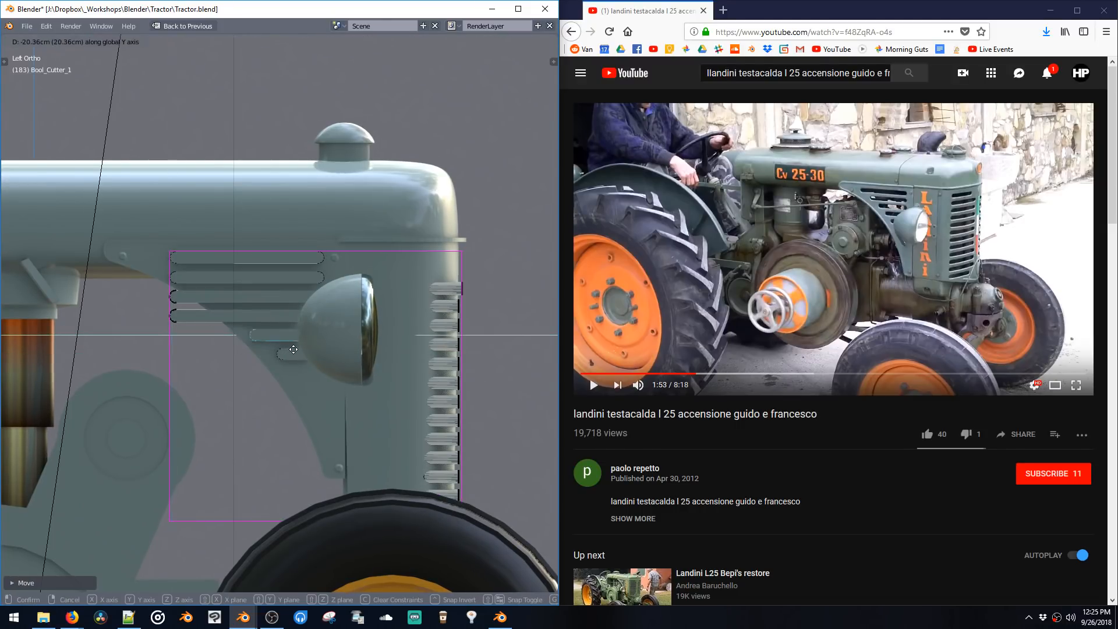
{"action": "left_click", "coordinate": [293, 349]}
Step: Shorten the fourth and third side slats from the top by moving their rear ends along Y inside the panel's curve
{"action": "left_click", "coordinate": [175, 317]}
{"action": "key", "text": "g"}
{"action": "key", "text": "y"}
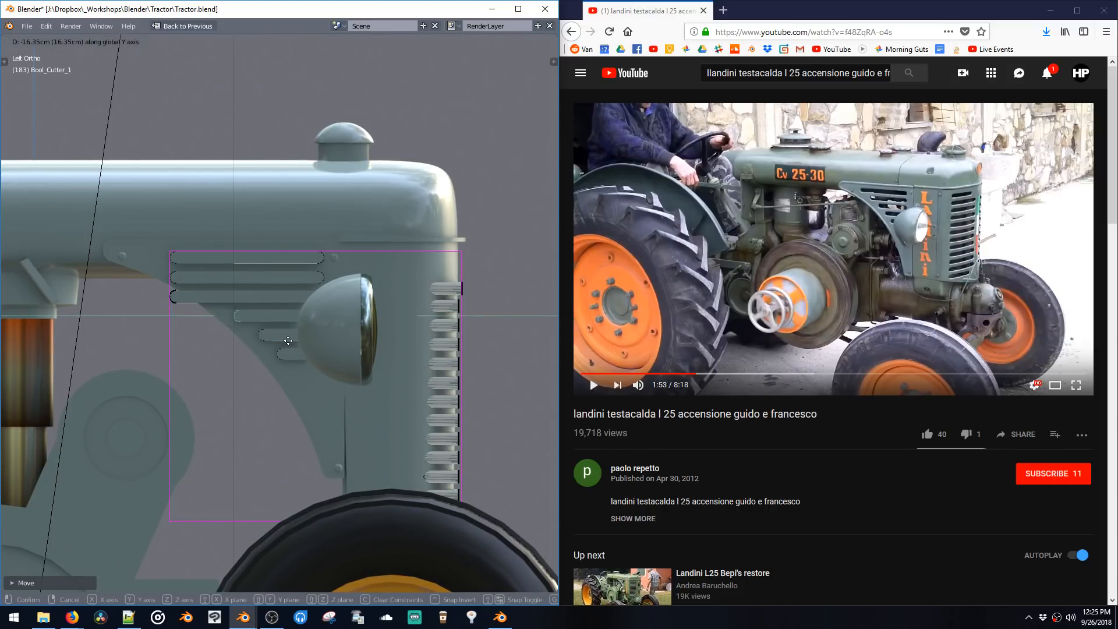
{"action": "left_click", "coordinate": [300, 343]}
{"action": "key", "text": "b"}
{"action": "left_click_drag", "start_coordinate": [157, 286], "coordinate": [214, 322]}
{"action": "key", "text": "g"}
{"action": "key", "text": "y"}
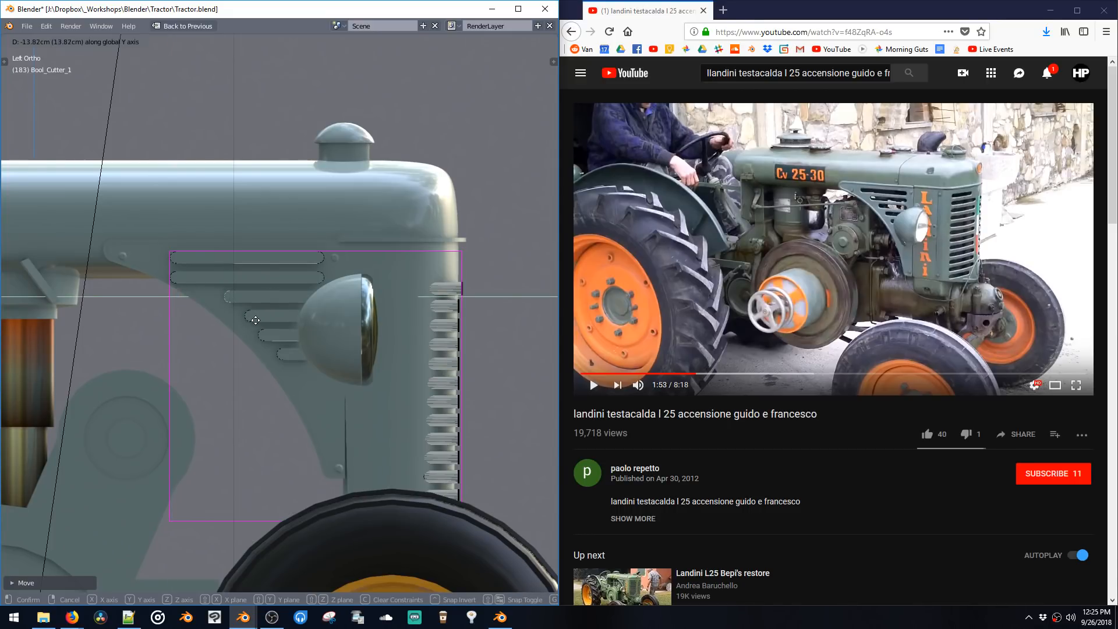
{"action": "left_click", "coordinate": [249, 320]}
Step: Shorten the second side slat from the top by moving its rear end vertices along Y
{"action": "key", "text": "b"}
{"action": "left_click_drag", "start_coordinate": [155, 263], "coordinate": [197, 291]}
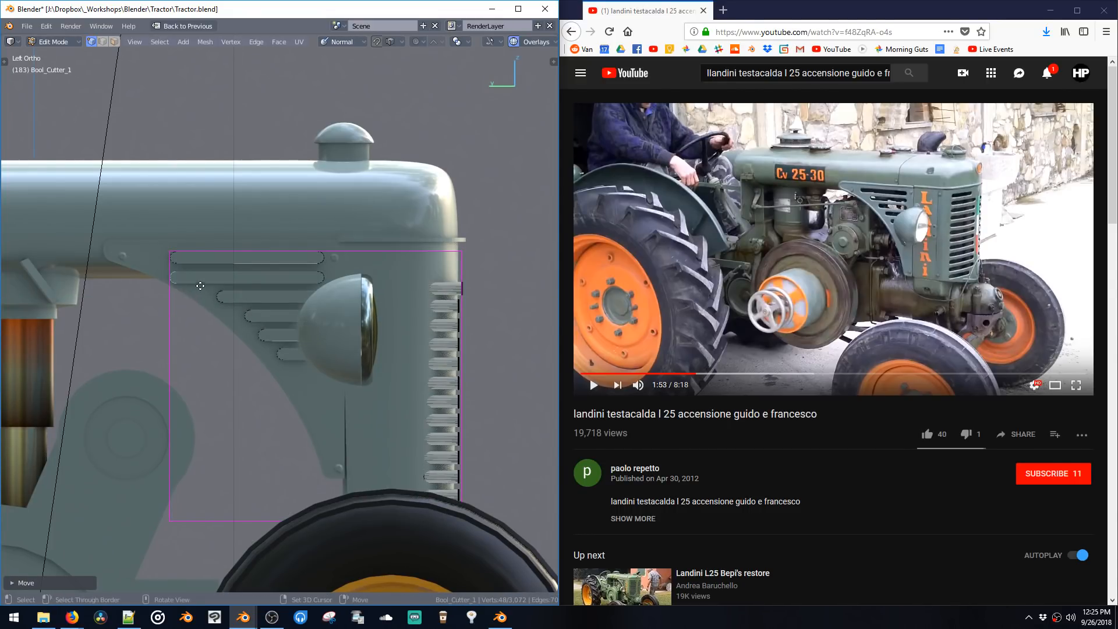
{"action": "key", "text": "g"}
{"action": "key", "text": "y"}
{"action": "left_click", "coordinate": [227, 290]}
{"action": "mouse_move", "coordinate": [333, 287]}
{"action": "middle_mouse_down"}
{"action": "mouse_move", "coordinate": [303, 325]}
{"action": "mouse_move", "coordinate": [319, 290]}
{"action": "middle_mouse_up"}
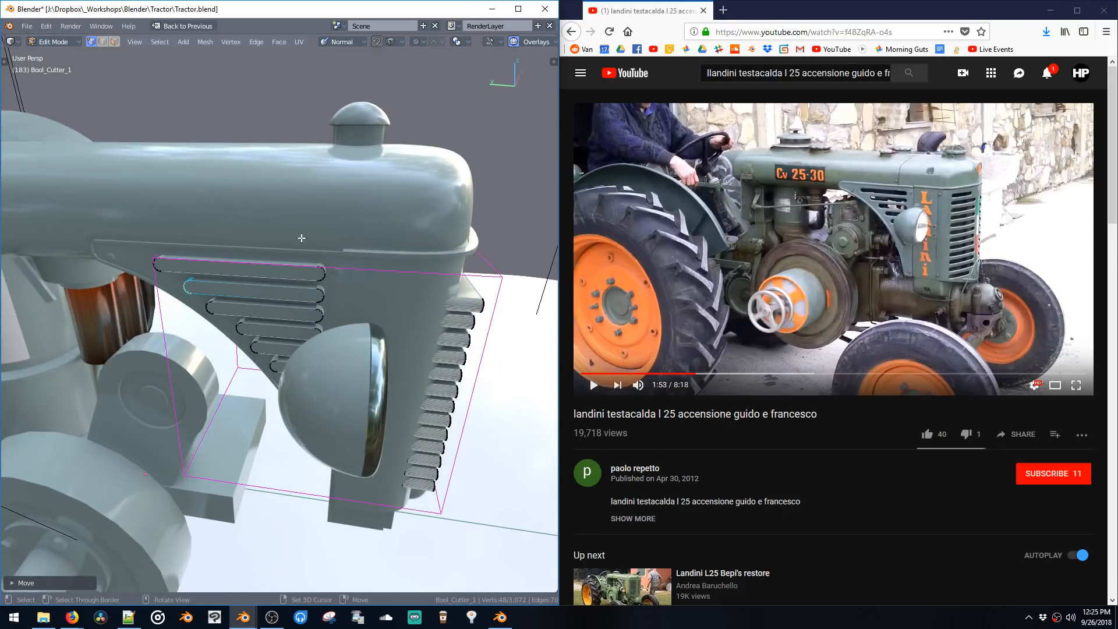
Step: Return the slat cutter to Object Mode and save the tractor file
{"action": "key", "text": "Tab"}
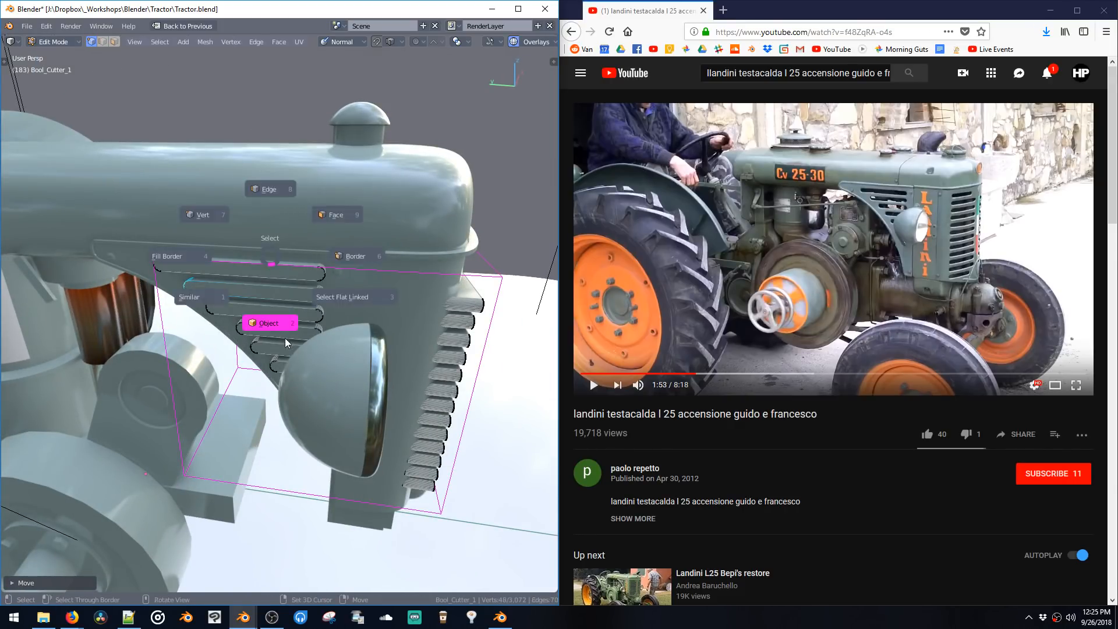
{"action": "left_click", "coordinate": [283, 334]}
{"action": "mouse_move", "coordinate": [287, 299]}
{"action": "middle_mouse_down"}
{"action": "mouse_move", "coordinate": [295, 284]}
{"action": "mouse_move", "coordinate": [303, 303]}
{"action": "mouse_move", "coordinate": [288, 295]}
{"action": "middle_mouse_up"}
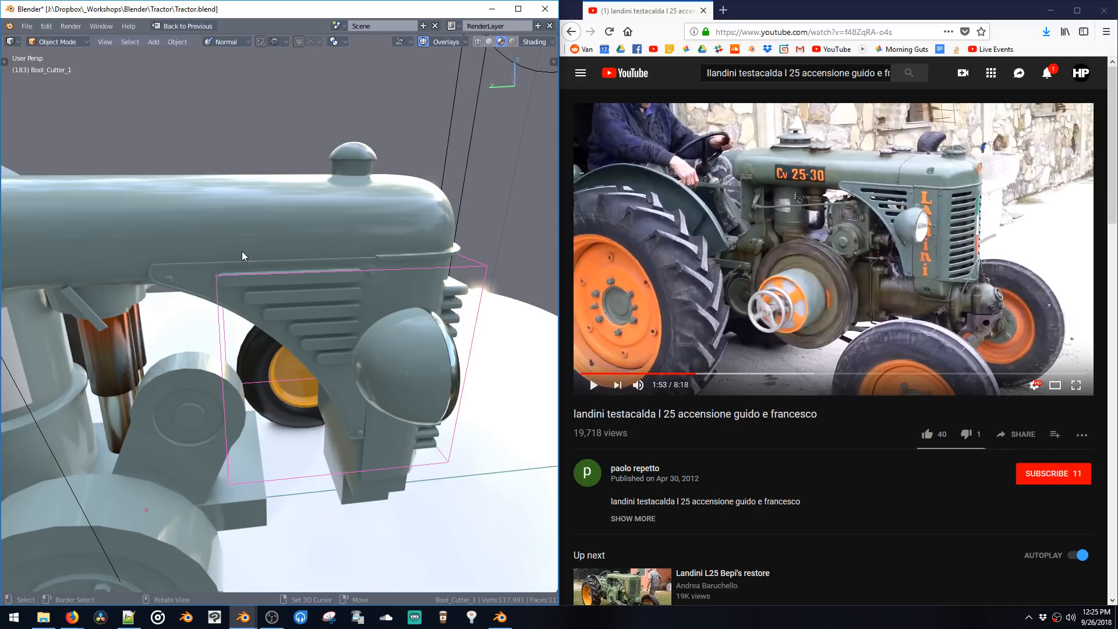
{"action": "middle_click_drag", "start_coordinate": [471, 313], "coordinate": [286, 304]}
{"action": "key", "text": "ctrl+s"}
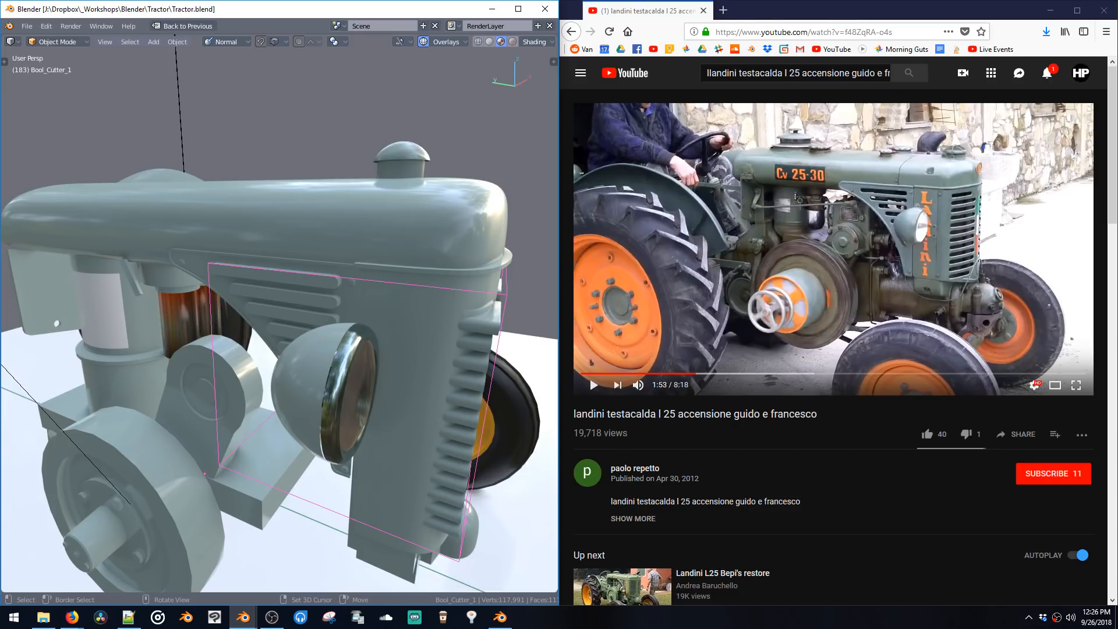
{"action": "middle_click_drag", "start_coordinate": [329, 288], "coordinate": [371, 302]}
{"action": "middle_click_drag", "start_coordinate": [301, 269], "coordinate": [316, 243]}
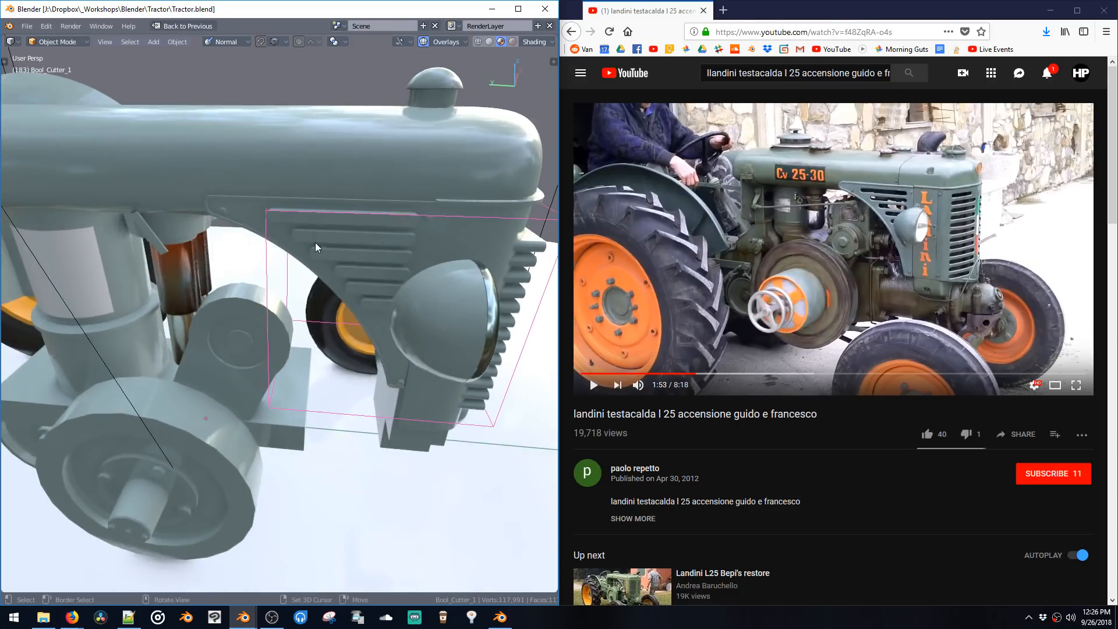
{"action": "scroll", "coordinate": [315, 238], "scroll_direction": "down", "scroll_amount": 6}
{"action": "left_click", "coordinate": [236, 330]}
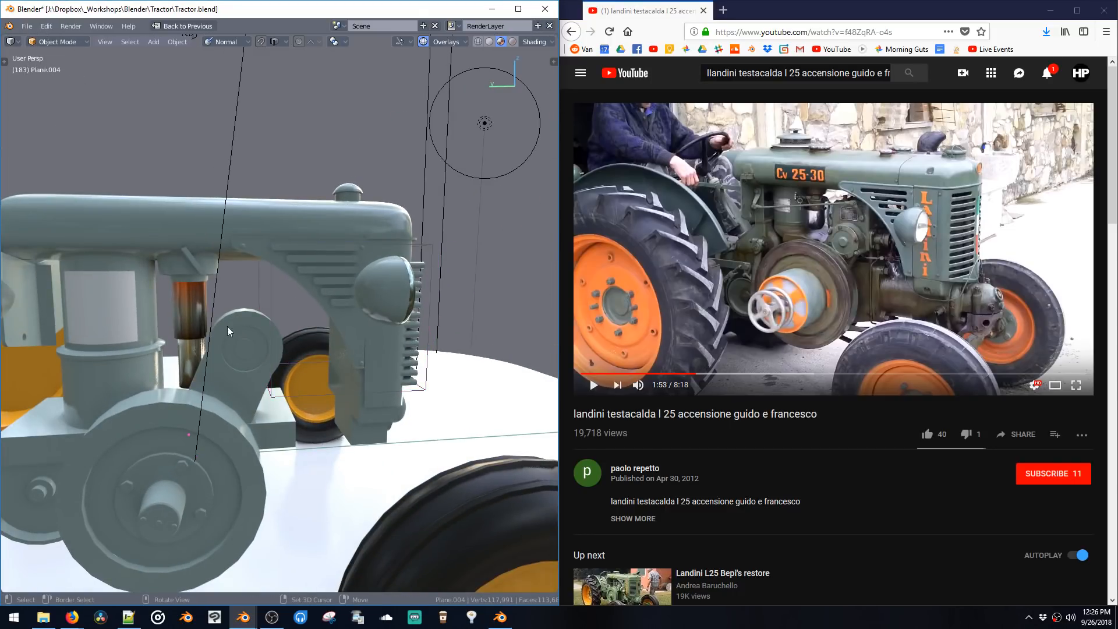
{"action": "left_click", "coordinate": [194, 312]}
{"action": "left_click", "coordinate": [236, 246]}
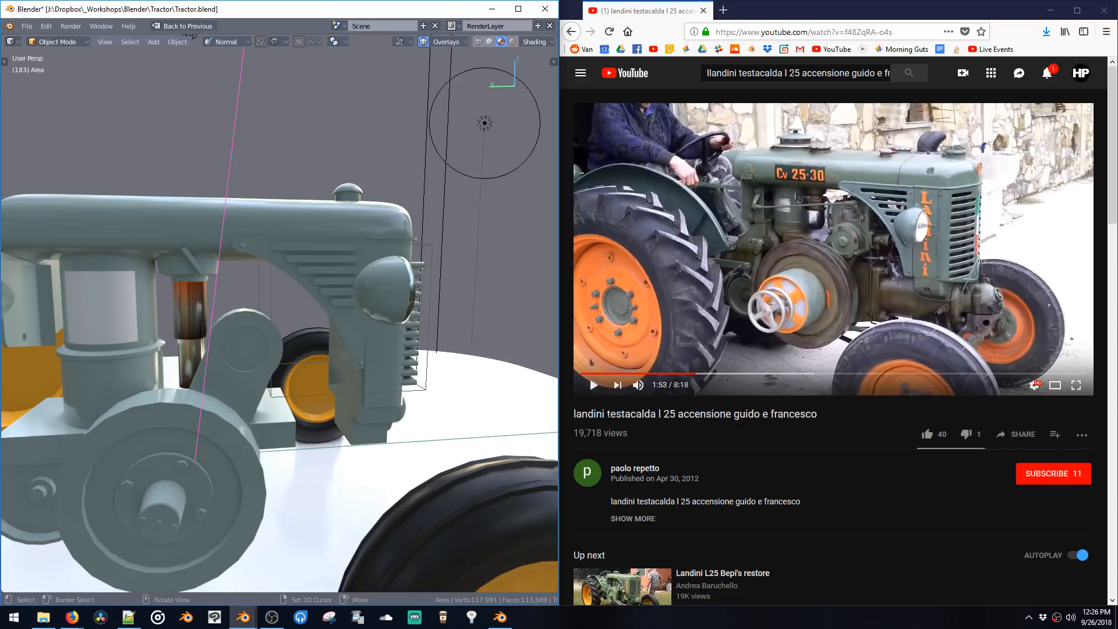
{"action": "left_click", "coordinate": [240, 330]}
{"action": "key", "text": "shift+a"}
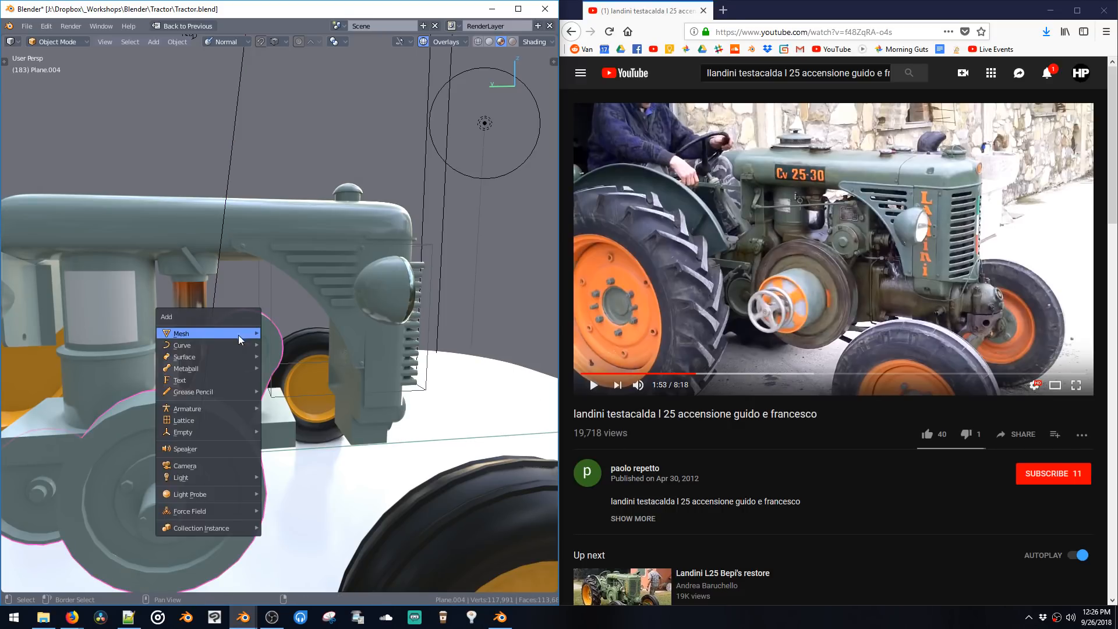
{"action": "mouse_move", "coordinate": [239, 334]}
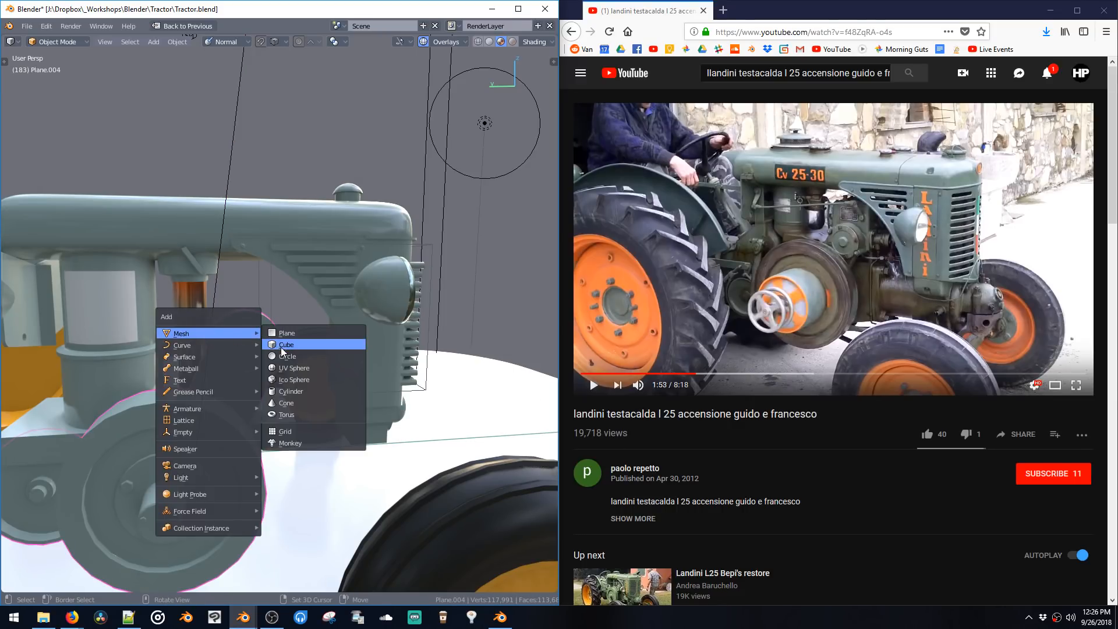
Step: Edit the hood and engine mesh and add a cube under the hood, placed and scaled between the crank arm and the side panel
{"action": "left_click", "coordinate": [165, 271]}
{"action": "key", "text": "space"}
{"action": "left_click", "coordinate": [185, 274]}
{"action": "key", "text": "shift+a"}
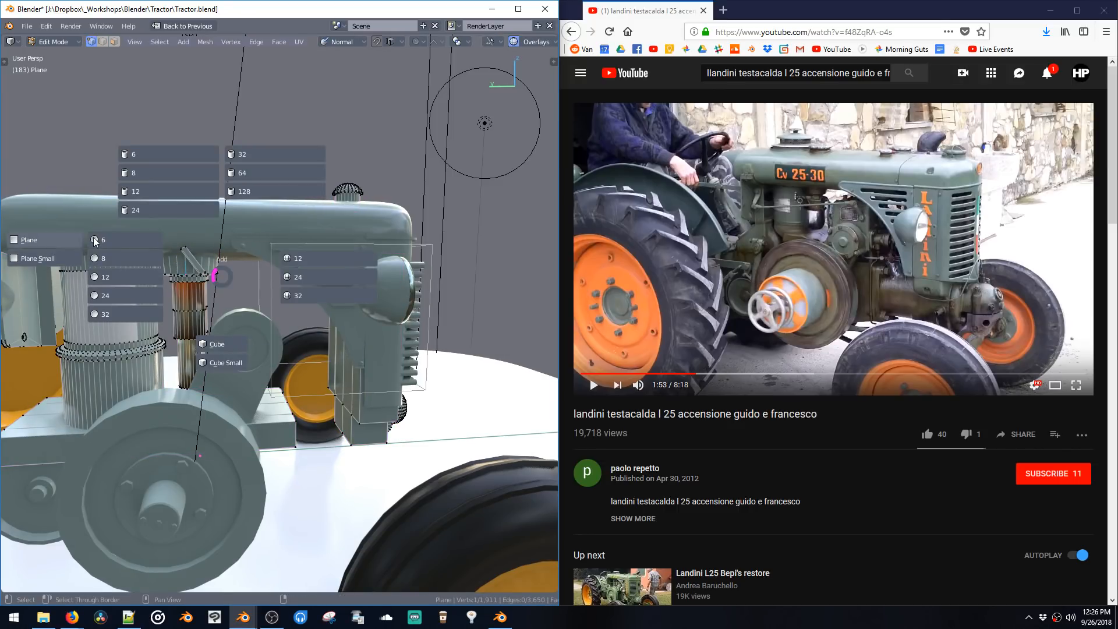
{"action": "left_click", "coordinate": [210, 343]}
{"action": "key", "text": "g"}
{"action": "left_click", "coordinate": [349, 394]}
{"action": "key", "text": "s"}
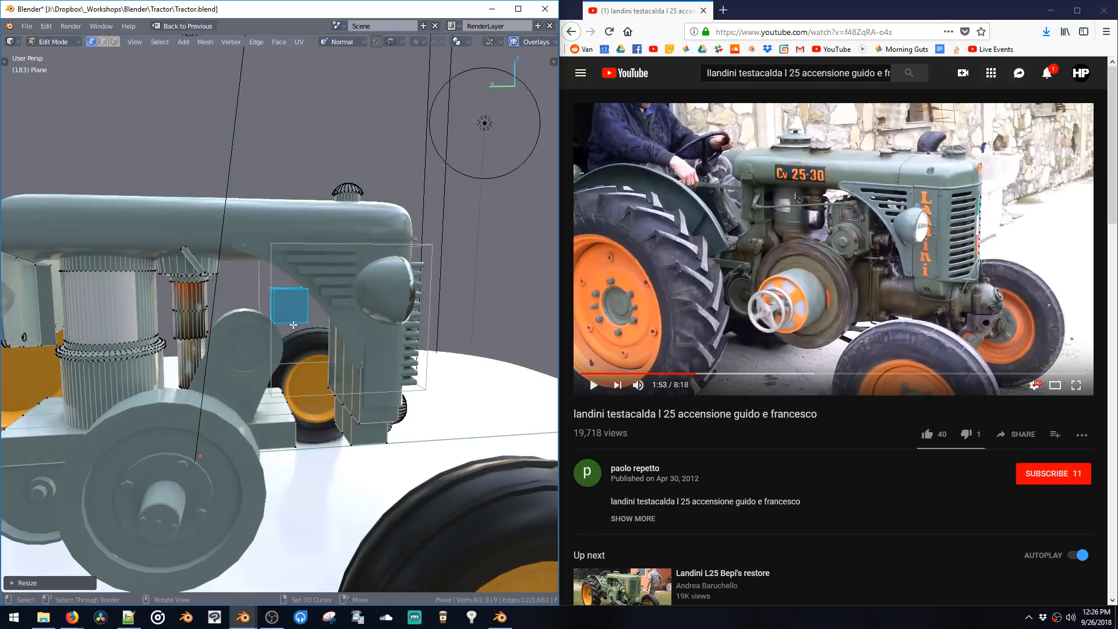
{"action": "left_click", "coordinate": [289, 351]}
{"action": "middle_click_drag", "start_coordinate": [289, 351], "coordinate": [380, 385]}
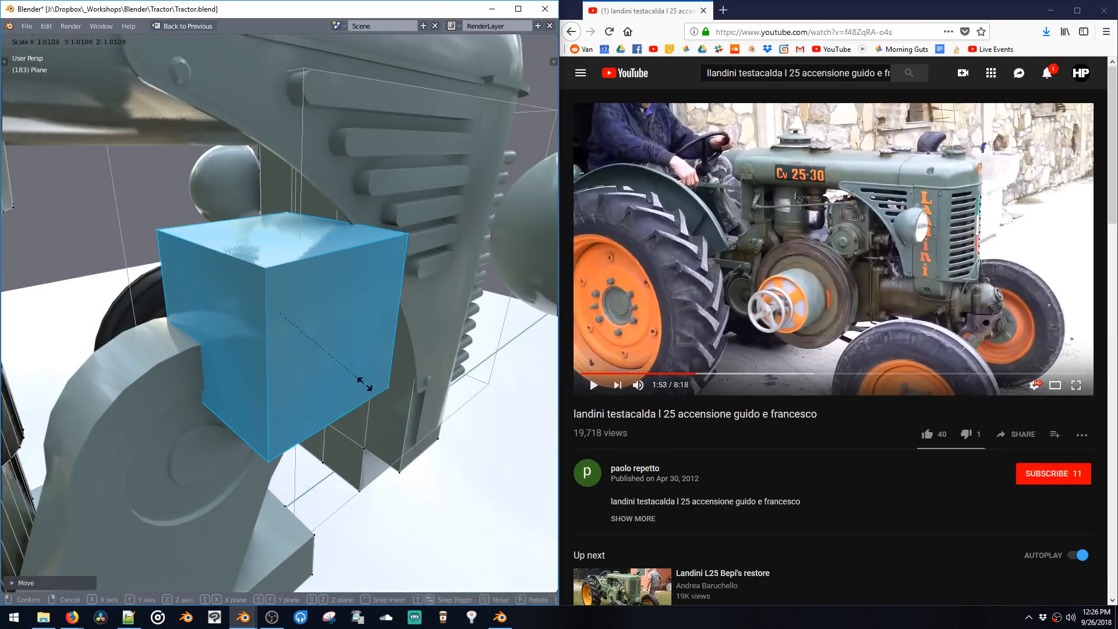
Step: Stretch the new cube along Z into a taller box
{"action": "key", "text": "s"}
{"action": "key", "text": "z"}
{"action": "left_click", "coordinate": [380, 448]}
{"action": "middle_click_drag", "start_coordinate": [380, 448], "coordinate": [379, 409]}
{"action": "scroll", "coordinate": [385, 437], "scroll_direction": "down", "scroll_amount": 2}
Step: Bevel all edges of the box with 6 segments to round its corners
{"action": "key", "text": "2"}
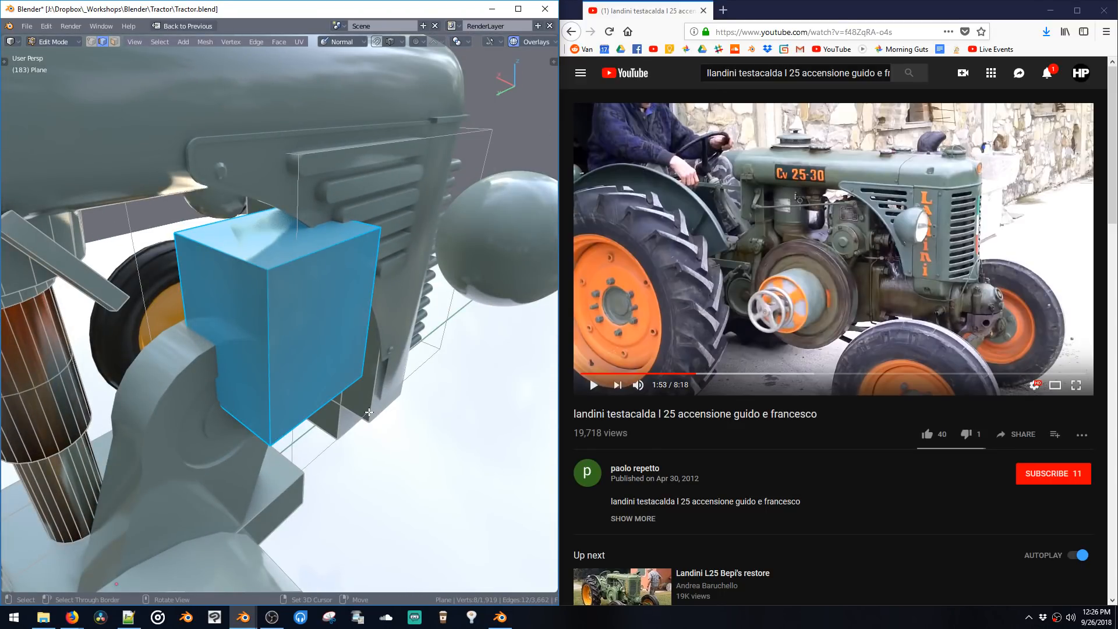
{"action": "key", "text": "ctrl+b"}
{"action": "scroll", "coordinate": [408, 439], "scroll_direction": "up", "scroll_amount": 5}
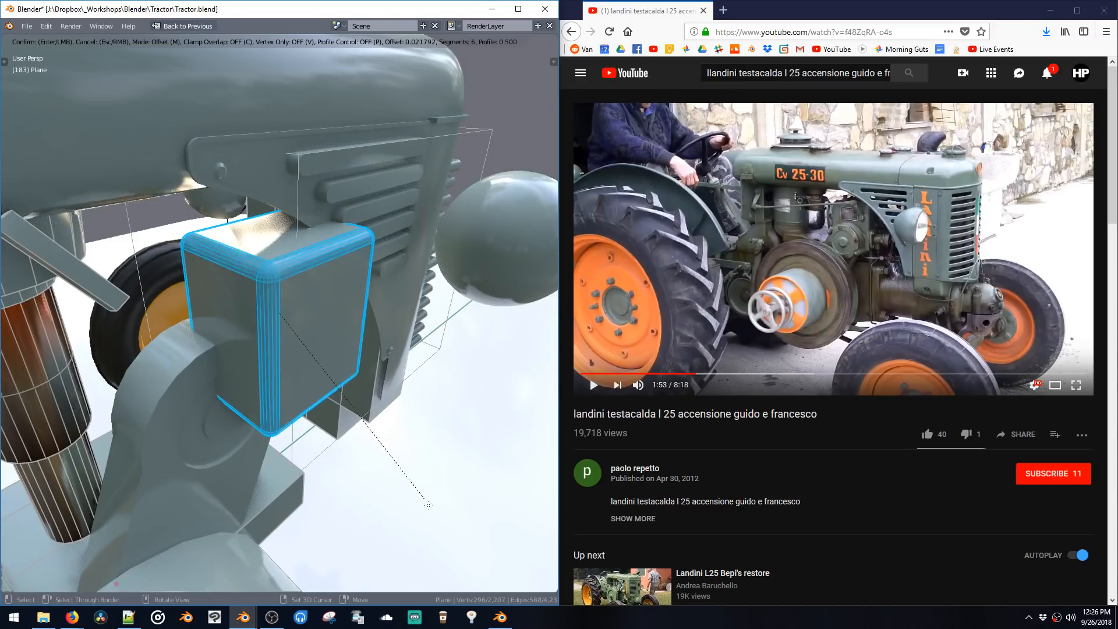
{"action": "left_click", "coordinate": [420, 450]}
{"action": "middle_click_drag", "start_coordinate": [420, 449], "coordinate": [315, 386]}
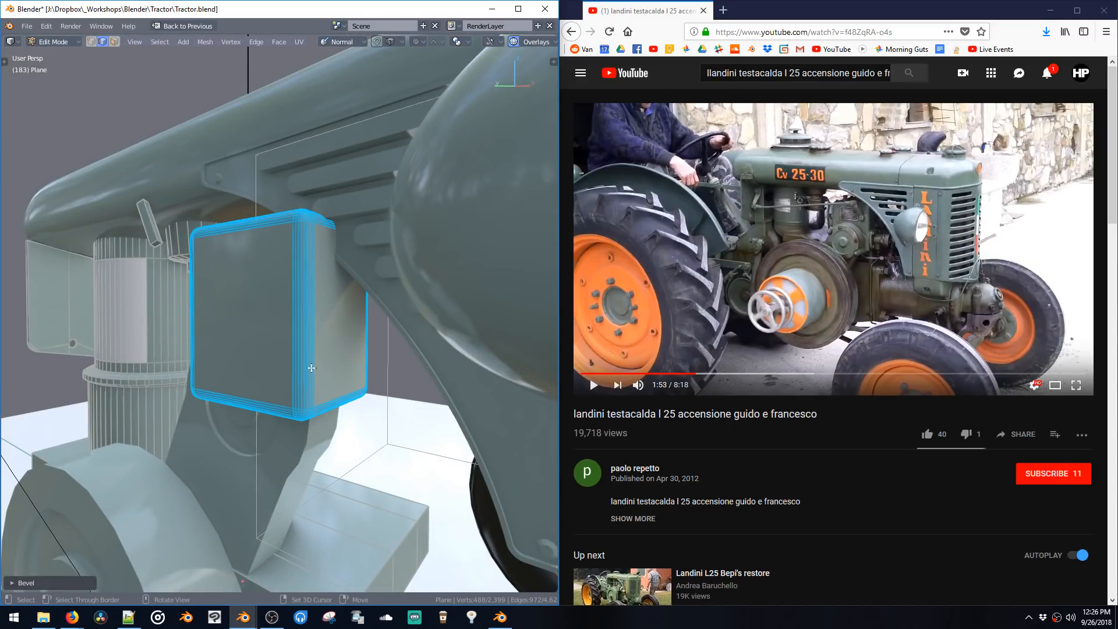
Step: Duplicate the flat front face of the rounded box, offset it outward toward the side panel, and scale it along Z
{"action": "key", "text": "ctrl+Tab"}
{"action": "left_click", "coordinate": [311, 383]}
{"action": "left_click", "coordinate": [334, 349]}
{"action": "middle_click_drag", "start_coordinate": [334, 349], "coordinate": [346, 376]}
{"action": "key", "text": "shift+d"}
{"action": "left_click", "coordinate": [364, 396]}
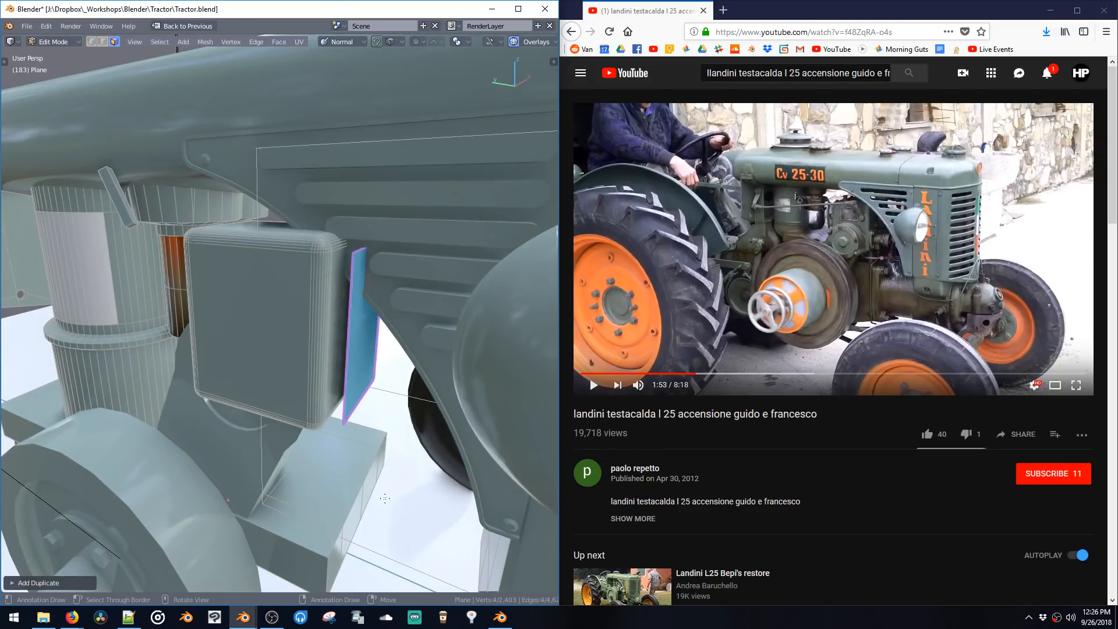
{"action": "key", "text": "s"}
{"action": "key", "text": "z"}
{"action": "left_click", "coordinate": [369, 416]}
Step: Scale the duplicated face down to a small rectangle and move it against the lower part of the box's front side
{"action": "key", "text": "z"}
{"action": "key", "text": "g"}
{"action": "key", "text": "z"}
{"action": "left_click", "coordinate": [370, 448]}
{"action": "middle_click_drag", "start_coordinate": [369, 448], "coordinate": [362, 429]}
{"action": "key", "text": "s"}
{"action": "left_click", "coordinate": [366, 393]}
{"action": "key", "text": "g"}
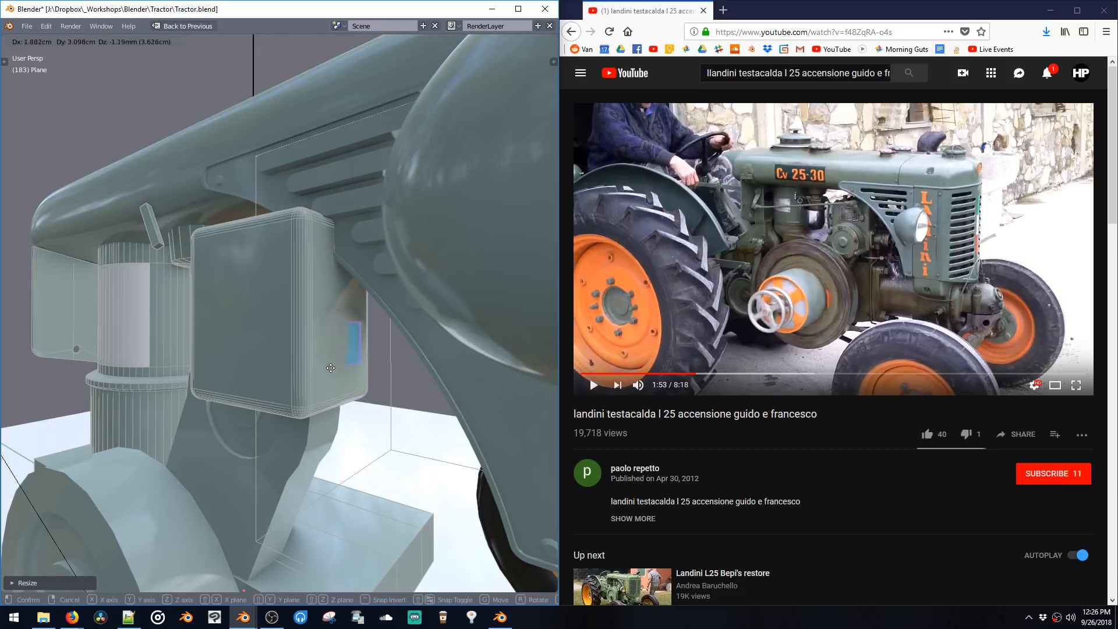
{"action": "left_click", "coordinate": [315, 391]}
Step: Adjust the small rectangle's height along Z and thicken it outward along its normal into a small block
{"action": "key", "text": "g"}
{"action": "key", "text": "z"}
{"action": "left_click", "coordinate": [315, 390]}
{"action": "middle_click_drag", "start_coordinate": [315, 389], "coordinate": [327, 401]}
{"action": "key", "text": "alt+s"}
{"action": "left_click", "coordinate": [332, 406]}
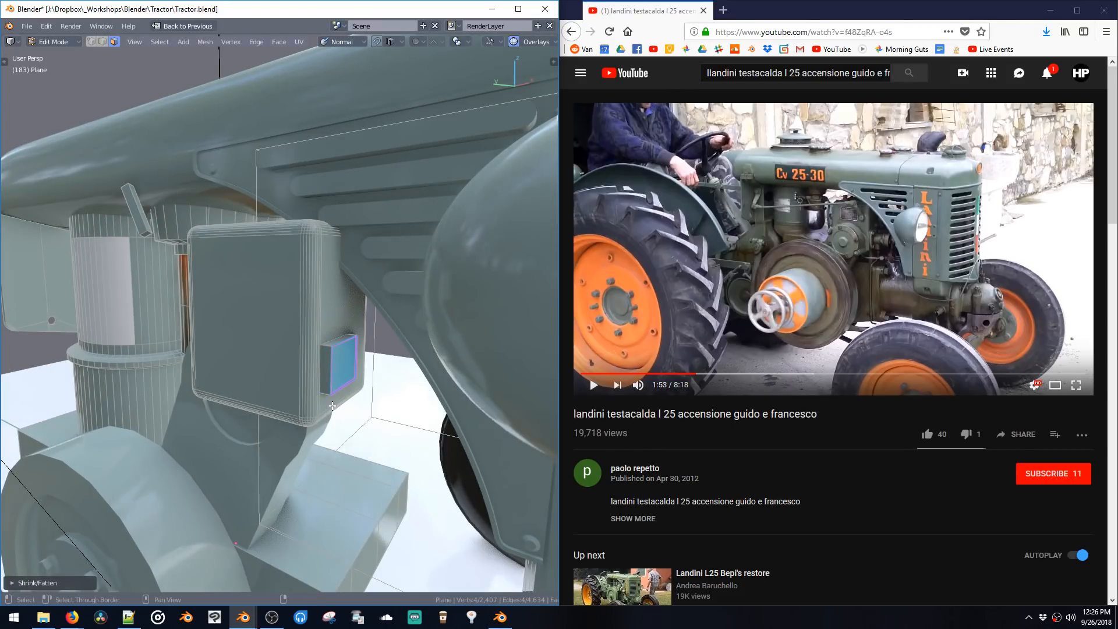
{"action": "key", "text": "ctrl+Tab"}
{"action": "left_click", "coordinate": [326, 347], "text": "alt"}
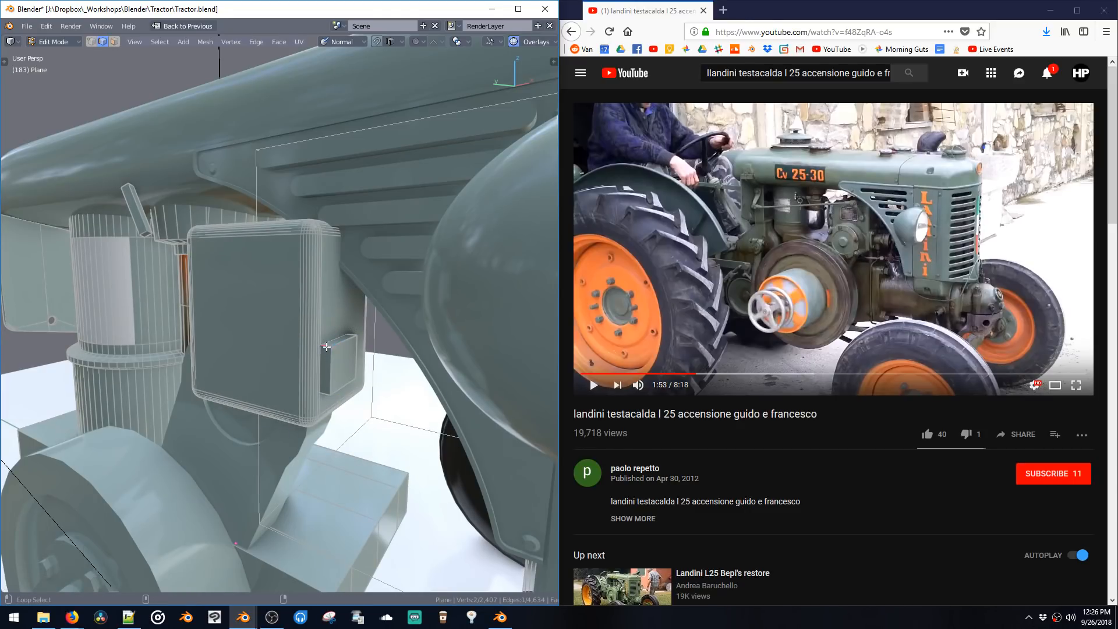
{"action": "key", "text": "ctrl+b"}
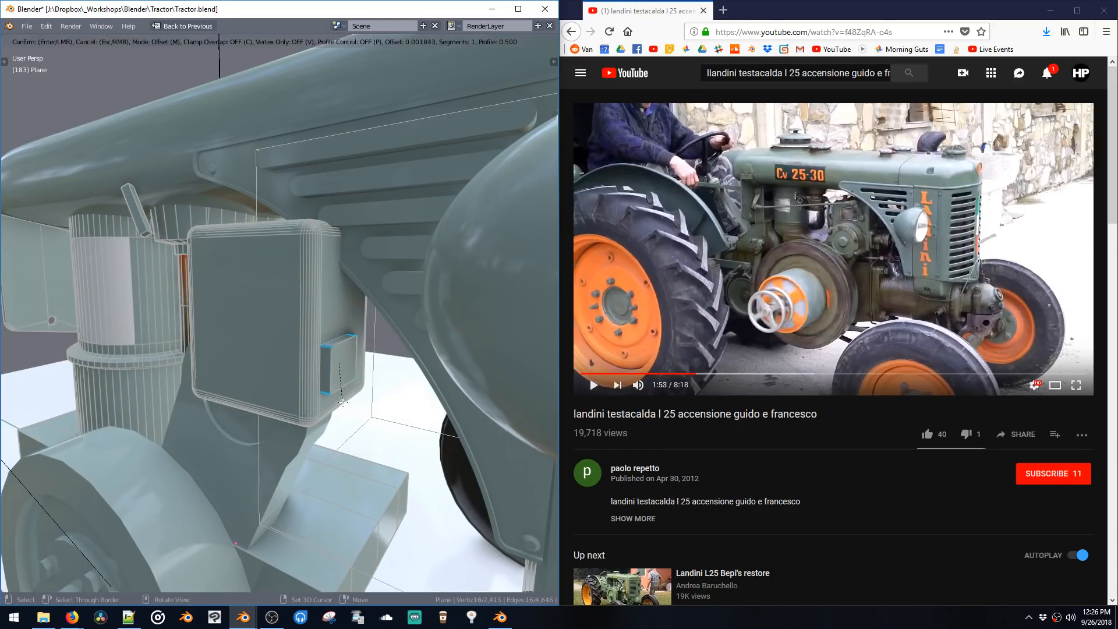
{"action": "key", "text": "Escape"}
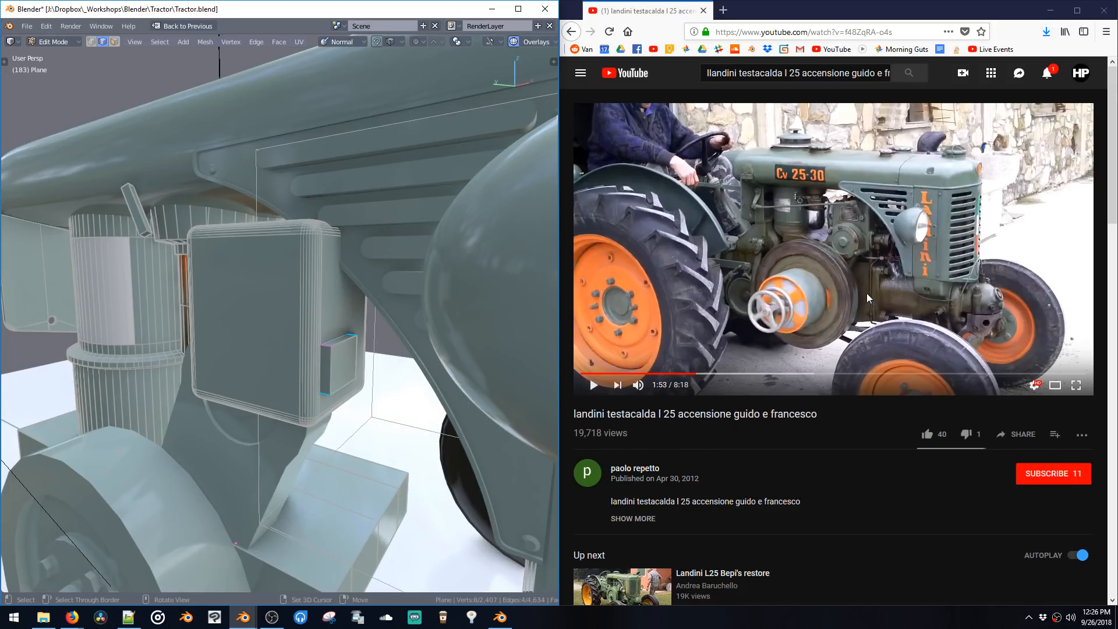
Step: Reload the YouTube page of the Landini reference video
{"action": "middle_click", "coordinate": [859, 268]}
{"action": "middle_click", "coordinate": [897, 298]}
{"action": "left_click_drag", "start_coordinate": [1109, 342], "coordinate": [1109, 81]}
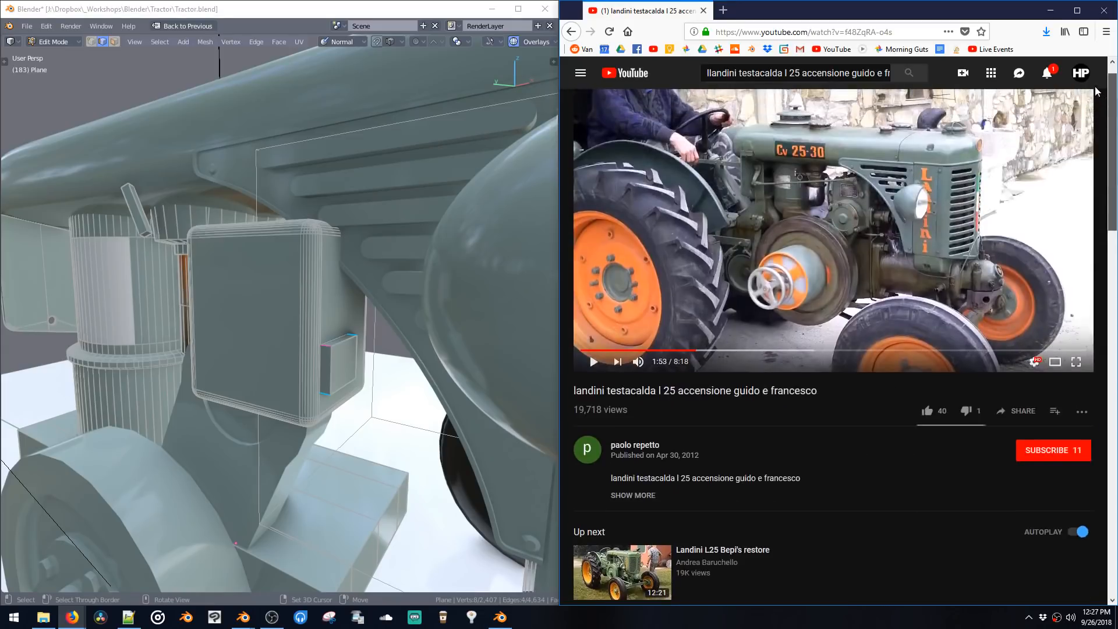
{"action": "key", "text": "F5"}
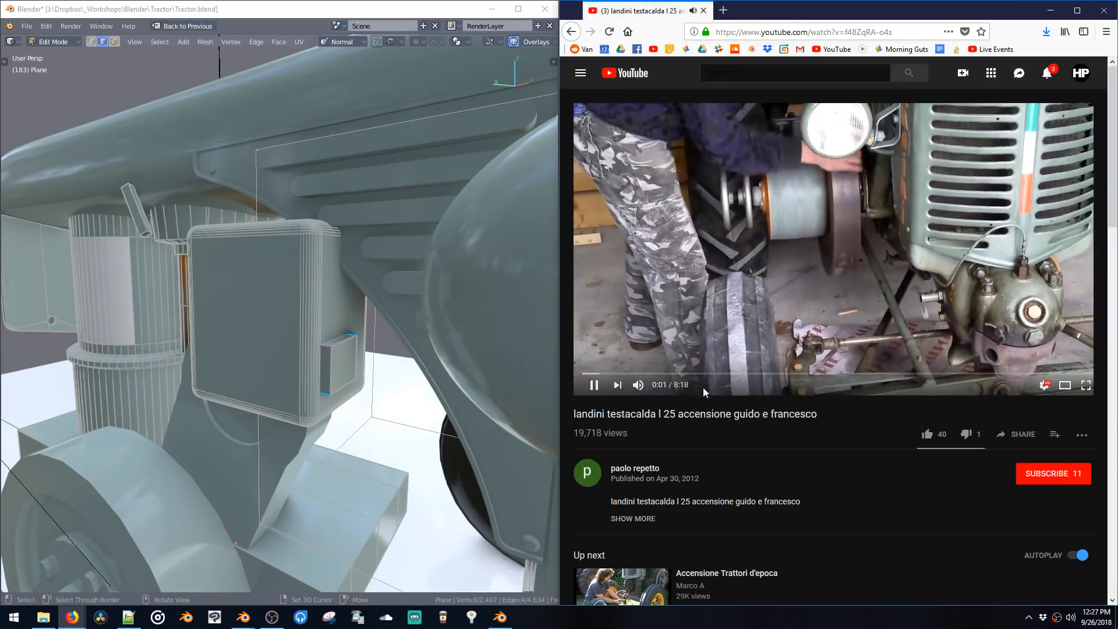
Step: Scrub through the reference video to the engine close-up at 4:35 and keep it paused there
{"action": "left_click", "coordinate": [716, 375]}
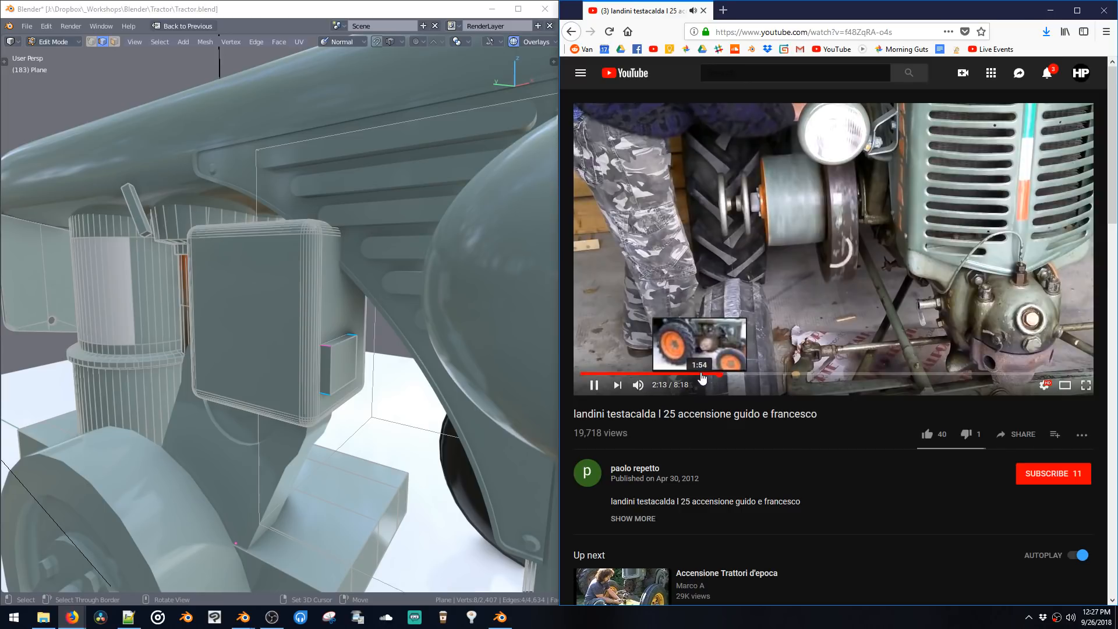
{"action": "left_click", "coordinate": [706, 374]}
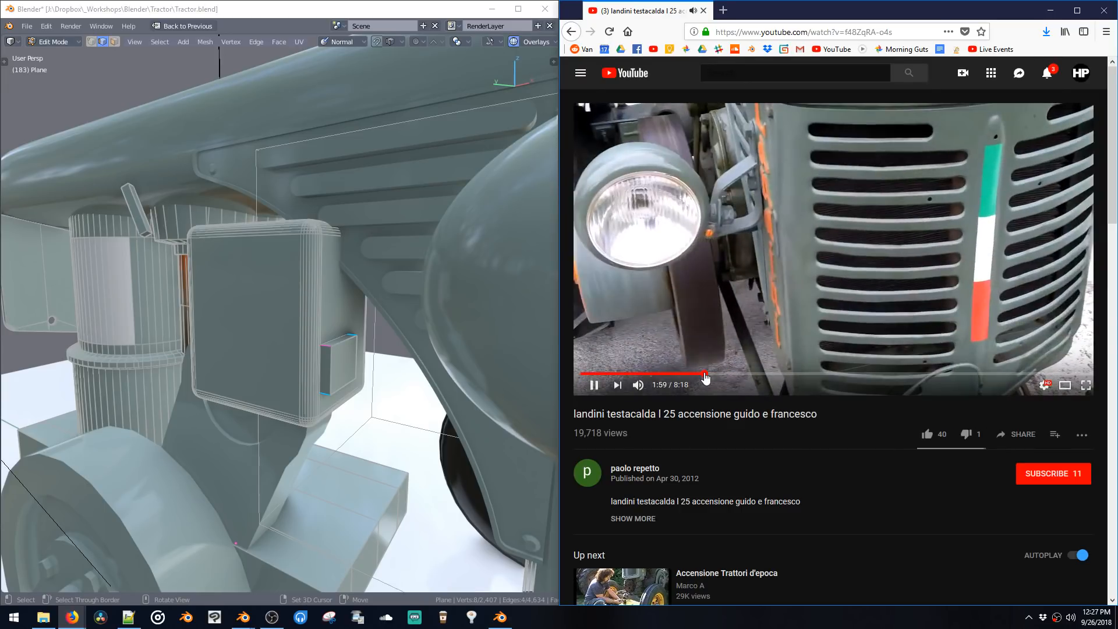
{"action": "left_click", "coordinate": [725, 375]}
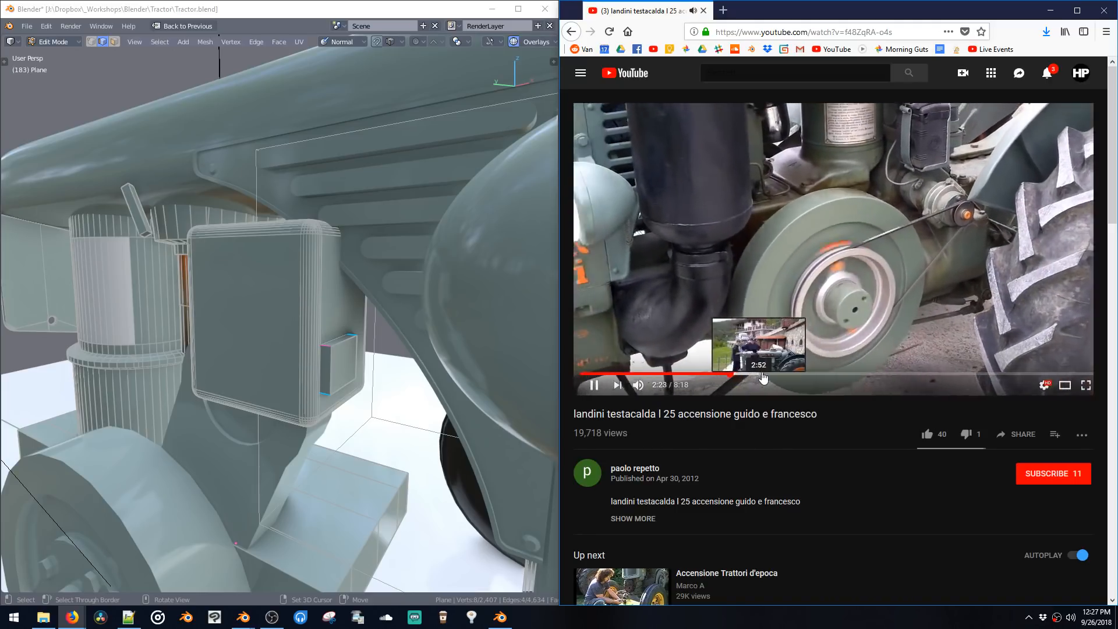
{"action": "left_click", "coordinate": [805, 375]}
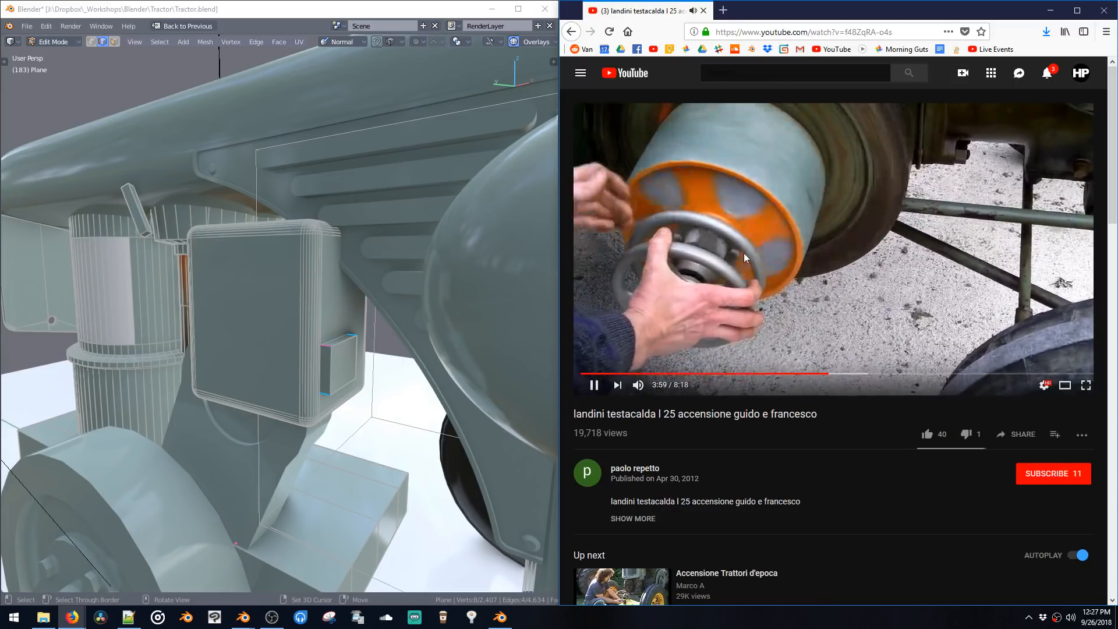
{"action": "left_click", "coordinate": [840, 373]}
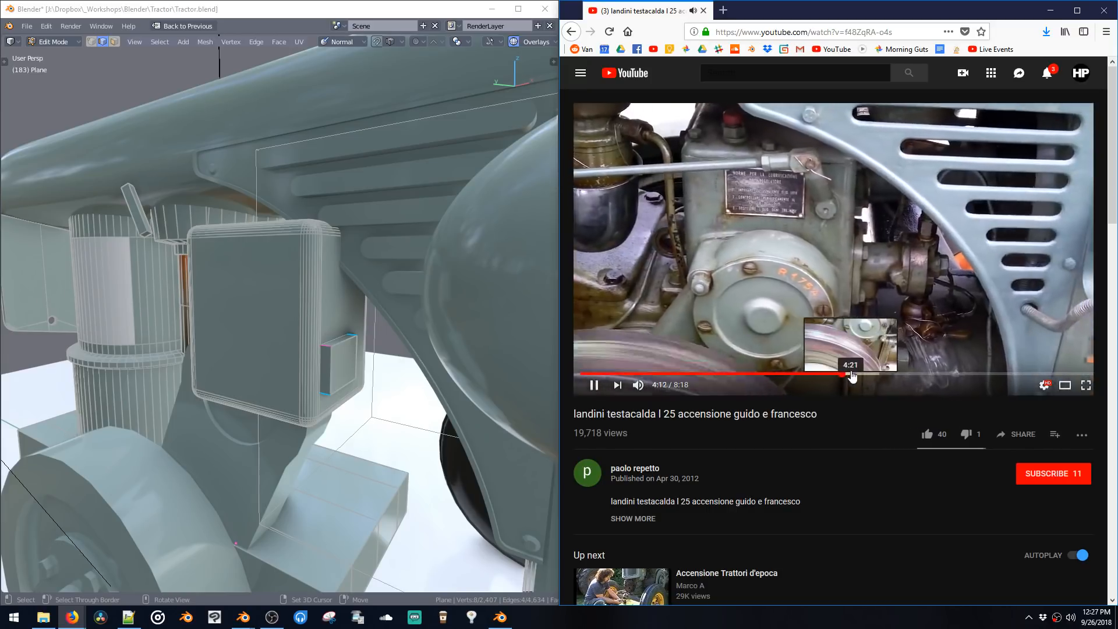
{"action": "left_click", "coordinate": [861, 374]}
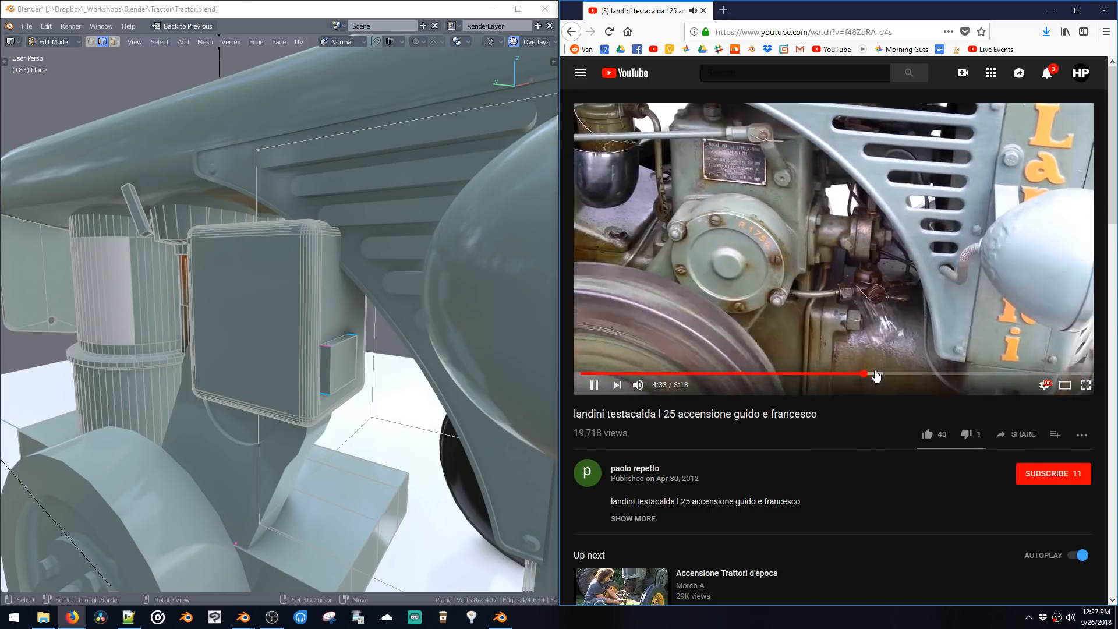
{"action": "left_click", "coordinate": [858, 328]}
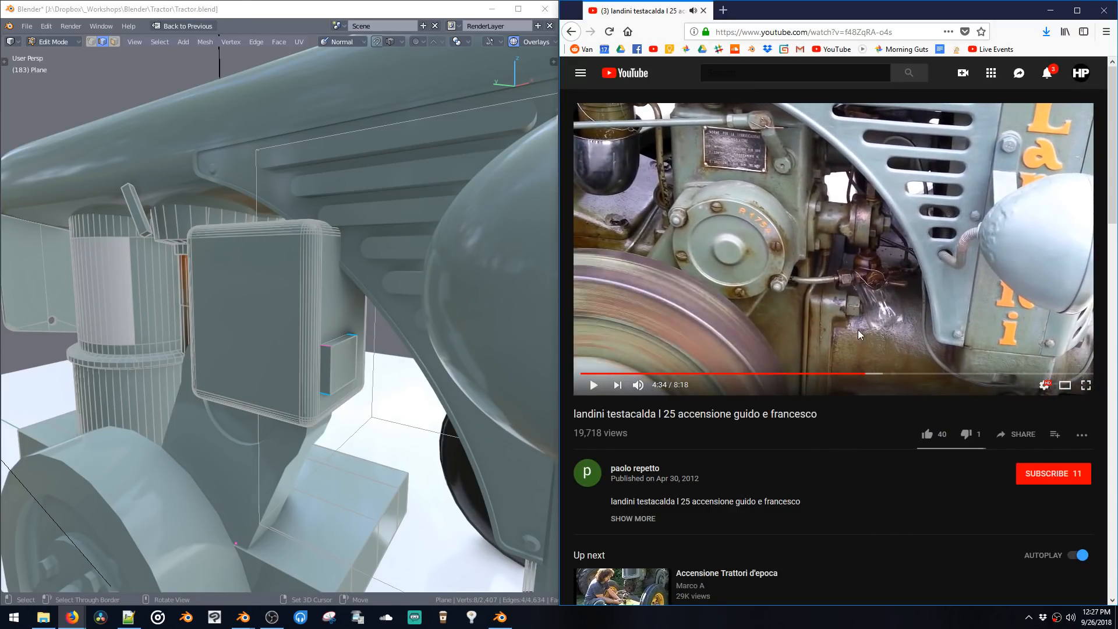
{"action": "left_click", "coordinate": [875, 373]}
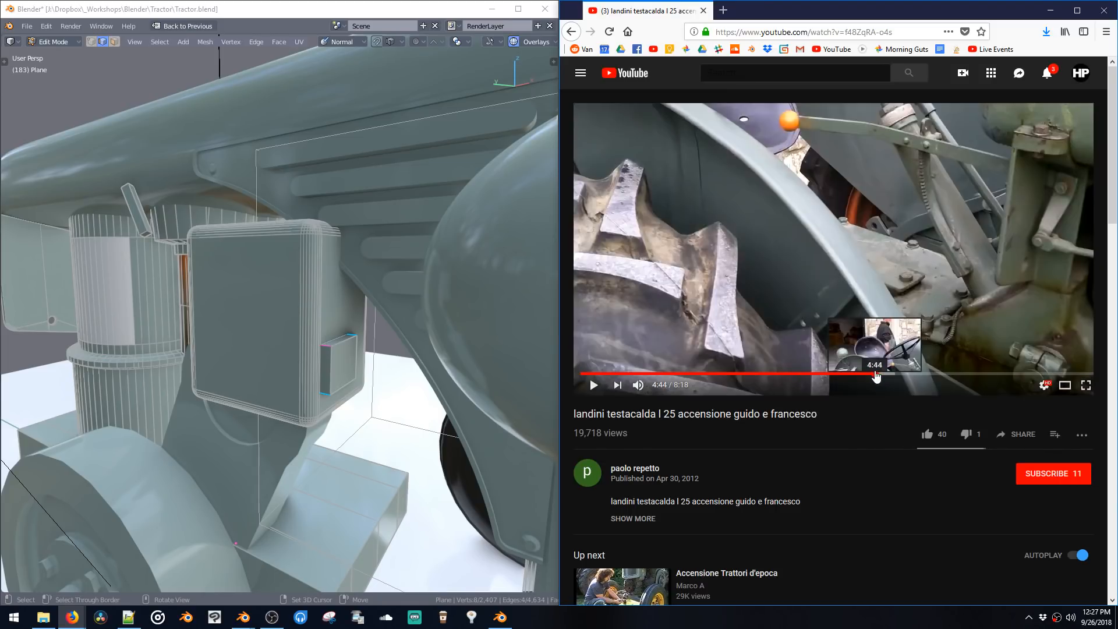
{"action": "left_click", "coordinate": [872, 374]}
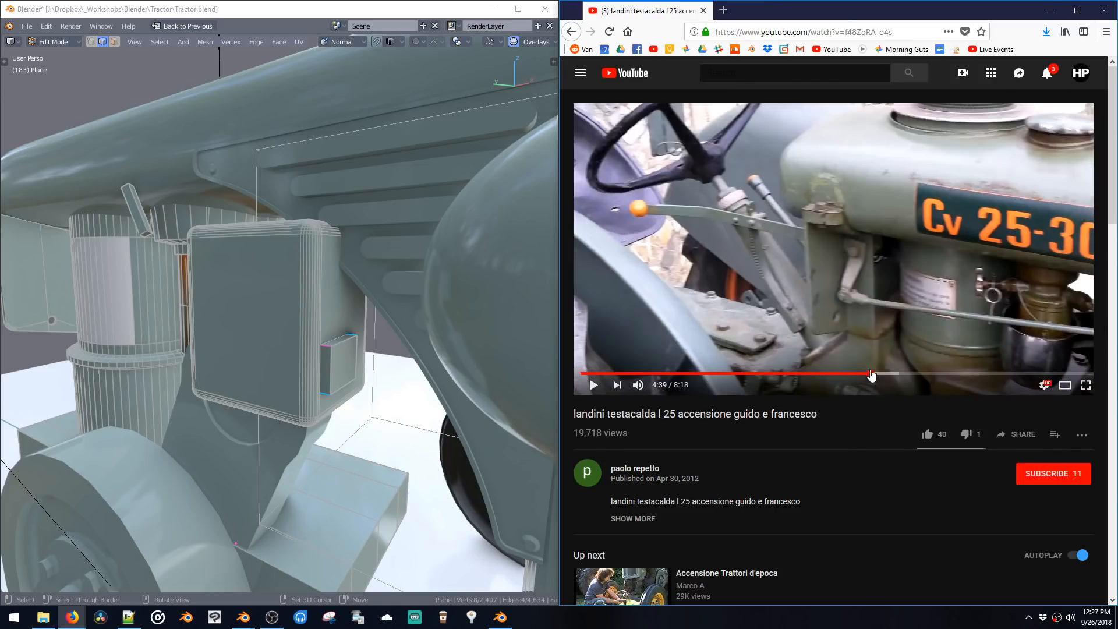
{"action": "left_click", "coordinate": [867, 374]}
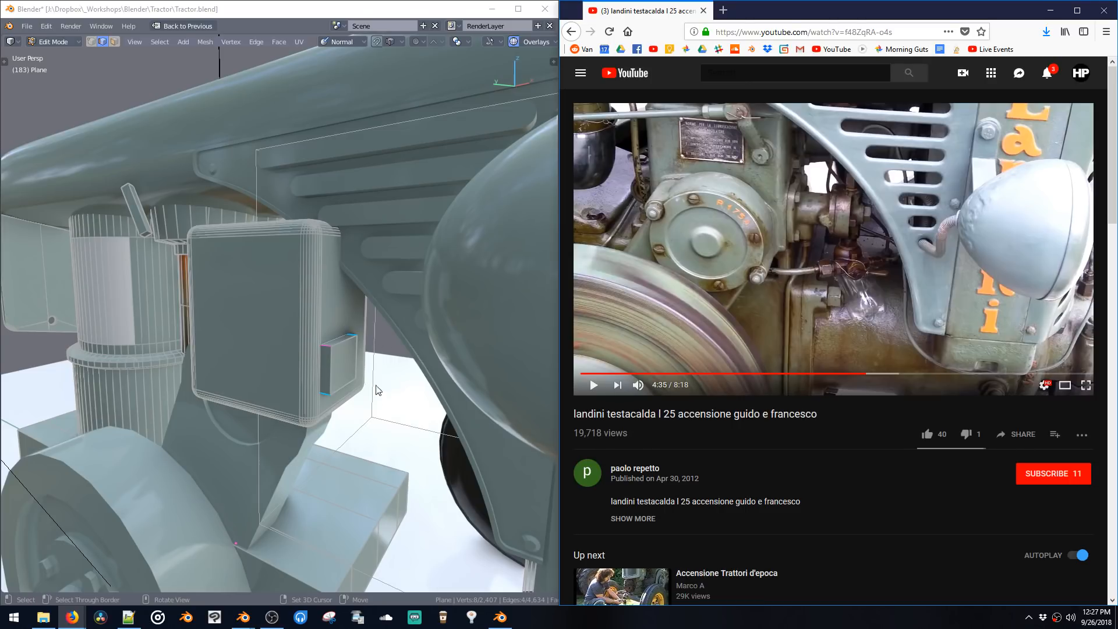
Step: Switch to Blender and examine the rounded box and the surrounding engine parts from several sides
{"action": "scroll", "coordinate": [295, 330], "scroll_direction": "up", "scroll_amount": 2}
{"action": "mouse_move", "coordinate": [292, 355]}
{"action": "middle_mouse_down"}
{"action": "mouse_move", "coordinate": [295, 330]}
{"action": "mouse_move", "coordinate": [309, 347]}
{"action": "middle_mouse_up"}
{"action": "scroll", "coordinate": [295, 330], "scroll_direction": "down", "scroll_amount": 4}
{"action": "scroll", "coordinate": [310, 348], "scroll_direction": "up", "scroll_amount": 1}
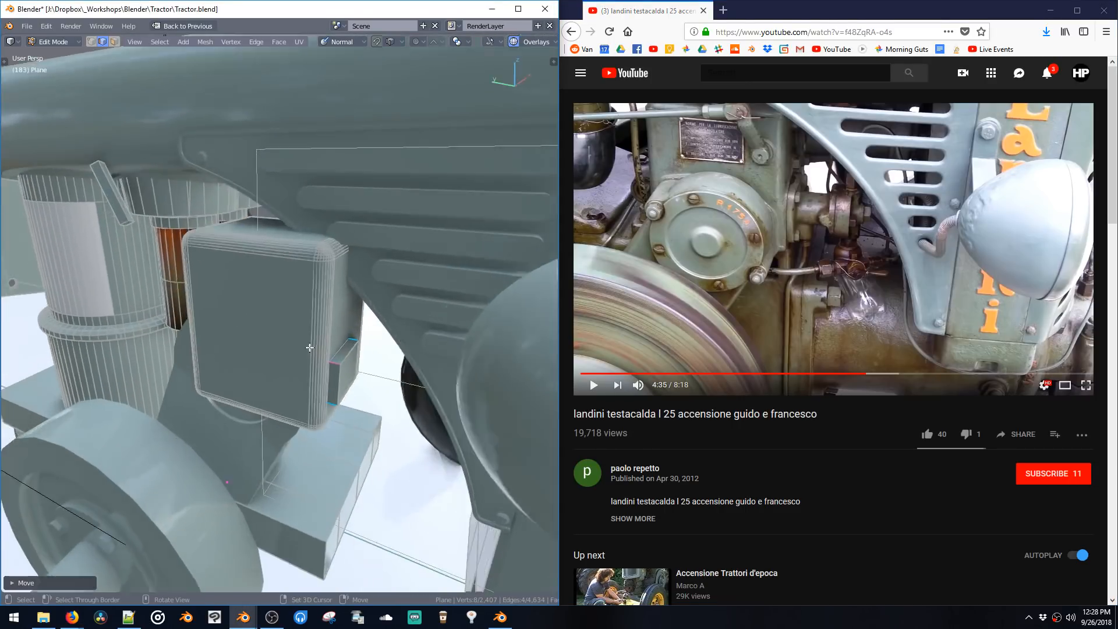
{"action": "scroll", "coordinate": [309, 348], "scroll_direction": "up", "scroll_amount": 2}
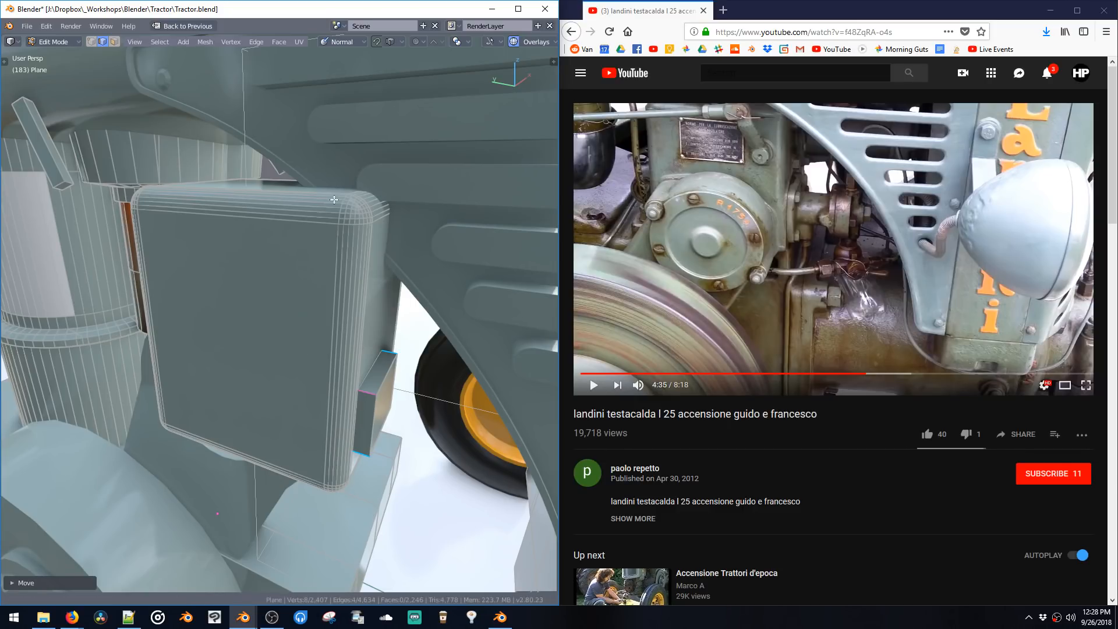
{"action": "scroll", "coordinate": [340, 274], "scroll_direction": "down", "scroll_amount": 5}
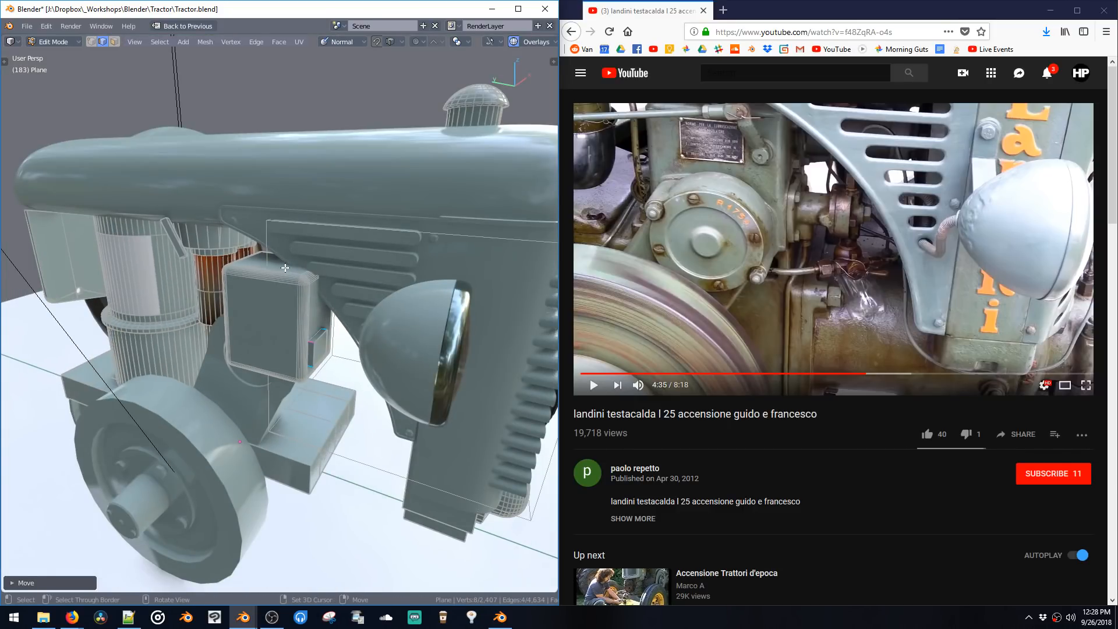
{"action": "middle_click_drag", "start_coordinate": [282, 267], "coordinate": [304, 237]}
{"action": "scroll", "coordinate": [291, 250], "scroll_direction": "down", "scroll_amount": 4}
{"action": "middle_click_drag", "start_coordinate": [244, 274], "coordinate": [259, 287]}
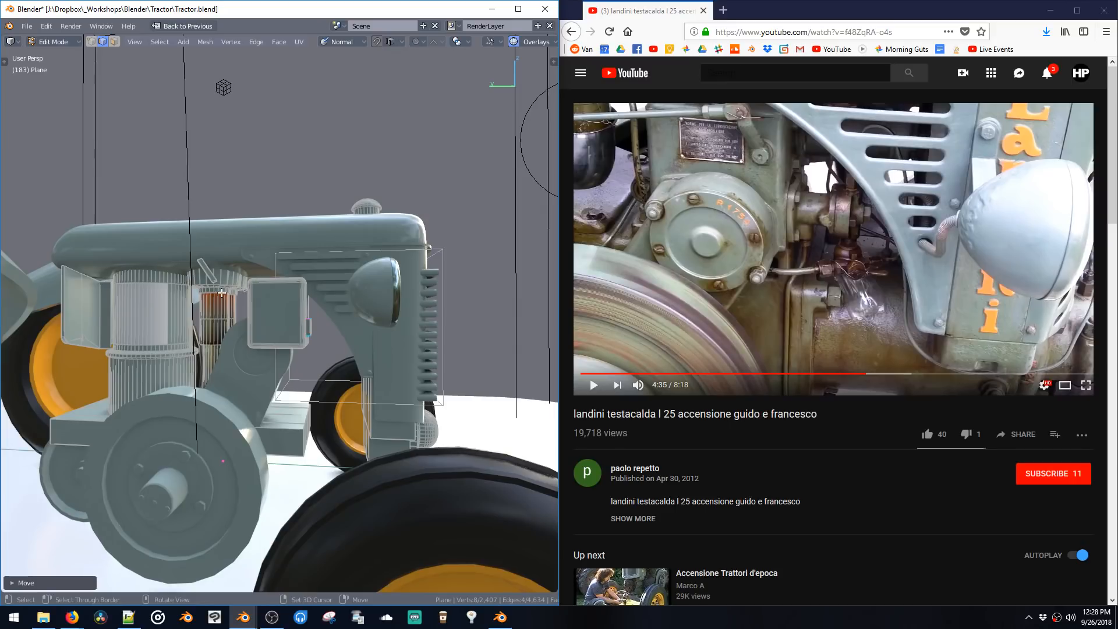
Step: Try a horizontal Knife cut across the rounded box and the engine cylinders in the left orthographic view
{"action": "key", "text": "KP_3"}
{"action": "key", "text": "ctrl+KP_3"}
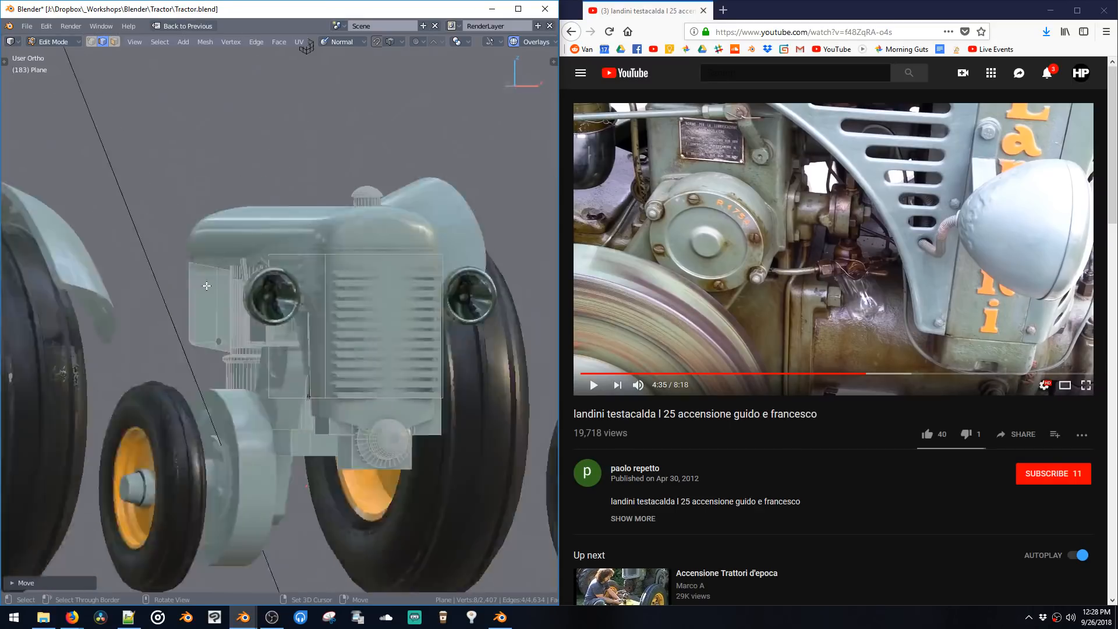
{"action": "middle_click_drag", "start_coordinate": [301, 269], "coordinate": [376, 252], "text": "shift"}
{"action": "key", "text": "k"}
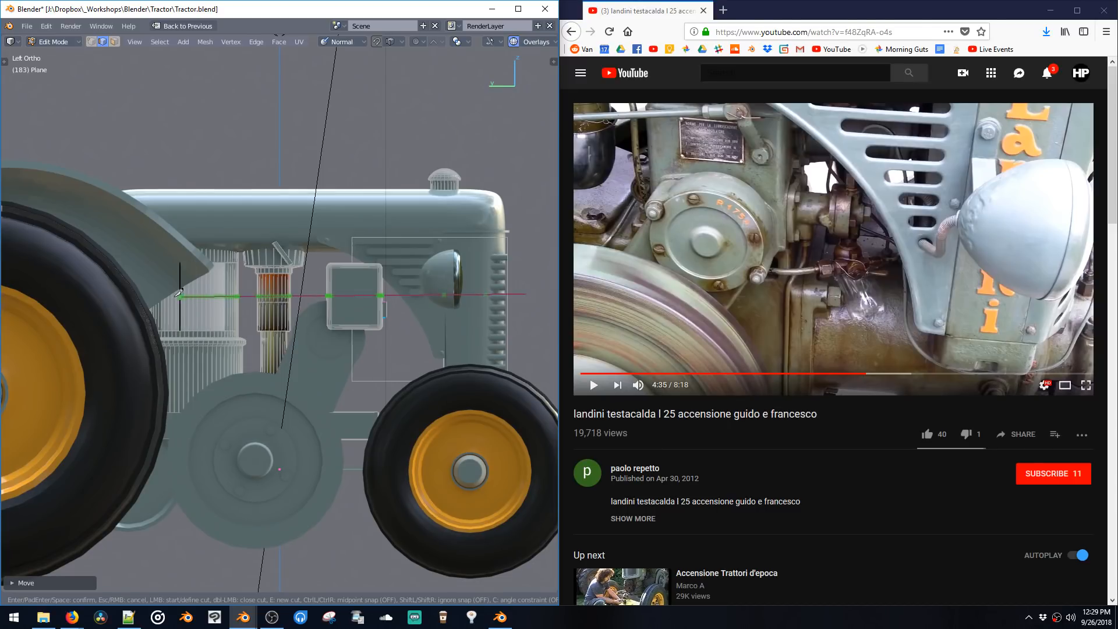
{"action": "left_click", "coordinate": [32, 284]}
{"action": "key", "text": "Return"}
Step: Dissolve the small rectangular block on the rounded box's front side together with its leftover vertices
{"action": "middle_click_drag", "start_coordinate": [175, 300], "coordinate": [271, 318]}
{"action": "scroll", "coordinate": [266, 296], "scroll_direction": "up", "scroll_amount": 3}
{"action": "key", "text": "ctrl+x"}
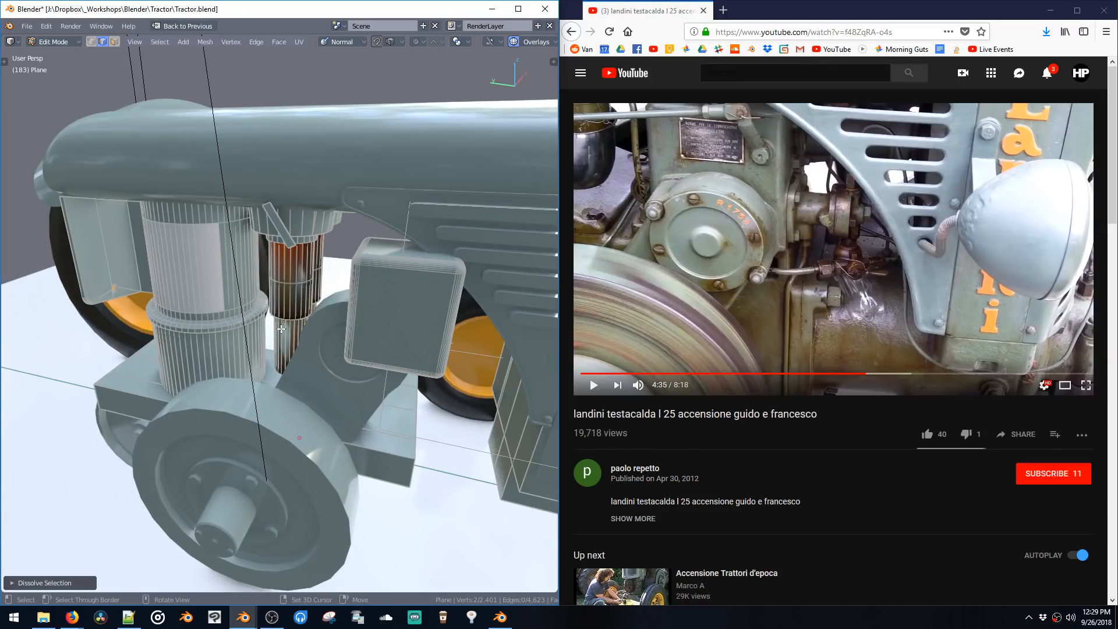
{"action": "middle_click_drag", "start_coordinate": [322, 306], "coordinate": [381, 361]}
{"action": "key", "text": "ctrl+x"}
Step: Duplicate the flat front-side face of the rounded box and scale the copy down to a small face
{"action": "key", "text": "3"}
{"action": "left_click", "coordinate": [394, 316]}
{"action": "key", "text": "shift+d"}
{"action": "left_click", "coordinate": [406, 355]}
{"action": "key", "text": "s"}
{"action": "left_click", "coordinate": [411, 358]}
Step: Extrude the small face into a thin block, position it low on the box's front side, and enlarge it
{"action": "key", "text": "e"}
{"action": "left_click", "coordinate": [379, 337]}
{"action": "key", "text": "alt+s"}
{"action": "left_click", "coordinate": [393, 344]}
{"action": "key", "text": "ctrl+l"}
{"action": "key", "text": "g"}
{"action": "left_click", "coordinate": [400, 334]}
{"action": "key", "text": "KP_Decimal"}
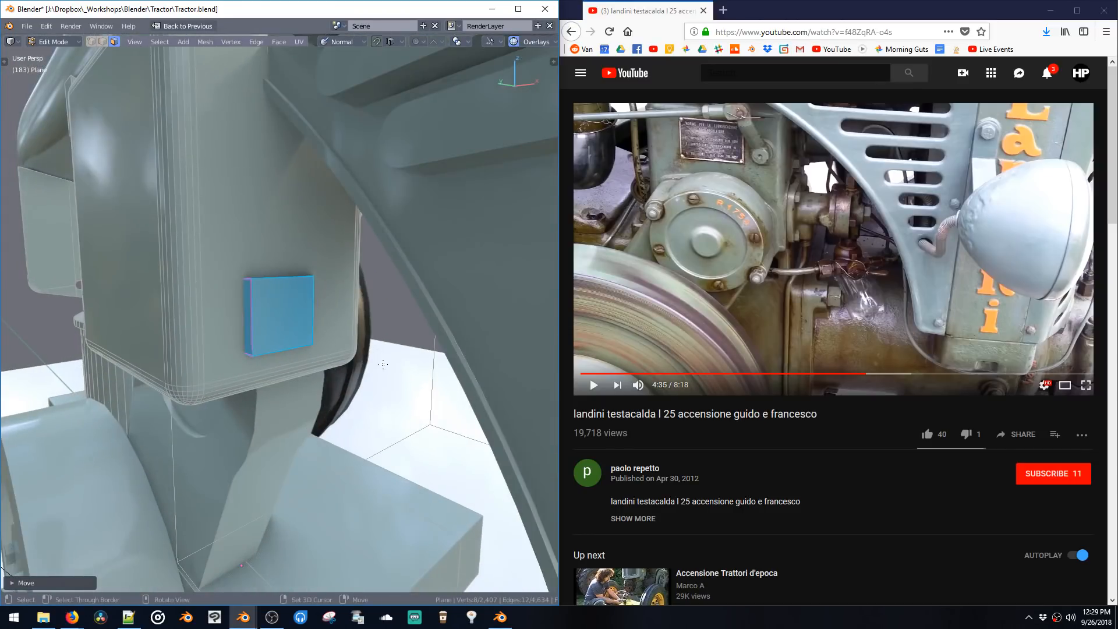
{"action": "key", "text": "s"}
{"action": "left_click", "coordinate": [425, 417]}
Step: Subdivide the thin block so that each of its faces is split into quarters
{"action": "key", "text": "ctrl+r"}
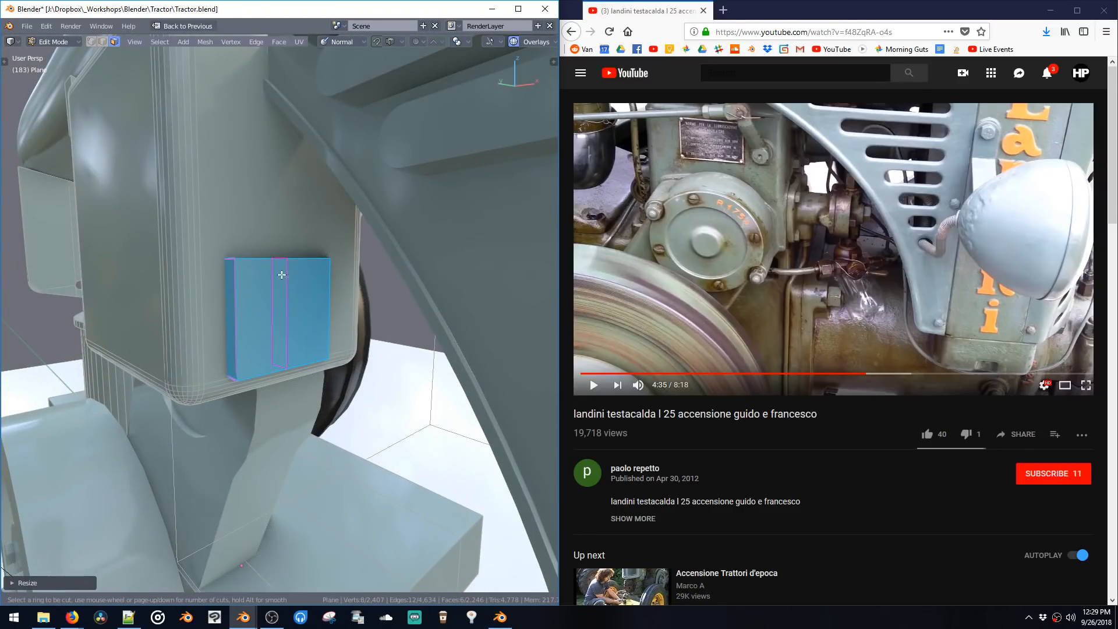
{"action": "left_click", "coordinate": [279, 271]}
{"action": "key", "text": "ctrl+l"}
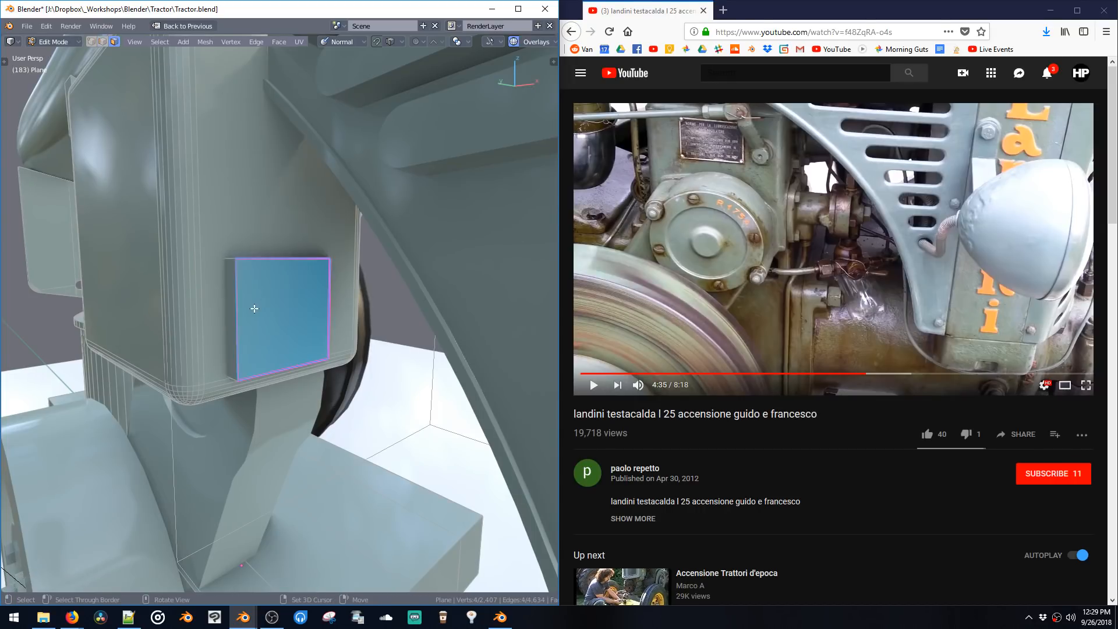
{"action": "right_click", "coordinate": [256, 309]}
{"action": "left_click", "coordinate": [256, 309]}
{"action": "middle_click_drag", "start_coordinate": [291, 309], "coordinate": [306, 321]}
{"action": "key", "text": "space"}
Step: Dissolve the edge loop running around the middle of the block's thin sides
{"action": "left_click", "coordinate": [275, 312], "text": "alt"}
{"action": "middle_click_drag", "start_coordinate": [262, 282], "coordinate": [266, 297]}
{"action": "left_click", "coordinate": [245, 271], "text": "alt"}
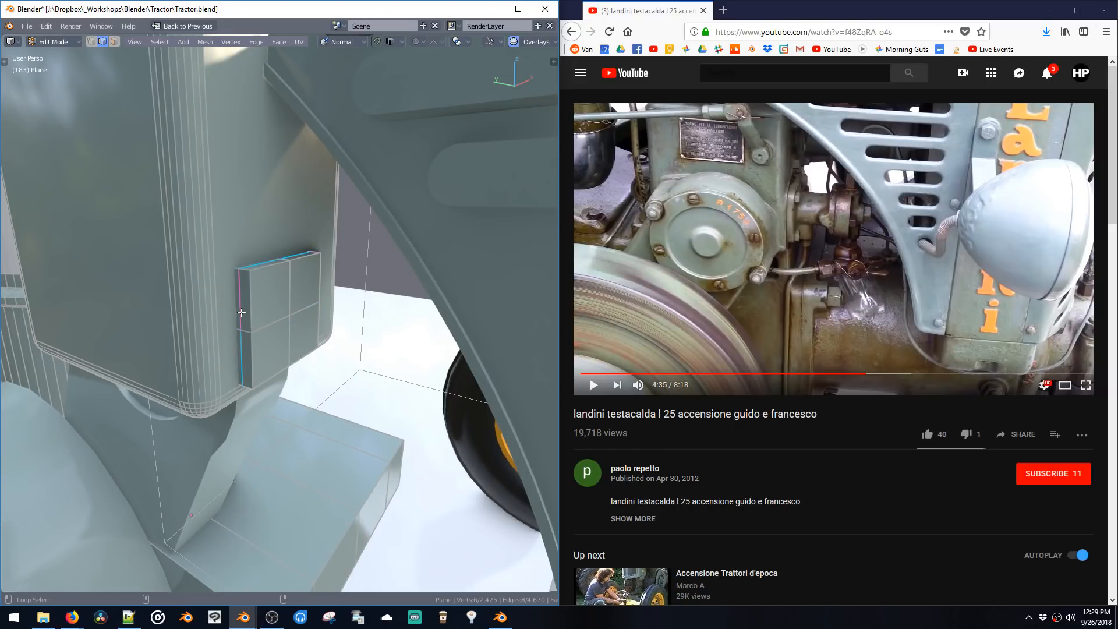
{"action": "key", "text": "ctrl+x"}
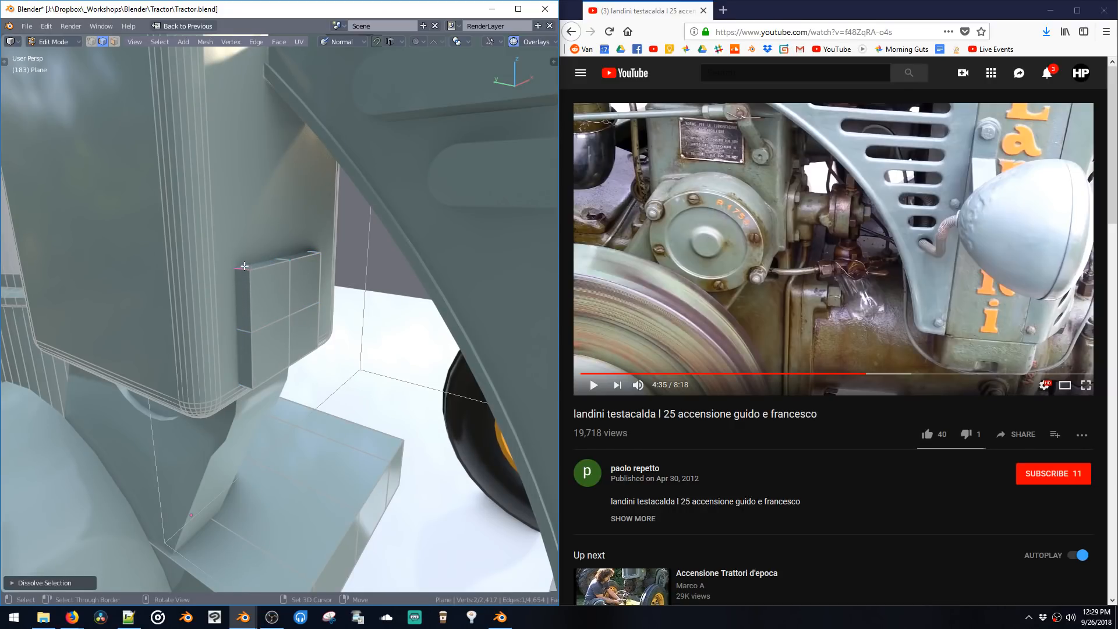
Step: Scale the block's four corner edges inward so that its outline bulges at the middle of each side
{"action": "left_click", "coordinate": [278, 243], "text": "alt"}
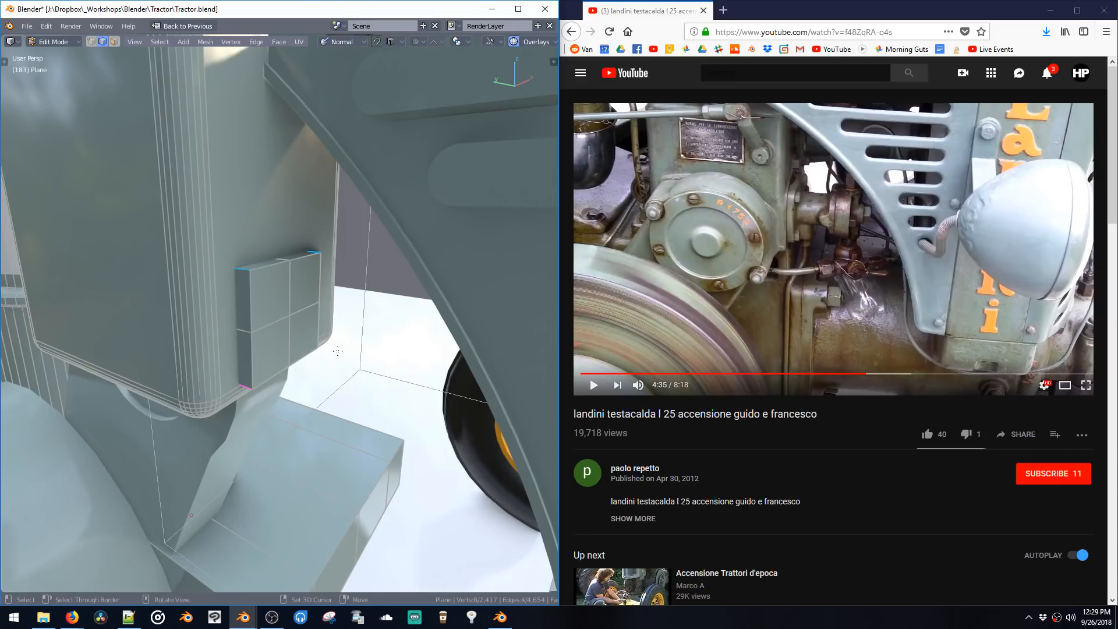
{"action": "key", "text": "s"}
{"action": "left_click", "coordinate": [352, 381]}
Step: Bevel the block's crossing middle edge loops with multiple segments to smooth its curved sides
{"action": "middle_click_drag", "start_coordinate": [351, 380], "coordinate": [315, 321]}
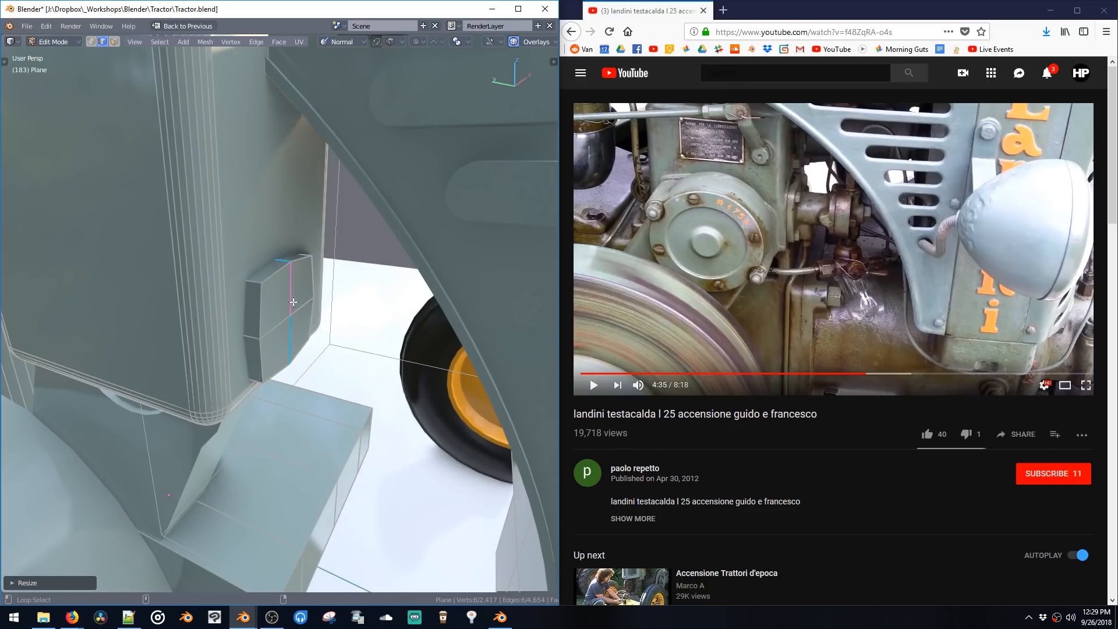
{"action": "key", "text": "ctrl+b"}
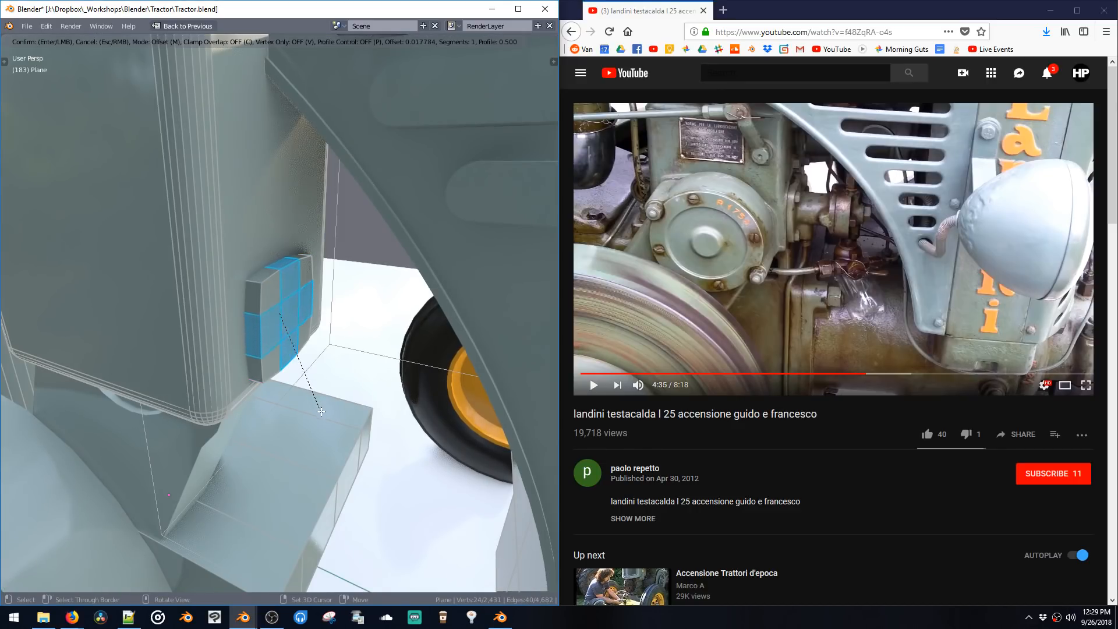
{"action": "scroll", "coordinate": [330, 430], "scroll_direction": "up", "scroll_amount": 7}
{"action": "left_click", "coordinate": [347, 436]}
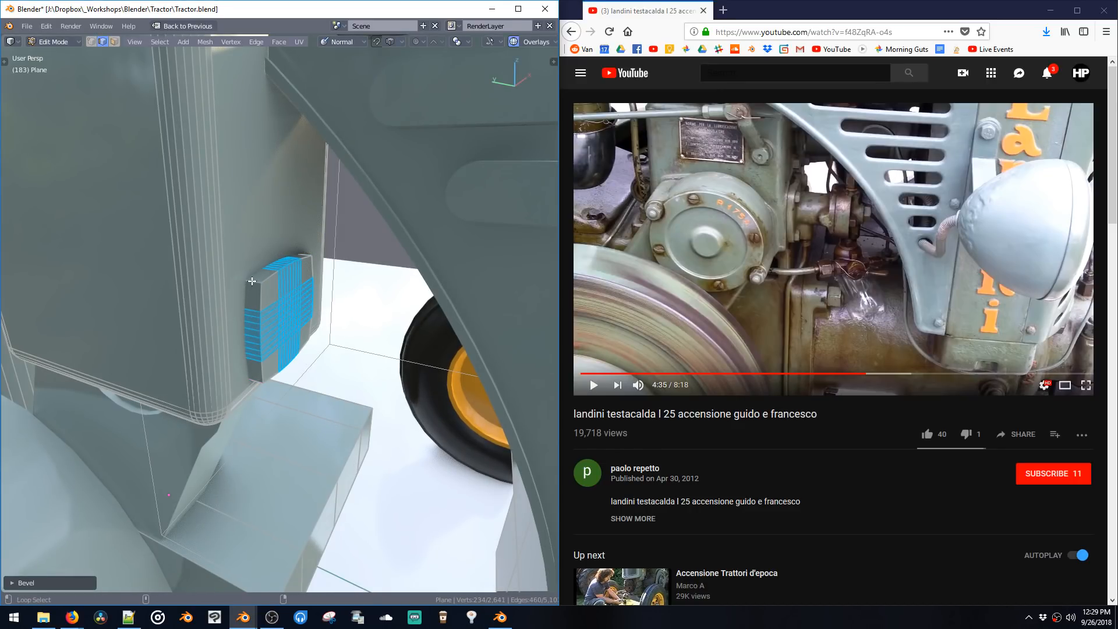
Step: Bevel the block's four corner edges with multiple segments to round its outline
{"action": "key", "text": "alt+a"}
{"action": "left_click", "coordinate": [253, 281], "text": "shift"}
{"action": "left_click", "coordinate": [304, 253], "text": "shift"}
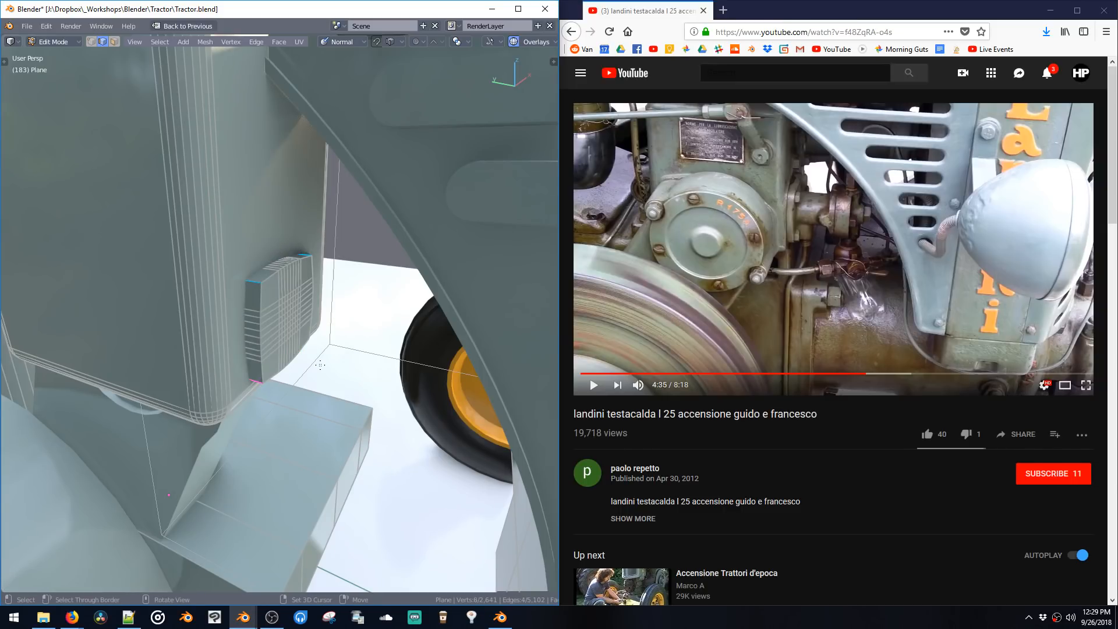
{"action": "key", "text": "ctrl+b"}
{"action": "left_click", "coordinate": [352, 414]}
{"action": "middle_click_drag", "start_coordinate": [351, 414], "coordinate": [313, 314]}
Step: Add a 24-sided cylinder at the centre of the rounded block's front face and scale it down to fit within it
{"action": "key", "text": "3"}
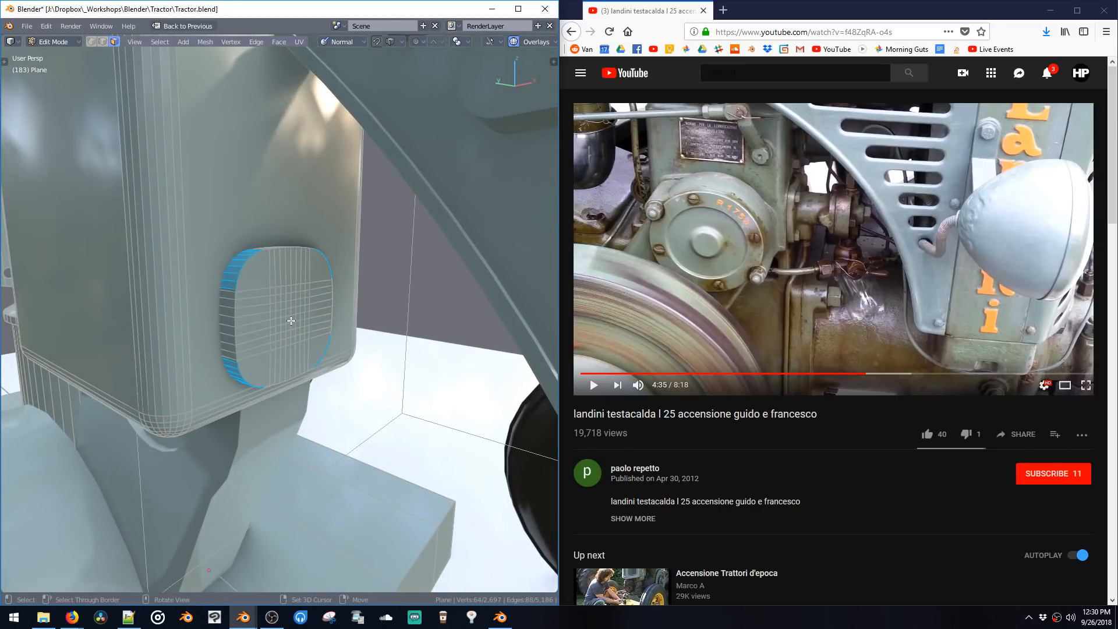
{"action": "left_click", "coordinate": [289, 316]}
{"action": "left_click", "coordinate": [289, 327], "text": "ctrl"}
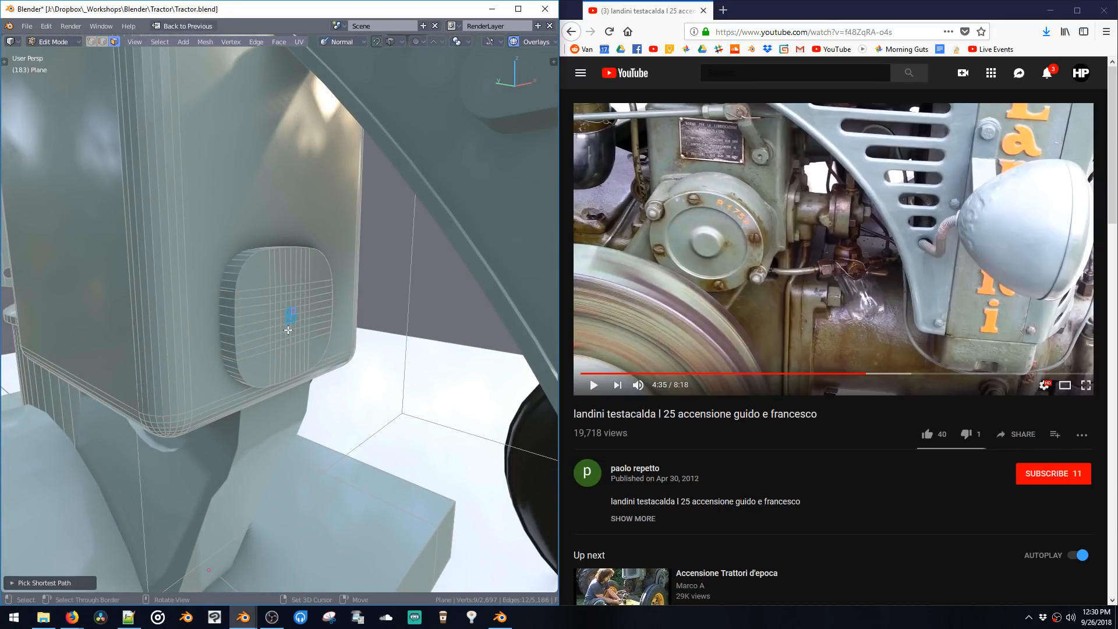
{"action": "key", "text": "shift+a"}
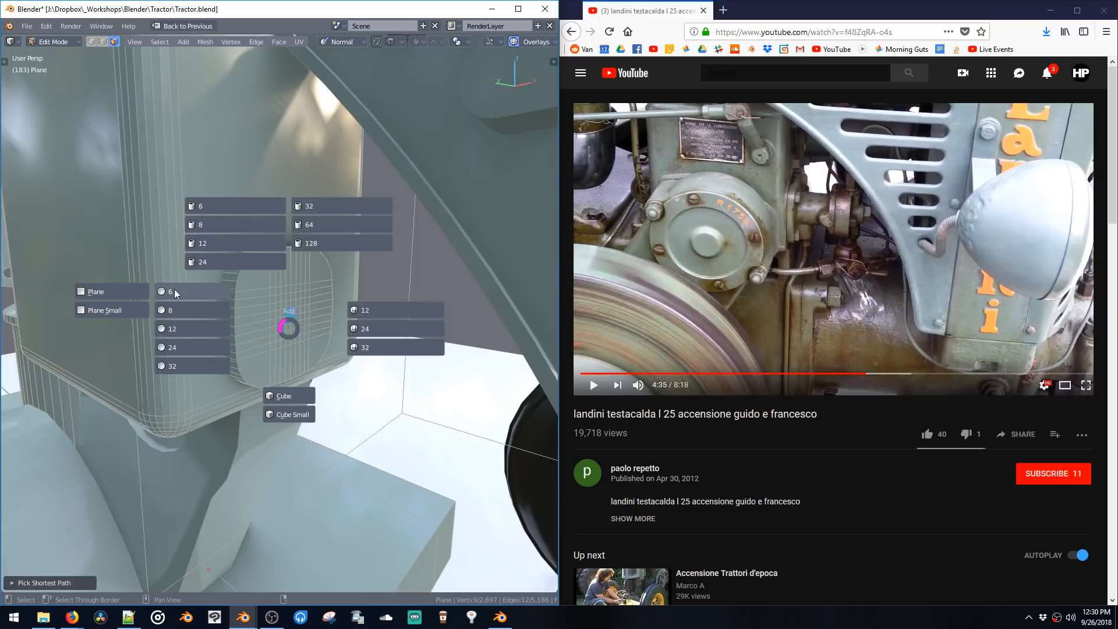
{"action": "left_click", "coordinate": [218, 261]}
{"action": "key", "text": "s"}
{"action": "left_click", "coordinate": [361, 429]}
{"action": "scroll", "coordinate": [308, 335], "scroll_direction": "down", "scroll_amount": 3}
{"action": "scroll", "coordinate": [308, 334], "scroll_direction": "up", "scroll_amount": 1}
{"action": "key", "text": "s"}
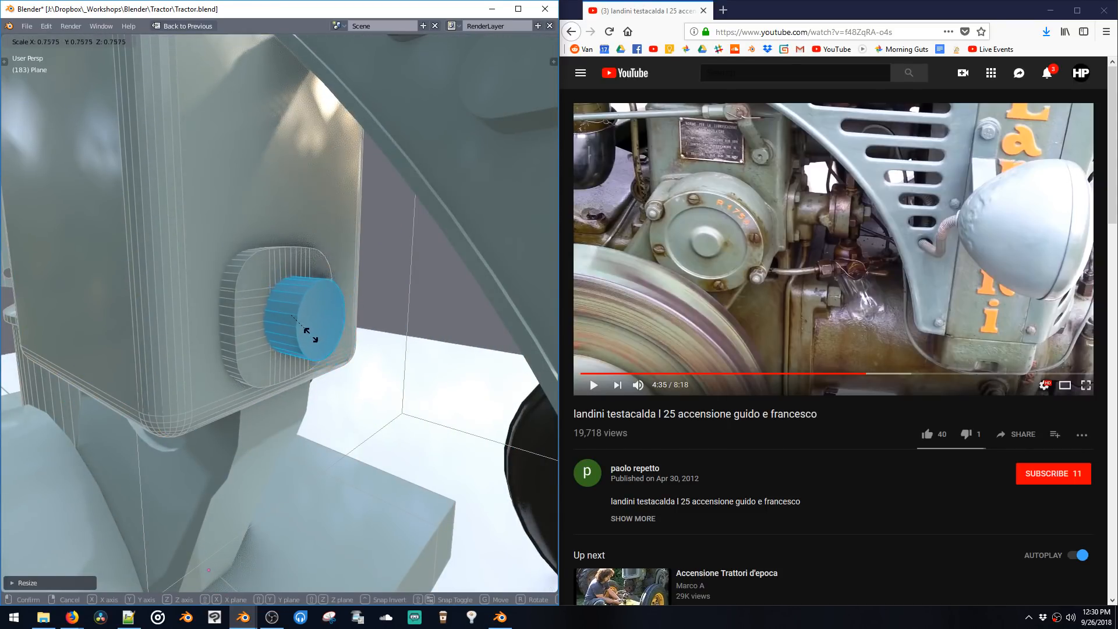
{"action": "left_click", "coordinate": [308, 329]}
Step: Add a six-sided cylinder at the flange's upper corner, scale it down, position it and rotate it about Y as a bolt head
{"action": "left_click", "coordinate": [256, 264]}
{"action": "key", "text": "shift+a"}
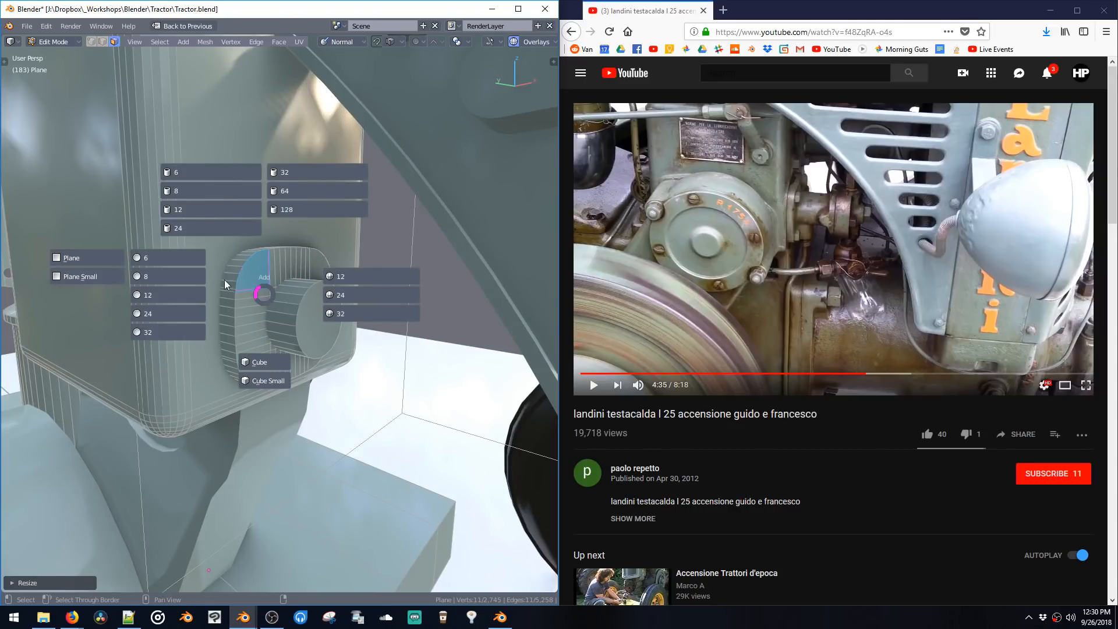
{"action": "left_click", "coordinate": [191, 178]}
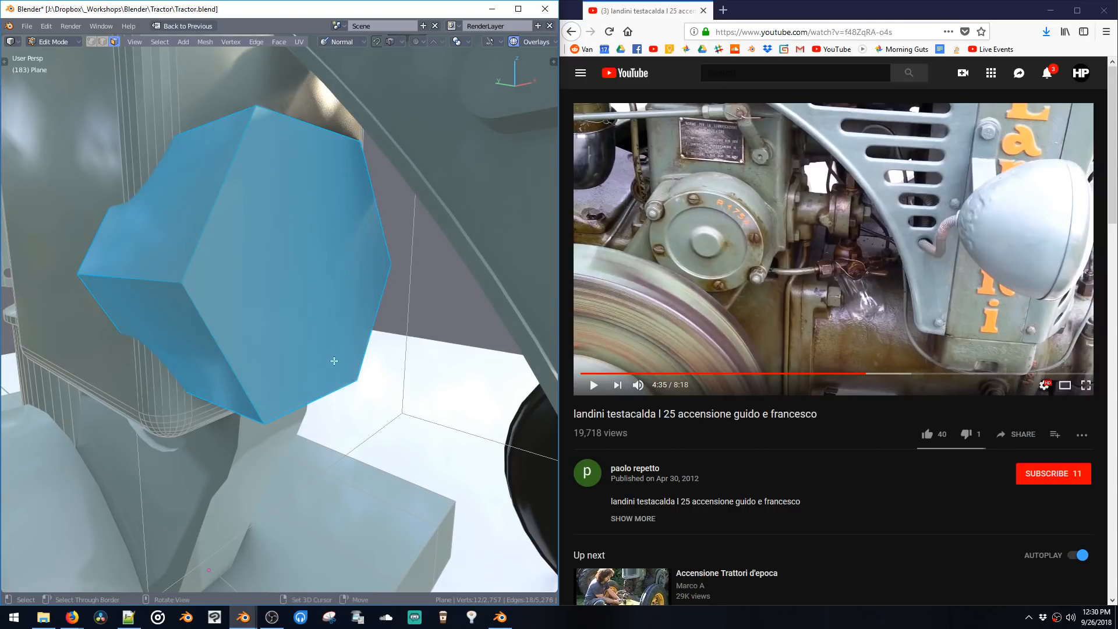
{"action": "left_click", "coordinate": [264, 275]}
{"action": "middle_click_drag", "start_coordinate": [278, 283], "coordinate": [260, 282]}
{"action": "key", "text": "g"}
{"action": "left_click", "coordinate": [271, 283]}
{"action": "key", "text": "r"}
{"action": "key", "text": "y"}
{"action": "left_click", "coordinate": [304, 266]}
Step: Duplicate the bolt head to the flange's other upper corner and align its height along Z
{"action": "left_click", "coordinate": [319, 277]}
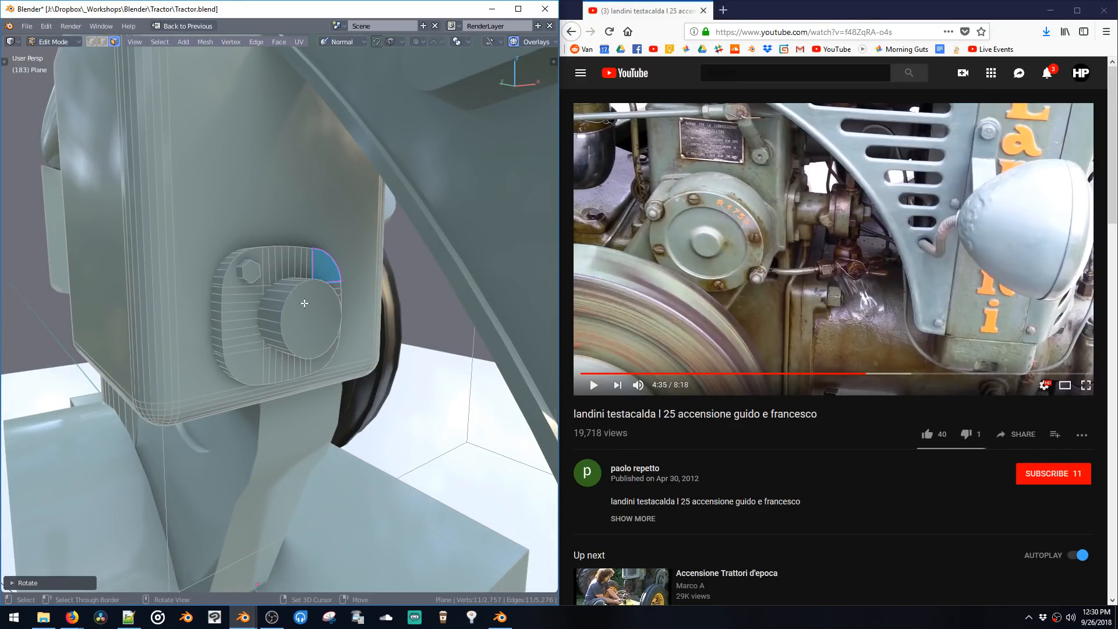
{"action": "left_click", "coordinate": [250, 272]}
{"action": "key", "text": "ctrl+l"}
{"action": "middle_click_drag", "start_coordinate": [249, 262], "coordinate": [231, 260]}
{"action": "key", "text": "shift+d"}
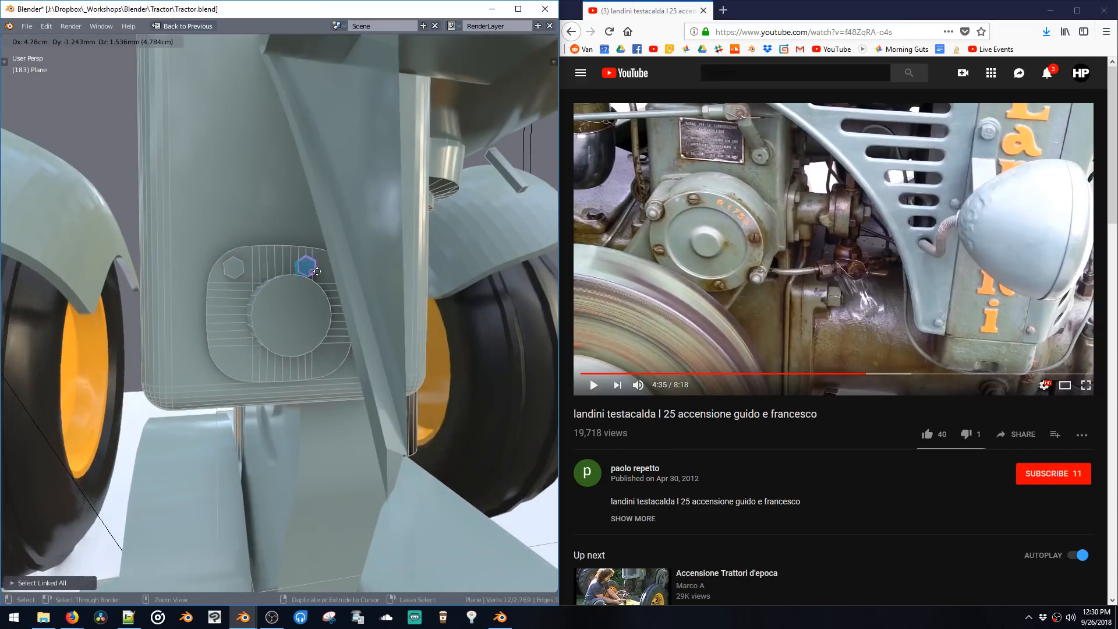
{"action": "key", "text": "shift+z"}
{"action": "left_click", "coordinate": [310, 265]}
{"action": "key", "text": "ctrl+z"}
{"action": "middle_click_drag", "start_coordinate": [308, 274], "coordinate": [324, 277]}
{"action": "key", "text": "shift+d"}
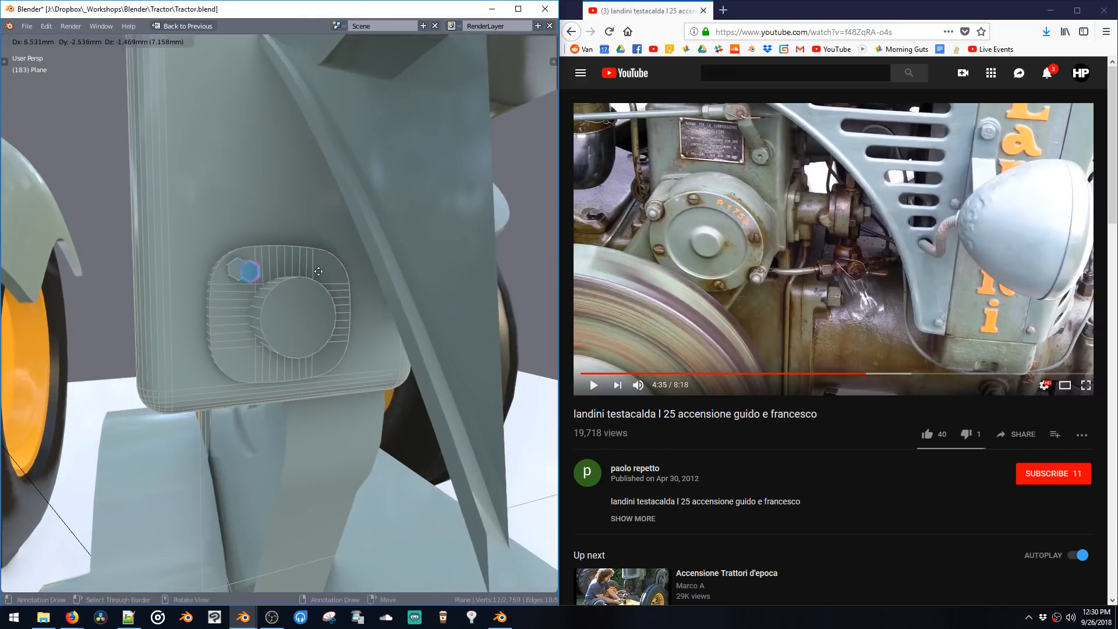
{"action": "left_click", "coordinate": [333, 277]}
{"action": "key", "text": "g"}
{"action": "key", "text": "z"}
{"action": "left_click", "coordinate": [327, 267]}
Step: Duplicate both upper bolt heads down to the flange's lower corners
{"action": "left_click", "coordinate": [243, 275], "text": "shift"}
{"action": "key", "text": "shift+d"}
{"action": "key", "text": "z"}
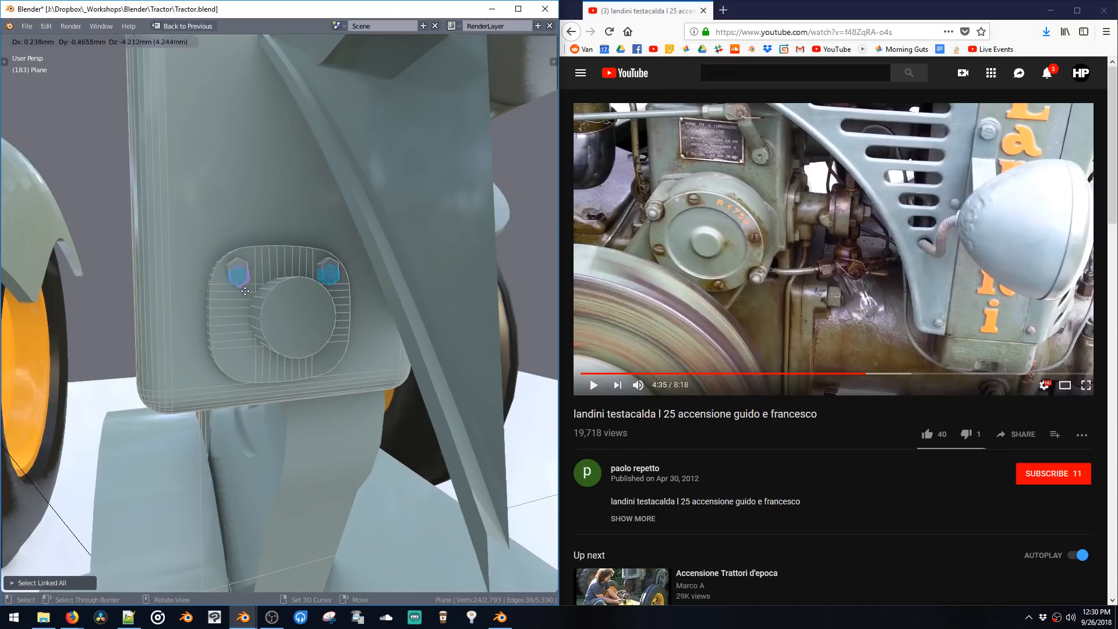
{"action": "left_click", "coordinate": [248, 369]}
Step: Lengthen the pipe out of the flange along Y, then extrude its end face and scale it outward
{"action": "middle_click_drag", "start_coordinate": [249, 369], "coordinate": [348, 327]}
{"action": "key", "text": "g"}
{"action": "key", "text": "y"}
{"action": "left_click", "coordinate": [361, 330]}
{"action": "key", "text": "alt+s"}
{"action": "left_click", "coordinate": [362, 340]}
{"action": "key", "text": "s"}
{"action": "left_click", "coordinate": [367, 355]}
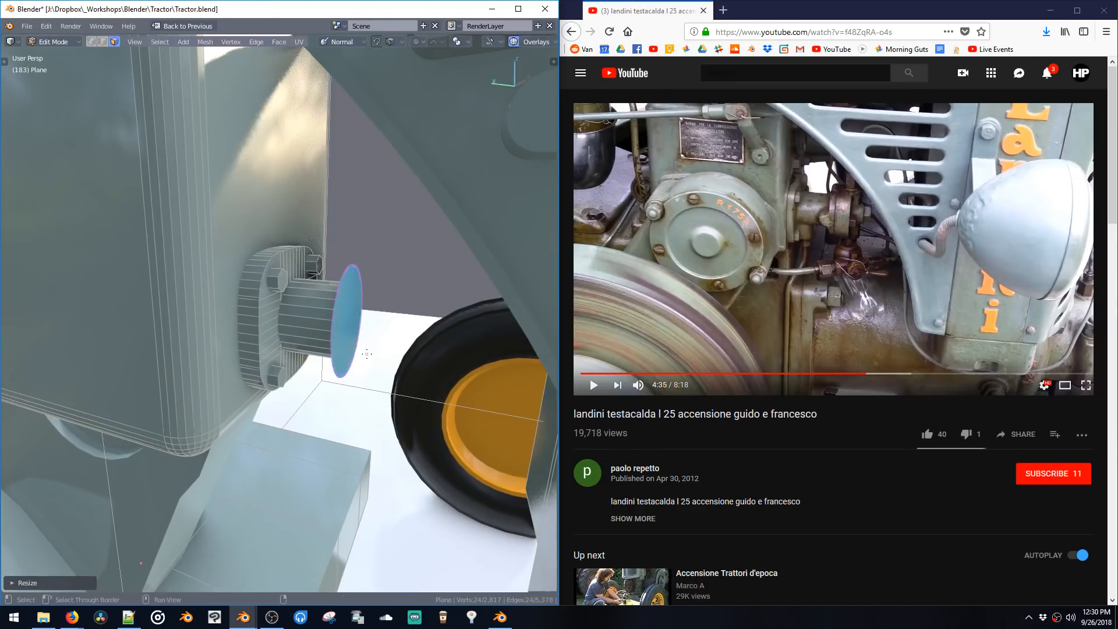
Step: Extrude the widened end face outward in two stages to form a thick round collar
{"action": "key", "text": "e"}
{"action": "left_click", "coordinate": [370, 370]}
{"action": "key", "text": "e"}
{"action": "left_click", "coordinate": [371, 380]}
Step: Bevel the edge loop around the collar into a narrow band and shrink it inward as a groove
{"action": "left_click", "coordinate": [354, 334], "text": "alt"}
{"action": "key", "text": "space"}
{"action": "left_click", "coordinate": [356, 337], "text": "alt"}
{"action": "middle_click_drag", "start_coordinate": [356, 340], "coordinate": [365, 344]}
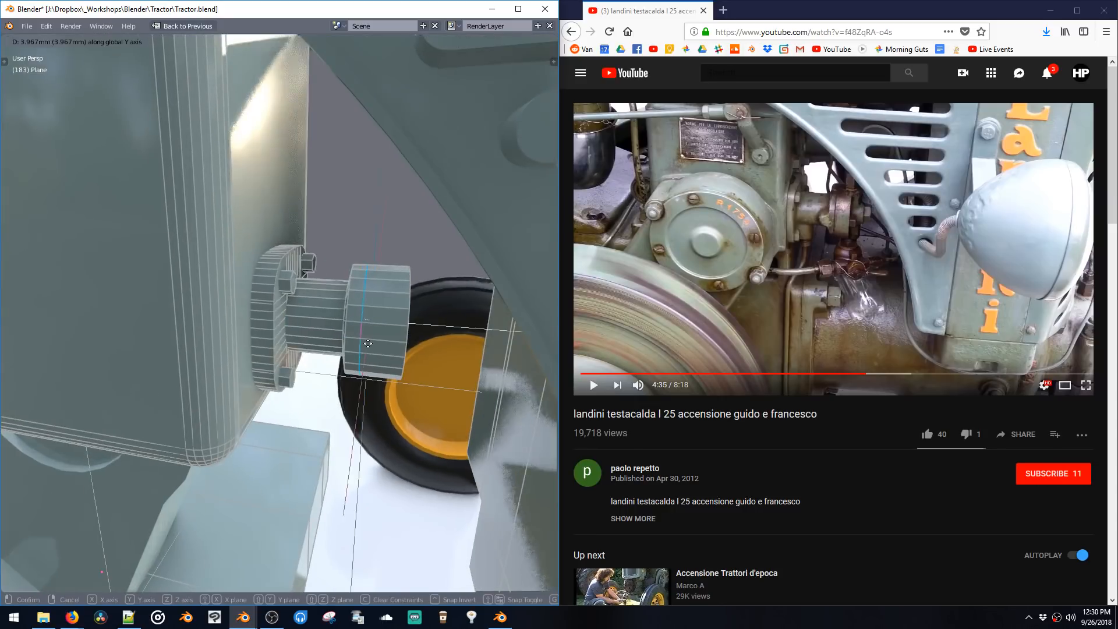
{"action": "key", "text": "ctrl+b"}
{"action": "left_click", "coordinate": [369, 348]}
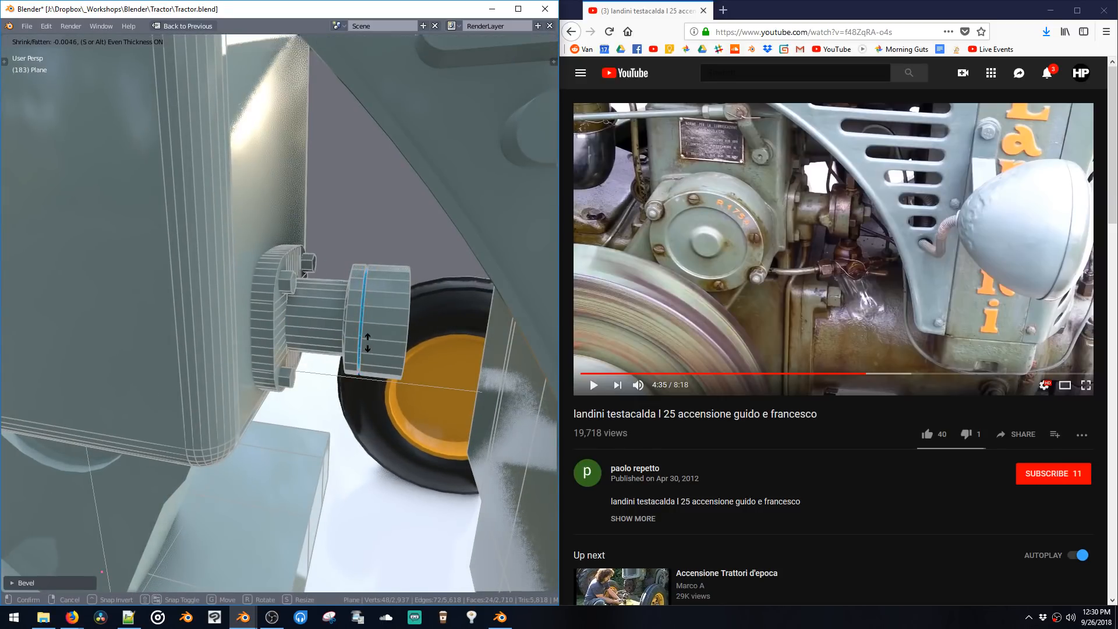
Step: Move the collar's end face along Y to adjust the collar's length
{"action": "middle_click_drag", "start_coordinate": [370, 348], "coordinate": [402, 313]}
{"action": "left_click", "coordinate": [401, 315]}
{"action": "key", "text": "g"}
{"action": "key", "text": "y"}
{"action": "left_click", "coordinate": [400, 337]}
Step: Inset the collar's end face and extrude the inset face outward as a narrower stub
{"action": "key", "text": "i"}
{"action": "left_click", "coordinate": [413, 364]}
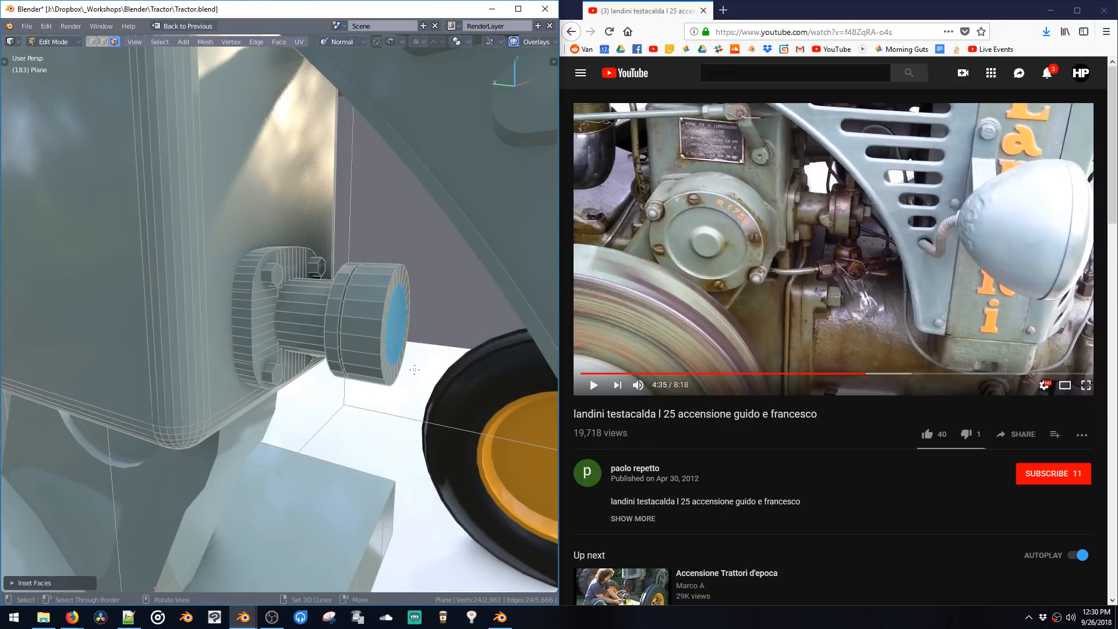
{"action": "key", "text": "alt+s"}
{"action": "left_click", "coordinate": [419, 383]}
Step: Move the edge loop where the stub meets the collar and bevel it into a smooth neck
{"action": "key", "text": "2"}
{"action": "left_click", "coordinate": [401, 381], "text": "alt"}
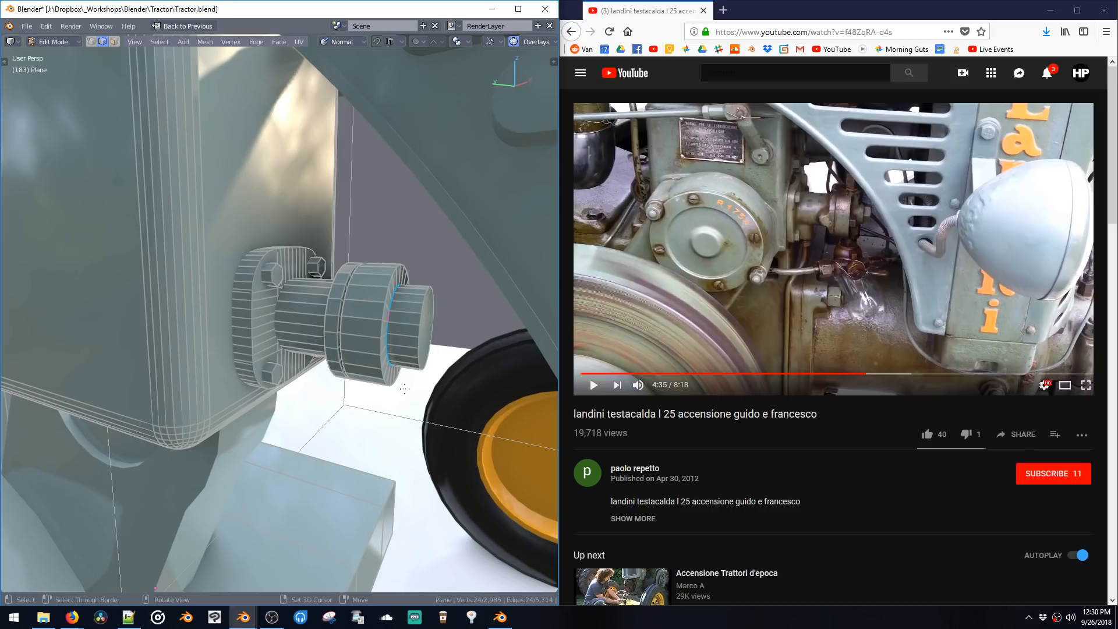
{"action": "key", "text": "g"}
{"action": "left_click", "coordinate": [409, 382]}
{"action": "key", "text": "ctrl+b"}
{"action": "left_click", "coordinate": [411, 366]}
{"action": "key", "text": "space"}
{"action": "left_click", "coordinate": [442, 312]}
{"action": "left_click", "coordinate": [425, 324]}
Step: Add a 12-sided cylinder at the top of the collar's neck, scale it down and shift it along Y
{"action": "middle_click_drag", "start_coordinate": [418, 320], "coordinate": [356, 293]}
{"action": "left_click", "coordinate": [421, 340]}
{"action": "left_click", "coordinate": [355, 308], "text": "shift"}
{"action": "key", "text": "shift+a"}
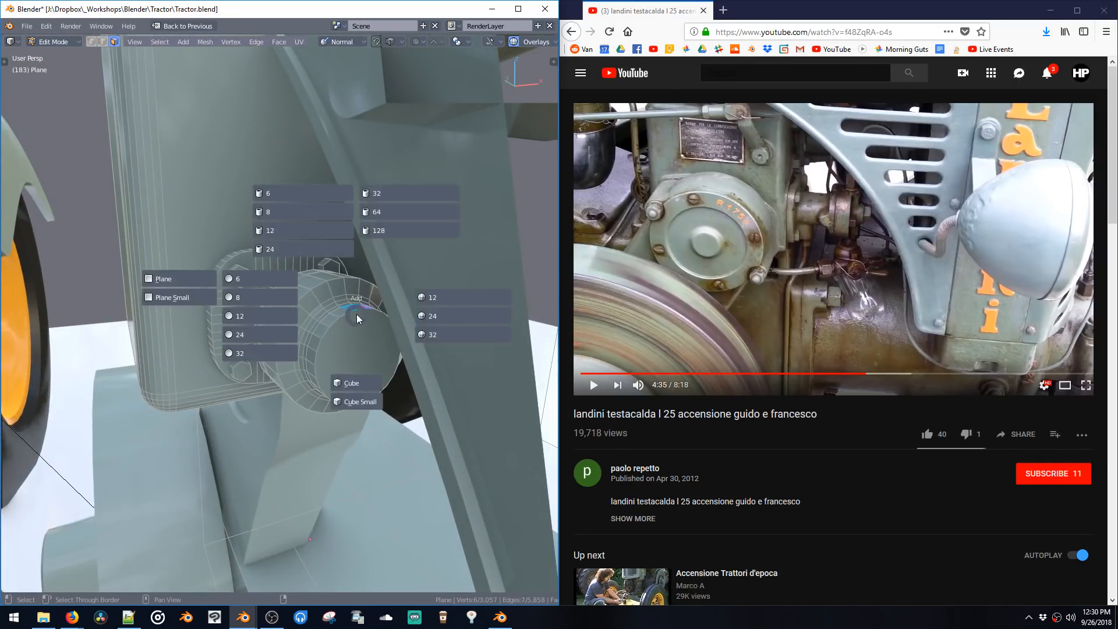
{"action": "left_click", "coordinate": [294, 230]}
{"action": "middle_click_drag", "start_coordinate": [317, 265], "coordinate": [429, 336]}
{"action": "key", "text": "s"}
{"action": "left_click", "coordinate": [406, 325]}
{"action": "key", "text": "g"}
{"action": "key", "text": "y"}
{"action": "left_click", "coordinate": [416, 332]}
Step: Scale the small upright cylinder and stretch it along Z so that it passes vertically through the neck and protrudes at both ends
{"action": "key", "text": "s"}
{"action": "key", "text": "z"}
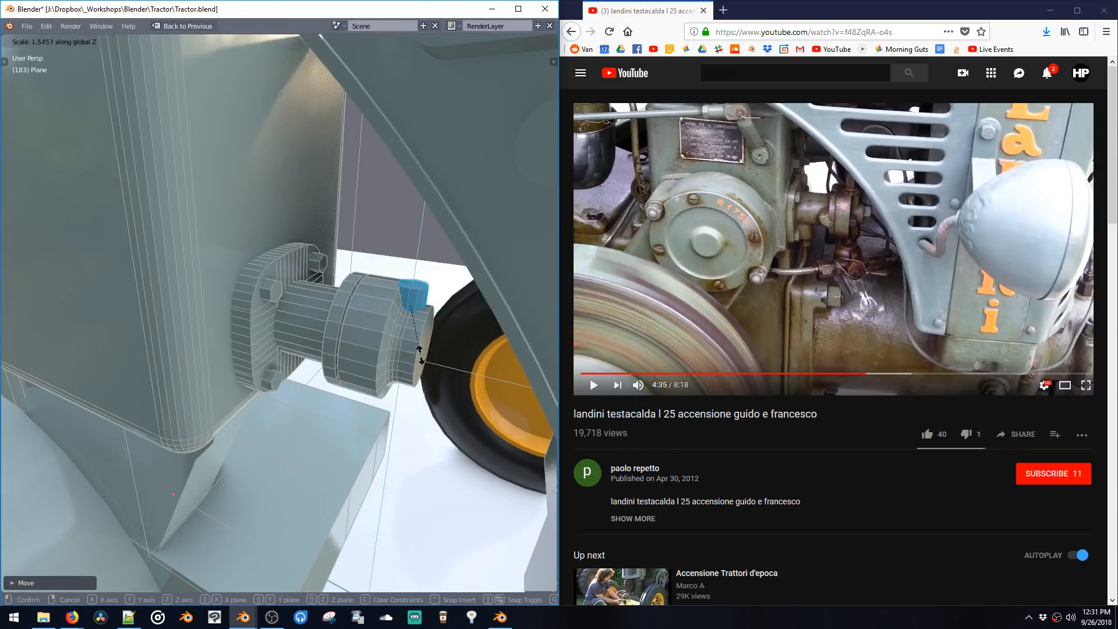
{"action": "left_click", "coordinate": [418, 354]}
{"action": "middle_click_drag", "start_coordinate": [418, 356], "coordinate": [419, 373]}
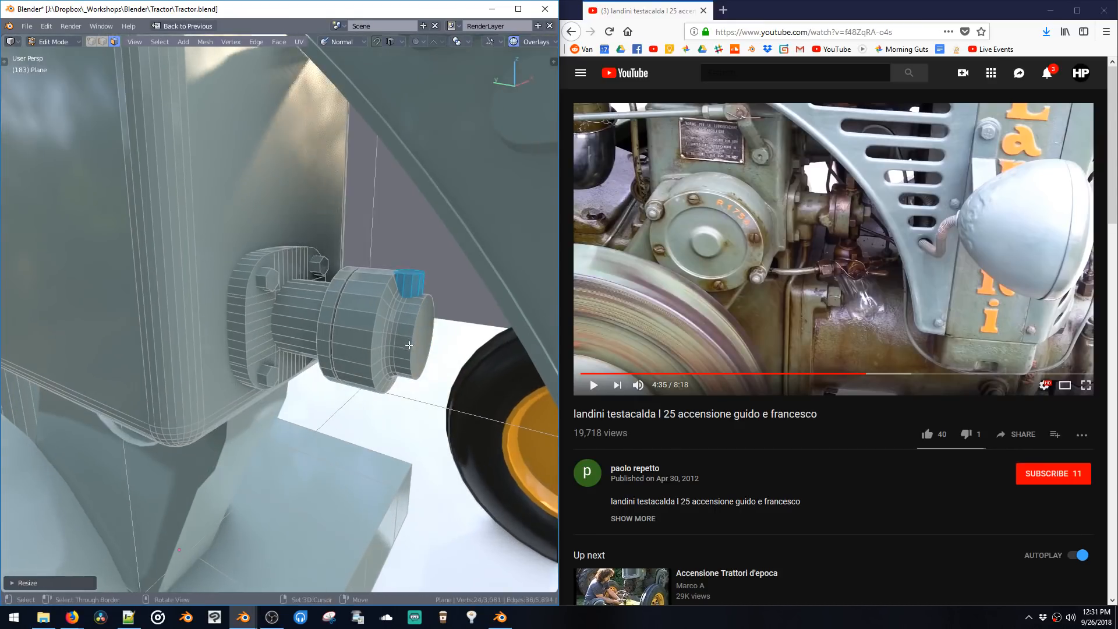
{"action": "key", "text": "s"}
{"action": "left_click", "coordinate": [418, 374]}
{"action": "key", "text": "g"}
{"action": "key", "text": "z"}
{"action": "left_click", "coordinate": [419, 409]}
{"action": "key", "text": "s"}
{"action": "key", "text": "z"}
{"action": "left_click", "coordinate": [422, 442]}
Step: Fine-tune the upright cylinder's size and position against the collar's neck
{"action": "key", "text": "s"}
{"action": "left_click", "coordinate": [422, 466]}
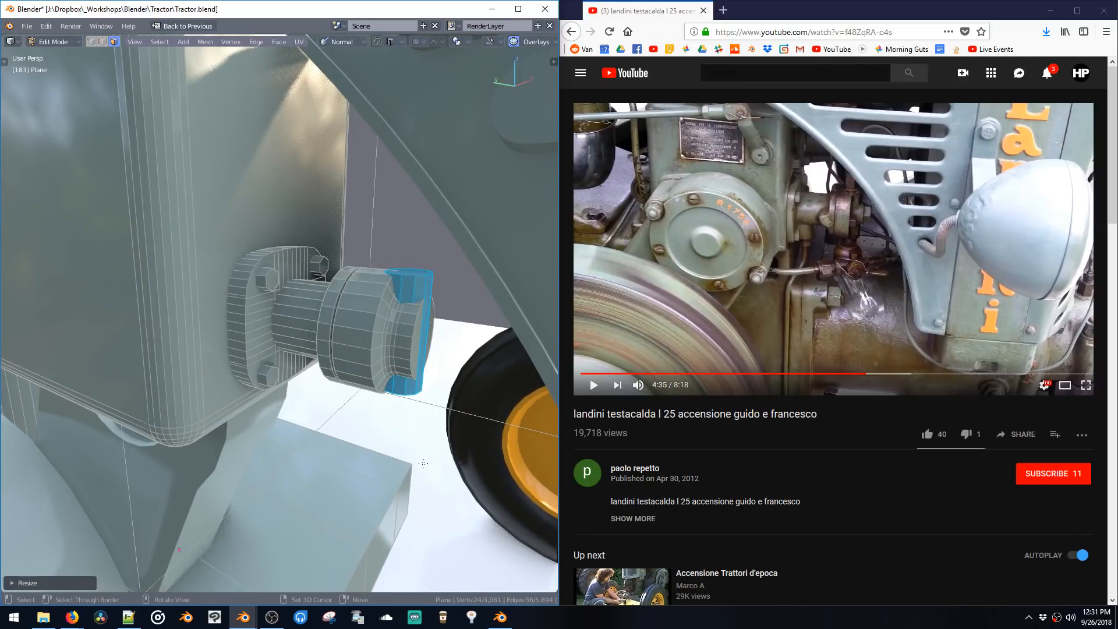
{"action": "key", "text": "g"}
{"action": "left_click", "coordinate": [418, 414]}
{"action": "key", "text": "s"}
{"action": "left_click", "coordinate": [415, 403]}
{"action": "middle_click_drag", "start_coordinate": [415, 401], "coordinate": [409, 377]}
{"action": "key", "text": "g"}
{"action": "left_click", "coordinate": [407, 379]}
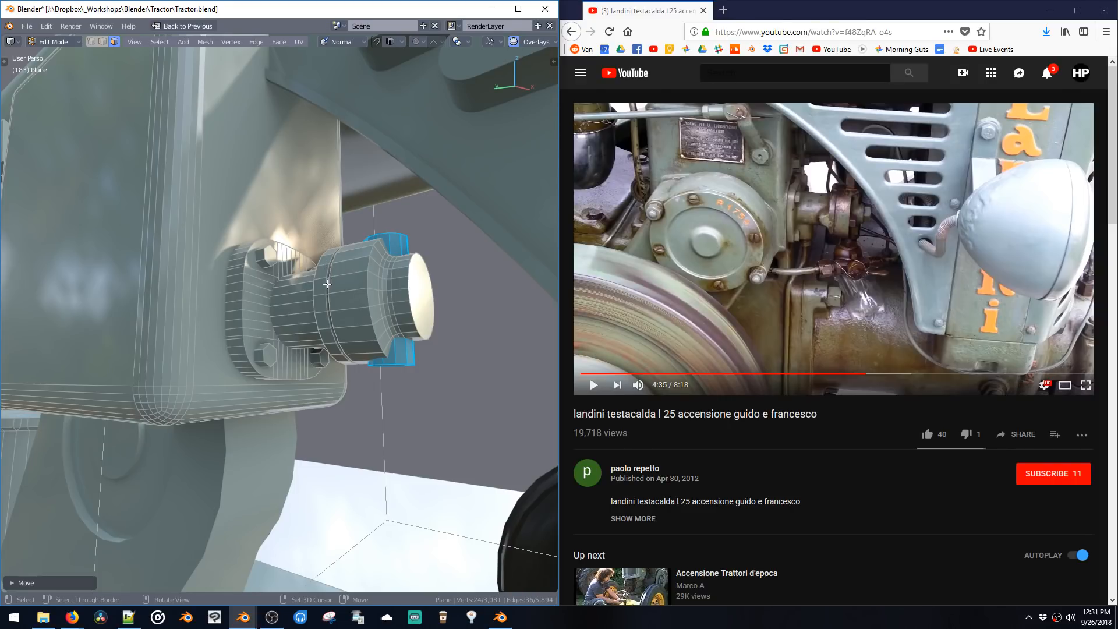
{"action": "middle_click_drag", "start_coordinate": [347, 307], "coordinate": [352, 323]}
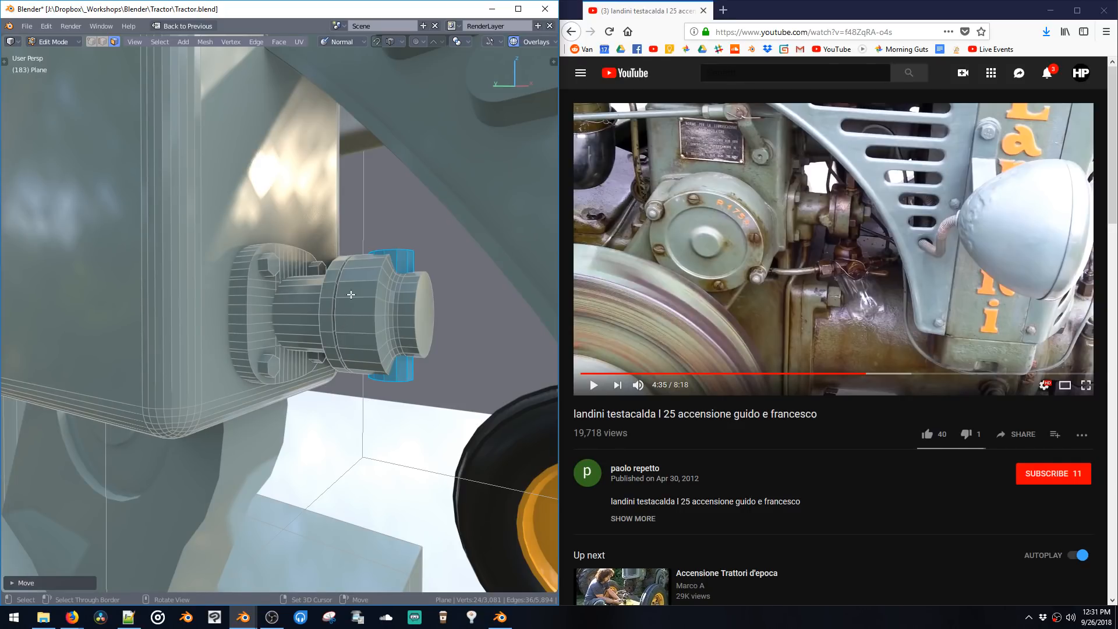
{"action": "middle_click_drag", "start_coordinate": [344, 286], "coordinate": [402, 328]}
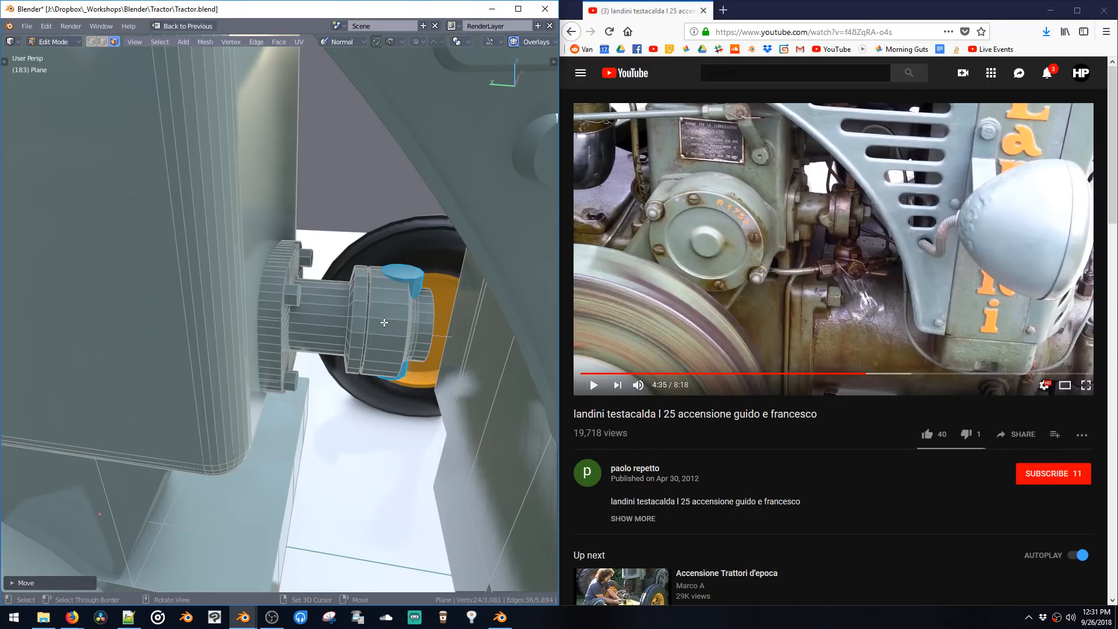
{"action": "middle_click_drag", "start_coordinate": [445, 354], "coordinate": [432, 320]}
Step: Add a six-sided cylinder at the stub's end face, scale it down and move it along X and Y to the collar's side
{"action": "scroll", "coordinate": [370, 318], "scroll_direction": "up", "scroll_amount": 5}
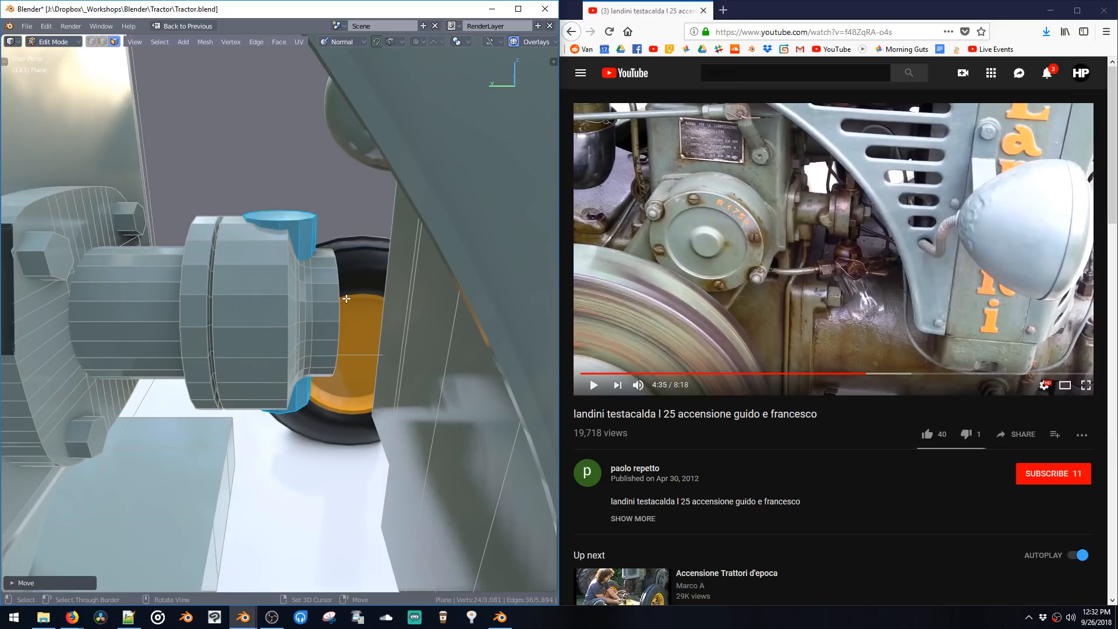
{"action": "middle_click_drag", "start_coordinate": [322, 348], "coordinate": [230, 315]}
{"action": "left_click", "coordinate": [316, 322]}
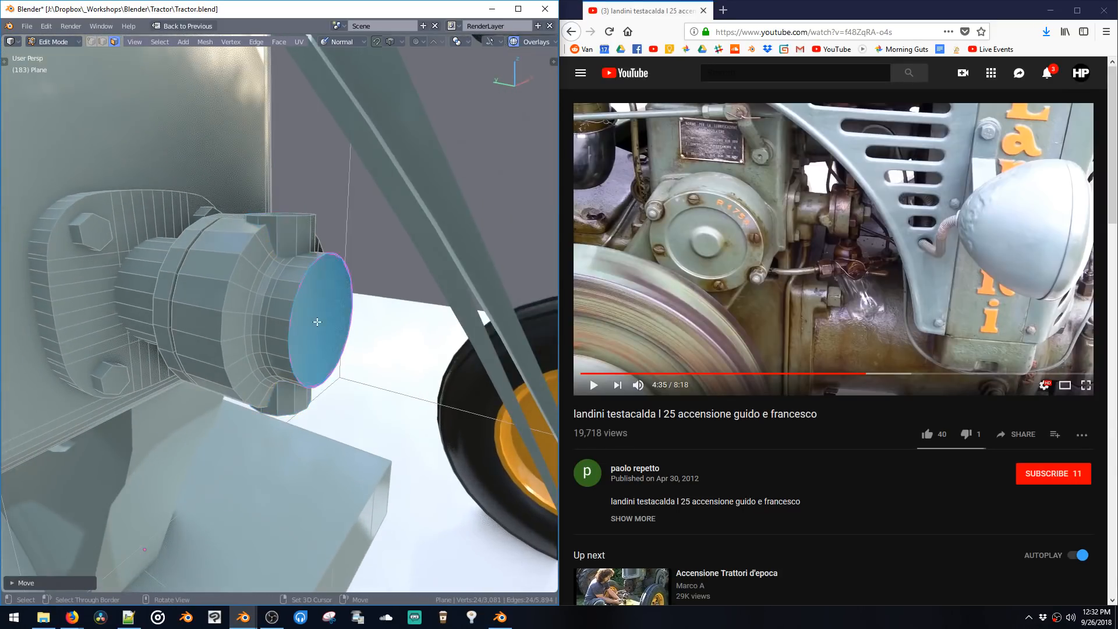
{"action": "key", "text": "shift+a"}
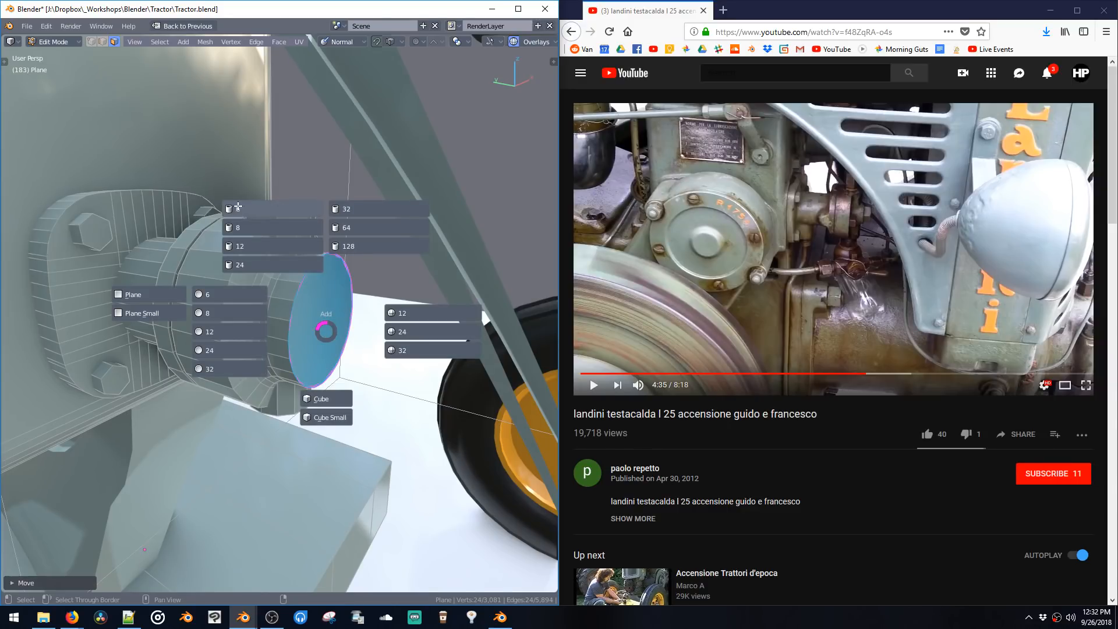
{"action": "left_click", "coordinate": [256, 209]}
{"action": "key", "text": "s"}
{"action": "left_click", "coordinate": [351, 342]}
{"action": "key", "text": "g"}
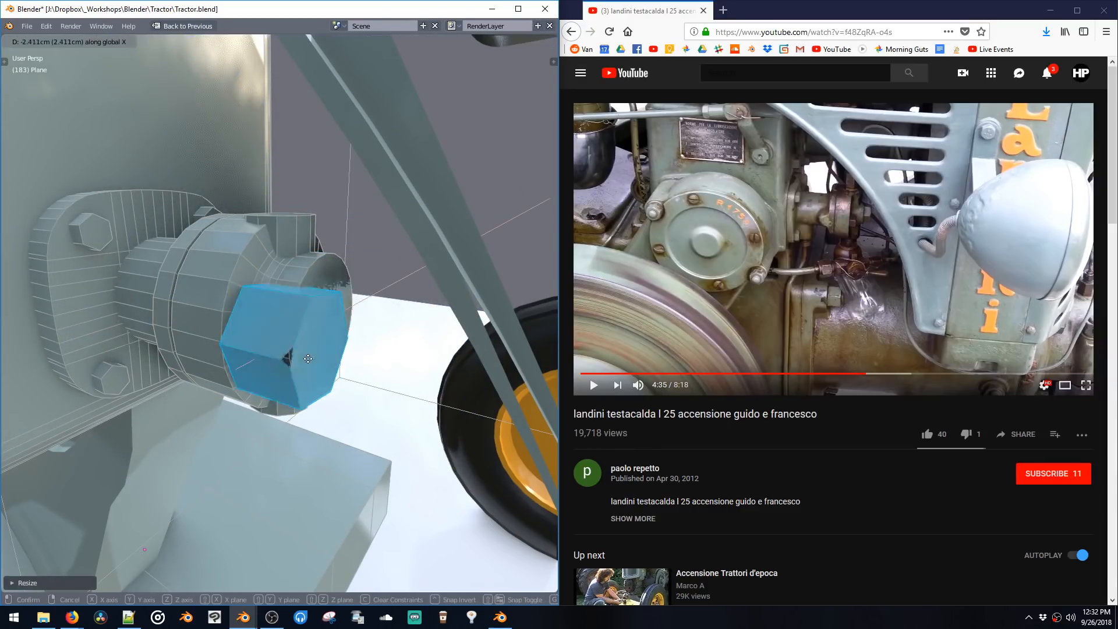
{"action": "key", "text": "x"}
{"action": "left_click", "coordinate": [305, 358]}
{"action": "key", "text": "g"}
{"action": "key", "text": "y"}
{"action": "left_click", "coordinate": [263, 349]}
Step: Adjust the six-sided bolt along X until it sits partly embedded in the collar's side
{"action": "key", "text": "g"}
{"action": "key", "text": "x"}
{"action": "left_click", "coordinate": [262, 349]}
{"action": "key", "text": "g"}
{"action": "key", "text": "x"}
{"action": "left_click", "coordinate": [267, 349]}
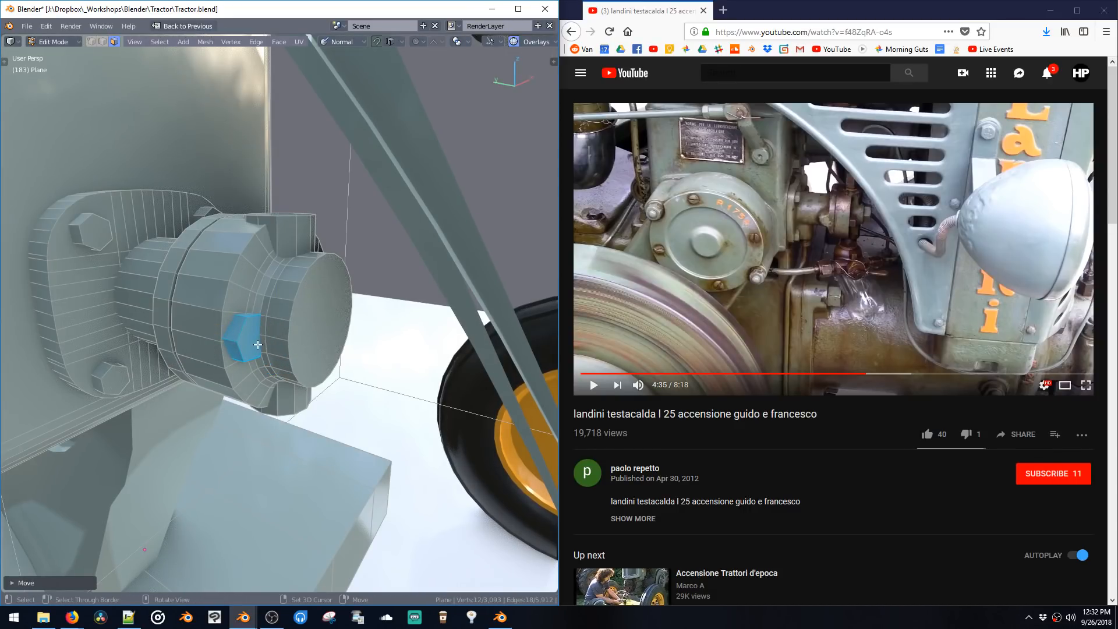
{"action": "key", "text": "g"}
{"action": "key", "text": "x"}
{"action": "left_click", "coordinate": [273, 350]}
{"action": "key", "text": "g"}
{"action": "key", "text": "x"}
{"action": "left_click", "coordinate": [278, 365]}
{"action": "middle_click_drag", "start_coordinate": [276, 365], "coordinate": [264, 365]}
{"action": "key", "text": "x"}
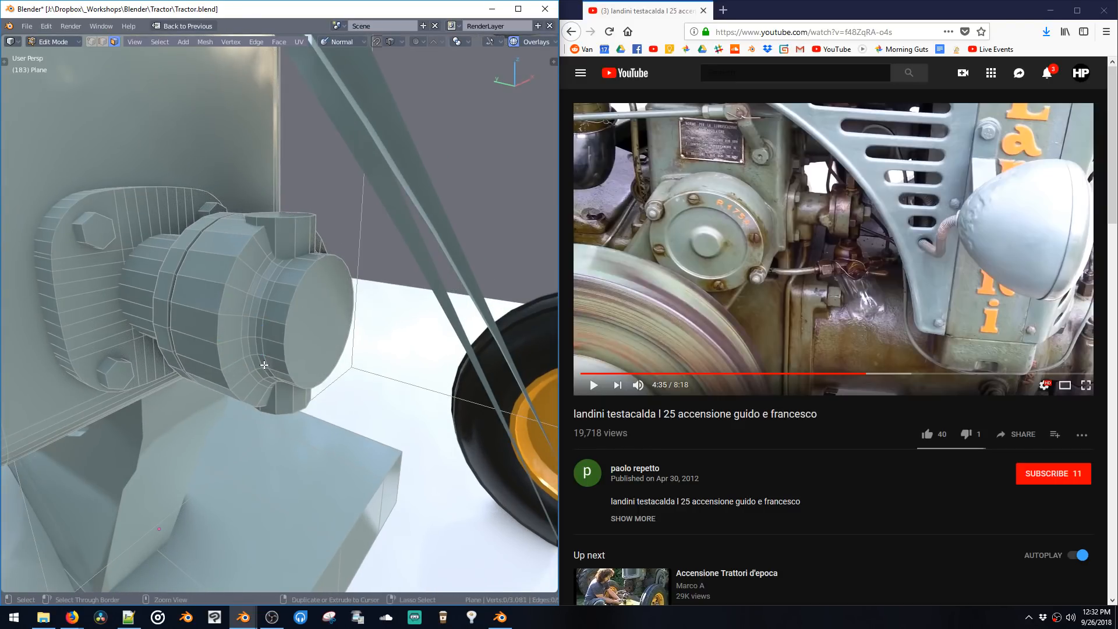
{"action": "key", "text": "ctrl+z"}
Step: Stretch the collar's side bolt along Y and refine its position along X
{"action": "key", "text": "g"}
{"action": "key", "text": "x"}
{"action": "left_click", "coordinate": [276, 360]}
{"action": "key", "text": "s"}
{"action": "key", "text": "y"}
{"action": "left_click", "coordinate": [287, 363]}
{"action": "key", "text": "g"}
{"action": "key", "text": "x"}
{"action": "left_click", "coordinate": [284, 360]}
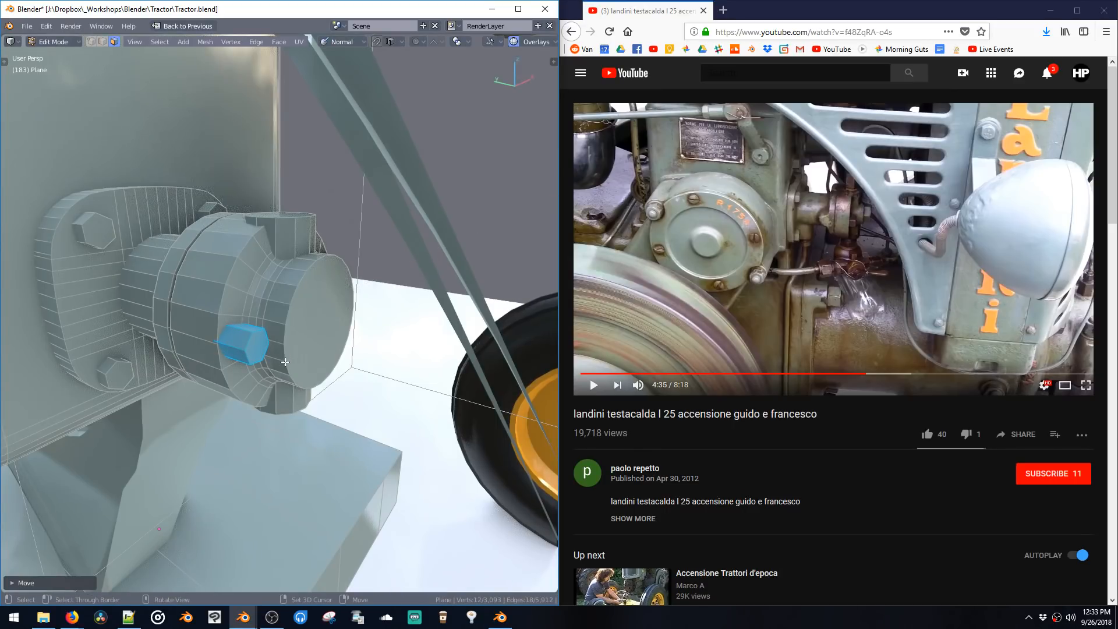
Step: Scale down the stub's end face together with the neck rings behind it
{"action": "middle_click_drag", "start_coordinate": [247, 353], "coordinate": [306, 348]}
{"action": "key", "text": "ctrl+KP_Add"}
{"action": "key", "text": "e"}
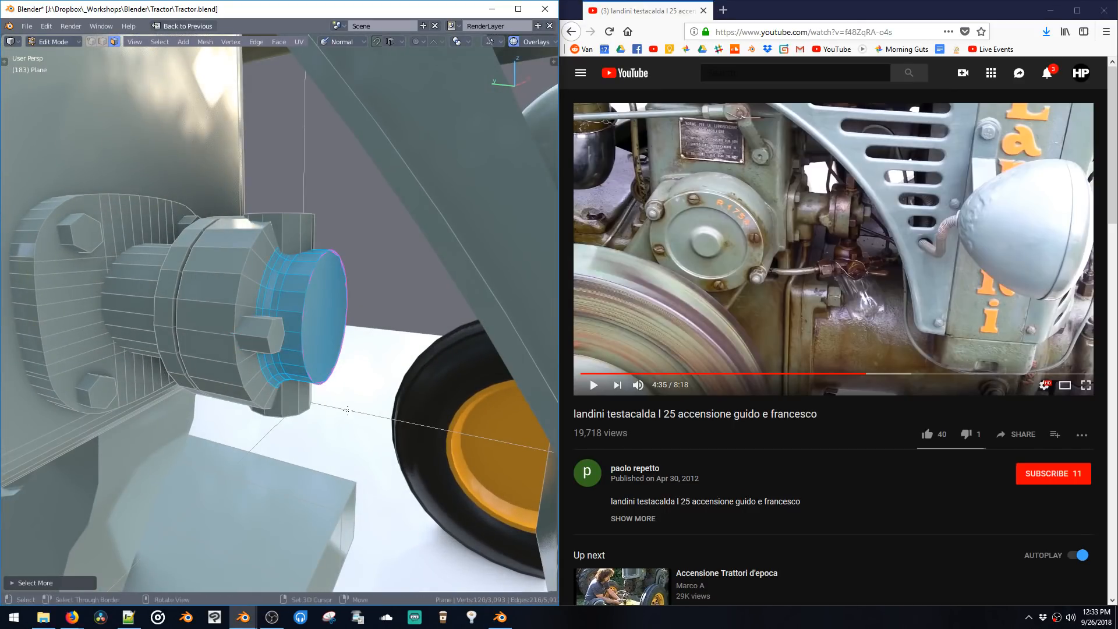
{"action": "key", "text": "s"}
{"action": "left_click", "coordinate": [267, 356]}
Step: Add a six-sided cylinder at the stub's end, scale it down and position it as a protruding nut
{"action": "left_click", "coordinate": [243, 339]}
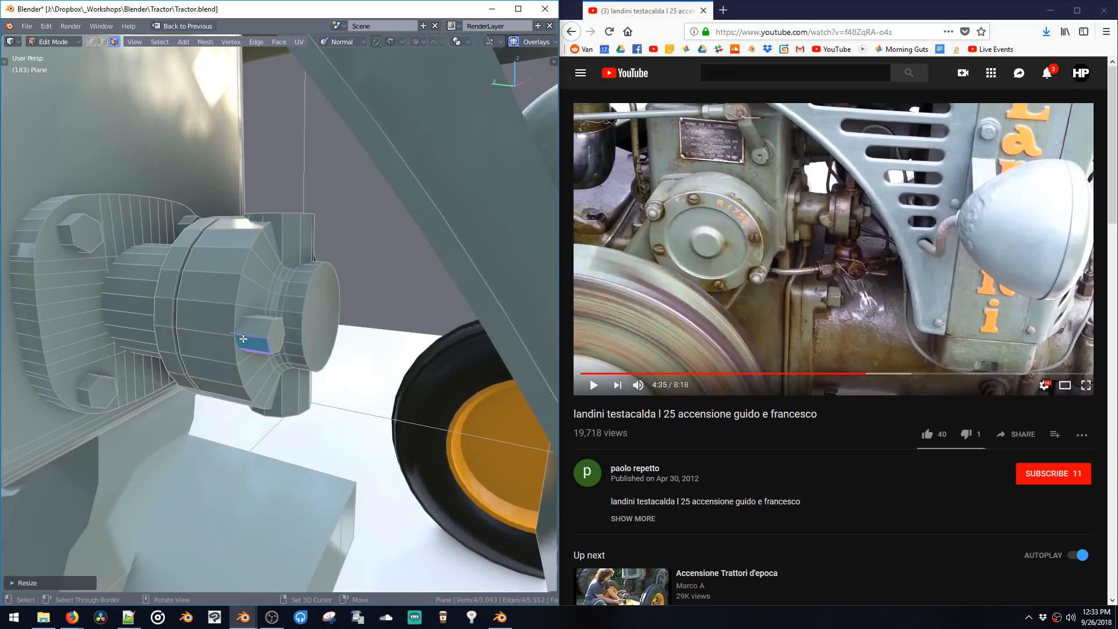
{"action": "key", "text": "shift+a"}
{"action": "left_click", "coordinate": [236, 212]}
{"action": "key", "text": "s"}
{"action": "left_click", "coordinate": [334, 355]}
{"action": "key", "text": "s"}
{"action": "left_click", "coordinate": [338, 361]}
{"action": "key", "text": "g"}
{"action": "left_click", "coordinate": [353, 358]}
Step: Add another six-sided cylinder, scale it down, stretch it along Z and seat it as a nut on the pipe fitting's upper stub
{"action": "mouse_move", "coordinate": [353, 358]}
{"action": "middle_mouse_down"}
{"action": "mouse_move", "coordinate": [365, 433]}
{"action": "mouse_move", "coordinate": [367, 366]}
{"action": "middle_mouse_up"}
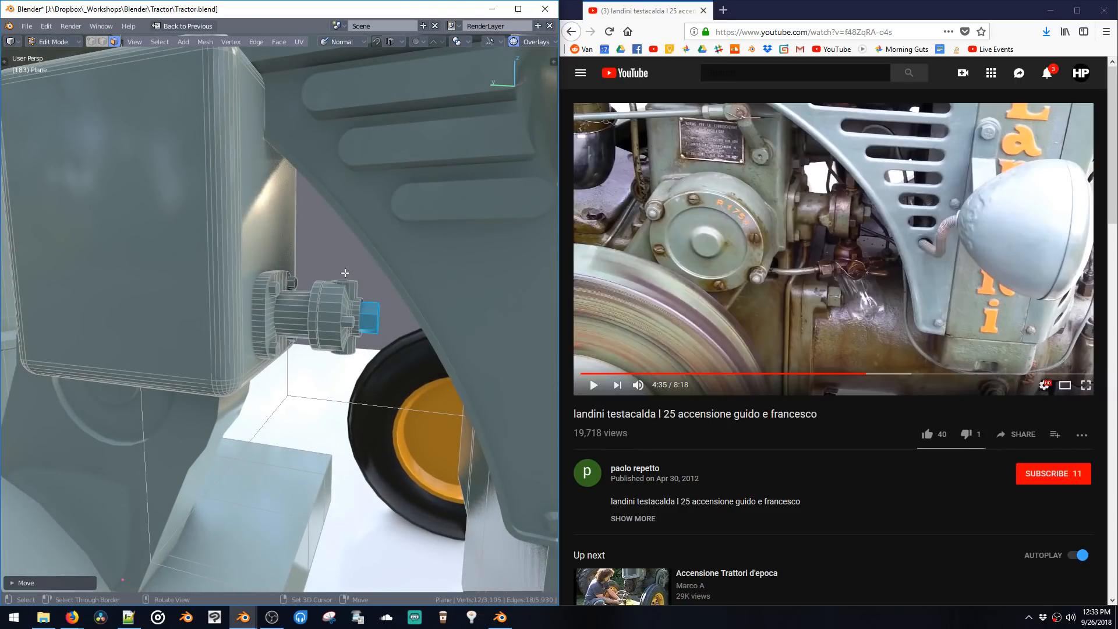
{"action": "key", "text": "shift+a"}
{"action": "left_click", "coordinate": [281, 163]}
{"action": "key", "text": "s"}
{"action": "left_click", "coordinate": [351, 298]}
{"action": "scroll", "coordinate": [360, 314], "scroll_direction": "up", "scroll_amount": 2}
{"action": "scroll", "coordinate": [361, 314], "scroll_direction": "up", "scroll_amount": 2}
{"action": "key", "text": "s"}
{"action": "key", "text": "z"}
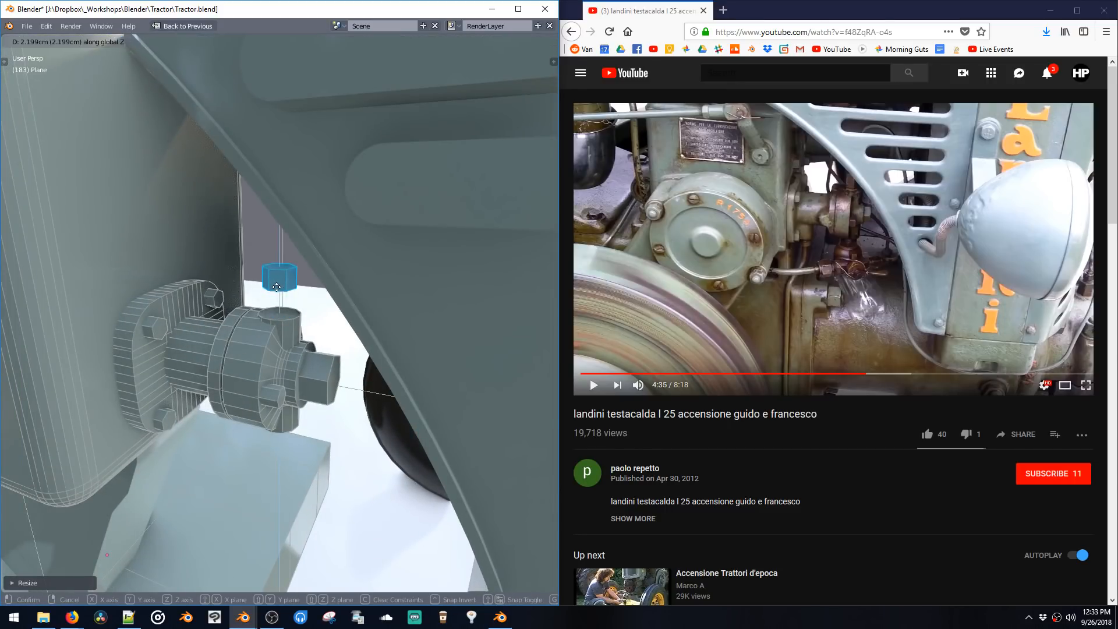
{"action": "left_click", "coordinate": [281, 303]}
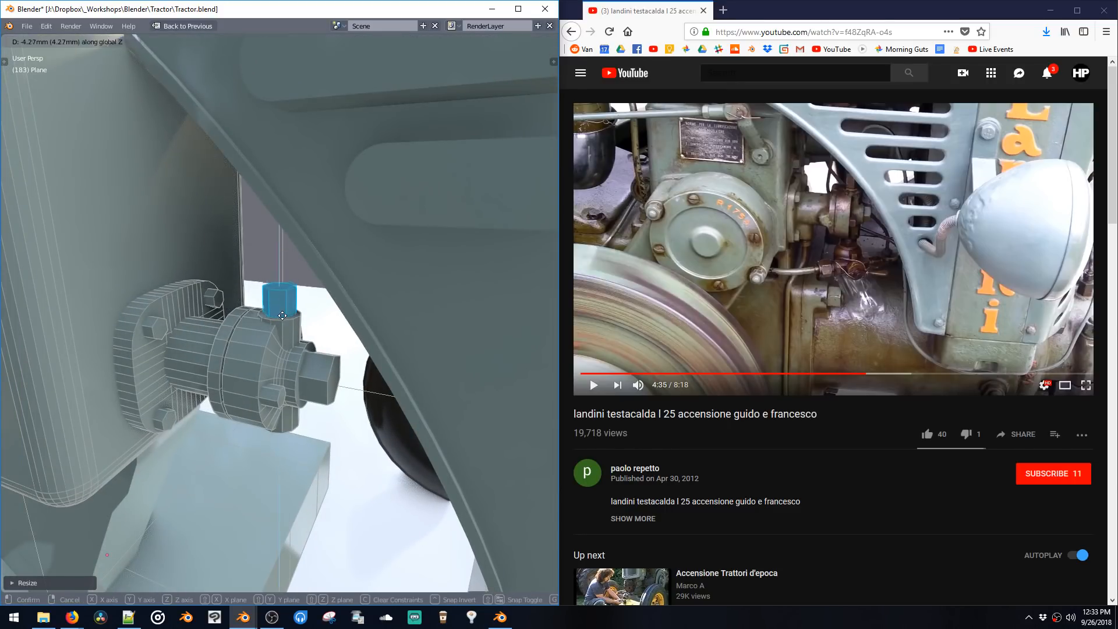
{"action": "scroll", "coordinate": [317, 326], "scroll_direction": "down", "scroll_amount": 1}
{"action": "middle_click_drag", "start_coordinate": [317, 327], "coordinate": [304, 291]}
Step: Leave mesh editing and pause the reference video at 2:53 to examine the tractor's flywheel side
{"action": "key", "text": "Tab"}
{"action": "scroll", "coordinate": [290, 356], "scroll_direction": "down", "scroll_amount": 6}
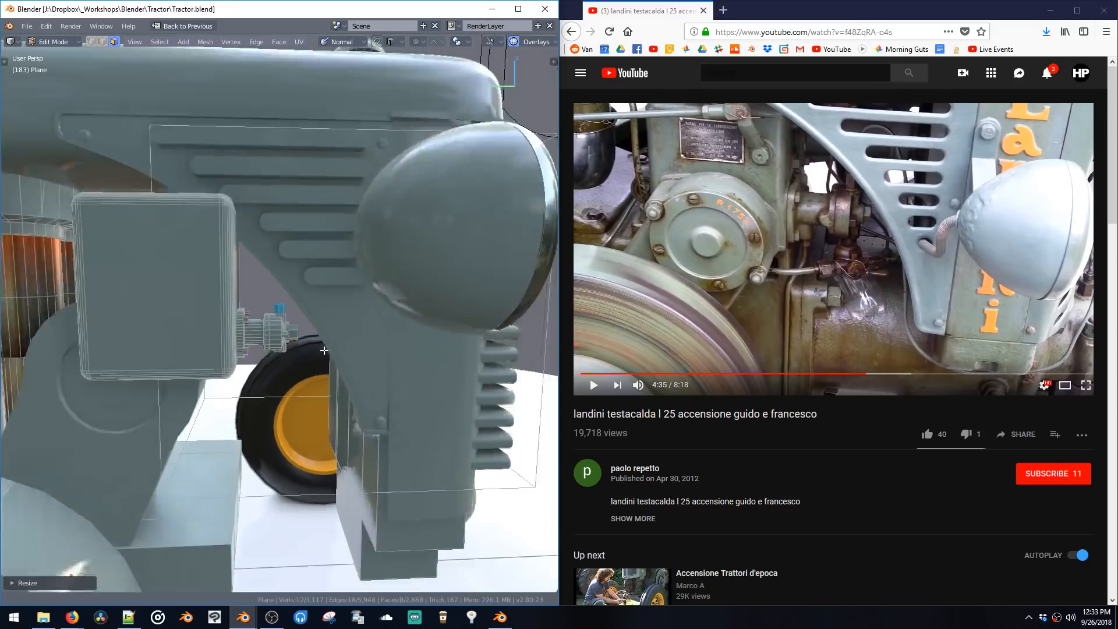
{"action": "scroll", "coordinate": [291, 356], "scroll_direction": "down", "scroll_amount": 3}
{"action": "middle_click_drag", "start_coordinate": [291, 356], "coordinate": [330, 361]}
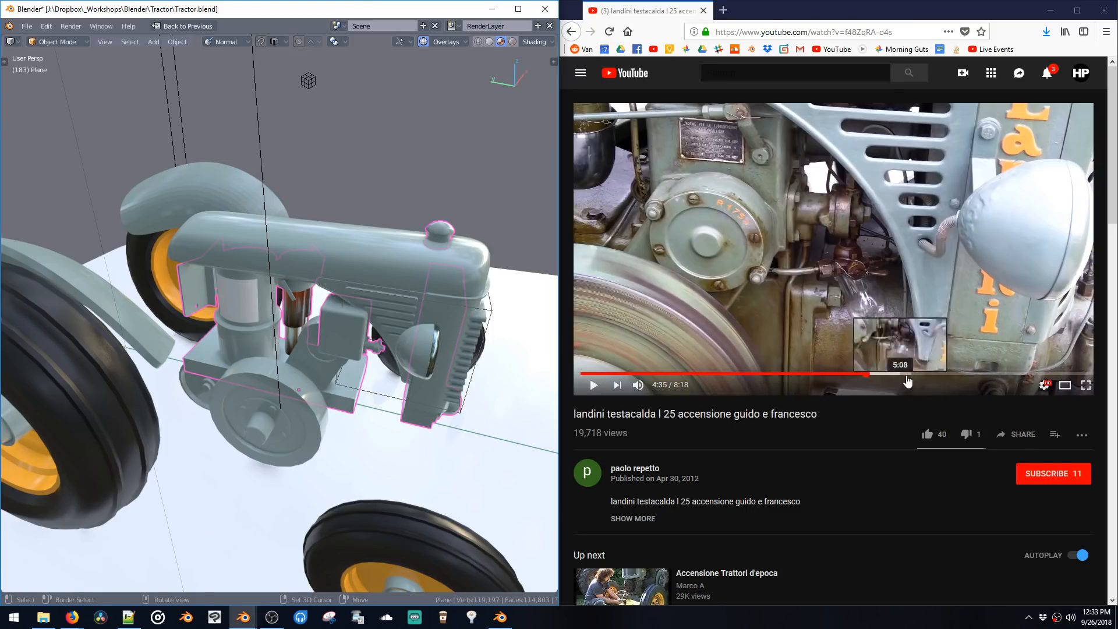
{"action": "left_click", "coordinate": [759, 374]}
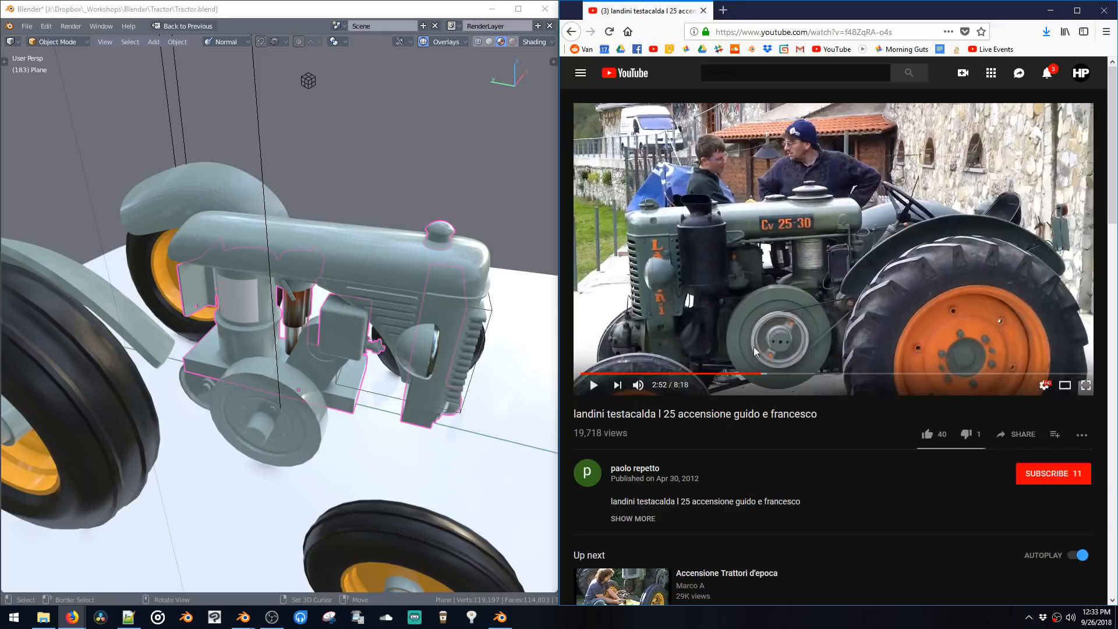
{"action": "left_click", "coordinate": [751, 337]}
{"action": "left_click", "coordinate": [720, 302]}
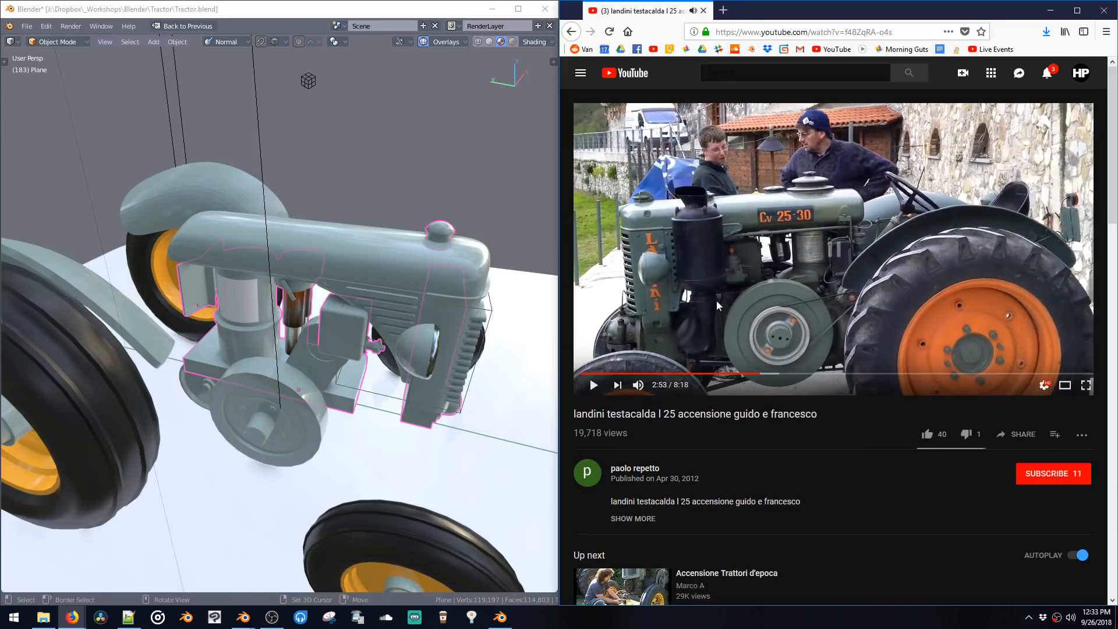
Step: Try to separate the flywheel's linked mesh from the engine into its own object
{"action": "left_click", "coordinate": [356, 302]}
{"action": "middle_click_drag", "start_coordinate": [358, 317], "coordinate": [354, 288]}
{"action": "left_click", "coordinate": [292, 446]}
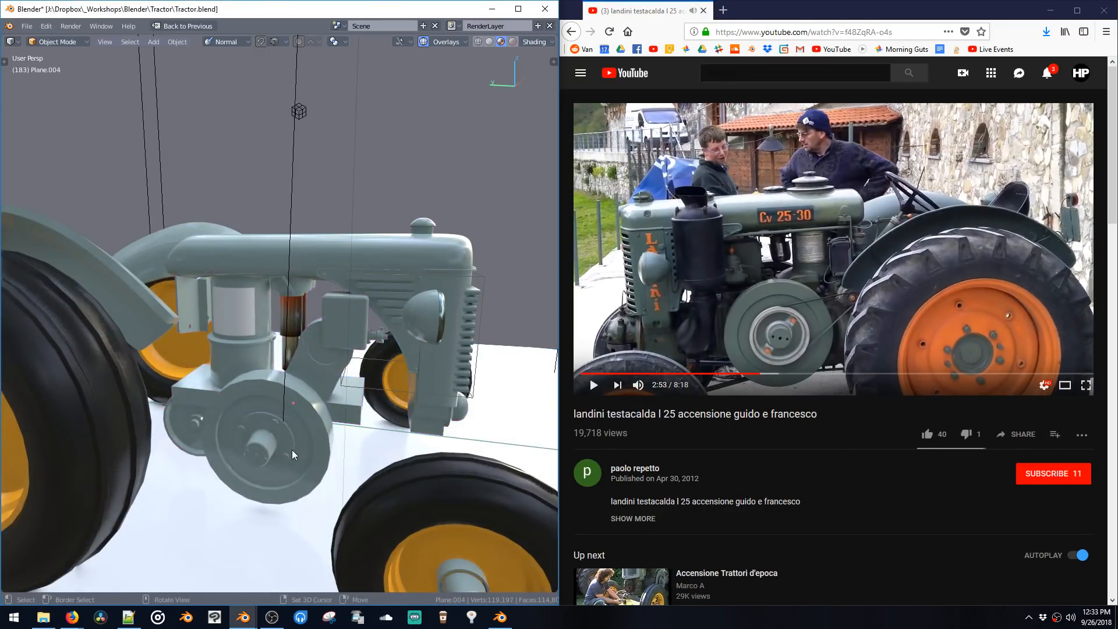
{"action": "key", "text": "Tab"}
{"action": "middle_click_drag", "start_coordinate": [340, 383], "coordinate": [255, 331]}
{"action": "key", "text": "ctrl+l"}
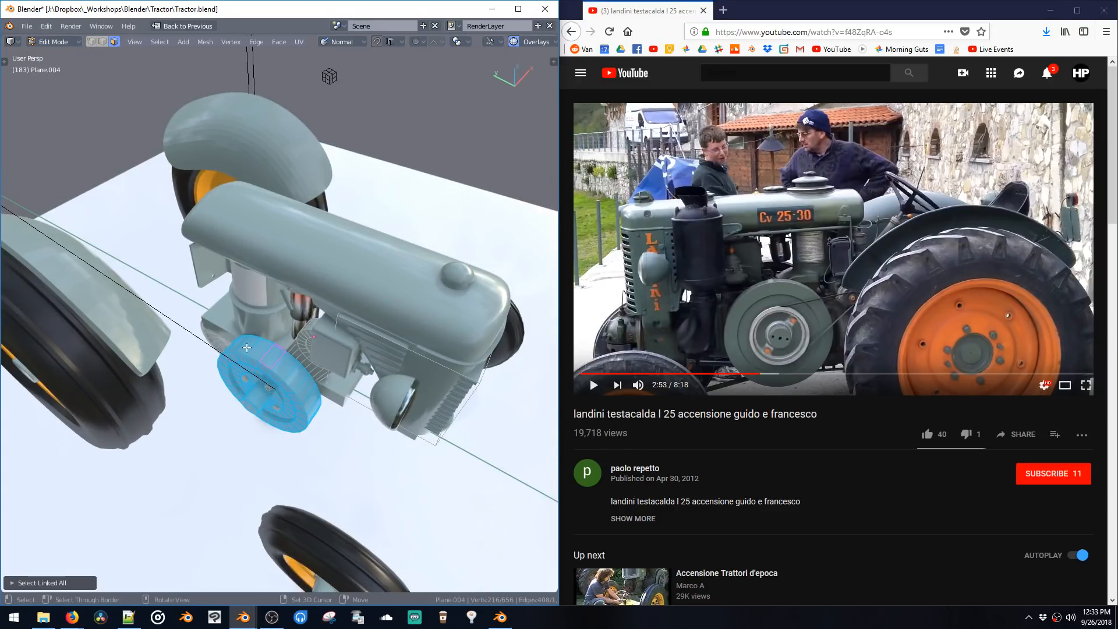
{"action": "left_click", "coordinate": [338, 333]}
{"action": "key", "text": "ctrl+z"}
{"action": "mouse_move", "coordinate": [339, 334]}
{"action": "middle_mouse_down"}
{"action": "mouse_move", "coordinate": [272, 329]}
{"action": "mouse_move", "coordinate": [331, 327]}
{"action": "middle_mouse_up"}
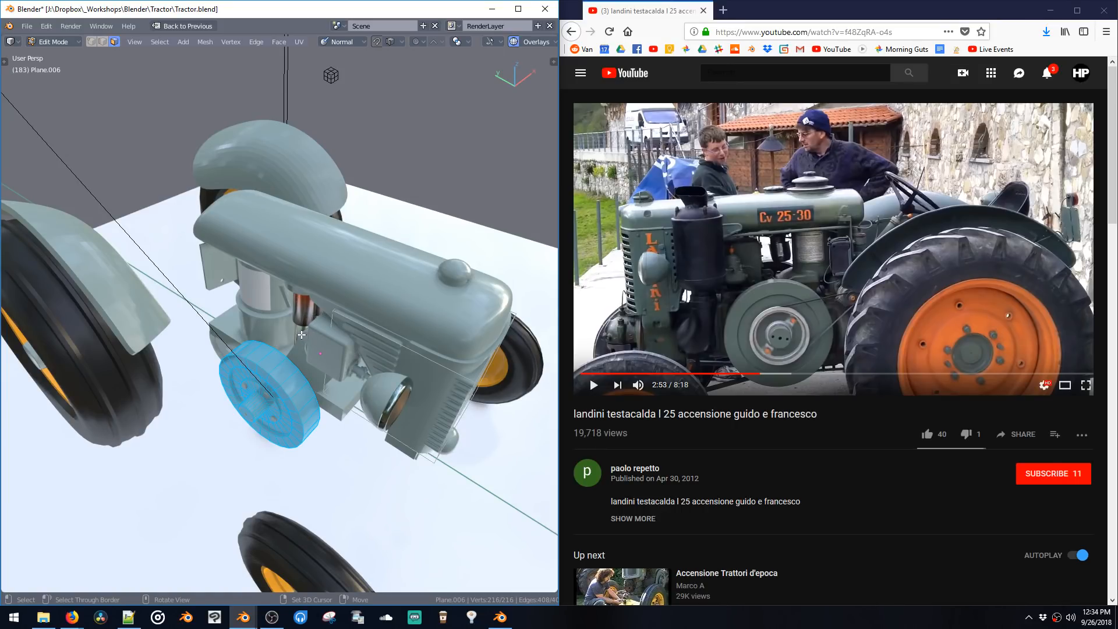
Step: Undo the flywheel separation and return to the joined engine object
{"action": "key", "text": "ctrl+z"}
{"action": "key", "text": "ctrl+z"}
{"action": "left_click", "coordinate": [277, 377]}
{"action": "key", "text": "Tab"}
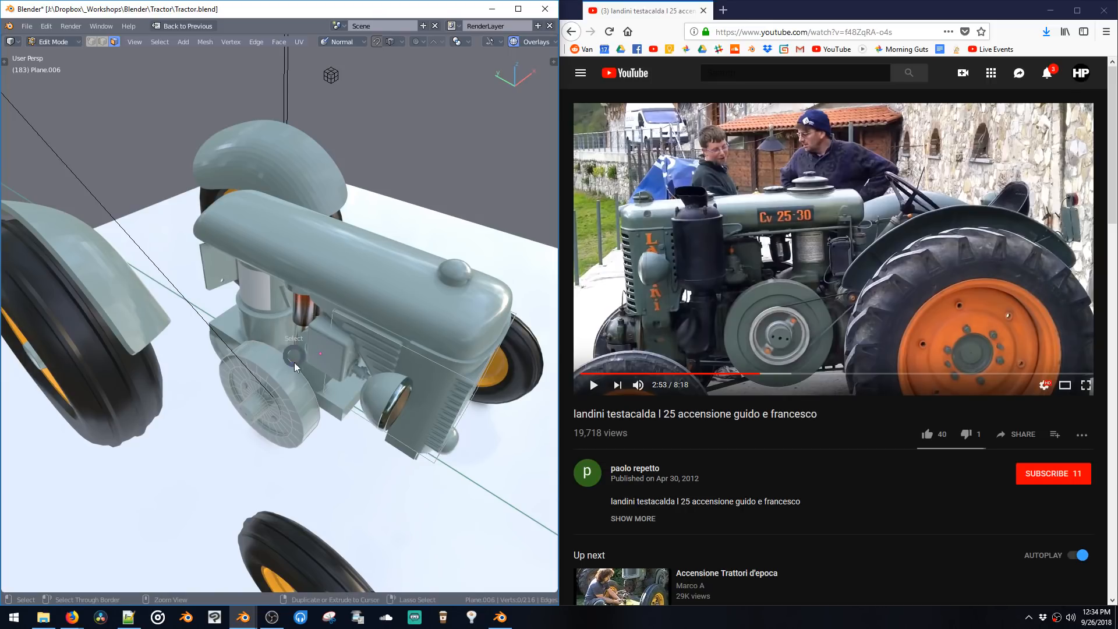
{"action": "key", "text": "Tab"}
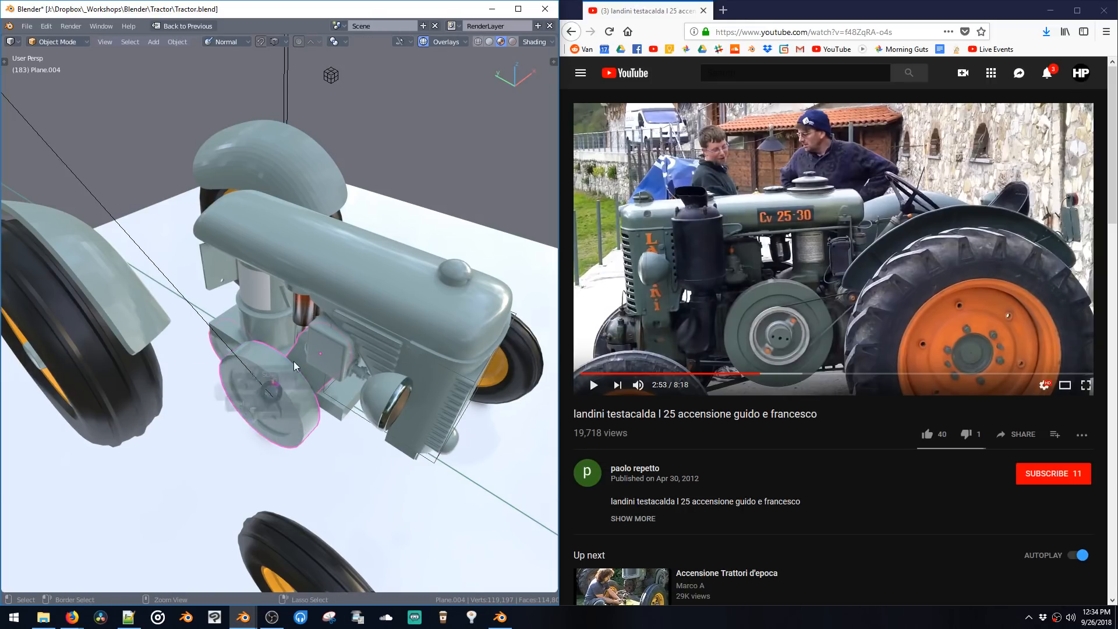
Step: Try duplicating the face loop around the flywheel's outer rim, and delete the copied faces
{"action": "key", "text": "Tab"}
{"action": "left_click", "coordinate": [286, 382], "text": "alt"}
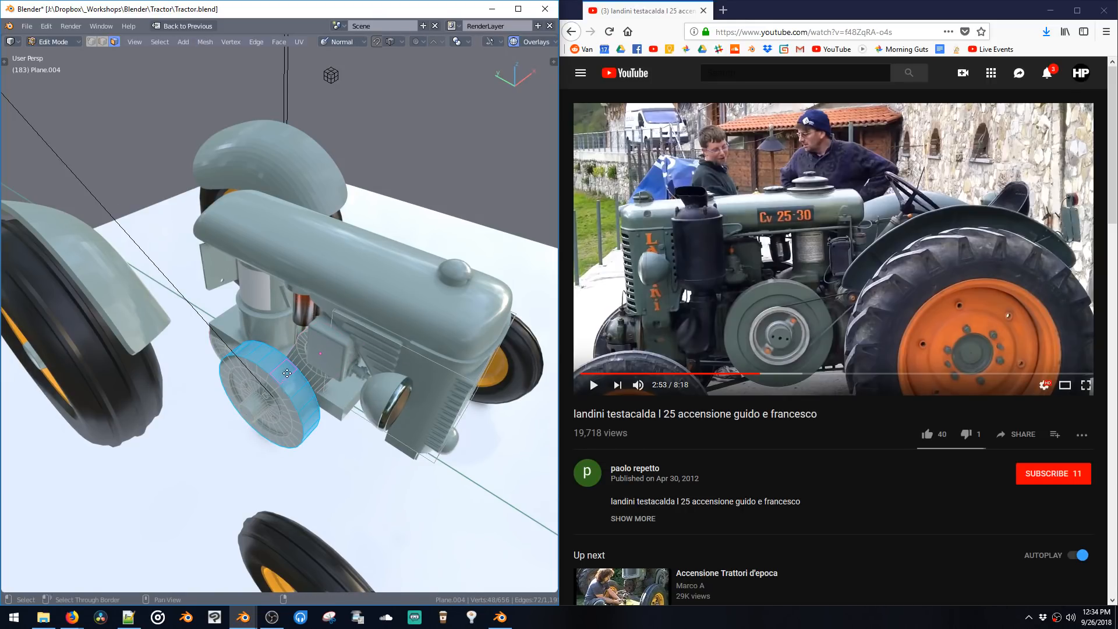
{"action": "key", "text": "shift+d"}
{"action": "left_click", "coordinate": [398, 311]}
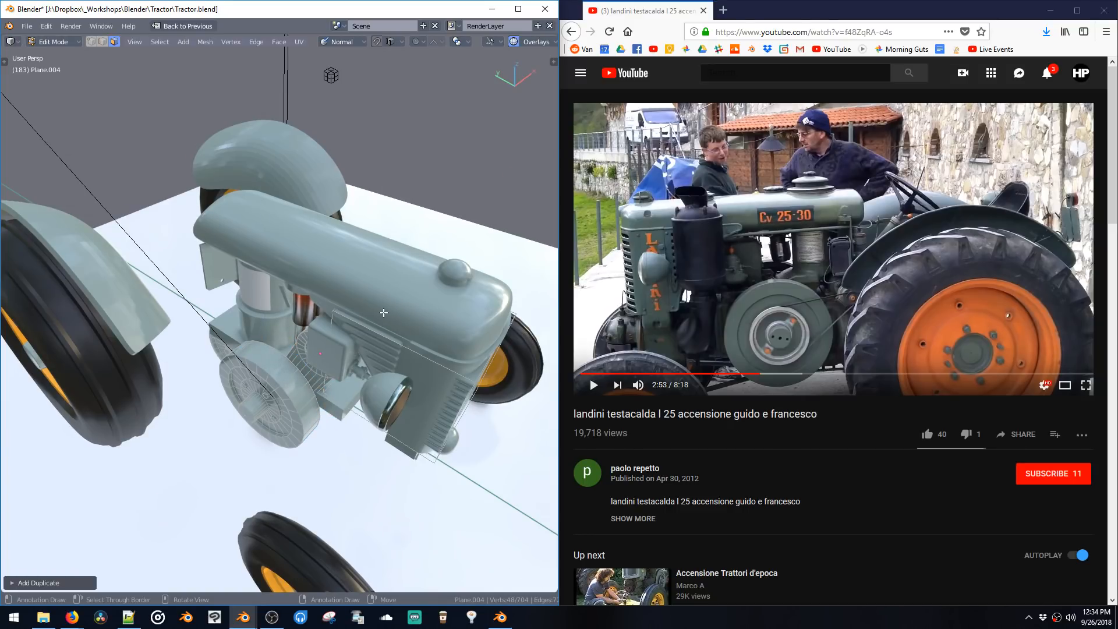
{"action": "middle_click_drag", "start_coordinate": [365, 313], "coordinate": [343, 286]}
{"action": "key", "text": "x"}
{"action": "key", "text": "f"}
Step: Select the whole linked flywheel with its hub and bolts and separate it from the engine into its own object
{"action": "left_click_drag", "start_coordinate": [171, 292], "coordinate": [290, 468]}
{"action": "middle_click_drag", "start_coordinate": [284, 322], "coordinate": [231, 356]}
{"action": "left_click_drag", "start_coordinate": [220, 322], "coordinate": [263, 423]}
{"action": "middle_click_drag", "start_coordinate": [251, 372], "coordinate": [239, 405]}
{"action": "left_click_drag", "start_coordinate": [216, 334], "coordinate": [245, 383]}
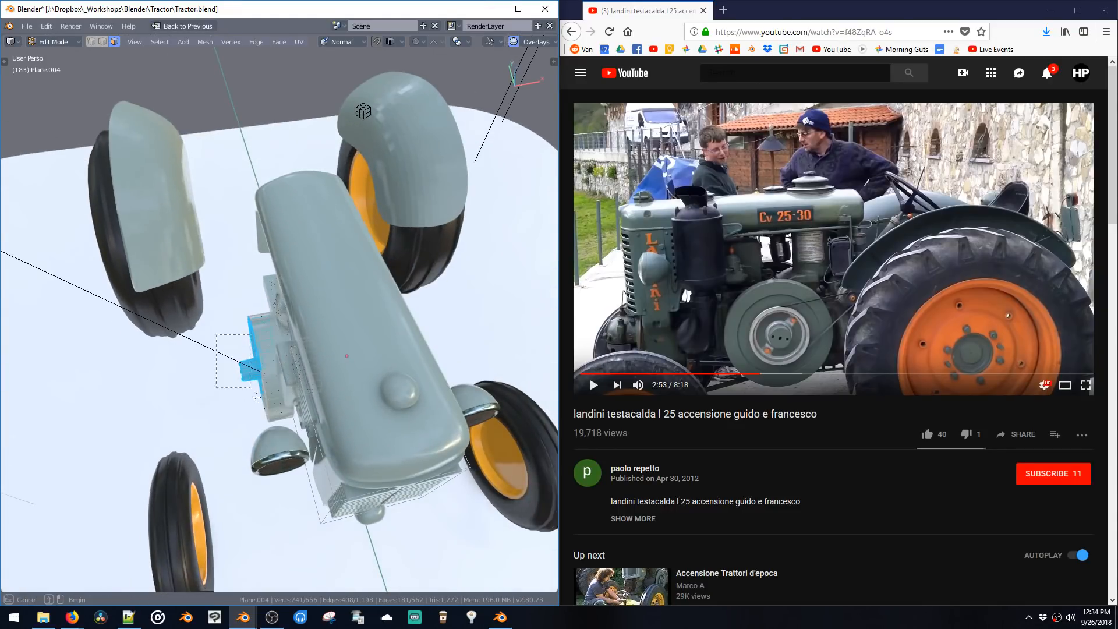
{"action": "left_click_drag", "start_coordinate": [272, 427], "coordinate": [272, 428]}
{"action": "key", "text": "ctrl+l"}
{"action": "middle_click_drag", "start_coordinate": [271, 428], "coordinate": [306, 387]}
{"action": "middle_click_drag", "start_coordinate": [296, 340], "coordinate": [279, 233]}
{"action": "key", "text": "p"}
{"action": "key", "text": "alt+a"}
{"action": "key", "text": "ctrl+z"}
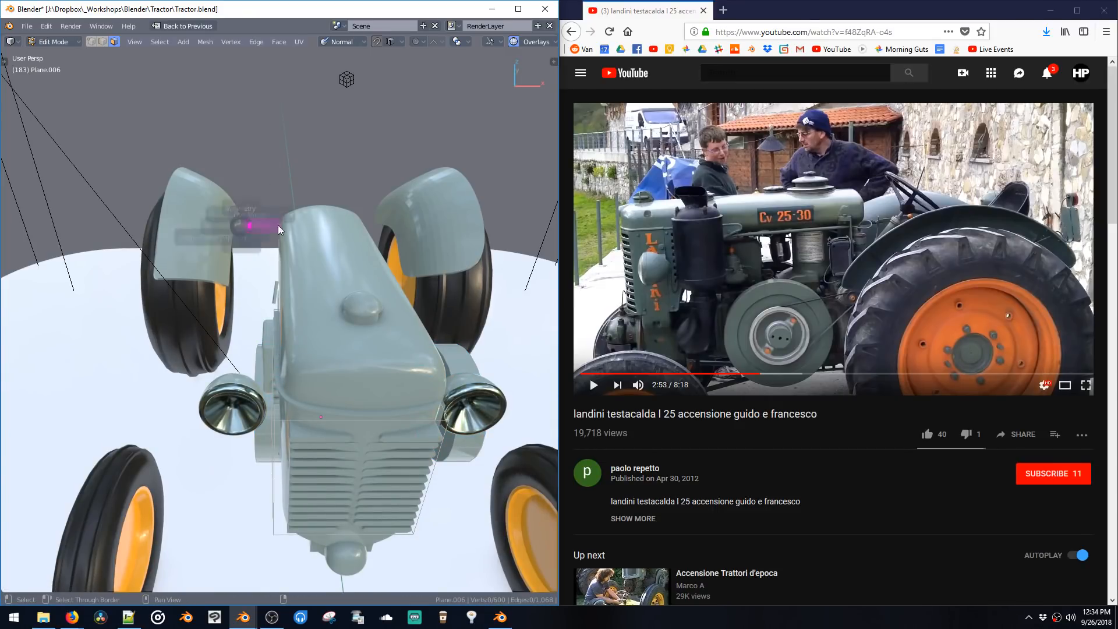
{"action": "key", "text": "ctrl+shift+z"}
{"action": "middle_click_drag", "start_coordinate": [401, 262], "coordinate": [315, 218]}
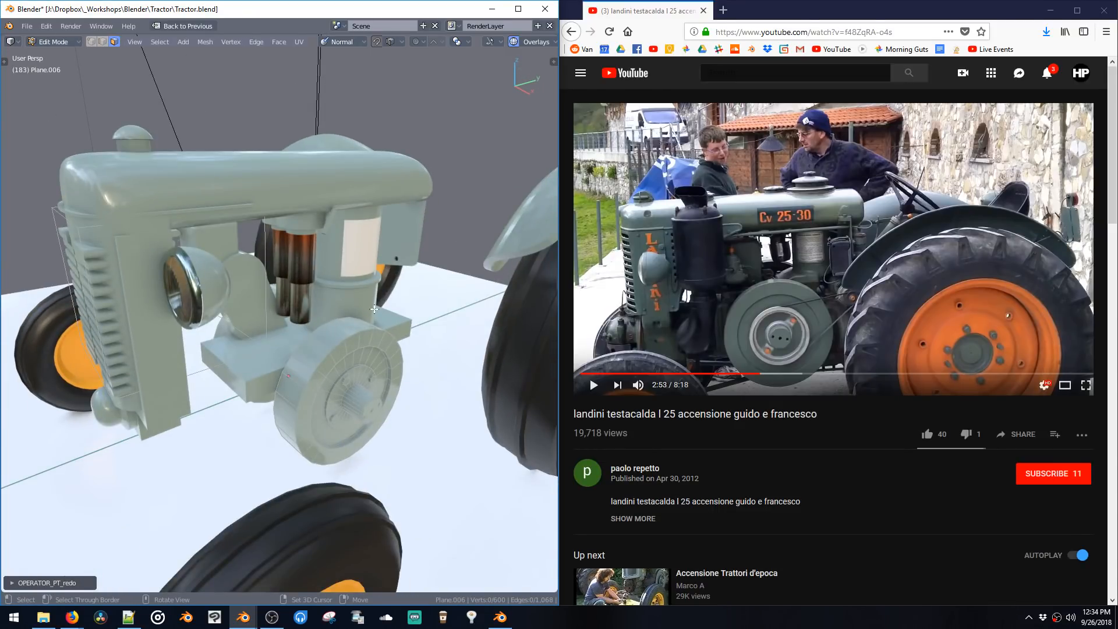
Step: Duplicate the face loop around the flywheel's recessed centre and offset the copy with Shrink/Fatten to form a ring
{"action": "scroll", "coordinate": [381, 309], "scroll_direction": "up", "scroll_amount": 6}
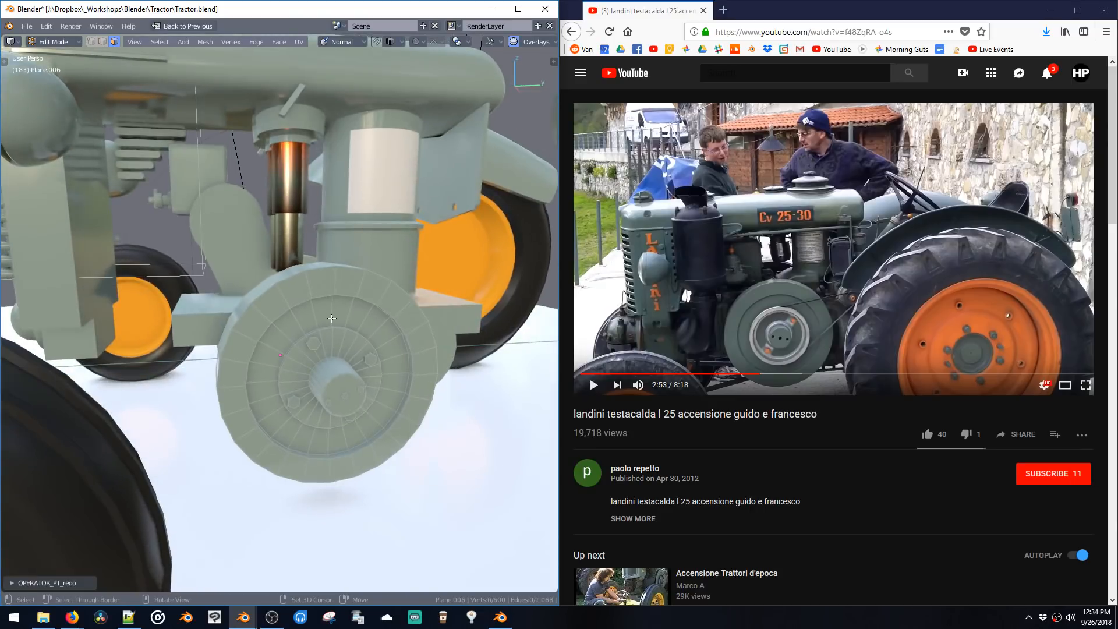
{"action": "middle_click_drag", "start_coordinate": [331, 317], "coordinate": [333, 337]}
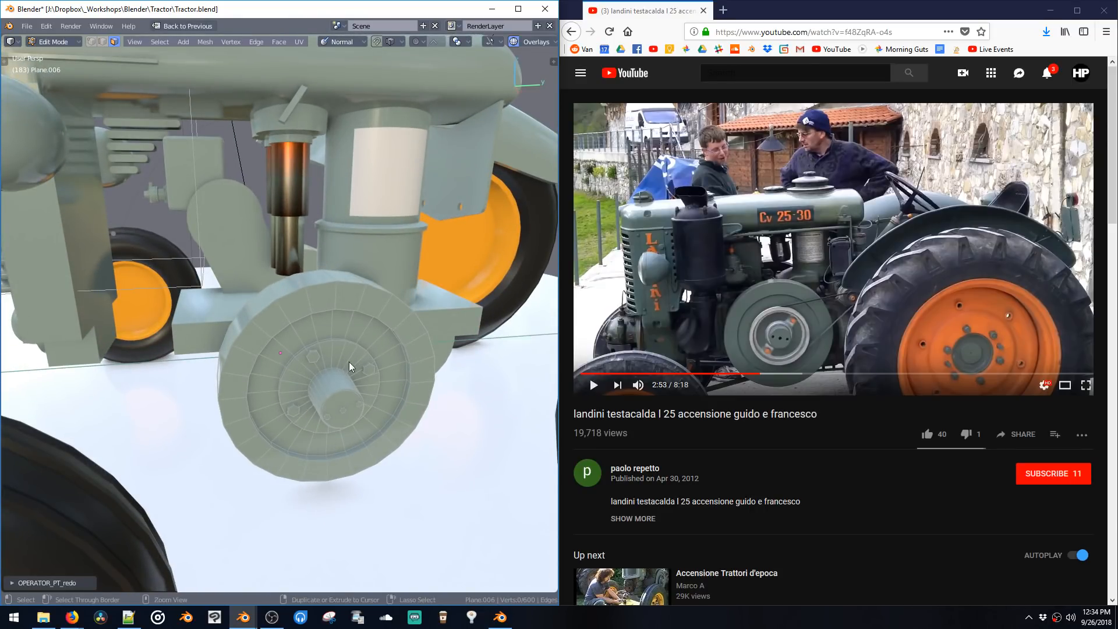
{"action": "key", "text": "ctrl+z"}
{"action": "middle_click_drag", "start_coordinate": [371, 350], "coordinate": [361, 382]}
{"action": "left_click", "coordinate": [344, 365], "text": "alt"}
{"action": "left_click", "coordinate": [347, 366], "text": "alt"}
{"action": "key", "text": "shift+d"}
{"action": "left_click", "coordinate": [363, 387]}
{"action": "key", "text": "alt+s"}
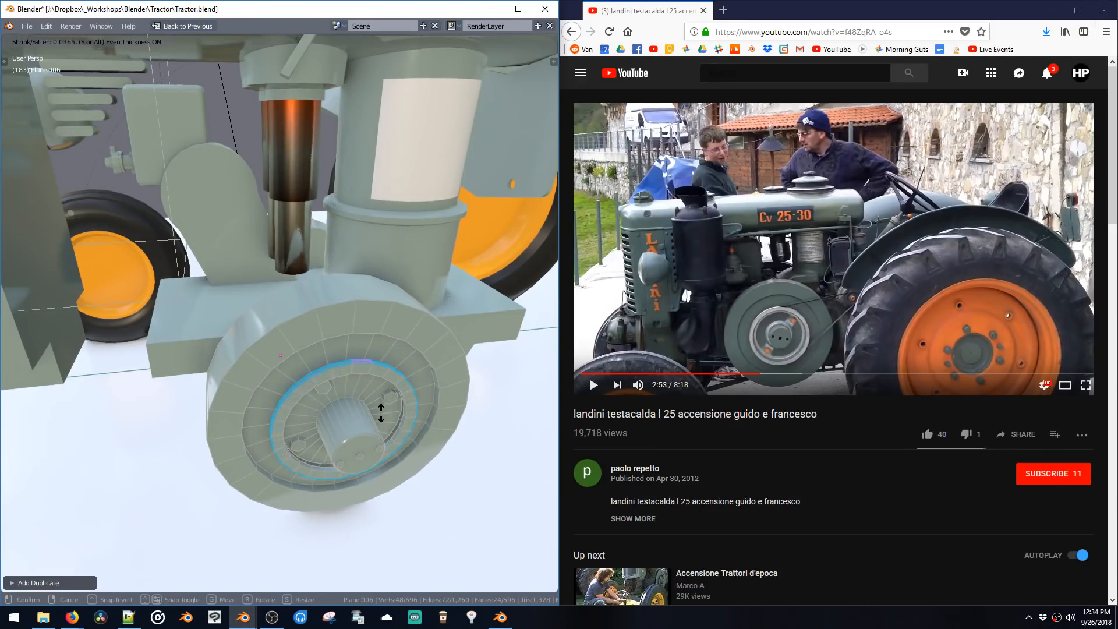
{"action": "left_click", "coordinate": [384, 436]}
Step: Delete the duplicated thin face strip around the outside of the flywheel's inner ring
{"action": "scroll", "coordinate": [386, 388], "scroll_direction": "up", "scroll_amount": 6}
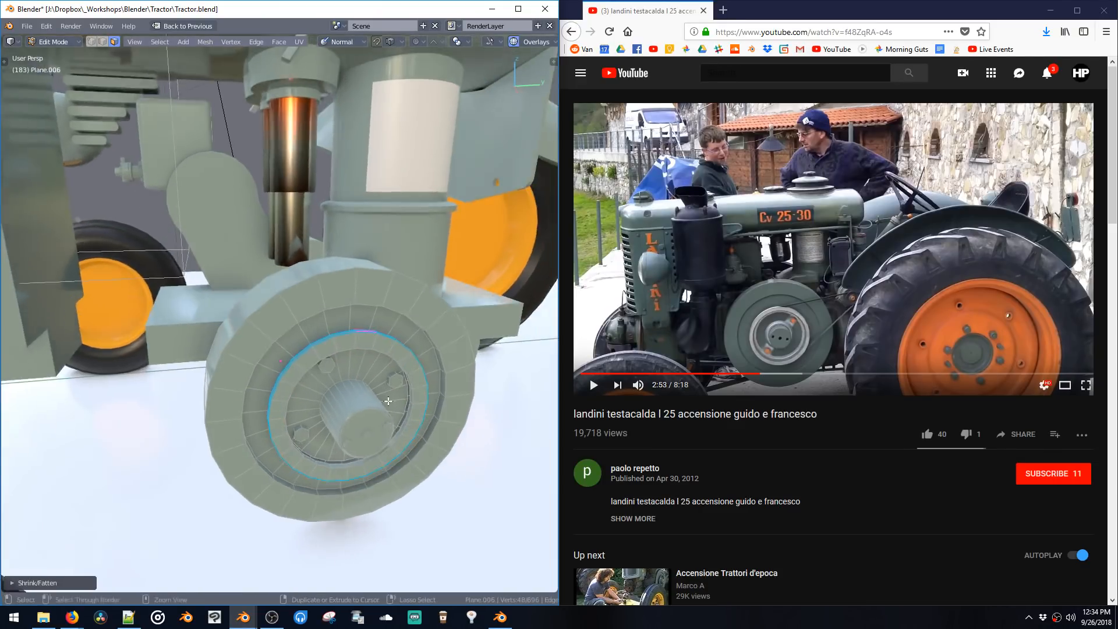
{"action": "middle_click_drag", "start_coordinate": [386, 388], "coordinate": [404, 324]}
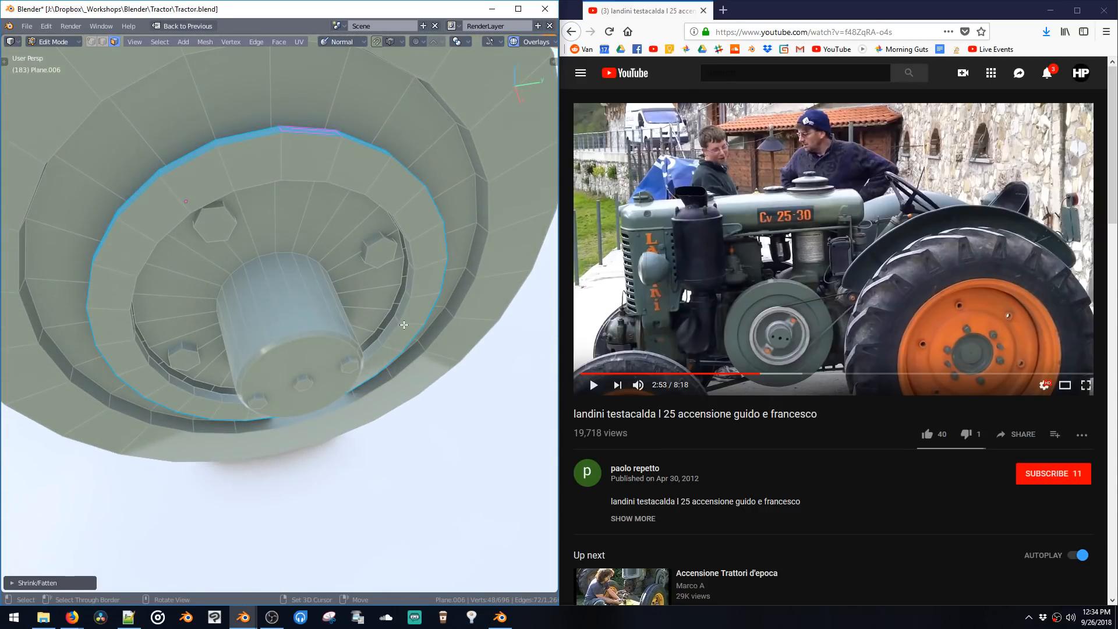
{"action": "left_click", "coordinate": [405, 295], "text": "alt"}
{"action": "key", "text": "x"}
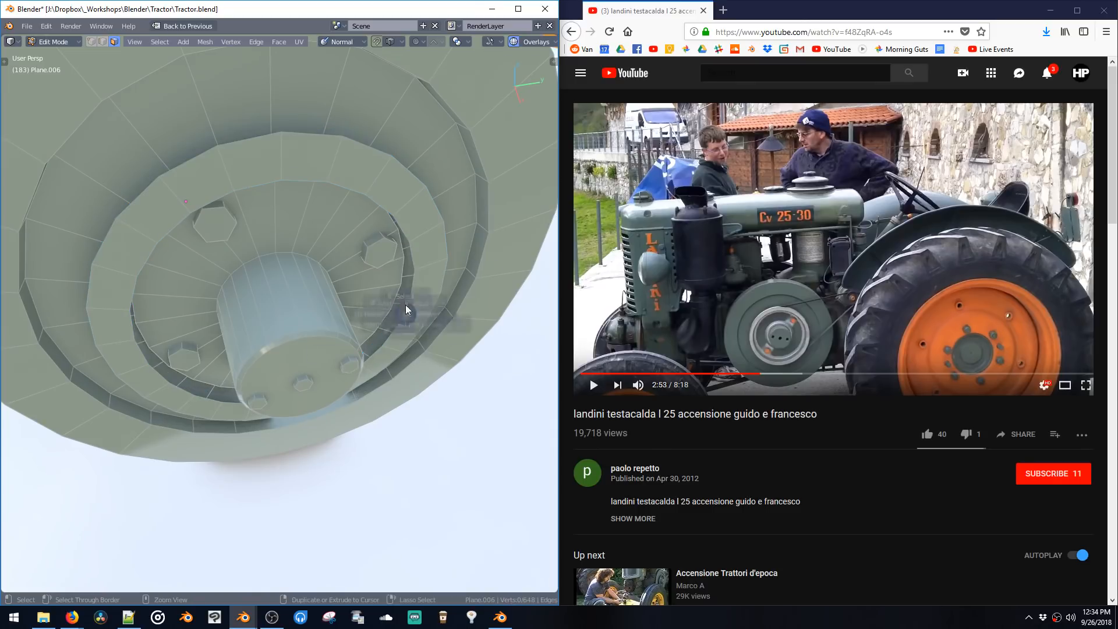
Step: Extrude the ring's inner edge loop about 2.4 cm back along X, and scale a further extrusion inward to about 0.88
{"action": "left_click", "coordinate": [400, 304], "text": "alt"}
{"action": "key", "text": "g"}
{"action": "key", "text": "x"}
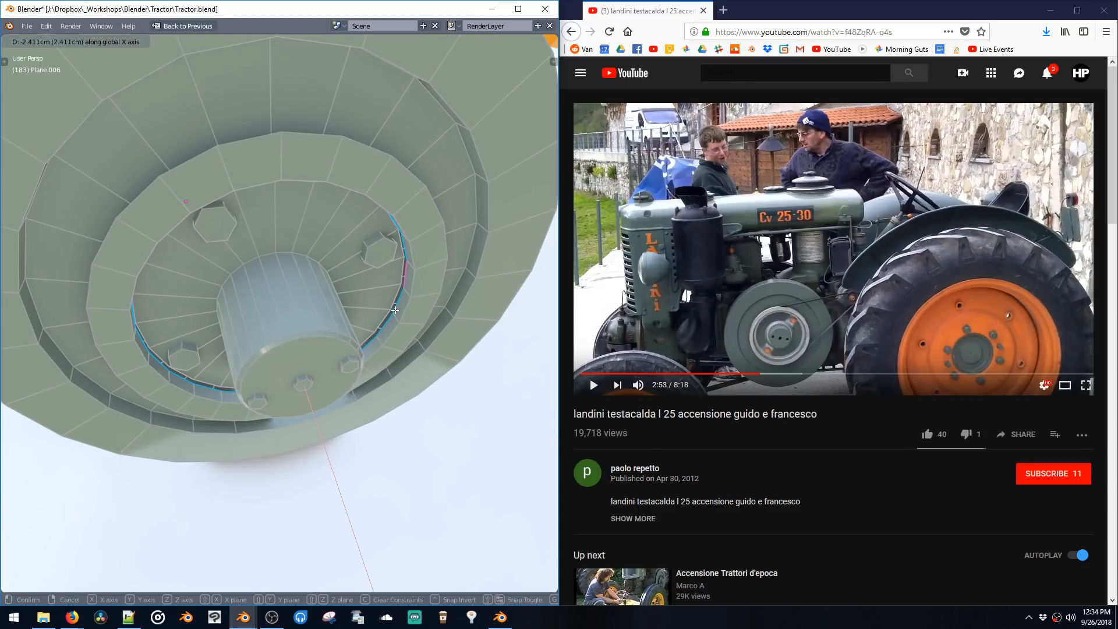
{"action": "left_click", "coordinate": [394, 309]}
{"action": "key", "text": "s"}
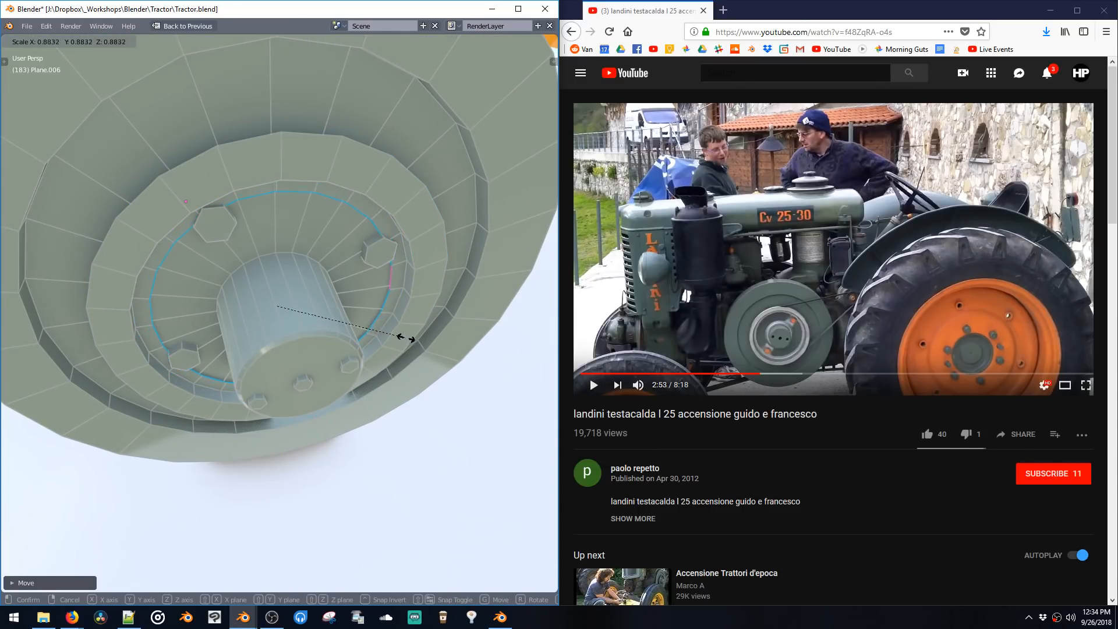
{"action": "left_click", "coordinate": [405, 339]}
Step: Select the whole linked flywheel ring, add a material slot and create a new material for it
{"action": "double_click", "coordinate": [401, 329]}
{"action": "key", "text": "shift+v"}
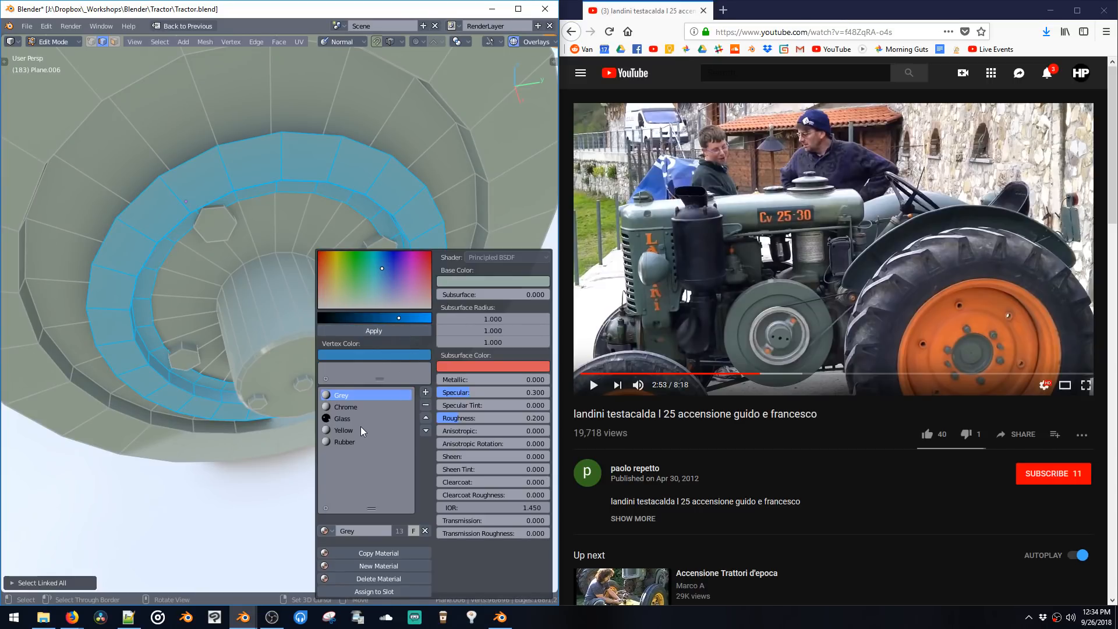
{"action": "left_click", "coordinate": [425, 392]}
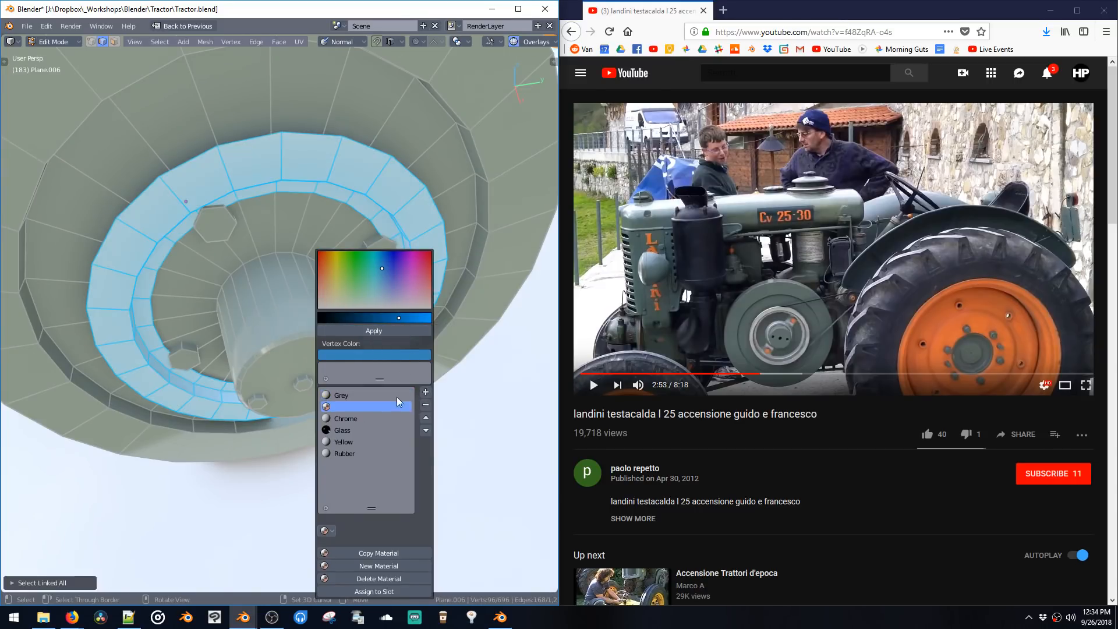
{"action": "left_click", "coordinate": [325, 531]}
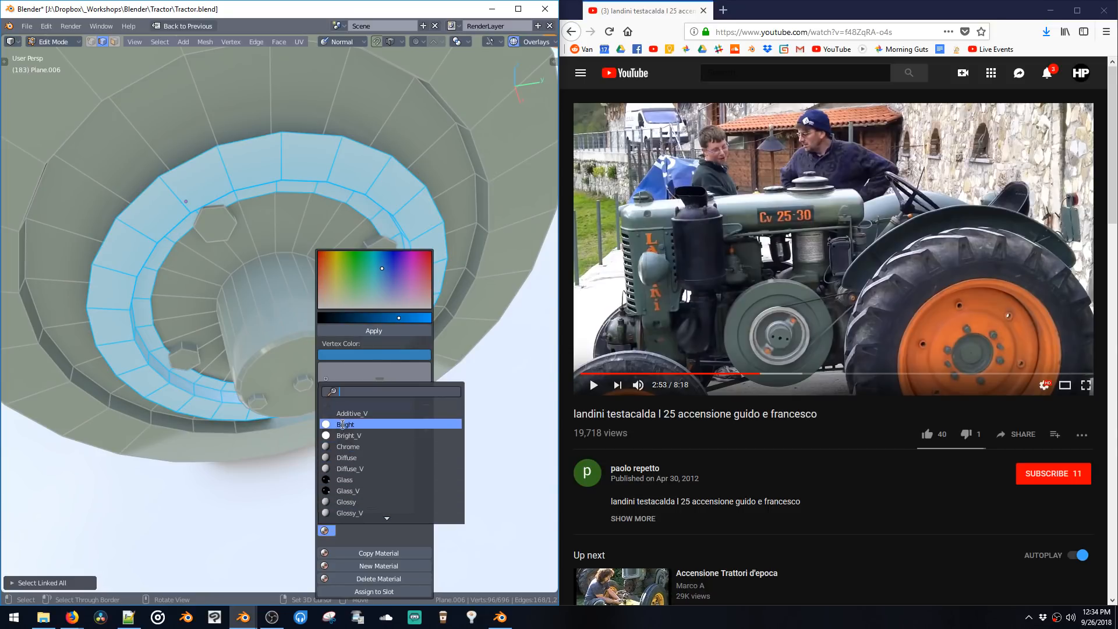
{"action": "left_click", "coordinate": [342, 562]}
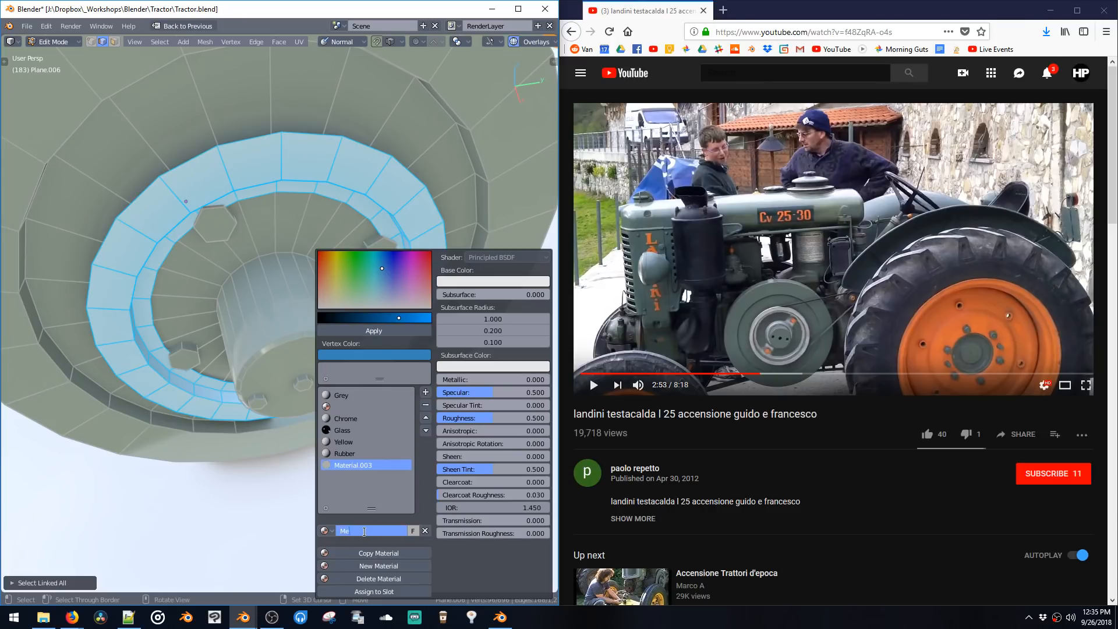
Step: Raise the new ring material's metallic and roughness values to give it a metal look
{"action": "left_click_drag", "start_coordinate": [449, 379], "coordinate": [528, 389]}
{"action": "left_click_drag", "start_coordinate": [476, 419], "coordinate": [531, 424]}
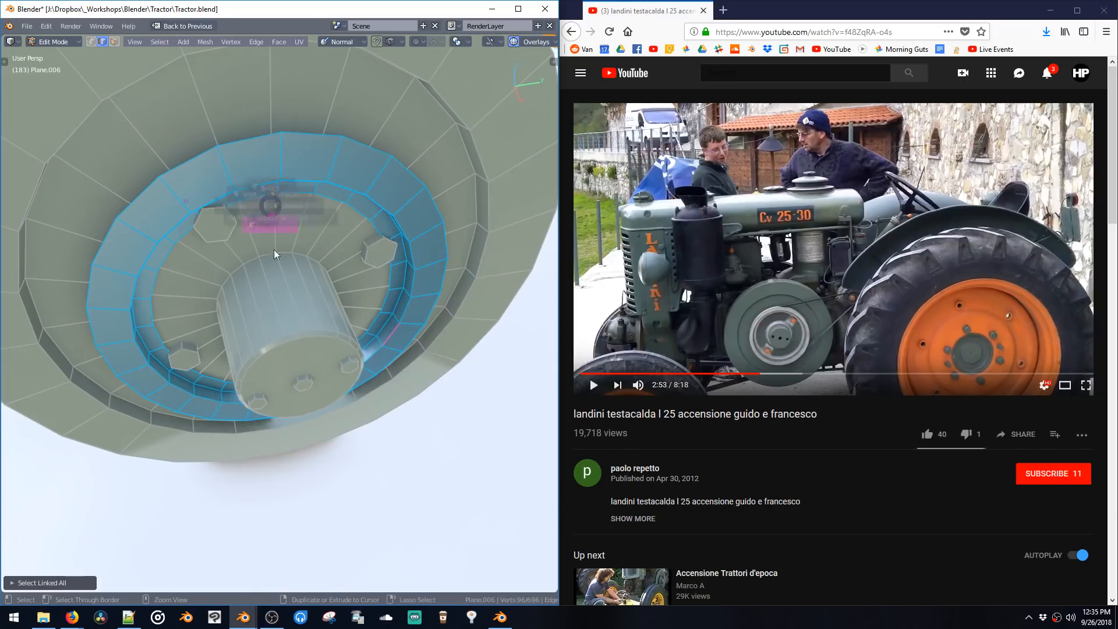
{"action": "key", "text": "Tab"}
{"action": "scroll", "coordinate": [282, 243], "scroll_direction": "down", "scroll_amount": 5}
{"action": "middle_click_drag", "start_coordinate": [323, 270], "coordinate": [316, 351]}
Step: Select the ring's inner face loop, grow the selection and scale it up to about 1.06
{"action": "key", "text": "Tab"}
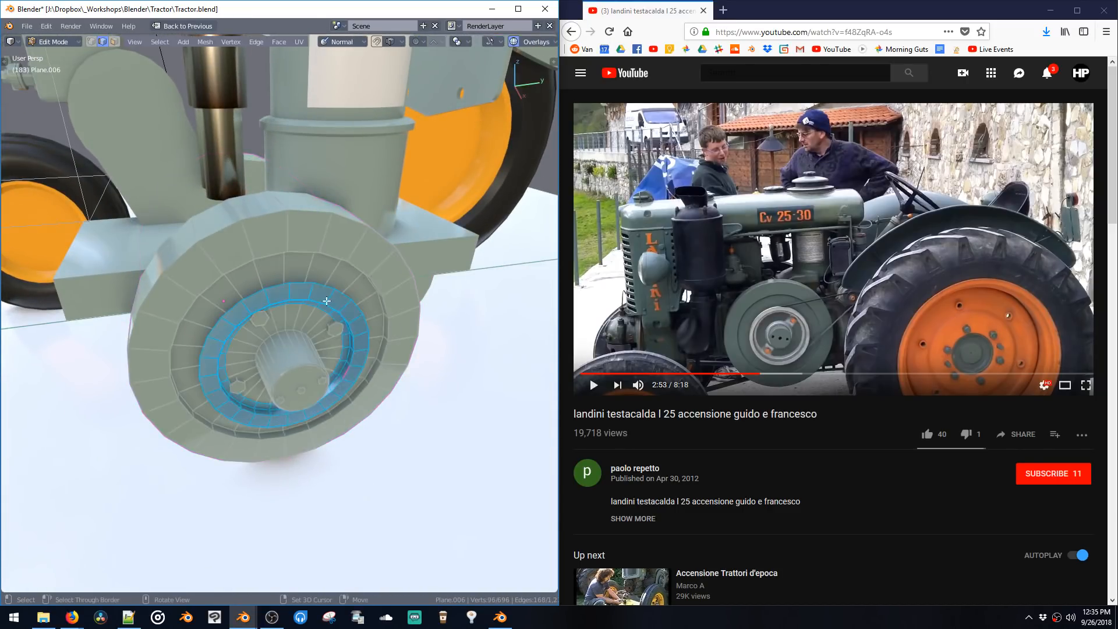
{"action": "key", "text": "3"}
{"action": "left_click", "coordinate": [342, 359], "text": "alt"}
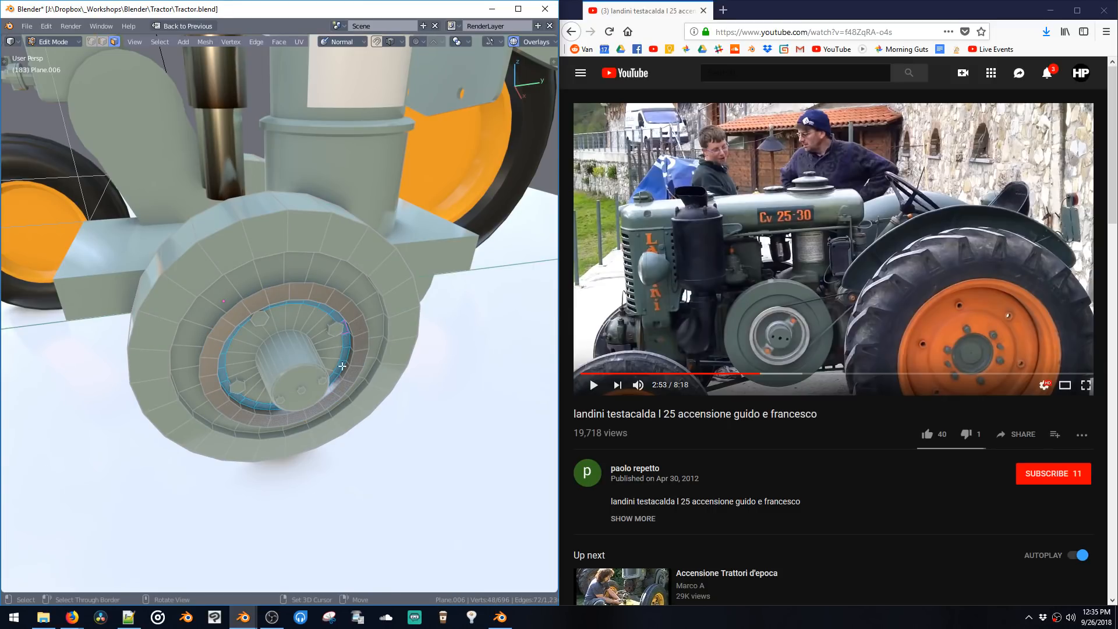
{"action": "key", "text": "ctrl+KP_Add"}
{"action": "key", "text": "s"}
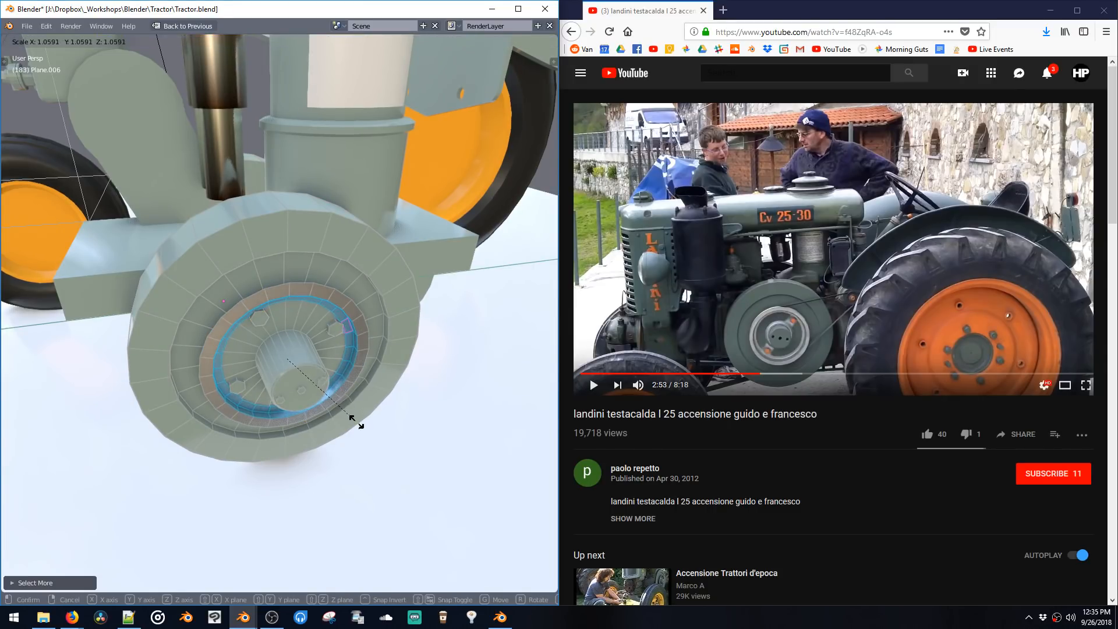
{"action": "left_click", "coordinate": [356, 421]}
{"action": "key", "text": "KP_Decimal"}
{"action": "middle_click_drag", "start_coordinate": [354, 342], "coordinate": [325, 283]}
{"action": "scroll", "coordinate": [324, 284], "scroll_direction": "down", "scroll_amount": 3}
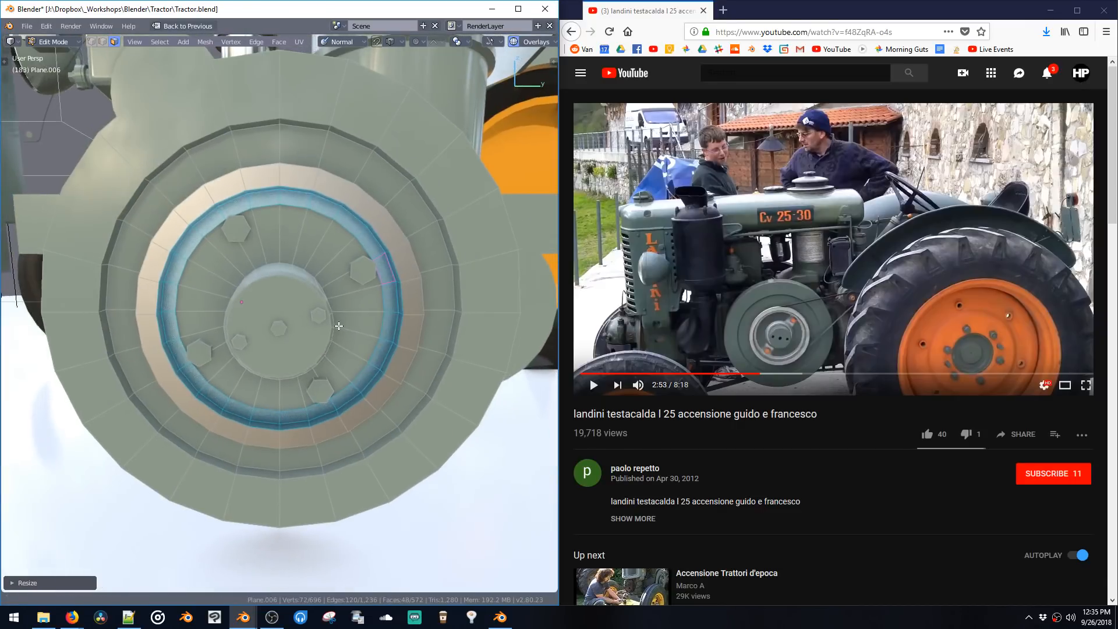
Step: Bridge two opposite inner edges of the metal ring to form a flat strip running across behind the hub
{"action": "key", "text": "2"}
{"action": "left_click", "coordinate": [383, 328]}
{"action": "middle_click_drag", "start_coordinate": [181, 278], "coordinate": [181, 294]}
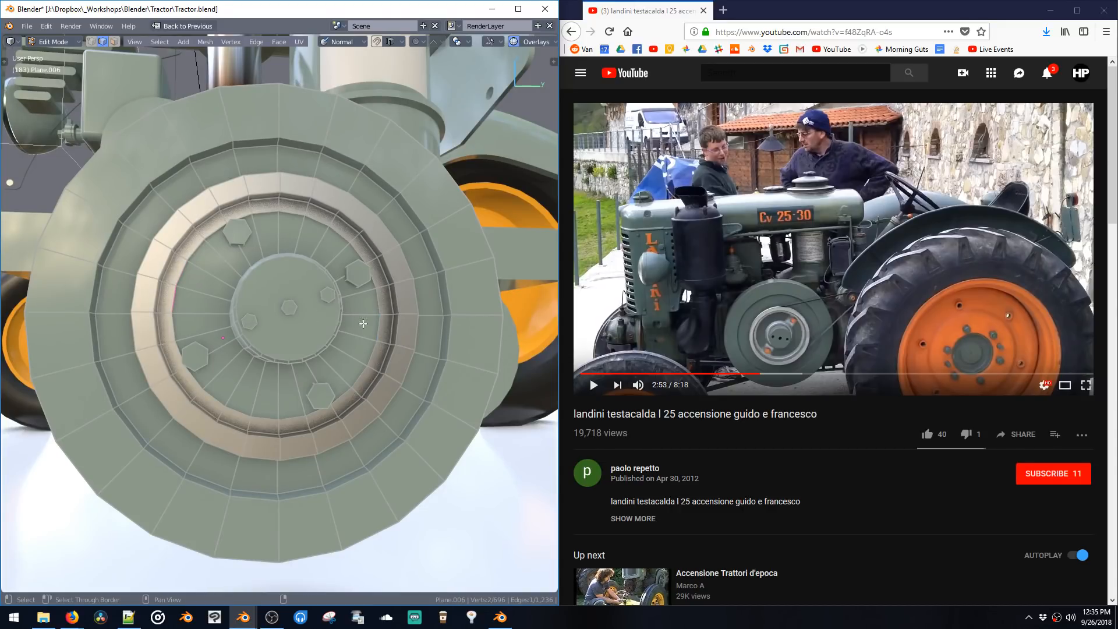
{"action": "middle_click_drag", "start_coordinate": [373, 332], "coordinate": [353, 330]}
{"action": "key", "text": "shift+b"}
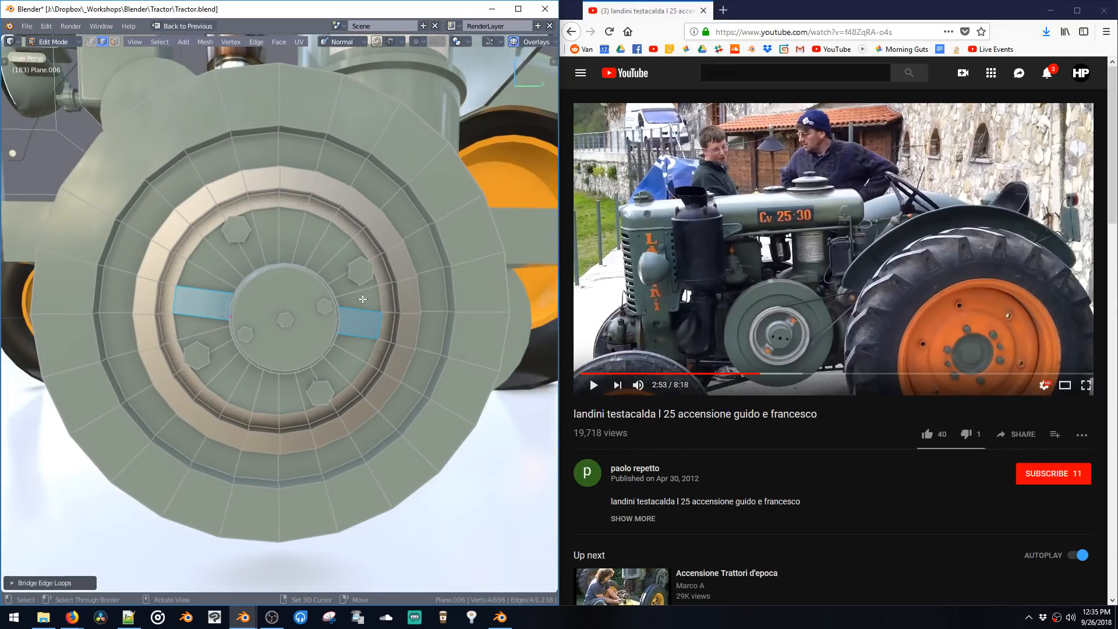
Step: Duplicate the metal ring's inner face loop and scale the copy down around the hub as a small collar
{"action": "middle_click_drag", "start_coordinate": [364, 307], "coordinate": [393, 352]}
{"action": "key", "text": "3"}
{"action": "left_click", "coordinate": [393, 314], "text": "alt"}
{"action": "key", "text": "shift+d"}
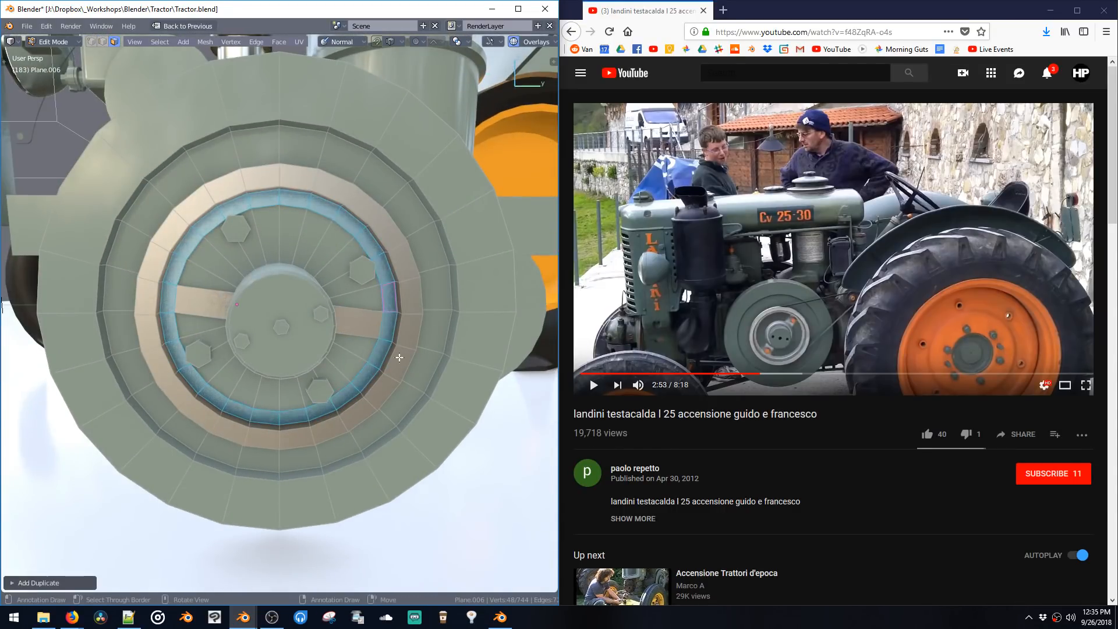
{"action": "key", "text": "s"}
{"action": "left_click", "coordinate": [344, 331]}
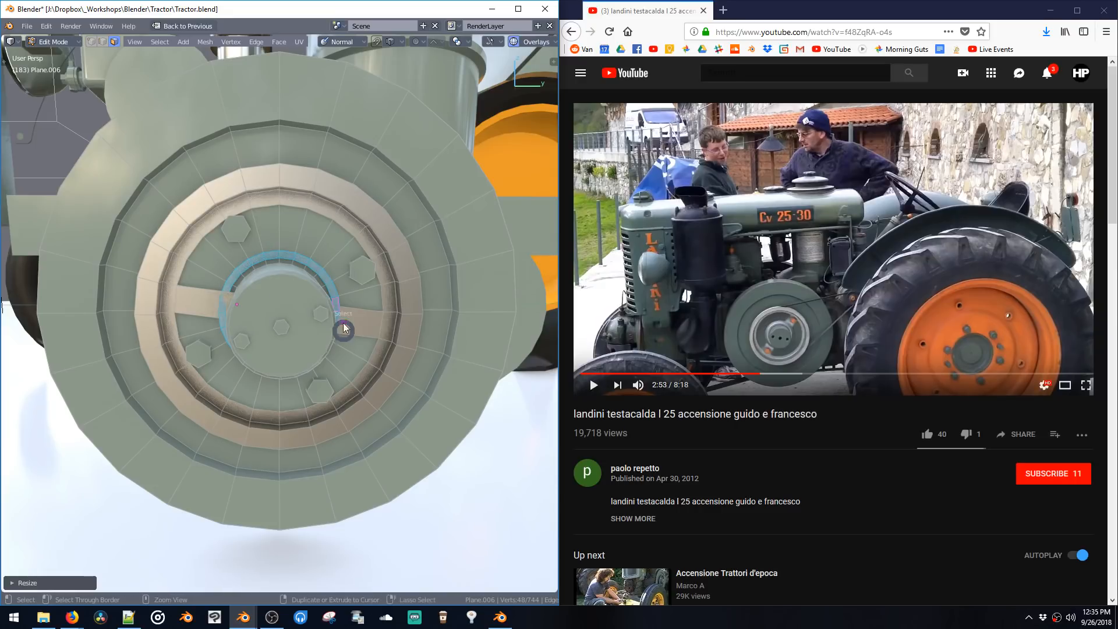
Step: Move the collar's edge loop about 3.6 cm along X and scale it to fit around the hub
{"action": "key", "text": "2"}
{"action": "middle_click_drag", "start_coordinate": [321, 281], "coordinate": [361, 335]}
{"action": "key", "text": "s"}
{"action": "left_click", "coordinate": [343, 331]}
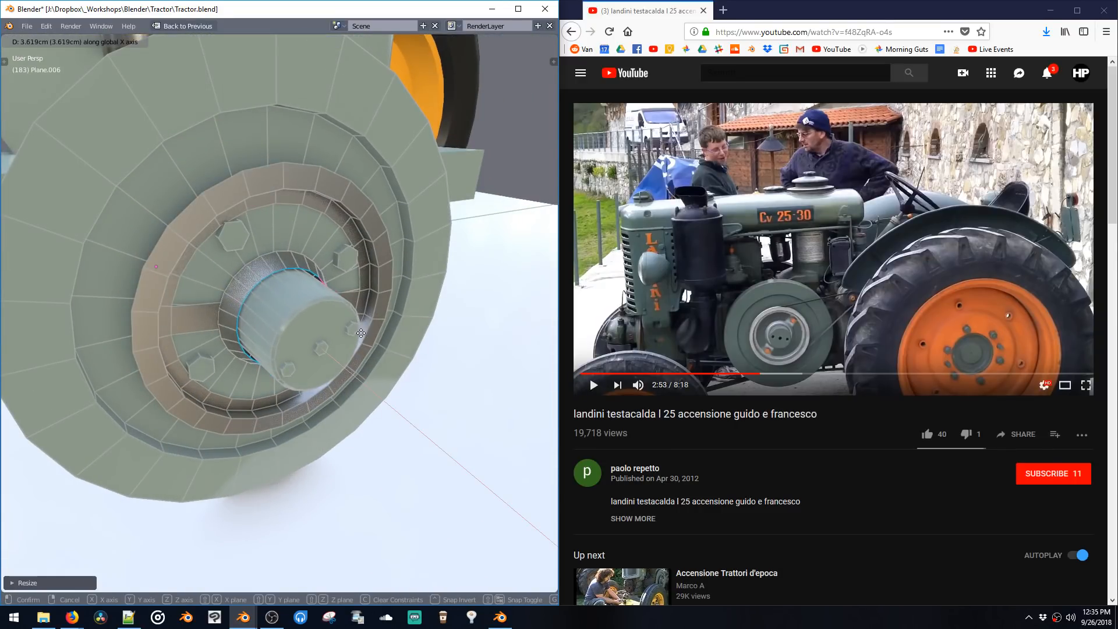
{"action": "key", "text": "s"}
{"action": "left_click", "coordinate": [366, 350]}
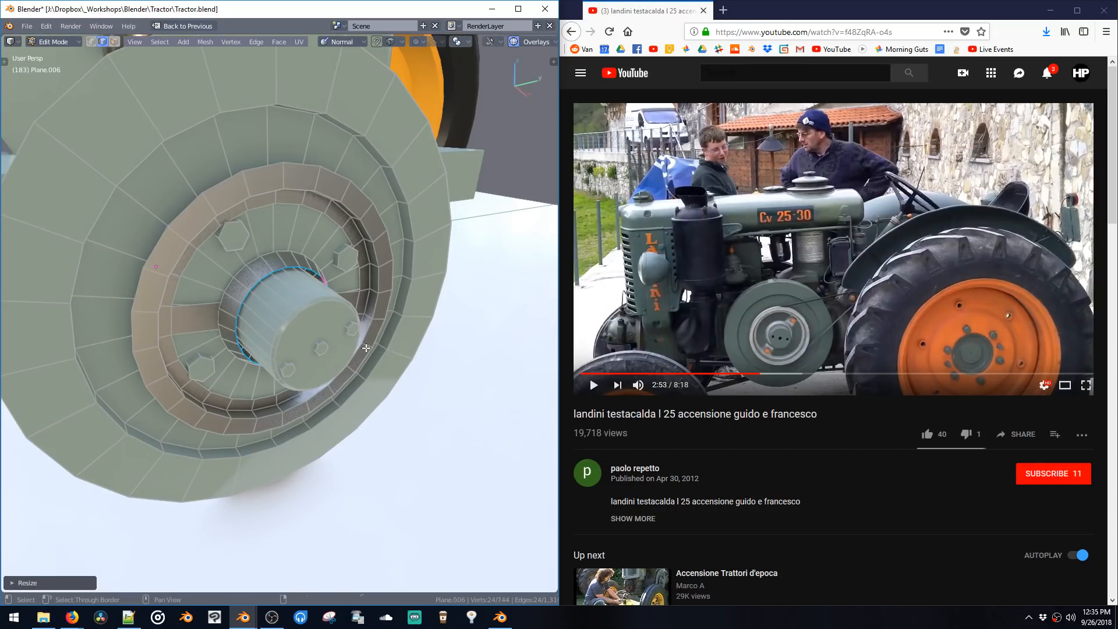
Step: Give the linked collar faces thickness by extruding them along their normals by about -0.007
{"action": "key", "text": "alt+s"}
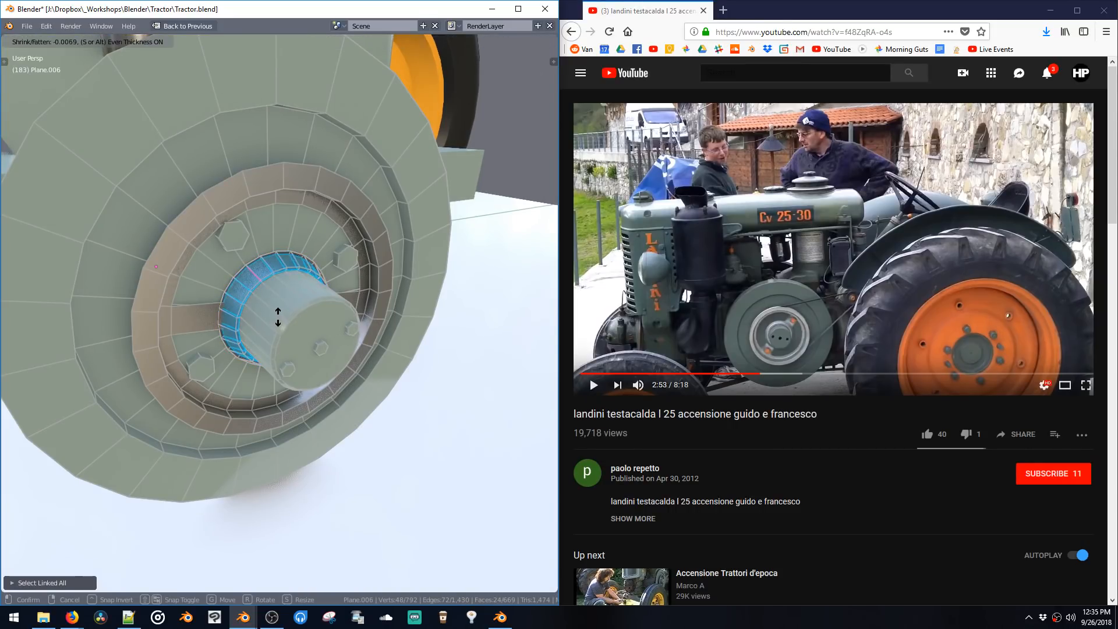
{"action": "left_click", "coordinate": [278, 318]}
{"action": "middle_click_drag", "start_coordinate": [278, 318], "coordinate": [259, 254]}
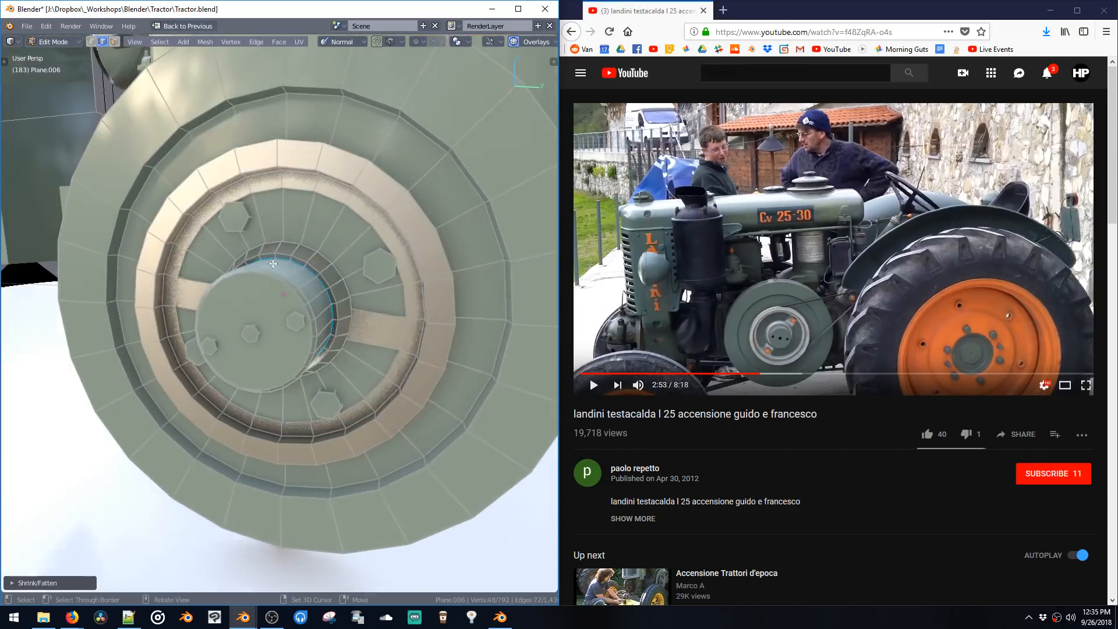
Step: Add a 6-sided cylinder at the outer end of the metal strip and scale it down to bolt size
{"action": "key", "text": "space"}
{"action": "left_click", "coordinate": [378, 342]}
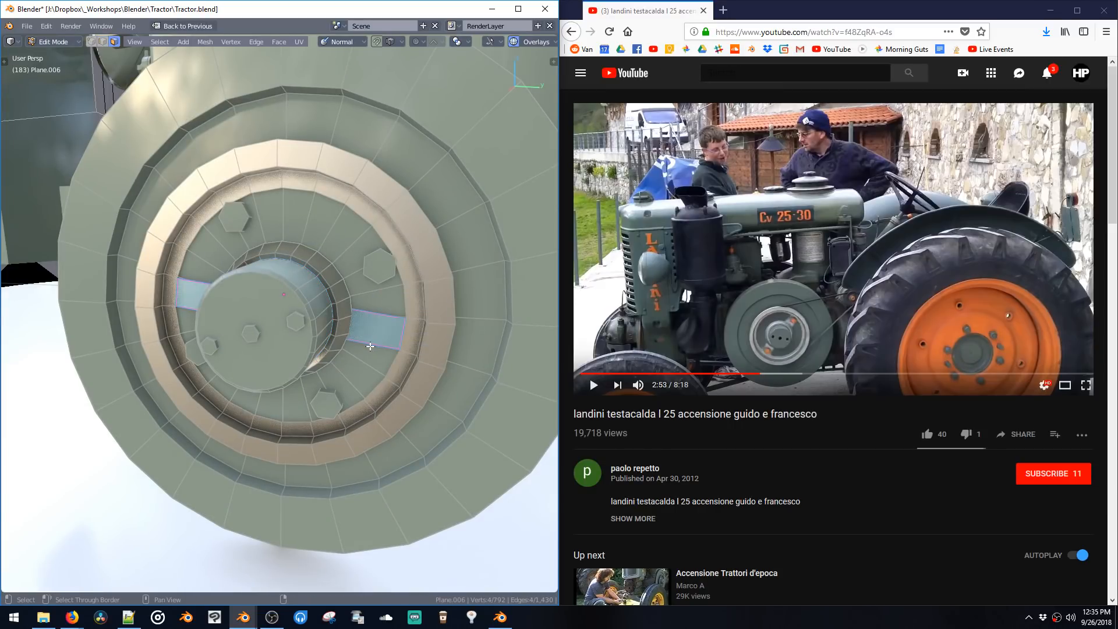
{"action": "key", "text": "shift+space"}
{"action": "key", "text": "Escape"}
{"action": "key", "text": "space"}
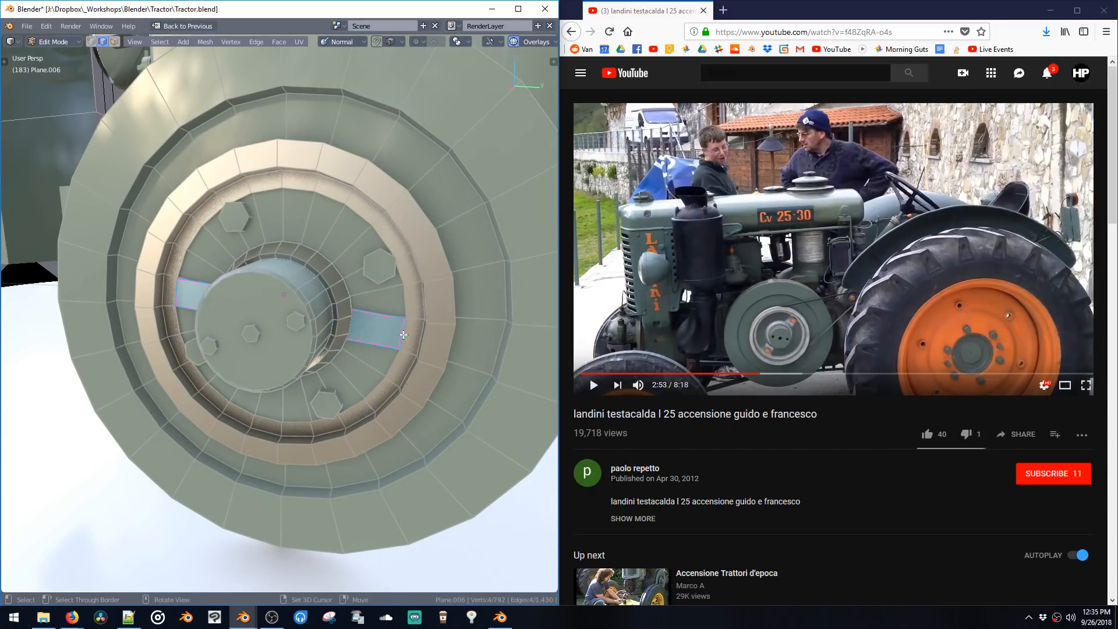
{"action": "left_click", "coordinate": [402, 331]}
{"action": "key", "text": "shift+a"}
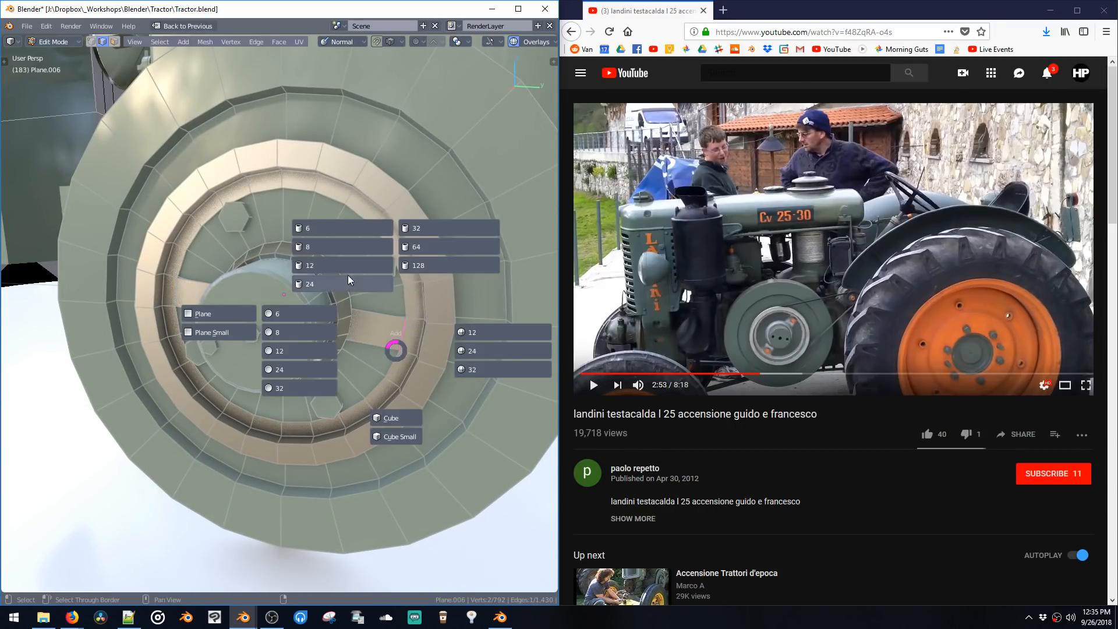
{"action": "left_click", "coordinate": [323, 226]}
{"action": "key", "text": "s"}
{"action": "left_click", "coordinate": [403, 337]}
Step: Rotate the small hexagonal cylinder about the X axis and rescale it to form the strip's bolt head
{"action": "key", "text": "r"}
{"action": "key", "text": "x"}
{"action": "left_click", "coordinate": [419, 354]}
{"action": "key", "text": "s"}
{"action": "left_click", "coordinate": [425, 381]}
Step: Assign the Yellow material to the new hexagonal bolt
{"action": "key", "text": "shift+v"}
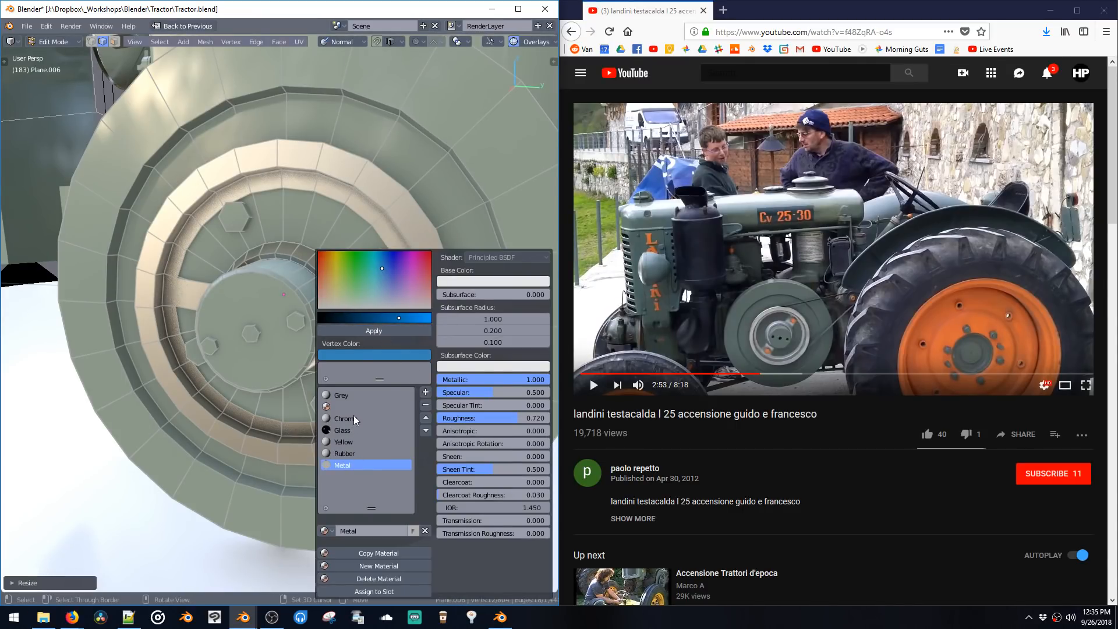
{"action": "left_click", "coordinate": [356, 442]}
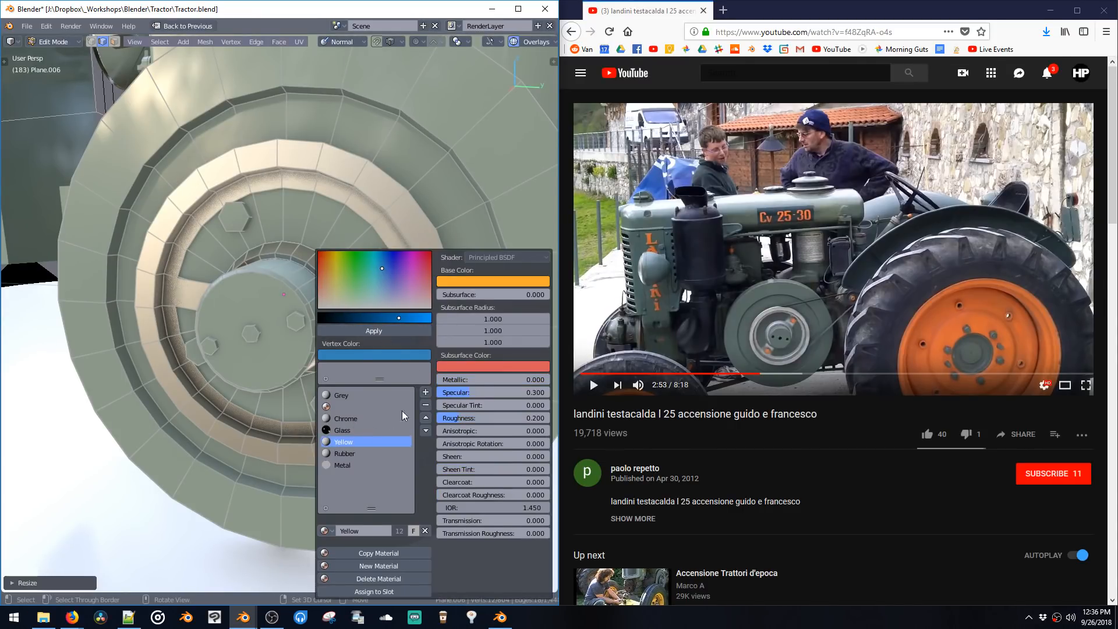
{"action": "left_click", "coordinate": [364, 330]}
Step: Duplicate the yellow bolt onto the opposite end of the metal strip, adjusting its position and scale
{"action": "middle_click_drag", "start_coordinate": [312, 298], "coordinate": [330, 293]}
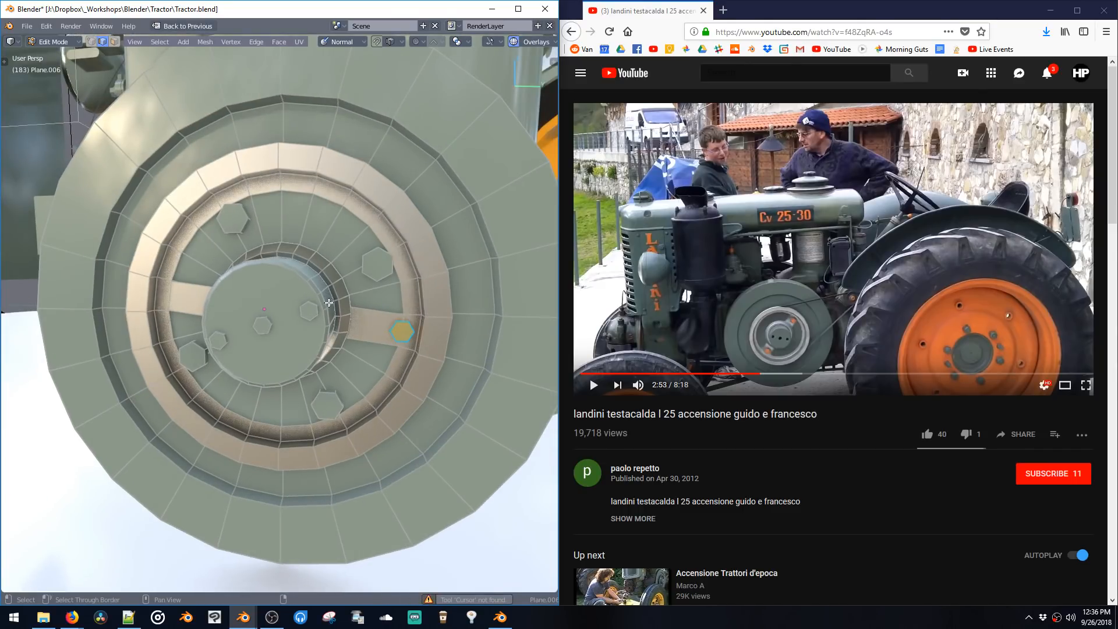
{"action": "key", "text": "shift+d"}
{"action": "left_click", "coordinate": [107, 269]}
{"action": "middle_click_drag", "start_coordinate": [181, 287], "coordinate": [210, 337]}
{"action": "key", "text": "g"}
{"action": "key", "text": "x"}
{"action": "left_click", "coordinate": [206, 339]}
{"action": "key", "text": "g"}
{"action": "left_click", "coordinate": [200, 339]}
{"action": "middle_click_drag", "start_coordinate": [204, 340], "coordinate": [227, 328]}
{"action": "scroll", "coordinate": [227, 328], "scroll_direction": "down", "scroll_amount": 1}
{"action": "key", "text": "s"}
{"action": "left_click", "coordinate": [231, 338]}
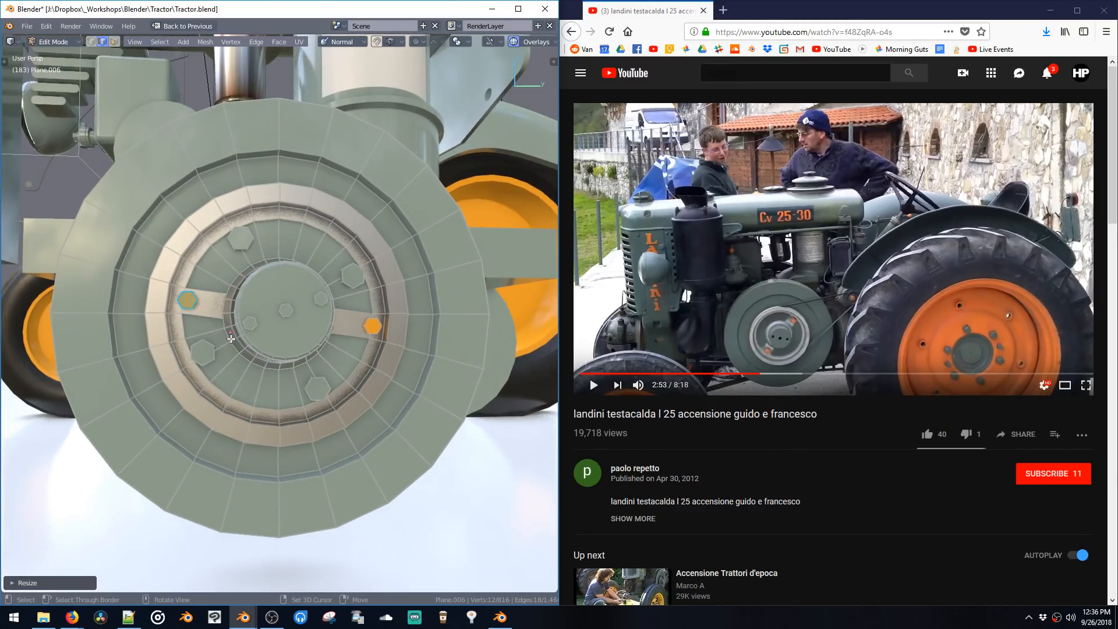
Step: Select the metal strip faces and widen them by scaling about 1.45 along the normal X axis
{"action": "key", "text": "space"}
{"action": "left_click", "coordinate": [353, 331]}
{"action": "middle_click_drag", "start_coordinate": [352, 331], "coordinate": [340, 341]}
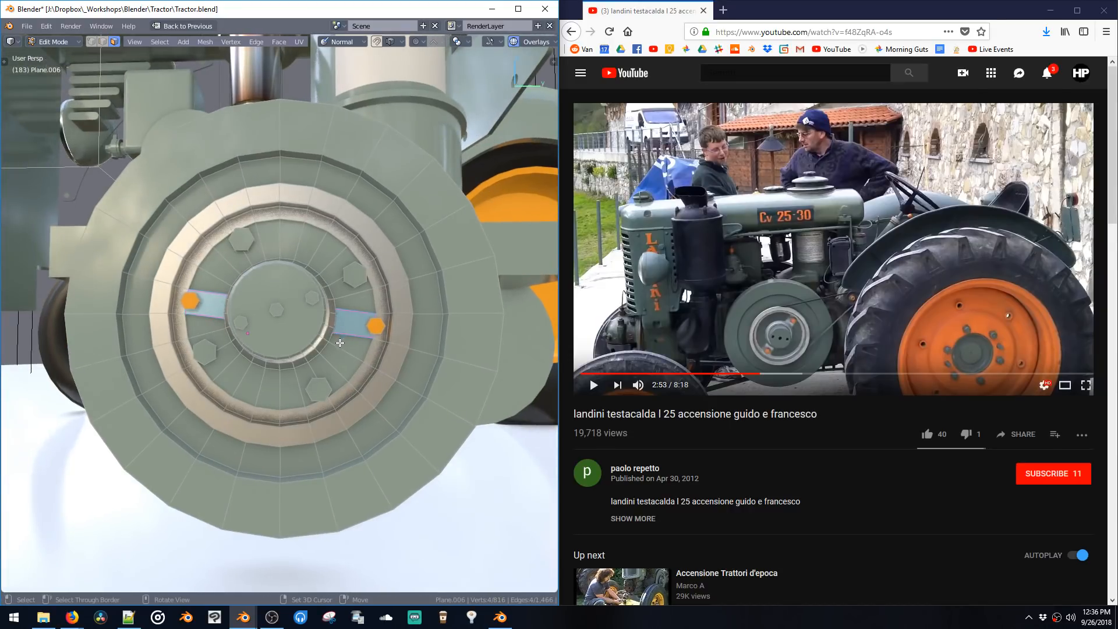
{"action": "key", "text": "s"}
{"action": "key", "text": "z"}
{"action": "key", "text": "z"}
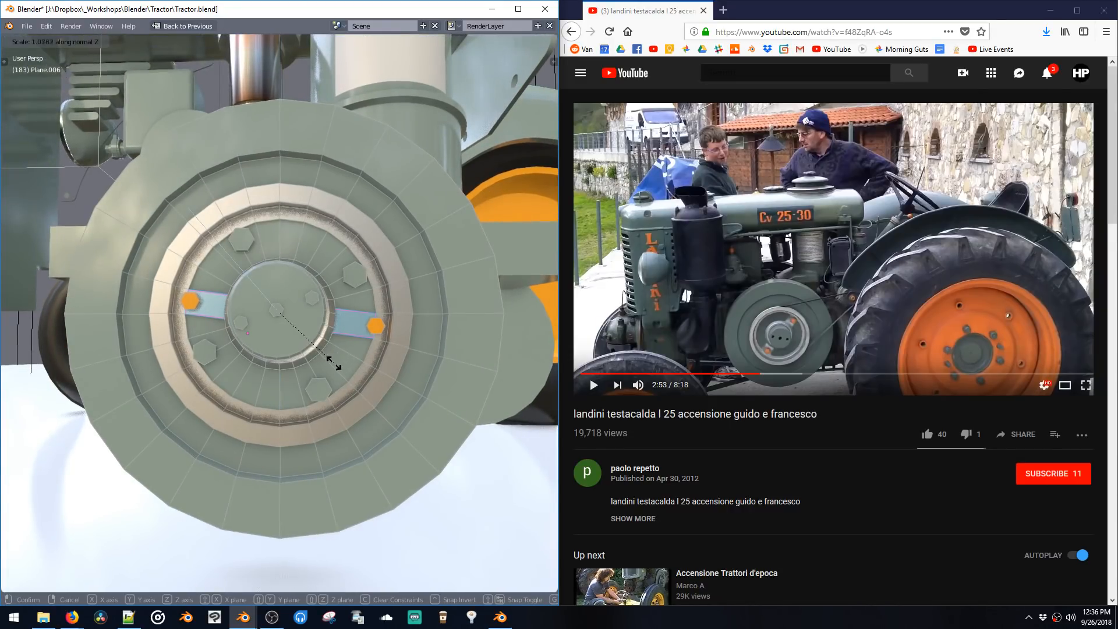
{"action": "key", "text": "x"}
{"action": "key", "text": "x"}
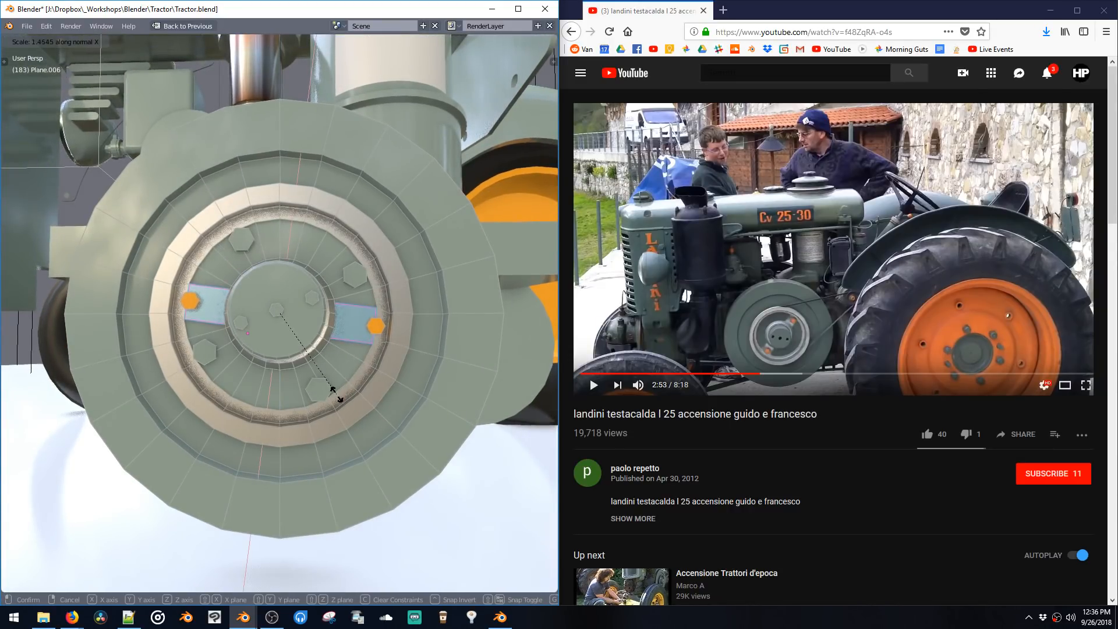
{"action": "left_click", "coordinate": [333, 391]}
Step: Select both linked yellow bolts and scale them to about 1.3 around their individual pivots
{"action": "key", "text": "ctrl+l"}
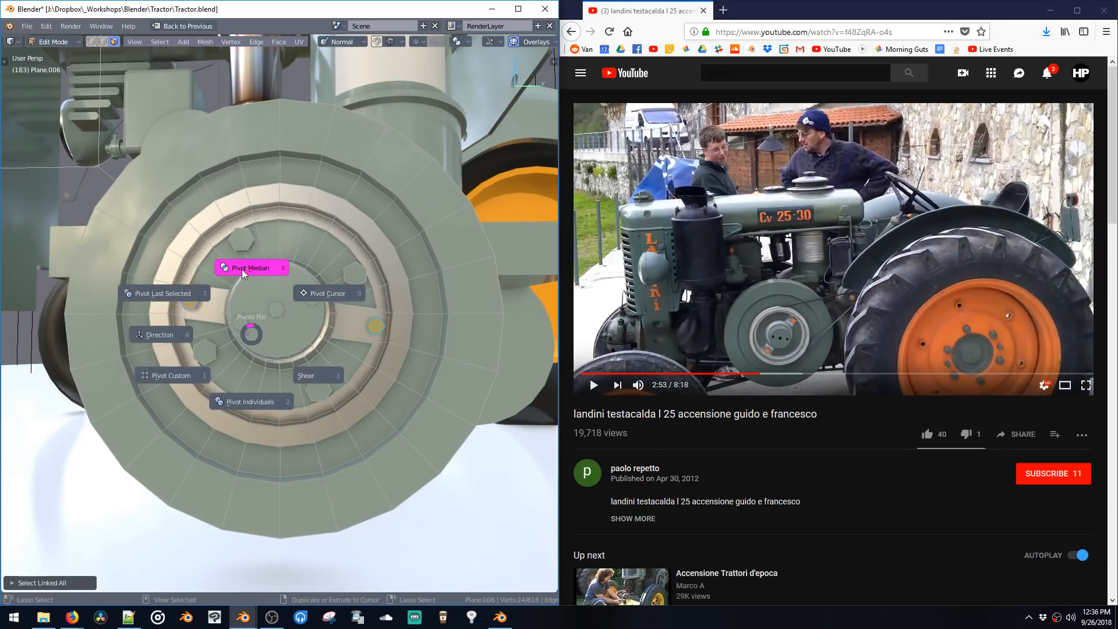
{"action": "left_click", "coordinate": [250, 400]}
{"action": "key", "text": "s"}
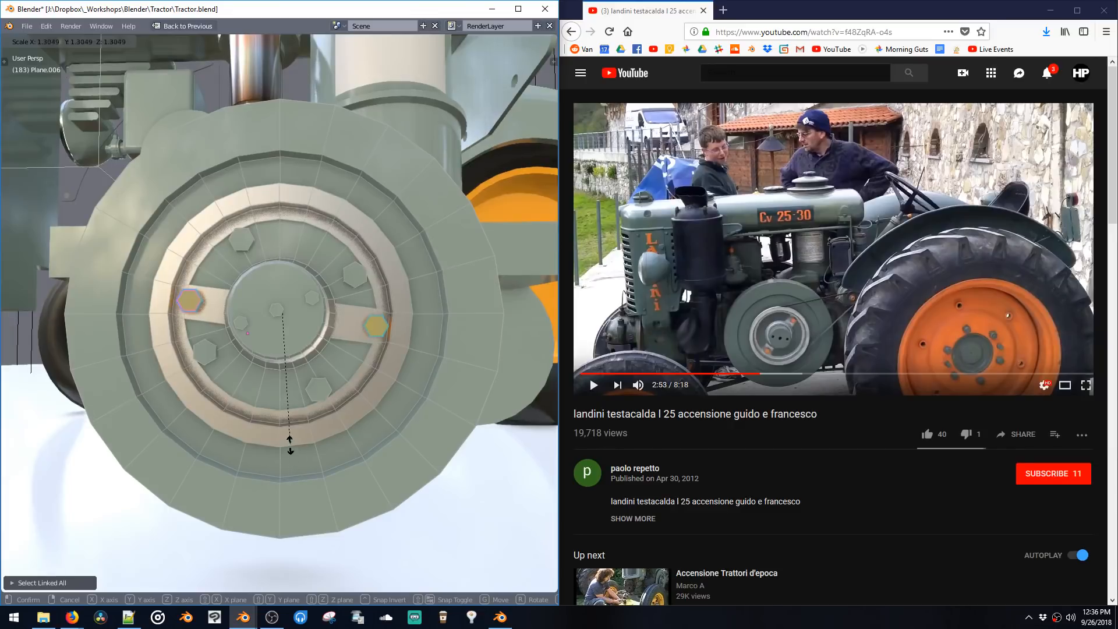
{"action": "left_click", "coordinate": [291, 449]}
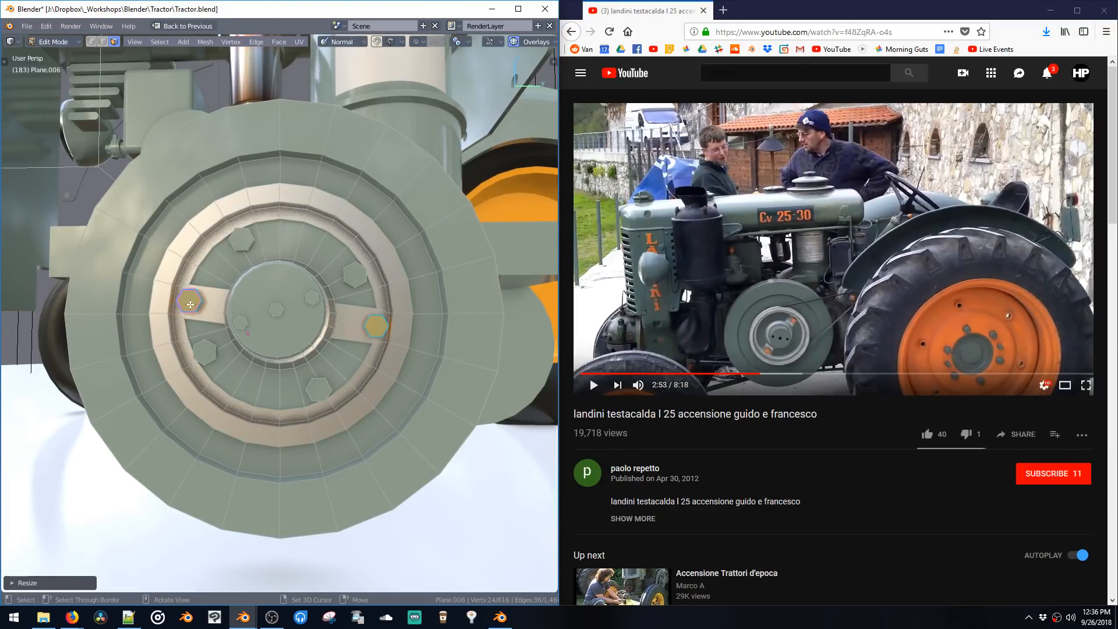
Step: Move each of the two yellow bolts slightly inward along the metal strip
{"action": "key", "text": "g"}
{"action": "left_click", "coordinate": [373, 329]}
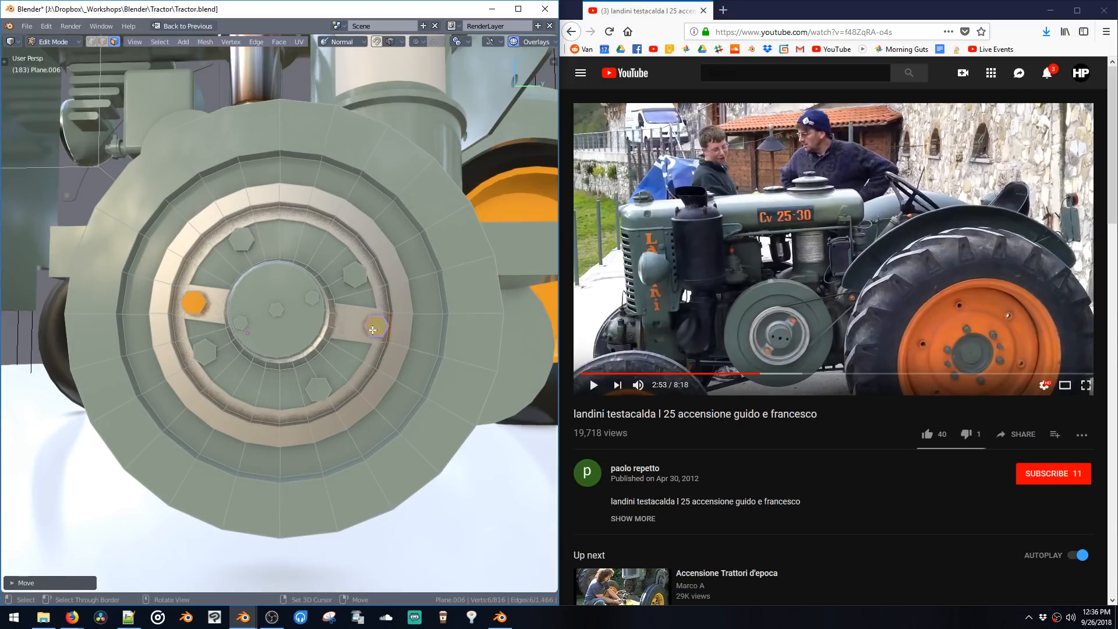
{"action": "key", "text": "g"}
{"action": "left_click", "coordinate": [367, 331]}
{"action": "middle_click_drag", "start_coordinate": [304, 299], "coordinate": [335, 333]}
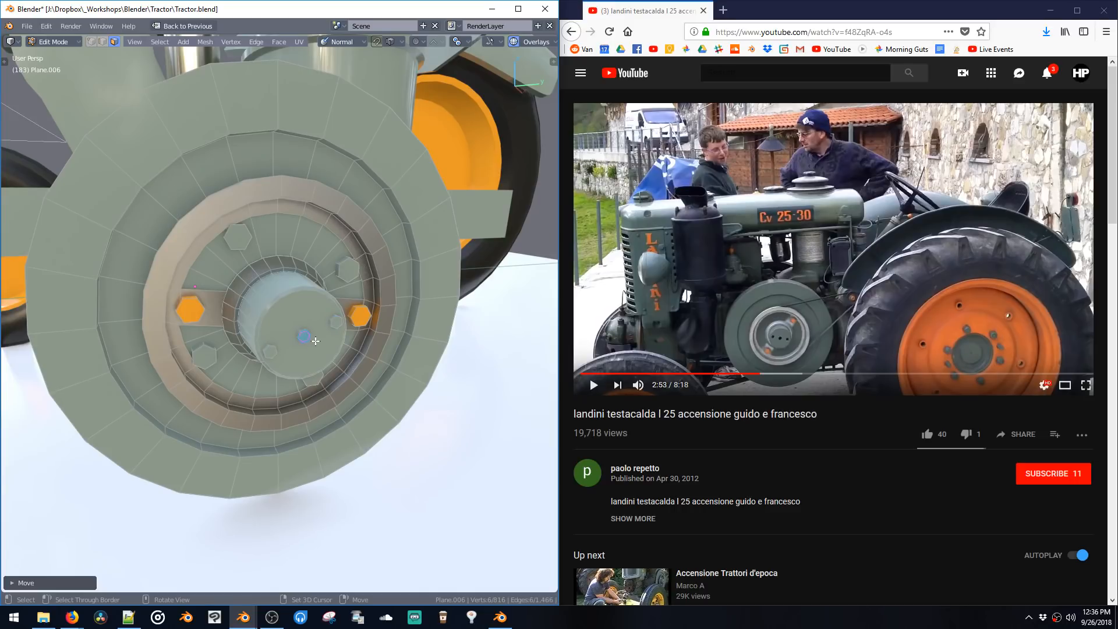
Step: Add a 24-sided cylinder at the hub's centre bolt, scale it down and position it over the bolt
{"action": "key", "text": "shift+a"}
{"action": "left_click", "coordinate": [256, 271]}
{"action": "key", "text": "s"}
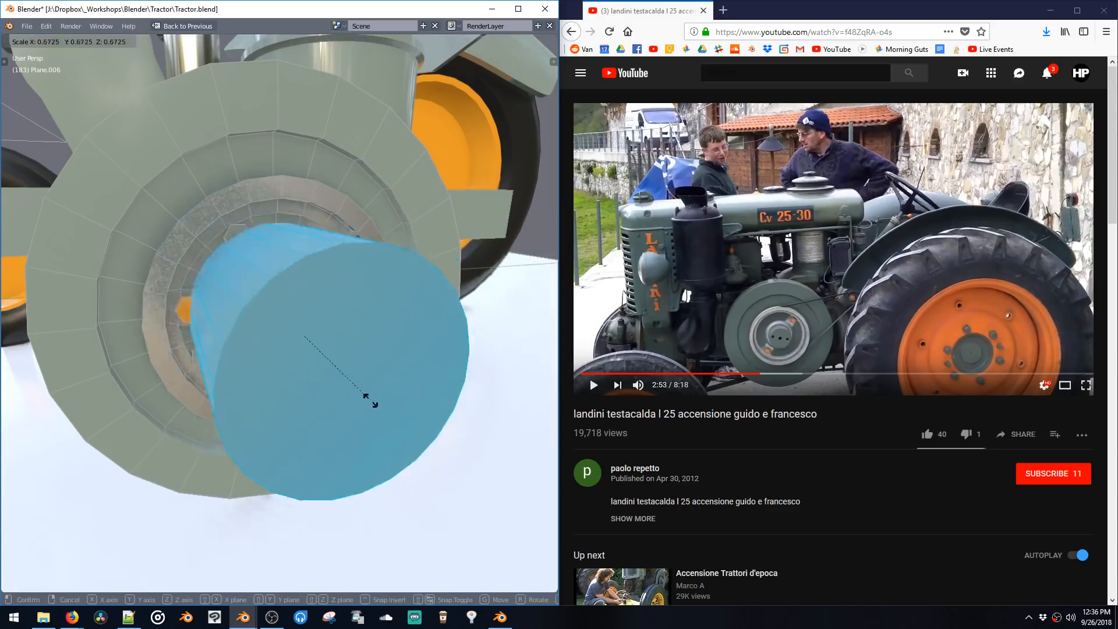
{"action": "left_click", "coordinate": [317, 333]}
{"action": "key", "text": "g"}
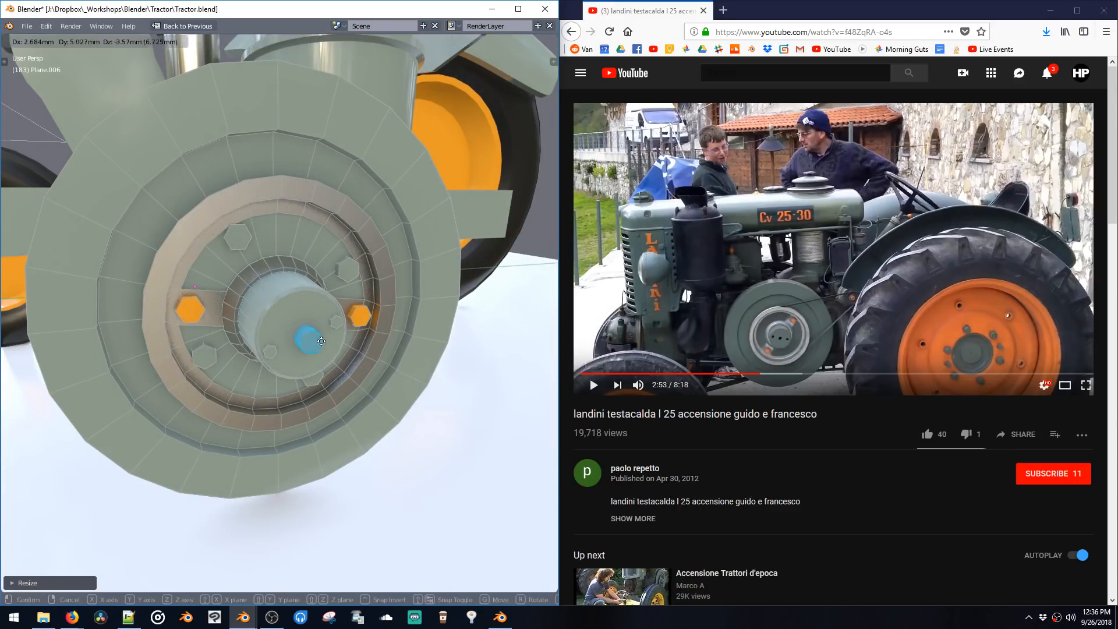
{"action": "left_click", "coordinate": [303, 336]}
Step: Scale the small centre cylinder and move it about -8.3 cm along X into the hub
{"action": "key", "text": "s"}
{"action": "left_click", "coordinate": [318, 350]}
{"action": "key", "text": "g"}
{"action": "key", "text": "x"}
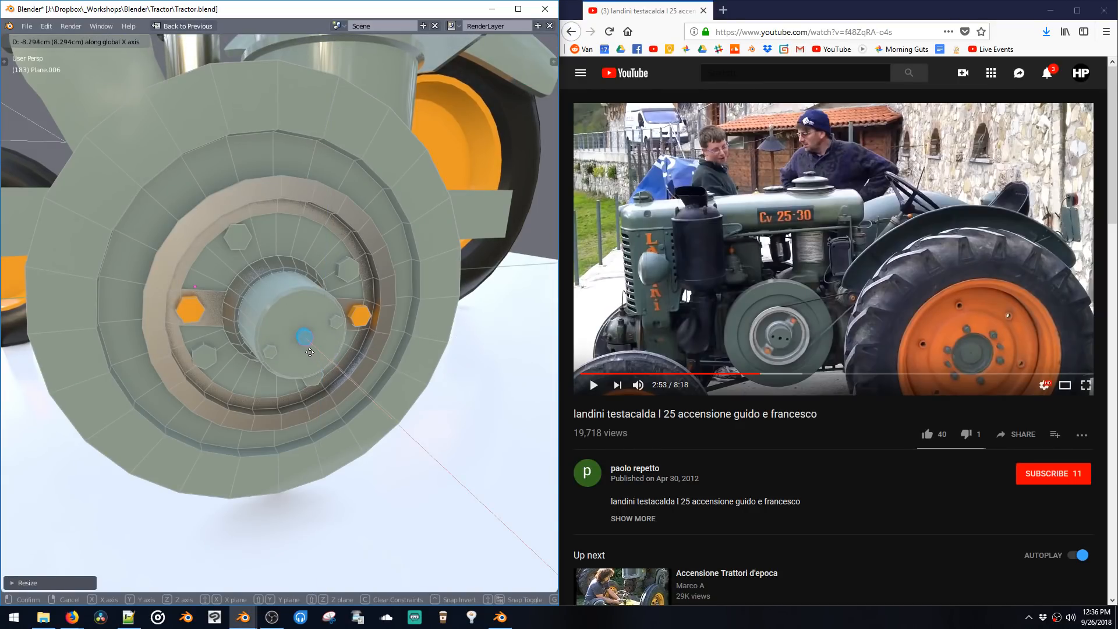
{"action": "left_click", "coordinate": [310, 352]}
Step: In the right view, duplicate the centre cylinder over one of the hub's side bolts and scale it to about 0.86
{"action": "key", "text": "KP_3"}
{"action": "scroll", "coordinate": [311, 315], "scroll_direction": "up", "scroll_amount": 2}
{"action": "key", "text": "shift+d"}
{"action": "left_click", "coordinate": [330, 301]}
{"action": "key", "text": "s"}
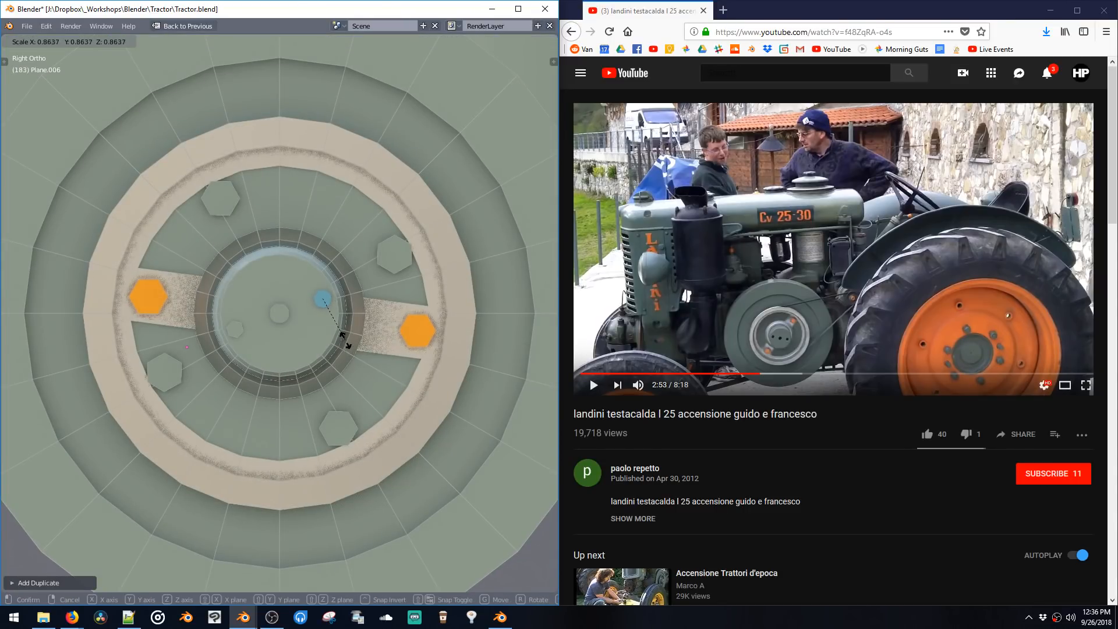
{"action": "left_click", "coordinate": [344, 338]}
Step: Remove the hub's old hexagonal bolts and duplicate the smaller cylinder to the opposite side of the hub face
{"action": "key", "text": "ctrl+l"}
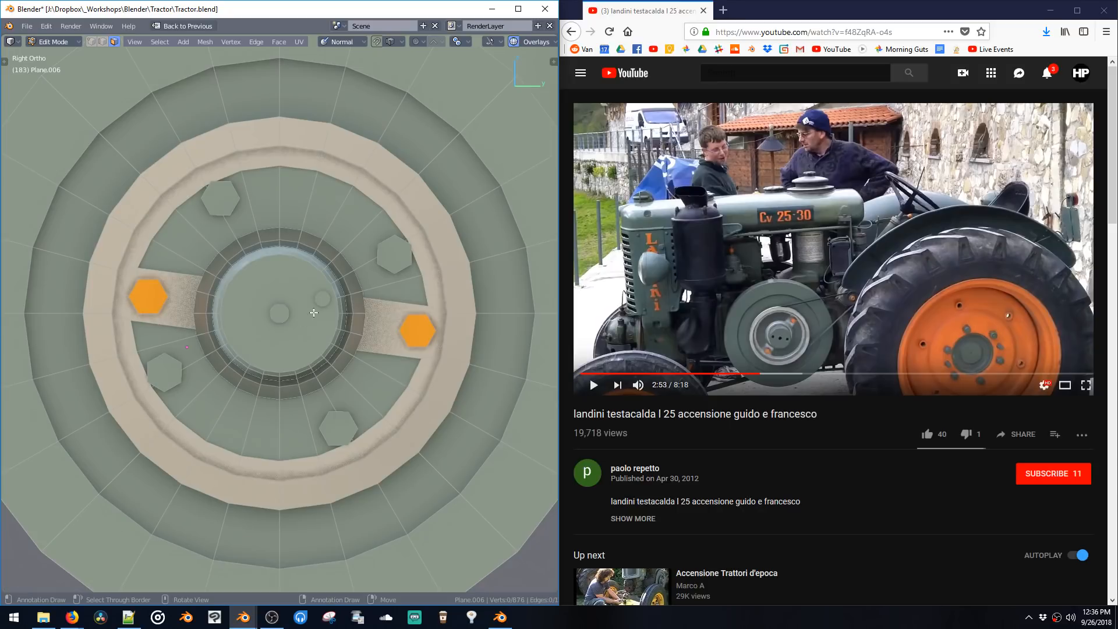
{"action": "key", "text": "shift+d"}
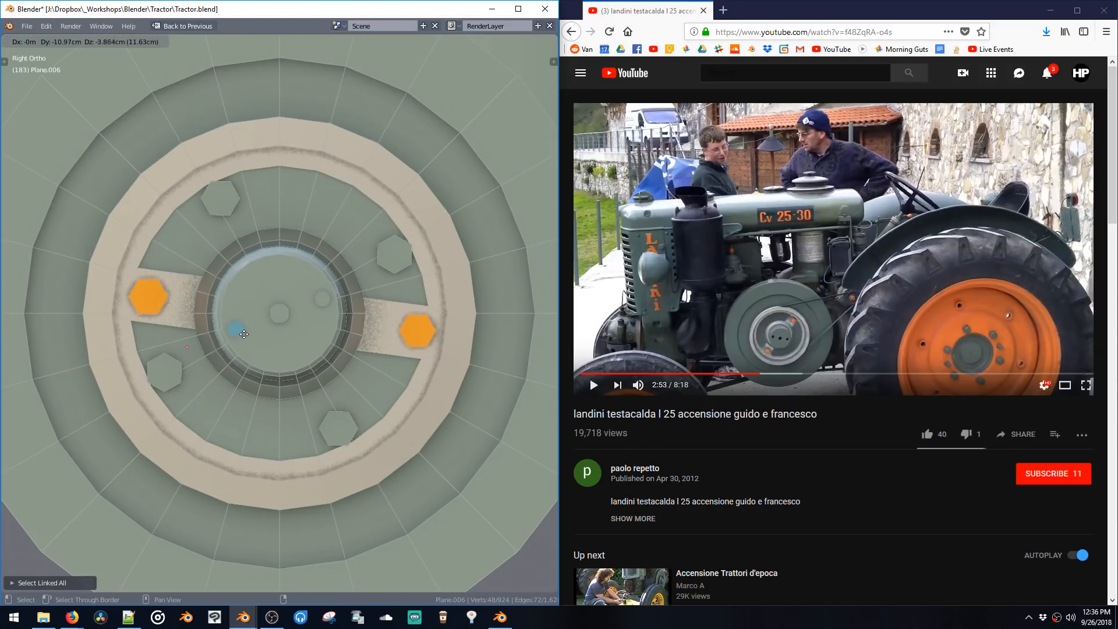
{"action": "left_click", "coordinate": [251, 332]}
Step: Select all three small cylinders, subtract them from the hub with a Boolean and select the hole edge loops
{"action": "left_click", "coordinate": [298, 307], "text": "shift"}
{"action": "middle_click_drag", "start_coordinate": [325, 299], "coordinate": [335, 314]}
{"action": "key", "text": "ctrl+shift+b"}
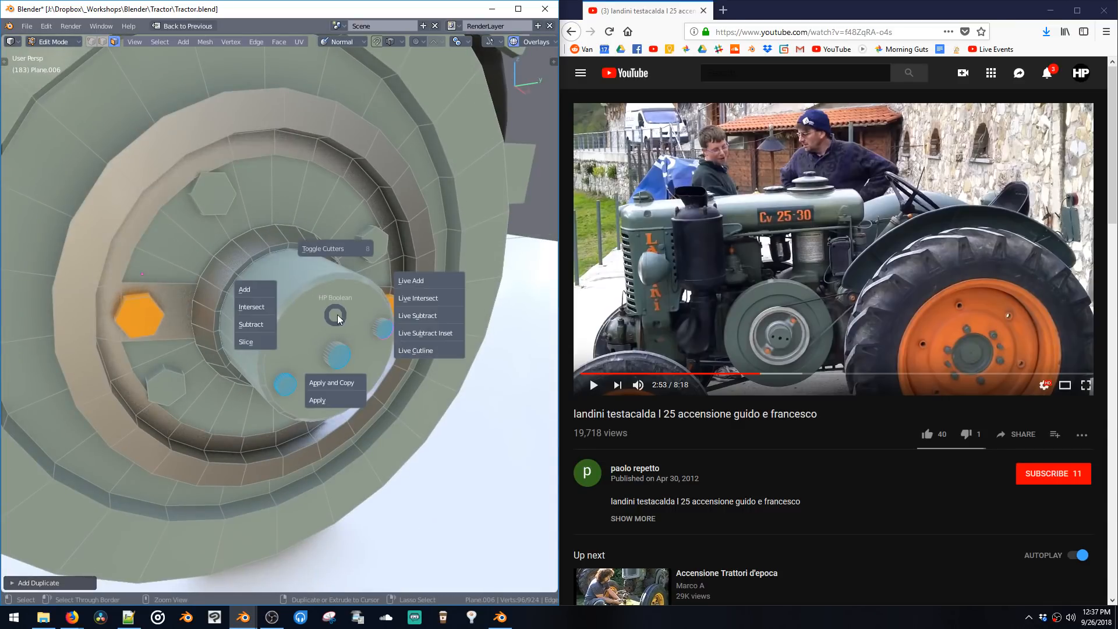
{"action": "left_click", "coordinate": [244, 322]}
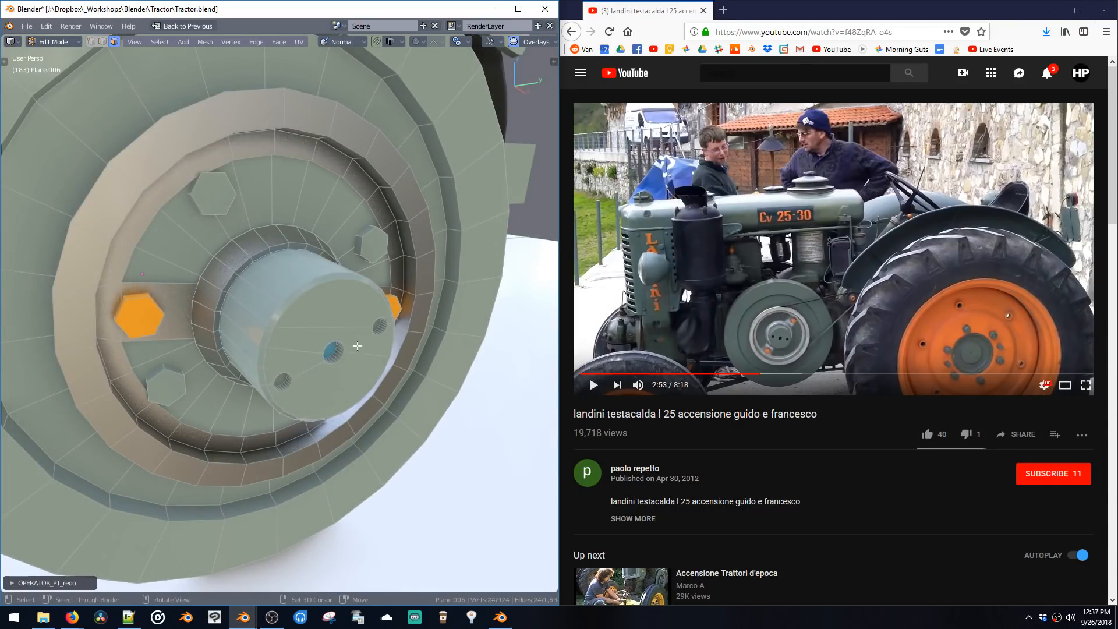
{"action": "middle_click_drag", "start_coordinate": [354, 349], "coordinate": [361, 323]}
{"action": "middle_click_drag", "start_coordinate": [279, 366], "coordinate": [335, 295]}
{"action": "key", "text": "ctrl+Tab"}
{"action": "left_click", "coordinate": [309, 355]}
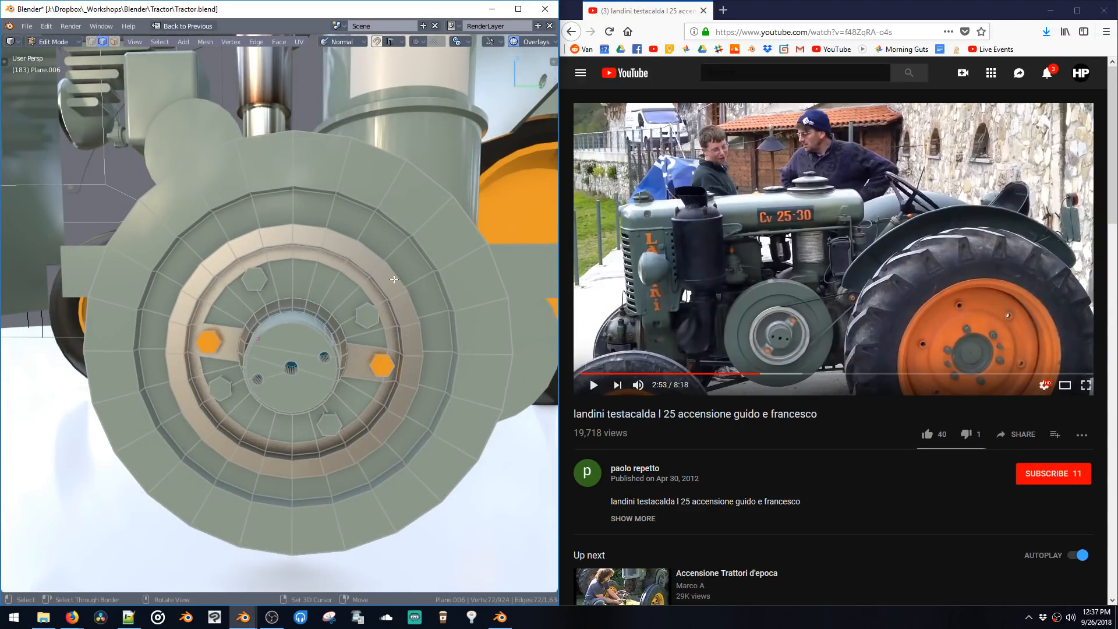
Step: Select the four linked green hexagonal bolts inside the metal ring and delete them
{"action": "scroll", "coordinate": [393, 279], "scroll_direction": "down", "scroll_amount": 2}
{"action": "left_click", "coordinate": [348, 317]}
{"action": "key", "text": "ctrl+l"}
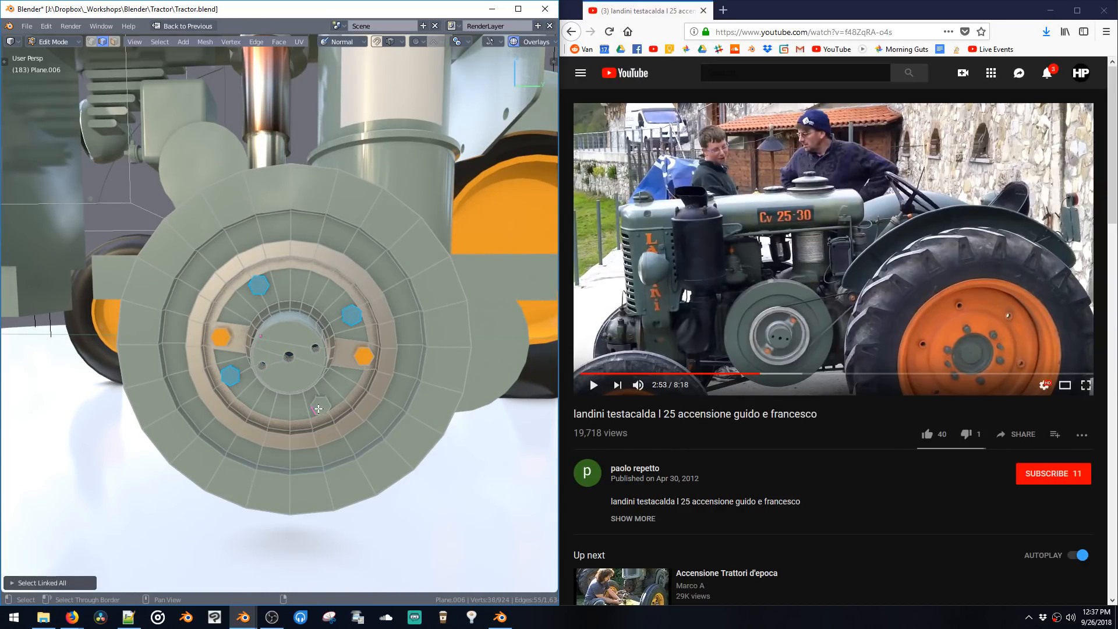
{"action": "key", "text": "ctrl+l"}
{"action": "key", "text": "Delete"}
Step: Select all linked faces of the metal ring on the flywheel
{"action": "middle_click_drag", "start_coordinate": [339, 325], "coordinate": [365, 328]}
{"action": "key", "text": "Tab"}
{"action": "key", "text": "Tab"}
{"action": "left_click", "coordinate": [342, 323]}
{"action": "key", "text": "ctrl+l"}
{"action": "key", "text": "s"}
{"action": "left_click", "coordinate": [363, 343]}
{"action": "key", "text": "ctrl+z"}
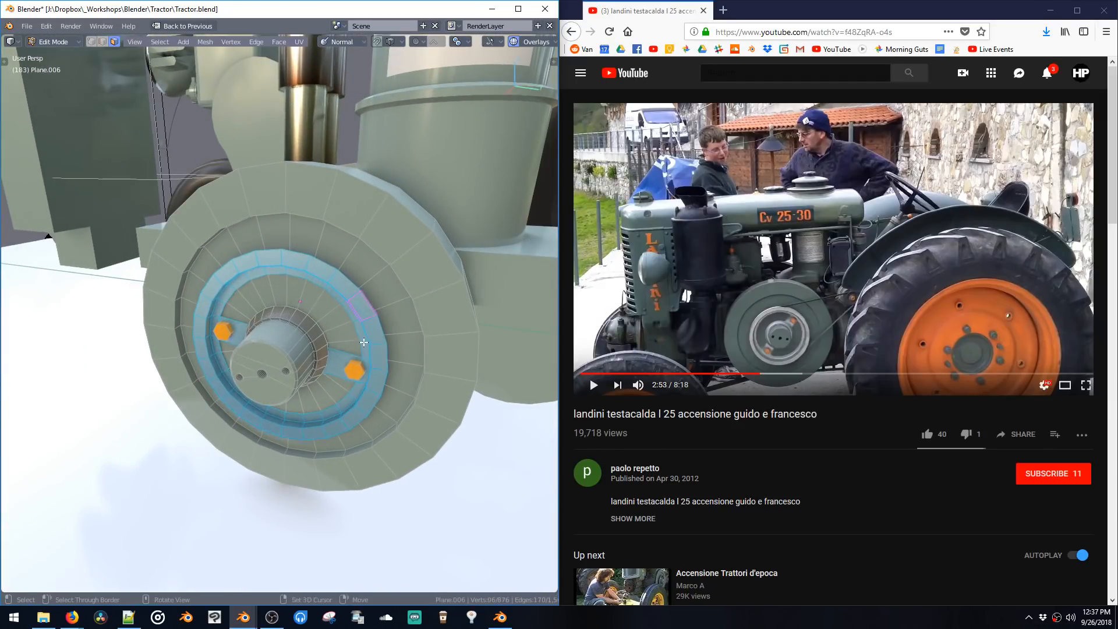
Step: Extrude the selected metal ring faces along their normals to give the ring thickness
{"action": "key", "text": "e"}
{"action": "left_click", "coordinate": [362, 336]}
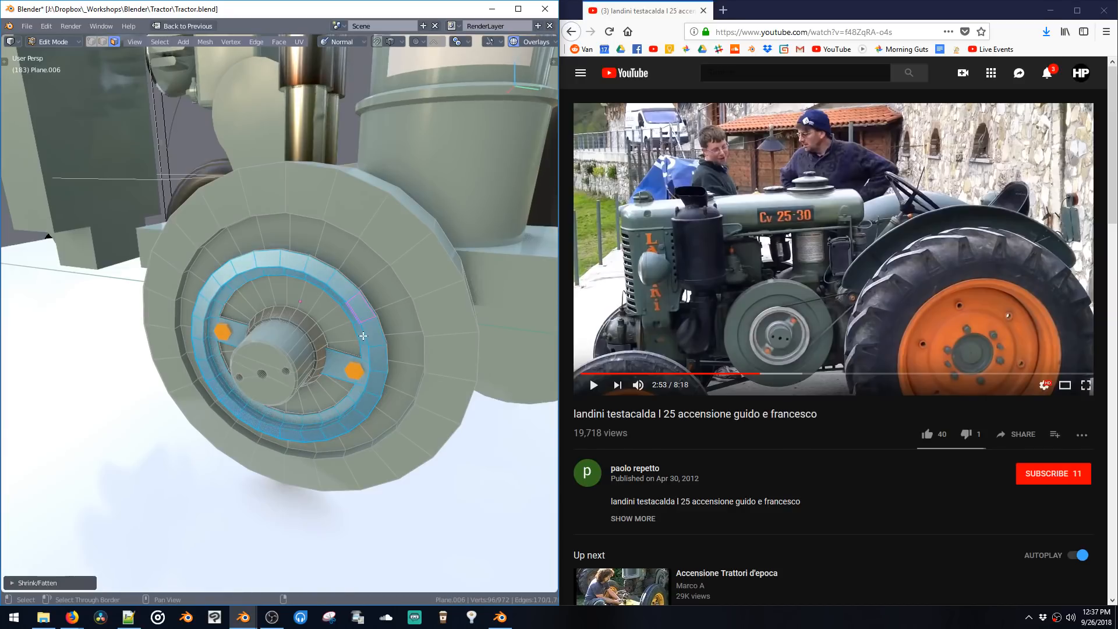
Step: Move the recessed face ring around the flywheel's metal ring along the X axis and scale it
{"action": "middle_click_drag", "start_coordinate": [360, 332], "coordinate": [409, 309]}
{"action": "key", "text": "ctrl+space"}
{"action": "left_click", "coordinate": [383, 277], "text": "alt"}
{"action": "key", "text": "g"}
{"action": "key", "text": "x"}
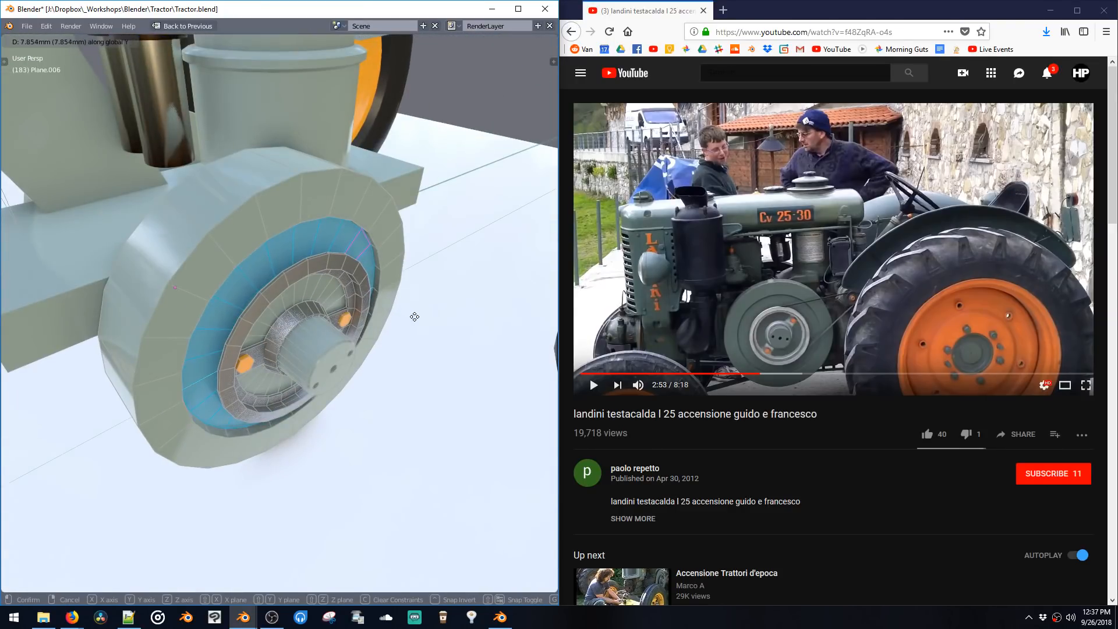
{"action": "left_click", "coordinate": [366, 301]}
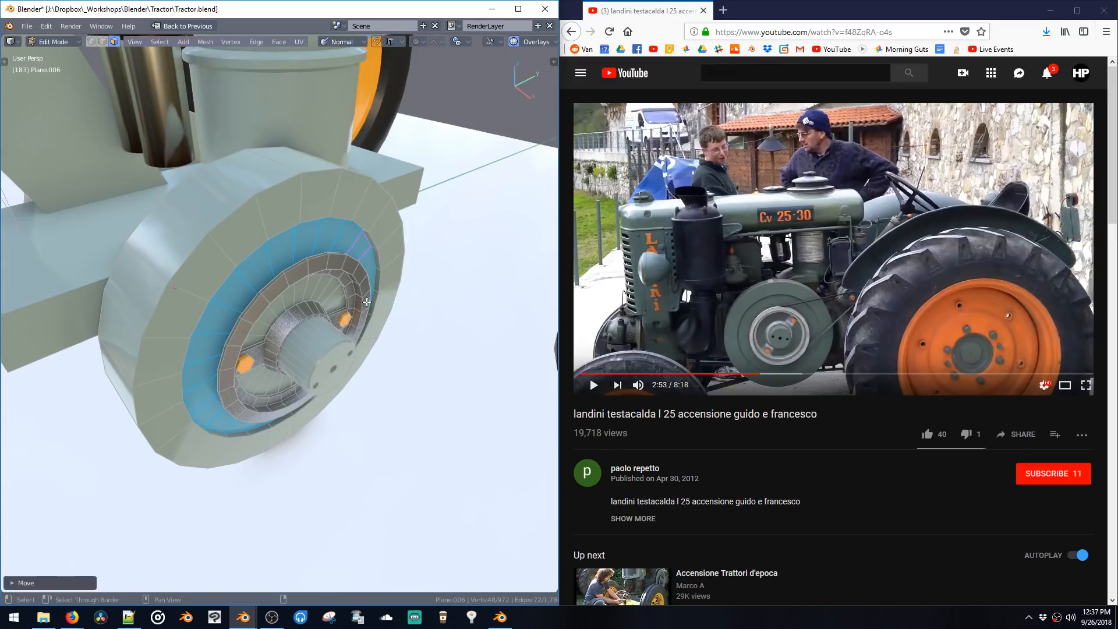
{"action": "key", "text": "s"}
{"action": "left_click", "coordinate": [400, 358]}
{"action": "key", "text": "Tab"}
{"action": "middle_click_drag", "start_coordinate": [422, 344], "coordinate": [326, 259]}
Step: Select the flywheel's outer face loops, add a 64-sided cylinder there and scale it to about the flywheel's diameter
{"action": "key", "text": "Tab"}
{"action": "left_click", "coordinate": [338, 184], "text": "alt"}
{"action": "key", "text": "space"}
{"action": "left_click", "coordinate": [358, 225]}
{"action": "left_click", "coordinate": [377, 214], "text": "alt"}
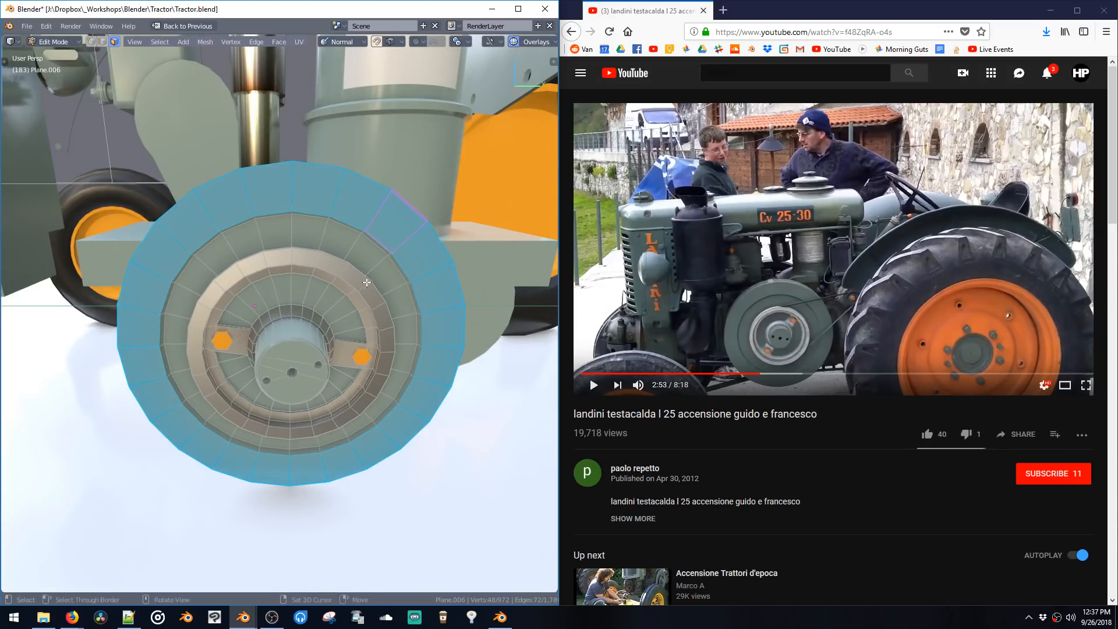
{"action": "middle_click_drag", "start_coordinate": [376, 213], "coordinate": [400, 294]}
{"action": "key", "text": "shift+a"}
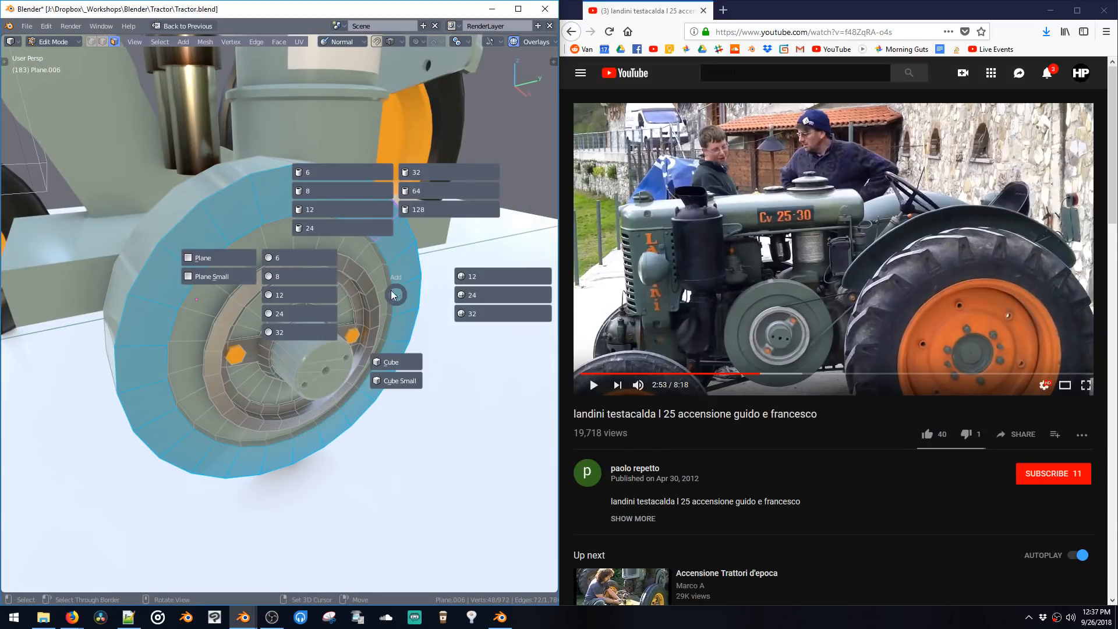
{"action": "left_click", "coordinate": [416, 191]}
{"action": "middle_click_drag", "start_coordinate": [421, 192], "coordinate": [397, 247]}
{"action": "key", "text": "s"}
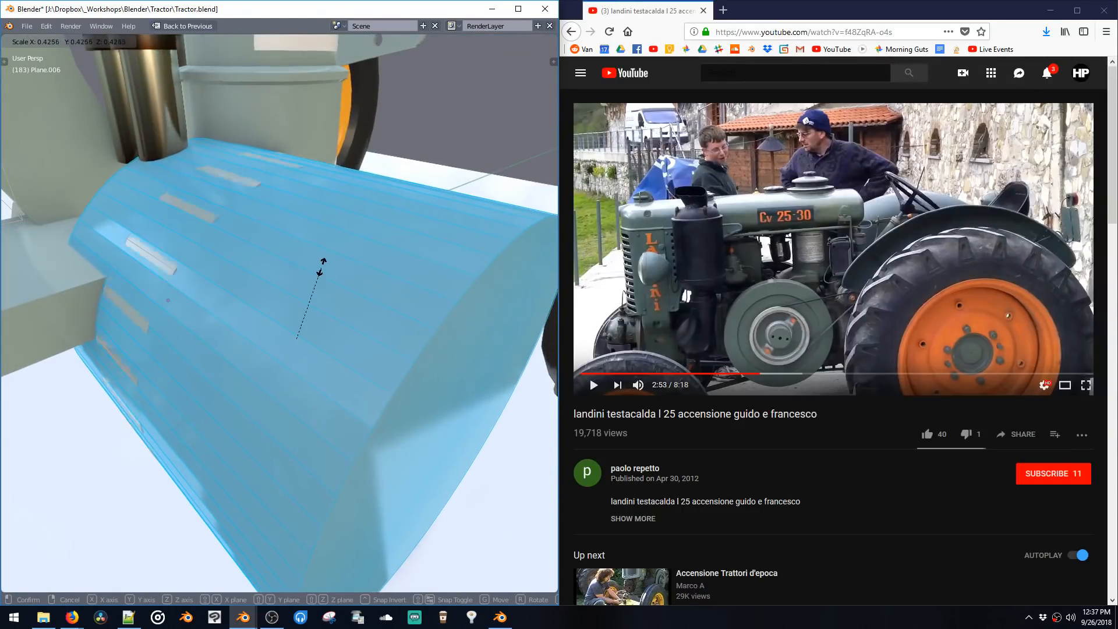
{"action": "left_click", "coordinate": [315, 267]}
Step: Delete the old low-poly flywheel mesh and fit the replacement cylinder's thickness and position along the X axis behind the metal ring
{"action": "double_click", "coordinate": [199, 210]}
{"action": "key", "text": "x"}
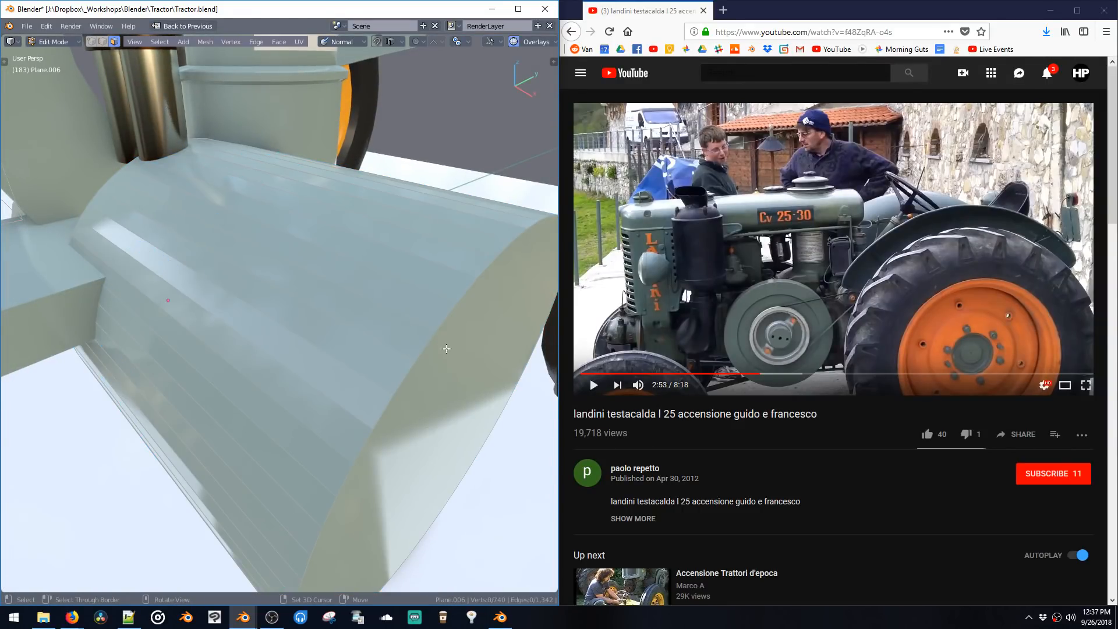
{"action": "double_click", "coordinate": [465, 367]}
{"action": "key", "text": "s"}
{"action": "key", "text": "x"}
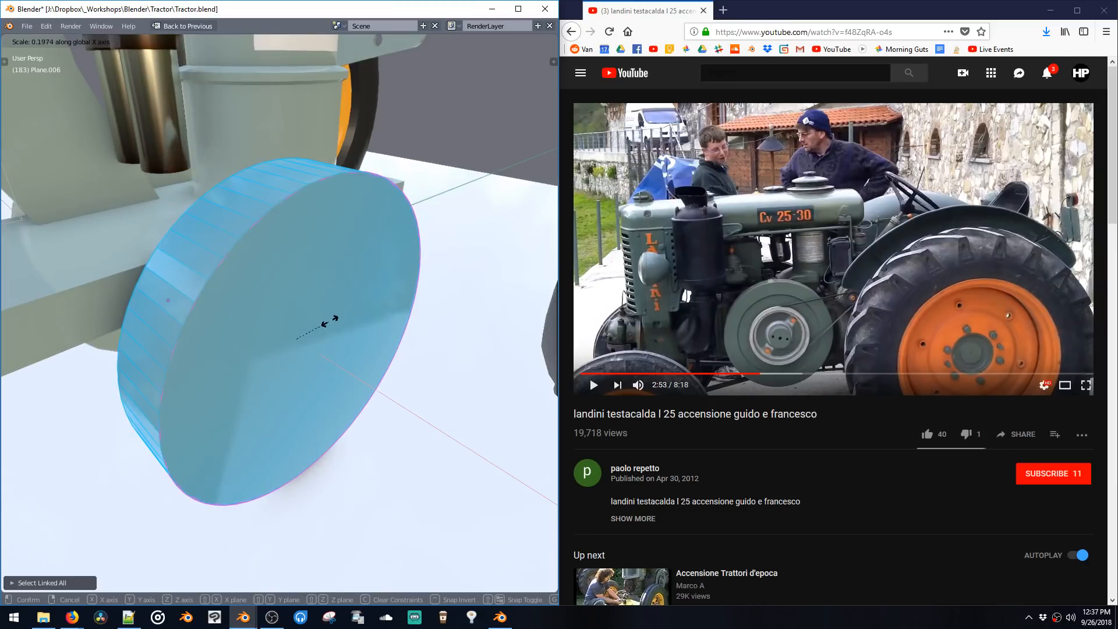
{"action": "left_click", "coordinate": [329, 324]}
{"action": "key", "text": "g"}
{"action": "key", "text": "x"}
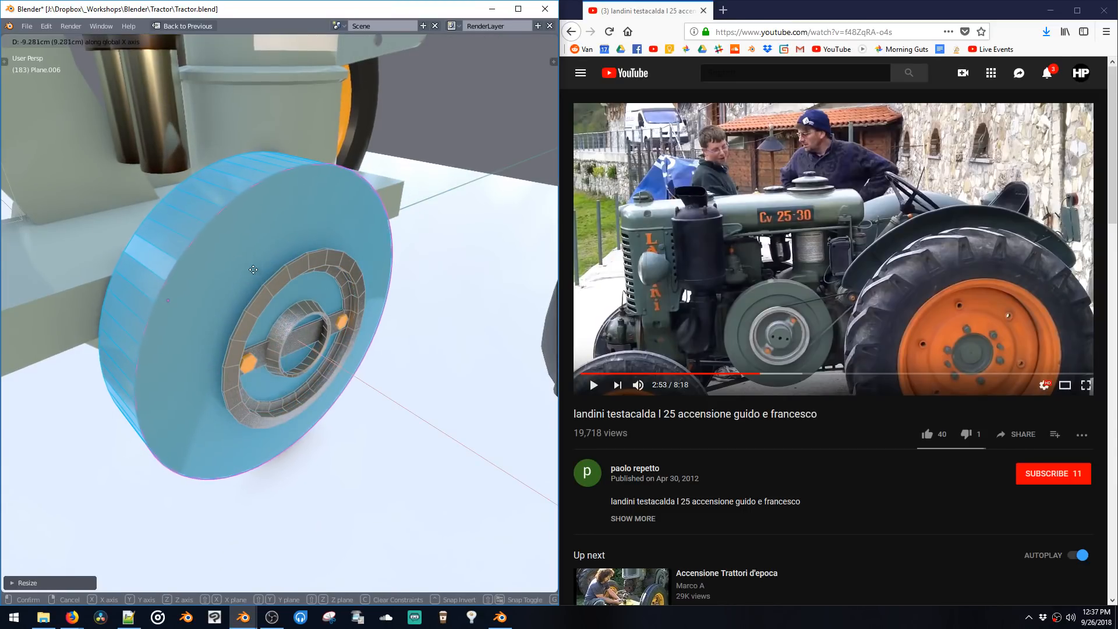
{"action": "left_click", "coordinate": [273, 284]}
Step: Inset the new flywheel's front face and push the inner face inward along its normal to form a recess
{"action": "middle_click_drag", "start_coordinate": [273, 284], "coordinate": [353, 342]}
{"action": "key", "text": "i"}
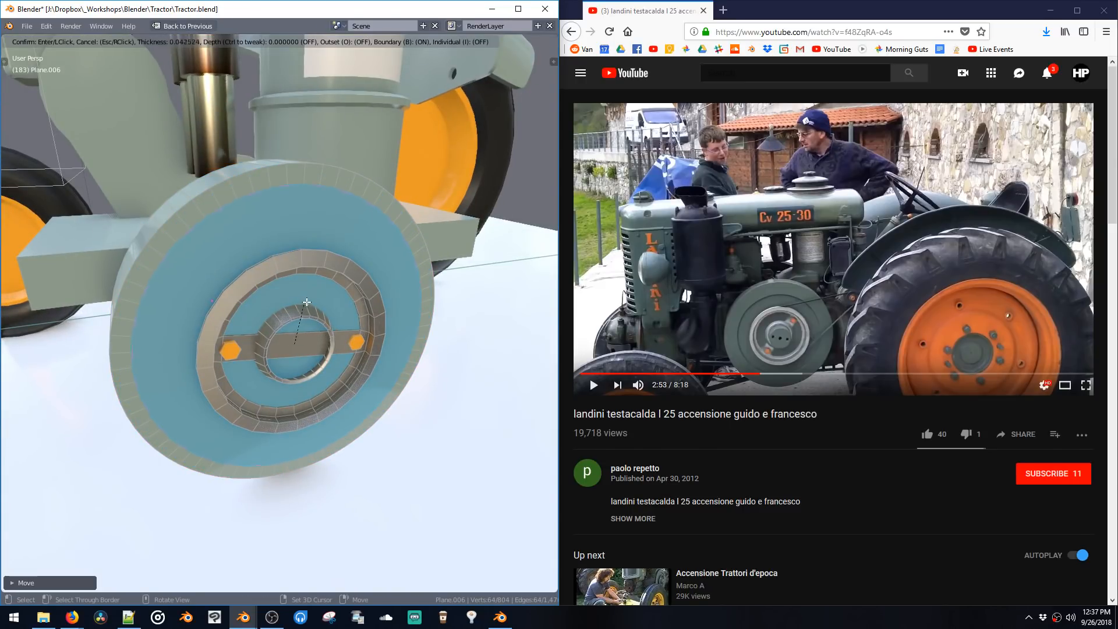
{"action": "left_click", "coordinate": [309, 302]}
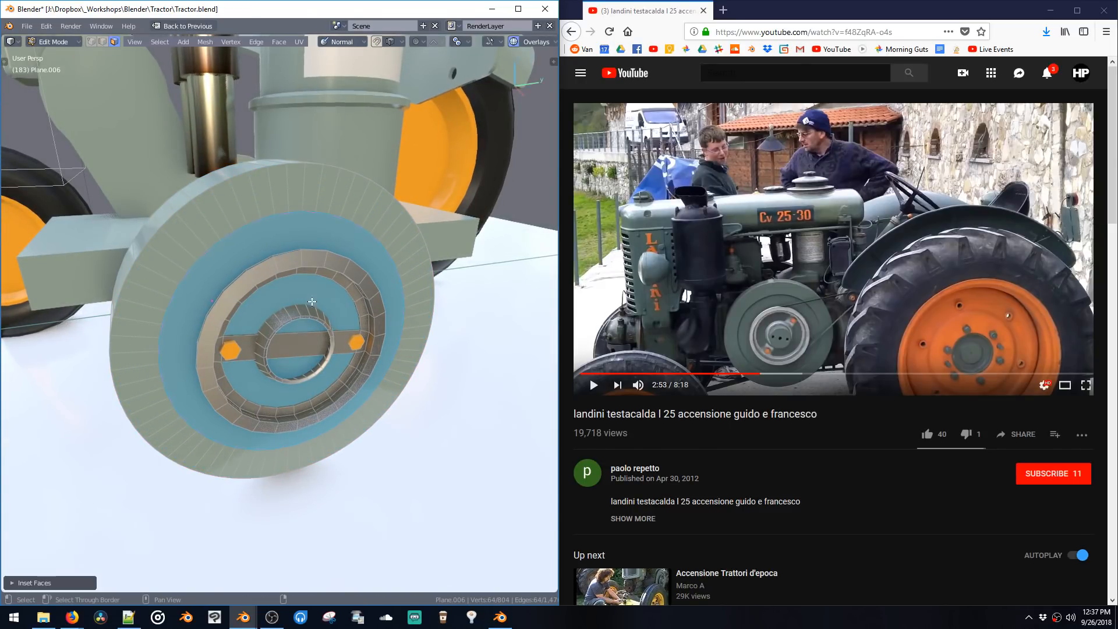
{"action": "middle_click_drag", "start_coordinate": [309, 302], "coordinate": [359, 327]}
{"action": "key", "text": "alt+s"}
{"action": "left_click", "coordinate": [347, 325]}
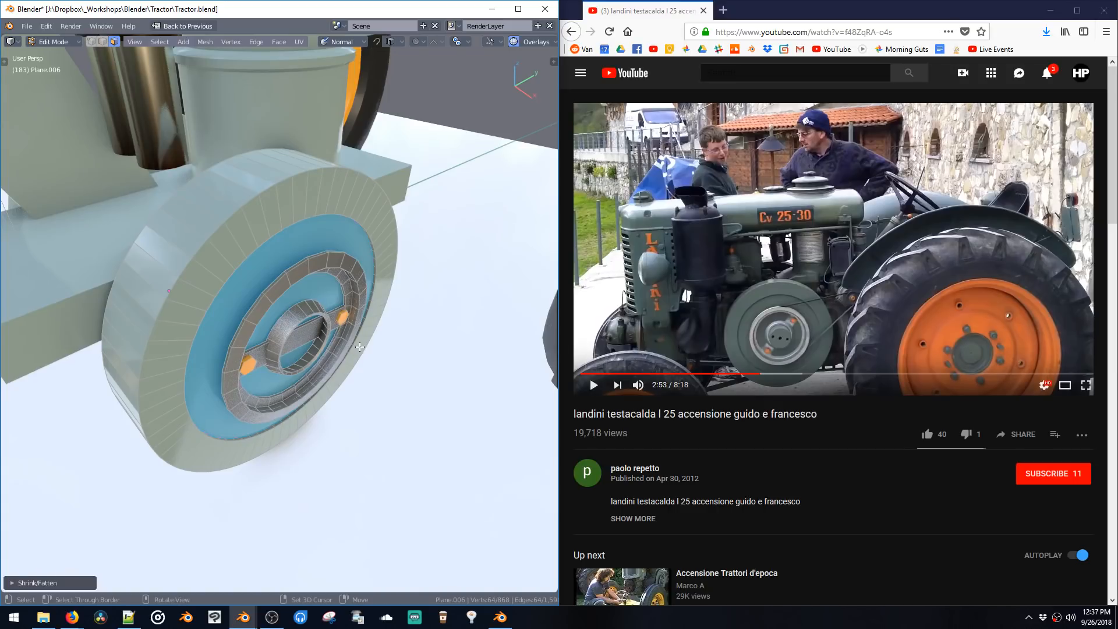
Step: Inset the recessed face to the hub's diameter, extrude the hub outward and adjust its width and length along the X axis
{"action": "key", "text": "i"}
{"action": "left_click", "coordinate": [296, 333]}
{"action": "key", "text": "e"}
{"action": "left_click", "coordinate": [326, 361]}
{"action": "key", "text": "ctrl+KP_Add"}
{"action": "key", "text": "s"}
{"action": "left_click", "coordinate": [340, 383]}
{"action": "key", "text": "g"}
{"action": "key", "text": "x"}
{"action": "left_click", "coordinate": [338, 383]}
{"action": "mouse_move", "coordinate": [336, 372]}
{"action": "middle_mouse_down"}
{"action": "mouse_move", "coordinate": [319, 323]}
{"action": "mouse_move", "coordinate": [331, 281]}
{"action": "mouse_move", "coordinate": [337, 367]}
{"action": "middle_mouse_up"}
{"action": "key", "text": "l"}
{"action": "key", "text": "h"}
{"action": "key", "text": "ctrl+z"}
{"action": "key", "text": "ctrl+z"}
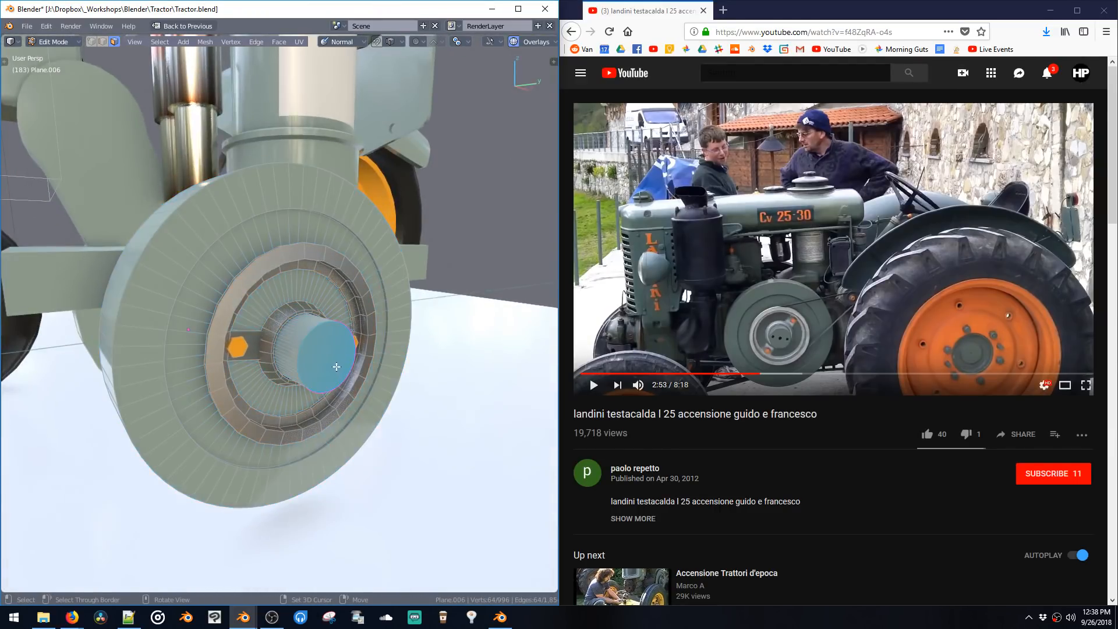
Step: Add a 24-sided cylinder at the centre of the hub's end face and scale it down to hole size
{"action": "key", "text": "shift+a"}
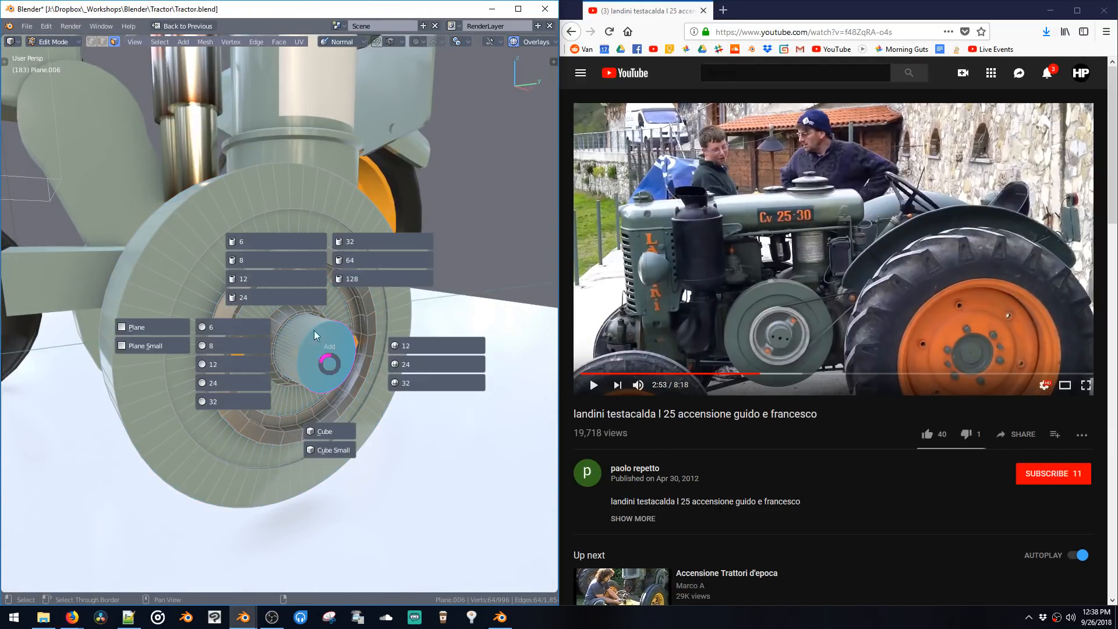
{"action": "left_click", "coordinate": [274, 279]}
{"action": "key", "text": "s"}
{"action": "left_click", "coordinate": [342, 375]}
{"action": "key", "text": "s"}
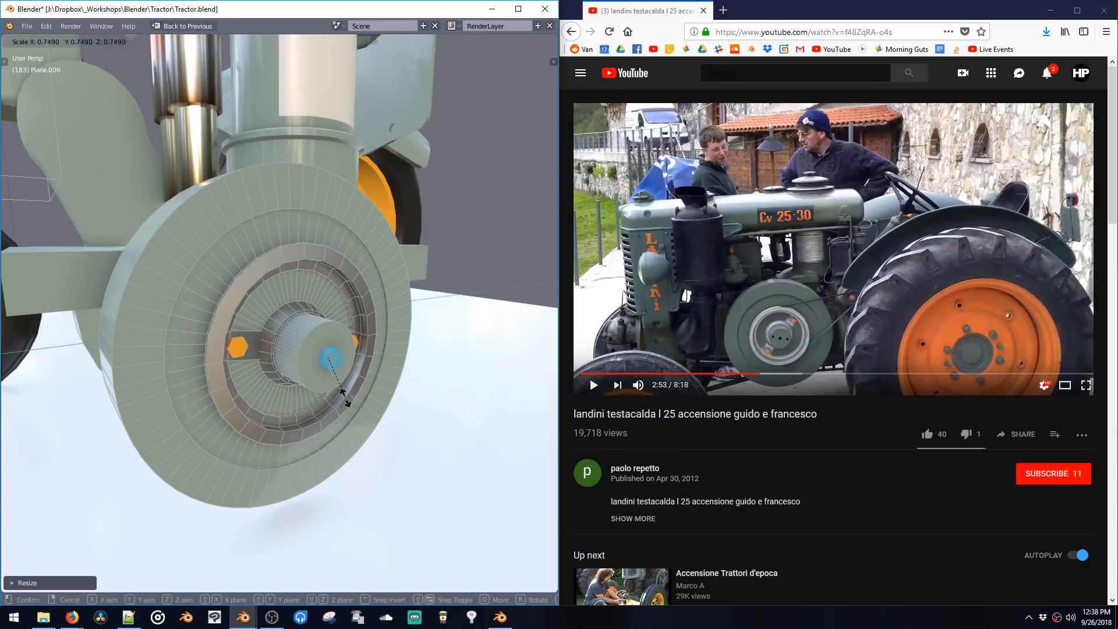
{"action": "left_click", "coordinate": [333, 375]}
Step: In the right view, duplicate the small cylinder twice, placing one copy on each side of the hub's centre
{"action": "middle_click_drag", "start_coordinate": [349, 385], "coordinate": [317, 376]}
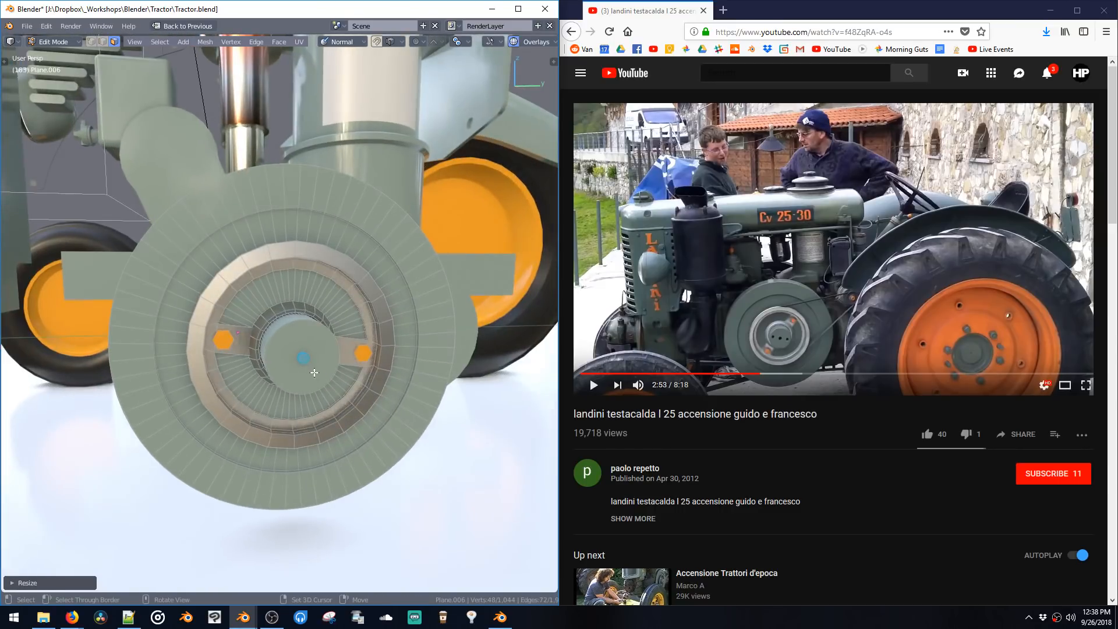
{"action": "key", "text": "grave"}
{"action": "key", "text": "6"}
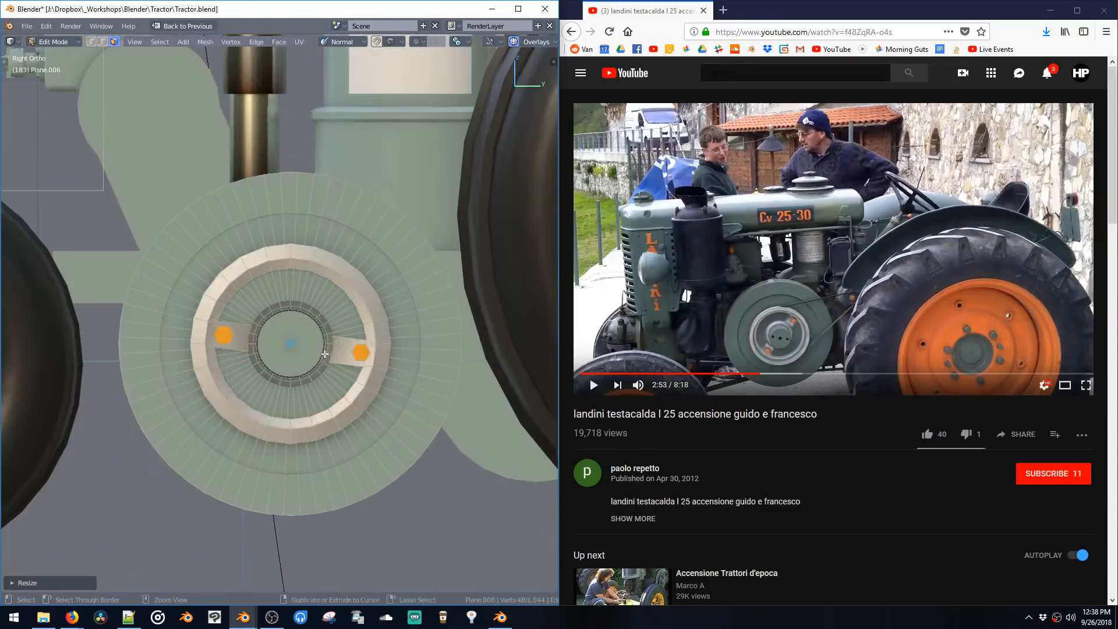
{"action": "key", "text": "shift+d"}
{"action": "left_click", "coordinate": [262, 385]}
{"action": "key", "text": "g"}
{"action": "left_click", "coordinate": [275, 392]}
{"action": "key", "text": "shift+d"}
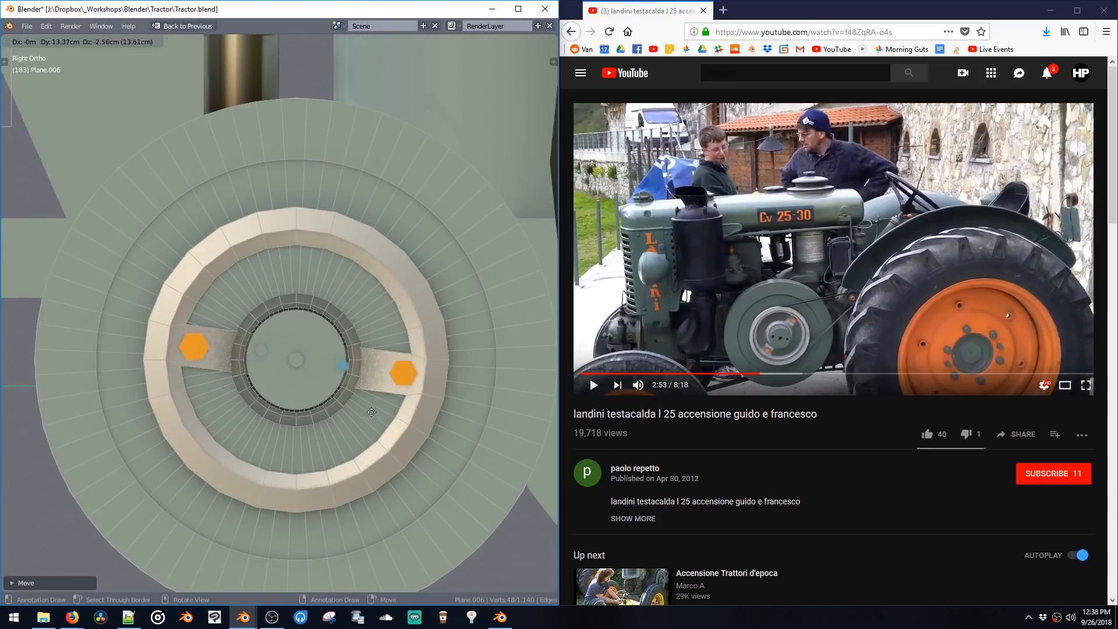
{"action": "left_click", "coordinate": [361, 407]}
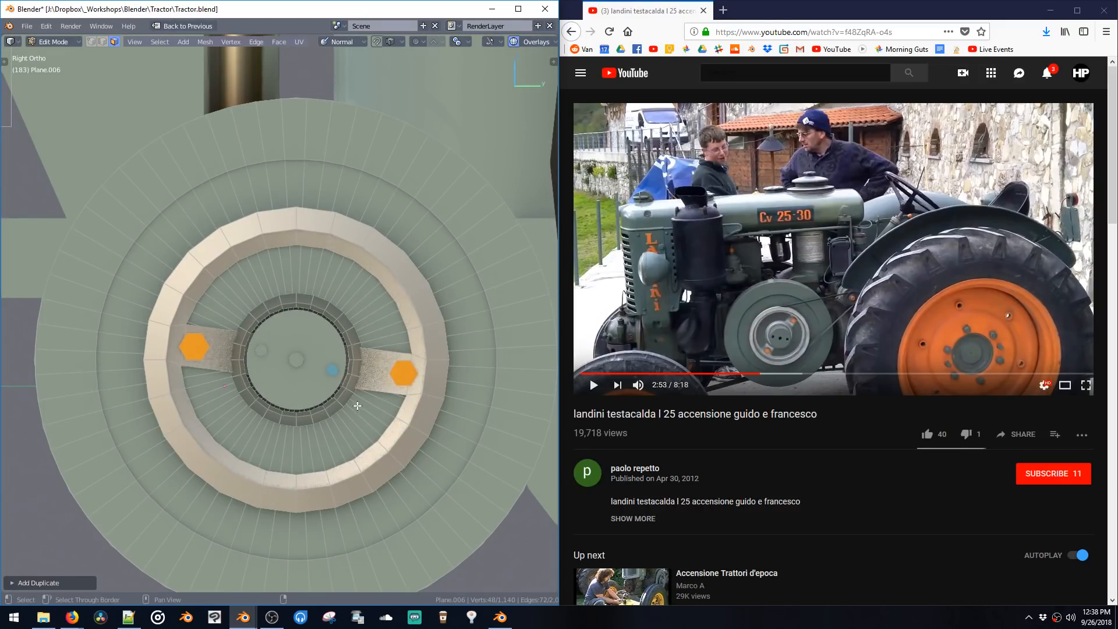
Step: Subtract the three small cylinders from the hub with a Boolean and move the hole floors to adjust the depth
{"action": "left_click", "coordinate": [259, 354], "text": "shift"}
{"action": "left_click", "coordinate": [260, 350], "text": "shift"}
{"action": "key", "text": "ctrl+b"}
{"action": "left_click", "coordinate": [181, 381]}
{"action": "middle_click_drag", "start_coordinate": [180, 382], "coordinate": [266, 344]}
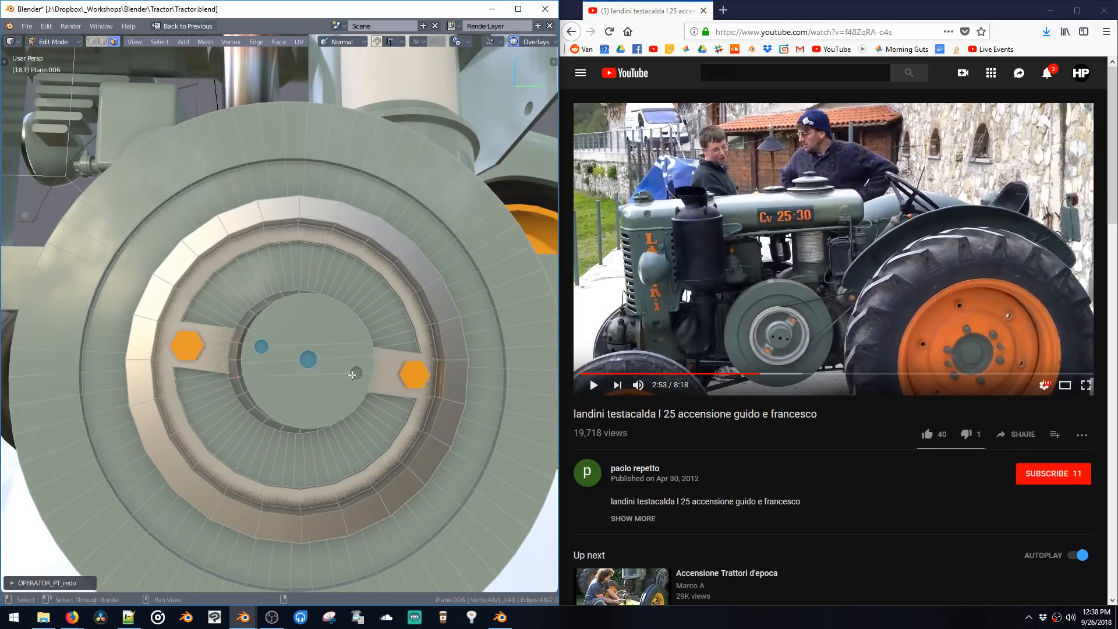
{"action": "middle_click_drag", "start_coordinate": [342, 369], "coordinate": [387, 407]}
{"action": "key", "text": "g"}
{"action": "left_click", "coordinate": [375, 412]}
Step: Bevel the outer edge of the hub's end face together with the rims of its three holes, using one segment
{"action": "key", "text": "space"}
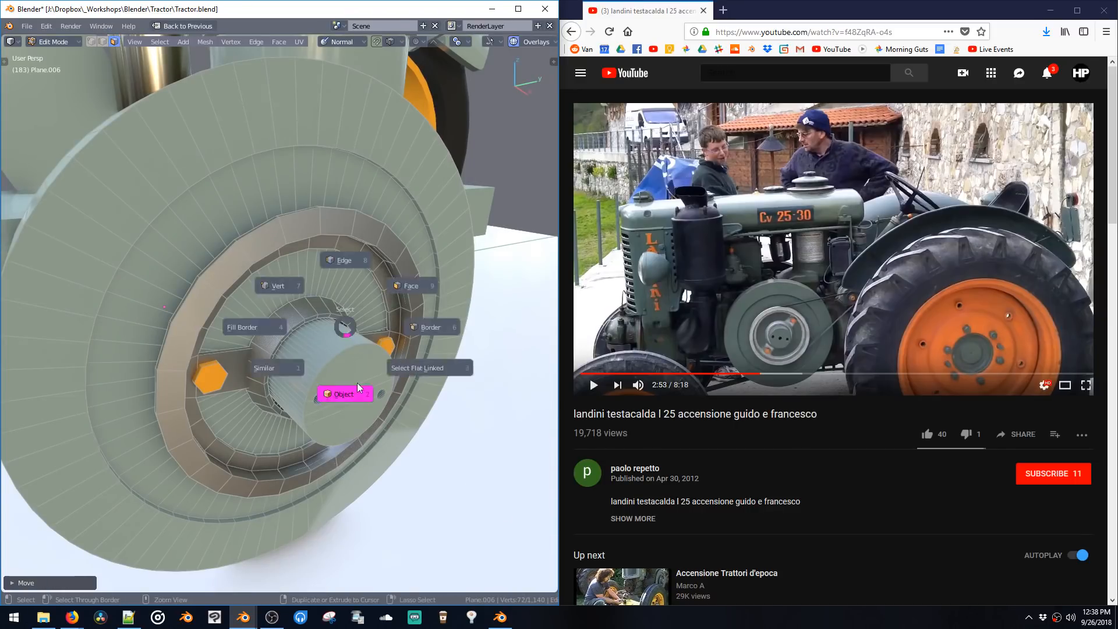
{"action": "left_click", "coordinate": [357, 397]}
{"action": "key", "text": "space"}
{"action": "left_click", "coordinate": [359, 345]}
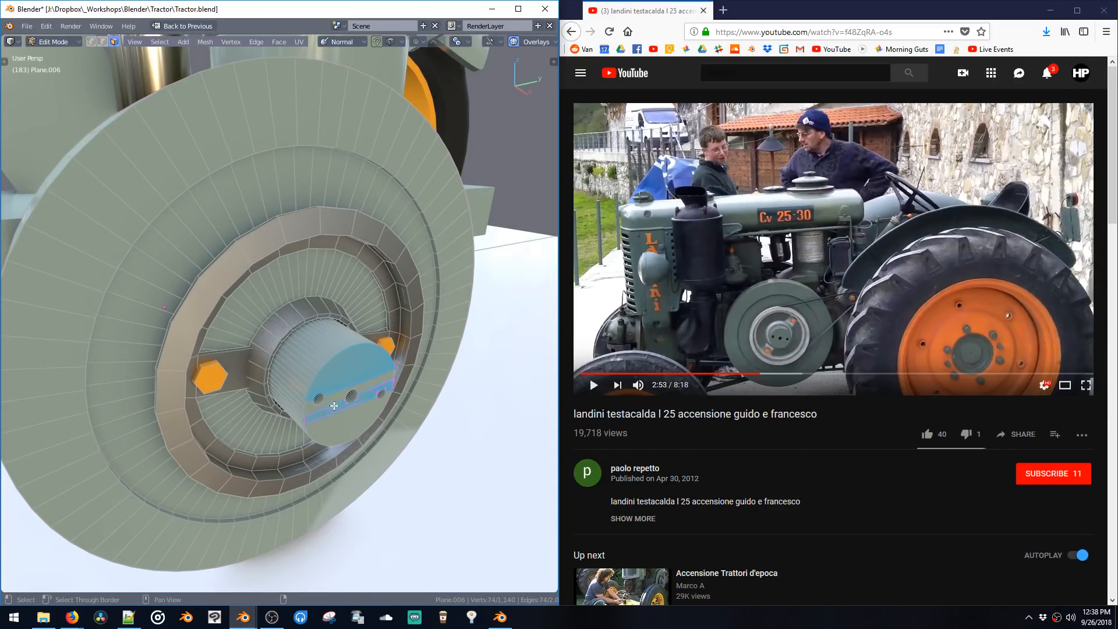
{"action": "left_click", "coordinate": [349, 444], "text": "alt"}
{"action": "key", "text": "ctrl+b"}
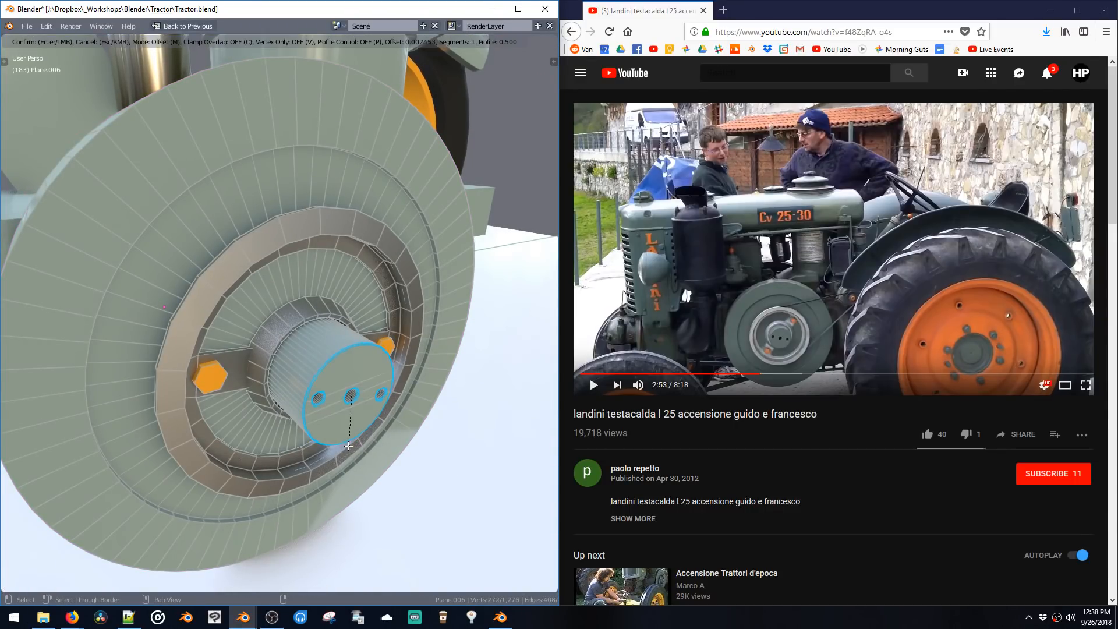
{"action": "left_click", "coordinate": [347, 434]}
{"action": "key", "text": "Tab"}
Step: Bevel the front and back outer rim edge loops of the flywheel and save the file
{"action": "middle_click_drag", "start_coordinate": [360, 429], "coordinate": [361, 467]}
{"action": "scroll", "coordinate": [355, 454], "scroll_direction": "down", "scroll_amount": 2}
{"action": "key", "text": "Tab"}
{"action": "middle_click_drag", "start_coordinate": [268, 232], "coordinate": [279, 267]}
{"action": "left_click", "coordinate": [242, 219], "text": "alt+shift"}
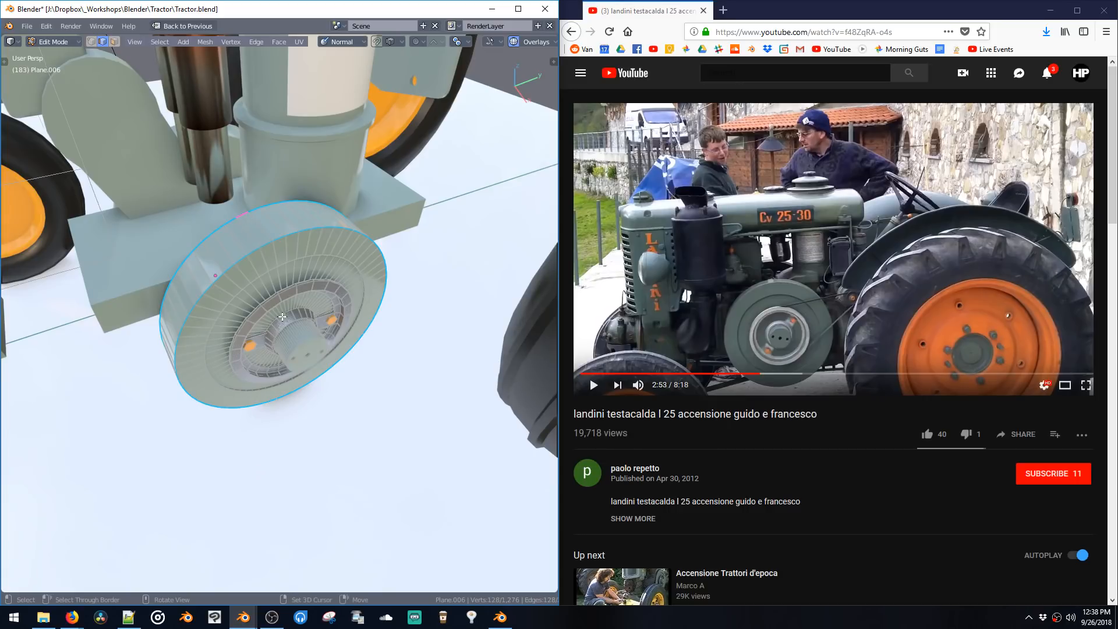
{"action": "middle_click_drag", "start_coordinate": [290, 305], "coordinate": [292, 333]}
{"action": "key", "text": "ctrl+b"}
{"action": "left_click", "coordinate": [292, 335]}
{"action": "key", "text": "Tab"}
{"action": "scroll", "coordinate": [334, 389], "scroll_direction": "down", "scroll_amount": 4}
{"action": "middle_click_drag", "start_coordinate": [334, 389], "coordinate": [298, 333]}
{"action": "key", "text": "ctrl+s"}
Step: Select the linked mesh of the old flywheel on the tractor's opposite side and delete it
{"action": "middle_click_drag", "start_coordinate": [390, 324], "coordinate": [304, 369]}
{"action": "key", "text": "ctrl+Tab"}
{"action": "key", "text": "ctrl+l"}
{"action": "middle_click_drag", "start_coordinate": [310, 367], "coordinate": [245, 341]}
{"action": "key", "text": "x"}
Step: Duplicate the new flywheel to the tractor's opposite side, rotate the copy about Z with its hub facing outward and position it along X
{"action": "double_click", "coordinate": [291, 369]}
{"action": "middle_click_drag", "start_coordinate": [291, 369], "coordinate": [323, 365]}
{"action": "key", "text": "shift+d"}
{"action": "key", "text": "x"}
{"action": "left_click", "coordinate": [236, 382]}
{"action": "key", "text": "r"}
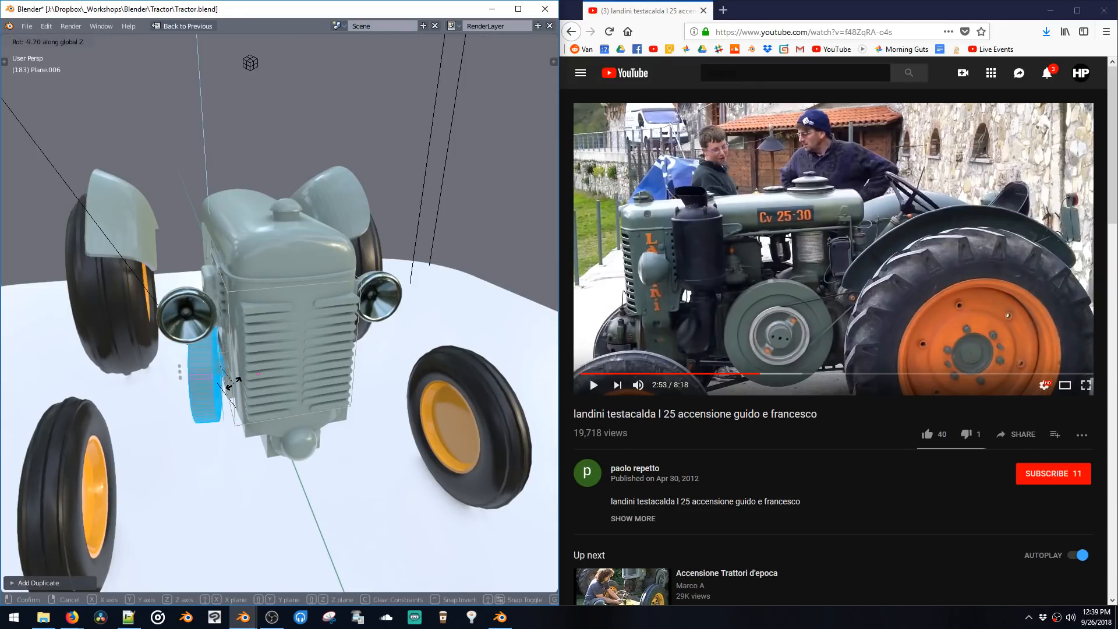
{"action": "left_click", "coordinate": [236, 392]}
{"action": "key", "text": "g"}
{"action": "key", "text": "x"}
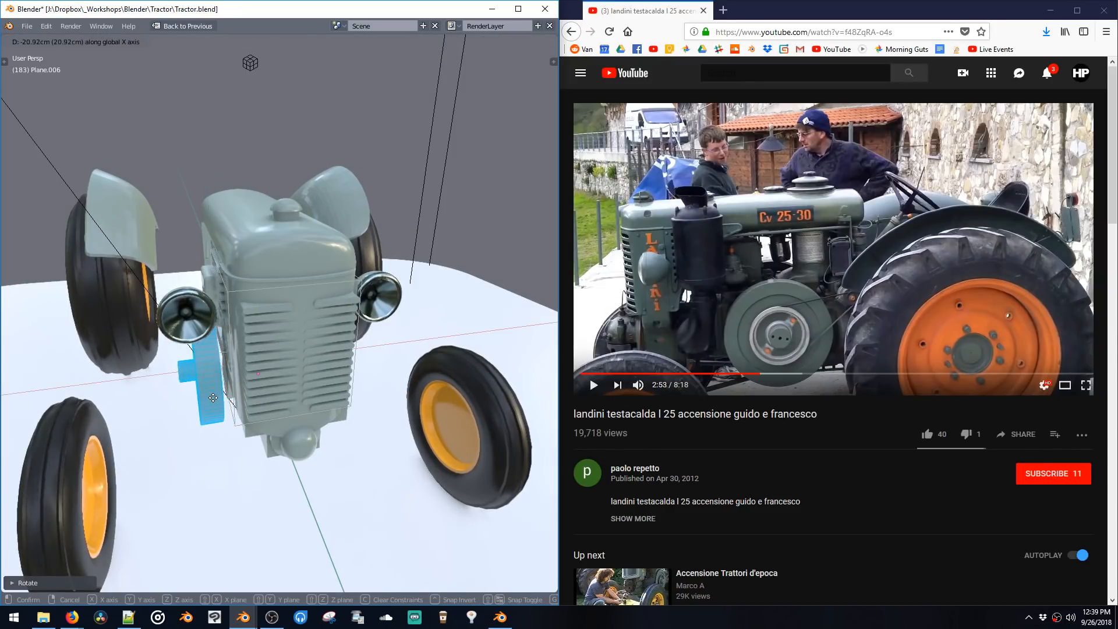
{"action": "left_click", "coordinate": [223, 402]}
Step: Adjust the depth of the face ring around the duplicated flywheel's hub along its normals
{"action": "middle_click_drag", "start_coordinate": [224, 402], "coordinate": [287, 327]}
{"action": "middle_click_drag", "start_coordinate": [235, 454], "coordinate": [239, 364], "text": "shift"}
{"action": "left_click", "coordinate": [261, 360]}
{"action": "left_click", "coordinate": [267, 326], "text": "alt"}
{"action": "key", "text": "alt+a"}
{"action": "left_click", "coordinate": [239, 365], "text": "alt"}
{"action": "key", "text": "e"}
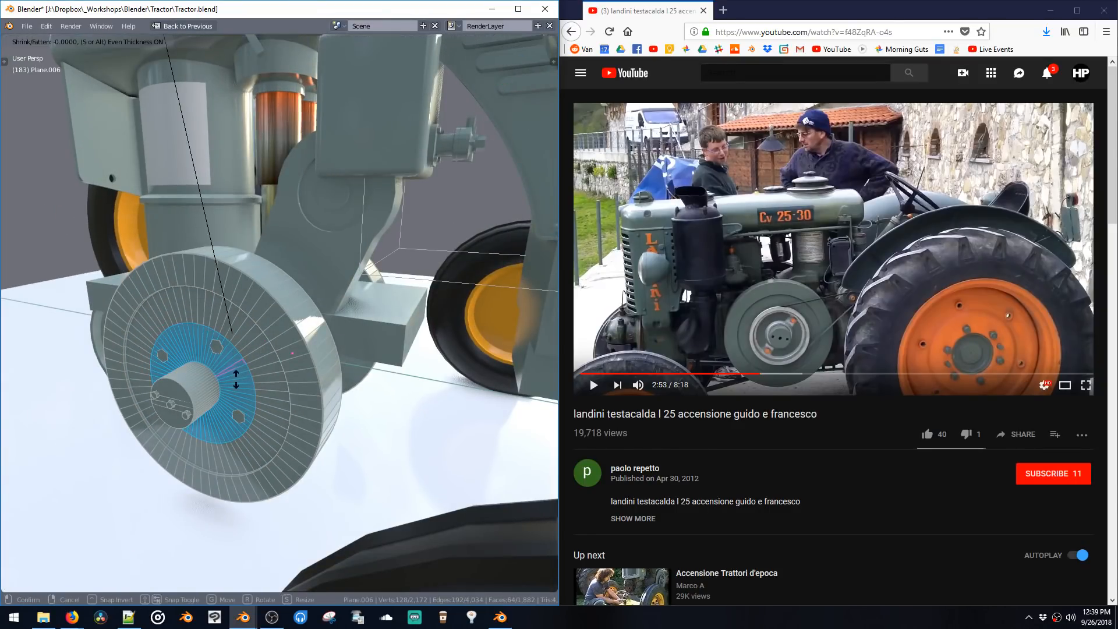
{"action": "left_click", "coordinate": [236, 384]}
Step: Select the whole linked mesh of the duplicated flywheel and move it slightly along the X axis
{"action": "left_click", "coordinate": [235, 382]}
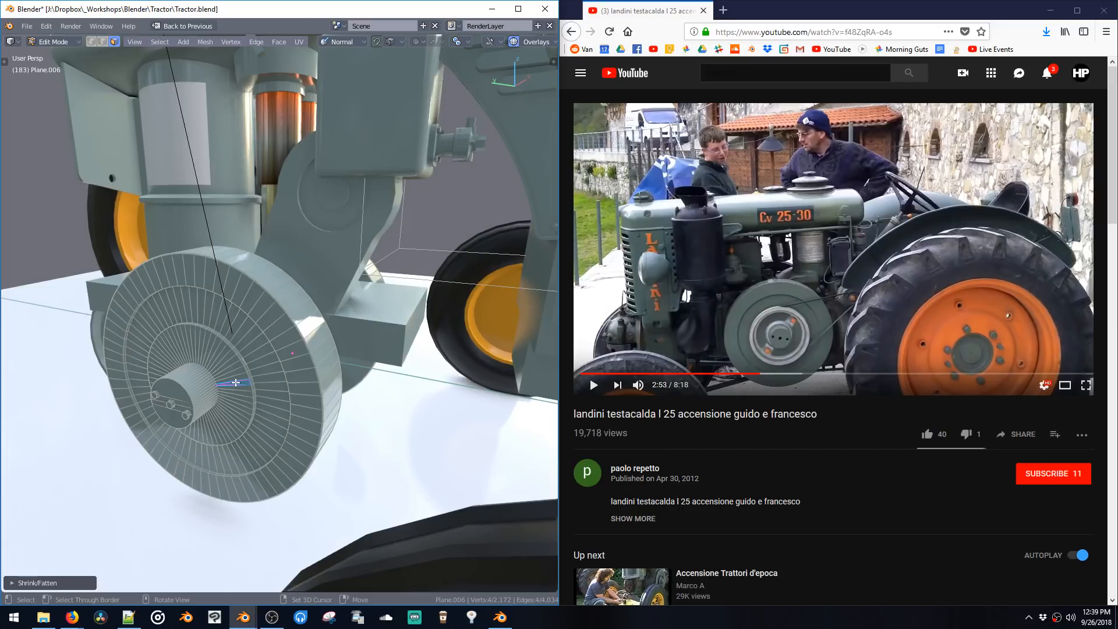
{"action": "key", "text": "ctrl+l"}
{"action": "key", "text": "g"}
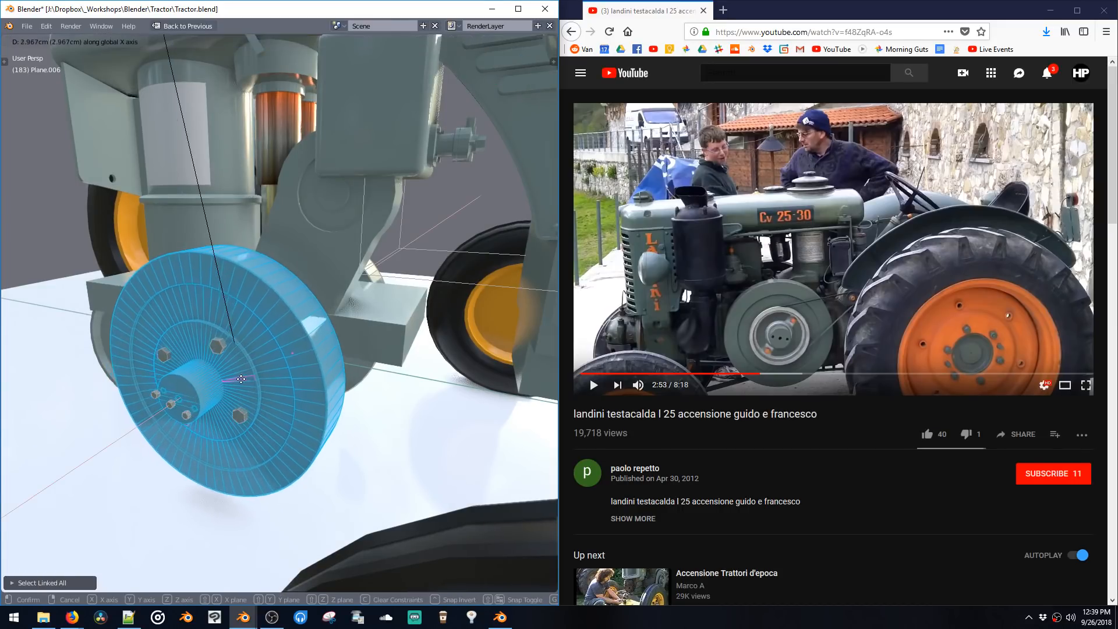
{"action": "left_click", "coordinate": [245, 371]}
Step: Select all linked flat faces on the end of the duplicated flywheel's hub
{"action": "left_click", "coordinate": [185, 390]}
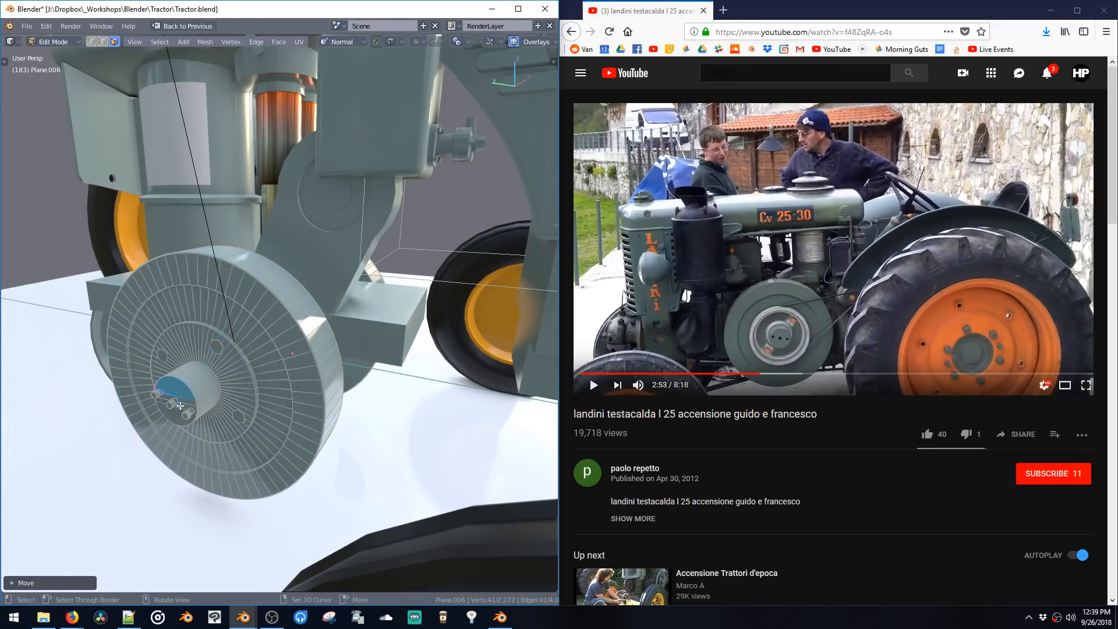
{"action": "left_click", "coordinate": [178, 417], "text": "ctrl+shift"}
{"action": "left_click", "coordinate": [178, 417]}
{"action": "key", "text": "ctrl+space"}
{"action": "left_click", "coordinate": [201, 440]}
Step: Try to move only the hub's flat end faces along the X axis
{"action": "key", "text": "g"}
{"action": "key", "text": "x"}
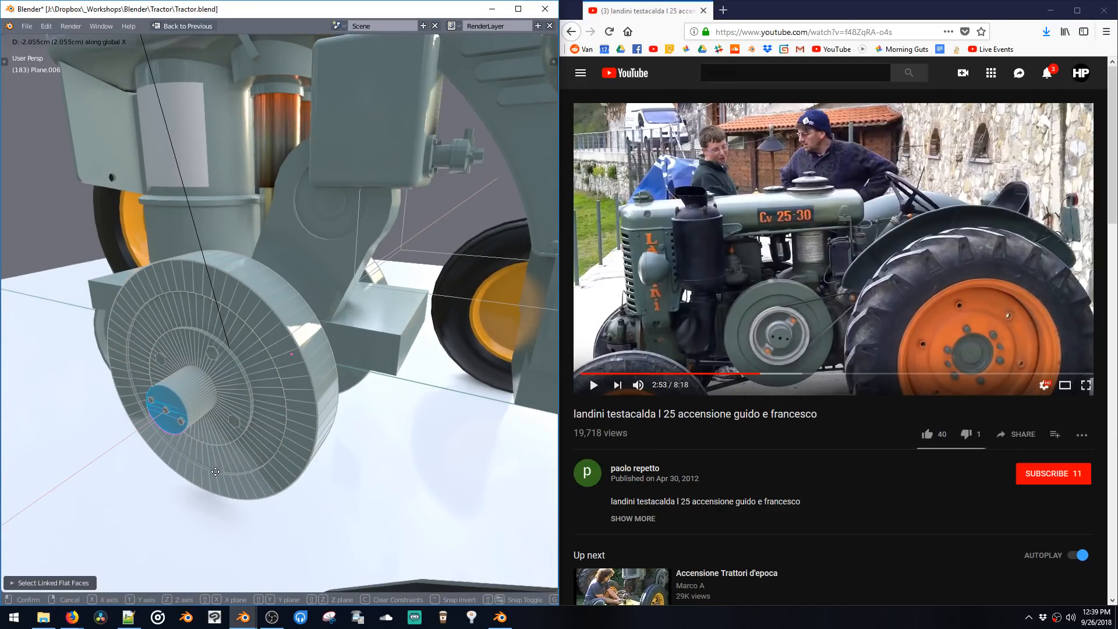
{"action": "left_click", "coordinate": [216, 478]}
{"action": "key", "text": "ctrl+z"}
Step: Grow the selection around the hub's end faces and move it along the X axis to adjust the hub's length
{"action": "key", "text": "ctrl+KP_Add"}
{"action": "key", "text": "g"}
{"action": "key", "text": "x"}
{"action": "left_click", "coordinate": [202, 498]}
Step: Select the two outer hexagonal bolts on the hub's end face with all their linked faces
{"action": "middle_click_drag", "start_coordinate": [212, 466], "coordinate": [265, 312]}
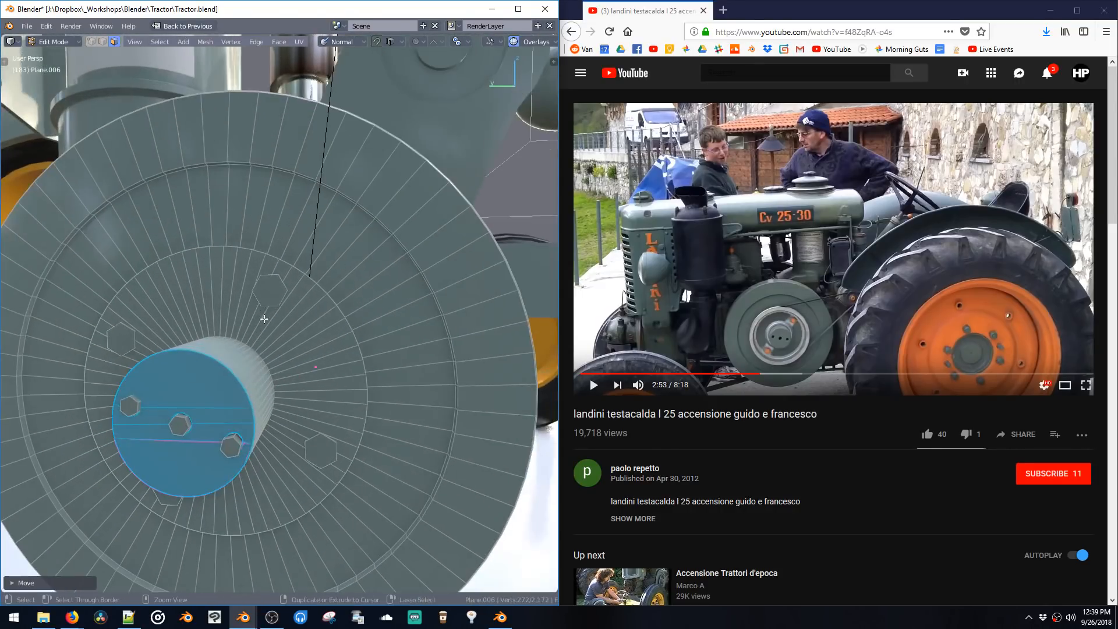
{"action": "left_click", "coordinate": [232, 446]}
{"action": "key", "text": "ctrl+l"}
{"action": "middle_click_drag", "start_coordinate": [231, 449], "coordinate": [255, 434]}
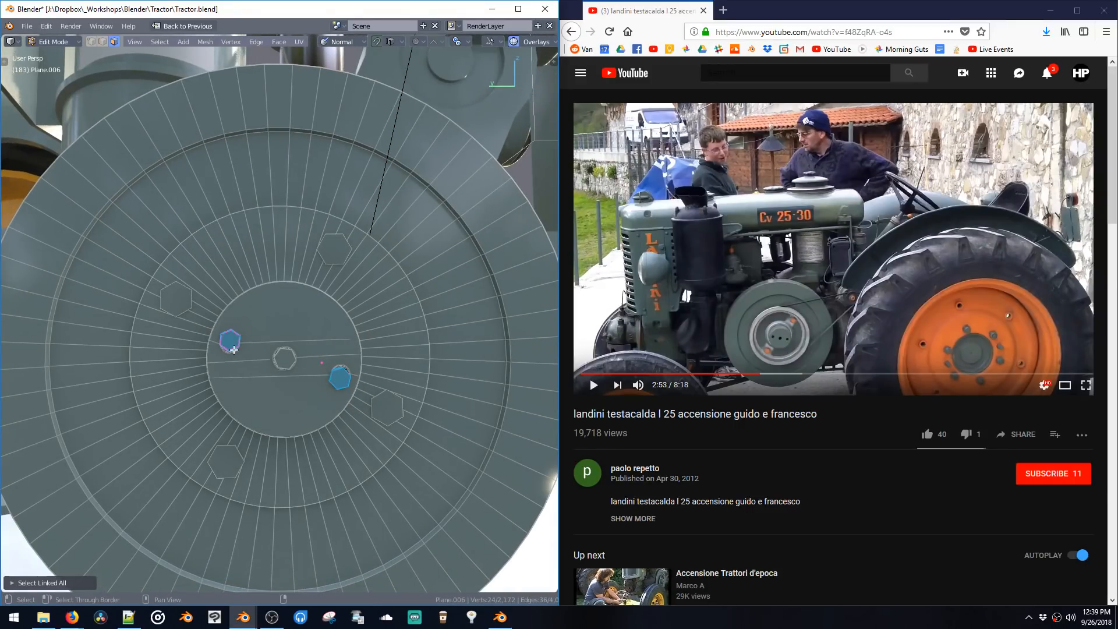
{"action": "key", "text": "r"}
{"action": "key", "text": "x"}
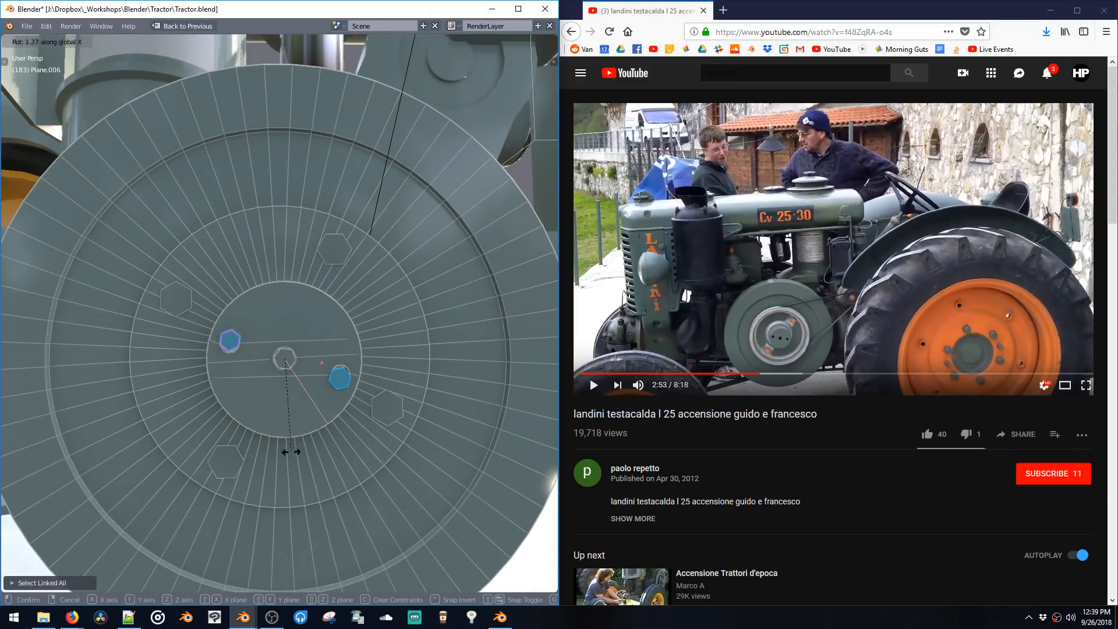
{"action": "right_click", "coordinate": [287, 447]}
Step: Change the pivot point and rotate the two outer hub bolts about the X axis
{"action": "key", "text": "period"}
{"action": "left_click", "coordinate": [285, 392]}
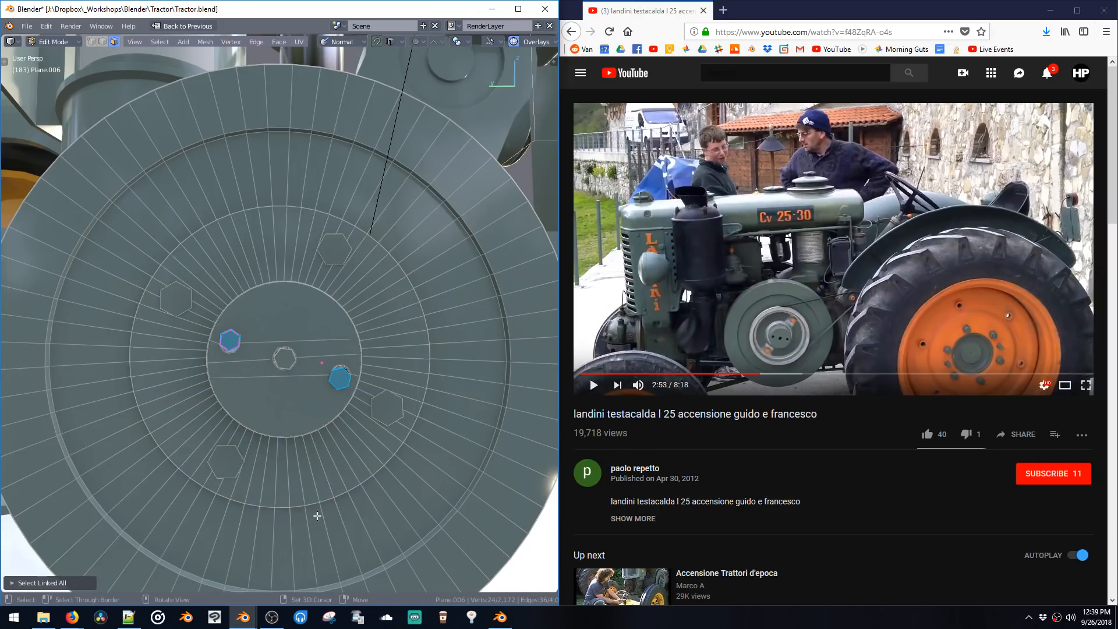
{"action": "key", "text": "r"}
{"action": "key", "text": "x"}
{"action": "left_click", "coordinate": [319, 494]}
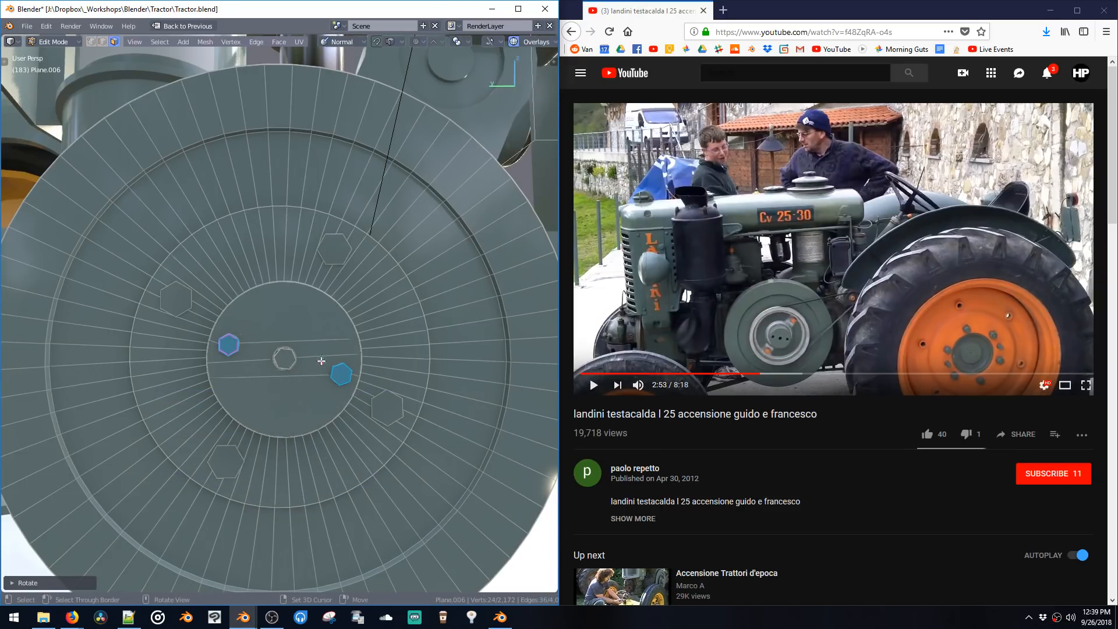
Step: Leave mesh editing and switch the flywheel to Sculpt Mode with the sculpting tools displayed
{"action": "key", "text": "Tab"}
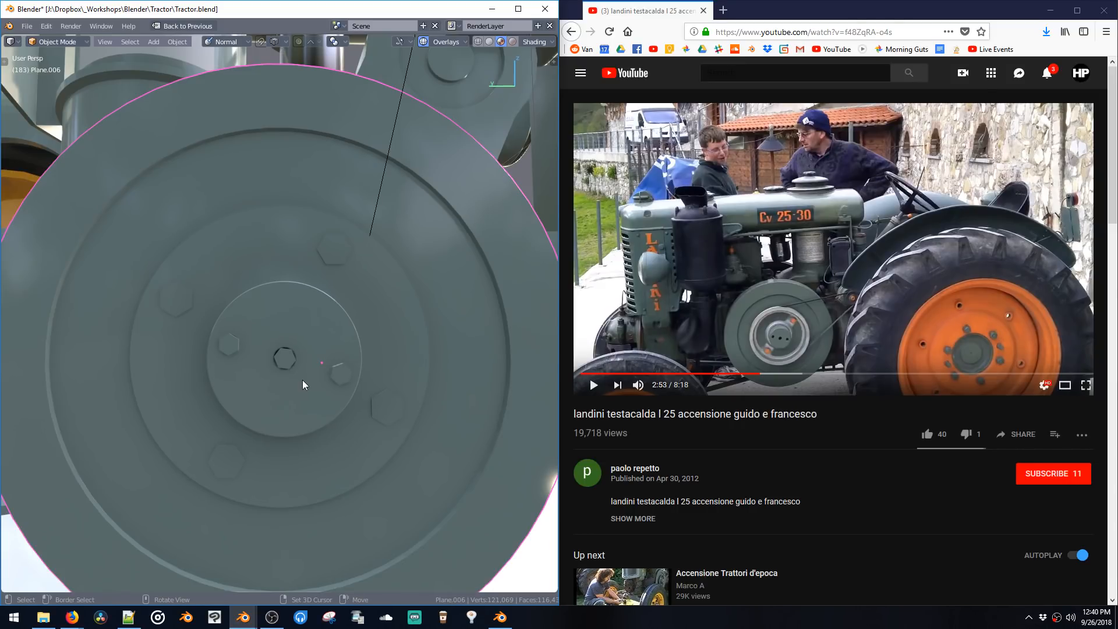
{"action": "middle_click_drag", "start_coordinate": [327, 276], "coordinate": [316, 274]}
{"action": "scroll", "coordinate": [317, 275], "scroll_direction": "down", "scroll_amount": 8}
{"action": "middle_click_drag", "start_coordinate": [348, 372], "coordinate": [303, 294]}
{"action": "left_click", "coordinate": [57, 42]}
{"action": "left_click", "coordinate": [59, 82]}
{"action": "key", "text": "Tab"}
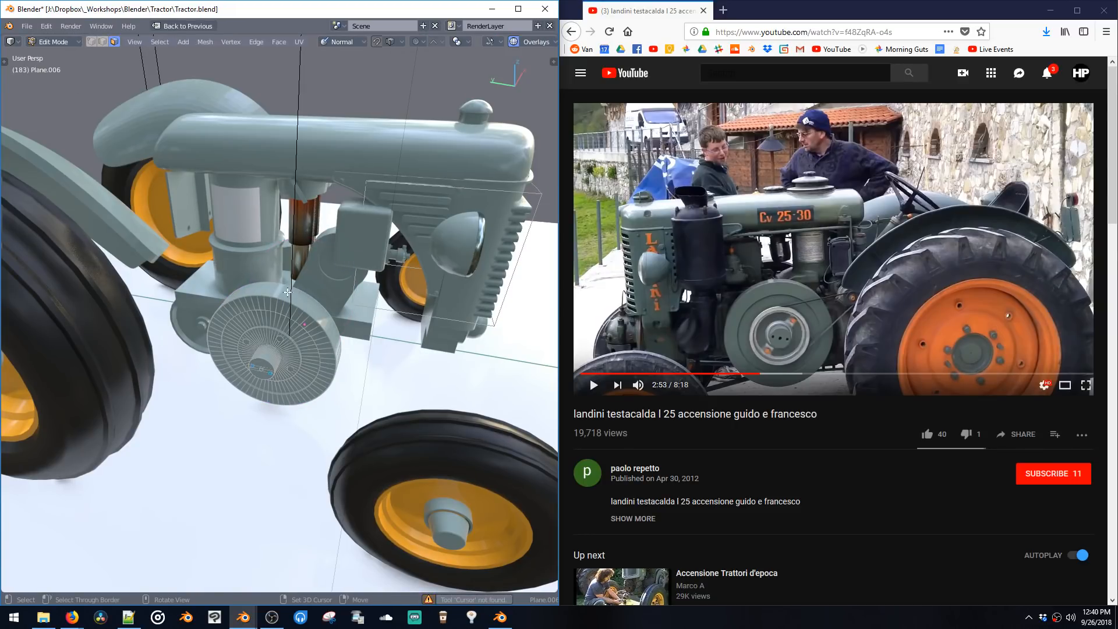
{"action": "left_click", "coordinate": [55, 41]}
{"action": "left_click", "coordinate": [58, 81]}
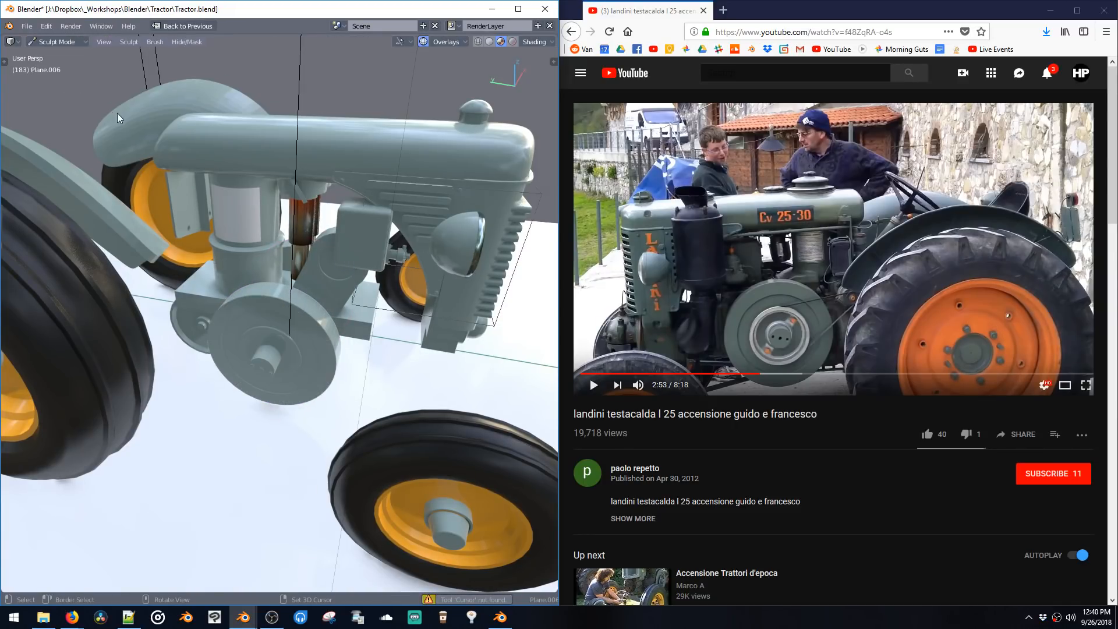
{"action": "left_click", "coordinate": [4, 61]}
{"action": "left_click", "coordinate": [13, 66]}
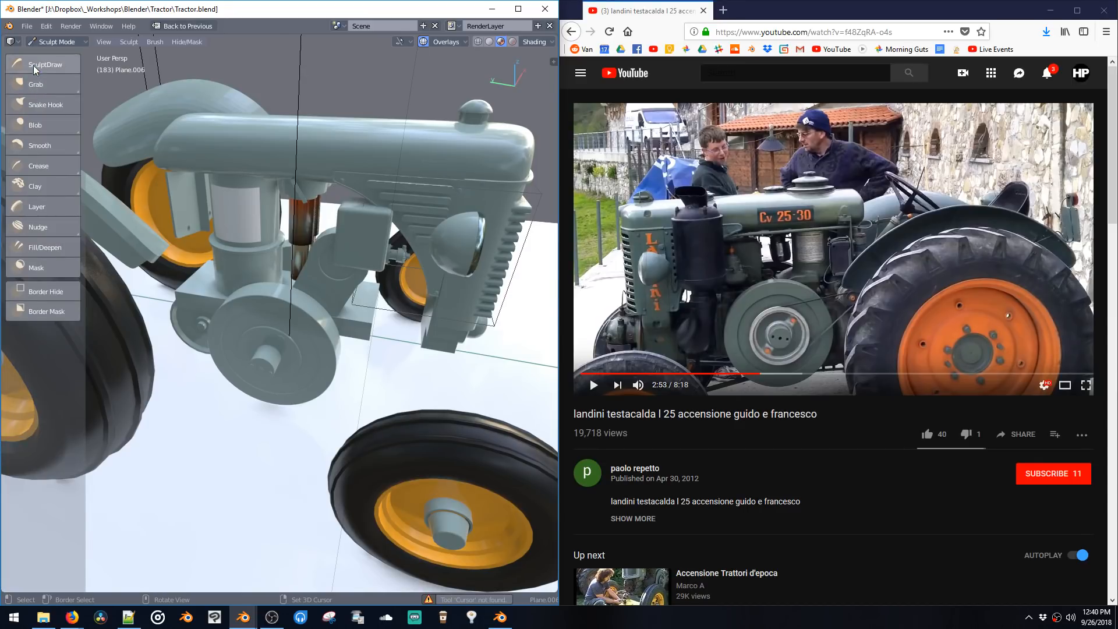
Step: Try deforming the flywheel with a sculpt stroke, and undo the deformation and the switch to Sculpt Mode
{"action": "mouse_move", "coordinate": [276, 295]}
{"action": "middle_mouse_down"}
{"action": "mouse_move", "coordinate": [330, 304]}
{"action": "mouse_move", "coordinate": [327, 273]}
{"action": "mouse_move", "coordinate": [307, 324]}
{"action": "mouse_move", "coordinate": [283, 267]}
{"action": "mouse_move", "coordinate": [349, 284]}
{"action": "mouse_move", "coordinate": [345, 269]}
{"action": "mouse_move", "coordinate": [309, 295]}
{"action": "mouse_move", "coordinate": [322, 304]}
{"action": "mouse_move", "coordinate": [318, 242]}
{"action": "middle_mouse_up"}
{"action": "key", "text": "ctrl+Tab"}
{"action": "key", "text": "shift+a"}
{"action": "left_click", "coordinate": [57, 41]}
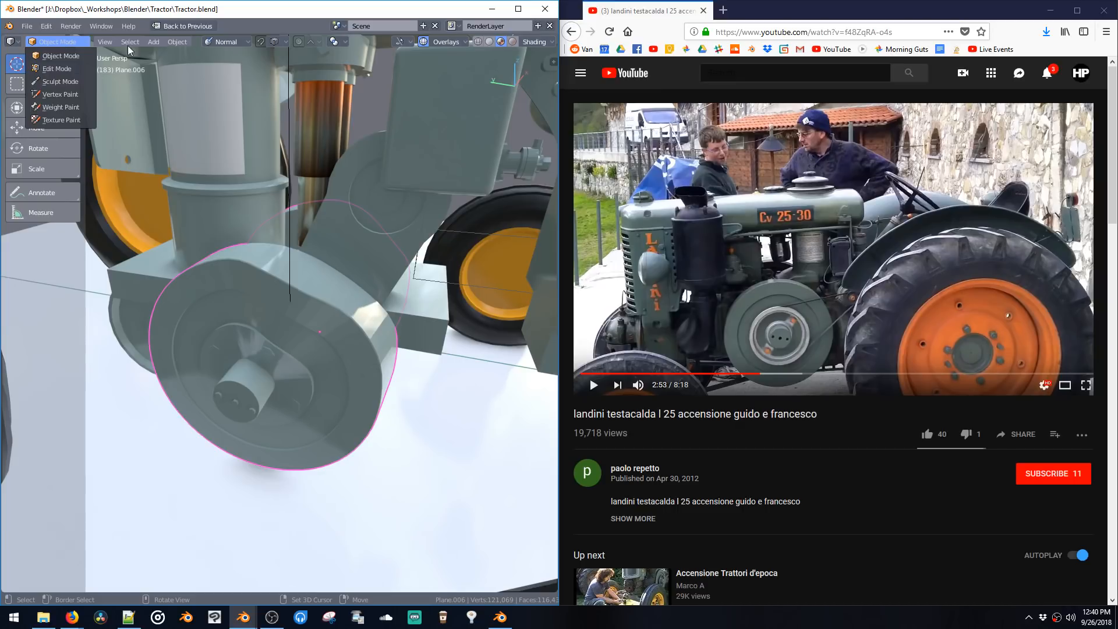
{"action": "left_click", "coordinate": [55, 73]}
{"action": "key", "text": "ctrl+z"}
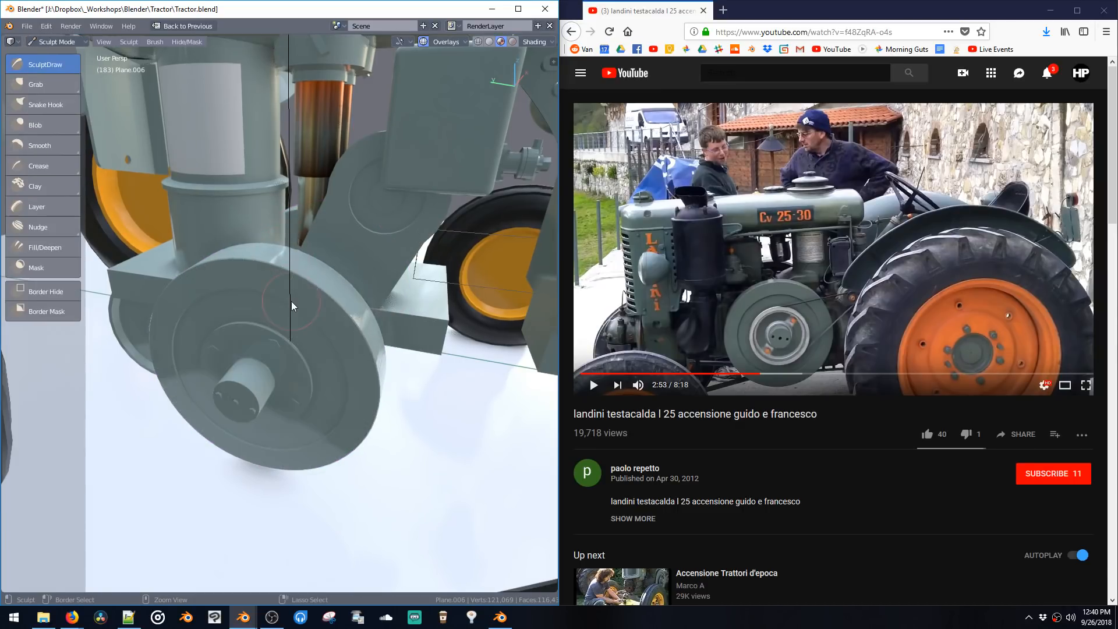
{"action": "key", "text": "ctrl+z"}
Step: Add a Monkey mesh to the tractor scene and frame it from the front
{"action": "middle_click_drag", "start_coordinate": [319, 274], "coordinate": [318, 412], "text": "ctrl"}
{"action": "key", "text": "shift+a"}
{"action": "mouse_move", "coordinate": [320, 311]}
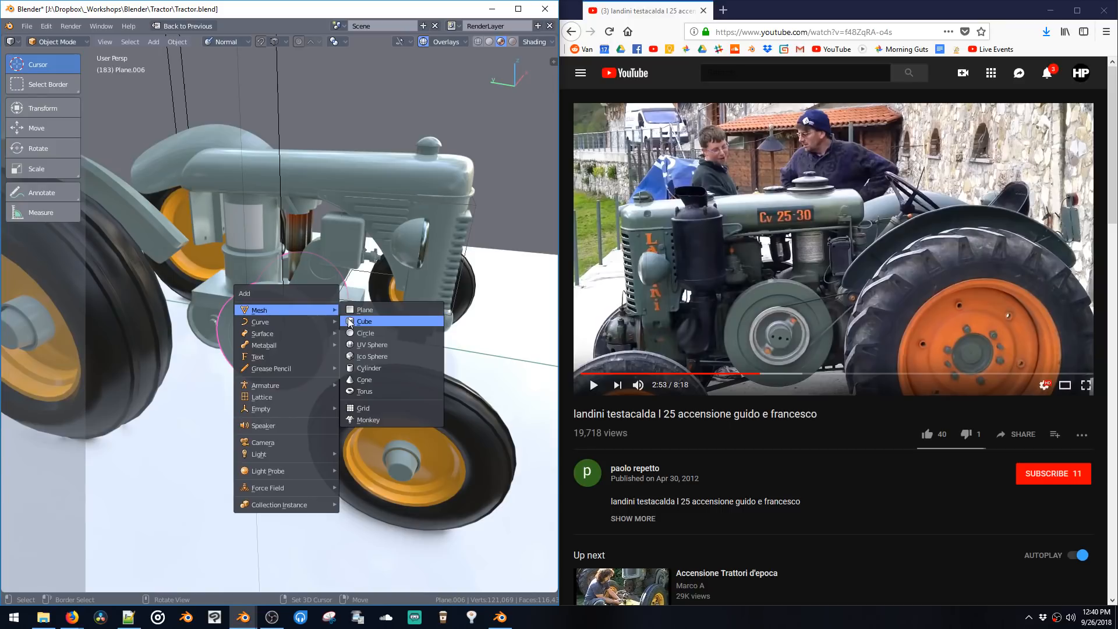
{"action": "left_click", "coordinate": [372, 421]}
{"action": "middle_click_drag", "start_coordinate": [292, 334], "coordinate": [192, 198]}
Step: Try a Crease stroke on the monkey's brow in Sculpt Mode, and undo it
{"action": "key", "text": "Tab"}
{"action": "left_click", "coordinate": [44, 42]}
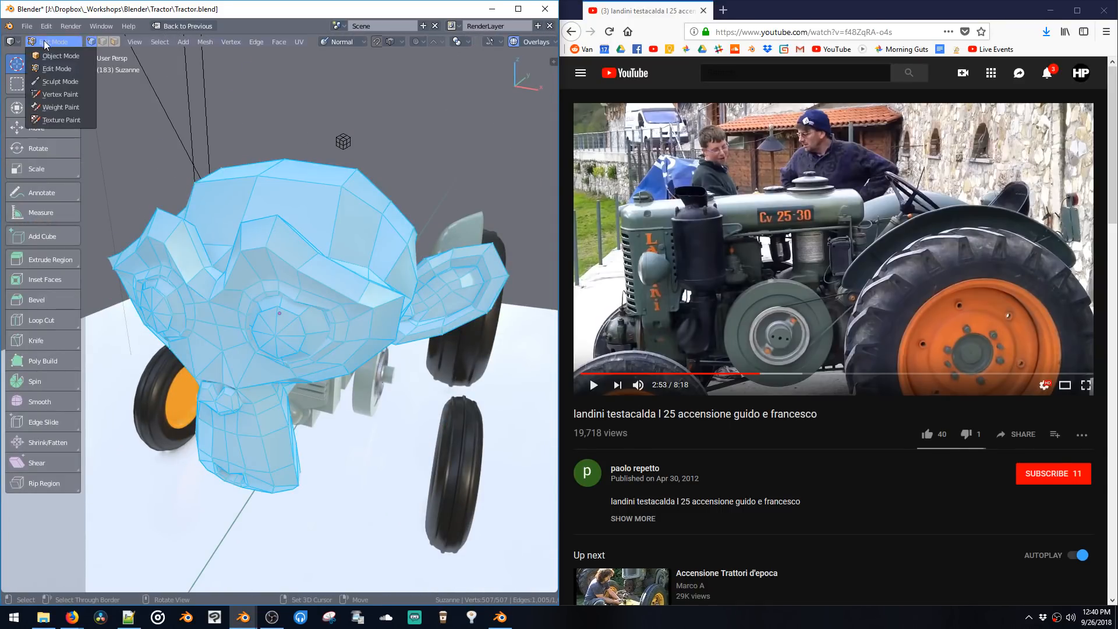
{"action": "left_click", "coordinate": [49, 75]}
{"action": "left_click", "coordinate": [41, 165]}
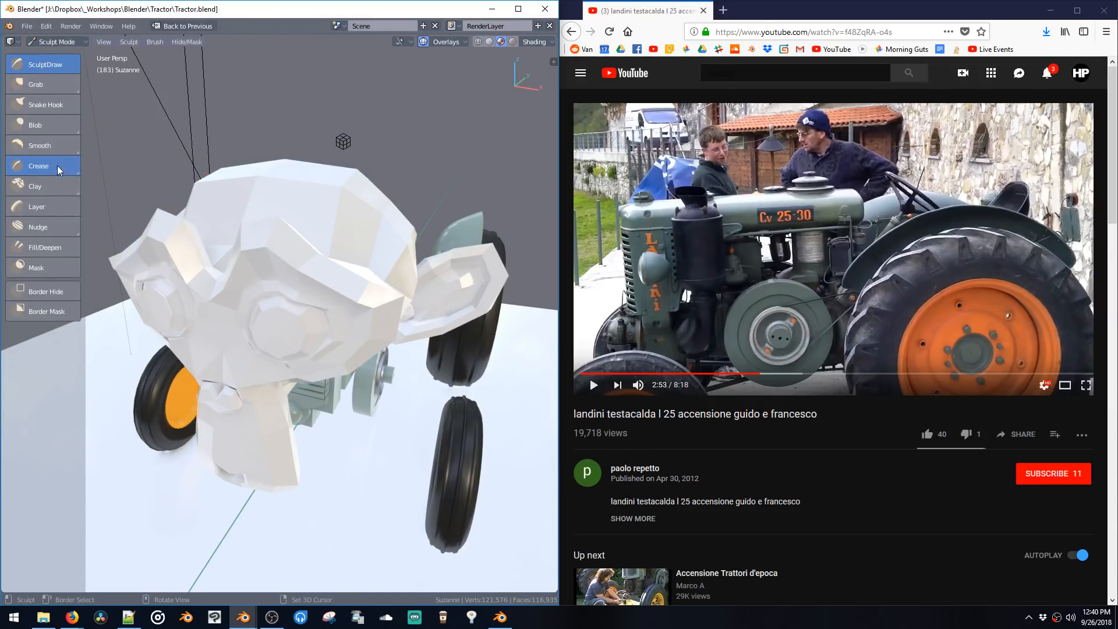
{"action": "left_click_drag", "start_coordinate": [263, 247], "coordinate": [263, 230]}
{"action": "key", "text": "ctrl+z"}
{"action": "key", "text": "ctrl+z"}
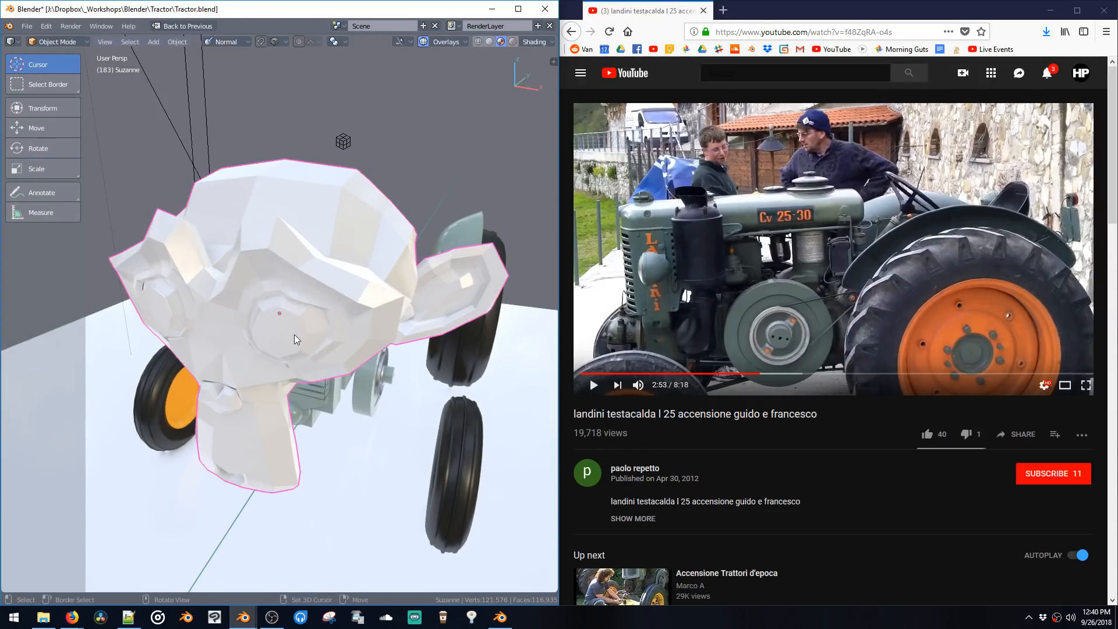
Step: Try the SculptDraw brush on the monkey in Sculpt Mode and return to Object Mode
{"action": "key", "text": "Tab"}
{"action": "left_click", "coordinate": [44, 42]}
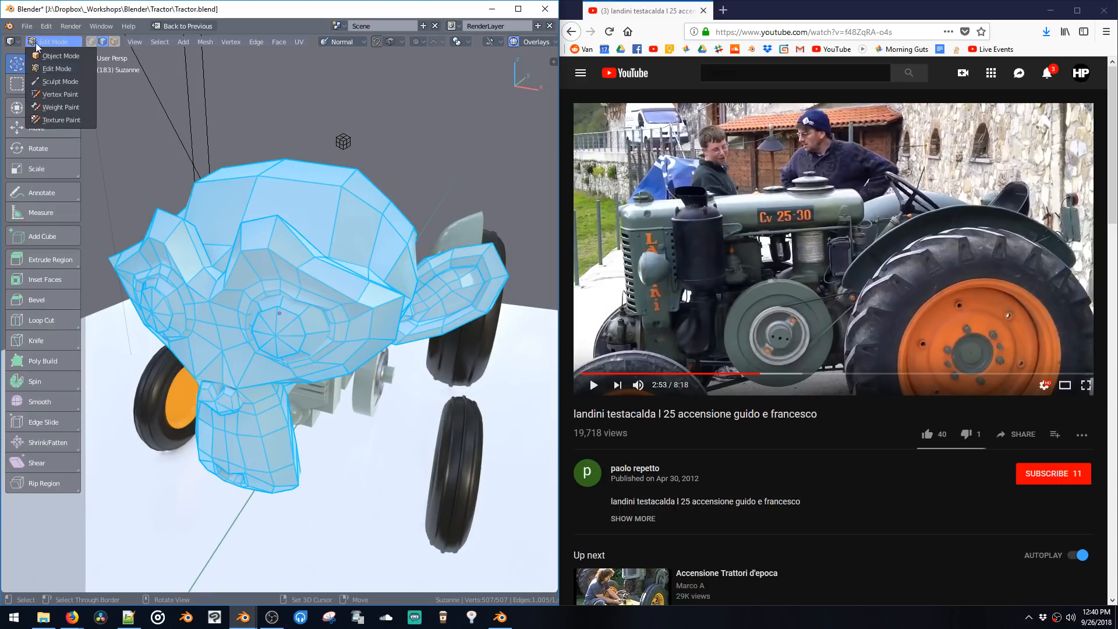
{"action": "left_click", "coordinate": [42, 86]}
{"action": "left_click", "coordinate": [41, 64]}
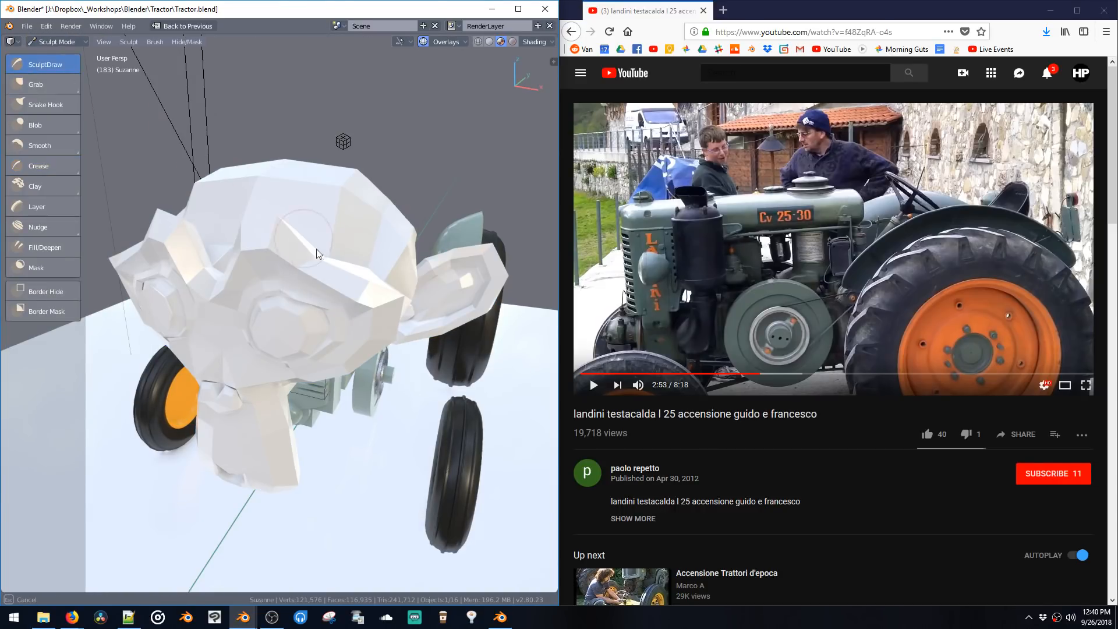
{"action": "key", "text": "ctrl+Tab"}
{"action": "left_click", "coordinate": [319, 339]}
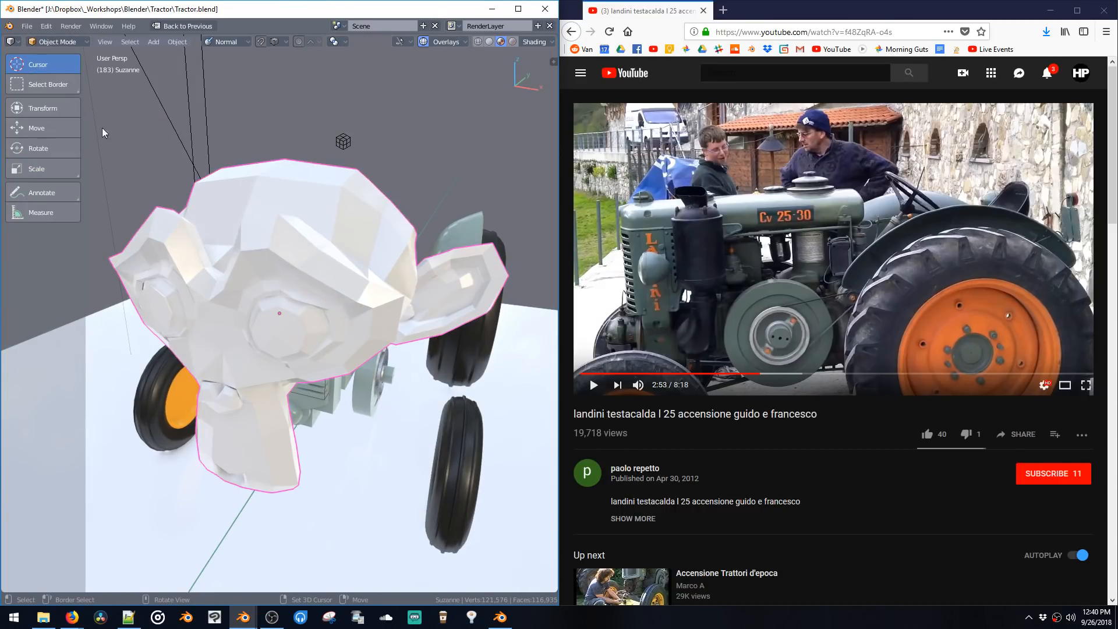
Step: Pull peaks out of the crown of the monkey's head with the Grab brush, and return to Object Mode
{"action": "left_click", "coordinate": [46, 43]}
{"action": "left_click", "coordinate": [54, 81]}
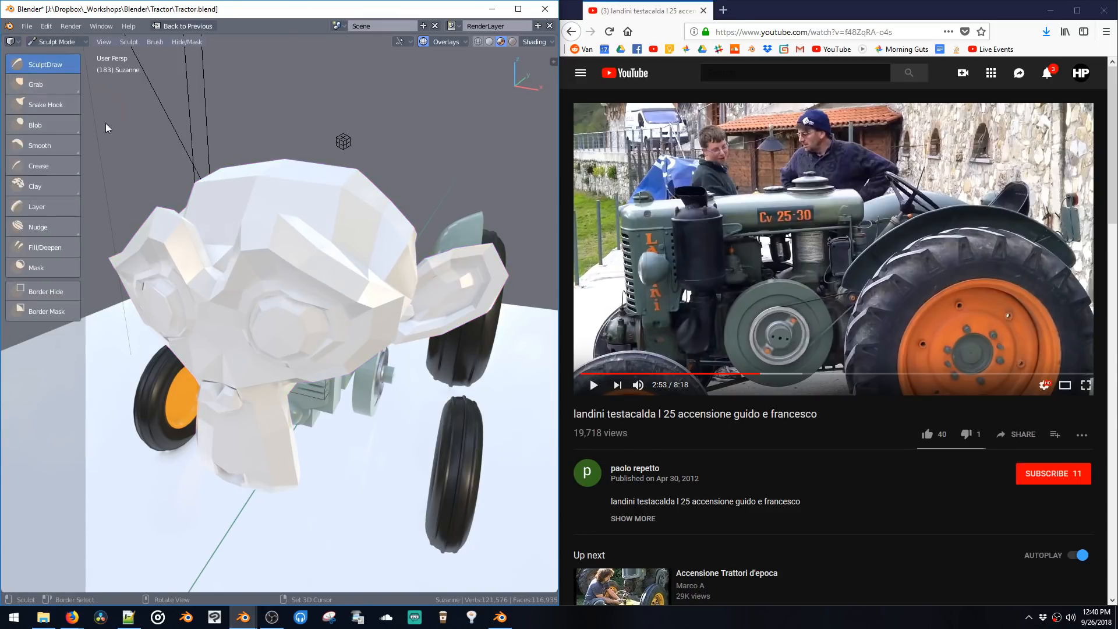
{"action": "middle_click_drag", "start_coordinate": [352, 228], "coordinate": [320, 252]}
{"action": "key", "text": "g"}
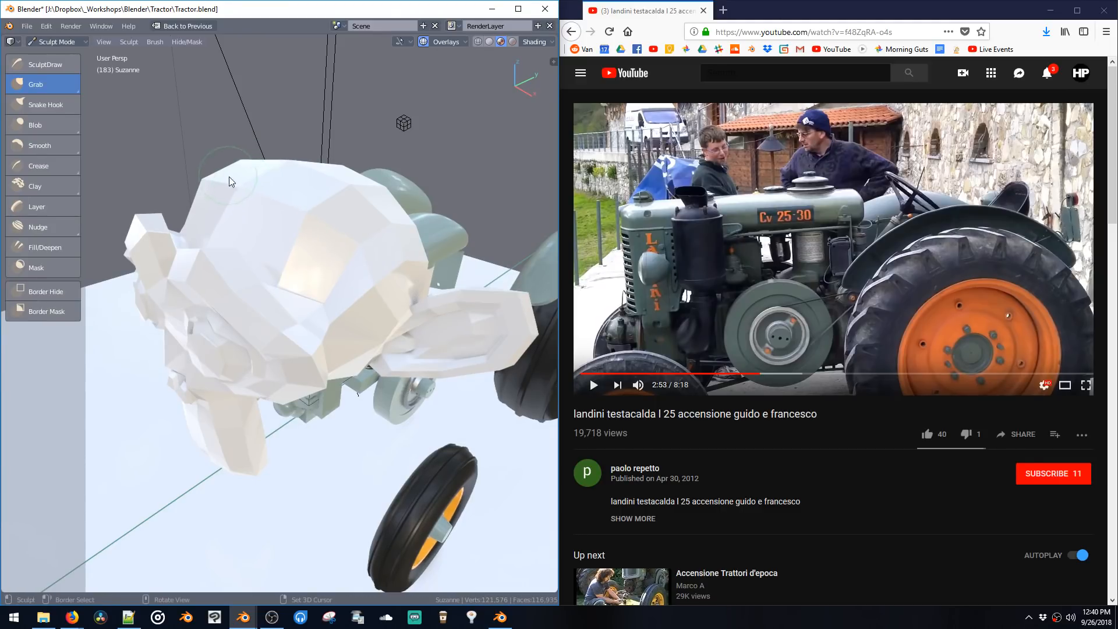
{"action": "left_click_drag", "start_coordinate": [245, 169], "coordinate": [263, 296]}
{"action": "key", "text": "ctrl+Tab"}
{"action": "mouse_move", "coordinate": [264, 302]}
{"action": "middle_mouse_down"}
{"action": "mouse_move", "coordinate": [374, 222]}
{"action": "mouse_move", "coordinate": [435, 216]}
{"action": "mouse_move", "coordinate": [389, 180]}
{"action": "mouse_move", "coordinate": [314, 192]}
{"action": "mouse_move", "coordinate": [342, 211]}
{"action": "mouse_move", "coordinate": [302, 184]}
{"action": "mouse_move", "coordinate": [302, 204]}
{"action": "mouse_move", "coordinate": [370, 190]}
{"action": "mouse_move", "coordinate": [217, 130]}
{"action": "middle_mouse_up"}
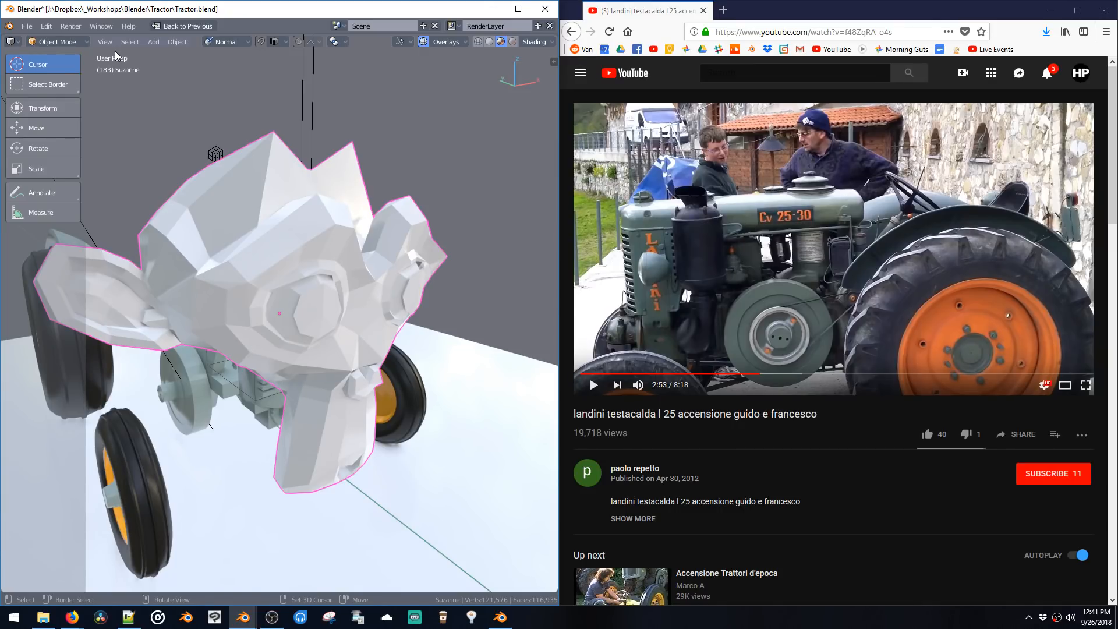
Step: Return the monkey to Sculpt Mode and examine the object properties and the sculpt and brush options
{"action": "left_click", "coordinate": [60, 42]}
{"action": "left_click", "coordinate": [56, 81]}
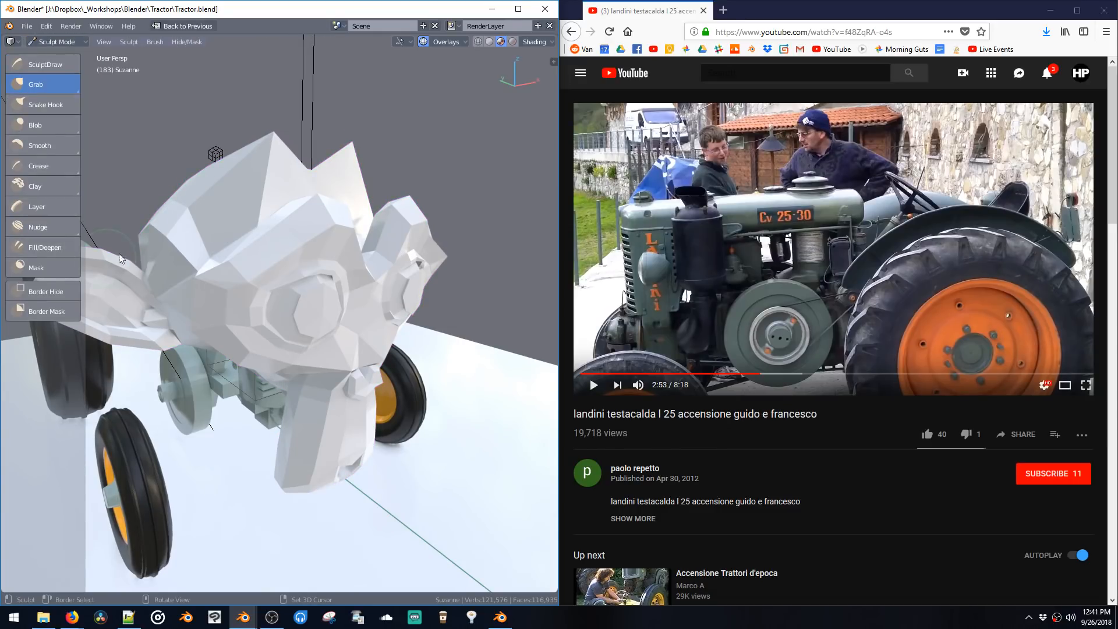
{"action": "key", "text": "n"}
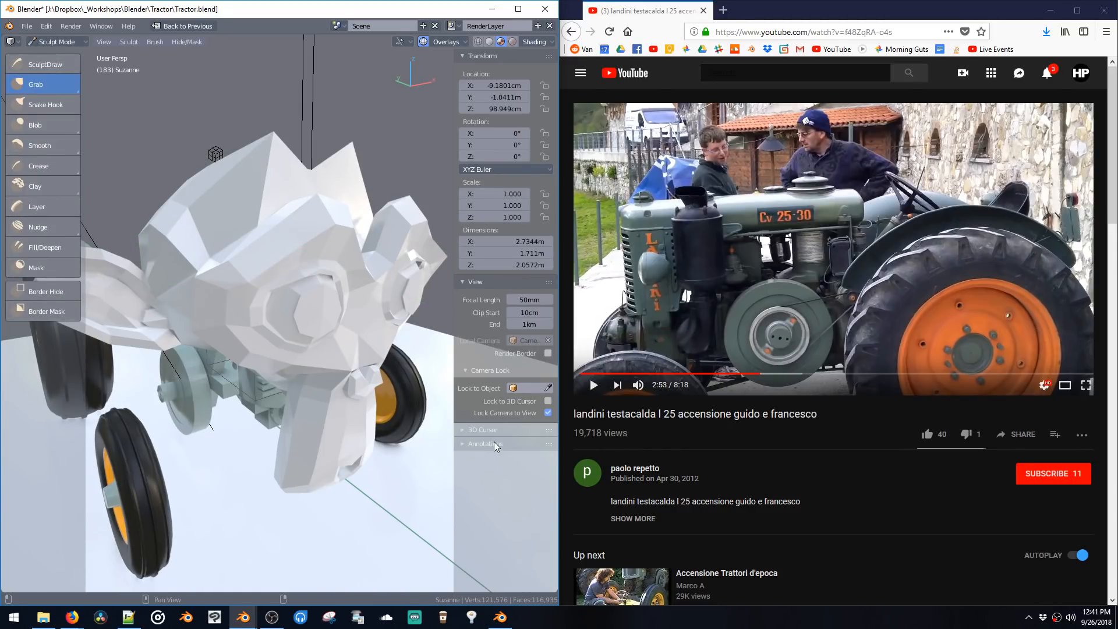
{"action": "key", "text": "n"}
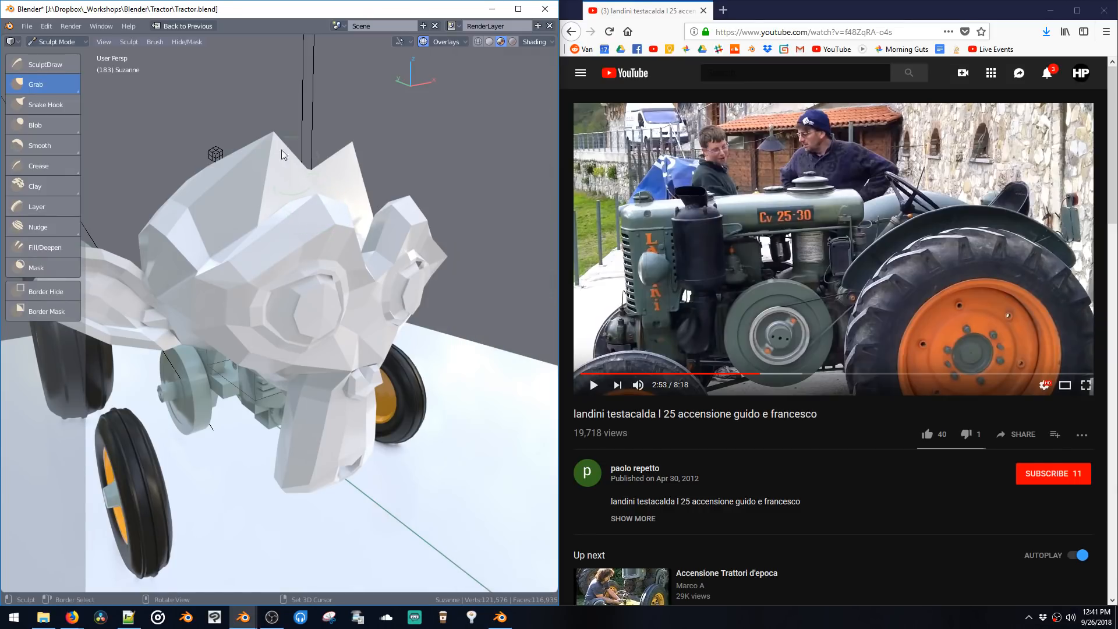
{"action": "left_click", "coordinate": [126, 42]}
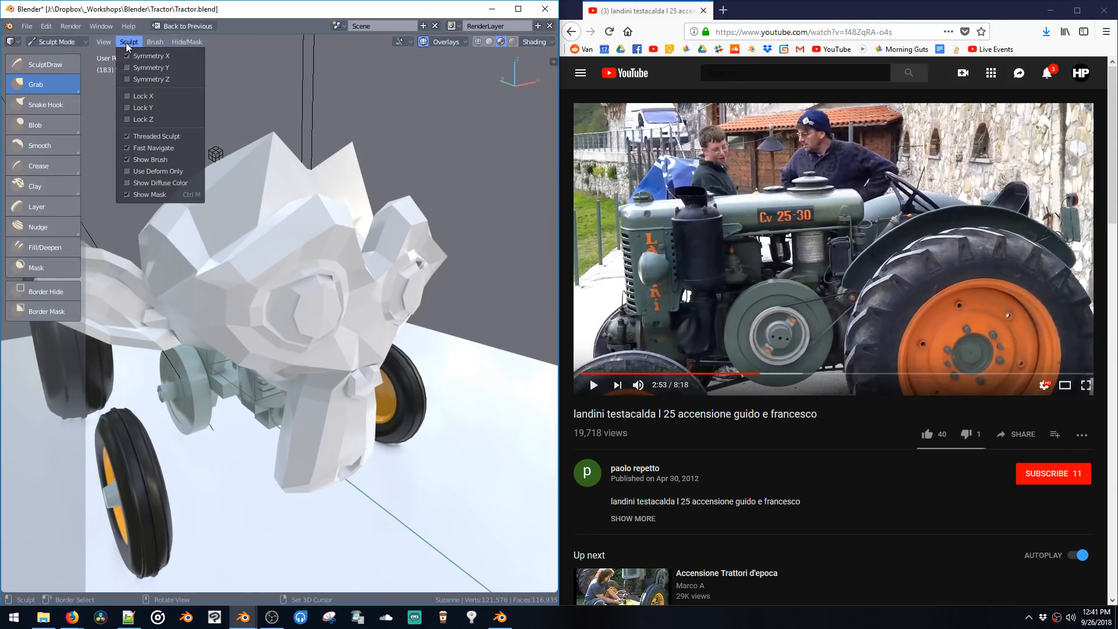
{"action": "mouse_move", "coordinate": [155, 45]}
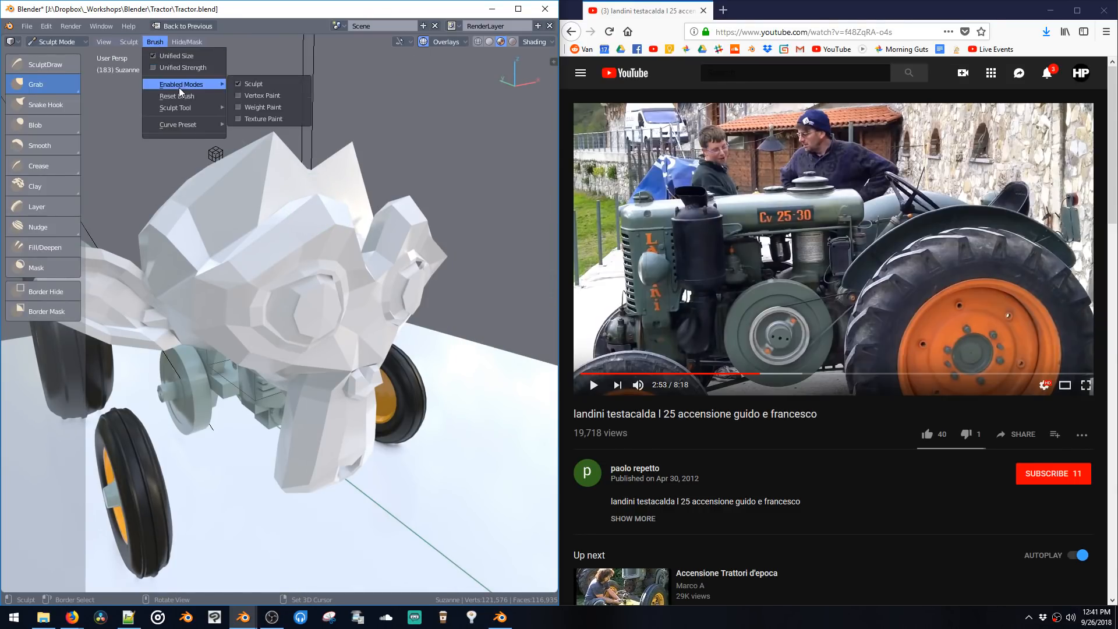
{"action": "mouse_move", "coordinate": [185, 114]}
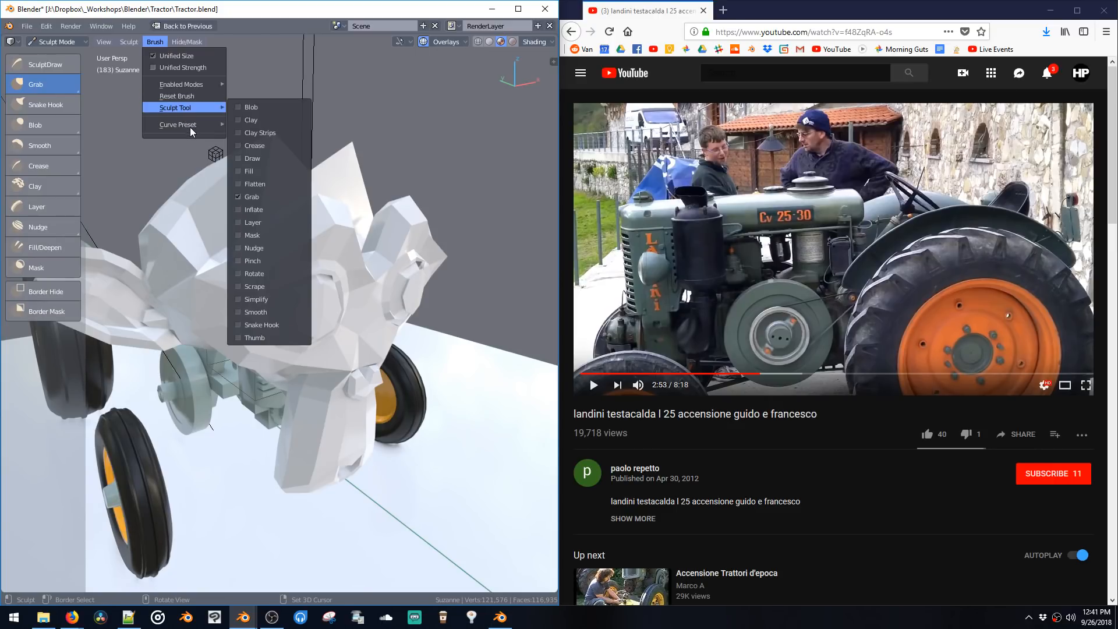
{"action": "mouse_move", "coordinate": [109, 42]}
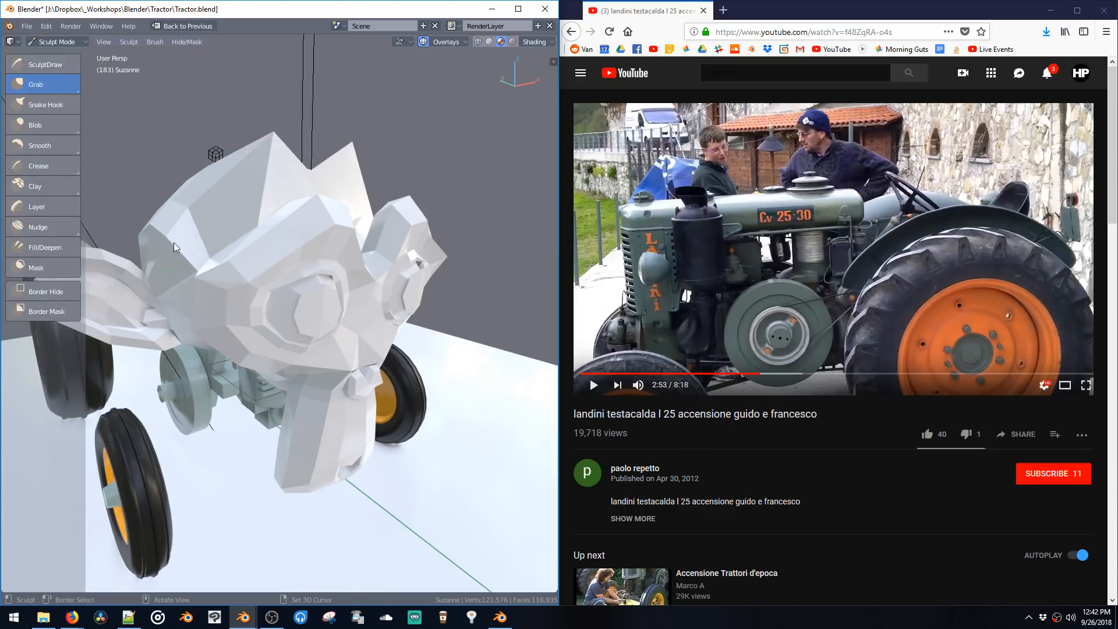
Step: Switch to the Sculpting workspace, bring the monkey closer into view and maximize the window
{"action": "left_click", "coordinate": [183, 27]}
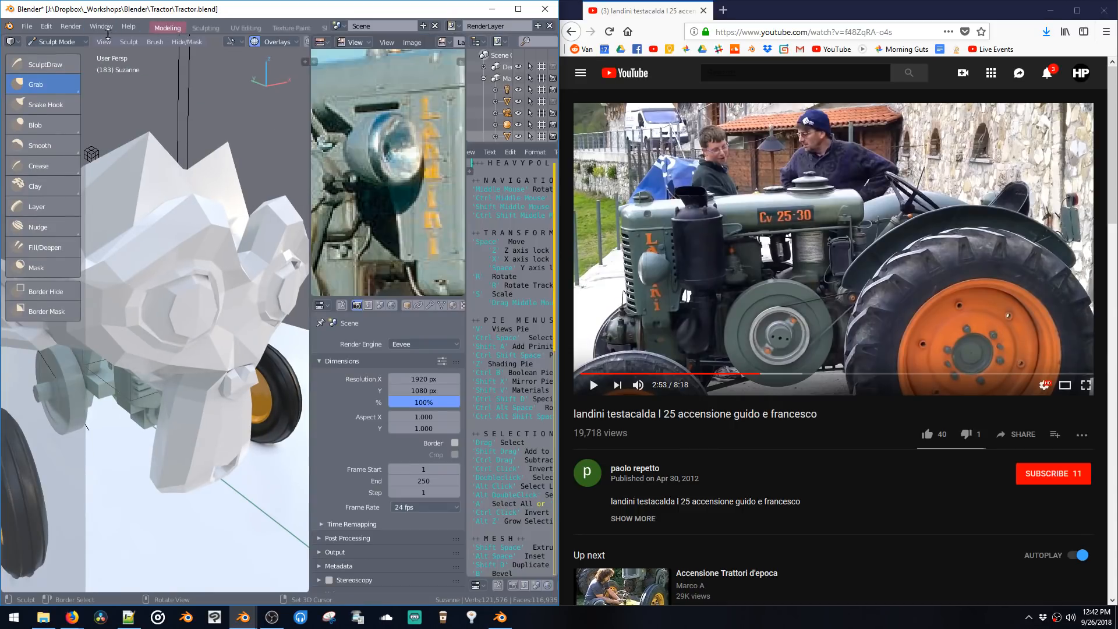
{"action": "left_click", "coordinate": [205, 28]}
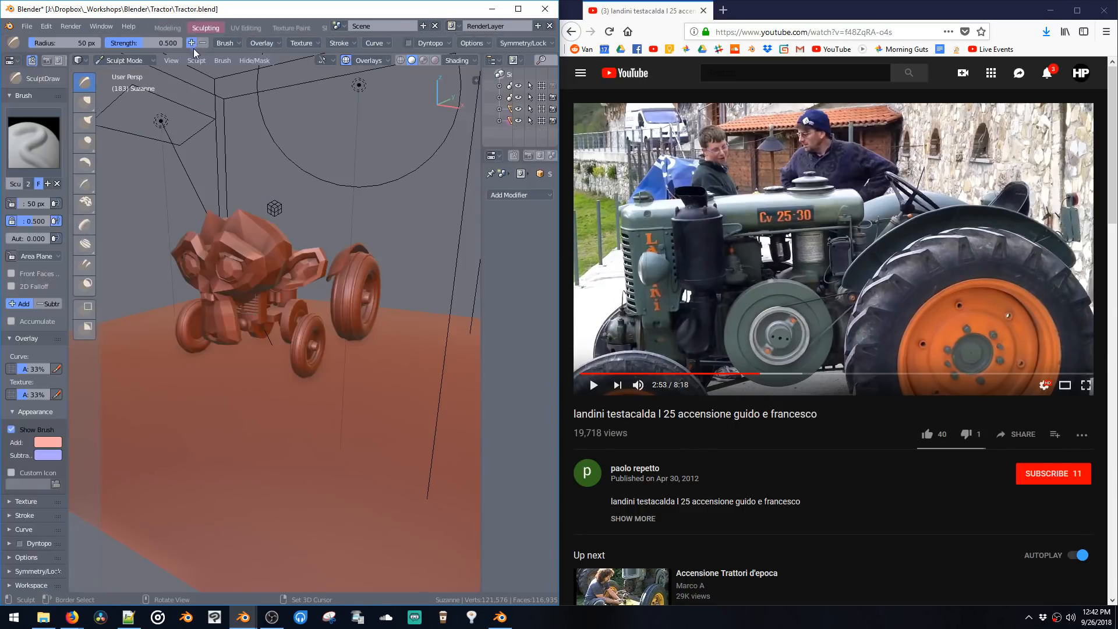
{"action": "mouse_move", "coordinate": [243, 253]}
{"action": "middle_mouse_down", "text": "ctrl"}
{"action": "mouse_move", "coordinate": [250, 233]}
{"action": "mouse_move", "coordinate": [237, 198]}
{"action": "mouse_move", "coordinate": [285, 247]}
{"action": "middle_mouse_up", "text": "ctrl"}
{"action": "mouse_move", "coordinate": [285, 247]}
{"action": "middle_mouse_down"}
{"action": "mouse_move", "coordinate": [281, 261]}
{"action": "mouse_move", "coordinate": [296, 270]}
{"action": "middle_mouse_up"}
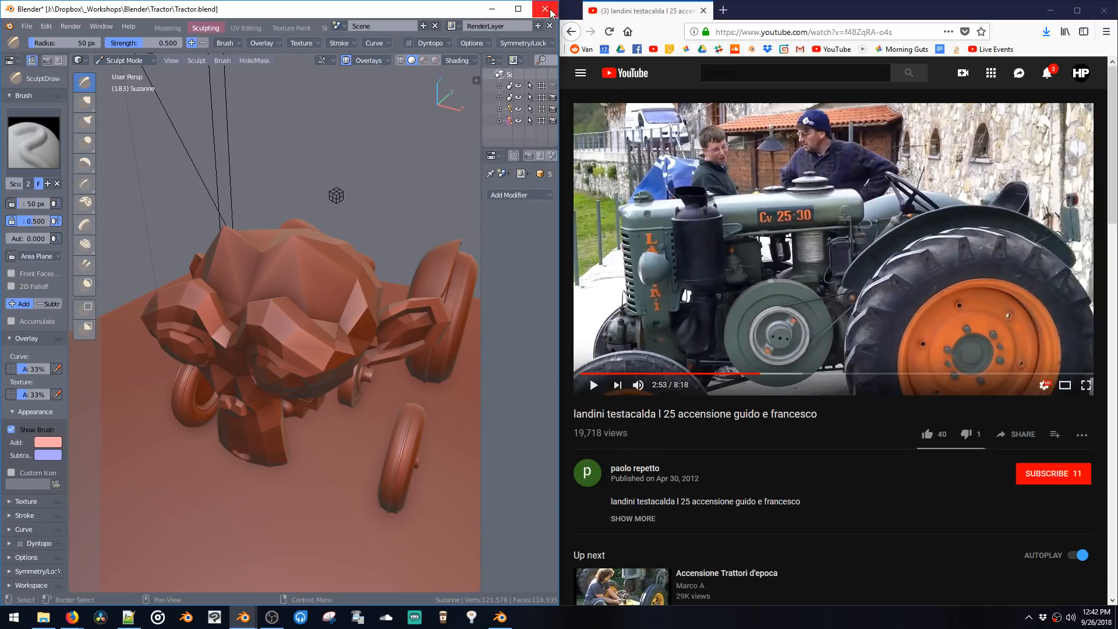
{"action": "left_click", "coordinate": [518, 9]}
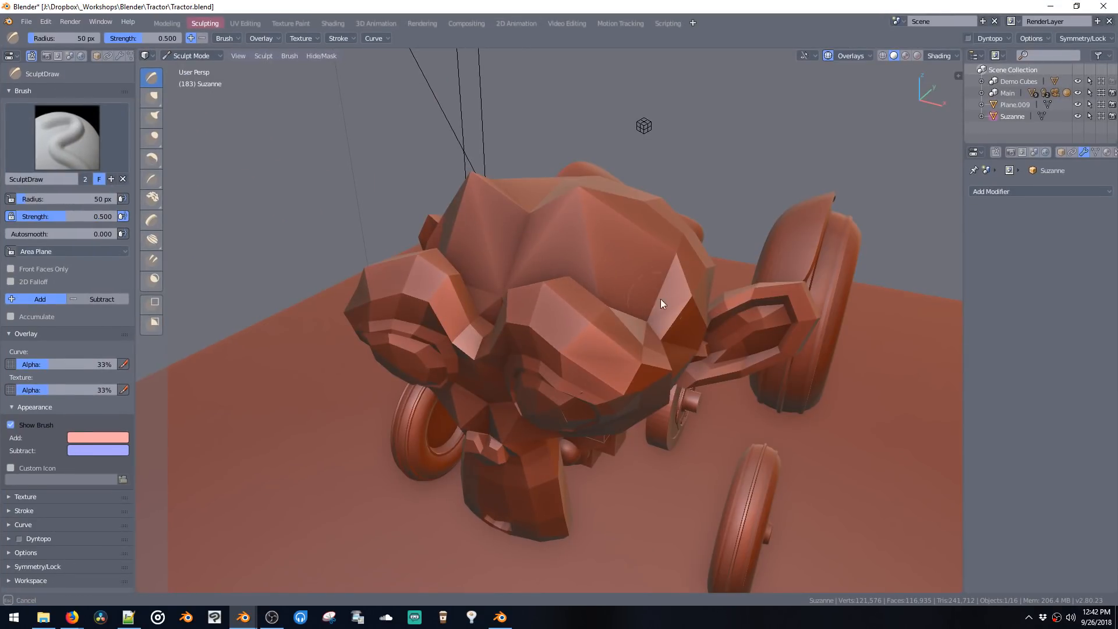
Step: Choose the Scrape/Peaks brush and stroke it across the monkey's brow
{"action": "middle_click_drag", "start_coordinate": [669, 294], "coordinate": [577, 252]}
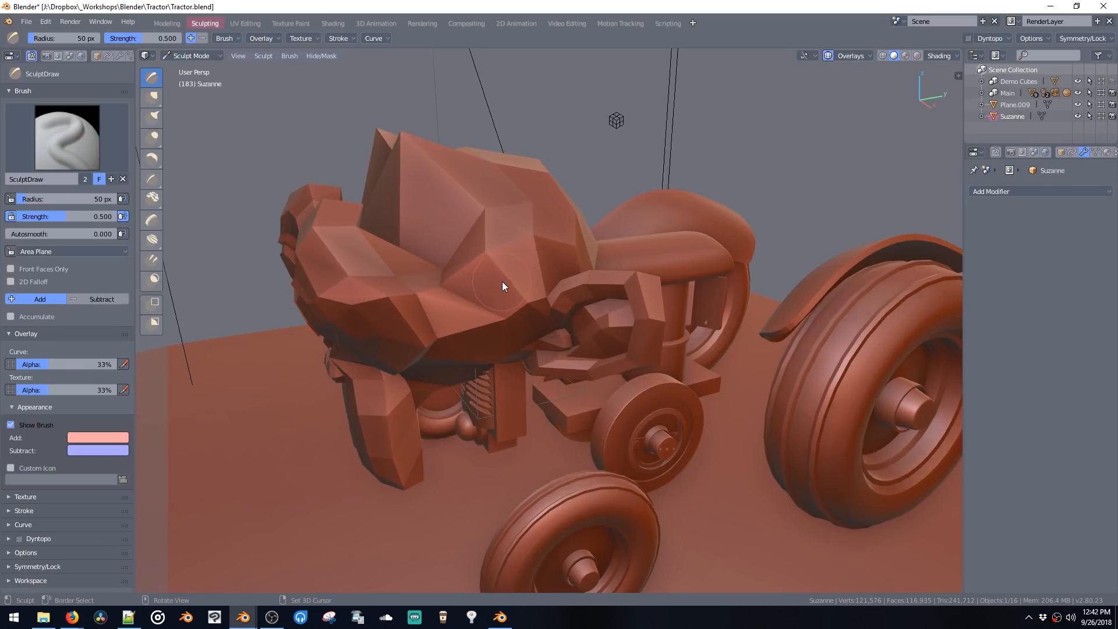
{"action": "key", "text": "s"}
{"action": "key", "text": "s"}
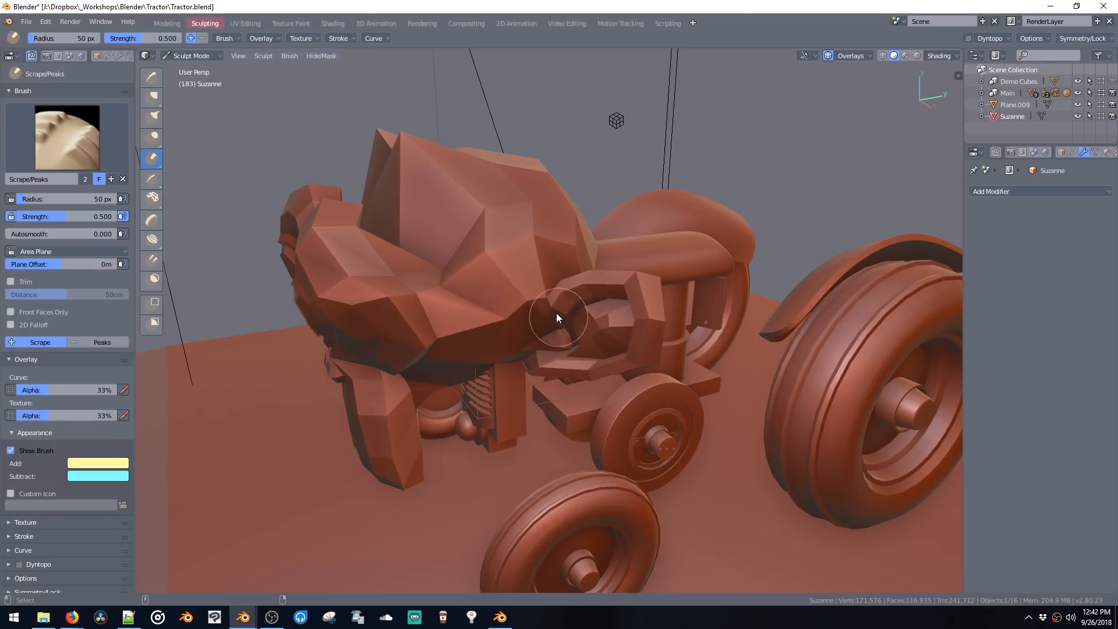
{"action": "scroll", "coordinate": [529, 288], "scroll_direction": "down", "scroll_amount": 4}
{"action": "scroll", "coordinate": [529, 291], "scroll_direction": "up", "scroll_amount": 3}
{"action": "left_click_drag", "start_coordinate": [493, 307], "coordinate": [486, 303]}
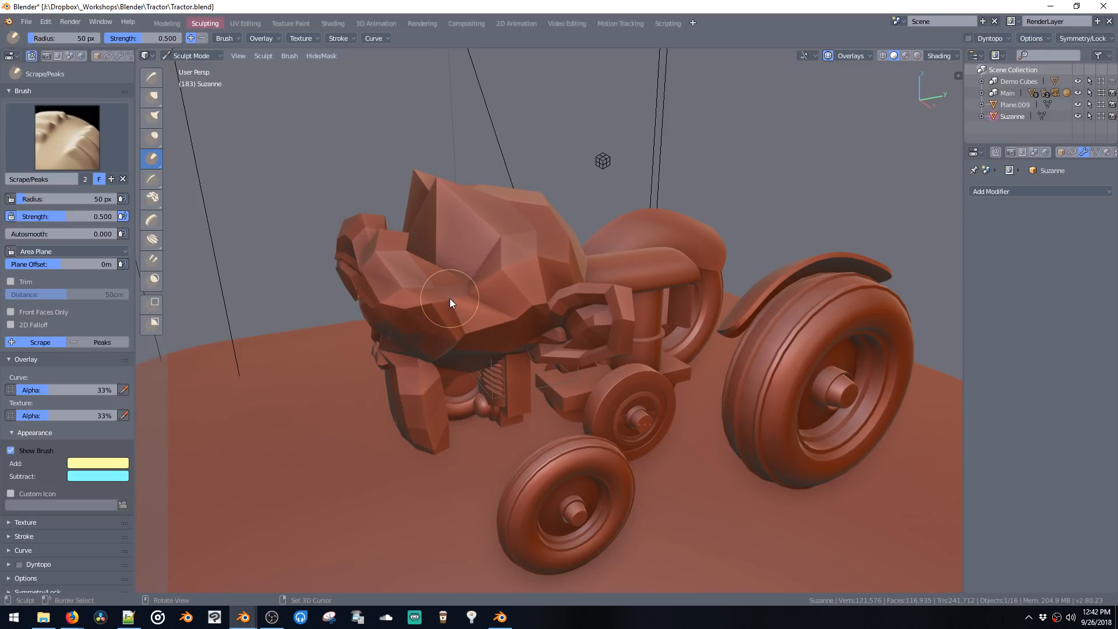
Step: Enable Dyntopo for the monkey and accept that vertex data is not preserved
{"action": "middle_click_drag", "start_coordinate": [445, 289], "coordinate": [459, 305], "text": "alt"}
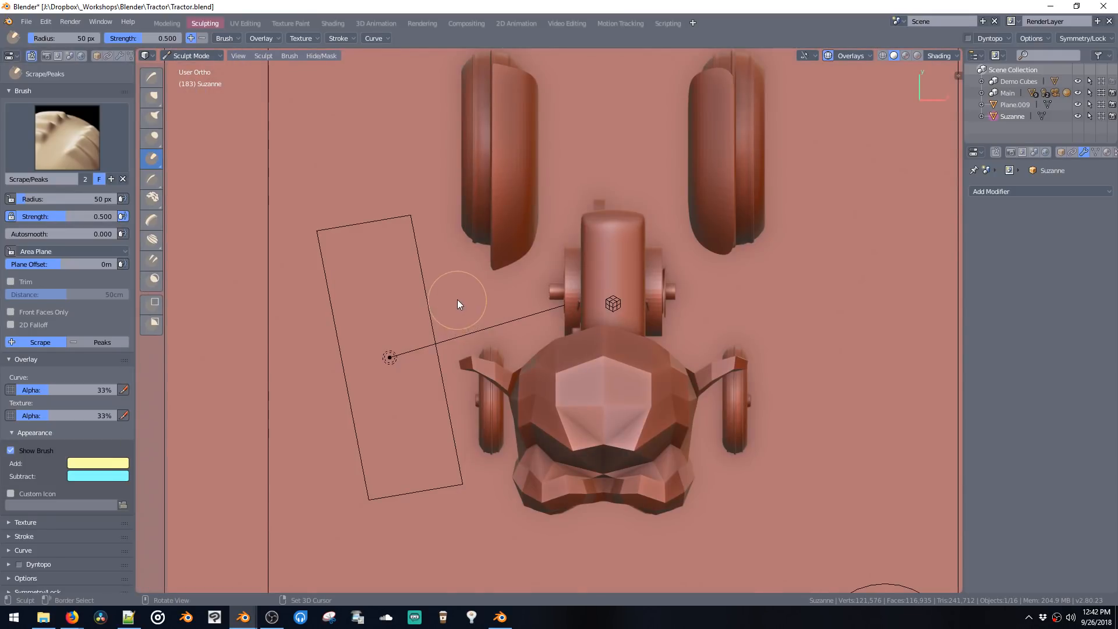
{"action": "key", "text": "grave"}
{"action": "left_click", "coordinate": [561, 295]}
{"action": "middle_click_drag", "start_coordinate": [459, 251], "coordinate": [502, 282]}
{"action": "scroll", "coordinate": [491, 260], "scroll_direction": "up", "scroll_amount": 3}
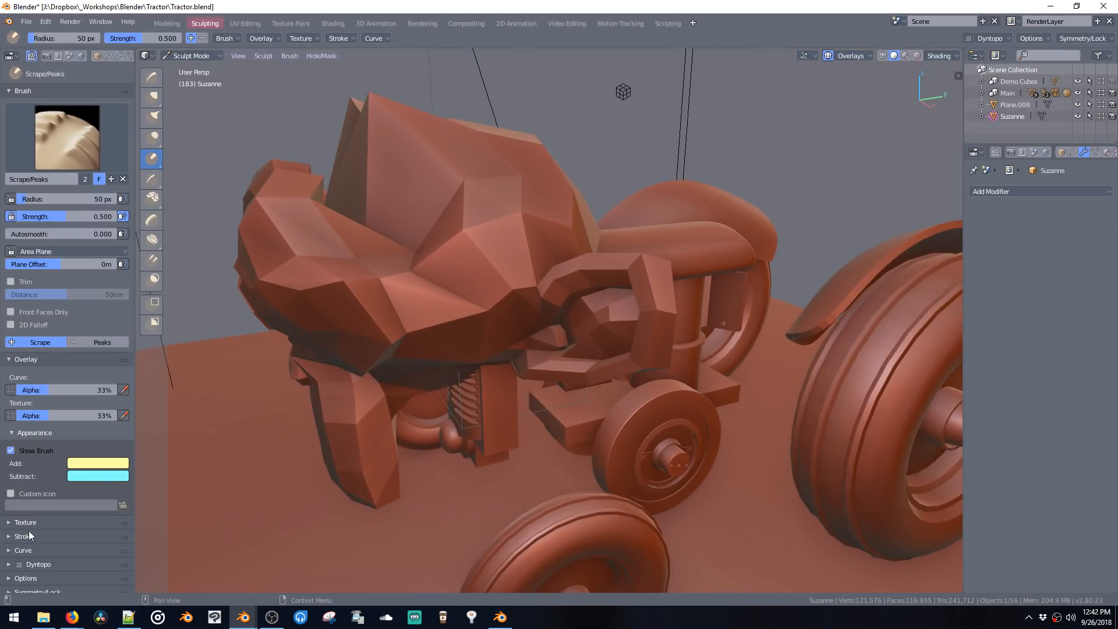
{"action": "left_click", "coordinate": [18, 565]}
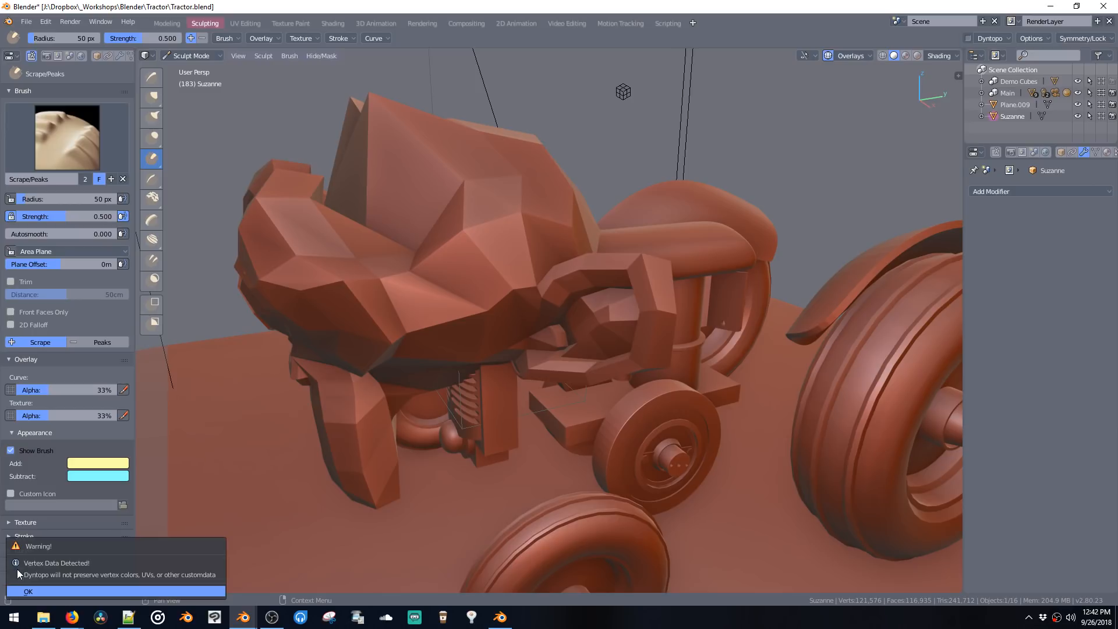
{"action": "left_click", "coordinate": [79, 591]}
Step: Scrape the monkey's brow and eye area with dynamic topology, and expand the Dyntopo settings
{"action": "middle_click_drag", "start_coordinate": [332, 299], "coordinate": [499, 320]}
{"action": "scroll", "coordinate": [501, 309], "scroll_direction": "up", "scroll_amount": 4}
{"action": "mouse_move", "coordinate": [539, 231]}
{"action": "left_mouse_down"}
{"action": "mouse_move", "coordinate": [638, 274]}
{"action": "mouse_move", "coordinate": [656, 207]}
{"action": "mouse_move", "coordinate": [620, 229]}
{"action": "left_mouse_up"}
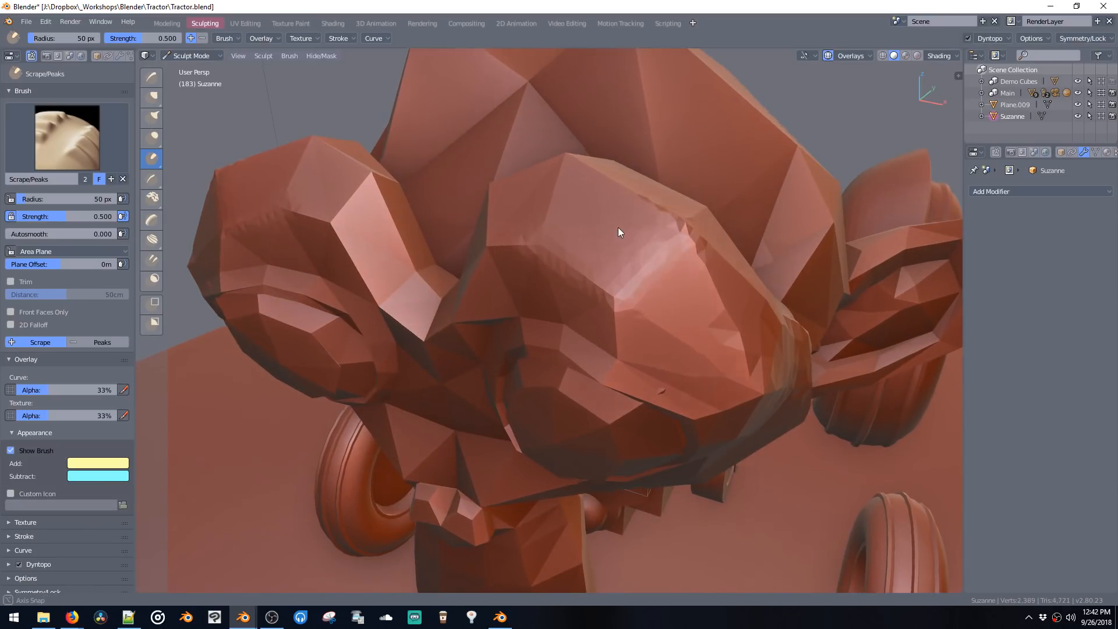
{"action": "middle_click_drag", "start_coordinate": [619, 225], "coordinate": [498, 245]}
{"action": "mouse_move", "coordinate": [483, 309]}
{"action": "left_mouse_down"}
{"action": "mouse_move", "coordinate": [448, 261]}
{"action": "mouse_move", "coordinate": [501, 384]}
{"action": "mouse_move", "coordinate": [460, 332]}
{"action": "left_mouse_up"}
{"action": "left_click", "coordinate": [9, 564]}
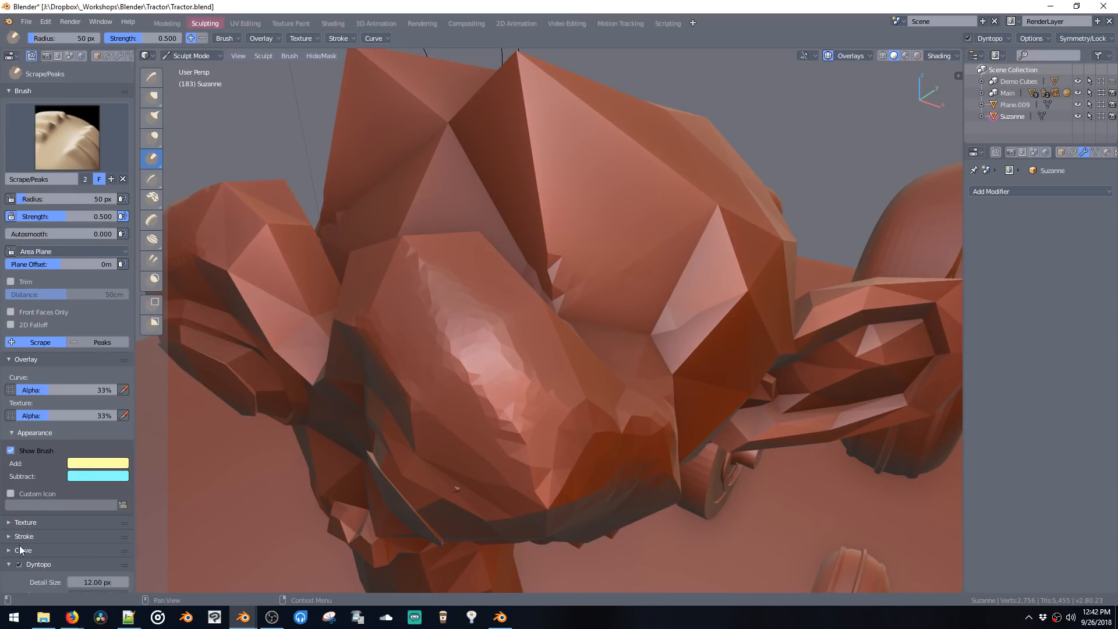
Step: Choose the Clay Strips brush and build up strokes across the top and side of the monkey's head
{"action": "scroll", "coordinate": [76, 431], "scroll_direction": "down", "scroll_amount": 4}
{"action": "scroll", "coordinate": [64, 167], "scroll_direction": "up", "scroll_amount": 5}
{"action": "left_click", "coordinate": [64, 166]}
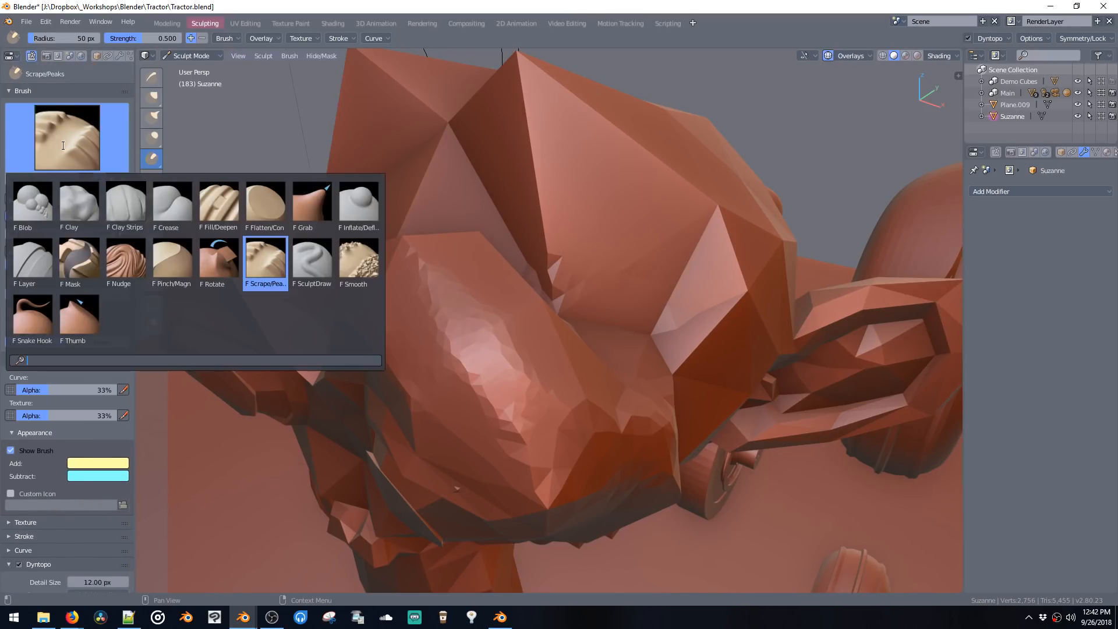
{"action": "left_click", "coordinate": [125, 205]}
{"action": "mouse_move", "coordinate": [466, 323]}
{"action": "left_mouse_down"}
{"action": "mouse_move", "coordinate": [476, 232]}
{"action": "mouse_move", "coordinate": [599, 277]}
{"action": "mouse_move", "coordinate": [569, 237]}
{"action": "mouse_move", "coordinate": [592, 177]}
{"action": "mouse_move", "coordinate": [678, 183]}
{"action": "mouse_move", "coordinate": [644, 190]}
{"action": "left_mouse_up"}
{"action": "middle_click_drag", "start_coordinate": [643, 189], "coordinate": [528, 218]}
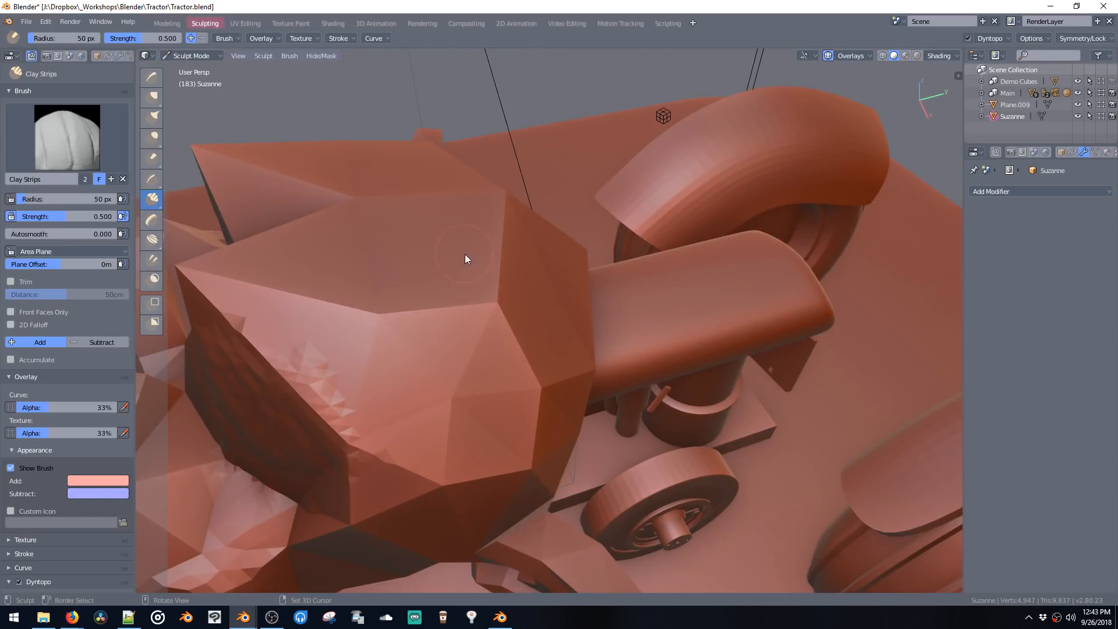
{"action": "scroll", "coordinate": [463, 238], "scroll_direction": "up", "scroll_amount": 3}
{"action": "mouse_move", "coordinate": [487, 295]}
{"action": "left_mouse_down"}
{"action": "mouse_move", "coordinate": [411, 260]}
{"action": "mouse_move", "coordinate": [487, 367]}
{"action": "left_mouse_up"}
{"action": "left_click_drag", "start_coordinate": [539, 332], "coordinate": [557, 360]}
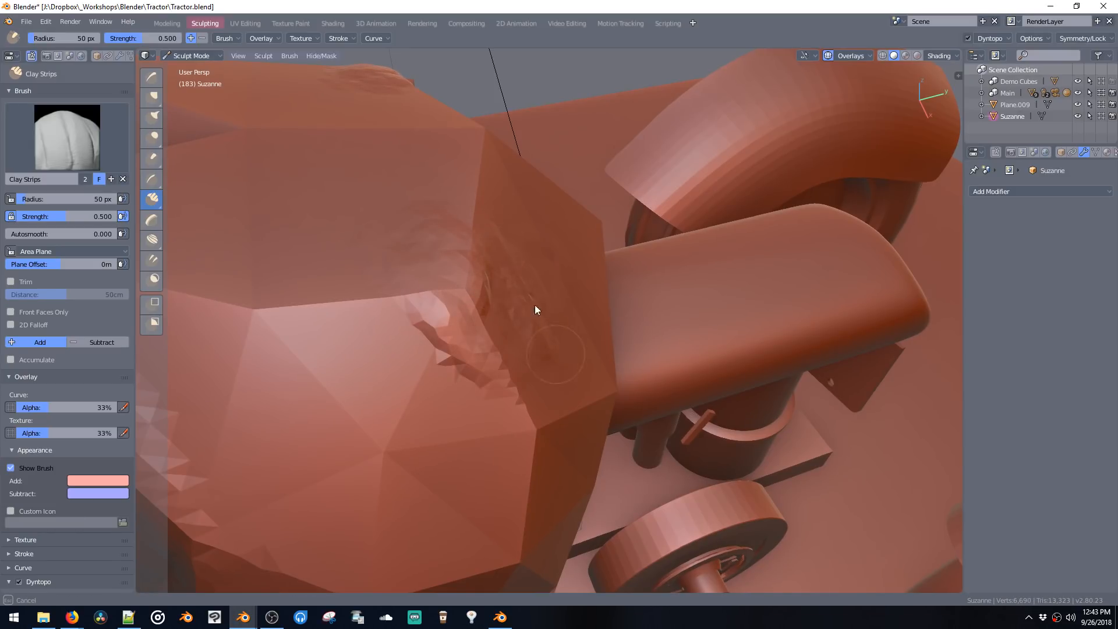
{"action": "left_click_drag", "start_coordinate": [518, 224], "coordinate": [527, 250]}
Step: Reduce the Dyntopo detail size in stages to 1.02 px and add fine Clay Strips strokes to the head
{"action": "scroll", "coordinate": [30, 474], "scroll_direction": "down", "scroll_amount": 5}
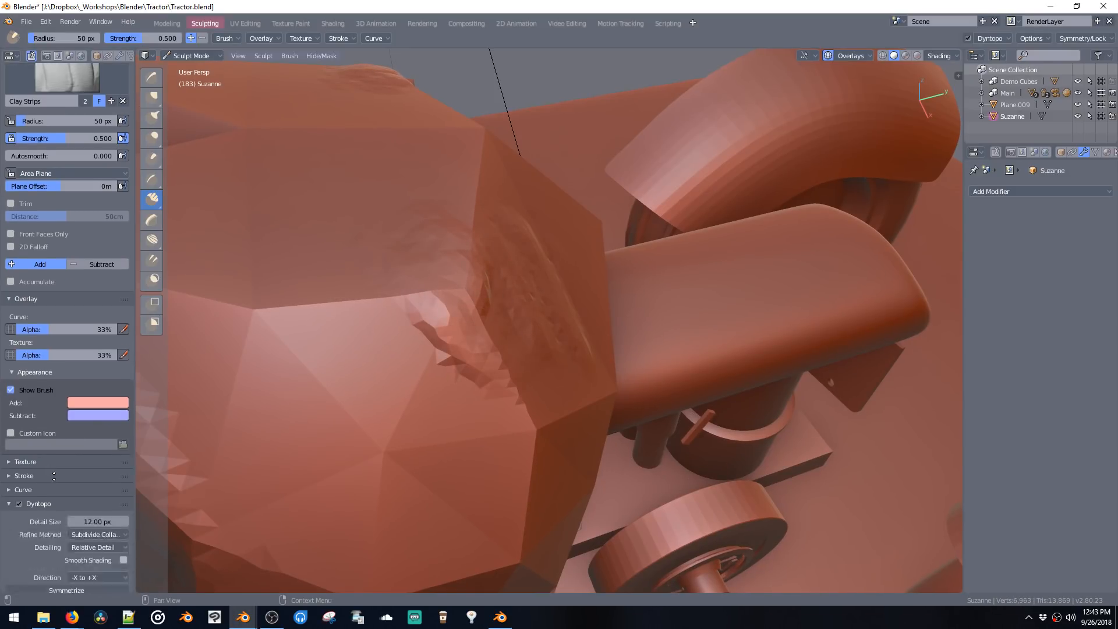
{"action": "mouse_move", "coordinate": [80, 496]}
{"action": "left_mouse_down"}
{"action": "mouse_move", "coordinate": [15, 497]}
{"action": "mouse_move", "coordinate": [25, 489]}
{"action": "left_mouse_up"}
{"action": "mouse_move", "coordinate": [378, 372]}
{"action": "left_mouse_down"}
{"action": "mouse_move", "coordinate": [368, 397]}
{"action": "mouse_move", "coordinate": [416, 418]}
{"action": "left_mouse_up"}
{"action": "left_click_drag", "start_coordinate": [78, 496], "coordinate": [55, 493]}
{"action": "mouse_move", "coordinate": [314, 419]}
{"action": "left_mouse_down"}
{"action": "mouse_move", "coordinate": [319, 378]}
{"action": "mouse_move", "coordinate": [369, 401]}
{"action": "left_mouse_up"}
{"action": "left_click_drag", "start_coordinate": [100, 494], "coordinate": [64, 495]}
{"action": "left_click_drag", "start_coordinate": [354, 452], "coordinate": [334, 390]}
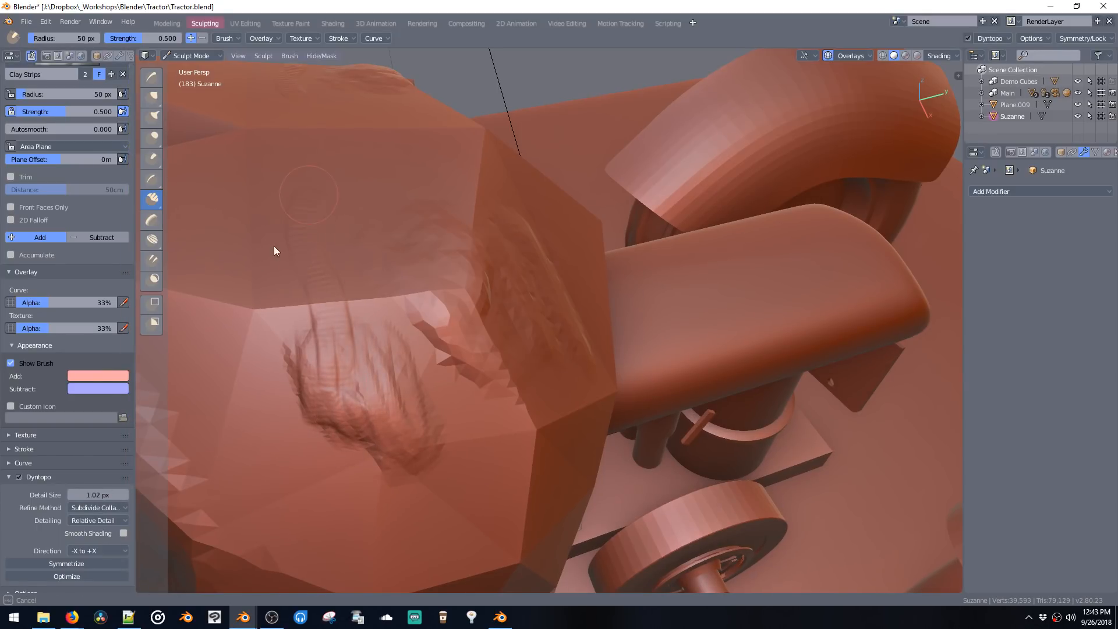
{"action": "mouse_move", "coordinate": [326, 483]}
{"action": "left_mouse_down"}
{"action": "mouse_move", "coordinate": [306, 494]}
{"action": "mouse_move", "coordinate": [298, 481]}
{"action": "mouse_move", "coordinate": [322, 499]}
{"action": "mouse_move", "coordinate": [367, 500]}
{"action": "left_mouse_up"}
{"action": "mouse_move", "coordinate": [442, 484]}
{"action": "left_mouse_down"}
{"action": "mouse_move", "coordinate": [487, 406]}
{"action": "mouse_move", "coordinate": [483, 458]}
{"action": "mouse_move", "coordinate": [518, 443]}
{"action": "left_mouse_up"}
Step: Raise the Dyntopo detail size to 7.3 px, continue up to 15.85 px, and sculpt coarser clay strips over the head
{"action": "left_click", "coordinate": [91, 494]}
{"action": "type", "text": "7.3"}
{"action": "key", "text": "Return"}
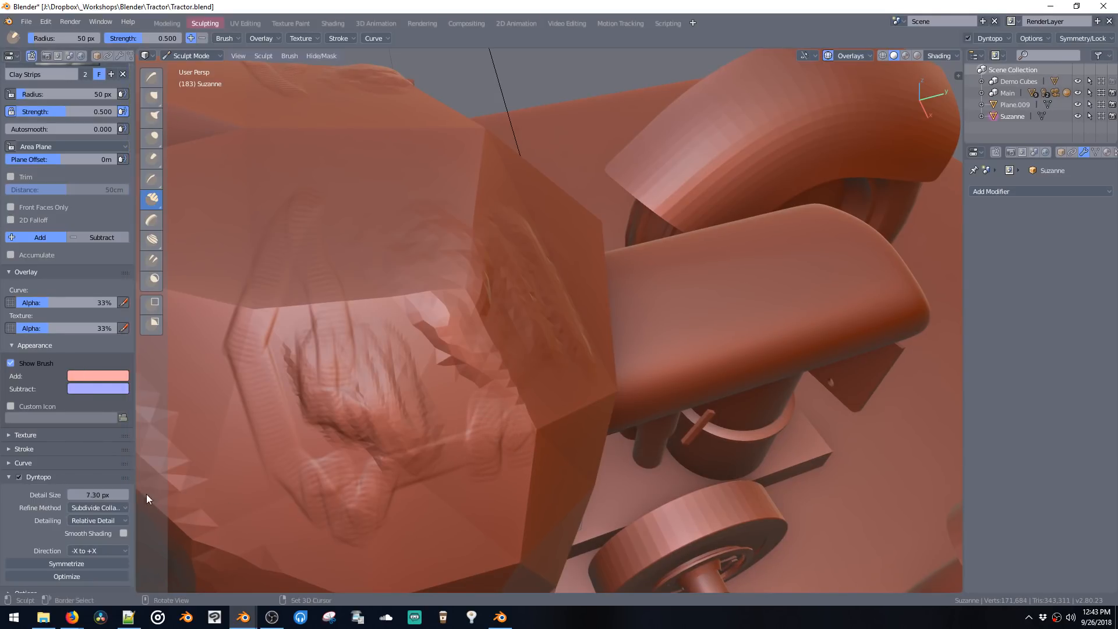
{"action": "left_click_drag", "start_coordinate": [87, 494], "coordinate": [109, 496]}
{"action": "mouse_move", "coordinate": [353, 310]}
{"action": "left_mouse_down"}
{"action": "mouse_move", "coordinate": [452, 343]}
{"action": "mouse_move", "coordinate": [506, 328]}
{"action": "mouse_move", "coordinate": [526, 291]}
{"action": "left_mouse_up"}
{"action": "middle_click_drag", "start_coordinate": [526, 291], "coordinate": [432, 296]}
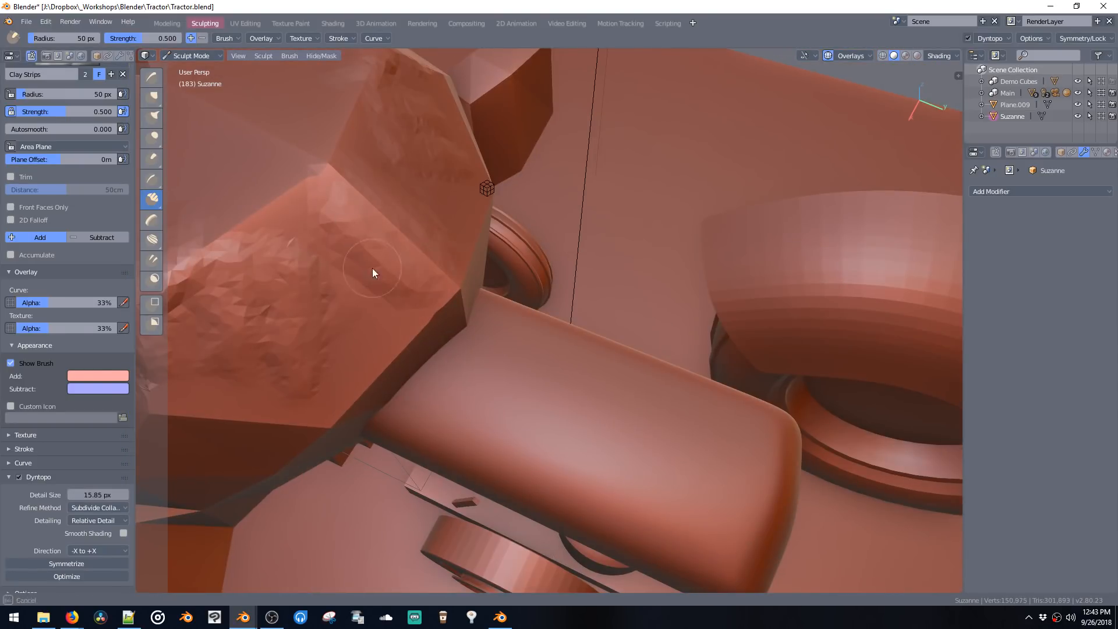
{"action": "middle_click_drag", "start_coordinate": [321, 215], "coordinate": [336, 267], "text": "shift"}
{"action": "mouse_move", "coordinate": [344, 279]}
{"action": "left_mouse_down"}
{"action": "mouse_move", "coordinate": [407, 304]}
{"action": "mouse_move", "coordinate": [404, 356]}
{"action": "mouse_move", "coordinate": [382, 394]}
{"action": "mouse_move", "coordinate": [405, 340]}
{"action": "left_mouse_up"}
{"action": "mouse_move", "coordinate": [440, 403]}
{"action": "left_mouse_down"}
{"action": "mouse_move", "coordinate": [403, 389]}
{"action": "mouse_move", "coordinate": [430, 410]}
{"action": "mouse_move", "coordinate": [394, 398]}
{"action": "mouse_move", "coordinate": [488, 316]}
{"action": "mouse_move", "coordinate": [361, 322]}
{"action": "mouse_move", "coordinate": [428, 349]}
{"action": "mouse_move", "coordinate": [470, 417]}
{"action": "left_mouse_up"}
{"action": "mouse_move", "coordinate": [472, 360]}
{"action": "left_mouse_down"}
{"action": "mouse_move", "coordinate": [402, 333]}
{"action": "mouse_move", "coordinate": [474, 398]}
{"action": "mouse_move", "coordinate": [451, 356]}
{"action": "left_mouse_up"}
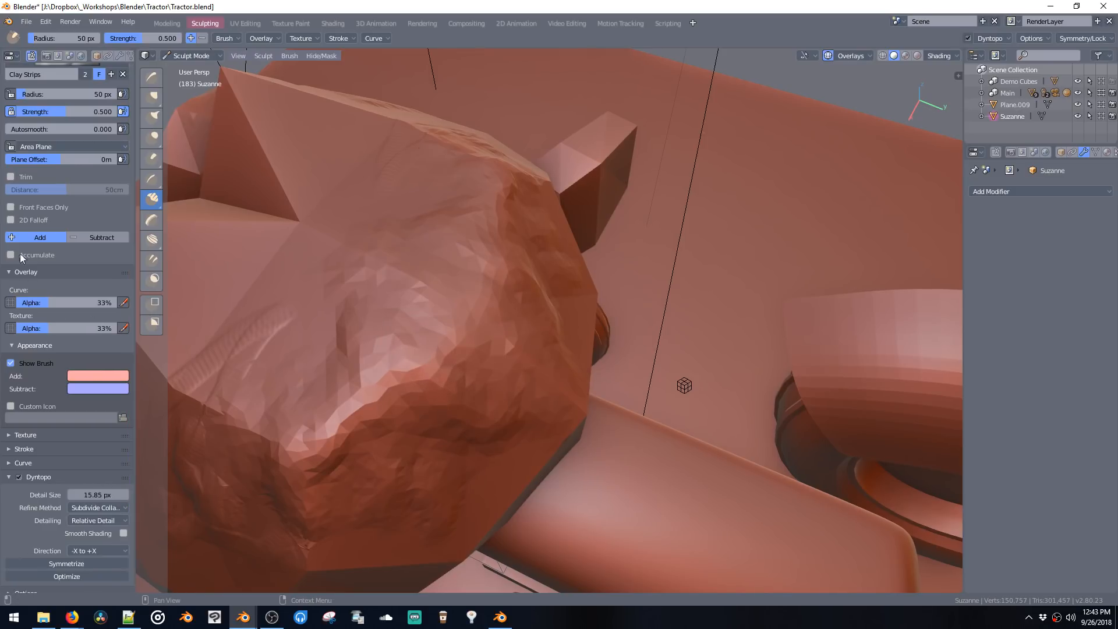
Step: Choose the Flatten/Contrast brush and flatten the rough clay surface on the monkey's head
{"action": "scroll", "coordinate": [67, 175], "scroll_direction": "up", "scroll_amount": 5}
{"action": "left_click", "coordinate": [64, 132]}
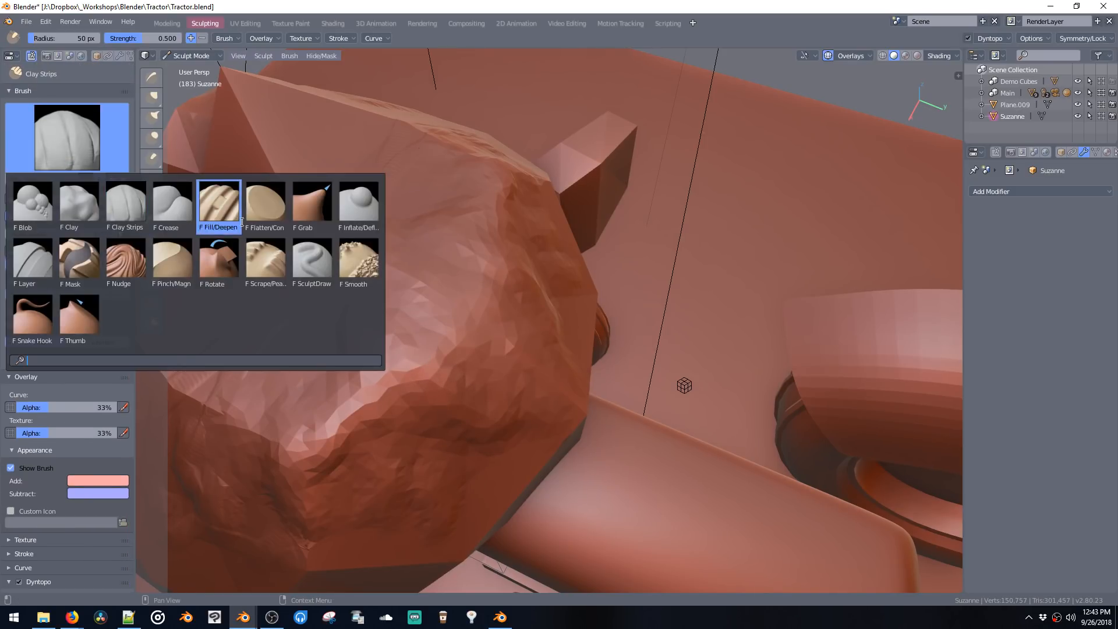
{"action": "left_click", "coordinate": [265, 203]}
{"action": "left_click_drag", "start_coordinate": [453, 337], "coordinate": [438, 305]}
{"action": "mouse_move", "coordinate": [505, 347]}
{"action": "left_mouse_down"}
{"action": "mouse_move", "coordinate": [506, 369]}
{"action": "mouse_move", "coordinate": [473, 379]}
{"action": "mouse_move", "coordinate": [369, 337]}
{"action": "mouse_move", "coordinate": [474, 437]}
{"action": "mouse_move", "coordinate": [477, 425]}
{"action": "left_mouse_up"}
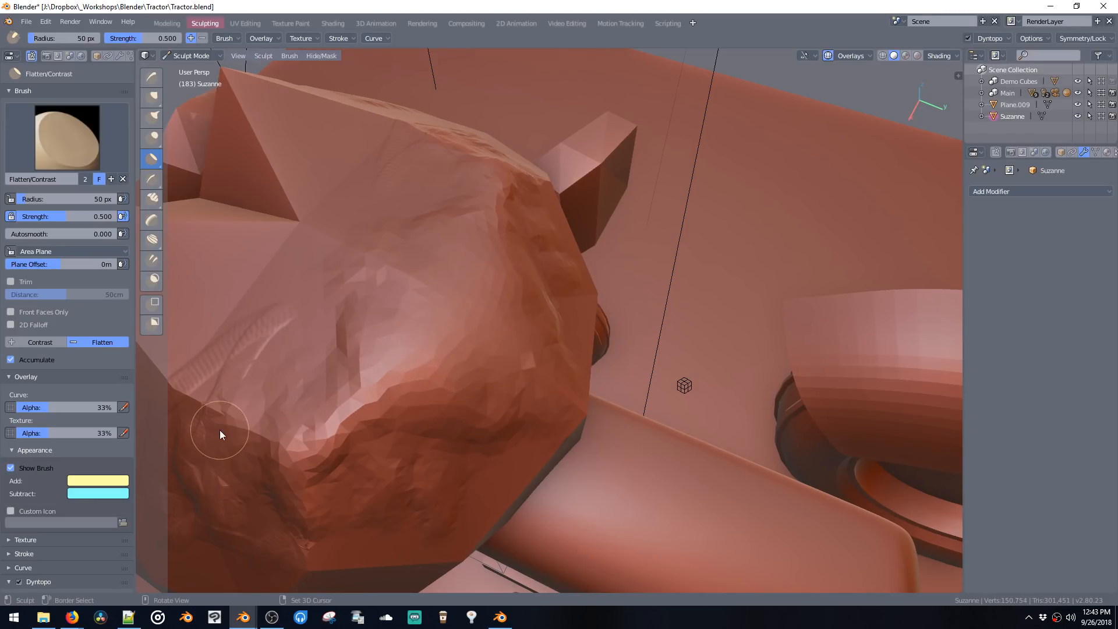
Step: Return to the Modeling workspace and delete the monkey mesh from the tractor scene
{"action": "key", "text": "alt+Tab"}
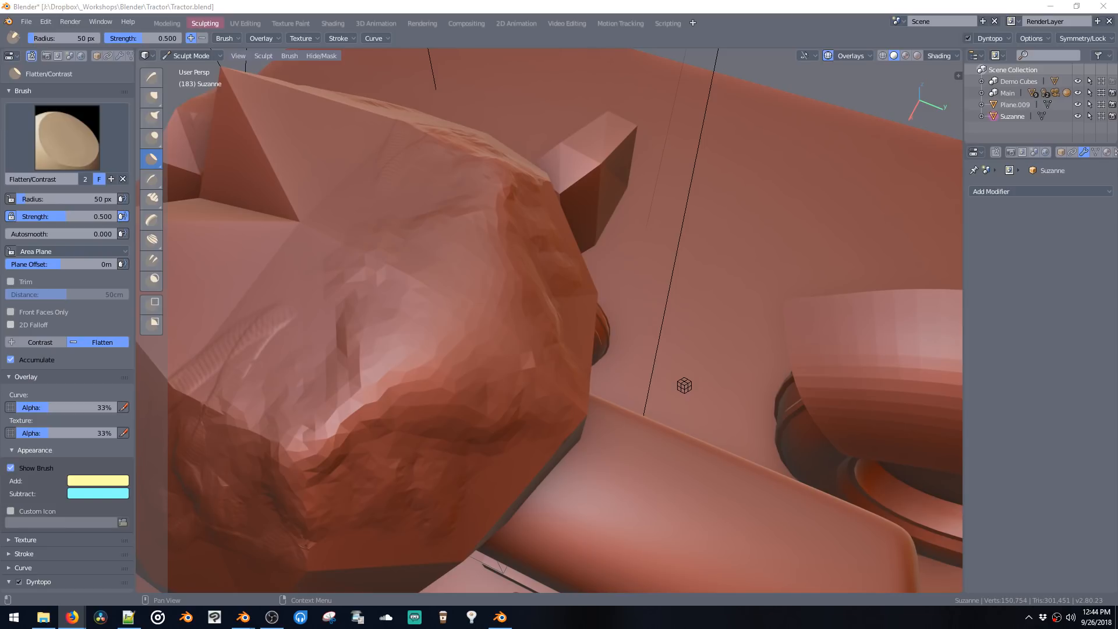
{"action": "left_click", "coordinate": [169, 23]}
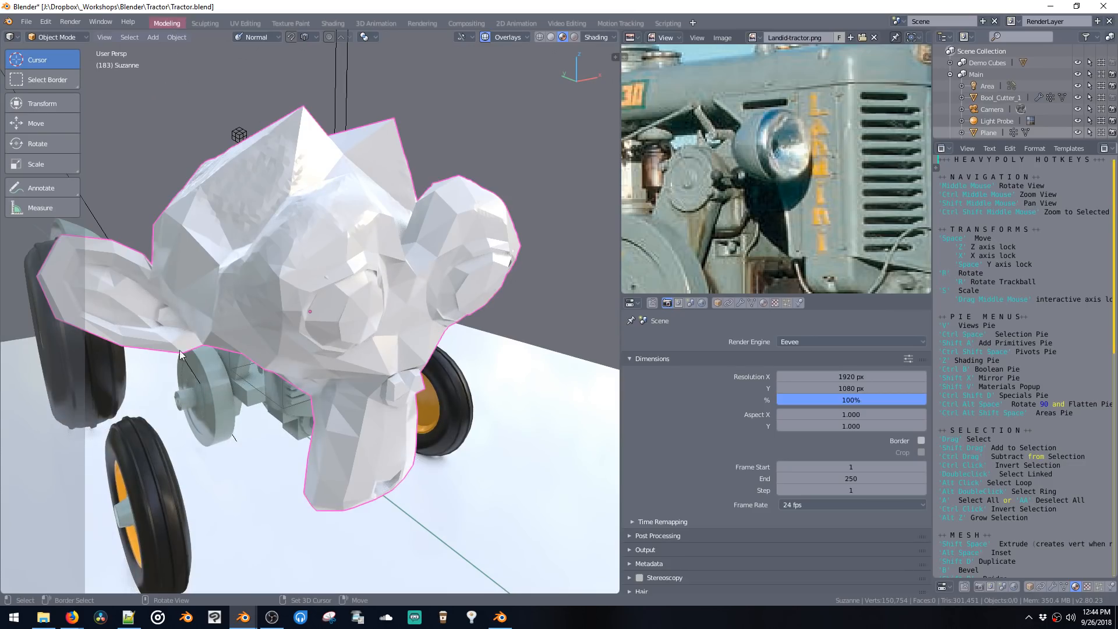
{"action": "middle_click_drag", "start_coordinate": [397, 330], "coordinate": [354, 316]}
{"action": "key", "text": "Delete"}
{"action": "left_click", "coordinate": [379, 328]}
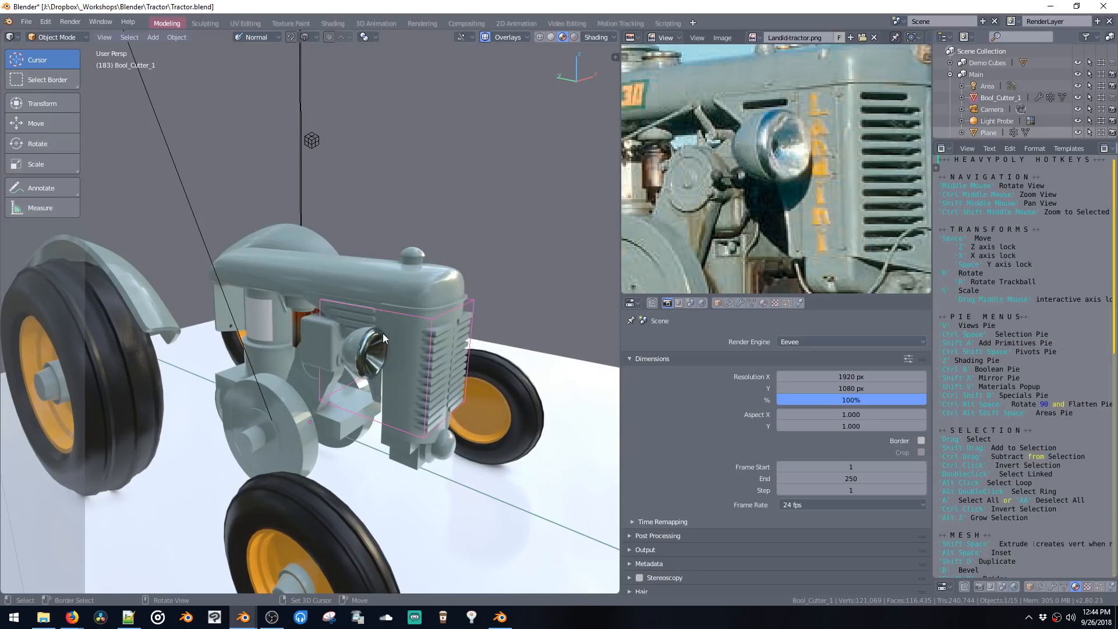
Step: Select all linked geometry of the headlight's chrome front part in Edit Mode and stretch it along the Y axis
{"action": "middle_click_drag", "start_coordinate": [381, 325], "coordinate": [559, 281]}
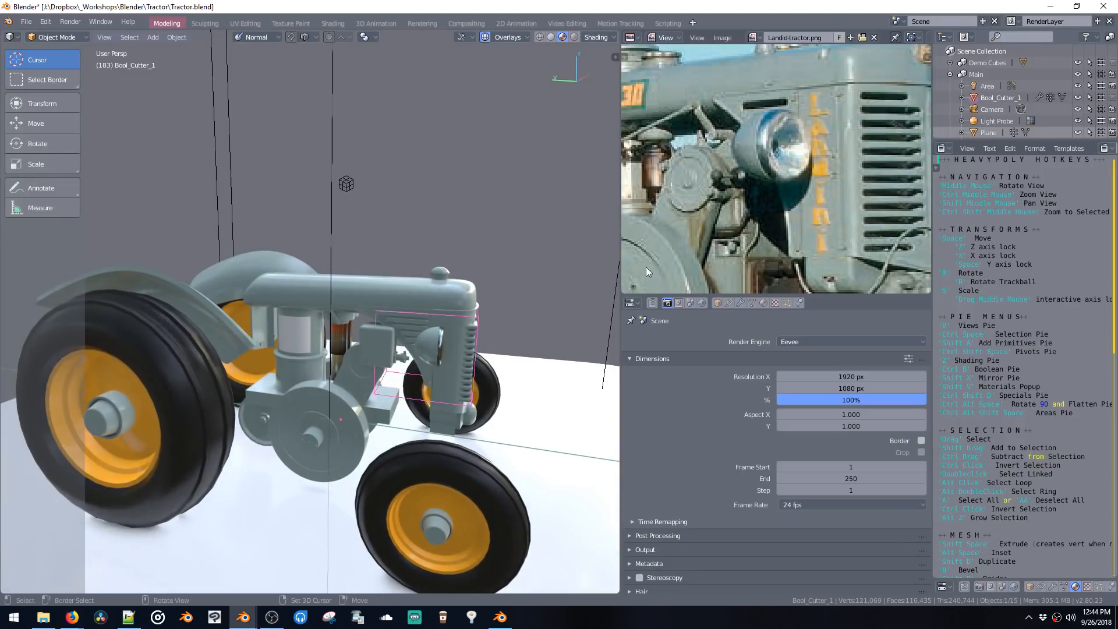
{"action": "middle_click_drag", "start_coordinate": [744, 188], "coordinate": [712, 204]}
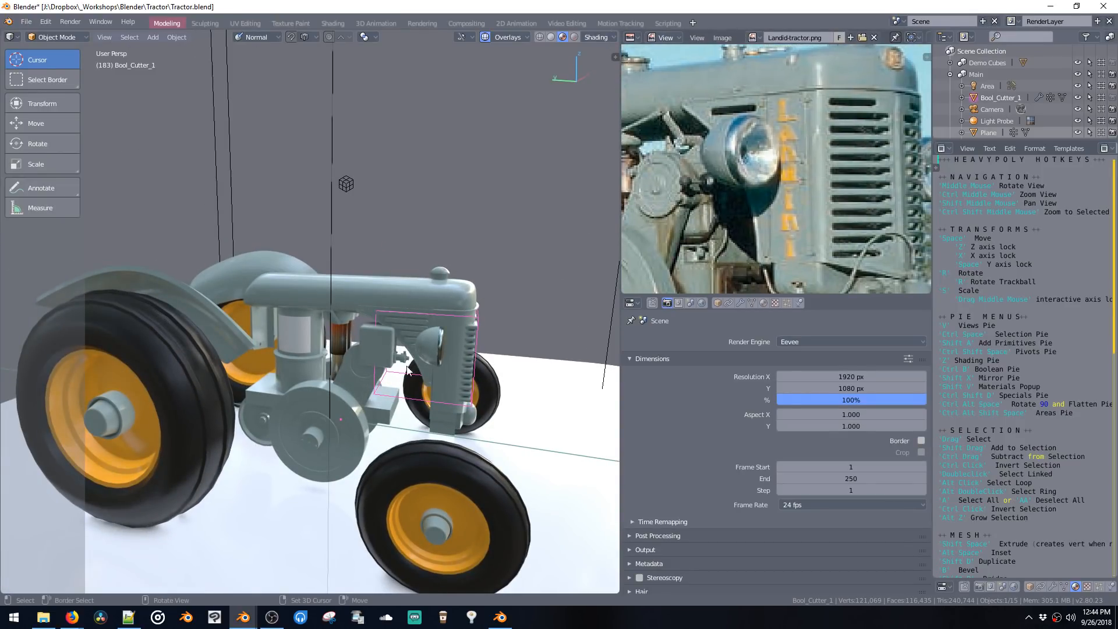
{"action": "left_click", "coordinate": [424, 352]}
{"action": "key", "text": "Tab"}
{"action": "middle_click_drag", "start_coordinate": [433, 355], "coordinate": [327, 310]}
{"action": "left_click", "coordinate": [332, 303]}
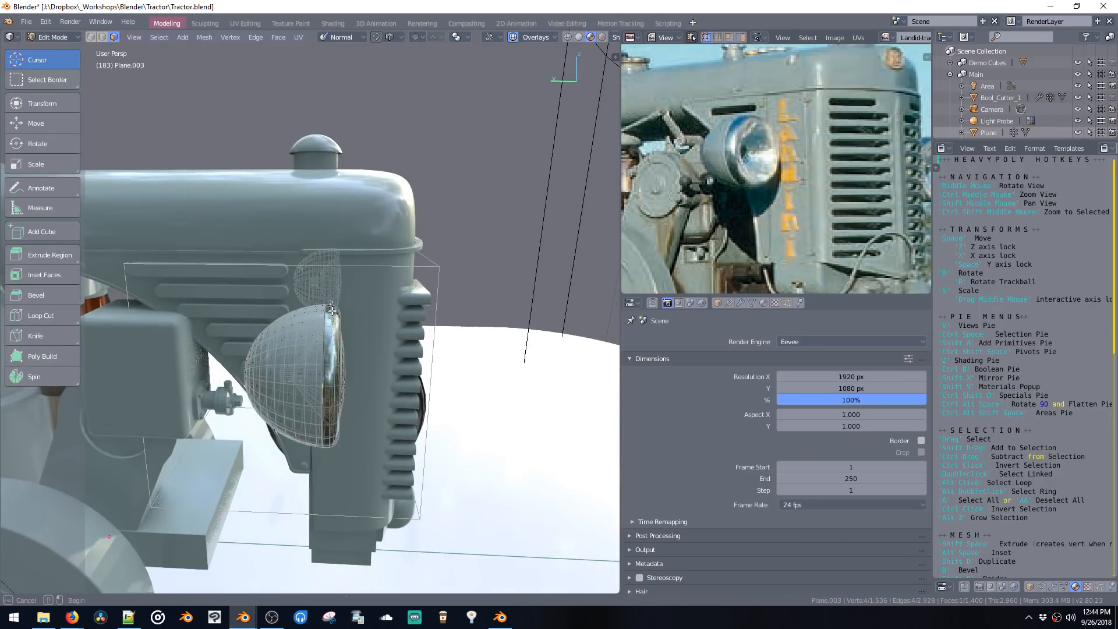
{"action": "key", "text": "ctrl+l"}
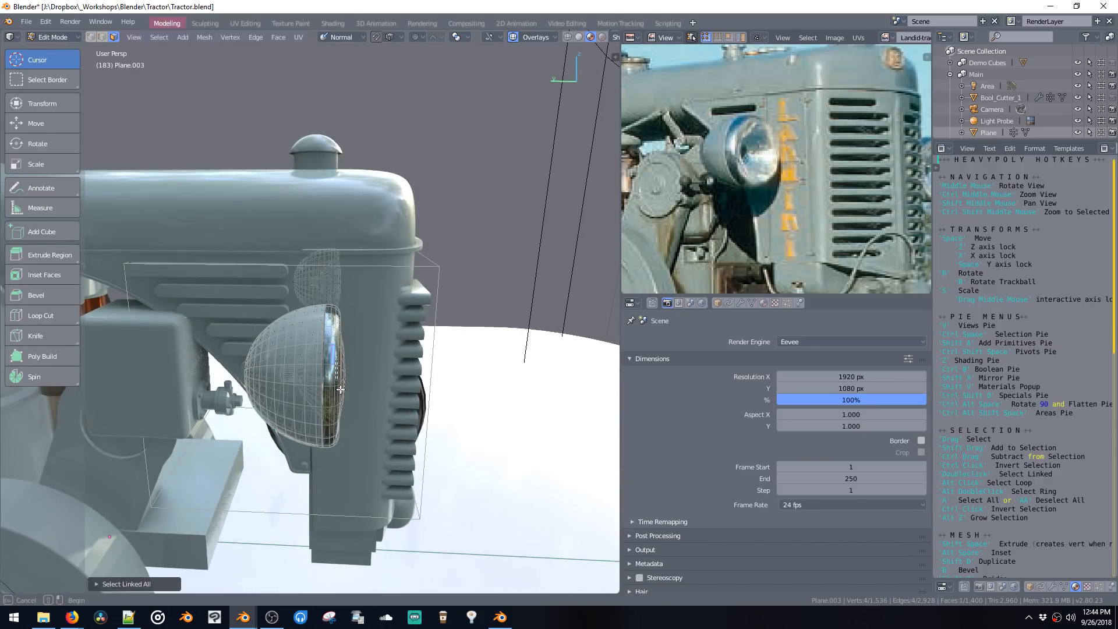
{"action": "key", "text": "s"}
{"action": "key", "text": "y"}
{"action": "left_click", "coordinate": [384, 415]}
Step: Shift the headlight's chrome front part about 6.7 mm in the negative Y direction and return to Object Mode
{"action": "key", "text": "g"}
{"action": "key", "text": "y"}
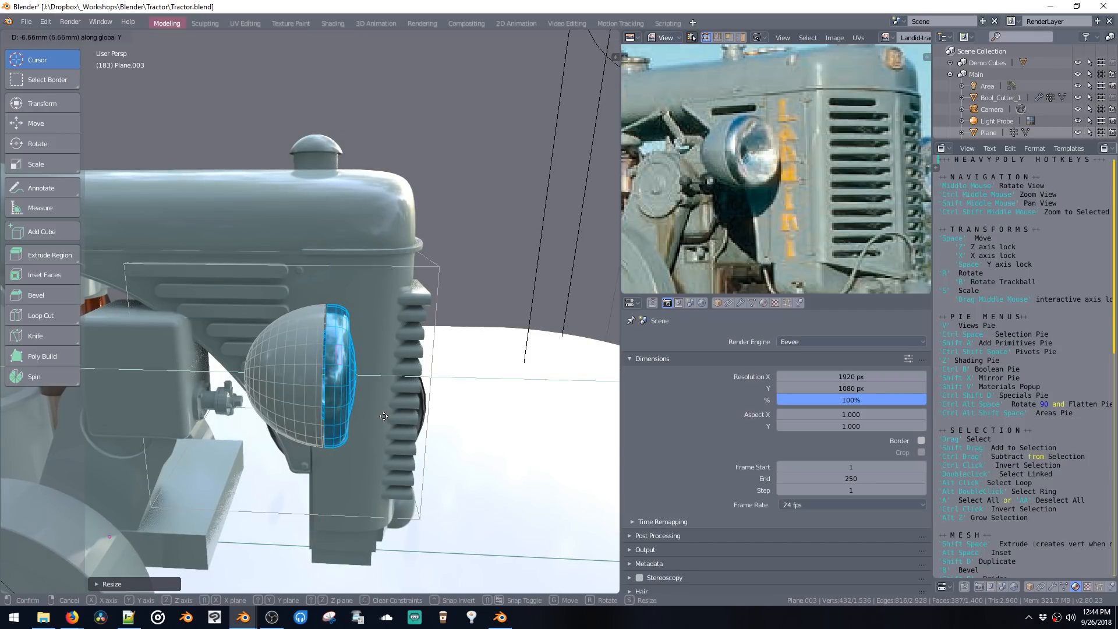
{"action": "left_click", "coordinate": [385, 416]}
{"action": "key", "text": "shift+x"}
{"action": "left_click", "coordinate": [487, 436]}
{"action": "middle_click_drag", "start_coordinate": [457, 429], "coordinate": [354, 404]}
{"action": "key", "text": "ctrl+space"}
{"action": "left_click", "coordinate": [351, 483]}
{"action": "middle_click_drag", "start_coordinate": [350, 483], "coordinate": [350, 418]}
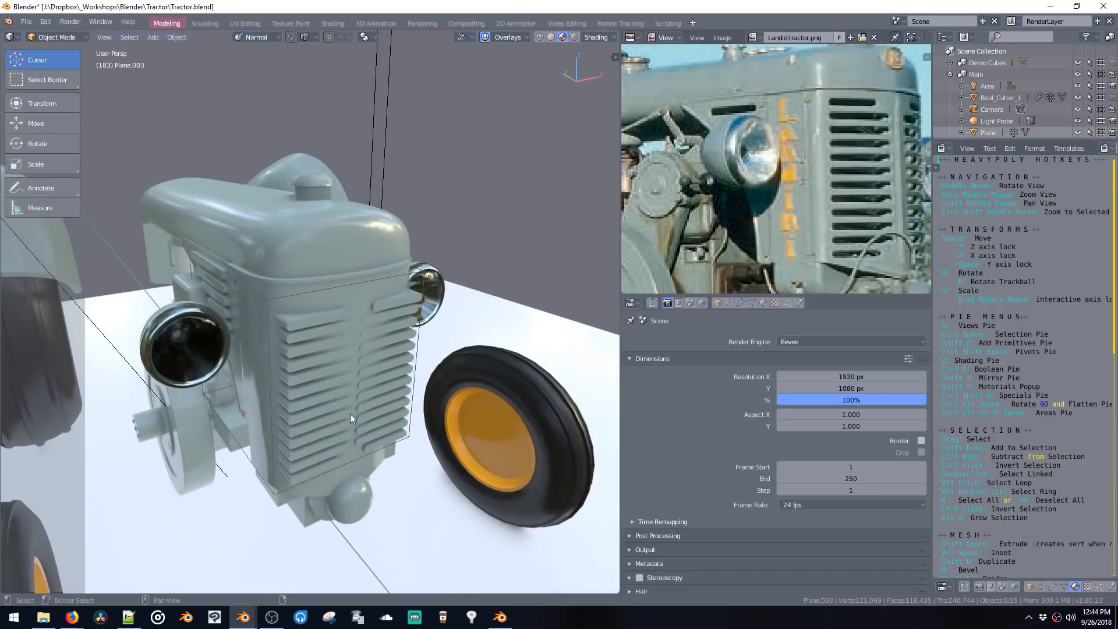
Step: Compare the overall tractor model with the full reference photo, checking the headlights, engine, flywheel and wheels
{"action": "middle_click_drag", "start_coordinate": [652, 218], "coordinate": [707, 227]}
{"action": "scroll", "coordinate": [361, 232], "scroll_direction": "down", "scroll_amount": 2}
{"action": "middle_click_drag", "start_coordinate": [339, 227], "coordinate": [400, 193]}
{"action": "scroll", "coordinate": [399, 194], "scroll_direction": "up", "scroll_amount": 2}
{"action": "scroll", "coordinate": [708, 240], "scroll_direction": "down", "scroll_amount": 4}
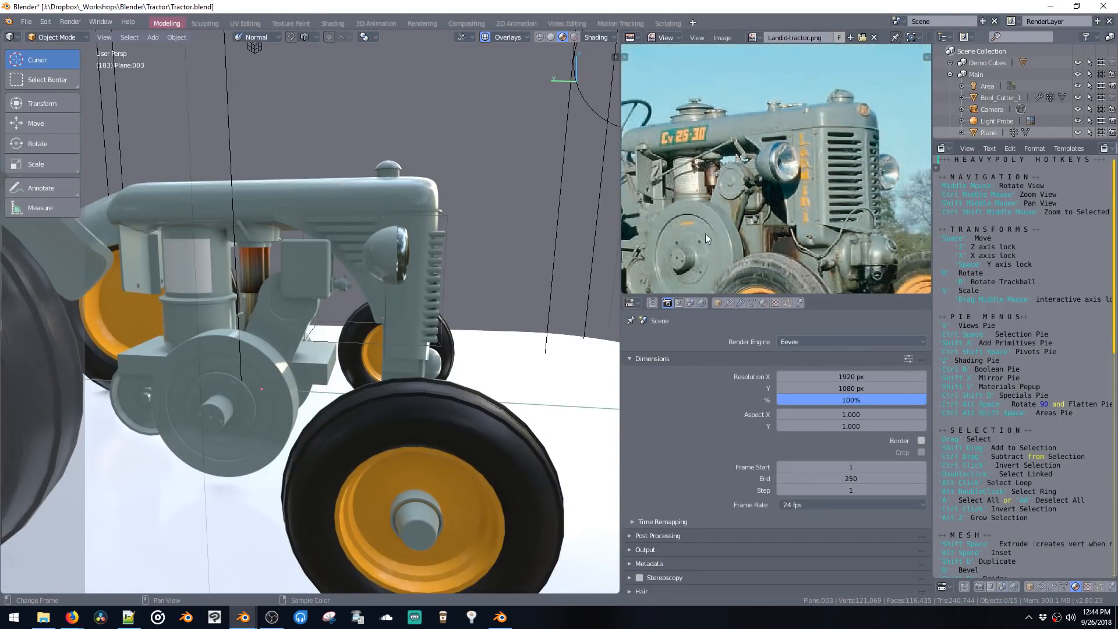
{"action": "mouse_move", "coordinate": [704, 254]}
{"action": "middle_mouse_down"}
{"action": "mouse_move", "coordinate": [704, 199]}
{"action": "mouse_move", "coordinate": [703, 236]}
{"action": "middle_mouse_up"}
{"action": "scroll", "coordinate": [696, 208], "scroll_direction": "down", "scroll_amount": 1}
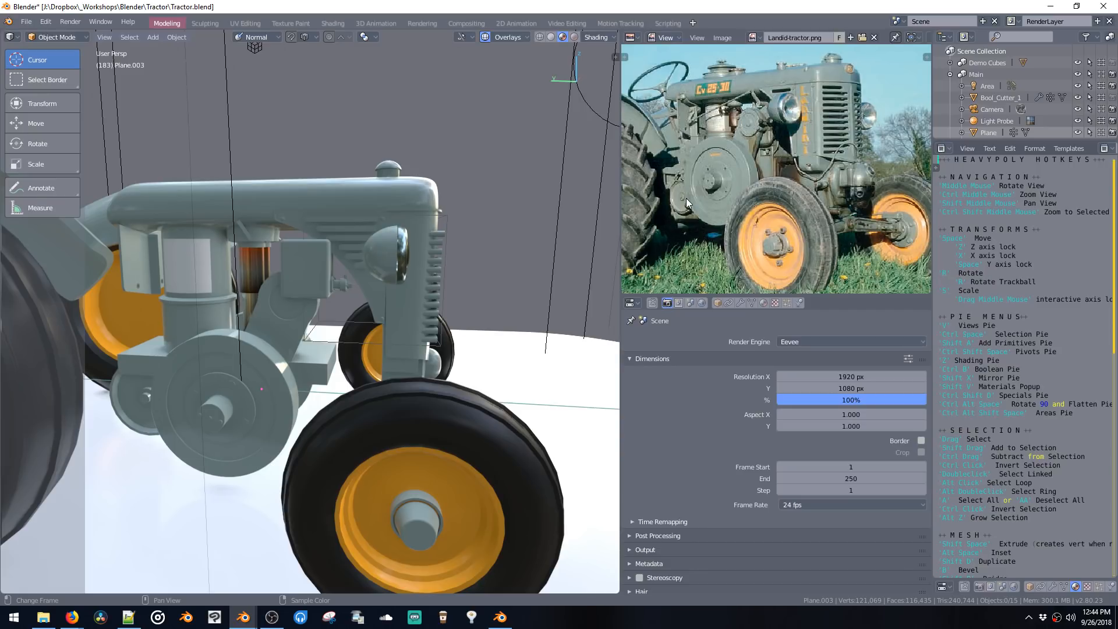
{"action": "middle_click_drag", "start_coordinate": [664, 273], "coordinate": [713, 259]}
{"action": "scroll", "coordinate": [701, 253], "scroll_direction": "down", "scroll_amount": 1}
{"action": "scroll", "coordinate": [714, 263], "scroll_direction": "down", "scroll_amount": 1}
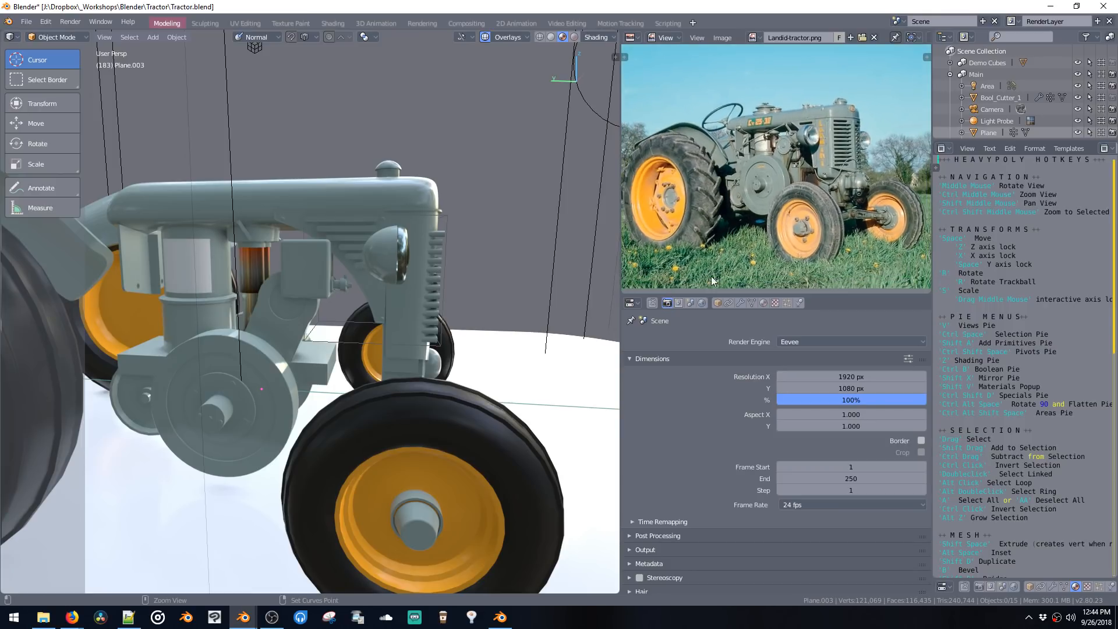
{"action": "middle_click_drag", "start_coordinate": [393, 285], "coordinate": [452, 277]}
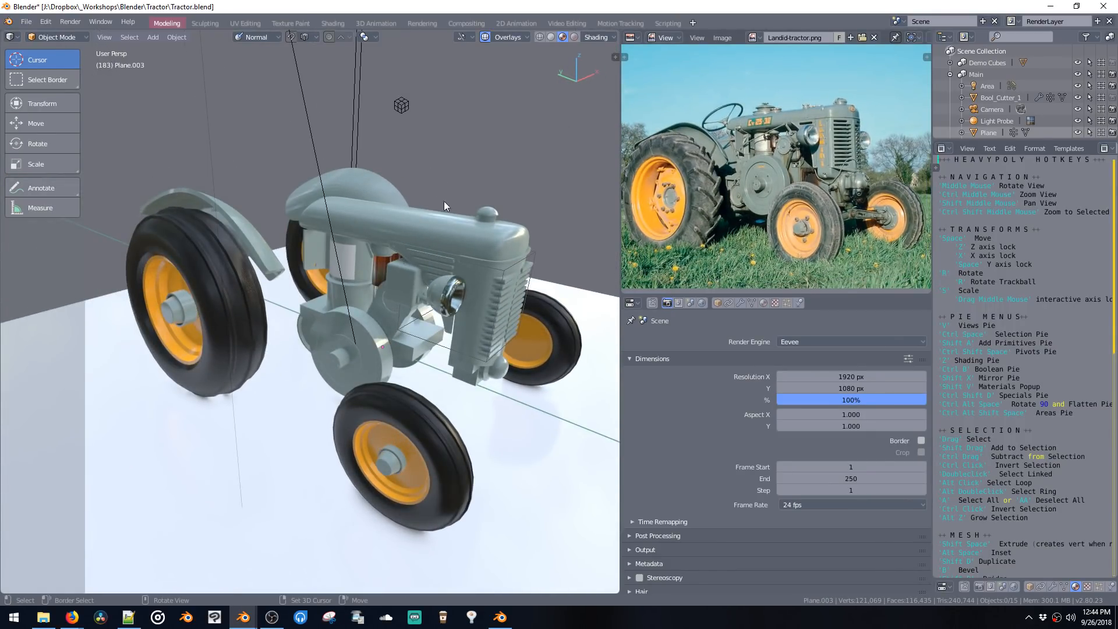
{"action": "mouse_move", "coordinate": [369, 192]}
{"action": "middle_mouse_down"}
{"action": "mouse_move", "coordinate": [261, 204]}
{"action": "mouse_move", "coordinate": [397, 214]}
{"action": "mouse_move", "coordinate": [398, 191]}
{"action": "mouse_move", "coordinate": [347, 179]}
{"action": "mouse_move", "coordinate": [371, 189]}
{"action": "middle_mouse_up"}
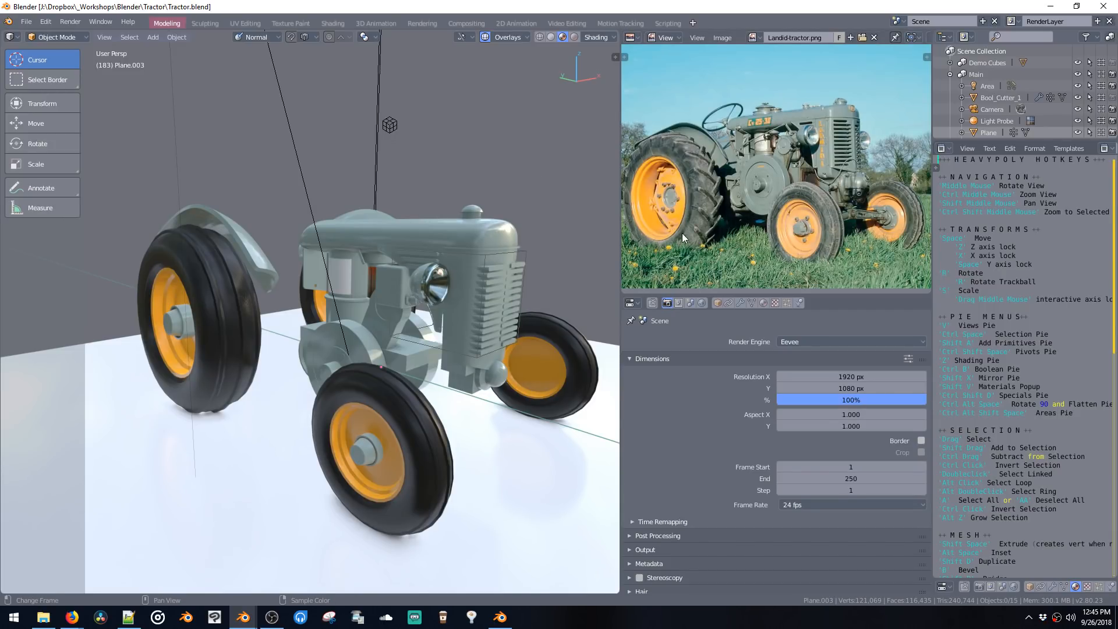
{"action": "middle_click_drag", "start_coordinate": [679, 232], "coordinate": [691, 252], "text": "ctrl"}
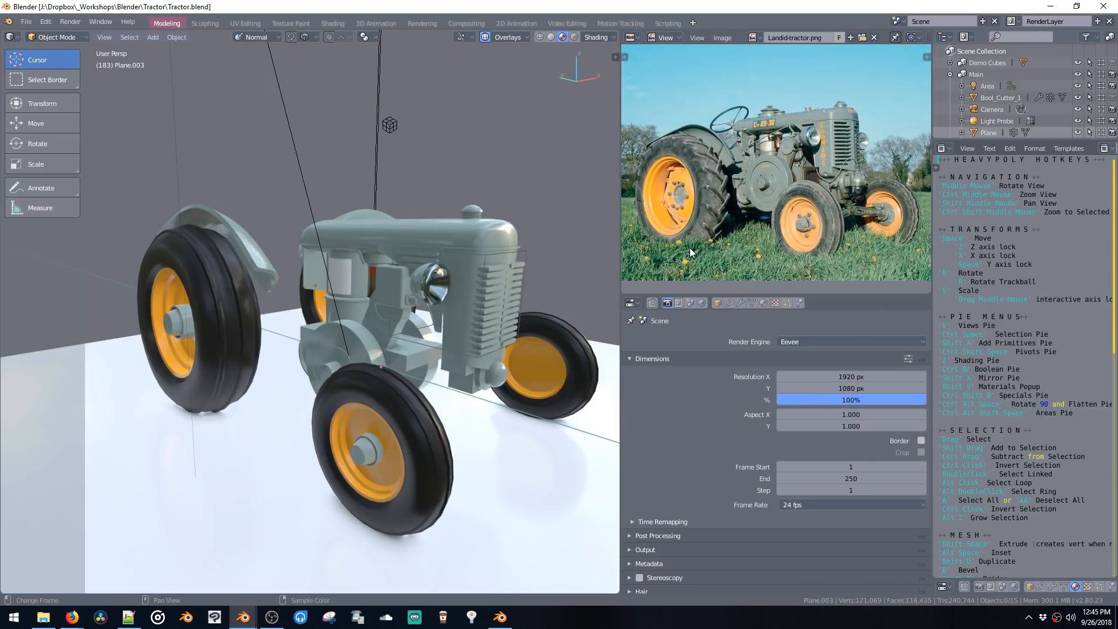